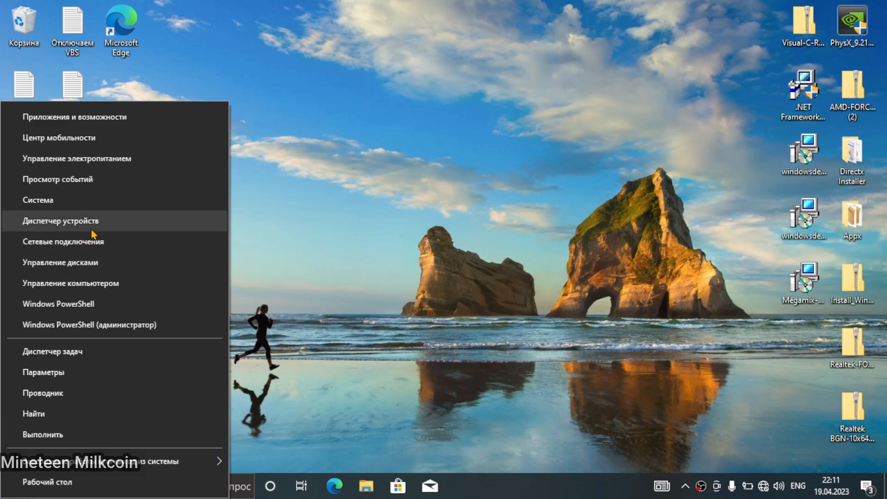
# Open Device Manager (Диспетчер устройств), reposition its window, and turn on the display of hidden devices.
pyautogui.click(91, 229)
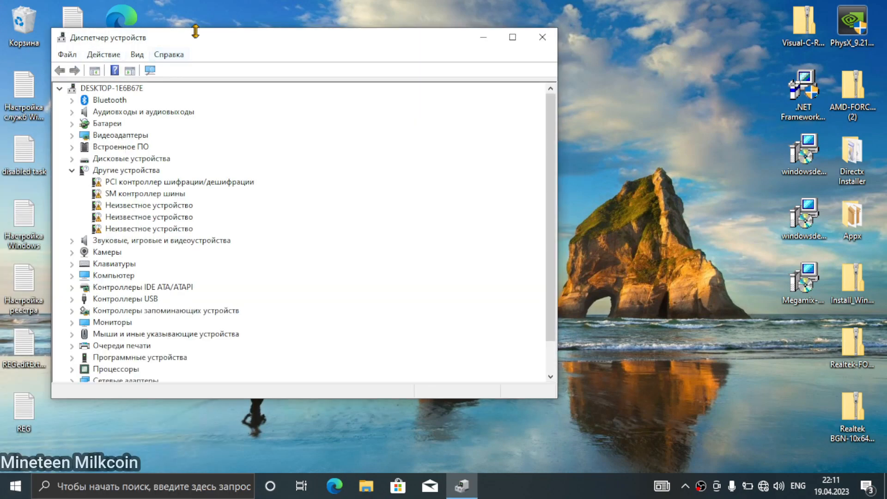
pyautogui.moveTo(234, 40); pyautogui.dragTo(415, 65)
pyautogui.click(317, 80)
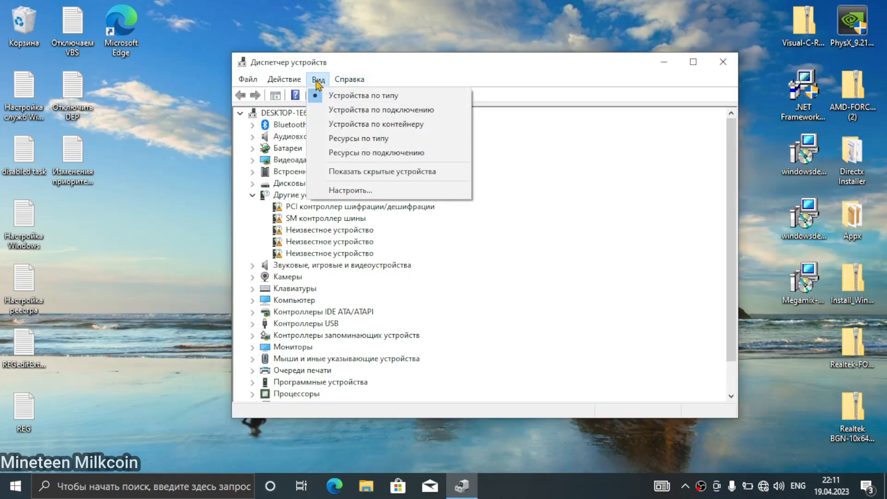
pyautogui.click(352, 173)
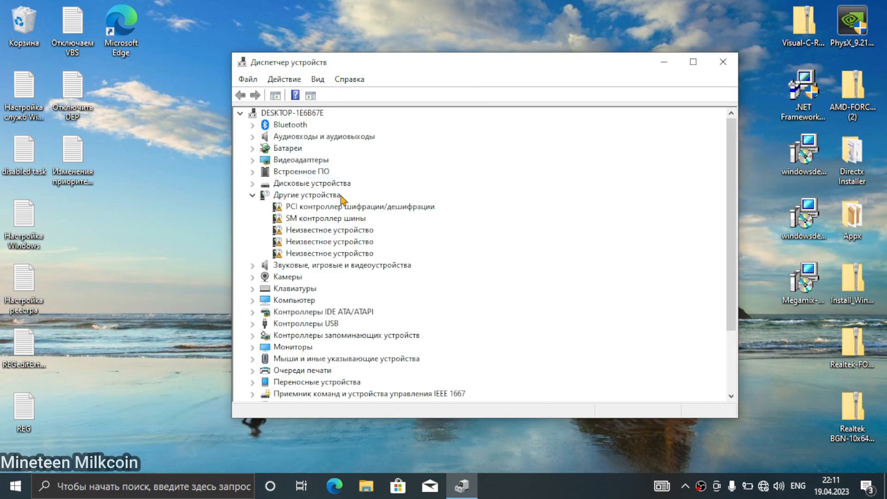
# Expand the Bluetooth, audio inputs and outputs, Батареи, Видеоадаптеры, Встроенное ПО and Дисковые устройства categories.
pyautogui.click(253, 125)
pyautogui.click(253, 183)
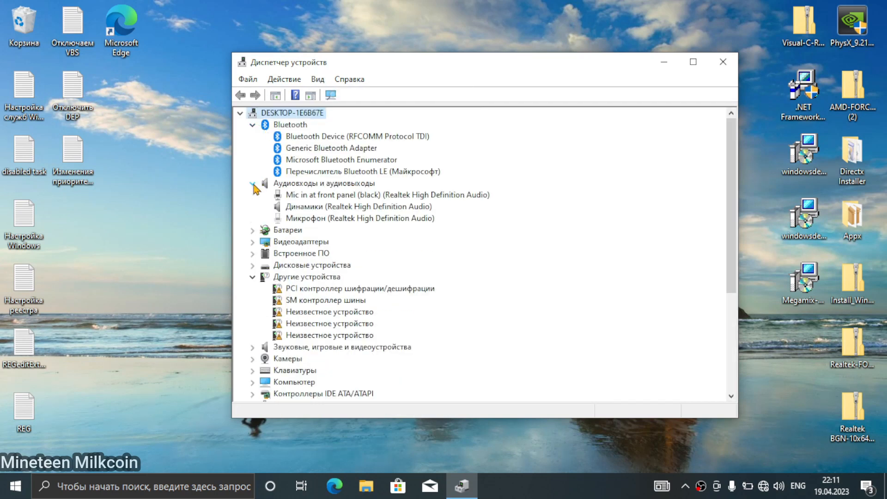
pyautogui.click(252, 231)
pyautogui.click(253, 265)
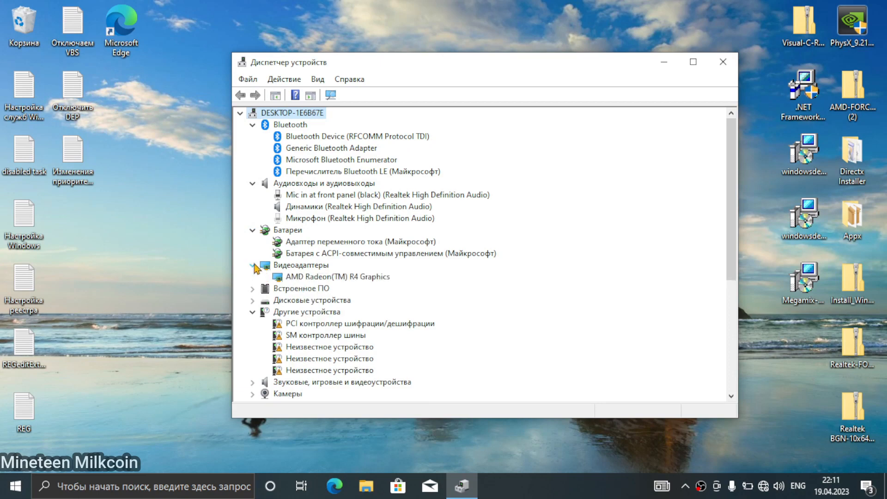
pyautogui.scroll(-1, 254, 261)
pyautogui.click(252, 254)
pyautogui.scroll(-2, 267, 259)
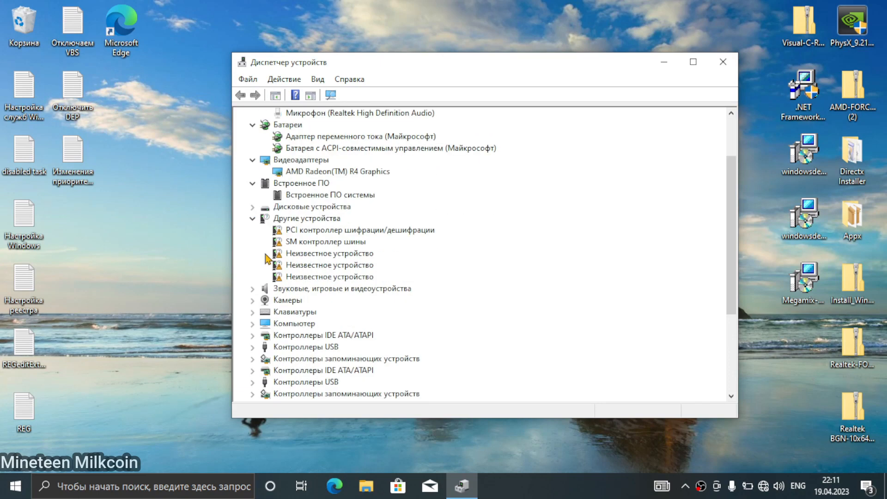
pyautogui.click(252, 207)
pyautogui.scroll(-2, 264, 229)
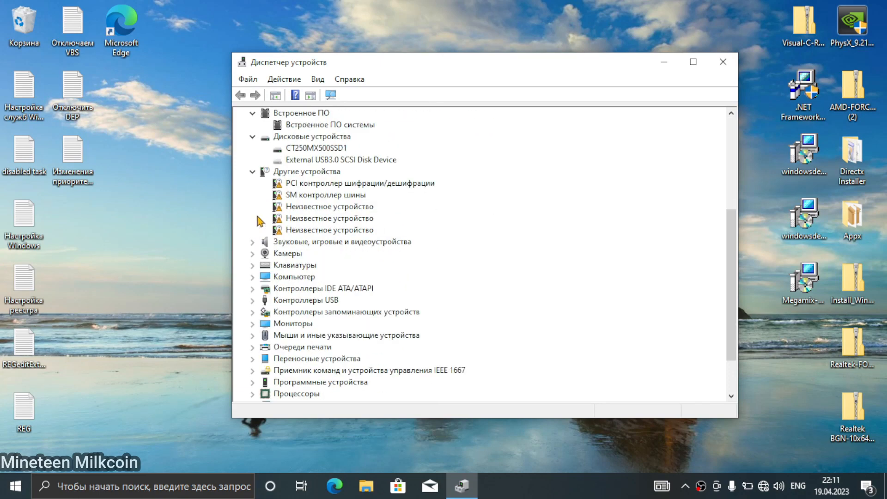
# Expand the Звуковые, игровые и видеоустройства, Камеры, Клавиатуры and Компьютер categories.
pyautogui.click(255, 242)
pyautogui.scroll(-2, 259, 254)
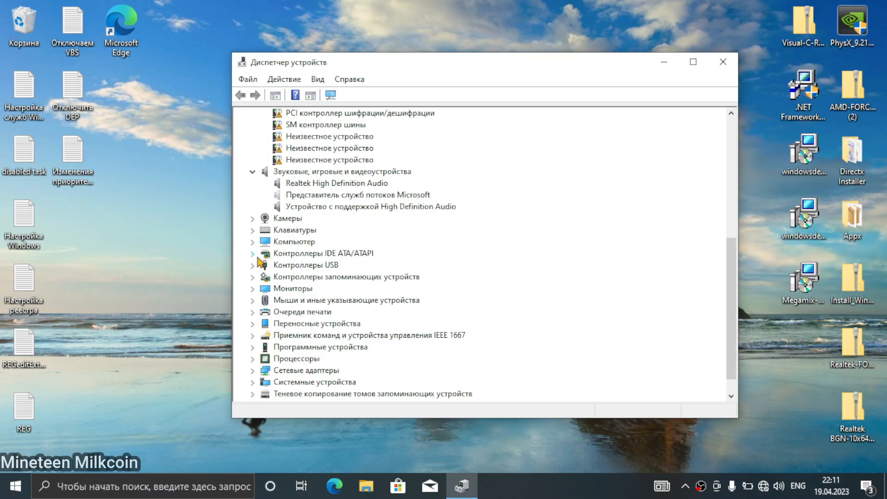
pyautogui.click(252, 218)
pyautogui.click(251, 242)
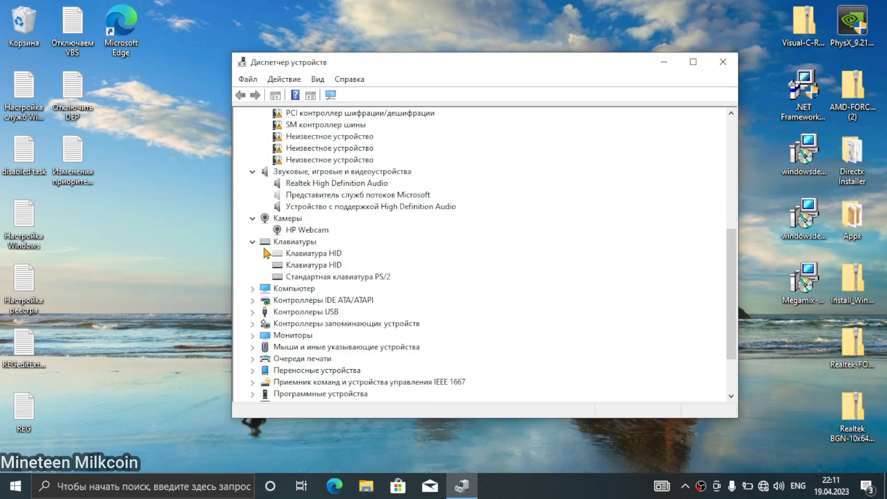
pyautogui.scroll(-2, 266, 251)
pyautogui.click(252, 218)
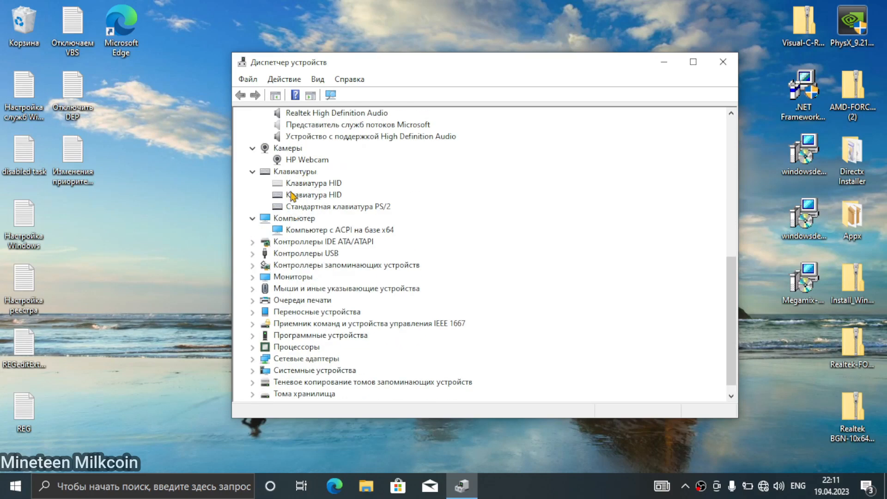
# Uninstall the greyed-out Клавиатура HID device under Клавиатуры.
pyautogui.rightClick(307, 185)
pyautogui.click(324, 206)
pyautogui.click(465, 293)
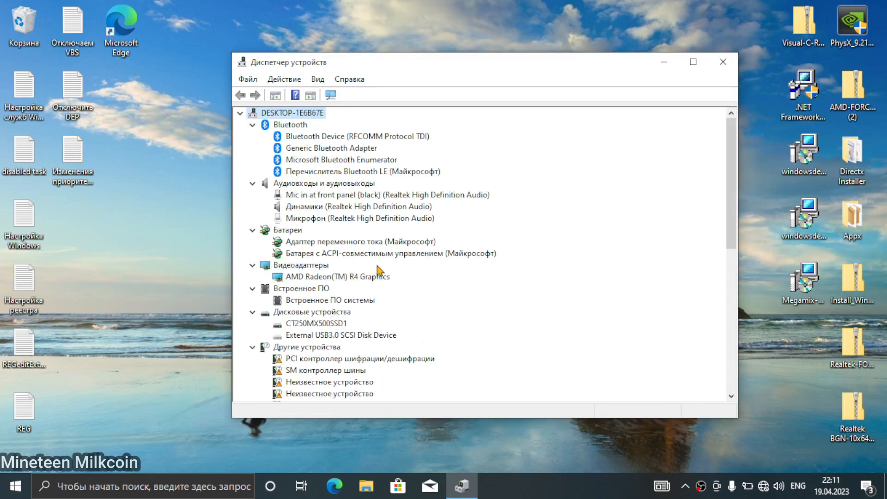
# Uninstall the PCI контроллер шифрации/дешифрации device under Другие устройства.
pyautogui.scroll(-5, 326, 279)
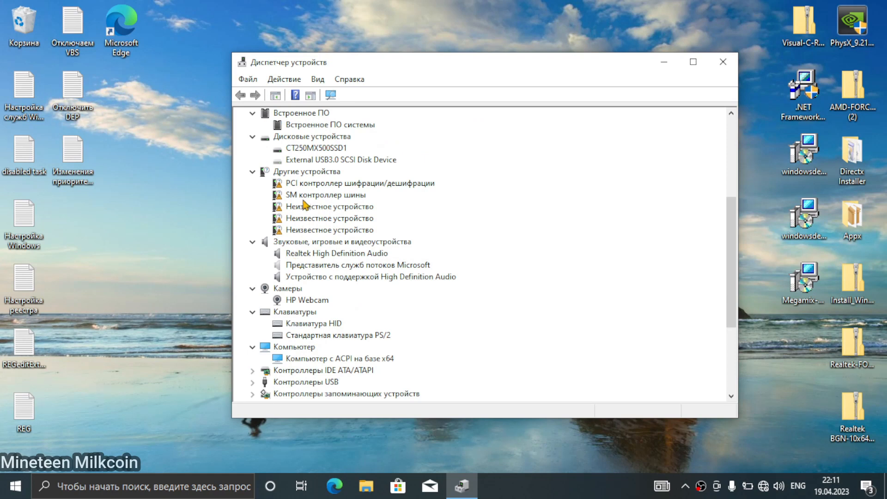
pyautogui.rightClick(308, 186)
pyautogui.click(352, 221)
pyautogui.click(462, 291)
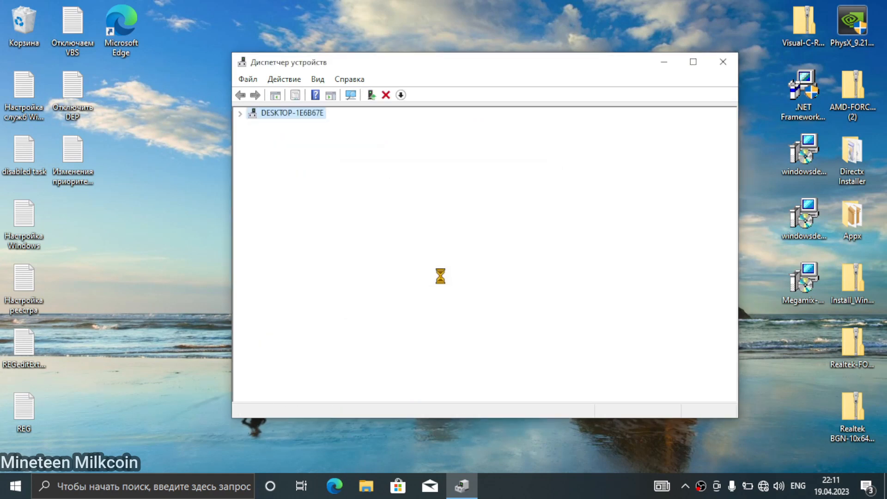
# Uninstall two of the Неизвестное устройство entries under Другие устройства.
pyautogui.scroll(-4, 323, 252)
pyautogui.rightClick(324, 242)
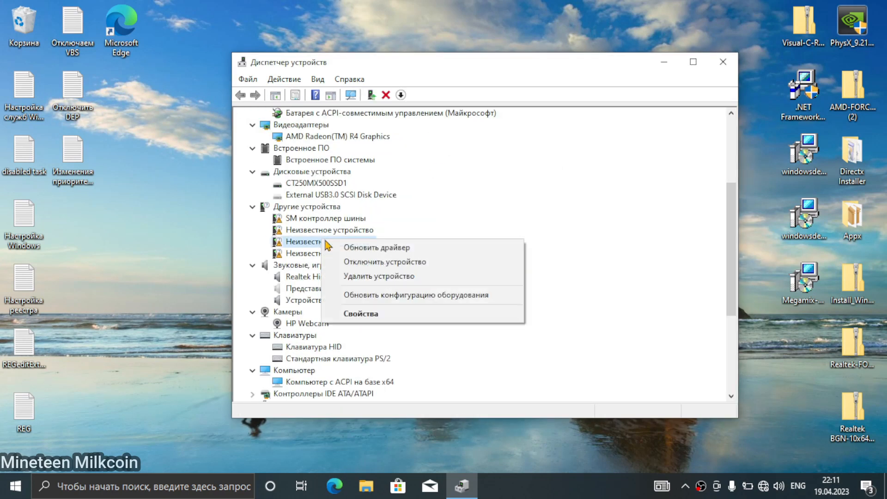
pyautogui.click(370, 276)
pyautogui.click(460, 294)
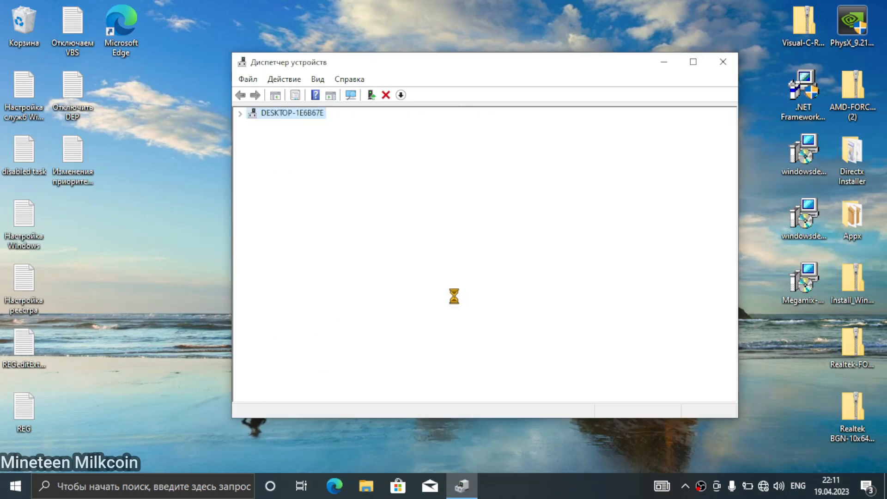
pyautogui.scroll(-2, 351, 314)
pyautogui.rightClick(329, 270)
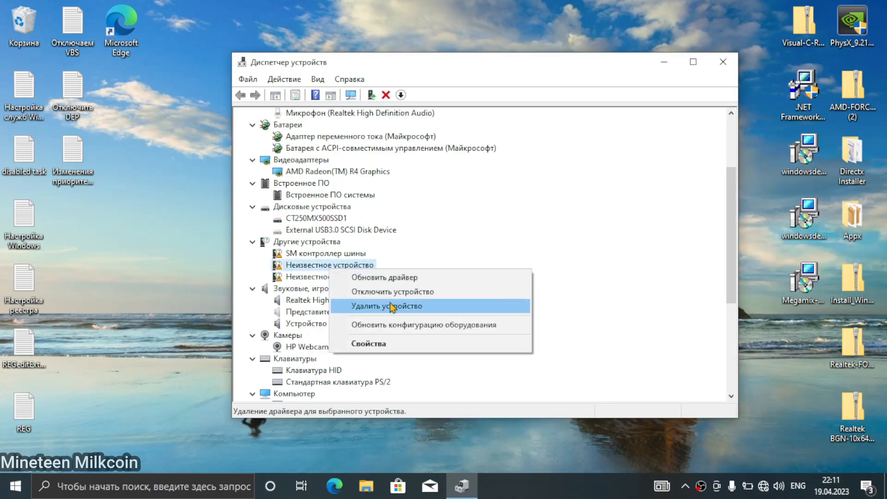
pyautogui.click(370, 304)
pyautogui.click(455, 292)
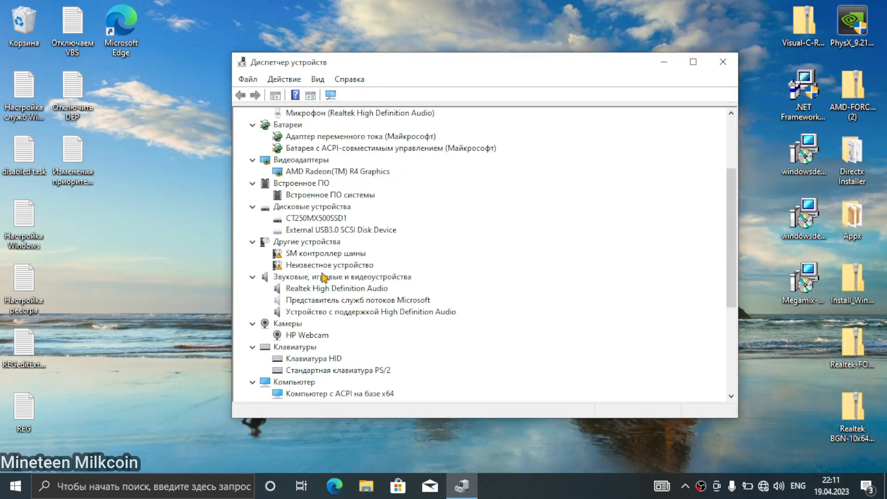
# Uninstall SM контроллер шины and the last Неизвестное устройство under Другие устройства.
pyautogui.scroll(-1, 353, 282)
pyautogui.rightClick(314, 219)
pyautogui.click(360, 259)
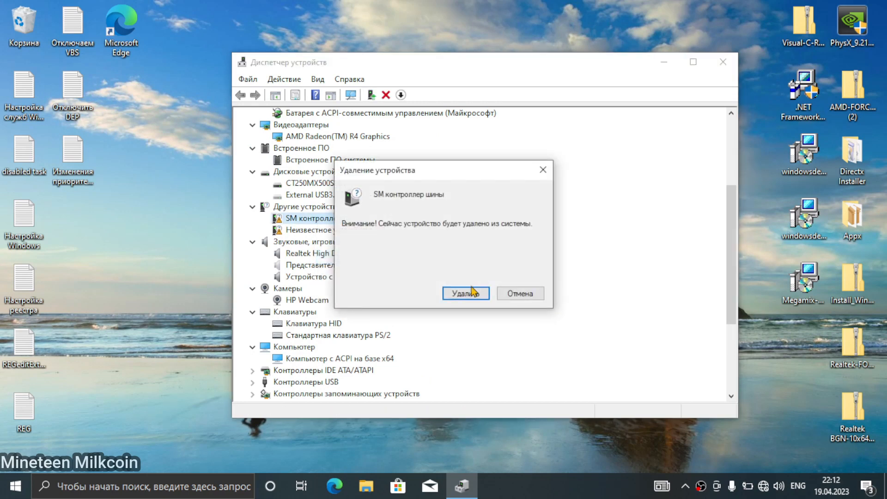
pyautogui.click(457, 292)
pyautogui.scroll(-3, 329, 264)
pyautogui.rightClick(319, 255)
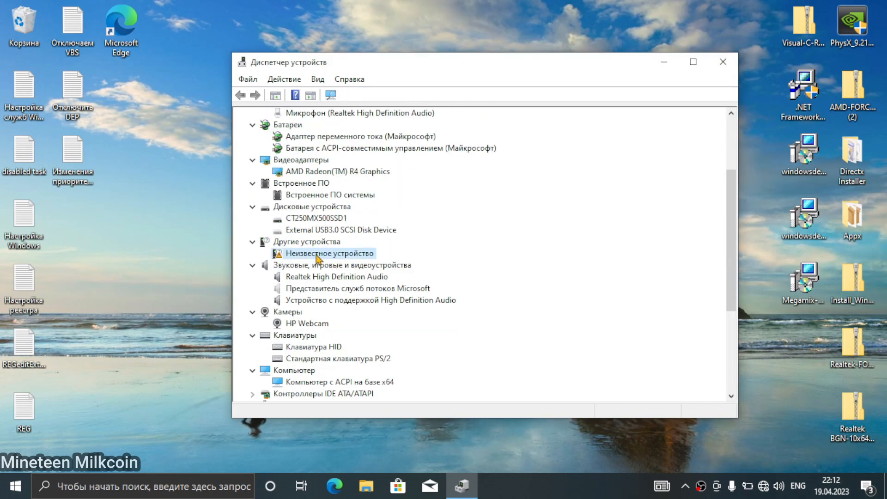
pyautogui.click(348, 288)
pyautogui.click(453, 292)
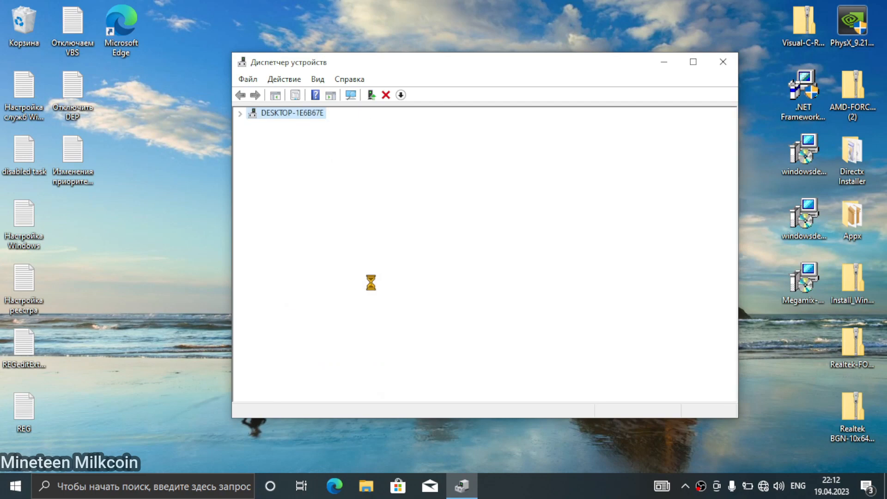
# Uninstall the greyed-out Представитель служб потоков Microsoft under the sound, game and video devices.
pyautogui.scroll(-3, 323, 259)
pyautogui.scroll(-3, 321, 208)
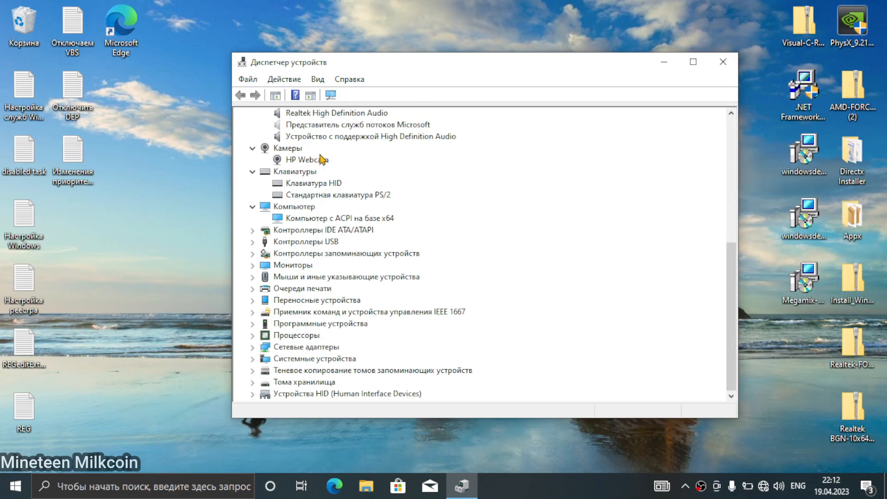
pyautogui.rightClick(320, 126)
pyautogui.click(347, 145)
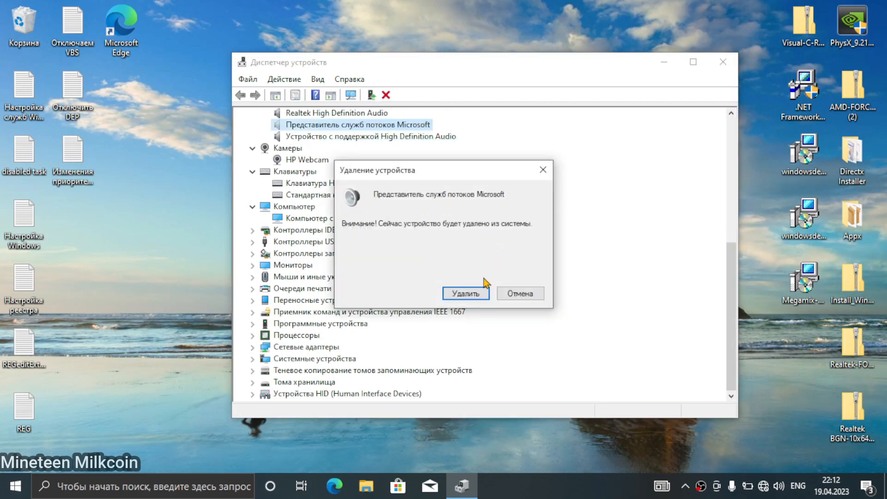
pyautogui.click(483, 294)
# Expand the Контроллеры IDE ATA/ATAPI and Контроллеры USB categories.
pyautogui.scroll(-7, 338, 257)
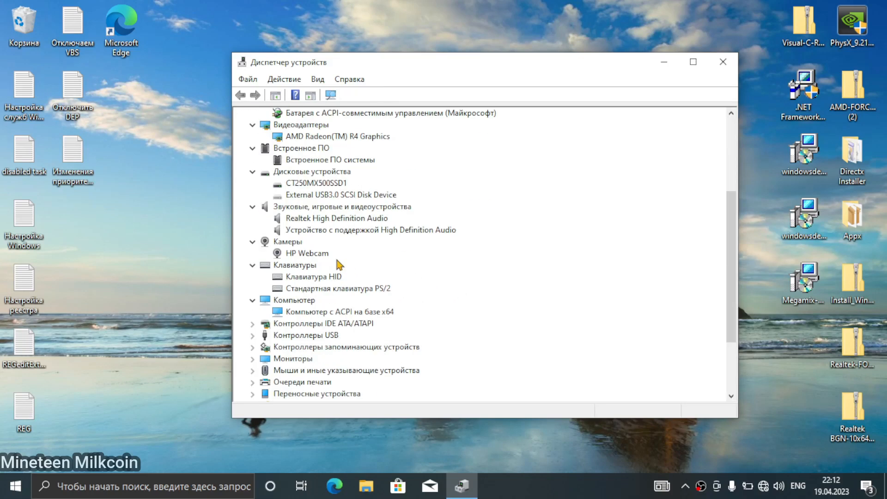
pyautogui.doubleClick(283, 231)
pyautogui.scroll(-1, 277, 245)
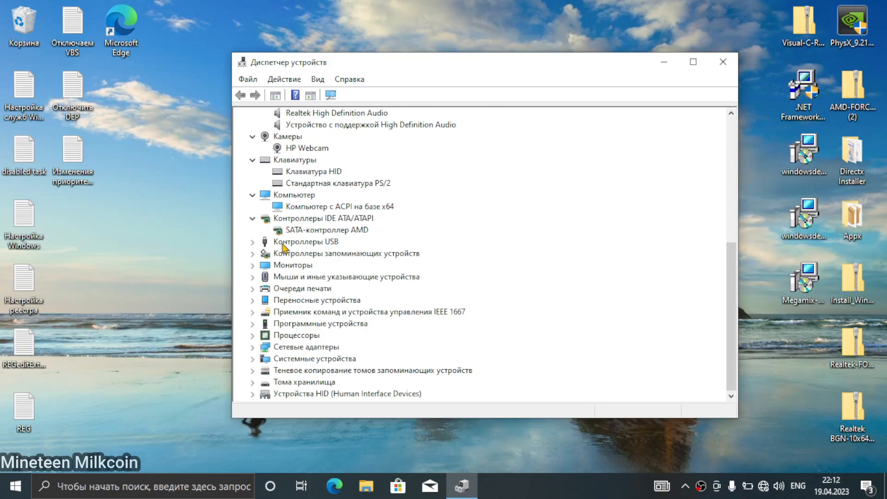
pyautogui.doubleClick(272, 242)
pyautogui.scroll(-3, 277, 257)
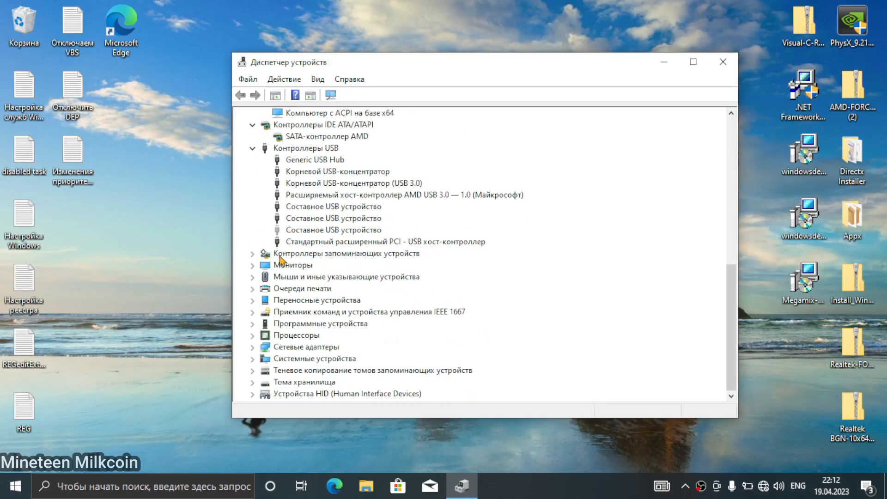
# Expand the Контроллеры запоминающих устройств, Мониторы, Мыши и иные указывающие устройства and Очереди печати categories.
pyautogui.click(255, 253)
pyautogui.scroll(-1, 254, 258)
pyautogui.click(253, 265)
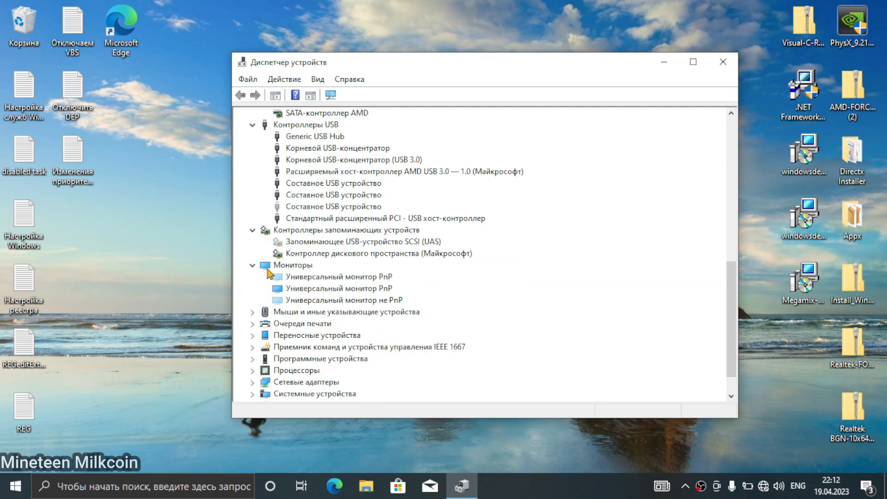
pyautogui.scroll(-1, 252, 273)
pyautogui.click(253, 277)
pyautogui.scroll(-1, 253, 292)
pyautogui.doubleClick(270, 290)
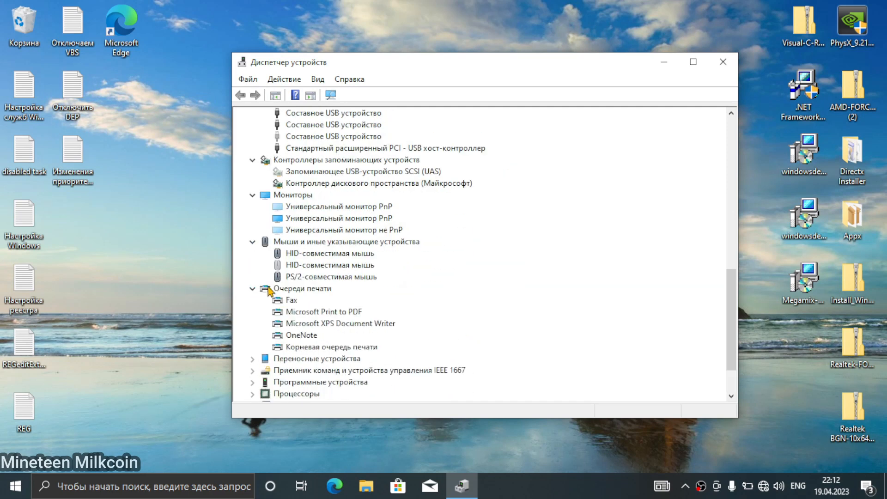
# Uninstall the greyed-out HID-совместимая мышь under the mice and other pointing devices.
pyautogui.rightClick(287, 266)
pyautogui.click(314, 284)
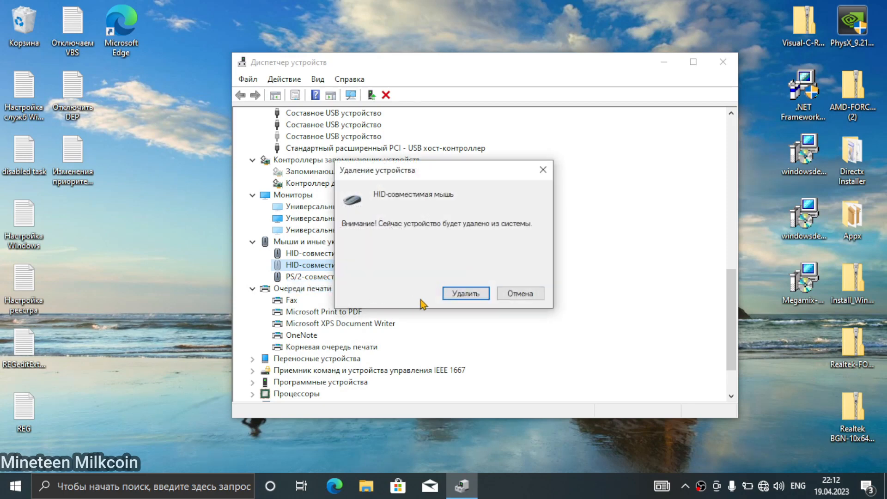
pyautogui.click(466, 294)
# Uninstall the greyed-out Составное USB устройство under Контроллеры USB.
pyautogui.scroll(-5, 318, 287)
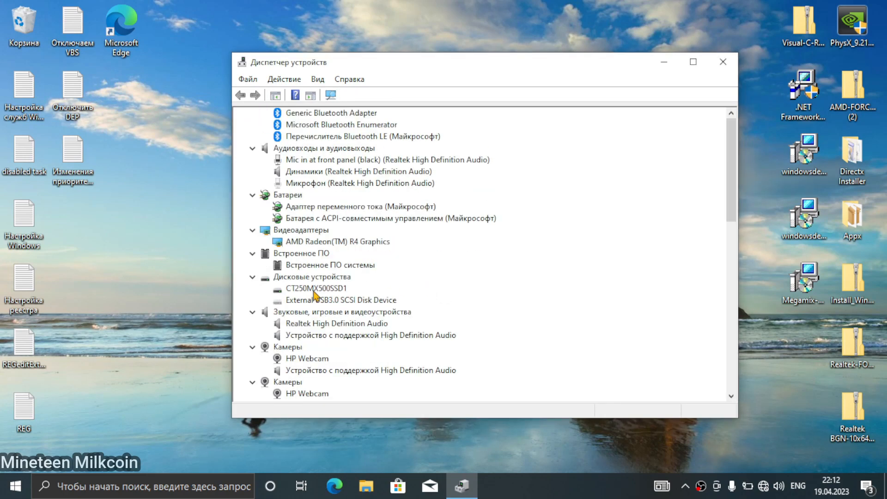
pyautogui.scroll(-4, 318, 288)
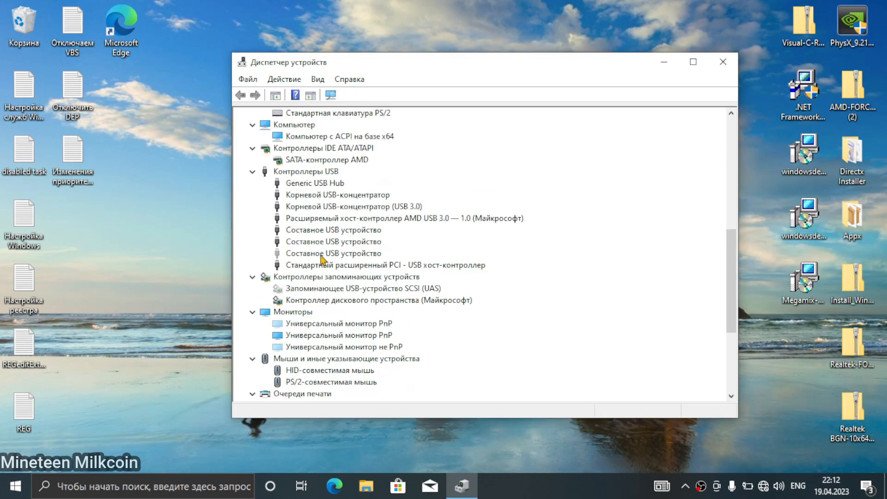
pyautogui.rightClick(322, 257)
pyautogui.click(353, 278)
pyautogui.click(459, 295)
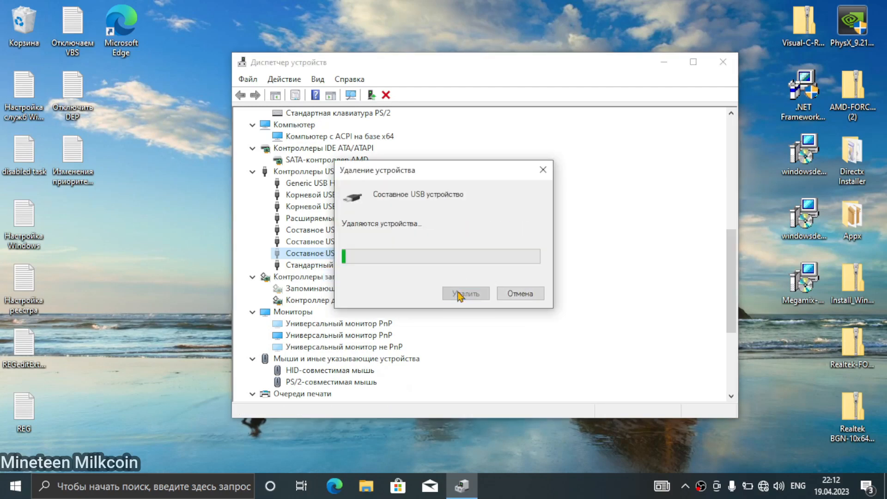
# Uninstall the greyed-out Запоминающее USB-устройство SCSI (UAS) under the storage controllers.
pyautogui.scroll(-8, 383, 284)
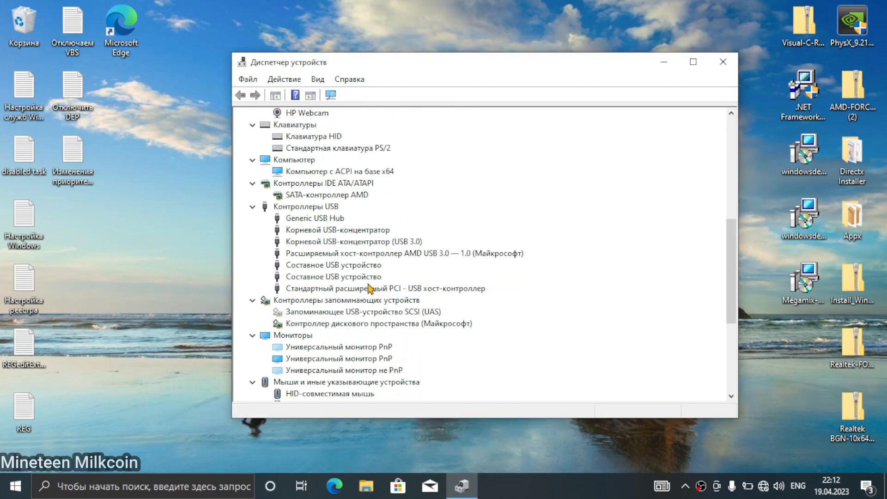
pyautogui.rightClick(339, 310)
pyautogui.click(369, 331)
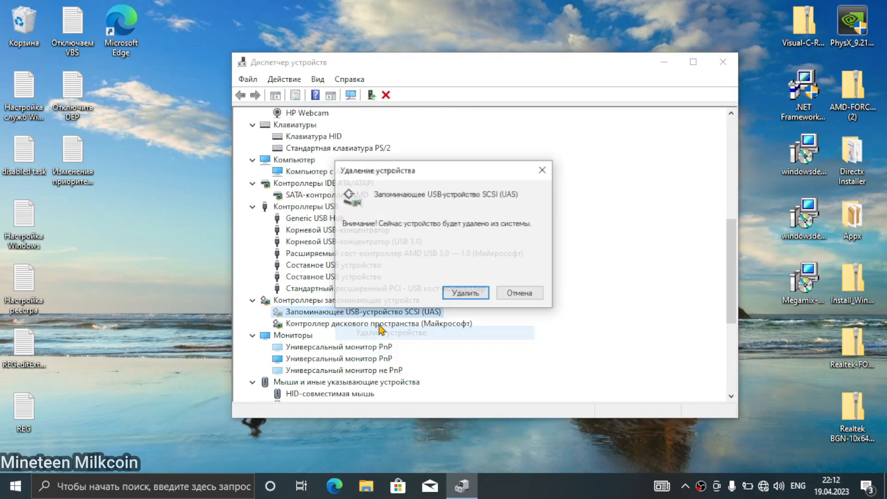
pyautogui.click(462, 294)
# Uninstall the greyed-out Универсальный монитор PnP and the greyed-out Универсальный монитор не PnP under Мониторы.
pyautogui.scroll(-6, 367, 307)
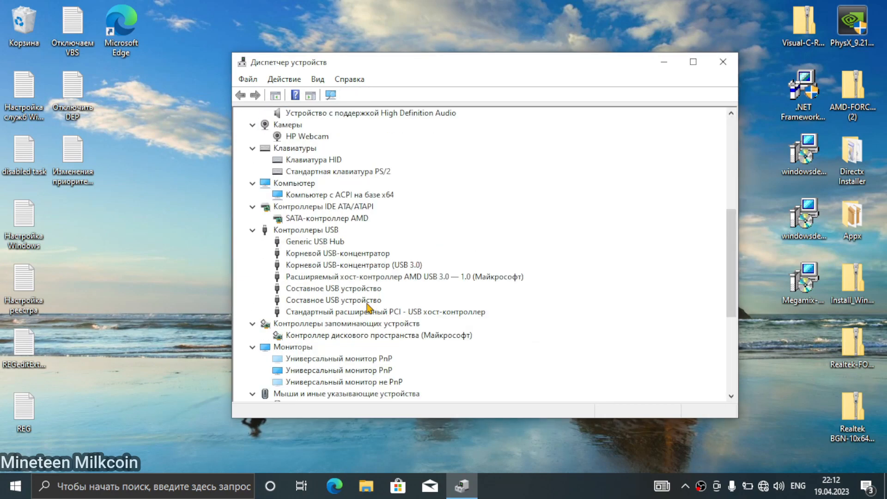
pyautogui.scroll(-3, 333, 294)
pyautogui.rightClick(337, 254)
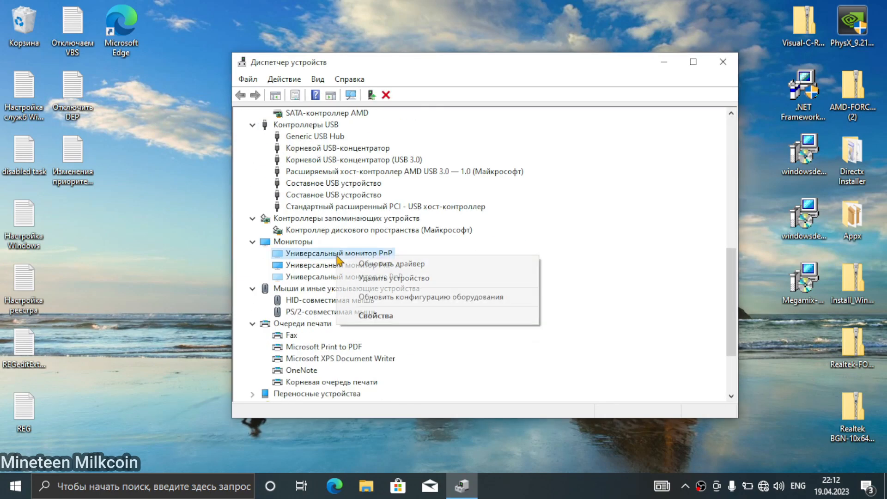
pyautogui.click(376, 276)
pyautogui.click(464, 294)
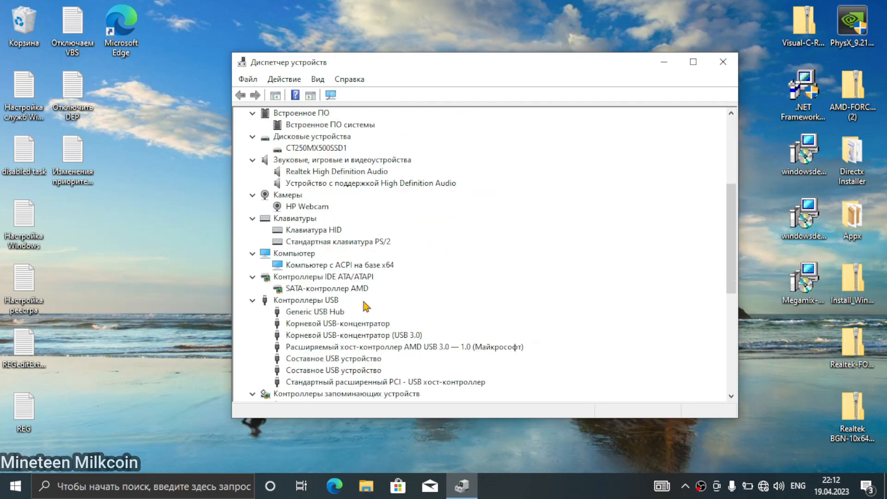
pyautogui.rightClick(337, 265)
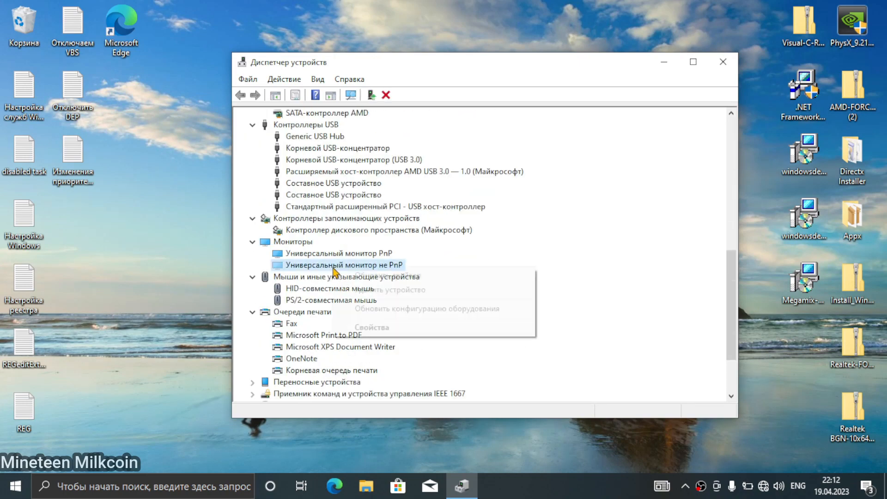
pyautogui.click(369, 289)
pyautogui.click(466, 294)
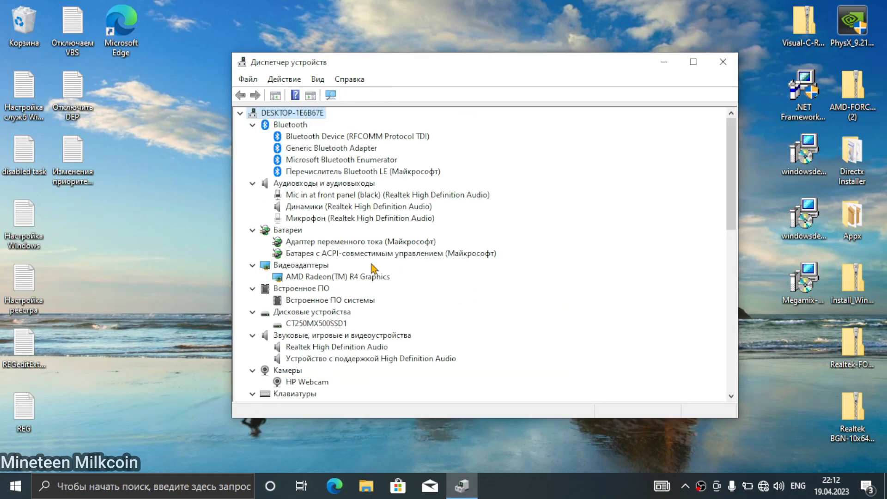
# Expand the Переносные устройства and Приемник команд и устройства управления IEEE 1667 categories.
pyautogui.scroll(-8, 347, 267)
pyautogui.scroll(-4, 271, 303)
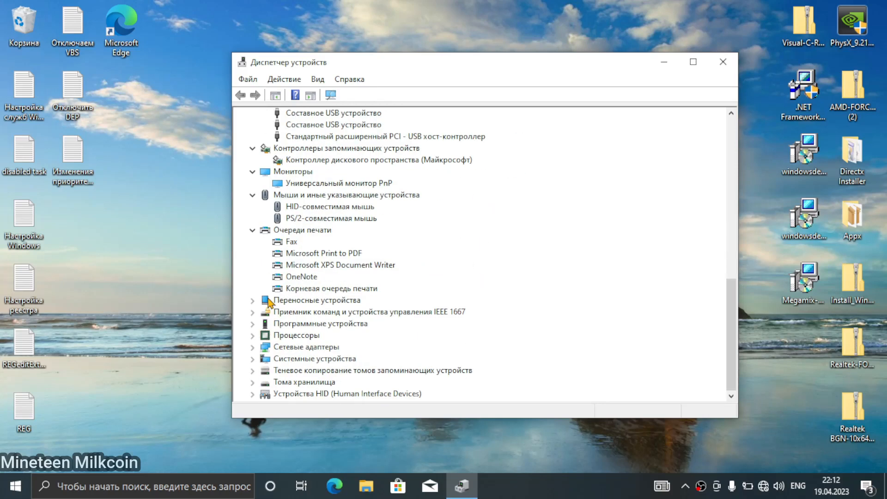
pyautogui.click(253, 300)
pyautogui.scroll(-1, 263, 310)
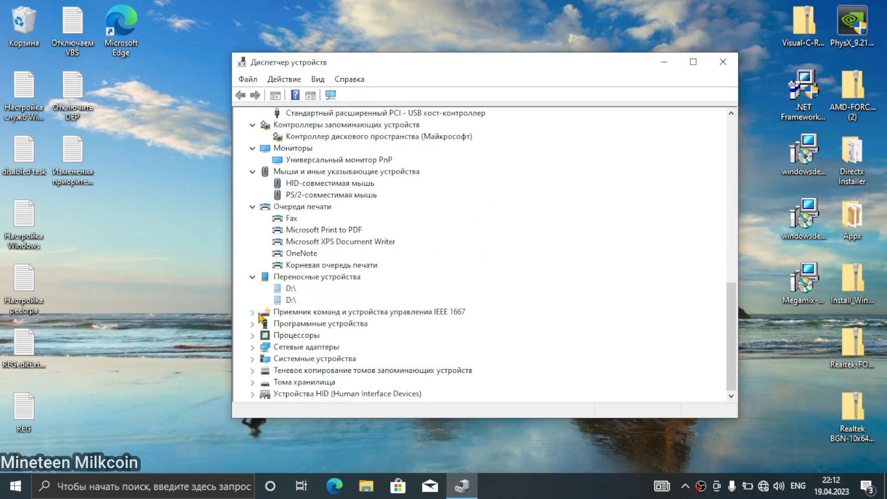
pyautogui.click(253, 312)
pyautogui.scroll(-1, 292, 292)
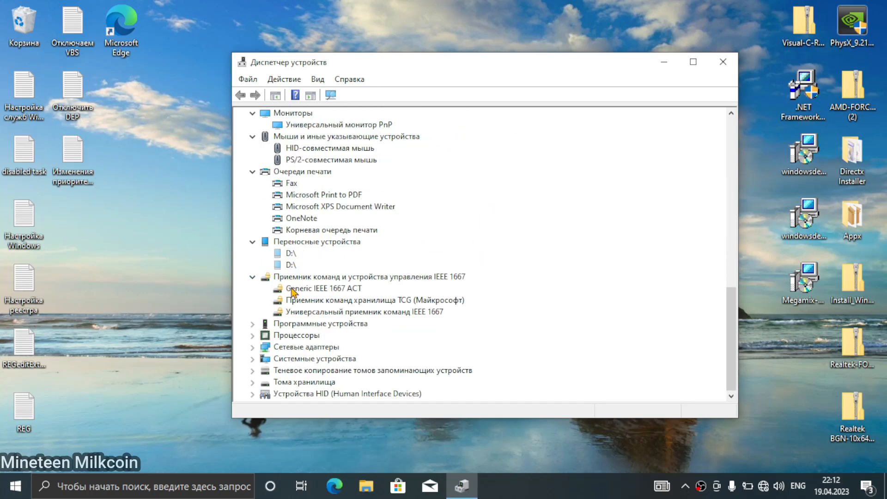
# Uninstall both greyed-out D:\ devices under Переносные устройства.
pyautogui.rightClick(291, 253)
pyautogui.click(323, 274)
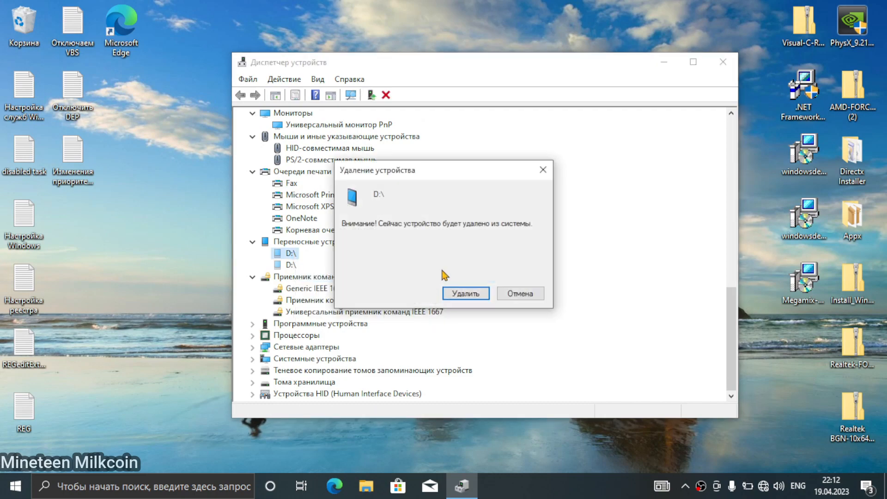
pyautogui.click(465, 293)
pyautogui.scroll(-12, 324, 282)
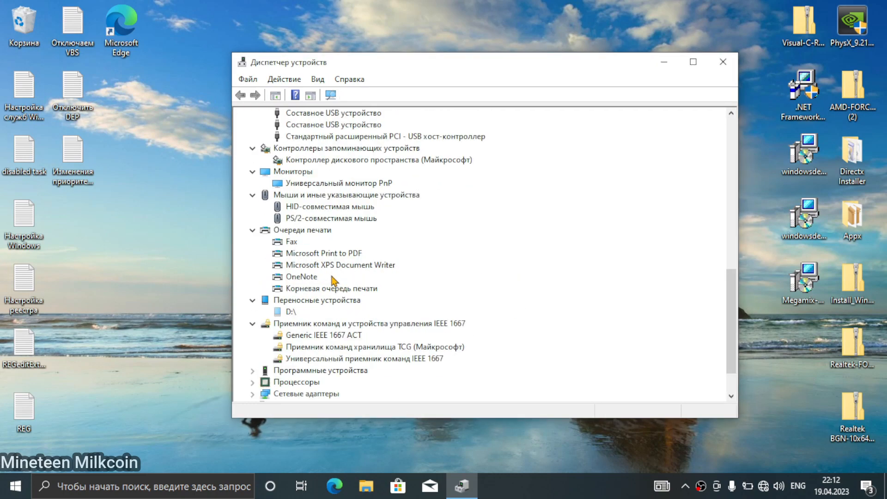
pyautogui.scroll(-2, 316, 207)
pyautogui.rightClick(291, 265)
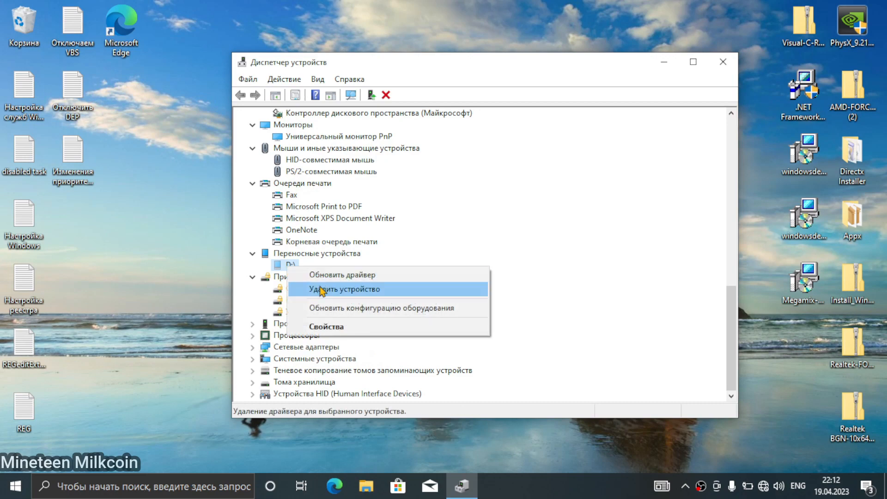
pyautogui.click(319, 288)
pyautogui.click(473, 295)
# Expand the Программные устройства, Процессоры, Сетевые адаптеры and Системные устройства categories.
pyautogui.scroll(-10, 429, 292)
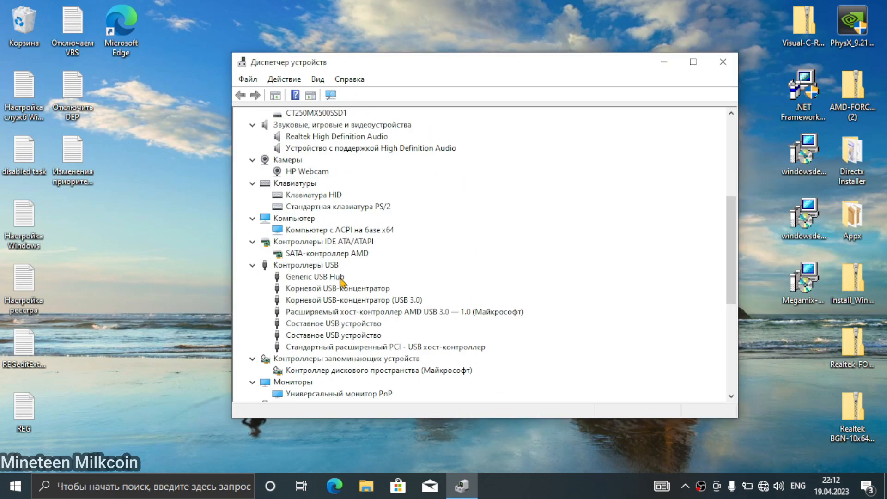
pyautogui.scroll(-3, 321, 276)
pyautogui.click(252, 324)
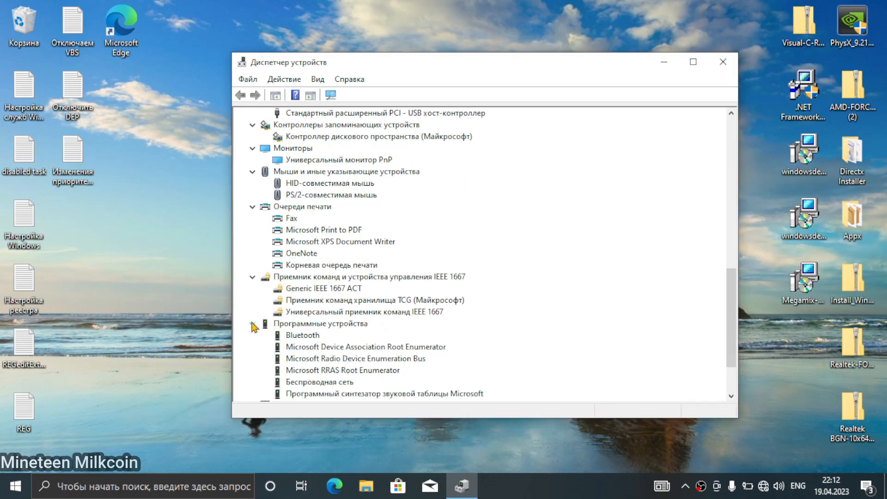
pyautogui.click(250, 335)
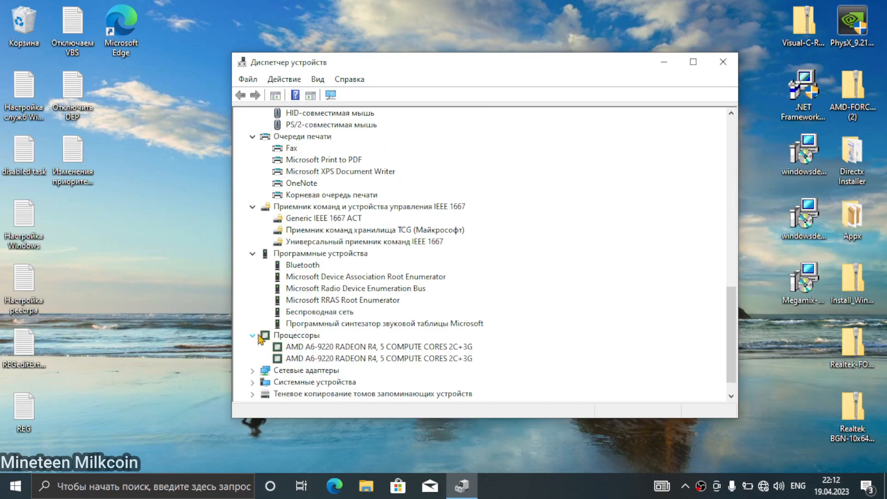
pyautogui.click(251, 346)
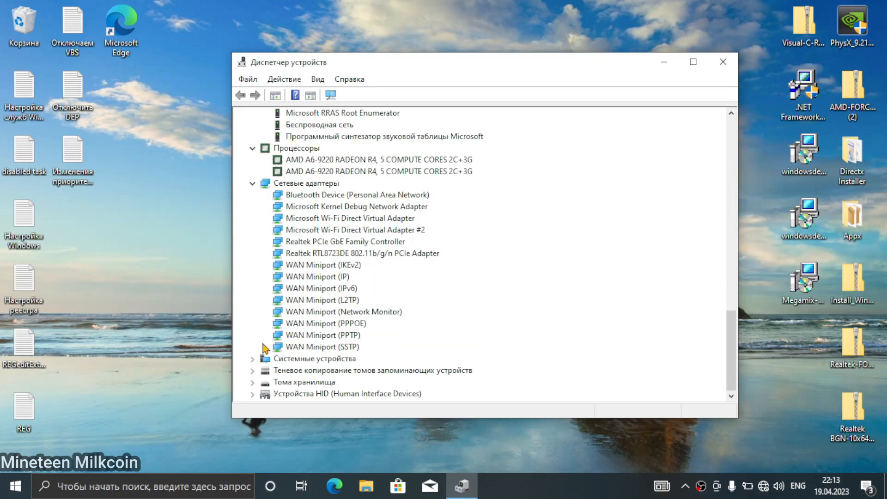
pyautogui.click(252, 359)
# Expand the Теневое копирование томов запоминающих устройств and Тома хранилища categories.
pyautogui.scroll(-10, 284, 337)
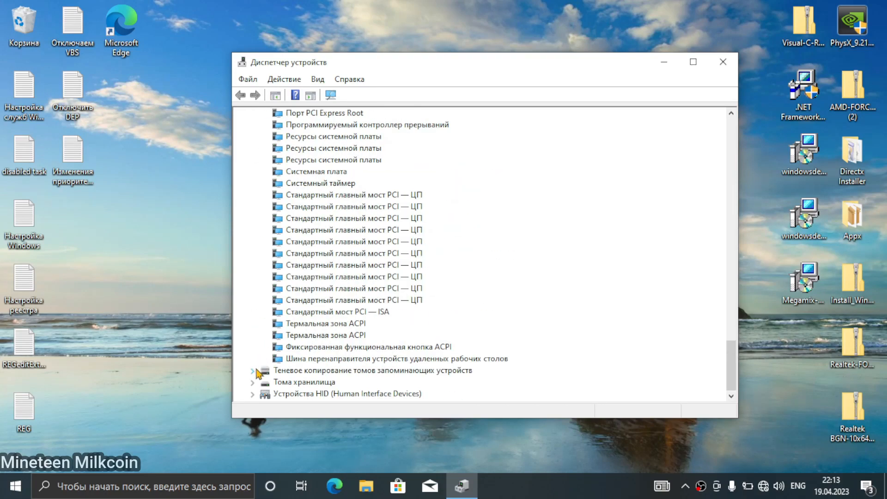
pyautogui.click(252, 371)
pyautogui.scroll(-1, 255, 377)
pyautogui.click(253, 382)
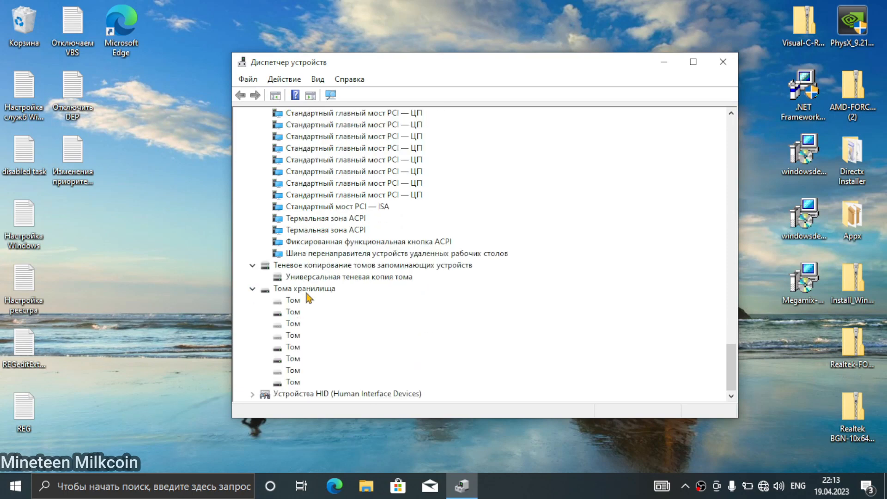
# Uninstall the first two greyed-out Том devices under Тома хранилища.
pyautogui.rightClick(307, 299)
pyautogui.click(300, 323)
pyautogui.click(454, 296)
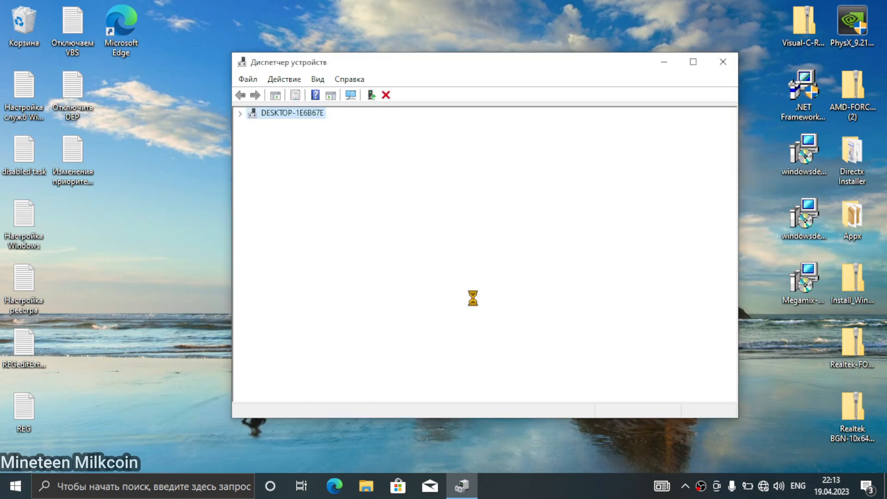
pyautogui.scroll(-20, 295, 311)
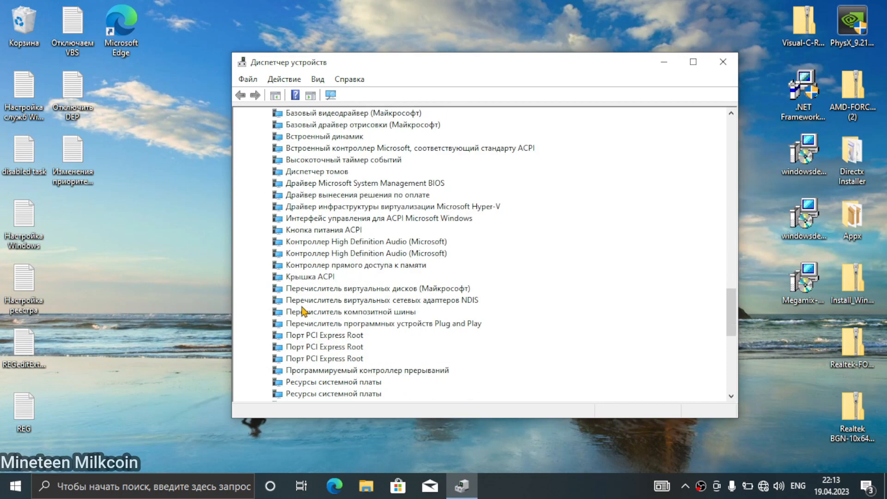
pyautogui.scroll(-8, 303, 311)
pyautogui.rightClick(290, 323)
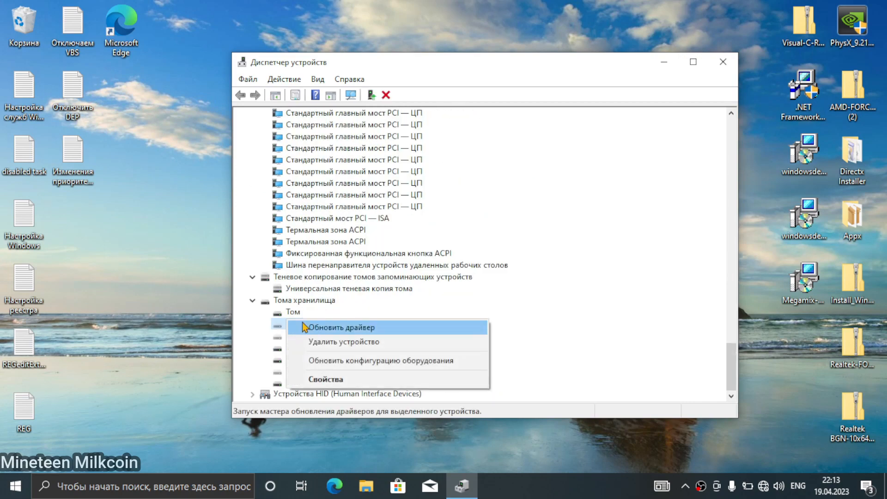
pyautogui.click(319, 342)
pyautogui.click(466, 292)
# Uninstall the two remaining greyed-out Том devices under Тома хранилища.
pyautogui.scroll(-20, 361, 277)
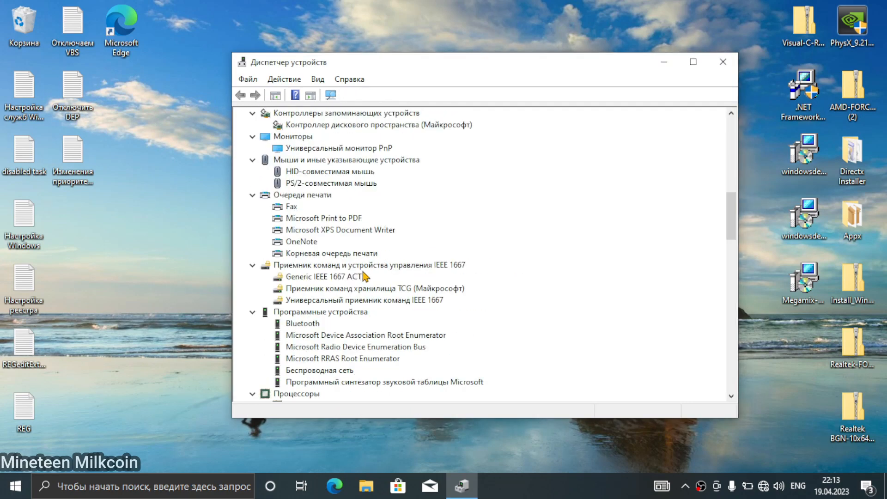
pyautogui.scroll(-8, 360, 277)
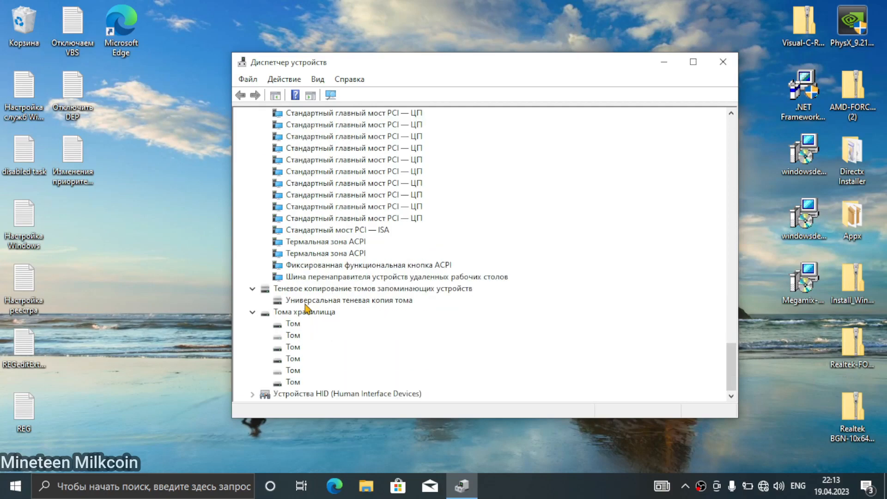
pyautogui.rightClick(296, 337)
pyautogui.click(333, 354)
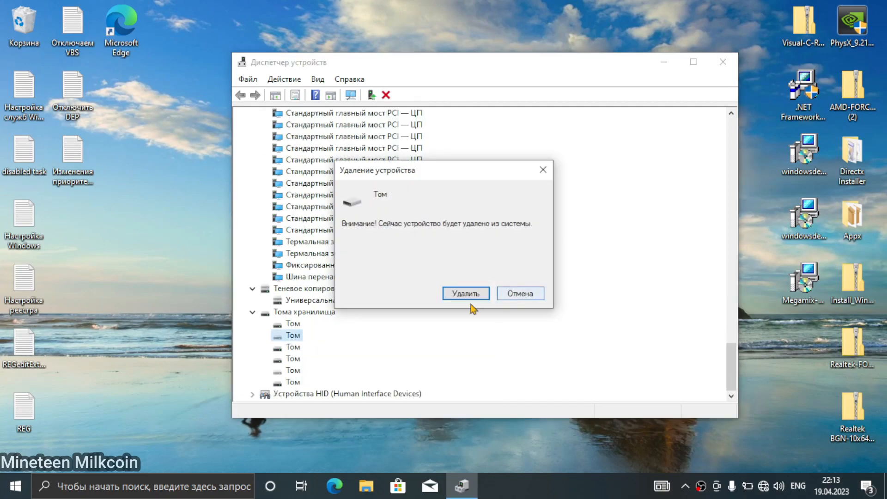
pyautogui.click(467, 295)
pyautogui.scroll(-20, 471, 301)
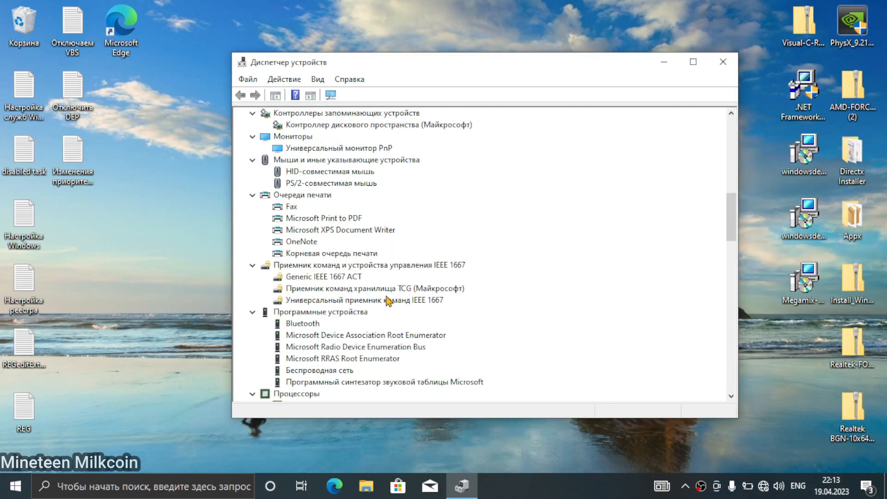
pyautogui.scroll(-15, 388, 301)
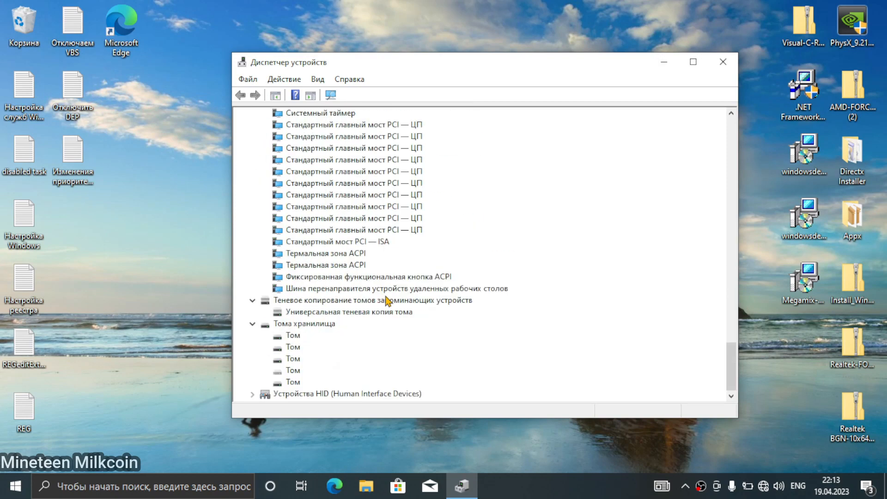
pyautogui.rightClick(291, 377)
pyautogui.click(317, 395)
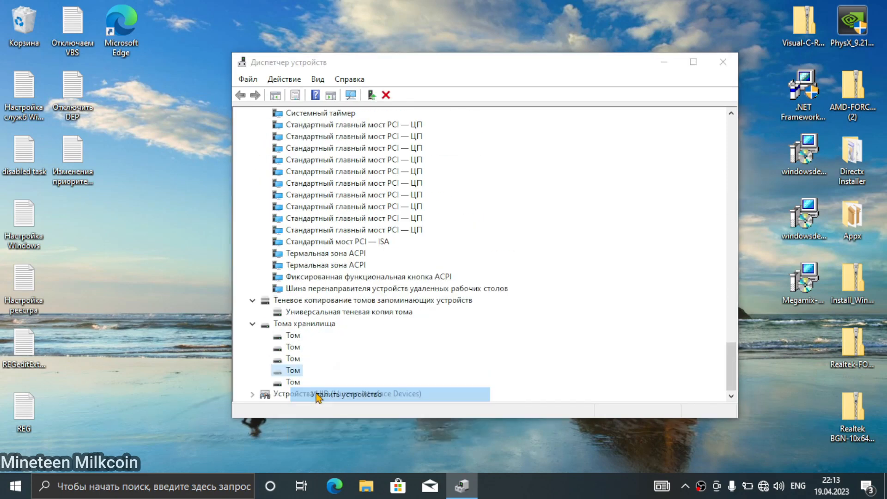
pyautogui.click(519, 293)
# Expand the Устройства HID (Human Interface Devices) category to check for greyed-out devices, and close the Device Manager.
pyautogui.scroll(-20, 439, 310)
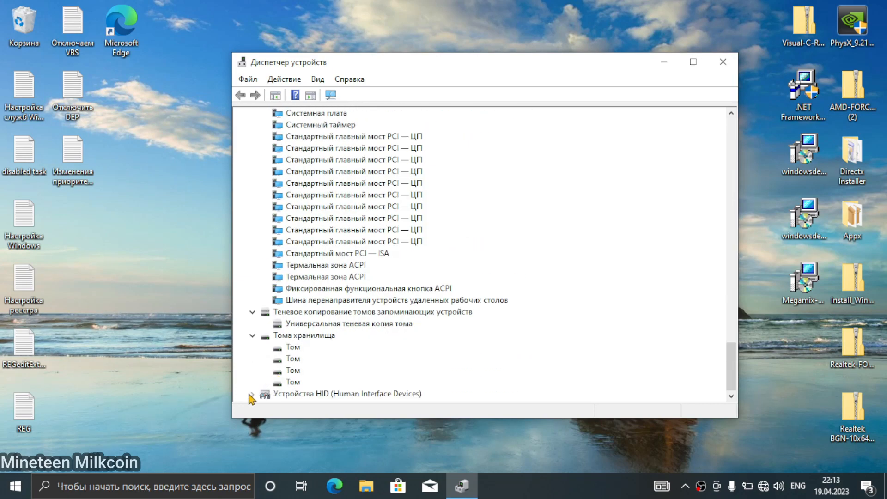
pyautogui.click(251, 394)
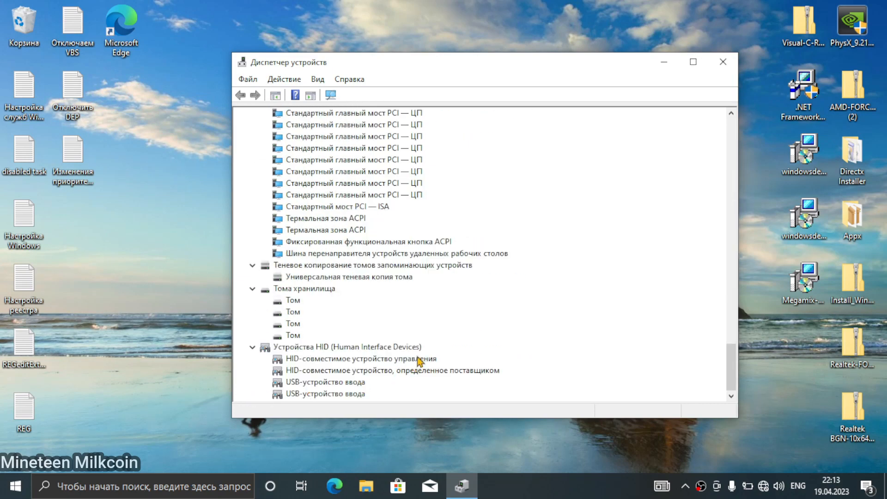
pyautogui.scroll(5, 420, 362)
pyautogui.click(723, 61)
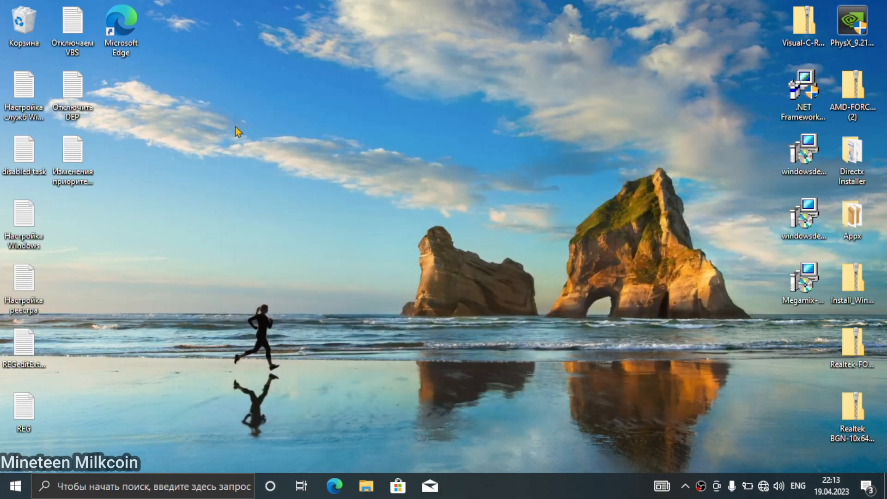
# Open the desktop text file Настройка служб Windows 10 in Notepad and reposition its window.
pyautogui.doubleClick(14, 88)
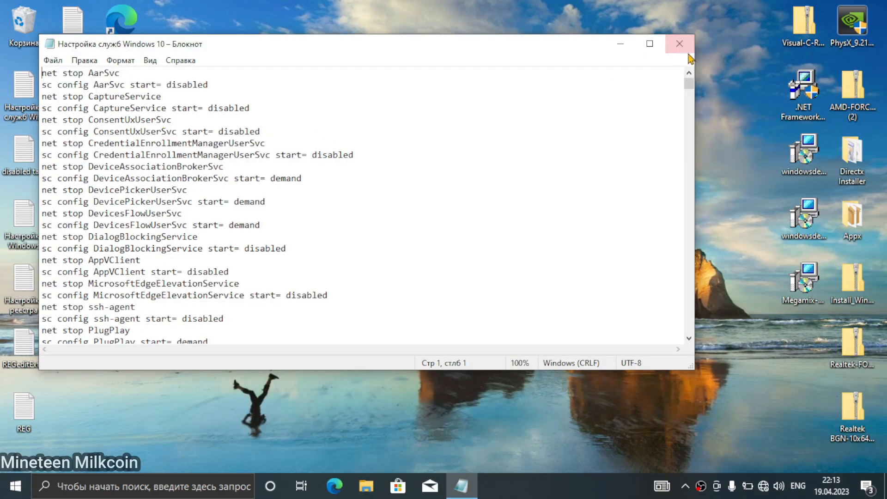
pyautogui.moveTo(396, 45); pyautogui.dragTo(439, 42)
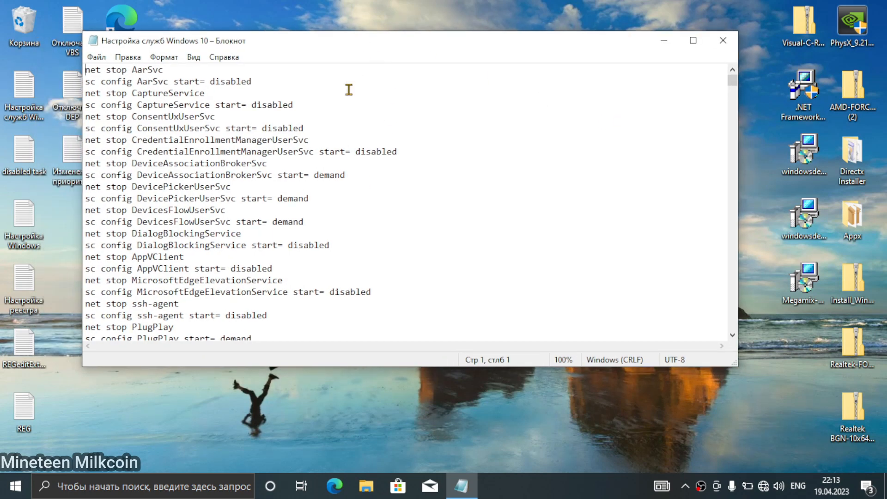
# Search Windows for cmd and run the Command Prompt (Командная строка) as administrator.
pyautogui.rightClick(16, 486)
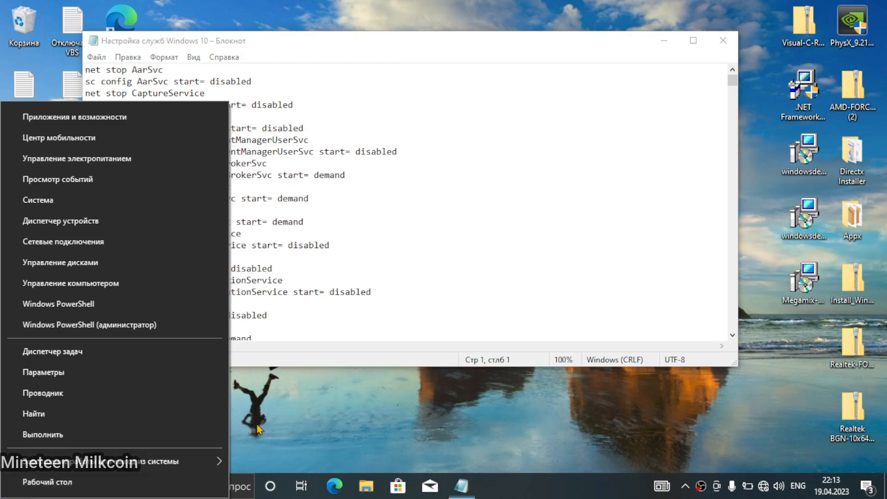
pyautogui.click(270, 417)
pyautogui.click(119, 497)
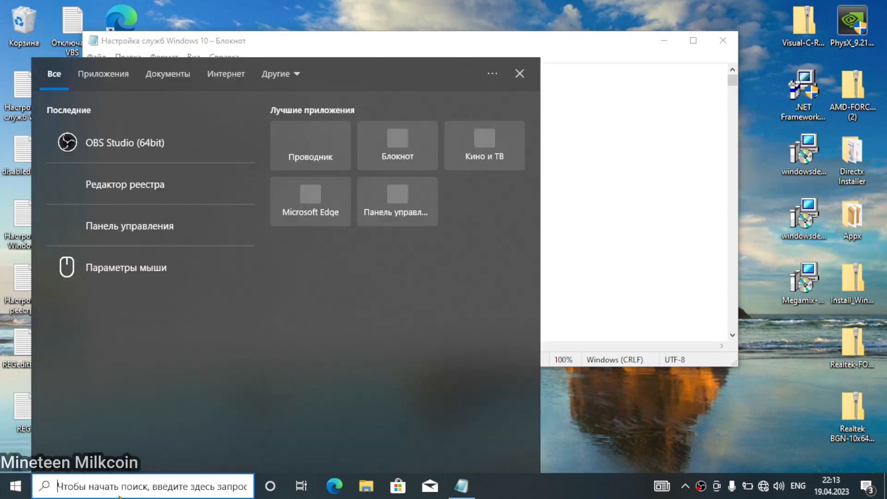
pyautogui.write('cmd')
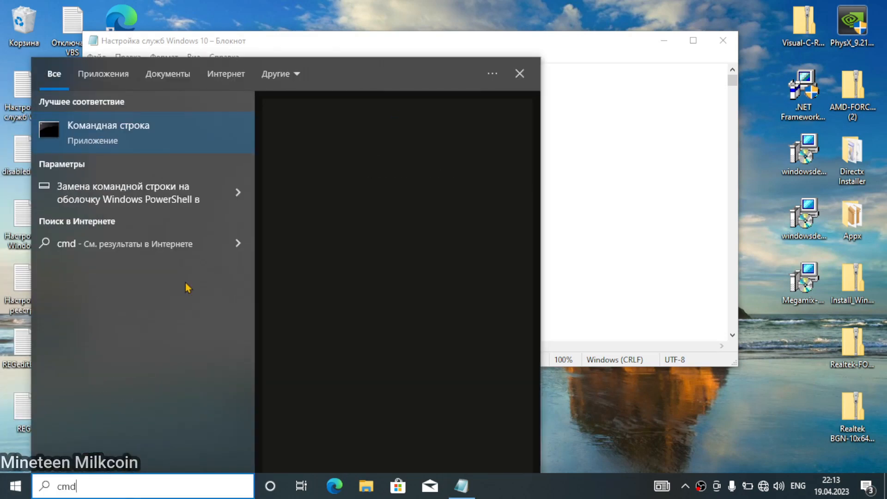
pyautogui.rightClick(155, 134)
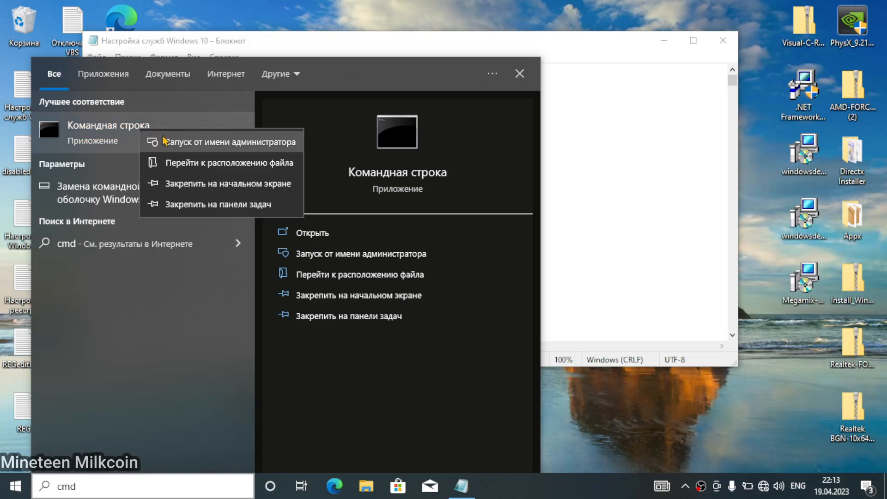
pyautogui.click(159, 142)
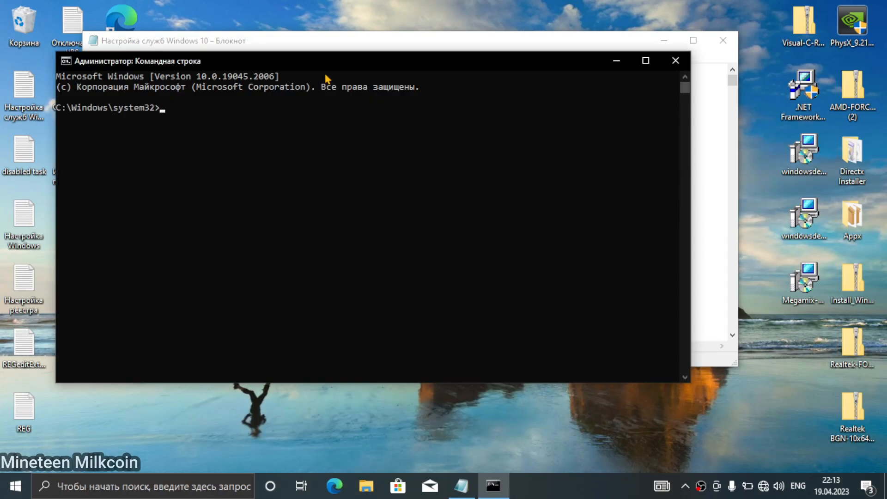
# Open Task Manager's performance view (Производительность), narrow its window, and snap it to the upper-right quarter of the screen.
pyautogui.rightClick(2, 497)
pyautogui.click(96, 353)
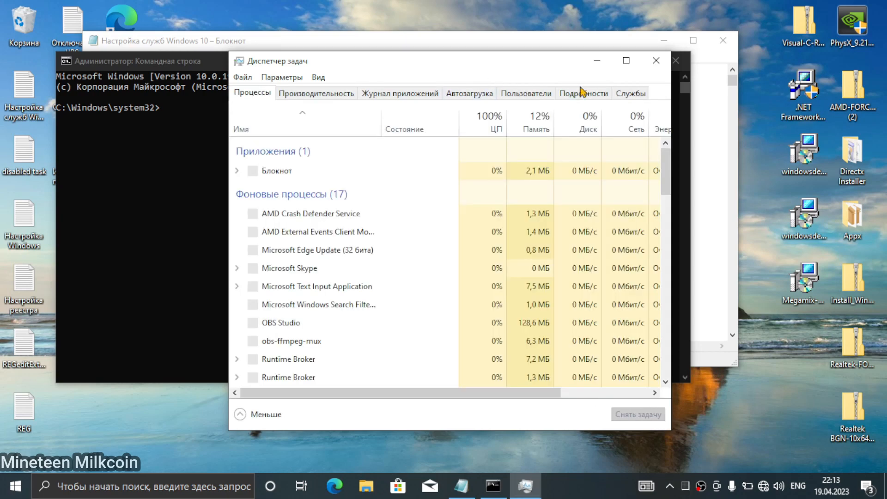
pyautogui.click(337, 95)
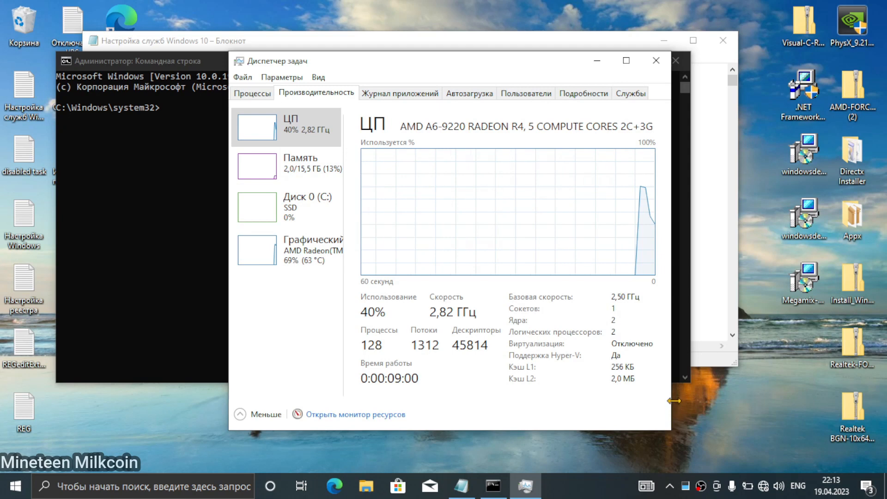
pyautogui.moveTo(675, 401); pyautogui.dragTo(645, 381)
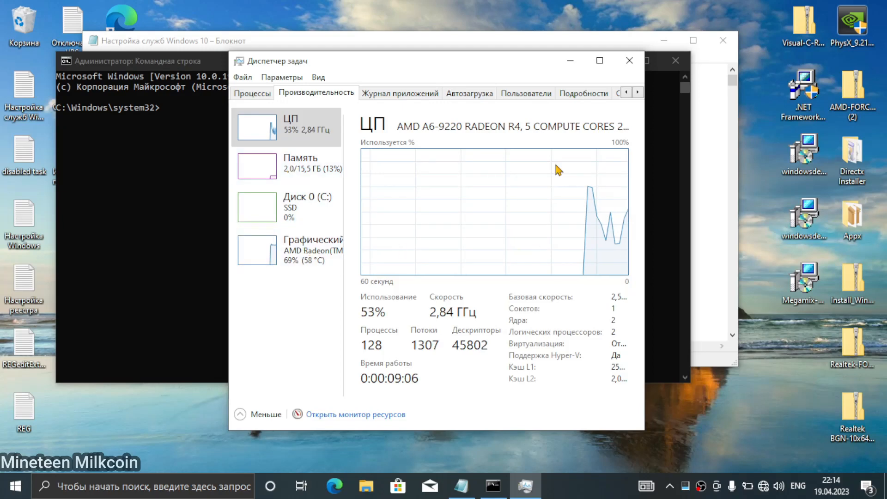
pyautogui.moveTo(502, 72); pyautogui.dragTo(707, 65)
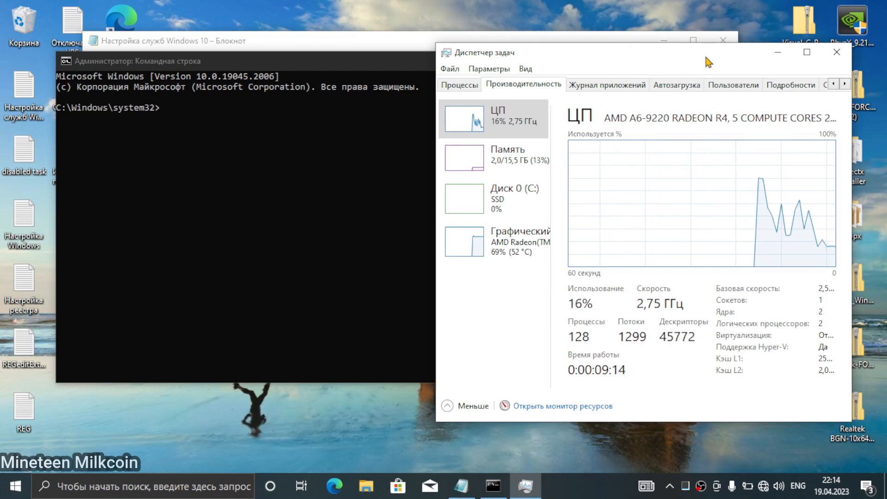
pyautogui.moveTo(708, 63); pyautogui.dragTo(884, 2)
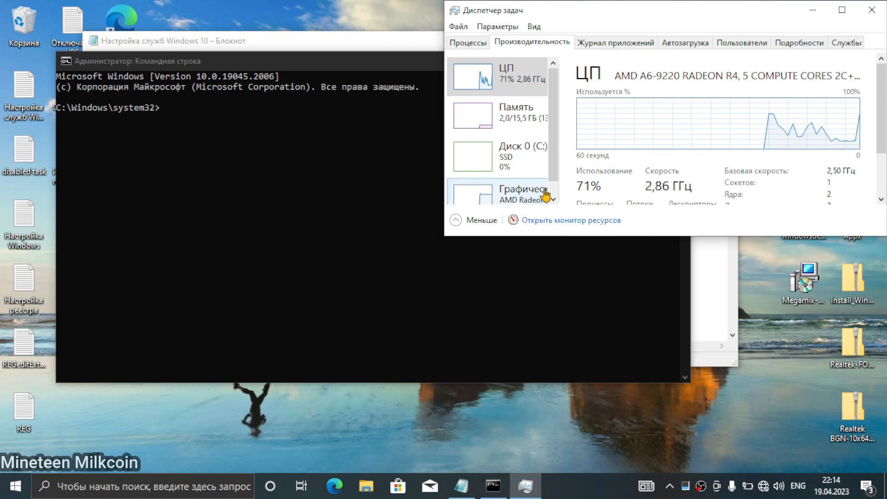
# Examine the memory, disk and graphics performance graphs in Task Manager, and return to the CPU statistics.
pyautogui.scroll(-3, 869, 185)
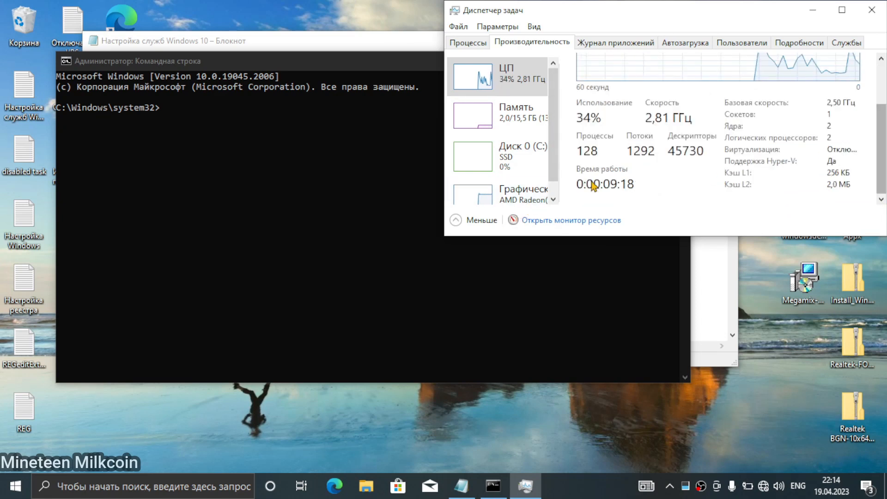
pyautogui.click(556, 184)
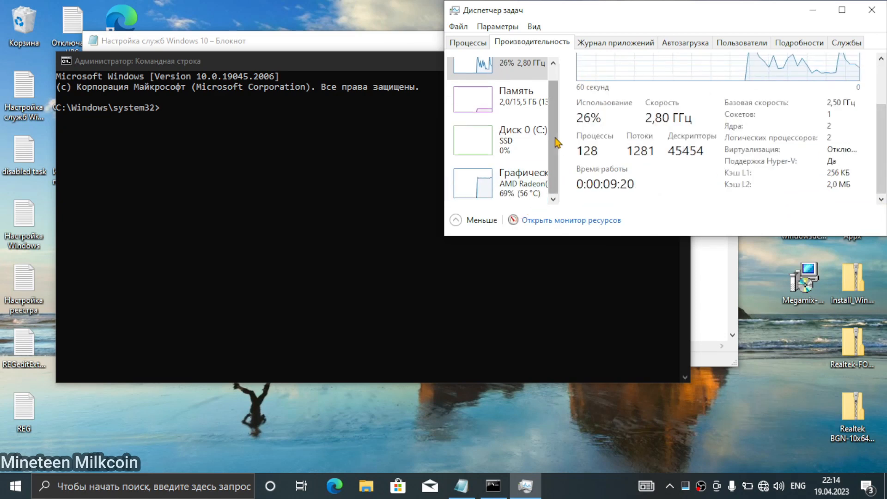
pyautogui.moveTo(556, 137); pyautogui.dragTo(555, 88)
pyautogui.click(508, 118)
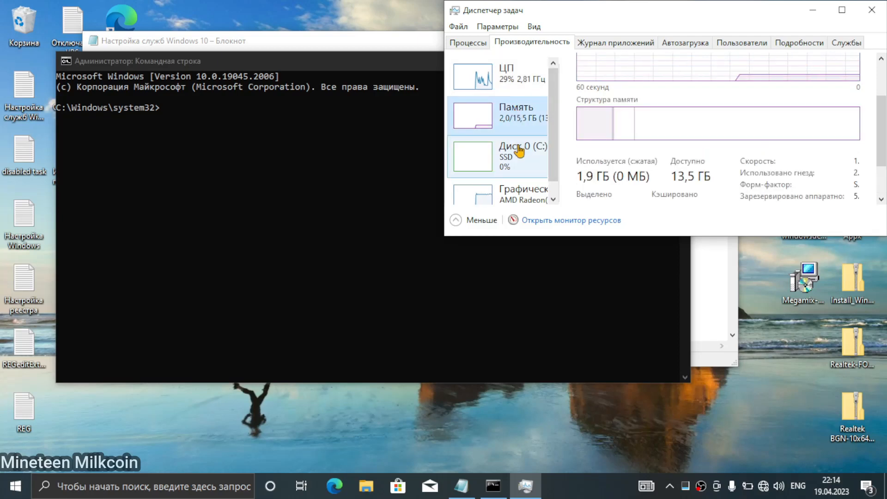
pyautogui.click(517, 152)
pyautogui.scroll(-1, 518, 157)
pyautogui.click(518, 184)
pyautogui.scroll(1, 514, 111)
pyautogui.click(523, 88)
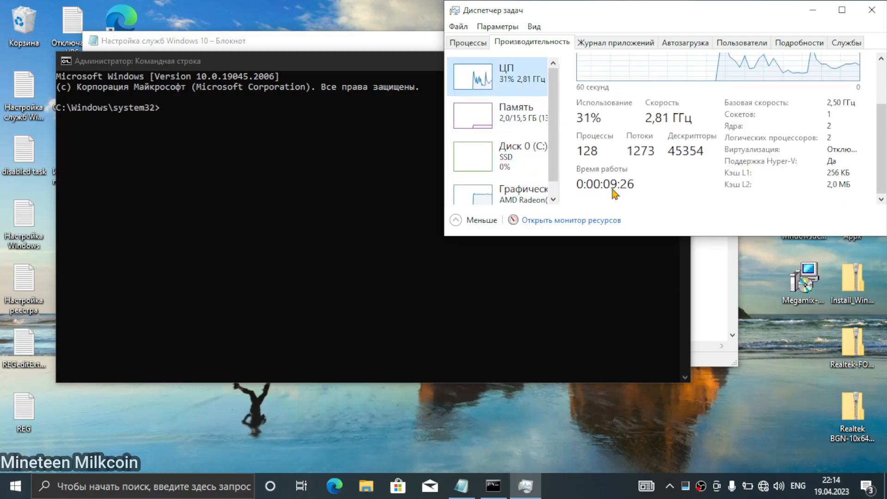
# Check the list of running processes (Процессы) in Task Manager, and return to the CPU performance statistics.
pyautogui.scroll(-1, 553, 192)
pyautogui.scroll(1, 555, 113)
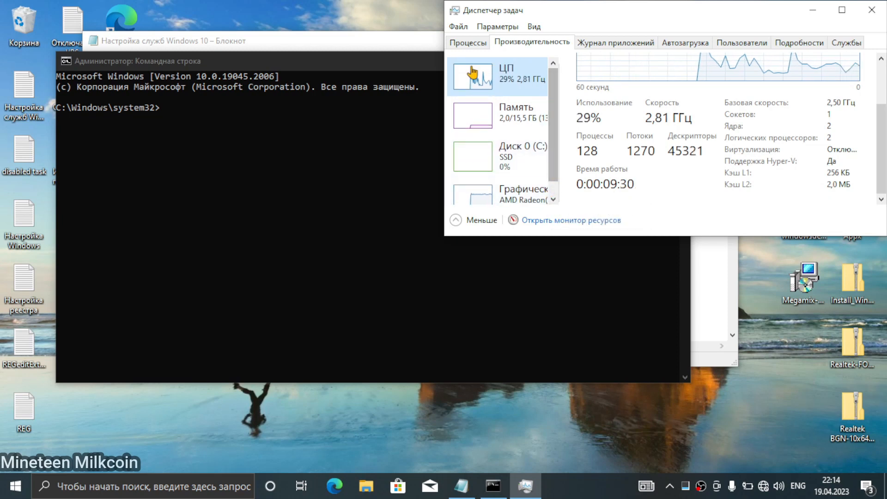
pyautogui.click(468, 43)
pyautogui.scroll(-3, 554, 127)
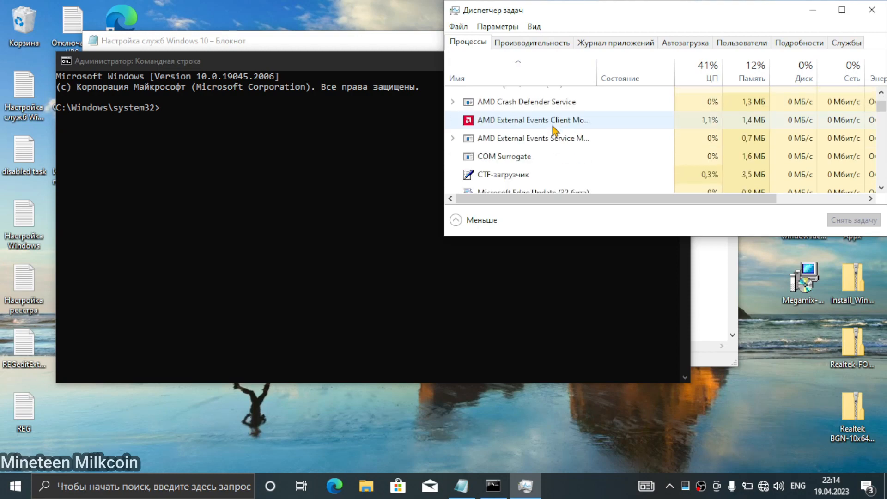
pyautogui.click(532, 43)
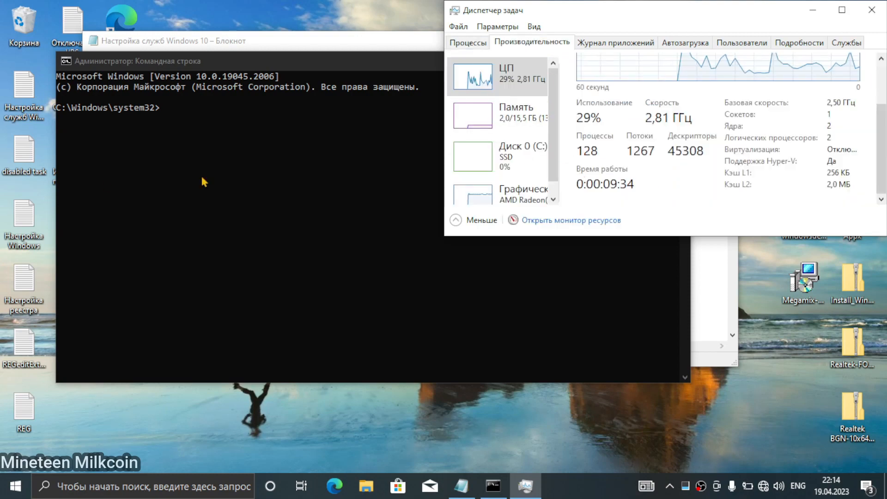
# Bring the Настройка служб Windows 10 text file to the front and move its window so the Command Prompt behind stays partly visible.
pyautogui.click(260, 50)
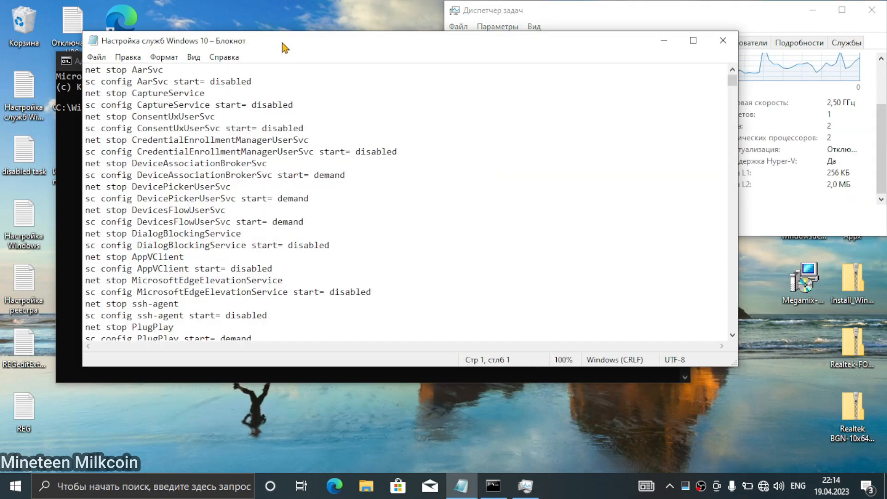
pyautogui.moveTo(285, 47); pyautogui.dragTo(258, 58)
pyautogui.doubleClick(257, 57)
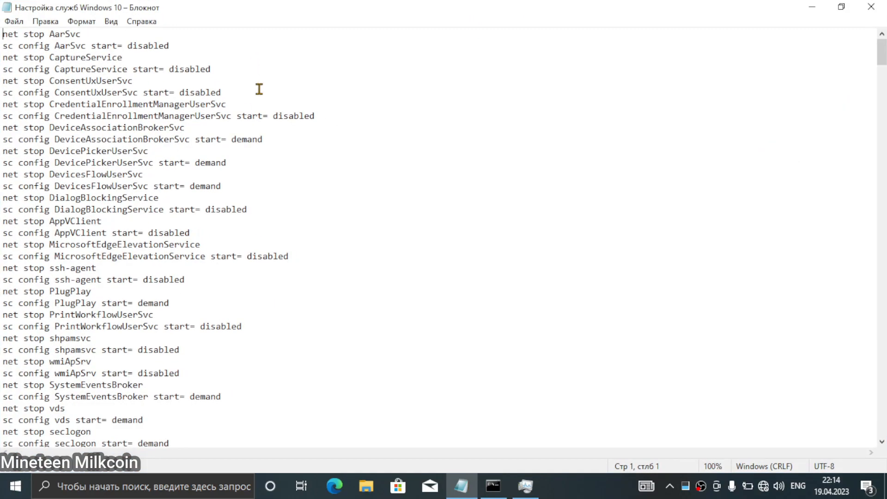
pyautogui.doubleClick(295, 6)
pyautogui.moveTo(290, 63); pyautogui.dragTo(387, 93)
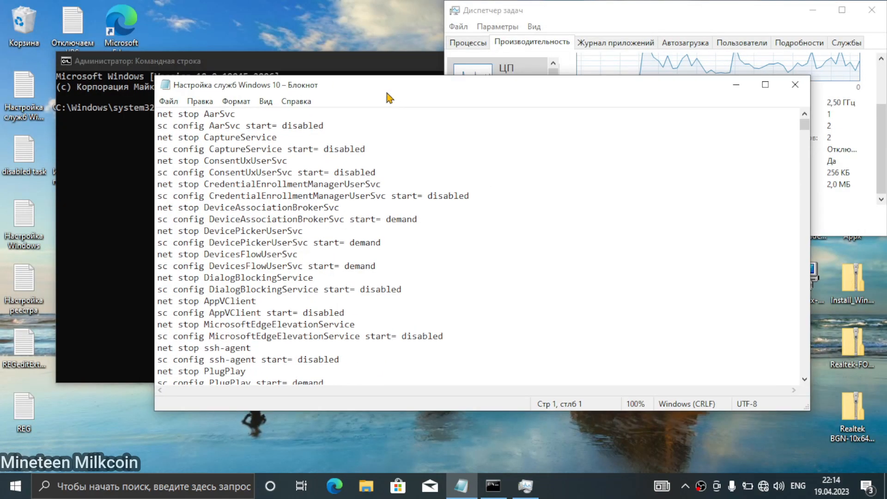
# Skim the first service commands in the text file, and switch to the administrator Command Prompt window.
pyautogui.scroll(-5, 409, 136)
pyautogui.scroll(-5, 410, 139)
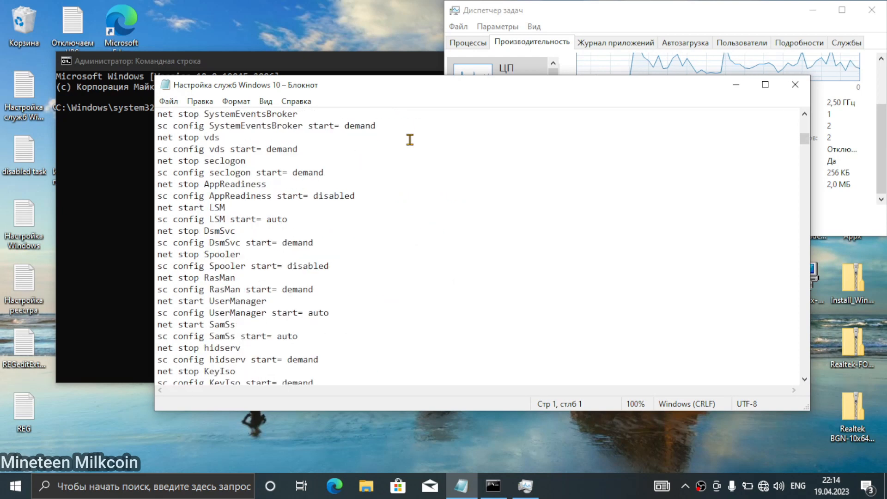
pyautogui.scroll(-5, 410, 137)
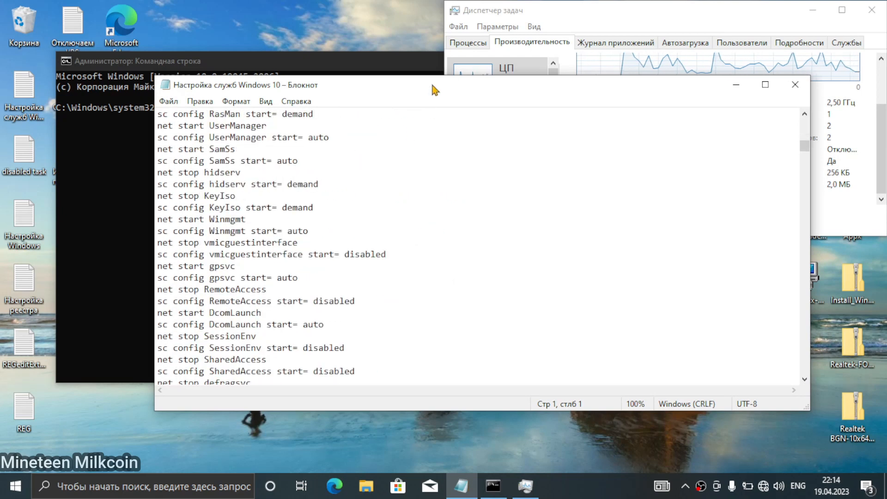
pyautogui.scroll(-1, 400, 154)
pyautogui.click(396, 75)
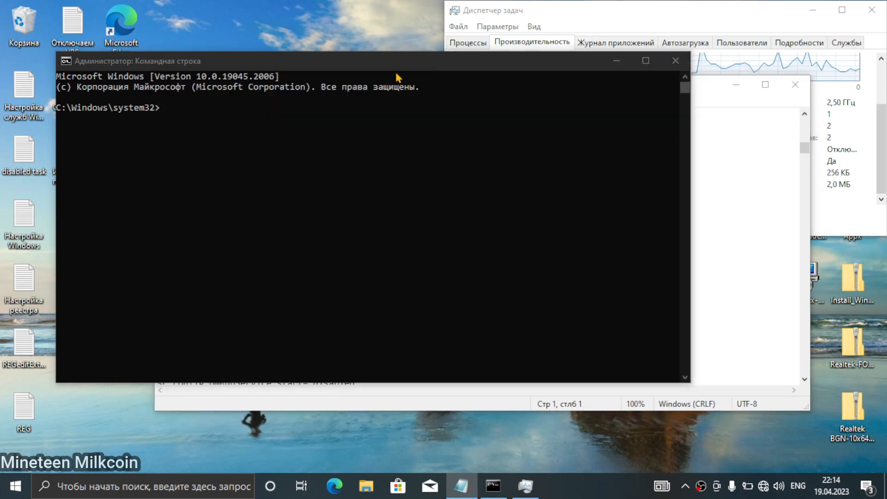
# Switch back to the service commands file, maximize its window, and return to the start of the command list.
pyautogui.click(696, 172)
pyautogui.doubleClick(638, 88)
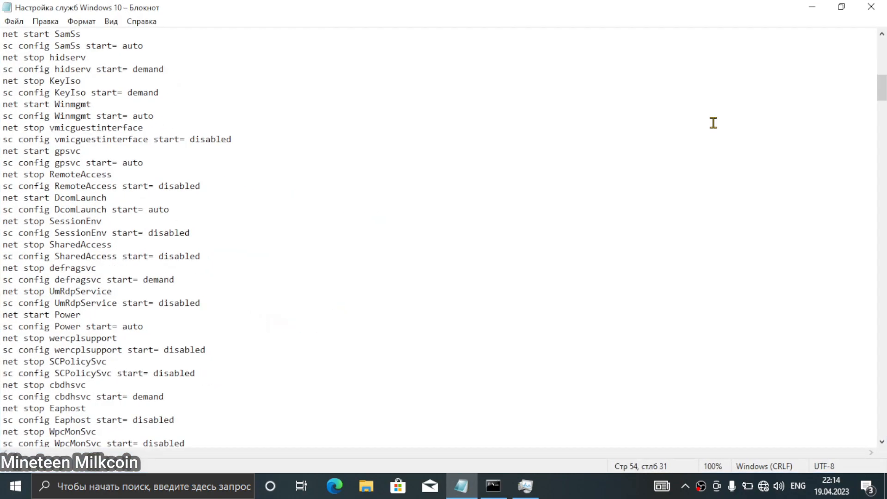
pyautogui.moveTo(886, 91); pyautogui.dragTo(886, 38)
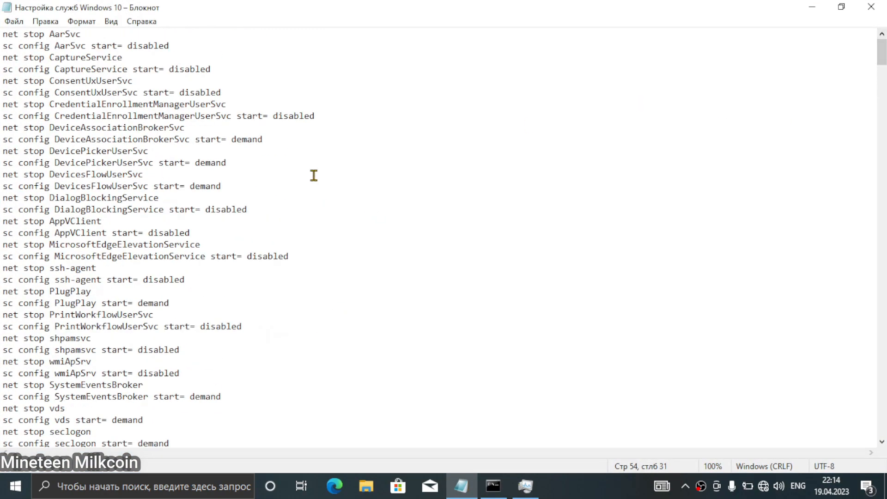
# Review the net stop, net start and sc config service commands from AarSvc through the block starting with CoreMessagingRegistrar.
pyautogui.scroll(-1, 314, 176)
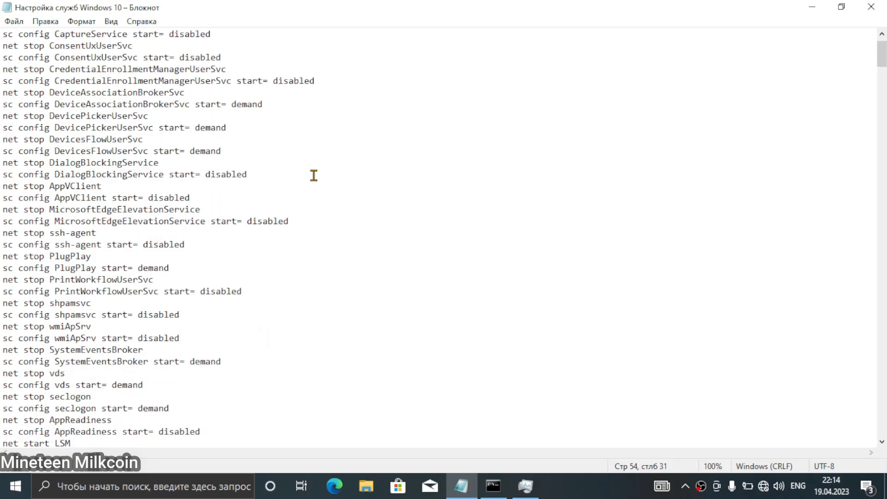
pyautogui.scroll(-3, 313, 175)
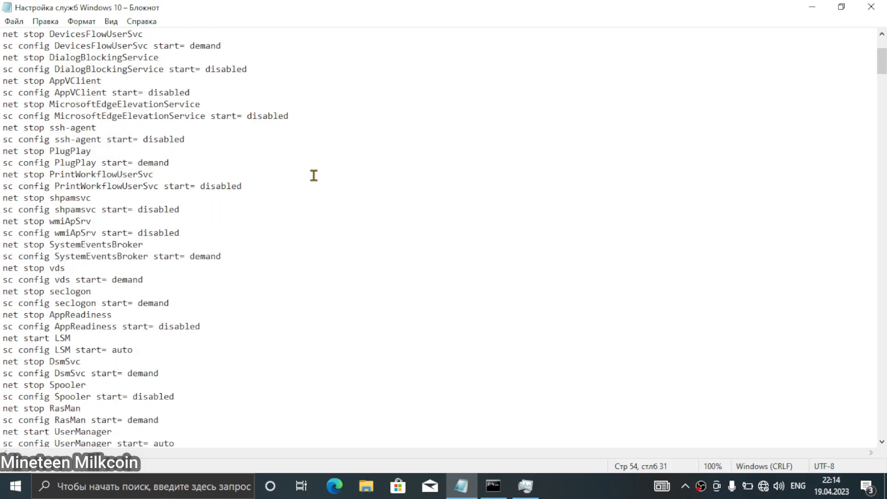
pyautogui.scroll(-4, 314, 175)
pyautogui.scroll(-2, 314, 176)
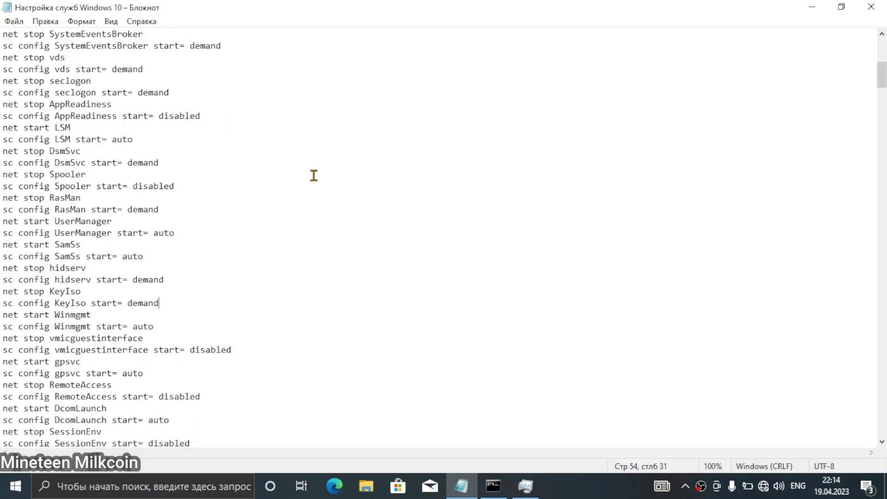
pyautogui.scroll(-3, 314, 176)
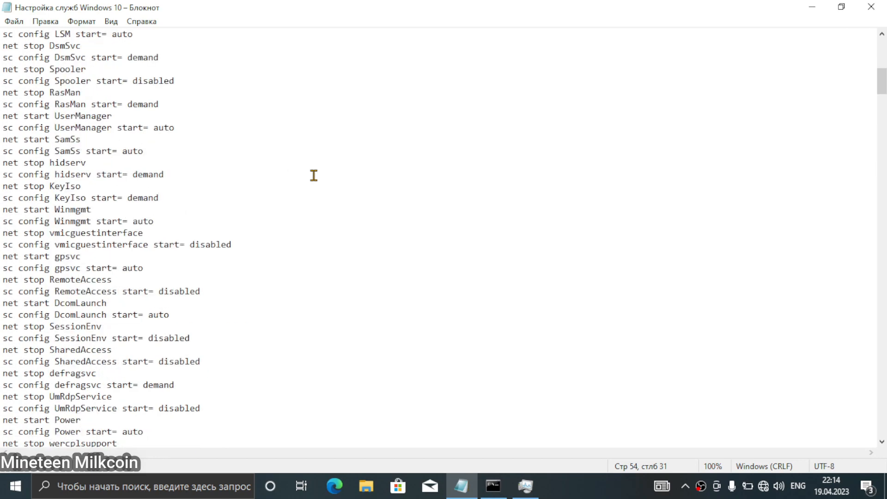
pyautogui.scroll(-4, 314, 176)
pyautogui.scroll(-3, 314, 175)
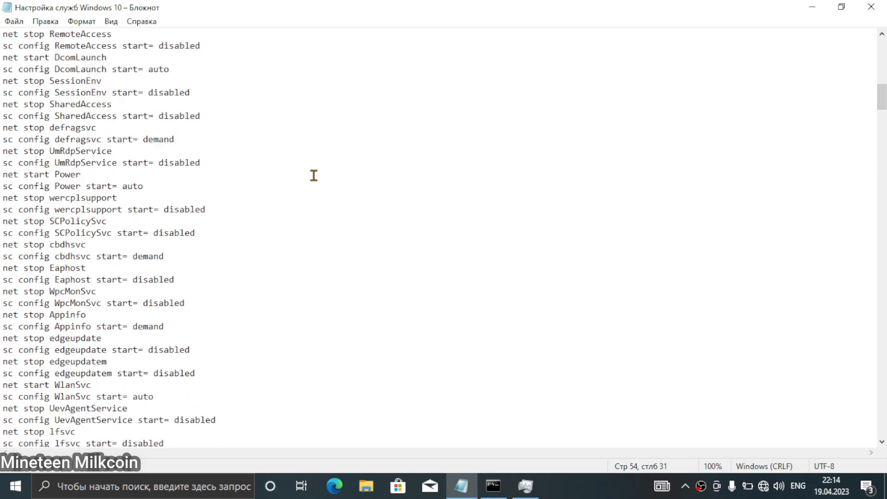
pyautogui.scroll(-2, 313, 176)
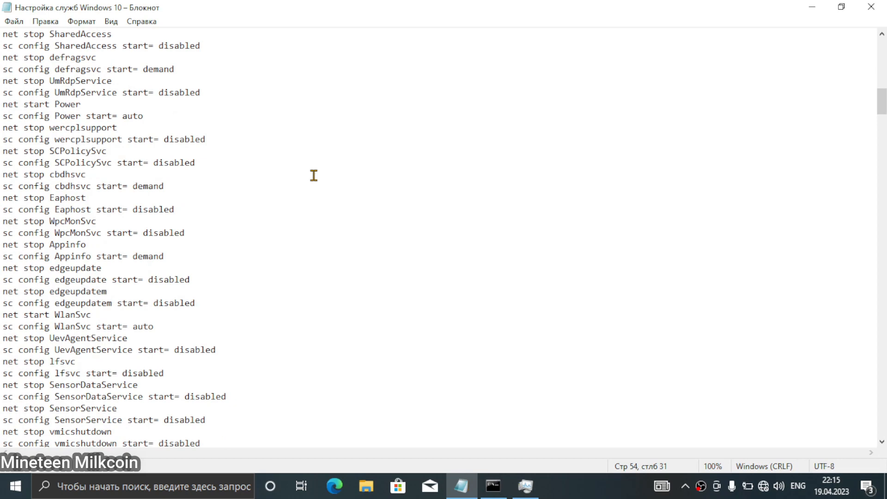
pyautogui.scroll(-4, 314, 176)
pyautogui.scroll(-4, 314, 175)
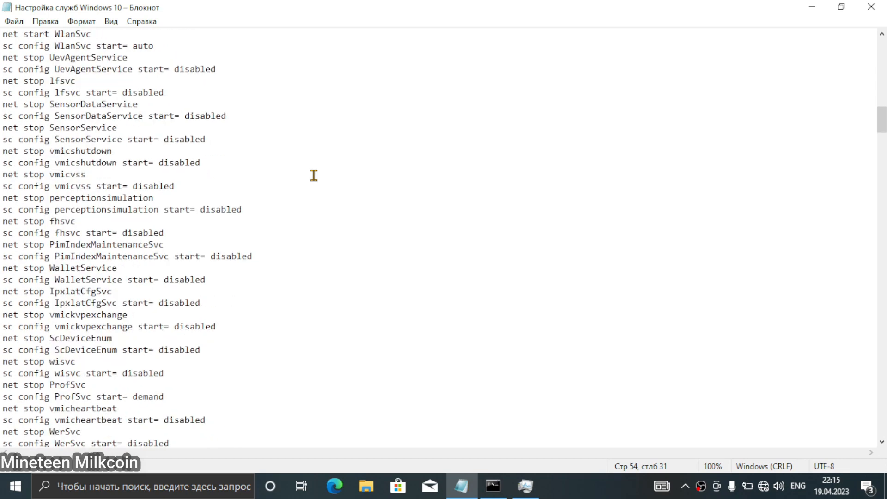
pyautogui.scroll(-2, 314, 176)
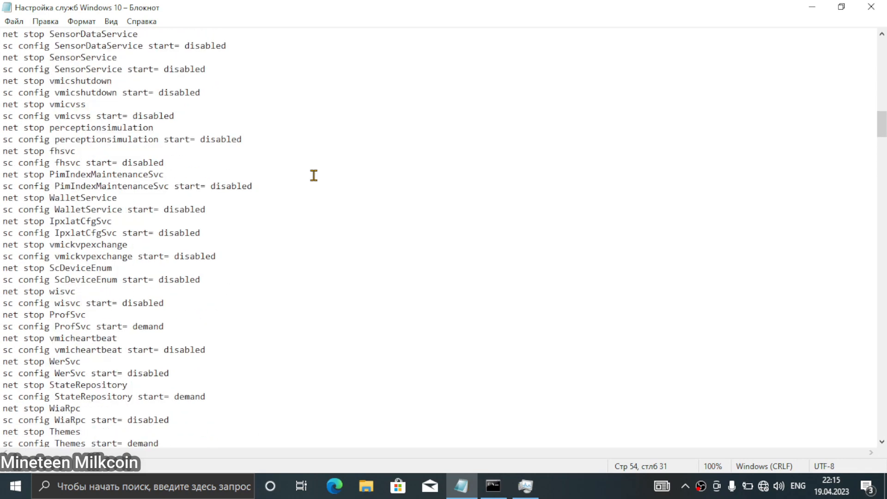
pyautogui.scroll(-2, 314, 175)
pyautogui.scroll(-2, 314, 176)
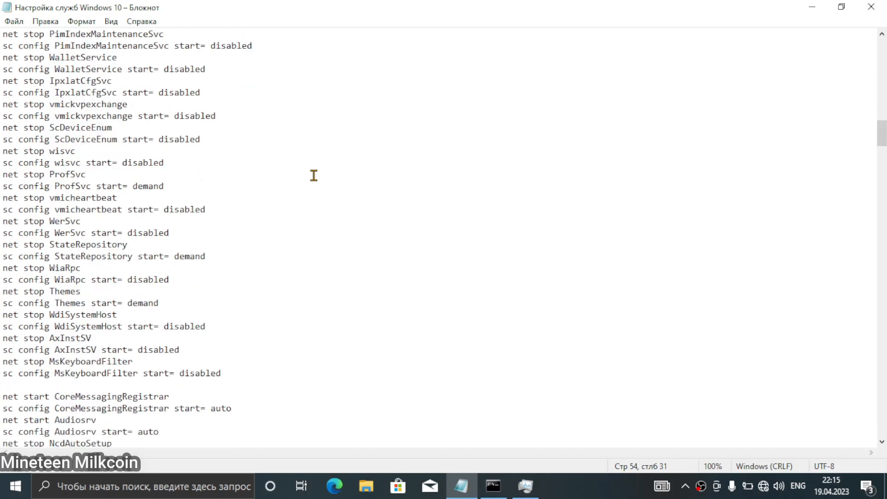
pyautogui.scroll(-1, 314, 176)
pyautogui.scroll(-1, 314, 176)
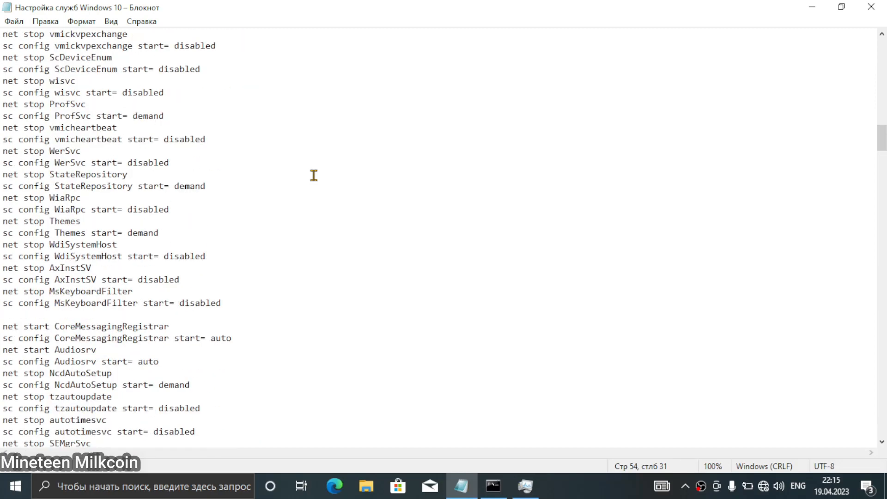
# Review the service commands from CoreMessagingRegistrar through RpcSs, down to the block starting with DiagTrack.
pyautogui.scroll(-1, 314, 176)
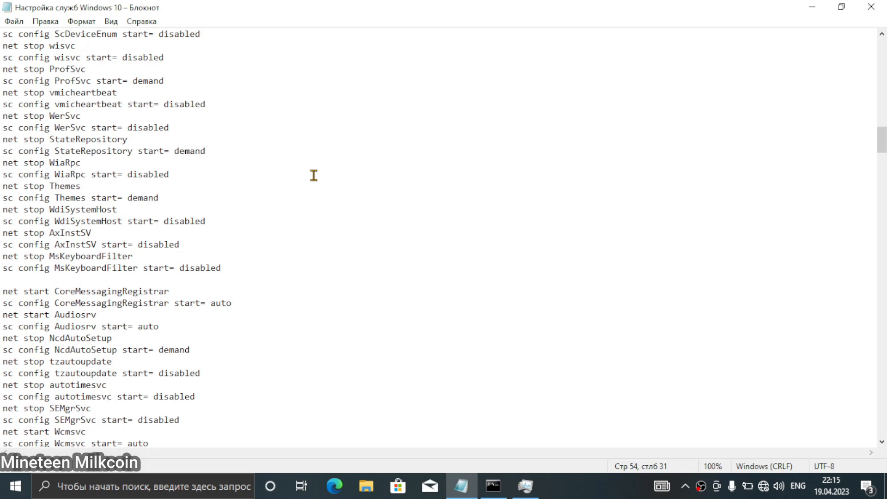
pyautogui.scroll(-2, 313, 176)
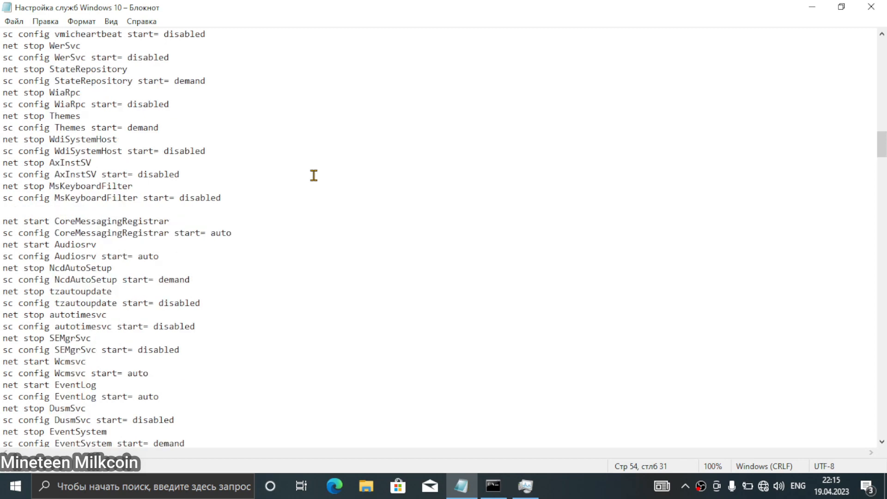
pyautogui.scroll(-3, 314, 176)
pyautogui.scroll(-3, 314, 176)
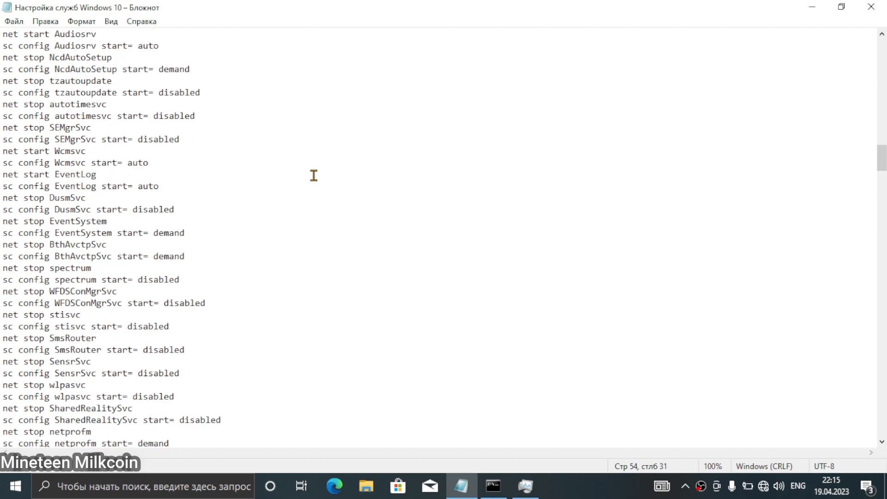
pyautogui.scroll(-4, 313, 175)
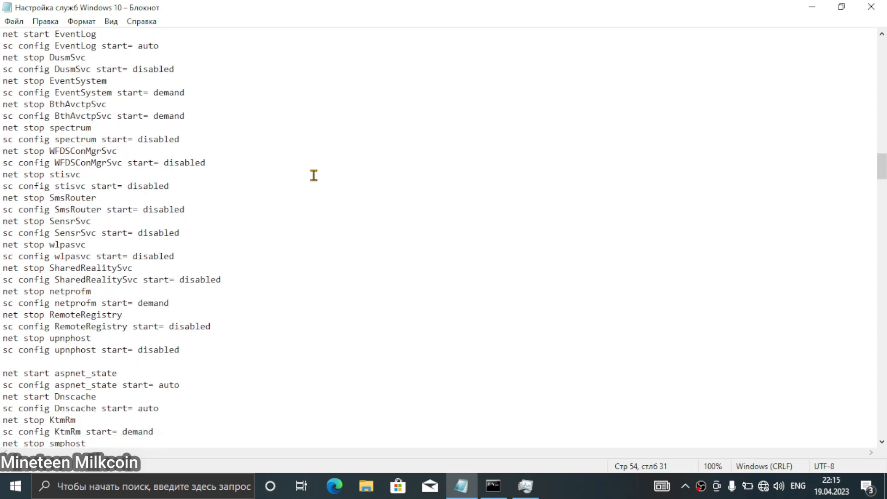
pyautogui.scroll(-2, 314, 176)
pyautogui.scroll(-6, 314, 175)
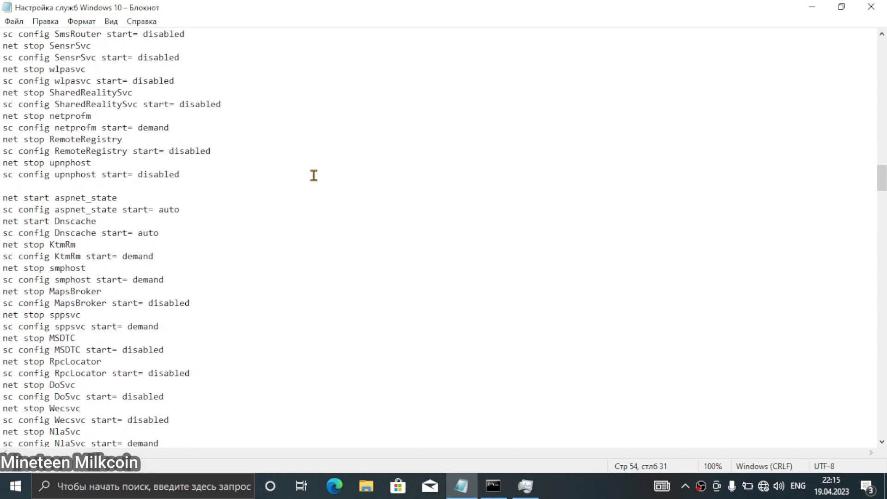
pyautogui.scroll(-3, 314, 175)
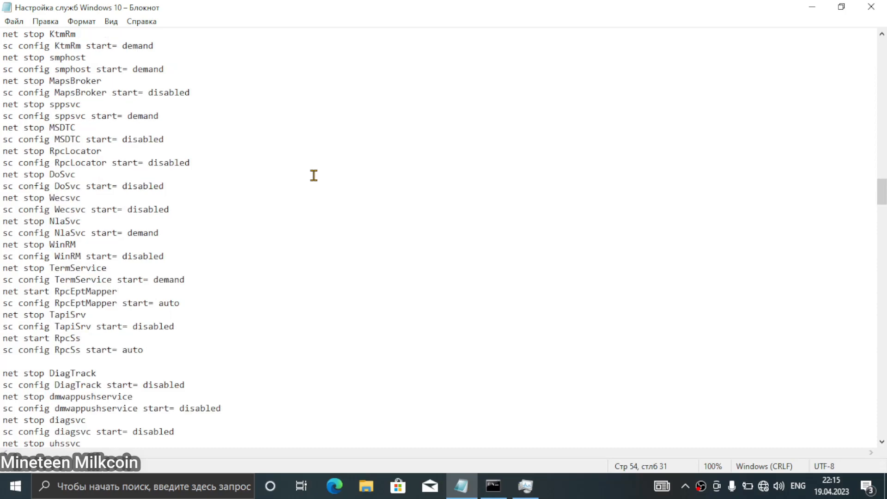
pyautogui.scroll(-5, 314, 175)
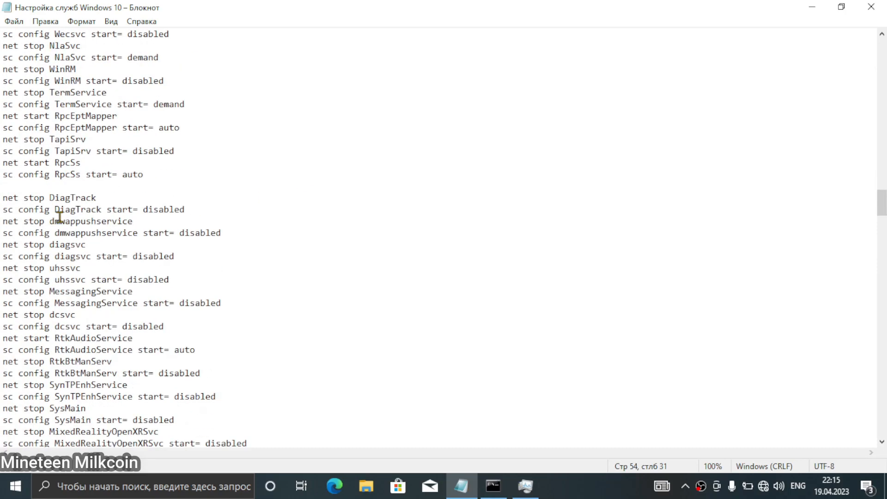
# Highlight the commands from net stop DiagTrack through sc config MessagingService for inspection, and clear the selection.
pyautogui.moveTo(3, 198); pyautogui.dragTo(240, 304)
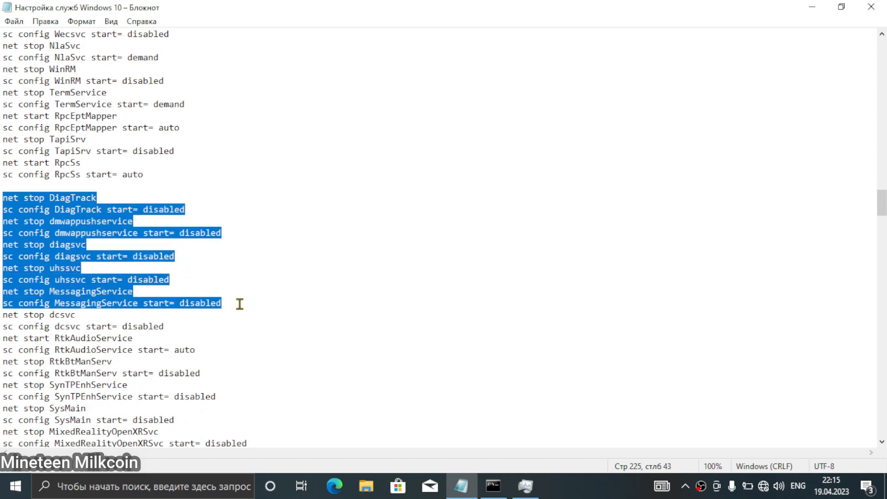
pyautogui.click(240, 303)
pyautogui.scroll(-3, 239, 303)
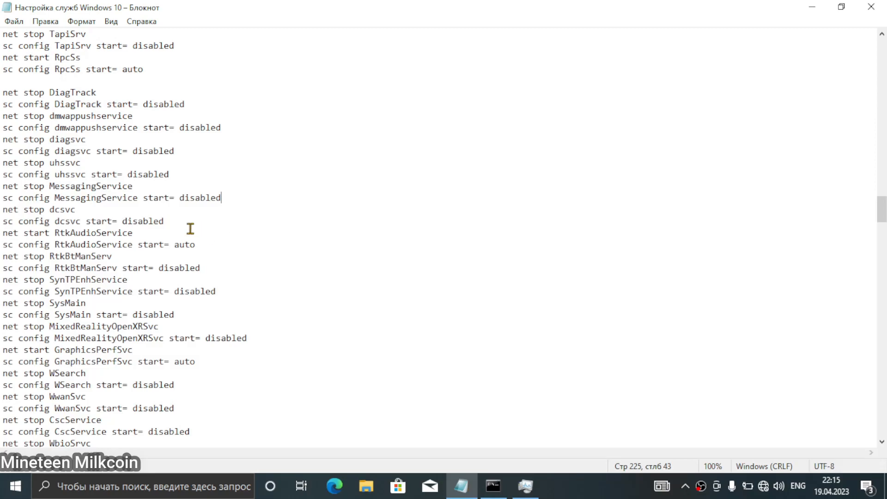
# Review the service commands from dcsvc and RtkAudioService through WinDefend and W3SVC.
pyautogui.scroll(-2, 189, 228)
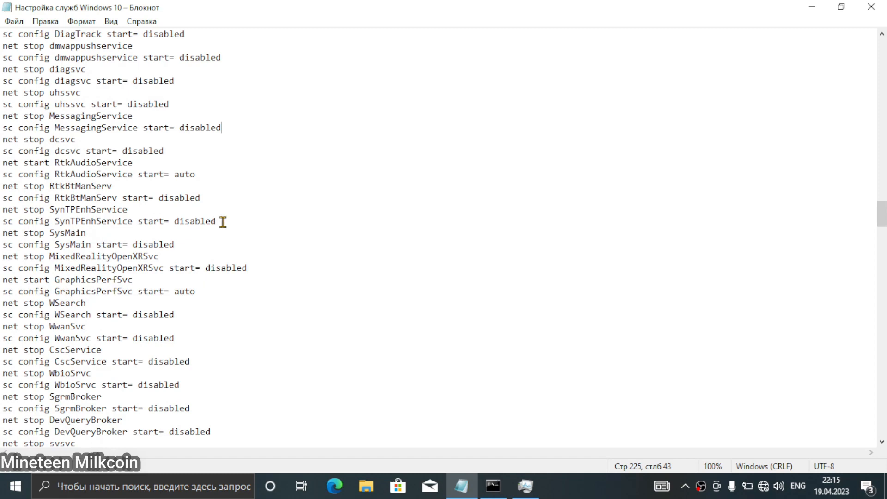
pyautogui.scroll(-1, 222, 222)
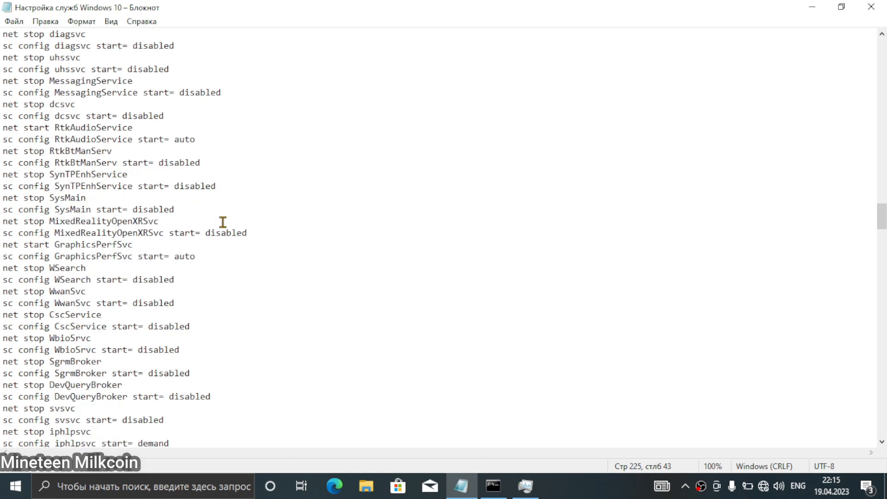
pyautogui.scroll(-1, 223, 223)
pyautogui.scroll(-2, 222, 222)
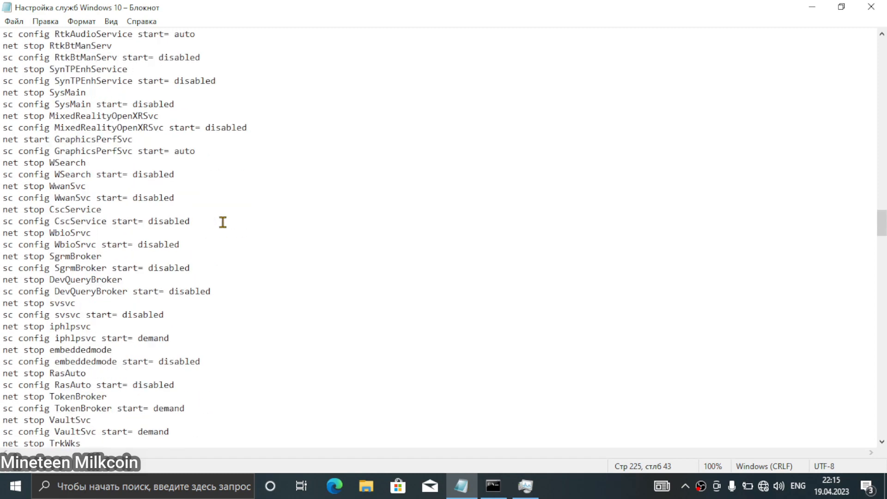
pyautogui.scroll(-2, 223, 222)
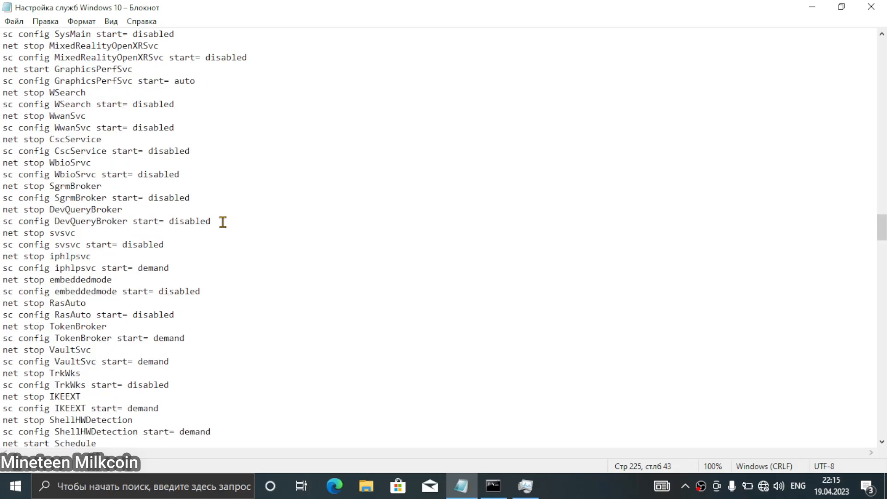
pyautogui.scroll(-5, 223, 223)
pyautogui.scroll(-7, 222, 223)
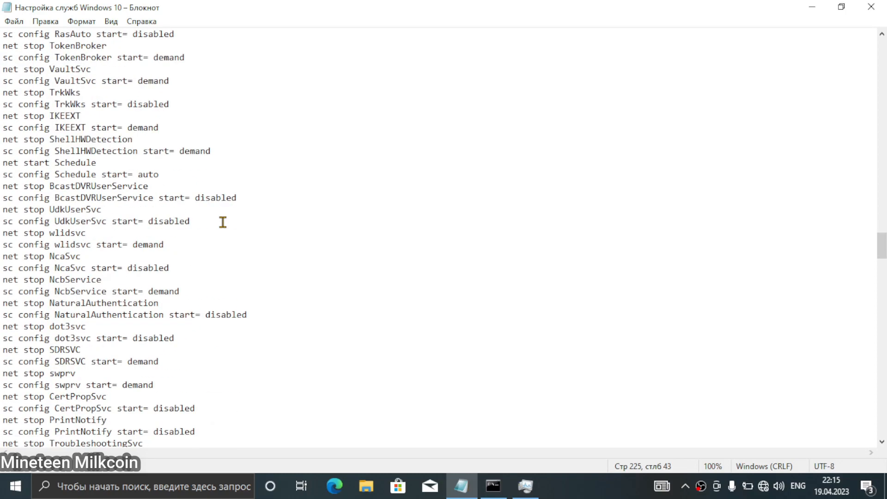
pyautogui.scroll(-8, 223, 223)
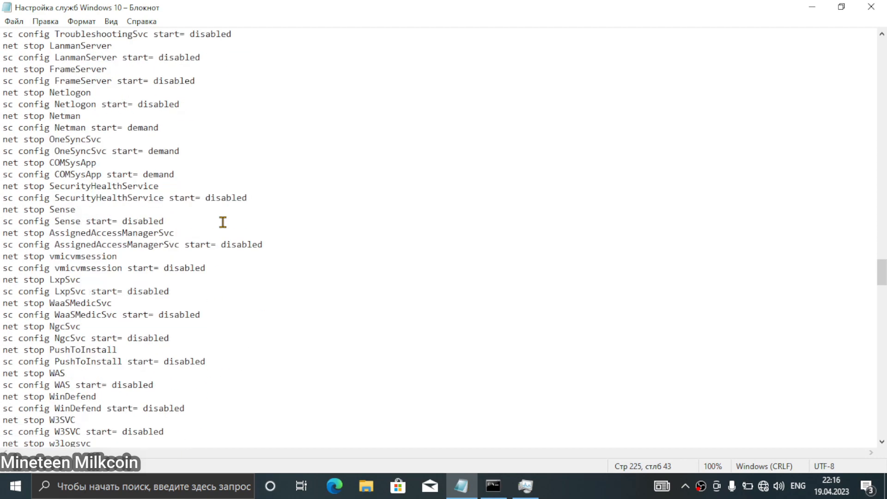
# Examine the service commands from w3logsvc through Dhcp and WarpJITSvc.
pyautogui.scroll(-6, 222, 222)
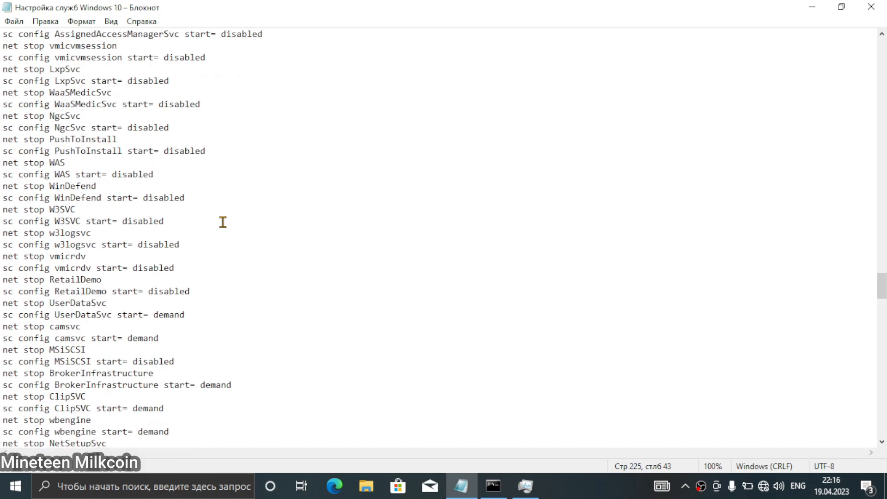
pyautogui.scroll(-3, 222, 222)
pyautogui.scroll(-6, 223, 223)
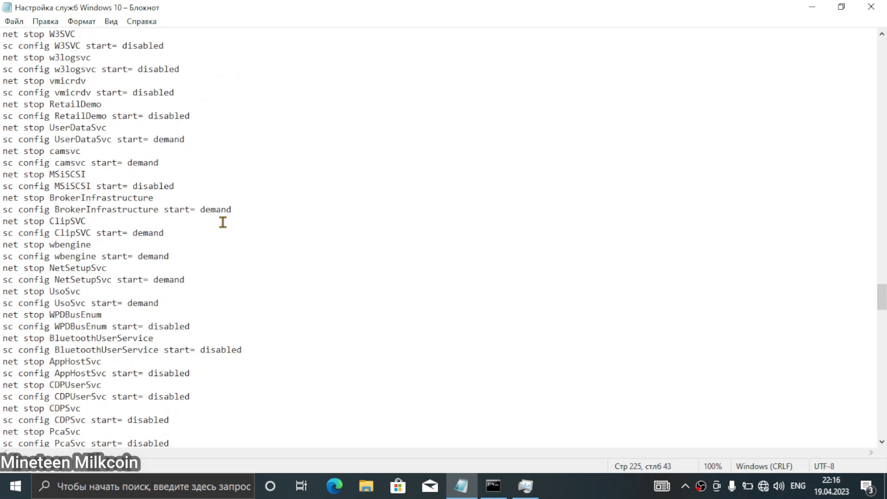
pyautogui.scroll(-4, 223, 222)
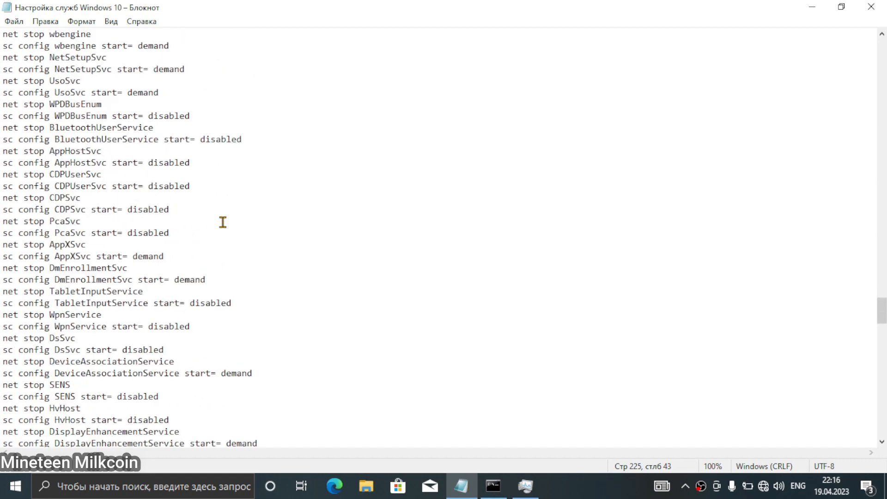
pyautogui.scroll(-2, 223, 222)
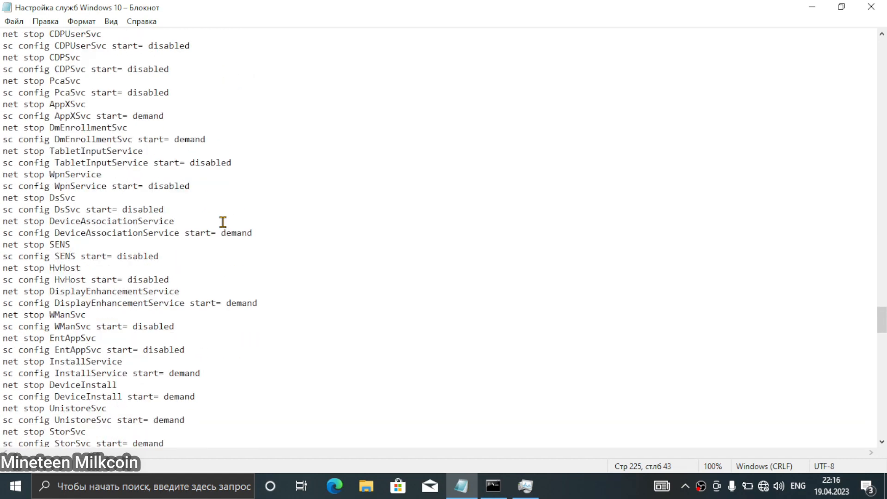
pyautogui.scroll(-4, 223, 222)
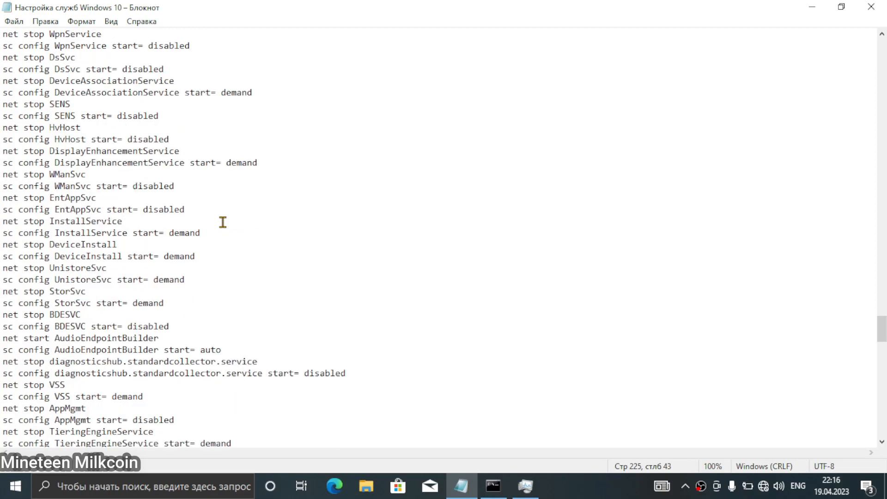
pyautogui.scroll(-2, 223, 222)
pyautogui.scroll(-1, 223, 222)
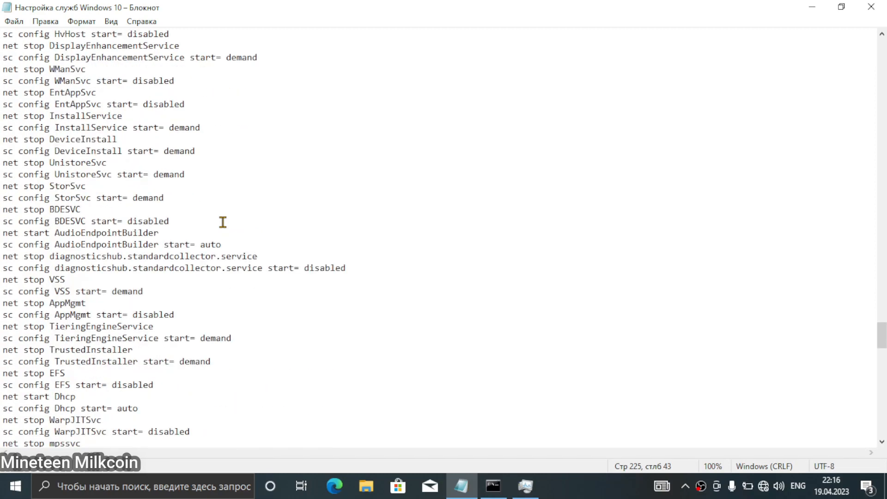
# Read through the service commands from mpssvc and TimeBrokerSvc through BFE and W32Time.
pyautogui.scroll(-1, 223, 222)
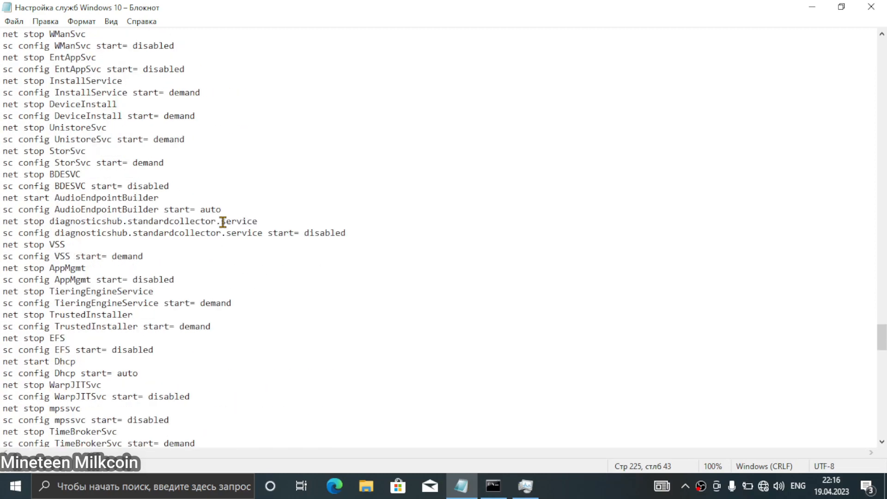
pyautogui.scroll(-1, 223, 223)
pyautogui.scroll(-1, 223, 222)
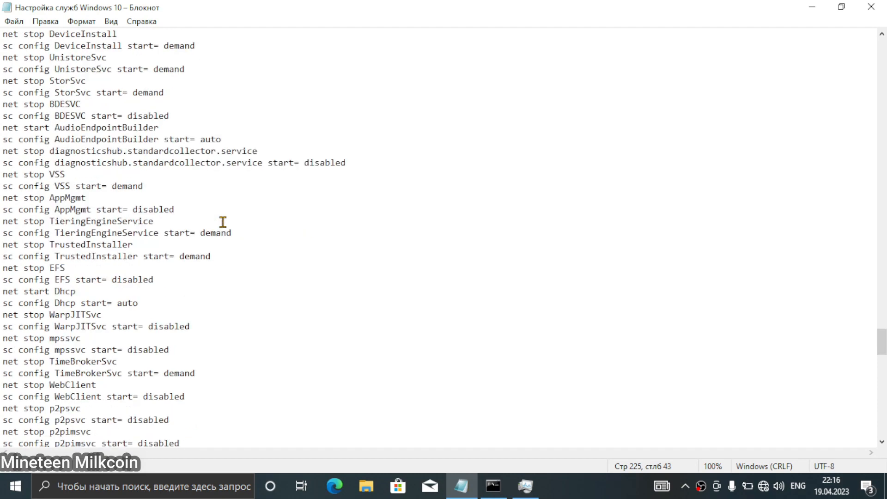
pyautogui.scroll(-1, 223, 223)
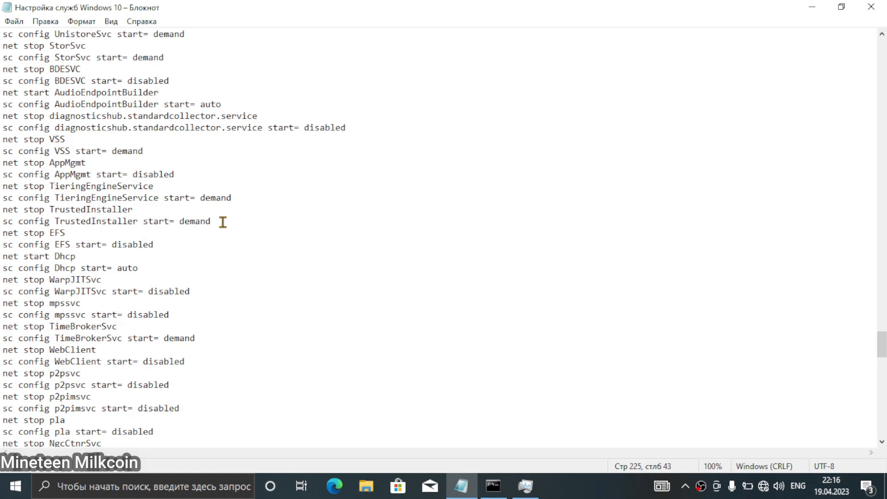
pyautogui.scroll(-1, 222, 222)
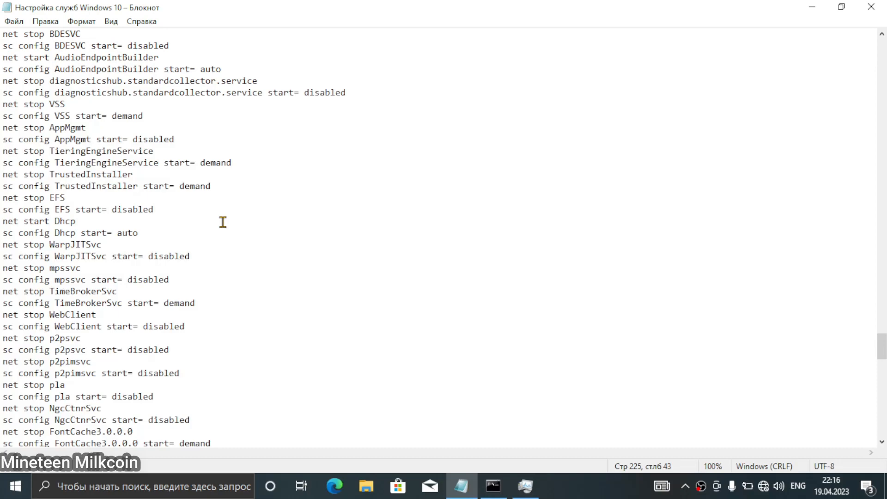
pyautogui.scroll(-1, 222, 223)
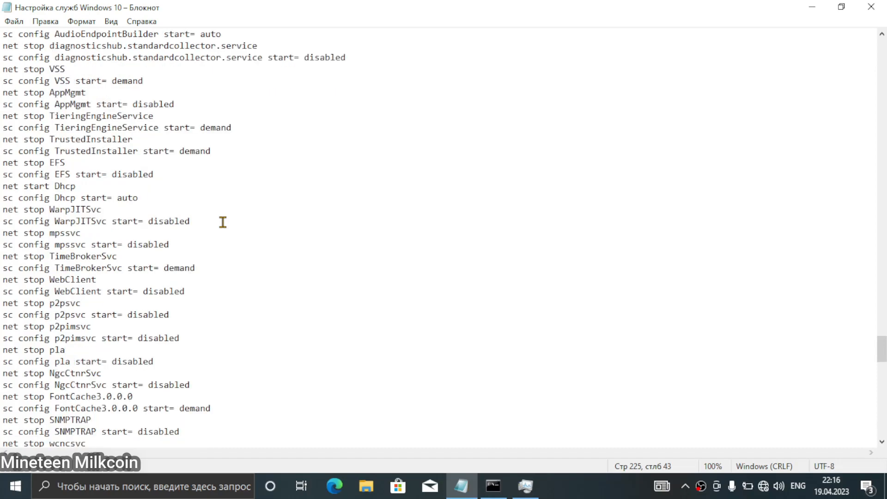
pyautogui.scroll(-2, 223, 223)
pyautogui.scroll(-2, 223, 222)
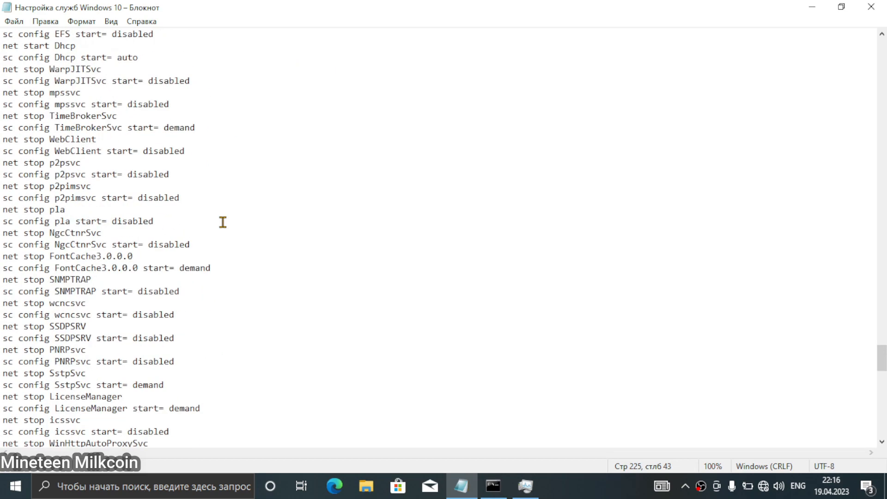
pyautogui.scroll(-2, 223, 223)
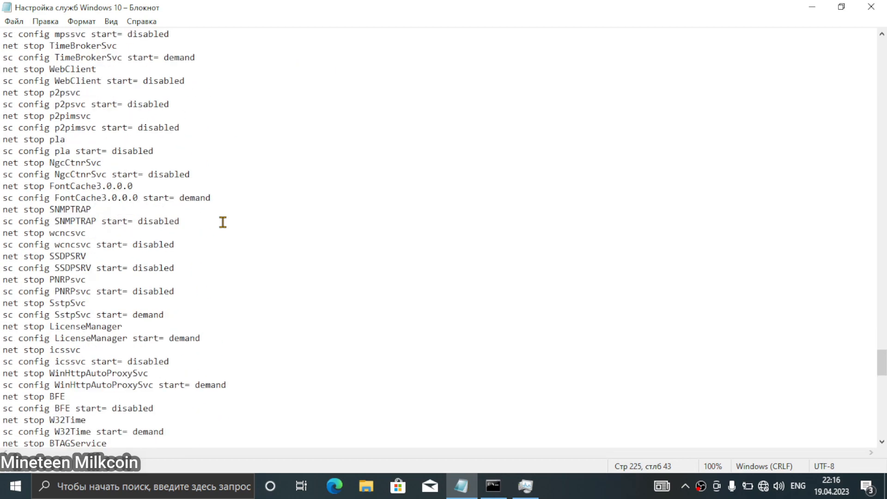
# Review the service commands from BTAGService through cloudidsvc and the first entries of the block starting with QWAVE.
pyautogui.scroll(-5, 223, 222)
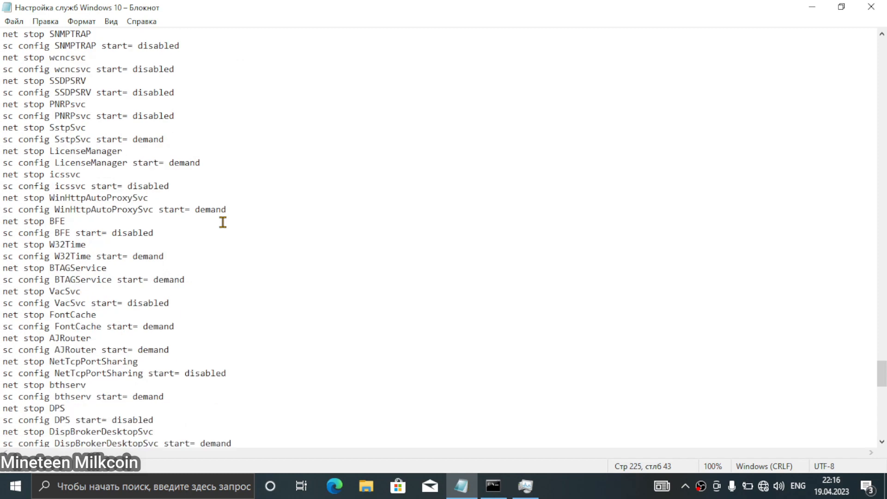
pyautogui.scroll(-5, 223, 222)
pyautogui.scroll(-3, 223, 223)
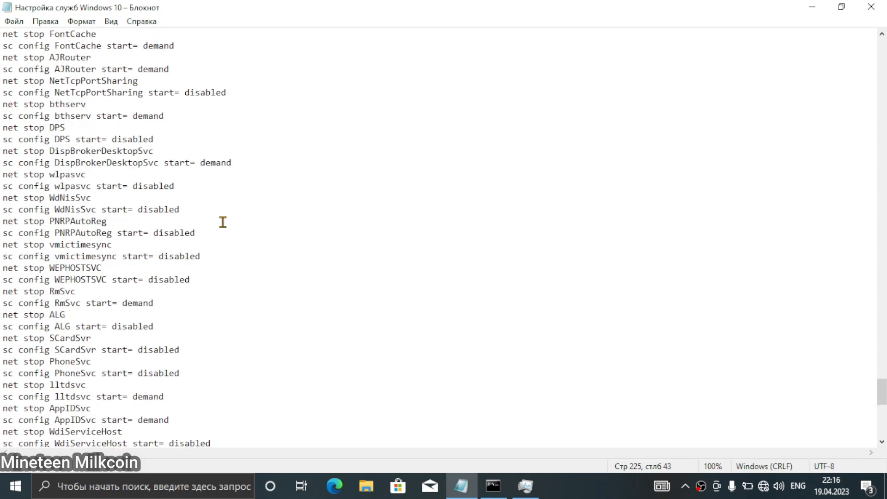
pyautogui.scroll(-2, 223, 222)
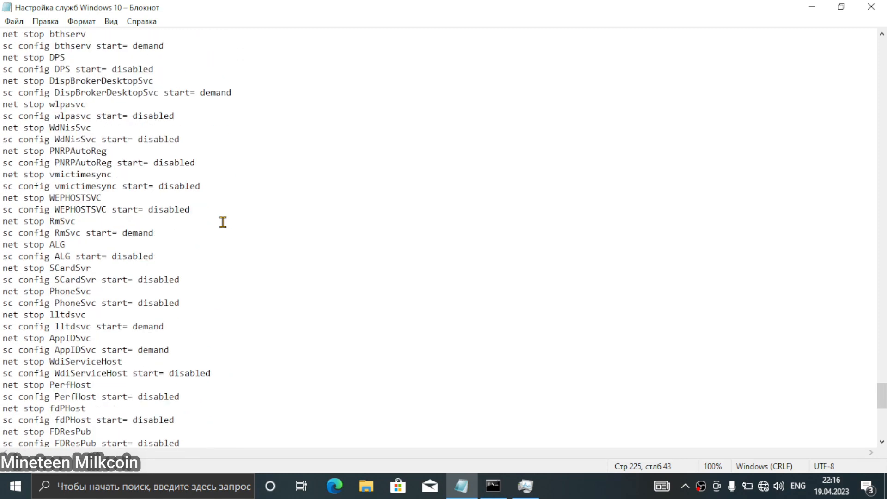
pyautogui.scroll(-2, 223, 223)
pyautogui.scroll(-4, 223, 222)
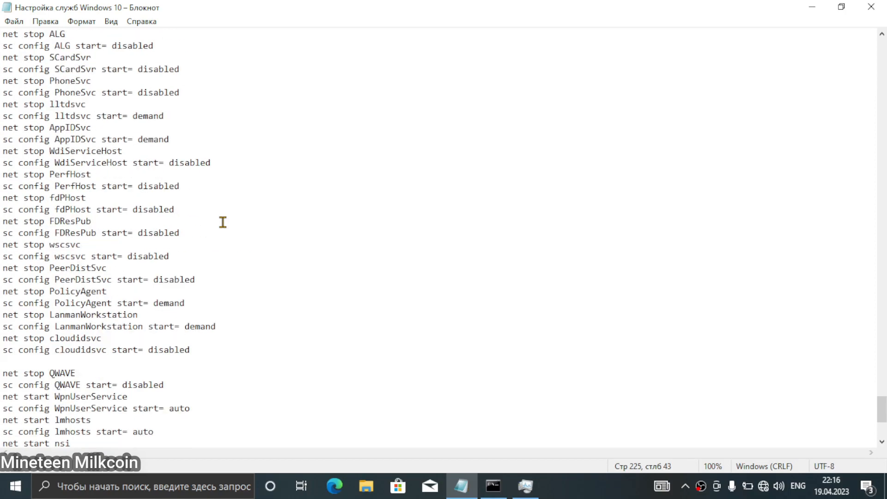
pyautogui.scroll(-2, 223, 222)
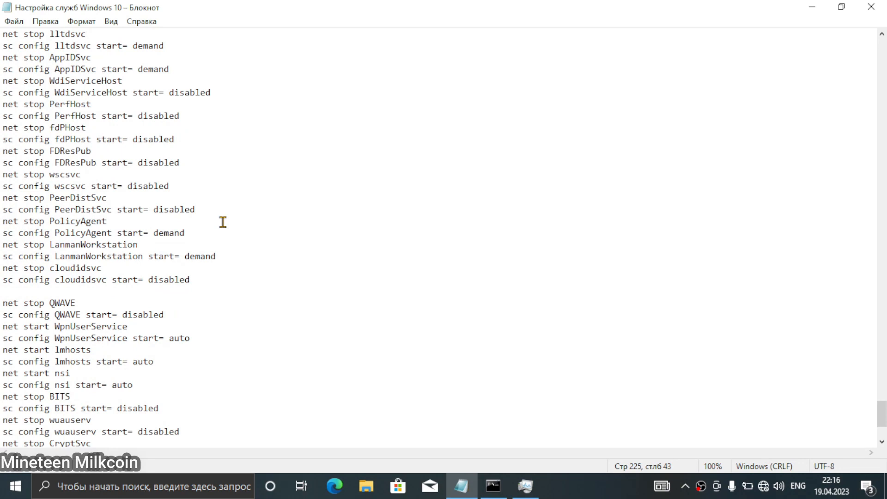
pyautogui.scroll(-1, 223, 223)
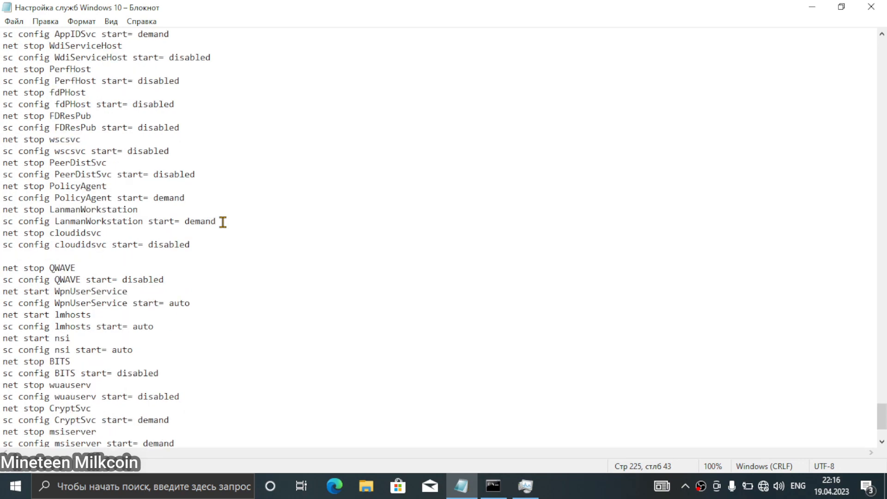
pyautogui.scroll(-1, 216, 248)
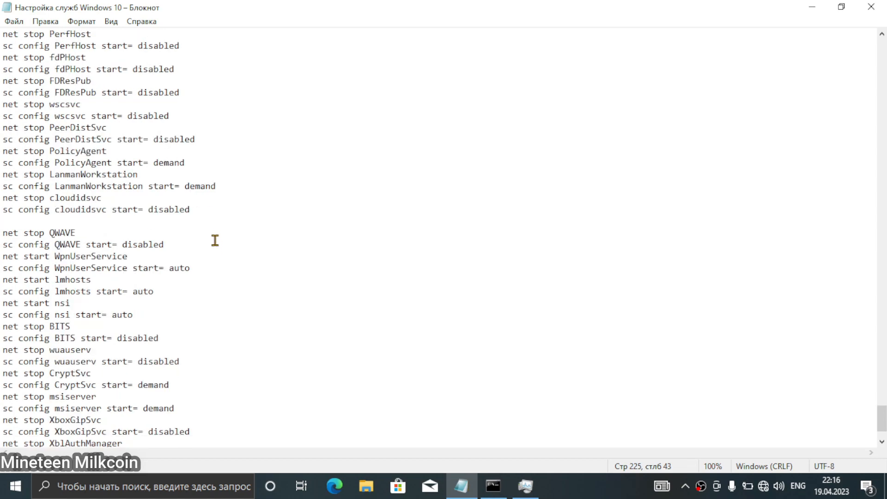
# Read the final block of service commands from QWAVE through XblGameSave, marking the two QWAVE lines.
pyautogui.scroll(-1, 215, 241)
pyautogui.scroll(-1, 215, 240)
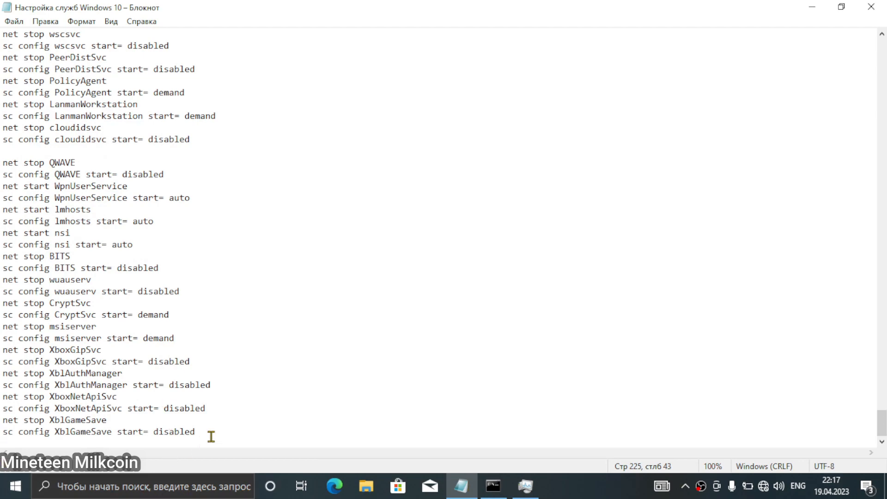
pyautogui.moveTo(211, 437); pyautogui.dragTo(27, 149)
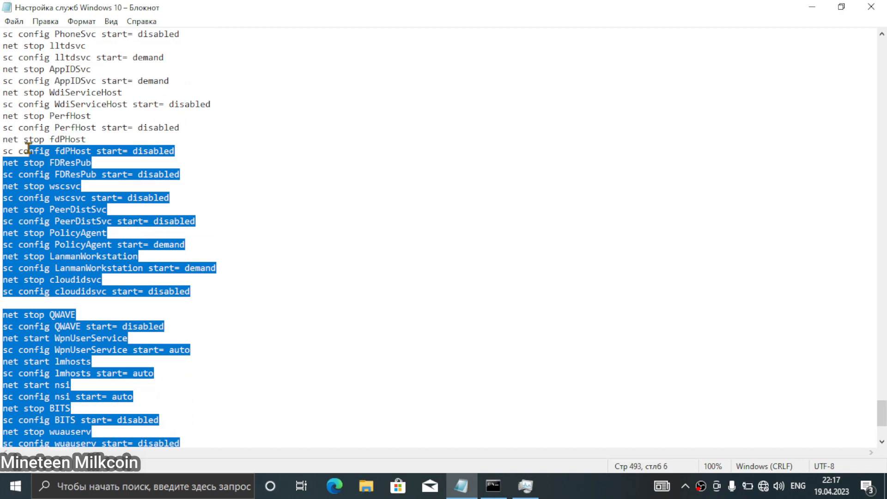
pyautogui.scroll(-4, 227, 281)
pyautogui.click(182, 241)
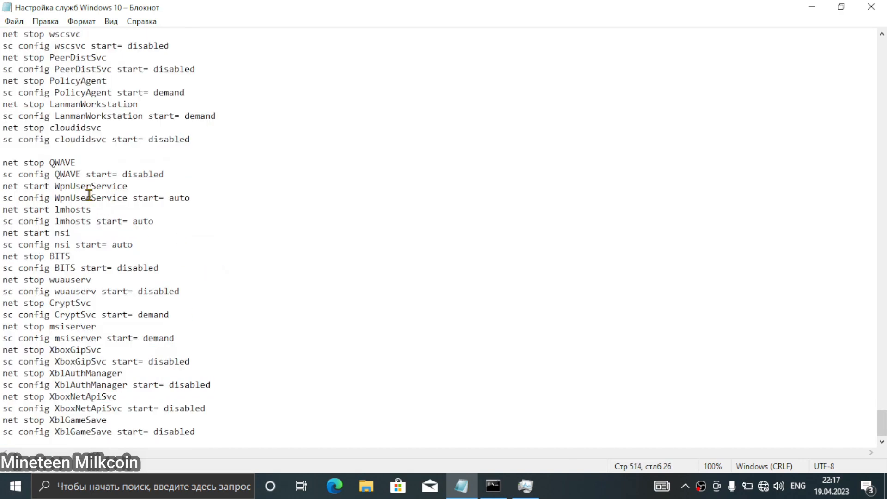
pyautogui.moveTo(186, 175); pyautogui.dragTo(2, 161)
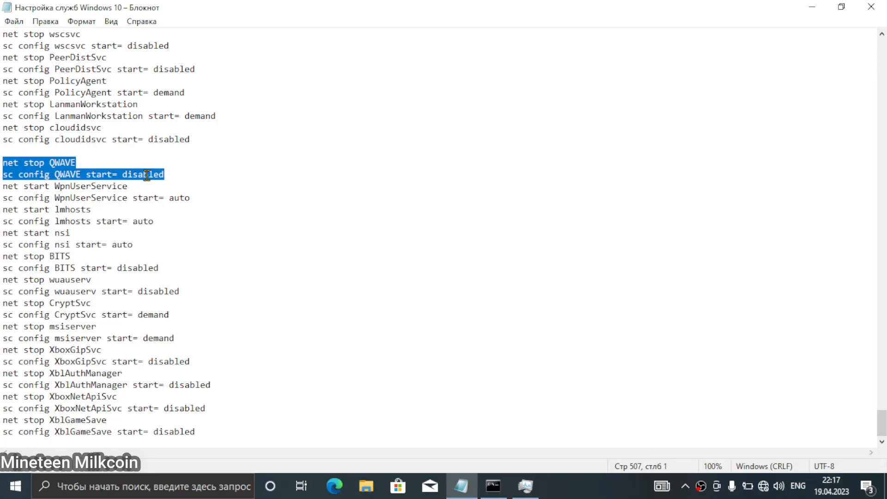
pyautogui.click(171, 173)
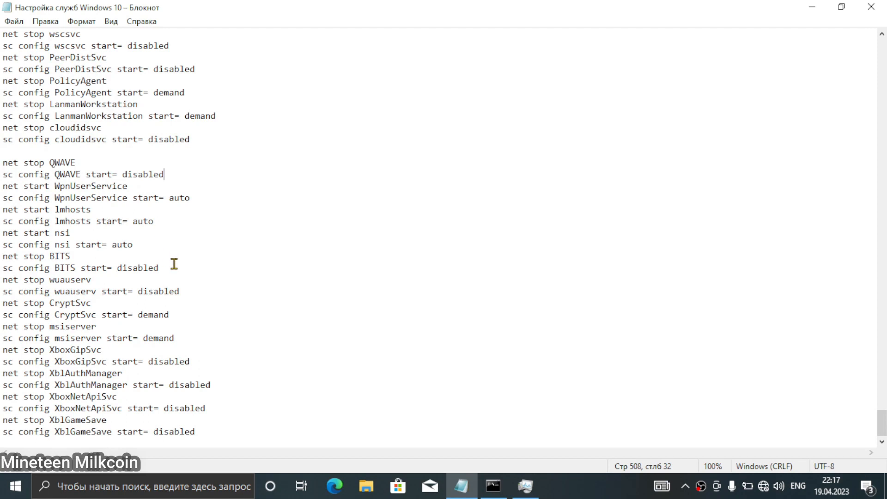
# Examine the BITS and wuauserv update-service commands and the Xbox commands from XboxGipSvc through XblGameSave.
pyautogui.moveTo(173, 265); pyautogui.dragTo(2, 258)
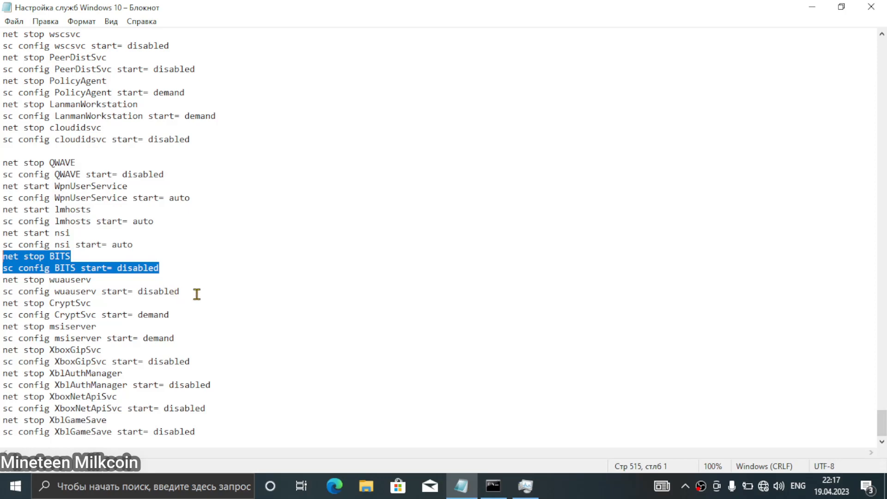
pyautogui.moveTo(194, 293); pyautogui.dragTo(2, 255)
pyautogui.moveTo(203, 304); pyautogui.dragTo(2, 255)
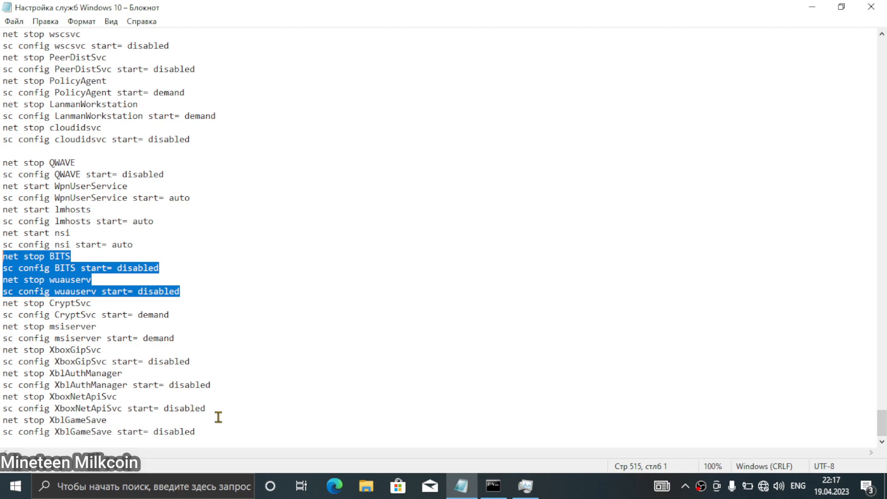
pyautogui.moveTo(200, 432); pyautogui.dragTo(2, 347)
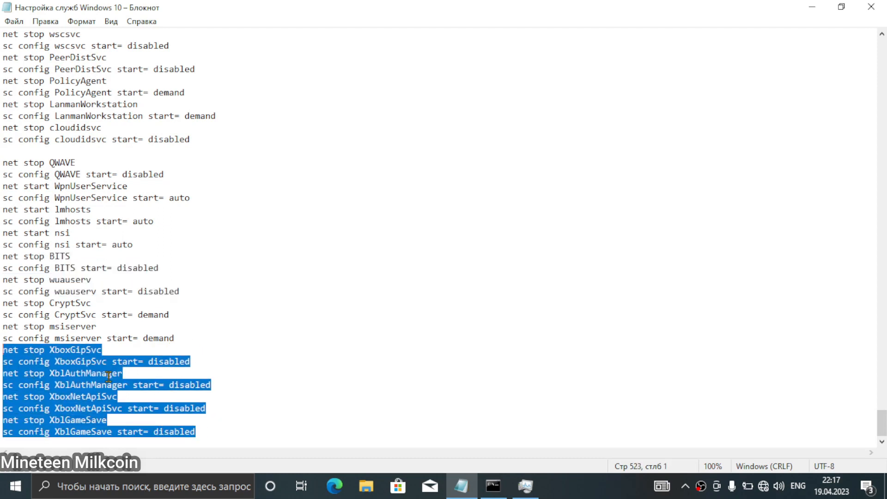
pyautogui.click(75, 300)
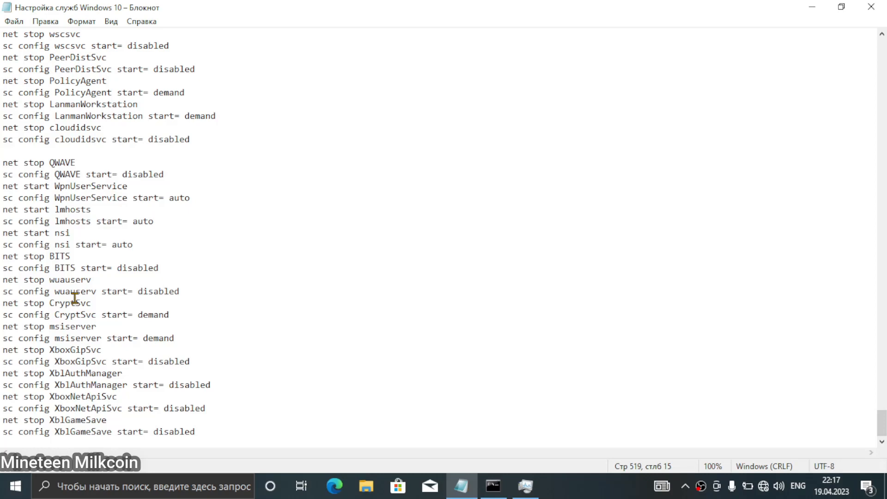
# Copy the entire list of service commands and run it in the administrator Command Prompt, starting with net stop AarSvc.
pyautogui.hotkey('ctrl', 'a')
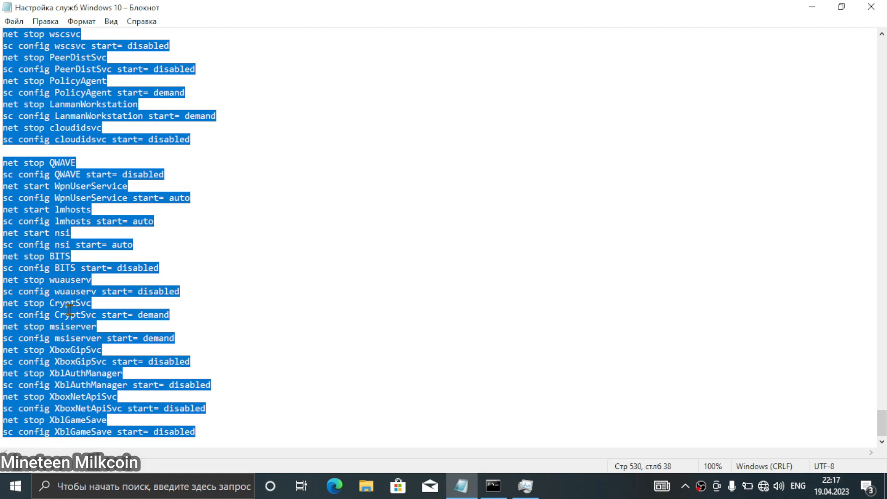
pyautogui.scroll(9, 205, 290)
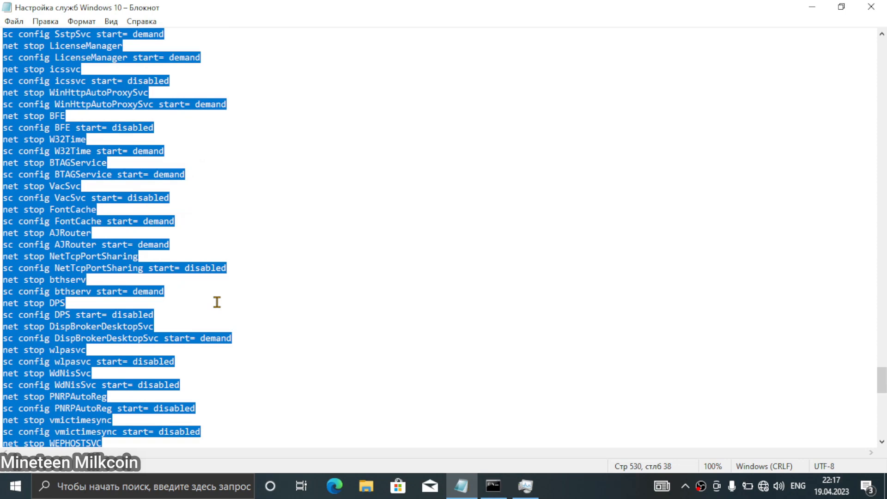
pyautogui.scroll(20, 217, 303)
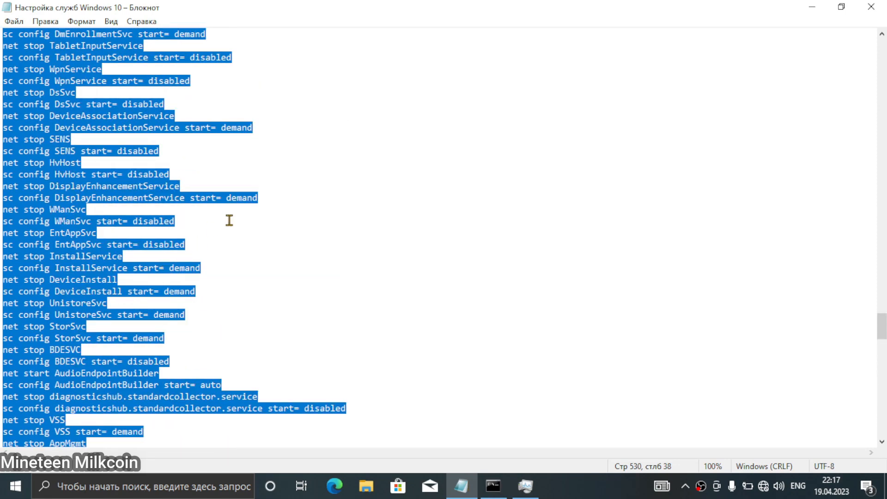
pyautogui.click(192, 245)
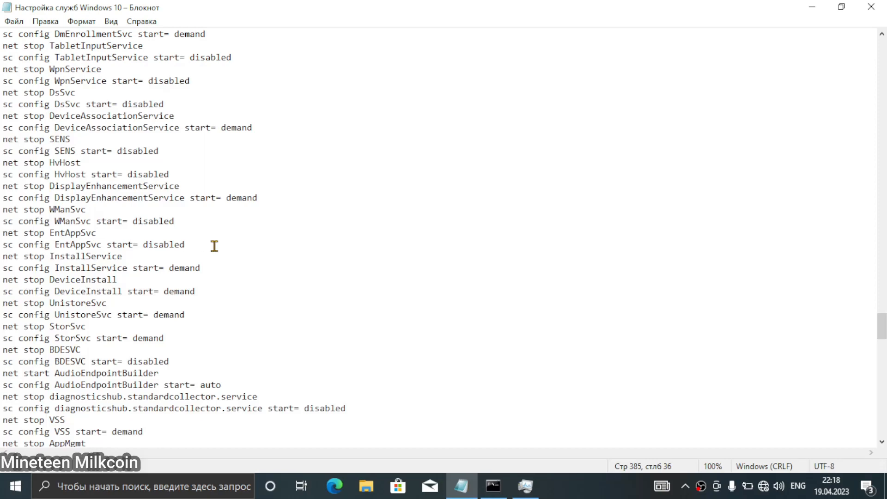
pyautogui.scroll(12, 214, 246)
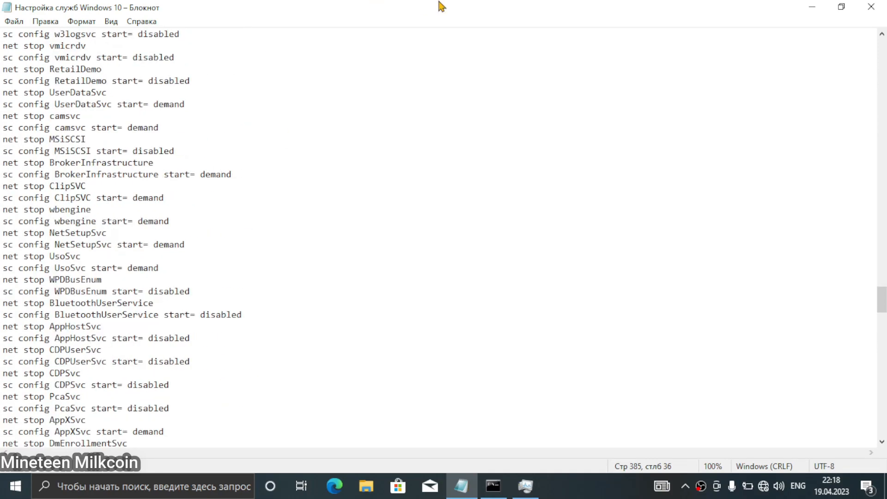
pyautogui.scroll(9, 753, 260)
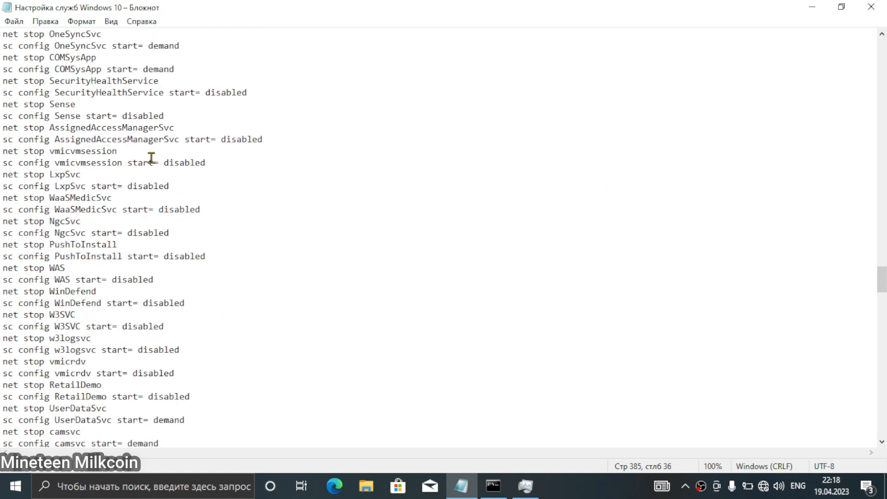
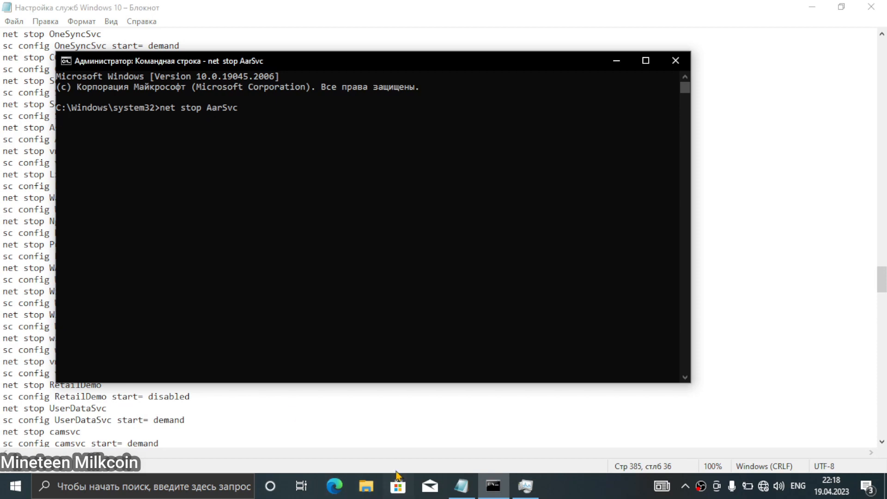
# Check the CPU performance in Task Manager and execute the pending sc config XblGameSave start= disabled command in Command Prompt.
pyautogui.click(525, 486)
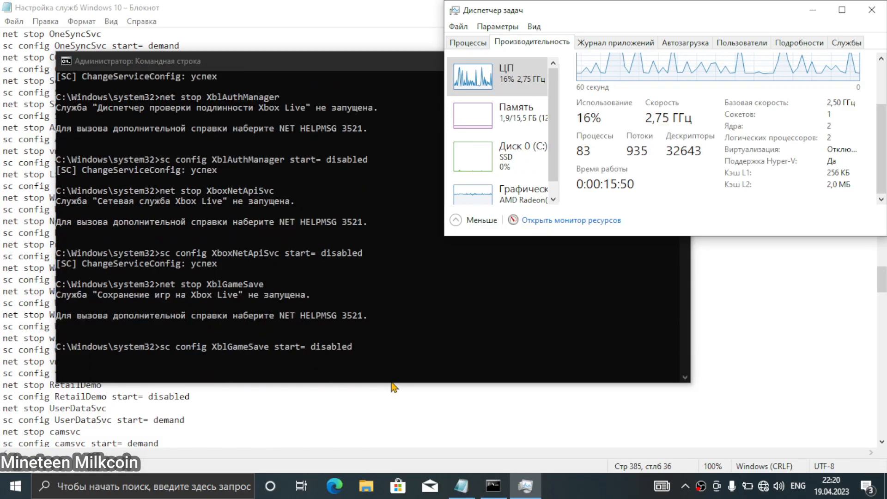
pyautogui.click(398, 356)
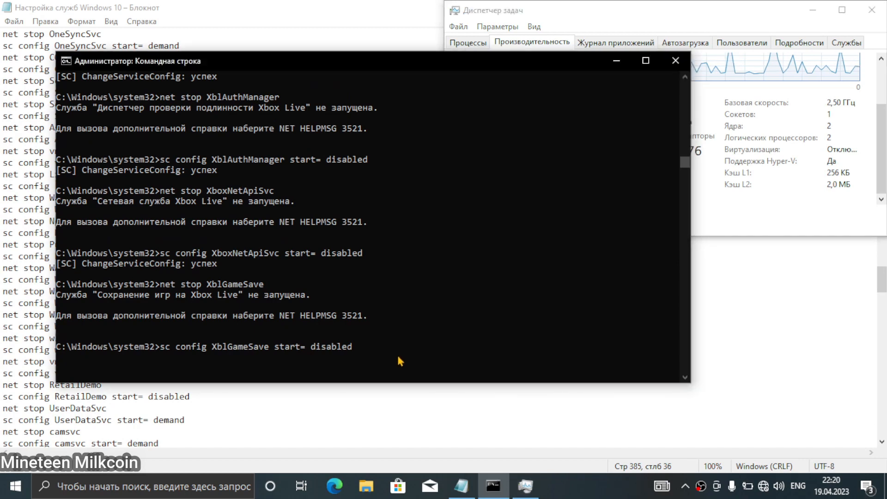
pyautogui.press('Return')
pyautogui.hotkey('alt', 'Tab')
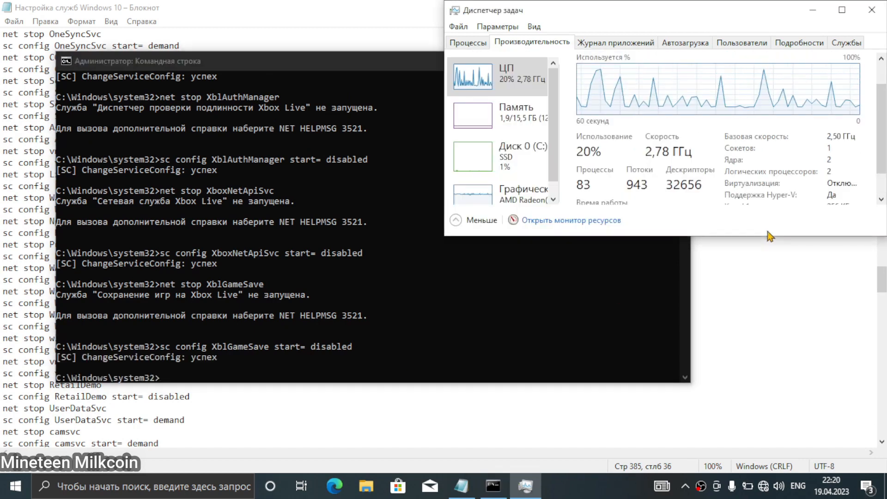
pyautogui.scroll(-2, 301, 356)
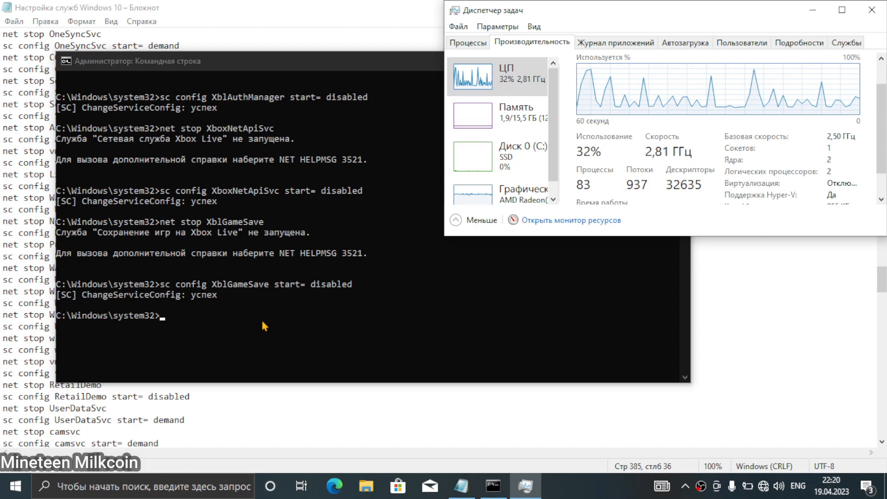
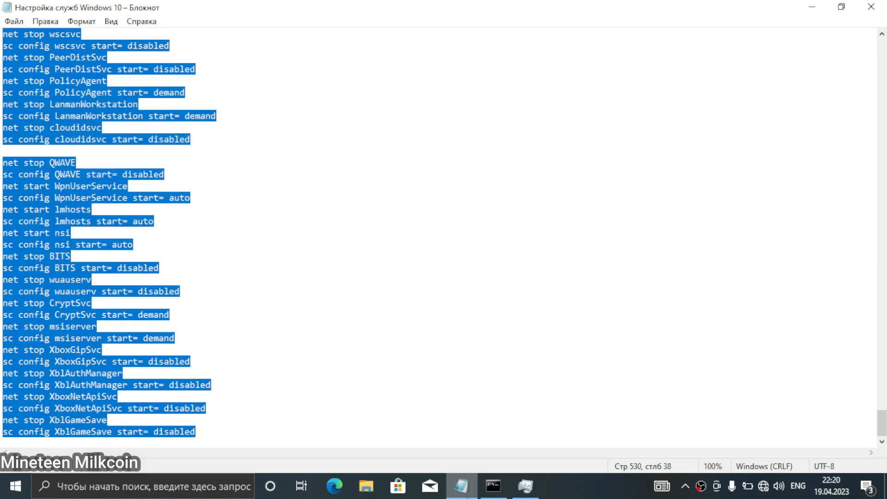
# Run the full list of service commands a second time in Command Prompt, through the final sc config XblGameSave start= disabled.
pyautogui.click(493, 485)
pyautogui.rightClick(257, 316)
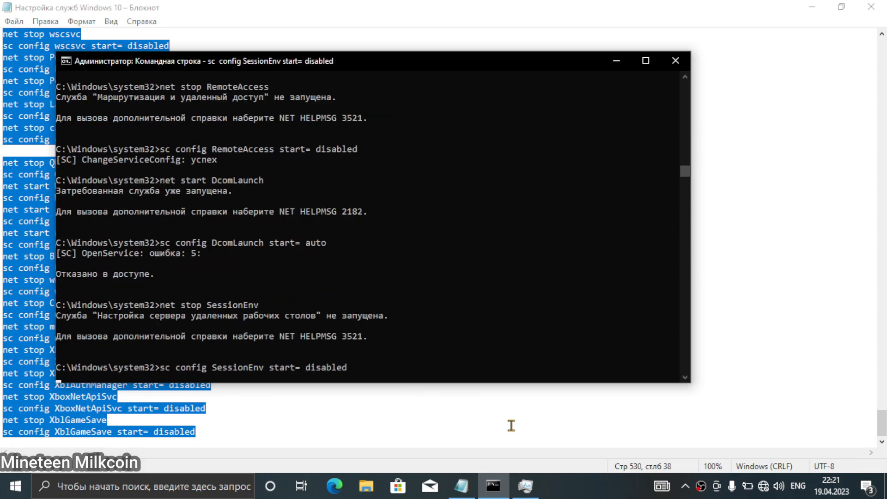
pyautogui.click(525, 486)
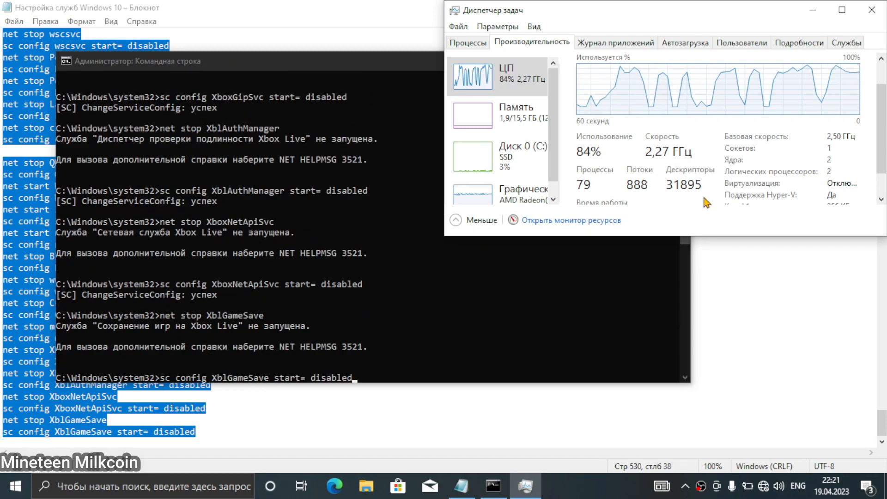
pyautogui.scroll(-1, 706, 202)
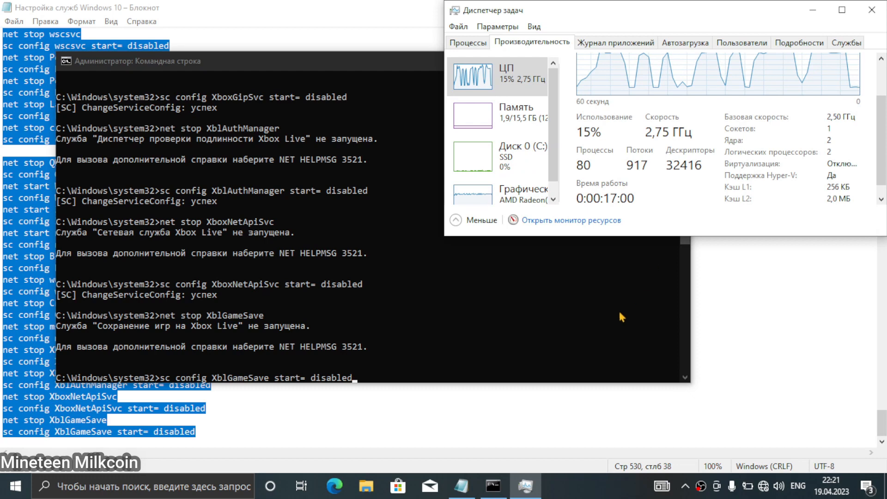
pyautogui.click(532, 377)
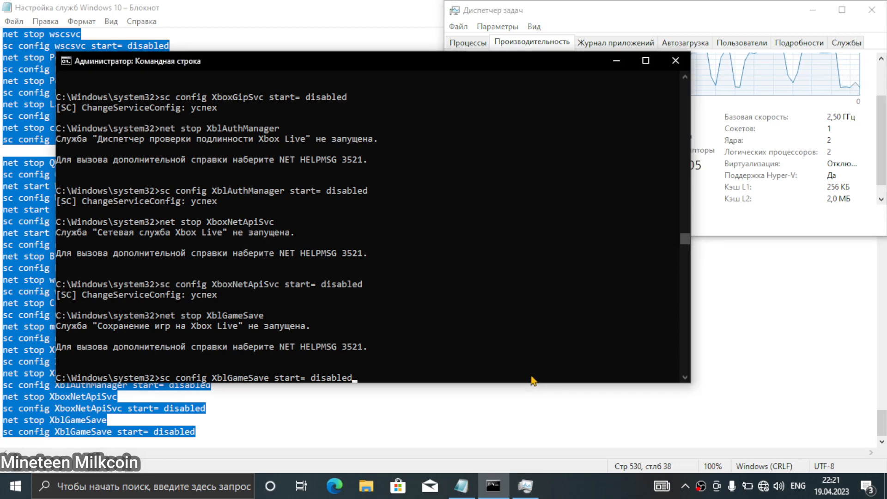
pyautogui.press('Return')
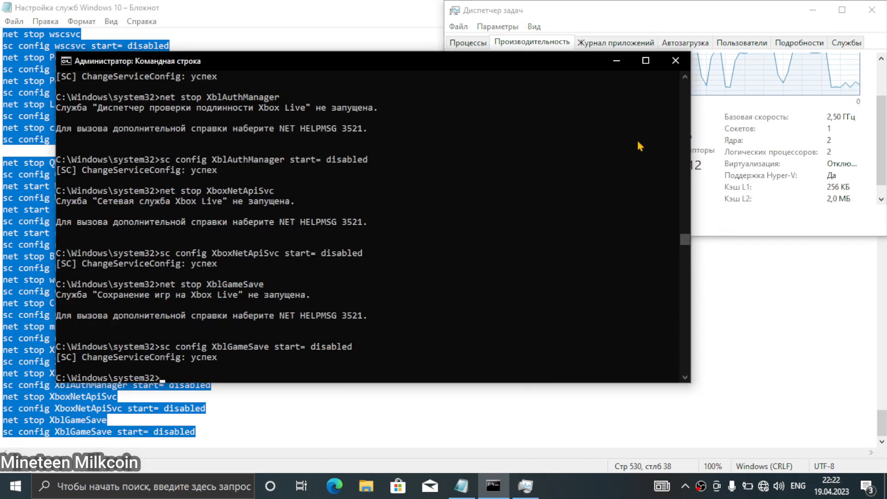
# Close Command Prompt and the Notepad file with the service commands, returning to the desktop.
pyautogui.click(676, 61)
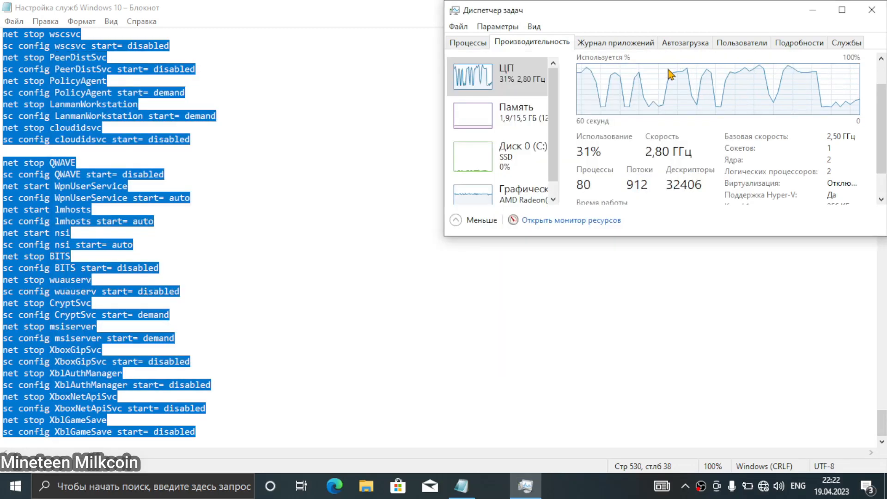
pyautogui.click(350, 214)
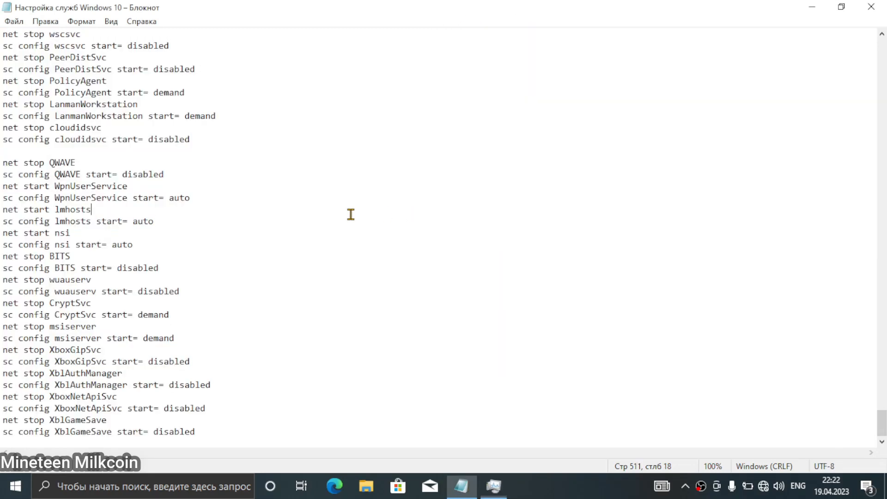
pyautogui.click(872, 6)
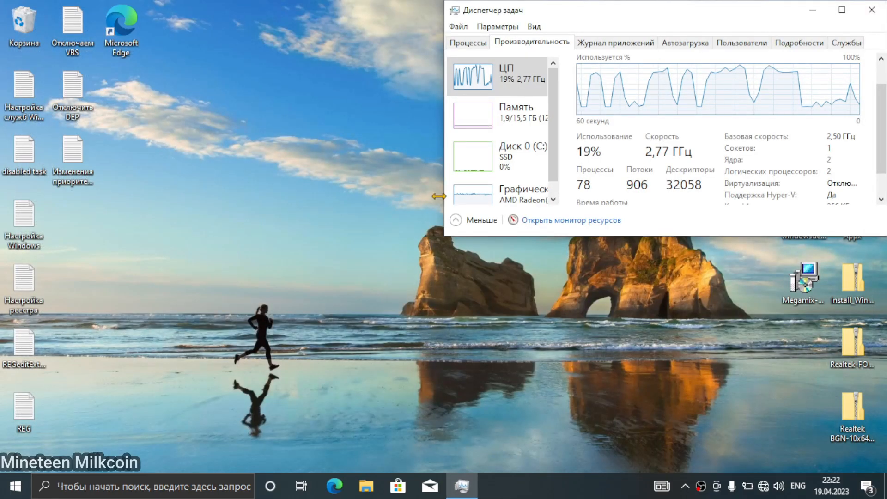
pyautogui.click(273, 201)
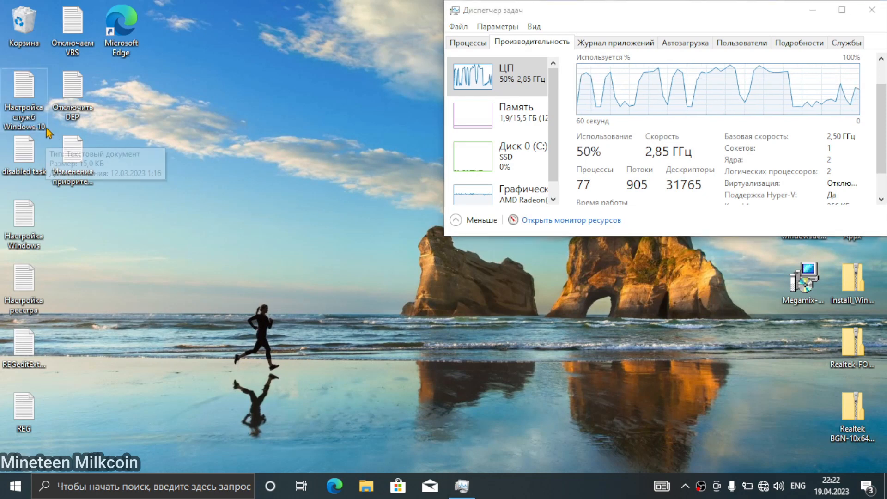
pyautogui.click(218, 489)
pyautogui.write('po')
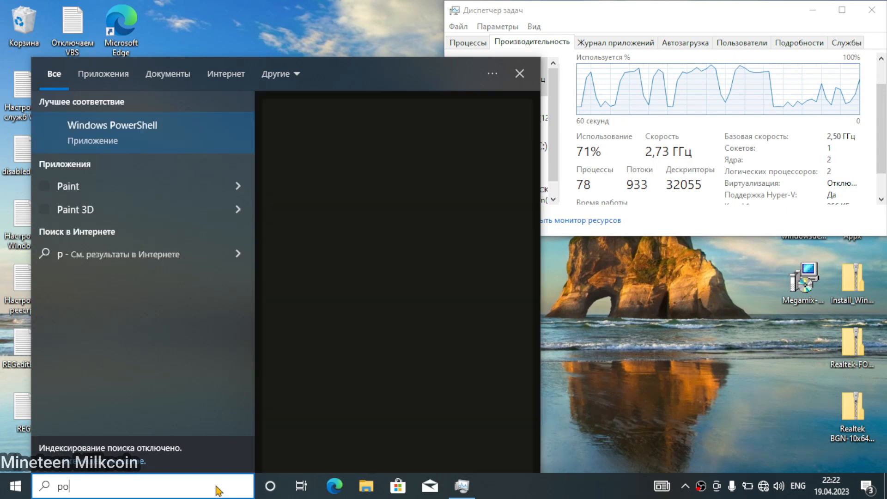
pyautogui.write('wer')
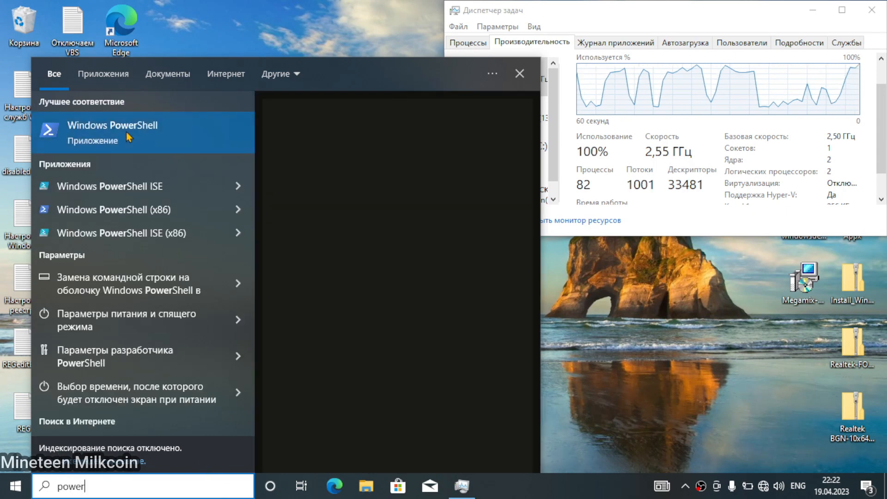
pyautogui.rightClick(128, 135)
pyautogui.click(147, 142)
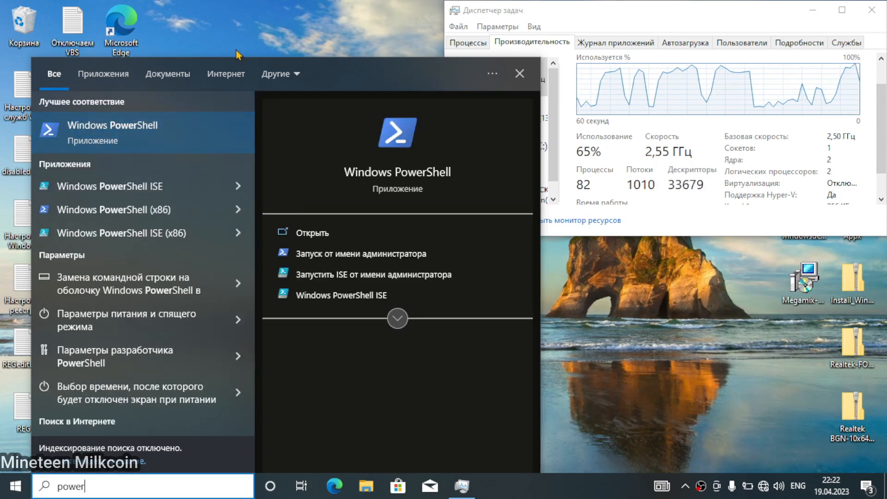
pyautogui.click(541, 252)
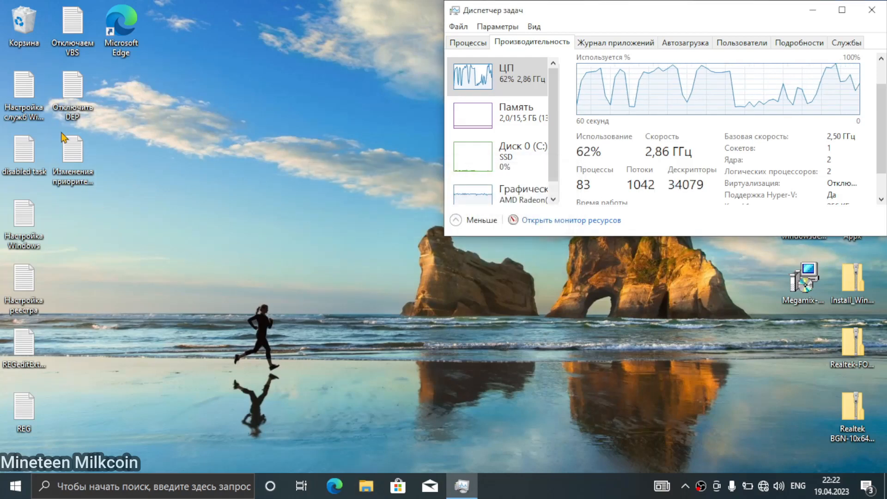
# Open the Настройка Windows notes and look through them for the commands that restart explorer.exe.
pyautogui.doubleClick(25, 115)
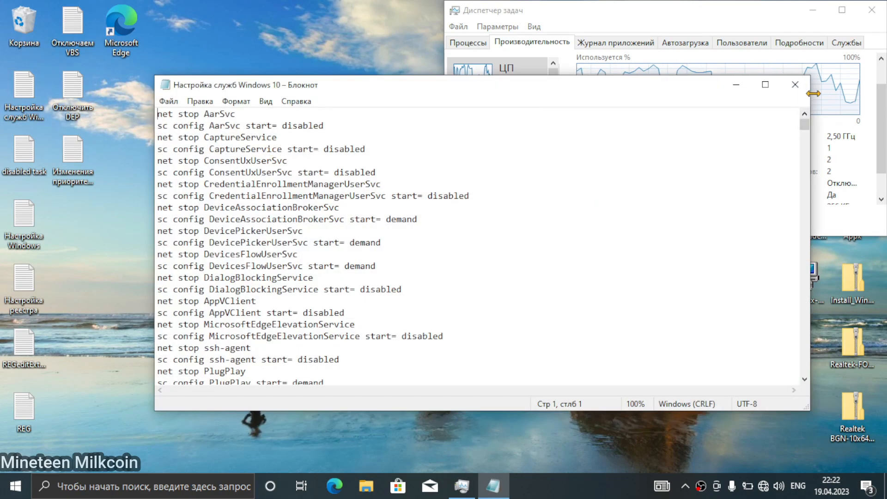
pyautogui.click(795, 84)
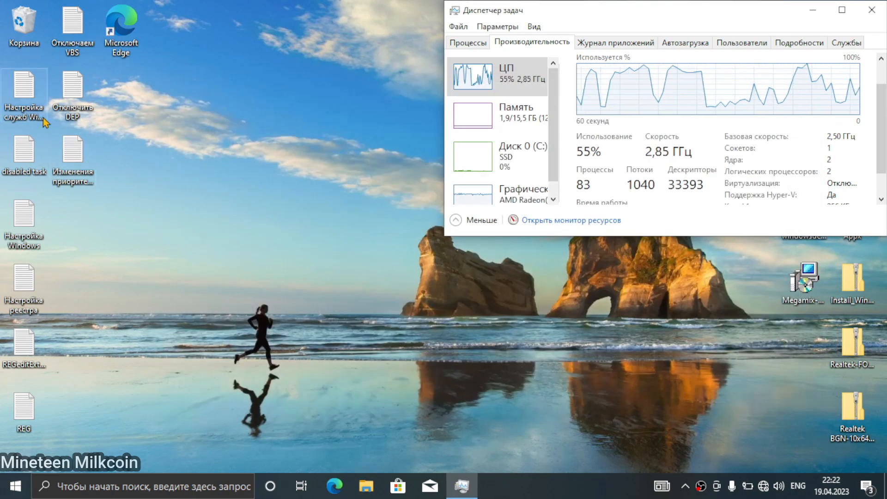
pyautogui.doubleClick(42, 220)
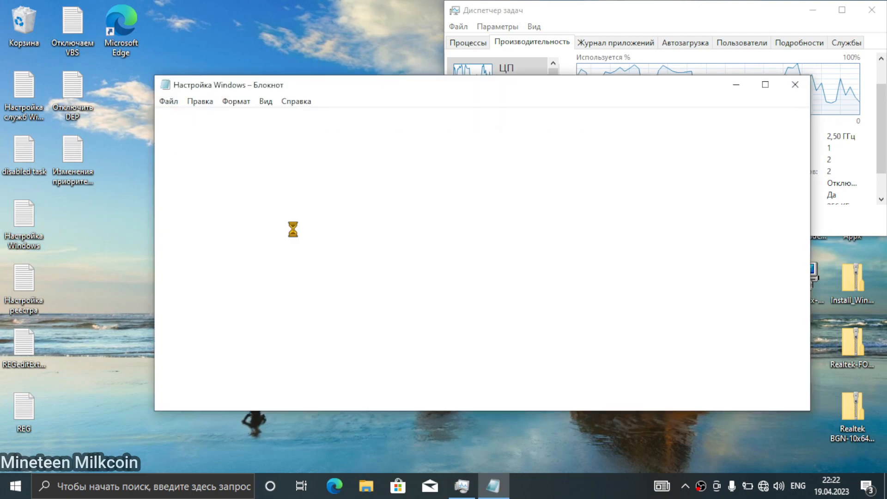
pyautogui.scroll(-8, 354, 244)
pyautogui.scroll(-20, 353, 243)
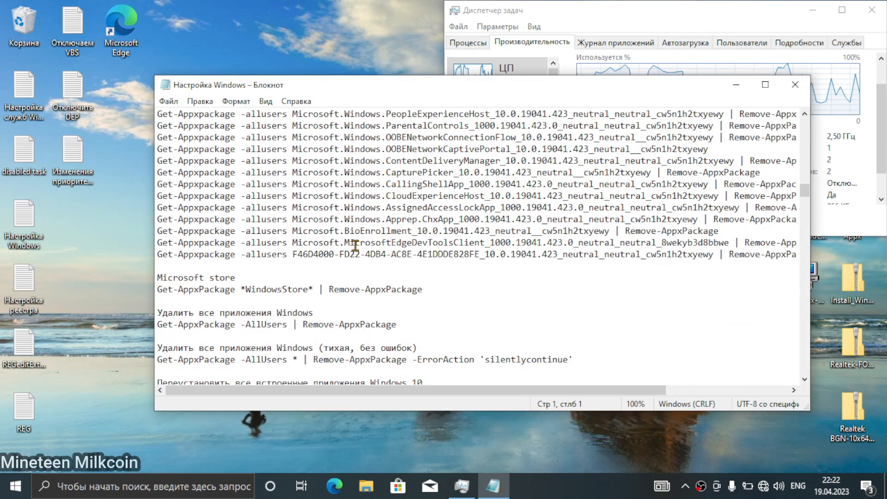
pyautogui.scroll(-15, 356, 245)
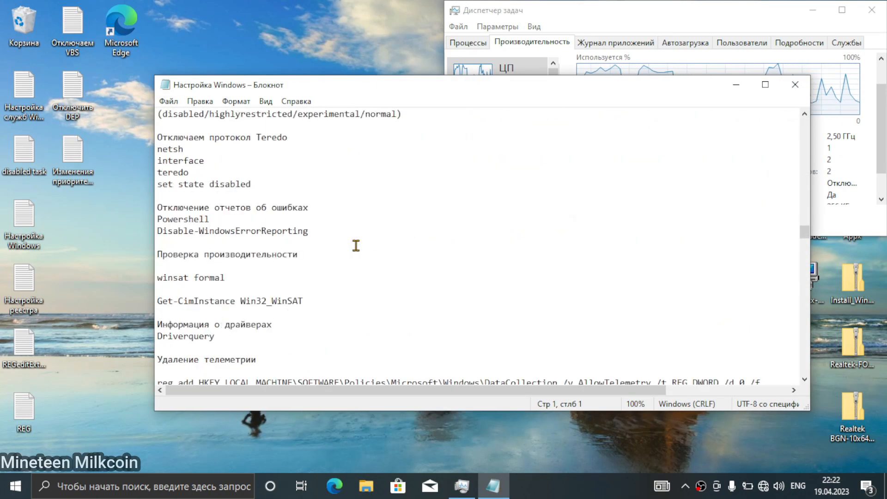
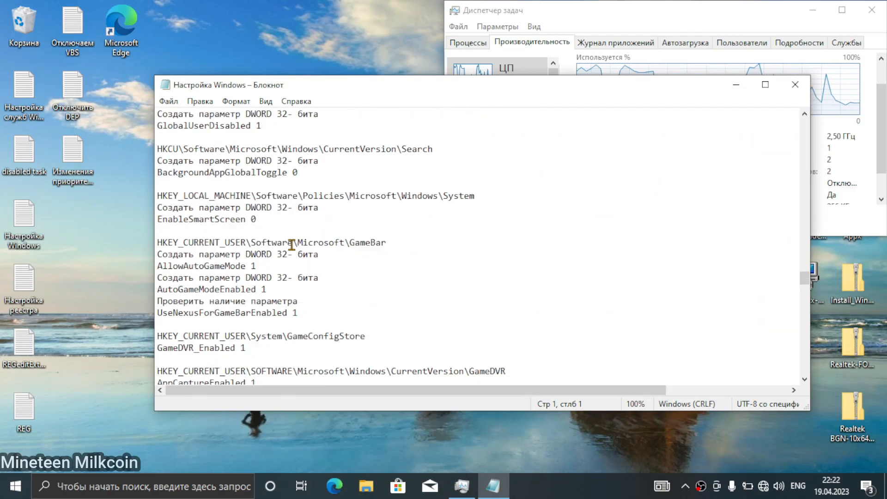
pyautogui.scroll(-15, 292, 245)
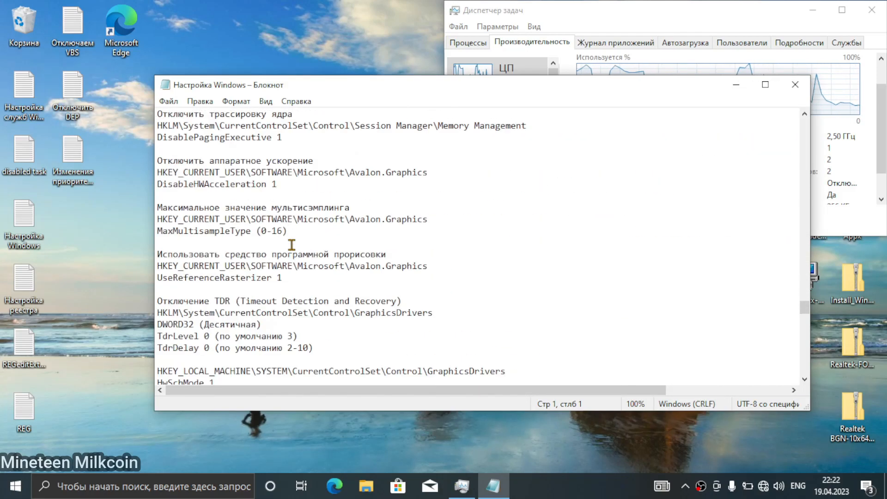
pyautogui.scroll(-15, 292, 245)
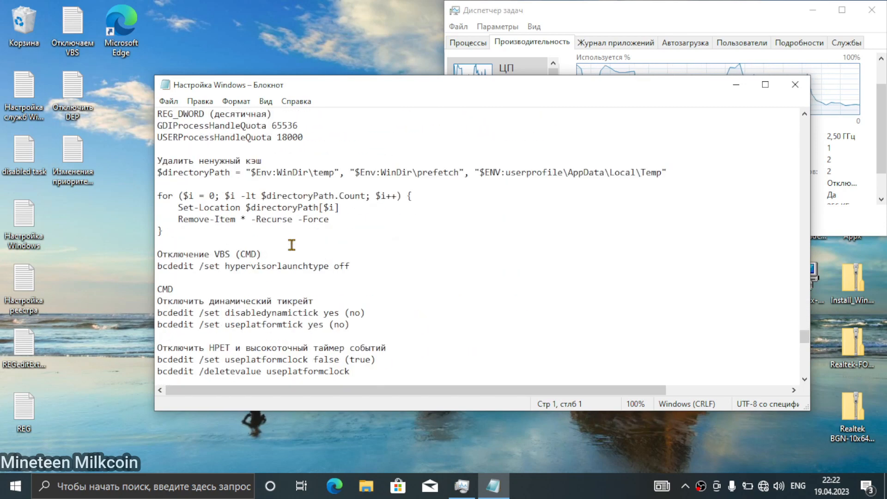
pyautogui.scroll(-6, 291, 245)
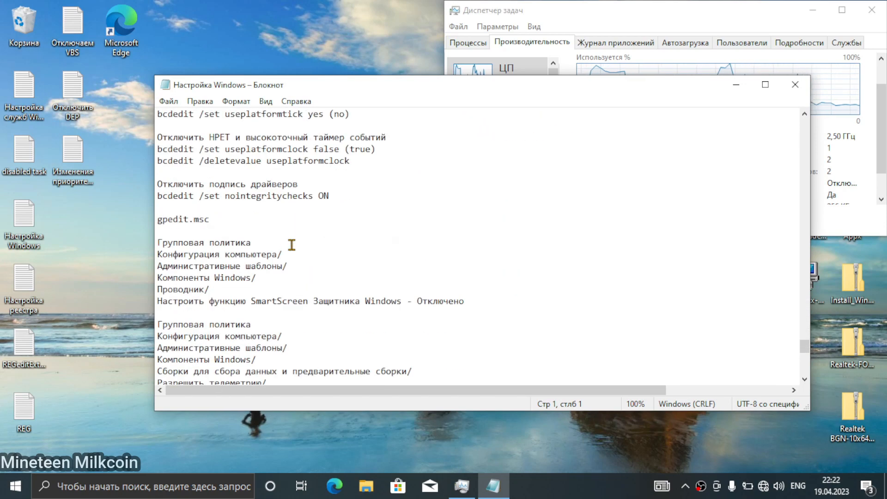
pyautogui.scroll(3, 292, 244)
pyautogui.scroll(15, 291, 245)
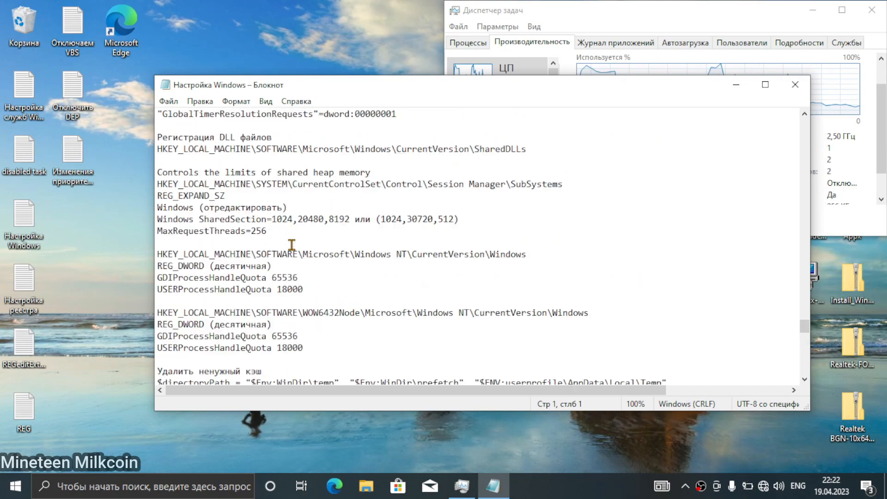
pyautogui.scroll(15, 291, 245)
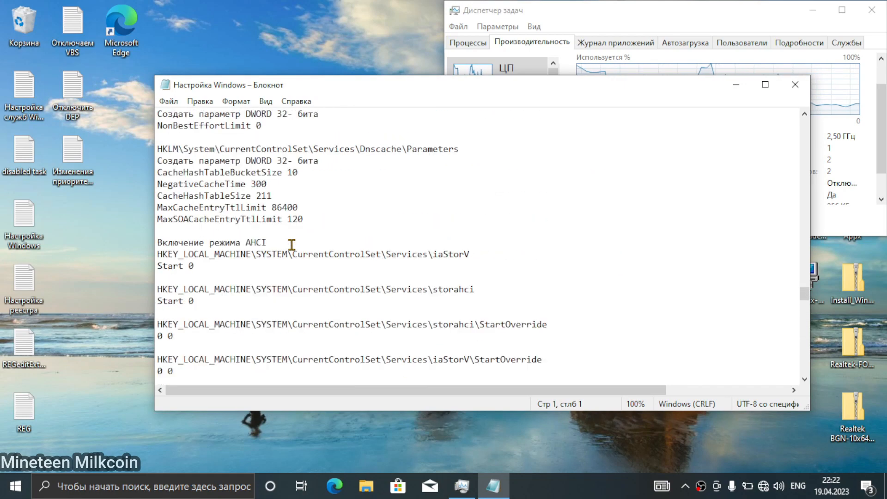
pyautogui.scroll(8, 291, 244)
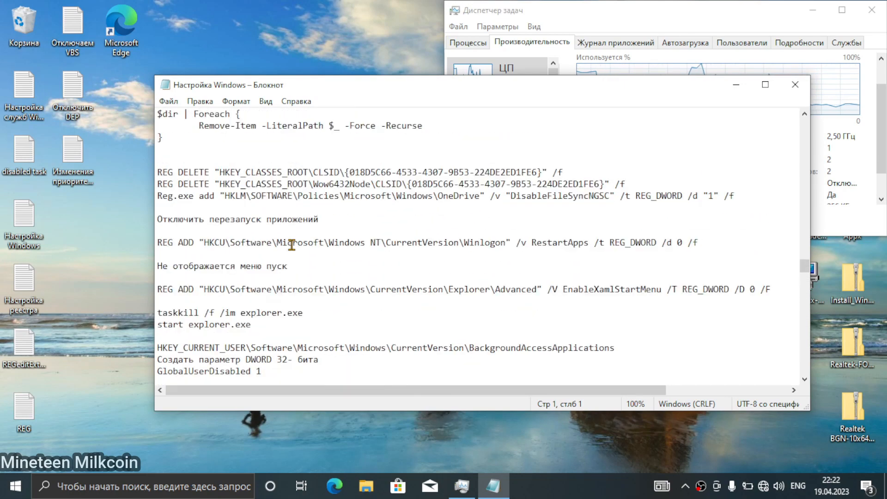
# Copy the lines taskkill /f /im explorer.exe and start explorer.exe, and close the Настройка Windows notes.
pyautogui.moveTo(252, 326); pyautogui.dragTo(143, 313)
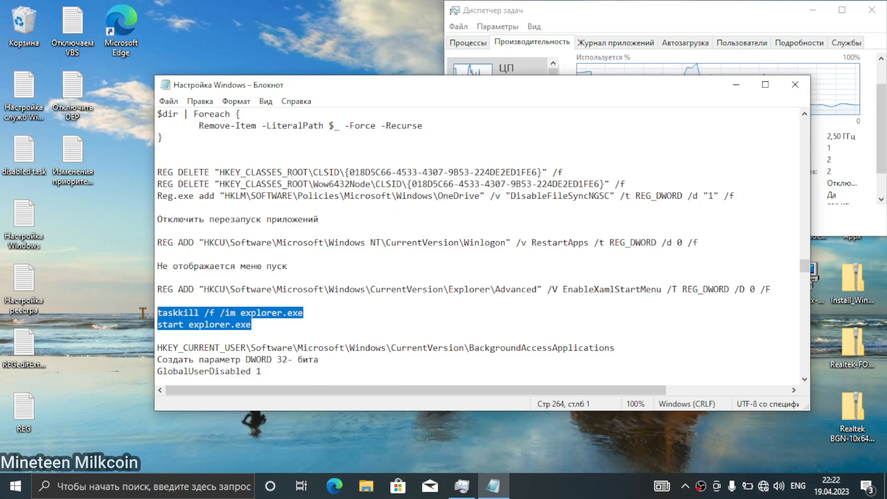
pyautogui.rightClick(181, 315)
pyautogui.click(249, 158)
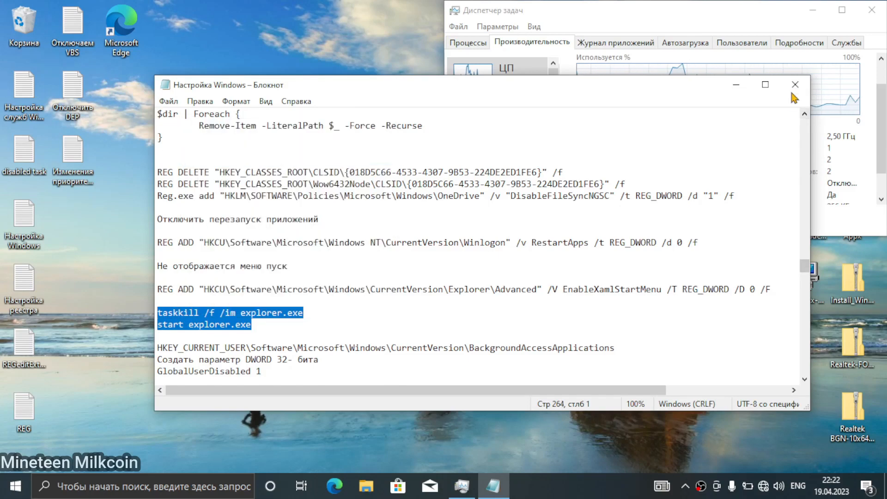
pyautogui.click(795, 85)
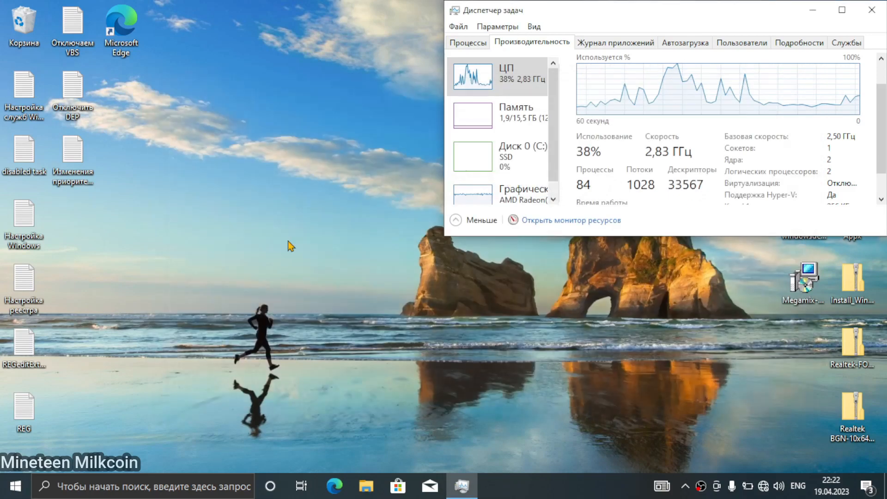
# Try to open Command Prompt as administrator from a Windows search for cmd.
pyautogui.click(176, 487)
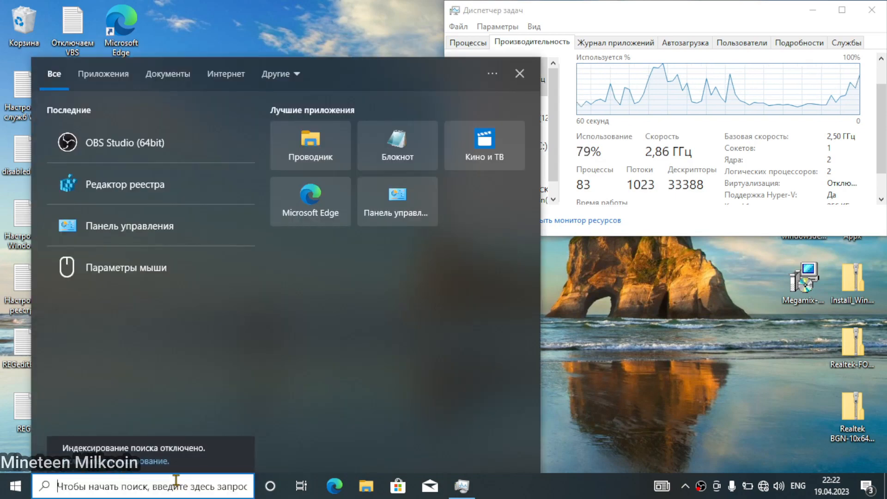
pyautogui.write('cmd')
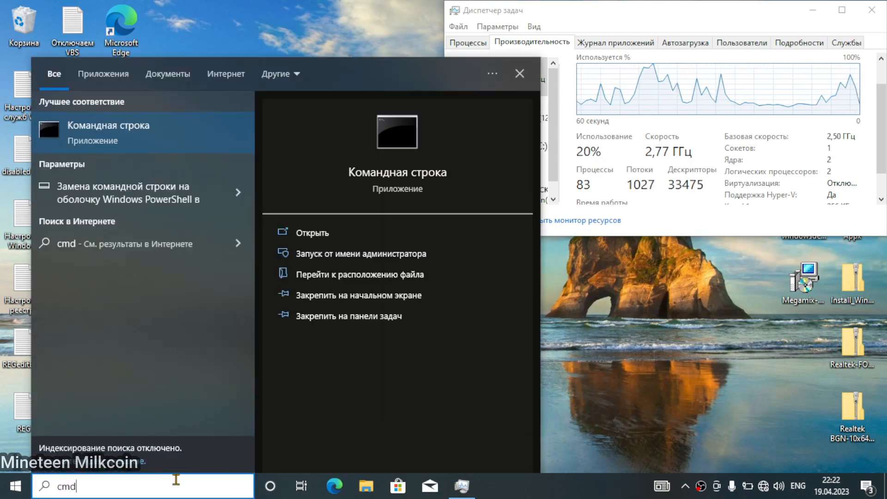
pyautogui.rightClick(69, 153)
pyautogui.click(125, 147)
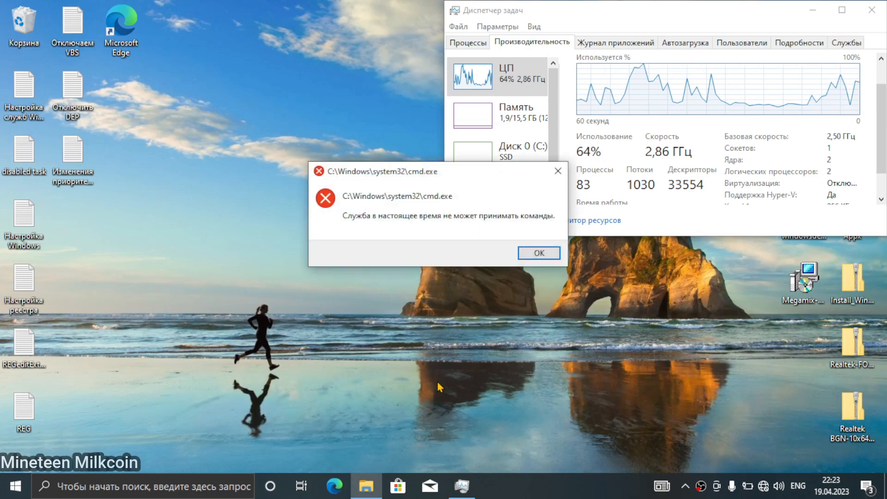
pyautogui.click(527, 253)
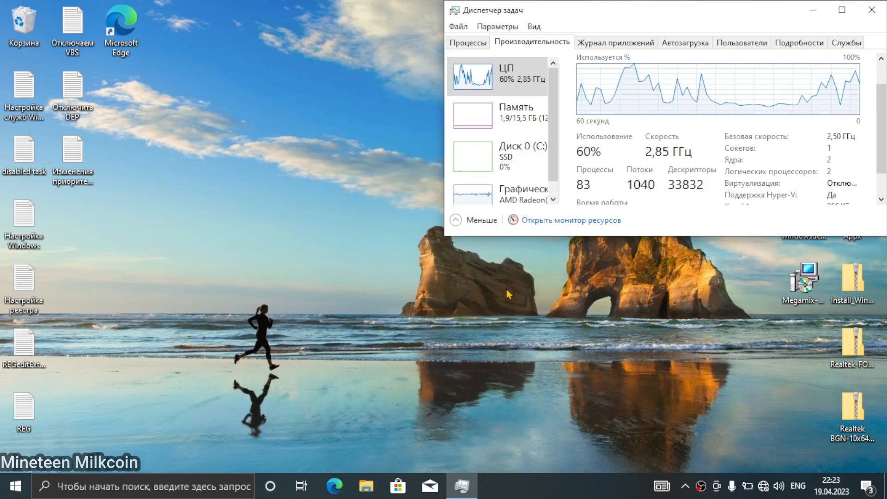
# Restart the computer.
pyautogui.rightClick(15, 486)
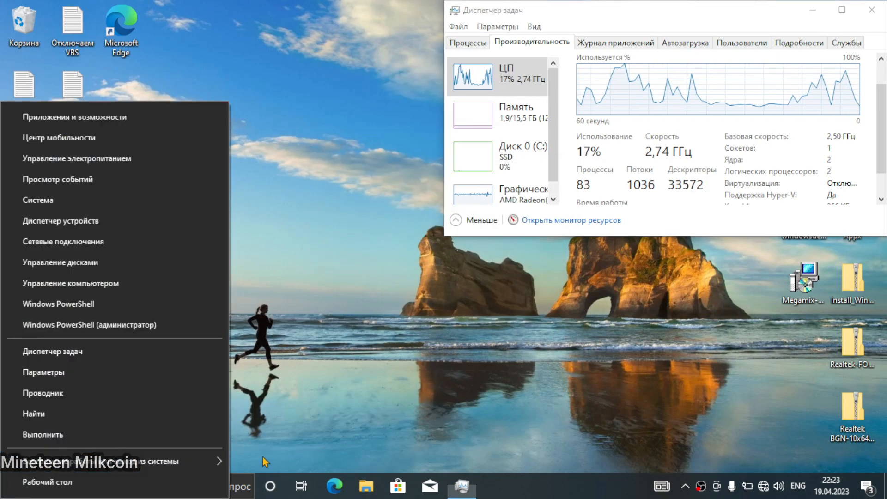
pyautogui.moveTo(214, 461)
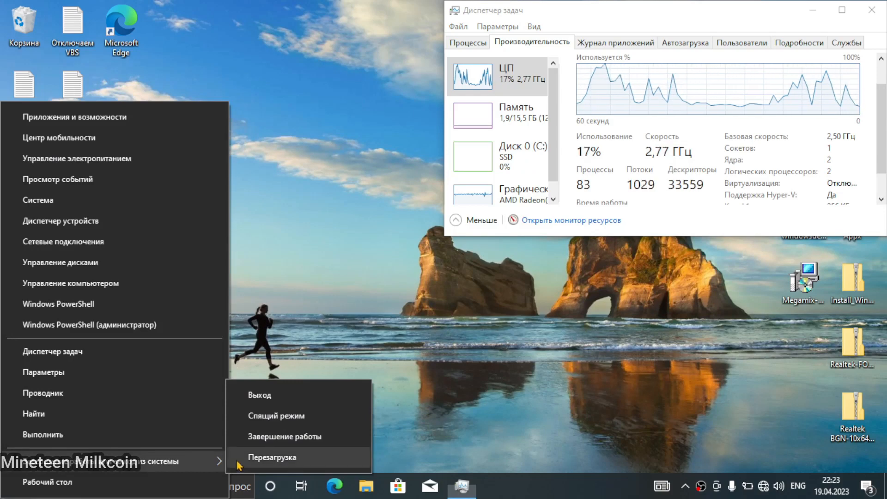
pyautogui.click(238, 461)
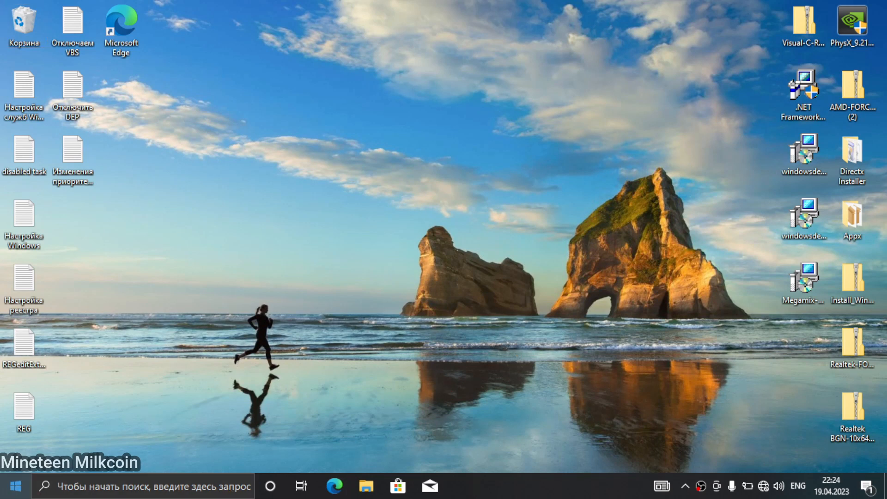
# Open Task Manager to check the CPU performance and process details, and dismiss the OBS Studio notification.
pyautogui.rightClick(15, 486)
pyautogui.click(93, 354)
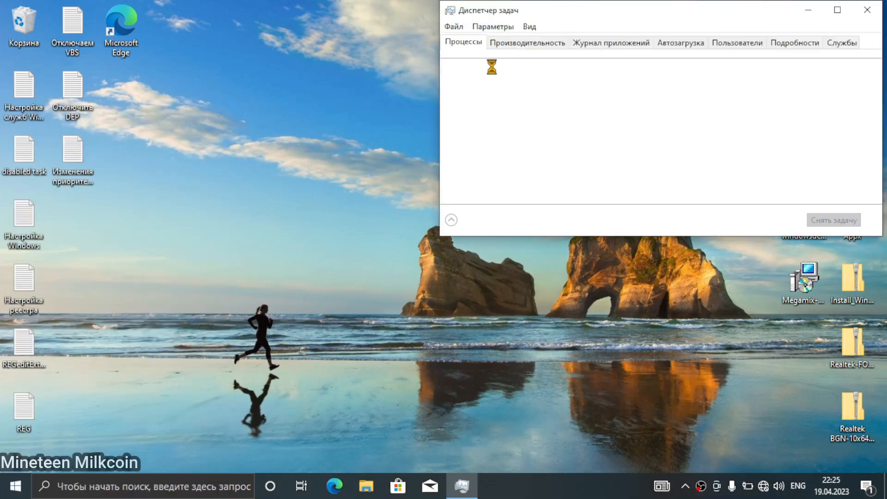
pyautogui.click(540, 49)
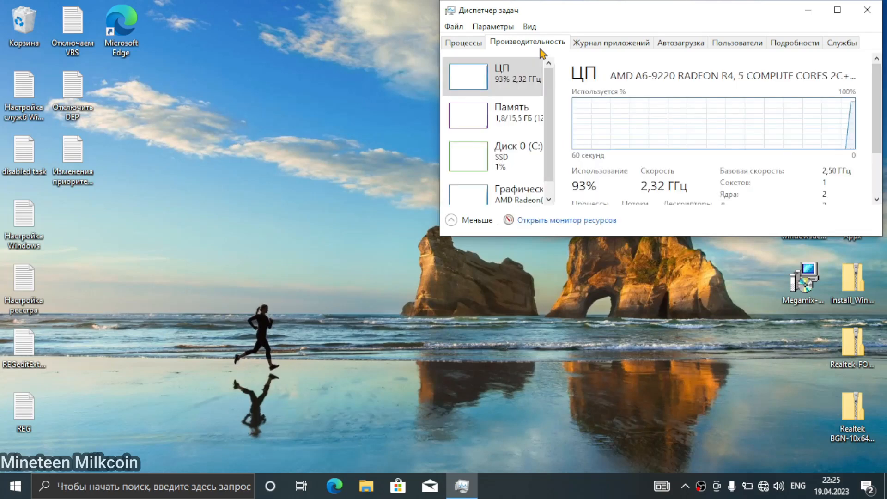
pyautogui.moveTo(877, 136); pyautogui.dragTo(877, 178)
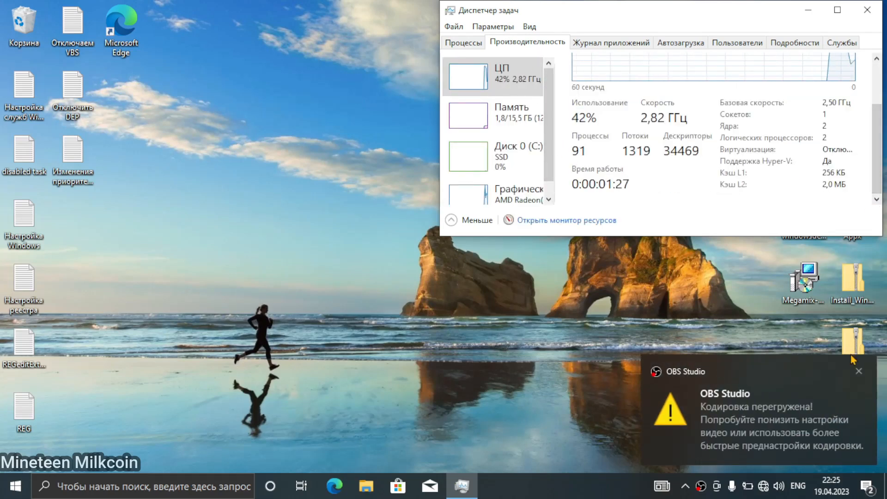
pyautogui.click(859, 371)
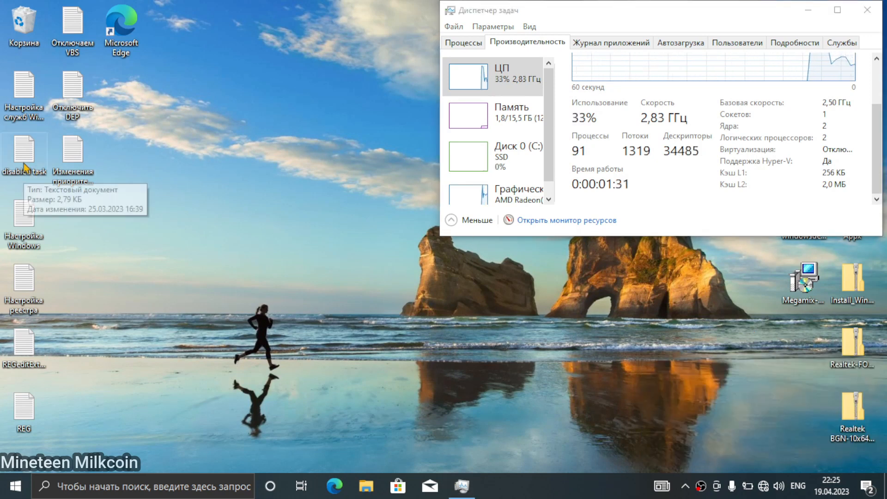
# Find Windows PowerShell through Windows search, run it as administrator and move its window clear of the desktop files.
pyautogui.click(208, 480)
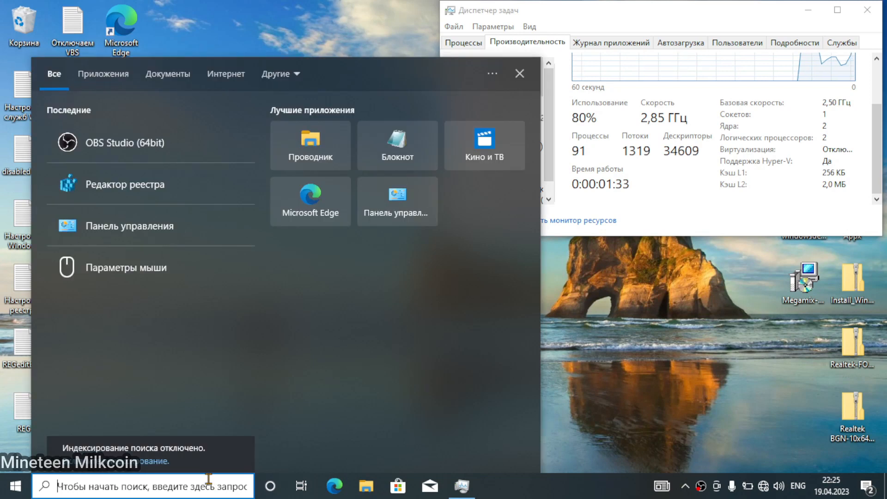
pyautogui.write('power')
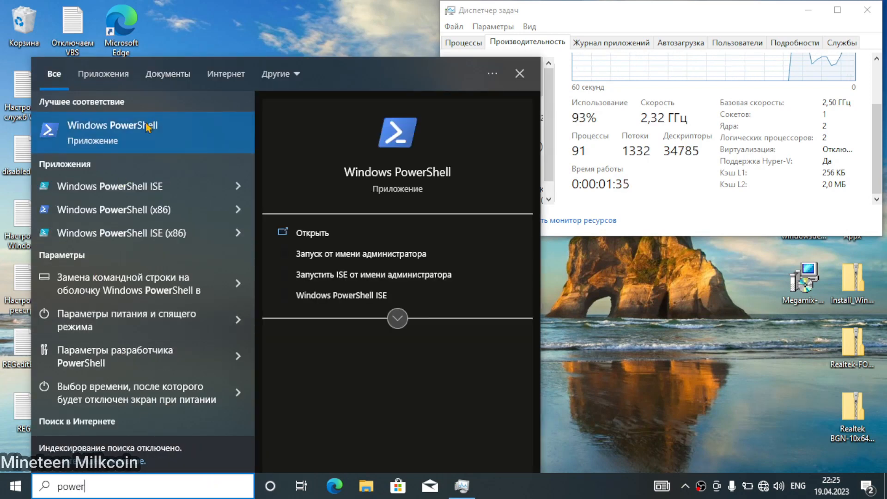
pyautogui.rightClick(145, 125)
pyautogui.click(157, 135)
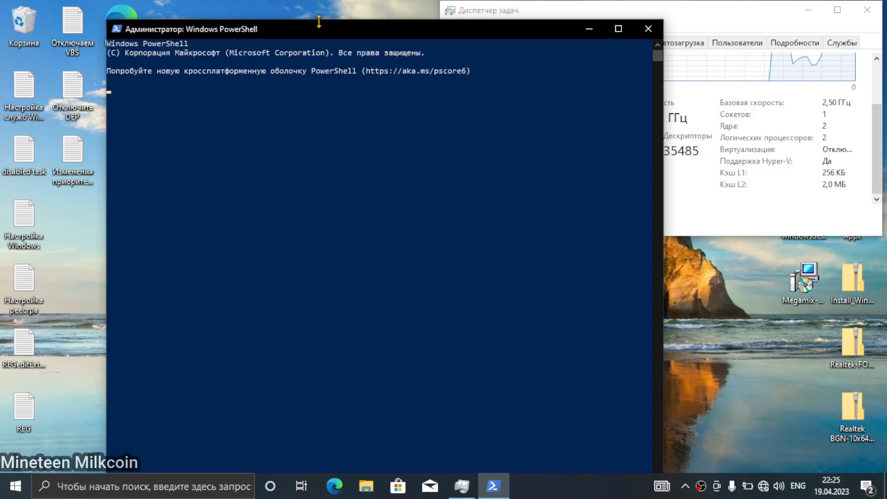
pyautogui.moveTo(326, 27); pyautogui.dragTo(368, 21)
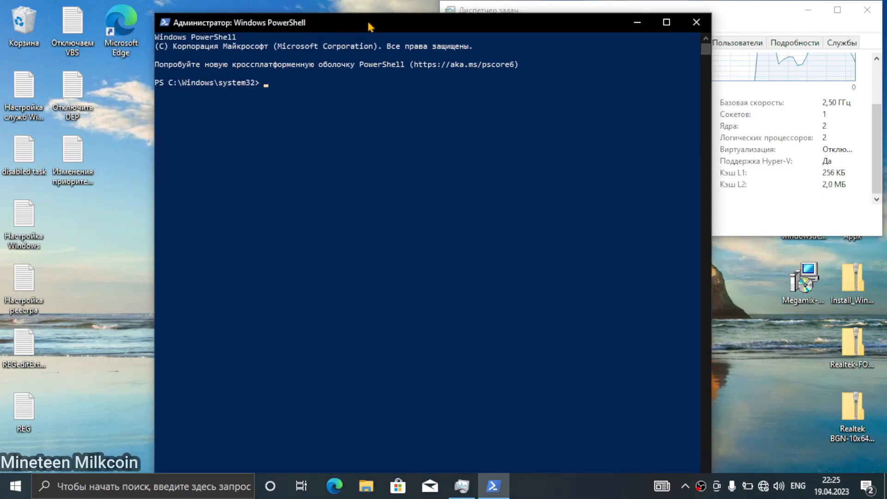
# Open the disabled task text file from the desktop and maximize its window.
pyautogui.doubleClick(22, 168)
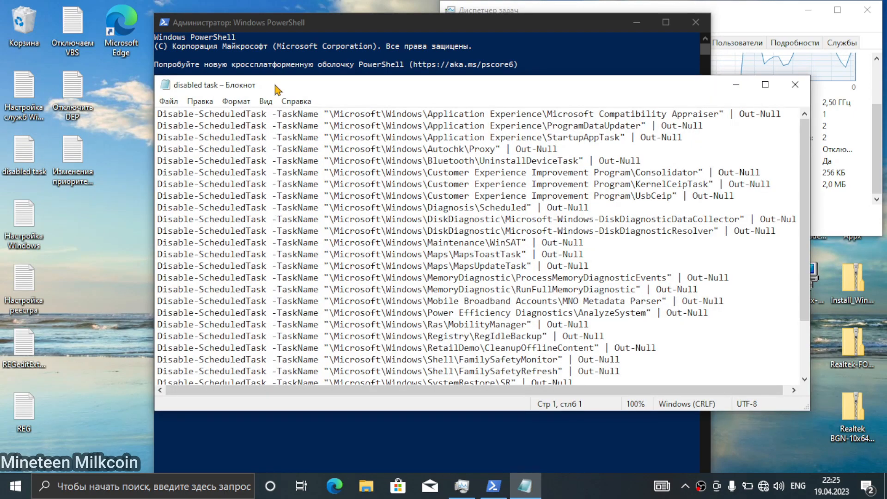
pyautogui.doubleClick(275, 87)
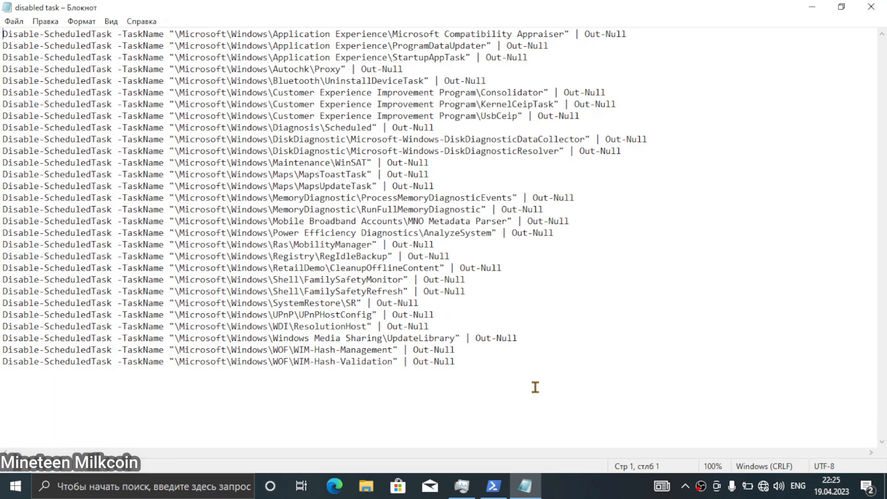
pyautogui.click(98, 493)
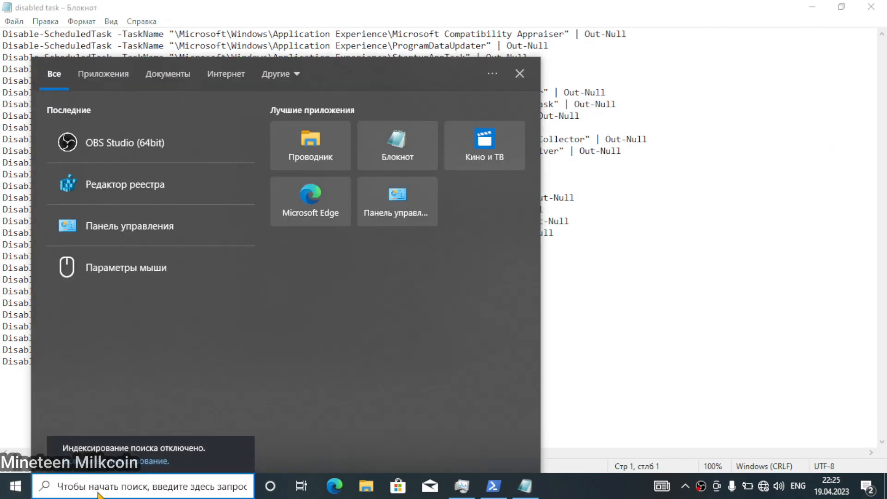
pyautogui.write('планиро')
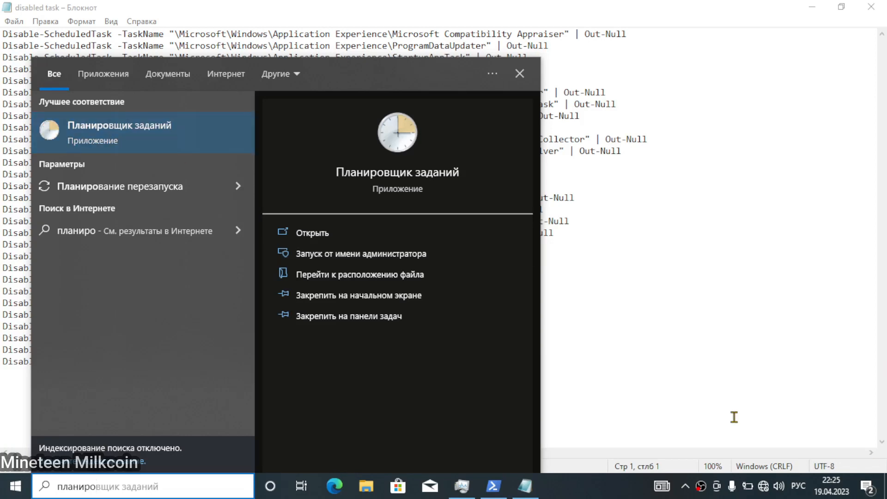
pyautogui.click(721, 408)
# Copy all the Disable-ScheduledTask commands from the disabled task file.
pyautogui.hotkey('ctrl', 'a')
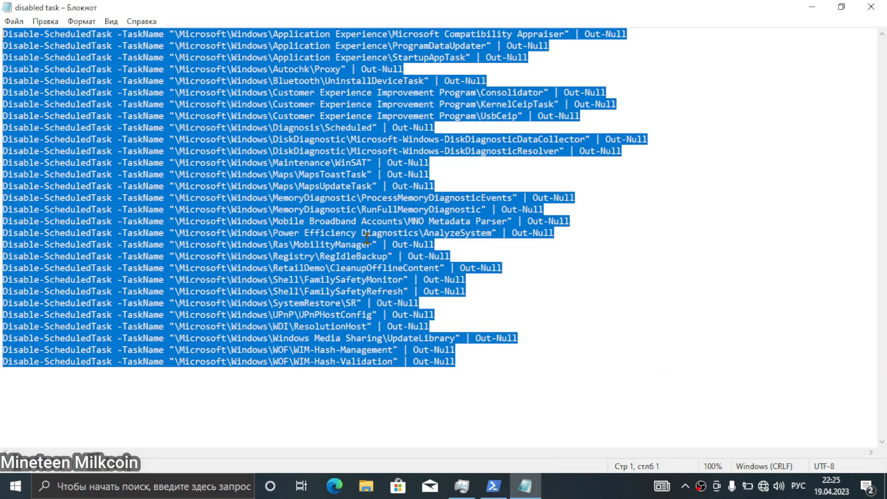
pyautogui.rightClick(320, 184)
pyautogui.click(381, 219)
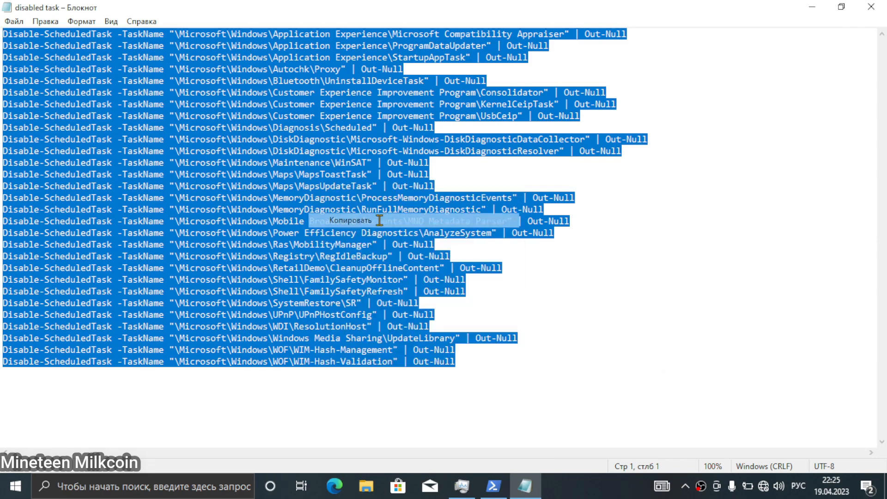
pyautogui.doubleClick(510, 7)
pyautogui.doubleClick(647, 81)
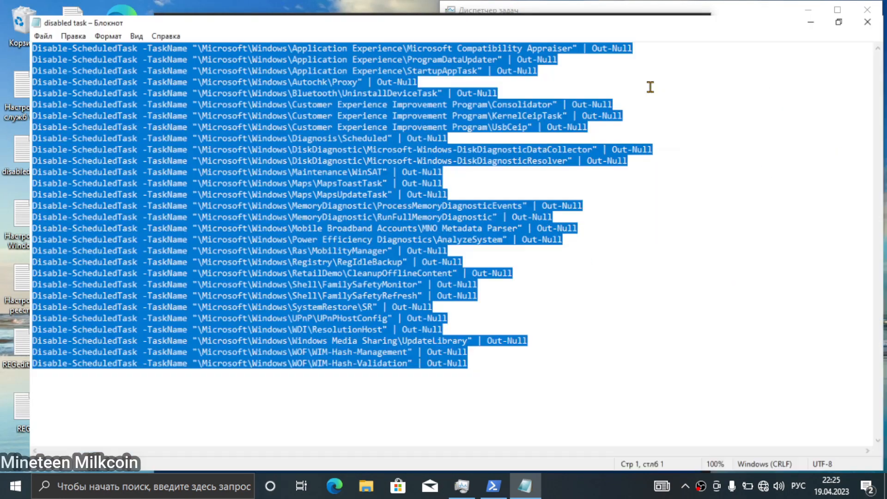
# Examine the commands for the CleanupOfflineContent, FamilySafetyMonitor and FamilySafetyRefresh tasks by highlighting them in the disabled task file.
pyautogui.click(569, 197)
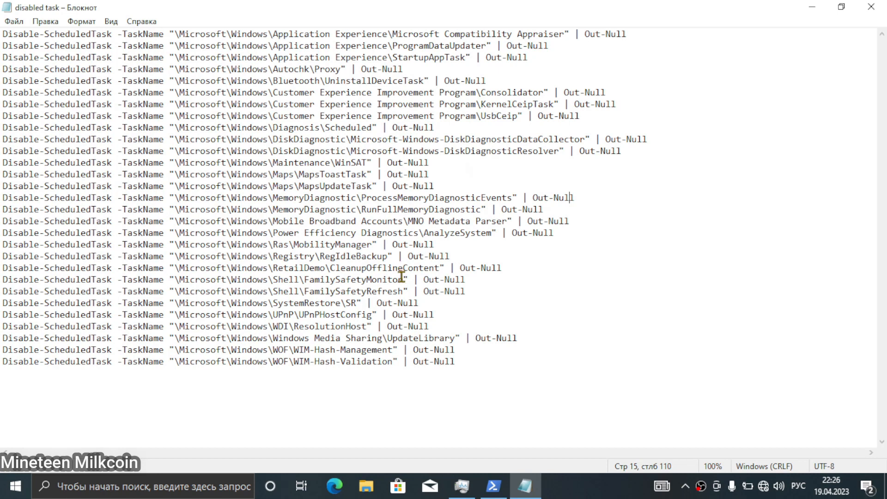
pyautogui.moveTo(333, 267); pyautogui.dragTo(439, 270)
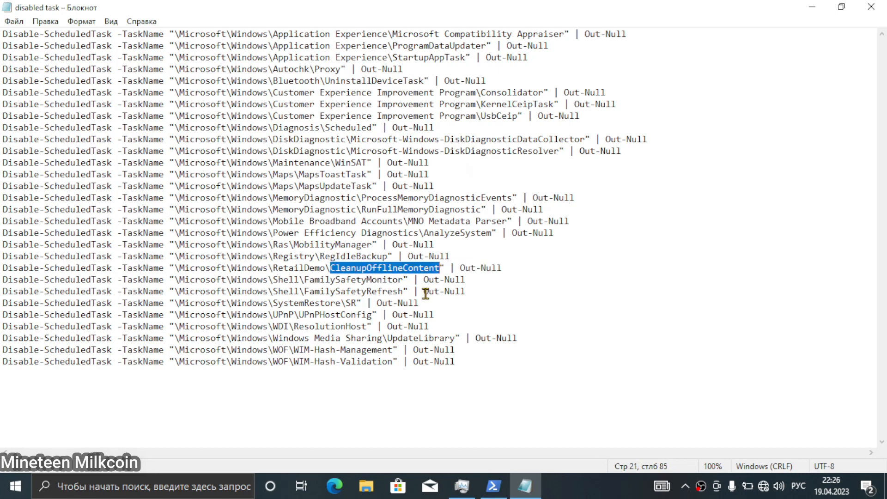
pyautogui.moveTo(306, 280); pyautogui.dragTo(409, 294)
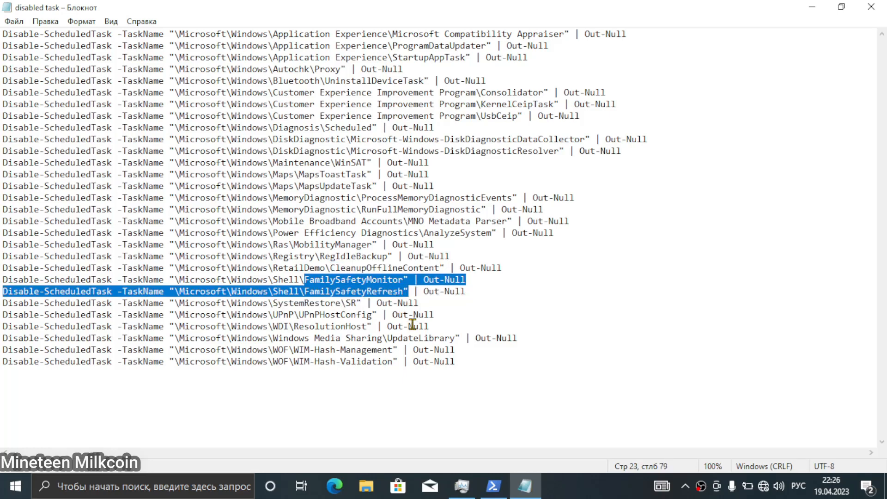
pyautogui.click(457, 361)
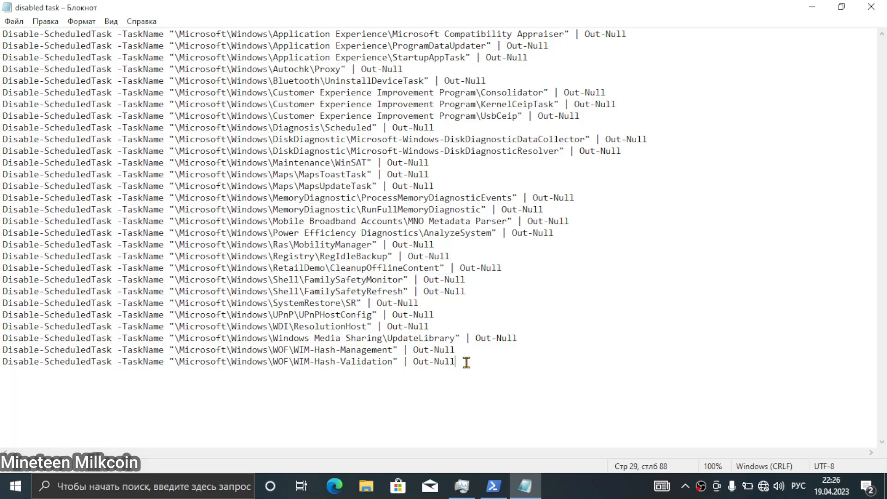
# Select the whole list of task-disabling commands, paste it into the administrator PowerShell window and run every command, including the last.
pyautogui.moveTo(467, 362); pyautogui.dragTo(36, 30)
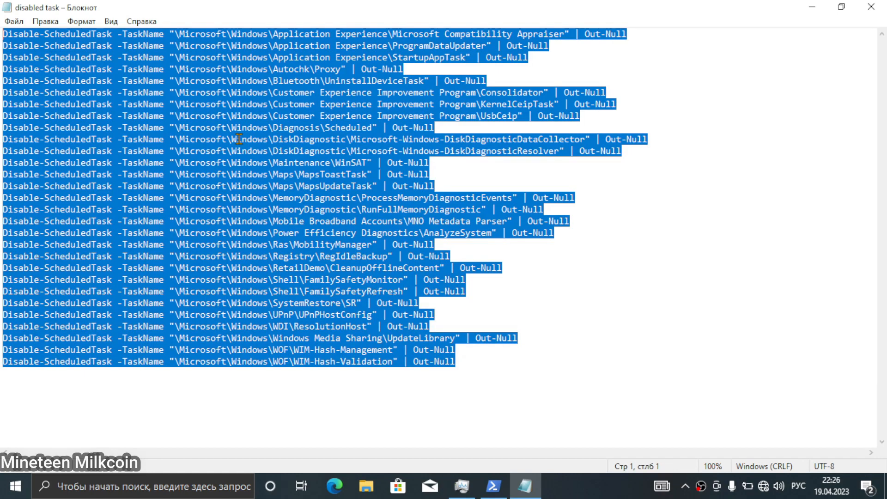
pyautogui.doubleClick(370, 6)
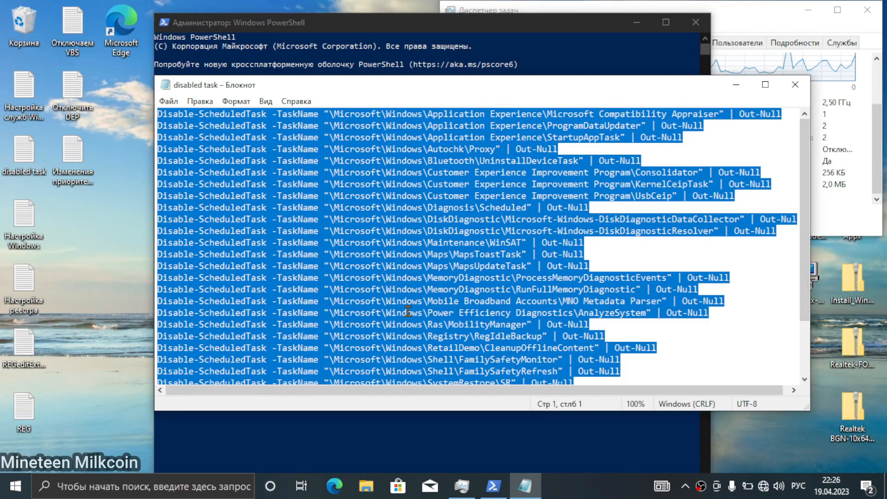
pyautogui.click(418, 448)
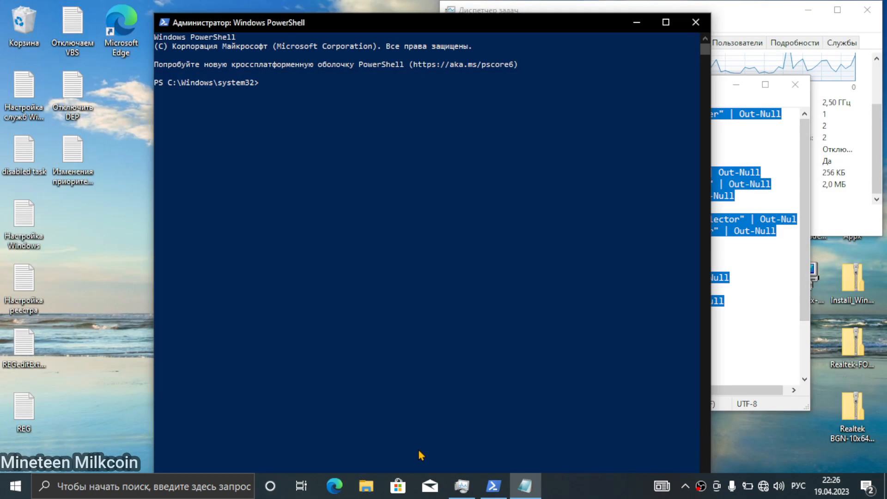
pyautogui.rightClick(375, 151)
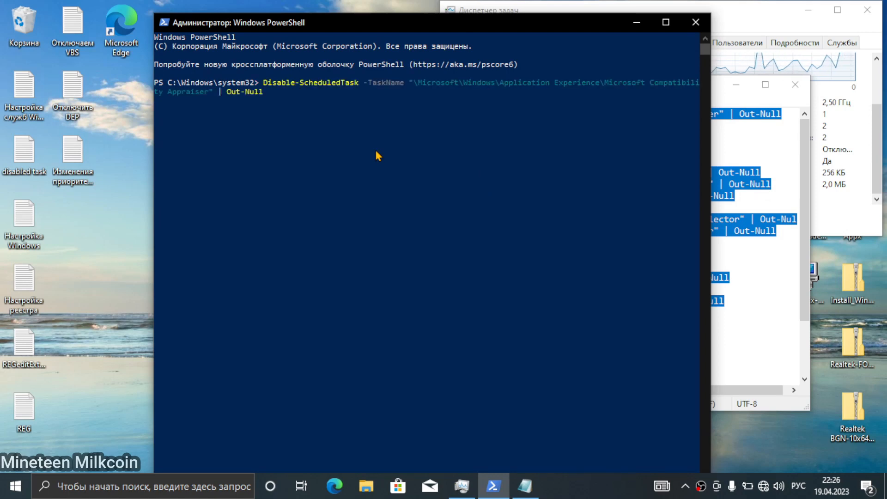
pyautogui.click(753, 328)
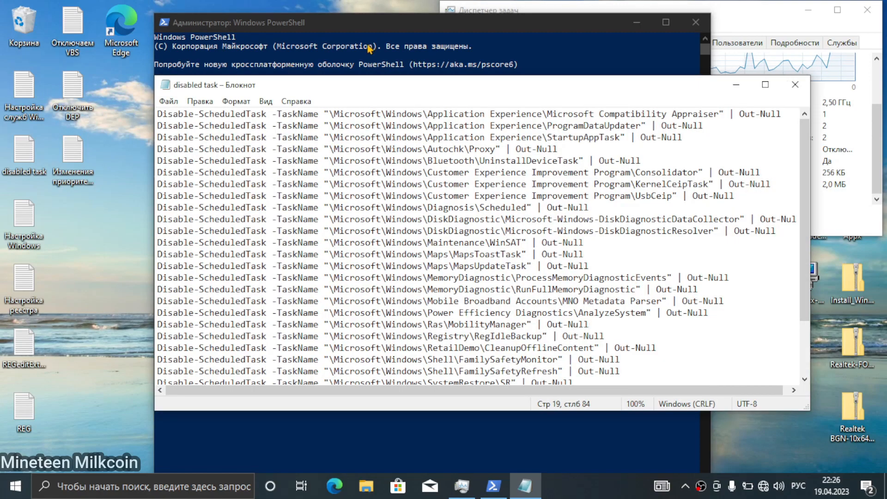
pyautogui.click(385, 33)
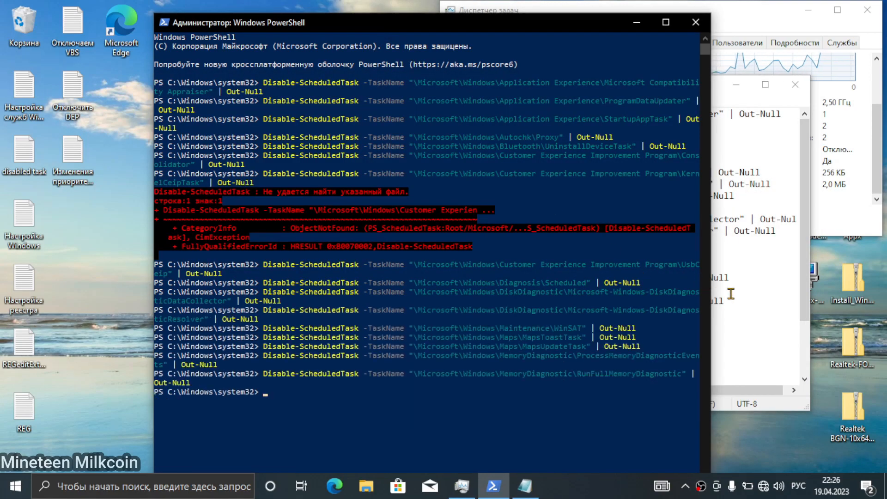
pyautogui.click(711, 286)
pyautogui.click(466, 22)
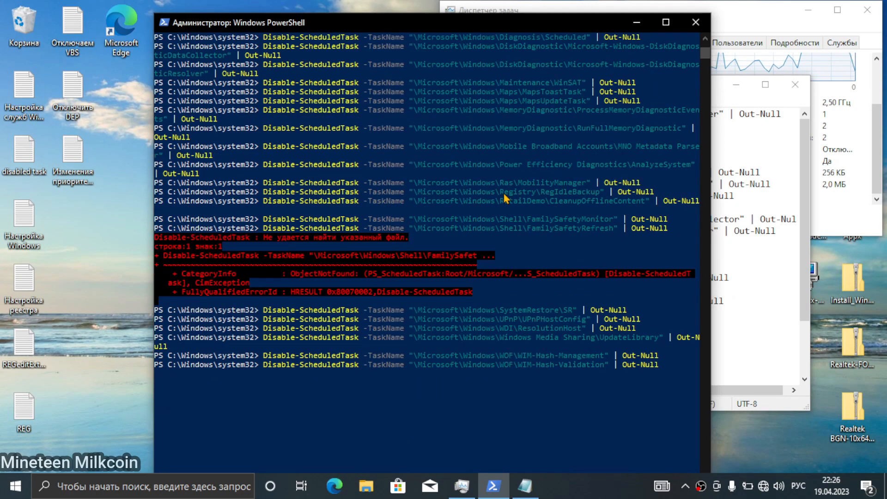
pyautogui.scroll(-3, 504, 196)
pyautogui.press('Return')
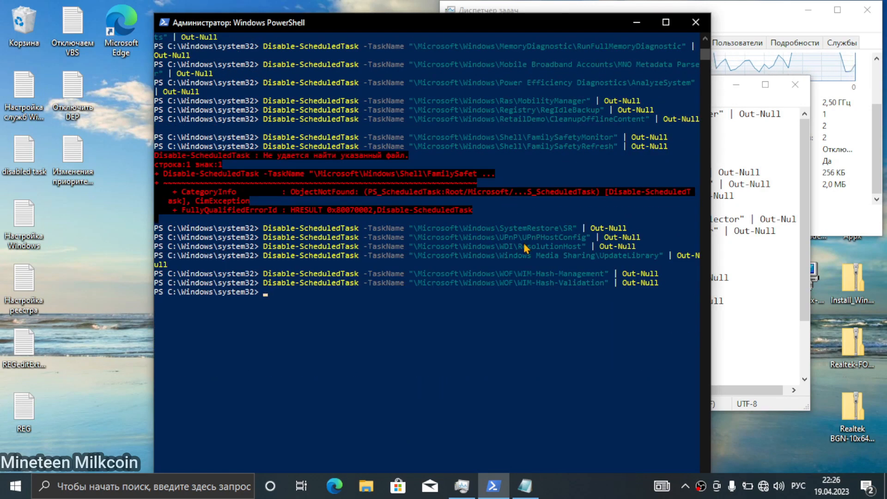
# Close the disabled task file, move the PowerShell window clear of the desktop files and open the Настройка Windows text file.
pyautogui.click(727, 244)
pyautogui.click(795, 85)
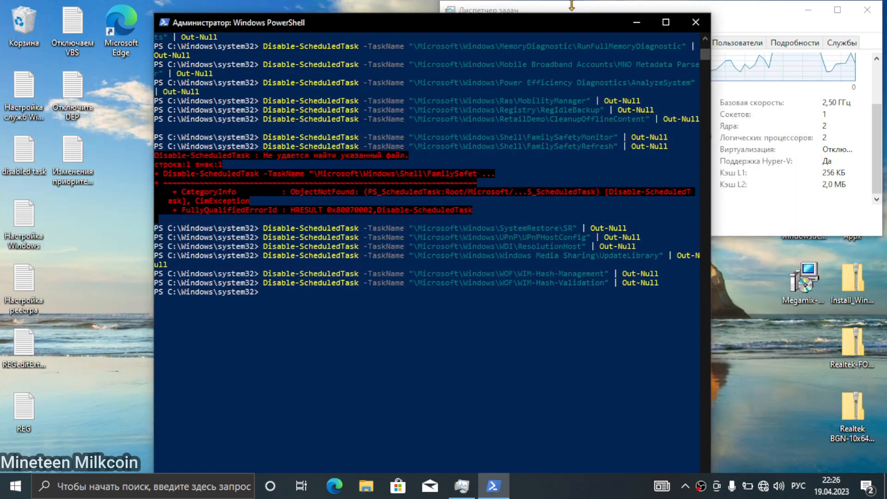
pyautogui.moveTo(518, 27); pyautogui.dragTo(556, 27)
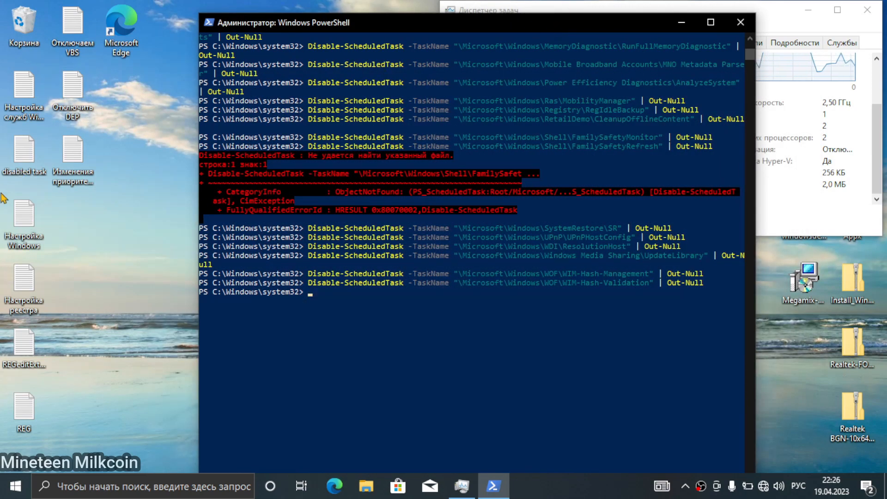
pyautogui.doubleClick(30, 217)
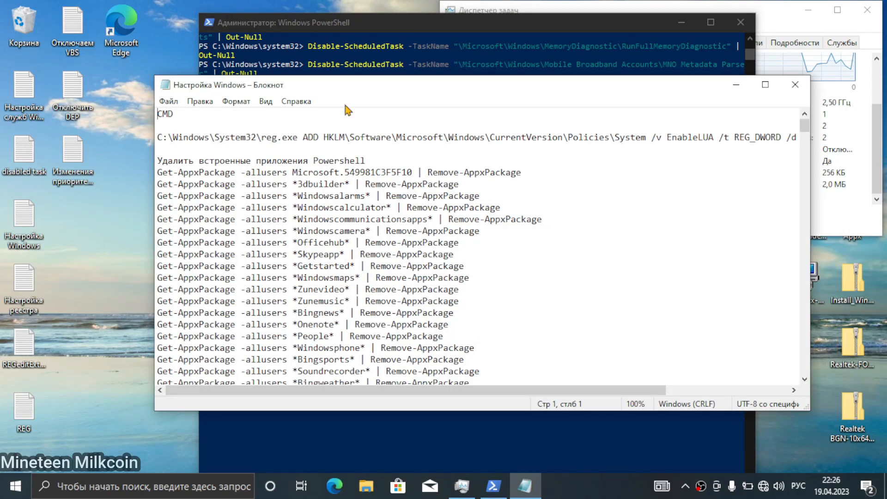
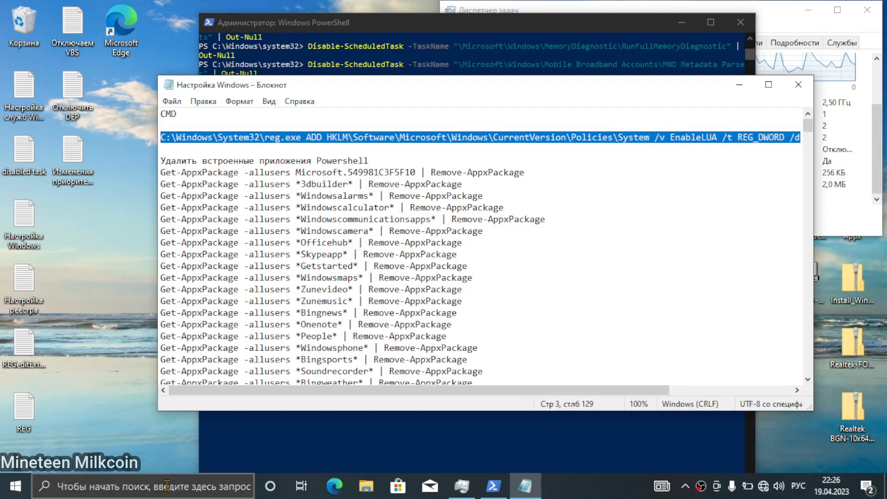
# Find cmd through Windows search, run it as administrator and execute the reg.exe command setting EnableLUA to 0.
pyautogui.click(350, 428)
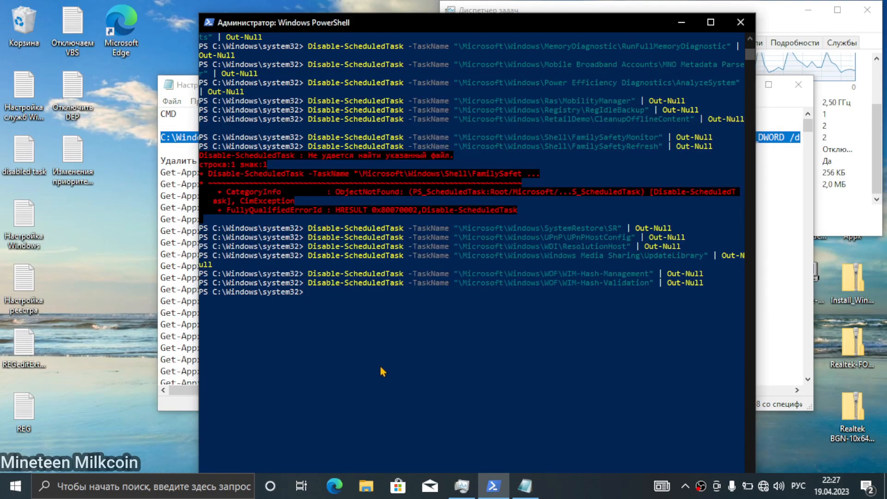
pyautogui.click(124, 481)
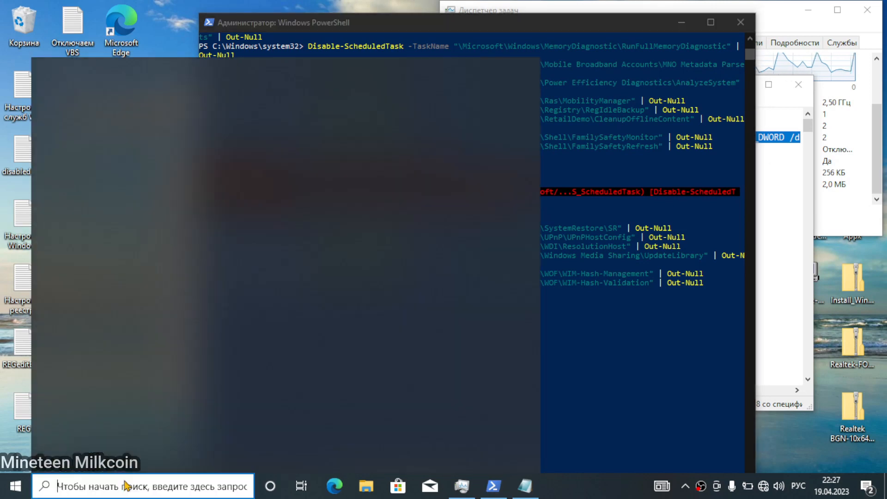
pyautogui.write('сьв')
pyautogui.press('BackSpace')
pyautogui.press('BackSpace')
pyautogui.press('BackSpace')
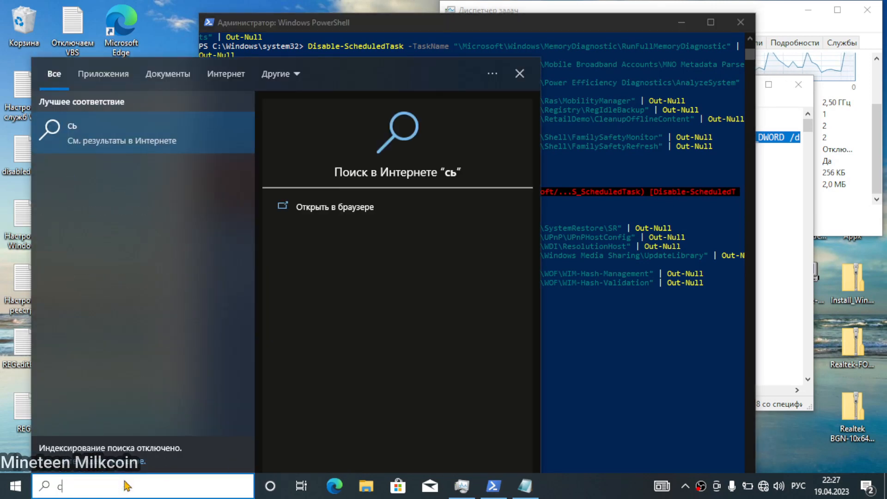
pyautogui.hotkey('alt', 'shift')
pyautogui.write('cmd')
pyautogui.rightClick(121, 116)
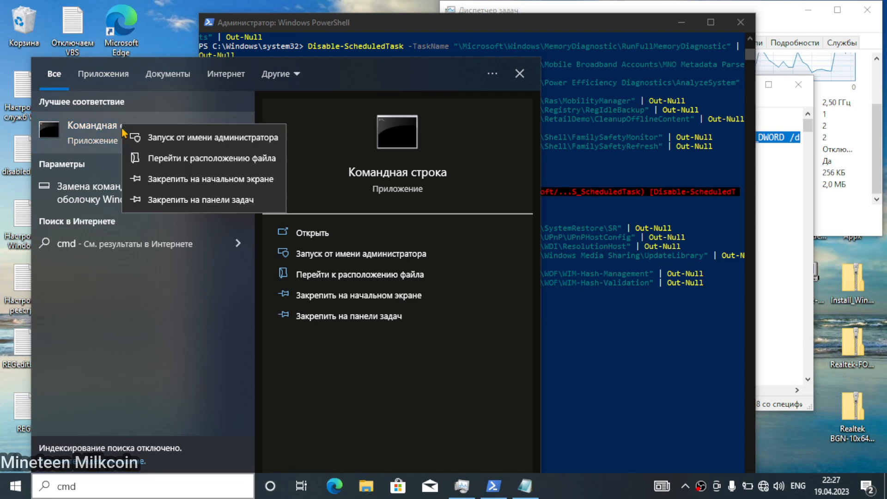
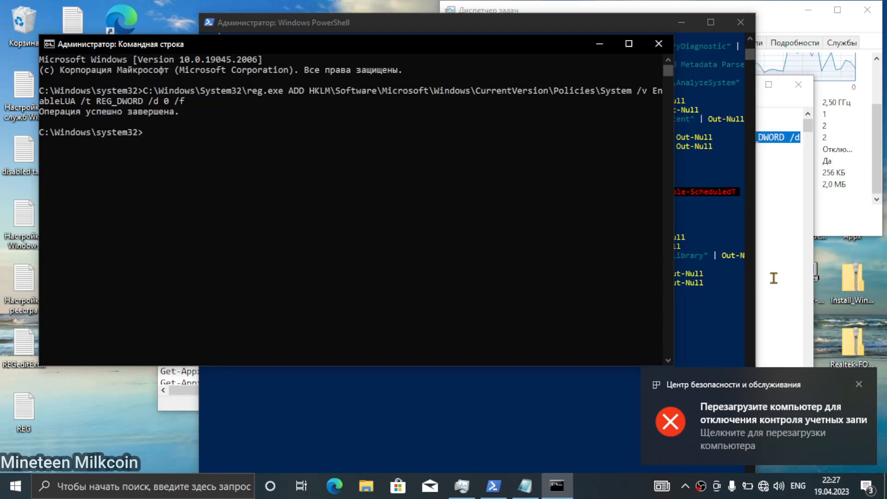
# Bring the Настройка Windows text file to the front and maximize its window.
pyautogui.click(774, 277)
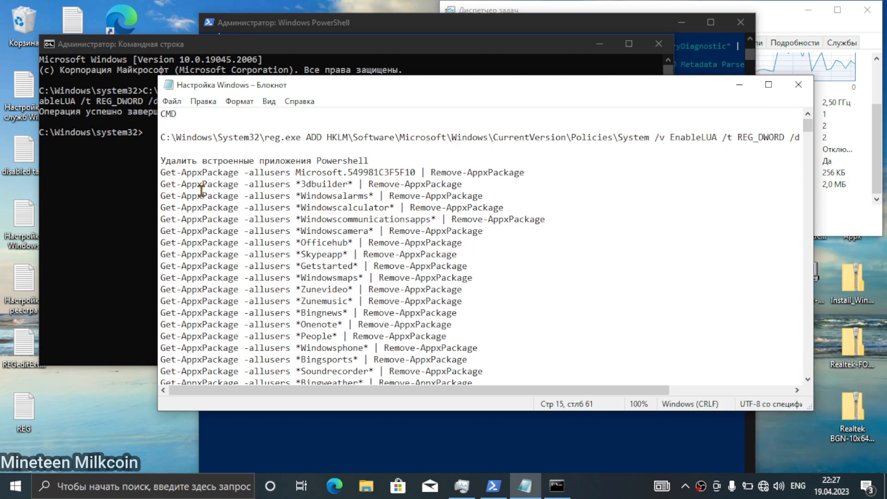
pyautogui.moveTo(343, 84); pyautogui.dragTo(170, 65)
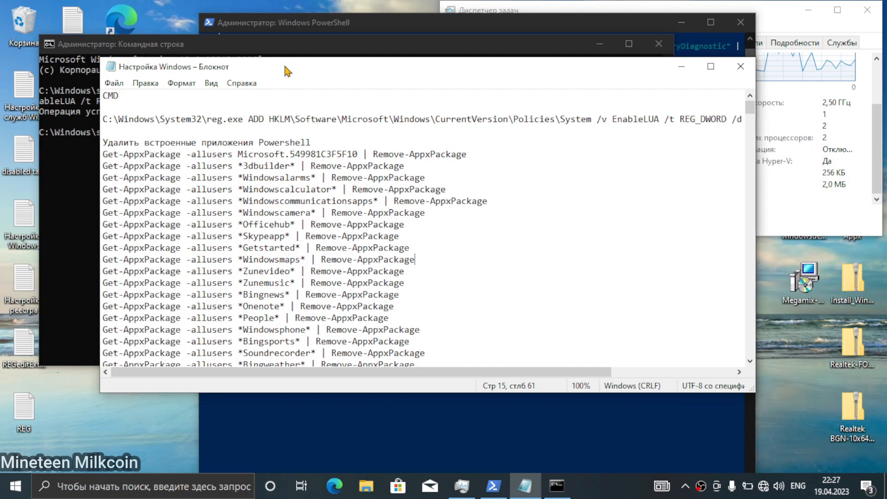
pyautogui.doubleClick(170, 65)
# Review the Get-AppxPackage commands for removing built-in apps, from the first line down to the Xbox section.
pyautogui.click(3, 92)
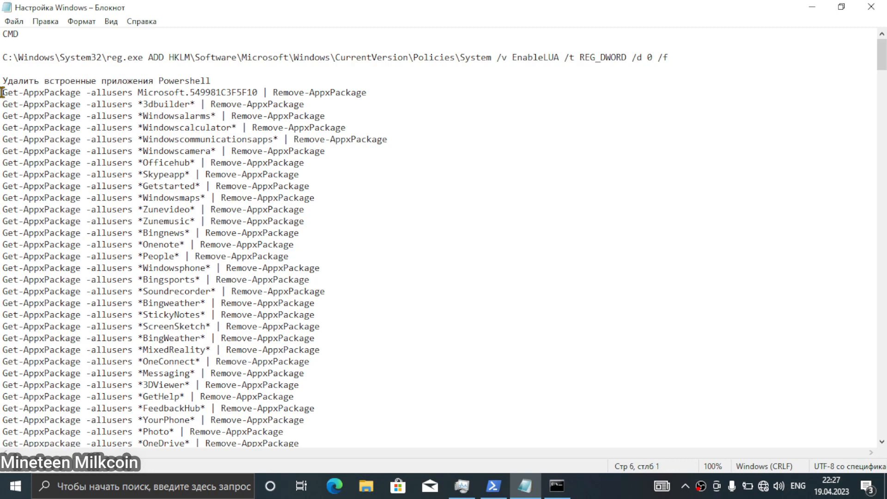
pyautogui.moveTo(3, 92); pyautogui.dragTo(349, 304)
pyautogui.scroll(-4, 261, 233)
pyautogui.scroll(-1, 303, 235)
pyautogui.scroll(-1, 306, 256)
pyautogui.scroll(-1, 330, 280)
pyautogui.click(337, 290)
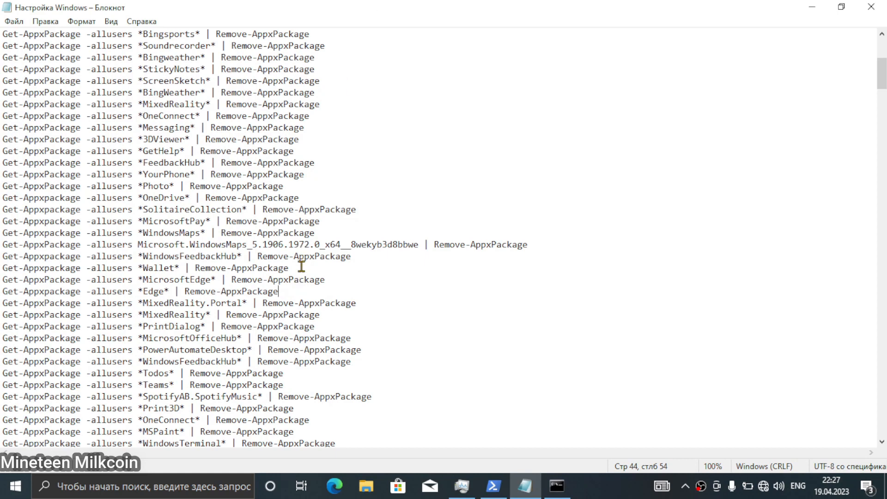
pyautogui.scroll(-2, 302, 267)
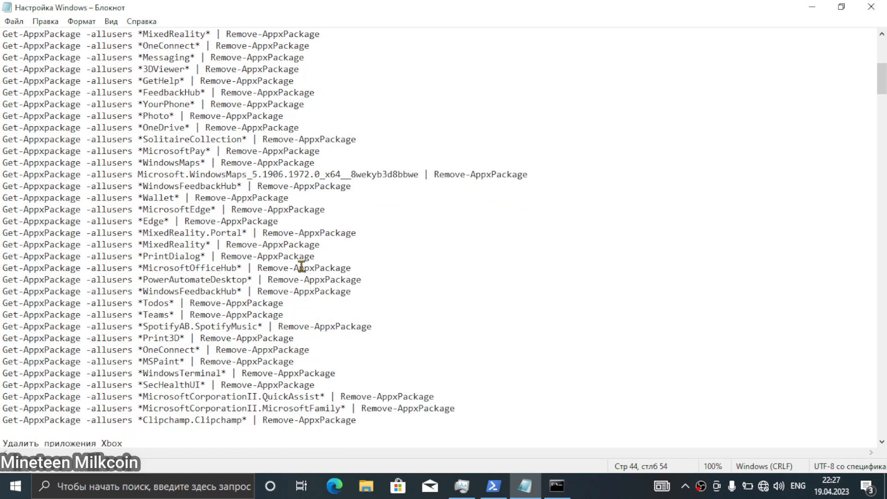
pyautogui.scroll(-1, 302, 267)
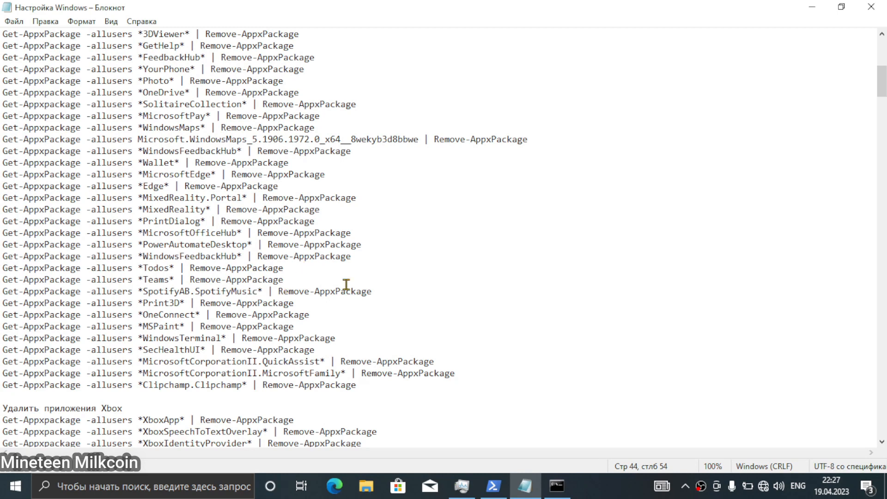
# Highlight the removal commands for SpotifyMusic, Todos and Teams, and Clipchamp to examine them.
pyautogui.moveTo(384, 293); pyautogui.dragTo(2, 296)
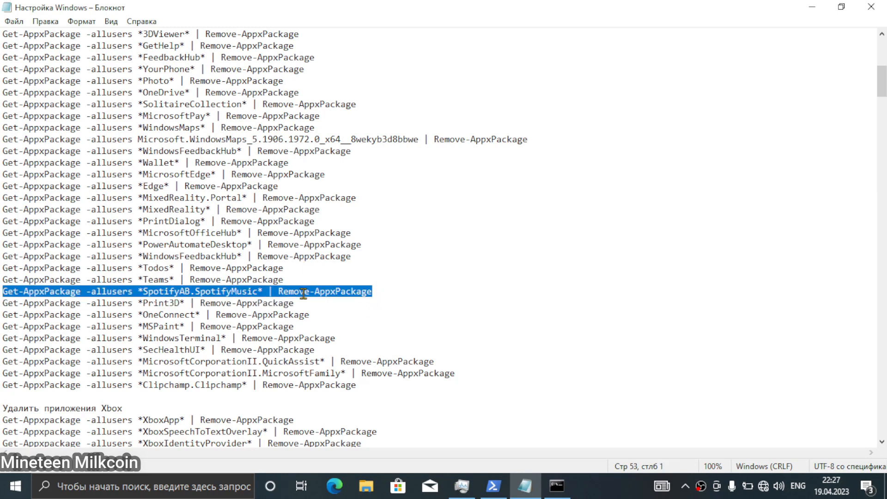
pyautogui.moveTo(282, 279); pyautogui.dragTo(2, 268)
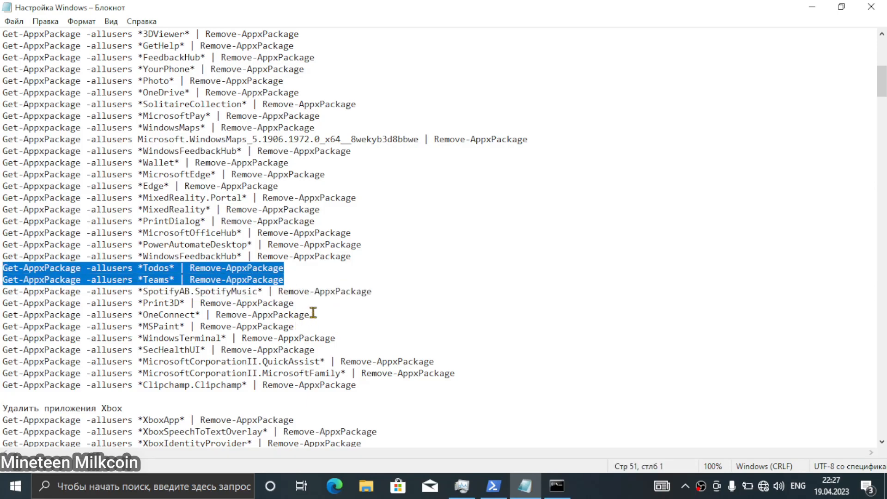
pyautogui.click(378, 390)
pyautogui.keyDown('shift'); pyautogui.click(2, 385); pyautogui.keyUp('shift')
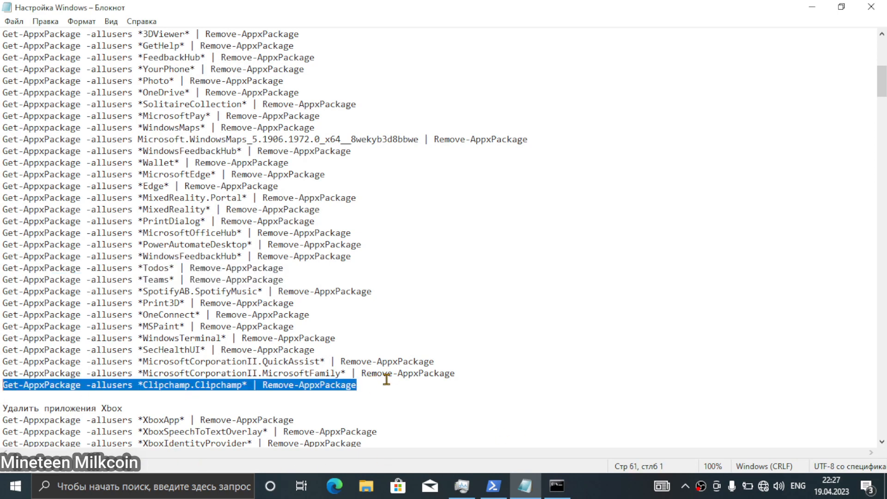
pyautogui.scroll(10, 382, 384)
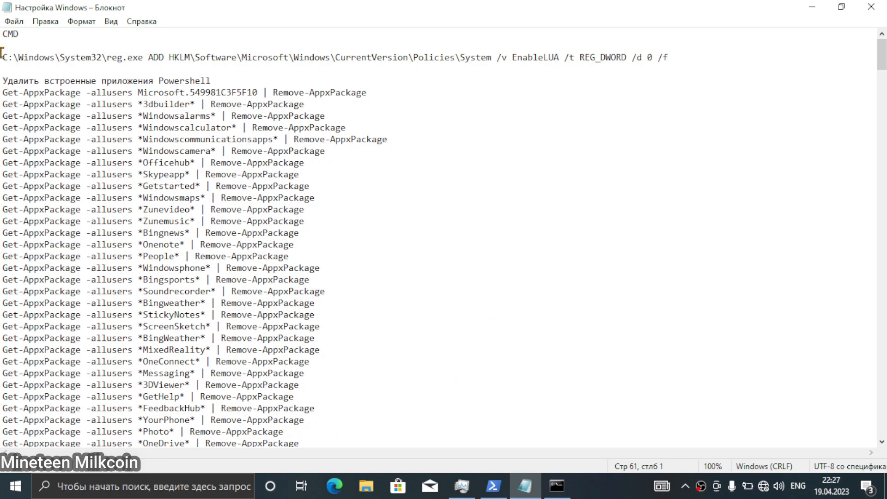
pyautogui.moveTo(1, 92); pyautogui.dragTo(331, 170)
pyautogui.scroll(-3, 337, 168)
pyautogui.scroll(-3, 328, 168)
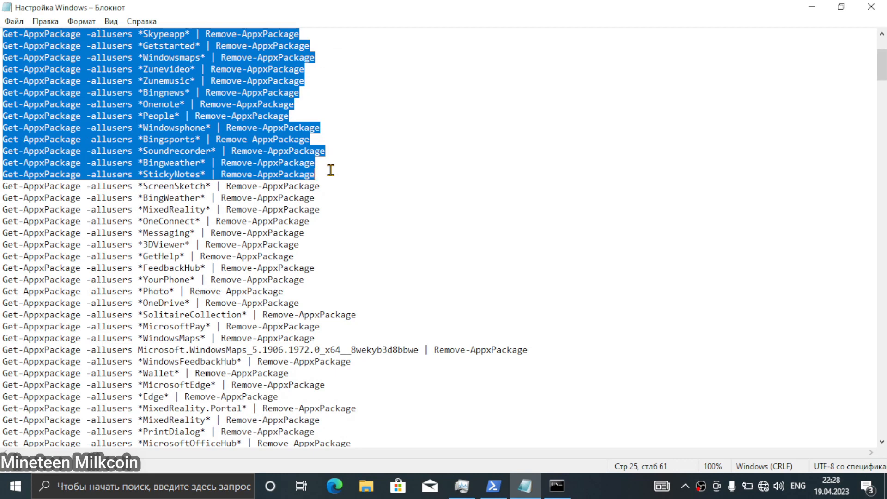
pyautogui.scroll(-3, 331, 170)
pyautogui.moveTo(331, 170); pyautogui.dragTo(321, 185)
pyautogui.scroll(-3, 329, 176)
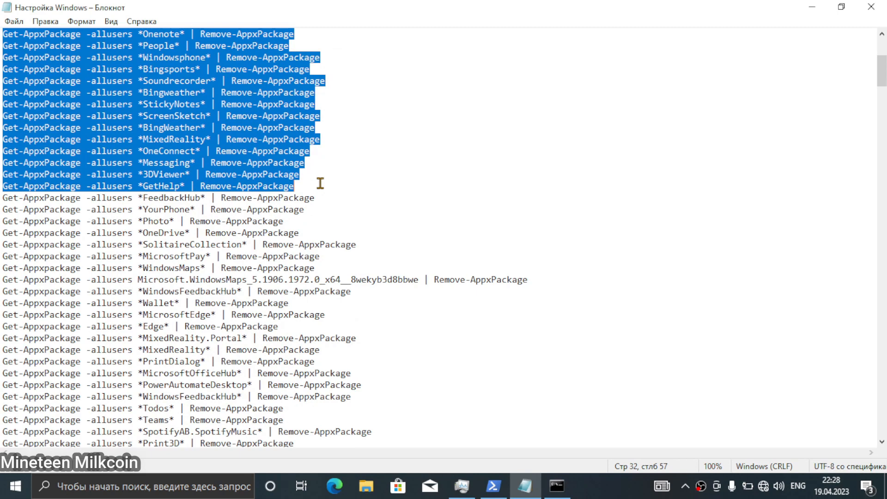
pyautogui.click(184, 188)
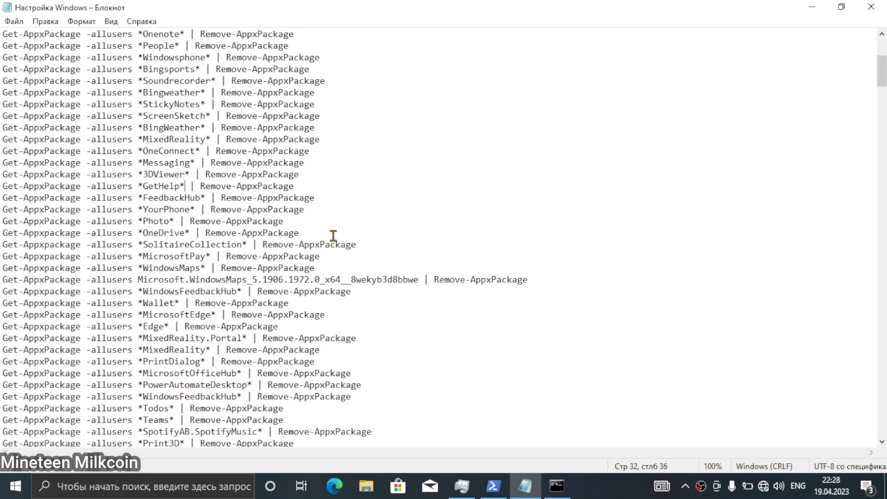
# Copy all built-in app removal commands from Microsoft.549981C3F5F10 through Clipchamp and run them in the administrator PowerShell window.
pyautogui.scroll(-3, 268, 254)
pyautogui.scroll(4, 51, 169)
pyautogui.scroll(5, 51, 169)
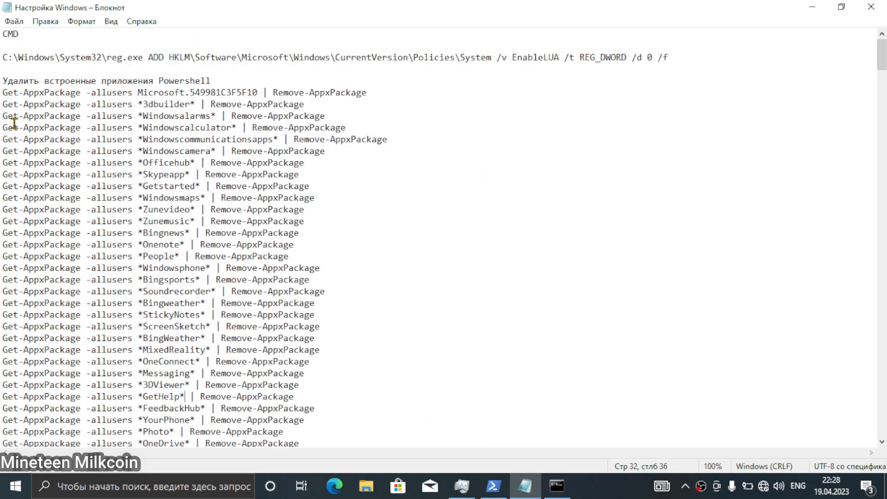
pyautogui.moveTo(6, 96); pyautogui.dragTo(421, 348)
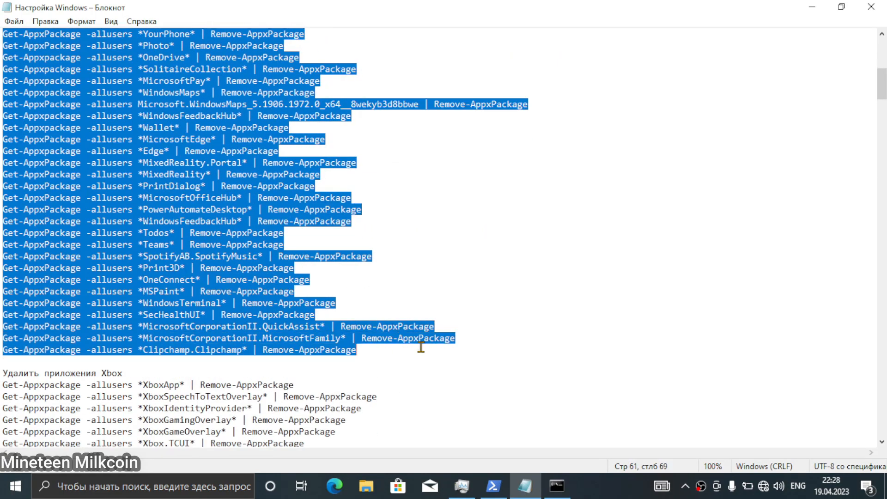
pyautogui.rightClick(126, 256)
pyautogui.click(170, 294)
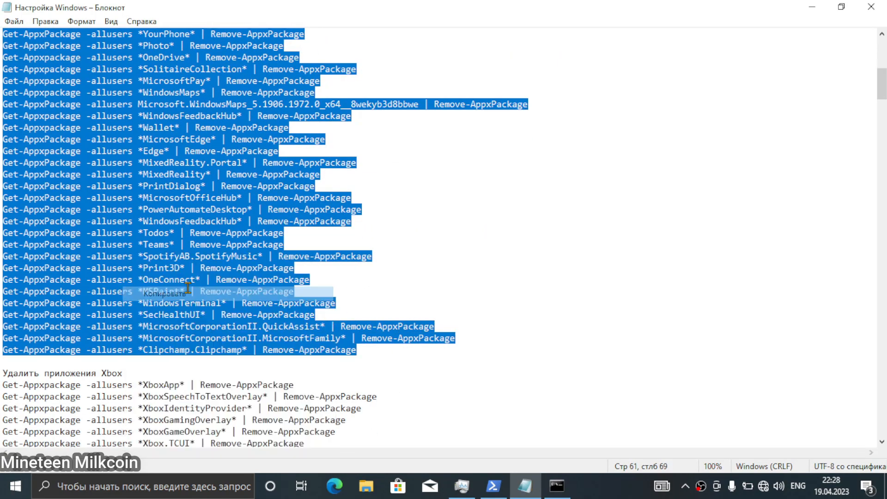
pyautogui.click(441, 252)
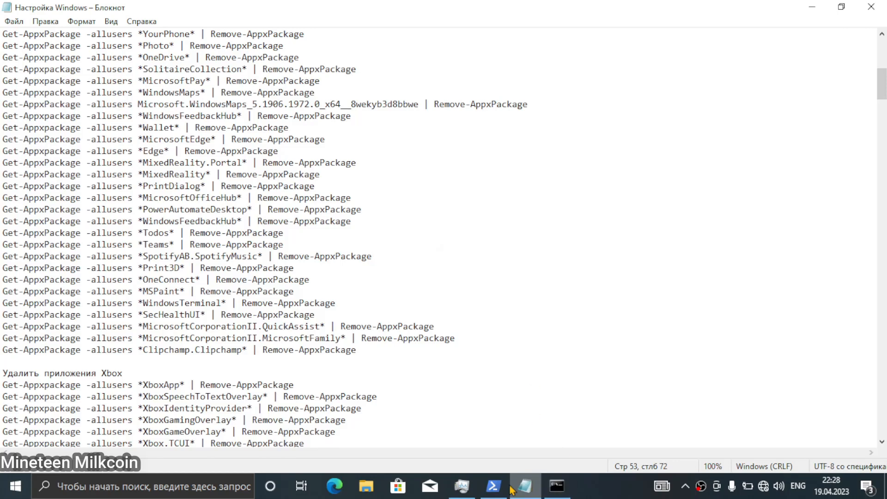
pyautogui.click(493, 485)
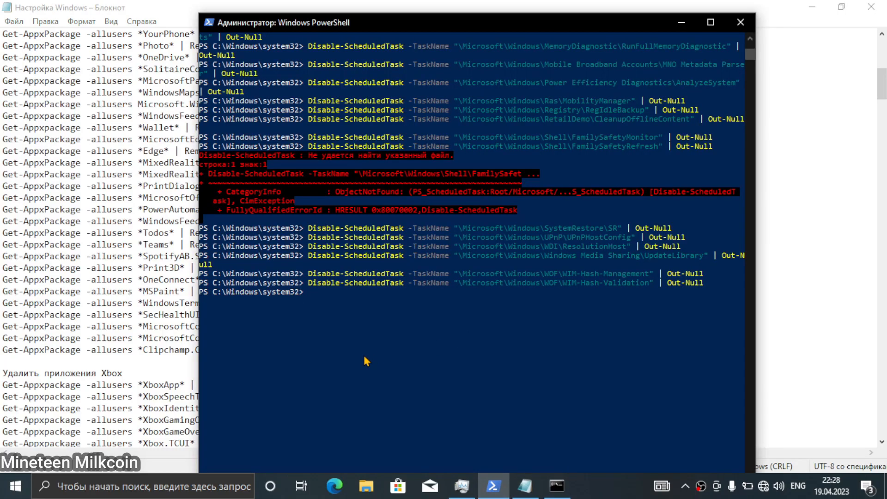
pyautogui.hotkey('ctrl', 'v')
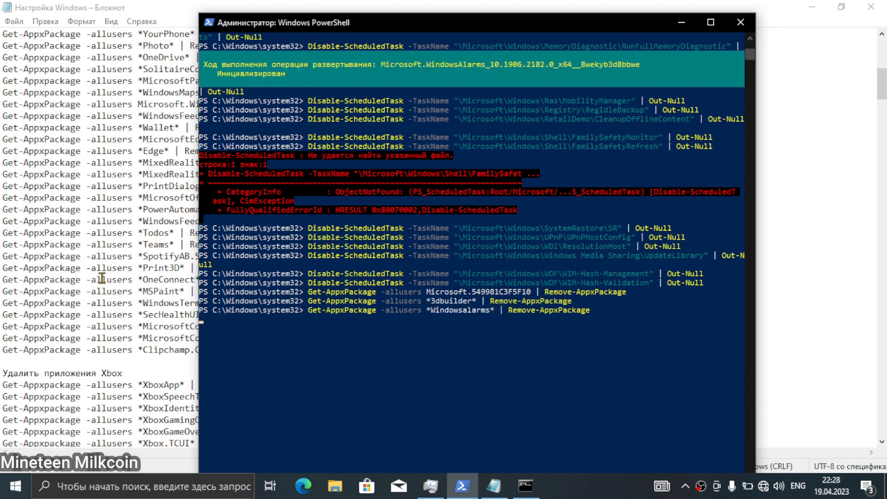
# Snap the PowerShell window to the right half of the screen and execute the final Clipchamp removal command.
pyautogui.press('super')
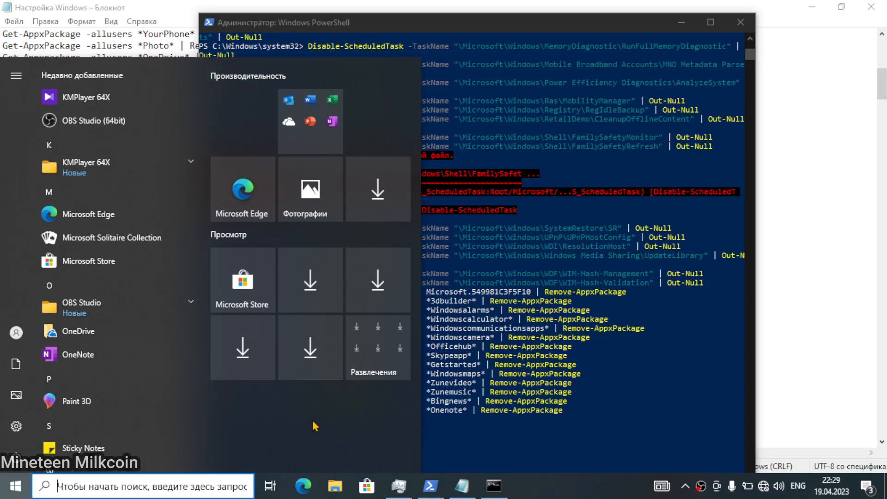
pyautogui.moveTo(581, 28); pyautogui.dragTo(886, 46)
pyautogui.press('super')
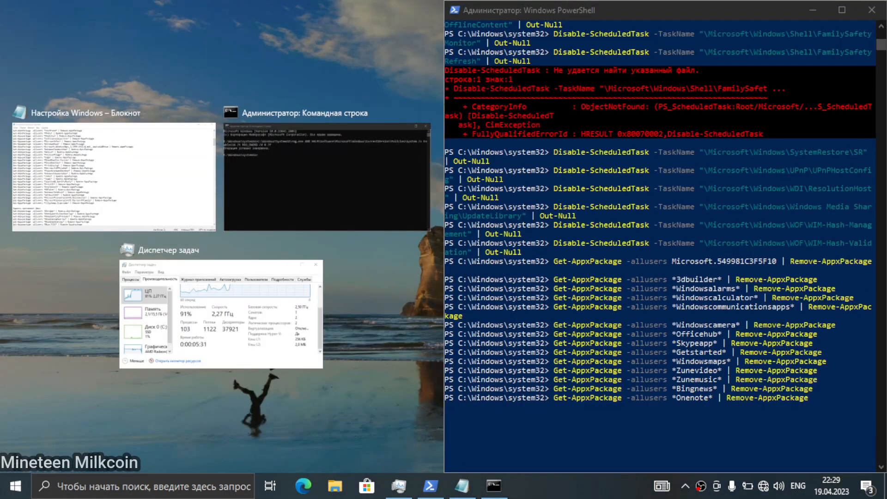
pyautogui.press('super')
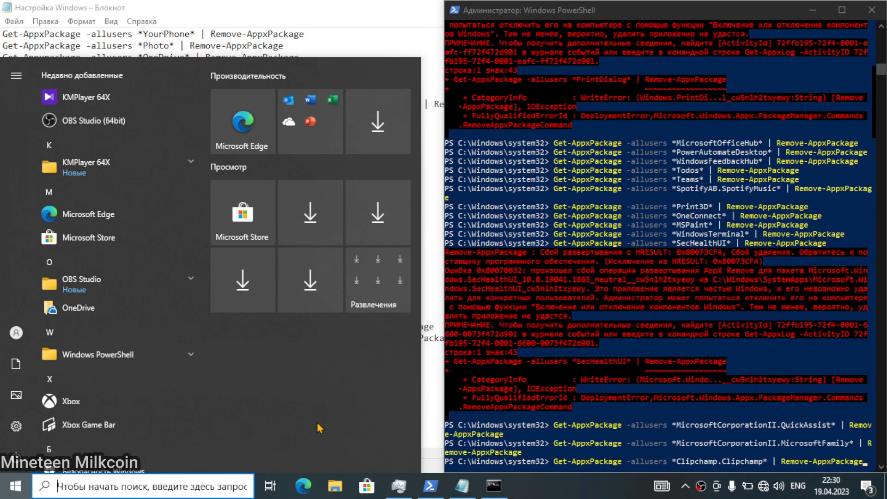
pyautogui.click(734, 461)
pyautogui.press('Return')
# Unpin the Office folder and the pending-download tile from the Производительность group of the Start menu.
pyautogui.press('super')
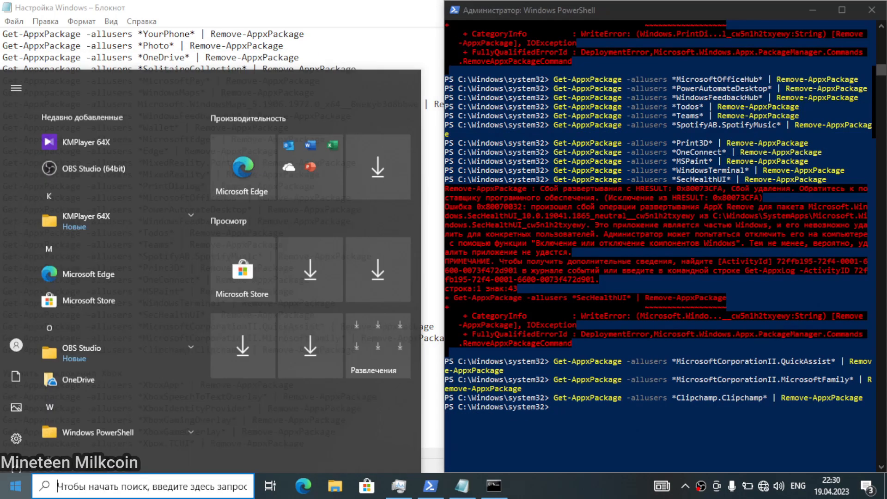
pyautogui.rightClick(319, 150)
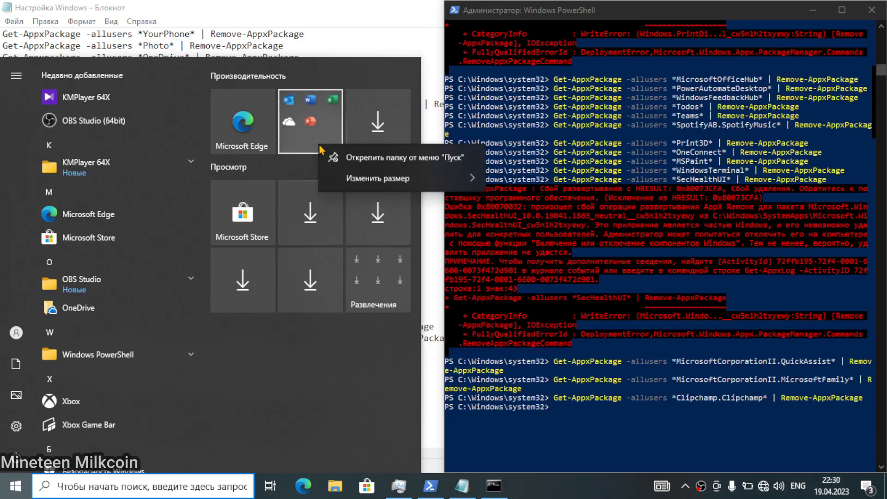
pyautogui.click(393, 161)
pyautogui.rightClick(387, 143)
pyautogui.click(462, 148)
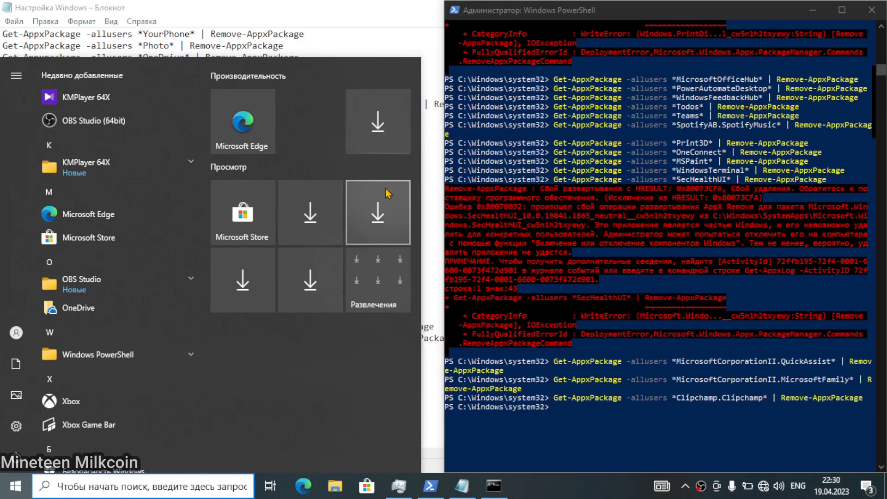
# Unpin the Развлечения folder and all pending-download tiles from the Просмотр group, keeping only Microsoft Store.
pyautogui.rightClick(384, 196)
pyautogui.click(392, 202)
pyautogui.rightClick(392, 277)
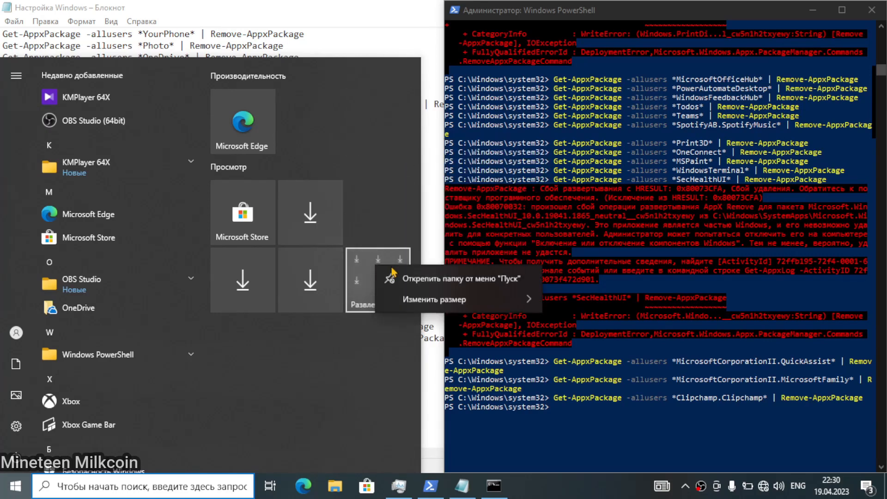
pyautogui.click(393, 279)
pyautogui.rightClick(309, 284)
pyautogui.click(325, 287)
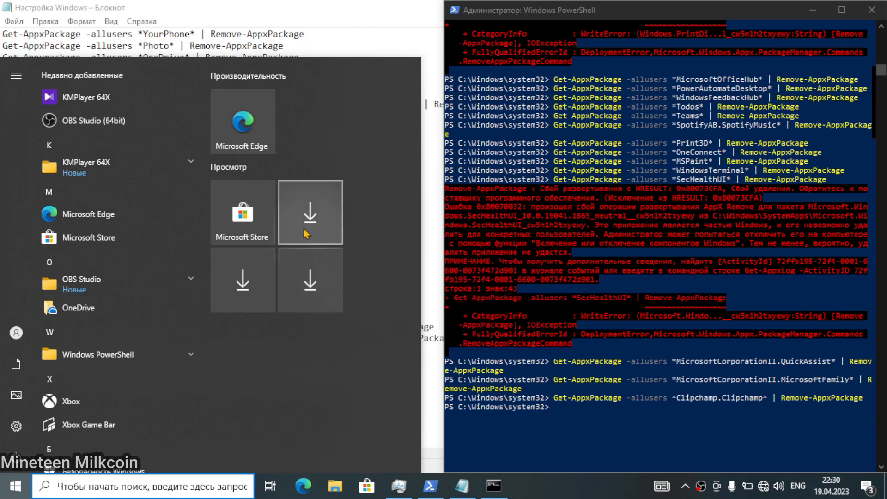
pyautogui.rightClick(304, 229)
pyautogui.click(327, 231)
pyautogui.rightClick(261, 283)
pyautogui.click(279, 287)
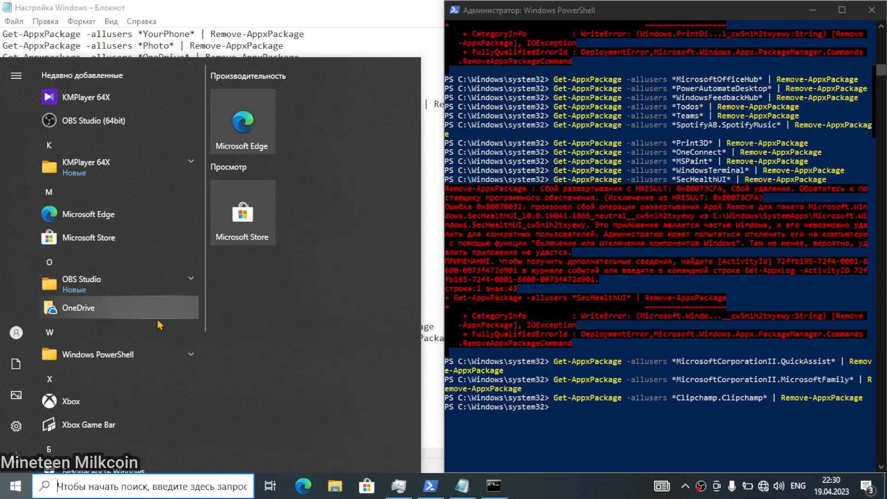
pyautogui.scroll(-1, 145, 317)
pyautogui.scroll(-2, 129, 266)
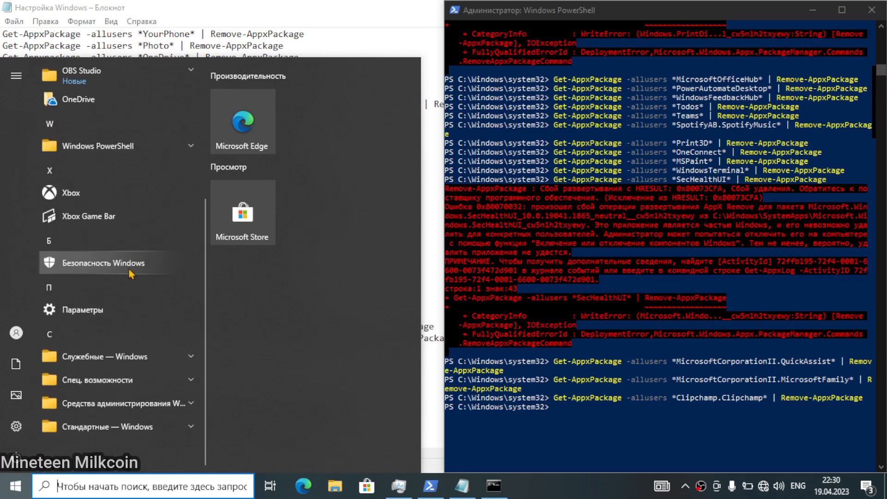
pyautogui.scroll(3, 139, 283)
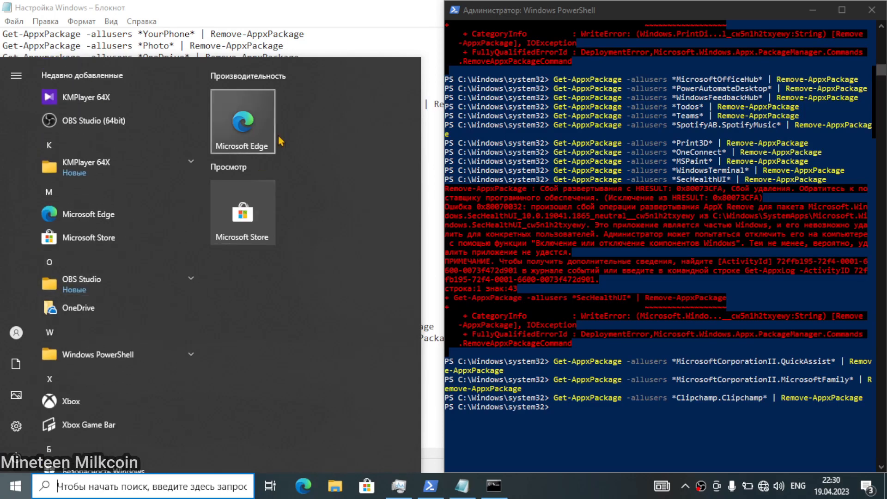
# Copy the Xbox removal commands from XboxApp through Microsoft.GamingApp in the text file and run them in PowerShell.
pyautogui.click(325, 16)
pyautogui.scroll(-3, 134, 275)
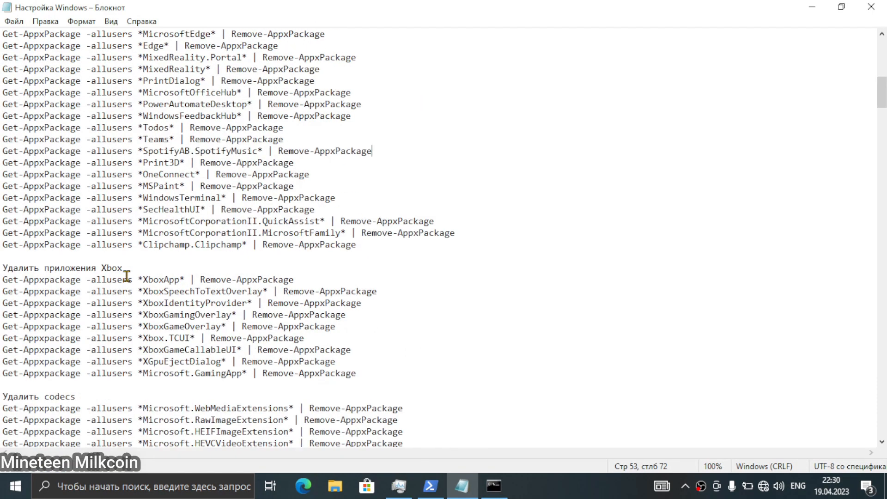
pyautogui.scroll(-2, 4, 289)
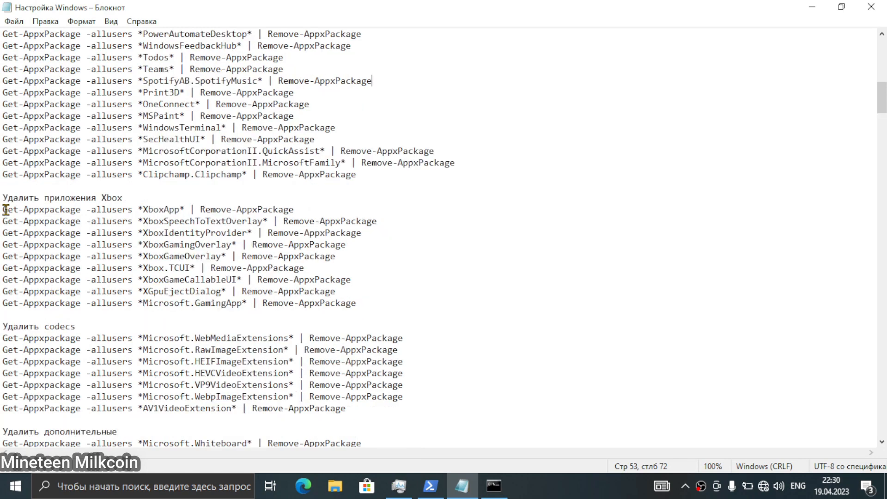
pyautogui.moveTo(5, 209); pyautogui.dragTo(367, 304)
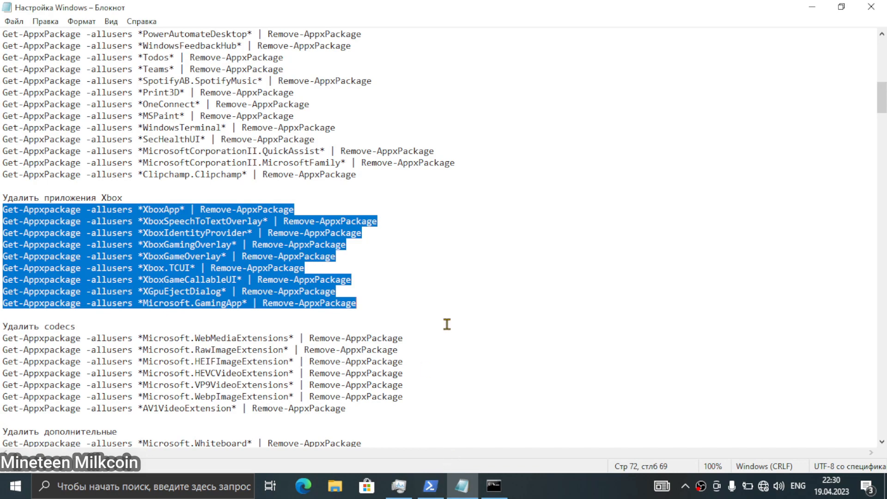
pyautogui.click(432, 299)
pyautogui.click(434, 486)
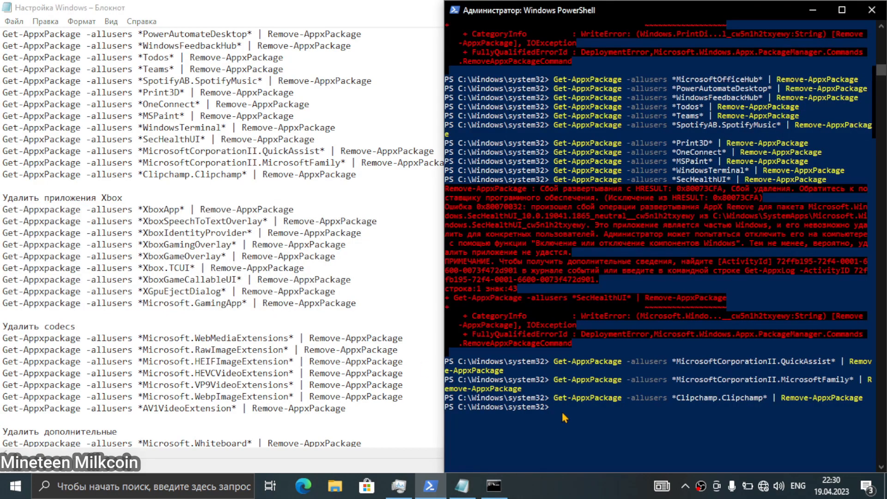
pyautogui.scroll(-2, 563, 410)
pyautogui.scroll(-1, 576, 380)
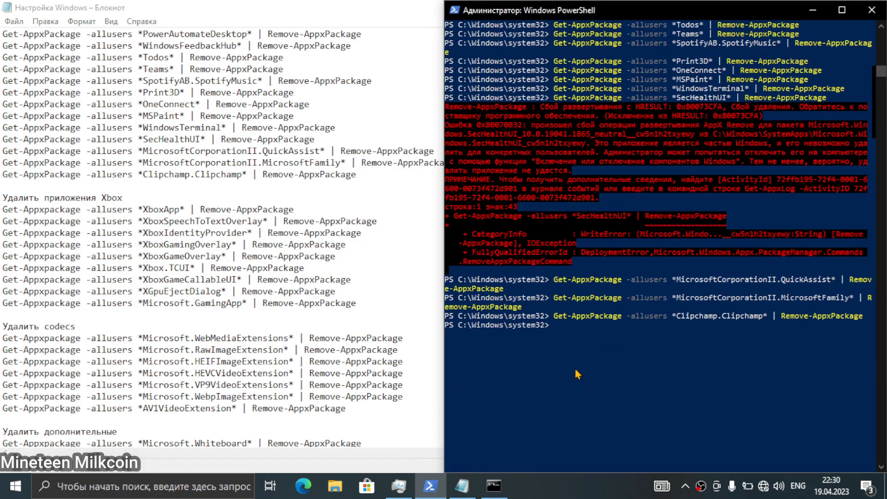
pyautogui.rightClick(576, 370)
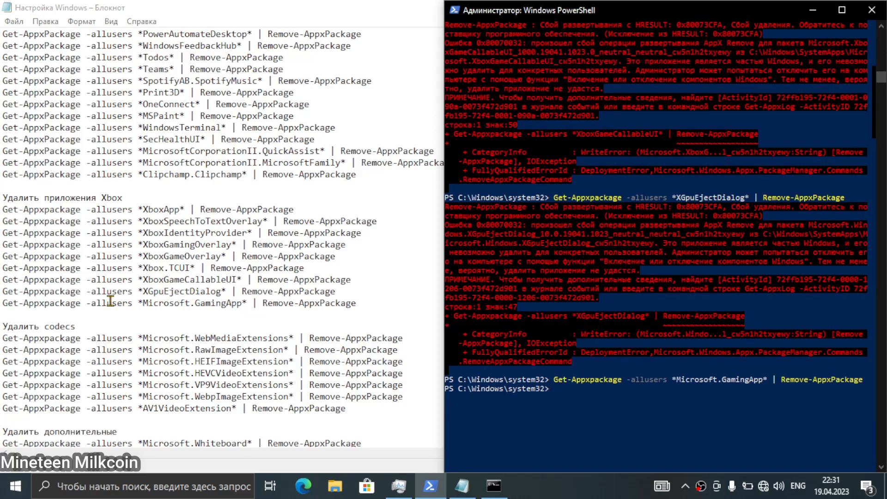
# Check the Start menu's app list for remaining Xbox entries.
pyautogui.scroll(-2, 84, 334)
pyautogui.press('super')
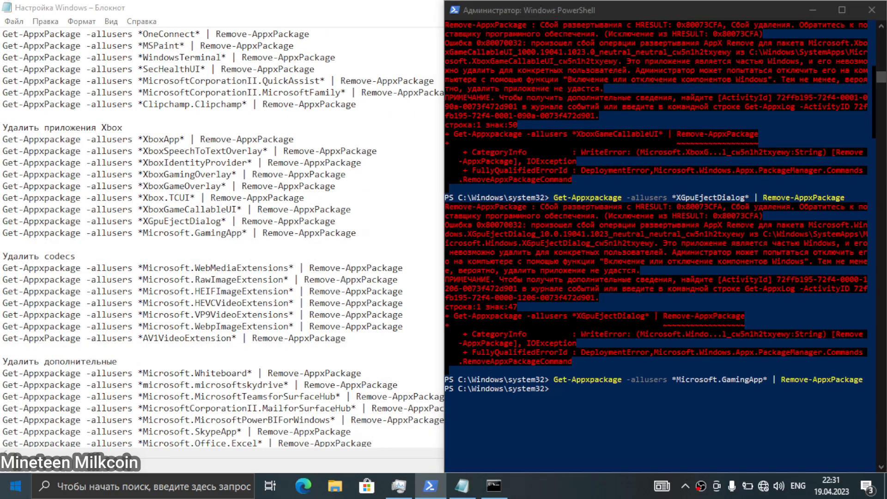
pyautogui.scroll(-3, 119, 334)
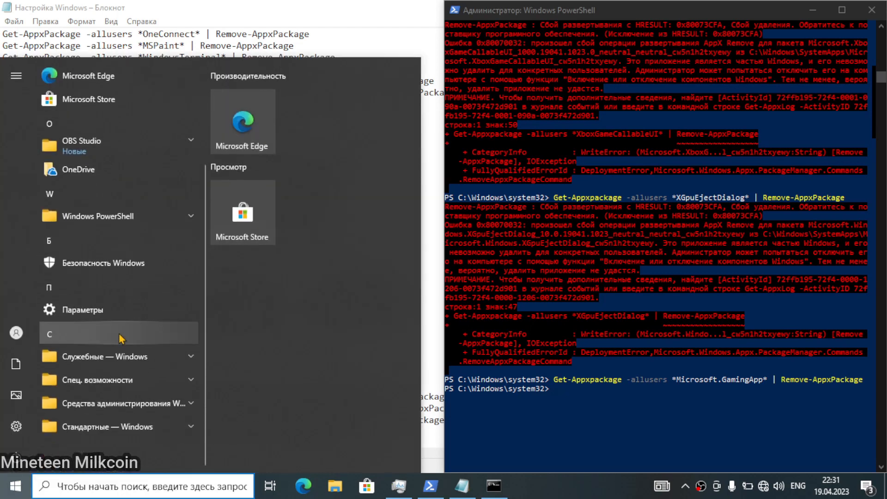
pyautogui.scroll(3, 120, 336)
# Copy the codec removal commands from WebMediaExtensions through AV1VideoExtension in the text file and paste them into PowerShell.
pyautogui.click(222, 30)
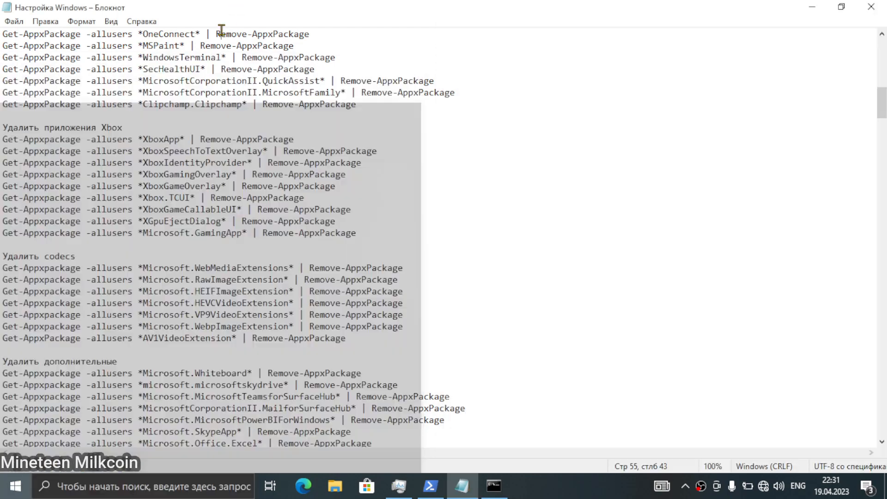
pyautogui.scroll(-1, 156, 248)
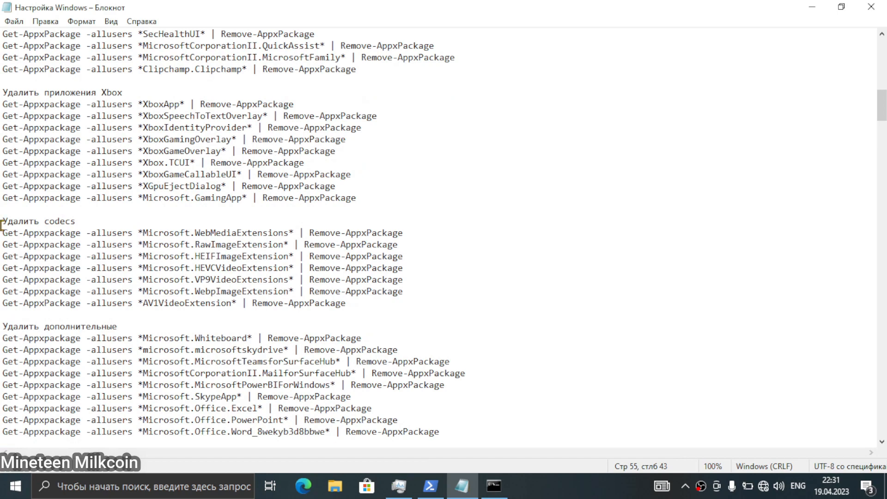
pyautogui.moveTo(1, 230); pyautogui.dragTo(365, 306)
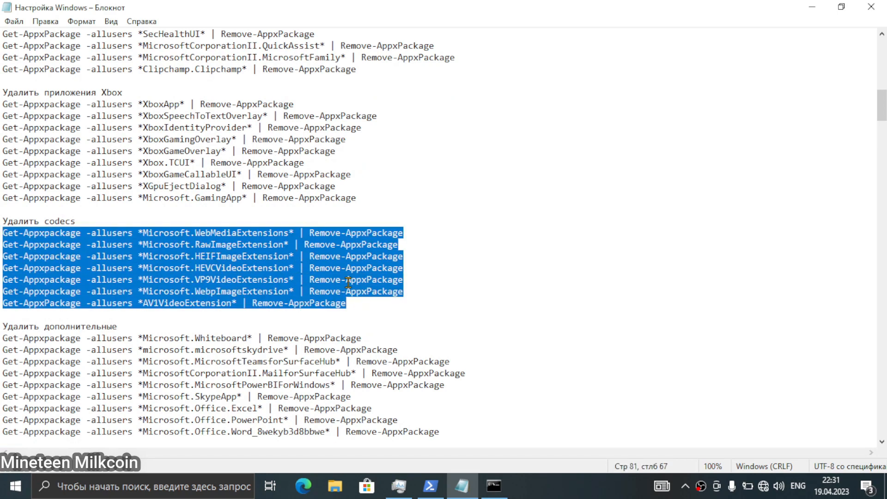
pyautogui.click(362, 302)
pyautogui.click(430, 485)
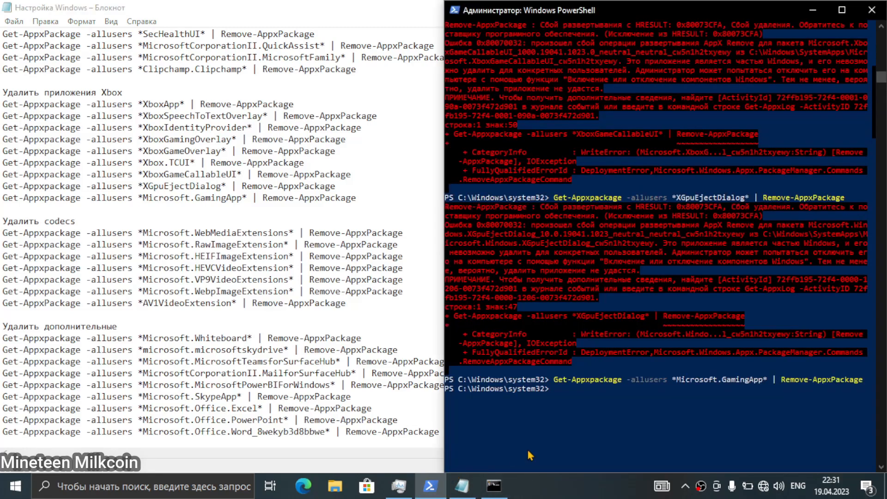
pyautogui.rightClick(576, 414)
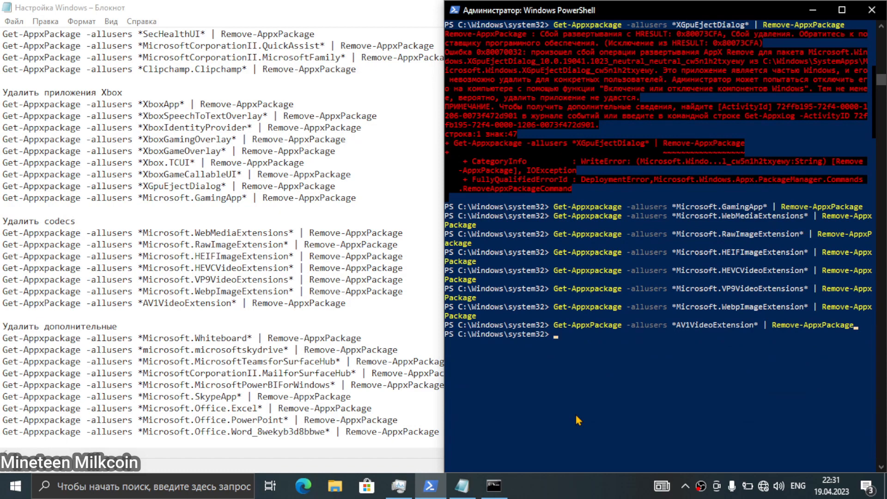
# Review the removal commands under Удалить дополнительные in the text file and check the Start menu's app list.
pyautogui.click(246, 329)
pyautogui.scroll(-1, 125, 295)
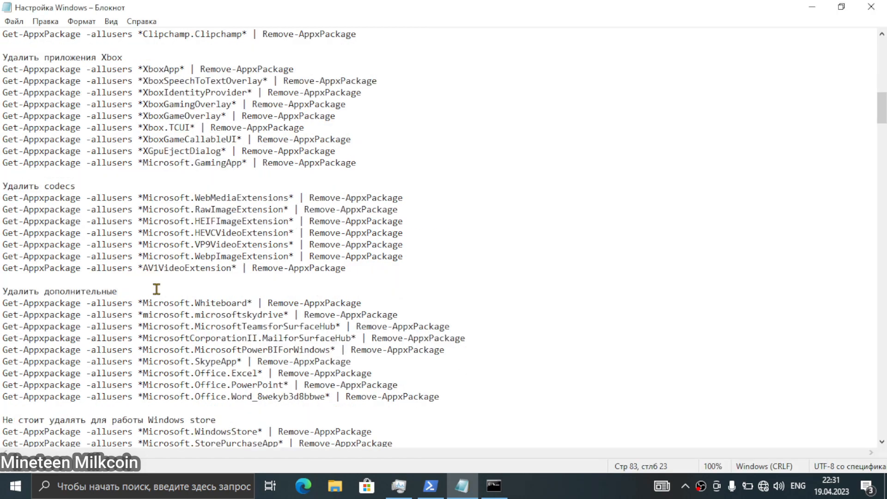
pyautogui.scroll(-1, 139, 290)
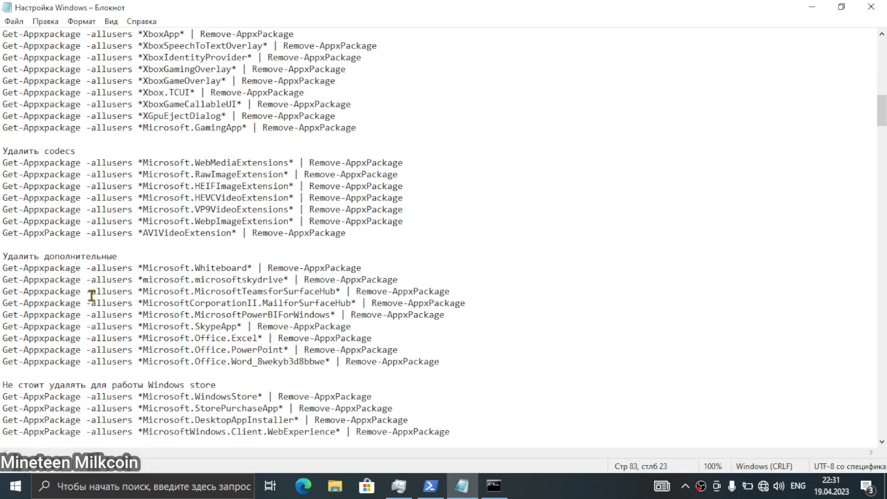
pyautogui.scroll(-1, 47, 284)
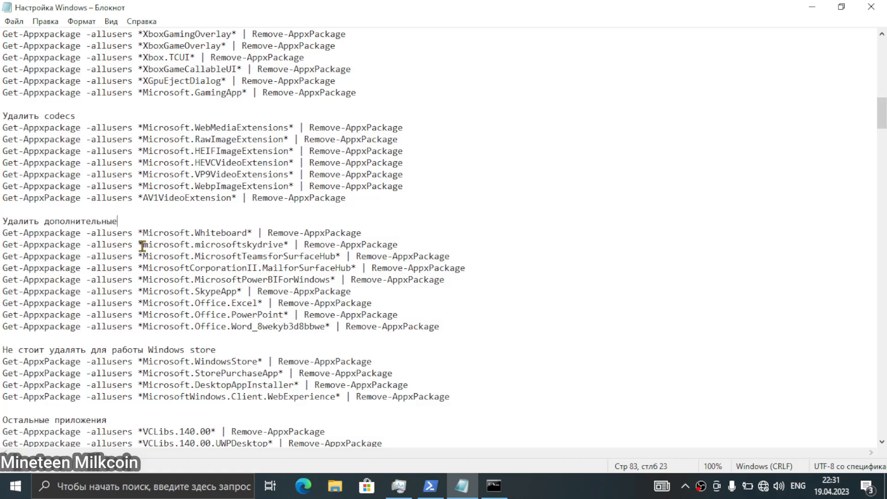
pyautogui.moveTo(2, 230); pyautogui.dragTo(457, 330)
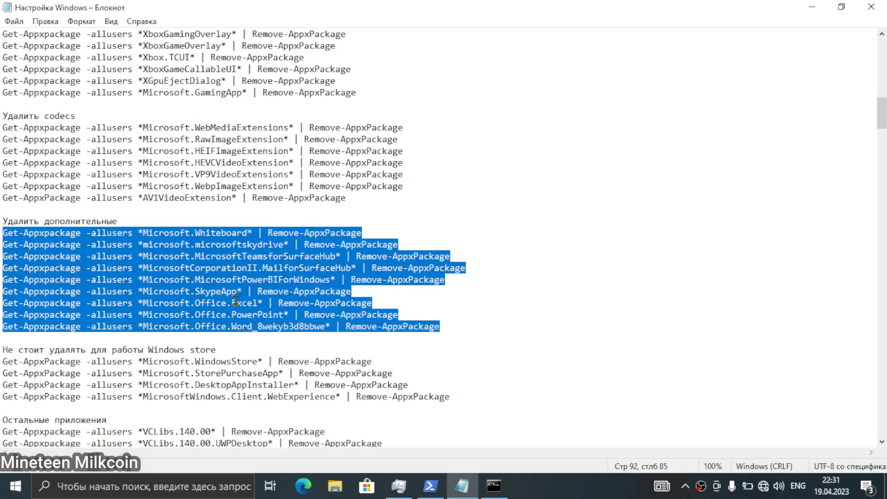
pyautogui.click(467, 318)
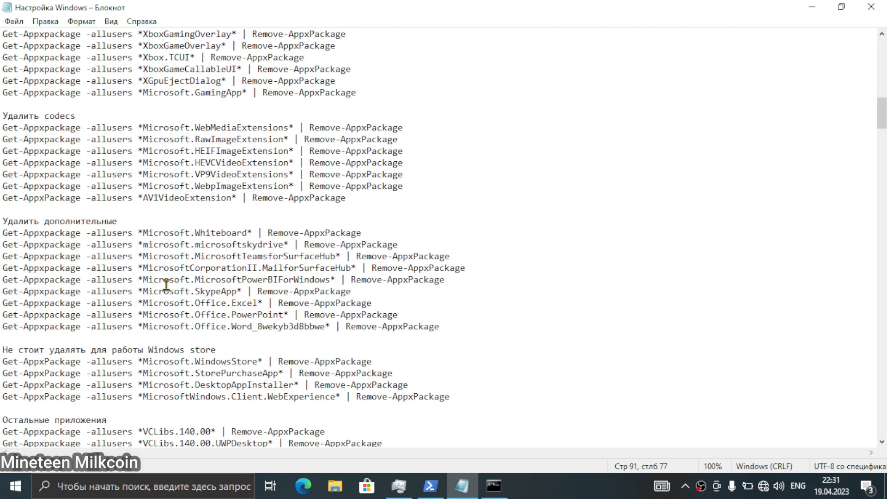
pyautogui.scroll(-1, 163, 285)
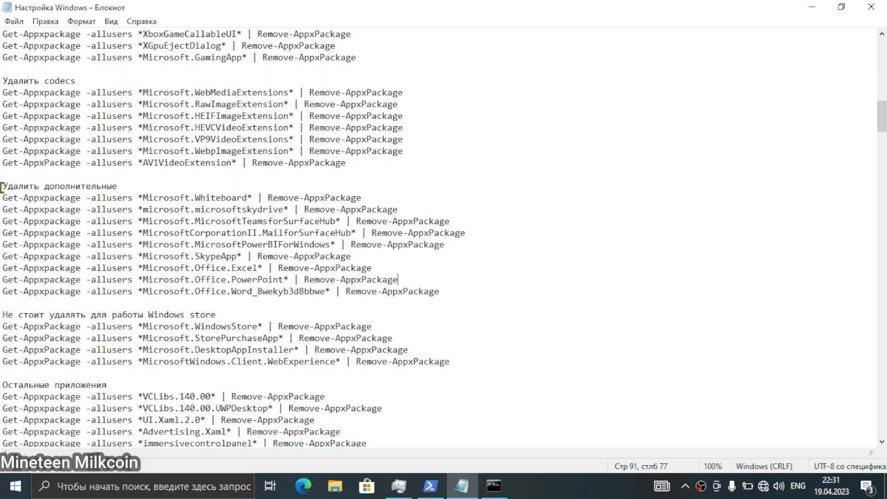
pyautogui.moveTo(2, 198); pyautogui.dragTo(448, 299)
pyautogui.press('super')
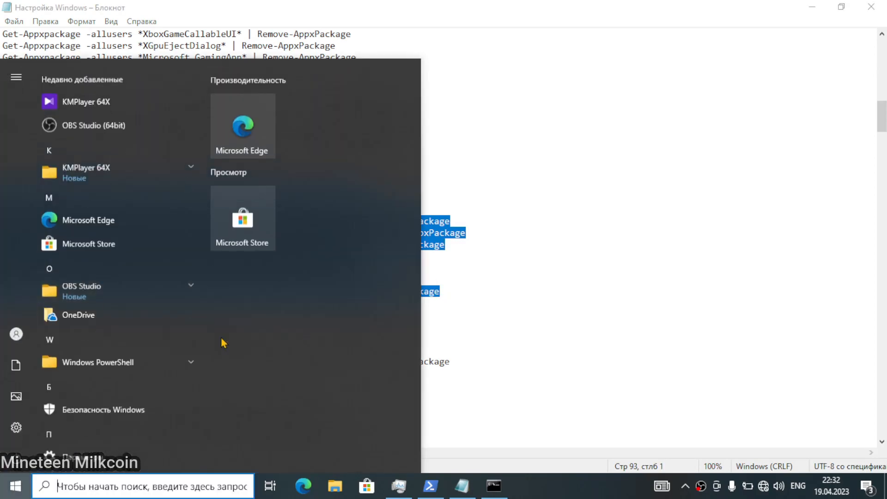
pyautogui.click(536, 167)
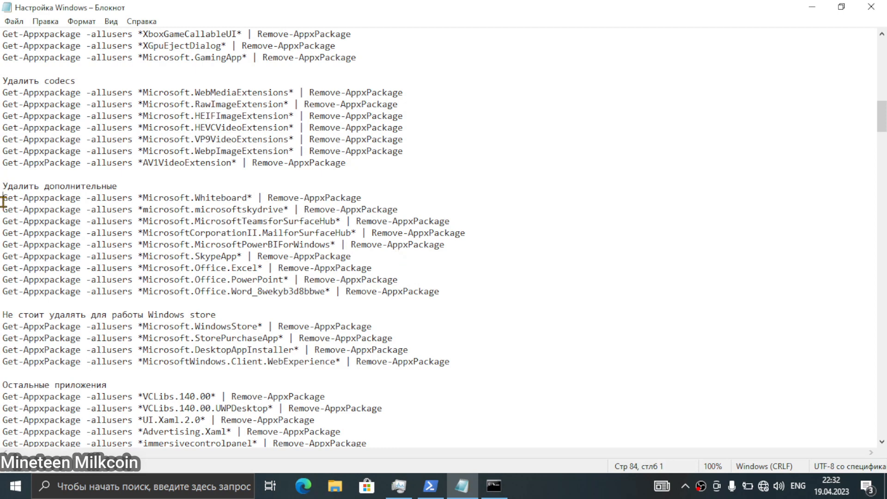
# Copy the additional removal commands from Microsoft.Whiteboard through Microsoft.Office.Word in the text file and run them in PowerShell.
pyautogui.moveTo(3, 202); pyautogui.dragTo(463, 301)
pyautogui.rightClick(213, 254)
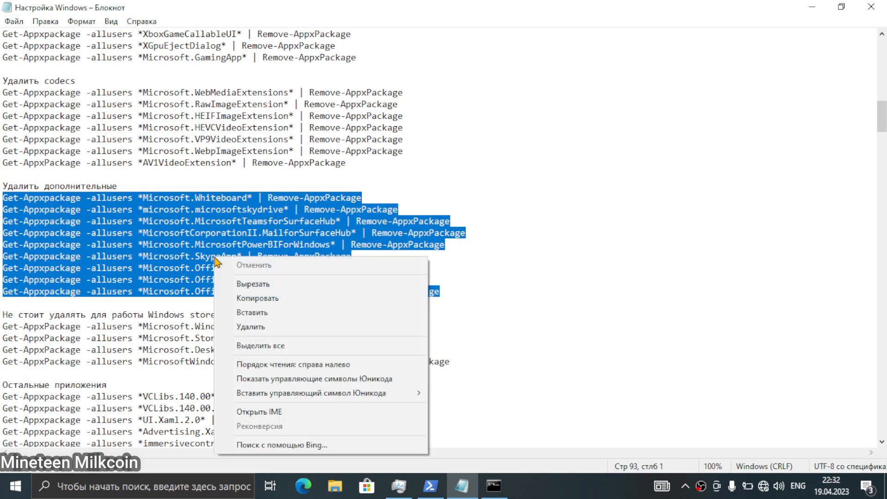
pyautogui.click(259, 298)
pyautogui.click(465, 309)
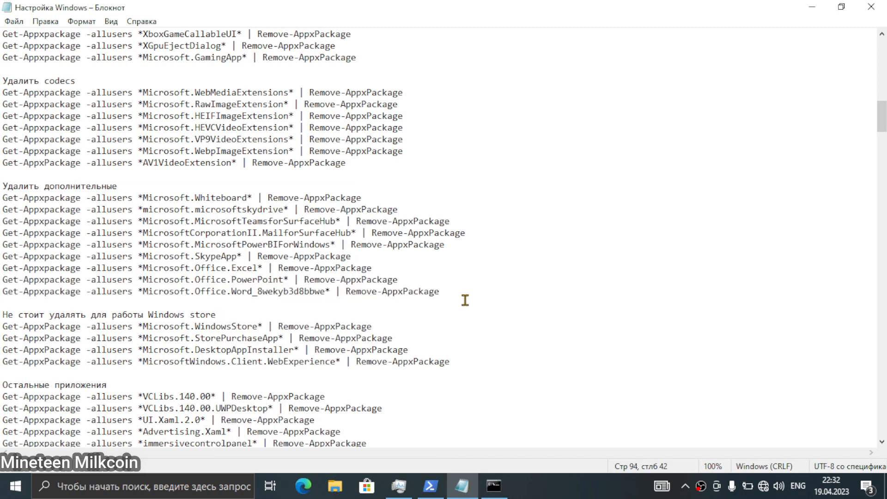
pyautogui.click(431, 485)
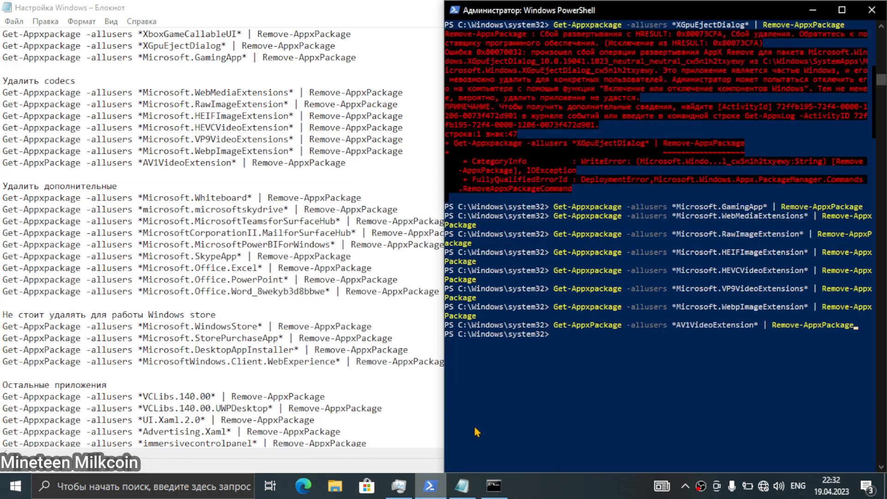
pyautogui.rightClick(576, 346)
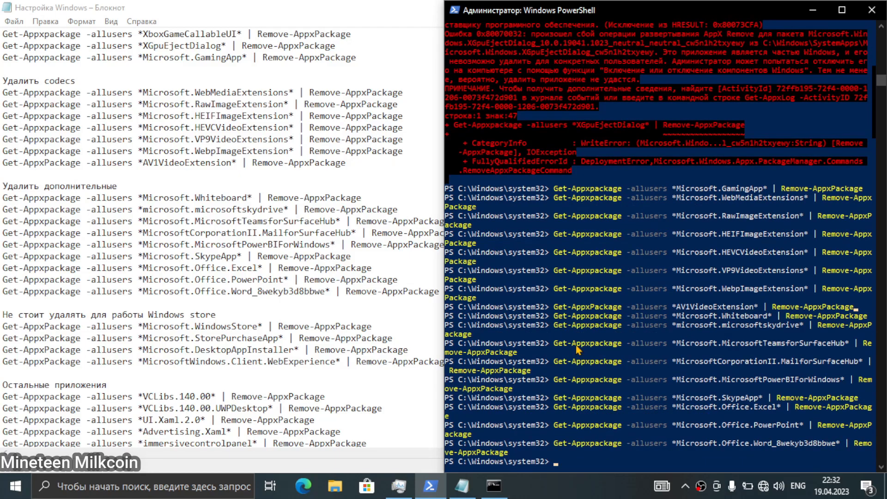
# Review the commands to avoid for Windows Store and the list under Остальные приложения in the text file.
pyautogui.click(129, 311)
pyautogui.click(241, 314)
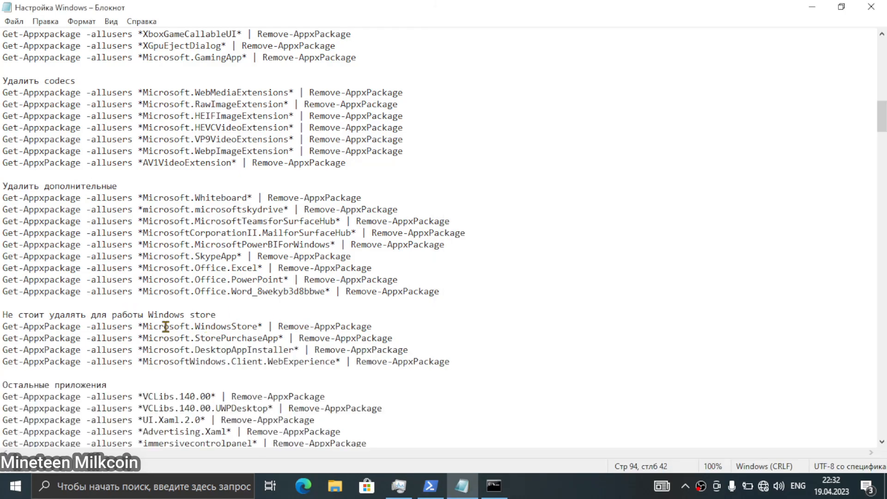
pyautogui.moveTo(2, 327); pyautogui.dragTo(490, 368)
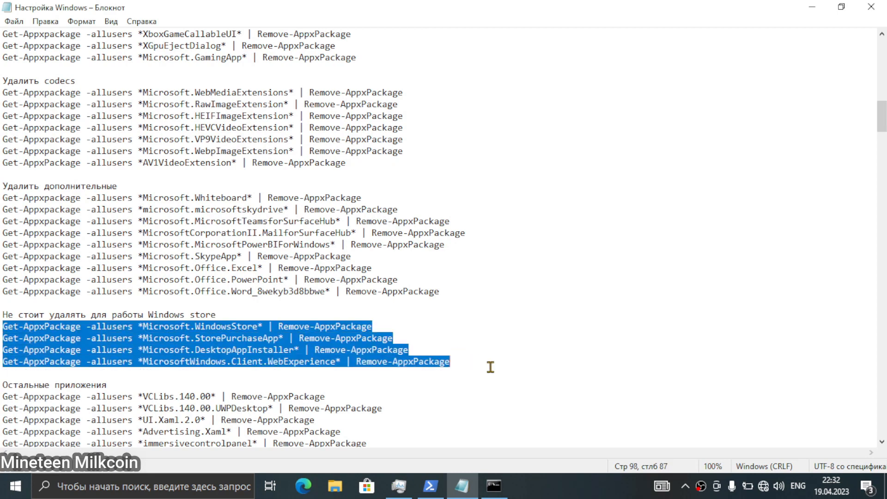
pyautogui.click(241, 304)
pyautogui.scroll(-5, 240, 304)
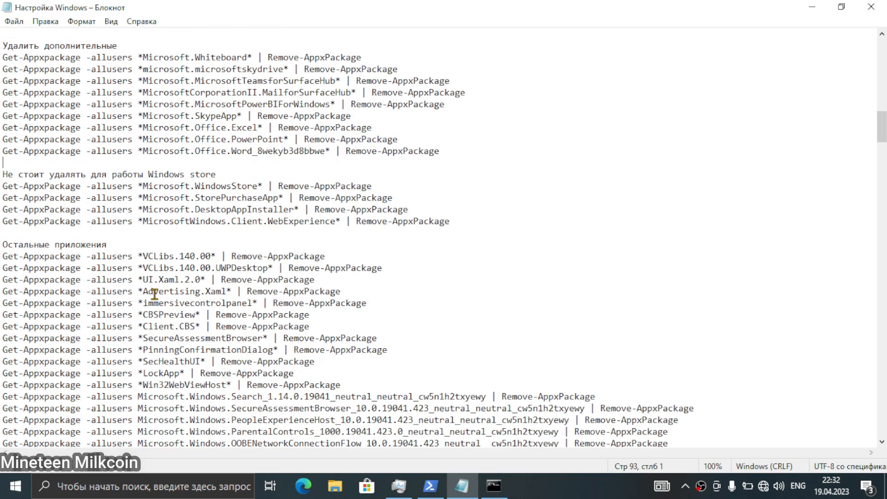
pyautogui.scroll(-2, 154, 294)
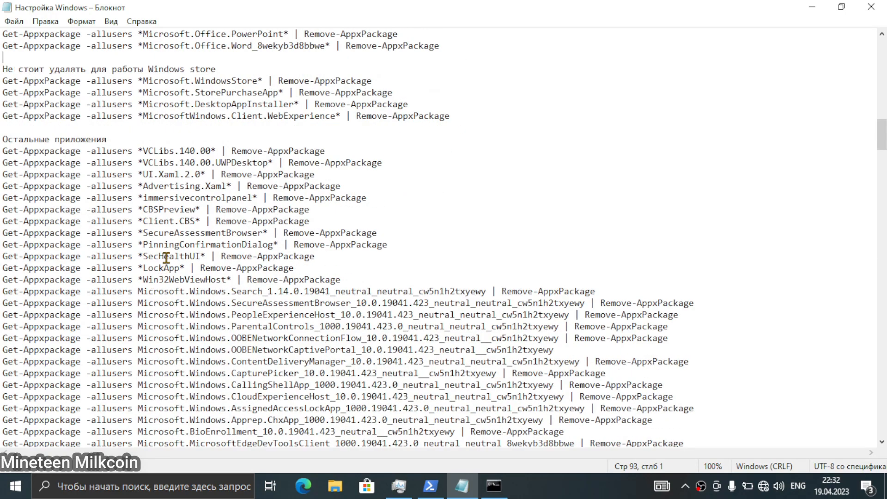
pyautogui.scroll(-2, 168, 243)
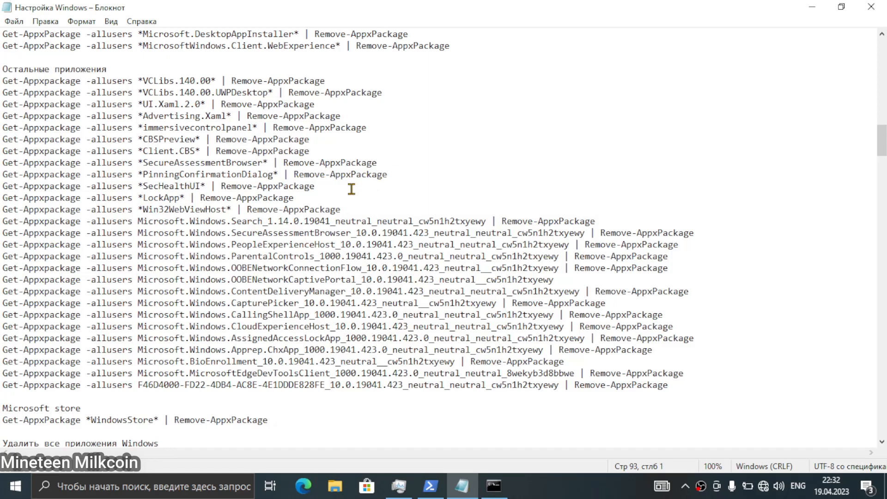
# Copy the short-name removal commands from SecureAssessmentBrowser through LockApp under Остальные приложения and run them in PowerShell.
pyautogui.click(332, 197)
pyautogui.moveTo(332, 197); pyautogui.dragTo(3, 164)
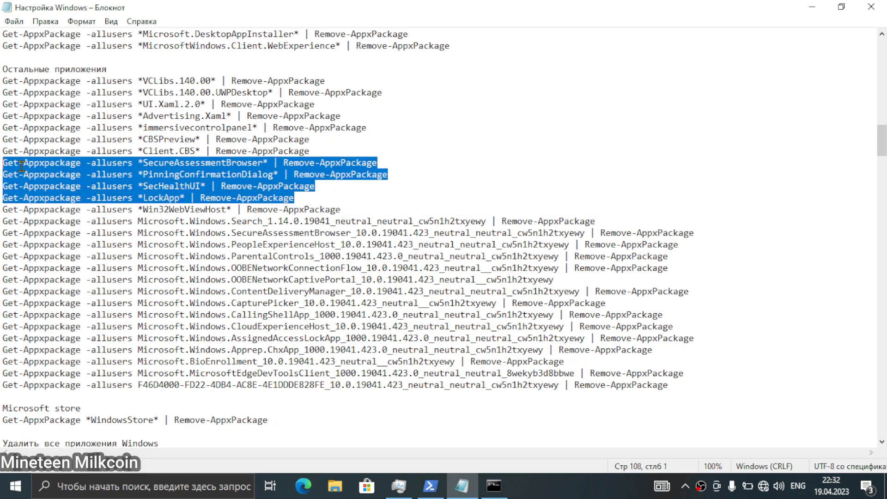
pyautogui.rightClick(196, 185)
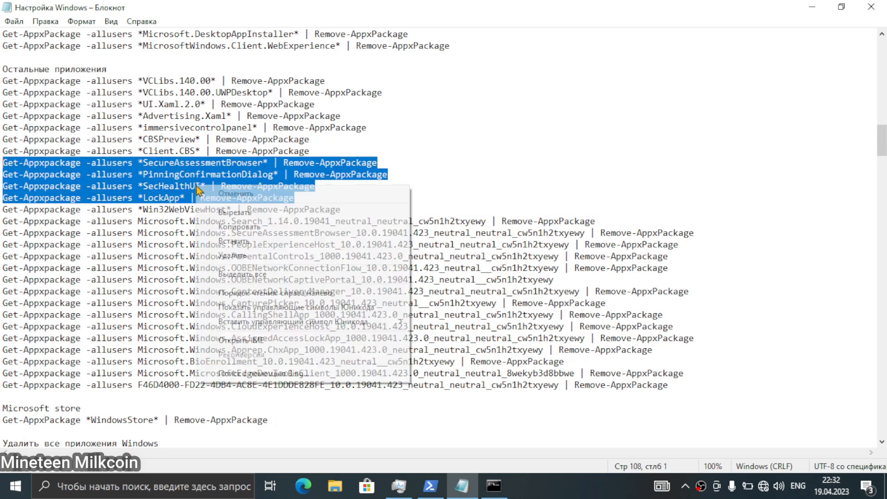
pyautogui.click(216, 223)
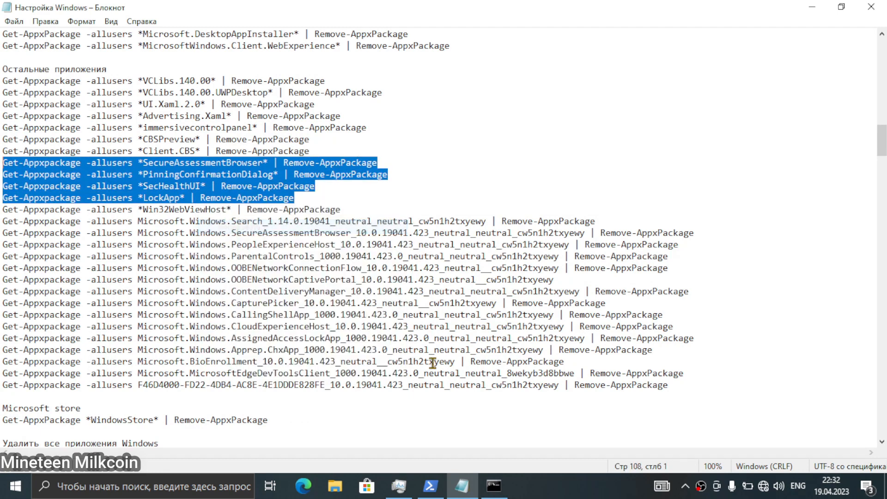
pyautogui.click(430, 486)
pyautogui.rightClick(575, 402)
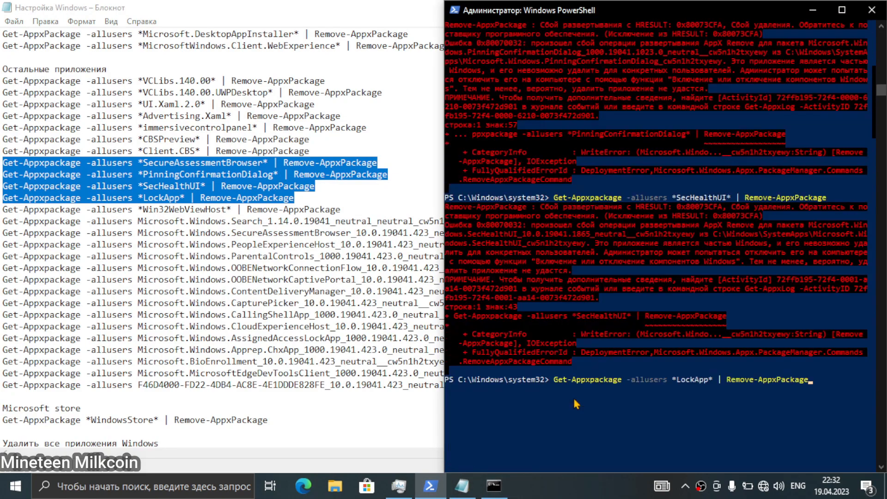
# Copy the full-name removal commands from Microsoft.Windows.SecureAssessmentBrowser through Microsoft.Windows.ParentalControls and run them in PowerShell.
pyautogui.click(268, 257)
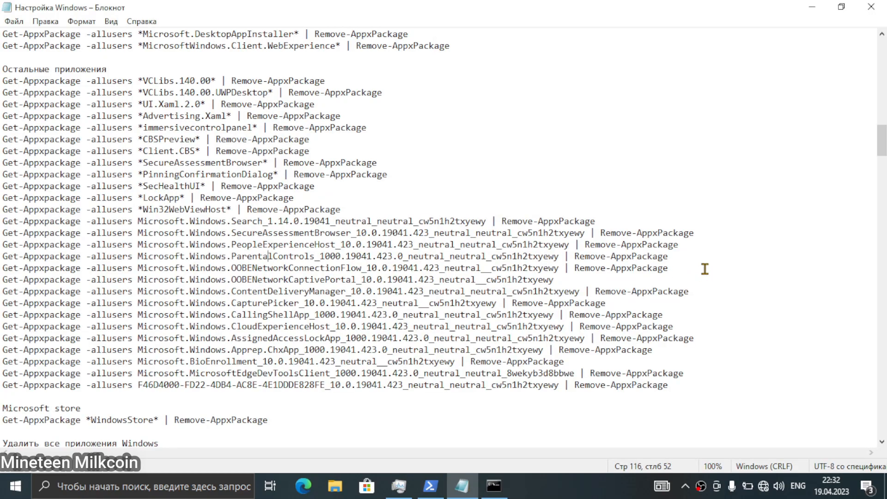
pyautogui.moveTo(704, 269); pyautogui.dragTo(540, 265)
pyautogui.moveTo(689, 257); pyautogui.dragTo(2, 233)
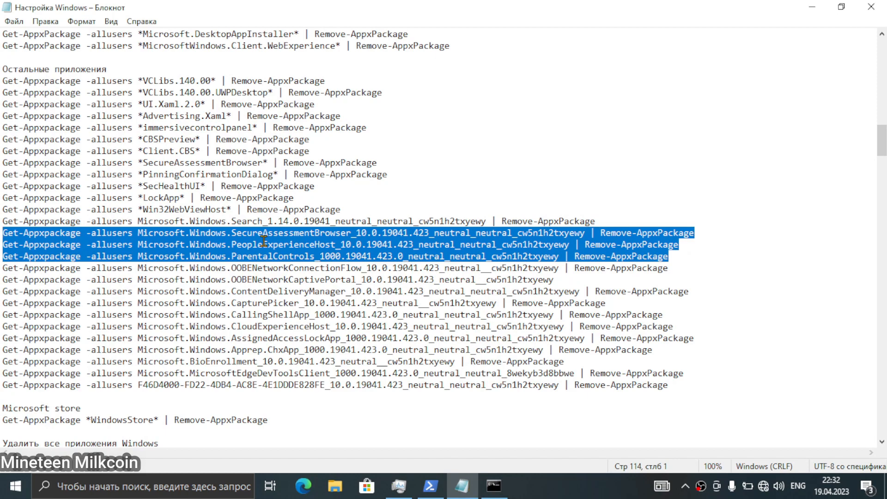
pyautogui.click(487, 490)
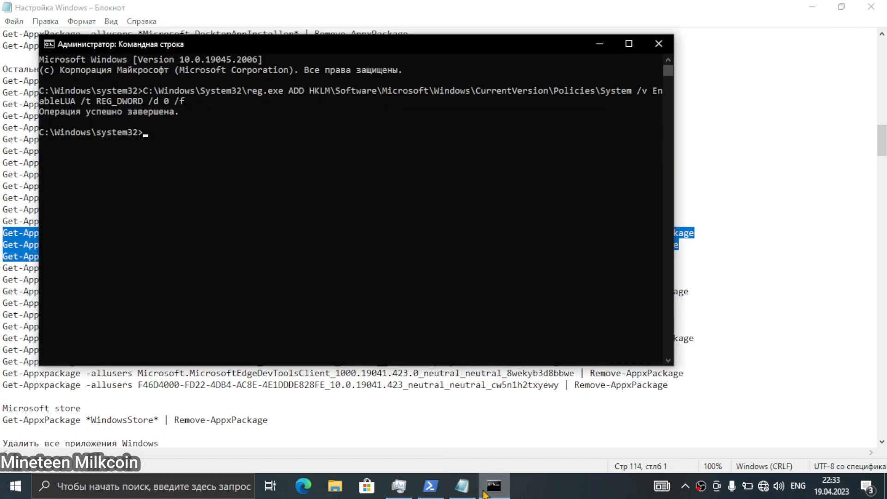
pyautogui.click(431, 486)
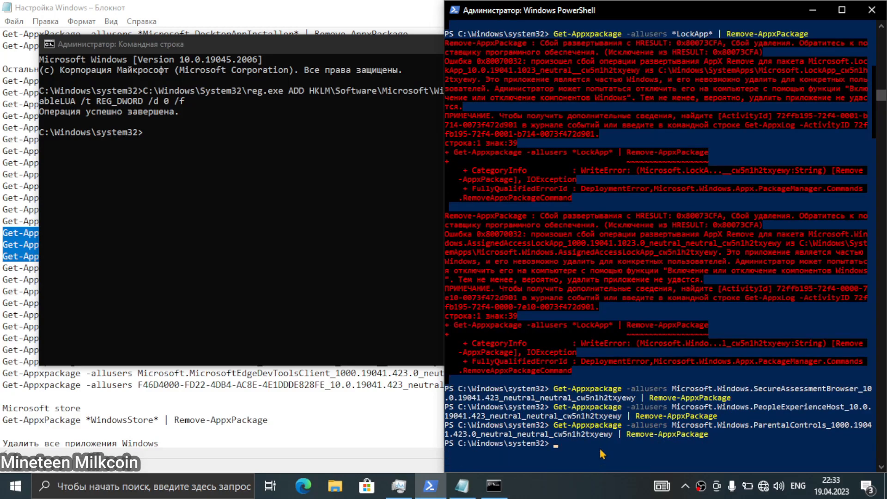
# Copy the removal commands from Microsoft.Windows.ContentDeliveryManager through Microsoft.Windows.AssignedAccessLockApp in the text file and run them in PowerShell.
pyautogui.click(304, 11)
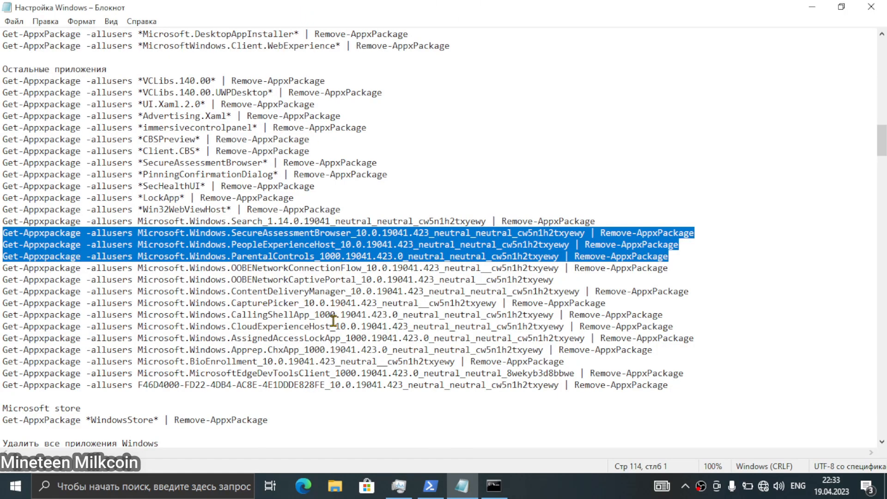
pyautogui.moveTo(674, 326); pyautogui.dragTo(2, 324)
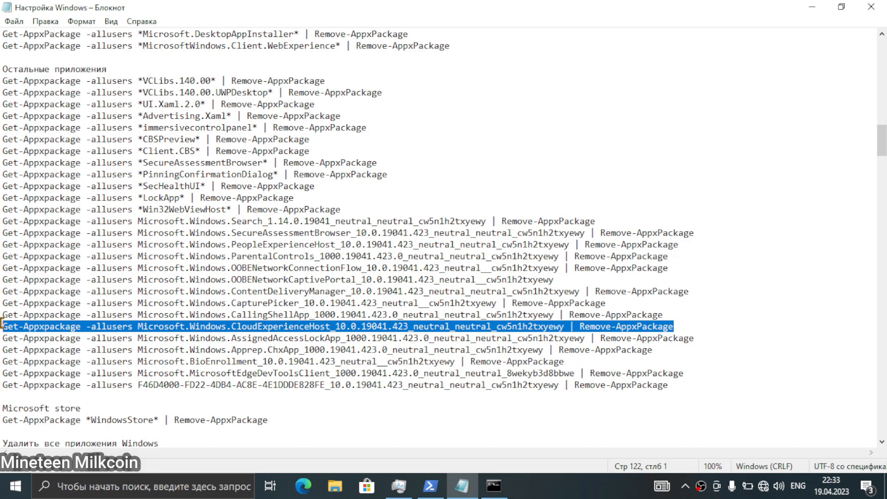
pyautogui.moveTo(2, 324); pyautogui.dragTo(2, 292)
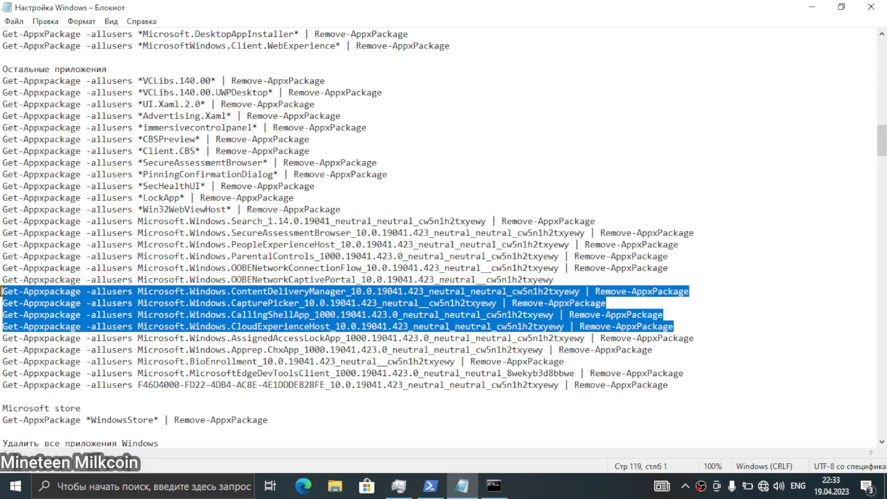
pyautogui.moveTo(711, 337); pyautogui.dragTo(2, 290)
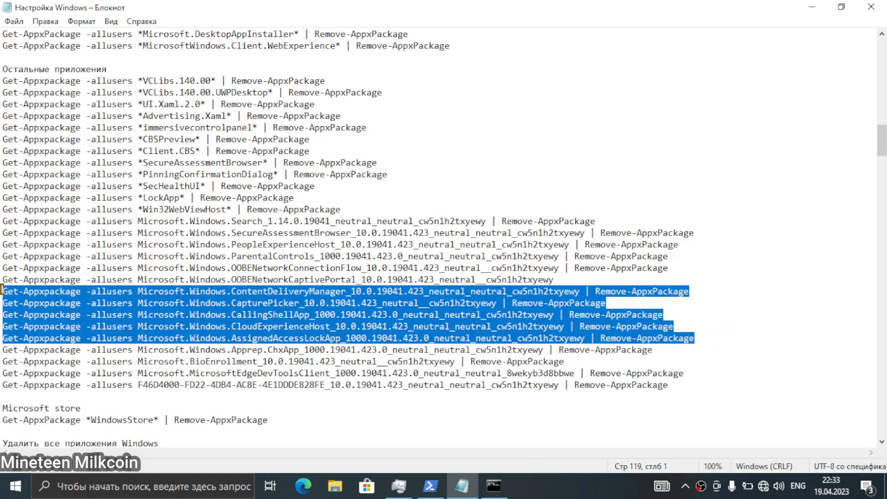
pyautogui.rightClick(230, 319)
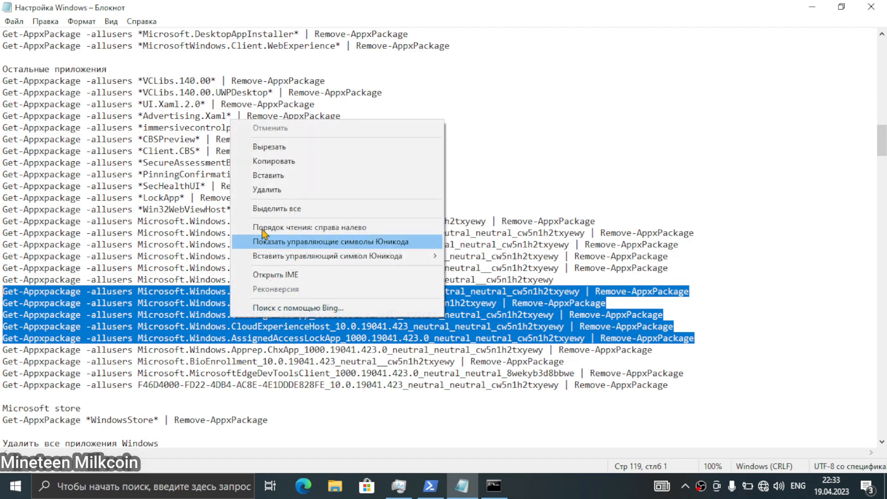
pyautogui.click(264, 162)
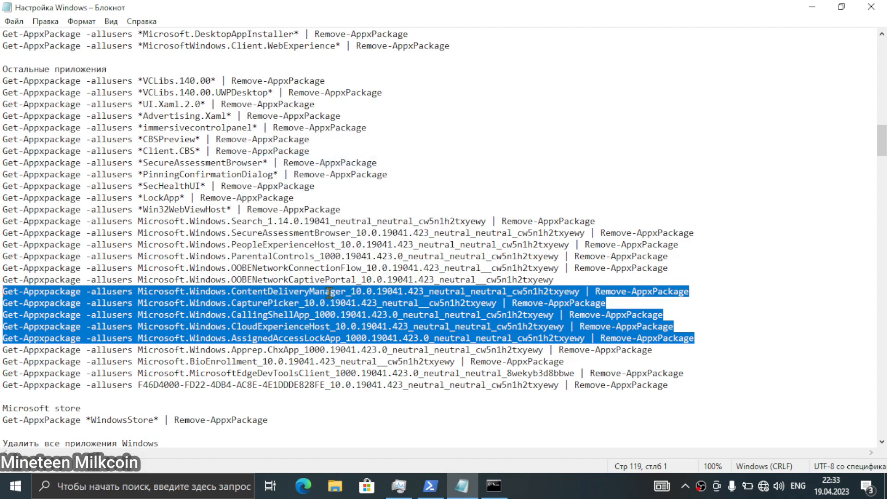
pyautogui.scroll(-1, 329, 292)
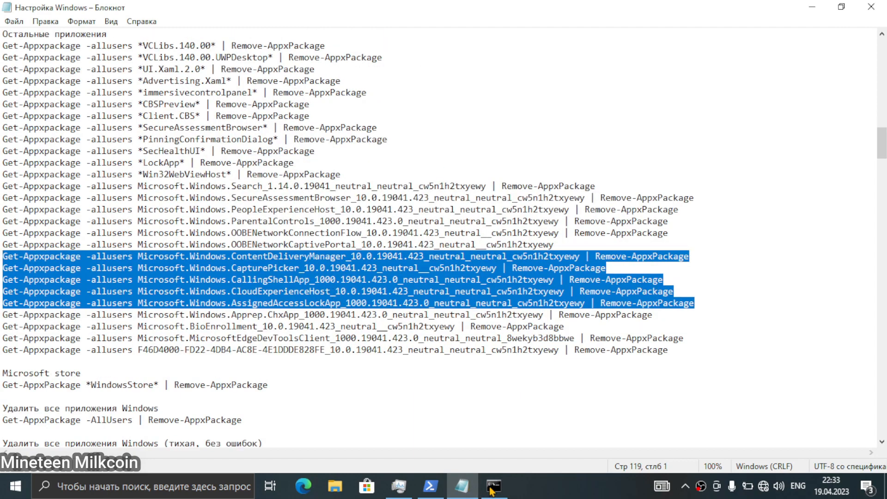
pyautogui.click(430, 486)
pyautogui.rightClick(575, 448)
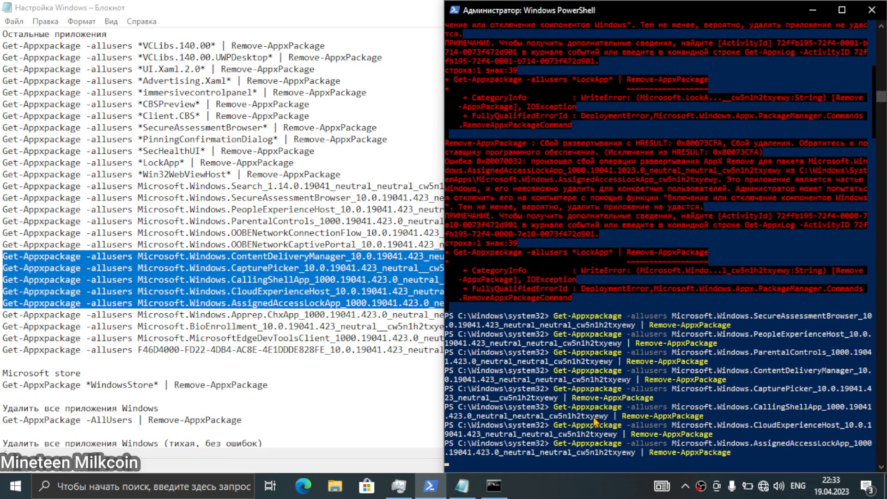
# Copy the full-name Microsoft.BioEnrollment removal command from the text file and run it in PowerShell.
pyautogui.click(265, 332)
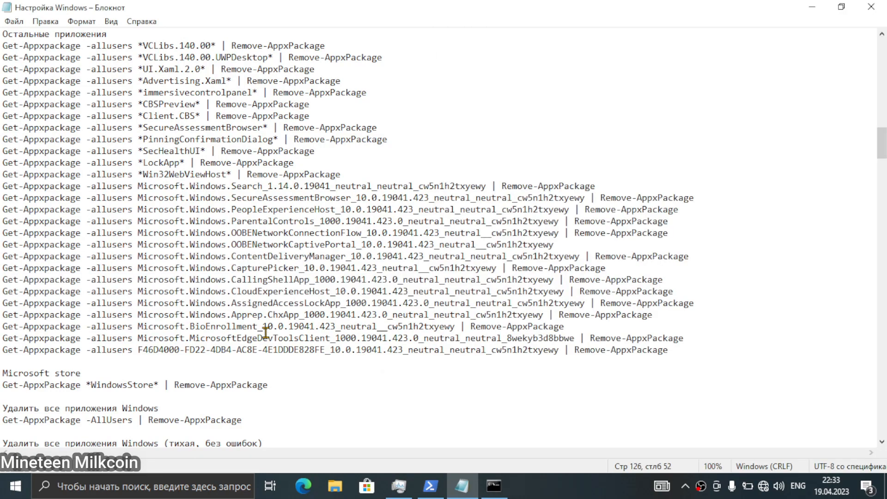
pyautogui.moveTo(633, 330); pyautogui.dragTo(2, 329)
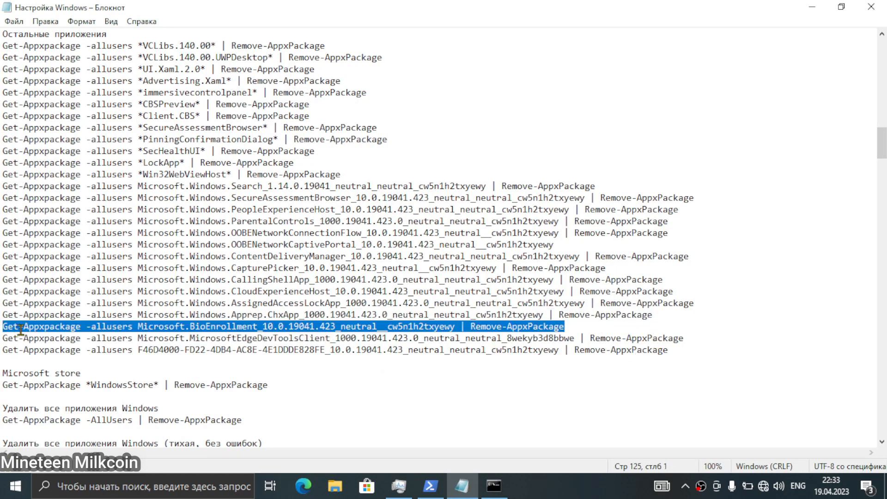
pyautogui.click(430, 485)
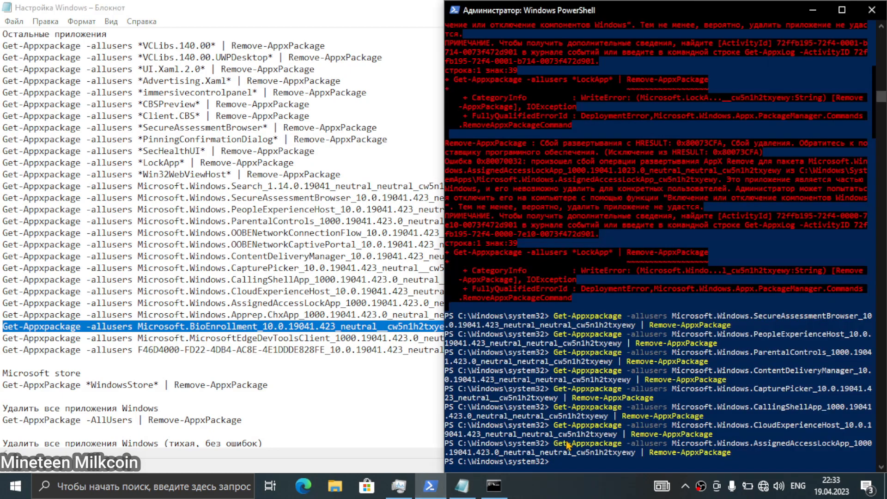
pyautogui.rightClick(602, 455)
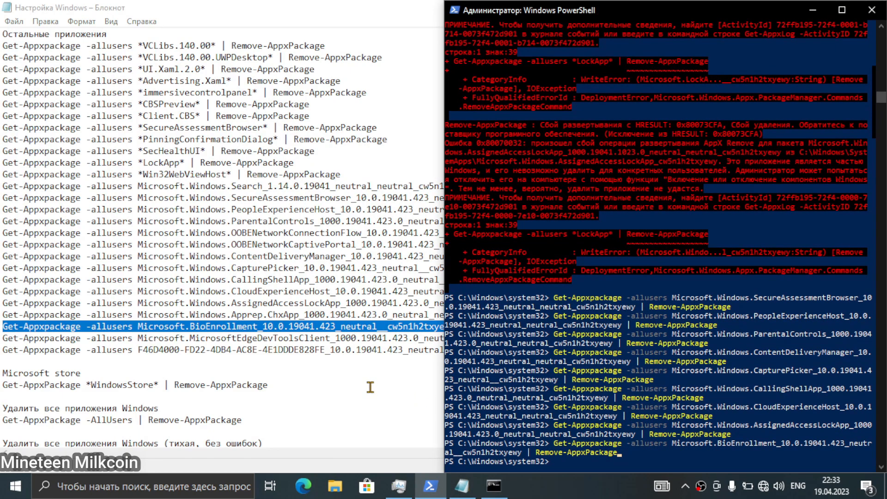
# Copy the full-name Microsoft.MicrosoftEdgeDevToolsClient removal command from the text file and run it in PowerShell.
pyautogui.click(316, 369)
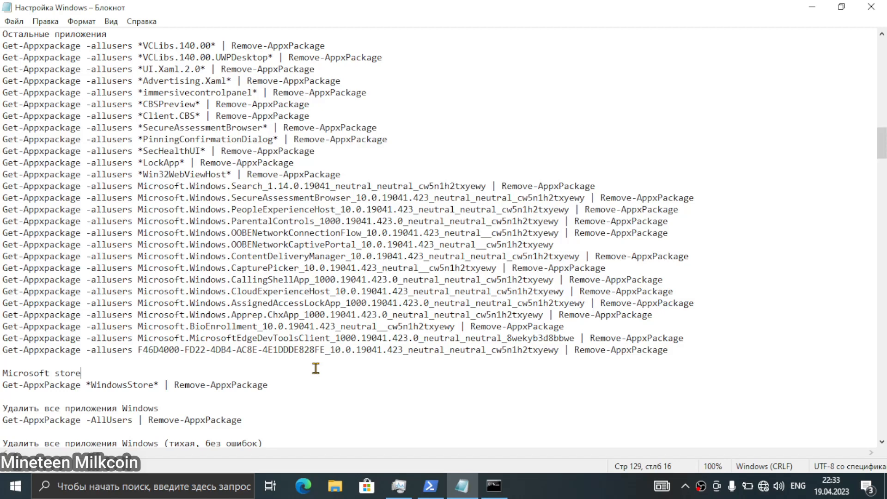
pyautogui.scroll(-1, 316, 368)
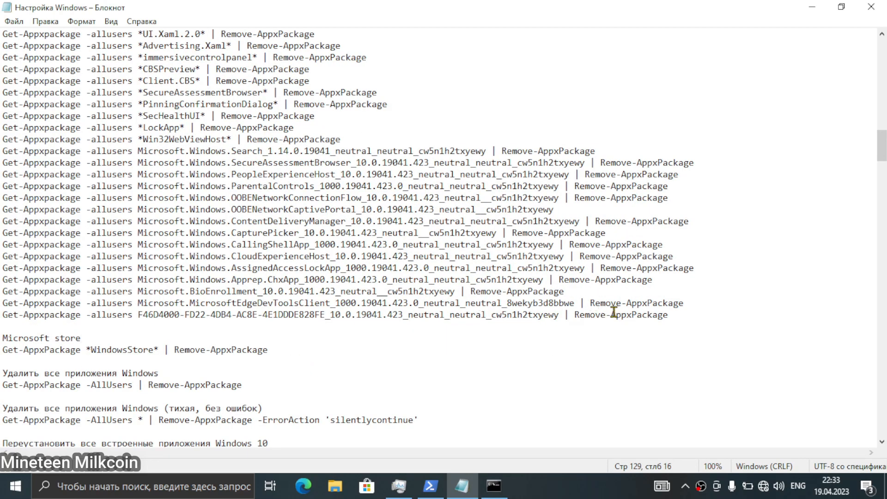
pyautogui.moveTo(691, 301); pyautogui.dragTo(1, 307)
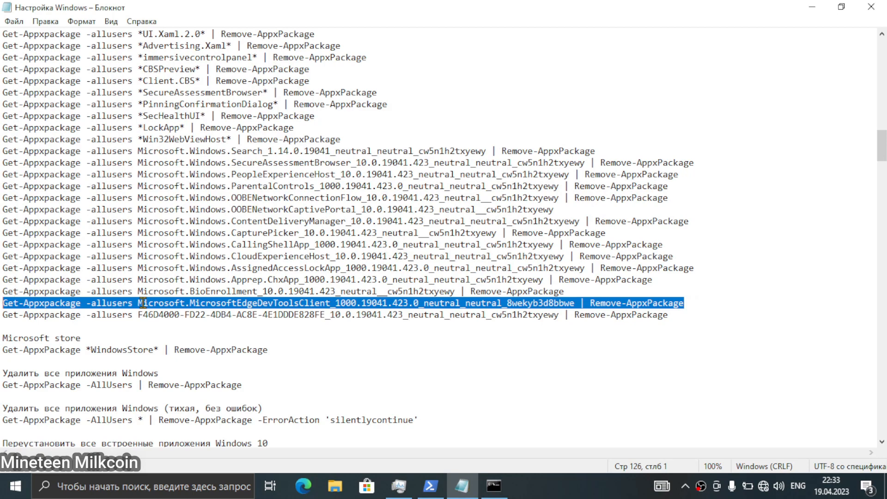
pyautogui.click(430, 485)
pyautogui.rightClick(608, 461)
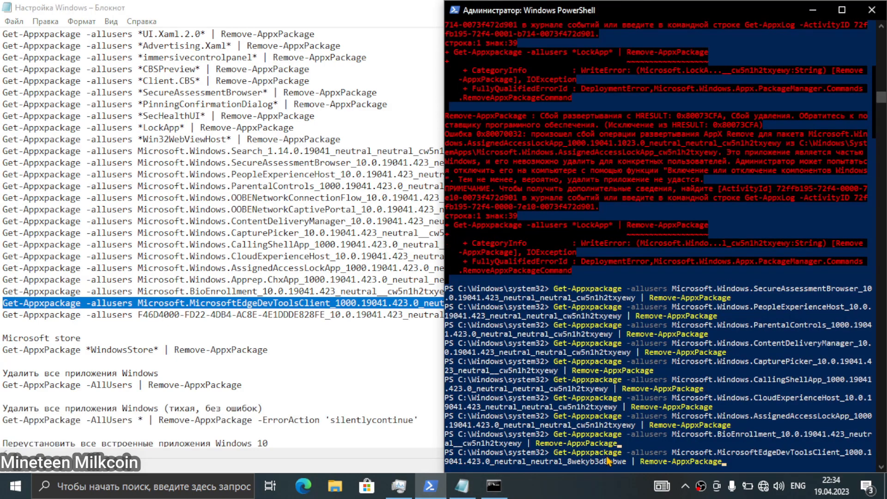
pyautogui.press('Return')
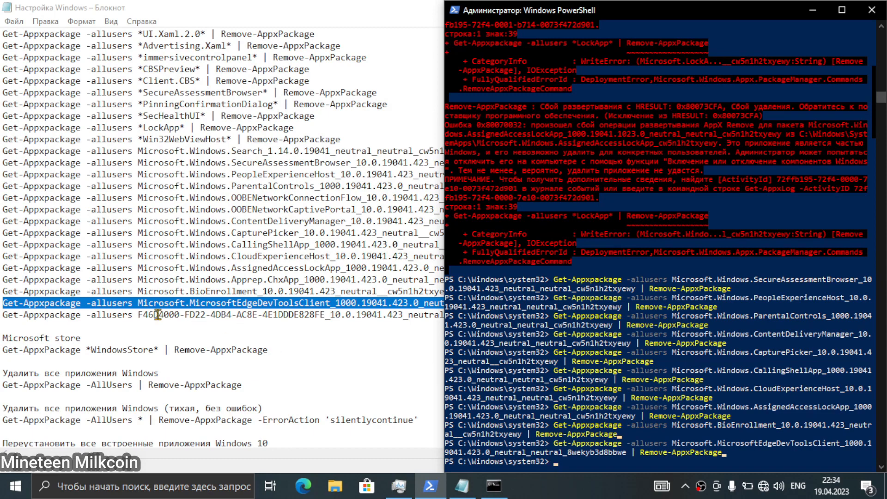
# Review the text file's commands for removing Microsoft Store and all Windows apps, including the silent variant with -ErrorAction 'silentlycontinue'.
pyautogui.click(173, 322)
pyautogui.scroll(-1, 172, 321)
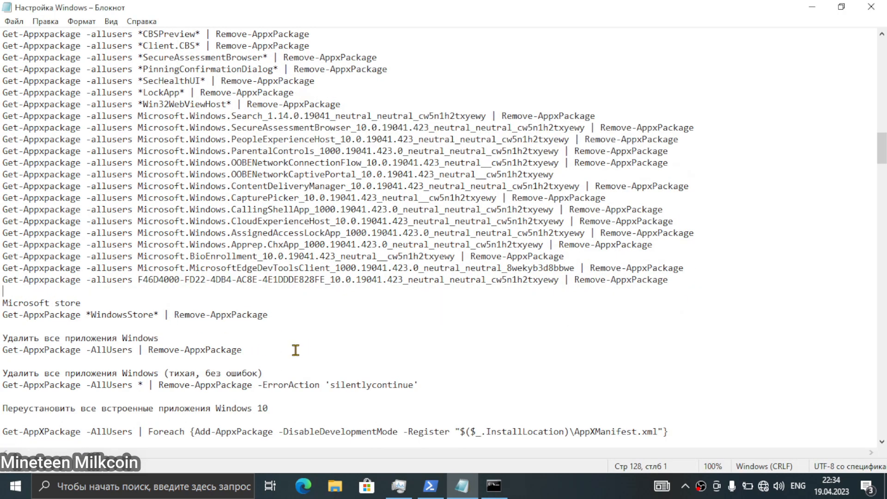
pyautogui.click(430, 485)
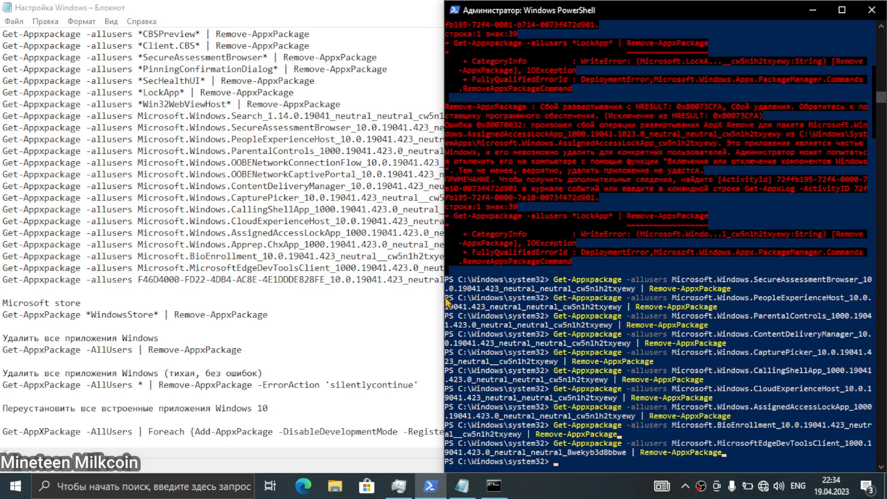
pyautogui.click(281, 319)
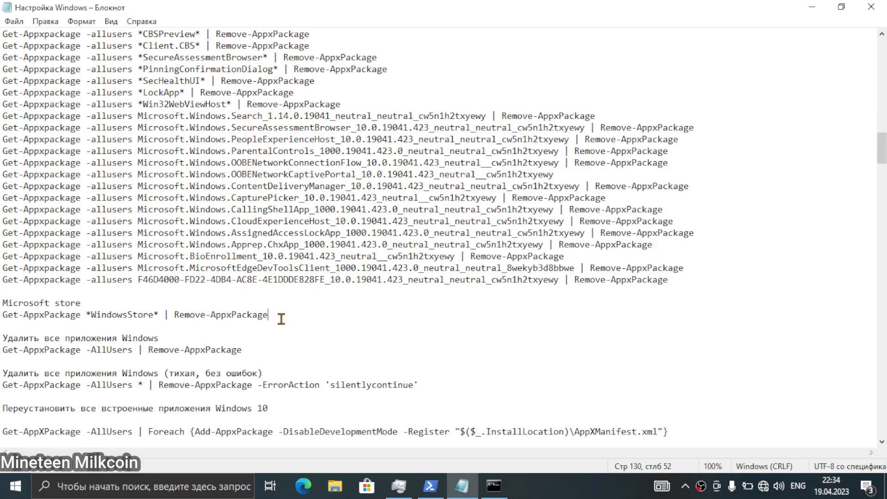
pyautogui.scroll(-1, 283, 312)
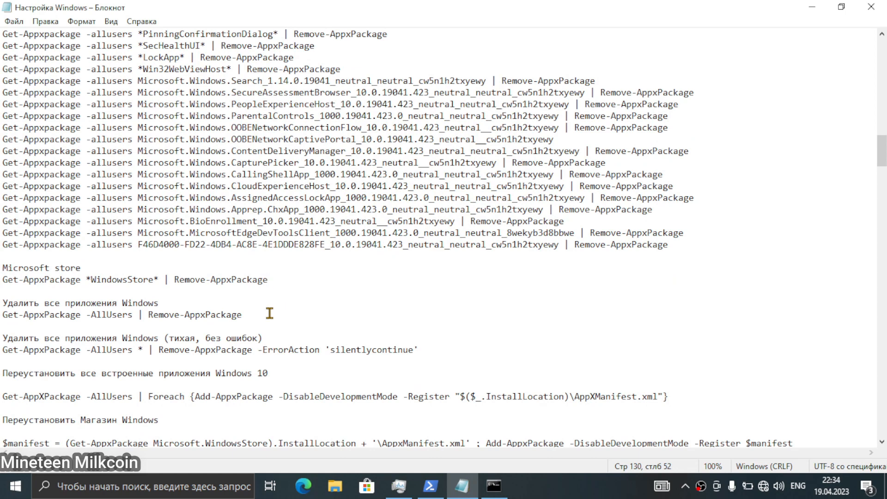
pyautogui.scroll(-1, 180, 302)
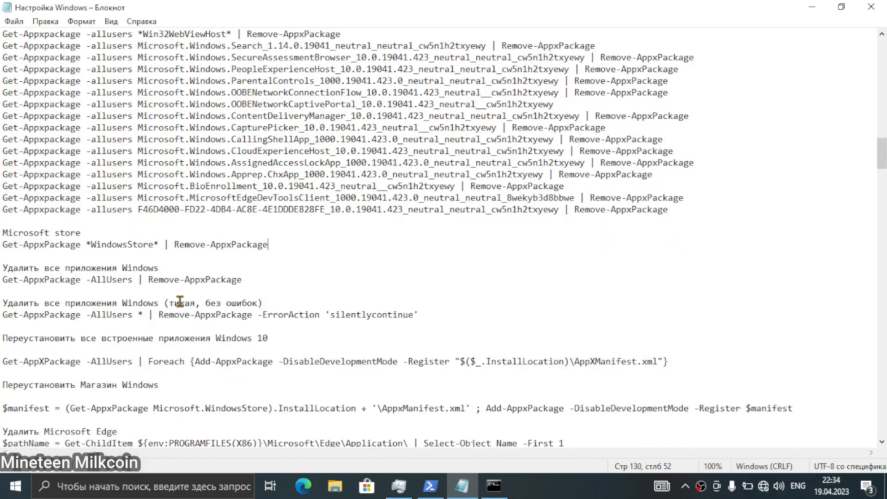
pyautogui.click(308, 256)
pyautogui.moveTo(287, 249); pyautogui.dragTo(2, 245)
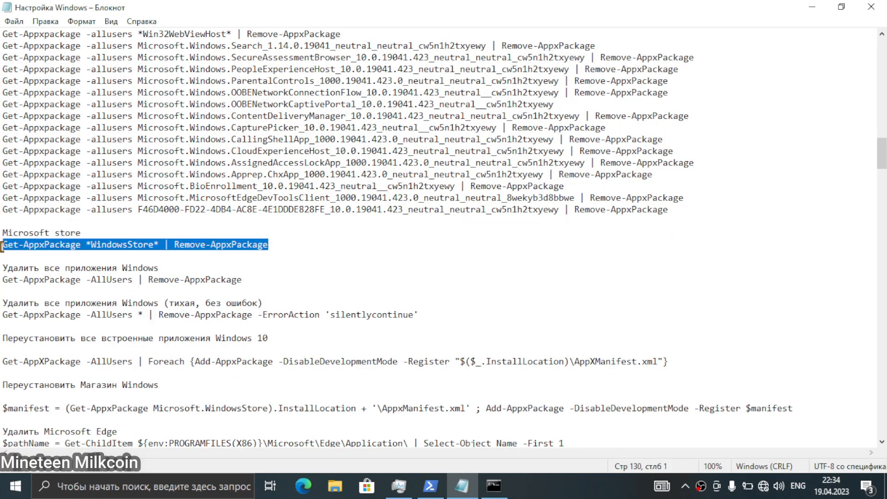
pyautogui.click(260, 282)
pyautogui.scroll(-1, 260, 282)
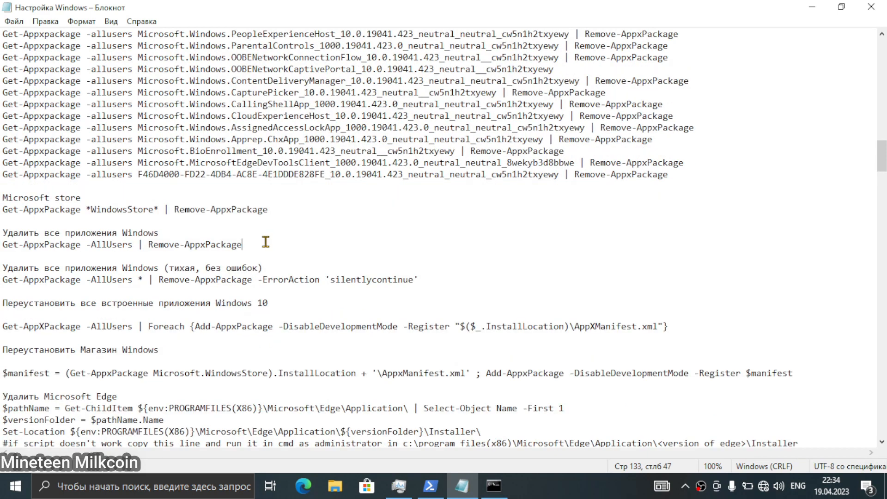
pyautogui.keyDown('shift'); pyautogui.click(2, 246); pyautogui.keyUp('shift')
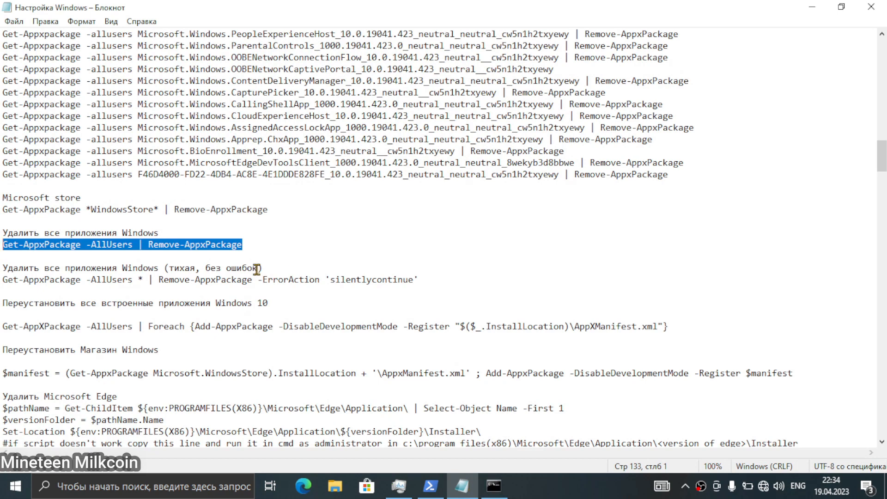
pyautogui.scroll(-2, 261, 282)
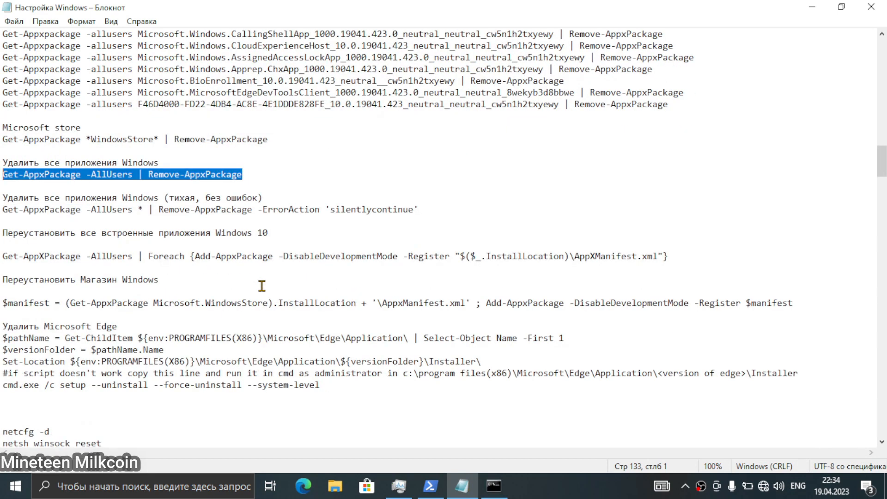
pyautogui.moveTo(421, 209); pyautogui.dragTo(3, 210)
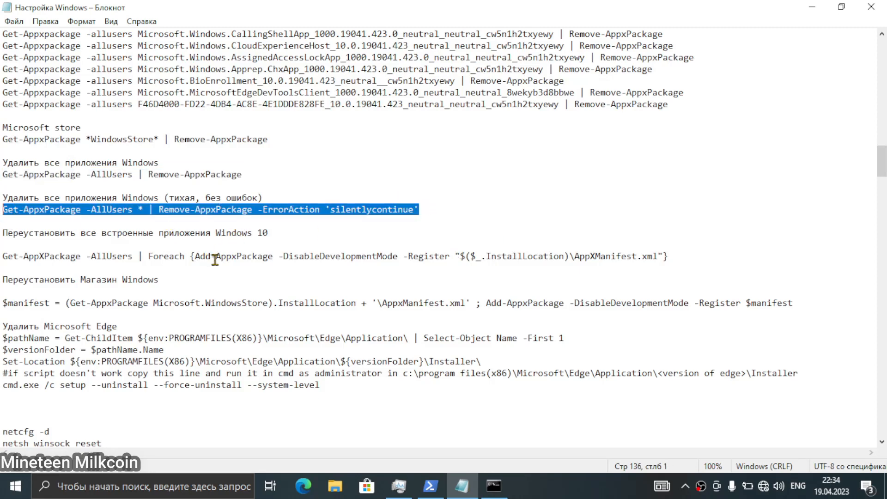
# Review the commands for reinstalling all built-in Windows 10 apps and the Windows Store in the text file.
pyautogui.moveTo(699, 256); pyautogui.dragTo(2, 259)
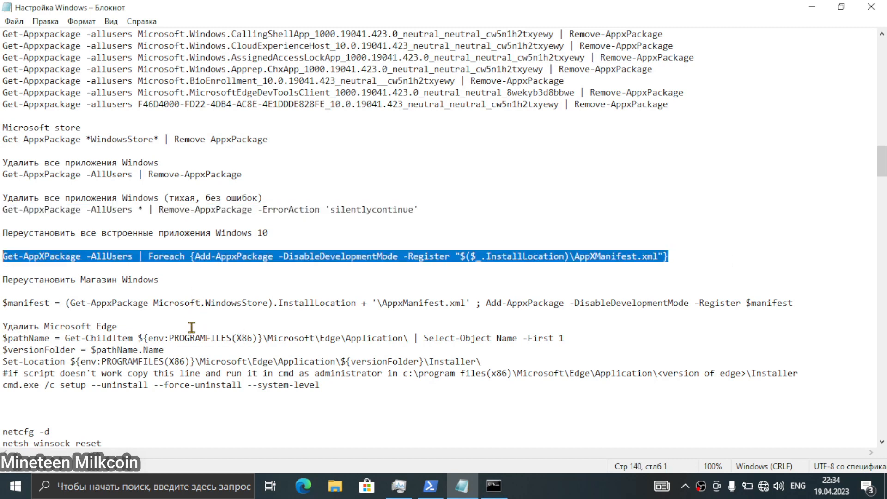
pyautogui.click(200, 288)
pyautogui.scroll(-1, 199, 288)
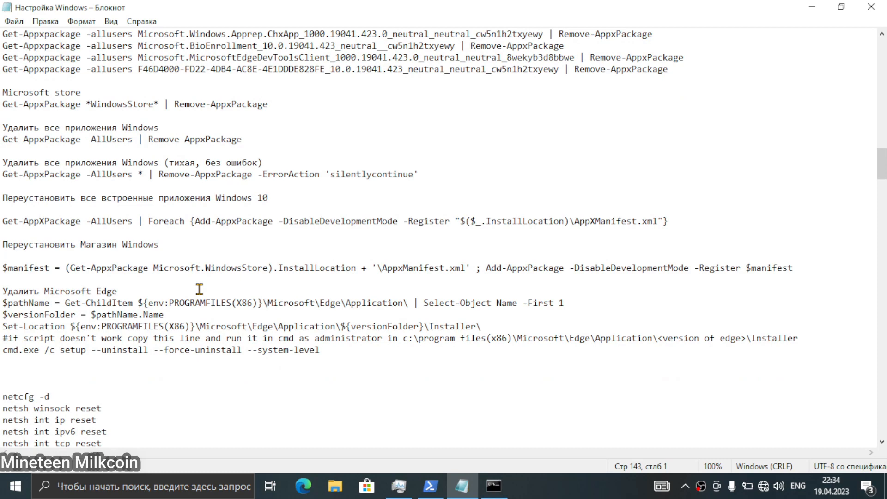
pyautogui.moveTo(794, 267); pyautogui.dragTo(2, 268)
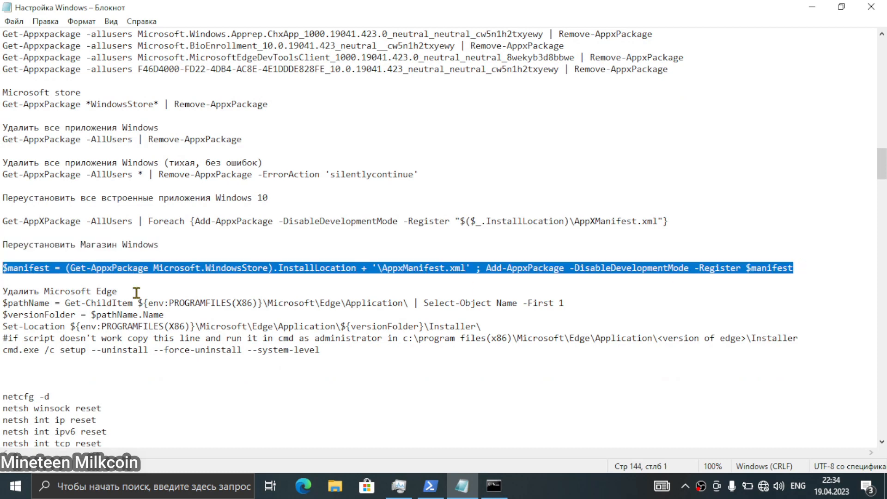
pyautogui.scroll(-2, 139, 300)
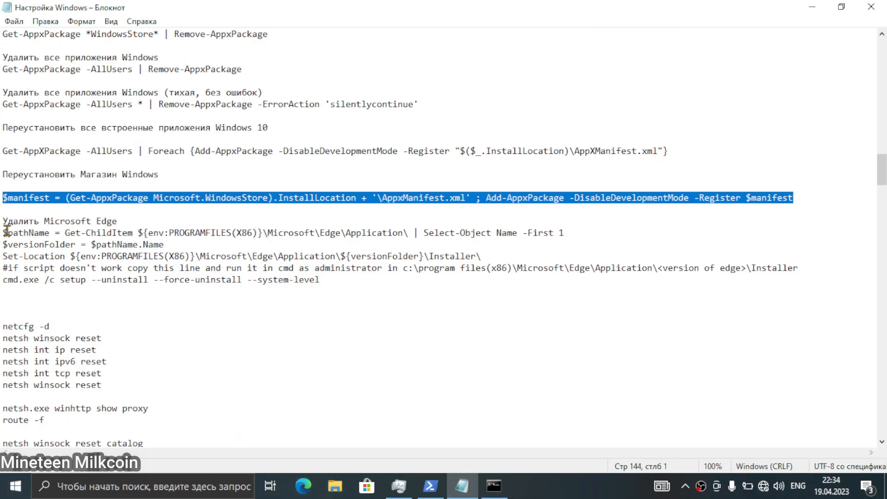
# Copy the whole script under Удалить Microsoft Edge, from $pathName through cmd.exe /c setup --uninstall --force-uninstall --system-level, and run it in PowerShell.
pyautogui.press('super')
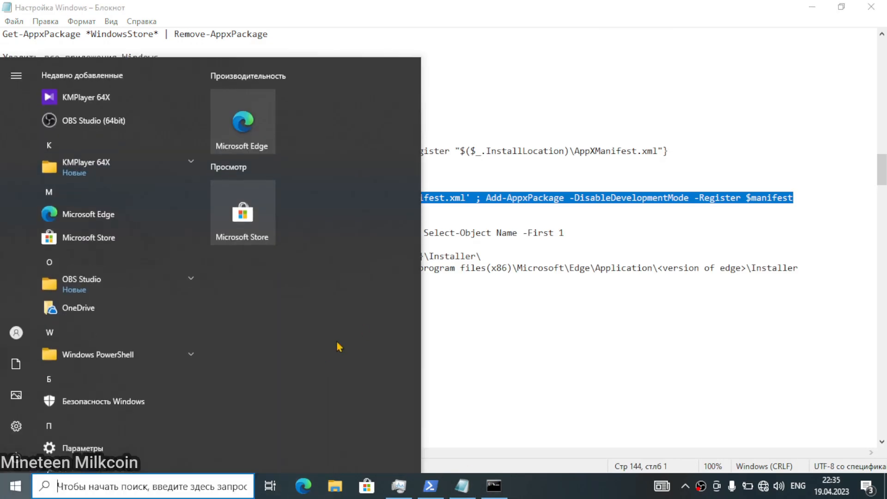
pyautogui.click(655, 372)
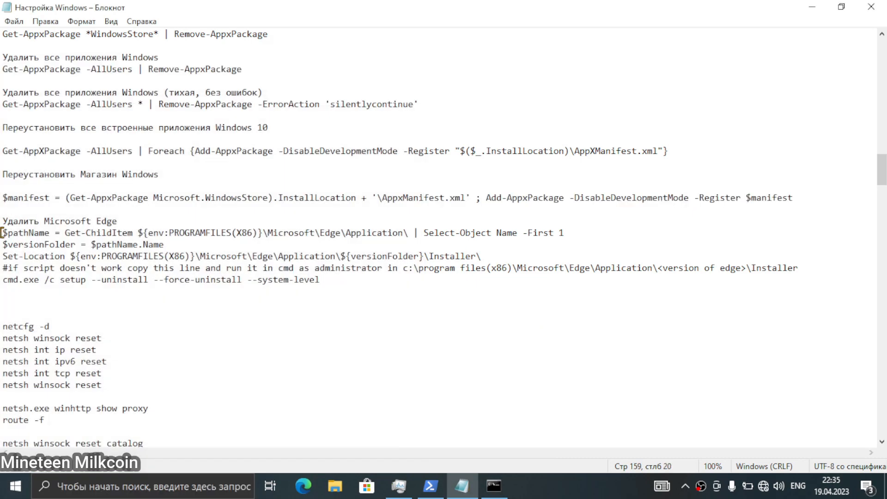
pyautogui.moveTo(2, 233); pyautogui.dragTo(323, 281)
pyautogui.press('super+c')
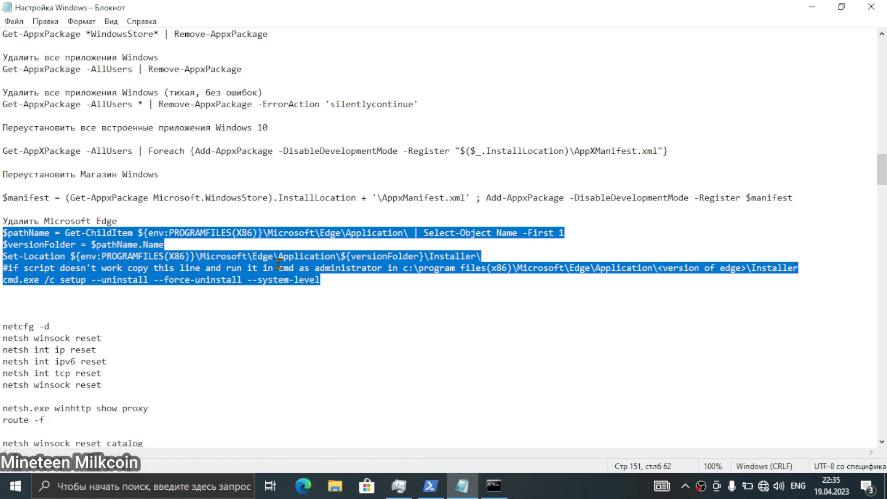
pyautogui.click(431, 486)
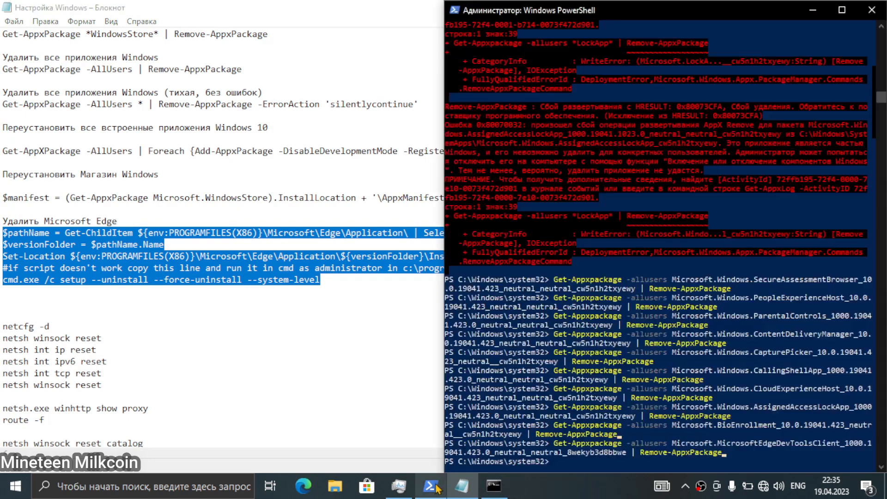
pyautogui.rightClick(610, 389)
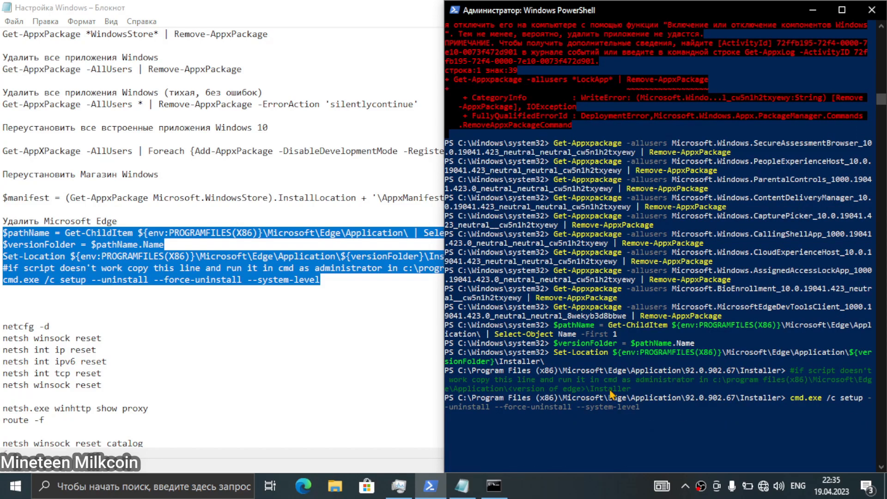
# Check the Start menu for Microsoft Edge and examine the uninstall script's progress in PowerShell.
pyautogui.click(16, 485)
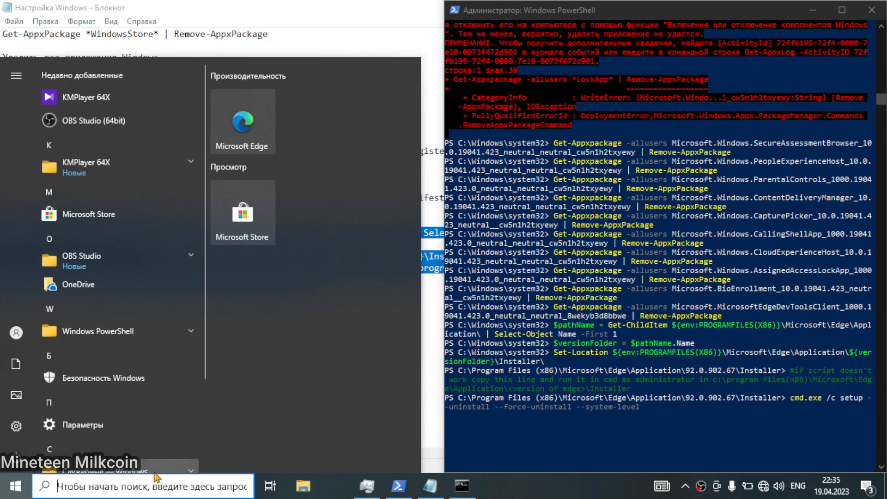
pyautogui.click(16, 485)
pyautogui.press('super')
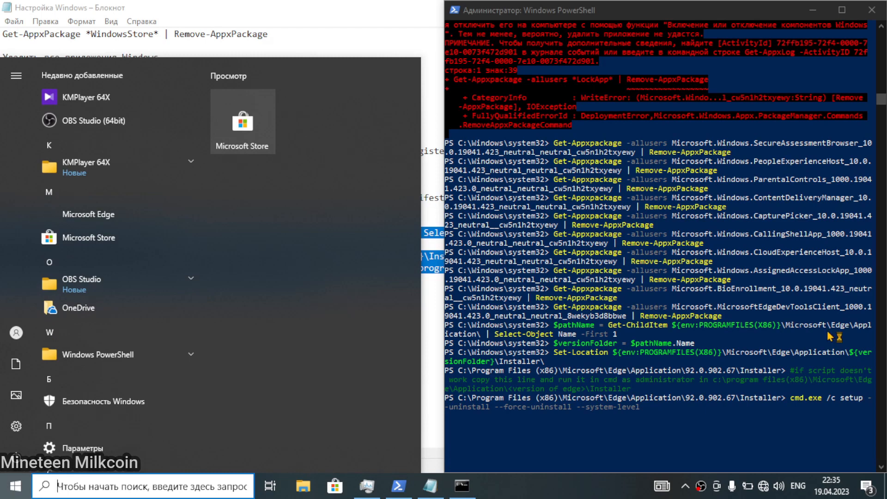
pyautogui.doubleClick(382, 11)
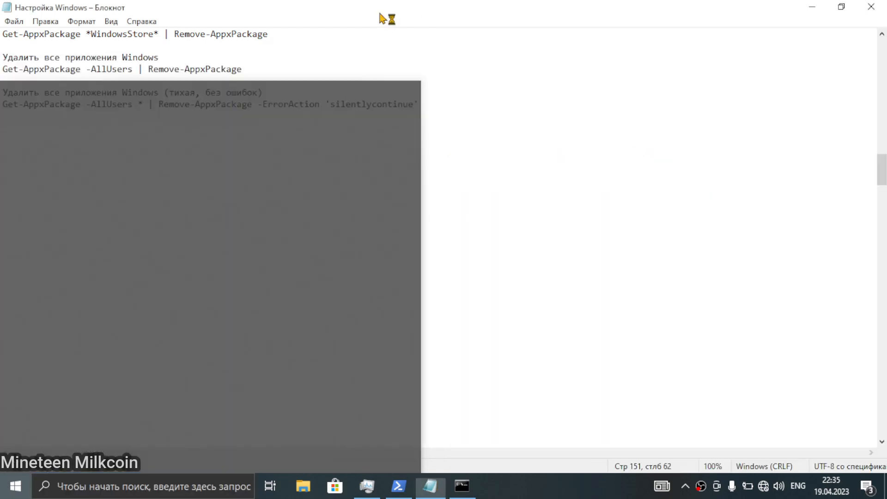
pyautogui.click(399, 485)
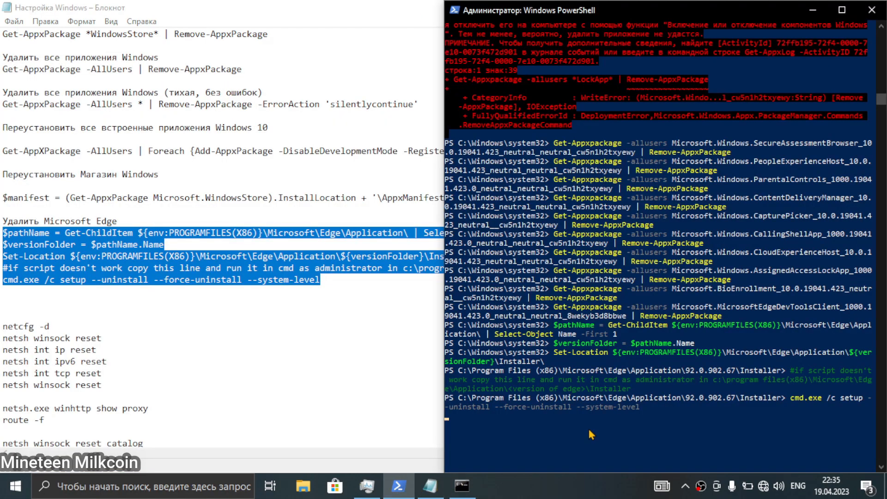
pyautogui.scroll(-1, 608, 428)
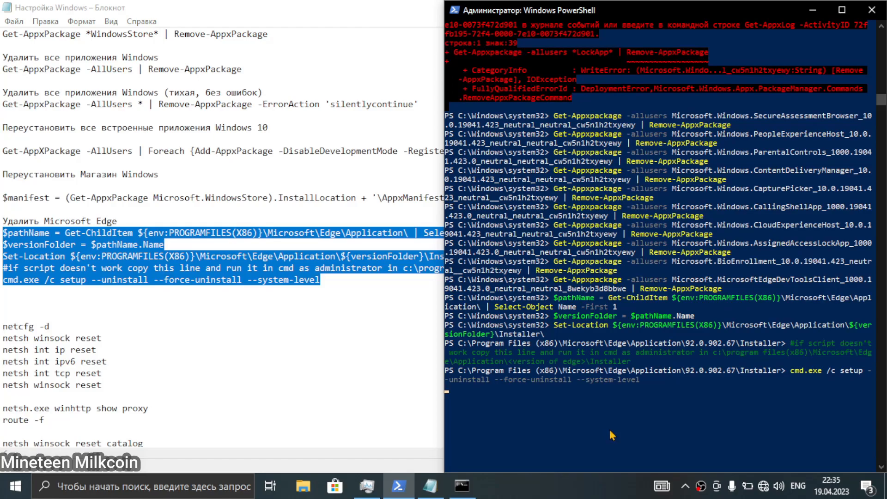
pyautogui.click(250, 359)
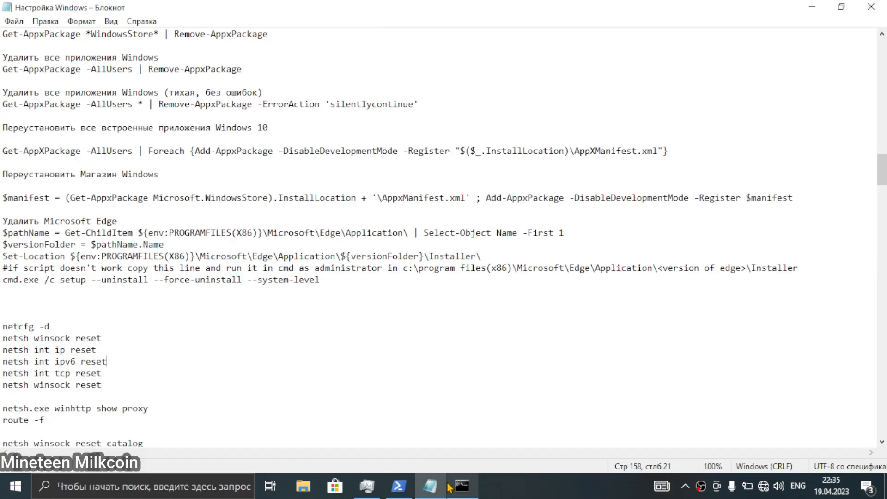
pyautogui.click(430, 486)
pyautogui.click(411, 487)
pyautogui.click(430, 485)
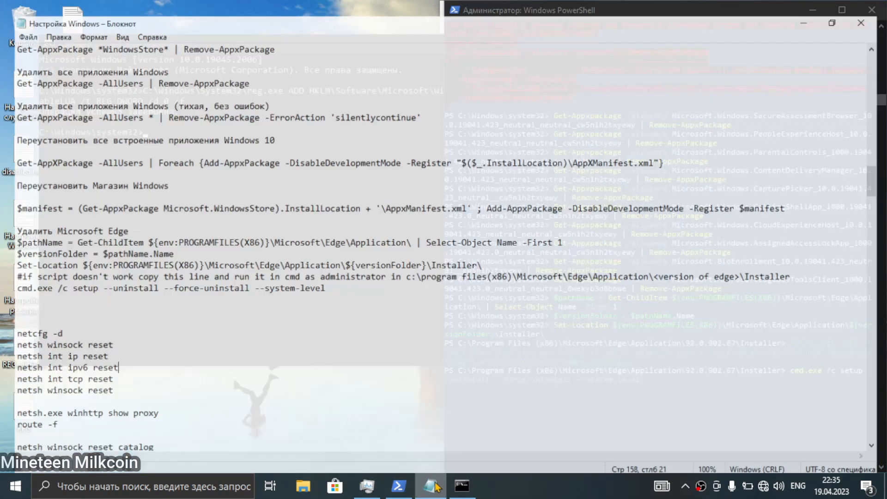
pyautogui.click(453, 491)
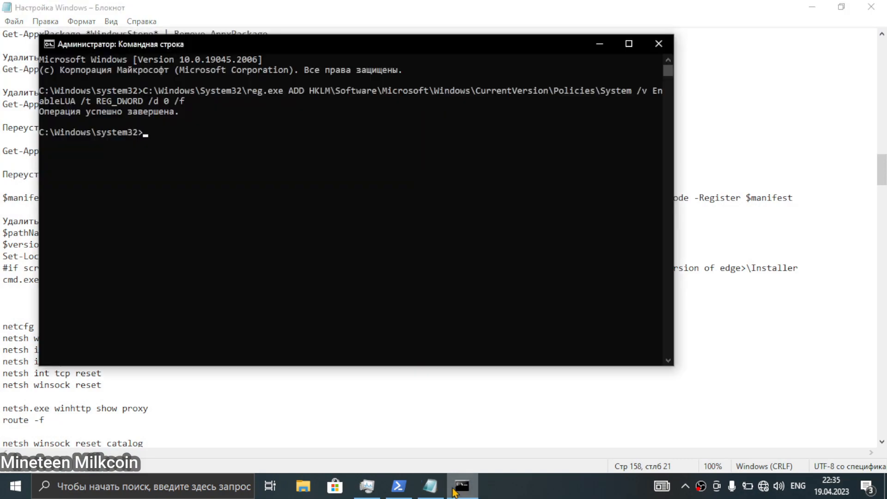
pyautogui.click(454, 491)
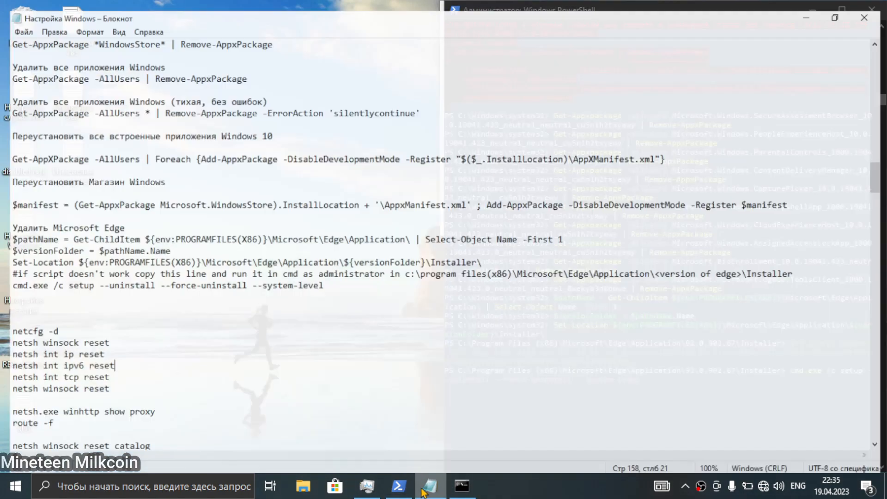
pyautogui.click(410, 489)
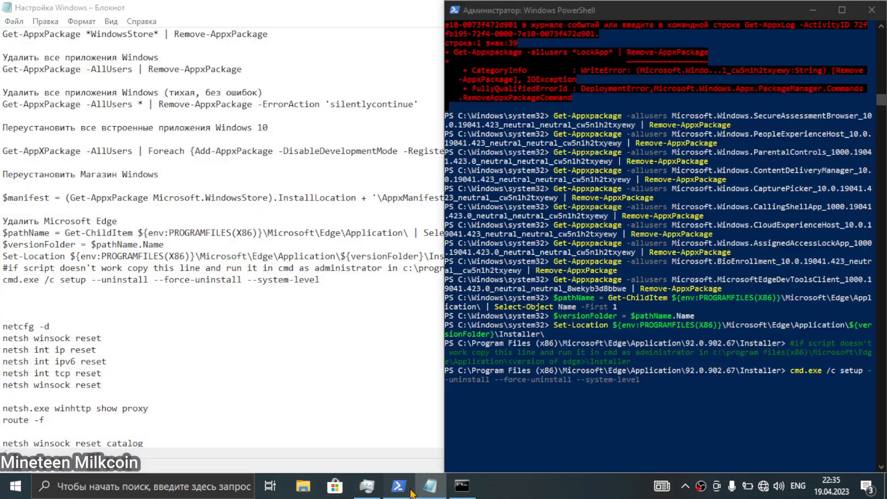
# Unpin the Microsoft Store tile from the Start menu and shrink the menu to a narrow, shorter app list.
pyautogui.click(15, 486)
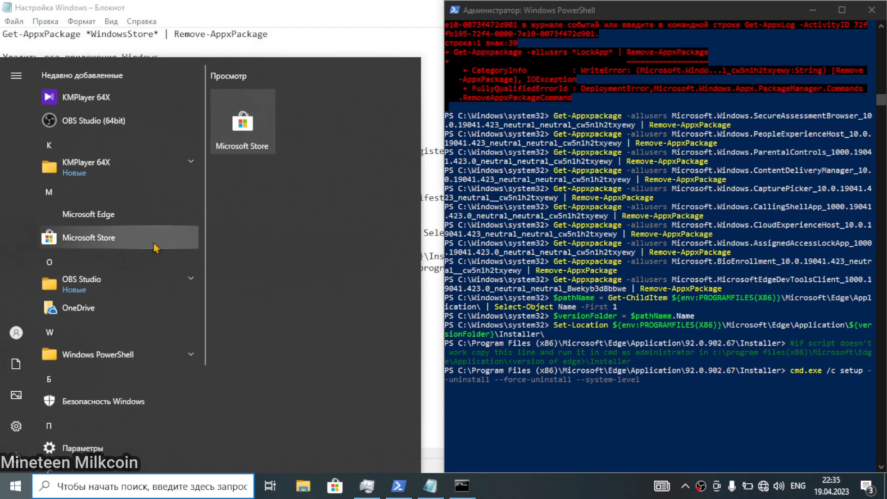
pyautogui.rightClick(252, 127)
pyautogui.click(307, 147)
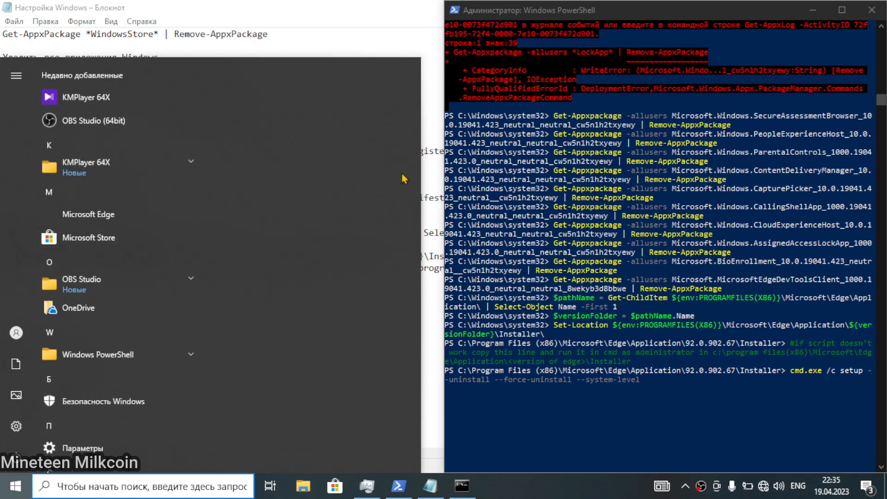
pyautogui.moveTo(419, 181); pyautogui.dragTo(207, 182)
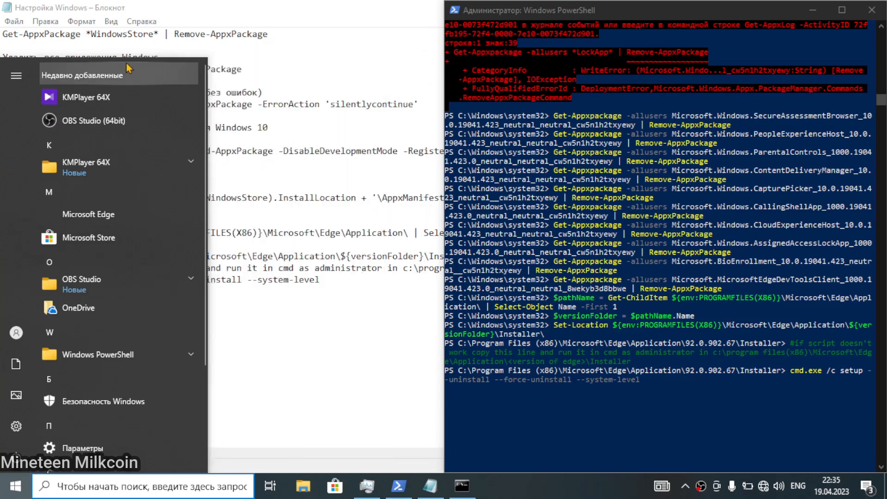
pyautogui.moveTo(128, 58); pyautogui.dragTo(128, 253)
pyautogui.click(306, 295)
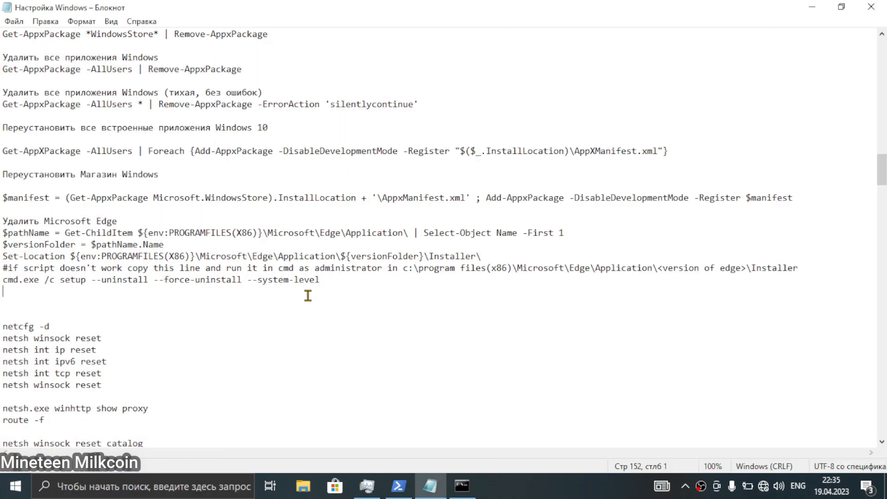
pyautogui.scroll(-3, 48, 273)
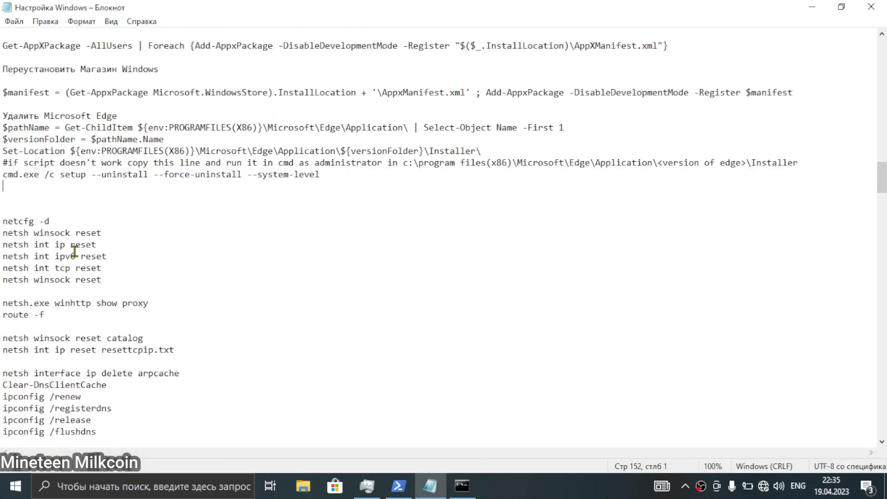
pyautogui.click(28, 487)
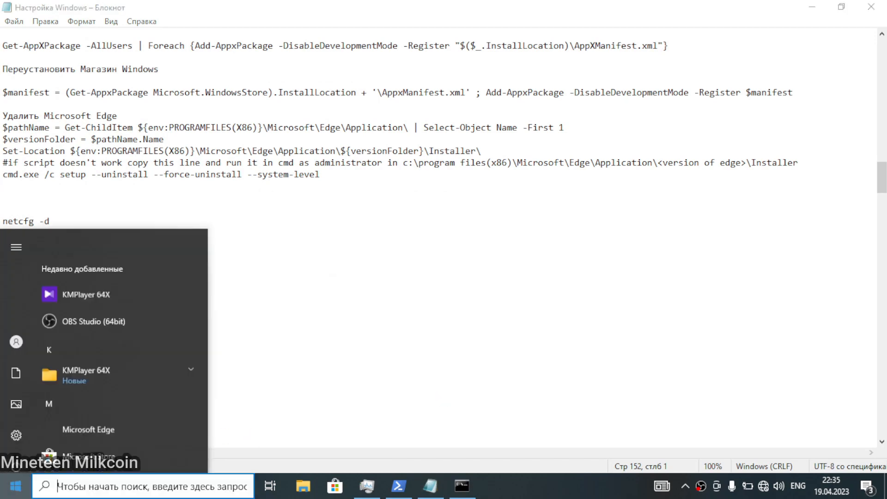
pyautogui.click(117, 179)
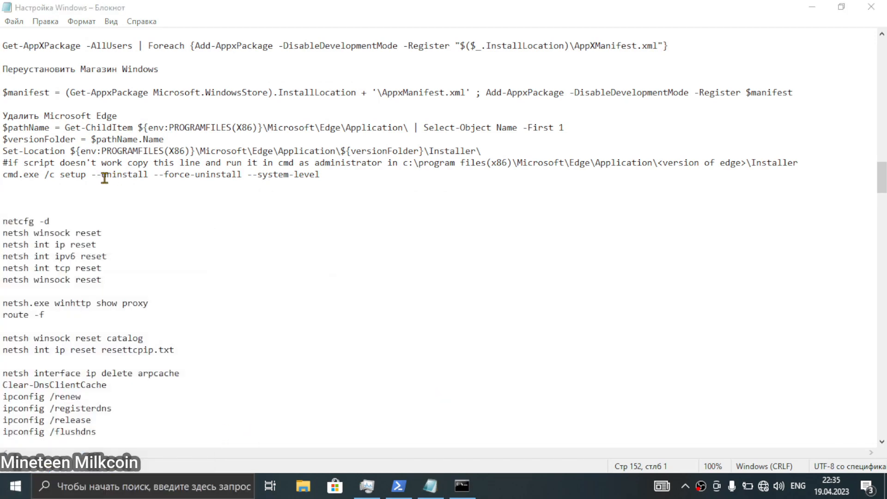
# Review the network reset commands in the text file, from netcfg -d through ipconfig /flushdns.
pyautogui.scroll(-3, 113, 178)
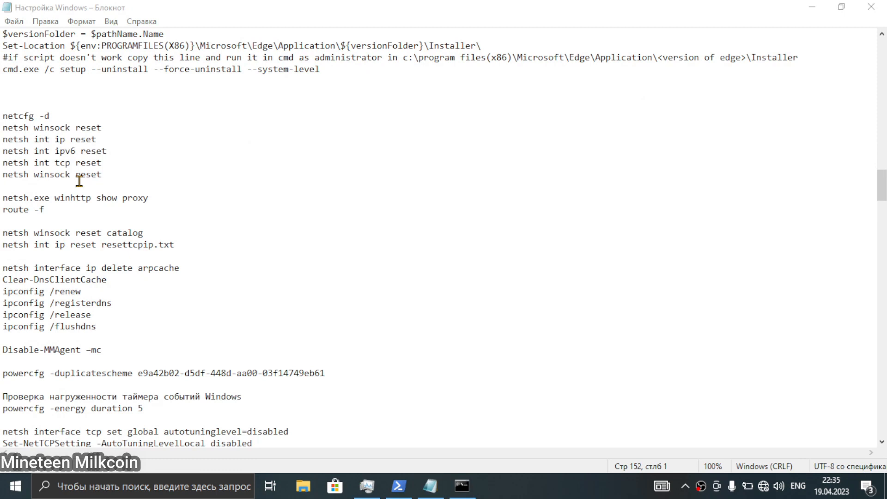
pyautogui.moveTo(3, 115); pyautogui.dragTo(132, 330)
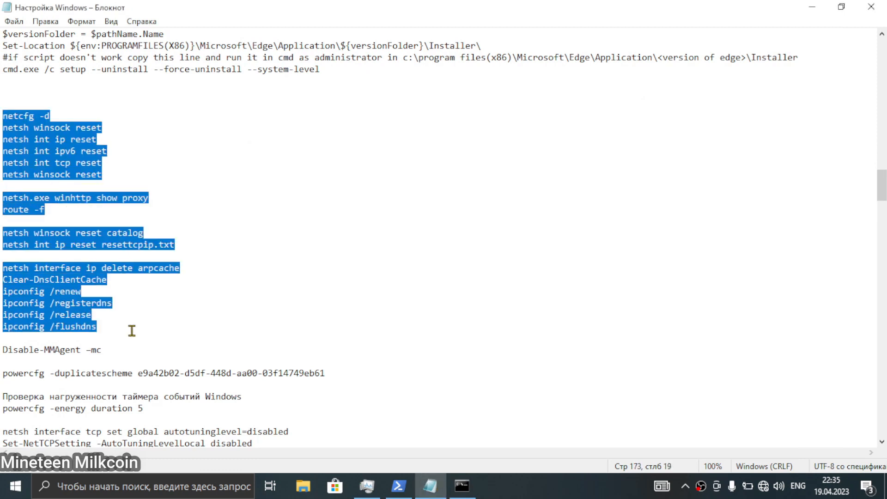
pyautogui.scroll(-1, 132, 331)
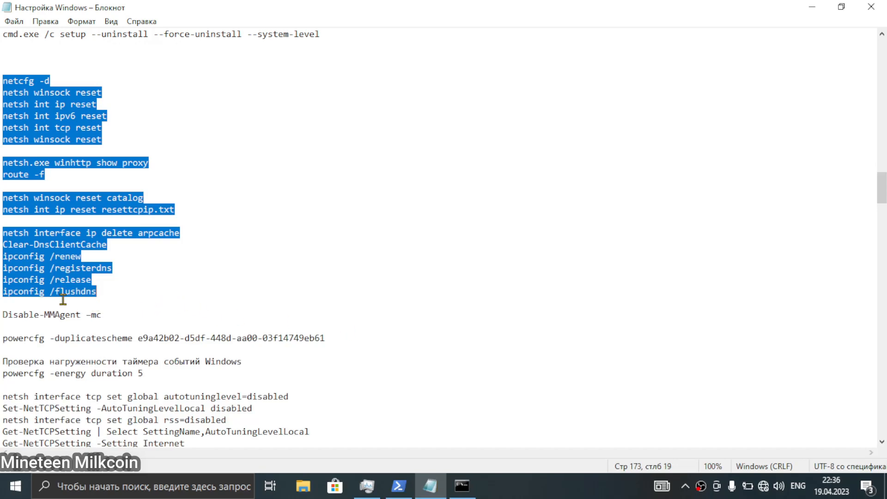
pyautogui.click(138, 311)
# Copy the Disable-MMAgent –mc command from the text file.
pyautogui.scroll(-1, 137, 311)
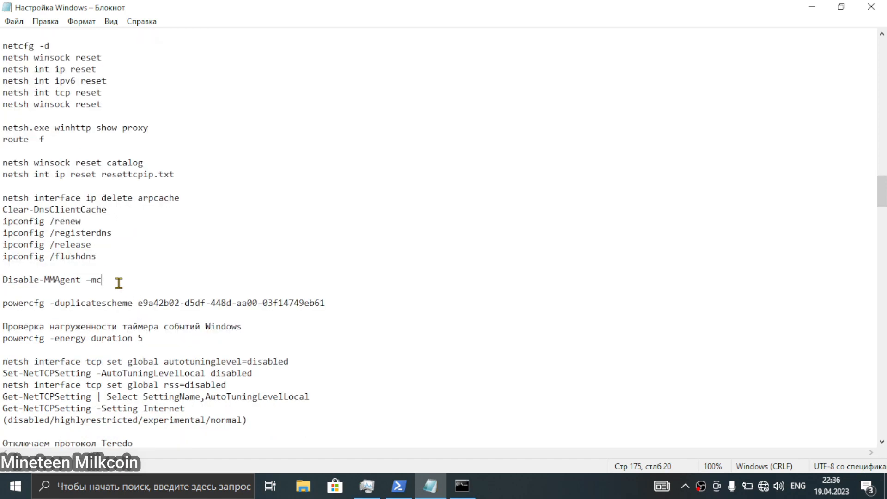
pyautogui.moveTo(119, 282); pyautogui.dragTo(3, 279)
pyautogui.click(3, 282)
pyautogui.moveTo(143, 285); pyautogui.dragTo(2, 276)
pyautogui.rightClick(28, 279)
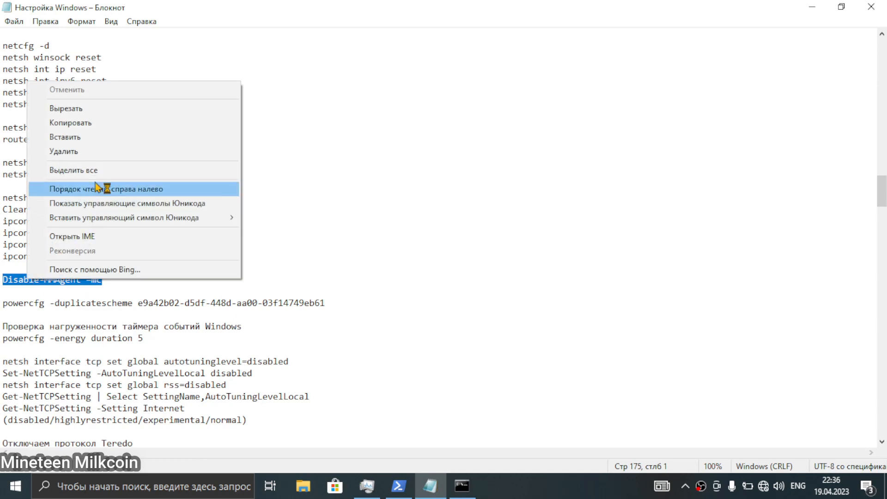
pyautogui.click(80, 122)
pyautogui.click(119, 282)
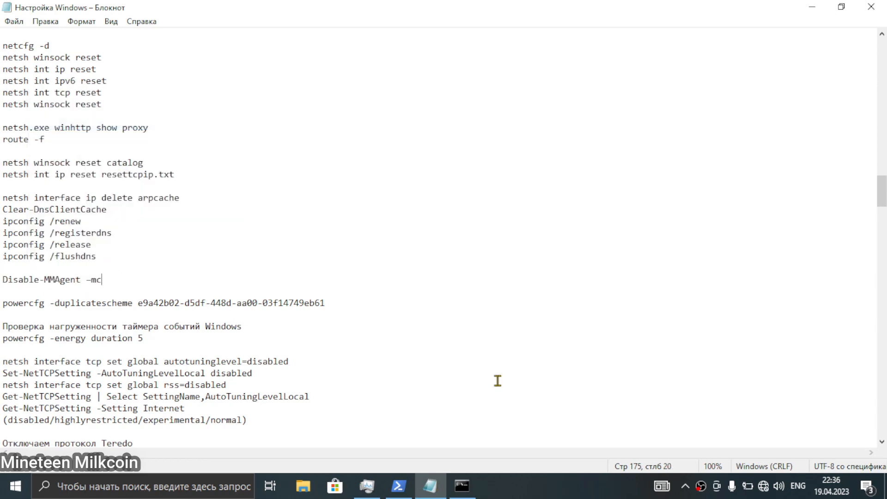
# End the current PowerShell session with exit and start a new Windows PowerShell as administrator.
pyautogui.click(398, 486)
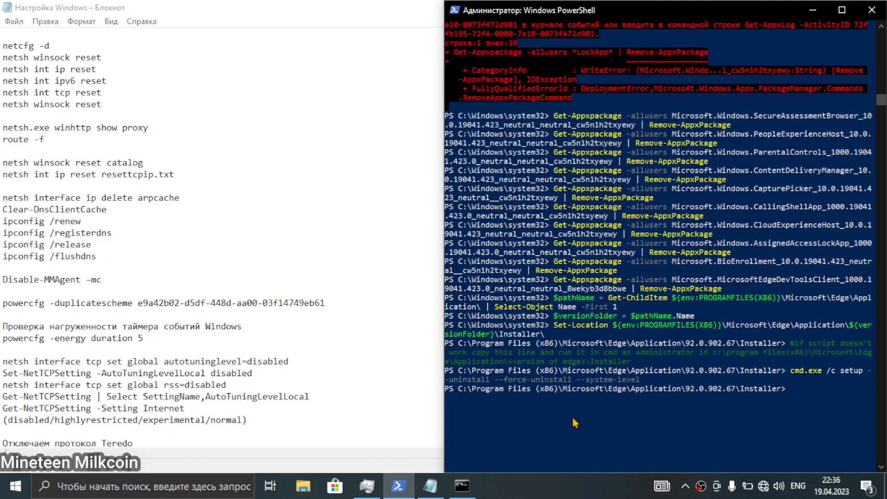
pyautogui.write('exit')
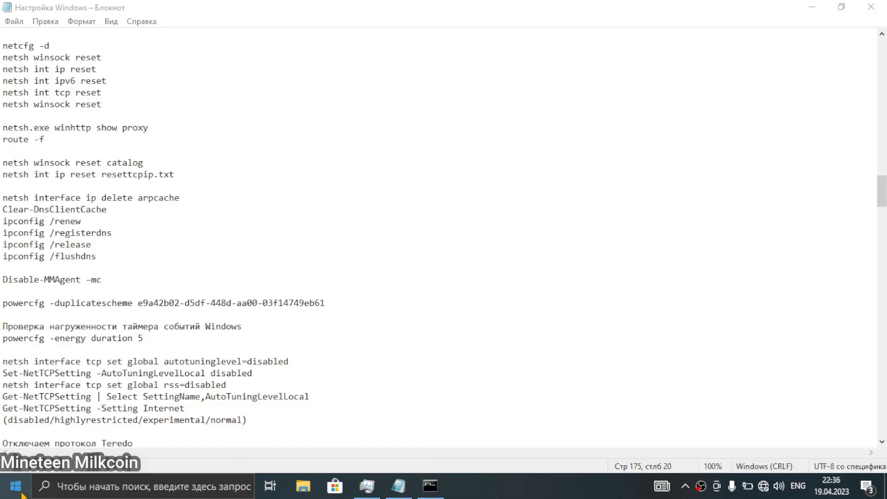
pyautogui.click(97, 490)
pyautogui.write('power')
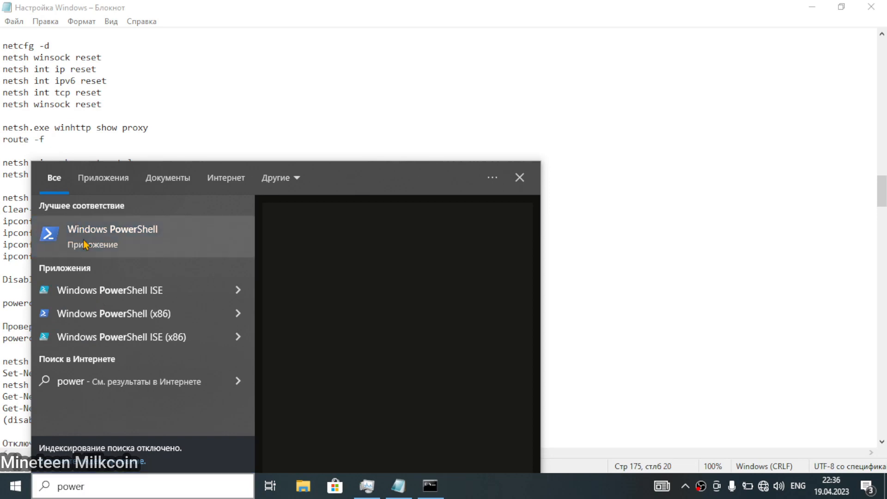
pyautogui.rightClick(119, 241)
pyautogui.click(120, 252)
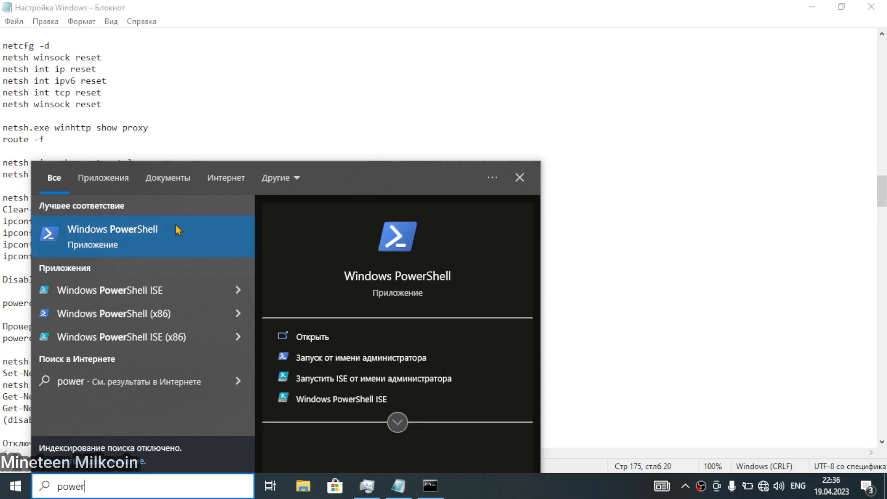
# Open Task Manager's memory performance view and enlarge the window to examine all the memory figures.
pyautogui.press('super+x')
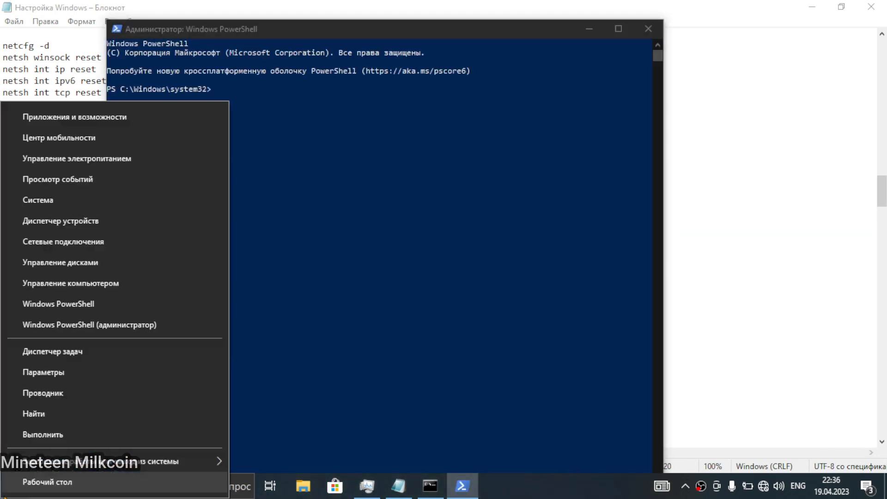
pyautogui.click(119, 353)
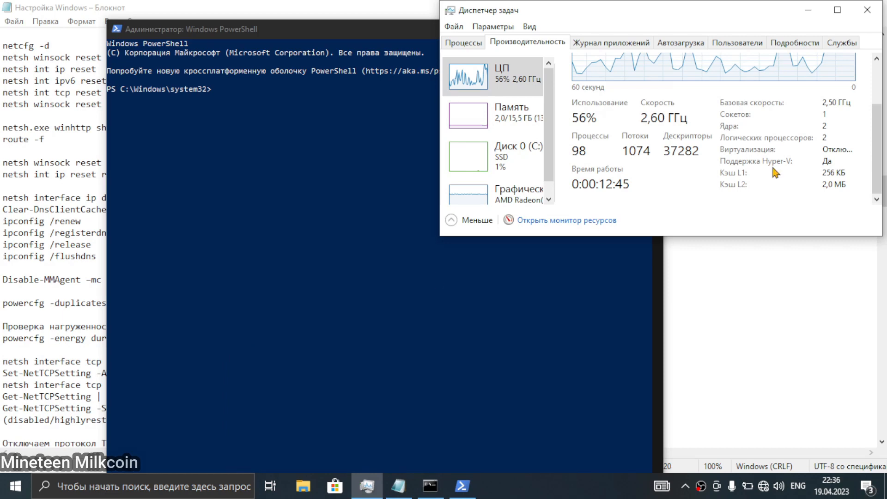
pyautogui.click(501, 113)
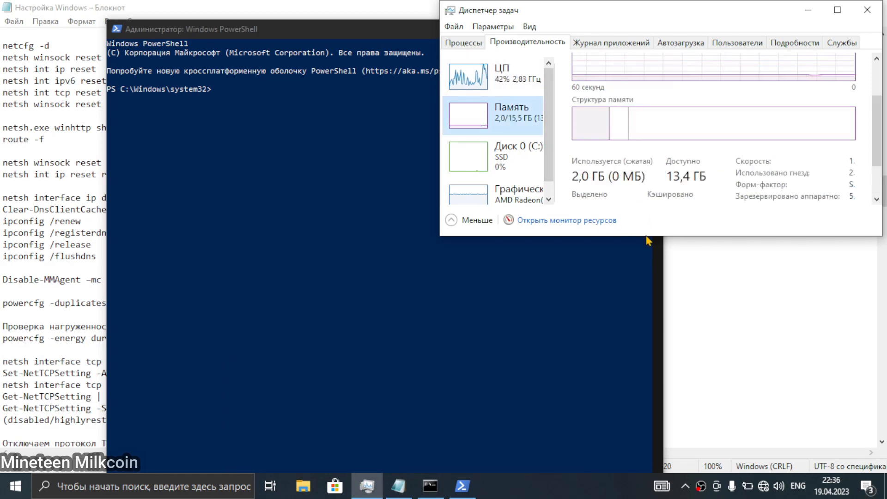
pyautogui.moveTo(660, 237); pyautogui.dragTo(660, 387)
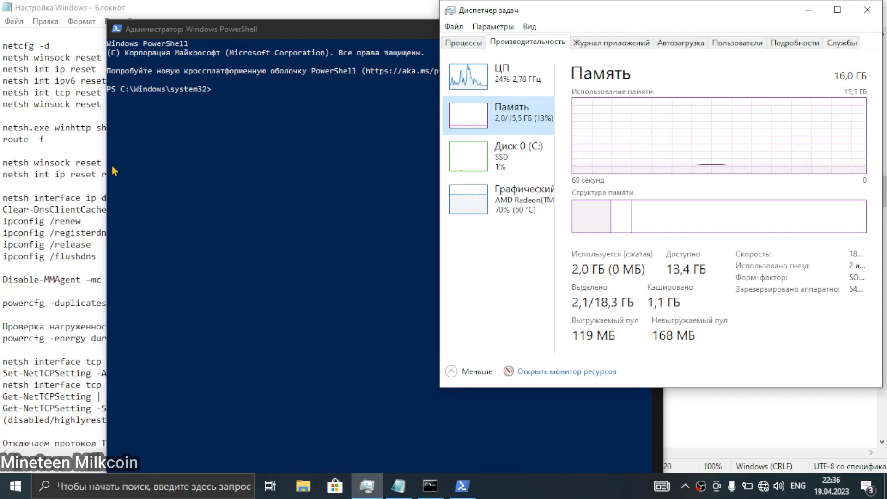
pyautogui.click(633, 277)
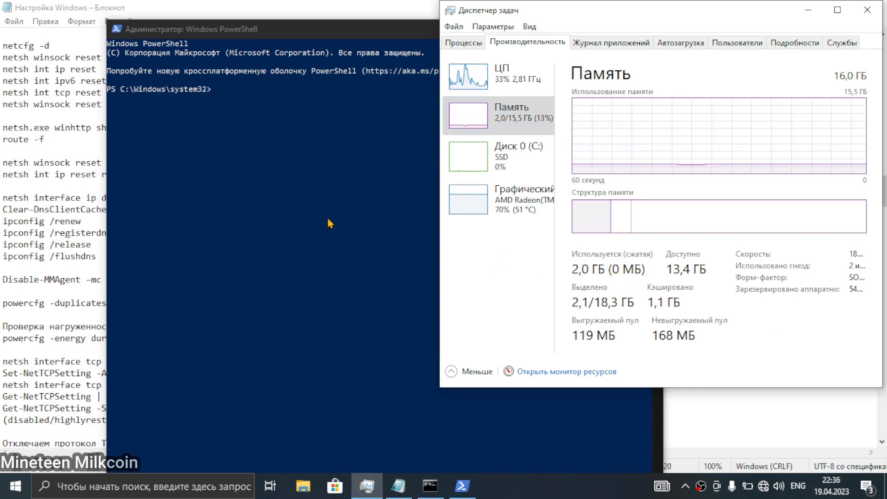
# Run Disable-MMAgent -mc from the text file in the administrator PowerShell and move its window off the command list.
pyautogui.click(95, 276)
pyautogui.moveTo(101, 279); pyautogui.dragTo(2, 277)
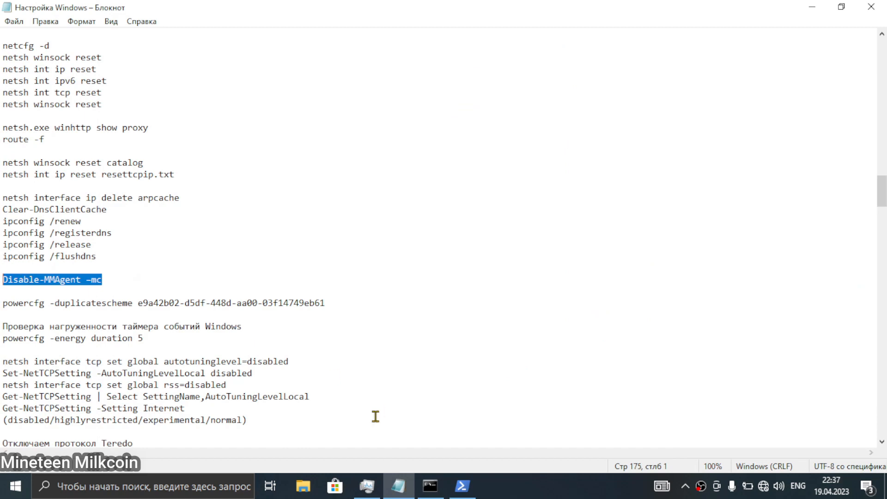
pyautogui.click(462, 486)
pyautogui.hotkey('ctrl', 'v')
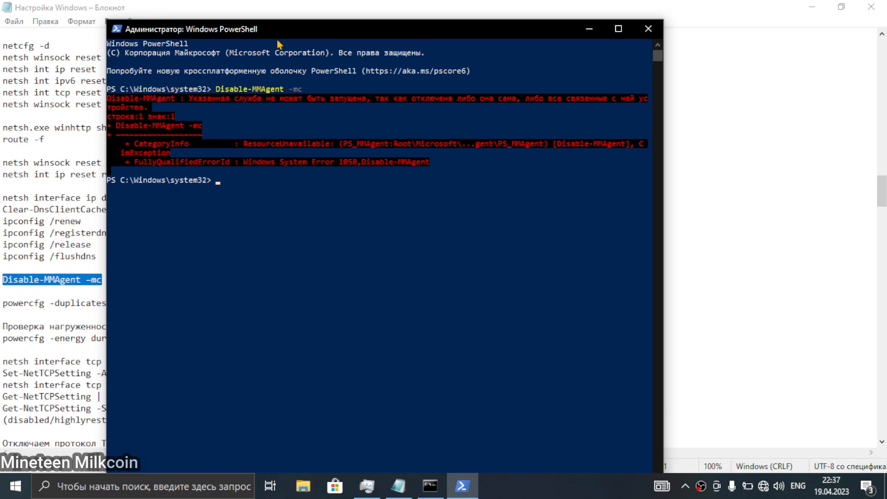
pyautogui.moveTo(277, 37); pyautogui.dragTo(457, 26)
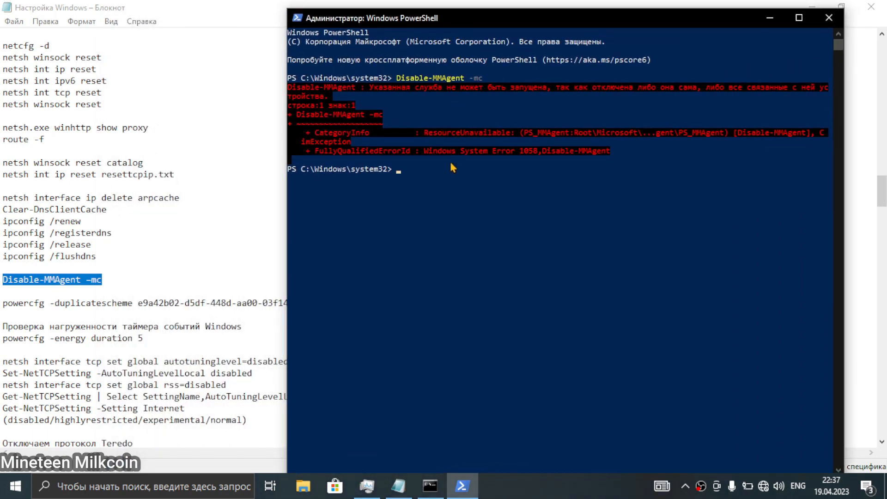
# Copy powercfg -duplicatescheme e9a42b02-d5df-448d-aa00-03f14749eb61 from the text file and run it in PowerShell.
pyautogui.click(27, 292)
pyautogui.moveTo(374, 301); pyautogui.dragTo(2, 305)
pyautogui.scroll(-1, 105, 276)
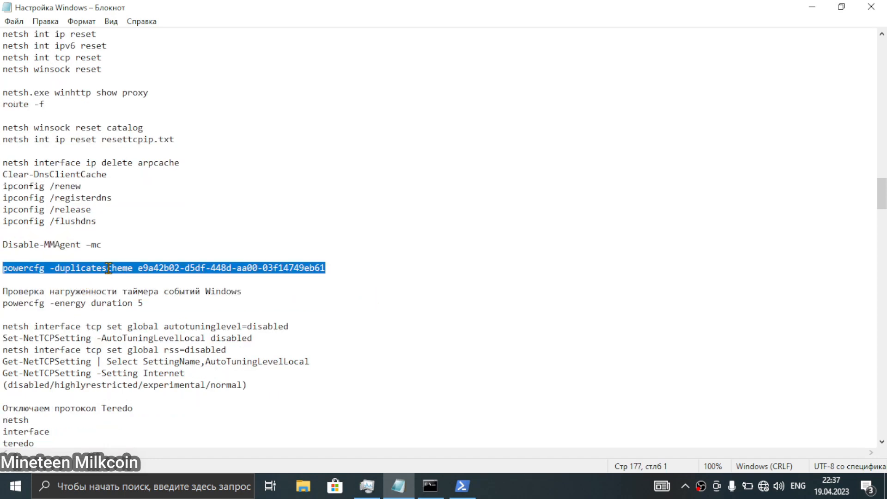
pyautogui.click(462, 486)
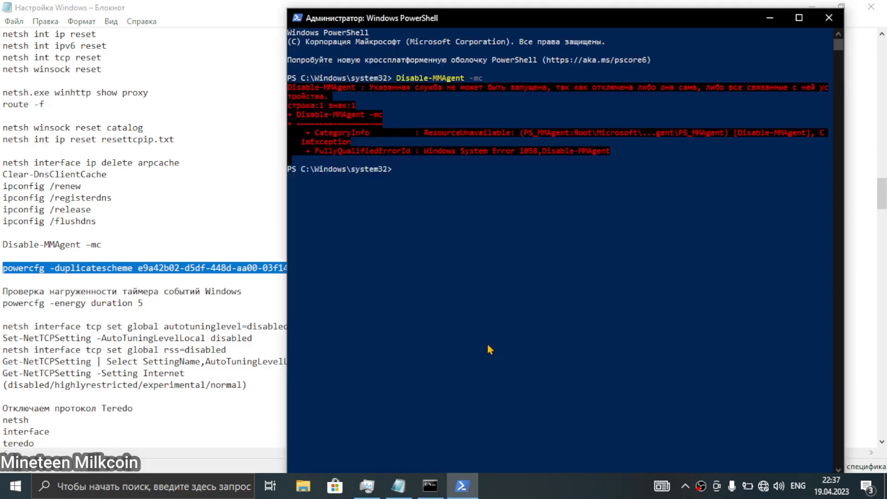
pyautogui.click(71, 284)
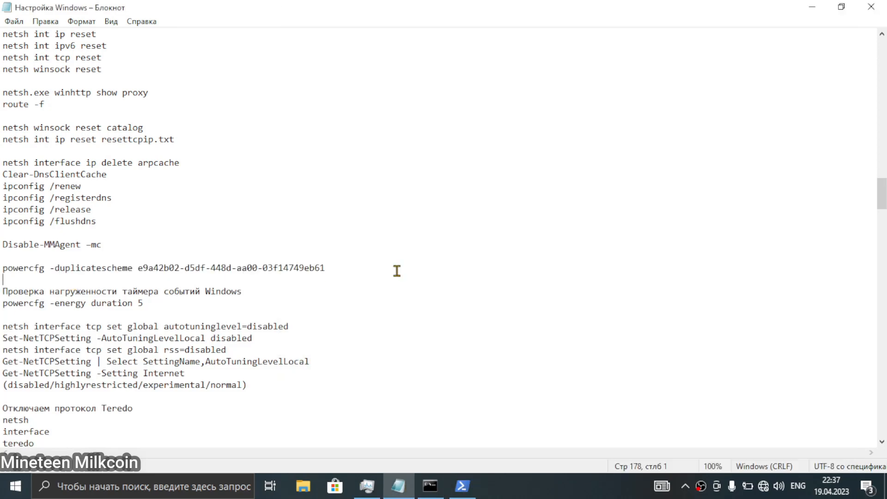
pyautogui.moveTo(390, 269); pyautogui.dragTo(2, 272)
pyautogui.click(476, 319)
pyautogui.click(455, 480)
pyautogui.rightClick(478, 303)
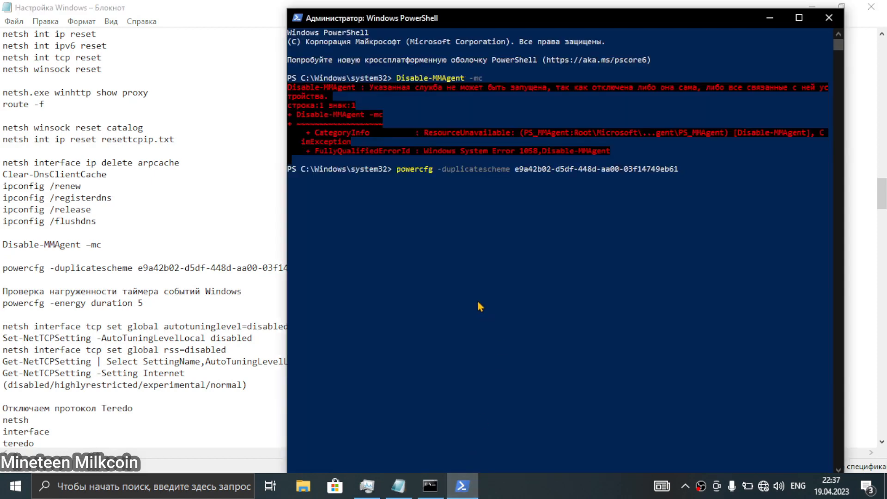
pyautogui.press('Return')
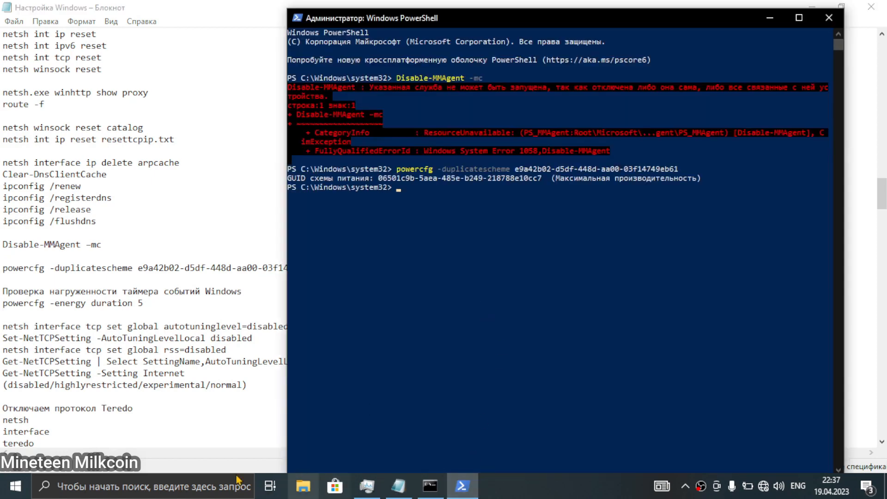
# Check Control Panel's power options for the maximum-performance plan by expanding the additional plans, and close the window.
pyautogui.click(192, 486)
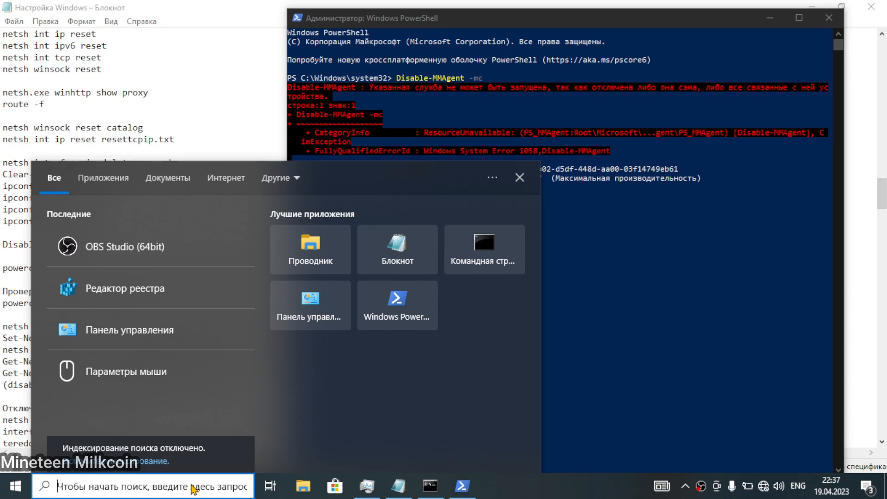
pyautogui.press('Escape')
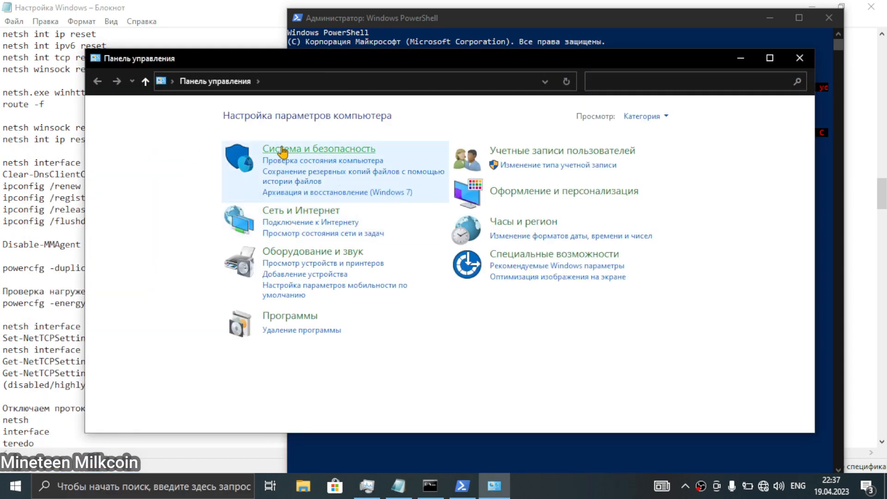
pyautogui.click(283, 148)
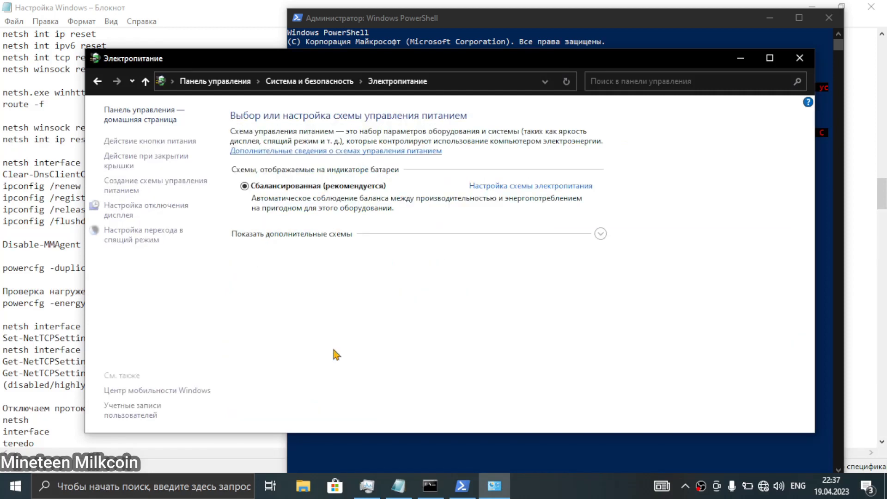
pyautogui.click(331, 235)
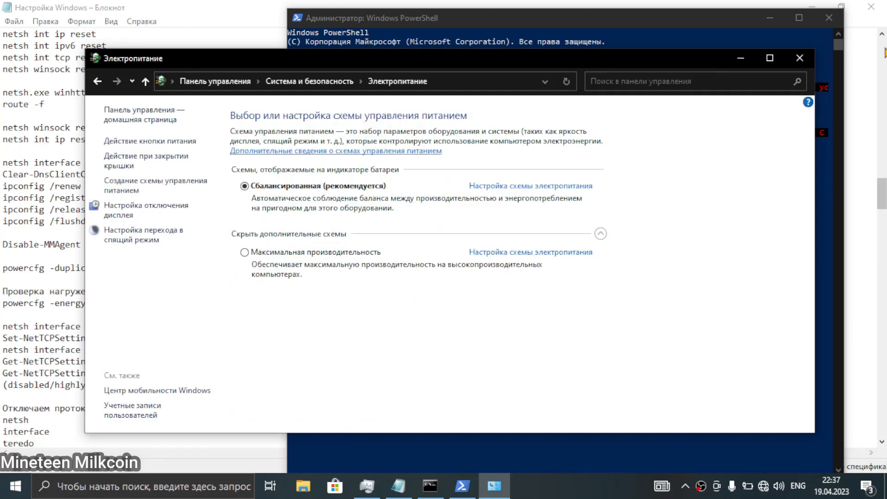
pyautogui.click(800, 58)
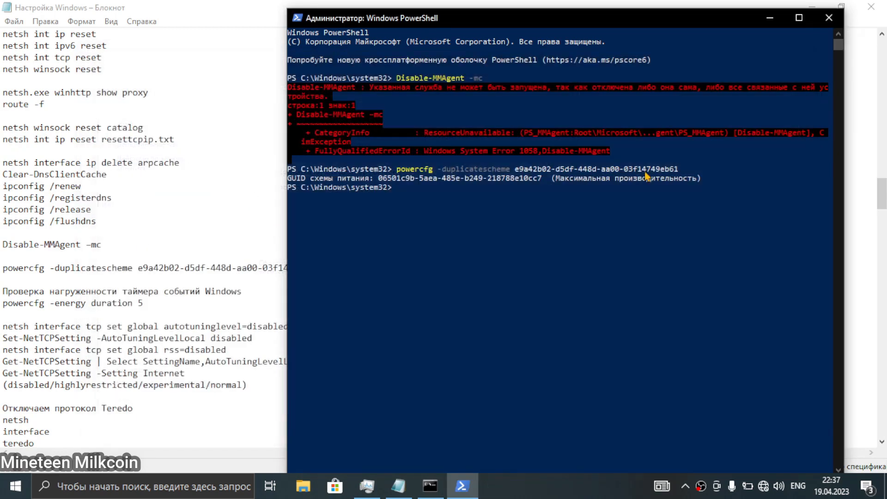
# Locate the autotuninglevel=disabled and Set-NetTCPSetting -AutoTuningLevelLocal disabled commands in the text file and return to the administrator PowerShell.
pyautogui.click(159, 270)
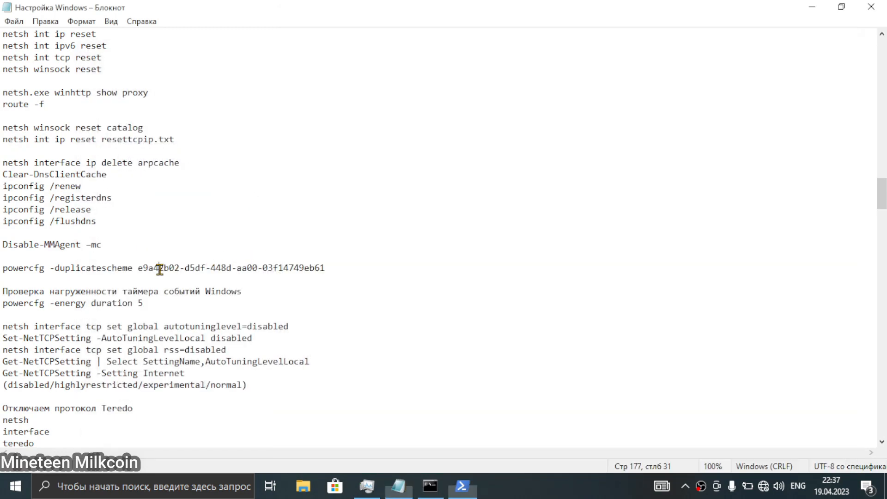
pyautogui.scroll(-1, 162, 289)
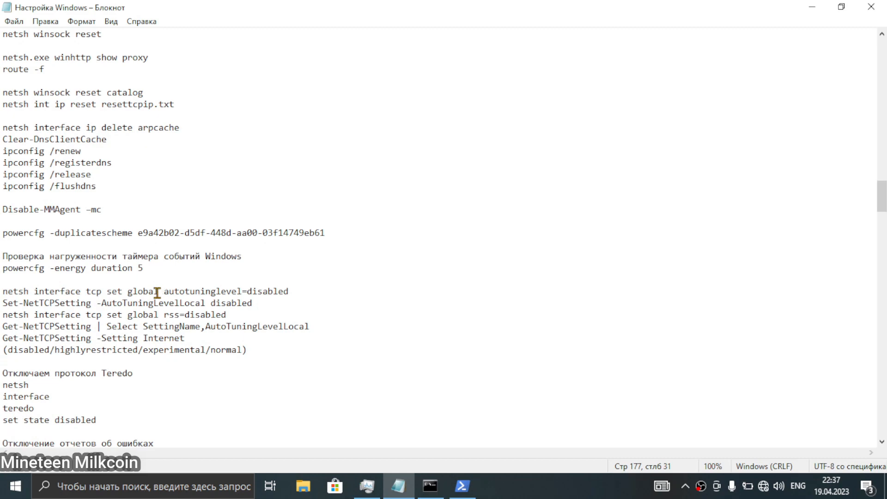
pyautogui.scroll(-2, 157, 292)
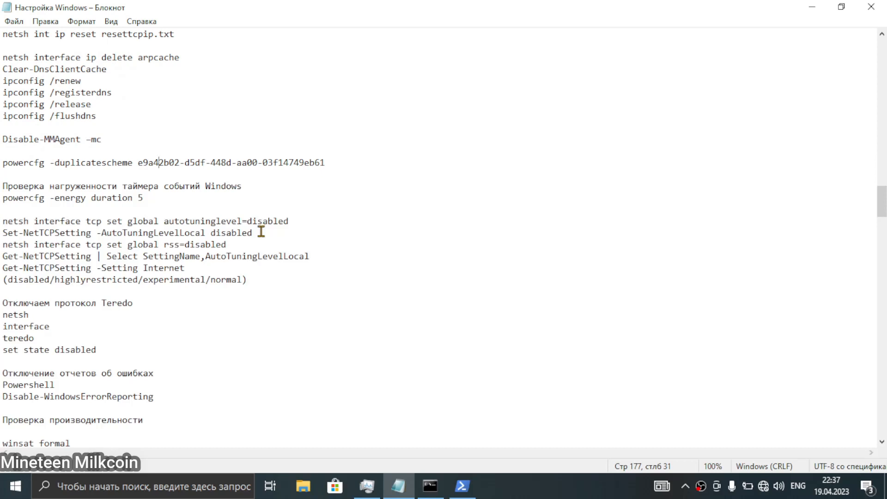
pyautogui.moveTo(250, 234); pyautogui.dragTo(4, 211)
pyautogui.click(277, 249)
pyautogui.click(465, 493)
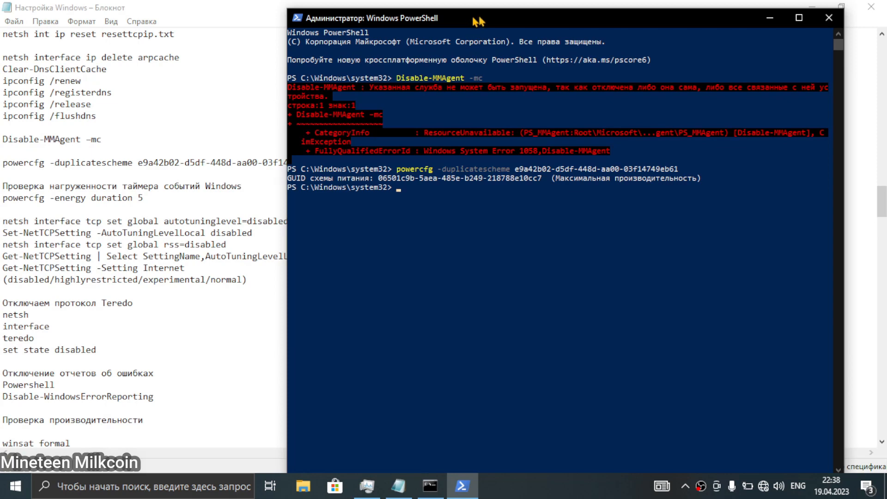
# Replace "disabled" with "normal" in the notes' autotuninglevel and AutoTuningLevelLocal commands, reusing the word from the options line below them.
pyautogui.moveTo(474, 18); pyautogui.dragTo(521, 11)
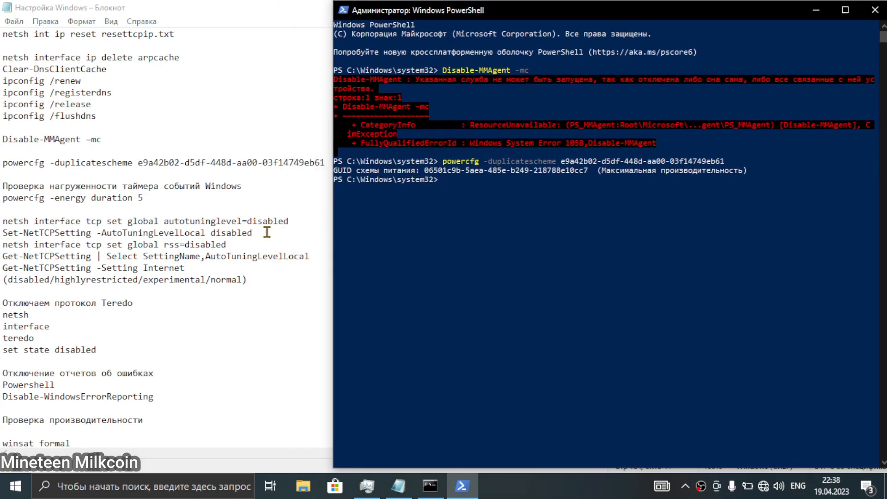
pyautogui.click(251, 280)
pyautogui.moveTo(241, 282); pyautogui.dragTo(210, 280)
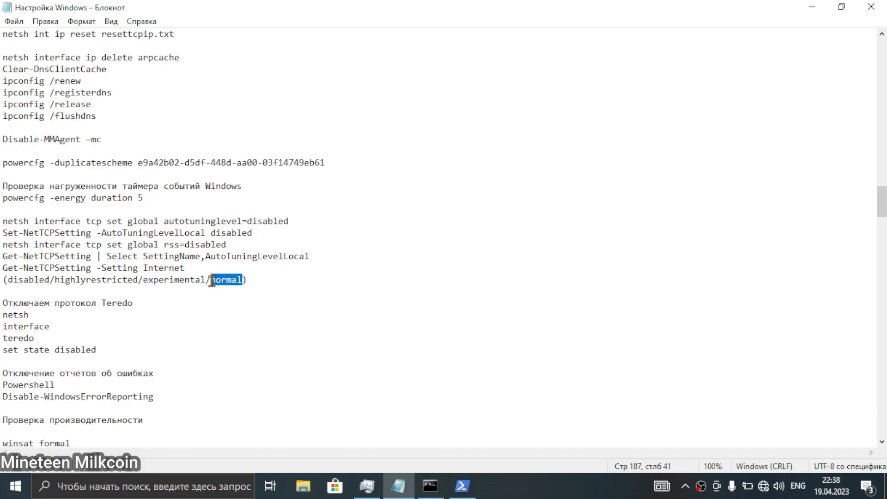
pyautogui.rightClick(224, 286)
pyautogui.click(265, 127)
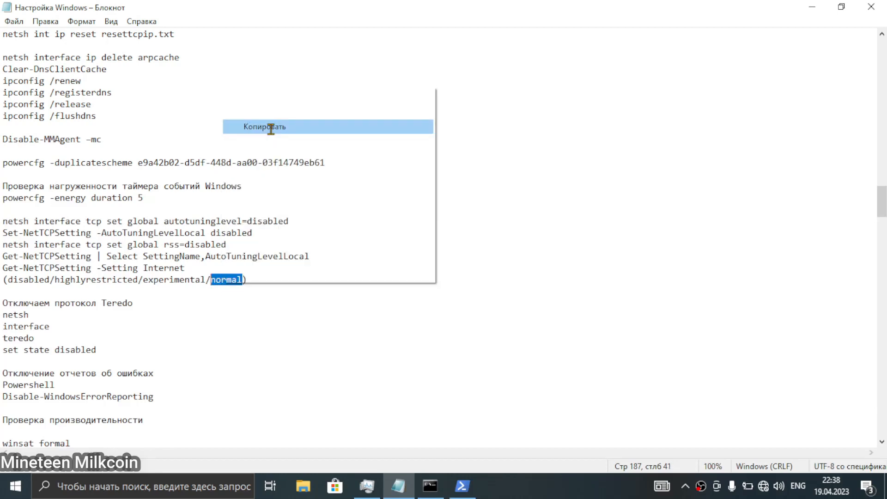
pyautogui.moveTo(291, 221); pyautogui.dragTo(210, 233)
pyautogui.hotkey('ctrl', 'v')
pyautogui.hotkey('ctrl', 'v')
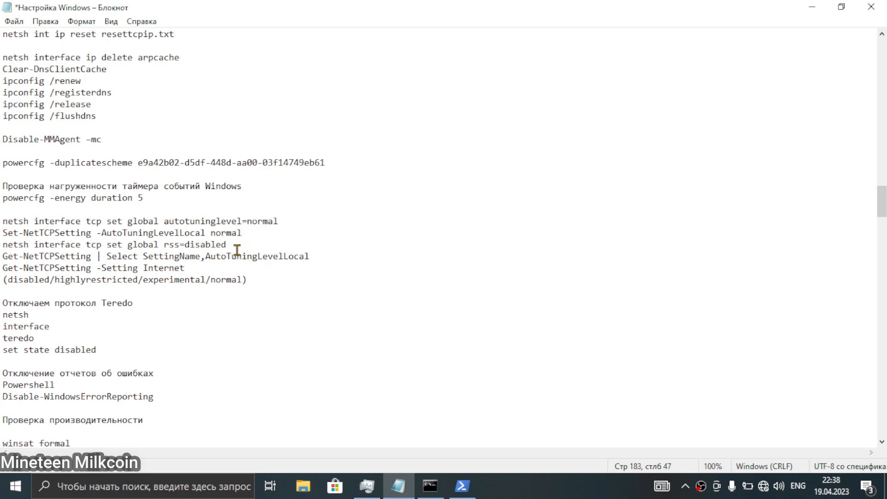
pyautogui.hotkey('shift', 'Home')
pyautogui.hotkey('shift', 'Up')
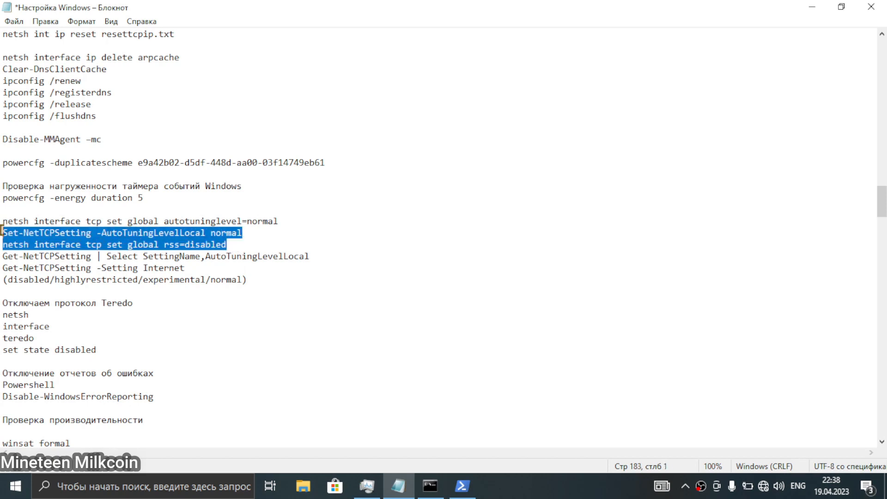
pyautogui.hotkey('shift', 'Up')
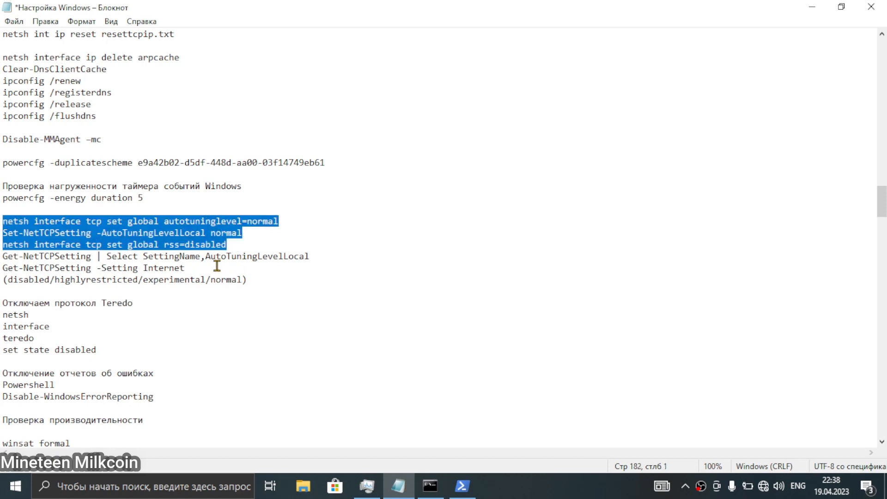
pyautogui.moveTo(185, 268); pyautogui.dragTo(2, 256)
pyautogui.rightClick(28, 257)
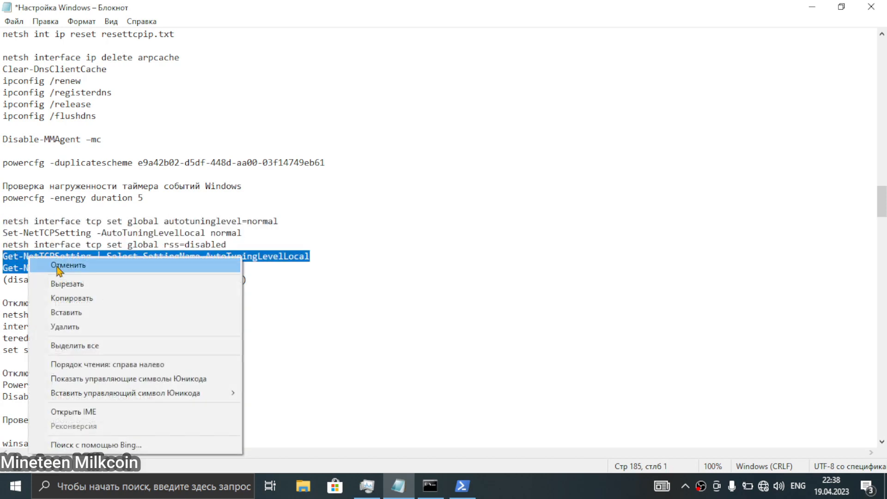
pyautogui.click(427, 288)
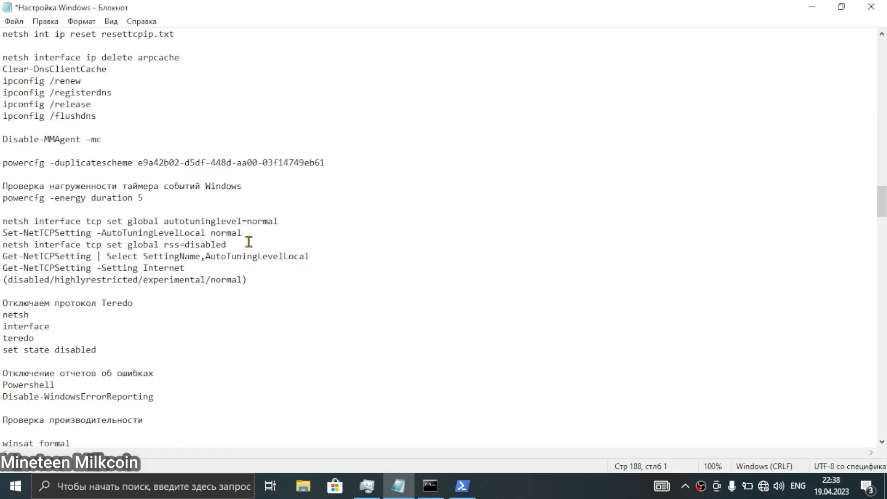
# Copy the three commands for autotuninglevel=normal, AutoTuningLevelLocal normal and rss=disabled from the notes and run them in PowerShell.
pyautogui.moveTo(252, 245); pyautogui.dragTo(2, 213)
pyautogui.rightClick(106, 233)
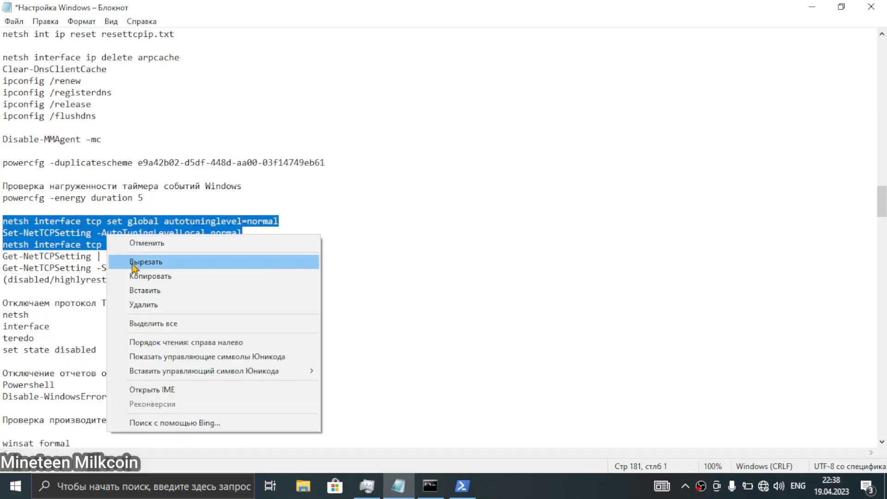
pyautogui.click(159, 275)
pyautogui.click(462, 486)
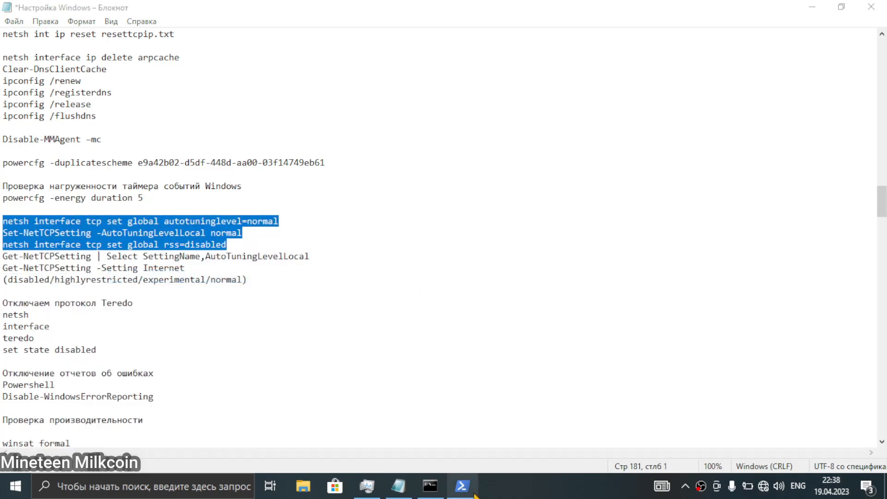
pyautogui.rightClick(604, 303)
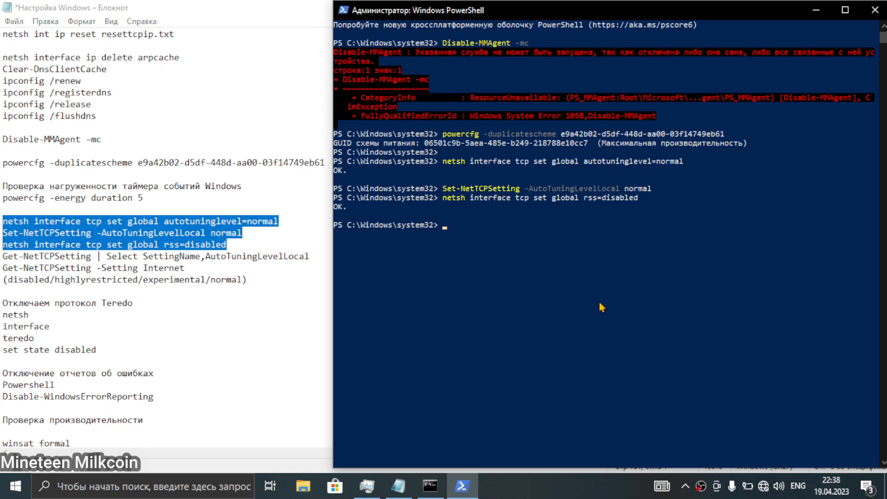
# Examine the line of auto-tuning level options listed under the TCP commands in the notes.
pyautogui.click(234, 245)
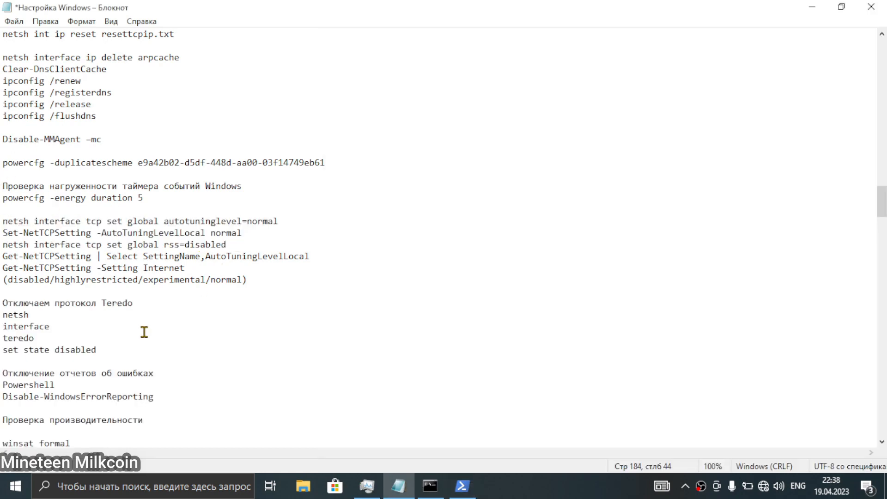
pyautogui.scroll(-1, 173, 324)
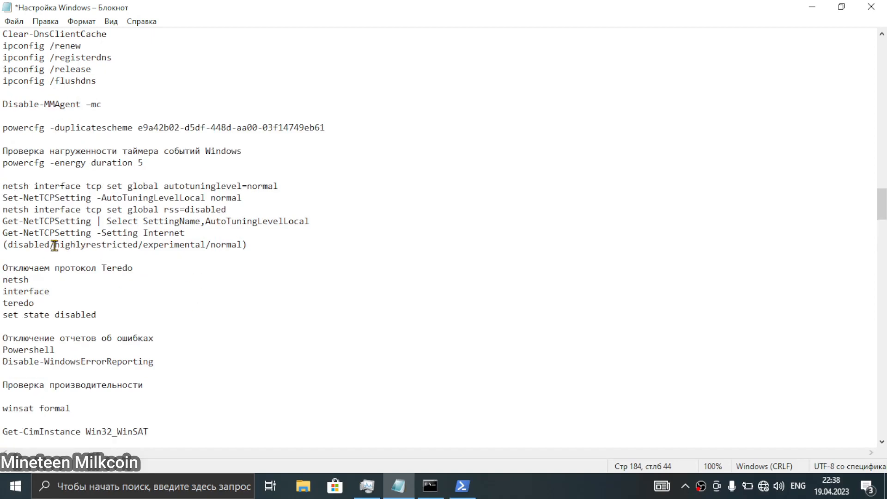
pyautogui.moveTo(55, 246); pyautogui.dragTo(111, 257)
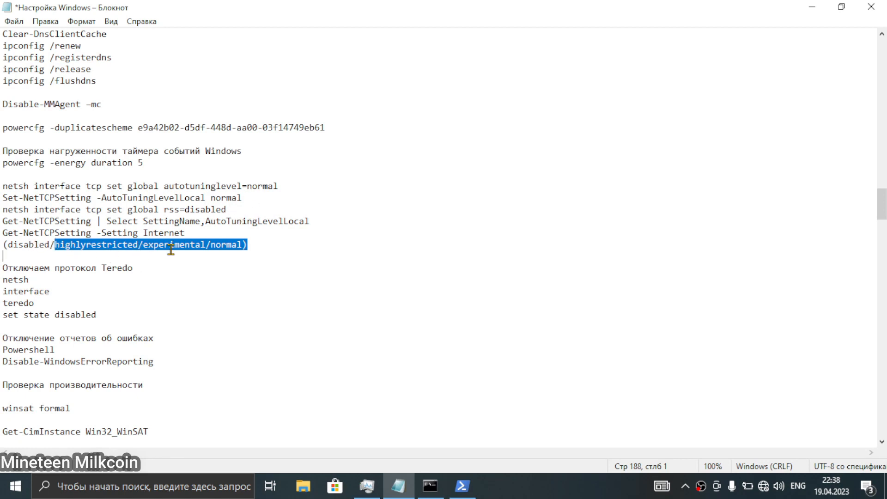
pyautogui.click(274, 200)
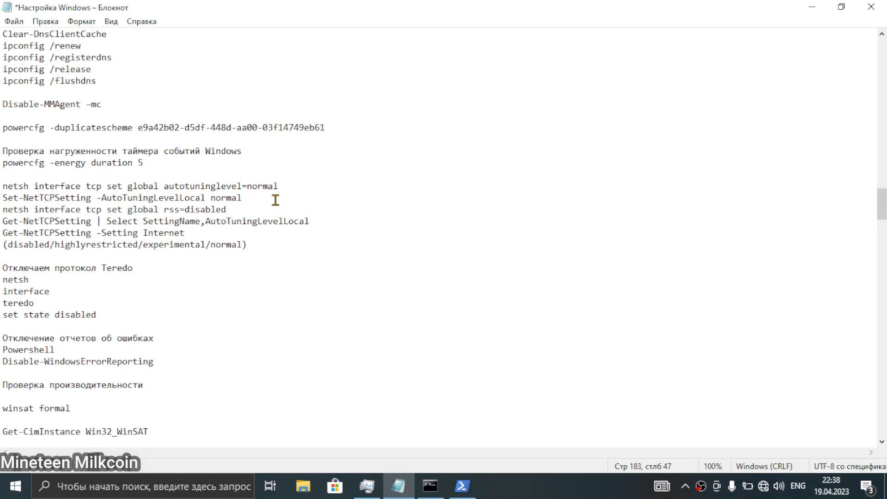
pyautogui.click(686, 487)
pyautogui.click(685, 489)
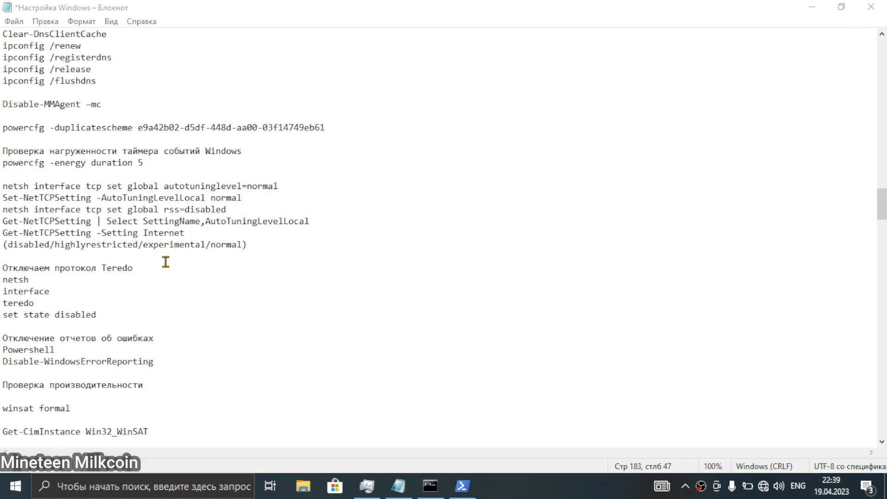
pyautogui.moveTo(249, 245); pyautogui.dragTo(2, 245)
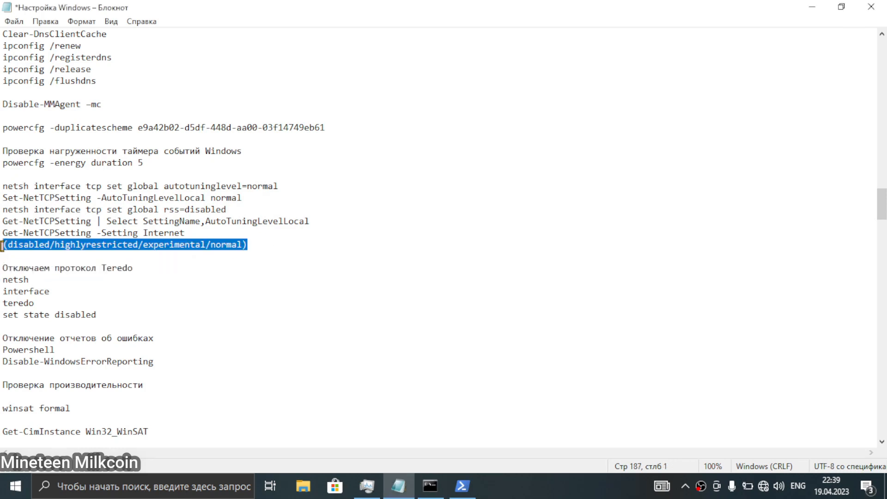
pyautogui.click(185, 279)
# Copy the netsh command from the notes' Teredo section and run it in PowerShell.
pyautogui.scroll(-2, 279, 193)
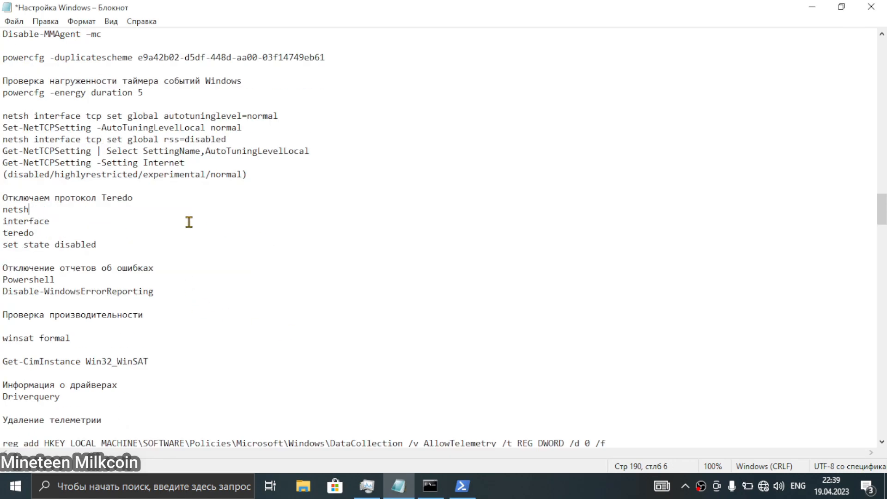
pyautogui.scroll(-1, 157, 193)
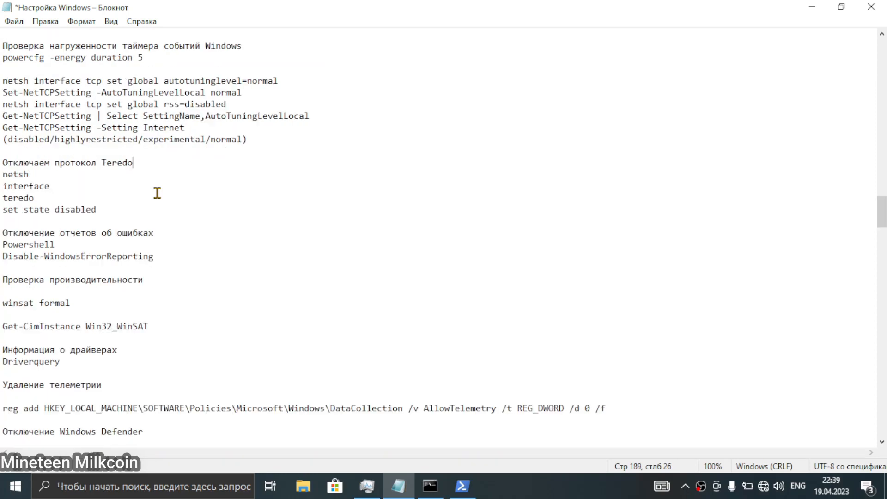
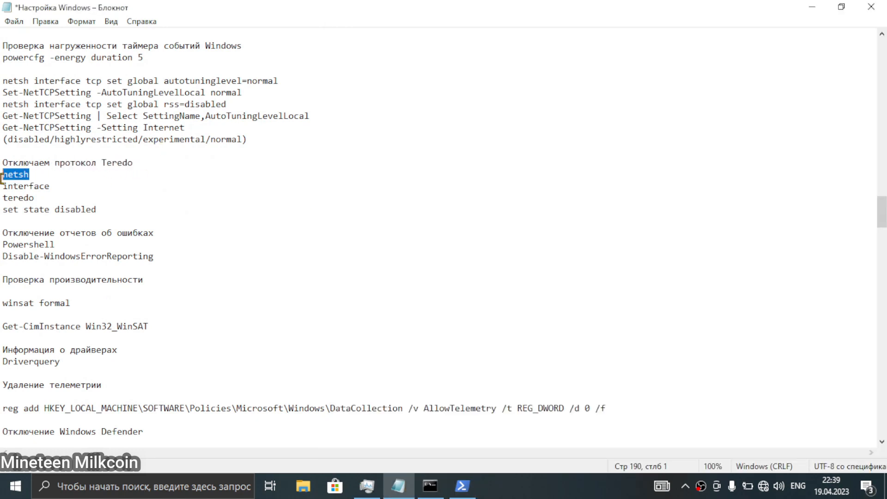
pyautogui.rightClick(13, 177)
pyautogui.click(122, 220)
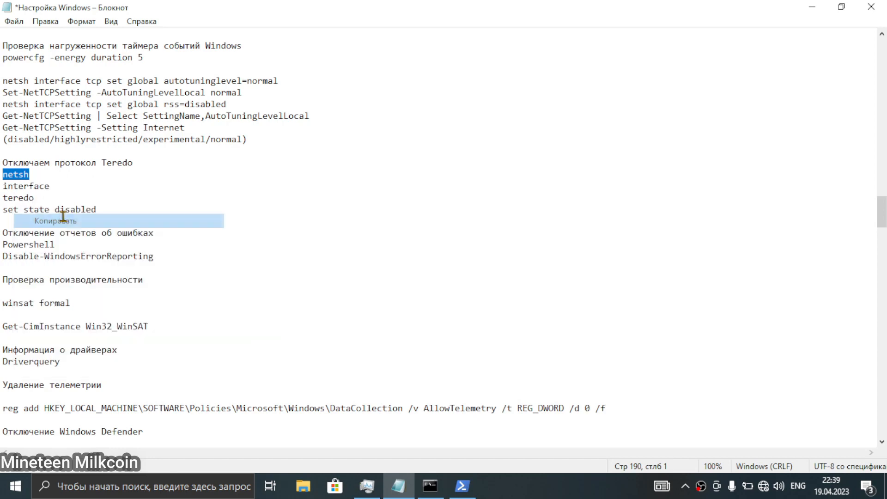
pyautogui.click(96, 204)
pyautogui.click(462, 486)
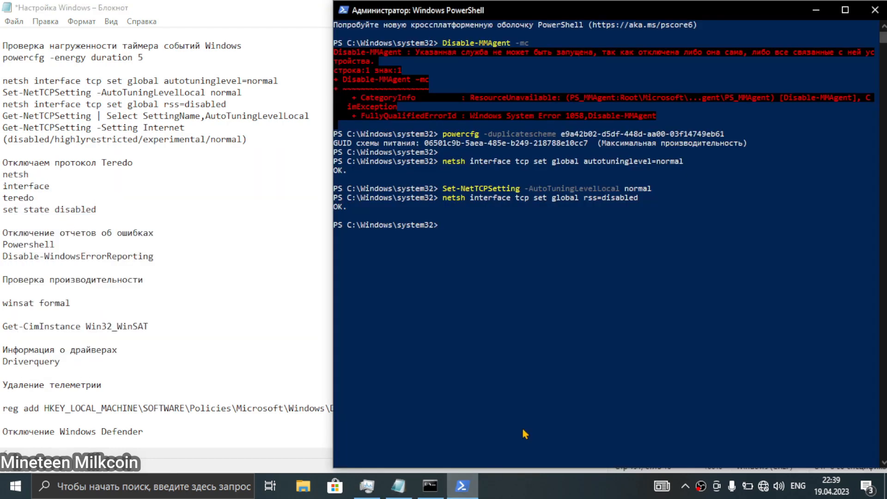
pyautogui.rightClick(517, 326)
pyautogui.press('Return')
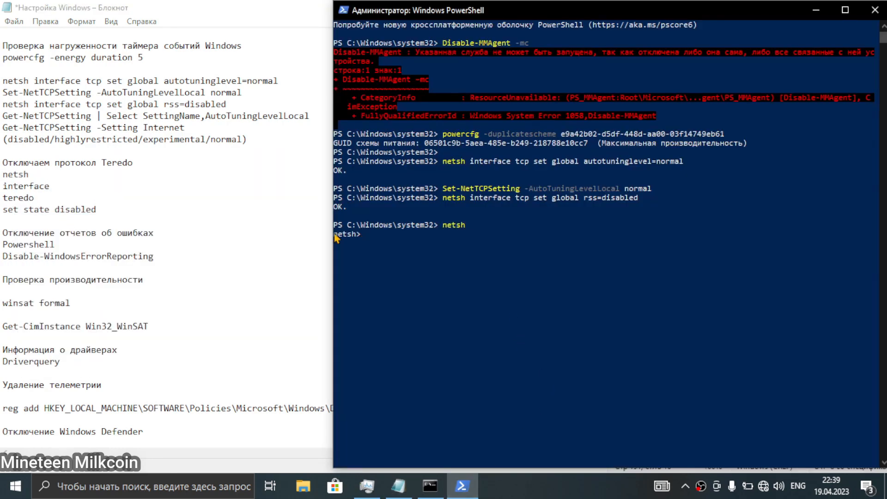
# Copy "interface" from the Teredo section of the notes and run it at the netsh prompt in PowerShell.
pyautogui.click(12, 185)
pyautogui.doubleClick(12, 186)
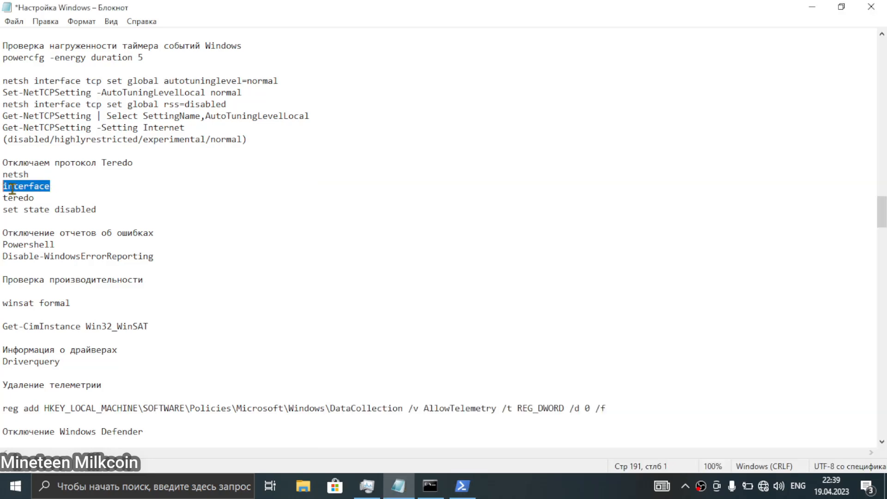
pyautogui.rightClick(12, 186)
pyautogui.click(46, 229)
pyautogui.click(184, 265)
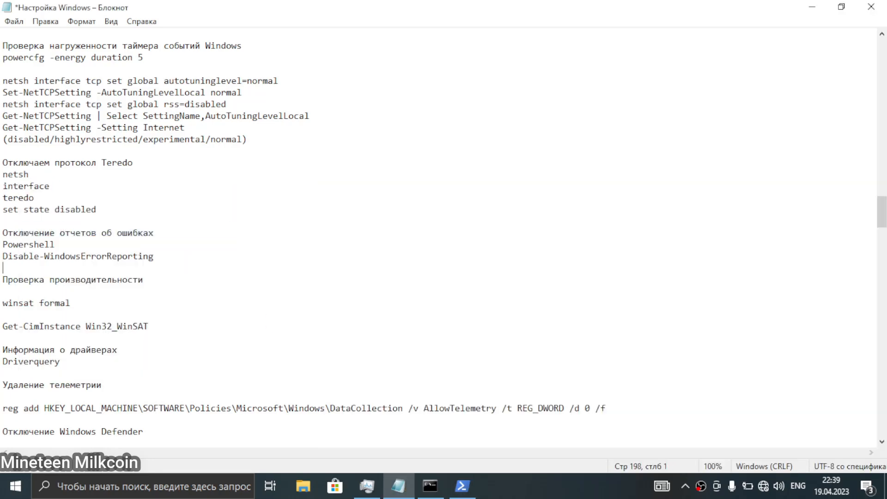
pyautogui.click(462, 486)
pyautogui.rightClick(511, 306)
pyautogui.press('Return')
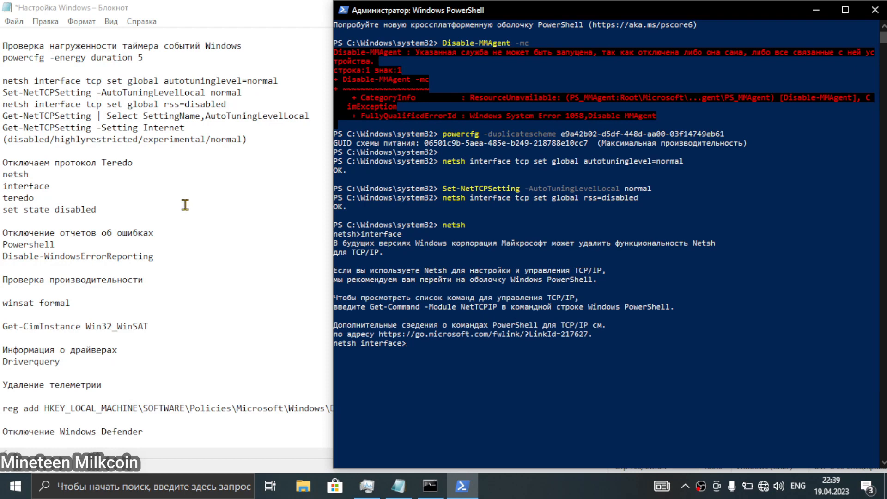
# Copy "teredo" from the notes and run it at the netsh interface prompt in PowerShell.
pyautogui.moveTo(42, 198); pyautogui.dragTo(2, 198)
pyautogui.rightClick(5, 198)
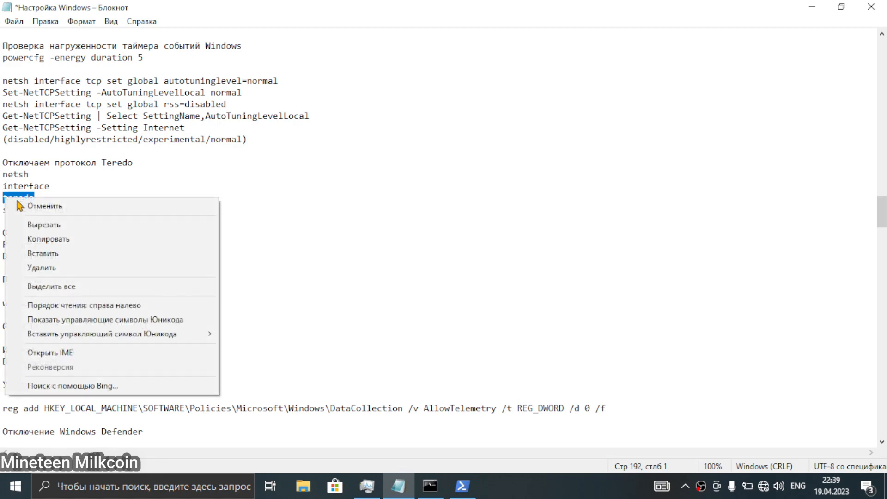
pyautogui.click(28, 241)
pyautogui.click(464, 486)
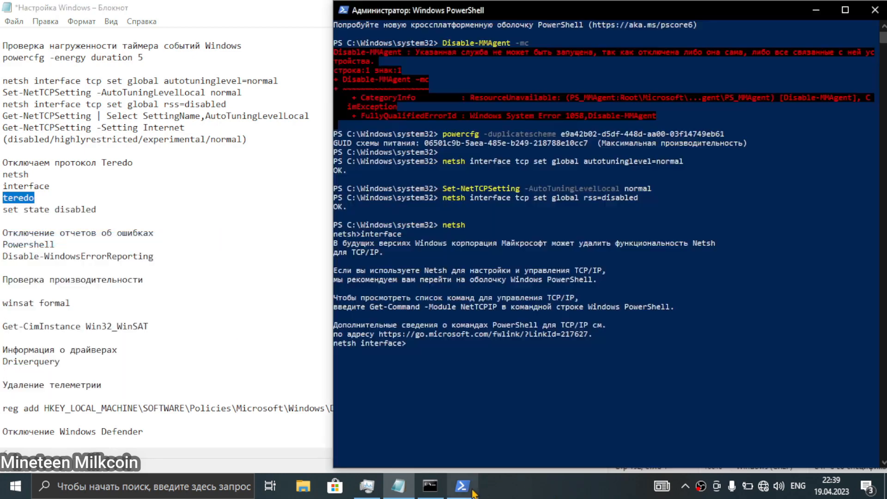
pyautogui.rightClick(520, 387)
pyautogui.press('Return')
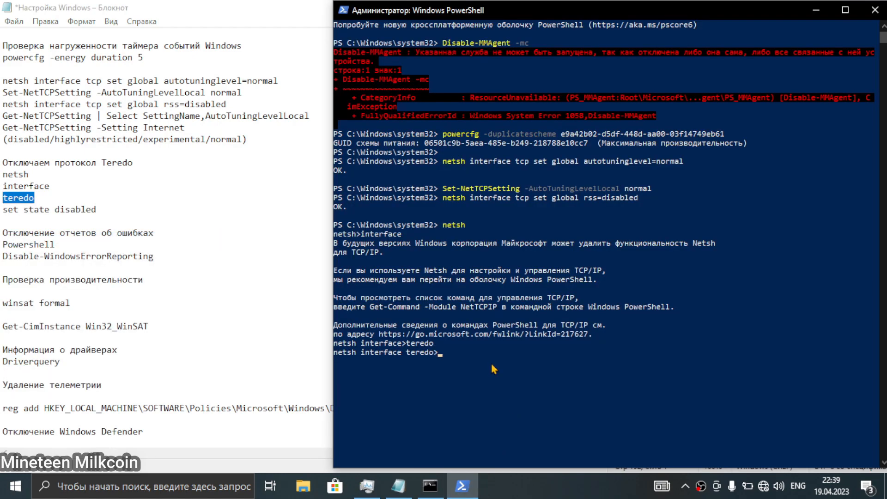
# Disable the Teredo protocol by copying "set state disabled" from the notes and running it at PowerShell's netsh interface teredo prompt.
pyautogui.click(160, 257)
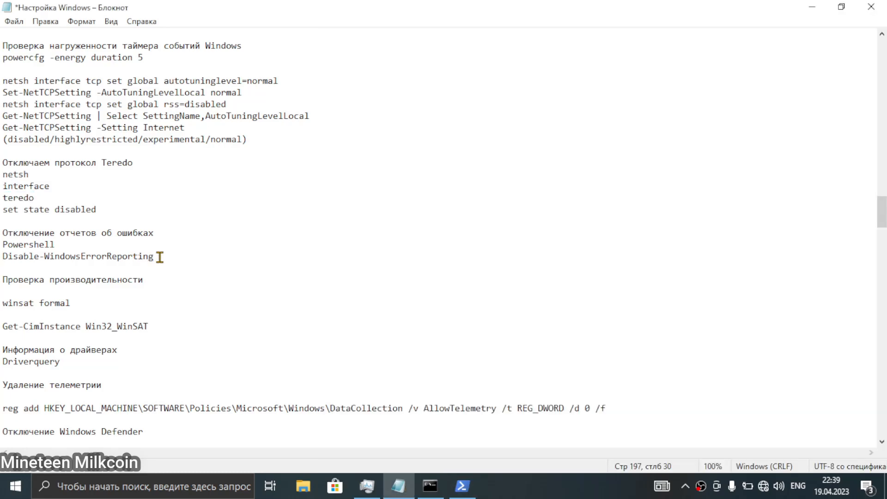
pyautogui.moveTo(121, 210); pyautogui.dragTo(1, 209)
pyautogui.rightClick(23, 210)
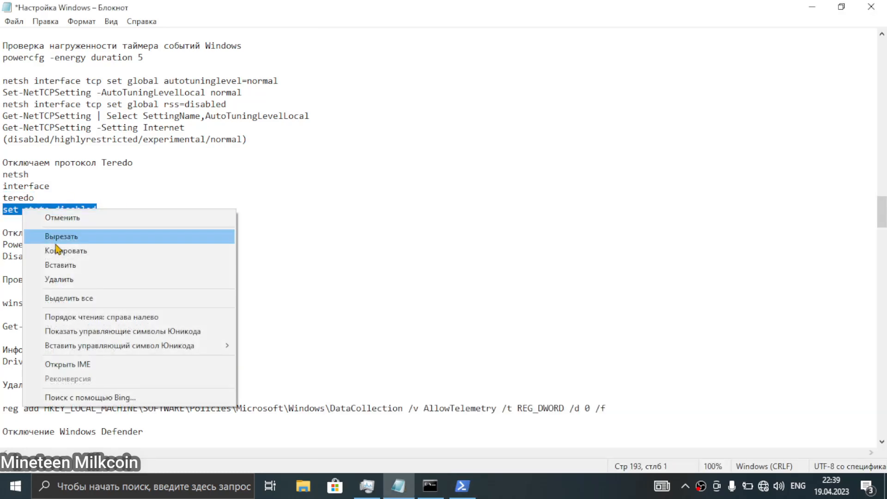
pyautogui.click(57, 249)
pyautogui.click(471, 486)
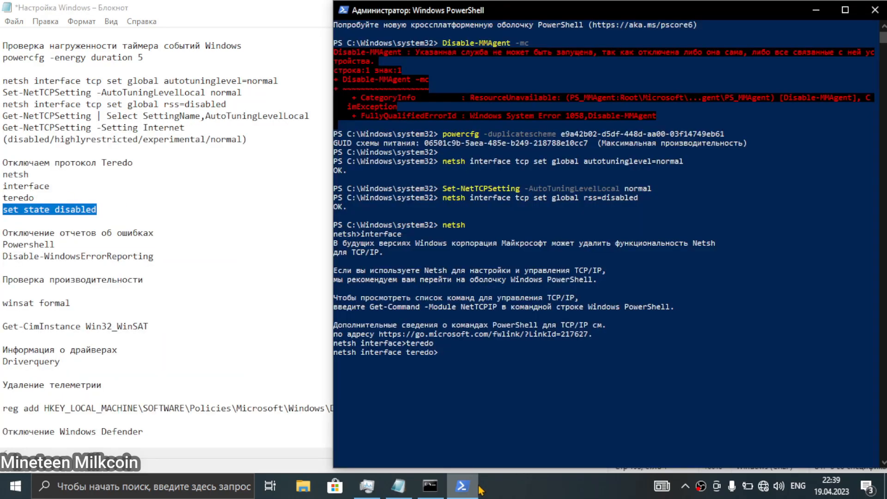
pyautogui.rightClick(571, 378)
pyautogui.press('Return')
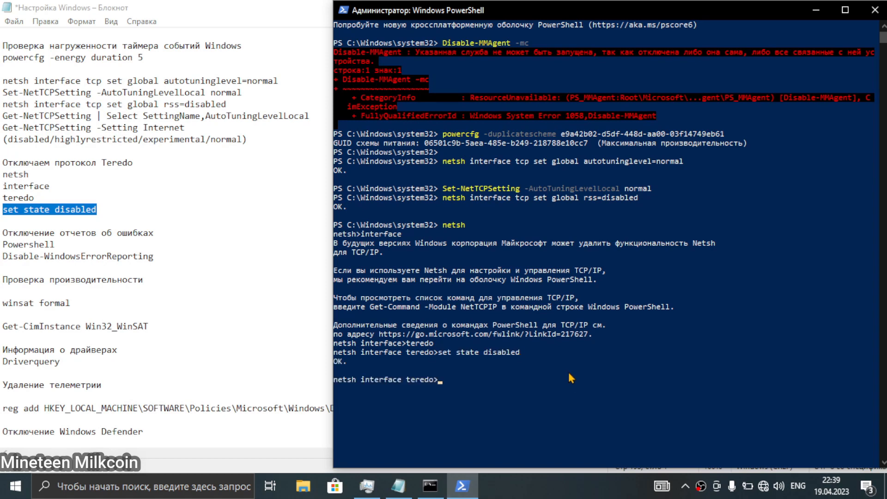
# Copy Disable-WindowsErrorReporting from the notes' error-report section and try to run it at the netsh interface teredo prompt.
pyautogui.click(159, 252)
pyautogui.moveTo(159, 252); pyautogui.dragTo(2, 255)
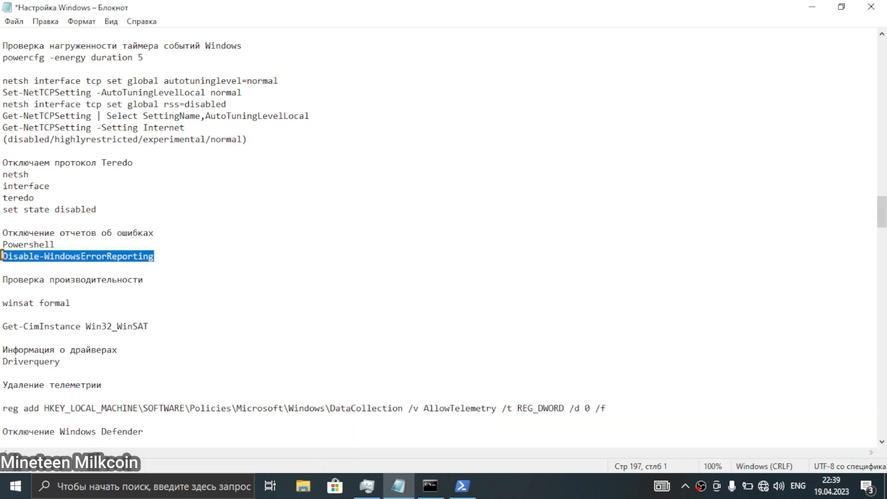
pyautogui.rightClick(18, 252)
pyautogui.click(124, 296)
pyautogui.click(462, 486)
pyautogui.rightClick(553, 387)
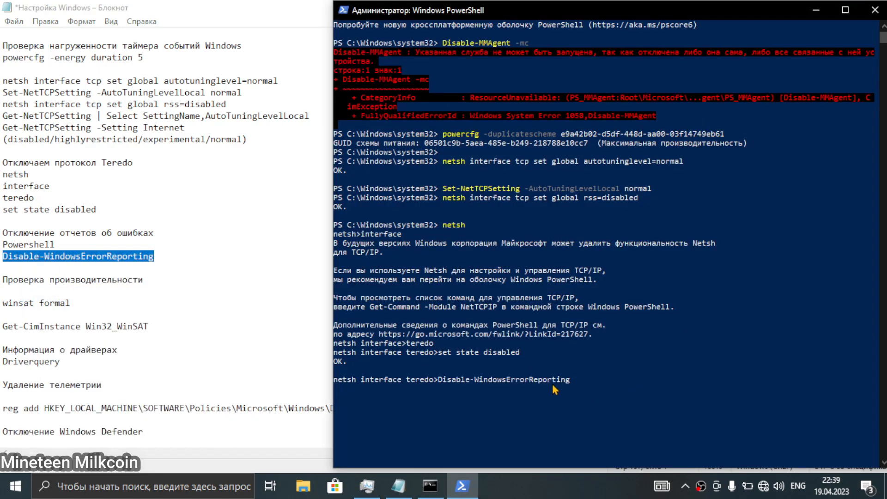
pyautogui.press('Return')
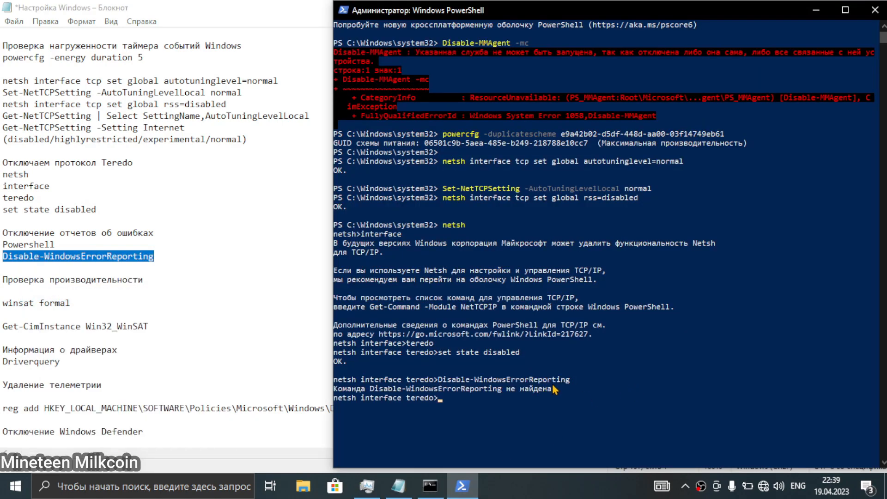
# Leave the netsh context with the exit command to return to the regular PowerShell prompt.
pyautogui.write('exit')
pyautogui.press('Return')
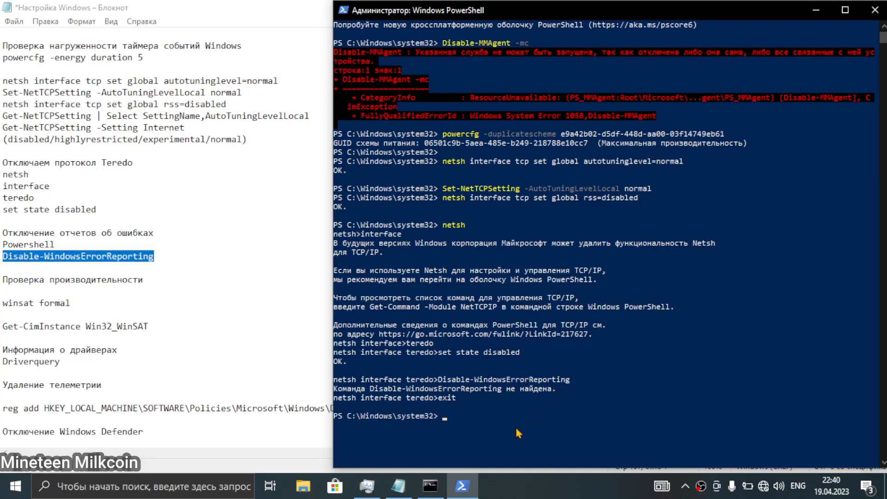
pyautogui.scroll(-1, 515, 426)
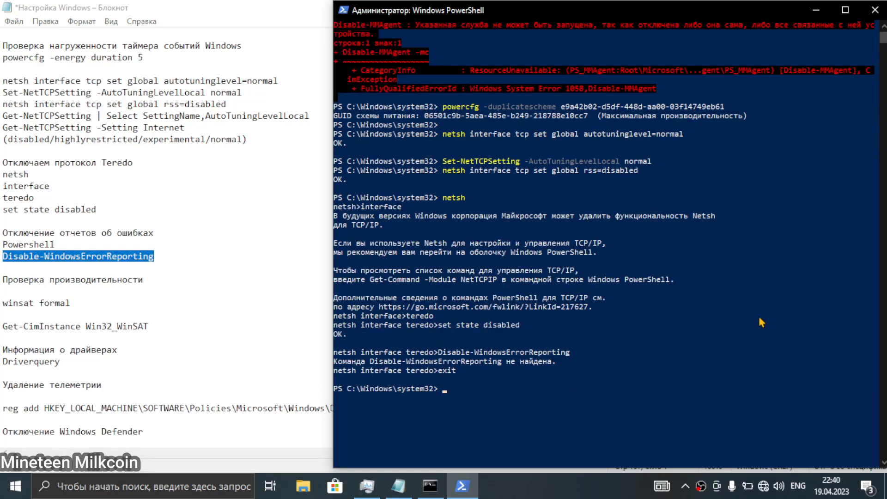
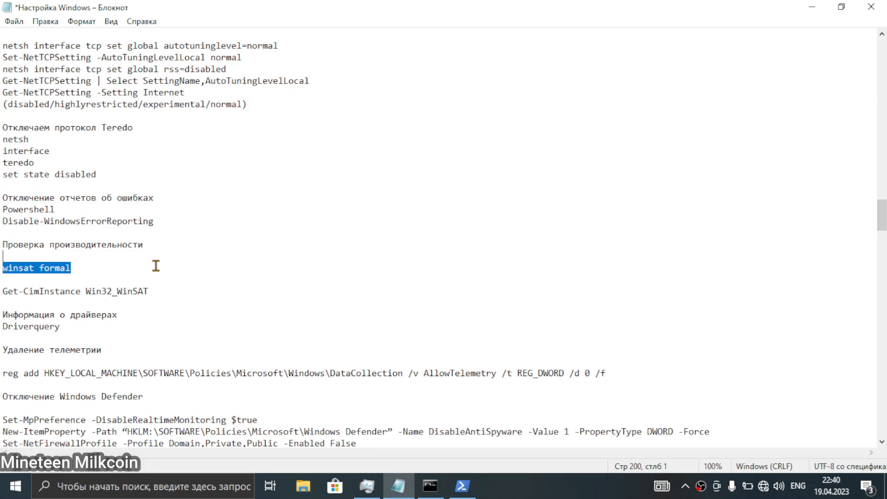
# Highlight the Get-CimInstance Win32_WinSAT command in the performance-check section of the notes.
pyautogui.scroll(-1, 156, 266)
pyautogui.moveTo(149, 256); pyautogui.dragTo(2, 254)
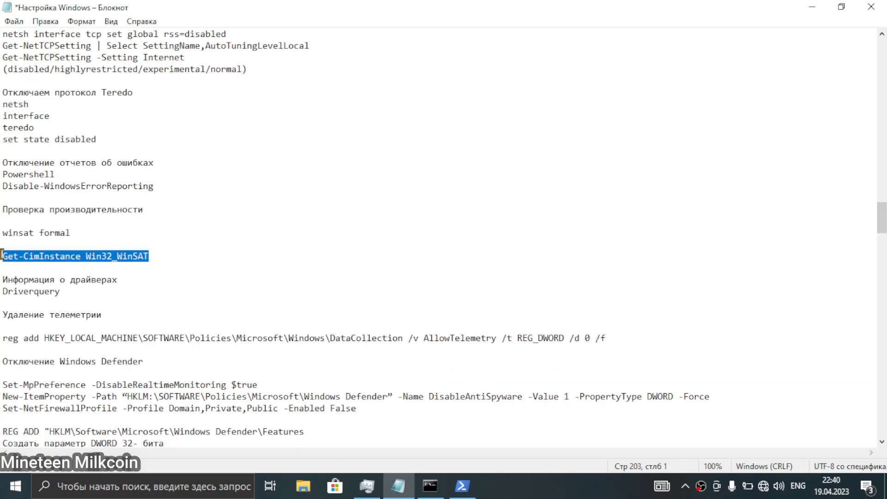
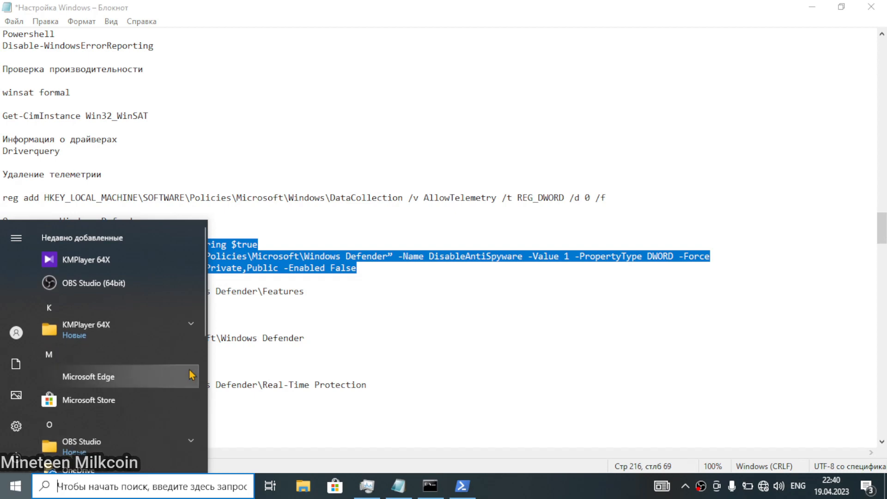
# Find Control Panel (Панель управления) with Windows search and open its "Система и безопасность" category.
pyautogui.write('gf')
pyautogui.press('BackSpace')
pyautogui.press('BackSpace')
pyautogui.hotkey('alt', 'shift')
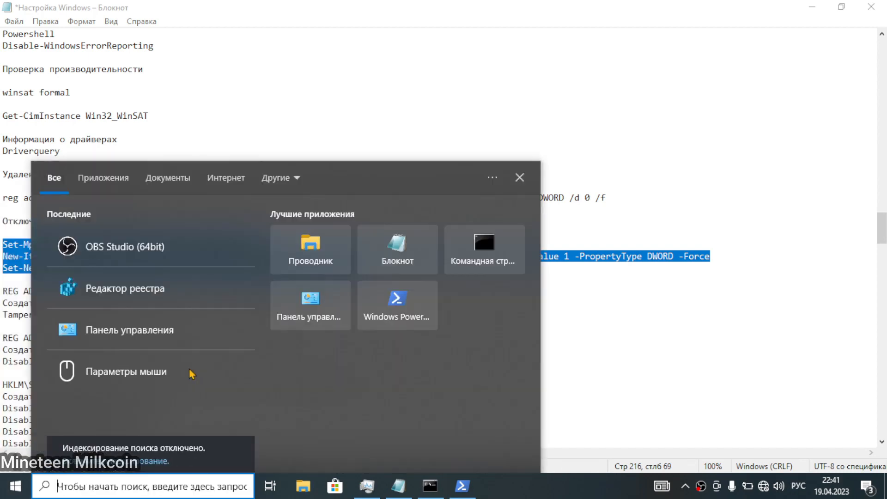
pyautogui.write('панель управления')
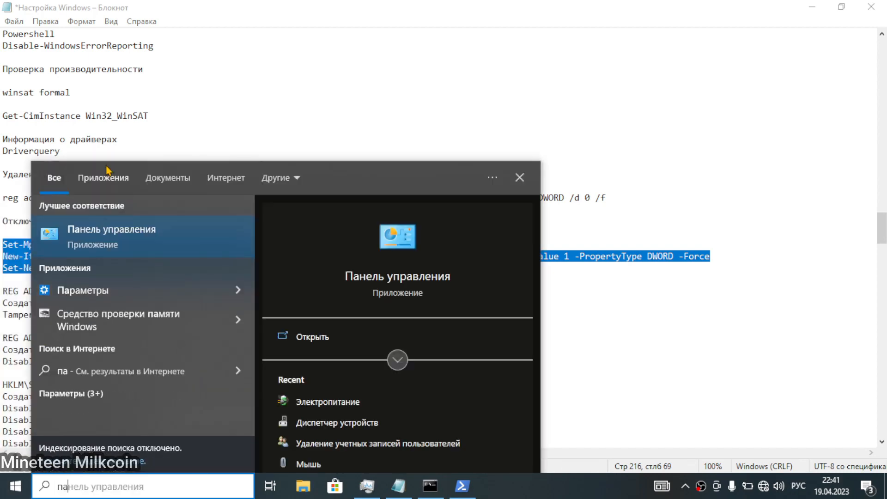
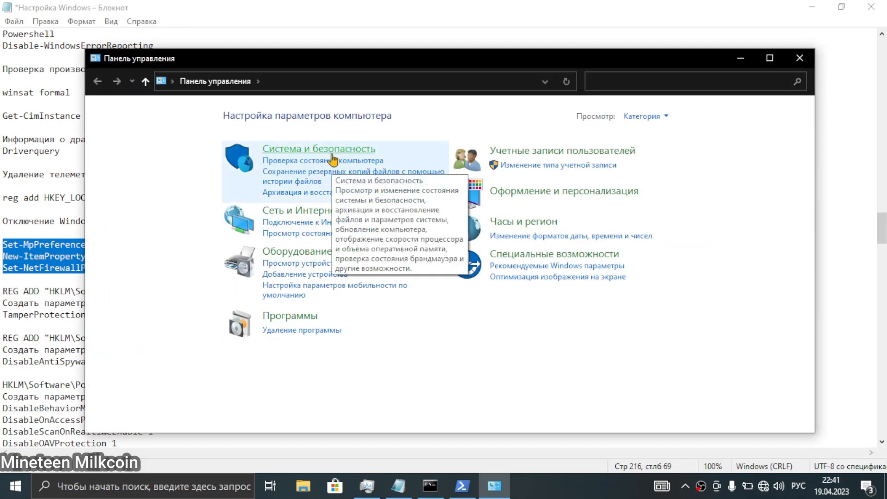
pyautogui.click(332, 154)
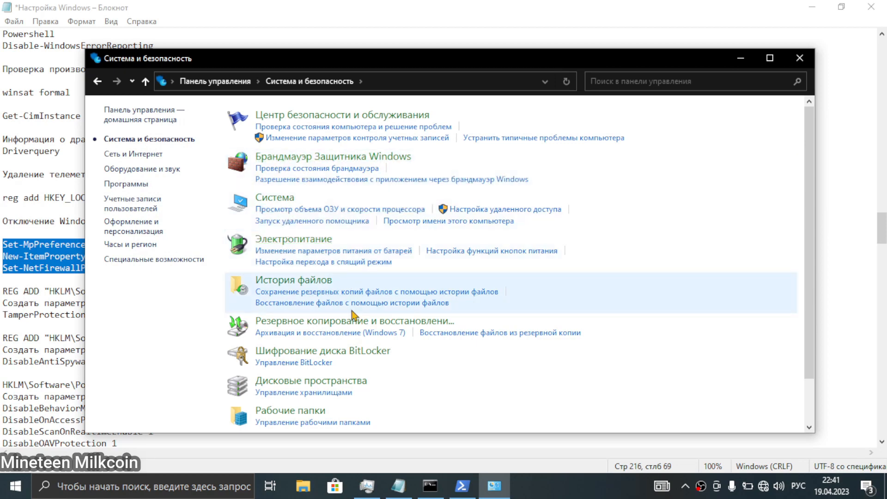
pyautogui.click(146, 82)
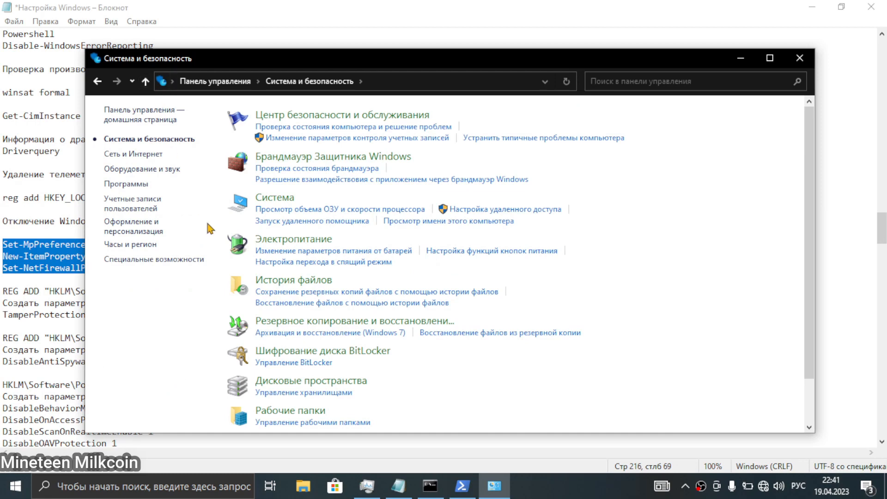
# Find the Settings app (Параметры) with Windows search and open its "Безопасность Windows" page under "Обновление и безопасность".
pyautogui.click(164, 494)
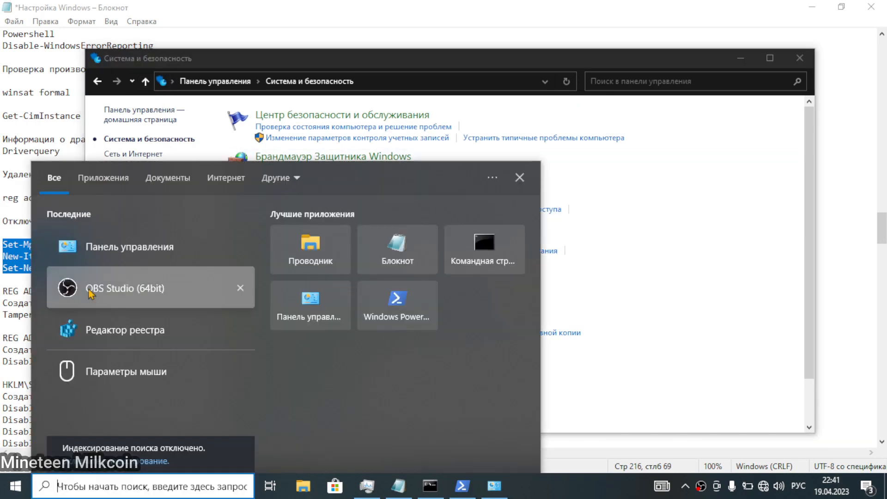
pyautogui.write('gf')
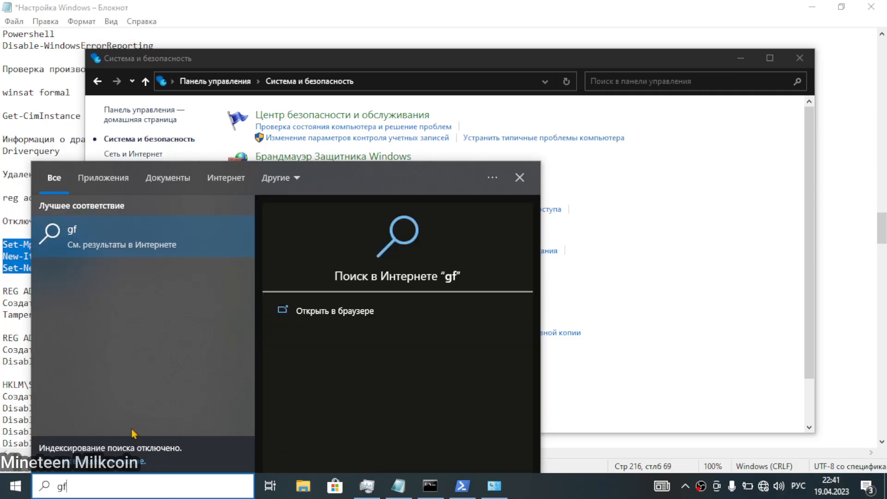
pyautogui.press('BackSpace')
pyautogui.hotkey('alt', 'shift')
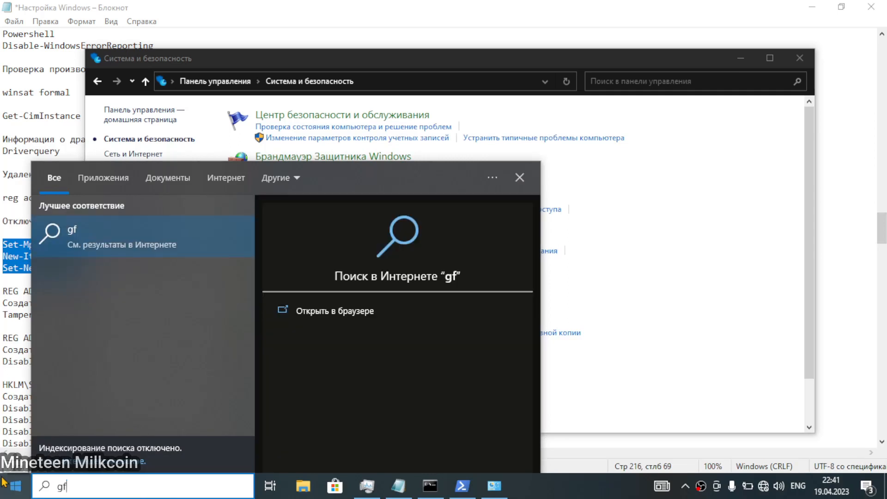
pyautogui.press('BackSpace')
pyautogui.press('BackSpace')
pyautogui.hotkey('alt', 'shift')
pyautogui.write('пар')
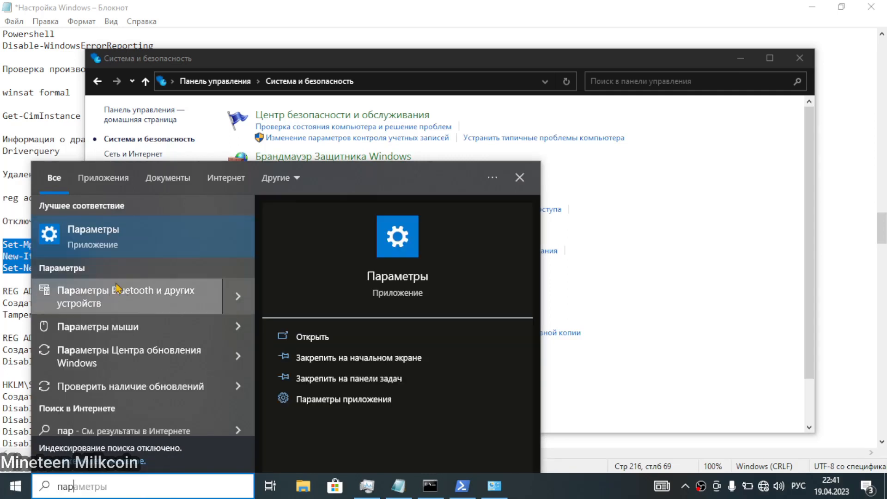
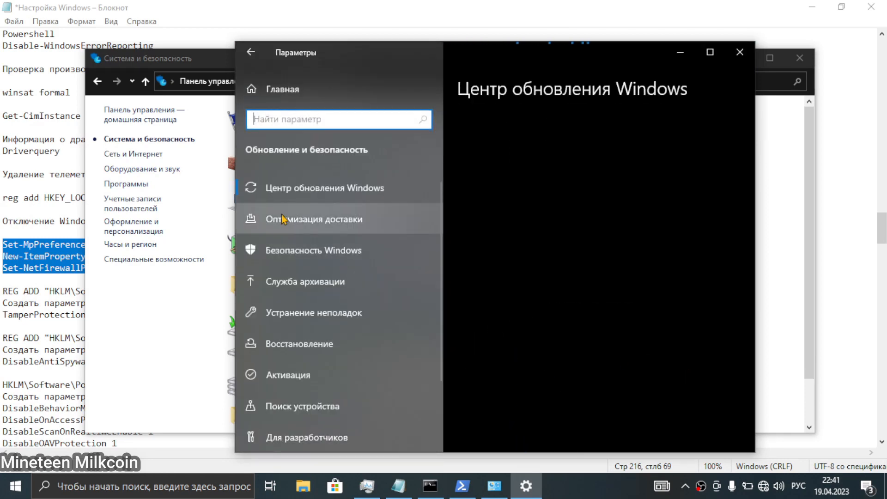
pyautogui.click(358, 259)
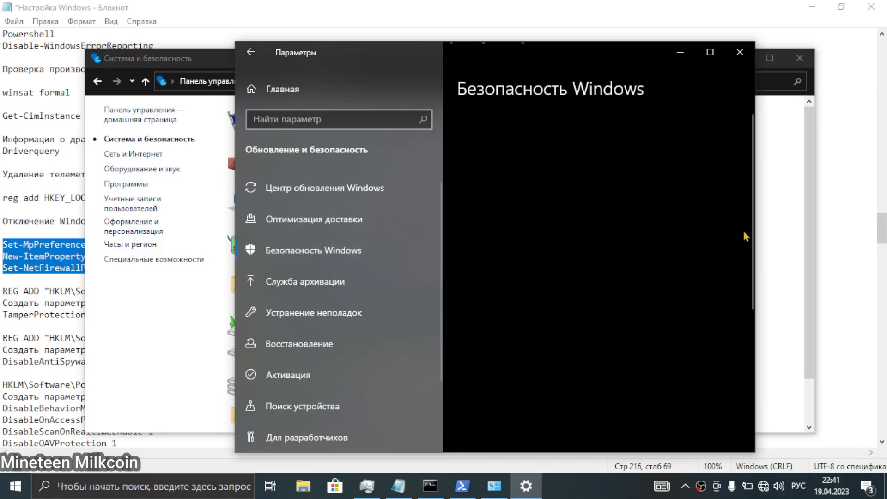
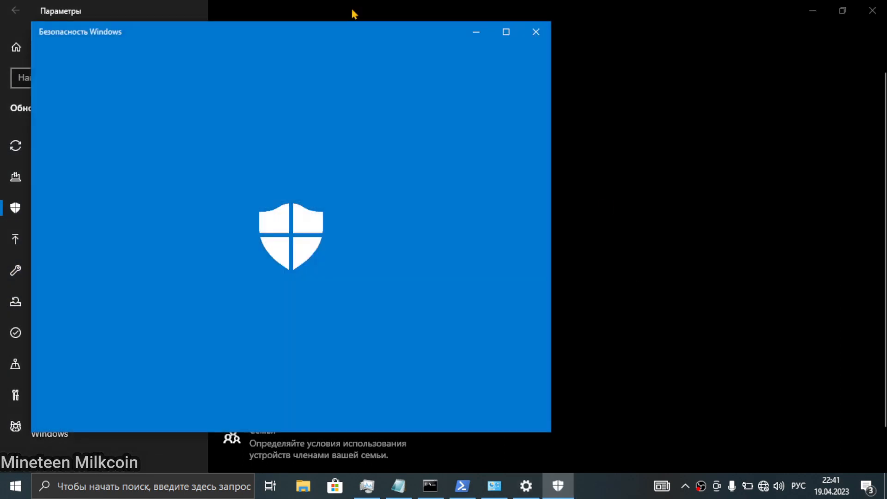
# Move and close the virus and threat protection window, then restore the Settings window to a smaller size beside the notes.
pyautogui.moveTo(352, 31); pyautogui.dragTo(622, 45)
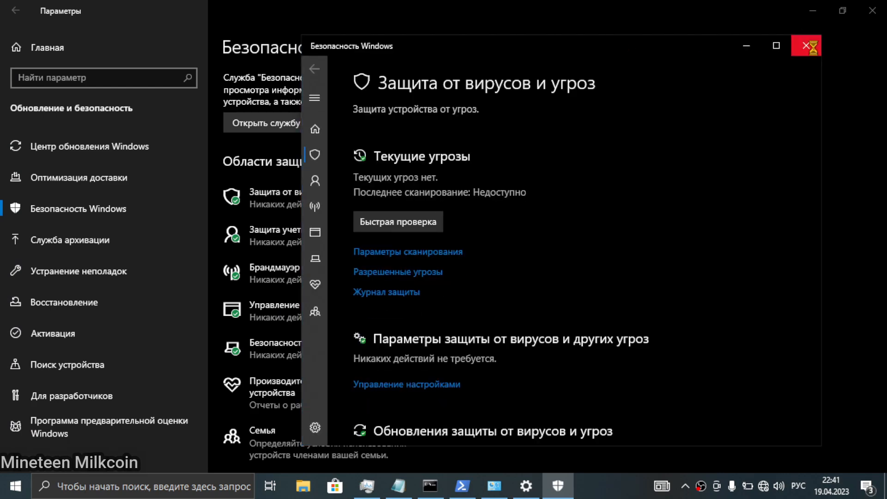
pyautogui.click(812, 47)
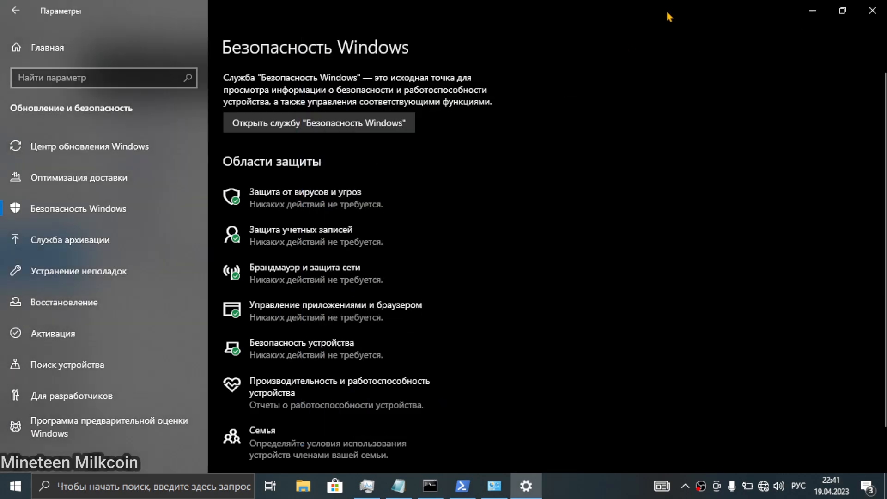
pyautogui.click(843, 10)
pyautogui.moveTo(615, 46); pyautogui.dragTo(702, 46)
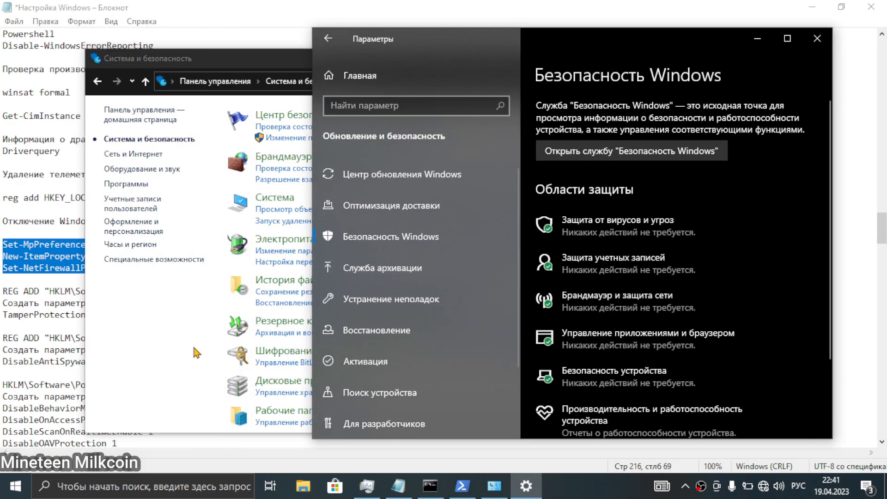
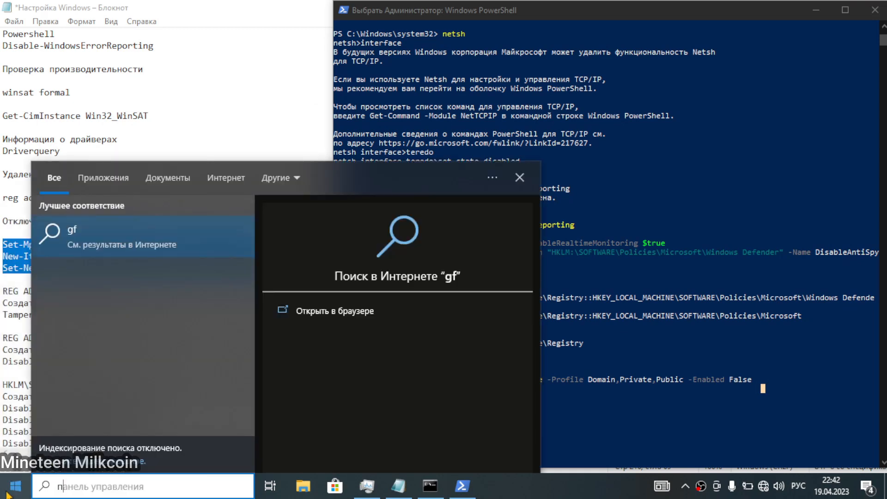
# Search Windows for Control Panel (Панель управления).
pyautogui.write('а')
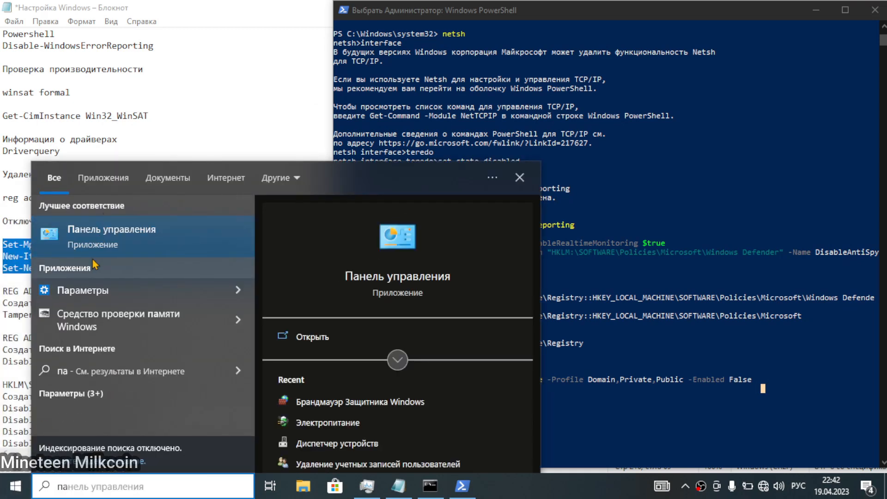
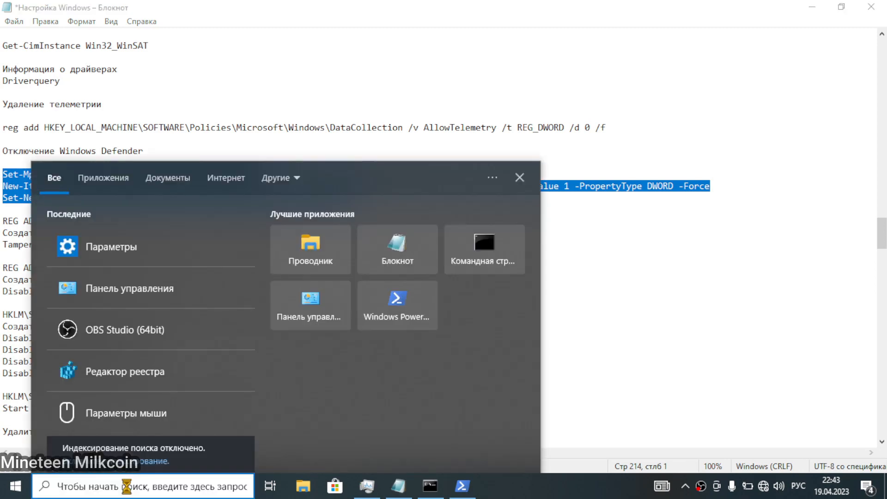
# Try searching Windows for "куп".
pyautogui.write('куп')
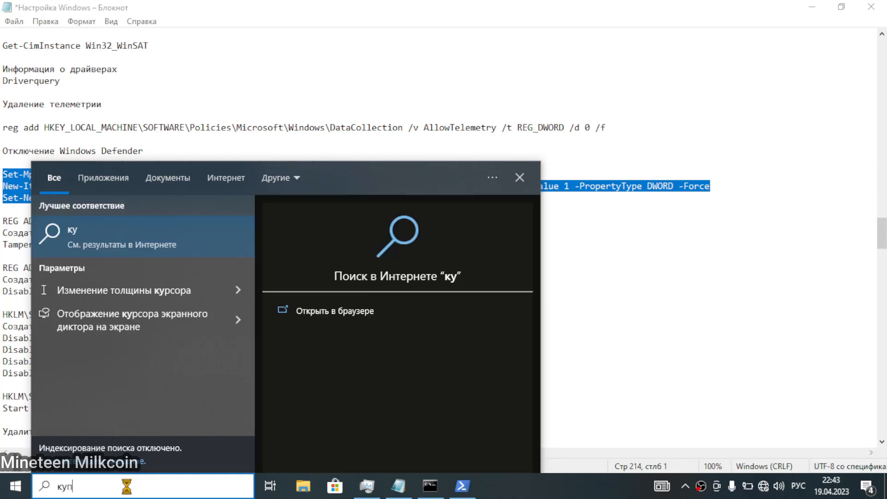
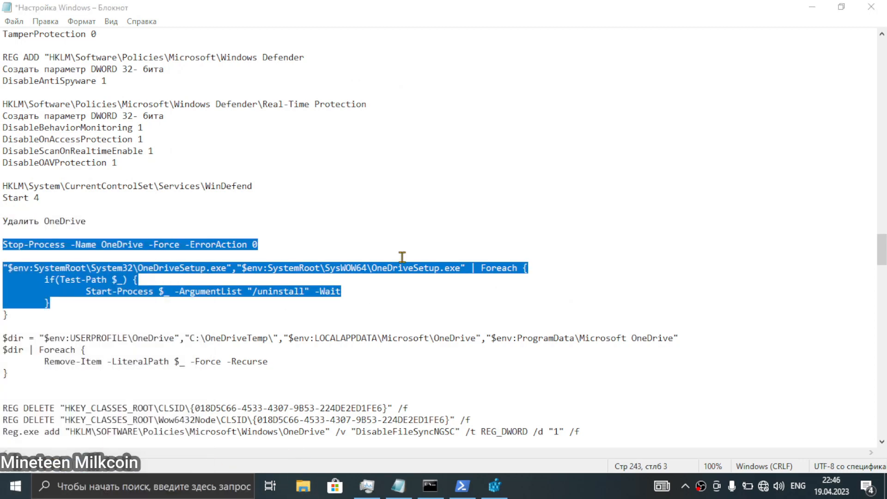
# Open File Explorer to check whether OneDrive is listed among the locations.
pyautogui.press('super+e')
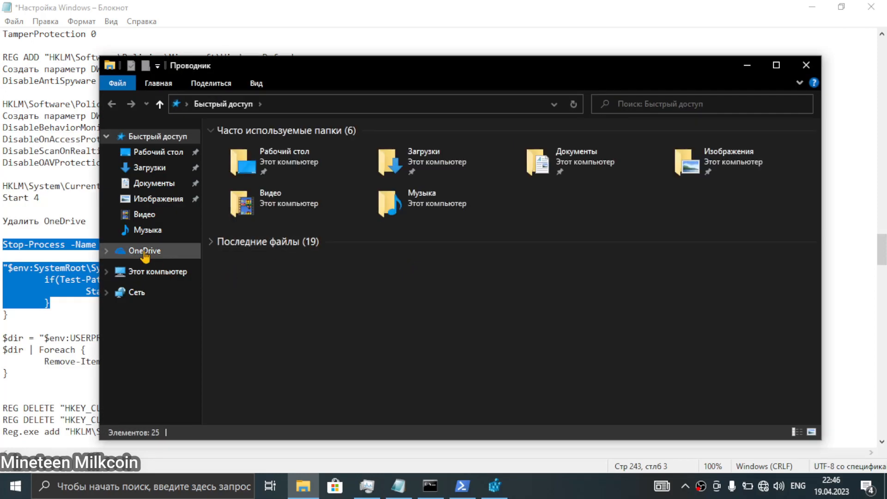
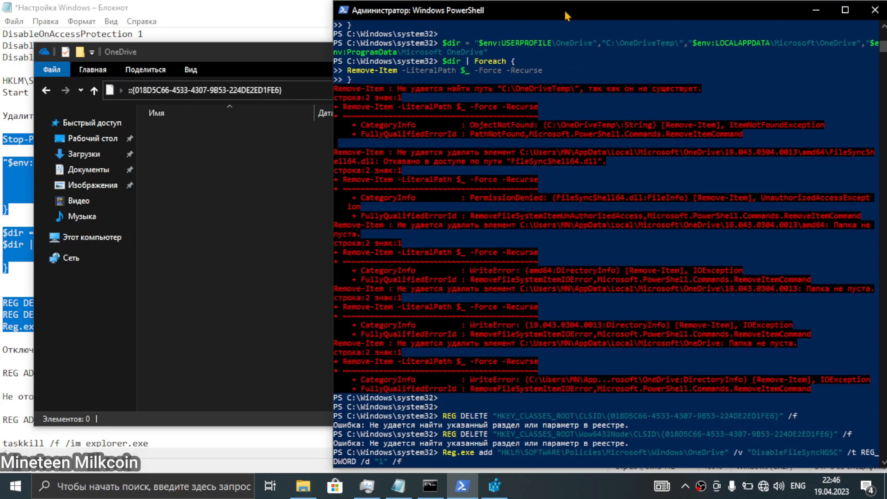
# Run the pasted Reg.exe command setting the OneDrive policy DisableFileSyncNGSC to 1, and bring the OneDrive folder window forward.
pyautogui.press('Return')
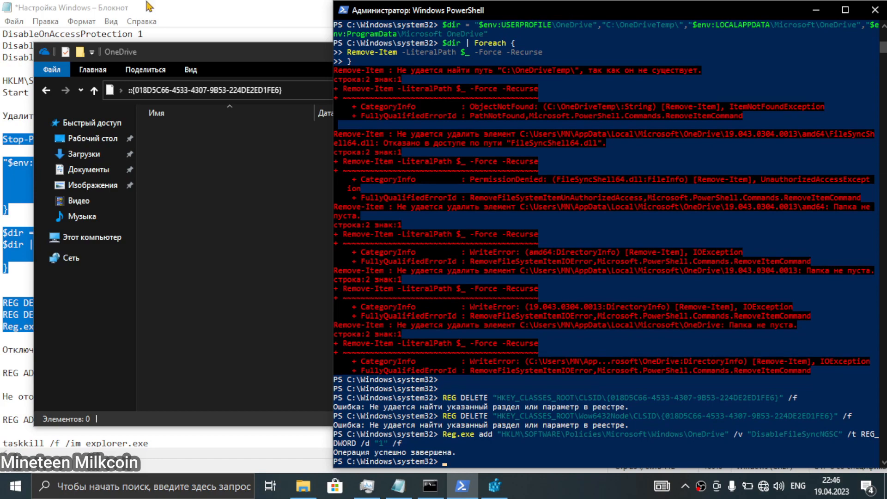
pyautogui.click(271, 198)
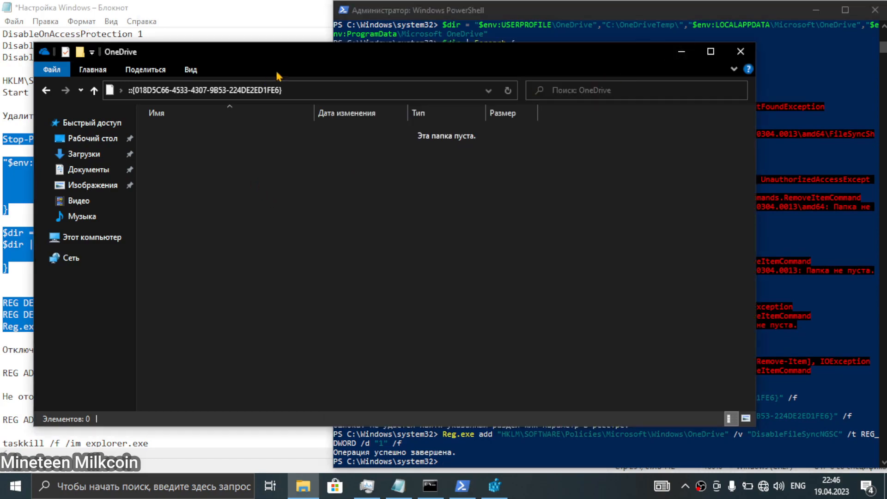
# Run the notes' REG ADD command that sets the Winlogon value RestartApps to 0, switching to Command Prompt.
pyautogui.doubleClick(169, 8)
pyautogui.scroll(-2, 232, 199)
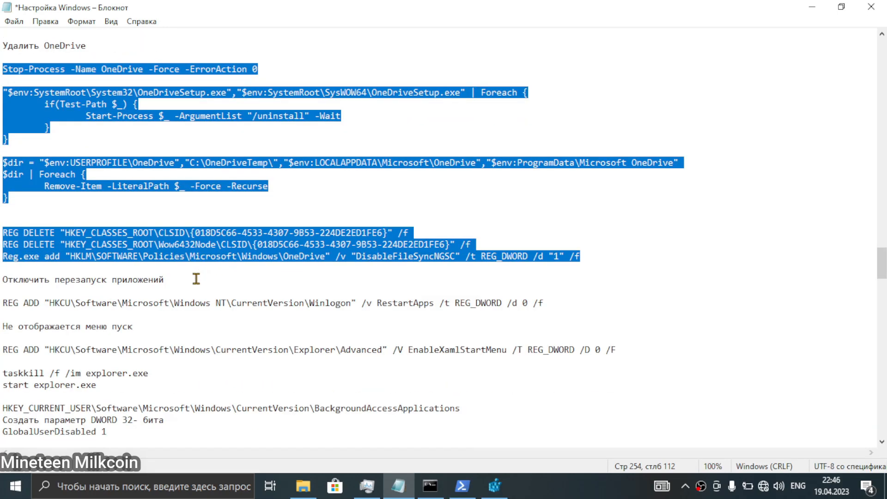
pyautogui.click(545, 310)
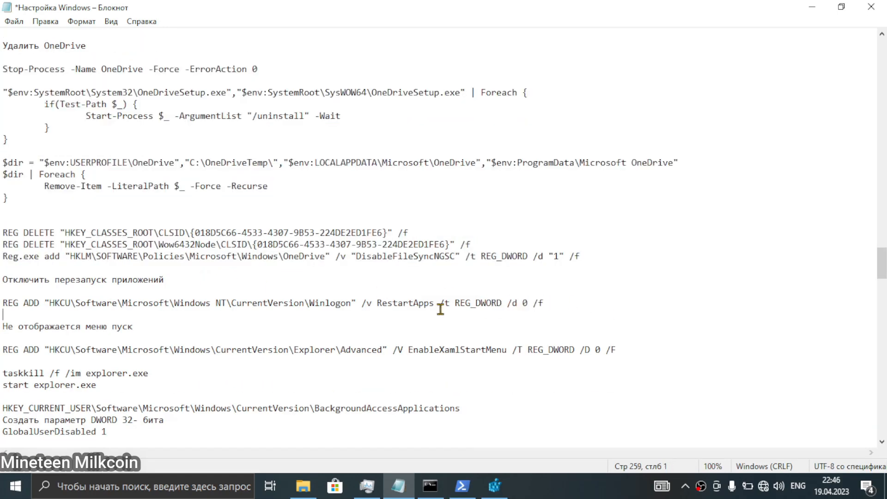
pyautogui.moveTo(45, 310); pyautogui.dragTo(2, 302)
pyautogui.rightClick(19, 309)
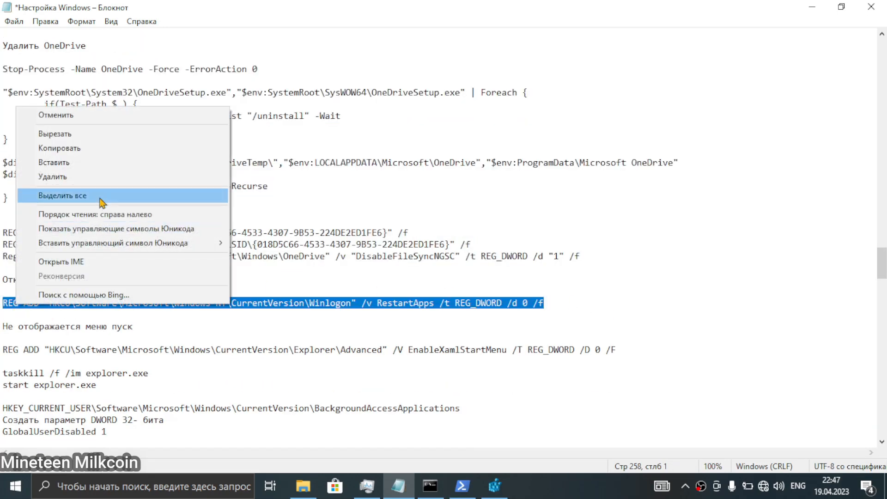
pyautogui.click(69, 150)
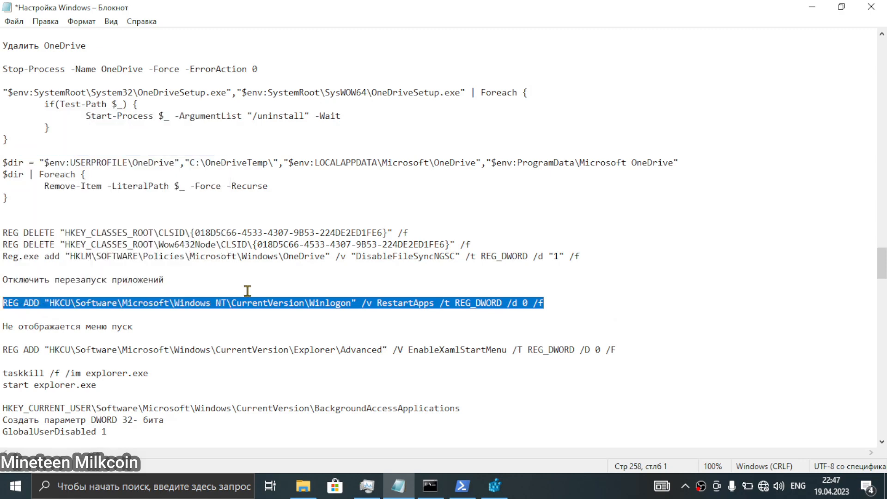
pyautogui.click(430, 486)
pyautogui.rightClick(504, 274)
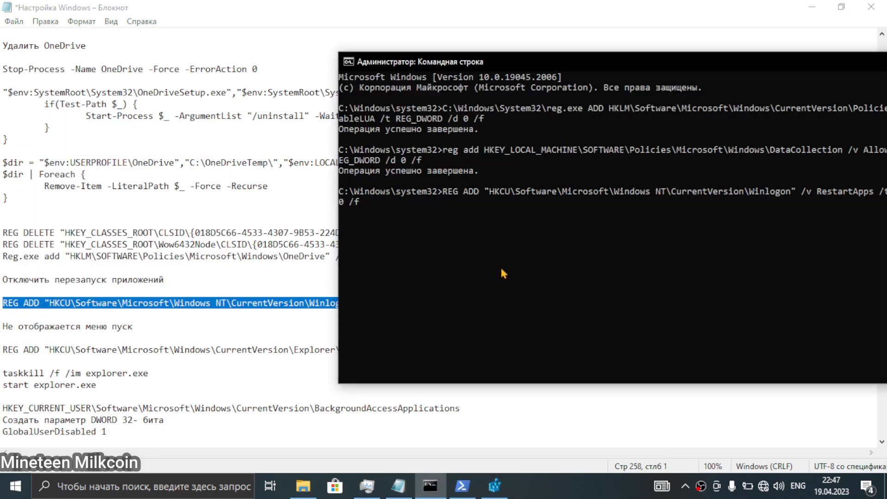
pyautogui.press('Return')
# Copy the EnableXamlStartMenu REG ADD command from the notes and check whether the Start menu opens.
pyautogui.click(116, 331)
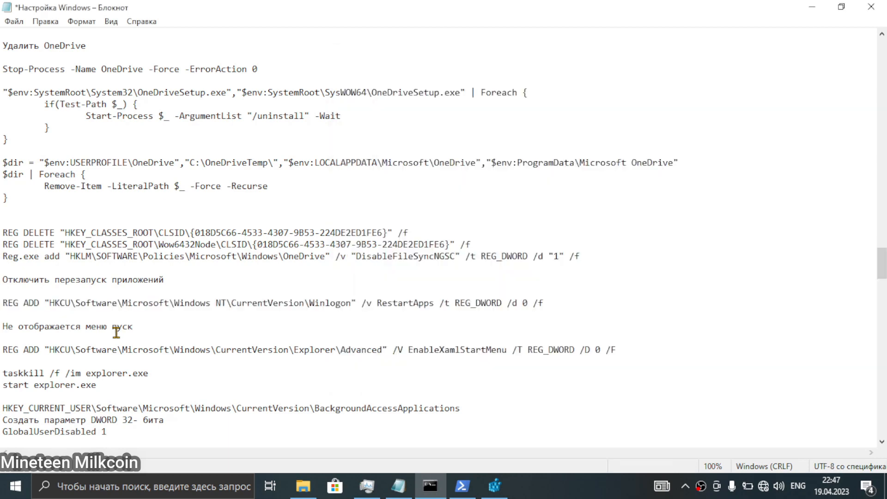
pyautogui.scroll(-2, 143, 332)
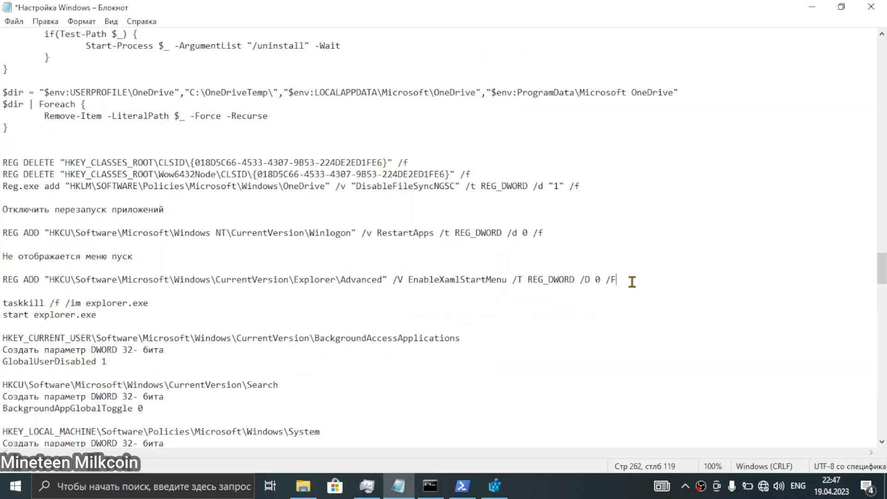
pyautogui.keyDown('shift'); pyautogui.click(1, 279); pyautogui.keyUp('shift')
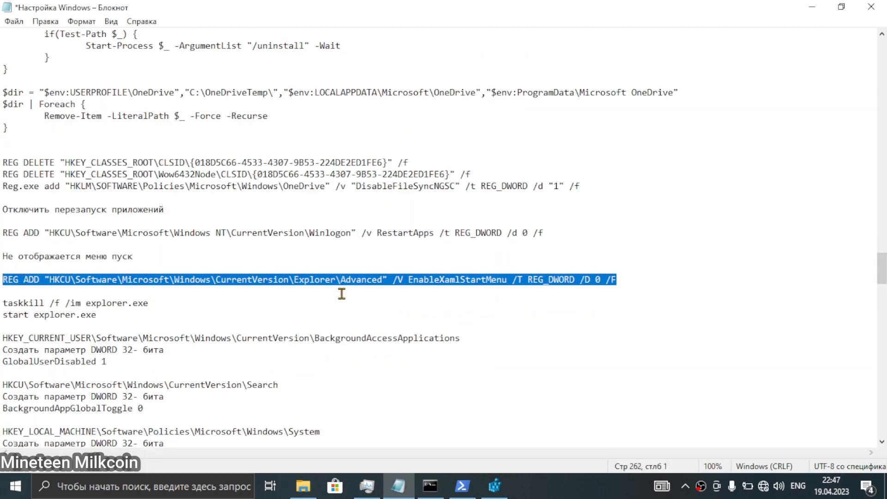
pyautogui.hotkey('ctrl', 'c')
pyautogui.press('super')
pyautogui.press('super')
pyautogui.press('super')
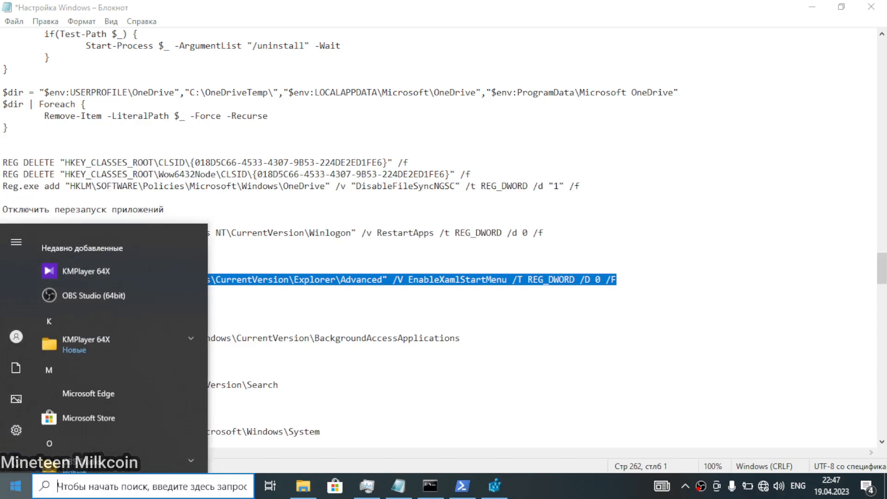
pyautogui.press('super')
# Copy the BackgroundAccessApplications path from the notes and go to HKEY_CURRENT_USER\Software\Microsoft\Windows\CurrentVersion\BackgroundAccessApplications in Registry Editor.
pyautogui.scroll(-2, 117, 279)
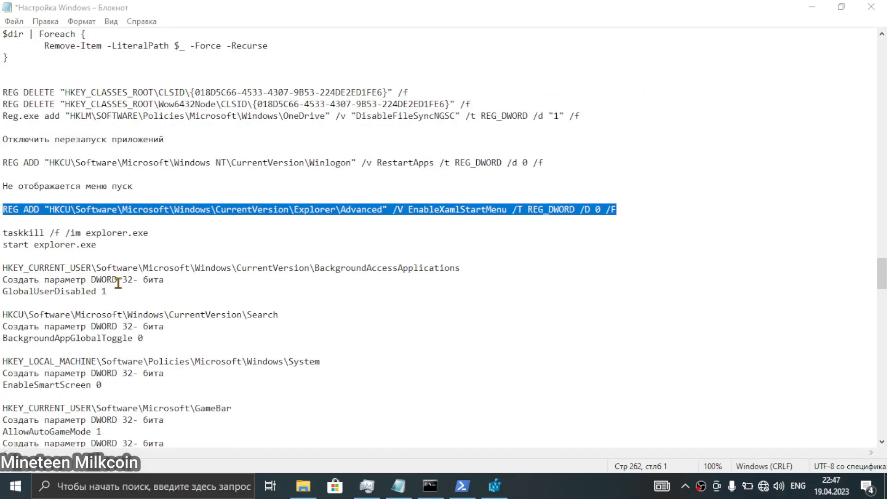
pyautogui.click(487, 269)
pyautogui.click(2, 277)
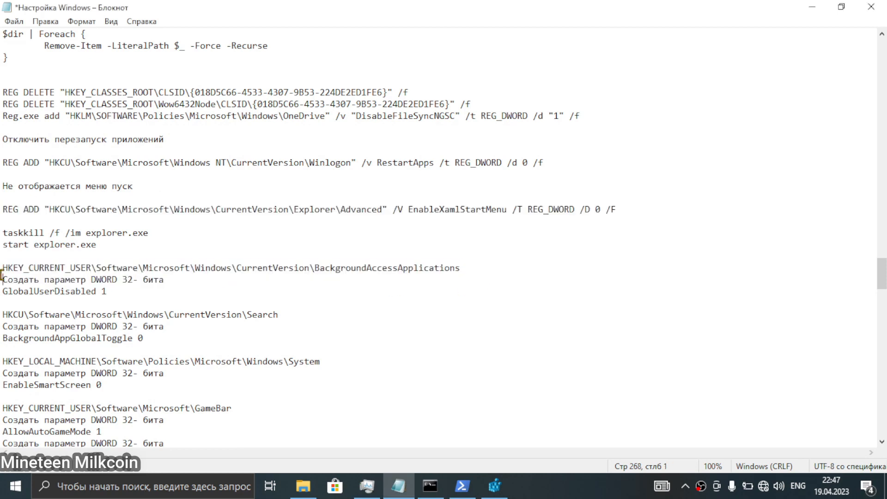
pyautogui.moveTo(1, 278); pyautogui.dragTo(2, 252)
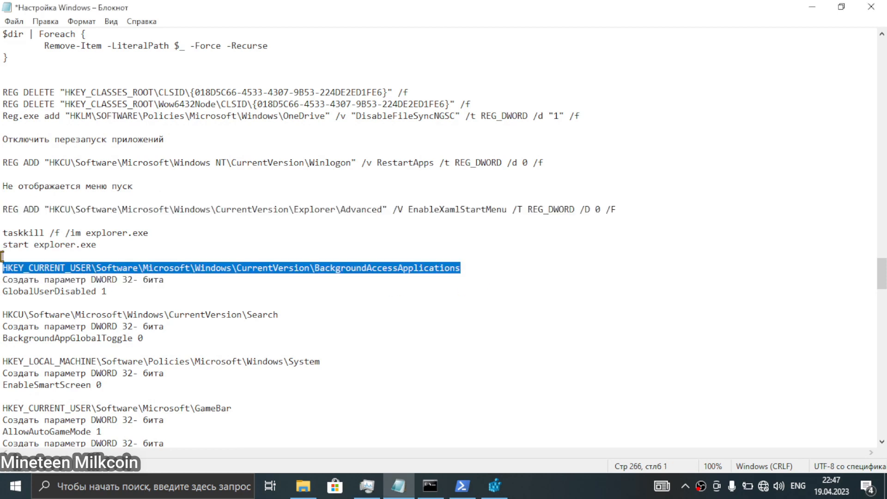
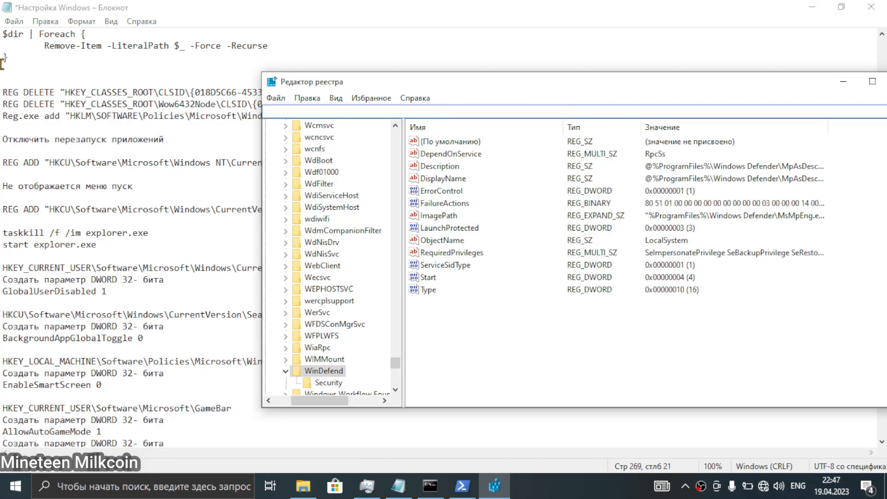
pyautogui.click(58, 263)
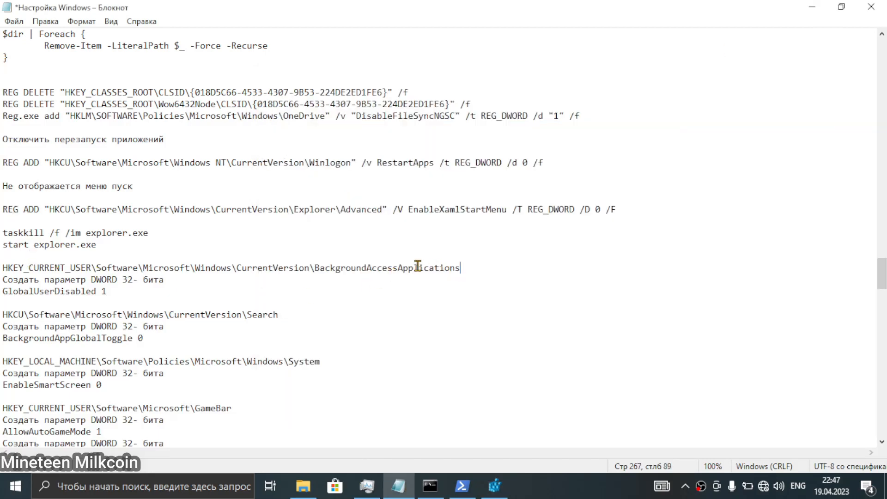
pyautogui.moveTo(461, 268); pyautogui.dragTo(3, 271)
pyautogui.hotkey('ctrl', 'c')
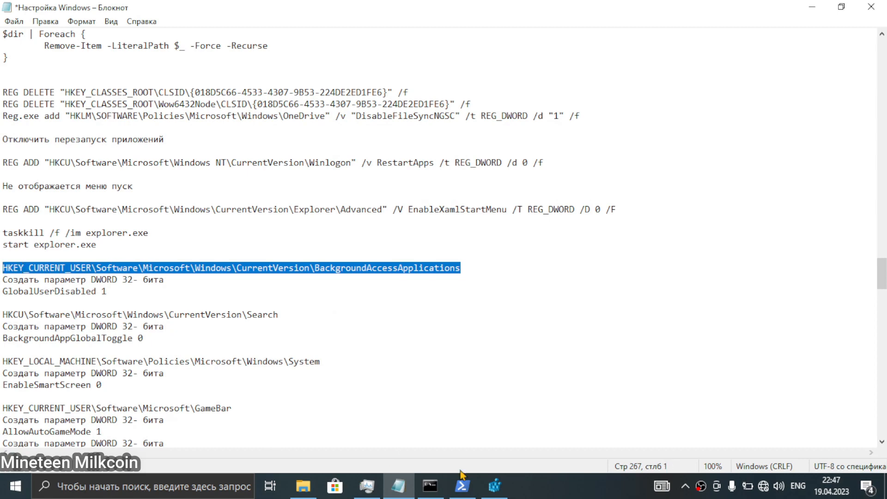
pyautogui.click(494, 485)
pyautogui.click(471, 111)
pyautogui.hotkey('ctrl', 'v')
pyautogui.press('Return')
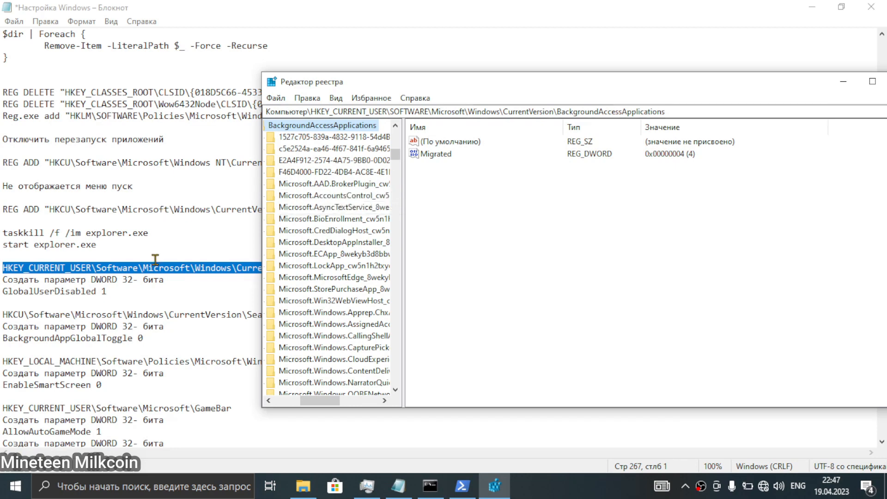
# Create a 32-bit DWORD value in the BackgroundAccessApplications key, named GlobalUserDisabled as copied from the notes.
pyautogui.click(96, 294)
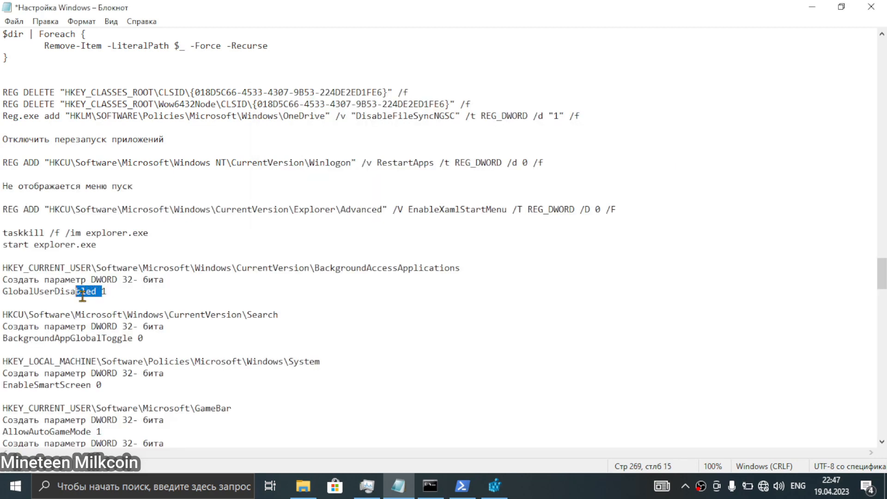
pyautogui.moveTo(97, 291); pyautogui.dragTo(2, 292)
pyautogui.hotkey('ctrl', 'c')
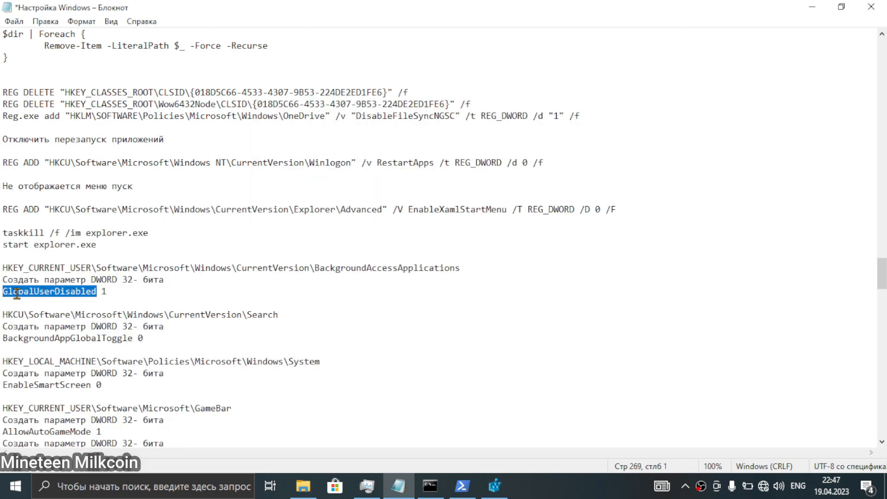
pyautogui.click(494, 485)
pyautogui.rightClick(534, 300)
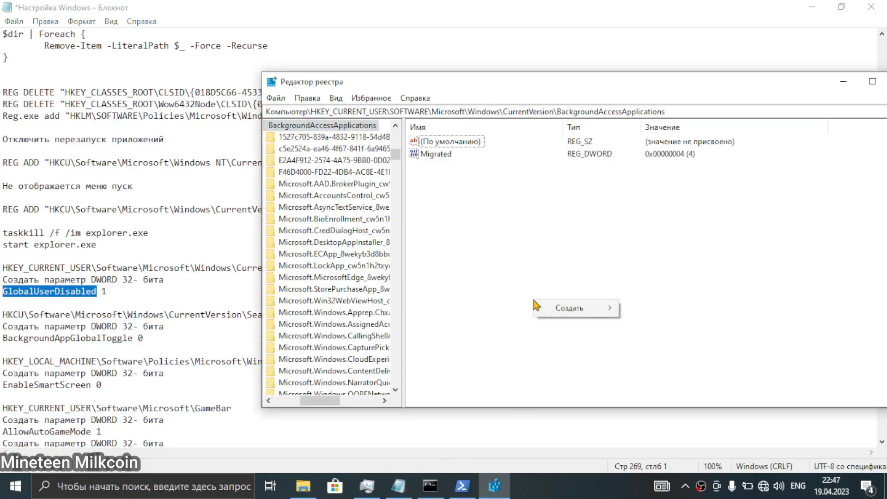
pyautogui.moveTo(581, 317)
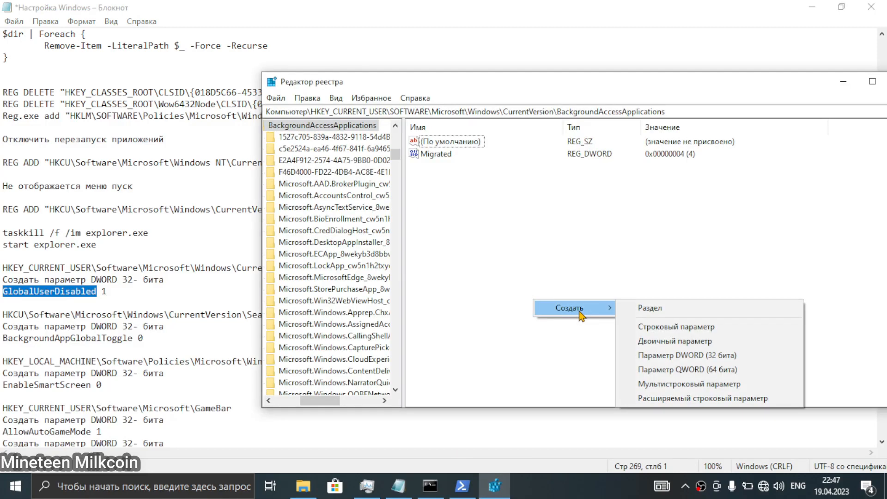
pyautogui.click(676, 356)
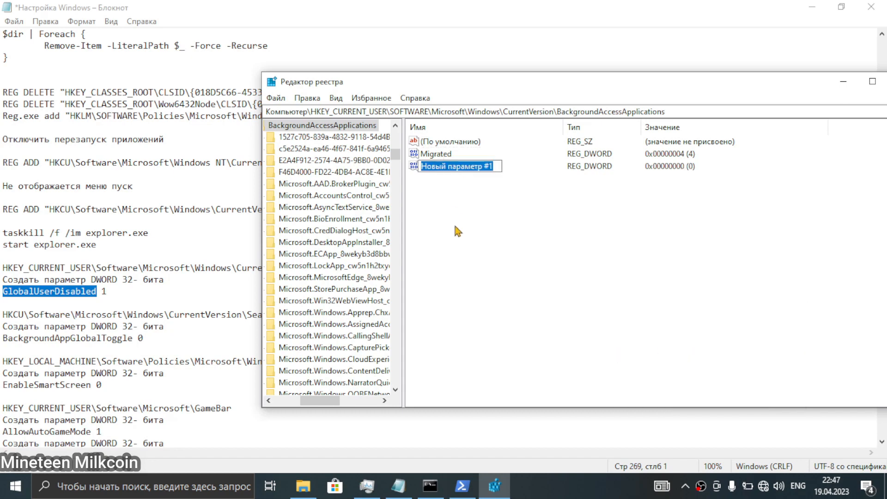
pyautogui.hotkey('ctrl', 'v')
pyautogui.press('Return')
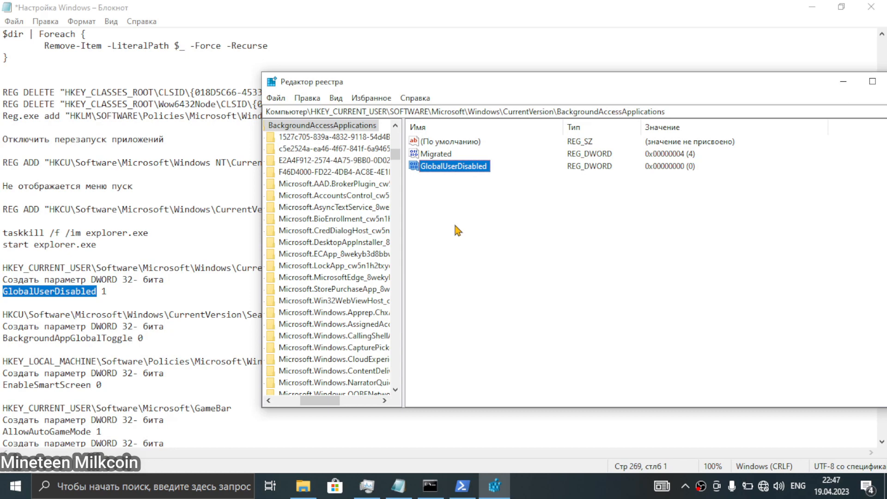
# Set the GlobalUserDisabled value to 1.
pyautogui.doubleClick(453, 166)
pyautogui.write('1')
pyautogui.click(438, 242)
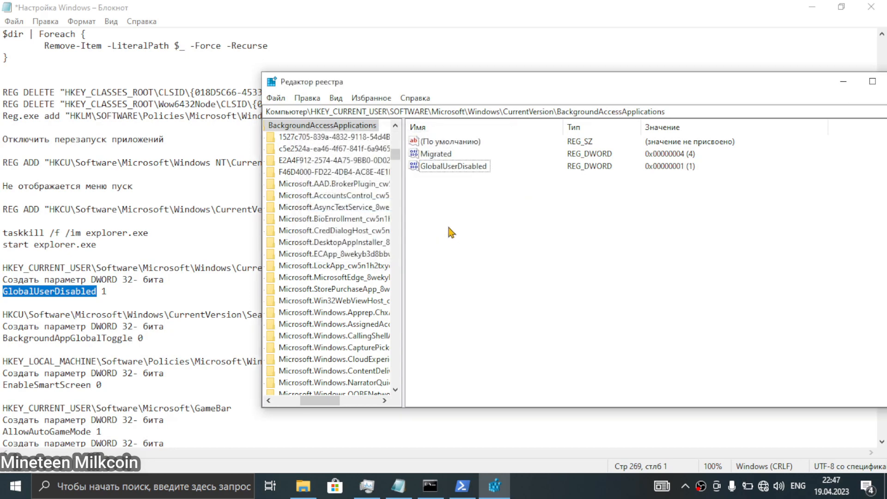
# Copy the Search key path from the notes and go to HKCU\Software\Microsoft\Windows\CurrentVersion\Search in Registry Editor.
pyautogui.click(127, 340)
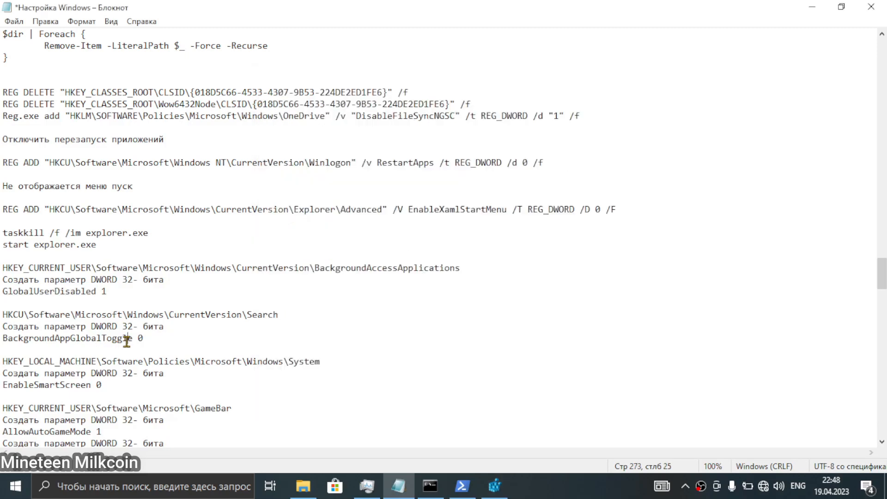
pyautogui.moveTo(284, 315); pyautogui.dragTo(2, 314)
pyautogui.hotkey('ctrl', 'c')
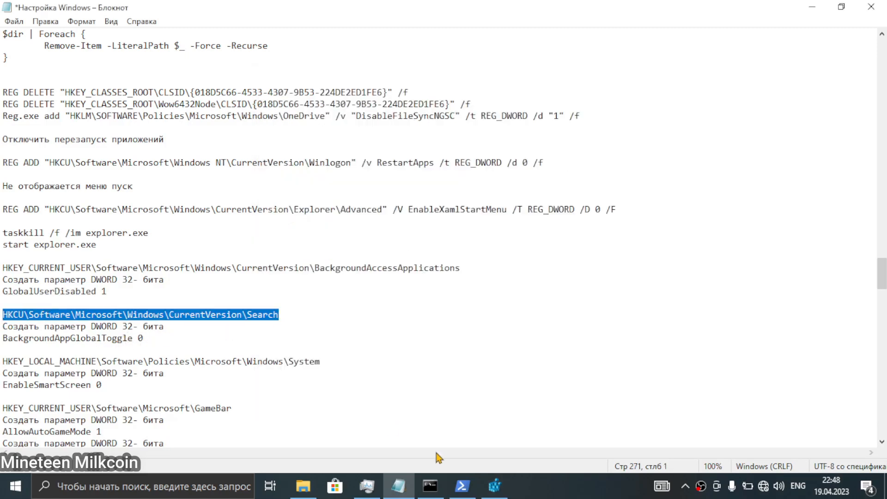
pyautogui.click(494, 485)
pyautogui.click(671, 111)
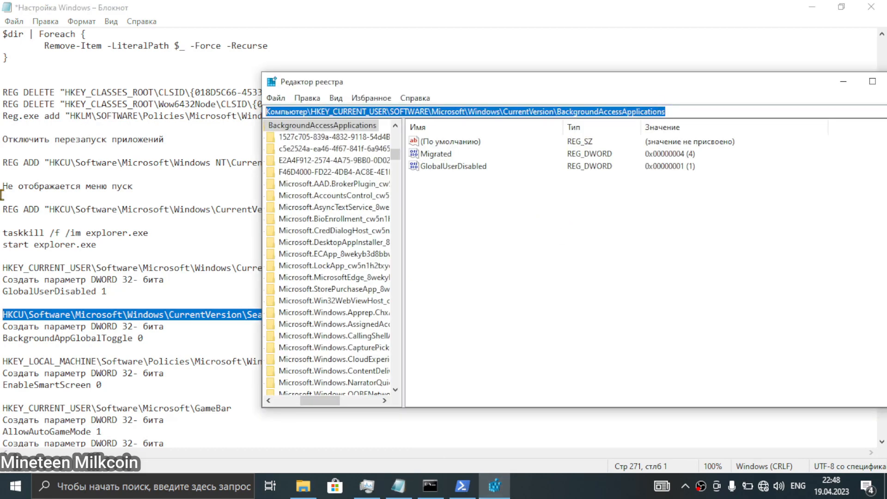
pyautogui.hotkey('ctrl', 'v')
pyautogui.press('Return')
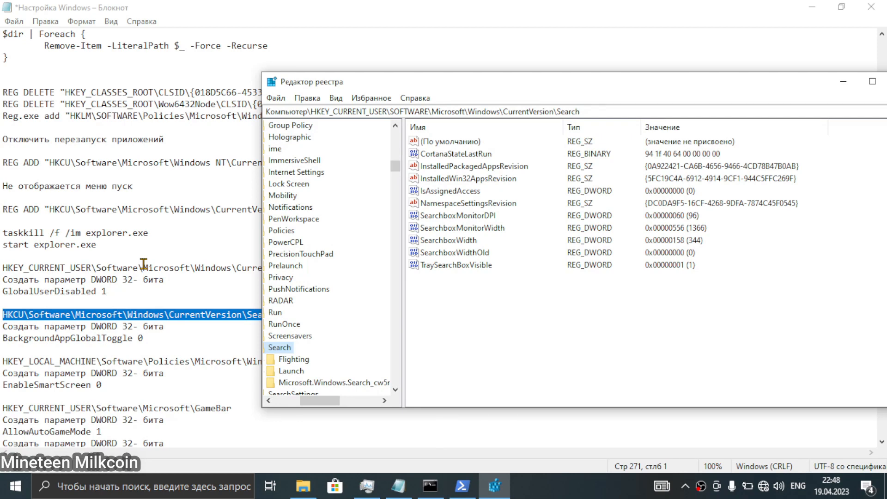
# Create a 32-bit DWORD value in the Search key, named BackgroundAppGlobalToggle as copied from the notes.
pyautogui.moveTo(133, 338); pyautogui.dragTo(3, 338)
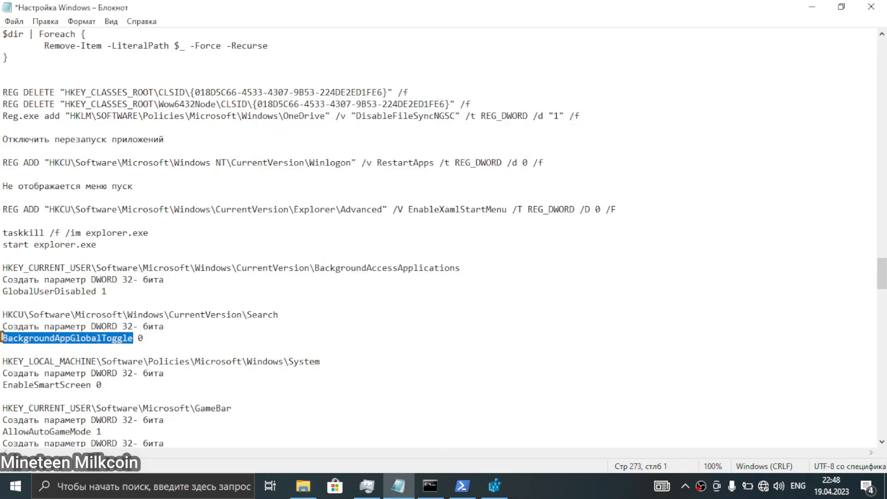
pyautogui.rightClick(16, 340)
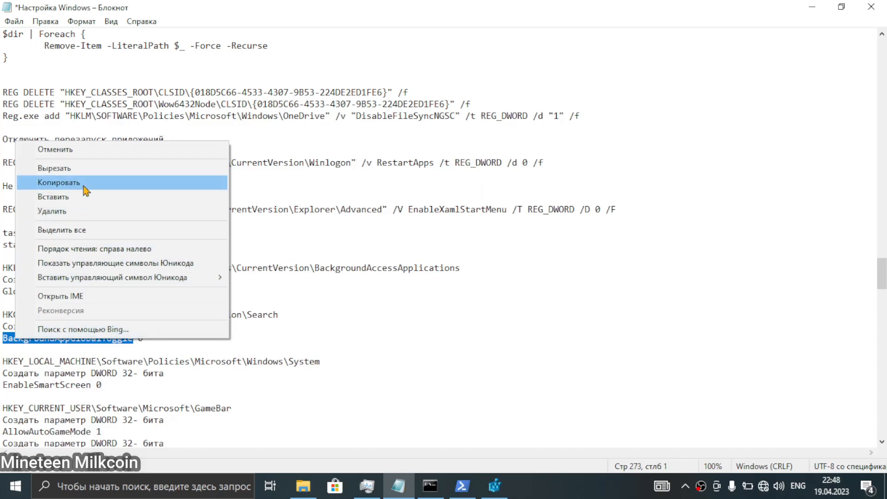
pyautogui.click(55, 182)
pyautogui.click(494, 486)
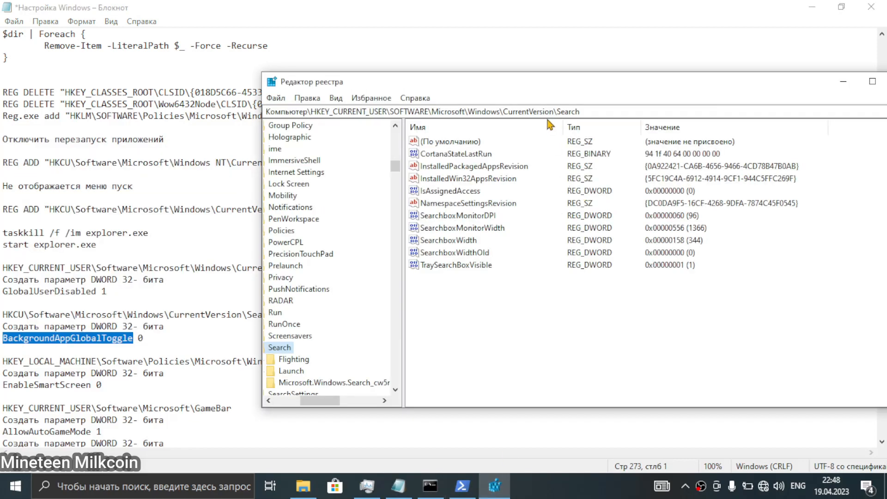
pyautogui.moveTo(434, 82); pyautogui.dragTo(419, 103)
pyautogui.rightClick(515, 352)
pyautogui.moveTo(550, 361)
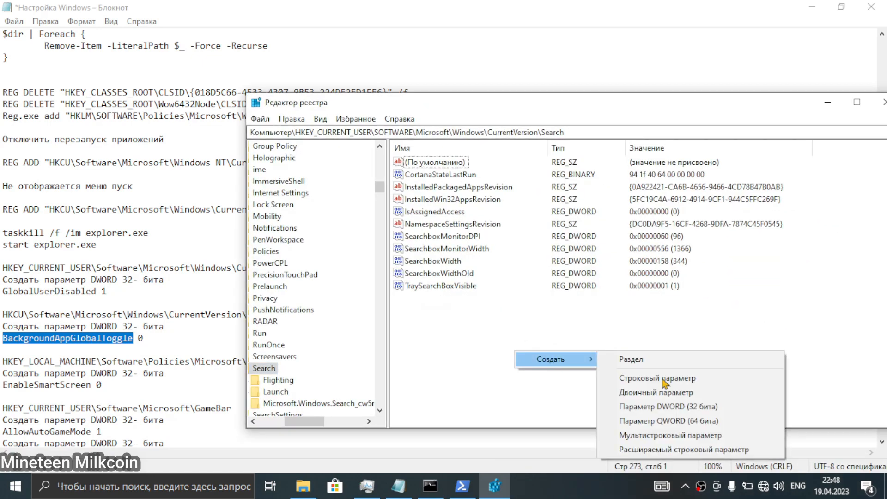
pyautogui.click(702, 408)
pyautogui.hotkey('ctrl', 'v')
pyautogui.press('Return')
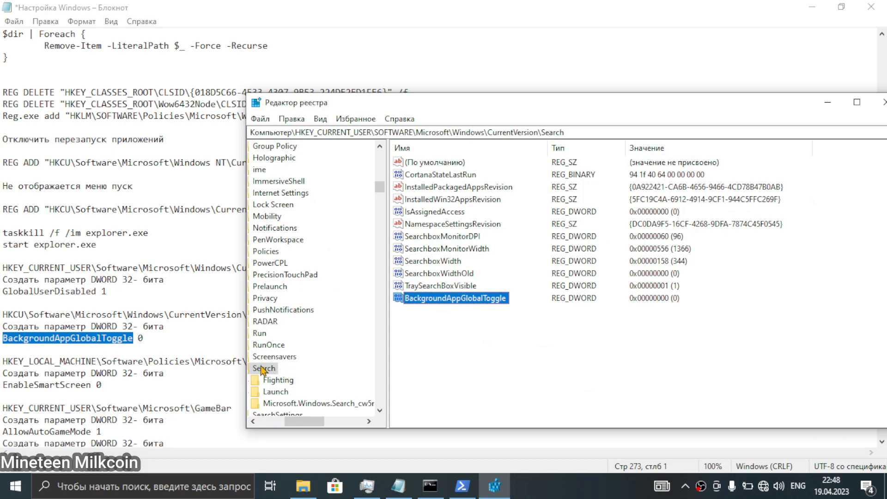
# Copy the System policy key path from the notes and go to HKEY_LOCAL_MACHINE\Software\Policies\Microsoft\Windows\System in Registry Editor.
pyautogui.click(186, 349)
pyautogui.click(175, 339)
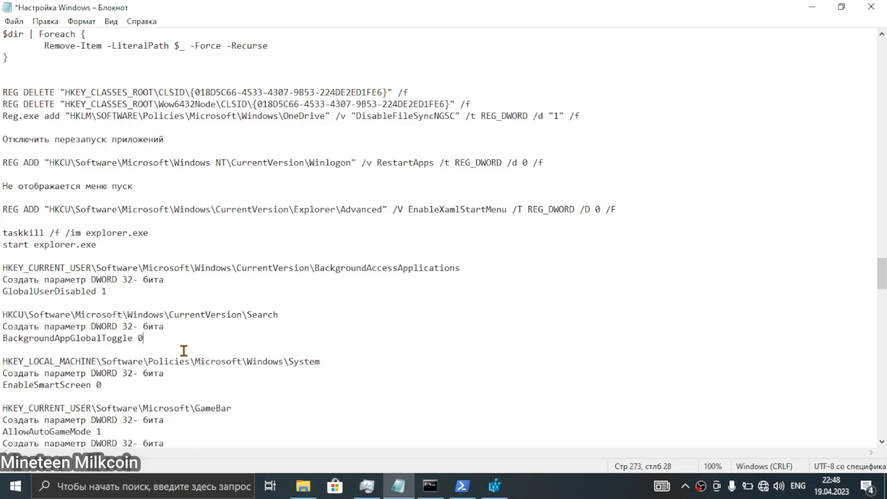
pyautogui.scroll(-1, 184, 351)
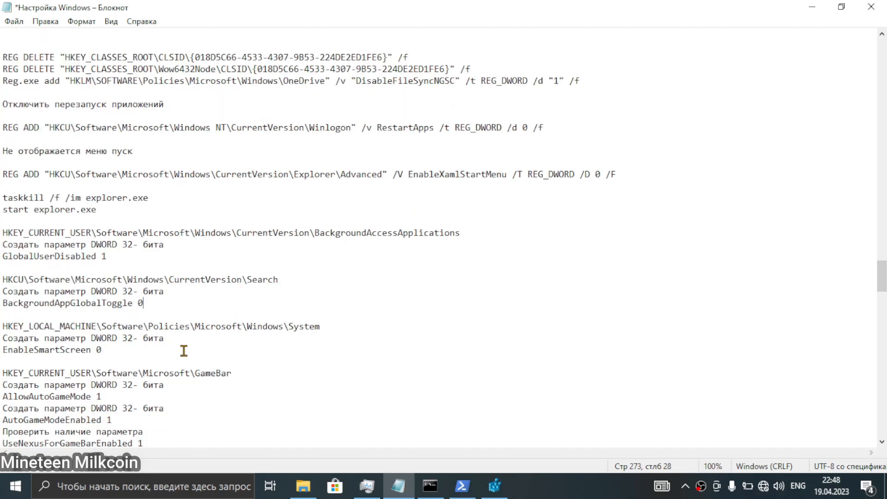
pyautogui.moveTo(322, 326); pyautogui.dragTo(9, 326)
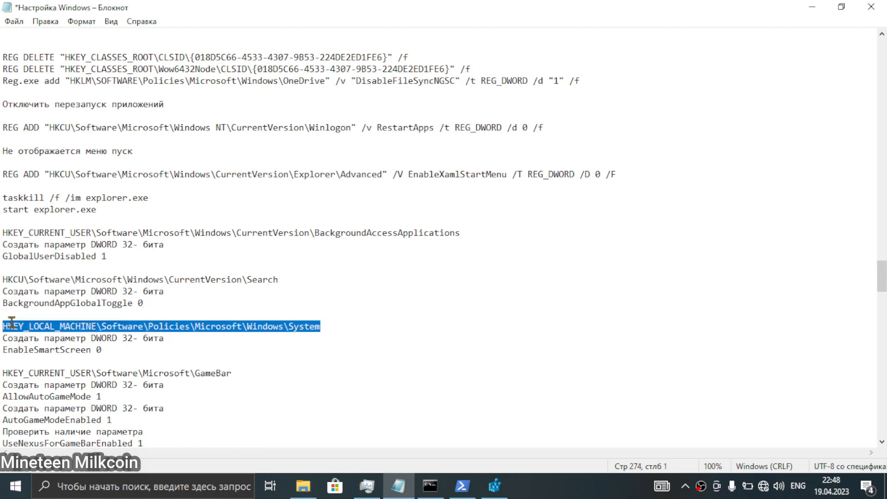
pyautogui.rightClick(20, 329)
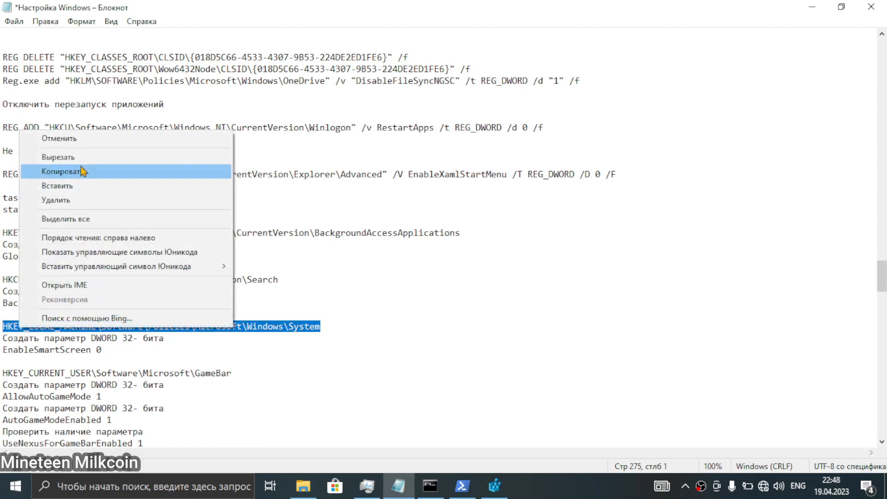
pyautogui.click(81, 170)
pyautogui.click(495, 485)
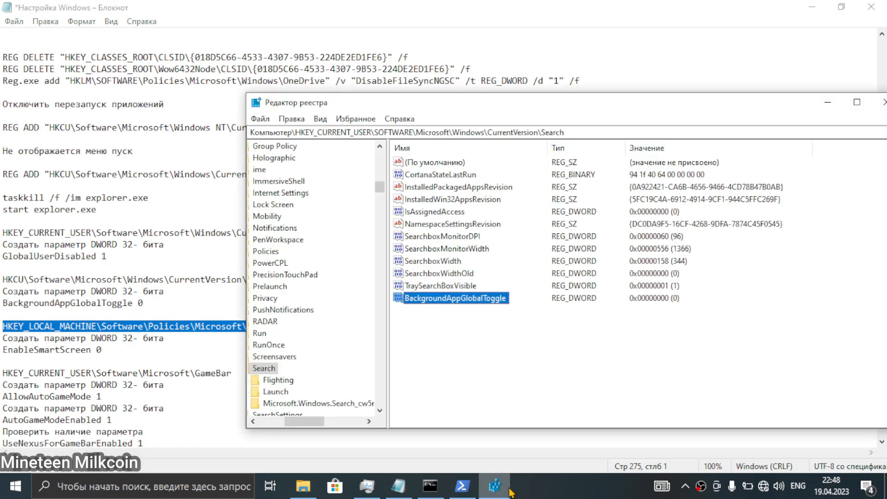
pyautogui.moveTo(585, 132); pyautogui.dragTo(250, 132)
pyautogui.hotkey('ctrl', 'v')
pyautogui.press('Return')
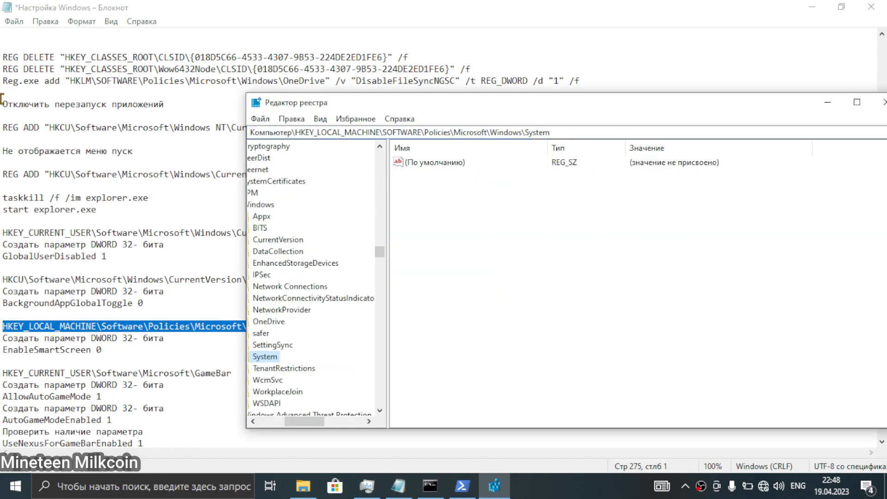
# Create a 32-bit DWORD value in the System policy key, named EnableSmartScreen as copied from the notes.
pyautogui.moveTo(91, 349); pyautogui.dragTo(3, 349)
pyautogui.rightClick(22, 350)
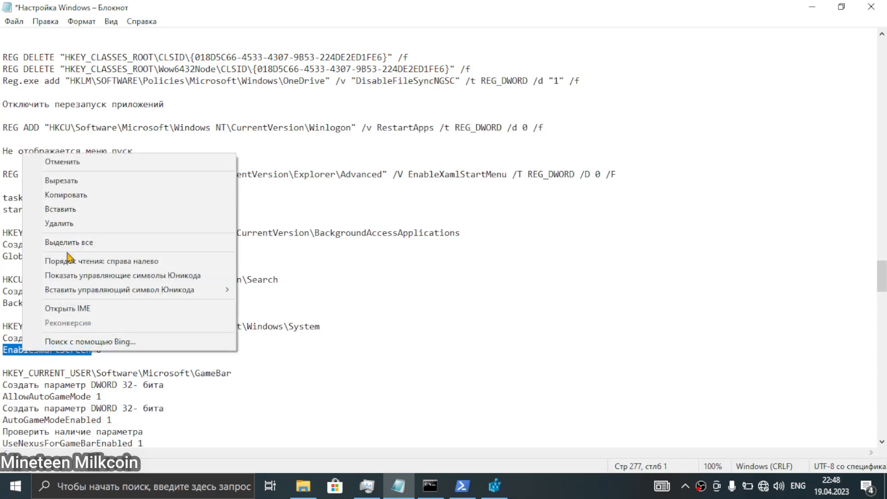
pyautogui.click(66, 194)
pyautogui.click(496, 484)
pyautogui.rightClick(504, 303)
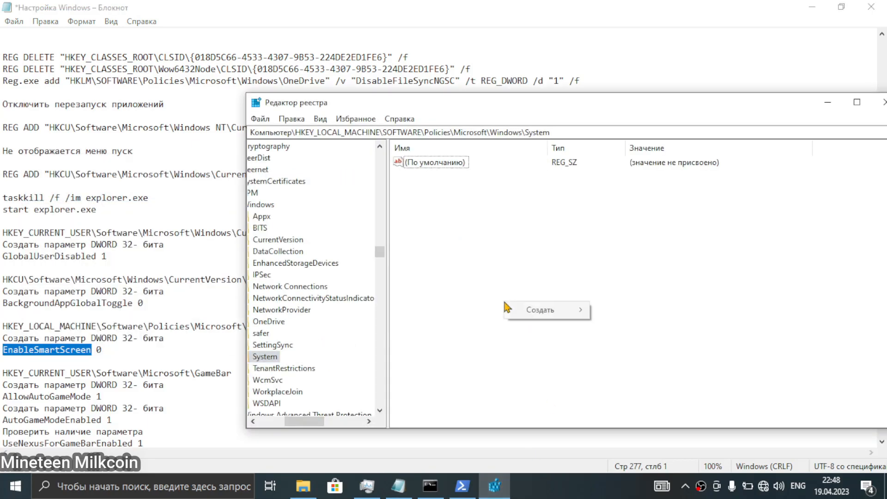
pyautogui.moveTo(524, 317)
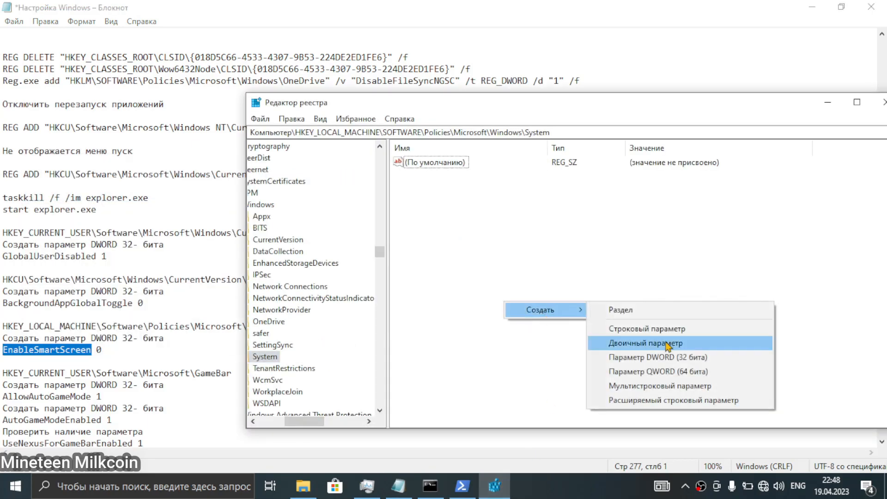
pyautogui.click(668, 357)
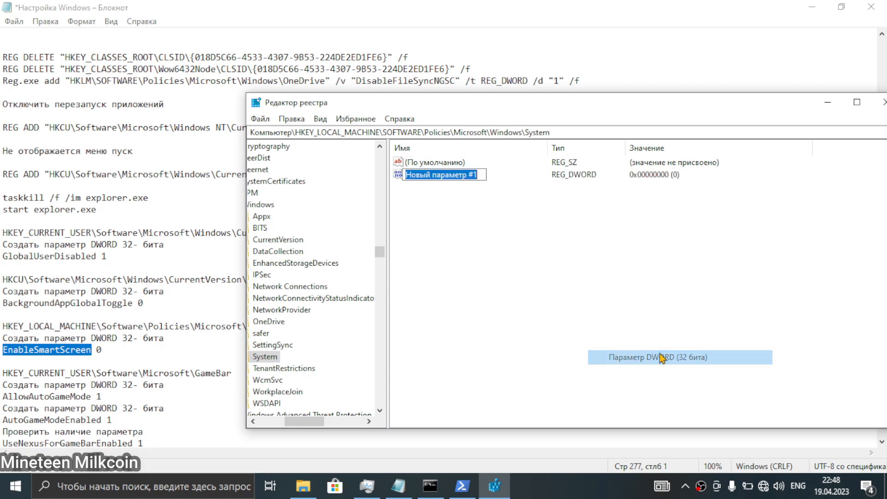
pyautogui.hotkey('ctrl', 'v')
pyautogui.press('Return')
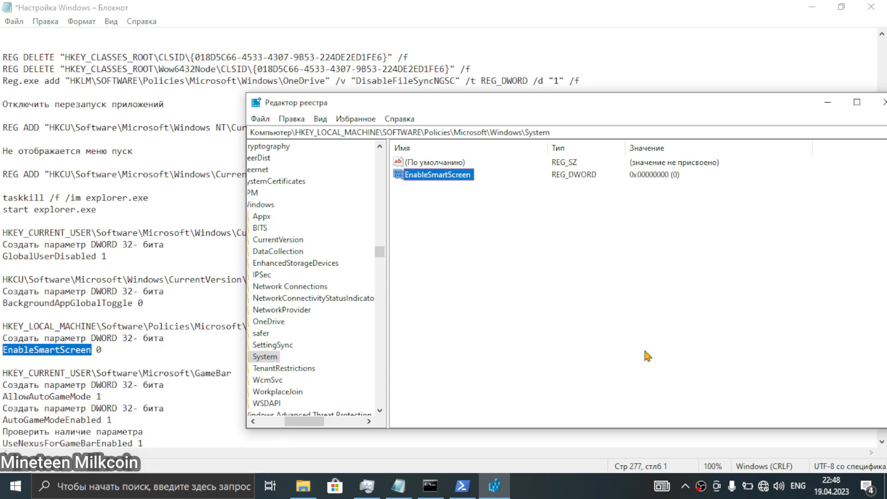
pyautogui.click(648, 356)
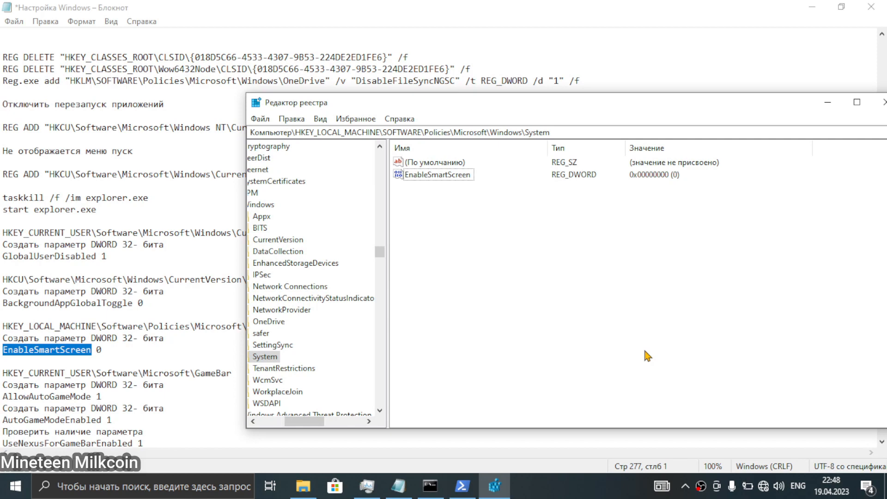
# Select the GameBar key path in the notes and clear the current key path in Registry Editor.
pyautogui.click(187, 350)
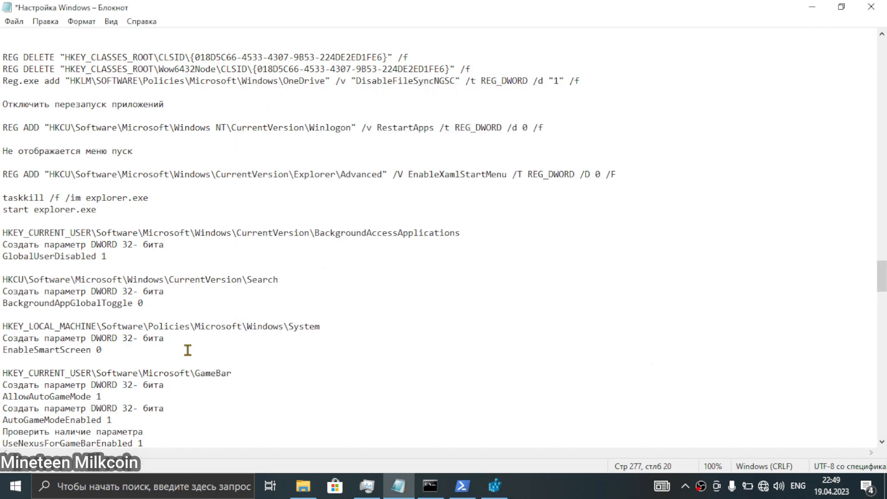
pyautogui.scroll(-3, 199, 349)
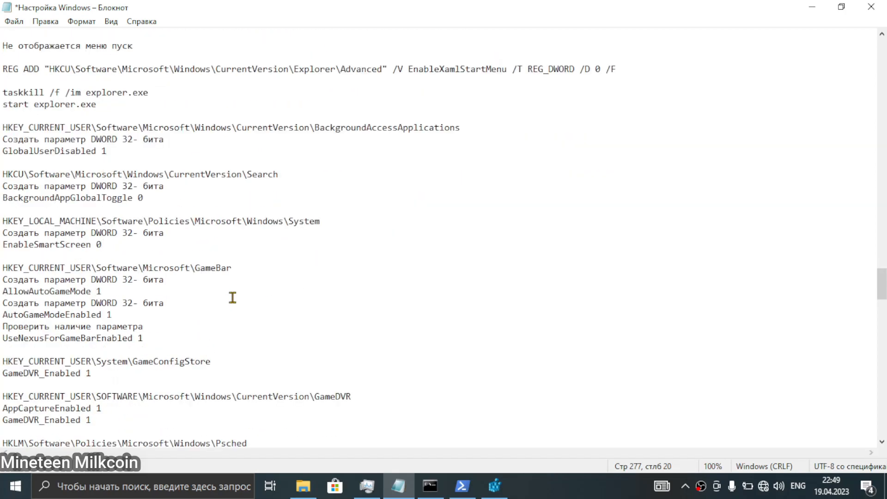
pyautogui.moveTo(233, 269); pyautogui.dragTo(2, 257)
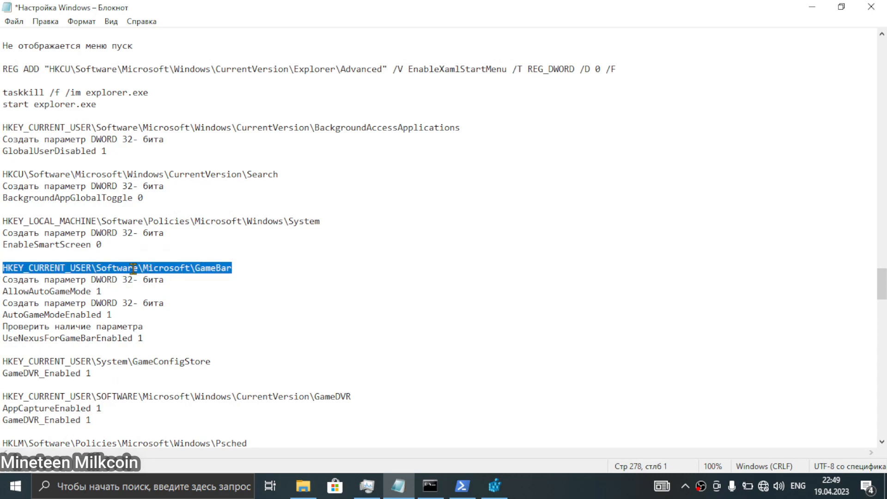
pyautogui.click(496, 488)
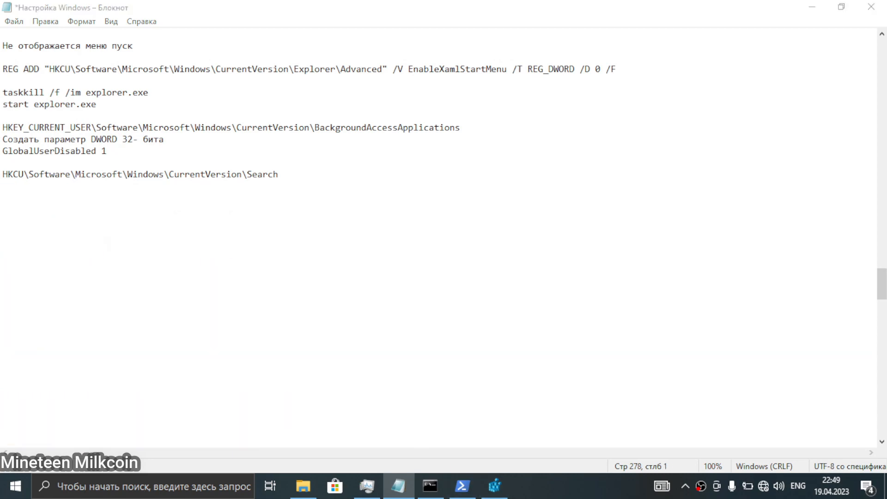
pyautogui.click(507, 492)
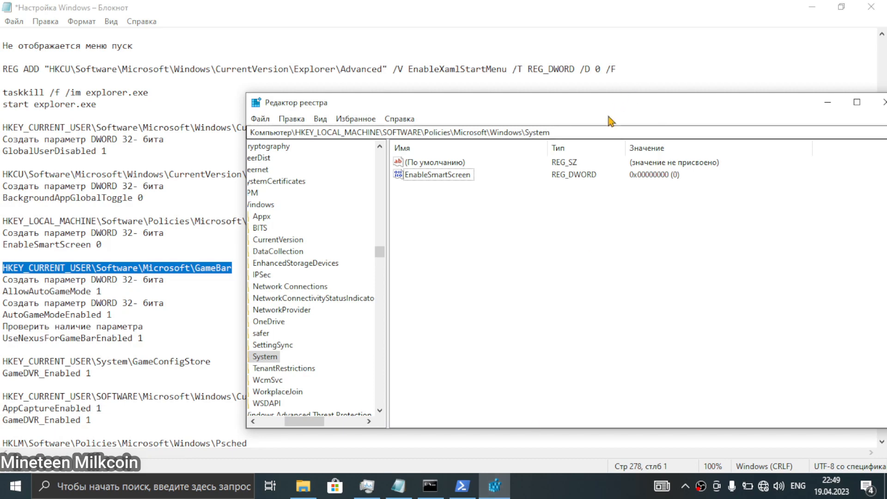
pyautogui.moveTo(559, 134); pyautogui.dragTo(2, 146)
pyautogui.press('BackSpace')
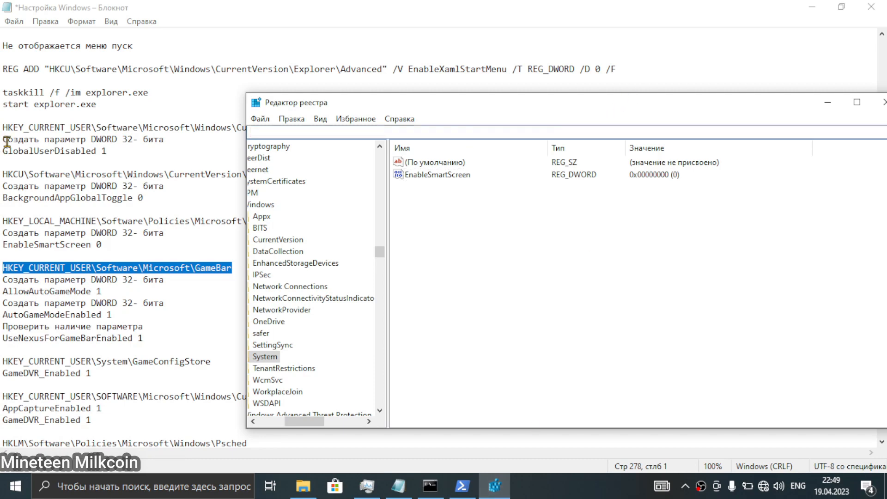
# Copy the GameBar key path from the notes and go to HKEY_CURRENT_USER\Software\Microsoft\GameBar in Registry Editor.
pyautogui.click(211, 263)
pyautogui.moveTo(241, 268); pyautogui.dragTo(3, 273)
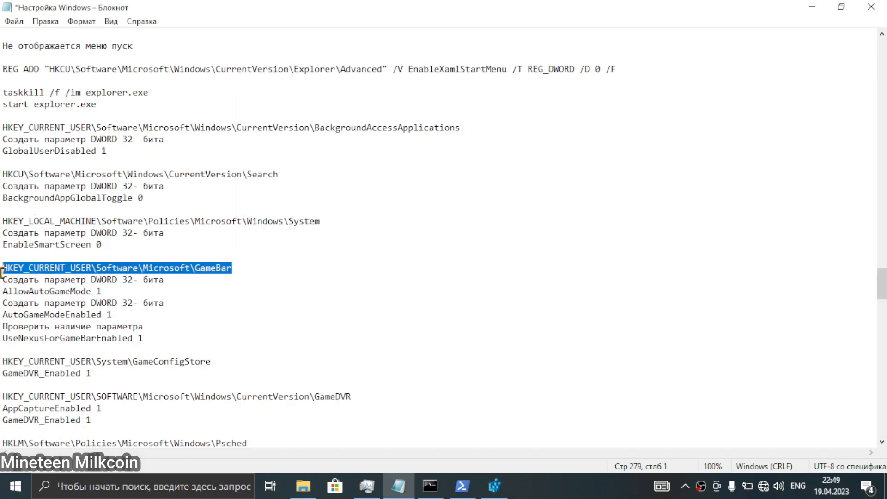
pyautogui.click(3, 273)
pyautogui.moveTo(271, 268); pyautogui.dragTo(2, 268)
pyautogui.rightClick(24, 268)
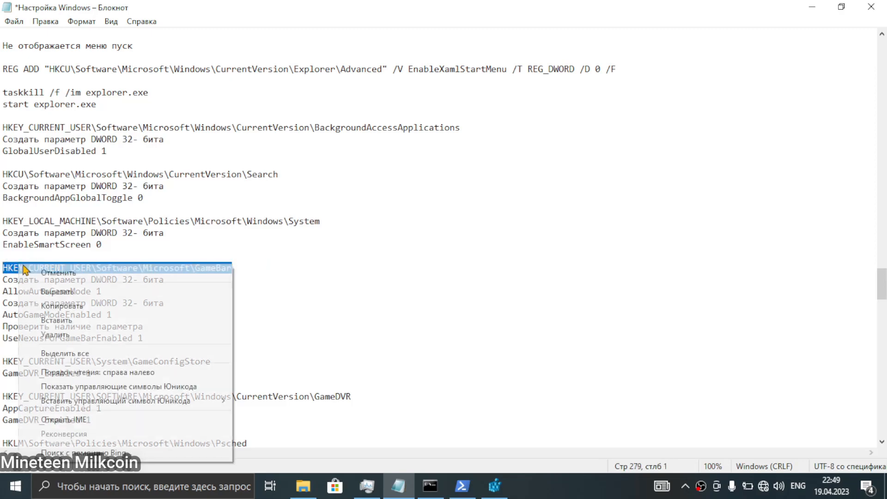
pyautogui.click(62, 306)
pyautogui.click(495, 486)
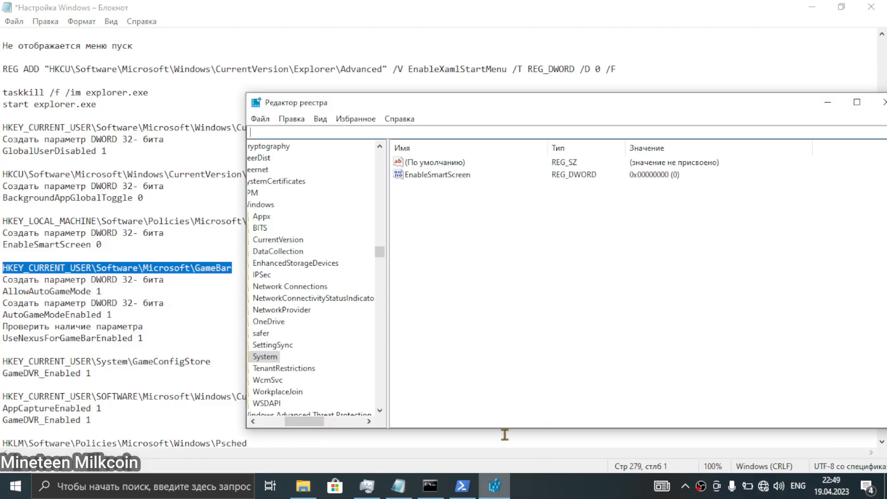
pyautogui.rightClick(505, 133)
pyautogui.click(553, 190)
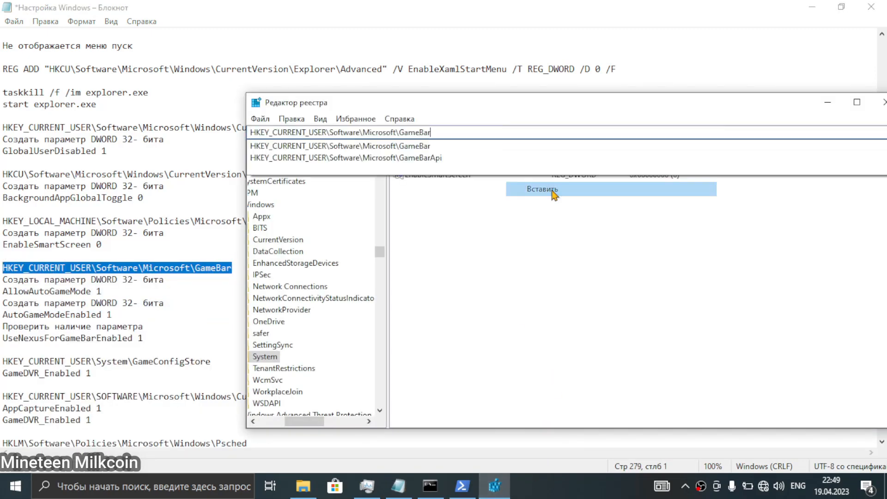
pyautogui.press('Return')
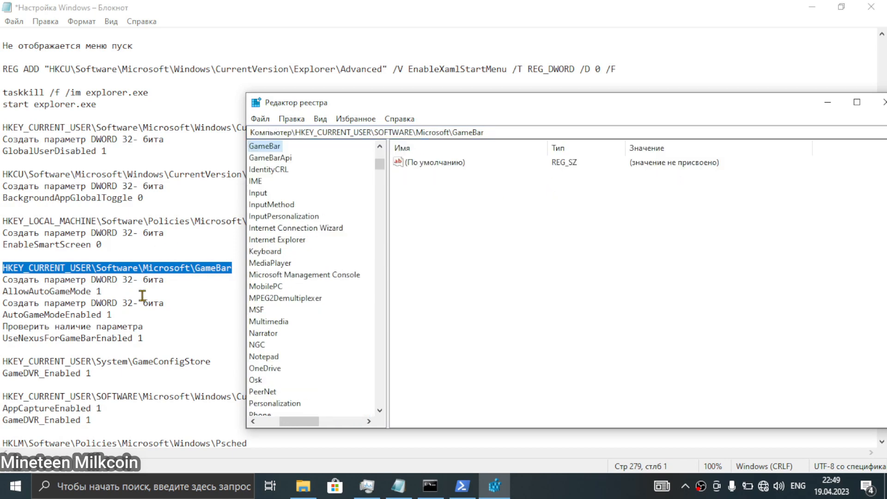
# Create a 32-bit DWORD value in the GameBar key, named AllowAutoGameMode as copied from the notes.
pyautogui.moveTo(91, 291); pyautogui.dragTo(2, 291)
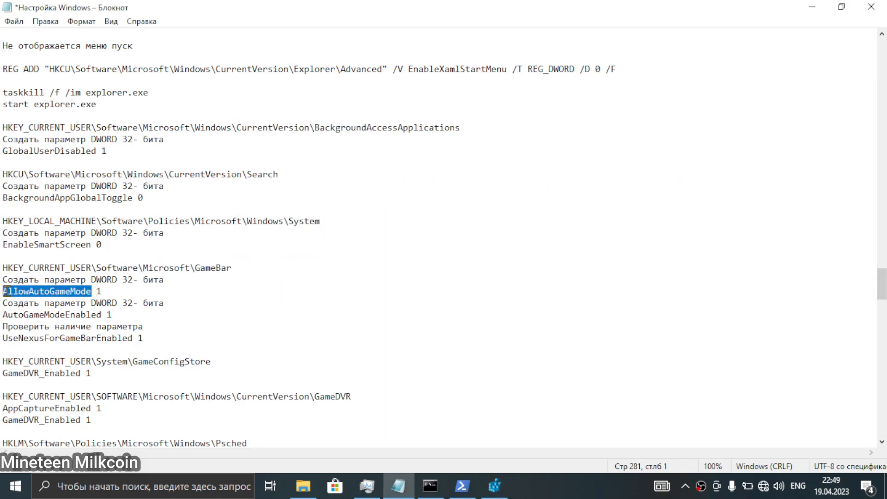
pyautogui.click(495, 486)
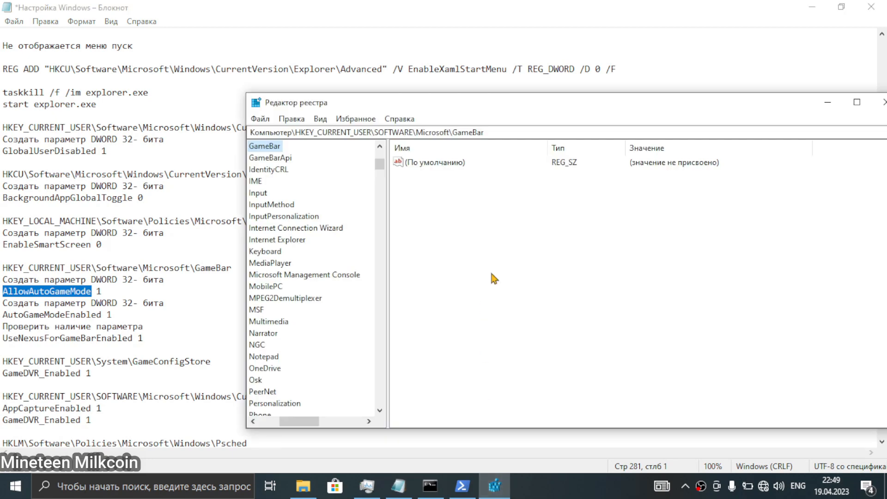
pyautogui.rightClick(494, 261)
pyautogui.click(528, 283)
pyautogui.rightClick(503, 278)
pyautogui.moveTo(527, 284)
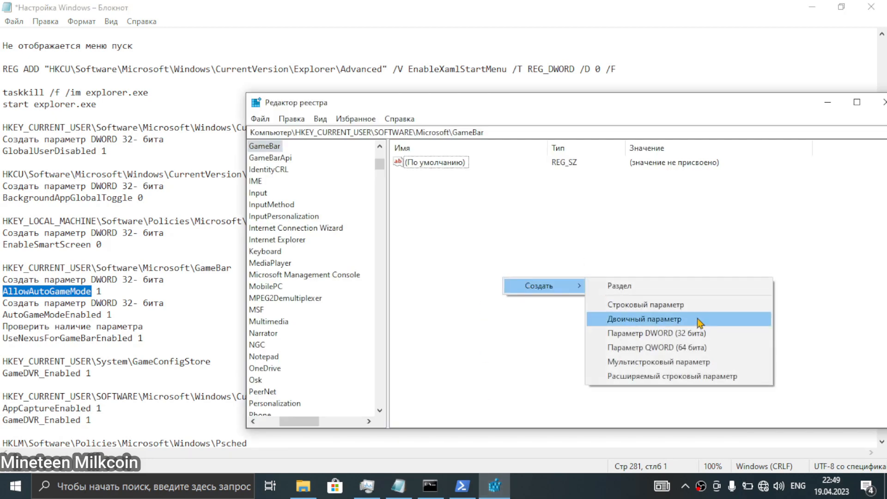
pyautogui.click(683, 329)
pyautogui.hotkey('ctrl', 'v')
pyautogui.press('Return')
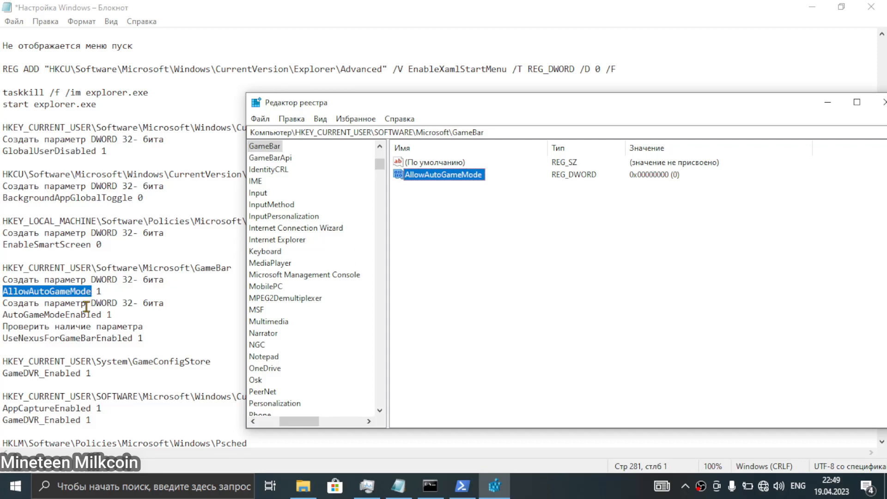
# Create a 32-bit DWORD value in the GameBar key, named AutoGameModeEnabled as copied from the notes.
pyautogui.click(115, 294)
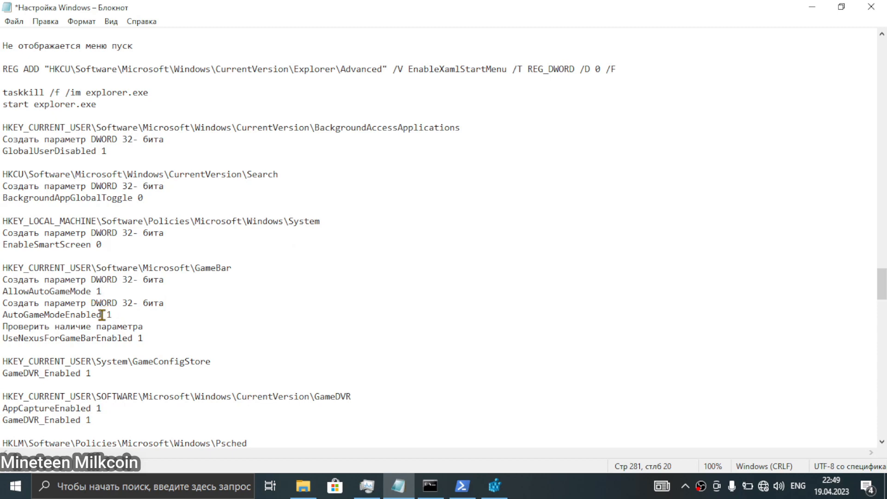
pyautogui.moveTo(102, 314); pyautogui.dragTo(2, 315)
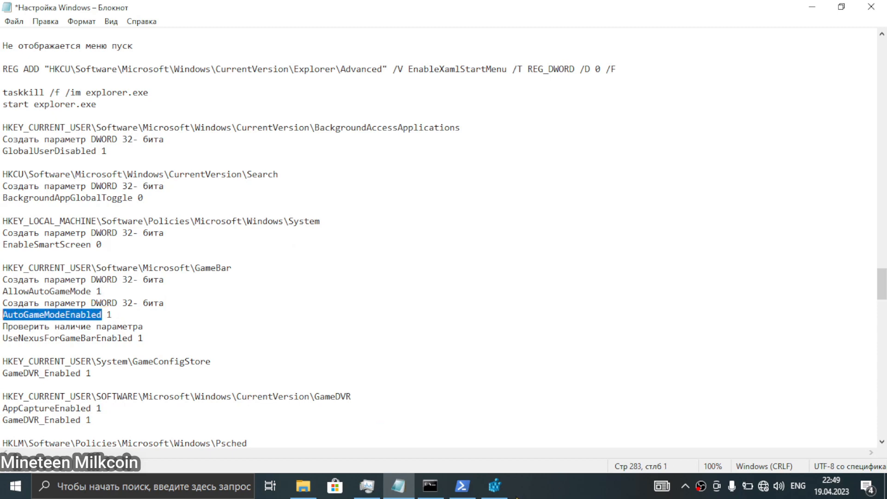
pyautogui.click(494, 485)
pyautogui.rightClick(537, 306)
pyautogui.moveTo(601, 314)
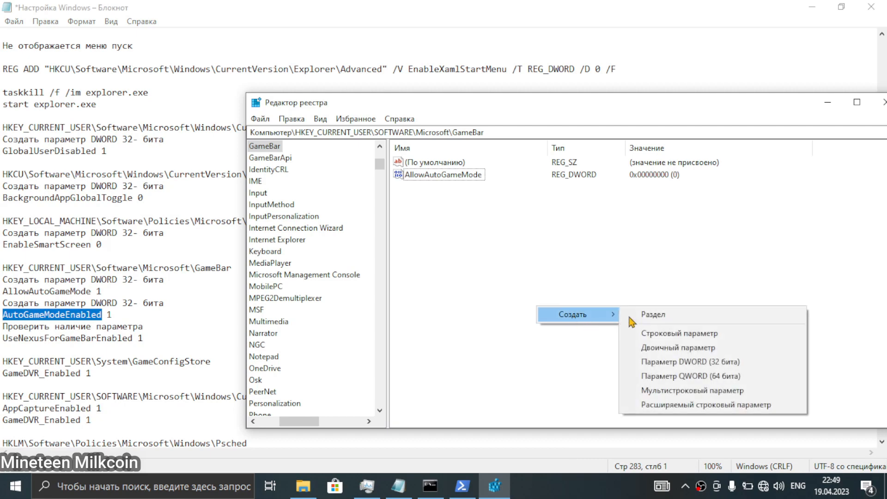
pyautogui.click(691, 361)
pyautogui.hotkey('ctrl', 'v')
pyautogui.press('Return')
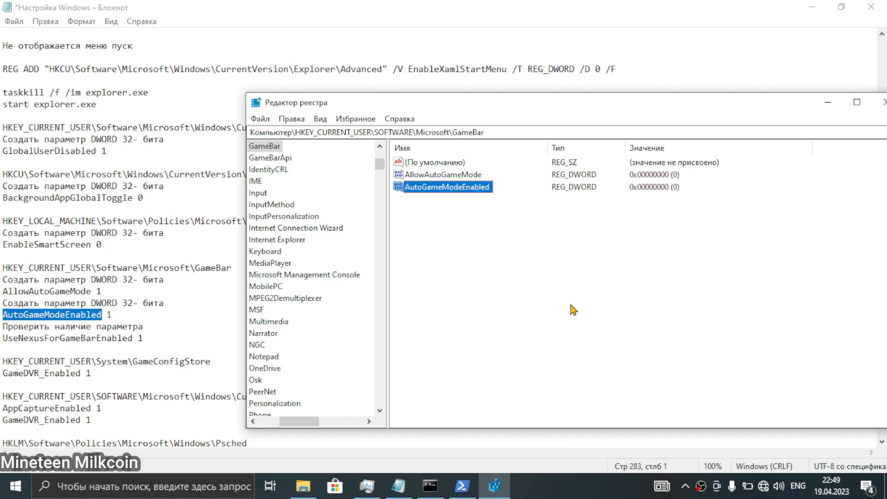
# Create a 32-bit DWORD value in the GameBar key, named UseNexusForGameBarEnabled as copied from the notes.
pyautogui.click(133, 338)
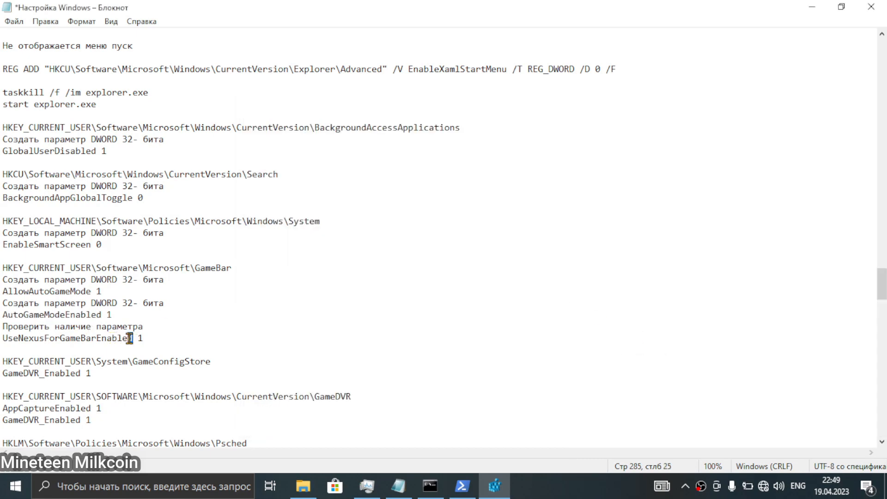
pyautogui.moveTo(133, 338); pyautogui.dragTo(8, 337)
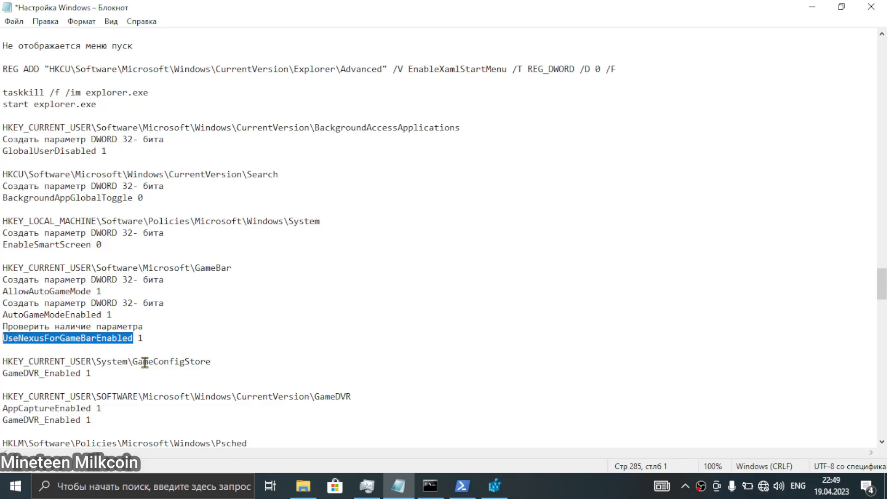
pyautogui.click(494, 485)
pyautogui.rightClick(518, 295)
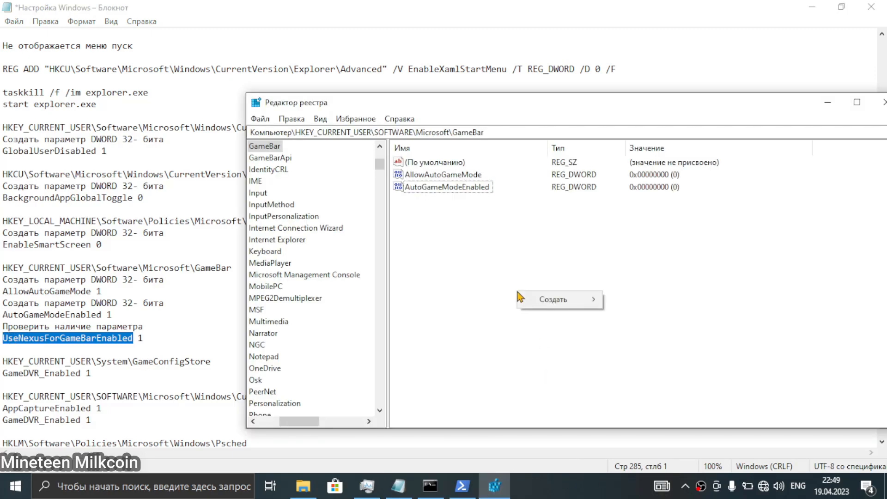
pyautogui.moveTo(541, 298)
pyautogui.click(606, 344)
pyautogui.hotkey('ctrl', 'v')
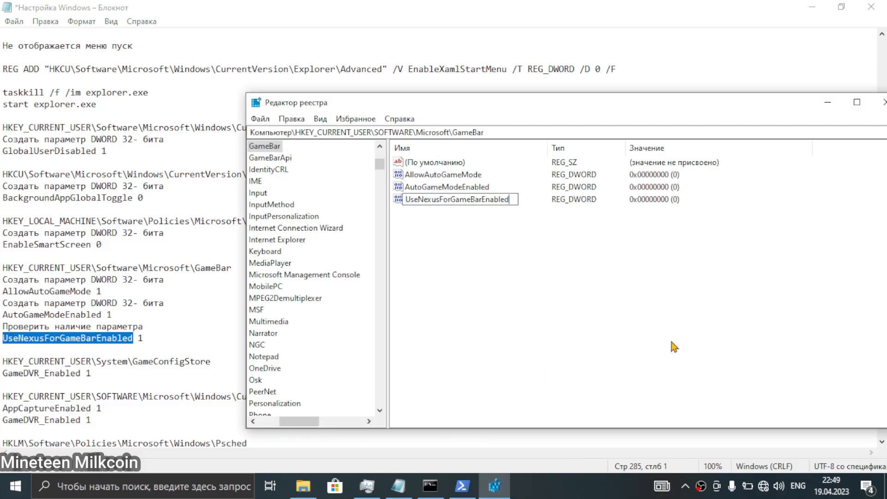
pyautogui.press('Return')
# Try to go to the GameConfigStore key in Registry Editor using its path from the notes.
pyautogui.click(138, 338)
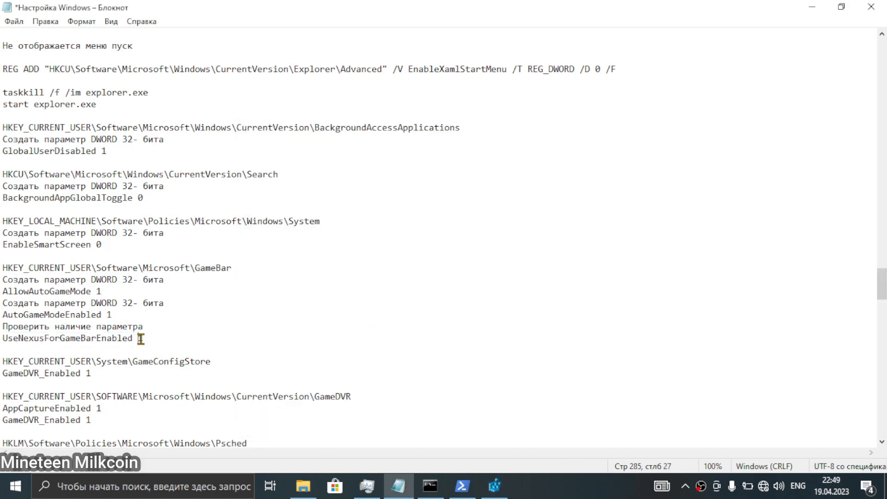
pyautogui.scroll(-1, 160, 336)
pyautogui.scroll(-1, 161, 336)
pyautogui.scroll(-1, 151, 326)
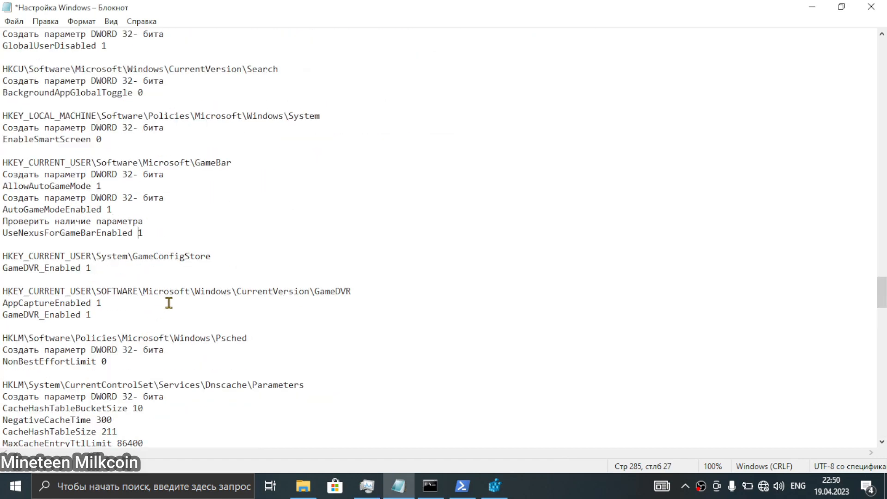
pyautogui.moveTo(231, 256); pyautogui.dragTo(2, 250)
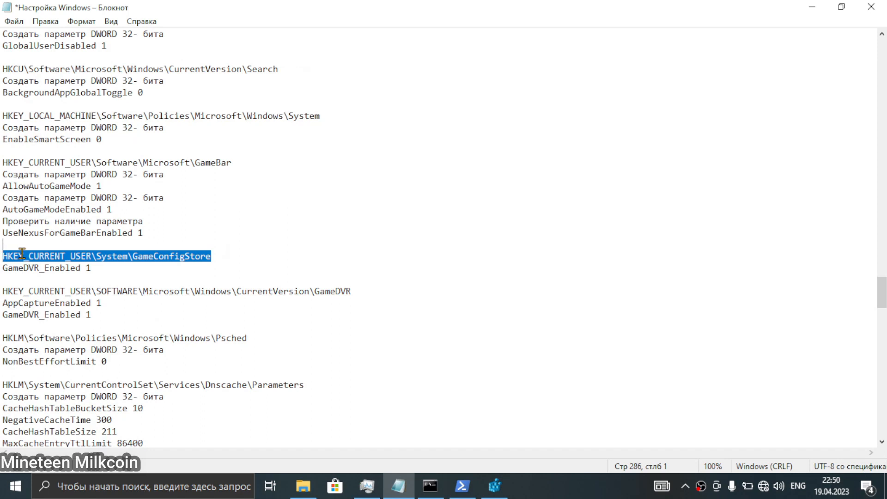
pyautogui.click(494, 486)
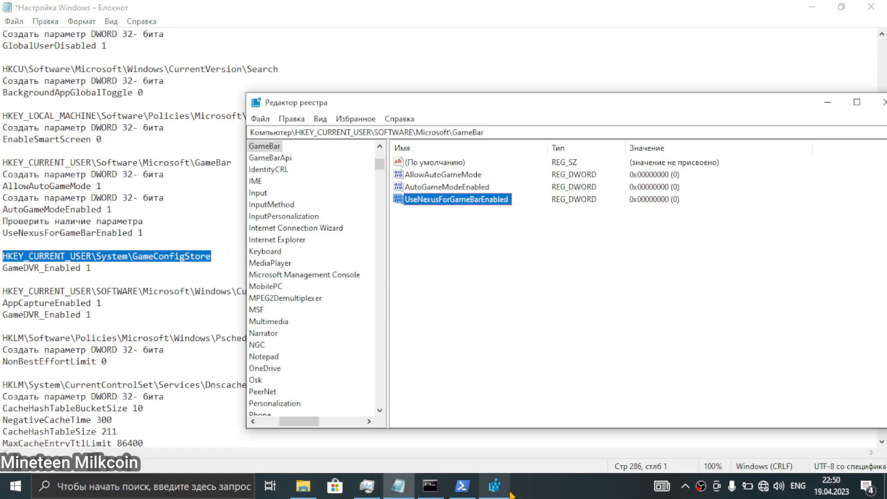
pyautogui.moveTo(565, 134); pyautogui.dragTo(1, 86)
pyautogui.hotkey('ctrl', 'v')
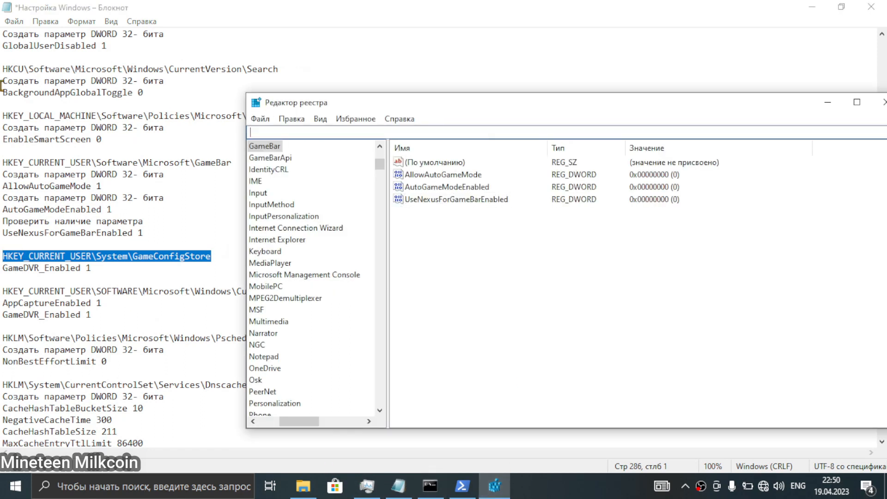
pyautogui.press('Return')
# Copy the path HKEY_CURRENT_USER\System\GameConfigStore from the notes, go to that key in Registry Editor and set GameDVR_Enabled to 0.
pyautogui.click(223, 257)
pyautogui.moveTo(223, 257); pyautogui.dragTo(2, 252)
pyautogui.hotkey('ctrl', 'c')
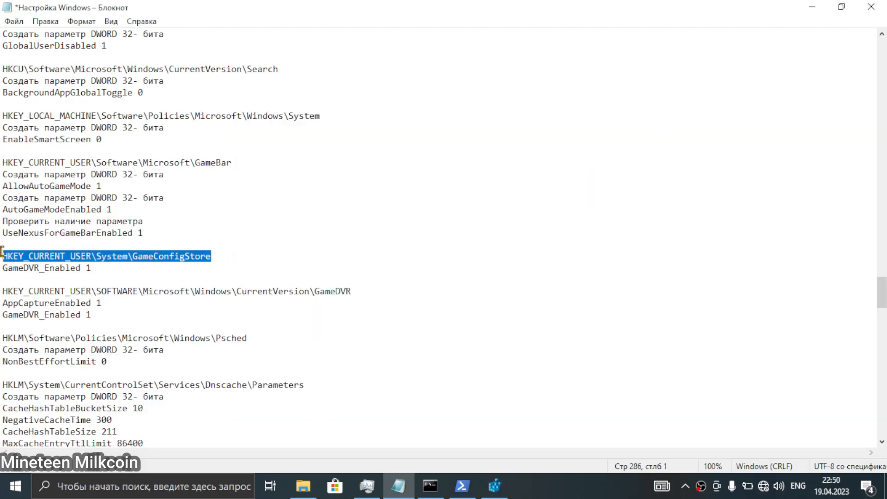
pyautogui.click(494, 486)
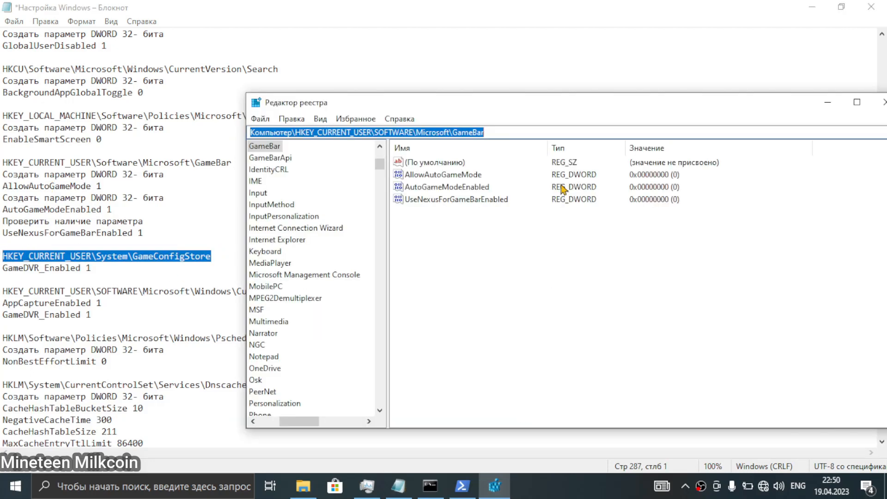
pyautogui.hotkey('ctrl', 'v')
pyautogui.press('Return')
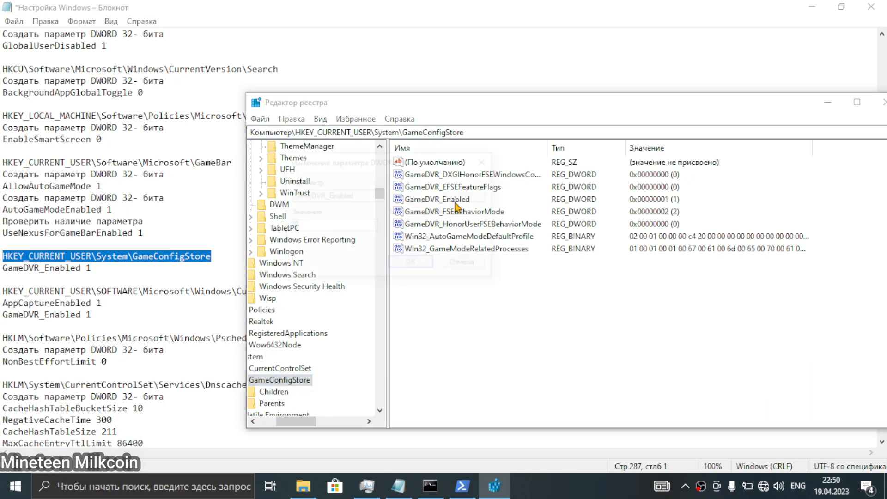
pyautogui.doubleClick(437, 199)
pyautogui.press('Return')
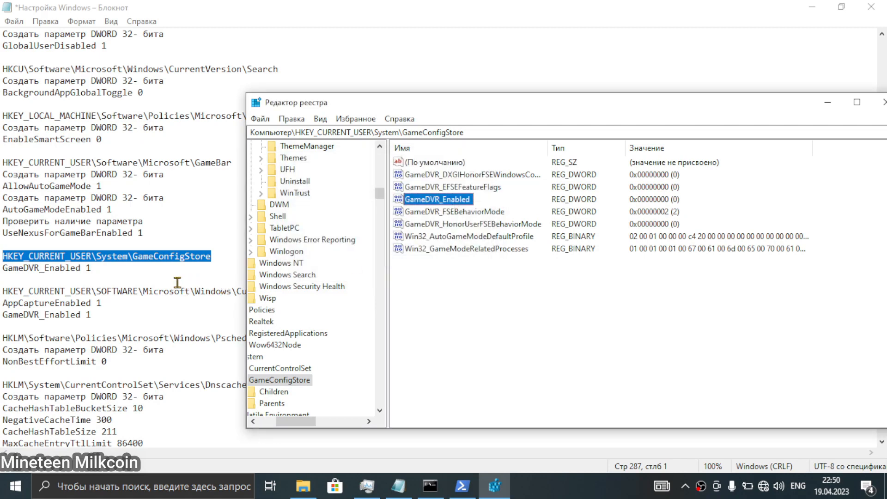
# Copy the GameDVR key path from the notes and go to HKEY_CURRENT_USER\SOFTWARE\Microsoft\Windows\CurrentVersion\GameDVR in Registry Editor.
pyautogui.click(153, 302)
pyautogui.moveTo(356, 290); pyautogui.dragTo(2, 291)
pyautogui.hotkey('ctrl', 'c')
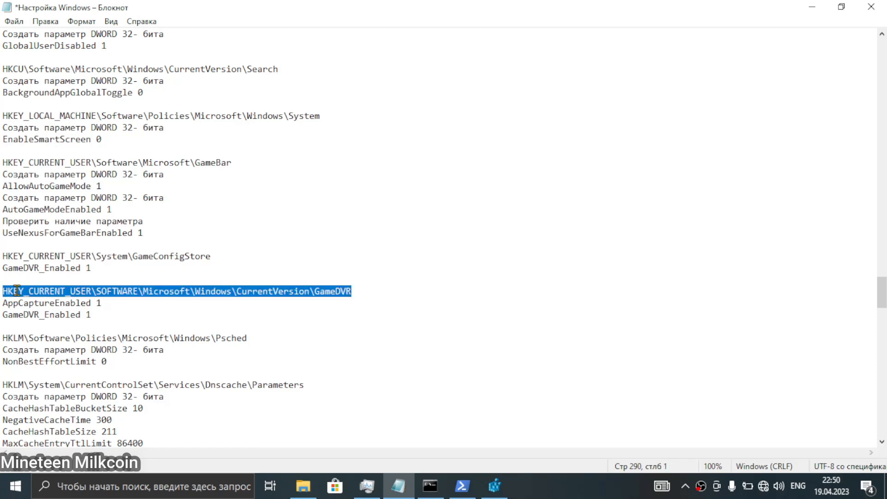
pyautogui.click(494, 485)
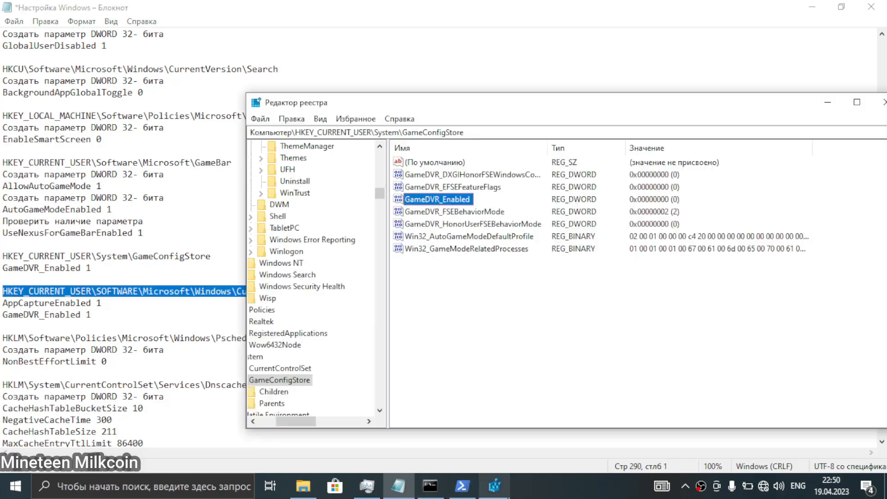
pyautogui.click(517, 133)
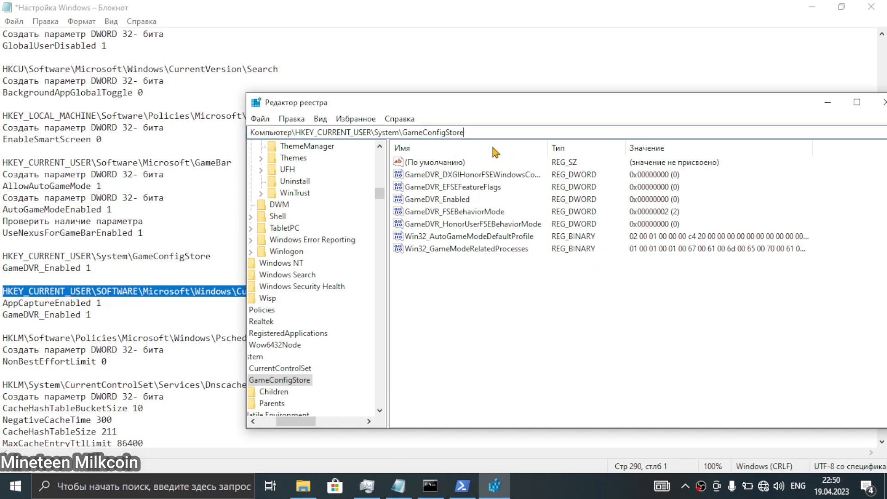
pyautogui.hotkey('ctrl', 'a')
pyautogui.hotkey('ctrl', 'v')
pyautogui.press('Return')
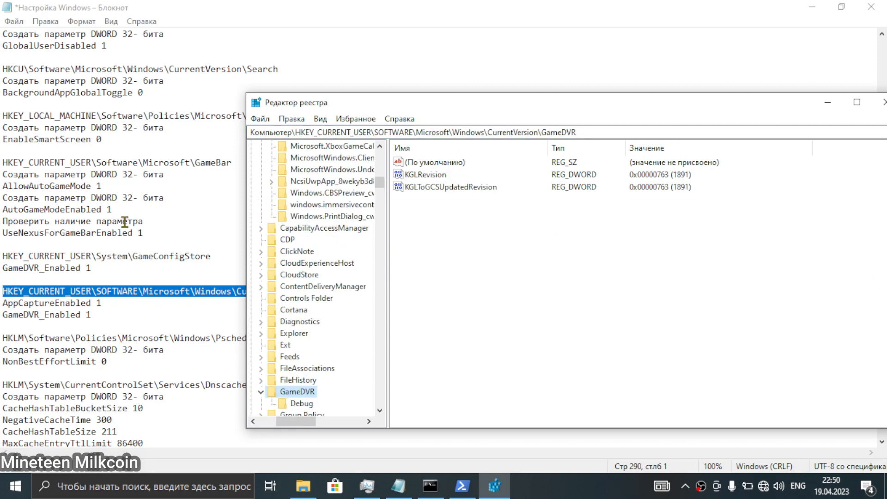
# Create a 32-bit DWORD value in the GameDVR key, named AppCaptureEnabled as copied from the notes.
pyautogui.moveTo(92, 302); pyautogui.dragTo(3, 303)
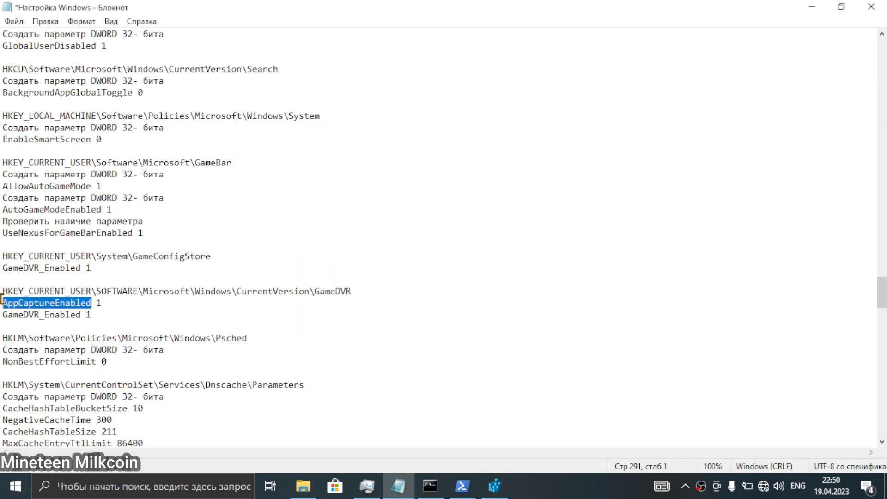
pyautogui.rightClick(13, 303)
pyautogui.click(121, 147)
pyautogui.click(495, 486)
pyautogui.rightClick(494, 295)
pyautogui.moveTo(531, 303)
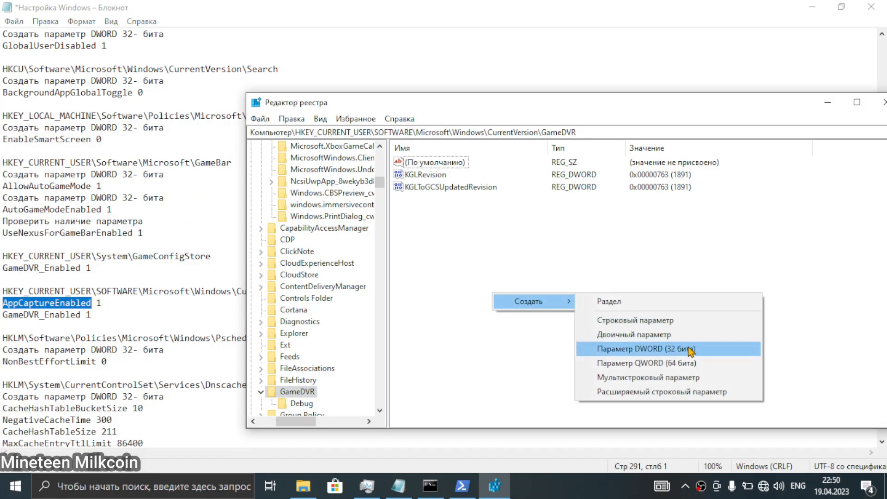
pyautogui.click(688, 351)
pyautogui.hotkey('ctrl', 'v')
pyautogui.press('Return')
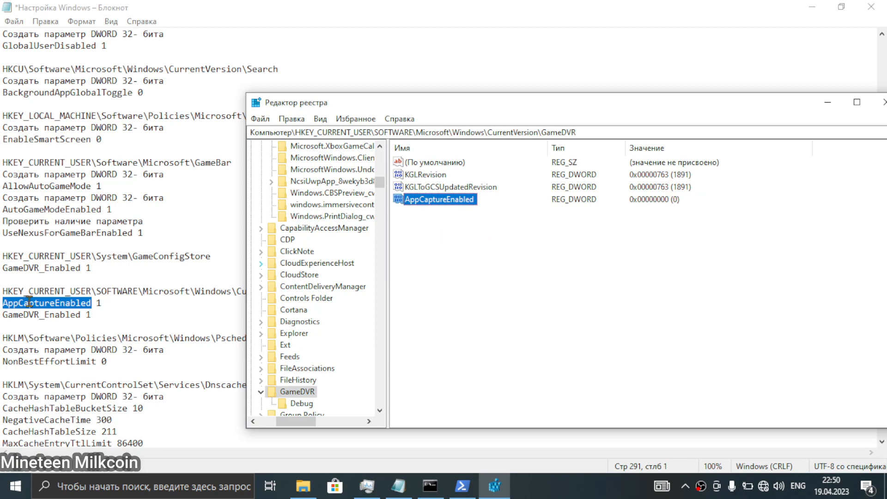
# Create a 32-bit DWORD value in the GameDVR key, named GameDVR_Enabled as copied from the notes.
pyautogui.moveTo(81, 315); pyautogui.dragTo(1, 318)
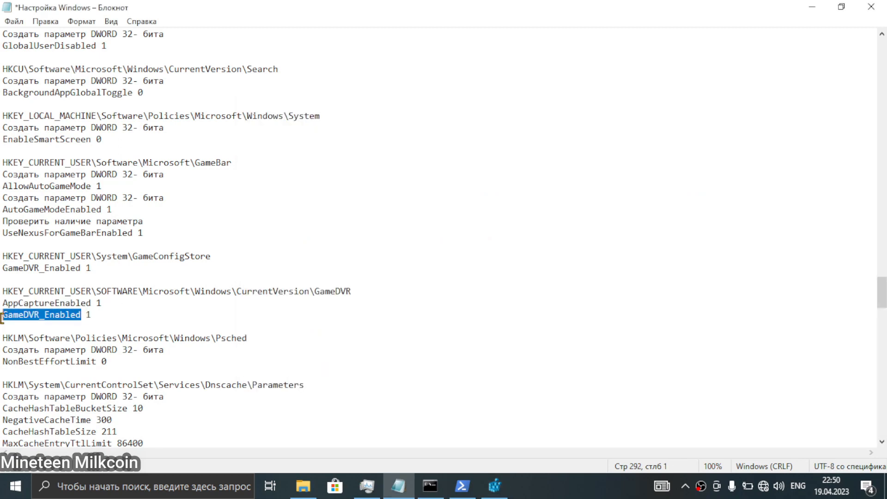
pyautogui.rightClick(12, 316)
pyautogui.click(66, 167)
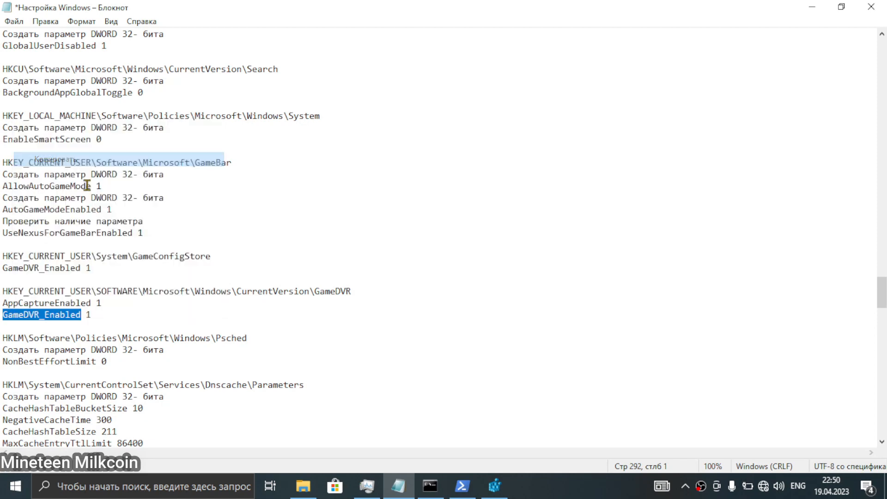
pyautogui.click(494, 486)
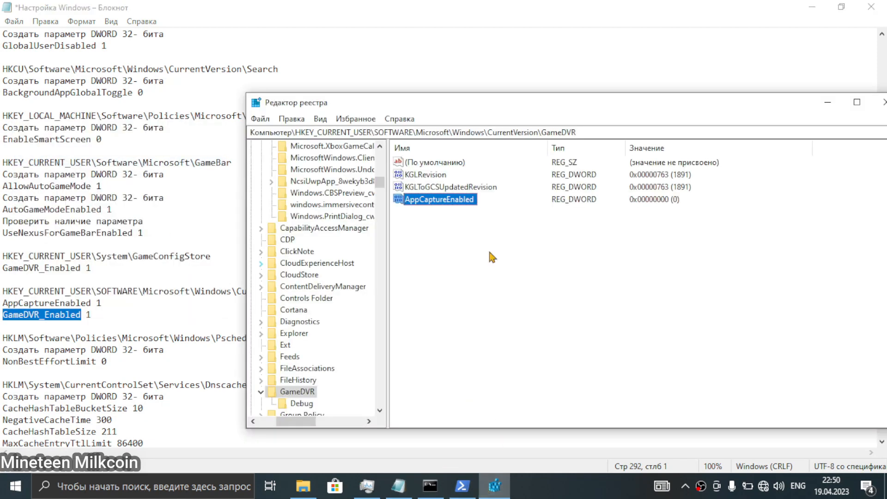
pyautogui.rightClick(465, 248)
pyautogui.rightClick(511, 261)
pyautogui.moveTo(568, 269)
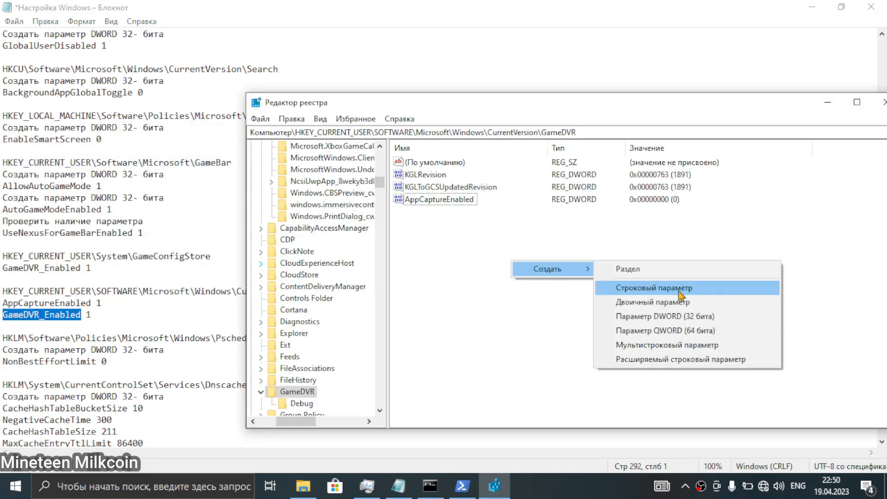
pyautogui.click(664, 317)
pyautogui.hotkey('ctrl', 'v')
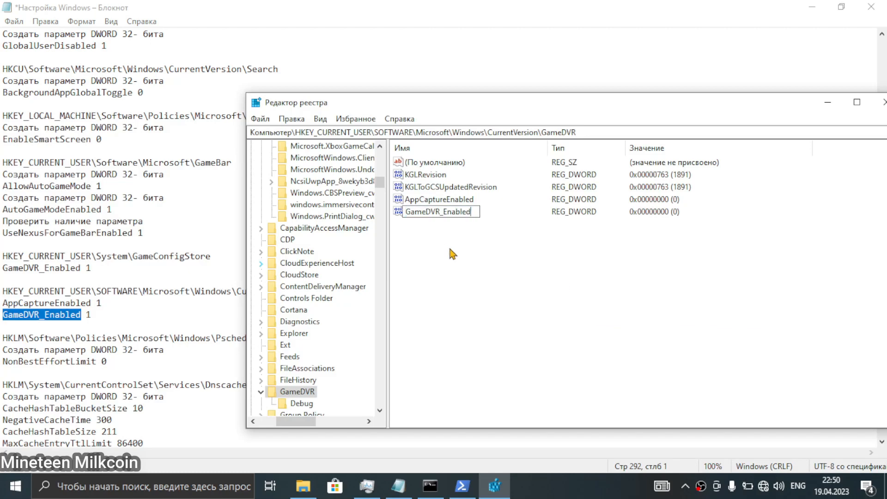
pyautogui.press('Return')
# Copy the path HKLM\Software\Policies\Microsoft\Windows\Psched from the notes and try to go to it in Registry Editor.
pyautogui.click(122, 317)
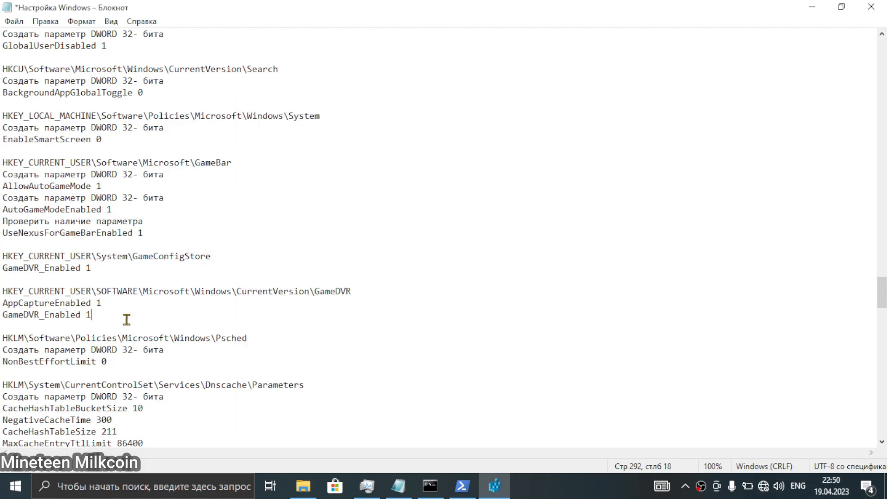
pyautogui.scroll(-2, 192, 324)
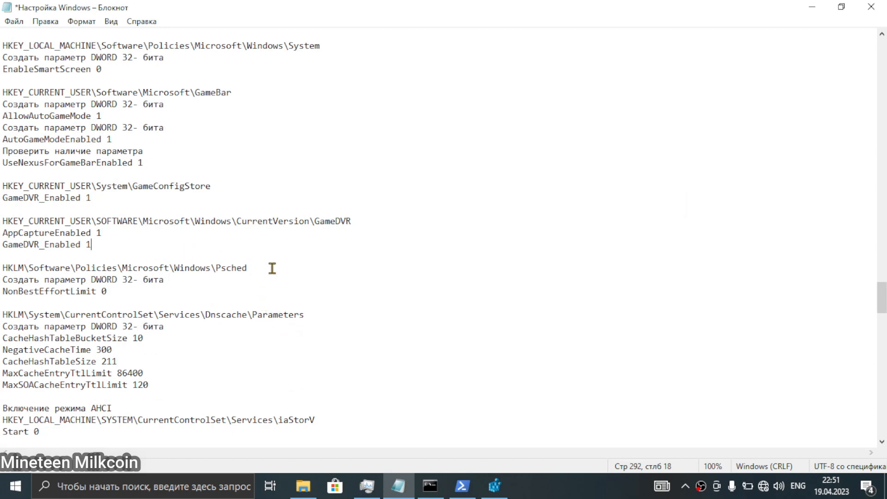
pyautogui.moveTo(271, 267); pyautogui.dragTo(3, 277)
pyautogui.rightClick(14, 264)
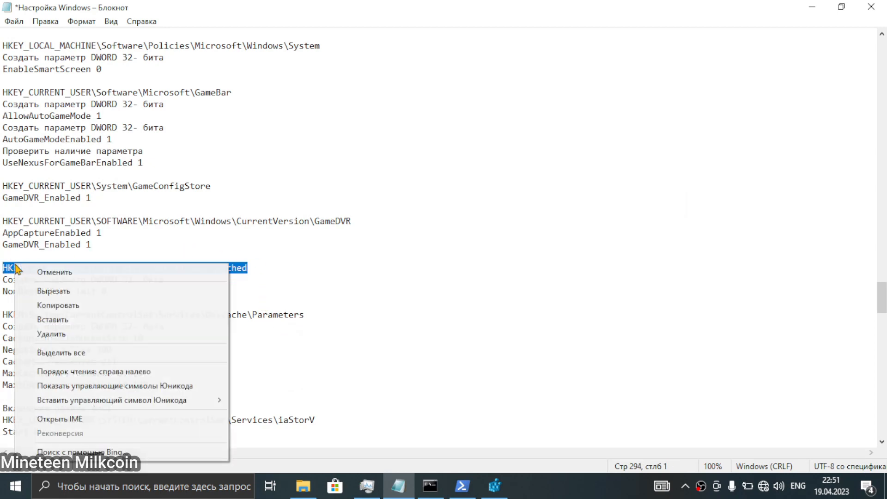
pyautogui.click(87, 305)
pyautogui.click(558, 389)
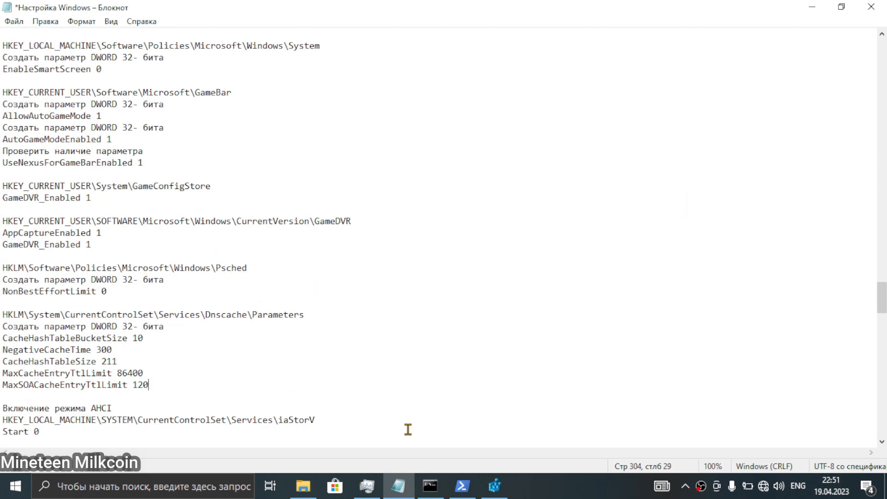
pyautogui.click(496, 490)
pyautogui.click(614, 131)
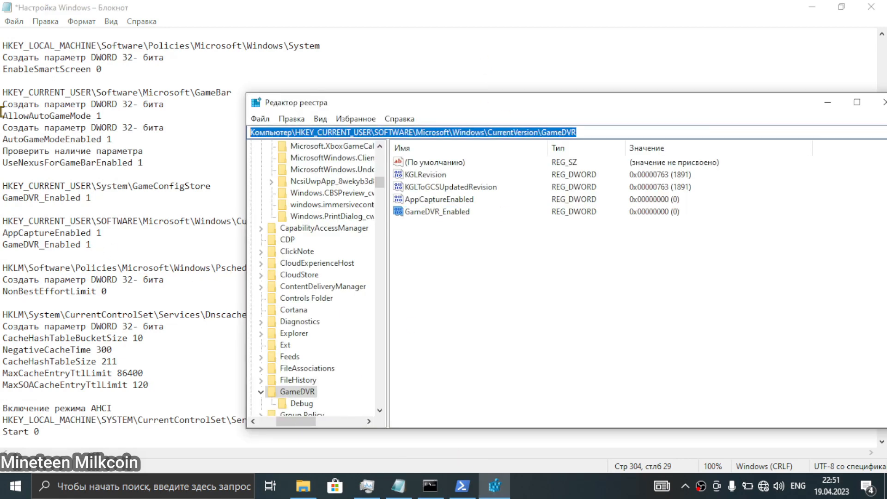
pyautogui.hotkey('ctrl', 'v')
pyautogui.press('Return')
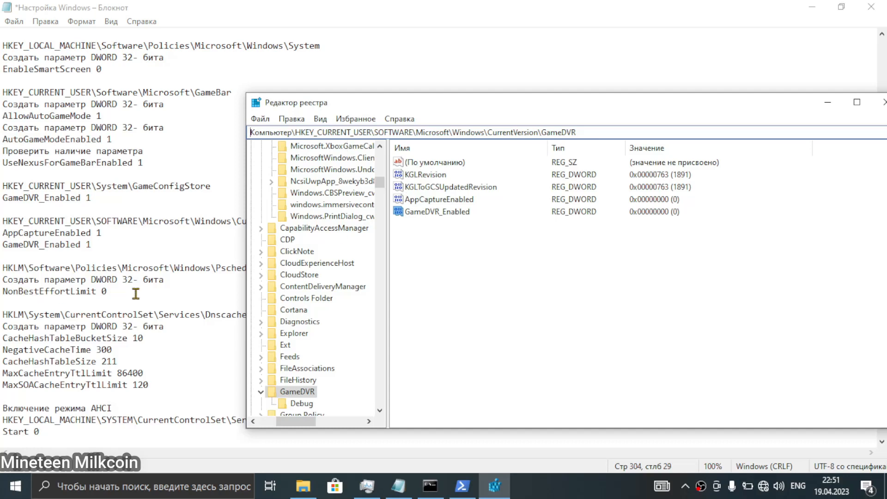
# Paste the copied Psched path into Registry Editor, shorten it and go to its parent key HKEY_LOCAL_MACHINE\SOFTWARE\Policies\Microsoft\Windows.
pyautogui.click(137, 298)
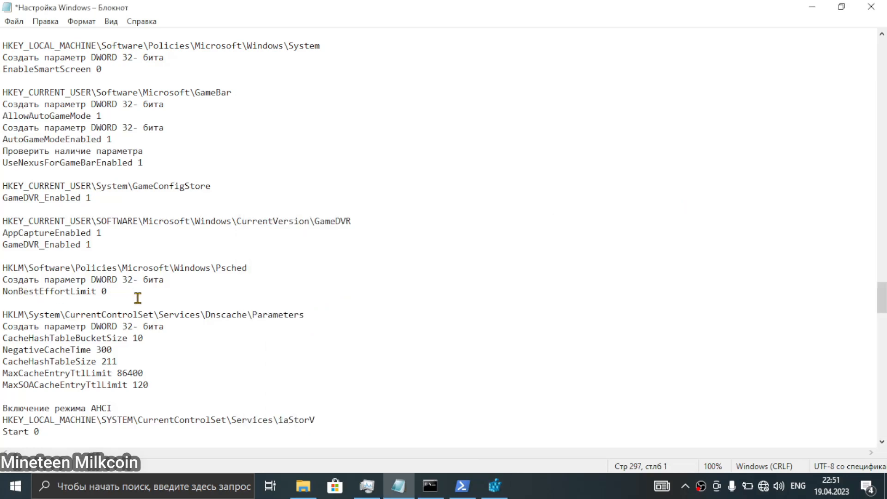
pyautogui.click(494, 486)
pyautogui.click(631, 128)
pyautogui.hotkey('ctrl', 'v')
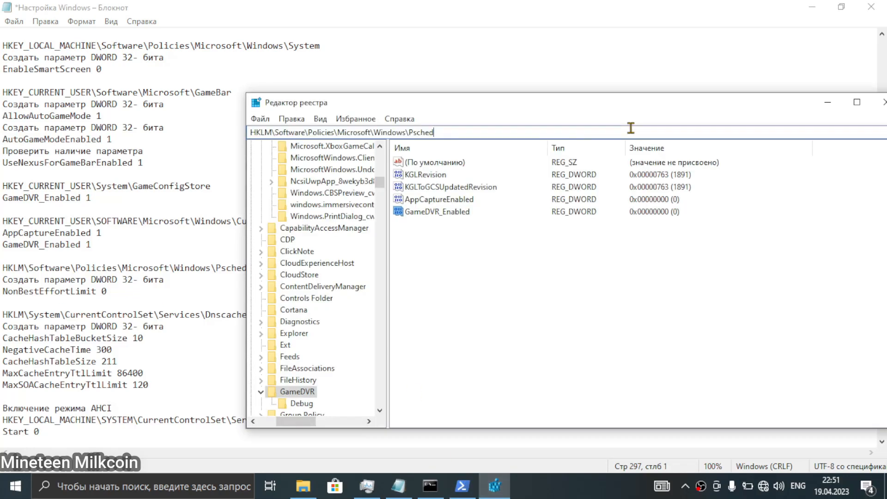
pyautogui.press('BackSpace')
pyautogui.press('BackSpace')
pyautogui.press('BackSpace')
pyautogui.press('Return')
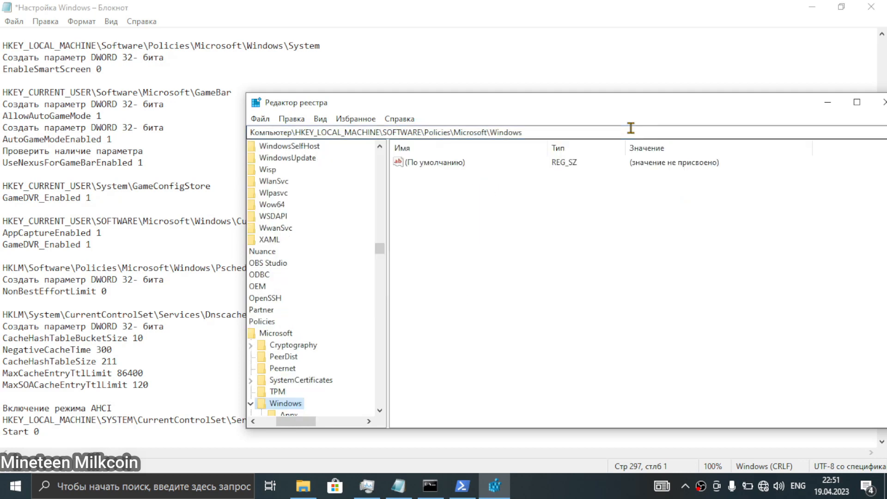
# Create a key named Psched, as copied from the notes, under HKEY_LOCAL_MACHINE\SOFTWARE\Policies\Microsoft\Windows in Registry Editor.
pyautogui.click(144, 295)
pyautogui.moveTo(248, 268); pyautogui.dragTo(223, 269)
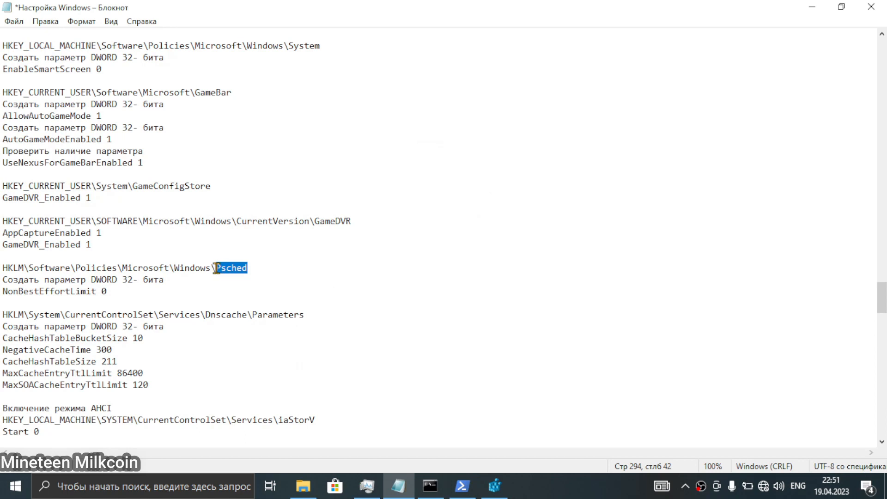
pyautogui.rightClick(233, 271)
pyautogui.click(272, 311)
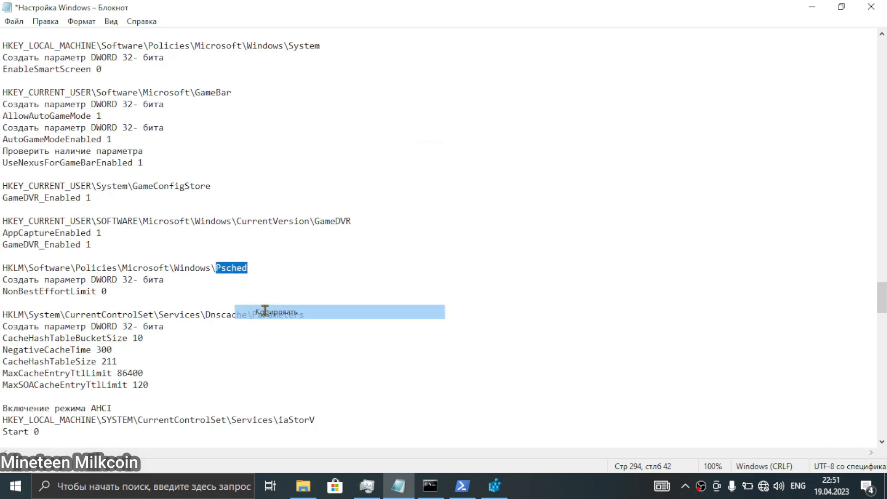
pyautogui.click(265, 269)
pyautogui.click(504, 479)
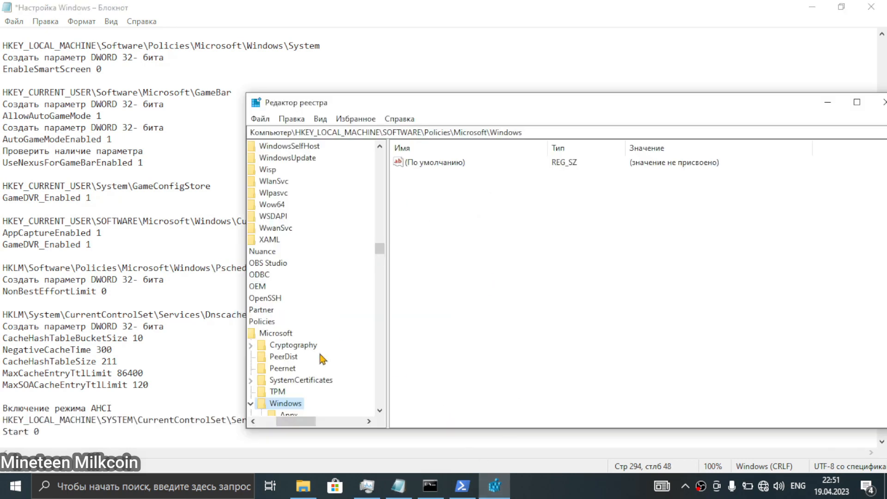
pyautogui.scroll(-4, 297, 368)
pyautogui.rightClick(288, 264)
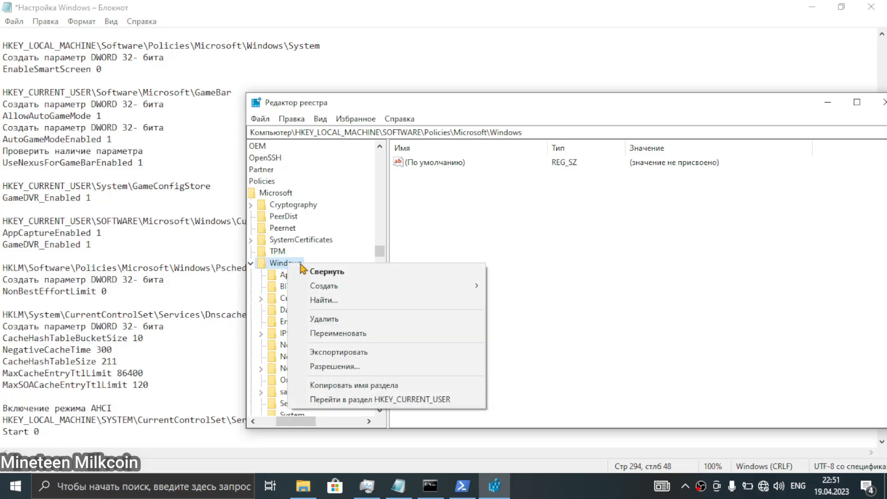
pyautogui.moveTo(358, 296)
pyautogui.click(543, 290)
pyautogui.hotkey('ctrl', 'v')
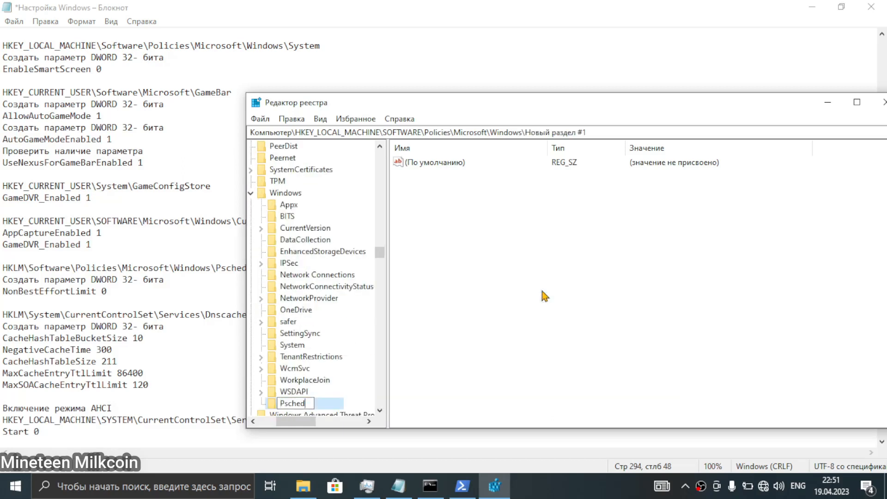
pyautogui.click(546, 297)
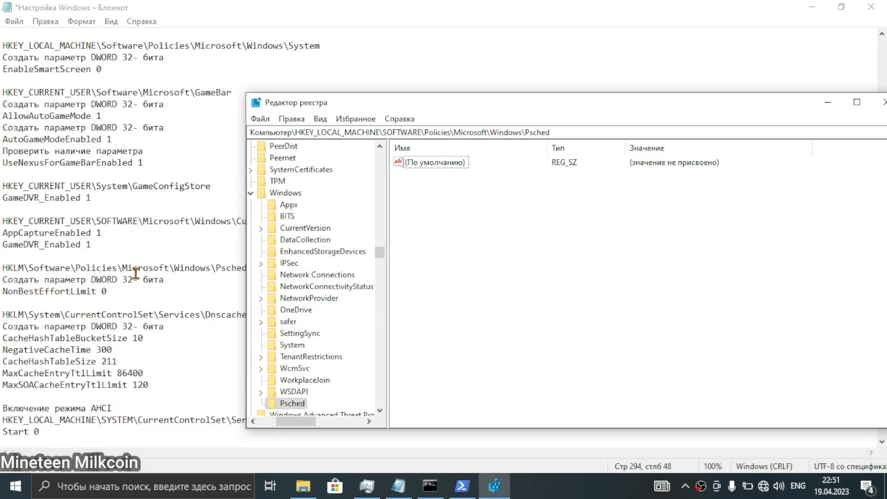
# Create a 32-bit DWORD value in the Psched key, named NonBestEffortLimit as copied from the notes.
pyautogui.click(93, 289)
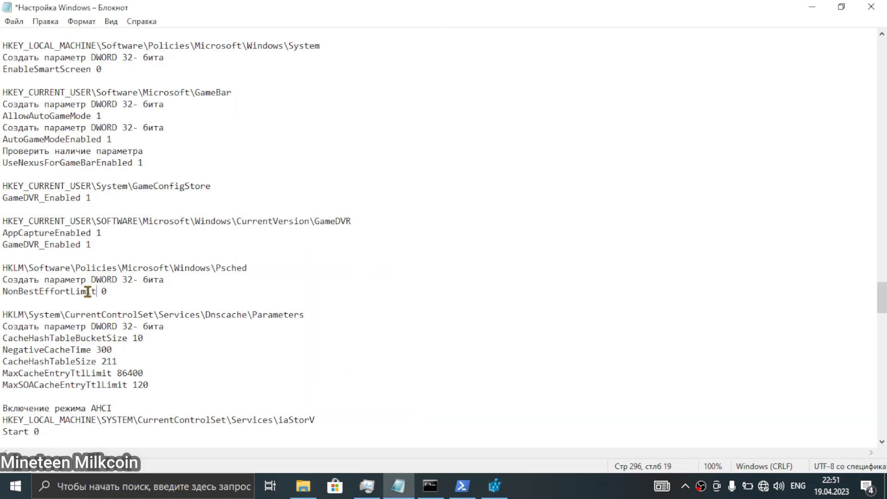
pyautogui.moveTo(92, 291); pyautogui.dragTo(2, 291)
pyautogui.rightClick(10, 292)
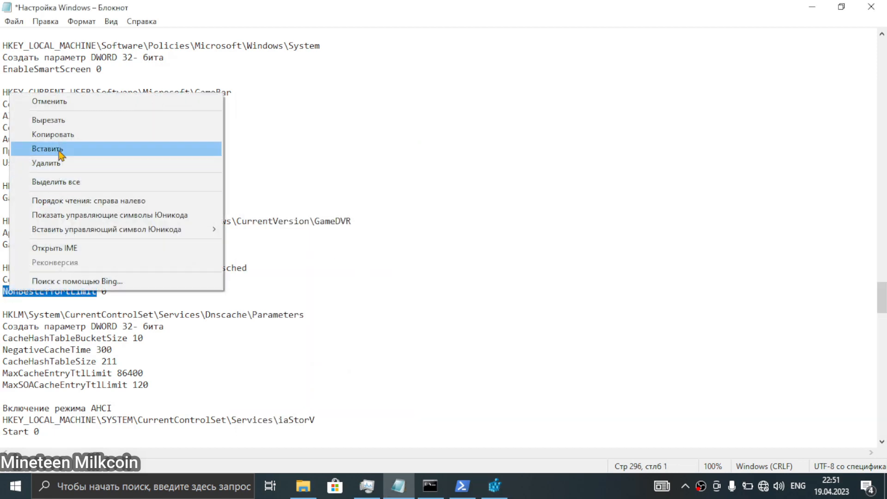
pyautogui.click(64, 134)
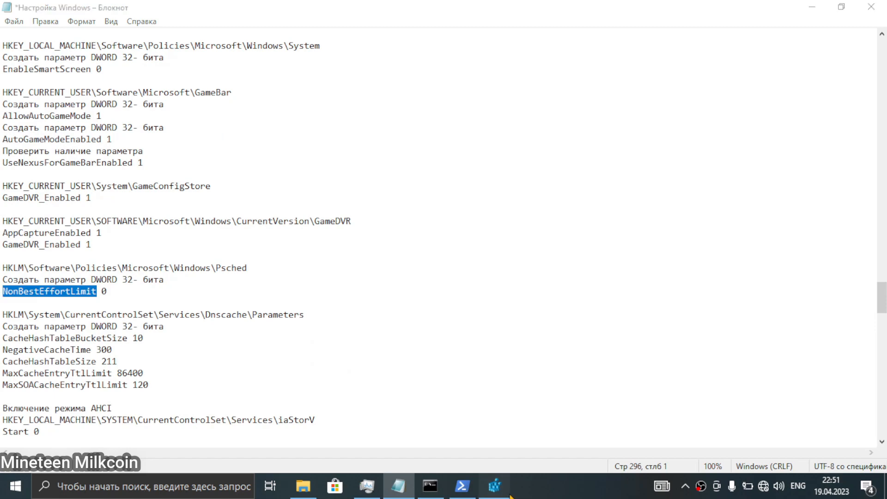
pyautogui.click(494, 486)
pyautogui.rightClick(470, 232)
pyautogui.moveTo(508, 237)
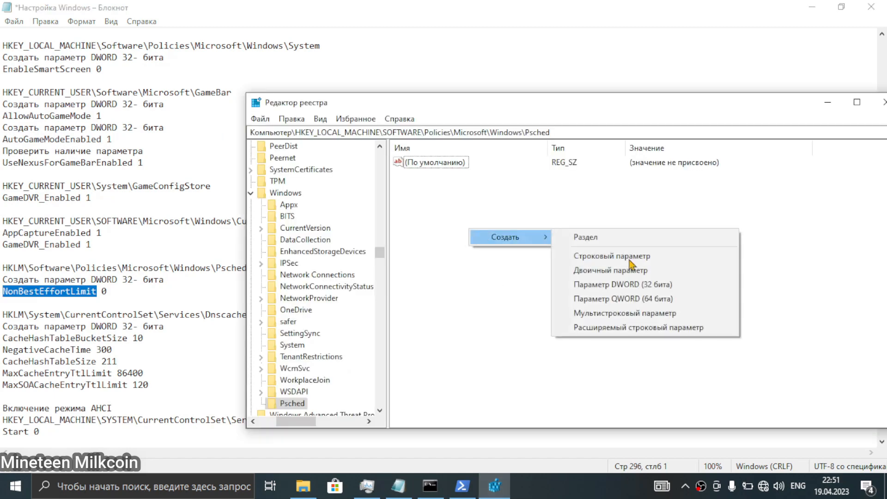
pyautogui.click(662, 285)
pyautogui.hotkey('ctrl', 'v')
pyautogui.press('Return')
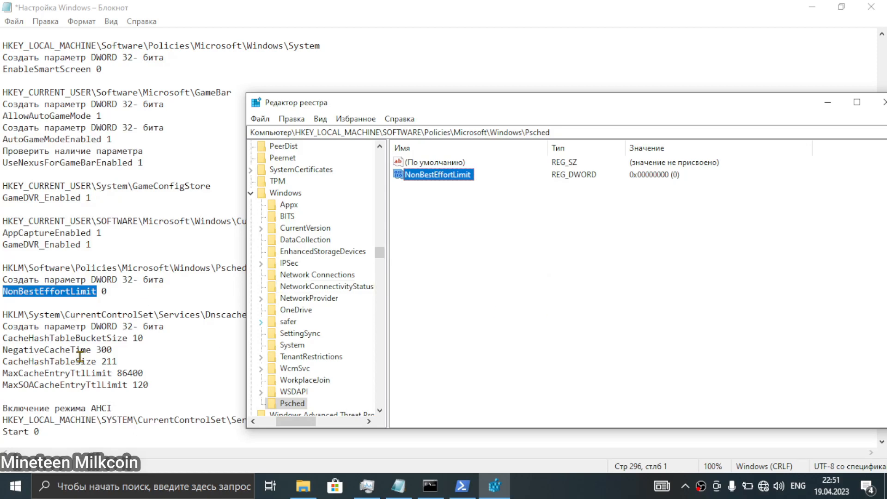
# Copy the path HKLM\System\CurrentControlSet\Services\Dnscache\Parameters from the notes, go to it in Registry Editor and move the window off the notes.
pyautogui.click(91, 349)
pyautogui.scroll(-3, 190, 339)
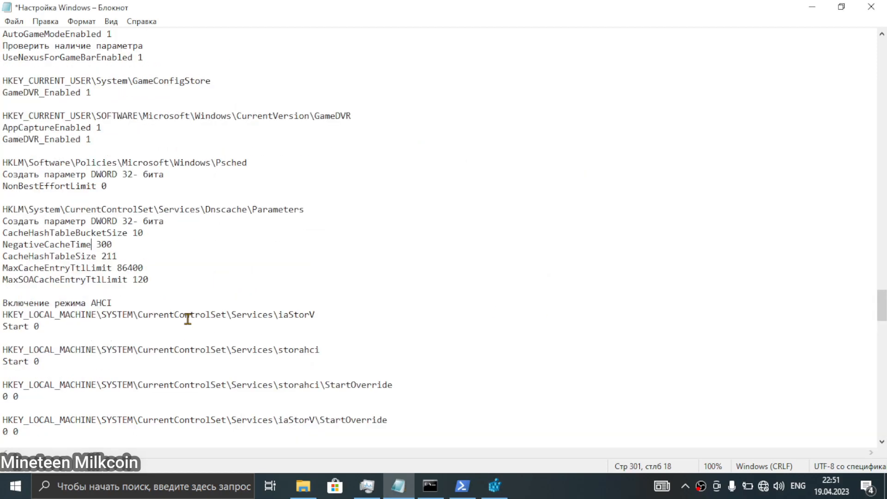
pyautogui.moveTo(310, 209); pyautogui.dragTo(122, 198)
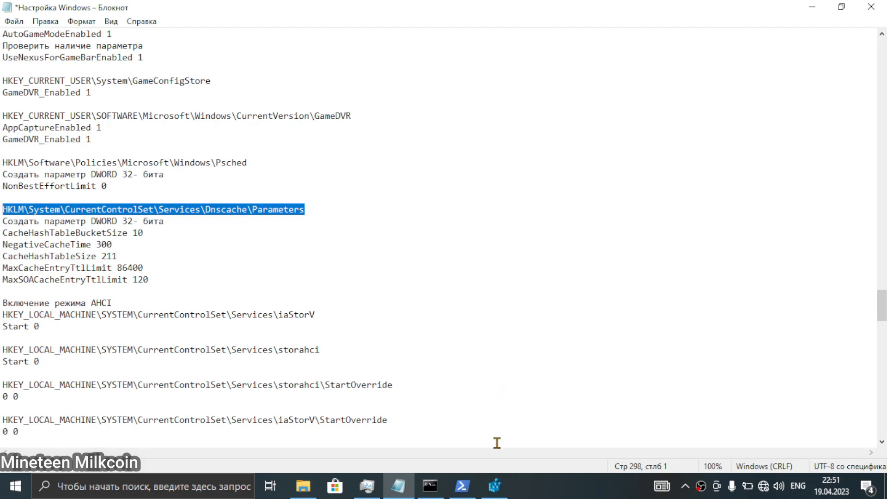
pyautogui.click(494, 485)
pyautogui.click(580, 132)
pyautogui.hotkey('ctrl', 'v')
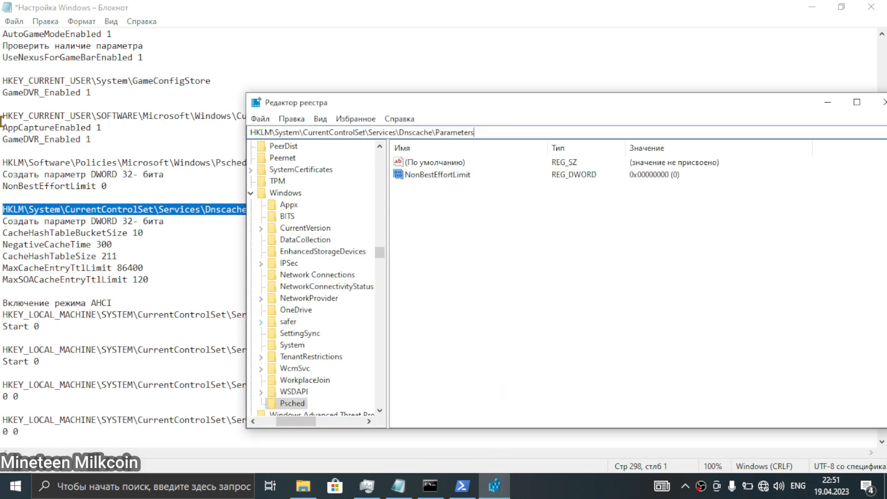
pyautogui.press('Return')
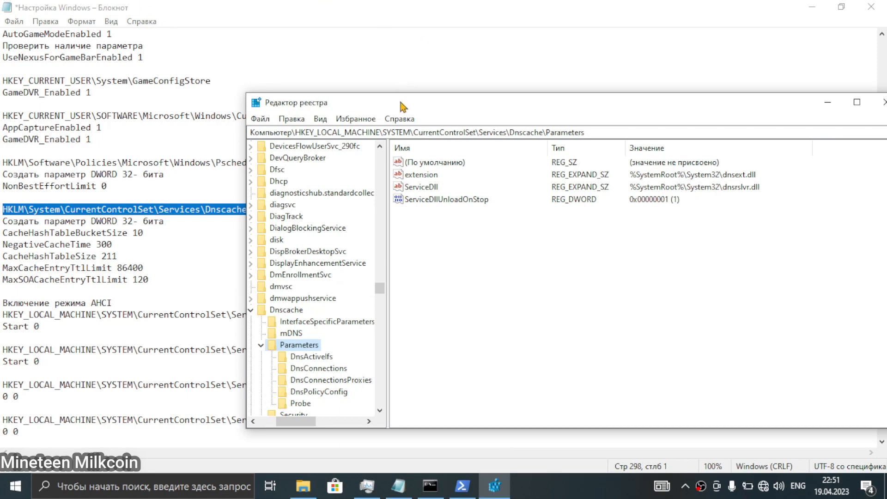
pyautogui.moveTo(401, 106); pyautogui.dragTo(523, 95)
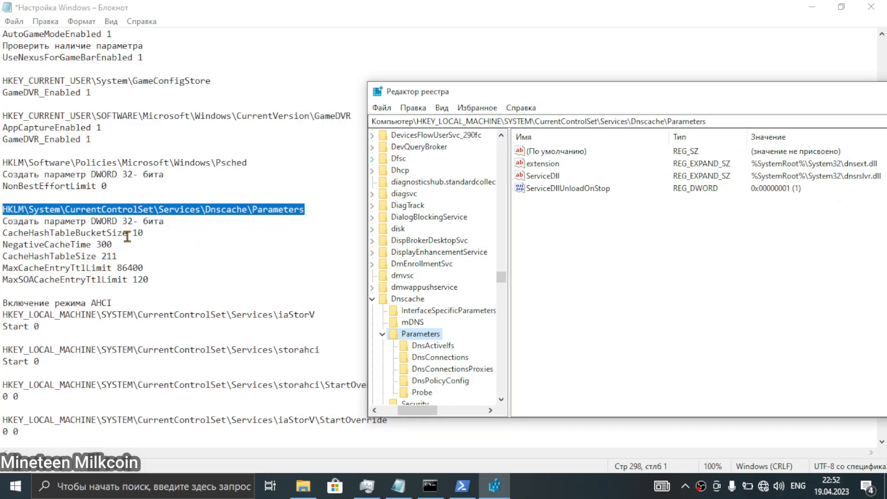
# Create a 32-bit DWORD value in the Dnscache Parameters key, named CacheHashTableBucketSize as copied from the notes.
pyautogui.moveTo(128, 233); pyautogui.dragTo(2, 233)
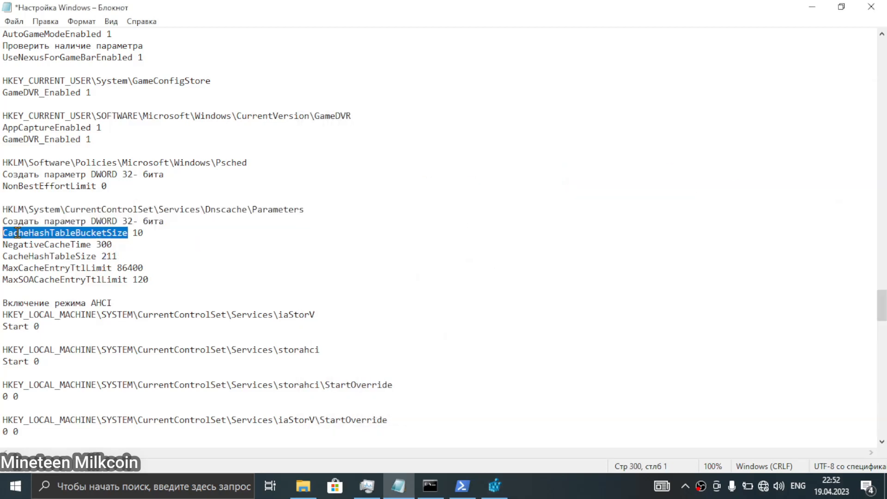
pyautogui.rightClick(17, 233)
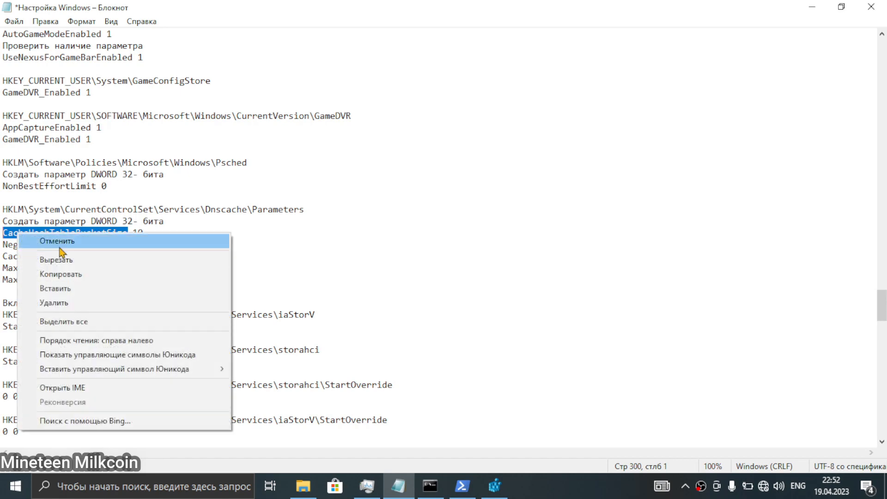
pyautogui.click(69, 273)
pyautogui.click(494, 486)
pyautogui.rightClick(566, 297)
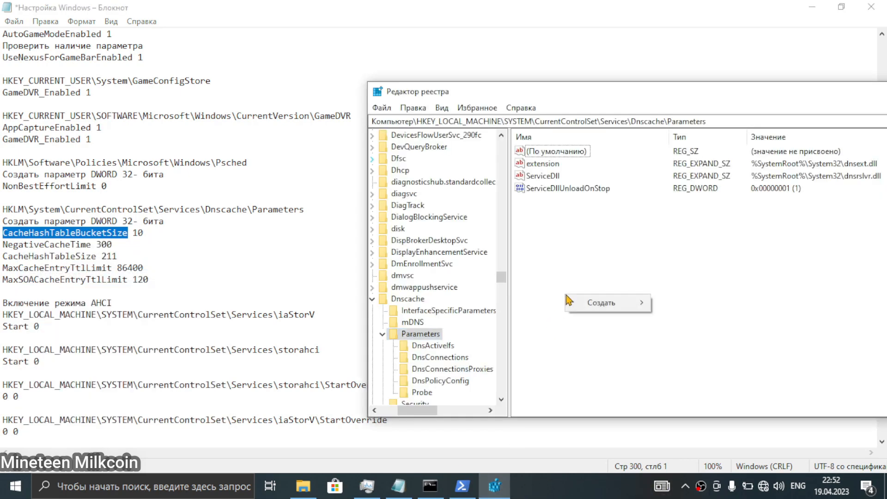
pyautogui.moveTo(596, 303)
pyautogui.click(740, 356)
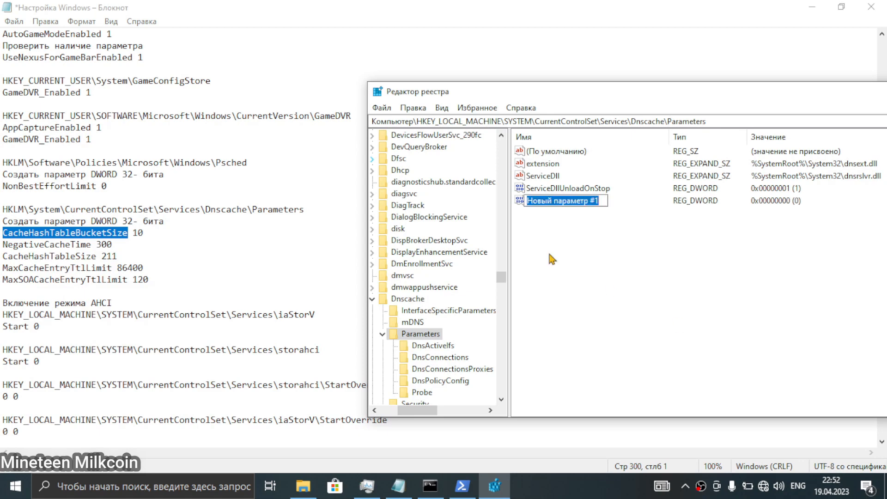
pyautogui.hotkey('ctrl', 'v')
pyautogui.press('Return')
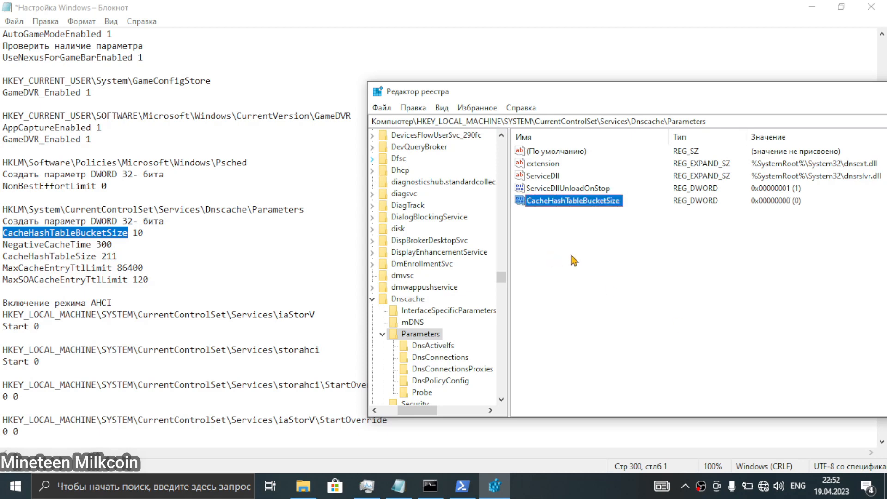
# Set the CacheHashTableBucketSize value to decimal 10.
pyautogui.doubleClick(574, 202)
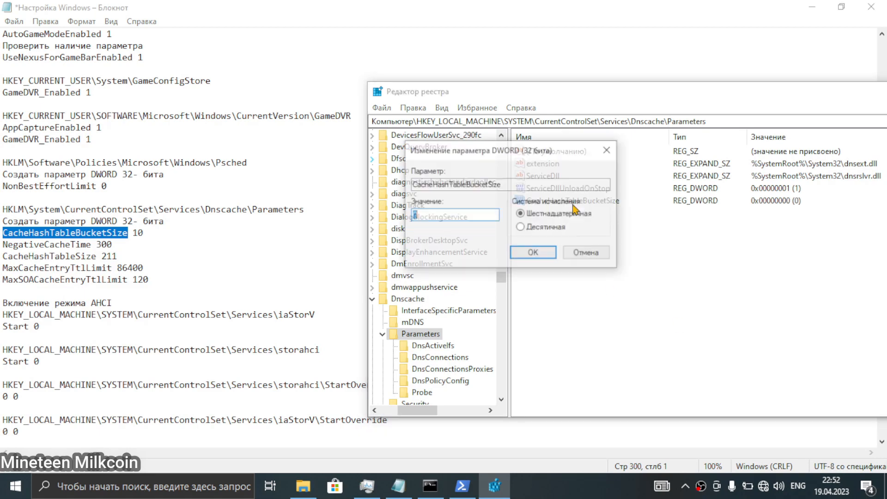
pyautogui.click(548, 231)
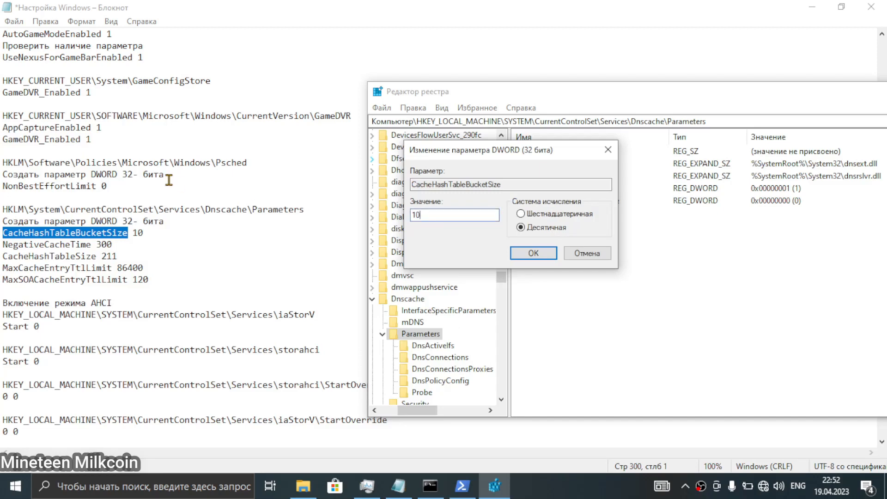
pyautogui.click(533, 253)
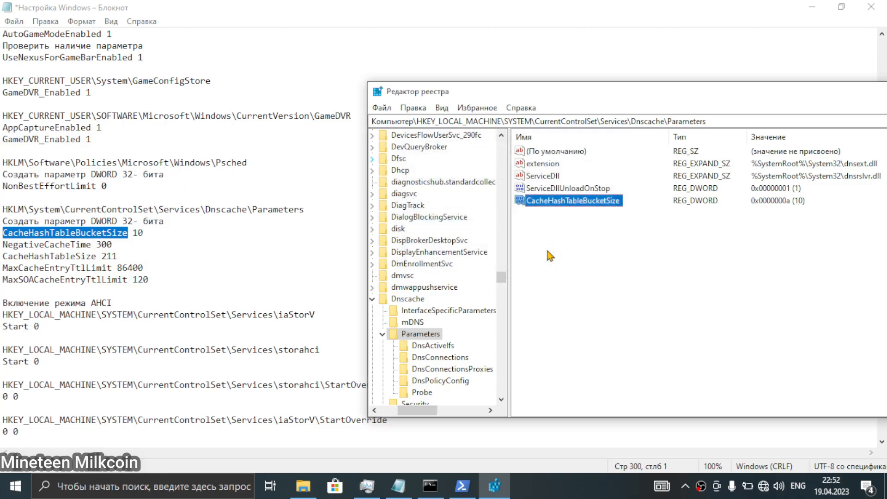
pyautogui.click(550, 256)
# Create a 32-bit DWORD value in the Dnscache Parameters key, named NegativeCacheTime as copied from the notes.
pyautogui.click(92, 244)
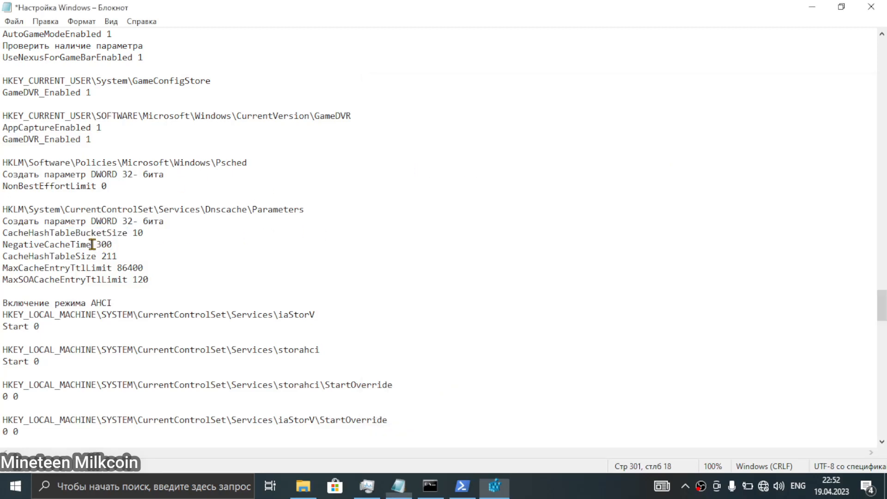
pyautogui.moveTo(92, 244); pyautogui.dragTo(4, 245)
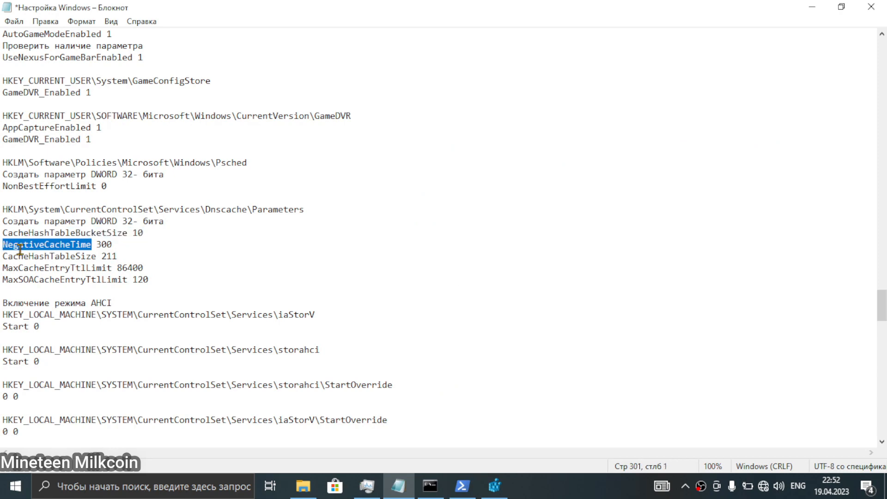
pyautogui.click(495, 486)
pyautogui.rightClick(553, 285)
pyautogui.moveTo(596, 292)
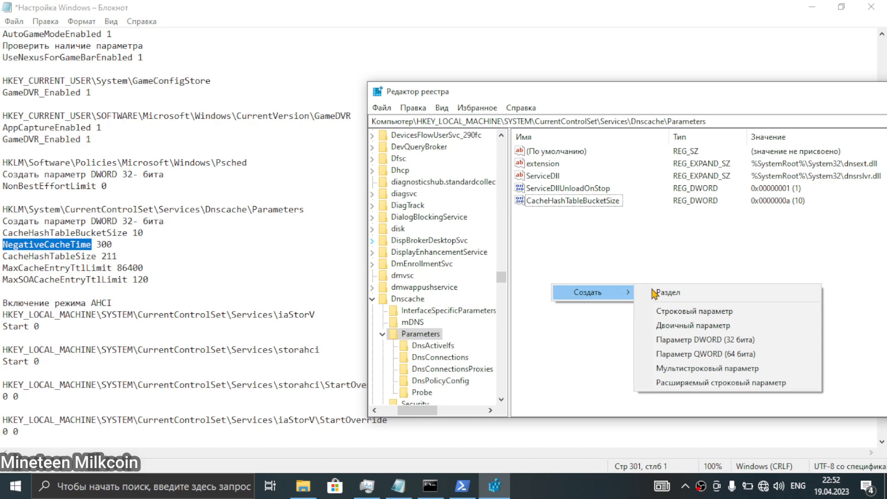
pyautogui.click(705, 340)
pyautogui.hotkey('ctrl', 'v')
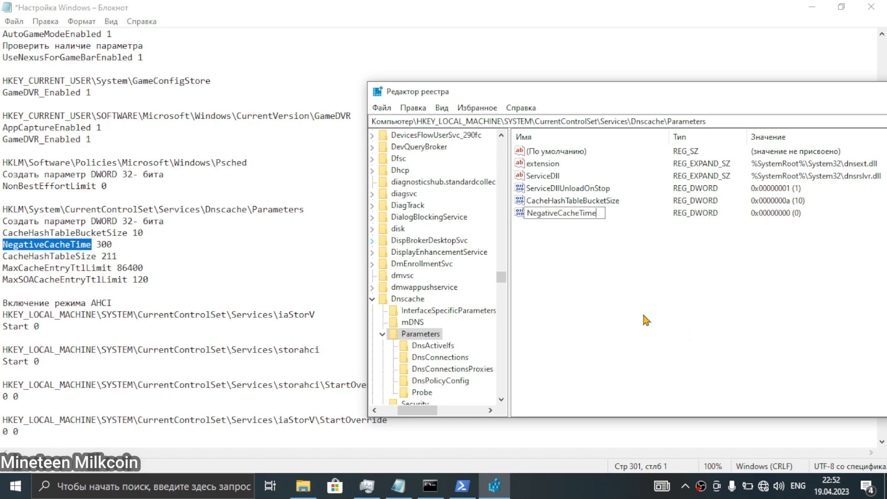
pyautogui.press('Return')
# Set the NegativeCacheTime value to decimal 300.
pyautogui.doubleClick(570, 216)
pyautogui.click(547, 228)
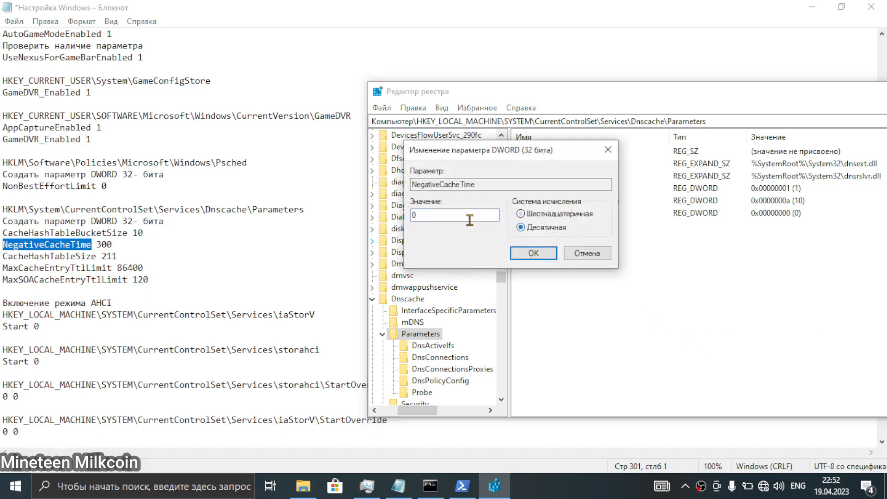
pyautogui.doubleClick(469, 217)
pyautogui.write('300')
pyautogui.press('Return')
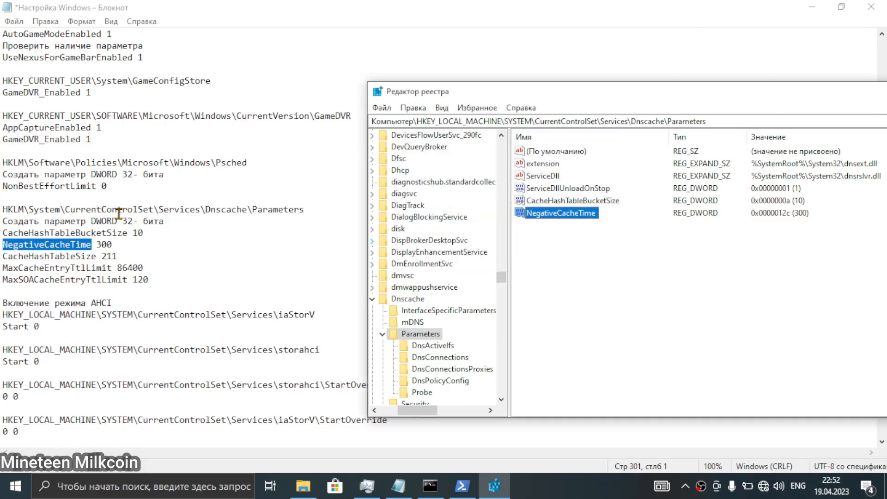
pyautogui.click(615, 296)
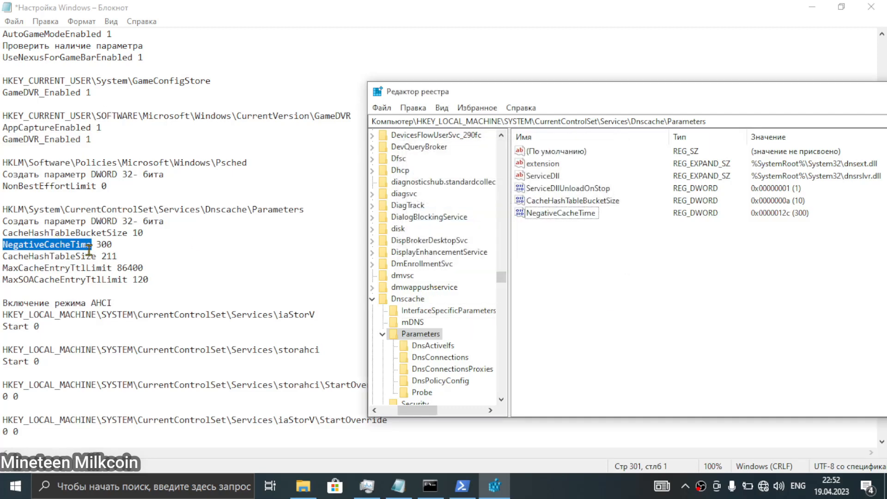
# Create a 32-bit DWORD value in the Dnscache Parameters key, named CacheHashTableSize as copied from the notes.
pyautogui.moveTo(96, 255); pyautogui.dragTo(2, 255)
pyautogui.rightClick(24, 257)
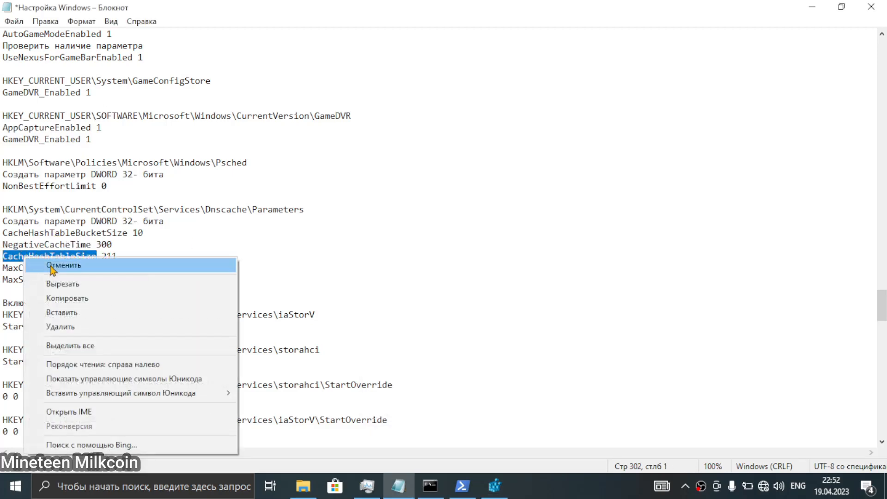
pyautogui.click(74, 299)
pyautogui.click(508, 486)
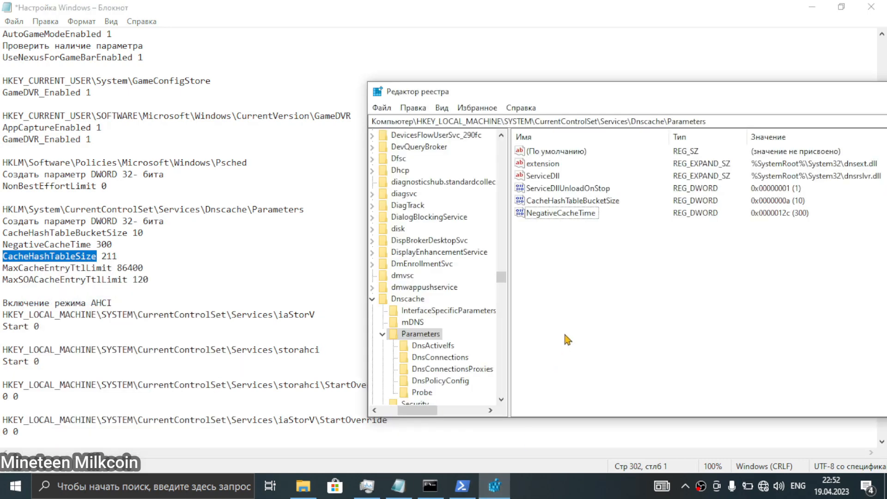
pyautogui.rightClick(571, 322)
pyautogui.moveTo(610, 329)
pyautogui.click(741, 381)
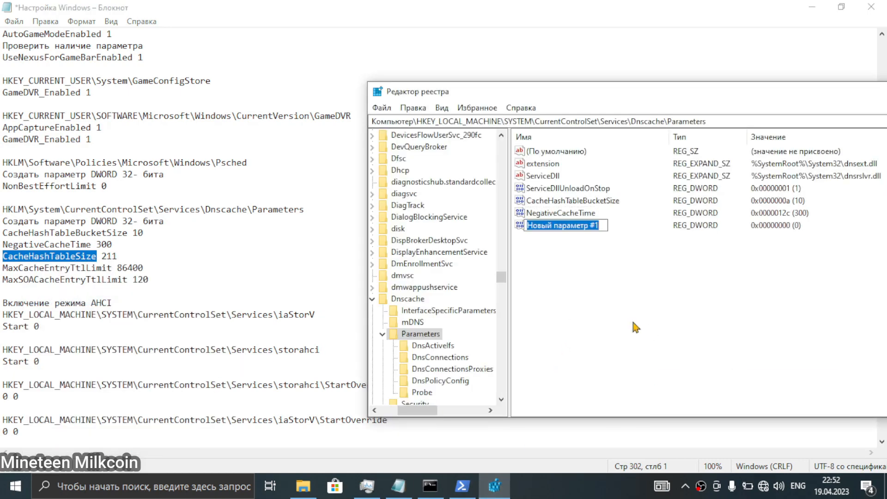
pyautogui.hotkey('ctrl', 'v')
pyautogui.press('Return')
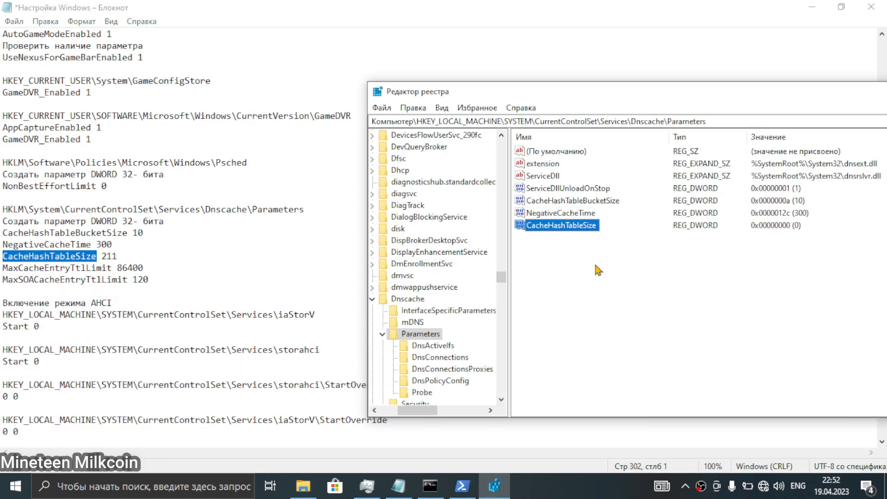
# Set the CacheHashTableSize value to decimal 211.
pyautogui.doubleClick(546, 227)
pyautogui.click(551, 229)
pyautogui.moveTo(481, 214); pyautogui.dragTo(245, 216)
pyautogui.write('2')
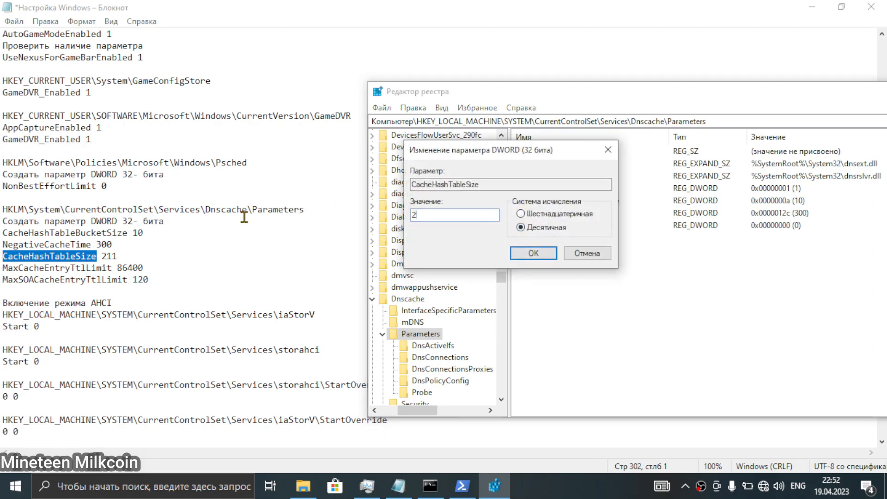
pyautogui.write('111')
pyautogui.press('BackSpace')
pyautogui.press('Return')
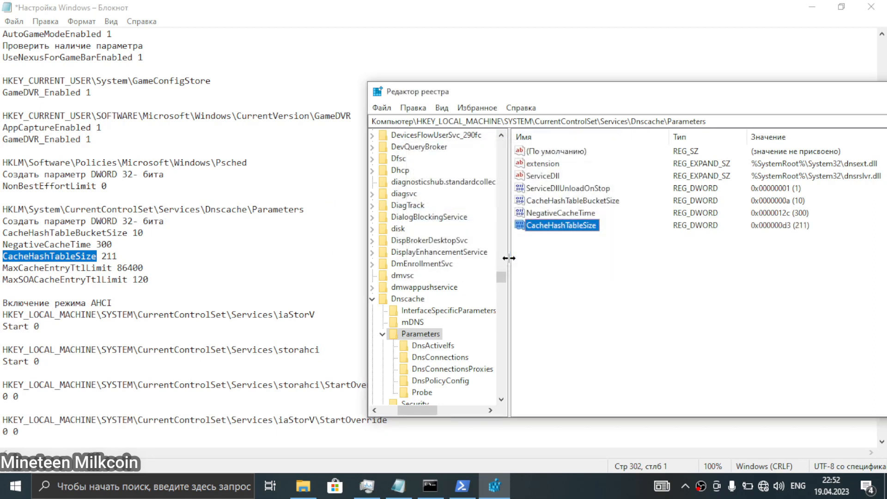
pyautogui.click(560, 271)
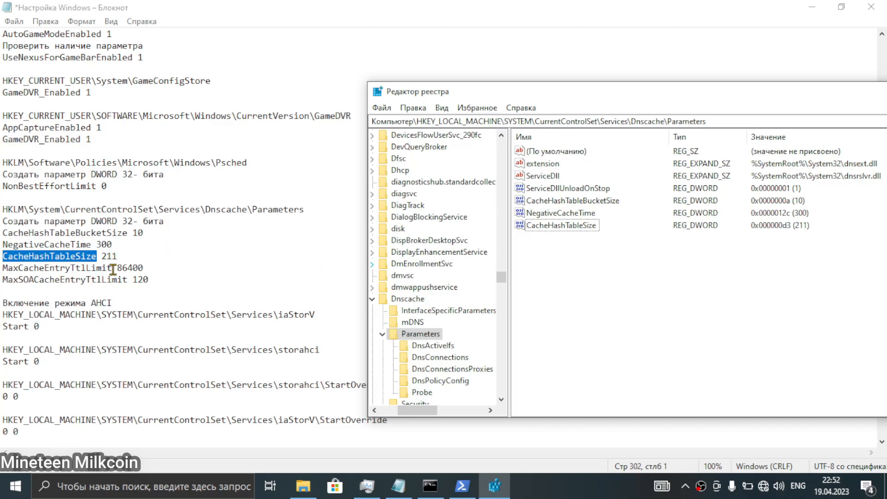
# Create a 32-bit DWORD value in the Dnscache Parameters key, named MaxCacheEntryTtlLimit as copied from the notes.
pyautogui.moveTo(113, 268); pyautogui.dragTo(2, 266)
pyautogui.rightClick(4, 267)
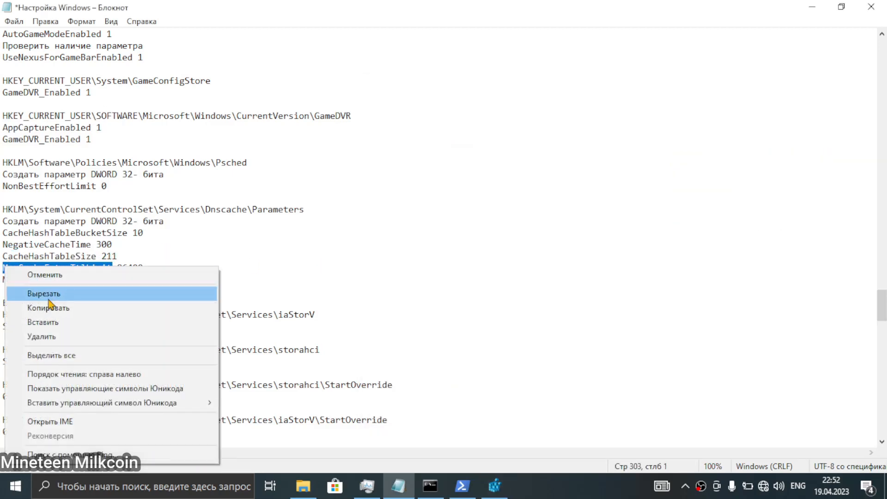
pyautogui.click(48, 308)
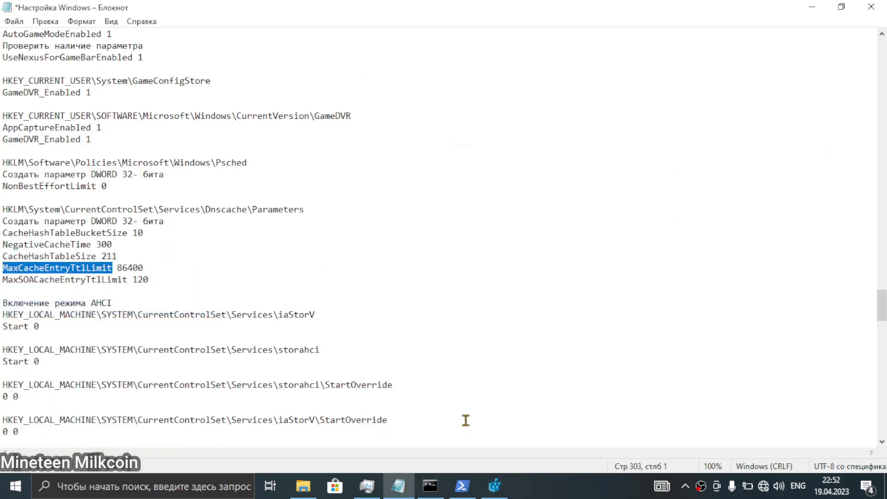
pyautogui.click(495, 486)
pyautogui.rightClick(599, 262)
pyautogui.moveTo(618, 275)
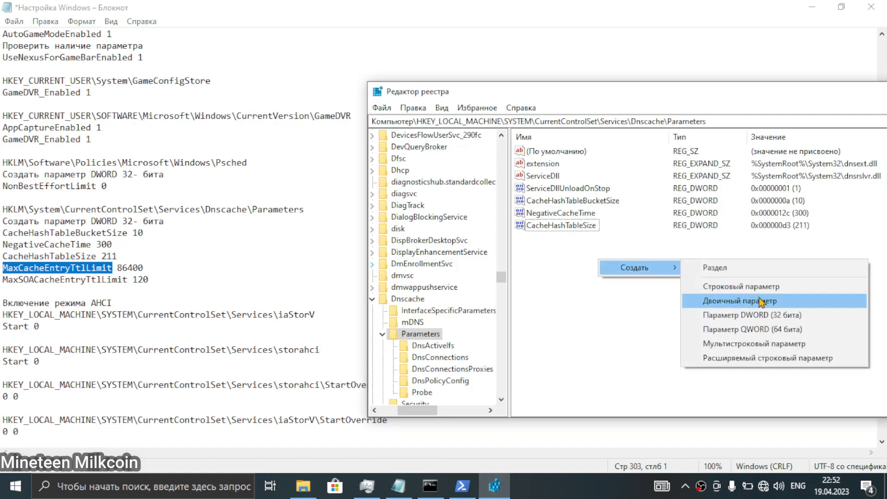
pyautogui.click(758, 319)
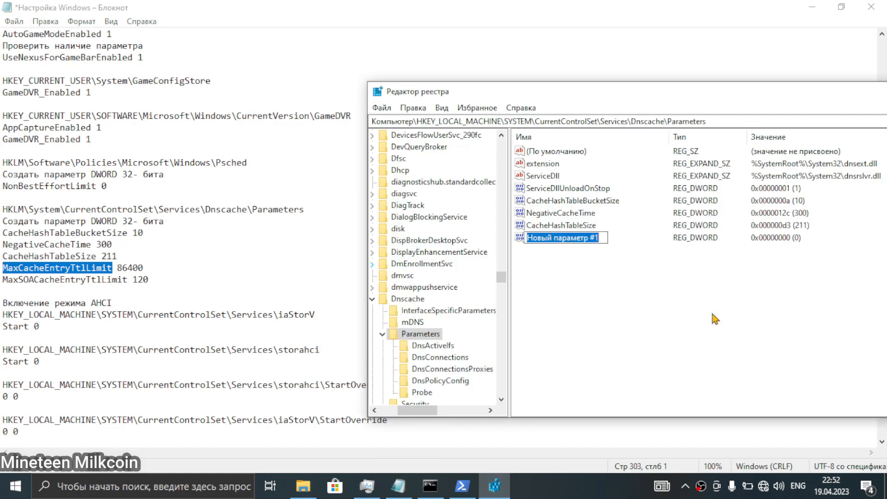
pyautogui.hotkey('ctrl', 'v')
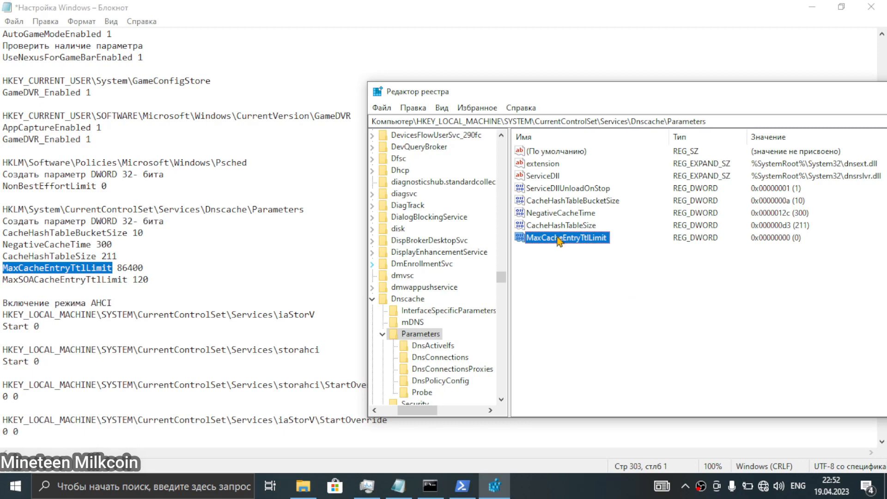
# Set the MaxCacheEntryTtlLimit value to decimal 86400.
pyautogui.doubleClick(559, 240)
pyautogui.click(532, 230)
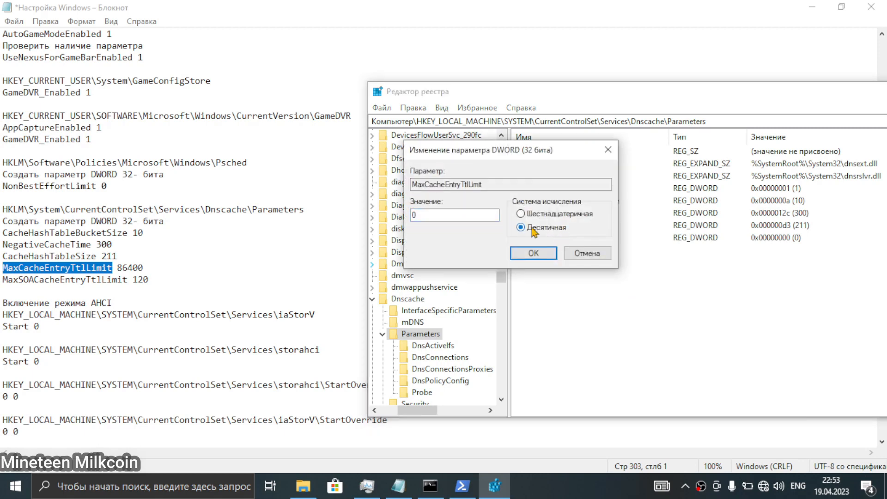
pyautogui.doubleClick(458, 214)
pyautogui.write('86400')
pyautogui.press('Return')
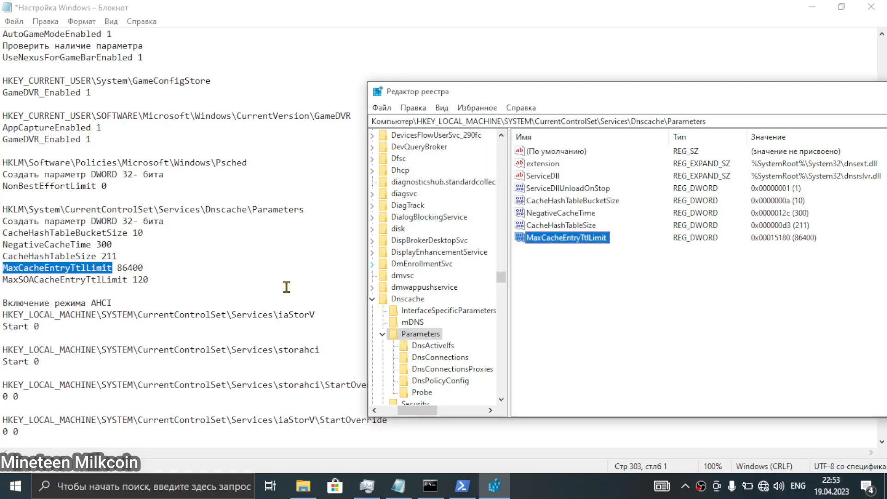
# Create a 32-bit DWORD value in the Dnscache Parameters key, named MaxSOACacheEntryTtlLimit as copied from the notes.
pyautogui.click(128, 280)
pyautogui.moveTo(128, 280); pyautogui.dragTo(15, 280)
pyautogui.rightClick(15, 279)
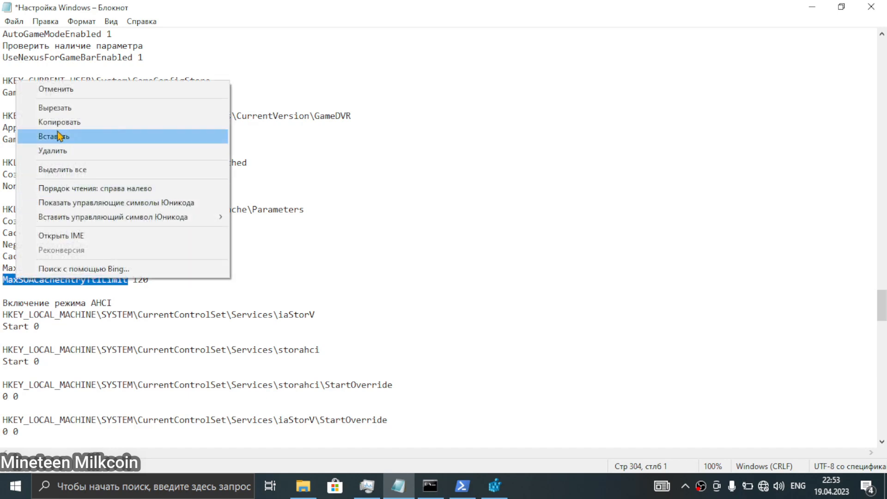
pyautogui.click(58, 123)
pyautogui.click(494, 486)
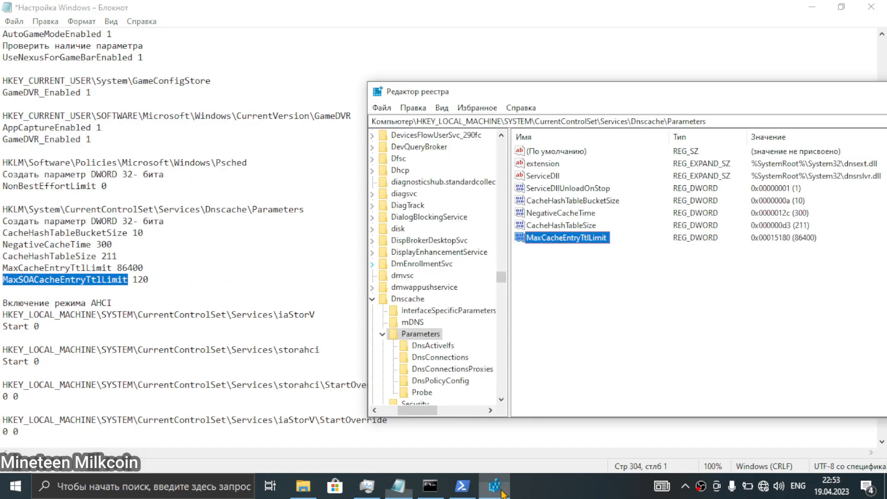
pyautogui.rightClick(580, 301)
pyautogui.moveTo(609, 312)
pyautogui.click(693, 361)
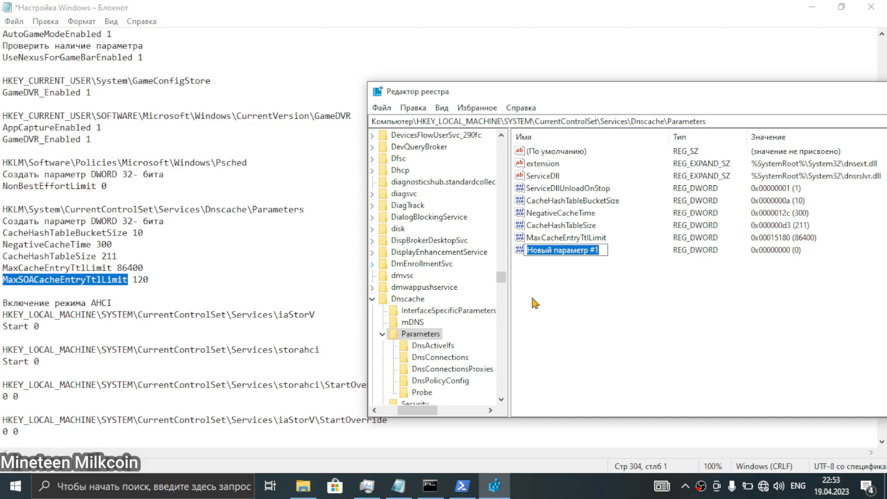
pyautogui.hotkey('ctrl', 'v')
pyautogui.press('Return')
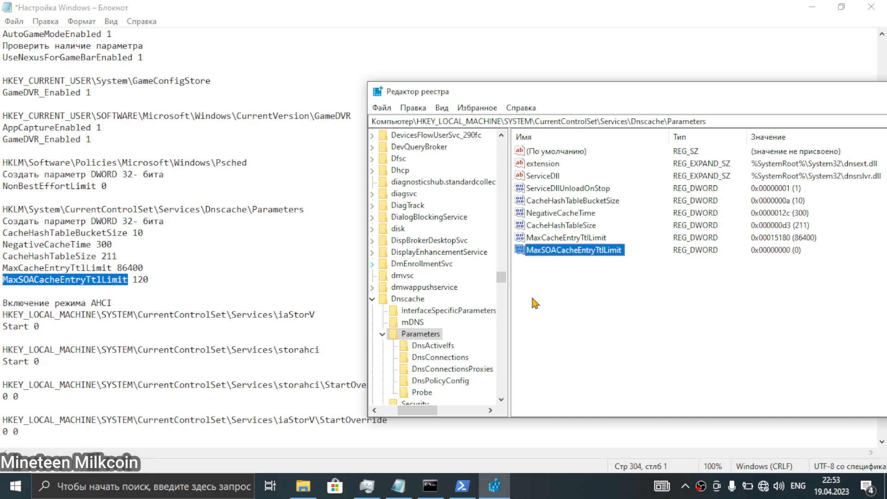
# Set the MaxSOACacheEntryTtlLimit value to decimal 120 and return to the notes.
pyautogui.doubleClick(578, 252)
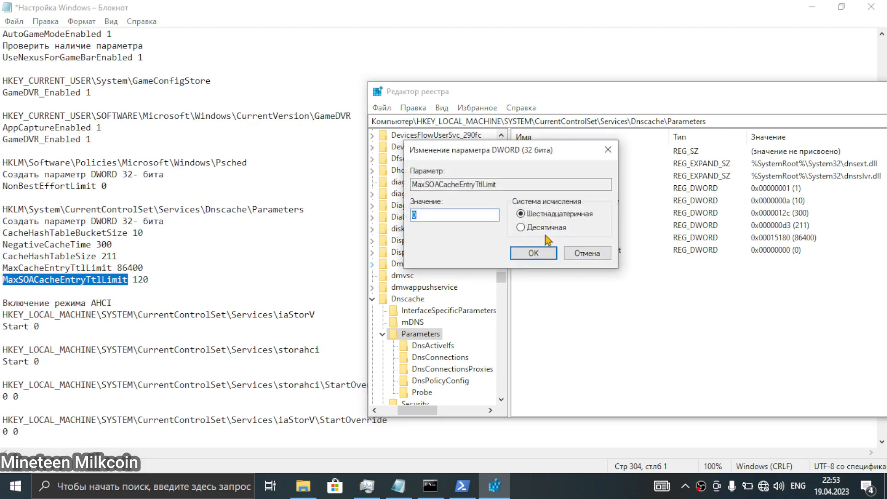
pyautogui.moveTo(462, 215); pyautogui.dragTo(185, 205)
pyautogui.write('120')
pyautogui.press('Return')
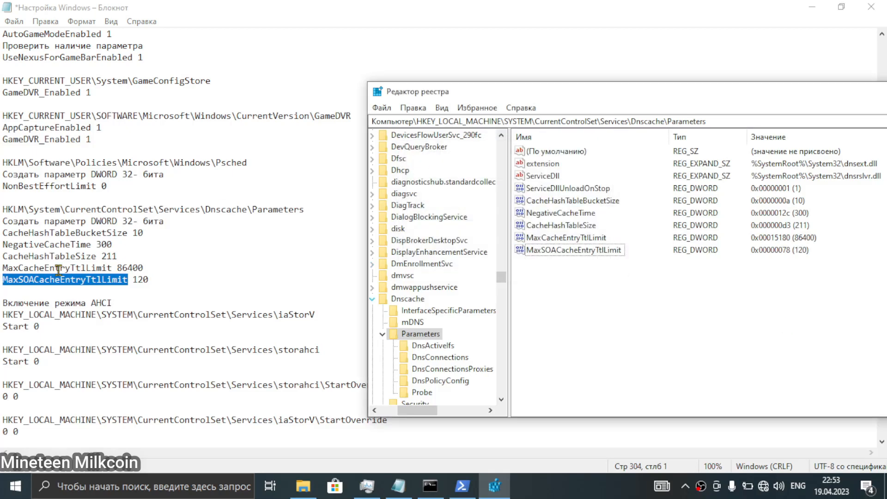
pyautogui.click(149, 291)
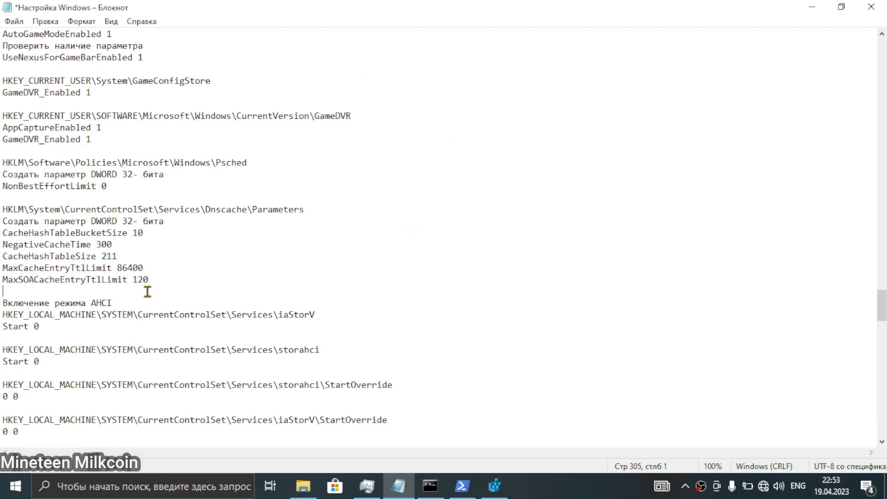
pyautogui.scroll(-1, 149, 291)
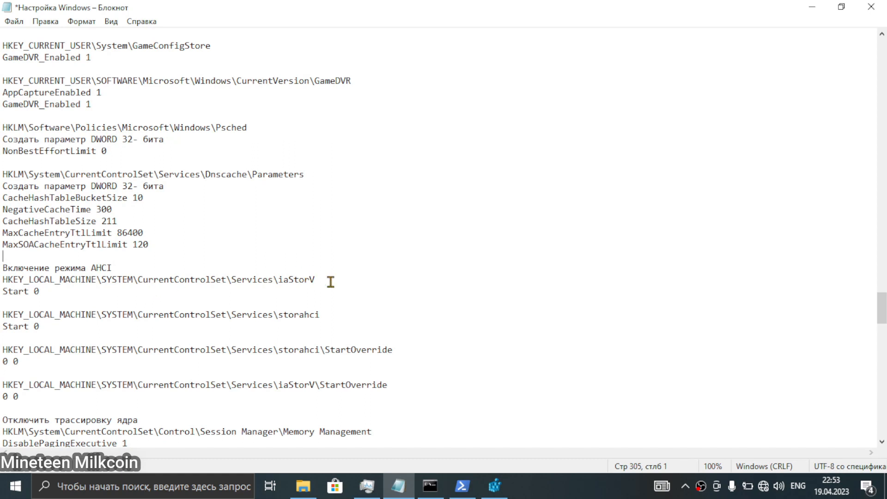
pyautogui.click(410, 488)
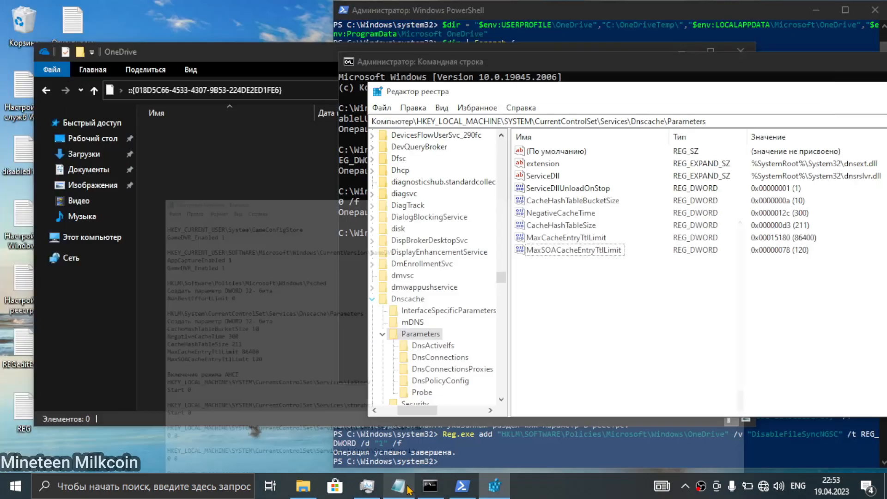
pyautogui.click(409, 490)
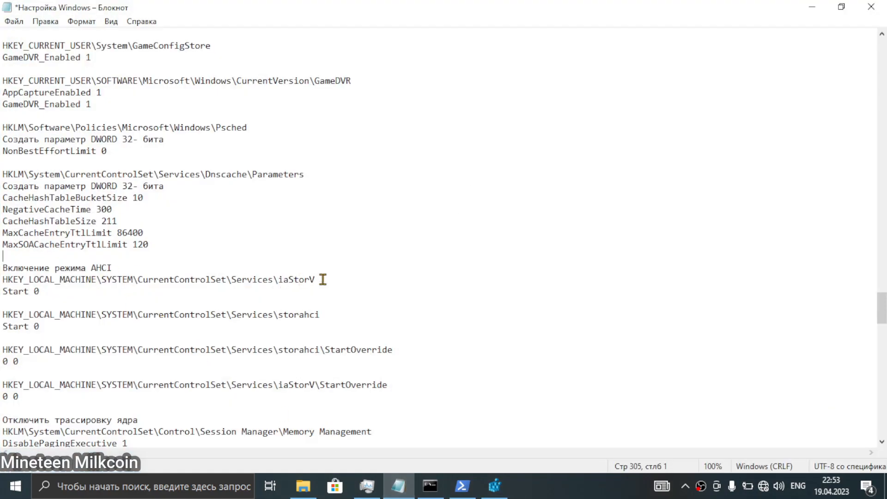
pyautogui.moveTo(322, 279); pyautogui.dragTo(3, 281)
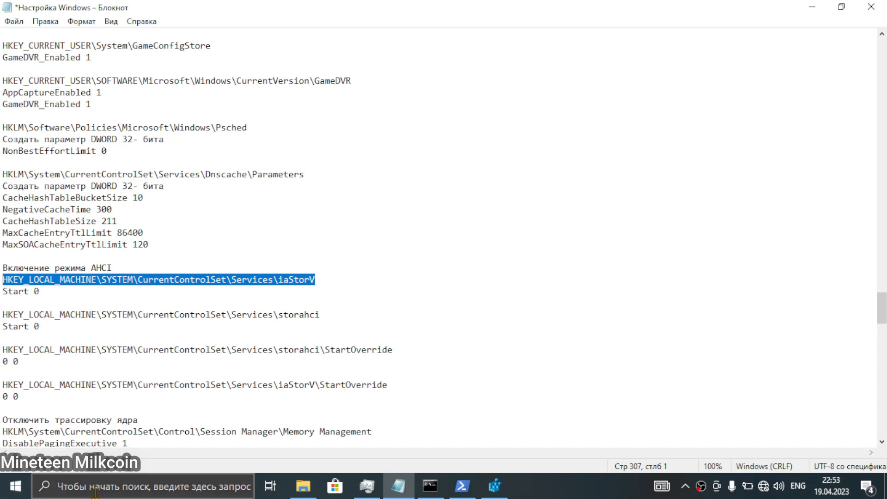
pyautogui.click(221, 481)
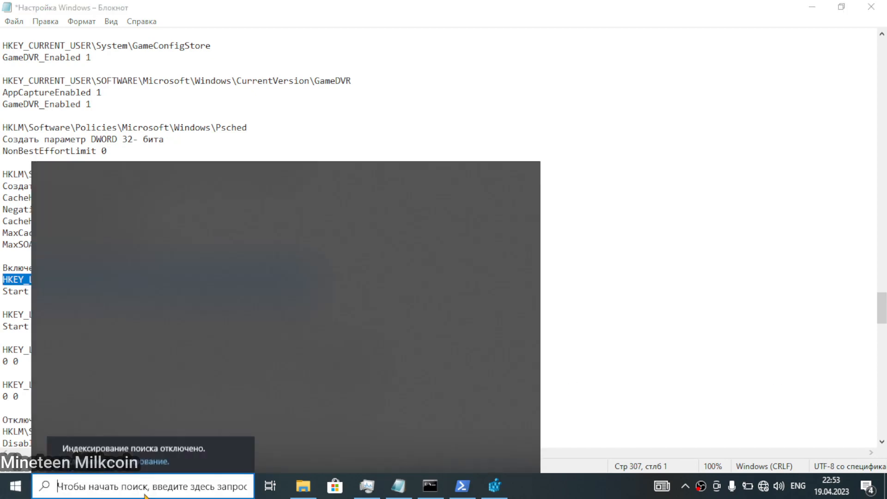
pyautogui.press('super')
pyautogui.press('super')
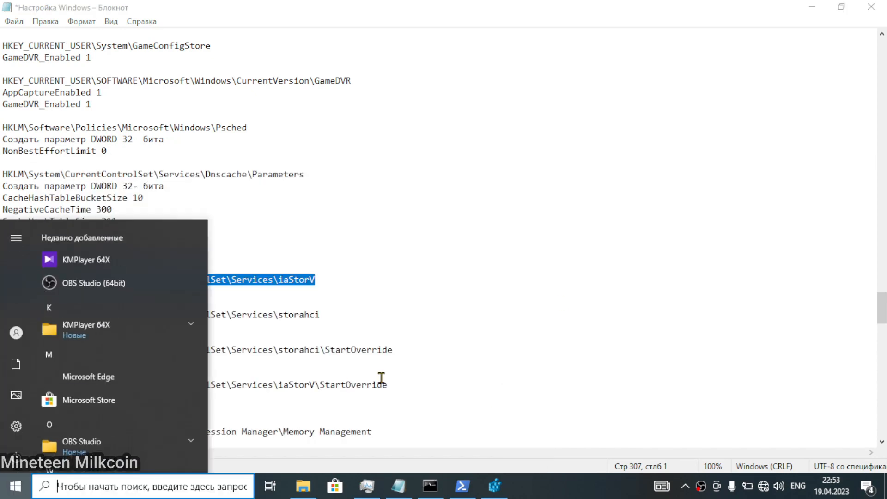
pyautogui.click(675, 278)
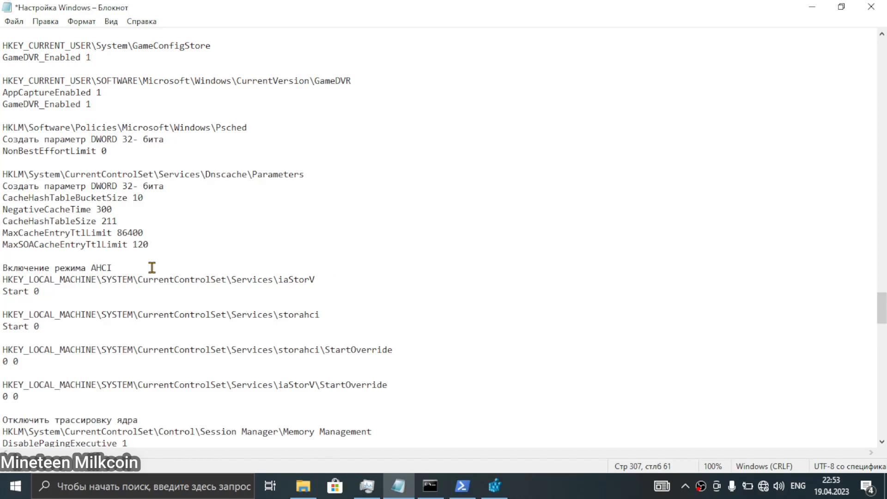
# Open Device Manager and examine the controller under "Контроллеры IDE ATA/ATAPI", collapsing the keyboard and other-devices groups.
pyautogui.press('super+x')
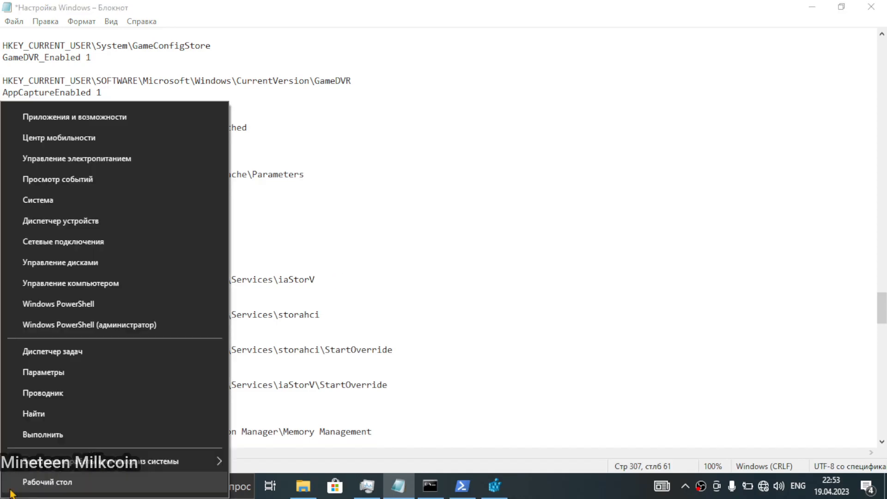
pyautogui.click(54, 225)
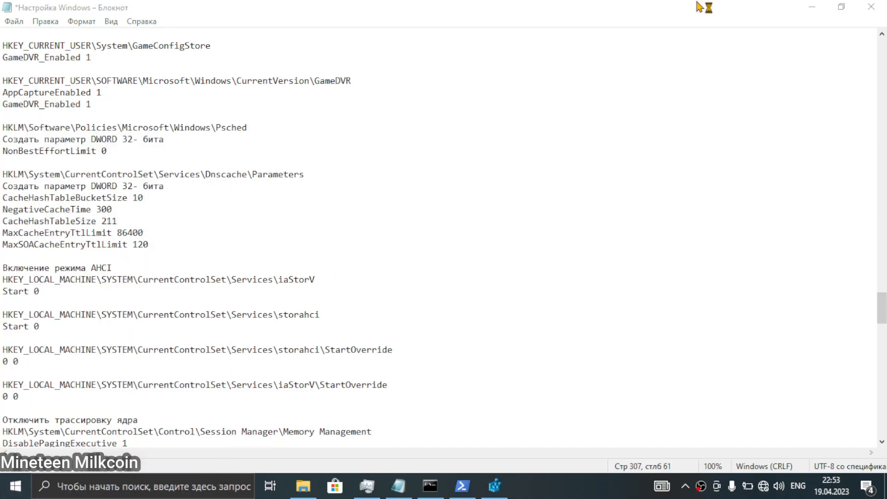
pyautogui.moveTo(207, 39); pyautogui.dragTo(490, 68)
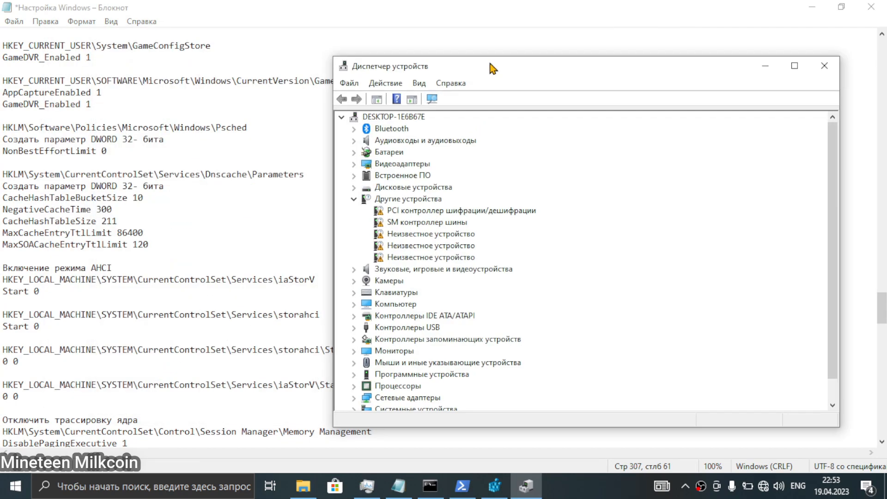
pyautogui.click(354, 293)
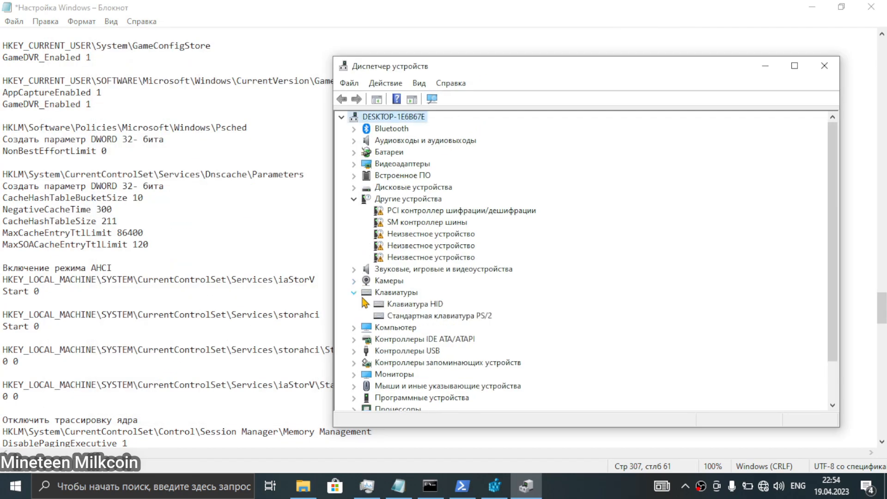
pyautogui.scroll(-2, 355, 301)
pyautogui.click(354, 293)
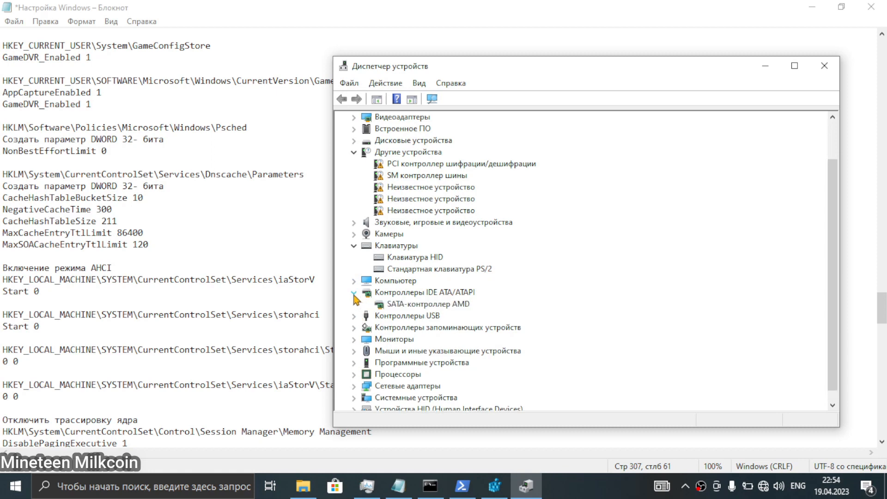
pyautogui.click(407, 304)
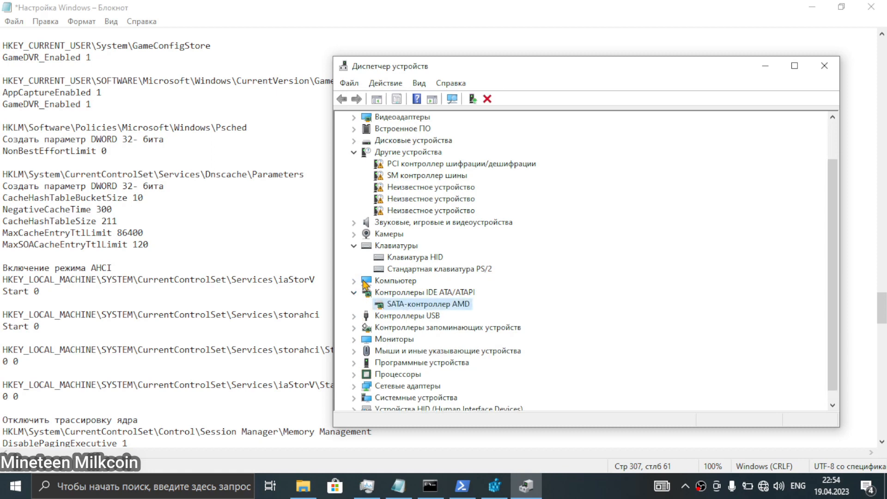
pyautogui.click(354, 245)
pyautogui.click(354, 163)
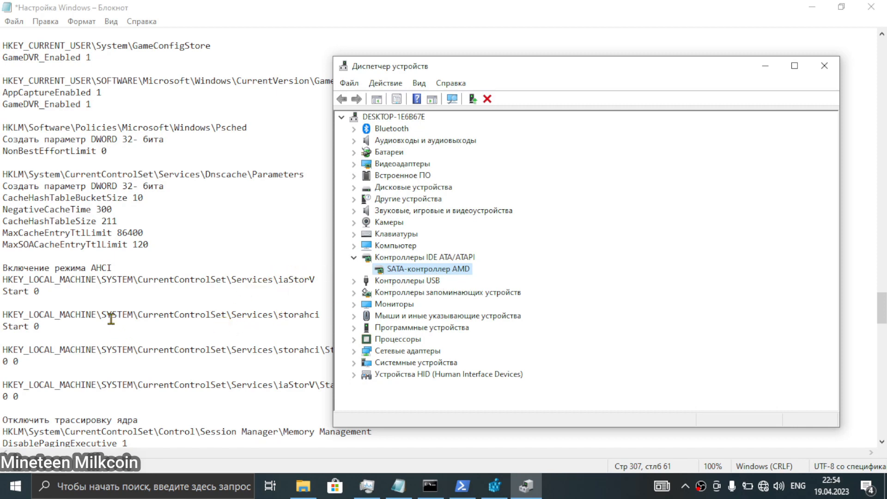
pyautogui.click(119, 267)
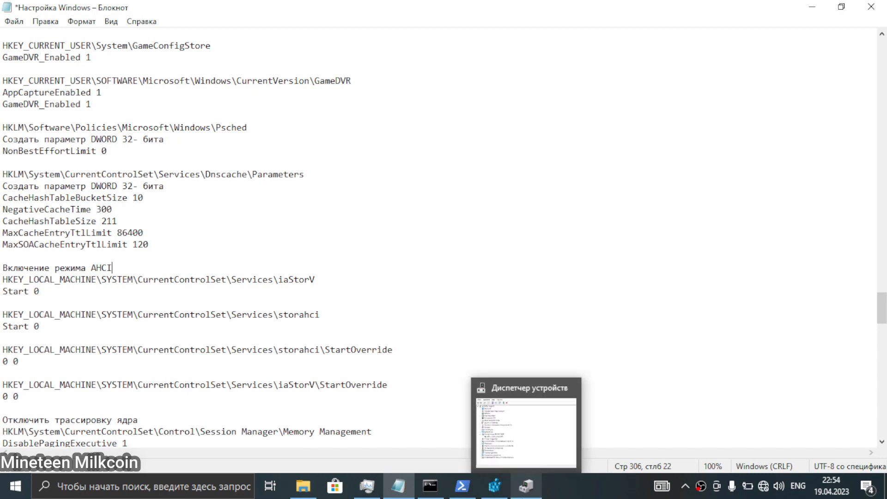
pyautogui.click(526, 486)
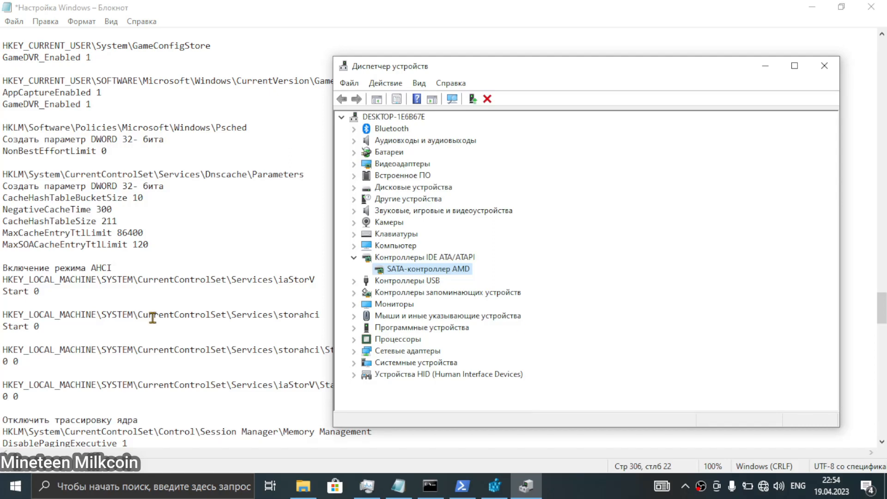
# Copy the registry path HKEY_LOCAL_MACHINE\SYSTEM\CurrentControlSet\Services\iaStorV from the AHCI section of the notes.
pyautogui.click(156, 271)
pyautogui.moveTo(316, 280); pyautogui.dragTo(2, 280)
pyautogui.rightClick(18, 281)
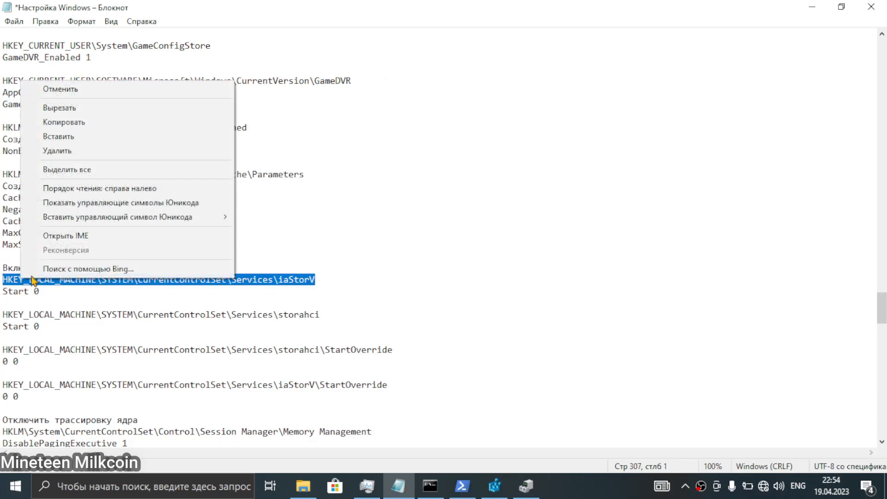
pyautogui.click(91, 126)
pyautogui.click(338, 283)
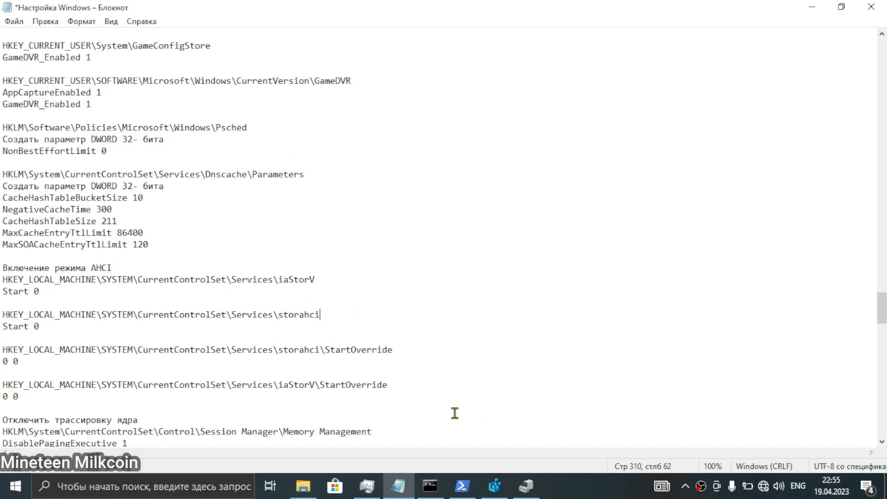
# Switch to Registry Editor, go to the copied iaStorV services key and check its Start value against the notes.
pyautogui.click(488, 483)
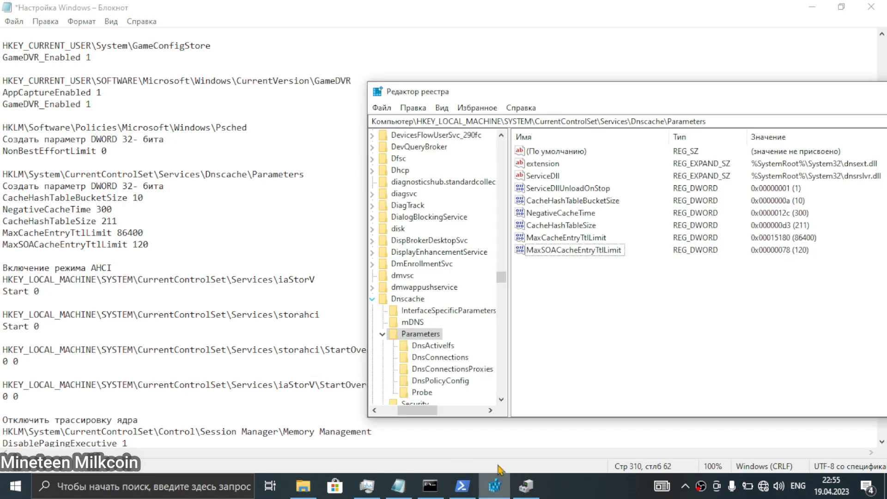
pyautogui.click(729, 121)
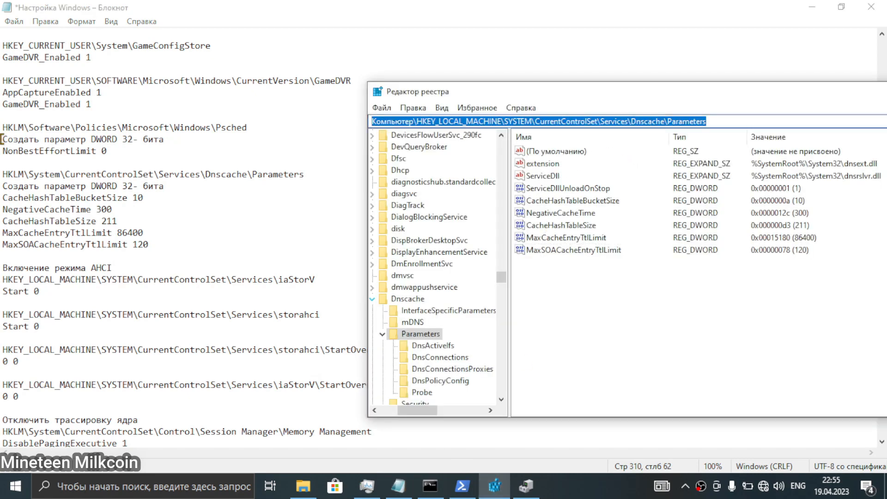
pyautogui.hotkey('ctrl', 'v')
pyautogui.press('Return')
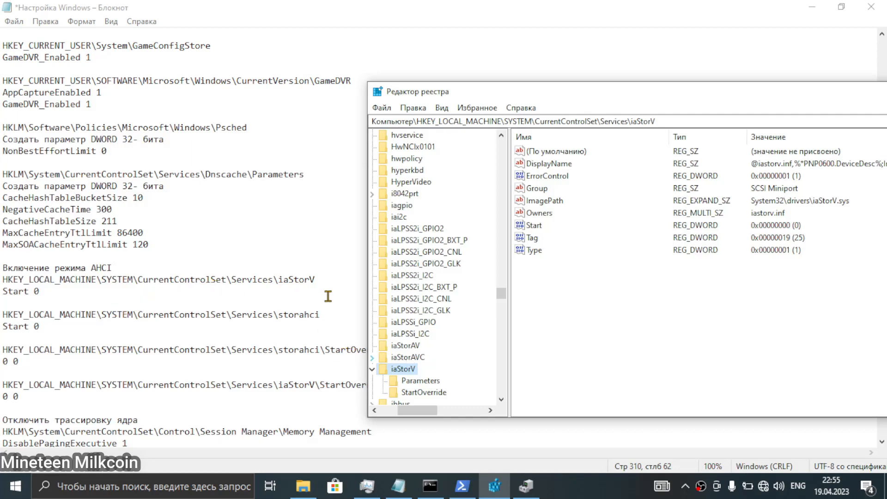
pyautogui.moveTo(550, 100); pyautogui.dragTo(517, 96)
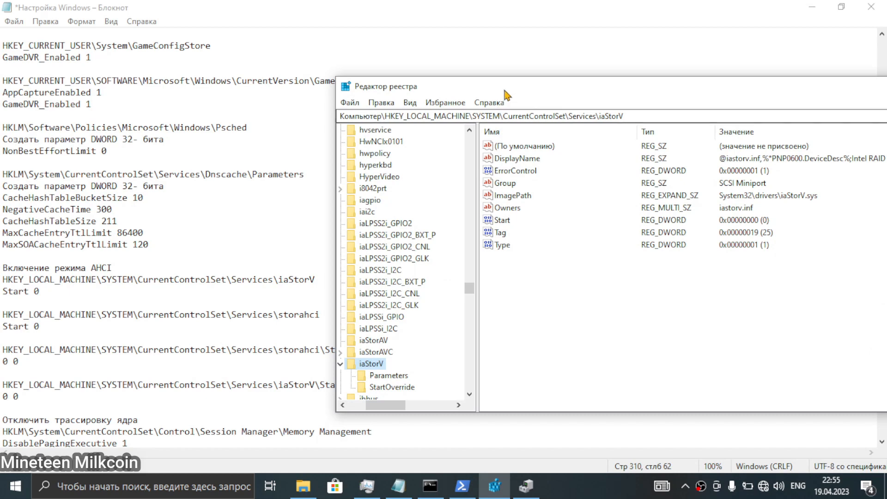
pyautogui.moveTo(508, 95); pyautogui.dragTo(604, 87)
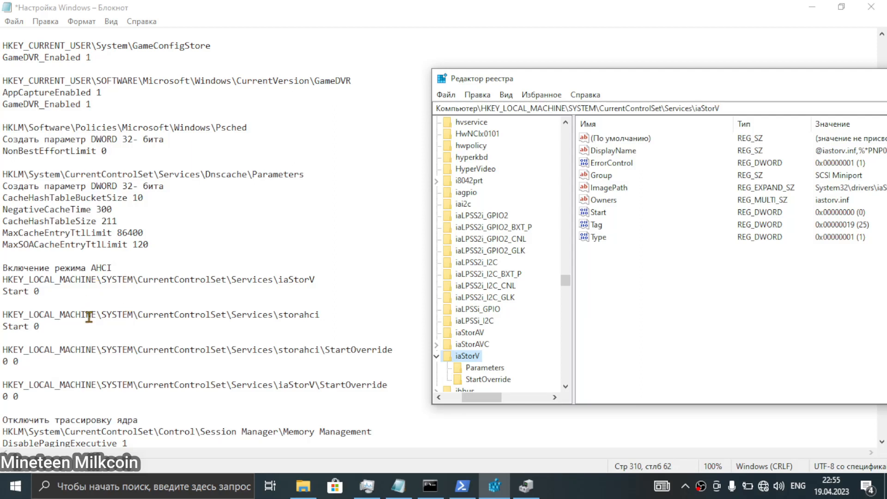
# Copy the iaStorV path from the notes again and reload that key in Registry Editor to recheck Start.
pyautogui.moveTo(341, 278); pyautogui.dragTo(2, 281)
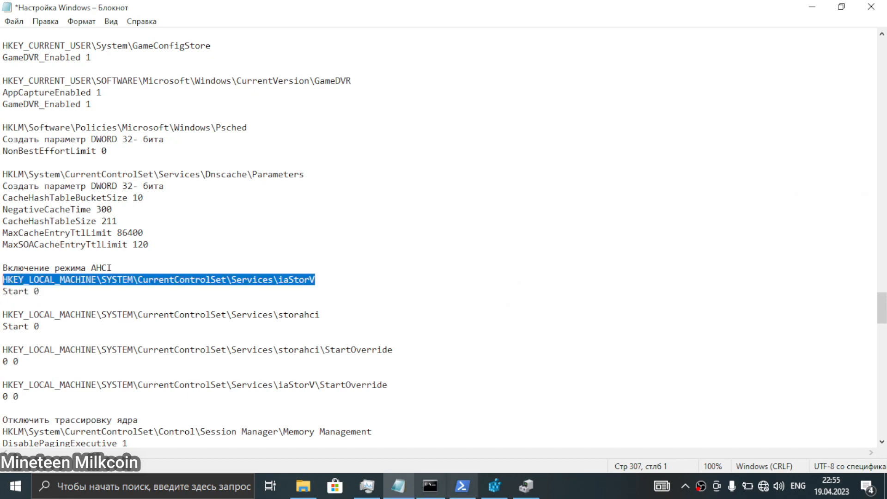
pyautogui.click(525, 486)
pyautogui.click(494, 486)
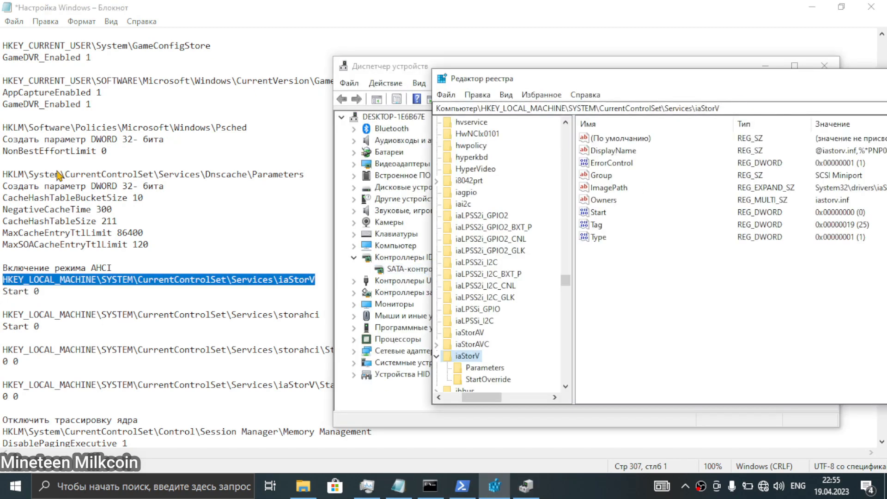
pyautogui.click(677, 109)
pyautogui.hotkey('ctrl', 'v')
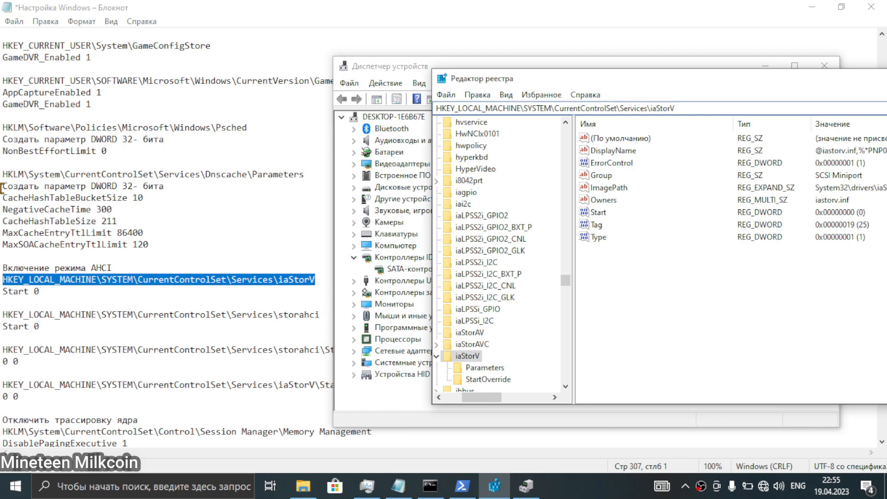
pyautogui.press('Return')
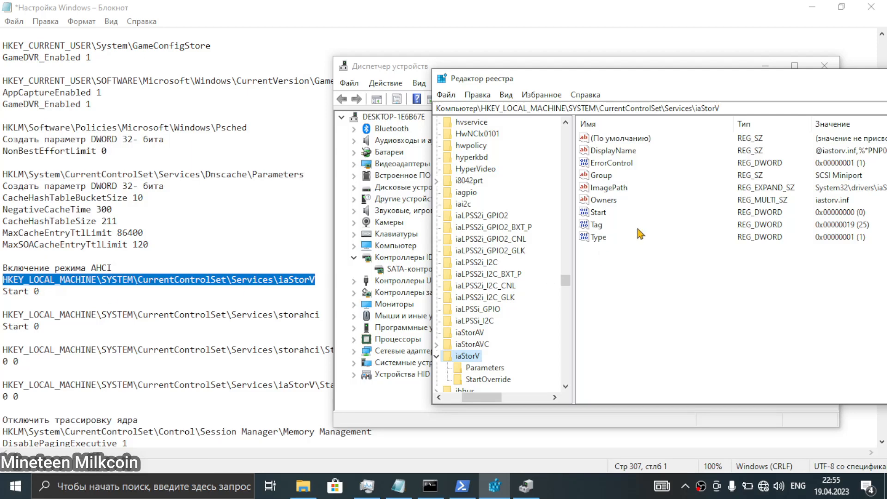
# Copy the path HKEY_LOCAL_MACHINE\SYSTEM\CurrentControlSet\Services\storahci from the notes and open that key in Registry Editor to check its Start value.
pyautogui.click(283, 306)
pyautogui.click(2, 326)
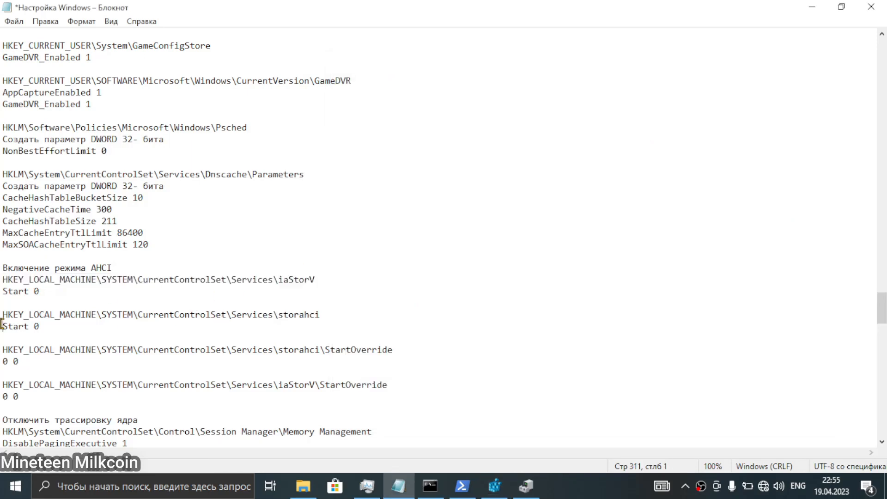
pyautogui.moveTo(3, 324); pyautogui.dragTo(3, 311)
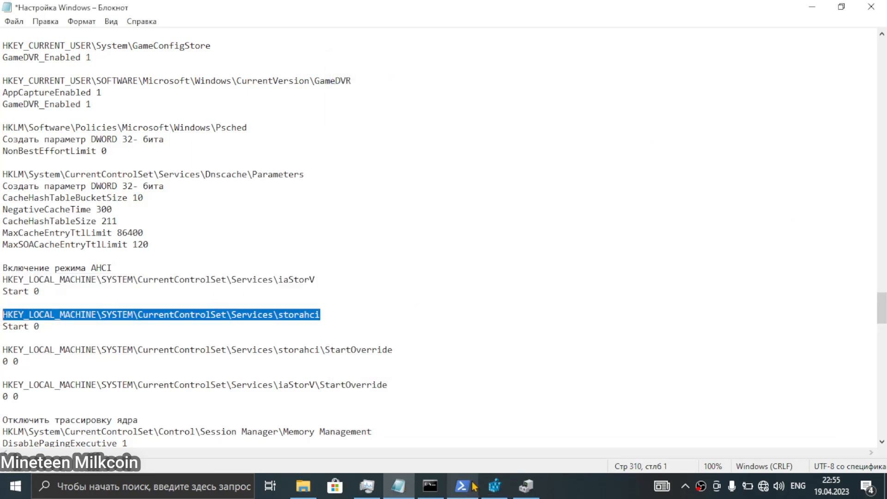
pyautogui.click(494, 485)
pyautogui.moveTo(749, 110); pyautogui.dragTo(2, 171)
pyautogui.hotkey('ctrl', 'v')
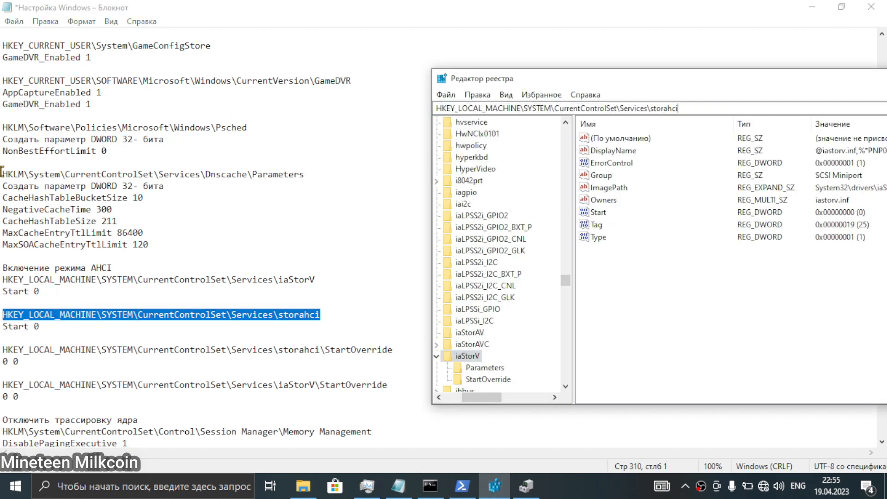
pyautogui.press('Return')
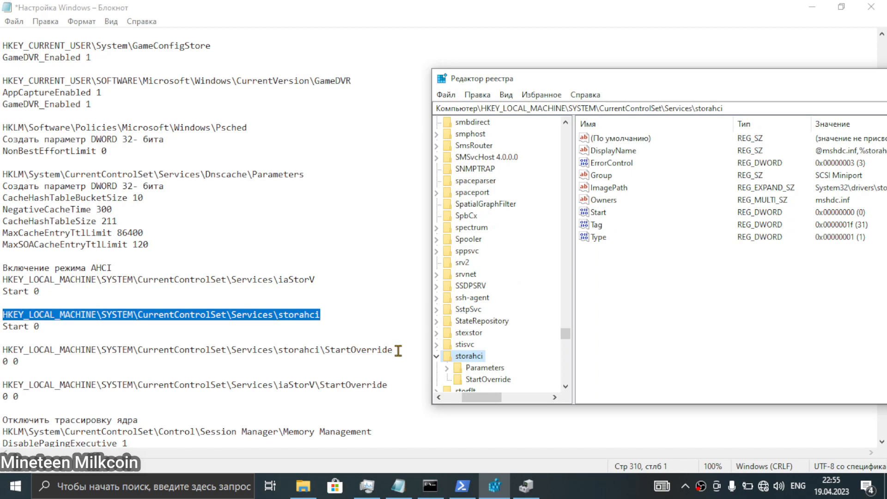
# Go to the storahci\StartOverride key using its path from the notes and set its DWORD value named 0 to 0.
pyautogui.moveTo(394, 350); pyautogui.dragTo(2, 349)
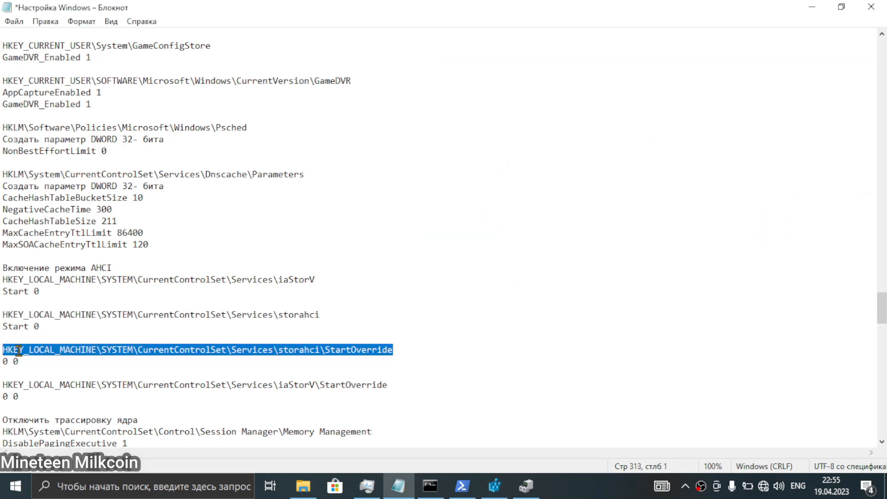
pyautogui.click(494, 486)
pyautogui.moveTo(740, 108); pyautogui.dragTo(392, 154)
pyautogui.hotkey('ctrl', 'v')
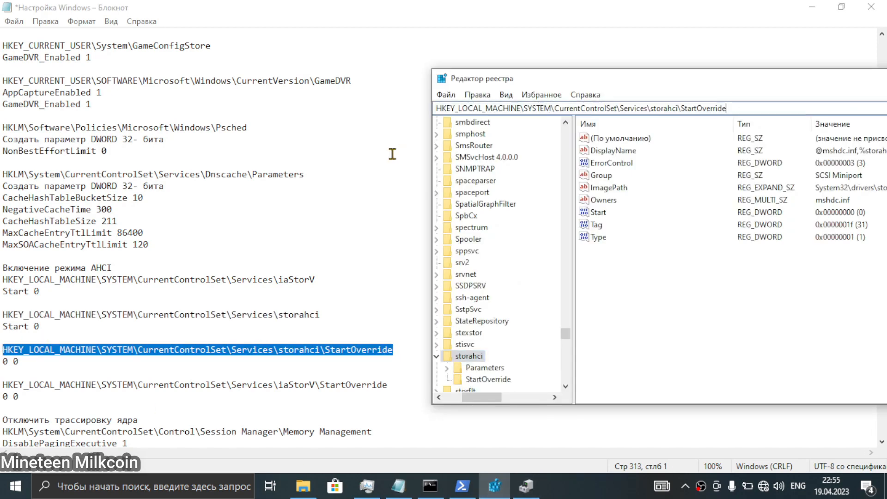
pyautogui.press('Return')
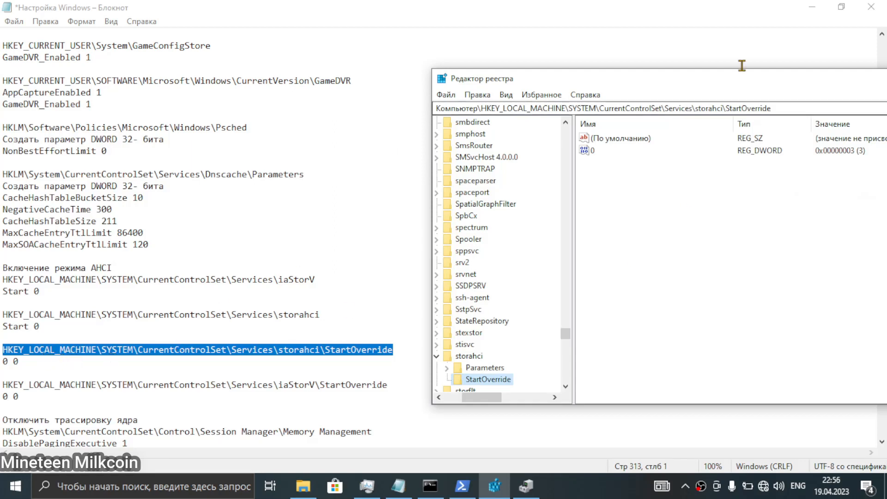
pyautogui.moveTo(740, 81); pyautogui.dragTo(586, 75)
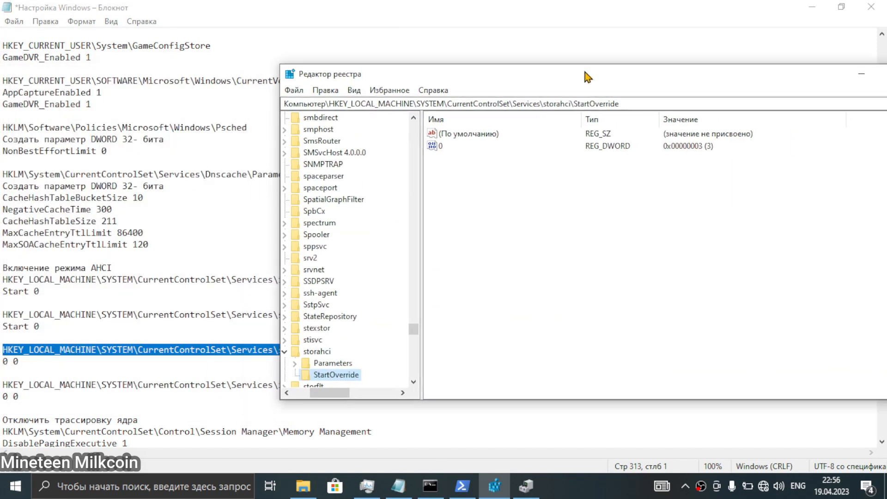
pyautogui.doubleClick(443, 147)
pyautogui.write('0')
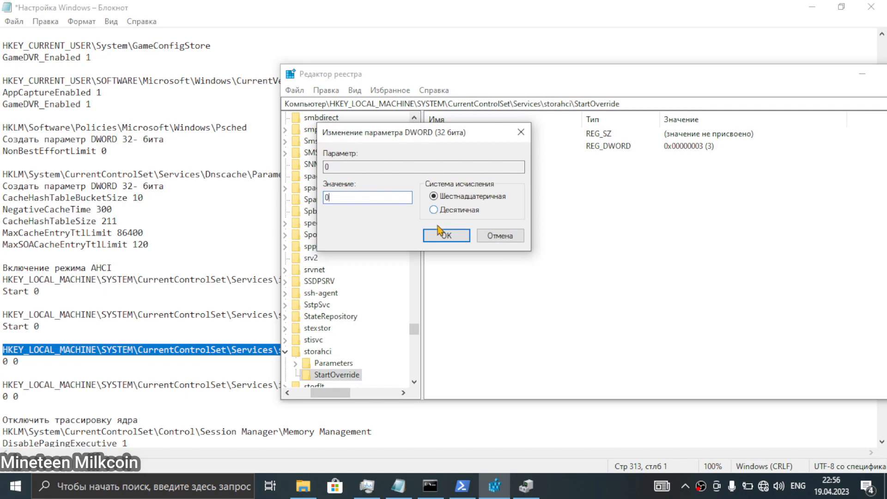
pyautogui.click(445, 236)
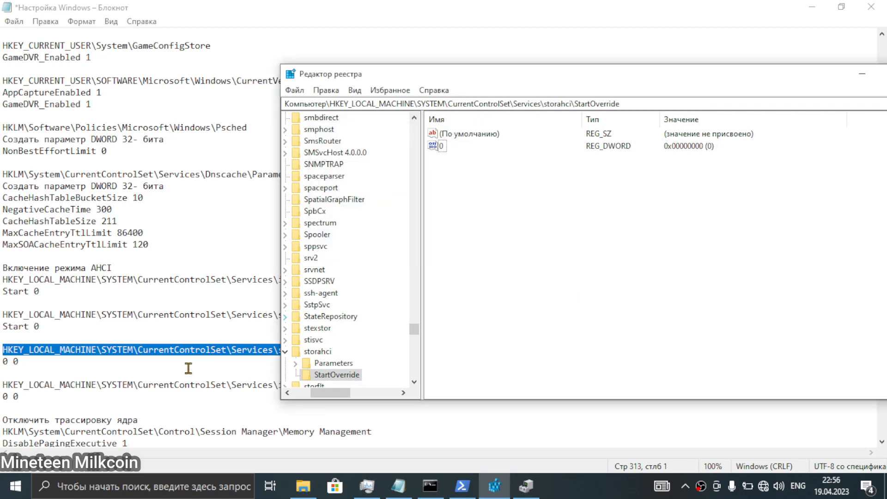
# Go to the iaStorV\StartOverride key using its path from the notes and set its DWORD value named 0 to 0.
pyautogui.click(188, 368)
pyautogui.moveTo(400, 384); pyautogui.dragTo(2, 383)
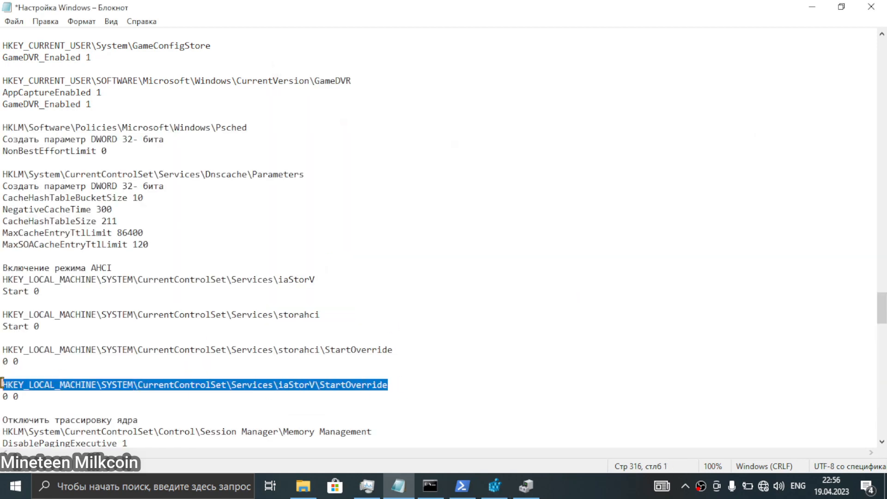
pyautogui.click(494, 485)
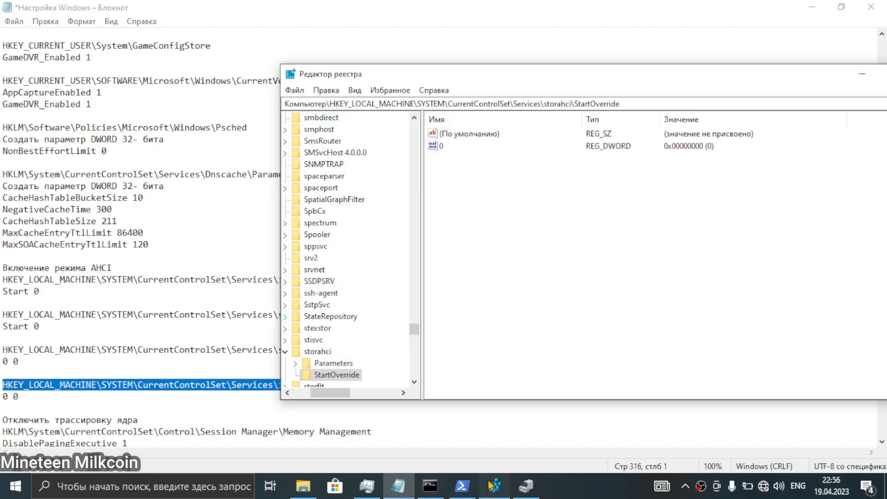
pyautogui.click(661, 103)
pyautogui.press('Return')
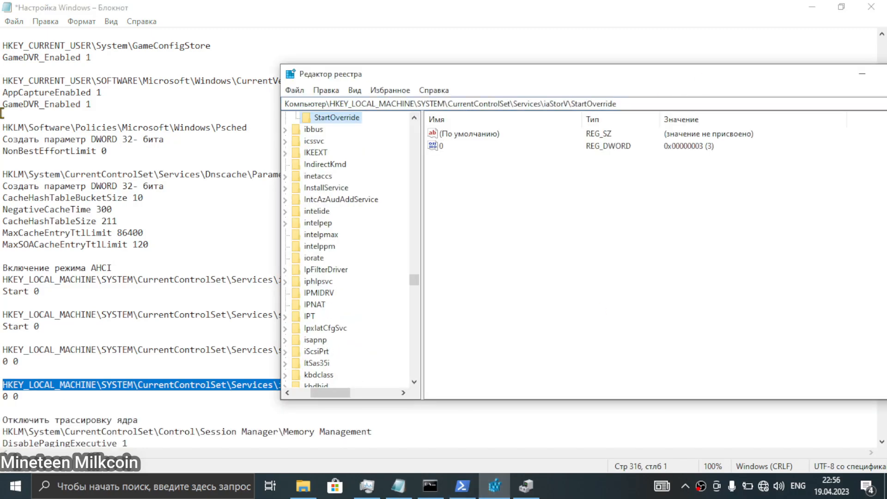
pyautogui.doubleClick(441, 147)
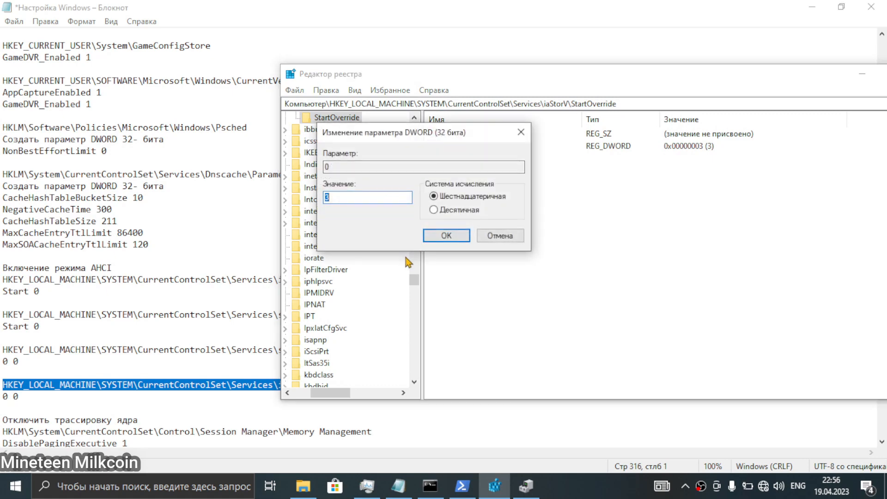
pyautogui.write('0')
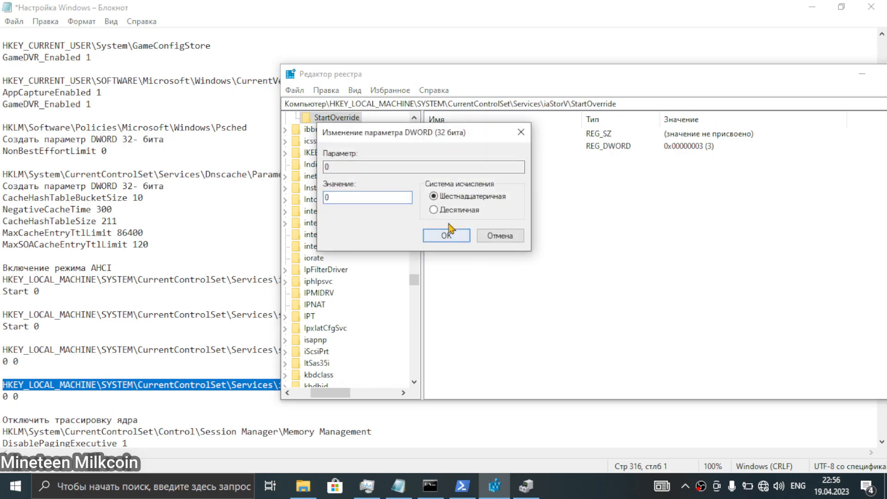
pyautogui.click(446, 236)
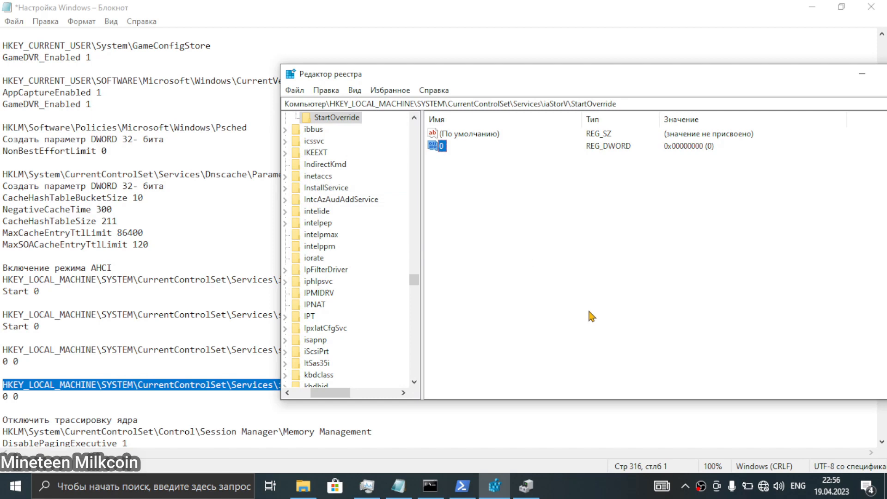
# Copy the path HKLM\System\CurrentControlSet\Control\Session Manager\Memory Management from the kernel tracing section of the notes and open that key in Registry Editor.
pyautogui.click(174, 385)
pyautogui.scroll(-2, 173, 382)
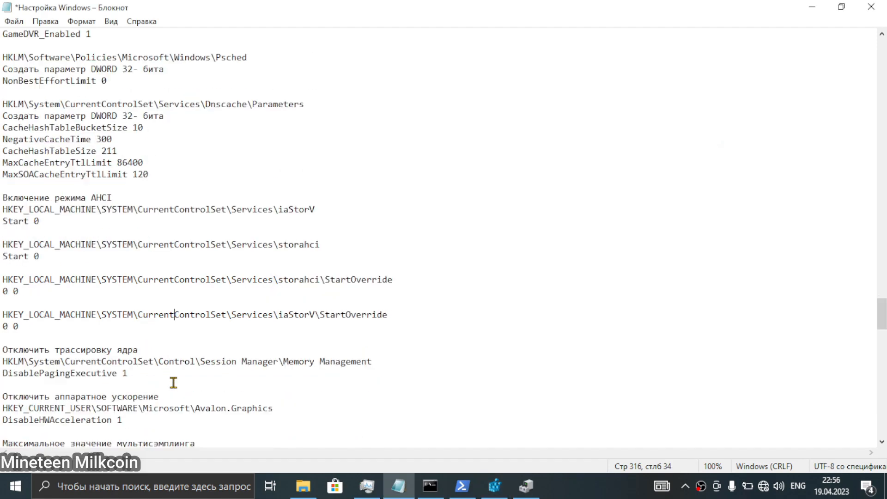
pyautogui.scroll(-3, 174, 383)
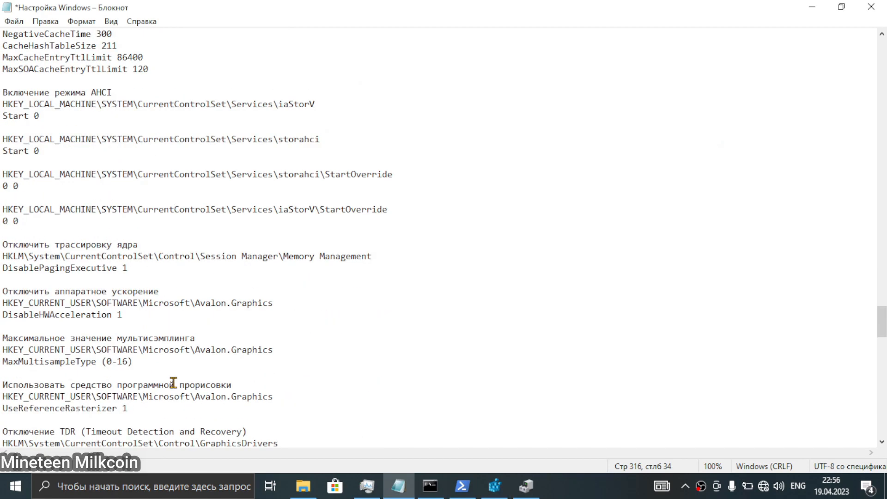
pyautogui.moveTo(381, 255); pyautogui.dragTo(1, 252)
pyautogui.hotkey('ctrl', 'c')
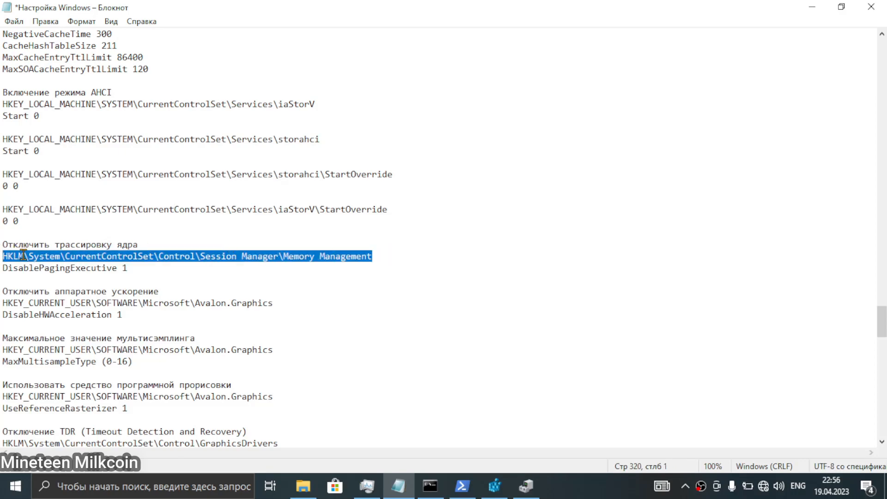
pyautogui.click(495, 486)
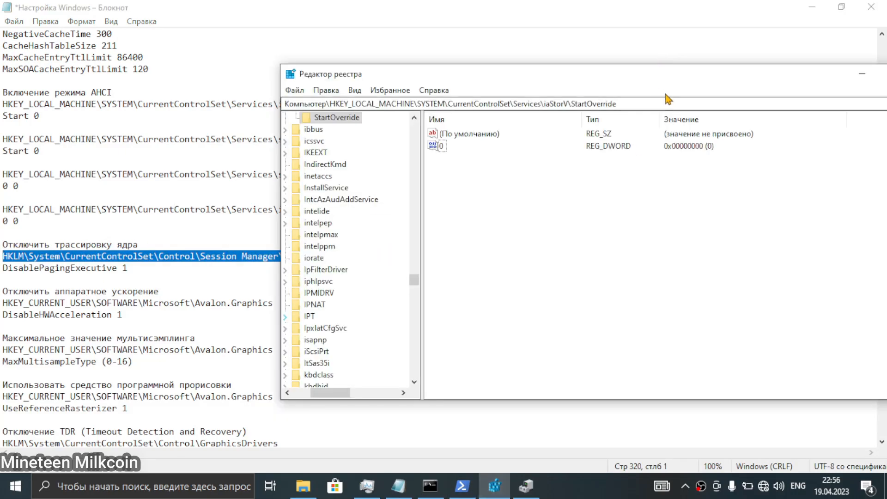
pyautogui.click(637, 102)
pyautogui.hotkey('ctrl', 'v')
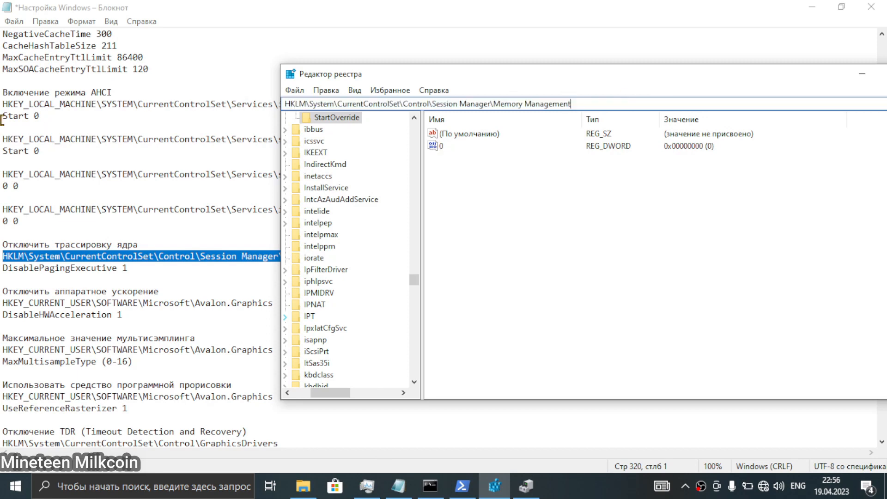
pyautogui.press('Return')
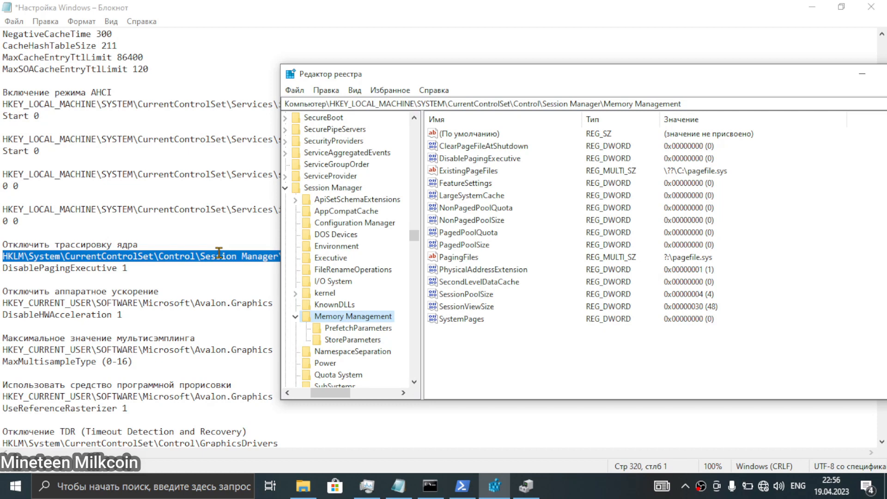
# Set the DisablePagingExecutive value in the Memory Management key to 1 and move the editor window clear of the notes.
pyautogui.doubleClick(495, 159)
pyautogui.write('1')
pyautogui.click(446, 235)
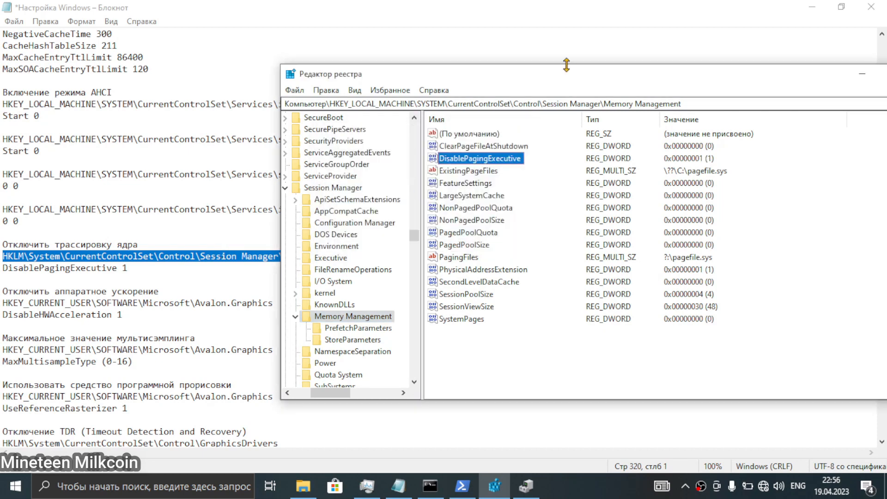
pyautogui.moveTo(558, 82); pyautogui.dragTo(637, 83)
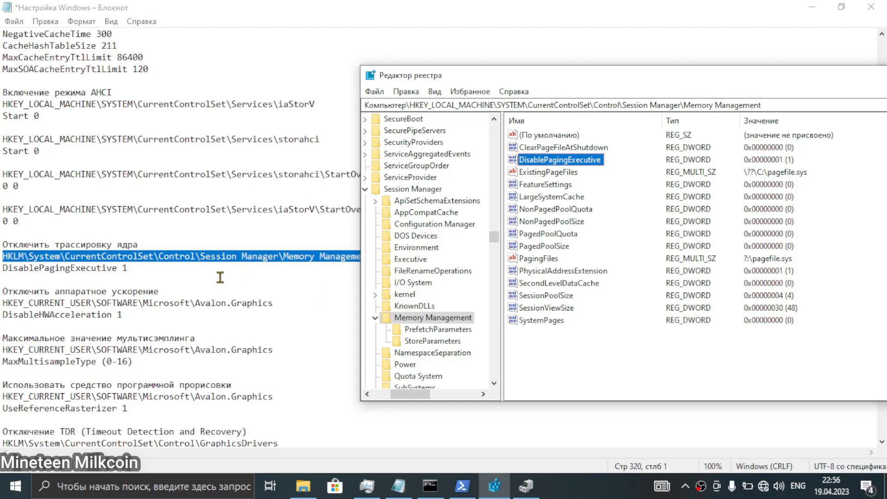
# Copy the registry path HKEY_CURRENT_USER\SOFTWARE\Microsoft\Avalon.Graphics from the hardware acceleration section of the notes.
pyautogui.moveTo(280, 303); pyautogui.dragTo(3, 302)
pyautogui.hotkey('ctrl', 'c')
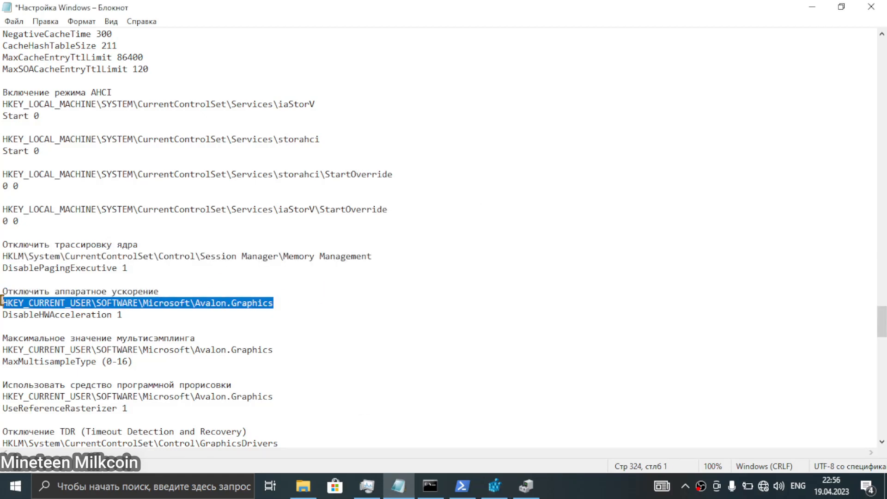
pyautogui.scroll(-2, 87, 298)
pyautogui.scroll(-1, 98, 291)
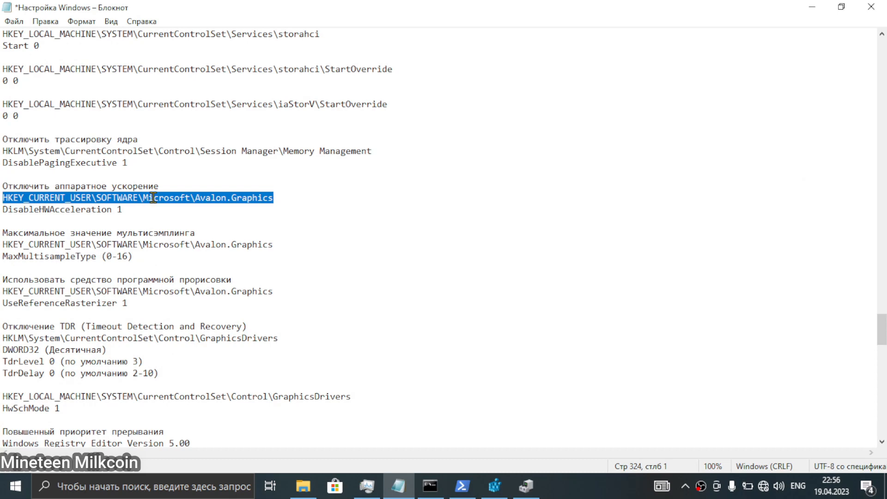
# Review the three Avalon.Graphics sections in the notes, covering hardware acceleration, maximum multisampling and the software rasterizer.
pyautogui.click(495, 486)
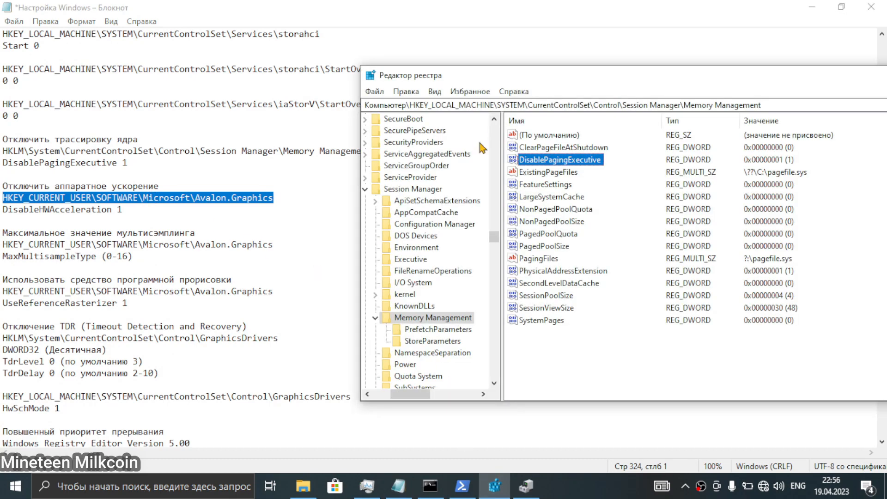
pyautogui.click(559, 348)
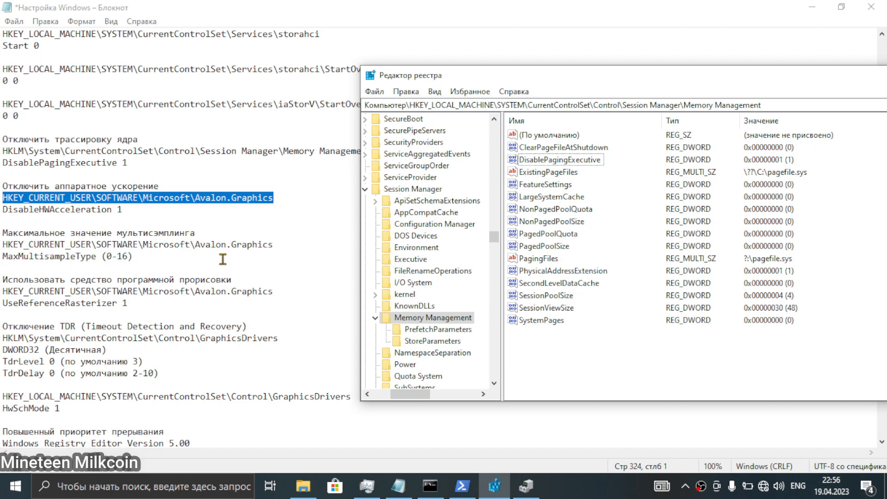
pyautogui.click(160, 209)
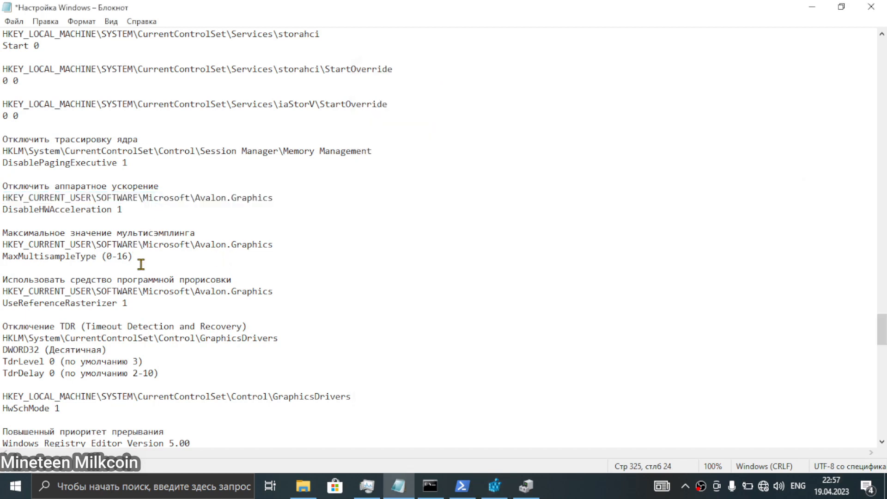
pyautogui.moveTo(134, 303); pyautogui.dragTo(1, 182)
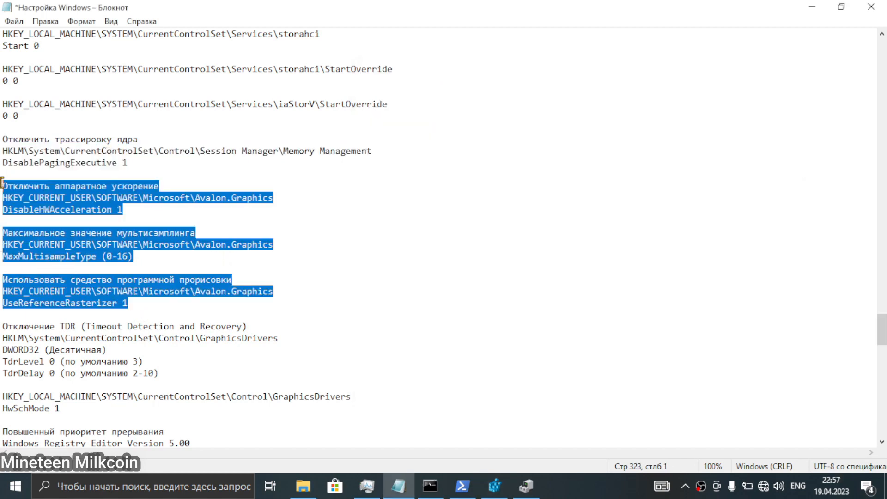
pyautogui.click(150, 313)
pyautogui.moveTo(150, 312); pyautogui.dragTo(2, 186)
pyautogui.click(241, 294)
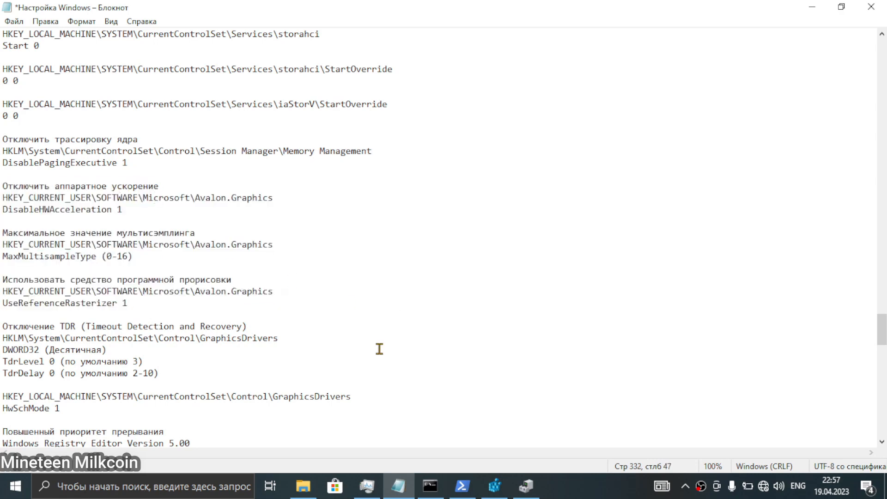
# Open the copied key HKEY_CURRENT_USER\SOFTWARE\Microsoft\Avalon.Graphics in Registry Editor and move the editor window clear of the notes.
pyautogui.click(508, 485)
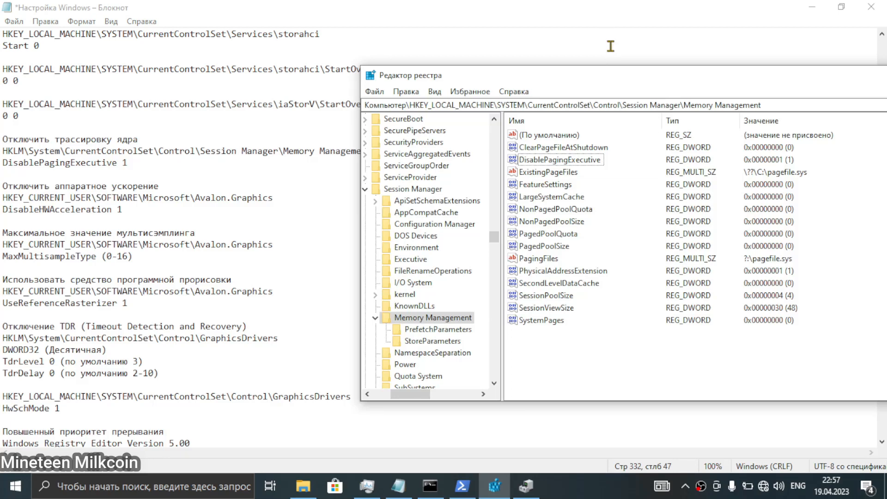
pyautogui.moveTo(584, 81); pyautogui.dragTo(493, 87)
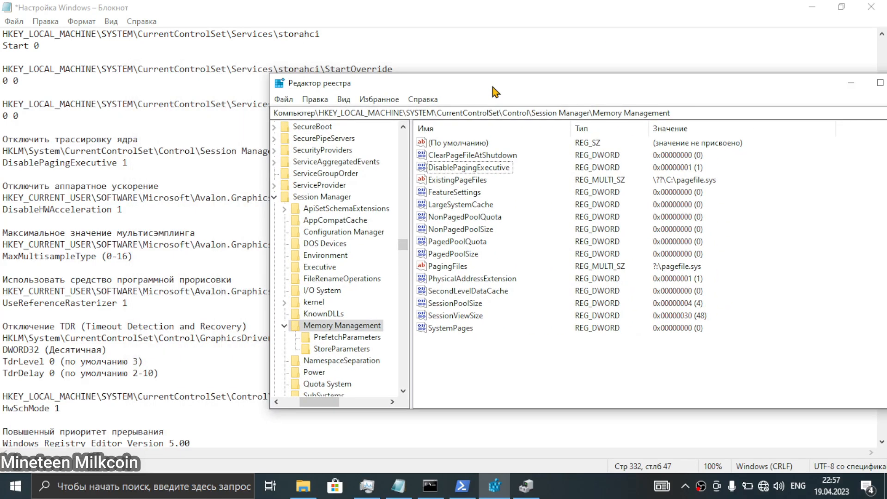
pyautogui.click(703, 113)
pyautogui.hotkey('ctrl', 'v')
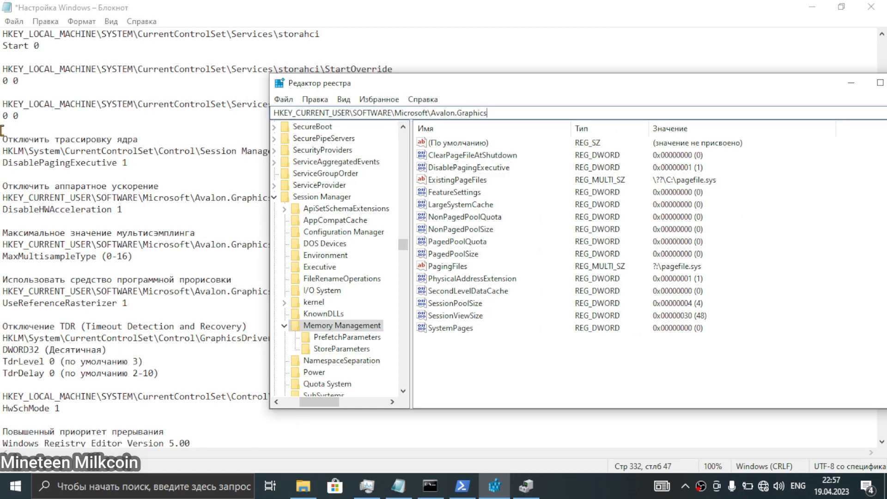
pyautogui.press('Return')
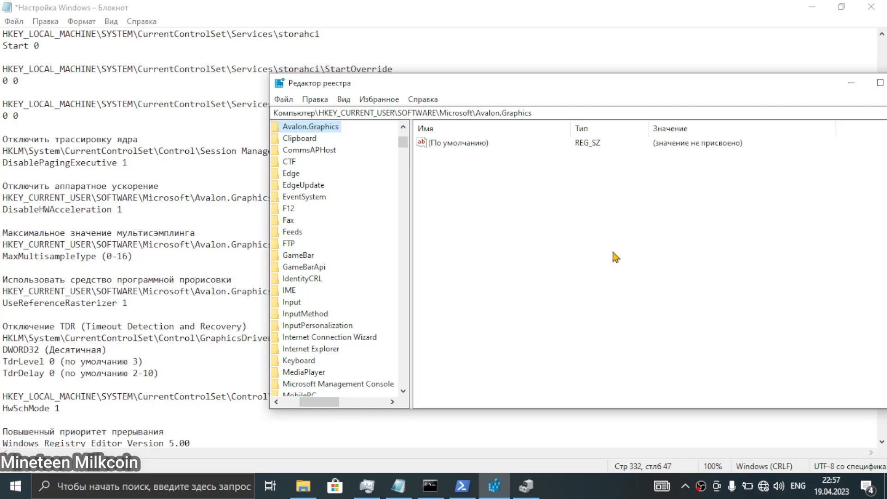
pyautogui.moveTo(397, 92); pyautogui.dragTo(447, 97)
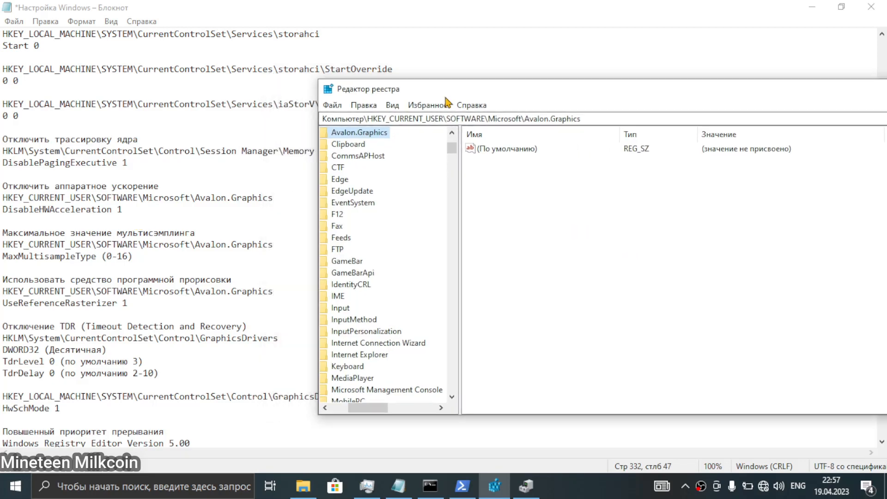
# Copy the value name DisableHWAcceleration from the hardware acceleration section of the notes.
pyautogui.click(237, 162)
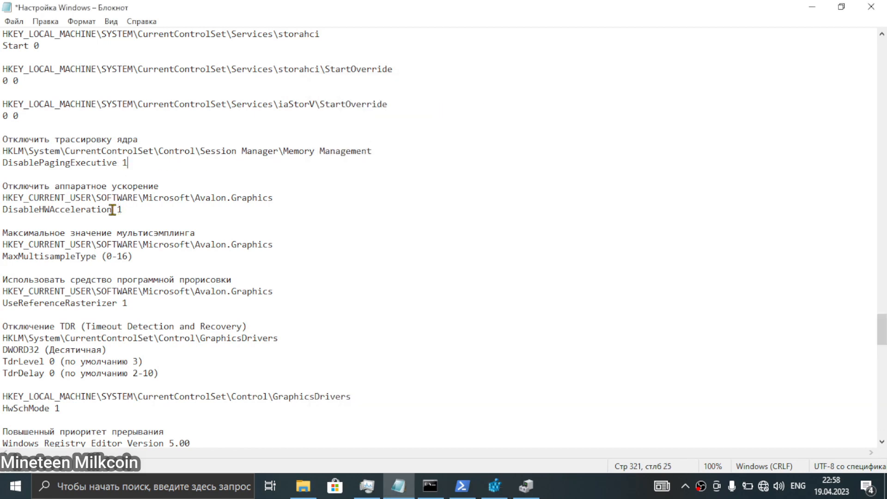
pyautogui.moveTo(113, 210); pyautogui.dragTo(2, 208)
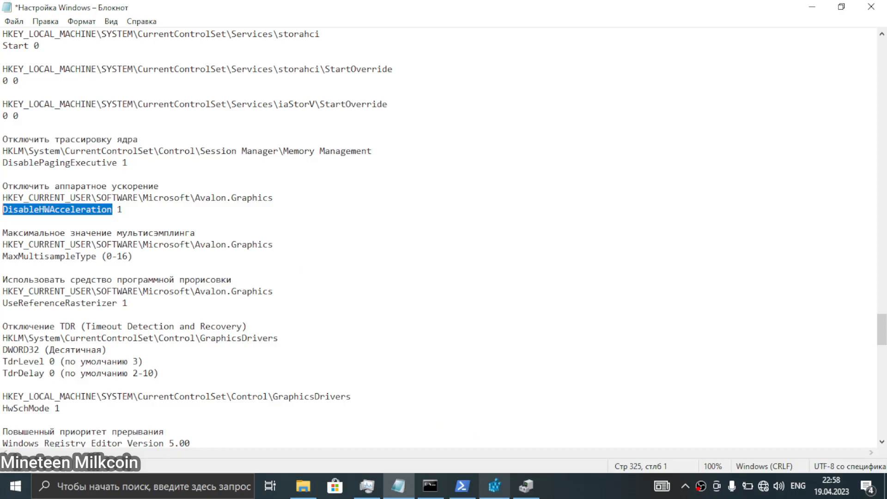
pyautogui.click(495, 486)
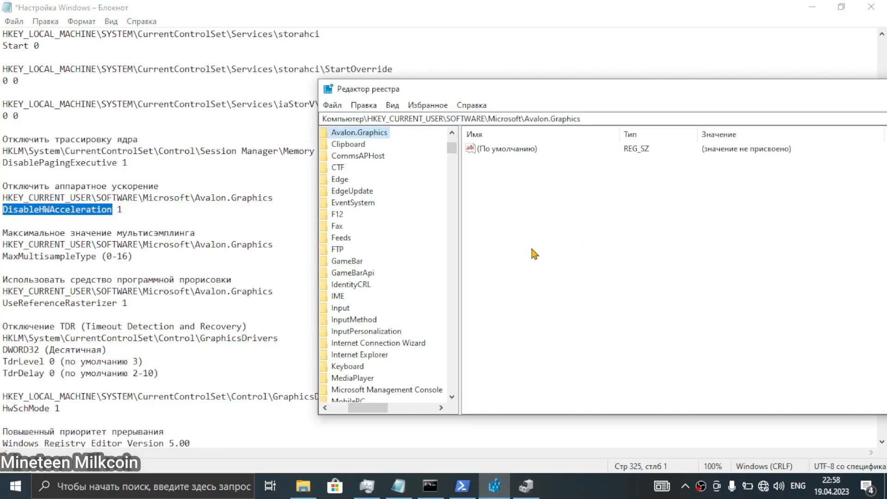
pyautogui.rightClick(58, 215)
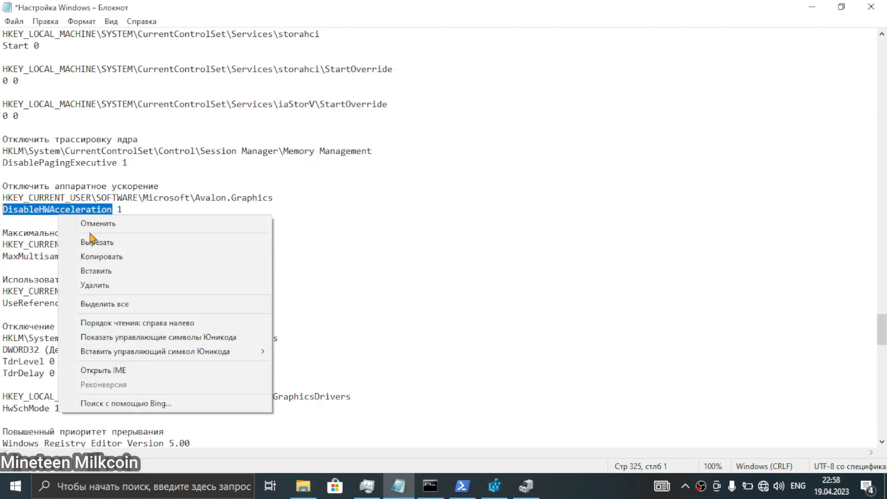
pyautogui.click(106, 259)
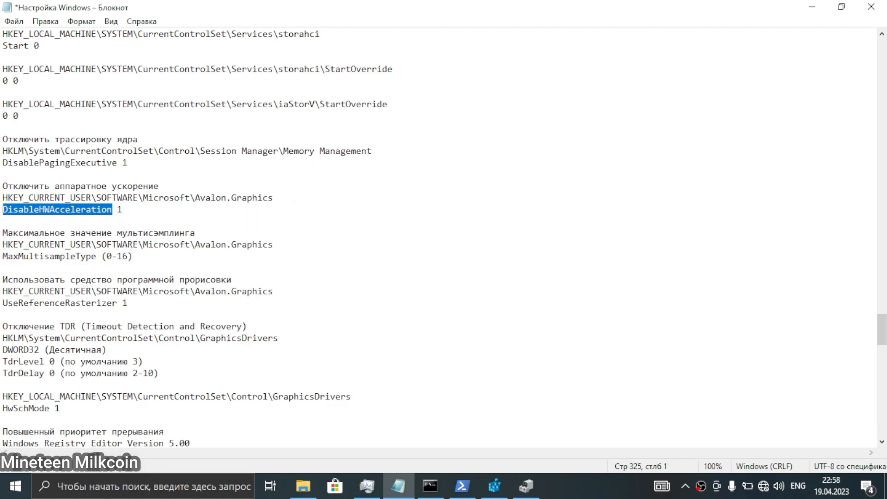
# Create a 32-bit DWORD value named DisableHWAcceleration in the Avalon.Graphics key and set it to 1.
pyautogui.click(494, 486)
pyautogui.rightClick(532, 222)
pyautogui.moveTo(534, 225)
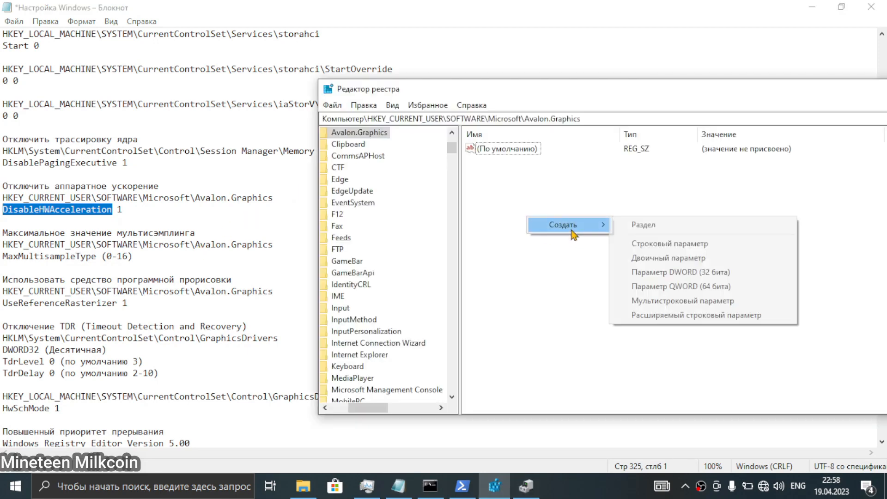
pyautogui.click(690, 277)
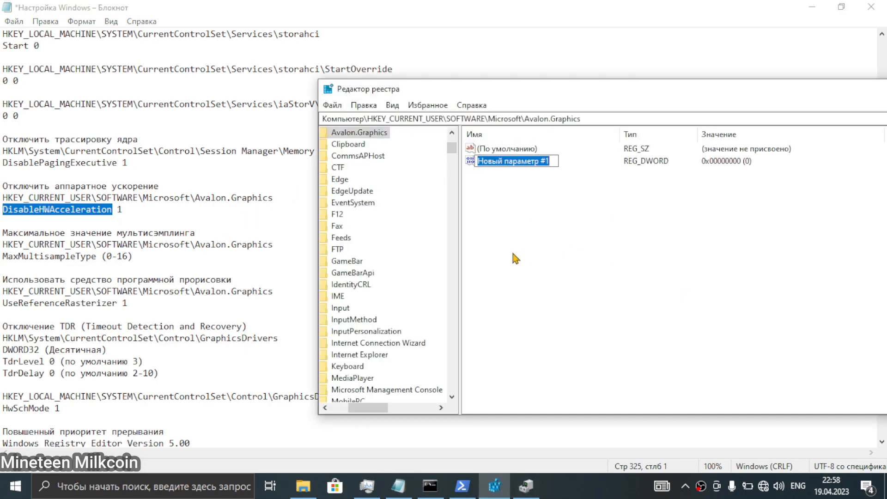
pyautogui.hotkey('ctrl', 'v')
pyautogui.press('Return')
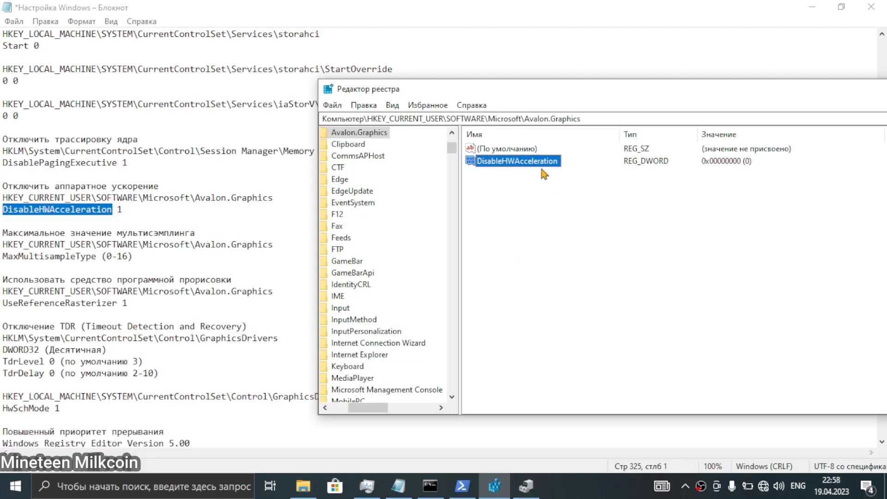
pyautogui.doubleClick(517, 162)
pyautogui.write('1')
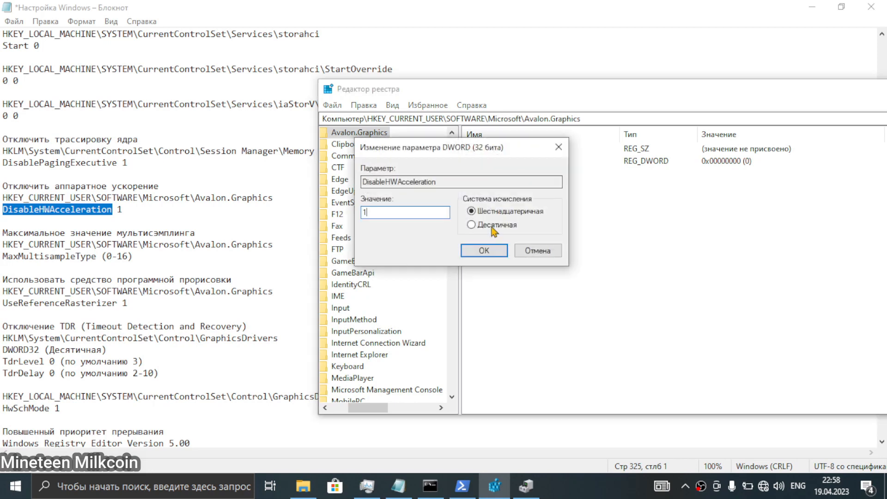
pyautogui.click(491, 254)
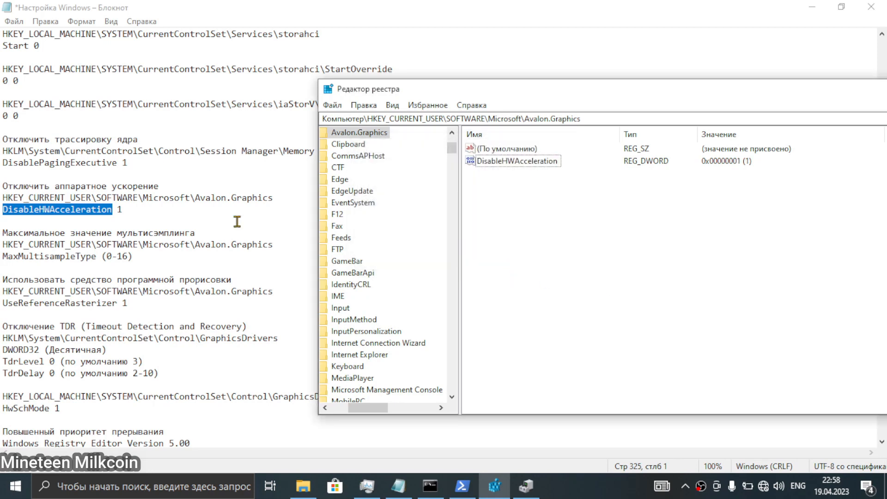
# Copy the value name MaxMultisampleType from the multisampling section of the notes.
pyautogui.click(193, 227)
pyautogui.click(280, 244)
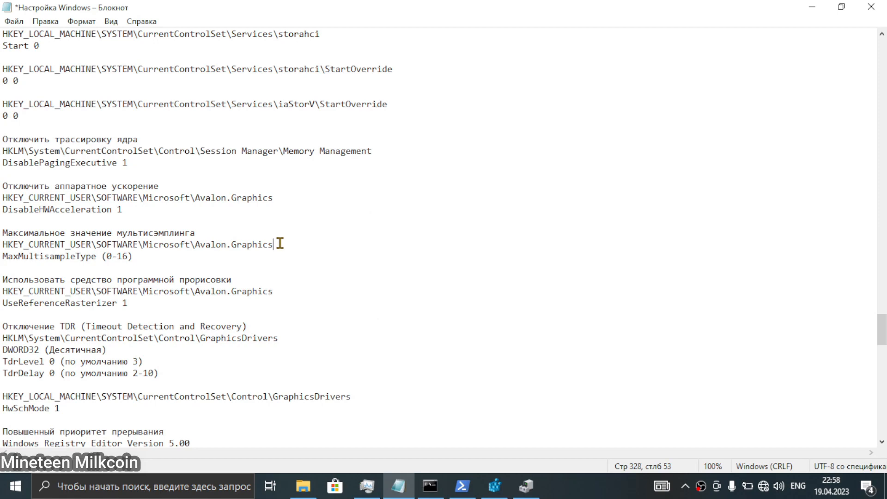
pyautogui.moveTo(97, 258); pyautogui.dragTo(1, 258)
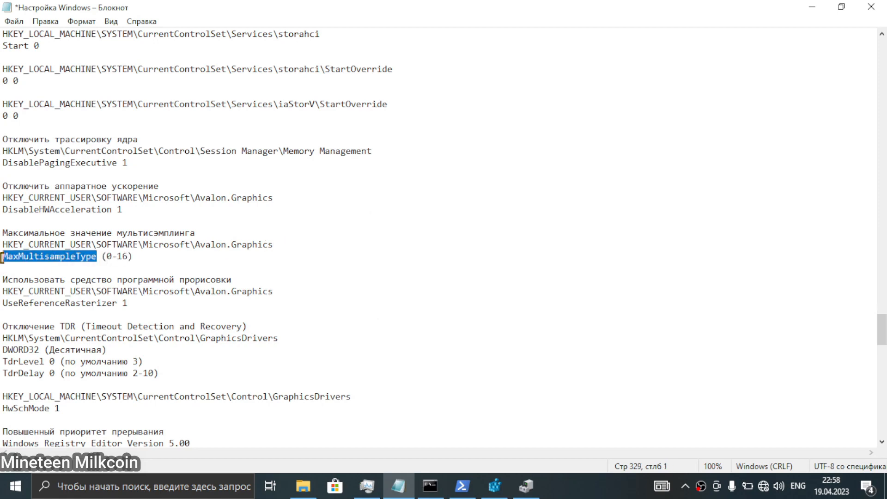
pyautogui.rightClick(25, 258)
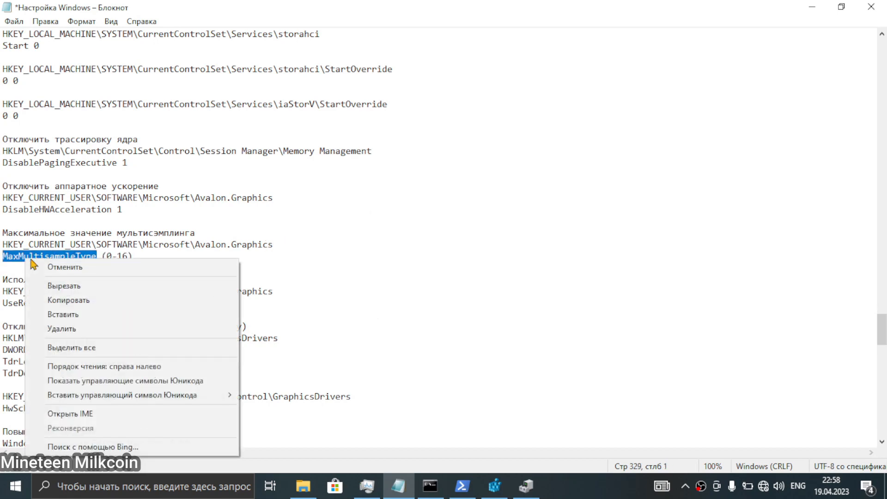
pyautogui.click(123, 299)
pyautogui.click(282, 258)
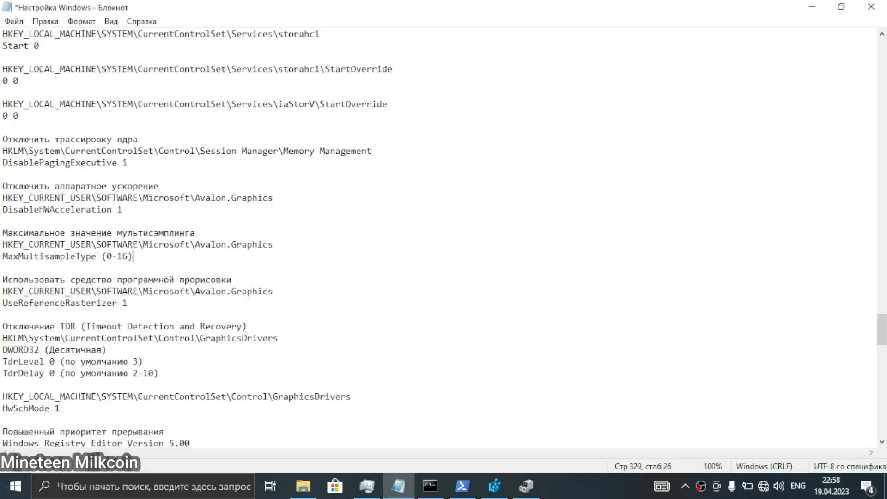
# Create a 32-bit DWORD value named MaxMultisampleType in the Avalon.Graphics key.
pyautogui.click(495, 486)
pyautogui.rightClick(532, 266)
pyautogui.moveTo(571, 272)
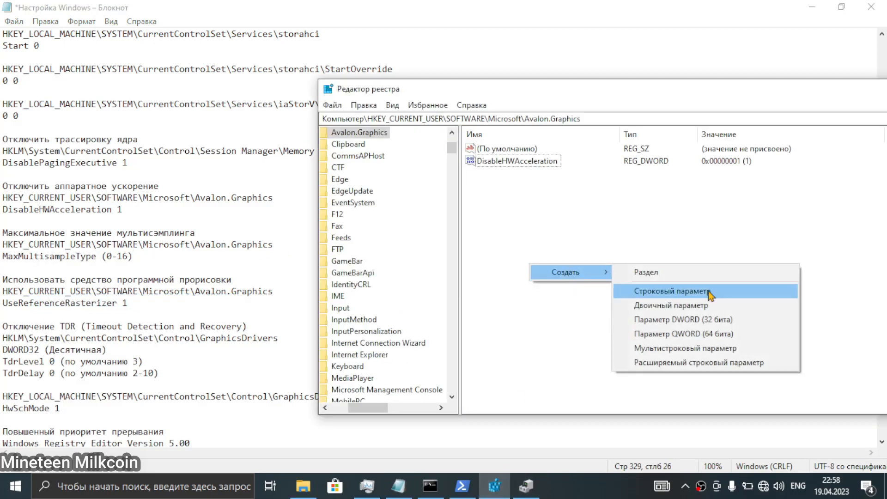
pyautogui.click(671, 319)
pyautogui.hotkey('ctrl', 'v')
pyautogui.press('Return')
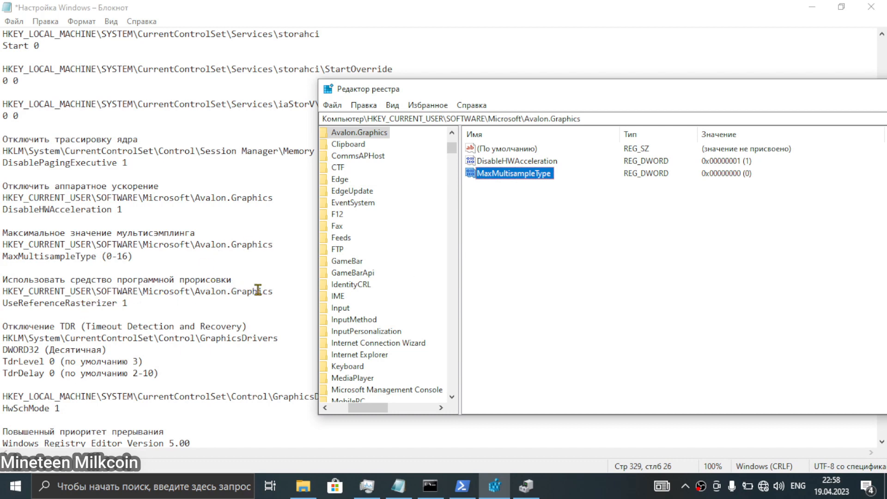
# Copy the name UseReferenceRasterizer from the notes and create a 32-bit DWORD value with that name in the Avalon.Graphics key.
pyautogui.moveTo(117, 303); pyautogui.dragTo(15, 300)
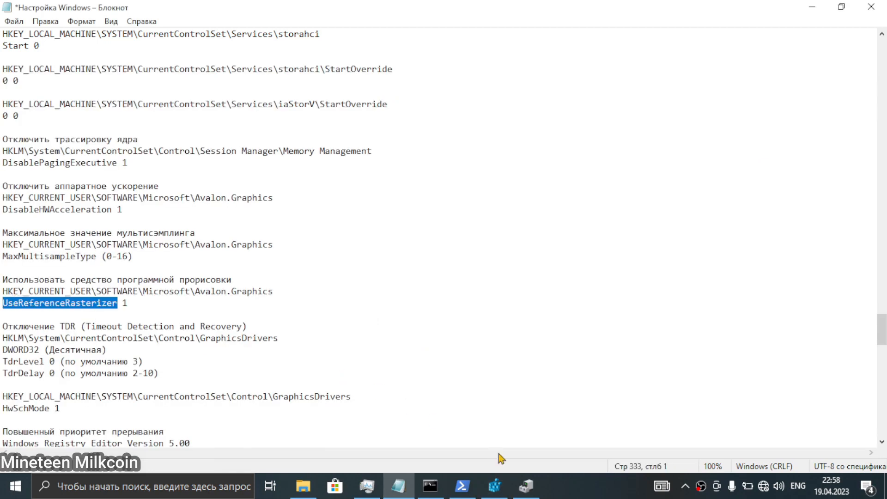
pyautogui.click(494, 486)
pyautogui.rightClick(518, 263)
pyautogui.moveTo(564, 280)
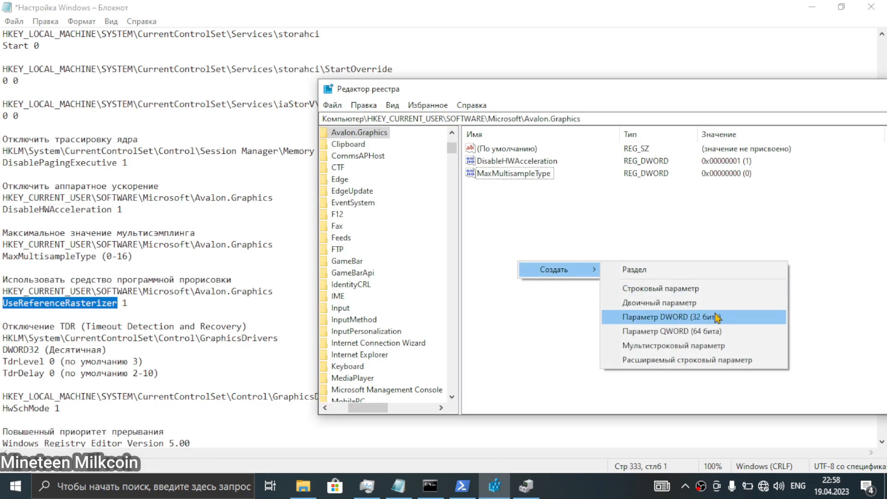
pyautogui.click(666, 318)
pyautogui.rightClick(535, 187)
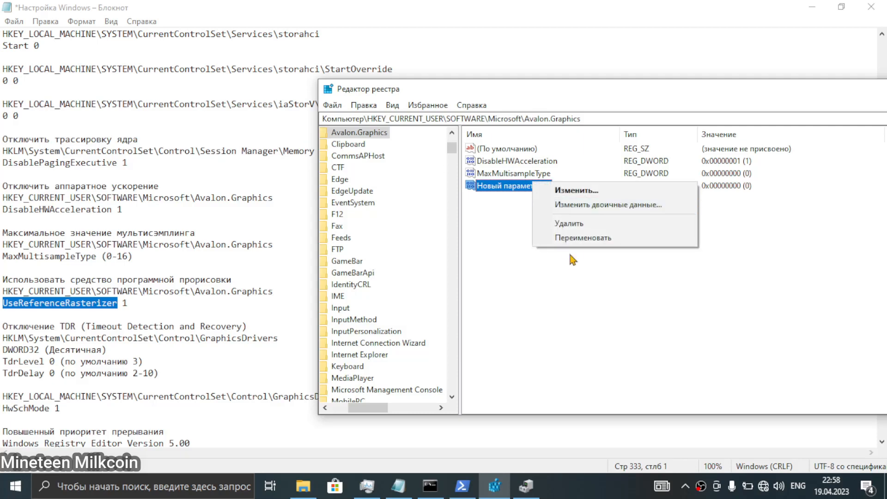
pyautogui.click(578, 237)
pyautogui.hotkey('ctrl', 'v')
pyautogui.press('Return')
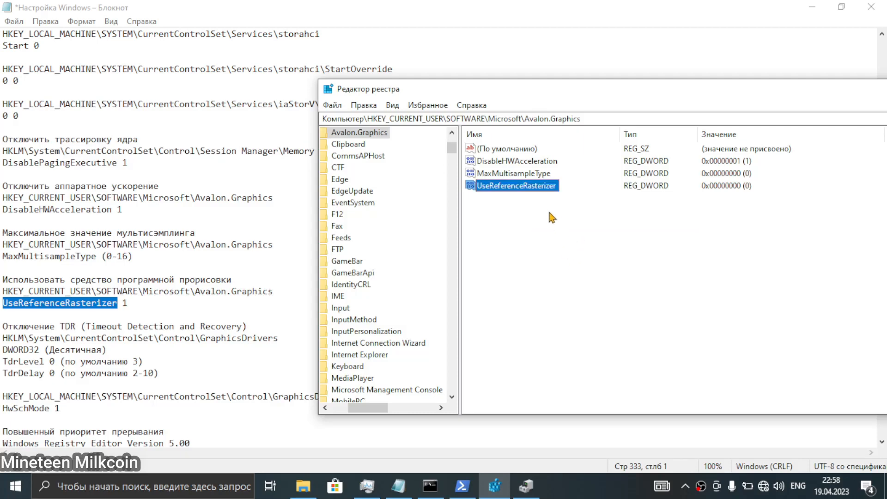
# Set the UseReferenceRasterizer value to 1 with the decimal base.
pyautogui.doubleClick(530, 185)
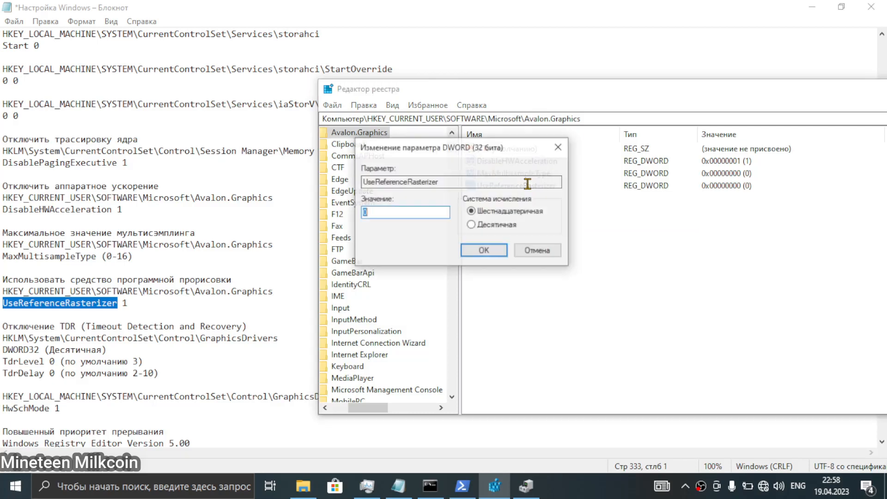
pyautogui.click(506, 225)
pyautogui.write('1')
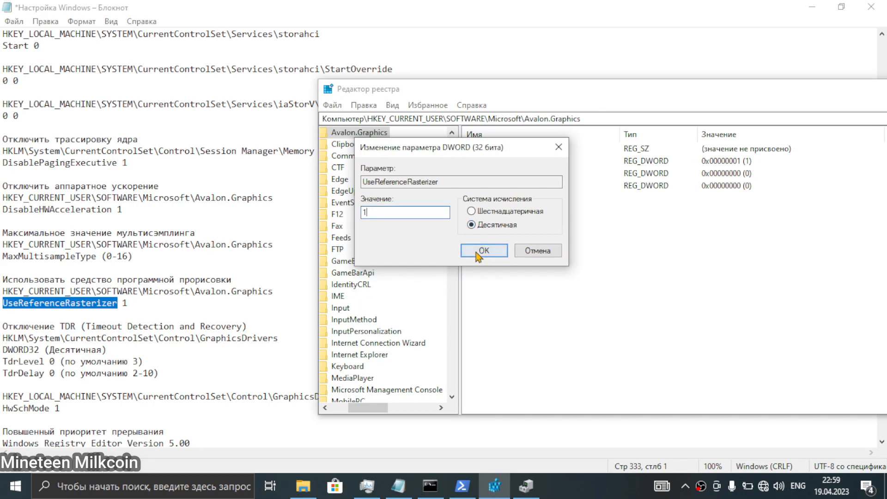
pyautogui.click(483, 251)
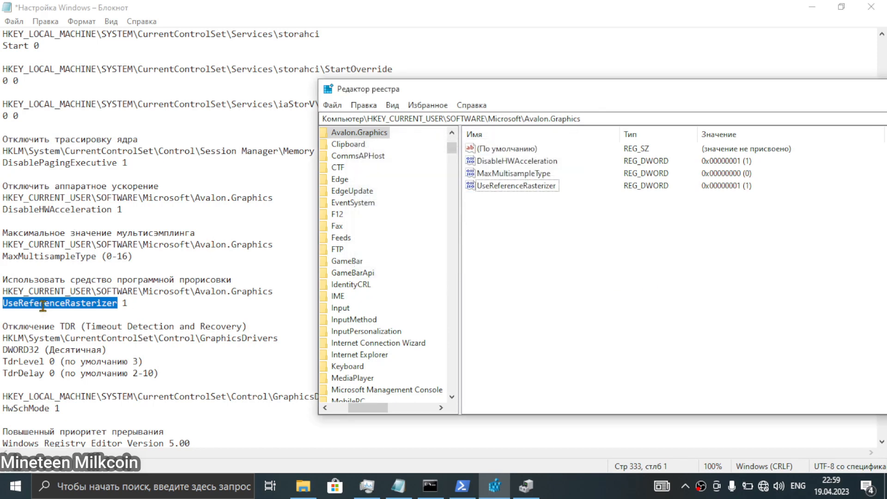
pyautogui.click(229, 279)
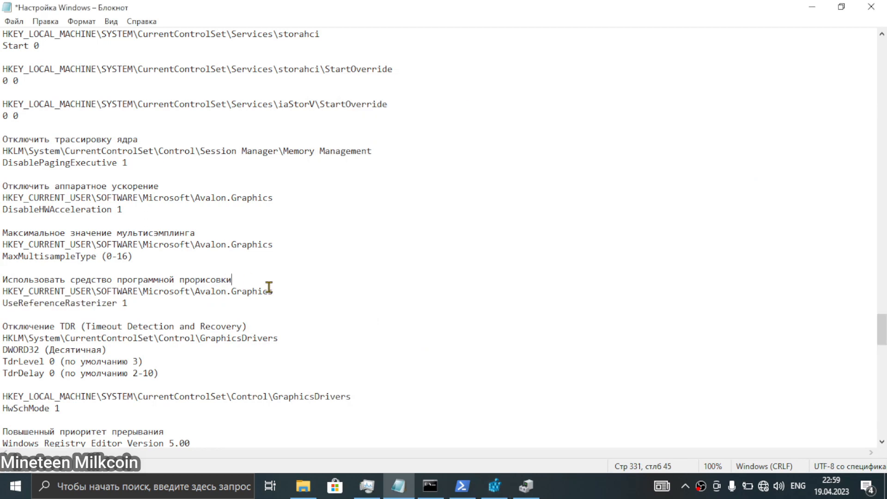
pyautogui.click(510, 487)
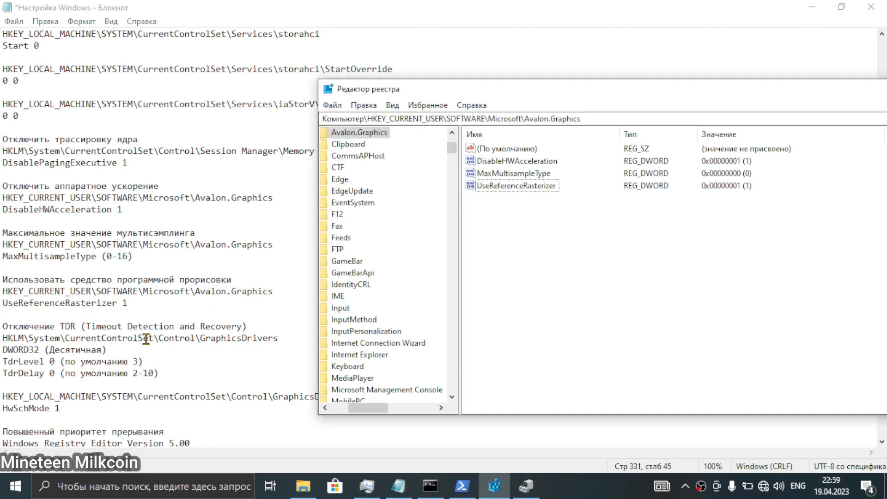
# Copy the GraphicsDrivers path from the TDR section of the notes and go to that key in the Registry Editor.
pyautogui.scroll(-2, 146, 339)
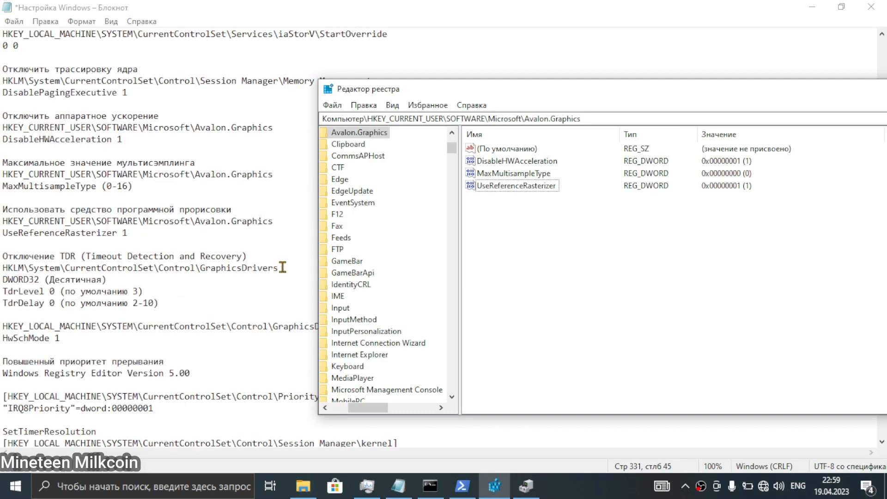
pyautogui.moveTo(279, 268); pyautogui.dragTo(1, 268)
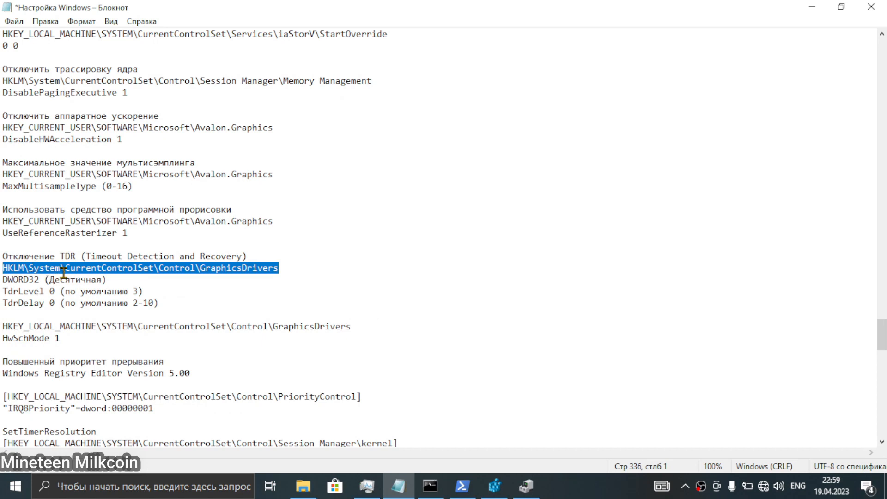
pyautogui.click(212, 301)
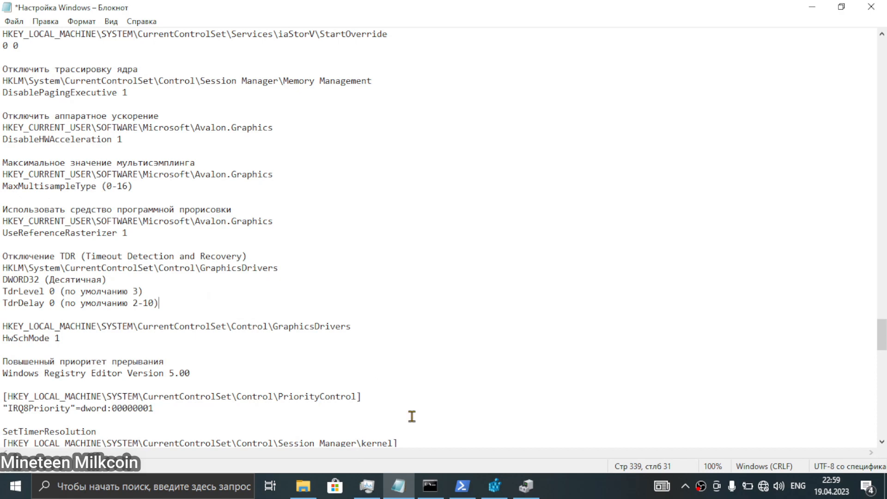
pyautogui.click(494, 486)
pyautogui.hotkey('alt', 'd')
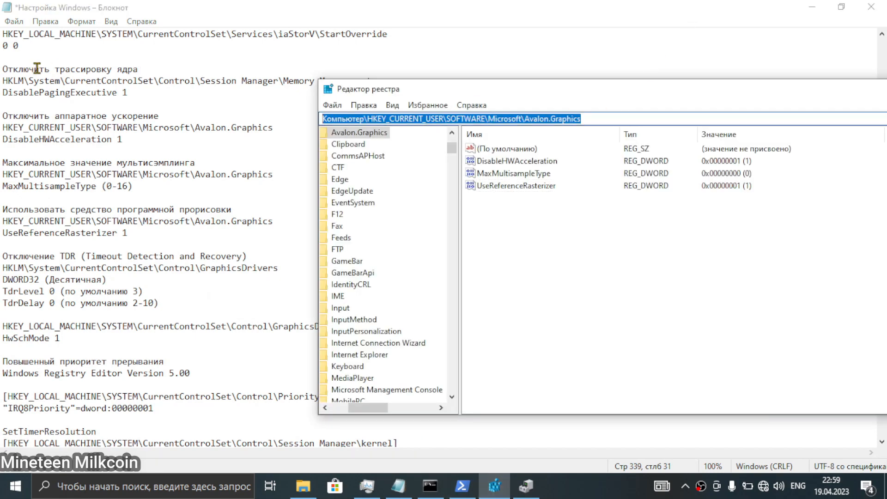
pyautogui.hotkey('ctrl', 'v')
pyautogui.press('Return')
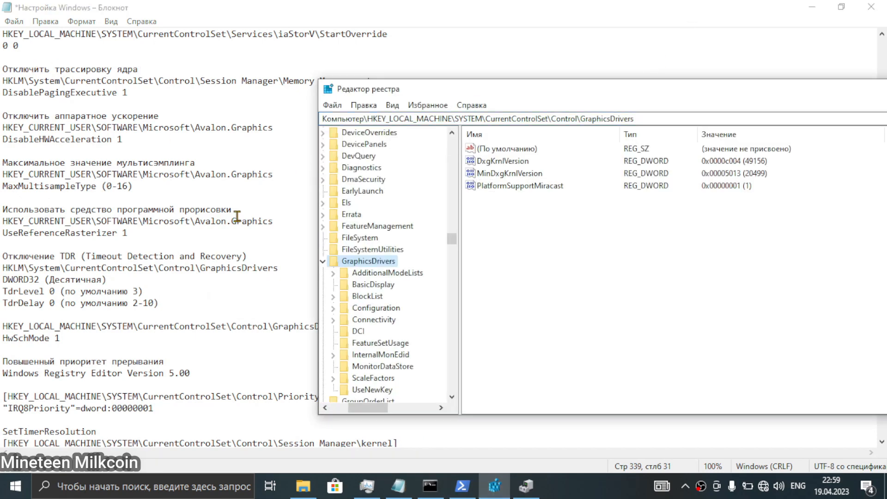
# Copy the name TdrLevel from the notes and create a 32-bit DWORD value with that name in the GraphicsDrivers key.
pyautogui.click(46, 293)
pyautogui.moveTo(46, 292); pyautogui.dragTo(11, 290)
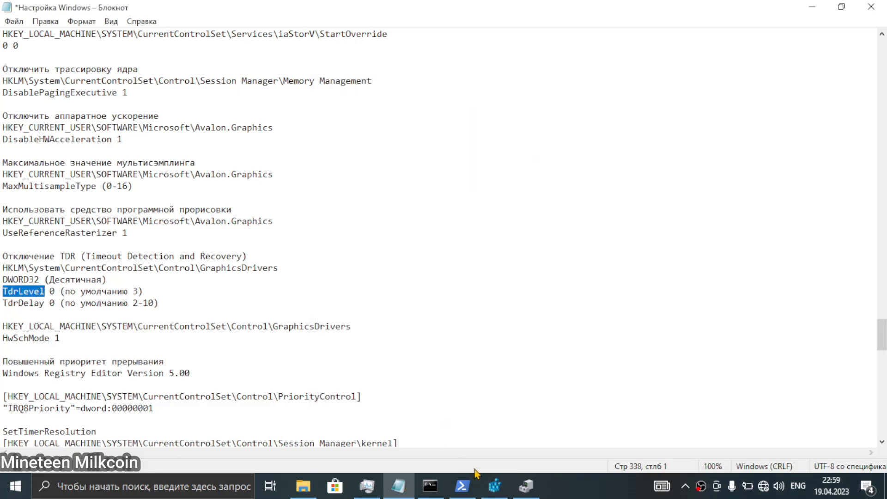
pyautogui.click(495, 485)
pyautogui.rightClick(531, 254)
pyautogui.moveTo(564, 262)
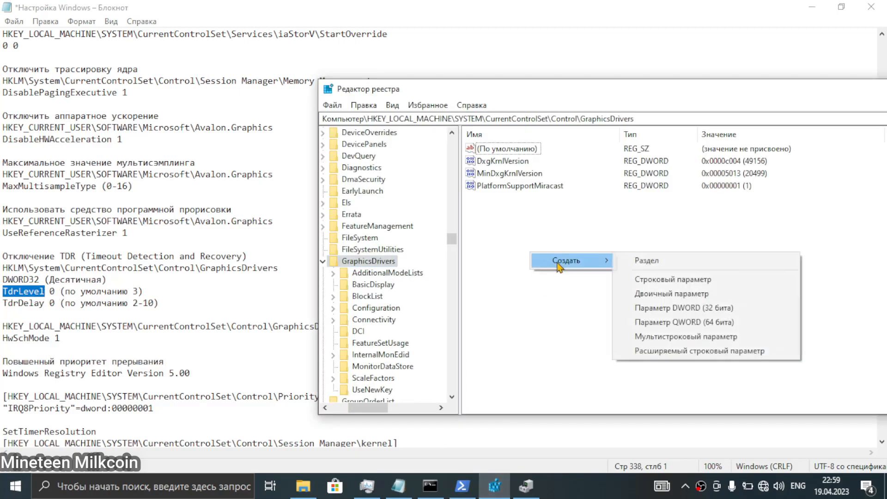
pyautogui.click(679, 310)
pyautogui.hotkey('ctrl', 'v')
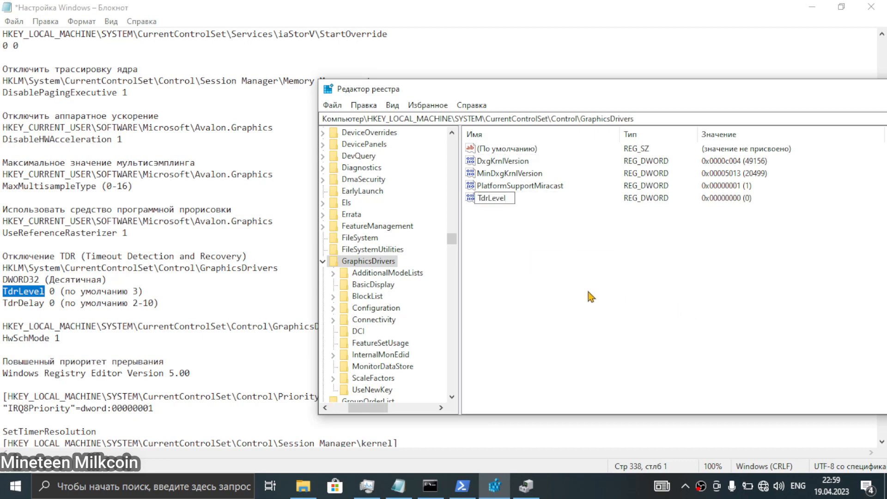
pyautogui.press('Return')
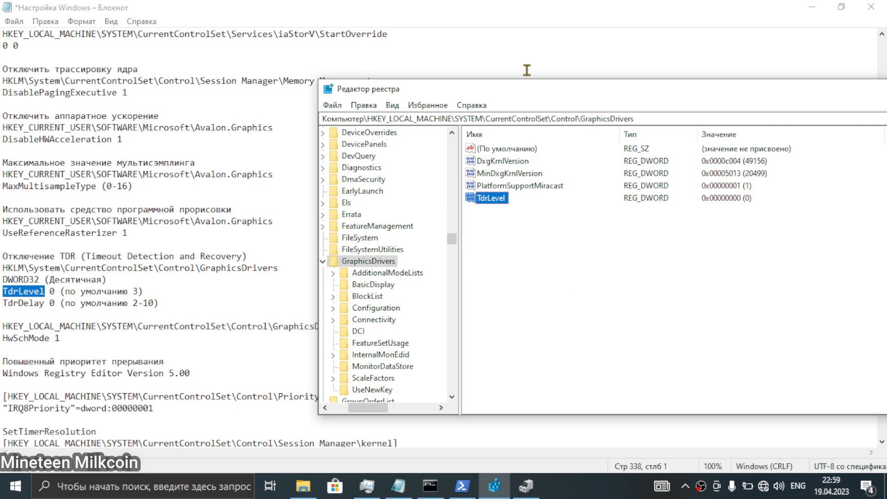
# Reposition the Registry Editor window over the notes and set the TdrLevel value to 3.
pyautogui.moveTo(529, 89); pyautogui.dragTo(434, 79)
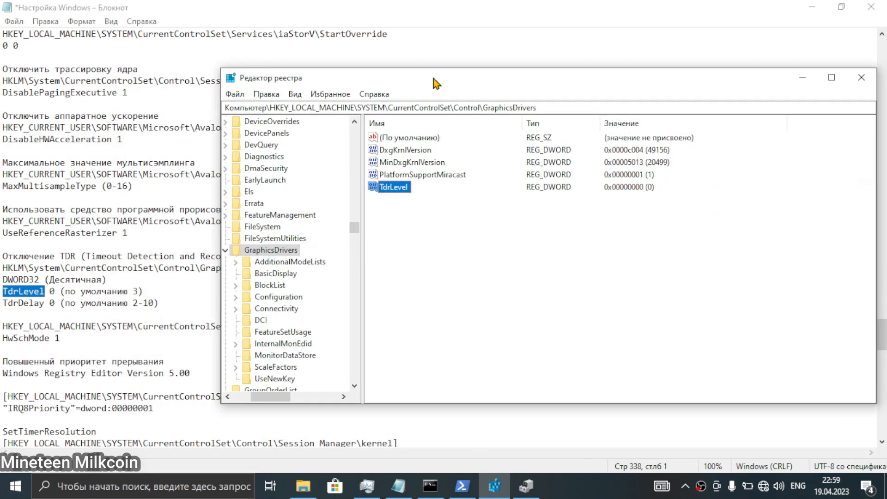
pyautogui.moveTo(434, 79); pyautogui.dragTo(472, 82)
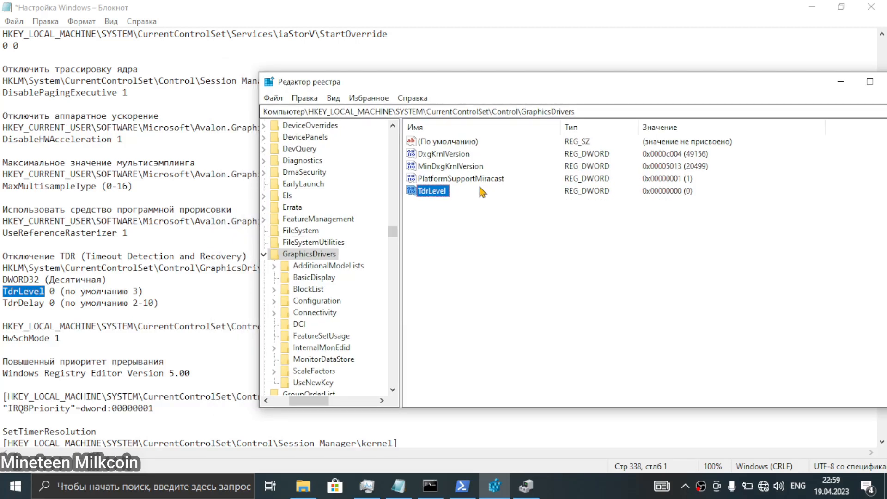
pyautogui.doubleClick(430, 190)
pyautogui.write('3')
pyautogui.click(427, 242)
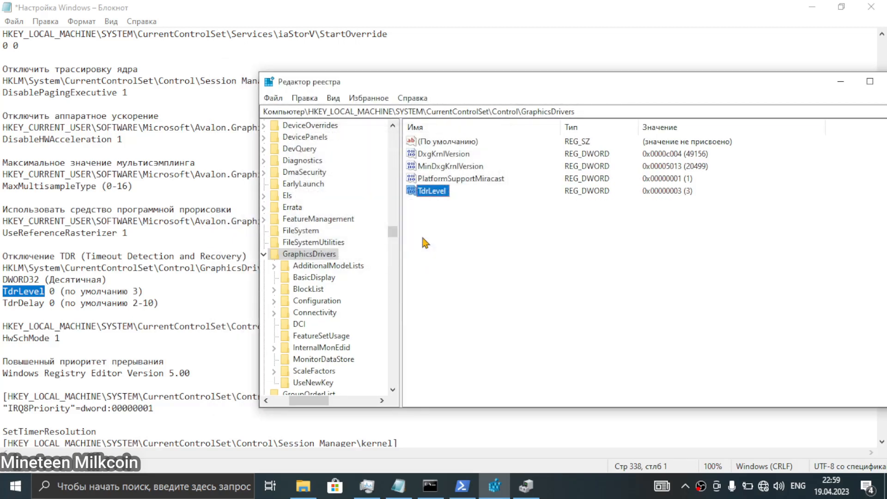
# Recheck the TDR section heading in the notes and set the TdrLevel value to 0.
pyautogui.click(45, 304)
pyautogui.doubleClick(43, 303)
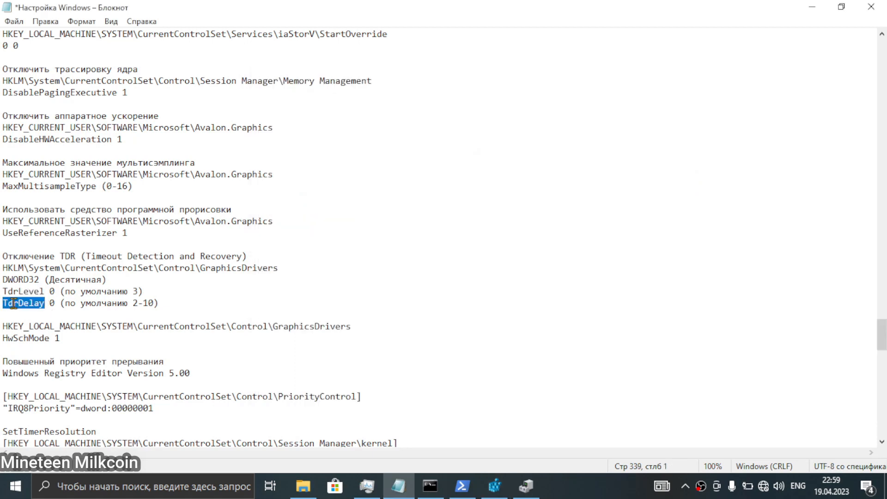
pyautogui.moveTo(78, 256); pyautogui.dragTo(2, 255)
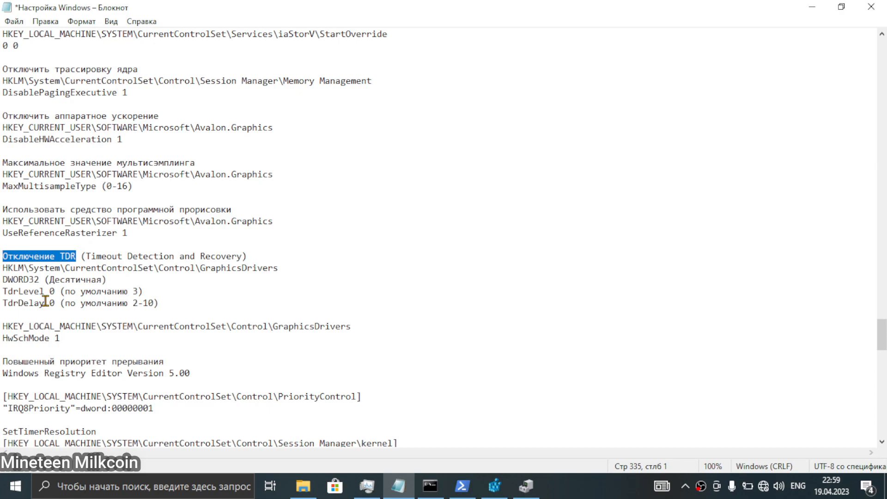
pyautogui.click(494, 486)
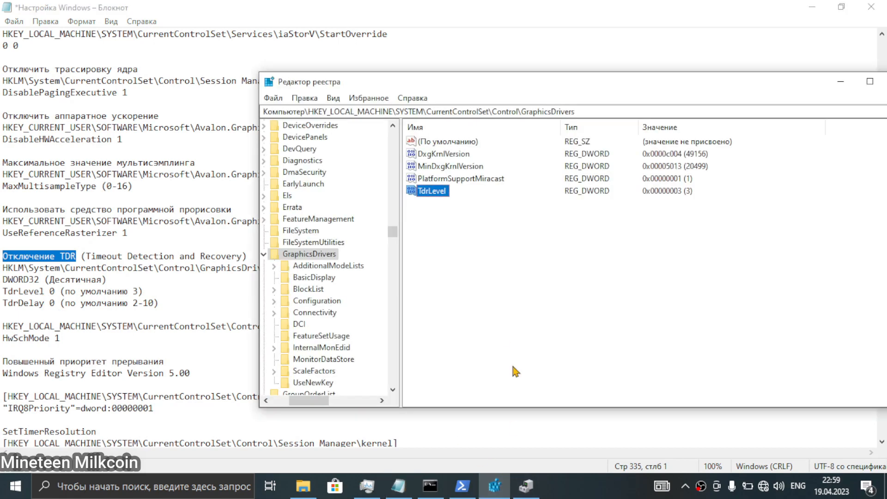
pyautogui.doubleClick(438, 196)
pyautogui.write('0')
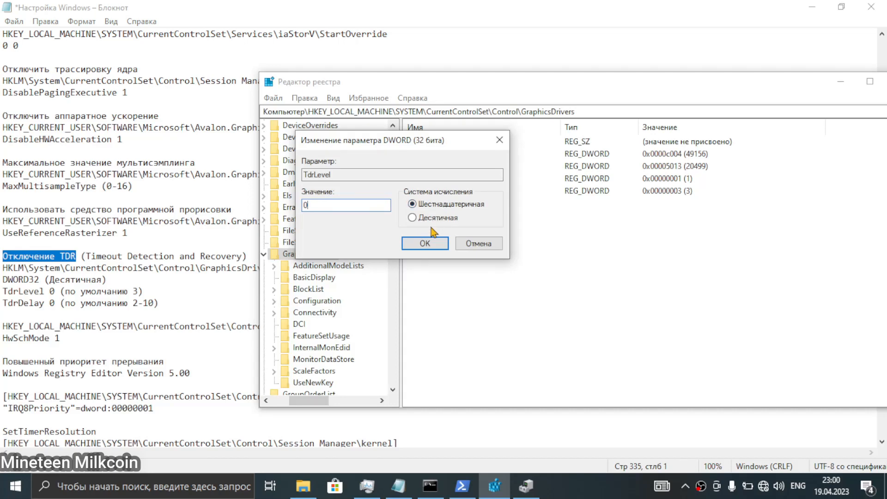
pyautogui.click(425, 244)
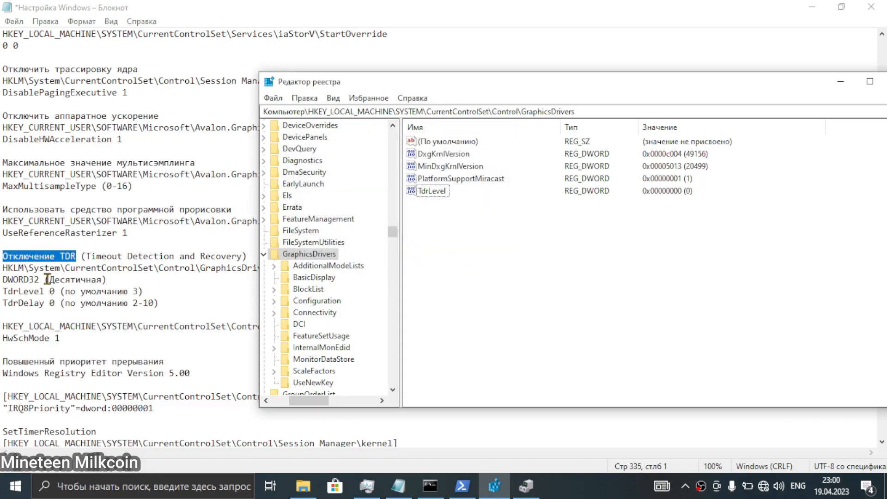
# Copy the name TdrDelay from the notes and create a 32-bit DWORD value with that name in the GraphicsDrivers key.
pyautogui.moveTo(45, 304); pyautogui.dragTo(1, 305)
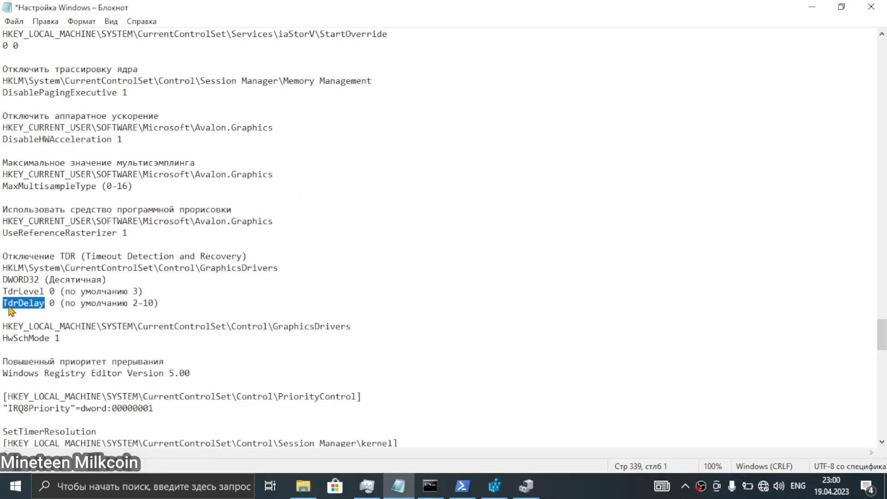
pyautogui.rightClick(9, 308)
pyautogui.click(123, 151)
pyautogui.click(45, 293)
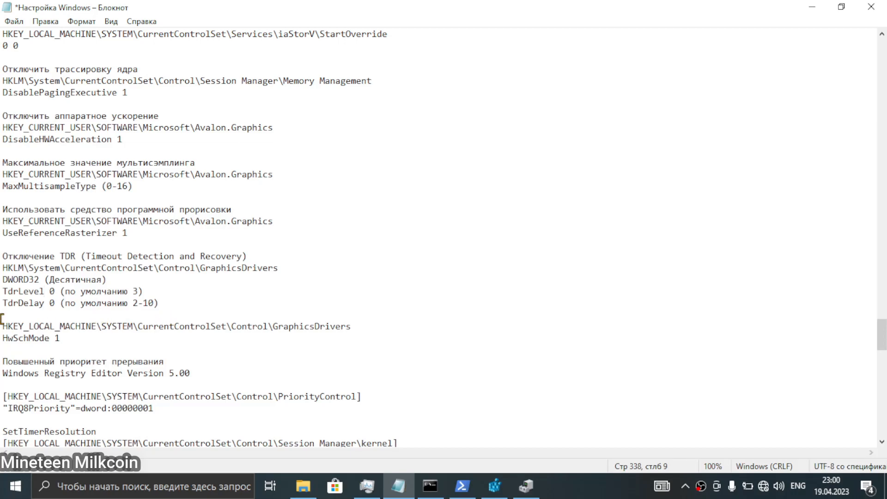
pyautogui.click(494, 486)
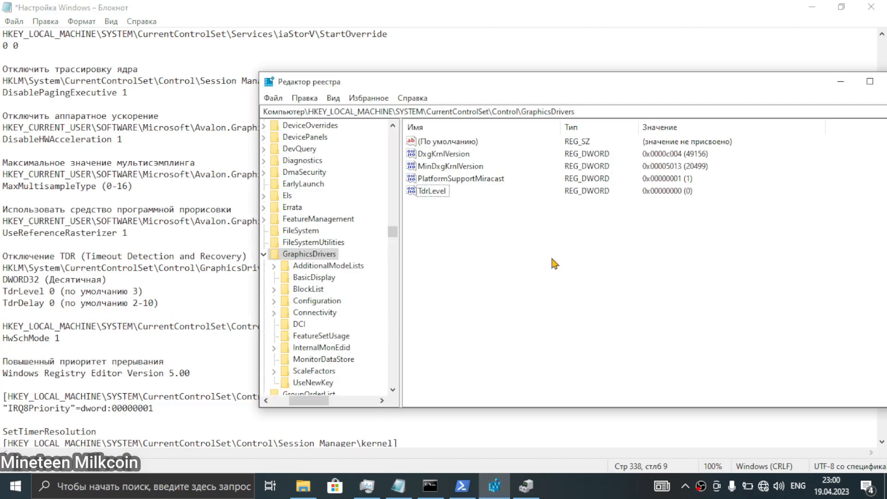
pyautogui.rightClick(517, 256)
pyautogui.moveTo(573, 259)
pyautogui.click(660, 305)
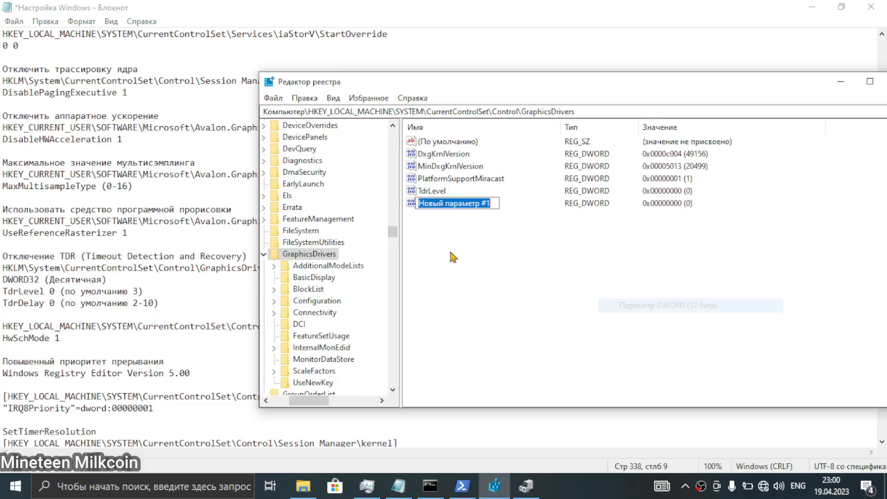
pyautogui.write('TdrDelay')
pyautogui.click(453, 257)
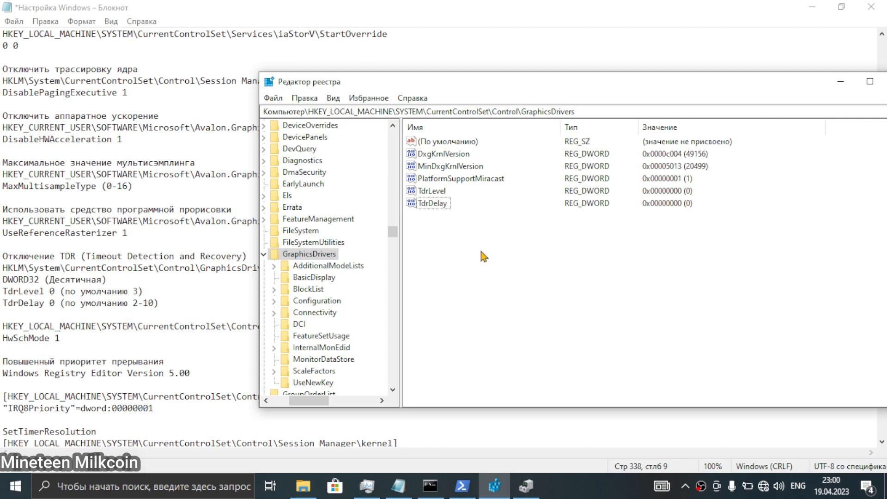
# Copy the full GraphicsDrivers path above HwSchMode in the notes and go to that key in the Registry Editor.
pyautogui.click(122, 326)
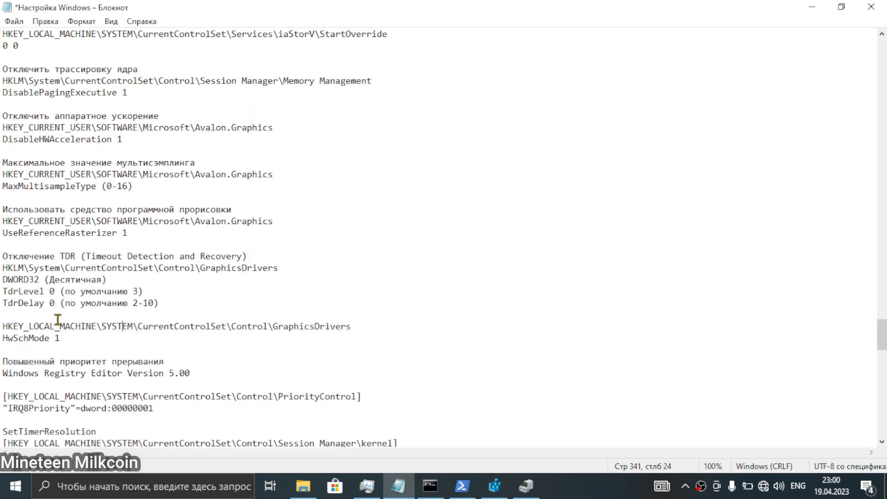
pyautogui.moveTo(360, 326); pyautogui.dragTo(4, 323)
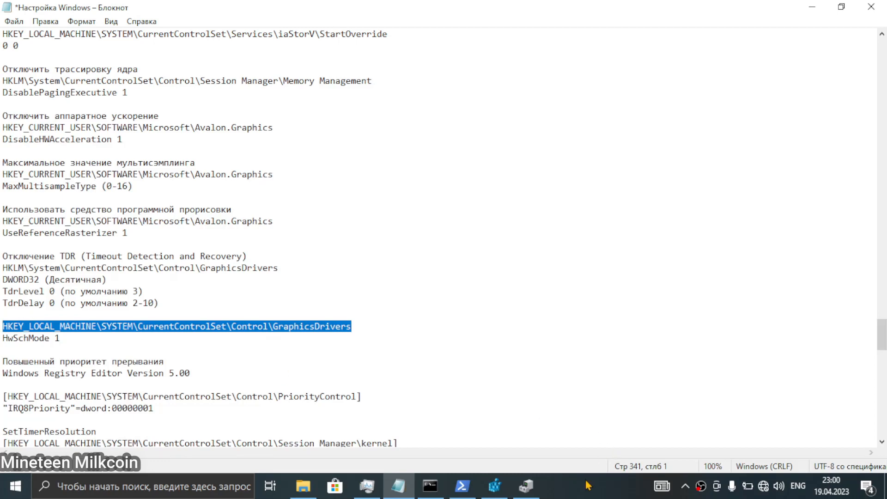
pyautogui.click(495, 486)
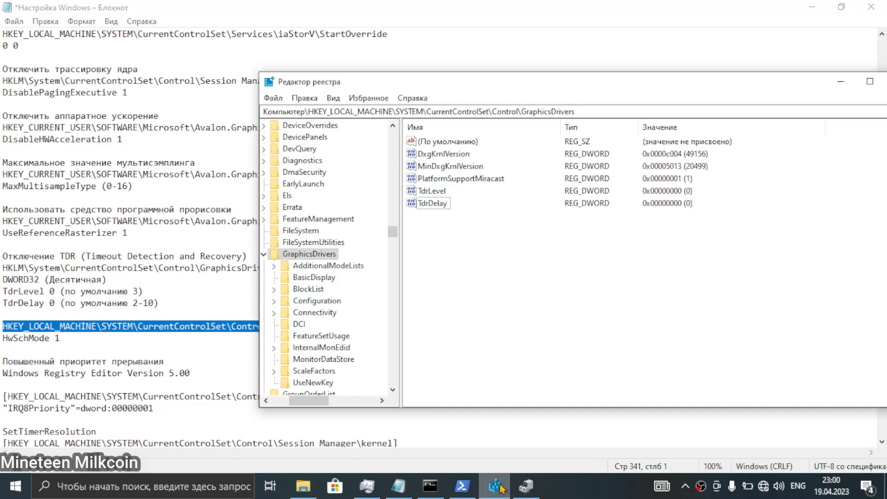
pyautogui.click(591, 112)
pyautogui.hotkey('ctrl', 'v')
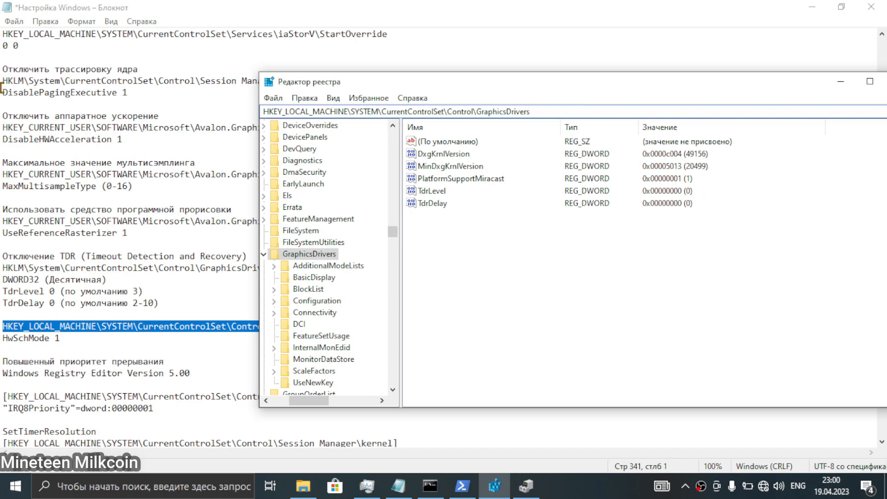
pyautogui.press('Return')
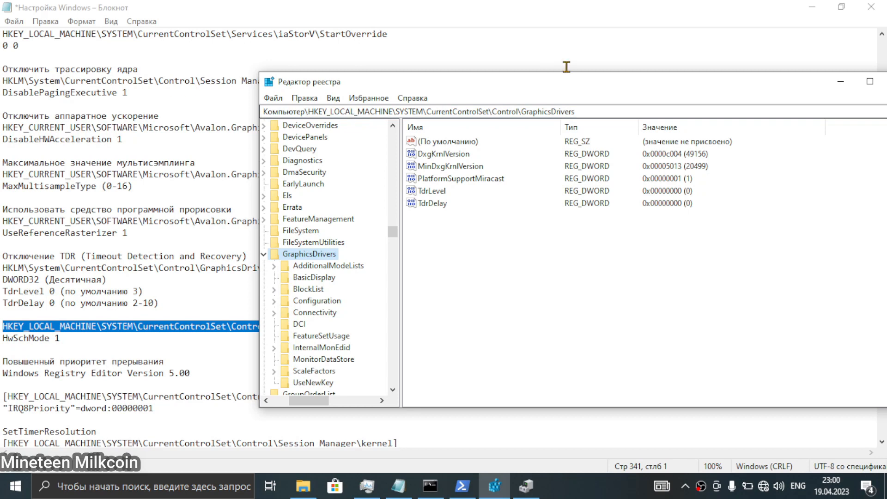
# Shorten the pasted registry path and go to the parent key HKEY_LOCAL_MACHINE\SYSTEM\CurrentControlSet\Control.
pyautogui.click(587, 111)
pyautogui.hotkey('ctrl', 'v')
pyautogui.press('BackSpace')
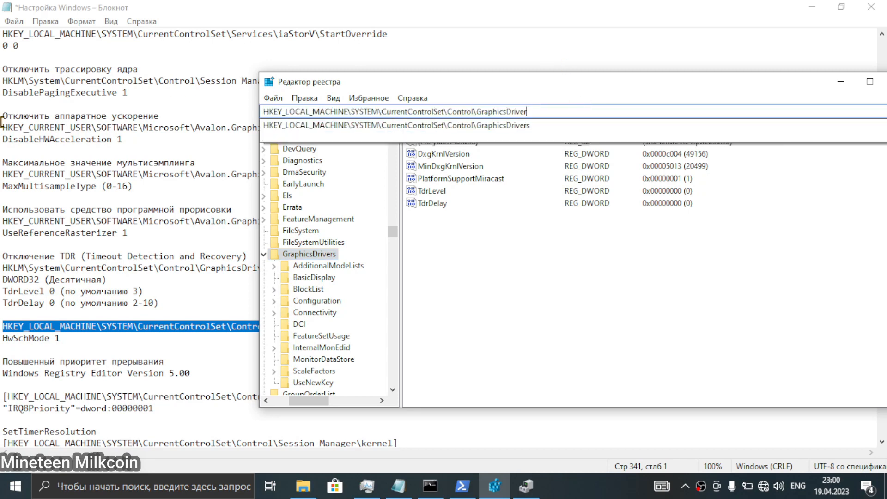
pyautogui.press('BackSpace')
pyautogui.press('BackSpace')
pyautogui.press('BackSpace')
pyautogui.press('BackSpace')
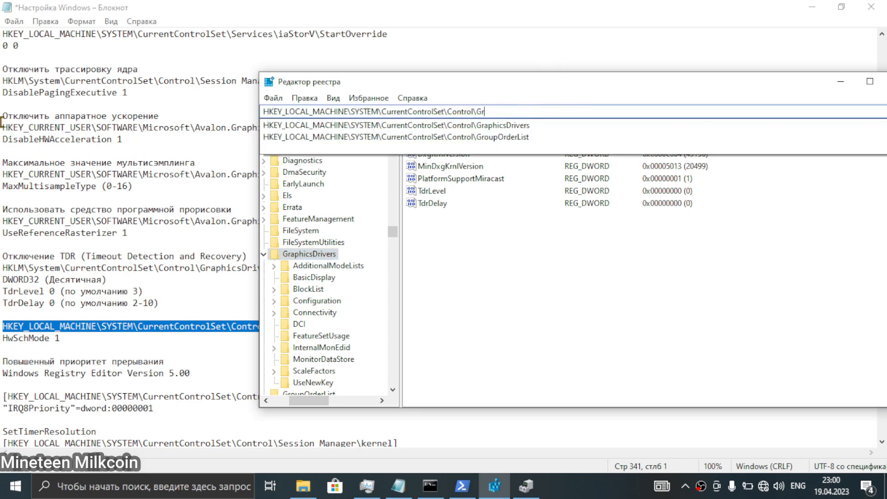
pyautogui.press('Return')
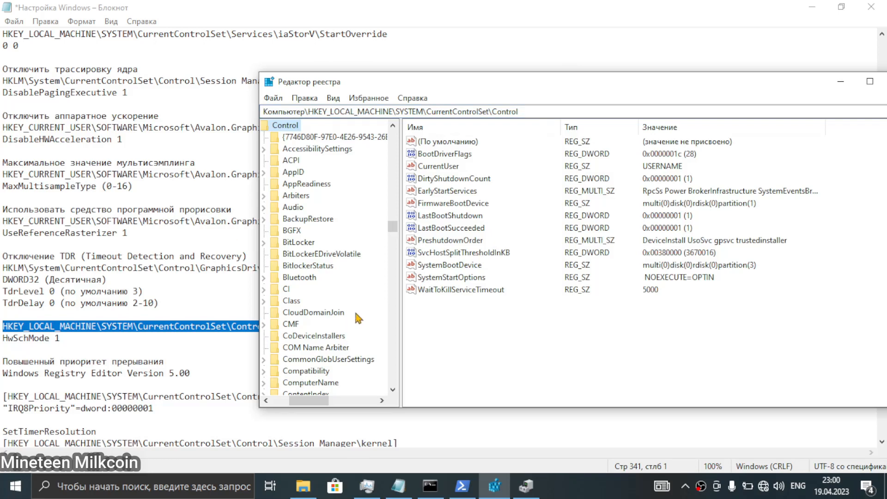
# Try to create a subkey named GraphicsDrivers in the Control key, and delete the leftover new key.
pyautogui.click(162, 337)
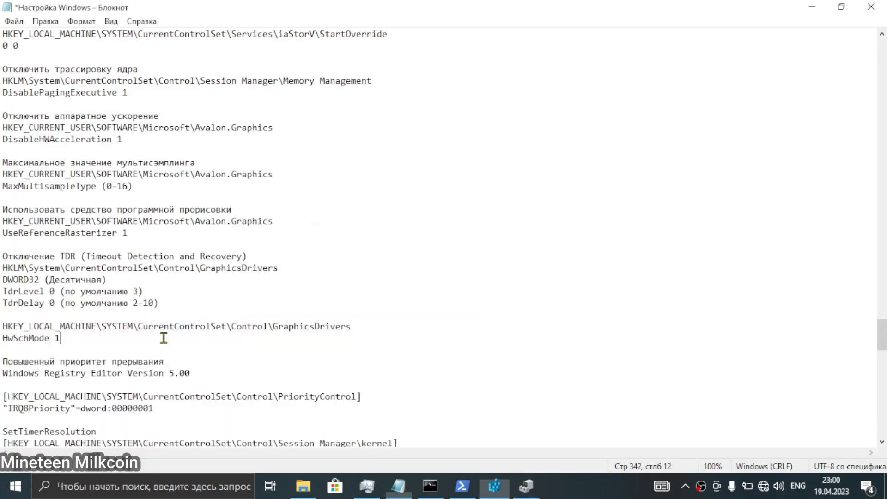
pyautogui.moveTo(376, 329); pyautogui.dragTo(274, 326)
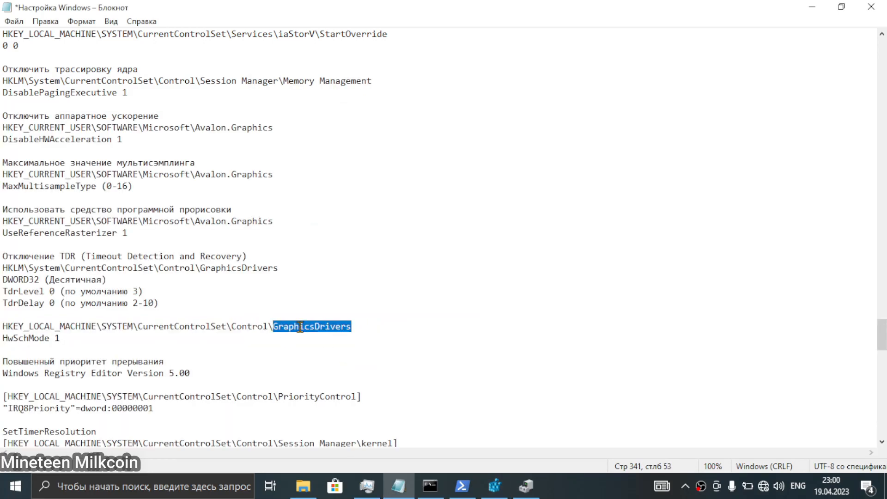
pyautogui.click(495, 486)
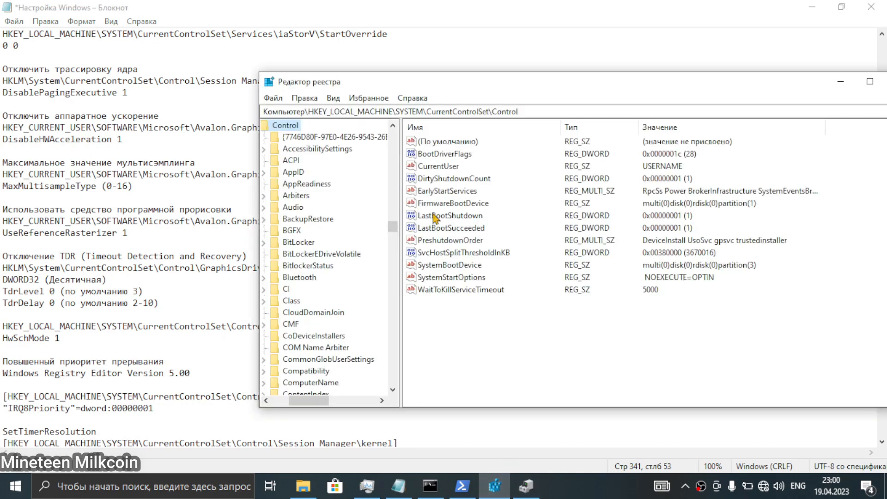
pyautogui.scroll(1, 340, 170)
pyautogui.rightClick(296, 162)
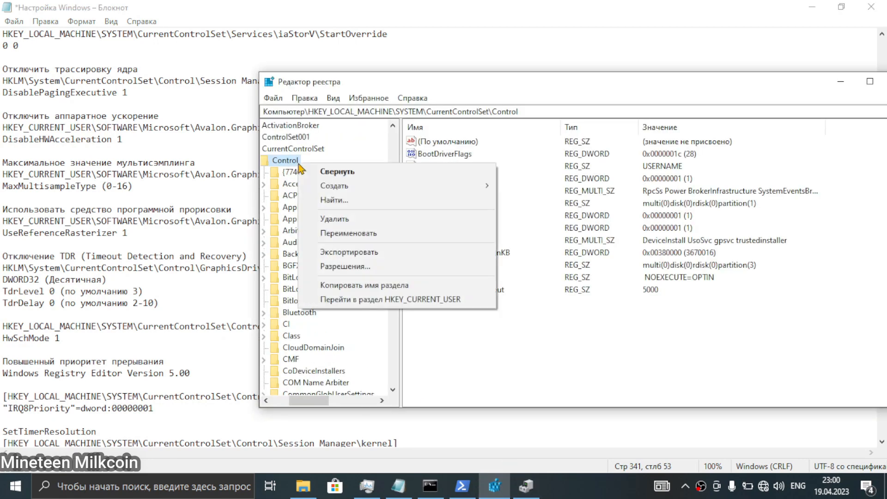
pyautogui.moveTo(374, 187)
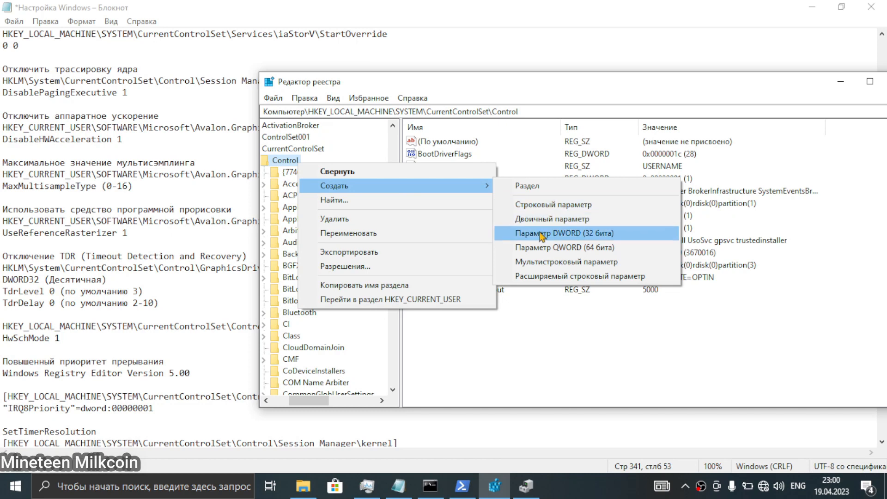
pyautogui.click(522, 186)
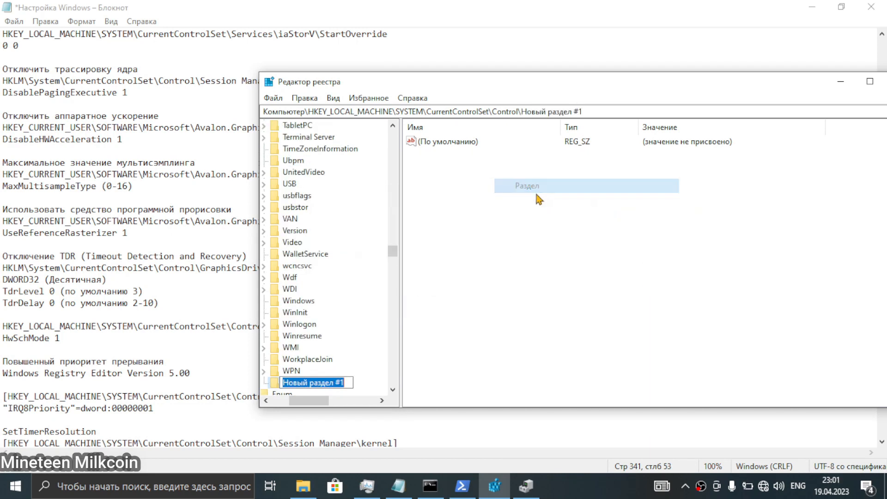
pyautogui.press('Return')
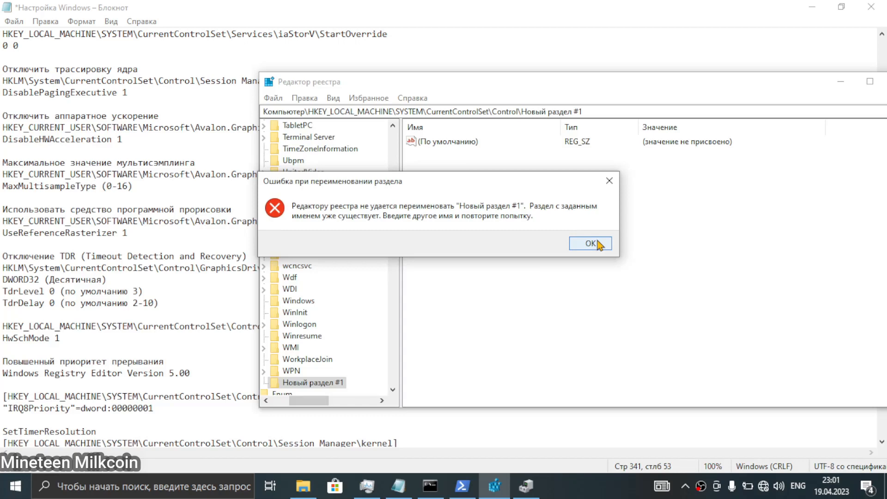
pyautogui.click(598, 244)
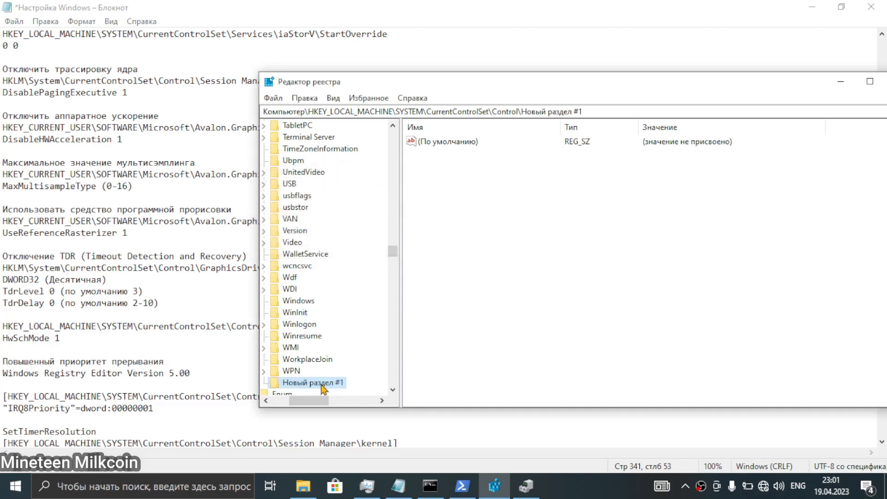
pyautogui.press('Delete')
pyautogui.press('Return')
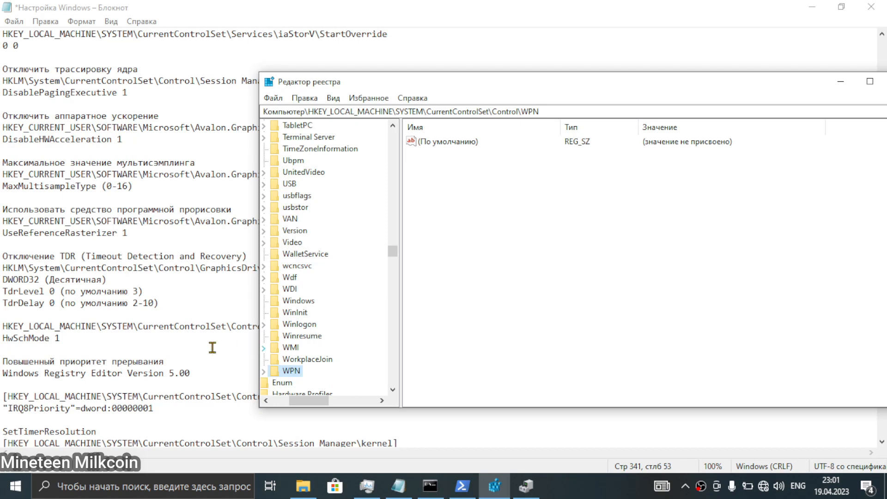
# Copy the path HKEY_LOCAL_MACHINE\SYSTEM\CurrentControlSet\Control\GraphicsDrivers from the notes and go to that key in the Registry Editor.
pyautogui.click(191, 341)
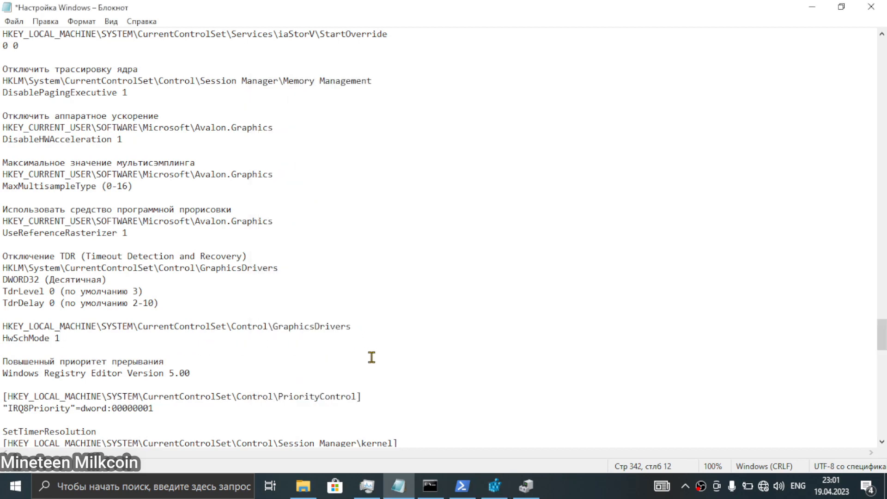
pyautogui.moveTo(357, 327); pyautogui.dragTo(2, 324)
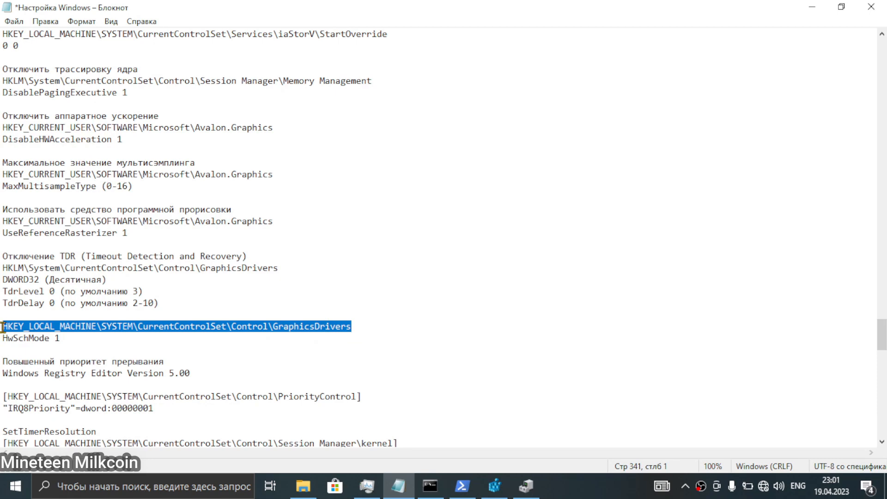
pyautogui.hotkey('ctrl', 'c')
pyautogui.click(495, 486)
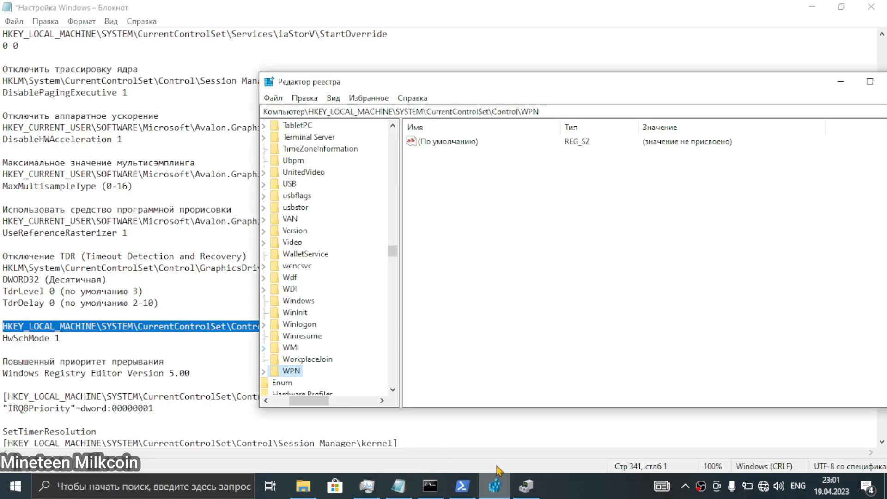
pyautogui.click(548, 111)
pyautogui.hotkey('ctrl', 'v')
pyautogui.press('Return')
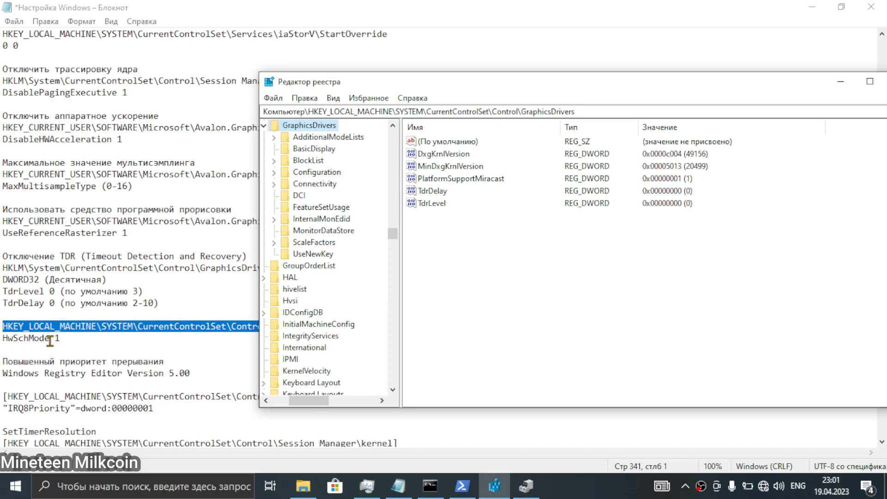
# Copy the name HwSchMode from the notes and create a 32-bit DWORD value with that name in the GraphicsDrivers key.
pyautogui.click(50, 341)
pyautogui.moveTo(50, 341); pyautogui.dragTo(2, 342)
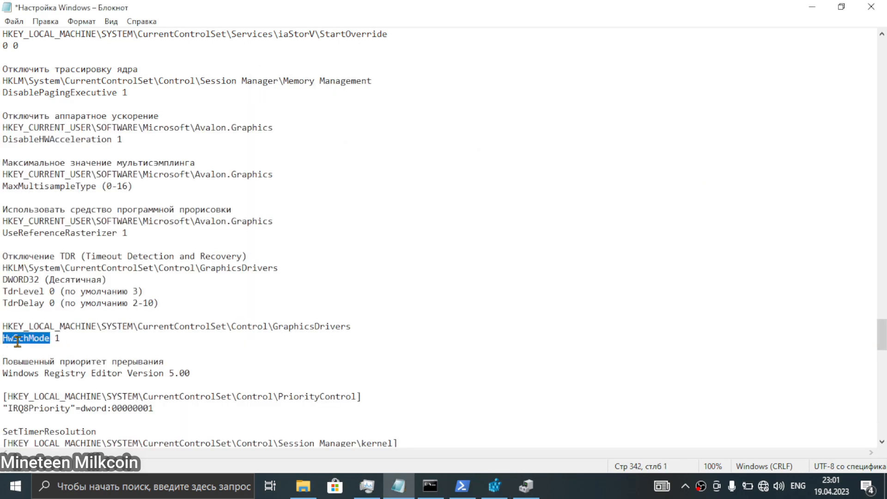
pyautogui.rightClick(18, 342)
pyautogui.click(72, 187)
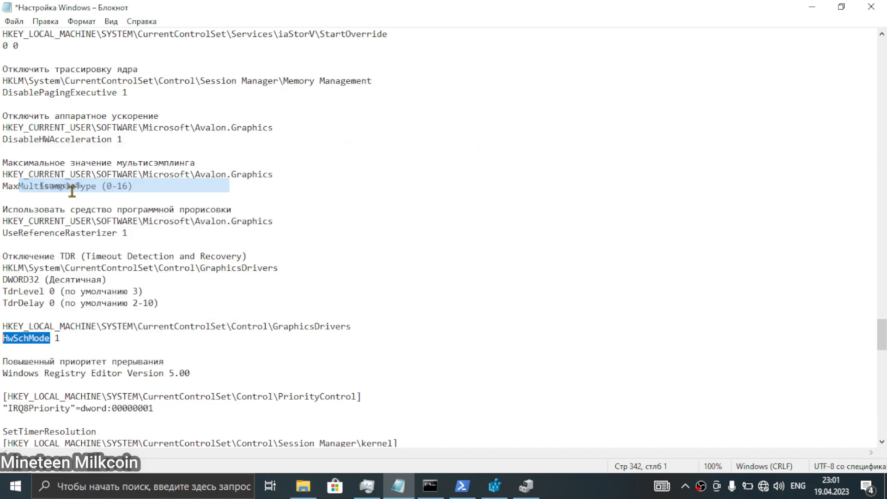
pyautogui.scroll(-3, 135, 379)
pyautogui.click(494, 486)
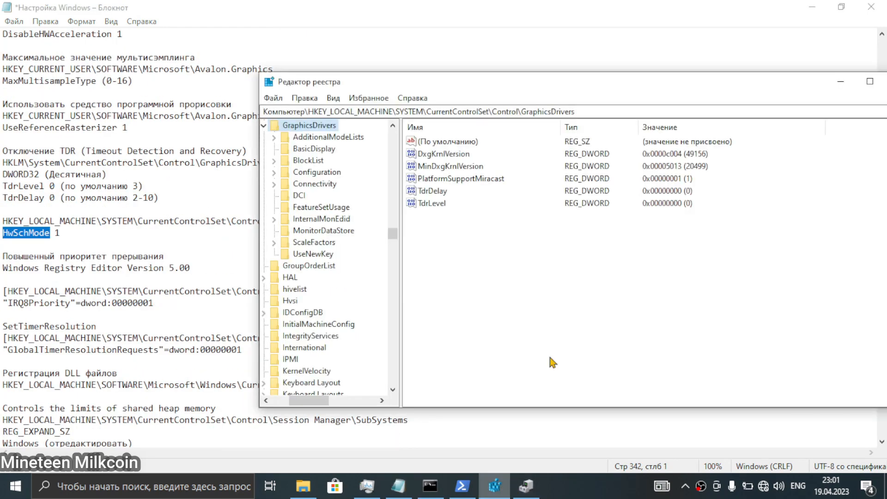
pyautogui.rightClick(535, 281)
pyautogui.moveTo(573, 290)
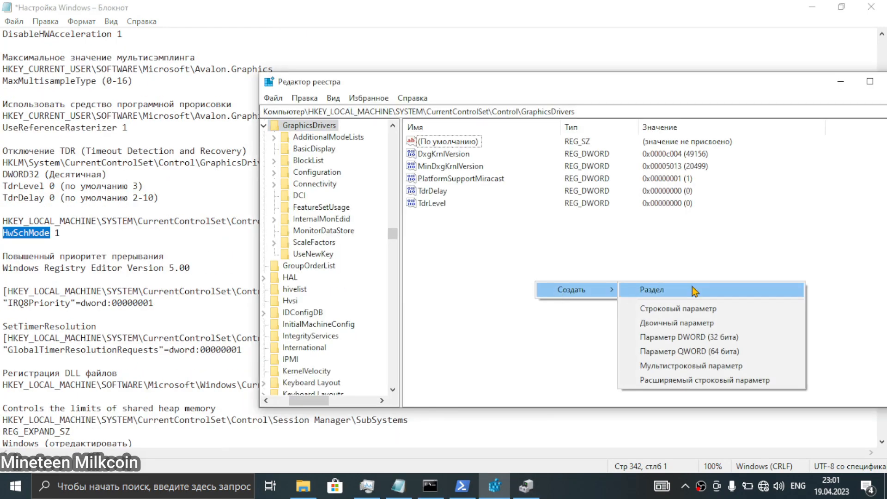
pyautogui.click(689, 337)
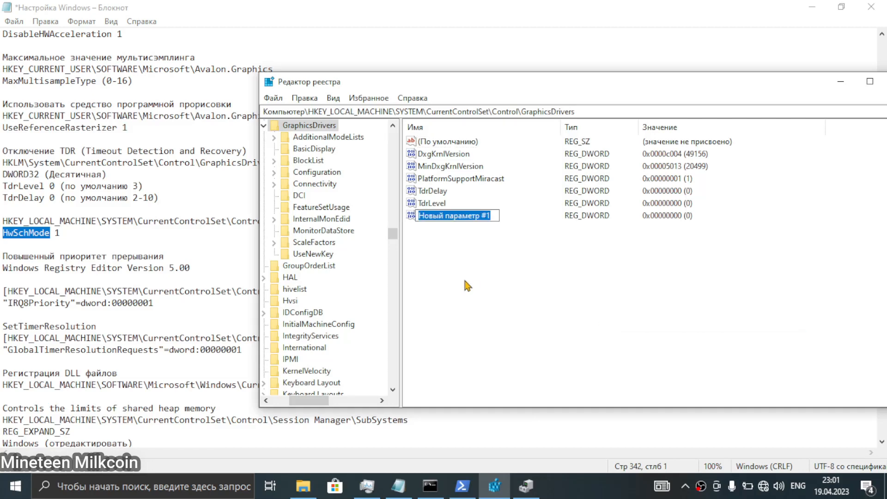
pyautogui.hotkey('ctrl', 'v')
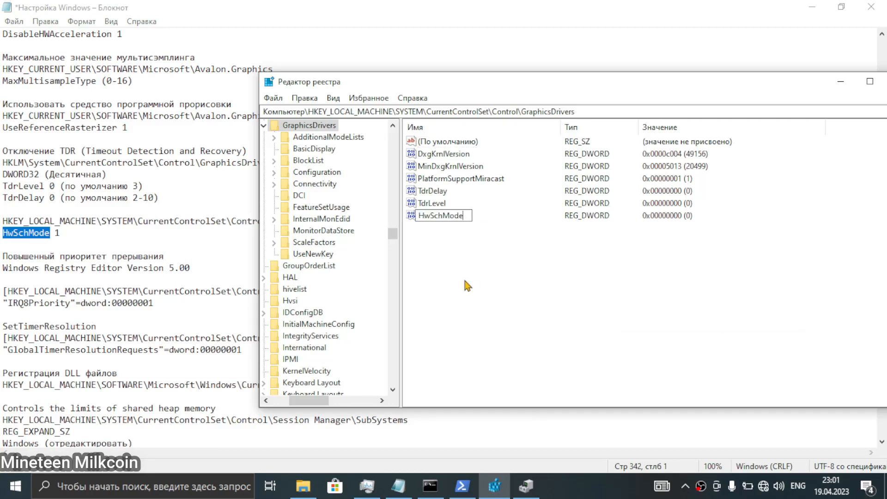
pyautogui.press('Return')
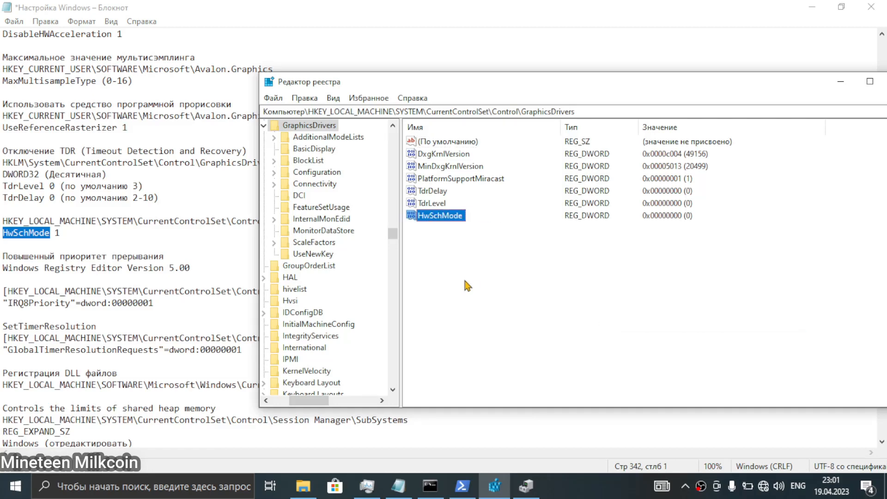
# Set the HwSchMode value to 1.
pyautogui.doubleClick(442, 216)
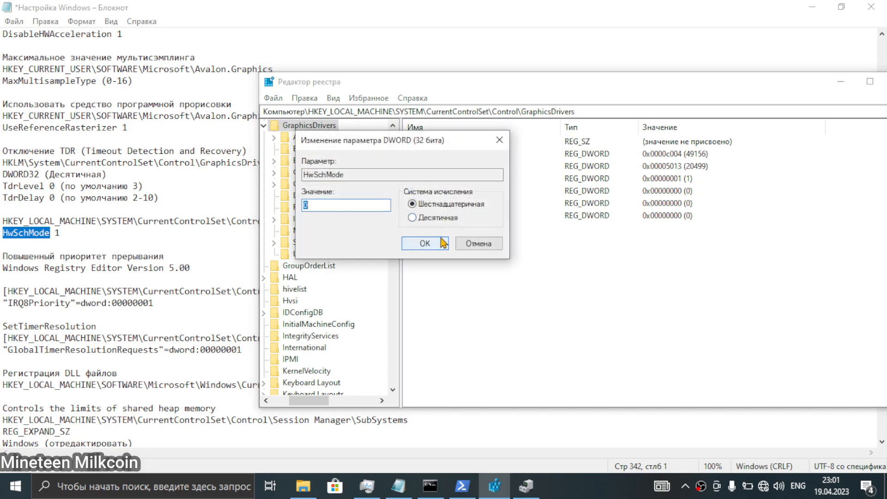
pyautogui.click(423, 244)
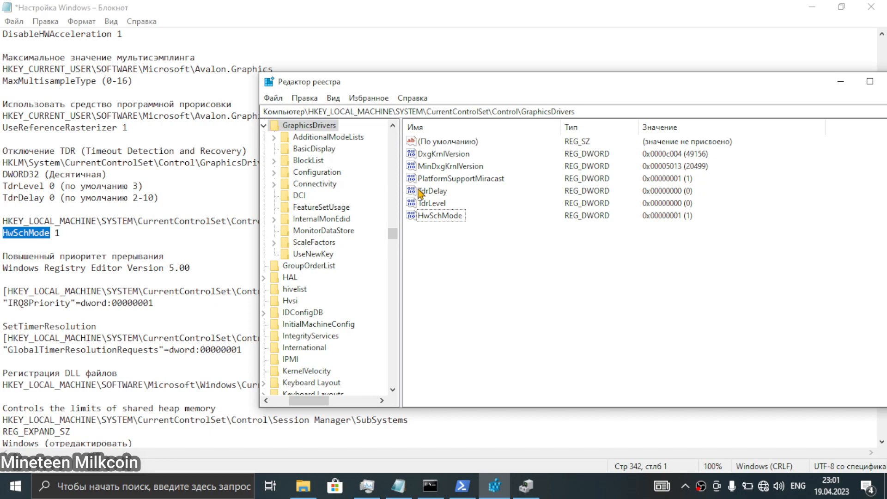
# Retype the digit 1 after HwSchMode in the notes.
pyautogui.click(114, 229)
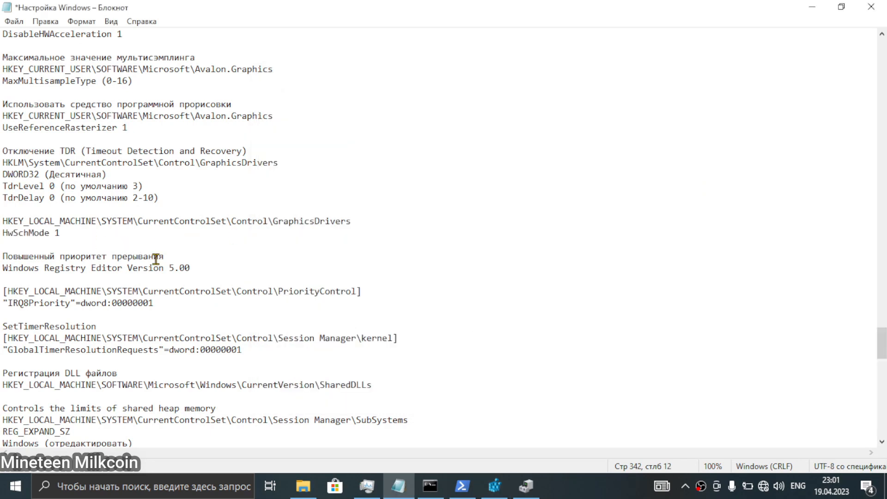
pyautogui.press('BackSpace')
pyautogui.scroll(2, 153, 256)
pyautogui.write('1')
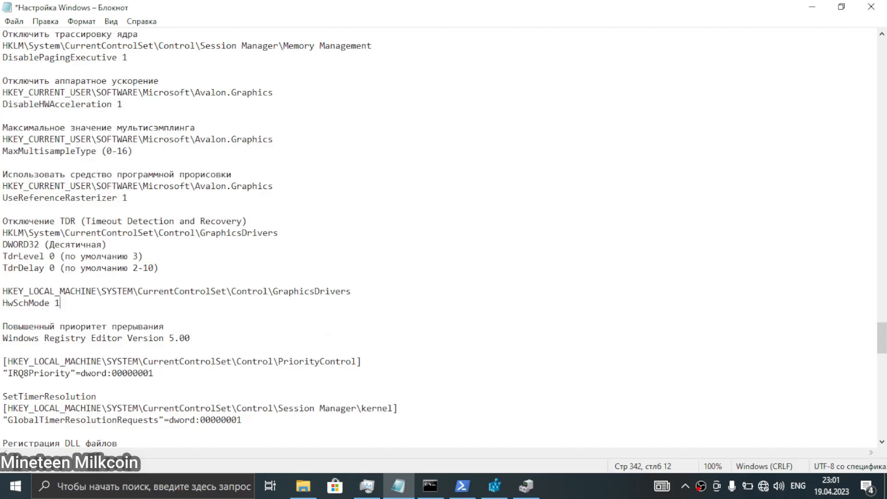
pyautogui.scroll(-2, 155, 280)
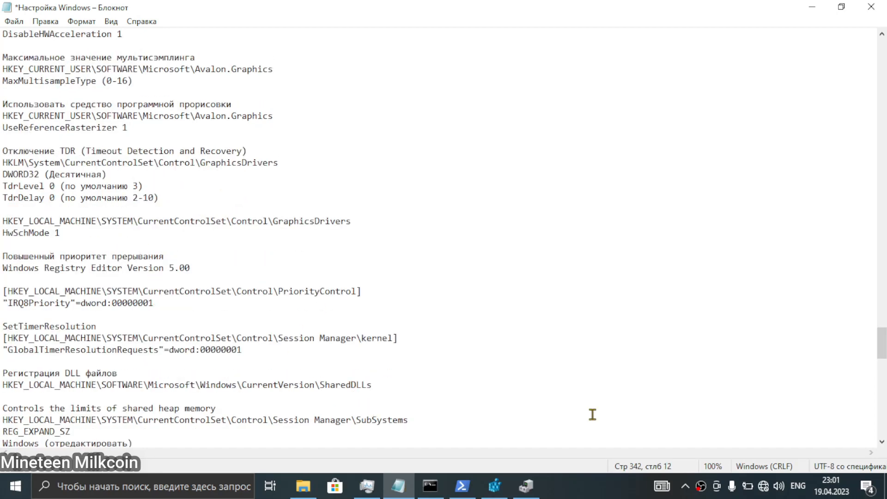
# Change the HwSchMode value in the GraphicsDrivers key to 2 and set it back to 1.
pyautogui.click(494, 485)
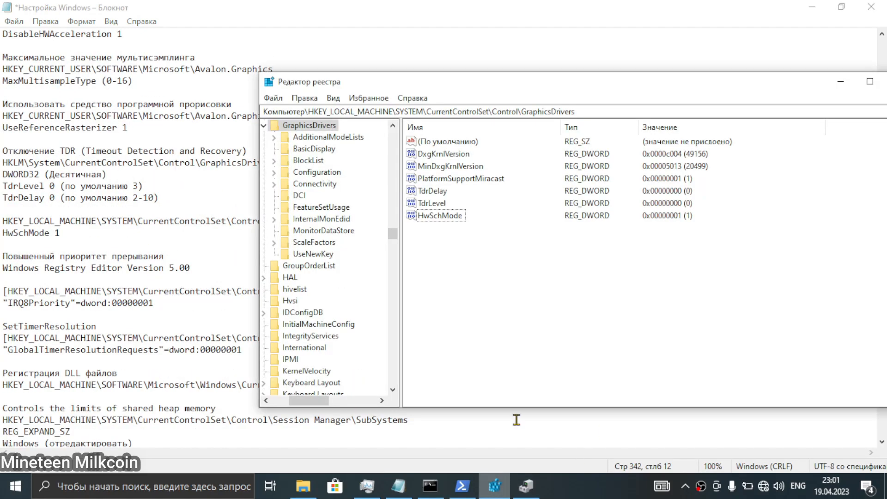
pyautogui.scroll(1, 226, 268)
pyautogui.doubleClick(460, 217)
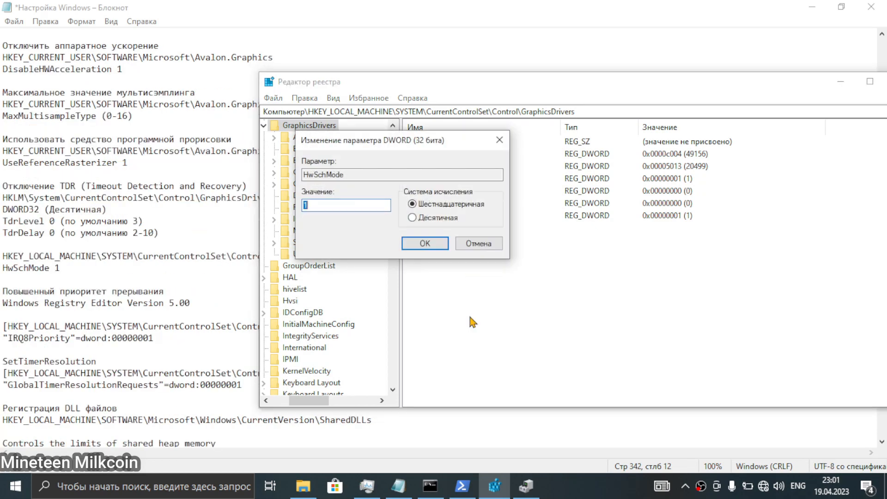
pyautogui.write('2')
pyautogui.press('Return')
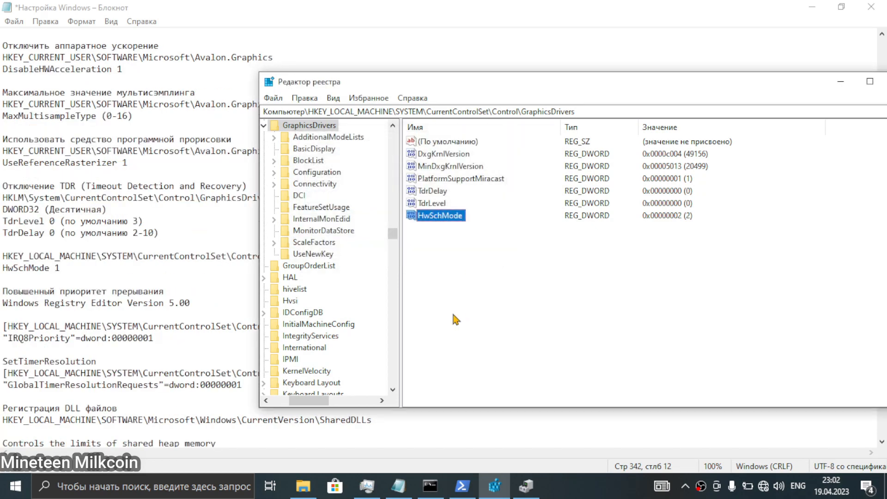
pyautogui.doubleClick(441, 216)
pyautogui.write('1')
pyautogui.press('Return')
pyautogui.click(466, 241)
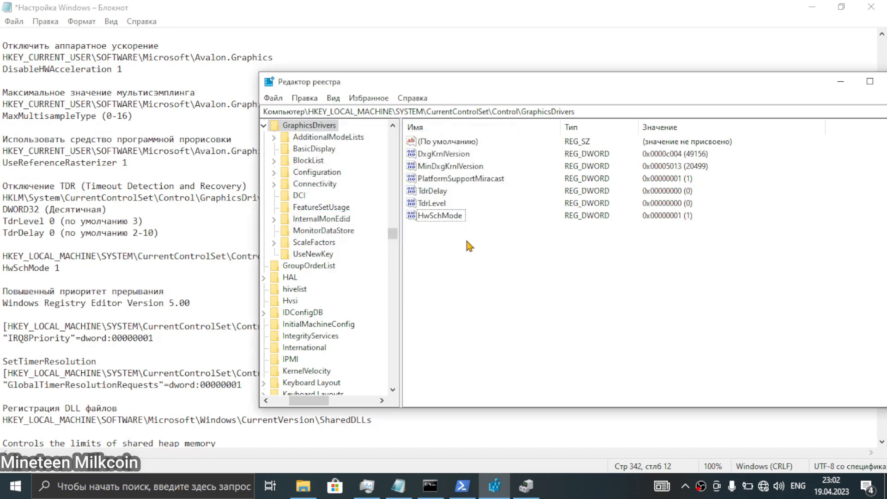
# Examine the interrupt priority section of the notes, including the PriorityControl key path and the IRQ8Priority entry.
pyautogui.click(159, 276)
pyautogui.scroll(-1, 164, 275)
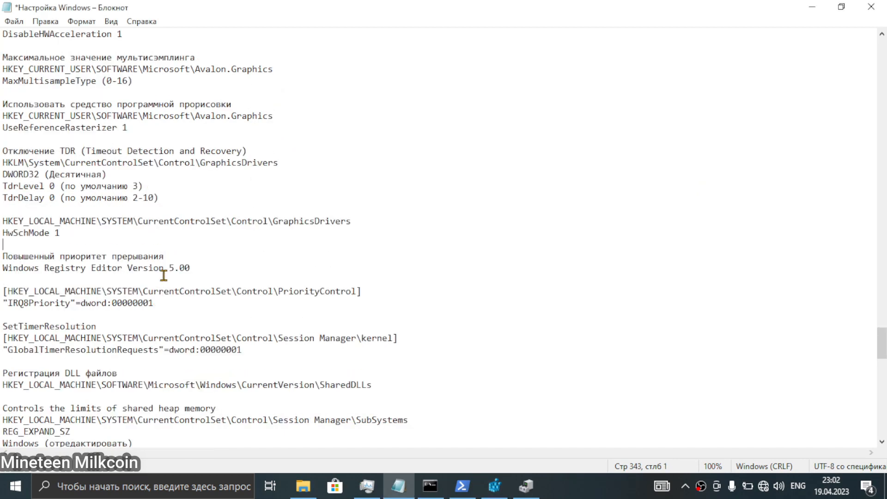
pyautogui.scroll(-1, 89, 267)
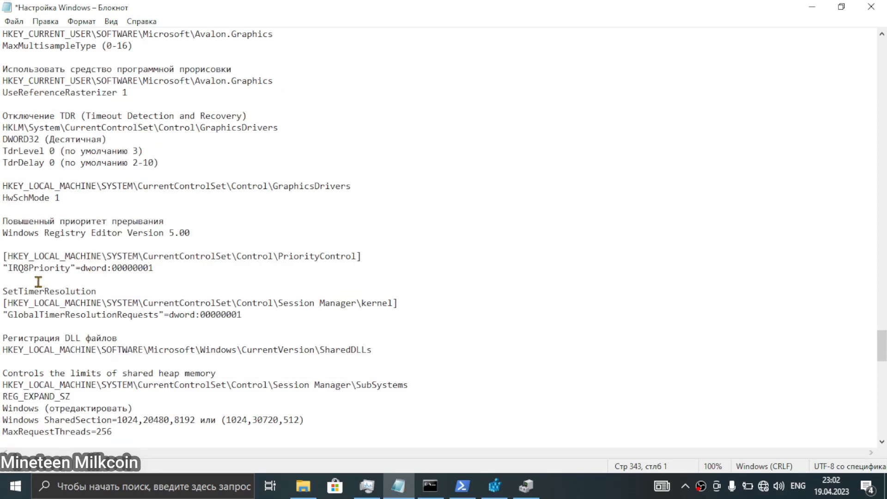
pyautogui.scroll(-1, 38, 282)
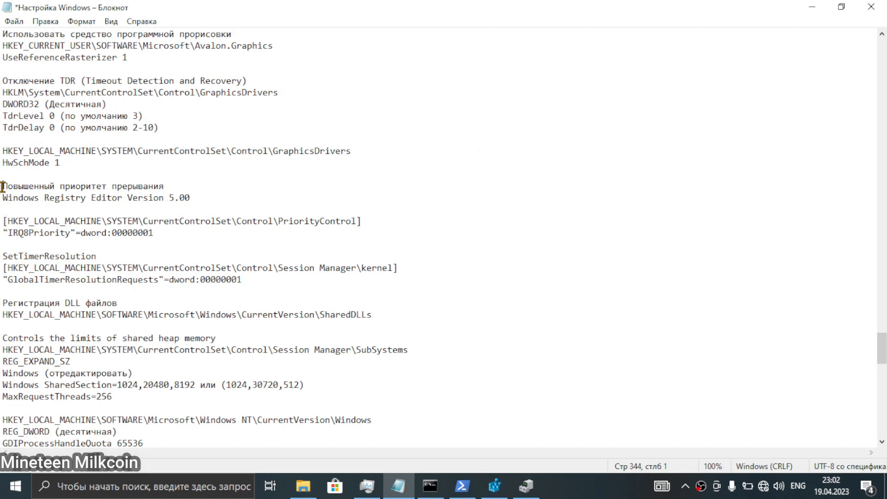
pyautogui.moveTo(3, 187); pyautogui.dragTo(159, 235)
pyautogui.scroll(-1, 152, 234)
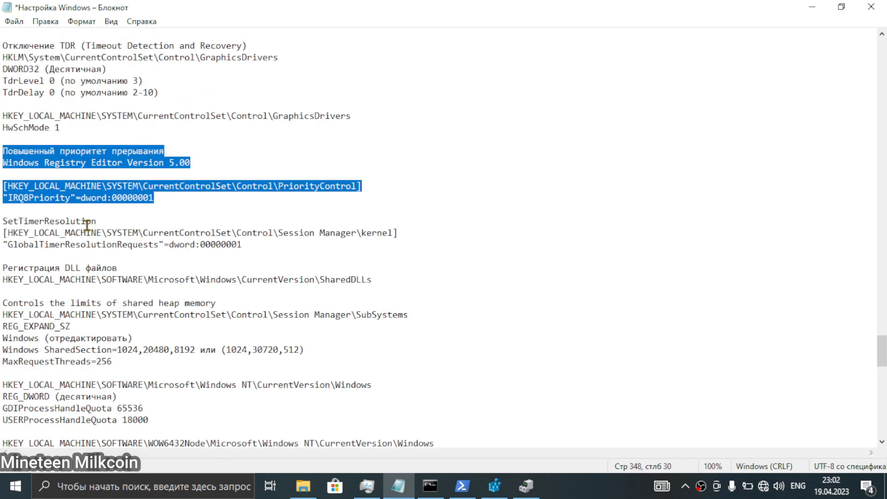
pyautogui.moveTo(265, 212); pyautogui.dragTo(185, 213)
pyautogui.click(185, 213)
# Copy the Session Manager\kernel registry key path, without its brackets, from the SetTimerResolution section of the notes.
pyautogui.scroll(-1, 236, 236)
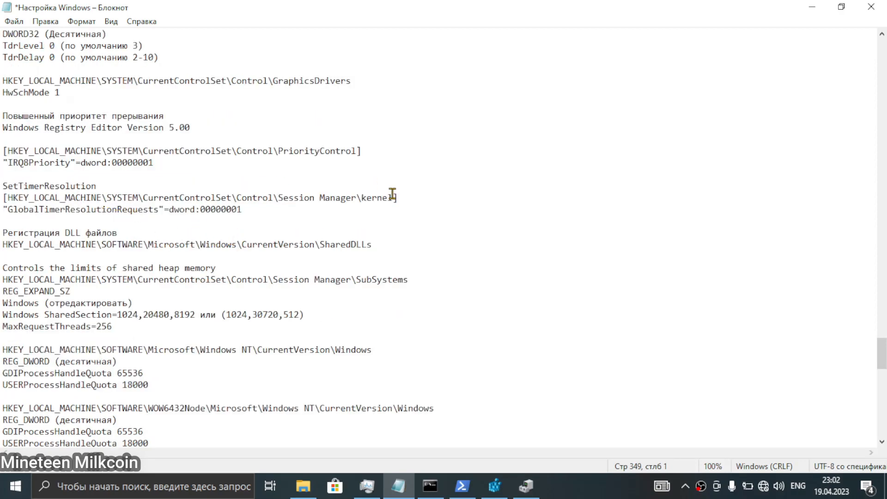
pyautogui.moveTo(394, 197); pyautogui.dragTo(10, 198)
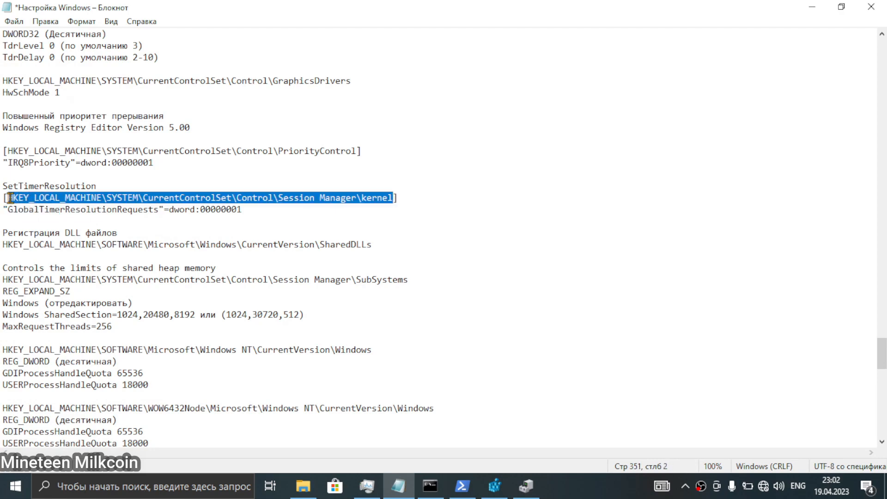
pyautogui.rightClick(20, 196)
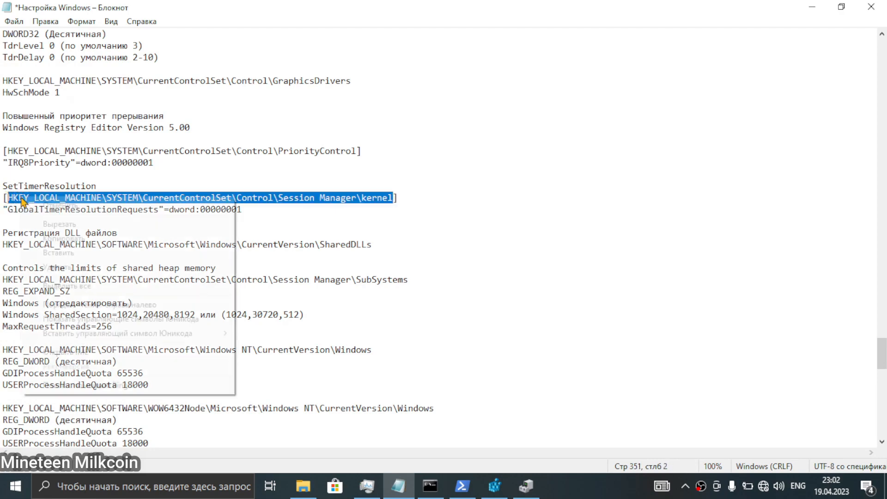
pyautogui.click(72, 240)
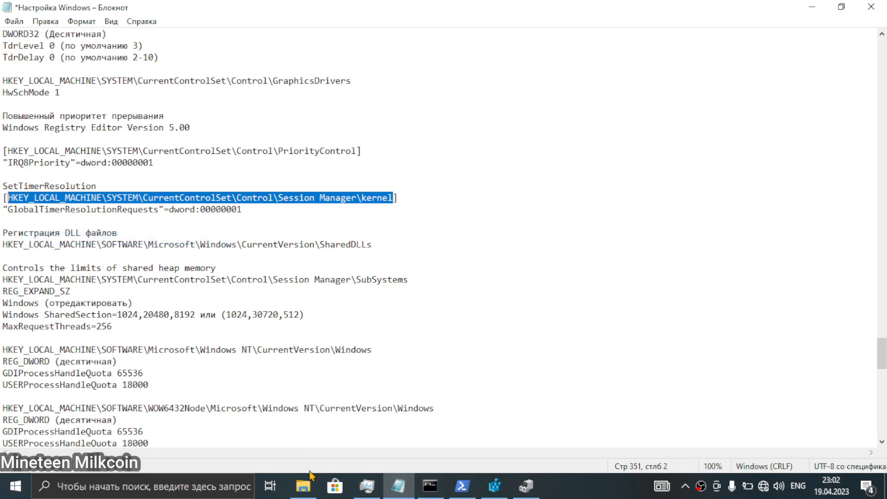
# Open Task Manager and view the CPU (ЦП) performance details.
pyautogui.rightClick(16, 486)
pyautogui.click(69, 352)
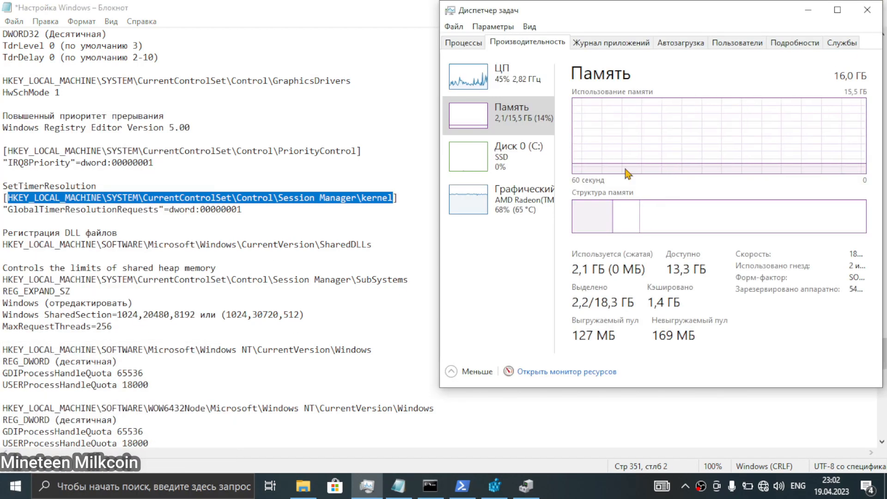
pyautogui.click(474, 81)
# Open Device Manager and find the high precision event timer (Высокоточный таймер событий) among the system devices.
pyautogui.press('super+x')
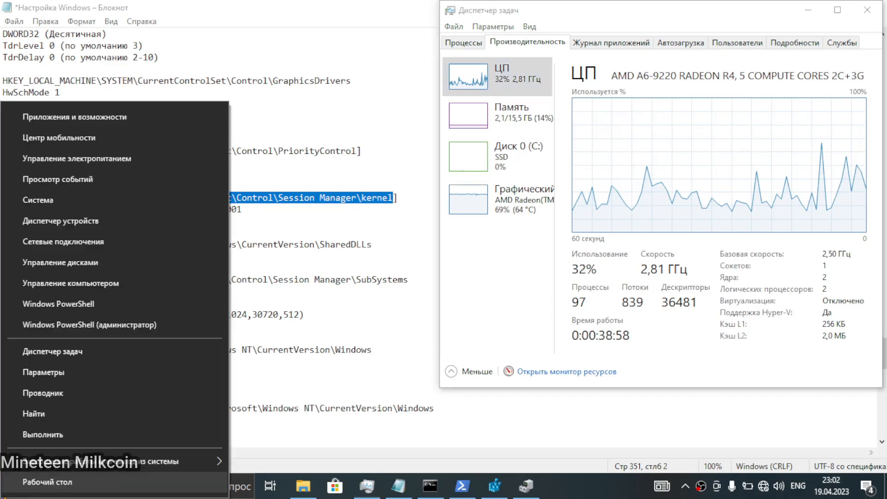
pyautogui.click(75, 228)
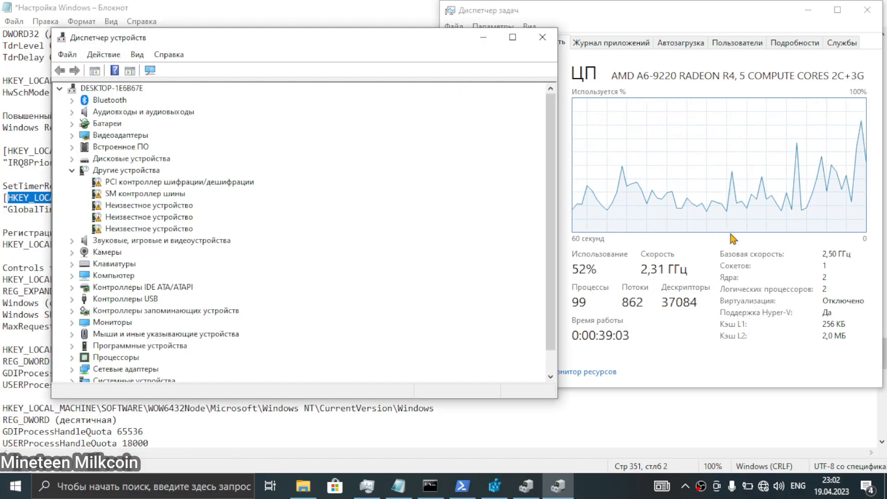
pyautogui.moveTo(362, 39); pyautogui.dragTo(584, 60)
pyautogui.scroll(-1, 429, 222)
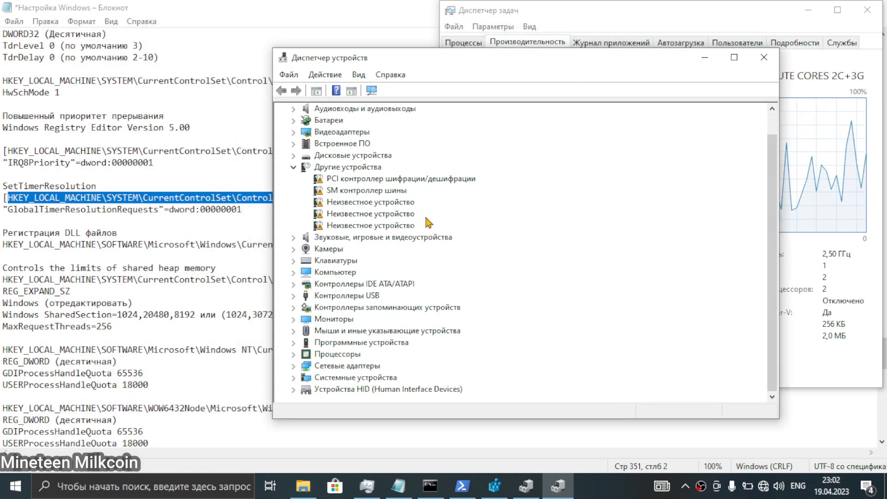
pyautogui.click(294, 378)
pyautogui.scroll(3, 298, 370)
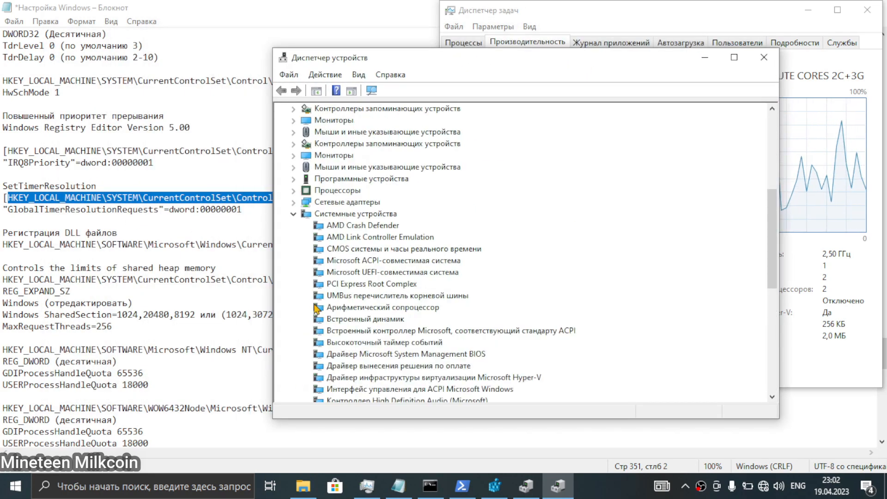
pyautogui.scroll(-1, 402, 291)
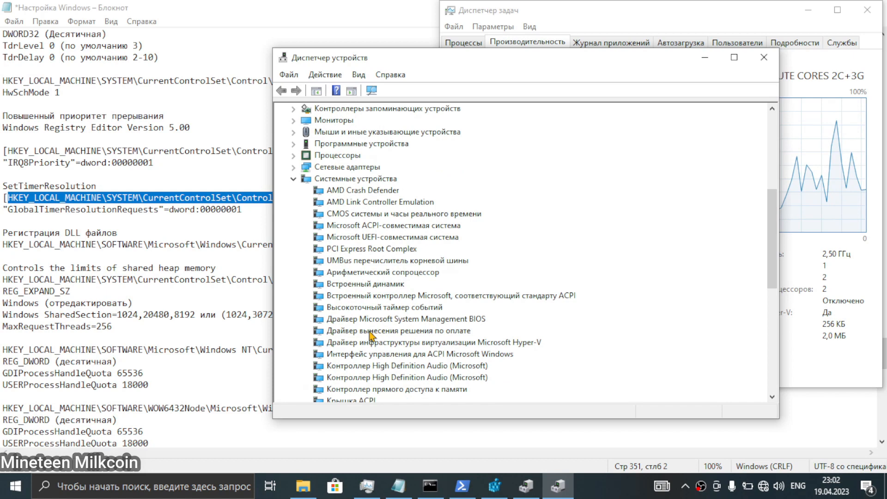
pyautogui.click(360, 309)
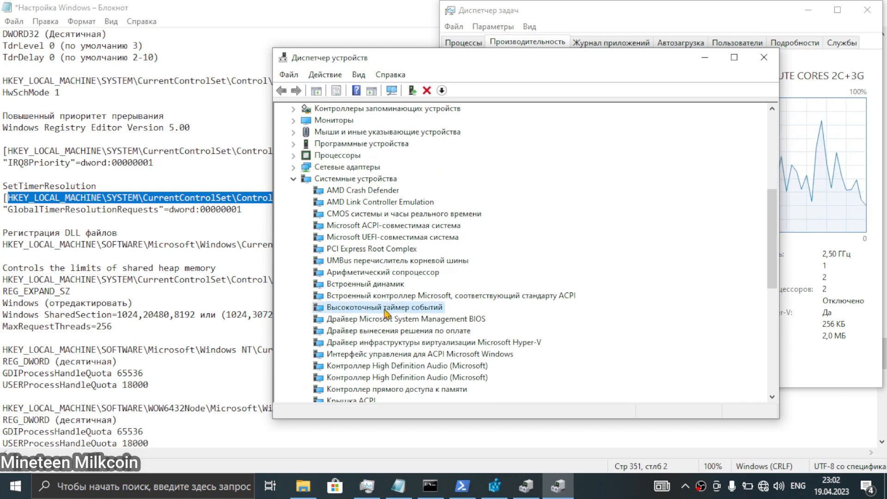
# Examine the actions offered for the high precision event timer device, including the option to disable it.
pyautogui.moveTo(407, 62)
pyautogui.mouseDown()
pyautogui.moveTo(400, 62)
pyautogui.moveTo(532, 63)
pyautogui.moveTo(320, 63)
pyautogui.moveTo(406, 63)
pyautogui.mouseUp()
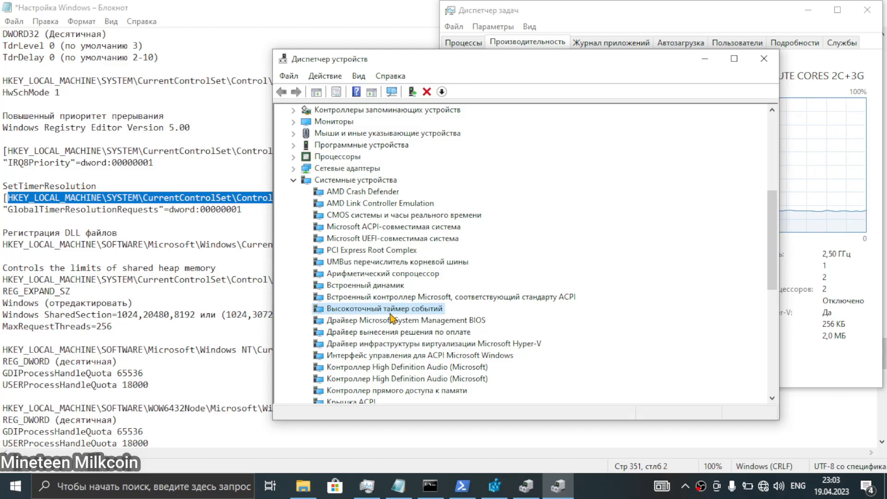
pyautogui.rightClick(391, 313)
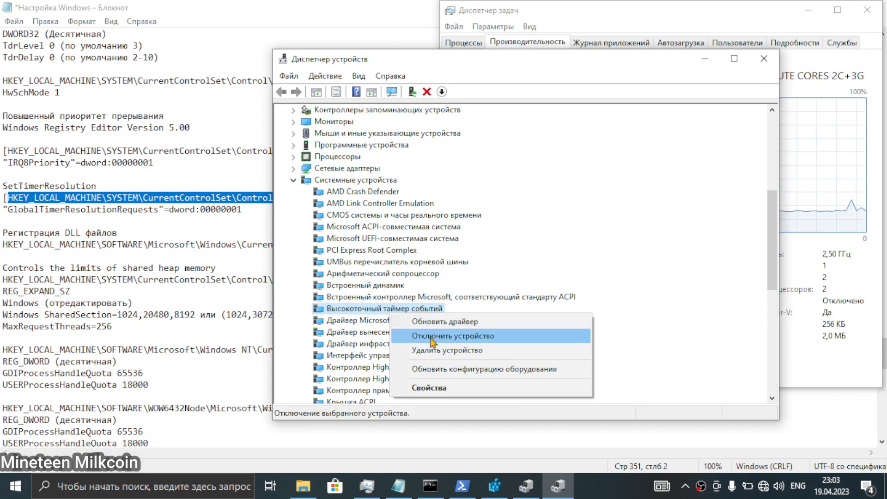
pyautogui.click(451, 298)
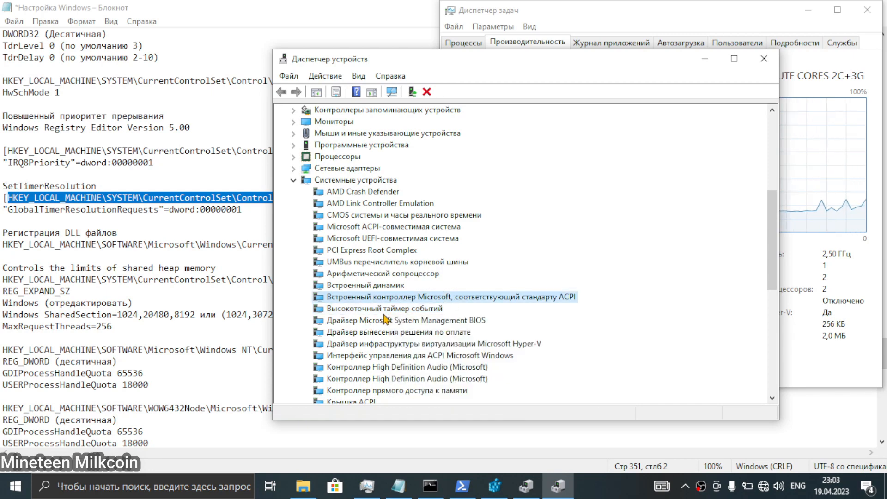
pyautogui.rightClick(386, 310)
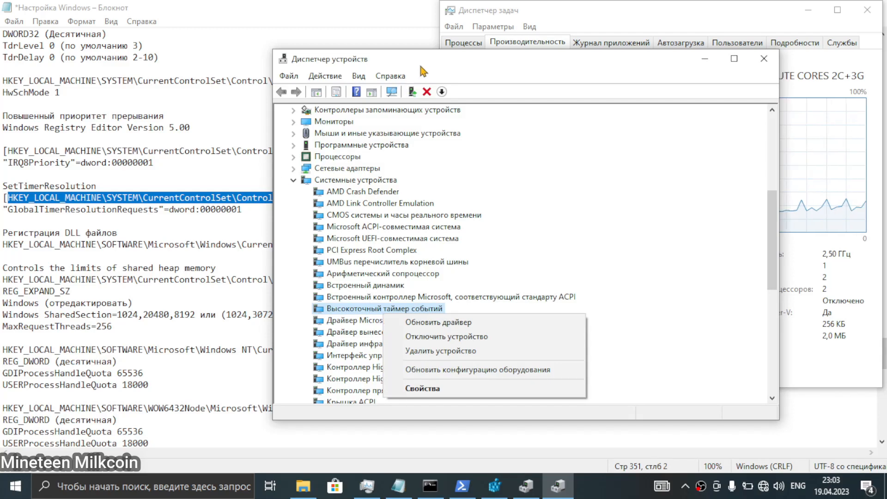
# Disable the high precision event timer (Высокоточный таймер событий) under system devices in Device Manager.
pyautogui.moveTo(429, 62); pyautogui.dragTo(484, 69)
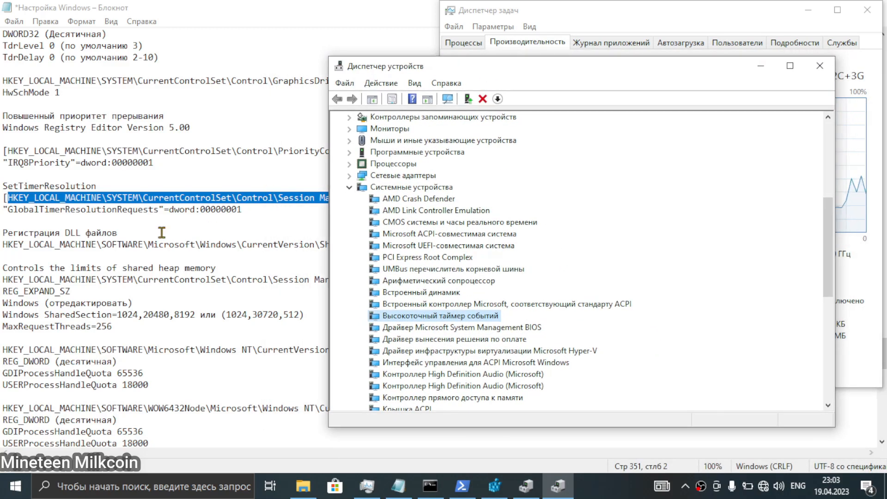
pyautogui.scroll(-1, 520, 284)
pyautogui.rightClick(469, 286)
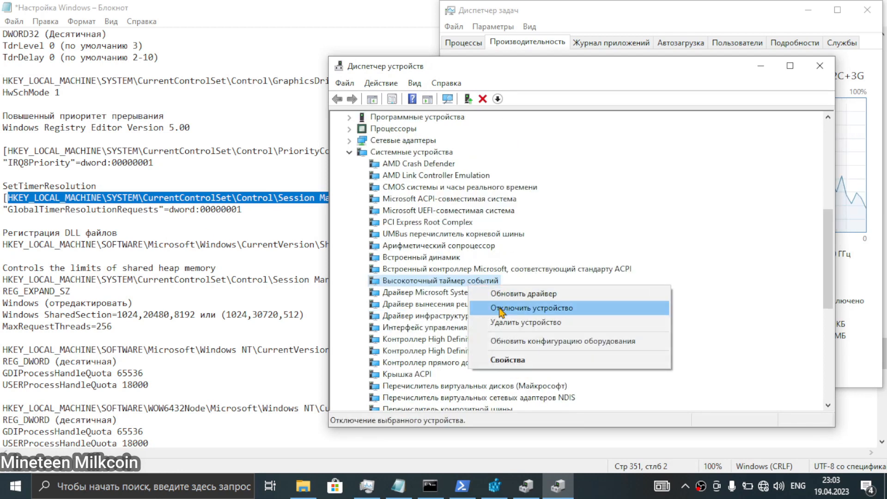
pyautogui.click(442, 287)
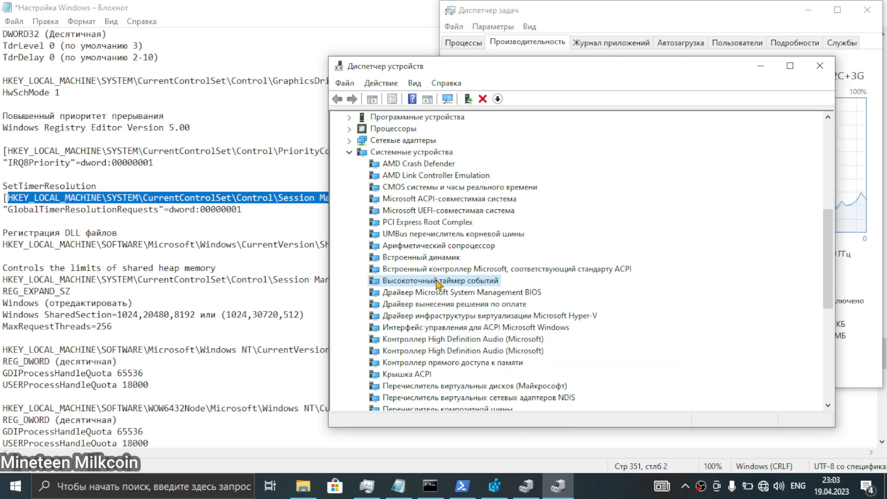
pyautogui.scroll(1, 170, 188)
pyautogui.scroll(3, 171, 188)
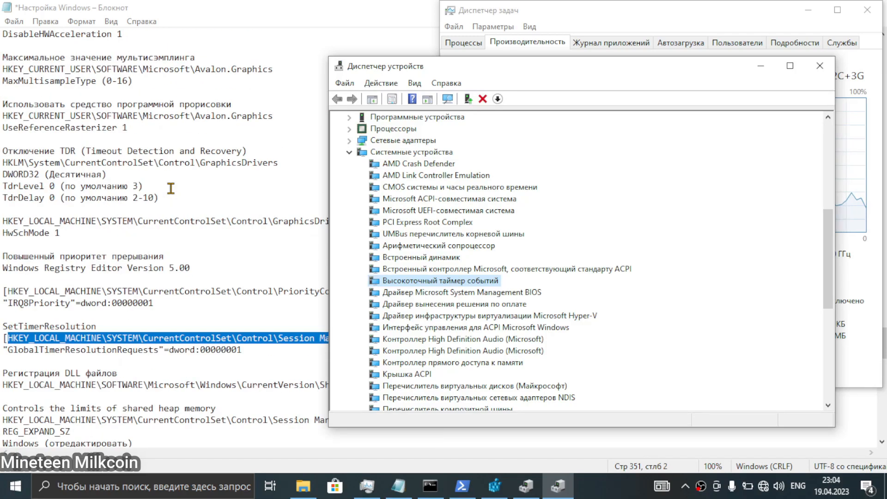
pyautogui.scroll(1, 170, 189)
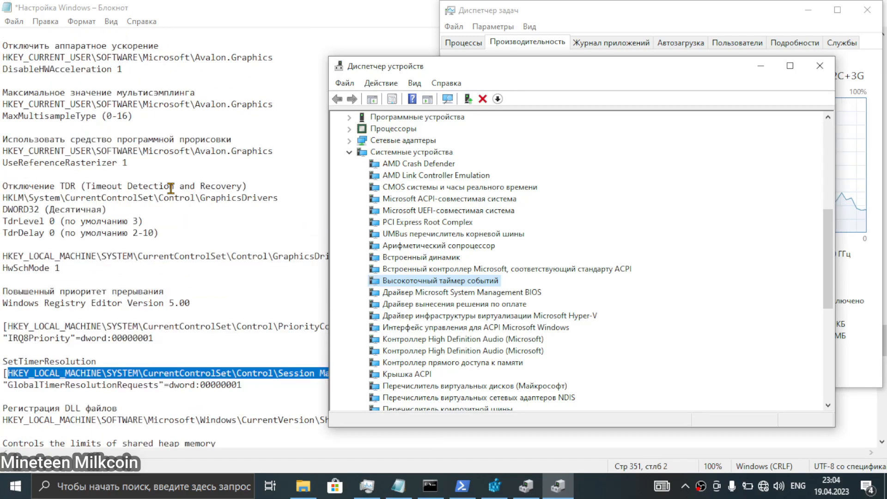
pyautogui.scroll(1, 170, 188)
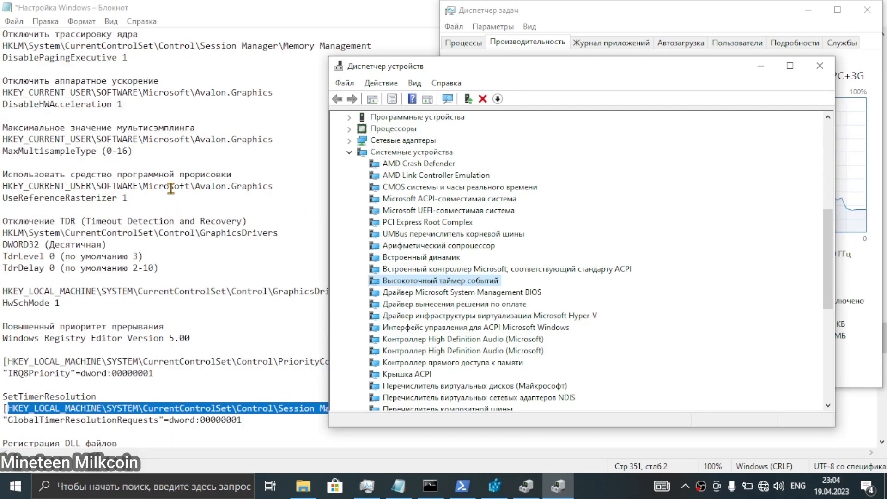
pyautogui.scroll(-4, 200, 206)
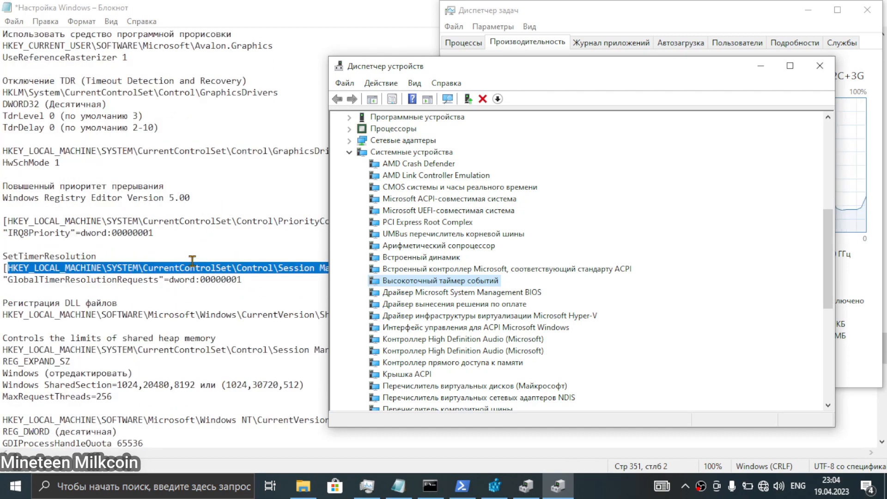
pyautogui.rightClick(455, 284)
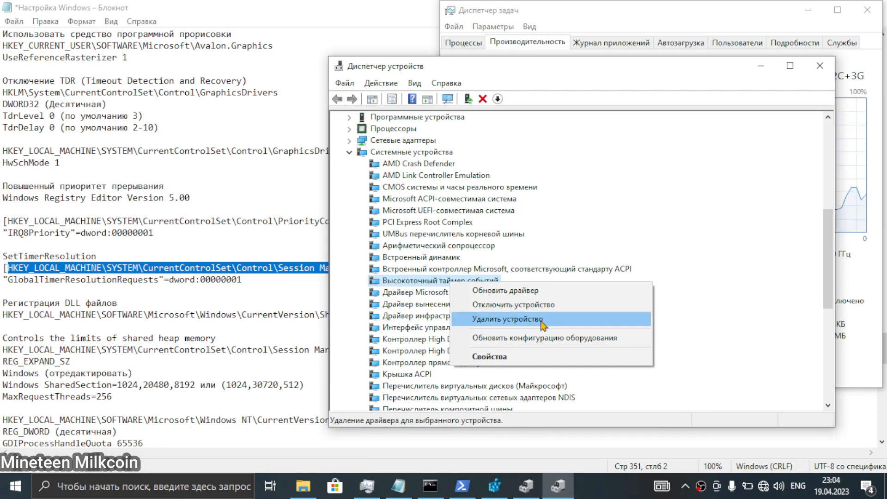
pyautogui.click(528, 306)
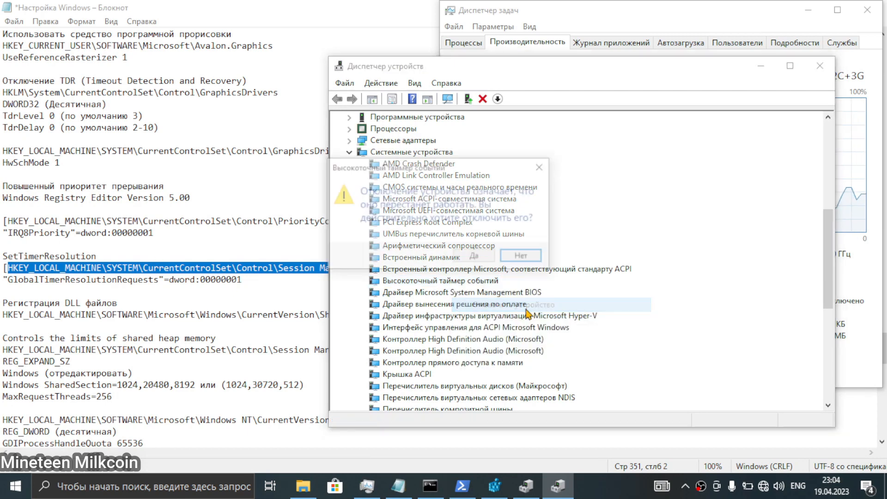
pyautogui.click(476, 257)
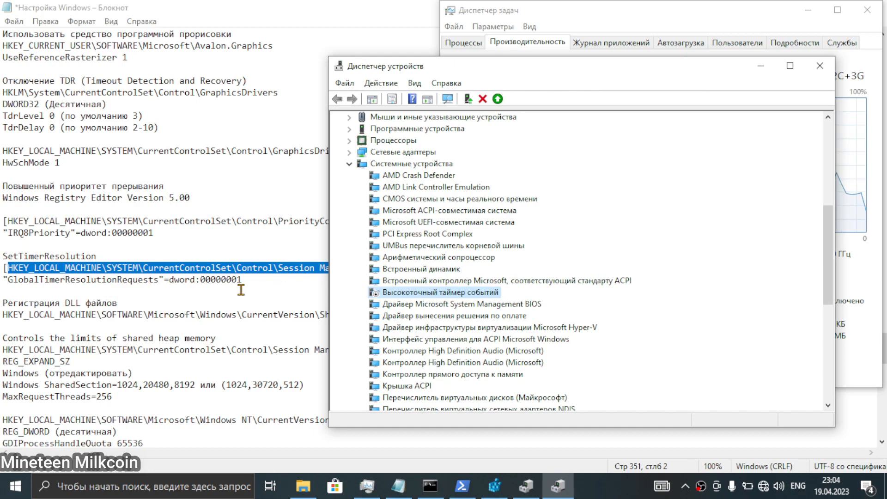
# Copy the HKEY_LOCAL_MACHINE\SYSTEM\CurrentControlSet\Control\Session Manager\kernel path from the Notepad notes and go to that key in Registry Editor.
pyautogui.click(273, 284)
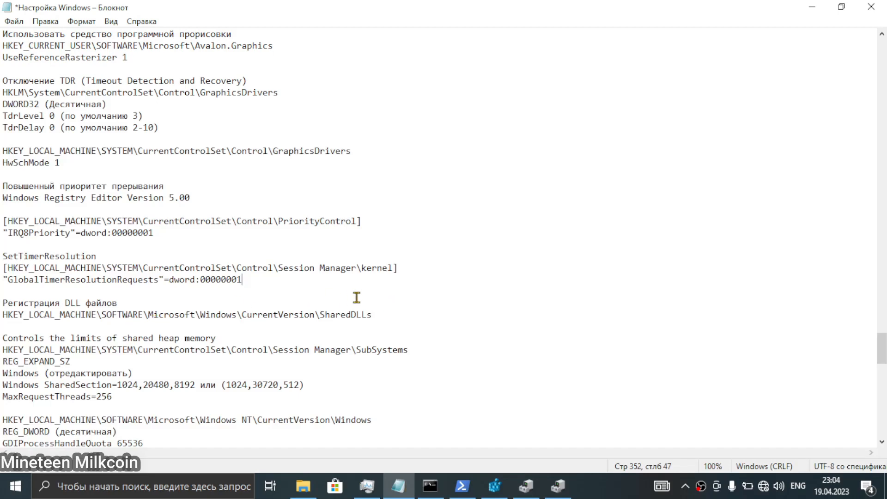
pyautogui.moveTo(392, 267); pyautogui.dragTo(5, 265)
pyautogui.hotkey('ctrl', 'c')
pyautogui.click(45, 264)
pyautogui.moveTo(394, 267); pyautogui.dragTo(11, 267)
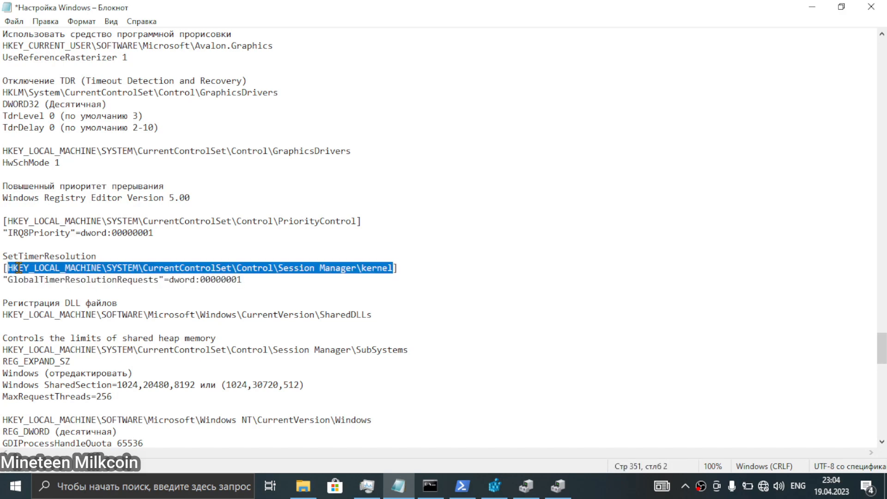
pyautogui.click(494, 485)
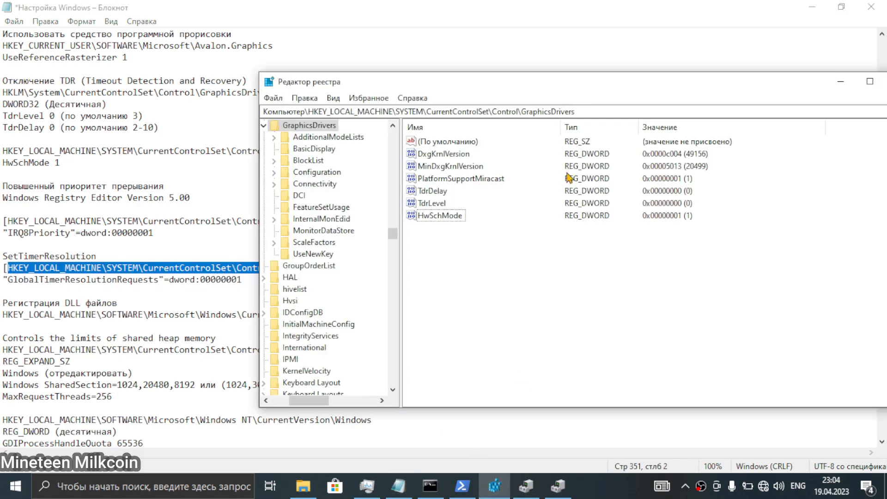
pyautogui.click(599, 111)
pyautogui.hotkey('ctrl', 'v')
pyautogui.press('Return')
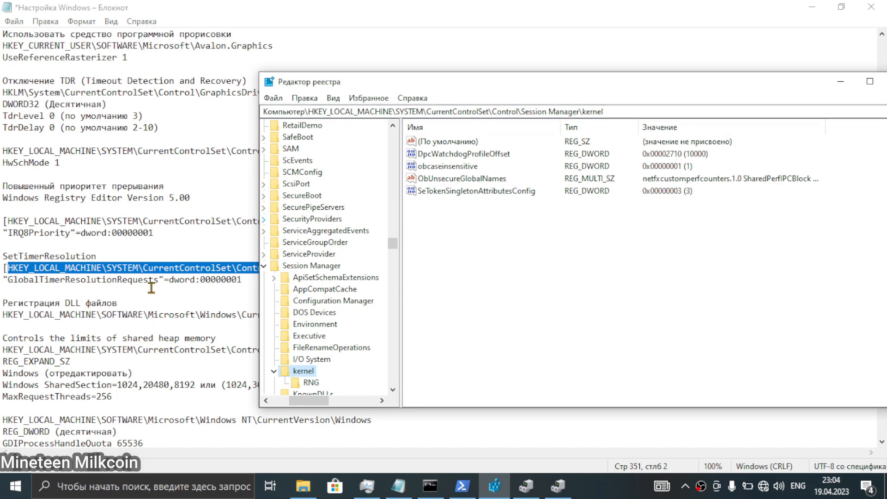
# Create a DWORD (32-bit) value in the kernel key, using the name GlobalTimerResolutionRequests copied from the notes.
pyautogui.moveTo(159, 280); pyautogui.dragTo(7, 282)
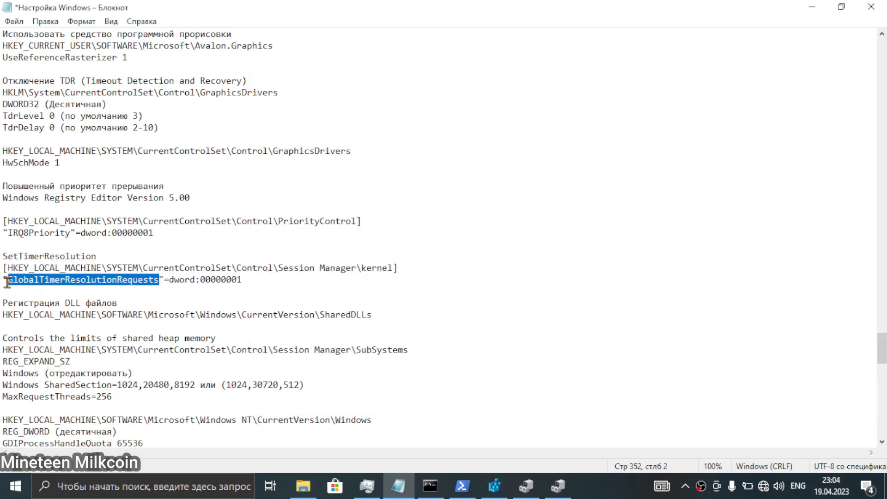
pyautogui.rightClick(28, 280)
pyautogui.click(72, 121)
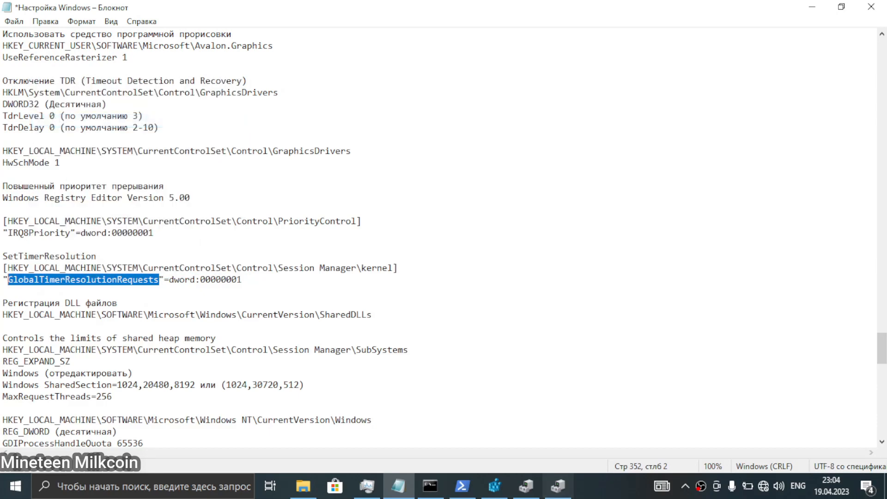
pyautogui.click(494, 486)
pyautogui.rightClick(527, 326)
pyautogui.moveTo(560, 330)
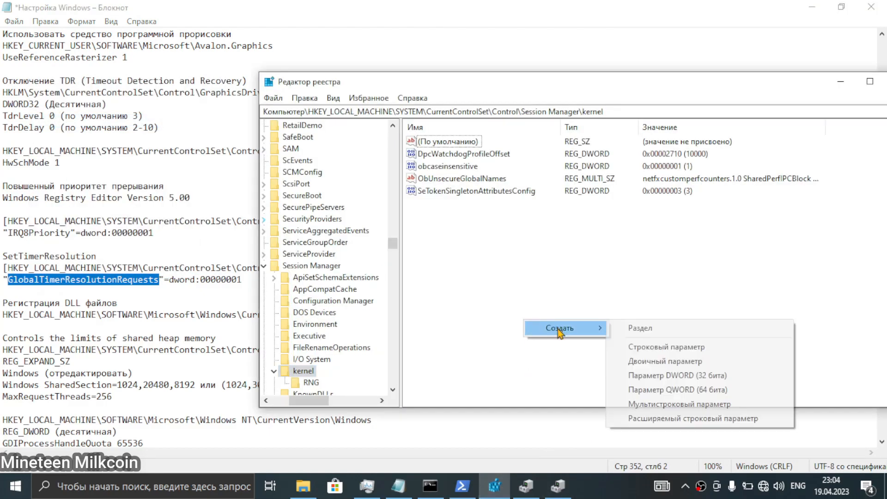
pyautogui.click(691, 375)
pyautogui.hotkey('ctrl', 'v')
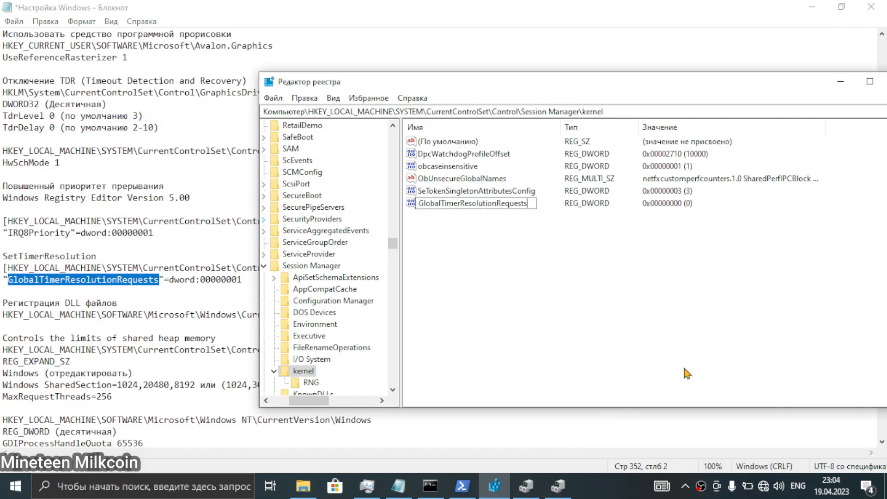
pyautogui.click(594, 327)
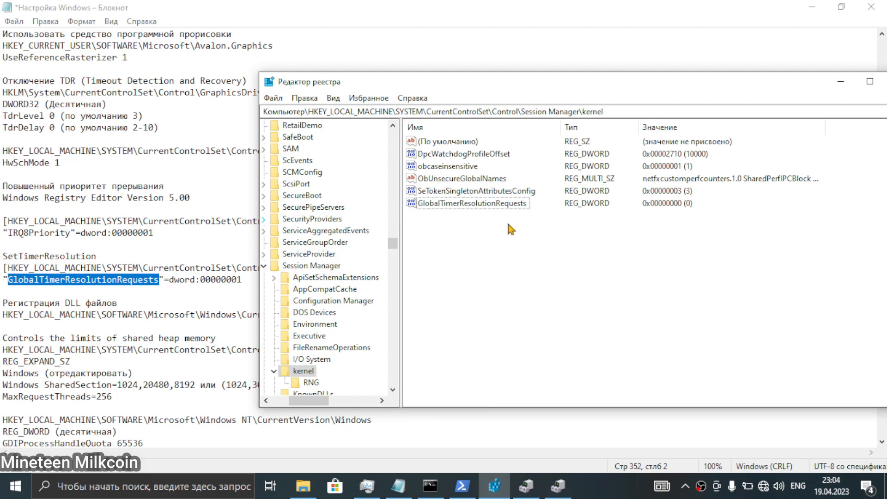
# Copy the path HKEY_LOCAL_MACHINE\SOFTWARE\Microsoft\Windows\CurrentVersion\SharedDLLs from the DLL registration section of the Notepad notes.
pyautogui.click(128, 307)
pyautogui.scroll(-1, 128, 307)
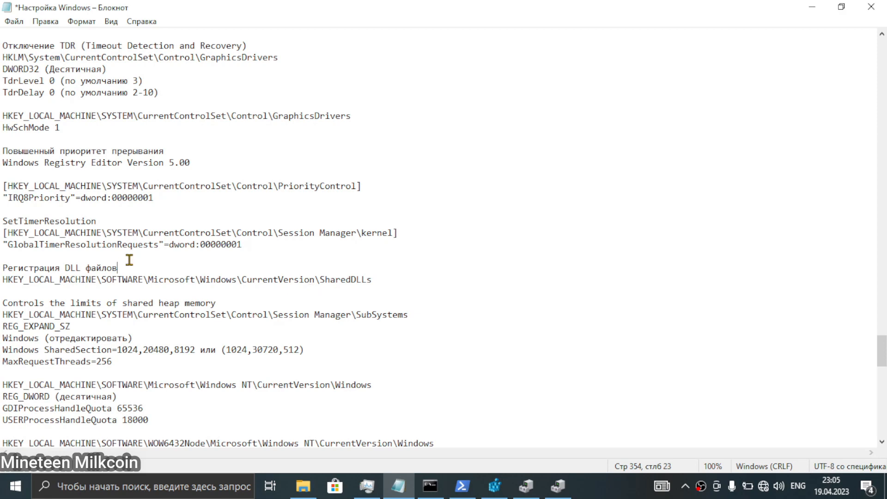
pyautogui.scroll(-1, 166, 287)
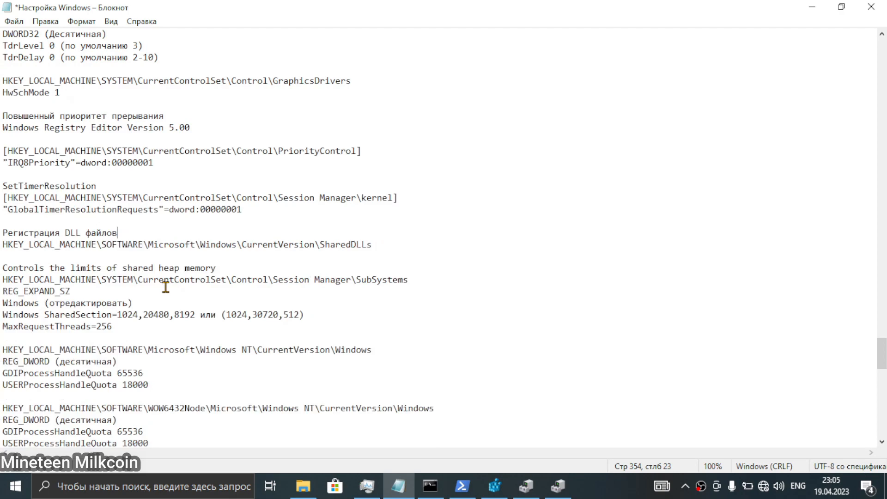
pyautogui.scroll(-1, 166, 287)
pyautogui.scroll(-1, 84, 241)
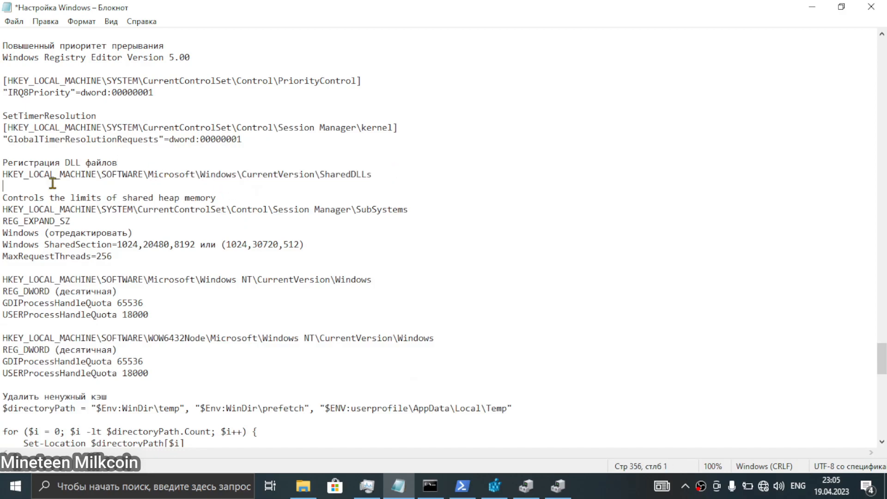
pyautogui.moveTo(51, 182); pyautogui.dragTo(2, 173)
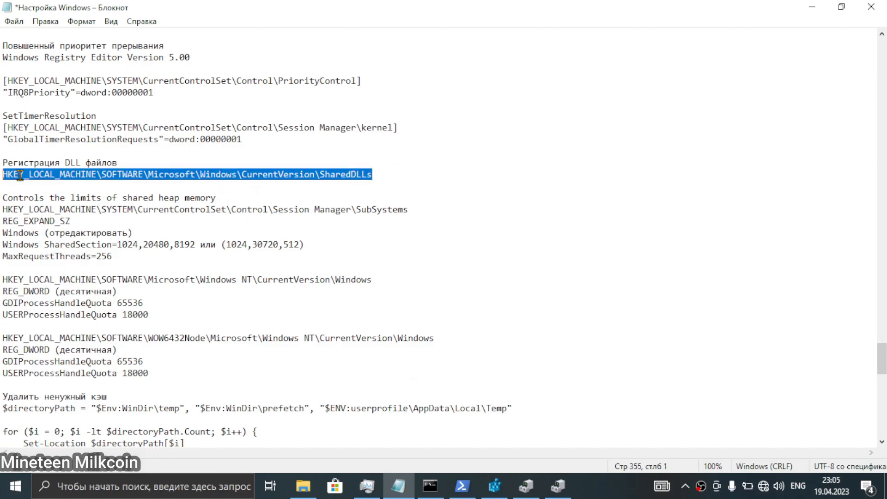
pyautogui.scroll(1, 183, 205)
pyautogui.click(403, 209)
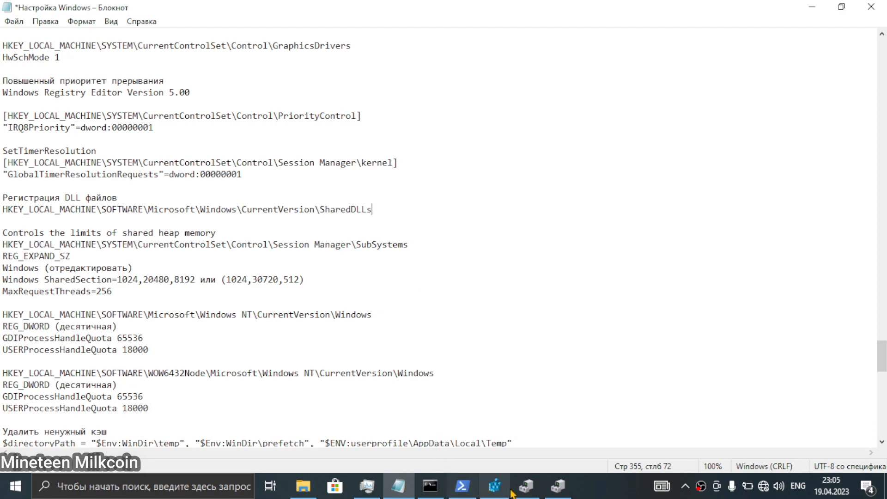
# Switch to Registry Editor and go to the copied SharedDLLs key path.
pyautogui.click(494, 486)
pyautogui.click(618, 112)
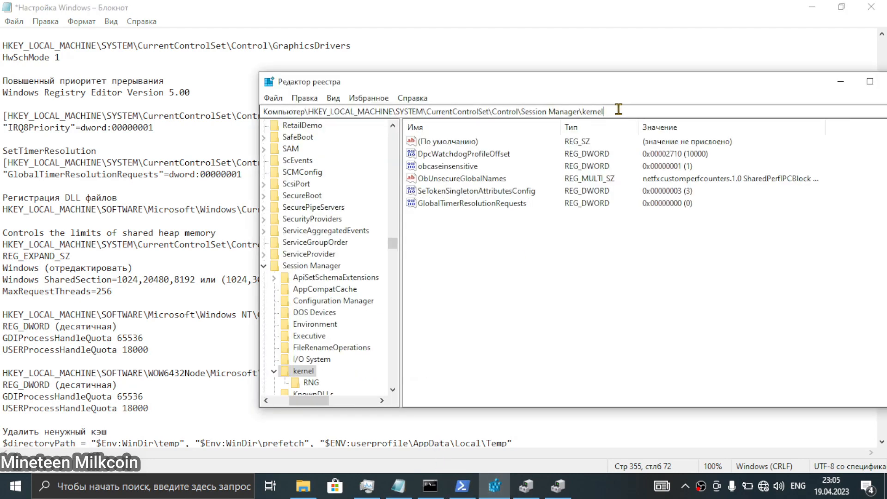
pyautogui.hotkey('ctrl', 'a')
pyautogui.hotkey('ctrl', 'v')
pyautogui.press('Return')
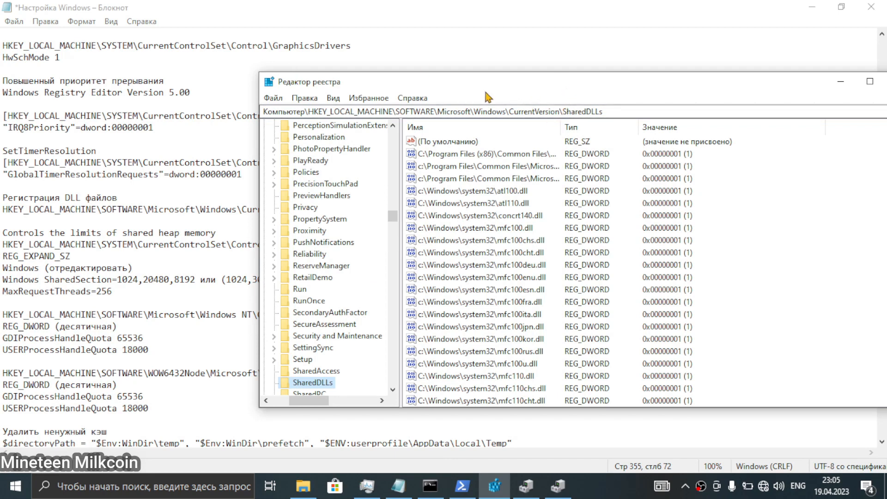
# Widen the name column and examine the DLL files registered under the SharedDLLs key.
pyautogui.moveTo(560, 127); pyautogui.dragTo(608, 128)
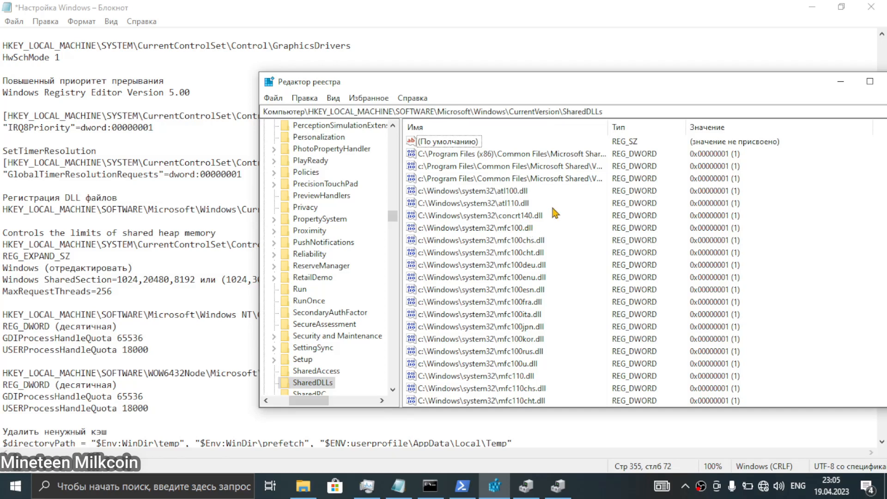
pyautogui.scroll(-3, 550, 209)
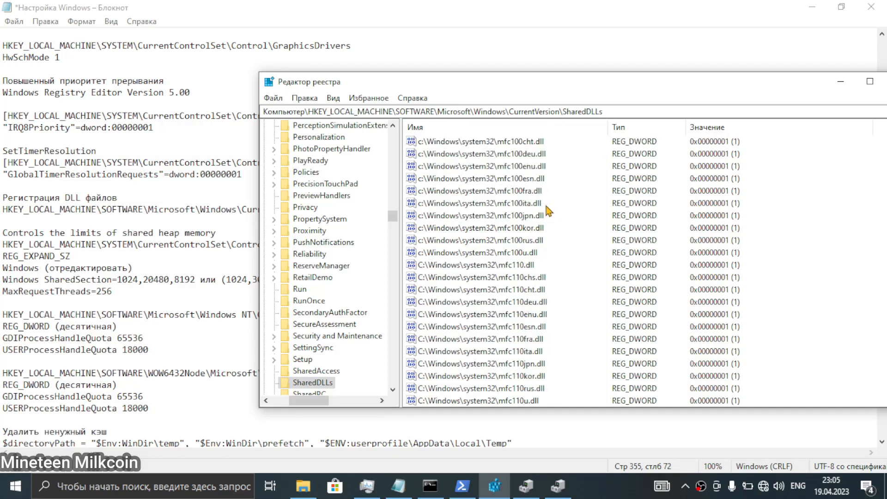
pyautogui.scroll(-3, 549, 212)
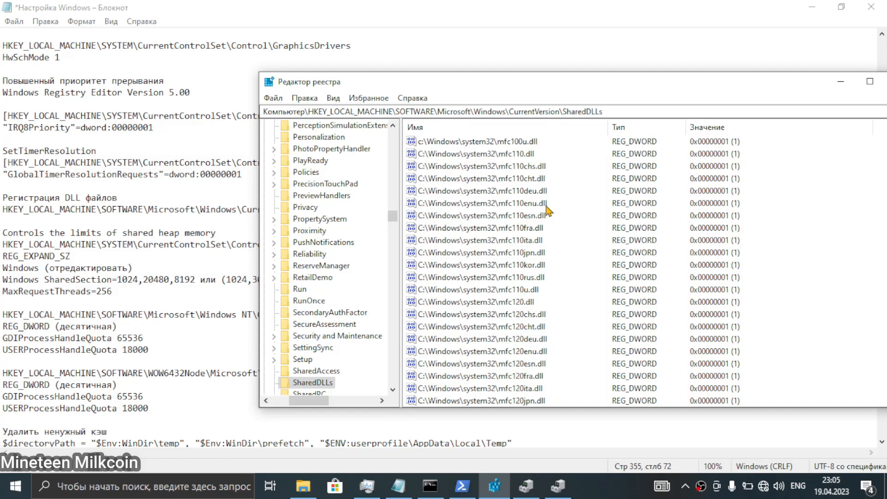
pyautogui.scroll(-12, 549, 211)
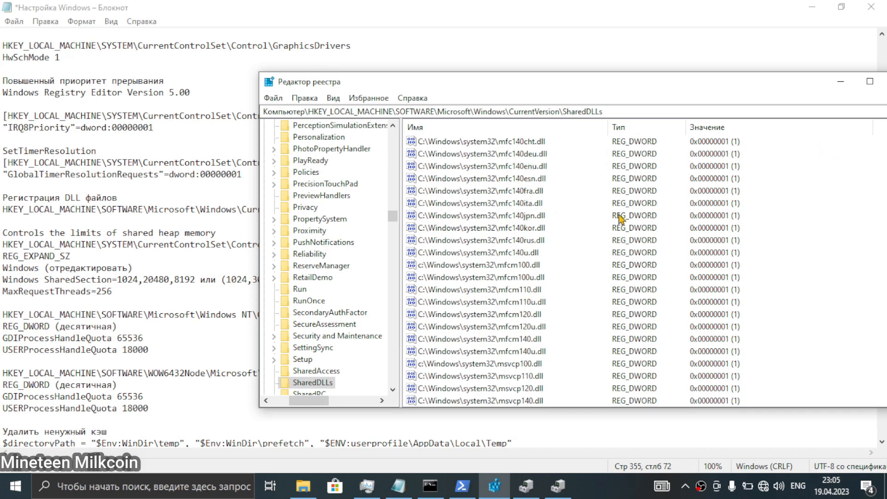
pyautogui.scroll(-4, 607, 230)
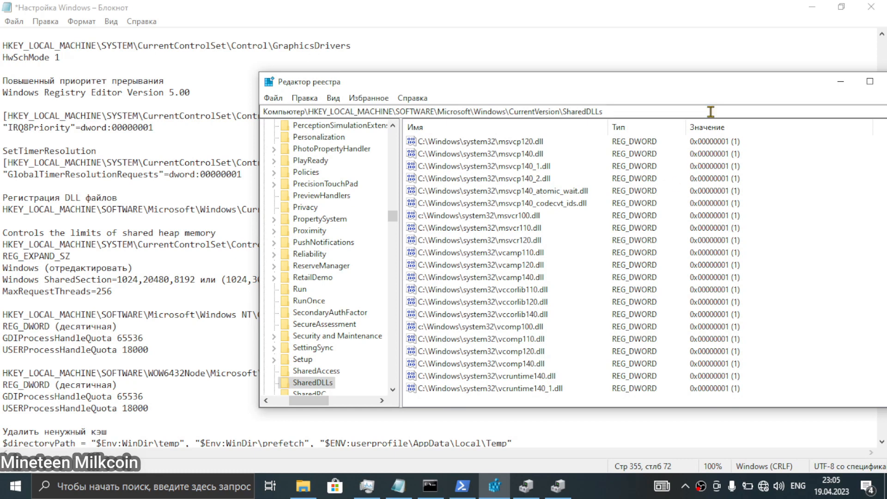
pyautogui.moveTo(745, 88); pyautogui.dragTo(654, 84)
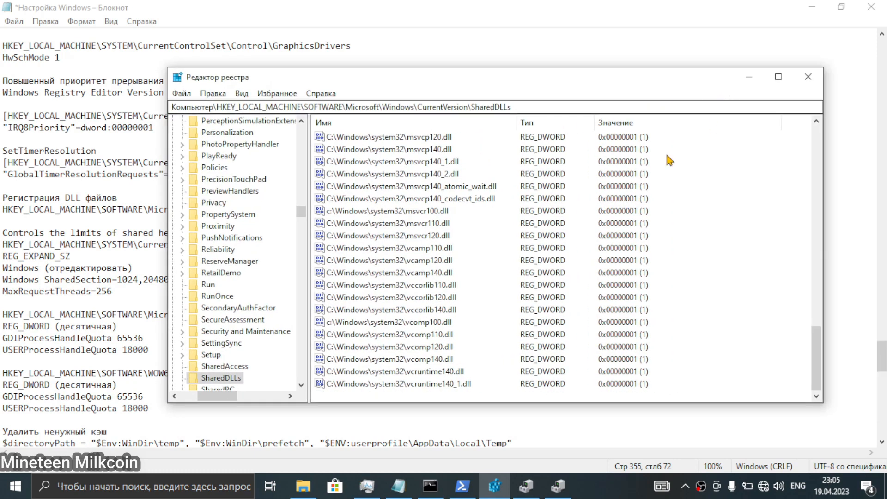
pyautogui.scroll(4, 589, 230)
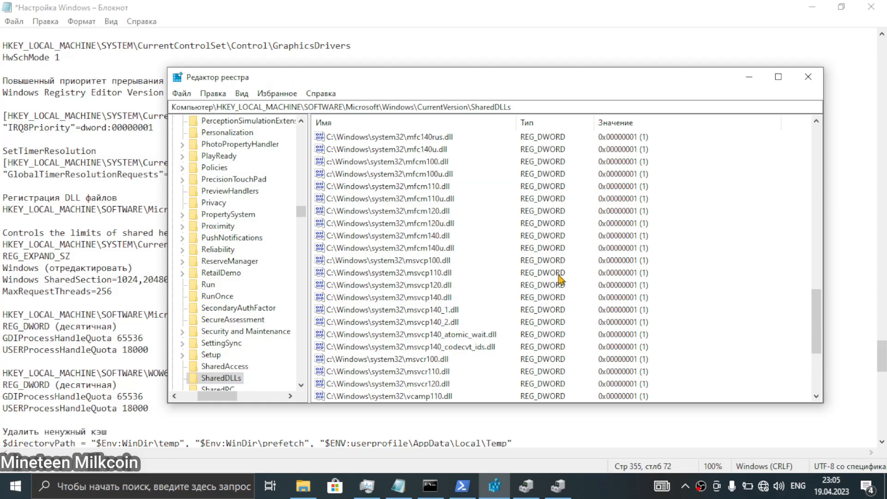
pyautogui.scroll(4, 560, 281)
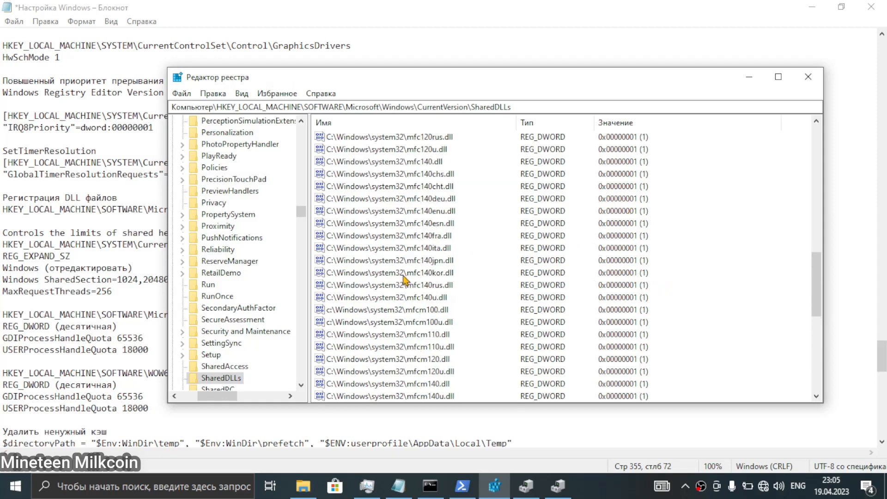
pyautogui.scroll(9, 536, 233)
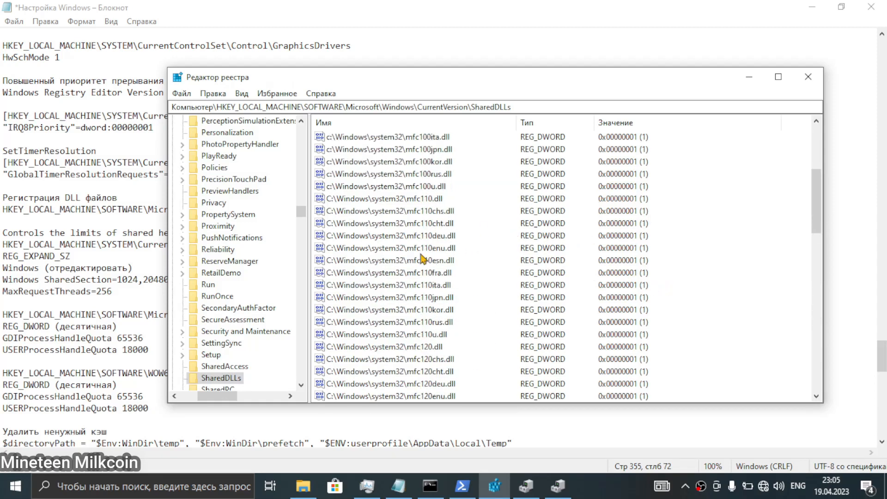
# Review the SharedDLLs entries from the default value down to the vccorlib and vcruntime files.
pyautogui.scroll(5, 423, 259)
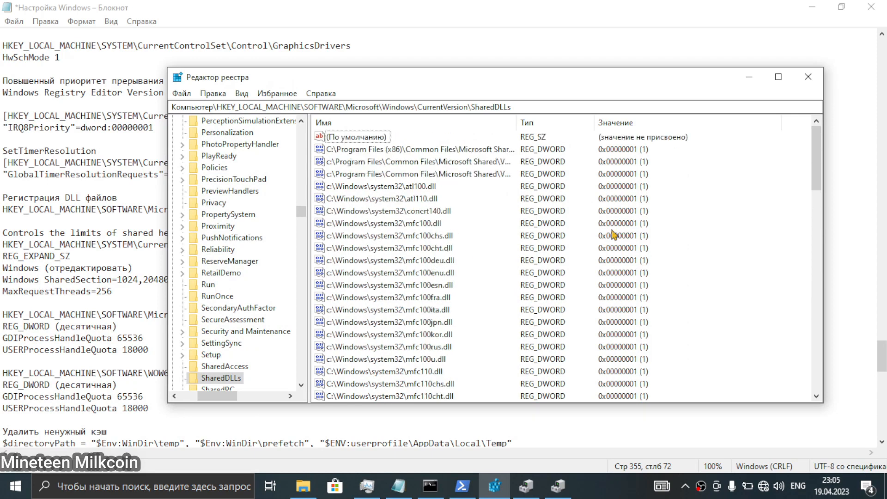
pyautogui.moveTo(517, 122)
pyautogui.mouseDown()
pyautogui.moveTo(641, 142)
pyautogui.moveTo(522, 135)
pyautogui.mouseUp()
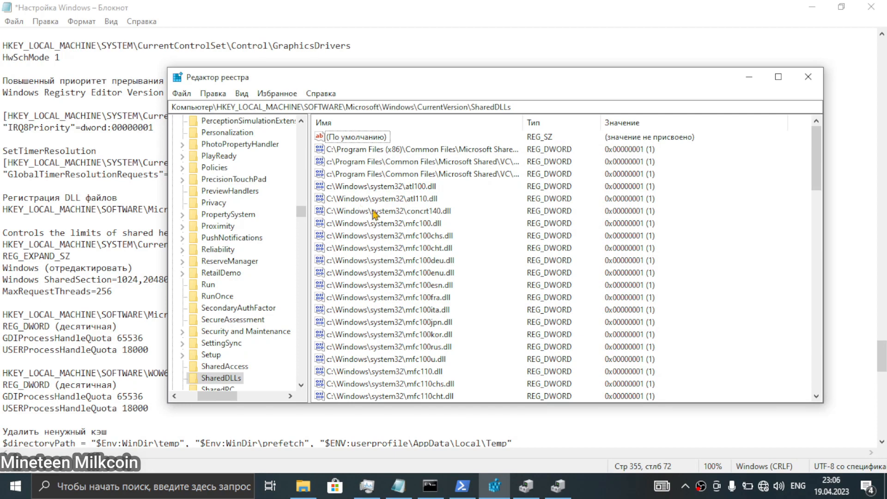
pyautogui.click(778, 77)
pyautogui.doubleClick(627, 4)
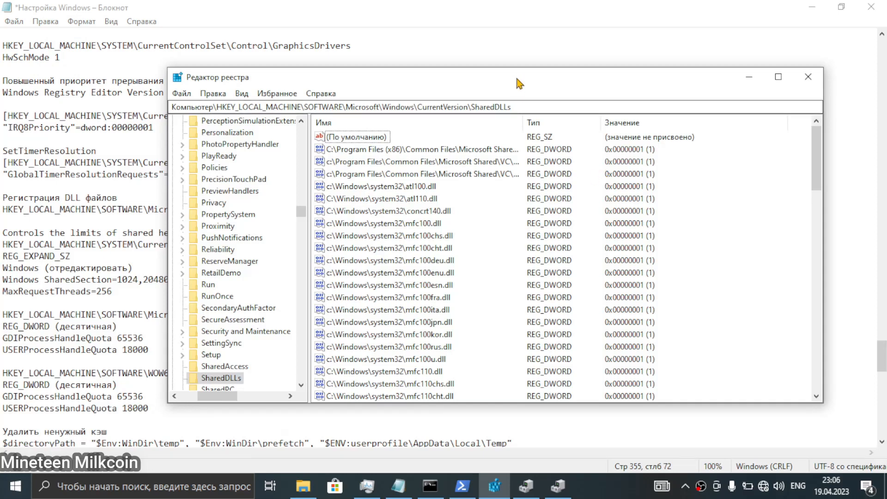
pyautogui.moveTo(518, 82); pyautogui.dragTo(530, 80)
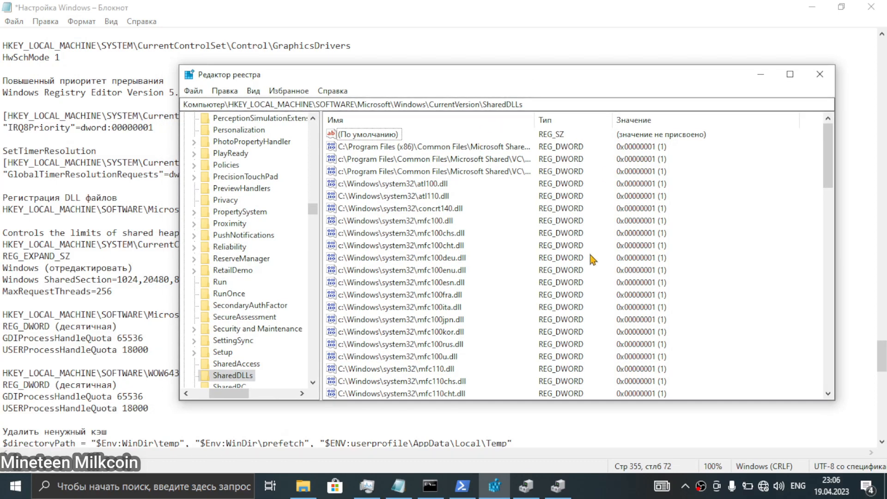
pyautogui.scroll(-20, 530, 284)
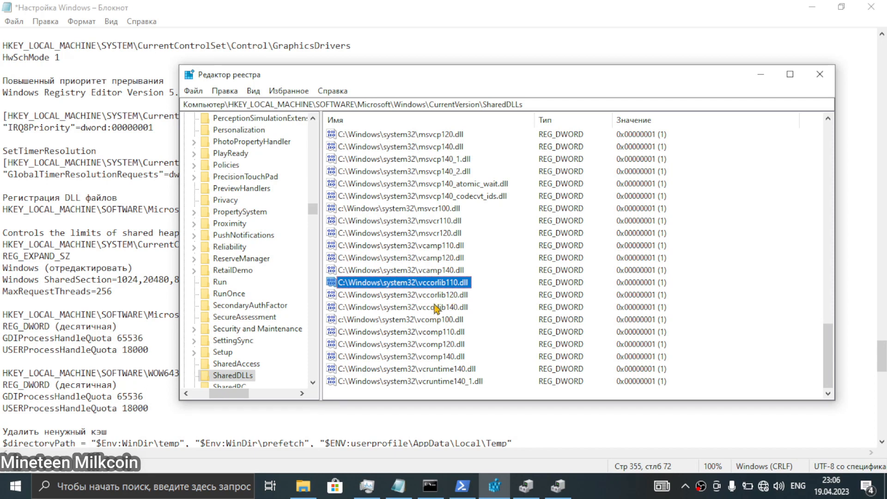
pyautogui.click(436, 306)
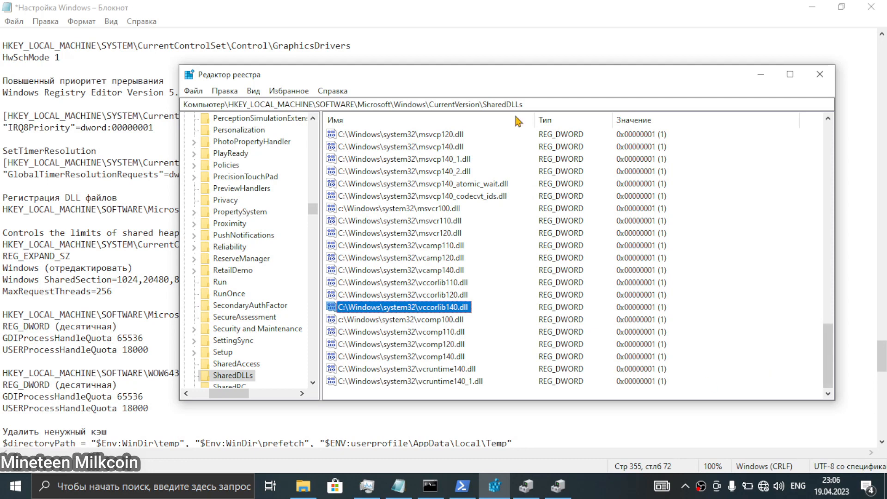
pyautogui.scroll(3, 589, 234)
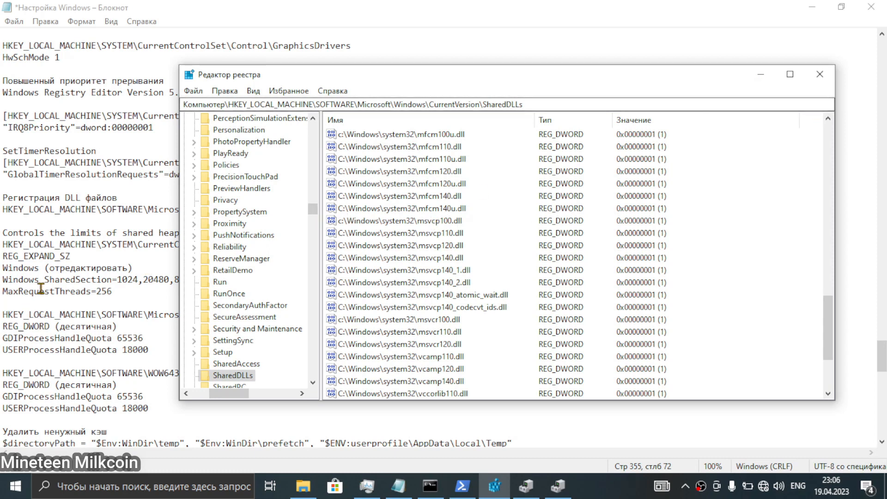
# Copy the path HKEY_LOCAL_MACHINE\SYSTEM\CurrentControlSet\Control\Session Manager\SubSystems from the shared heap memory section of the Notepad notes.
pyautogui.click(92, 233)
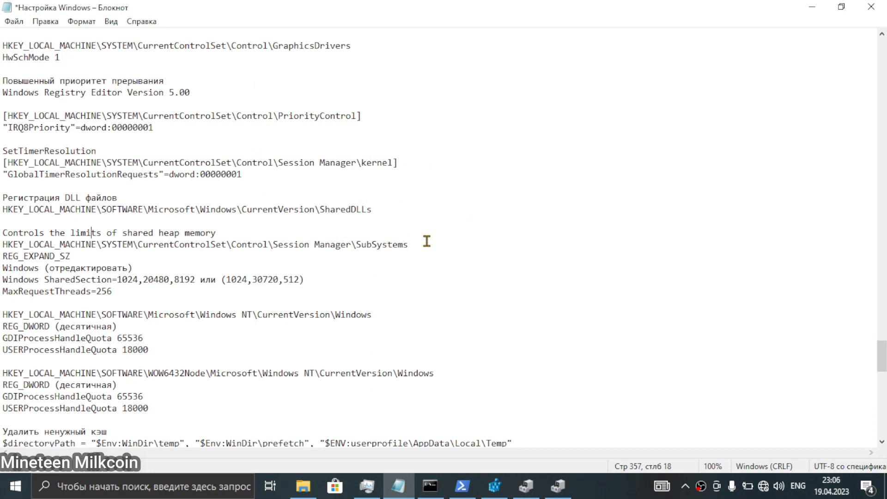
pyautogui.moveTo(426, 241); pyautogui.dragTo(2, 244)
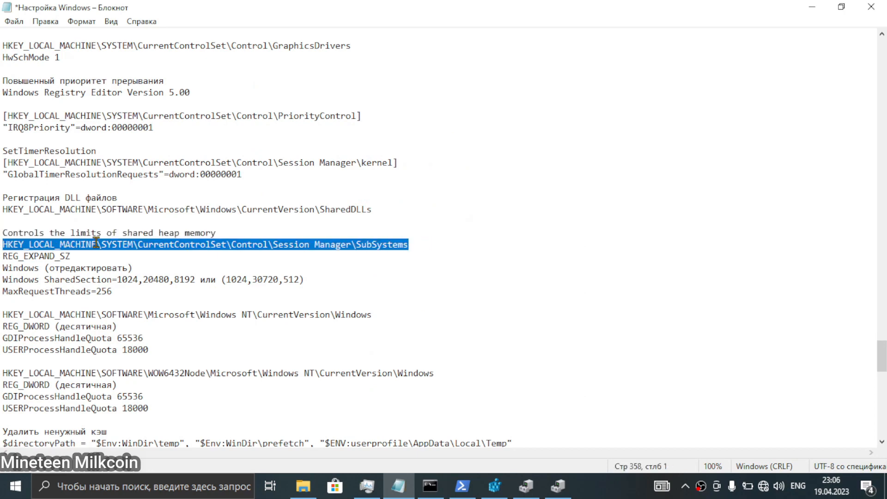
pyautogui.rightClick(154, 246)
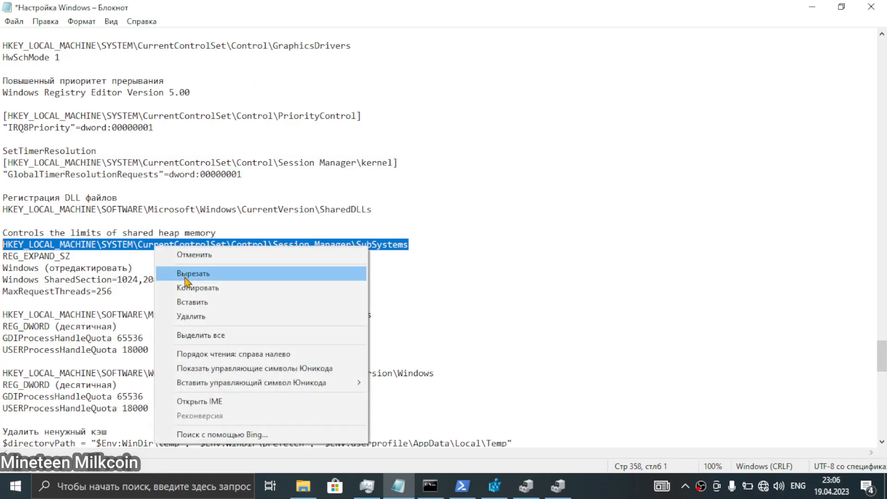
pyautogui.click(191, 287)
pyautogui.click(409, 244)
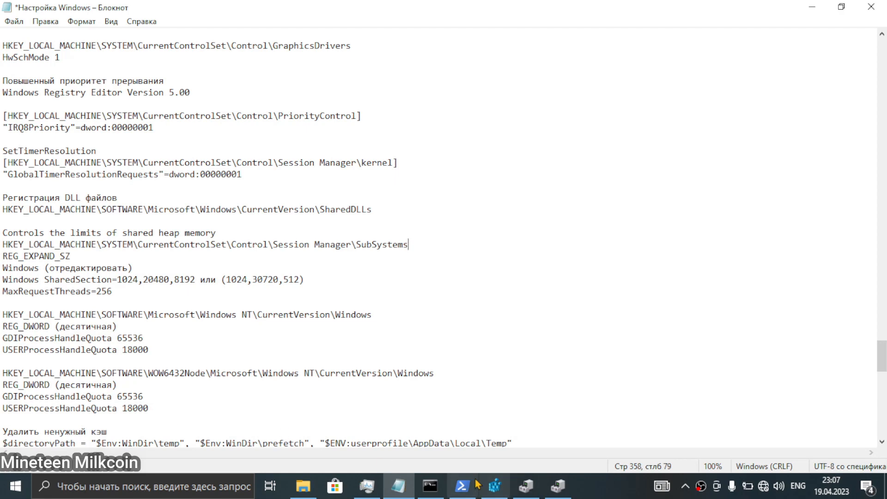
# Switch to Registry Editor, go to the copied SubSystems key path and move the window aside to uncover the notes.
pyautogui.click(494, 485)
pyautogui.click(351, 105)
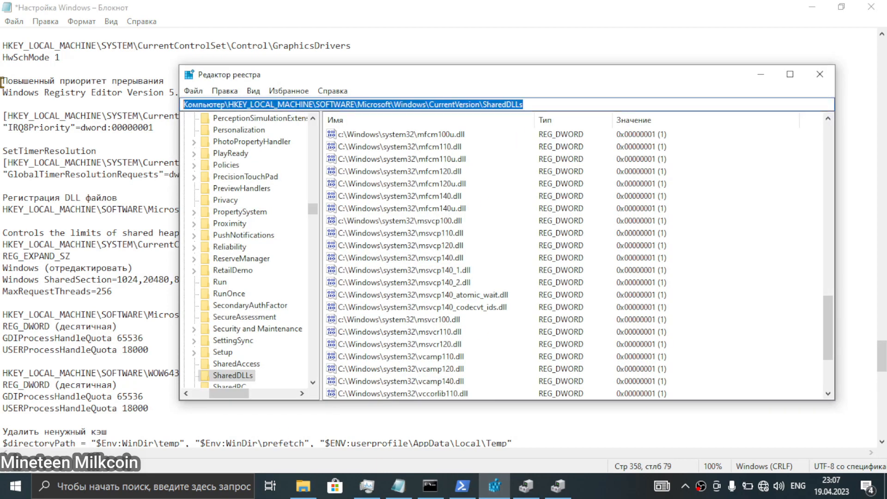
pyautogui.hotkey('ctrl', 'v')
pyautogui.press('Return')
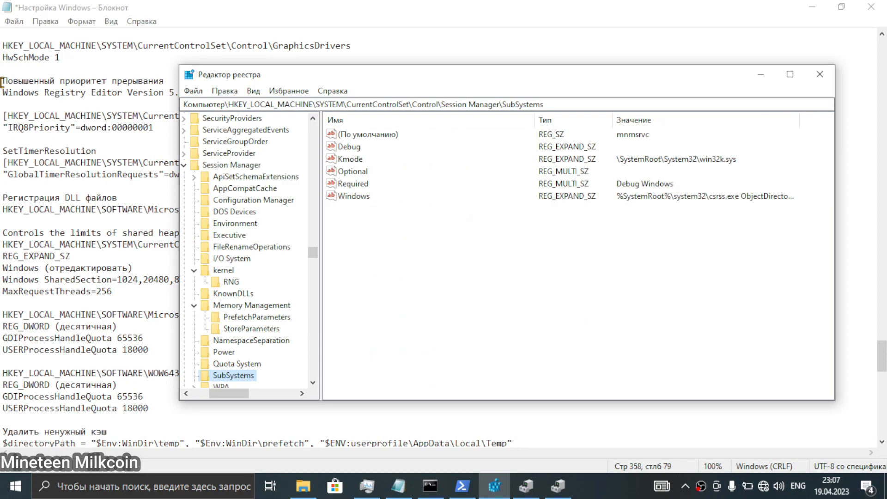
pyautogui.moveTo(215, 72); pyautogui.dragTo(263, 81)
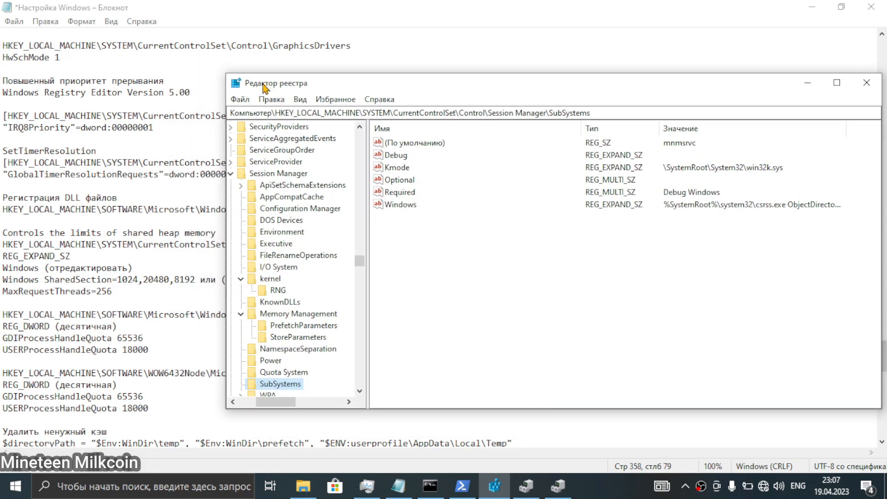
# In the Notepad notes, review the shared heap memory section, including the SharedSection and MaxRequestThreads lines.
pyautogui.click(120, 287)
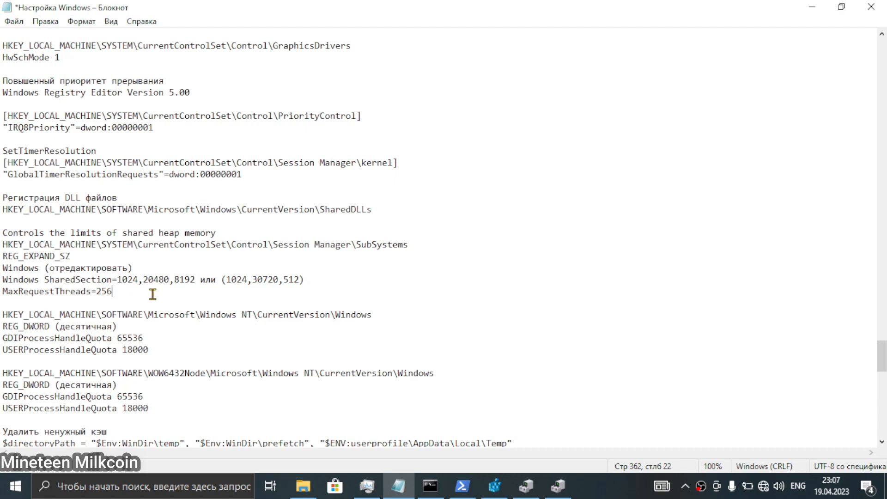
pyautogui.moveTo(121, 293); pyautogui.dragTo(2, 292)
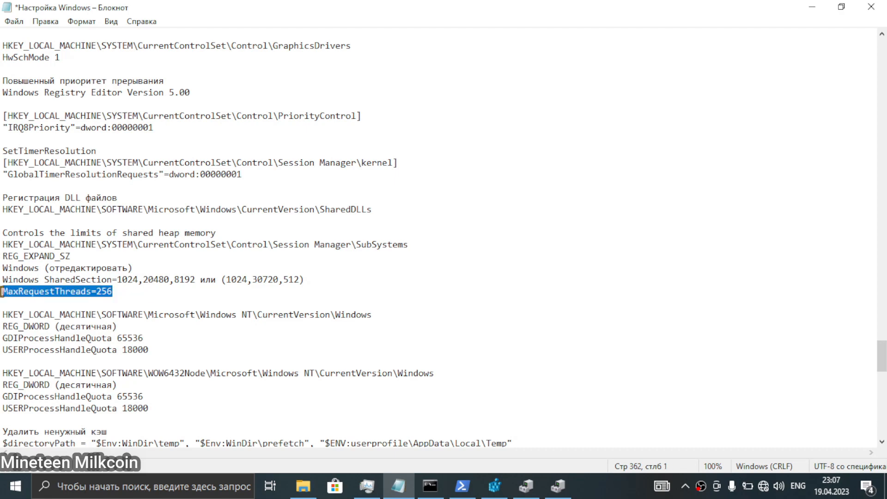
pyautogui.moveTo(118, 291); pyautogui.dragTo(3, 292)
pyautogui.click(121, 292)
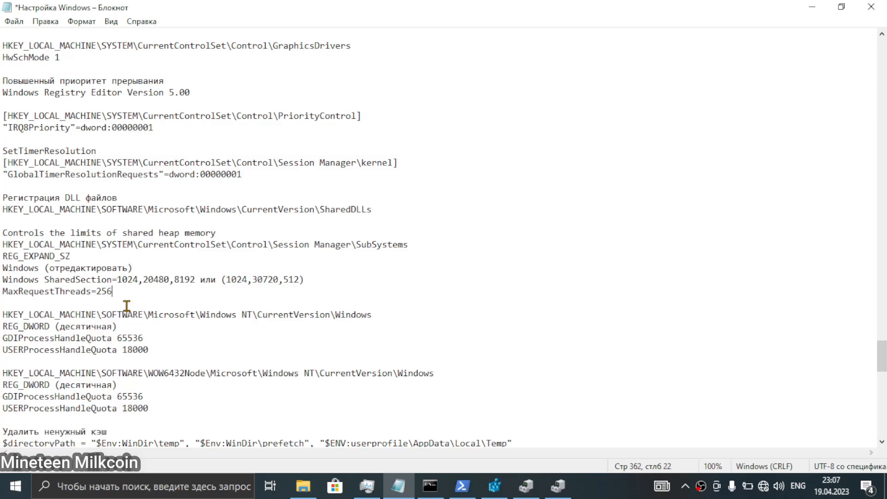
pyautogui.click(134, 303)
pyautogui.hotkey('shift', 'Up')
pyautogui.hotkey('shift', 'Up')
pyautogui.hotkey('shift', 'Up')
pyautogui.hotkey('shift', 'Up')
pyautogui.hotkey('shift', 'Up')
pyautogui.hotkey('shift', 'Up')
pyautogui.click(138, 307)
pyautogui.click(135, 292)
# Copy the SubSystems key path from the notes again and go to it in Registry Editor.
pyautogui.moveTo(429, 245); pyautogui.dragTo(5, 245)
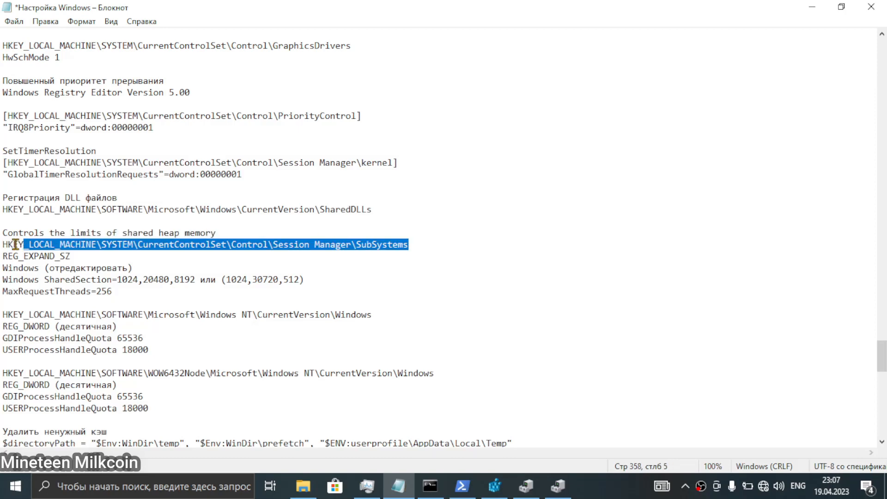
pyautogui.rightClick(25, 250)
pyautogui.click(84, 292)
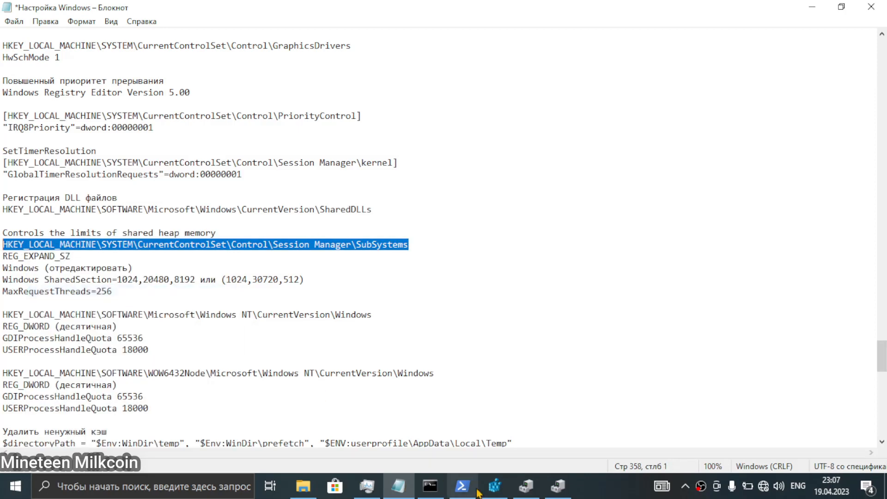
pyautogui.click(495, 487)
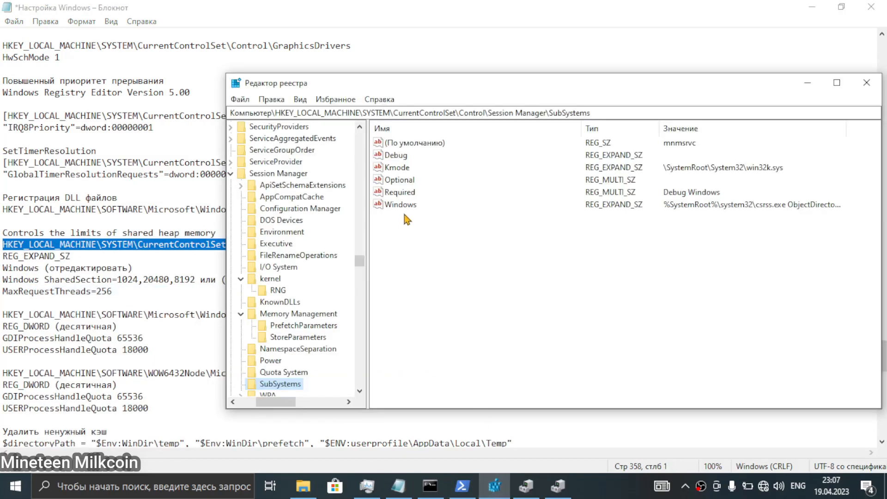
pyautogui.click(603, 116)
pyautogui.hotkey('ctrl', 'v')
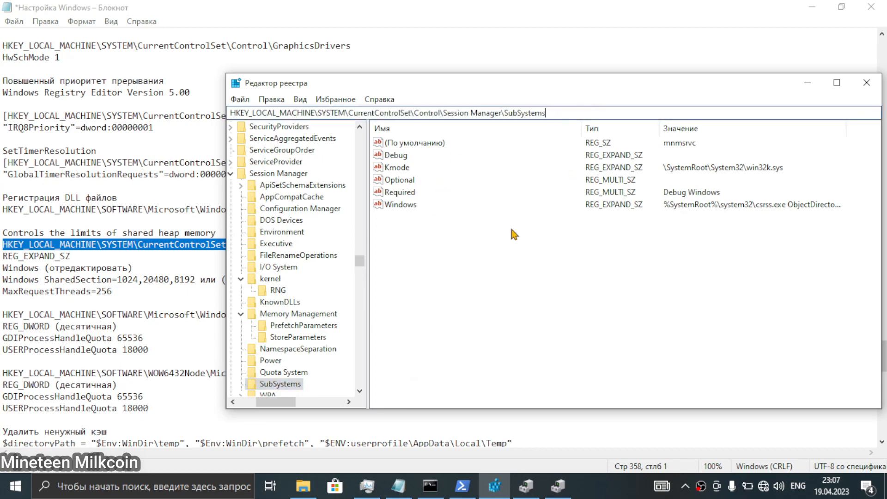
pyautogui.press('Return')
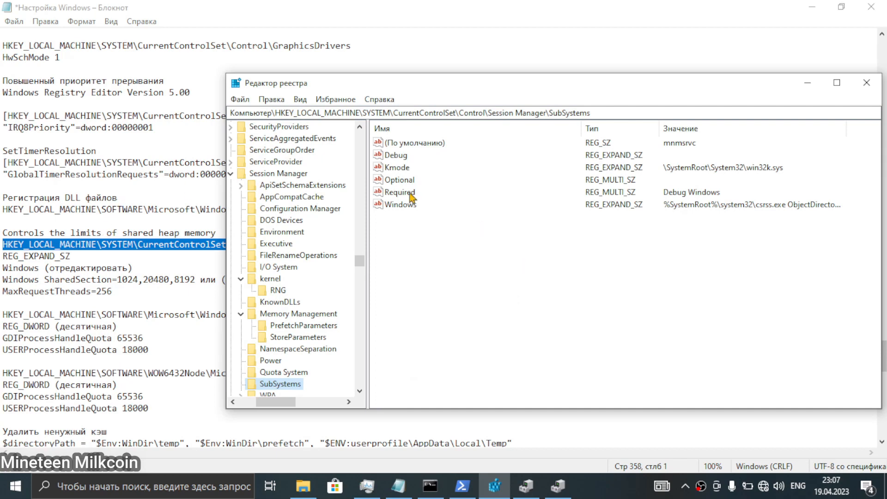
pyautogui.rightClick(411, 208)
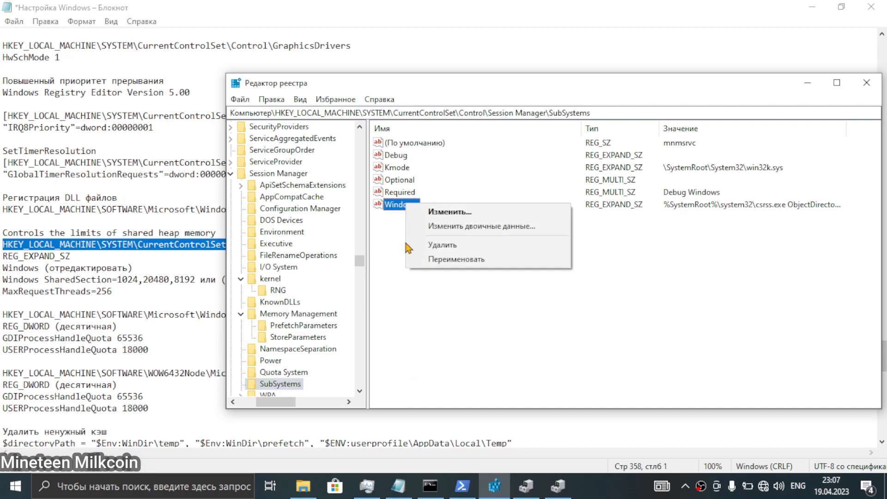
pyautogui.rightClick(405, 315)
pyautogui.moveTo(439, 317)
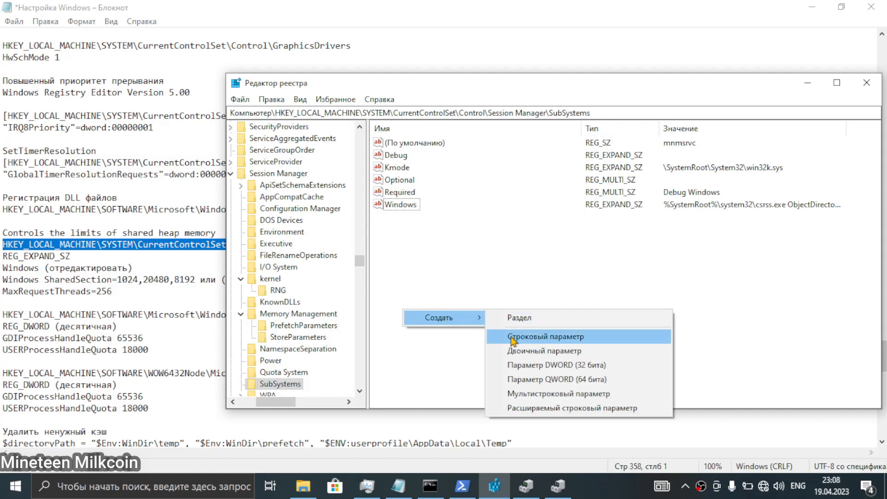
pyautogui.click(430, 275)
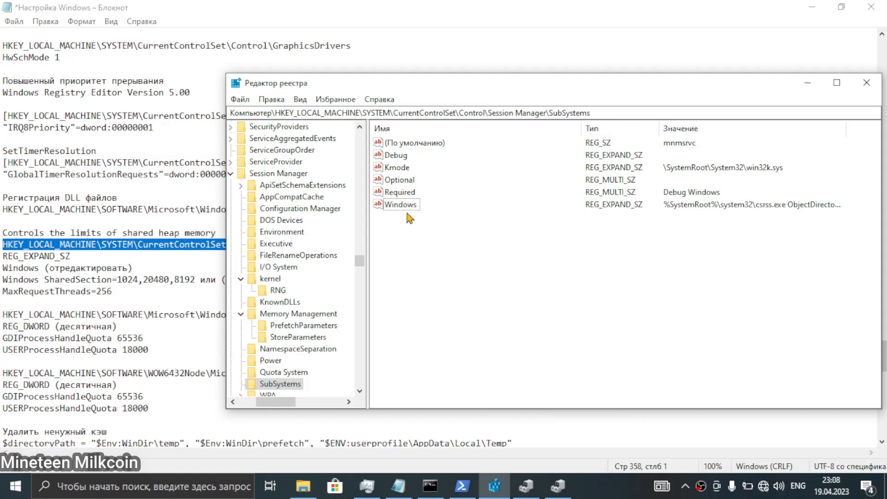
# Open the Windows value of the SubSystems key for editing and set MaxRequestThreads to 256 at the end of its data.
pyautogui.moveTo(385, 83); pyautogui.dragTo(450, 80)
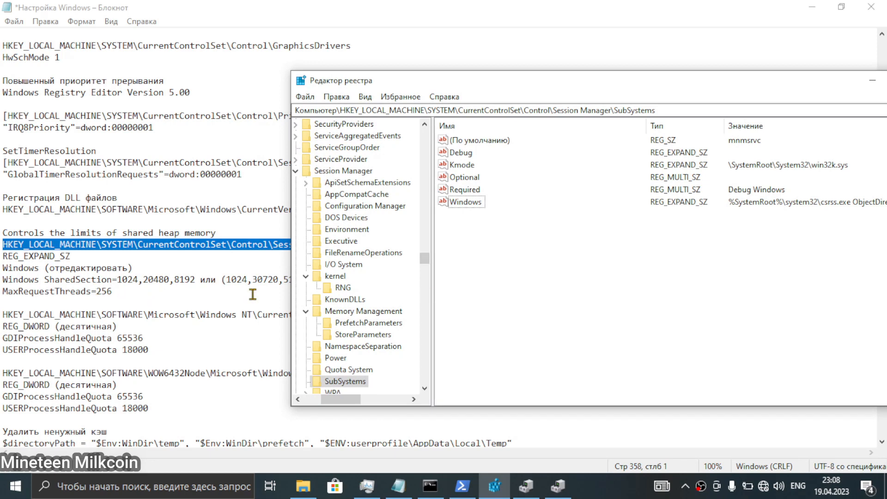
pyautogui.doubleClick(484, 206)
pyautogui.moveTo(432, 204); pyautogui.dragTo(613, 217)
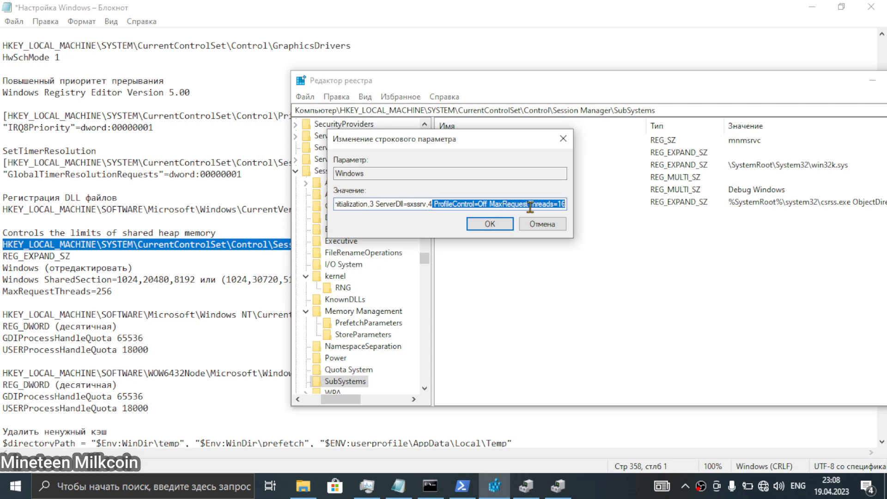
pyautogui.click(562, 204)
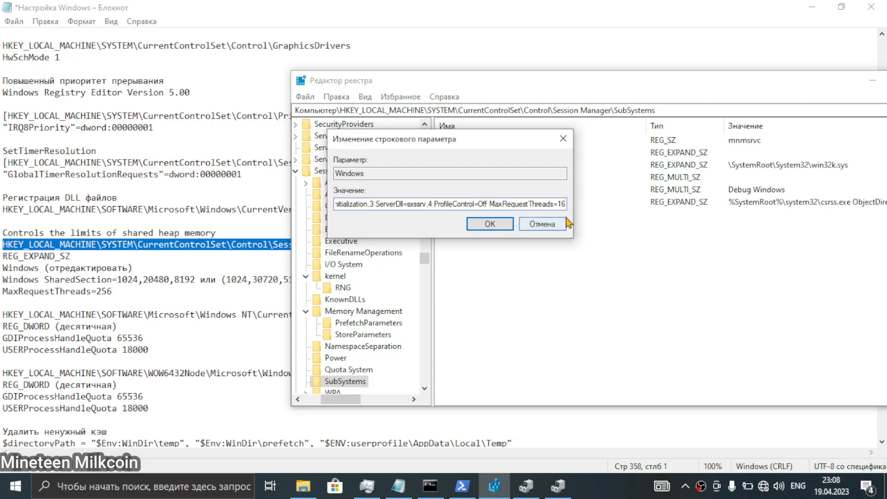
pyautogui.press('BackSpace')
pyautogui.press('BackSpace')
pyautogui.write('256')
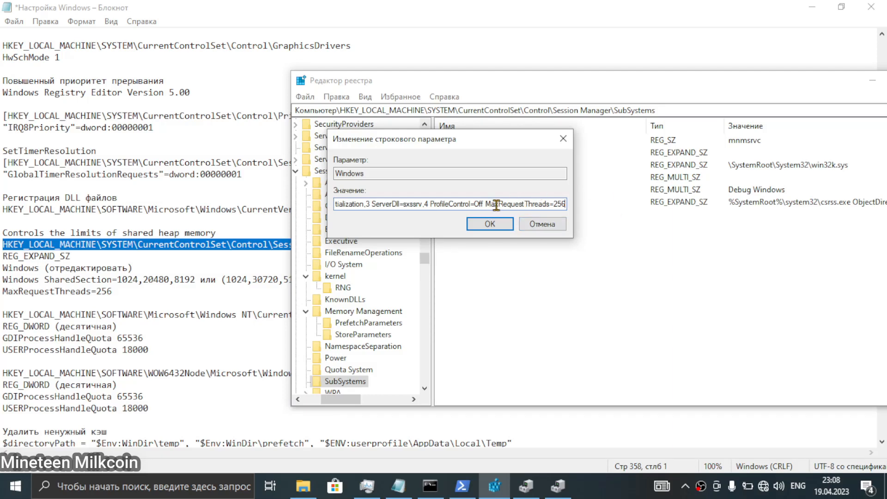
# In the Windows value's data, replace the SharedSection numbers with 1024,20480,8192 copied from the Notepad notes.
pyautogui.moveTo(497, 205); pyautogui.dragTo(249, 260)
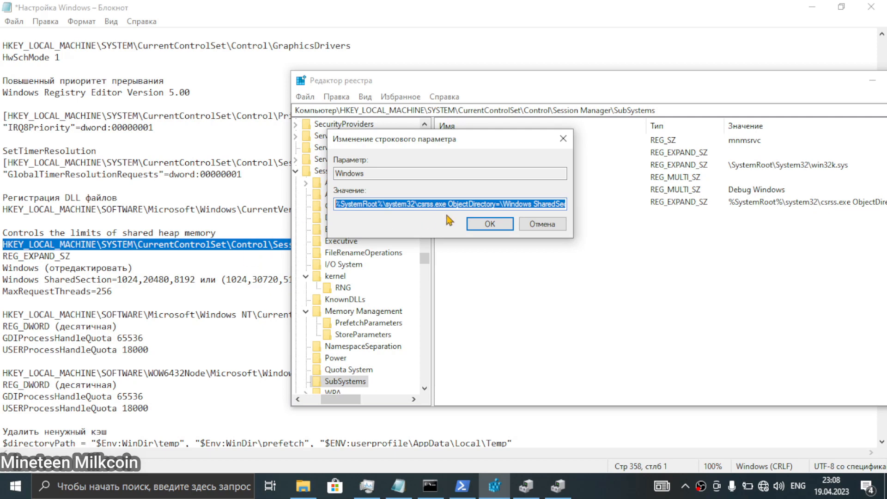
pyautogui.click(422, 206)
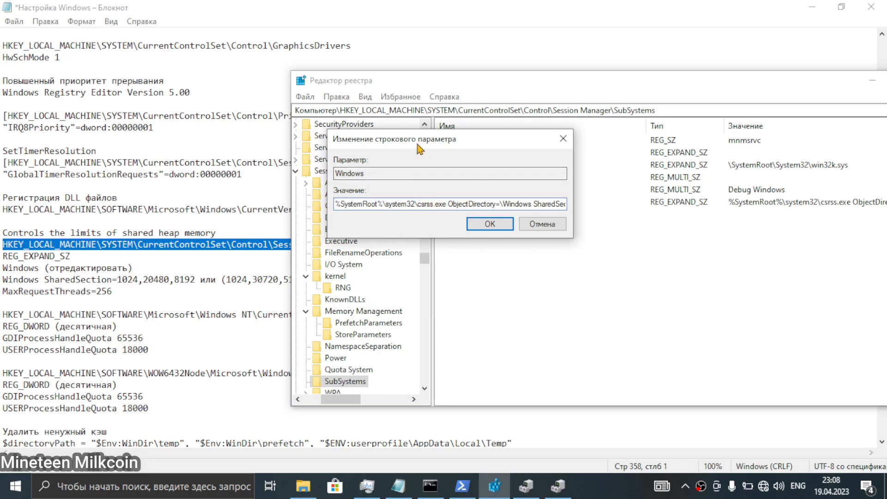
pyautogui.moveTo(416, 141); pyautogui.dragTo(444, 206)
pyautogui.moveTo(444, 269); pyautogui.dragTo(616, 271)
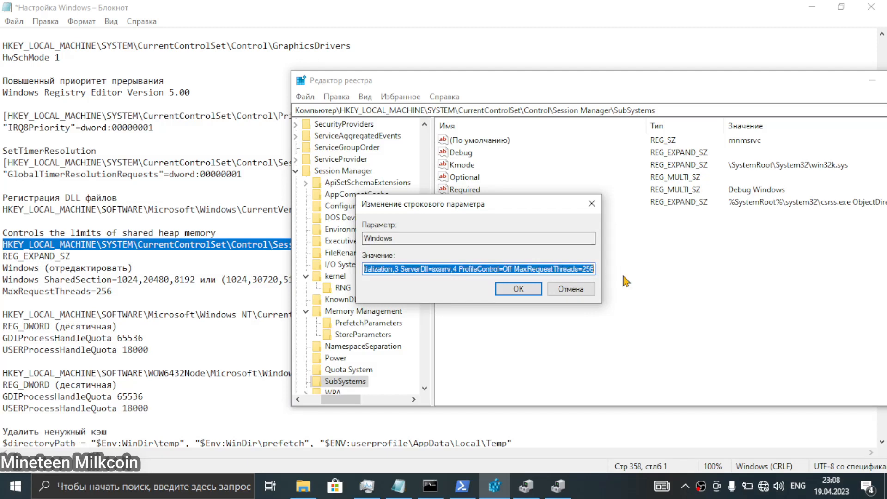
pyautogui.press('Right')
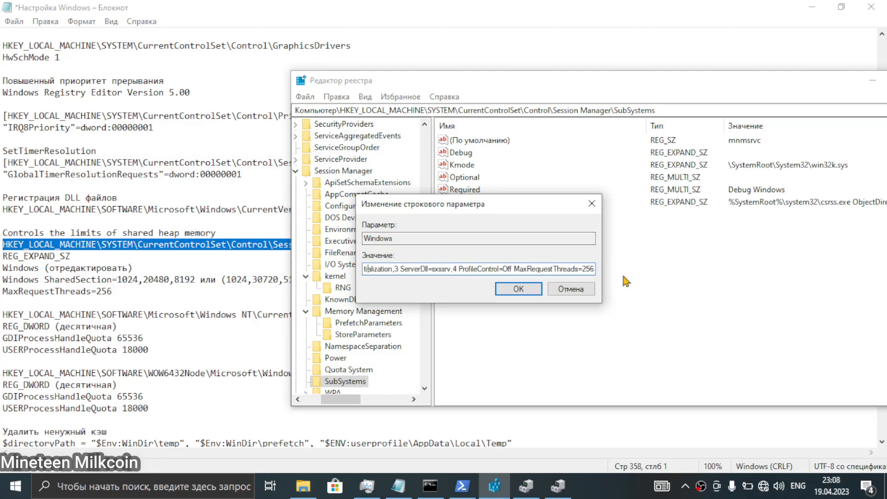
pyautogui.press('Left')
pyautogui.press('Left')
pyautogui.press('Left')
pyautogui.press('Left')
pyautogui.press('Left')
pyautogui.press('Left')
pyautogui.press('Left')
pyautogui.press('Left')
pyautogui.press('Left')
pyautogui.press('Left')
pyautogui.press('Left')
pyautogui.press('Left')
pyautogui.press('Left')
pyautogui.press('Left')
pyautogui.press('Left')
pyautogui.press('Left')
pyautogui.press('Left')
pyautogui.press('Left')
pyautogui.press('Left')
pyautogui.press('Left')
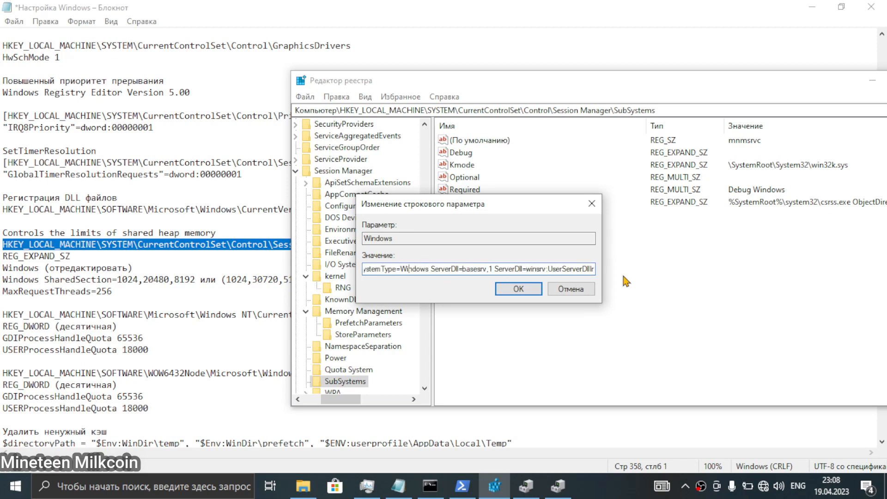
pyautogui.press('Left')
pyautogui.press('Left')
pyautogui.press('Left')
pyautogui.press('Left')
pyautogui.press('Left')
pyautogui.press('Left')
pyautogui.press('Left')
pyautogui.press('Left')
pyautogui.press('Left')
pyautogui.press('Left')
pyautogui.press('Left')
pyautogui.press('Left')
pyautogui.press('Left')
pyautogui.press('Left')
pyautogui.press('Left')
pyautogui.press('Left')
pyautogui.press('Left')
pyautogui.press('Left')
pyautogui.press('Left')
pyautogui.press('Left')
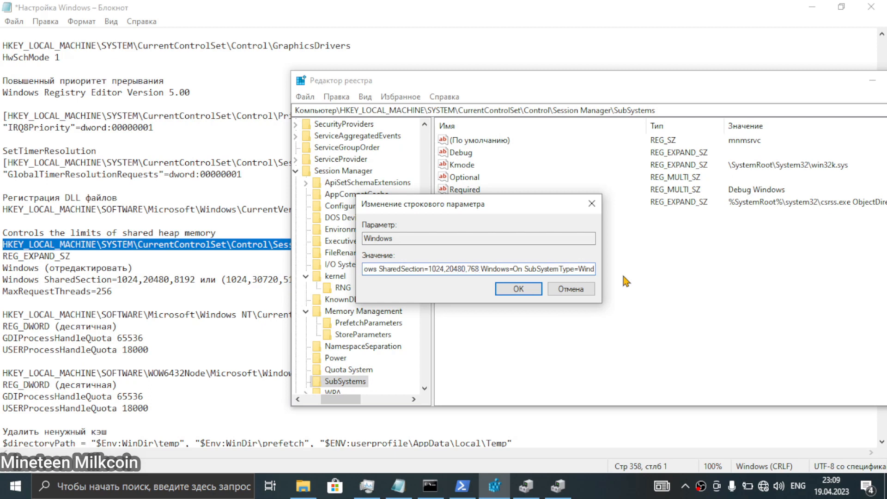
pyautogui.click(196, 279)
pyautogui.moveTo(196, 279); pyautogui.dragTo(118, 280)
pyautogui.click(195, 279)
pyautogui.click(502, 487)
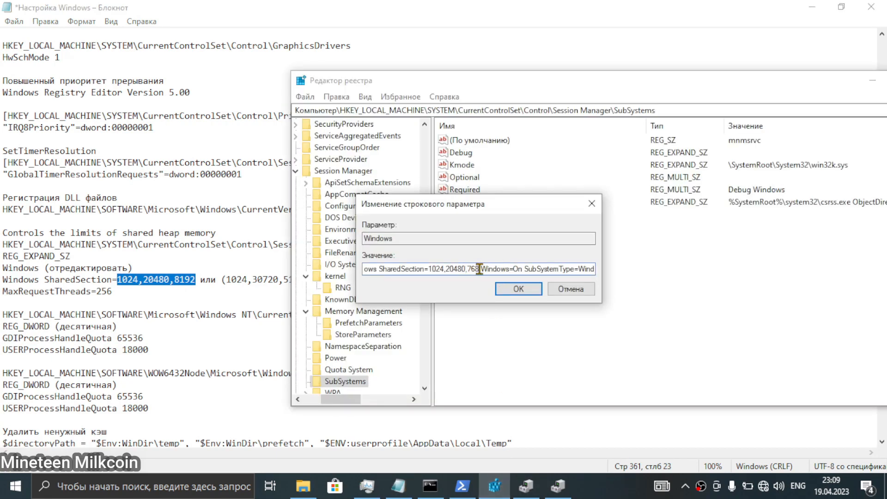
pyautogui.moveTo(480, 270); pyautogui.dragTo(430, 271)
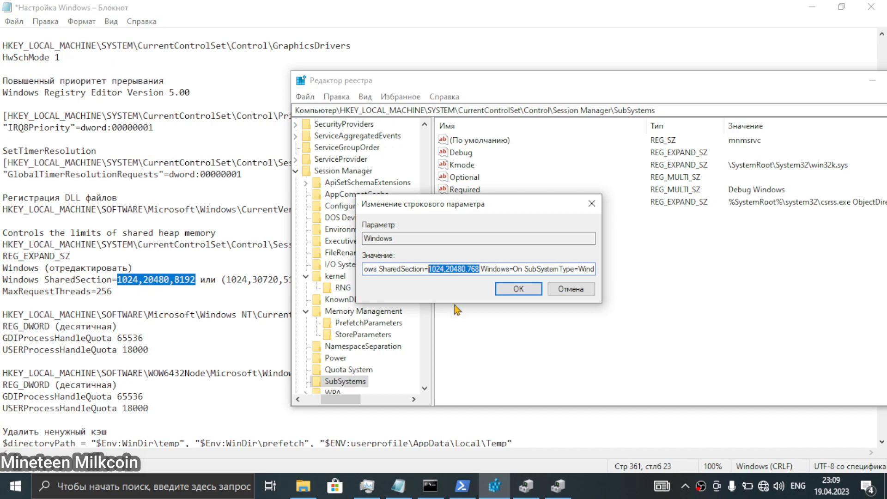
pyautogui.hotkey('ctrl', 'v')
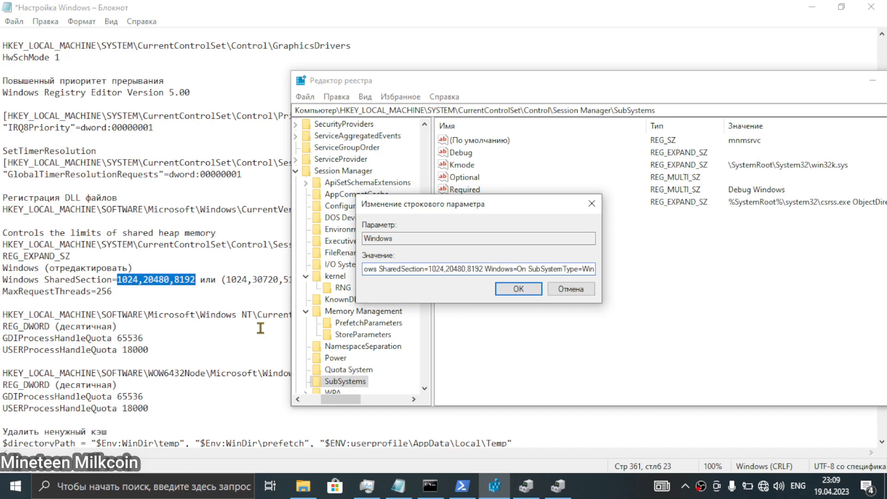
# In the Notepad notes, review the alternative SharedSection values and the two sections on process handle quotas.
pyautogui.click(235, 295)
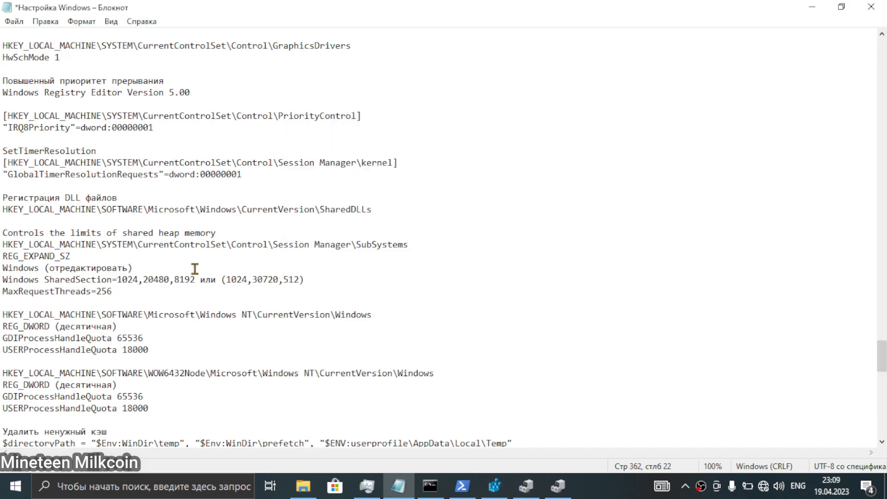
pyautogui.moveTo(336, 280); pyautogui.dragTo(280, 281)
pyautogui.click(333, 288)
pyautogui.scroll(-1, 177, 284)
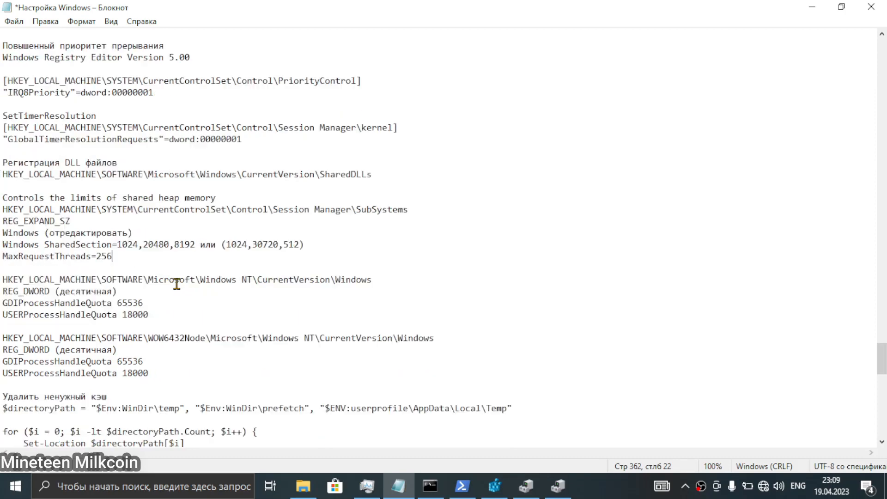
pyautogui.scroll(-1, 178, 285)
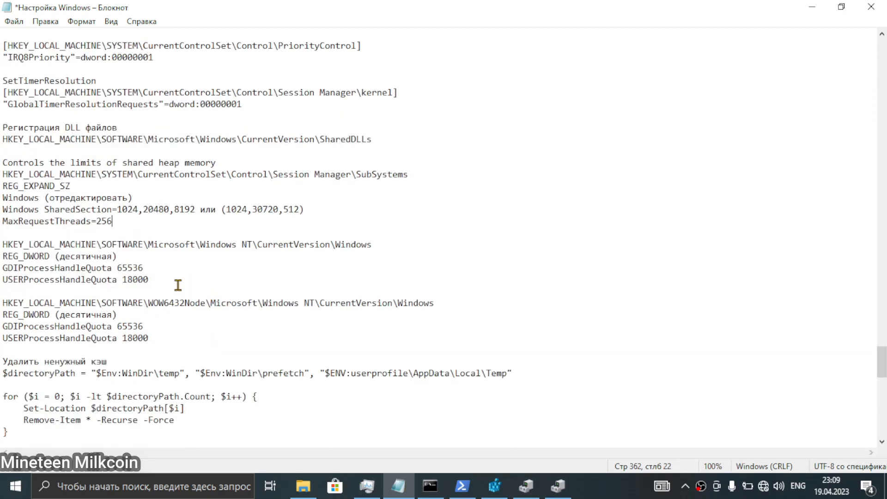
pyautogui.moveTo(2, 239); pyautogui.dragTo(183, 347)
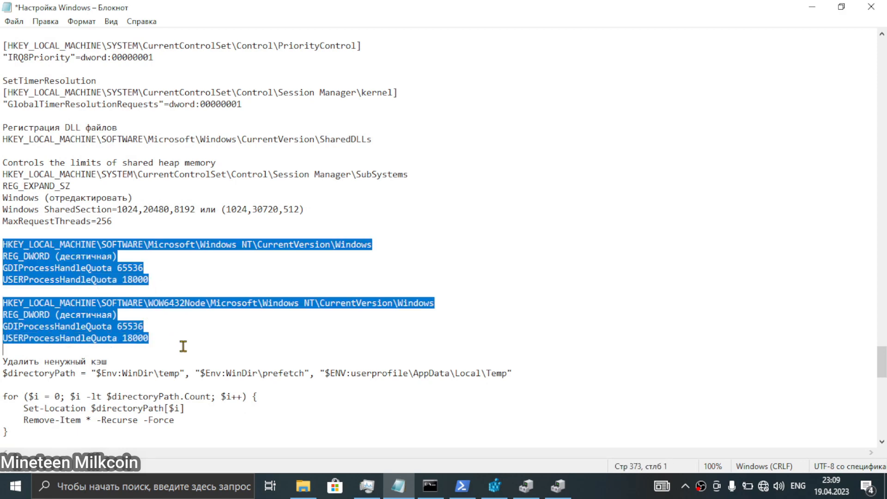
# Copy the SOFTWARE\Microsoft\Windows NT\CurrentVersion\Windows key path from the notes and save the edited Windows value in Registry Editor.
pyautogui.click(392, 243)
pyautogui.moveTo(385, 245); pyautogui.dragTo(2, 248)
pyautogui.hotkey('ctrl', 'c')
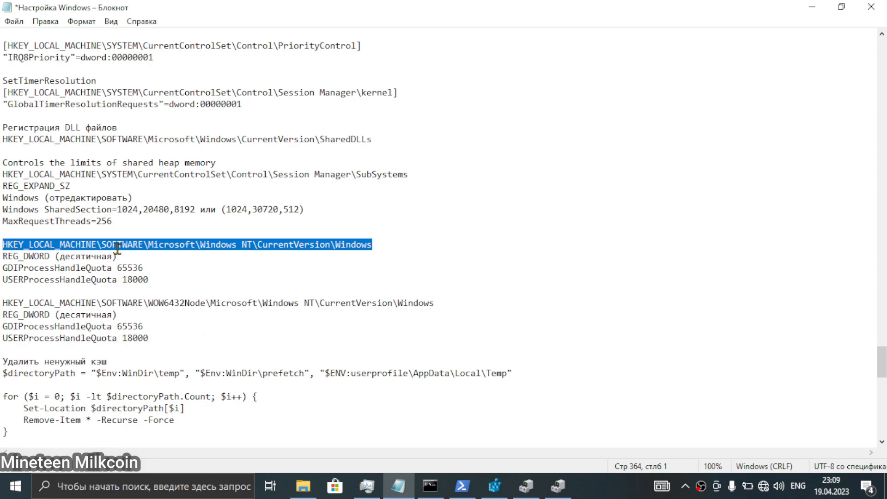
pyautogui.click(495, 485)
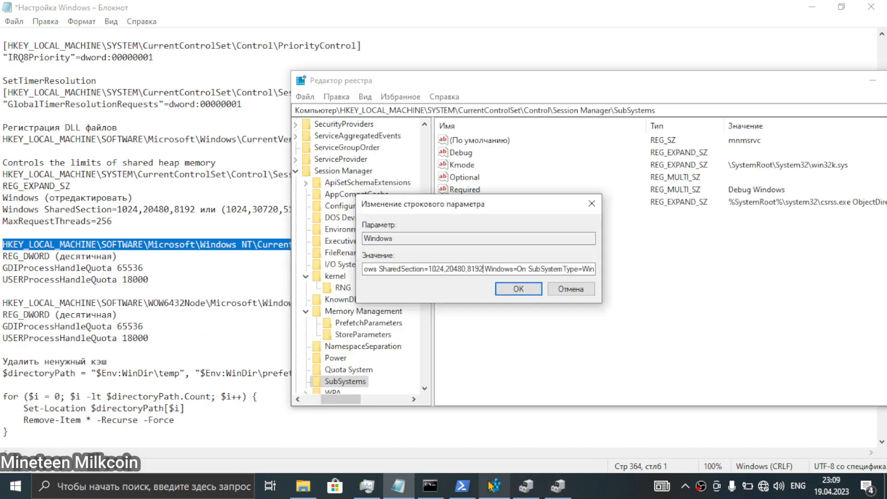
pyautogui.click(518, 289)
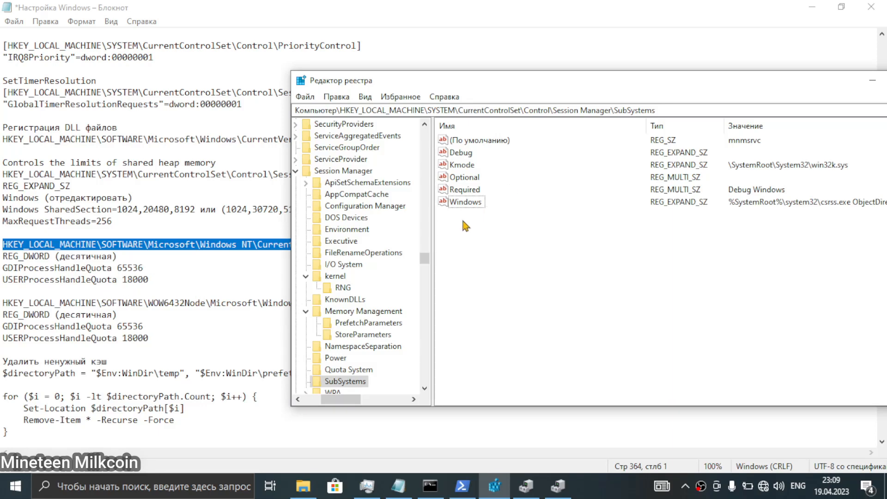
# Go to the copied HKEY_LOCAL_MACHINE\SOFTWARE\Microsoft\Windows NT\CurrentVersion\Windows key in Registry Editor.
pyautogui.click(727, 111)
pyautogui.hotkey('ctrl', 'v')
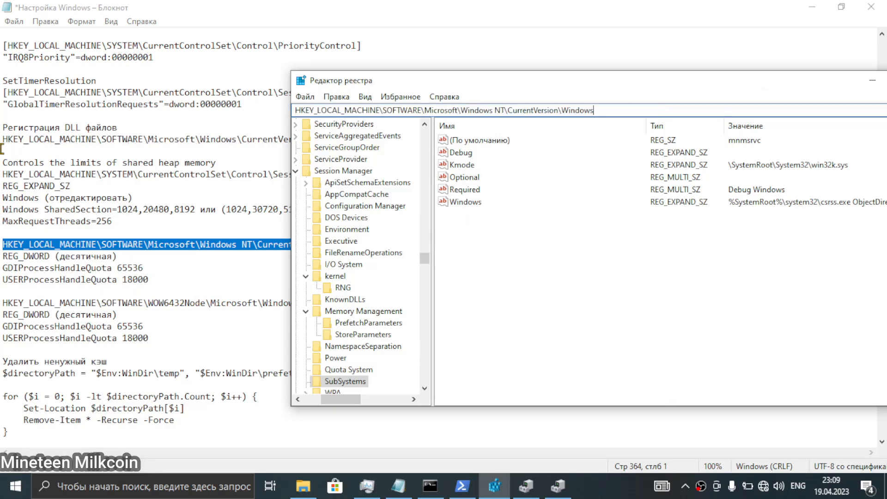
pyautogui.press('Return')
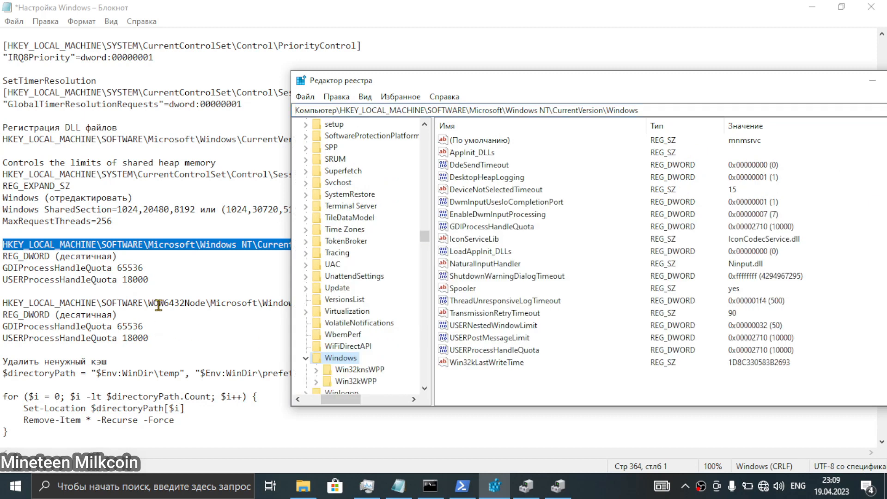
# Set GDIProcessHandleQuota to decimal 65536 in the Windows NT\CurrentVersion\Windows key.
pyautogui.doubleClick(493, 227)
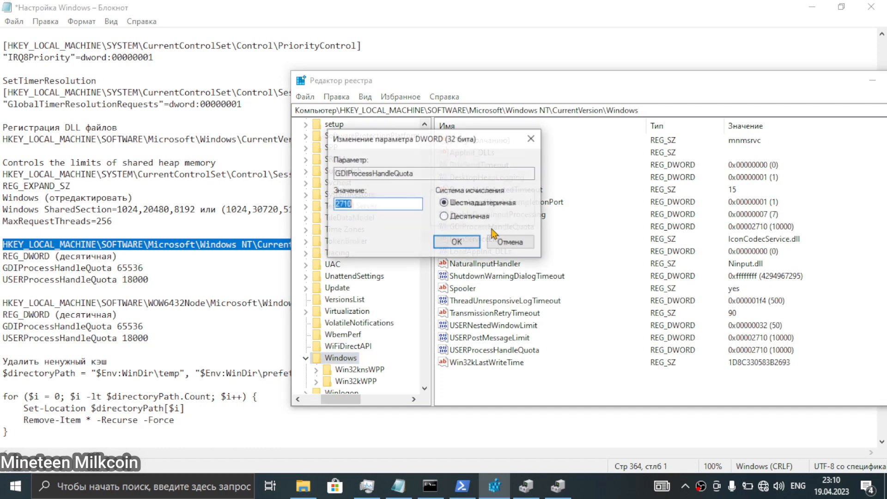
pyautogui.click(469, 218)
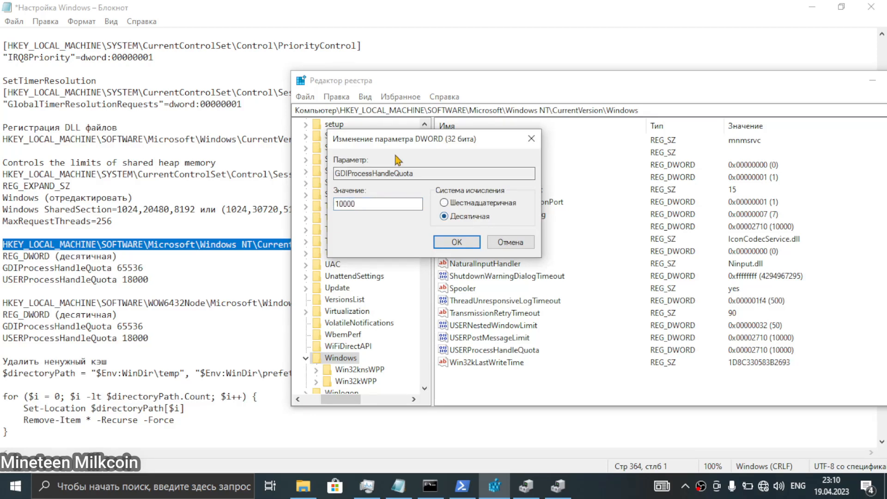
pyautogui.moveTo(399, 141); pyautogui.dragTo(550, 263)
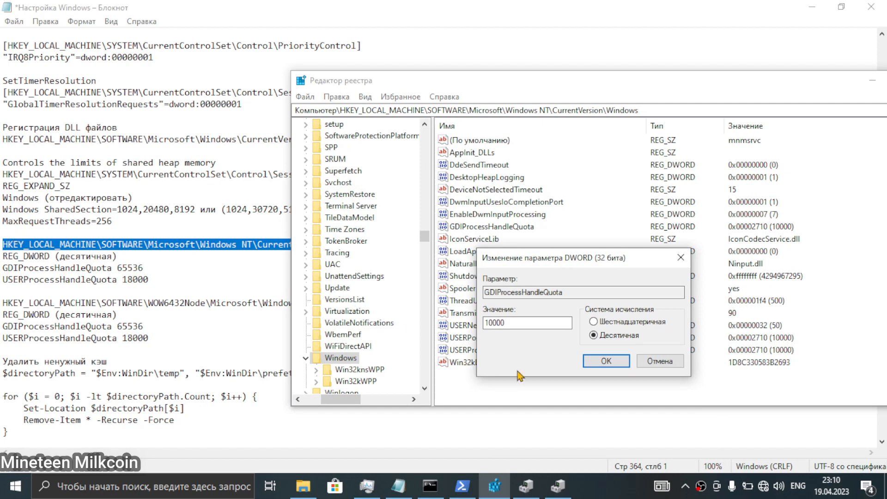
pyautogui.doubleClick(528, 324)
pyautogui.write('65536')
pyautogui.click(607, 362)
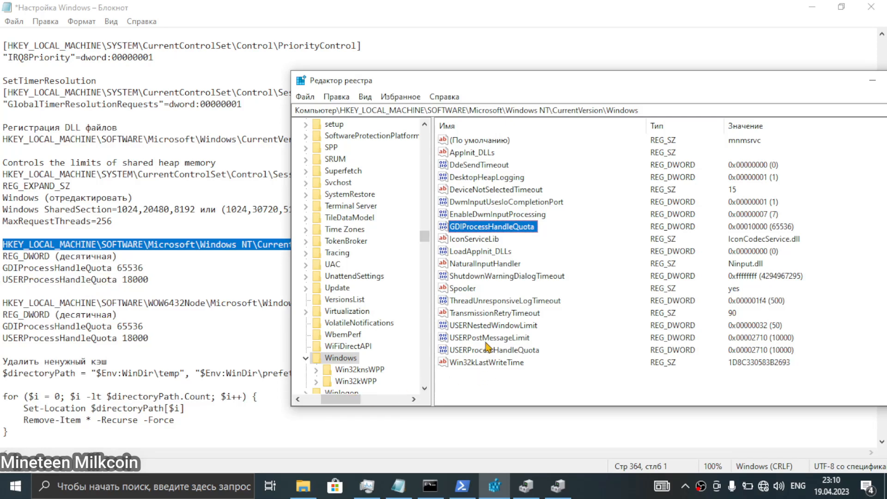
# Set USERProcessHandleQuota to decimal 18000 in the Windows NT\CurrentVersion\Windows key.
pyautogui.doubleClick(505, 352)
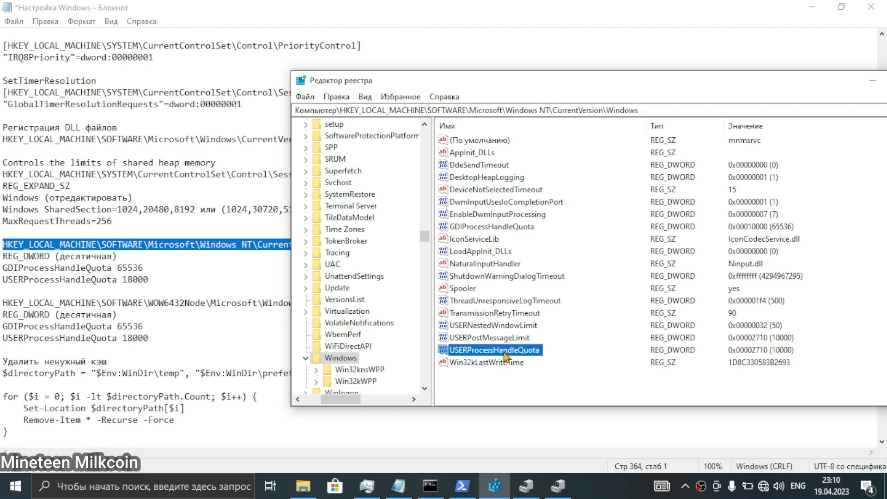
pyautogui.click(468, 216)
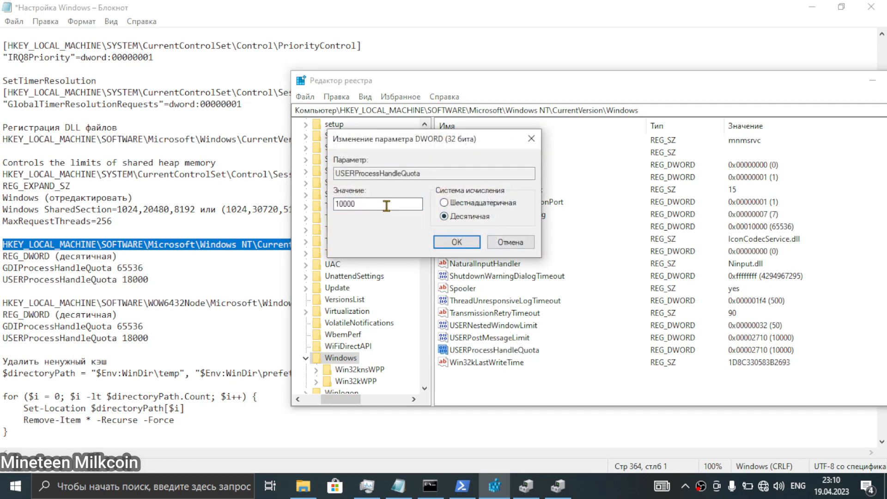
pyautogui.moveTo(386, 206); pyautogui.dragTo(2, 192)
pyautogui.write('18')
pyautogui.click(455, 242)
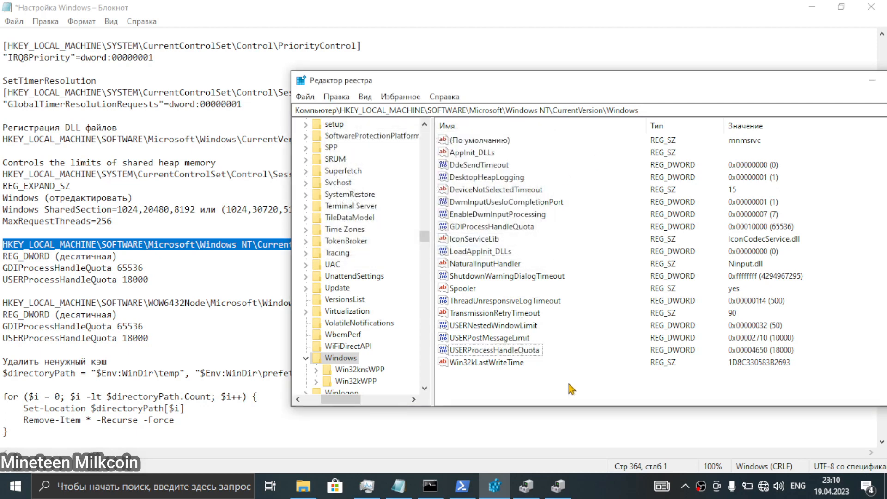
# Copy the HKEY_LOCAL_MACHINE\SOFTWARE\WOW6432Node\Microsoft\Windows NT\CurrentVersion\Windows path from the notes and go to it in Registry Editor.
pyautogui.click(218, 316)
pyautogui.moveTo(489, 309); pyautogui.dragTo(3, 299)
pyautogui.hotkey('ctrl', 'c')
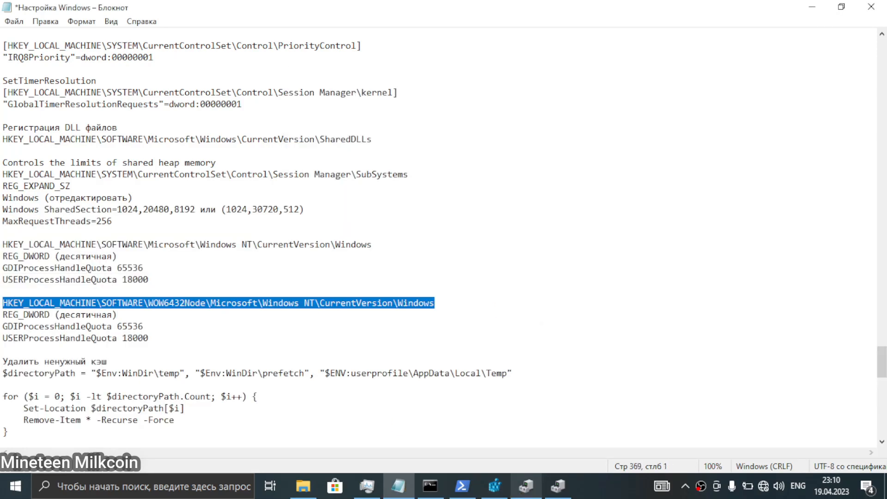
pyautogui.click(495, 487)
pyautogui.click(677, 108)
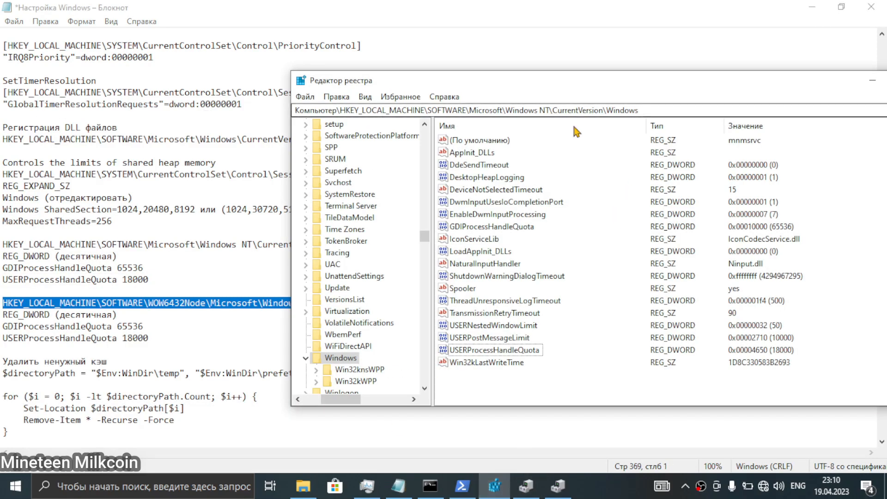
pyautogui.hotkey('ctrl', 'v')
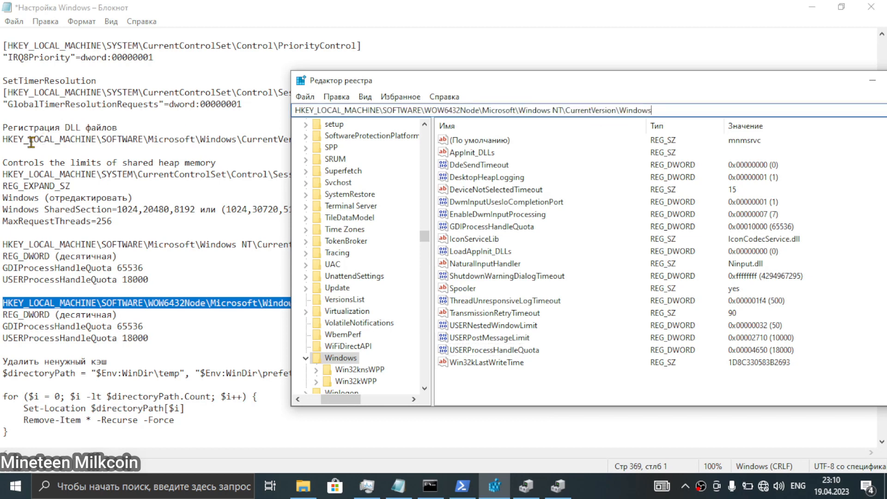
pyautogui.press('Return')
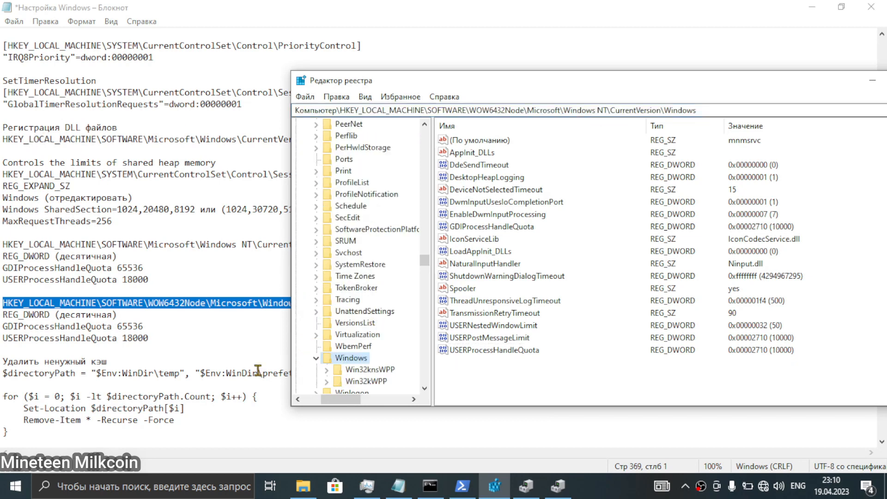
# Set GDIProcessHandleQuota to decimal 65536 in the WOW6432Node Windows key.
pyautogui.doubleClick(479, 227)
pyautogui.click(445, 216)
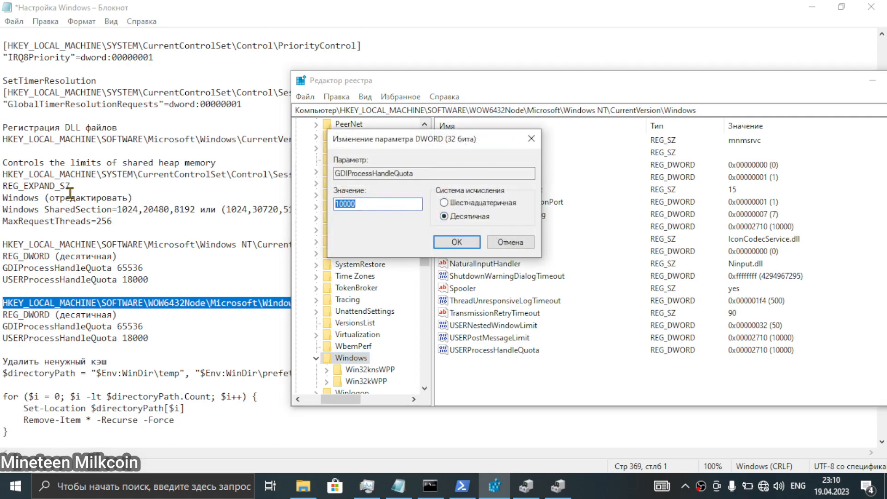
pyautogui.write('65536')
pyautogui.click(452, 241)
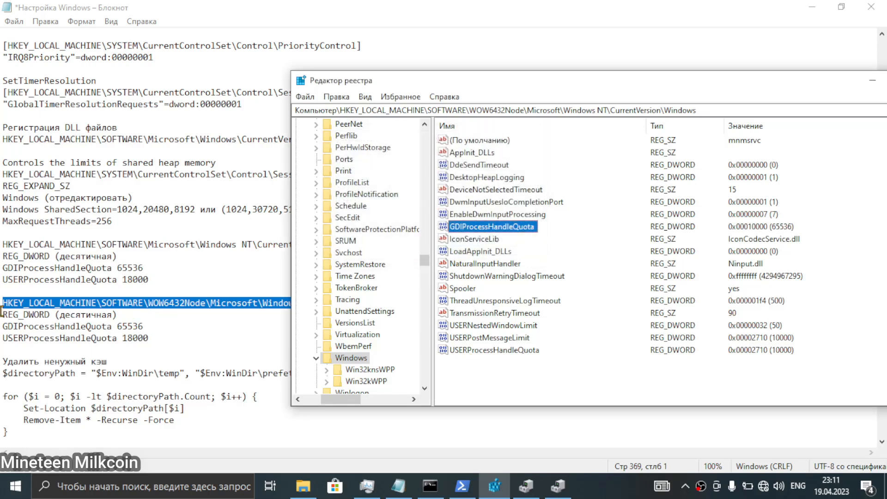
# Set USERProcessHandleQuota to decimal 18000 in the WOW6432Node Windows key in Registry Editor.
pyautogui.moveTo(2, 338); pyautogui.dragTo(110, 341)
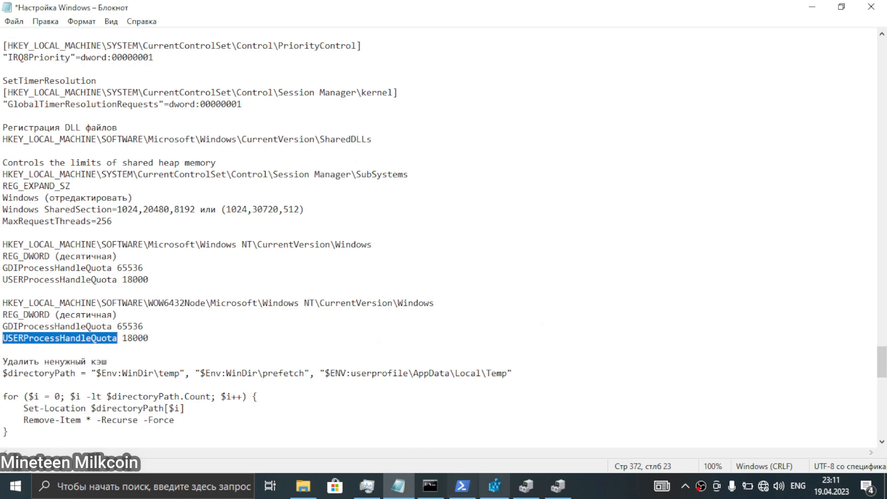
pyautogui.click(471, 492)
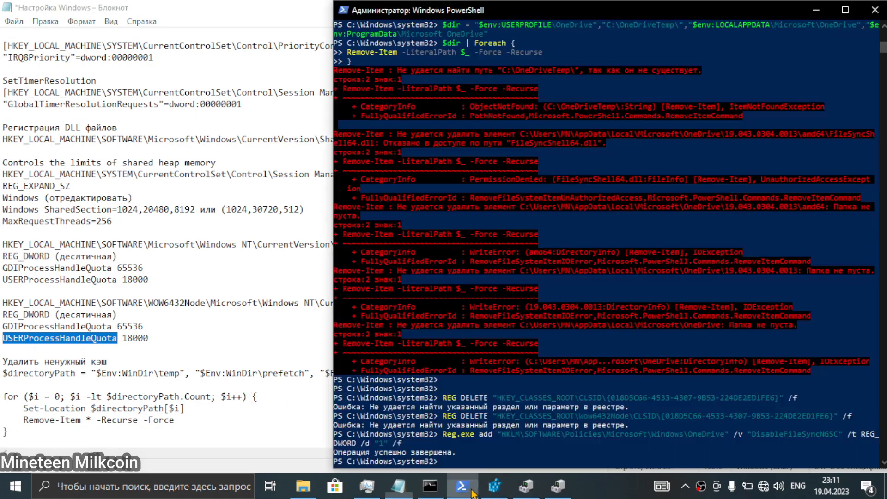
pyautogui.click(495, 487)
pyautogui.doubleClick(497, 350)
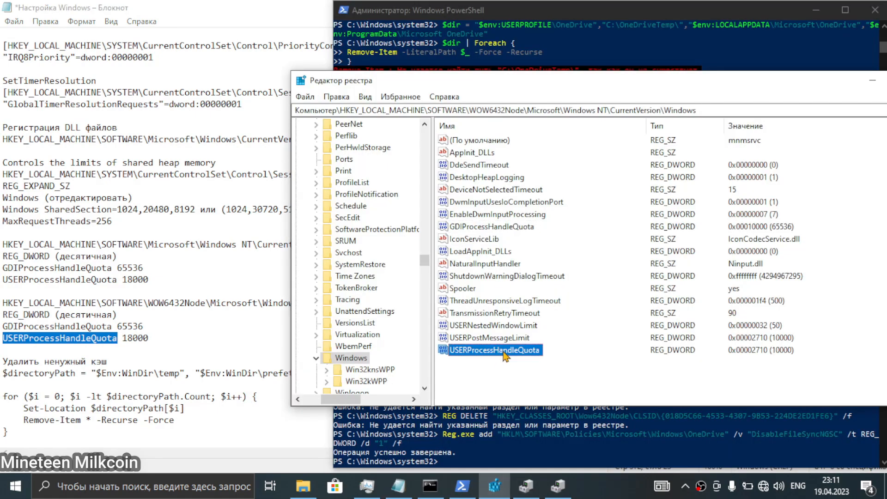
pyautogui.click(467, 218)
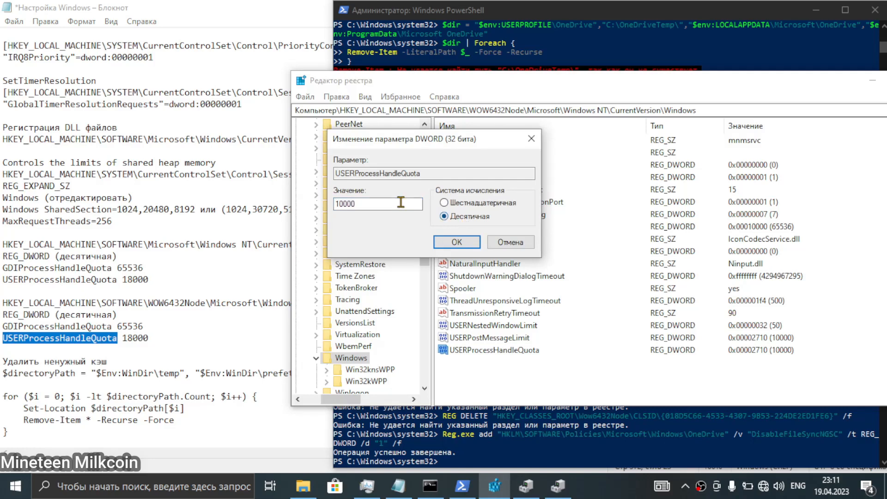
pyautogui.hotkey('shift', 'Tab')
pyautogui.write('1')
pyautogui.click(457, 243)
pyautogui.click(512, 376)
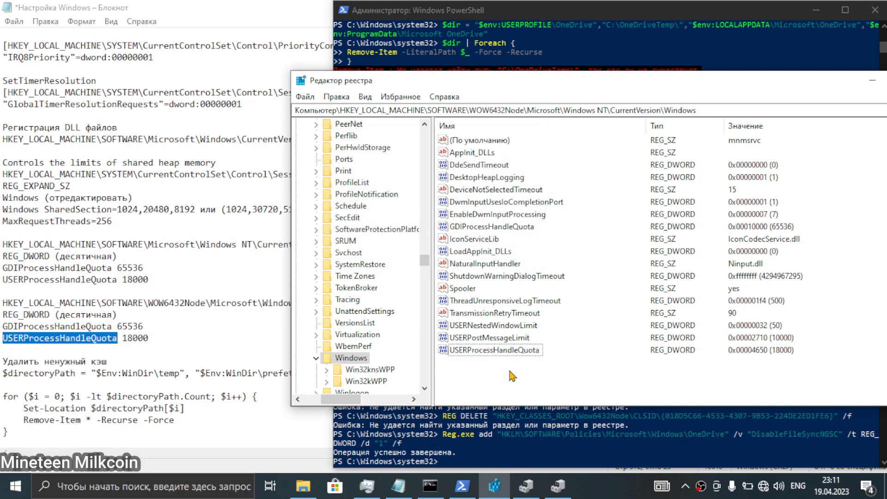
# Examine the unneeded-cache removal script in the Notepad notes, including its temp, prefetch and AppData\Local\Temp paths and the deletion loop.
pyautogui.click(144, 326)
pyautogui.scroll(-2, 166, 324)
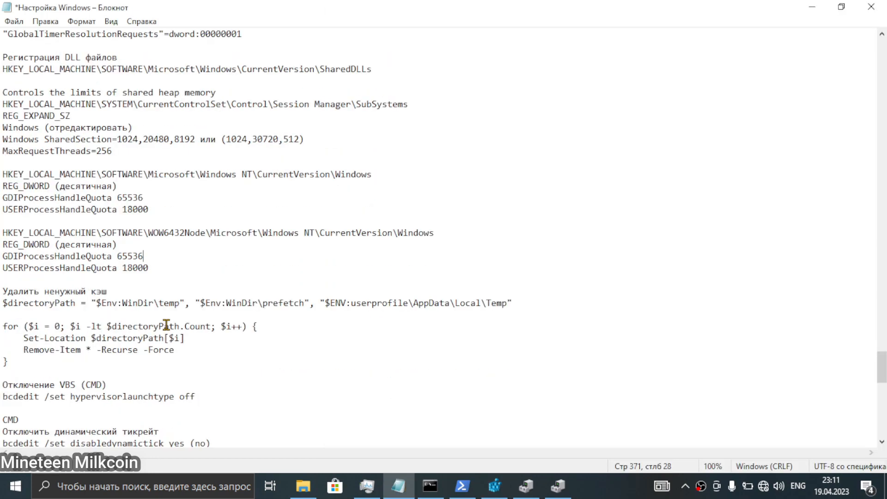
pyautogui.click(495, 487)
pyautogui.moveTo(390, 79); pyautogui.dragTo(356, 72)
pyautogui.click(120, 280)
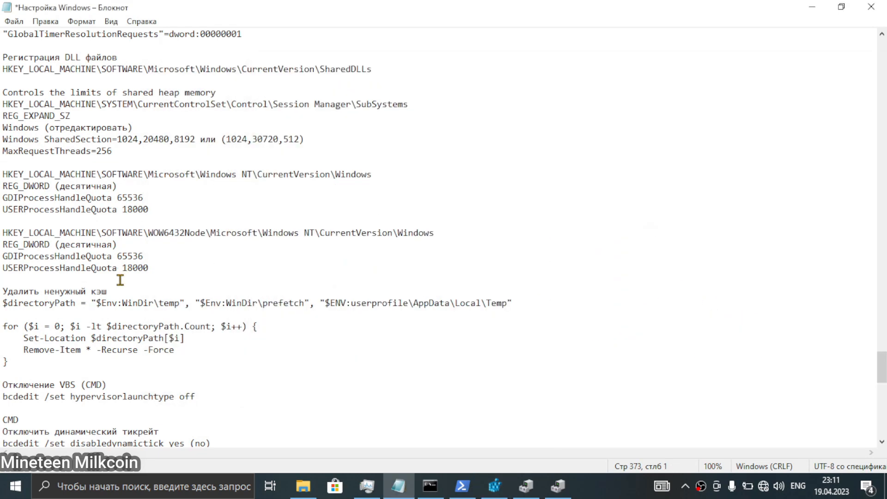
pyautogui.press('Left')
pyautogui.scroll(-2, 62, 321)
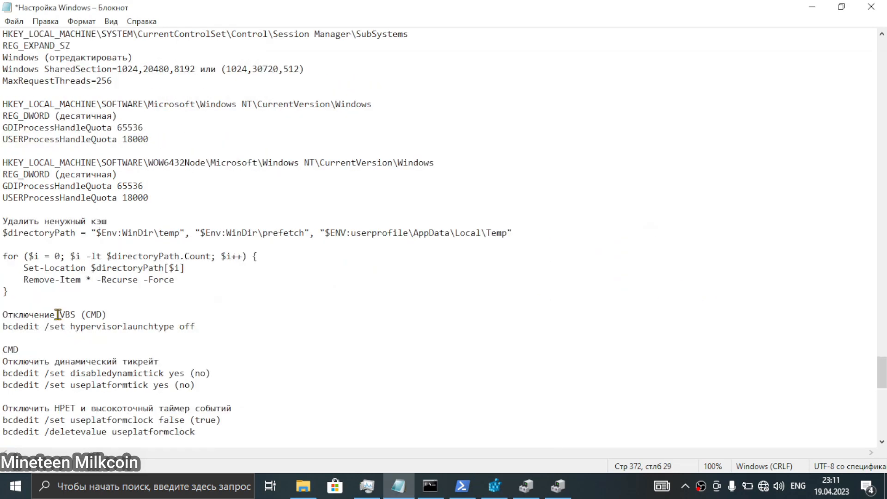
pyautogui.moveTo(2, 233); pyautogui.dragTo(78, 296)
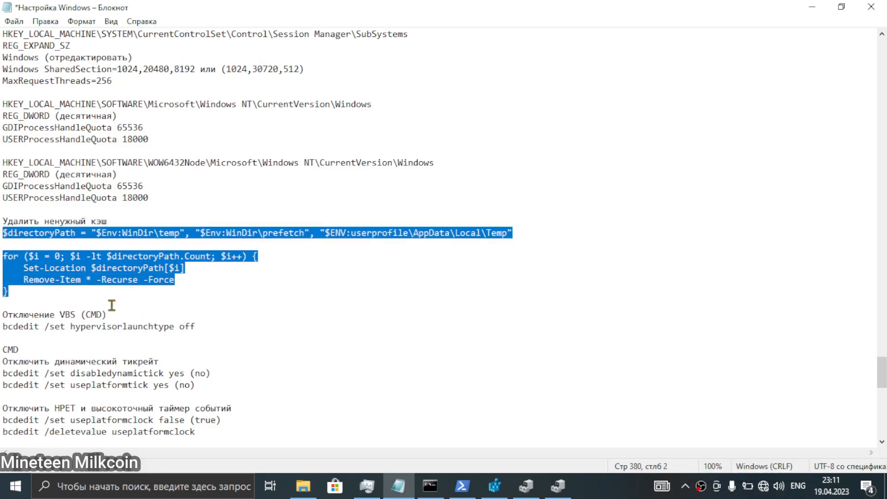
pyautogui.click(96, 296)
pyautogui.moveTo(2, 233); pyautogui.dragTo(32, 296)
pyautogui.click(95, 268)
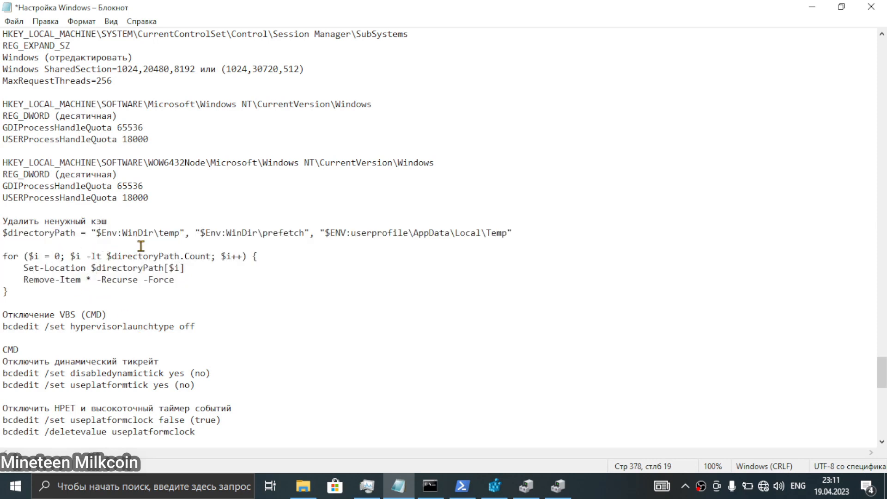
pyautogui.moveTo(123, 233); pyautogui.dragTo(302, 233)
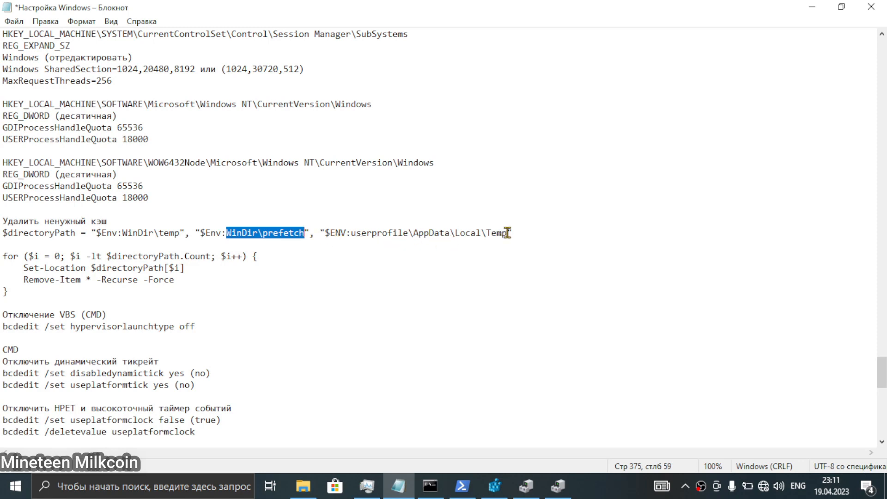
pyautogui.moveTo(508, 233); pyautogui.dragTo(336, 233)
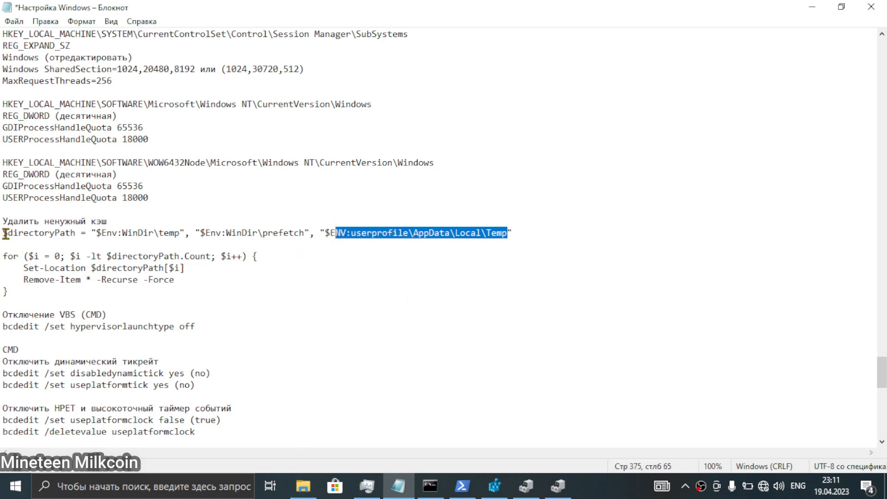
pyautogui.moveTo(4, 234); pyautogui.dragTo(63, 257)
pyautogui.moveTo(103, 233); pyautogui.dragTo(320, 237)
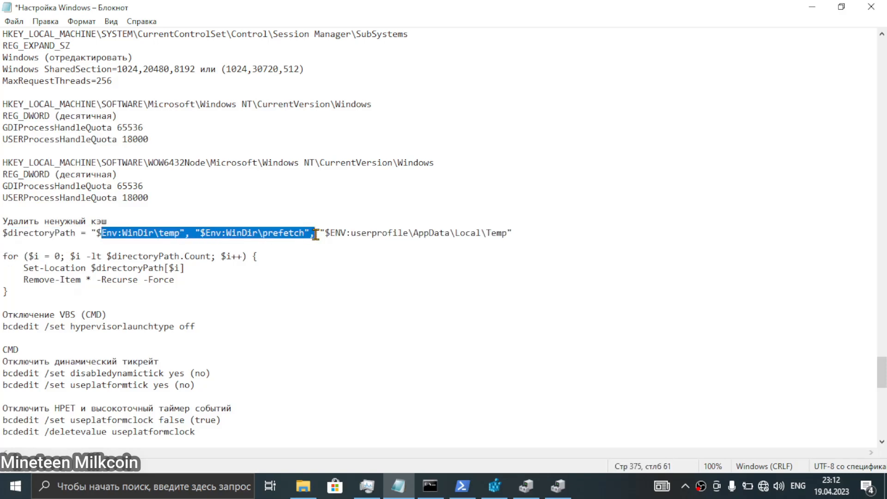
pyautogui.click(3, 233)
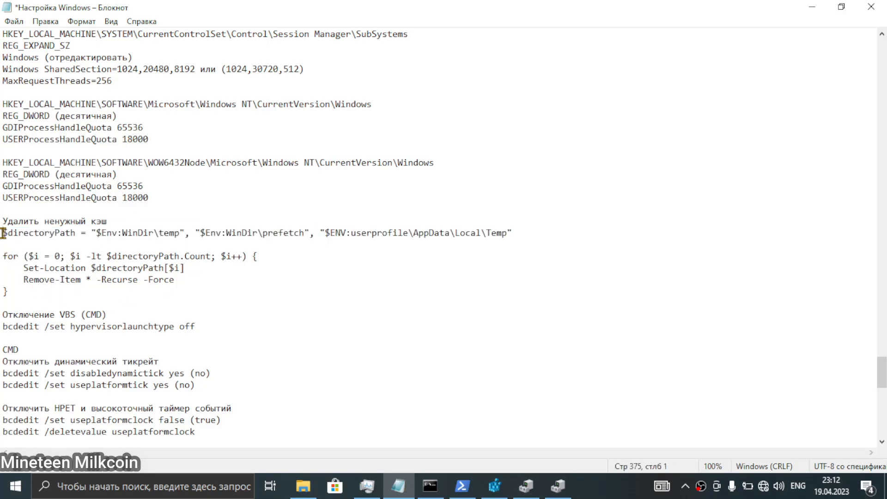
pyautogui.moveTo(3, 234); pyautogui.dragTo(28, 290)
pyautogui.rightClick(56, 268)
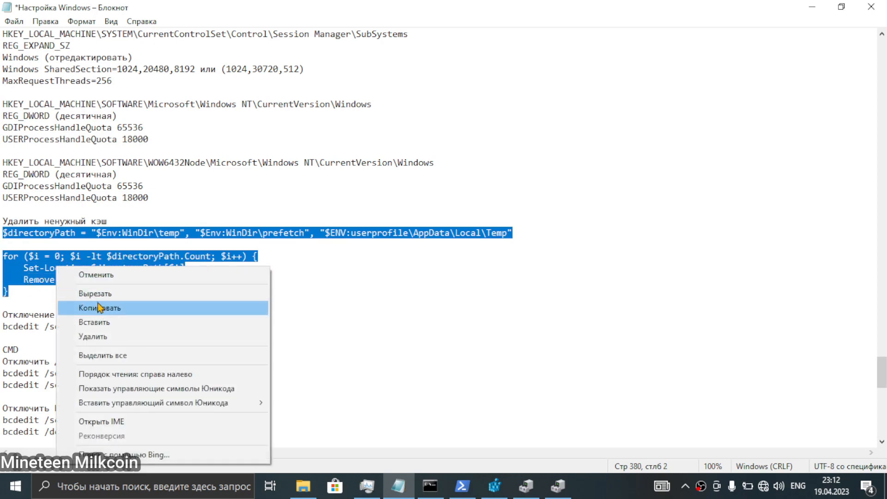
pyautogui.click(134, 234)
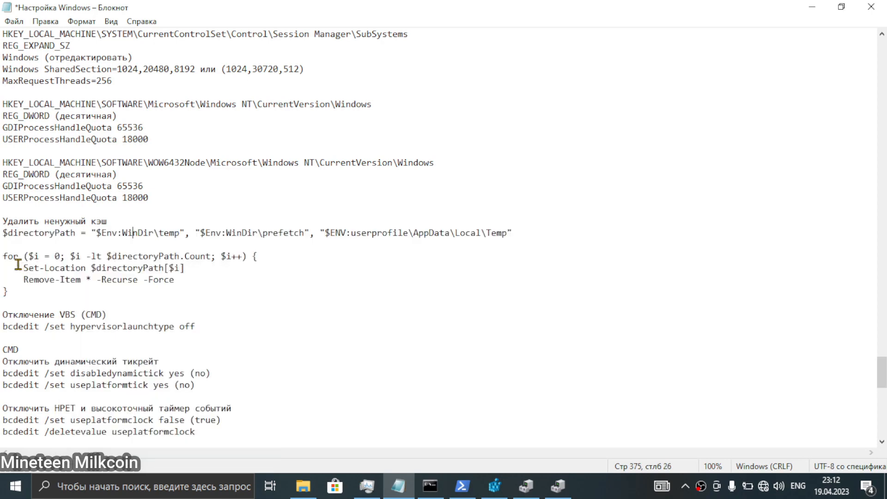
pyautogui.scroll(-1, 17, 264)
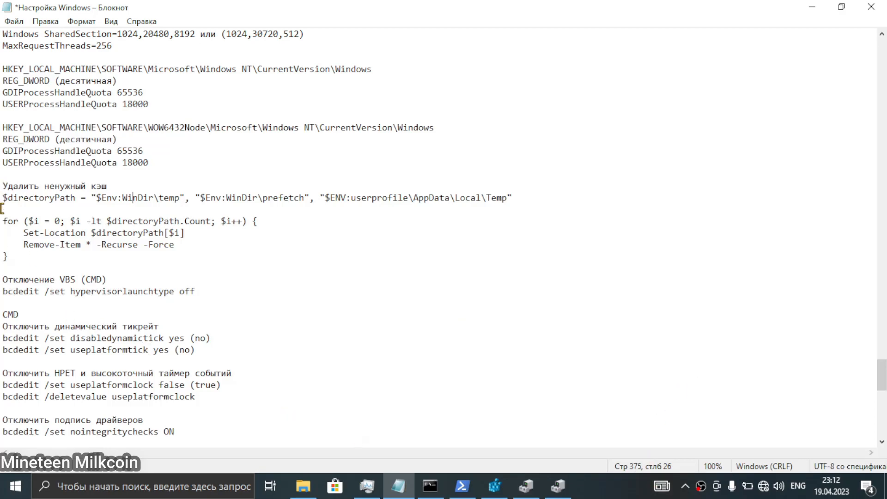
pyautogui.moveTo(2, 199); pyautogui.dragTo(29, 254)
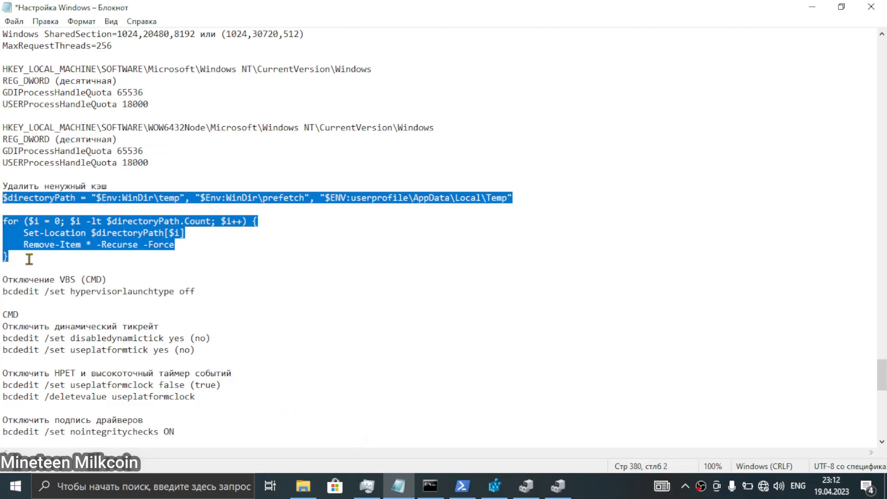
# Copy the bcdedit /set hypervisorlaunchtype off command from the VBS section of the notes and bring up Command Prompt.
pyautogui.scroll(-1, 134, 282)
pyautogui.moveTo(213, 256); pyautogui.dragTo(2, 256)
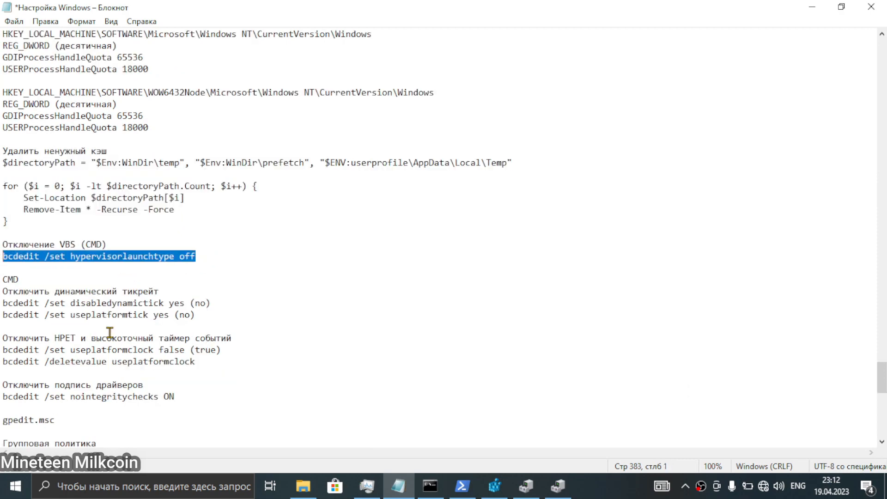
pyautogui.rightClick(67, 262)
pyautogui.click(84, 303)
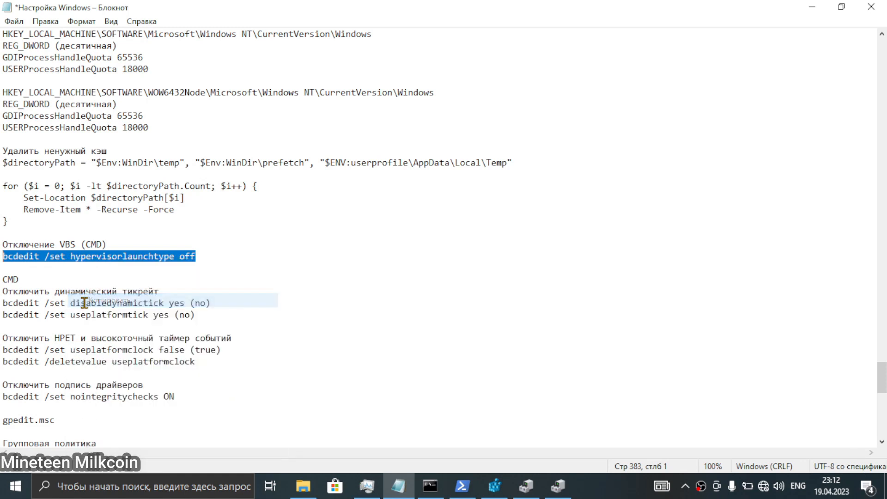
pyautogui.click(193, 256)
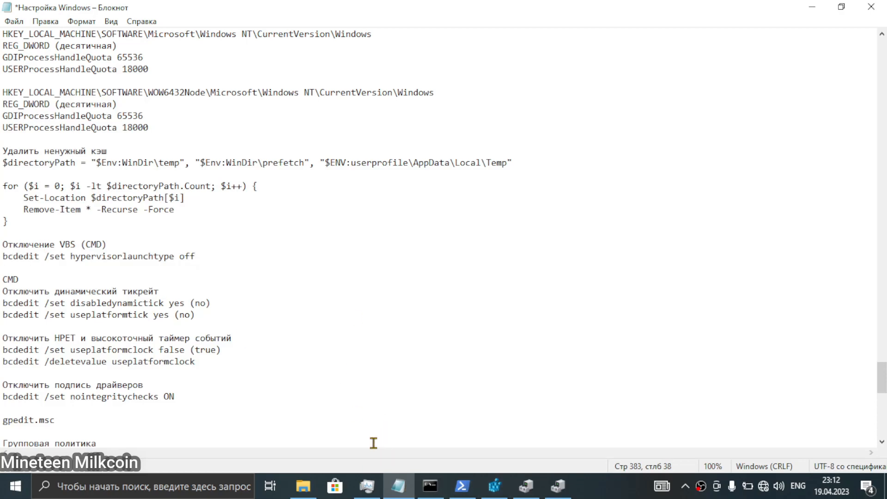
pyautogui.click(430, 486)
pyautogui.moveTo(461, 70); pyautogui.dragTo(404, 98)
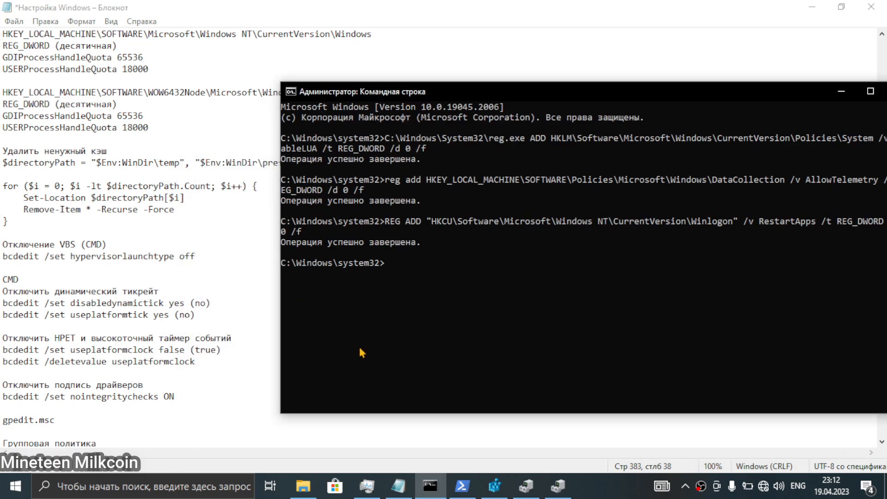
# Locate the Microsoft Hyper-V virtualization infrastructure driver among the system devices in Device Manager and close the window.
pyautogui.rightClick(15, 486)
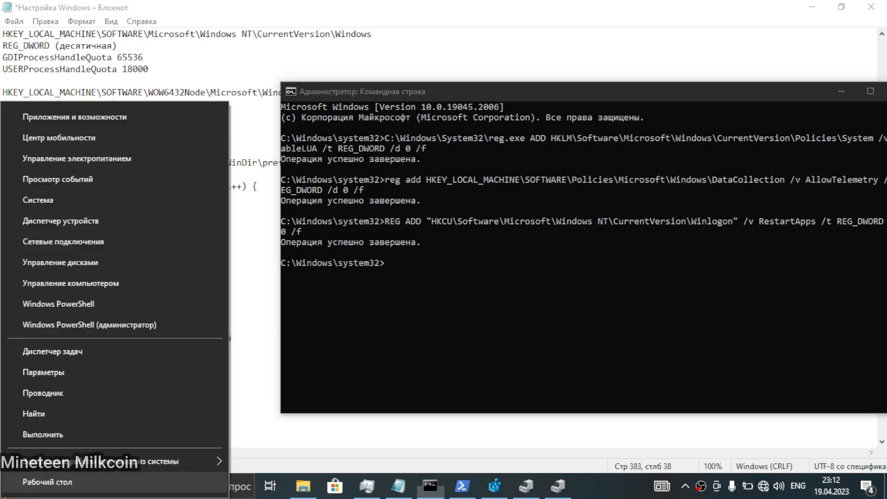
pyautogui.click(63, 230)
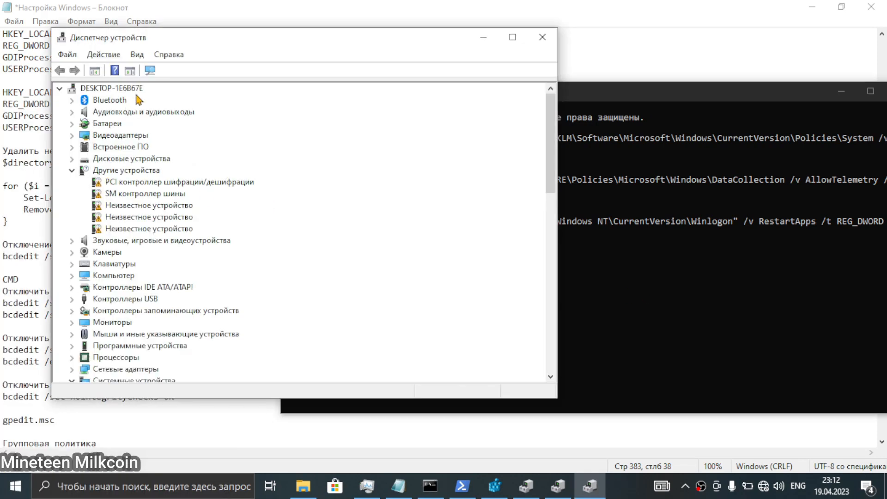
pyautogui.scroll(-9, 148, 279)
pyautogui.scroll(1, 141, 290)
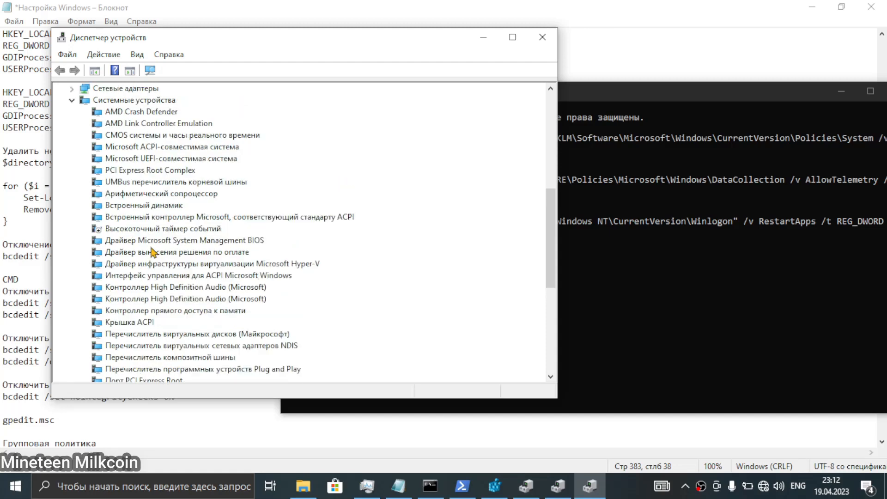
pyautogui.scroll(1, 160, 218)
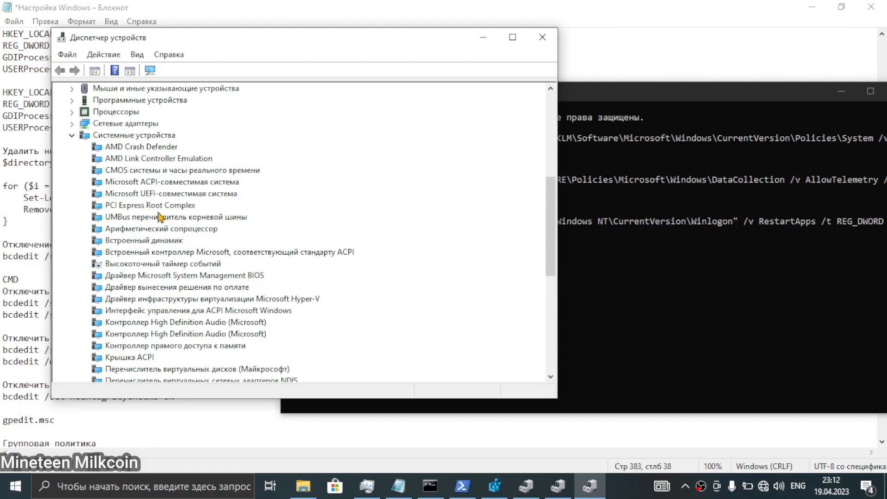
pyautogui.scroll(-1, 159, 218)
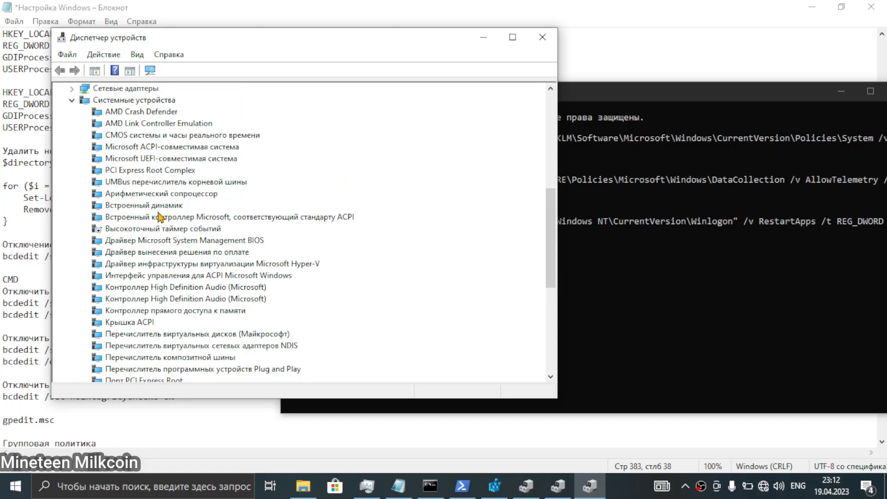
pyautogui.scroll(-1, 217, 287)
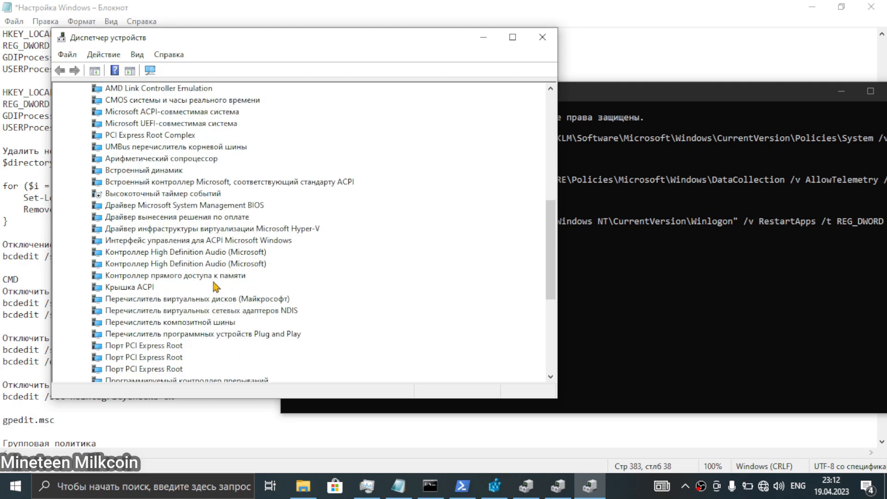
pyautogui.click(307, 230)
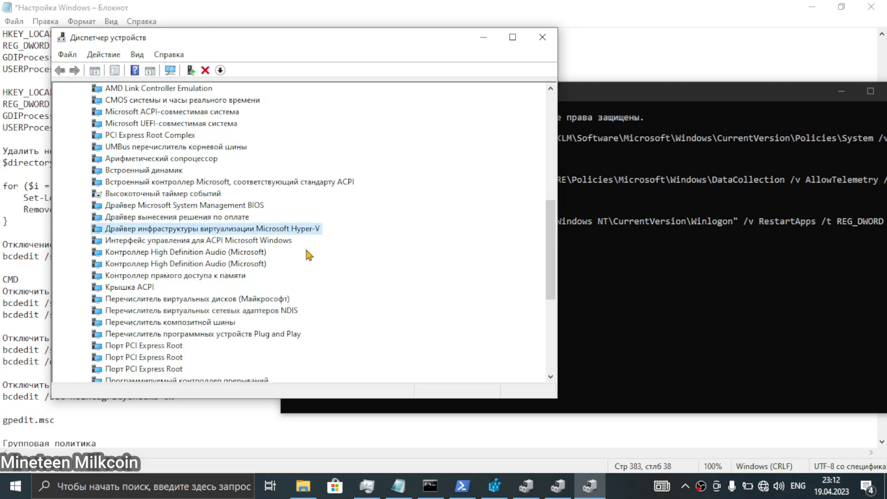
pyautogui.click(542, 39)
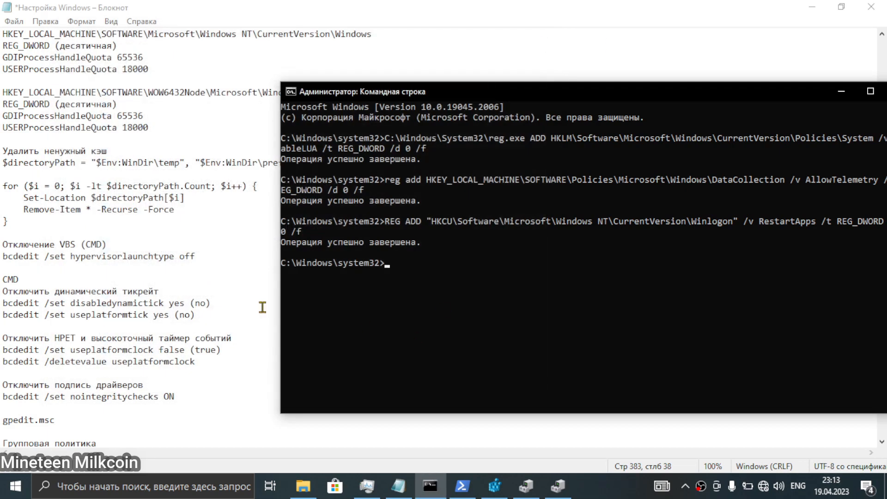
# Copy bcdedit /set hypervisorlaunchtype off from the notes and run it in the administrator Command Prompt to disable VBS.
pyautogui.doubleClick(187, 257)
pyautogui.click(2, 258)
pyautogui.hotkey('shift', 'End')
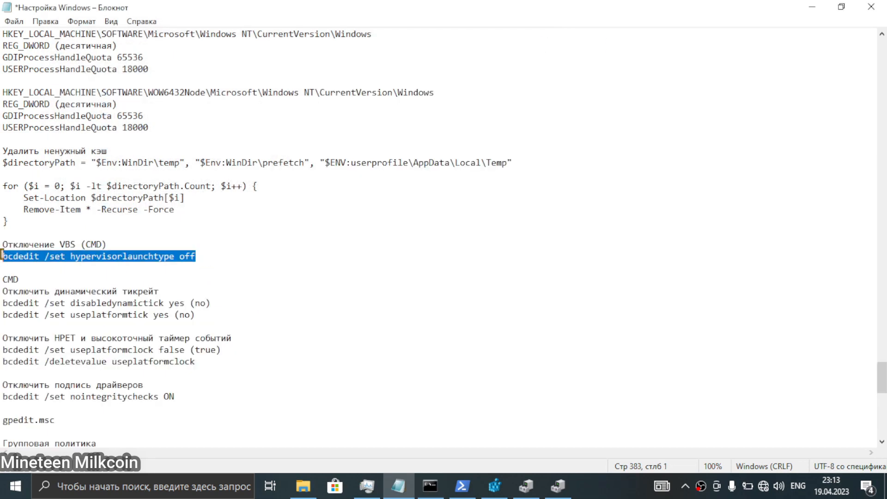
pyautogui.rightClick(15, 257)
pyautogui.click(58, 299)
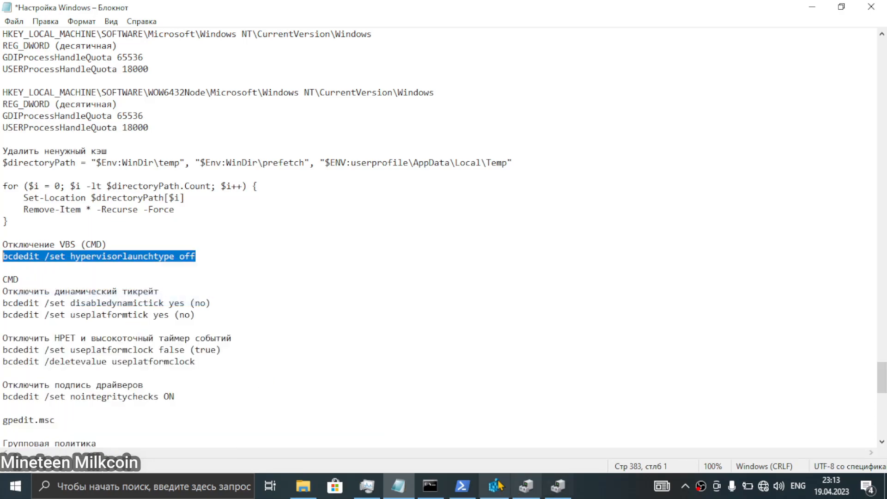
pyautogui.click(430, 486)
pyautogui.rightClick(458, 291)
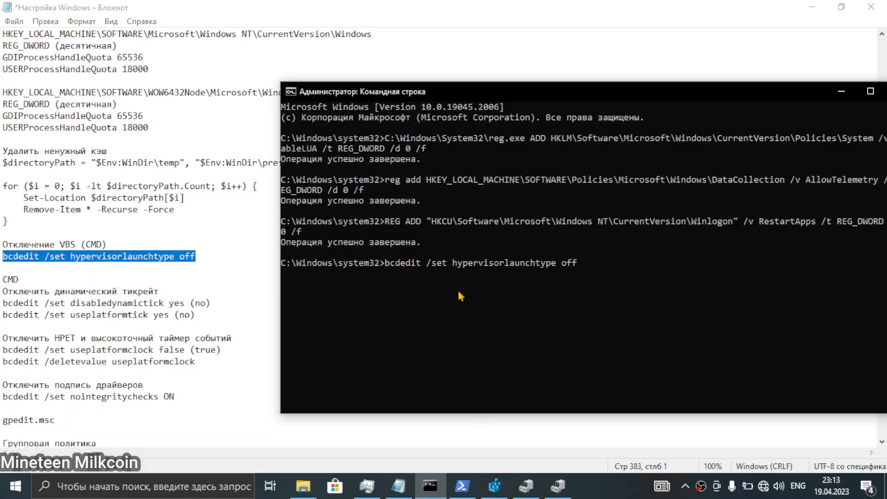
pyautogui.press('Return')
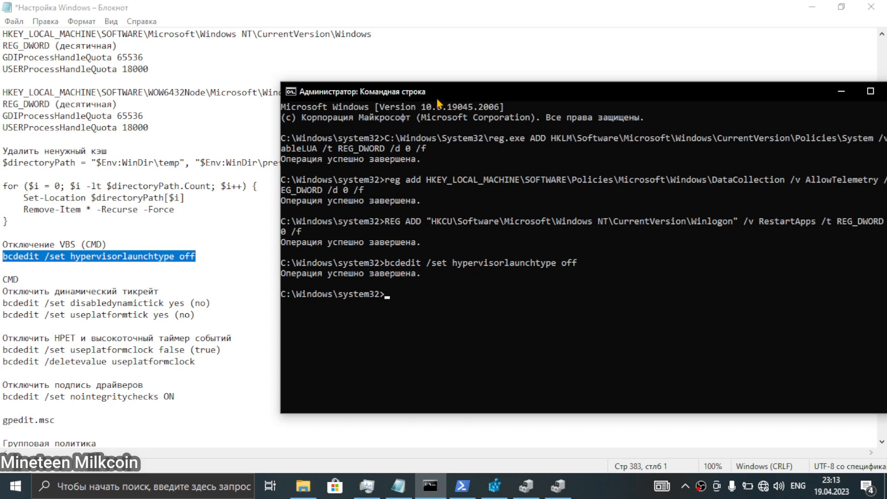
# Examine the CPU performance readings in Task Manager, including the virtualization status, and close the window.
pyautogui.rightClick(1, 498)
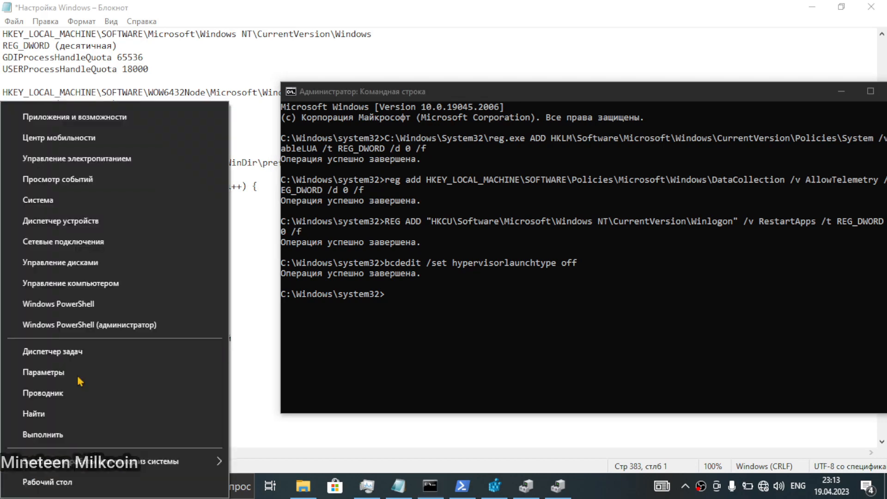
pyautogui.click(86, 360)
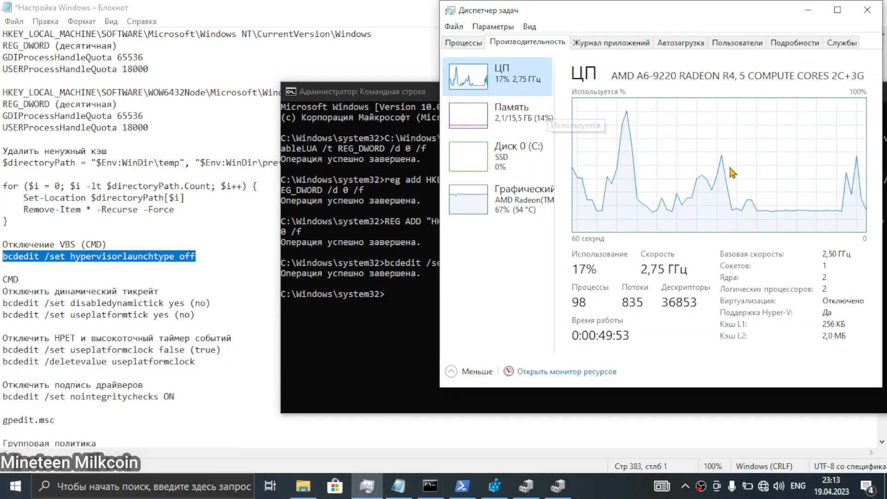
pyautogui.doubleClick(688, 18)
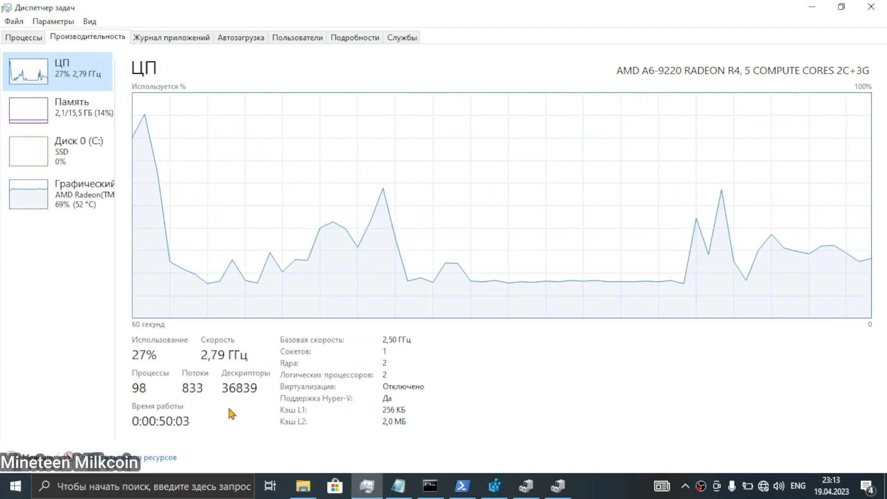
pyautogui.click(841, 6)
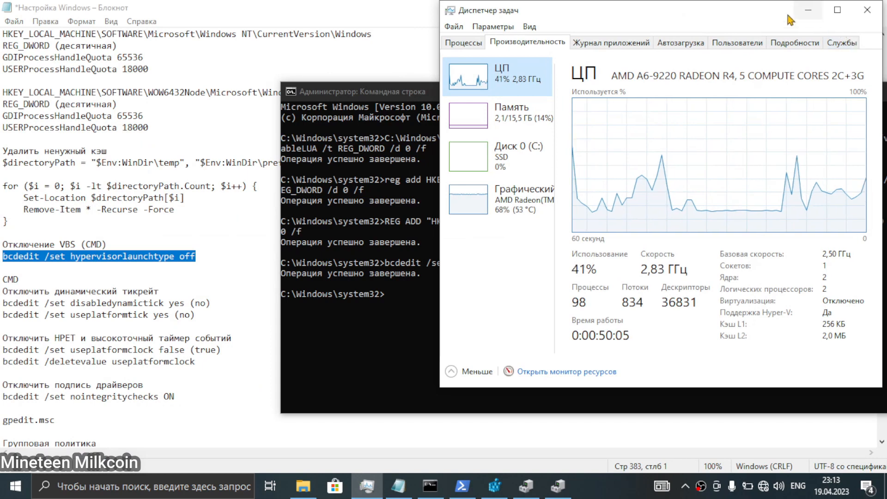
pyautogui.moveTo(788, 14); pyautogui.dragTo(763, 54)
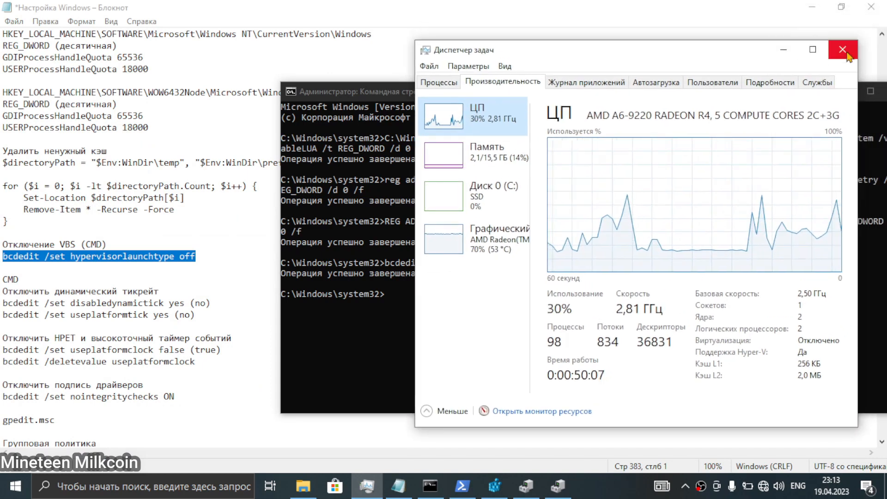
pyautogui.click(842, 50)
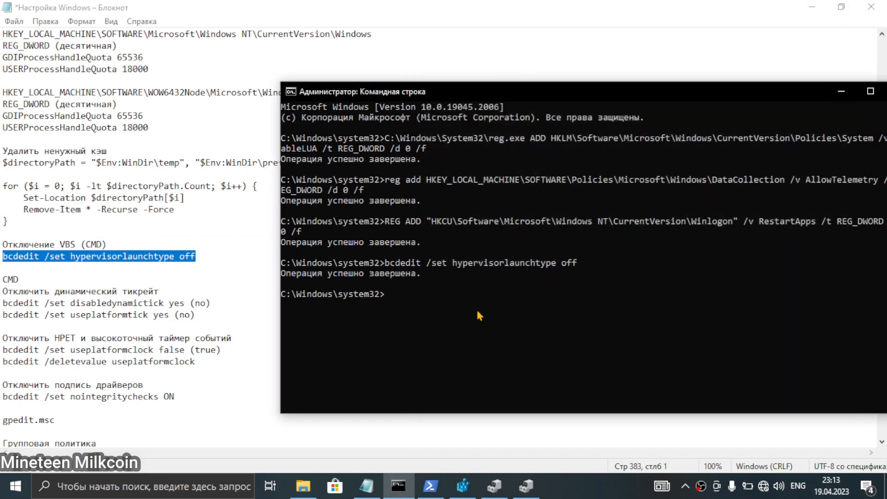
# Find the HPET section in the notes and locate the high precision event timer among the system devices in Device Manager.
pyautogui.scroll(-2, 130, 273)
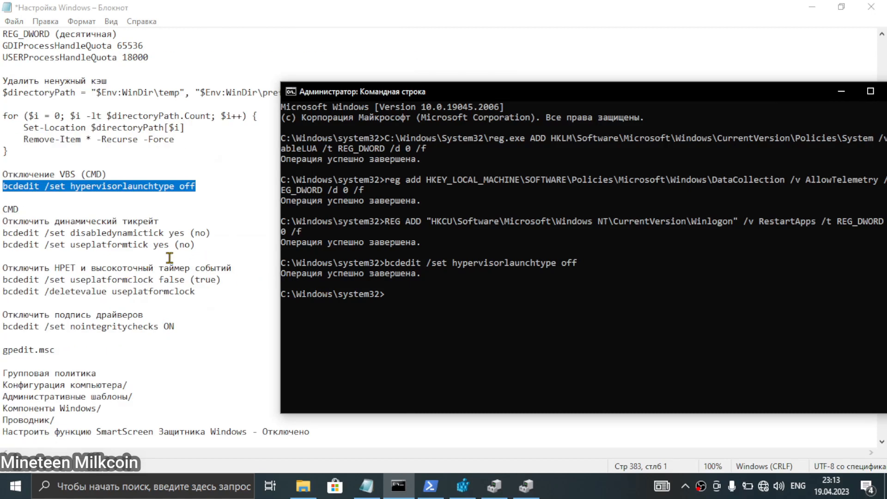
pyautogui.click(174, 222)
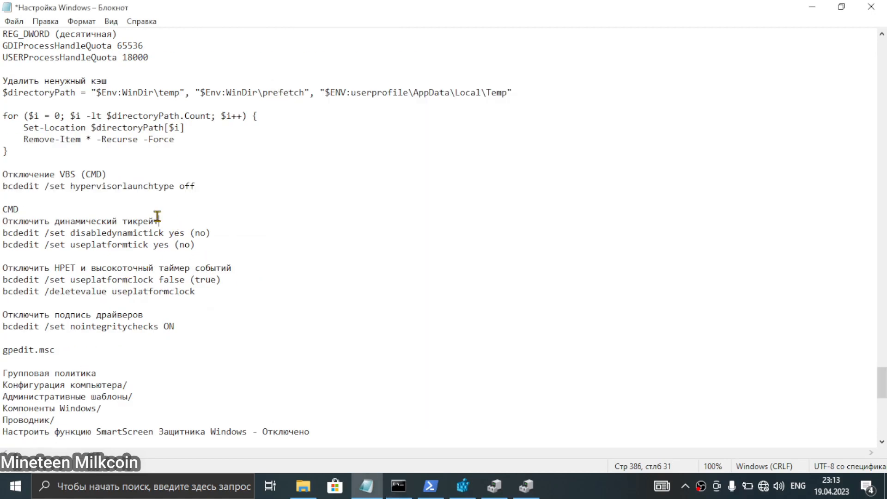
pyautogui.moveTo(199, 293); pyautogui.dragTo(2, 259)
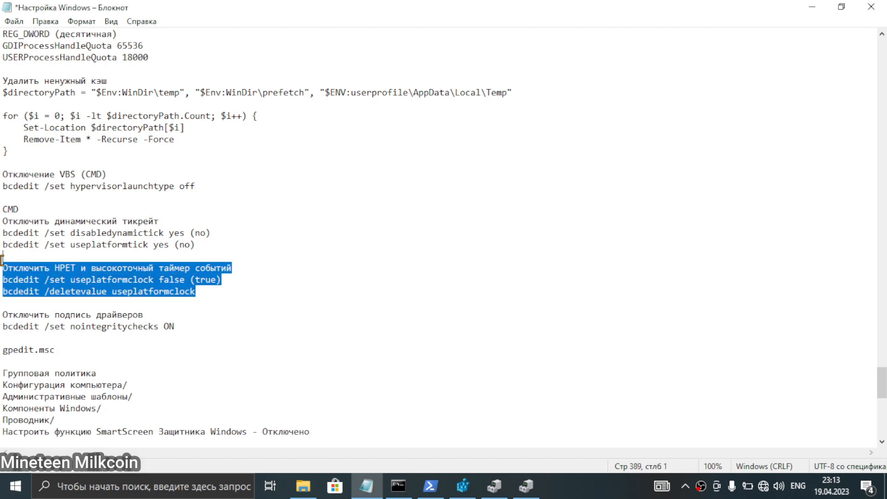
pyautogui.moveTo(201, 293); pyautogui.dragTo(2, 253)
pyautogui.rightClick(15, 486)
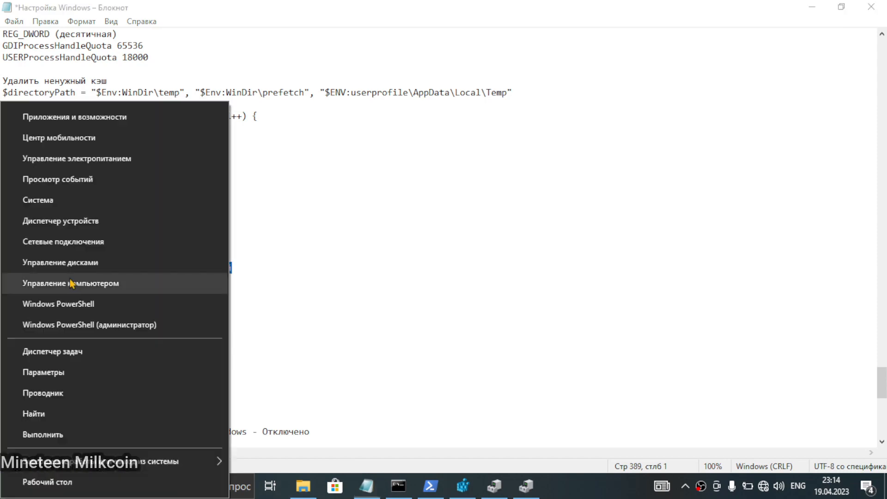
pyautogui.click(117, 220)
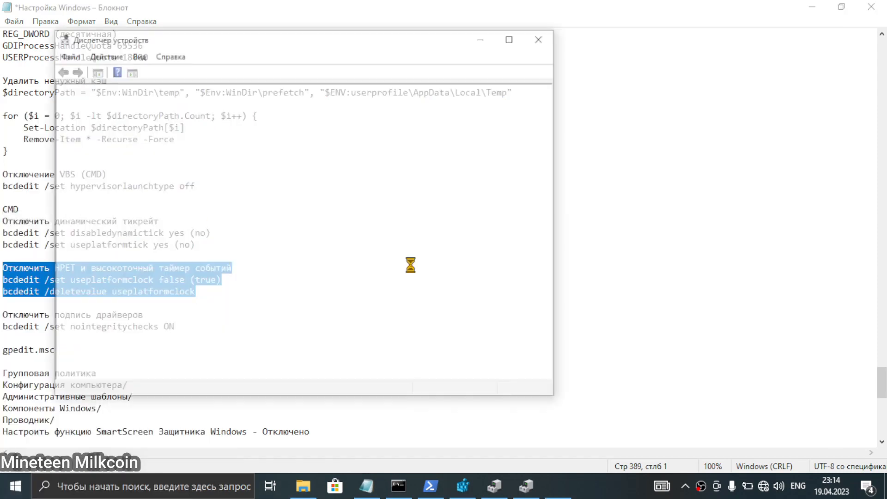
pyautogui.moveTo(103, 42); pyautogui.dragTo(374, 67)
pyautogui.scroll(-3, 368, 293)
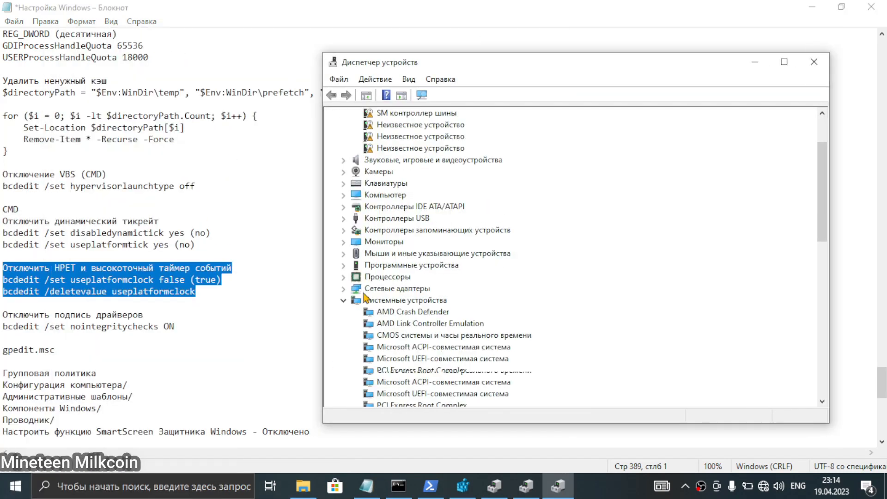
pyautogui.scroll(-1, 368, 294)
pyautogui.scroll(-3, 367, 293)
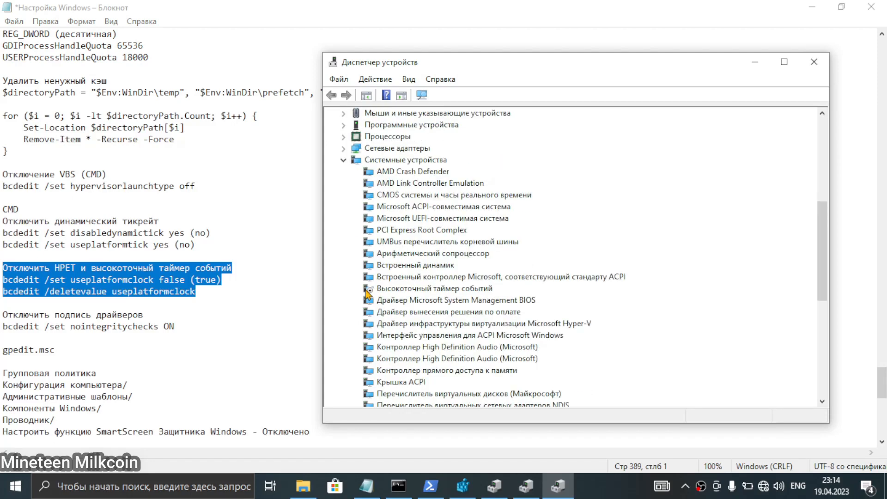
pyautogui.click(407, 289)
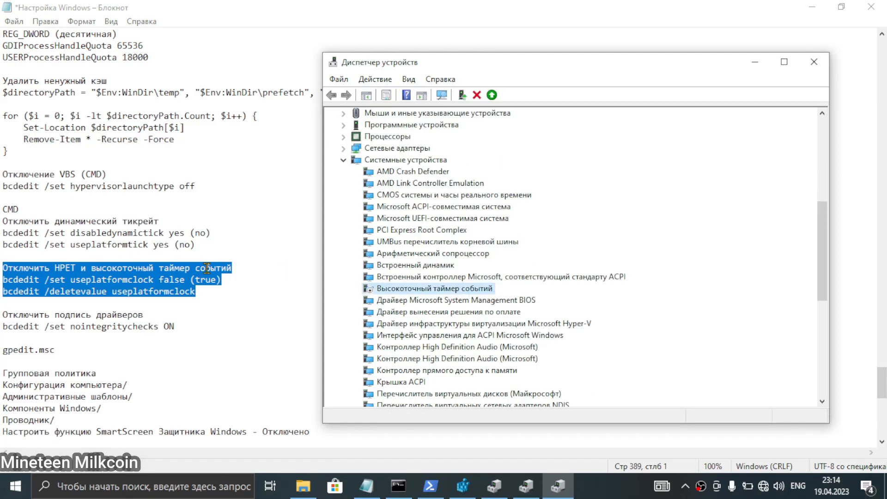
# Copy the bcdedit /deletevalue useplatformclock command from the HPET section of the Notepad notes.
pyautogui.click(224, 289)
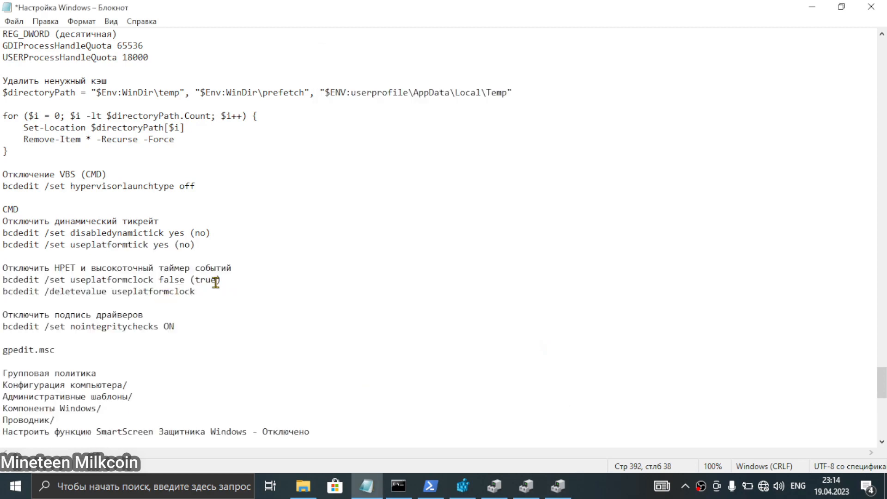
pyautogui.keyDown('shift'); pyautogui.click(2, 292); pyautogui.keyUp('shift')
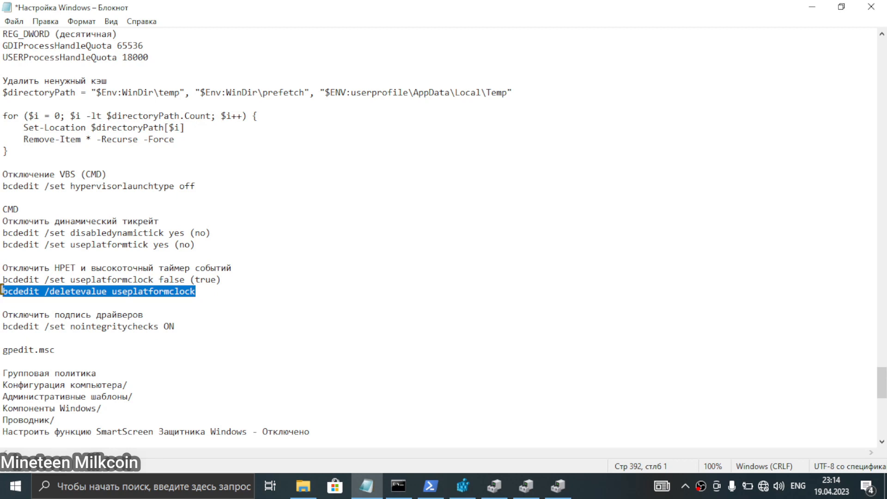
pyautogui.click(185, 280)
pyautogui.keyDown('shift'); pyautogui.click(2, 264); pyautogui.keyUp('shift')
pyautogui.keyDown('shift'); pyautogui.click(2, 278); pyautogui.keyUp('shift')
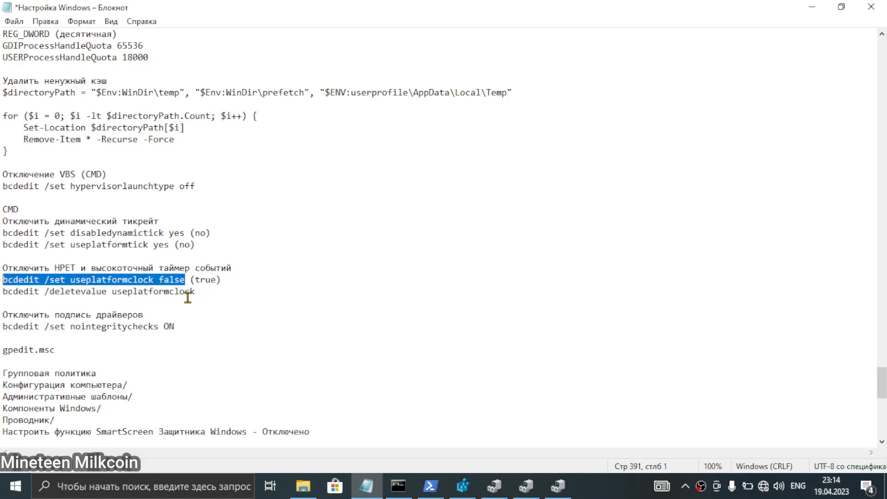
pyautogui.moveTo(204, 296); pyautogui.dragTo(2, 297)
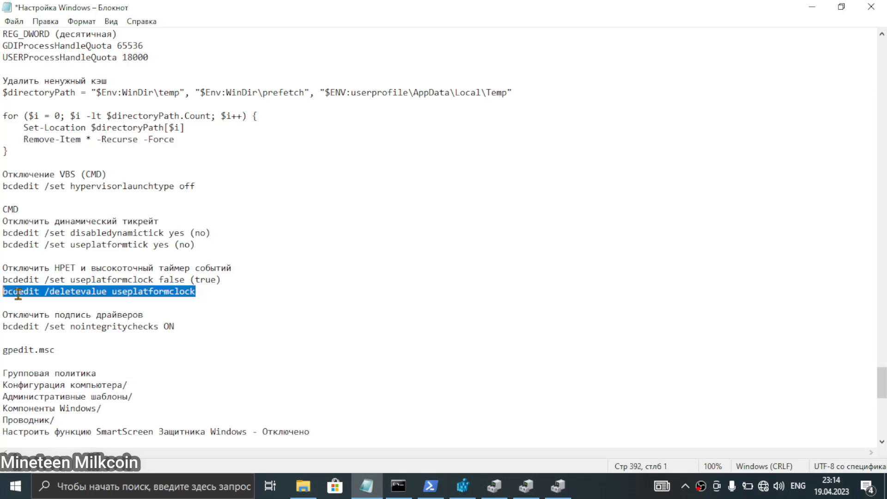
pyautogui.rightClick(19, 293)
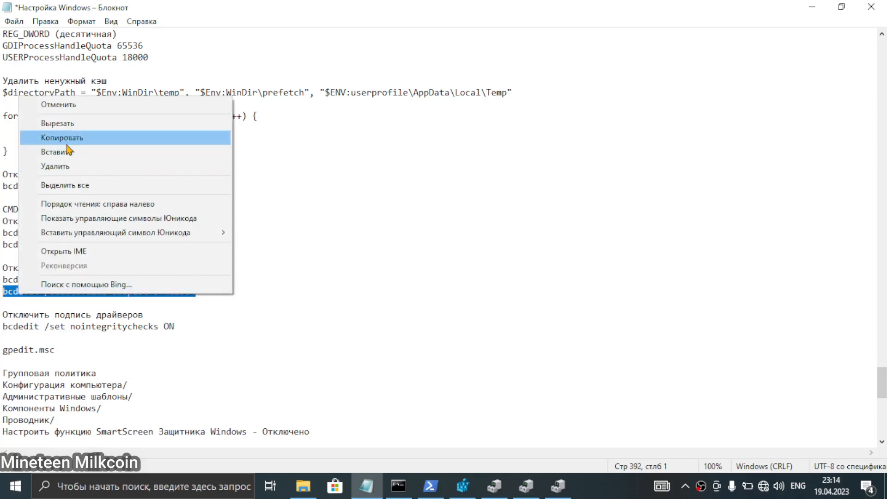
pyautogui.click(69, 139)
pyautogui.click(251, 301)
pyautogui.click(248, 291)
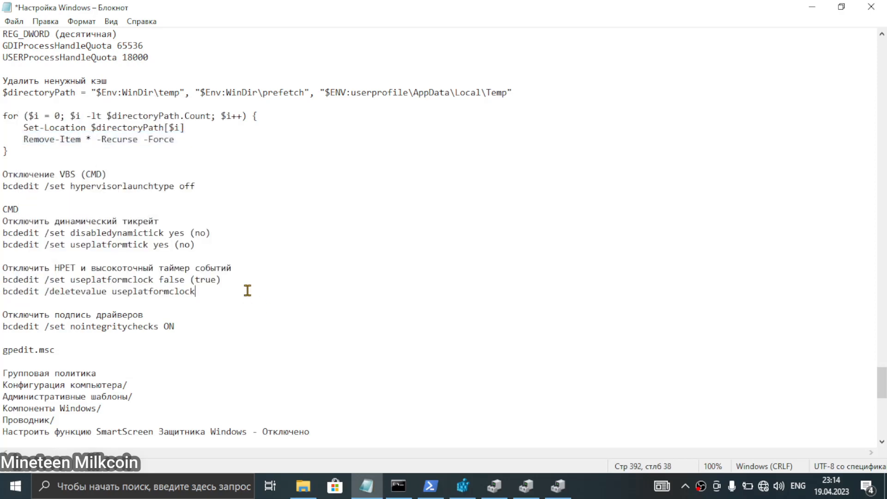
pyautogui.click(454, 495)
pyautogui.rightClick(486, 365)
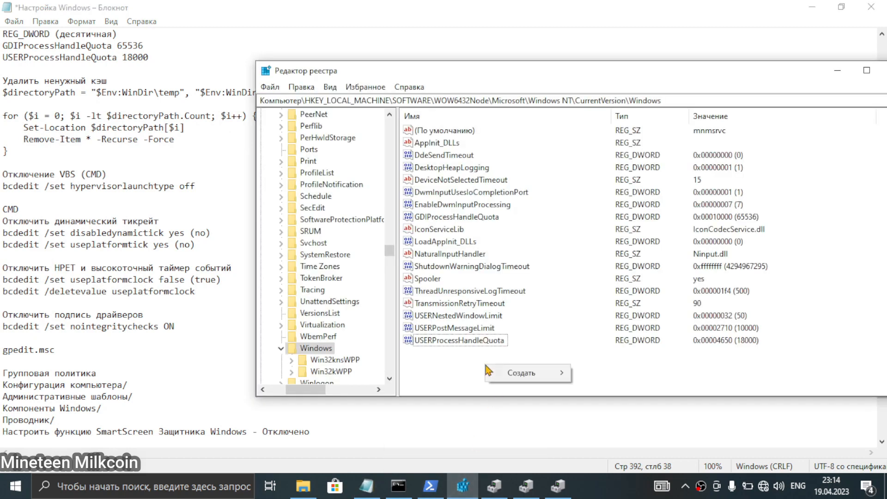
pyautogui.moveTo(535, 375)
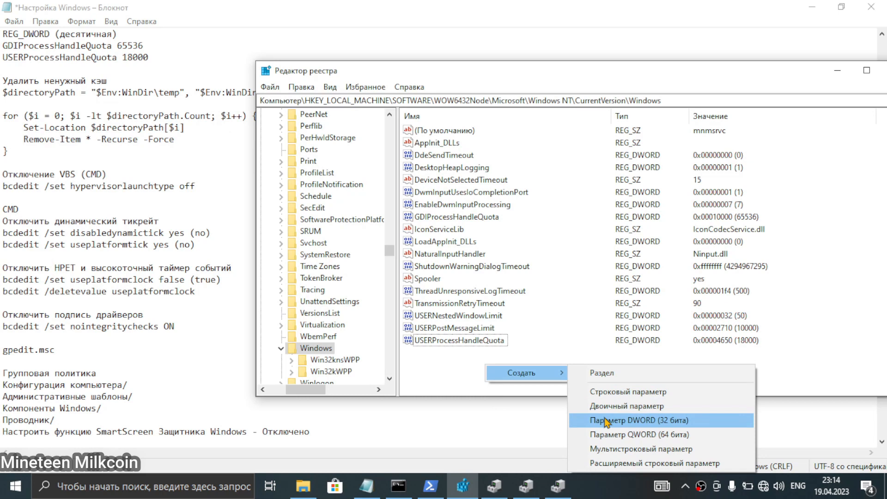
pyautogui.click(466, 389)
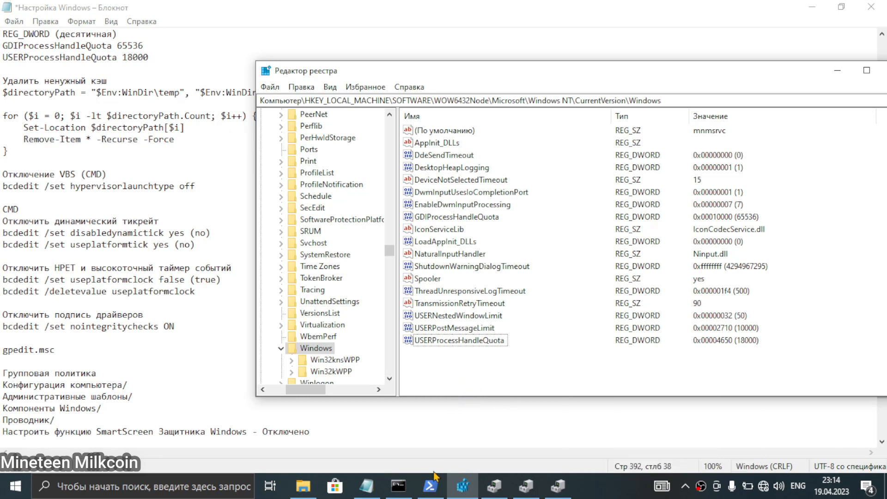
# Try to delete the platform clock setting by running bcdedit /deletevalue useplatformclock in the administrator Command Prompt.
pyautogui.click(394, 492)
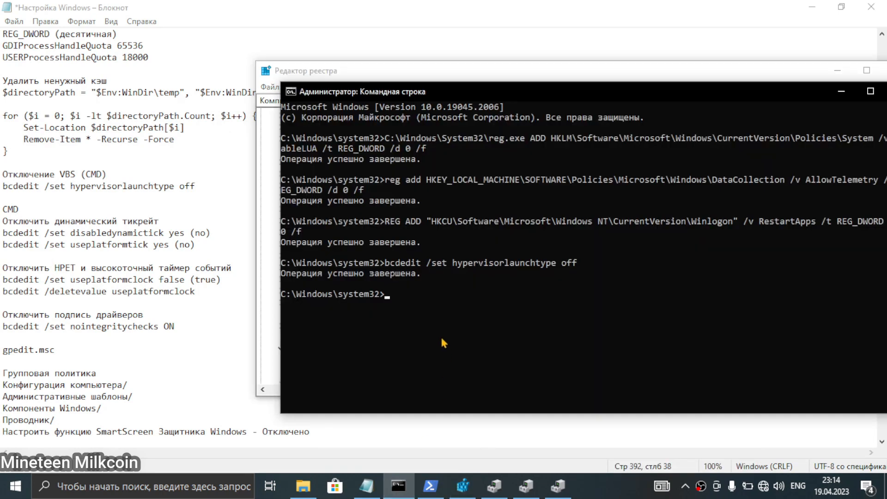
pyautogui.rightClick(434, 312)
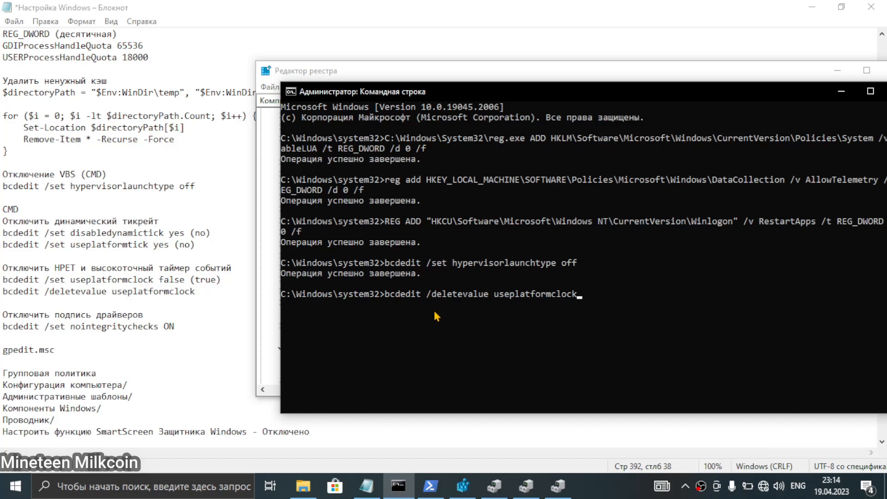
pyautogui.press('Return')
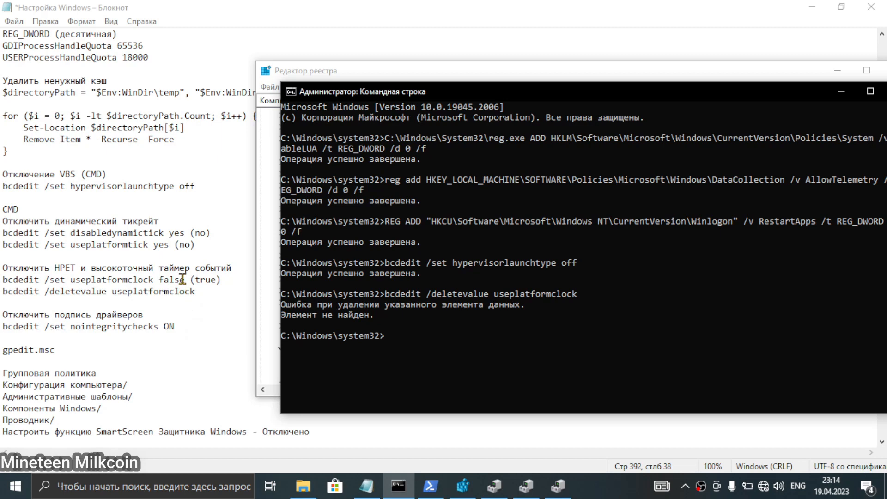
# Copy bcdedit /set useplatformclock false from the notes and run it in the administrator Command Prompt to disable HPET.
pyautogui.moveTo(185, 280); pyautogui.dragTo(2, 278)
pyautogui.rightClick(19, 278)
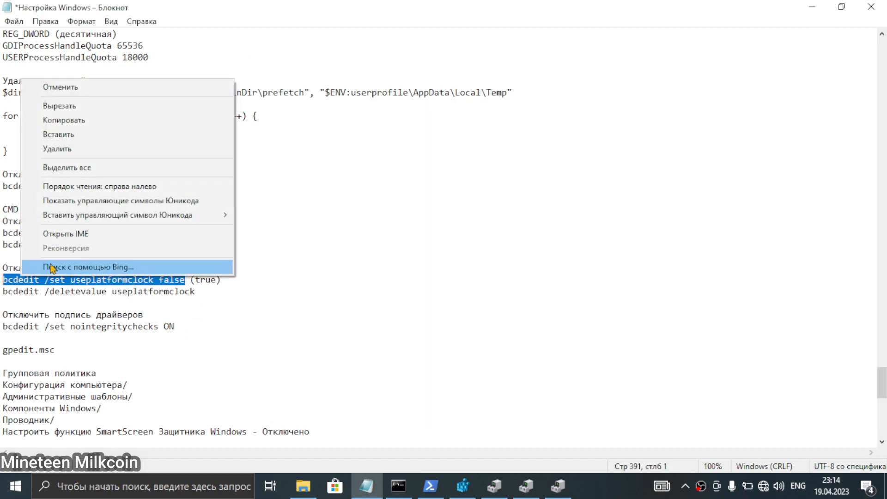
pyautogui.click(53, 120)
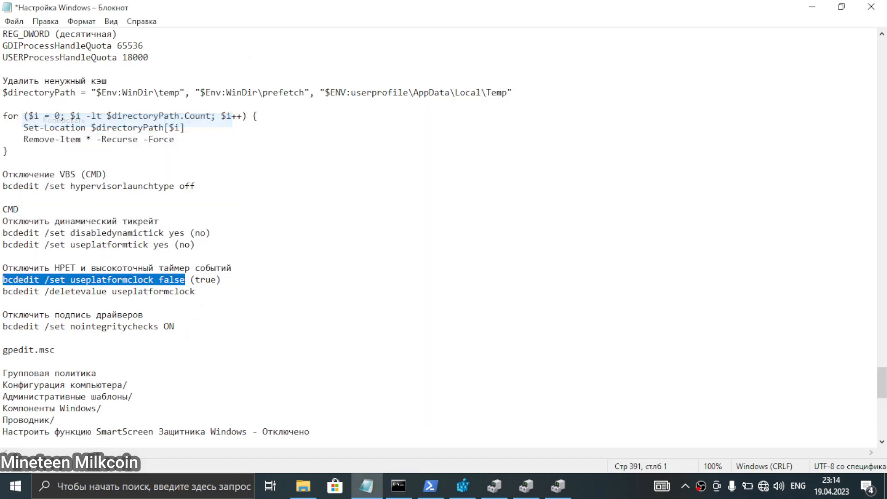
pyautogui.click(407, 485)
pyautogui.rightClick(474, 326)
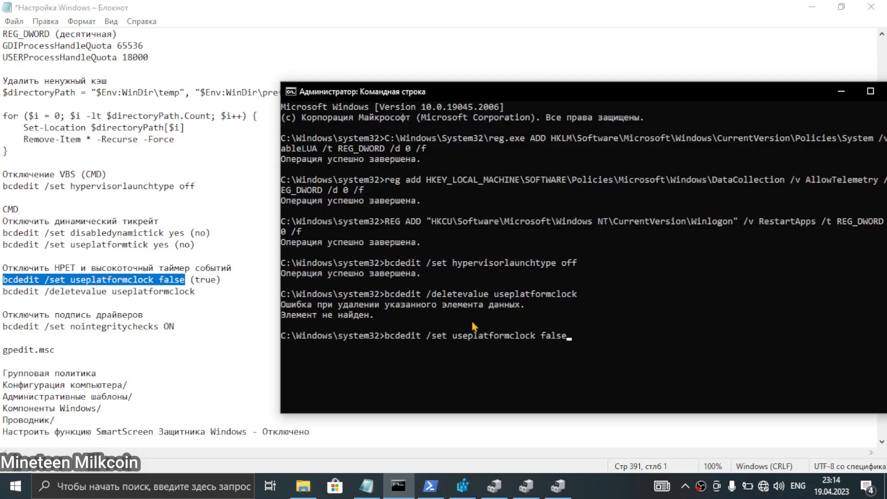
pyautogui.press('Return')
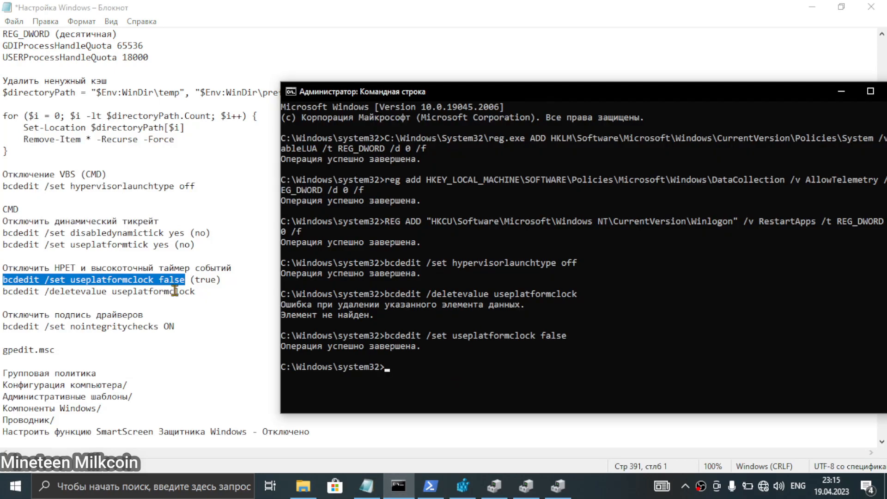
# Remove (no) from the useplatformtick and disabledynamictick commands in the notes and insert a blank line above the two commands.
pyautogui.click(190, 253)
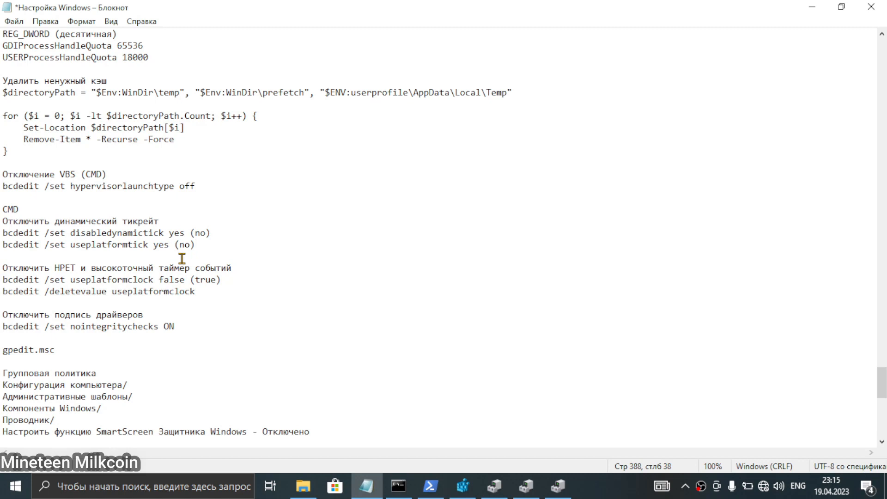
pyautogui.press('BackSpace')
pyautogui.press('BackSpace')
pyautogui.press('BackSpace')
pyautogui.press('BackSpace')
pyautogui.click(232, 233)
pyautogui.press('BackSpace')
pyautogui.press('BackSpace')
pyautogui.press('BackSpace')
pyautogui.press('BackSpace')
pyautogui.press('Return')
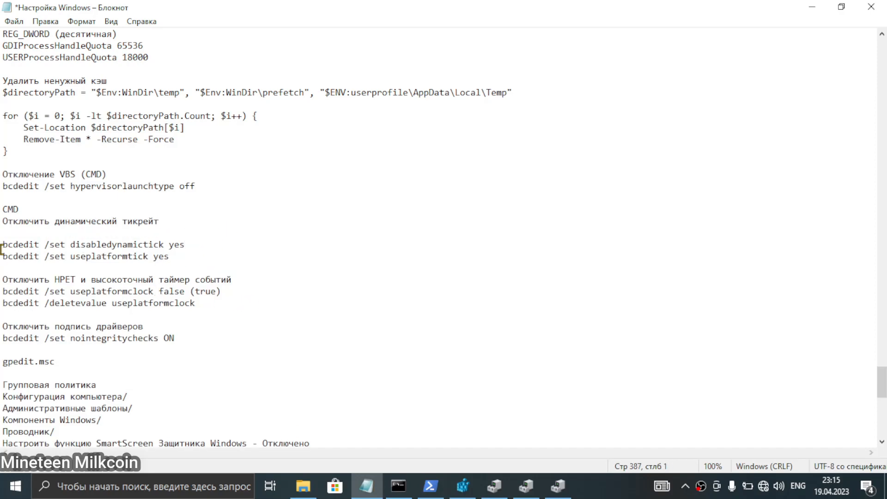
# Copy the bcdedit /set disabledynamictick yes and bcdedit /set useplatformtick yes commands together from the dynamic tick section of the notes.
pyautogui.keyDown('shift'); pyautogui.click(185, 254); pyautogui.keyUp('shift')
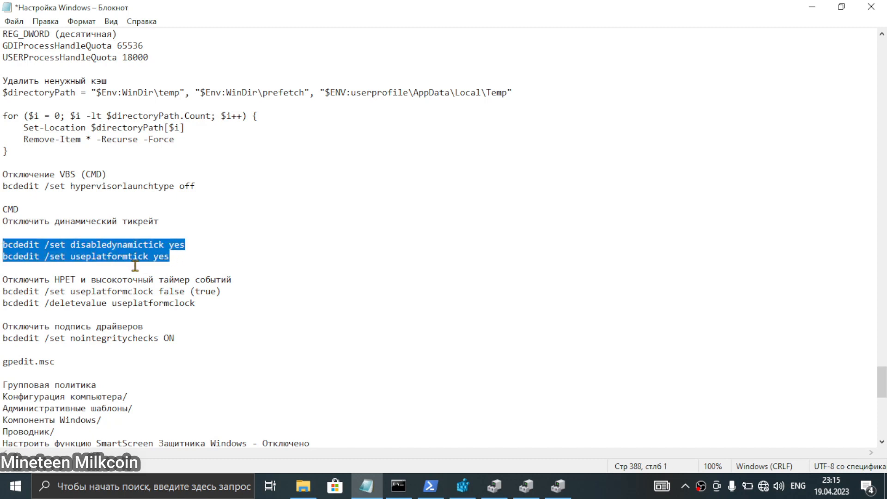
pyautogui.click(196, 259)
pyautogui.moveTo(197, 260); pyautogui.dragTo(2, 245)
pyautogui.click(178, 222)
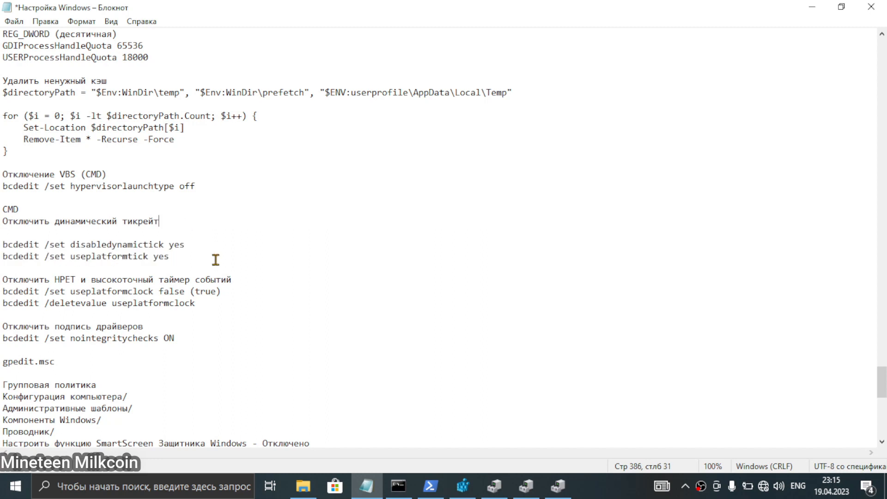
pyautogui.moveTo(202, 258); pyautogui.dragTo(1, 245)
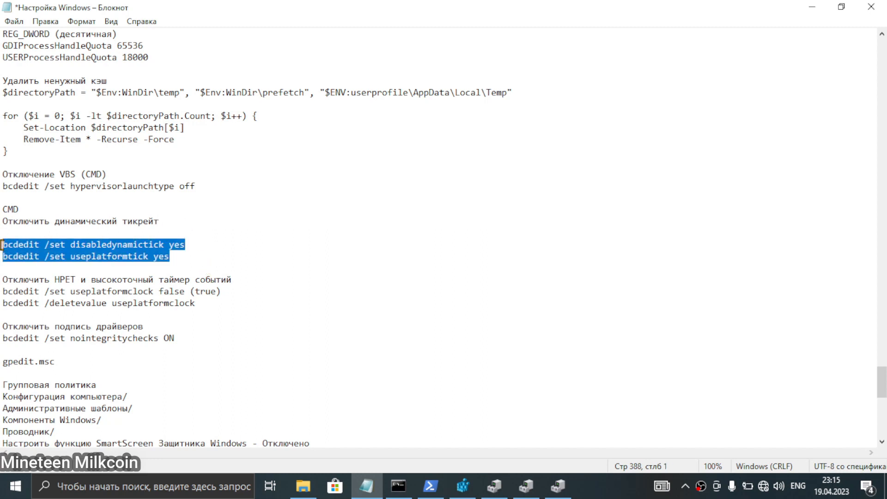
pyautogui.rightClick(108, 249)
pyautogui.click(180, 290)
pyautogui.click(187, 266)
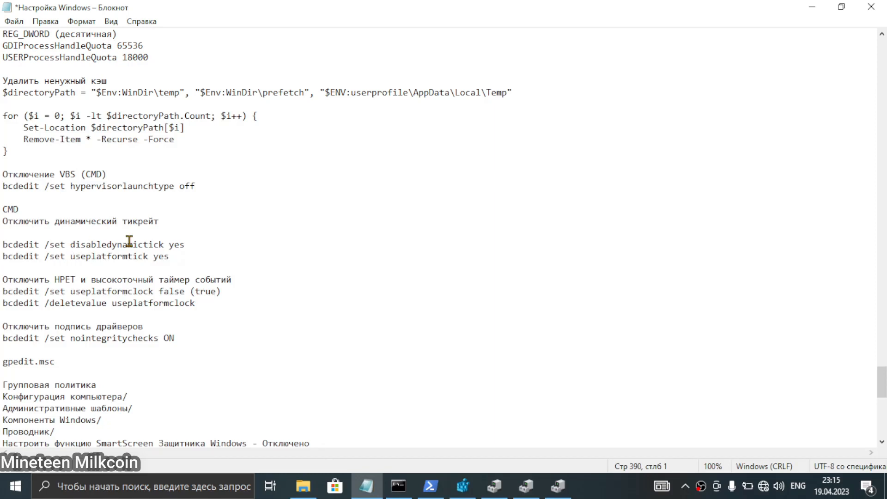
pyautogui.click(189, 244)
pyautogui.hotkey('shift', 'Home')
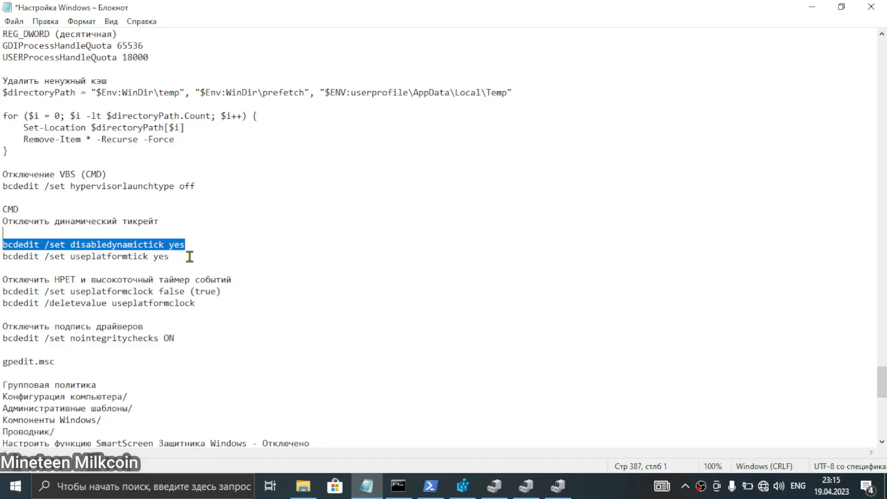
pyautogui.moveTo(188, 256); pyautogui.dragTo(1, 257)
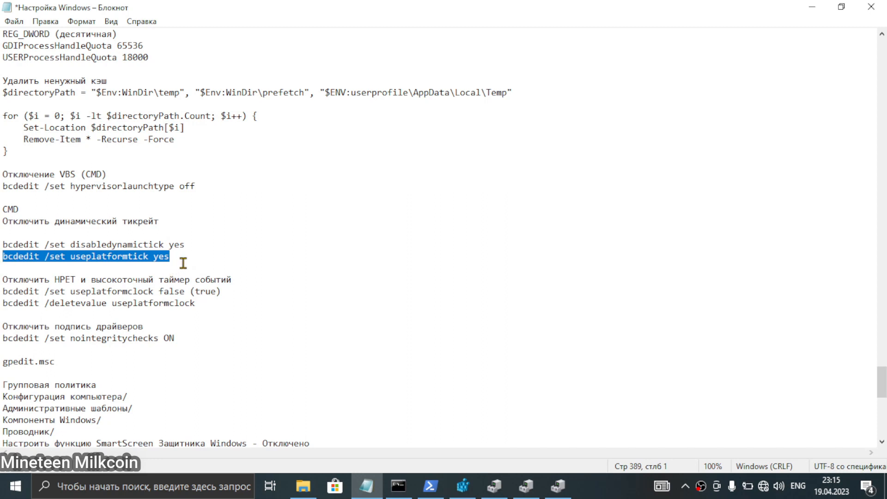
pyautogui.moveTo(183, 258); pyautogui.dragTo(2, 244)
pyautogui.rightClick(63, 249)
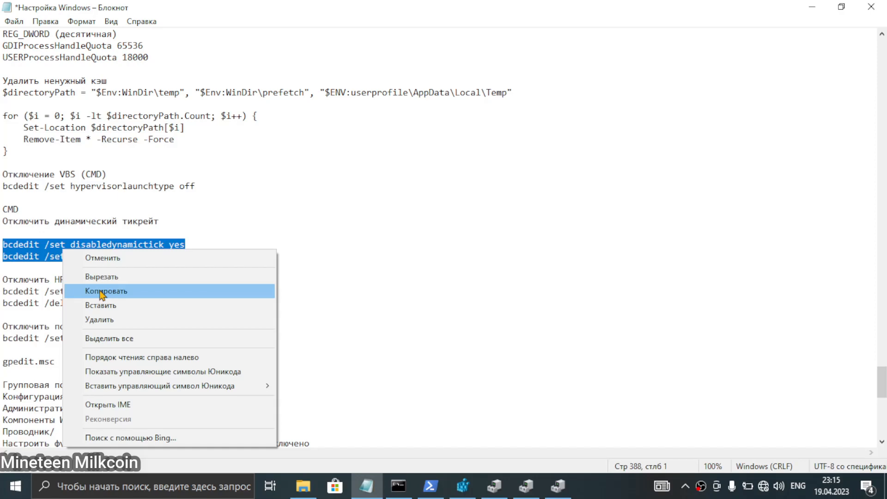
pyautogui.click(102, 292)
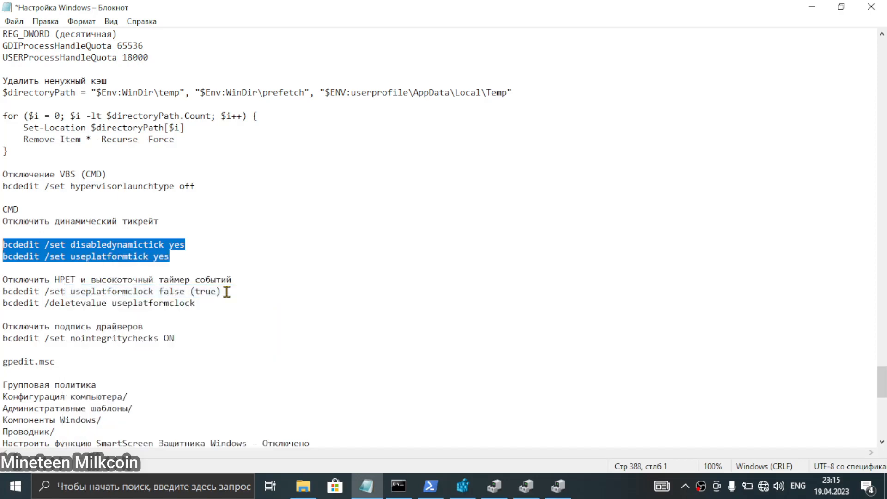
# Run the copied disabledynamictick yes and useplatformtick yes commands in the administrator Command Prompt.
pyautogui.scroll(-1, 332, 370)
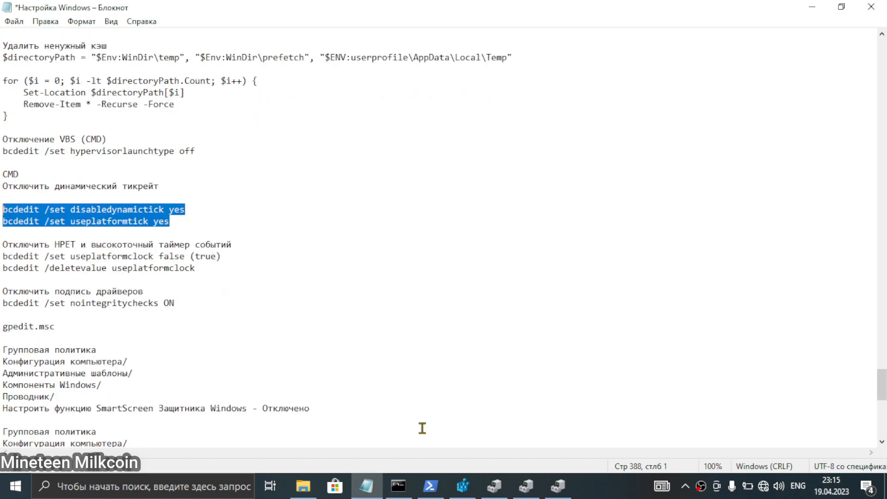
pyautogui.scroll(3, 384, 406)
pyautogui.click(398, 486)
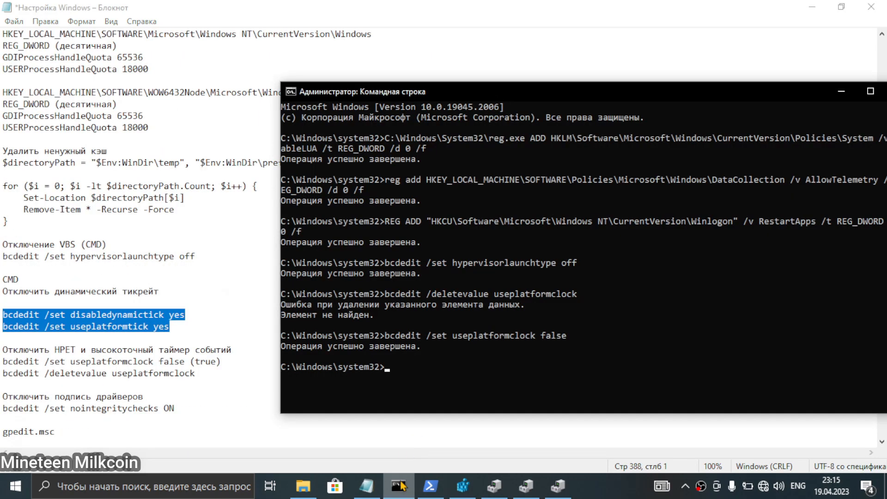
pyautogui.rightClick(437, 347)
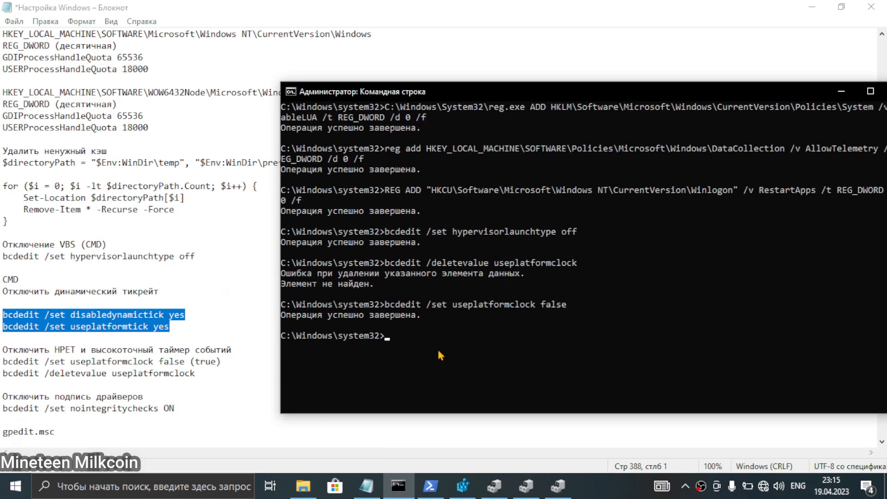
pyautogui.press('Return')
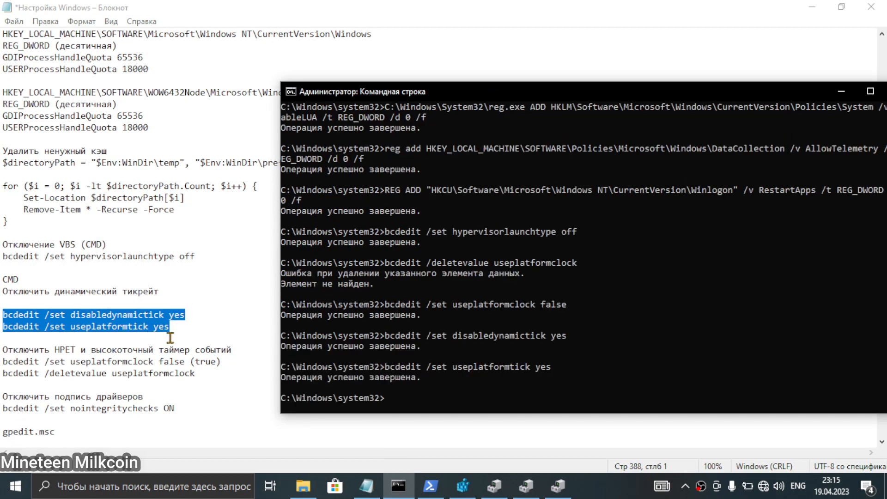
# Copy the bcdedit /set nointegritychecks ON command from the driver signature section of the Notepad notes.
pyautogui.click(194, 331)
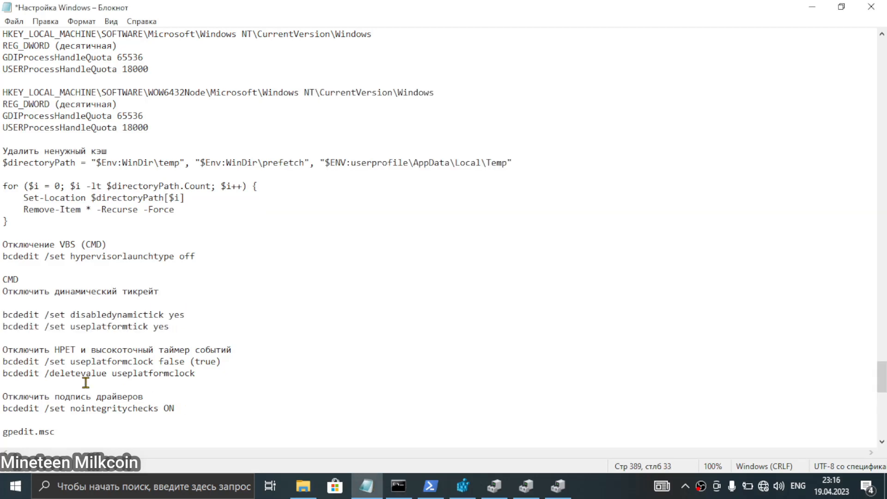
pyautogui.scroll(-1, 63, 362)
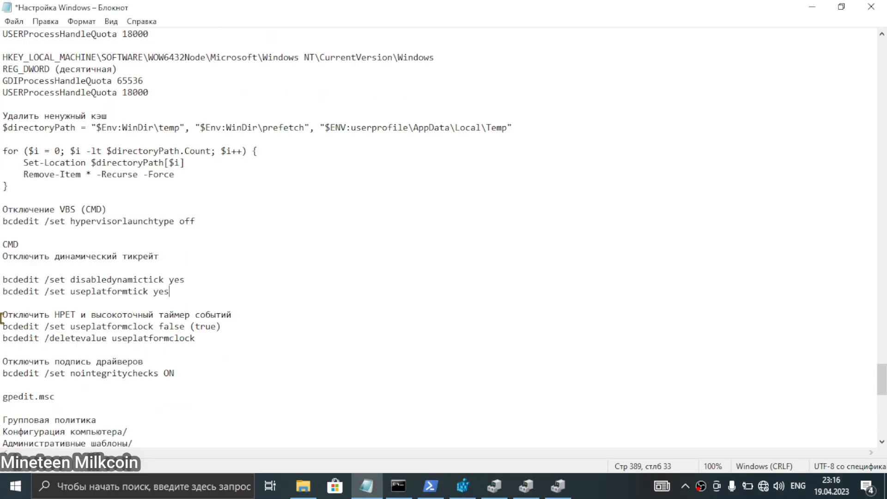
pyautogui.moveTo(1, 327); pyautogui.dragTo(276, 323)
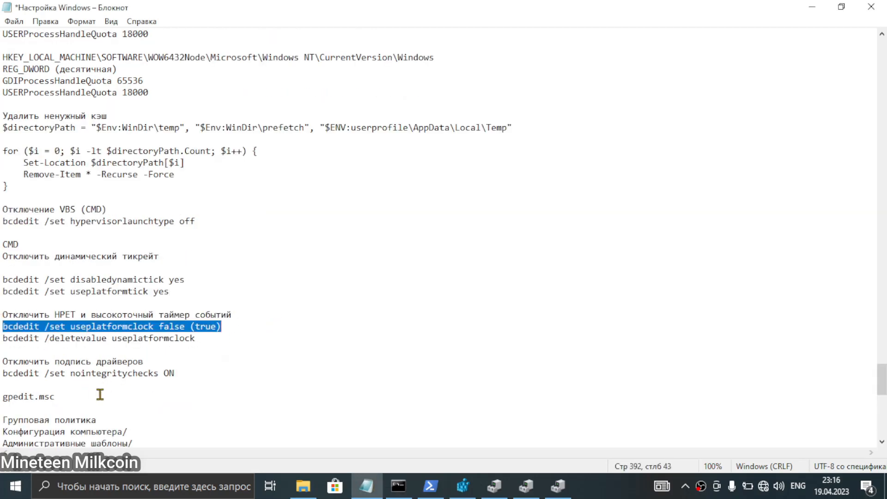
pyautogui.scroll(-2, 196, 362)
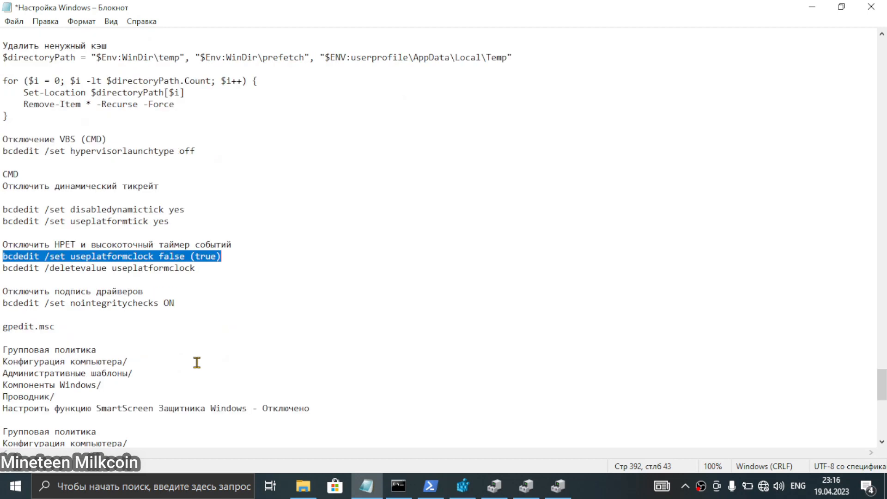
pyautogui.click(183, 303)
pyautogui.click(1, 309)
pyautogui.moveTo(2, 309); pyautogui.dragTo(1, 304)
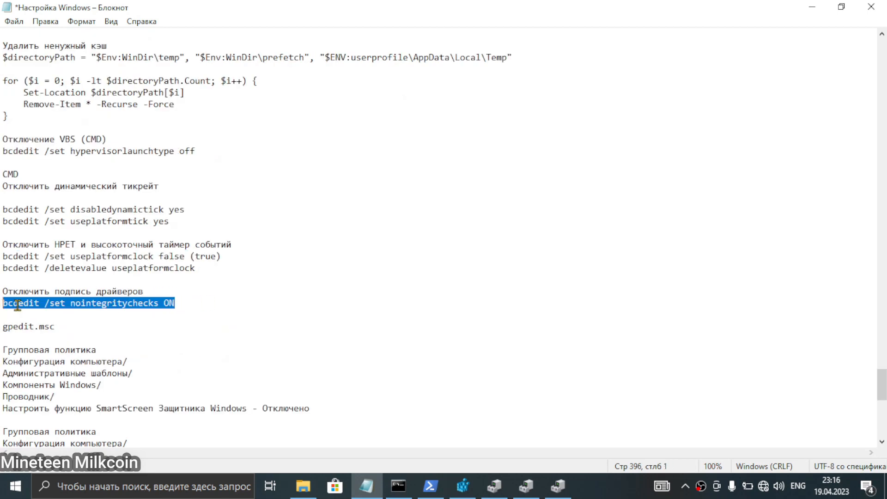
pyautogui.rightClick(62, 307)
pyautogui.click(105, 151)
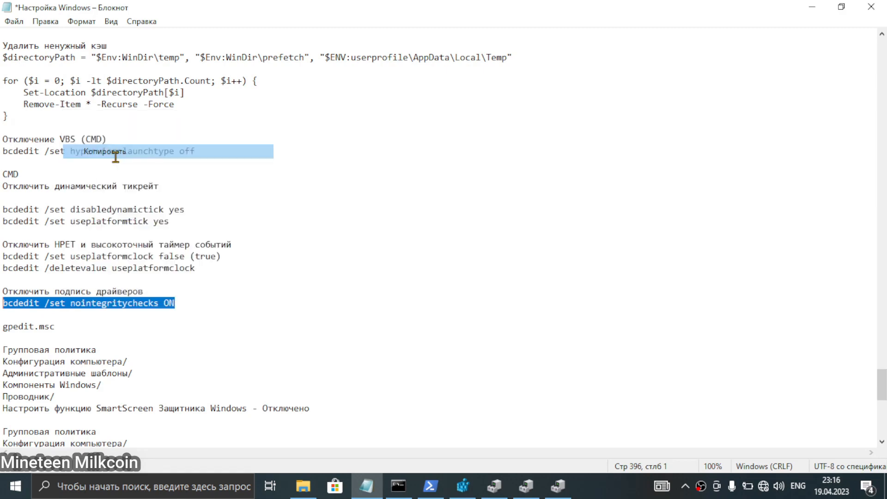
# Run bcdedit /set nointegritychecks ON in the administrator Command Prompt to disable driver signature checks.
pyautogui.click(218, 306)
pyautogui.click(413, 494)
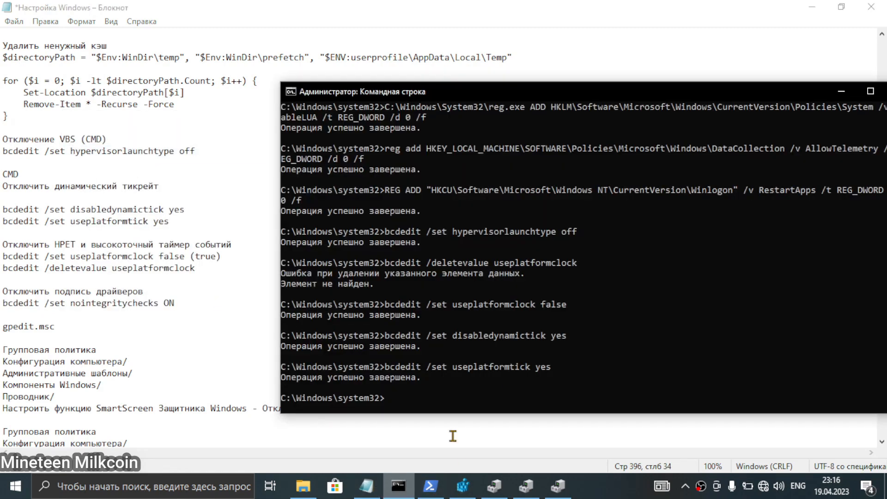
pyautogui.rightClick(540, 395)
pyautogui.press('Return')
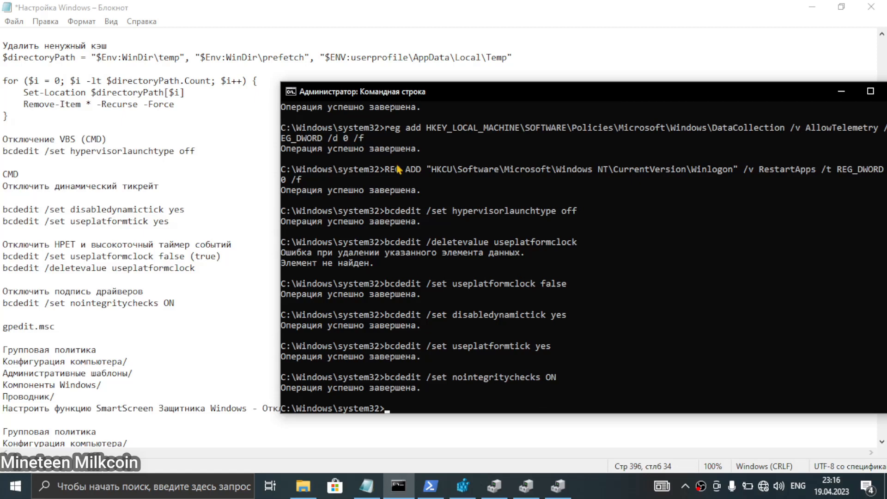
pyautogui.moveTo(399, 83)
pyautogui.mouseDown()
pyautogui.moveTo(400, 92)
pyautogui.moveTo(341, 105)
pyautogui.moveTo(401, 92)
pyautogui.mouseUp()
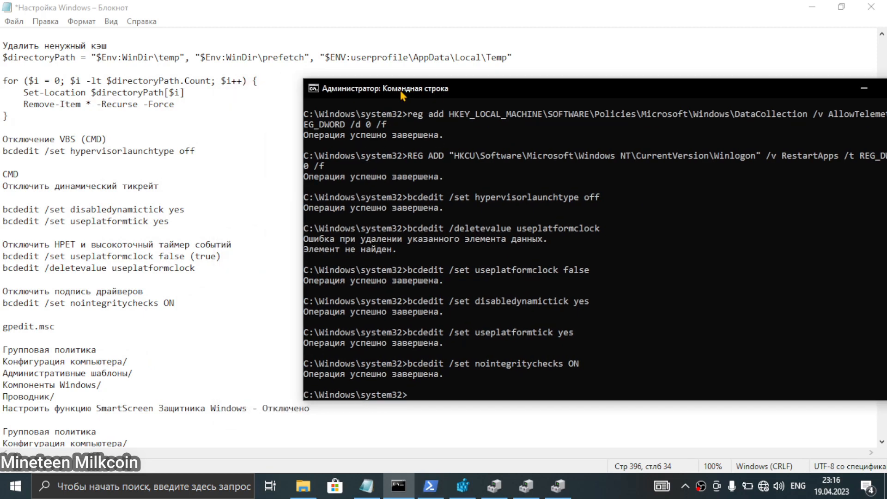
# Return to the Notepad notes and copy the gpedit.msc line below the driver signature section.
pyautogui.click(117, 338)
pyautogui.scroll(-1, 117, 338)
pyautogui.scroll(-1, 91, 291)
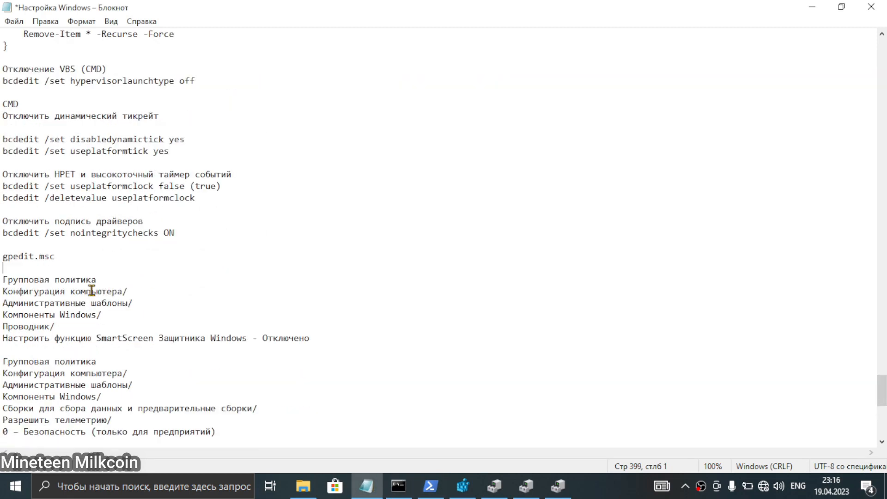
pyautogui.scroll(5, 121, 288)
pyautogui.scroll(-4, 121, 288)
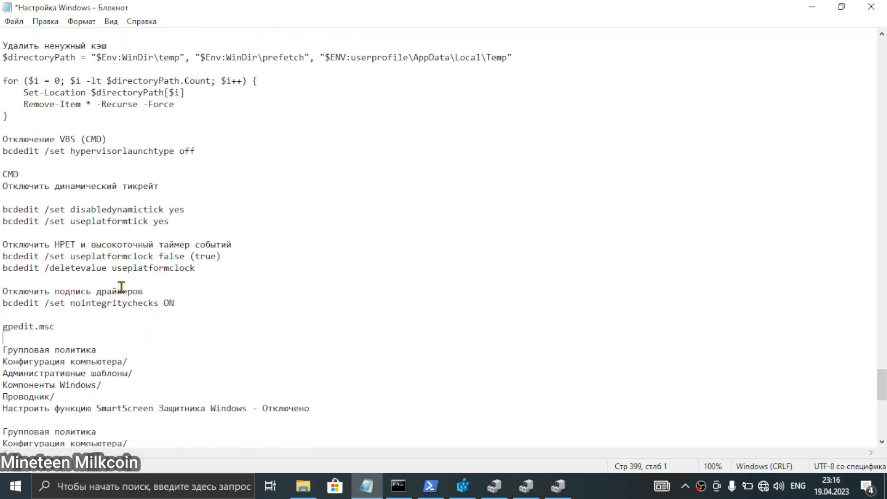
pyautogui.scroll(-2, 40, 293)
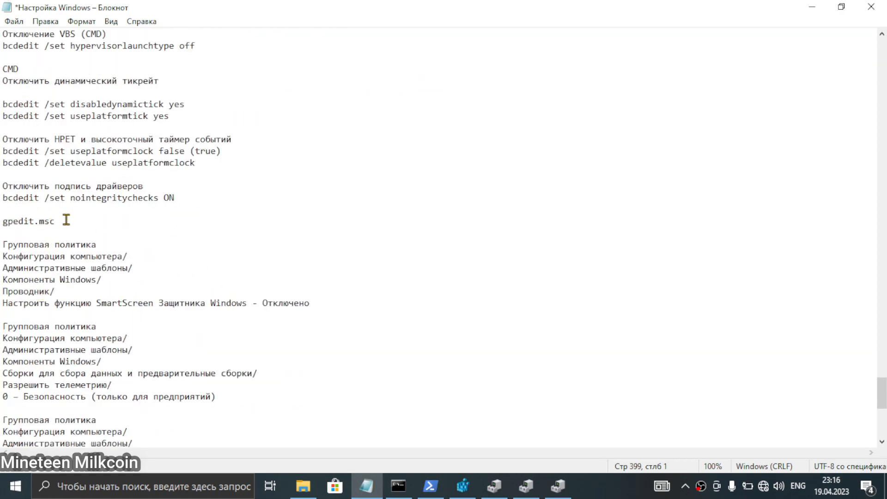
pyautogui.moveTo(65, 221); pyautogui.dragTo(2, 213)
pyautogui.rightClick(24, 221)
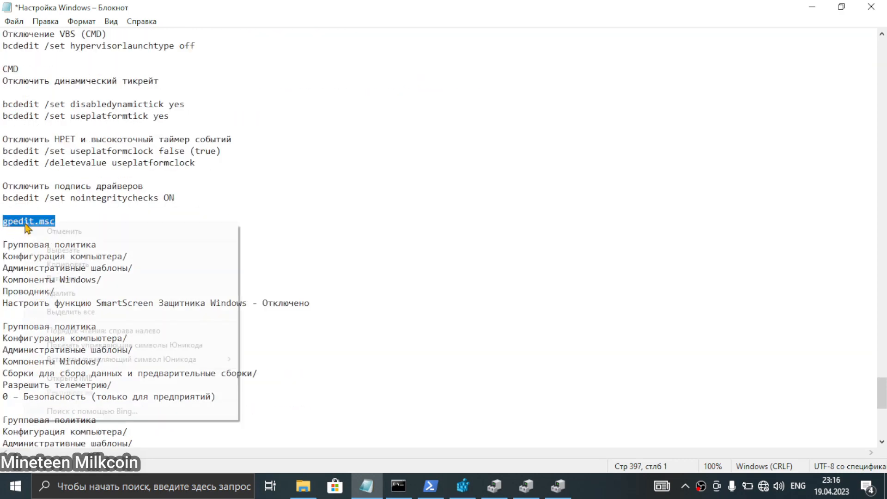
pyautogui.click(66, 265)
pyautogui.click(92, 222)
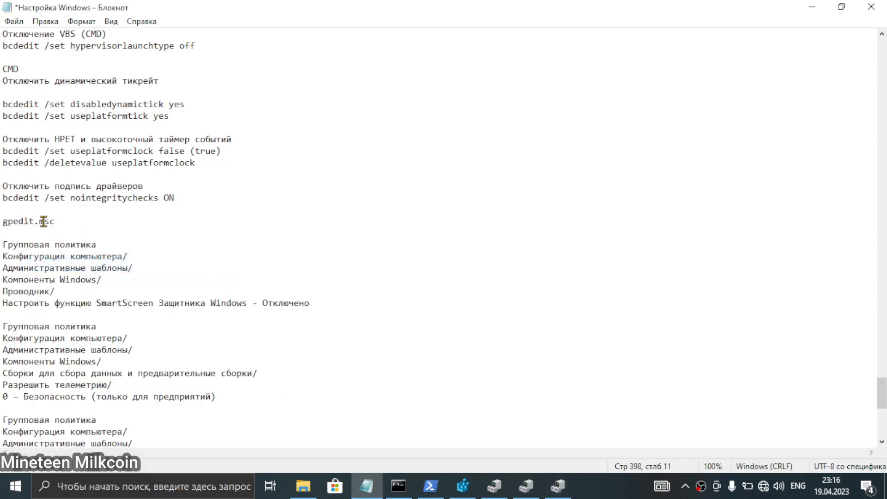
pyautogui.keyDown('shift'); pyautogui.click(3, 223); pyautogui.keyUp('shift')
# Search Windows for "групп" and open the Local Group Policy Editor (Изменение групповой политики).
pyautogui.press('super')
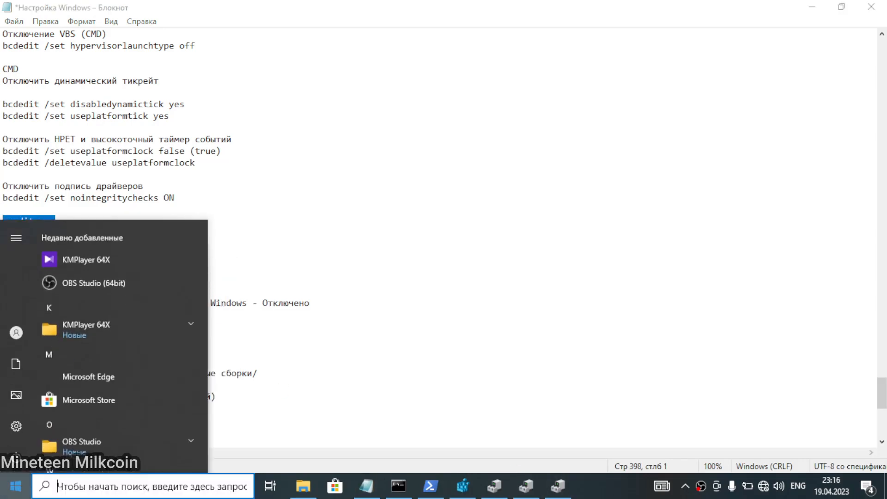
pyautogui.write('групп')
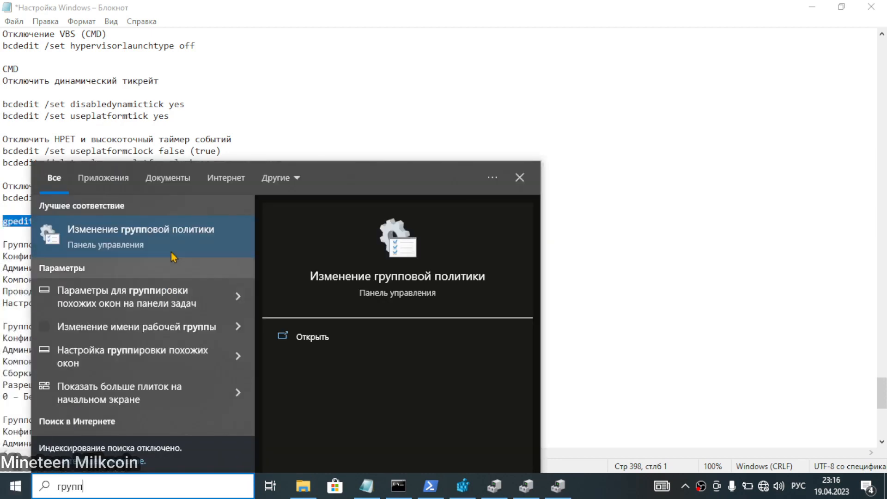
pyautogui.click(170, 251)
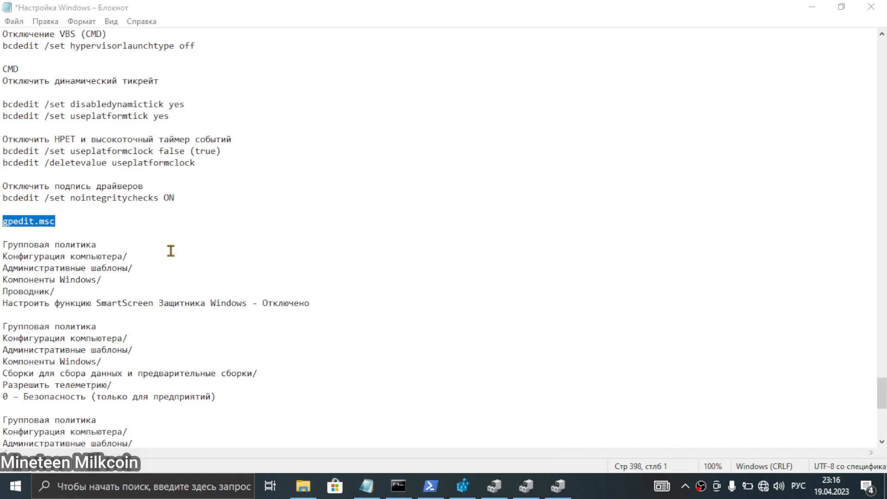
pyautogui.moveTo(365, 115); pyautogui.dragTo(497, 107)
# Review the group policy notes, widen the policy tree and open Административные шаблоны > Компоненты Windows under Конфигурация компьютера.
pyautogui.click(223, 242)
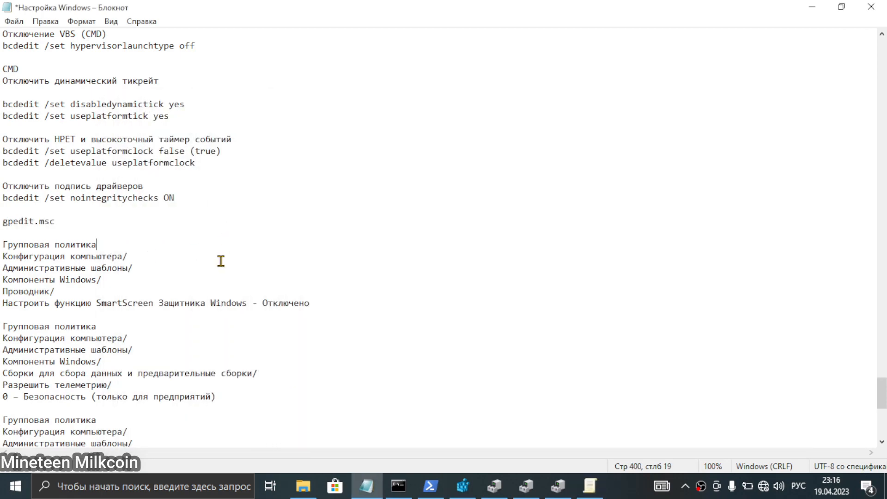
pyautogui.scroll(-8, 221, 261)
pyautogui.scroll(4, 217, 273)
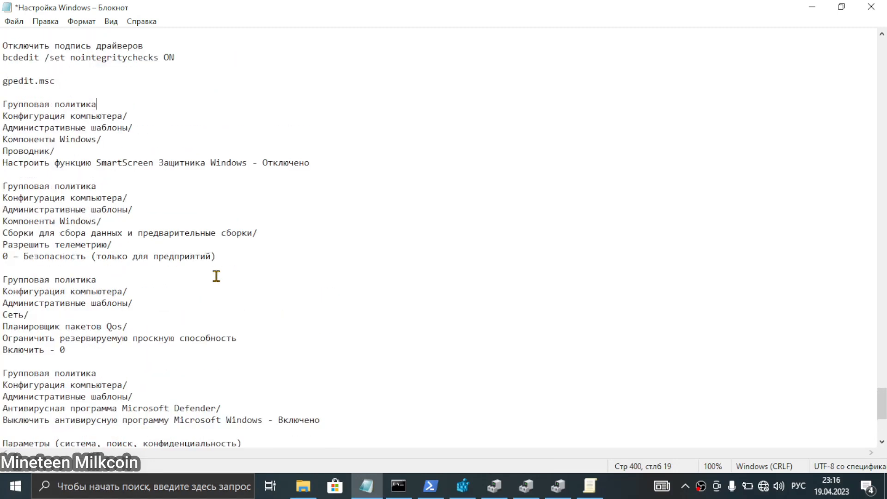
pyautogui.scroll(1, 216, 276)
pyautogui.scroll(-1, 217, 277)
pyautogui.scroll(1, 208, 295)
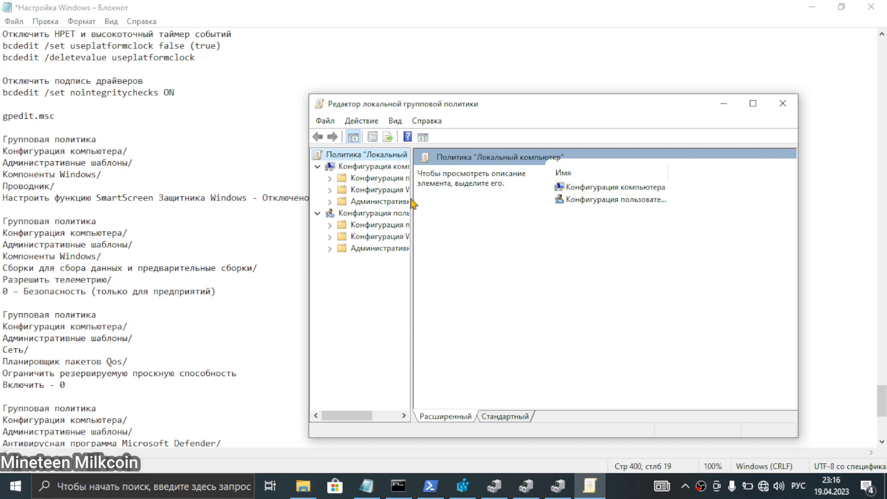
pyautogui.moveTo(412, 198); pyautogui.dragTo(486, 205)
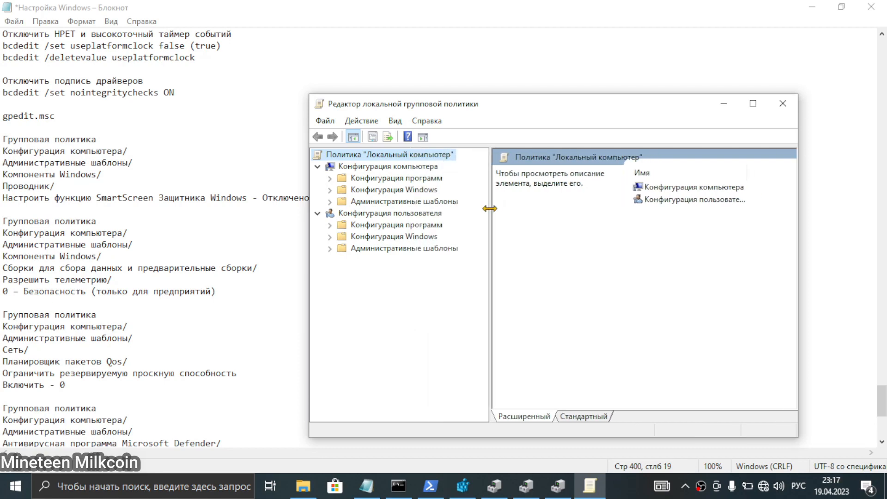
pyautogui.doubleClick(371, 203)
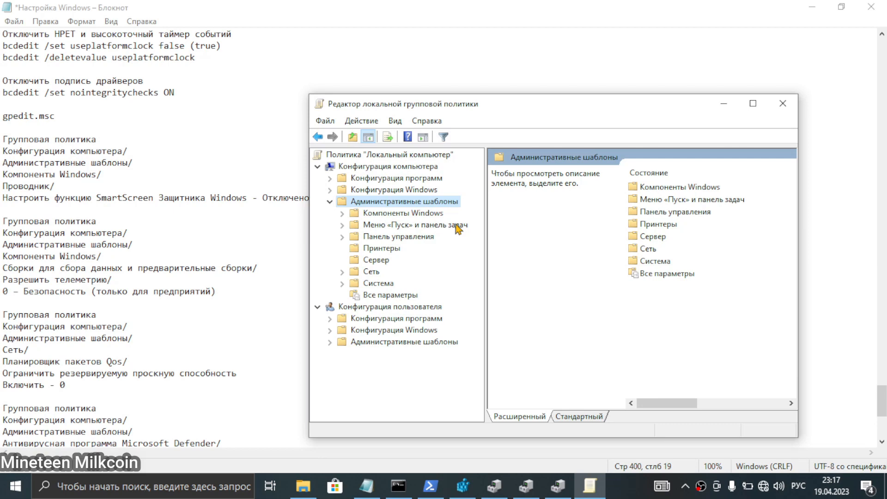
pyautogui.doubleClick(680, 187)
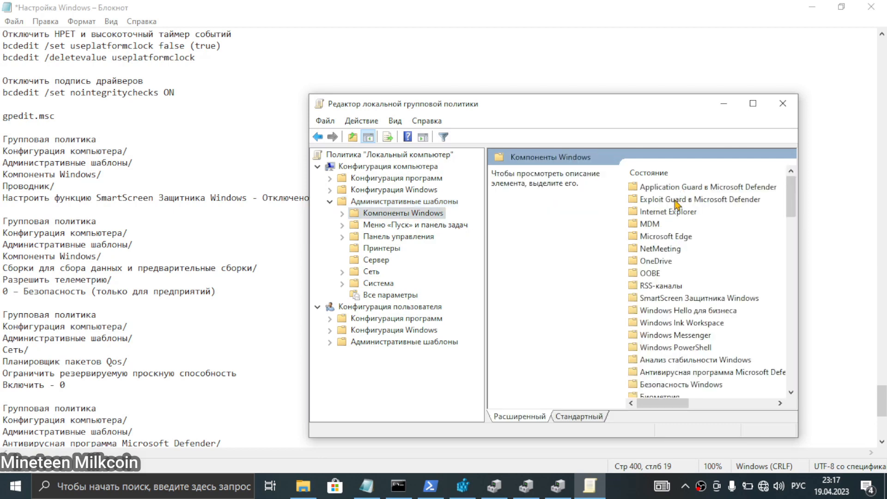
# Reposition the policy editor window over the notes and widen it to give the Компоненты Windows folder list more room.
pyautogui.scroll(-5, 679, 268)
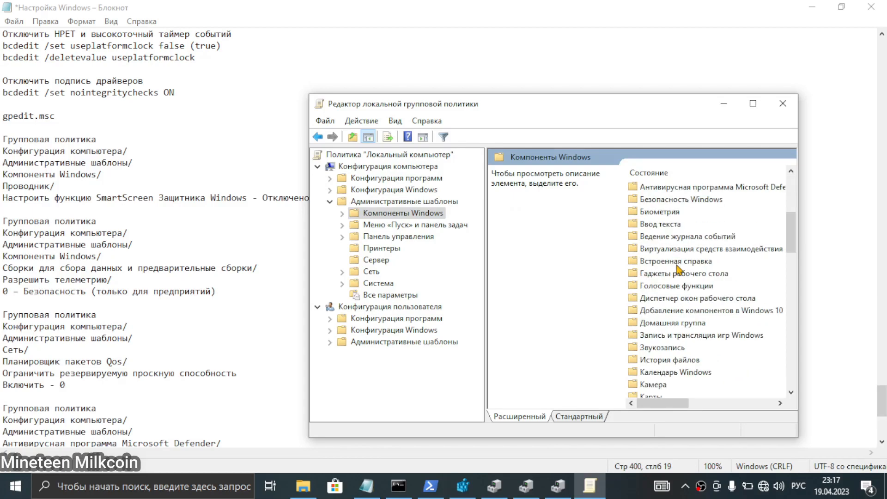
pyautogui.scroll(-3, 678, 269)
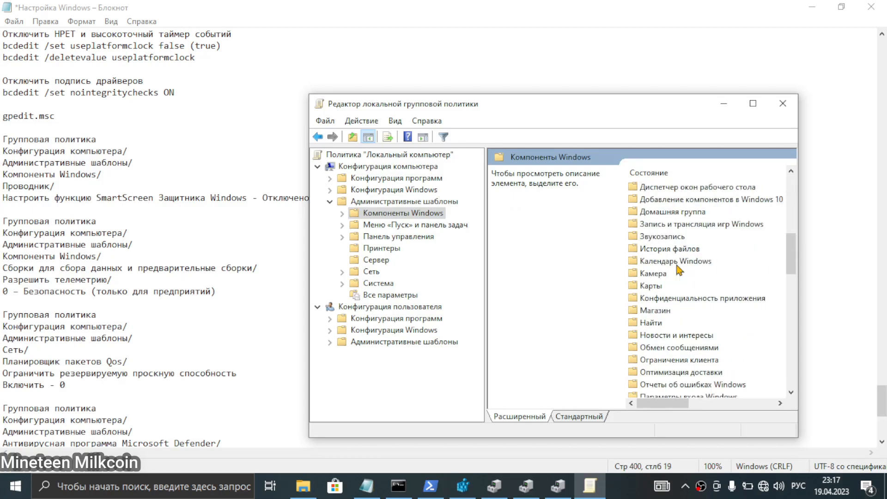
pyautogui.moveTo(522, 112); pyautogui.dragTo(417, 94)
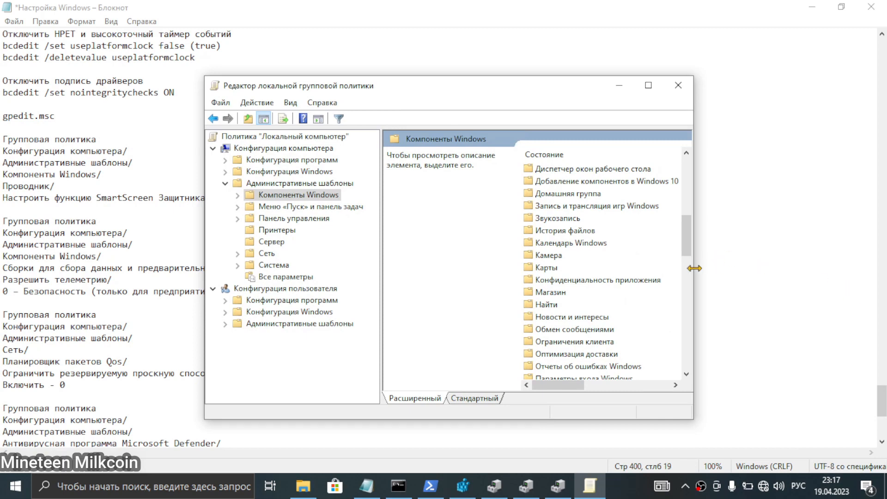
pyautogui.moveTo(695, 268); pyautogui.dragTo(752, 270)
pyautogui.moveTo(569, 92); pyautogui.dragTo(568, 73)
pyautogui.click(543, 252)
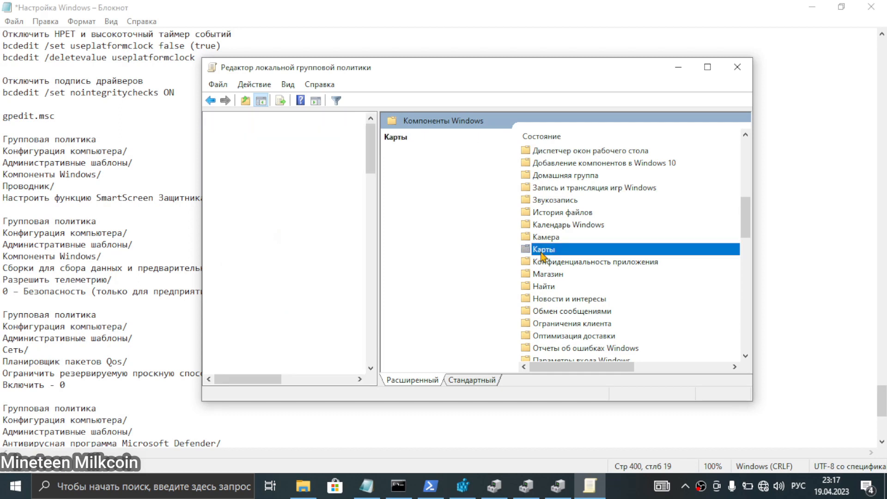
pyautogui.doubleClick(542, 252)
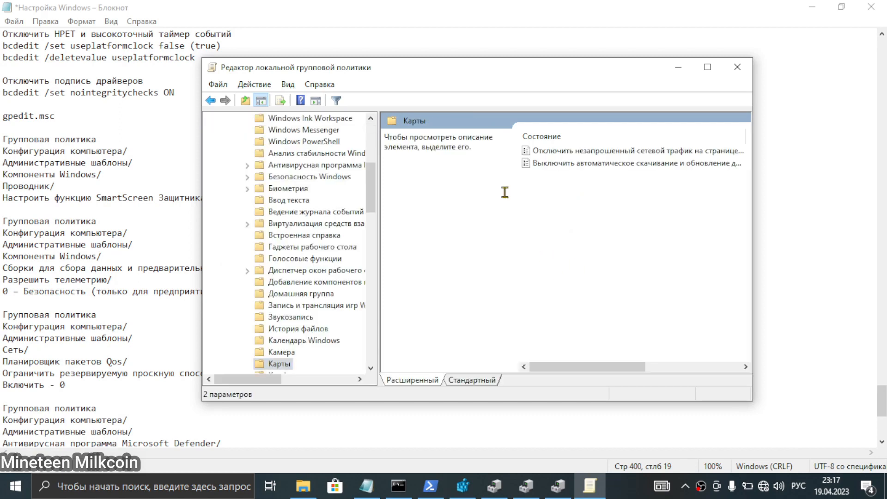
pyautogui.click(211, 100)
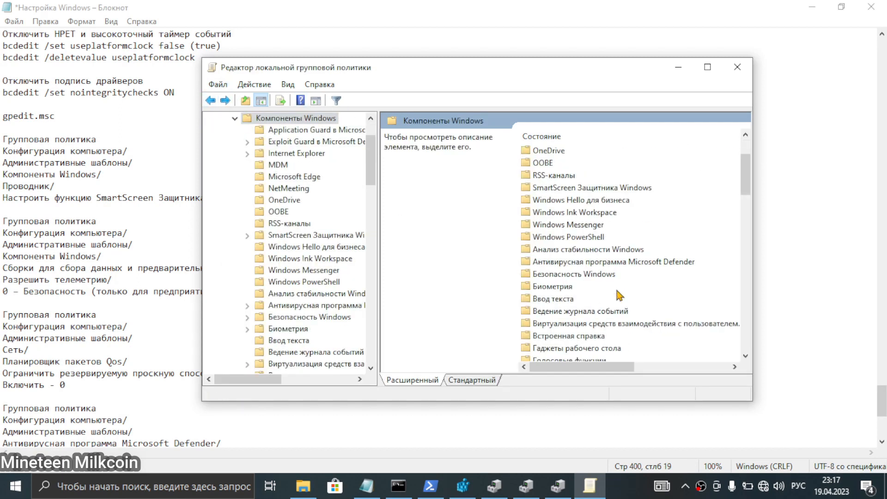
pyautogui.scroll(-1, 570, 273)
pyautogui.doubleClick(565, 253)
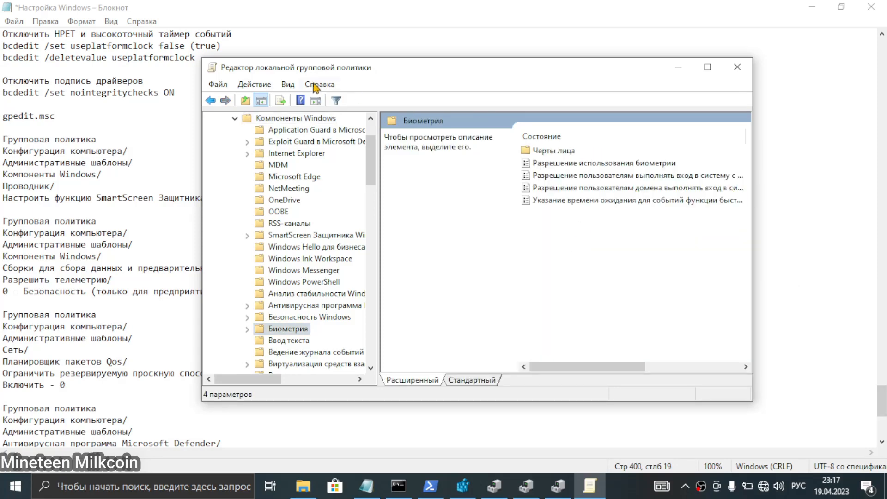
pyautogui.click(211, 101)
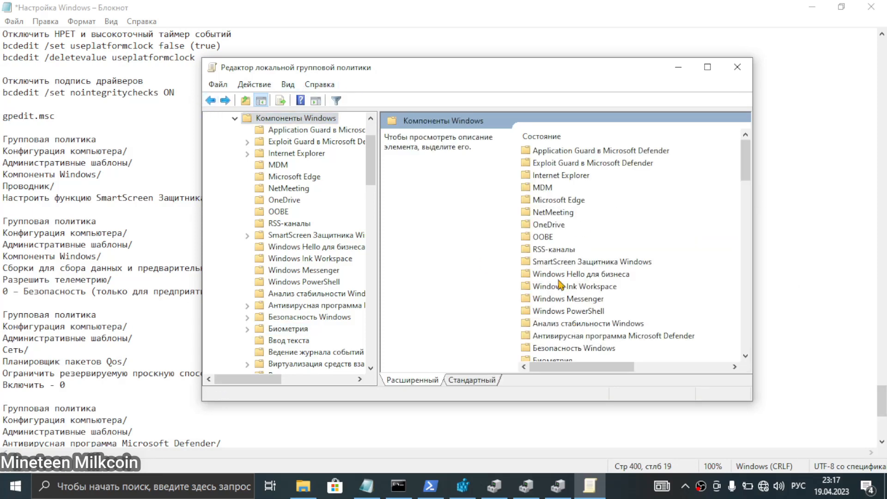
# Find the Проводник folder within Компоненты Windows and open it.
pyautogui.scroll(-3, 561, 285)
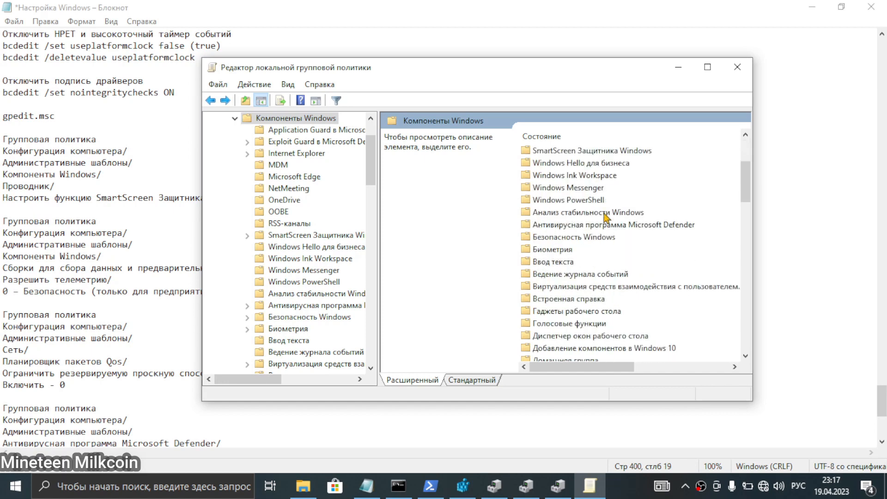
pyautogui.scroll(-1, 606, 217)
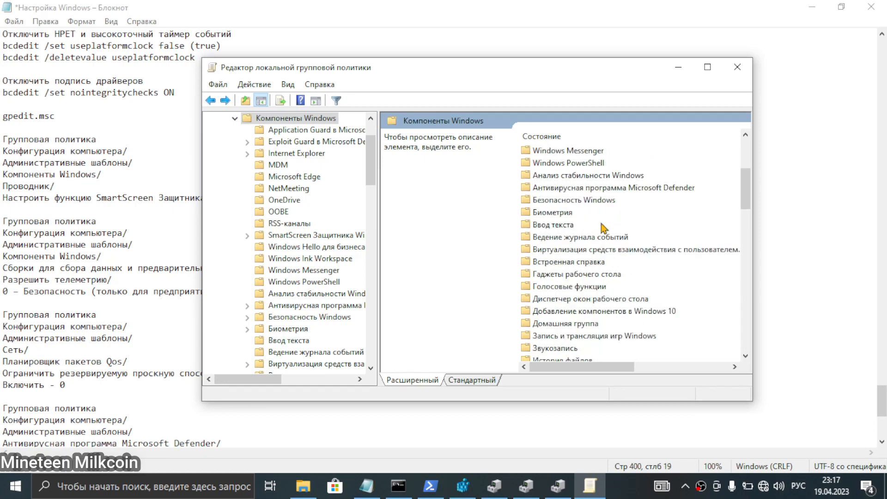
pyautogui.click(569, 290)
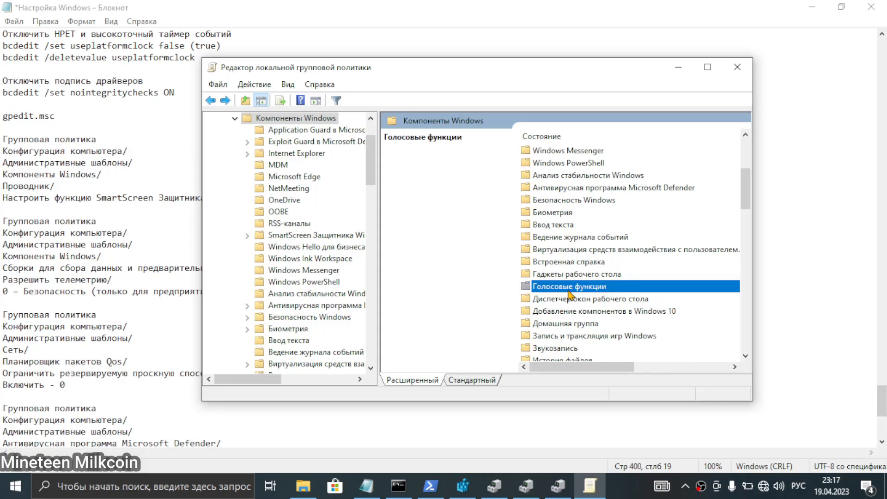
pyautogui.press('п')
pyautogui.press('Down')
pyautogui.press('Down')
pyautogui.press('Down')
pyautogui.press('Down')
pyautogui.press('Down')
pyautogui.press('Down')
pyautogui.press('Down')
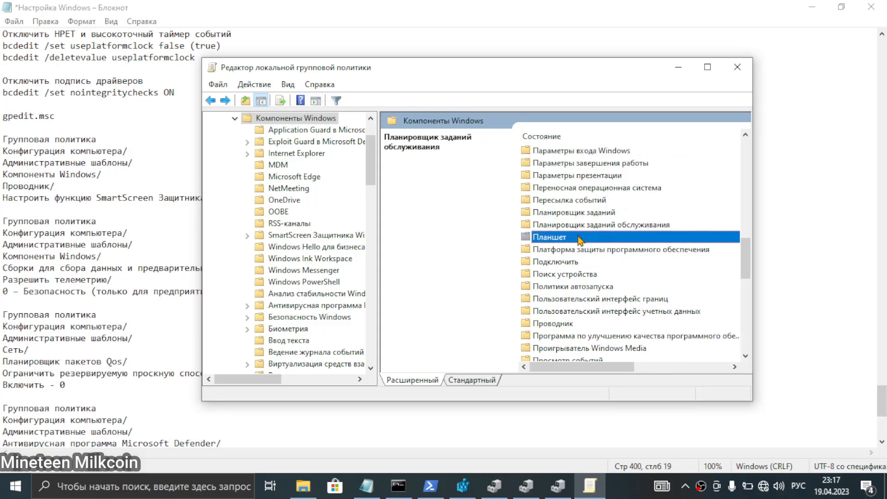
pyautogui.press('Down')
pyautogui.press('Down')
pyautogui.press('Down')
pyautogui.press('Down')
pyautogui.press('Down')
pyautogui.press('Down')
pyautogui.press('Down')
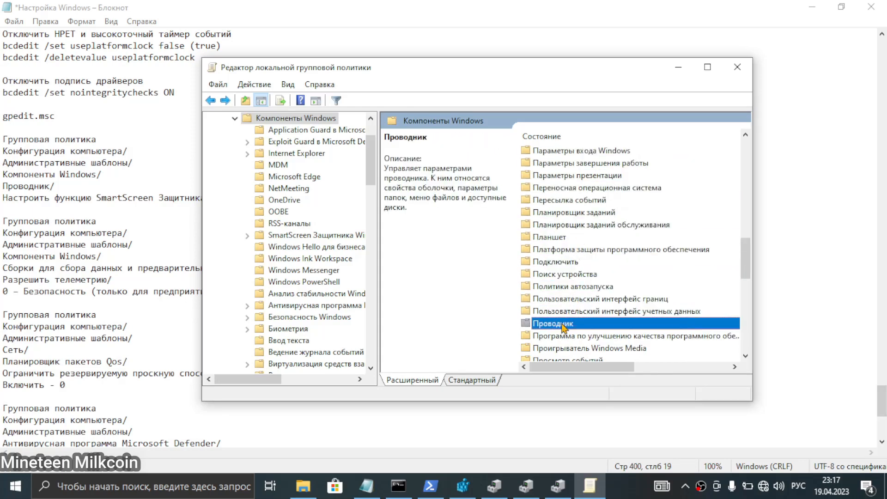
pyautogui.doubleClick(563, 324)
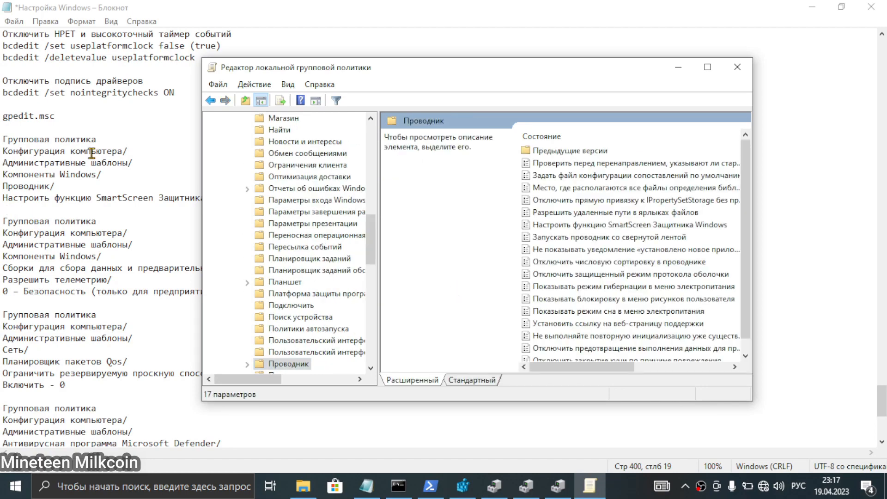
pyautogui.moveTo(446, 72); pyautogui.dragTo(333, 66)
pyautogui.click(537, 217)
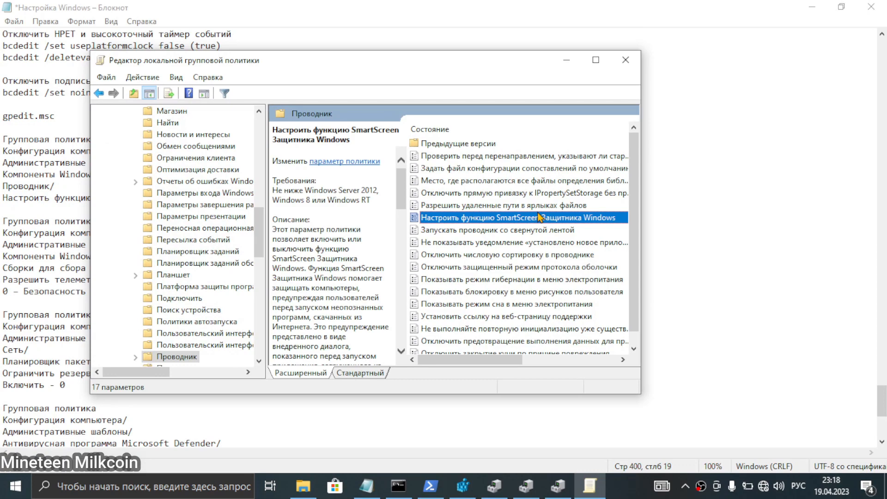
pyautogui.doubleClick(518, 219)
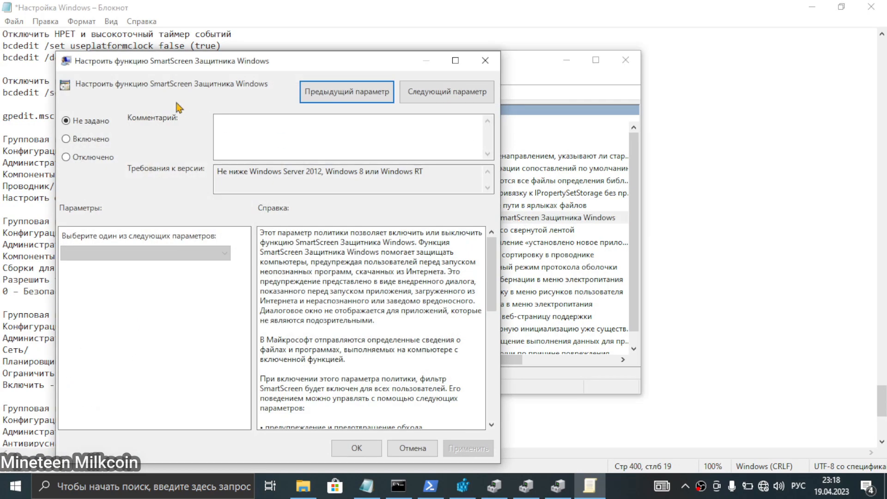
pyautogui.moveTo(205, 64); pyautogui.dragTo(574, 111)
pyautogui.moveTo(628, 113); pyautogui.dragTo(395, 93)
pyautogui.click(622, 87)
pyautogui.moveTo(498, 67); pyautogui.dragTo(567, 81)
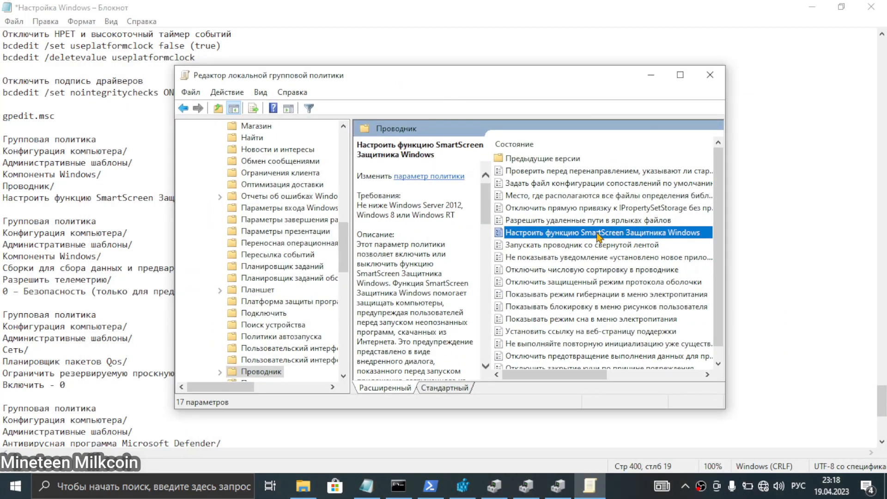
# Set the policy Настроить функцию SmartScreen Защитника Windows to Отключено and apply it.
pyautogui.doubleClick(600, 232)
pyautogui.click(109, 175)
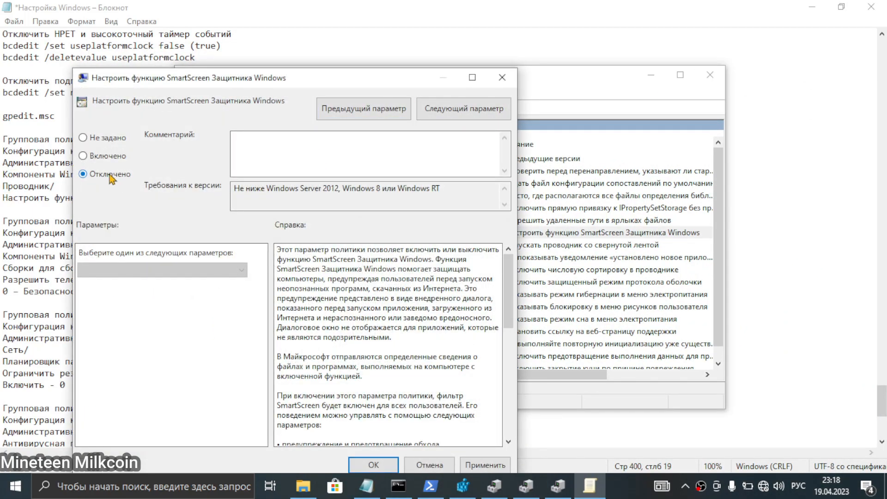
pyautogui.moveTo(222, 79); pyautogui.dragTo(303, 34)
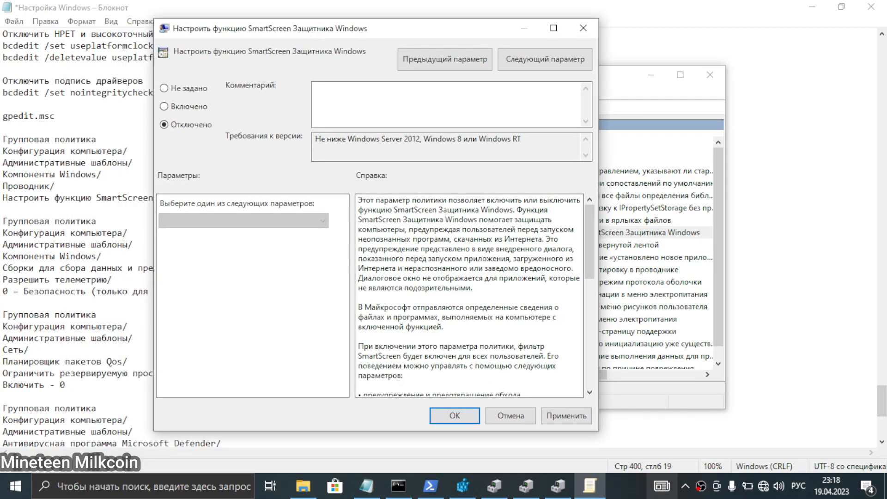
pyautogui.click(566, 413)
pyautogui.click(469, 416)
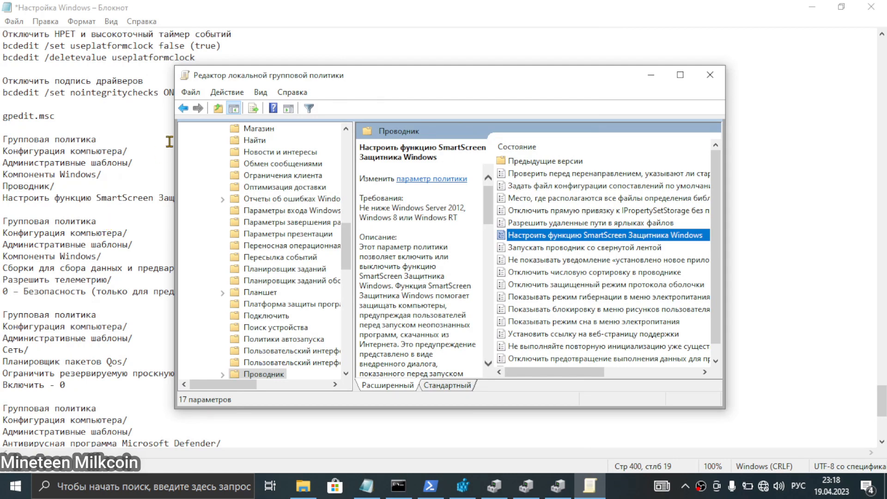
# Go back to Компоненты Windows and open the folder Сборки для сбора данных и предварительные сборки.
pyautogui.click(185, 109)
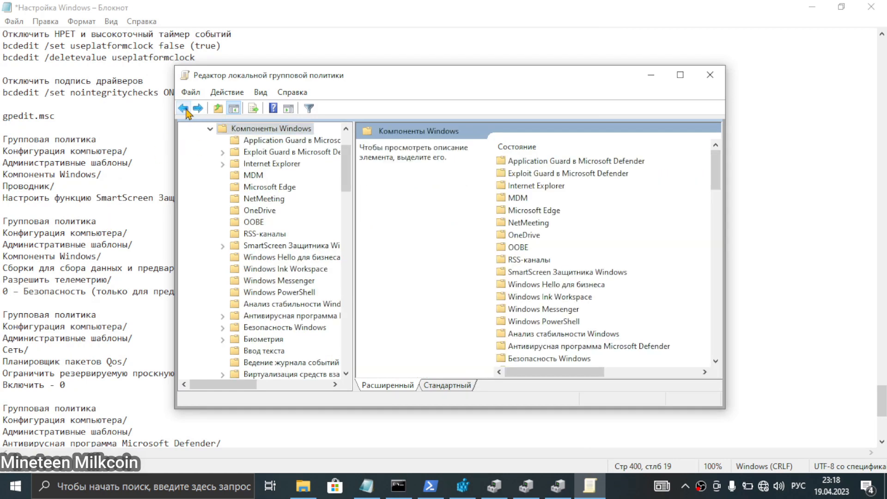
pyautogui.click(107, 244)
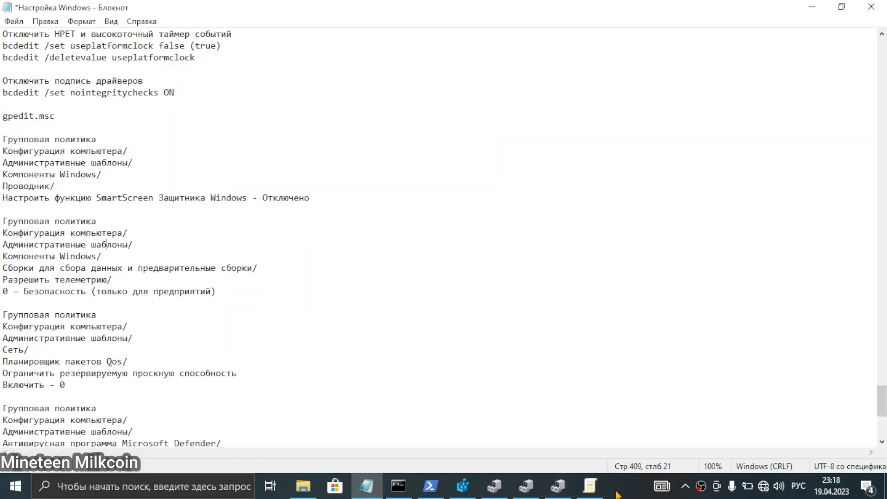
pyautogui.click(590, 486)
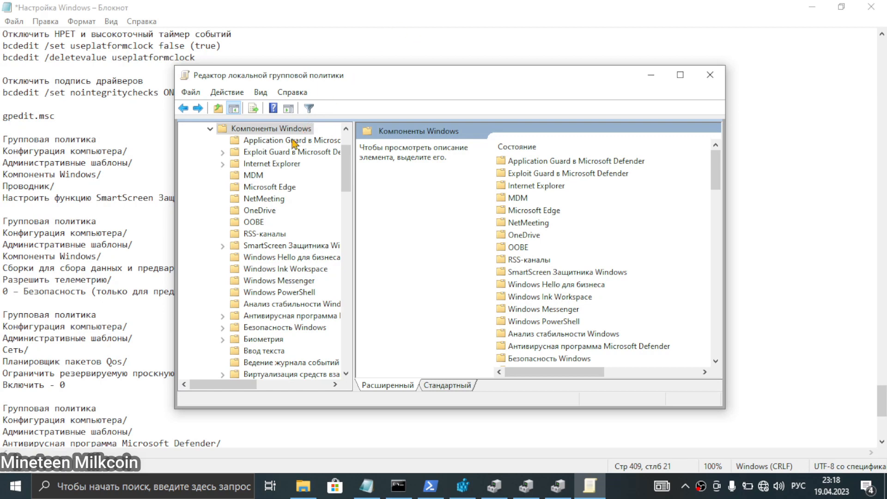
pyautogui.scroll(2, 293, 139)
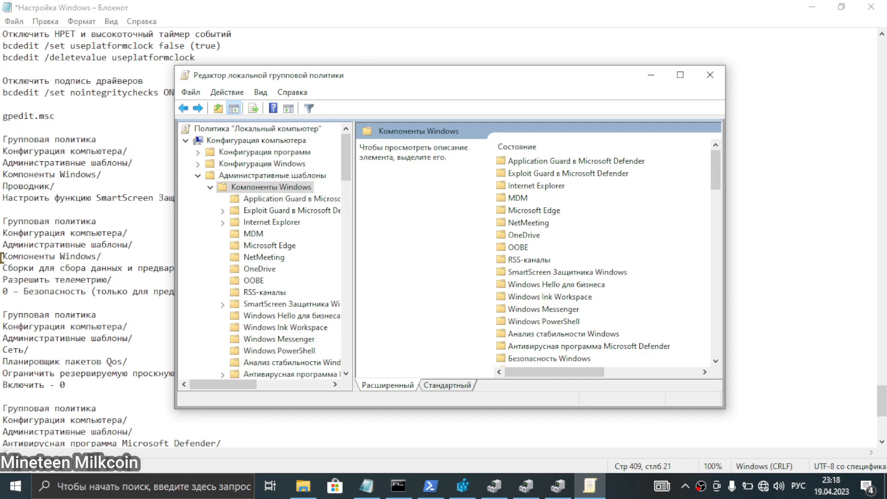
pyautogui.click(537, 259)
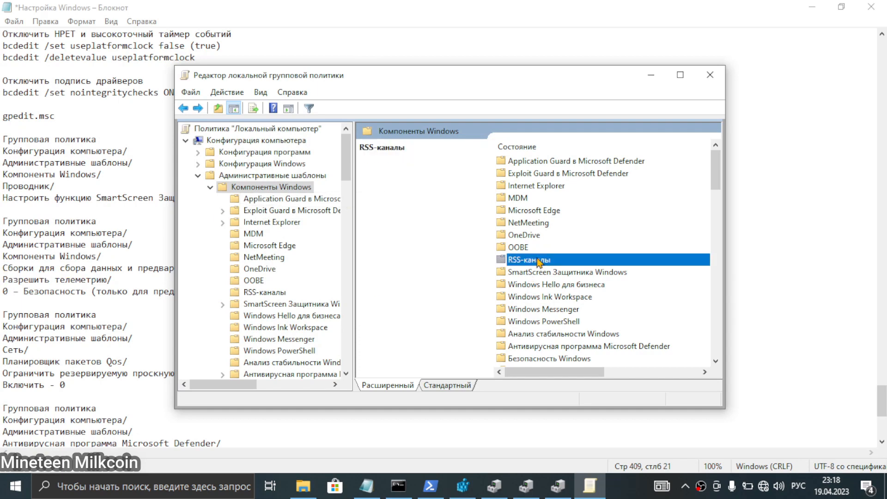
pyautogui.write('с')
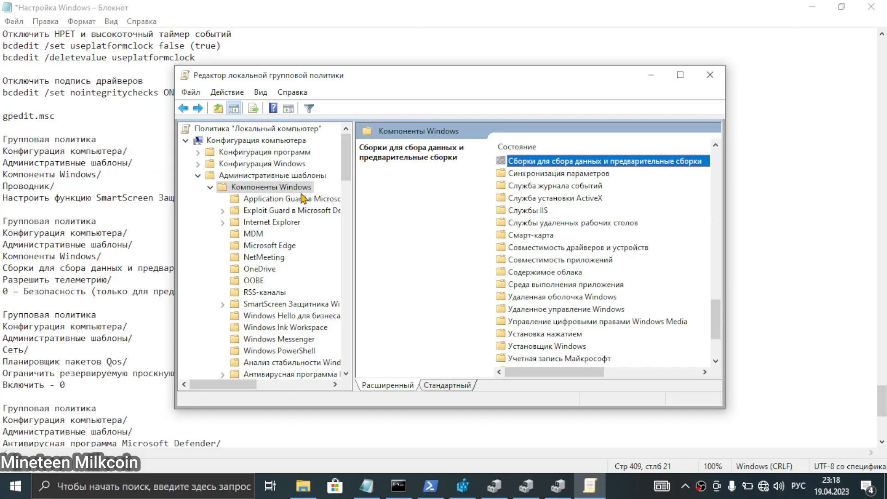
pyautogui.doubleClick(565, 164)
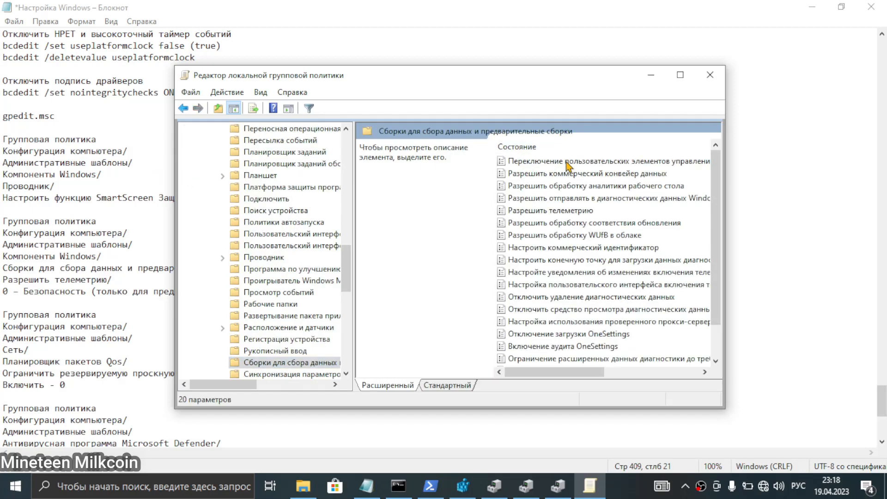
# Set the Разрешить телеметрию policy to Включено with the level 0 — Безопасность [только для предприятий] and apply it.
pyautogui.doubleClick(550, 212)
pyautogui.click(124, 171)
pyautogui.moveTo(184, 99); pyautogui.dragTo(384, 88)
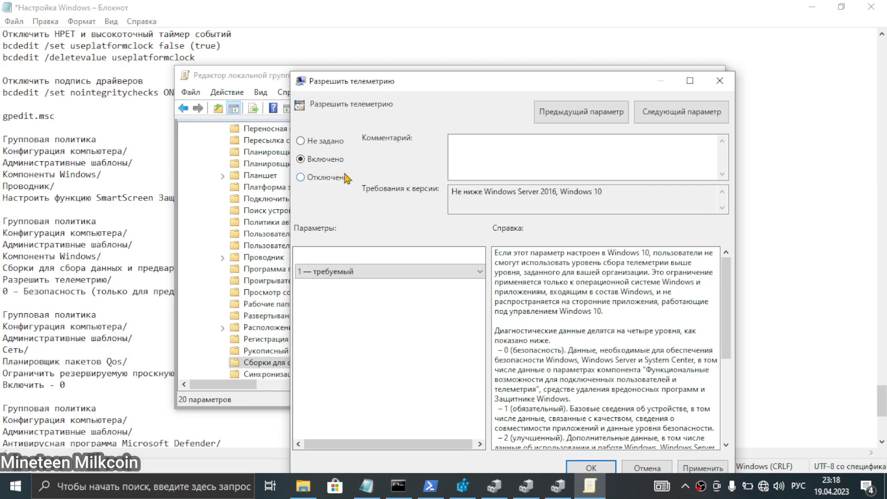
pyautogui.click(354, 271)
pyautogui.click(345, 286)
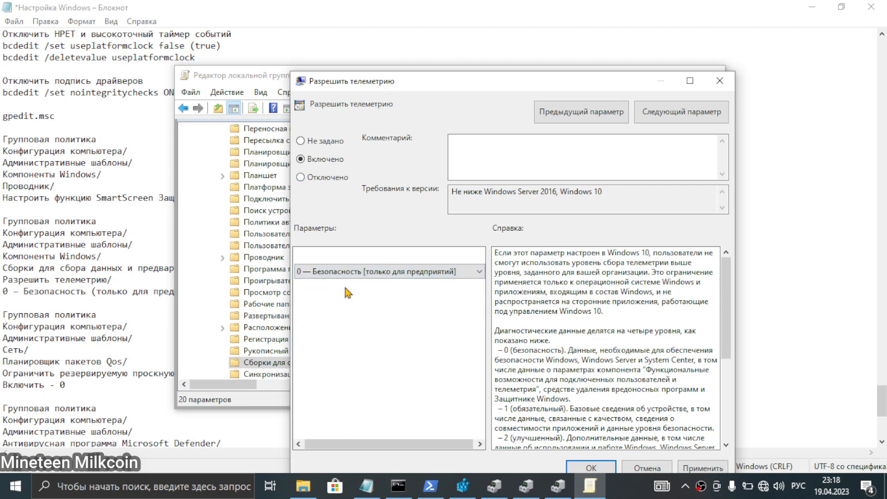
pyautogui.moveTo(411, 80); pyautogui.dragTo(359, 41)
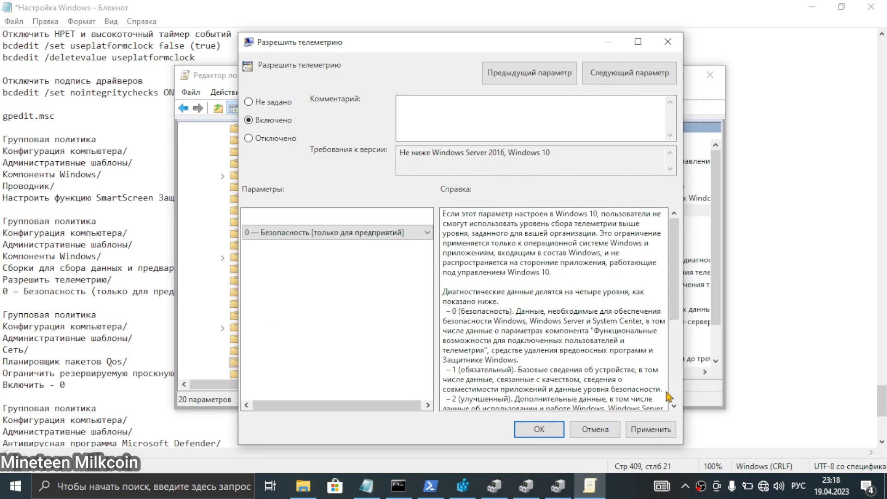
pyautogui.click(651, 429)
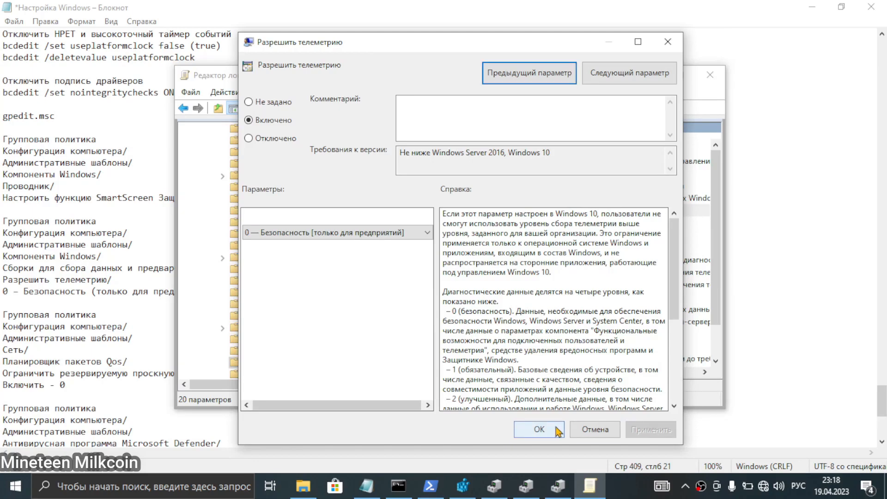
pyautogui.click(539, 429)
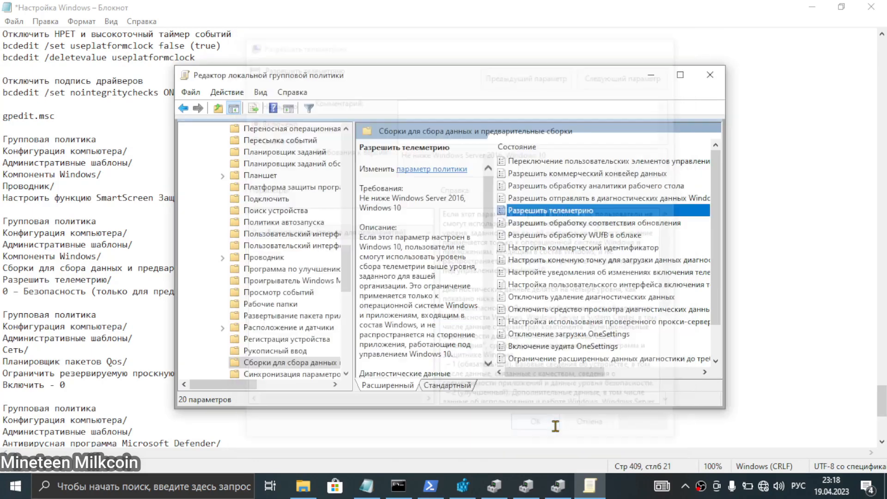
# Move the policy editor clear of the notes, review the next policy entries and go back to Компоненты Windows.
pyautogui.moveTo(389, 80); pyautogui.dragTo(488, 77)
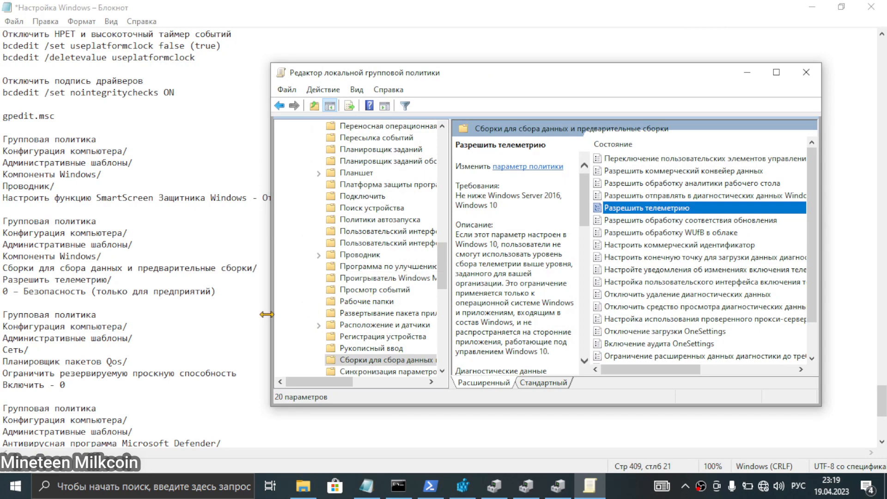
pyautogui.scroll(-1, 84, 348)
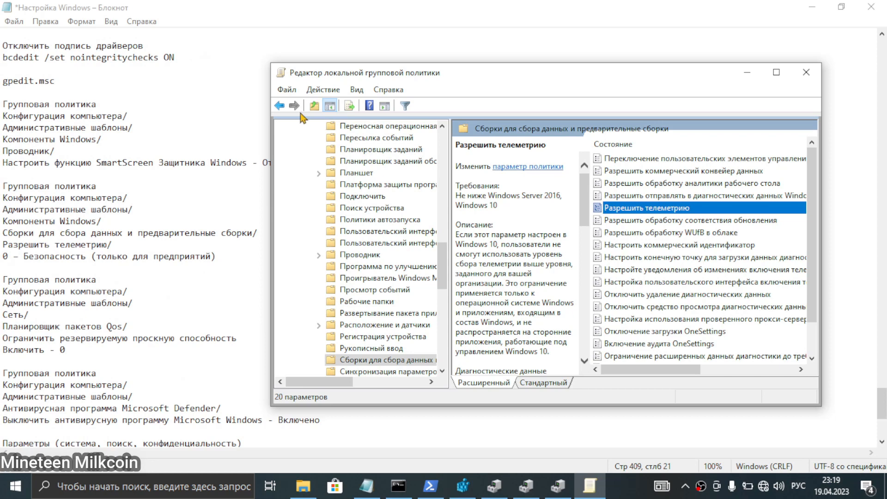
pyautogui.click(285, 107)
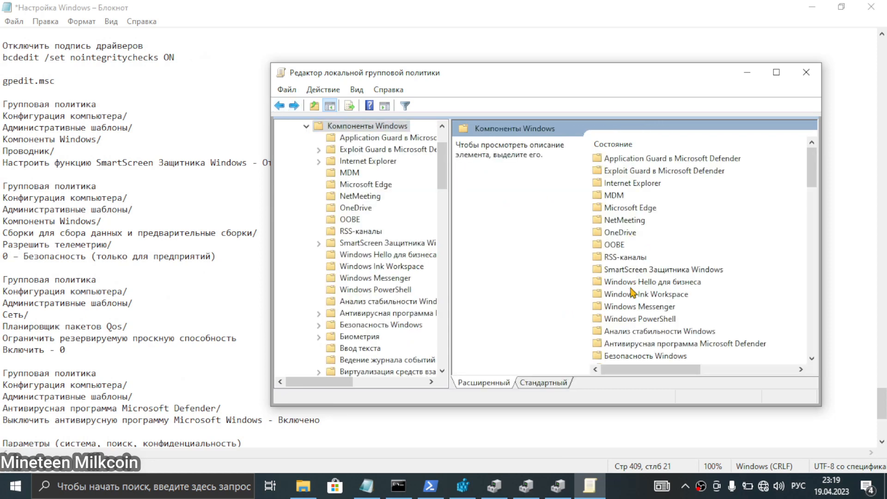
# Look through Компоненты Windows, go back to Административные шаблоны and move the policy editor clear of the notes.
pyautogui.scroll(-4, 632, 291)
pyautogui.scroll(4, 629, 290)
pyautogui.scroll(-12, 622, 287)
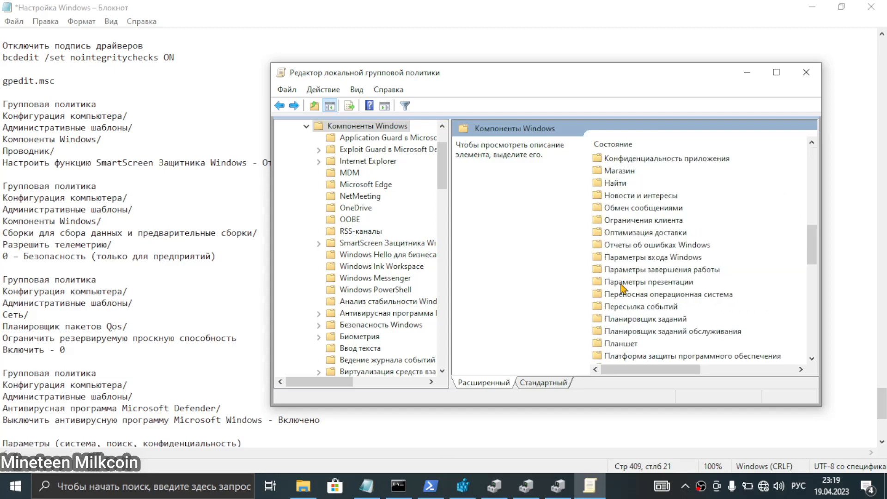
pyautogui.click(286, 106)
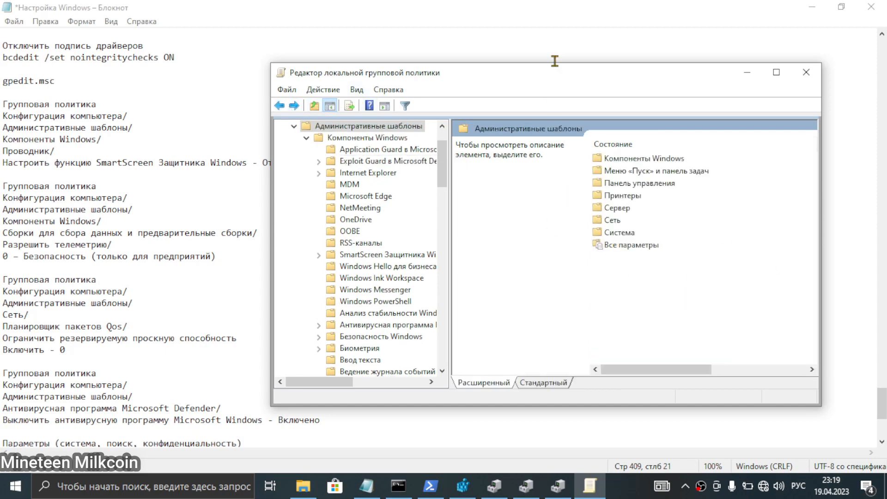
pyautogui.moveTo(557, 74); pyautogui.dragTo(471, 119)
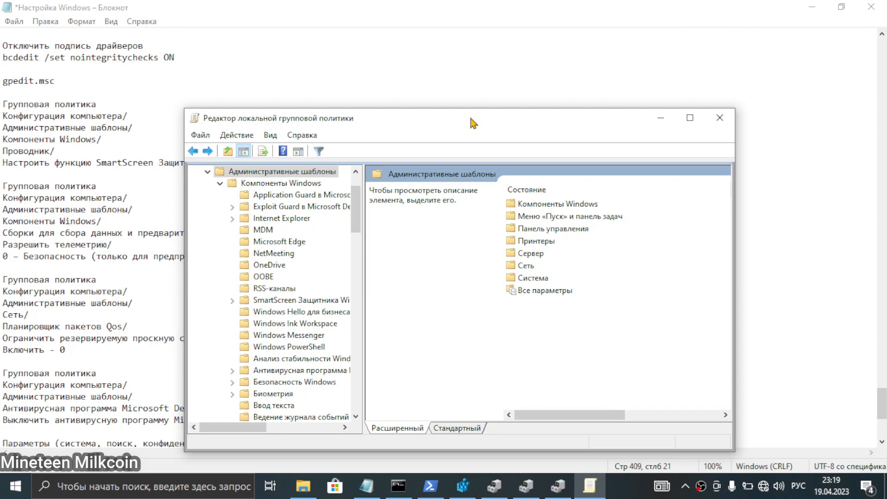
pyautogui.moveTo(471, 119); pyautogui.dragTo(537, 67)
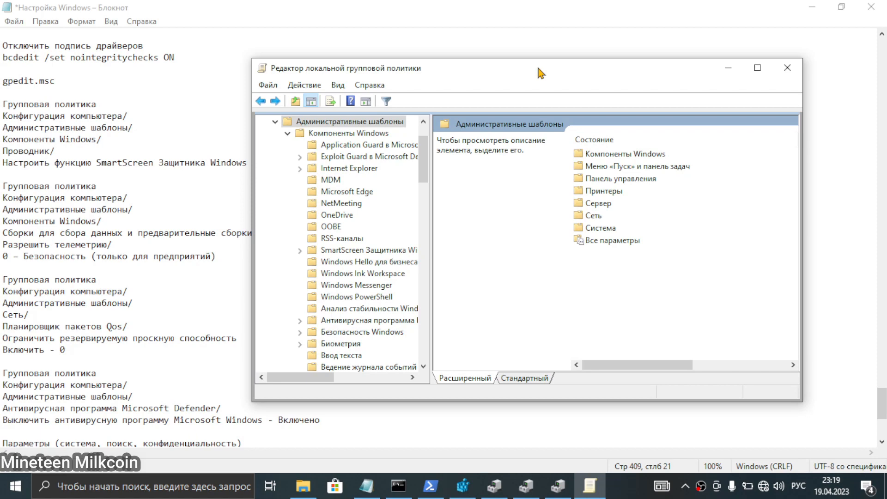
pyautogui.moveTo(540, 73); pyautogui.dragTo(579, 64)
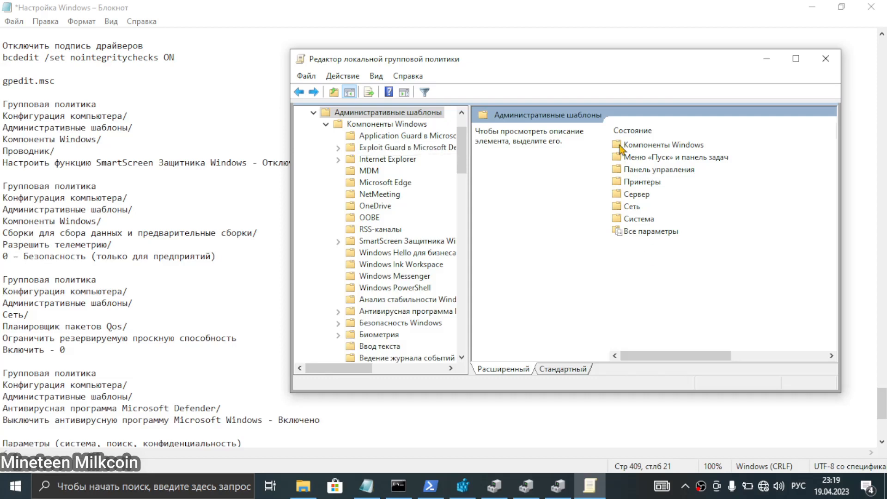
# Open the folder Сеть under Административные шаблоны and its subfolder Планировщик пакетов QoS.
pyautogui.scroll(2, 423, 199)
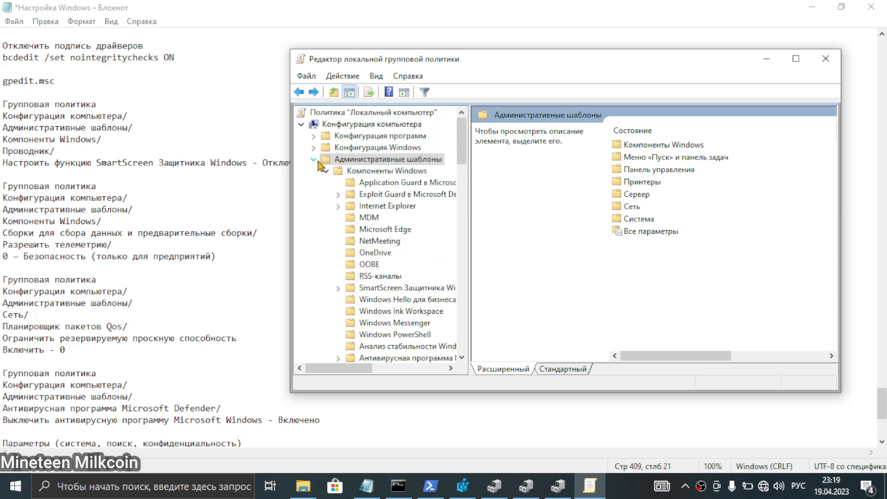
pyautogui.doubleClick(638, 208)
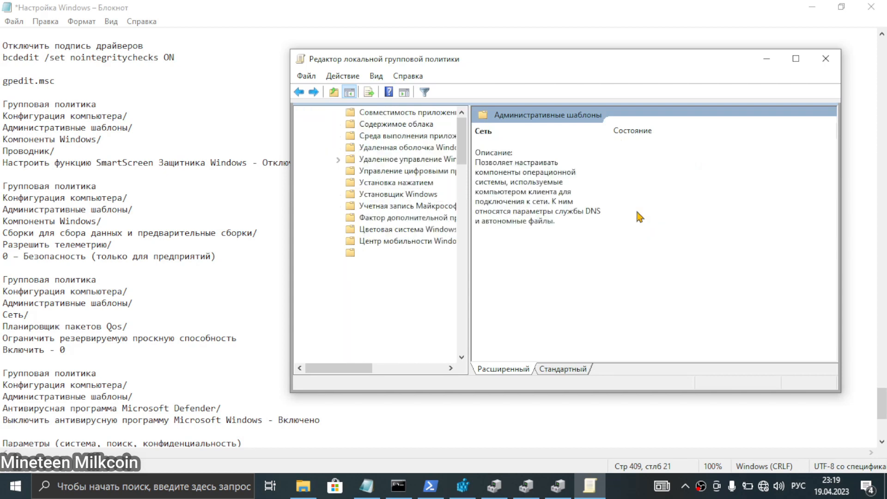
pyautogui.scroll(-2, 655, 280)
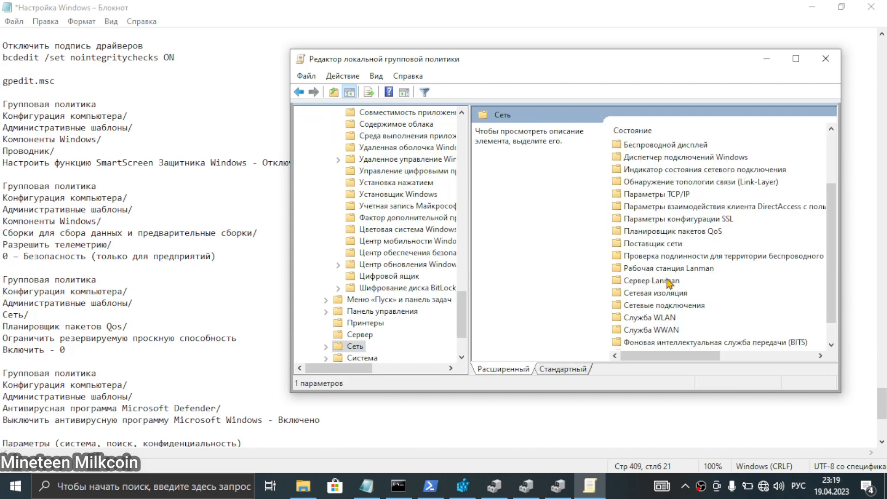
pyautogui.doubleClick(663, 233)
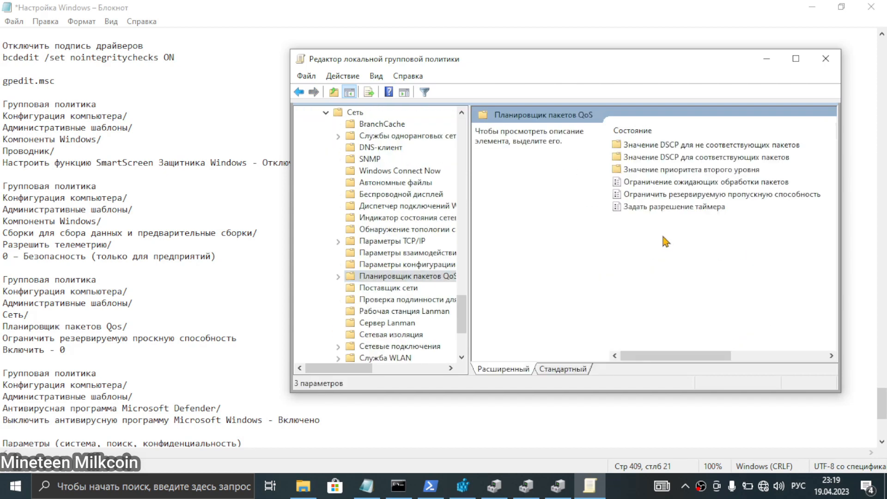
# Set the policy Ограничить резервируемую пропускную способность to Включено with a bandwidth limit of 0% and apply it.
pyautogui.click(664, 198)
pyautogui.doubleClick(665, 195)
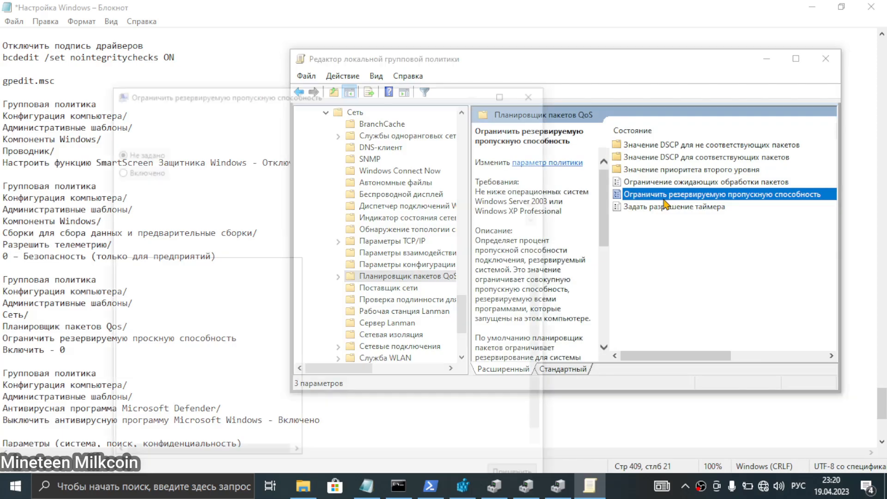
pyautogui.click(148, 171)
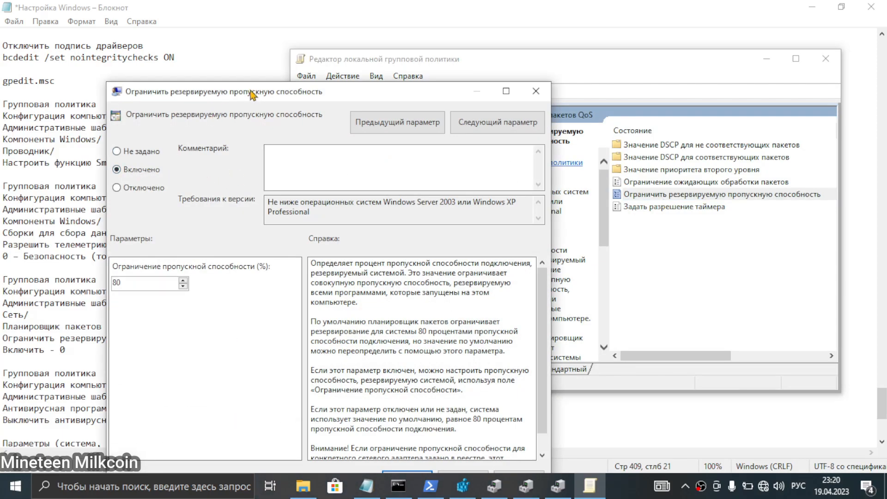
pyautogui.moveTo(252, 95); pyautogui.dragTo(370, 52)
pyautogui.doubleClick(258, 240)
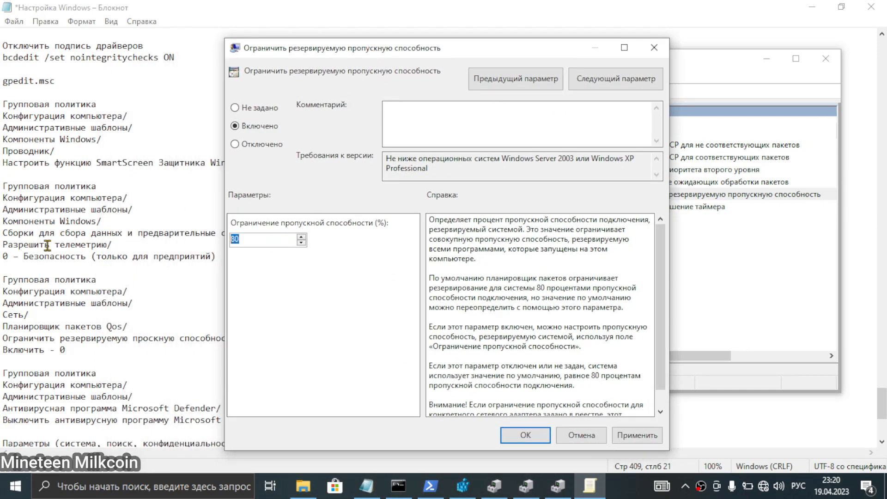
pyautogui.write('0')
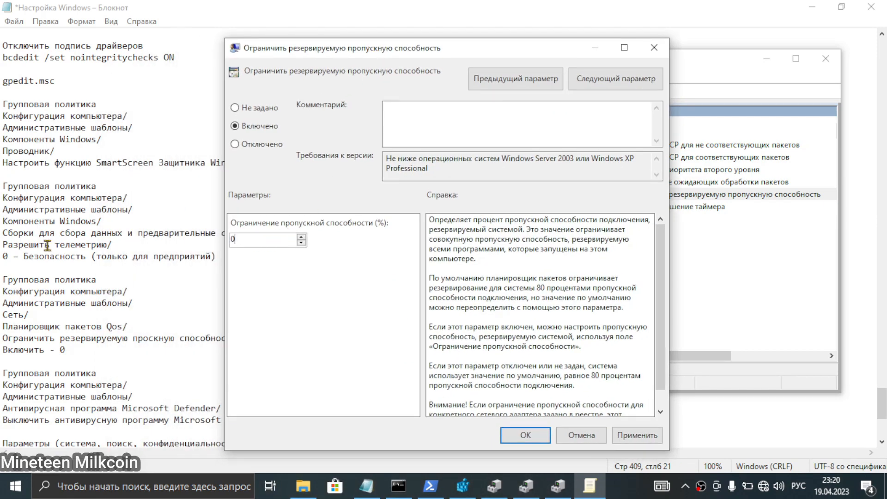
pyautogui.click(635, 436)
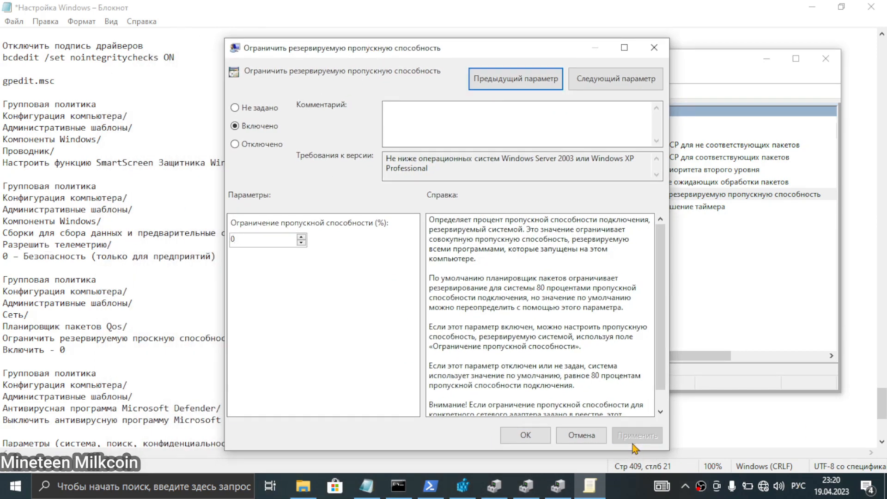
pyautogui.click(526, 436)
pyautogui.click(667, 283)
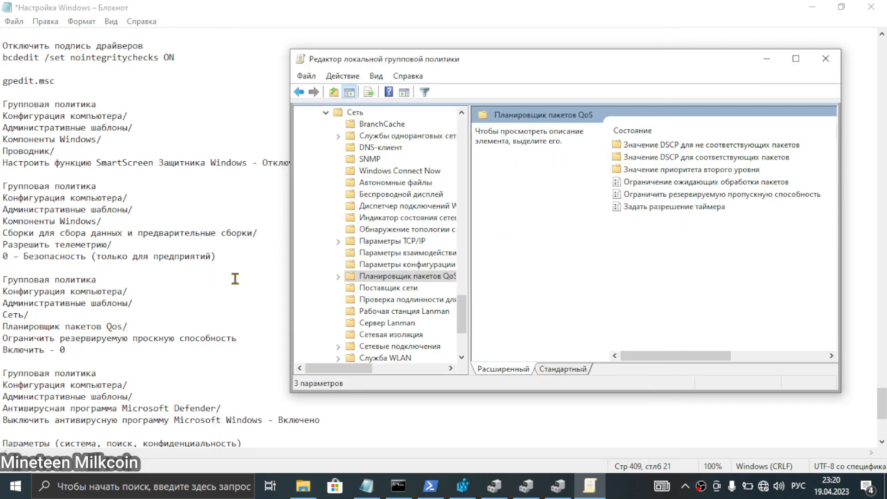
# Set the policy Ограничение ожидающих обработки пакетов to Включено with 128000 packets and apply it.
pyautogui.scroll(-2, 215, 307)
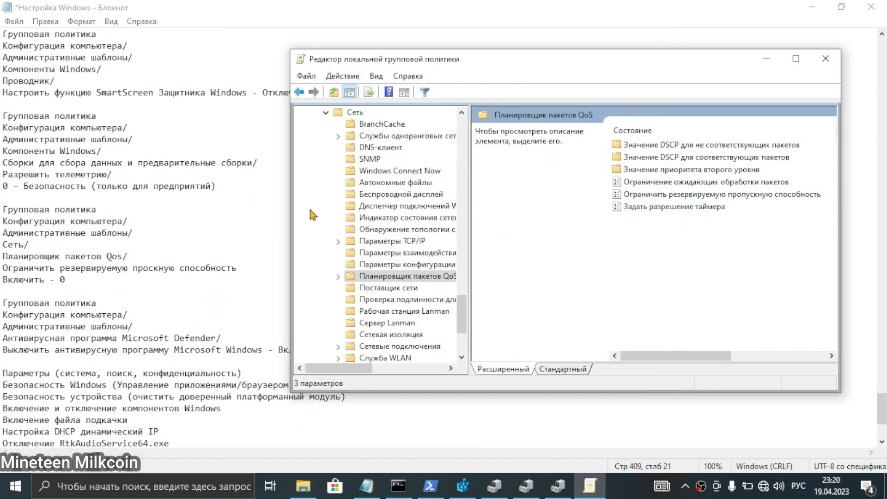
pyautogui.doubleClick(654, 185)
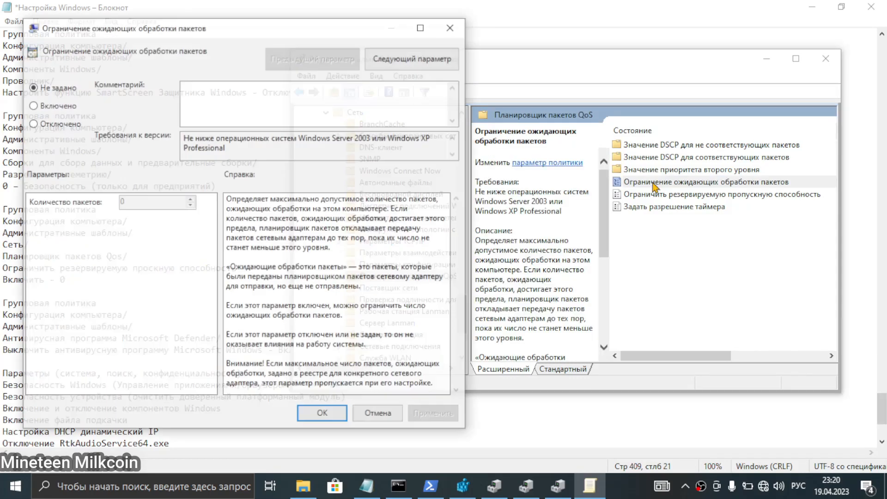
pyautogui.click(51, 112)
pyautogui.moveTo(159, 201); pyautogui.dragTo(83, 212)
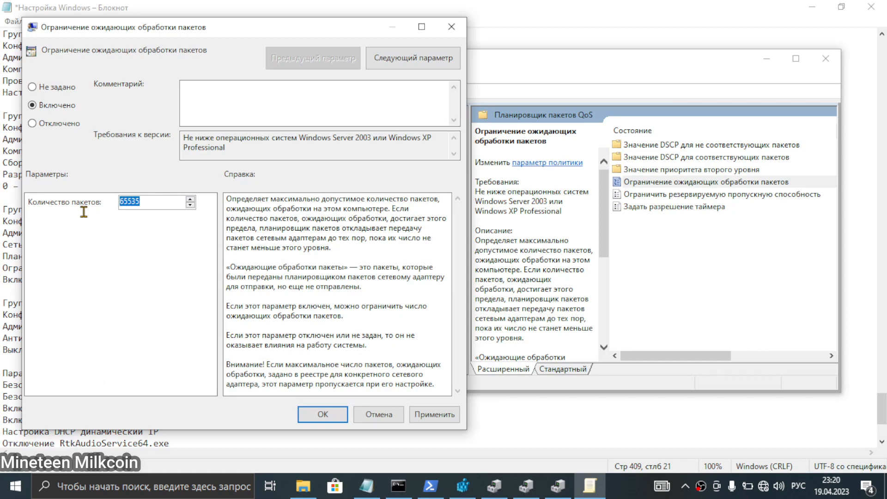
pyautogui.write('128000')
pyautogui.press('BackSpace')
pyautogui.press('BackSpace')
pyautogui.write('00')
pyautogui.click(438, 415)
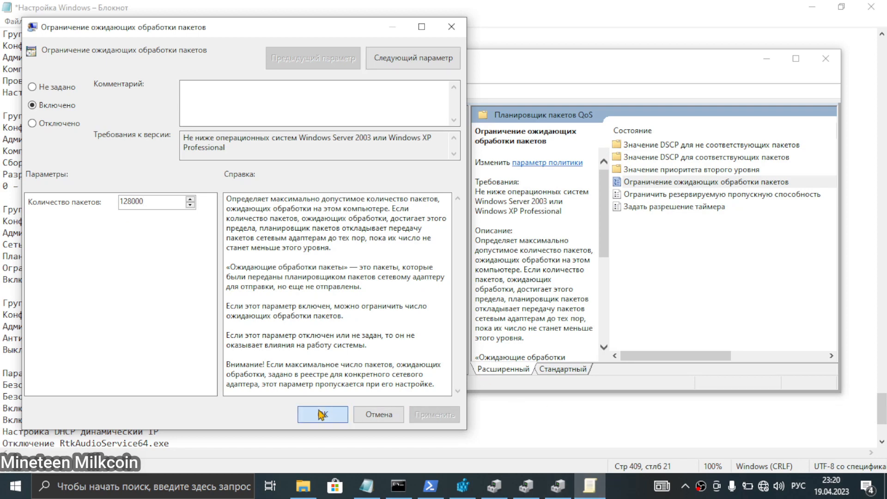
pyautogui.click(322, 415)
pyautogui.click(666, 291)
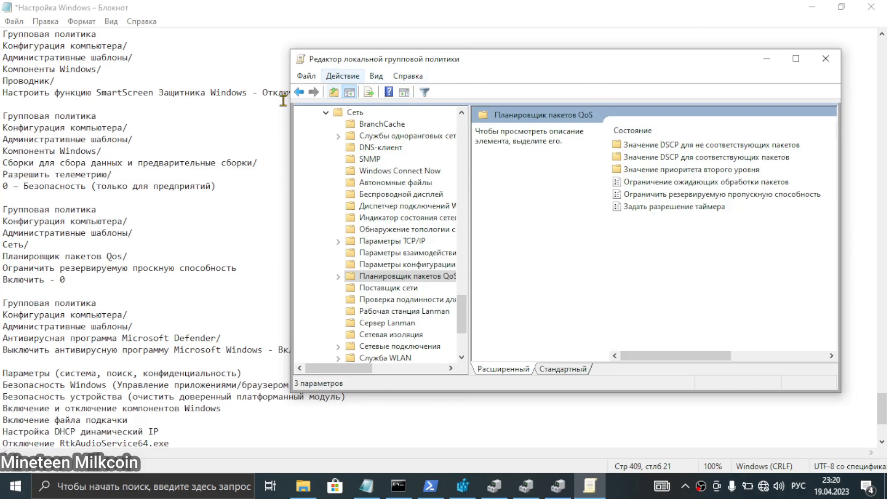
# Check the saved settings of Ограничение ожидающих обработки пакетов, close the policy and go back to the folder Сеть.
pyautogui.click(695, 183)
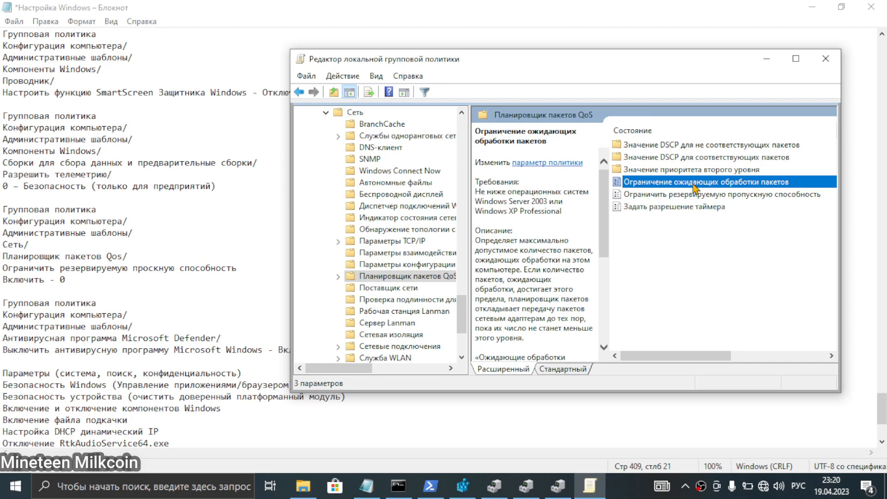
pyautogui.doubleClick(694, 187)
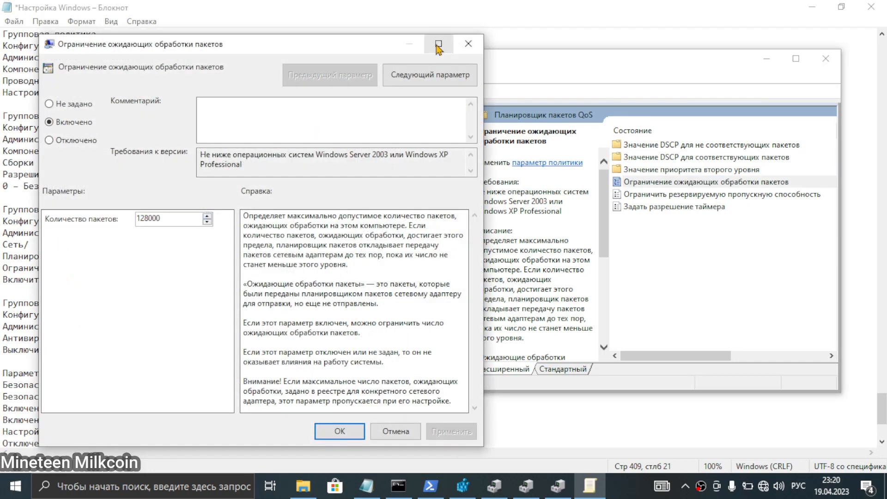
pyautogui.click(338, 431)
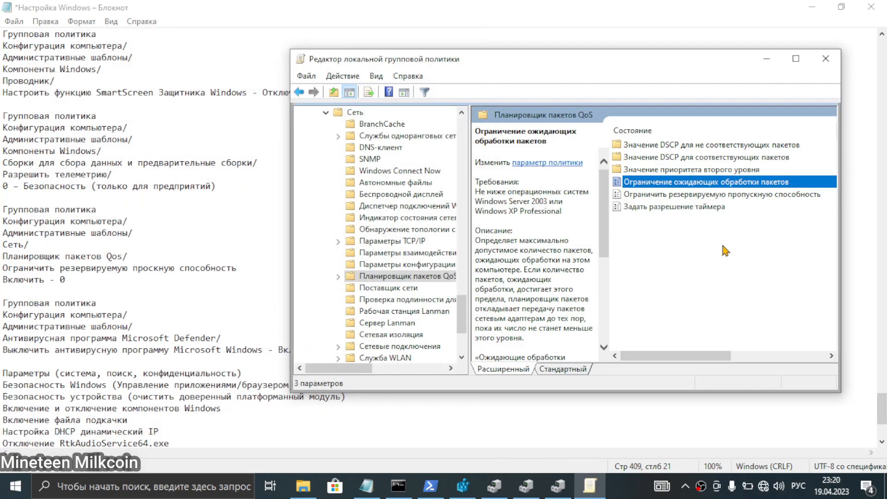
pyautogui.doubleClick(698, 183)
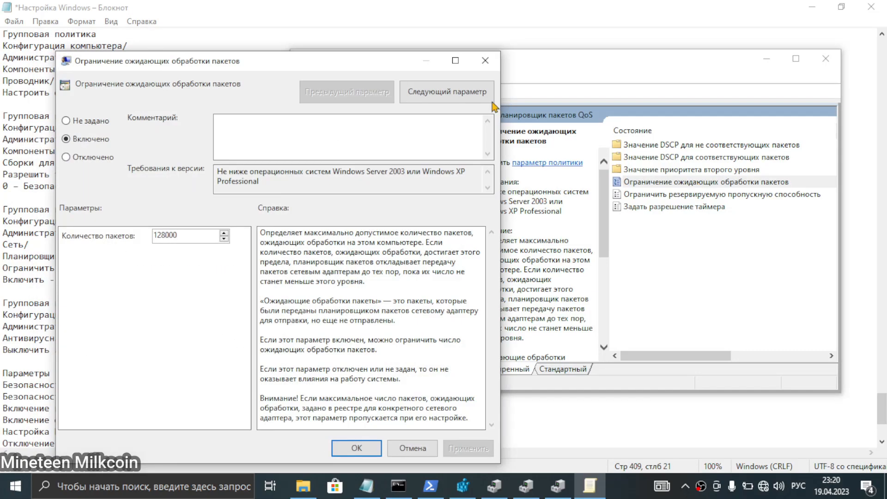
pyautogui.click(485, 60)
pyautogui.click(299, 93)
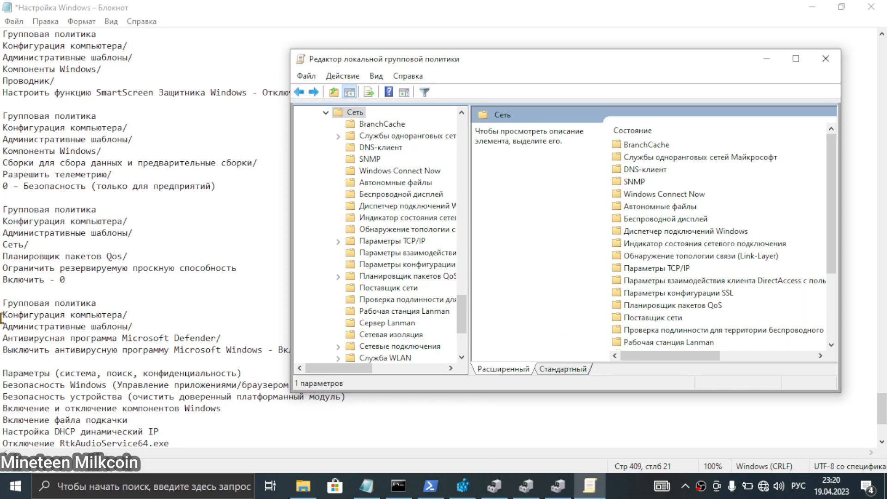
# Switch to the Notepad notes and review the QoS entry and the Microsoft Defender entry below it.
pyautogui.click(63, 280)
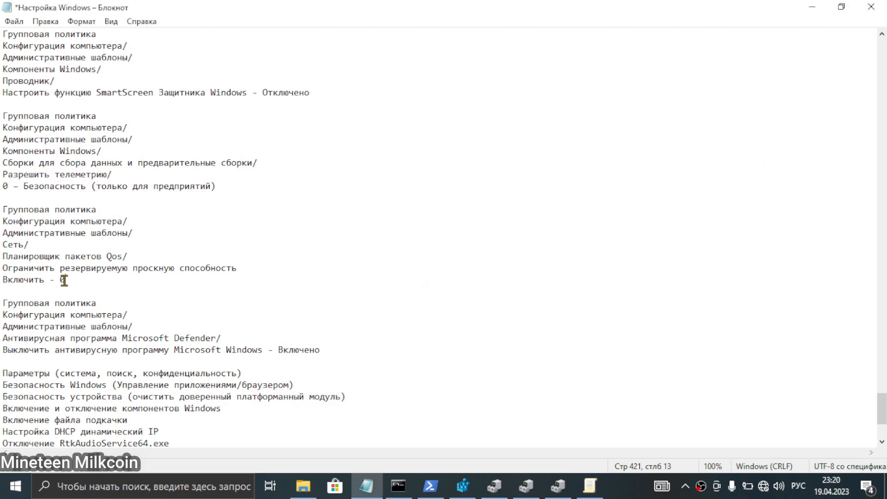
pyautogui.moveTo(70, 280); pyautogui.dragTo(2, 211)
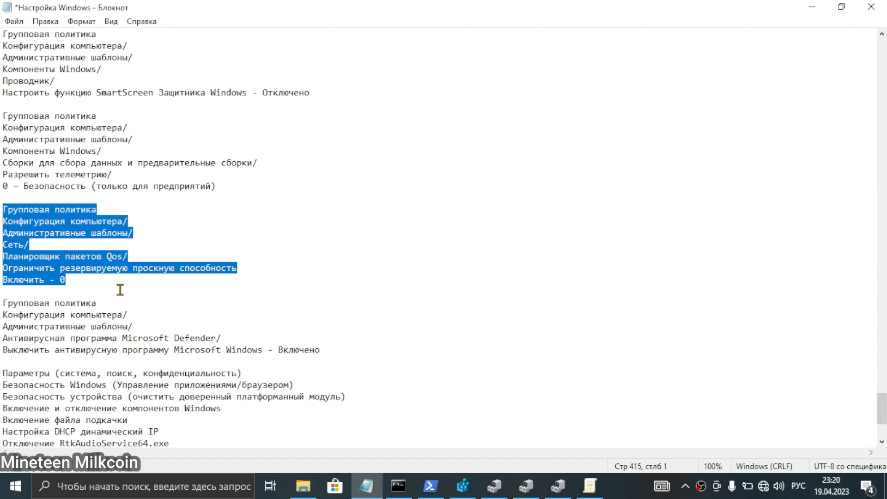
pyautogui.press('Right')
pyautogui.scroll(-2, 121, 310)
pyautogui.scroll(-1, 121, 310)
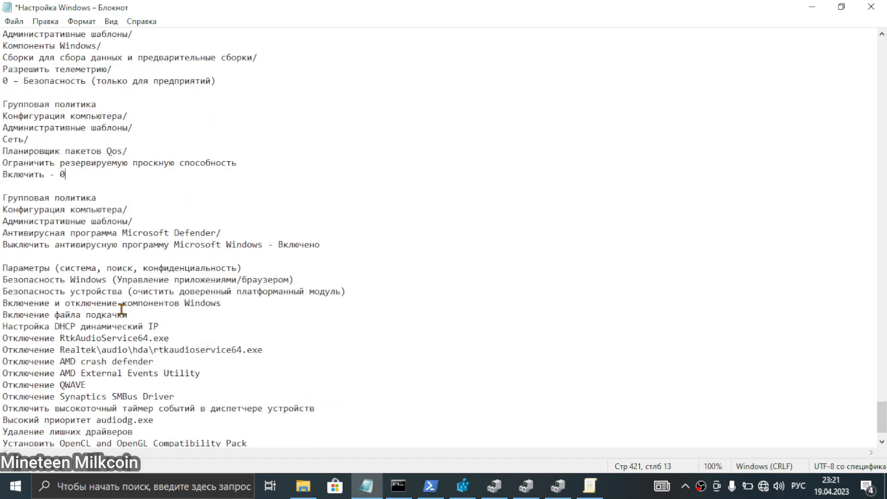
pyautogui.scroll(3, 6, 199)
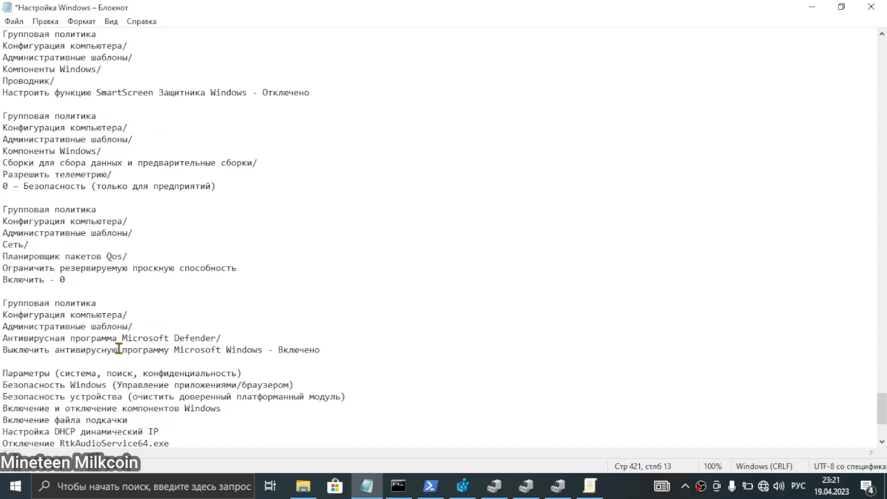
# Return to the Local Group Policy Editor, go back to Административные шаблоны and open Компоненты Windows.
pyautogui.click(594, 487)
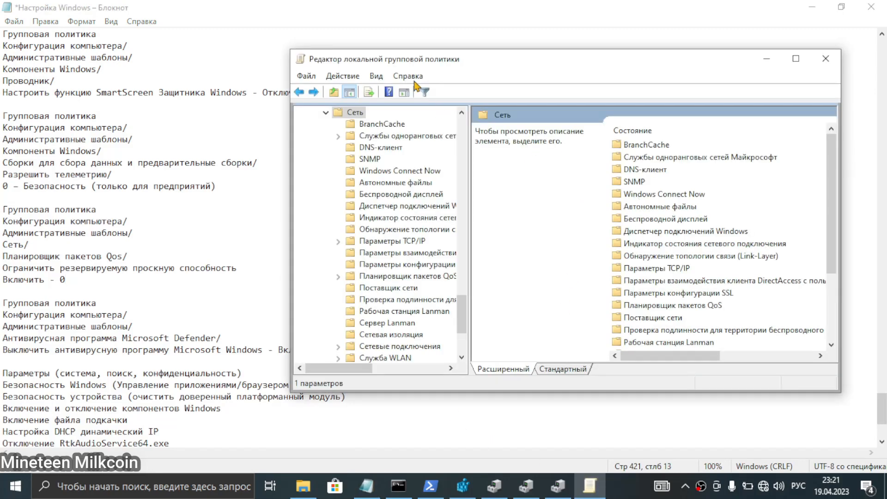
pyautogui.click(300, 92)
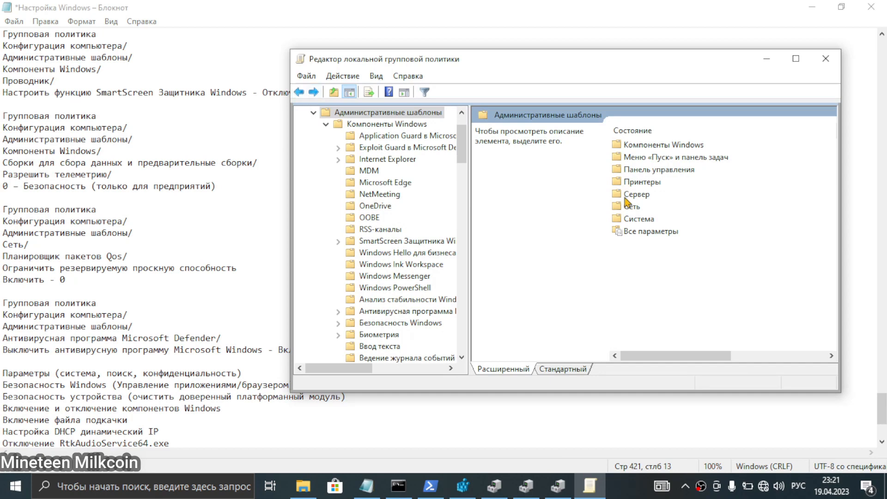
pyautogui.doubleClick(652, 146)
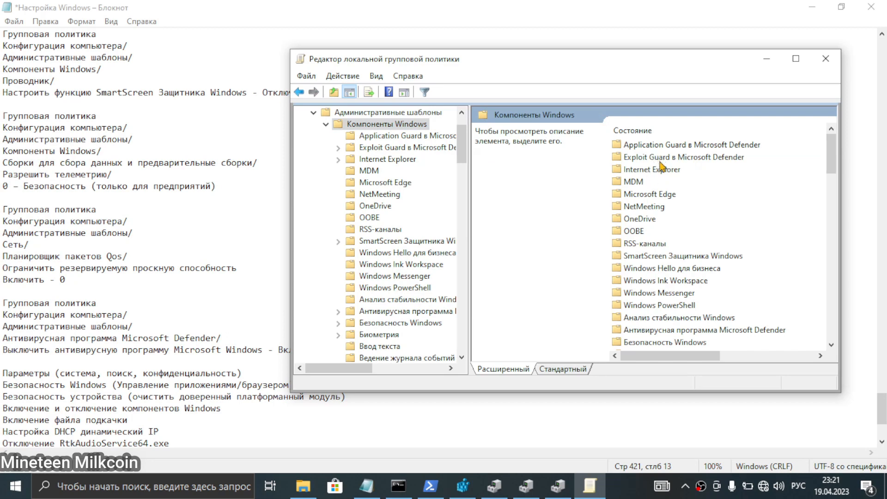
# Look inside the folder Exploit Guard в Microsoft Defender and its subfolder Защита от эксплойтов.
pyautogui.doubleClick(661, 159)
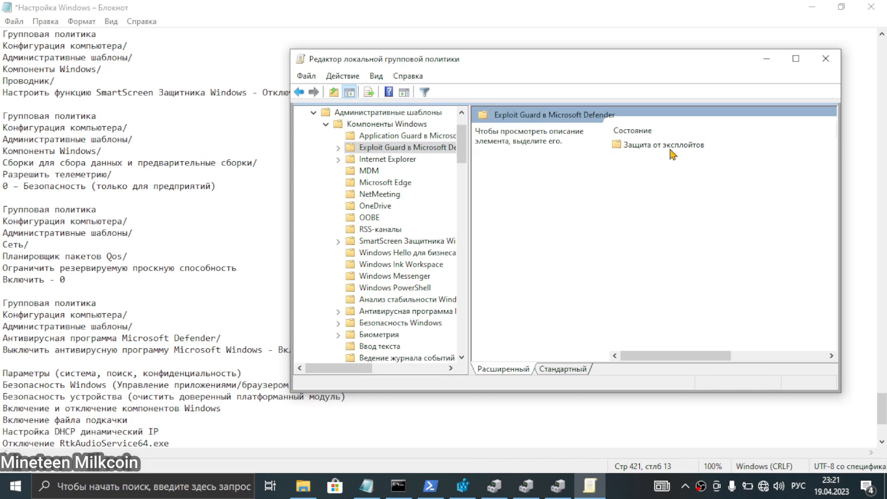
pyautogui.doubleClick(670, 147)
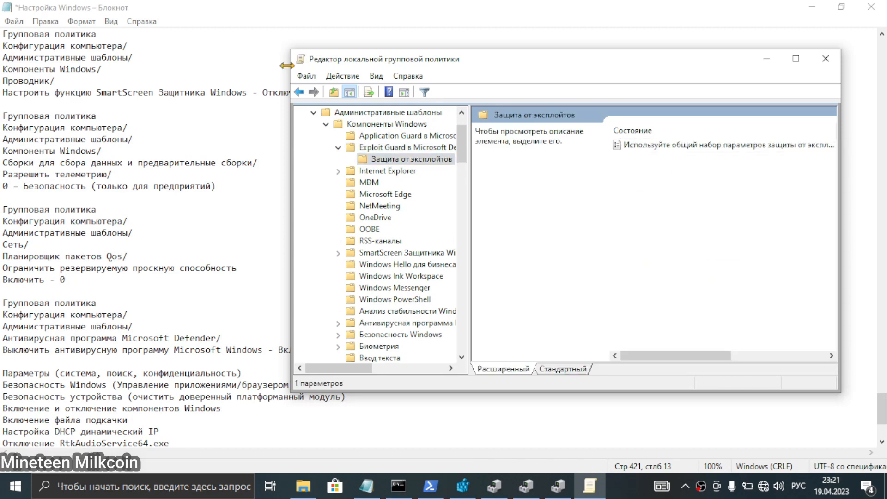
pyautogui.click(300, 92)
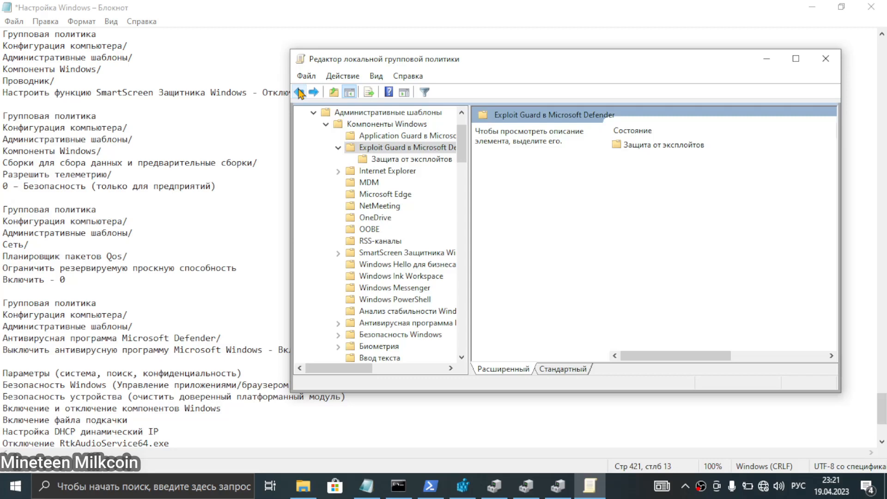
# Look inside the folder Application Guard в Microsoft Defender and return to Компоненты Windows.
pyautogui.click(299, 92)
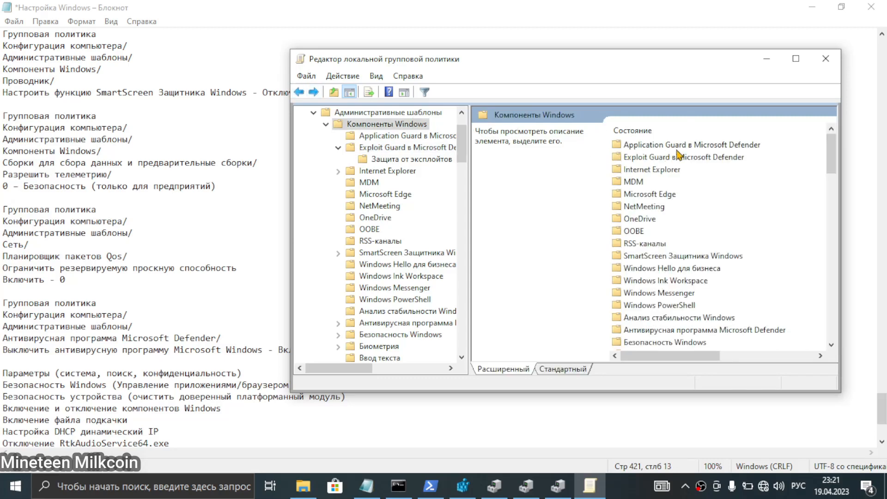
pyautogui.doubleClick(678, 146)
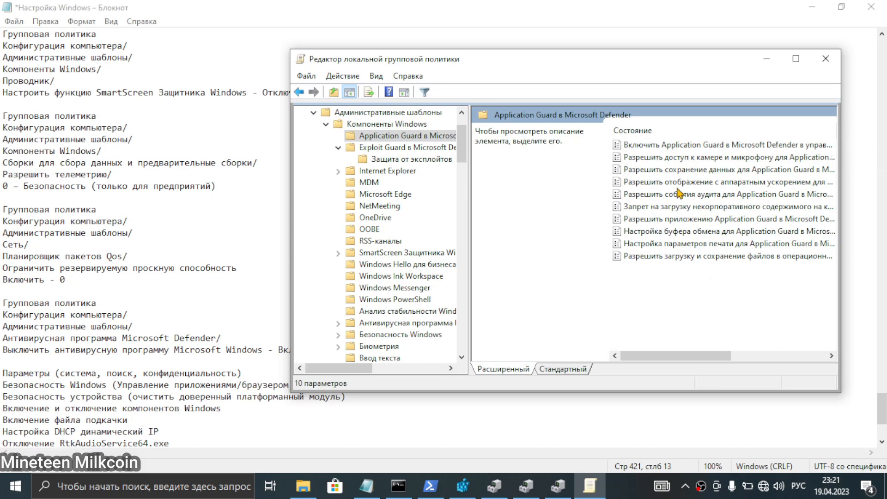
pyautogui.click(300, 92)
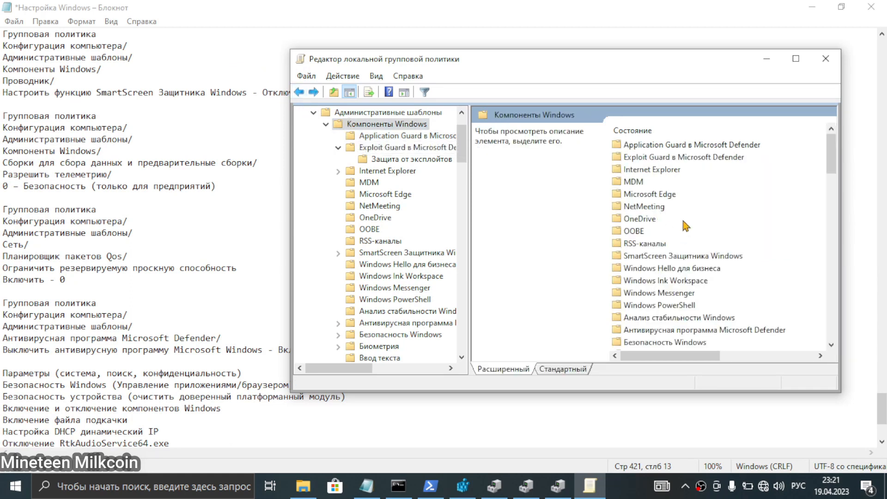
# Open the Microsoft Edge policy folder, maximize the editor window and review the whole list of Edge policies.
pyautogui.doubleClick(656, 193)
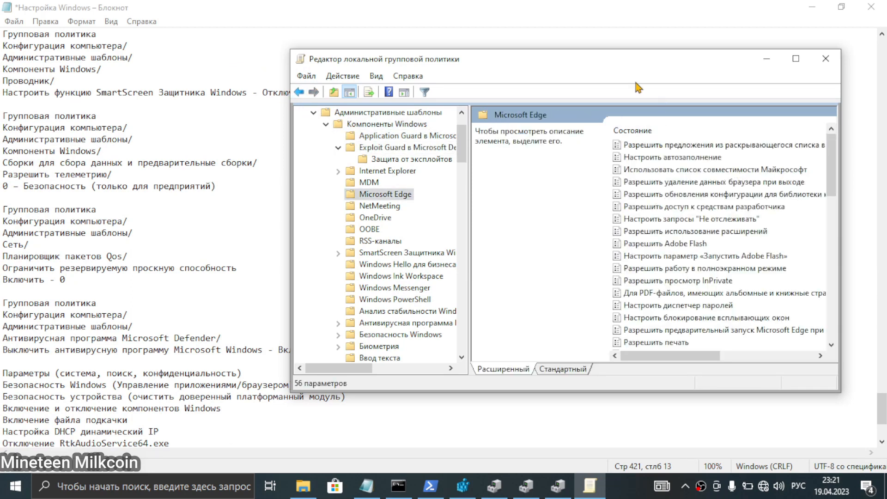
pyautogui.doubleClick(644, 73)
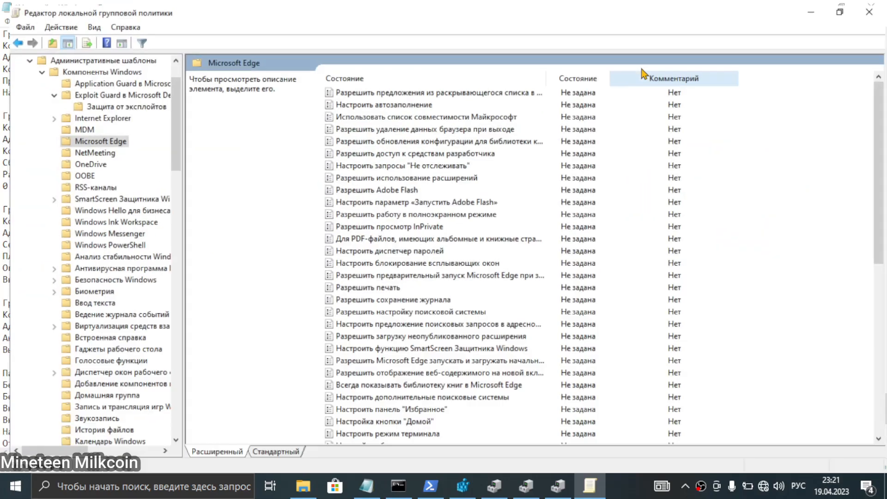
pyautogui.scroll(-3, 442, 355)
pyautogui.scroll(3, 441, 356)
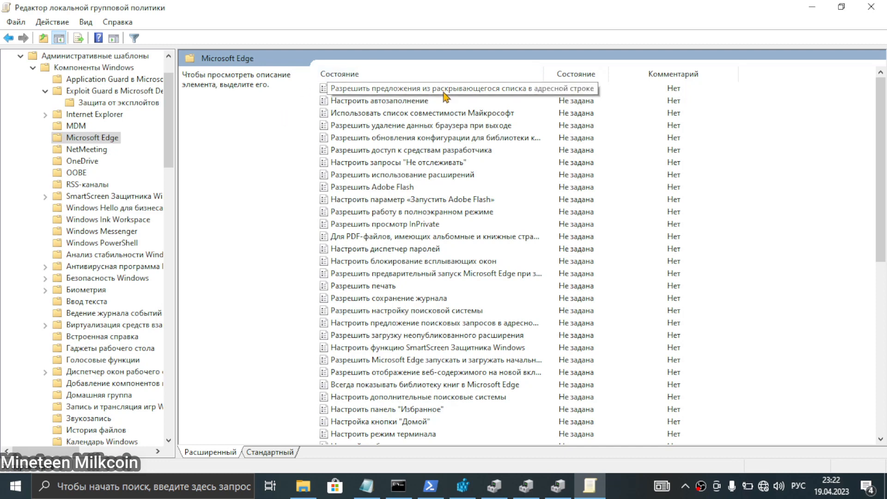
pyautogui.scroll(-3, 419, 265)
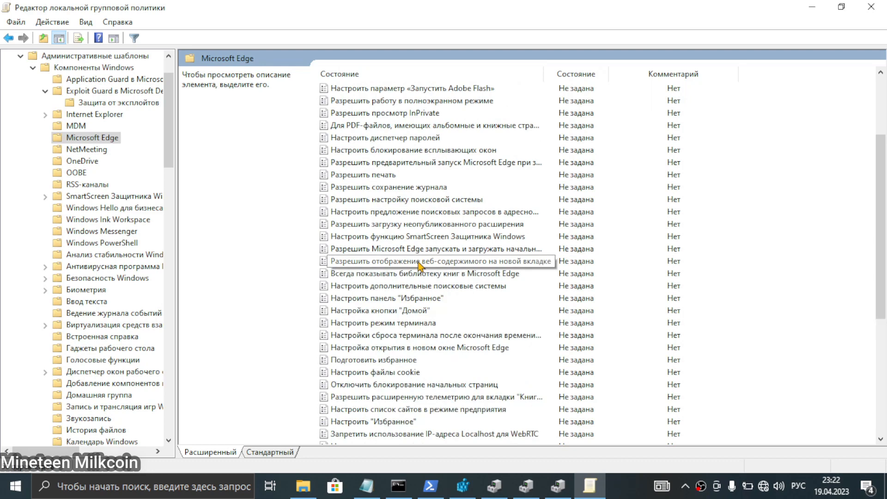
pyautogui.scroll(-3, 420, 265)
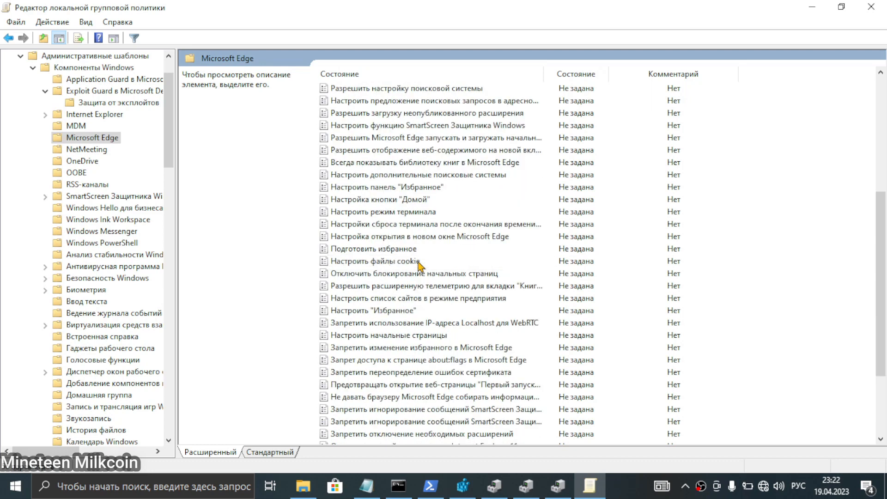
pyautogui.scroll(-2, 419, 266)
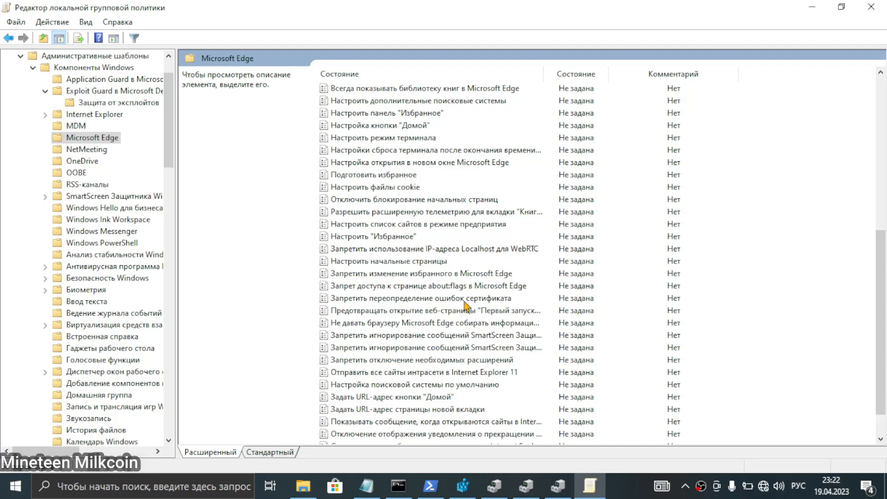
pyautogui.scroll(-1, 465, 305)
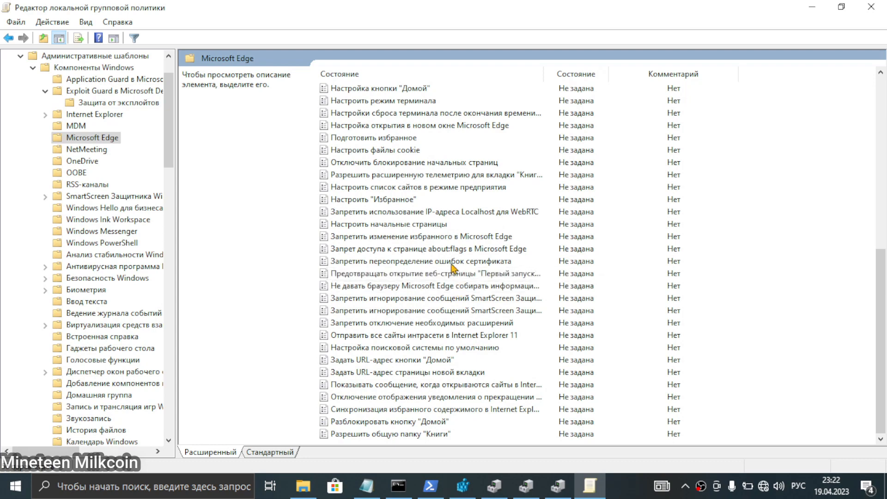
pyautogui.scroll(1, 453, 268)
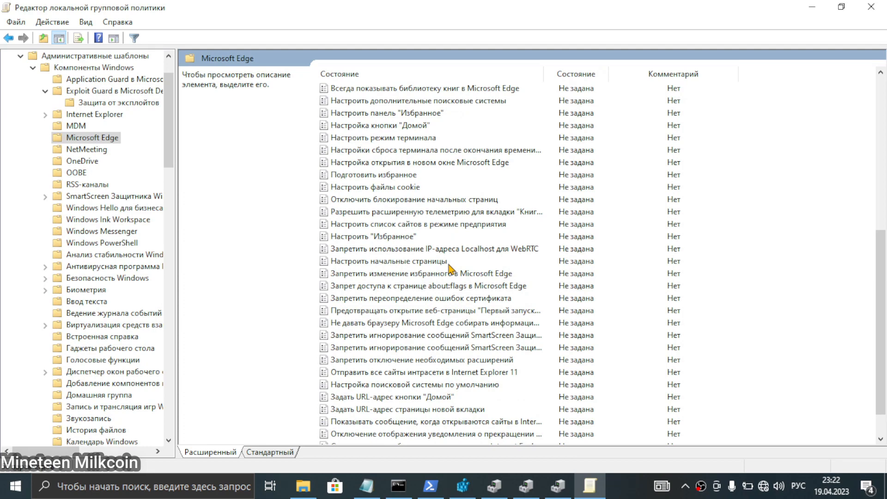
pyautogui.scroll(3, 451, 268)
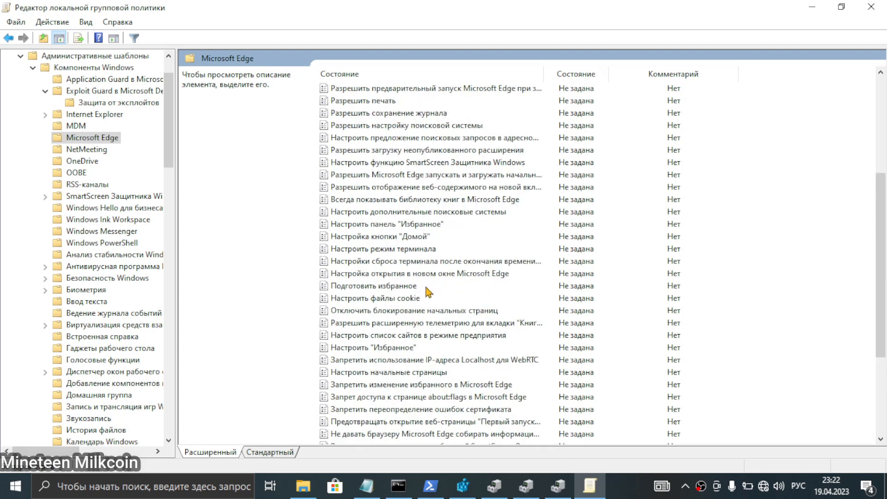
pyautogui.scroll(3, 429, 291)
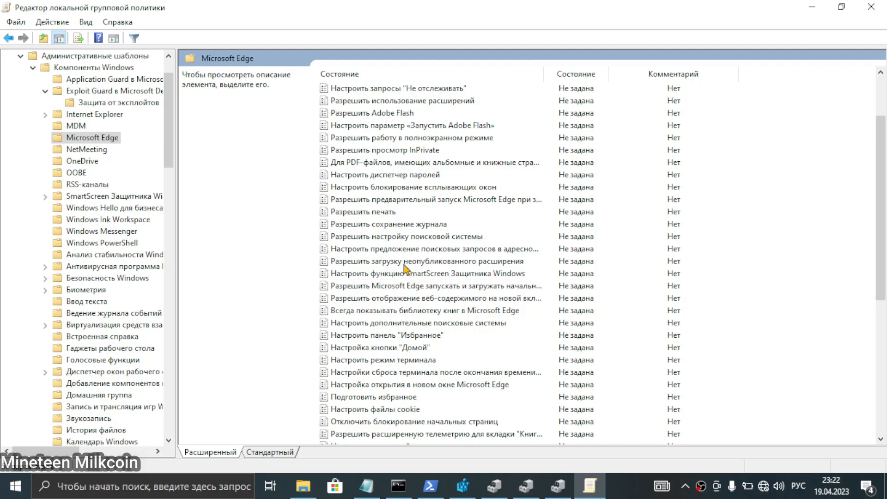
pyautogui.scroll(1, 405, 267)
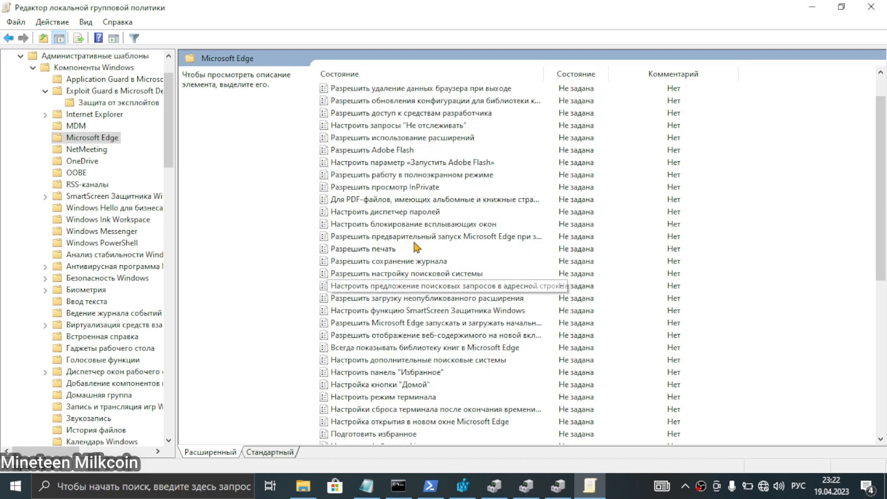
pyautogui.scroll(1, 403, 245)
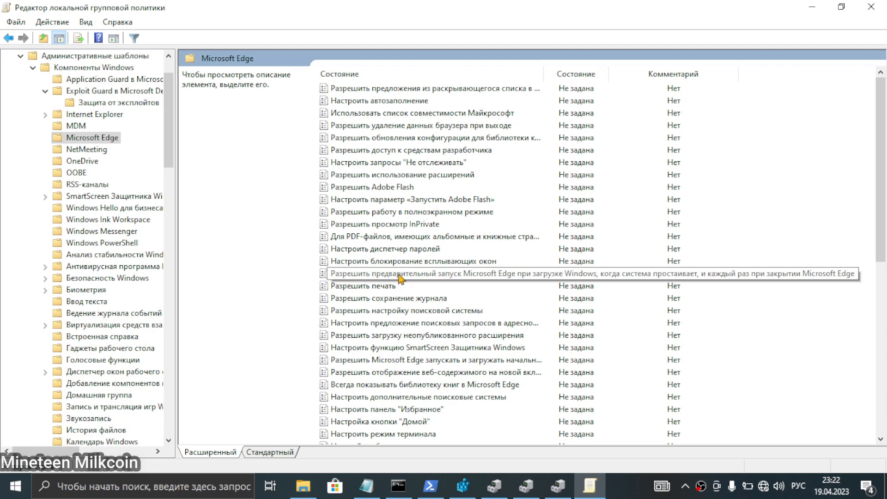
# Enable the policy that governs Microsoft Edge prelaunch at Windows startup with the option Запретить предварительный запуск, and save it.
pyautogui.doubleClick(399, 276)
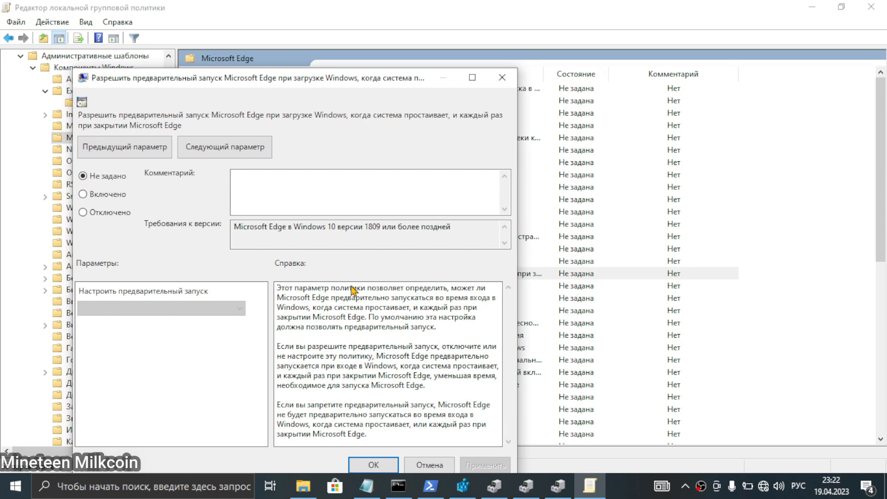
pyautogui.click(87, 198)
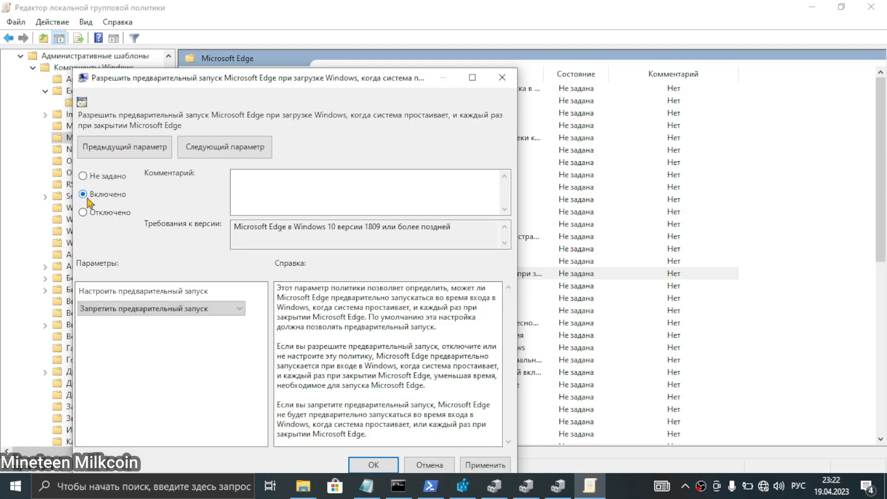
pyautogui.click(110, 308)
pyautogui.click(111, 311)
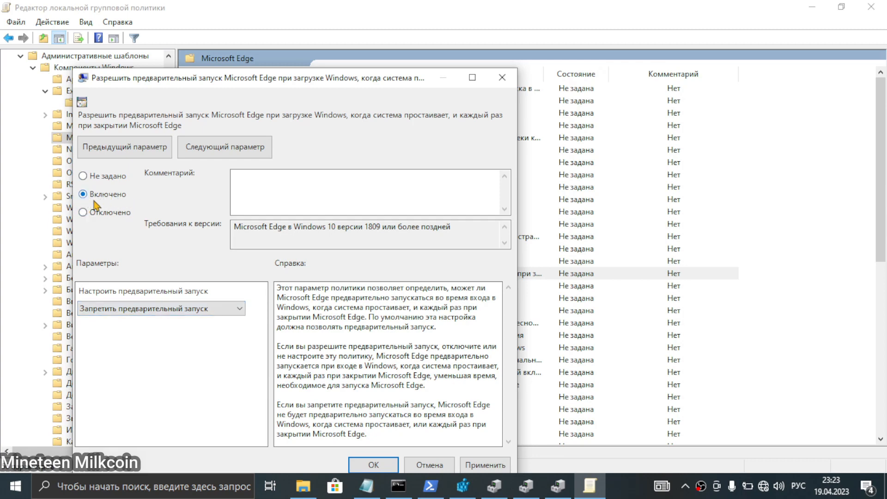
pyautogui.click(135, 309)
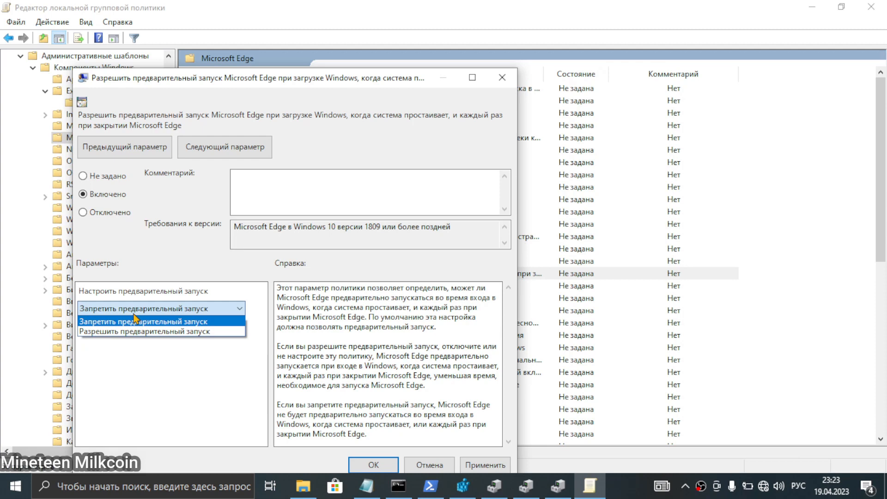
pyautogui.click(135, 319)
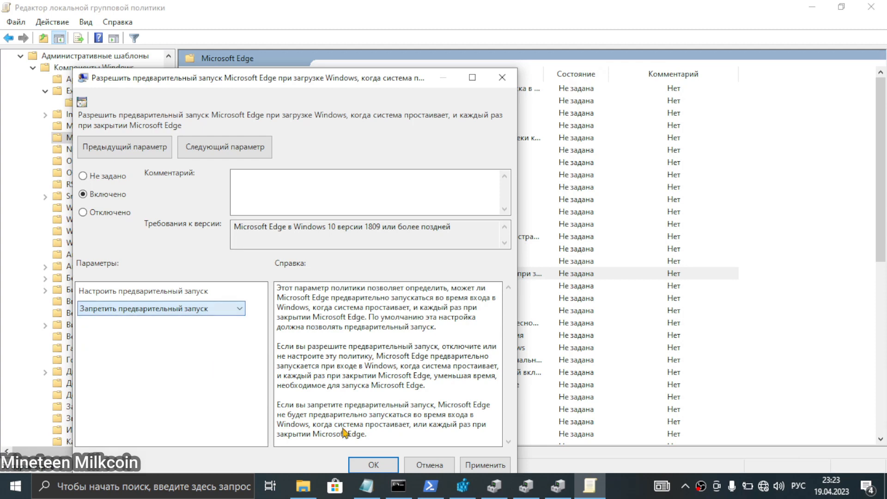
pyautogui.click(476, 467)
pyautogui.click(389, 467)
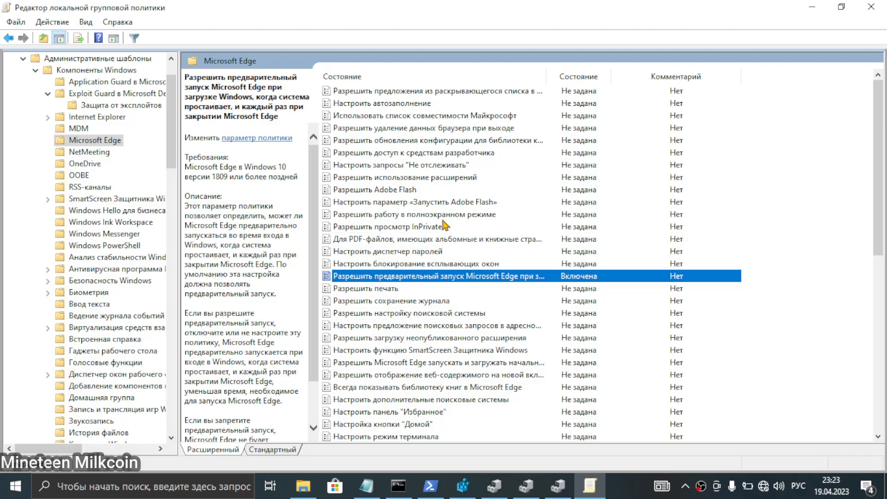
# Check the policy Разрешить обновления конфигурации для библиотеки книг and the remaining Edge policies, and go back to Компоненты Windows.
pyautogui.click(452, 142)
pyautogui.scroll(-2, 441, 255)
pyautogui.scroll(-7, 441, 255)
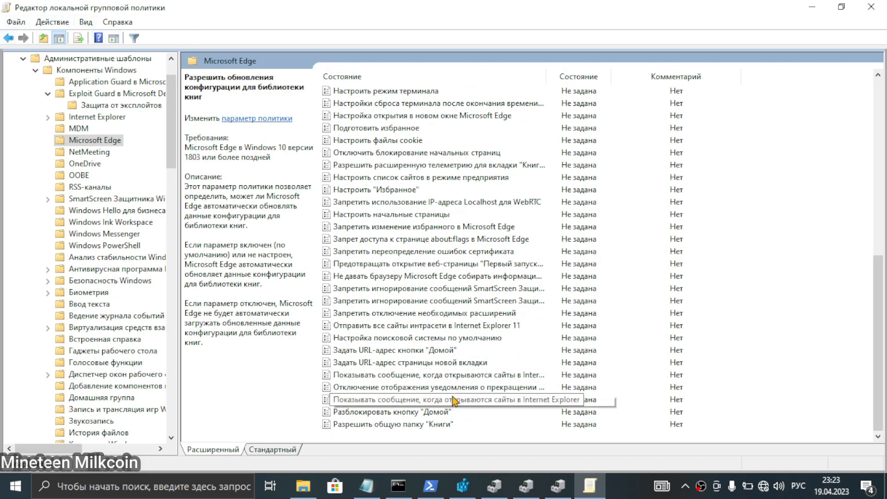
pyautogui.scroll(9, 453, 396)
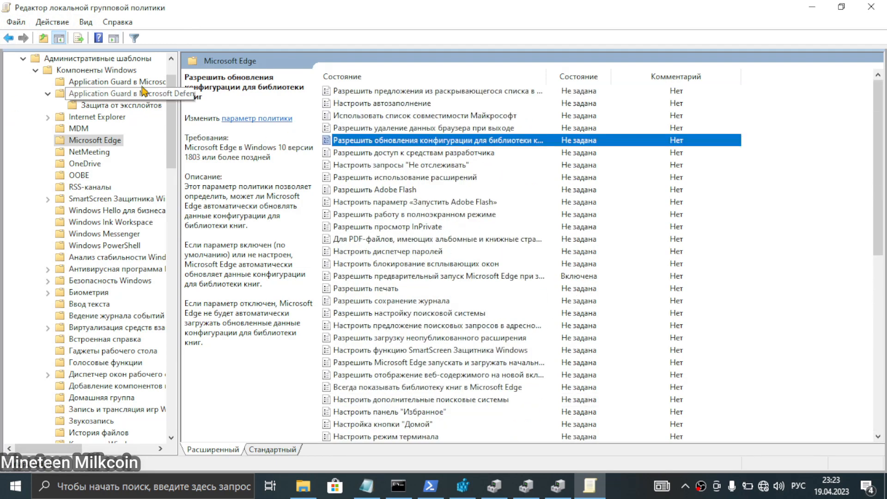
pyautogui.click(8, 38)
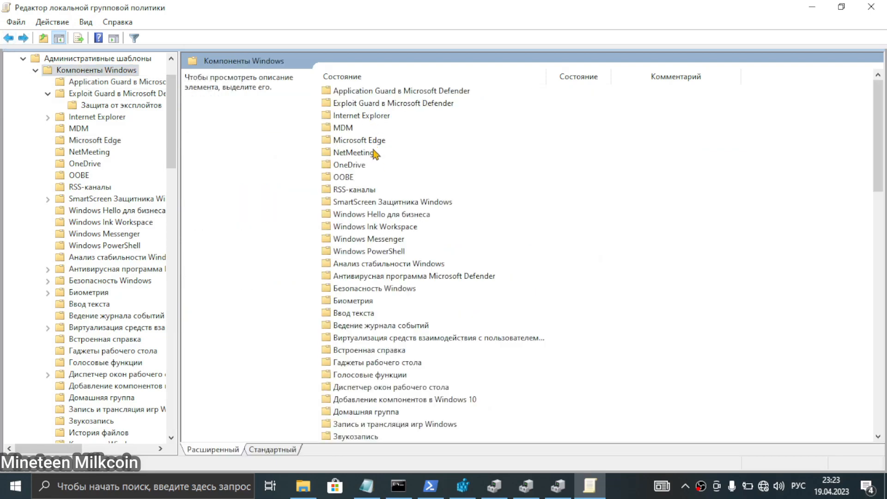
# Find the folder Антивирусная программа Microsoft Defender within Компоненты Windows and open it.
pyautogui.scroll(-1, 367, 175)
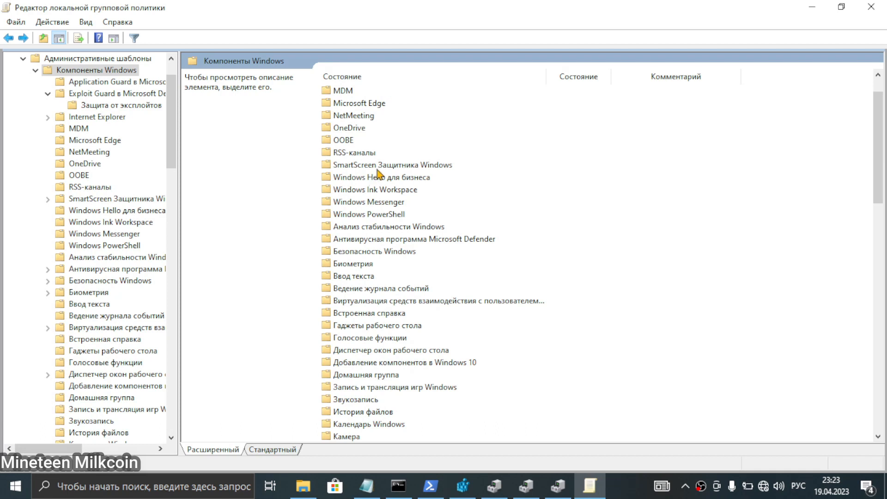
pyautogui.click(378, 169)
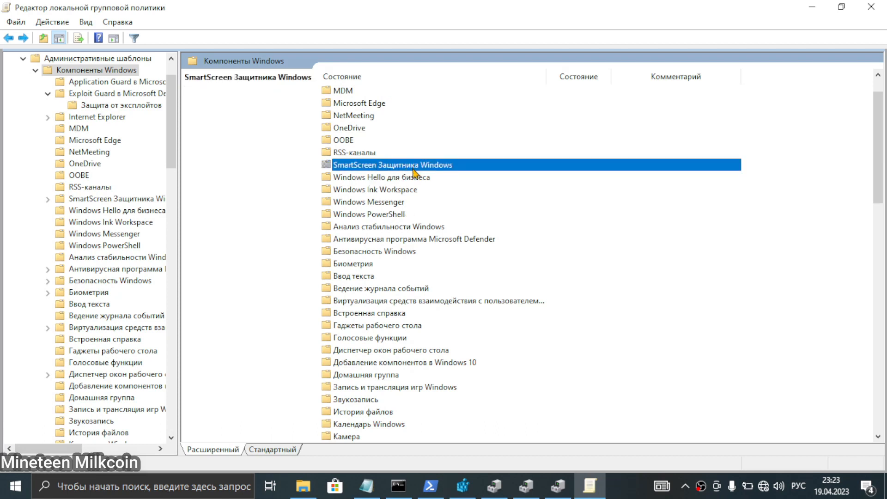
pyautogui.click(397, 254)
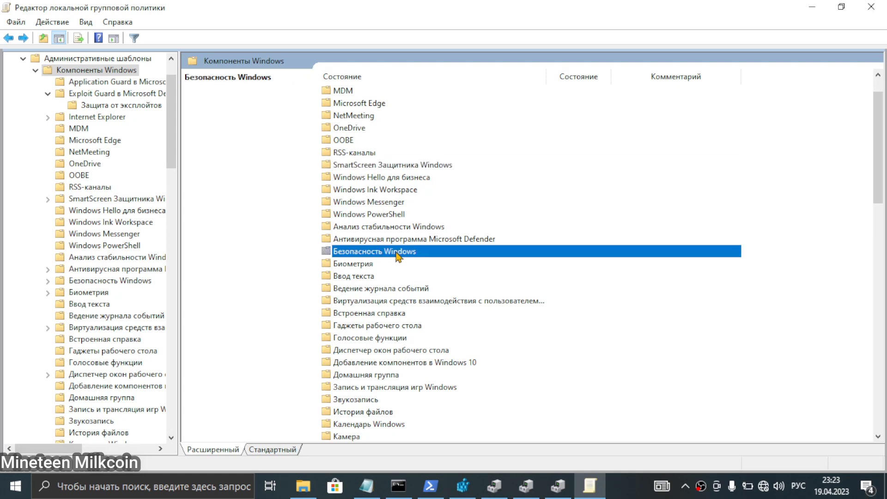
pyautogui.click(410, 238)
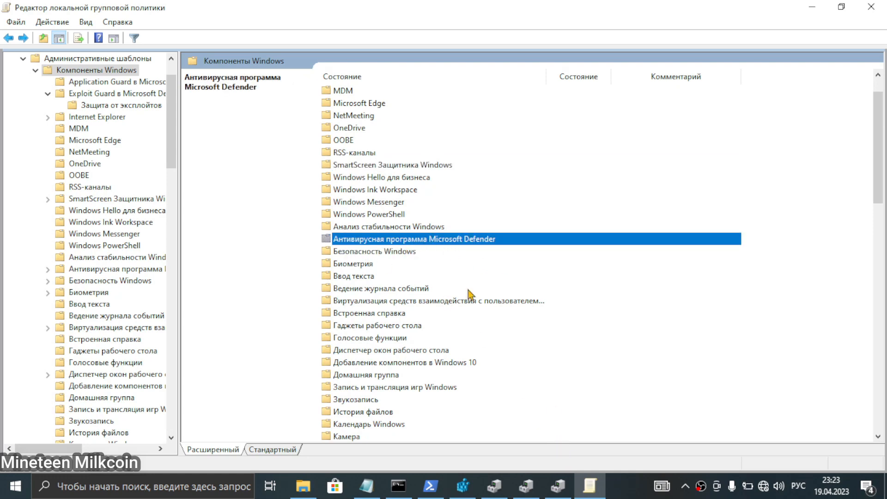
pyautogui.doubleClick(438, 241)
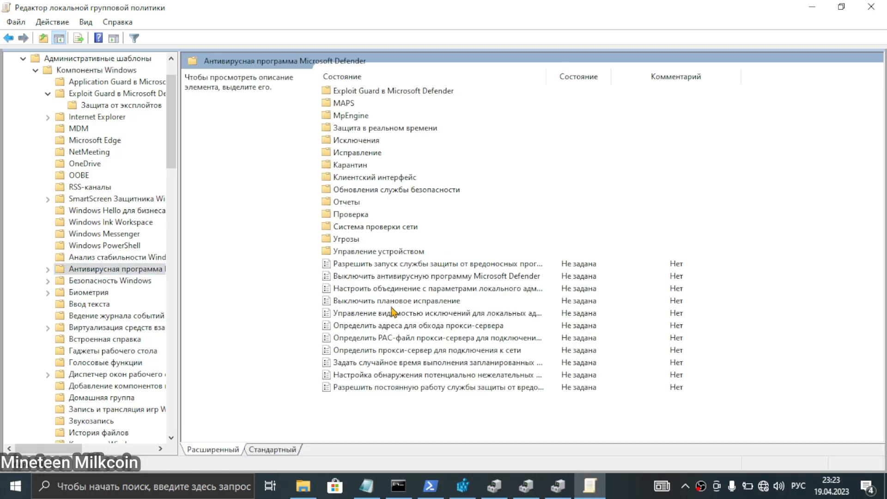
# Set the policy Выключить антивирусную программу Microsoft Defender to Включено, save it and return to Компоненты Windows.
pyautogui.doubleClick(404, 277)
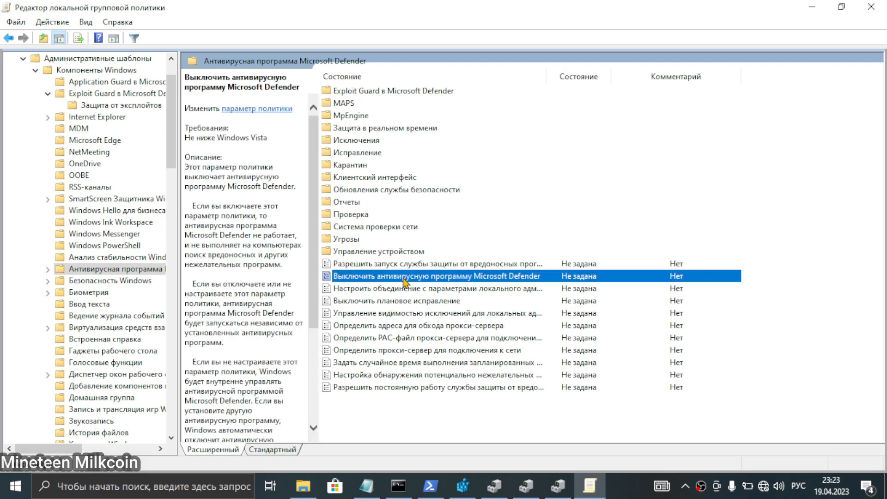
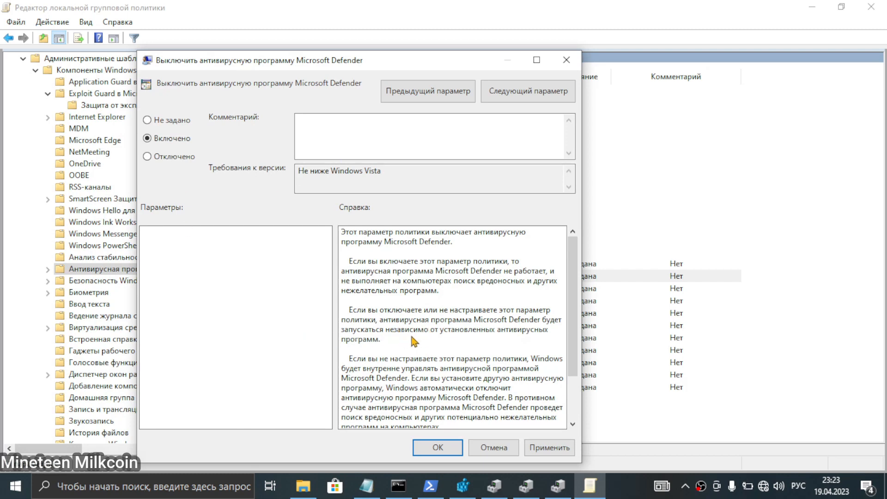
pyautogui.click(152, 156)
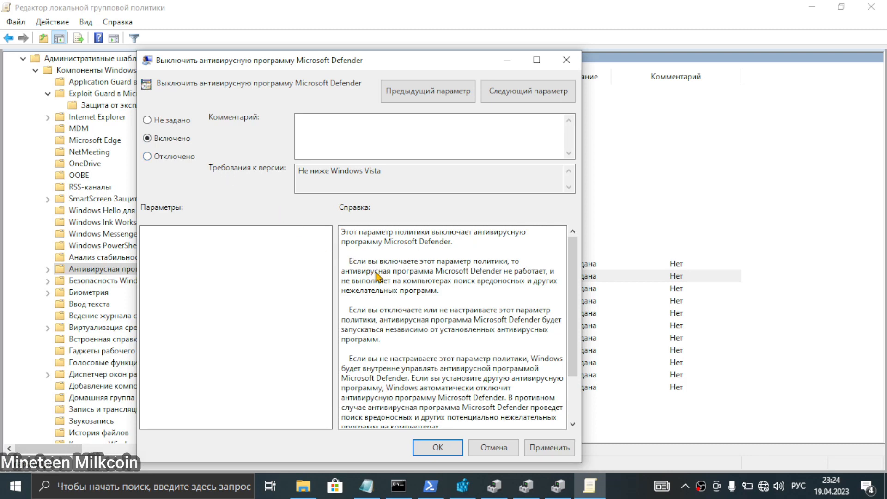
pyautogui.click(552, 448)
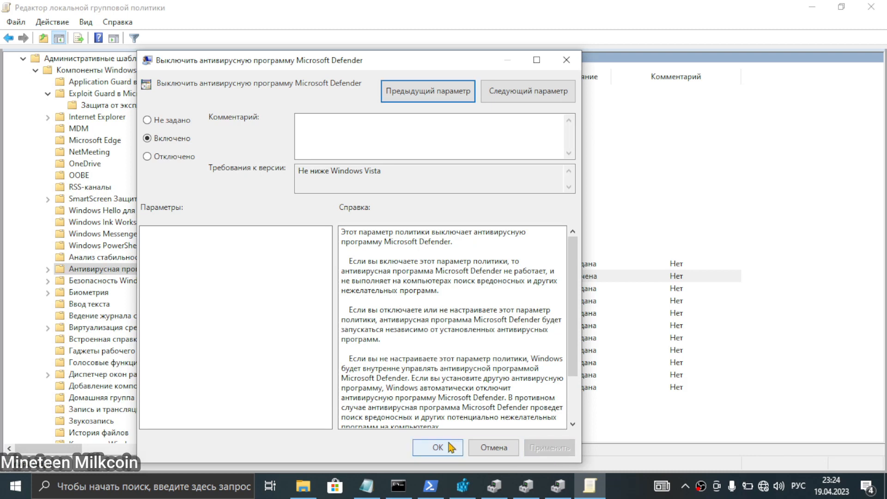
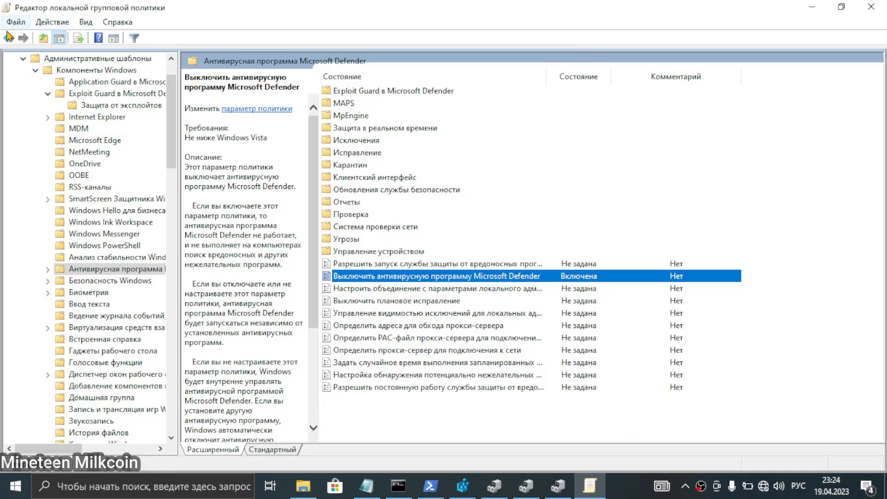
pyautogui.click(9, 36)
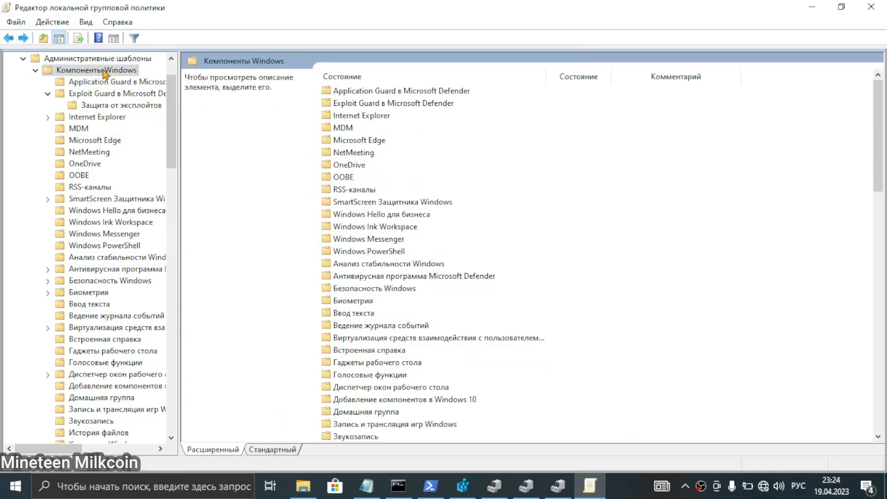
# Go back to Административные шаблоны and restore the policy editor to a smaller window so the notes behind it are readable.
pyautogui.scroll(2, 106, 74)
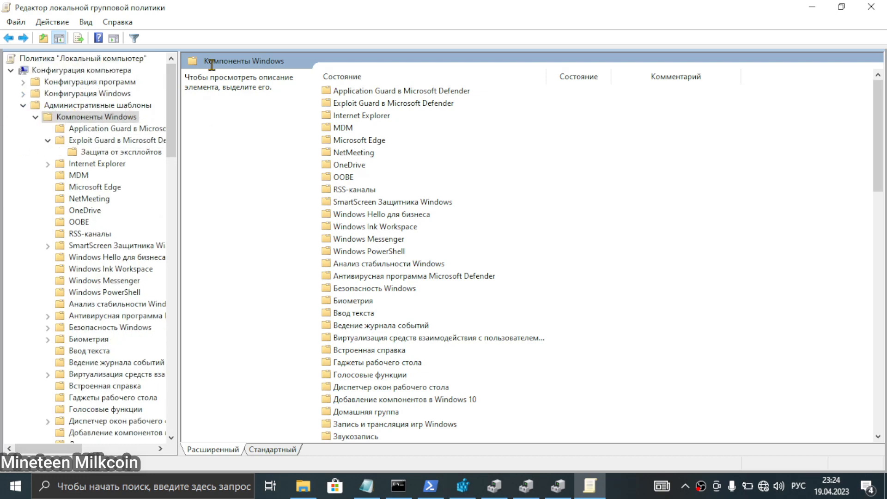
pyautogui.click(8, 38)
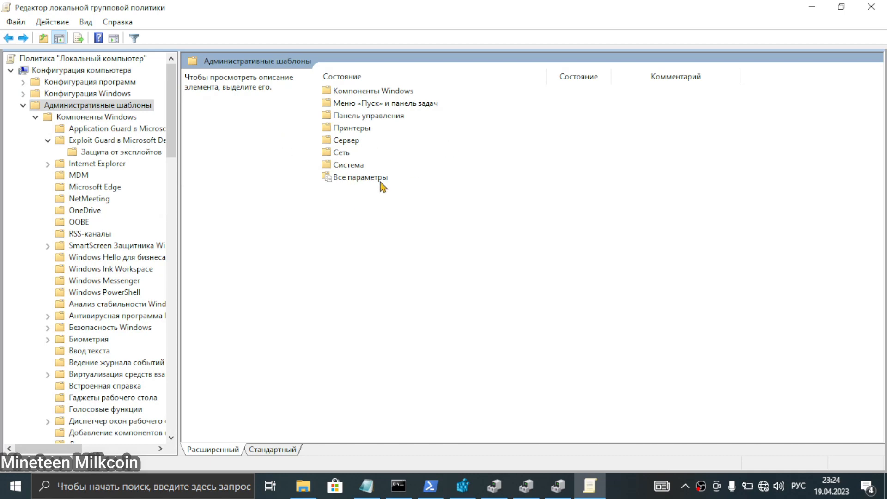
pyautogui.doubleClick(481, 7)
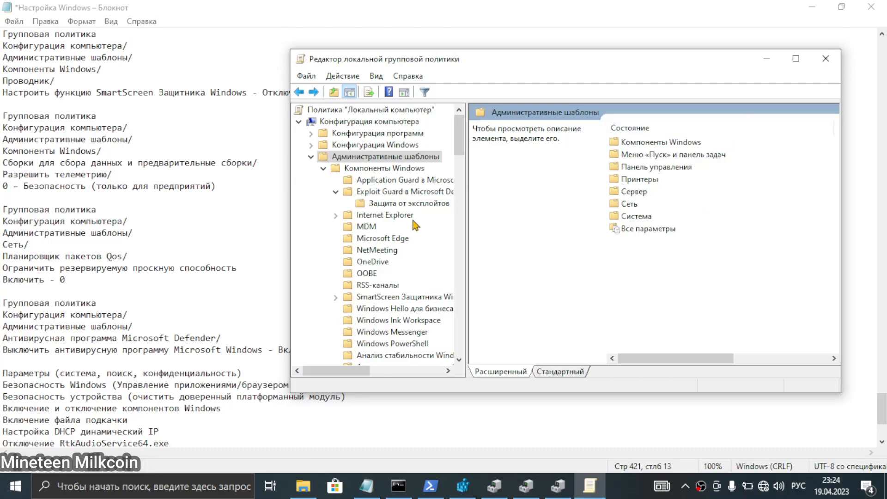
pyautogui.scroll(-1, 410, 288)
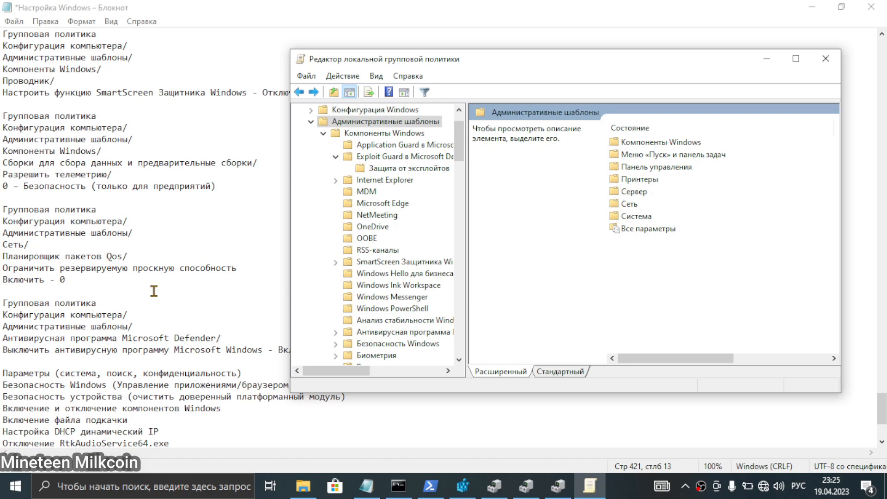
# Copy the command gpupdate /force from the end of the notes and close the Local Group Policy Editor.
pyautogui.click(198, 307)
pyautogui.scroll(-4, 199, 307)
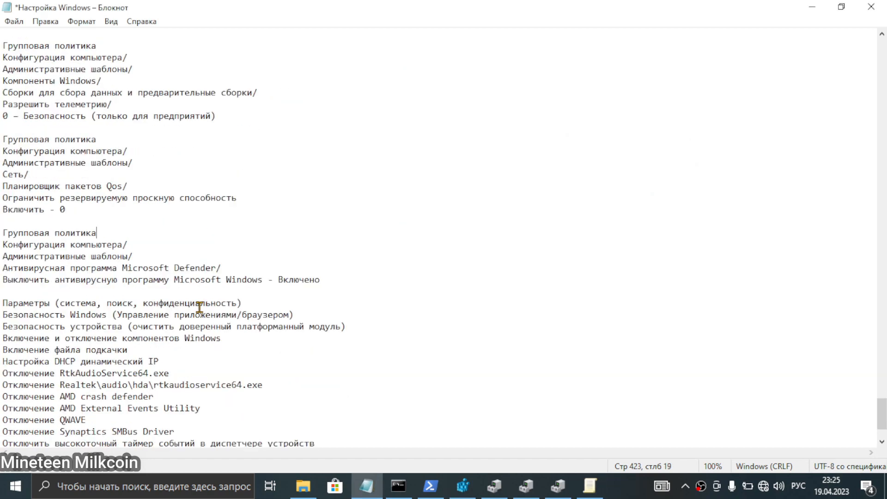
pyautogui.scroll(-1, 199, 307)
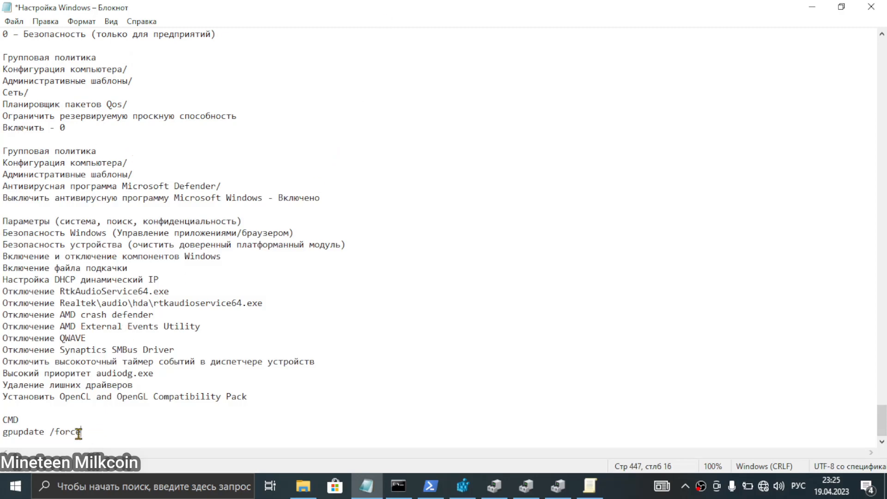
pyautogui.moveTo(83, 432); pyautogui.dragTo(2, 432)
pyautogui.press('super+c')
pyautogui.click(589, 486)
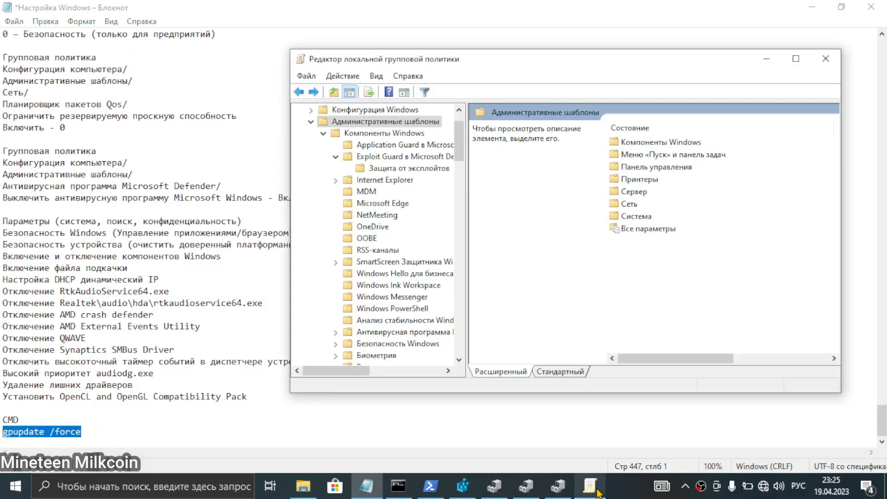
pyautogui.click(837, 67)
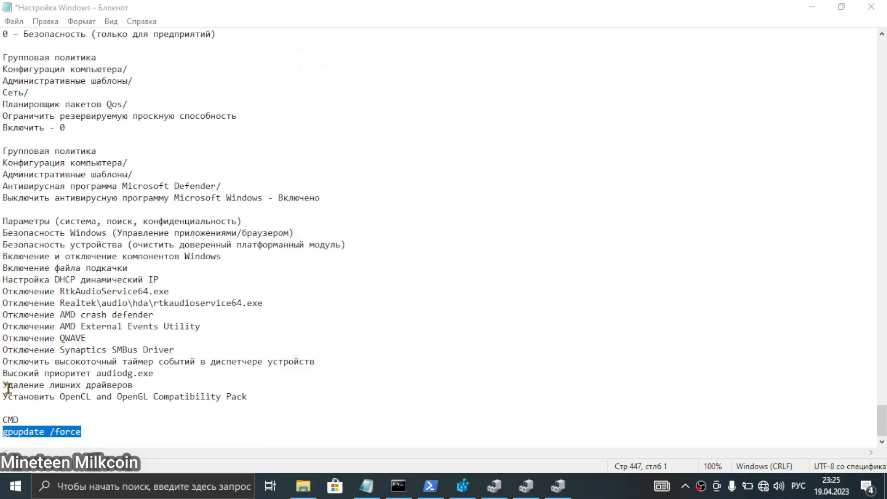
pyautogui.rightClick(40, 432)
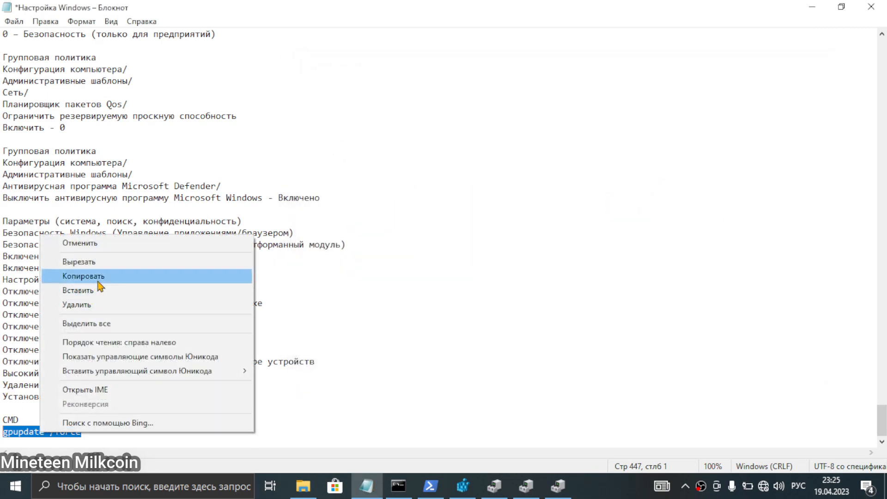
pyautogui.click(177, 279)
# Run gpupdate /force in the administrator Command Prompt and close that window once the update finishes.
pyautogui.click(124, 440)
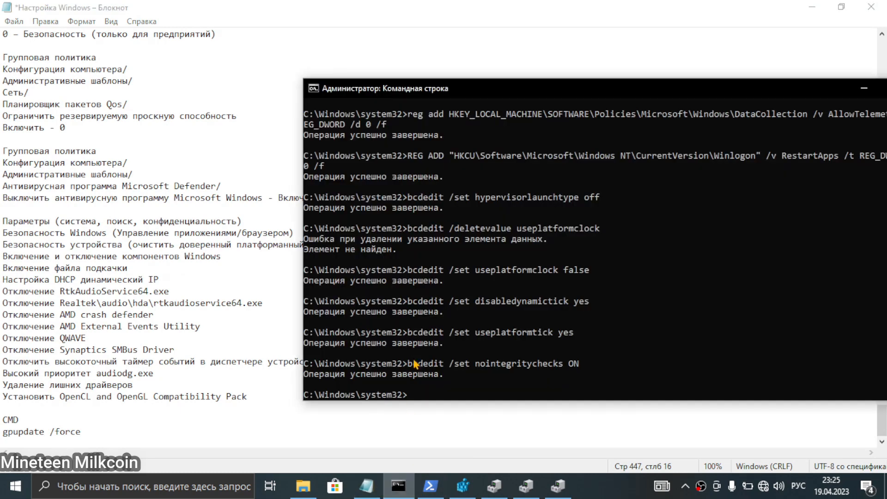
pyautogui.click(399, 485)
pyautogui.rightClick(510, 395)
pyautogui.press('Return')
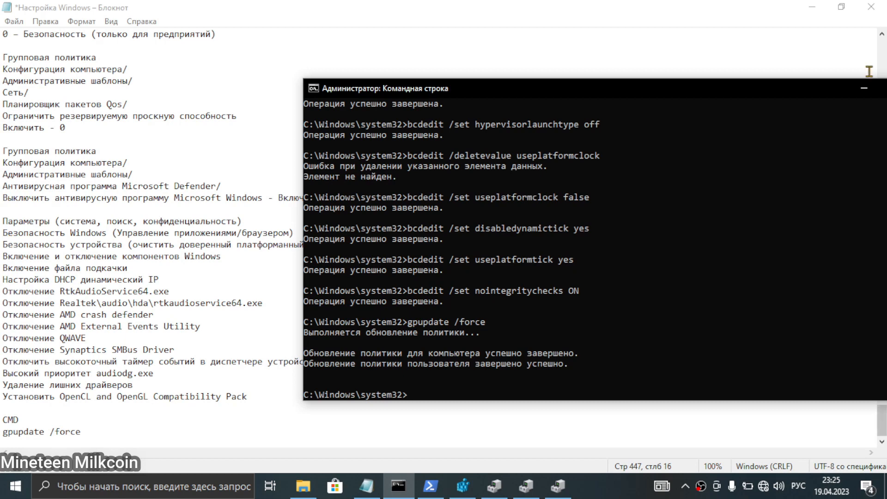
pyautogui.moveTo(812, 93); pyautogui.dragTo(638, 96)
pyautogui.click(749, 91)
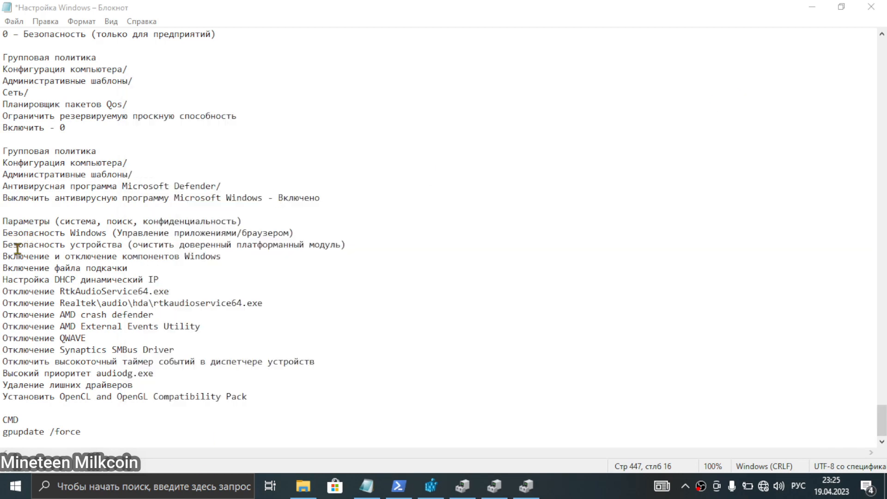
# Review the remaining tasks in the notes, from Параметры (система, поиск, конфиденциальность) to Установить OpenCL and OpenGL Compatibility Pack.
pyautogui.moveTo(266, 396); pyautogui.dragTo(5, 221)
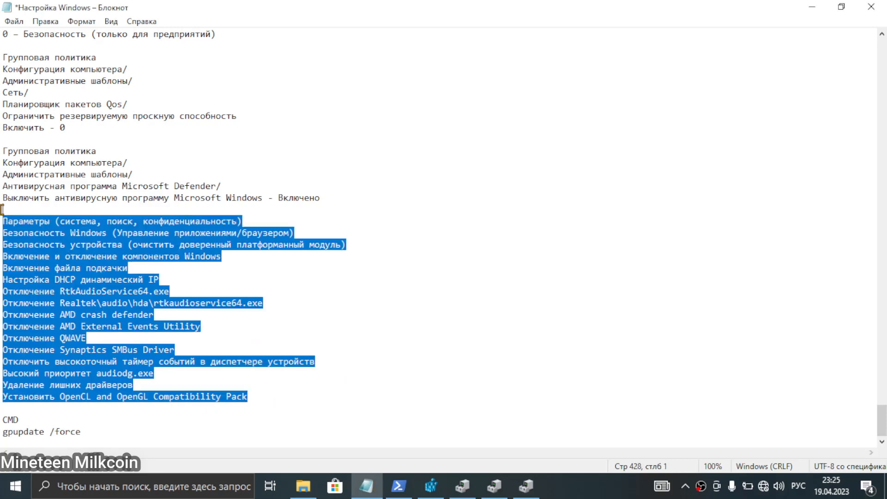
pyautogui.click(219, 325)
pyautogui.moveTo(261, 397); pyautogui.dragTo(4, 222)
pyautogui.moveTo(248, 8); pyautogui.dragTo(362, 126)
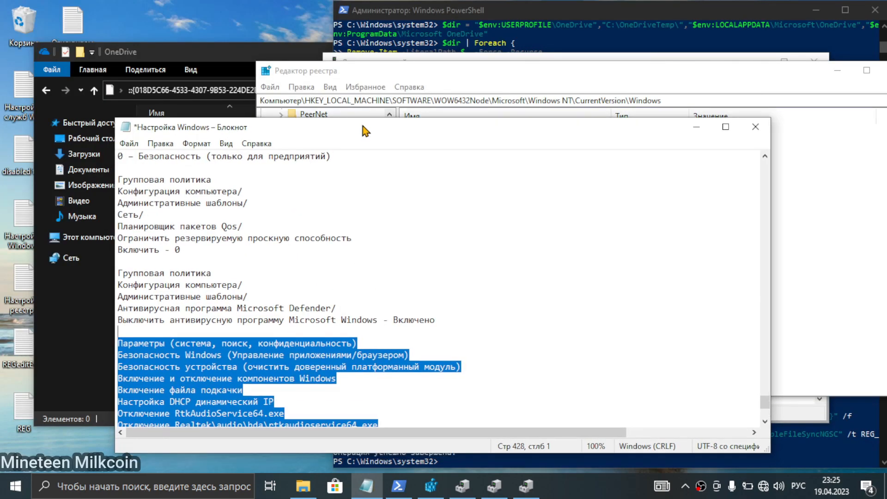
pyautogui.doubleClick(365, 131)
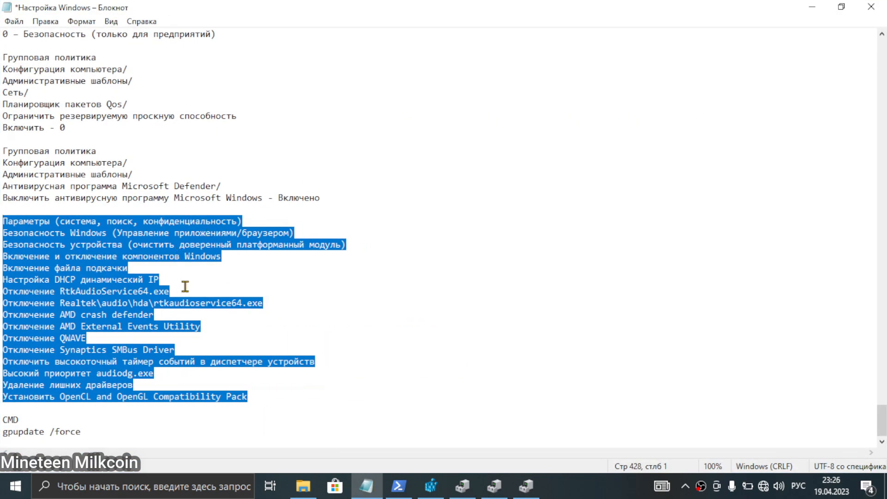
pyautogui.click(269, 399)
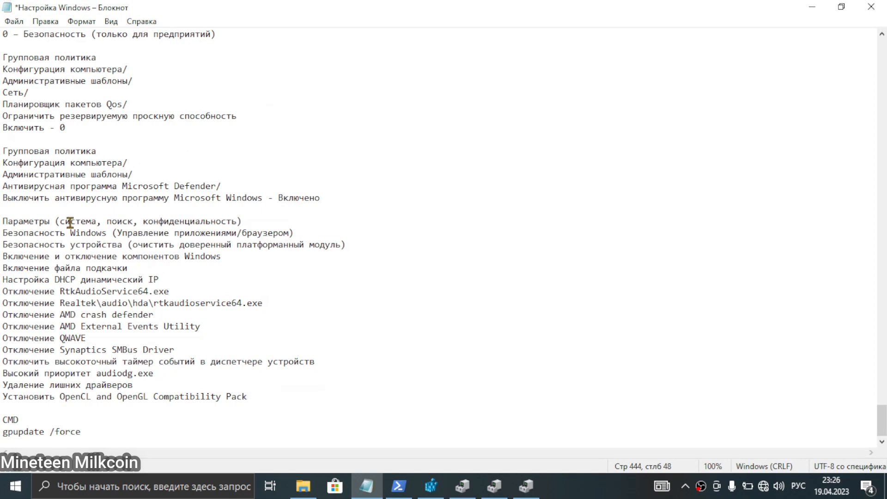
# Open the Windows settings for Конфиденциальность and turn off website access to the language list and tracking of app launches.
pyautogui.press('super')
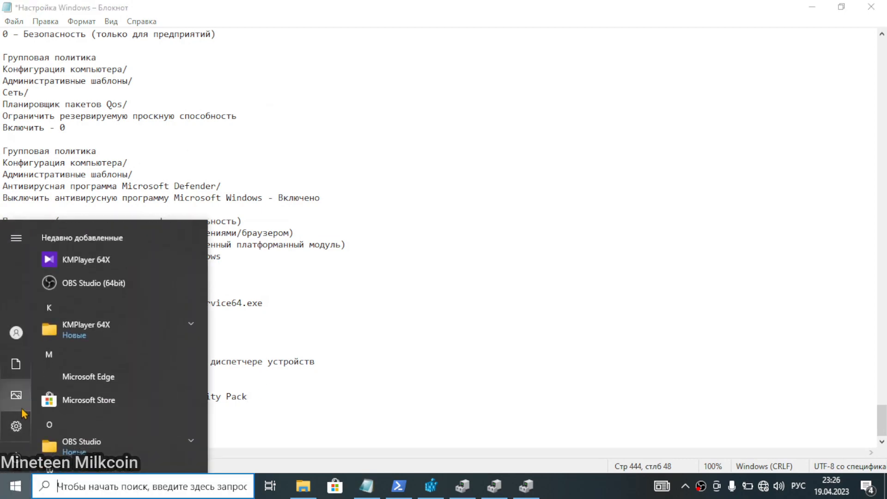
pyautogui.click(18, 425)
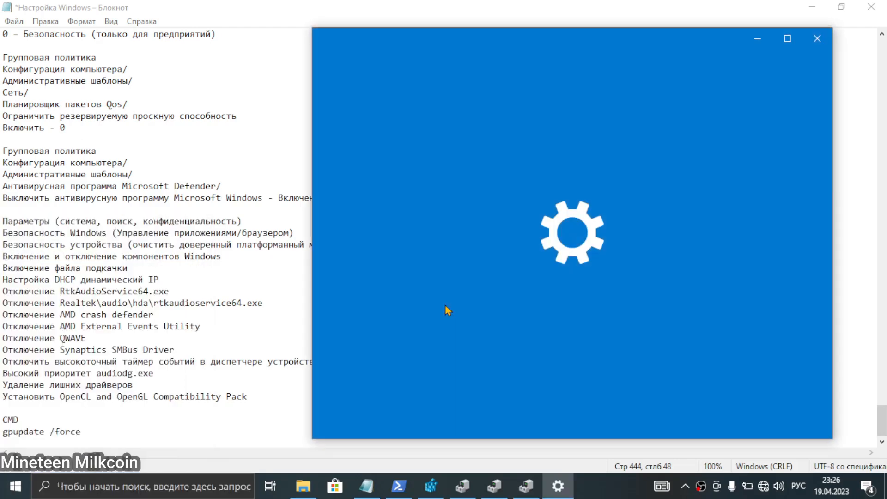
pyautogui.scroll(-8, 570, 258)
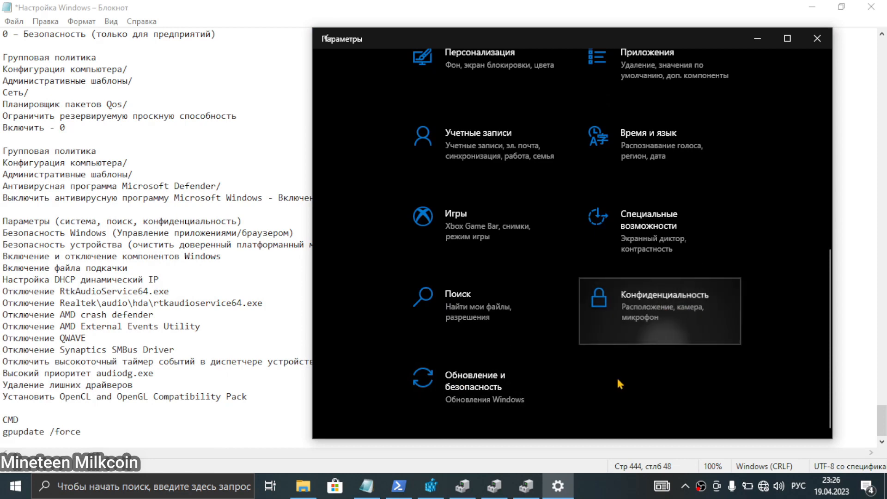
pyautogui.click(622, 335)
pyautogui.click(557, 244)
pyautogui.click(549, 297)
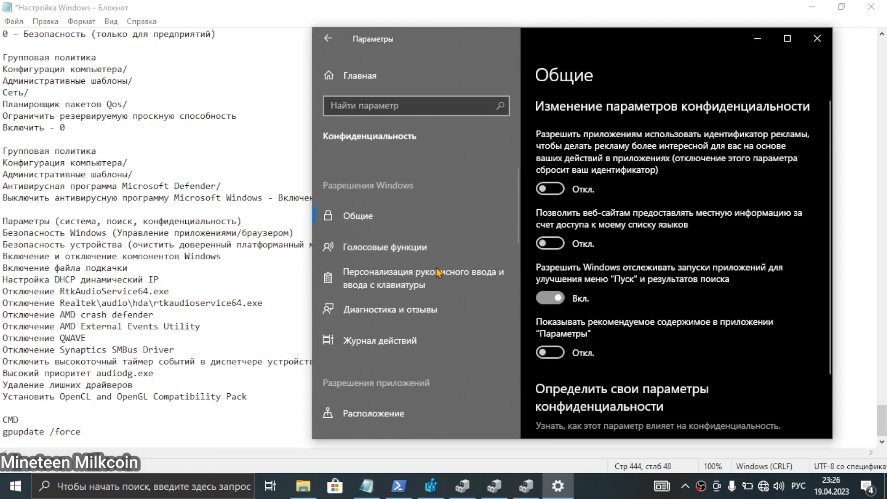
# Check the privacy pages Голосовые функции and Камера, and maximize the settings window to browse the app permissions.
pyautogui.click(387, 252)
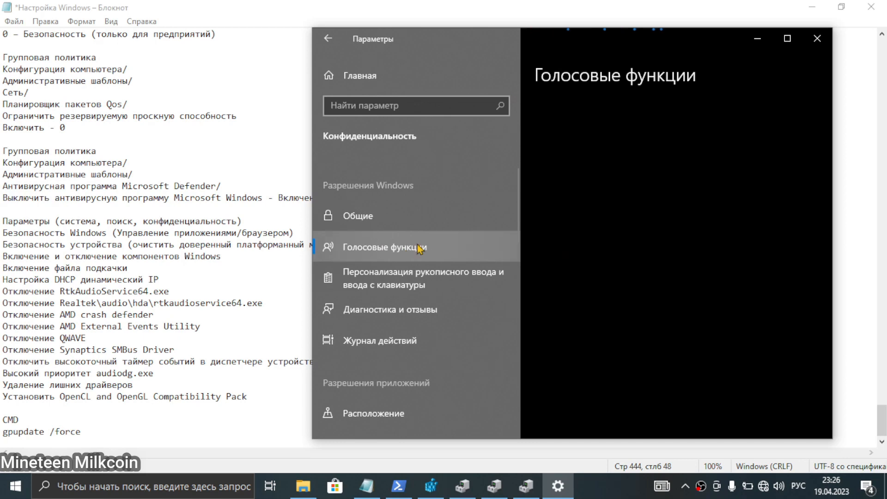
pyautogui.scroll(-2, 421, 249)
pyautogui.click(418, 362)
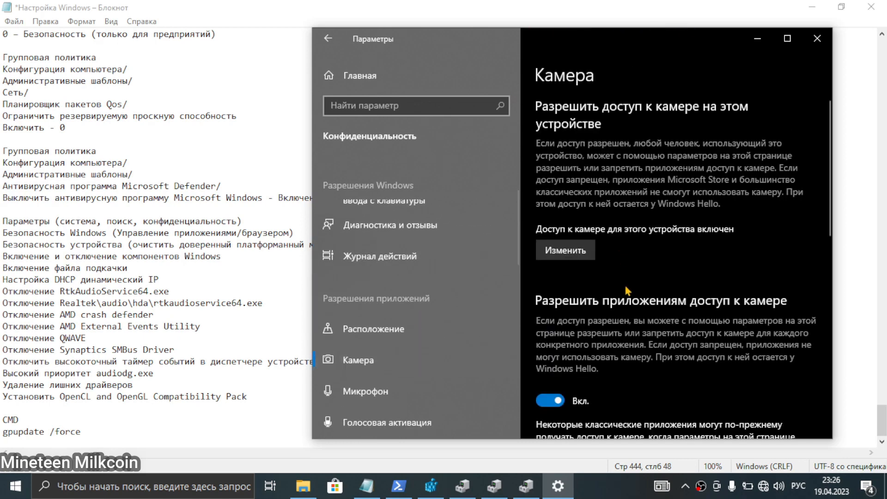
pyautogui.scroll(-3, 628, 290)
pyautogui.scroll(3, 628, 290)
pyautogui.scroll(-1, 394, 352)
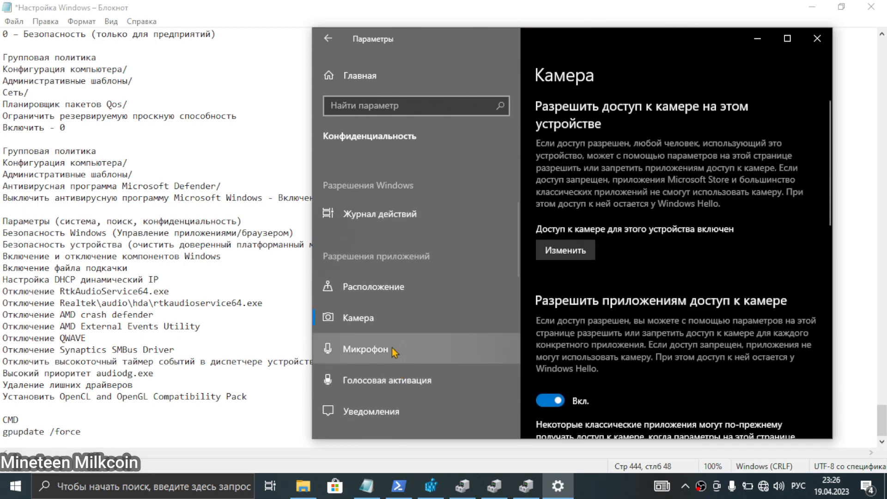
pyautogui.scroll(-1, 394, 353)
pyautogui.moveTo(588, 31); pyautogui.dragTo(588, 2)
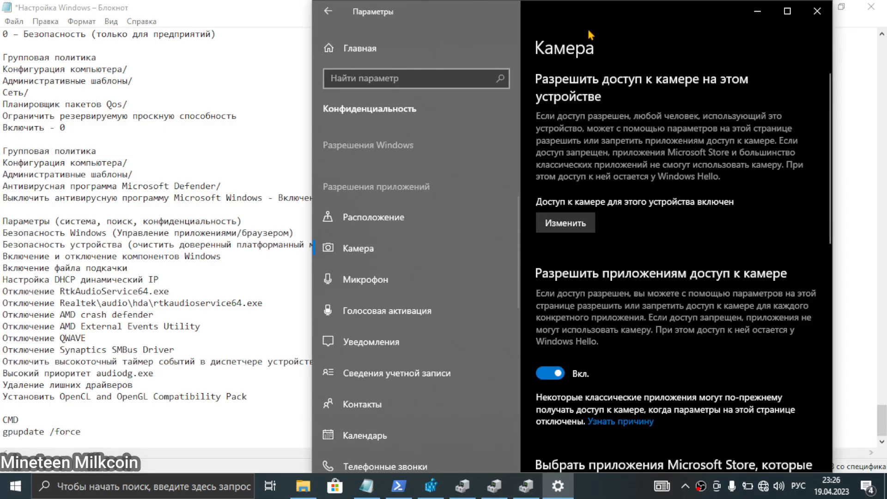
pyautogui.scroll(-10, 109, 282)
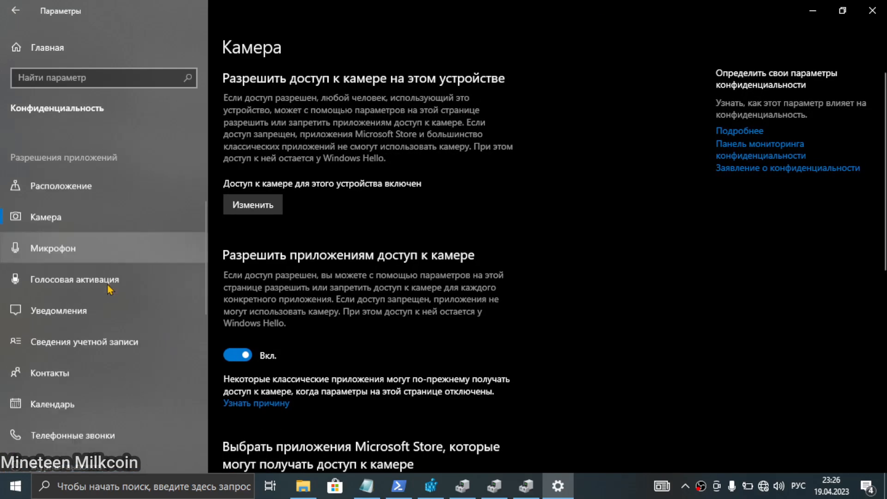
# Check the app permissions from Файловая система, Видео, Изображения and Документы up to Автоматическое скачивание файлов and Фоновые приложения.
pyautogui.click(77, 415)
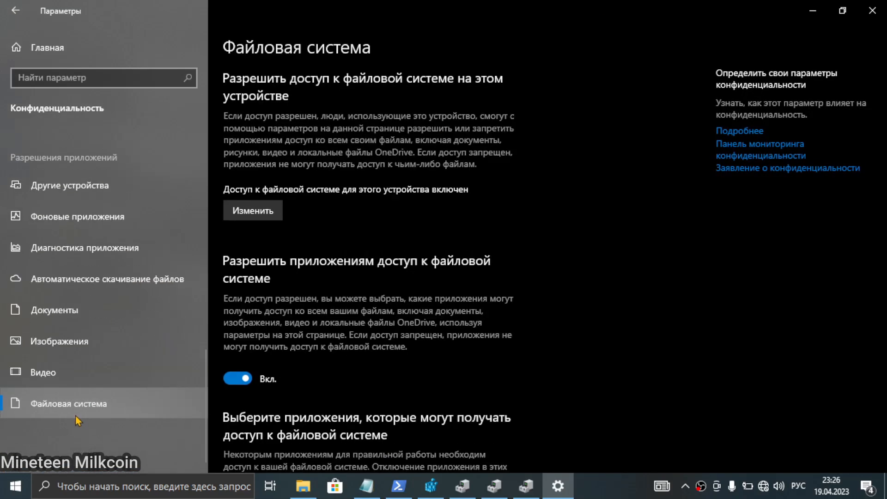
pyautogui.click(76, 374)
pyautogui.click(84, 346)
pyautogui.click(82, 319)
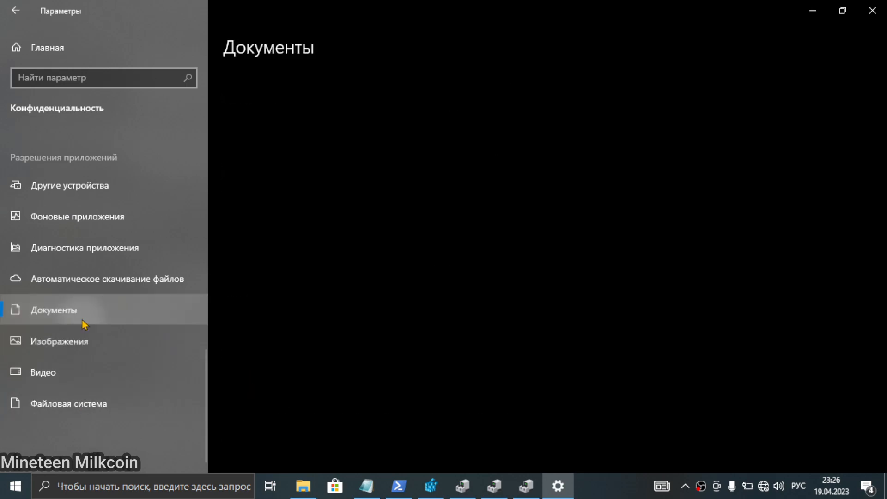
pyautogui.click(111, 293)
pyautogui.scroll(2, 111, 296)
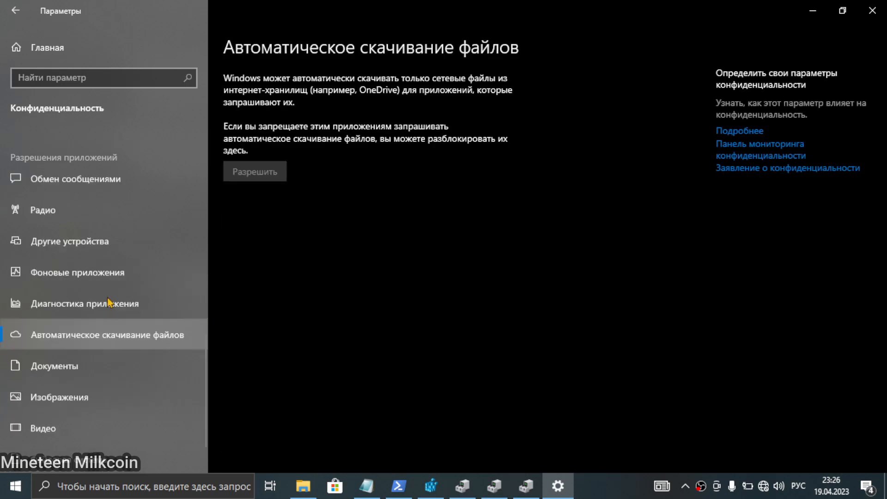
pyautogui.click(81, 344)
pyautogui.click(91, 323)
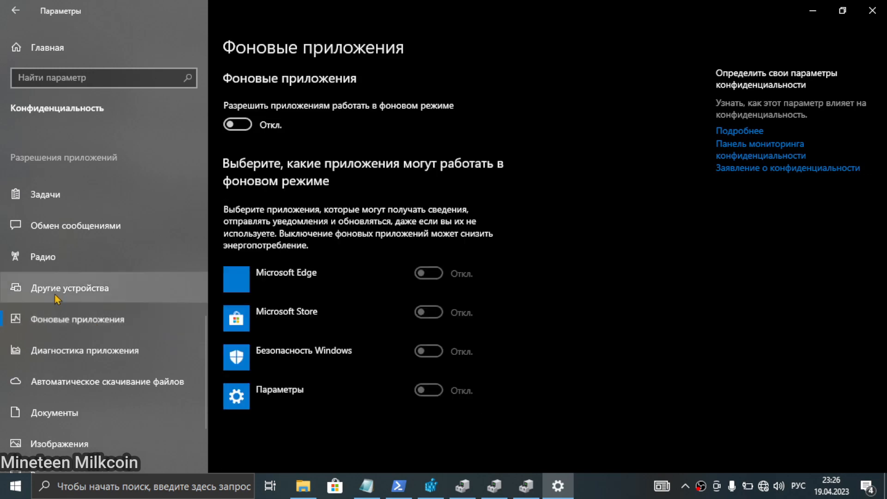
# Check the privacy pages Журнал действий and Расположение.
pyautogui.scroll(5, 64, 296)
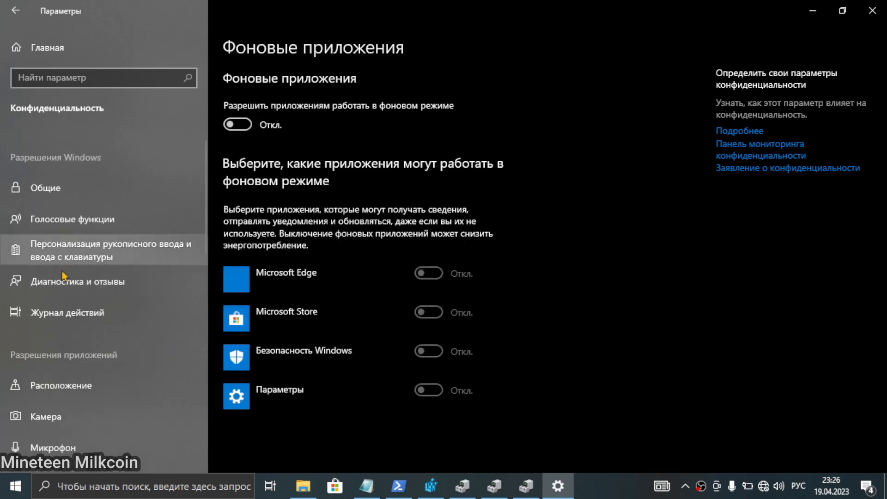
pyautogui.click(68, 318)
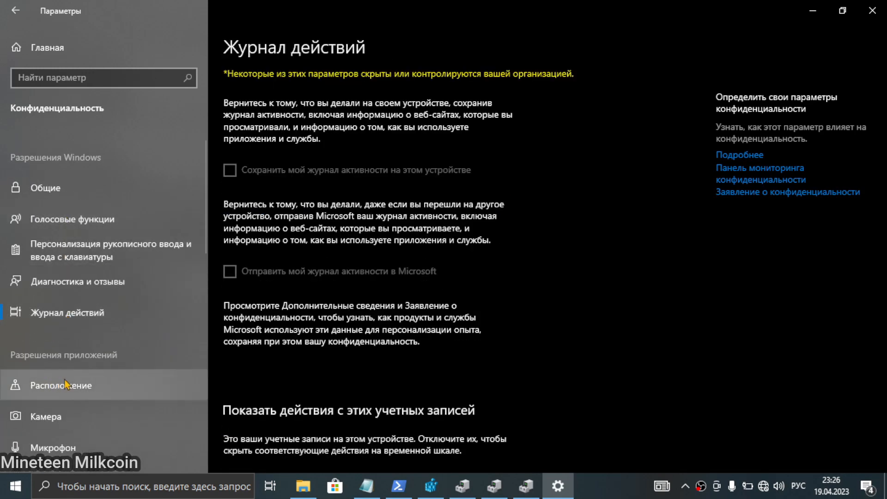
pyautogui.scroll(-2, 69, 383)
pyautogui.click(70, 291)
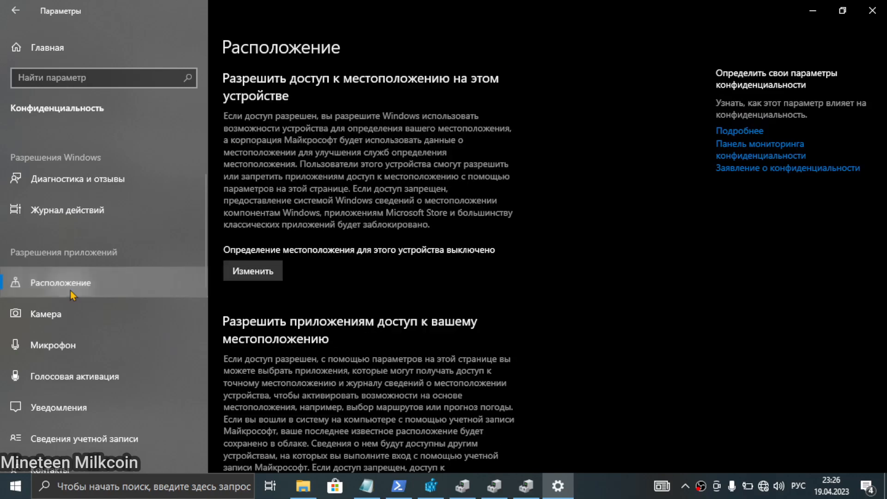
# Return to the Камера page, restore the smaller settings window and turn off app access to the camera.
pyautogui.click(66, 319)
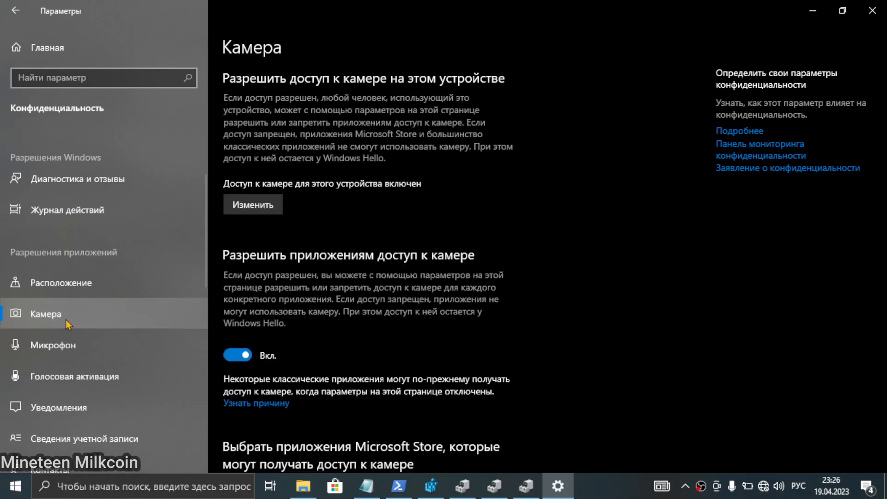
pyautogui.doubleClick(527, 2)
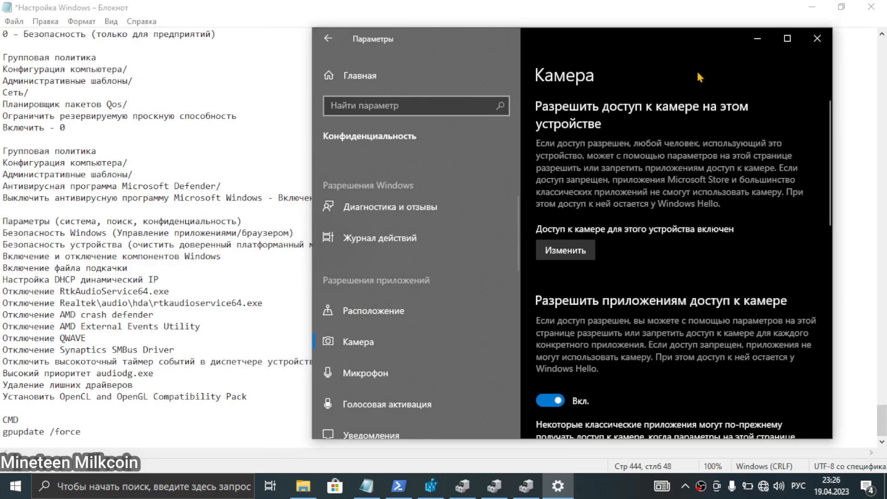
pyautogui.click(557, 407)
pyautogui.scroll(-4, 601, 370)
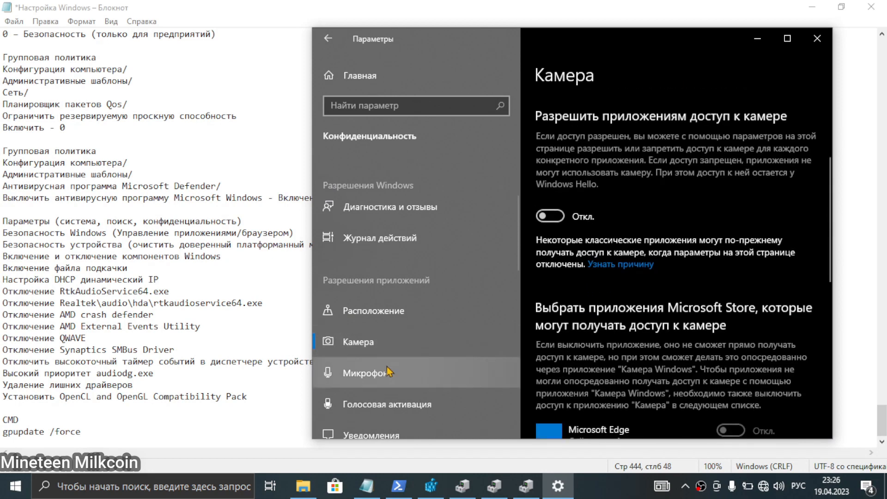
# Turn off access to user notifications for this device on the Уведомления privacy page and close the settings window.
pyautogui.scroll(-2, 398, 364)
pyautogui.click(398, 364)
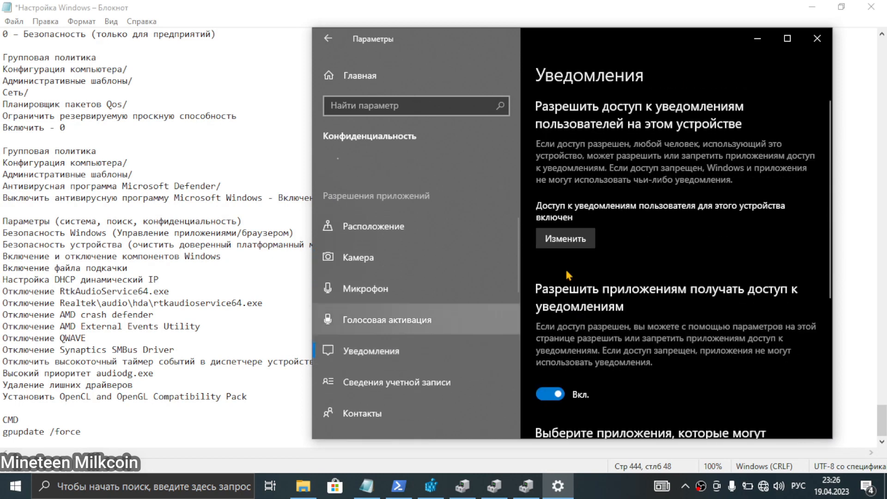
pyautogui.click(567, 240)
pyautogui.click(505, 200)
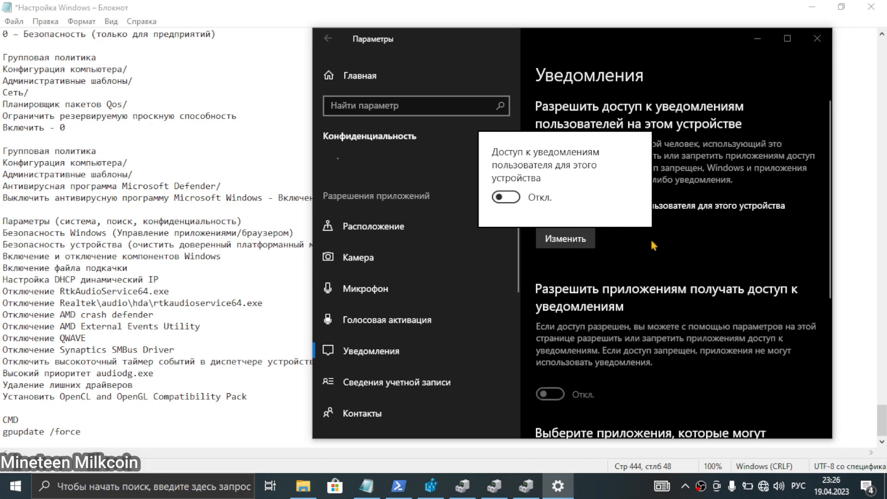
pyautogui.click(664, 241)
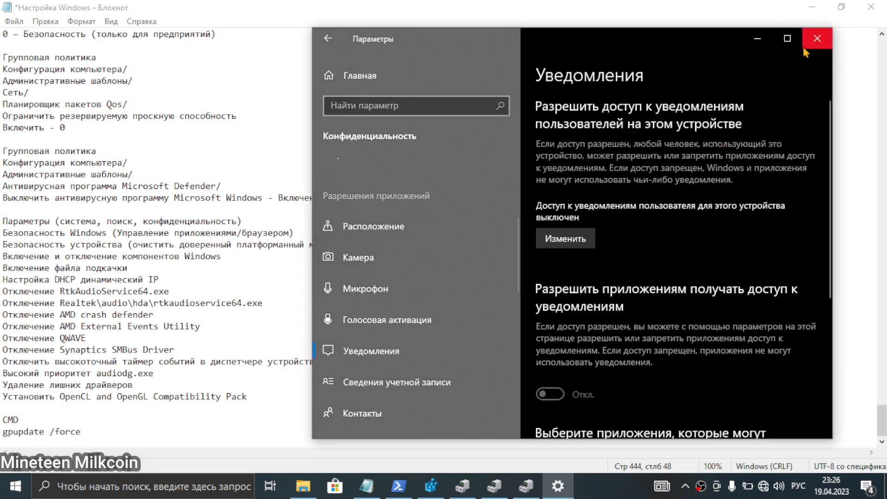
pyautogui.click(816, 40)
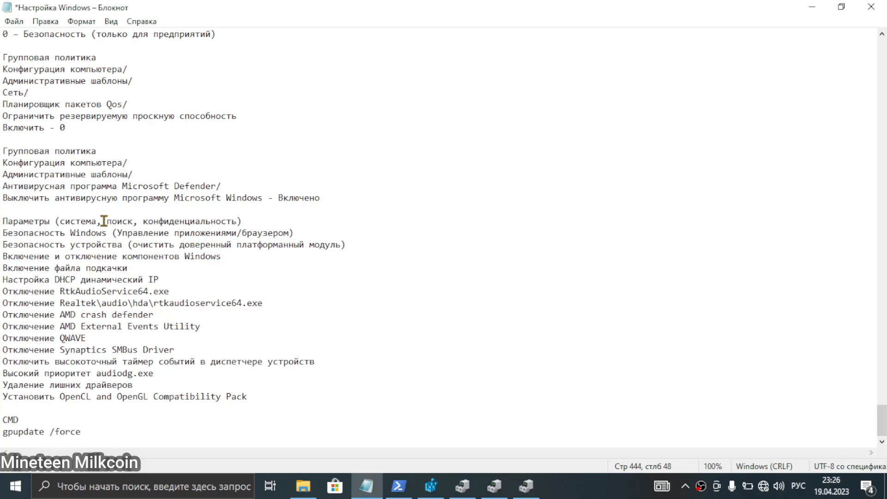
pyautogui.press('super')
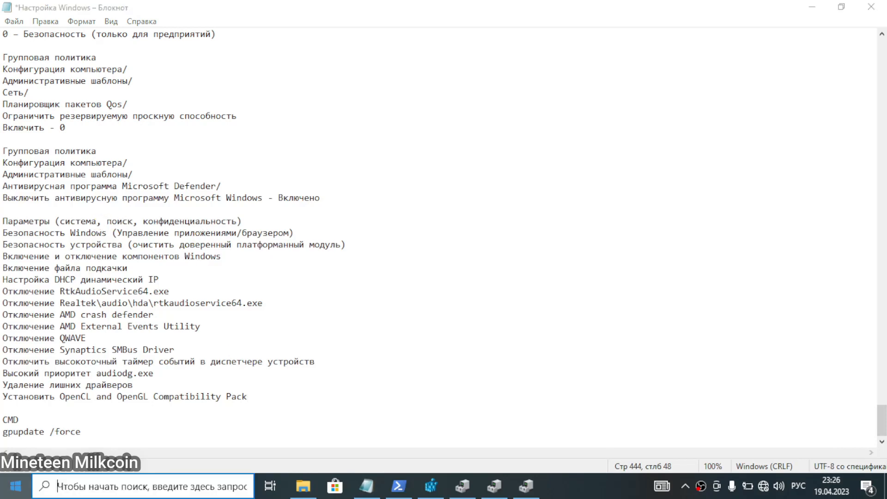
pyautogui.write('па')
pyautogui.click(100, 227)
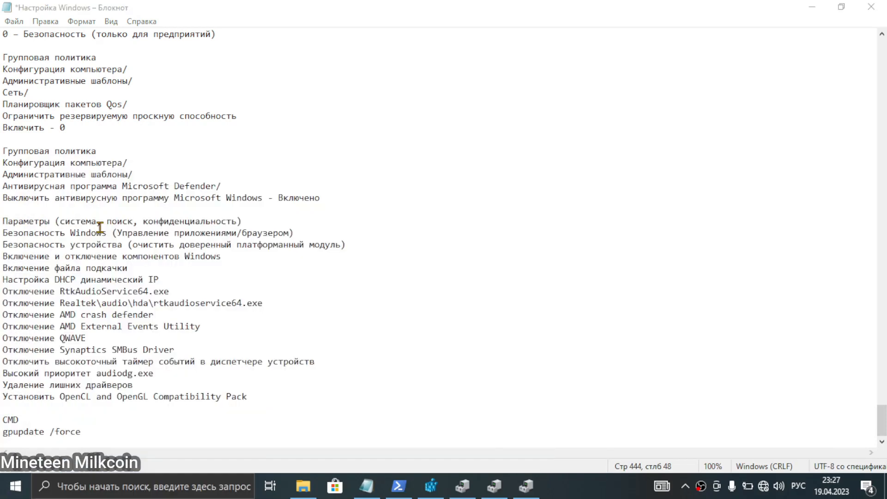
pyautogui.press('super')
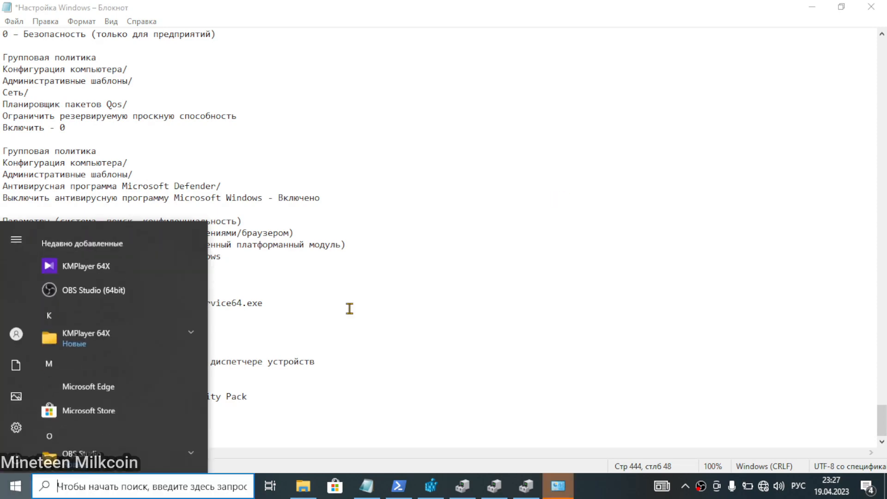
pyautogui.click(557, 486)
pyautogui.click(850, 48)
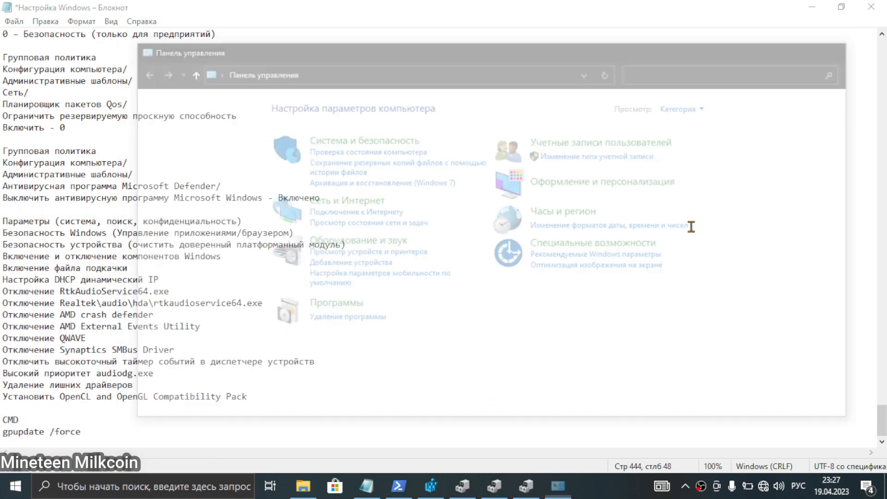
# Close the three open Диспетчер устройств windows.
pyautogui.click(463, 486)
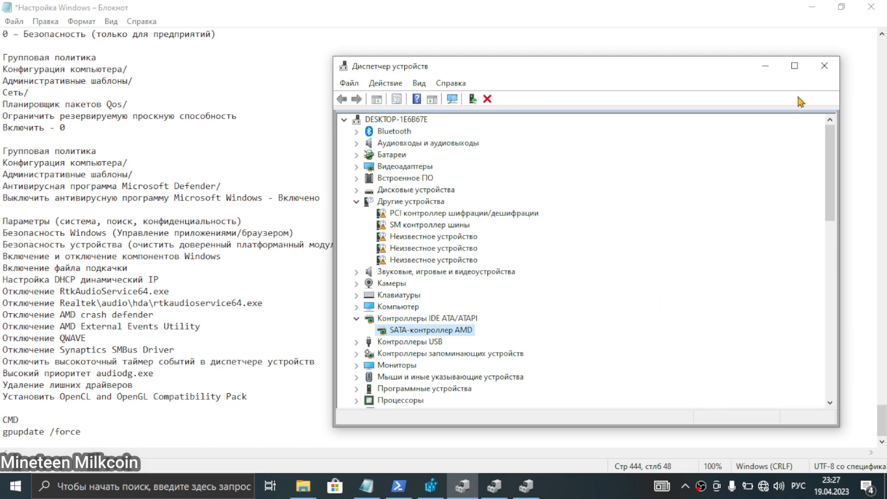
pyautogui.click(824, 71)
pyautogui.click(463, 486)
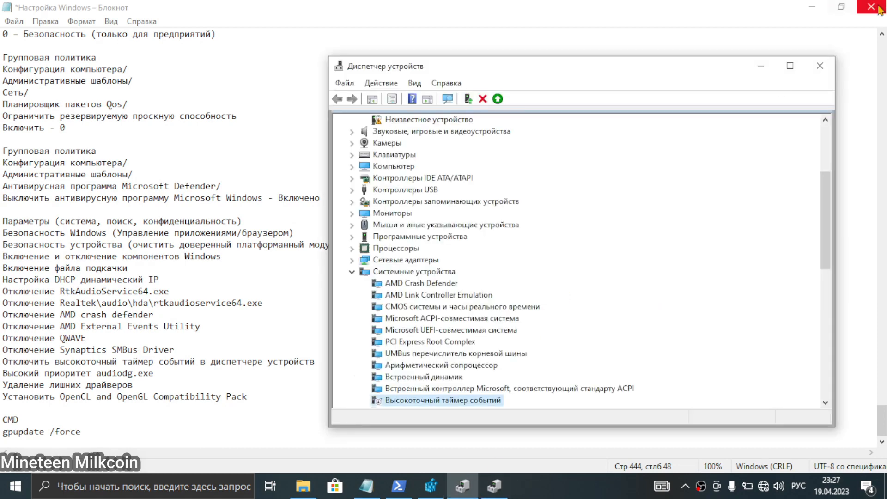
pyautogui.click(820, 74)
pyautogui.click(468, 493)
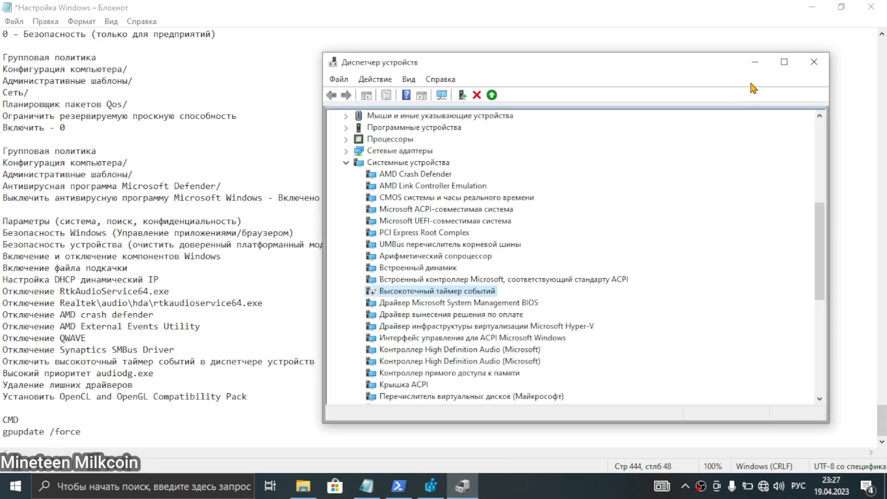
pyautogui.click(815, 65)
# Open Параметры from a search for "па", check the система and поиск items in the notes, and return to the settings window.
pyautogui.click(15, 487)
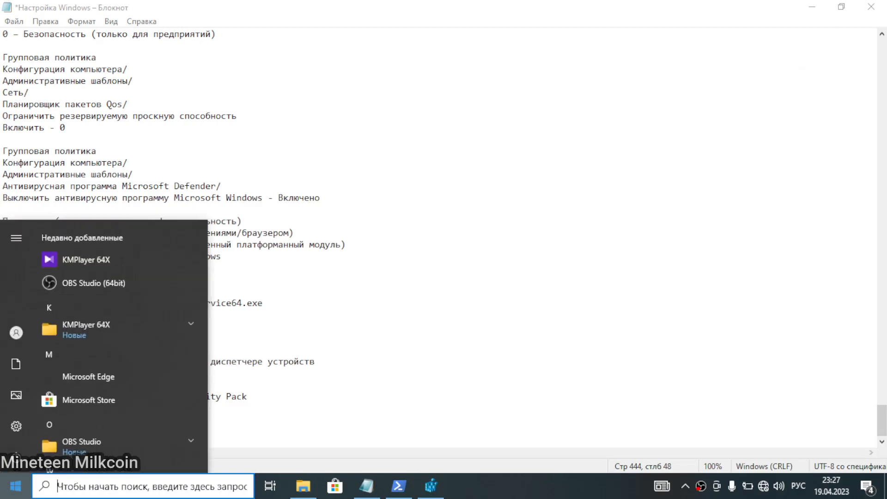
pyautogui.write('па')
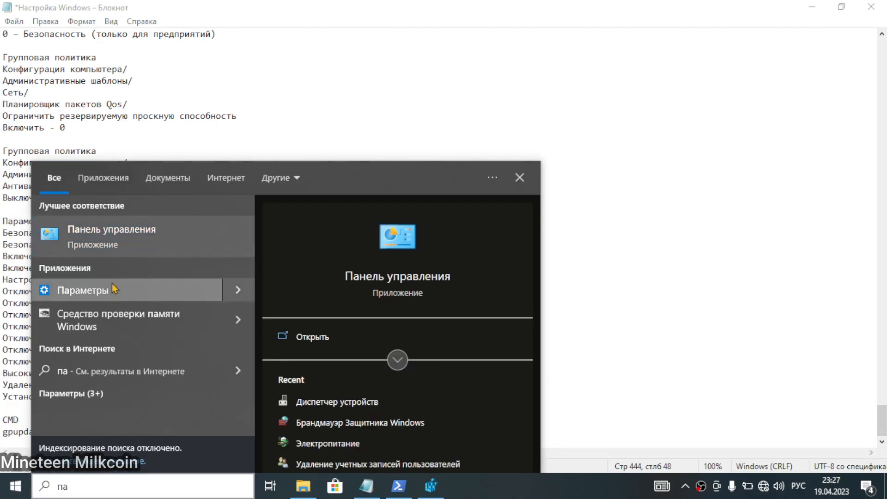
pyautogui.click(113, 290)
pyautogui.click(281, 89)
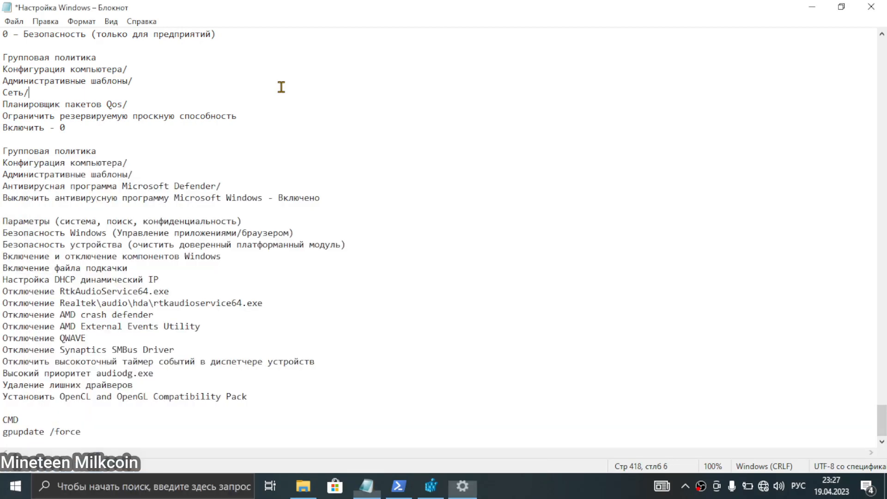
pyautogui.moveTo(109, 222); pyautogui.dragTo(127, 222)
pyautogui.click(64, 220)
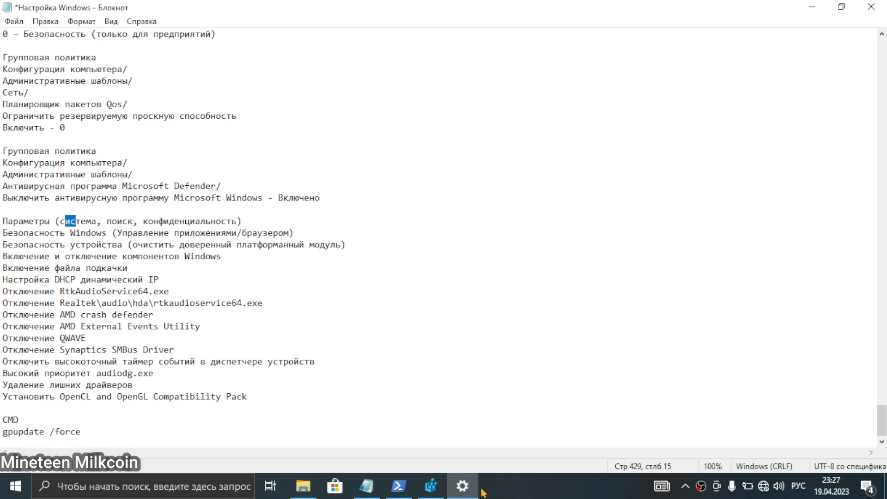
pyautogui.click(463, 486)
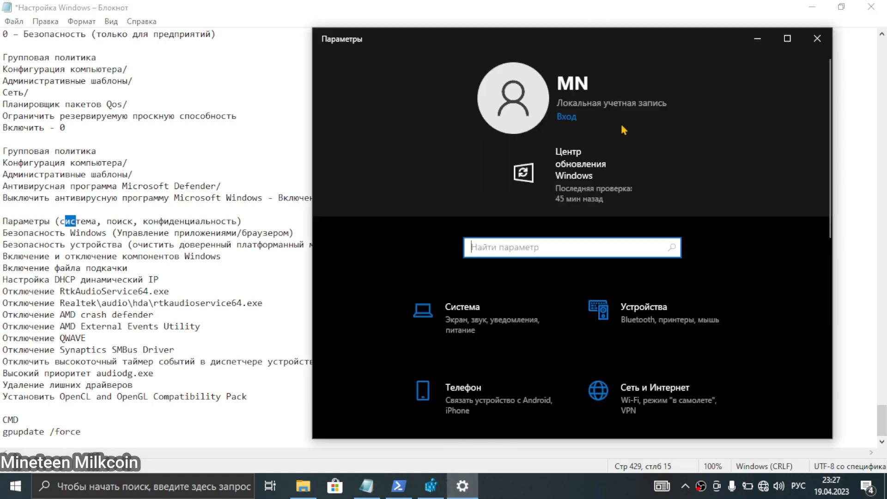
# Open the Поиск settings in a maximized window and set Безопасный поиск to Выкл.
pyautogui.scroll(-8, 621, 126)
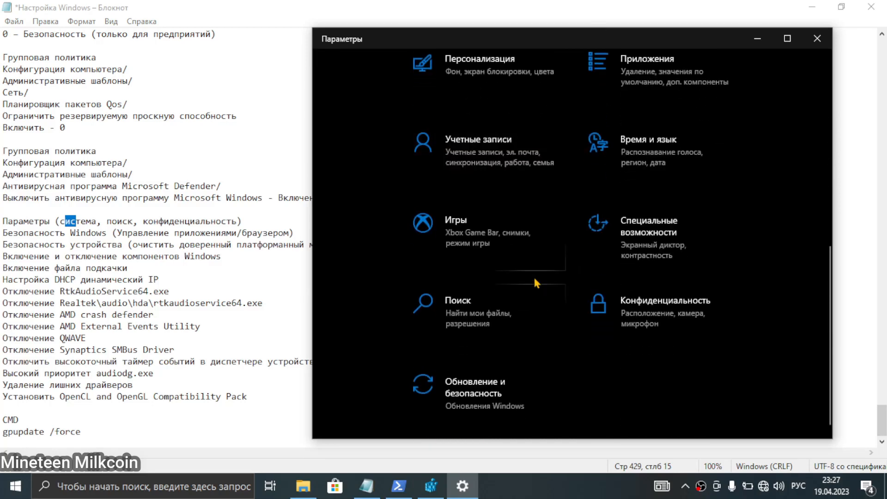
pyautogui.scroll(2, 530, 325)
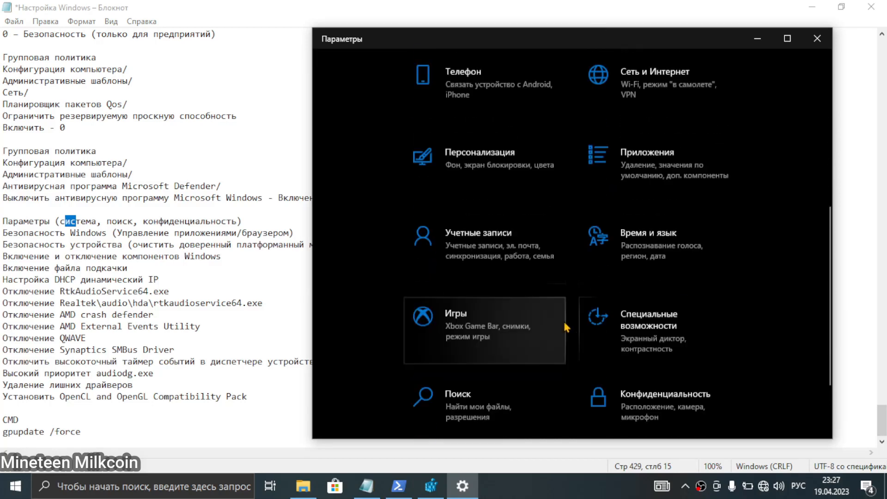
pyautogui.scroll(-3, 643, 349)
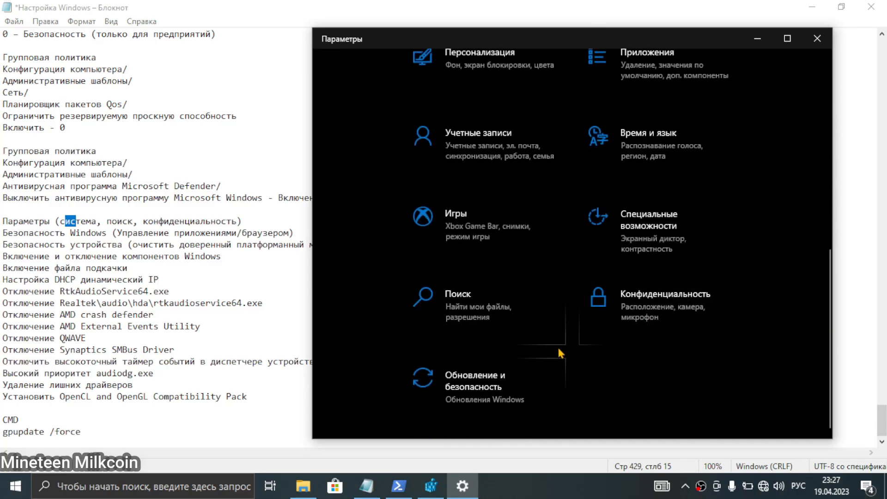
pyautogui.scroll(4, 571, 251)
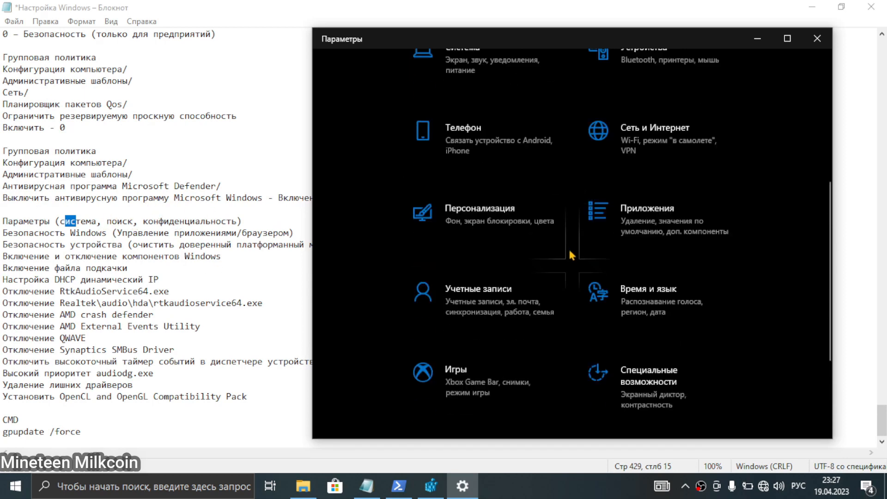
pyautogui.scroll(-3, 560, 311)
pyautogui.scroll(-1, 561, 310)
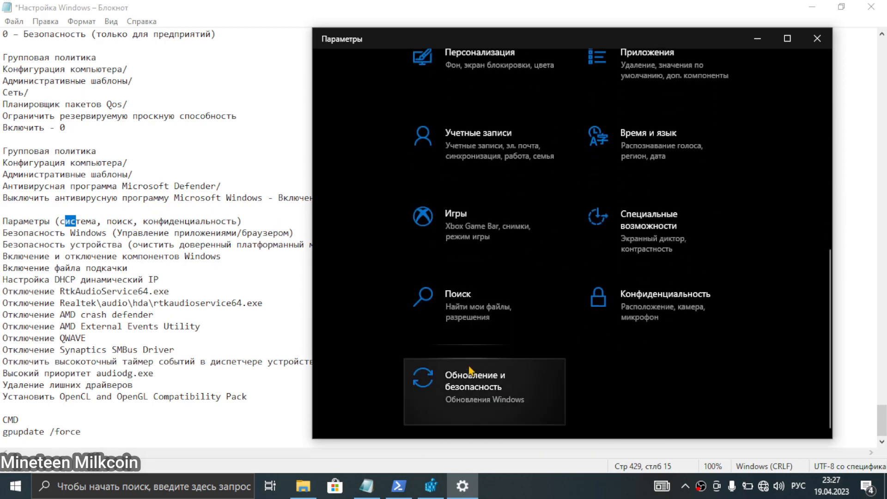
pyautogui.click(421, 317)
pyautogui.click(787, 38)
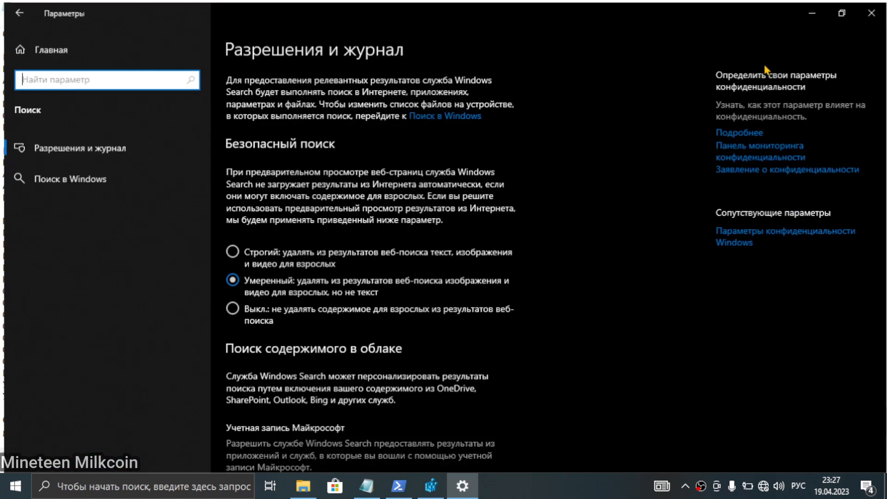
pyautogui.click(271, 323)
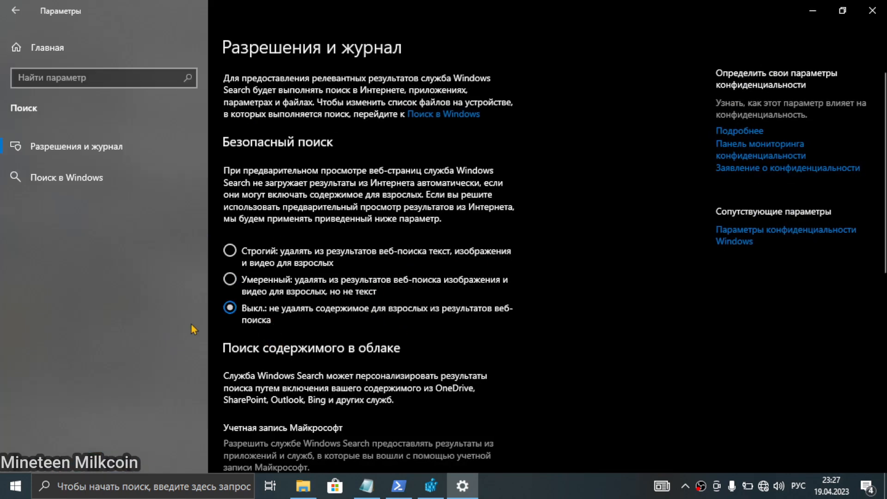
# Turn off cloud content search for the Microsoft and work or school accounts, and the search history on this device.
pyautogui.scroll(-5, 443, 293)
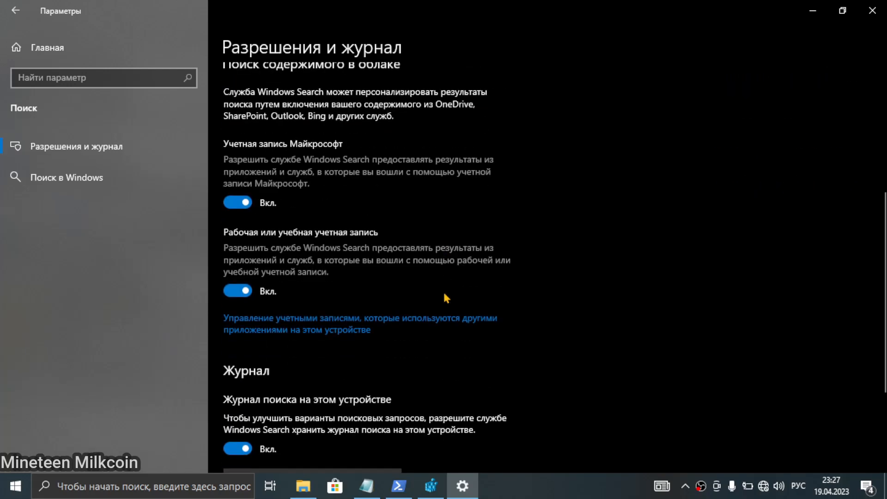
pyautogui.click(230, 205)
pyautogui.click(238, 290)
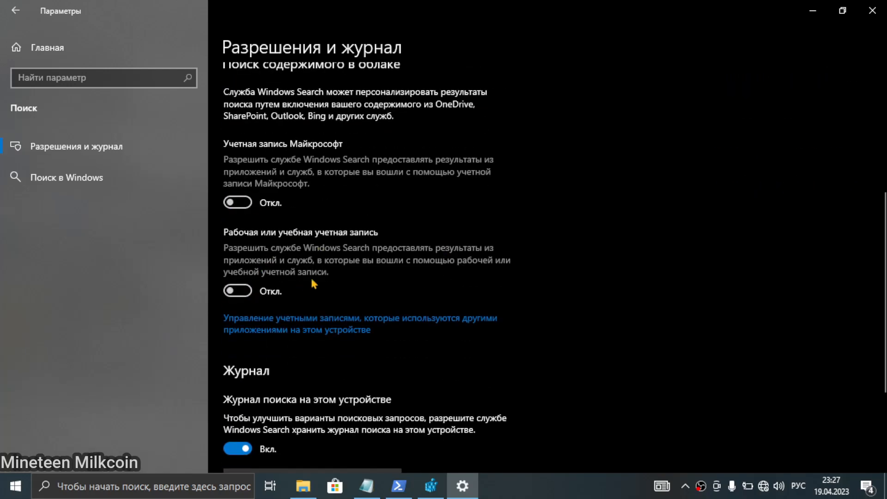
pyautogui.scroll(-3, 313, 282)
pyautogui.click(237, 283)
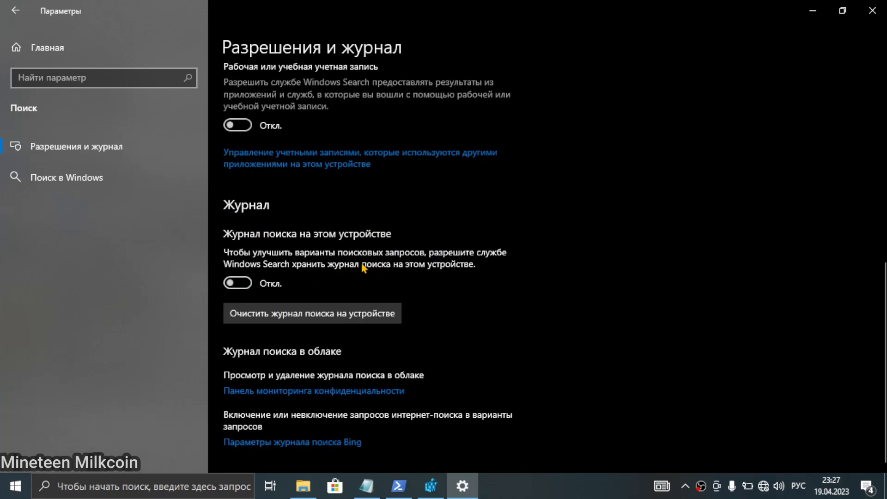
# Check the Поиск в Windows page, restore the smaller settings window and return to the settings home page.
pyautogui.click(27, 174)
pyautogui.scroll(-2, 432, 254)
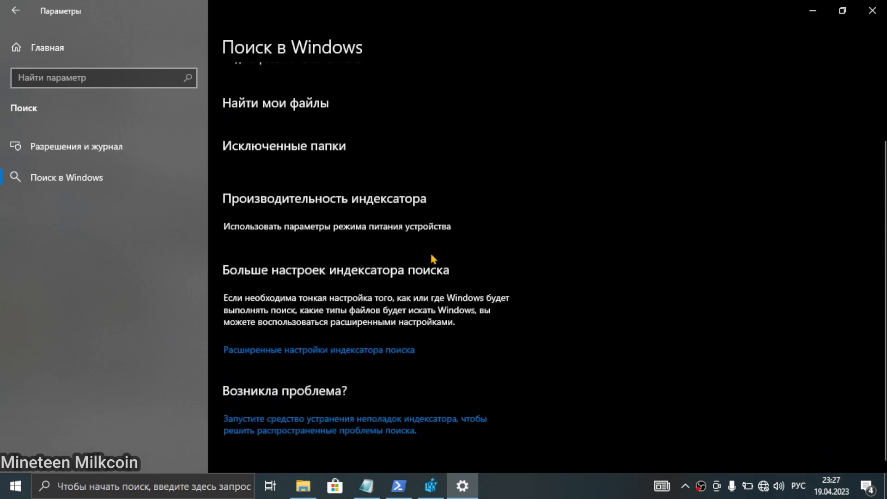
pyautogui.moveTo(536, 11); pyautogui.dragTo(618, 29)
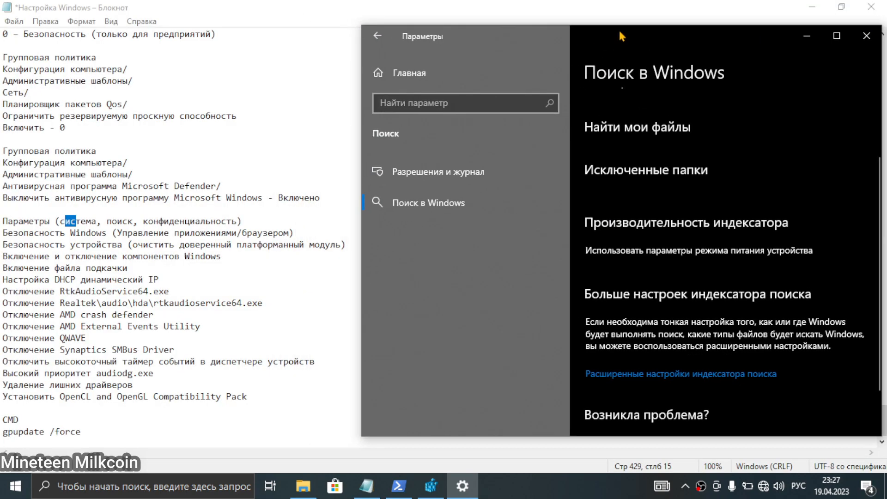
pyautogui.click(547, 69)
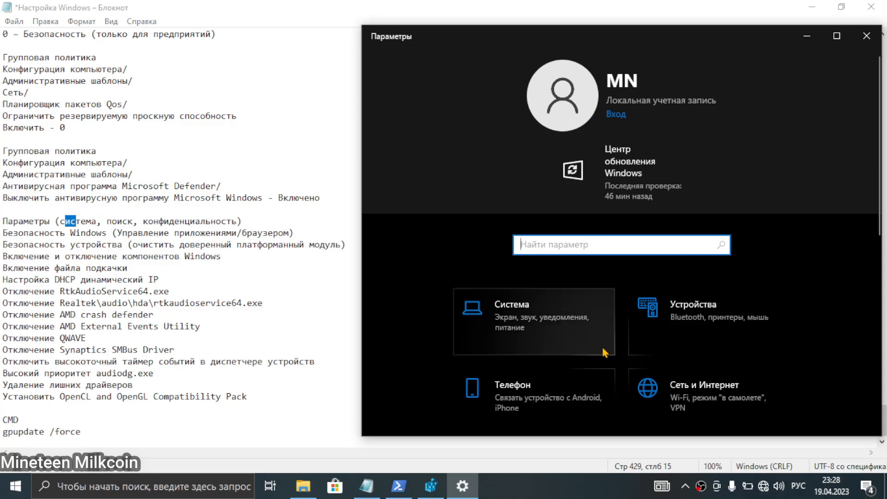
# Open the Система settings in a maximized window and check the Дисплей and Звук pages.
pyautogui.click(567, 330)
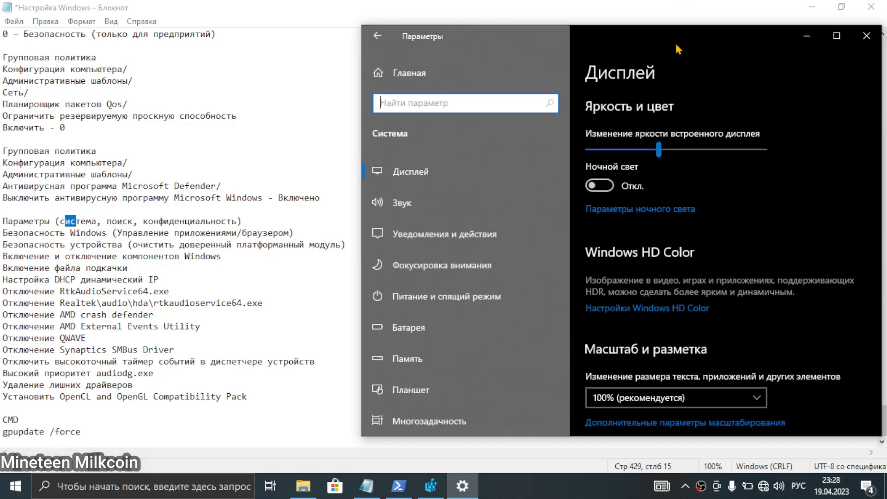
pyautogui.doubleClick(675, 41)
pyautogui.scroll(-5, 495, 178)
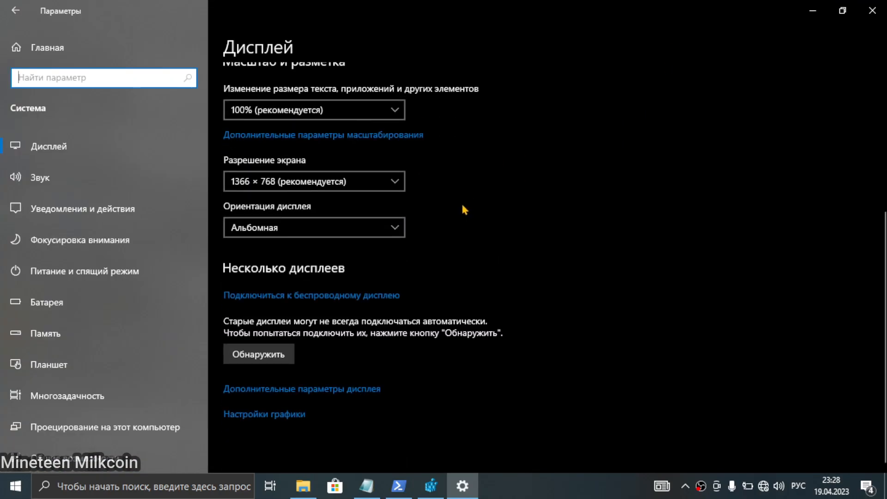
pyautogui.click(83, 183)
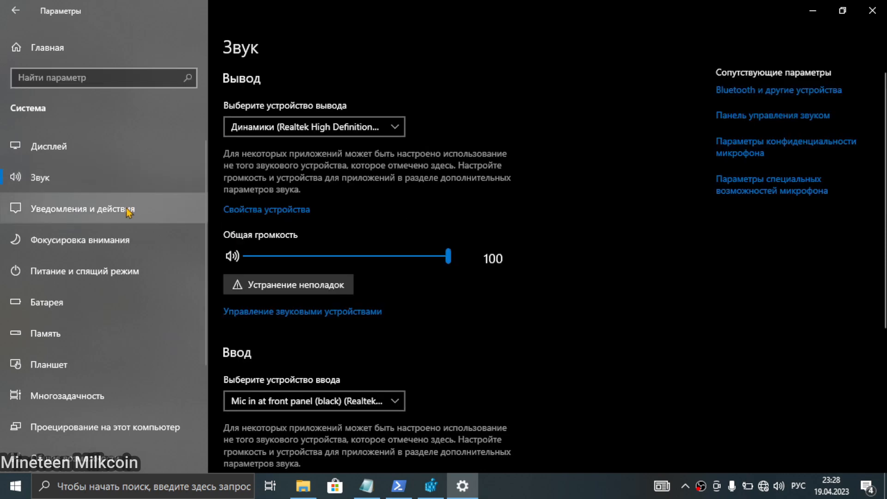
# Check the Уведомления и действия, Фокусировка внимания and Питание и спящий режим pages.
pyautogui.click(129, 209)
pyautogui.scroll(-5, 298, 224)
pyautogui.scroll(4, 298, 223)
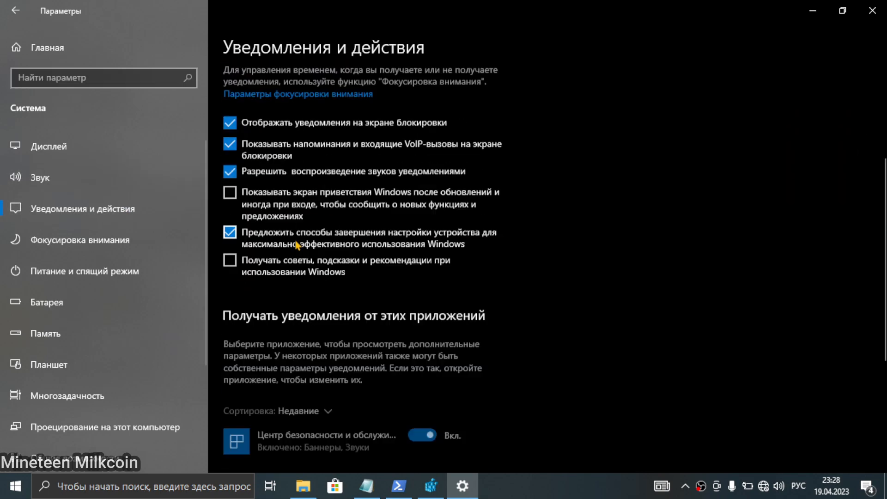
pyautogui.scroll(-6, 296, 246)
pyautogui.scroll(7, 326, 248)
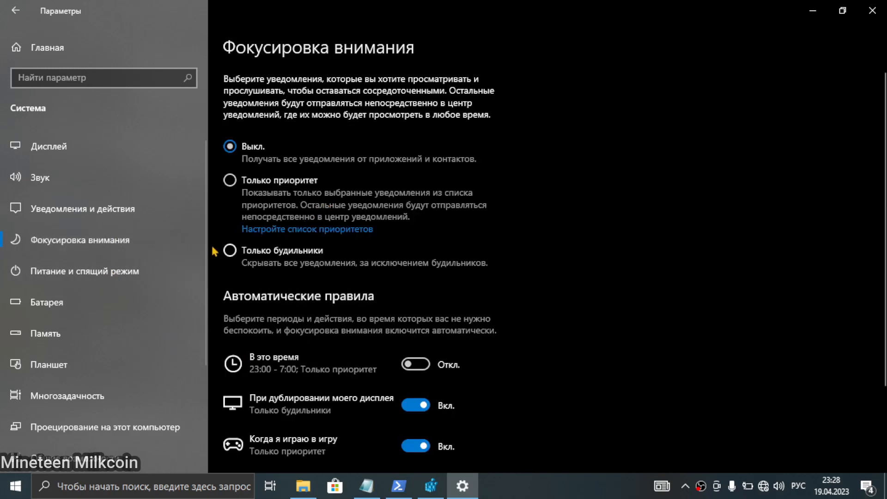
pyautogui.scroll(-3, 287, 277)
pyautogui.scroll(3, 285, 265)
pyautogui.click(62, 274)
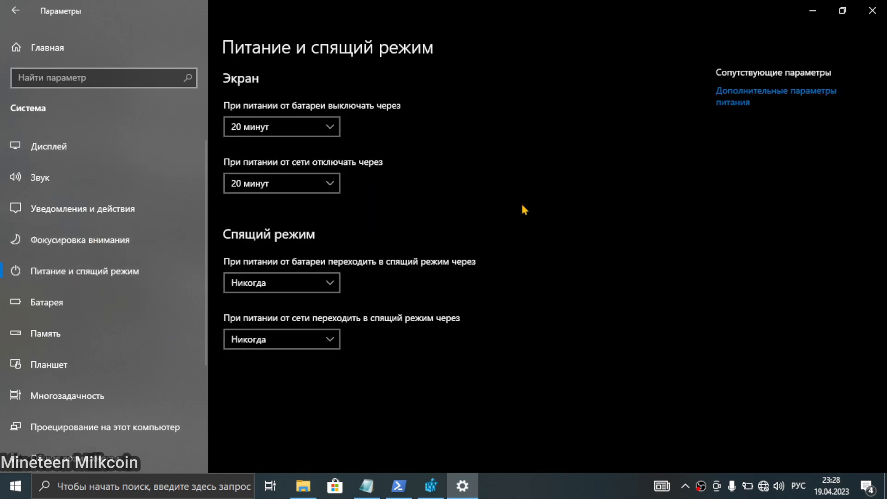
# Check the Батарея, Память and Планшет pages of the system settings.
pyautogui.click(9, 304)
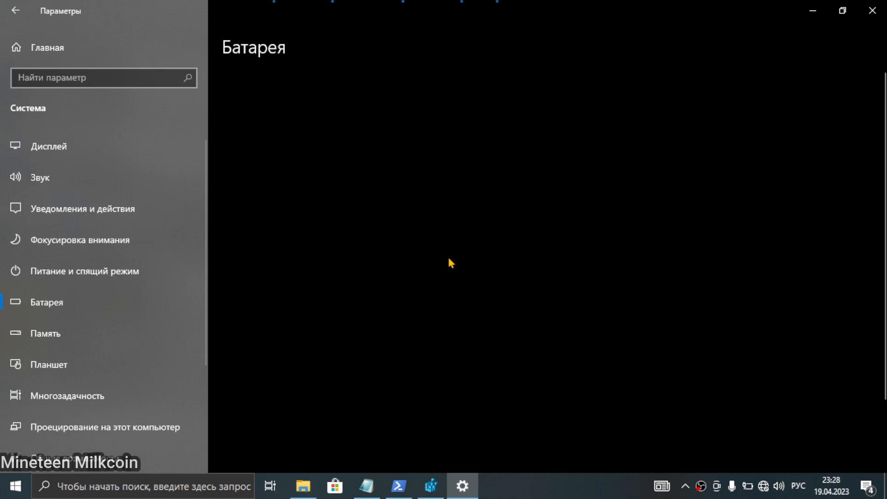
pyautogui.scroll(-3, 346, 276)
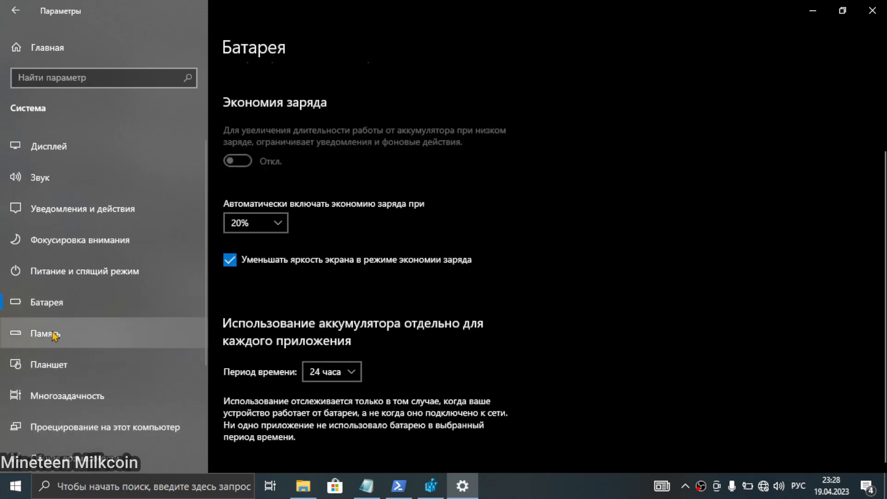
pyautogui.click(70, 327)
pyautogui.scroll(-2, 391, 309)
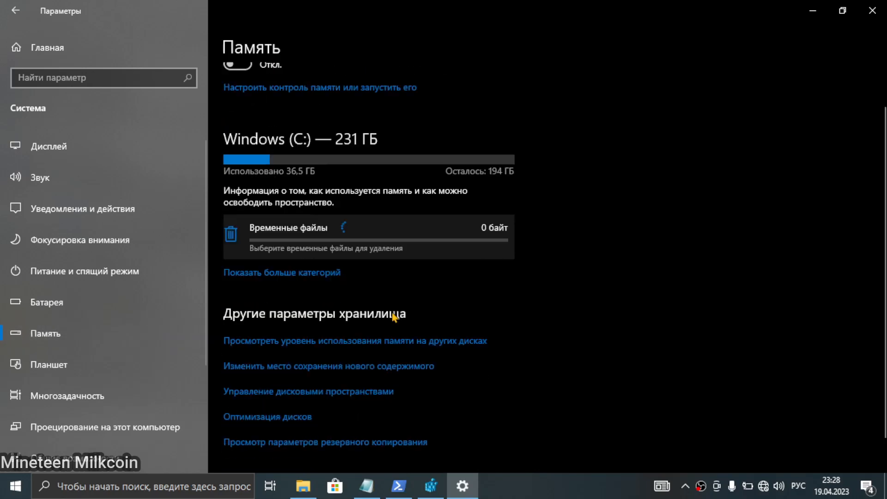
pyautogui.click(69, 365)
# In the Многозадачность settings, set the taskbar to show windows open on всех рабочих столах.
pyautogui.click(65, 395)
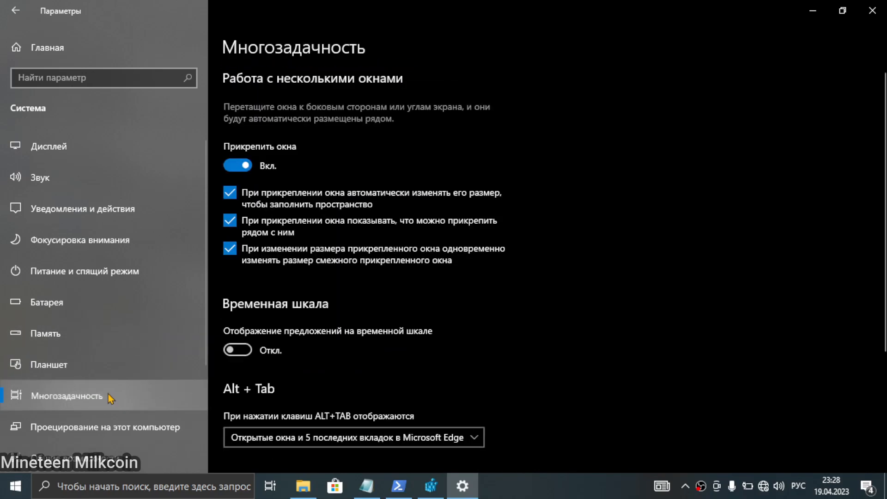
pyautogui.scroll(-5, 591, 366)
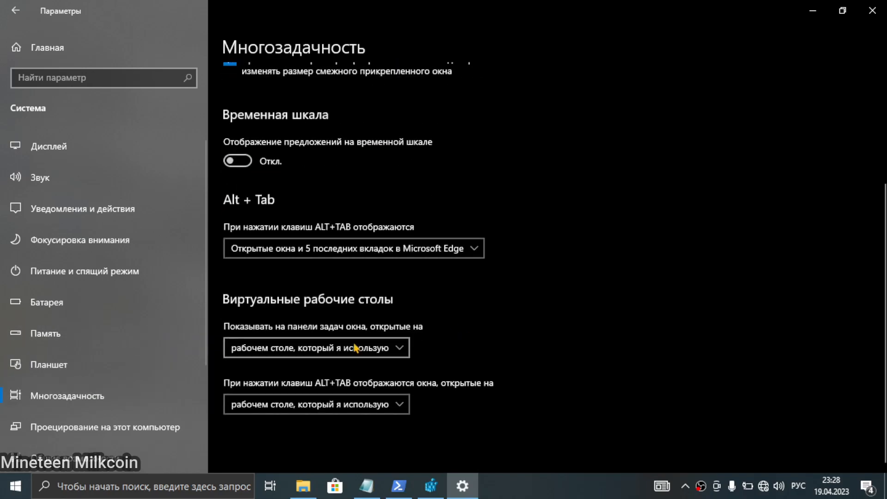
pyautogui.click(305, 351)
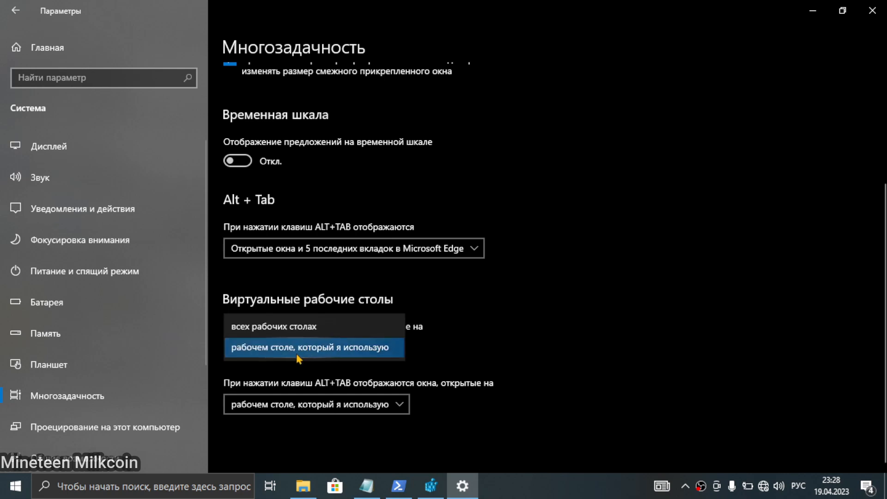
pyautogui.click(259, 327)
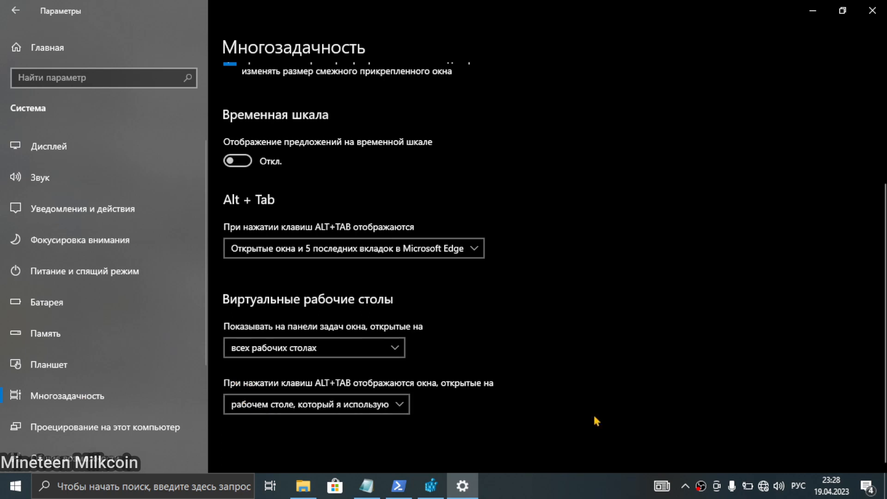
# Cycle through all open windows in the window switcher to view what it lists, ending on Параметры.
pyautogui.hotkey('alt', 'Tab')
pyautogui.hotkey('alt', 'Tab')
pyautogui.hotkey('alt', 'Tab')
pyautogui.hotkey('alt', 'Tab')
pyautogui.hotkey('alt', 'Tab')
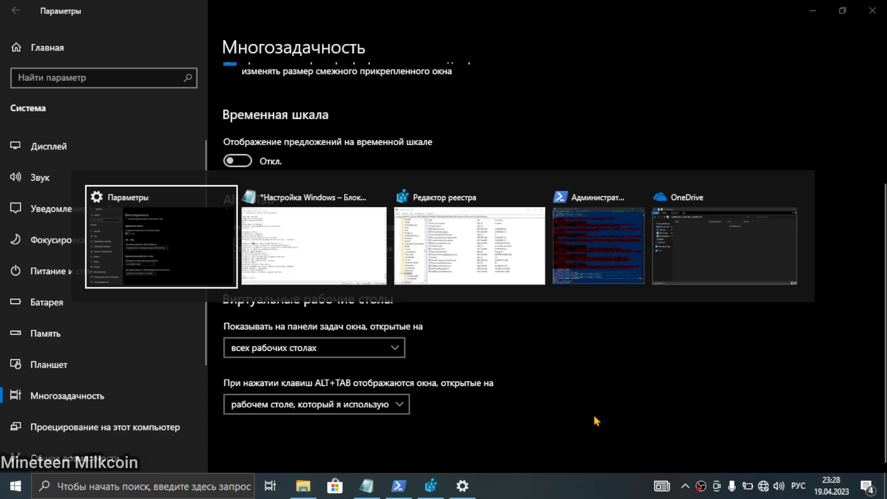
# Switch to the open OneDrive folder window and go up one level to the Desktop folder.
pyautogui.hotkey('alt', 'Tab')
pyautogui.hotkey('alt', 'Tab')
pyautogui.hotkey('alt', 'Tab')
pyautogui.hotkey('alt', 'Tab')
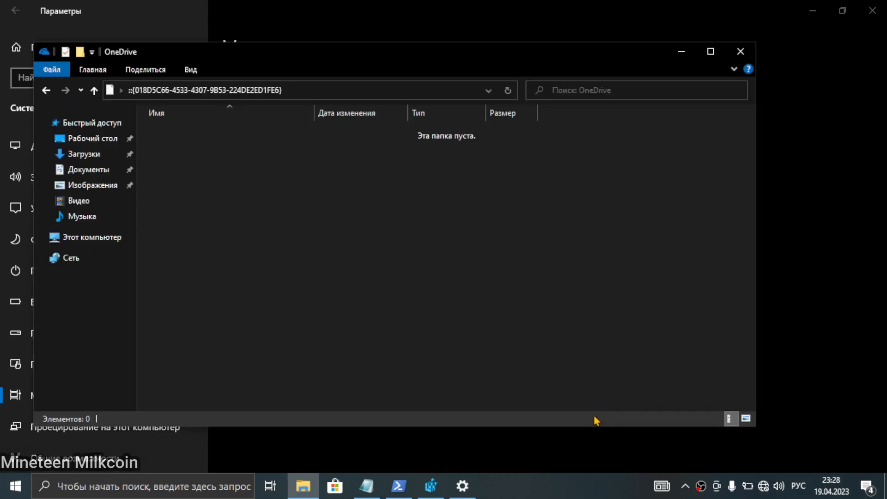
pyautogui.moveTo(200, 51); pyautogui.dragTo(321, 72)
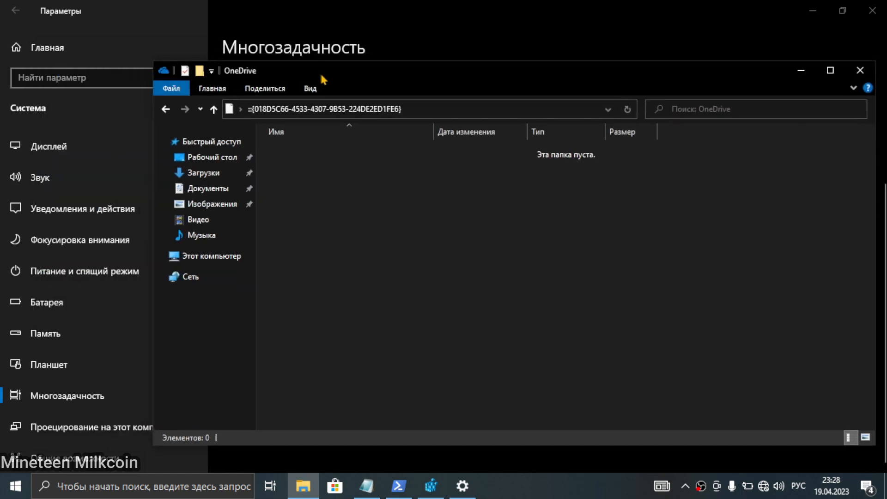
pyautogui.click(214, 112)
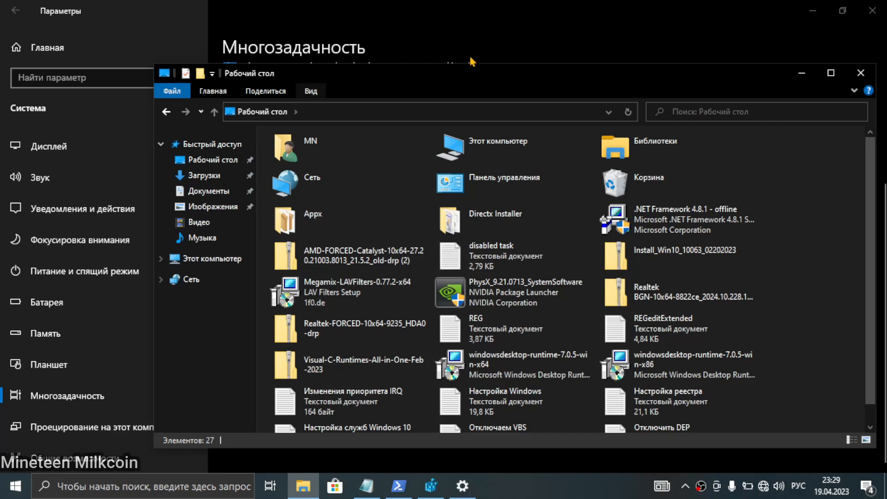
# Reposition the Desktop folder window and close it to return to the Multitasking settings.
pyautogui.moveTo(453, 74); pyautogui.dragTo(410, 77)
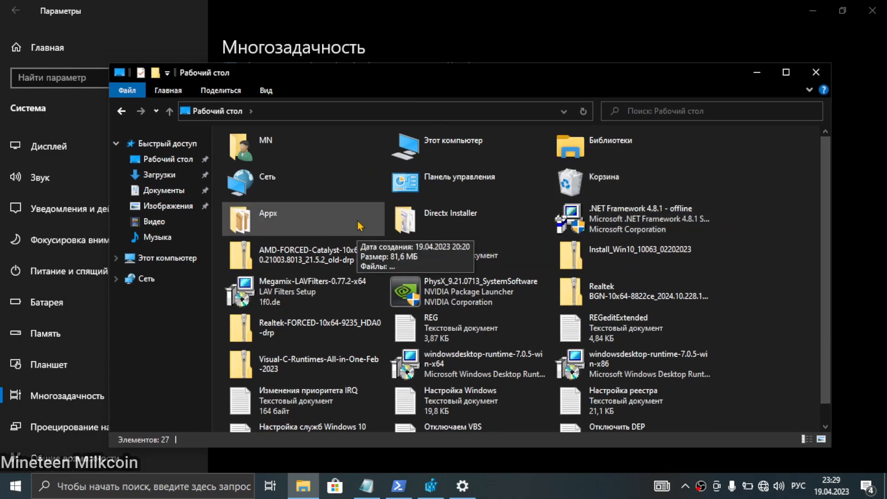
pyautogui.moveTo(345, 75)
pyautogui.mouseDown()
pyautogui.moveTo(348, 69)
pyautogui.moveTo(348, 93)
pyautogui.moveTo(352, 79)
pyautogui.mouseUp()
pyautogui.moveTo(446, 93); pyautogui.dragTo(444, 79)
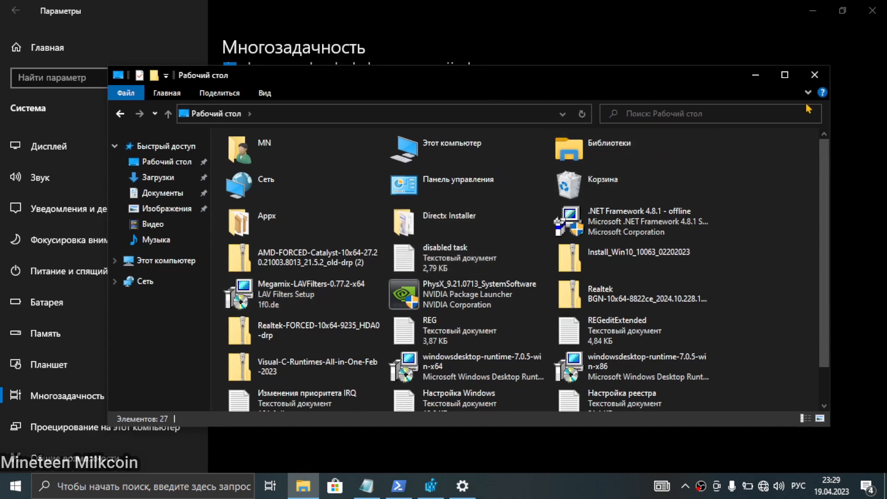
pyautogui.click(815, 75)
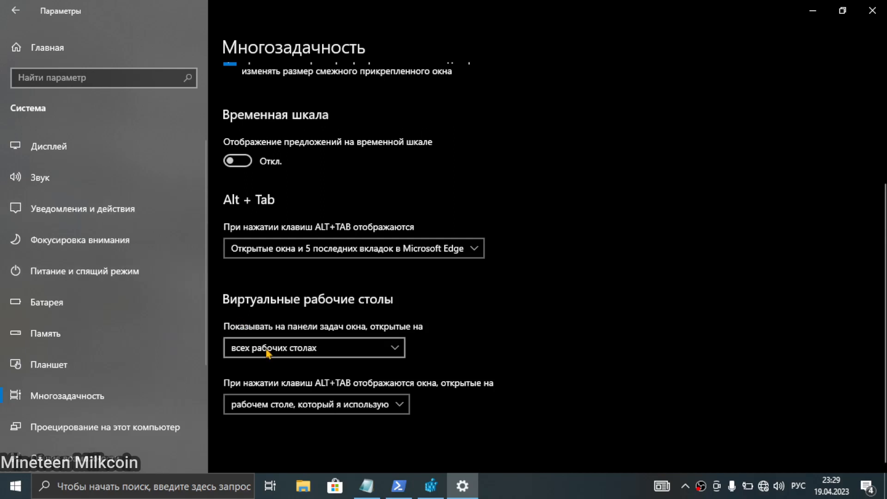
# Set both virtual desktop options, for taskbar windows and for Alt+Tab windows, to "всех рабочих столах".
pyautogui.scroll(-1, 268, 351)
pyautogui.click(311, 352)
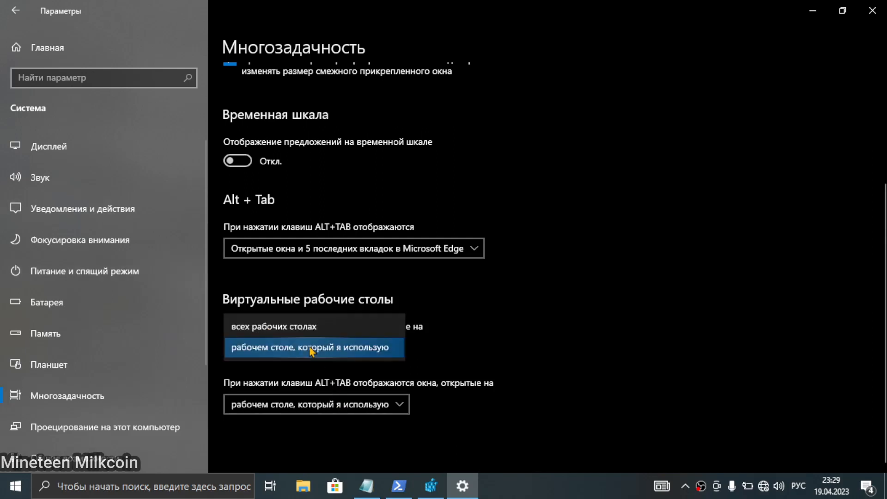
pyautogui.click(278, 329)
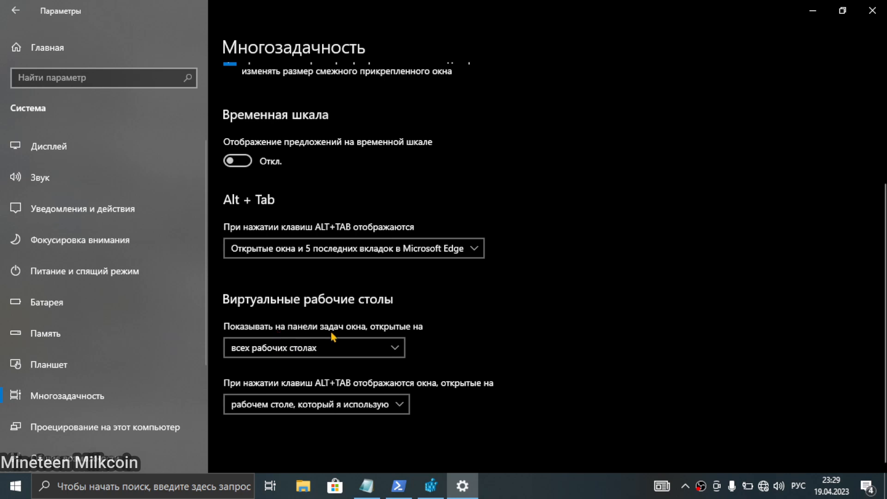
pyautogui.click(338, 405)
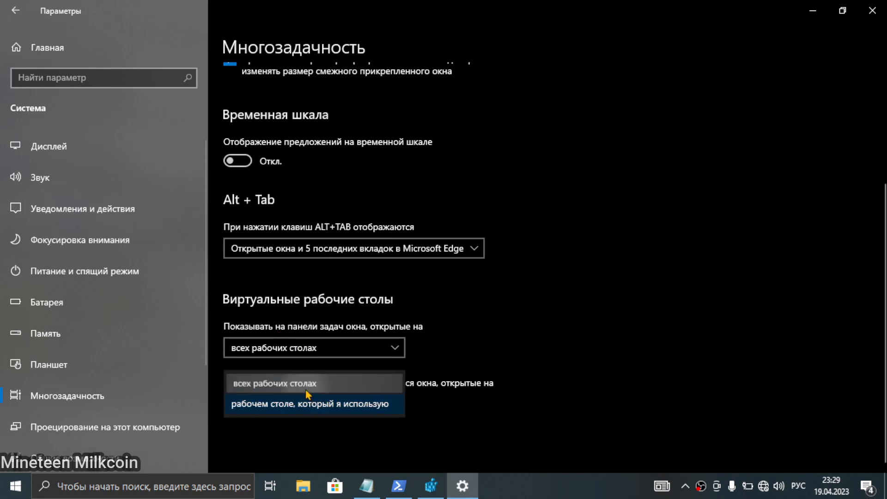
pyautogui.click(277, 383)
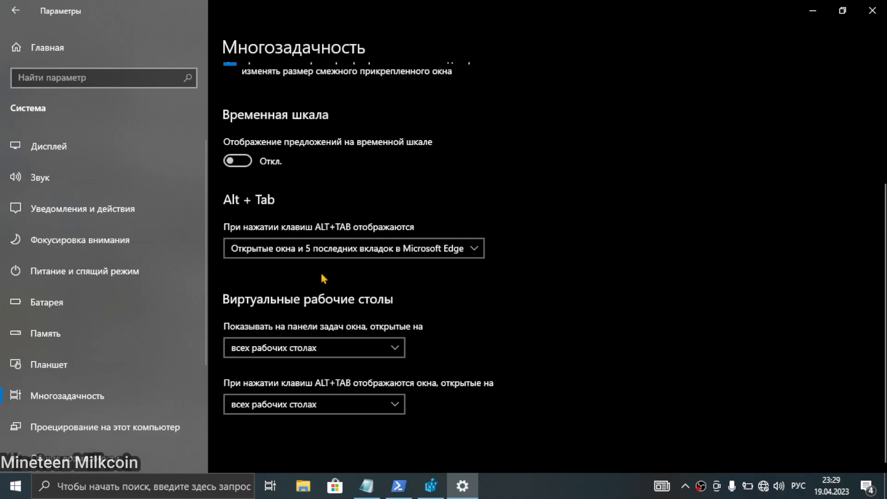
# Set Alt+Tab to show "Открытые окна и все вкладки в Microsoft Edge" and test it with the window switcher.
pyautogui.click(337, 252)
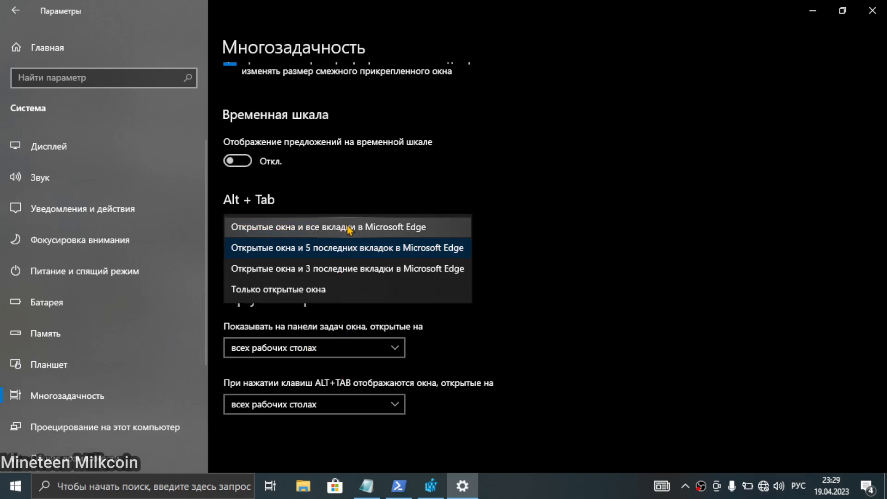
pyautogui.click(350, 228)
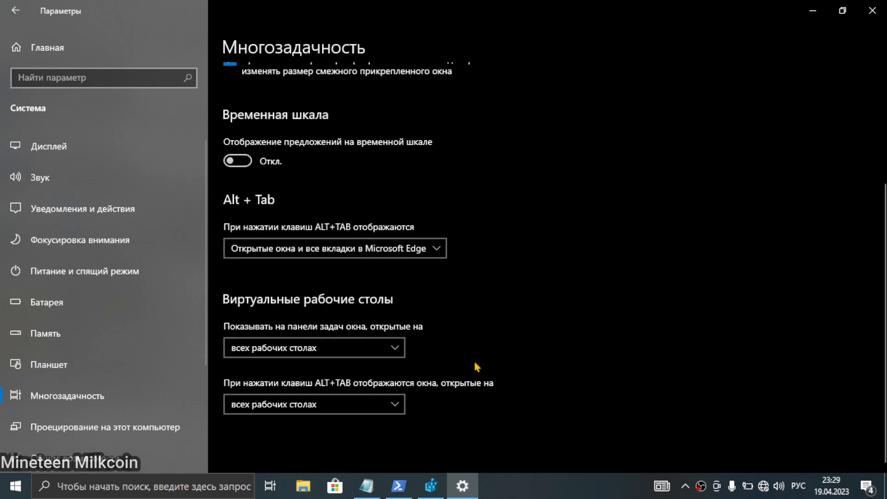
pyautogui.hotkey('alt', 'Tab')
pyautogui.hotkey('alt', 'Tab')
pyautogui.hotkey('alt', 'Tab')
pyautogui.hotkey('alt', 'Tab')
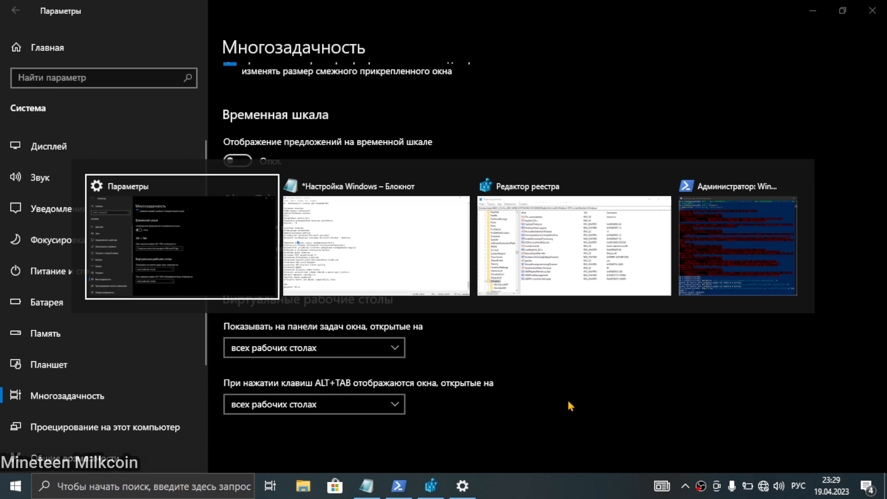
# Review the remaining Multitasking settings and the options on the "Проецирование на этот компьютер" page.
pyautogui.scroll(3, 566, 393)
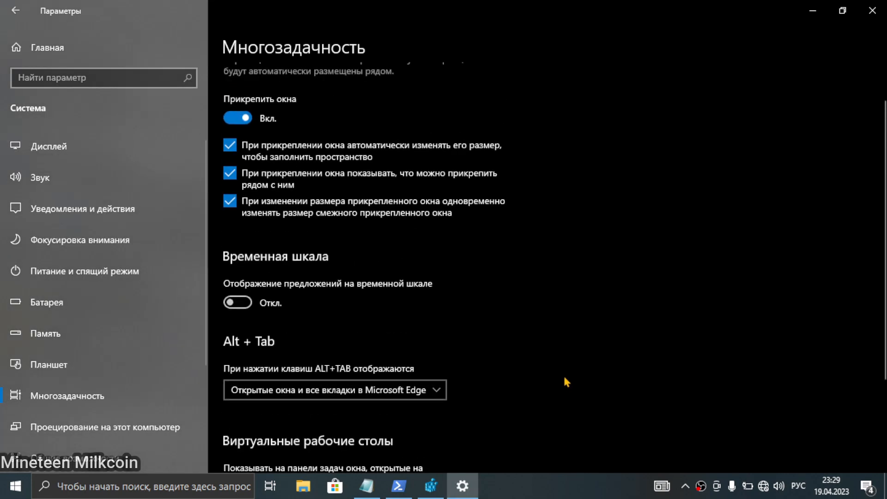
pyautogui.scroll(-1, 496, 392)
pyautogui.scroll(2, 493, 394)
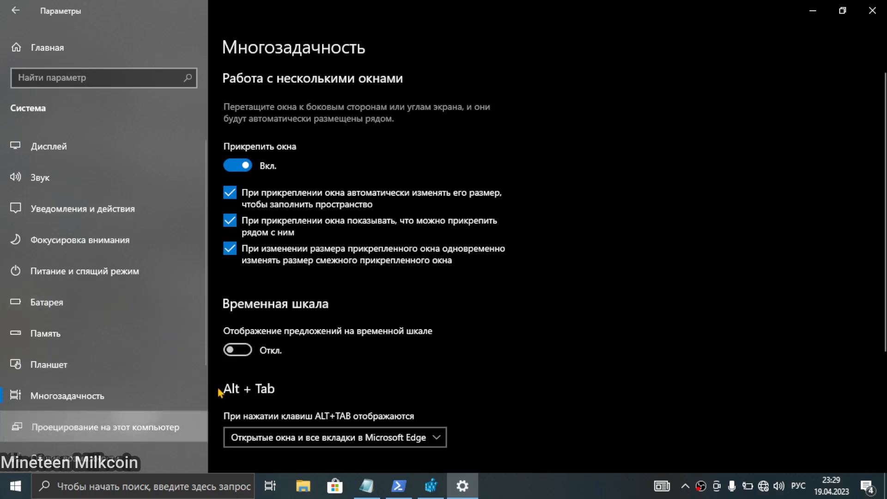
pyautogui.scroll(-1, 419, 265)
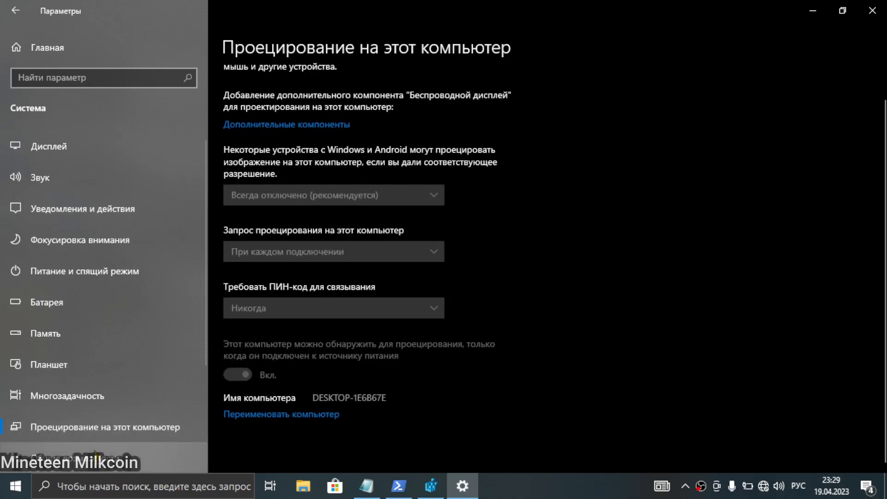
# Review the nearby sharing and cross-device options on the "Общие возможности" page.
pyautogui.click(116, 455)
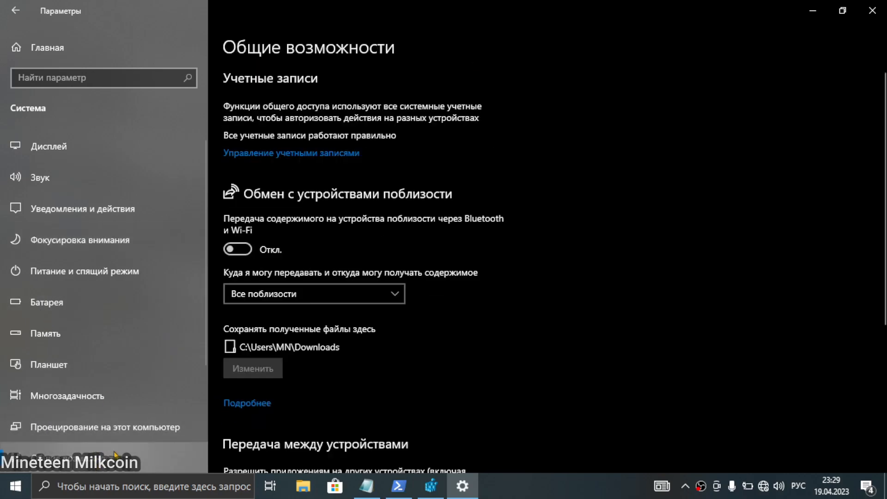
pyautogui.scroll(-6, 443, 291)
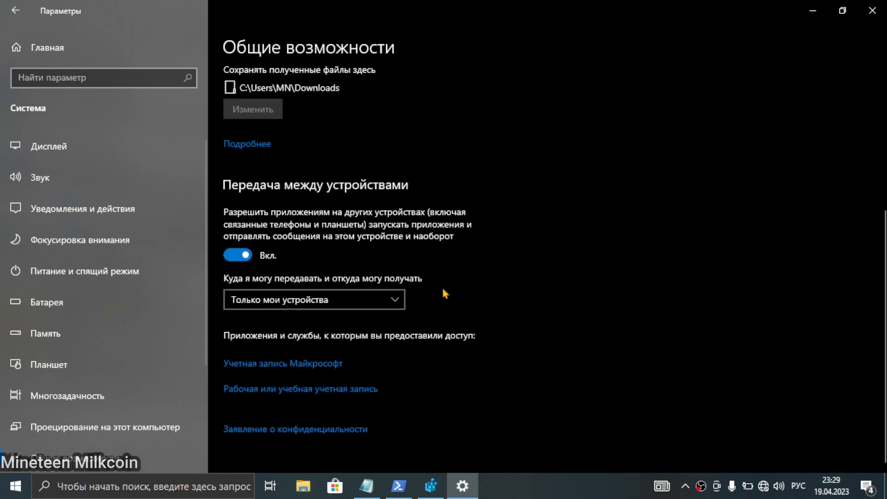
pyautogui.scroll(6, 442, 293)
pyautogui.scroll(-6, 436, 294)
# Review the Display settings page and the output and input options on the Sound page.
pyautogui.click(76, 158)
pyautogui.scroll(-5, 434, 293)
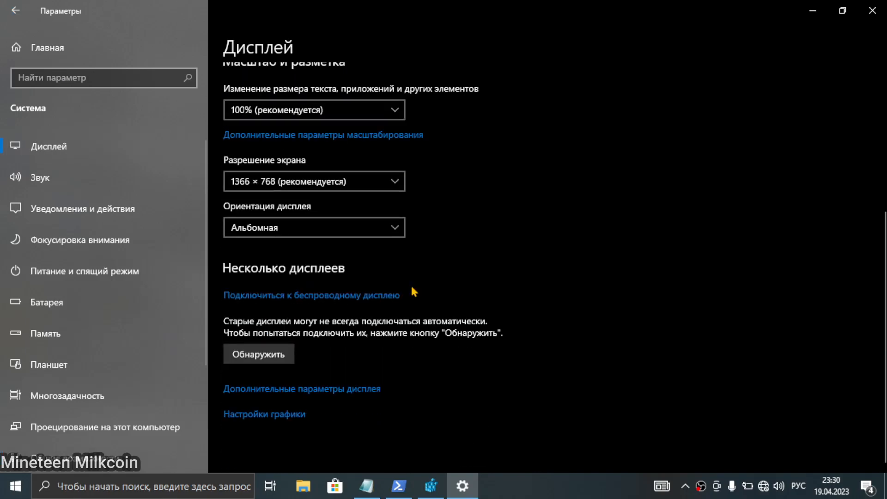
pyautogui.click(123, 184)
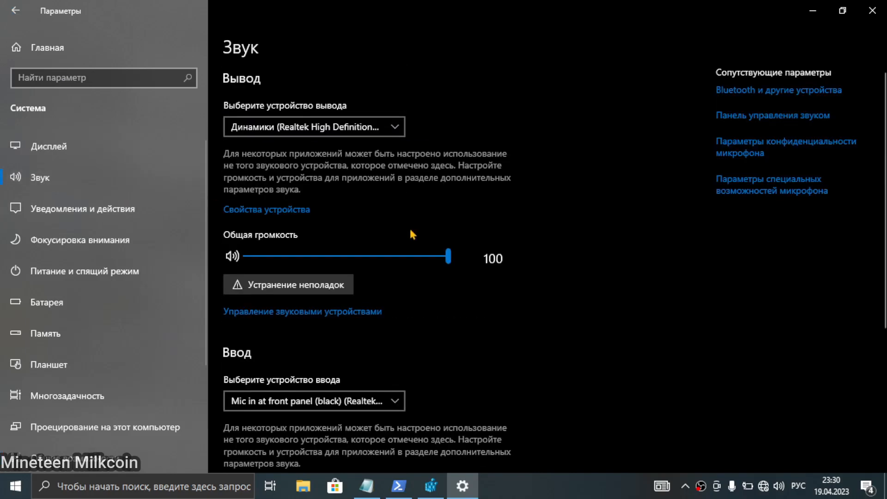
pyautogui.scroll(-5, 410, 230)
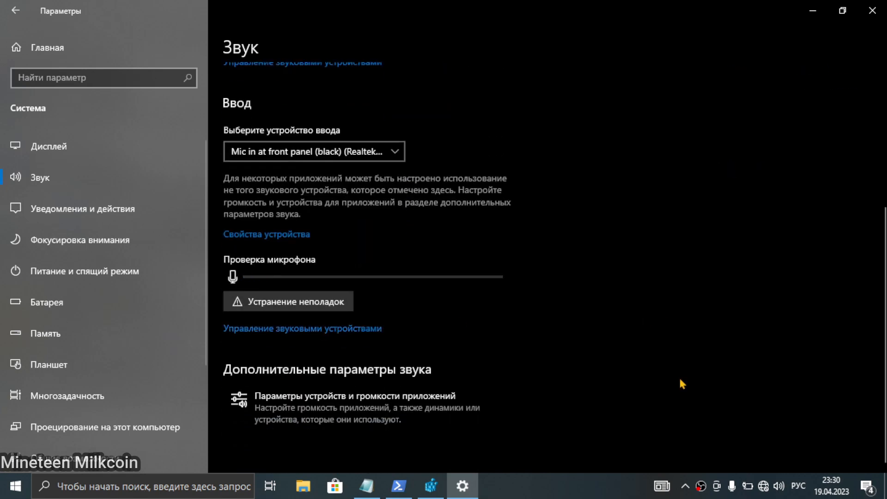
# Open the classic Sound dialog, place it clear of the settings, and show its recording devices.
pyautogui.rightClick(779, 492)
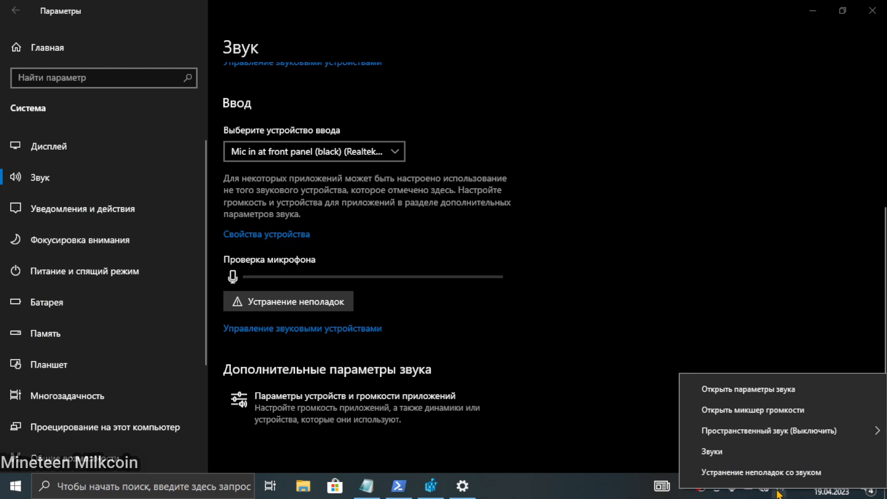
pyautogui.click(712, 452)
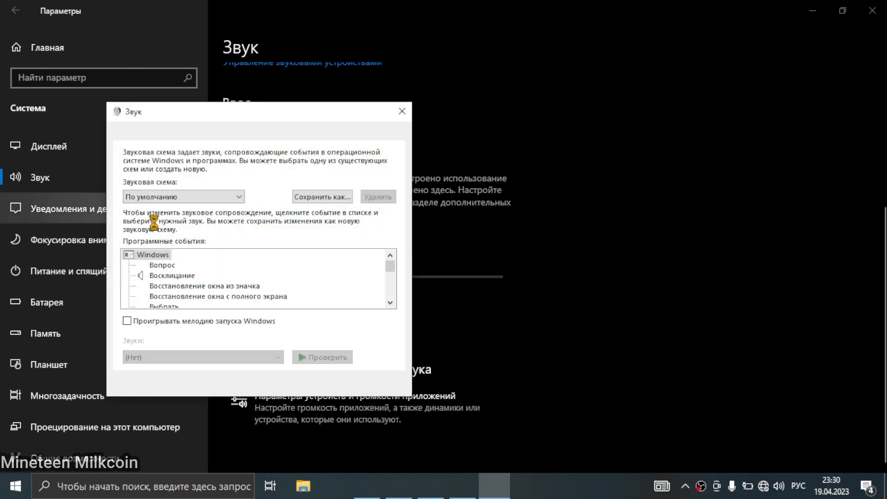
pyautogui.moveTo(212, 117); pyautogui.dragTo(544, 146)
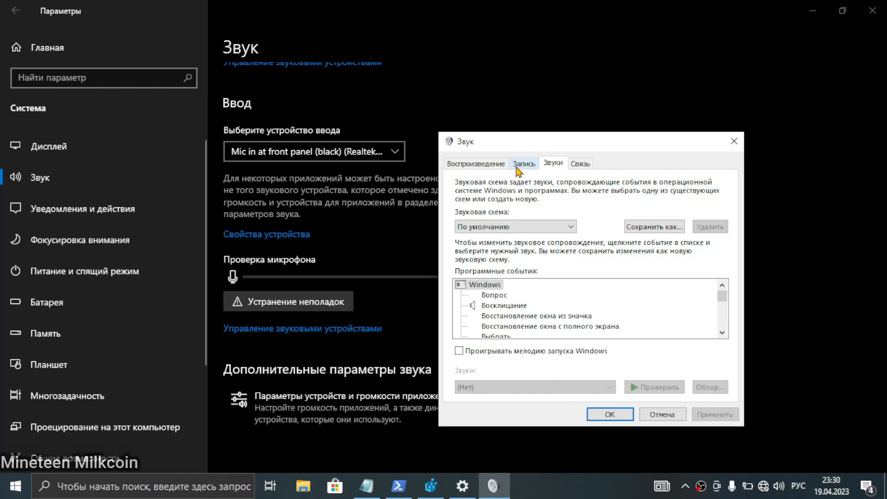
pyautogui.click(518, 166)
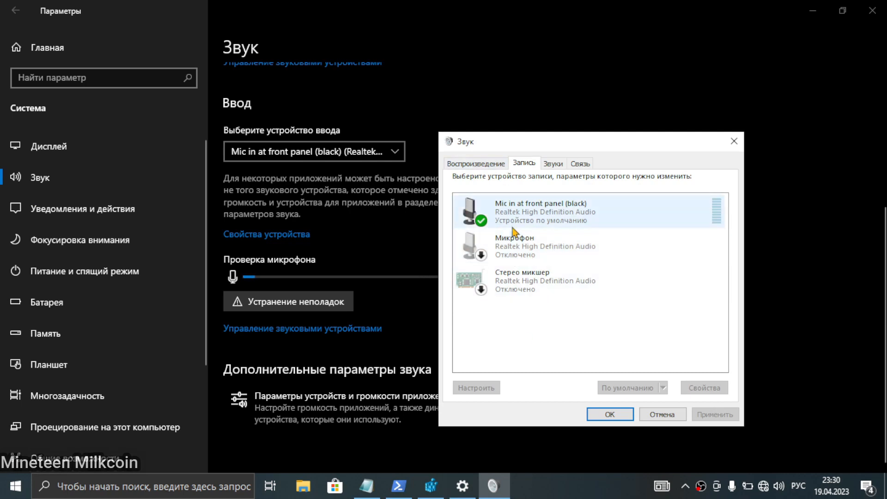
# Look over the Digital Audio (HDMI) and Динамики playback devices in the Sound dialog.
pyautogui.click(469, 165)
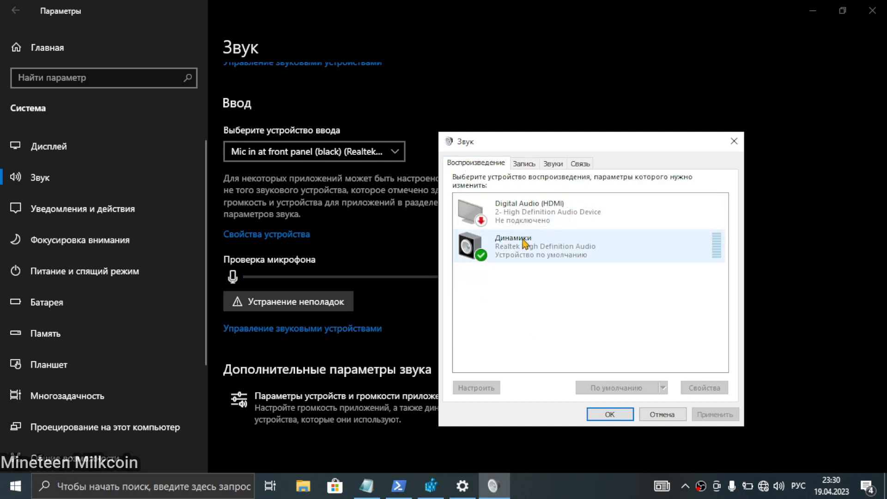
pyautogui.click(521, 211)
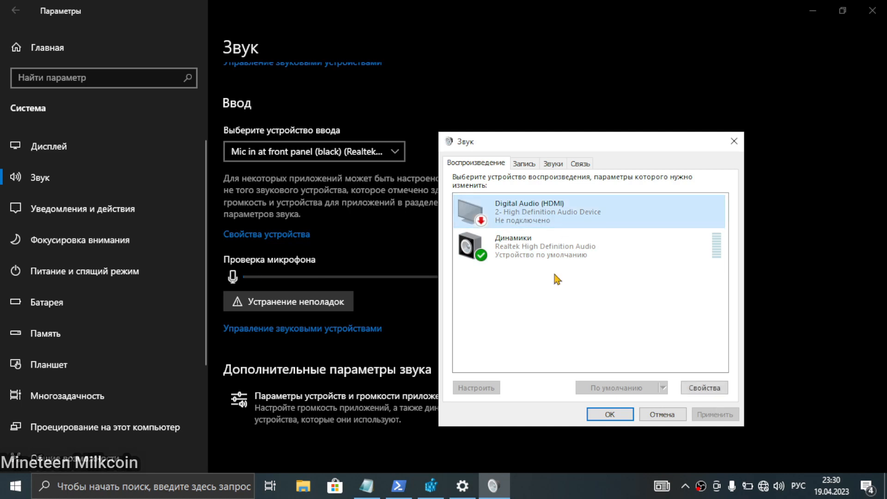
pyautogui.click(547, 246)
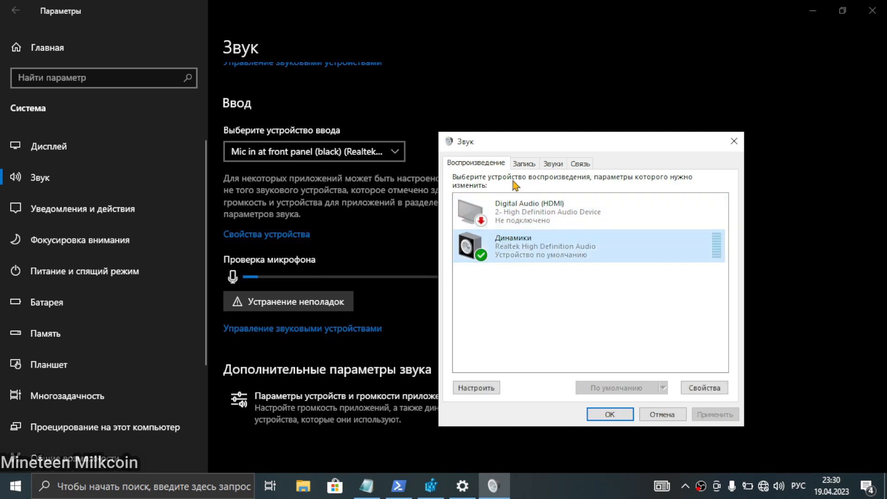
pyautogui.click(520, 216)
# Check the recording devices and the actions available for Стерео микшер without changing anything.
pyautogui.click(524, 164)
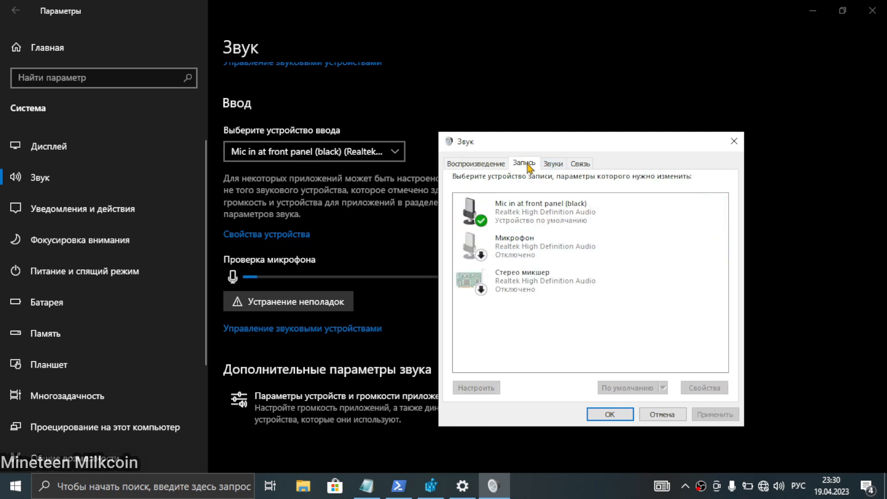
pyautogui.rightClick(515, 286)
pyautogui.click(508, 314)
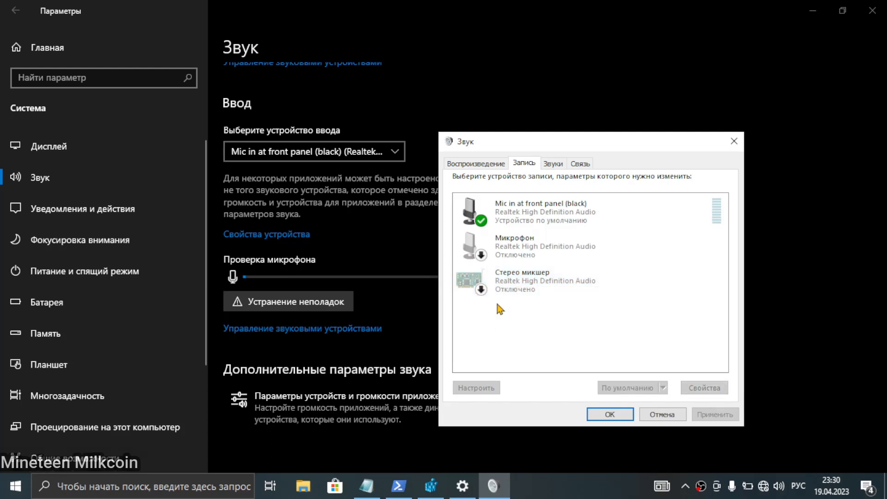
pyautogui.click(511, 295)
pyautogui.rightClick(514, 291)
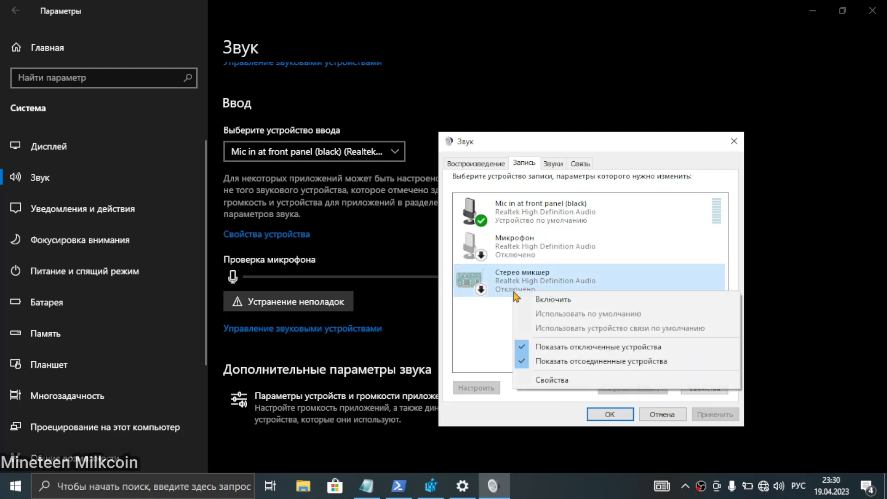
pyautogui.click(479, 330)
pyautogui.click(491, 243)
pyautogui.click(474, 212)
# Open the properties of the Динамики playback device and show its sound enhancements.
pyautogui.click(476, 163)
pyautogui.click(496, 256)
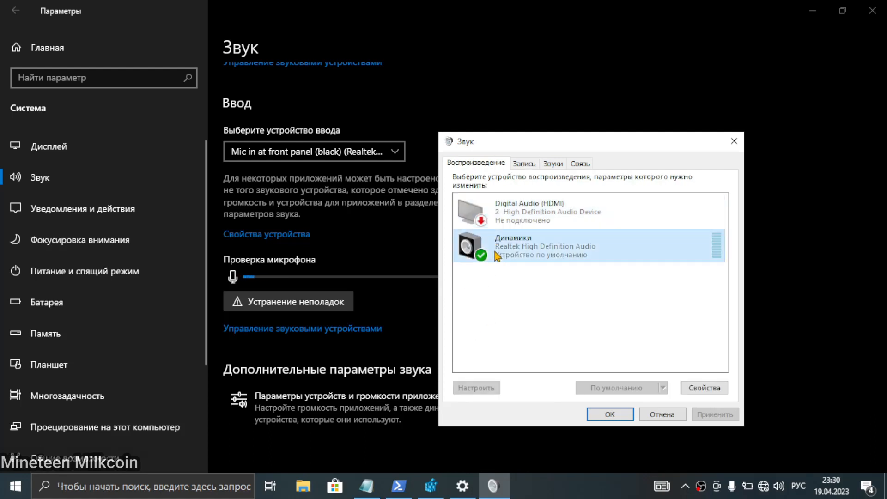
pyautogui.rightClick(496, 255)
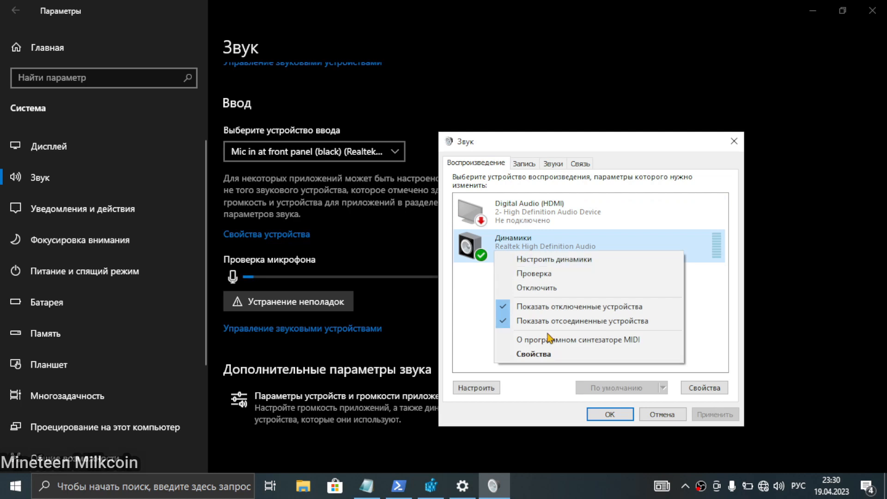
pyautogui.click(534, 354)
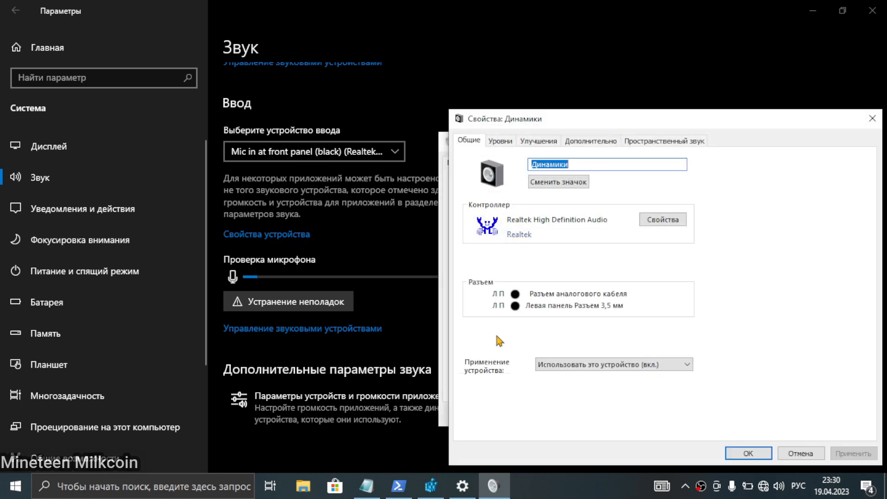
pyautogui.click(510, 140)
pyautogui.click(532, 139)
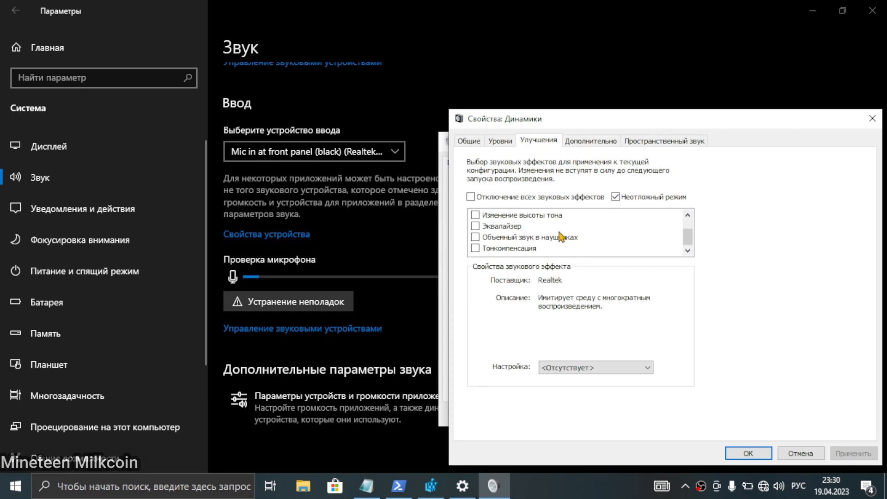
# Look over the available sound effects for Динамики and the preset choices of the Эквалайзер effect, leaving its setting as is.
pyautogui.scroll(1, 484, 249)
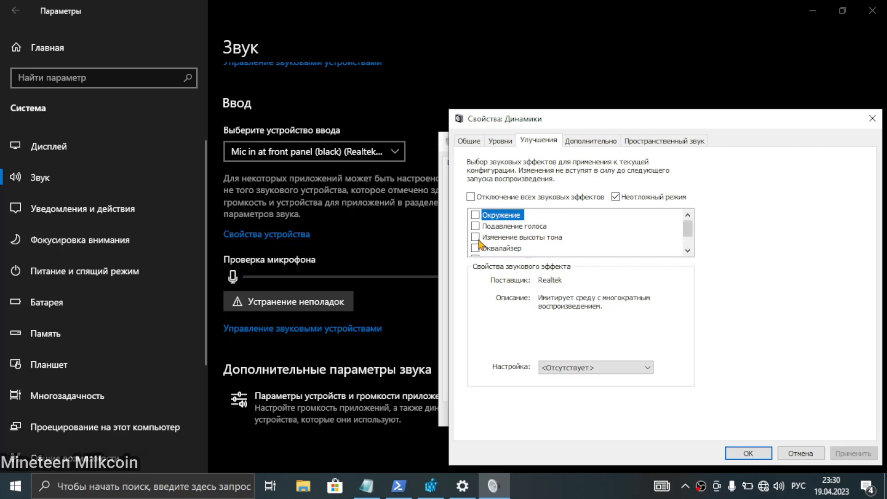
pyautogui.moveTo(554, 126); pyautogui.dragTo(471, 125)
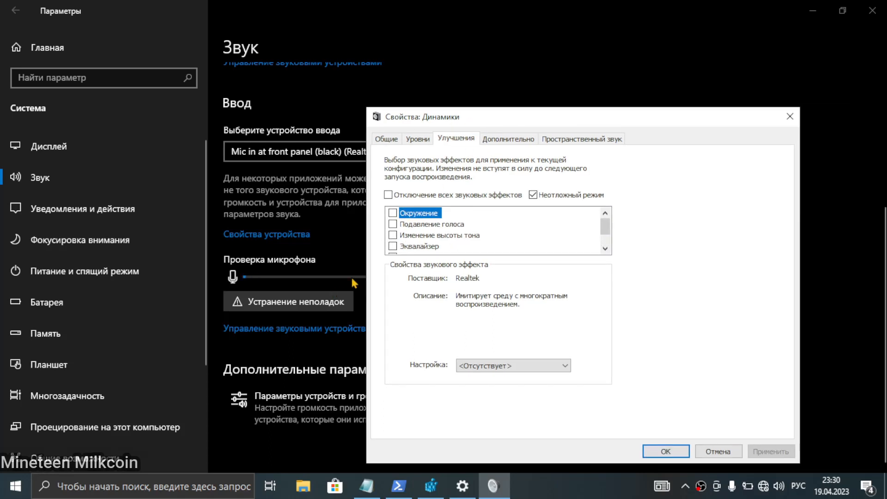
pyautogui.scroll(-1, 405, 250)
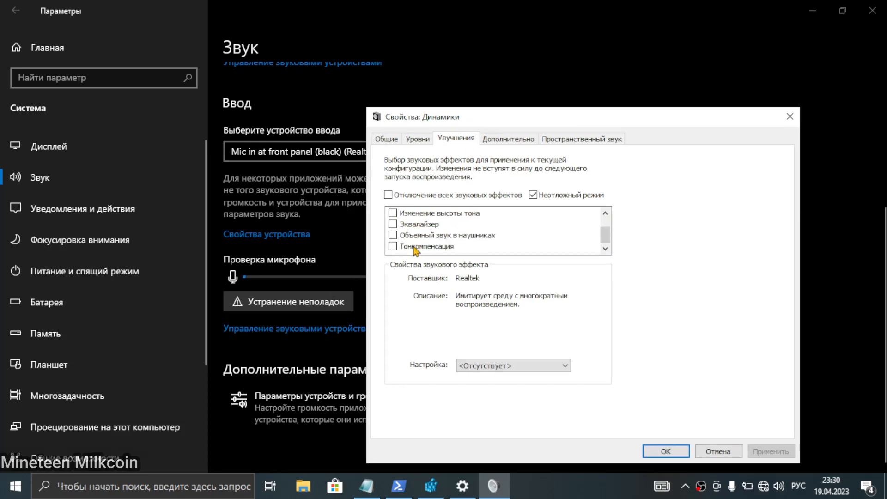
pyautogui.click(426, 228)
pyautogui.click(493, 366)
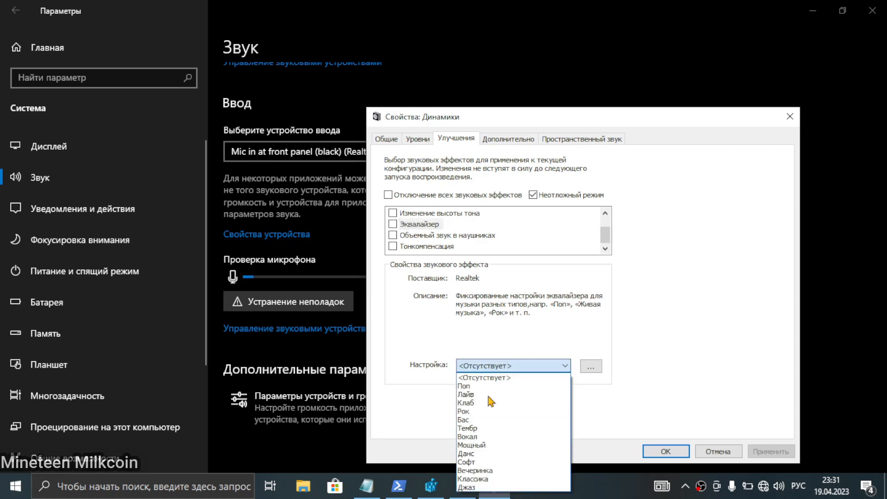
pyautogui.click(498, 337)
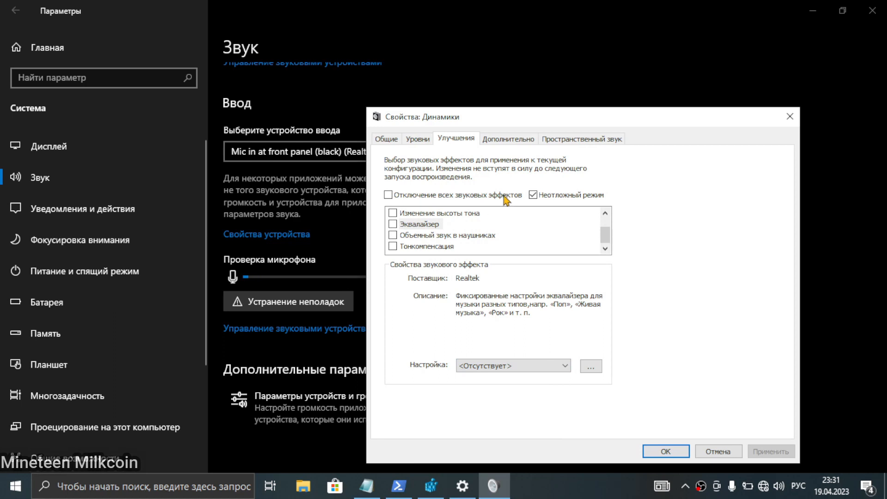
# Review the default format choices and spatial sound options of Динамики, keep the current format, and close the device's properties.
pyautogui.click(498, 138)
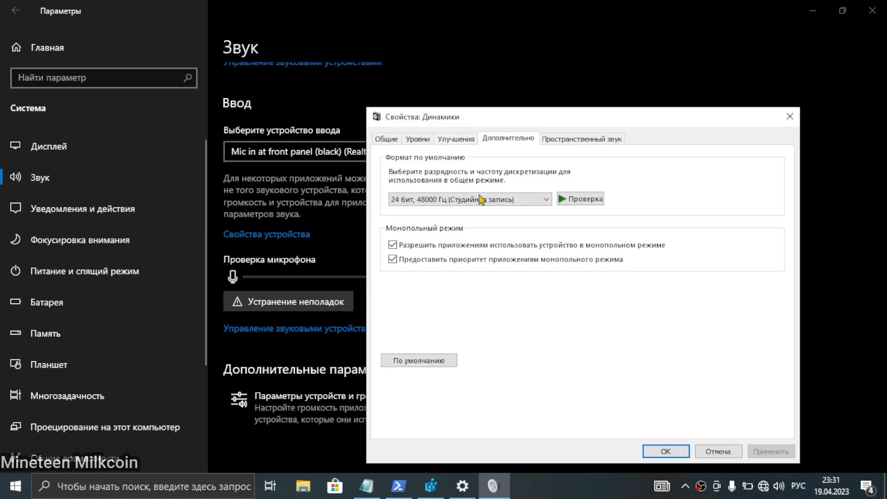
pyautogui.click(481, 199)
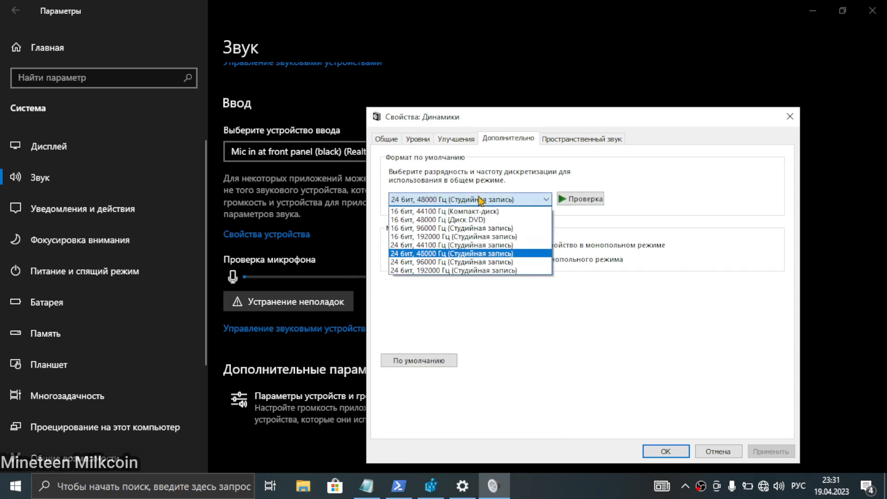
pyautogui.click(480, 199)
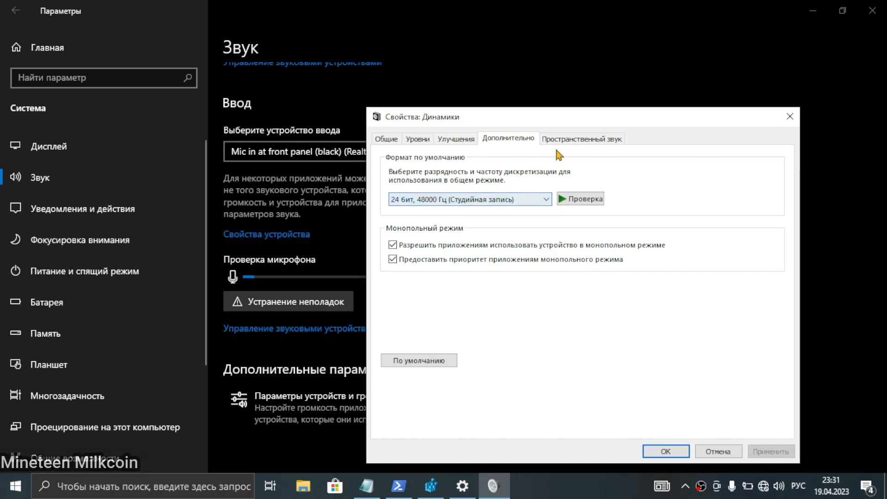
pyautogui.click(574, 141)
pyautogui.click(533, 138)
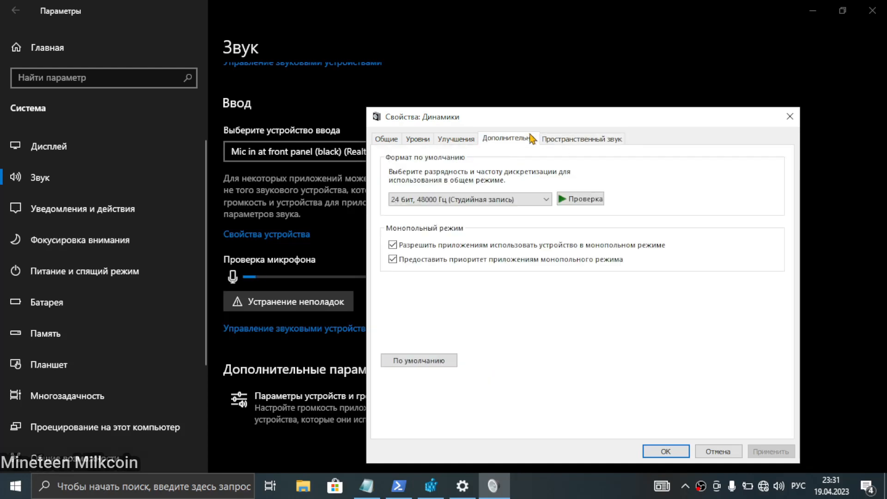
pyautogui.click(484, 203)
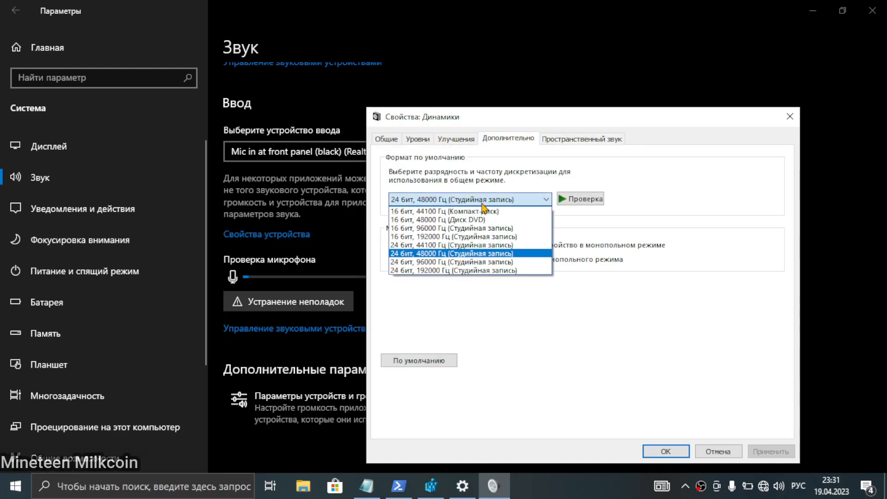
pyautogui.click(483, 204)
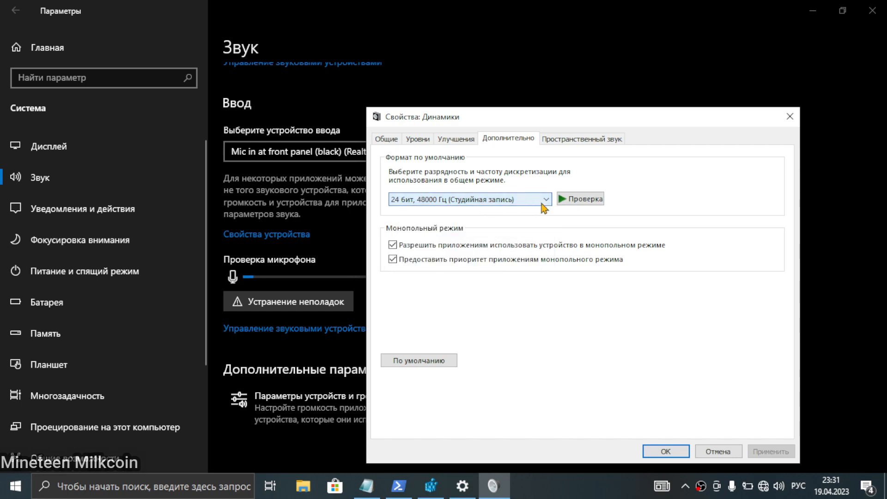
pyautogui.click(685, 452)
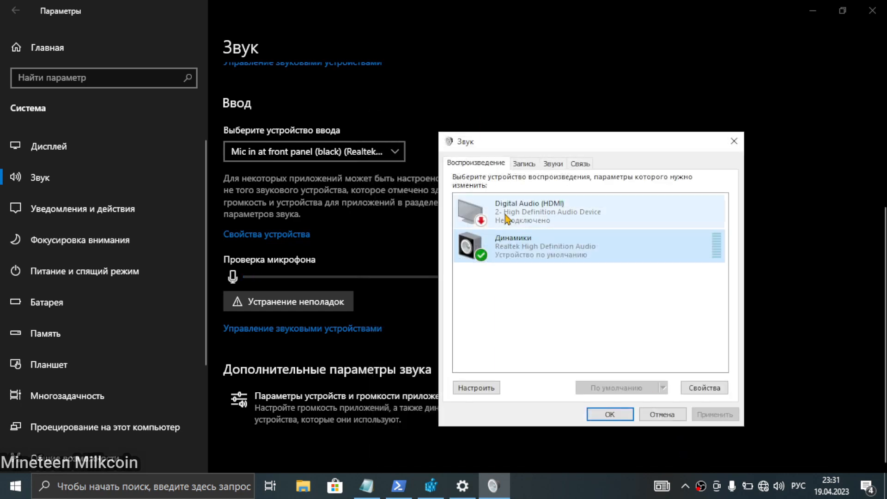
# Review the recording devices, sound scheme choices and communications options in the Sound dialog, then close it without changes.
pyautogui.click(526, 164)
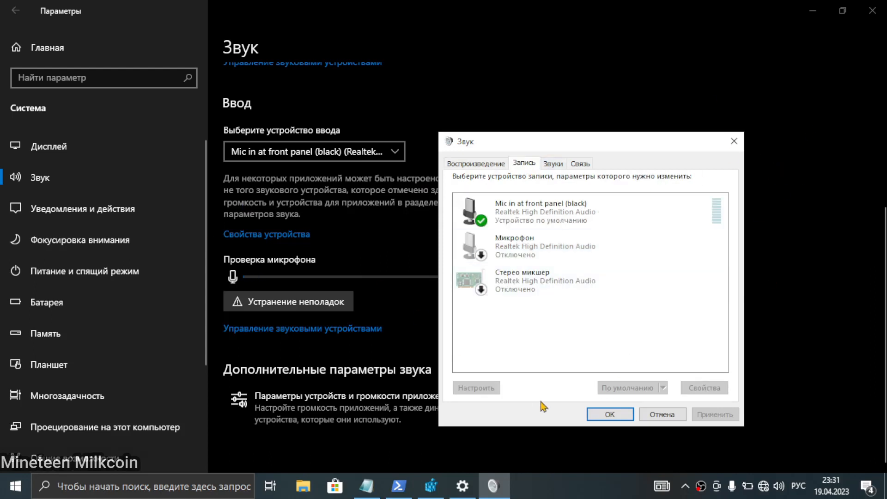
pyautogui.click(552, 164)
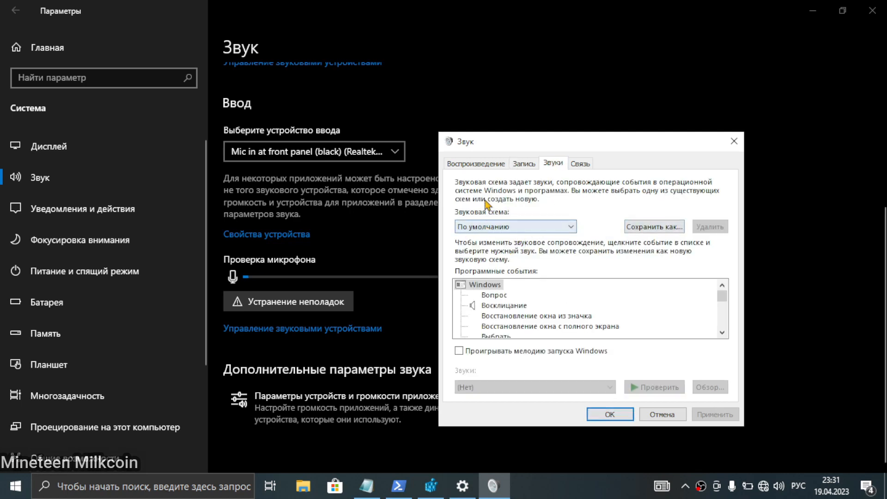
pyautogui.click(513, 227)
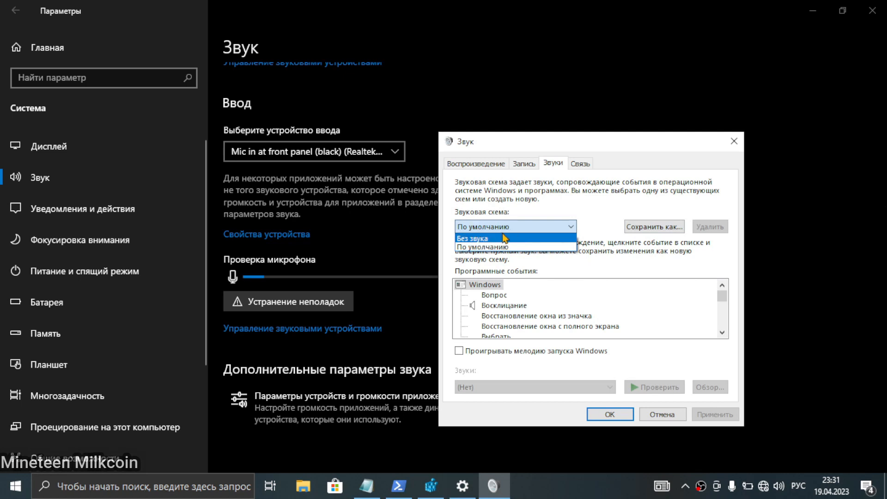
pyautogui.click(537, 214)
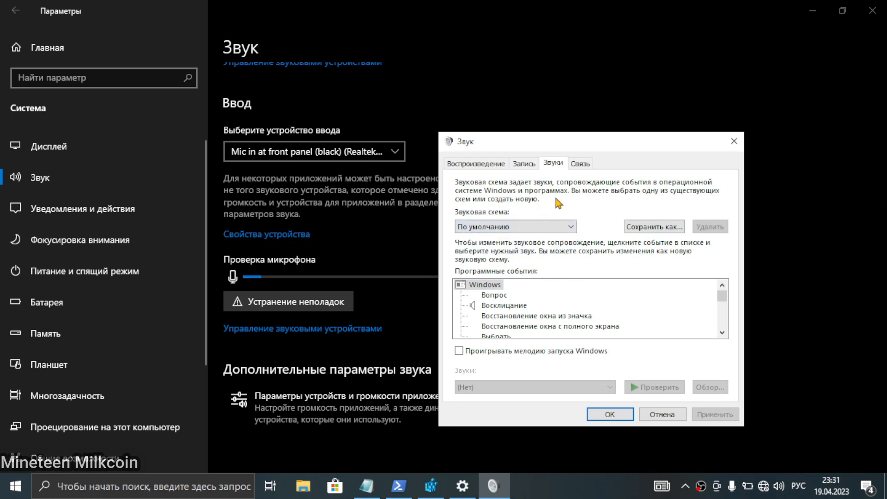
pyautogui.click(583, 164)
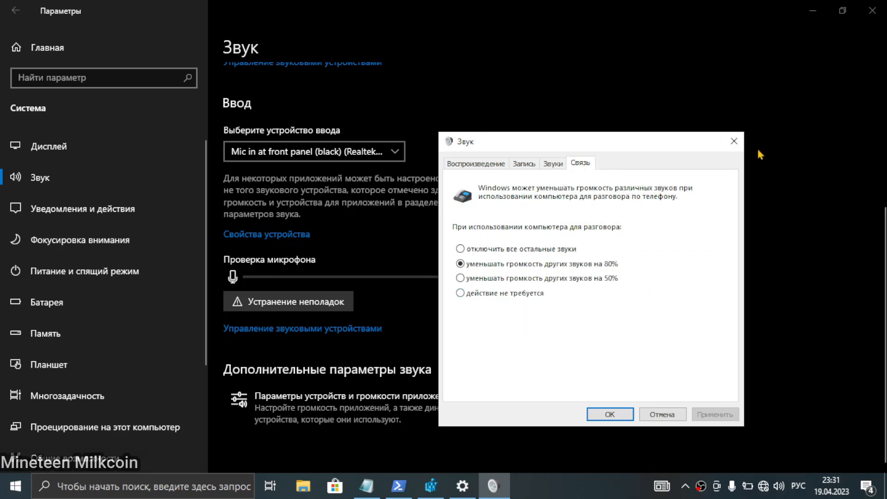
pyautogui.click(734, 142)
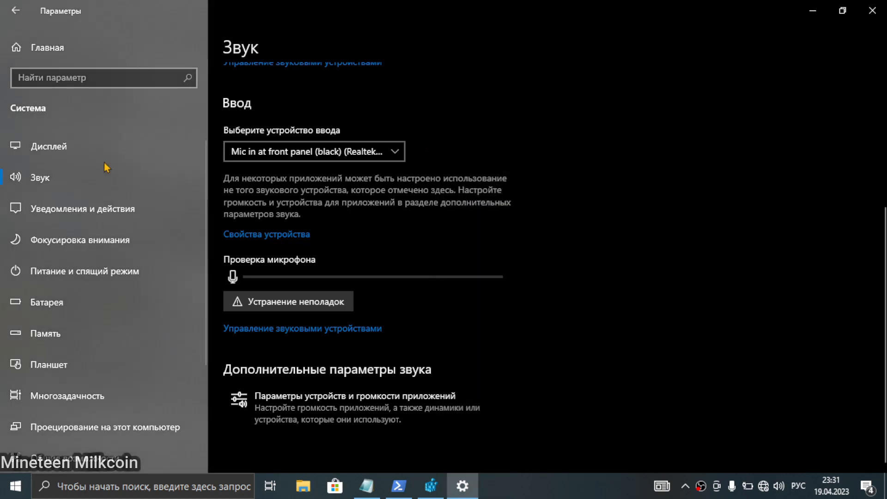
# Go to the Дисплей settings, review the advanced display parameters including the refresh rate, and return to the Дисплей page.
pyautogui.click(88, 154)
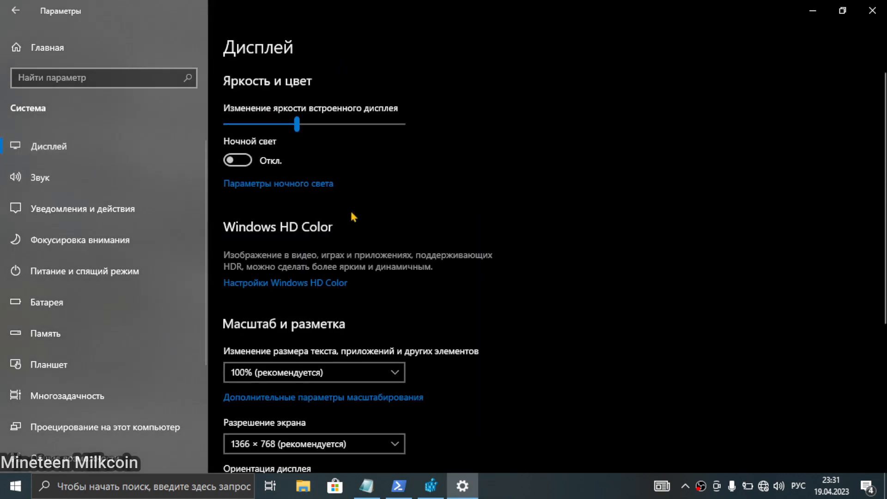
pyautogui.scroll(-5, 353, 218)
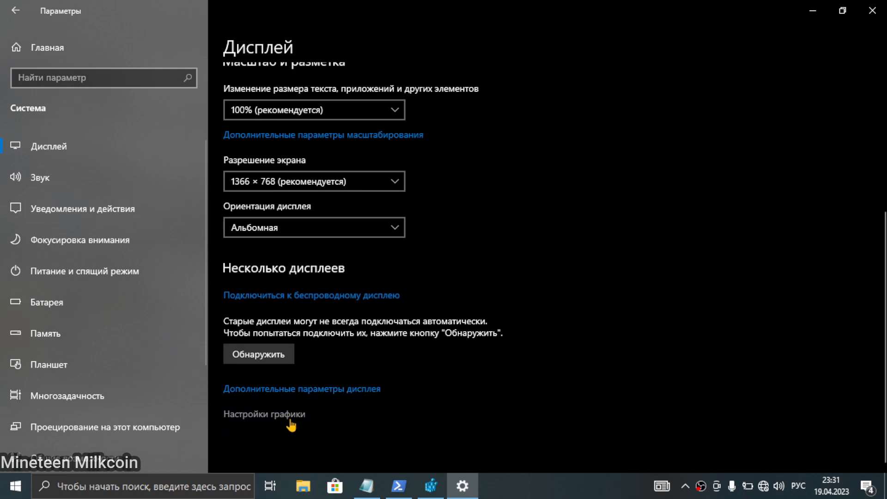
pyautogui.click(300, 391)
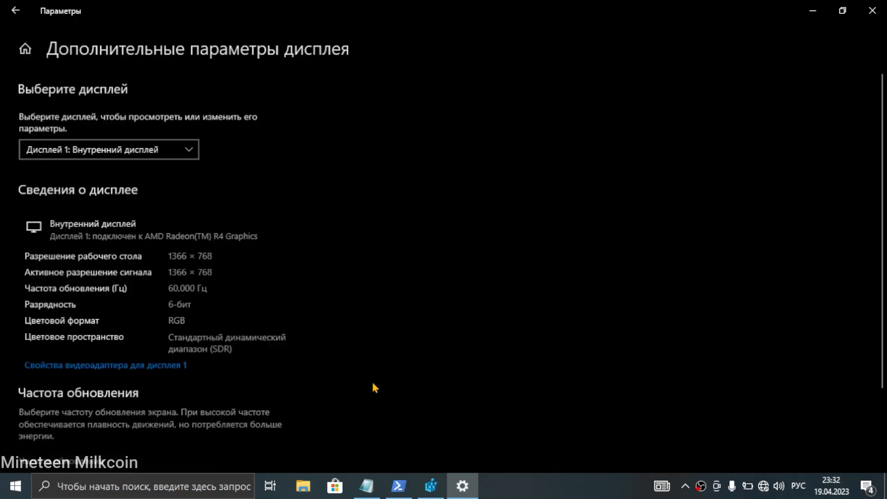
pyautogui.scroll(-3, 359, 375)
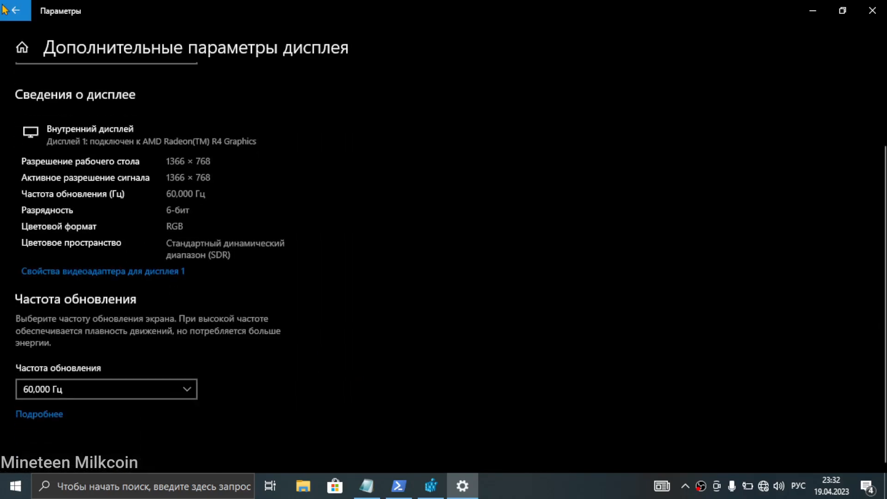
pyautogui.click(16, 10)
# View the graphics performance settings linked from the Дисплей page and return to its lower section.
pyautogui.scroll(-5, 350, 412)
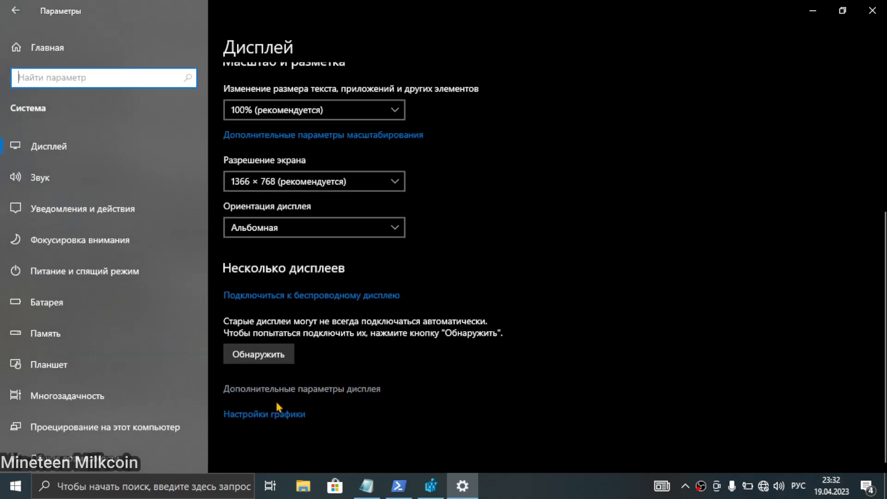
pyautogui.click(277, 415)
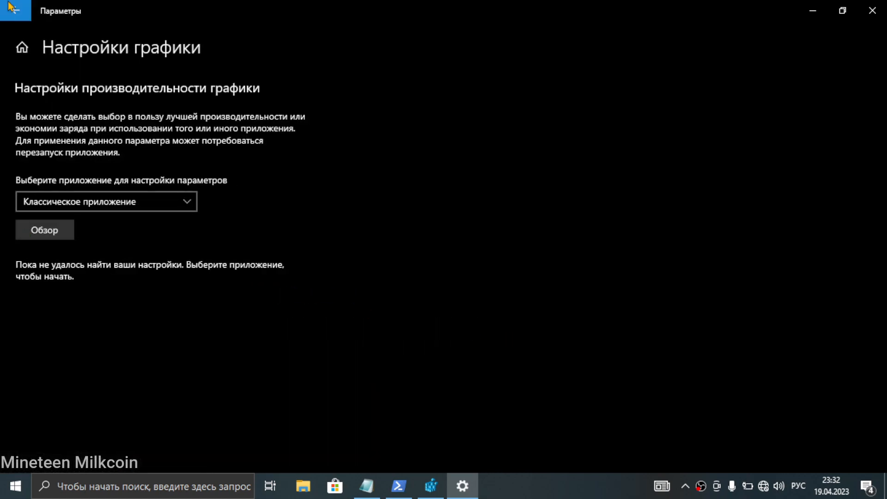
pyautogui.scroll(-5, 362, 315)
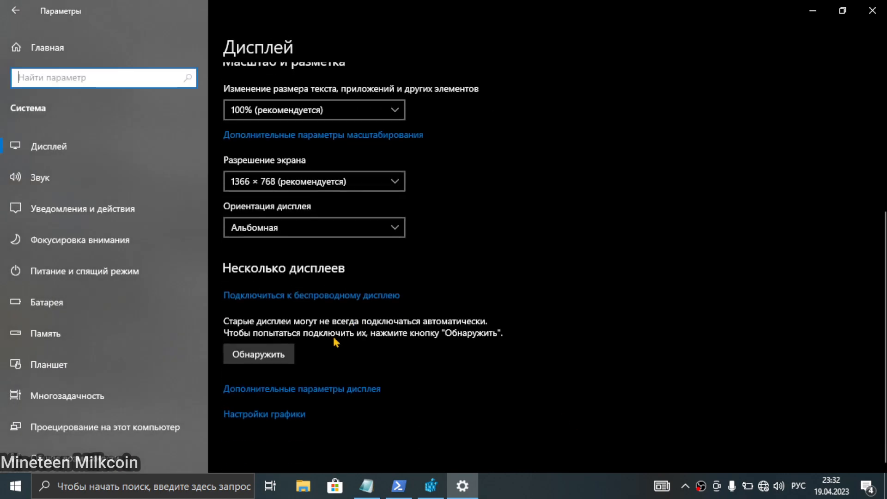
# Open the video adapter properties for display 1 from the advanced display parameters and place the dialog clear of the settings text.
pyautogui.click(340, 389)
pyautogui.scroll(-2, 156, 333)
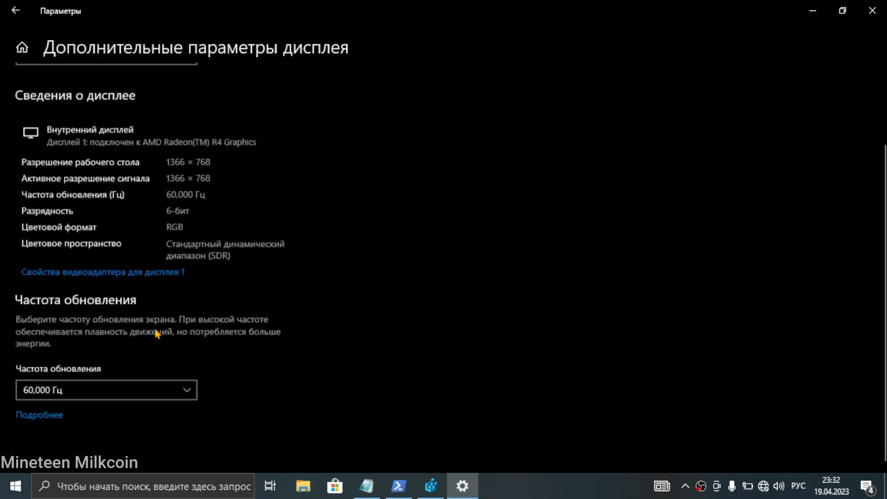
pyautogui.click(146, 275)
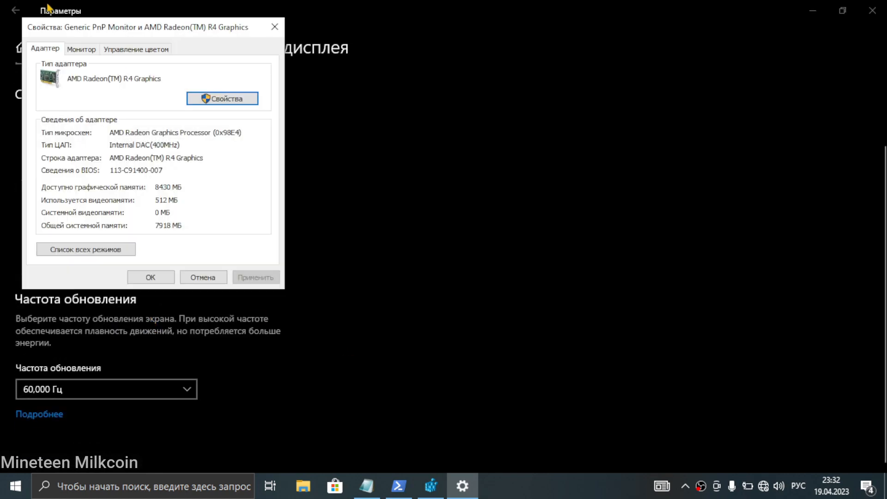
pyautogui.moveTo(124, 27); pyautogui.dragTo(407, 123)
# Open colour management from the adapter properties, show its detailed settings, and start the screen colour calibration.
pyautogui.click(418, 144)
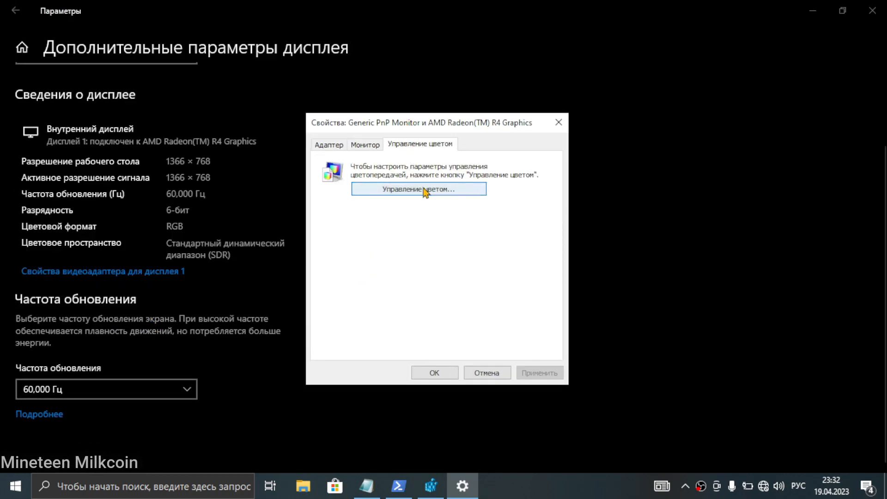
pyautogui.click(419, 189)
pyautogui.click(160, 67)
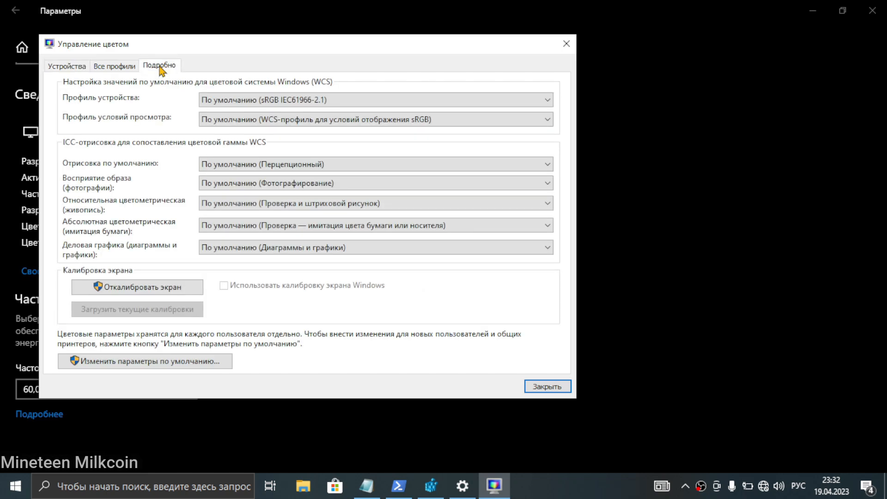
pyautogui.click(156, 291)
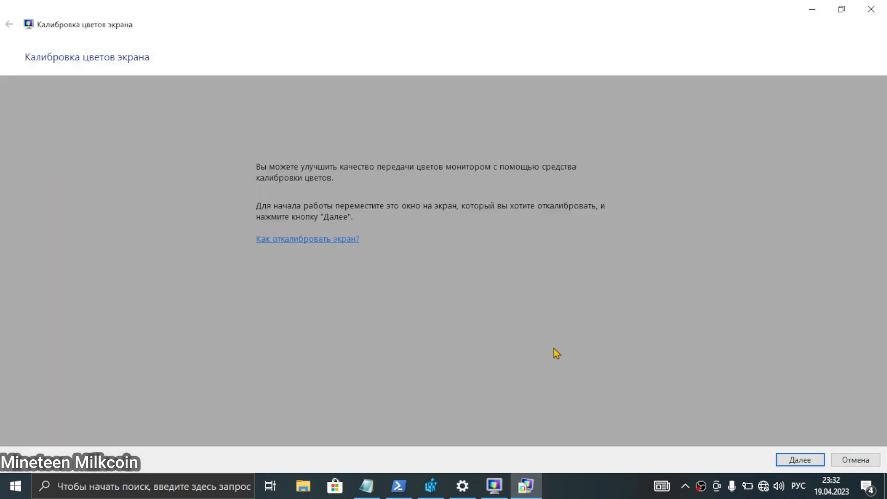
# Go through the introduction, basic colour parameters and gamma pages of the screen colour calibration.
pyautogui.click(808, 461)
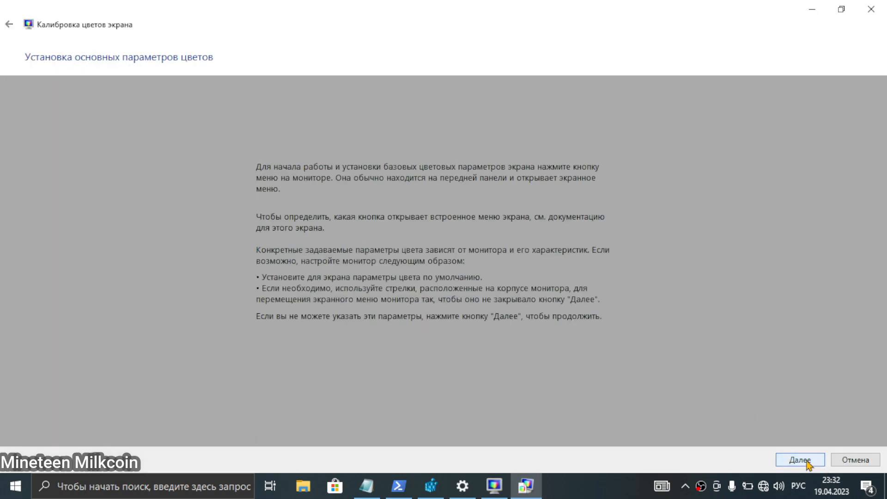
pyautogui.click(807, 461)
pyautogui.click(808, 461)
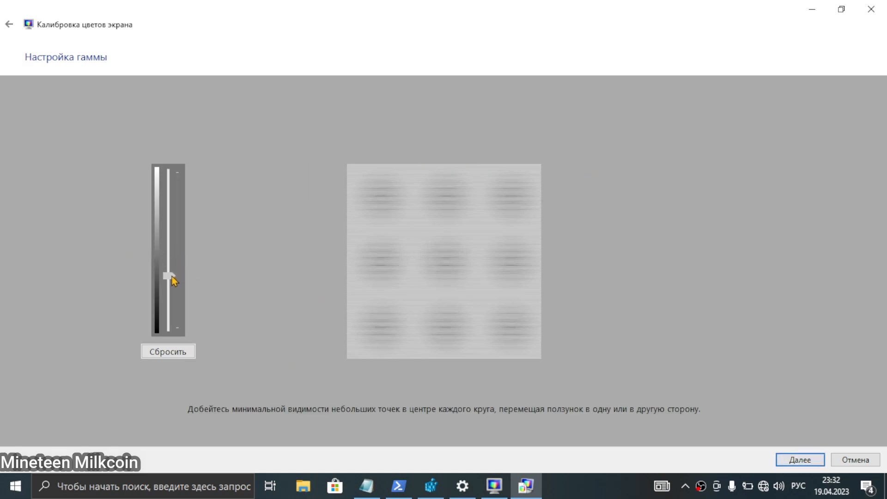
pyautogui.click(779, 459)
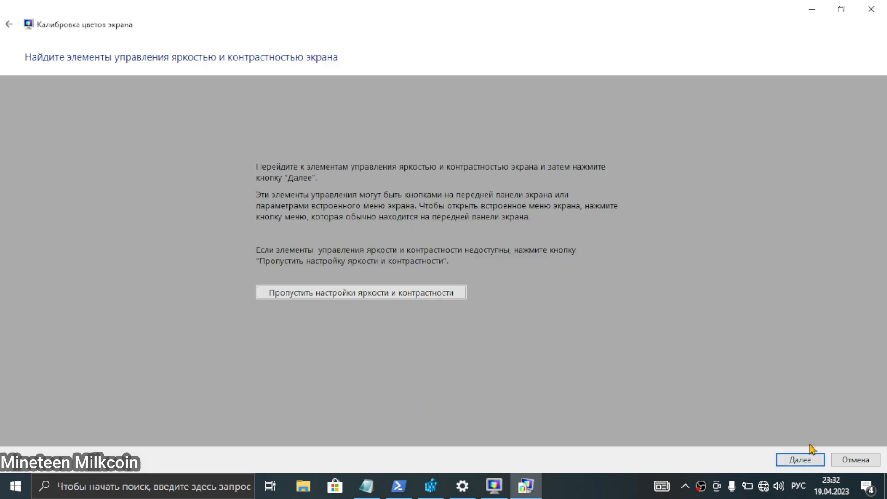
# Go through the brightness and contrast pages of the calibration to reach the colour balance page.
pyautogui.click(796, 462)
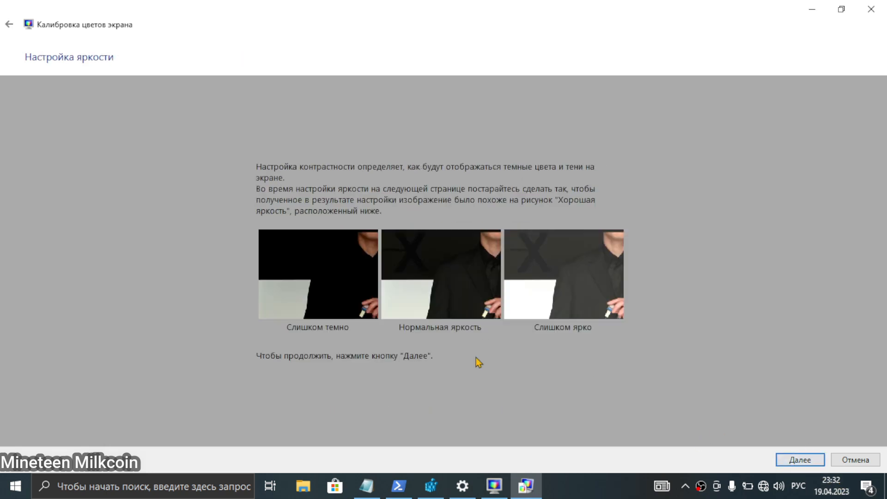
pyautogui.click(793, 458)
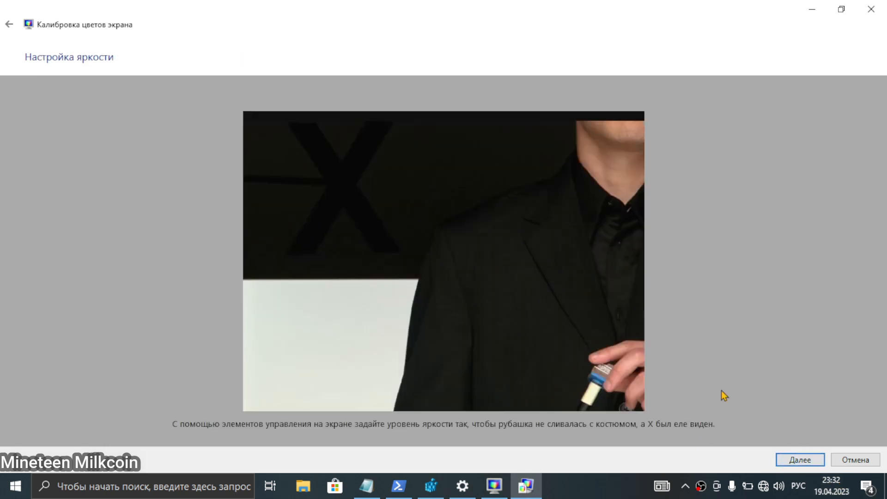
pyautogui.click(793, 459)
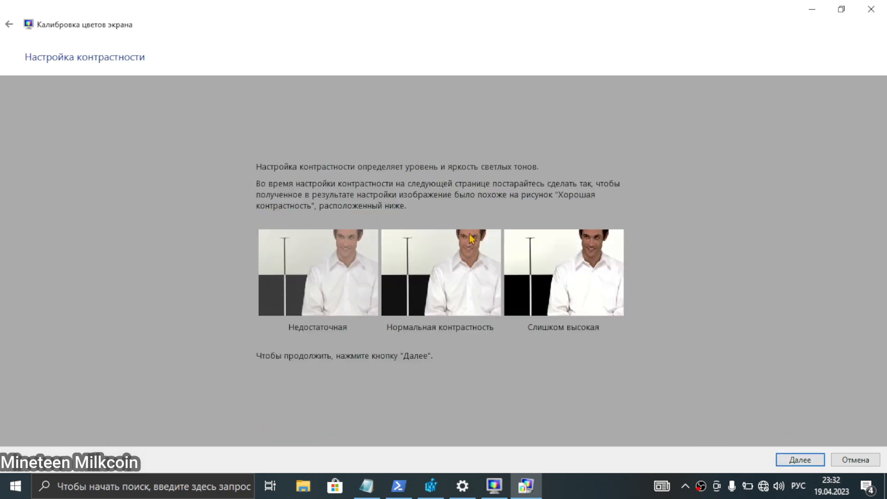
pyautogui.click(792, 460)
pyautogui.click(798, 459)
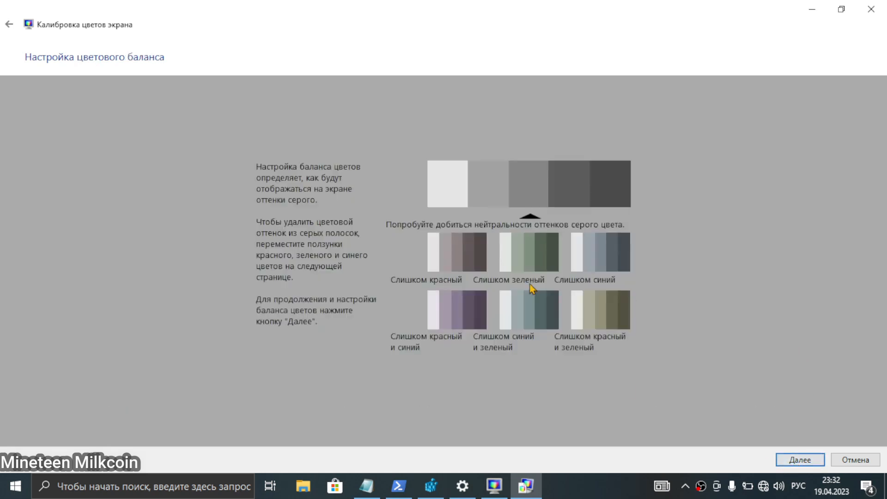
# Reduce the green, blue and red levels slightly below maximum in the colour balance adjustment and create the new calibration.
pyautogui.click(793, 459)
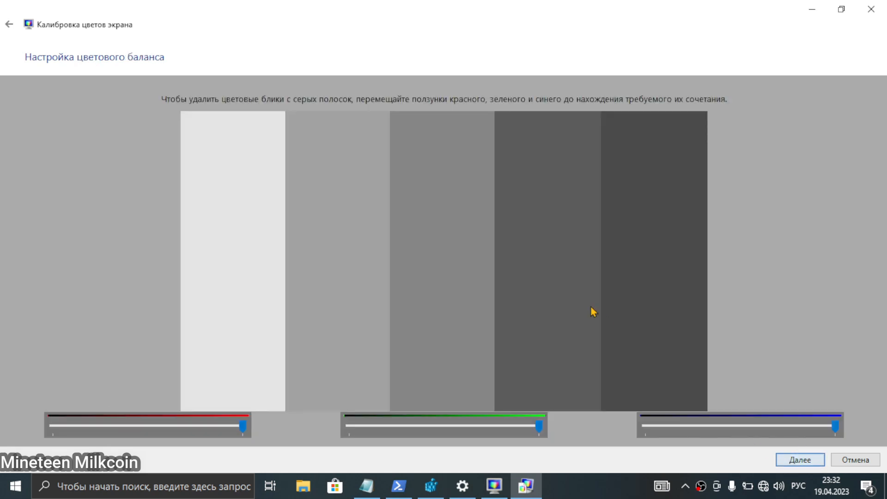
pyautogui.click(503, 424)
pyautogui.moveTo(501, 426); pyautogui.dragTo(512, 426)
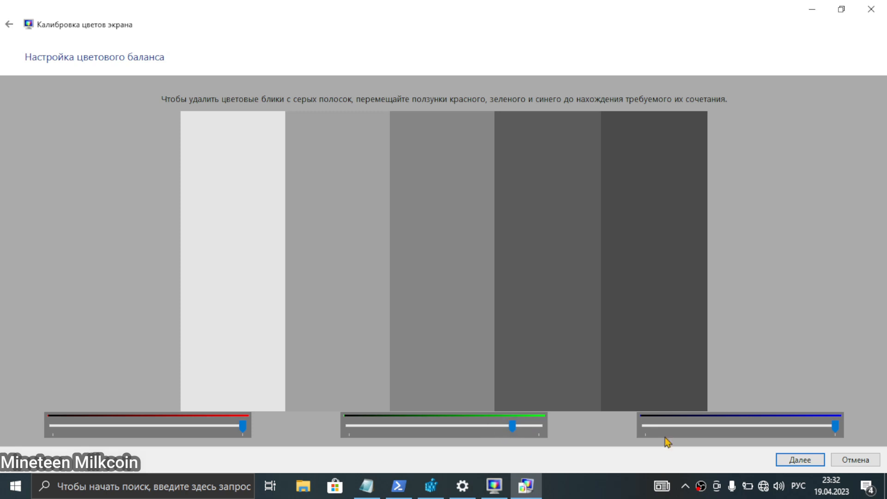
pyautogui.click(813, 431)
pyautogui.moveTo(798, 429); pyautogui.dragTo(811, 435)
pyautogui.click(231, 427)
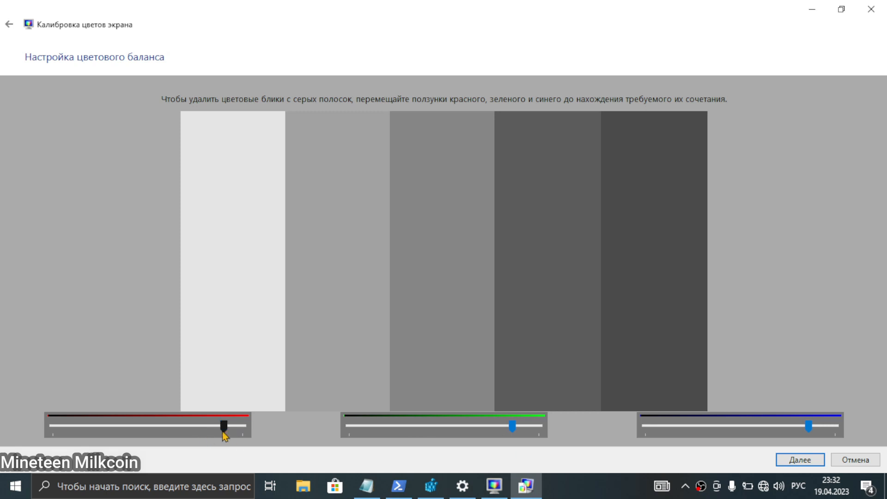
pyautogui.moveTo(224, 426); pyautogui.dragTo(220, 426)
pyautogui.click(804, 460)
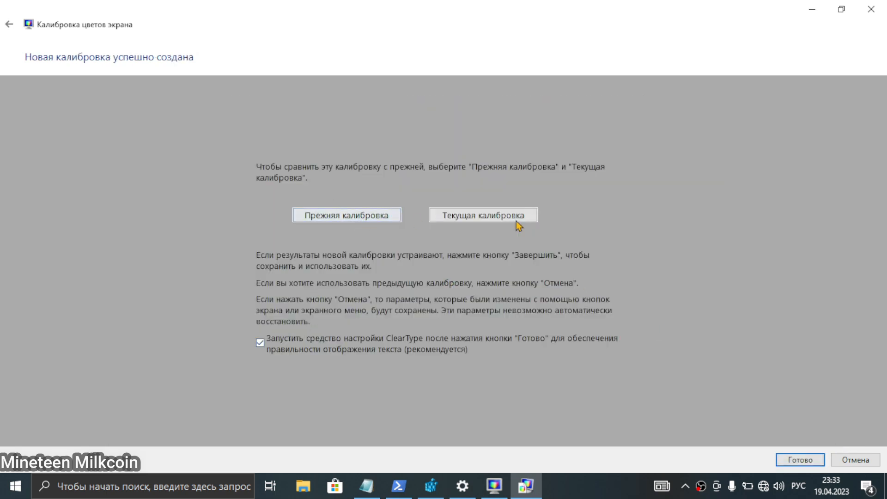
# Preview the current calibration, disable launching the ClearType tuner on completion, and finish the calibration.
pyautogui.click(489, 220)
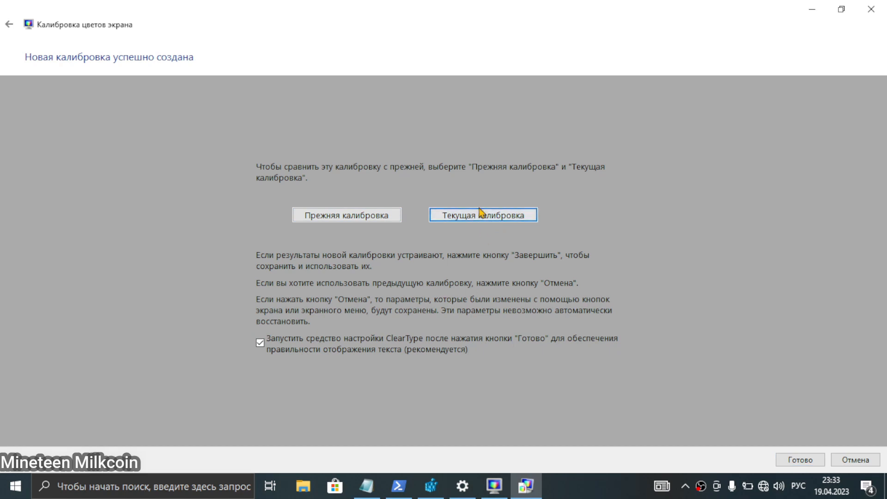
pyautogui.click(268, 347)
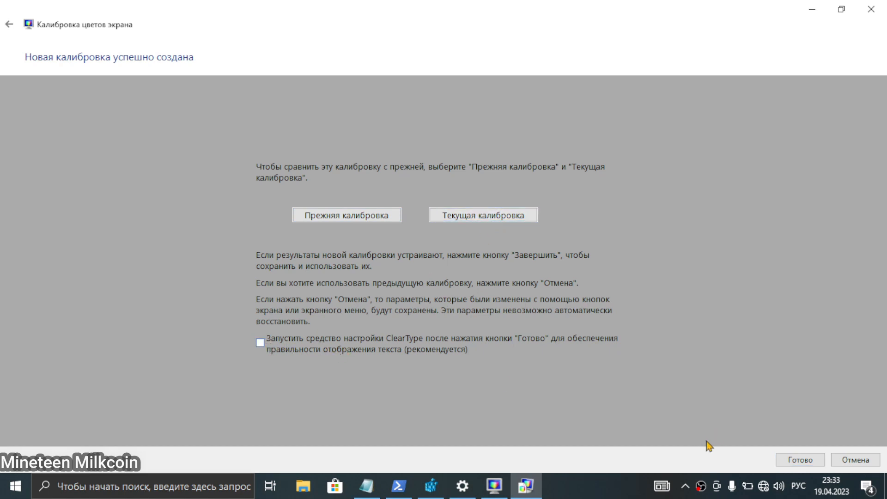
pyautogui.press('Return')
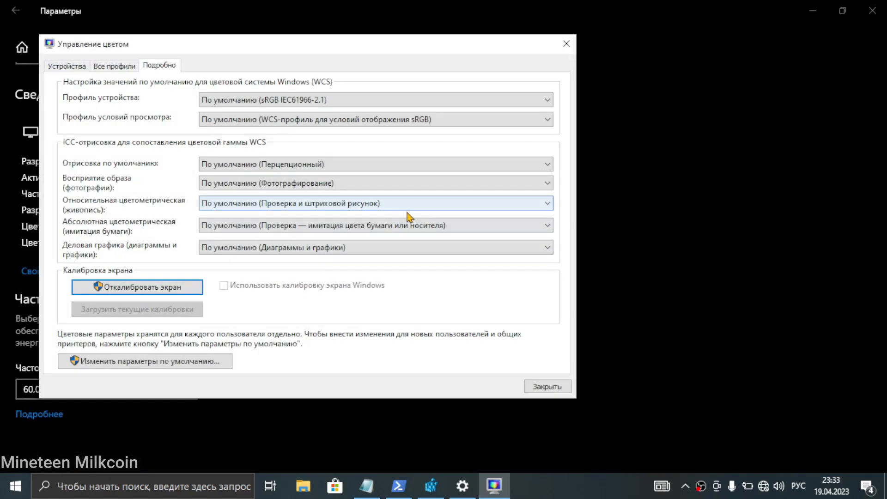
# Move the Управление цветом window off the display details, then close it together with the video adapter properties dialog.
pyautogui.moveTo(364, 57); pyautogui.dragTo(608, 91)
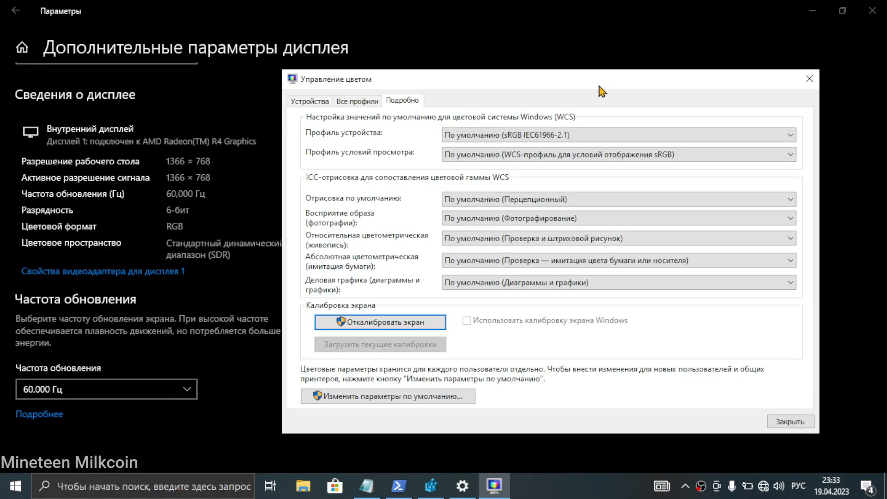
pyautogui.click(495, 486)
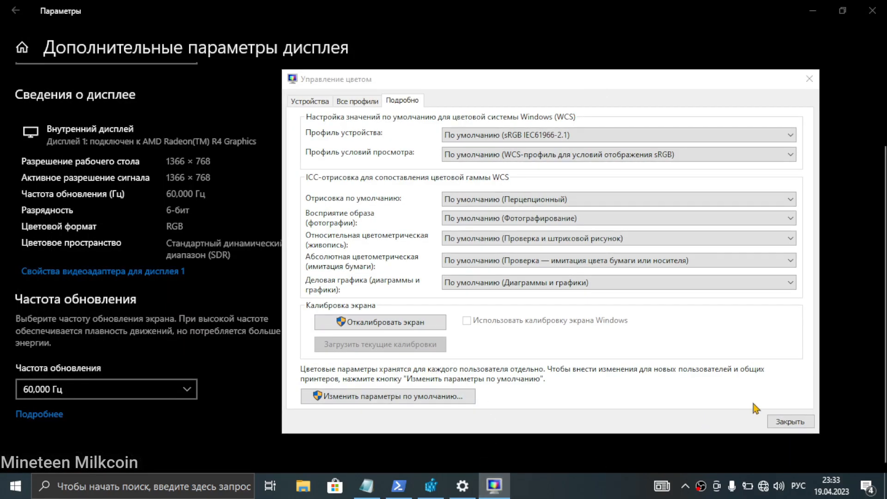
pyautogui.click(789, 422)
pyautogui.click(443, 375)
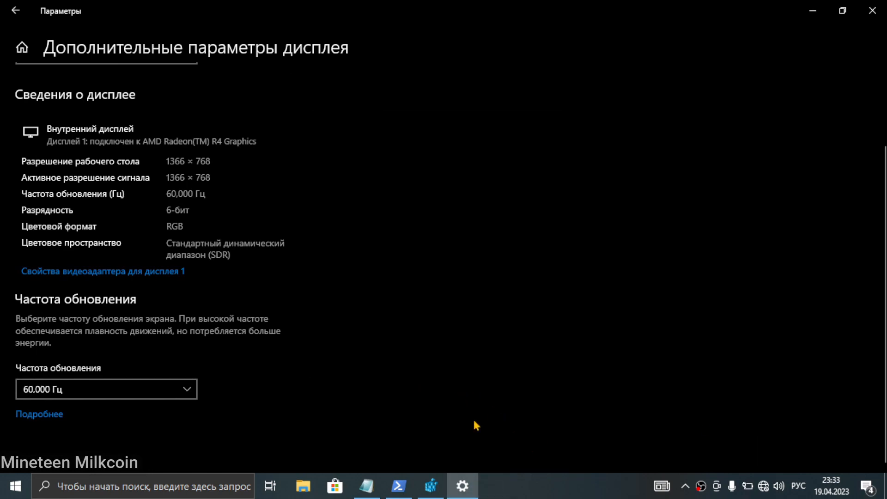
# Hide the registry editor and PowerShell windows and bring up the Параметры (система, поиск, конфиденциальность) line in the Настройка Windows Notepad file.
pyautogui.click(463, 485)
pyautogui.click(464, 485)
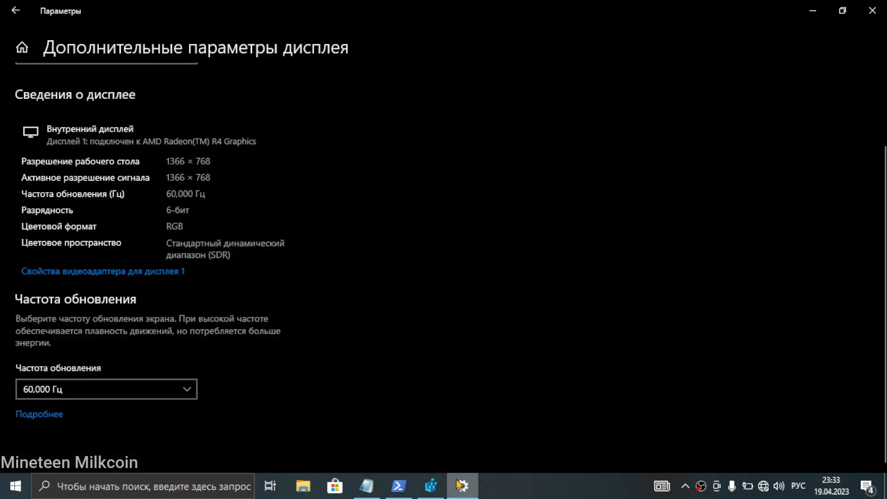
pyautogui.click(434, 487)
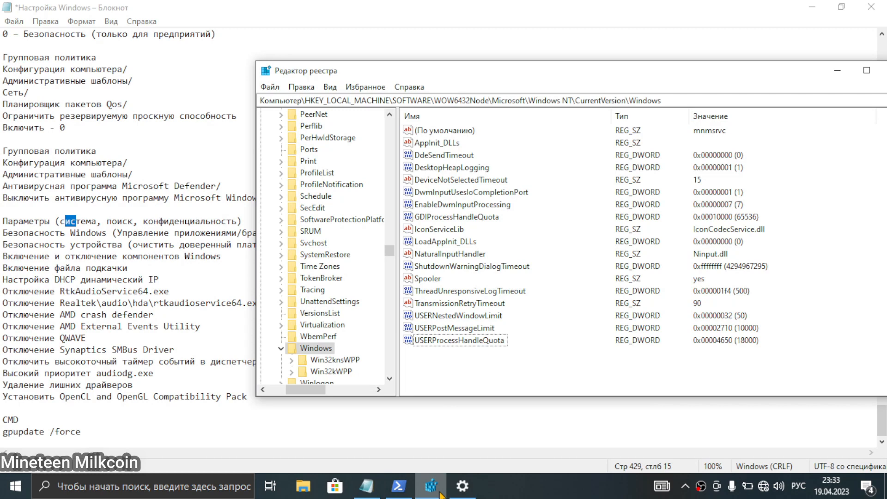
pyautogui.click(441, 494)
pyautogui.click(455, 494)
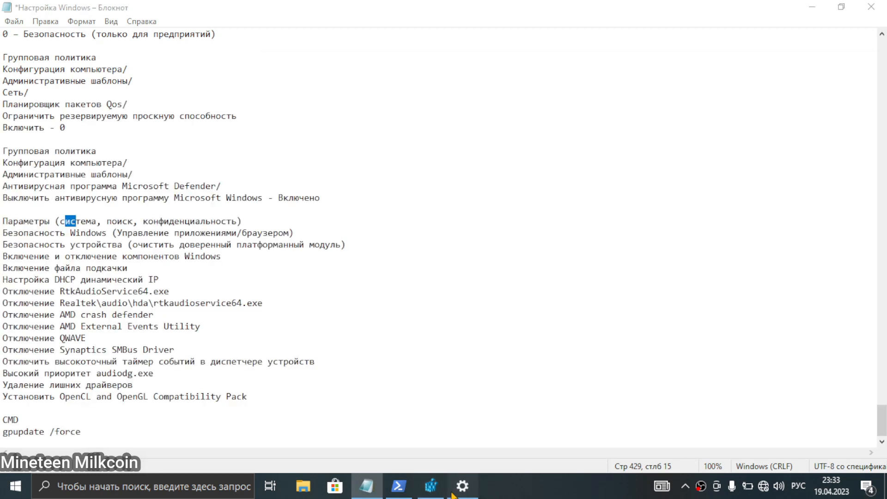
pyautogui.click(454, 493)
pyautogui.click(432, 494)
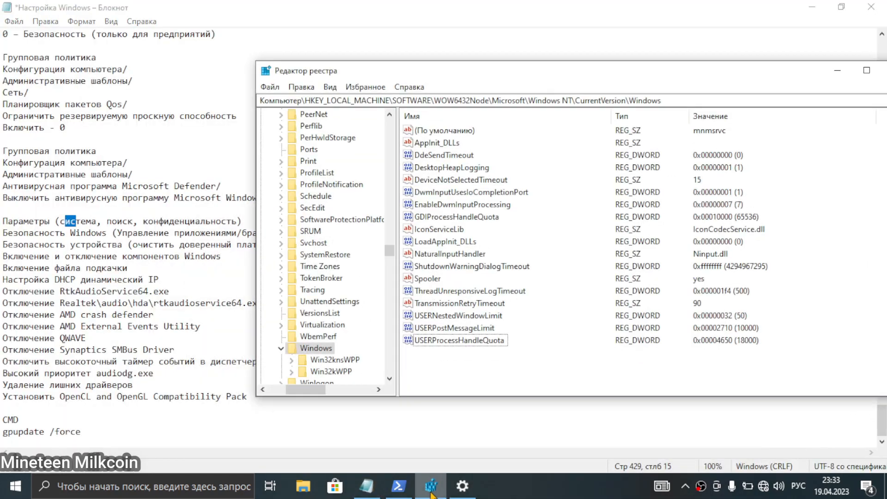
pyautogui.click(432, 493)
pyautogui.click(395, 492)
pyautogui.click(388, 495)
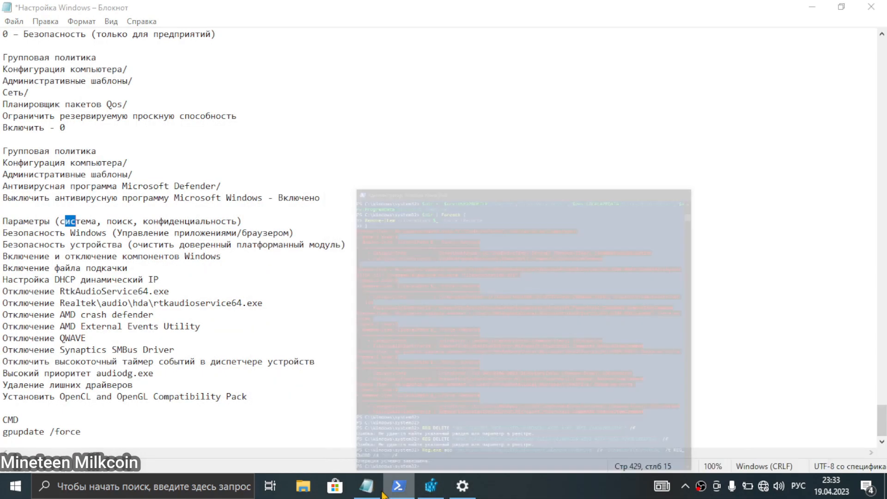
pyautogui.click(378, 495)
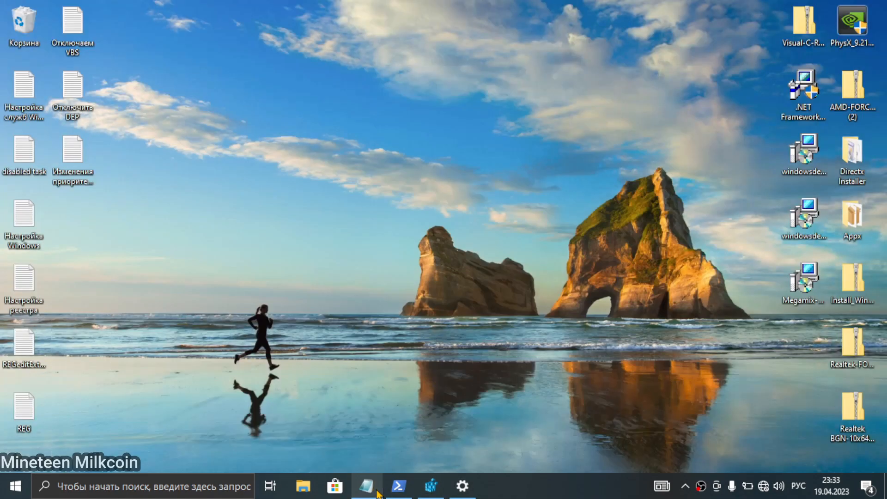
pyautogui.click(378, 494)
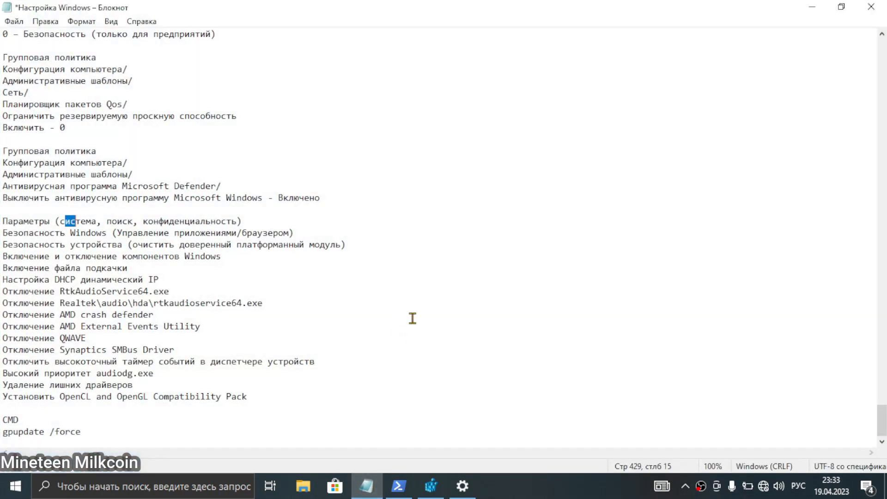
pyautogui.click(244, 220)
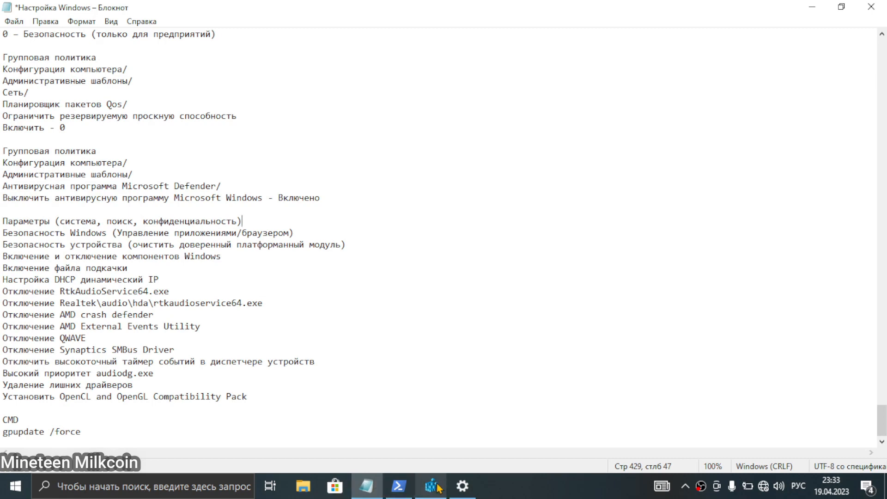
# Return to the Дисплей page in Параметры, restore its window to a smaller size, and switch back to the Notepad checklist.
pyautogui.click(463, 486)
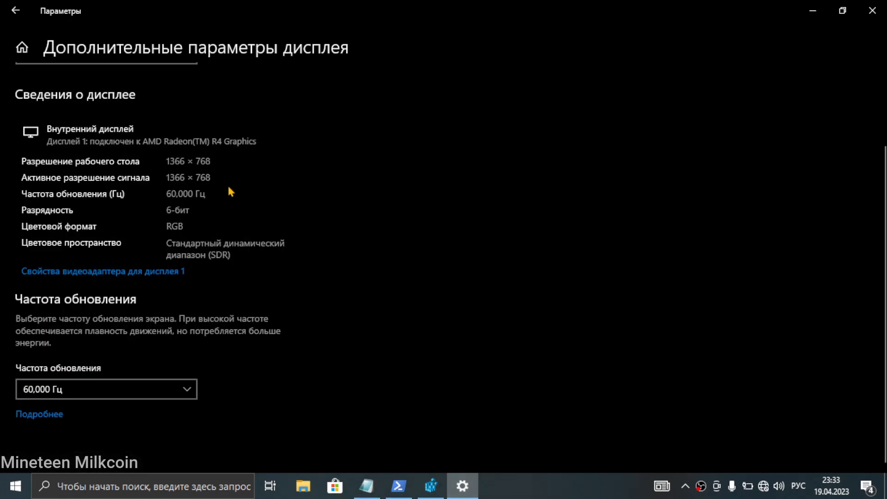
pyautogui.click(4, 9)
pyautogui.doubleClick(313, 7)
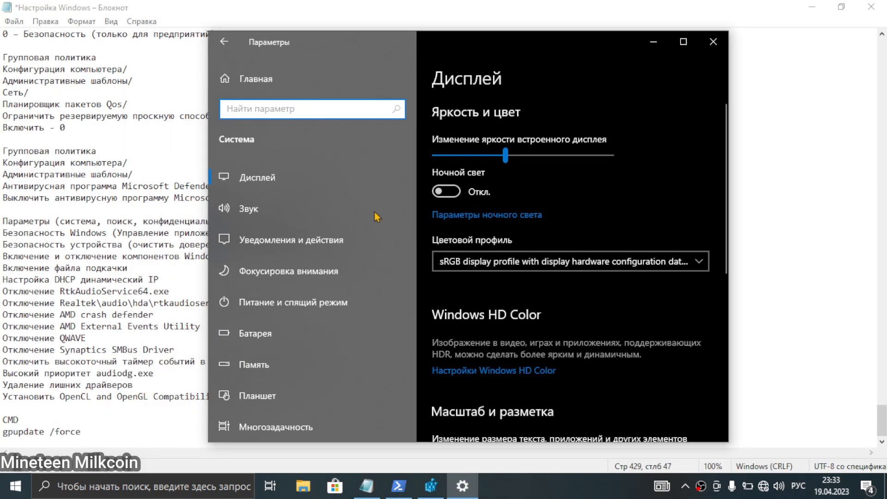
pyautogui.click(61, 249)
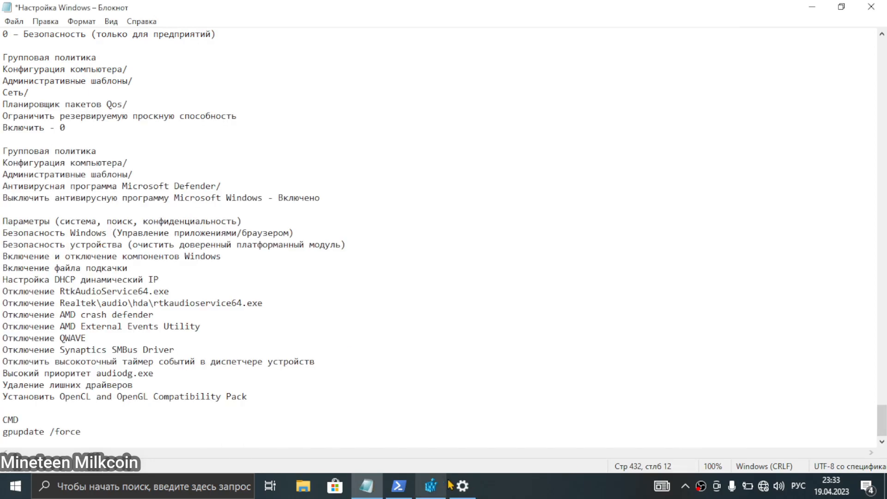
# In Параметры, go to Обновление и безопасность, open the app and browser control from Безопасность Windows, and minimize the Параметры window.
pyautogui.click(463, 486)
pyautogui.click(224, 46)
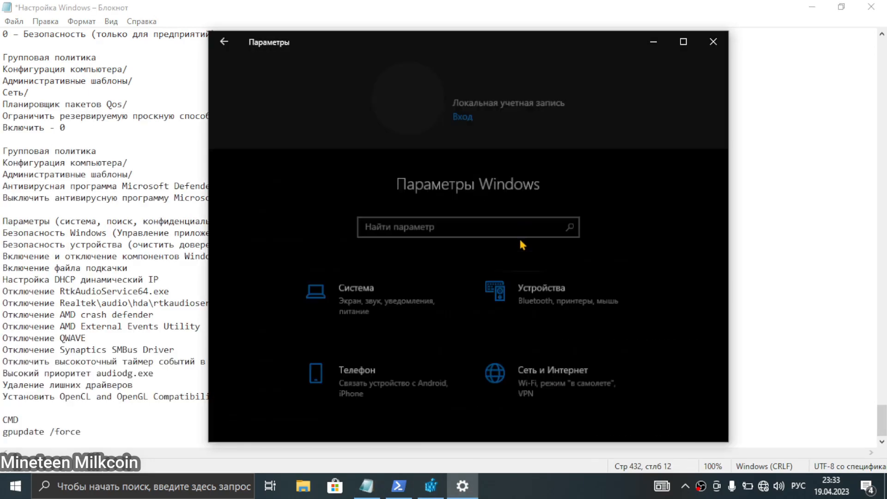
pyautogui.scroll(-7, 520, 237)
pyautogui.click(407, 374)
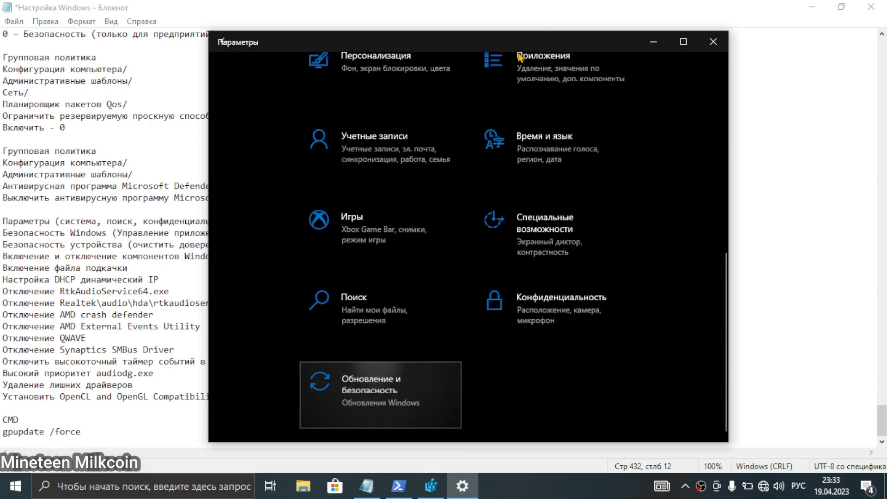
pyautogui.doubleClick(523, 40)
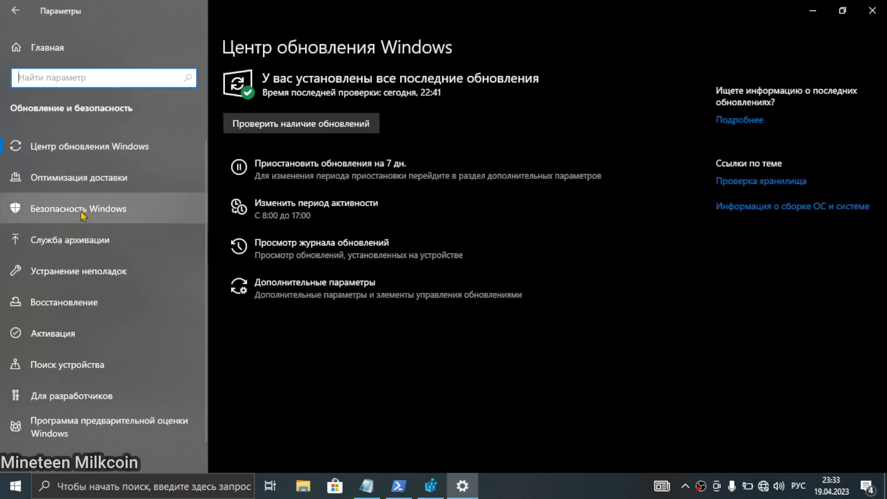
pyautogui.click(83, 211)
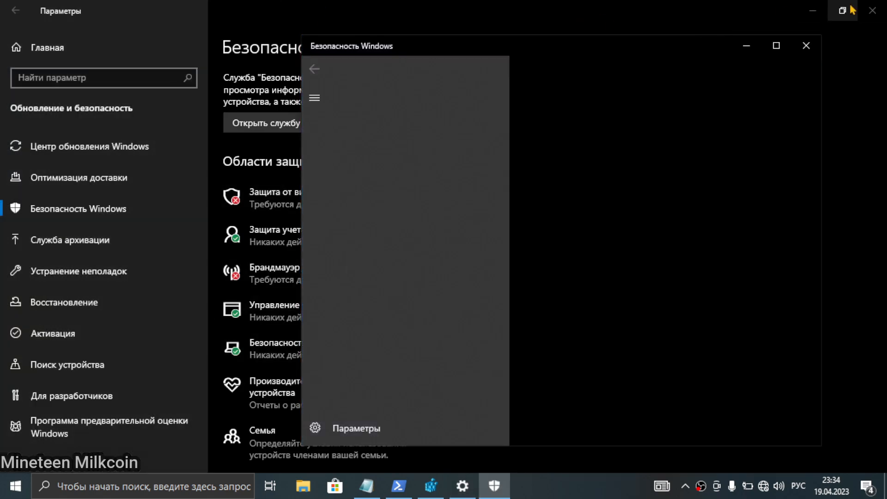
pyautogui.click(812, 11)
# Turn off SmartScreen for Microsoft Edge and for Microsoft Store apps, then review the rest of the page.
pyautogui.scroll(-3, 393, 243)
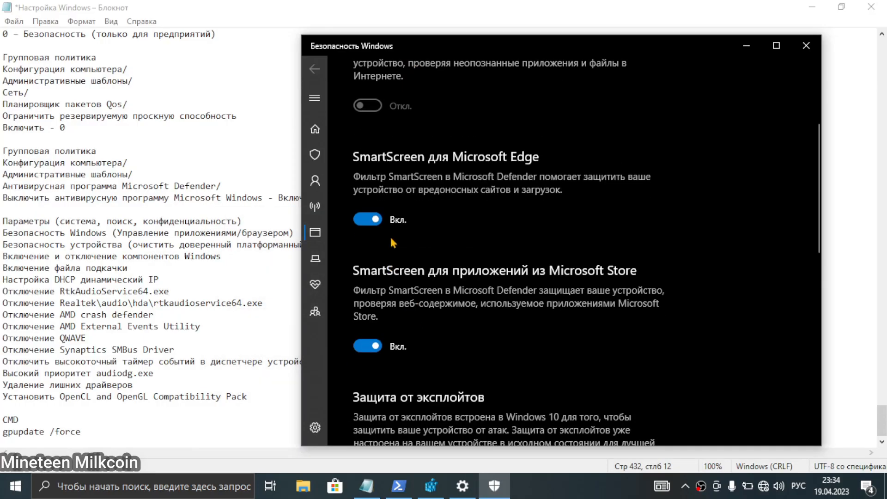
pyautogui.click(365, 223)
pyautogui.click(372, 225)
pyautogui.click(371, 347)
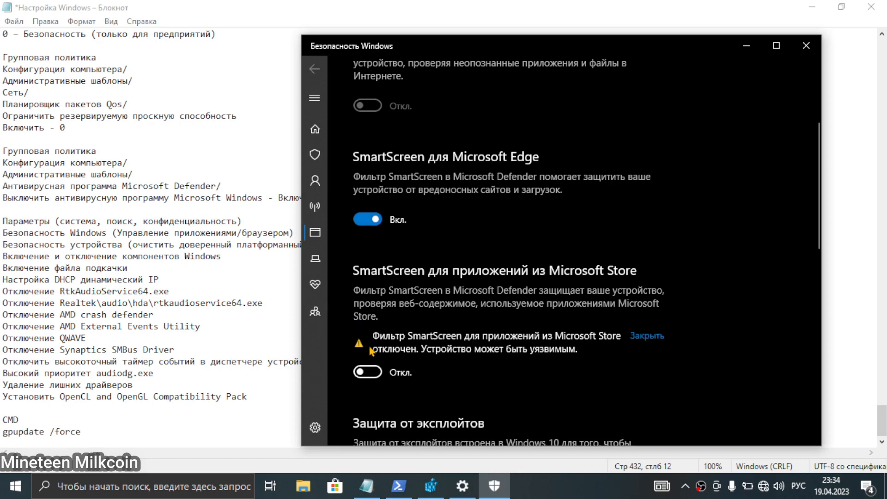
pyautogui.click(379, 223)
pyautogui.scroll(-12, 390, 283)
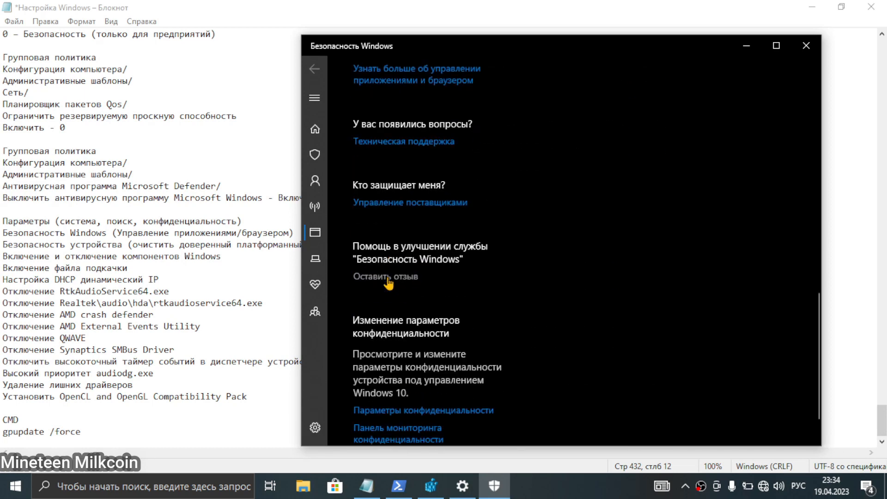
# Switch SmartScreen for Microsoft Edge to on, and move the Безопасность Windows window clear of the Notepad checklist.
pyautogui.scroll(8, 455, 192)
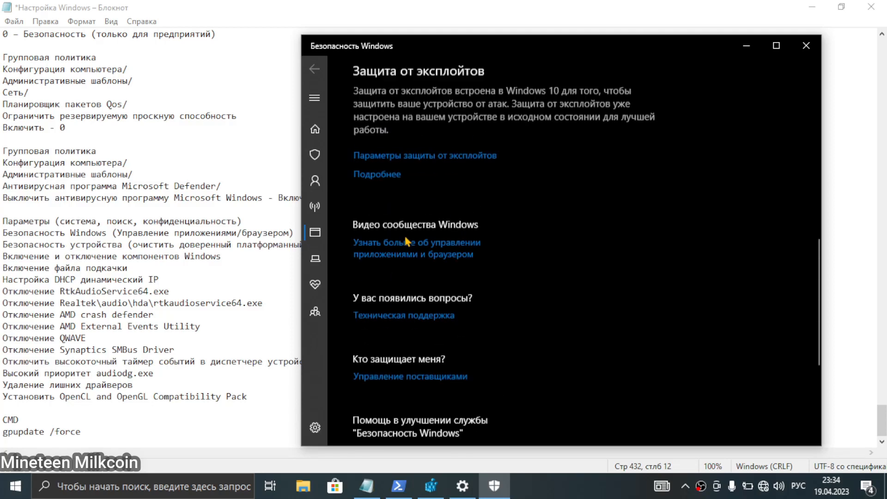
pyautogui.click(379, 115)
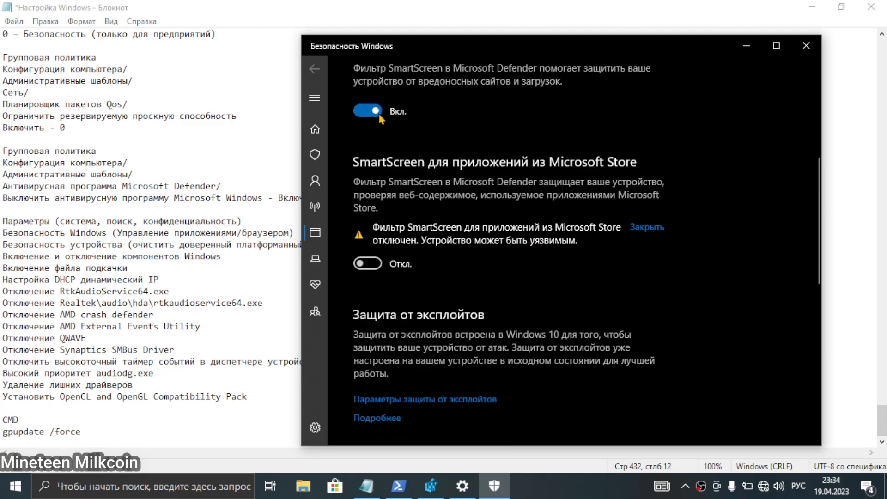
pyautogui.scroll(4, 380, 118)
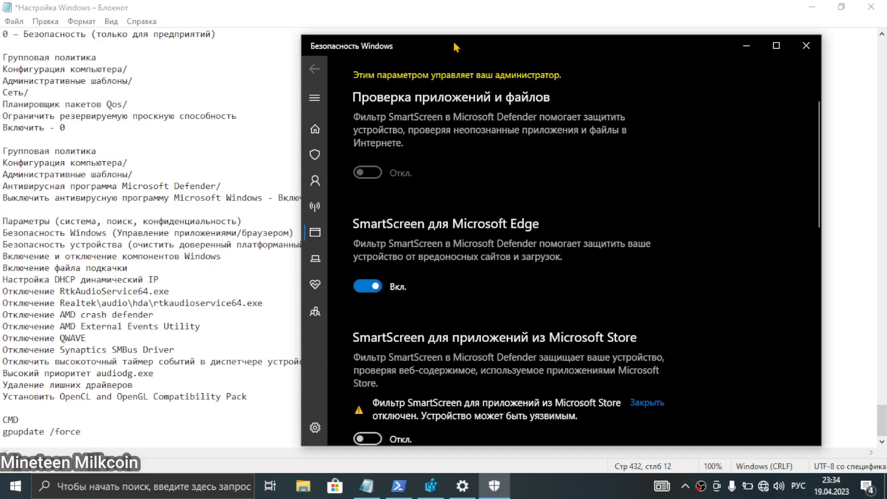
pyautogui.moveTo(455, 46); pyautogui.dragTo(535, 54)
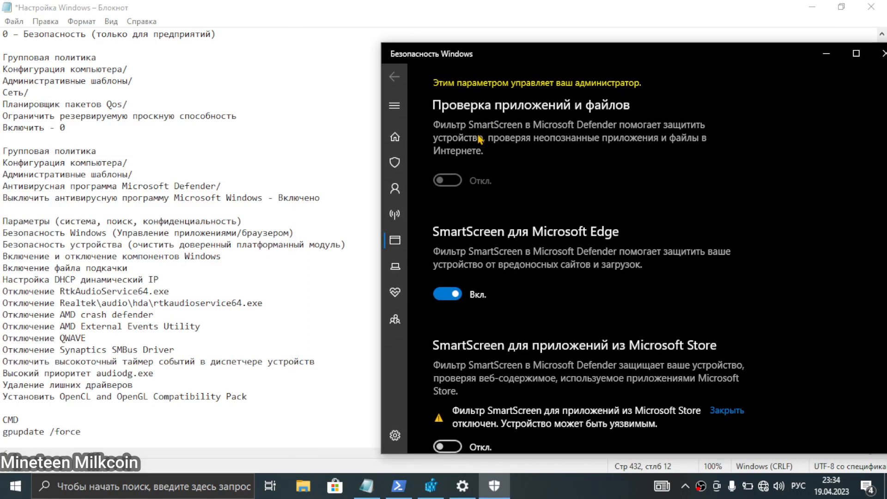
pyautogui.scroll(3, 403, 85)
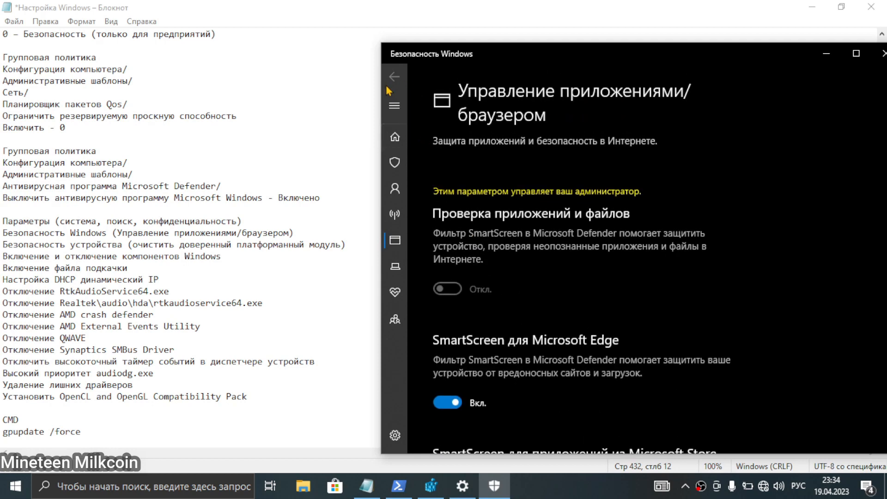
# Look through the security overview (Кабинет) and the Управление приложениями/браузером page, going back and forth between them.
pyautogui.click(395, 106)
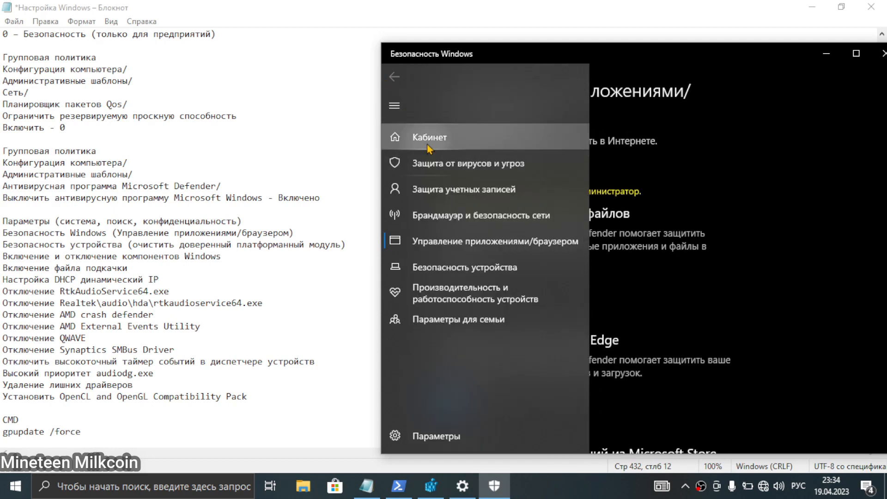
pyautogui.click(423, 138)
pyautogui.scroll(-4, 532, 289)
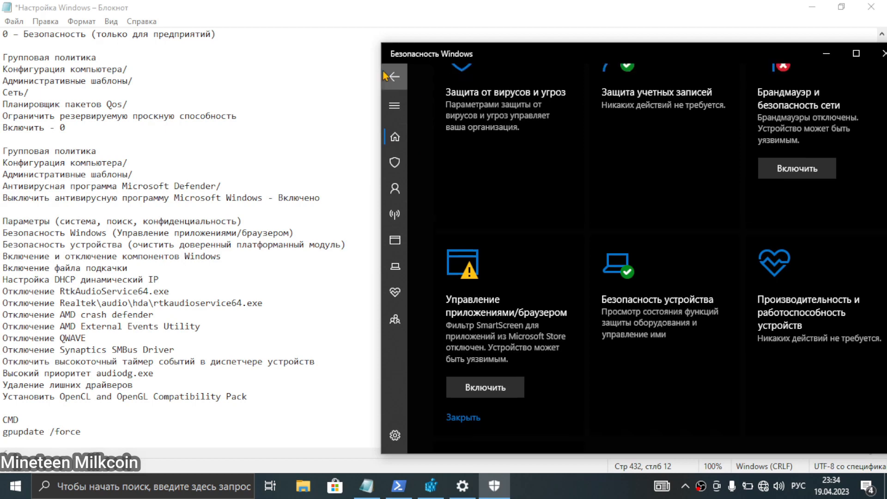
pyautogui.click(533, 296)
pyautogui.click(394, 105)
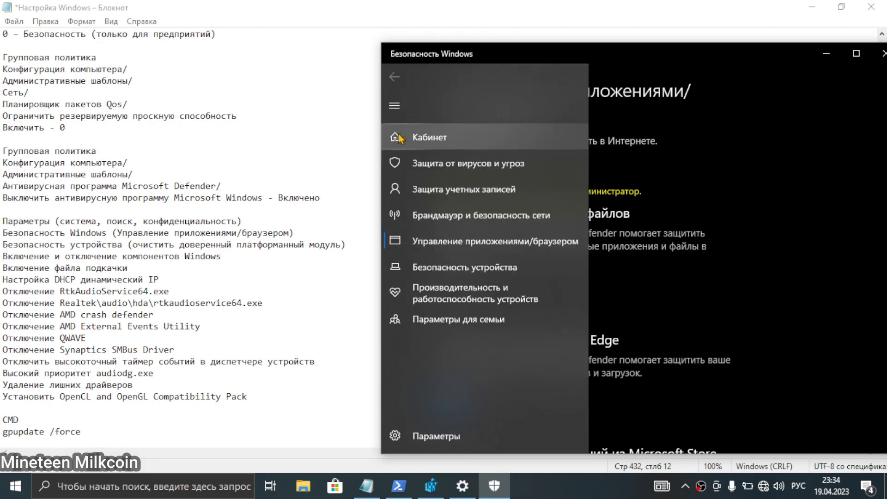
pyautogui.click(416, 137)
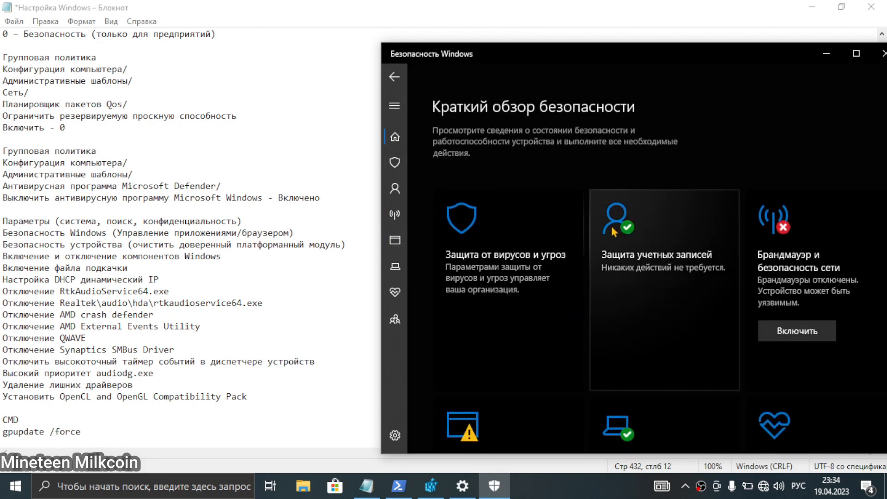
pyautogui.click(390, 73)
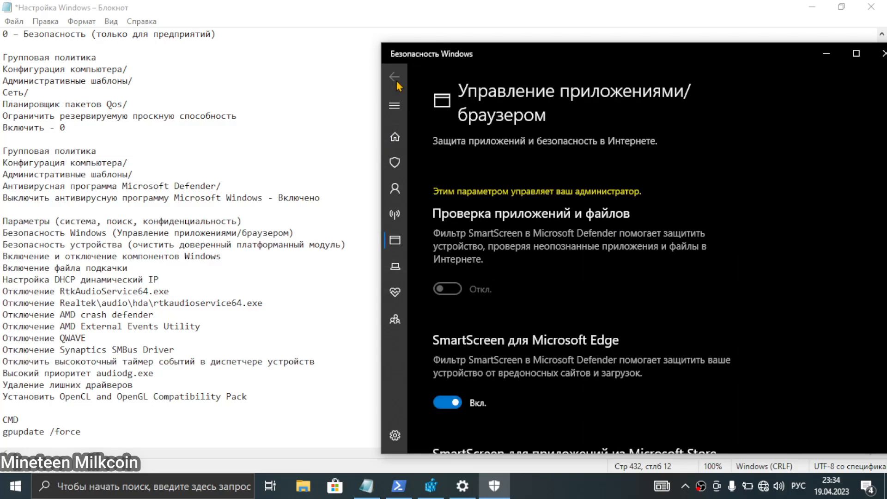
pyautogui.scroll(-4, 395, 139)
pyautogui.scroll(4, 393, 160)
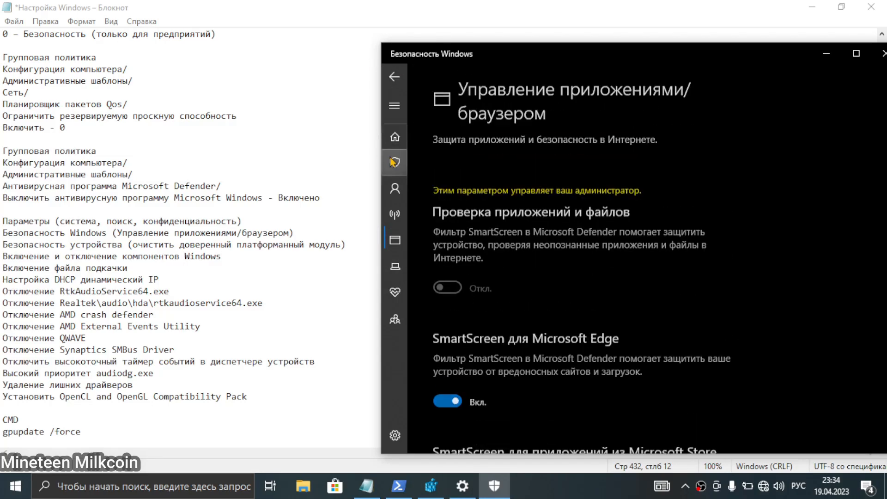
# View the Защита от вирусов и угроз page and return to the security overview.
pyautogui.click(392, 162)
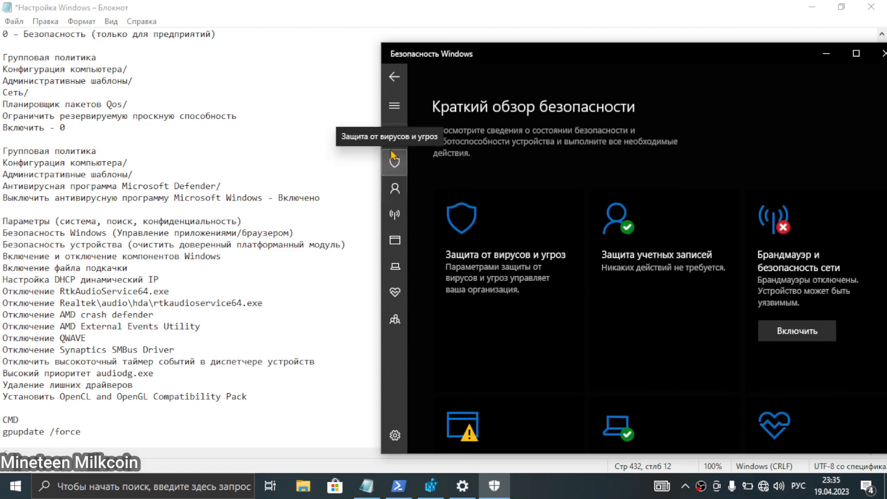
pyautogui.click(393, 163)
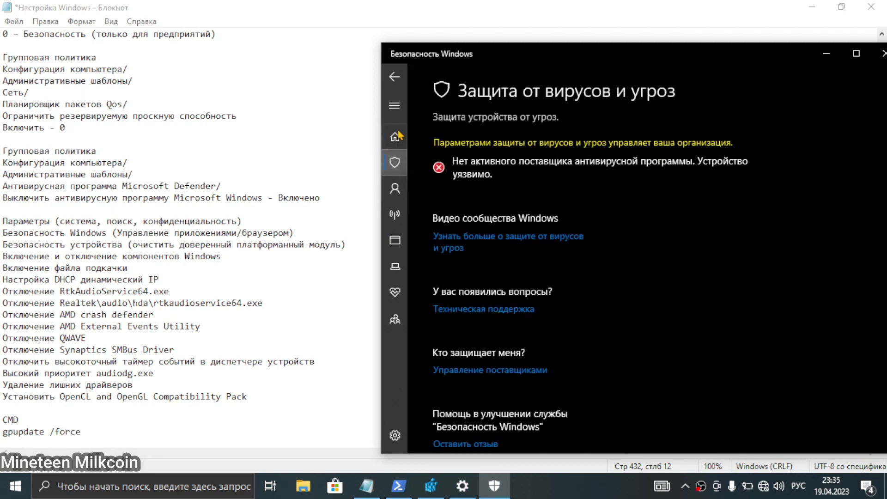
pyautogui.click(394, 106)
pyautogui.click(394, 77)
pyautogui.click(395, 108)
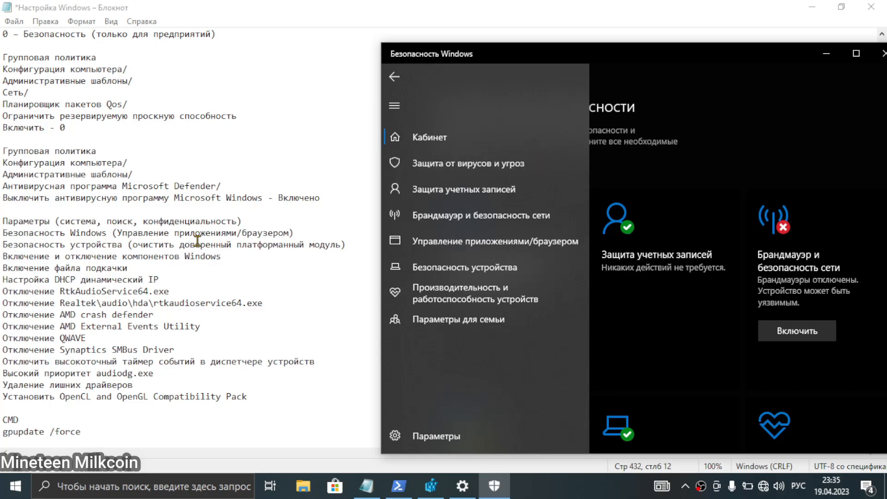
pyautogui.click(670, 129)
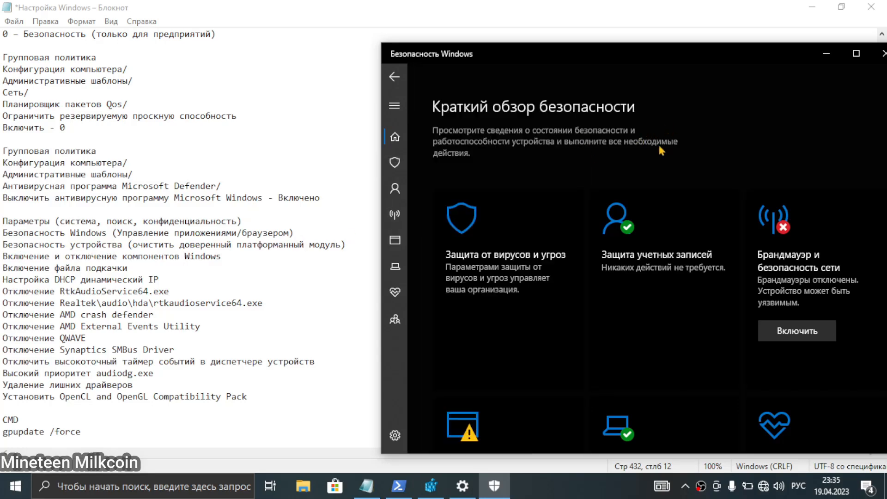
# Open Управление приложениями/браузером from the overview and go into Параметры защиты от эксплойтов.
pyautogui.scroll(-3, 653, 291)
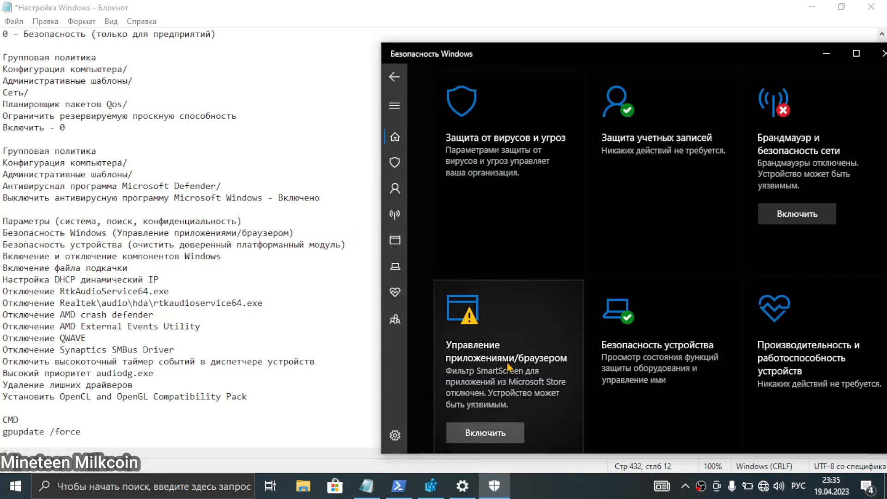
pyautogui.click(497, 406)
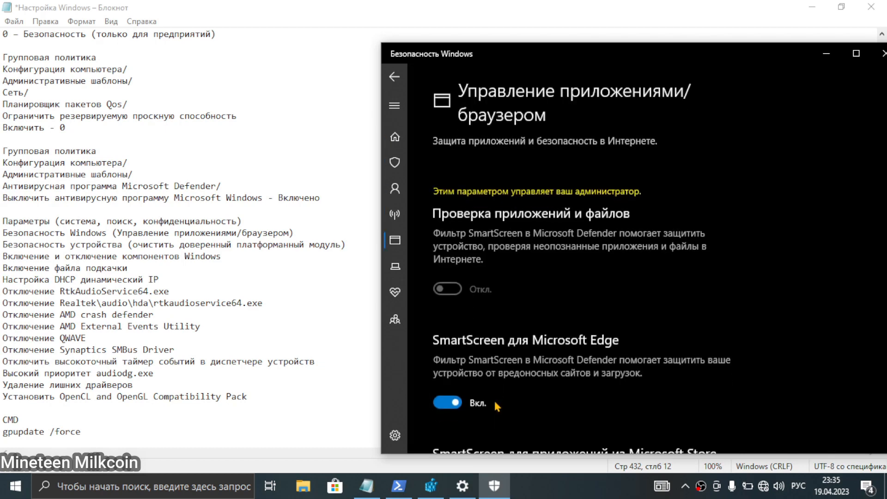
pyautogui.scroll(-5, 497, 406)
pyautogui.scroll(-3, 497, 406)
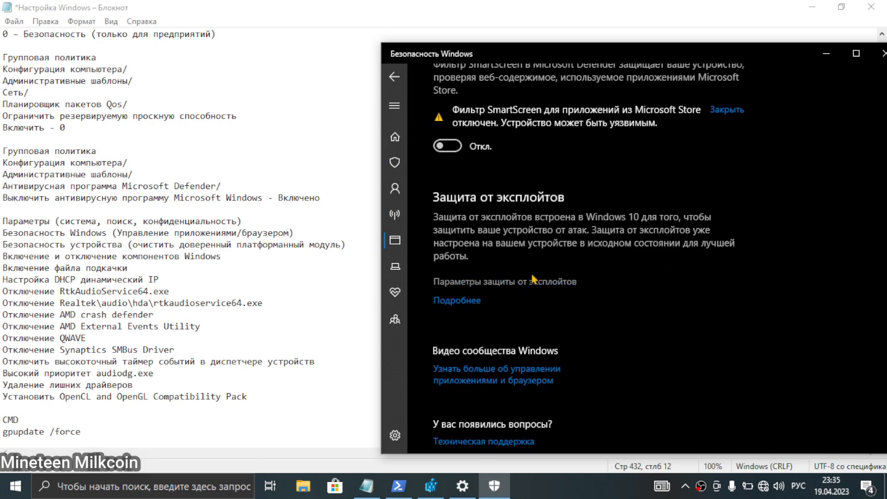
pyautogui.click(531, 282)
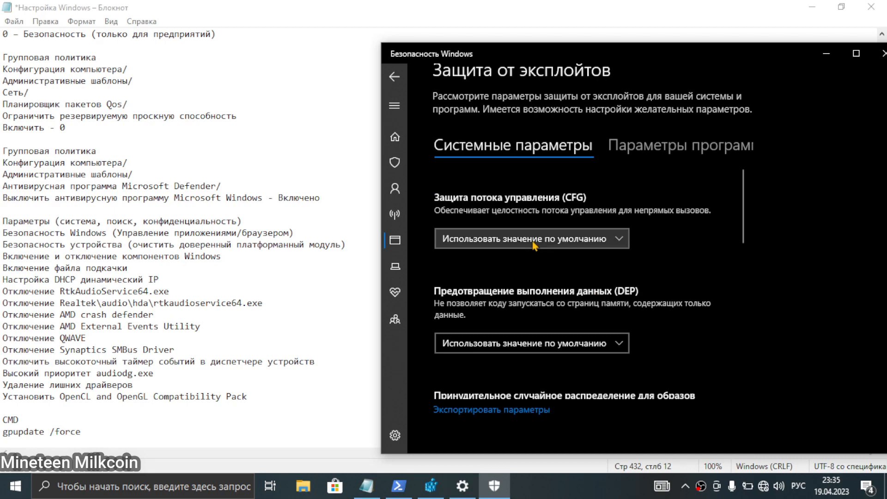
pyautogui.click(534, 241)
pyautogui.click(535, 245)
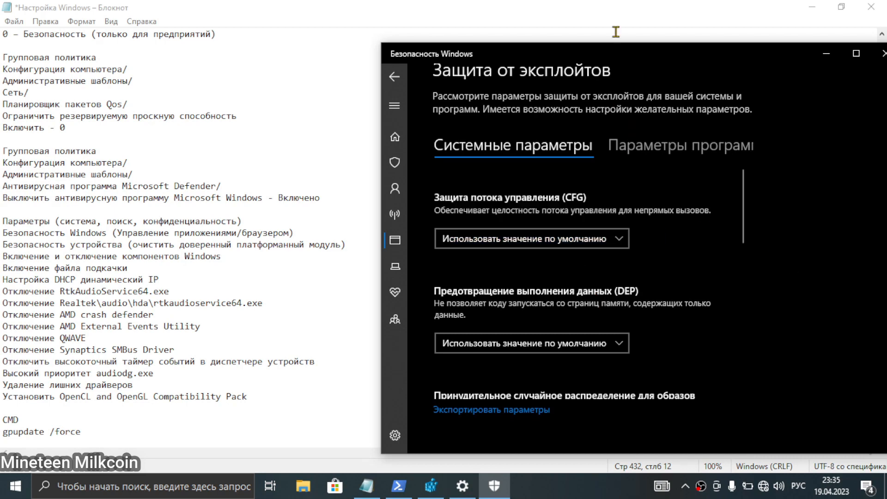
# Move the window fully into view and set control flow guard (CFG) and data execution prevention (DEP) to Выкл. по умолчанию.
pyautogui.moveTo(617, 56); pyautogui.dragTo(586, 44)
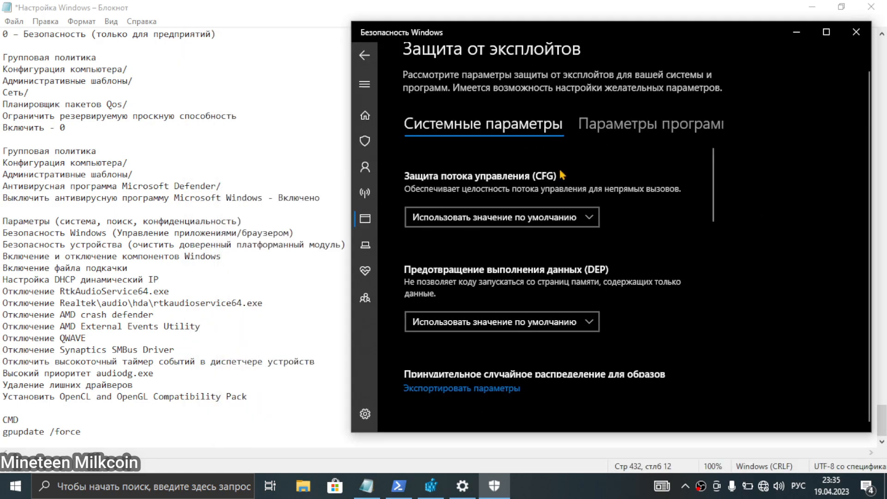
pyautogui.scroll(-10, 546, 196)
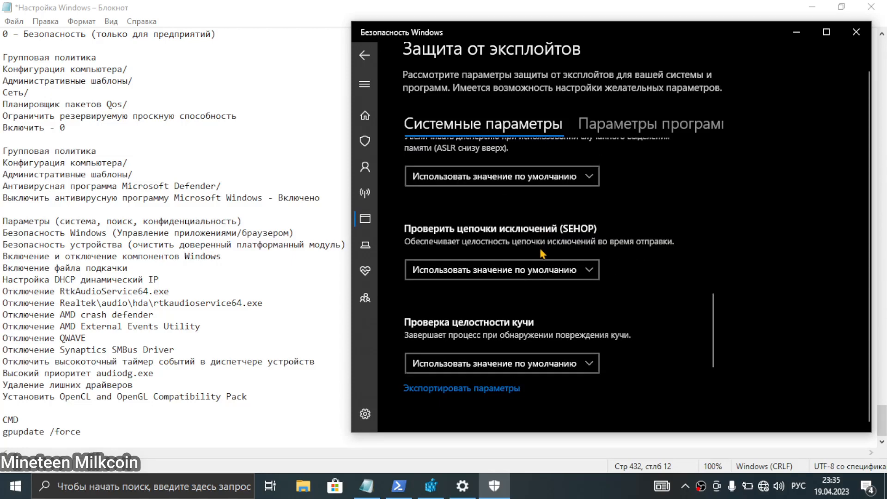
pyautogui.scroll(5, 518, 249)
pyautogui.click(514, 221)
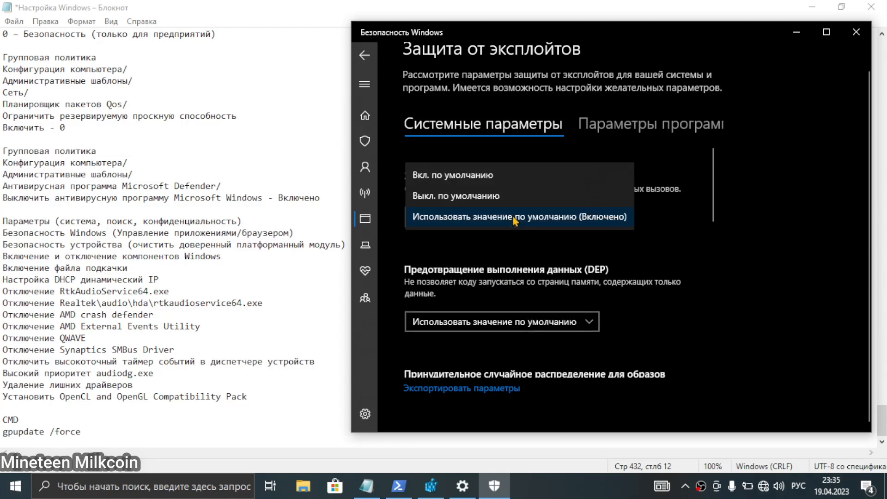
pyautogui.click(462, 197)
pyautogui.click(481, 335)
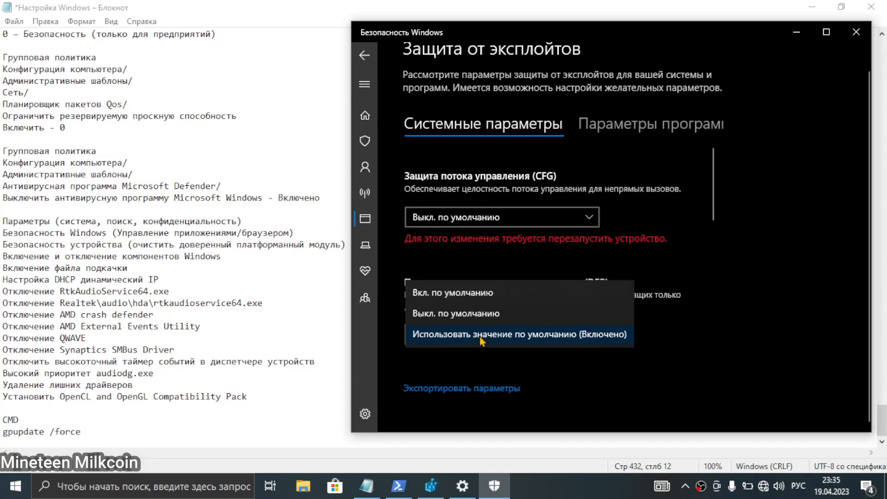
pyautogui.click(499, 313)
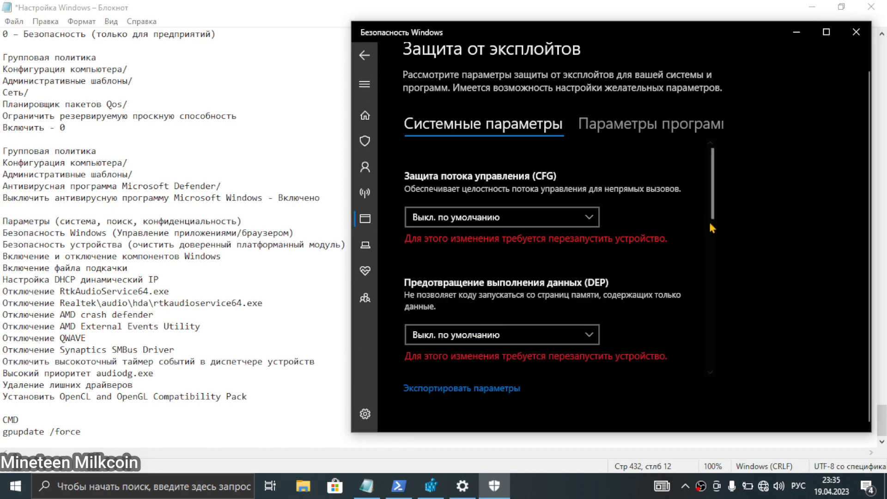
# Set mandatory ASLR for images and random memory allocation (низший ASLR) to Выкл. по умолчанию.
pyautogui.moveTo(707, 221); pyautogui.dragTo(709, 261)
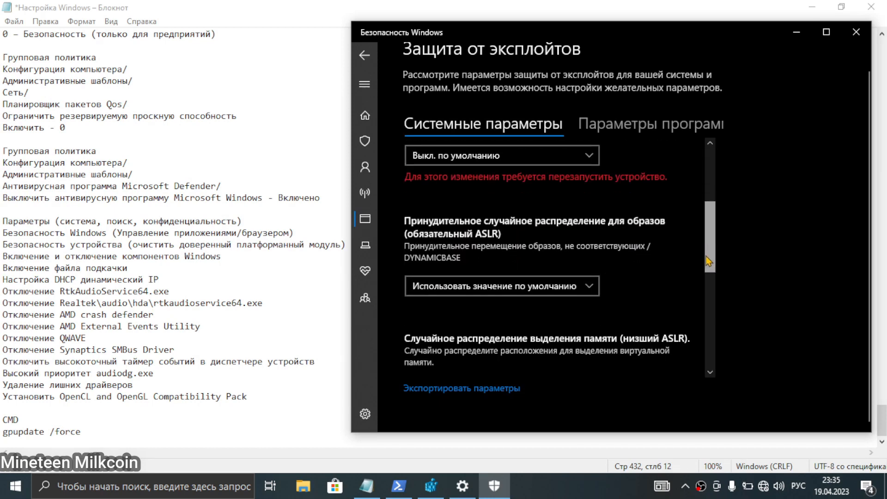
pyautogui.click(550, 285)
pyautogui.click(522, 264)
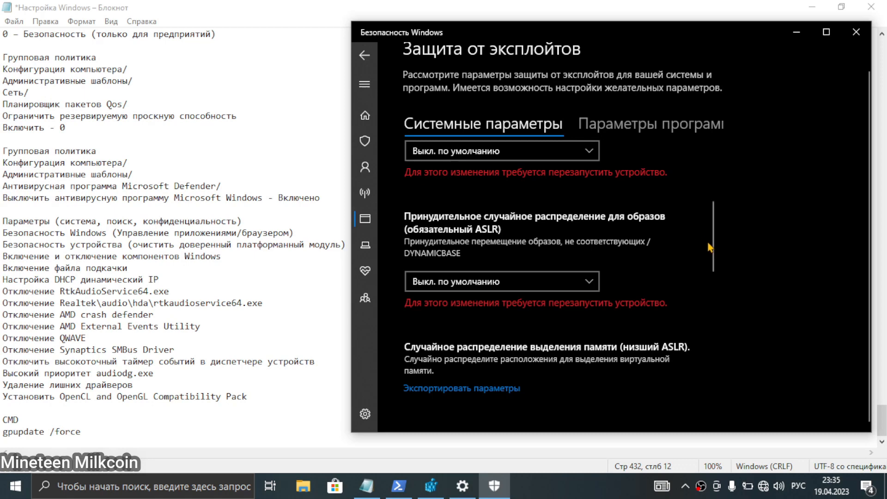
pyautogui.scroll(-3, 707, 277)
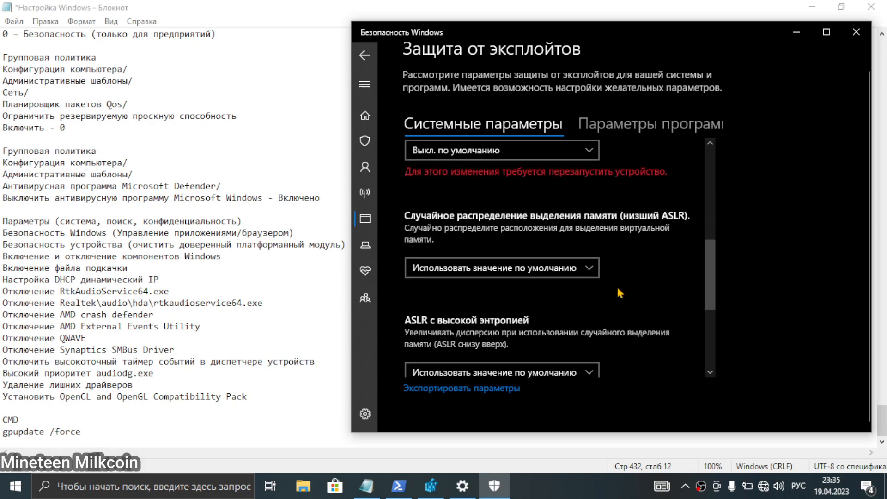
pyautogui.click(576, 276)
pyautogui.click(517, 246)
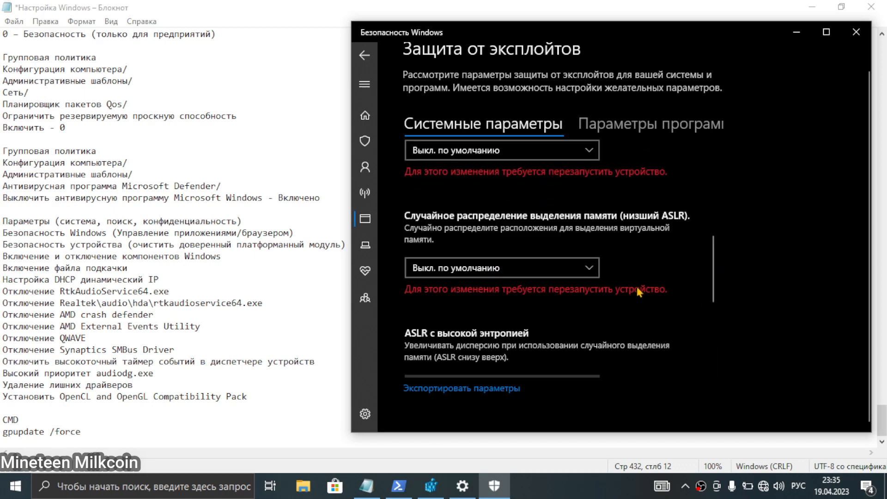
# Set exception chain validation (SEHOP) and heap integrity checking to Выкл. по умолчанию, and return to the security overview.
pyautogui.scroll(-5, 712, 287)
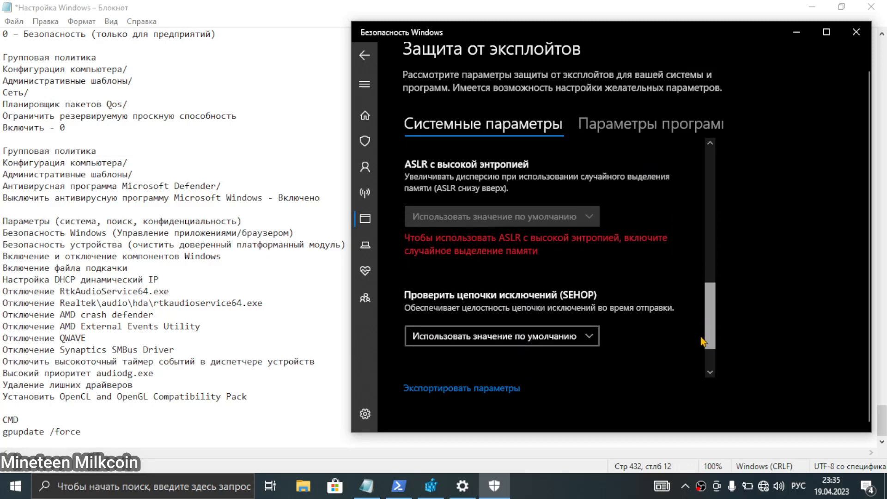
pyautogui.click(518, 271)
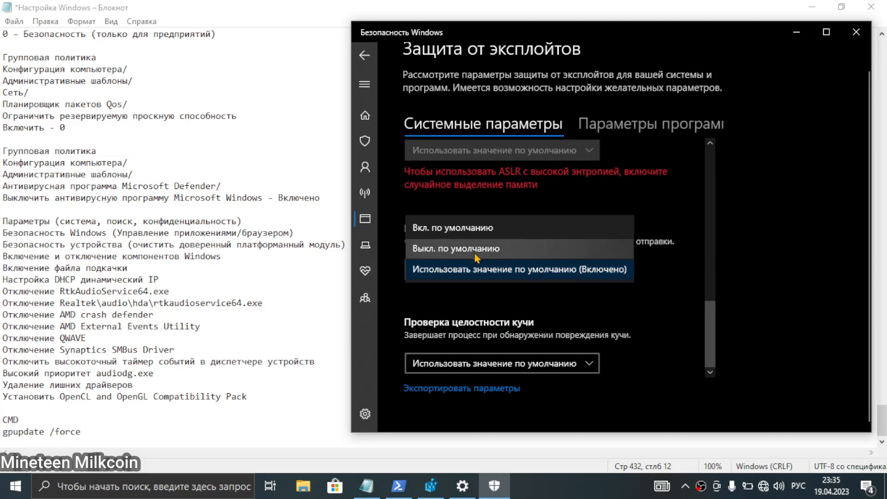
pyautogui.click(514, 248)
pyautogui.scroll(-1, 490, 351)
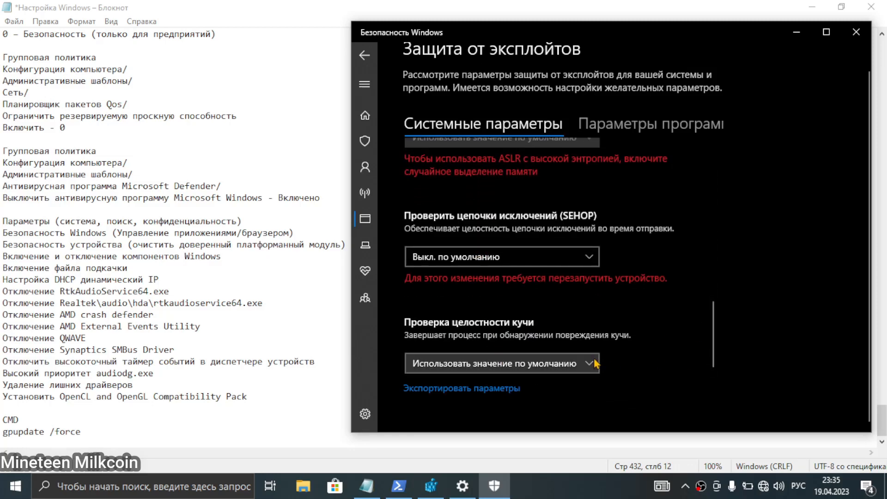
pyautogui.click(508, 363)
pyautogui.click(515, 341)
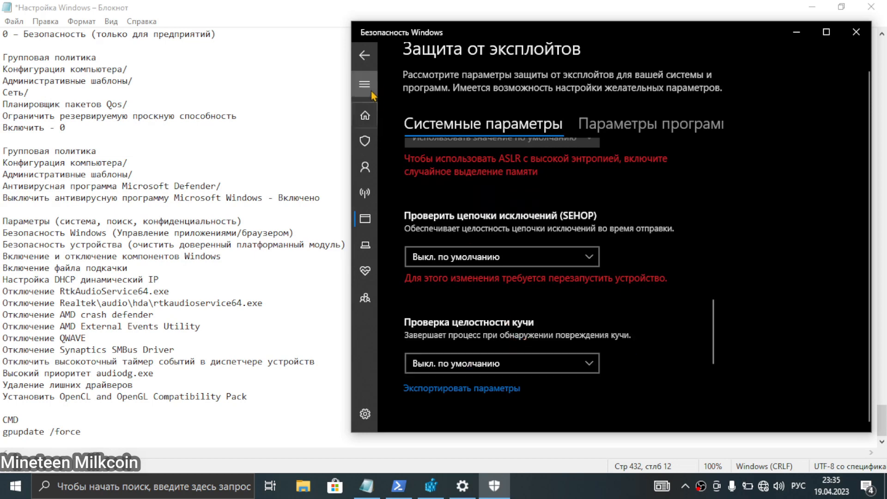
pyautogui.click(364, 55)
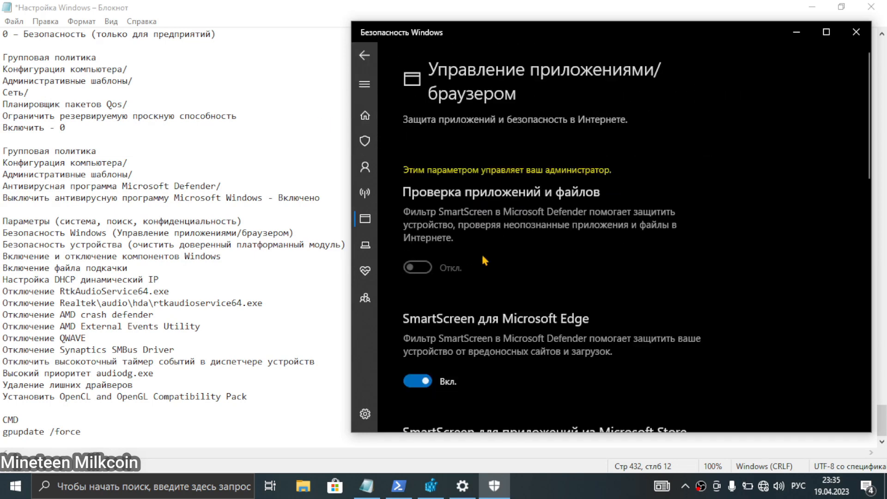
pyautogui.click(364, 55)
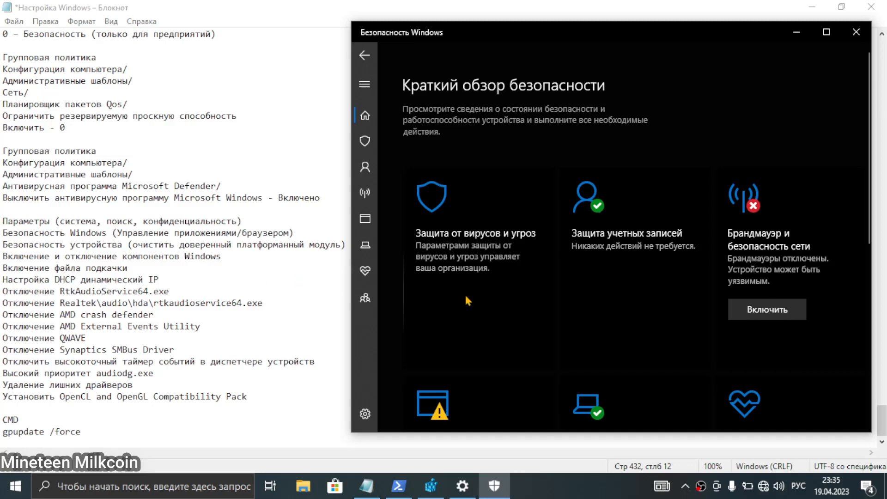
# Open Безопасность устройства, look through it for the trusted platform module option, and move the window clear of the checklist text.
pyautogui.scroll(-4, 529, 302)
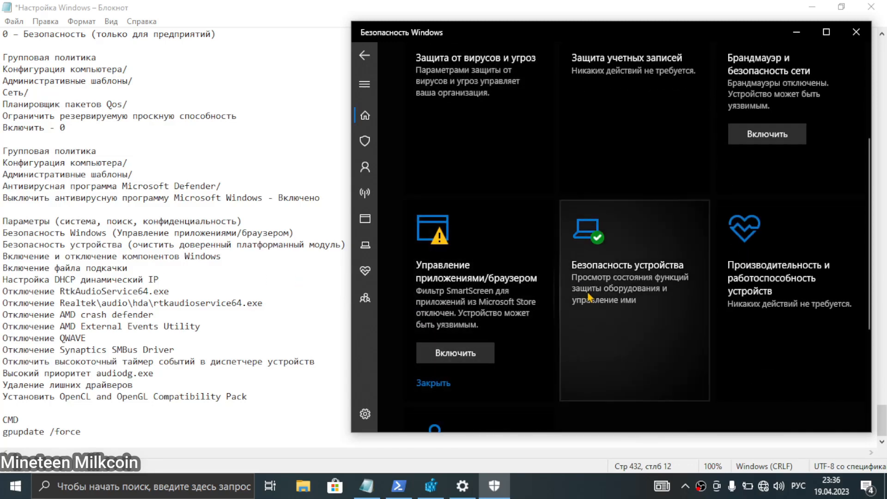
pyautogui.click(587, 299)
pyautogui.scroll(-5, 587, 270)
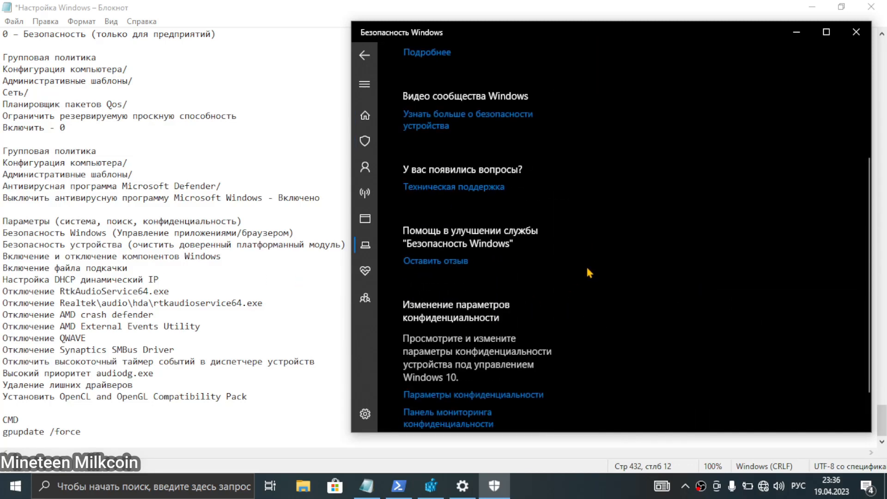
pyautogui.scroll(5, 587, 269)
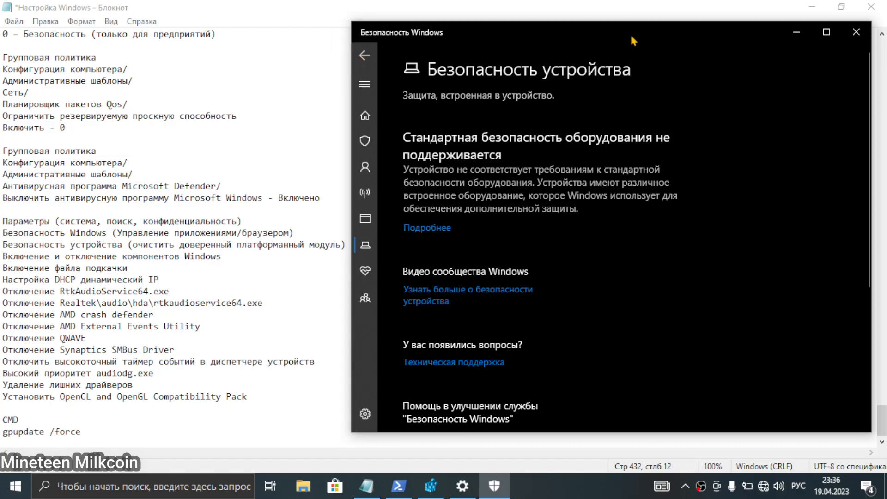
pyautogui.moveTo(633, 41); pyautogui.dragTo(715, 66)
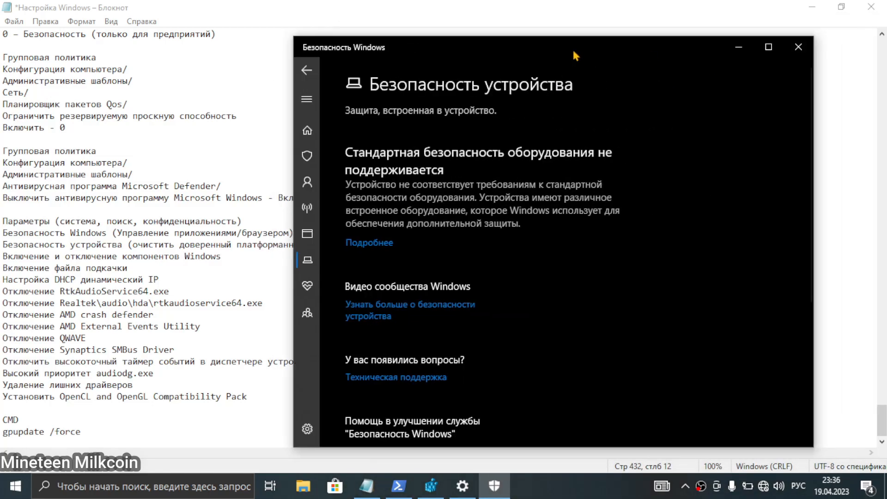
pyautogui.moveTo(573, 51); pyautogui.dragTo(645, 55)
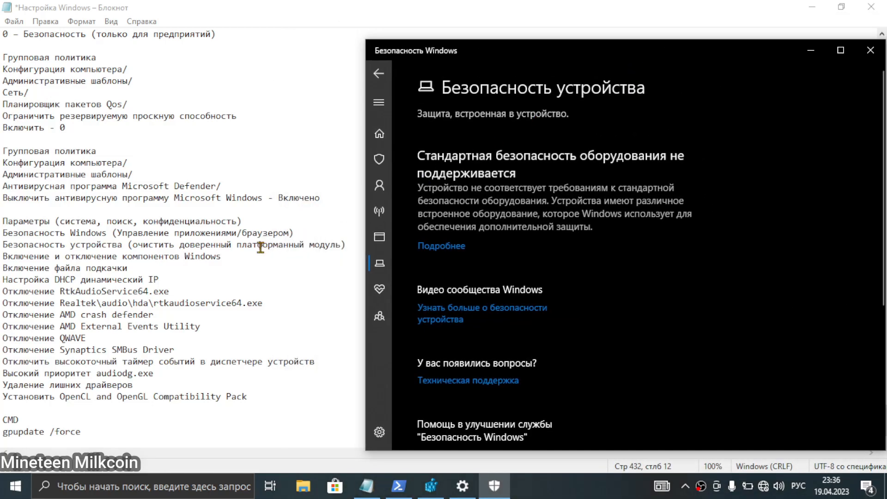
# Return to the security overview and look through its remaining sections.
pyautogui.click(379, 73)
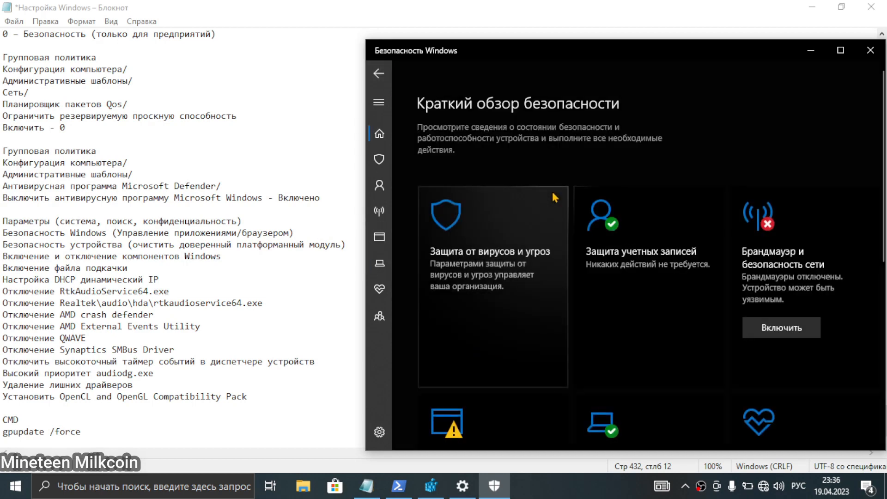
pyautogui.click(378, 73)
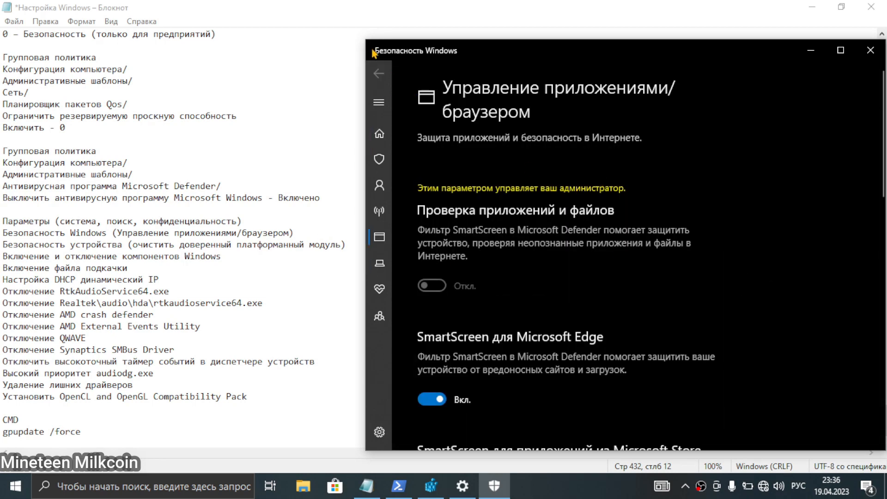
pyautogui.click(386, 135)
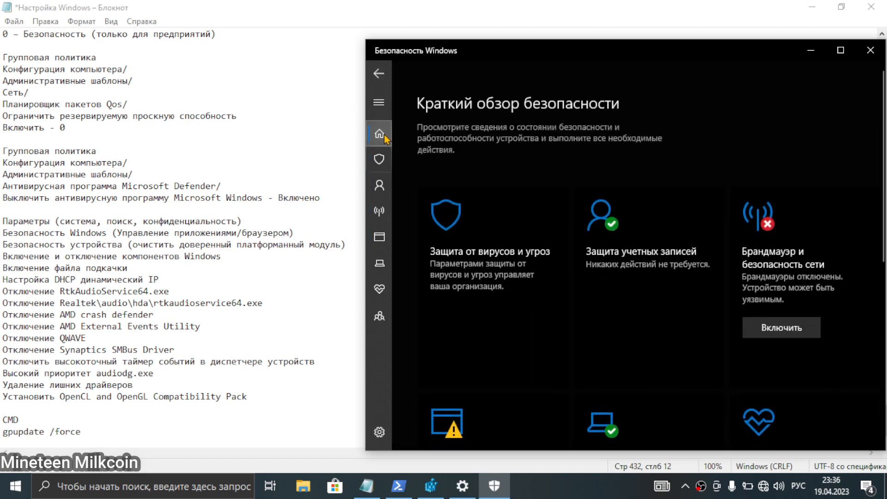
pyautogui.click(382, 82)
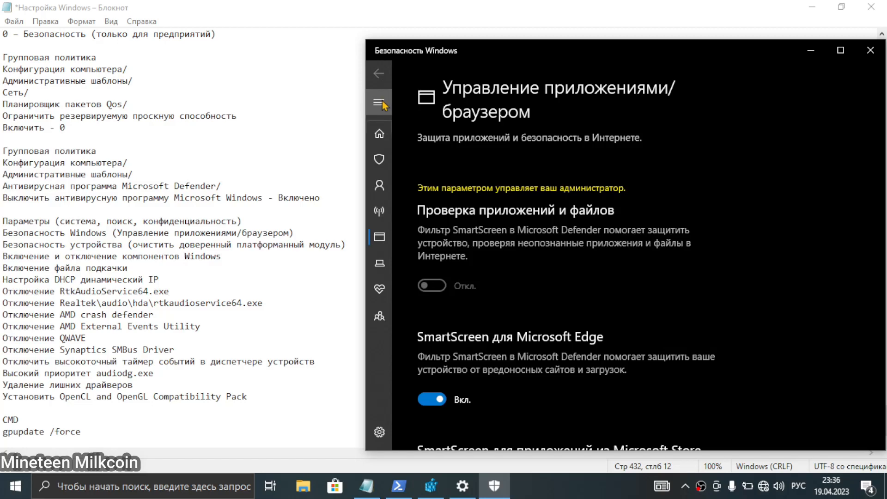
pyautogui.click(379, 135)
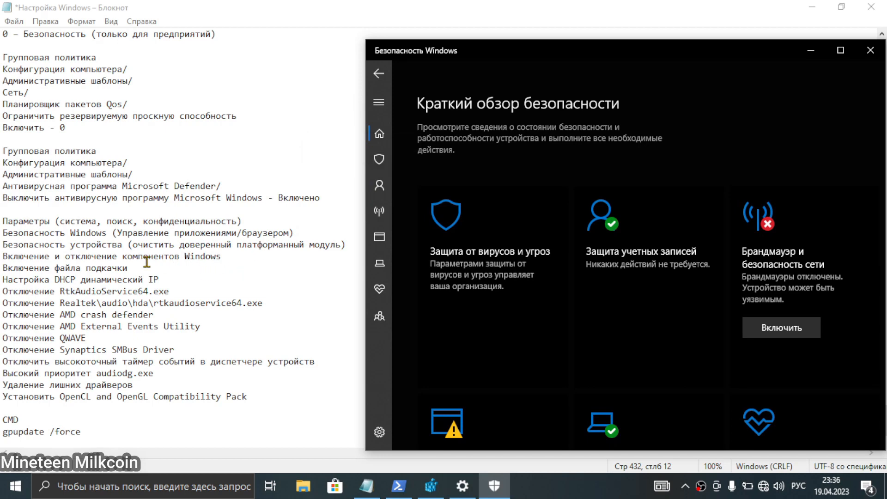
pyautogui.scroll(-6, 513, 256)
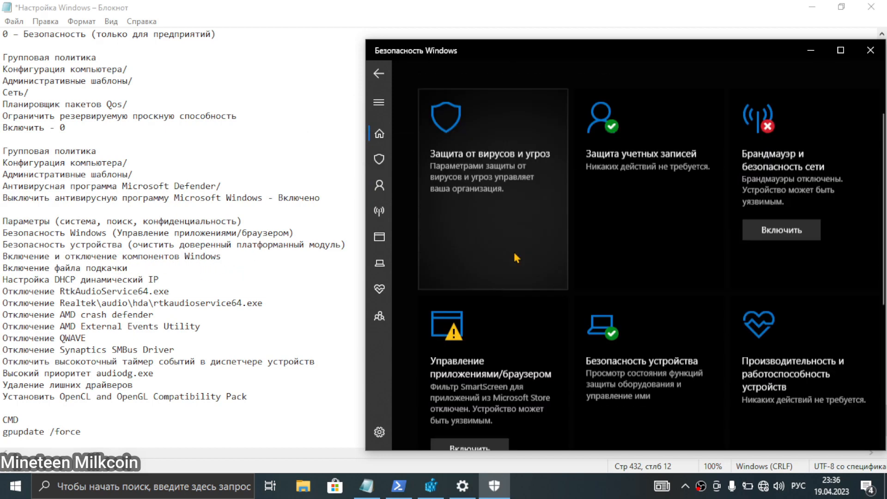
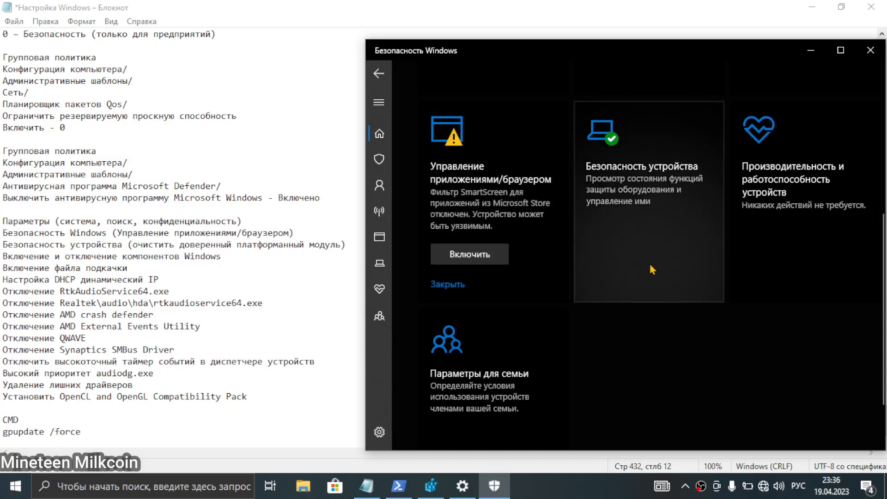
# Highlight the checklist line Включение и отключение компонентов Windows in Notepad, then find and open Панель управления.
pyautogui.click(247, 253)
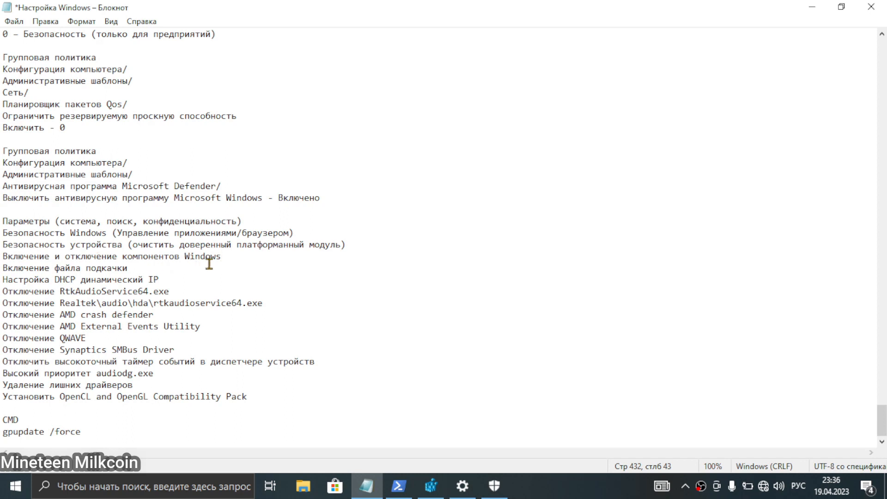
pyautogui.moveTo(222, 254); pyautogui.dragTo(2, 252)
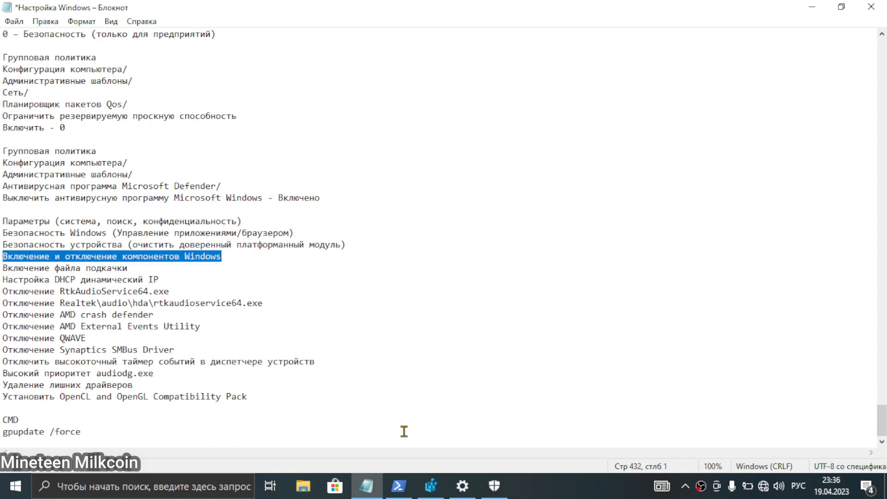
pyautogui.click(173, 492)
pyautogui.write('п')
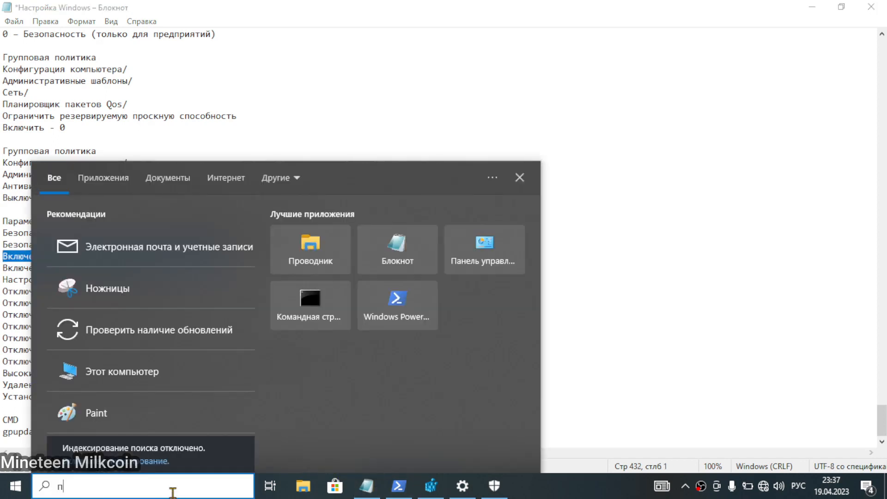
pyautogui.write('ан')
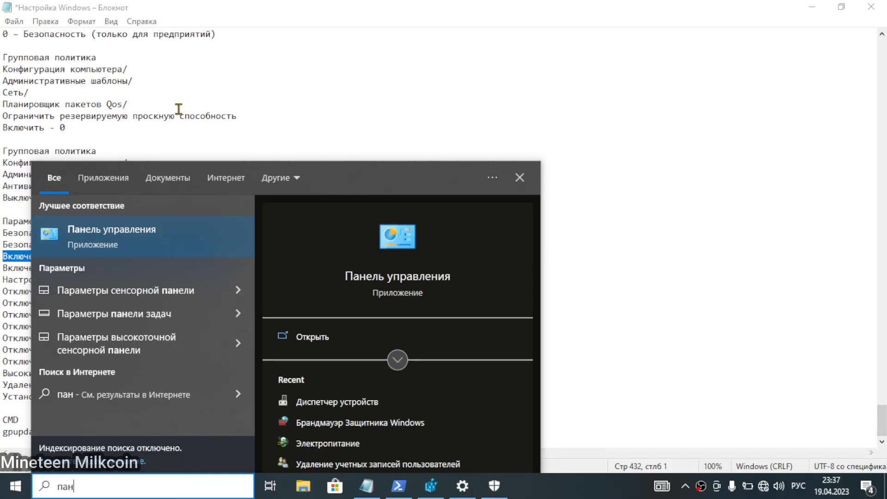
pyautogui.click(121, 224)
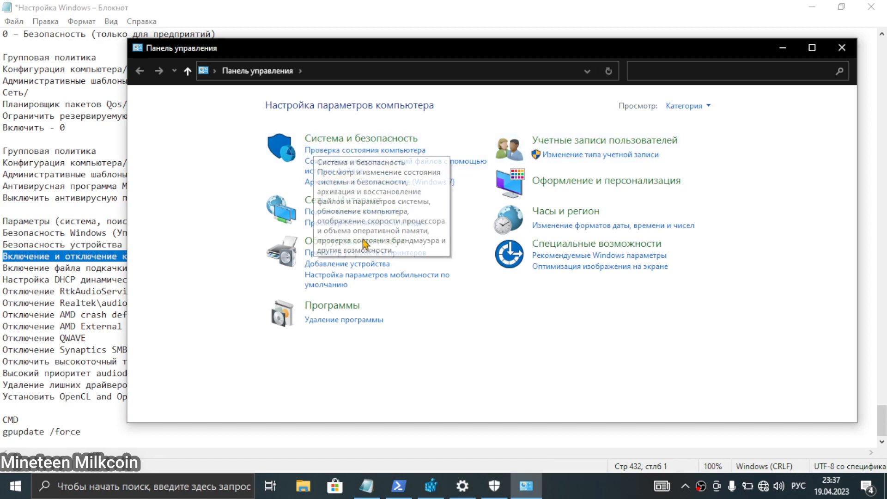
# Go to Программы, open Включение или отключение компонентов Windows, and maximize its window.
pyautogui.click(342, 305)
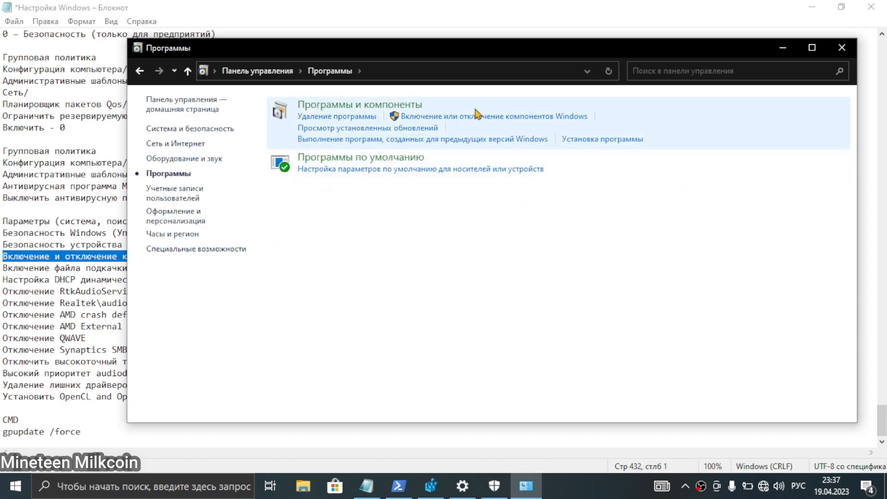
pyautogui.click(476, 110)
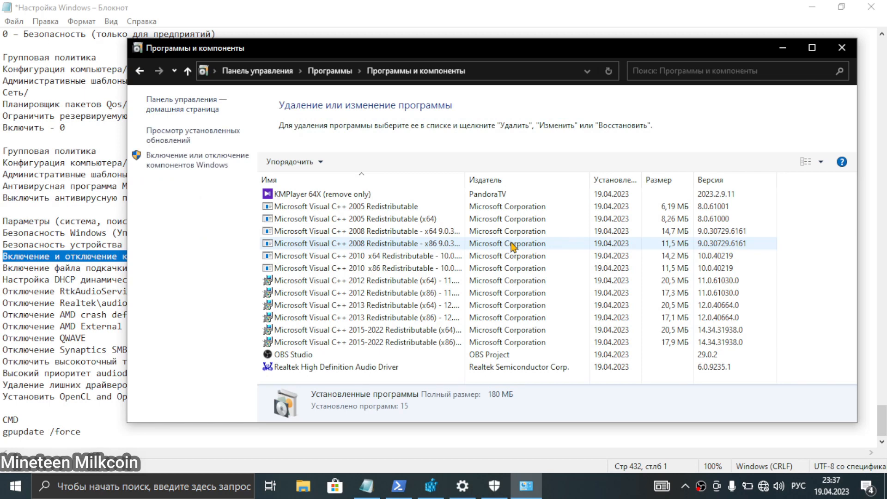
pyautogui.click(188, 70)
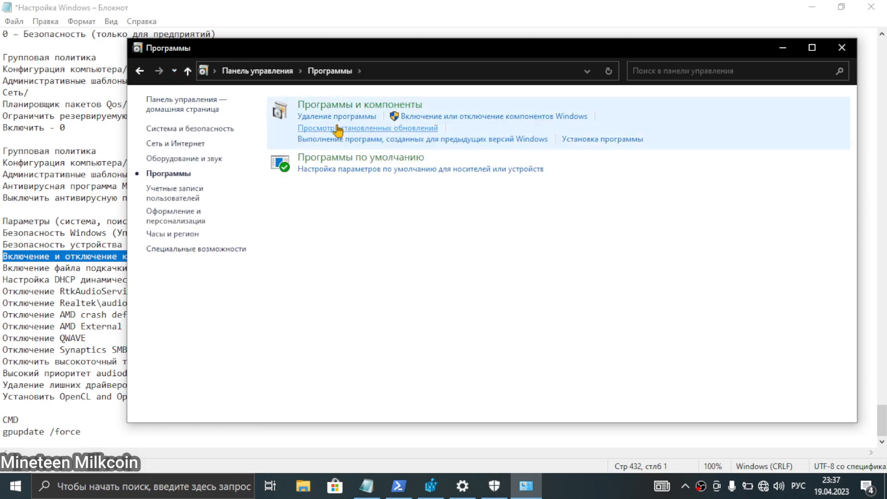
pyautogui.click(447, 117)
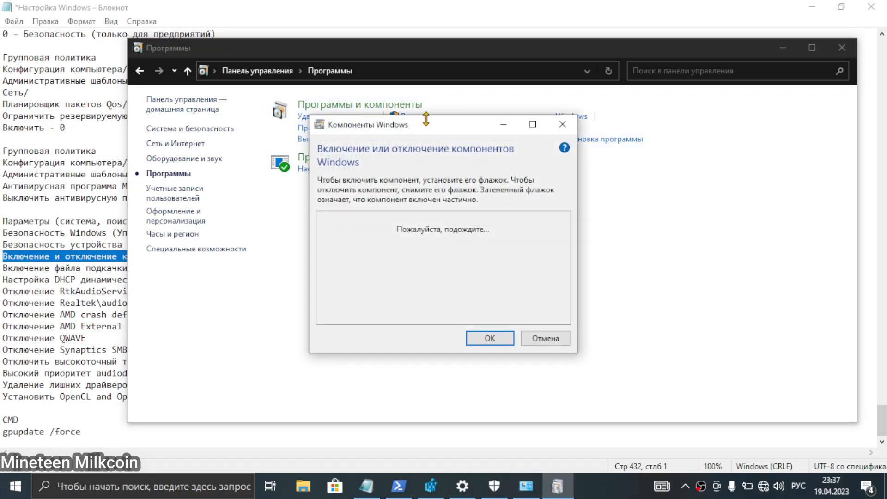
pyautogui.moveTo(426, 129); pyautogui.dragTo(461, 0)
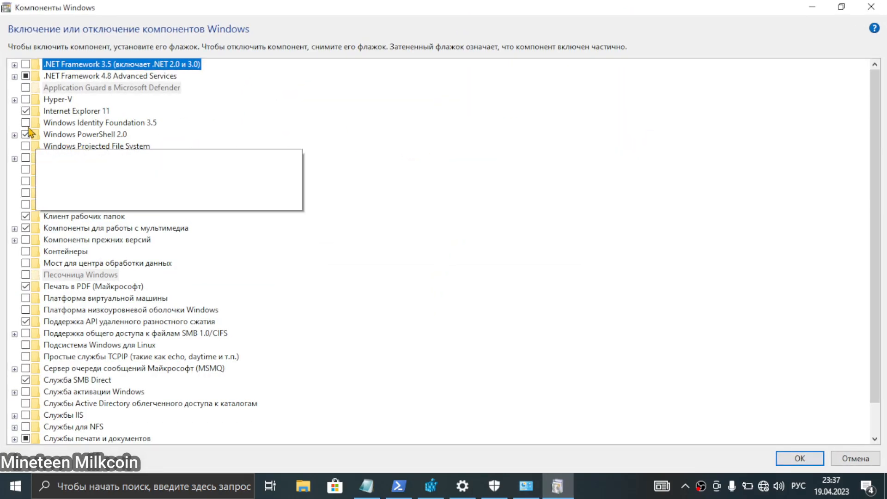
# Disable Печать в PDF, Поддержка API удаленного разностного сжатия, Служба SMB Direct and Средство записи XPS-документов.
pyautogui.scroll(-1, 147, 160)
pyautogui.scroll(-1, 138, 161)
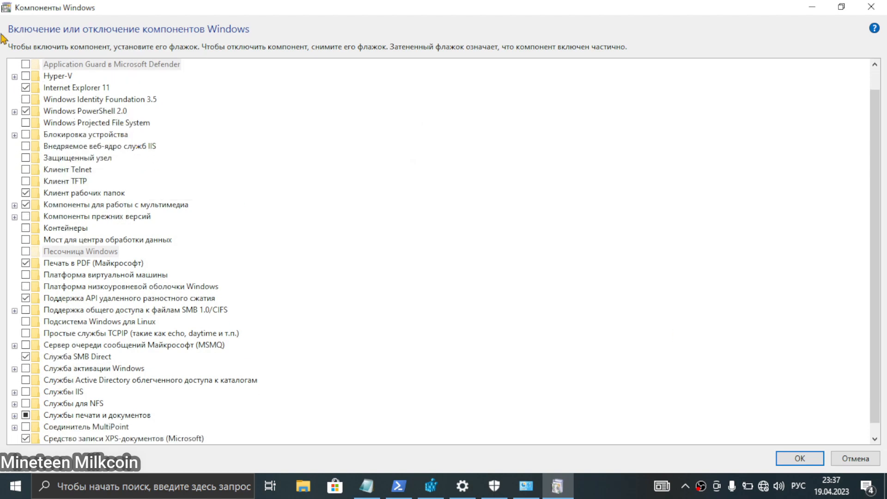
pyautogui.scroll(-1, 74, 92)
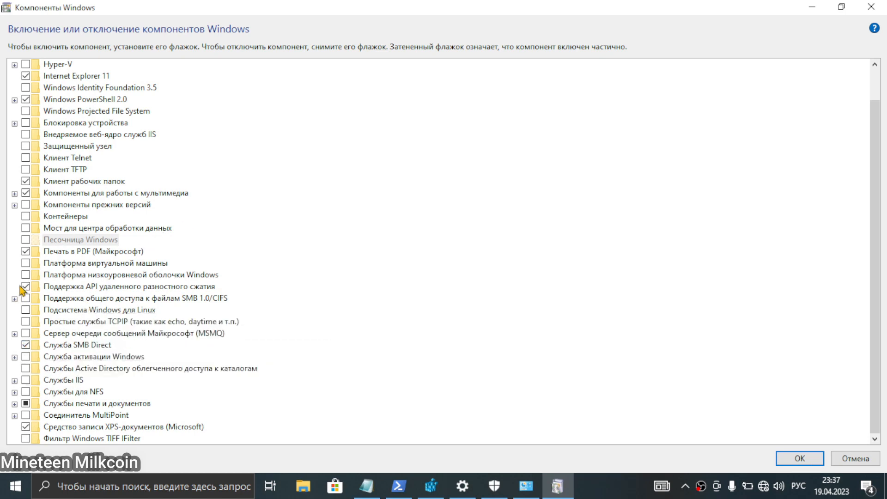
pyautogui.click(26, 251)
pyautogui.click(26, 287)
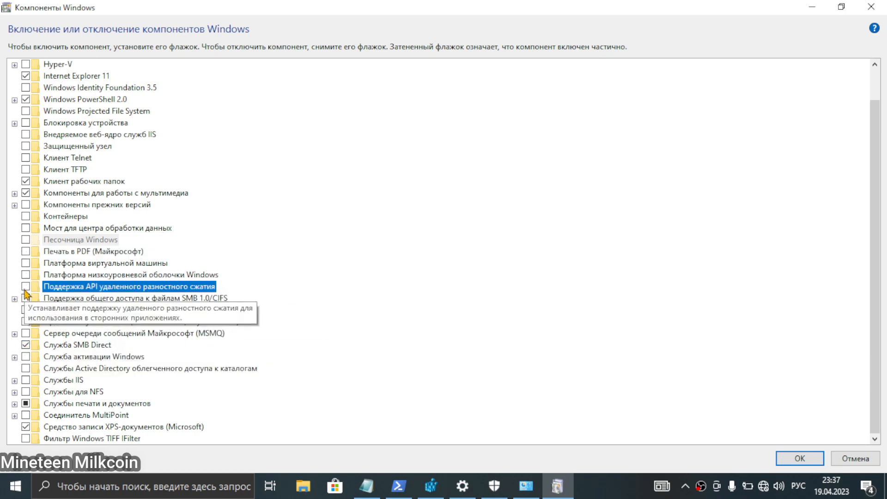
pyautogui.click(26, 345)
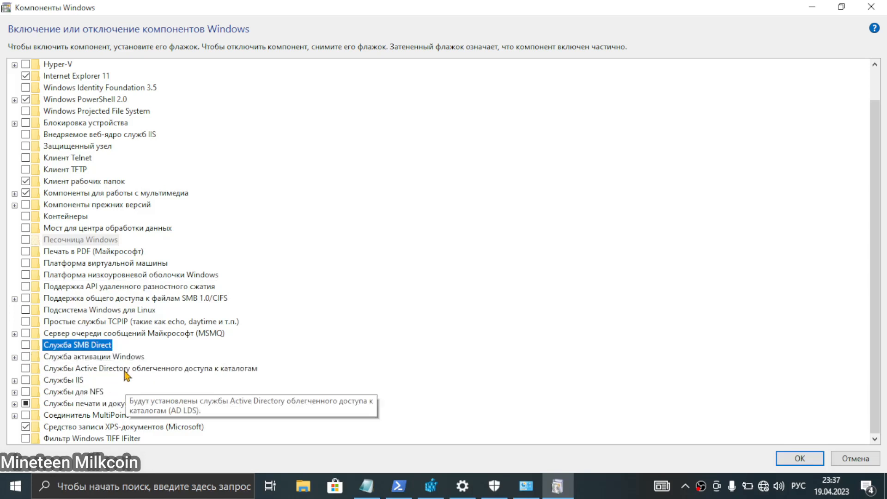
pyautogui.click(25, 426)
# Expand Компоненты для работы с мультимедиа, and disable Клиент рабочих папок and Internet Explorer 11.
pyautogui.scroll(1, 27, 416)
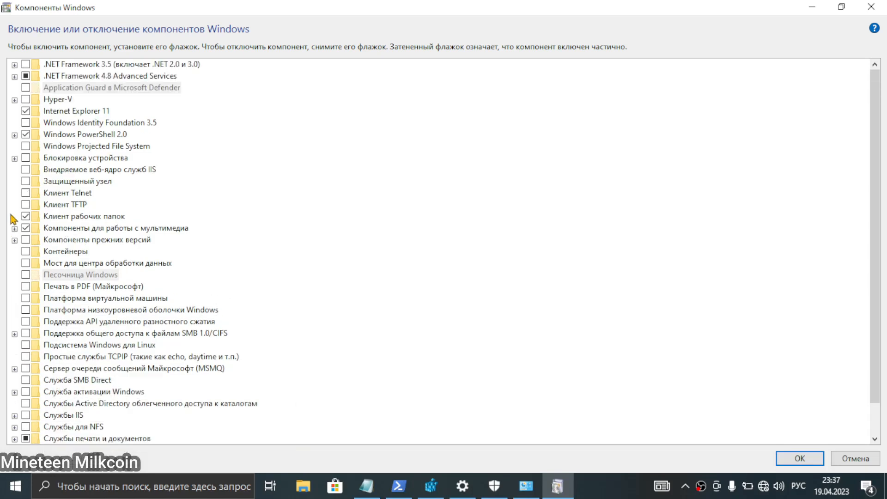
pyautogui.click(15, 229)
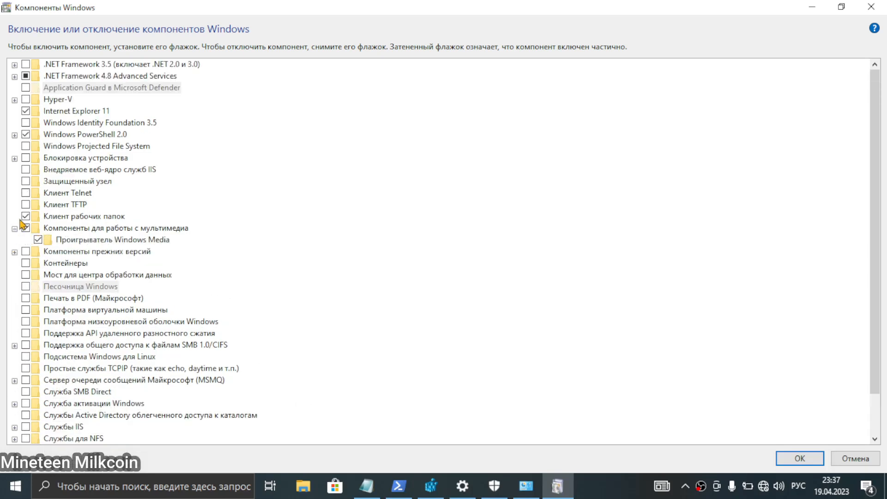
pyautogui.click(25, 216)
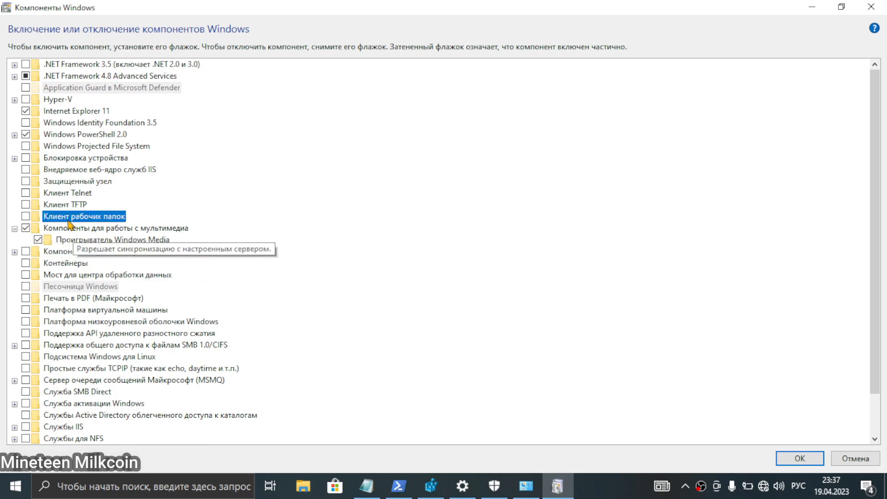
pyautogui.click(26, 123)
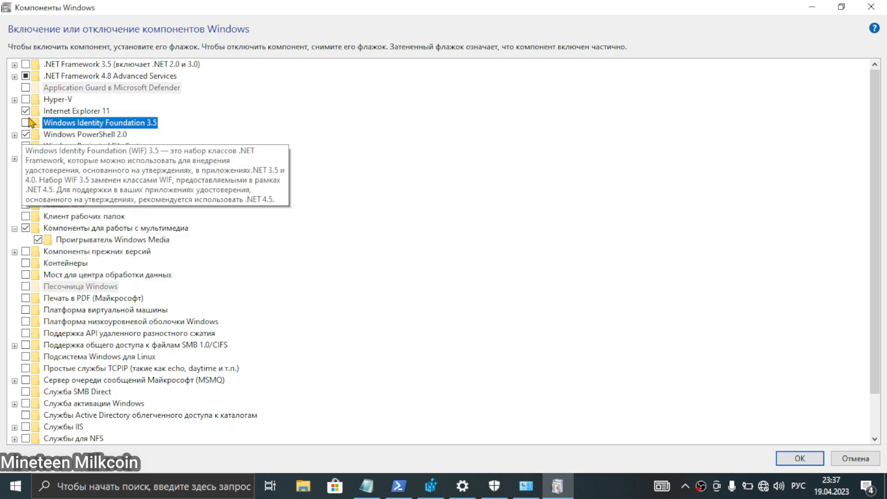
pyautogui.click(25, 111)
pyautogui.click(470, 294)
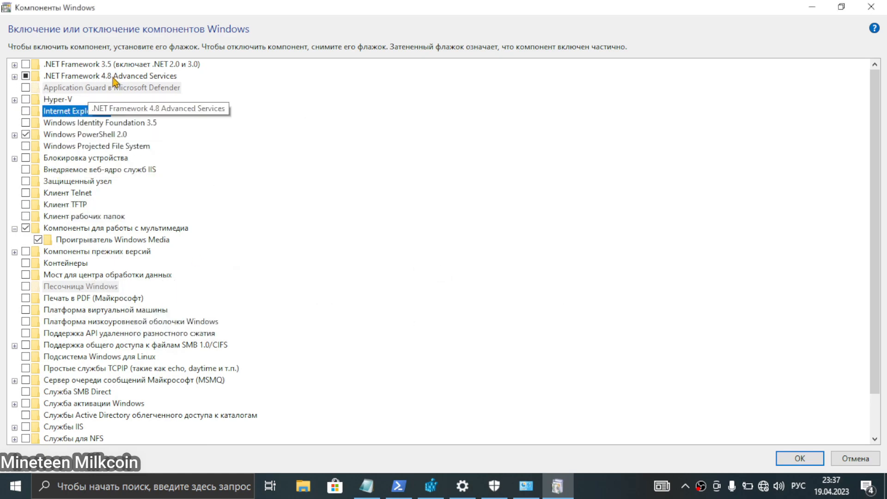
# Examine the subcomponents listed under .NET Framework 3.5, then collapse them again.
pyautogui.click(15, 65)
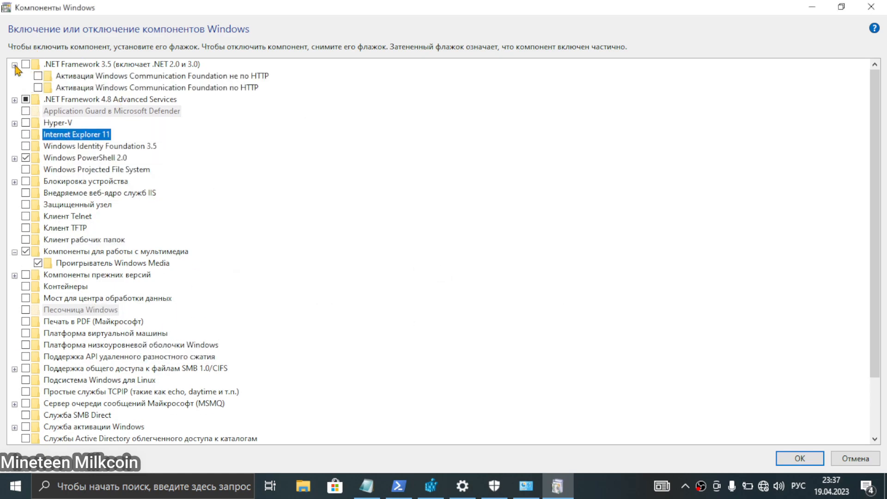
pyautogui.click(15, 65)
pyautogui.click(15, 65)
pyautogui.click(14, 65)
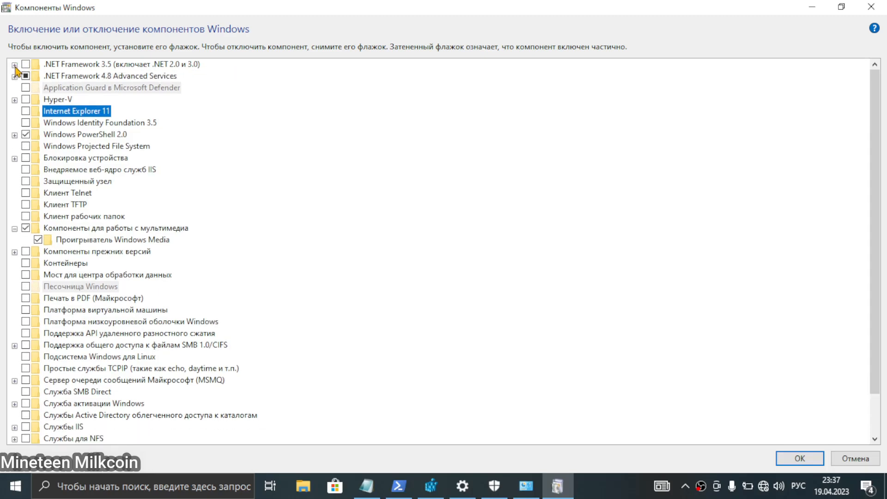
pyautogui.click(15, 65)
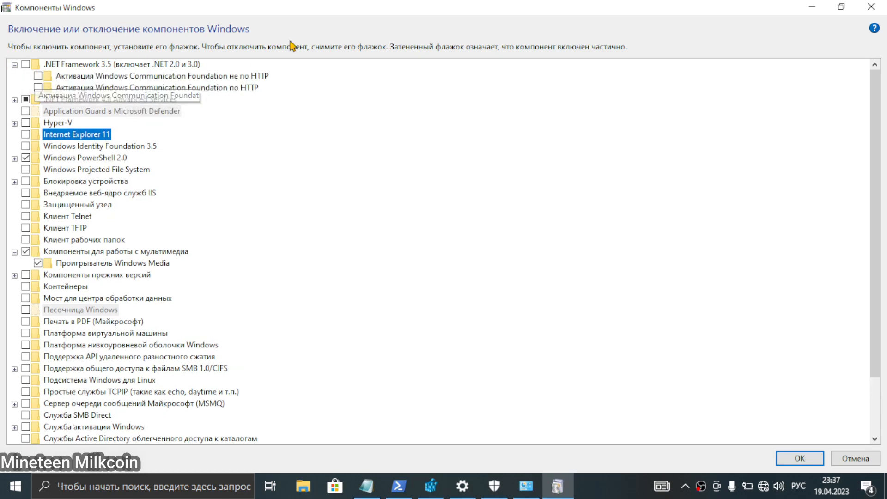
pyautogui.click(15, 66)
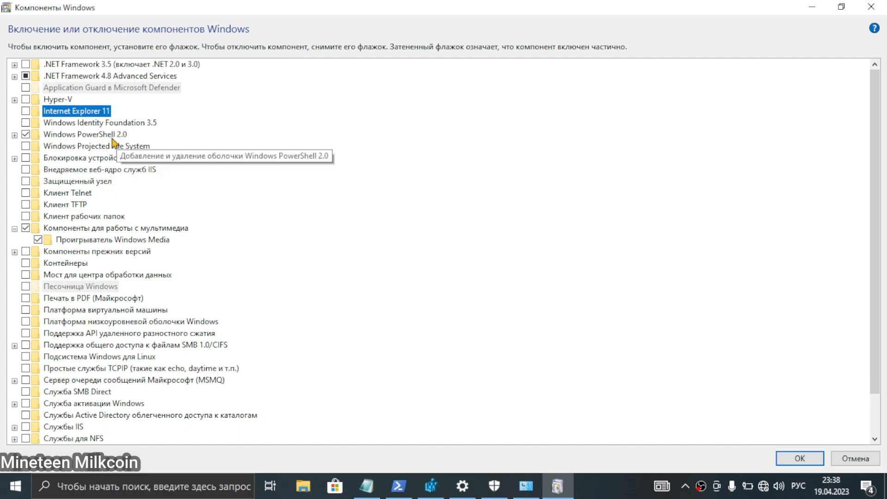
# Look through the component list and disable Службы печати и документов.
pyautogui.scroll(-1, 153, 157)
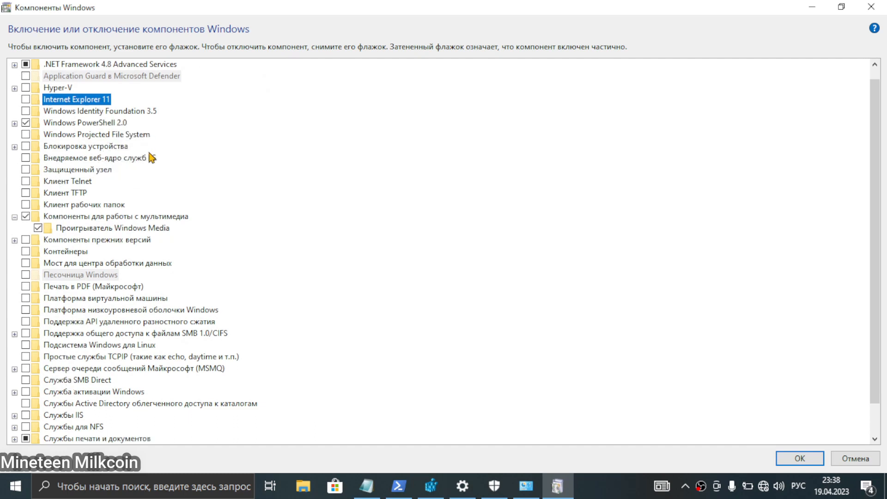
pyautogui.click(15, 240)
pyautogui.click(15, 240)
pyautogui.scroll(-1, 252, 356)
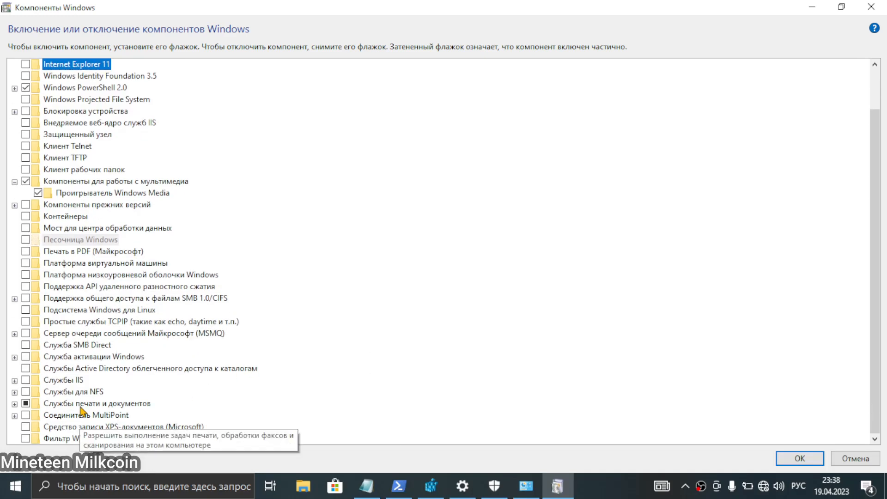
pyautogui.click(140, 404)
pyautogui.scroll(2, 141, 413)
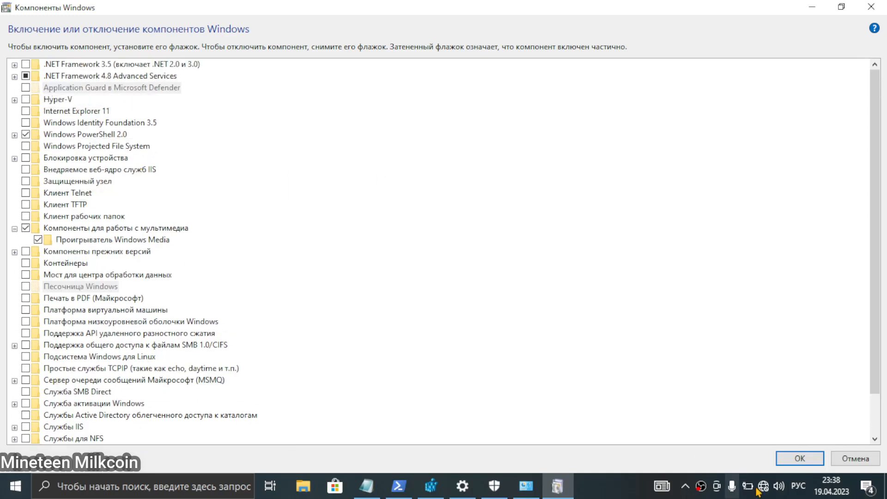
pyautogui.scroll(-1, 83, 195)
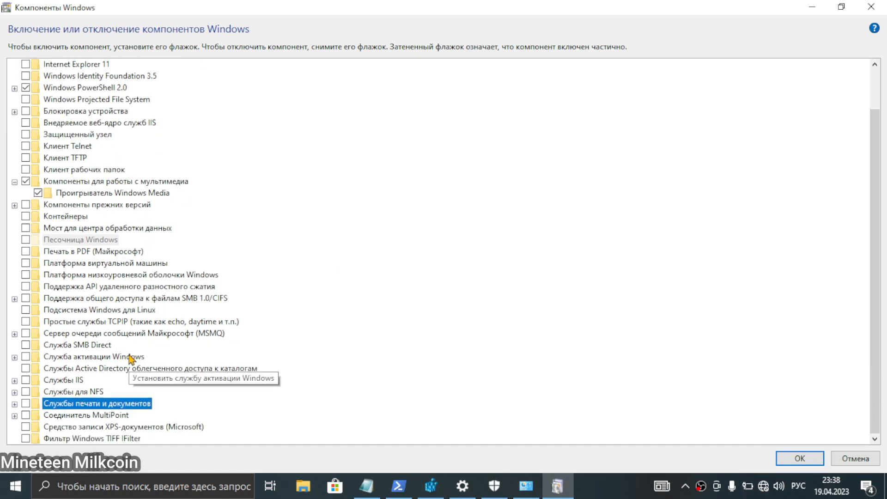
# Expand Компоненты прежних версий, try enabling DirectPlay, and switch the whole group back off.
pyautogui.click(14, 205)
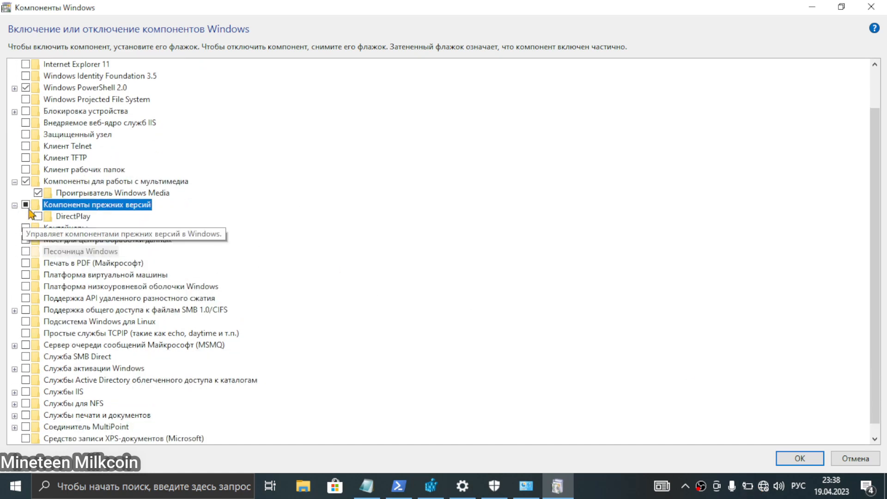
pyautogui.click(38, 216)
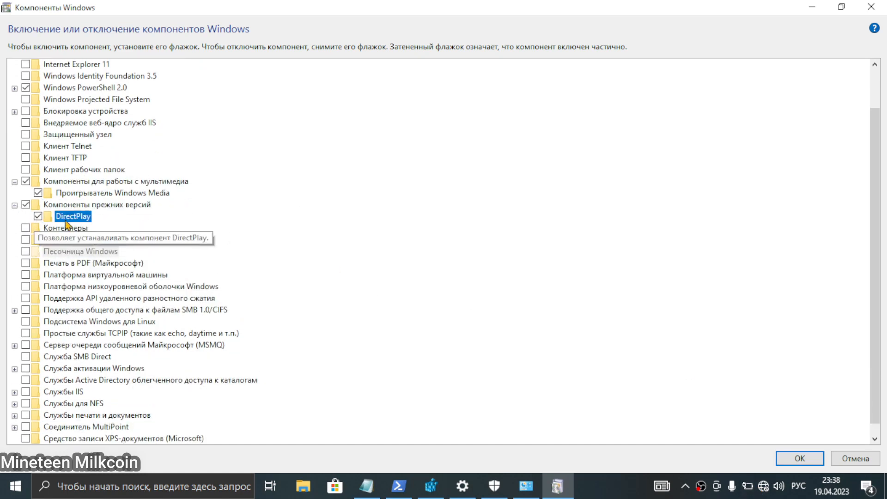
pyautogui.click(26, 207)
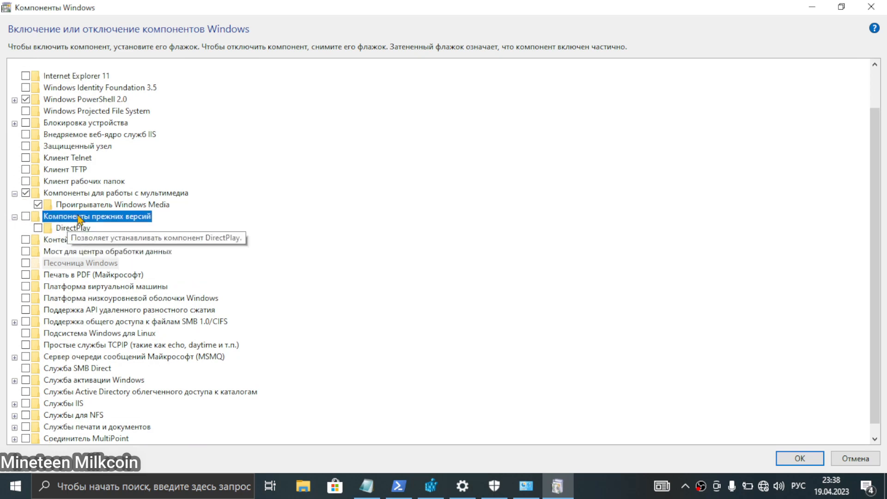
pyautogui.scroll(2, 139, 221)
pyautogui.scroll(-2, 393, 340)
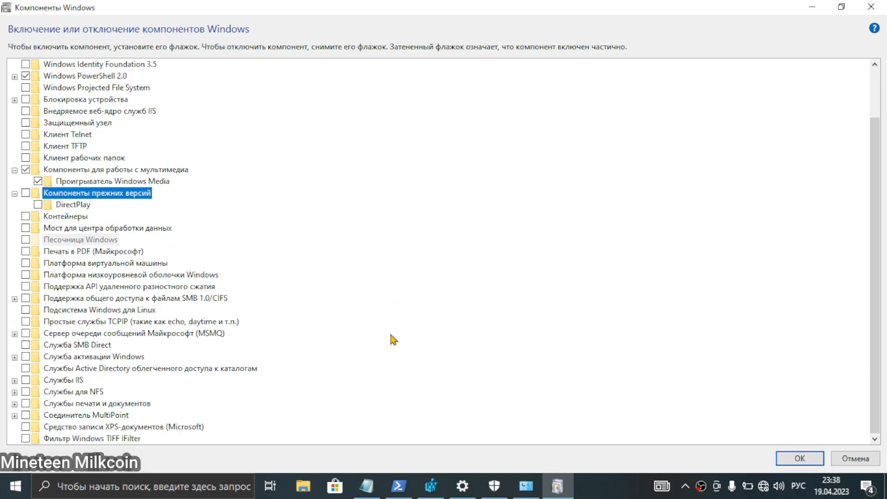
# Apply the Windows component changes and decline the restart.
pyautogui.click(791, 462)
pyautogui.click(788, 457)
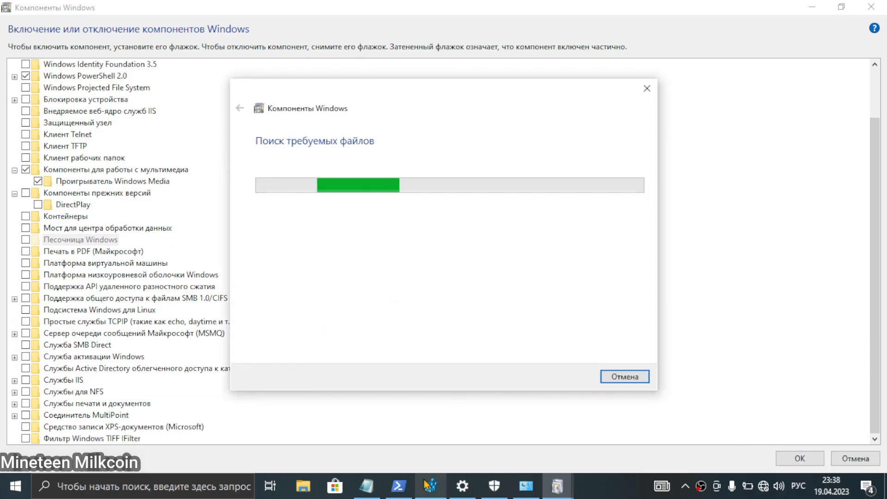
pyautogui.click(366, 486)
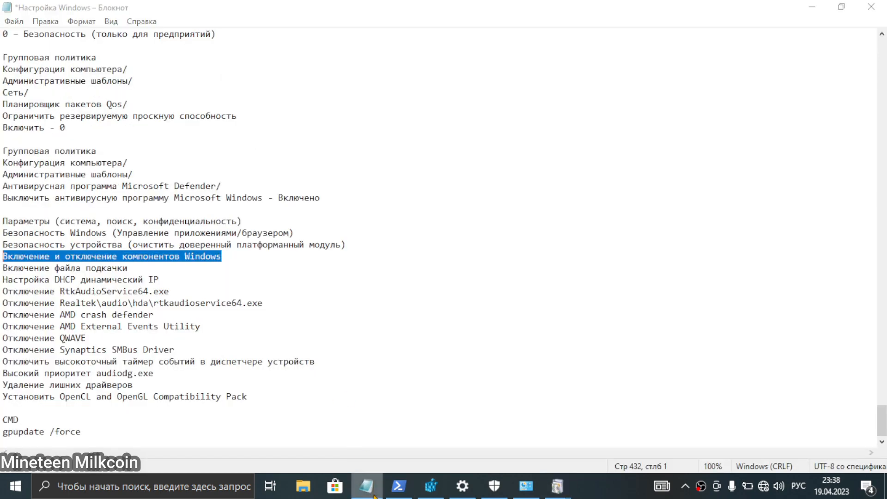
pyautogui.click(373, 494)
pyautogui.click(374, 495)
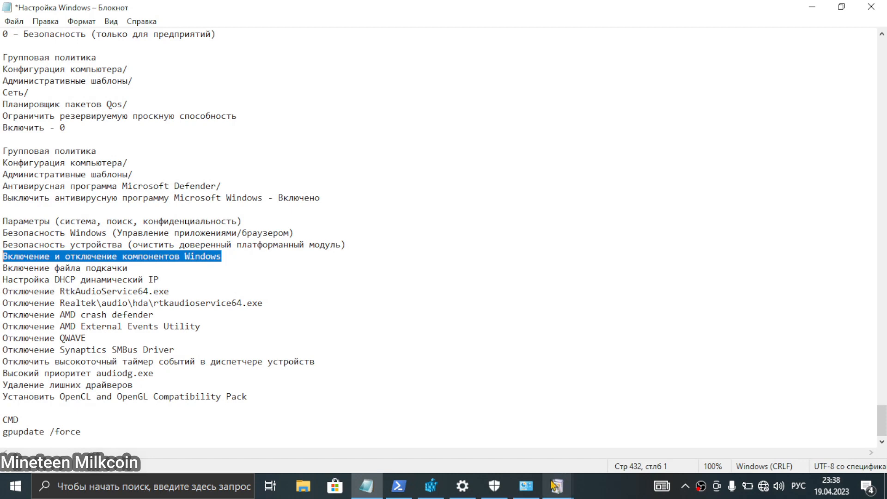
pyautogui.click(526, 486)
pyautogui.moveTo(557, 486)
pyautogui.click(587, 462)
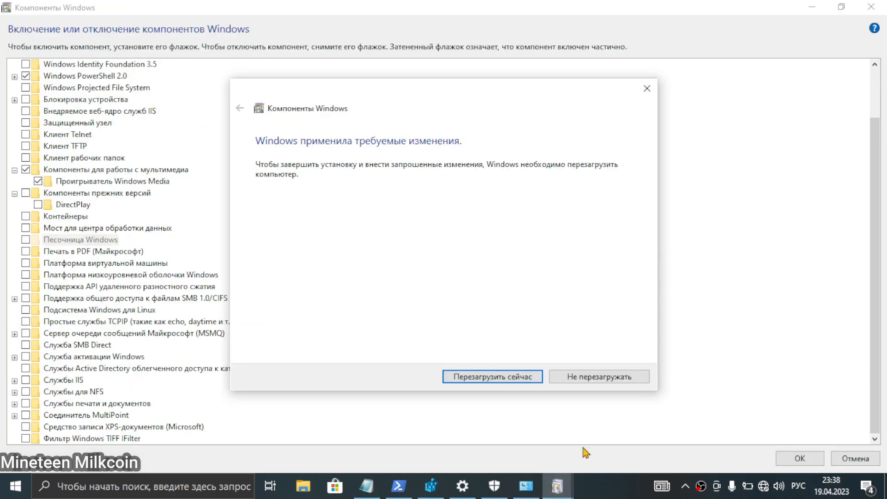
pyautogui.click(611, 381)
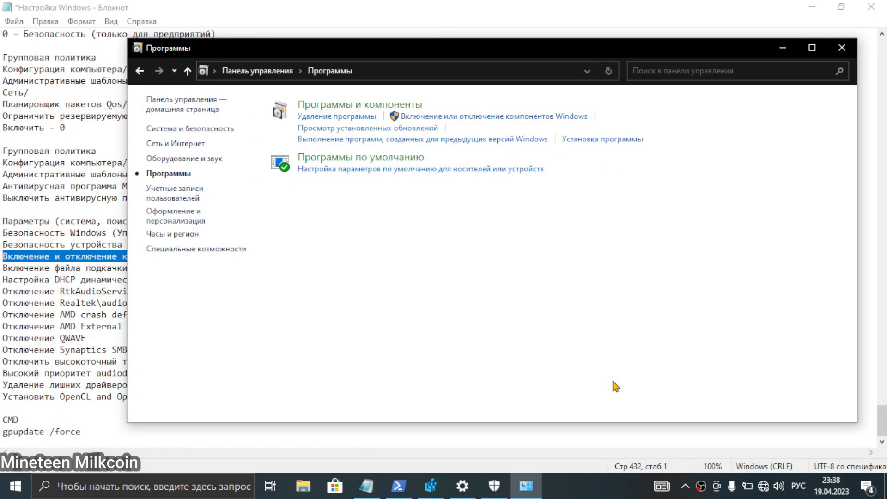
# From Система и безопасность, reach Дополнительные параметры системы and open the Виртуальная память settings under the performance options.
pyautogui.click(188, 71)
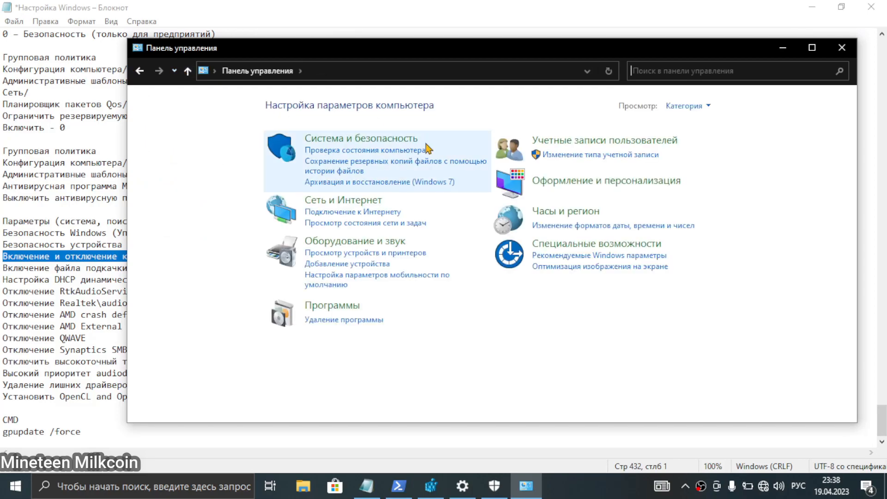
pyautogui.click(369, 141)
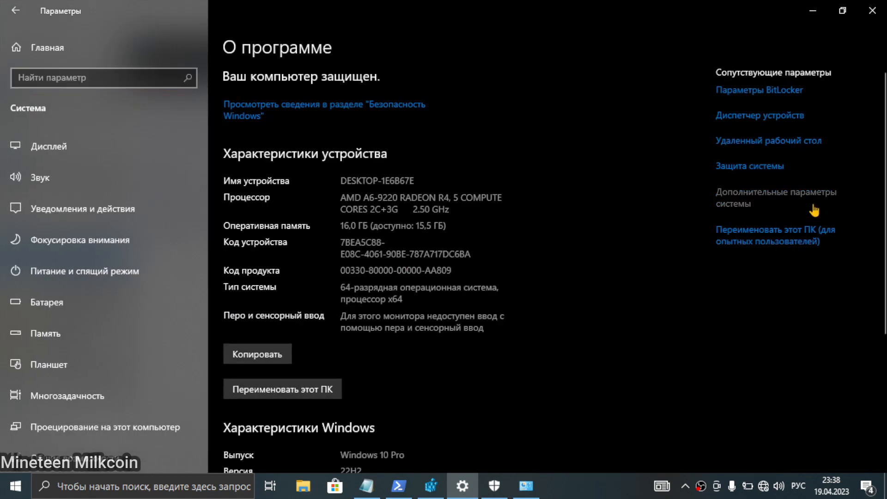
pyautogui.click(777, 194)
pyautogui.click(286, 191)
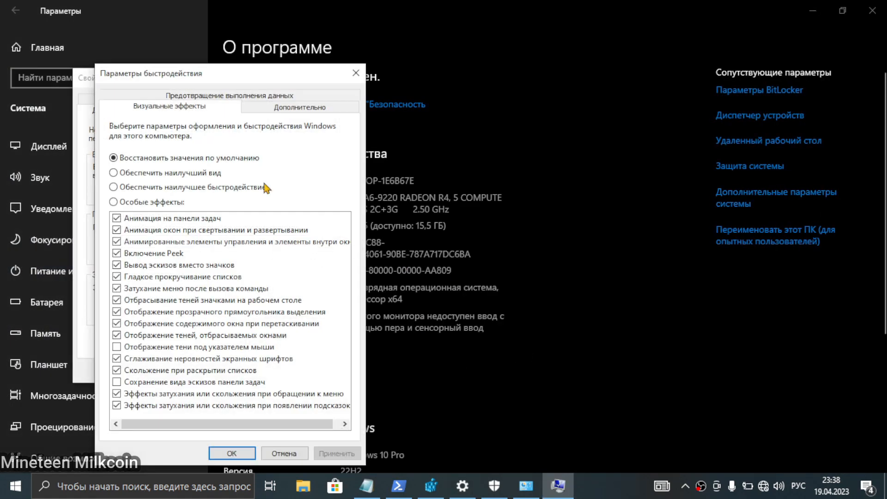
pyautogui.click(284, 114)
pyautogui.moveTo(266, 77); pyautogui.dragTo(510, 62)
pyautogui.click(554, 268)
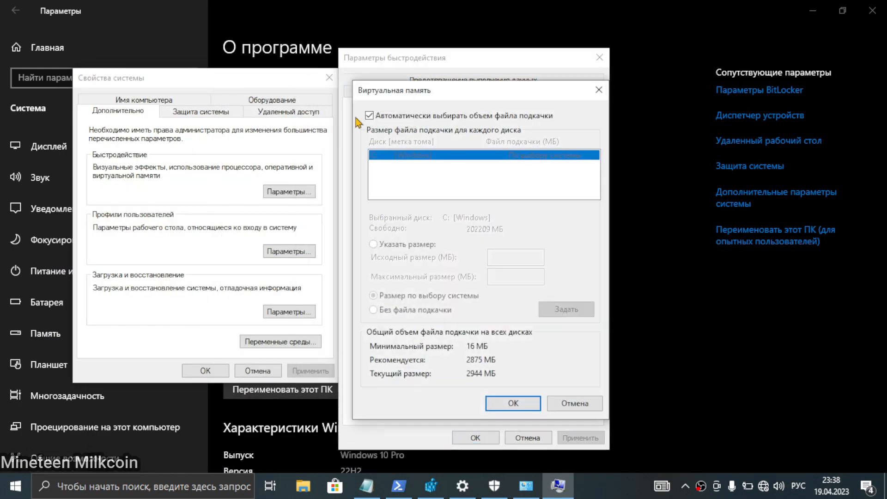
# Turn off automatic paging file sizing and select Указать размер for drive C:.
pyautogui.click(383, 117)
pyautogui.moveTo(376, 88); pyautogui.dragTo(617, 69)
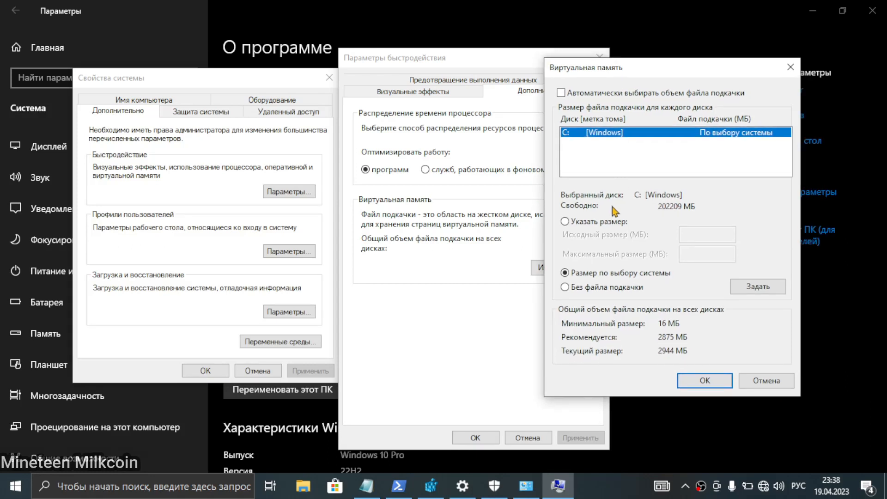
pyautogui.click(609, 223)
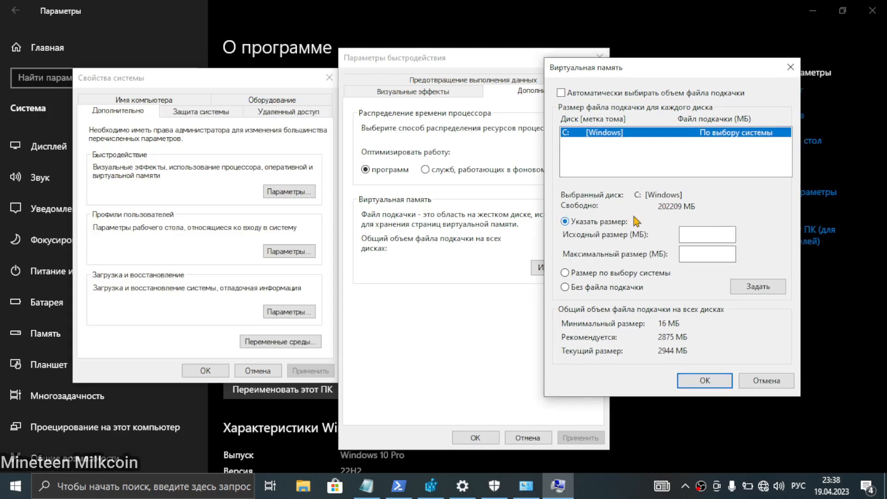
pyautogui.click(696, 228)
pyautogui.write('20')
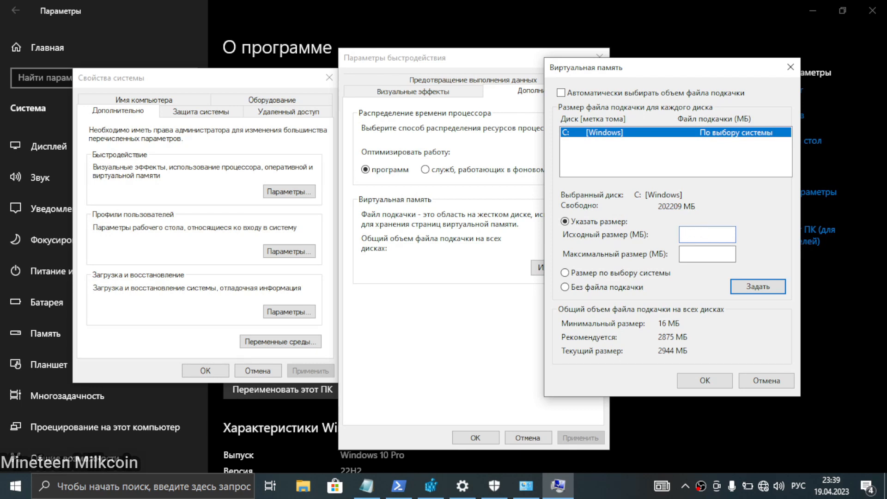
# Check the memory usage in Диспетчер задач, then minimize it.
pyautogui.rightClick(15, 486)
pyautogui.click(74, 353)
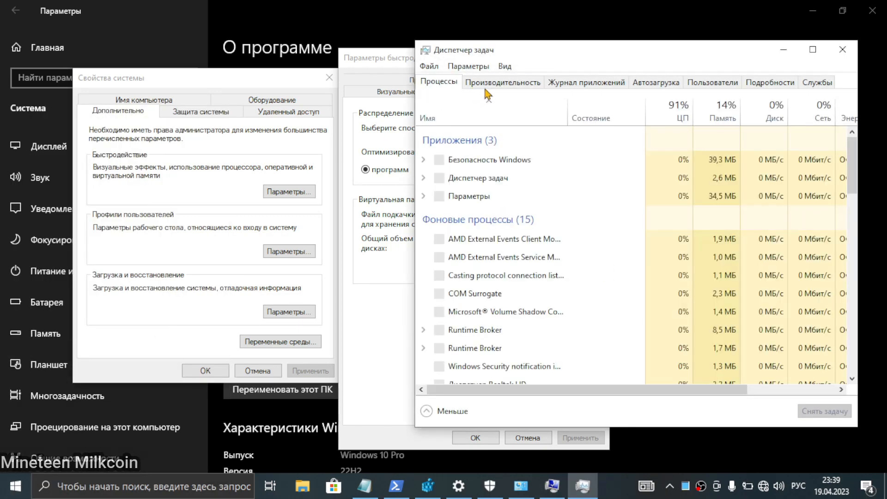
pyautogui.click(485, 88)
pyautogui.click(463, 174)
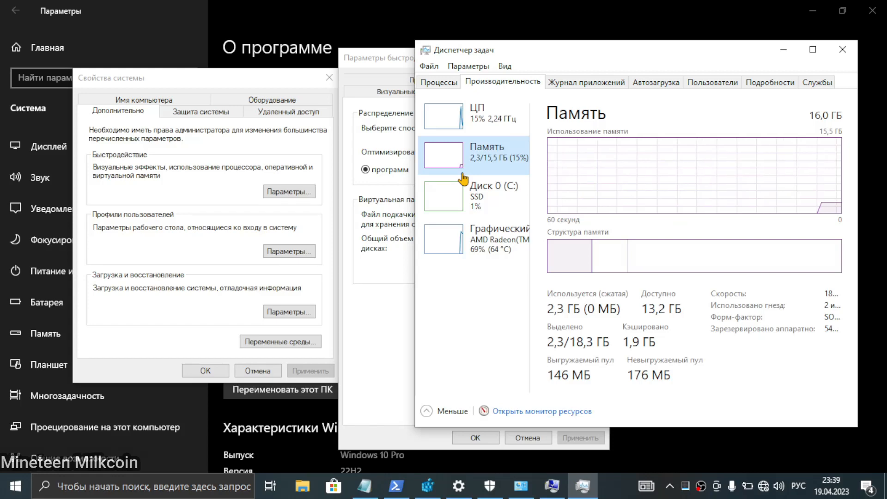
pyautogui.click(783, 49)
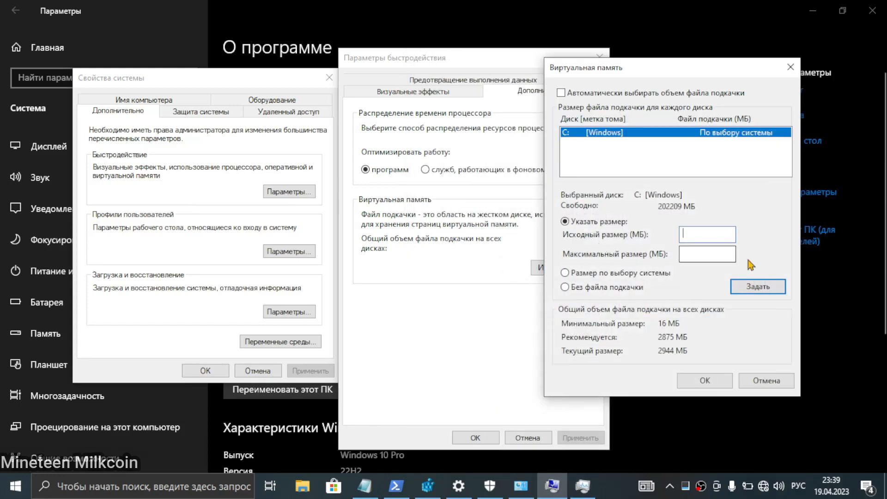
# Set drive C: to Без файла подкачки, accept the warning, and confirm all the system property dialogs.
pyautogui.click(640, 288)
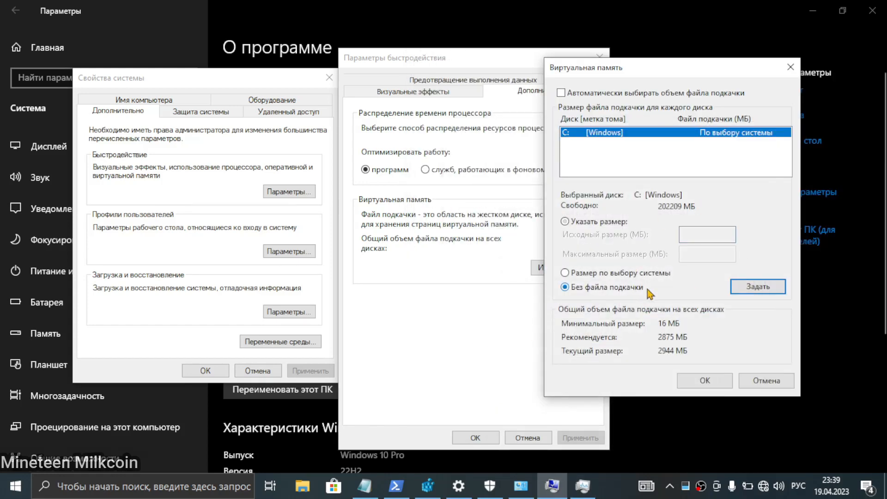
pyautogui.click(758, 286)
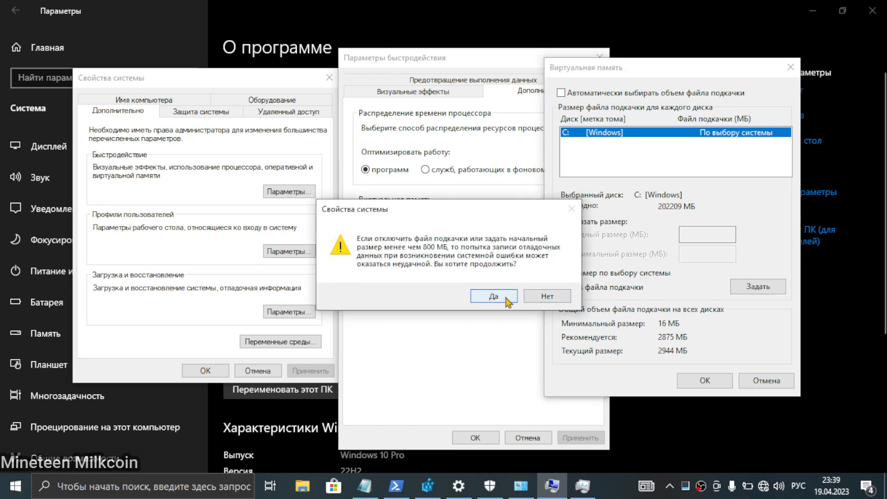
pyautogui.click(493, 296)
pyautogui.click(689, 381)
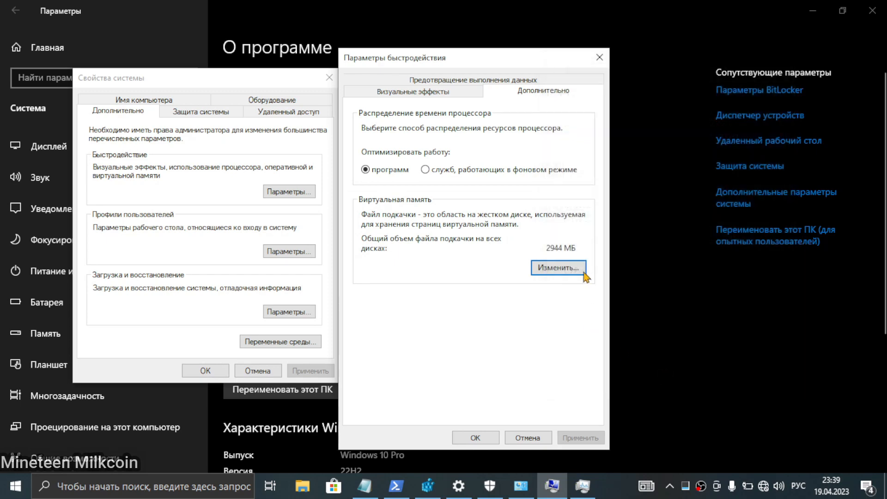
pyautogui.click(481, 439)
pyautogui.click(206, 370)
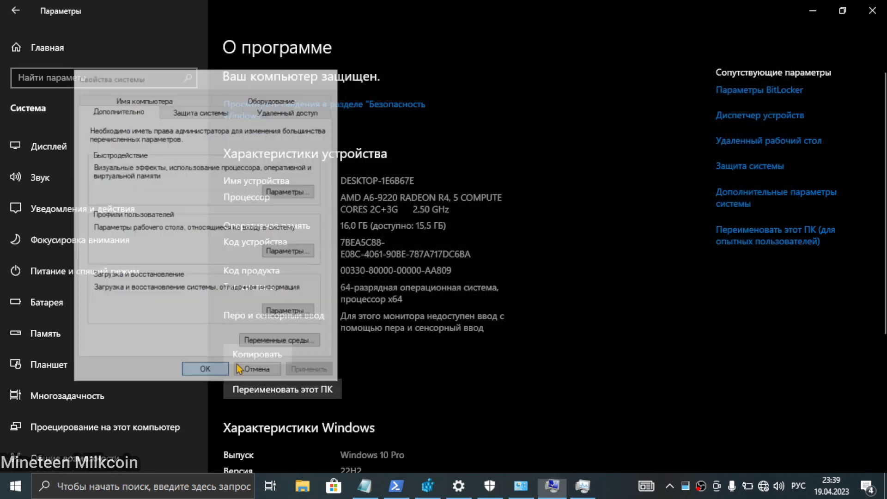
# Reopen the Виртуальная память settings to check the paging file setting for drive C:, then close the dialogs.
pyautogui.click(755, 203)
pyautogui.click(312, 213)
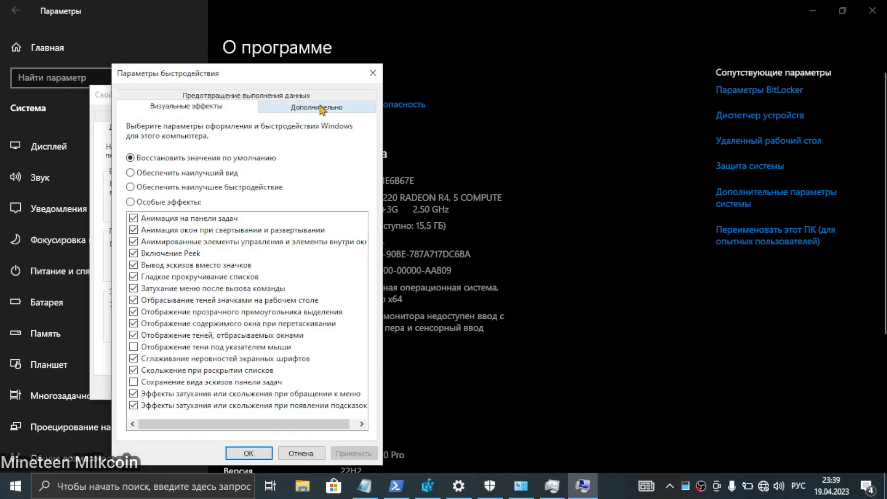
pyautogui.click(324, 108)
pyautogui.click(329, 280)
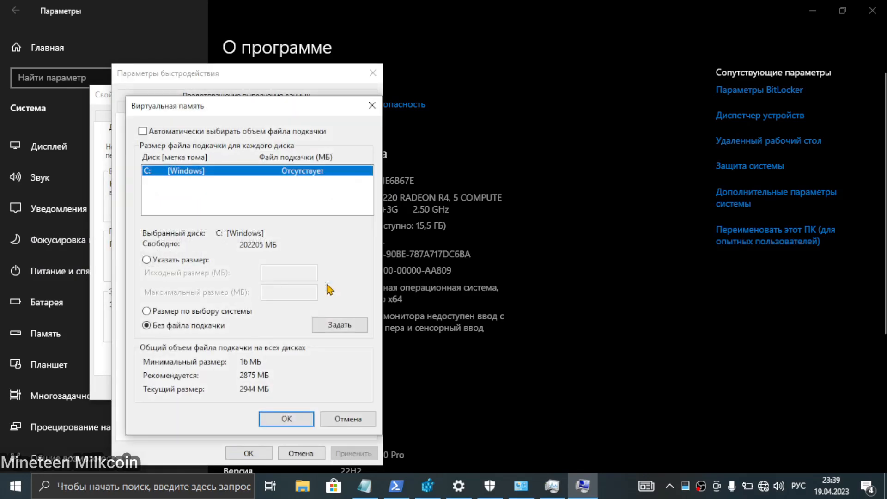
pyautogui.click(280, 423)
pyautogui.click(248, 453)
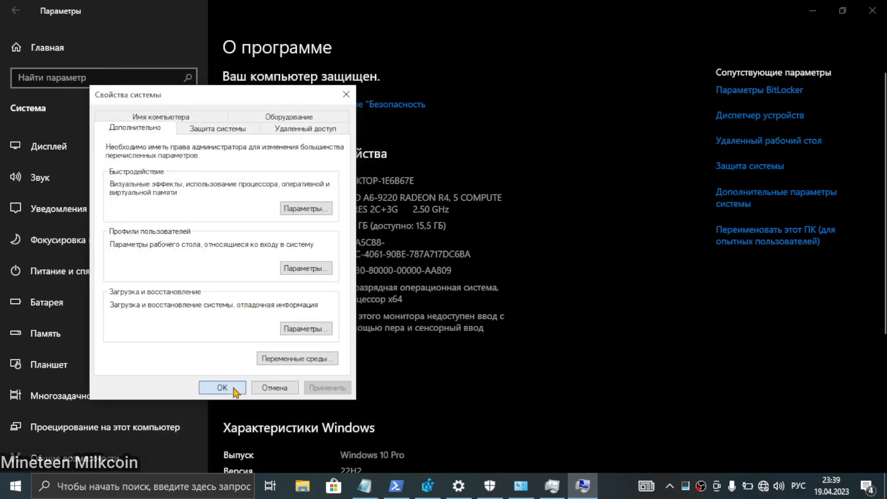
pyautogui.click(230, 442)
# Close Параметры, return to the Notepad checklist, and highlight the line Настройка DHCP динамический IP.
pyautogui.doubleClick(595, 6)
pyautogui.click(708, 35)
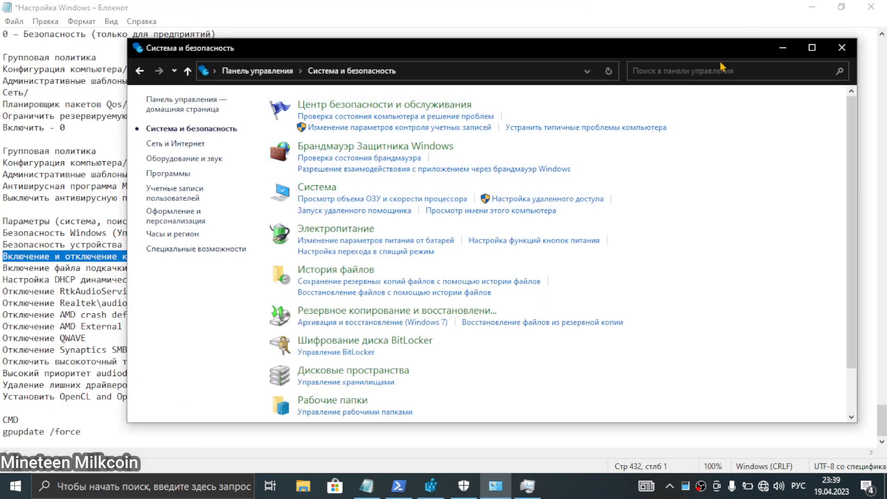
pyautogui.click(429, 6)
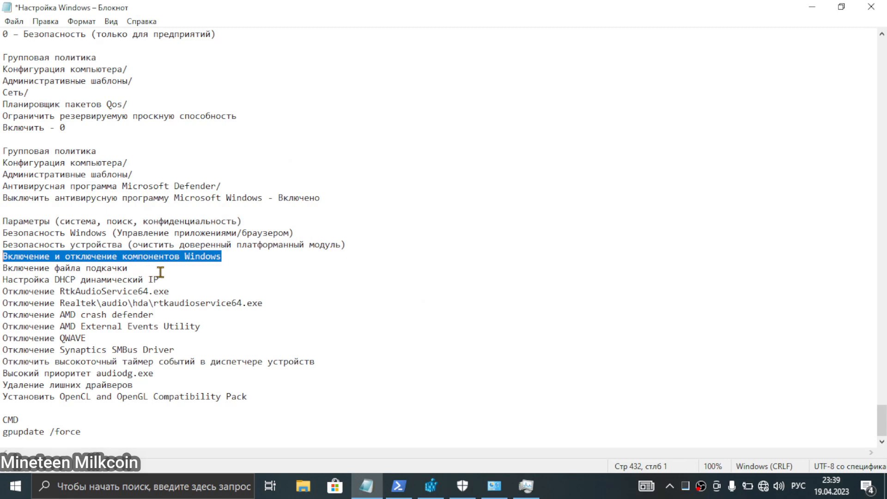
pyautogui.moveTo(160, 280); pyautogui.dragTo(2, 282)
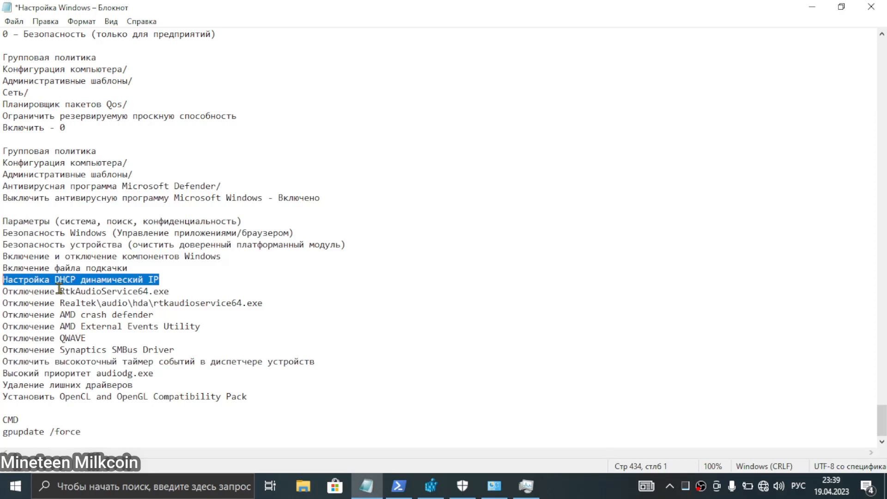
pyautogui.click(162, 278)
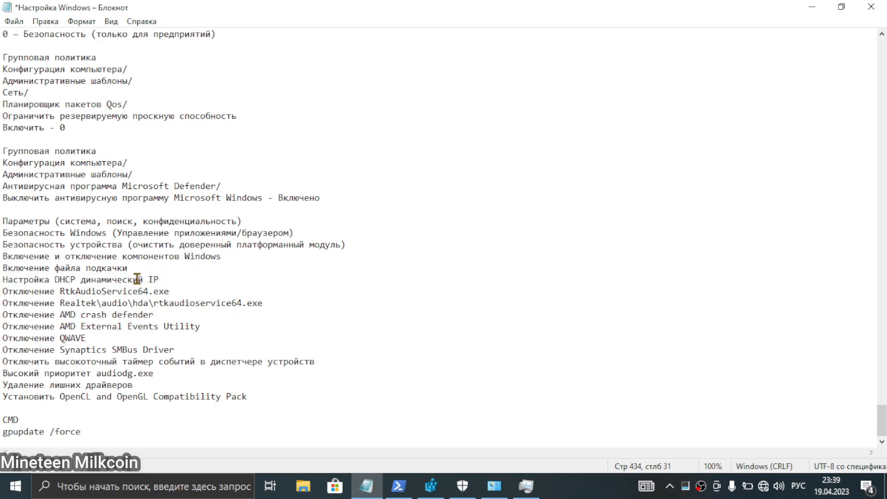
pyautogui.moveTo(186, 278); pyautogui.dragTo(1, 278)
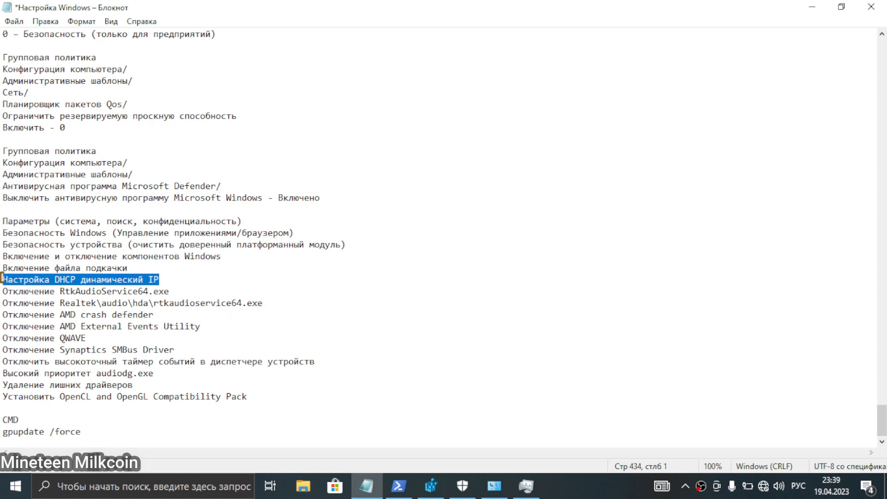
# Highlight the Настройка DHCP динамический IP line and the RtkAudioService64.exe entry in the Notepad checklist.
pyautogui.moveTo(175, 280); pyautogui.dragTo(2, 278)
pyautogui.click(187, 290)
pyautogui.keyDown('shift'); pyautogui.click(1, 292); pyautogui.keyUp('shift')
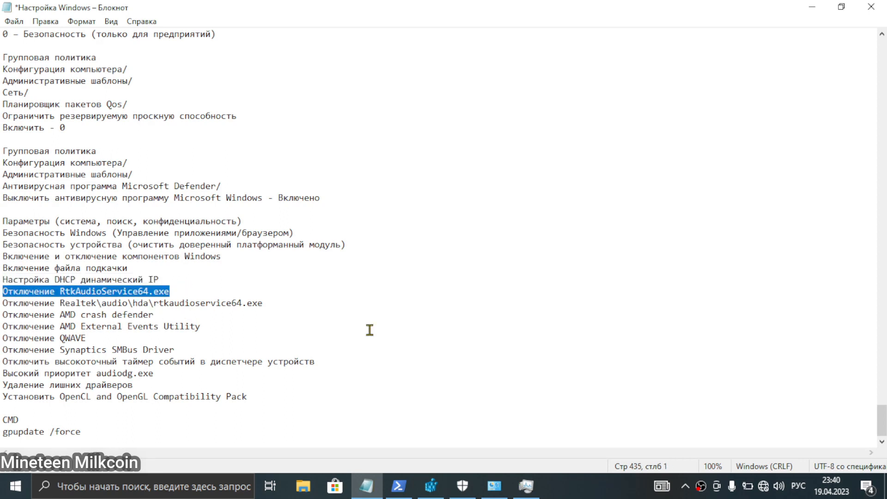
pyautogui.click(183, 294)
pyautogui.doubleClick(144, 292)
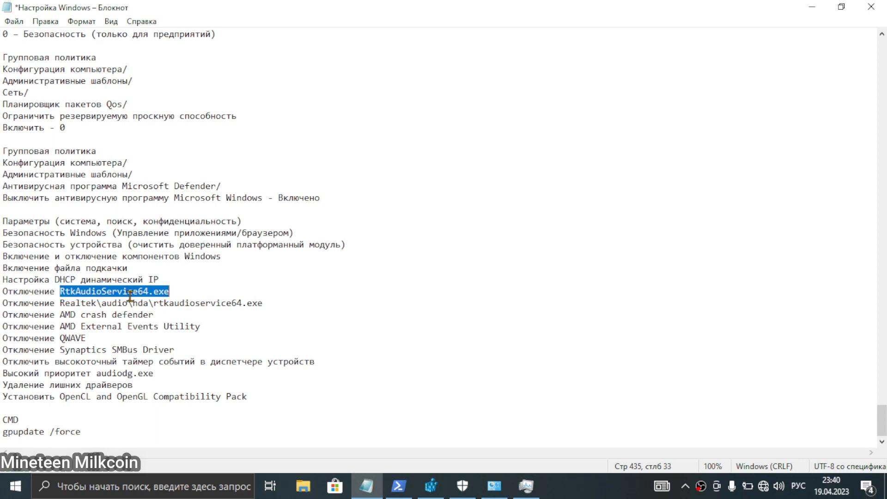
pyautogui.click(186, 291)
# Highlight the path Realtek\audio\hda\rtkaudioservice64.exe in the checklist, then clear the selection.
pyautogui.moveTo(278, 304); pyautogui.dragTo(62, 308)
pyautogui.moveTo(275, 304); pyautogui.dragTo(61, 301)
pyautogui.moveTo(308, 303); pyautogui.dragTo(58, 305)
pyautogui.click(315, 303)
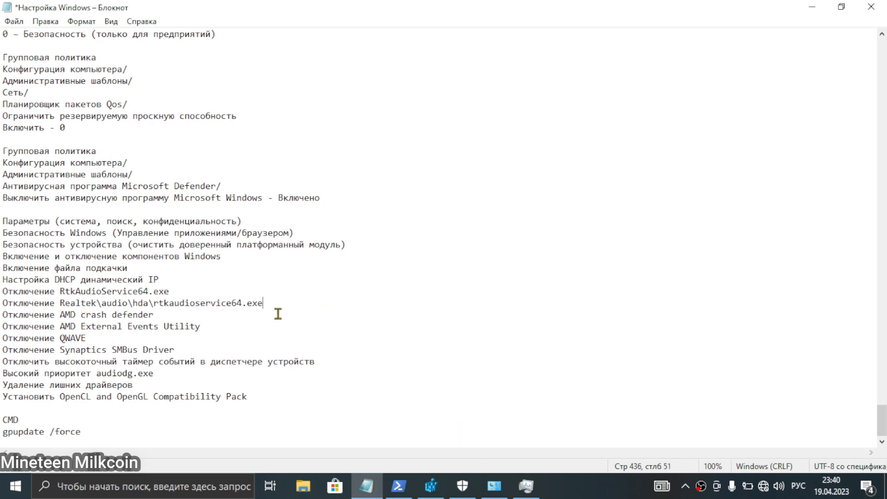
pyautogui.moveTo(282, 304); pyautogui.dragTo(56, 307)
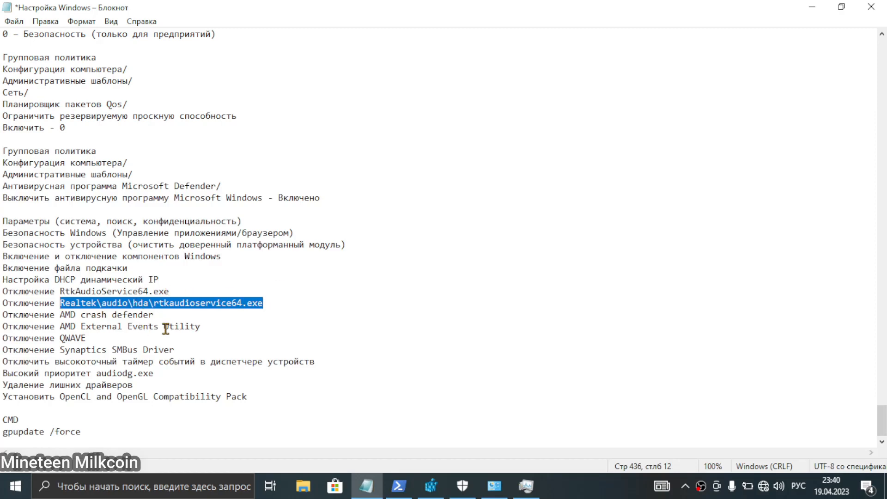
pyautogui.click(271, 305)
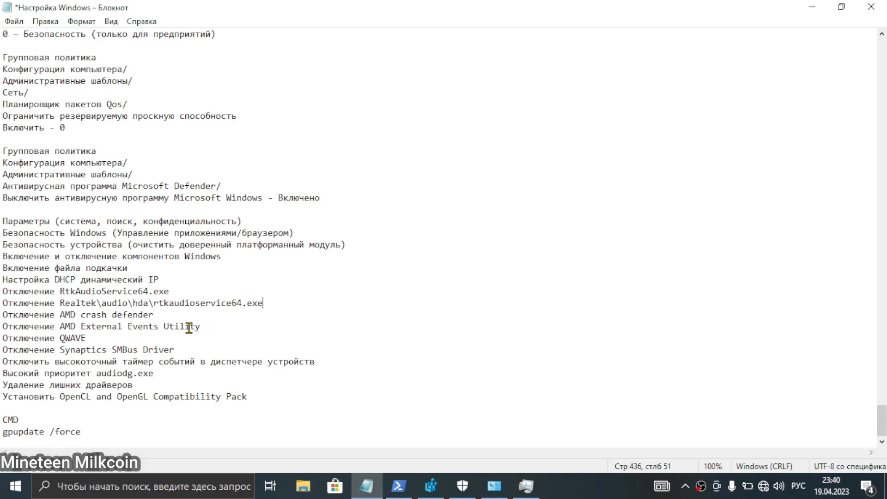
# Highlight the AMD crash defender and AMD External Events Utility lines, ending on AMD crash defender.
pyautogui.click(159, 317)
pyautogui.moveTo(158, 317); pyautogui.dragTo(56, 317)
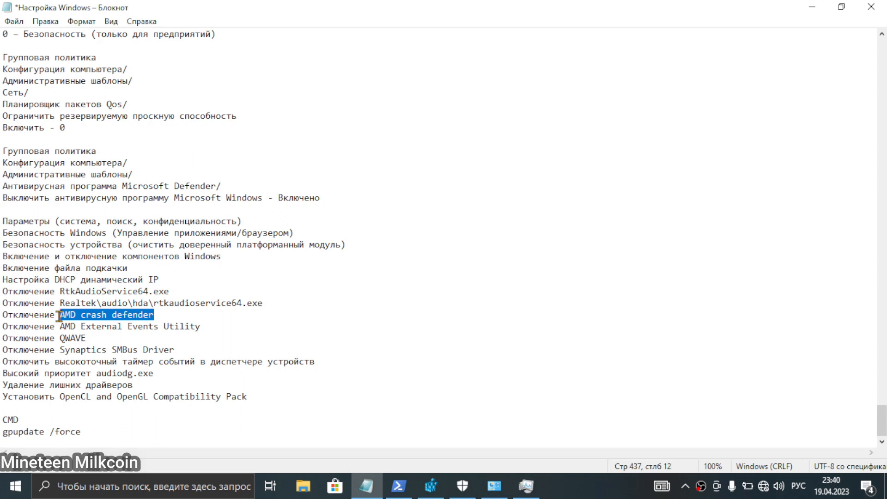
pyautogui.moveTo(231, 327); pyautogui.dragTo(2, 316)
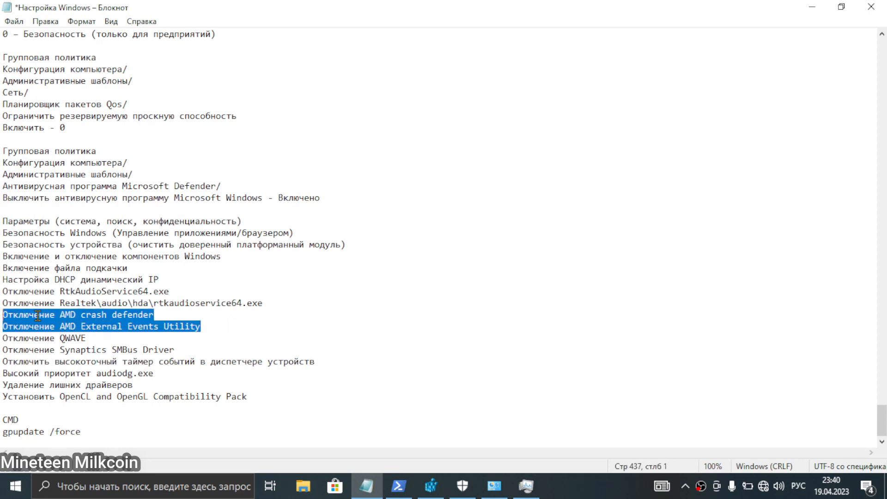
pyautogui.click(118, 315)
pyautogui.moveTo(160, 315); pyautogui.dragTo(55, 315)
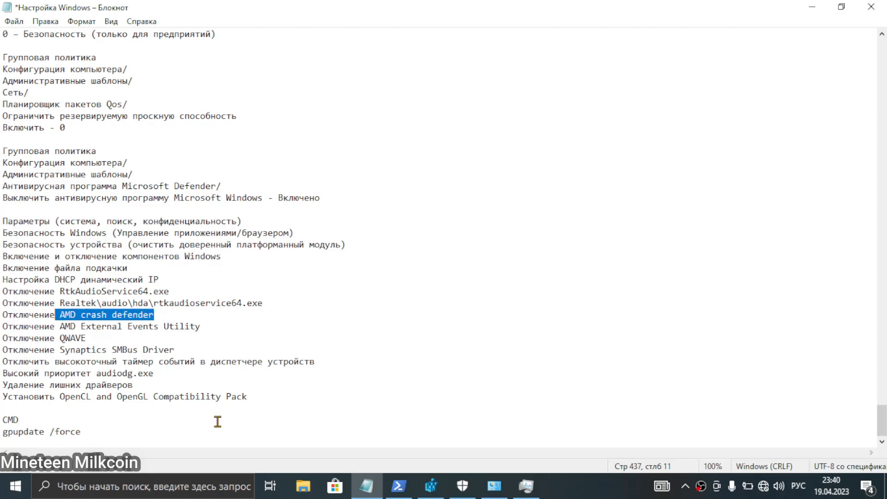
# Disable the AMD Crash Defender system device in Диспетчер устройств and confirm the warning.
pyautogui.rightClick(15, 486)
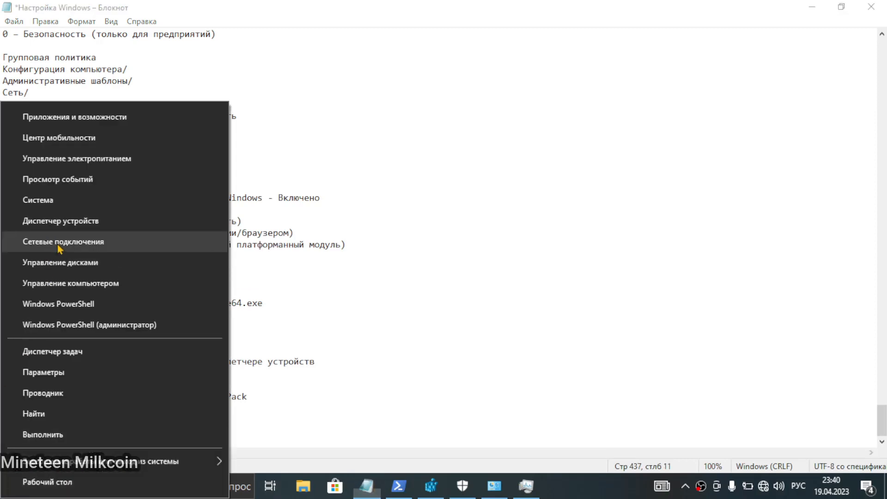
pyautogui.click(65, 224)
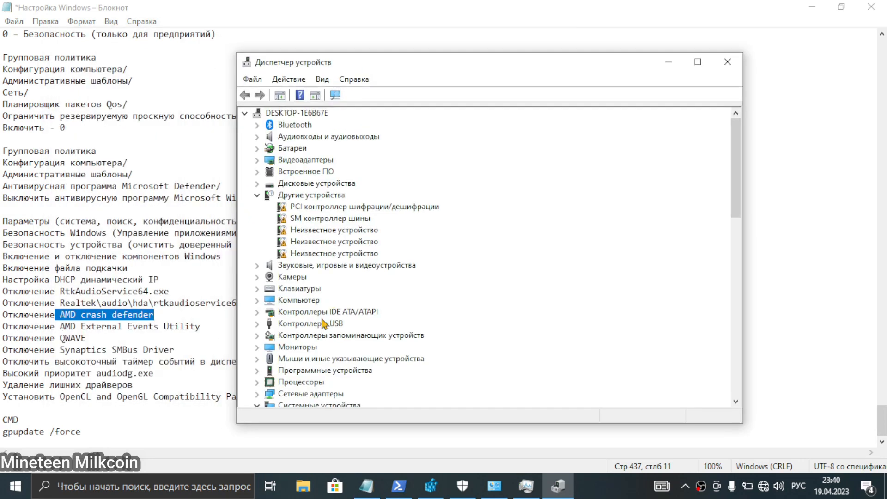
pyautogui.scroll(-5, 326, 324)
pyautogui.rightClick(325, 246)
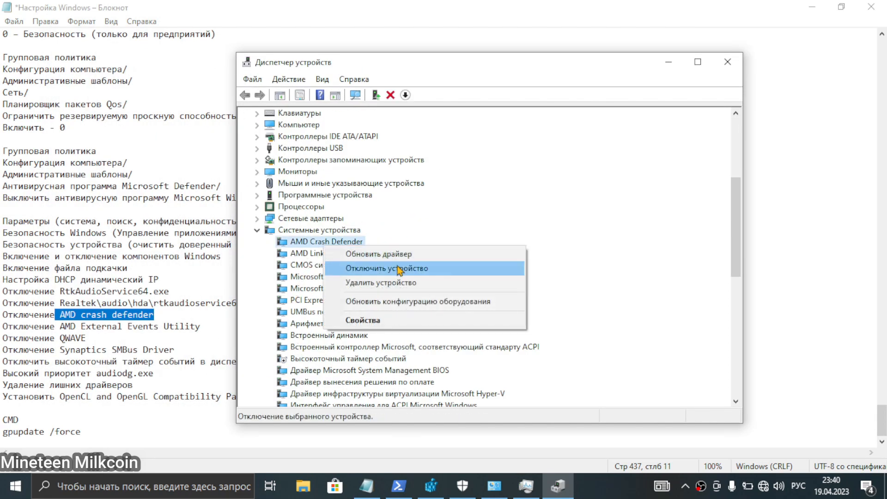
pyautogui.click(394, 268)
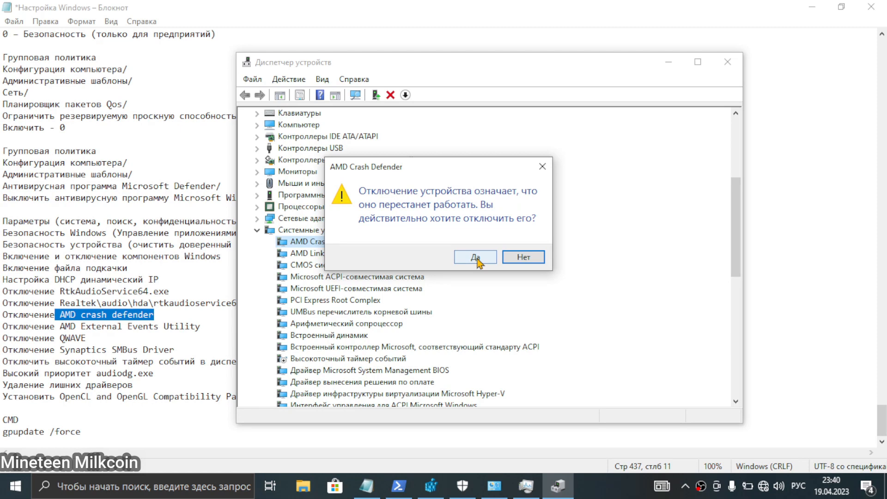
pyautogui.click(476, 257)
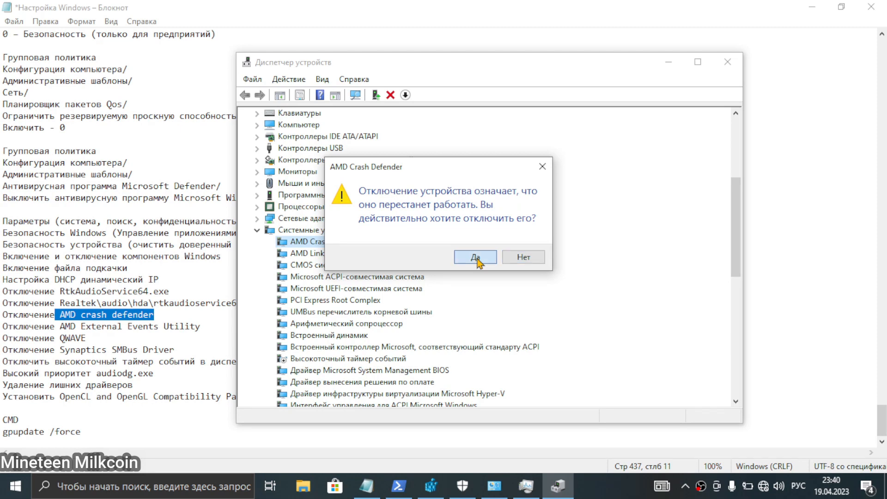
pyautogui.click(588, 253)
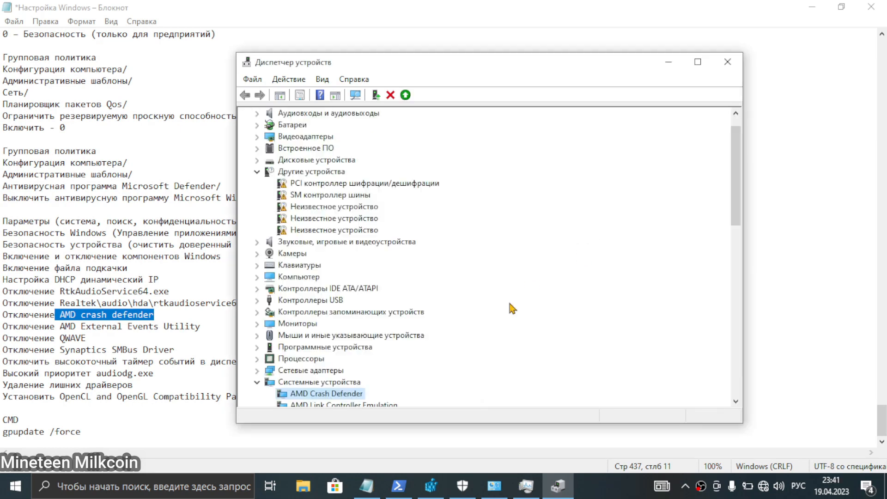
pyautogui.scroll(-4, 380, 296)
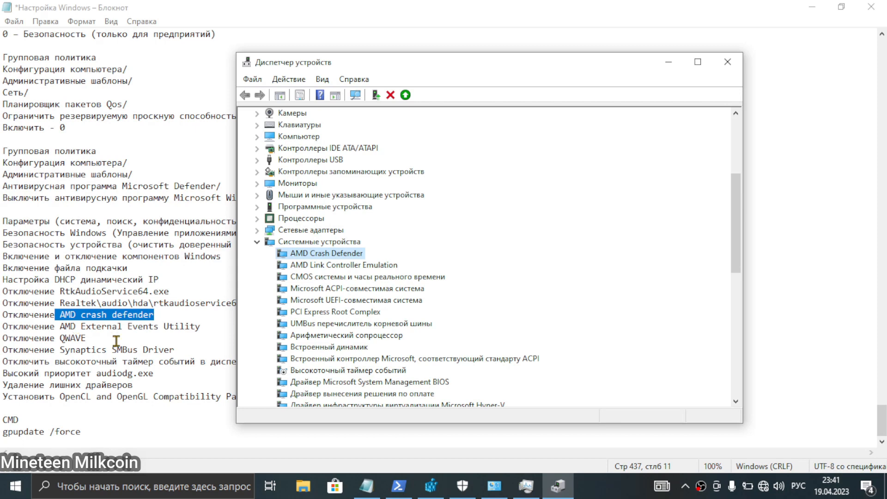
# Highlight in turn the checklist lines for AMD External Events Utility, QWAVE, Synaptics SMBus Driver and the высокоточный таймер событий.
pyautogui.moveTo(202, 329); pyautogui.dragTo(2, 328)
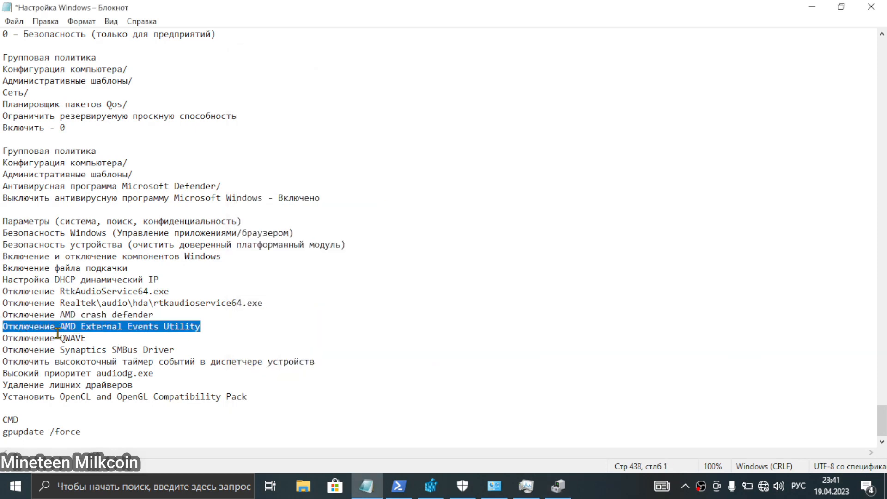
pyautogui.moveTo(102, 341); pyautogui.dragTo(2, 341)
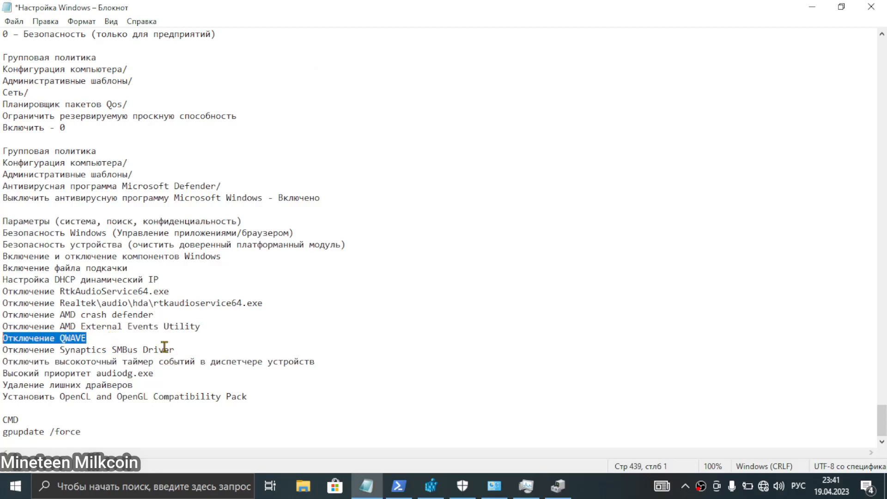
pyautogui.moveTo(96, 334); pyautogui.dragTo(2, 342)
pyautogui.moveTo(185, 352); pyautogui.dragTo(2, 349)
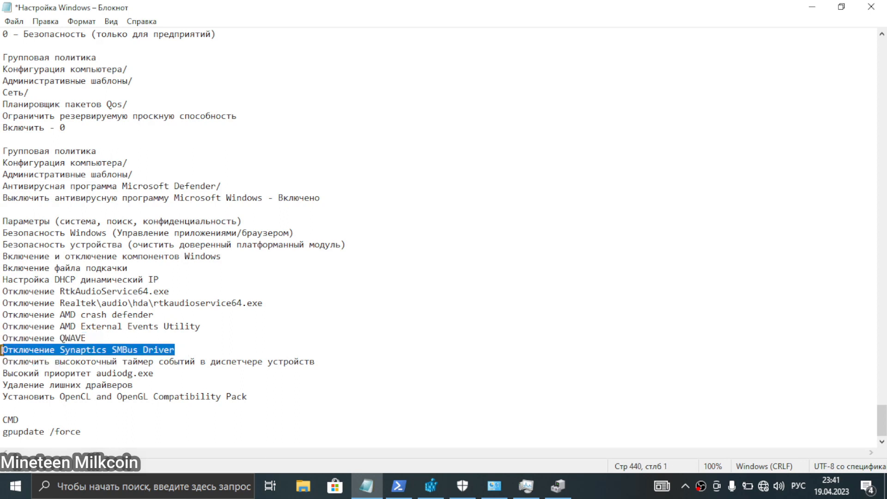
pyautogui.moveTo(174, 351); pyautogui.dragTo(1, 353)
pyautogui.moveTo(327, 363); pyautogui.dragTo(2, 362)
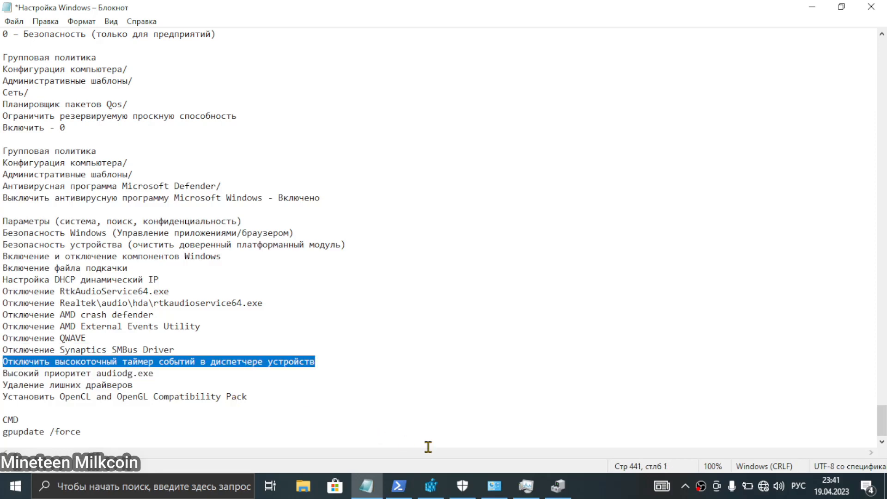
pyautogui.click(494, 486)
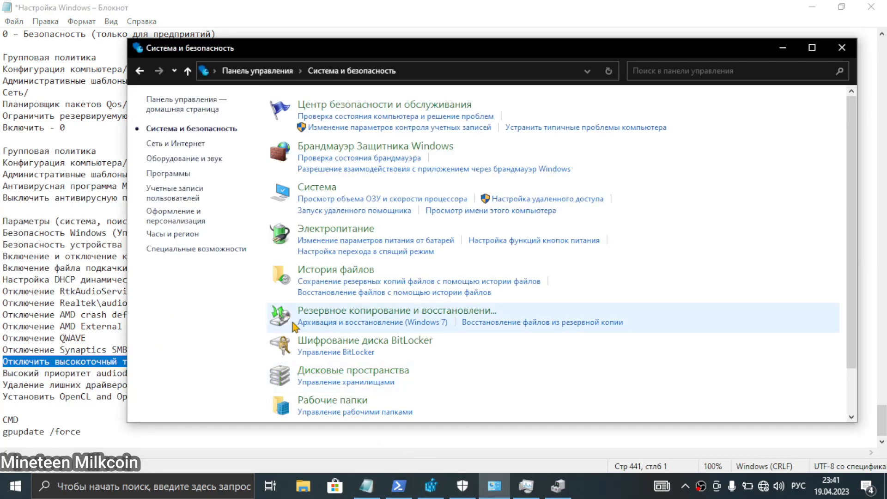
pyautogui.click(28, 361)
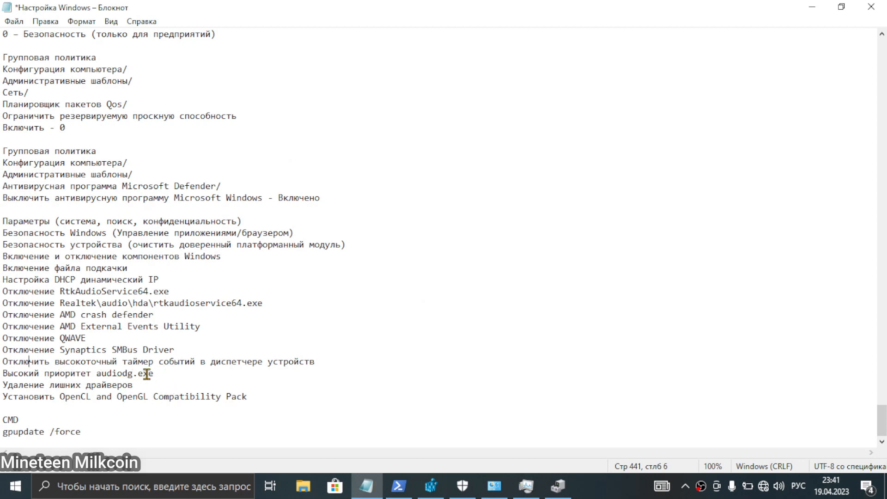
# Highlight audiodg.exe in the checklist, switch to Редактор реестра, select its address path and move the window clear of the checklist.
pyautogui.moveTo(162, 374); pyautogui.dragTo(96, 375)
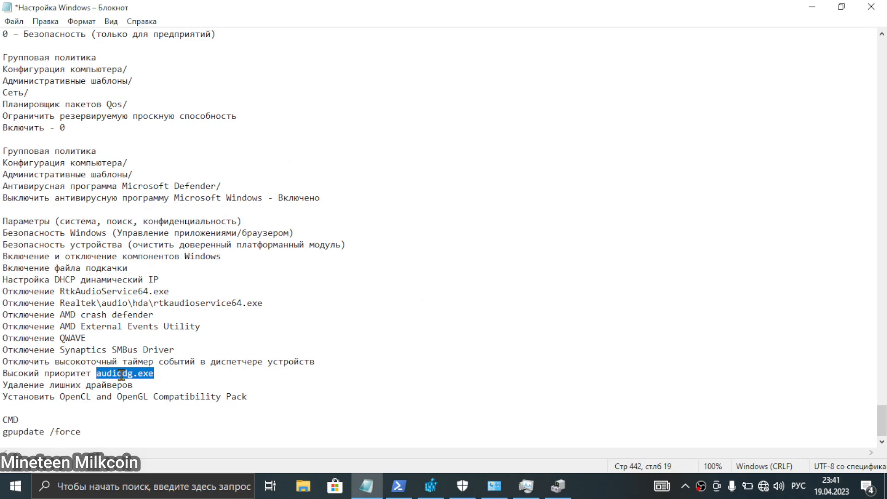
pyautogui.click(426, 491)
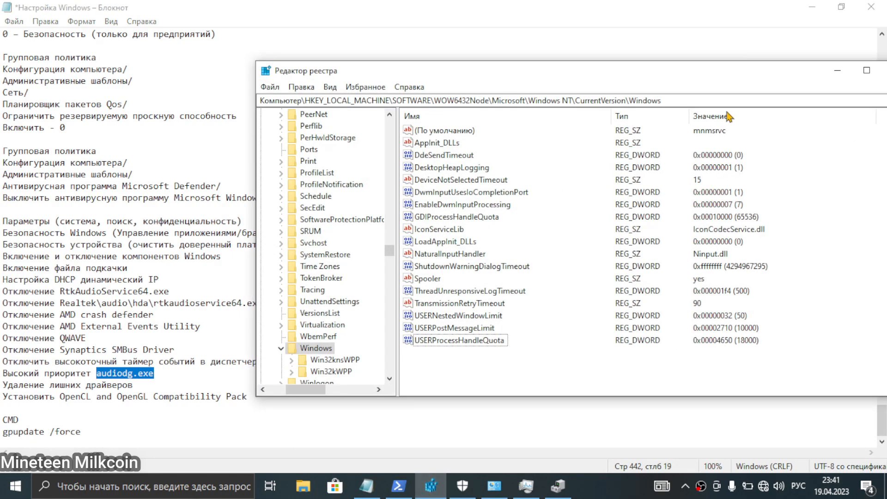
pyautogui.moveTo(724, 101); pyautogui.dragTo(2, 128)
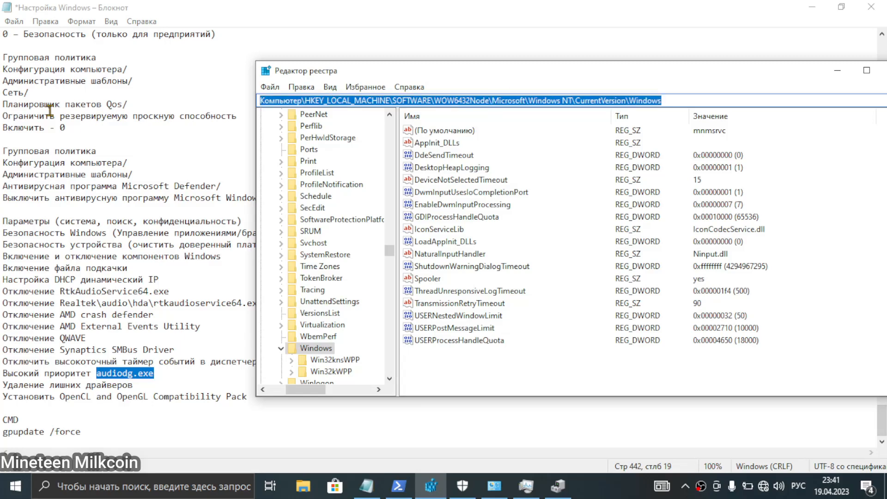
pyautogui.moveTo(342, 74); pyautogui.dragTo(456, 75)
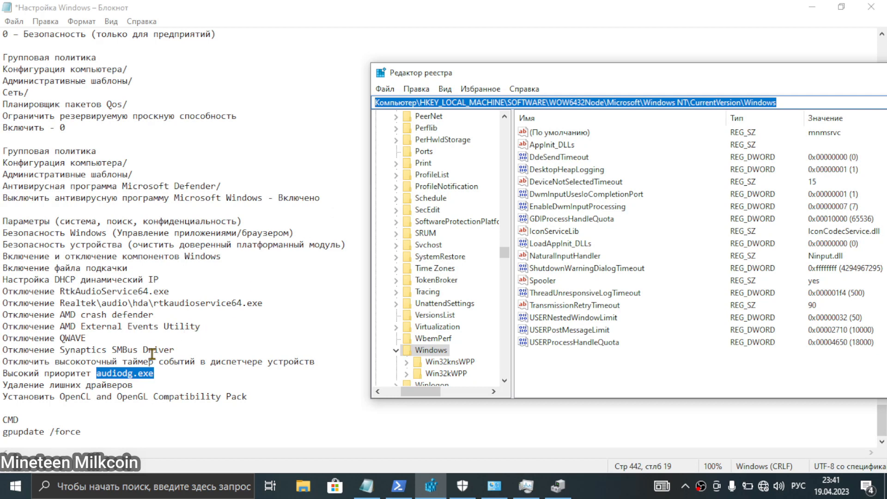
# Highlight audiodg.exe in the checklist again and look through the running processes in Диспетчер задач.
pyautogui.moveTo(156, 372); pyautogui.dragTo(97, 375)
pyautogui.rightClick(15, 486)
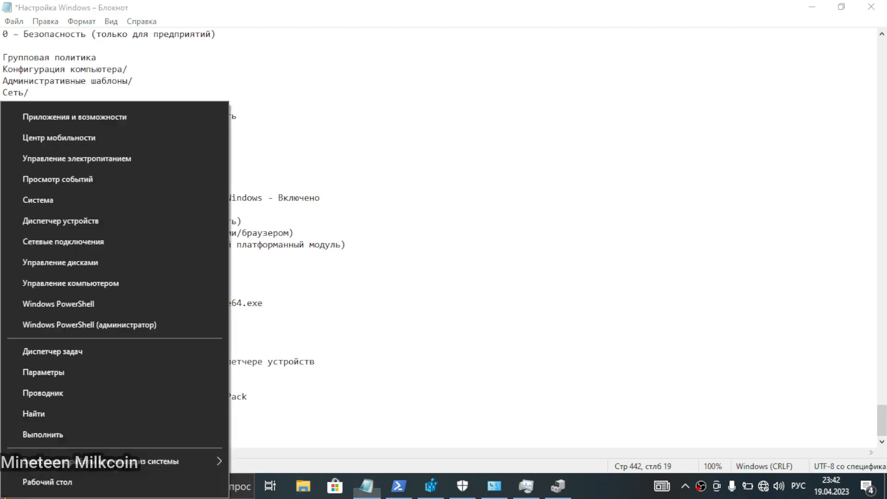
pyautogui.click(28, 350)
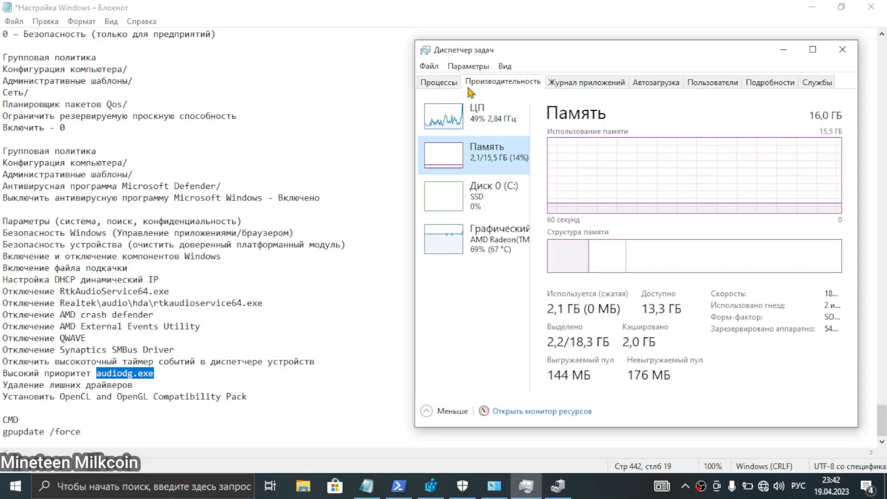
pyautogui.click(454, 83)
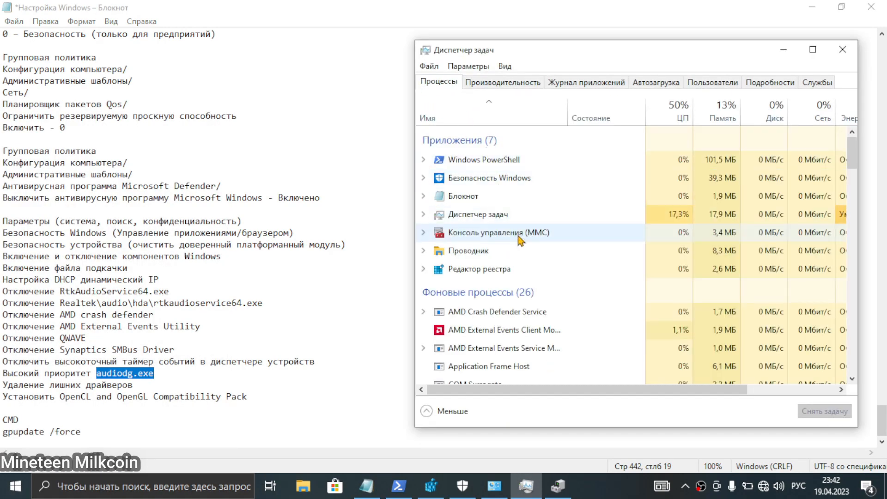
pyautogui.scroll(-5, 520, 238)
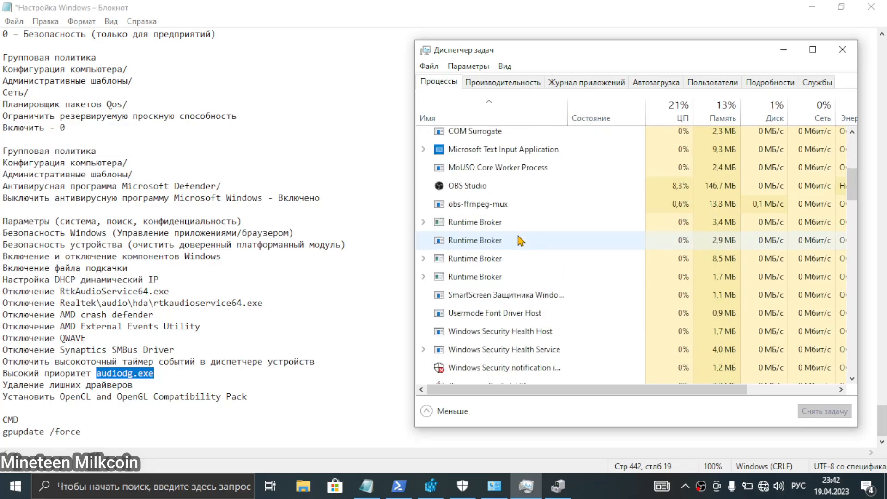
pyautogui.click(504, 244)
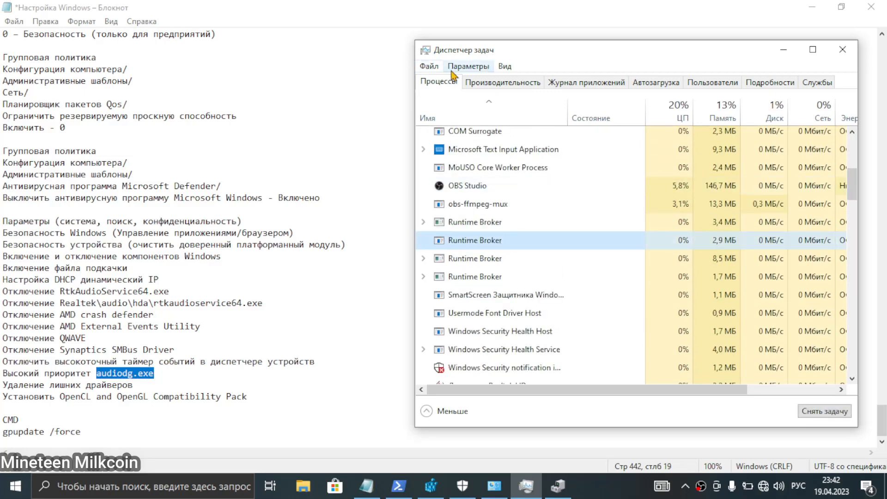
# Find audiodg.exe in the detailed process list of Диспетчер задач and bring up its Задать приоритет option.
pyautogui.click(502, 82)
pyautogui.click(586, 82)
pyautogui.click(656, 82)
pyautogui.click(703, 83)
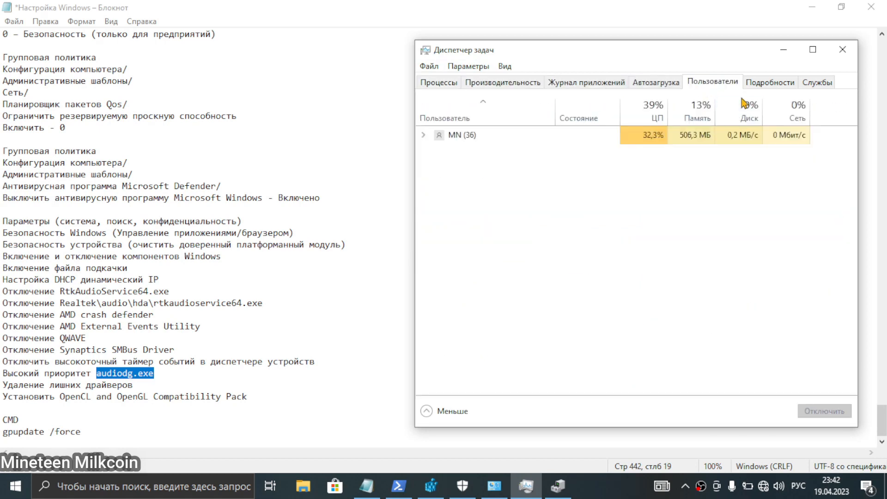
pyautogui.click(770, 82)
pyautogui.click(491, 169)
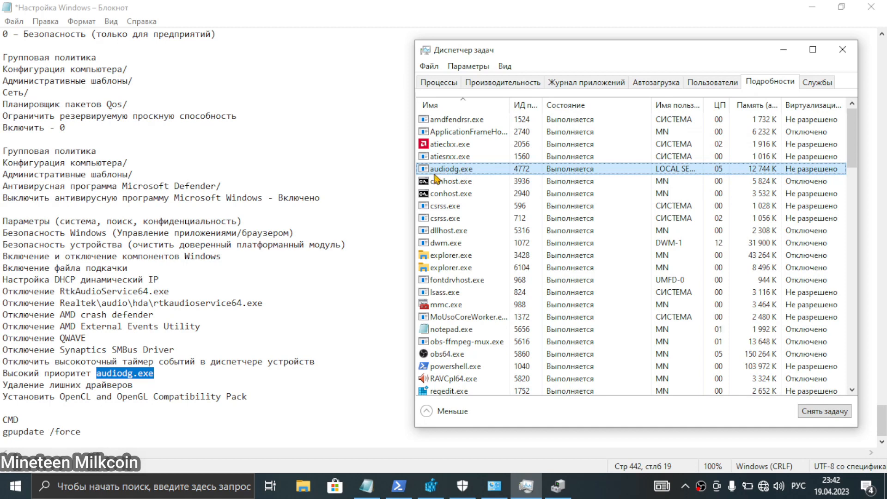
pyautogui.rightClick(457, 174)
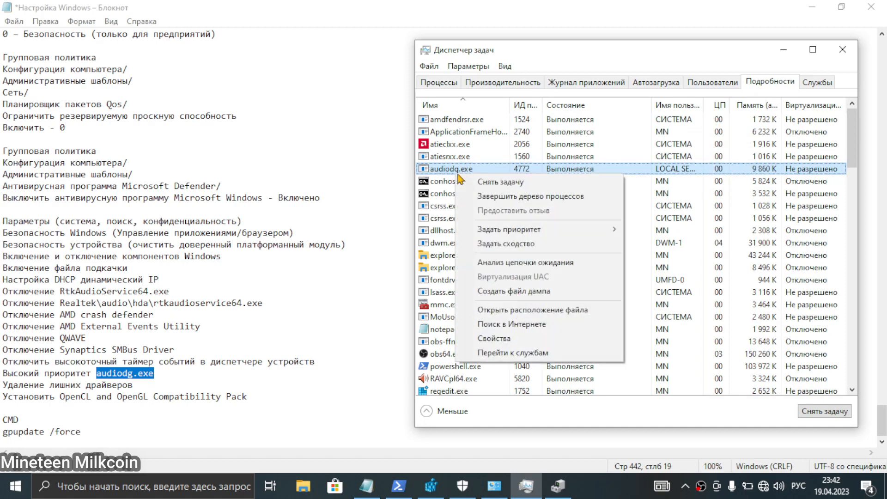
pyautogui.moveTo(543, 229)
# Switch back to Редактор реестра and reposition its window so the audiodg.exe checklist line stays readable.
pyautogui.click(430, 485)
pyautogui.moveTo(656, 72); pyautogui.dragTo(508, 79)
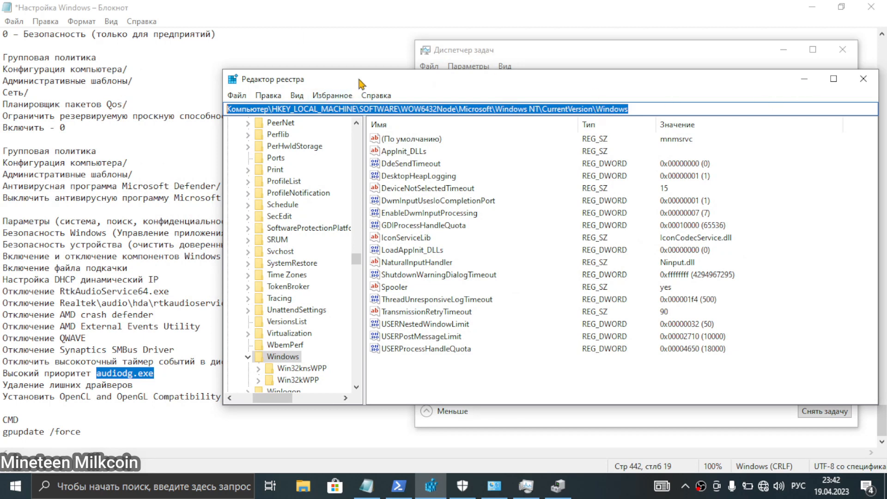
pyautogui.moveTo(360, 80); pyautogui.dragTo(272, 101)
pyautogui.moveTo(588, 100); pyautogui.dragTo(683, 69)
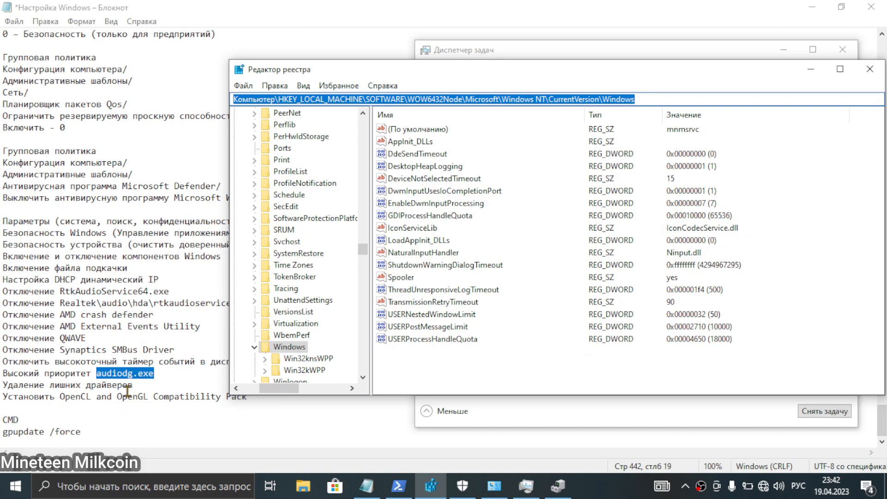
# Highlight the checklist lines Удаление лишних драйверов and Установить OpenCL and OpenGL Compatibility Pack in turn.
pyautogui.click(149, 384)
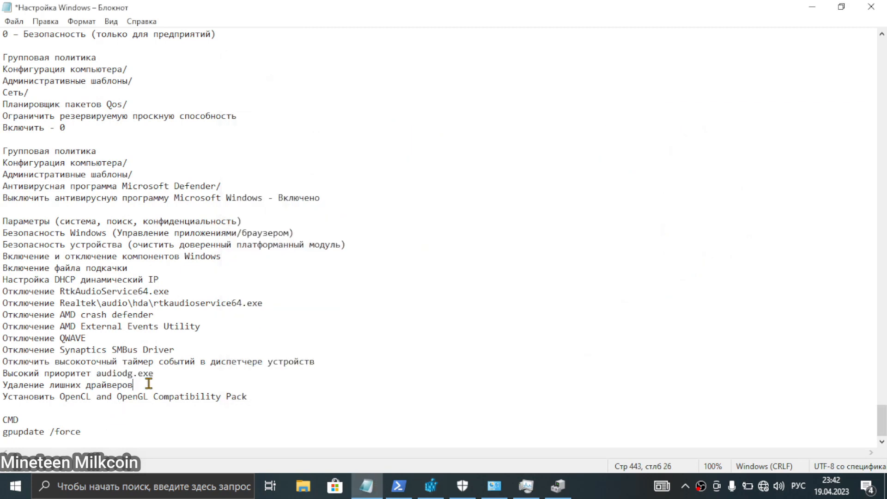
pyautogui.hotkey('shift', 'Home')
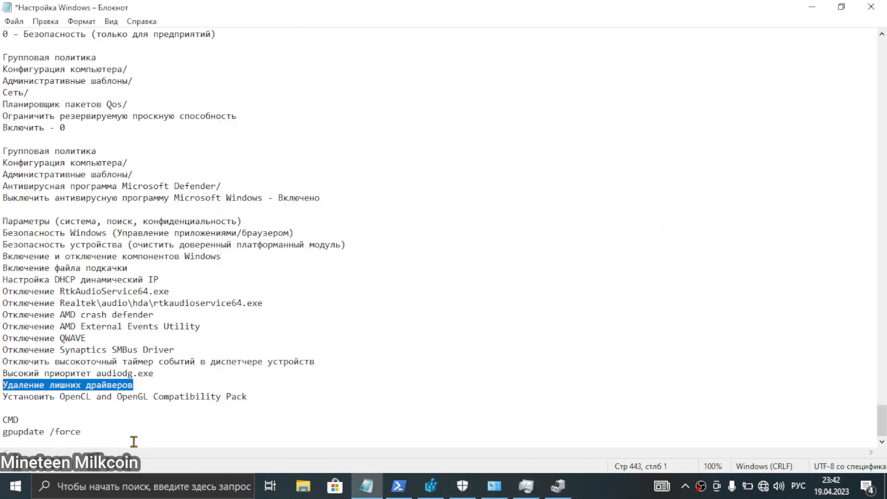
pyautogui.moveTo(266, 388); pyautogui.dragTo(290, 400)
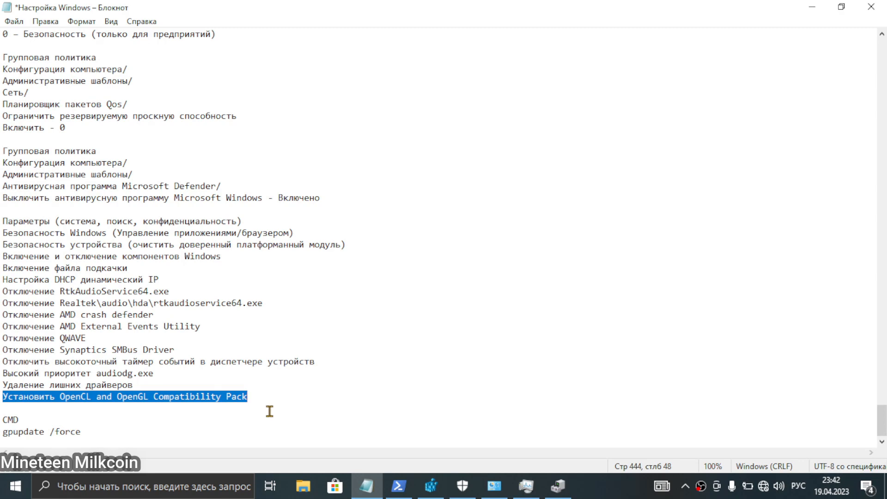
# Clear the desktop by minimizing the checklist and closing Редактор реестра, Диспетчер задач, Система и безопасность, Диспетчер устройств and Безопасность Windows.
pyautogui.click(812, 7)
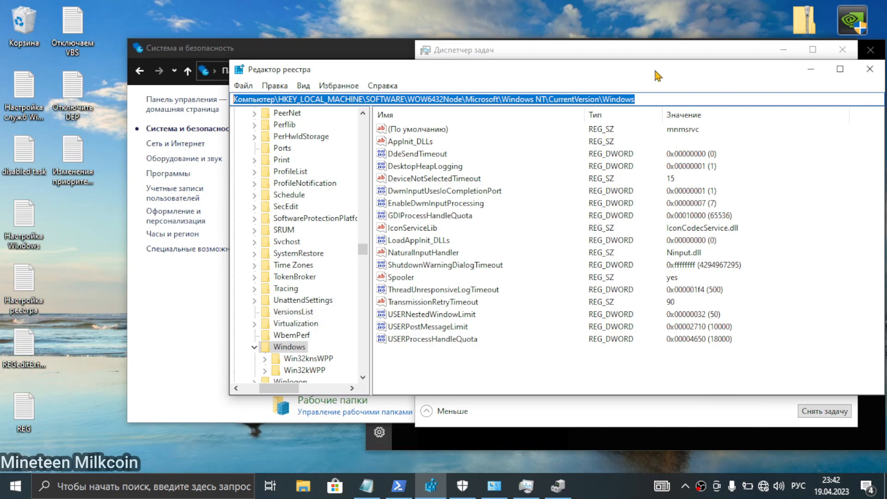
pyautogui.moveTo(656, 71); pyautogui.dragTo(509, 102)
pyautogui.click(725, 102)
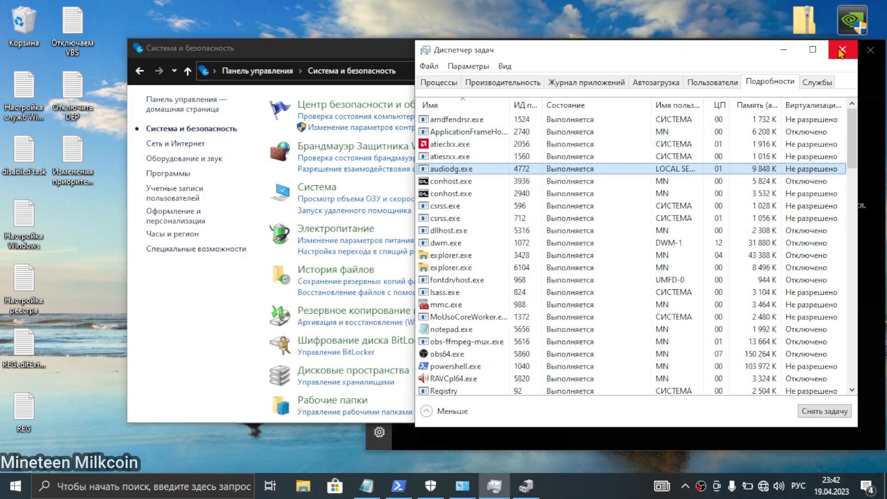
pyautogui.click(841, 50)
pyautogui.click(854, 50)
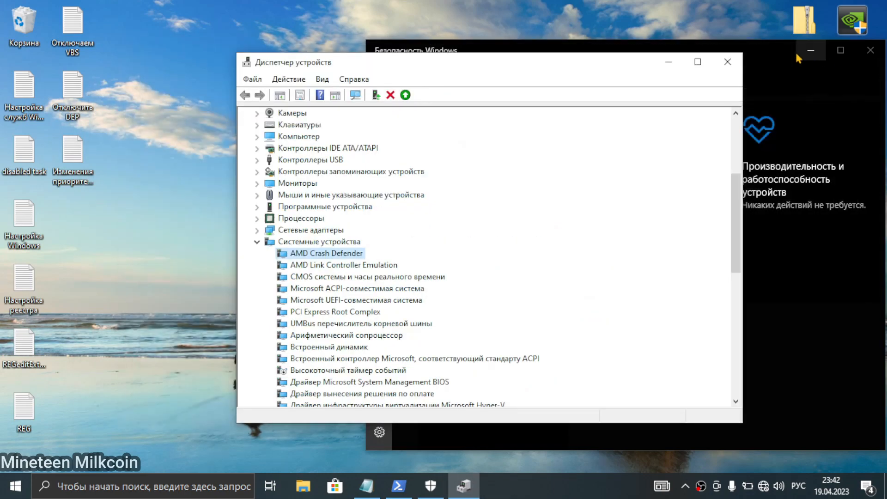
pyautogui.click(732, 68)
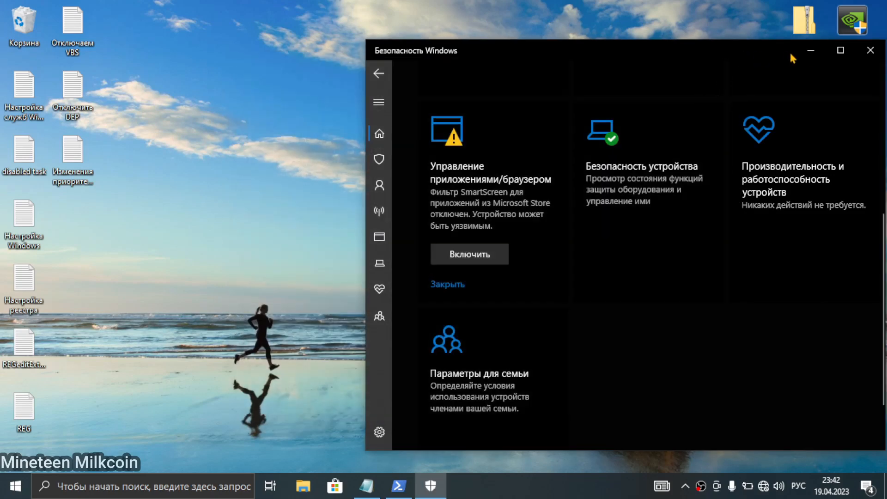
pyautogui.moveTo(789, 50); pyautogui.dragTo(656, 43)
pyautogui.scroll(2, 490, 309)
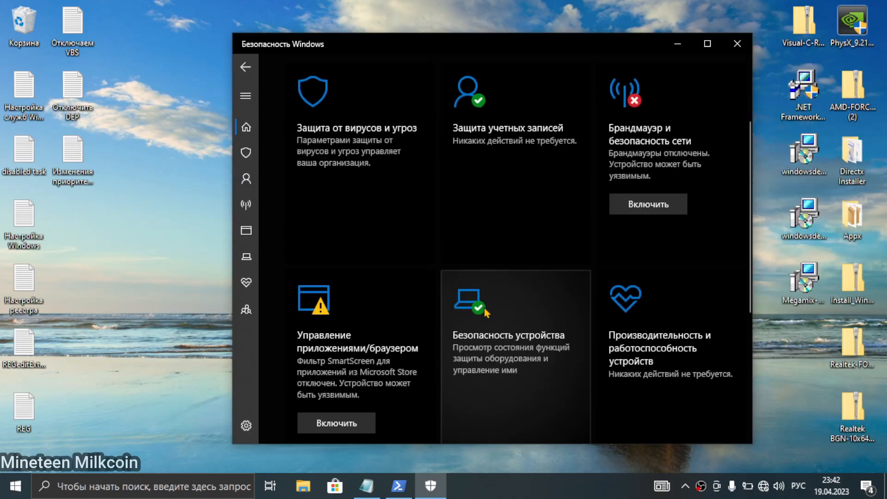
pyautogui.scroll(3, 323, 368)
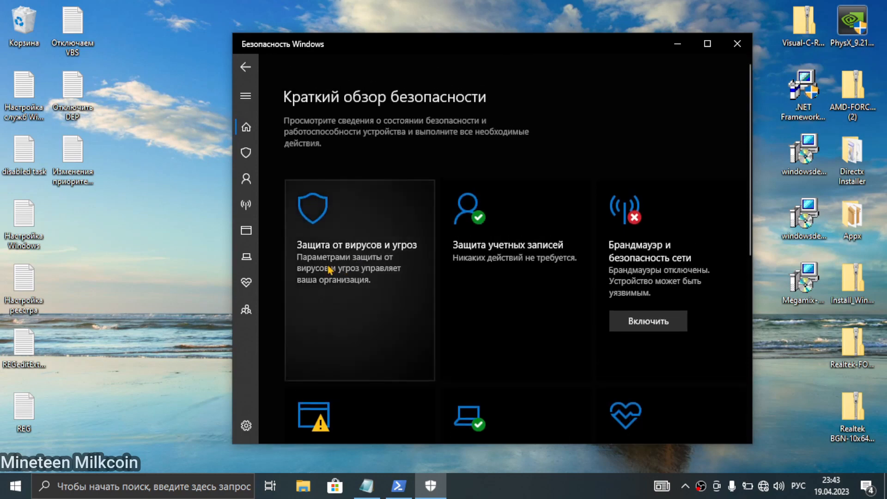
pyautogui.click(737, 44)
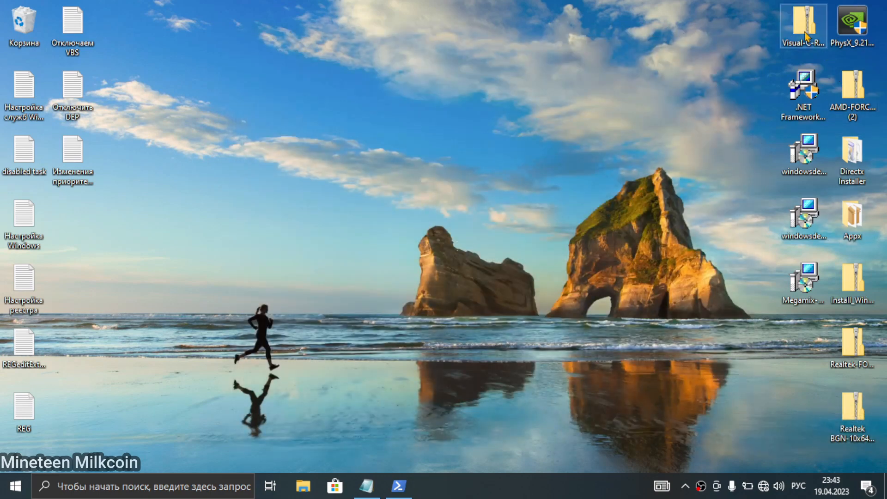
# Place the D3DMappingLayers OpenCL and OpenGL Compatibility Pack from the Appx folder on the desktop and launch its installer.
pyautogui.doubleClick(852, 217)
pyautogui.moveTo(308, 156); pyautogui.dragTo(804, 356)
pyautogui.click(815, 75)
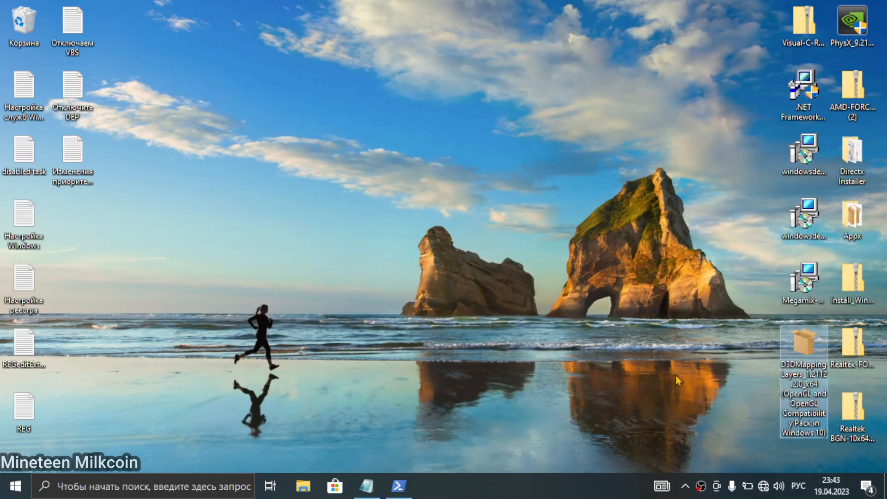
pyautogui.doubleClick(785, 358)
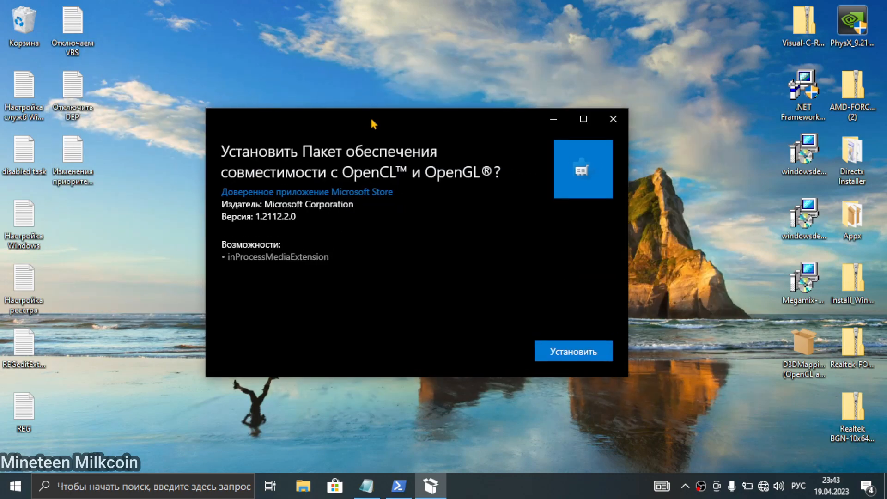
# Reposition the installer window and look at the file properties of the D3DMappingLayers package on the desktop.
pyautogui.moveTo(373, 122); pyautogui.dragTo(343, 156)
pyautogui.moveTo(396, 153); pyautogui.dragTo(430, 158)
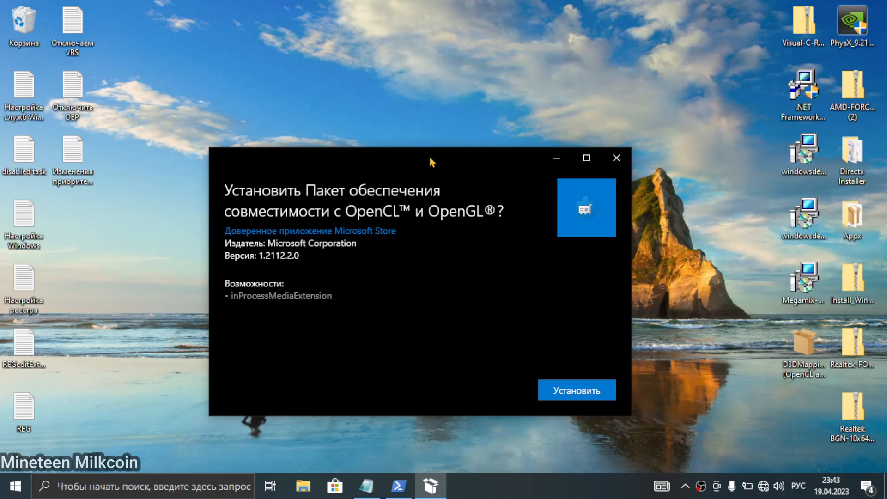
pyautogui.click(809, 384)
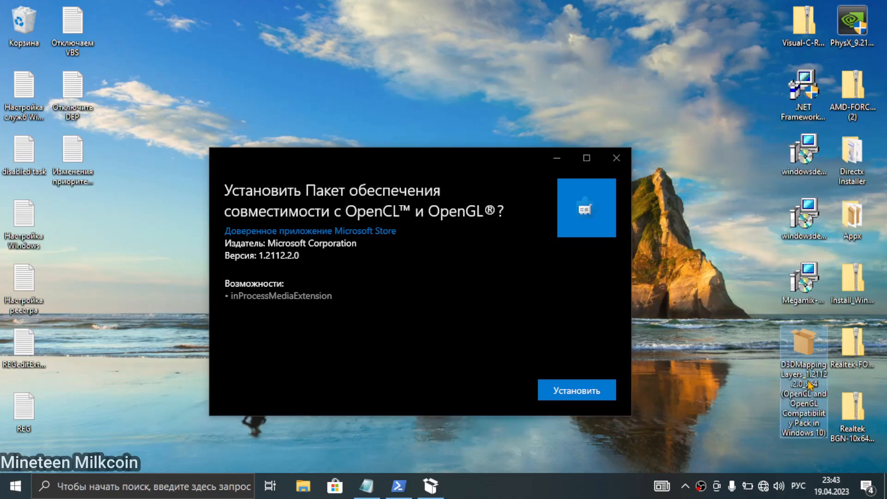
pyautogui.rightClick(809, 383)
pyautogui.click(795, 371)
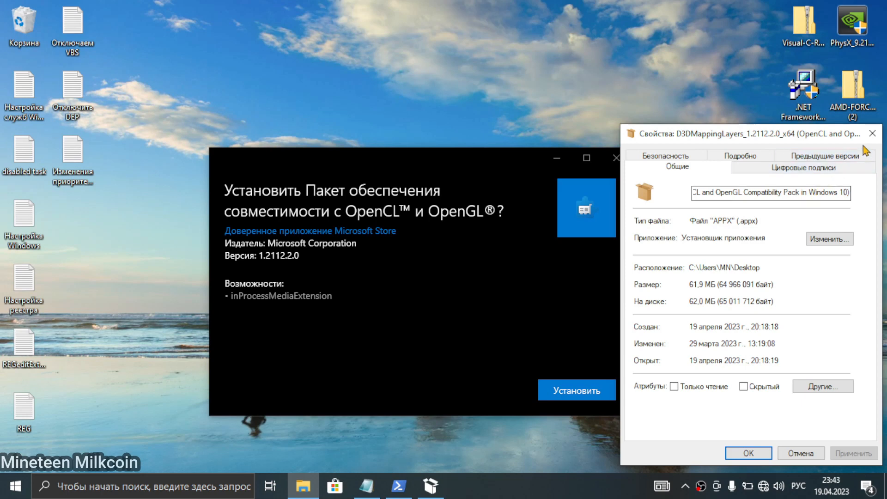
pyautogui.click(874, 135)
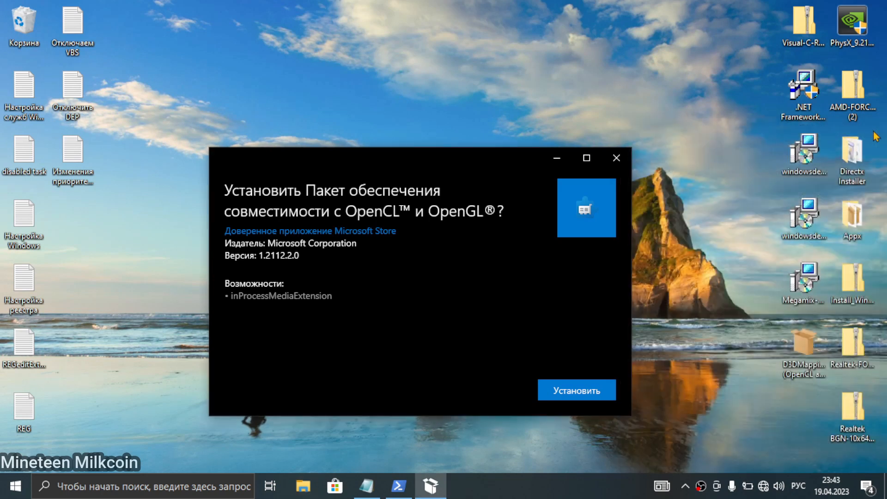
# Install the OpenCL and OpenGL compatibility package, dismiss the notification and close the installer.
pyautogui.click(570, 390)
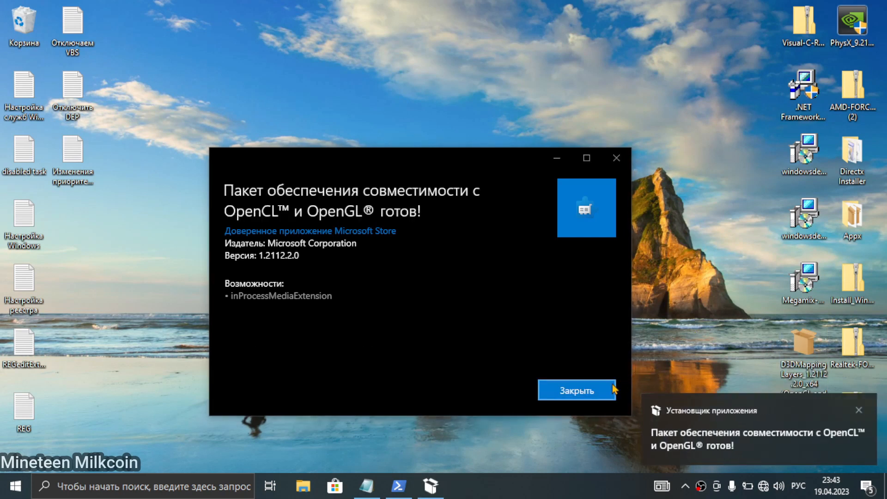
pyautogui.click(859, 410)
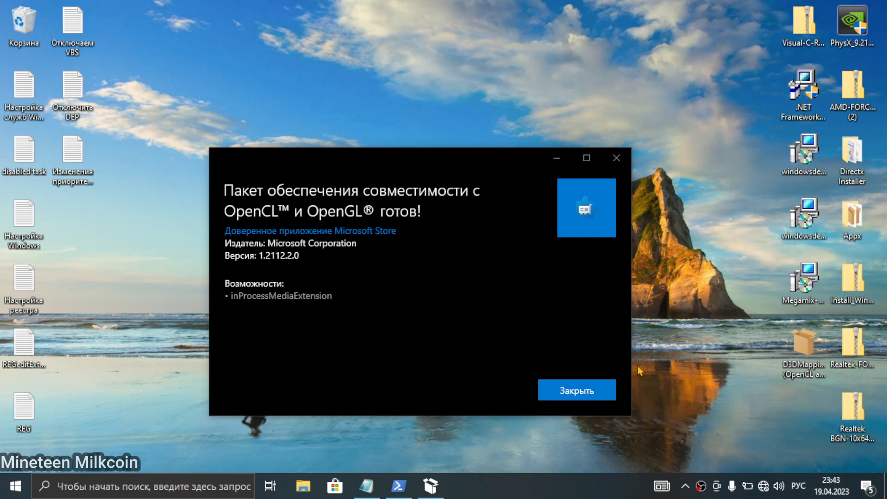
pyautogui.click(576, 392)
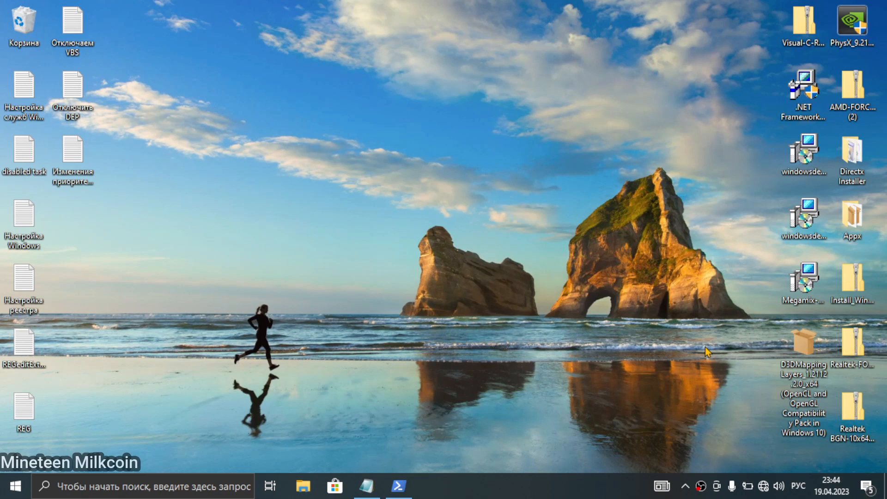
# Move the D3DMappingLayers package and the Настройка служб Windows 10, disabled task and Настройка Windows files to Корзина.
pyautogui.moveTo(788, 357); pyautogui.dragTo(23, 28)
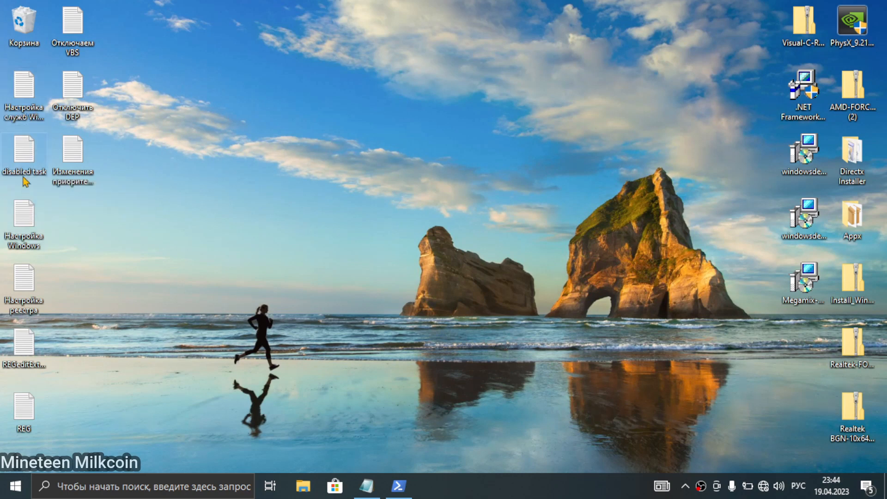
pyautogui.moveTo(1, 252); pyautogui.dragTo(26, 91)
pyautogui.moveTo(27, 90); pyautogui.dragTo(25, 44)
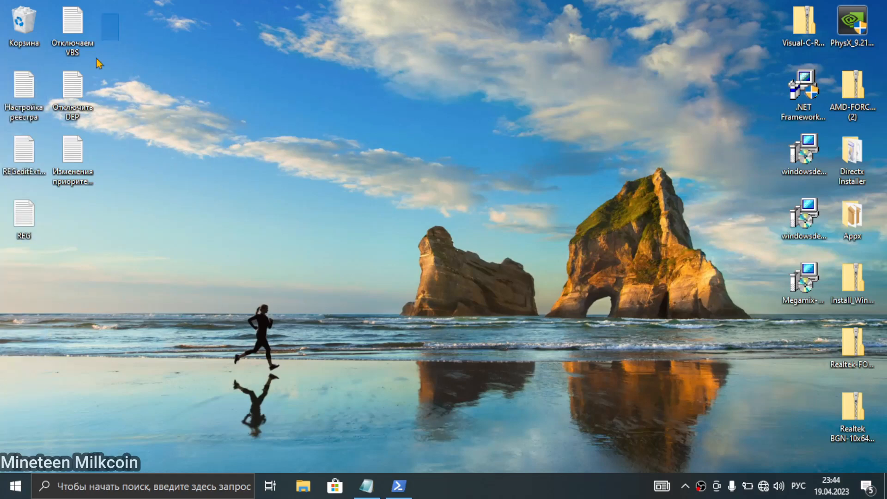
# Line up the Отключаем VBS, Отключить DEP and Изменения приоритета IRQ files below REG in the first desktop column.
pyautogui.moveTo(96, 58); pyautogui.dragTo(65, 171)
pyautogui.moveTo(66, 168); pyautogui.dragTo(17, 425)
pyautogui.click(98, 406)
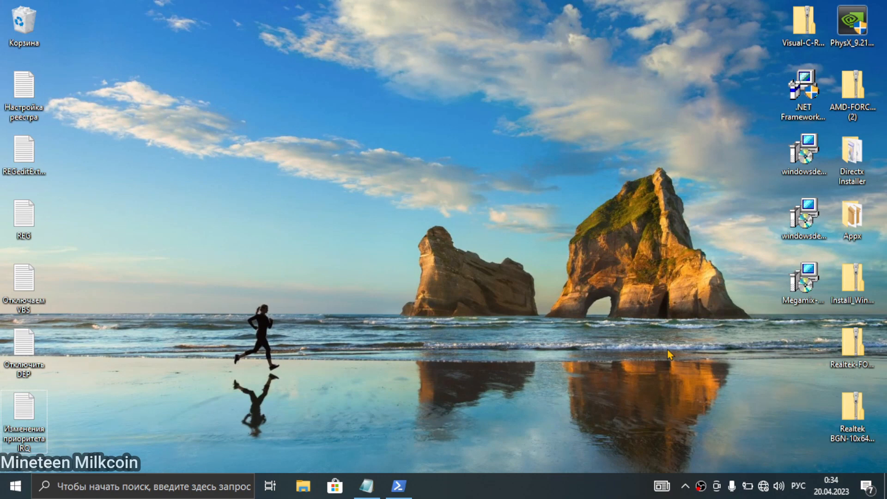
# Restore the Настройка Windows file from Корзина to the desktop and close the Корзина window.
pyautogui.doubleClick(23, 22)
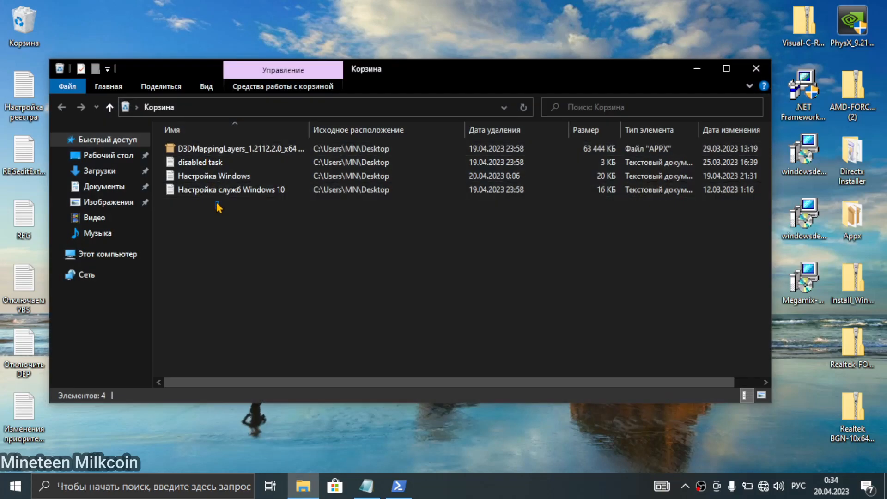
pyautogui.moveTo(213, 176); pyautogui.dragTo(289, 44)
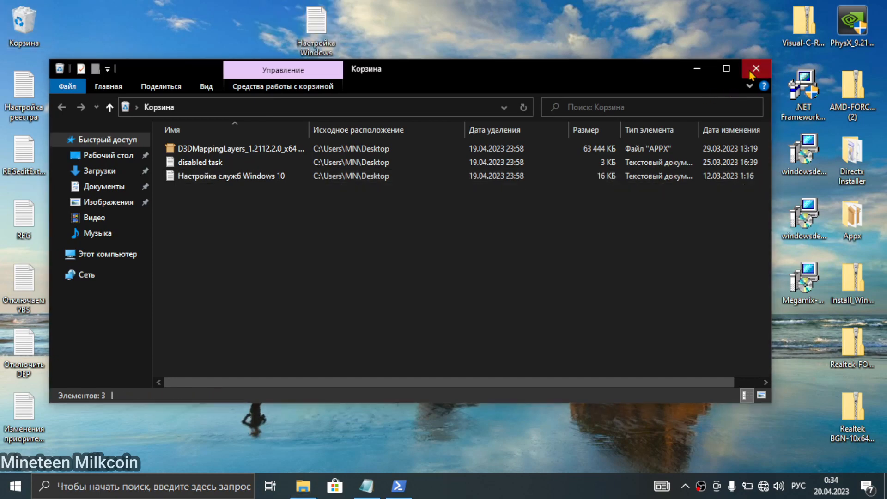
pyautogui.click(756, 68)
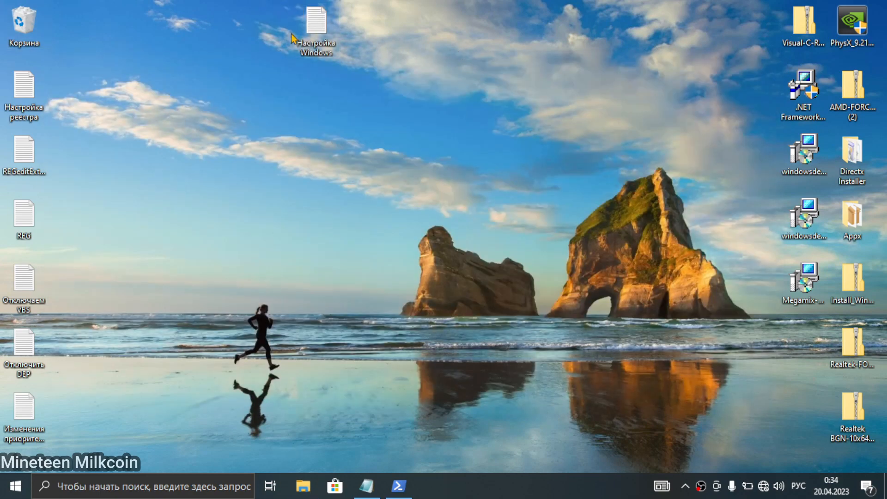
# Open the restored Настройка Windows file and go to the end of its checklist.
pyautogui.doubleClick(329, 45)
pyautogui.scroll(-12, 352, 231)
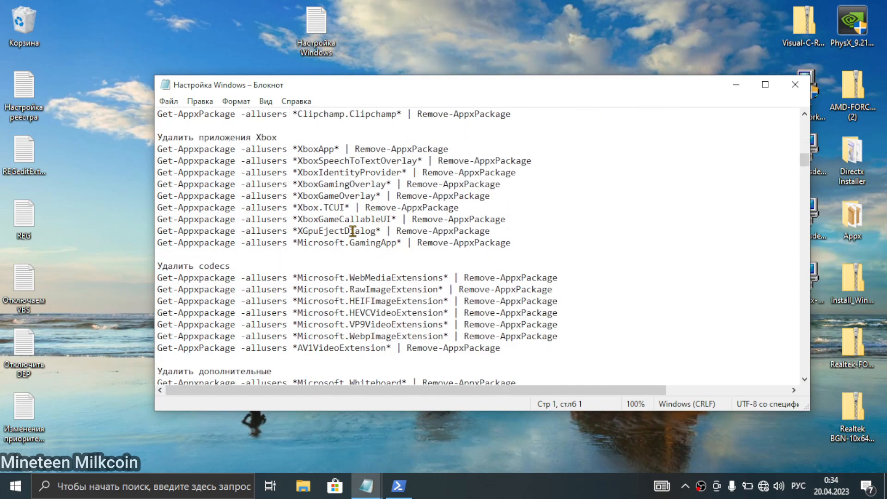
pyautogui.scroll(-4, 622, 234)
pyautogui.moveTo(805, 168); pyautogui.dragTo(786, 376)
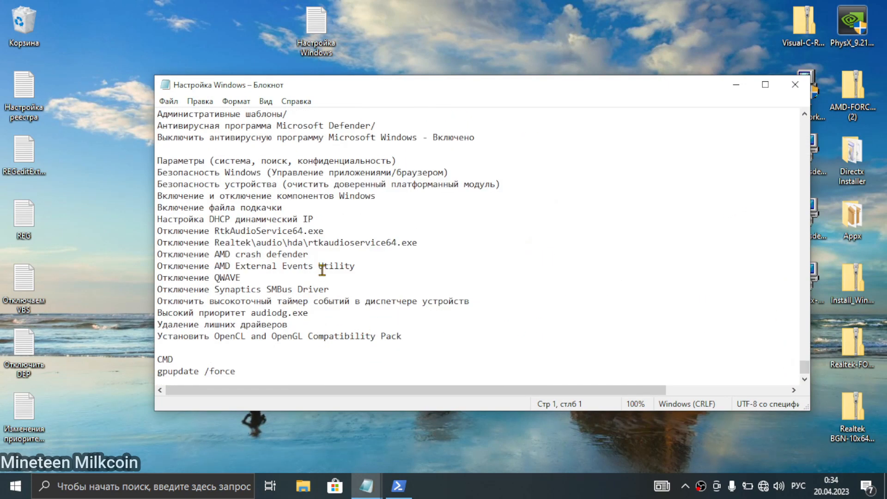
# Open the Игровой режим text file from the Документы folder.
pyautogui.click(304, 487)
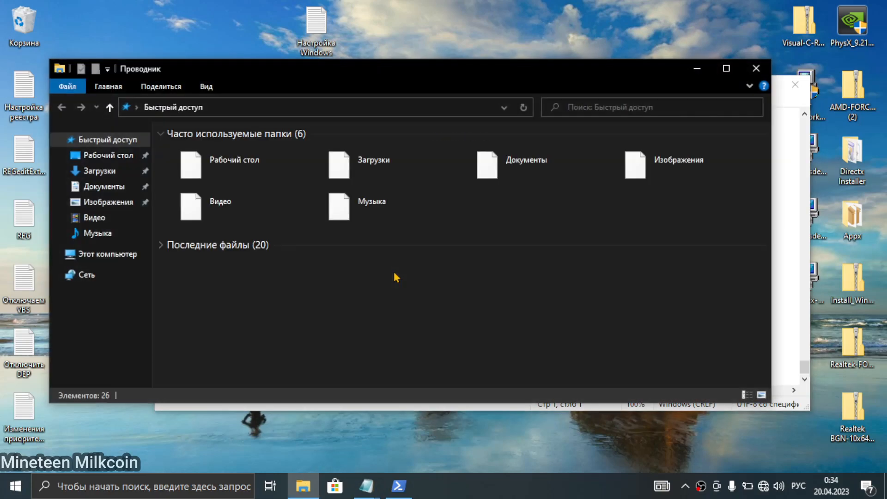
pyautogui.click(105, 188)
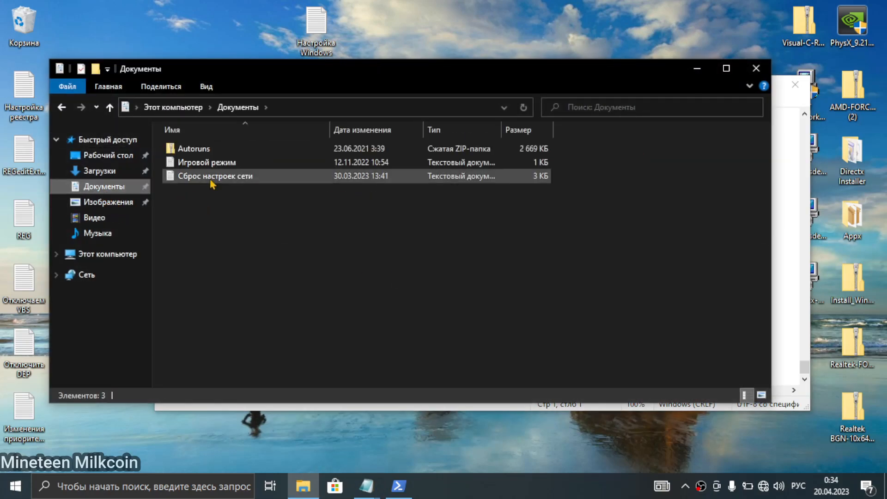
pyautogui.doubleClick(210, 163)
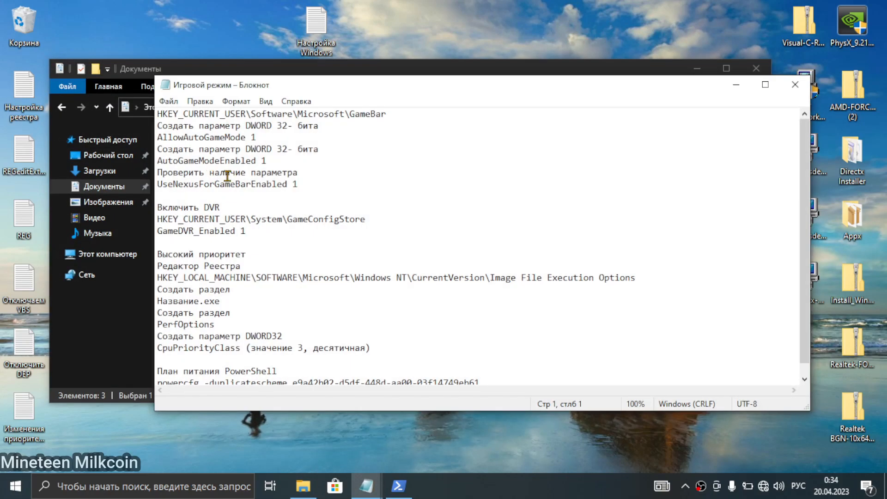
# Return to the saved Настройка Windows checklist and highlight audiodg.exe in its high-priority line.
pyautogui.click(377, 488)
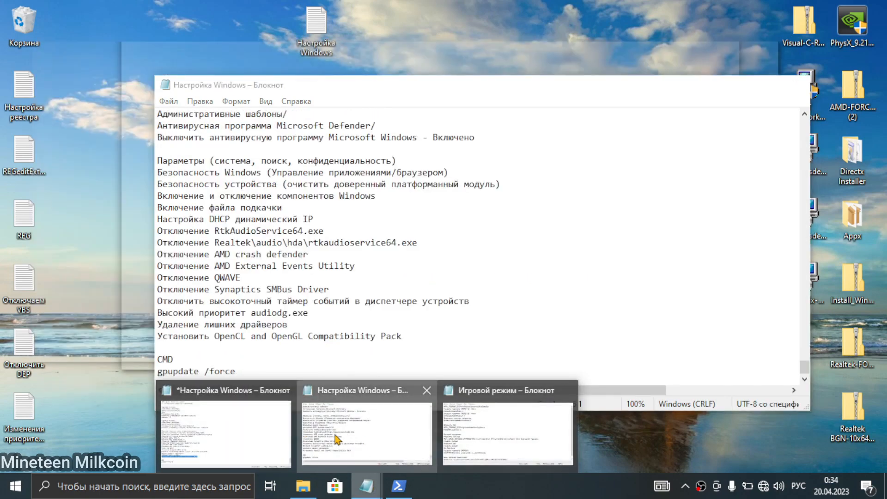
pyautogui.click(360, 439)
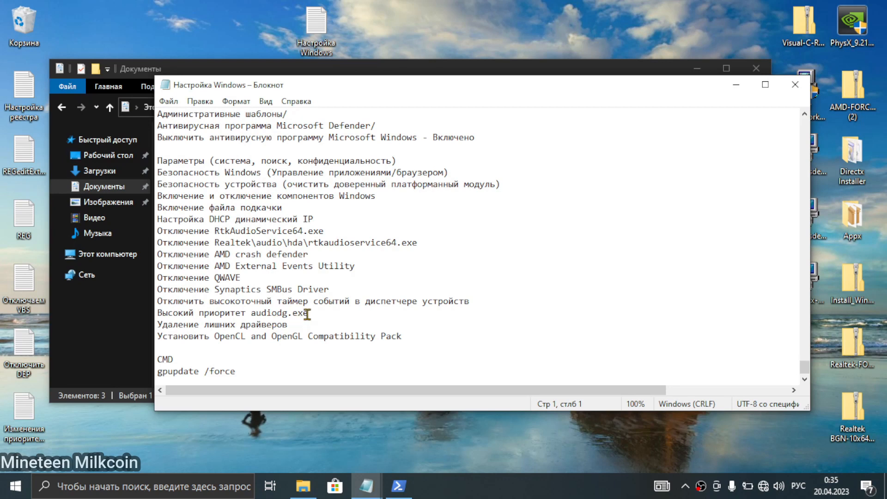
pyautogui.moveTo(309, 313); pyautogui.dragTo(250, 314)
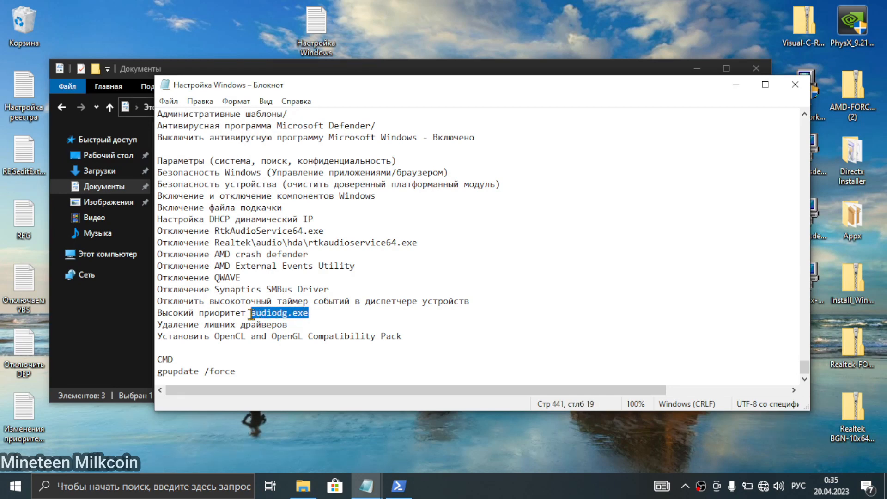
pyautogui.rightClick(251, 315)
pyautogui.click(274, 325)
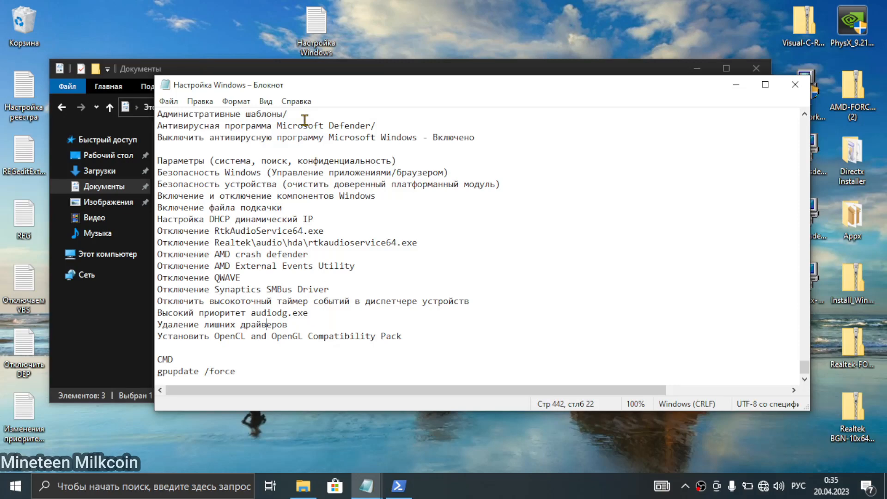
# Move the Настройка Windows window aside and bring Игровой режим forward with the cursor after GameDVR_Enabled 1.
pyautogui.hotkey('ctrl', 'Home')
pyautogui.scroll(-6, 358, 196)
pyautogui.moveTo(341, 81); pyautogui.dragTo(545, 112)
pyautogui.click(292, 230)
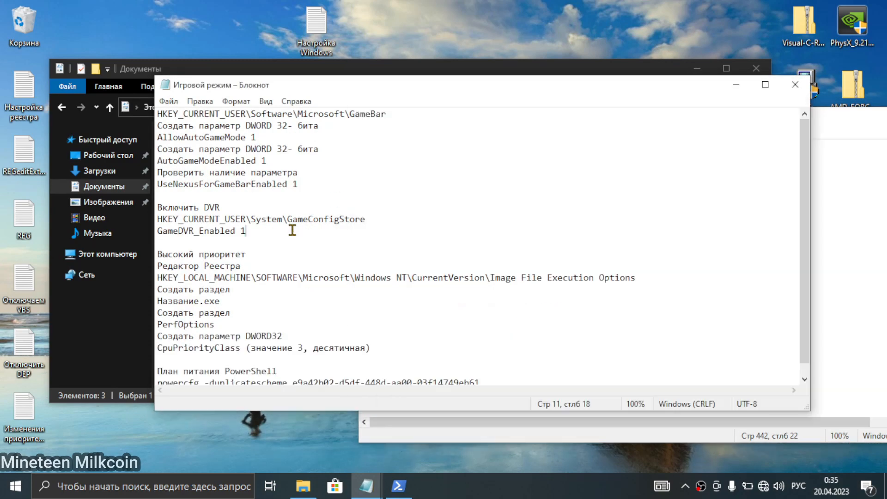
# Copy the Image File Execution Options registry path from the Игровой режим notes and open the Registry Editor as administrator.
pyautogui.moveTo(645, 278); pyautogui.dragTo(160, 279)
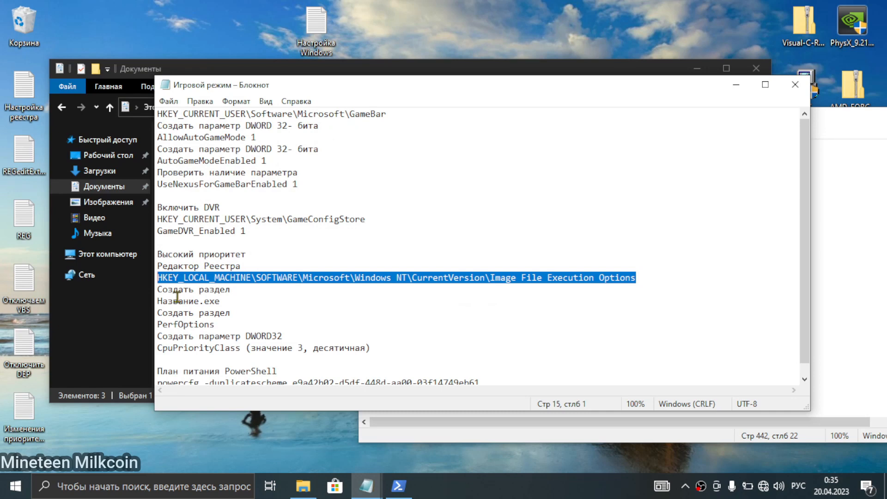
pyautogui.click(144, 490)
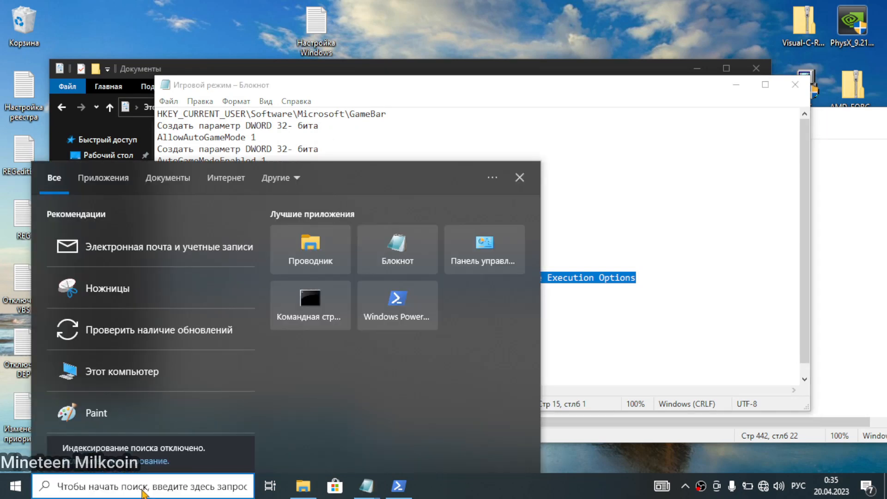
pyautogui.hotkey('alt', 'shift')
pyautogui.write('reg')
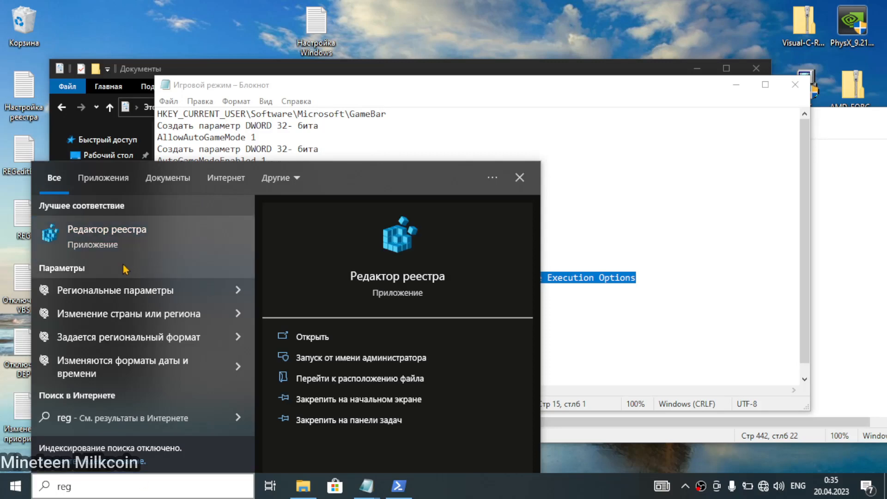
pyautogui.rightClick(121, 248)
pyautogui.click(153, 261)
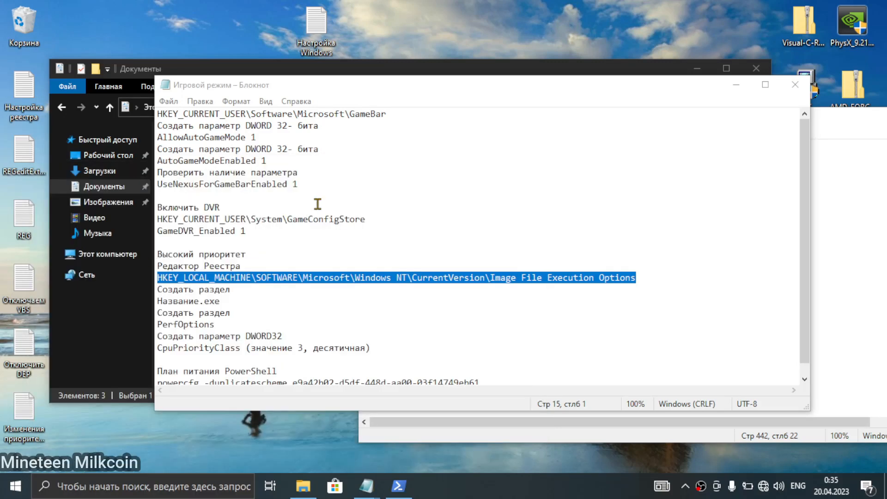
# Go to HKEY_LOCAL_MACHINE\SOFTWARE\Microsoft\Windows NT\CurrentVersion\Image File Execution Options in the registry using the copied path.
pyautogui.click(467, 133)
pyautogui.hotkey('ctrl', 'v')
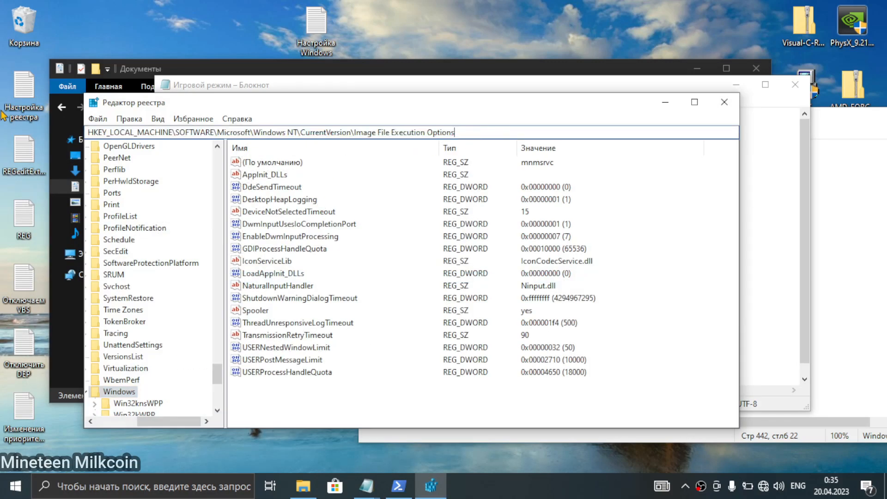
pyautogui.press('Return')
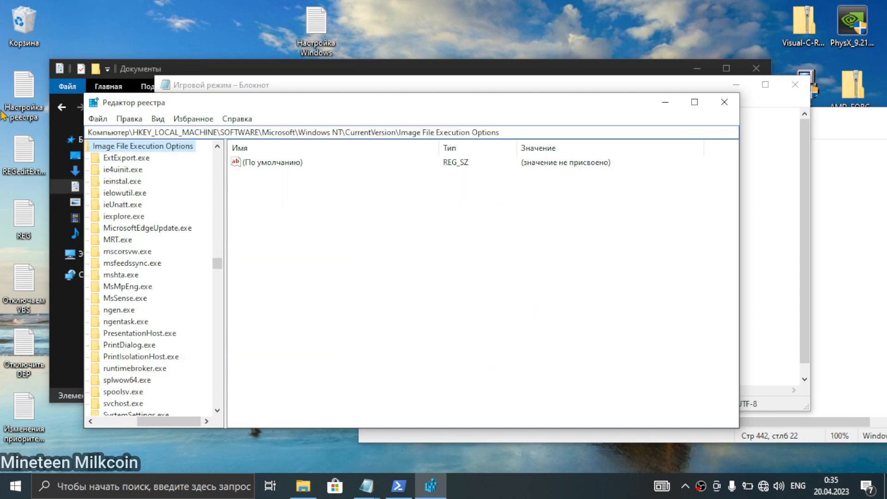
# Create an audiodg.exe key under Image File Execution Options with a PerfOptions subkey inside it.
pyautogui.rightClick(174, 146)
pyautogui.moveTo(220, 163)
pyautogui.click(341, 164)
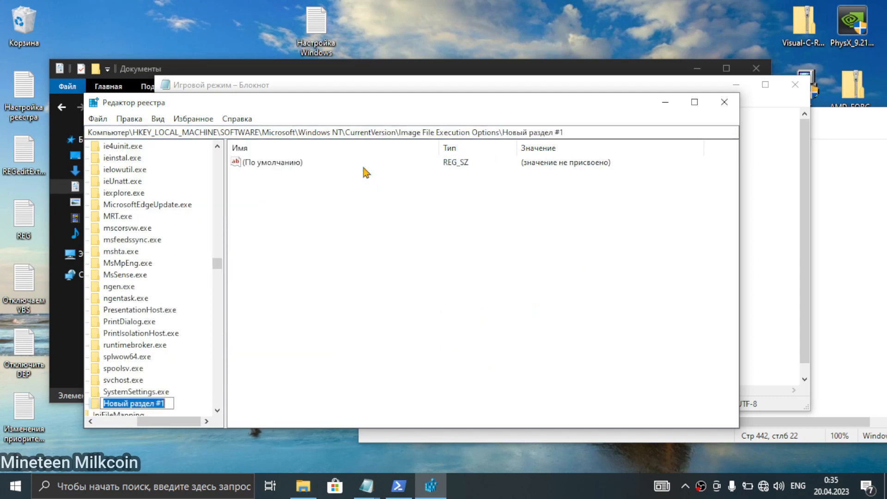
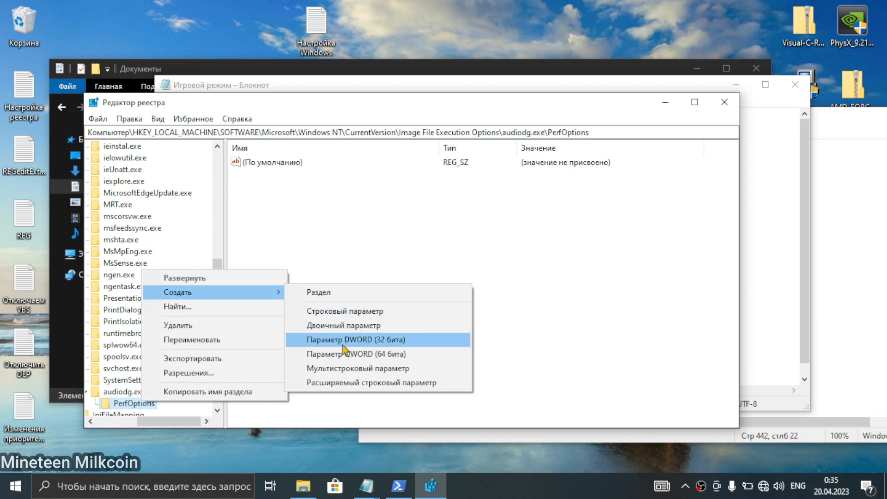
# Create a 32-bit DWORD parameter named CpuPriorityClass in the PerfOptions key of audiodg.exe.
pyautogui.click(343, 342)
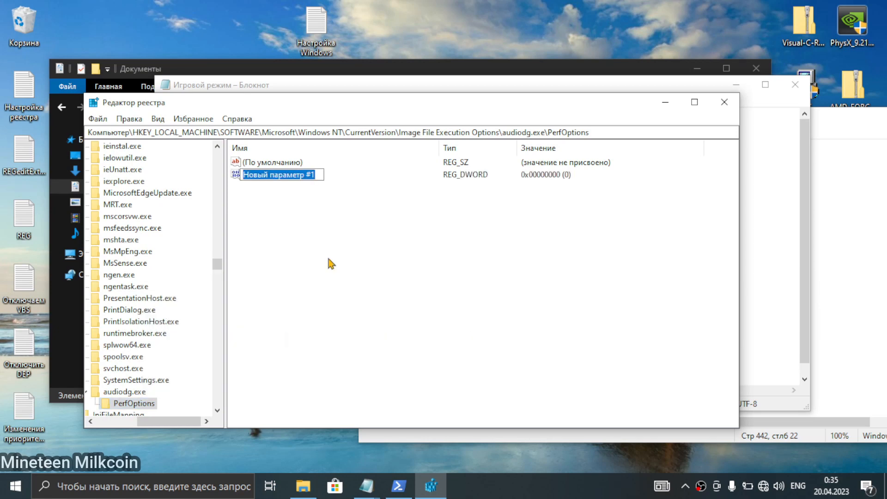
pyautogui.write('CpuPr')
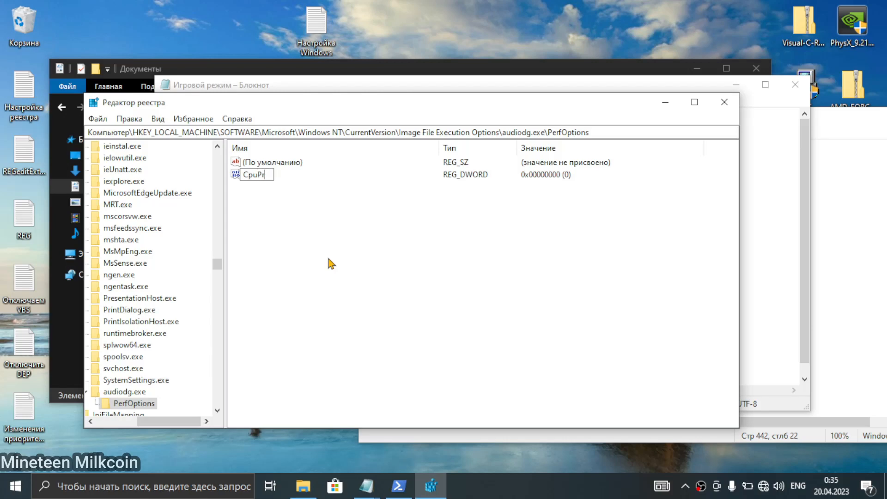
pyautogui.write('iorityCclass')
pyautogui.press('Return')
# Set CpuPriorityClass to 3 in decimal base.
pyautogui.doubleClick(294, 178)
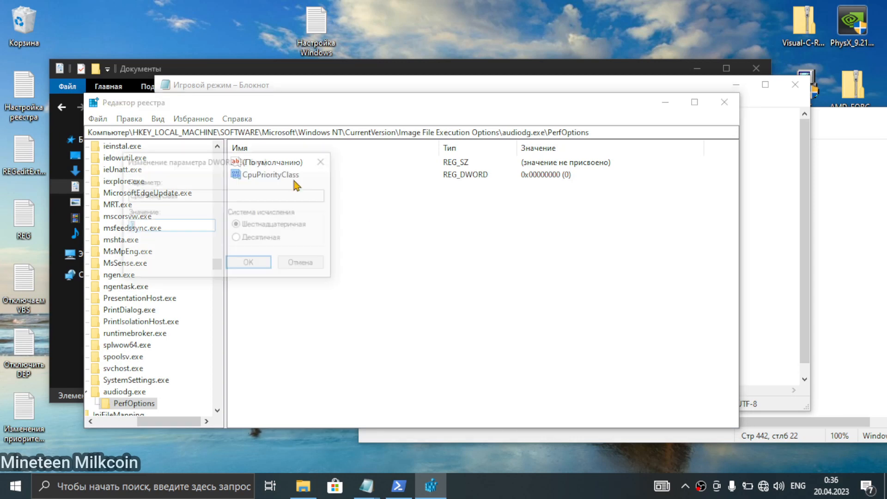
pyautogui.write('3')
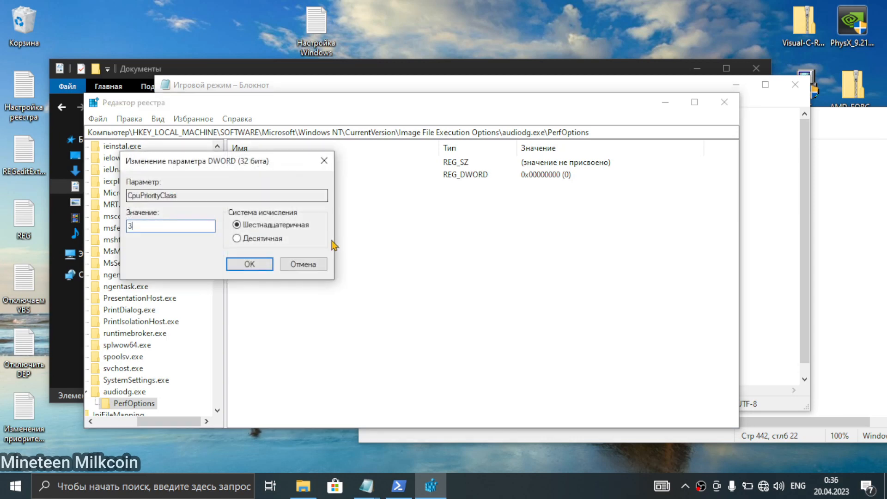
pyautogui.click(258, 240)
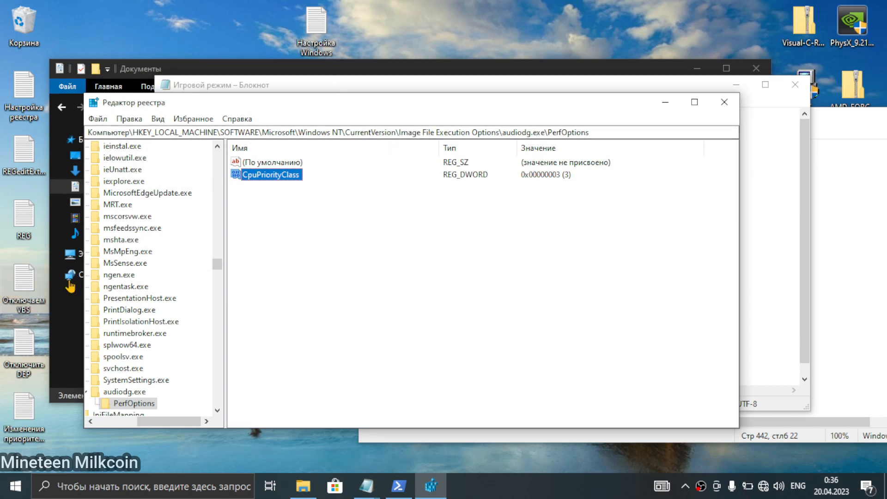
pyautogui.moveTo(142, 422); pyautogui.dragTo(120, 420)
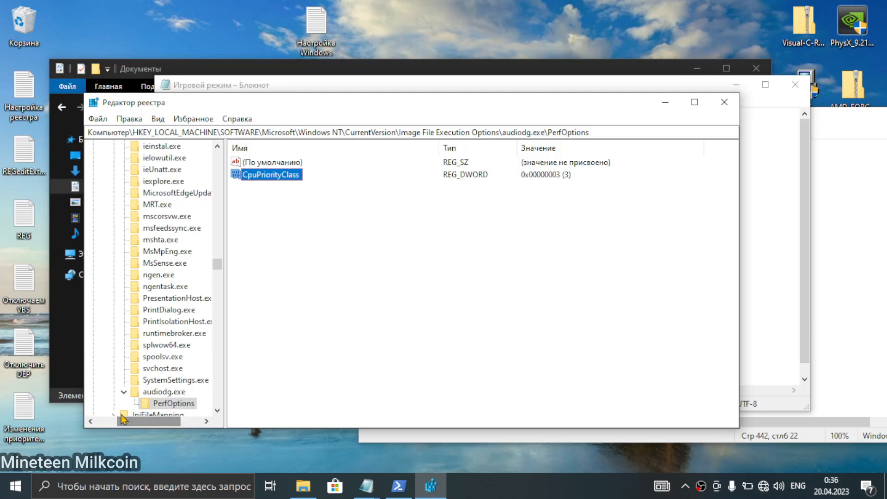
pyautogui.click(123, 392)
pyautogui.click(135, 417)
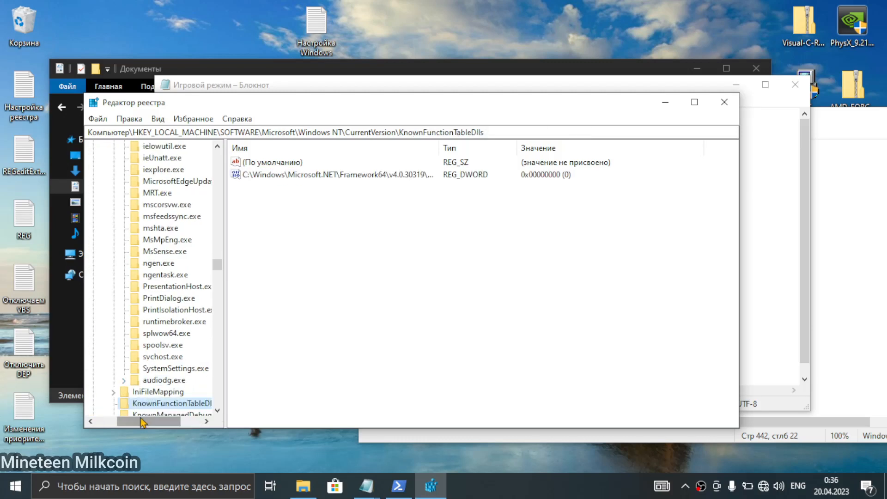
pyautogui.scroll(4, 153, 402)
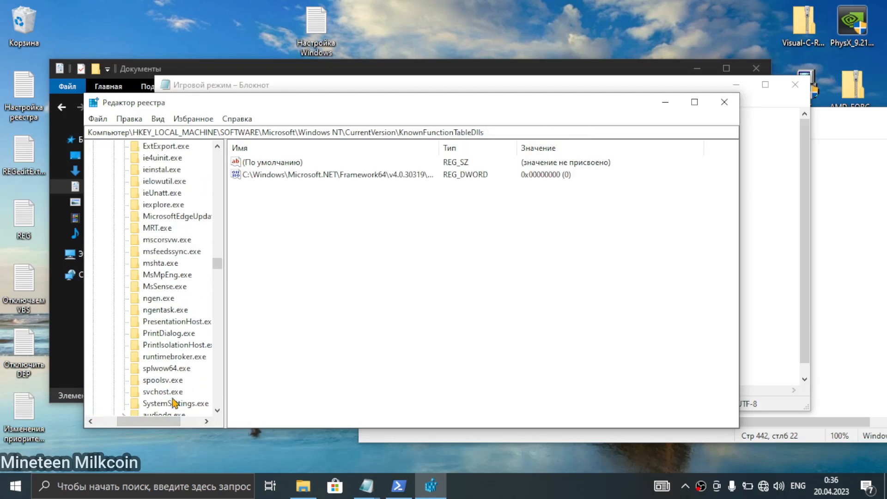
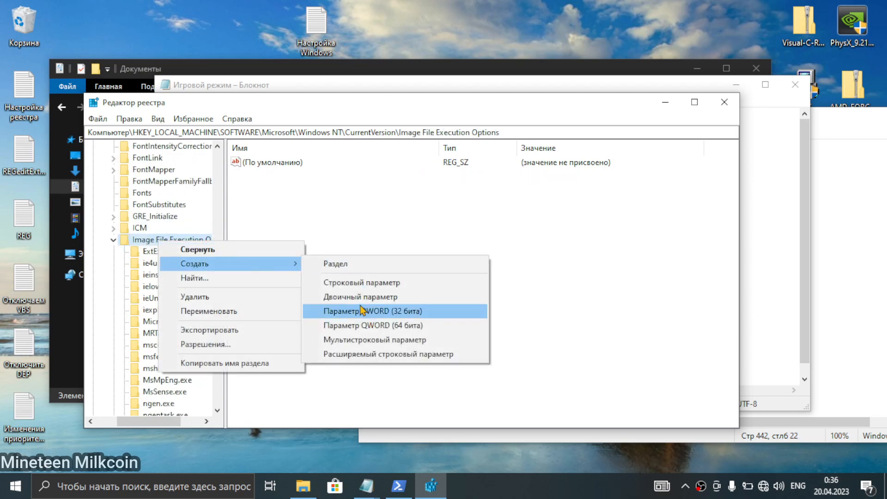
pyautogui.click(347, 269)
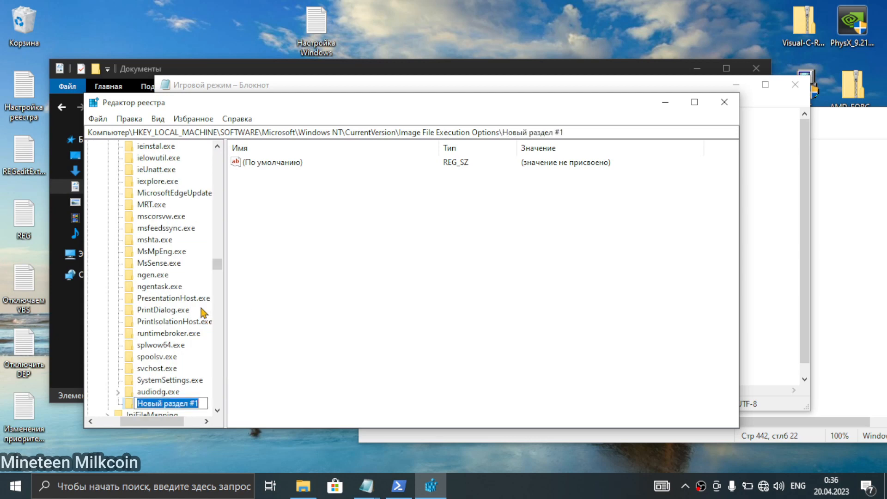
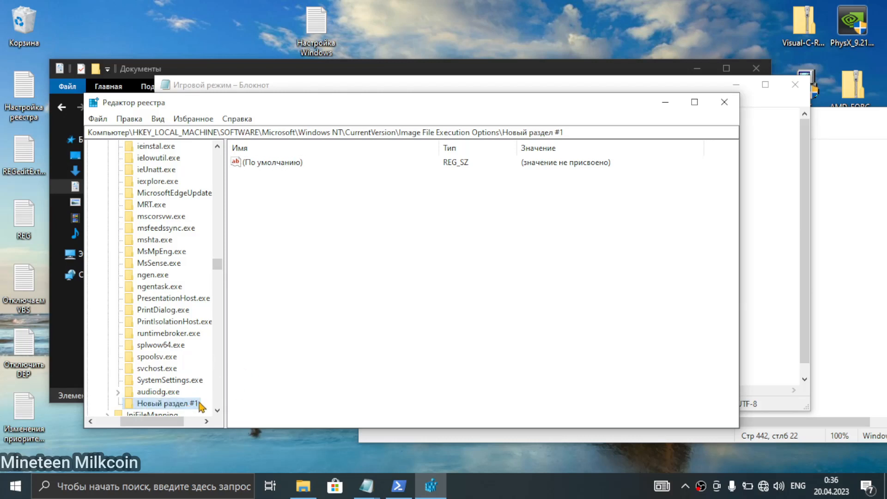
pyautogui.press('Delete')
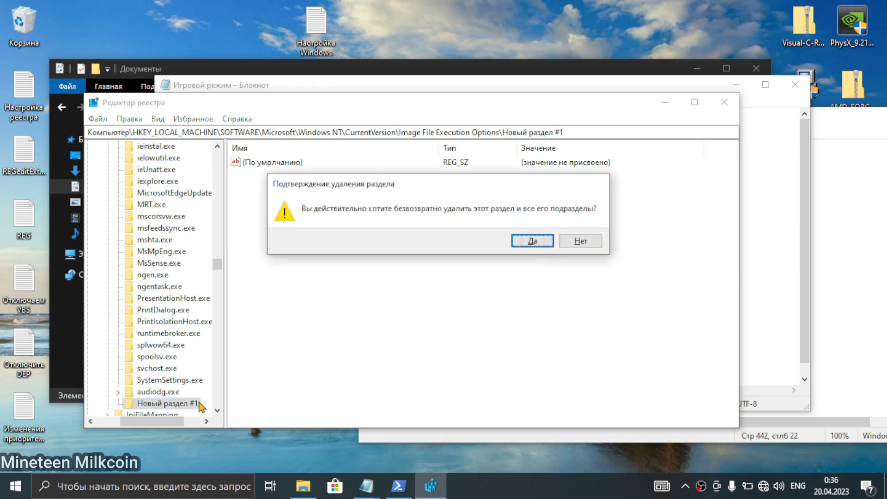
pyautogui.press('Return')
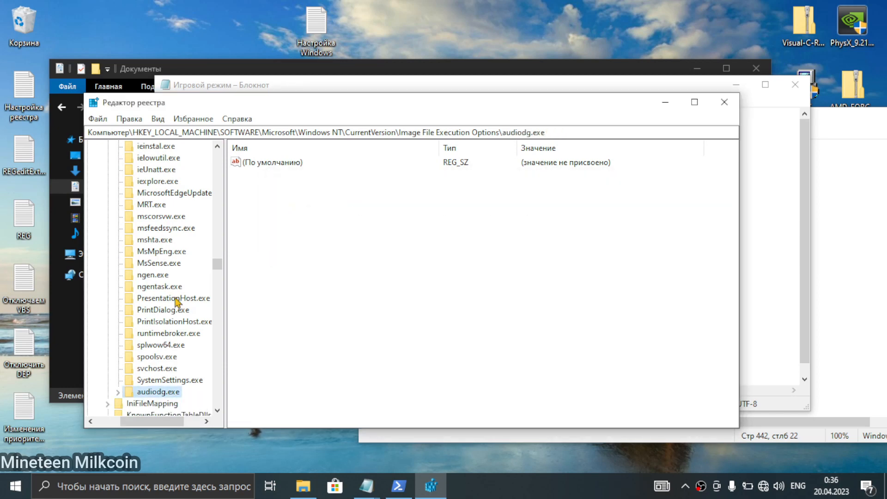
# Expand the audiodg.exe key and check the CpuPriorityClass parameter in its PerfOptions subkey.
pyautogui.click(118, 392)
pyautogui.click(144, 404)
pyautogui.click(291, 176)
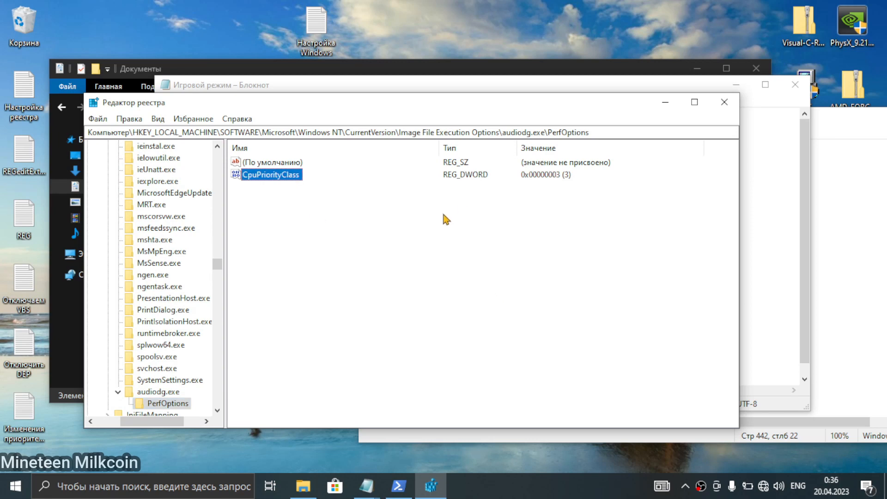
# Open Task Manager to look at the running processes, and close it again.
pyautogui.rightClick(16, 485)
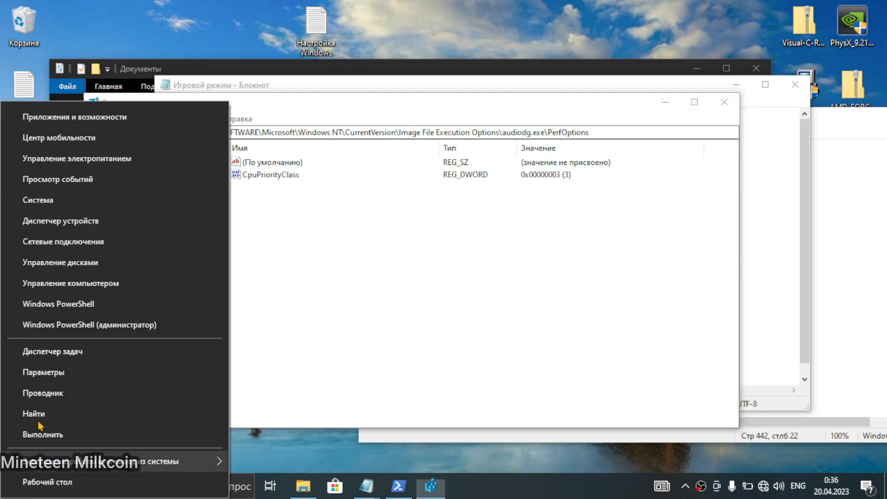
pyautogui.click(32, 349)
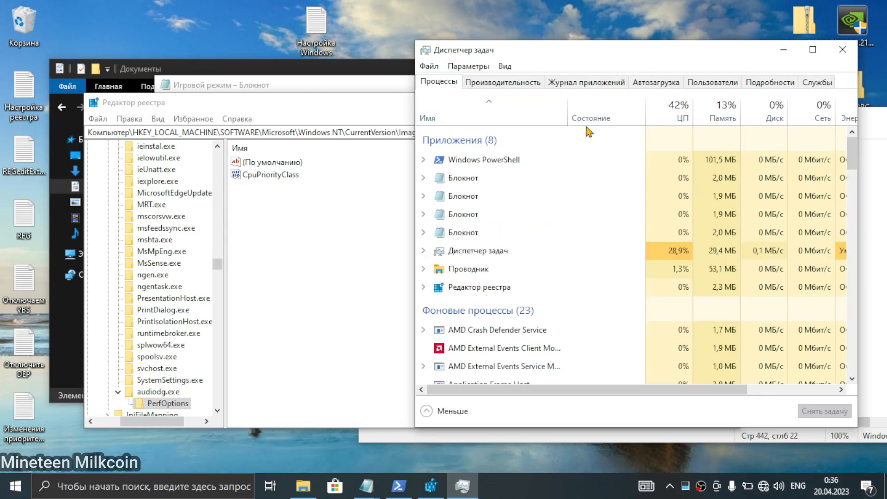
pyautogui.click(844, 52)
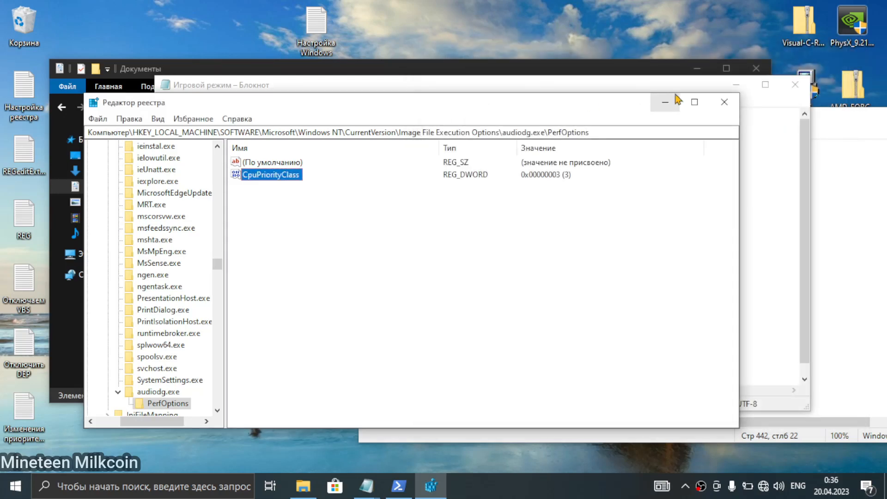
# Close the Registry Editor and bring the Настройка Windows checklist forward, moving its window fully into view.
pyautogui.click(733, 102)
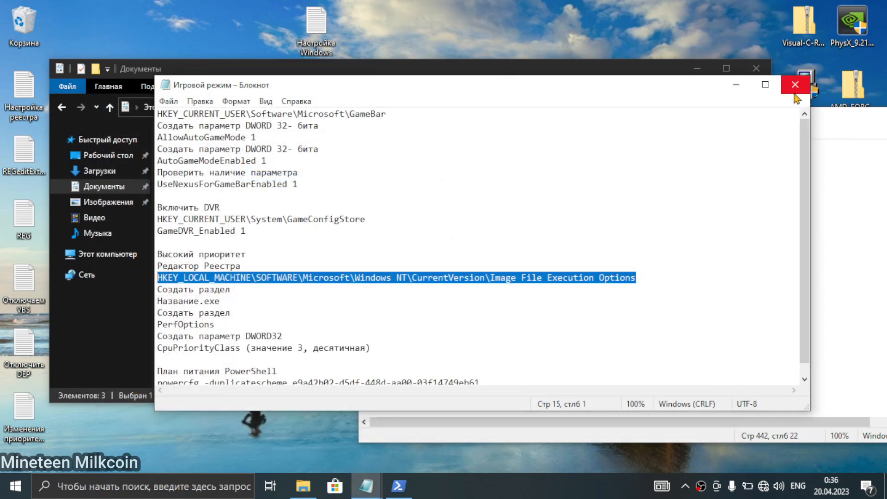
pyautogui.click(683, 229)
pyautogui.click(883, 319)
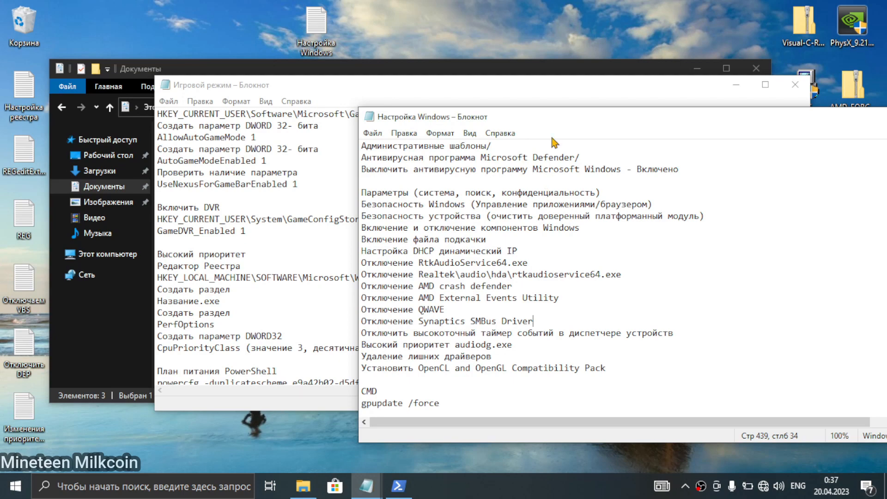
pyautogui.moveTo(558, 115); pyautogui.dragTo(384, 92)
# Open a new File Explorer window on the Документы folder and move it aside.
pyautogui.rightClick(16, 487)
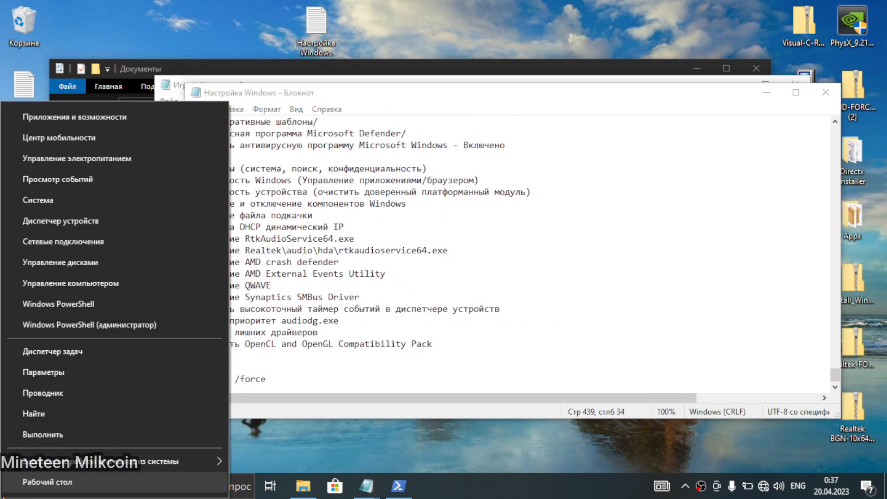
pyautogui.click(59, 401)
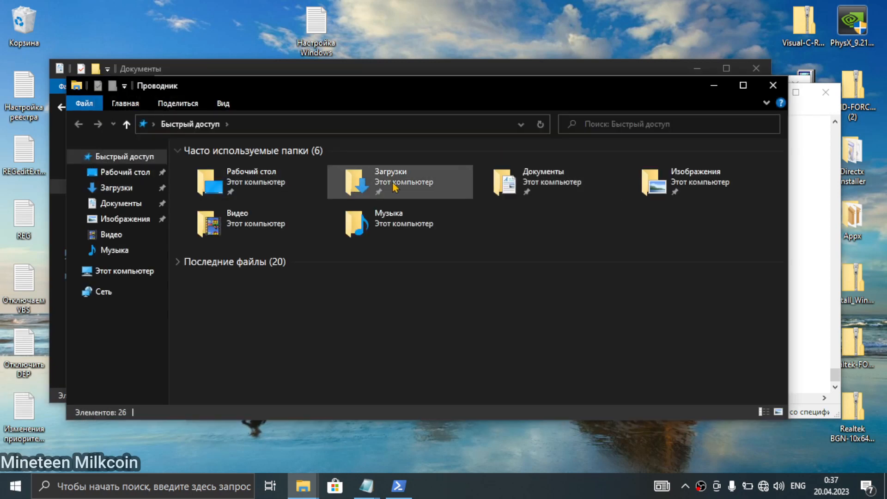
pyautogui.doubleClick(394, 187)
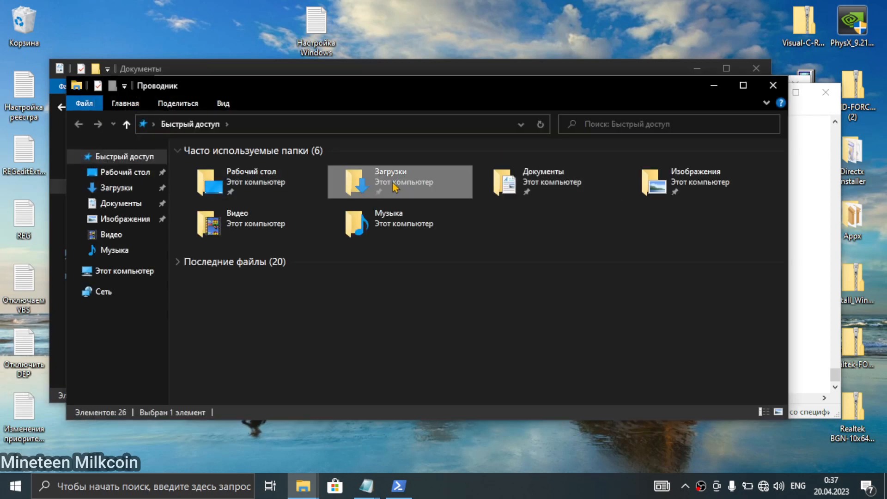
pyautogui.click(137, 234)
pyautogui.click(124, 203)
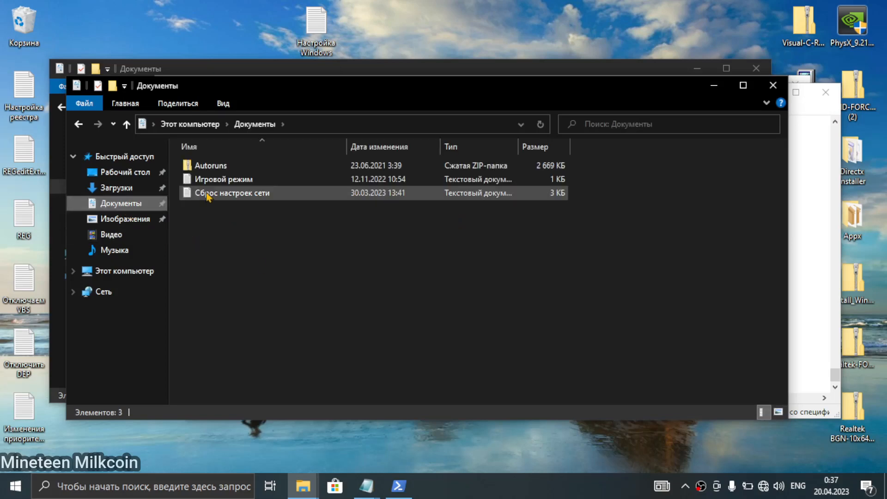
pyautogui.moveTo(288, 88); pyautogui.dragTo(398, 95)
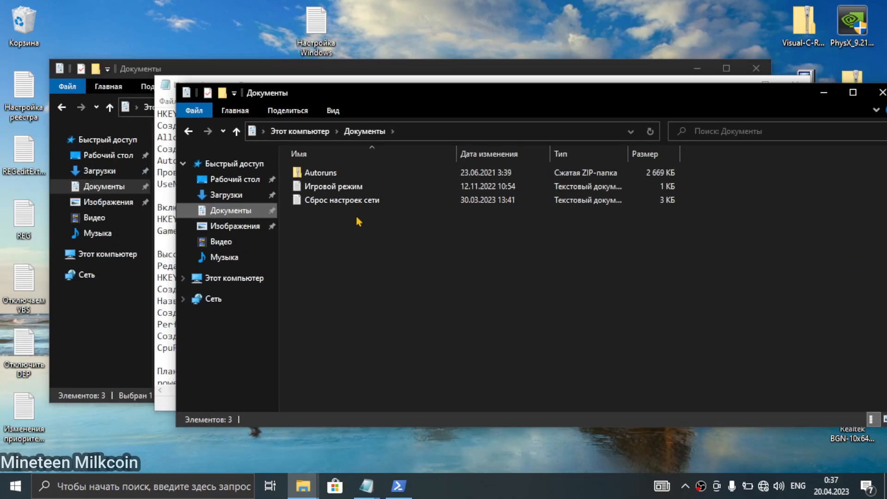
# Look at the contents of the Autoruns archive, return to Документы and reposition the folder window.
pyautogui.doubleClick(336, 174)
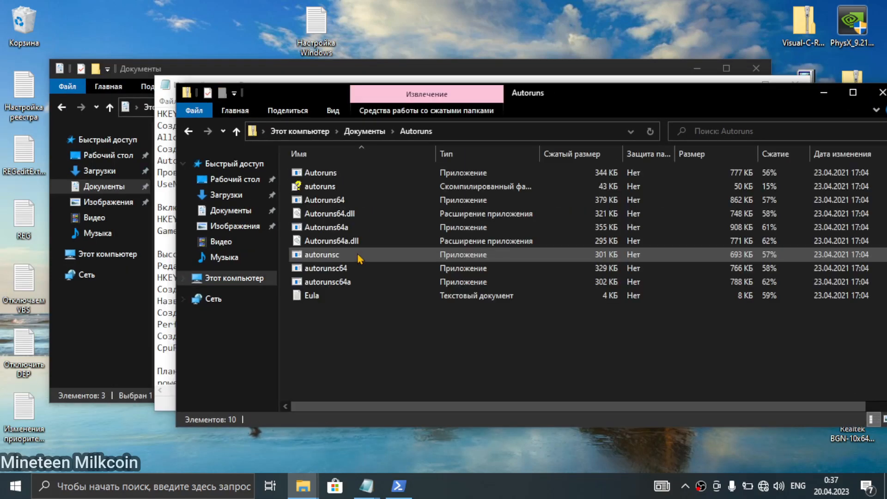
pyautogui.click(237, 131)
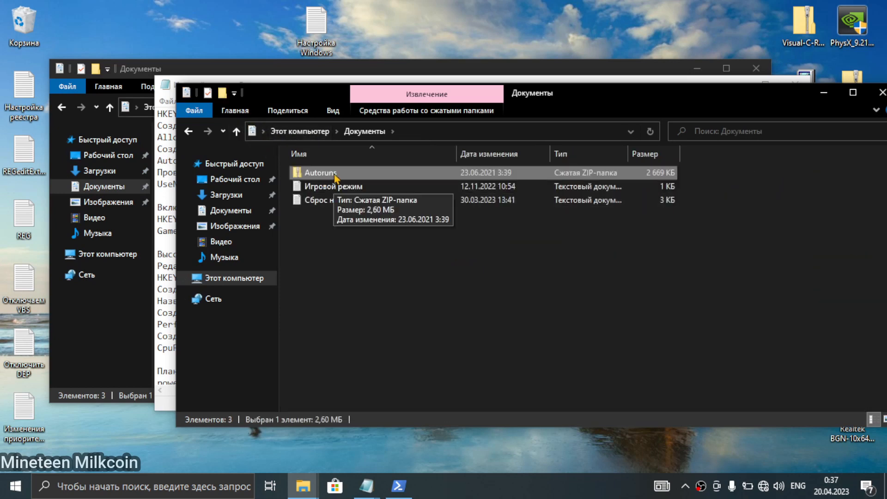
pyautogui.moveTo(530, 106); pyautogui.dragTo(477, 107)
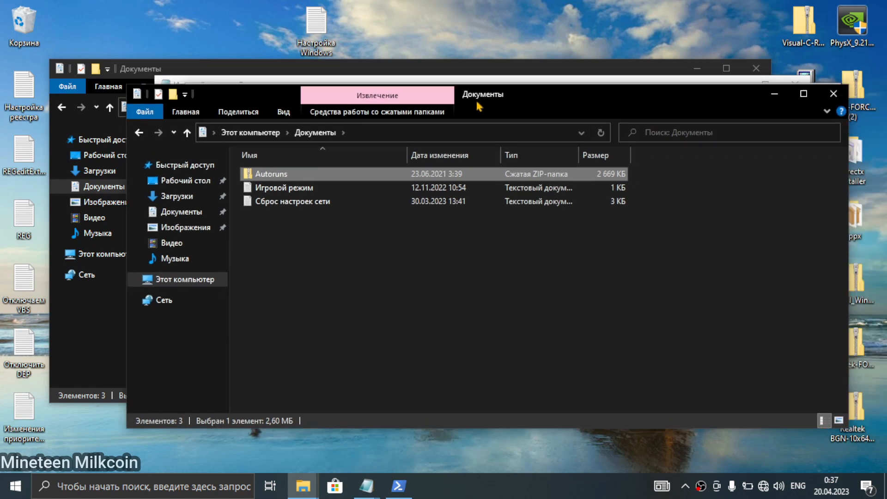
# Open the Autoruns archive and create a new folder named autoruns on the desktop.
pyautogui.doubleClick(318, 176)
pyautogui.rightClick(398, 10)
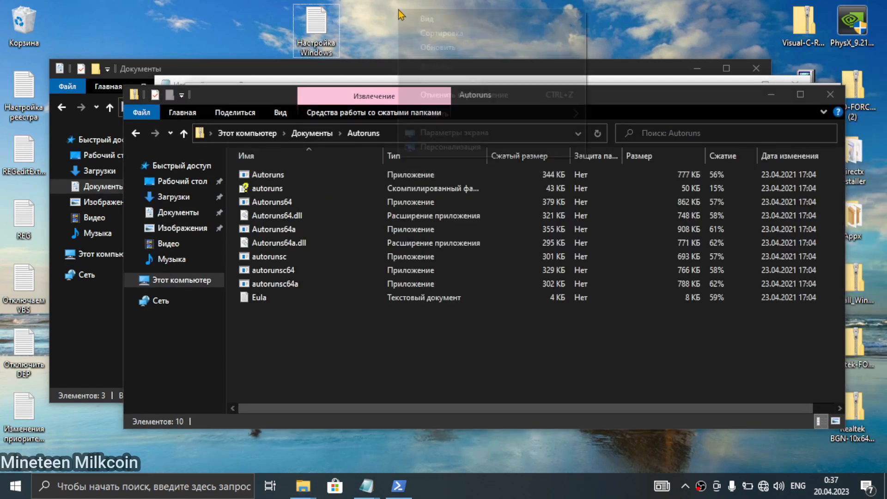
pyautogui.moveTo(469, 116)
pyautogui.click(597, 116)
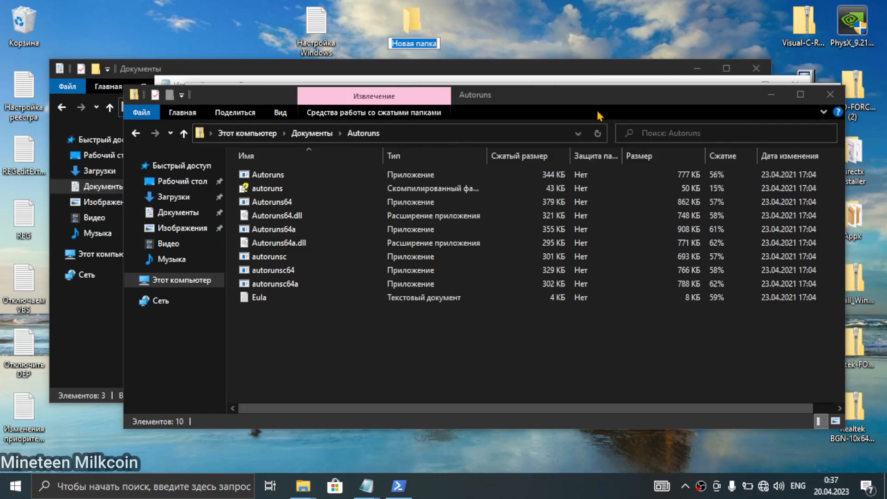
pyautogui.write('au')
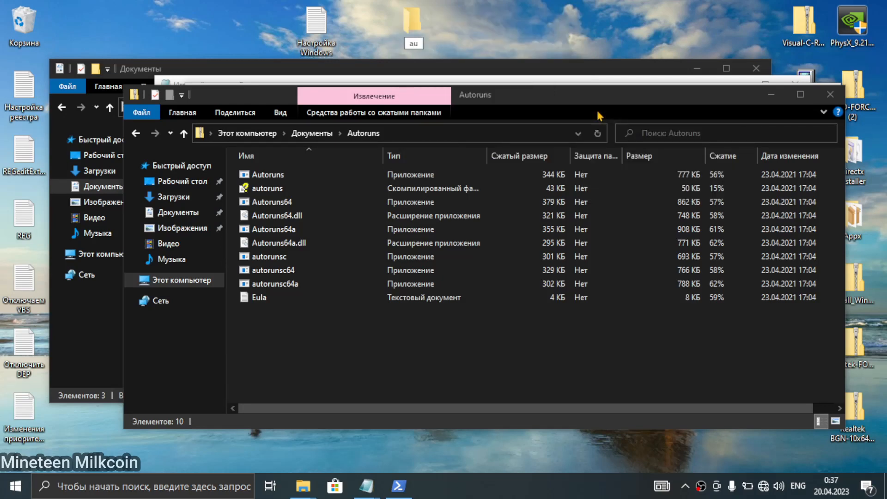
pyautogui.write('toruns')
pyautogui.press('Return')
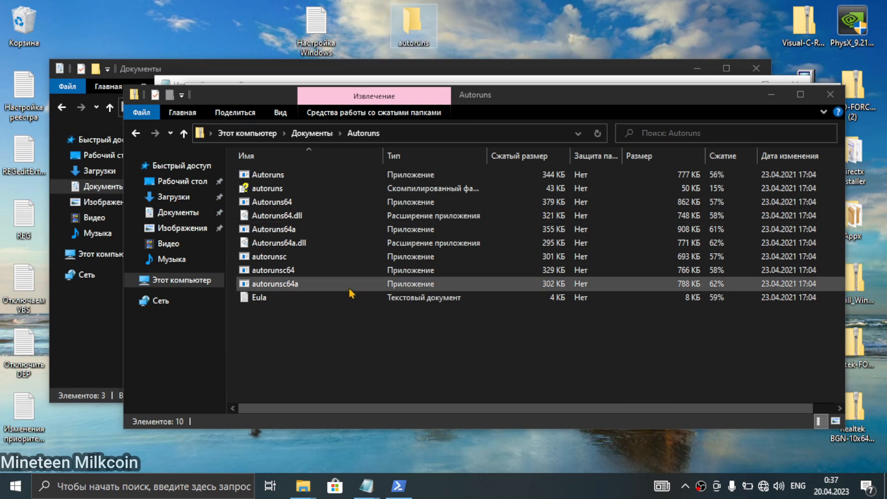
# Copy all files from the Autoruns archive into the desktop autoruns folder, close the archive window and open that folder.
pyautogui.moveTo(311, 324); pyautogui.dragTo(412, 21)
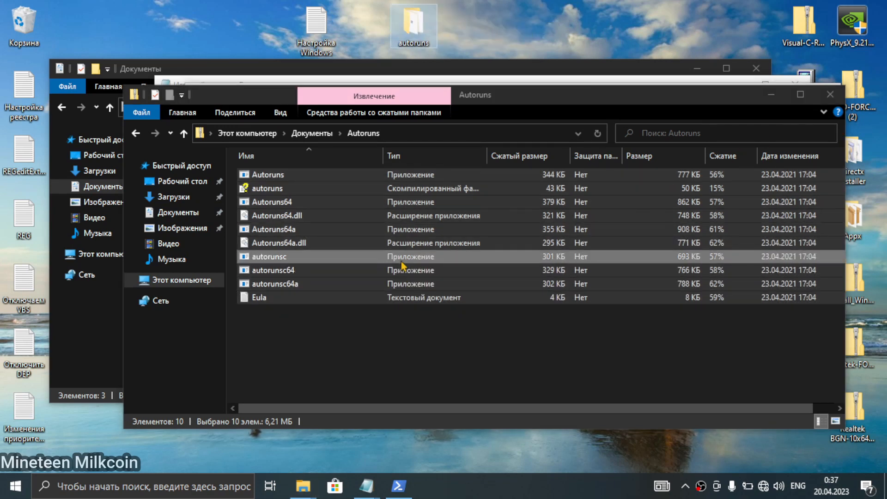
pyautogui.click(831, 94)
pyautogui.doubleClick(417, 31)
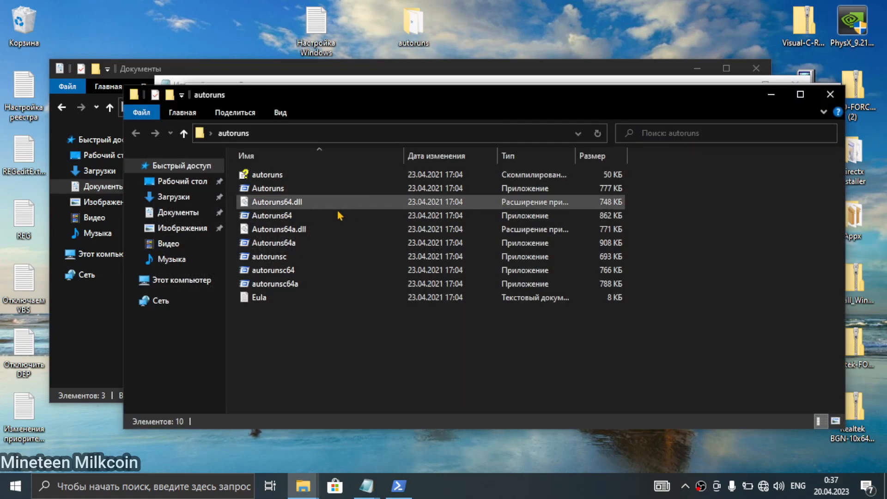
# Run Autoruns as administrator, accept its license agreement and move its window fully into view.
pyautogui.rightClick(273, 190)
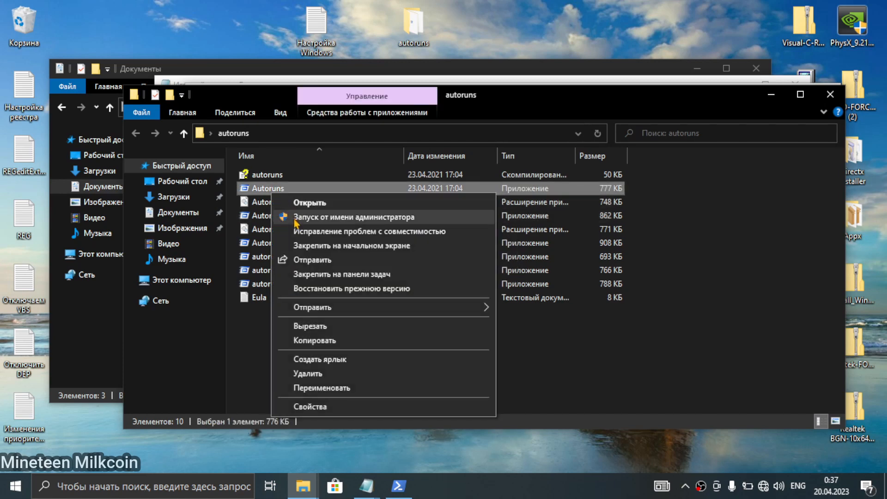
pyautogui.click(298, 217)
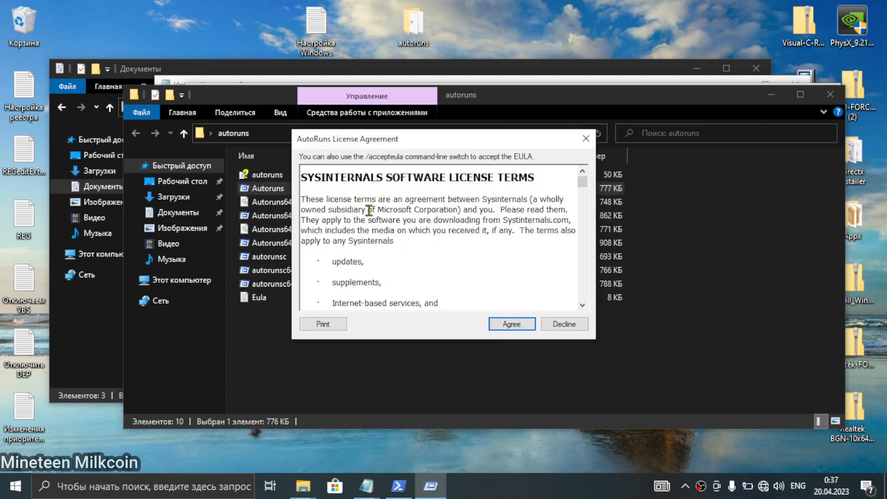
pyautogui.click(518, 327)
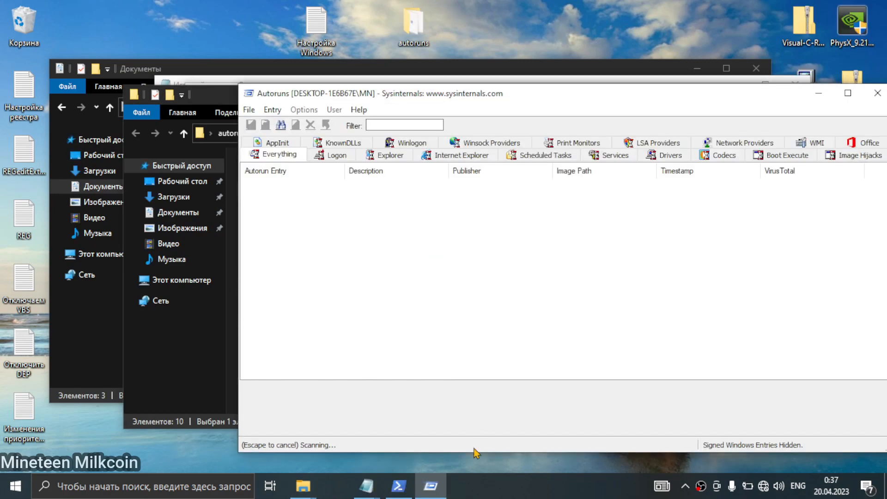
pyautogui.moveTo(367, 496)
pyautogui.moveTo(416, 434)
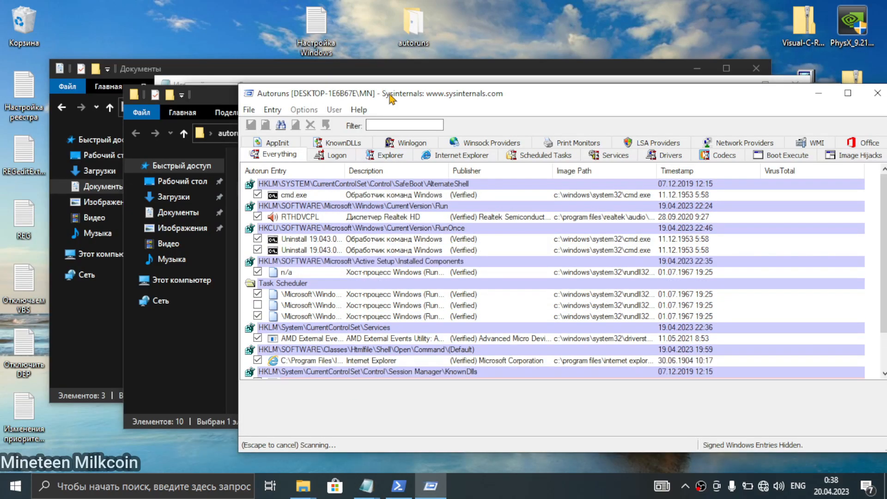
pyautogui.moveTo(391, 97); pyautogui.dragTo(270, 79)
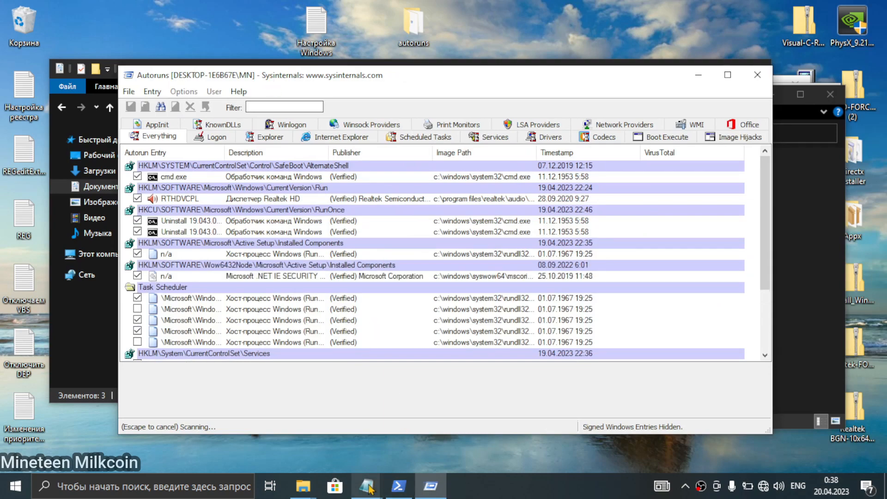
pyautogui.moveTo(371, 481)
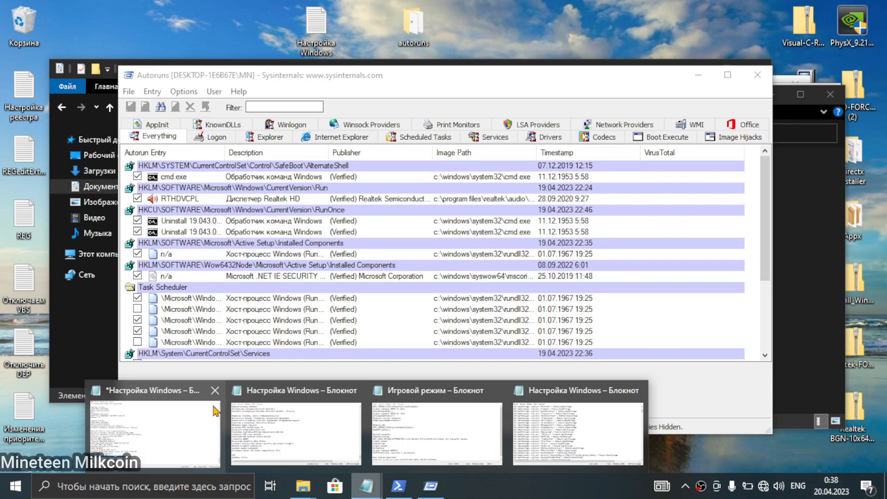
pyautogui.moveTo(216, 410)
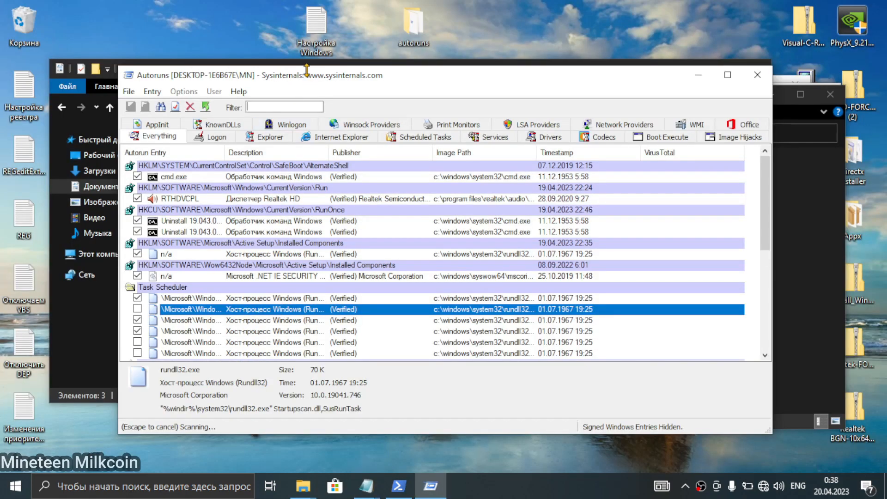
# Filter the Autoruns entries by amd and widen the Description and Autorun Entry columns.
pyautogui.moveTo(309, 76); pyautogui.dragTo(350, 77)
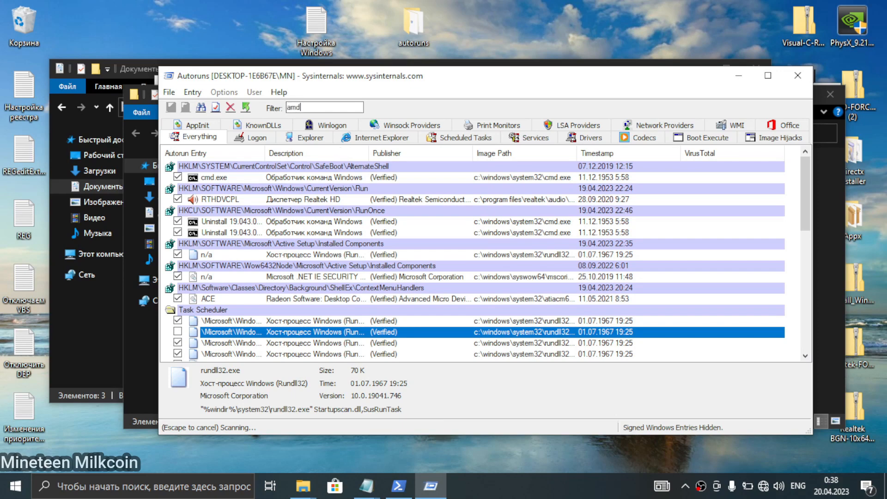
pyautogui.press('Return')
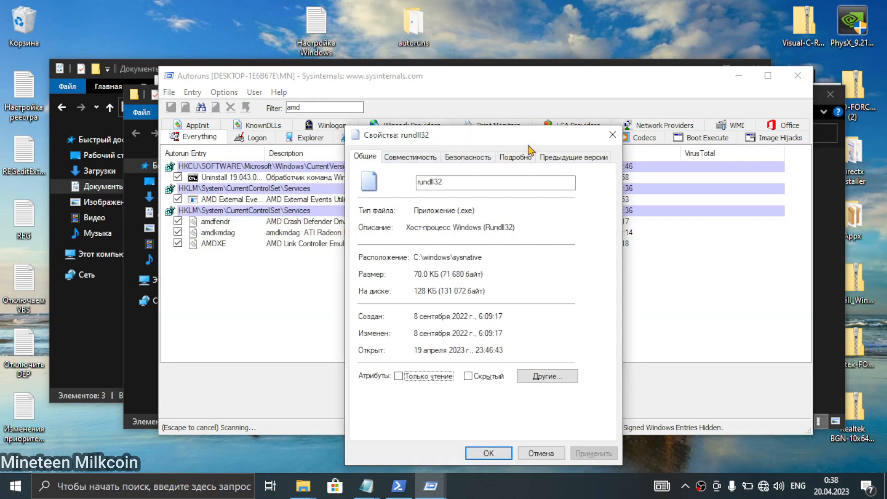
pyautogui.click(609, 138)
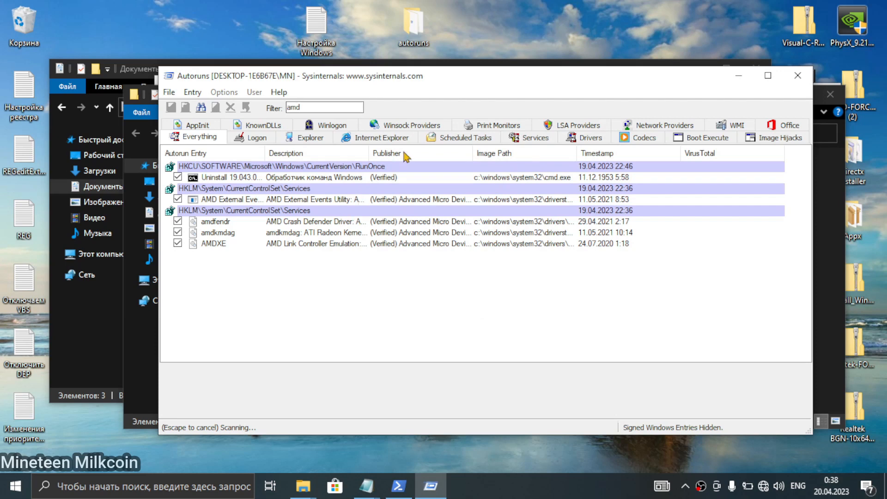
pyautogui.moveTo(370, 157); pyautogui.dragTo(433, 157)
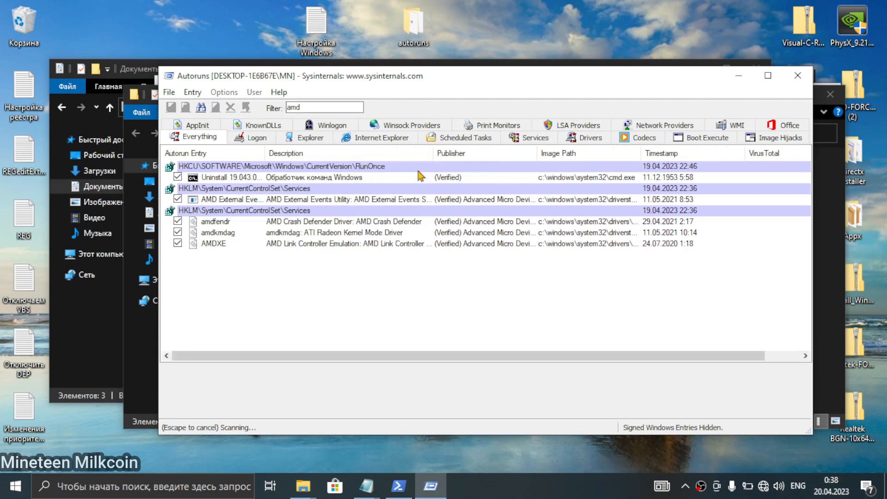
pyautogui.click(363, 224)
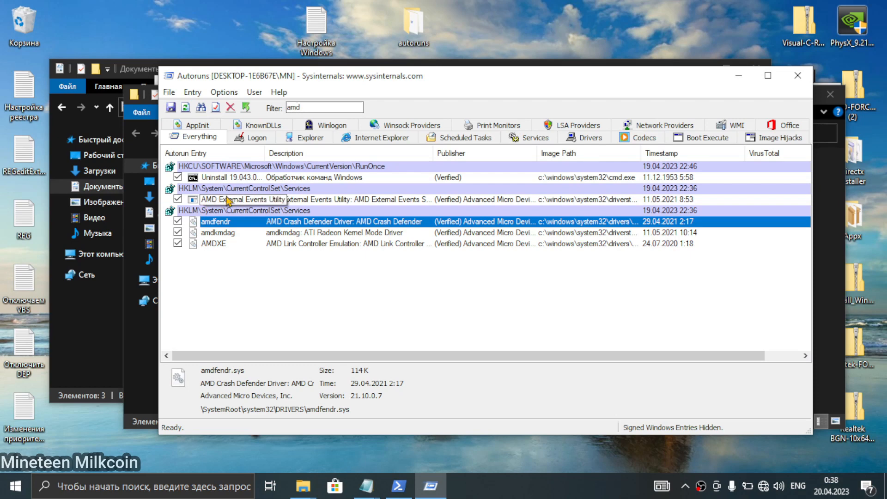
pyautogui.moveTo(265, 153); pyautogui.dragTo(302, 153)
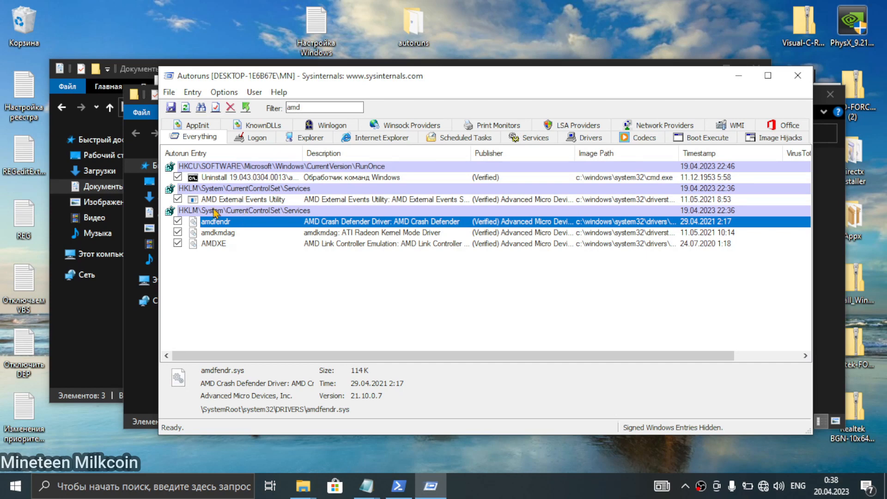
# Disable the AMD External Events Utility and amdfendr (AMD Crash Defender) autorun entries.
pyautogui.click(179, 204)
pyautogui.click(178, 200)
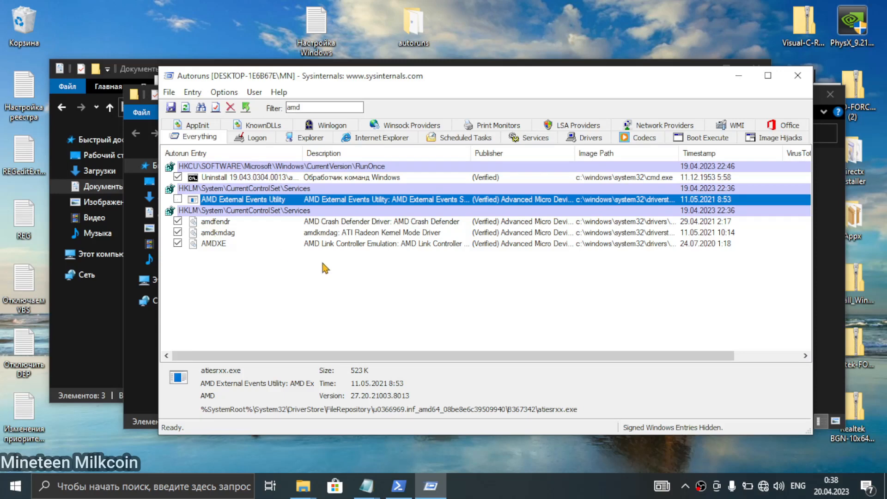
pyautogui.click(177, 222)
# Filter the Autoruns entries by audio and dismiss the atiesrxx properties dialog.
pyautogui.doubleClick(329, 107)
pyautogui.write('audio')
pyautogui.press('Return')
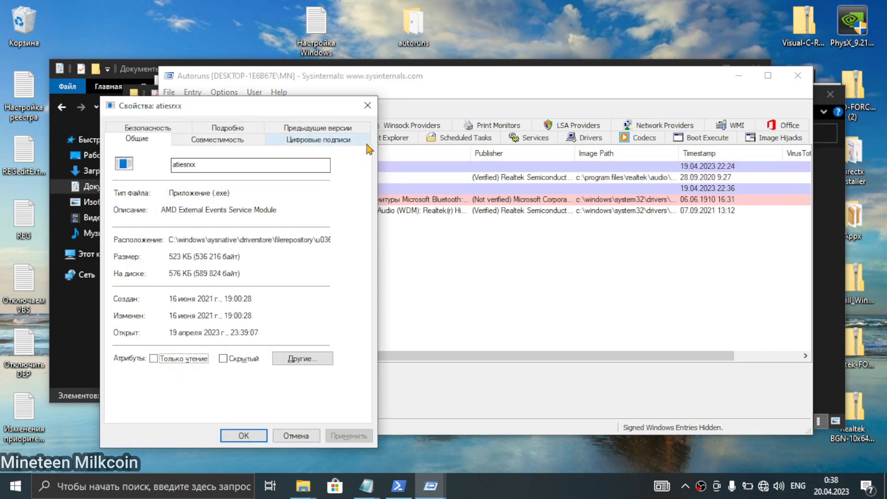
pyautogui.click(367, 107)
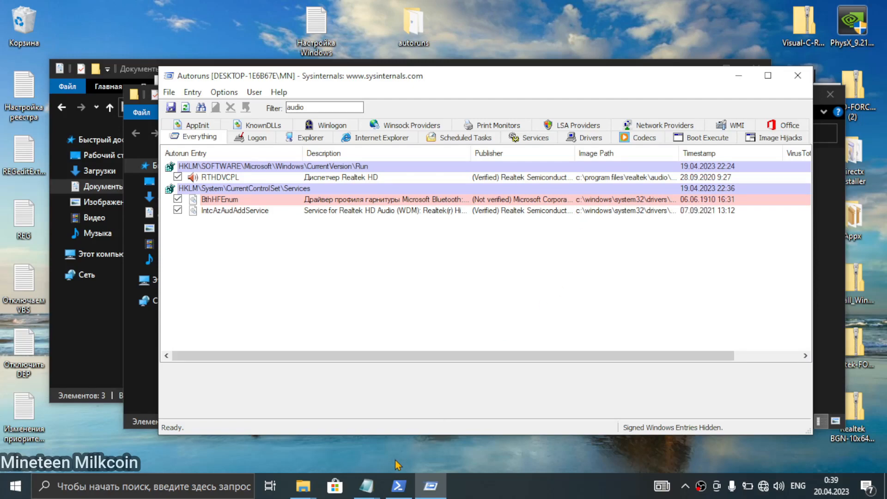
# Look up the Realtek\audio\hda\rtkaudioservice64.exe line in the Настройка Windows checklist, highlight it and return to Autoruns.
pyautogui.click(367, 486)
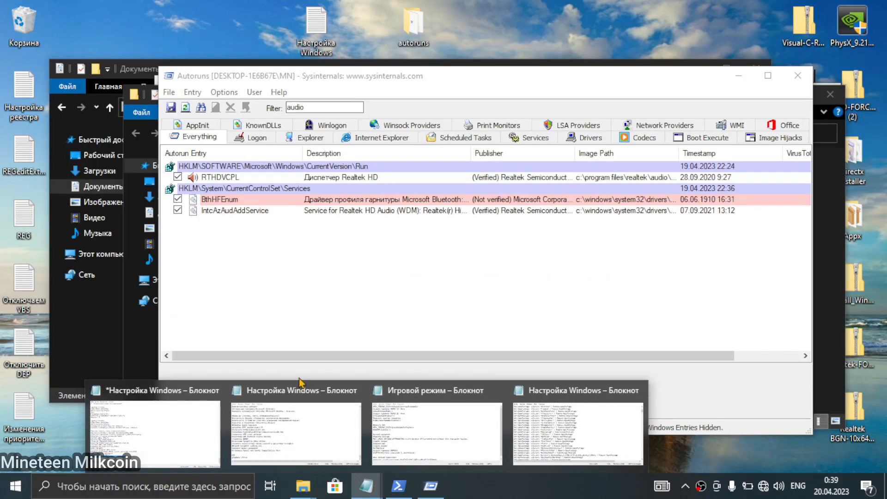
pyautogui.rightClick(278, 437)
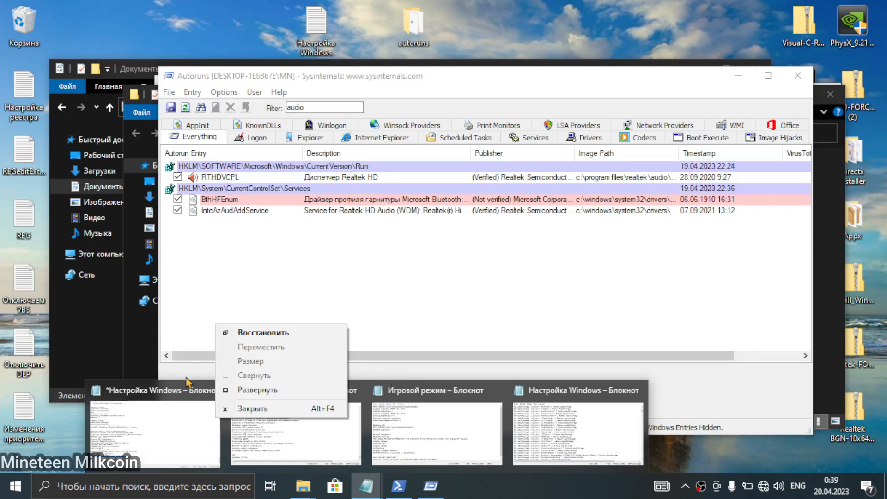
pyautogui.click(175, 432)
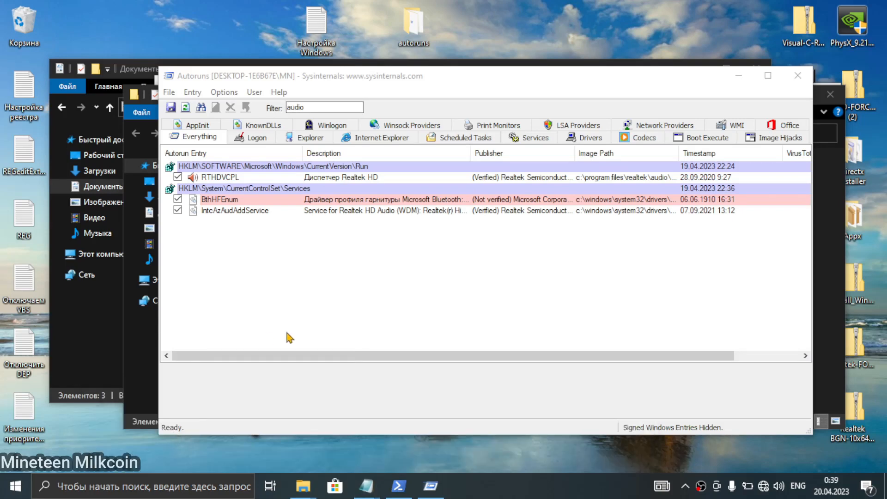
pyautogui.moveTo(365, 489)
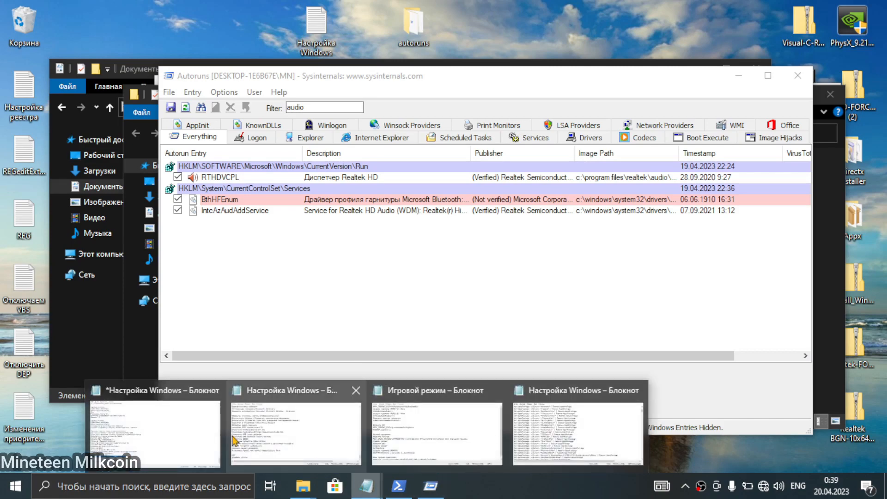
pyautogui.click(207, 446)
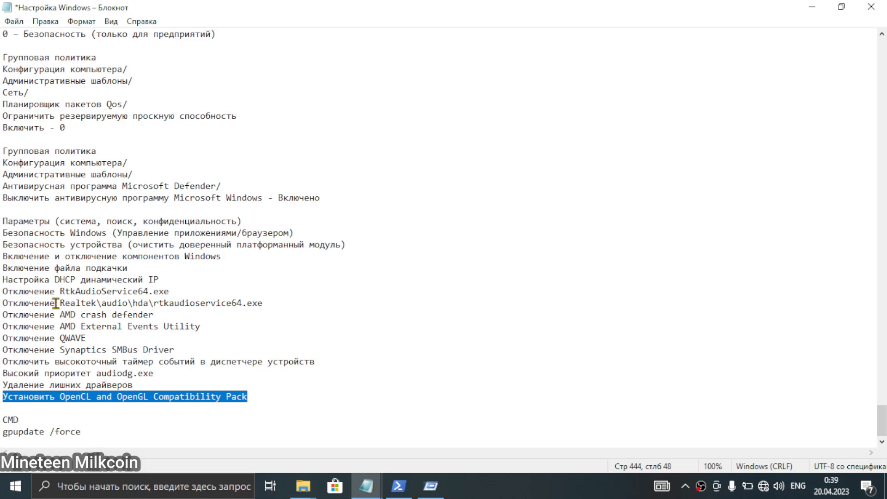
pyautogui.moveTo(58, 303); pyautogui.dragTo(264, 304)
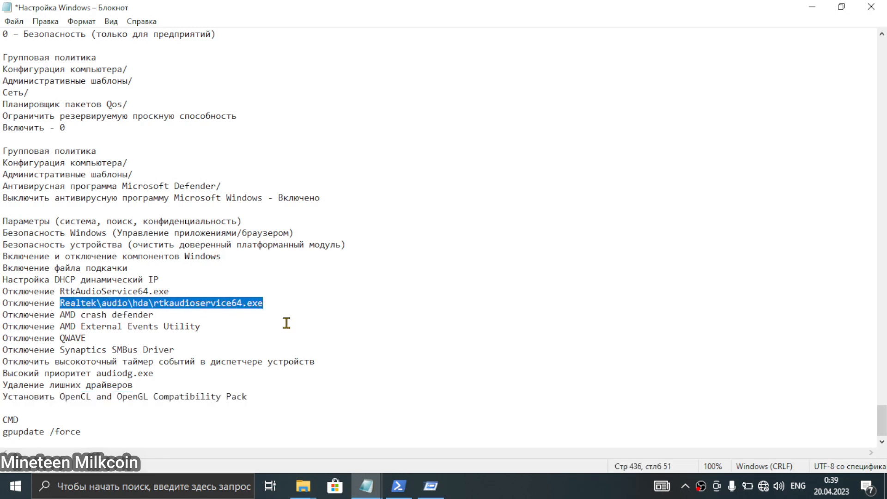
pyautogui.click(433, 487)
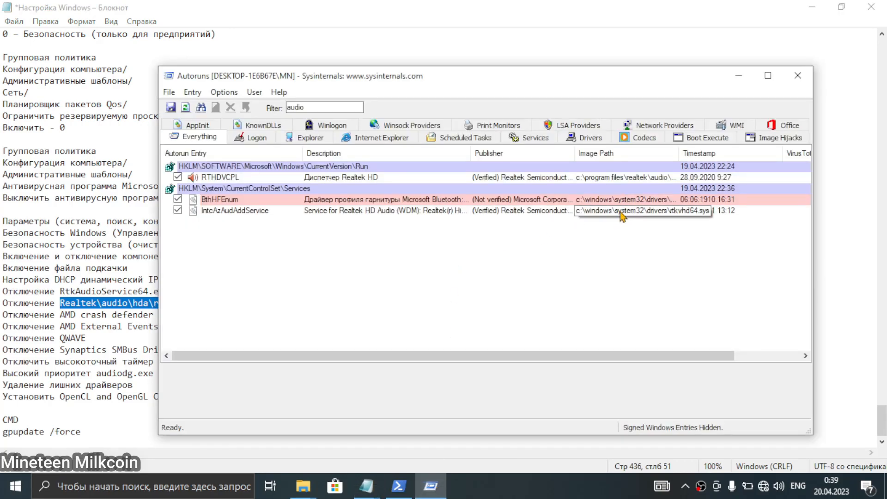
# Compare the audio entries with the checklist by moving Autoruns aside, and check the Настройка DHCP динамический IP line.
pyautogui.moveTo(376, 77); pyautogui.dragTo(521, 89)
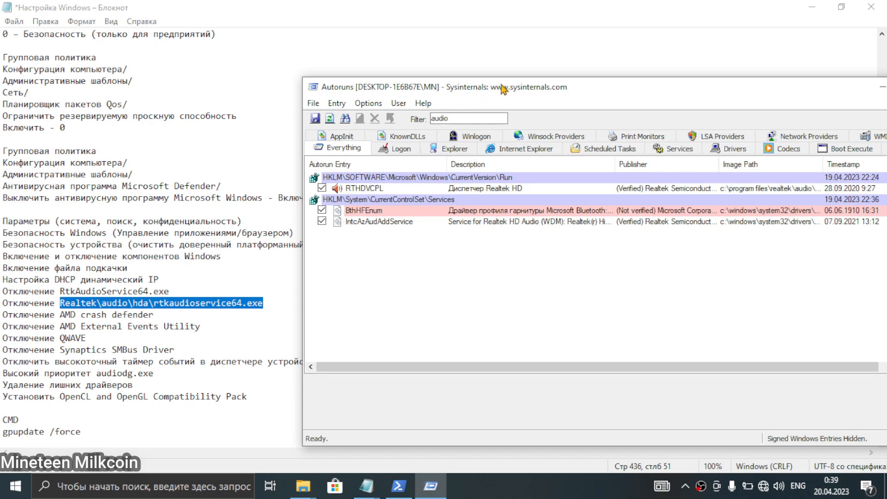
pyautogui.moveTo(503, 88); pyautogui.dragTo(477, 79)
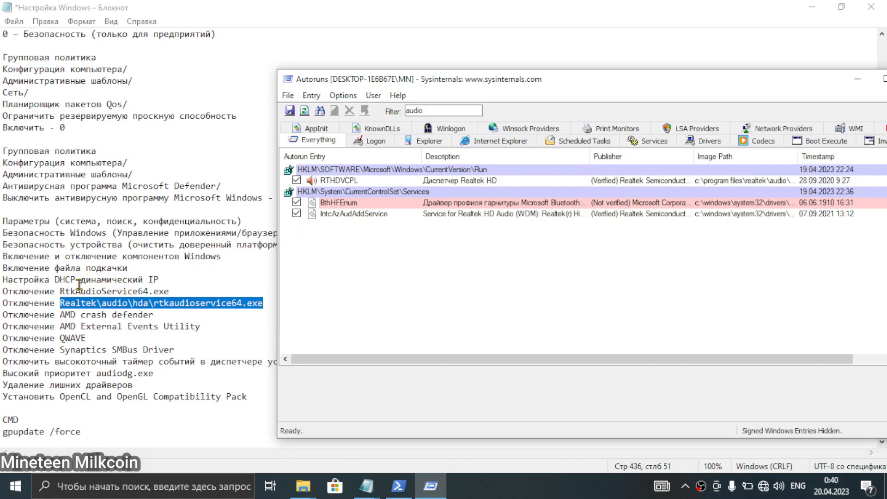
pyautogui.moveTo(169, 279); pyautogui.dragTo(2, 279)
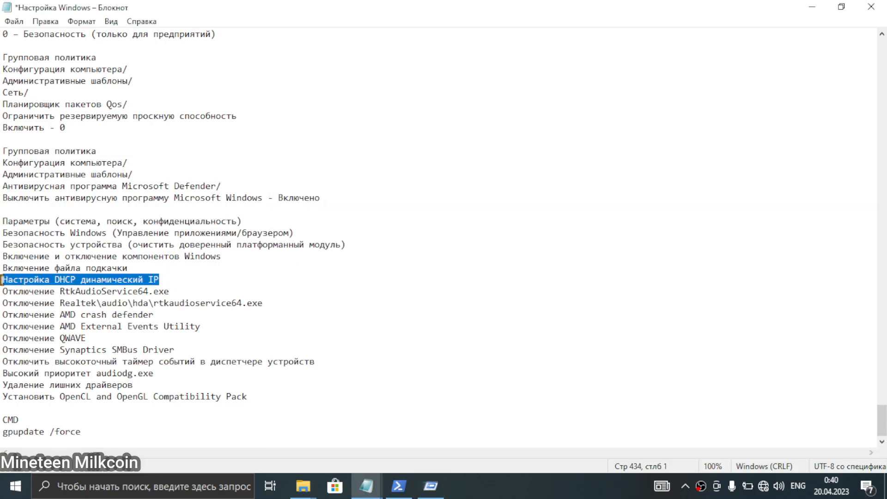
pyautogui.click(3, 279)
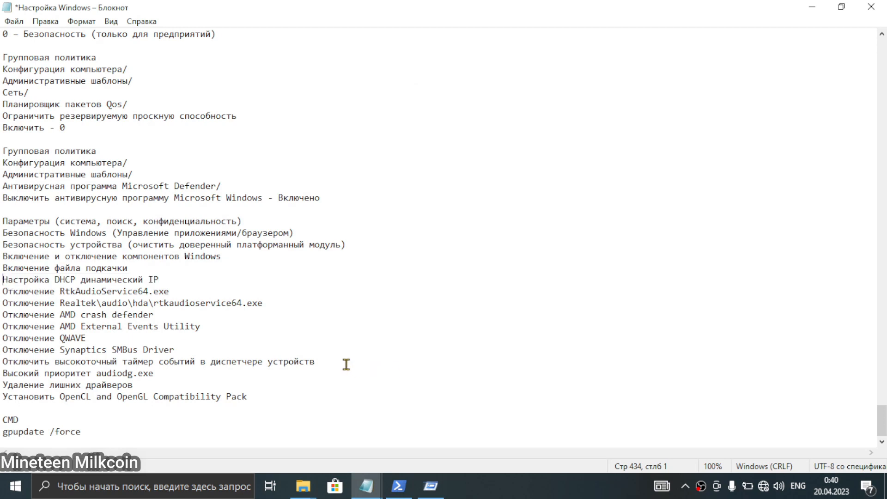
# Minimize the Настройка Windows checklist and close Autoruns.
pyautogui.click(812, 7)
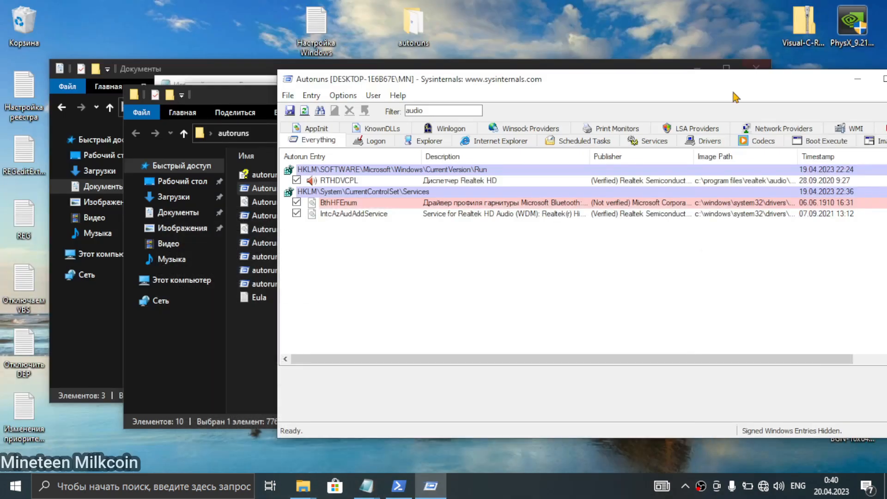
pyautogui.moveTo(753, 46); pyautogui.dragTo(612, 107)
pyautogui.click(773, 96)
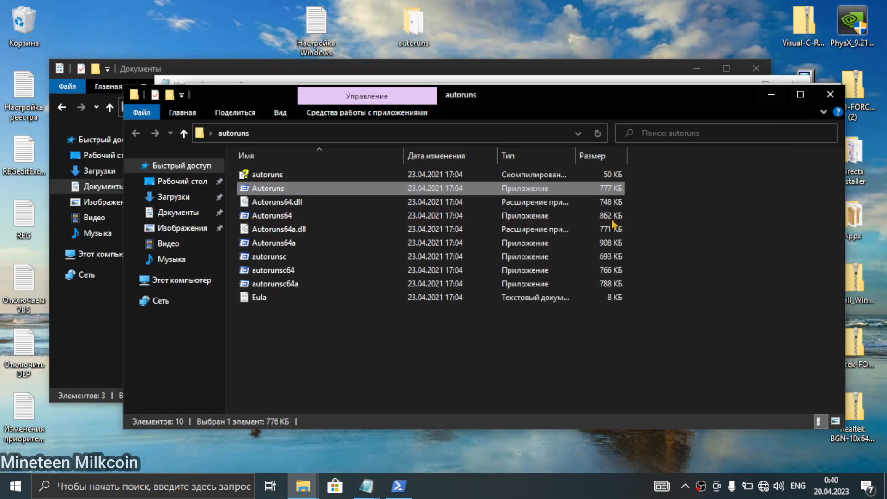
# Close the open Notepad files, discarding the changes to Настройка Windows, and close the autoruns folder.
pyautogui.click(369, 486)
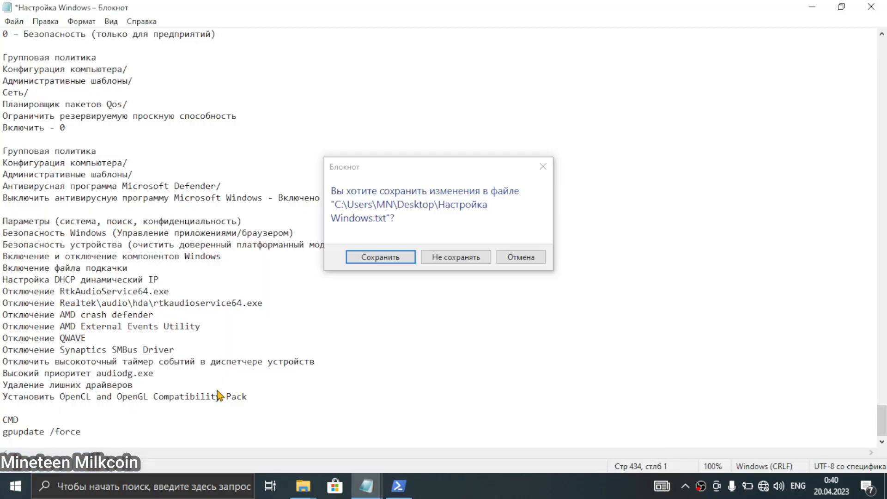
pyautogui.click(221, 402)
pyautogui.click(478, 262)
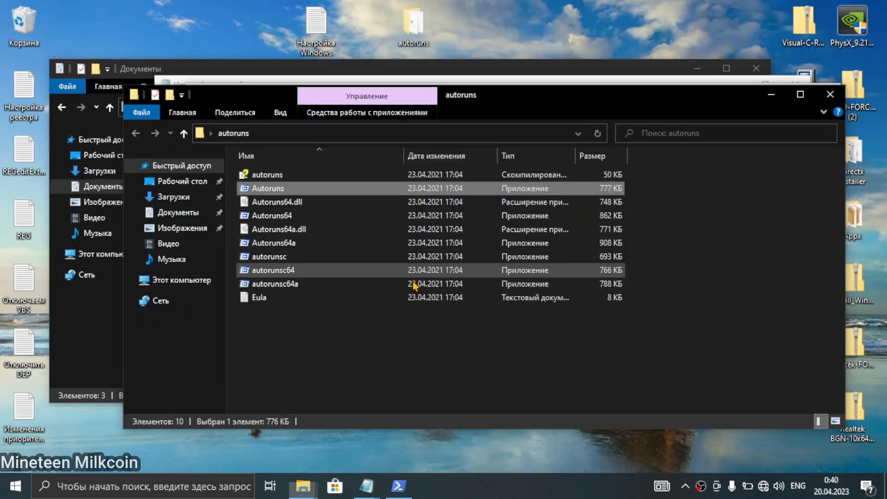
pyautogui.click(365, 488)
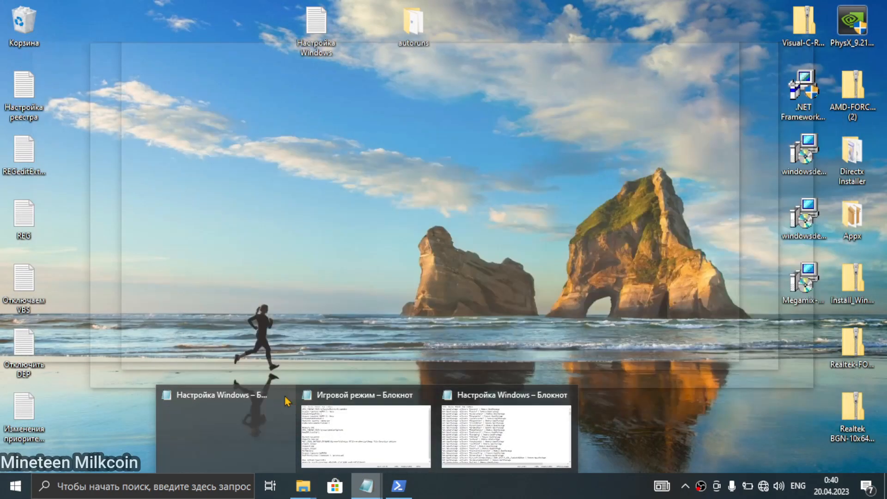
pyautogui.click(287, 398)
pyautogui.click(356, 399)
pyautogui.click(421, 400)
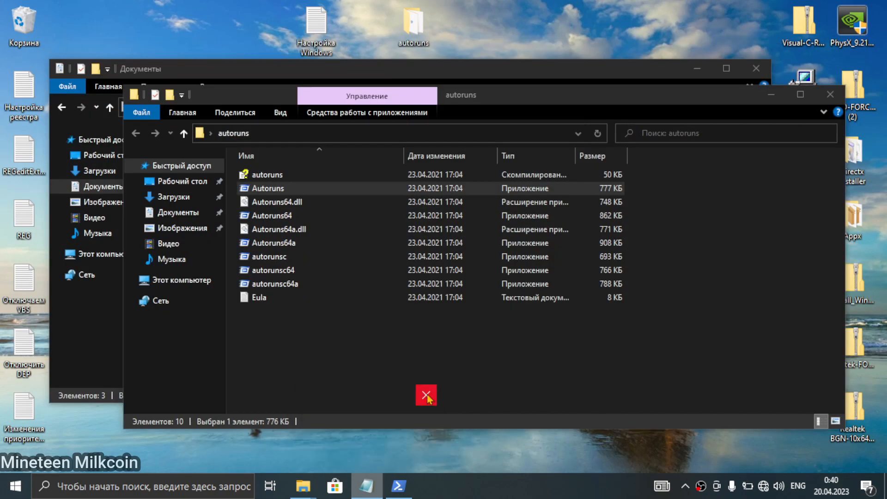
pyautogui.click(831, 94)
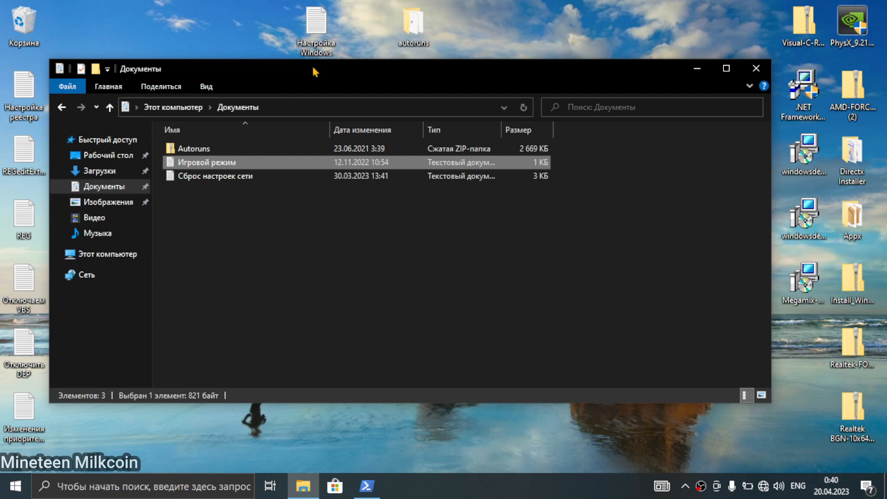
# Open the Сброс настроек сети text file from Документы and read through its netsh address and DNS commands.
pyautogui.moveTo(313, 69); pyautogui.dragTo(403, 134)
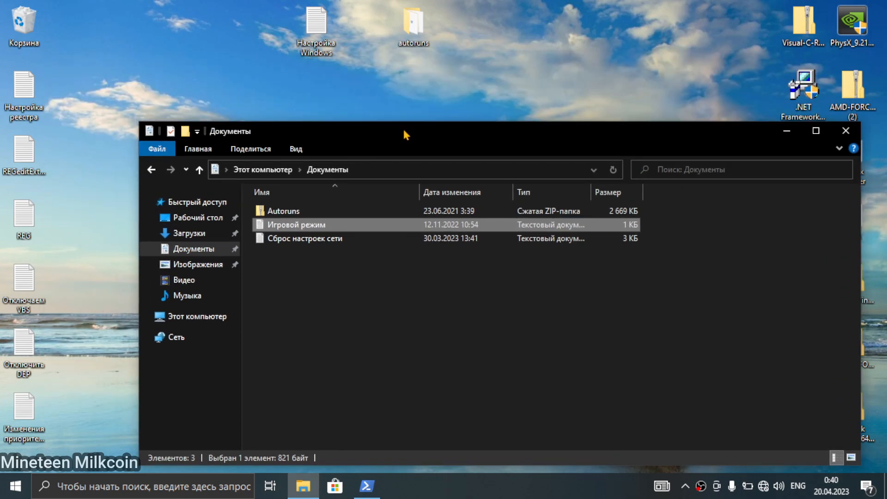
pyautogui.doubleClick(291, 240)
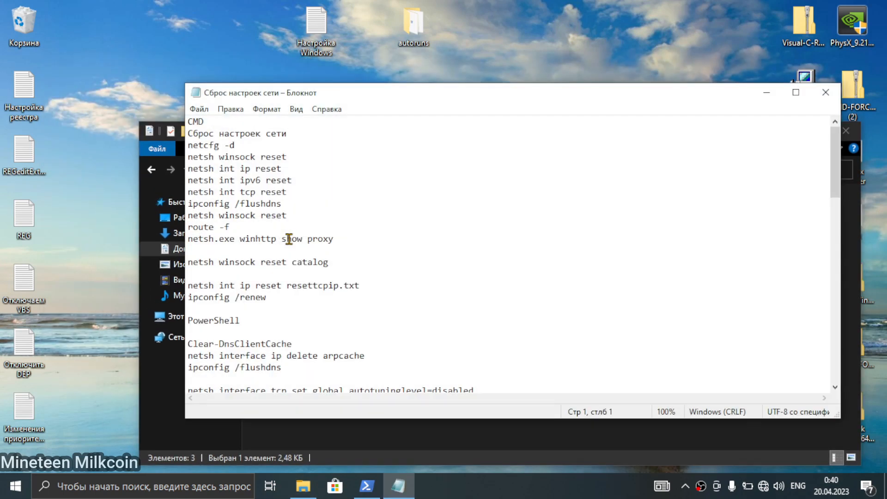
pyautogui.scroll(-7, 289, 239)
pyautogui.scroll(2, 291, 237)
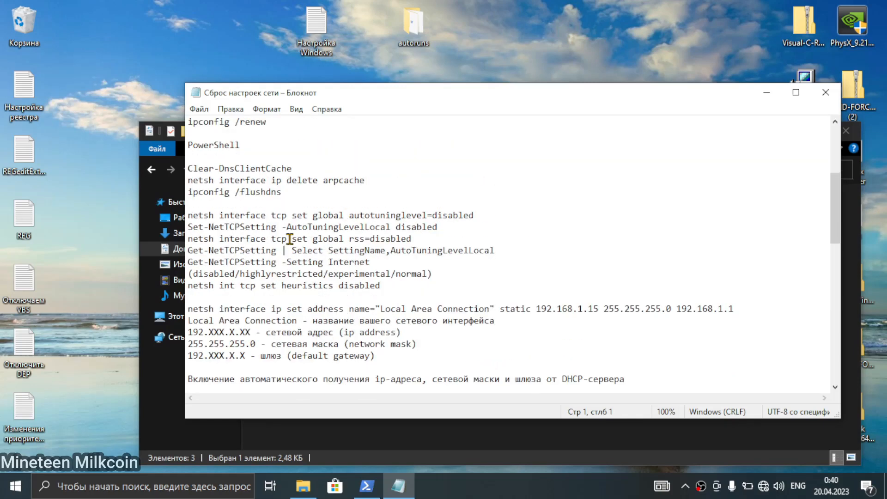
pyautogui.scroll(-1, 358, 251)
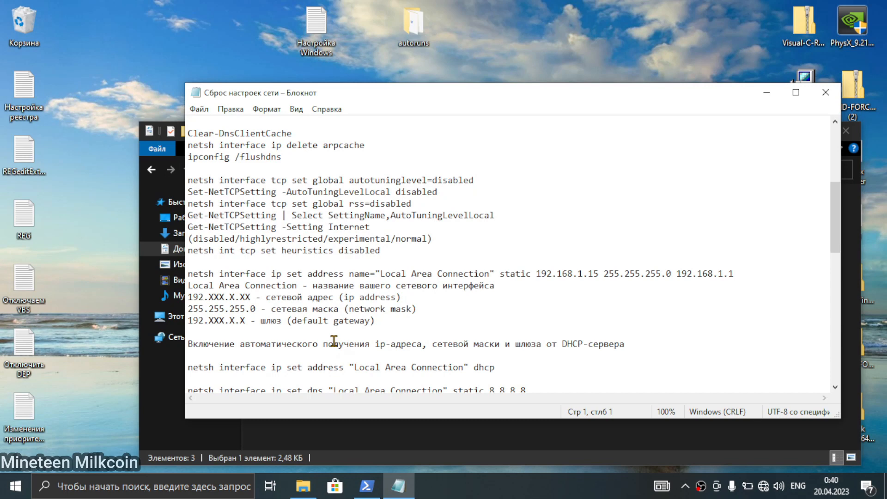
pyautogui.scroll(-1, 334, 341)
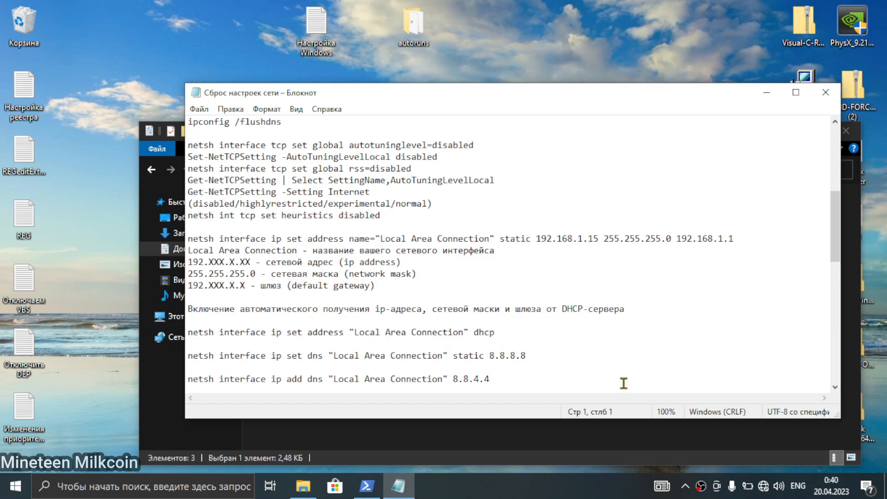
pyautogui.scroll(-3, 423, 336)
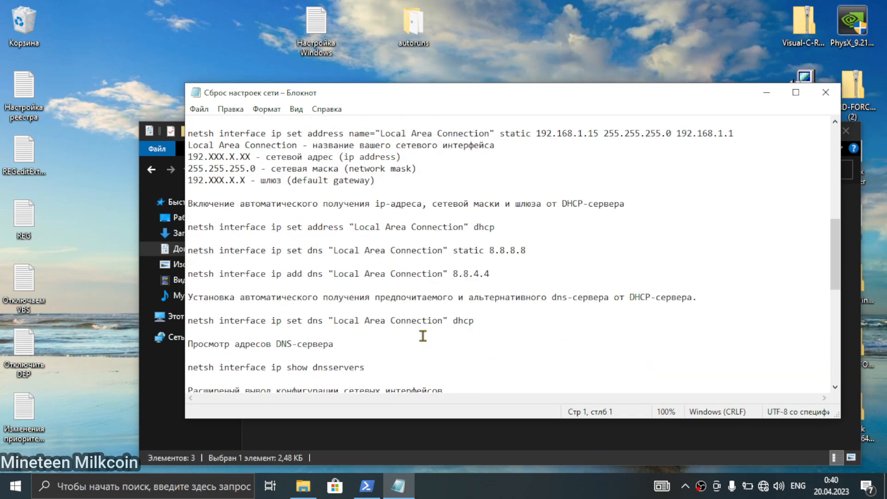
pyautogui.scroll(-1, 423, 336)
pyautogui.scroll(-3, 398, 339)
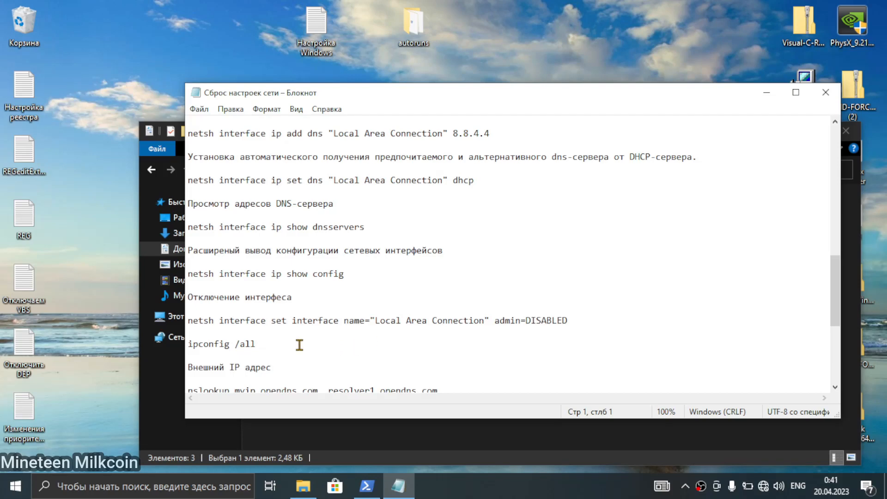
# Highlight the ipconfig /all line and review the surrounding external IP, routing and DNS commands.
pyautogui.moveTo(286, 348); pyautogui.dragTo(187, 344)
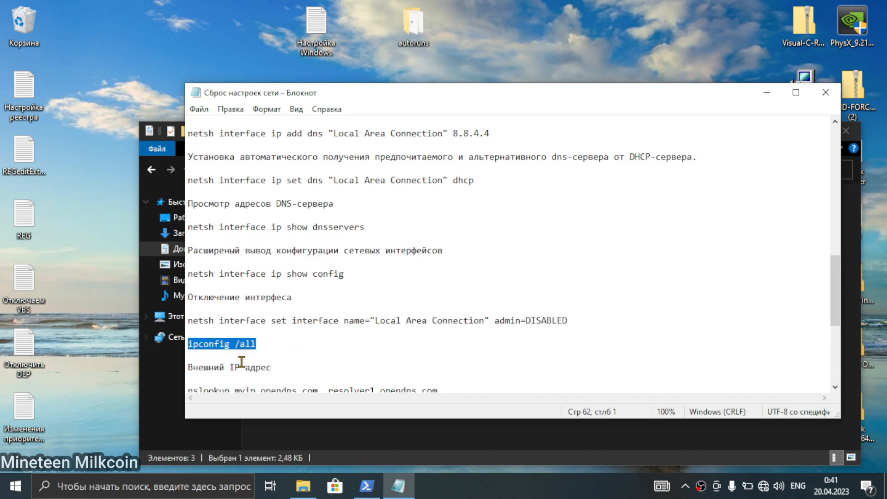
pyautogui.scroll(-1, 268, 352)
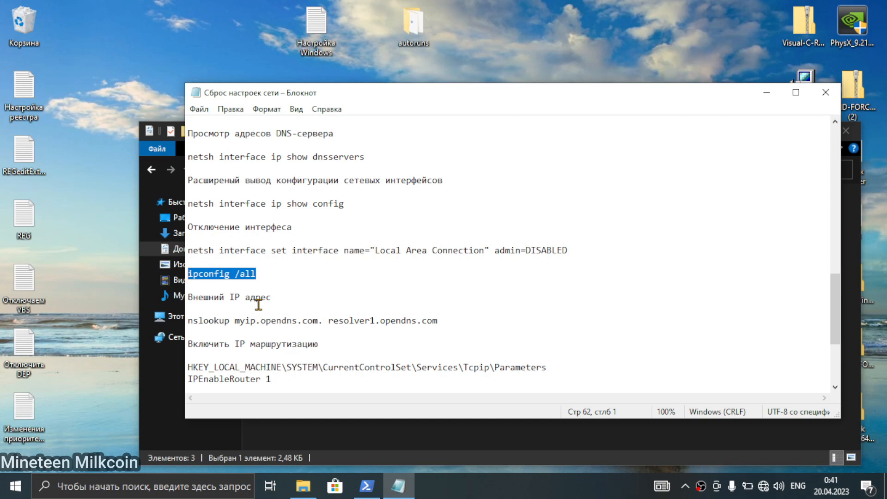
pyautogui.scroll(-1, 259, 304)
pyautogui.scroll(5, 258, 305)
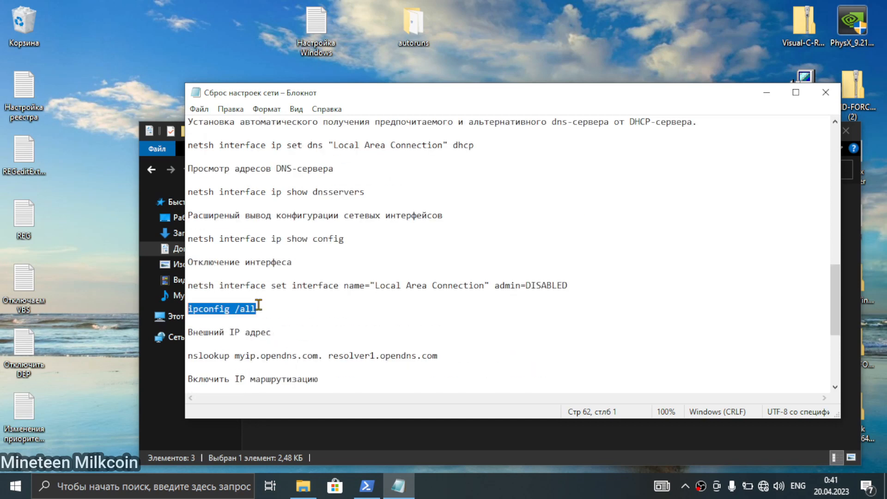
pyautogui.scroll(1, 359, 306)
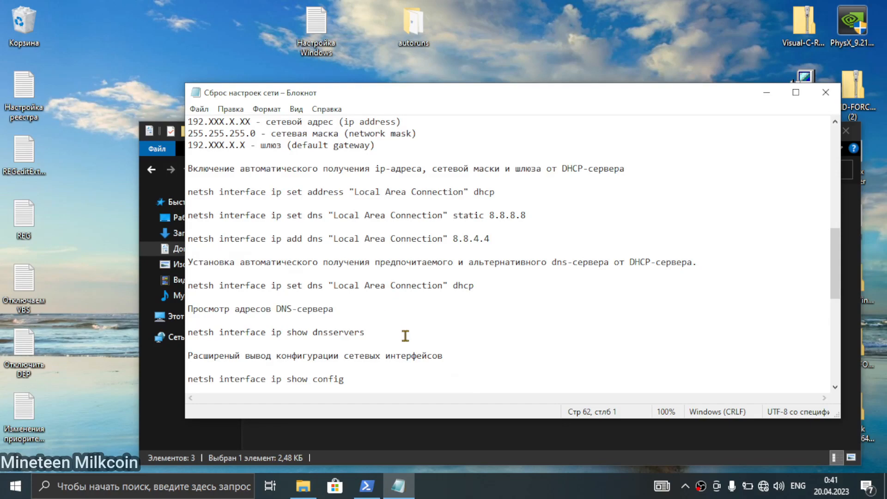
# Bring up PowerShell behind the notes and highlight "Local Area Connection" in the 8.8.8.8 and 8.8.4.4 DNS commands.
pyautogui.click(366, 486)
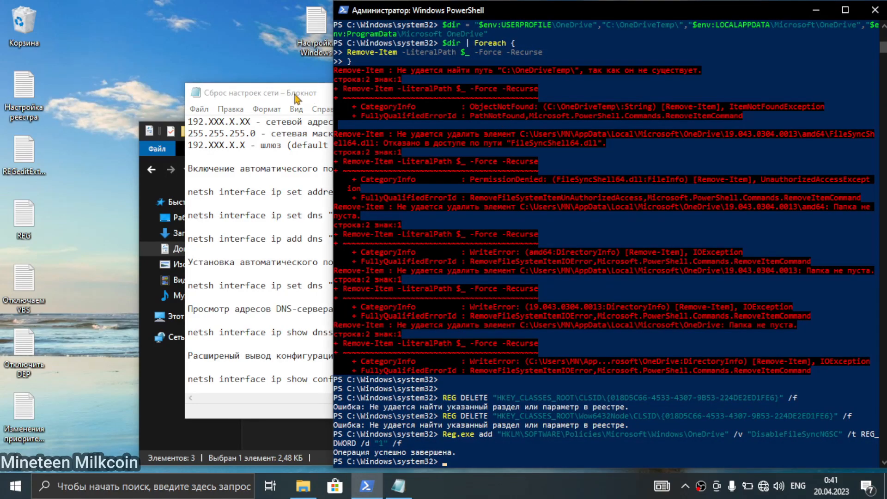
pyautogui.moveTo(292, 94); pyautogui.dragTo(249, 86)
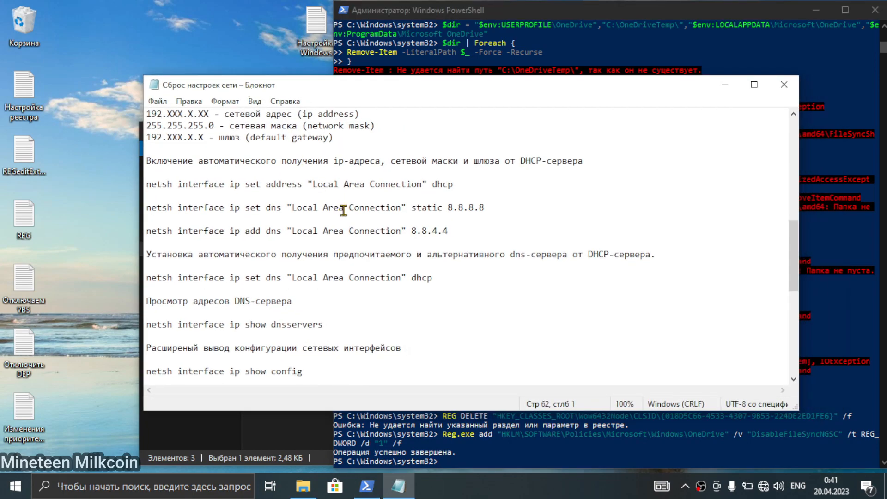
pyautogui.click(406, 208)
pyautogui.moveTo(411, 207); pyautogui.dragTo(313, 207)
pyautogui.click(325, 209)
pyautogui.moveTo(407, 208); pyautogui.dragTo(285, 207)
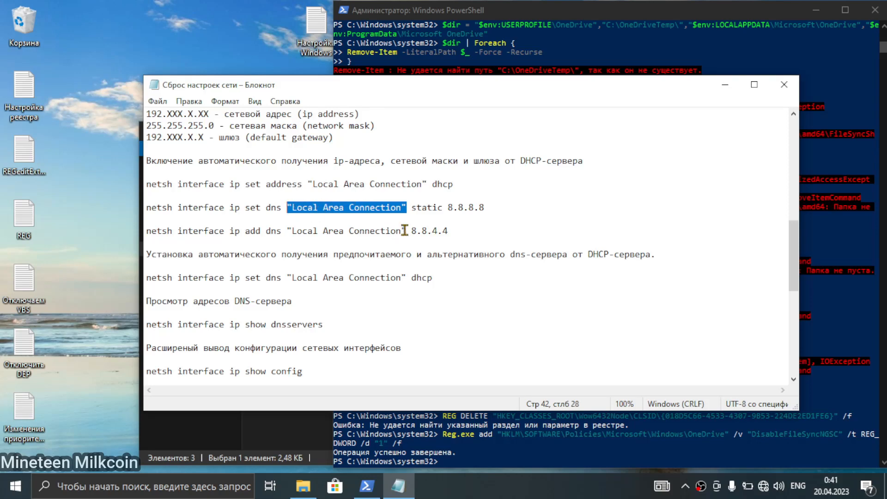
pyautogui.moveTo(398, 225); pyautogui.dragTo(308, 230)
pyautogui.click(308, 230)
pyautogui.moveTo(406, 231); pyautogui.dragTo(286, 230)
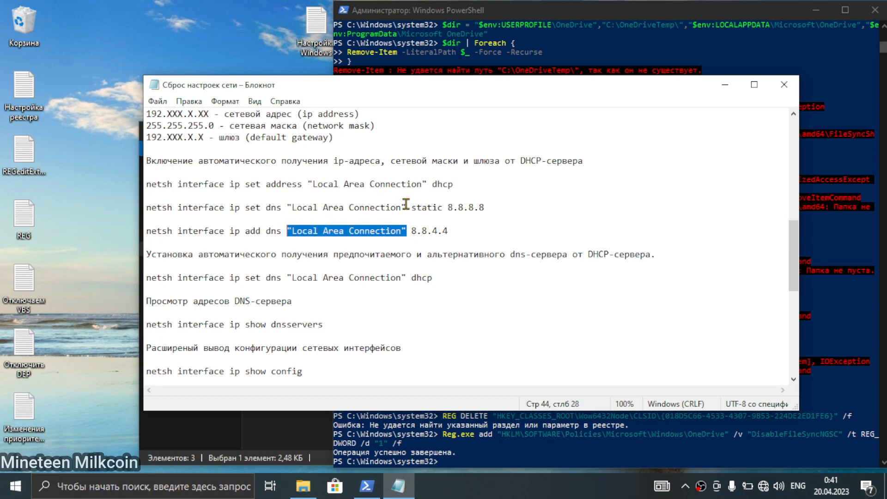
# Replace "Local Area Connection" with ethernet in the static 8.8.8.8 DNS command.
pyautogui.moveTo(406, 207); pyautogui.dragTo(290, 208)
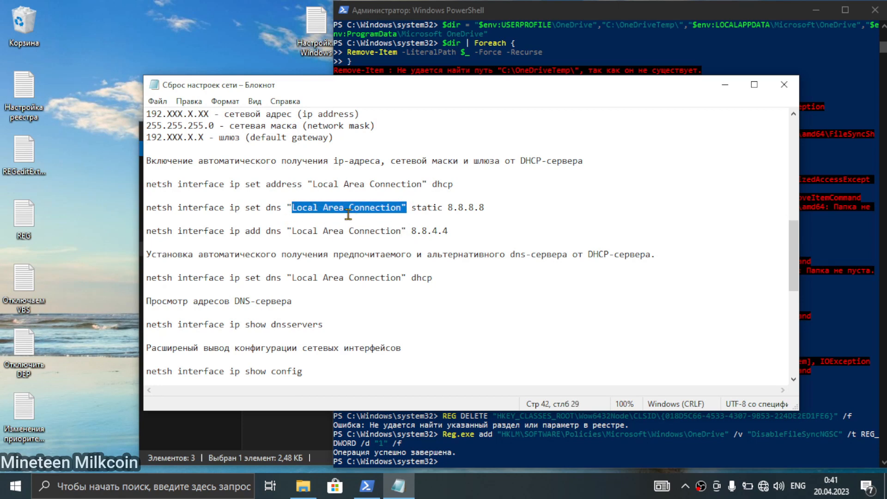
pyautogui.press('BackSpace')
pyautogui.press('BackSpace')
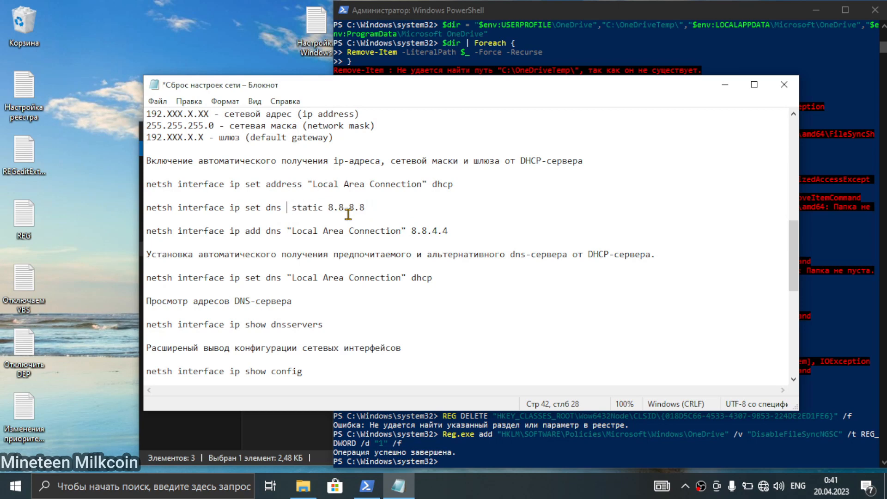
pyautogui.write('ethernet')
# Copy netsh interface ip set dns ethernet static 8.8.8.8 from the notes and run it in PowerShell.
pyautogui.click(216, 215)
pyautogui.tripleClick(212, 211)
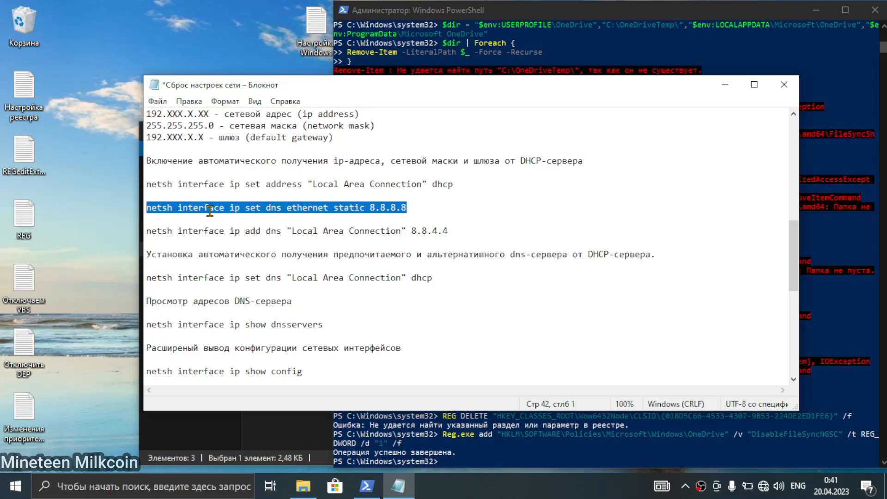
pyautogui.hotkey('ctrl', 'c')
pyautogui.click(486, 462)
pyautogui.rightClick(569, 385)
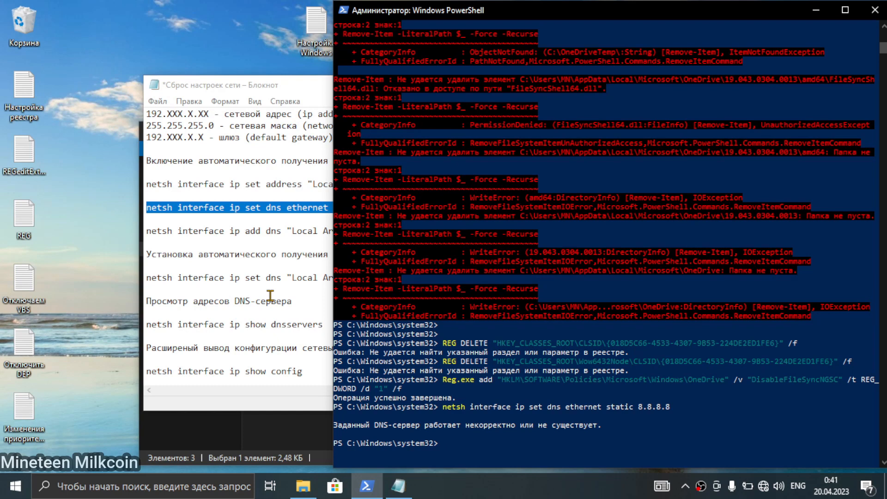
# Return to the network notes and highlight the 8.8.8.8 and 8.8.4.4 DNS server addresses.
pyautogui.click(310, 296)
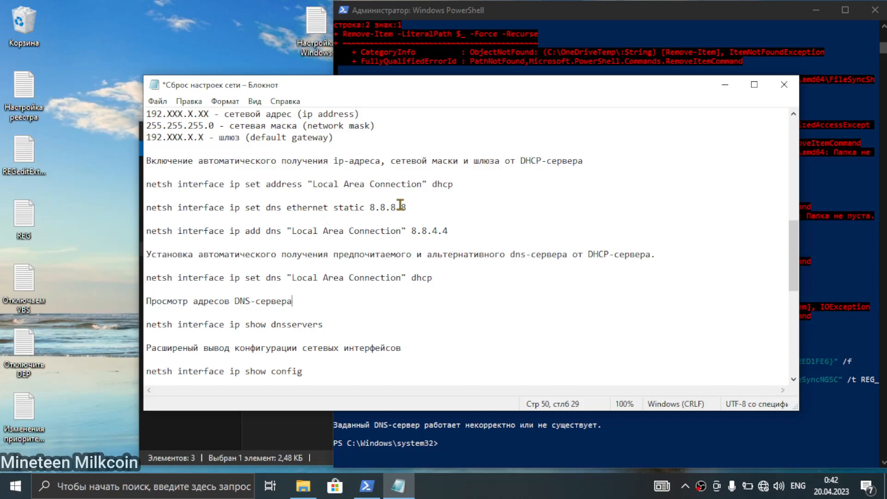
pyautogui.click(414, 206)
pyautogui.moveTo(424, 207); pyautogui.dragTo(371, 209)
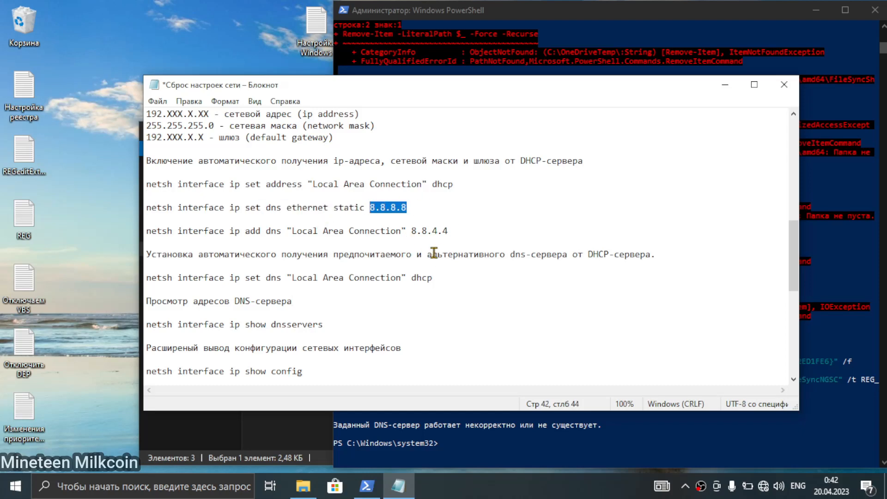
pyautogui.moveTo(455, 231); pyautogui.dragTo(413, 231)
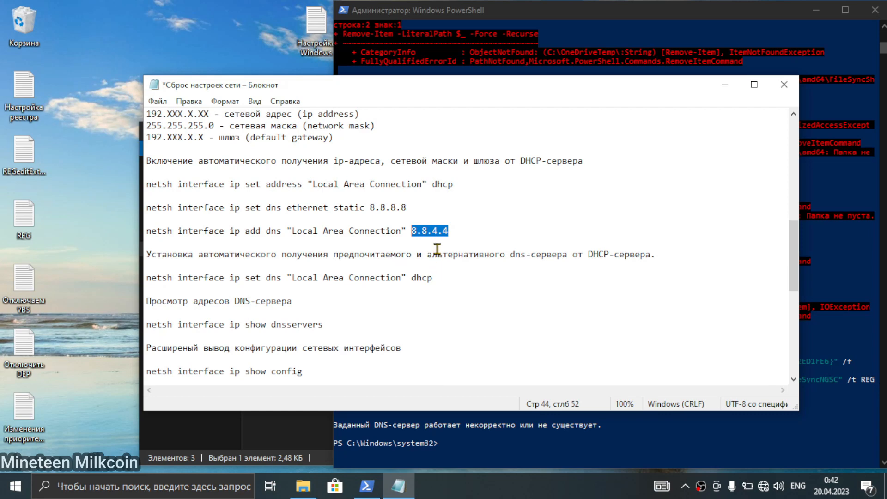
pyautogui.click(447, 231)
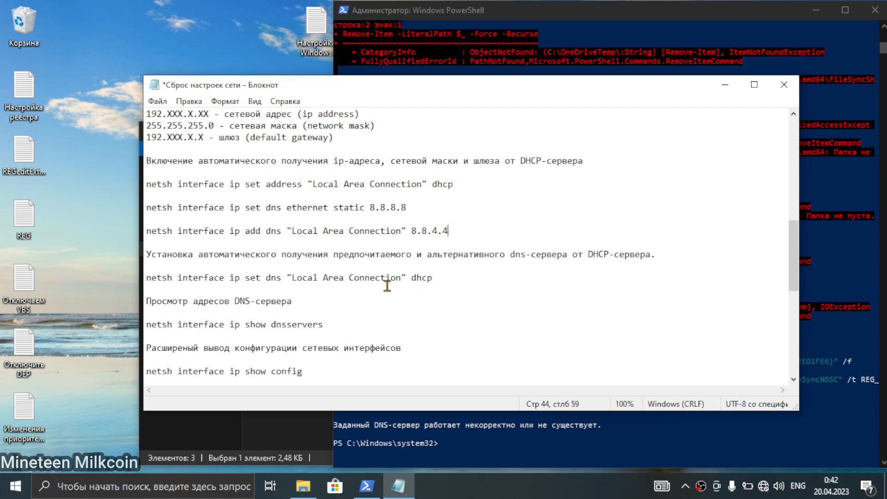
# Change the interface in the automatic DNS command to ethernet and run netsh interface ip set dns ethernet dhcp in PowerShell.
pyautogui.moveTo(407, 277); pyautogui.dragTo(285, 277)
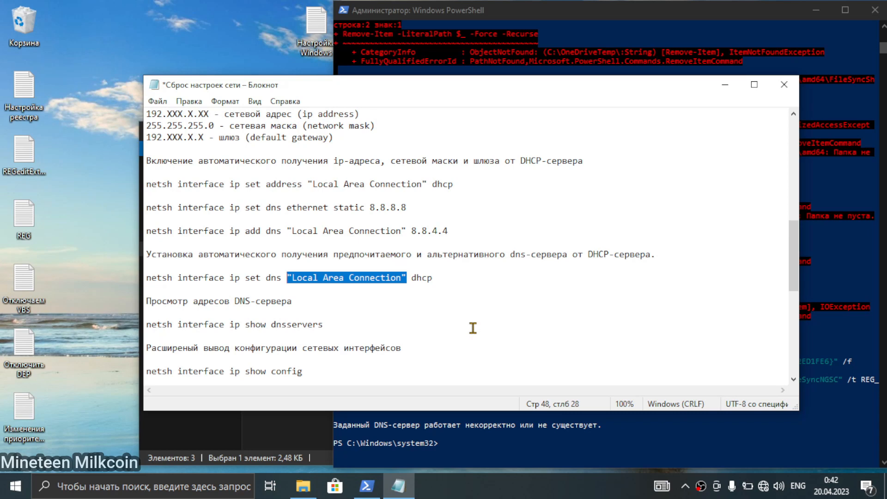
pyautogui.write('ethernet')
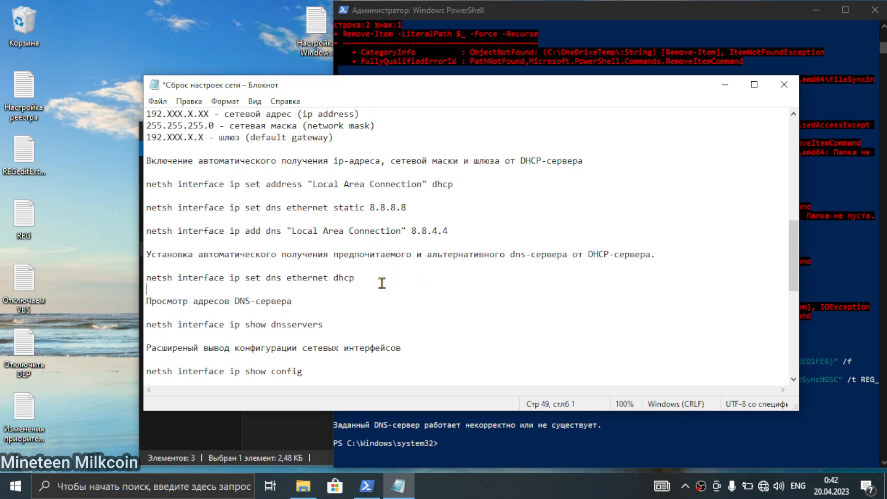
pyautogui.moveTo(380, 282); pyautogui.dragTo(145, 282)
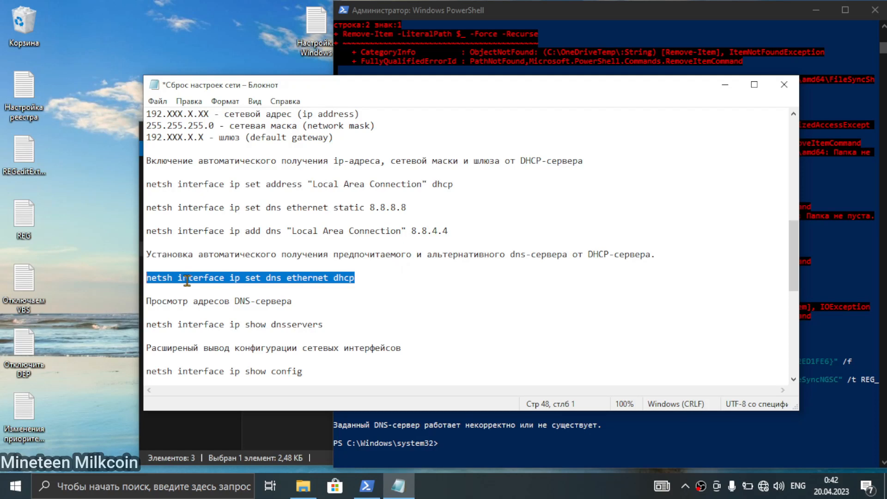
pyautogui.hotkey('ctrl', 'c')
pyautogui.click(489, 437)
pyautogui.rightClick(505, 446)
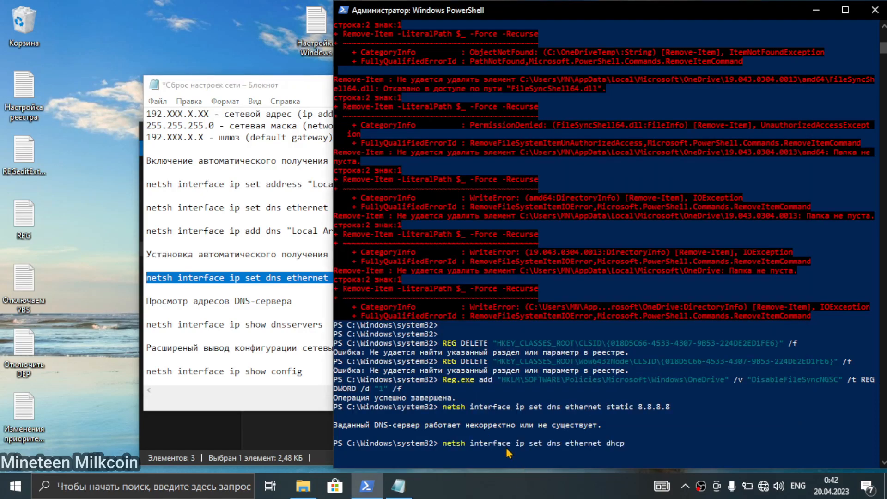
pyautogui.press('Return')
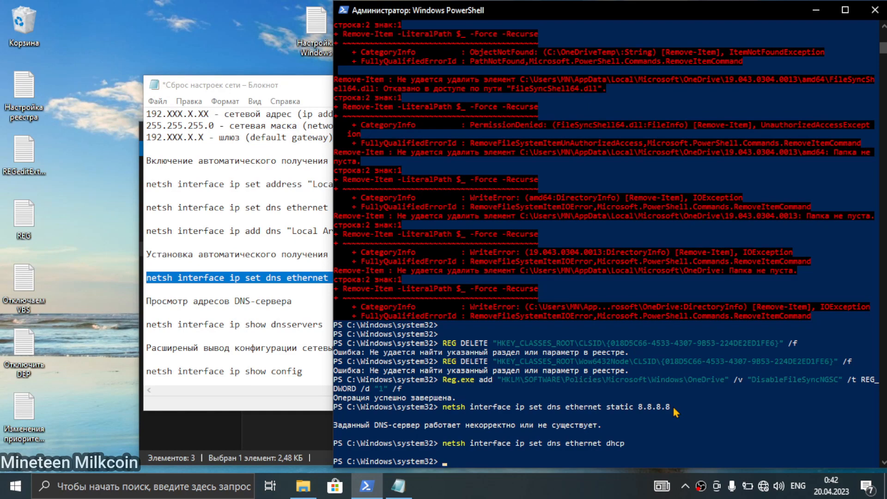
pyautogui.click(219, 325)
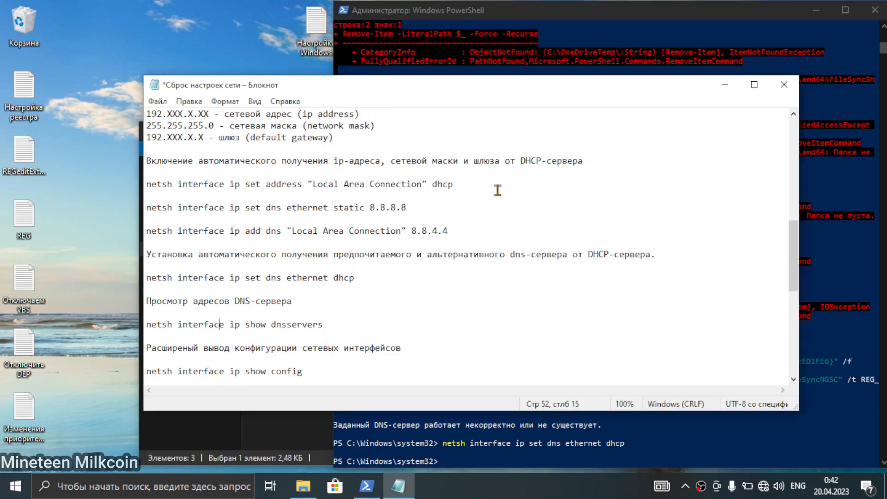
# Close the "Сброс настроек сети" note without saving its changes and close the Documents folder window.
pyautogui.click(785, 85)
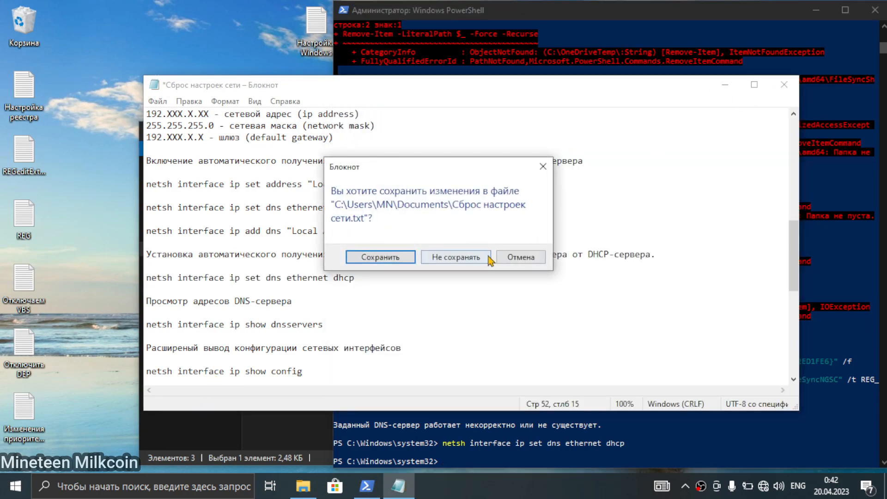
pyautogui.click(484, 258)
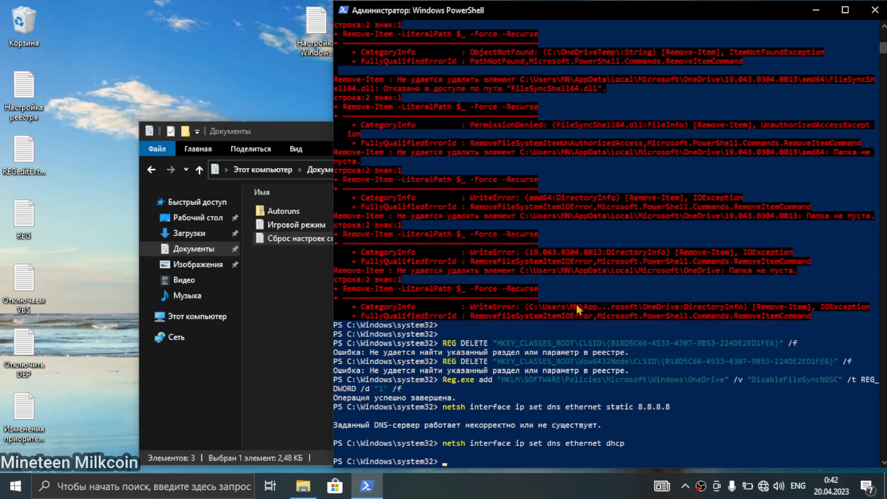
pyautogui.click(311, 304)
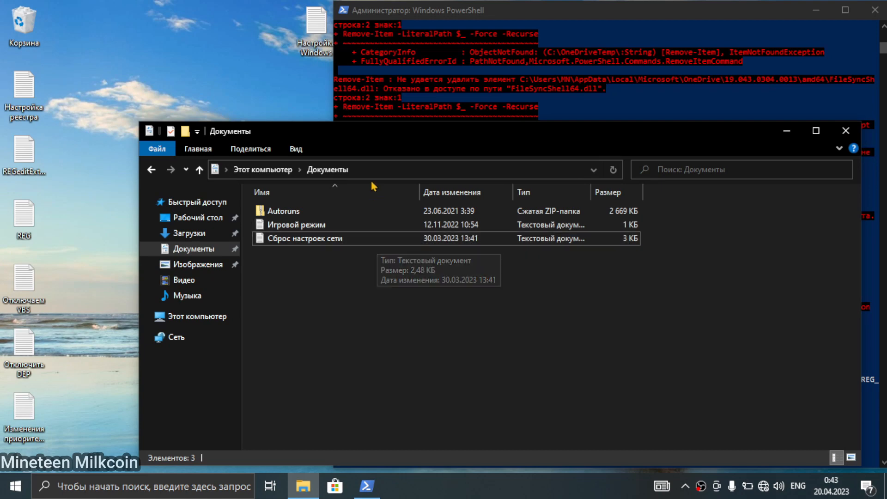
pyautogui.click(846, 131)
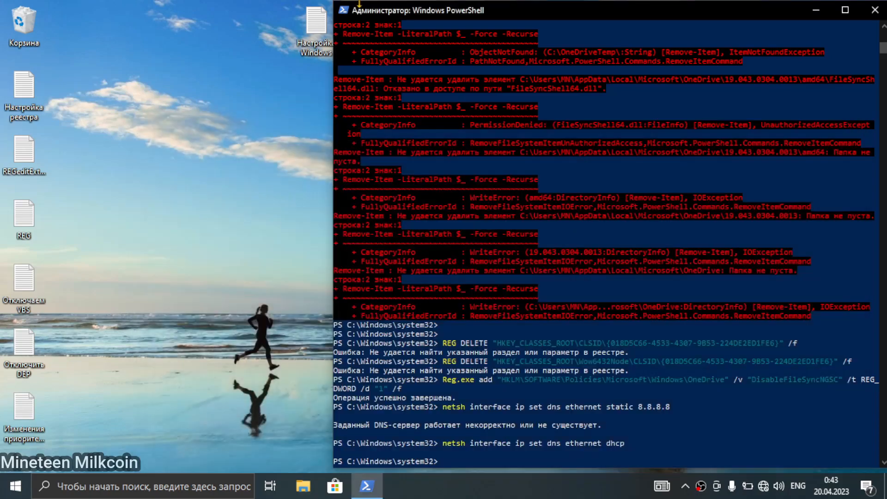
# Open the "Настройка Windows" note from the desktop, review the final checklist around the Synaptics SMBus Driver line, and close it.
pyautogui.click(310, 40)
pyautogui.moveTo(332, 21); pyautogui.dragTo(331, 21)
pyautogui.doubleClick(316, 26)
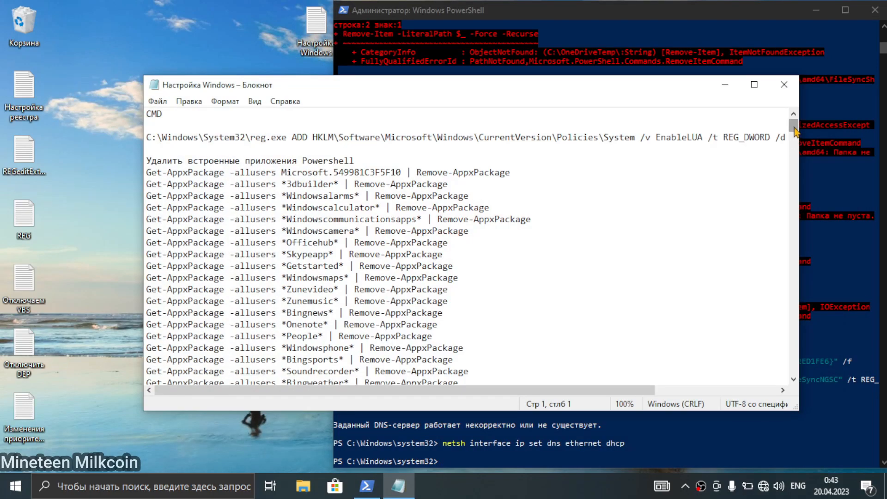
pyautogui.moveTo(795, 128); pyautogui.dragTo(745, 401)
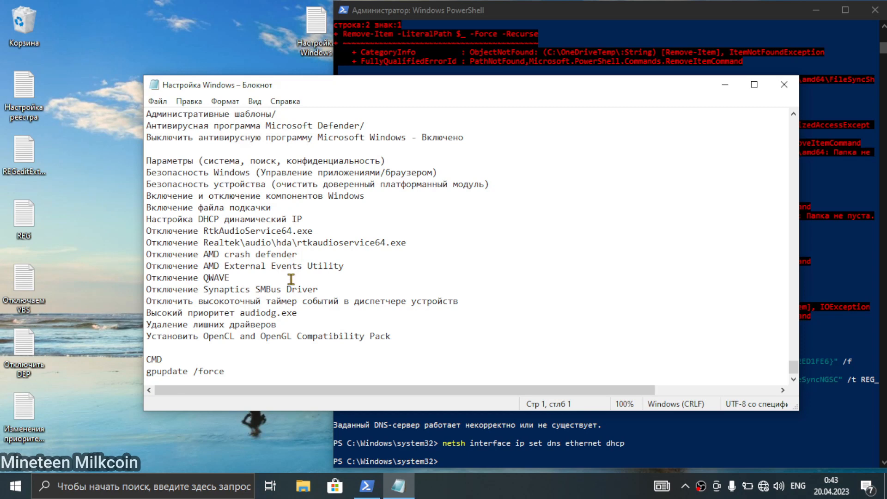
pyautogui.moveTo(327, 291); pyautogui.dragTo(204, 290)
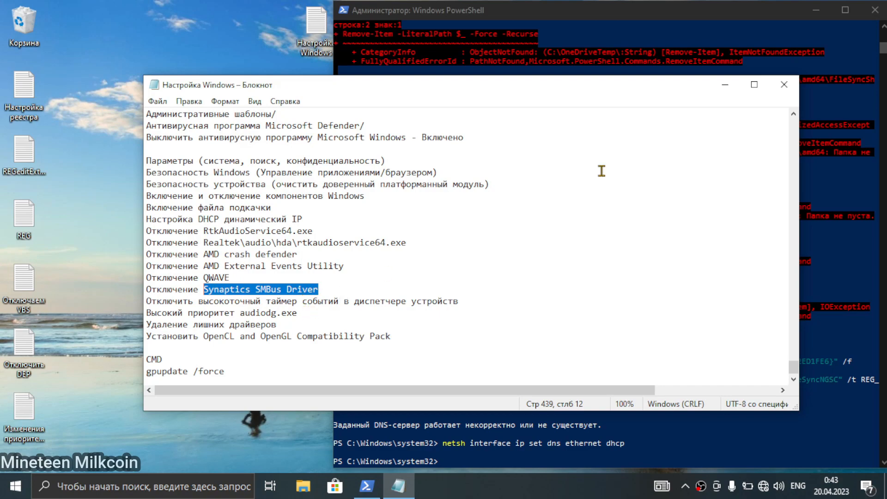
pyautogui.click(784, 85)
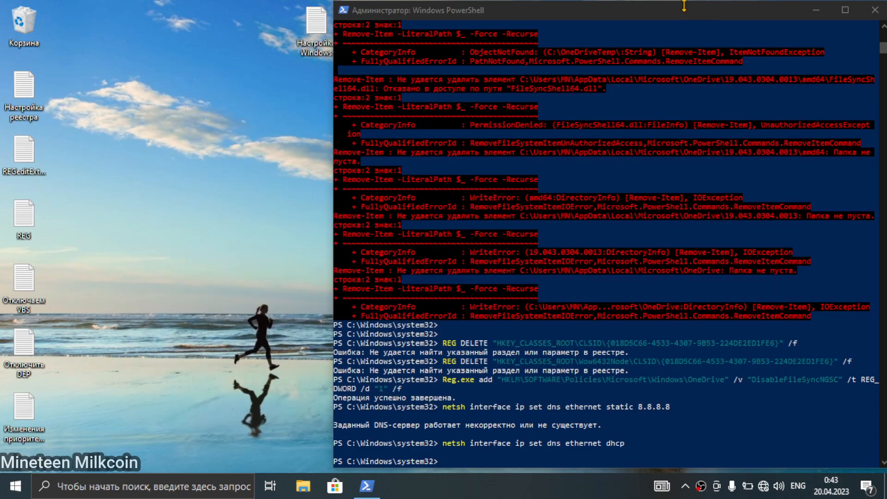
# Close PowerShell and move the autoruns folder and the "Настройка Windows" text file from the desktop to the Recycle Bin.
pyautogui.moveTo(683, 8); pyautogui.dragTo(595, 24)
pyautogui.click(781, 28)
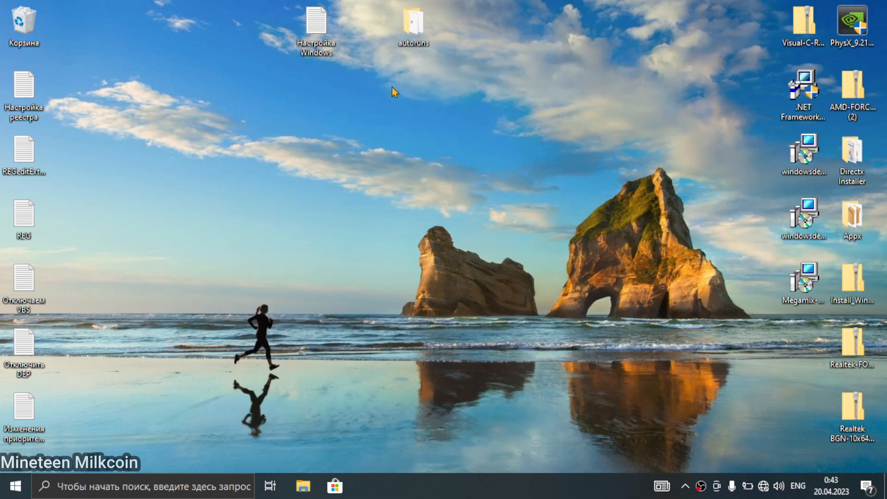
pyautogui.moveTo(421, 69); pyautogui.dragTo(331, 24)
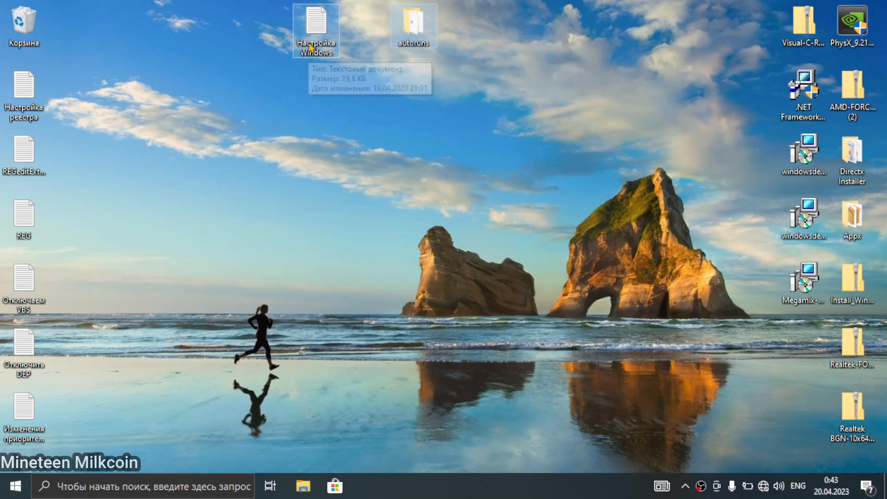
pyautogui.moveTo(317, 44); pyautogui.dragTo(29, 23)
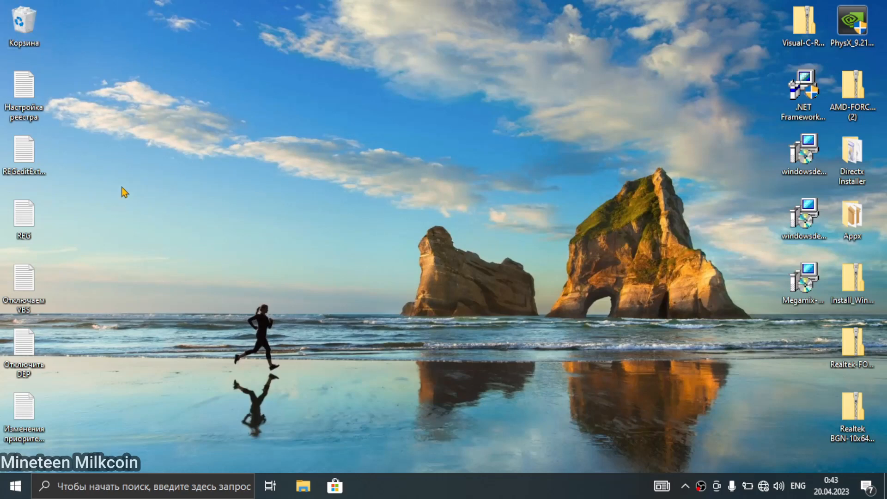
# Open the "Настройка реестра" note from the desktop and launch Registry Editor as administrator.
pyautogui.doubleClick(40, 120)
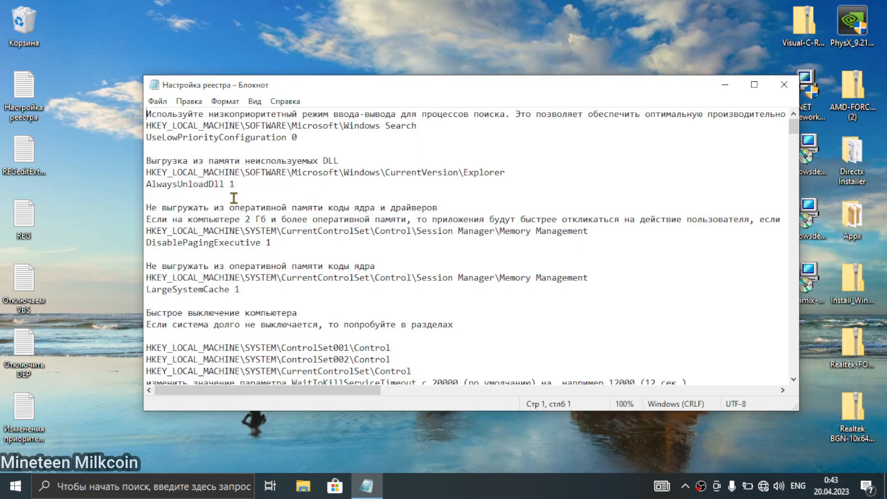
pyautogui.click(174, 494)
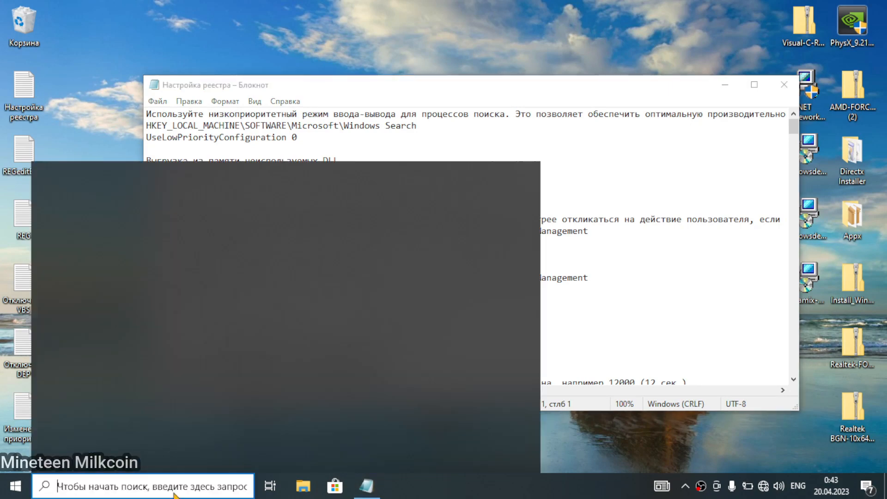
pyautogui.write('reg')
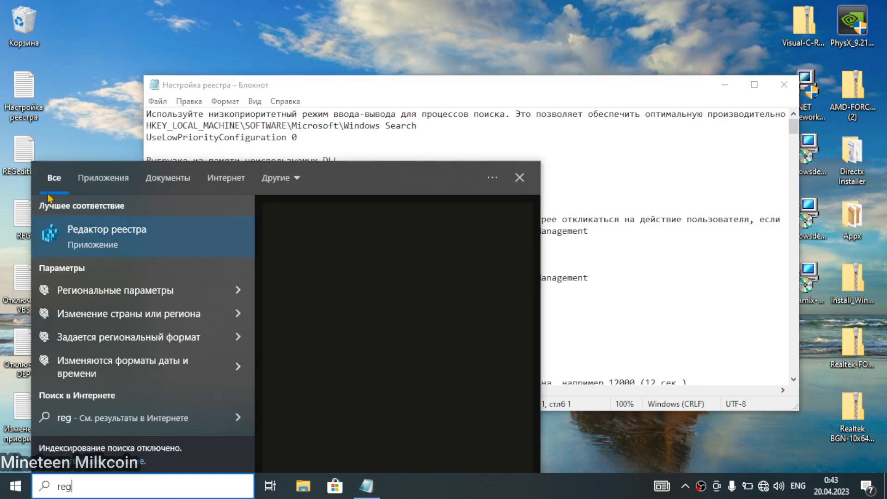
pyautogui.rightClick(118, 244)
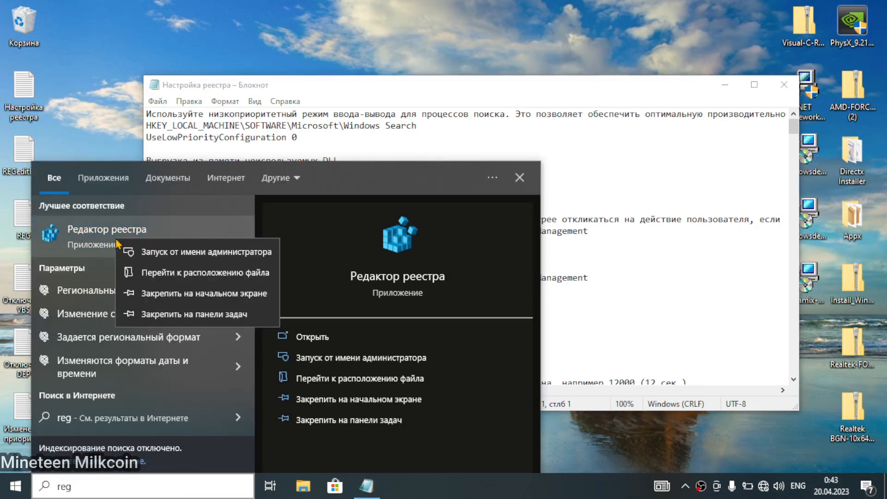
pyautogui.click(217, 259)
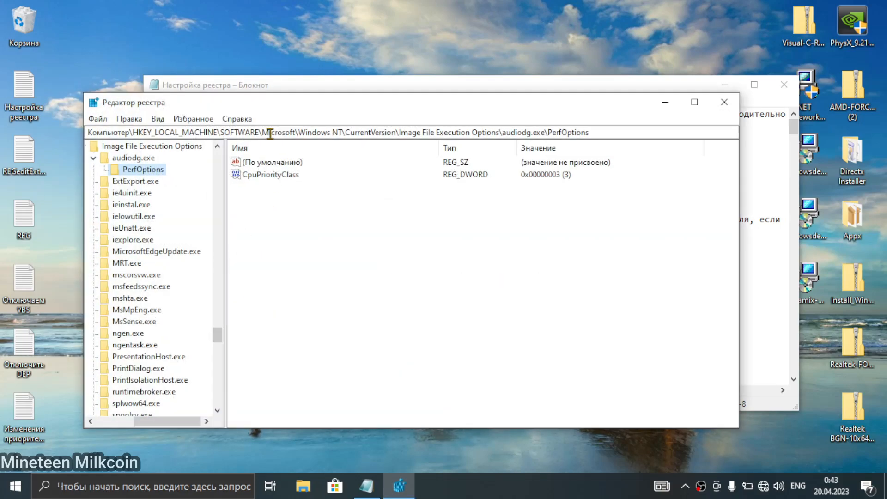
# Arrange the registry note and Registry Editor side by side, with the note on the left half of the desktop.
pyautogui.click(278, 89)
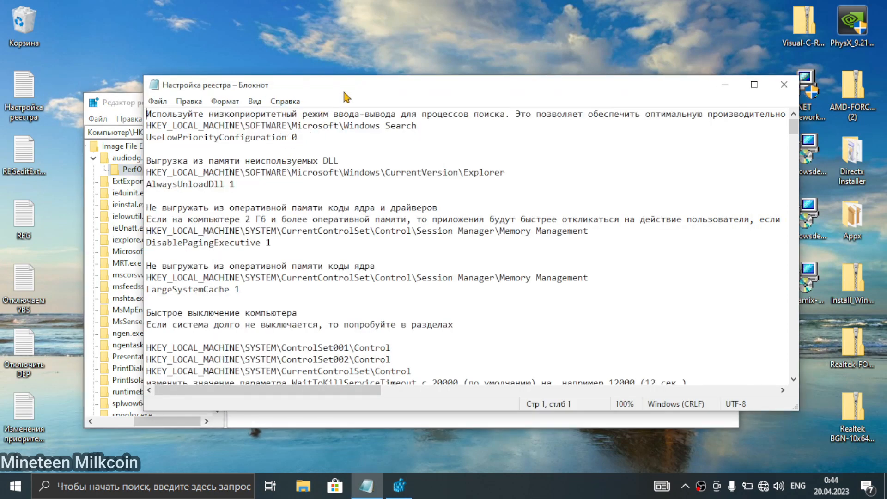
pyautogui.moveTo(349, 87); pyautogui.dragTo(300, 69)
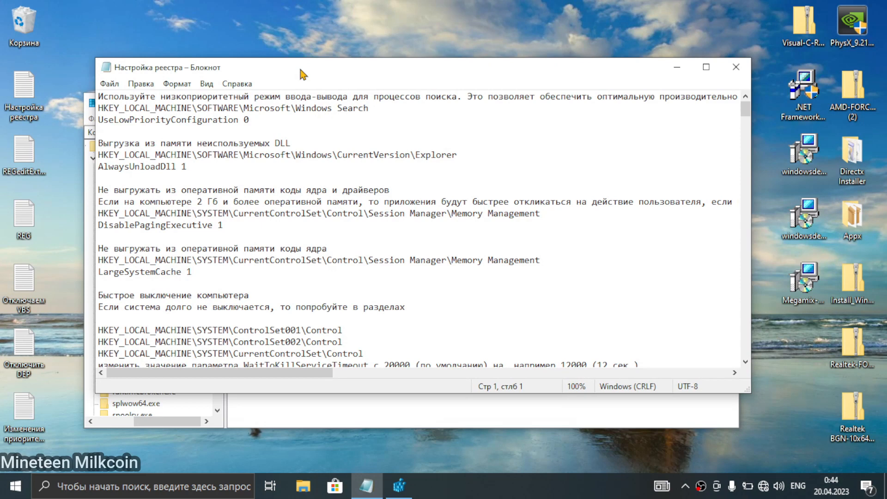
pyautogui.moveTo(375, 110); pyautogui.dragTo(98, 109)
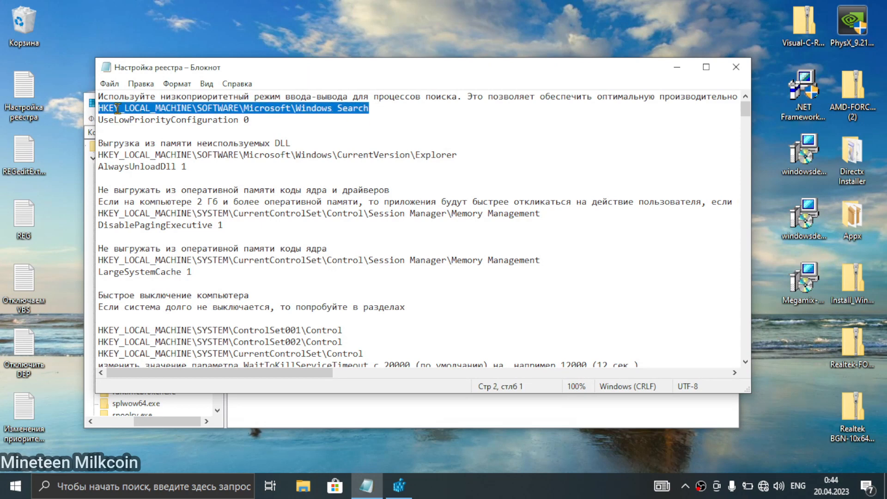
pyautogui.press('super+Left')
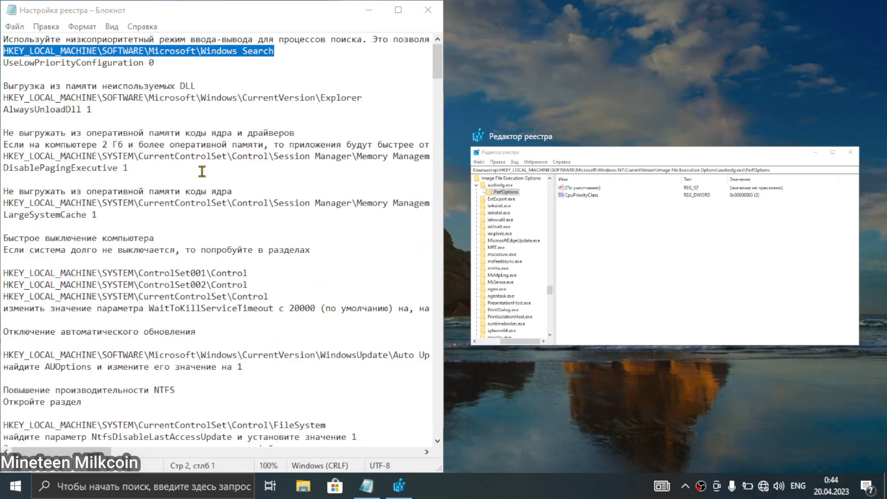
pyautogui.click(559, 246)
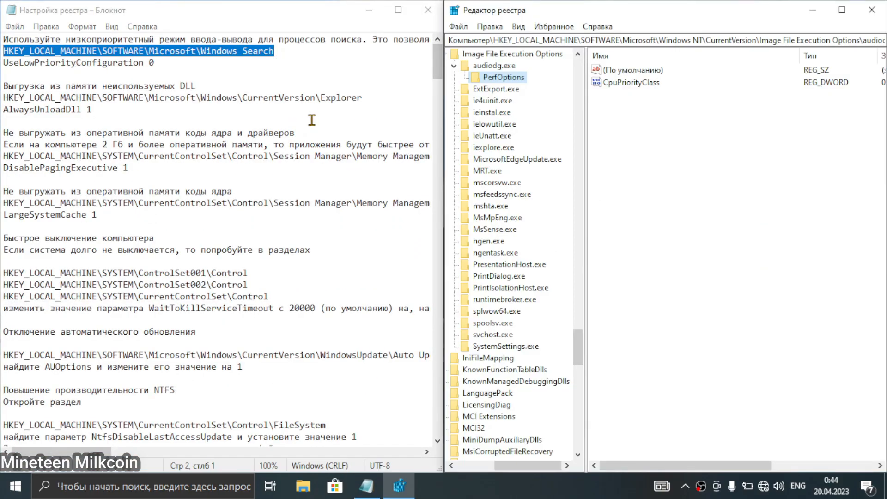
# Copy the path HKEY_LOCAL_MACHINE\SOFTWARE\Microsoft\Windows Search from the note.
pyautogui.click(197, 87)
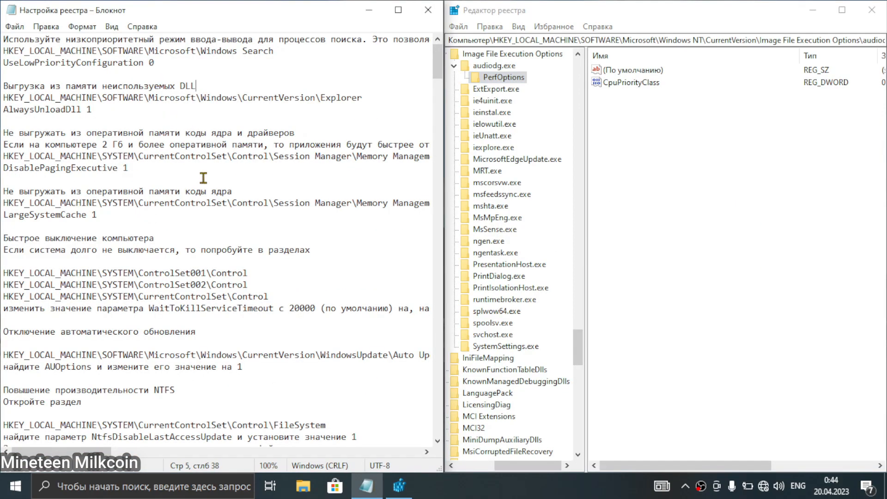
pyautogui.moveTo(93, 452); pyautogui.dragTo(67, 437)
pyautogui.tripleClick(143, 60)
pyautogui.moveTo(143, 60); pyautogui.dragTo(2, 56)
pyautogui.hotkey('ctrl', 'c')
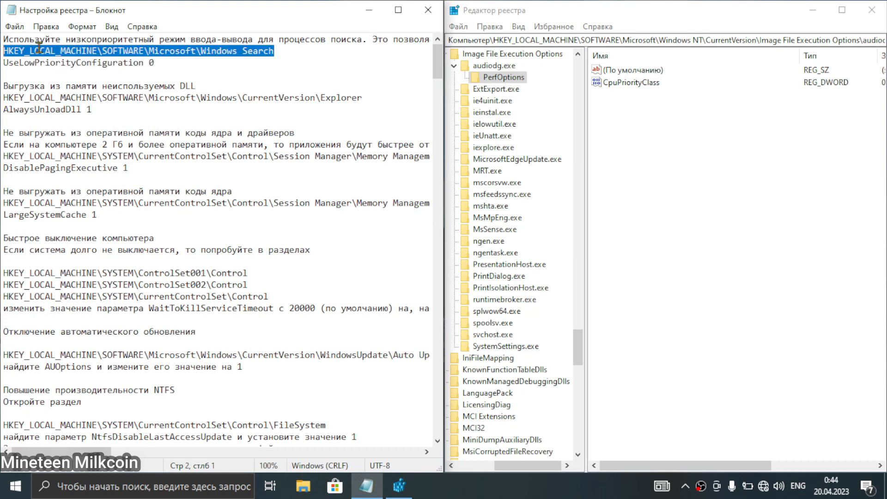
# In Registry Editor, replace the current address with the copied path and go to the Windows Search key.
pyautogui.moveTo(657, 40); pyautogui.dragTo(750, 41)
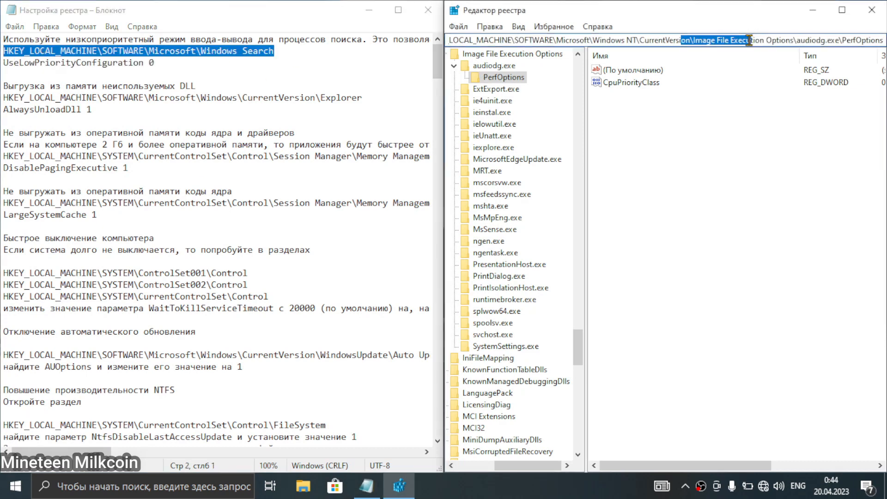
pyautogui.doubleClick(674, 40)
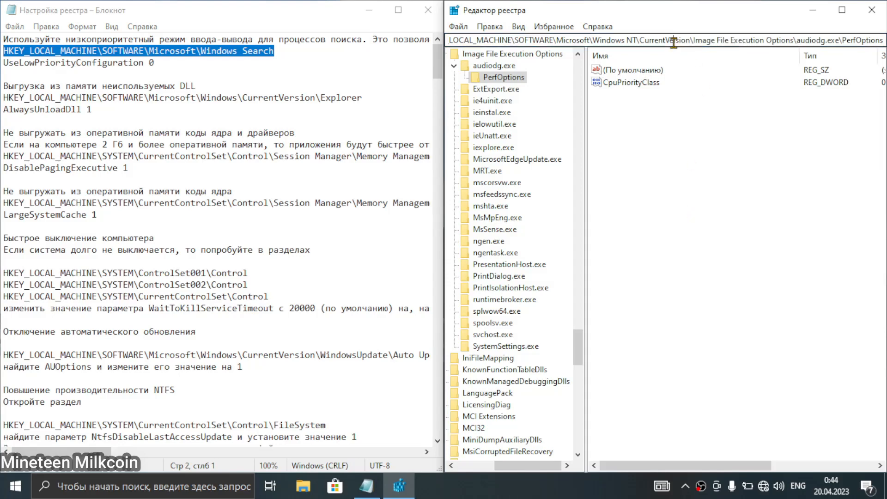
pyautogui.rightClick(674, 43)
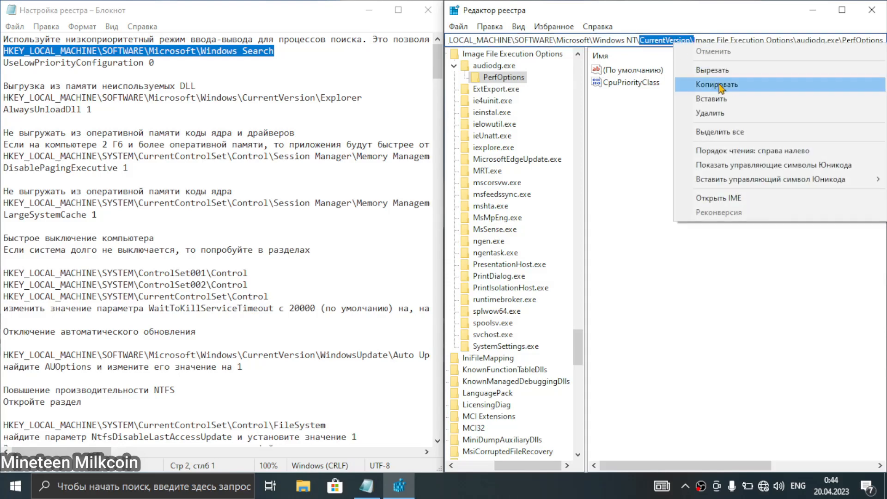
pyautogui.click(720, 131)
pyautogui.press('Delete')
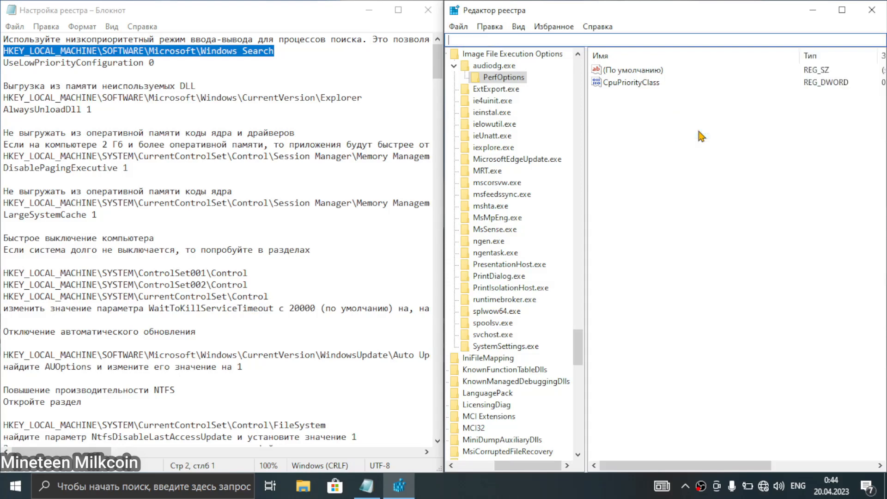
pyautogui.hotkey('ctrl', 'v')
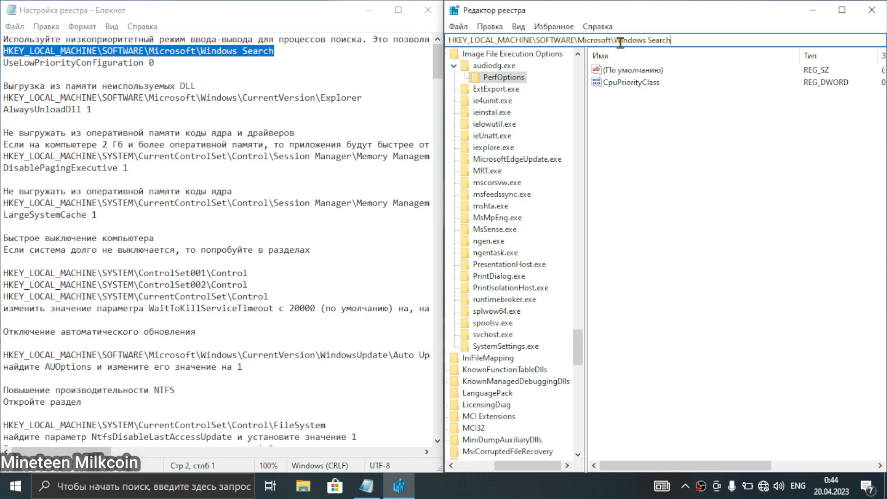
pyautogui.press('Return')
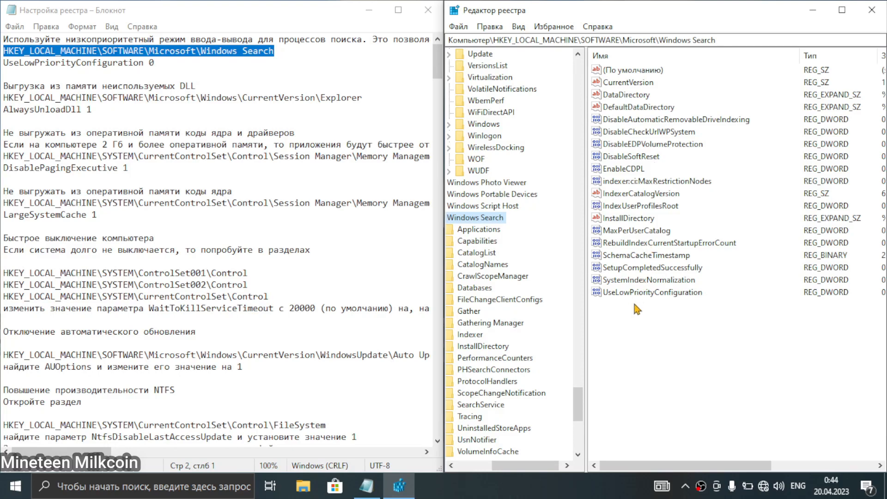
# Move Registry Editor out of its snapped position to show the value data, and set UseLowPriorityConfiguration to 0.
pyautogui.moveTo(673, 19); pyautogui.dragTo(414, 20)
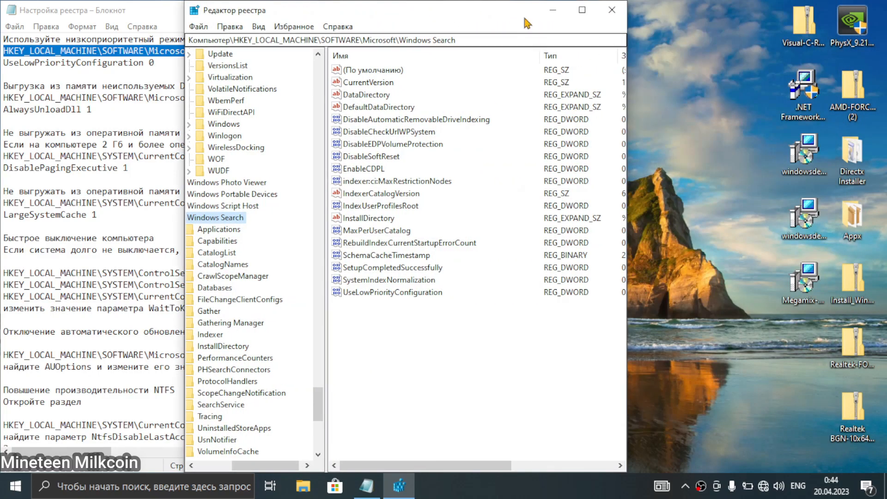
pyautogui.moveTo(511, 13); pyautogui.dragTo(647, 87)
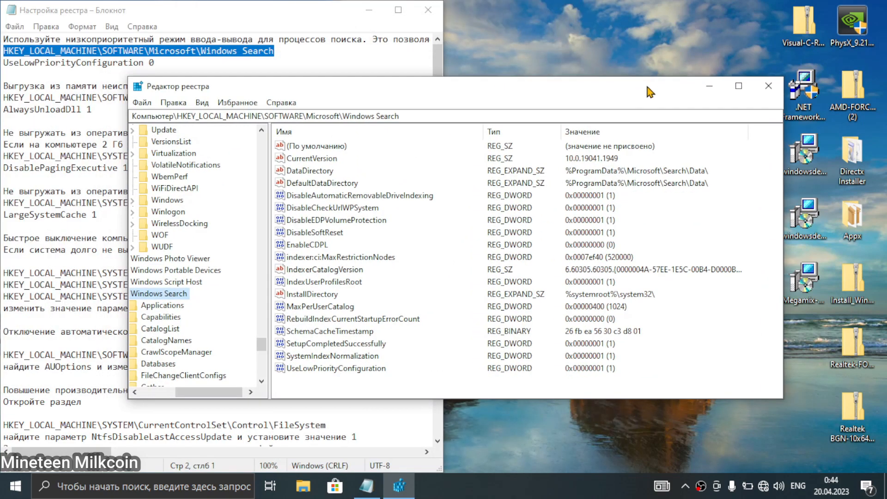
pyautogui.doubleClick(374, 370)
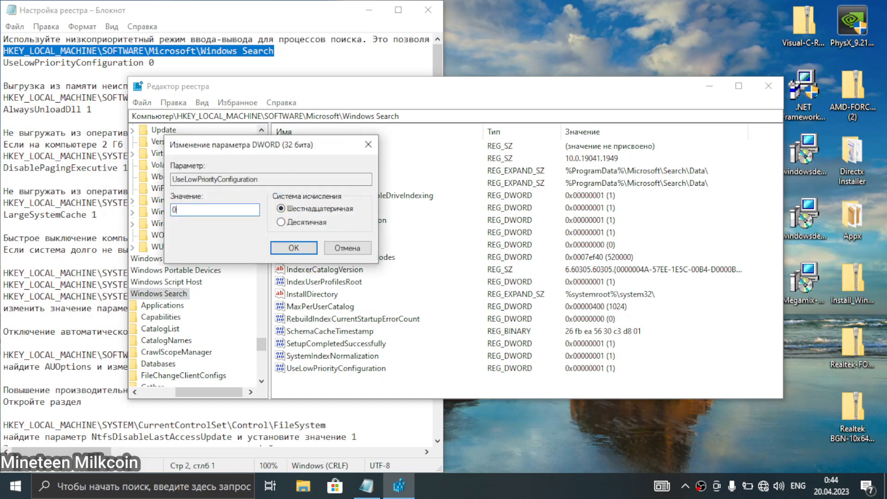
pyautogui.click(313, 252)
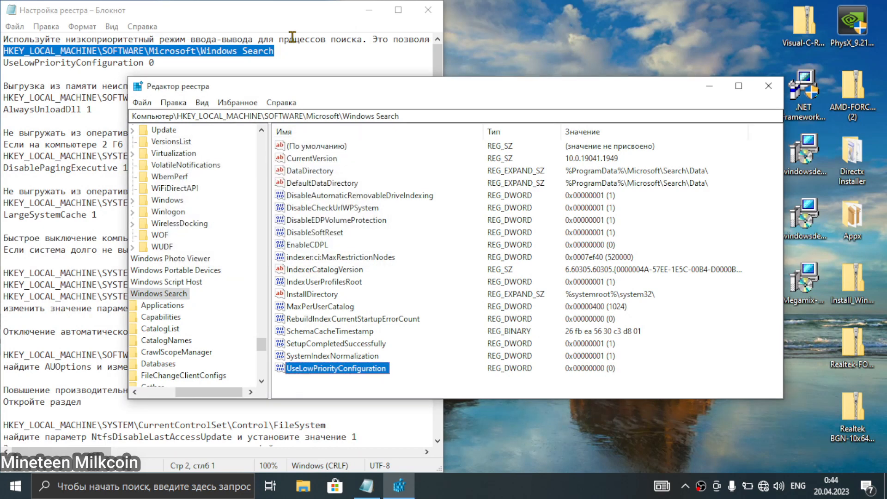
# Copy the path HKEY_LOCAL_MACHINE\SOFTWARE\Microsoft\Windows\CurrentVersion\Explorer from the note in Notepad.
pyautogui.click(195, 60)
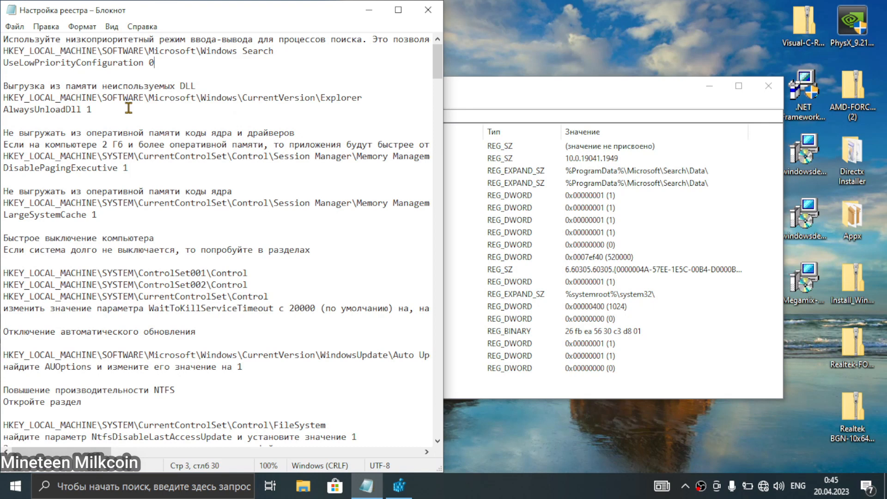
pyautogui.moveTo(375, 98); pyautogui.dragTo(2, 96)
pyautogui.hotkey('ctrl', 'c')
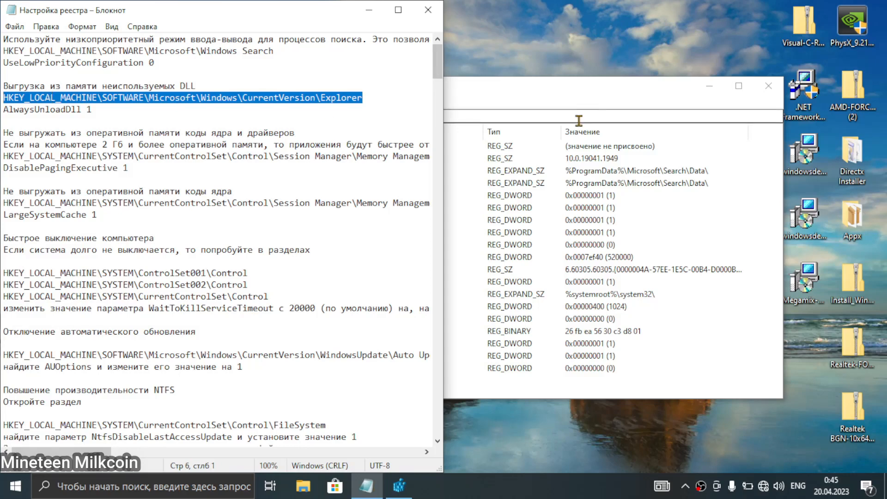
# In Registry Editor, go to the copied Explorer key path and move the window aside to see the note's AlwaysUnloadDll line.
pyautogui.hotkey('alt', 'Tab')
pyautogui.hotkey('ctrl', 'v')
pyautogui.press('Return')
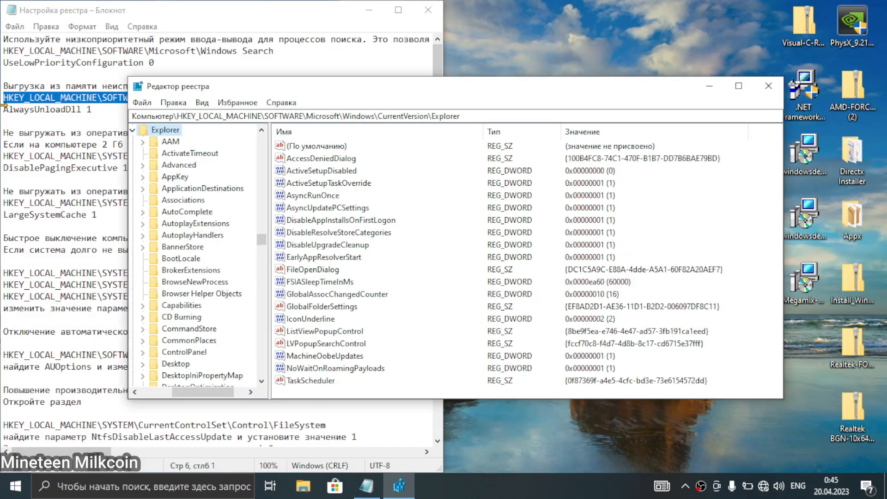
pyautogui.moveTo(268, 87); pyautogui.dragTo(313, 110)
pyautogui.click(145, 106)
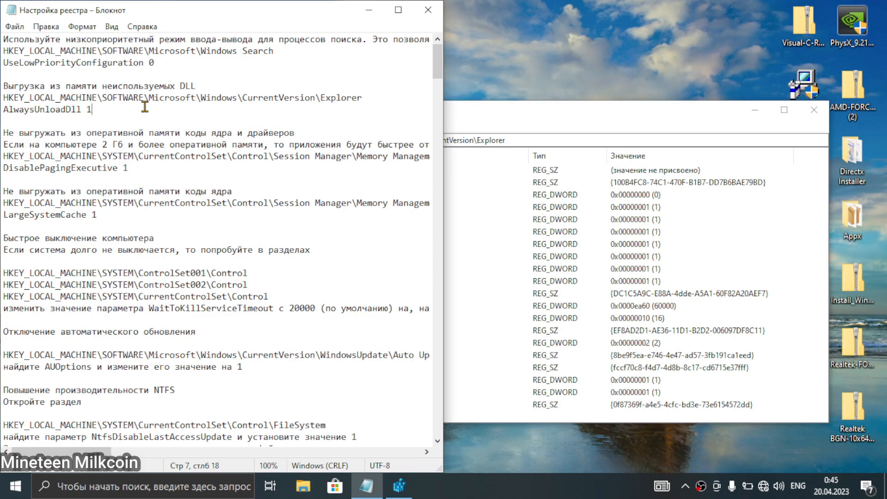
# Look through the Explorer key's values beginning with "A" for an existing AlwaysUnloadDll entry.
pyautogui.click(481, 125)
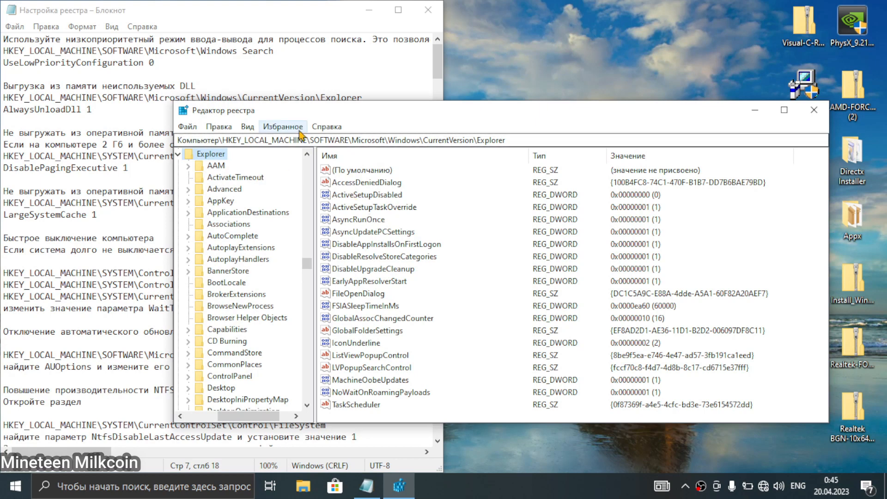
pyautogui.moveTo(324, 111); pyautogui.dragTo(357, 123)
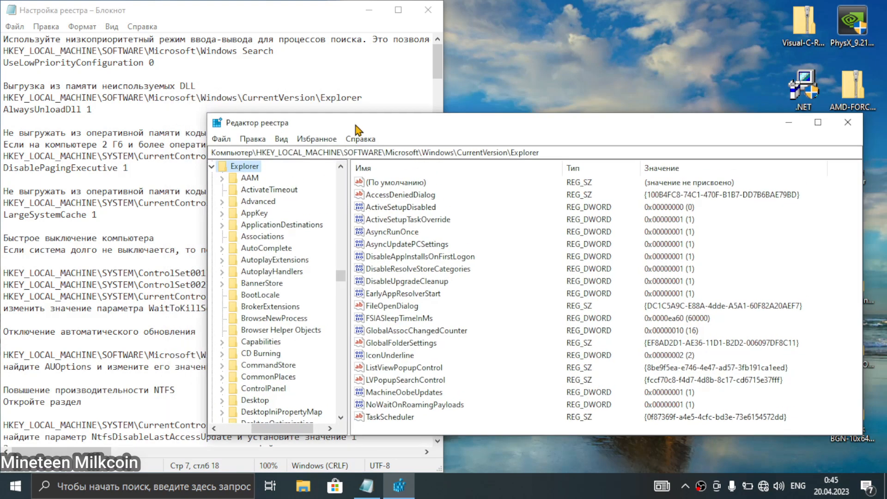
pyautogui.click(416, 249)
pyautogui.press('a')
pyautogui.press('a')
pyautogui.press('a')
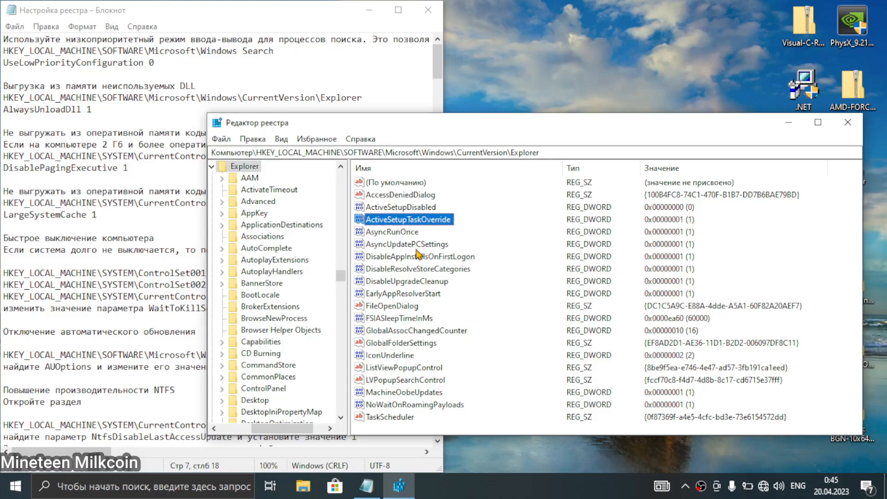
pyautogui.press('a')
pyautogui.press('a')
pyautogui.press('a')
pyautogui.press('a')
pyautogui.press('a')
pyautogui.press('a')
pyautogui.press('a')
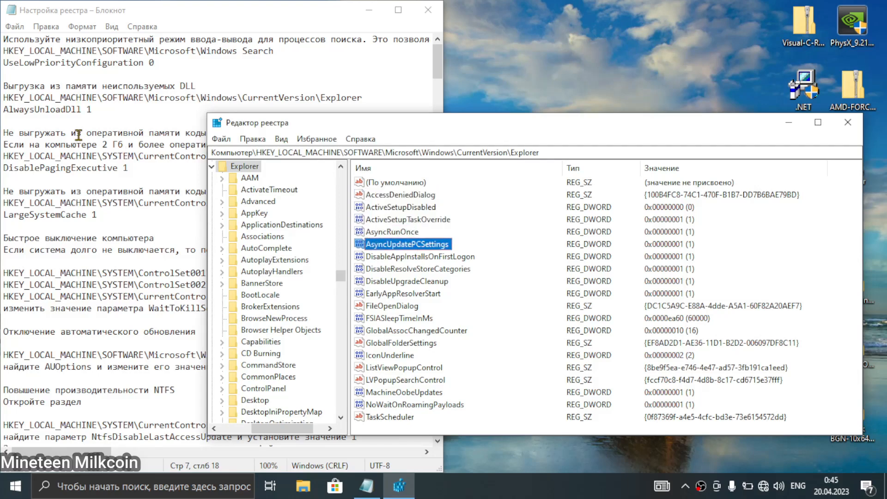
# Copy the value name AlwaysUnloadDll from the note and return to Registry Editor.
pyautogui.moveTo(81, 110); pyautogui.dragTo(14, 116)
pyautogui.doubleClick(6, 111)
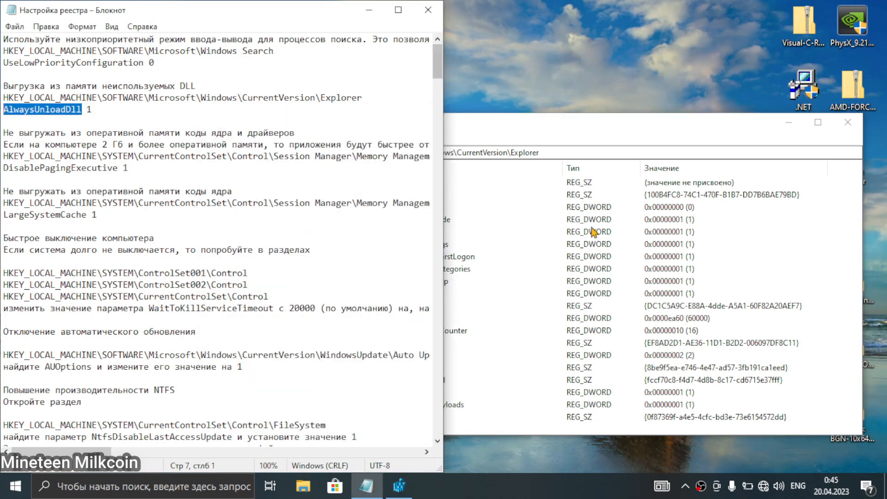
pyautogui.click(533, 132)
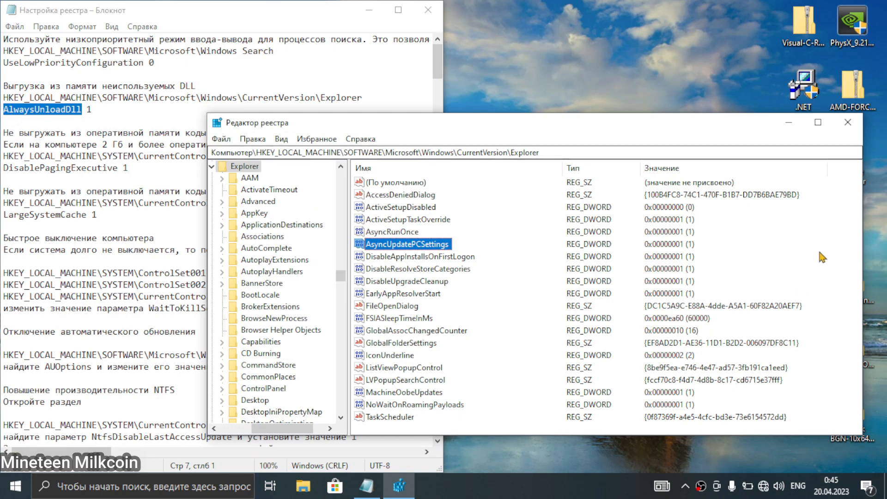
# Create a 32-bit DWORD value named AlwaysUnloadDll in the Explorer key.
pyautogui.rightClick(804, 257)
pyautogui.moveTo(812, 271)
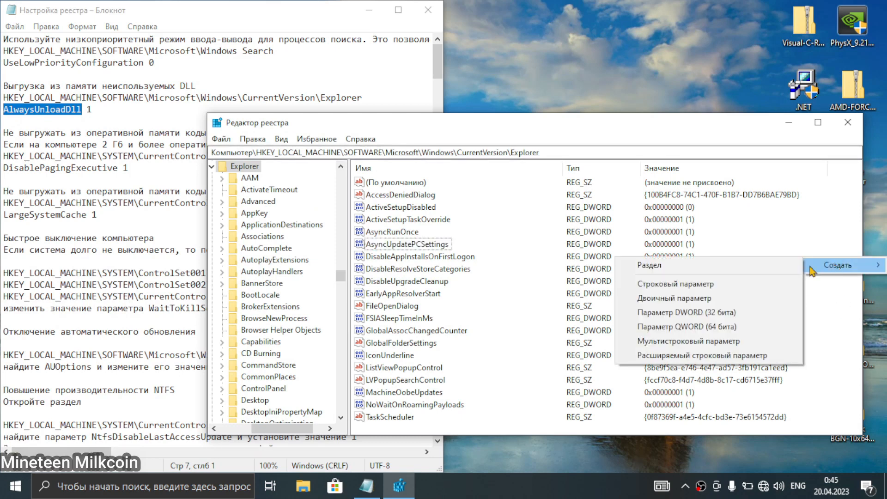
pyautogui.click(653, 315)
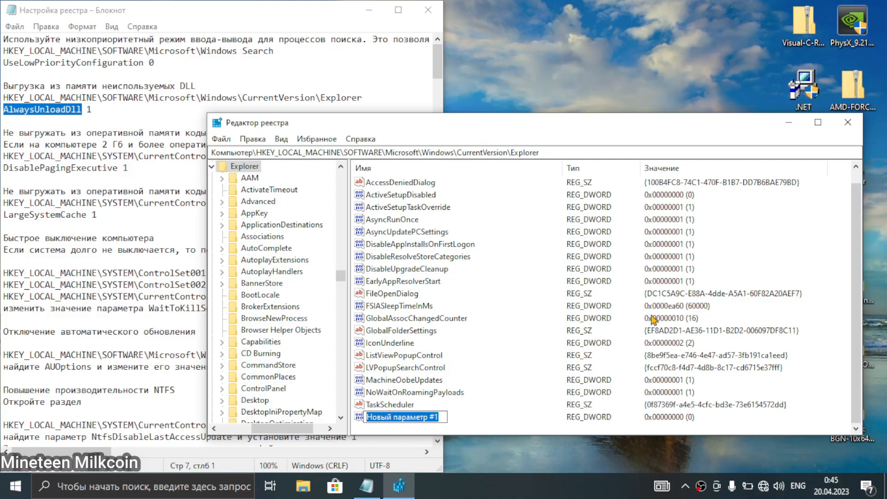
pyautogui.hotkey('ctrl', 'v')
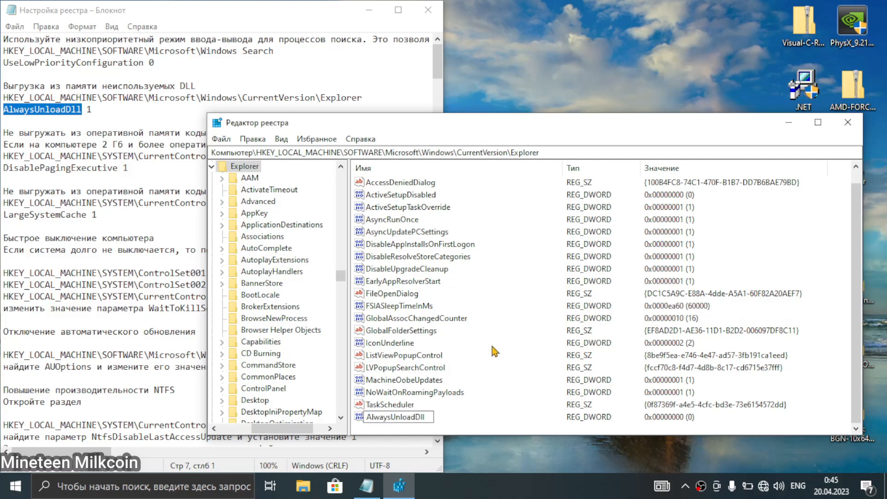
pyautogui.press('Return')
# Set the AlwaysUnloadDll value data to 1.
pyautogui.doubleClick(421, 418)
pyautogui.write('1')
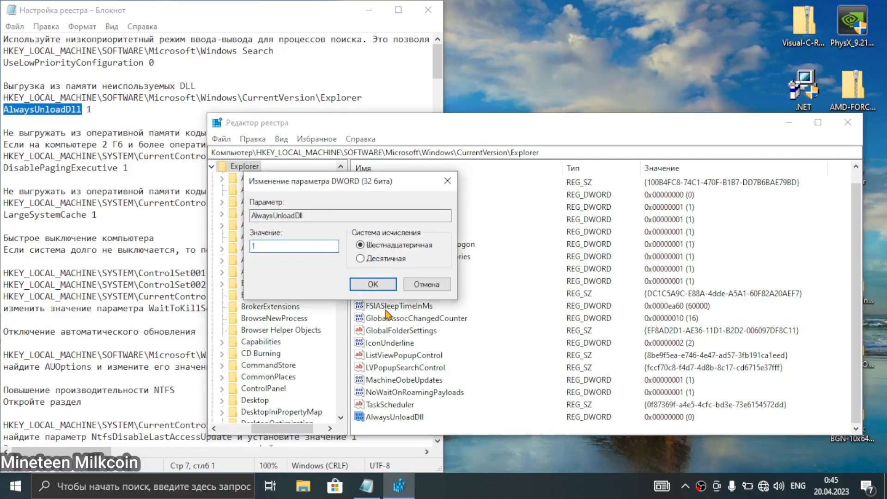
pyautogui.click(378, 283)
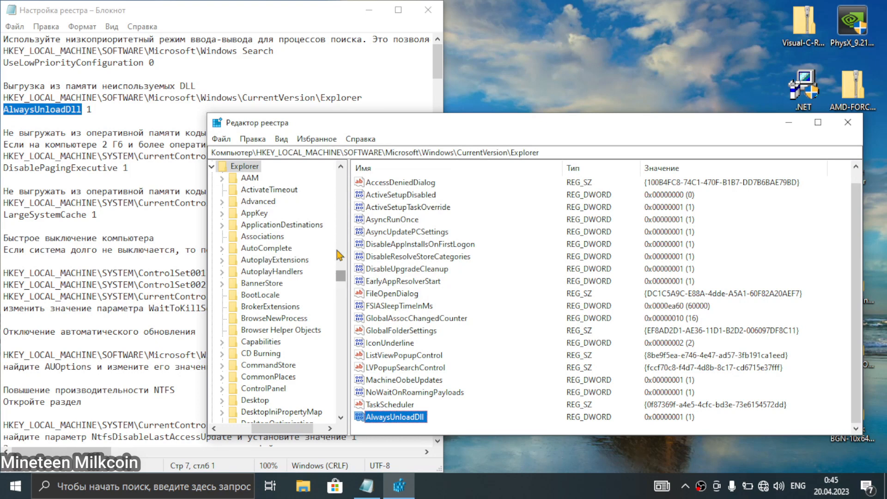
# Move the note out of its snapped position and copy the Session Manager\Memory Management path listed above DisablePagingExecutive.
pyautogui.click(152, 108)
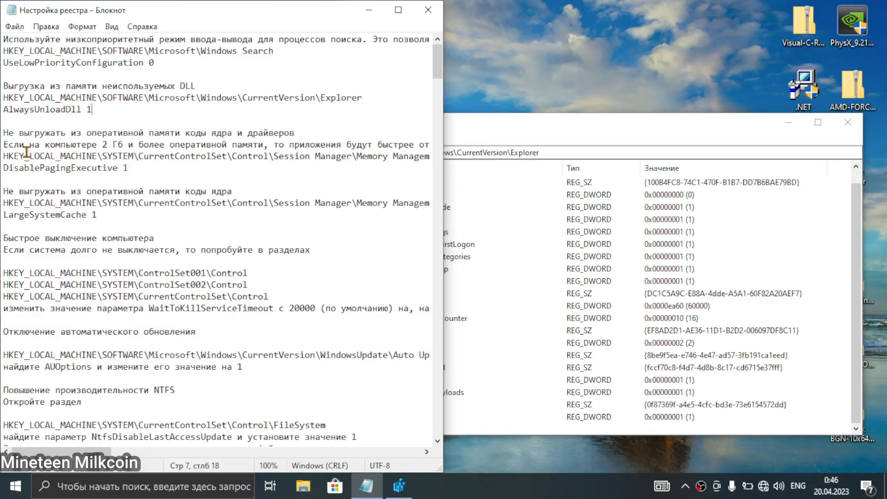
pyautogui.moveTo(406, 34); pyautogui.dragTo(519, 65)
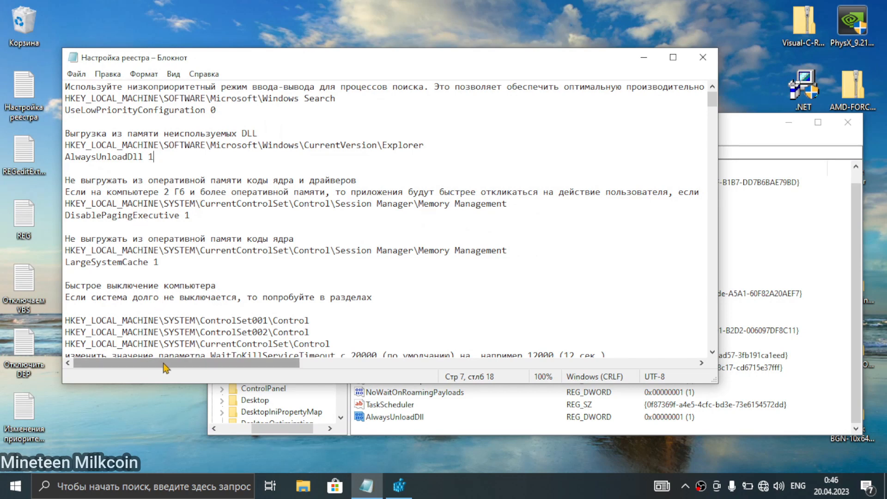
pyautogui.moveTo(166, 368); pyautogui.dragTo(129, 361)
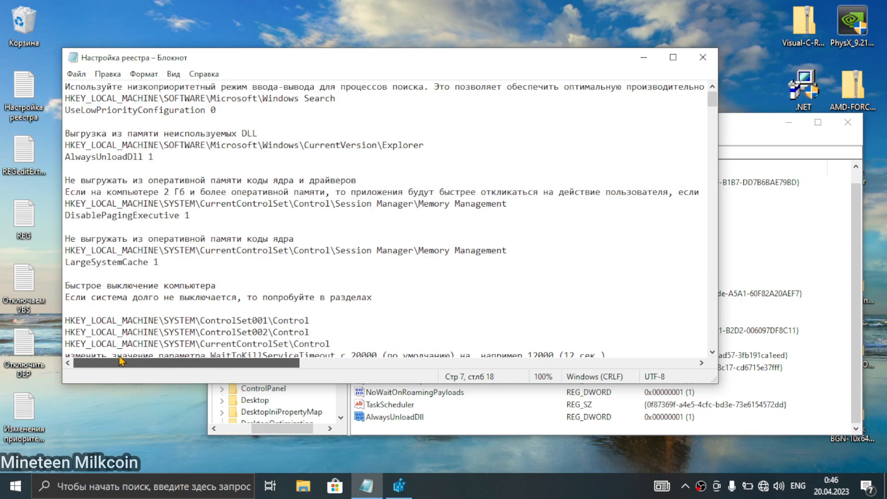
pyautogui.moveTo(541, 206); pyautogui.dragTo(51, 205)
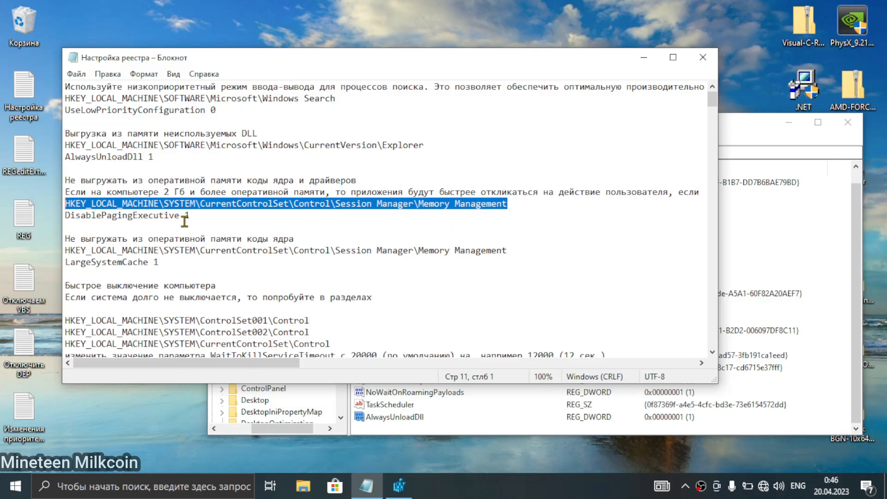
# In Registry Editor, go to HKEY_LOCAL_MACHINE\SYSTEM\CurrentControlSet\Control\Session Manager\Memory Management to check DisablePagingExecutive.
pyautogui.click(751, 129)
pyautogui.click(614, 149)
pyautogui.hotkey('ctrl', 'v')
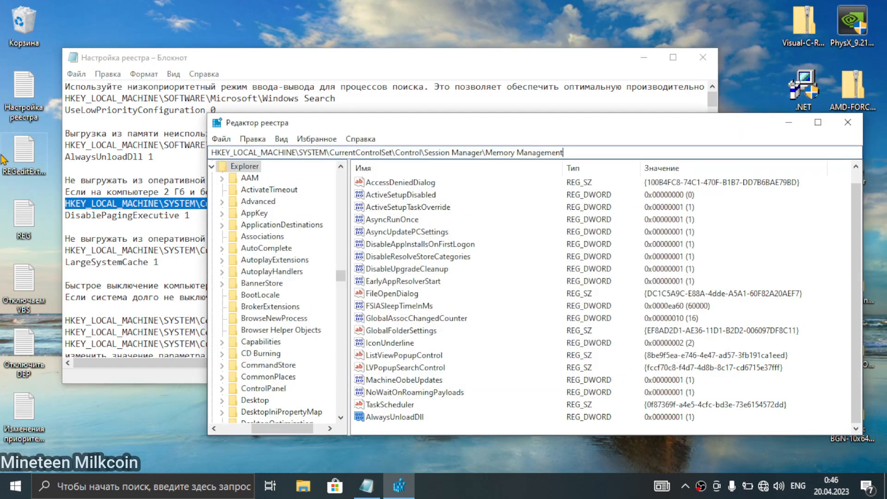
pyautogui.press('Return')
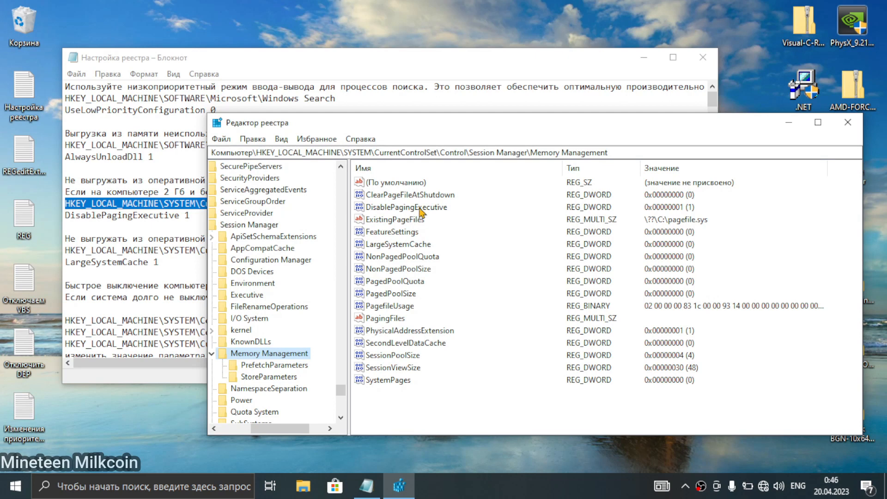
# Copy the Memory Management path listed above LargeSystemCache in the note.
pyautogui.click(190, 225)
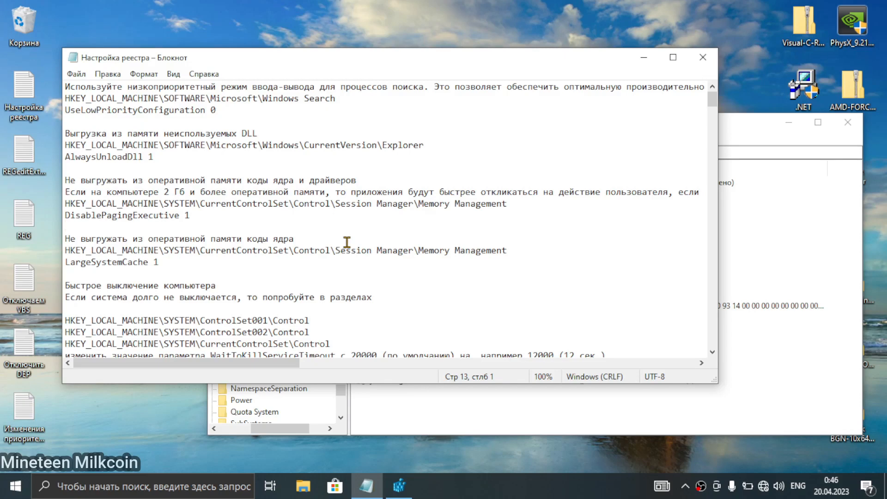
pyautogui.moveTo(511, 251); pyautogui.dragTo(73, 251)
pyautogui.hotkey('ctrl', 'c')
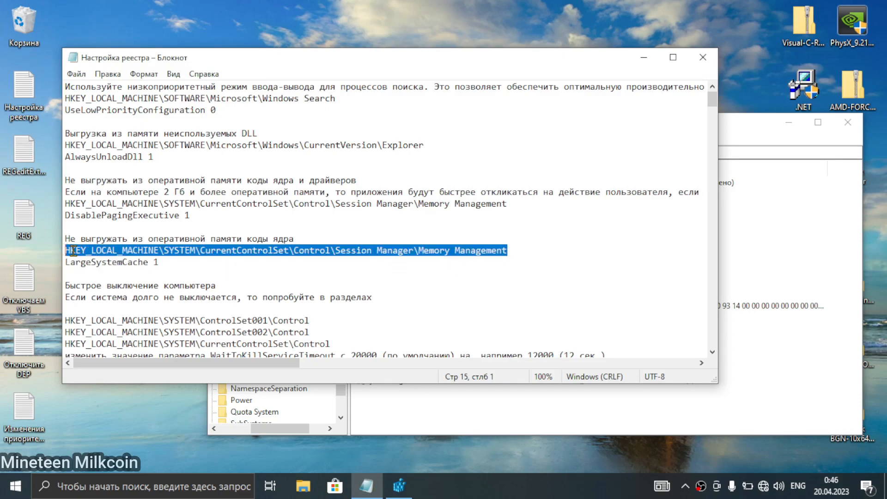
# Replace the Registry Editor address with the path copied for LargeSystemCache, go to that key, and shift the window slightly.
pyautogui.click(849, 228)
pyautogui.moveTo(670, 153); pyautogui.dragTo(2, 100)
pyautogui.hotkey('ctrl', 'v')
pyautogui.press('Return')
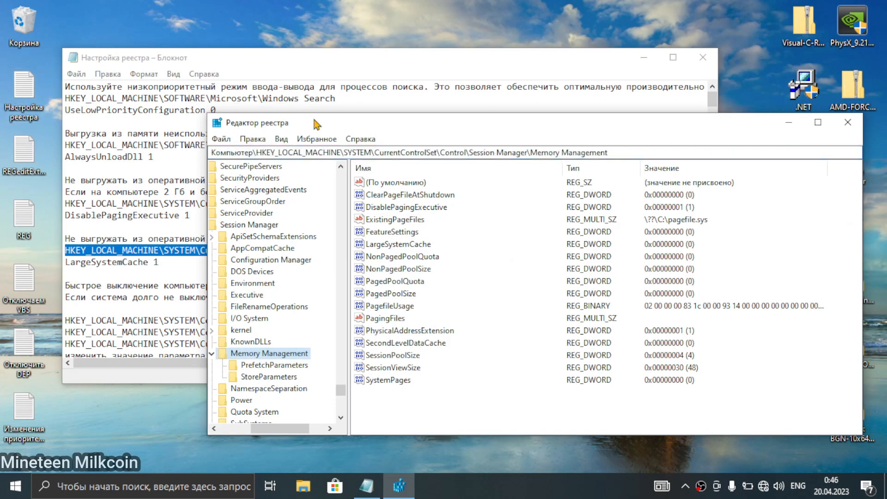
pyautogui.moveTo(315, 129)
pyautogui.mouseDown()
pyautogui.moveTo(270, 307)
pyautogui.moveTo(311, 199)
pyautogui.moveTo(311, 118)
pyautogui.mouseUp()
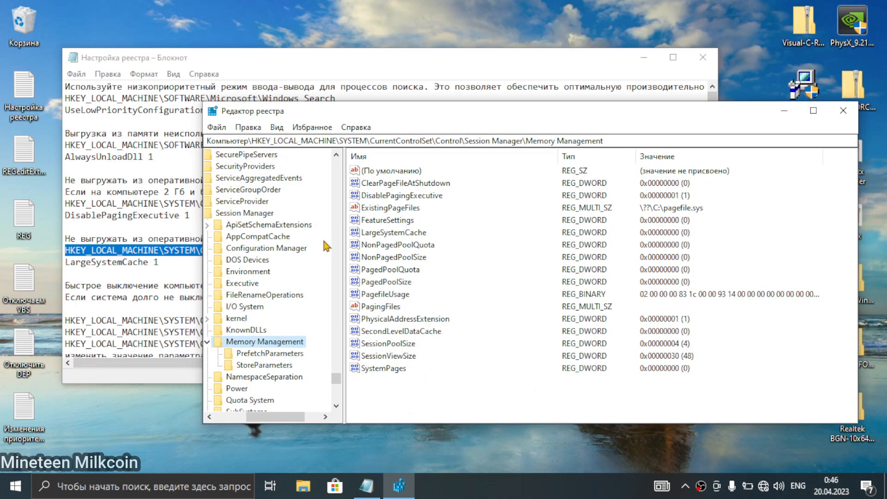
# Check the note's LargeSystemCache entry and set the LargeSystemCache value in the Memory Management key to 1.
pyautogui.click(158, 273)
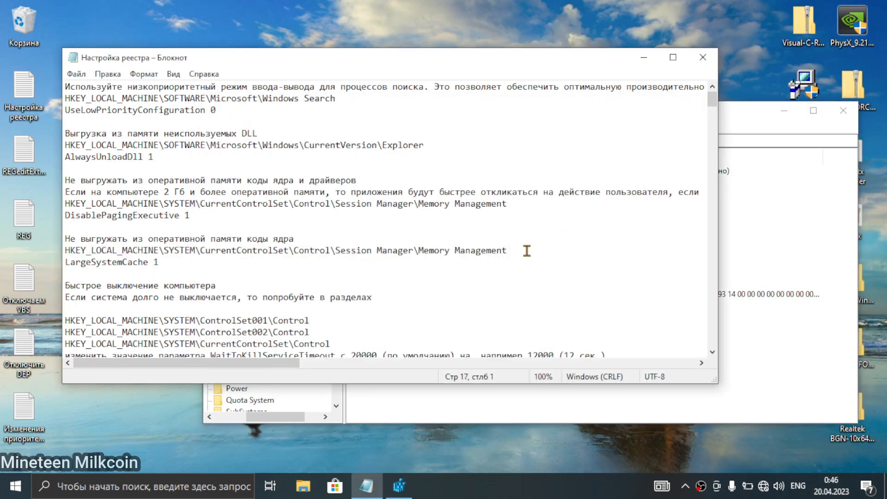
pyautogui.click(754, 181)
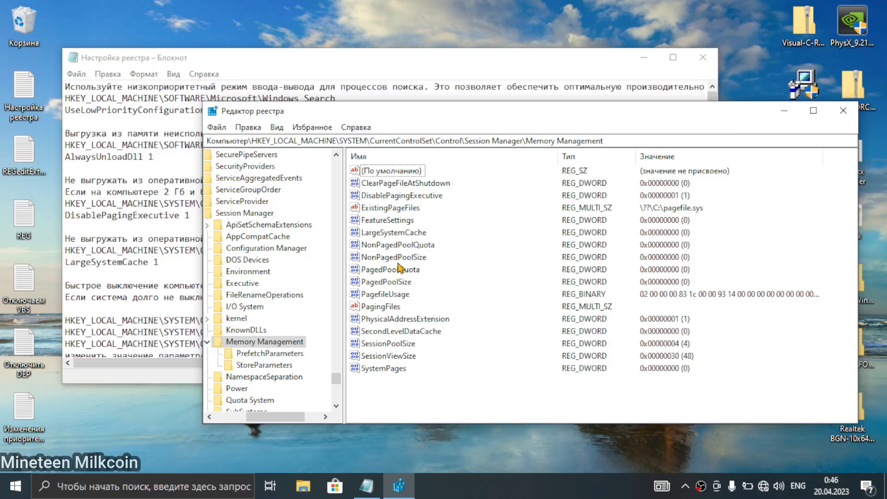
pyautogui.click(401, 272)
pyautogui.press('l')
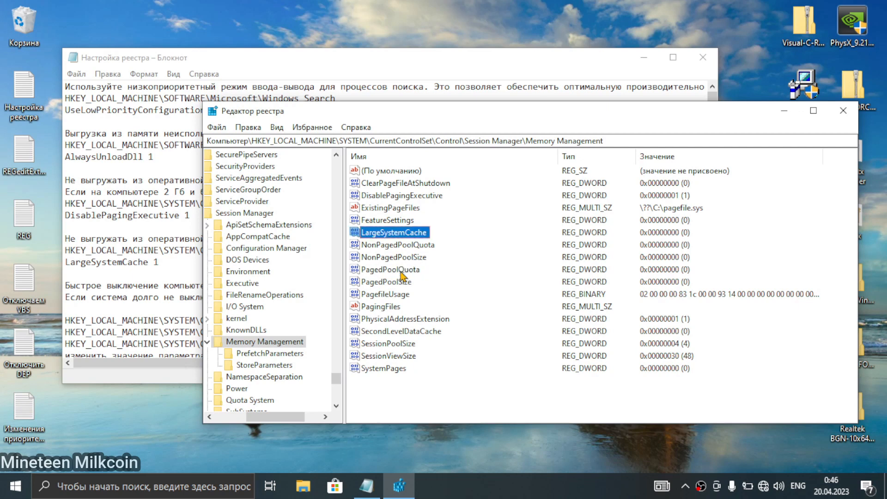
pyautogui.doubleClick(401, 238)
pyautogui.write('1')
pyautogui.click(373, 275)
# In the note's fast shutdown section, copy the path HKEY_LOCAL_MACHINE\SYSTEM\ControlSet001\Control.
pyautogui.click(116, 277)
pyautogui.click(176, 259)
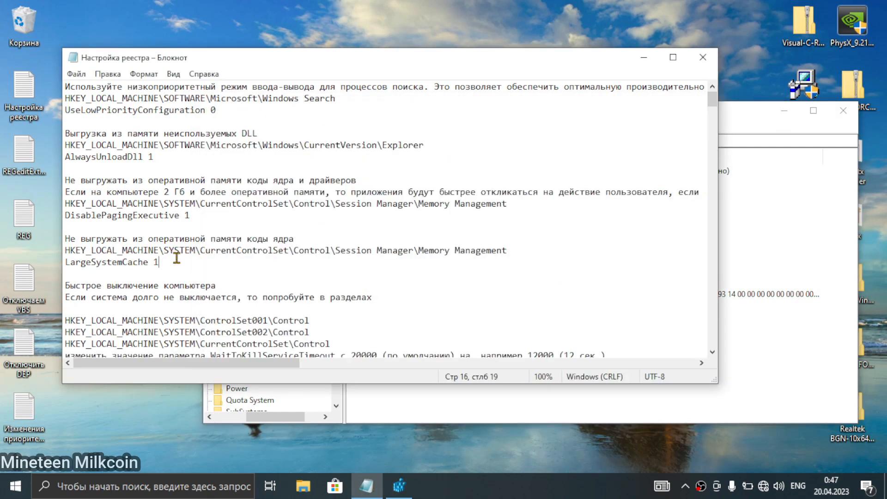
pyautogui.scroll(-2, 187, 266)
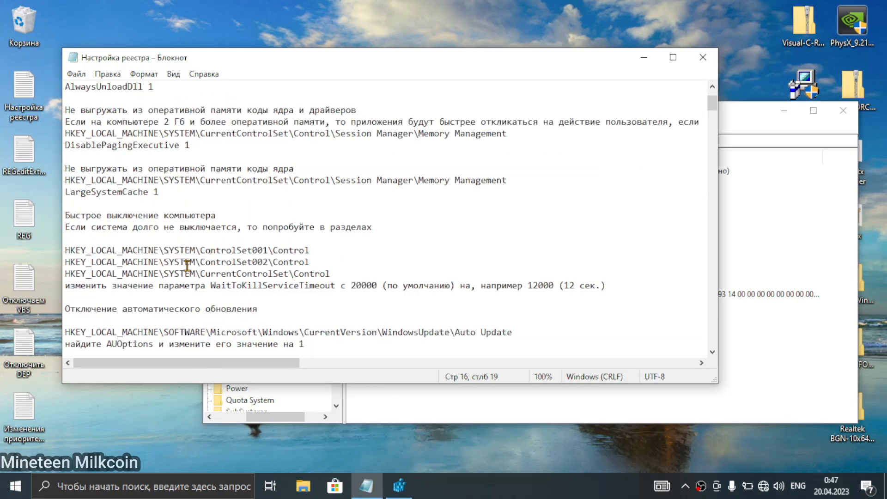
pyautogui.scroll(-1, 187, 262)
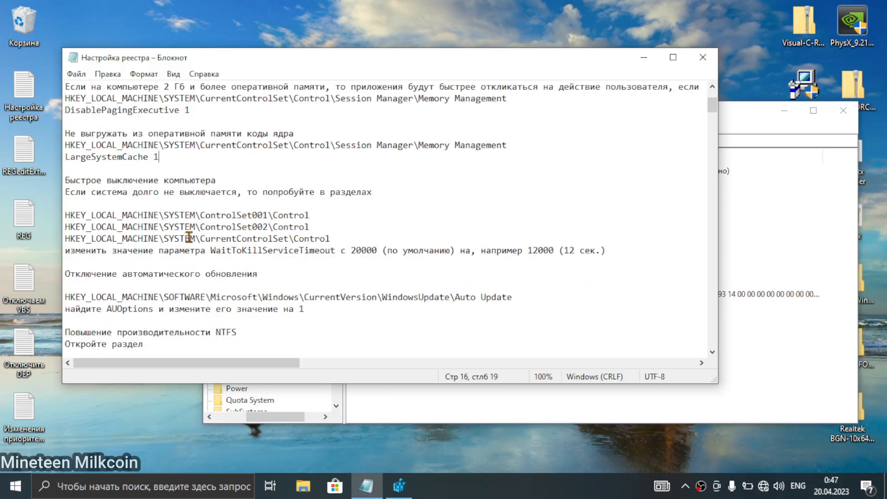
pyautogui.scroll(-1, 195, 237)
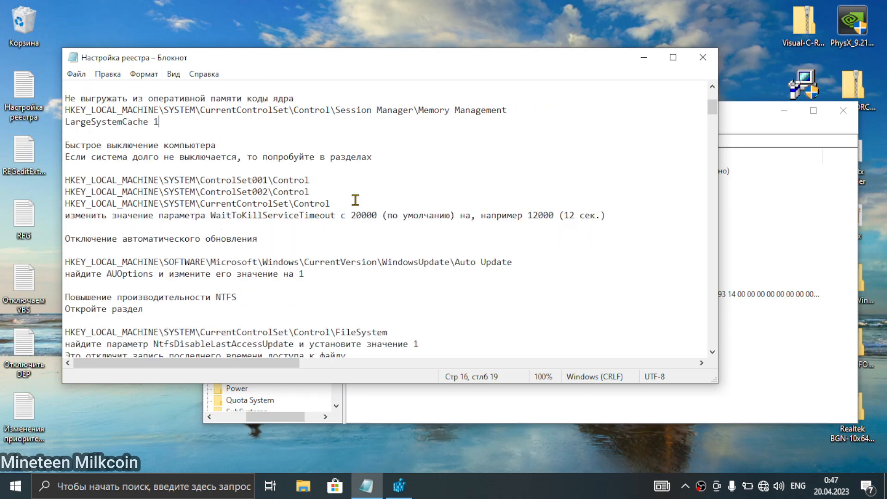
pyautogui.moveTo(311, 181); pyautogui.dragTo(59, 184)
pyautogui.hotkey('ctrl', 'c')
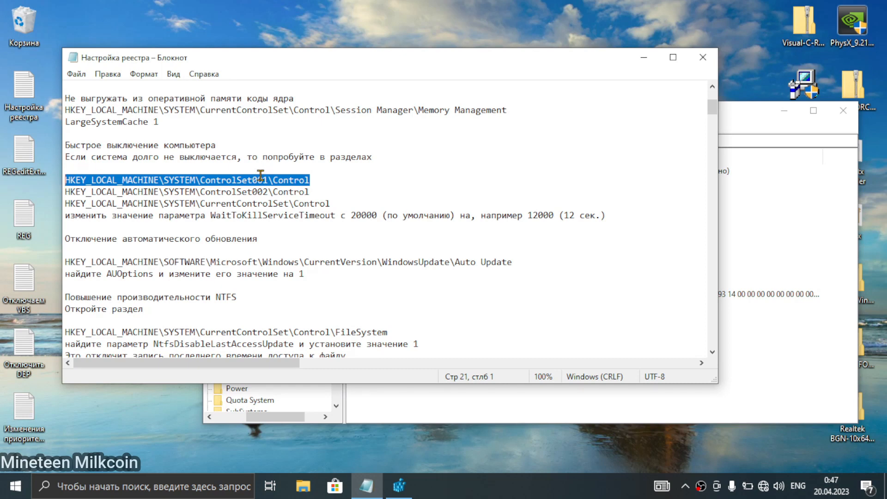
# Go to the ControlSet001\Control key in Registry Editor and move its window off the note's WaitToKillServiceTimeout instructions.
pyautogui.click(731, 145)
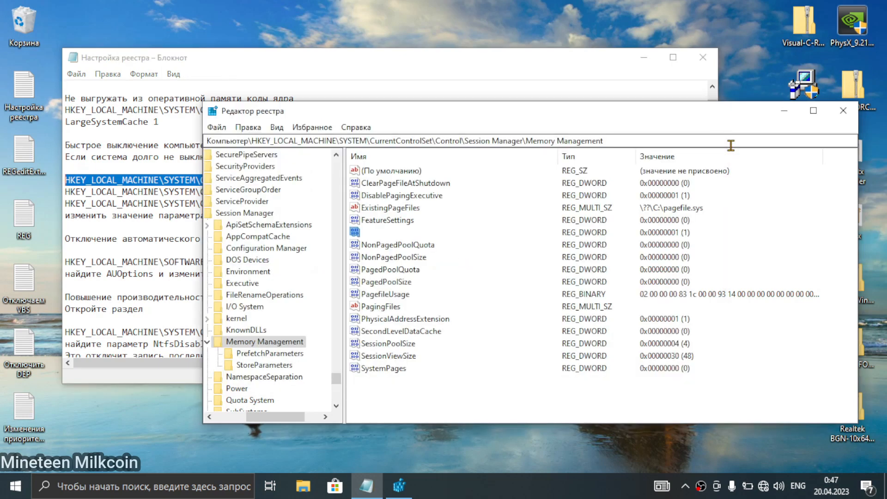
pyautogui.moveTo(731, 145); pyautogui.dragTo(4, 203)
pyautogui.hotkey('ctrl', 'v')
pyautogui.press('Return')
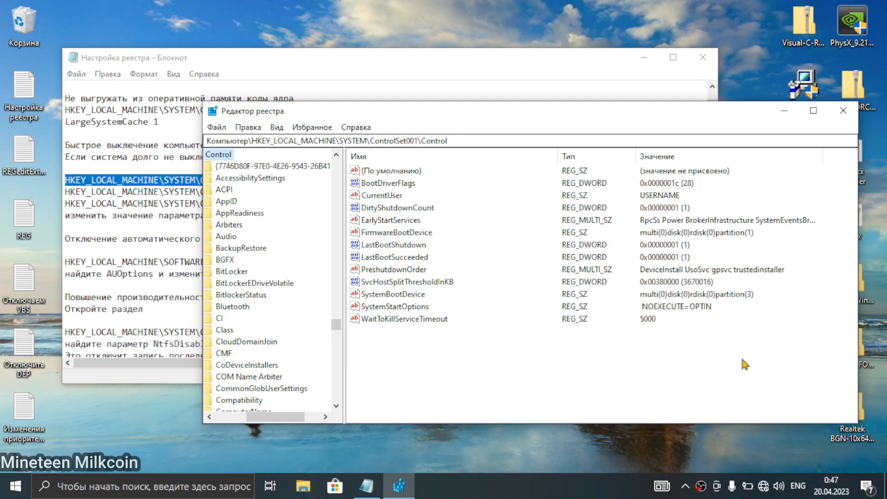
pyautogui.click(652, 326)
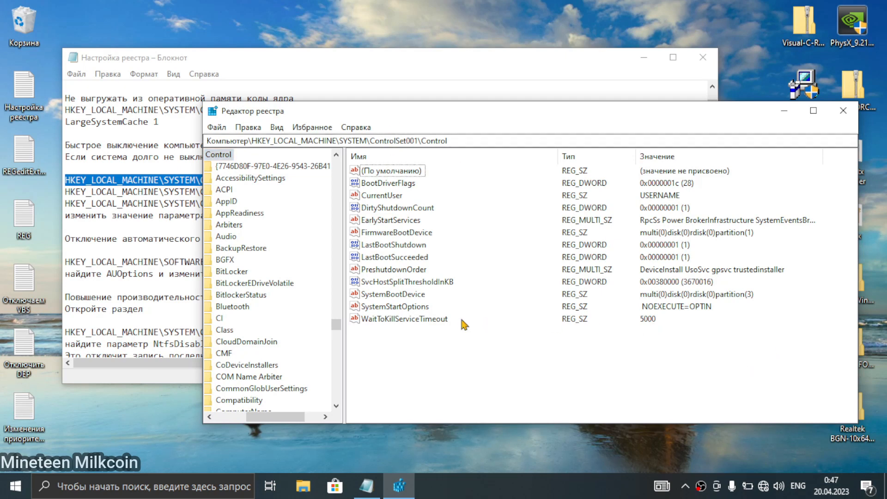
pyautogui.moveTo(403, 116); pyautogui.dragTo(365, 352)
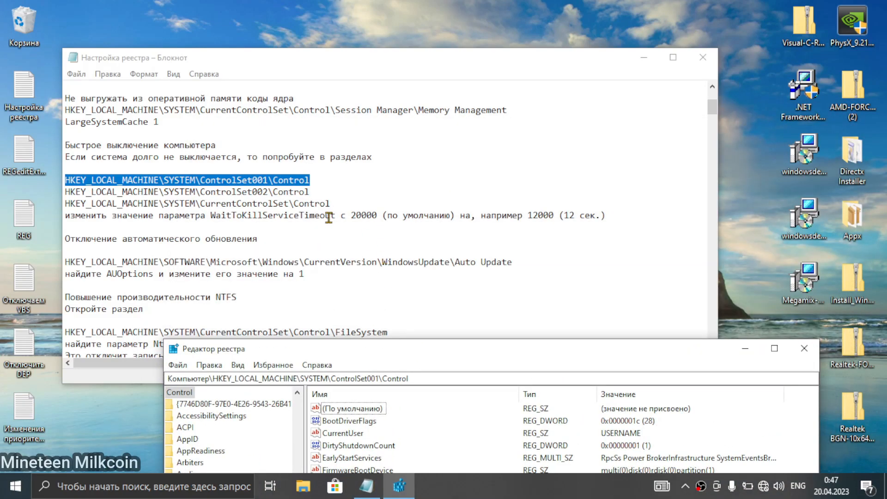
# Bring the Registry Editor window fully into view and set WaitToKillServiceTimeout in the ControlSet001\Control key to 2000.
pyautogui.moveTo(636, 352); pyautogui.dragTo(723, 99)
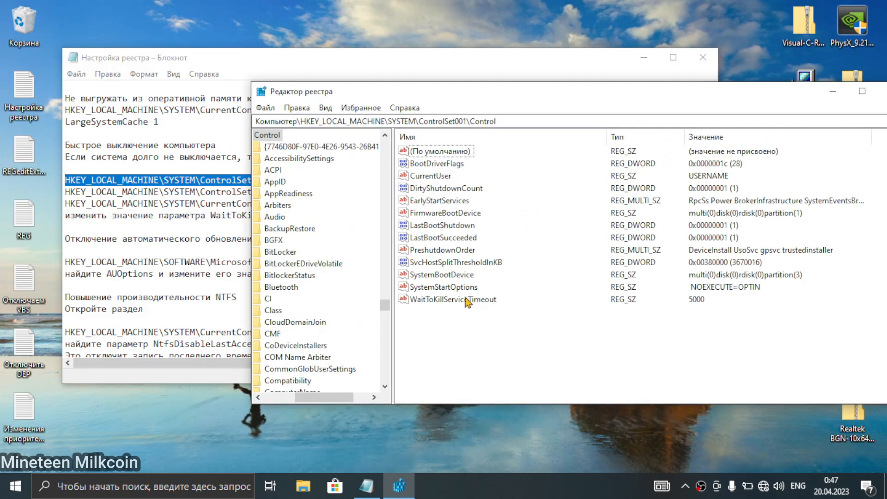
pyautogui.click(174, 241)
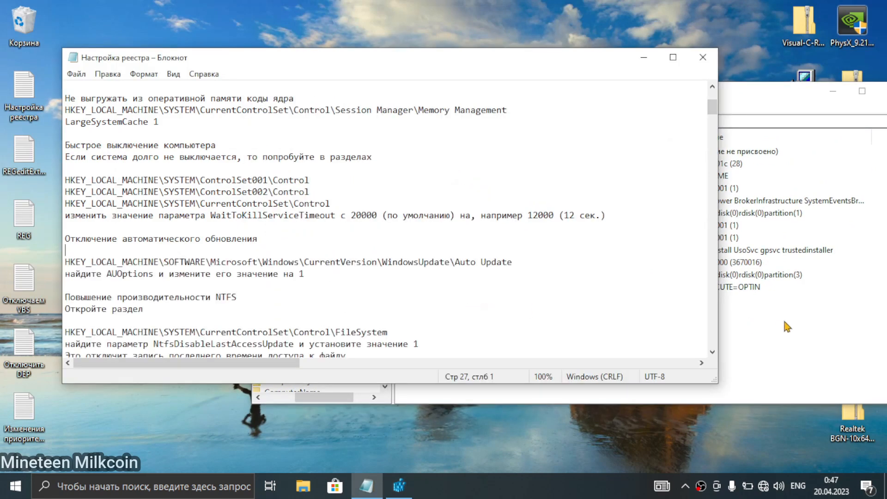
pyautogui.click(788, 327)
pyautogui.click(466, 300)
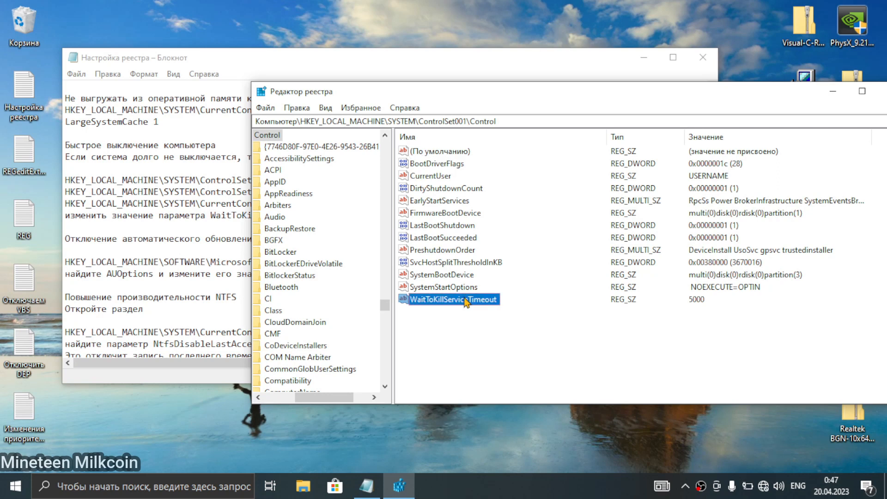
pyautogui.doubleClick(465, 300)
pyautogui.write('20')
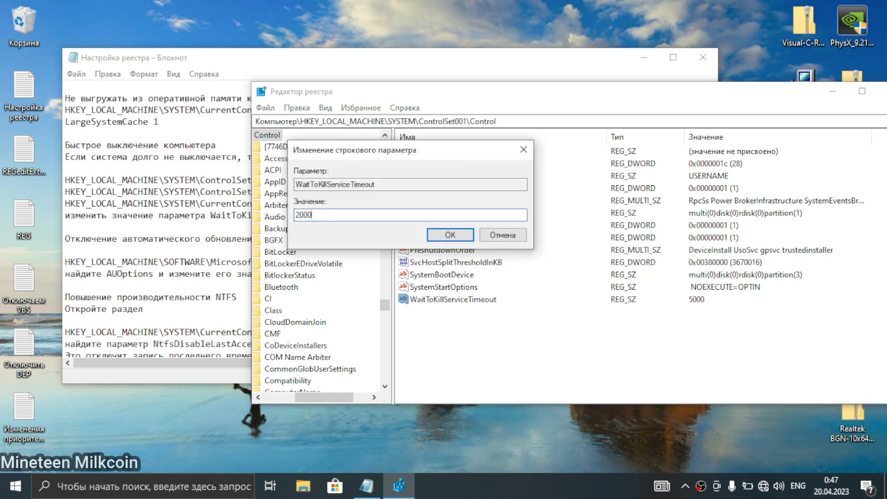
pyautogui.write('00')
pyautogui.press('Return')
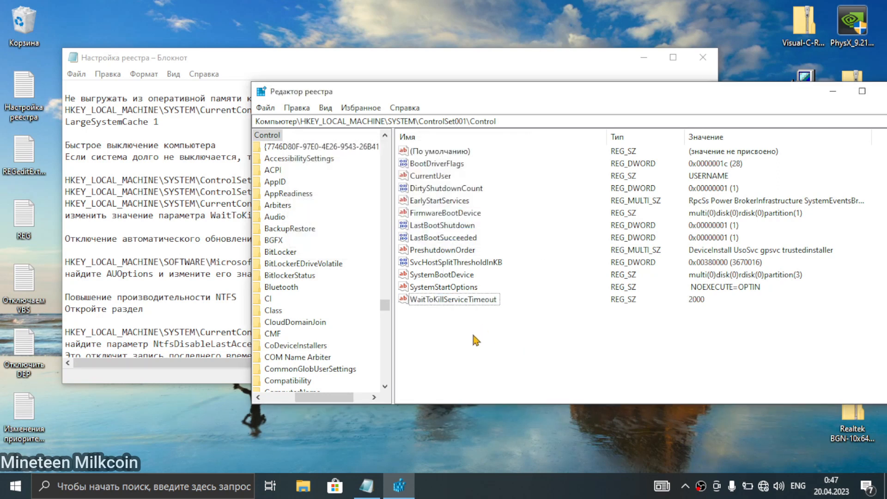
# Copy the path HKEY_LOCAL_MACHINE\SYSTEM\ControlSet002\Control from the note and try to open that key in Registry Editor.
pyautogui.click(193, 214)
pyautogui.moveTo(322, 194); pyautogui.dragTo(57, 197)
pyautogui.hotkey('ctrl', 'c')
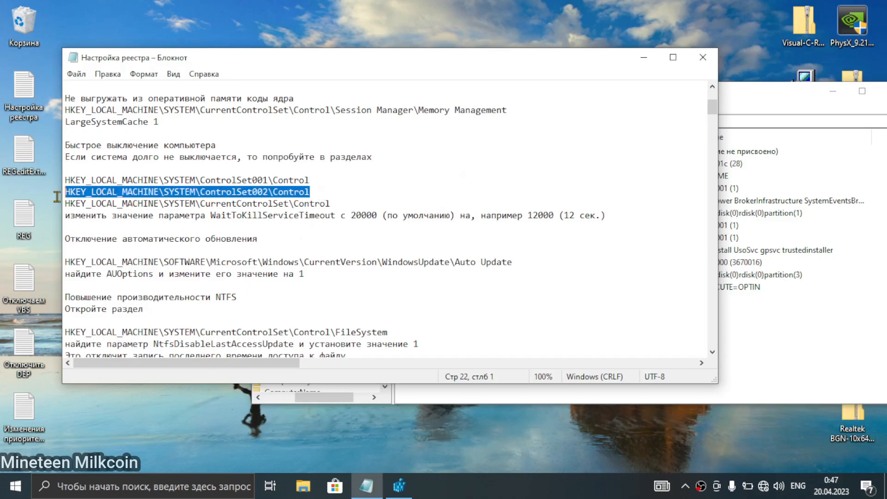
pyautogui.click(817, 135)
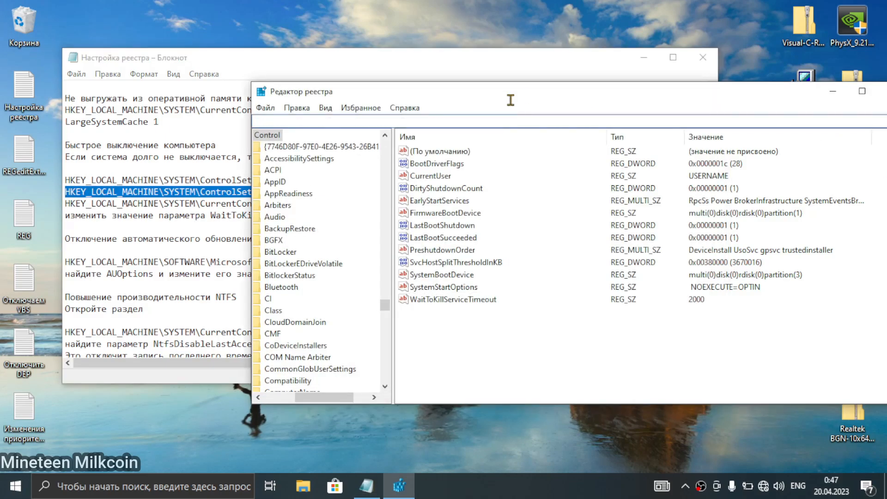
pyautogui.click(508, 121)
pyautogui.hotkey('ctrl', 'v')
pyautogui.press('Return')
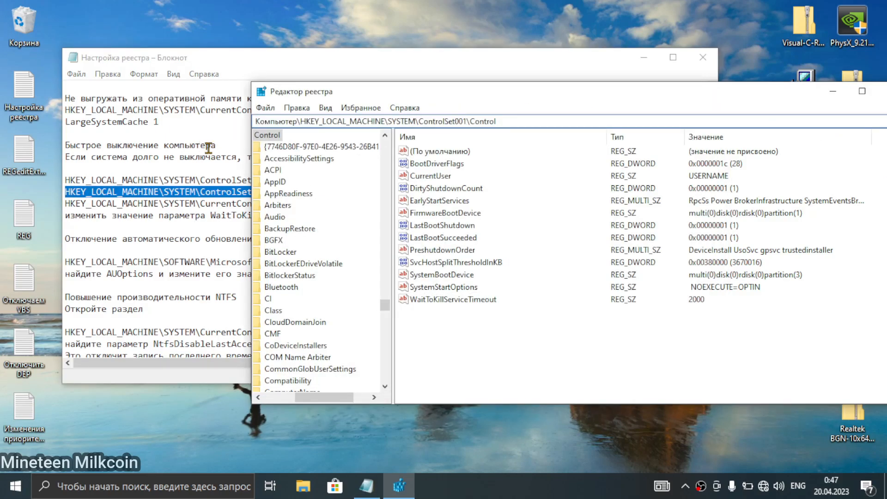
# Review the note's fast shutdown section and look through the subkeys under ControlSet001\Control.
pyautogui.click(205, 181)
pyautogui.scroll(-7, 714, 305)
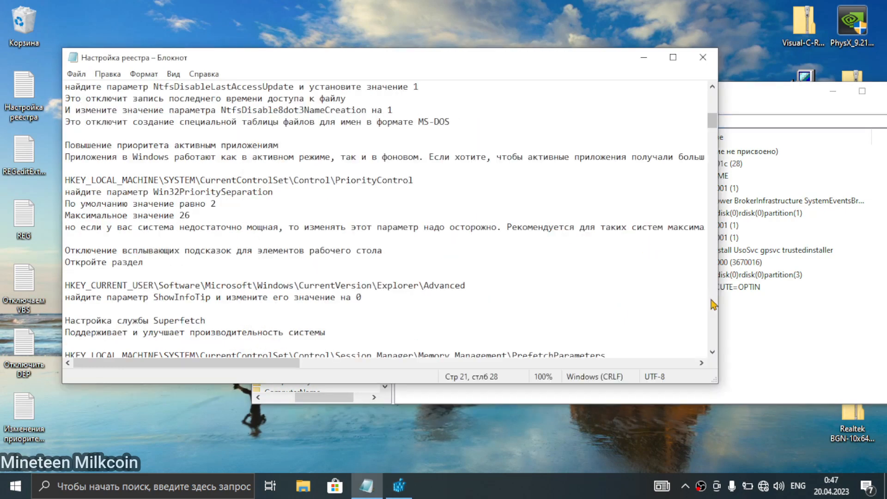
pyautogui.scroll(11, 491, 255)
pyautogui.scroll(-2, 491, 255)
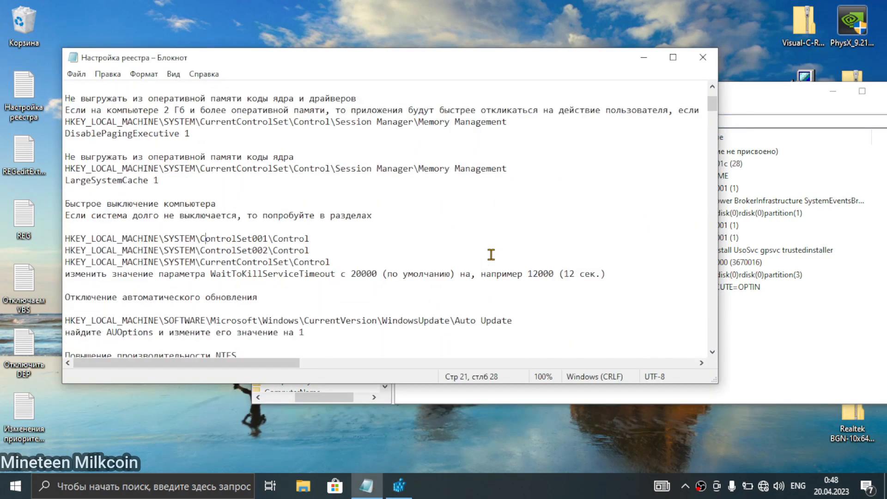
pyautogui.scroll(-2, 491, 255)
pyautogui.click(773, 315)
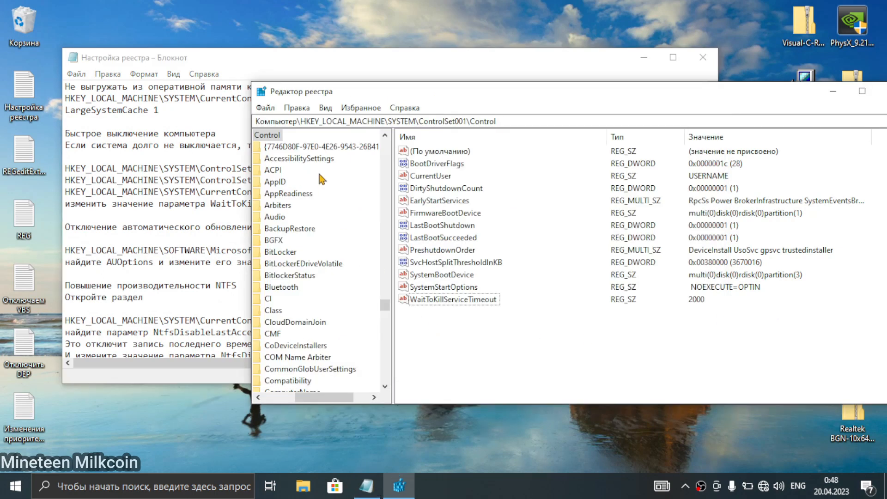
pyautogui.scroll(1, 318, 245)
pyautogui.scroll(-3, 317, 245)
pyautogui.scroll(-19, 317, 247)
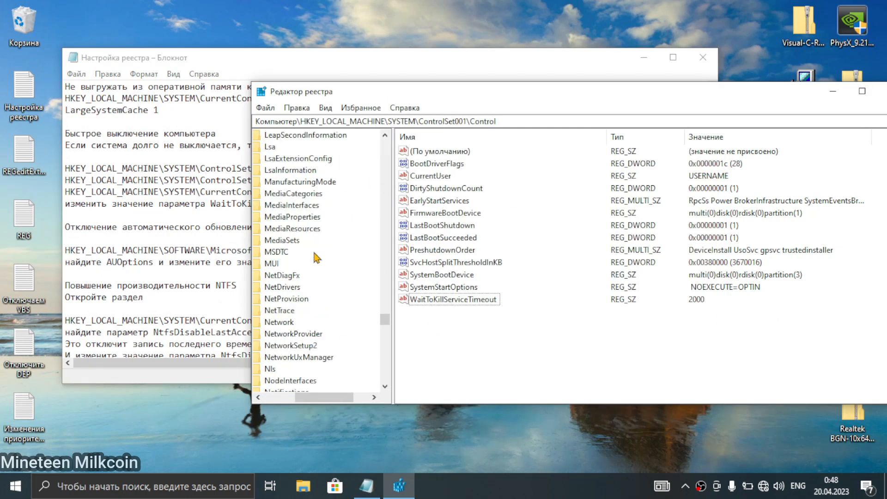
pyautogui.scroll(2, 200, 234)
# Copy HKEY_LOCAL_MACHINE\SYSTEM\CurrentControlSet\Control from the note, open that key in Registry Editor, and check its WaitToKillServiceTimeout value.
pyautogui.click(173, 240)
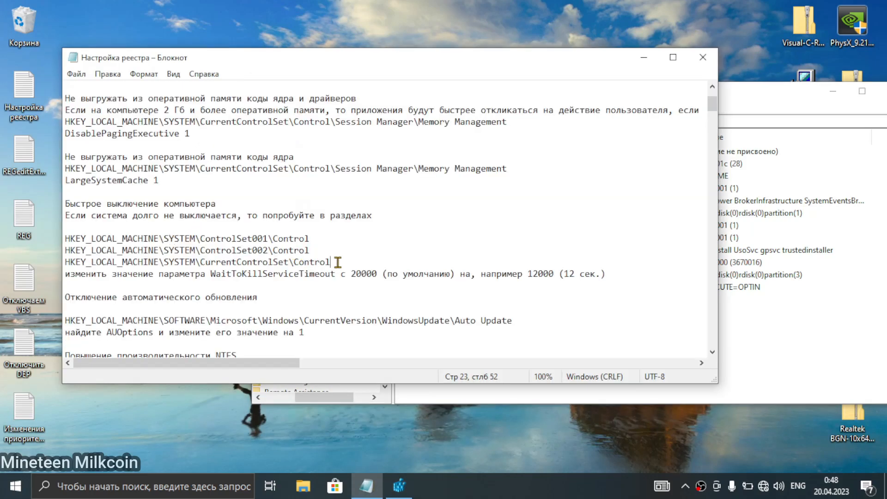
pyautogui.moveTo(331, 263); pyautogui.dragTo(65, 262)
pyautogui.hotkey('ctrl', 'c')
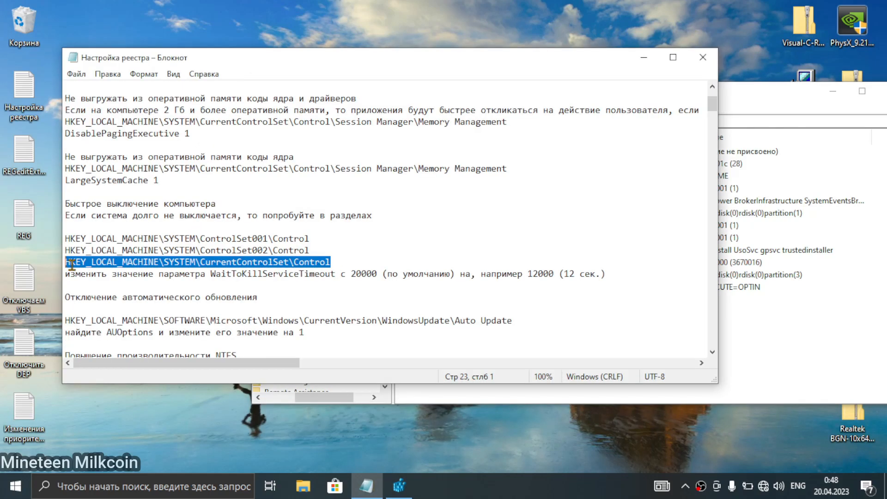
pyautogui.click(771, 362)
pyautogui.moveTo(540, 124); pyautogui.dragTo(76, 122)
pyautogui.hotkey('ctrl', 'v')
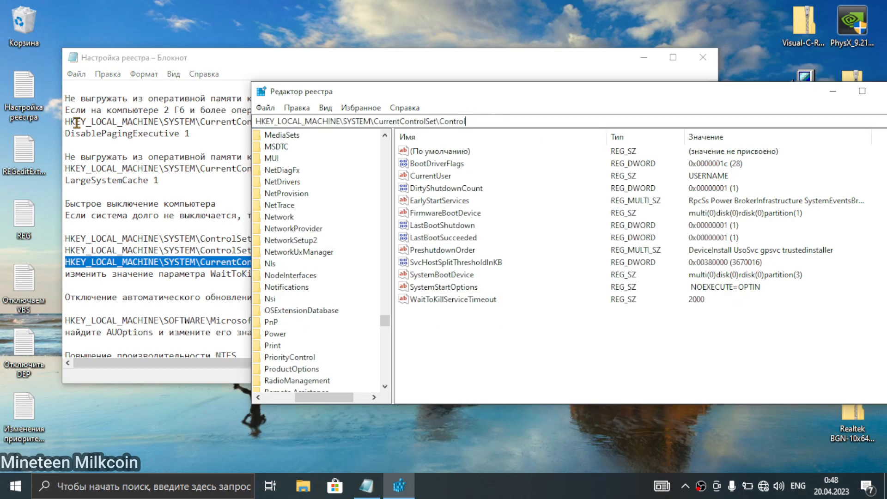
pyautogui.press('Return')
pyautogui.click(139, 238)
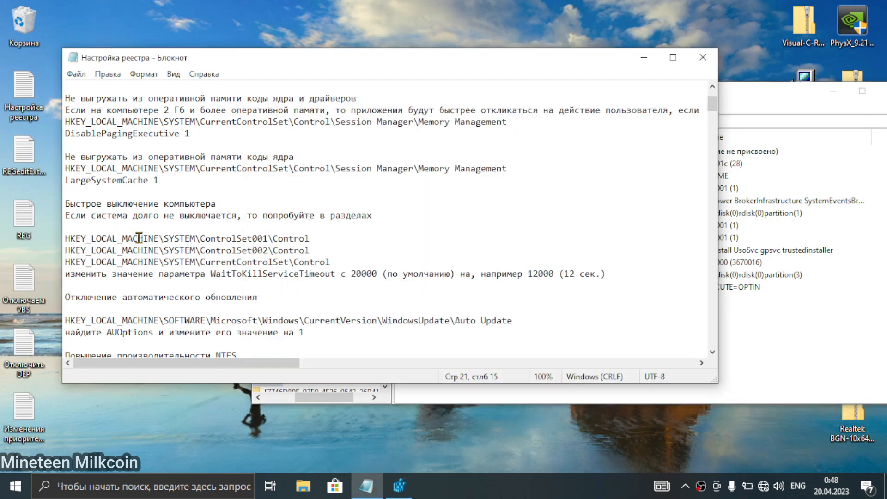
pyautogui.click(828, 350)
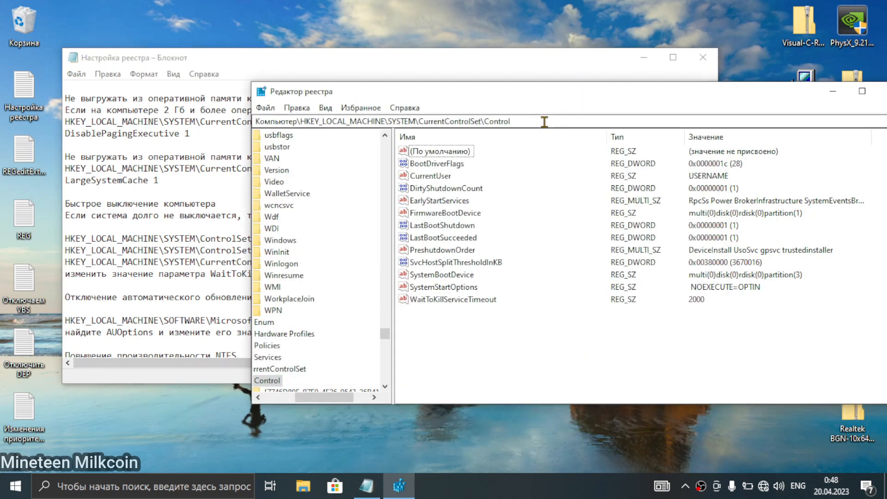
# Copy the ControlSet001\Control path from the note and return to that key in Registry Editor to compare its values.
pyautogui.click(222, 250)
pyautogui.moveTo(314, 249); pyautogui.dragTo(61, 258)
pyautogui.moveTo(316, 241); pyautogui.dragTo(51, 240)
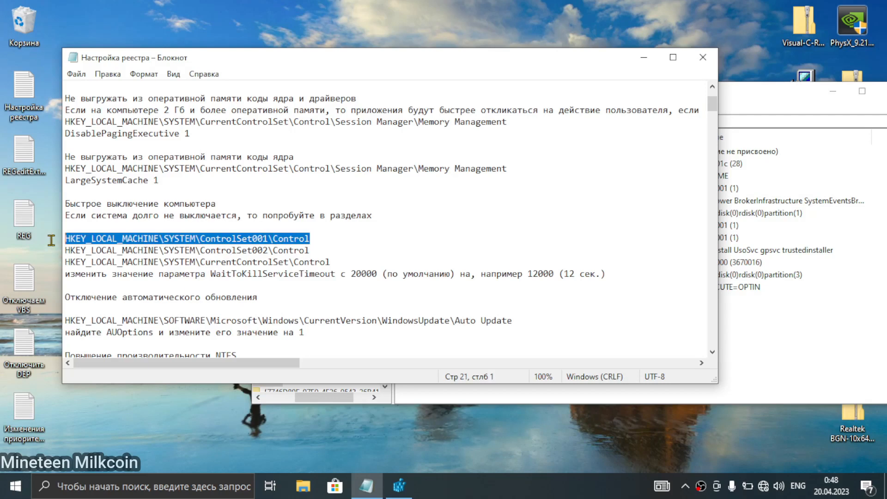
pyautogui.hotkey('ctrl', 'c')
pyautogui.click(752, 121)
pyautogui.click(753, 121)
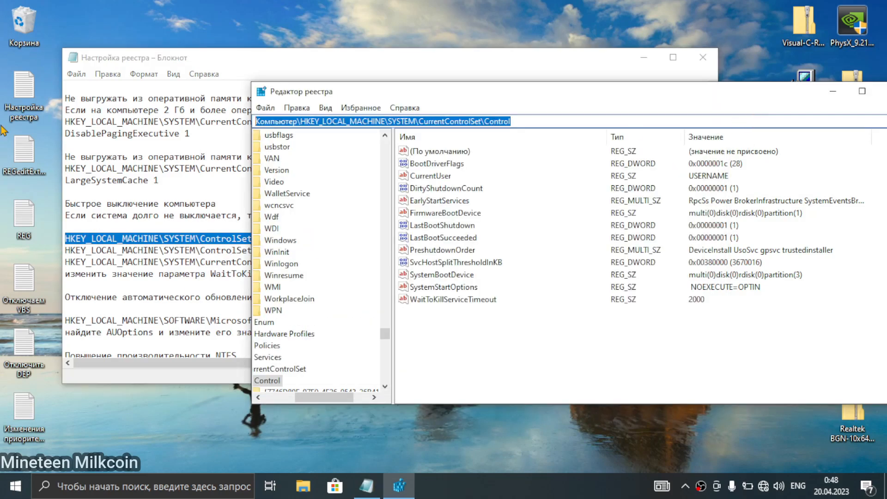
pyautogui.hotkey('ctrl', 'v')
pyautogui.press('Return')
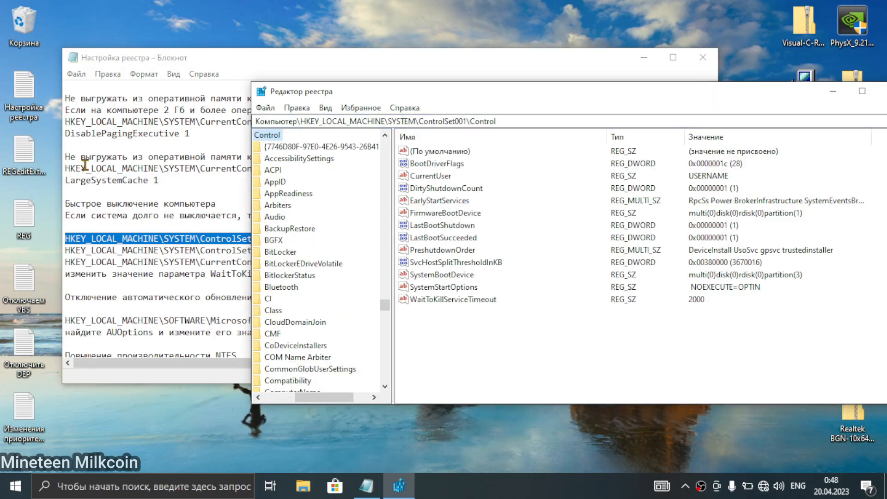
# Select the Auto Update path in the note's automatic update section and clear the Registry Editor address.
pyautogui.click(105, 258)
pyautogui.scroll(-1, 281, 266)
pyautogui.scroll(-1, 281, 269)
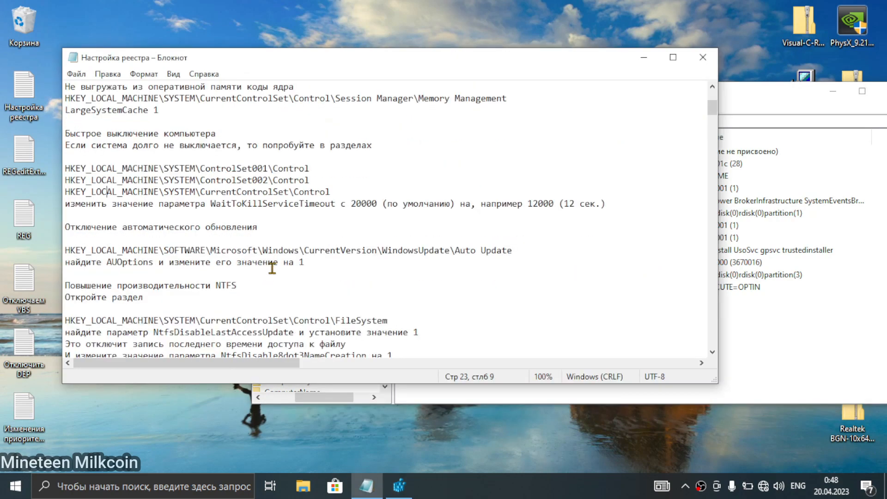
pyautogui.click(521, 250)
pyautogui.keyDown('shift'); pyautogui.click(66, 240); pyautogui.keyUp('shift')
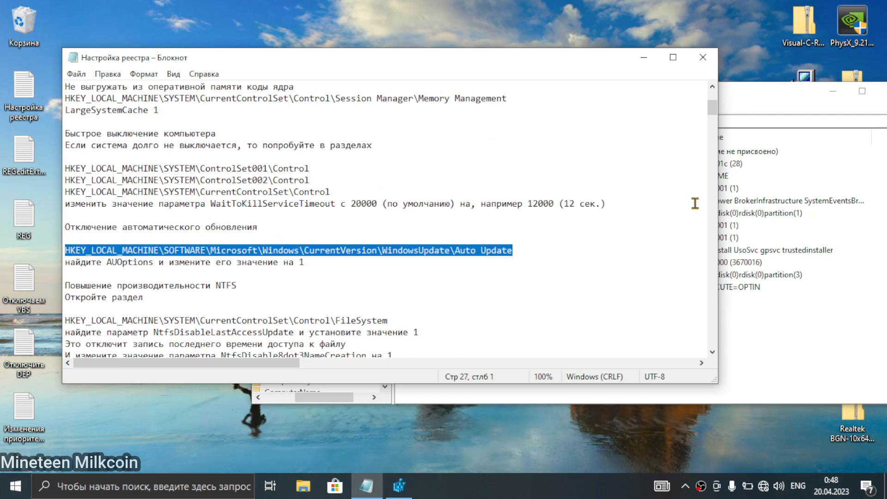
pyautogui.click(758, 121)
pyautogui.press('BackSpace')
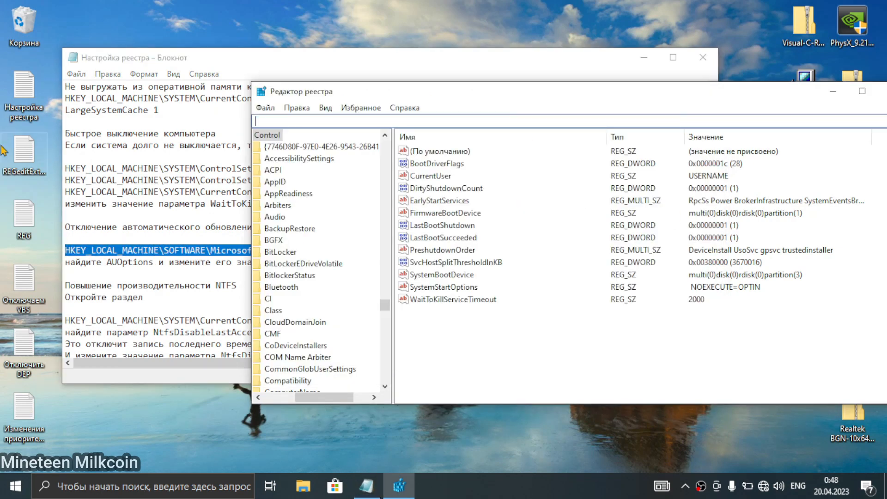
# Copy the path HKEY_LOCAL_MACHINE\SOFTWARE\Microsoft\Windows\CurrentVersion\WindowsUpdate\Auto Update from the note and open that key in Registry Editor.
pyautogui.click(150, 291)
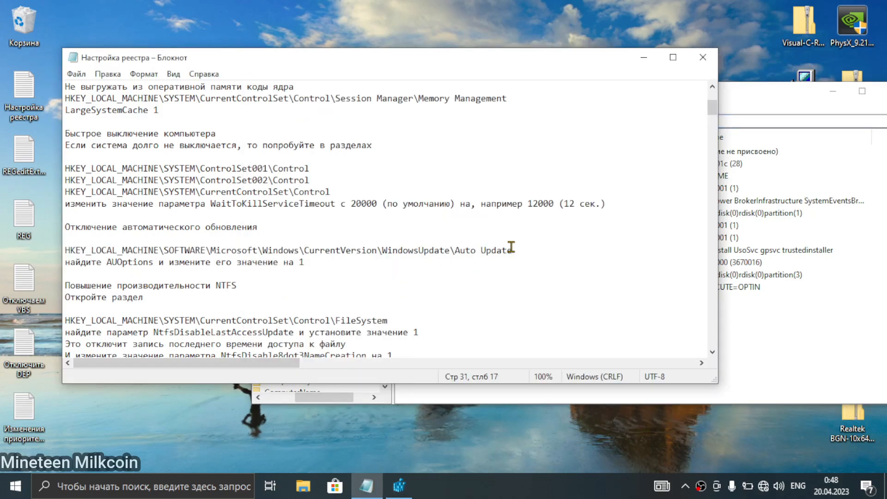
pyautogui.moveTo(513, 250); pyautogui.dragTo(50, 253)
pyautogui.click(526, 250)
pyautogui.click(130, 261)
pyautogui.hotkey('ctrl', 'c')
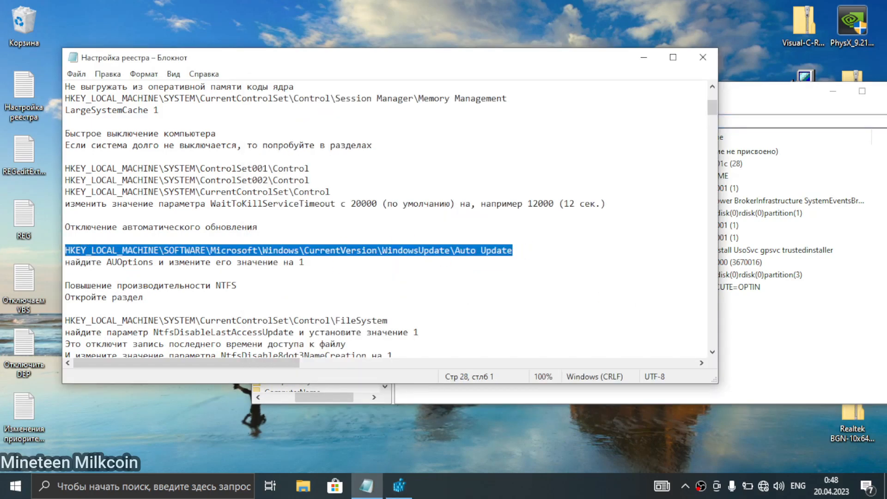
pyautogui.hotkey('alt', 'Tab')
pyautogui.click(558, 120)
pyautogui.hotkey('ctrl', 'v')
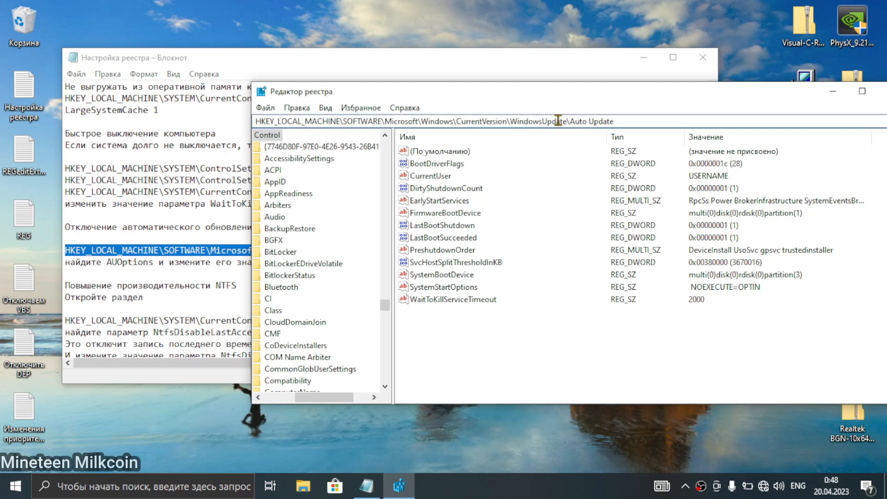
pyautogui.press('Return')
# Copy the parameter name AUOptions from the note and create a DWORD value with that name in the Auto Update key.
pyautogui.click(178, 269)
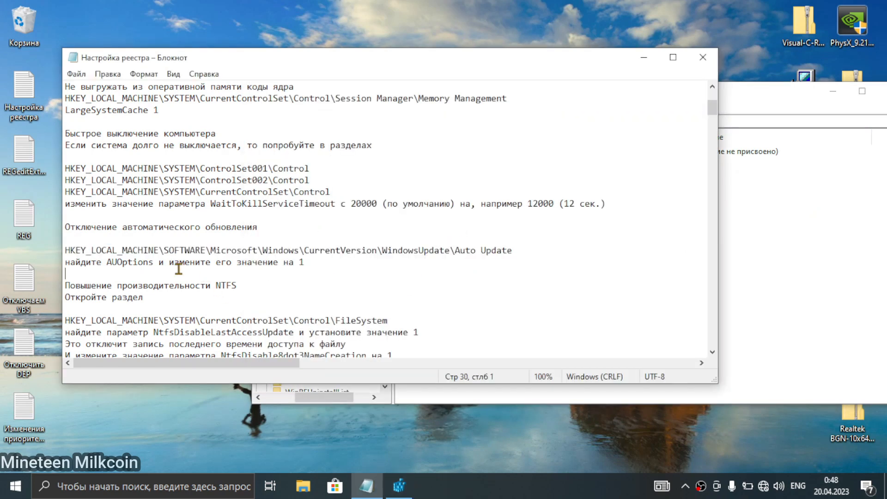
pyautogui.click(748, 98)
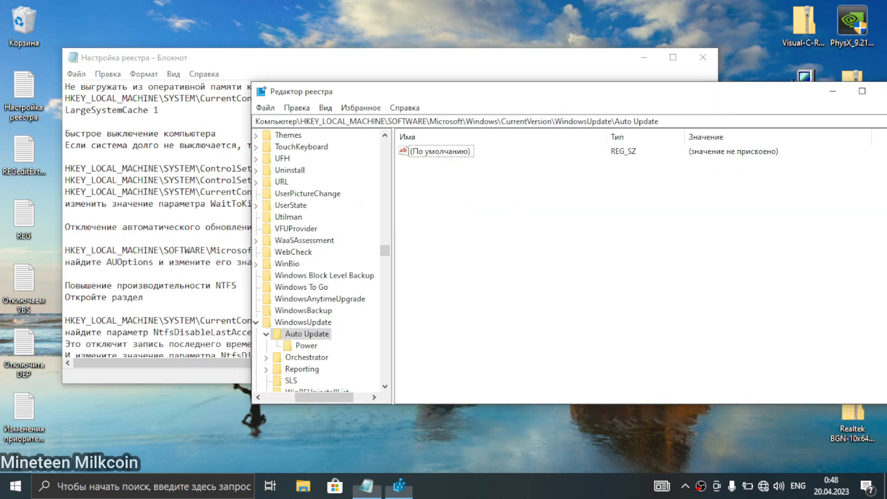
pyautogui.click(499, 67)
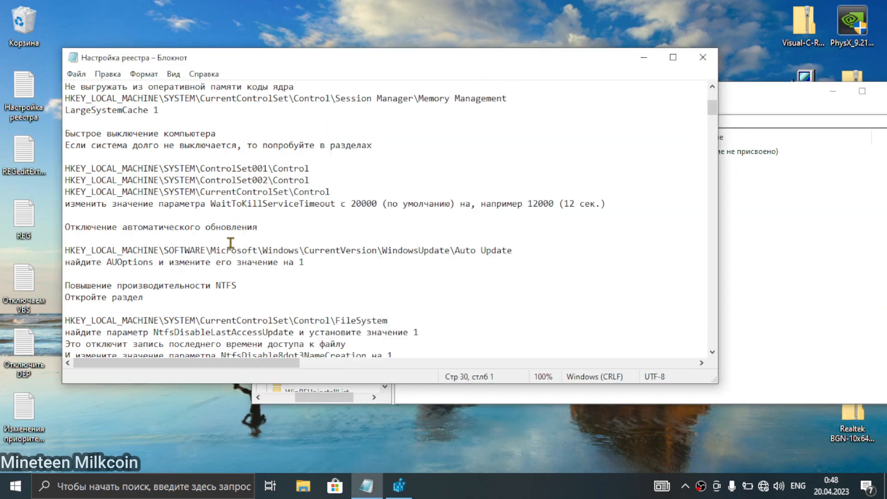
pyautogui.moveTo(154, 262); pyautogui.dragTo(108, 265)
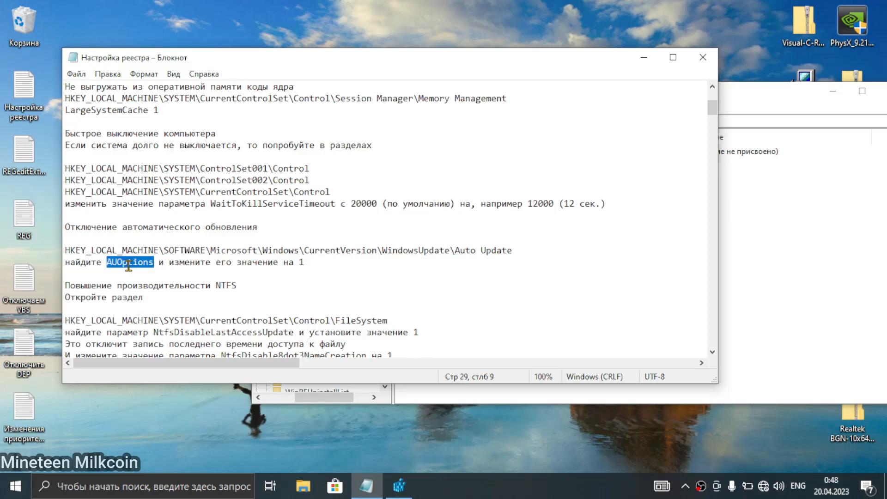
pyautogui.click(741, 271)
pyautogui.rightClick(652, 249)
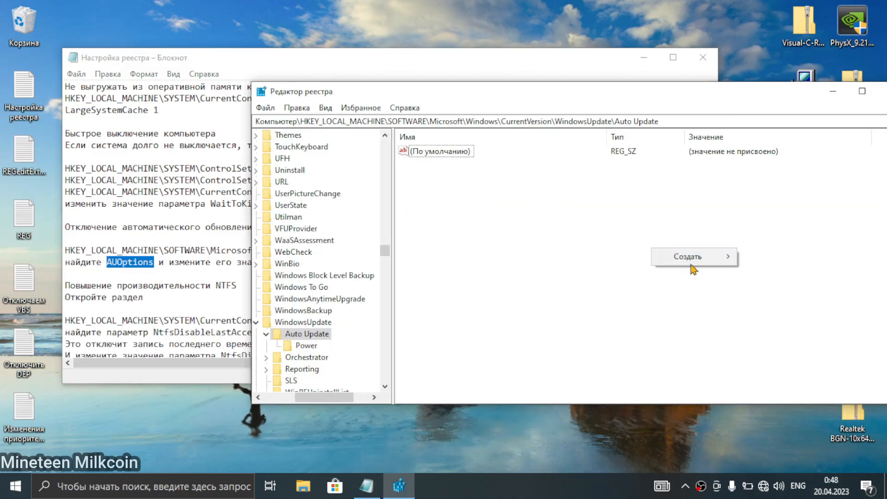
pyautogui.moveTo(712, 256)
pyautogui.click(596, 304)
pyautogui.hotkey('ctrl', 'v')
pyautogui.press('Return')
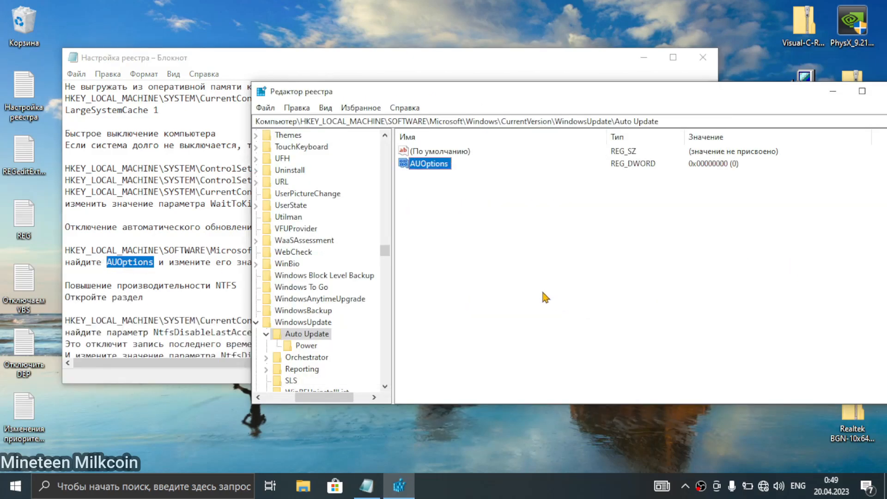
# Shift the Registry Editor window slightly, set AUOptions to 1, and return to the note's NTFS performance section.
pyautogui.moveTo(463, 92); pyautogui.dragTo(446, 119)
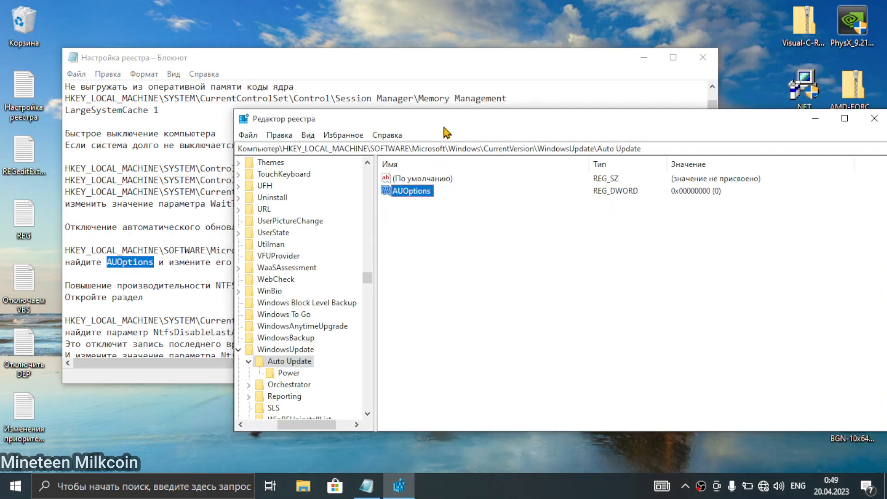
pyautogui.doubleClick(406, 190)
pyautogui.write('1')
pyautogui.click(413, 279)
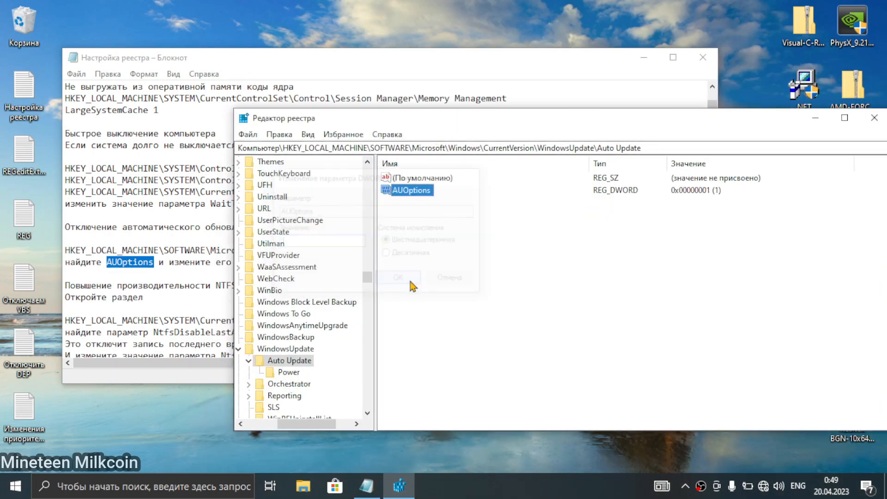
pyautogui.click(198, 298)
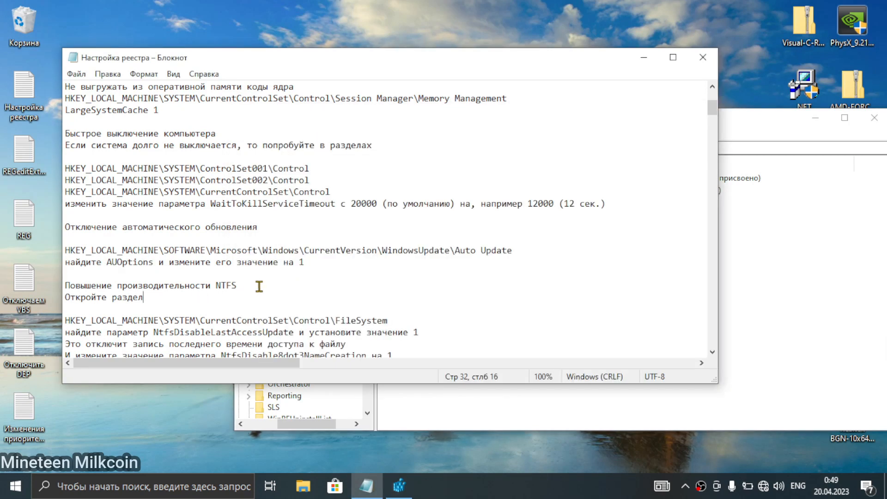
# Copy the path HKEY_LOCAL_MACHINE\SYSTEM\CurrentControlSet\Control\FileSystem from the note's NTFS performance section and open that key in Registry Editor.
pyautogui.moveTo(260, 286); pyautogui.dragTo(68, 286)
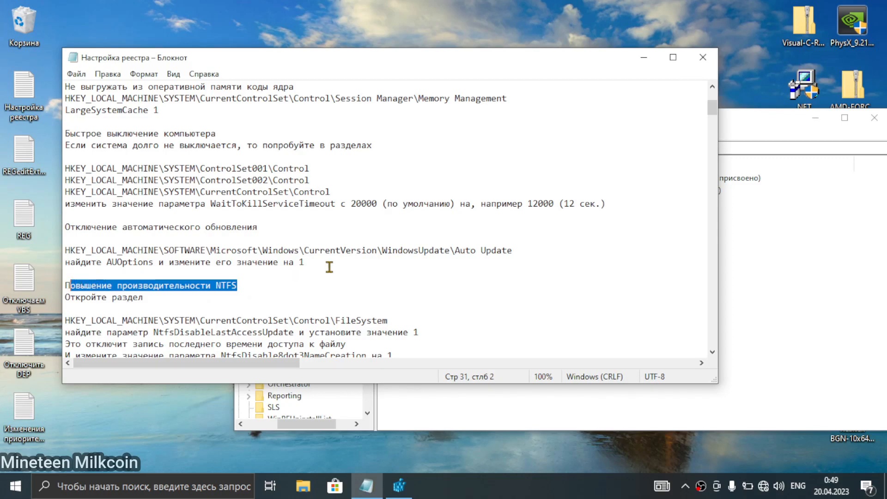
pyautogui.click(280, 286)
pyautogui.scroll(-1, 262, 287)
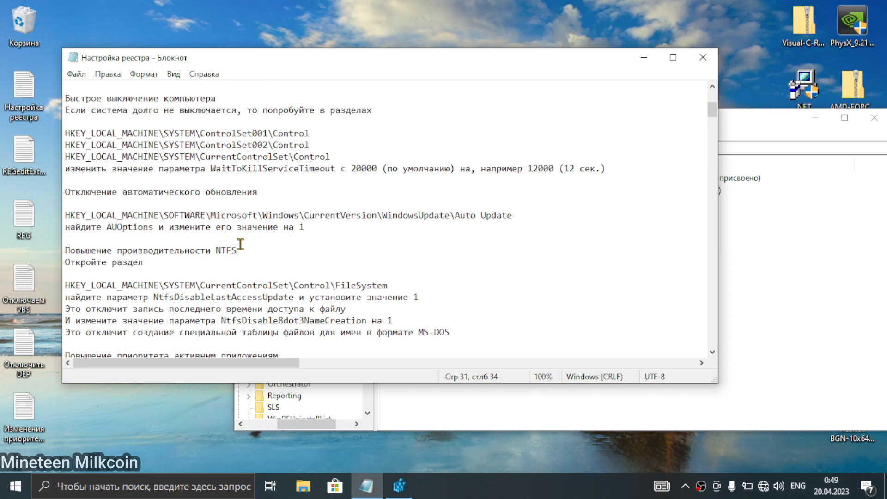
pyautogui.scroll(-1, 248, 253)
pyautogui.scroll(-1, 248, 253)
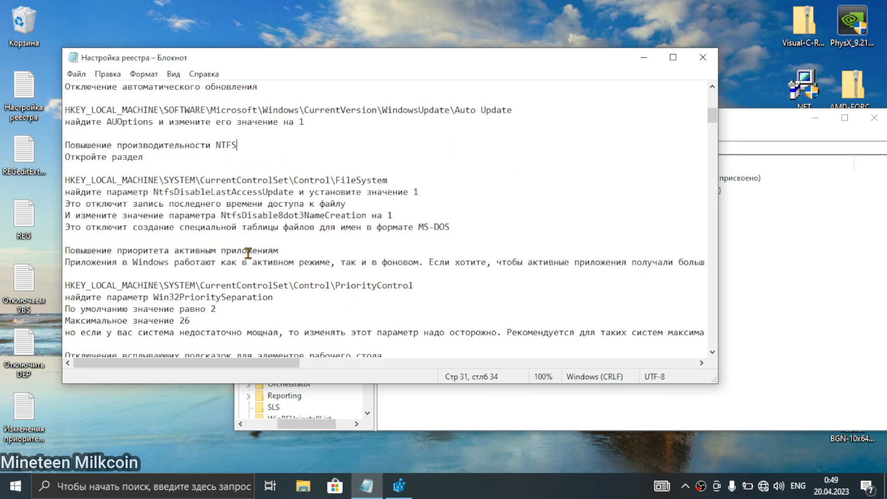
pyautogui.moveTo(407, 183); pyautogui.dragTo(75, 181)
pyautogui.hotkey('ctrl', 'c')
pyautogui.click(733, 149)
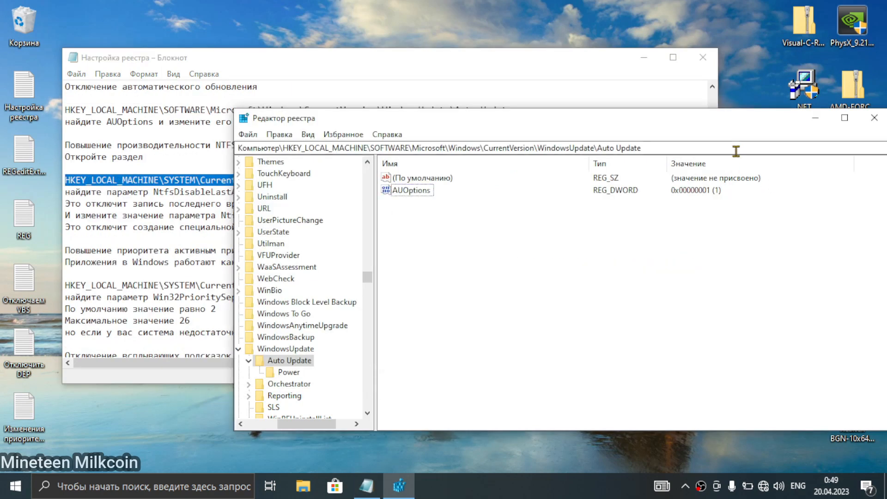
pyautogui.moveTo(733, 149); pyautogui.dragTo(4, 186)
pyautogui.hotkey('ctrl', 'v')
pyautogui.press('Return')
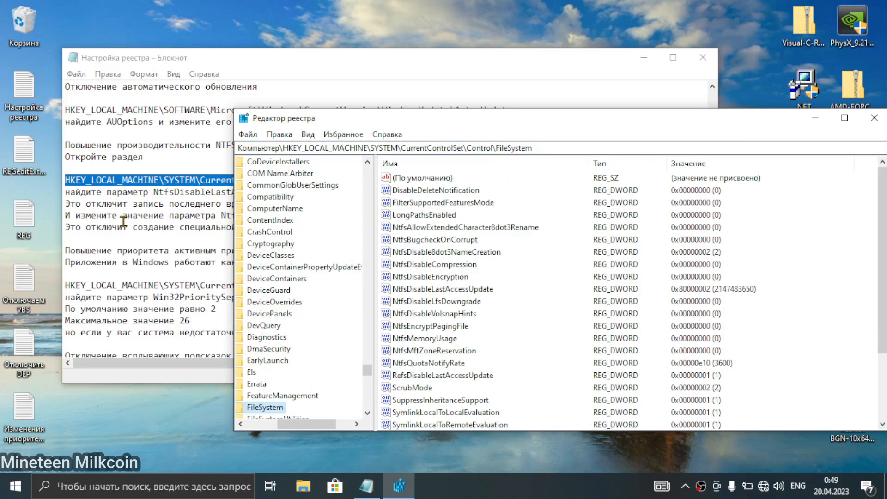
# Reposition the Registry Editor window over the note and select the NtfsDisableLastAccessUpdate value in the FileSystem key.
pyautogui.moveTo(341, 114); pyautogui.dragTo(298, 73)
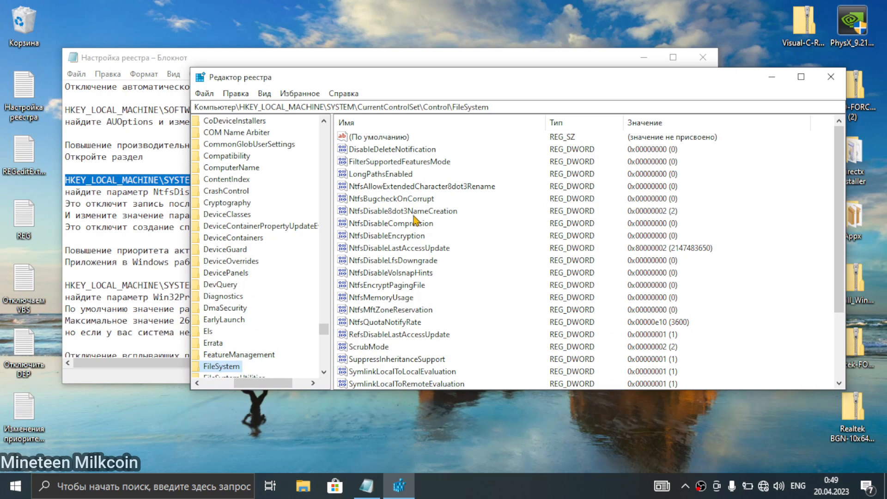
pyautogui.click(411, 250)
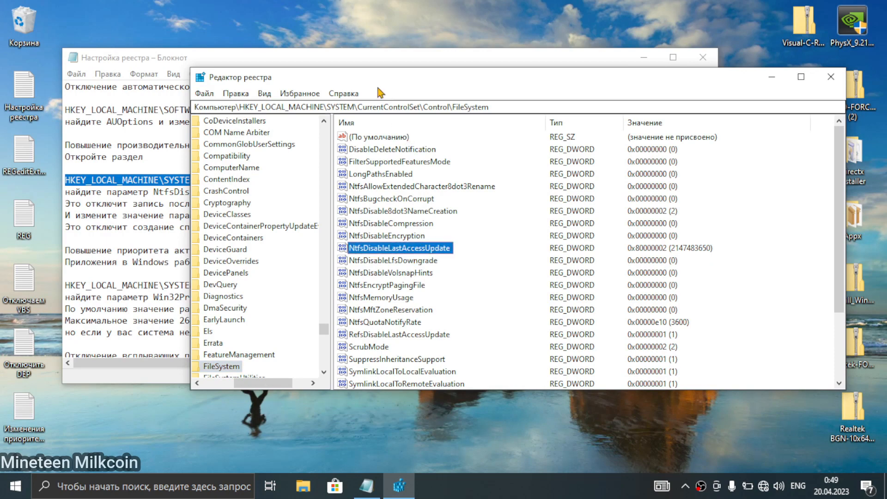
pyautogui.moveTo(378, 85); pyautogui.dragTo(412, 82)
pyautogui.doubleClick(470, 252)
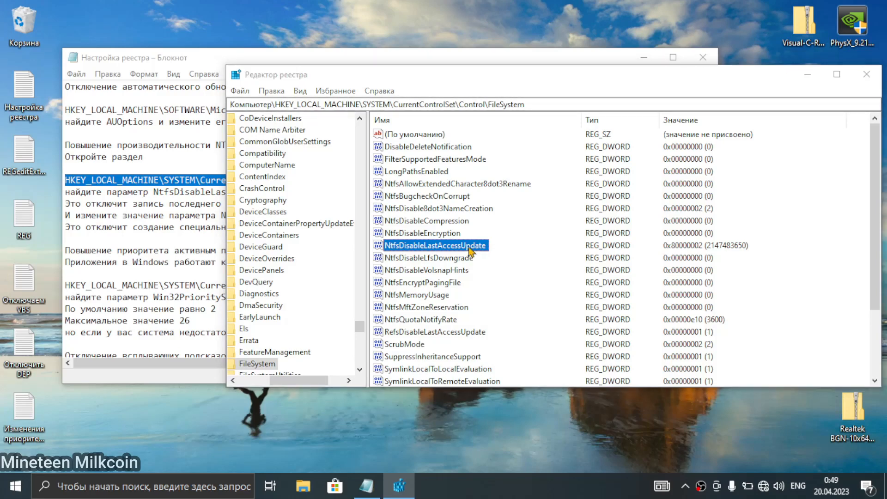
pyautogui.click(421, 214)
pyautogui.click(413, 199)
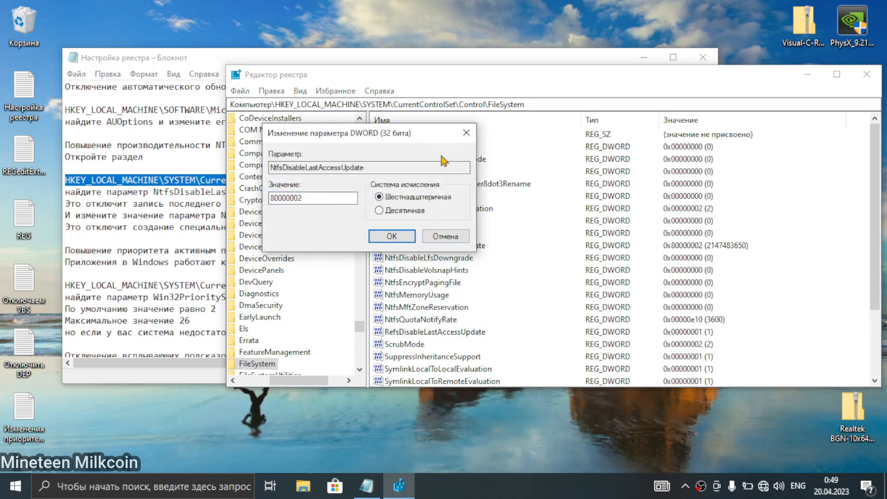
pyautogui.click(466, 133)
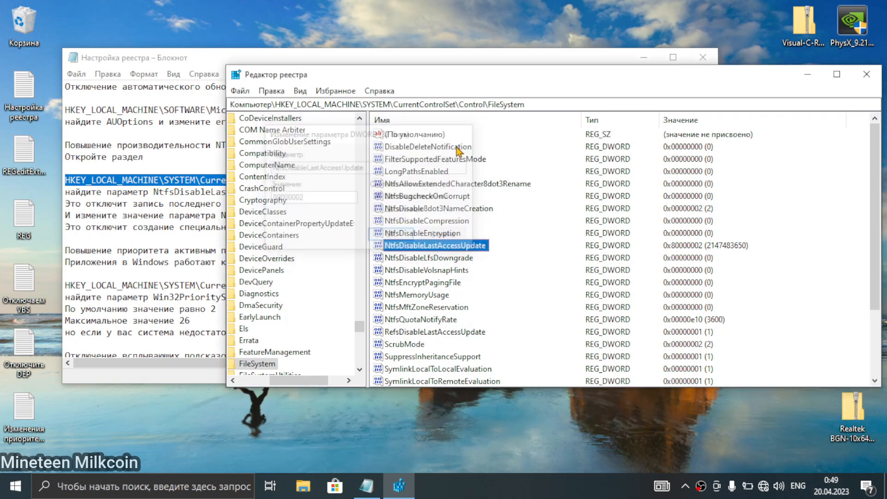
# Set the NtfsDisableLastAccessUpdate value in the FileSystem key to 1.
pyautogui.doubleClick(429, 249)
pyautogui.write('1')
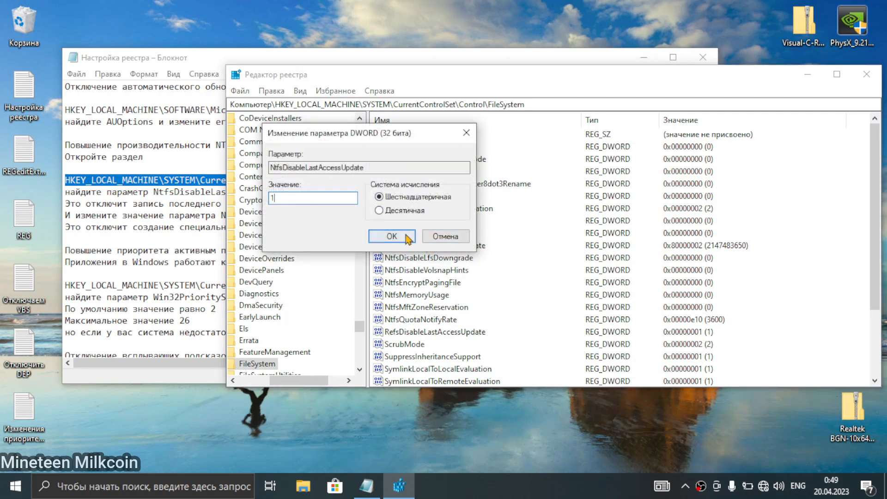
pyautogui.click(395, 234)
# Check the second parameter in the note's NTFS section and set NtfsDisable8dot3NameCreation to 1 in the FileSystem key.
pyautogui.click(112, 203)
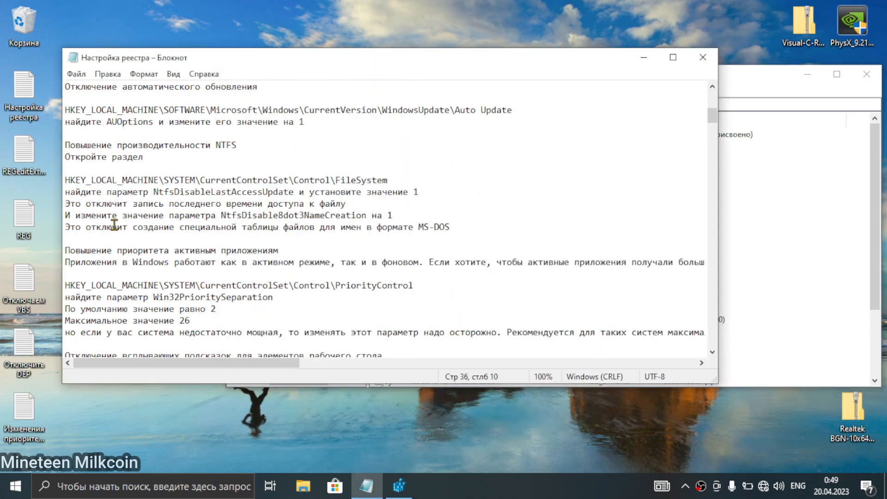
pyautogui.scroll(-1, 128, 229)
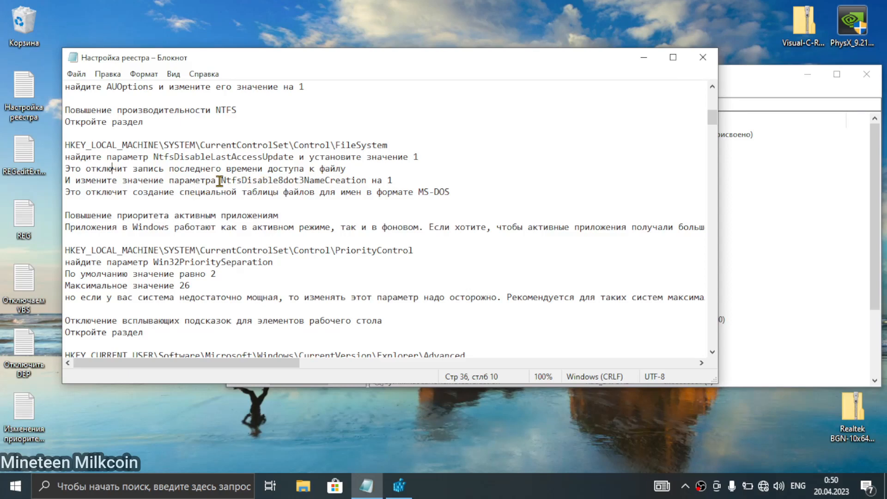
pyautogui.click(822, 212)
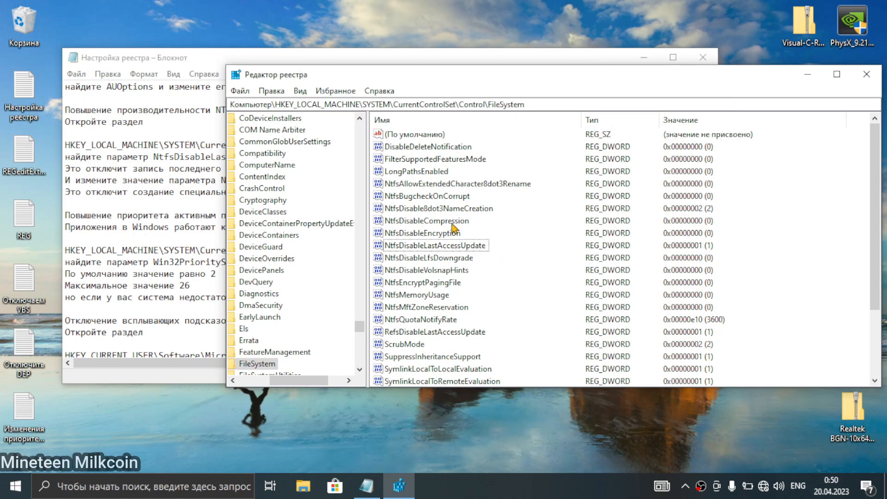
pyautogui.doubleClick(461, 209)
pyautogui.write('1')
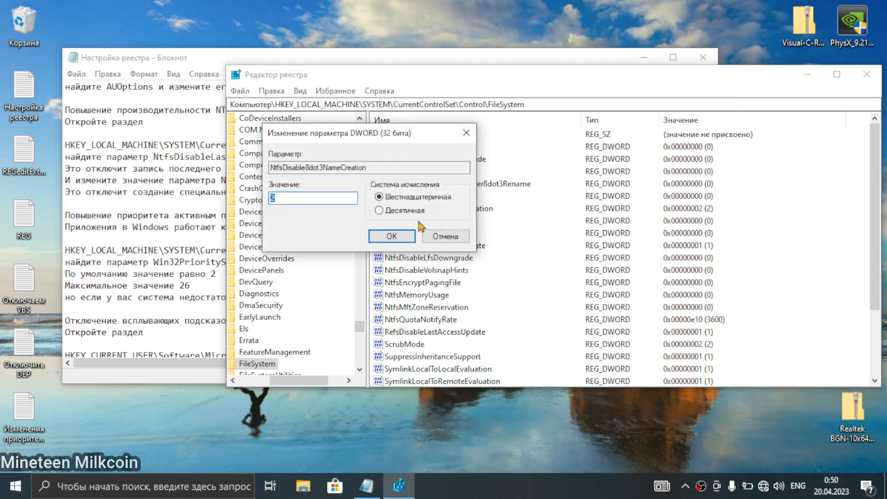
pyautogui.click(392, 236)
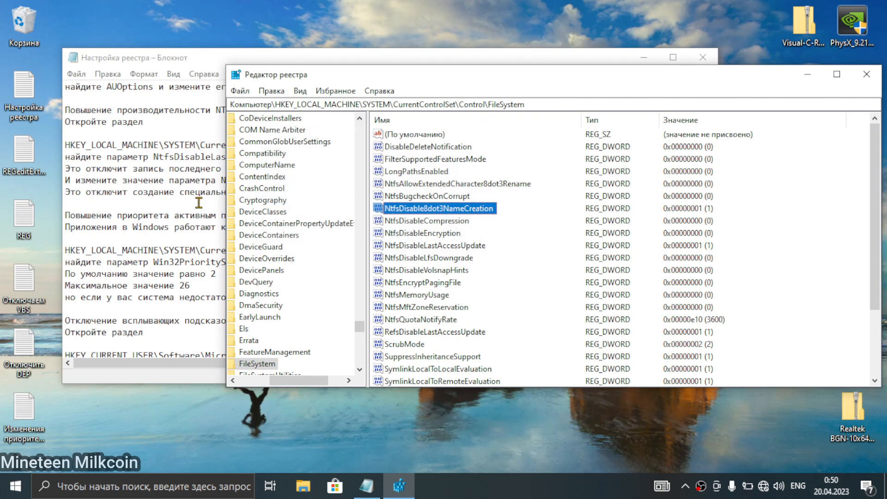
# Copy the path HKEY_LOCAL_MACHINE\SYSTEM\CurrentControlSet\Control\PriorityControl from the note, open that key in Registry Editor, and move its window off the note's text.
pyautogui.click(199, 203)
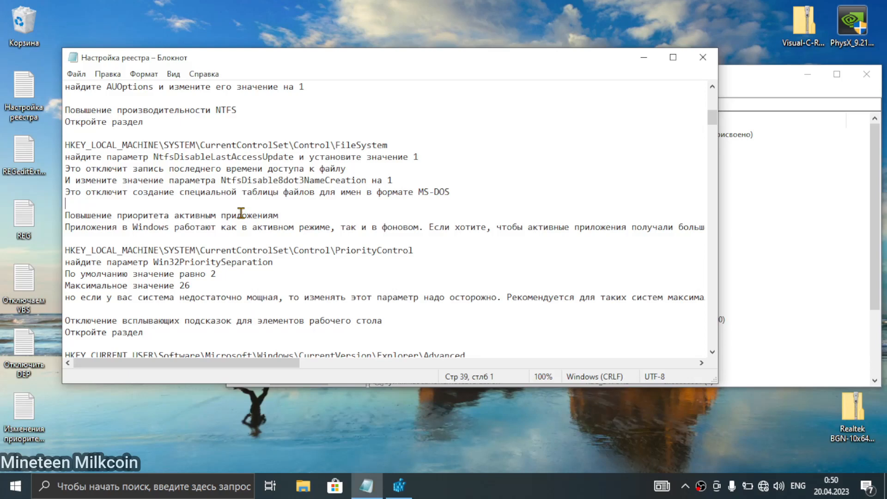
pyautogui.scroll(-1, 241, 213)
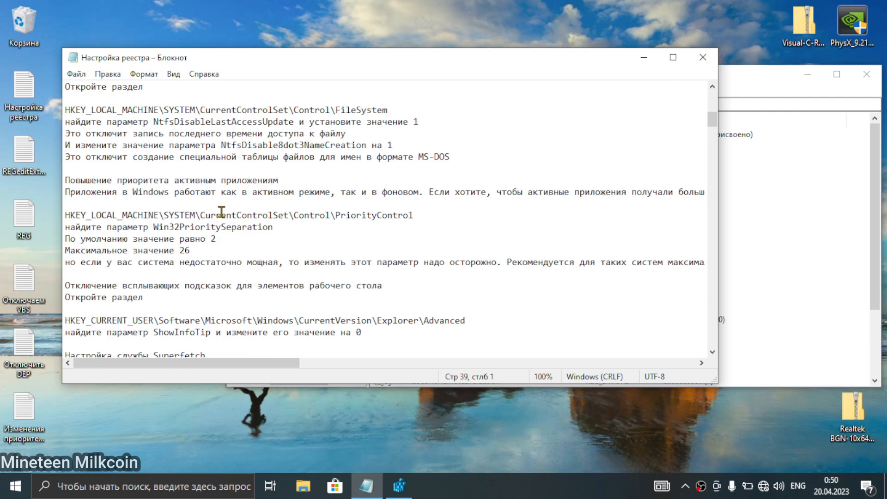
pyautogui.scroll(-1, 221, 212)
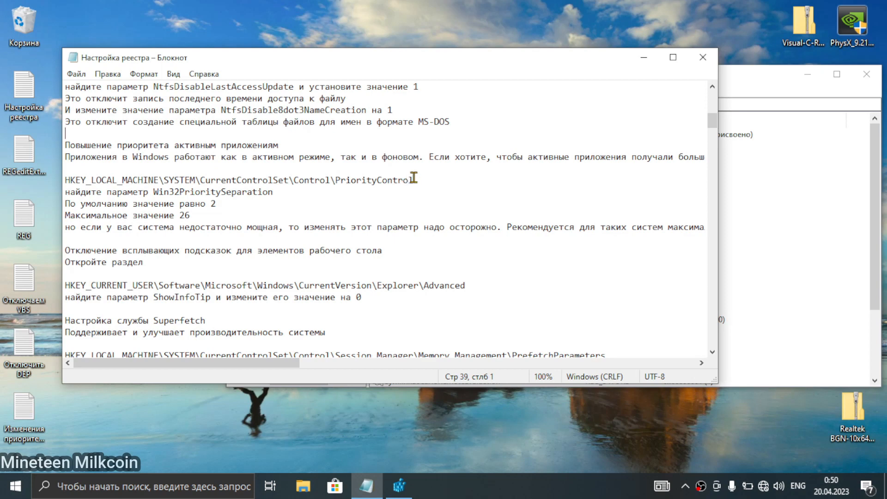
pyautogui.moveTo(418, 180); pyautogui.dragTo(59, 182)
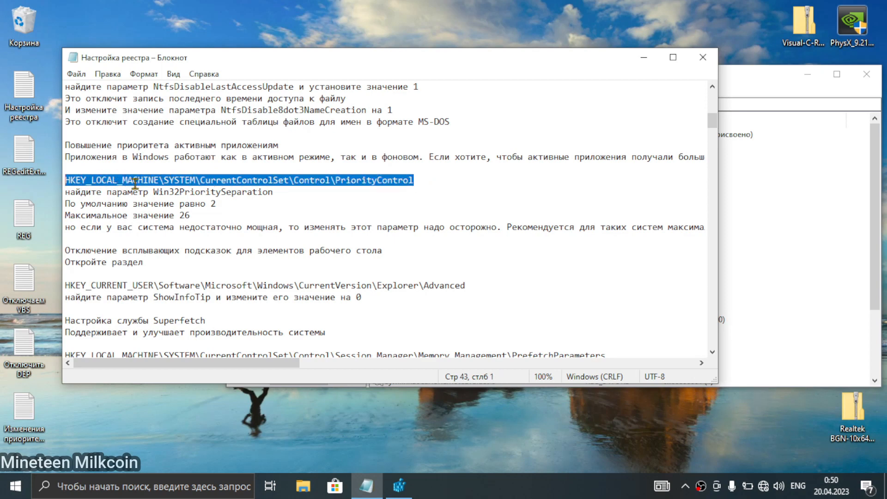
pyautogui.click(832, 230)
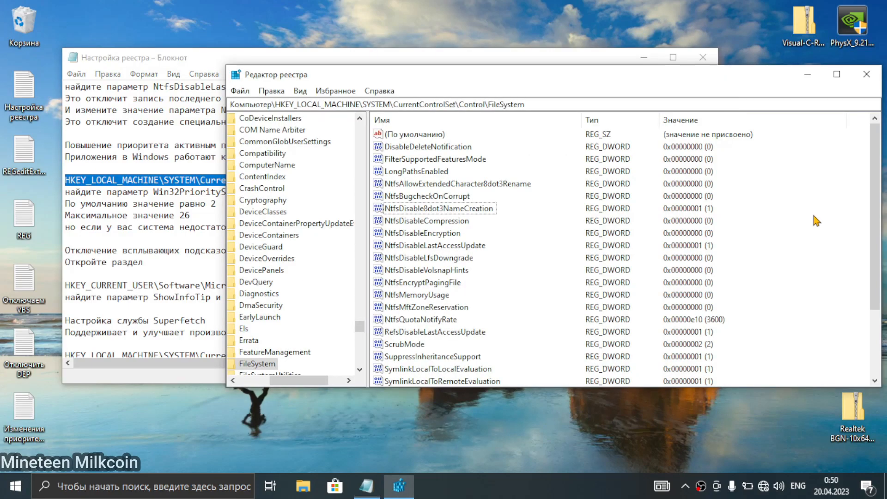
pyautogui.click(624, 107)
pyautogui.hotkey('ctrl', 'v')
pyautogui.press('Return')
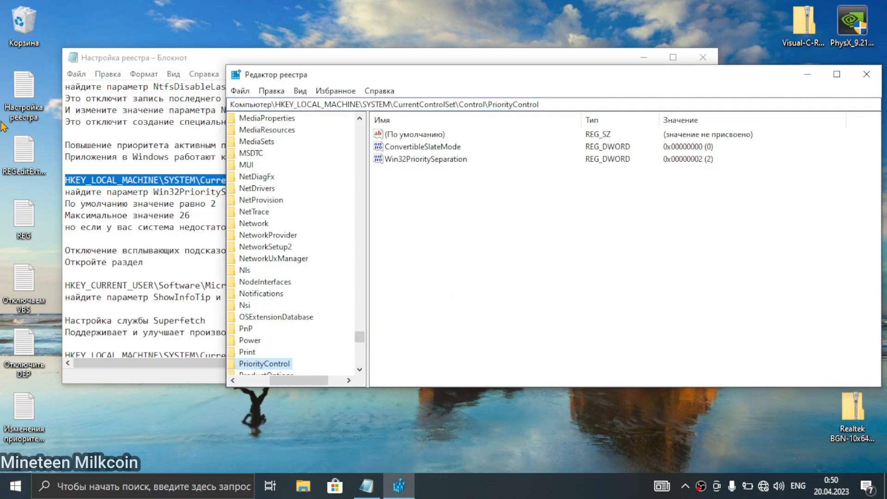
pyautogui.moveTo(273, 79); pyautogui.dragTo(345, 90)
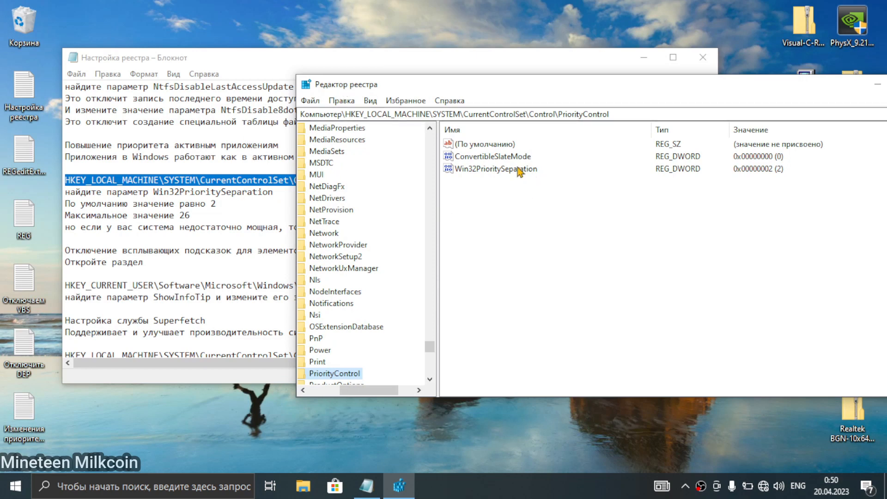
pyautogui.moveTo(412, 84); pyautogui.dragTo(472, 90)
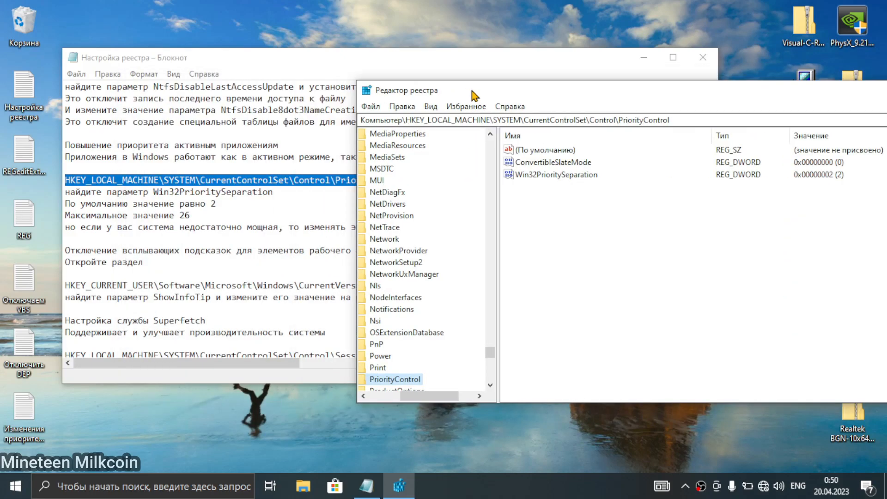
pyautogui.doubleClick(540, 176)
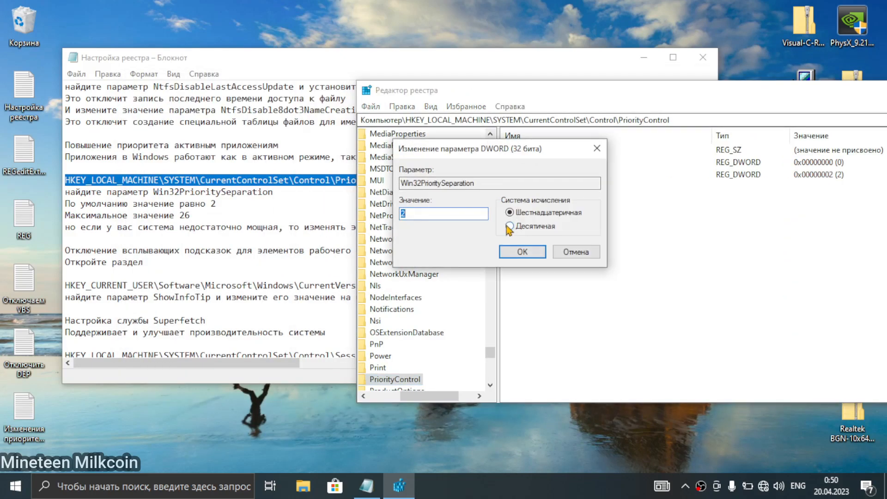
pyautogui.write('26')
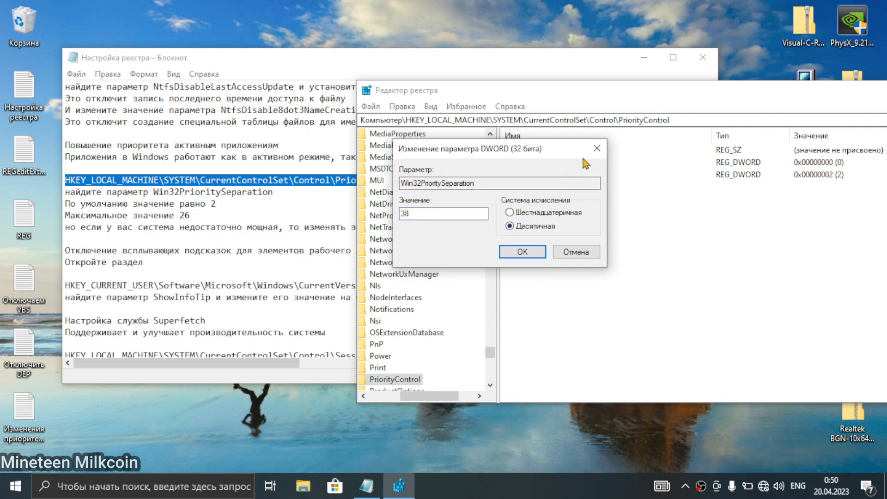
pyautogui.click(597, 148)
# Set the Win32PrioritySeparation value in the PriorityControl key to decimal 26.
pyautogui.doubleClick(545, 175)
pyautogui.click(510, 226)
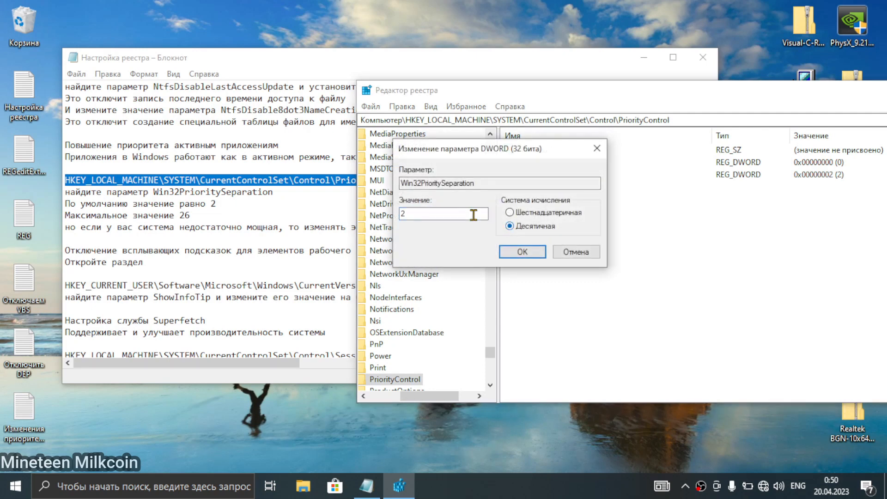
pyautogui.write('26')
pyautogui.click(522, 252)
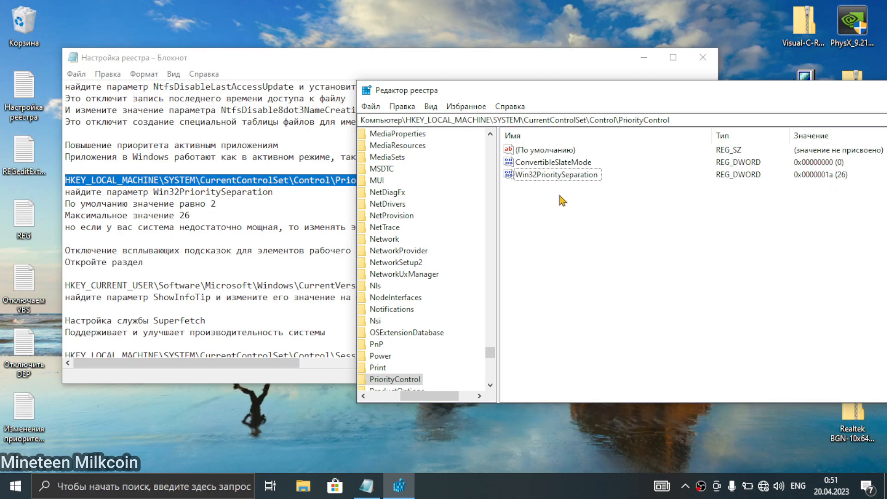
# Copy the path HKEY_CURRENT_USER\Software\Microsoft\Windows\CurrentVersion\Explorer\Advanced from the note's desktop tooltips section and open that key in Registry Editor.
pyautogui.click(208, 215)
pyautogui.scroll(-1, 235, 228)
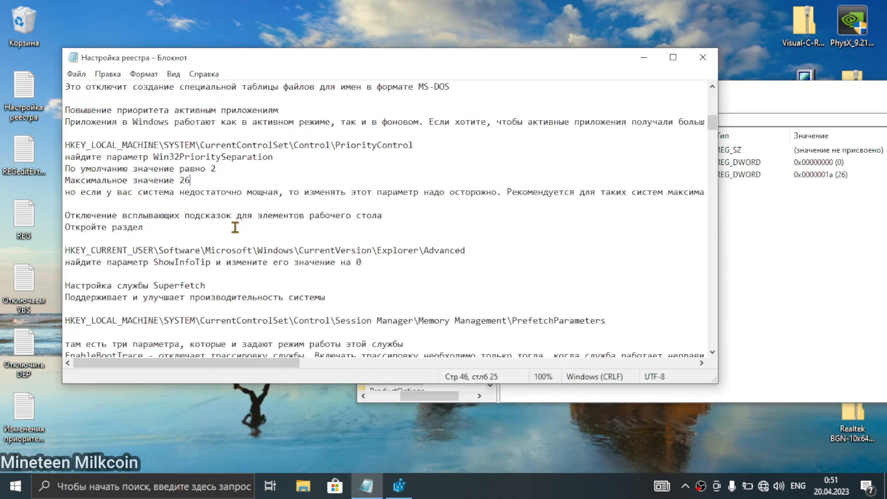
pyautogui.scroll(-1, 236, 228)
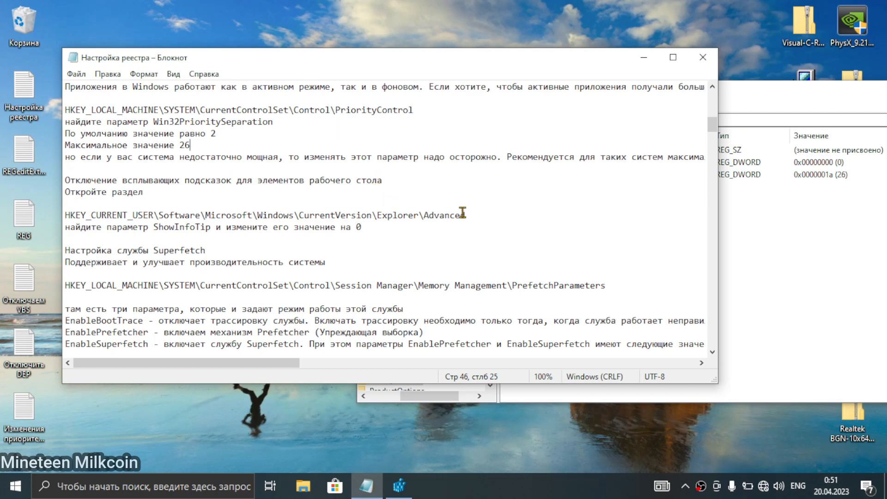
pyautogui.moveTo(464, 215); pyautogui.dragTo(65, 216)
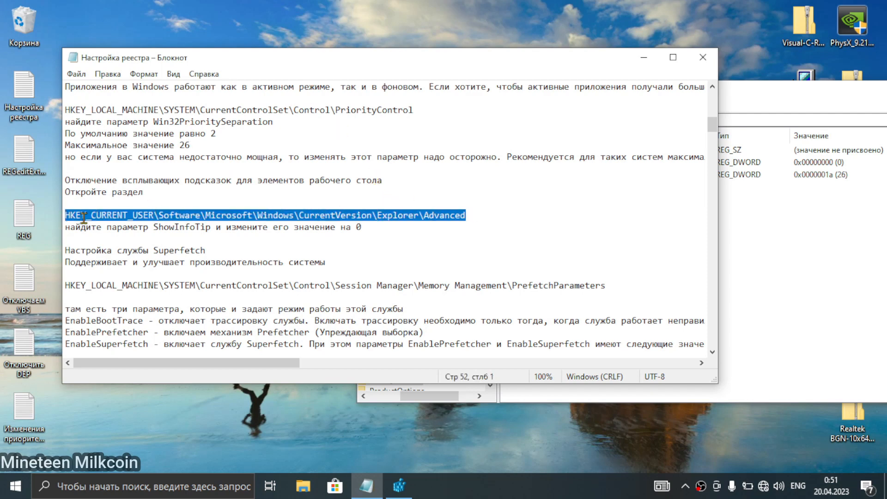
pyautogui.click(806, 275)
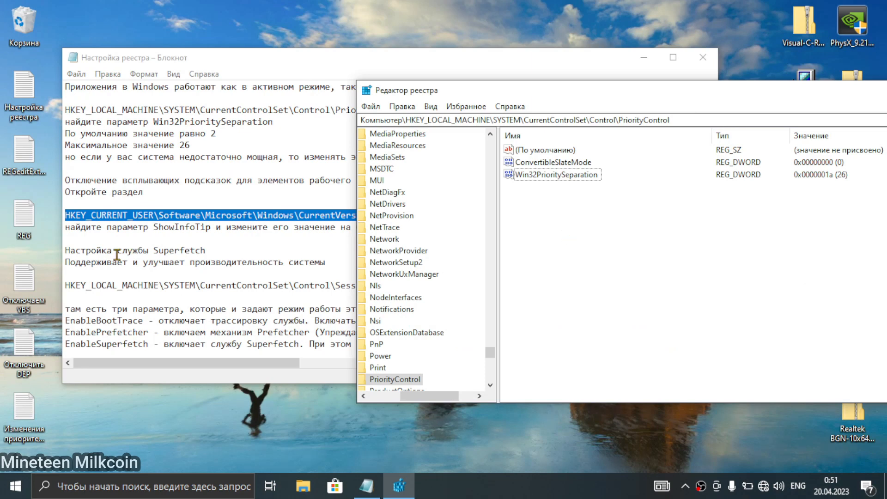
pyautogui.click(182, 235)
pyautogui.moveTo(465, 215); pyautogui.dragTo(53, 216)
pyautogui.hotkey('ctrl', 'c')
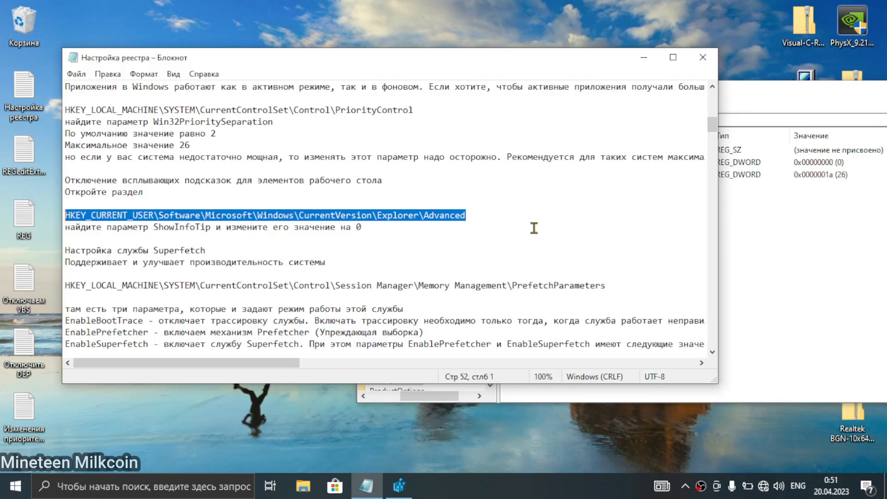
pyautogui.click(852, 275)
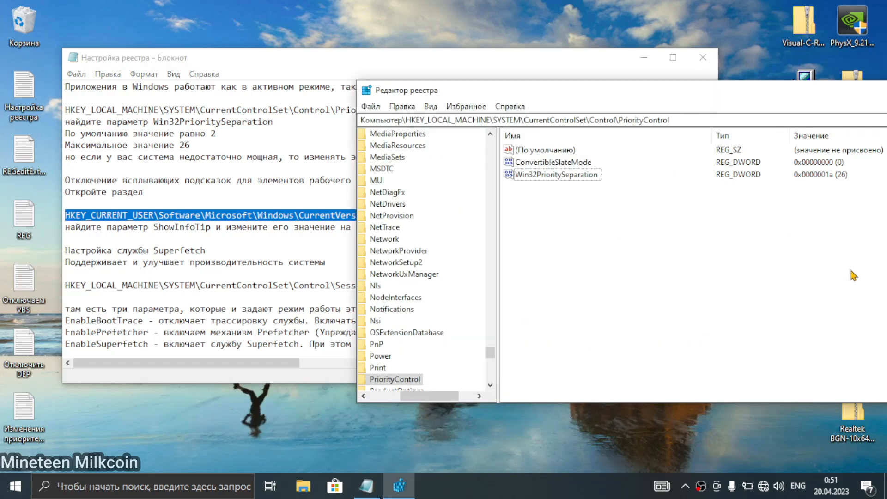
pyautogui.click(721, 120)
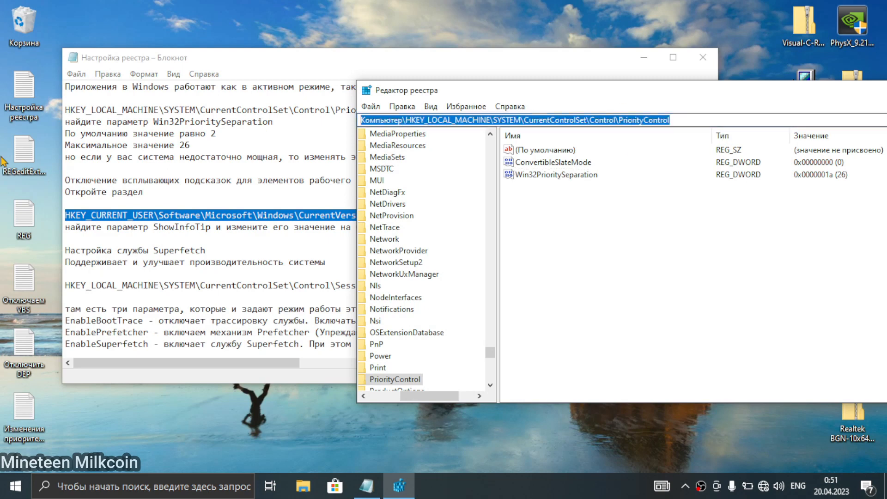
pyautogui.hotkey('ctrl', 'v')
pyautogui.press('Return')
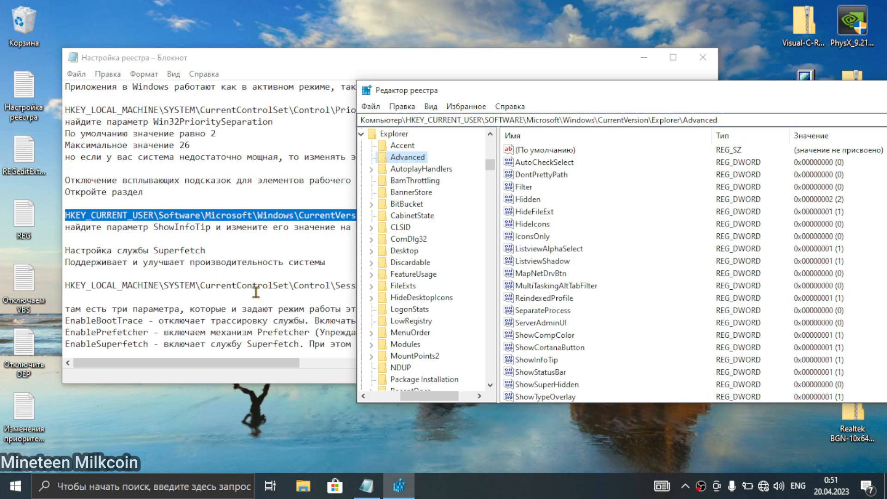
# Locate and select the ShowInfoTip value in the Explorer\Advanced key.
pyautogui.click(527, 201)
pyautogui.press('s')
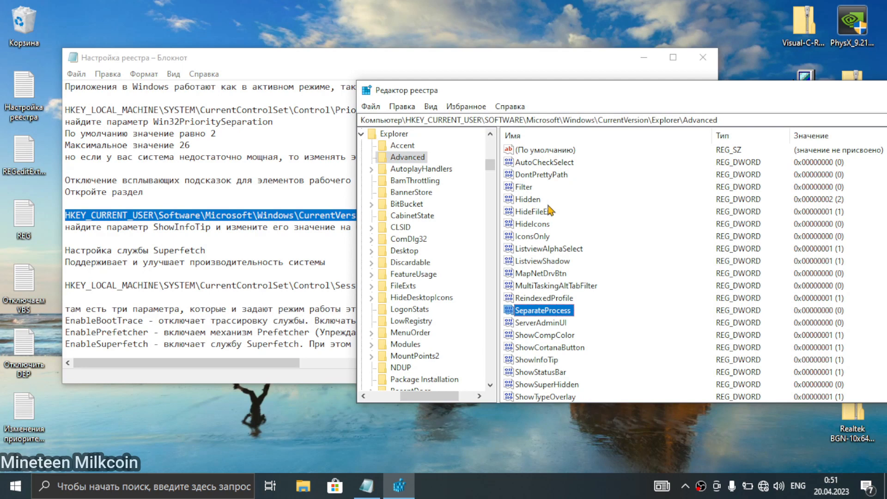
pyautogui.press('Down')
pyautogui.press('Down')
pyautogui.press('Down')
pyautogui.press('Down')
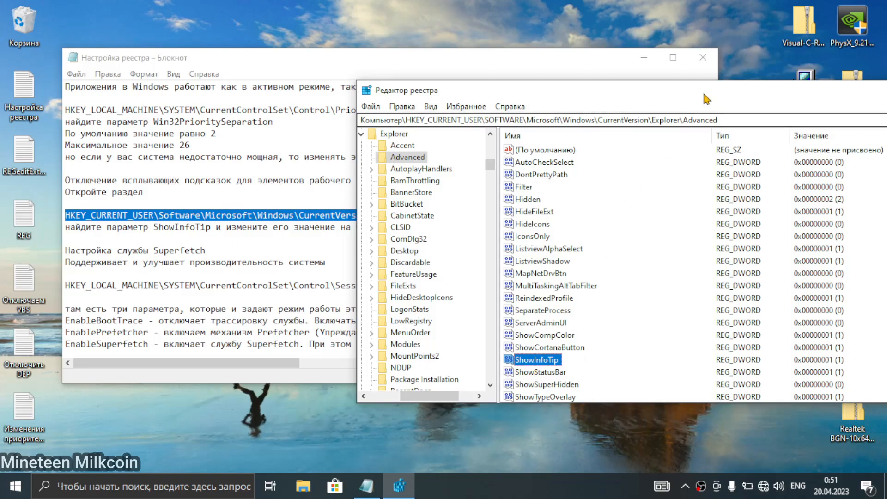
pyautogui.moveTo(700, 97); pyautogui.dragTo(458, 131)
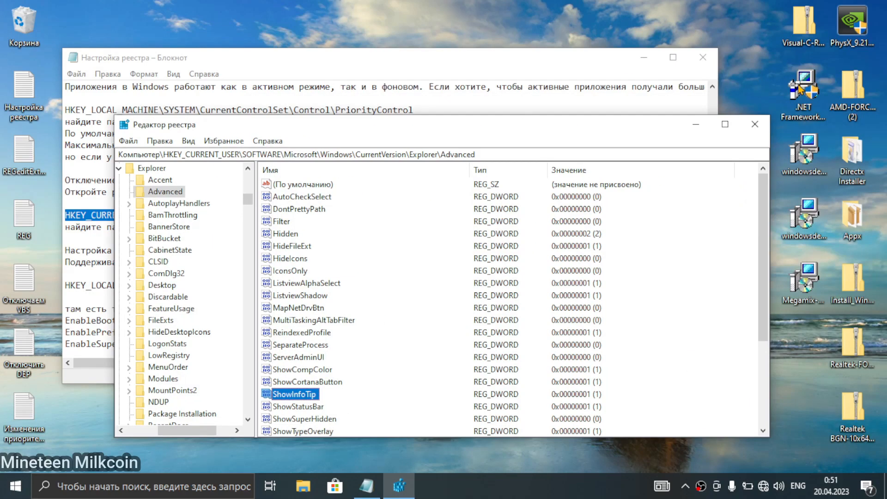
pyautogui.click(808, 105)
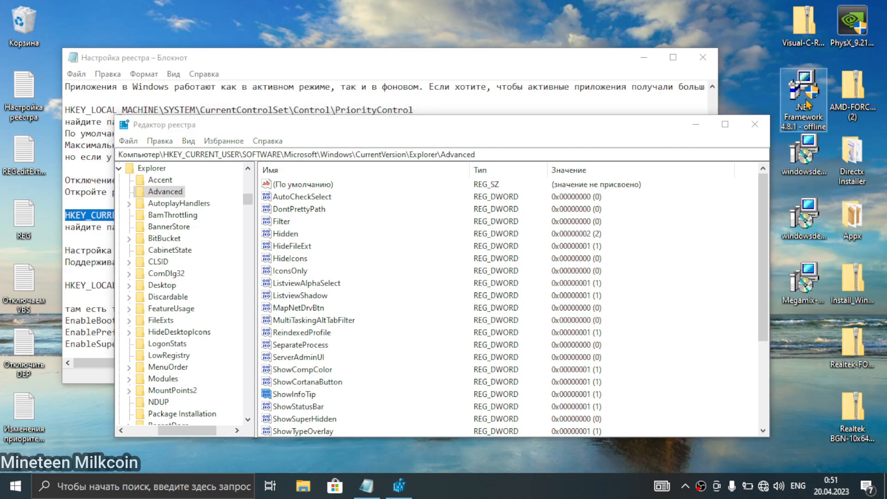
pyautogui.doubleClick(808, 106)
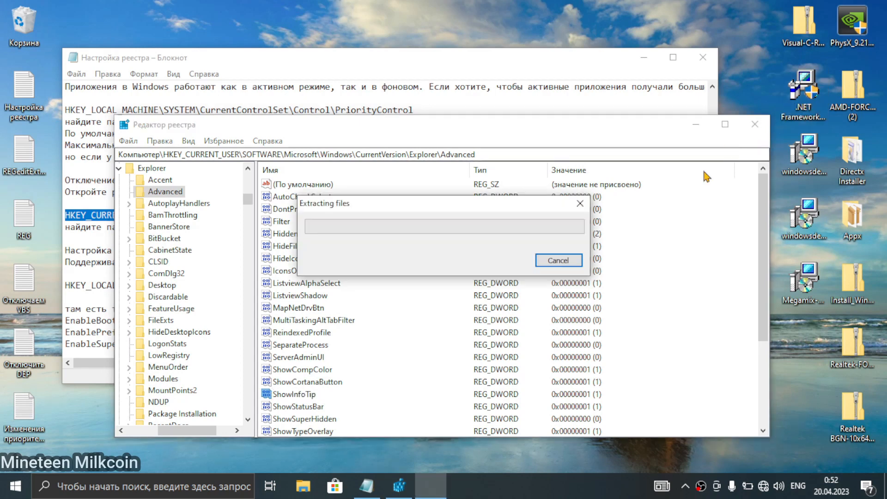
pyautogui.click(571, 261)
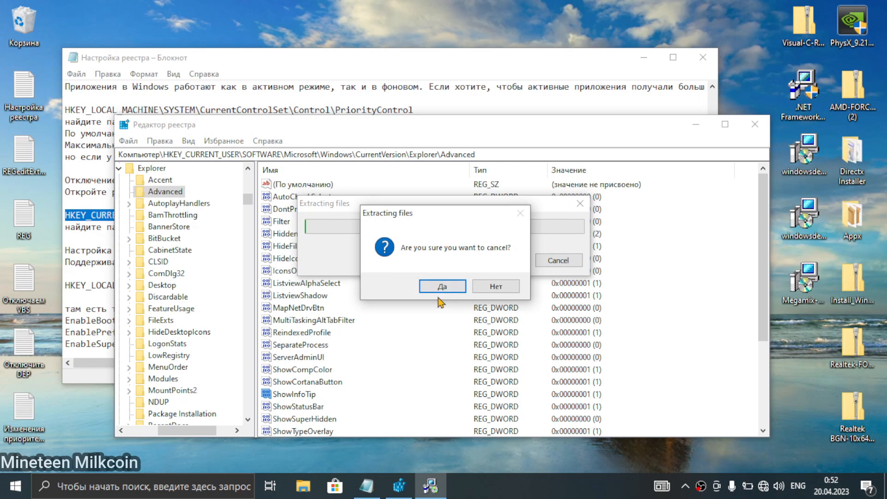
pyautogui.click(444, 289)
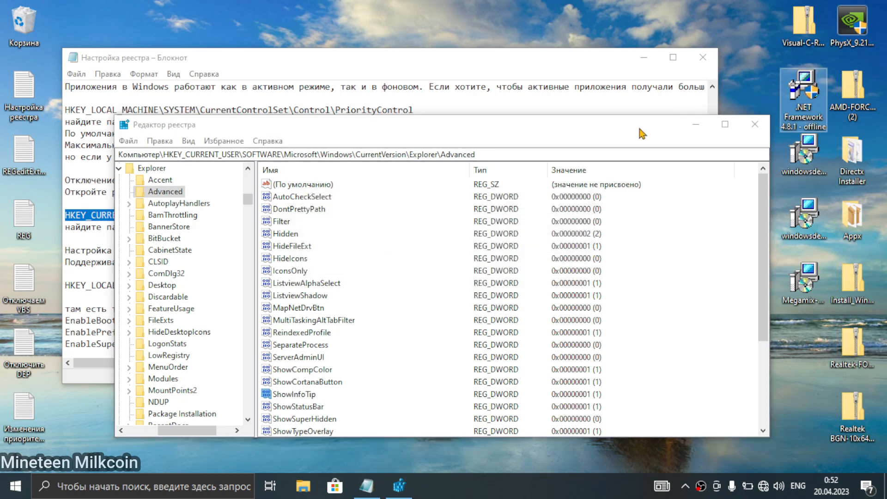
# Check the note's ShowInfoTip instruction and examine the pop-up tooltips of the desktop shortcuts beside the Registry Editor window.
pyautogui.moveTo(457, 130); pyautogui.dragTo(555, 143)
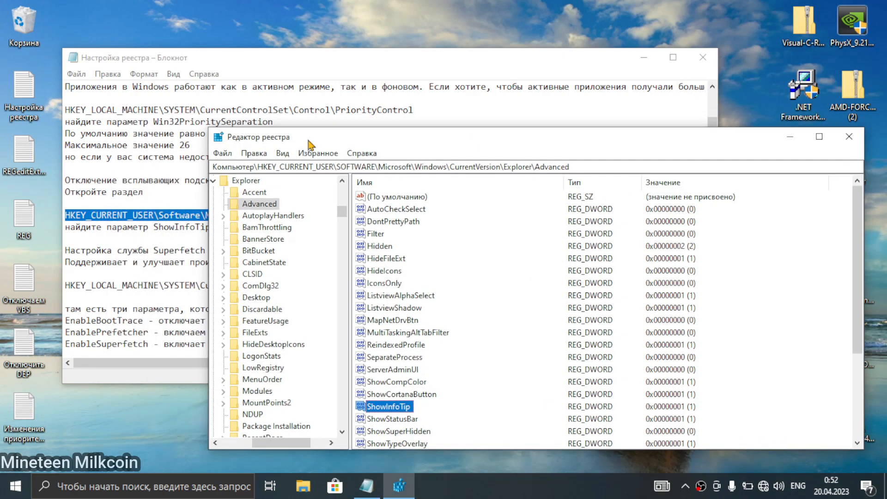
pyautogui.click(126, 227)
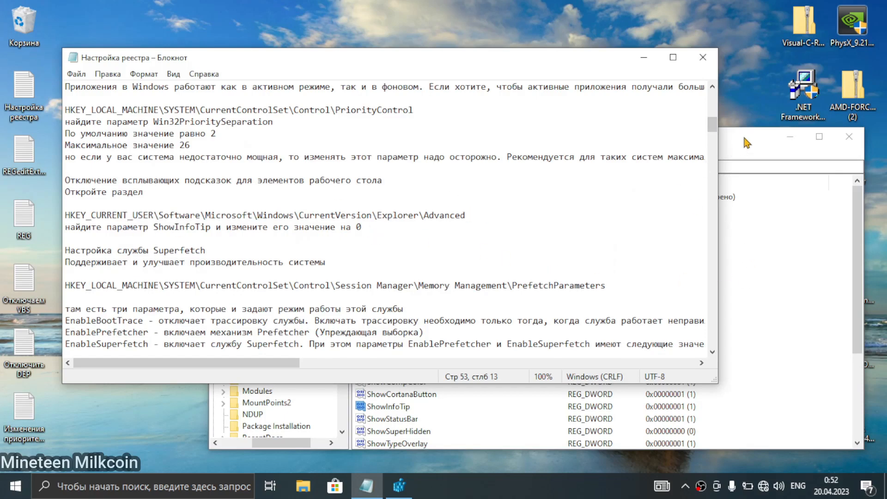
pyautogui.moveTo(743, 136); pyautogui.dragTo(733, 113)
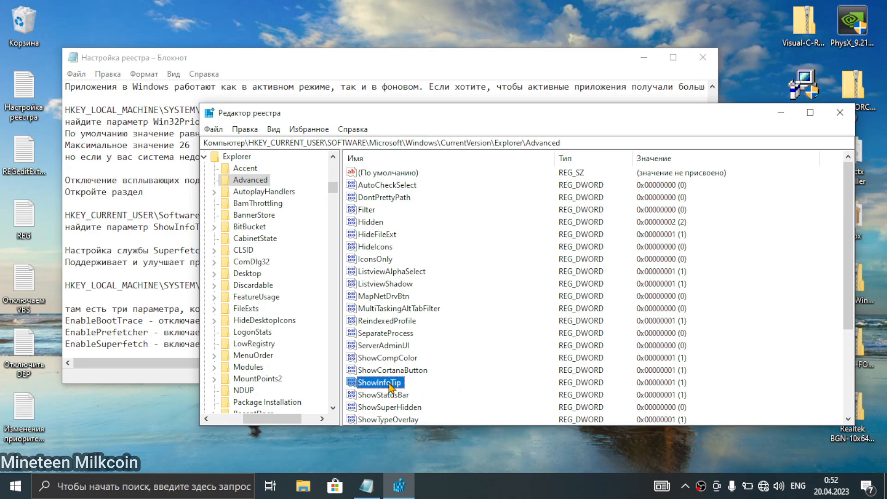
pyautogui.moveTo(679, 111); pyautogui.dragTo(554, 78)
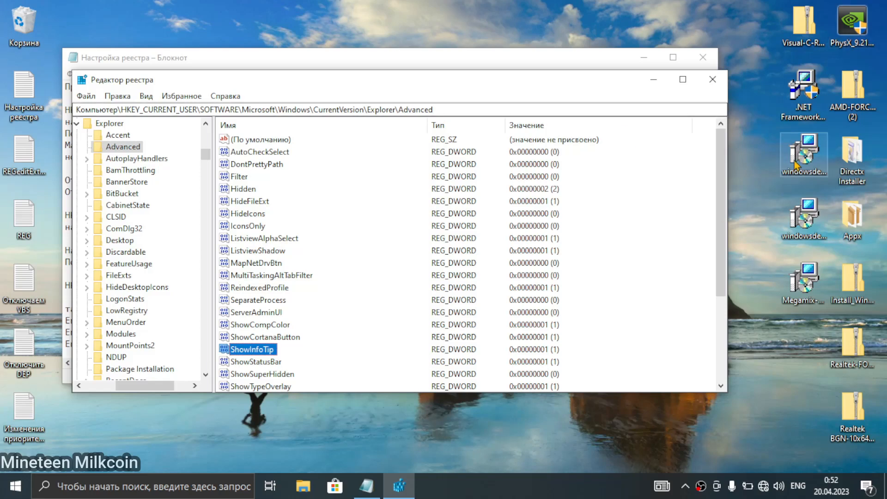
pyautogui.click(801, 187)
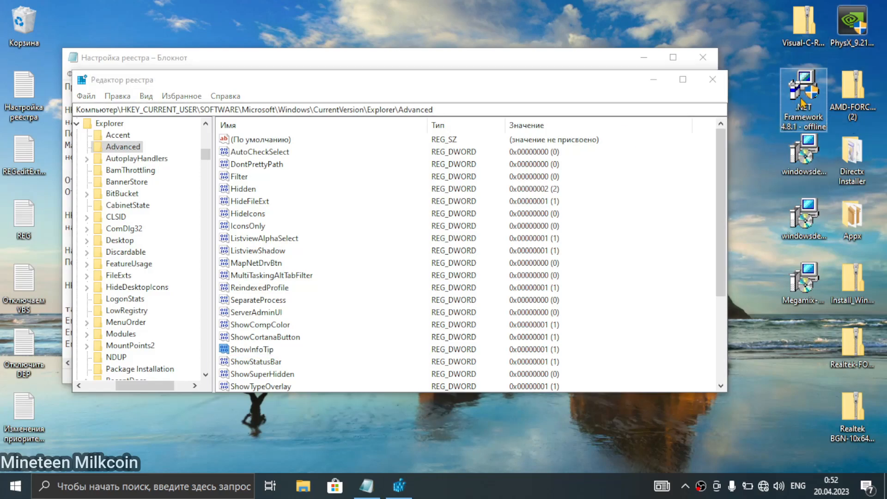
pyautogui.moveTo(804, 104)
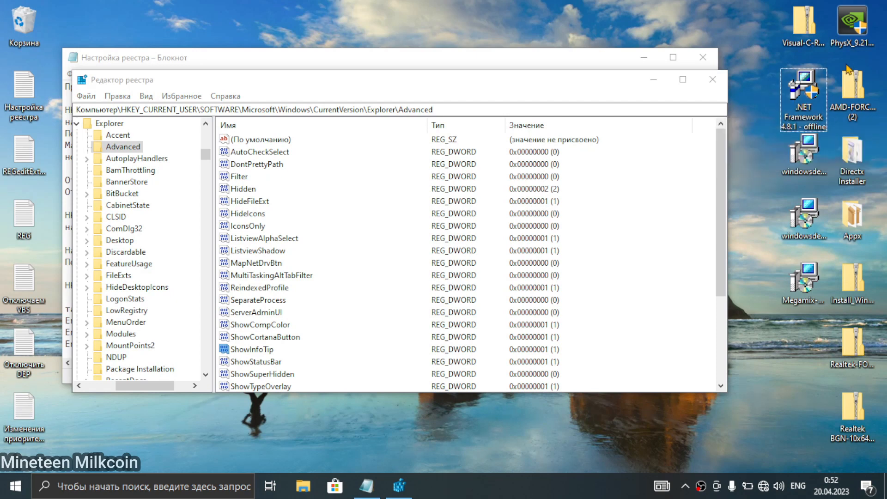
pyautogui.click(864, 52)
pyautogui.moveTo(791, 138)
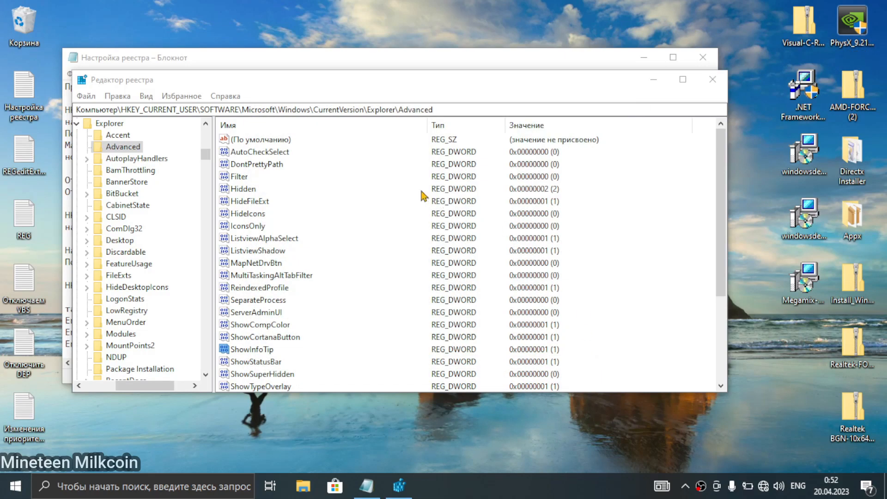
# Move the Registry Editor window off the desktop shortcuts and note text, and set the ShowInfoTip value in the Advanced key to 0.
pyautogui.moveTo(358, 86); pyautogui.dragTo(591, 98)
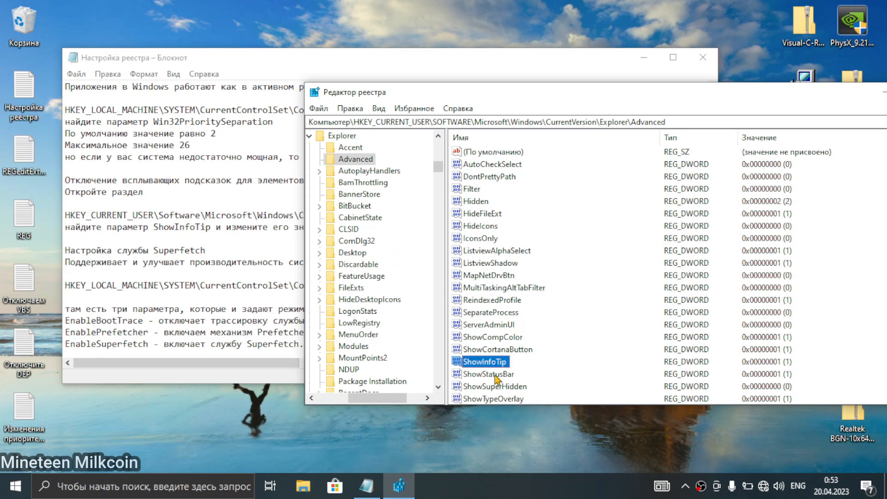
pyautogui.doubleClick(488, 362)
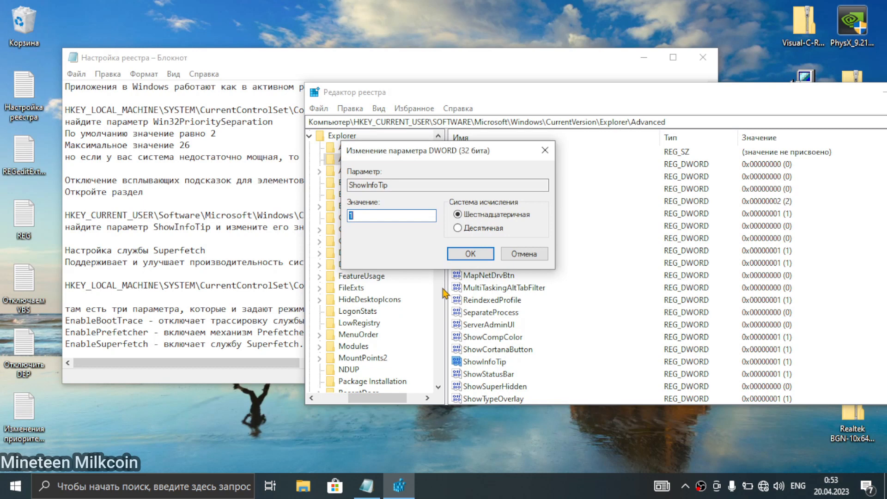
pyautogui.write('0')
pyautogui.click(467, 254)
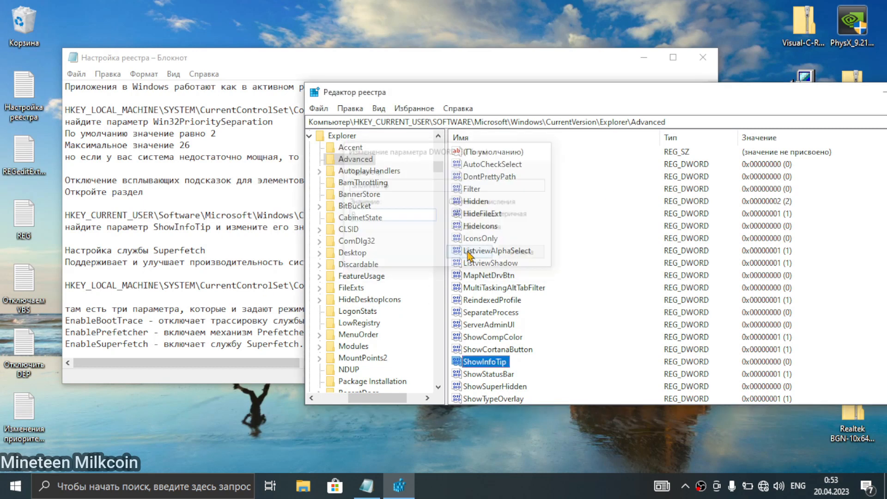
pyautogui.click(837, 321)
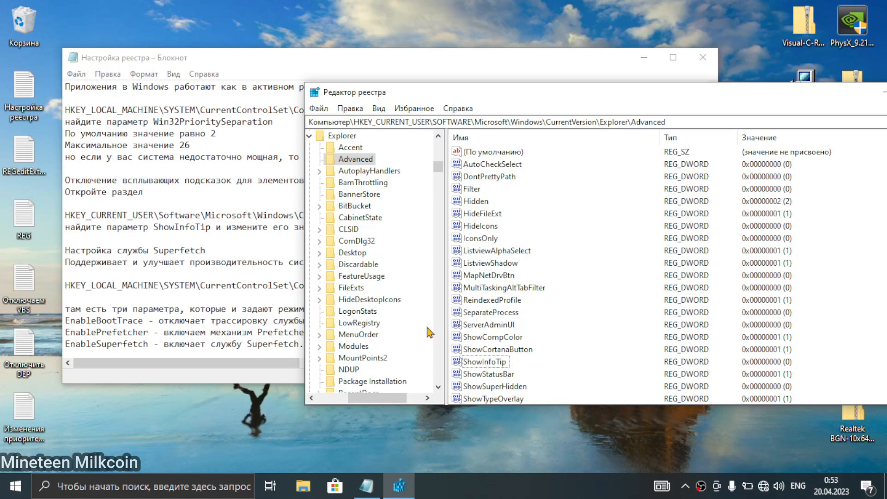
# Copy the path HKEY_LOCAL_MACHINE\SYSTEM\CurrentControlSet\Control\Session Manager\Memory Management\PrefetchParameters from the note's Superfetch section and open that key in Registry Editor.
pyautogui.click(243, 298)
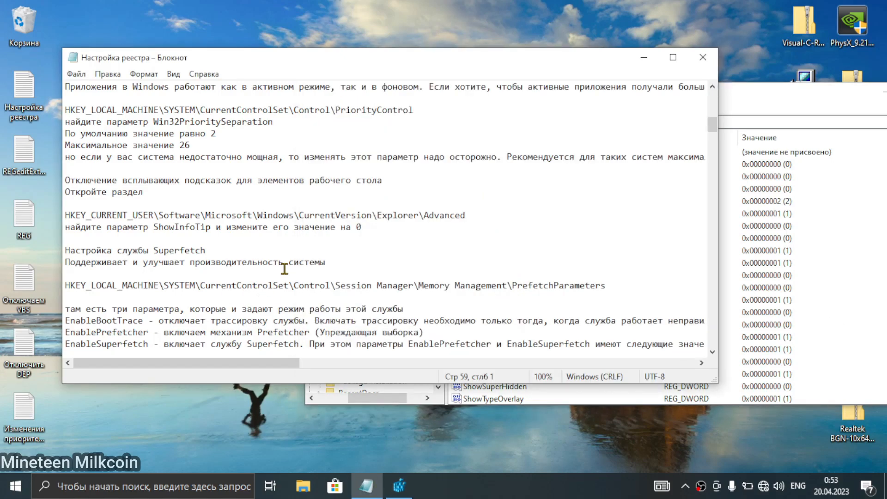
pyautogui.scroll(-1, 218, 264)
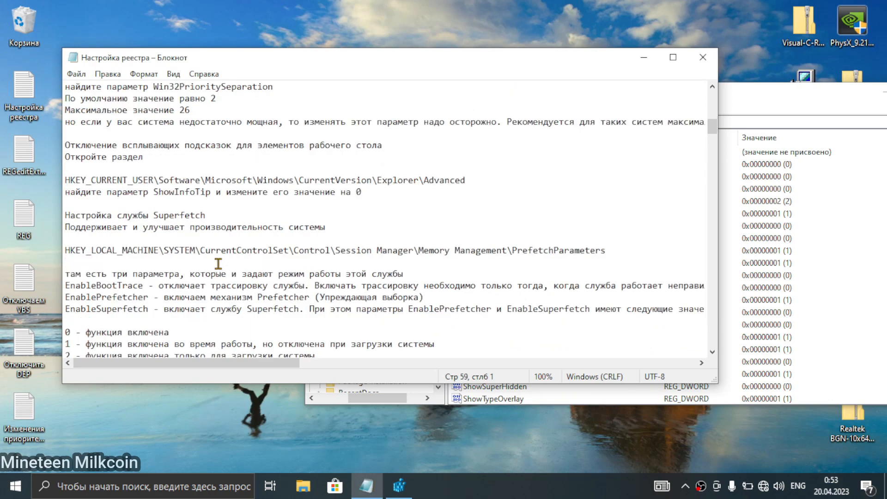
pyautogui.click(816, 344)
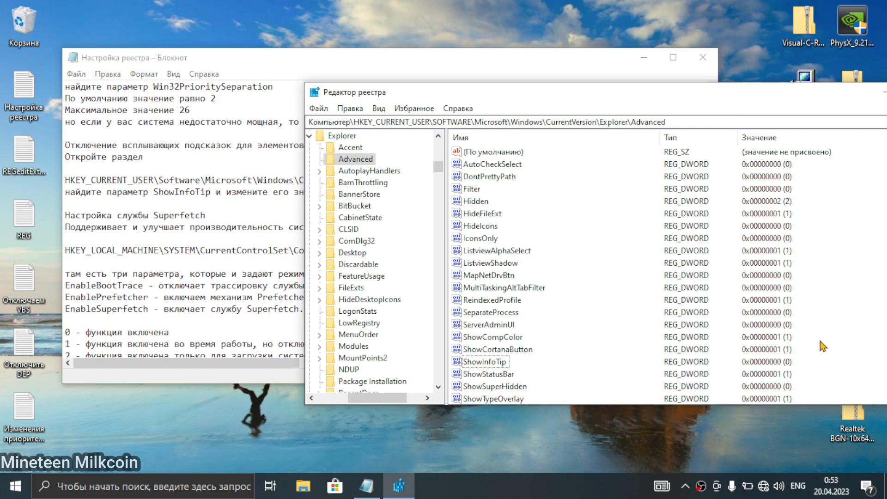
pyautogui.click(169, 273)
pyautogui.moveTo(618, 246); pyautogui.dragTo(55, 249)
pyautogui.hotkey('ctrl', 'c')
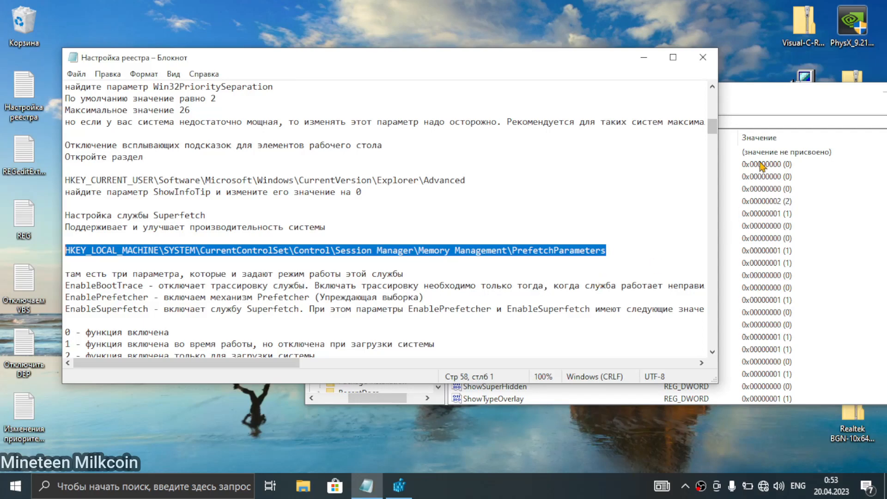
pyautogui.scroll(-1, 409, 298)
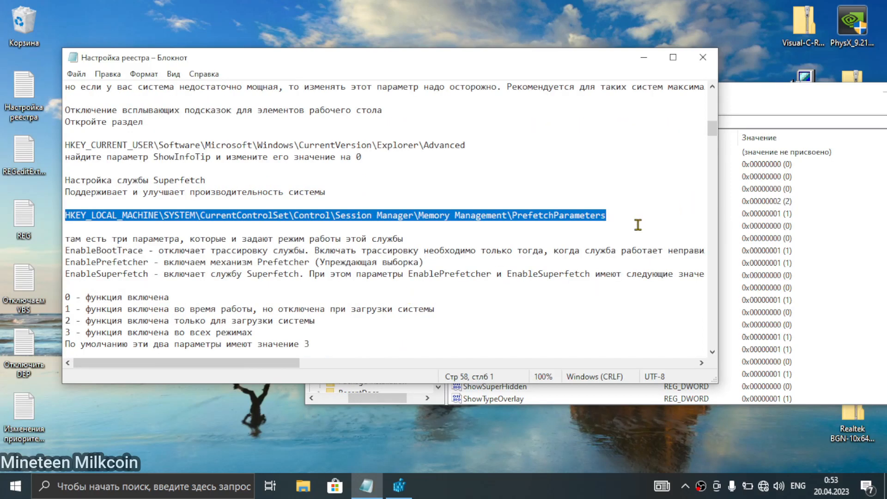
pyautogui.click(819, 120)
pyautogui.click(814, 120)
pyautogui.hotkey('ctrl', 'v')
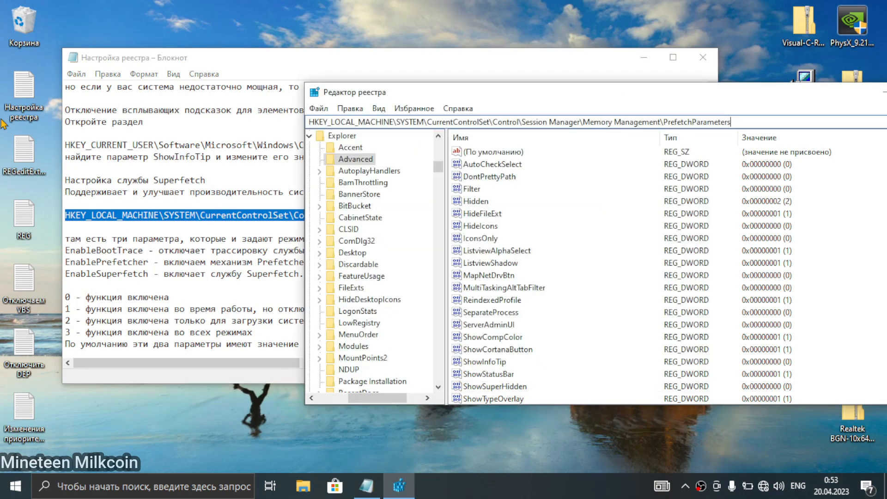
pyautogui.press('Return')
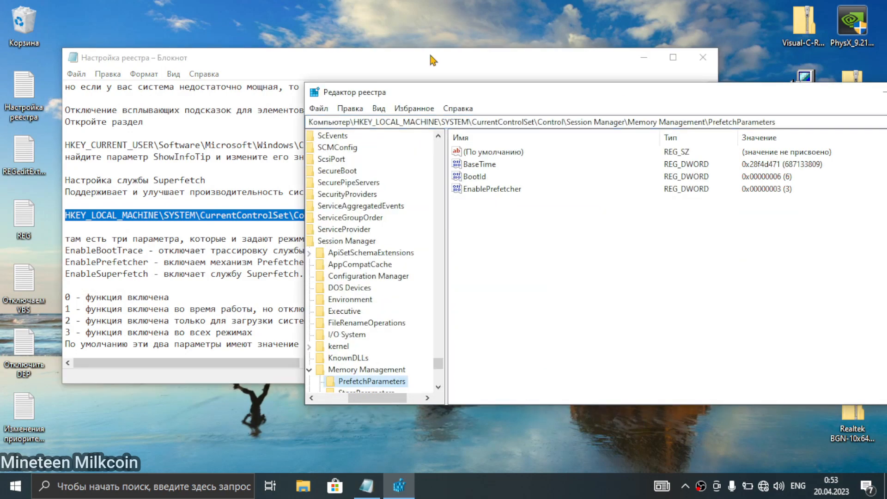
# Read the note's Superfetch parameter descriptions and meanings of values 0 to 3, and compare them with the values in the PrefetchParameters key.
pyautogui.click(243, 238)
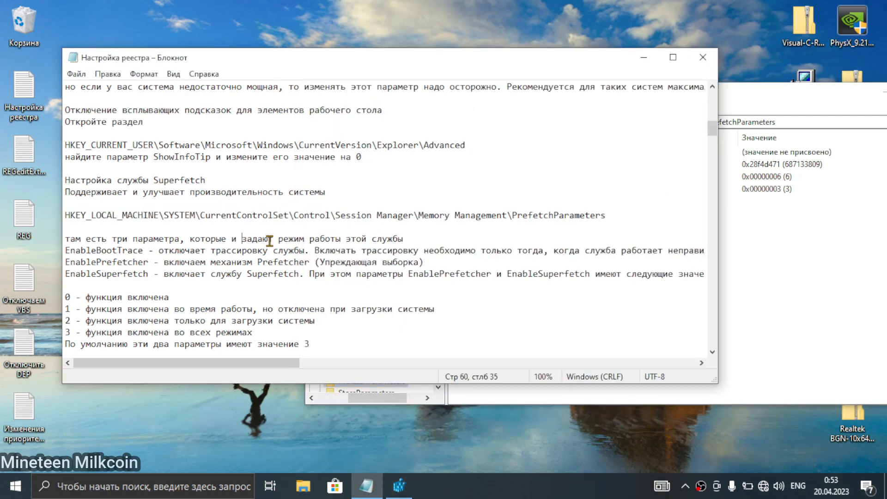
pyautogui.scroll(-1, 259, 301)
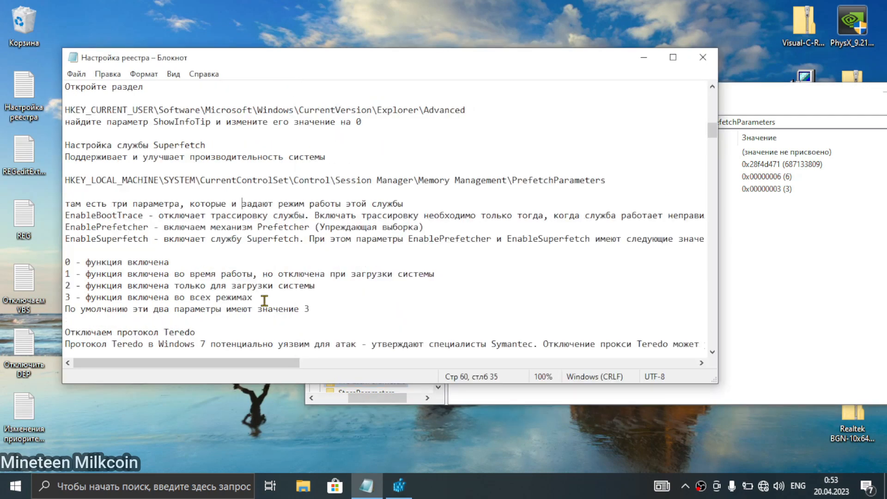
pyautogui.scroll(-1, 250, 301)
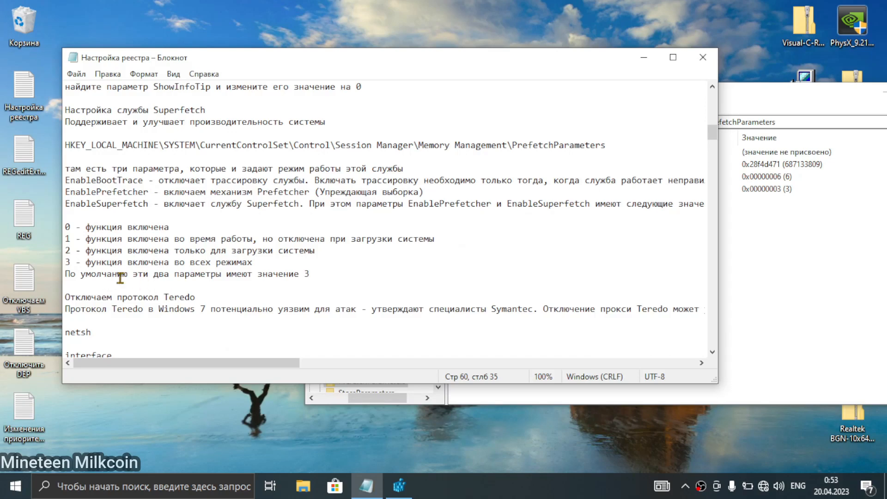
pyautogui.click(726, 138)
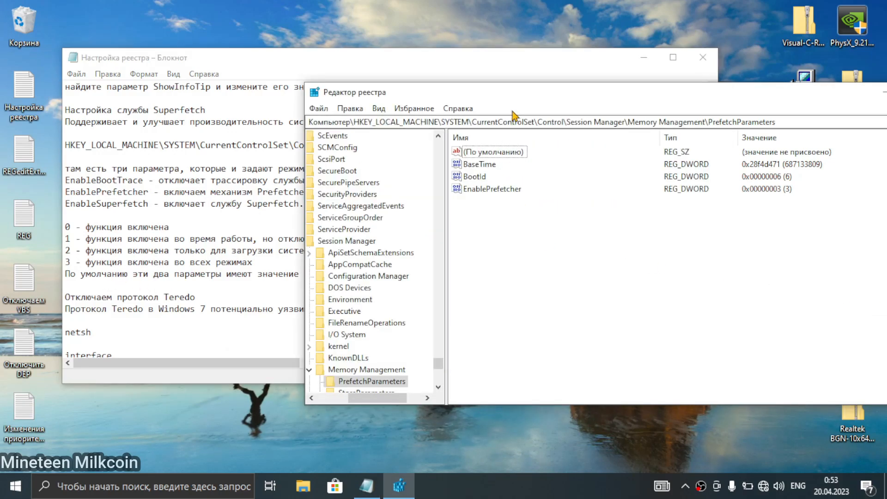
pyautogui.click(293, 230)
pyautogui.click(748, 184)
pyautogui.click(176, 215)
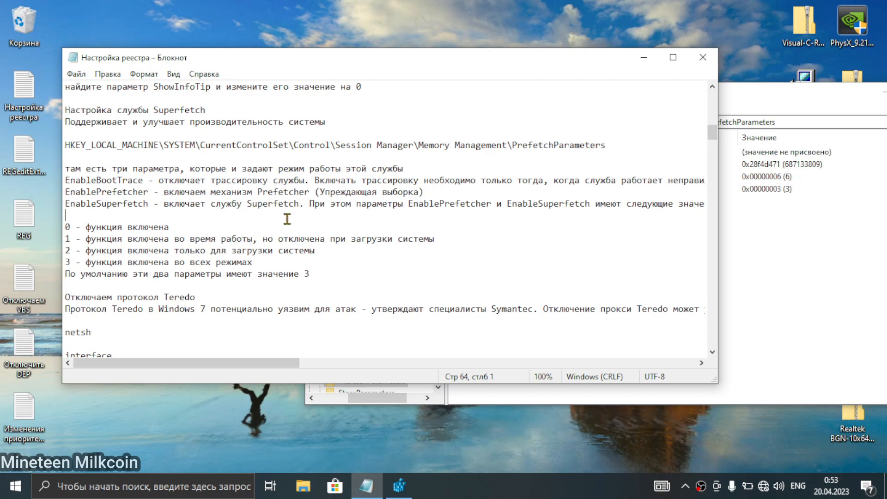
pyautogui.scroll(-1, 287, 219)
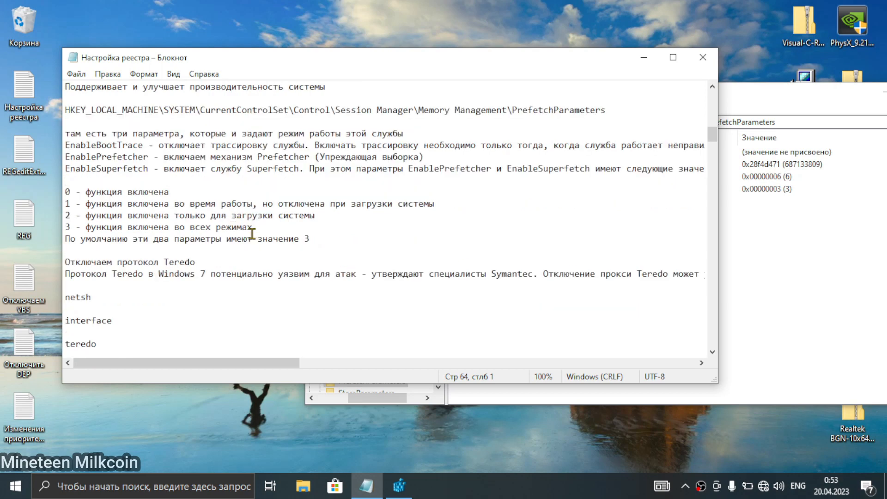
pyautogui.click(766, 276)
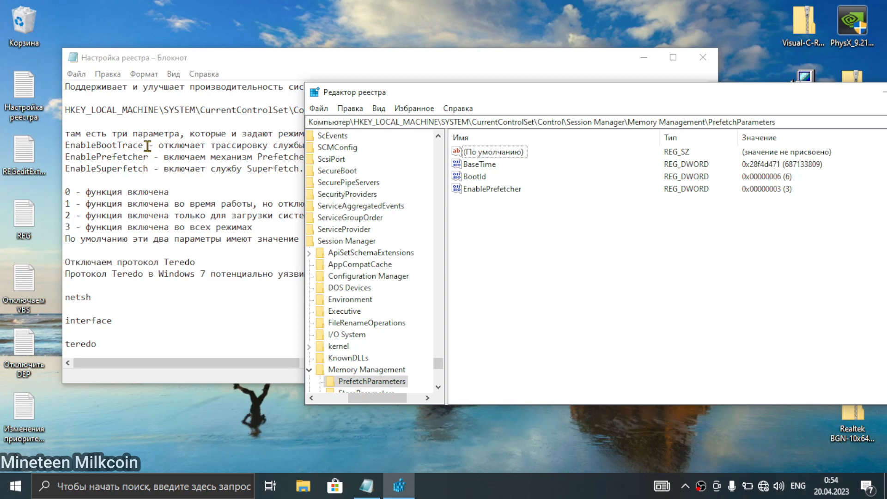
# Copy the name EnableBootTrace from the note and create a DWORD (32-bit) value with that name in the PrefetchParameters key.
pyautogui.moveTo(143, 145); pyautogui.dragTo(63, 149)
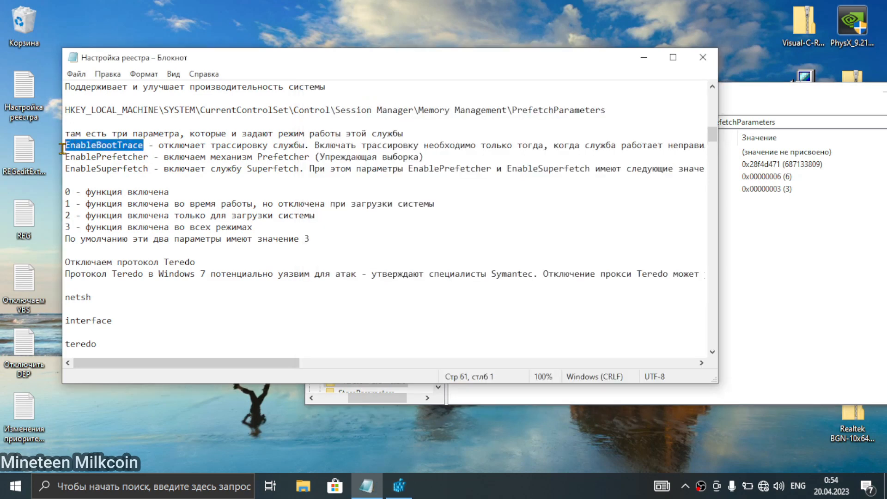
pyautogui.rightClick(85, 147)
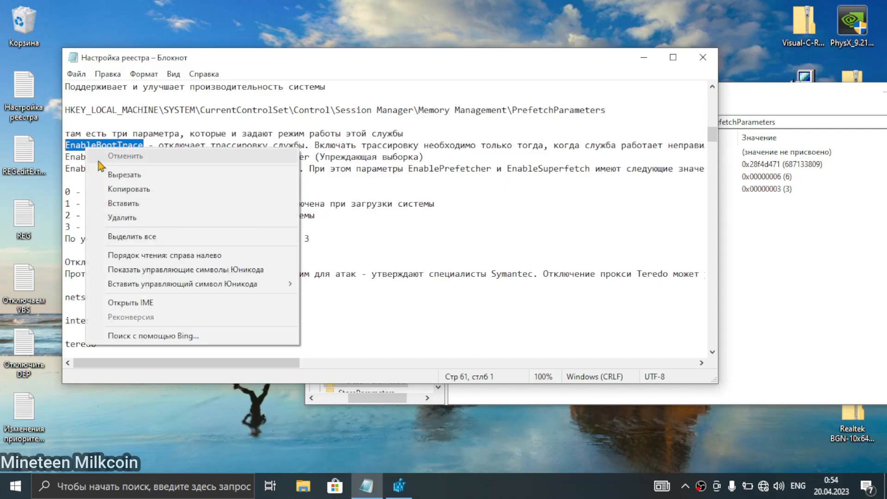
pyautogui.click(111, 191)
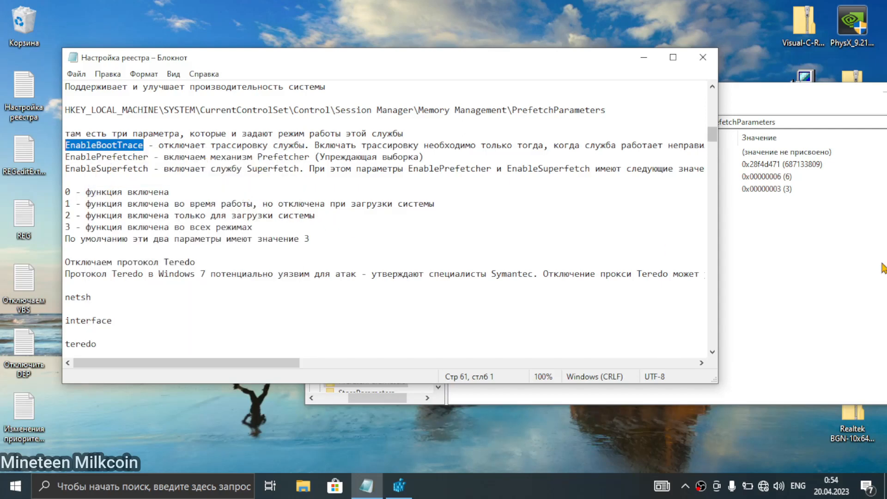
pyautogui.click(821, 269)
pyautogui.rightClick(502, 255)
pyautogui.moveTo(549, 267)
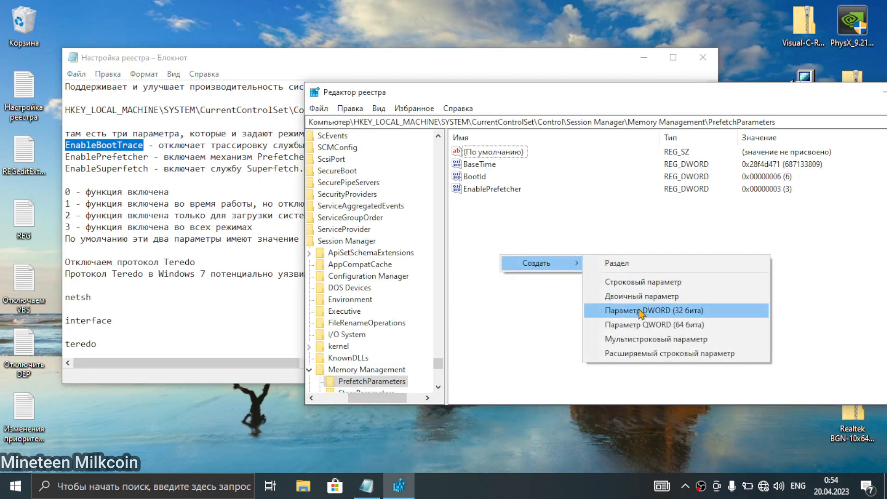
pyautogui.click(597, 312)
pyautogui.hotkey('ctrl', 'v')
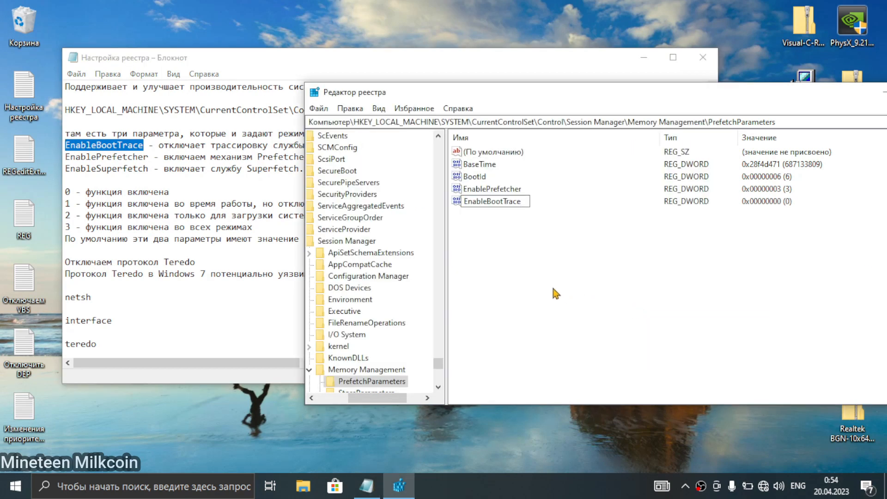
pyautogui.press('Return')
# Move the Registry Editor window to uncover and read the note's descriptions of the three Superfetch parameters.
pyautogui.moveTo(509, 100); pyautogui.dragTo(510, 124)
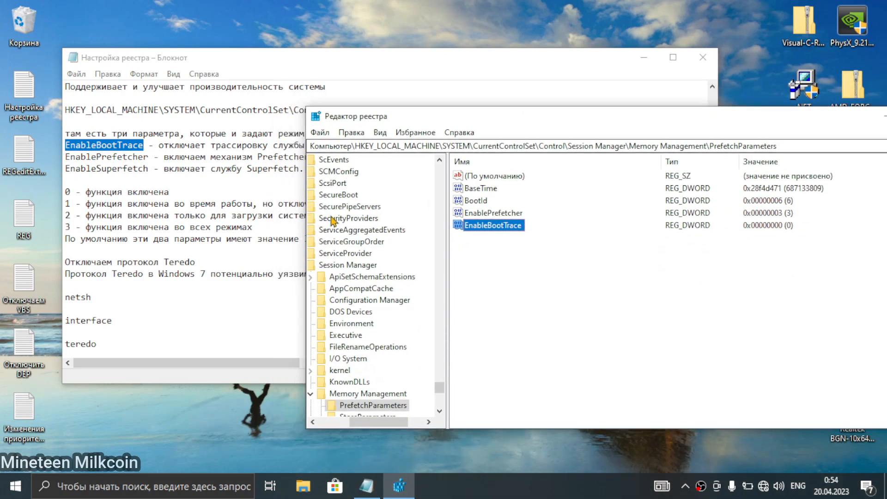
pyautogui.moveTo(396, 119); pyautogui.dragTo(391, 189)
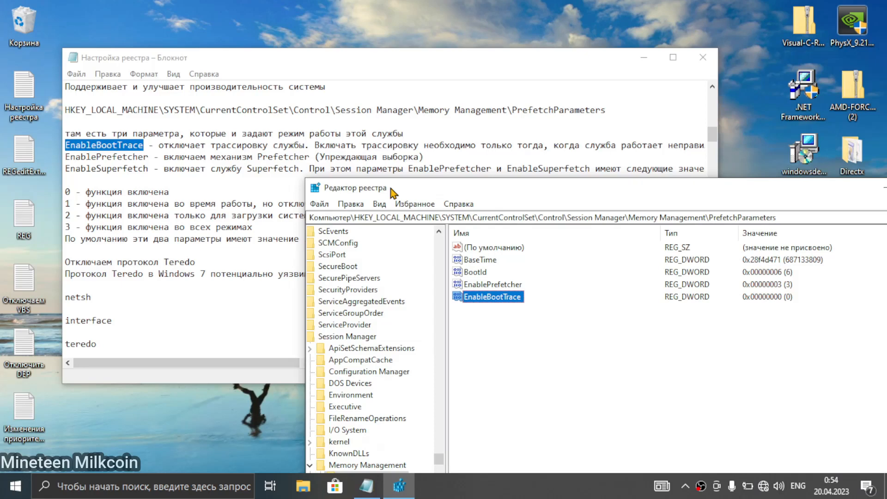
pyautogui.moveTo(391, 190); pyautogui.dragTo(381, 115)
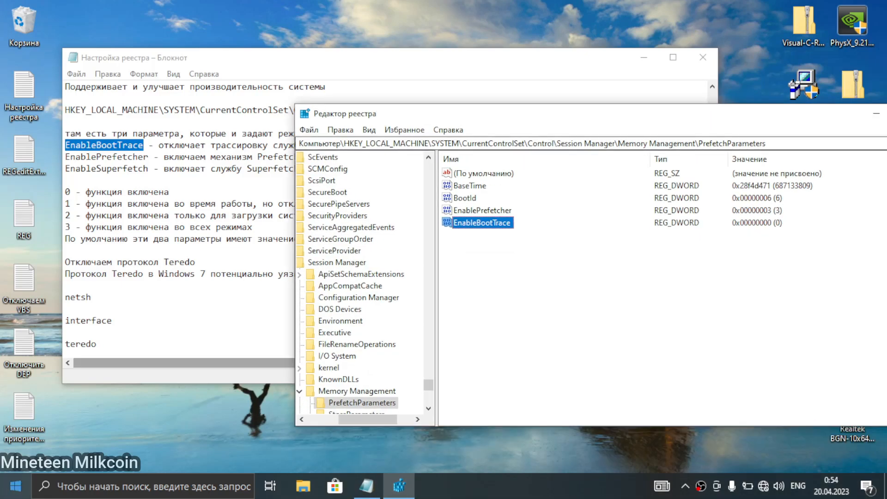
# Open the Services console from Task Manager, find the SysMain service to check its state and startup type, and close the console.
pyautogui.rightClick(3, 496)
pyautogui.click(51, 351)
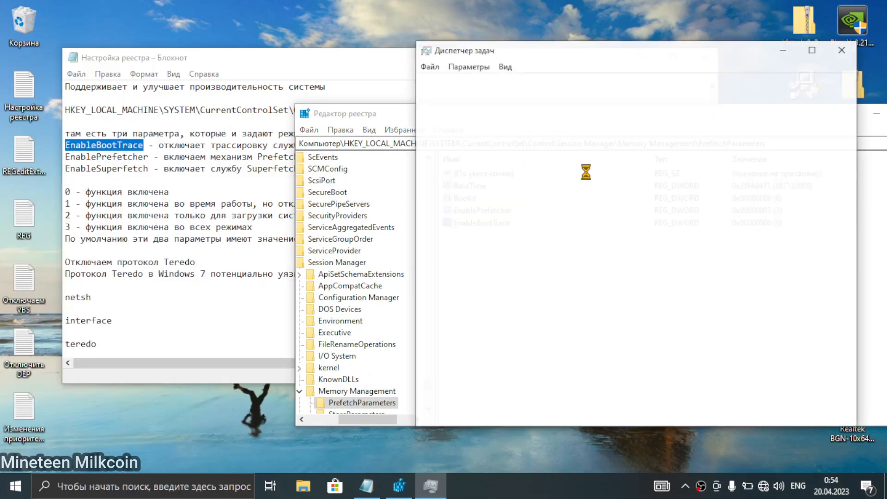
pyautogui.click(814, 83)
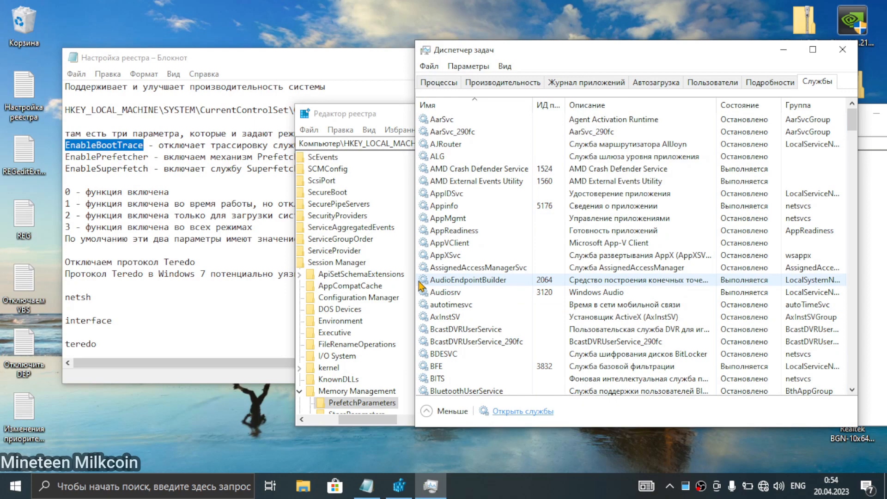
pyautogui.click(324, 171)
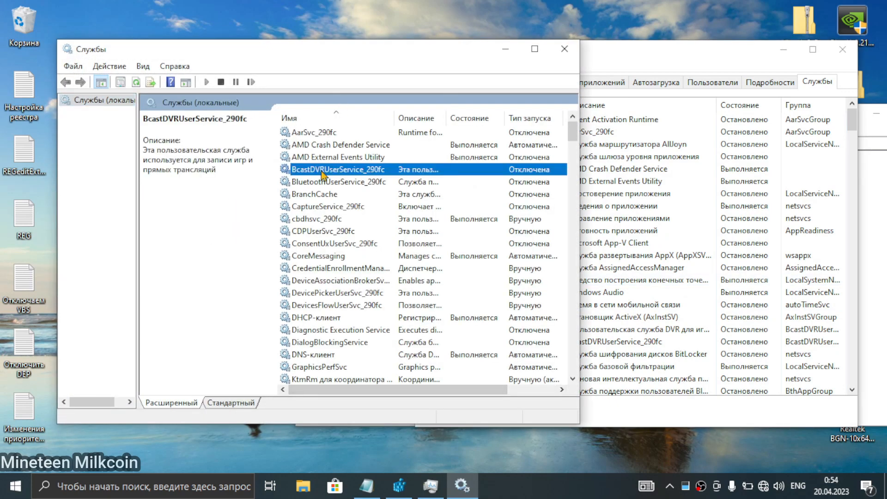
pyautogui.press('s')
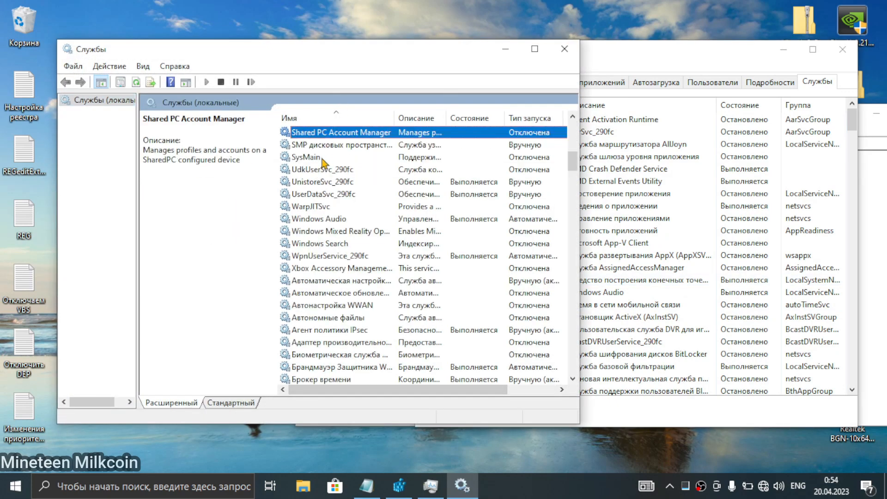
pyautogui.press('Down')
pyautogui.press('Down')
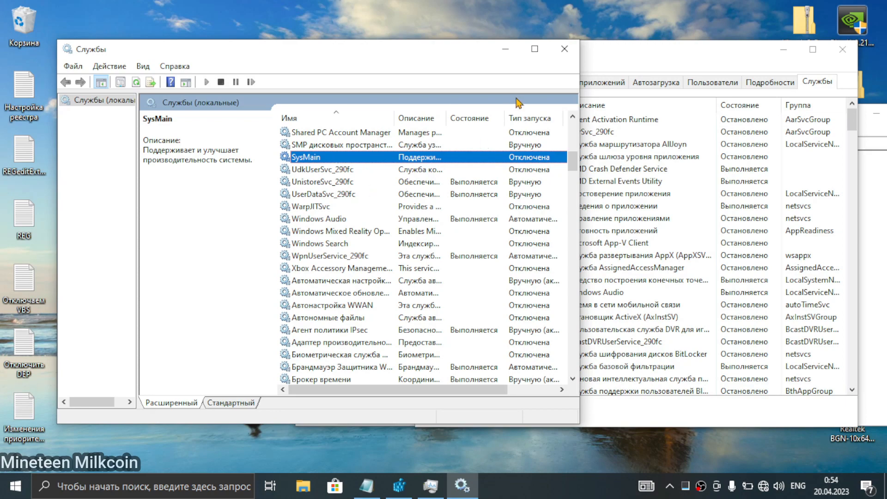
pyautogui.click(565, 49)
# Reread the EnableBootTrace, EnablePrefetcher and EnableSuperfetch lines in the note, highlighting the parameter names.
pyautogui.click(166, 183)
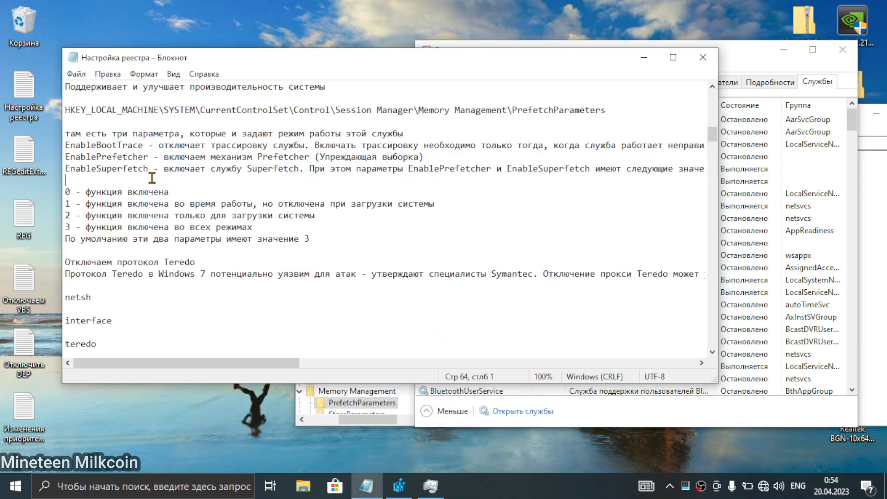
pyautogui.moveTo(67, 145)
pyautogui.mouseDown()
pyautogui.moveTo(151, 167)
pyautogui.moveTo(64, 159)
pyautogui.moveTo(65, 145)
pyautogui.mouseUp()
pyautogui.click(159, 186)
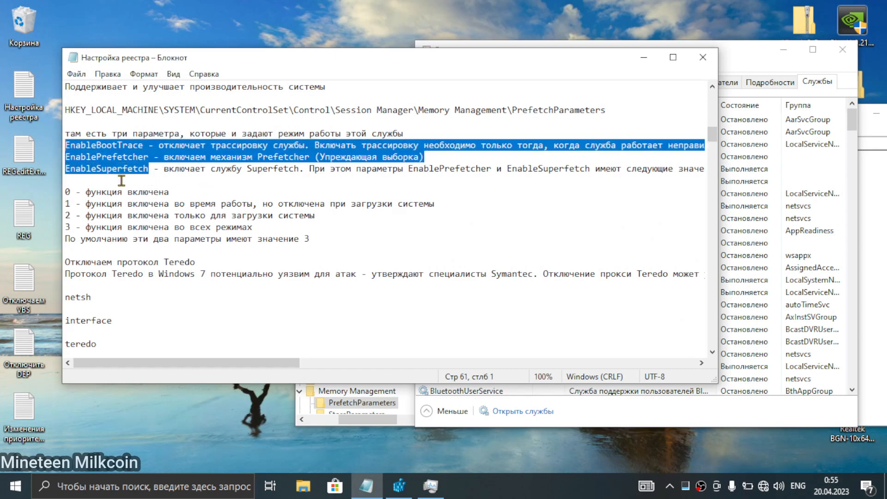
pyautogui.click(144, 182)
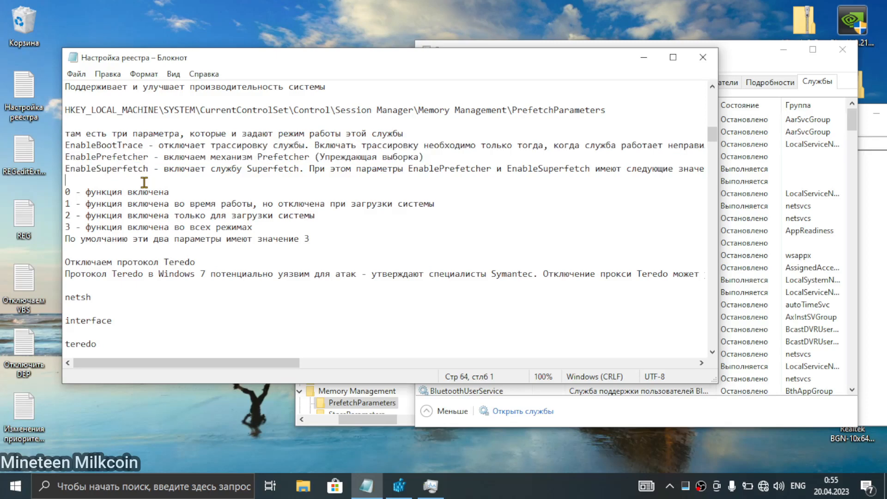
pyautogui.moveTo(142, 146); pyautogui.dragTo(65, 146)
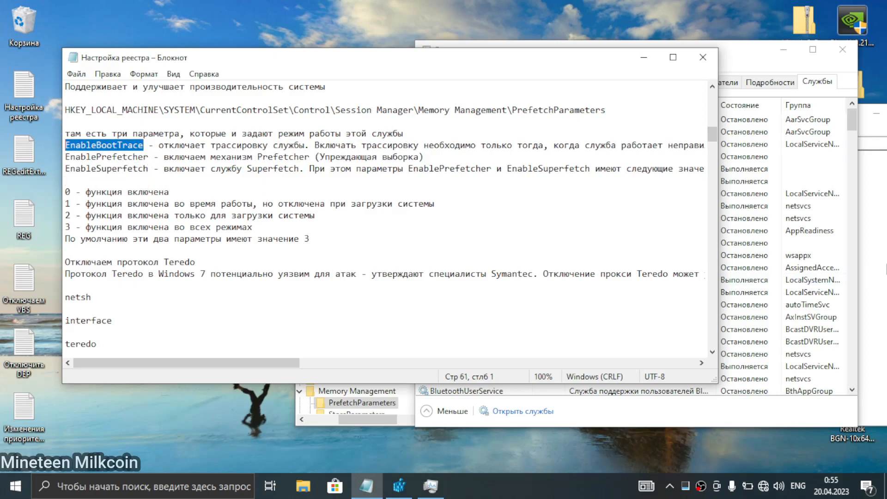
# Return to Registry Editor and set the EnablePrefetcher value in the PrefetchParameters key to 0.
pyautogui.click(884, 268)
pyautogui.rightClick(553, 283)
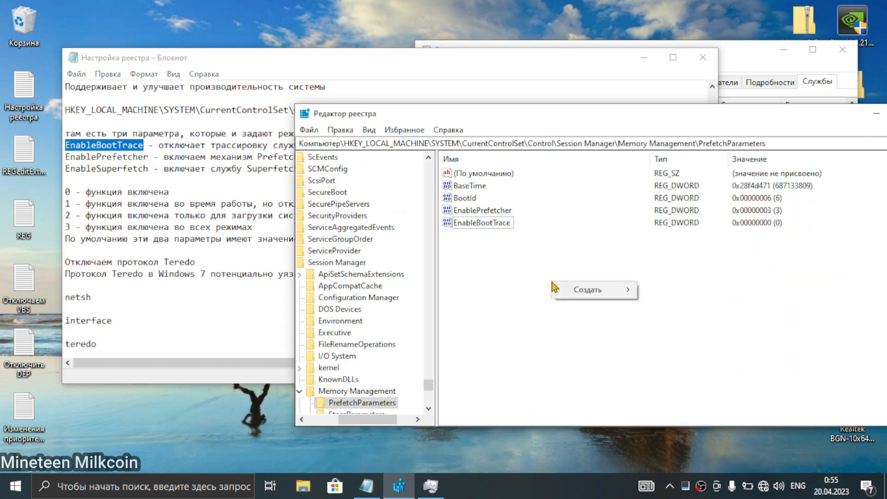
pyautogui.click(460, 283)
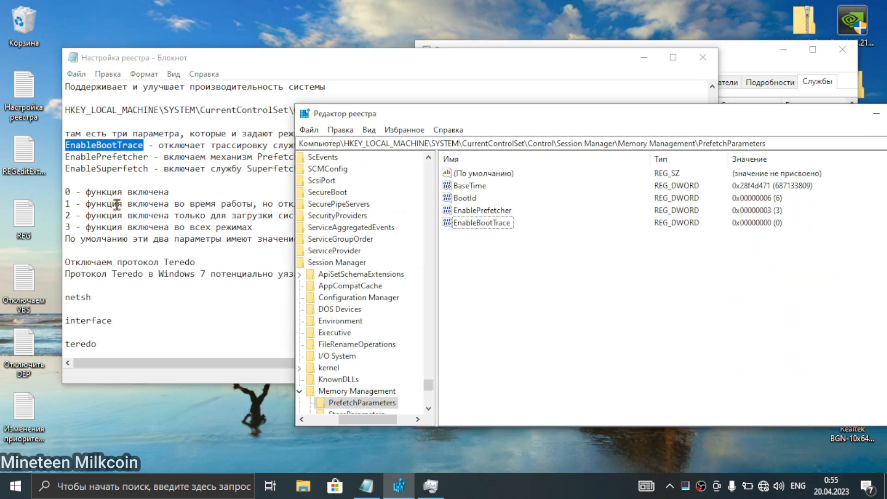
pyautogui.doubleClick(471, 211)
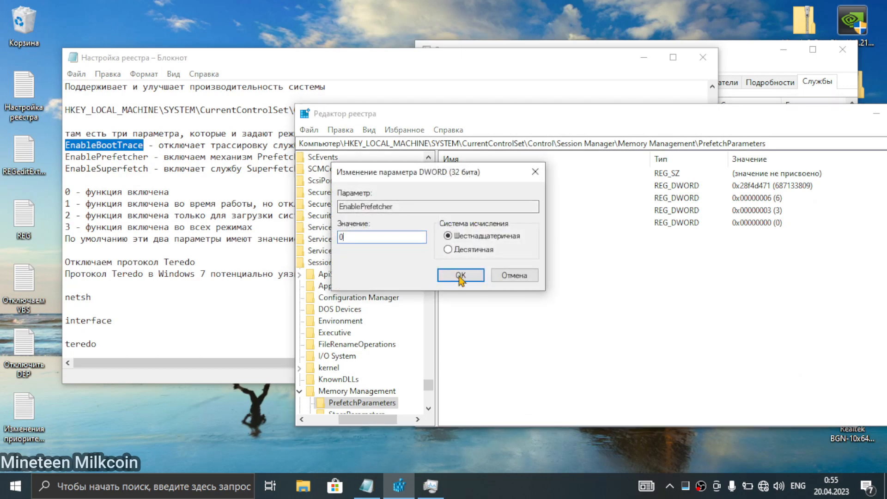
pyautogui.click(474, 276)
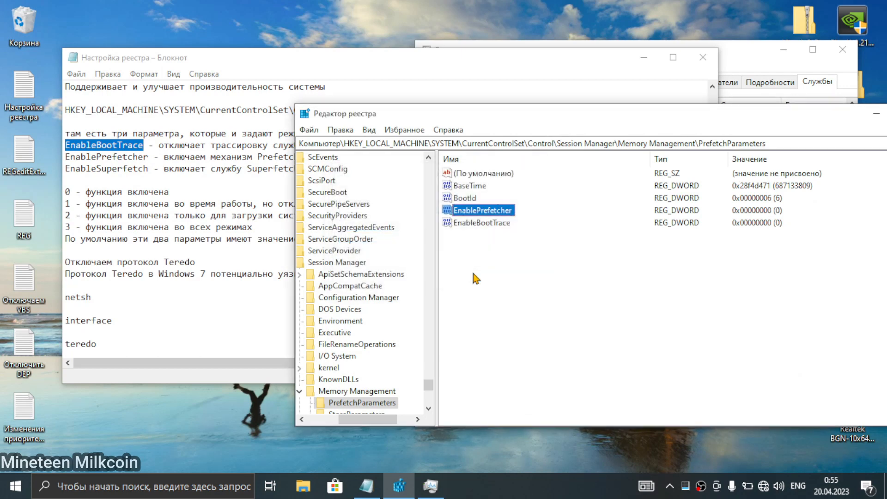
# Check the PrefetchParameters values against the note's explanation of values 0 to 3, and select the EnableBootTrace value.
pyautogui.click(174, 241)
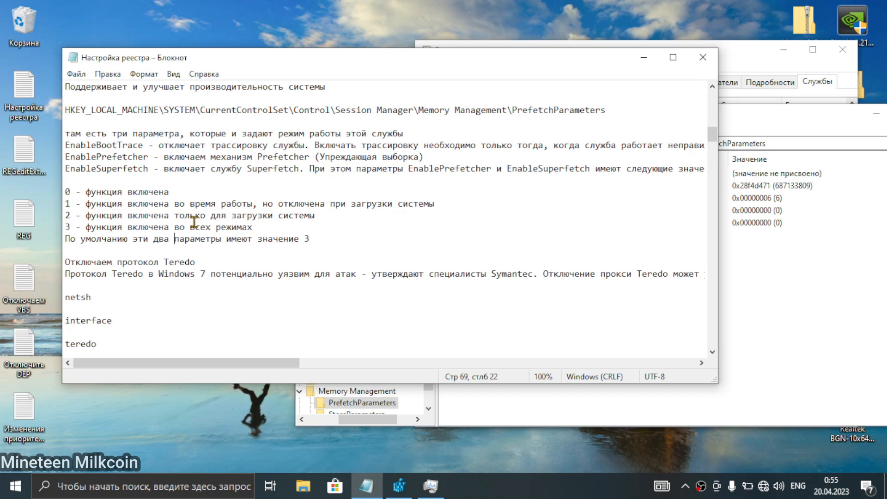
pyautogui.scroll(-1, 194, 221)
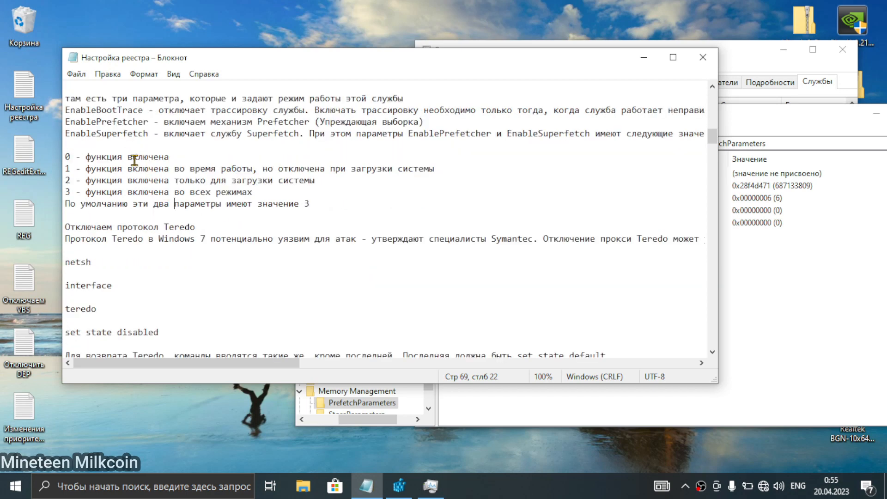
pyautogui.click(755, 289)
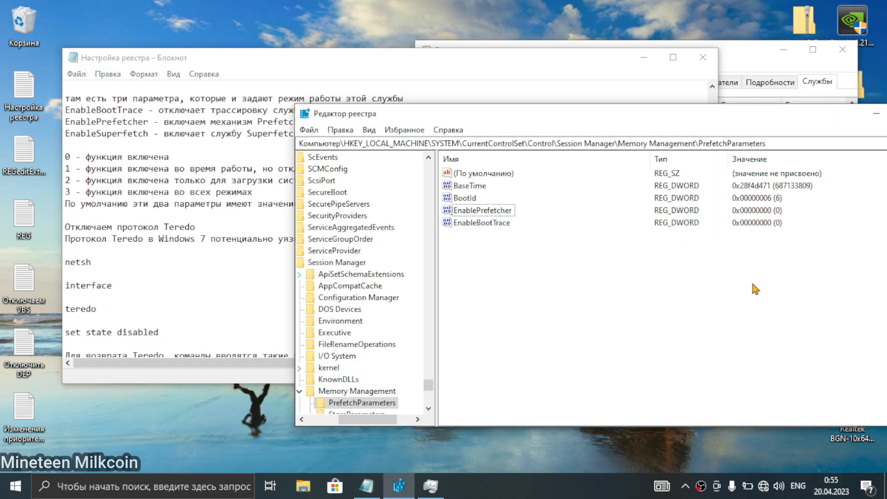
pyautogui.click(225, 224)
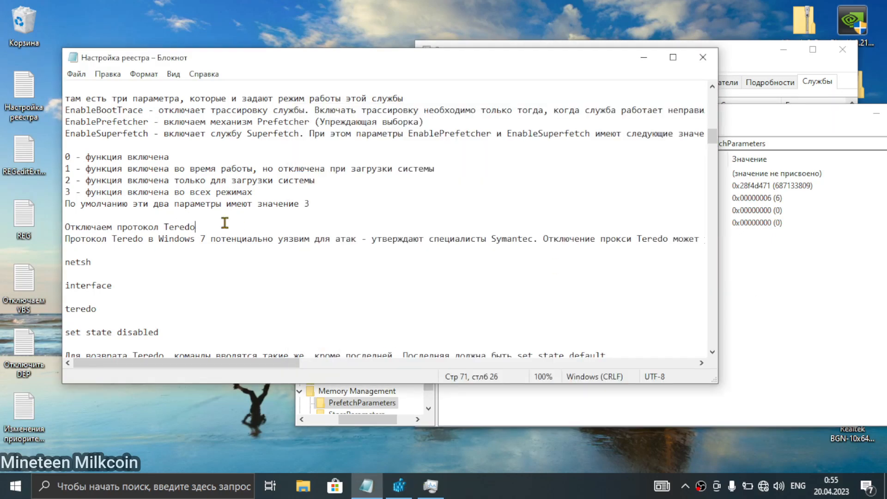
pyautogui.click(749, 305)
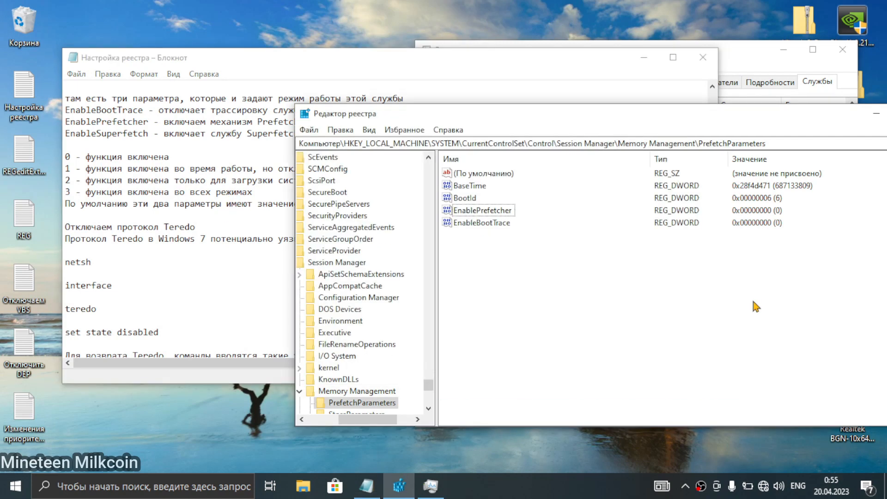
pyautogui.click(255, 195)
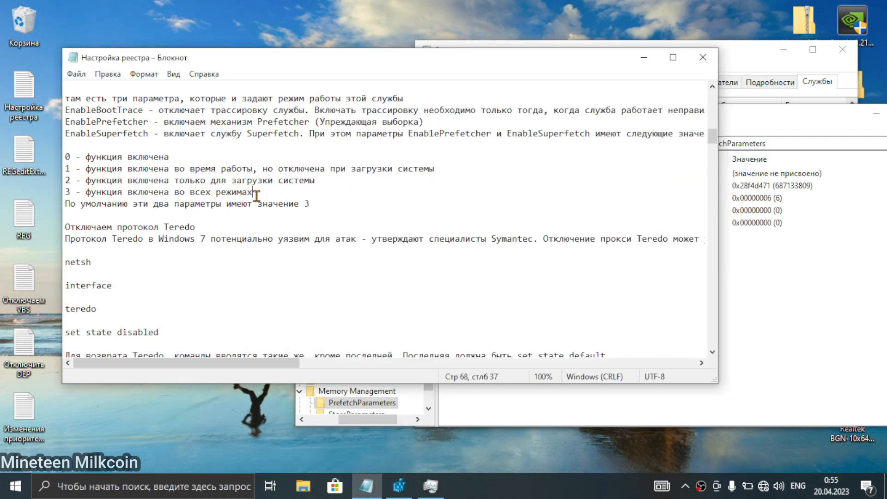
pyautogui.click(843, 305)
pyautogui.moveTo(494, 248); pyautogui.dragTo(484, 225)
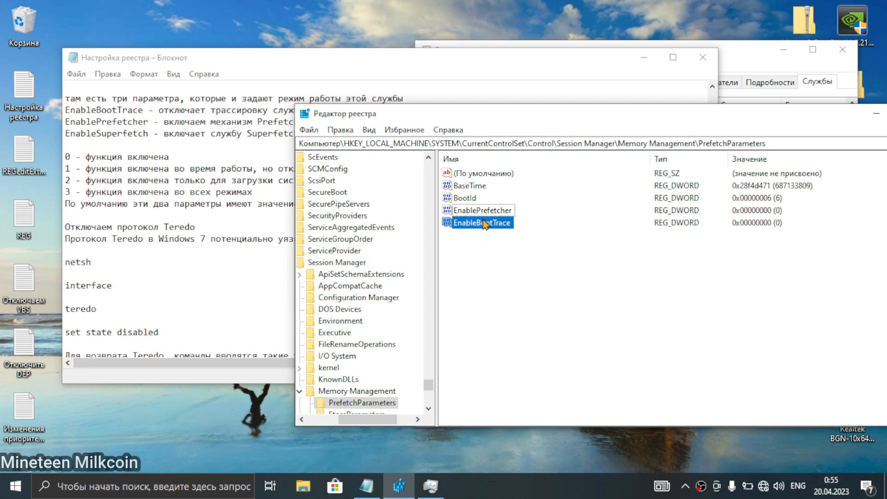
# Compare the EnablePrefetcher value with the note's explanation of option 1, highlighting that line, and return to Registry Editor.
pyautogui.click(481, 211)
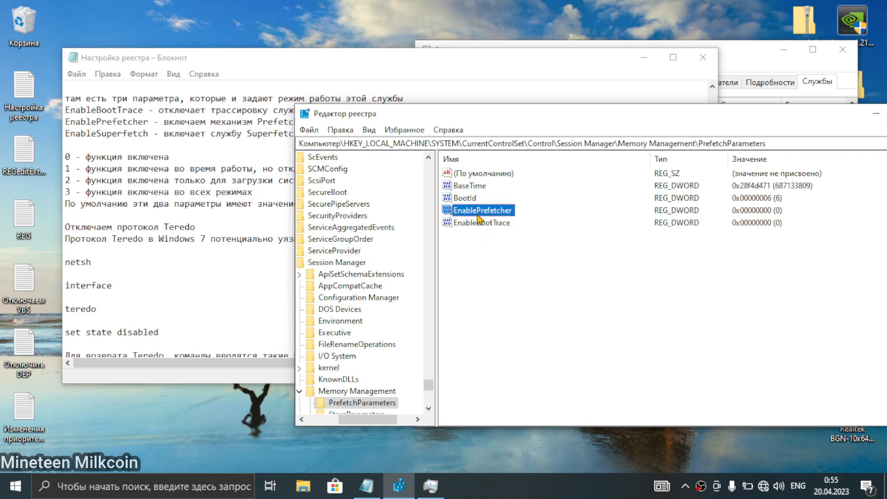
pyautogui.click(253, 198)
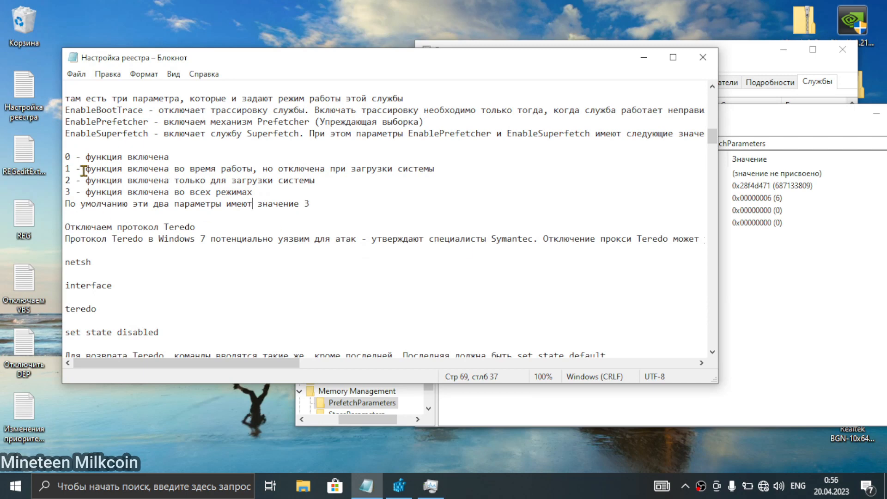
pyautogui.moveTo(83, 171); pyautogui.dragTo(277, 167)
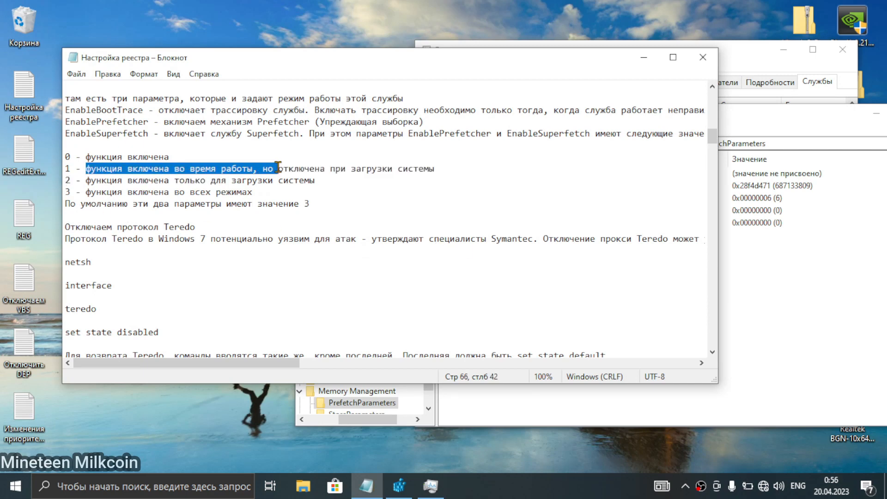
pyautogui.click(457, 170)
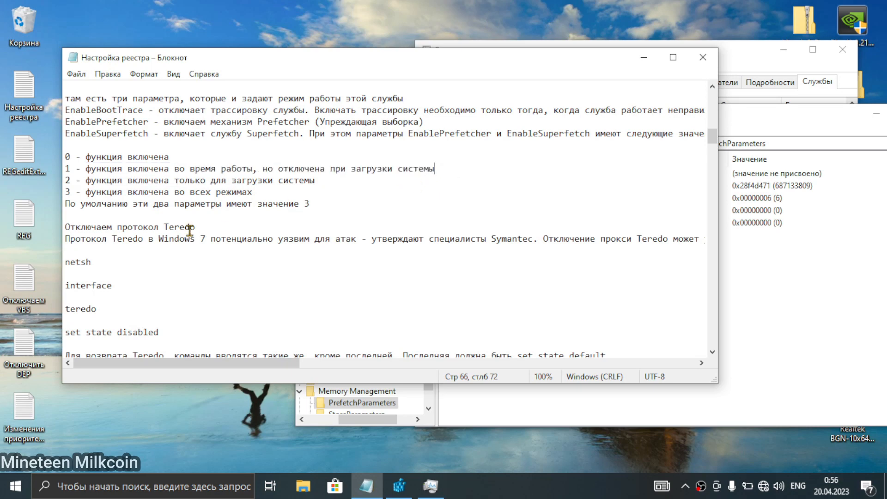
pyautogui.click(867, 319)
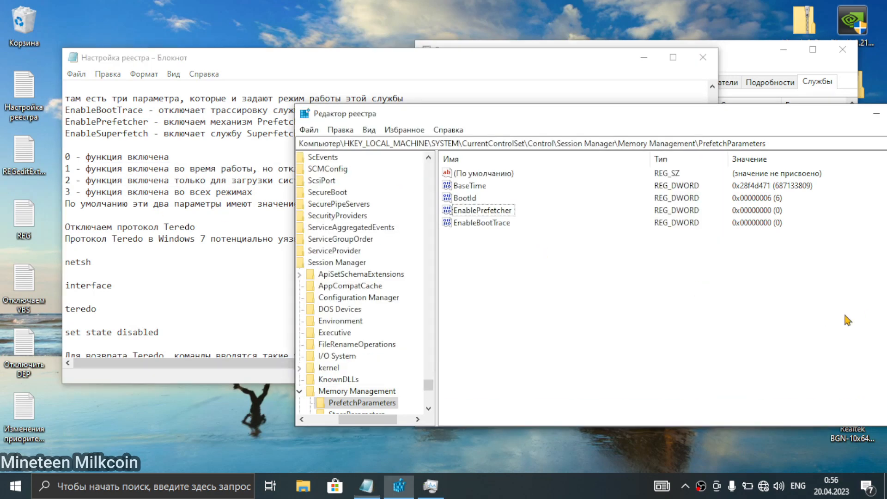
# Copy the name EnableSuperfetch from the note and create a DWORD value with that name in the PrefetchParameters key.
pyautogui.click(178, 210)
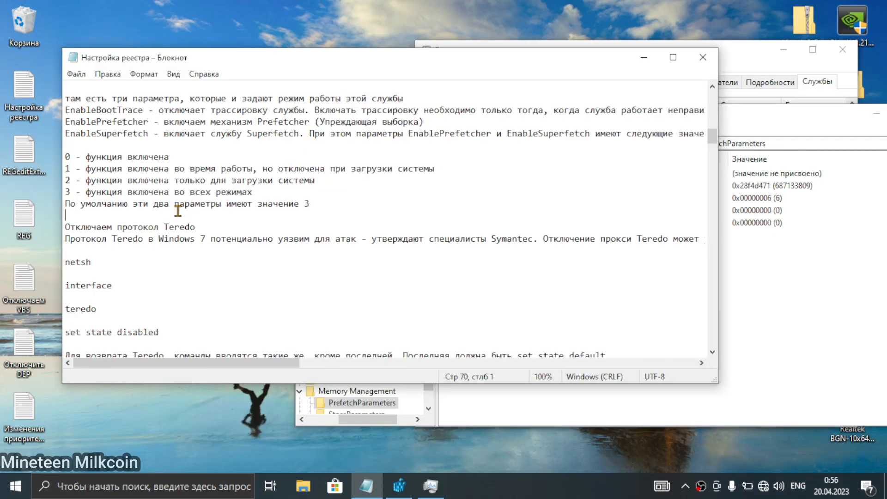
pyautogui.moveTo(149, 135); pyautogui.dragTo(45, 135)
pyautogui.hotkey('ctrl', 'c')
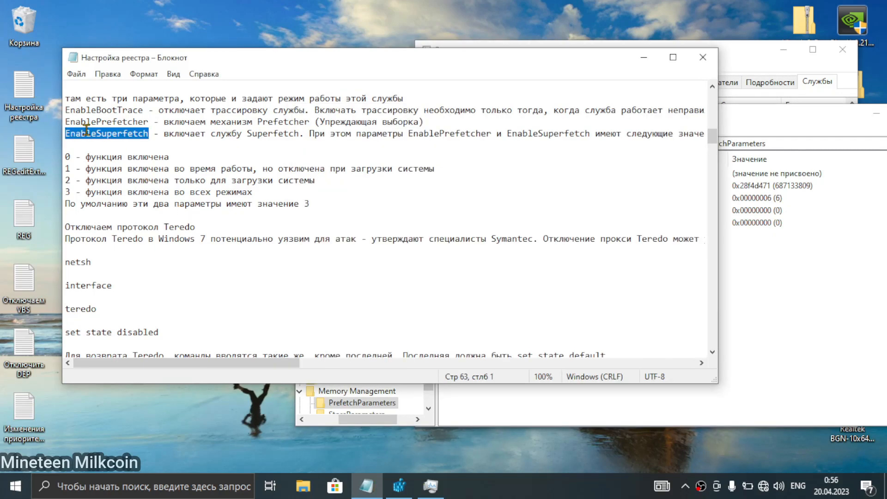
pyautogui.click(777, 304)
pyautogui.rightClick(460, 270)
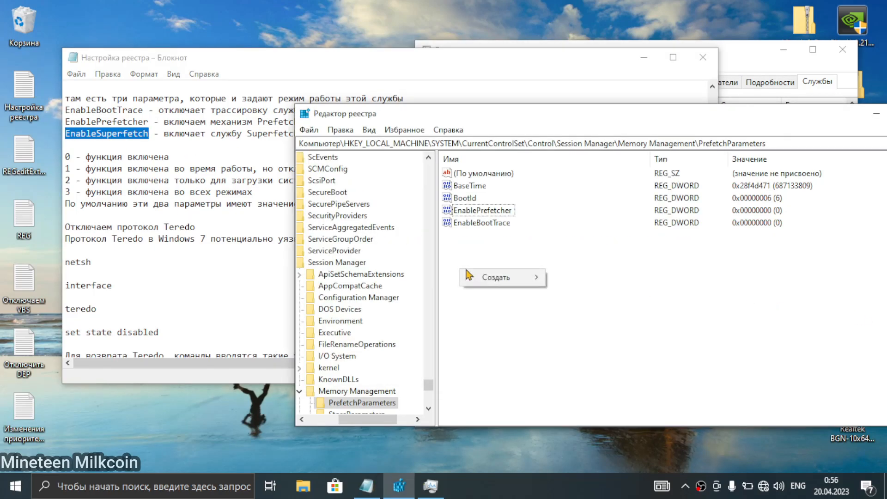
pyautogui.moveTo(518, 280)
pyautogui.click(600, 324)
pyautogui.hotkey('ctrl', 'v')
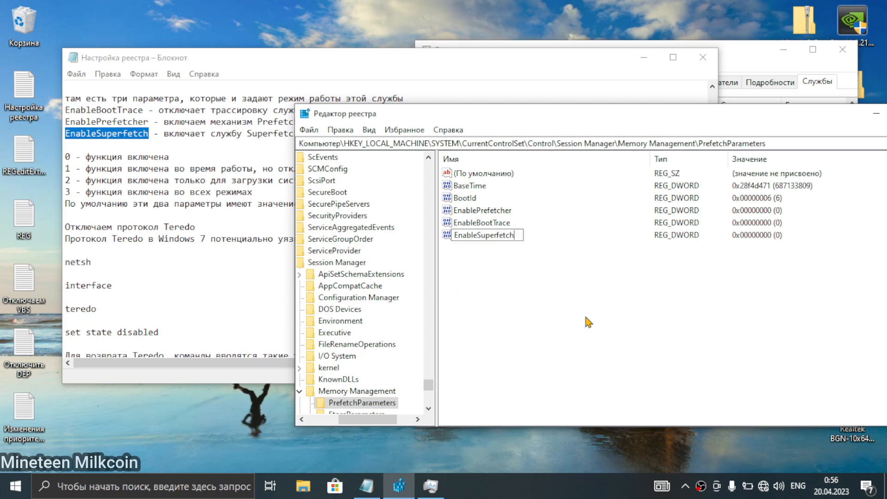
pyautogui.press('Return')
pyautogui.click(497, 275)
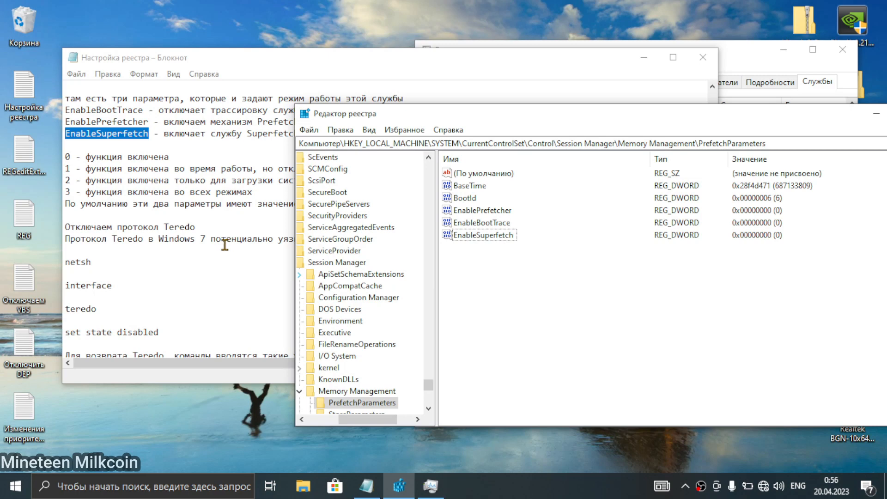
# Read the note's sections on disabling Teredo and on disabling indexing and the prefetcher for SSDs, highlighting the Windows Registry Editor script.
pyautogui.click(758, 65)
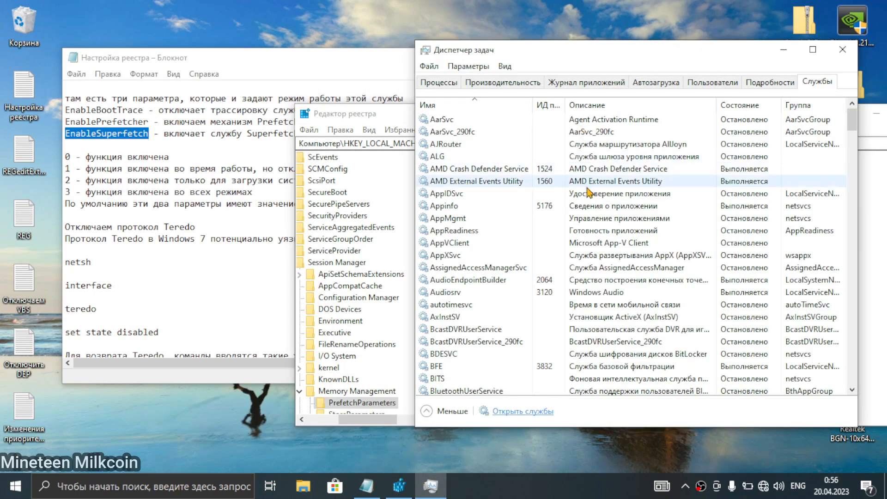
pyautogui.click(149, 140)
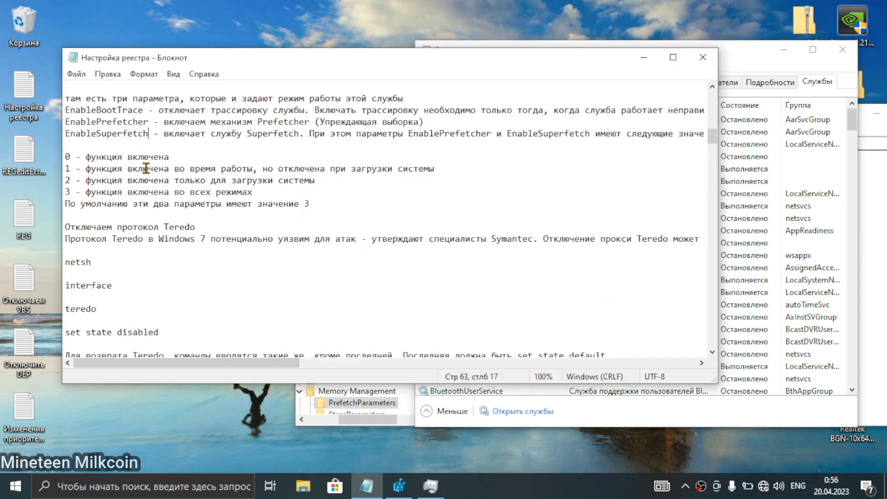
pyautogui.scroll(-1, 149, 183)
pyautogui.scroll(-1, 161, 173)
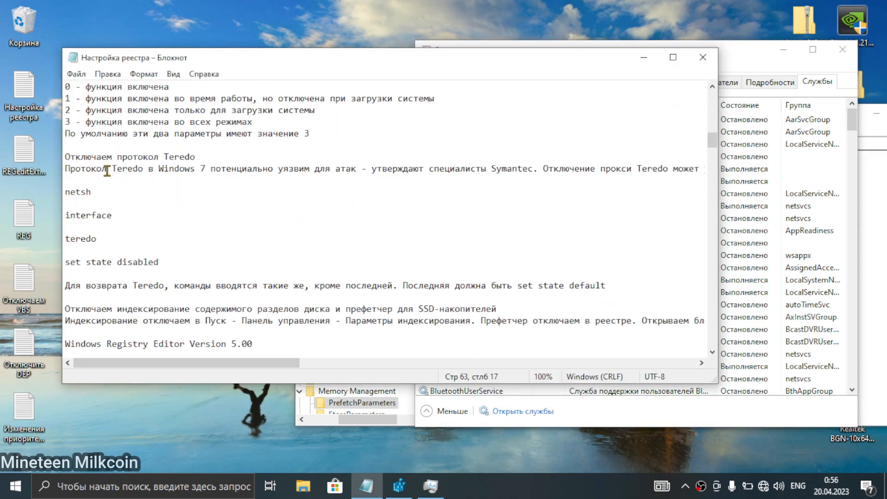
pyautogui.moveTo(70, 156); pyautogui.dragTo(181, 264)
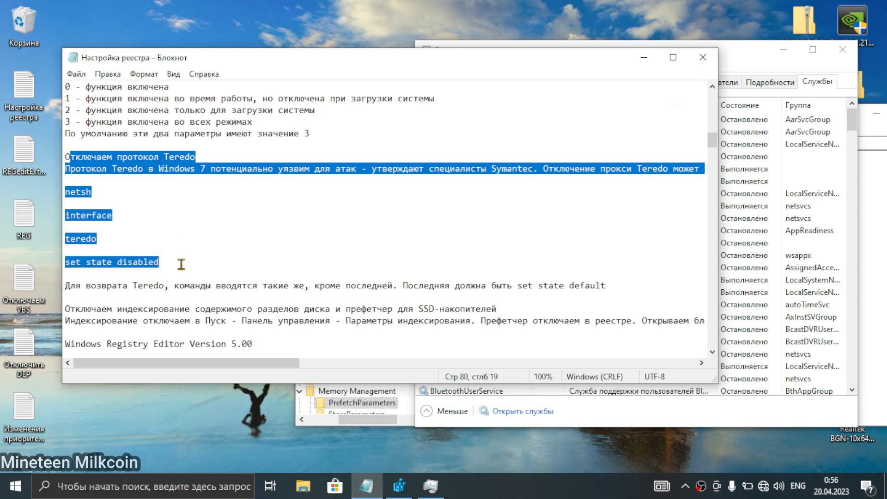
pyautogui.click(106, 201)
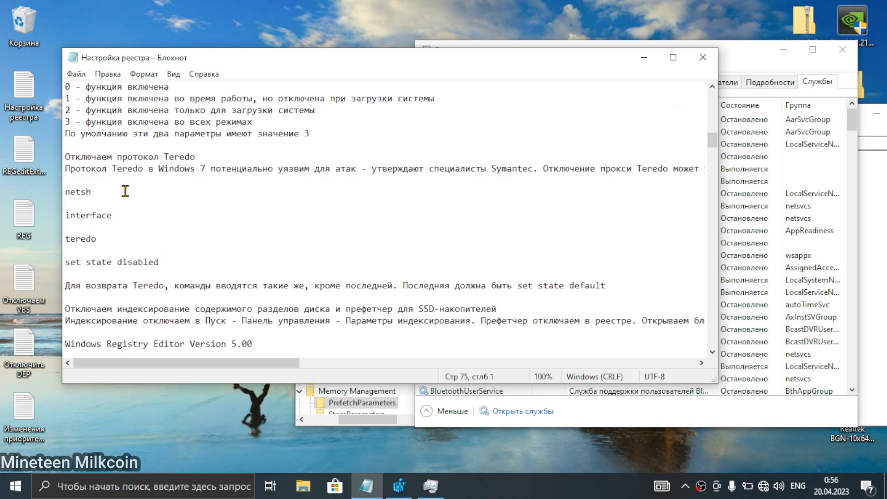
pyautogui.scroll(-2, 212, 240)
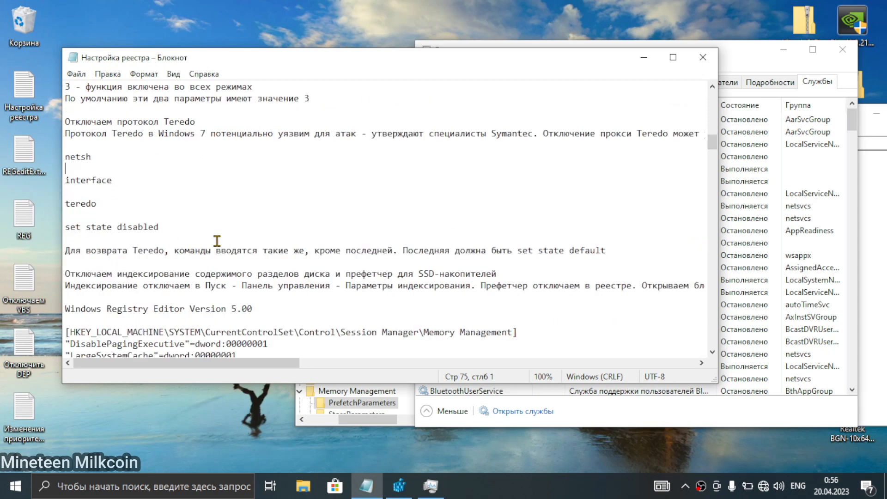
pyautogui.scroll(-4, 209, 240)
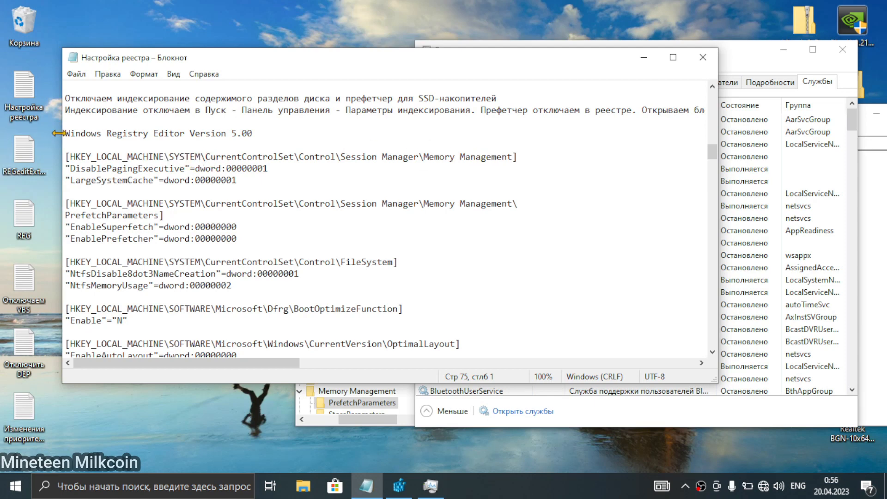
pyautogui.moveTo(64, 132); pyautogui.dragTo(350, 320)
pyautogui.scroll(-1, 241, 244)
pyautogui.scroll(2, 240, 238)
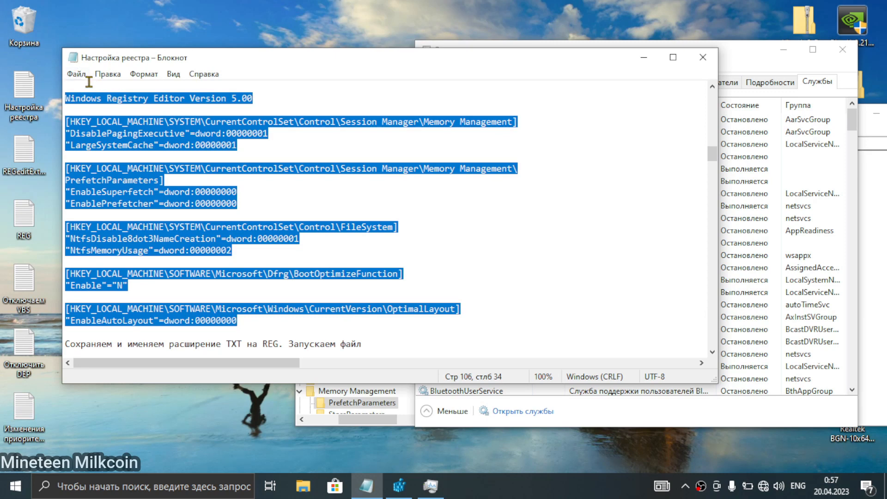
pyautogui.click(76, 74)
pyautogui.click(110, 146)
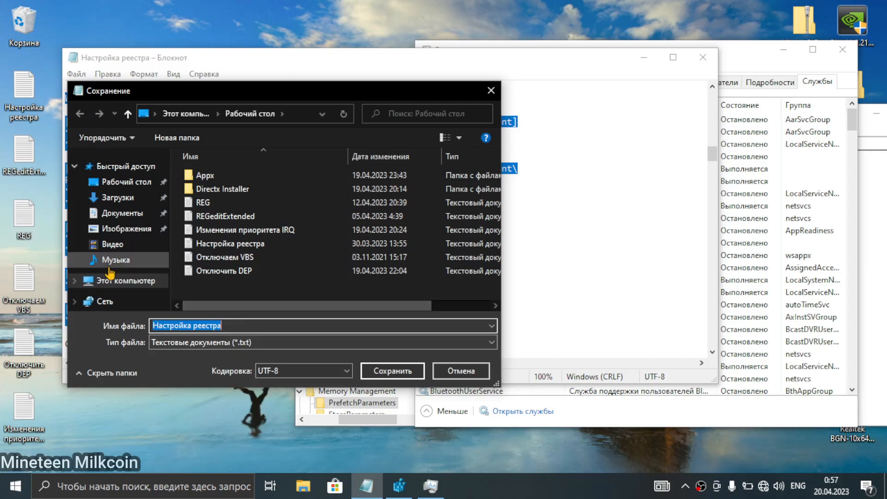
pyautogui.click(121, 181)
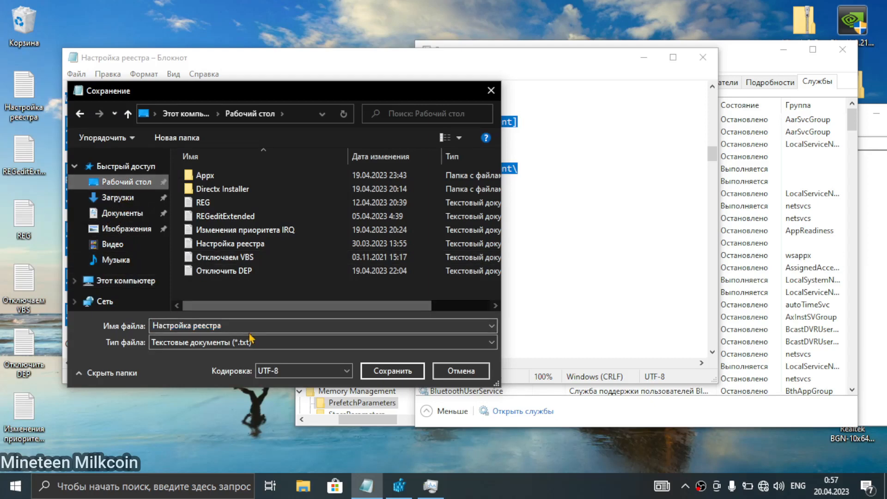
pyautogui.moveTo(250, 329); pyautogui.dragTo(3, 317)
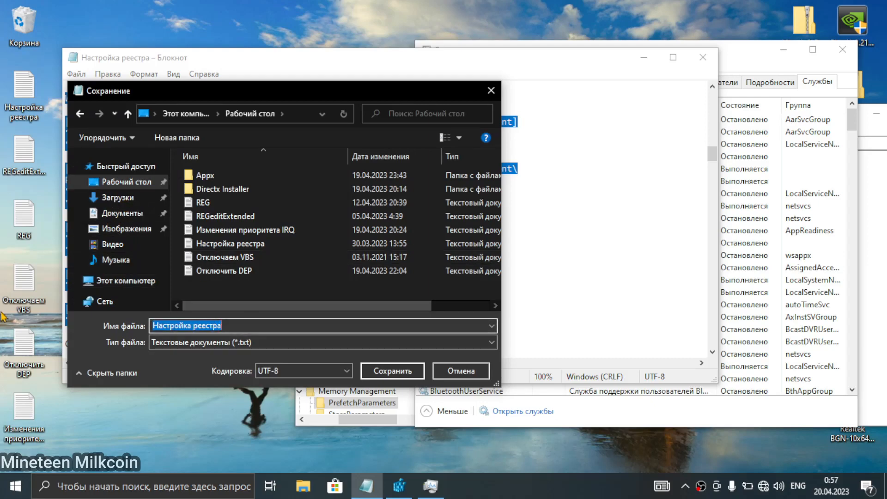
pyautogui.press('BackSpace')
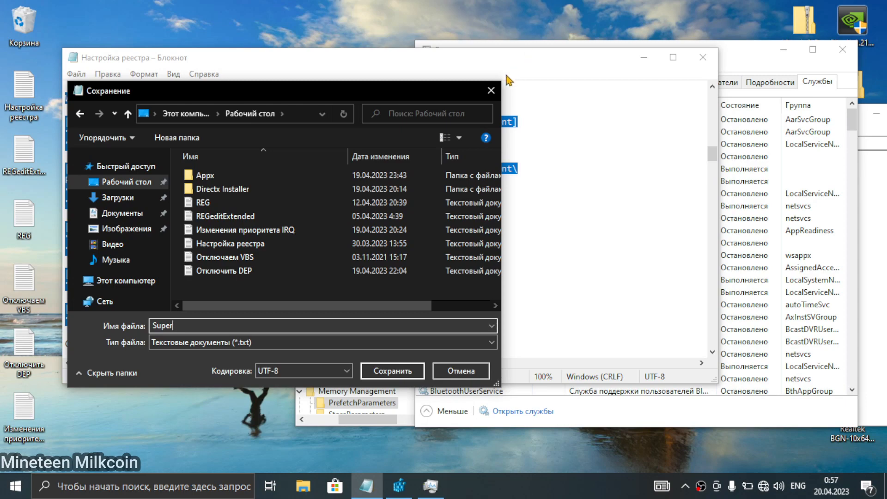
pyautogui.press('Return')
# Create a new text document on the desktop, keeping its default name.
pyautogui.rightClick(152, 26)
pyautogui.moveTo(260, 134)
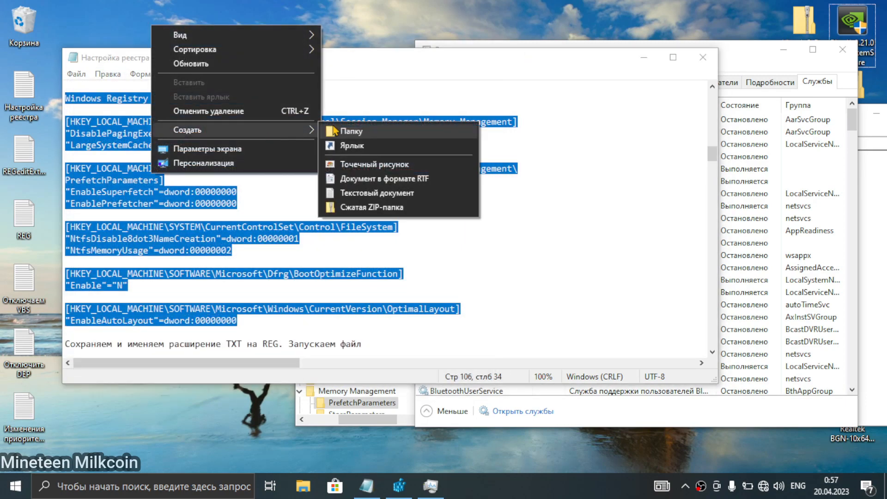
pyautogui.click(360, 189)
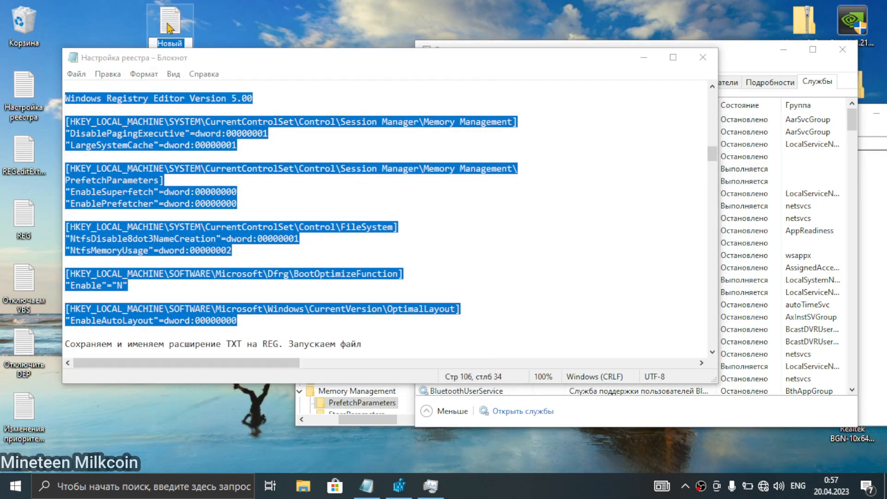
pyautogui.click(225, 22)
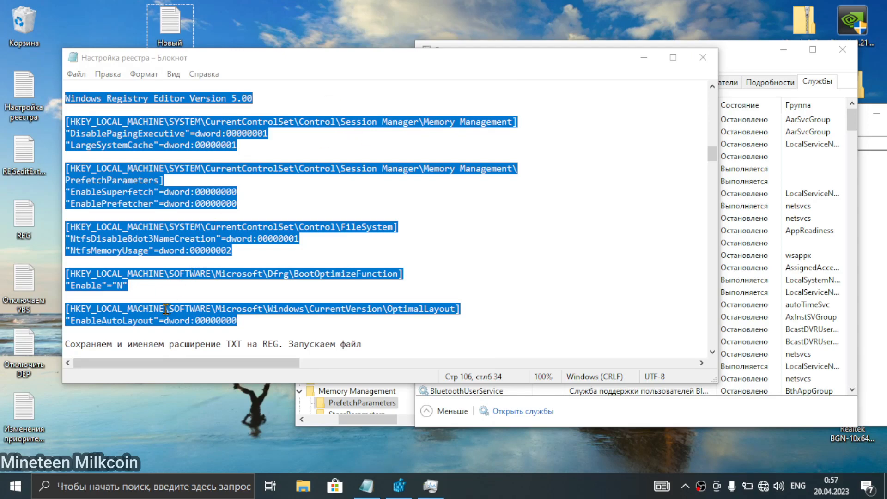
# Copy the note's script from "Windows Registry Editor Version 5.00" through the EnableAutoLayout line and paste it into the new text document.
pyautogui.click(231, 323)
pyautogui.moveTo(242, 322); pyautogui.dragTo(44, 99)
pyautogui.hotkey('ctrl', 'c')
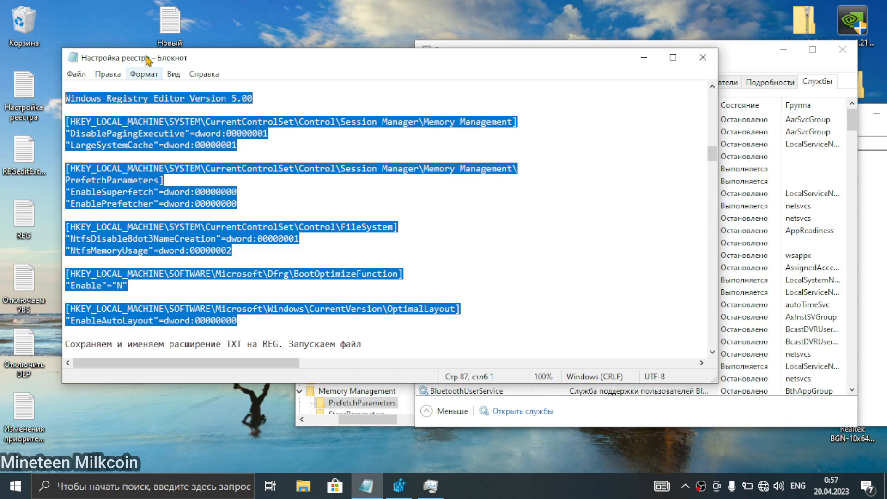
pyautogui.doubleClick(167, 19)
pyautogui.hotkey('ctrl', 'v')
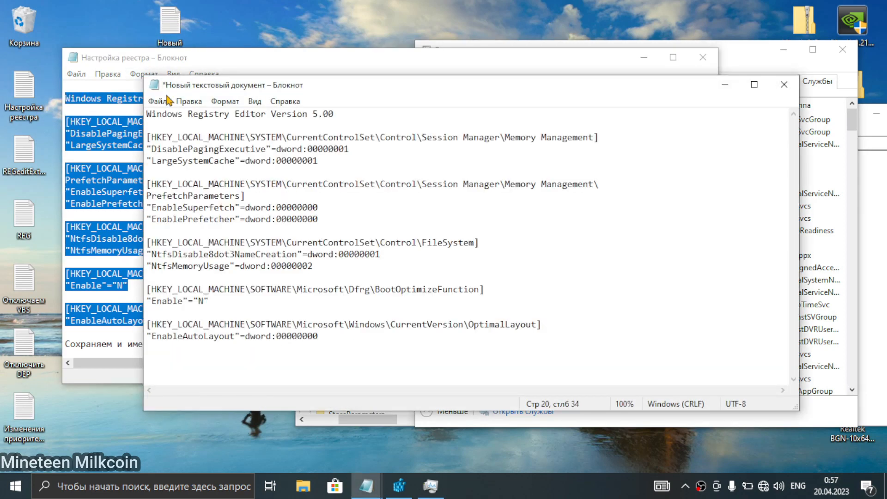
# Save the new document to the desktop as reg1.reg.
pyautogui.click(167, 111)
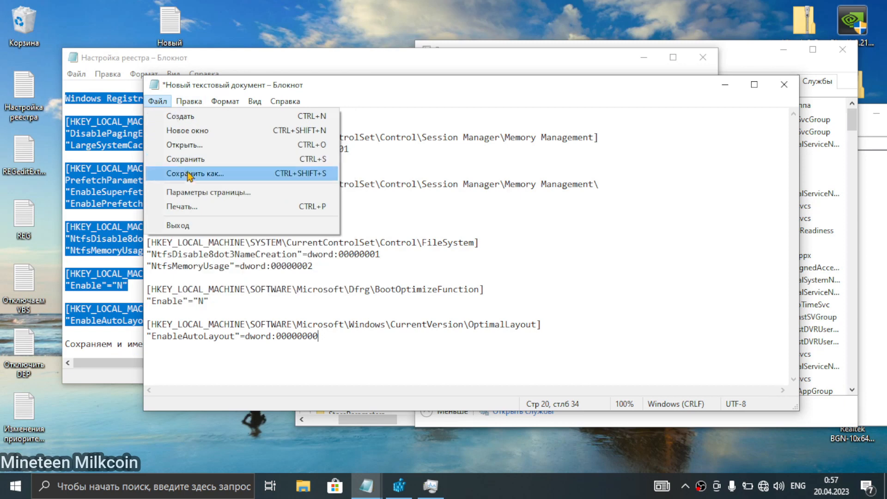
pyautogui.click(188, 174)
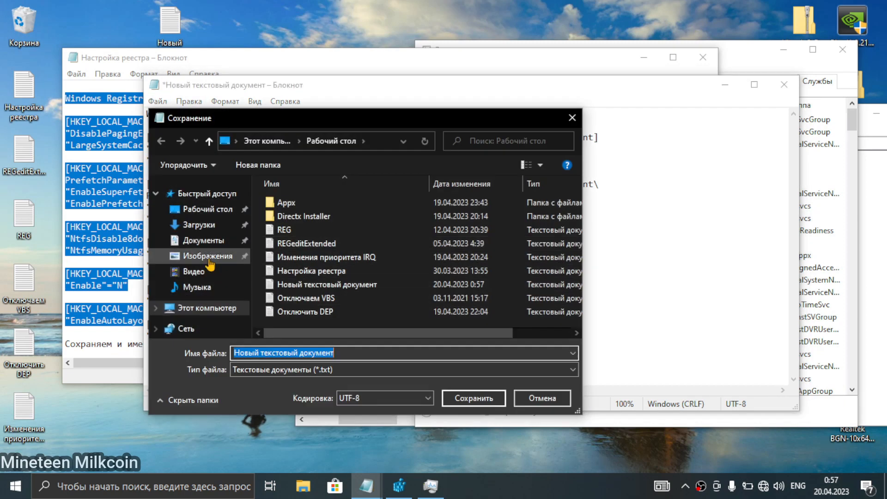
pyautogui.click(208, 209)
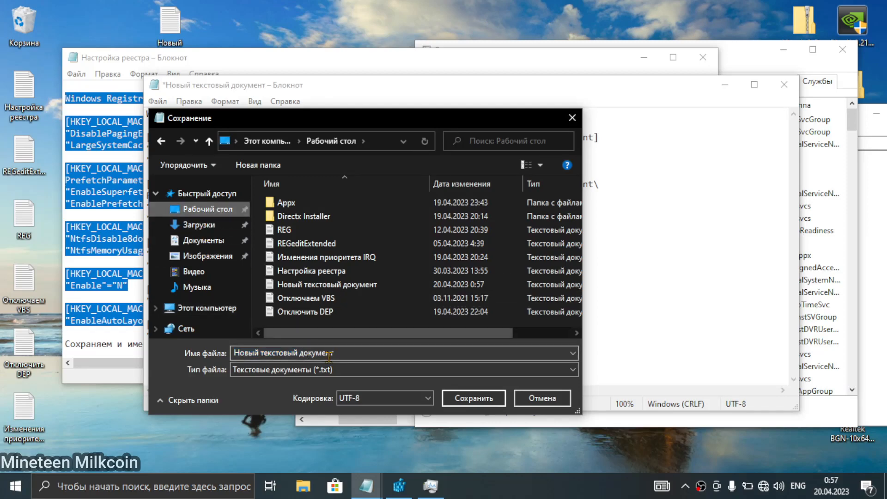
pyautogui.click(376, 355)
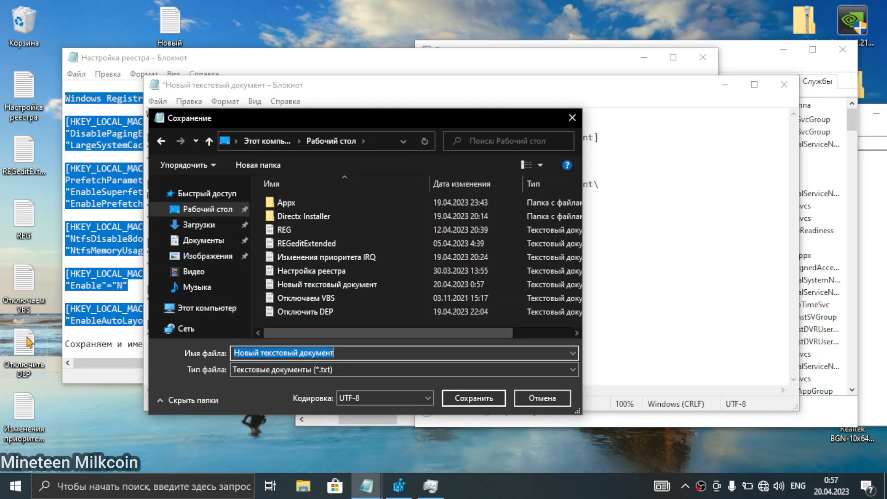
pyautogui.write('reg')
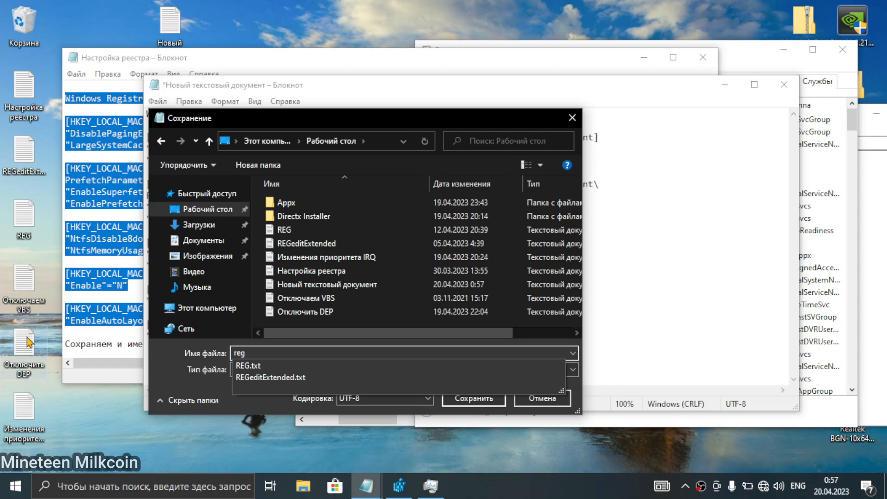
pyautogui.write('1.reg')
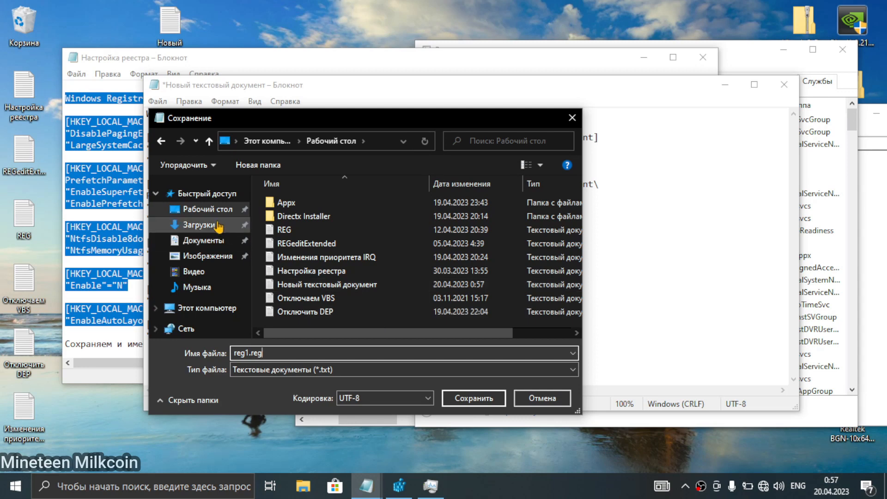
pyautogui.click(501, 404)
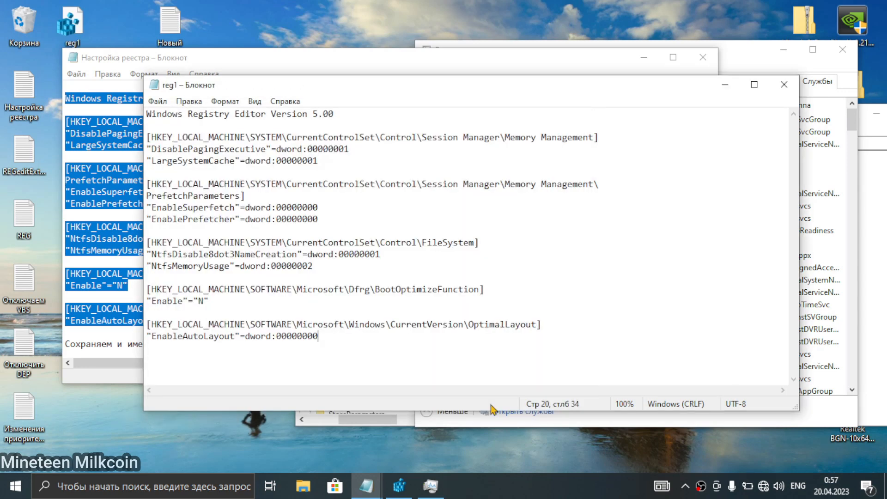
# Read the note's SSD registry script, highlighting the NtfsDisable8dot3NameCreation parameter in its FileSystem section.
pyautogui.rightClick(87, 37)
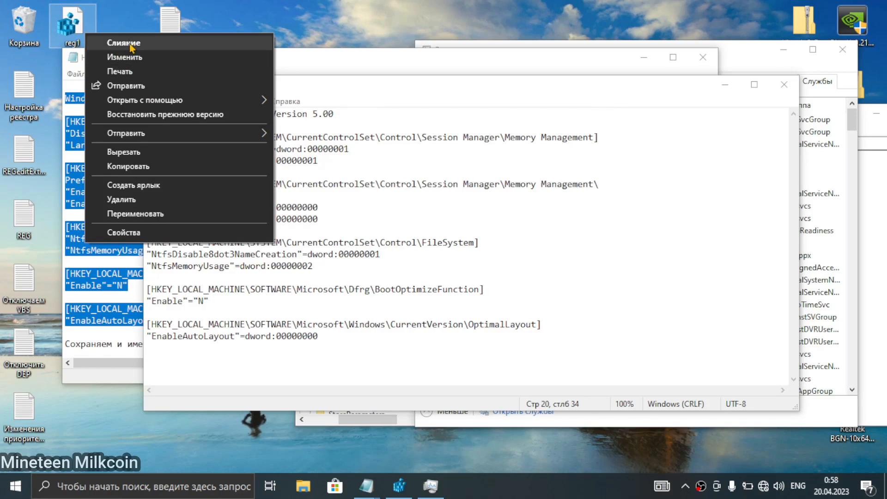
pyautogui.click(130, 303)
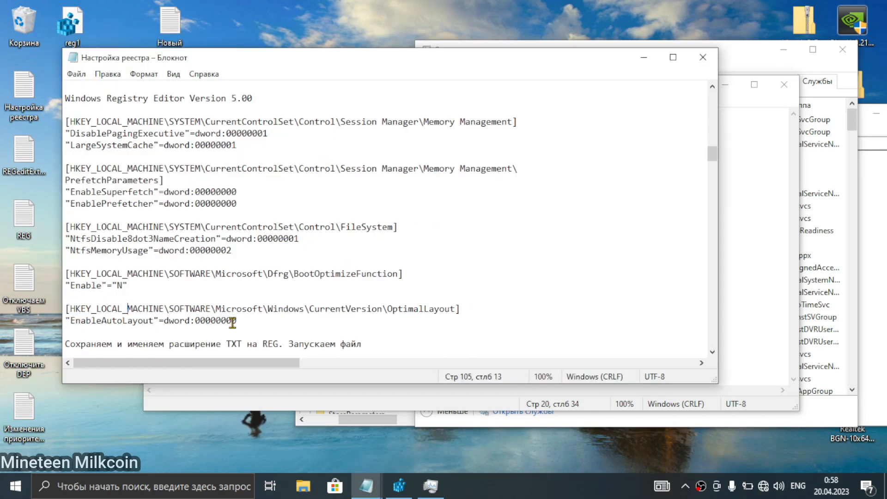
pyautogui.moveTo(237, 321); pyautogui.dragTo(228, 280)
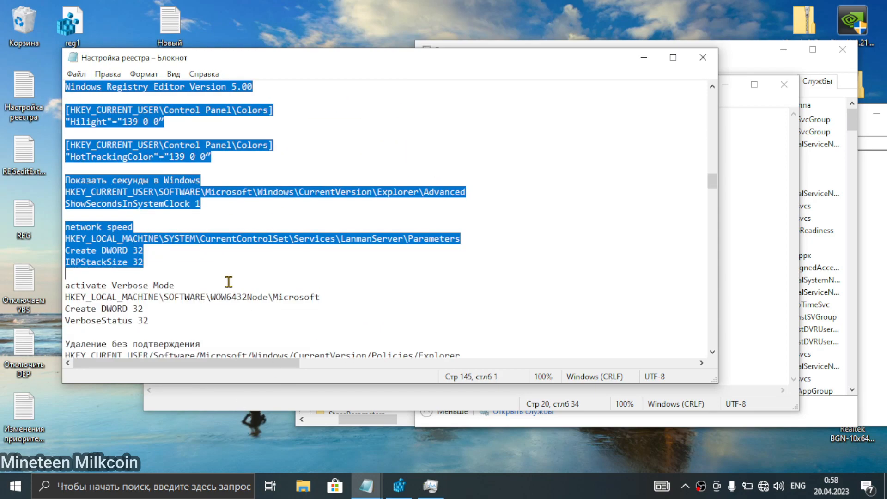
pyautogui.scroll(11, 185, 279)
pyautogui.scroll(5, 164, 277)
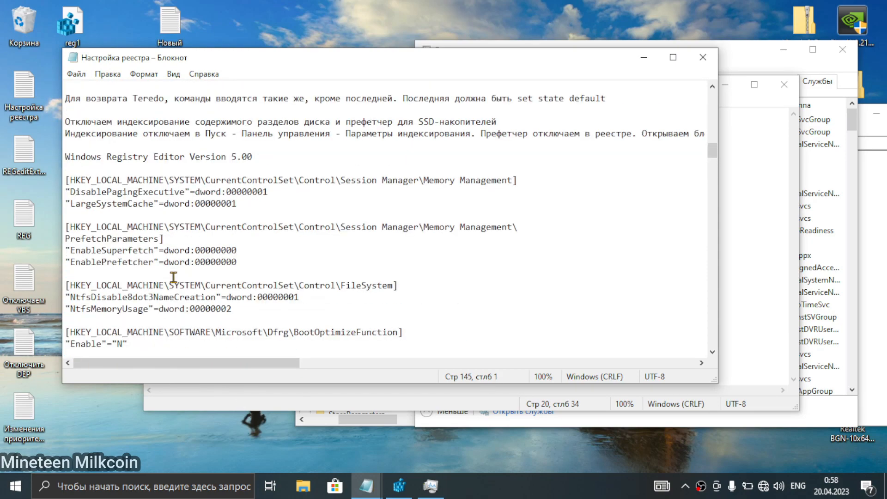
pyautogui.click(251, 212)
pyautogui.scroll(-1, 250, 213)
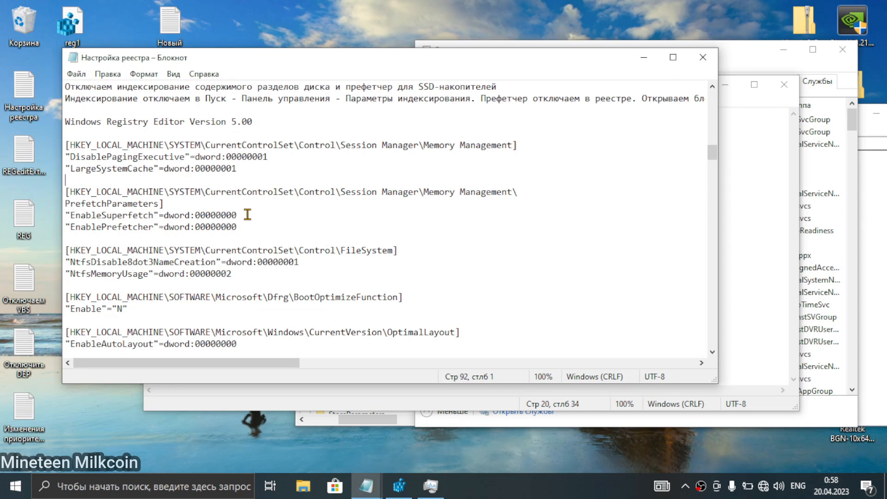
pyautogui.moveTo(253, 226); pyautogui.dragTo(200, 232)
pyautogui.moveTo(70, 262); pyautogui.dragTo(215, 262)
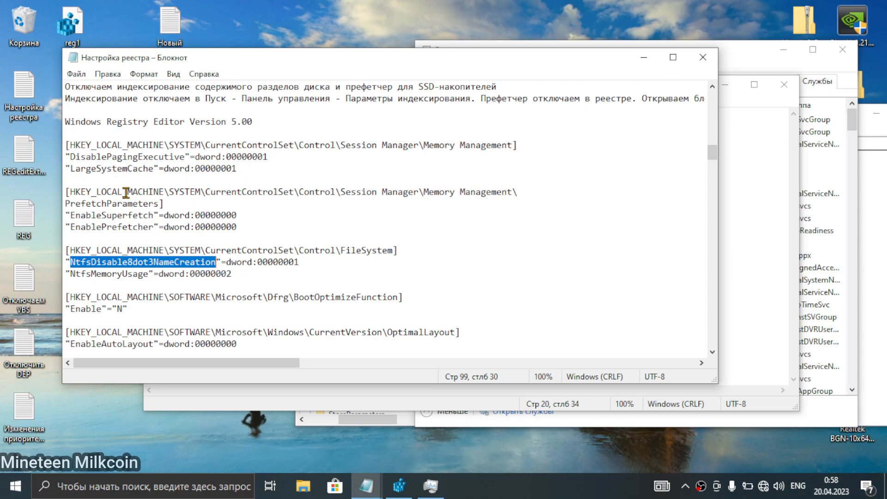
pyautogui.scroll(-1, 126, 192)
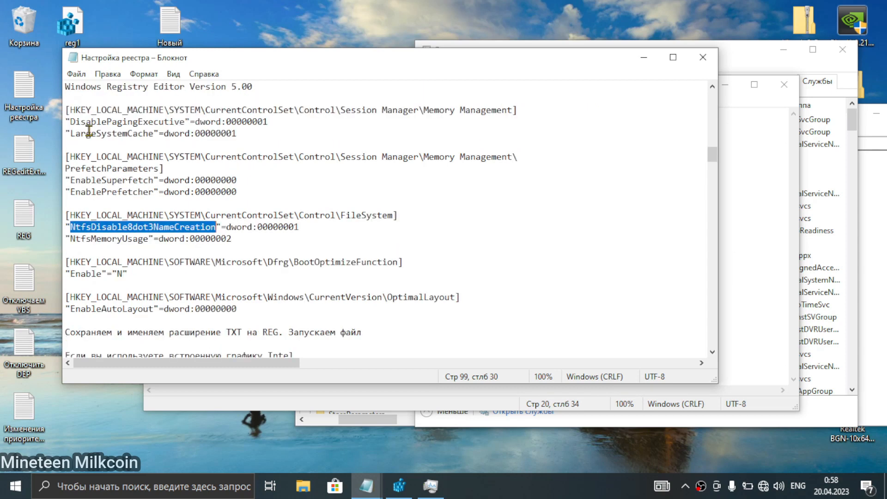
# Move the note window clear of the desktop icons and merge reg1.reg into the registry.
pyautogui.moveTo(162, 64); pyautogui.dragTo(182, 113)
pyautogui.rightClick(57, 36)
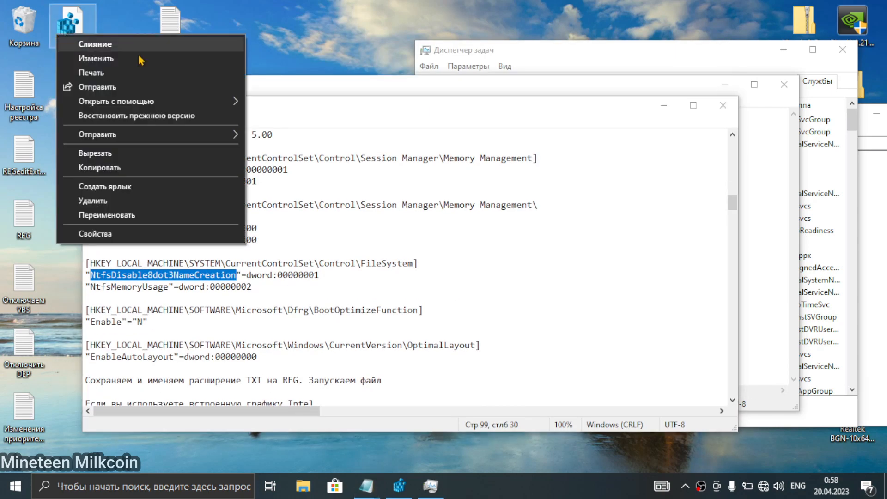
pyautogui.click(139, 44)
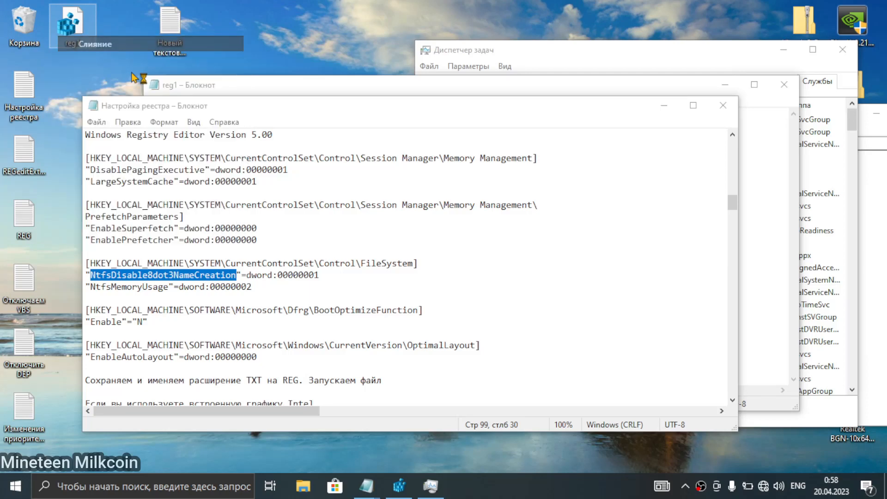
pyautogui.click(536, 263)
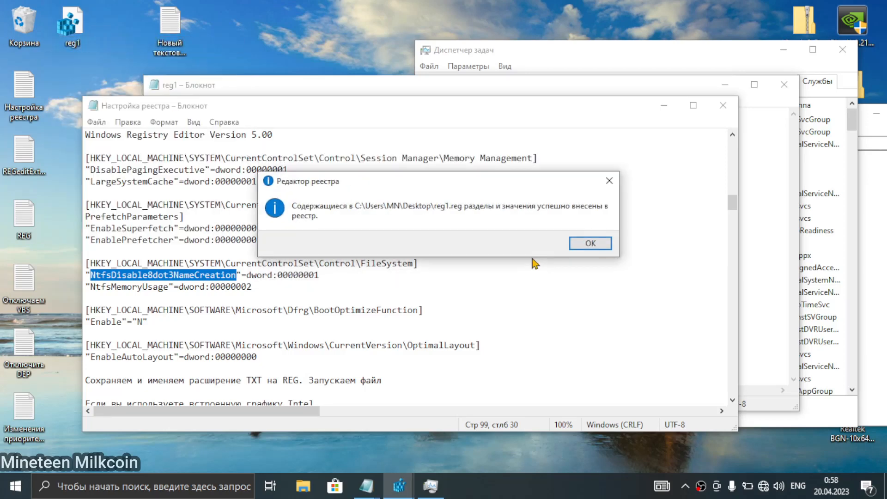
pyautogui.click(589, 245)
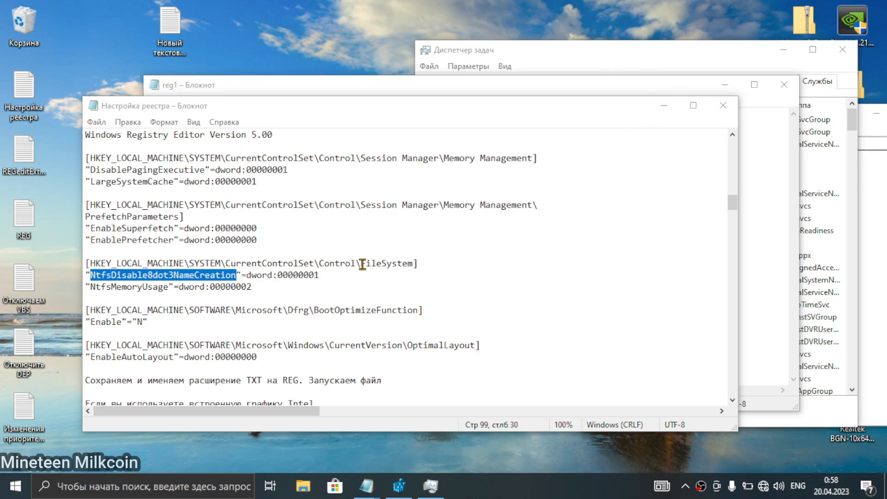
# Copy the FileSystem key path from the note and open HKEY_LOCAL_MACHINE\SYSTEM\CurrentControlSet\Control\FileSystem in Registry Editor.
pyautogui.moveTo(414, 263); pyautogui.dragTo(96, 263)
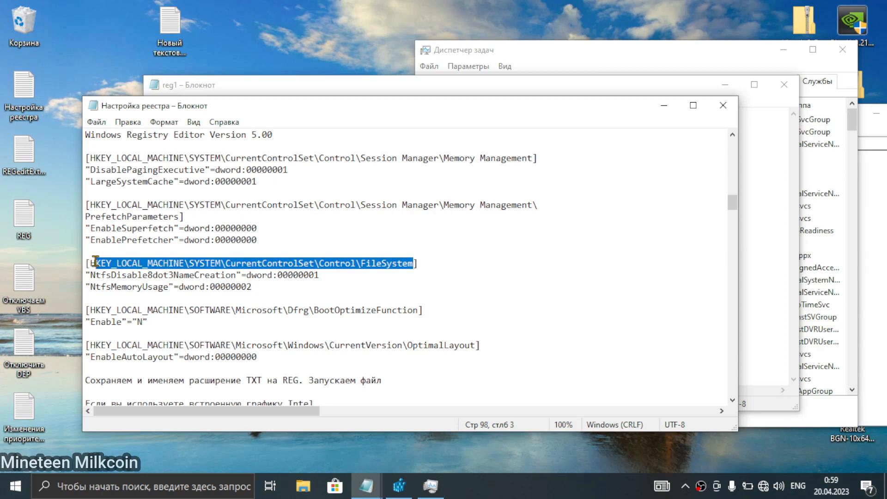
pyautogui.click(864, 118)
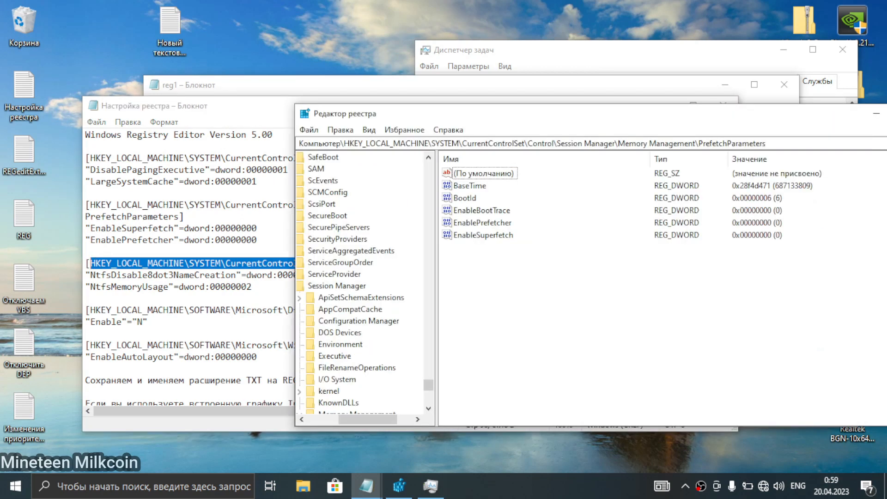
pyautogui.click(812, 143)
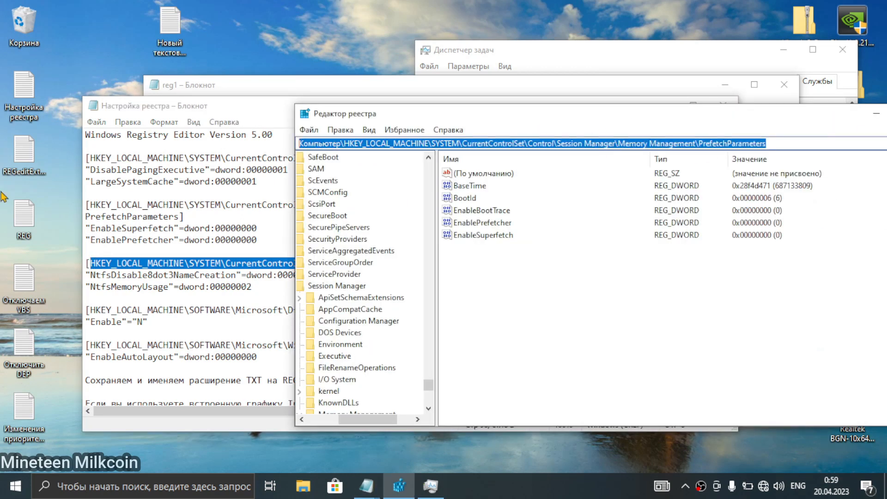
pyautogui.write('HKEY_LOCAL_MACHINE\\SYSTEM\\CurrentControlSet\\Control\\FileSystem')
pyautogui.press('Return')
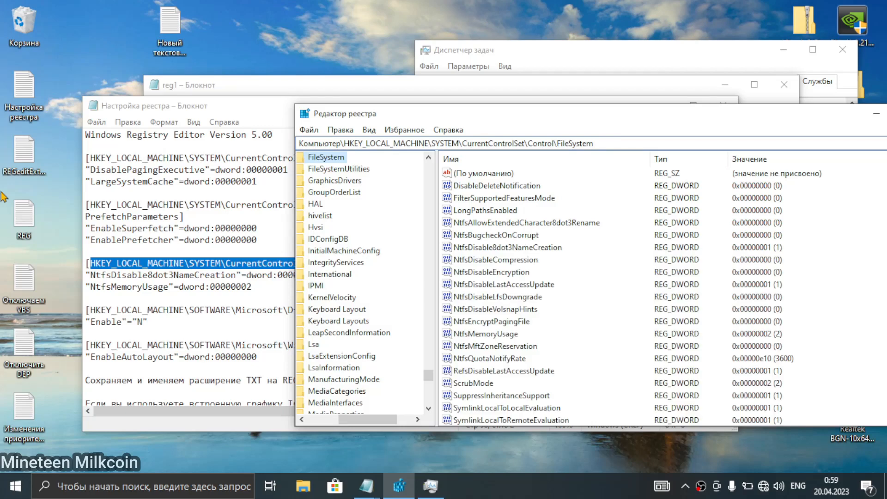
# Set the FileSystem key's NtfsDisable8dot3NameCreation parameter to 0.
pyautogui.doubleClick(548, 250)
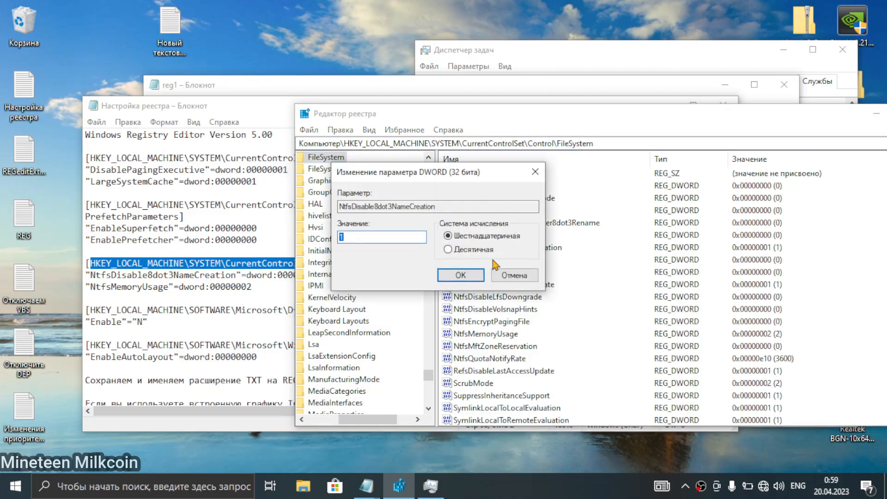
pyautogui.write('0')
pyautogui.click(462, 275)
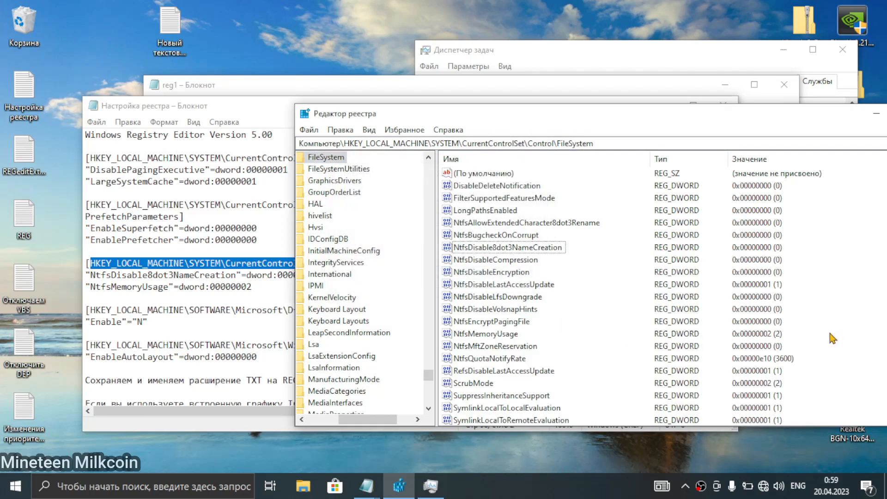
# Recheck the note's NTFS performance section and set the FileSystem key's NtfsDisable8dot3NameCreation parameter to 1.
pyautogui.click(204, 281)
pyautogui.scroll(9, 207, 281)
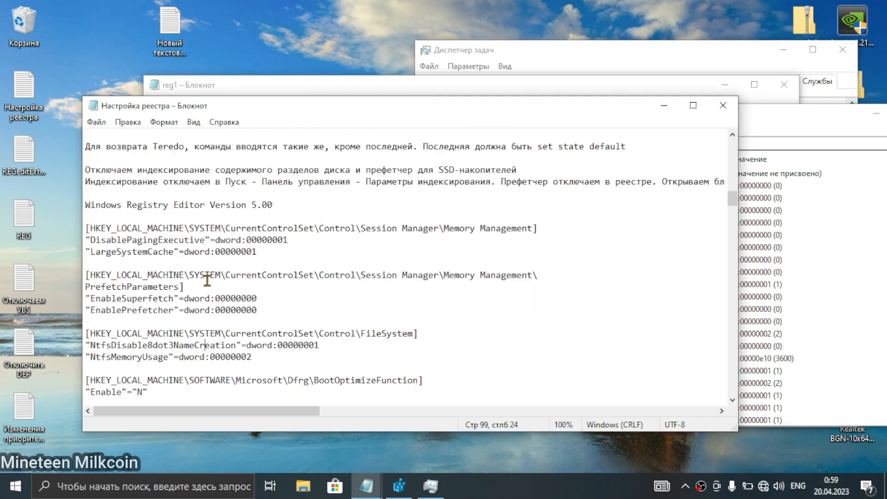
pyautogui.scroll(10, 207, 280)
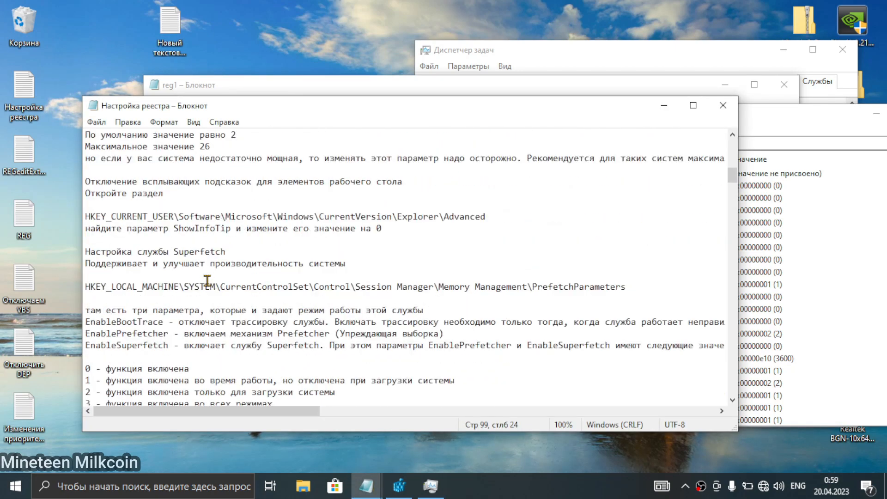
pyautogui.scroll(3, 203, 290)
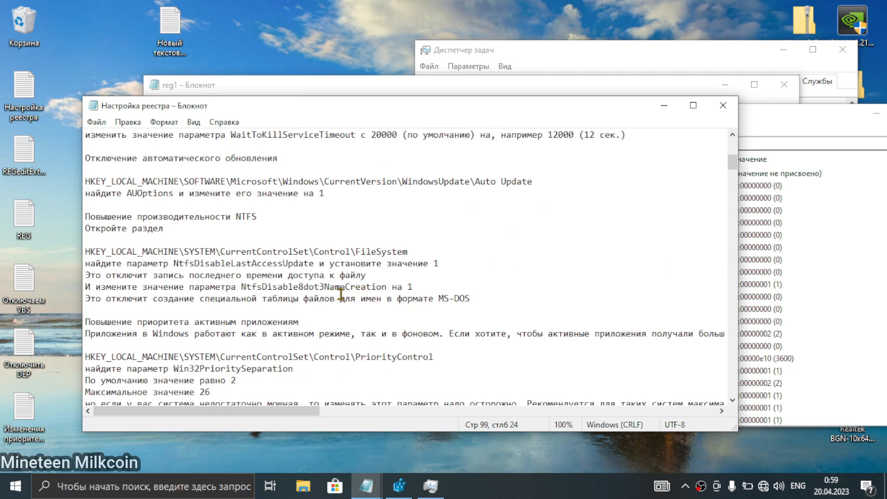
pyautogui.scroll(-12, 348, 295)
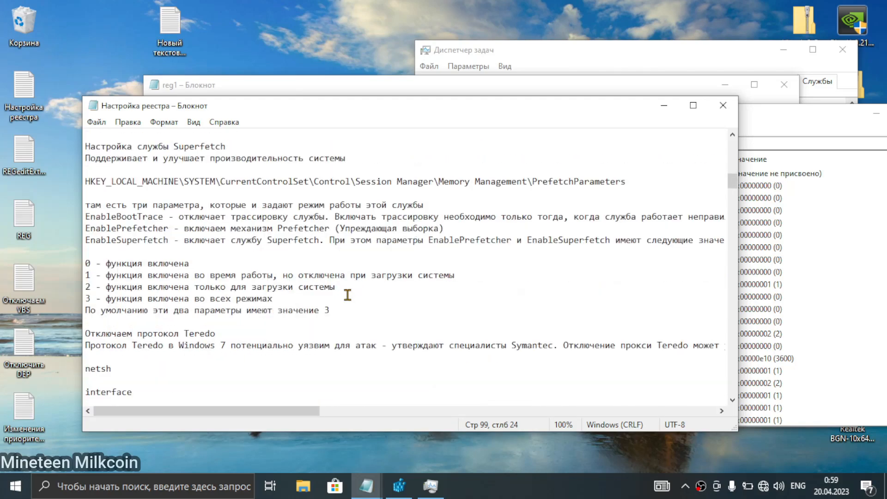
pyautogui.scroll(-5, 348, 295)
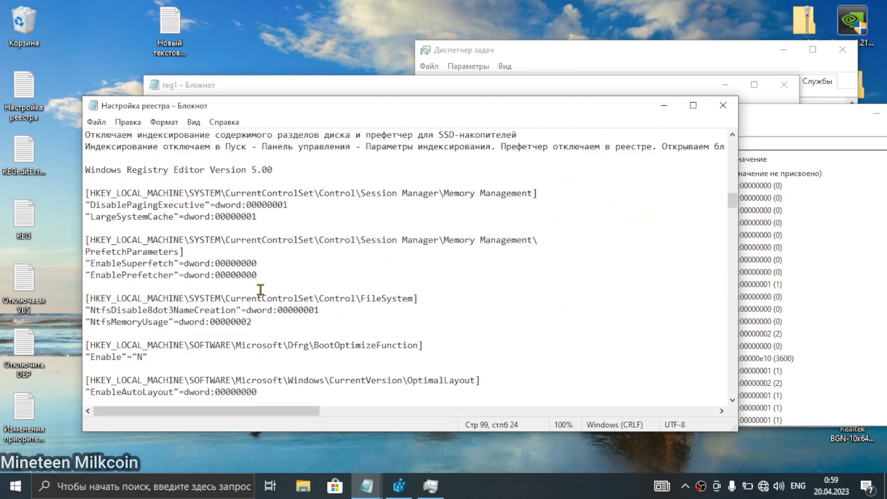
pyautogui.scroll(-1, 261, 289)
pyautogui.click(873, 293)
pyautogui.click(518, 253)
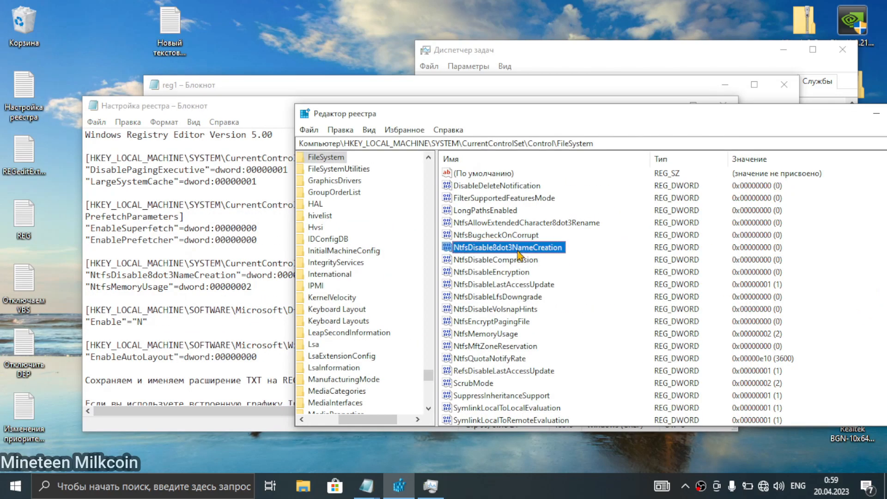
pyautogui.doubleClick(518, 253)
pyautogui.write('1')
pyautogui.click(459, 275)
# Review the rest of the SSD script in the note and continue to the section on integrated Intel and AMD graphics.
pyautogui.click(184, 300)
pyautogui.scroll(-1, 209, 304)
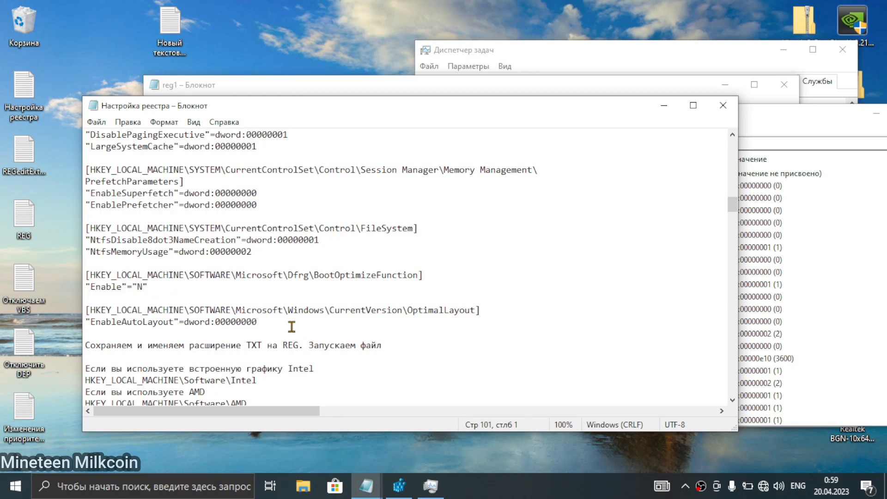
pyautogui.scroll(2, 292, 326)
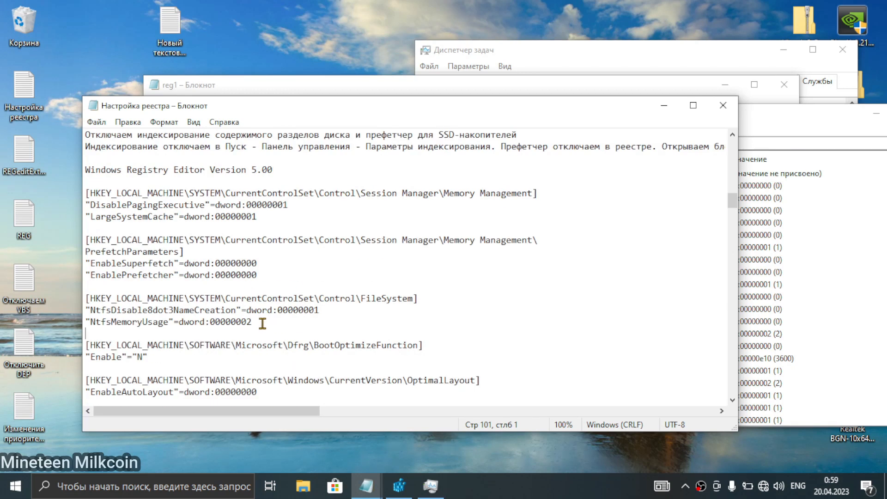
pyautogui.scroll(-1, 262, 323)
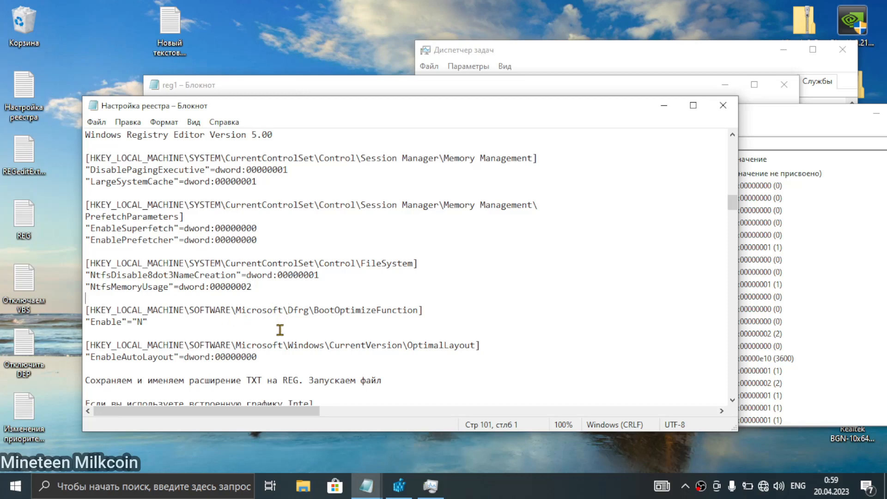
pyautogui.moveTo(274, 357); pyautogui.dragTo(75, 367)
pyautogui.scroll(-7, 139, 282)
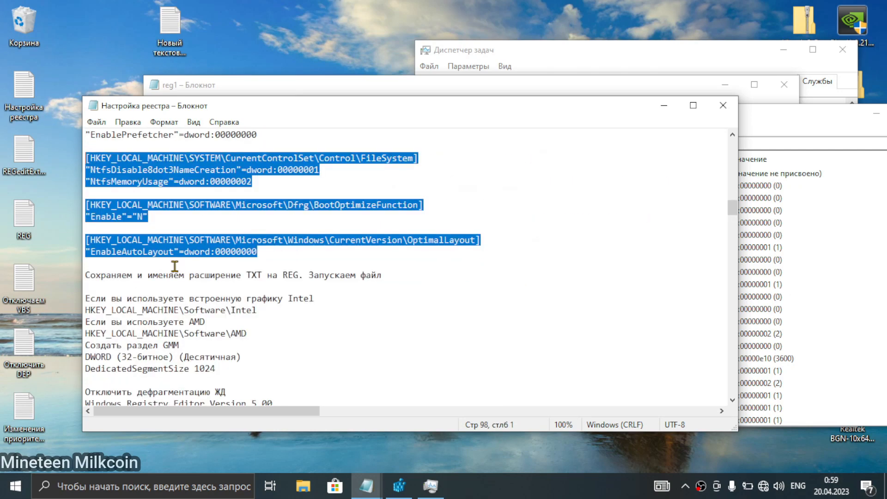
pyautogui.click(267, 220)
pyautogui.scroll(-3, 277, 245)
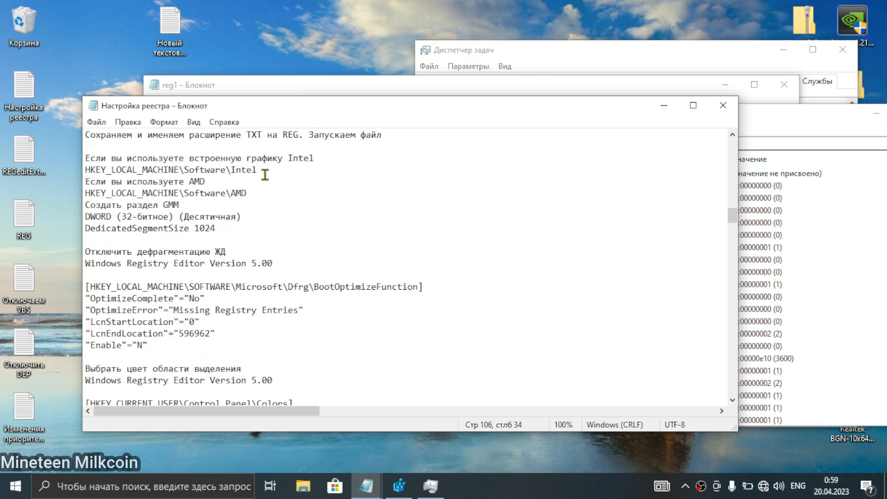
# Copy the AMD key path from the note and open HKEY_LOCAL_MACHINE\Software\AMD in Registry Editor.
pyautogui.moveTo(262, 171); pyautogui.dragTo(70, 170)
pyautogui.moveTo(273, 195); pyautogui.dragTo(88, 194)
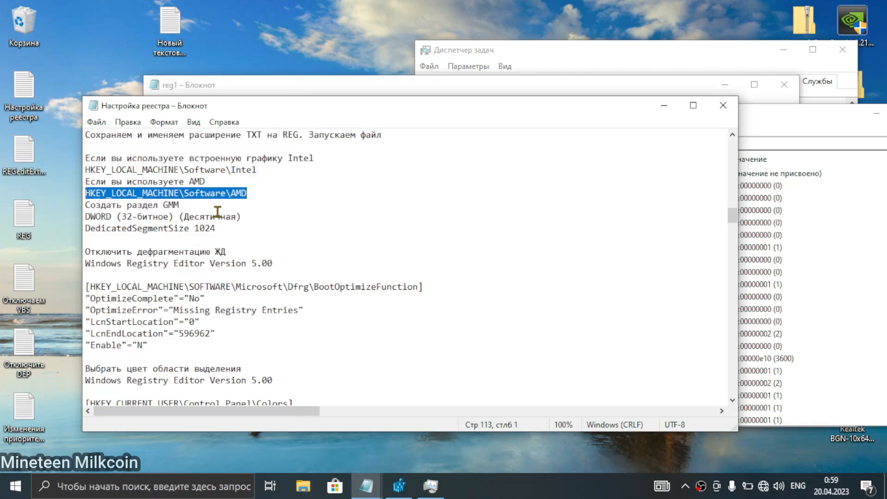
pyautogui.rightClick(226, 193)
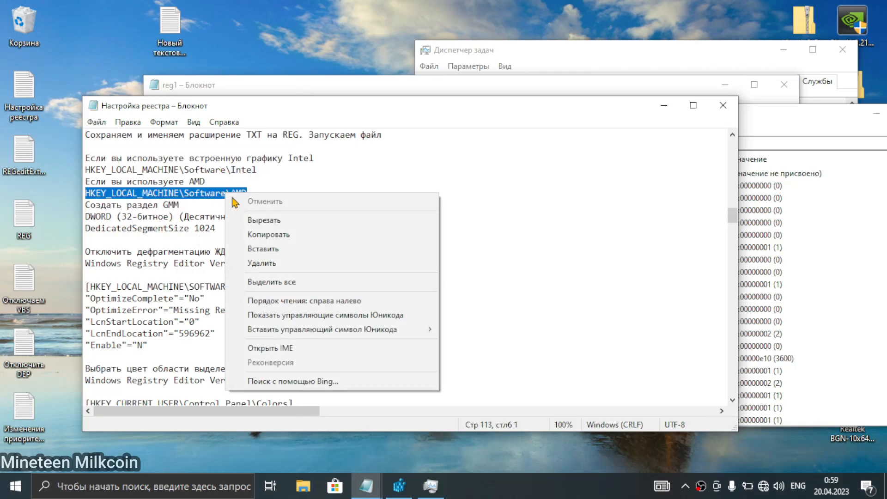
pyautogui.click(259, 234)
pyautogui.doubleClick(784, 118)
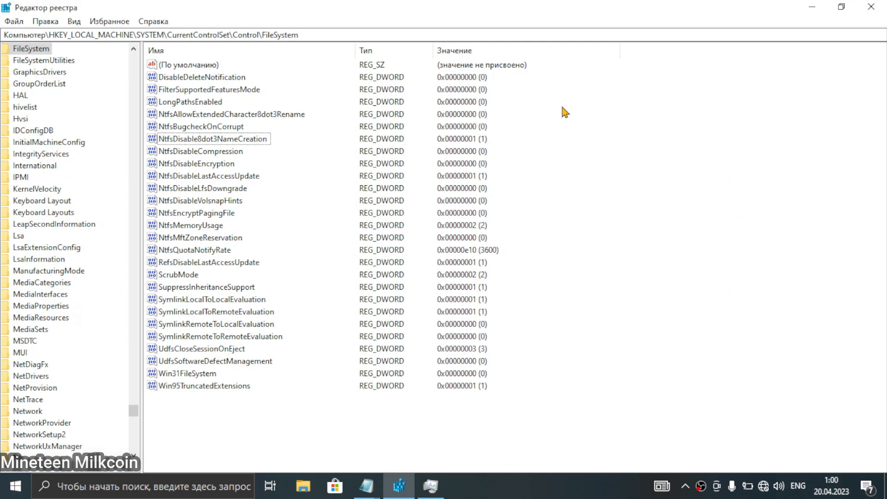
pyautogui.click(559, 35)
pyautogui.doubleClick(554, 9)
pyautogui.moveTo(586, 113)
pyautogui.mouseDown()
pyautogui.moveTo(453, 84)
pyautogui.moveTo(590, 108)
pyautogui.mouseUp()
pyautogui.click(603, 138)
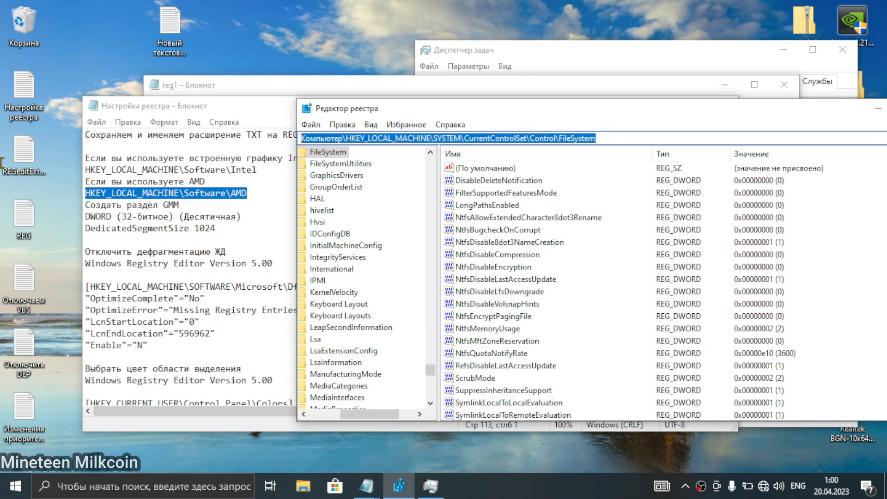
pyautogui.hotkey('ctrl', 'v')
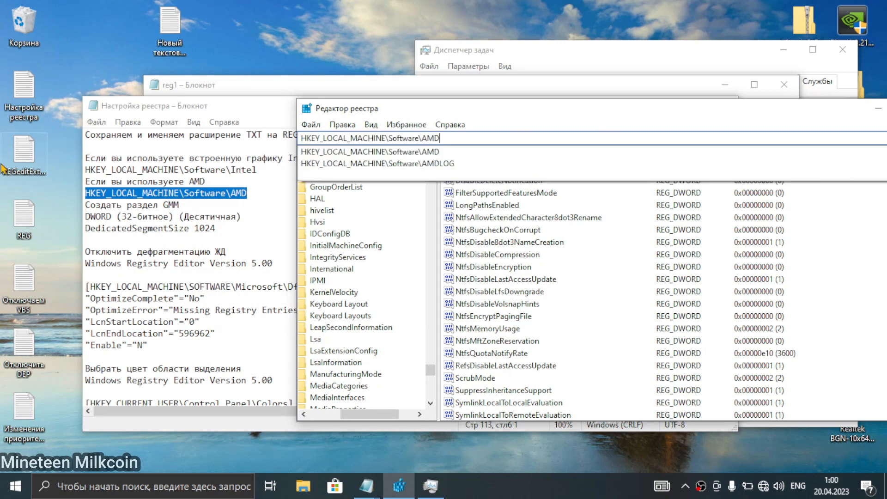
pyautogui.press('Return')
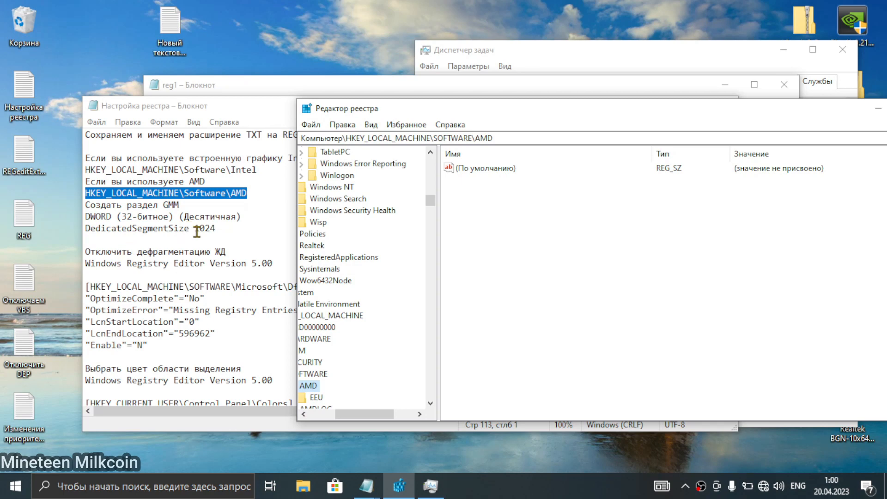
# Examine the note's DedicatedSegmentSize 1024 line and switch briefly to Task Manager before returning to the note.
pyautogui.moveTo(189, 232); pyautogui.dragTo(95, 229)
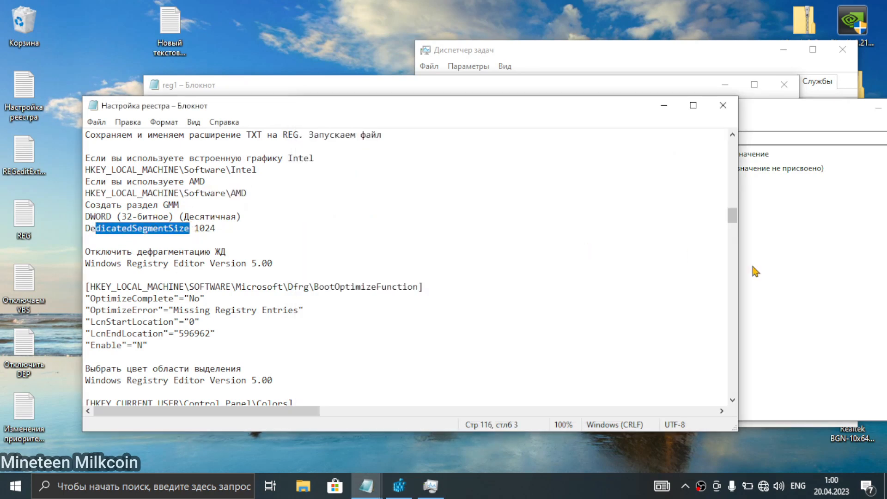
pyautogui.click(302, 317)
pyautogui.moveTo(389, 414); pyautogui.dragTo(370, 414)
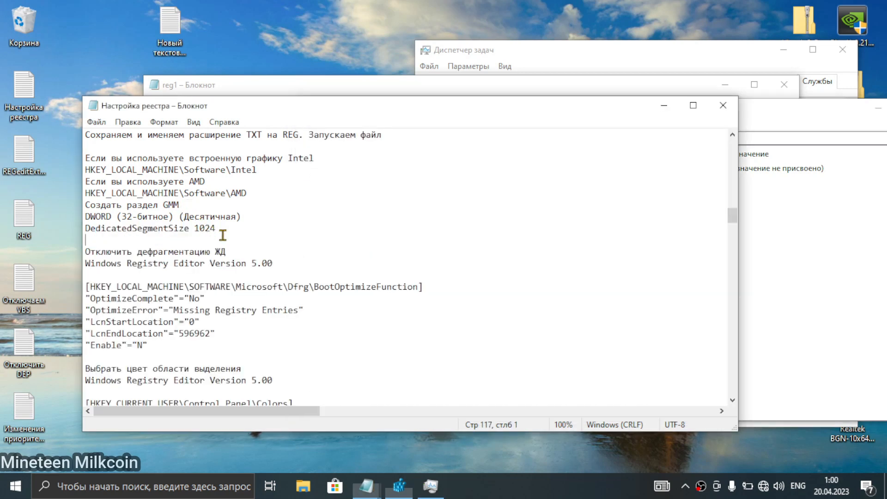
pyautogui.click(226, 234)
pyautogui.doubleClick(205, 228)
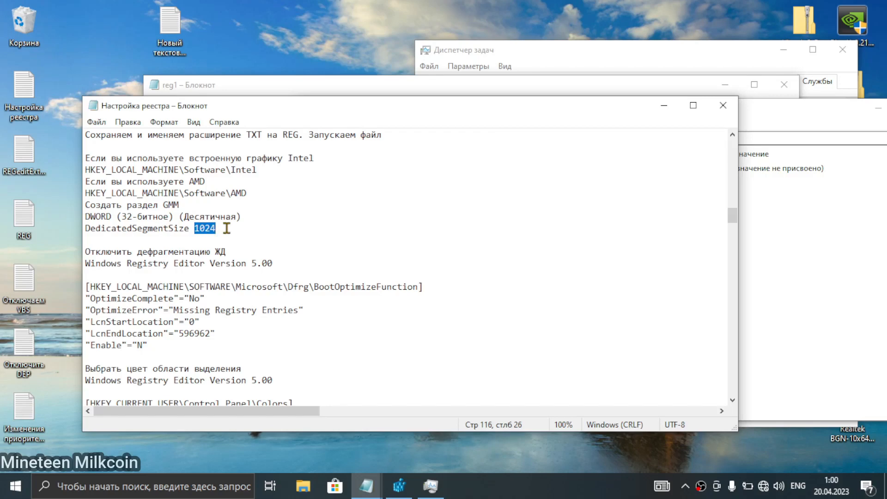
pyautogui.rightClick(15, 485)
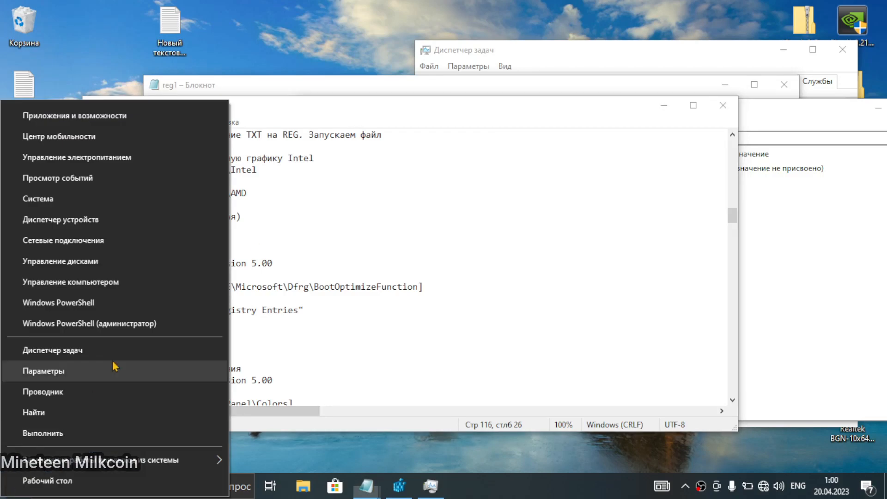
pyautogui.click(65, 349)
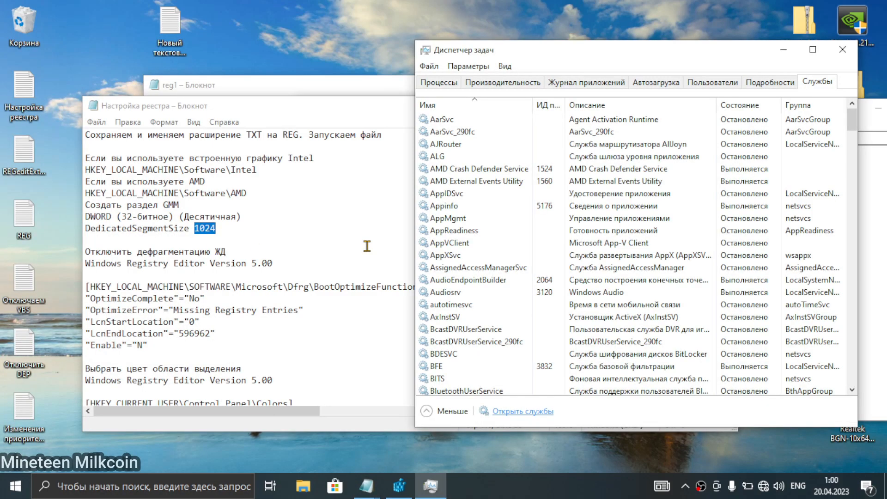
pyautogui.click(238, 228)
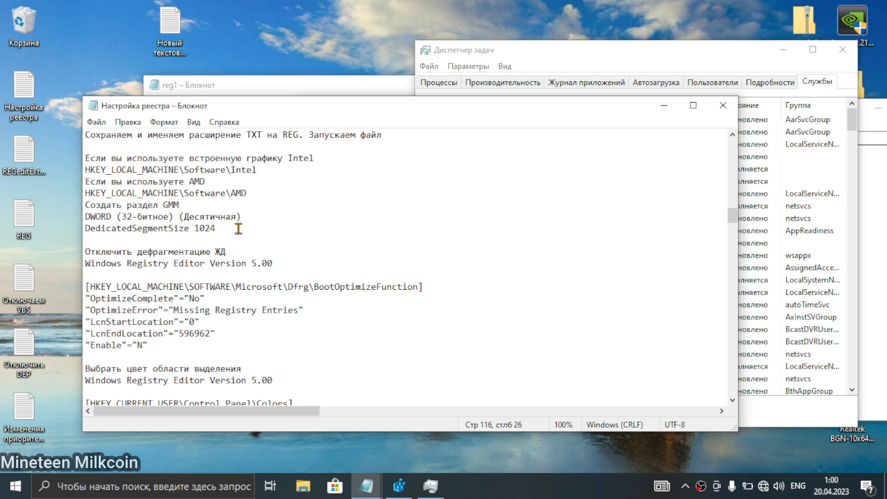
# Review the note's whole section on integrated Intel and AMD graphics, including the GMM key and DWORD instructions.
pyautogui.moveTo(230, 231); pyautogui.dragTo(196, 229)
pyautogui.hotkey('ctrl', 'c')
pyautogui.moveTo(200, 205); pyautogui.dragTo(169, 205)
pyautogui.moveTo(226, 228); pyautogui.dragTo(168, 213)
pyautogui.click(186, 205)
pyautogui.moveTo(226, 230); pyautogui.dragTo(58, 149)
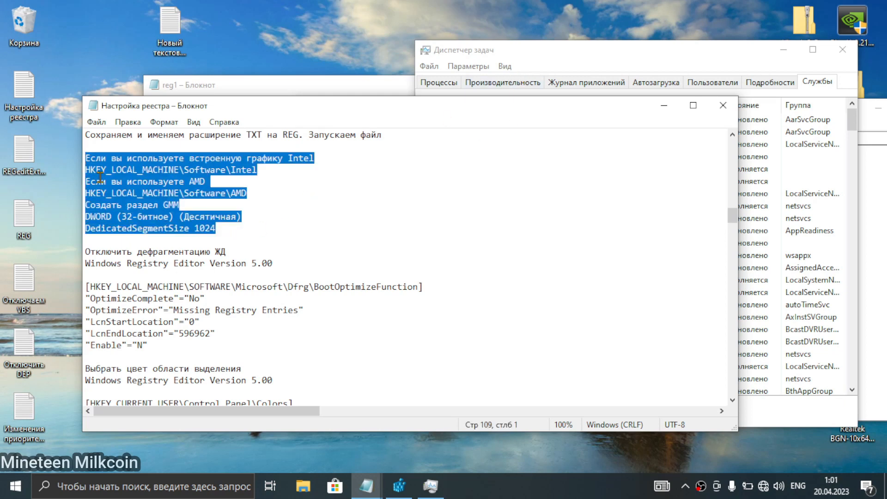
pyautogui.click(186, 207)
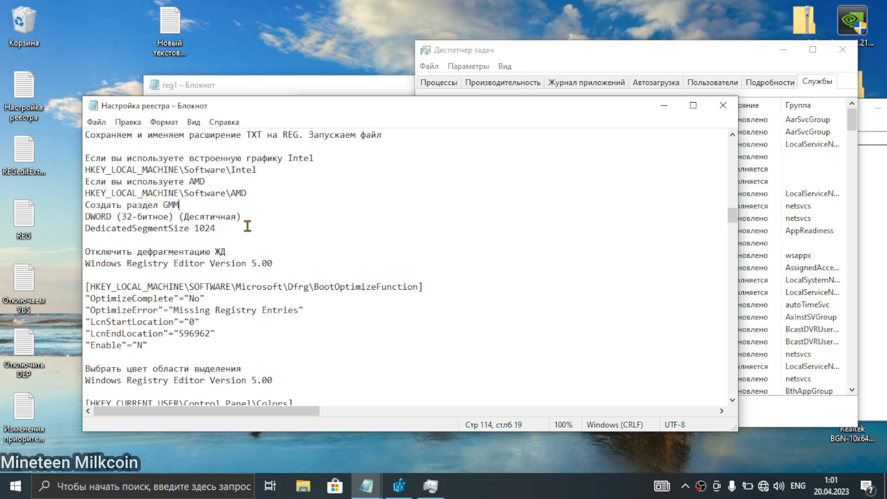
pyautogui.moveTo(248, 227); pyautogui.dragTo(76, 163)
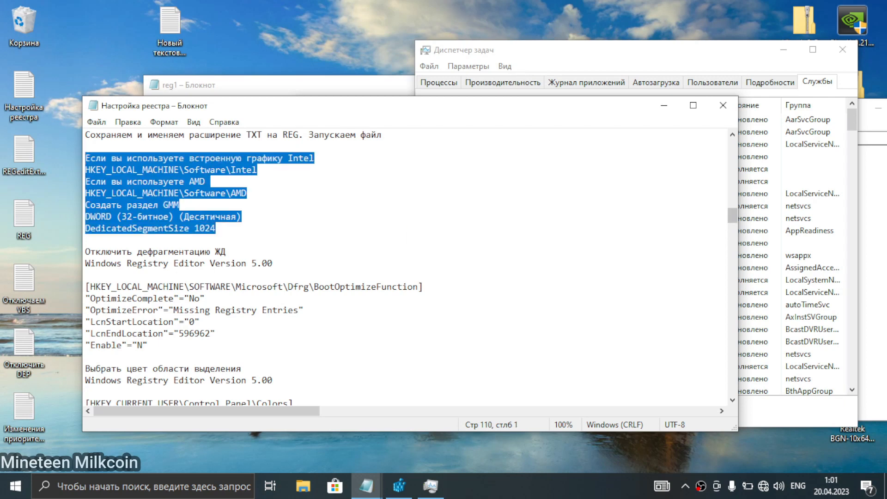
# Copy the name GMM from the note and create a GMM key under HKEY_LOCAL_MACHINE\SOFTWARE\AMD in Registry Editor.
pyautogui.click(881, 294)
pyautogui.scroll(-2, 358, 370)
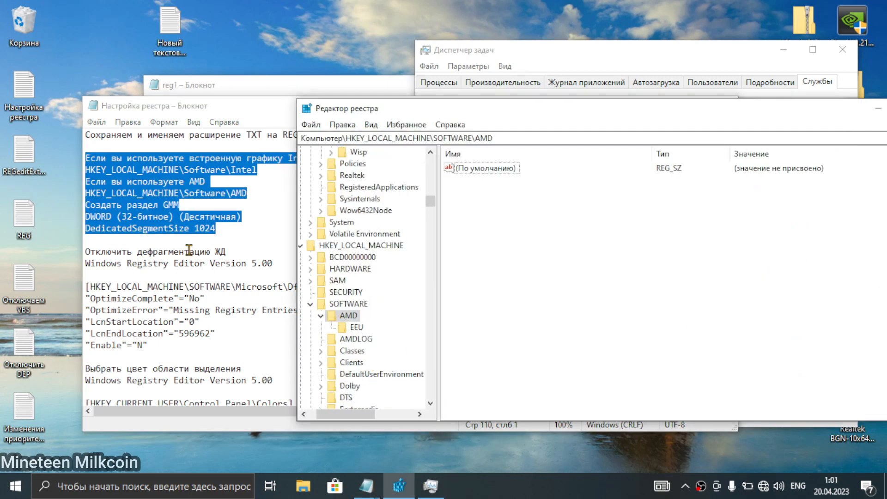
pyautogui.click(184, 212)
pyautogui.moveTo(179, 206); pyautogui.dragTo(165, 205)
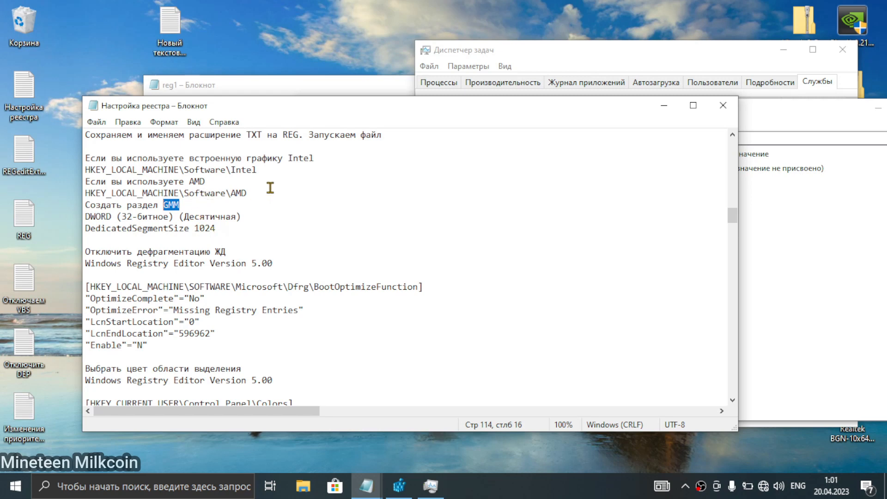
pyautogui.click(262, 174)
pyautogui.moveTo(180, 205); pyautogui.dragTo(163, 205)
pyautogui.click(873, 372)
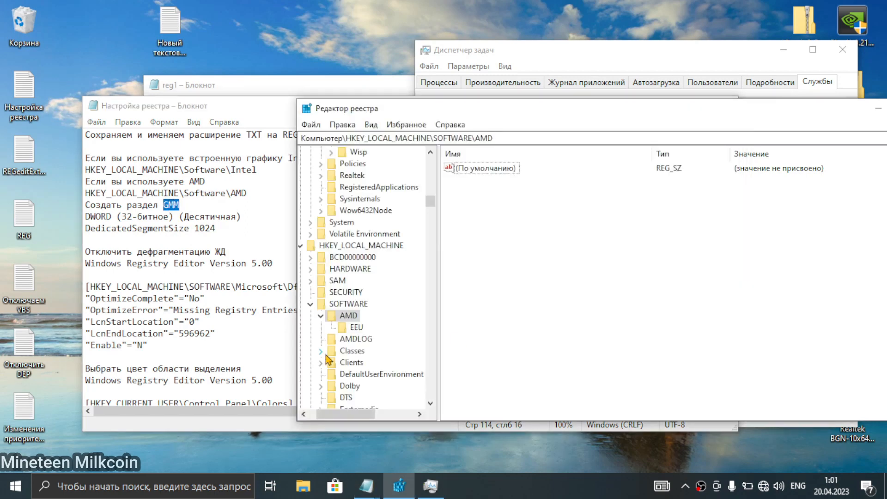
pyautogui.rightClick(348, 318)
pyautogui.moveTo(411, 341)
pyautogui.click(573, 342)
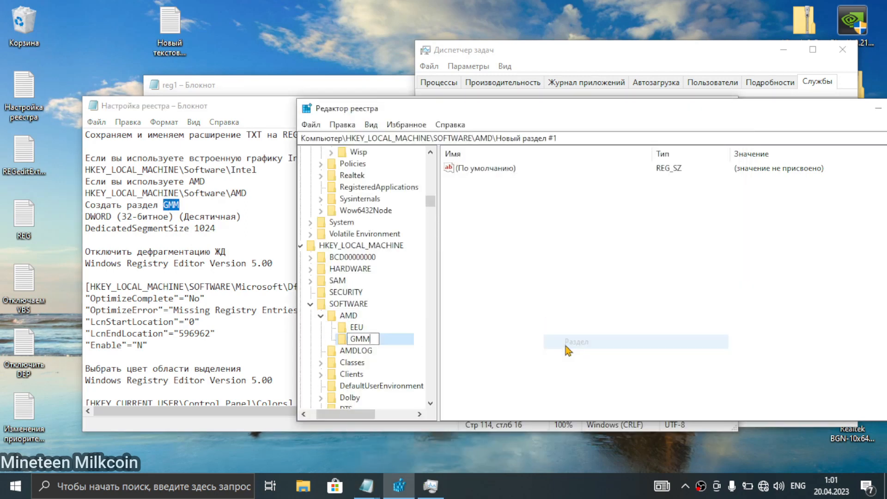
pyautogui.hotkey('ctrl', 'v')
pyautogui.click(469, 359)
# Copy the parameter name from the note and create a 32-bit DWORD named DedicatedSegmentSize in the GMM key.
pyautogui.click(191, 229)
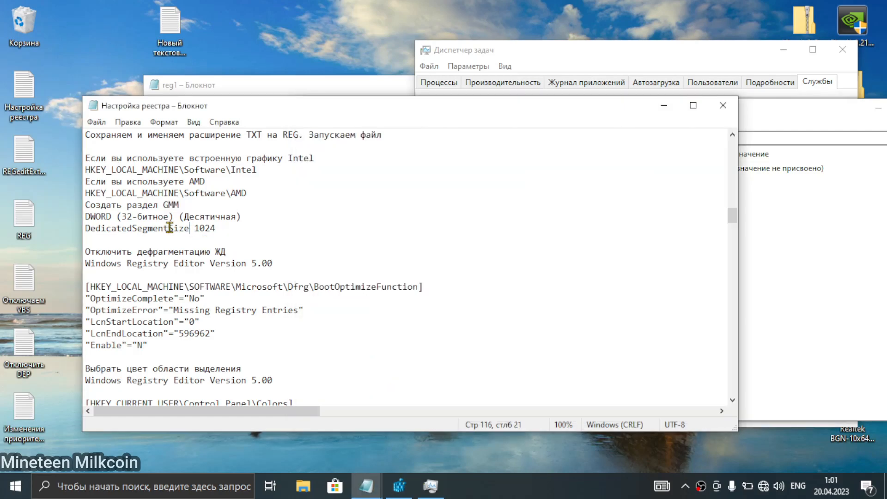
pyautogui.moveTo(189, 228); pyautogui.dragTo(70, 224)
pyautogui.click(744, 214)
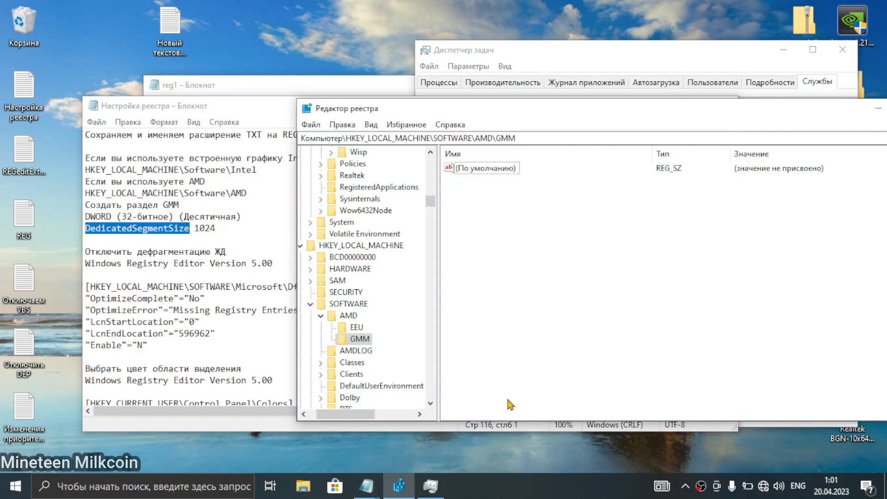
pyautogui.rightClick(369, 342)
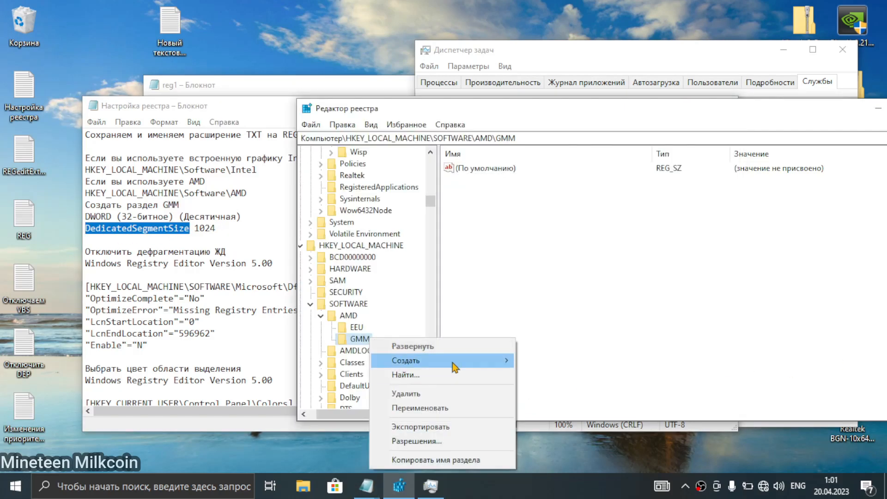
pyautogui.moveTo(453, 362)
pyautogui.click(580, 407)
pyautogui.hotkey('ctrl', 'v')
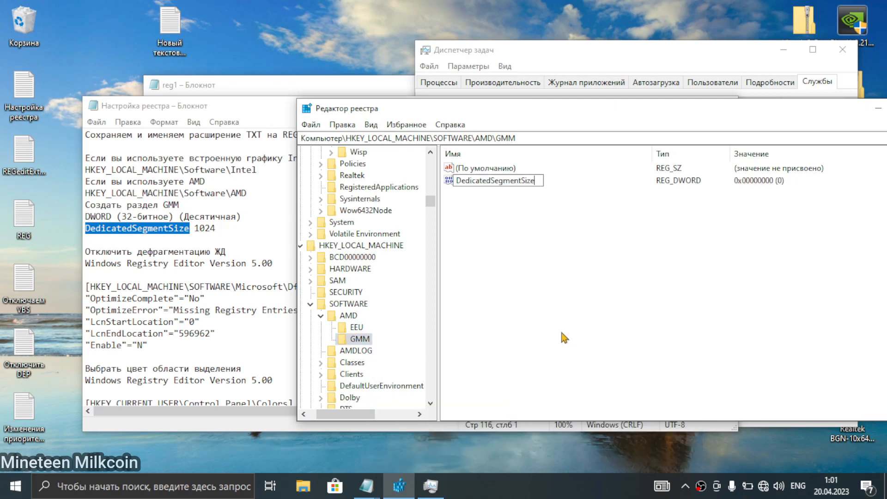
pyautogui.press('Return')
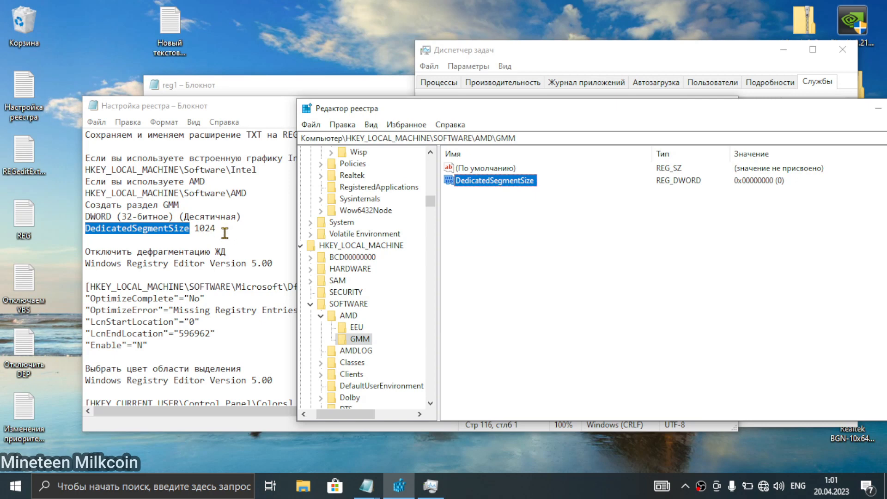
# Copy 1024 from the note and set the DedicatedSegmentSize parameter to decimal 1024.
pyautogui.moveTo(225, 233); pyautogui.dragTo(203, 230)
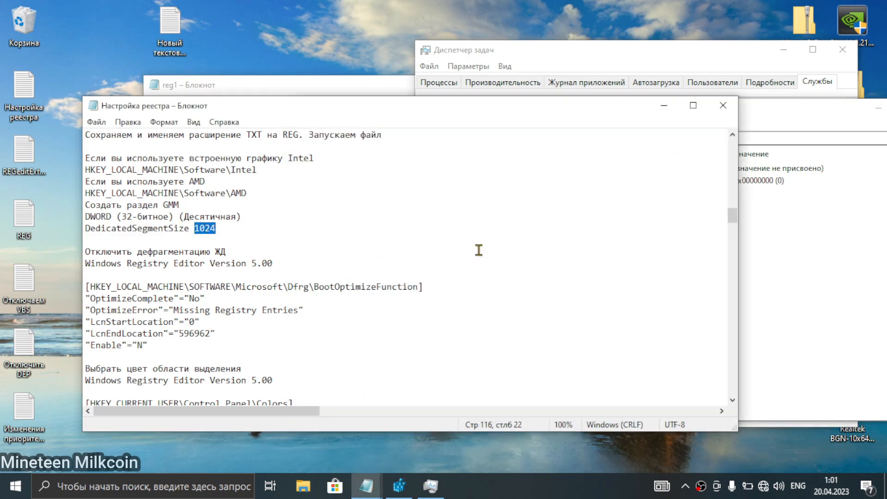
pyautogui.click(744, 194)
pyautogui.doubleClick(467, 180)
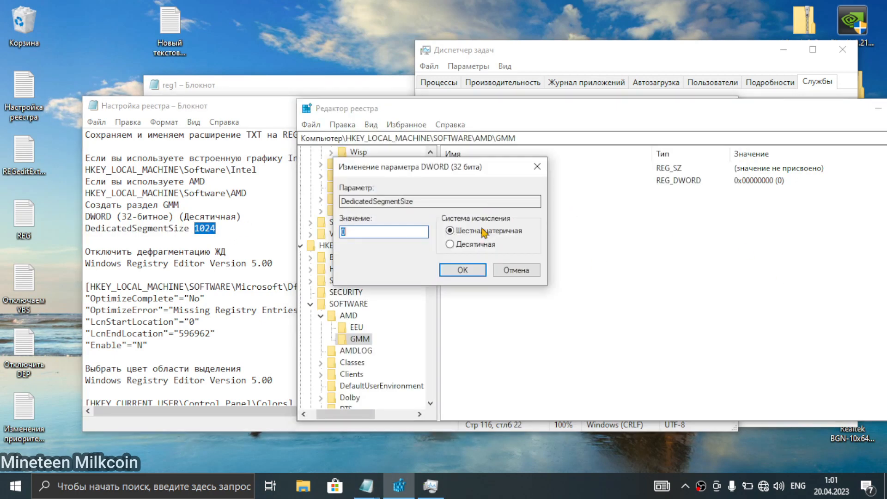
pyautogui.click(478, 242)
pyautogui.moveTo(424, 232); pyautogui.dragTo(278, 227)
pyautogui.hotkey('ctrl', 'v')
pyautogui.click(451, 274)
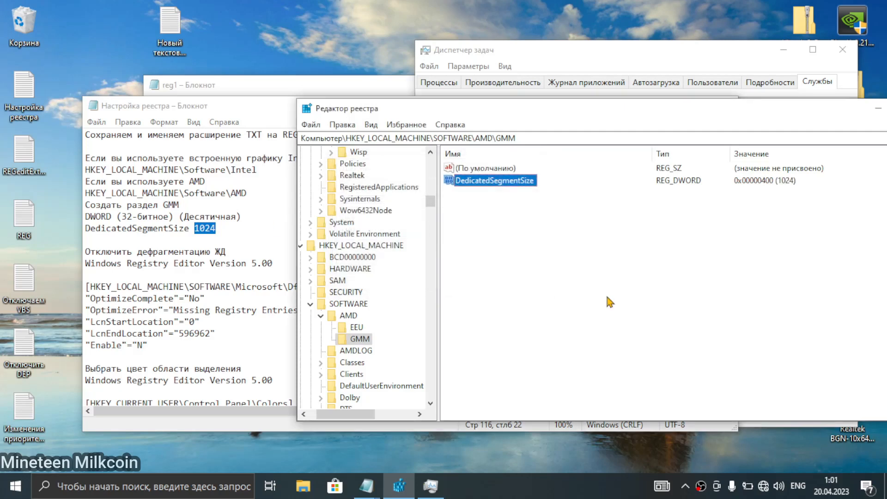
pyautogui.click(669, 305)
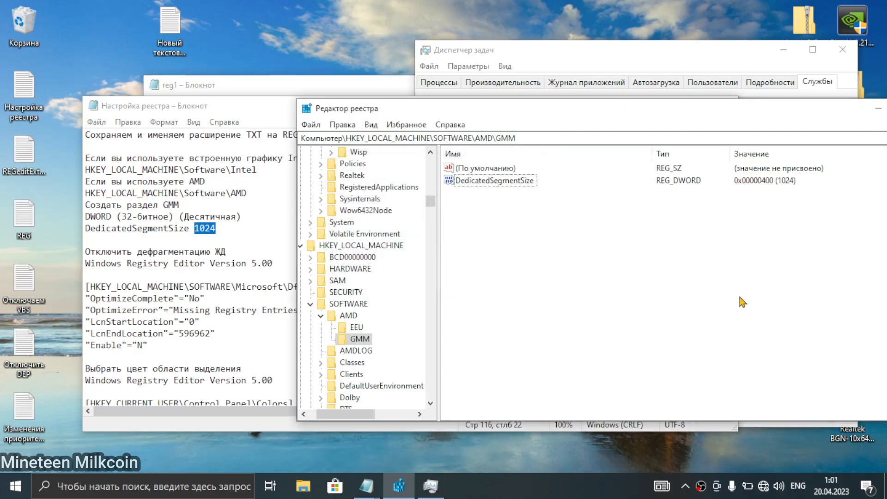
# Inspect the AMD Radeon graphics memory and the processor's performance details in Task Manager, and close it.
pyautogui.rightClick(16, 487)
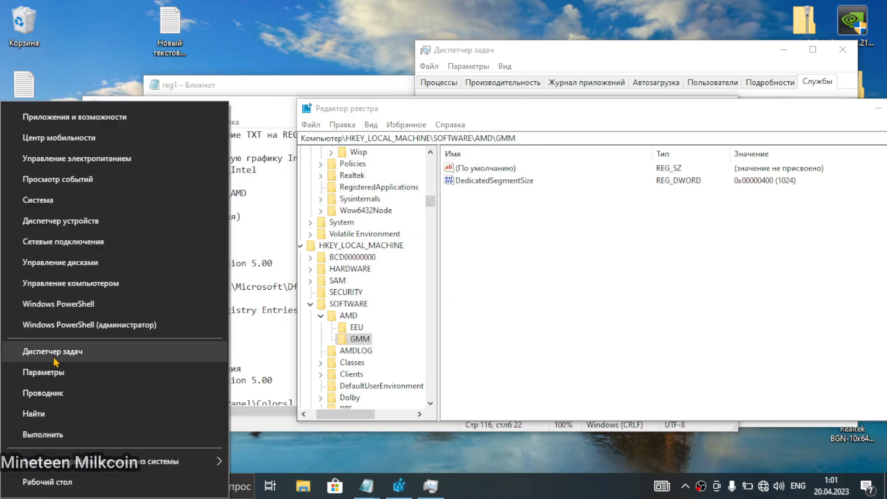
pyautogui.click(54, 360)
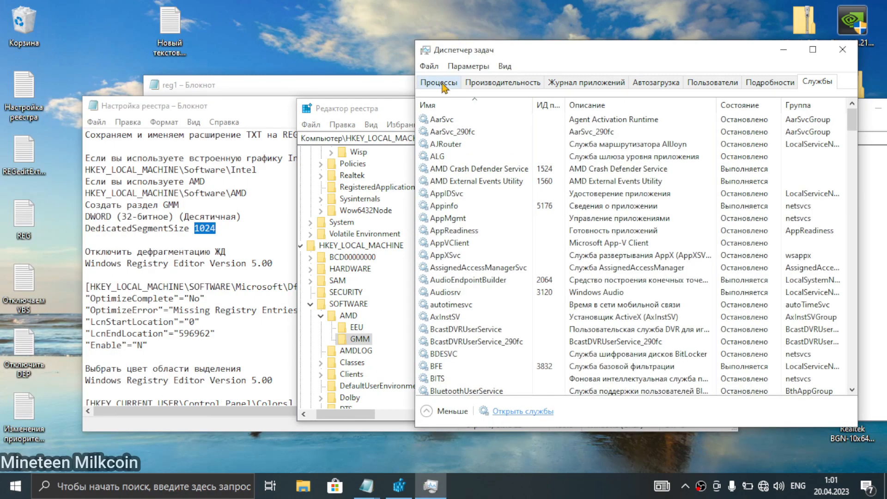
pyautogui.click(443, 83)
pyautogui.click(513, 83)
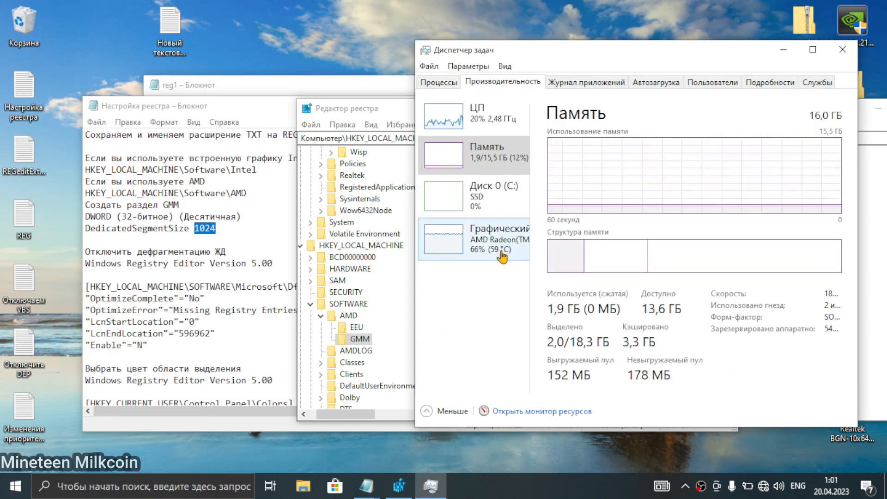
pyautogui.click(502, 256)
pyautogui.click(854, 378)
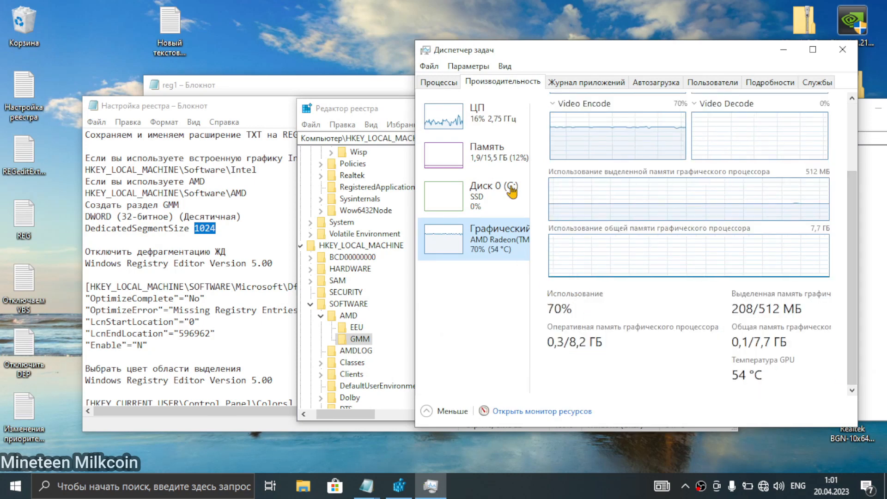
pyautogui.click(490, 118)
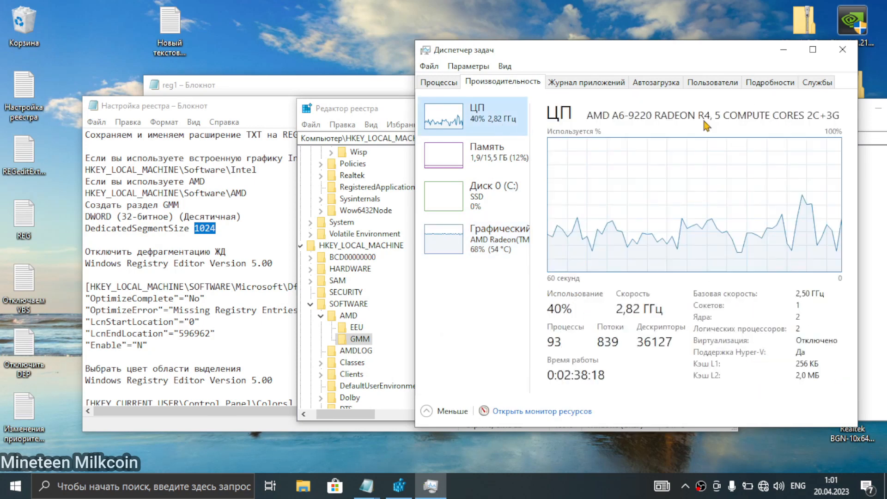
pyautogui.click(843, 49)
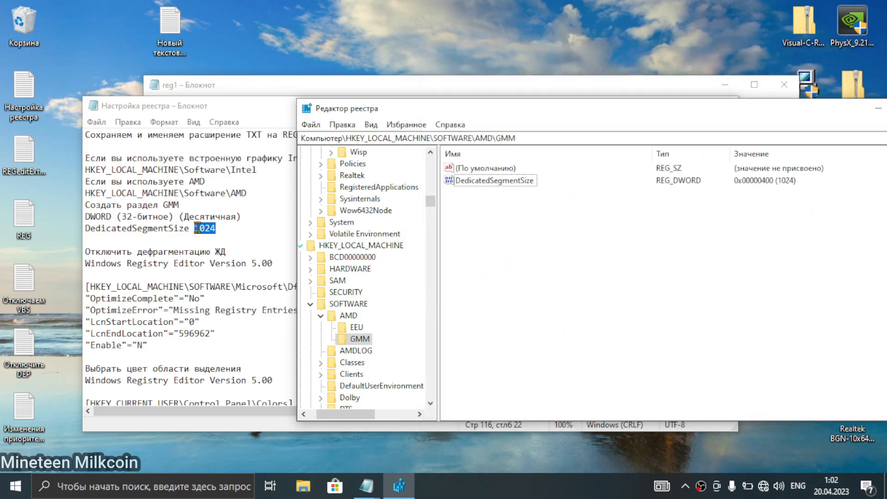
# Recheck the note's DedicatedSegmentSize line and continue to the section on disabling hard disk defragmentation.
pyautogui.click(216, 228)
pyautogui.click(840, 305)
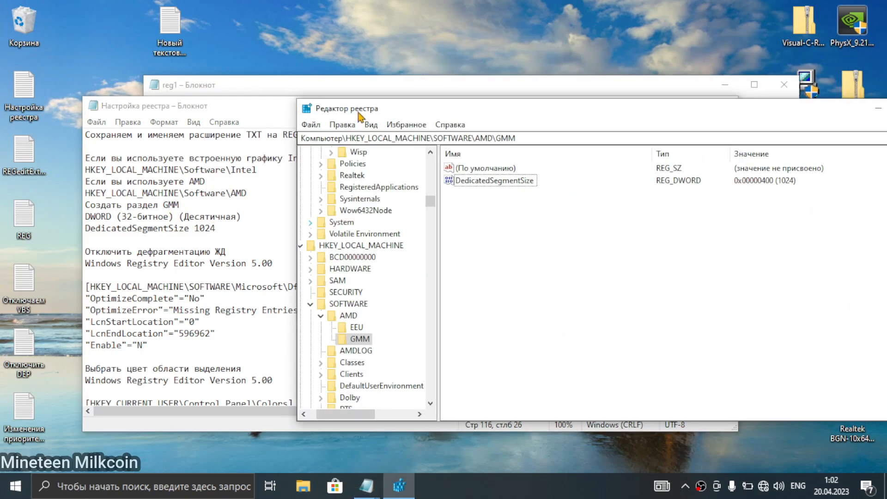
pyautogui.click(217, 228)
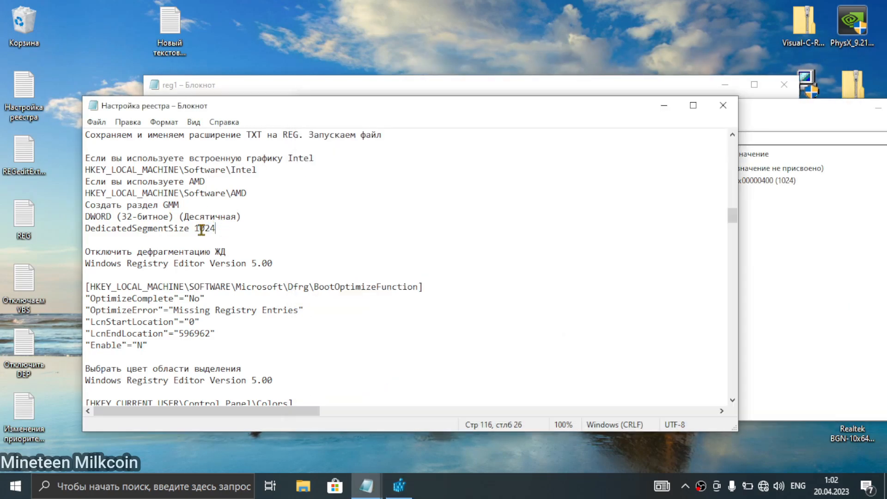
pyautogui.moveTo(217, 228); pyautogui.dragTo(79, 227)
pyautogui.click(223, 225)
pyautogui.moveTo(223, 225)
pyautogui.mouseDown()
pyautogui.moveTo(79, 220)
pyautogui.moveTo(95, 228)
pyautogui.moveTo(66, 197)
pyautogui.moveTo(66, 154)
pyautogui.moveTo(141, 229)
pyautogui.moveTo(226, 232)
pyautogui.mouseUp()
pyautogui.scroll(-1, 268, 245)
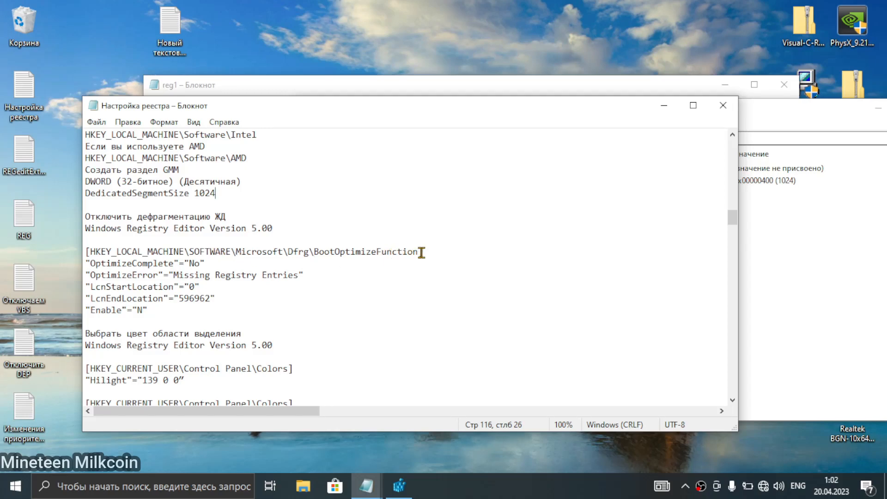
# Copy the defragmentation key path from the note and open HKEY_LOCAL_MACHINE\SOFTWARE\Microsoft\Dfrg\BootOptimizeFunction in Registry Editor.
pyautogui.moveTo(419, 252); pyautogui.dragTo(93, 252)
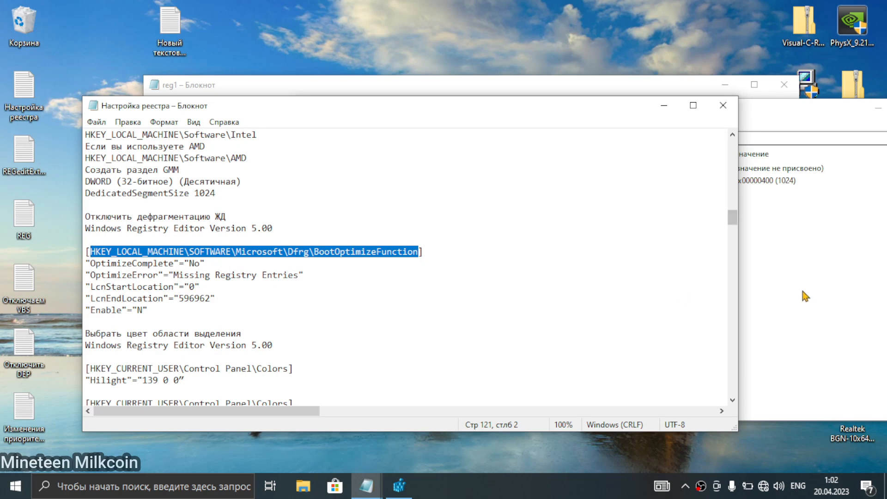
pyautogui.click(822, 292)
pyautogui.click(683, 138)
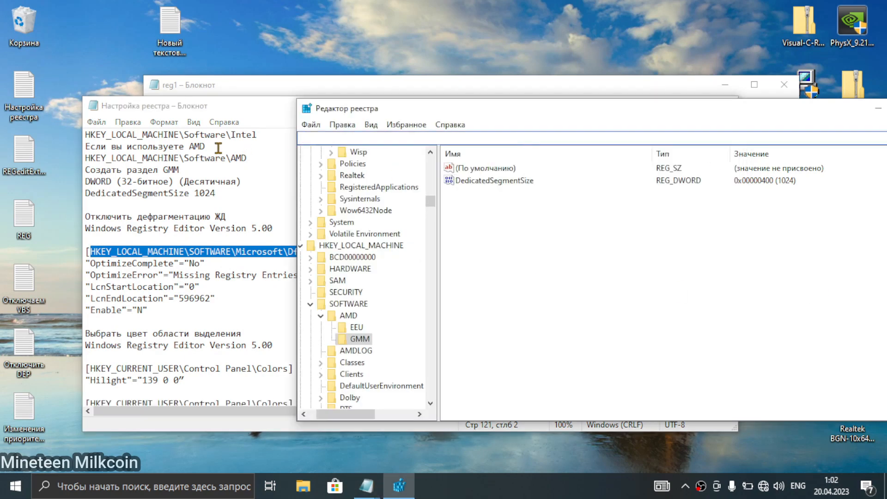
pyautogui.hotkey('ctrl', 'a')
pyautogui.write('HKEY_LOCAL_MACHINE\\SOFTWARE\\Microsoft\\Dfrg\\BootOptimizeFunction')
pyautogui.press('Return')
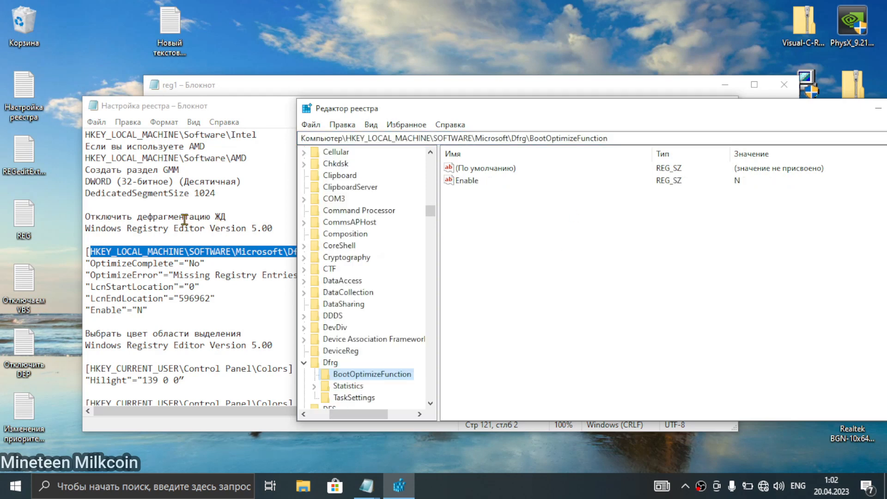
pyautogui.click(227, 269)
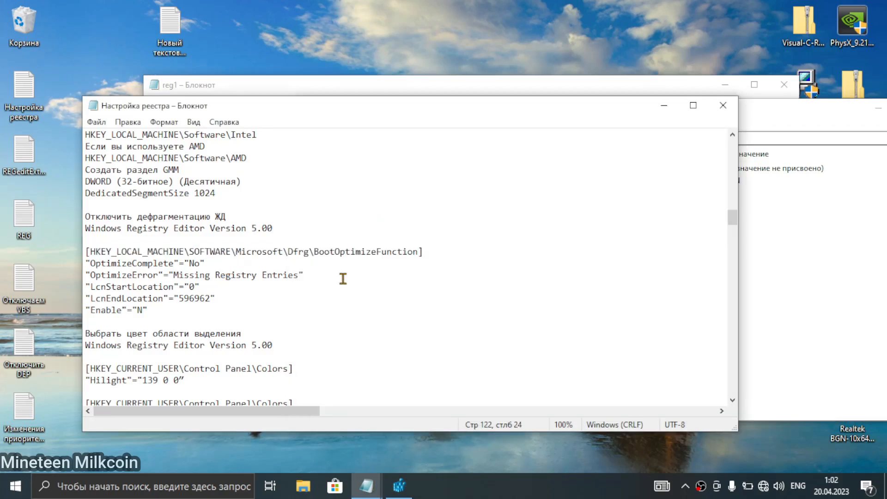
# Recheck the note's defragmentation key path and parameter list against the open BootOptimizeFunction key in Registry Editor.
pyautogui.click(836, 287)
pyautogui.click(171, 266)
pyautogui.moveTo(175, 264); pyautogui.dragTo(87, 264)
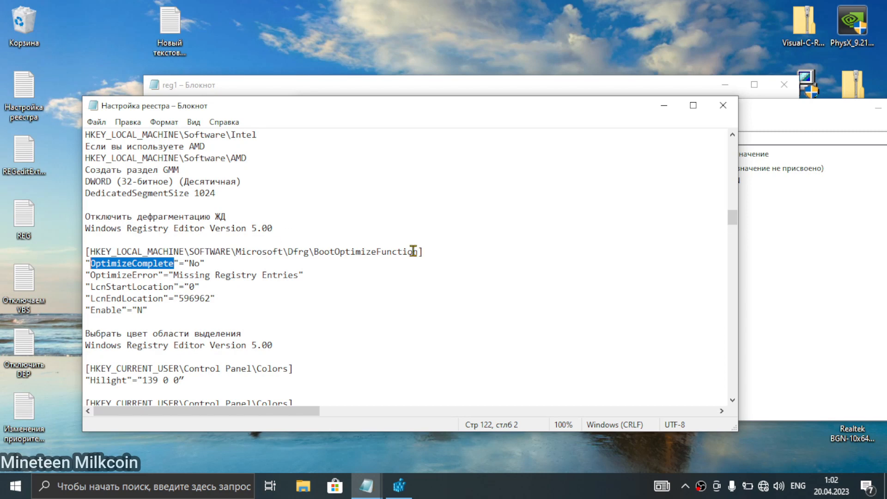
pyautogui.moveTo(418, 252); pyautogui.dragTo(96, 252)
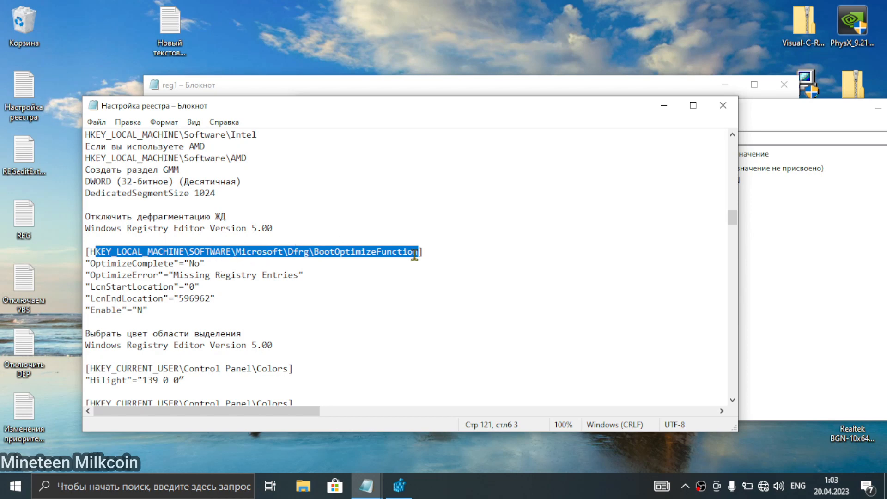
pyautogui.moveTo(419, 253)
pyautogui.mouseDown()
pyautogui.moveTo(86, 252)
pyautogui.moveTo(109, 262)
pyautogui.moveTo(93, 252)
pyautogui.moveTo(411, 252)
pyautogui.mouseUp()
pyautogui.rightClick(407, 250)
pyautogui.click(445, 296)
pyautogui.click(311, 271)
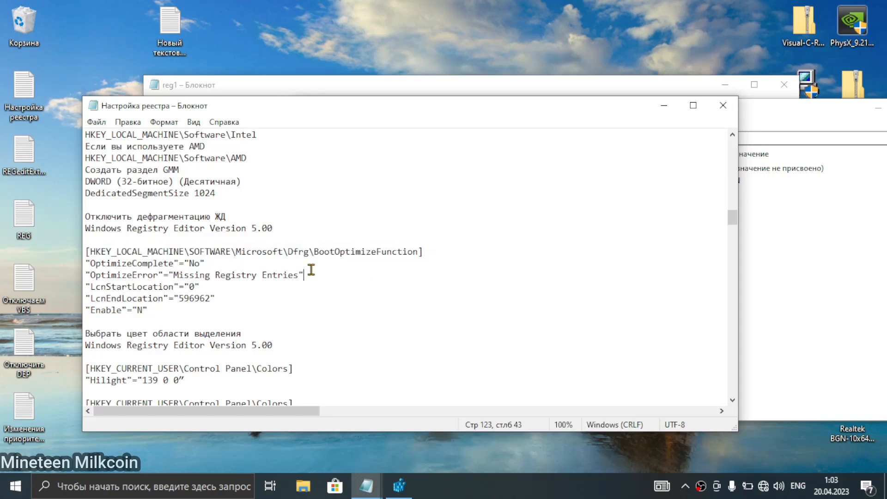
pyautogui.click(793, 278)
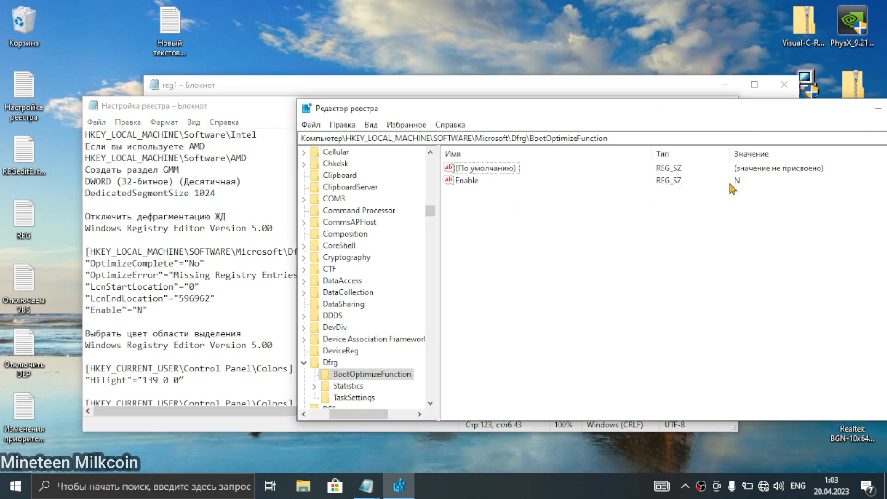
# Copy OptimizeComplete from the note and create a string parameter with that name in the BootOptimizeFunction key.
pyautogui.click(172, 265)
pyautogui.moveTo(173, 264); pyautogui.dragTo(97, 268)
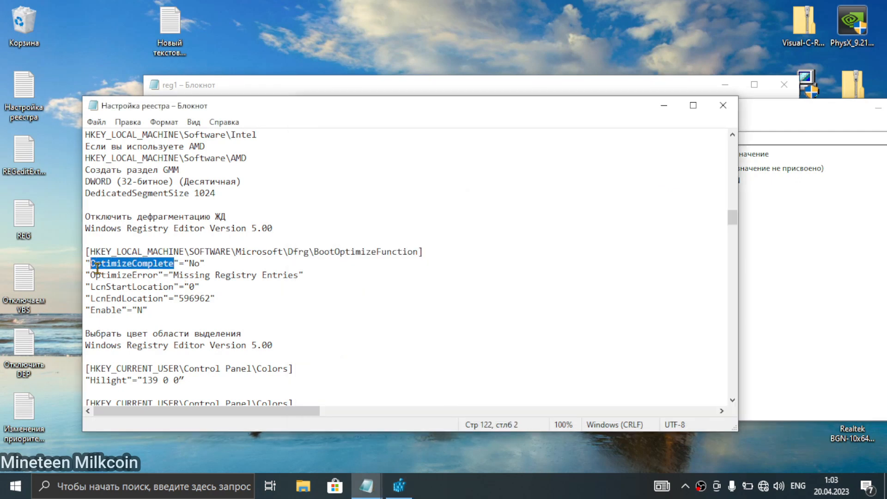
pyautogui.click(798, 296)
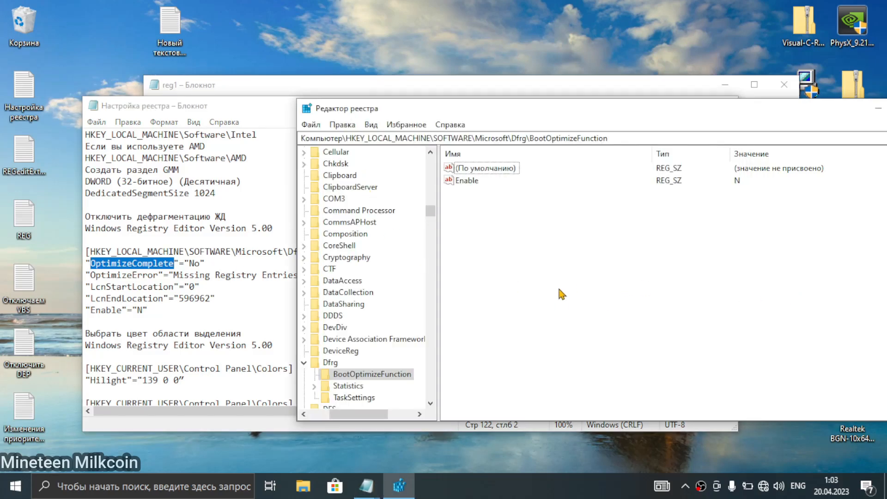
pyautogui.moveTo(393, 109); pyautogui.dragTo(305, 83)
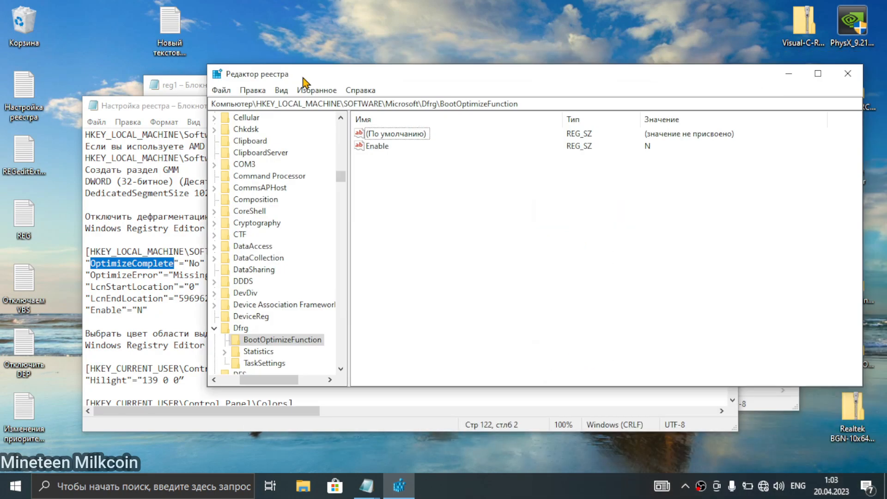
pyautogui.rightClick(387, 231)
pyautogui.moveTo(435, 241)
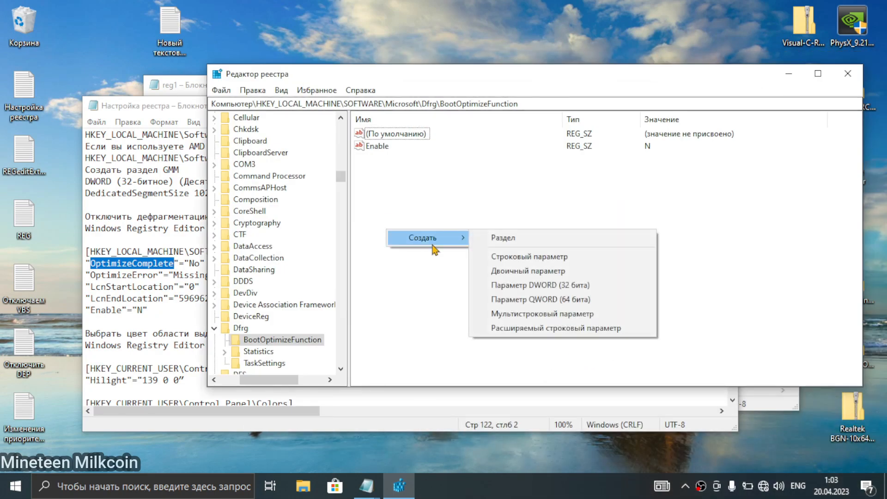
pyautogui.click(535, 260)
pyautogui.hotkey('ctrl', 'v')
pyautogui.press('Return')
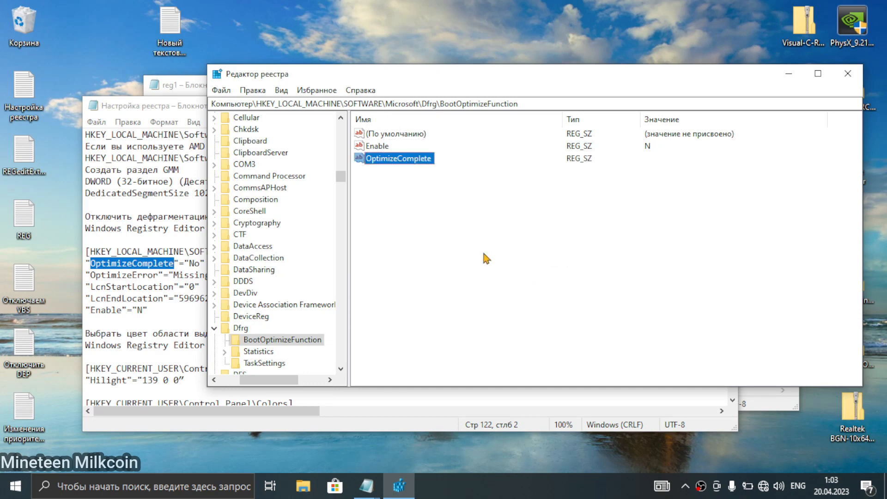
# Set the OptimizeComplete parameter's value to No and move Registry Editor clear of the note's text.
pyautogui.doubleClick(398, 159)
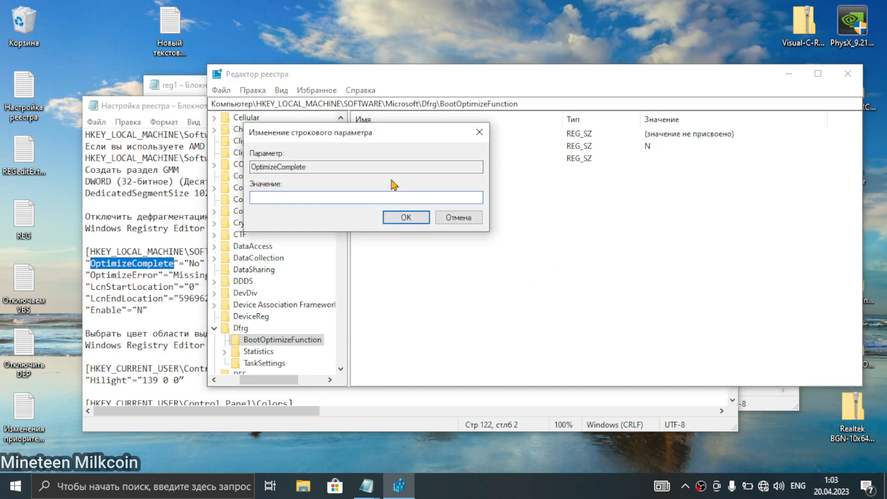
pyautogui.write('No')
pyautogui.press('Return')
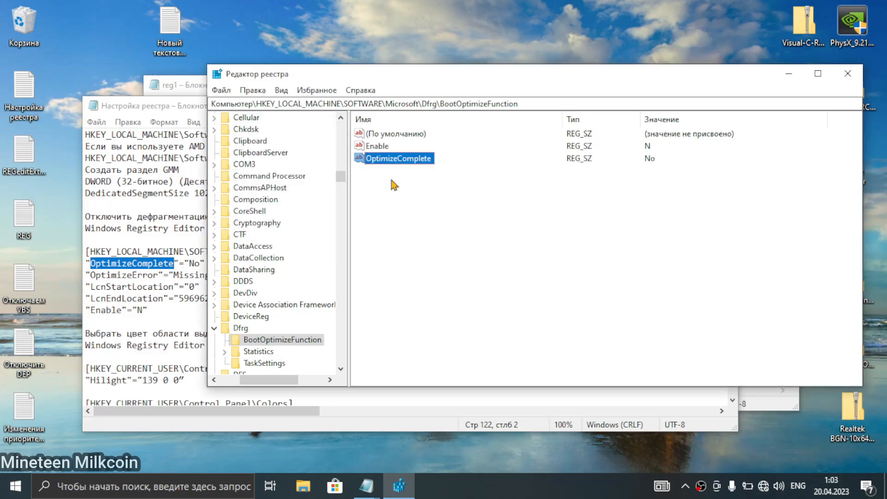
pyautogui.moveTo(371, 76); pyautogui.dragTo(455, 89)
# Copy OptimizeError from the note and create a string parameter with that name in BootOptimizeFunction.
pyautogui.click(250, 303)
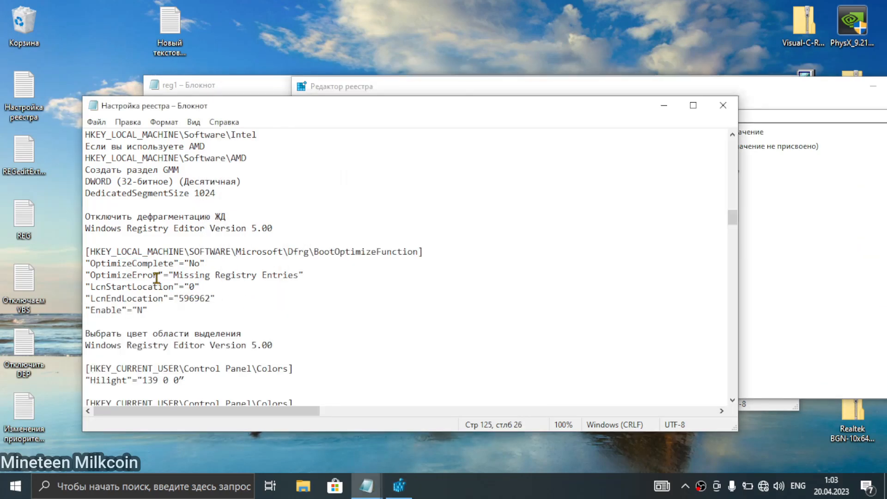
pyautogui.moveTo(159, 275); pyautogui.dragTo(94, 275)
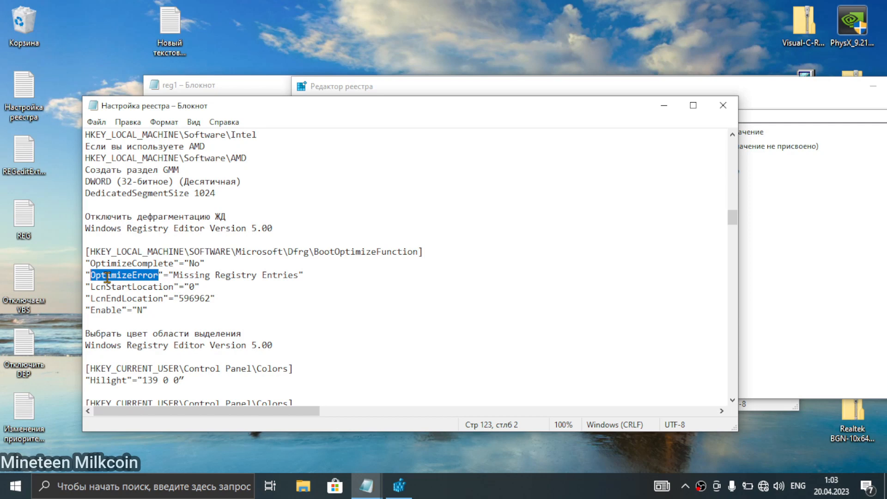
pyautogui.hotkey('alt', 'Tab')
pyautogui.rightClick(485, 235)
pyautogui.moveTo(555, 244)
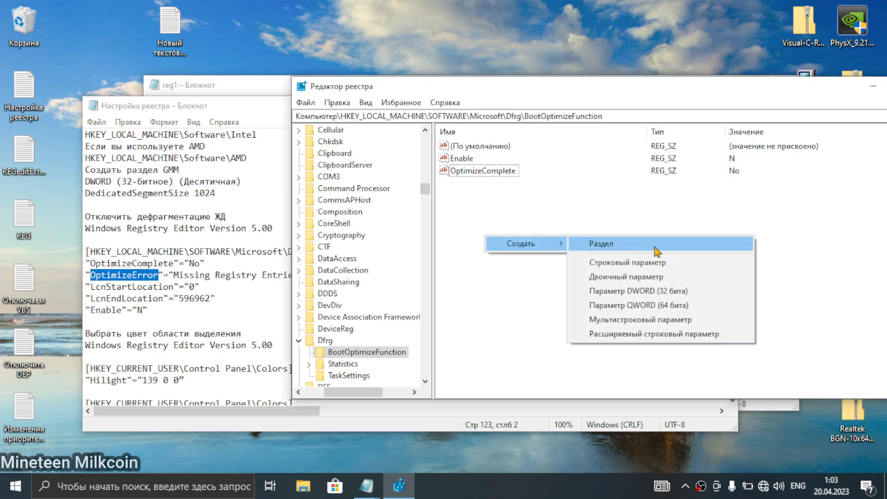
pyautogui.click(643, 264)
pyautogui.hotkey('ctrl', 'v')
pyautogui.press('Return')
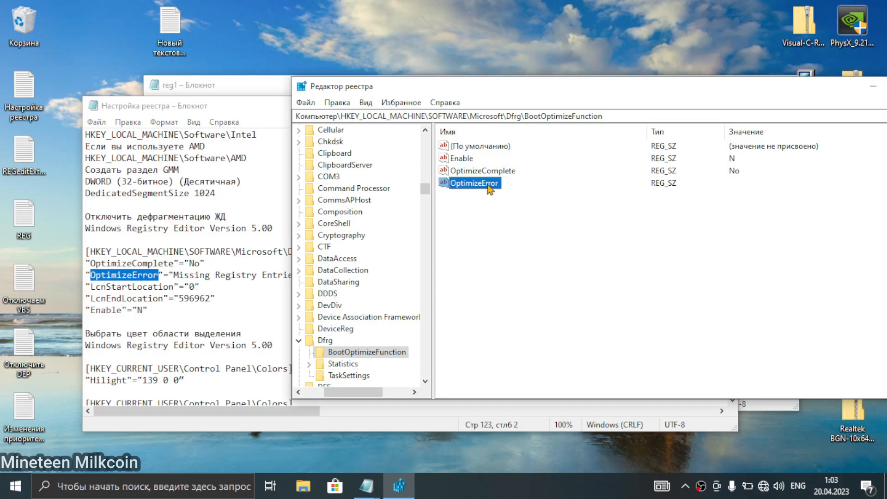
# Copy "Missing Registry Entries" from the note and set it as the OptimizeError parameter's value.
pyautogui.moveTo(173, 275); pyautogui.dragTo(299, 276)
pyautogui.click(840, 354)
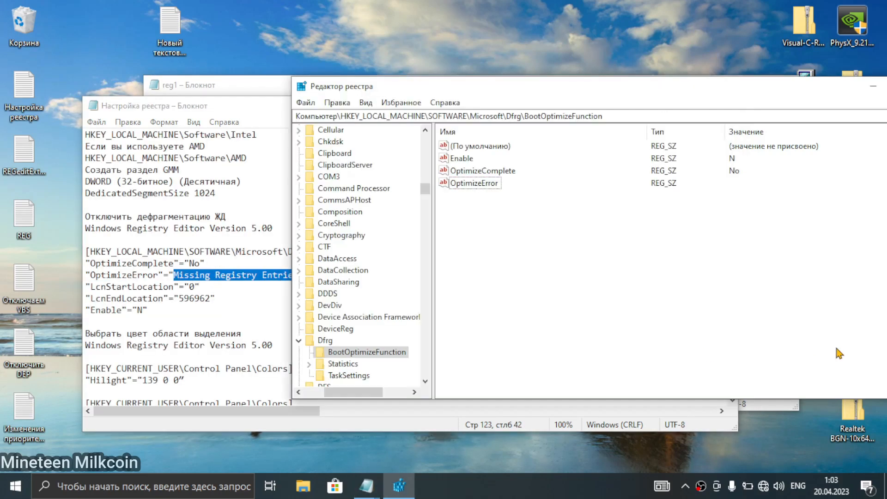
pyautogui.doubleClick(479, 186)
pyautogui.hotkey('ctrl', 'v')
pyautogui.click(492, 229)
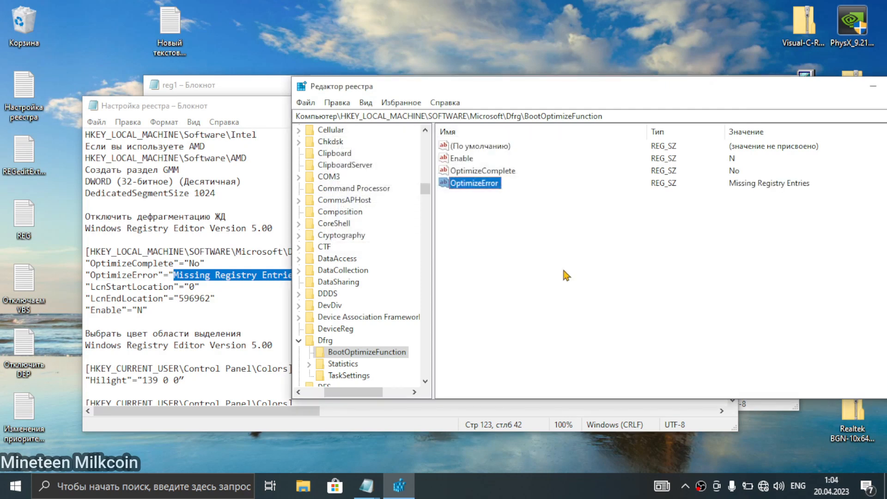
# Copy LcnStartLocation from the note and create a string parameter with that name in BootOptimizeFunction.
pyautogui.click(191, 287)
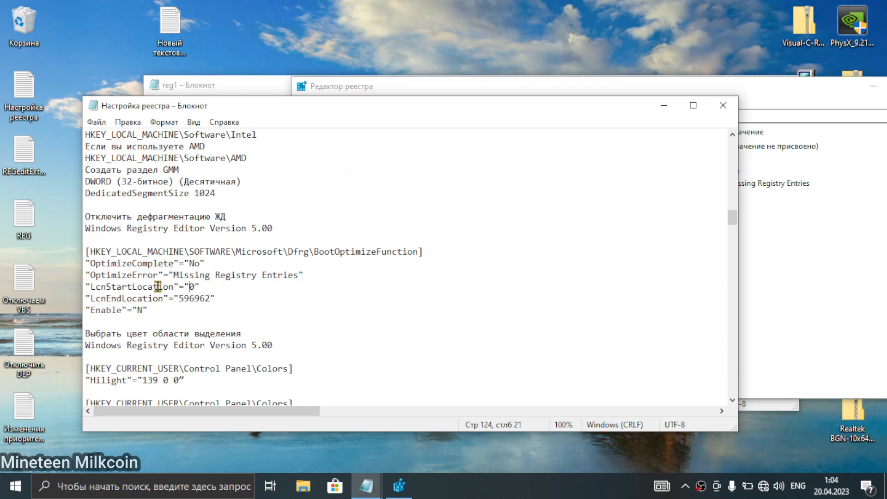
pyautogui.moveTo(174, 287); pyautogui.dragTo(92, 287)
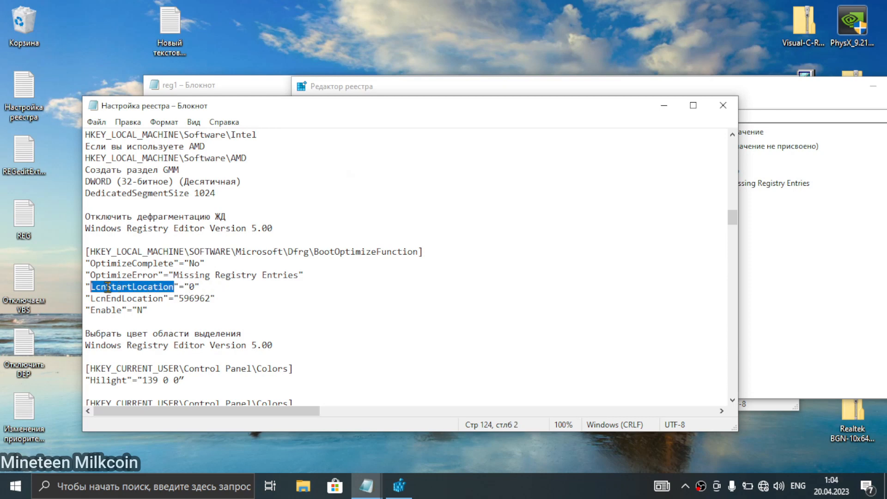
pyautogui.click(767, 288)
pyautogui.rightClick(529, 285)
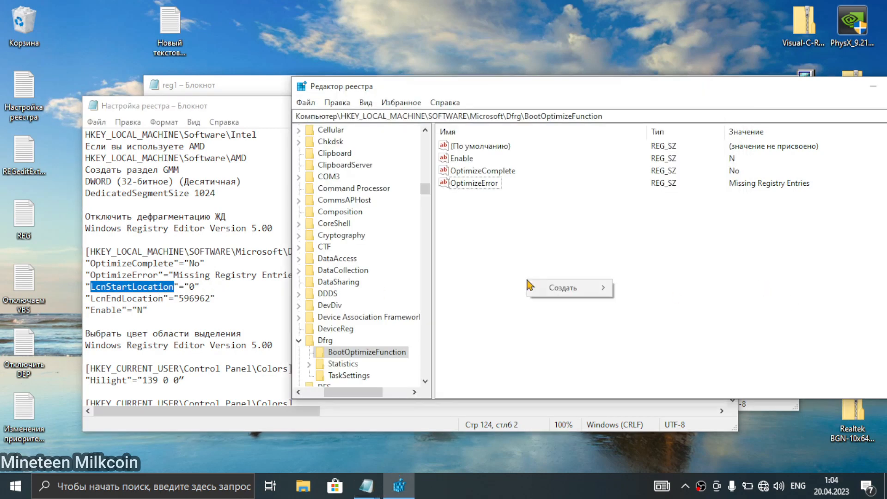
pyautogui.click(552, 287)
pyautogui.click(644, 308)
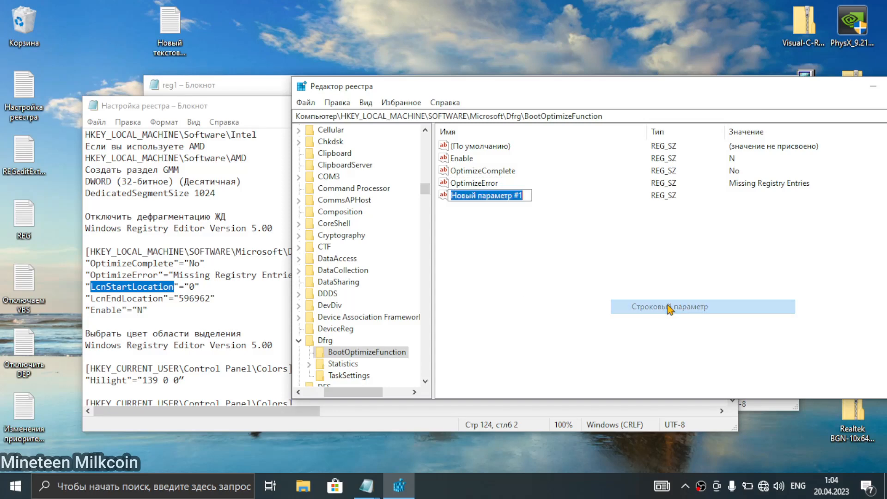
pyautogui.hotkey('ctrl', 'v')
pyautogui.press('Return')
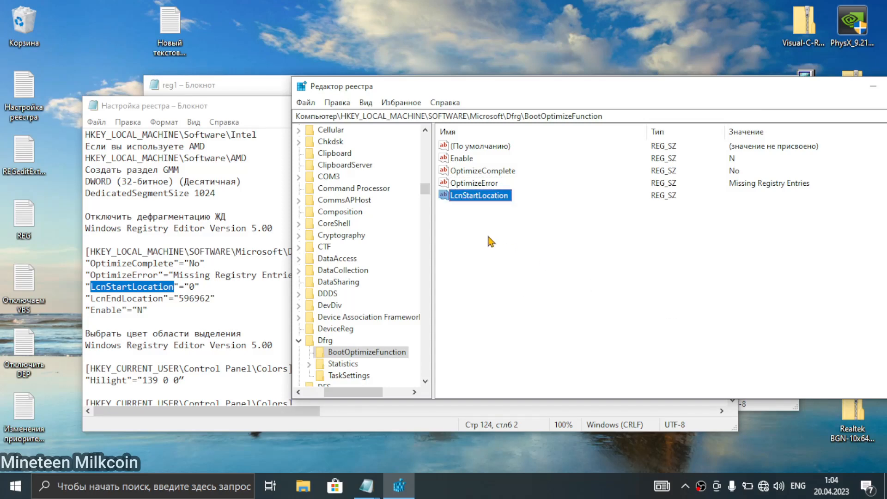
# Set the LcnStartLocation parameter's value to 0.
pyautogui.doubleClick(479, 202)
pyautogui.write('0')
pyautogui.click(493, 234)
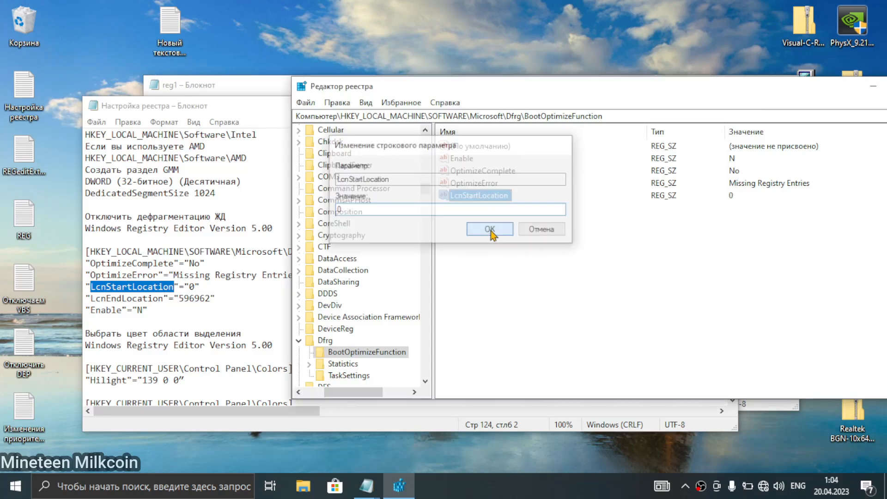
# Copy LcnEndLocation from the note and create a string parameter with that name in BootOptimizeFunction.
pyautogui.doubleClick(163, 298)
pyautogui.hotkey('ctrl', 'c')
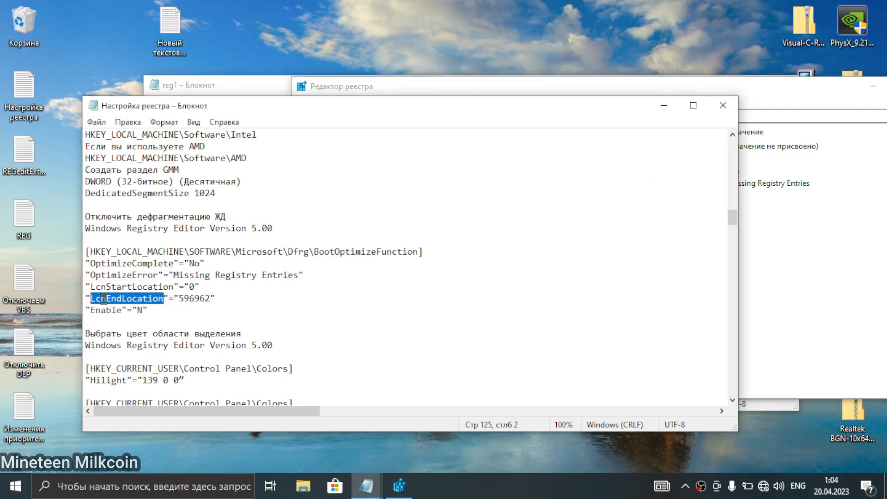
pyautogui.hotkey('alt', 'Tab')
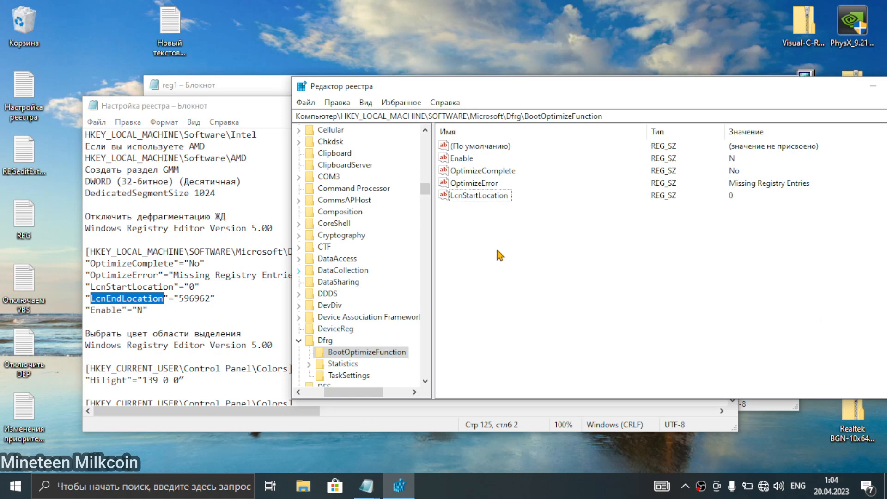
pyautogui.rightClick(500, 255)
pyautogui.moveTo(532, 258)
pyautogui.click(657, 277)
pyautogui.hotkey('ctrl', 'v')
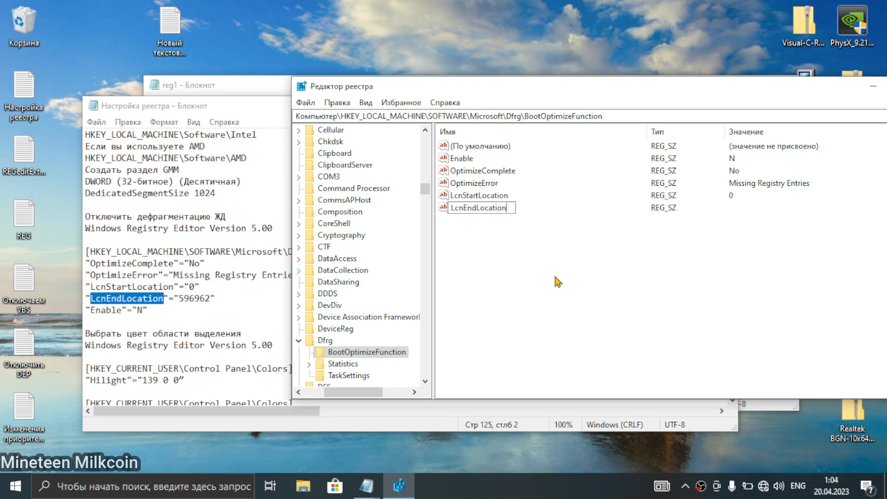
pyautogui.press('Return')
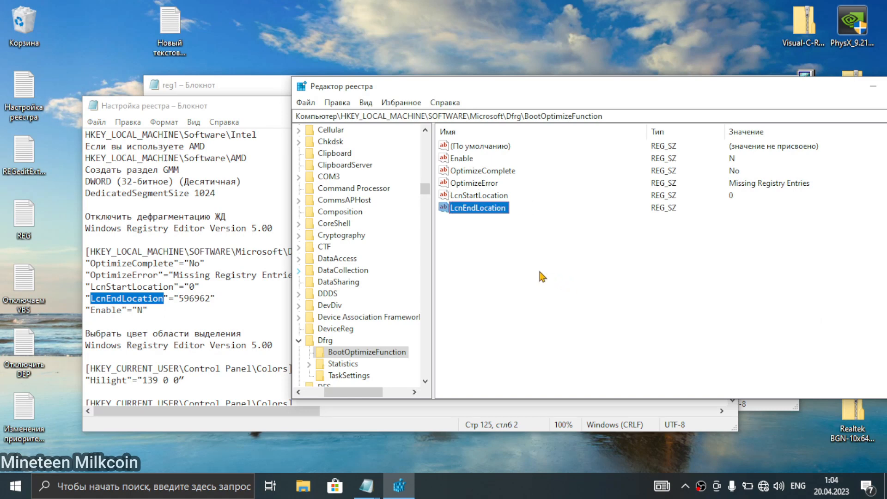
# Set the LcnEndLocation parameter's value to 596962.
pyautogui.doubleClick(475, 209)
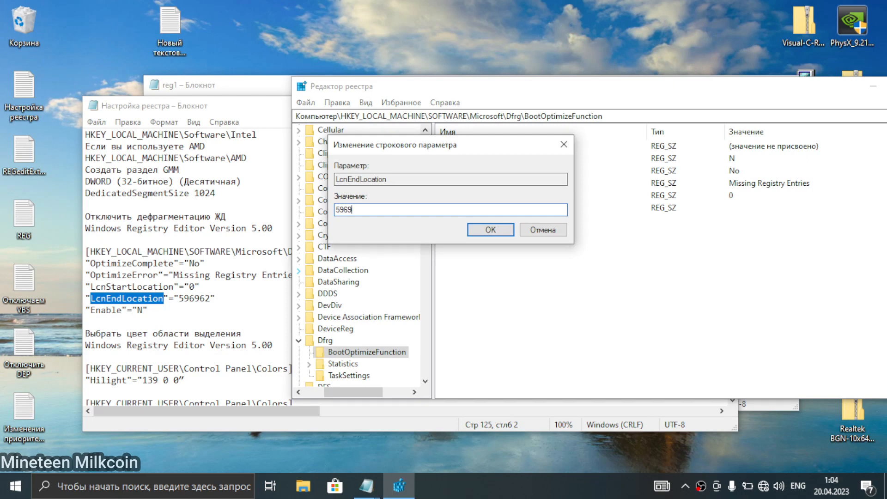
pyautogui.write('596962')
pyautogui.press('Return')
pyautogui.click(569, 247)
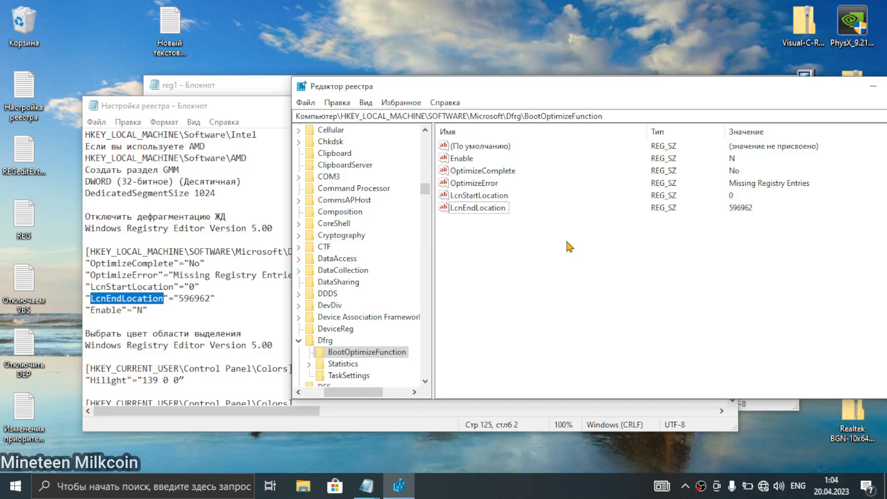
# Examine the neighbouring registry keys: Dfrg's Statistics and TaskSettings, DFS, and the DiagnosticLogCSP subkeys from Autopilot to EtwLog.
pyautogui.click(337, 365)
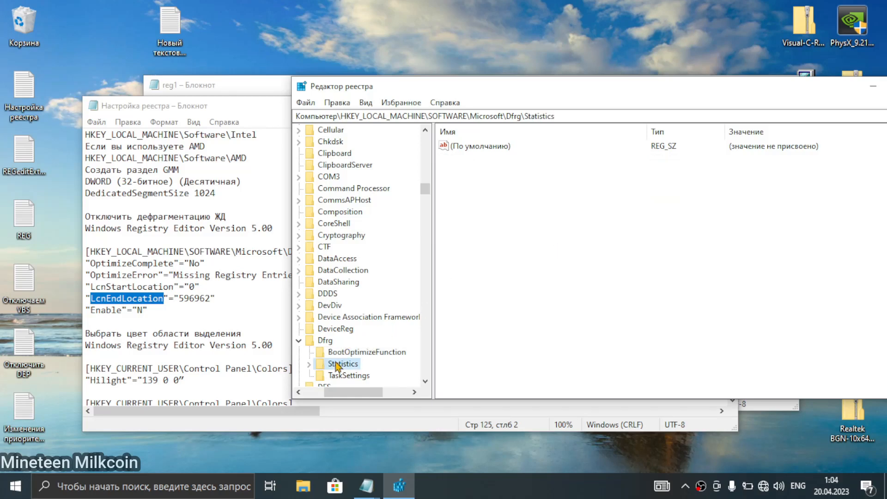
pyautogui.scroll(-1, 337, 367)
pyautogui.click(348, 341)
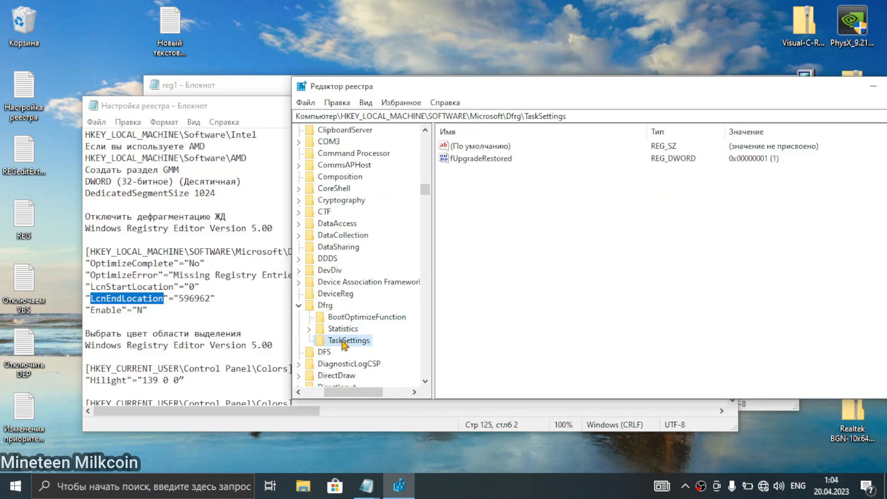
pyautogui.scroll(-2, 344, 344)
pyautogui.click(325, 282)
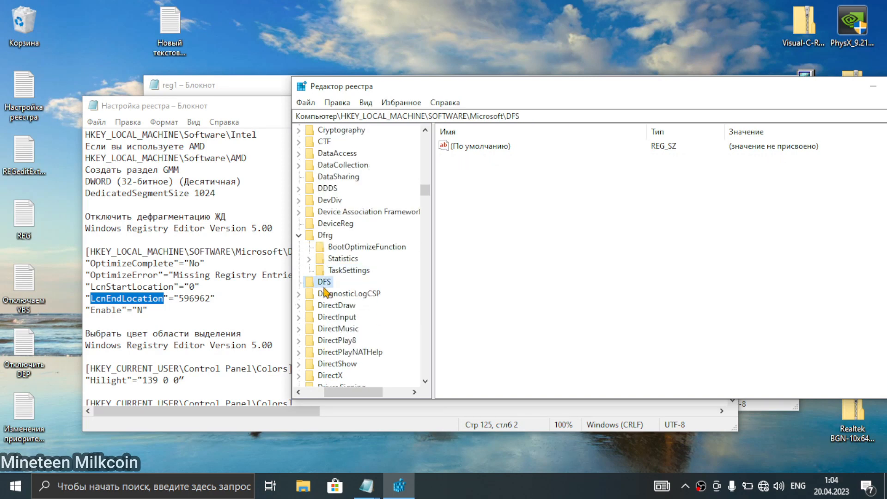
pyautogui.click(336, 295)
pyautogui.click(299, 293)
pyautogui.click(342, 306)
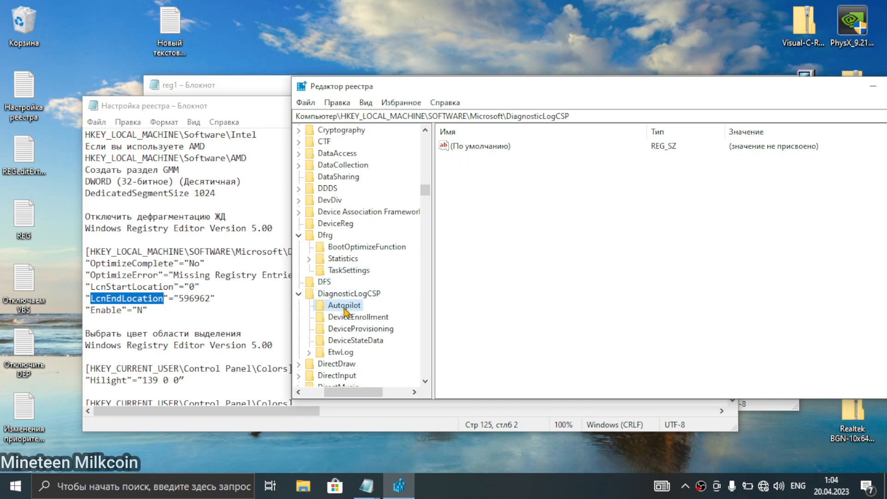
pyautogui.click(342, 317)
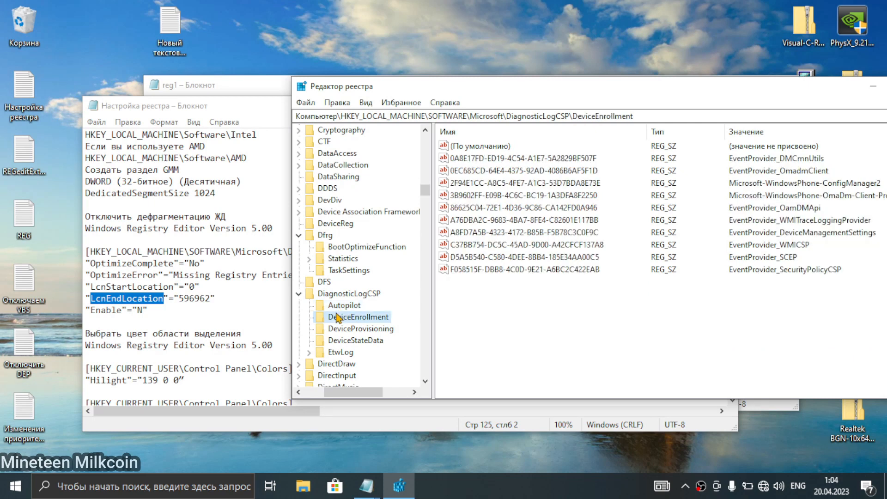
pyautogui.click(342, 329)
pyautogui.click(342, 340)
pyautogui.click(341, 353)
pyautogui.scroll(-3, 341, 361)
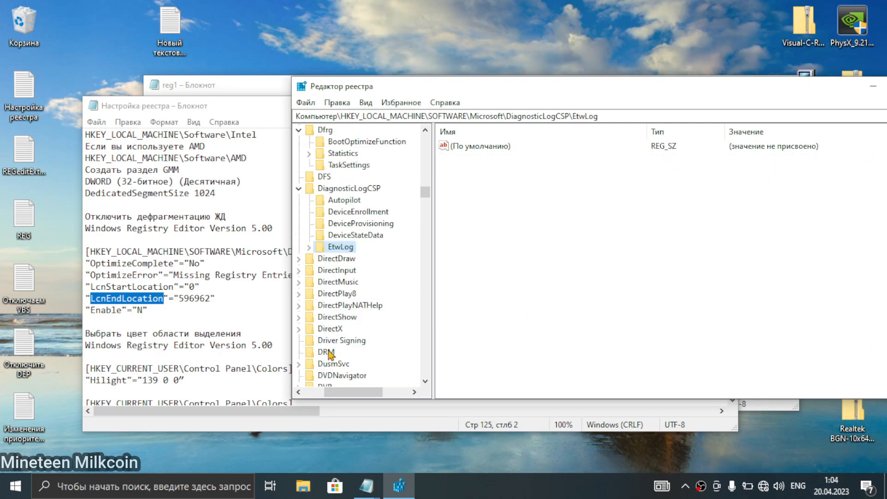
# Examine the DirectDraw, DirectInput and DirectMusic registry keys, including the SoftwareSynths subkey, and the DiagnosticLogCSP key.
pyautogui.click(331, 259)
pyautogui.click(337, 270)
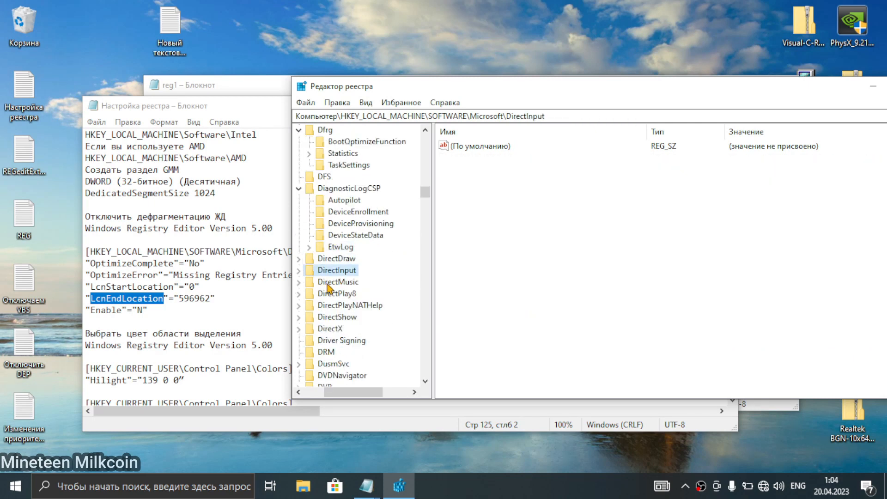
pyautogui.click(338, 281)
pyautogui.click(299, 282)
pyautogui.click(333, 295)
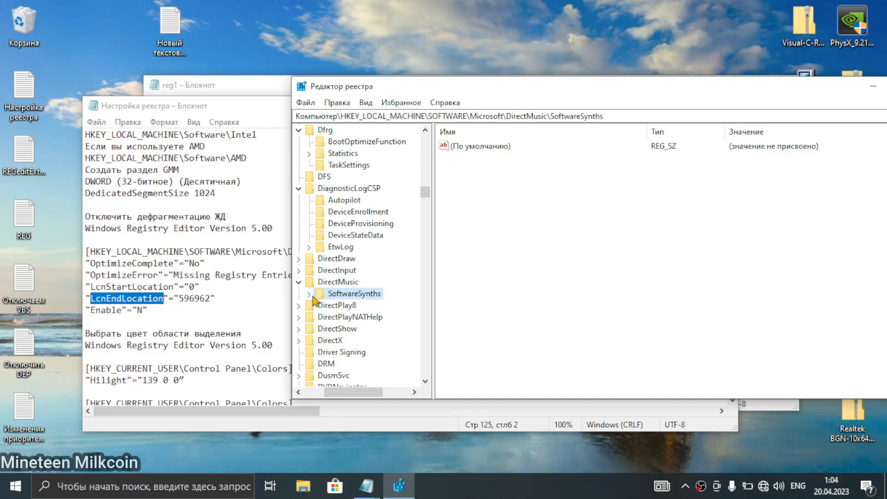
pyautogui.click(311, 294)
pyautogui.click(333, 305)
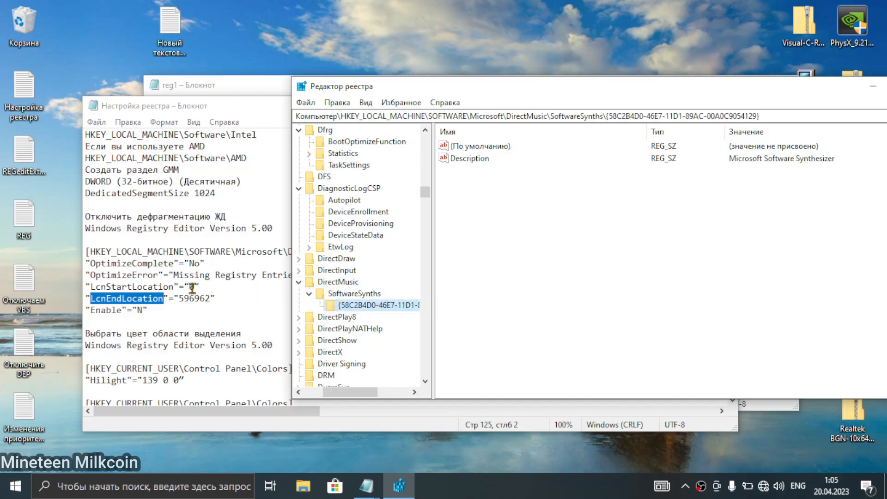
pyautogui.moveTo(204, 279); pyautogui.dragTo(209, 283)
pyautogui.click(229, 290)
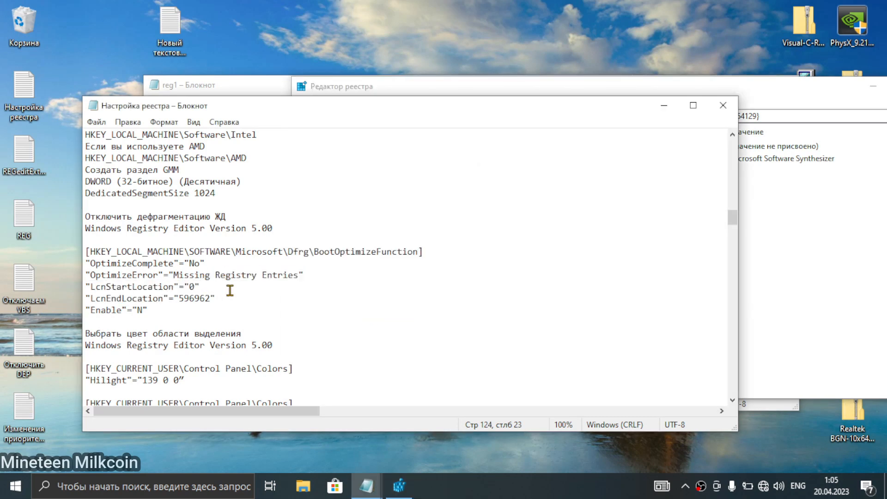
pyautogui.click(837, 281)
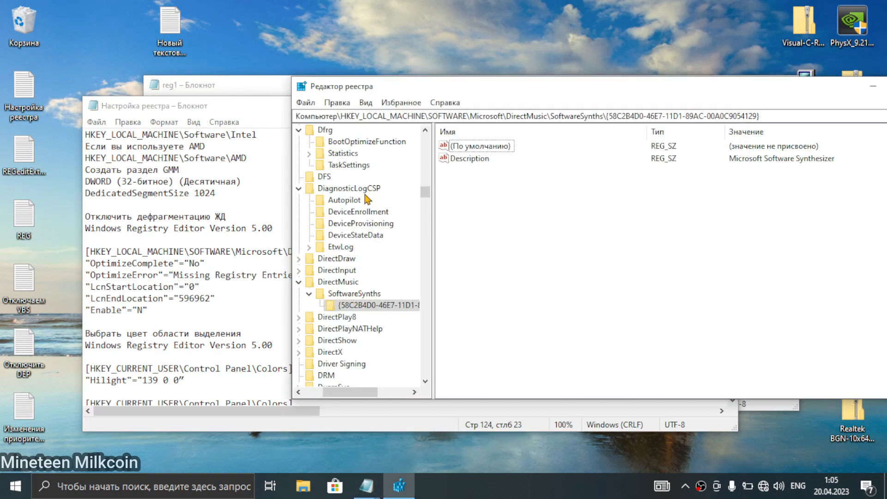
pyautogui.click(358, 189)
pyautogui.scroll(1, 343, 213)
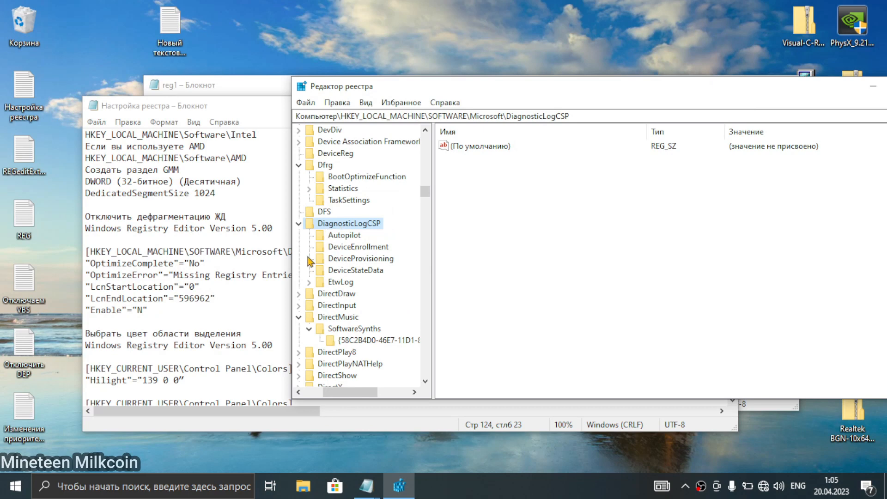
# Copy the path HKEY_LOCAL_MACHINE\SOFTWARE\Microsoft\Dfrg\BootOptimizeFunction from the note and go to that key in Registry Editor.
pyautogui.click(236, 252)
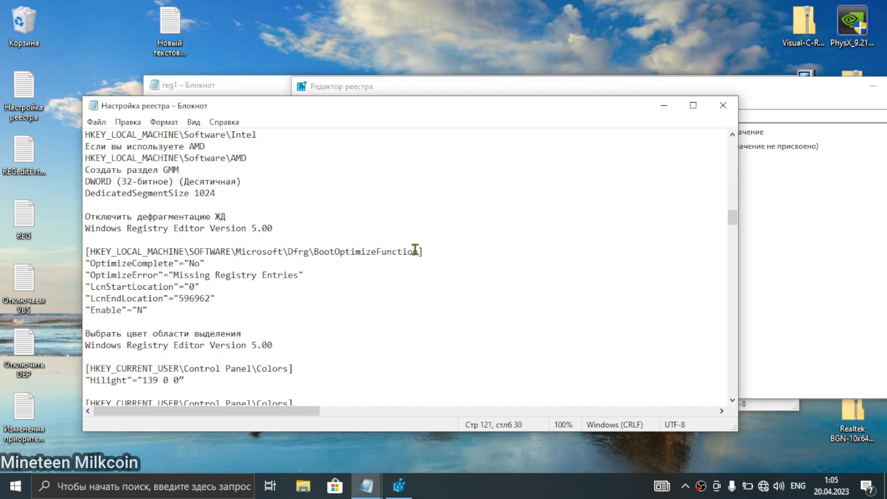
pyautogui.moveTo(417, 253); pyautogui.dragTo(94, 251)
pyautogui.hotkey('ctrl', 'c')
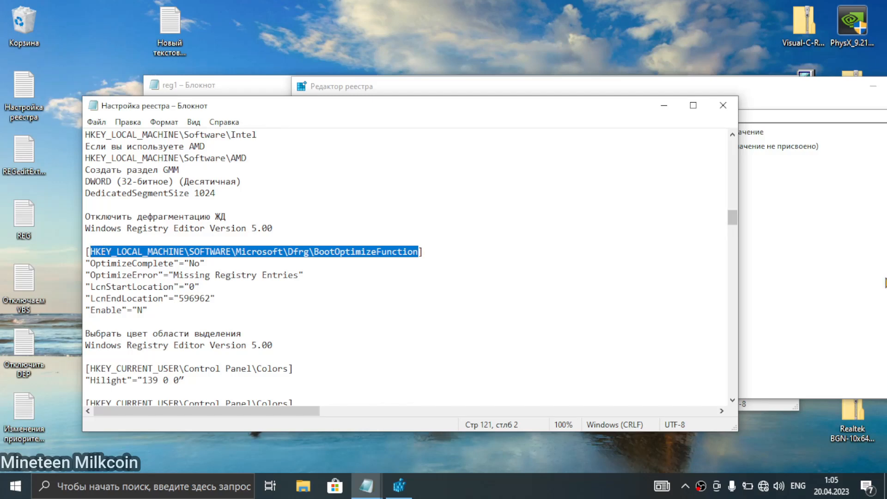
pyautogui.click(884, 279)
pyautogui.moveTo(610, 117); pyautogui.dragTo(2, 112)
pyautogui.hotkey('ctrl', 'v')
pyautogui.press('Return')
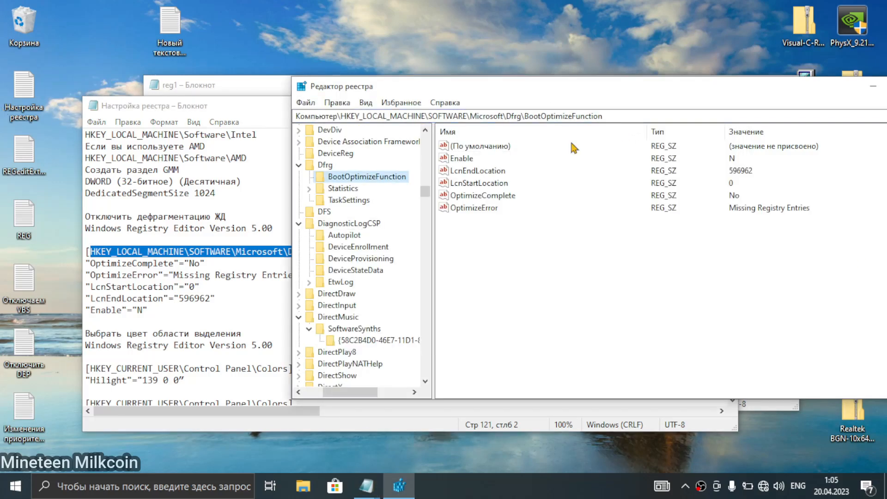
# Compare the LcnEndLocation, LcnStartLocation, OptimizeComplete and OptimizeError parameters in BootOptimizeFunction with the note's lines.
pyautogui.click(660, 279)
pyautogui.moveTo(466, 226); pyautogui.dragTo(472, 171)
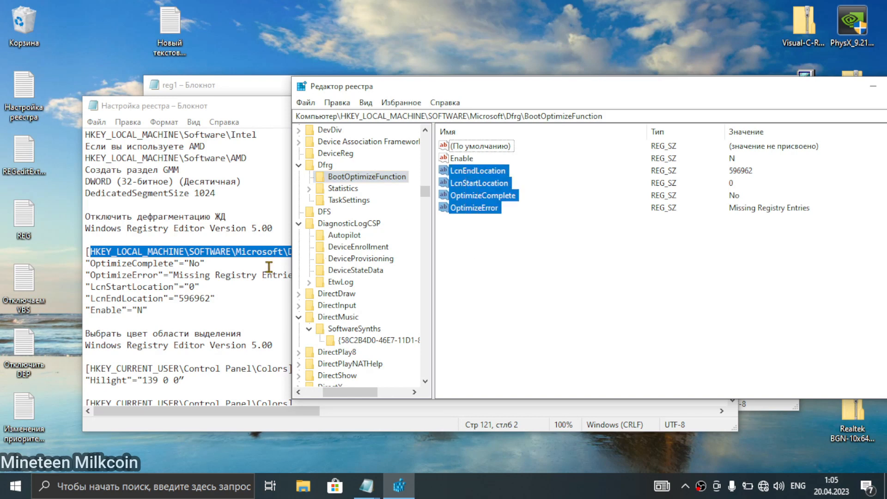
pyautogui.click(206, 299)
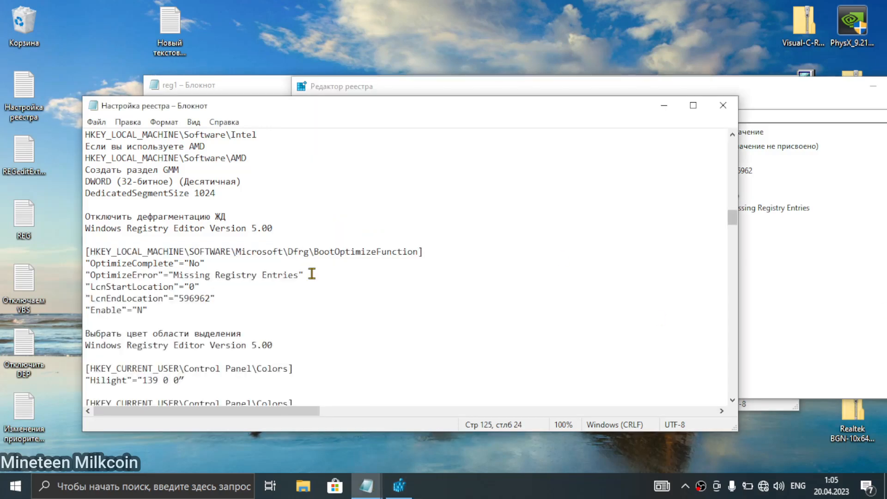
pyautogui.moveTo(232, 298); pyautogui.dragTo(83, 287)
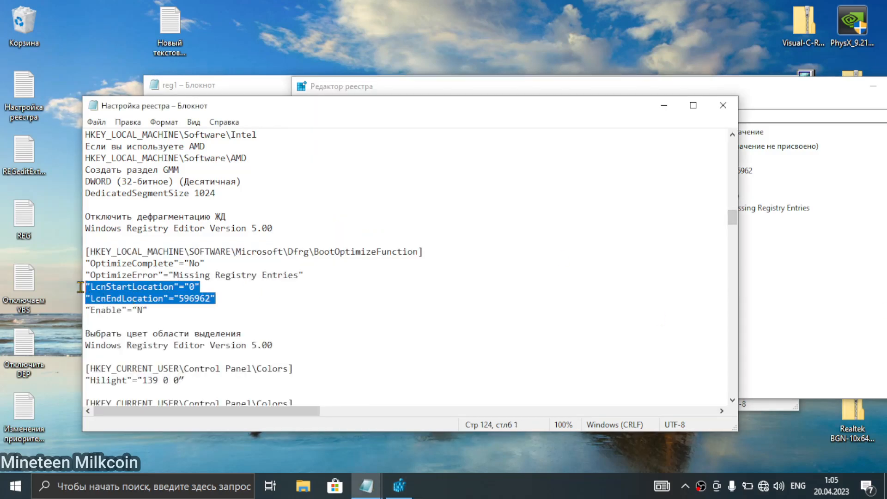
pyautogui.moveTo(305, 275); pyautogui.dragTo(71, 263)
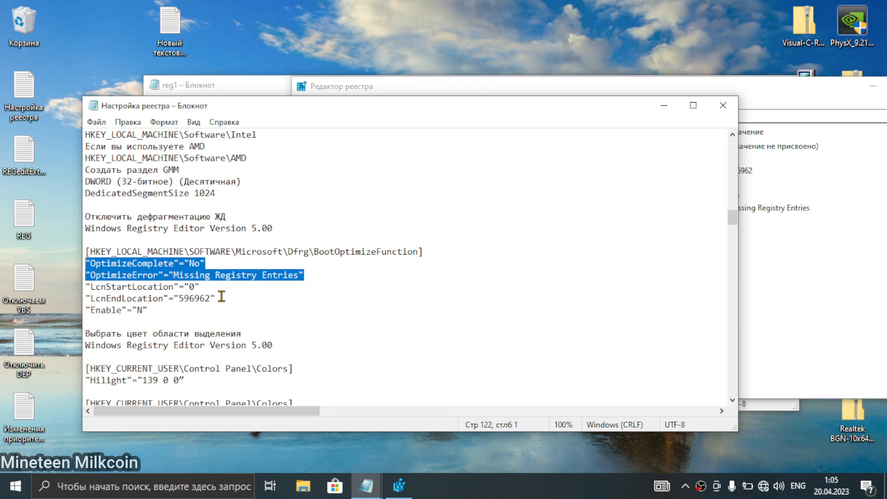
pyautogui.moveTo(222, 298); pyautogui.dragTo(60, 286)
pyautogui.click(226, 280)
pyautogui.click(859, 312)
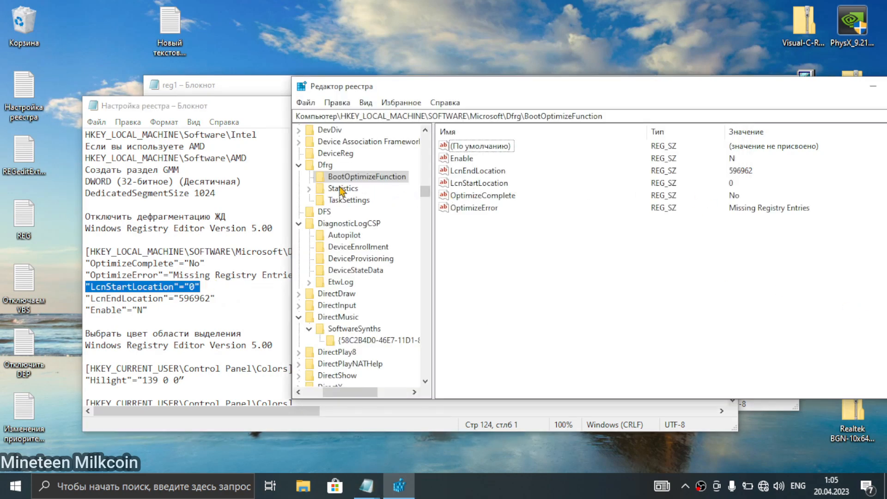
# Examine the two volume subkeys under Dfrg's Statistics and the TaskSettings key.
pyautogui.click(309, 189)
pyautogui.click(352, 200)
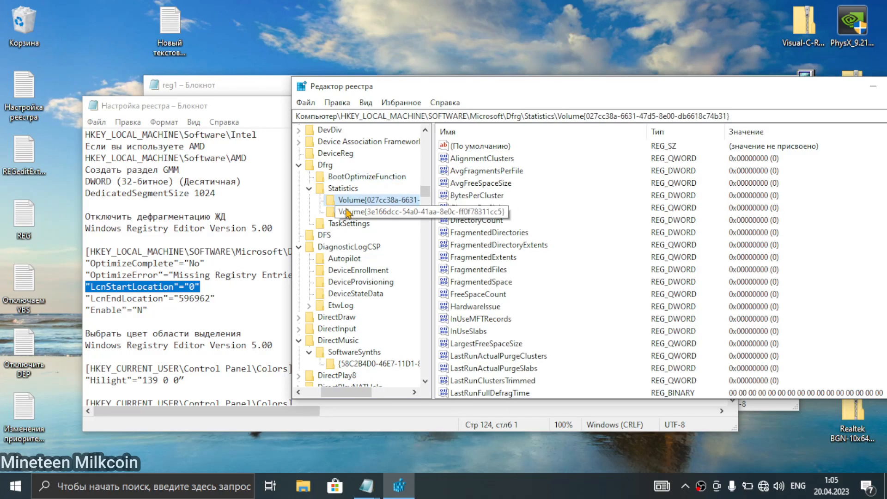
pyautogui.scroll(-1, 508, 227)
pyautogui.scroll(6, 510, 233)
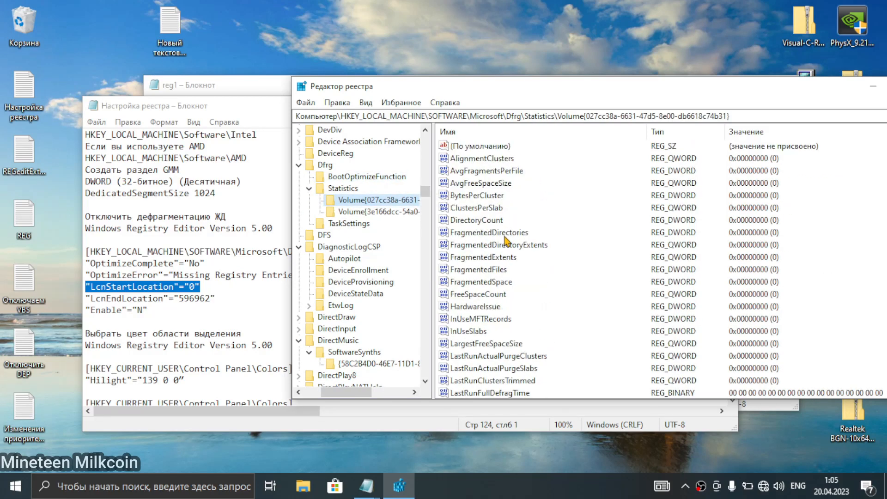
pyautogui.click(371, 213)
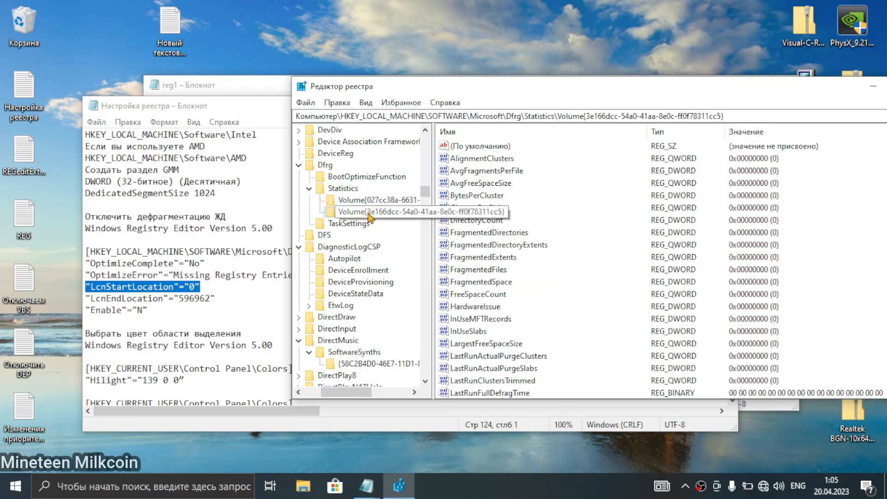
pyautogui.click(355, 226)
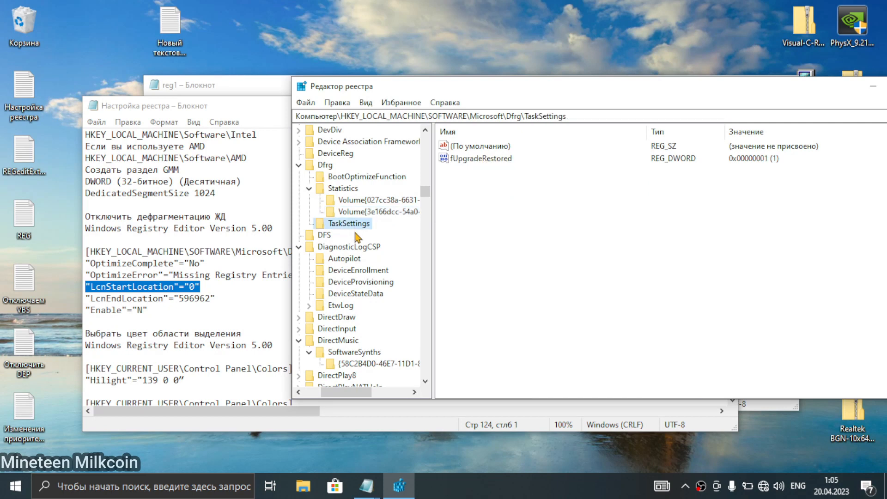
# Return to the BootOptimizeFunction key in Registry Editor using its full path copied again from the note.
pyautogui.click(217, 287)
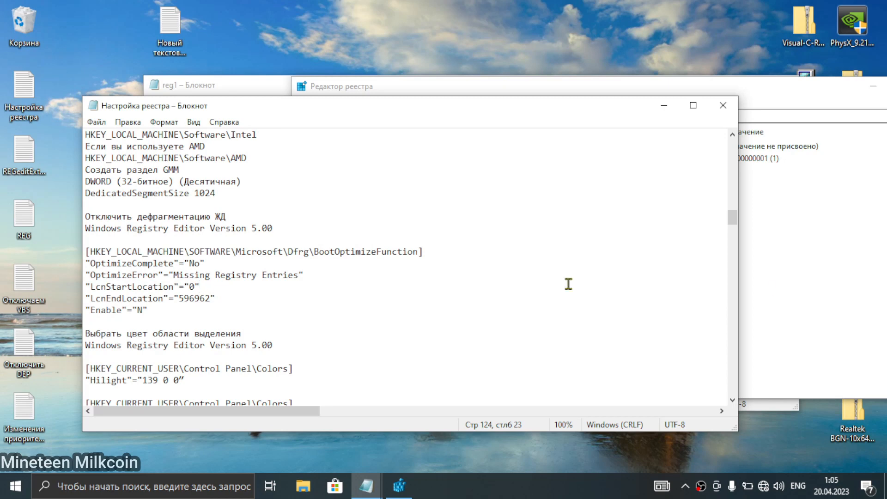
pyautogui.click(758, 261)
pyautogui.click(233, 252)
pyautogui.moveTo(418, 252); pyautogui.dragTo(89, 250)
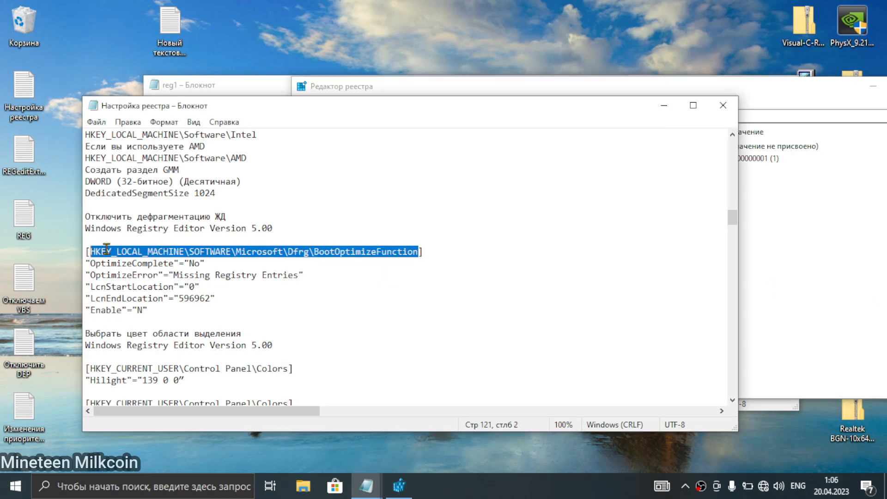
pyautogui.hotkey('ctrl', 'c')
pyautogui.hotkey('alt', 'Tab')
pyautogui.hotkey('alt', 'd')
pyautogui.hotkey('ctrl', 'v')
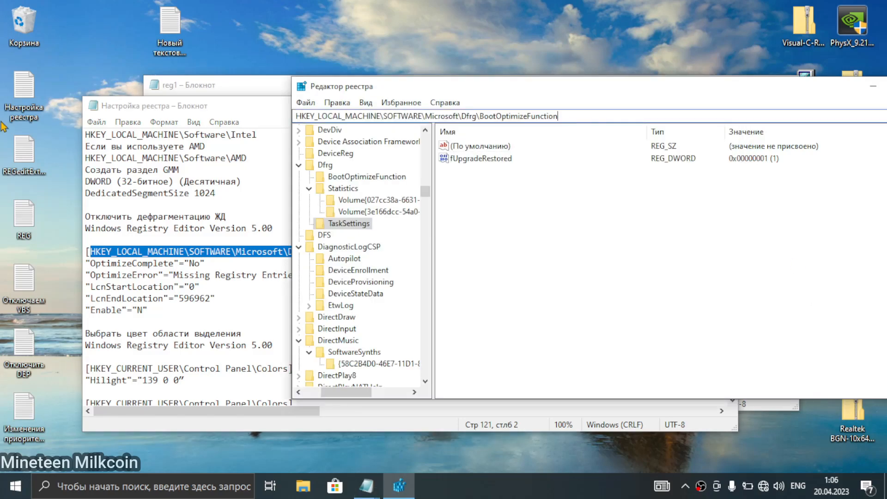
pyautogui.press('Return')
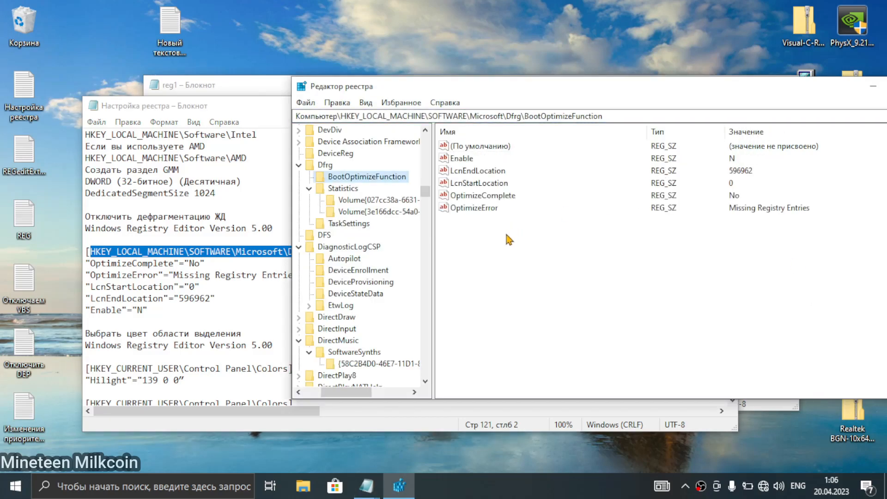
# Delete the LcnEndLocation, LcnStartLocation, OptimizeComplete and OptimizeError parameters from BootOptimizeFunction, keeping Enable.
pyautogui.moveTo(511, 240); pyautogui.dragTo(462, 184)
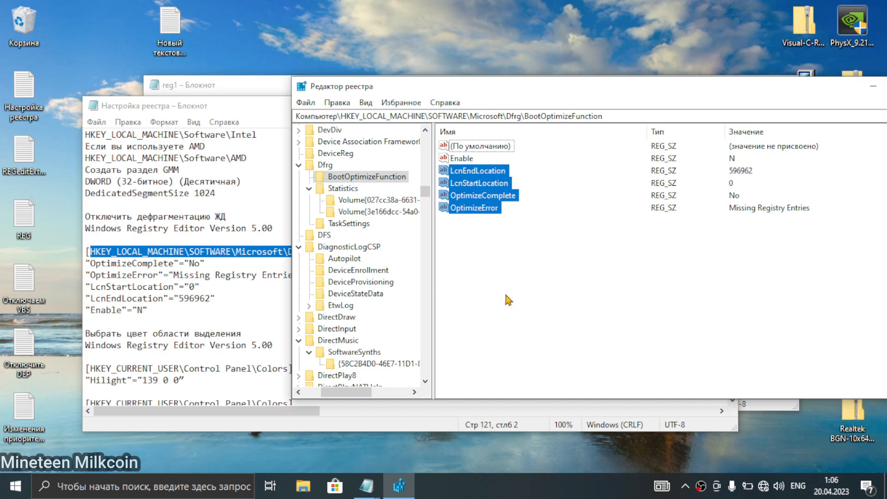
pyautogui.press('Delete')
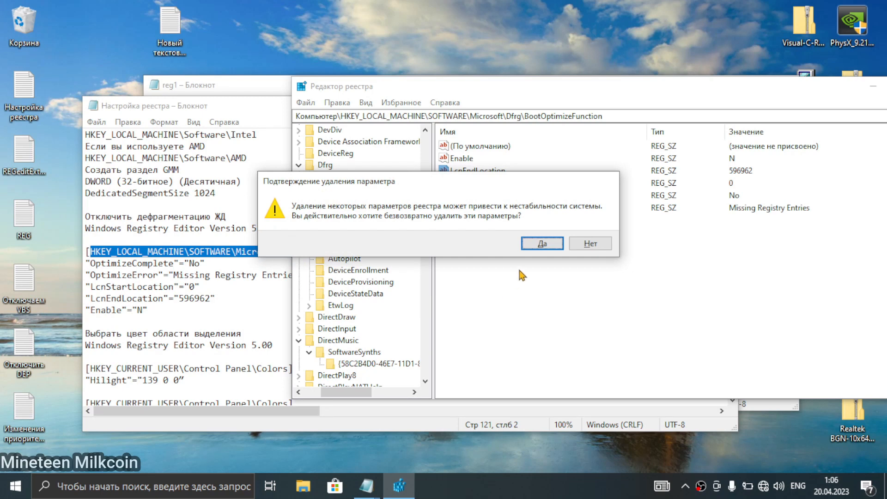
pyautogui.click(539, 248)
pyautogui.click(464, 158)
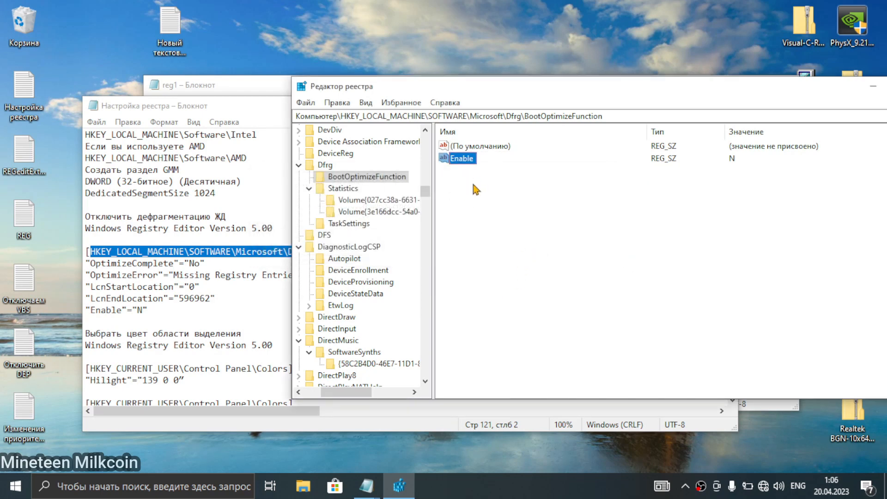
pyautogui.click(476, 190)
# Review the note's BootOptimizeFunction path and its five parameter lines against the key in Registry Editor.
pyautogui.click(234, 253)
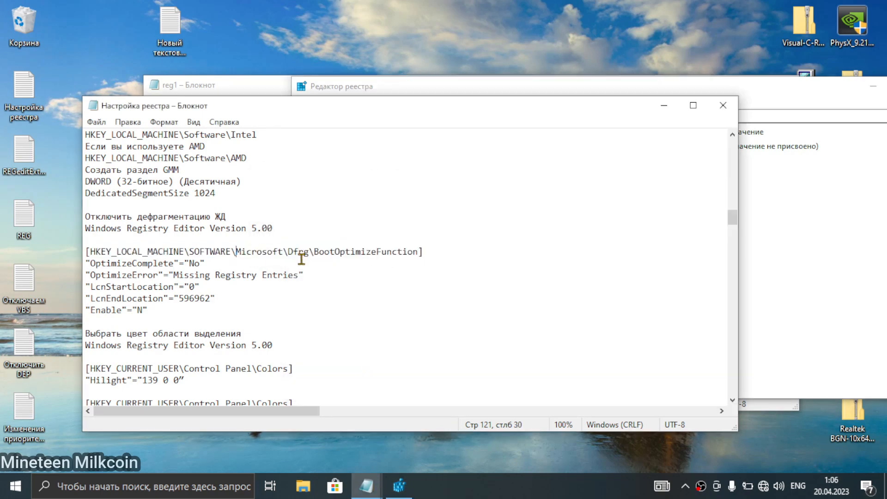
pyautogui.moveTo(418, 252); pyautogui.dragTo(92, 251)
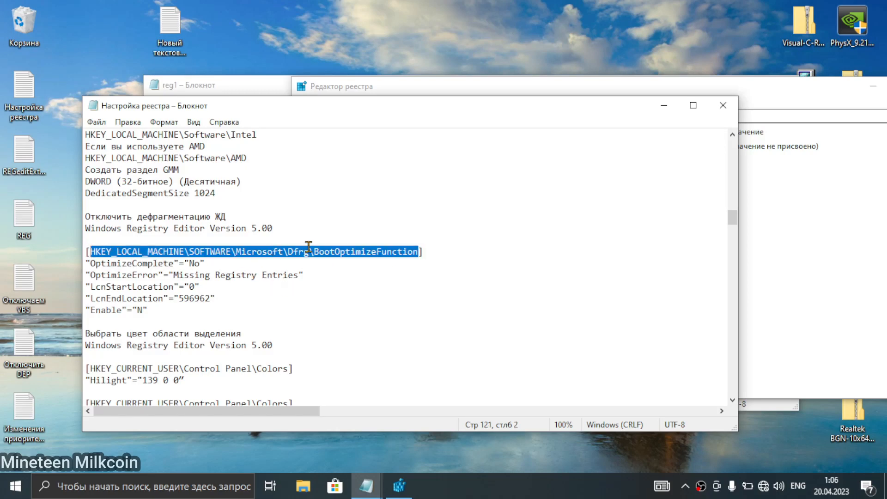
pyautogui.click(881, 258)
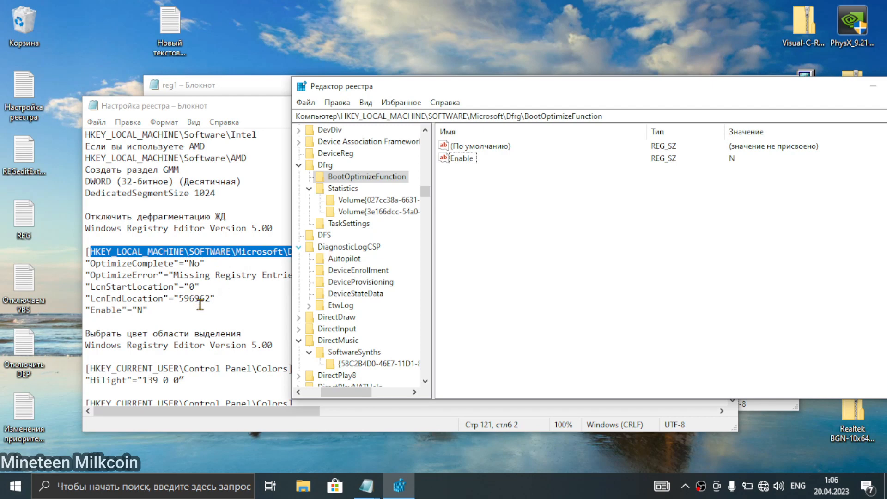
pyautogui.click(173, 308)
pyautogui.moveTo(173, 308); pyautogui.dragTo(48, 266)
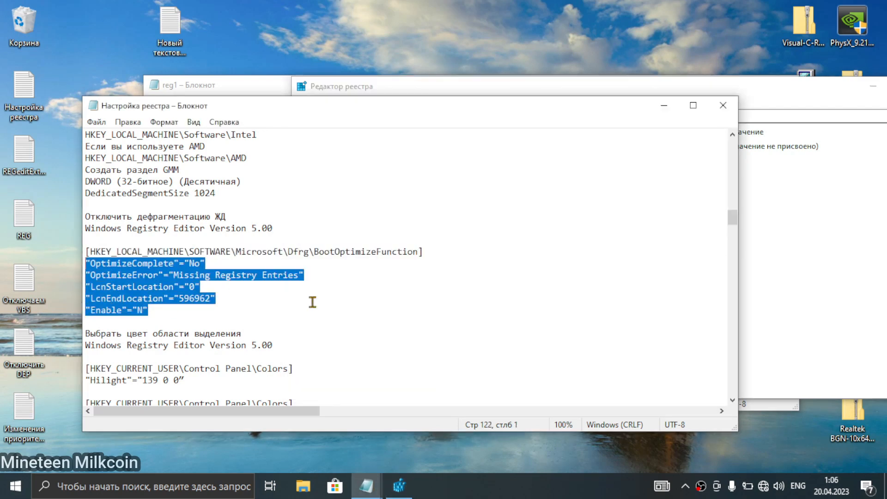
pyautogui.click(855, 337)
pyautogui.moveTo(203, 309); pyautogui.dragTo(65, 259)
pyautogui.click(213, 319)
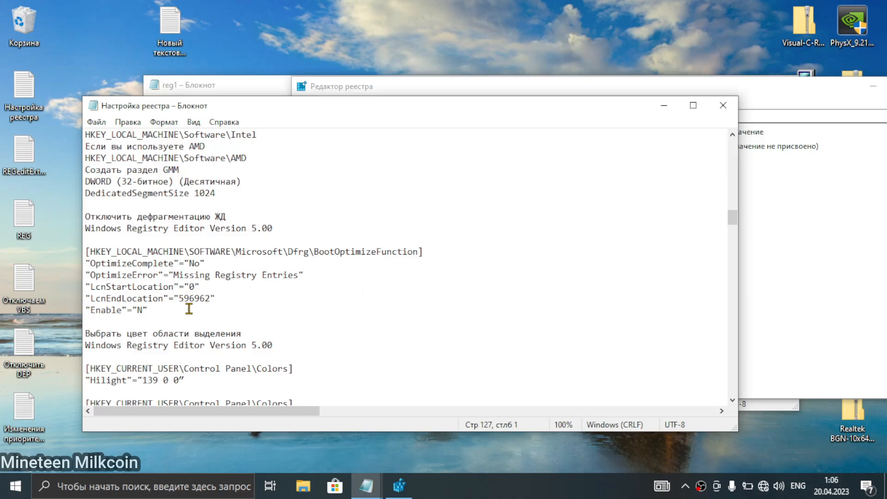
# Copy the path HKEY_CURRENT_USER\Control Panel\Colors from the note's "Выбрать цвет области выделения" section.
pyautogui.scroll(-2, 191, 306)
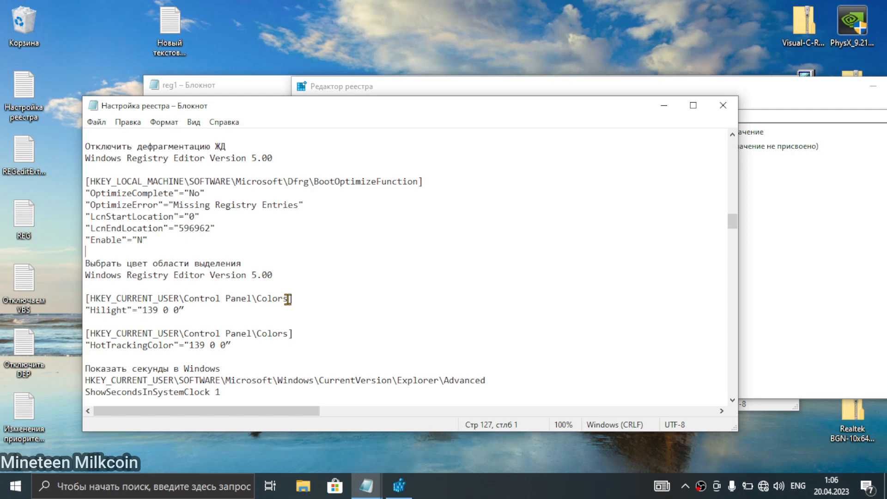
pyautogui.moveTo(288, 299); pyautogui.dragTo(91, 299)
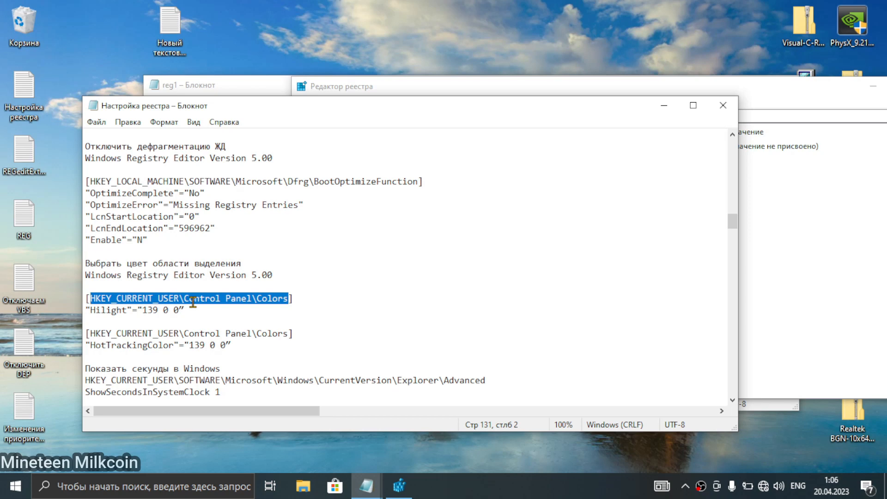
pyautogui.scroll(-1, 192, 303)
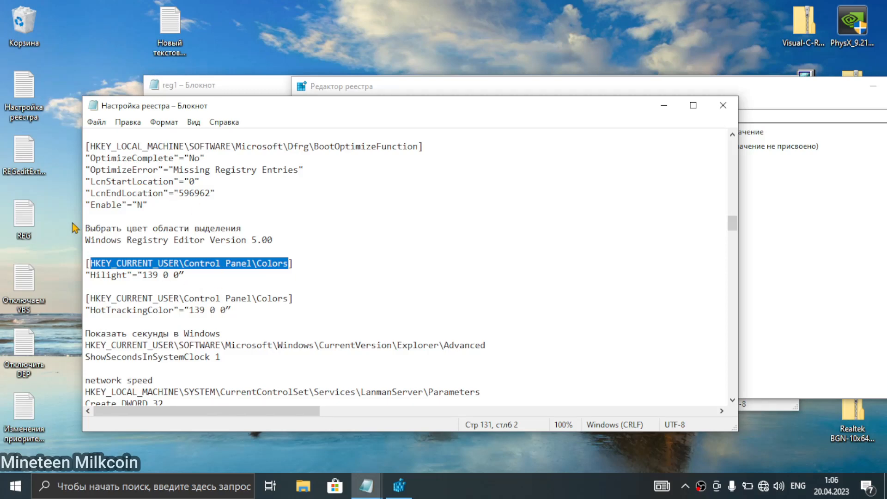
pyautogui.click(24, 153)
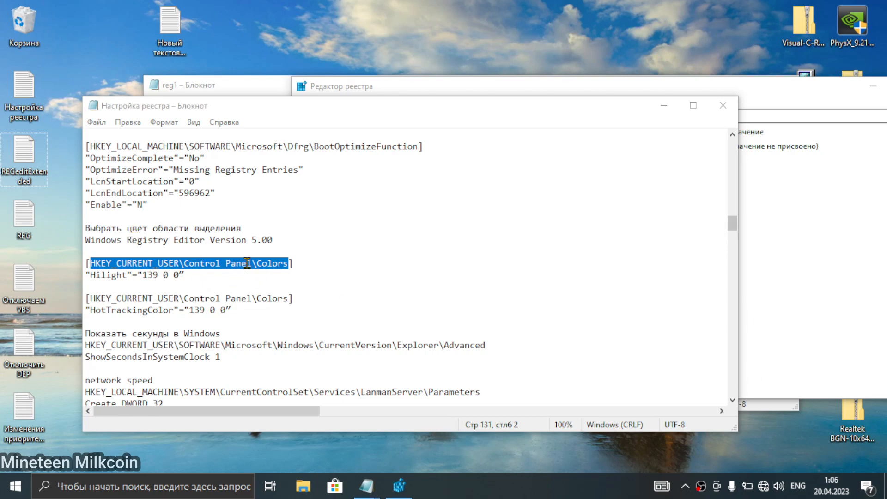
pyautogui.click(829, 286)
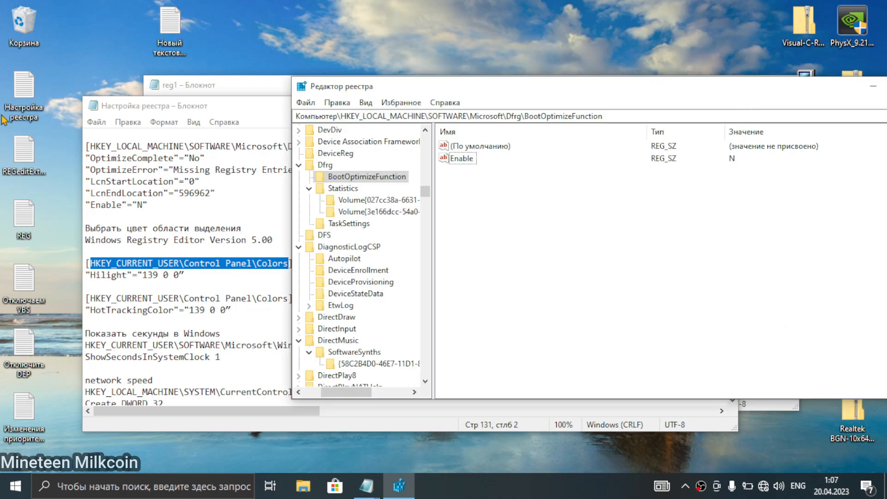
pyautogui.click(213, 279)
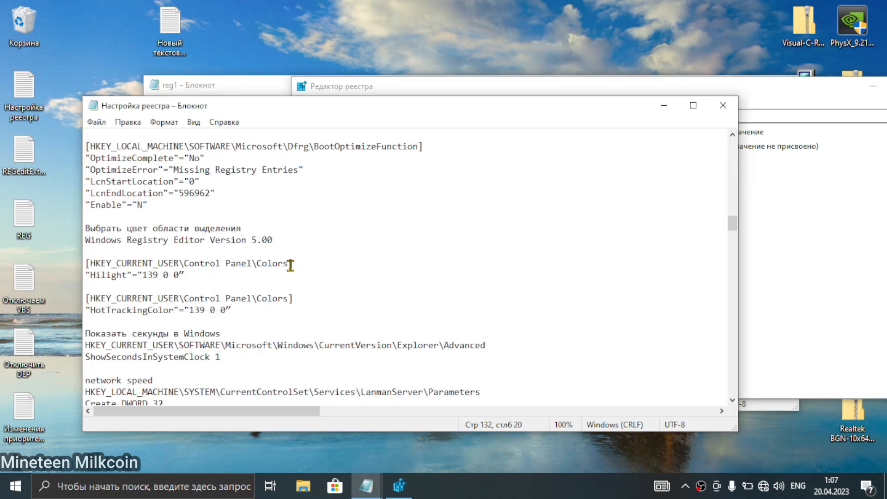
pyautogui.moveTo(290, 264); pyautogui.dragTo(95, 264)
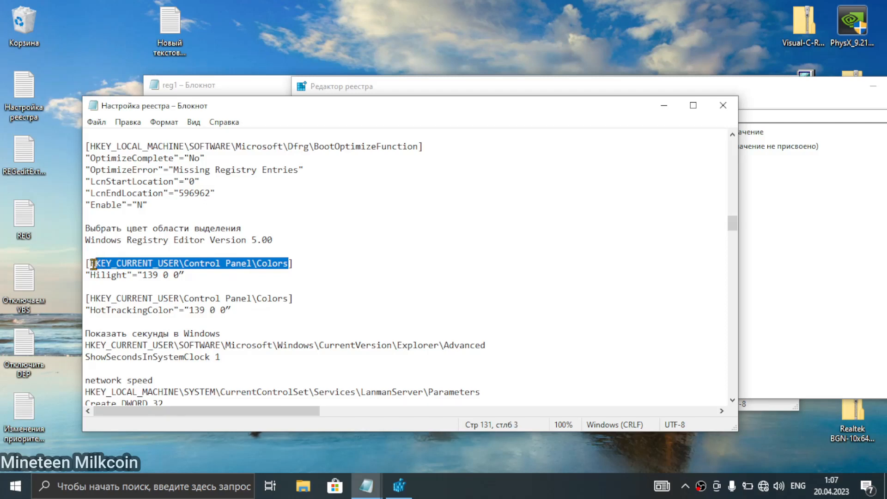
# Check the selection colour by drawing selection frames over the desktop and highlighting the note's "Windows Registry Editor Version 5.00" line above the Colors path.
pyautogui.moveTo(74, 38); pyautogui.dragTo(319, 120)
pyautogui.moveTo(272, 33); pyautogui.dragTo(36, 202)
pyautogui.moveTo(288, 263); pyautogui.dragTo(302, 245)
pyautogui.click(305, 242)
pyautogui.keyDown('shift'); pyautogui.click(87, 241); pyautogui.keyUp('shift')
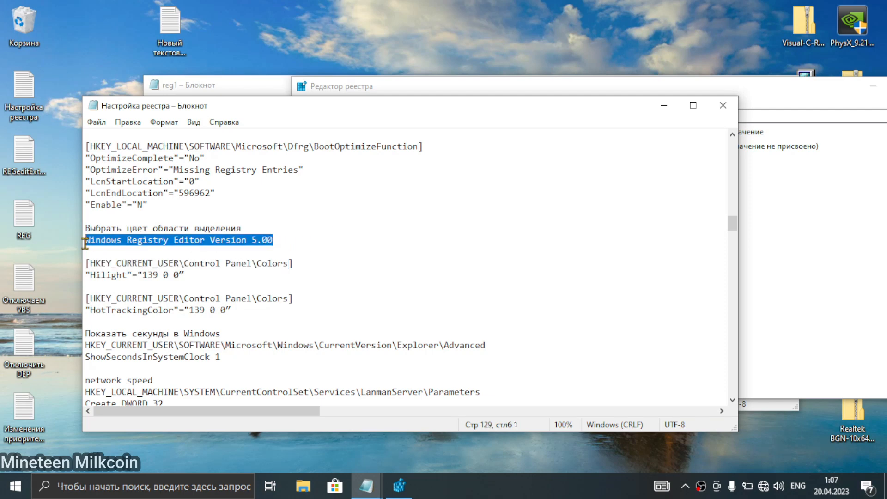
# Go to HKEY_CURRENT_USER\Control Panel\Colors in Registry Editor using the copied path and select the Hilight parameter.
pyautogui.click(812, 316)
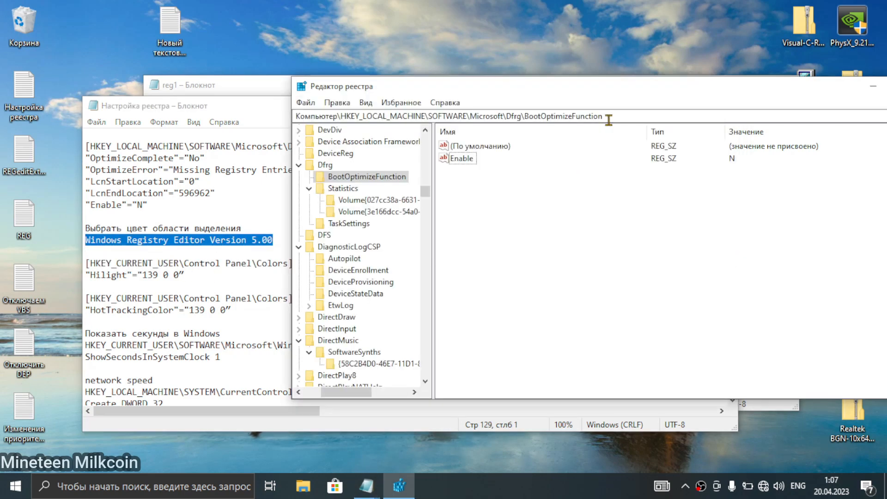
pyautogui.click(606, 116)
pyautogui.hotkey('ctrl', 'v')
pyautogui.press('Return')
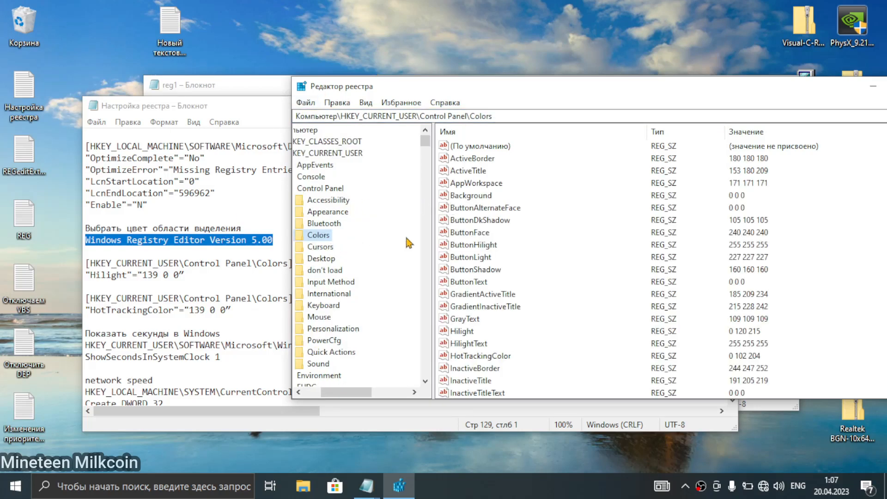
pyautogui.click(462, 233)
pyautogui.press('h')
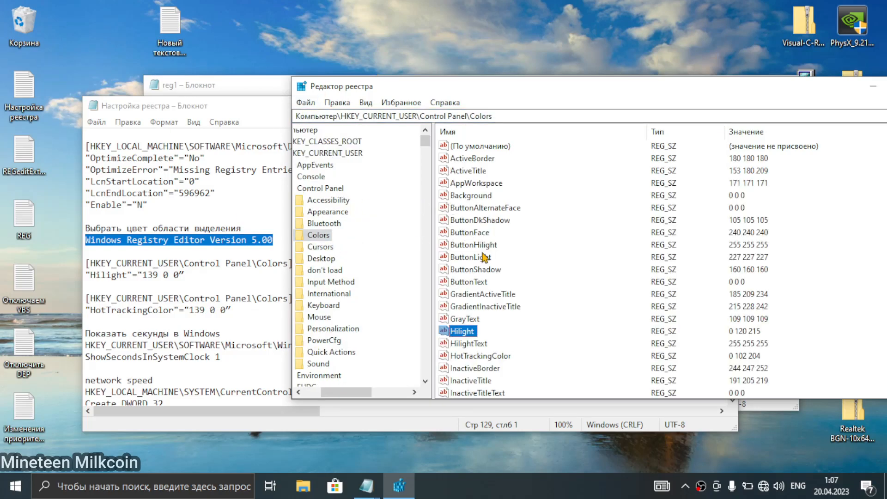
# Set the Hilight colour value to 139 0 0, matching the value in the notes file.
pyautogui.doubleClick(471, 334)
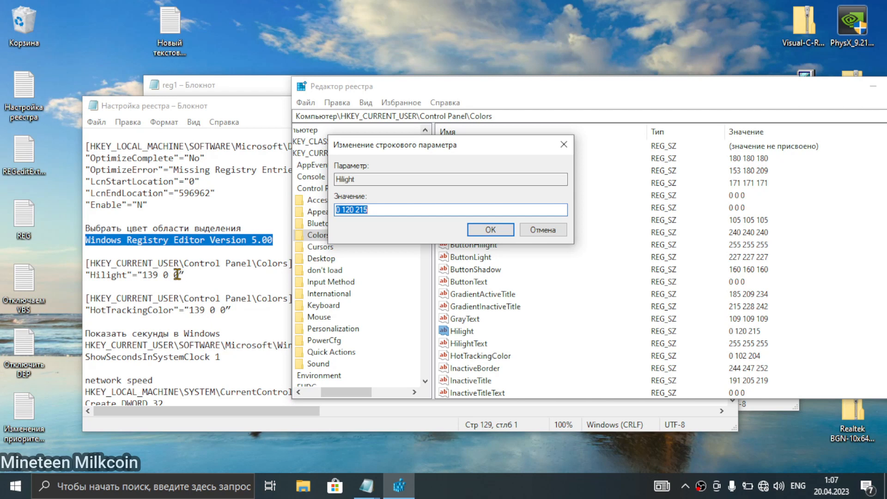
pyautogui.moveTo(181, 275)
pyautogui.mouseDown()
pyautogui.moveTo(133, 274)
pyautogui.moveTo(177, 276)
pyautogui.mouseUp()
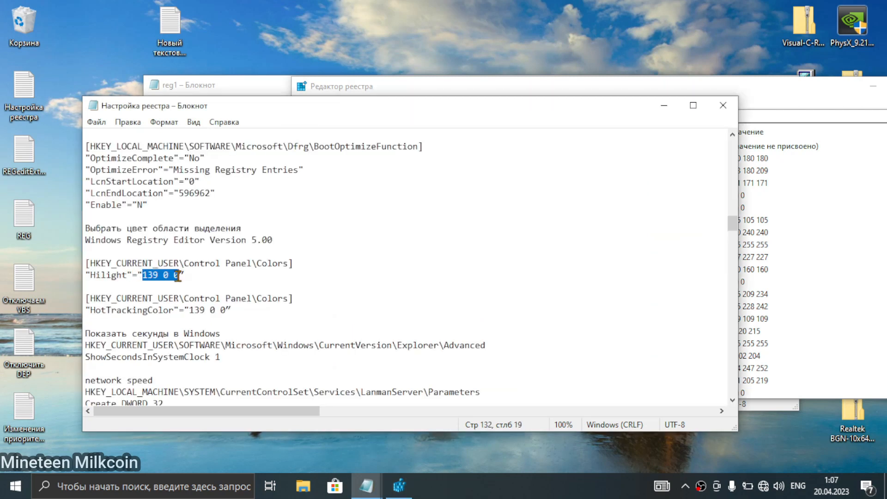
pyautogui.moveTo(368, 487)
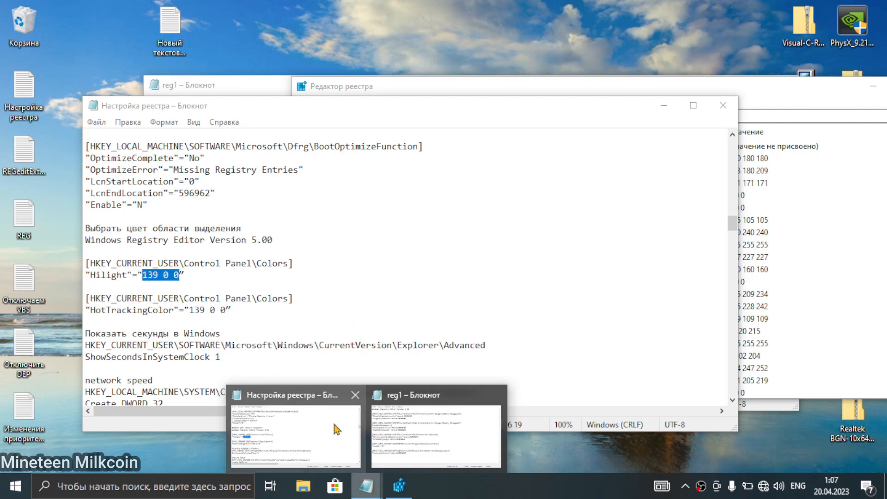
pyautogui.click(400, 485)
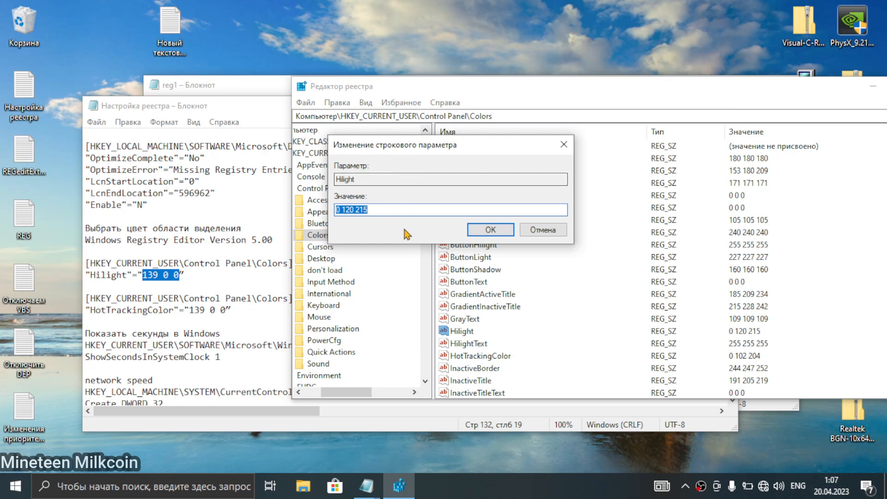
pyautogui.write('139 0 0')
pyautogui.click(488, 232)
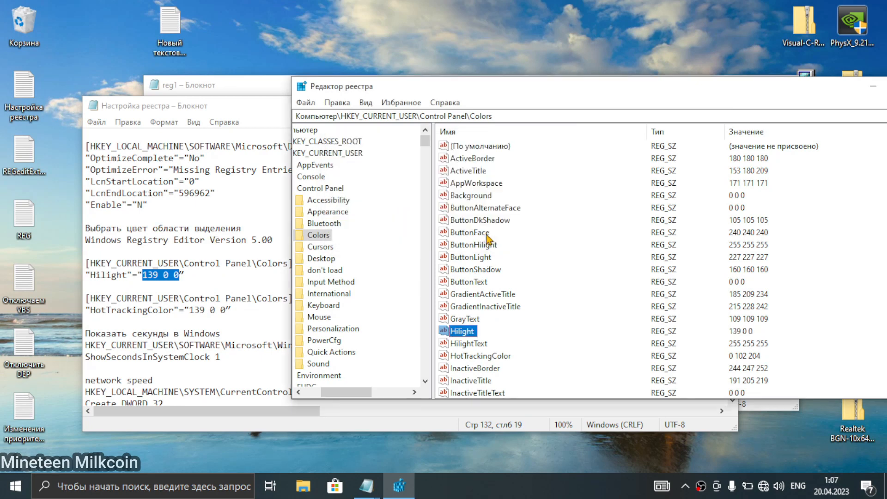
pyautogui.moveTo(467, 48); pyautogui.dragTo(5, 465)
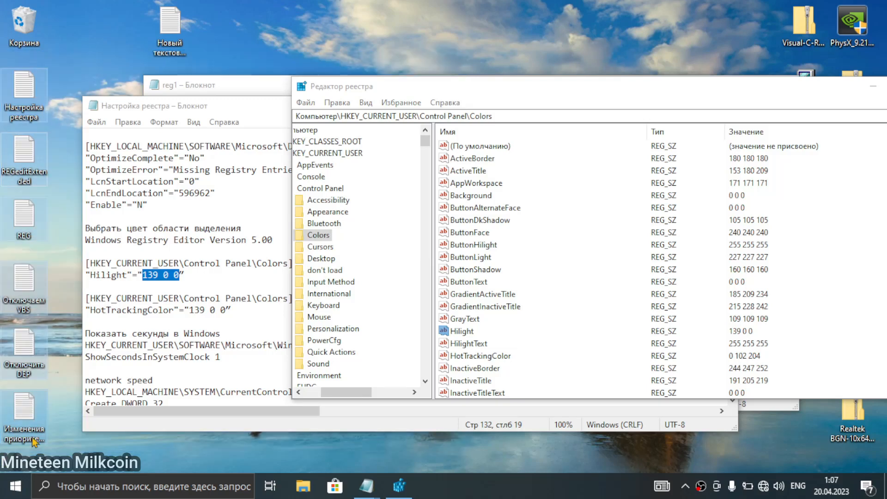
# Copy the HotTrackingColor entry's path HKEY_CURRENT_USER\Control Panel\Colors from the notes and open that key in Registry Editor.
pyautogui.click(225, 298)
pyautogui.moveTo(289, 299); pyautogui.dragTo(99, 298)
pyautogui.hotkey('ctrl', 'c')
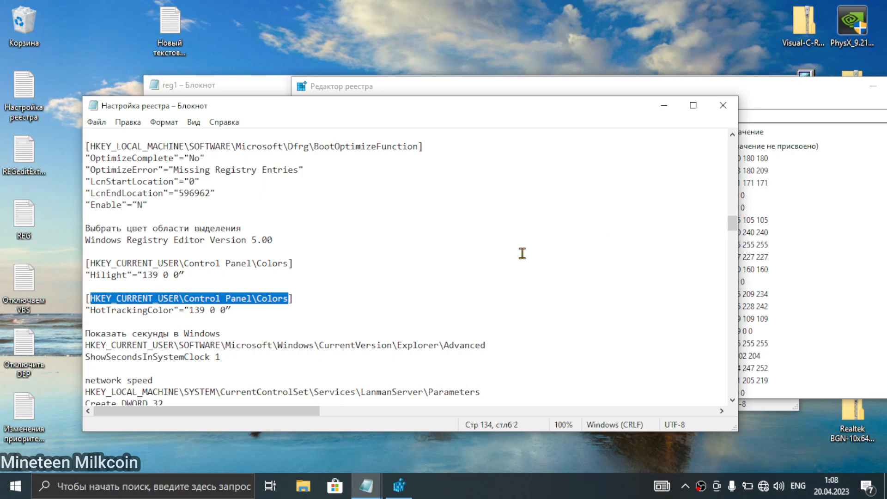
pyautogui.click(768, 119)
pyautogui.hotkey('ctrl', 'a')
pyautogui.hotkey('ctrl', 'v')
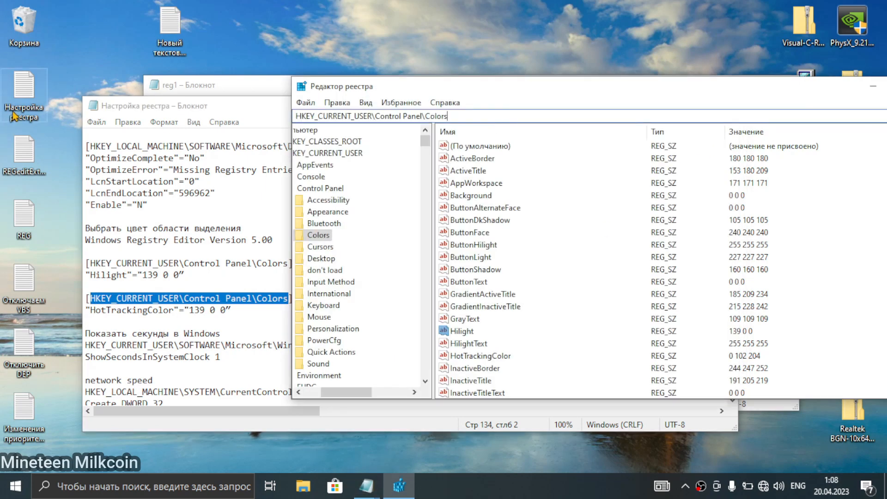
pyautogui.press('Return')
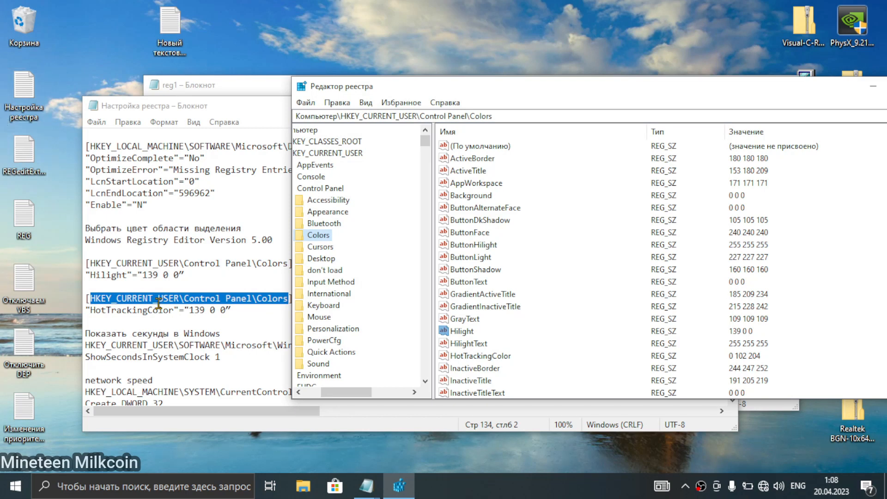
# Open HKEY_CURRENT_USER\SOFTWARE\Microsoft\Windows\CurrentVersion\Explorer\Advanced in Registry Editor using the noted path, and review the ShowSecondsInSystemClock note.
pyautogui.click(164, 321)
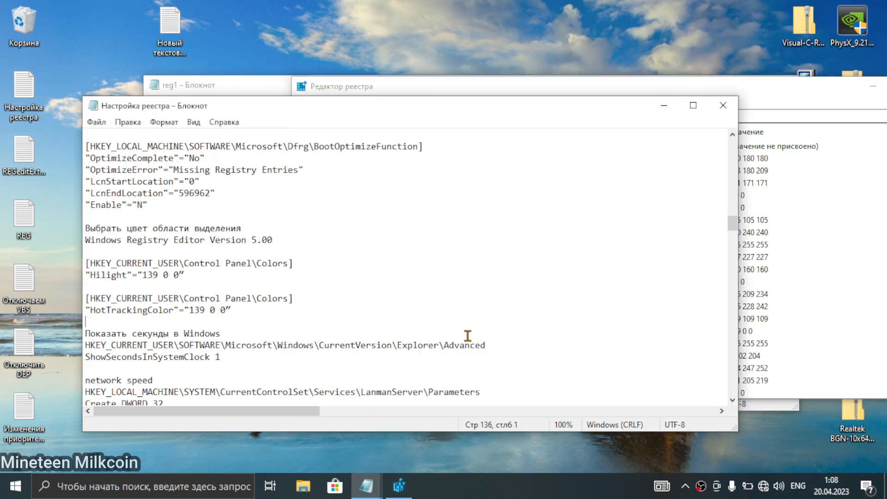
pyautogui.moveTo(489, 345); pyautogui.dragTo(93, 349)
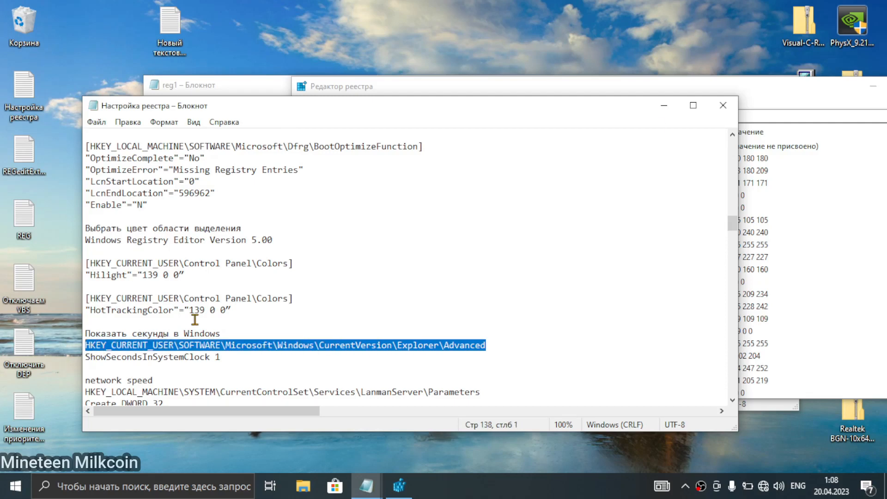
pyautogui.hotkey('ctrl', 'c')
pyautogui.click(786, 117)
pyautogui.hotkey('ctrl', 'v')
pyautogui.press('Return')
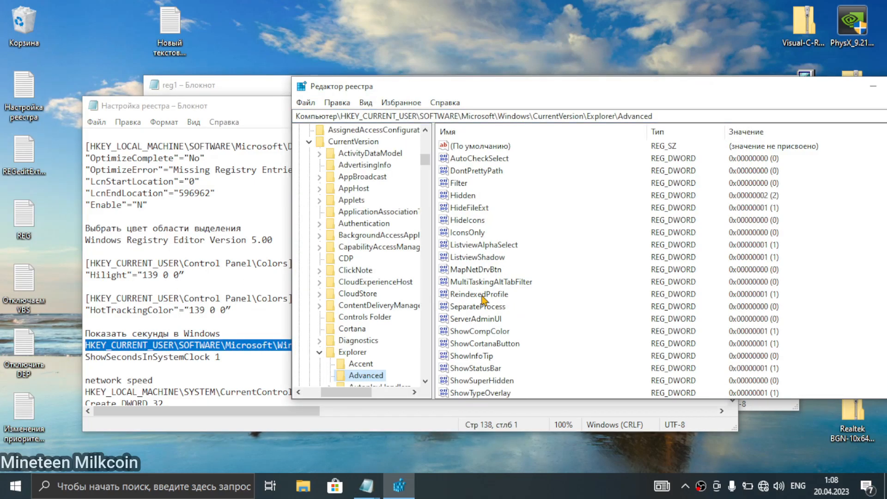
pyautogui.click(220, 358)
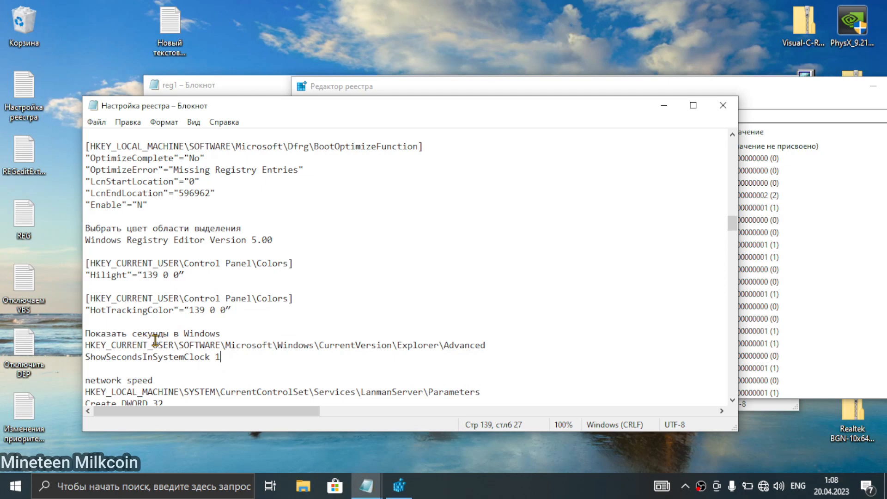
pyautogui.moveTo(221, 333); pyautogui.dragTo(4, 319)
pyautogui.click(239, 357)
# Copy the network speed path from the notes and open HKEY_LOCAL_MACHINE\SYSTEM\CurrentControlSet\Services\LanmanServer\Parameters in Registry Editor.
pyautogui.scroll(-1, 185, 346)
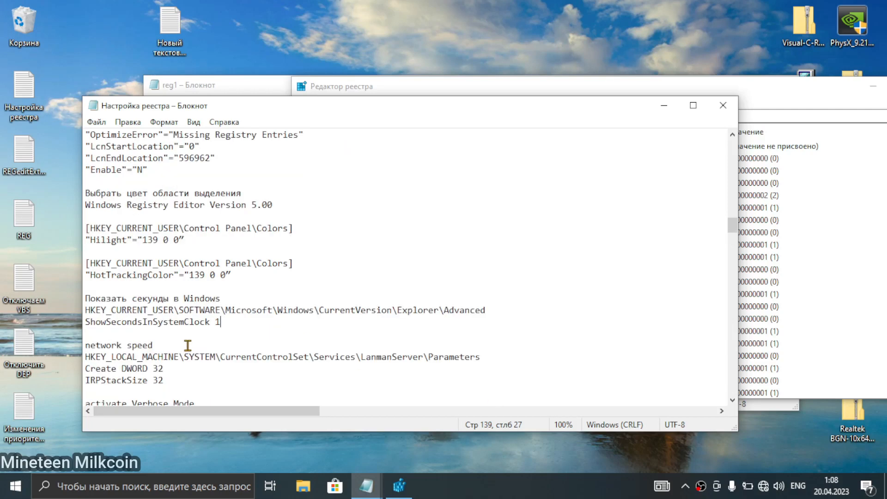
pyautogui.moveTo(498, 358); pyautogui.dragTo(60, 357)
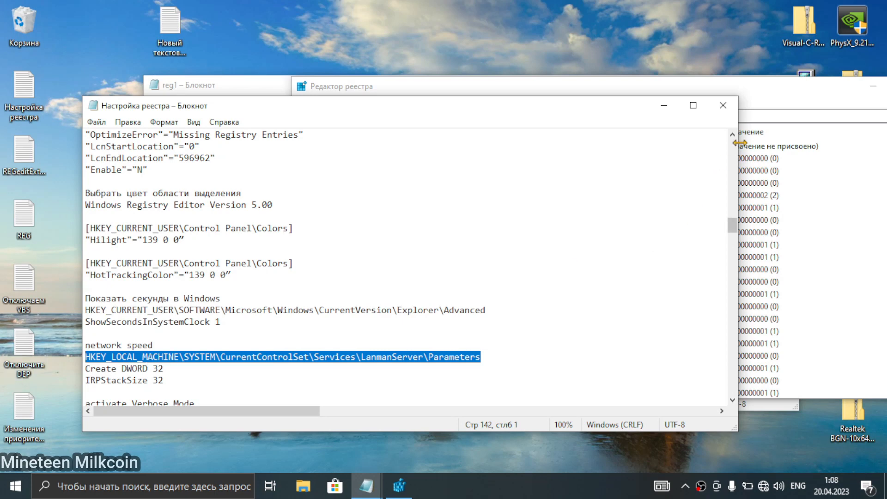
pyautogui.click(751, 118)
pyautogui.hotkey('ctrl', 'a')
pyautogui.hotkey('ctrl', 'v')
pyautogui.press('Return')
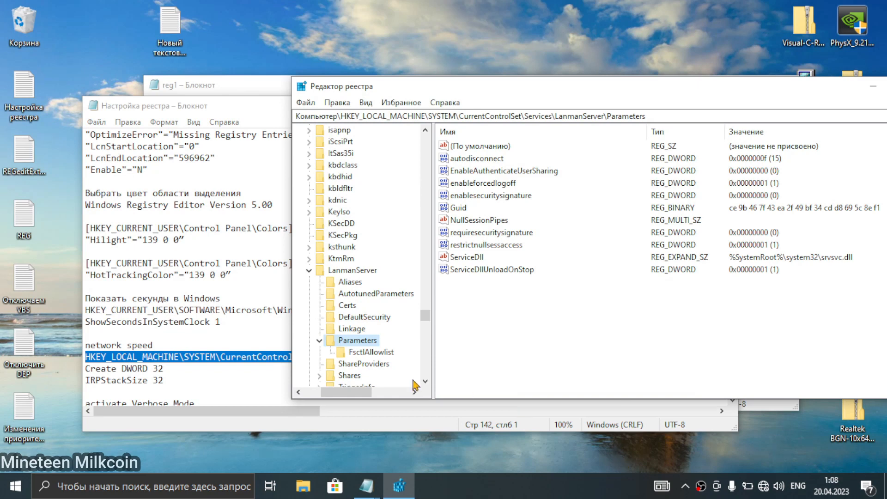
pyautogui.moveTo(511, 91); pyautogui.dragTo(642, 124)
pyautogui.click(574, 112)
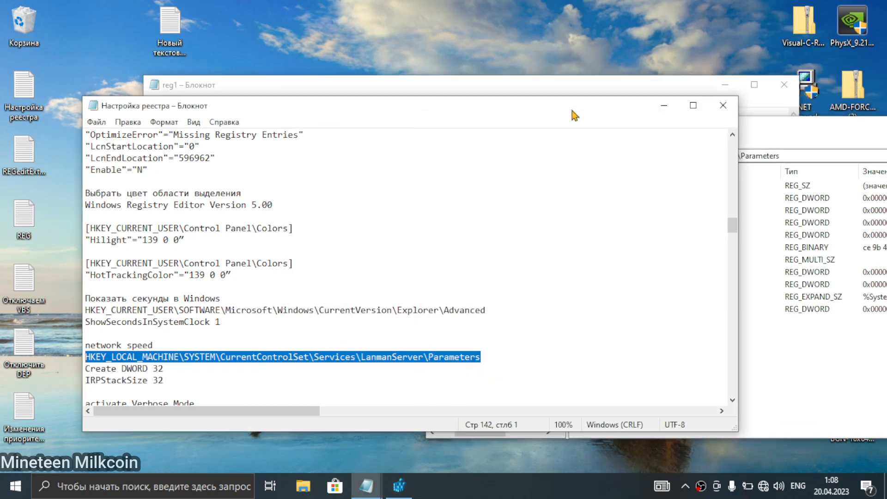
pyautogui.moveTo(231, 319); pyautogui.dragTo(79, 325)
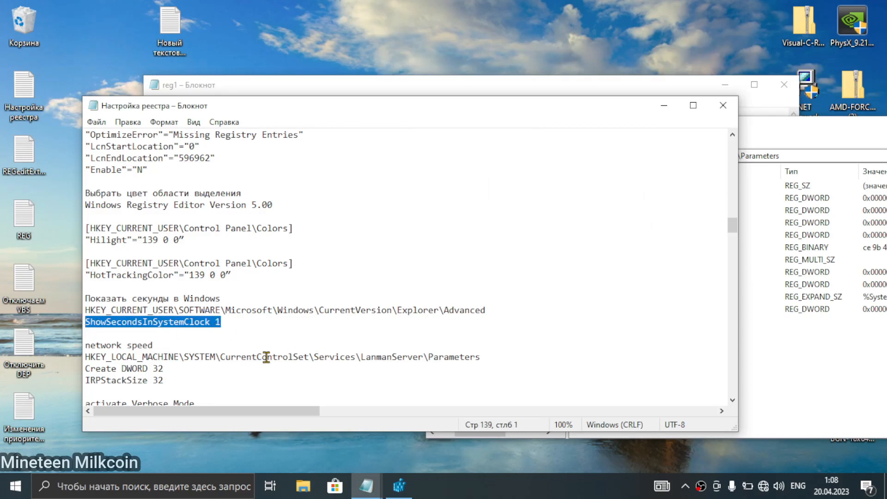
pyautogui.hotkey('alt', 'Tab')
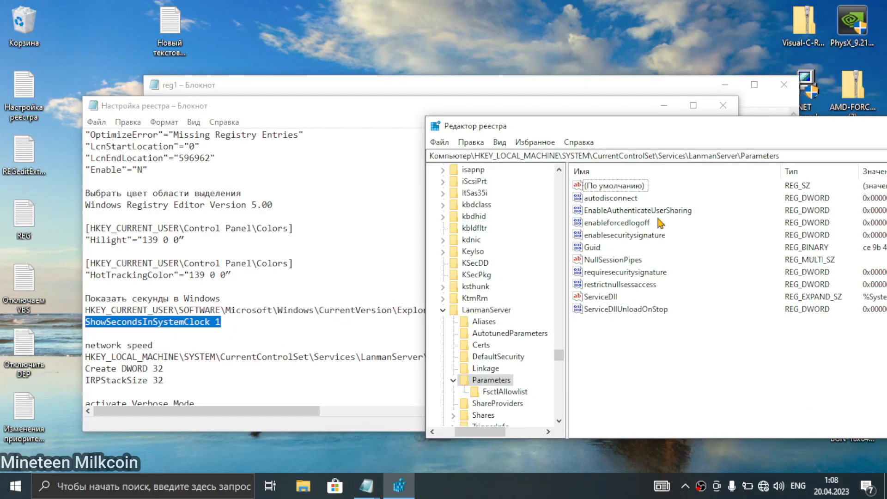
pyautogui.click(327, 348)
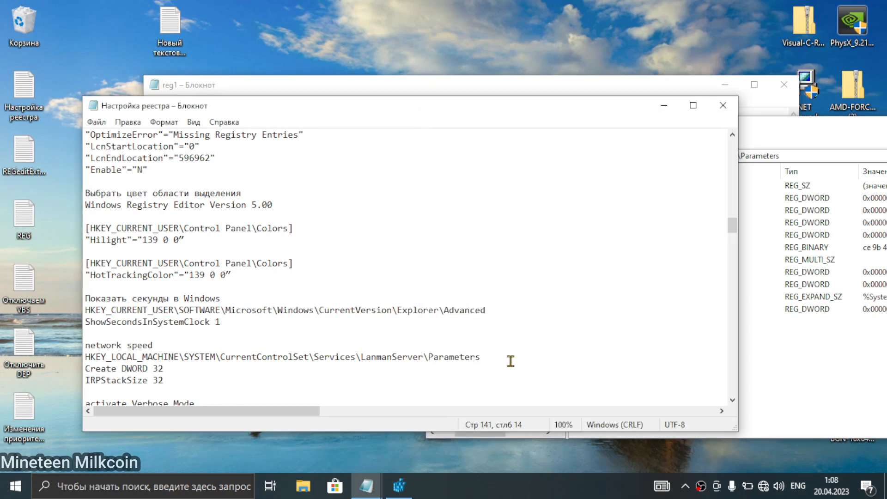
pyautogui.hotkey('alt', 'Tab')
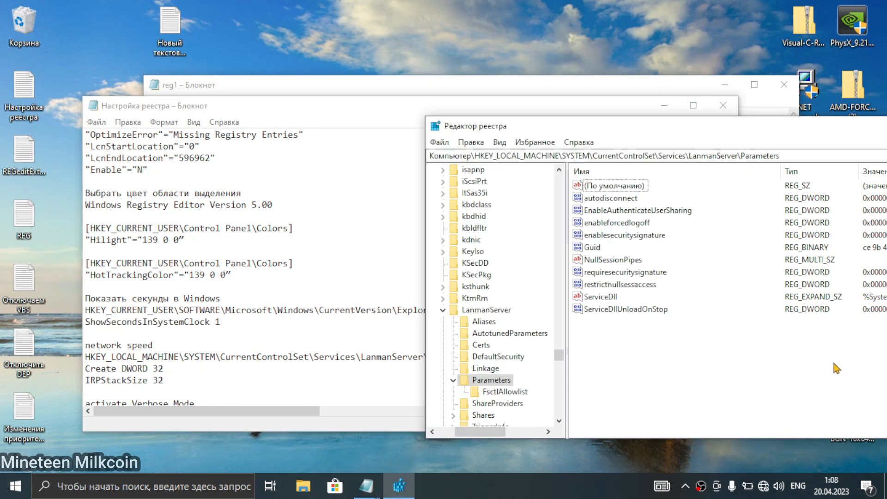
pyautogui.click(290, 356)
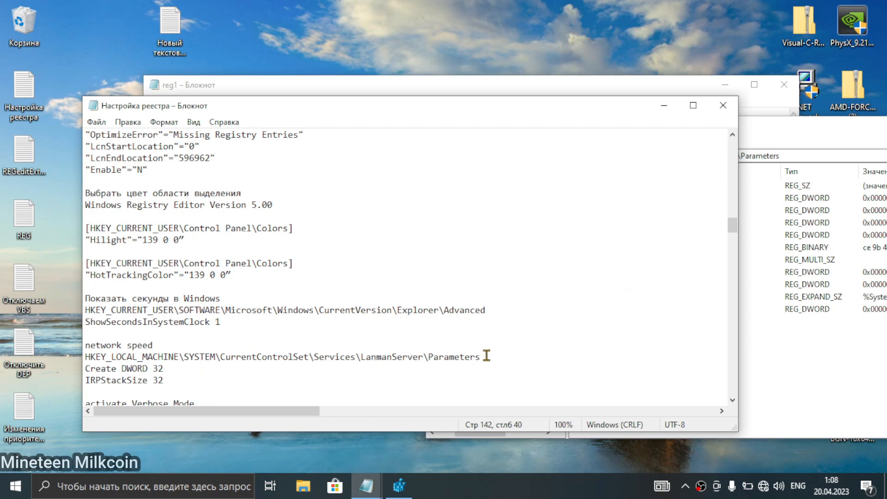
# Reopen the LanmanServer\Parameters key from the noted path and move the Registry Editor window clear of the notes' value names.
pyautogui.moveTo(483, 356); pyautogui.dragTo(87, 355)
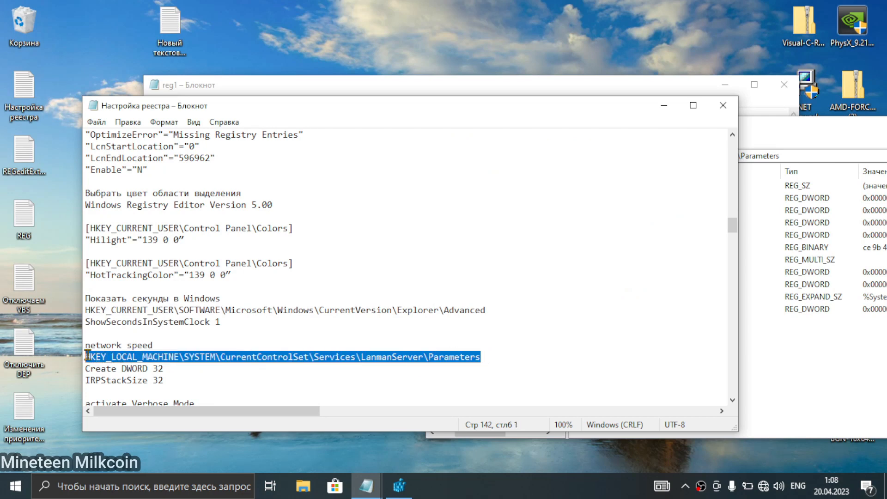
pyautogui.click(755, 194)
pyautogui.moveTo(797, 159); pyautogui.dragTo(42, 157)
pyautogui.hotkey('ctrl', 'v')
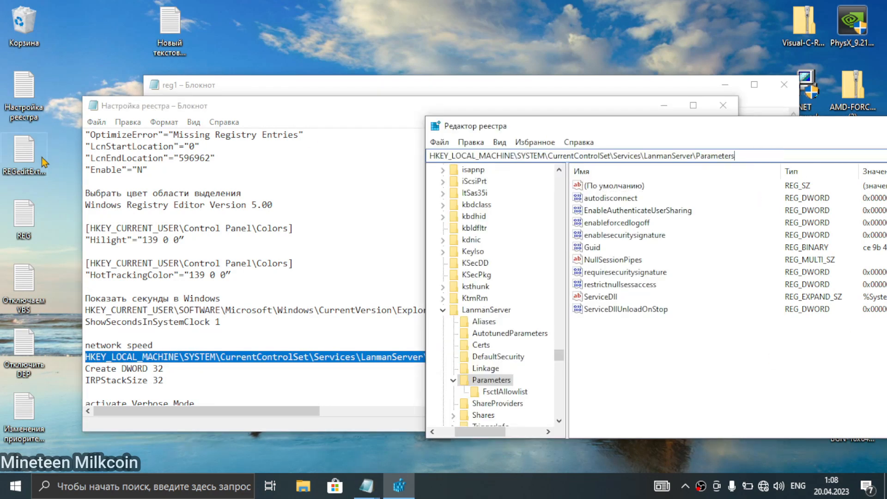
pyautogui.press('Return')
pyautogui.moveTo(650, 127); pyautogui.dragTo(605, 101)
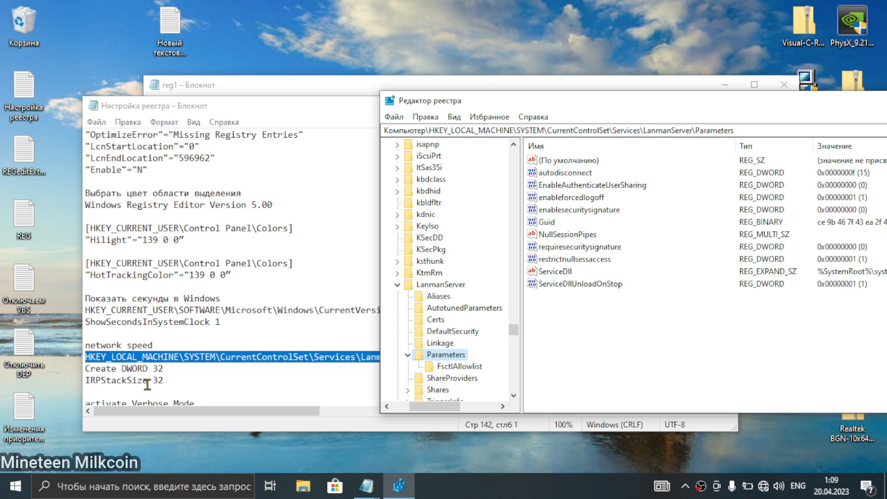
# Create a 32-bit DWORD value in LanmanServer\Parameters named IRPStackSize, copying the name from the notes.
pyautogui.moveTo(148, 380); pyautogui.dragTo(80, 379)
pyautogui.hotkey('ctrl', 'c')
pyautogui.click(799, 356)
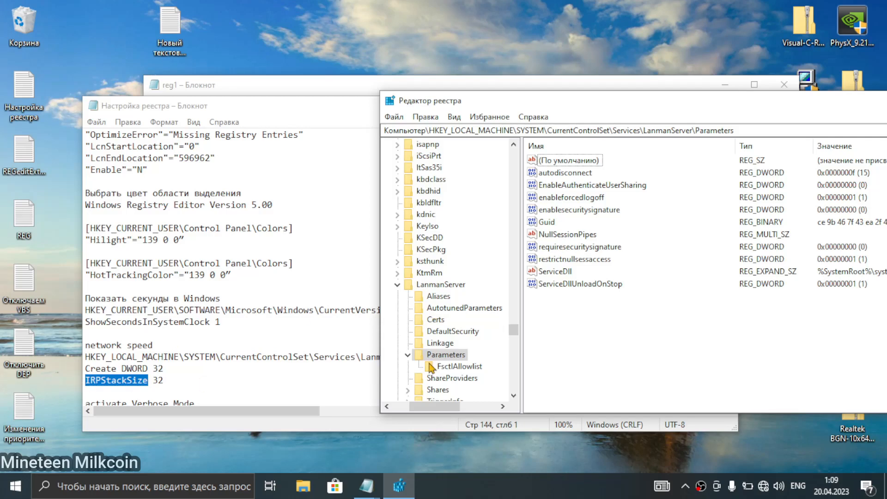
pyautogui.rightClick(646, 326)
pyautogui.moveTo(665, 334)
pyautogui.click(583, 380)
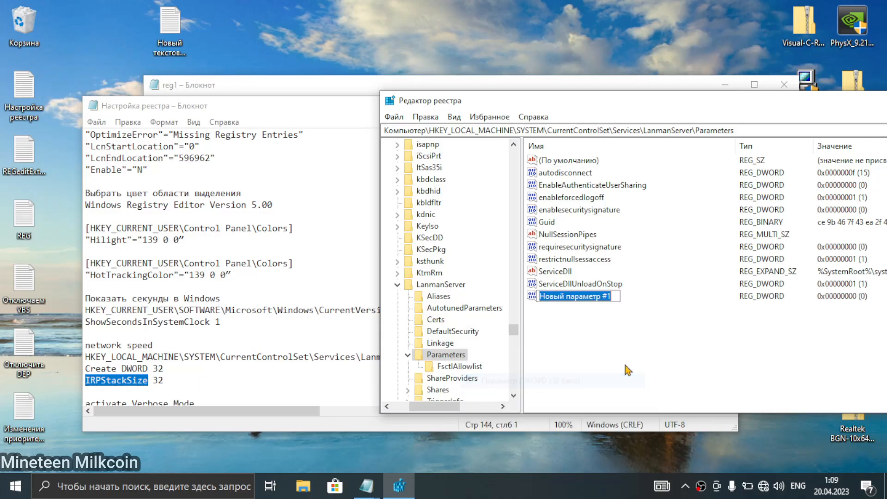
pyautogui.hotkey('ctrl', 'v')
pyautogui.press('Return')
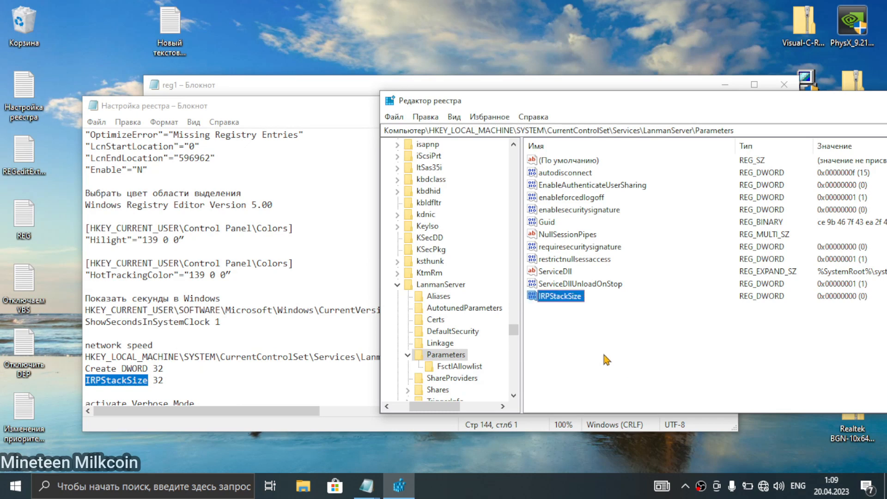
# Set the IRPStackSize value to 32 in hexadecimal base.
pyautogui.doubleClick(562, 300)
pyautogui.write('32')
pyautogui.click(547, 267)
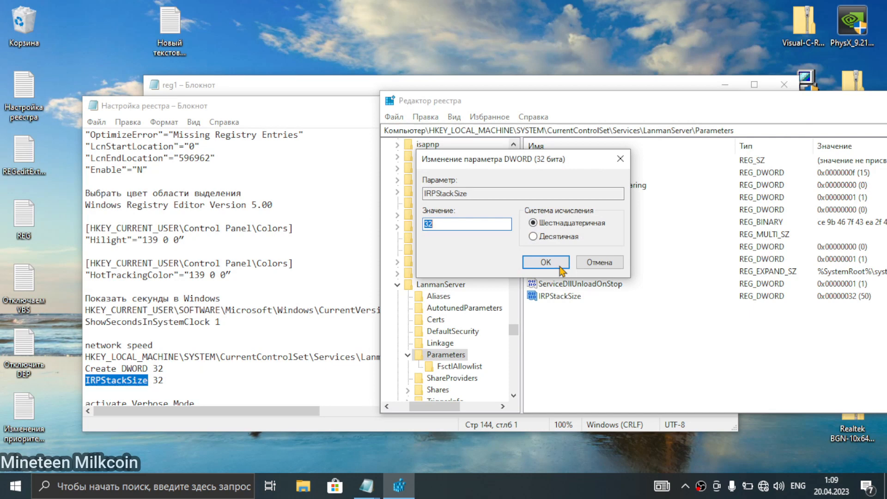
# Enter 32 in decimal base for IRPStackSize and compare its hexadecimal and decimal representations.
pyautogui.click(554, 237)
pyautogui.write('32')
pyautogui.click(553, 224)
pyautogui.click(562, 237)
pyautogui.click(564, 225)
pyautogui.click(557, 238)
pyautogui.click(565, 224)
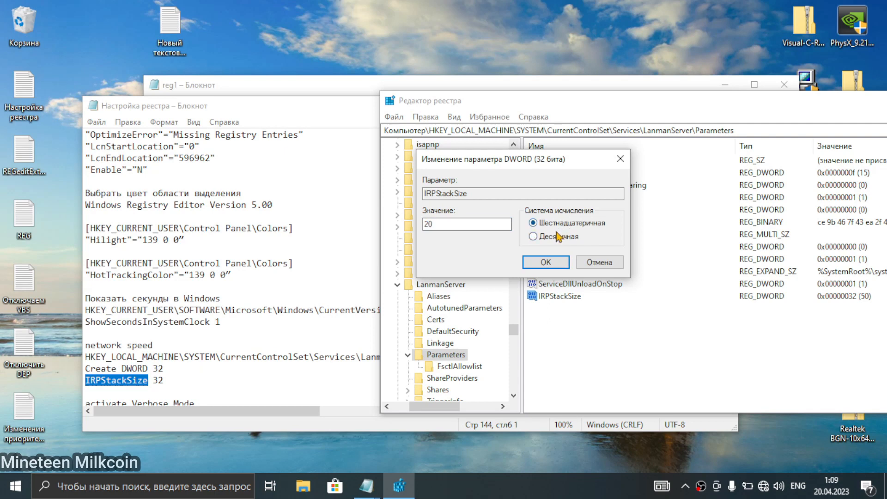
pyautogui.click(543, 238)
# Set the IRPStackSize value to 32 in decimal base and save it.
pyautogui.moveTo(506, 225); pyautogui.dragTo(317, 218)
pyautogui.click(533, 224)
pyautogui.moveTo(501, 225); pyautogui.dragTo(430, 246)
pyautogui.write('32')
pyautogui.click(534, 237)
pyautogui.click(543, 225)
pyautogui.click(542, 238)
pyautogui.moveTo(485, 225); pyautogui.dragTo(428, 224)
pyautogui.write('32')
pyautogui.click(544, 262)
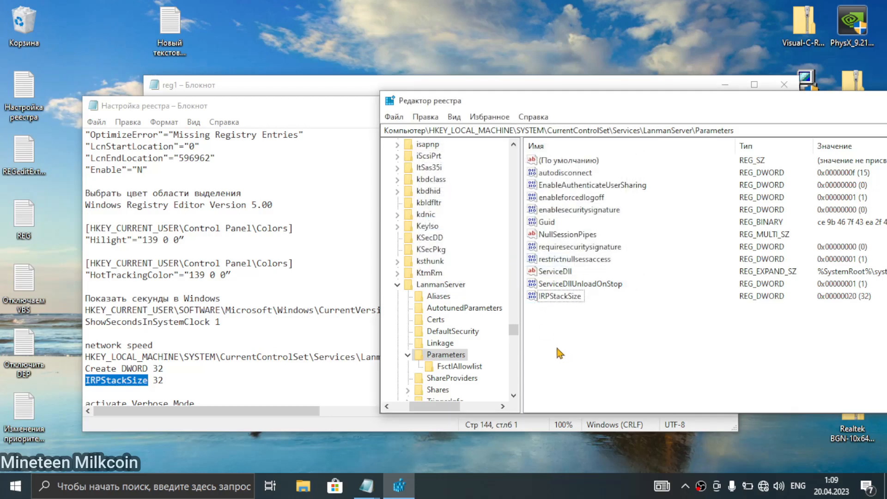
# Copy the Verbose Mode path from the notes and open HKEY_LOCAL_MACHINE\SOFTWARE\WOW6432Node\Microsoft in Registry Editor.
pyautogui.click(204, 373)
pyautogui.scroll(-3, 203, 373)
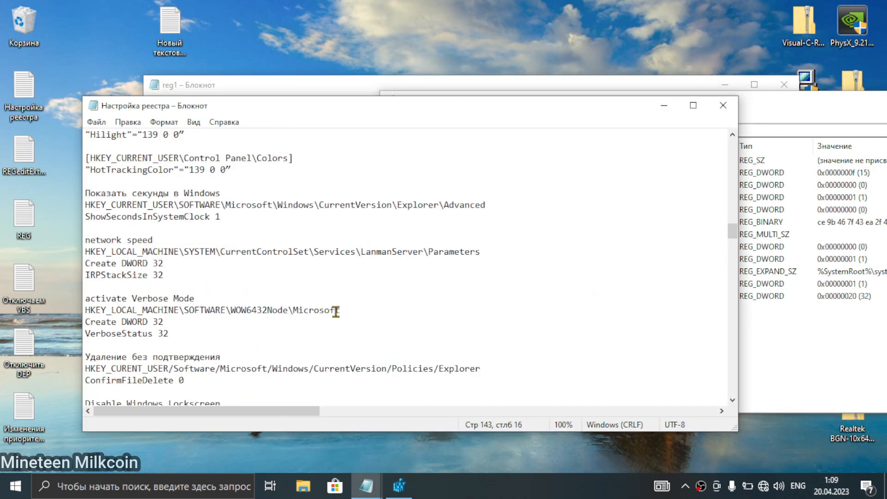
pyautogui.moveTo(354, 309); pyautogui.dragTo(68, 312)
pyautogui.hotkey('ctrl', 'c')
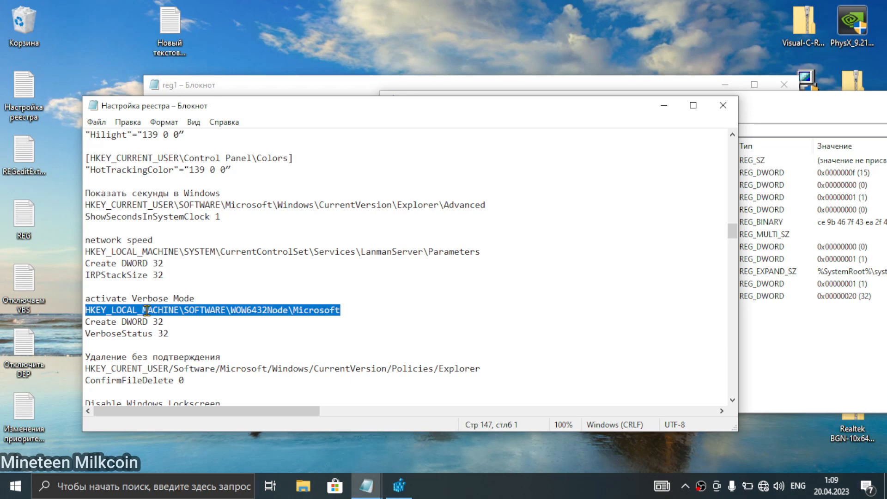
pyautogui.click(787, 347)
pyautogui.moveTo(786, 130); pyautogui.dragTo(6, 140)
pyautogui.hotkey('ctrl', 'v')
pyautogui.press('Return')
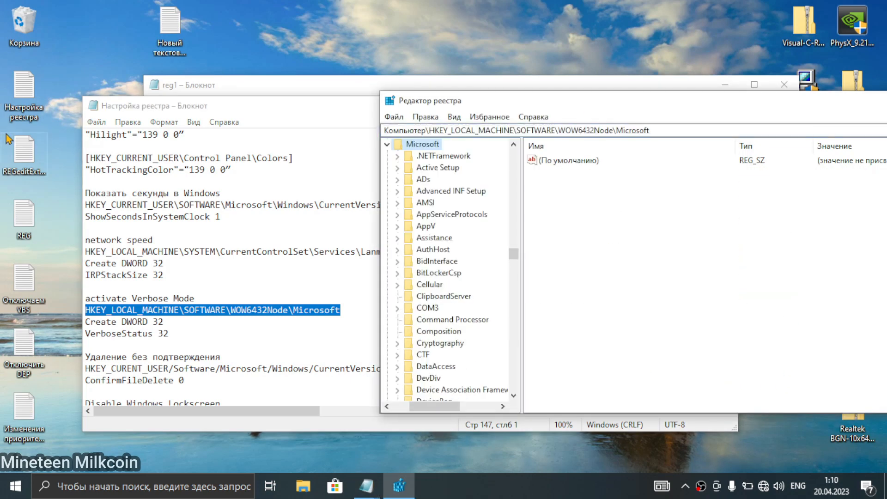
# Copy the VerboseStatus name from the notes and create a new 32-bit DWORD value in the WOW6432Node\Microsoft key.
pyautogui.click(151, 335)
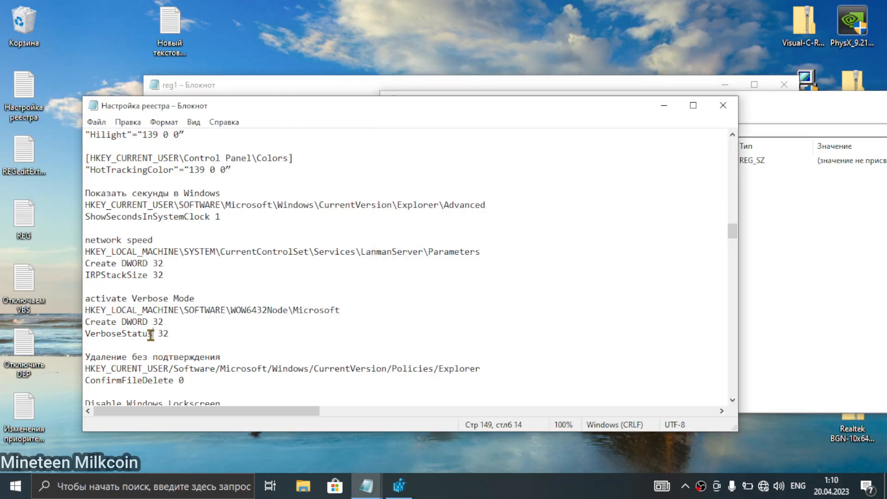
pyautogui.moveTo(150, 335); pyautogui.dragTo(72, 331)
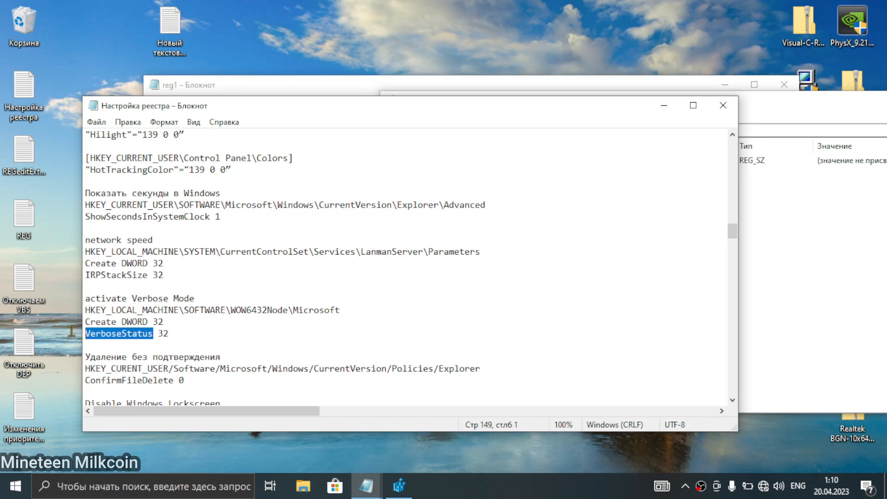
pyautogui.rightClick(127, 337)
pyautogui.click(189, 178)
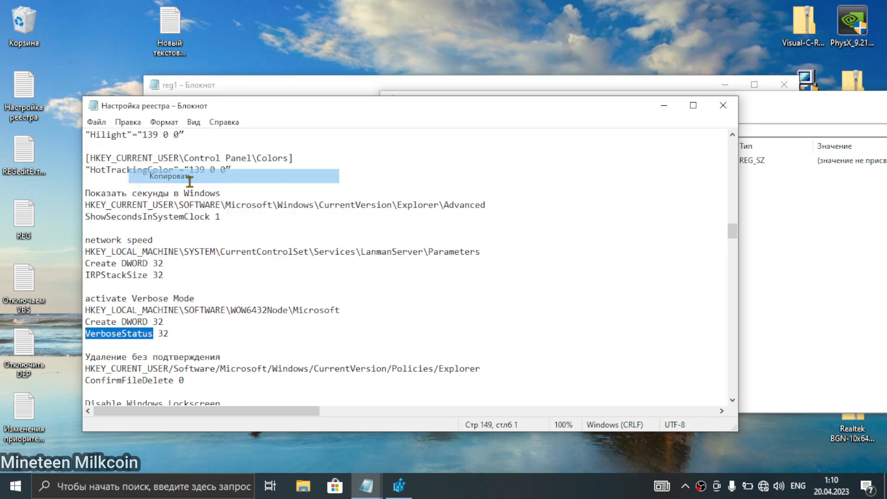
pyautogui.click(793, 379)
pyautogui.rightClick(665, 287)
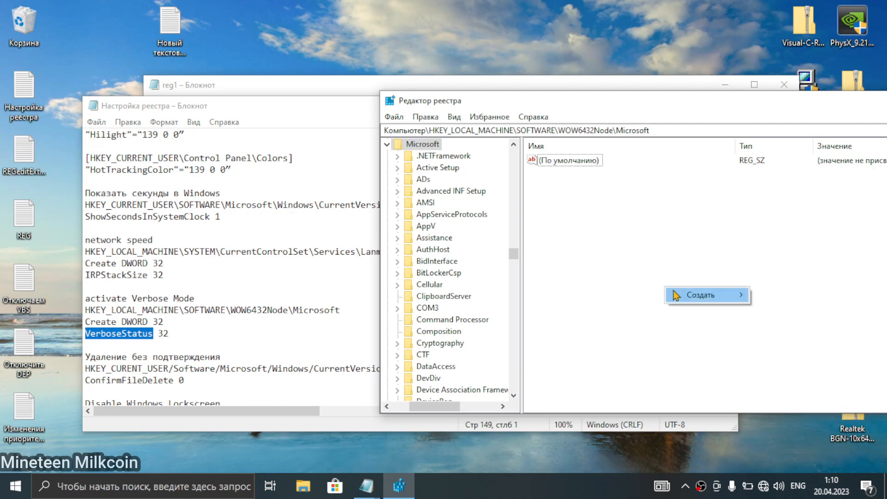
pyautogui.moveTo(676, 294)
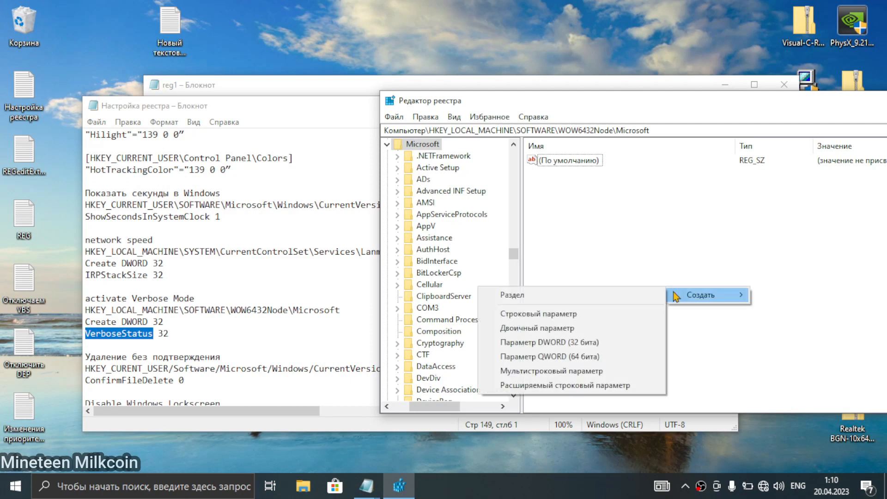
pyautogui.click(576, 343)
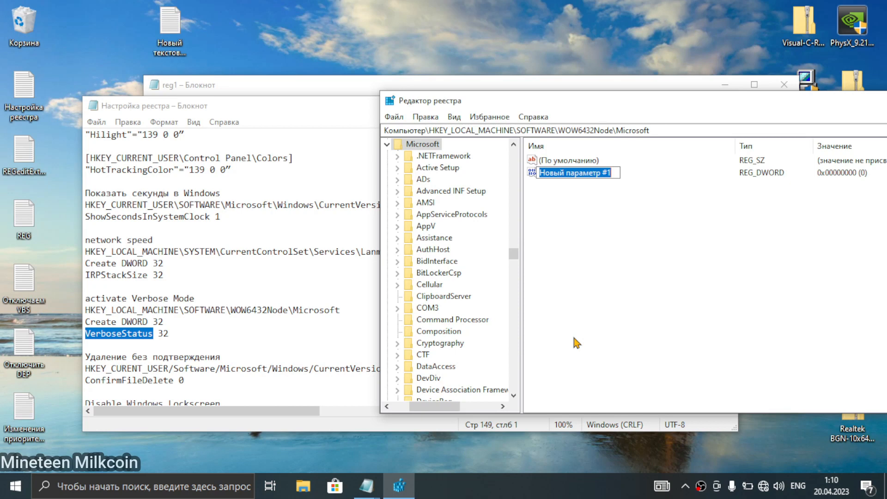
# Recheck the Verbose Mode entry in the notes and delete the new DWORD value from the WOW6432Node\Microsoft key.
pyautogui.click(236, 338)
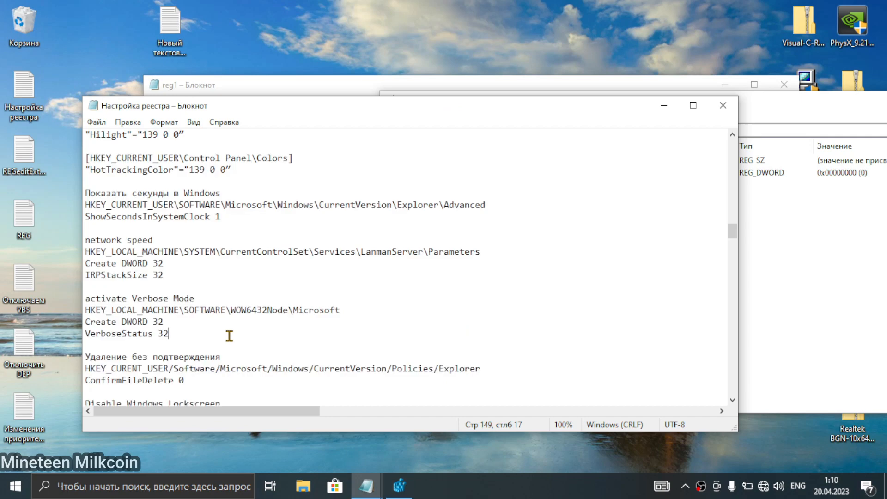
pyautogui.moveTo(229, 337); pyautogui.dragTo(42, 300)
pyautogui.click(221, 333)
pyautogui.click(871, 354)
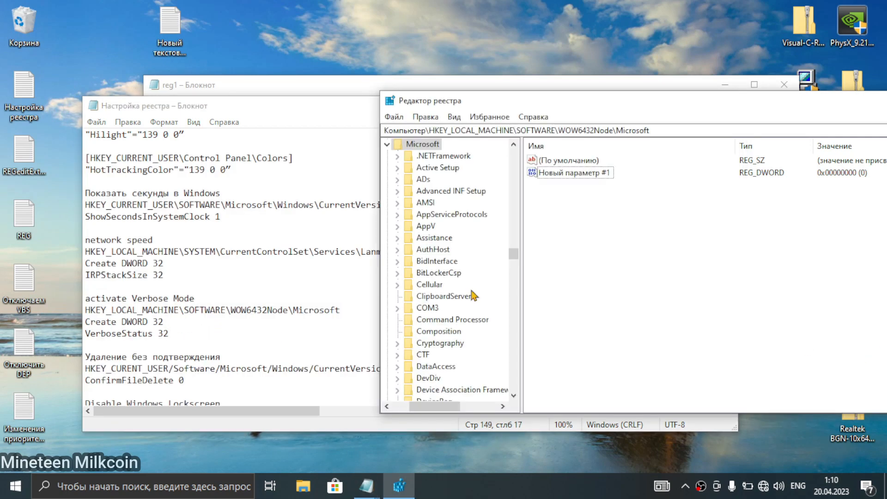
pyautogui.click(586, 176)
pyautogui.press('Delete')
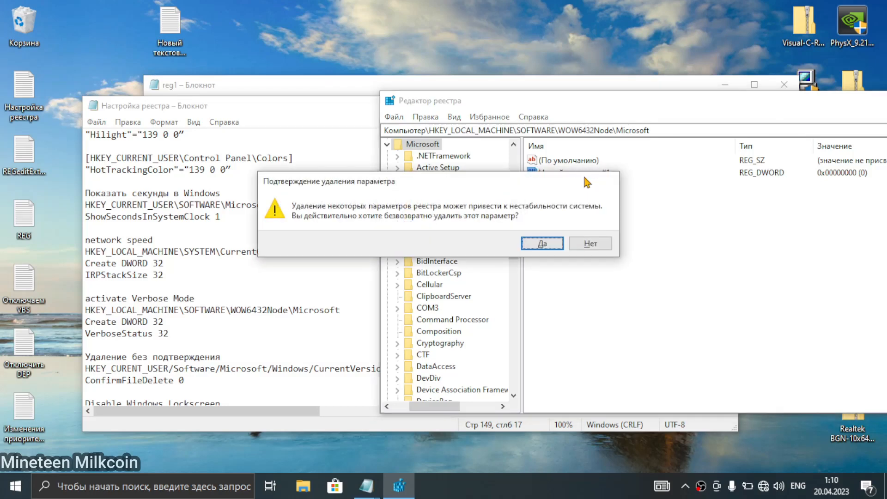
pyautogui.press('Return')
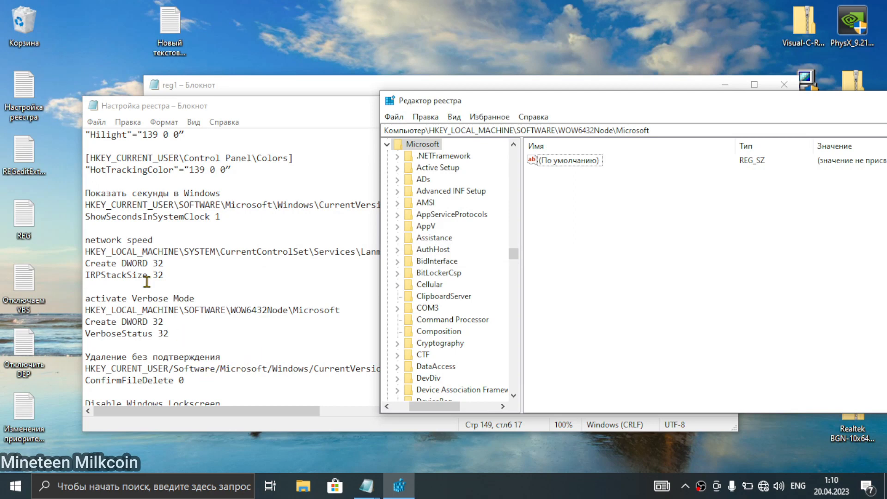
# Select the registry path listed under "Удаление без подтверждения" in the notes.
pyautogui.click(90, 295)
pyautogui.click(90, 287)
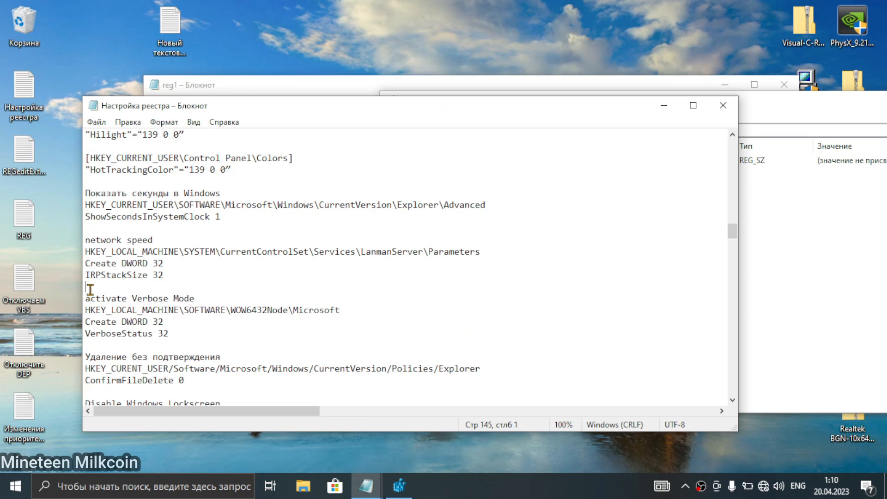
pyautogui.scroll(-1, 217, 353)
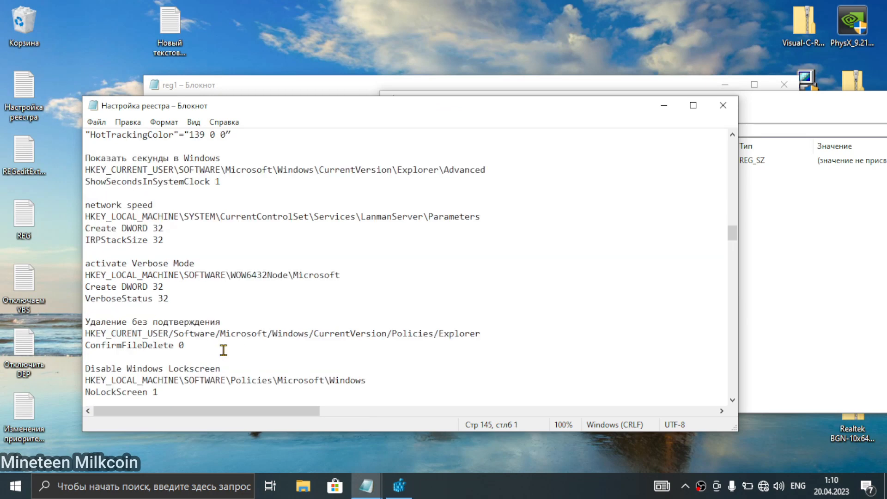
pyautogui.scroll(-1, 240, 341)
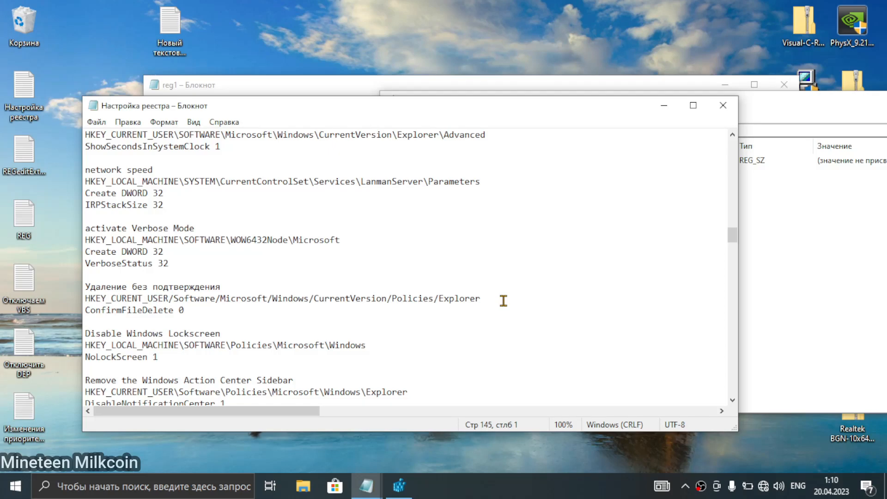
pyautogui.moveTo(503, 301); pyautogui.dragTo(85, 299)
# Delete the desktop file "Новый текстовый документ" and check the contents of the Recycle Bin.
pyautogui.click(147, 45)
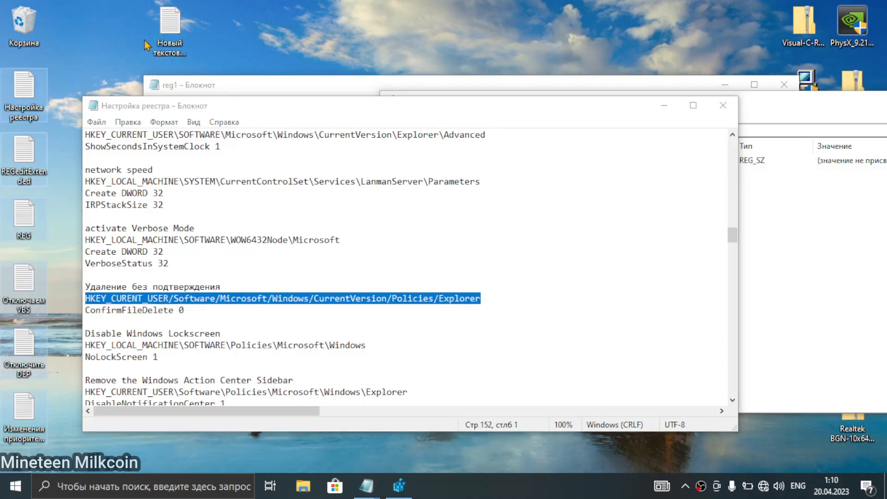
pyautogui.click(153, 46)
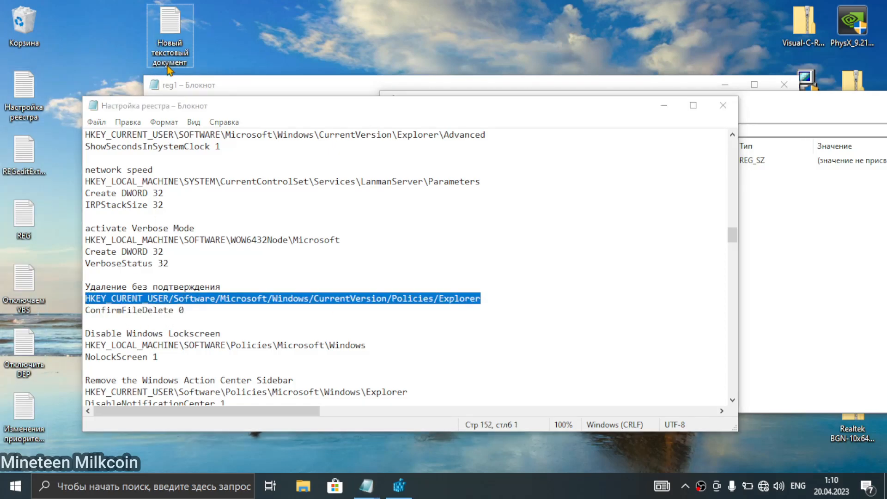
pyautogui.press('Delete')
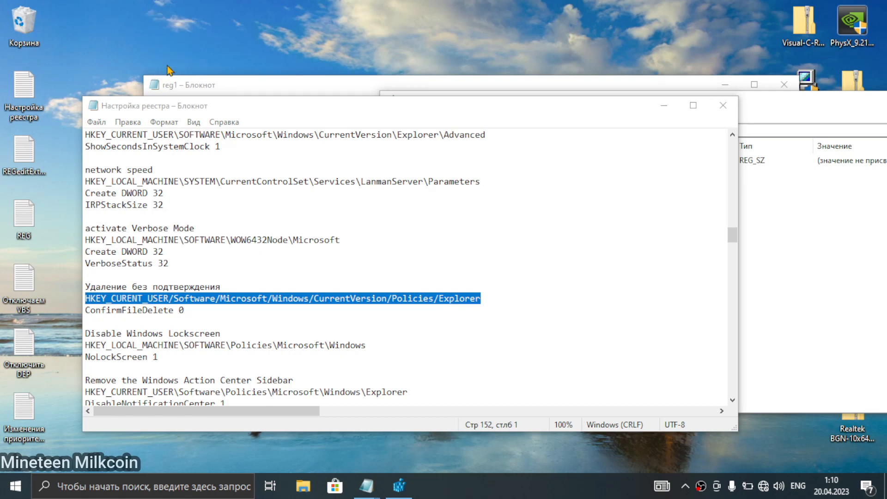
pyautogui.doubleClick(32, 26)
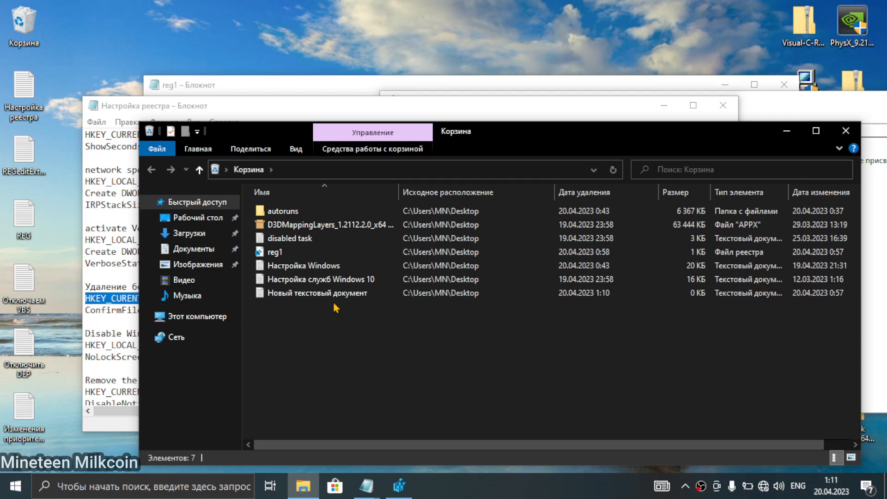
pyautogui.click(846, 131)
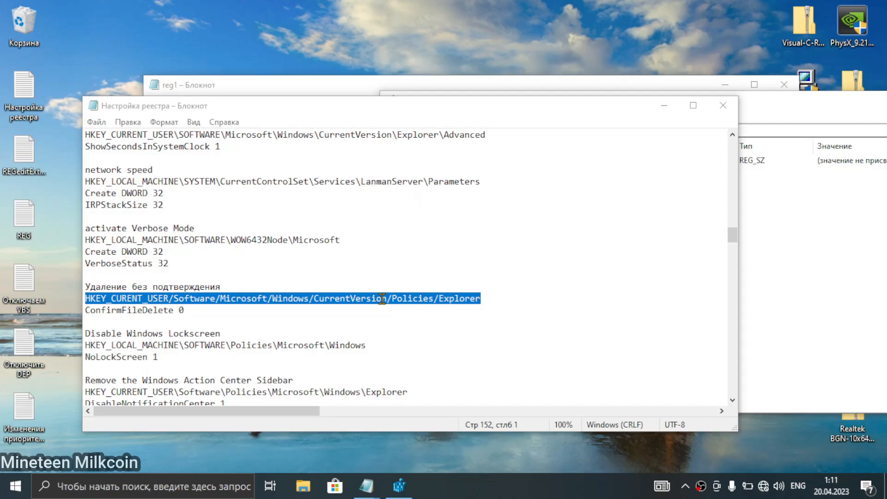
# Restore the "disabled task" file from the Recycle Bin to the desktop and try to delete it permanently.
pyautogui.doubleClick(38, 30)
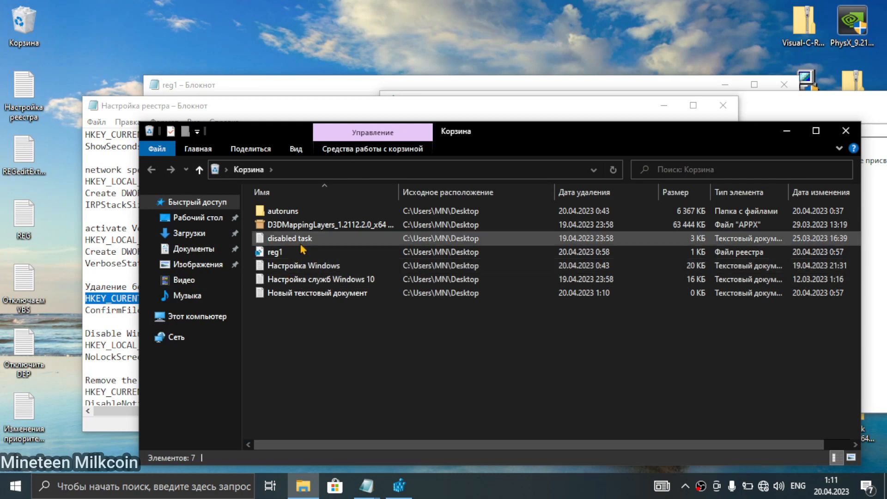
pyautogui.moveTo(300, 242); pyautogui.dragTo(305, 19)
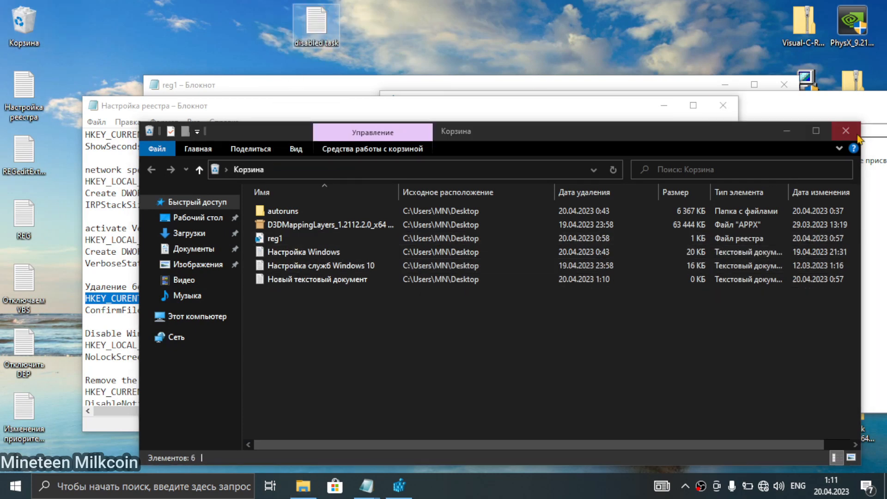
pyautogui.click(847, 131)
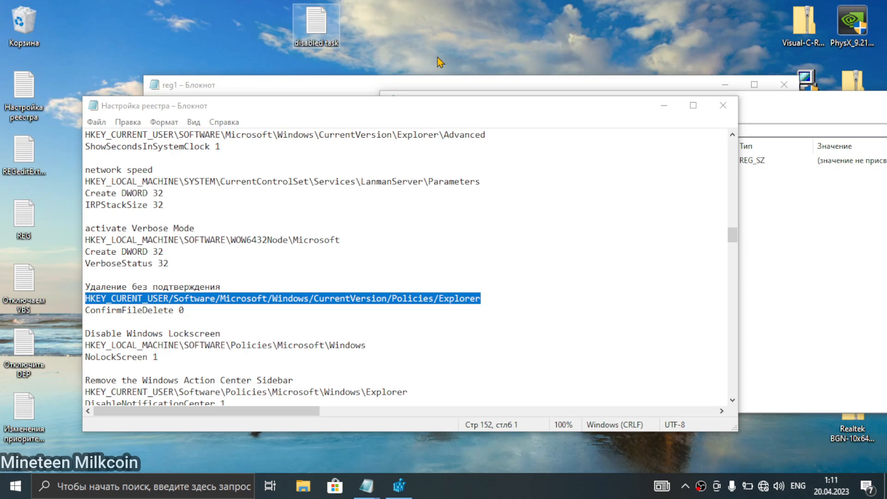
pyautogui.hotkey('shift', 'Delete')
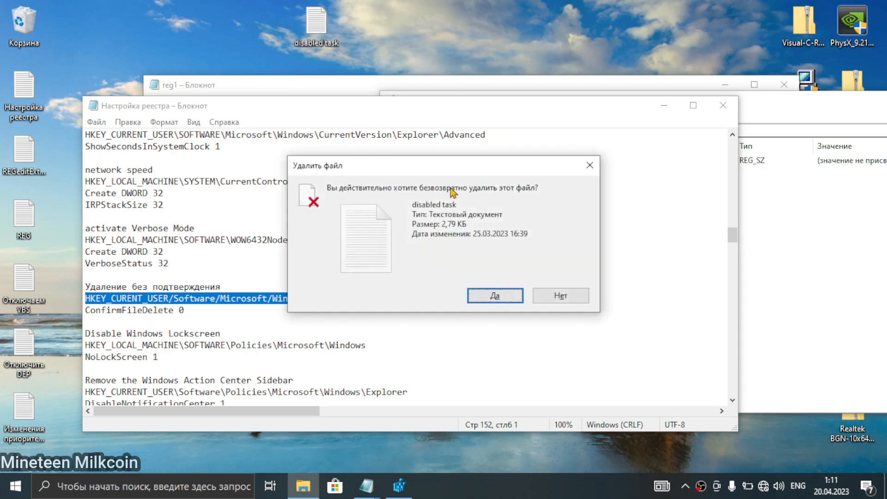
pyautogui.click(496, 295)
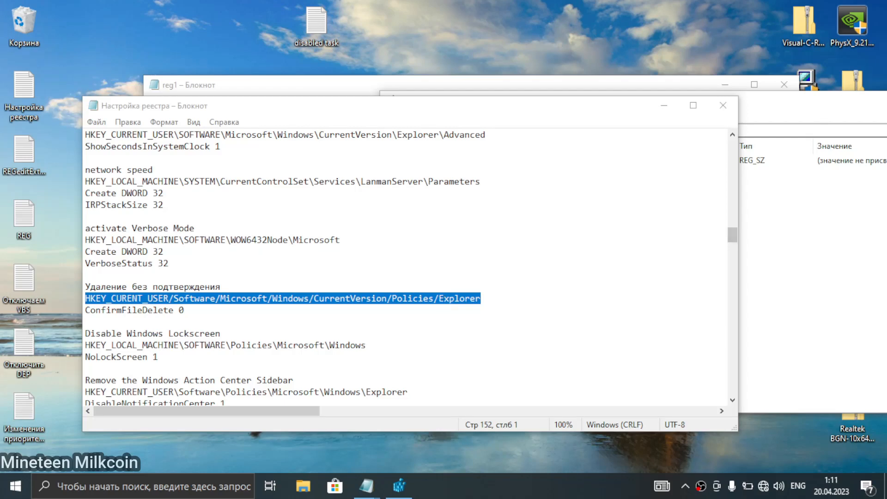
pyautogui.click(754, 160)
pyautogui.moveTo(720, 133); pyautogui.dragTo(163, 121)
pyautogui.write('VerboseStatus')
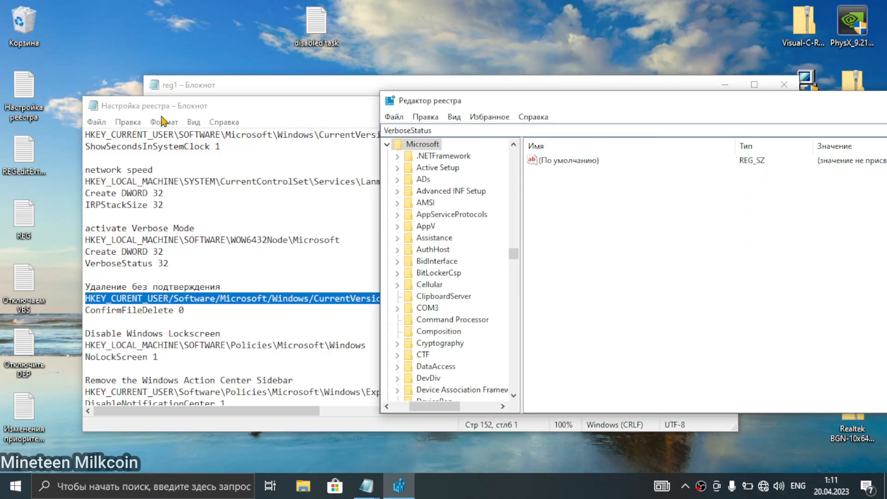
# Copy HKEY_CURENT_USER/Software/Microsoft/Windows/CurrentVersion/Policies/Explorer from the notes and try to open it in Registry Editor.
pyautogui.click(290, 296)
pyautogui.moveTo(481, 299); pyautogui.dragTo(85, 300)
pyautogui.hotkey('ctrl', 'c')
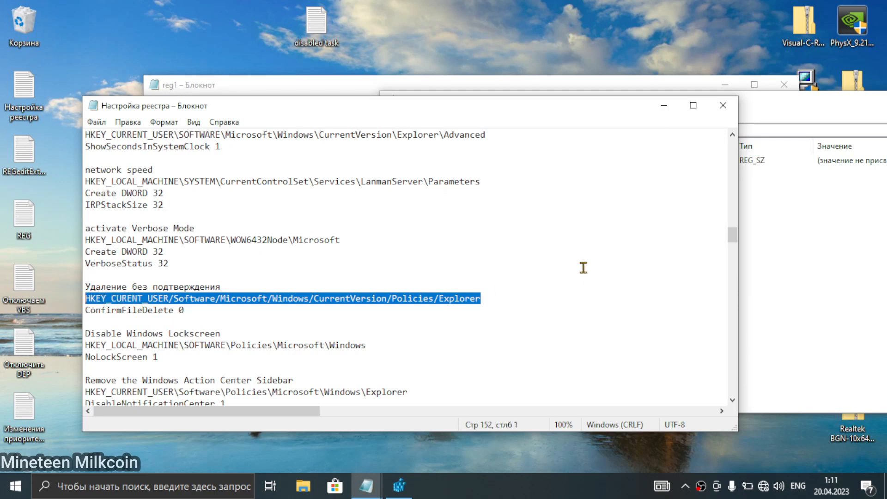
pyautogui.click(742, 276)
pyautogui.click(596, 129)
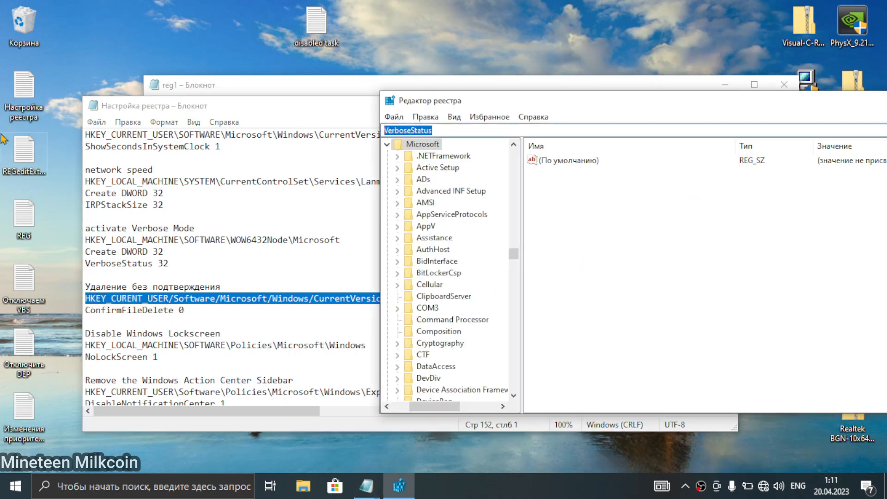
pyautogui.hotkey('ctrl', 'v')
pyautogui.press('Return')
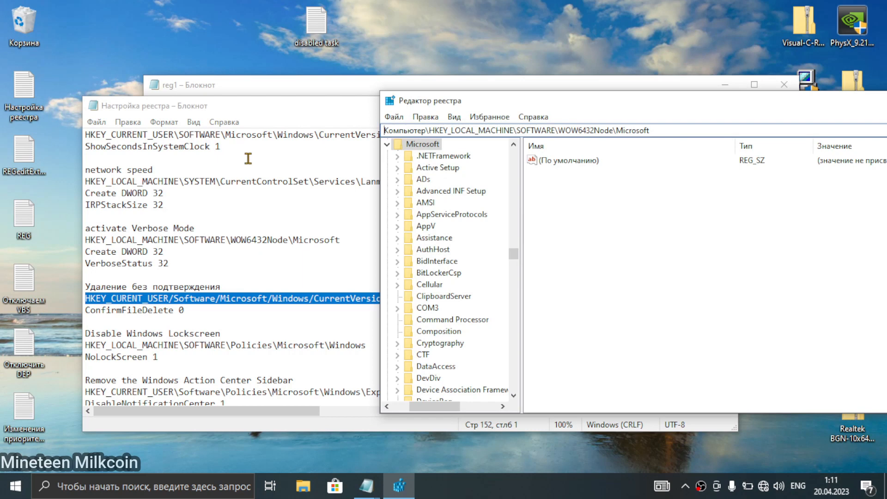
# Try once more to open the copied Policies/Explorer path in Registry Editor.
pyautogui.click(240, 241)
pyautogui.click(870, 309)
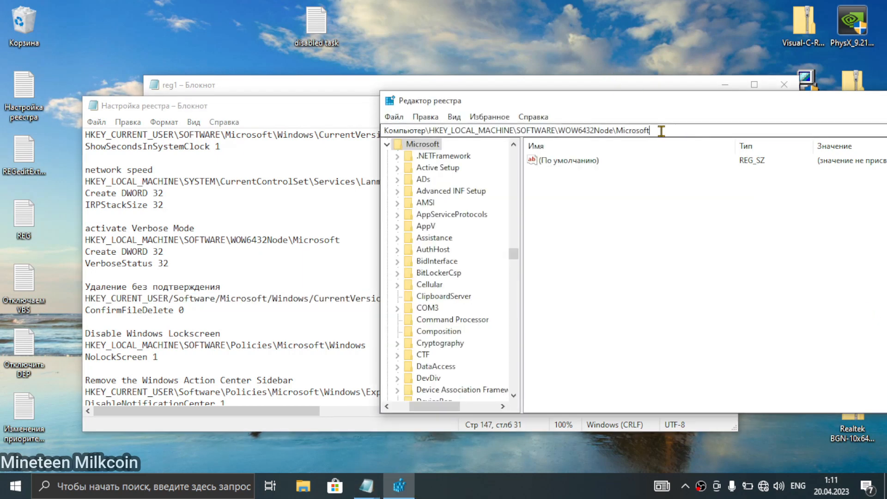
pyautogui.moveTo(661, 131); pyautogui.dragTo(56, 124)
pyautogui.hotkey('ctrl', 'v')
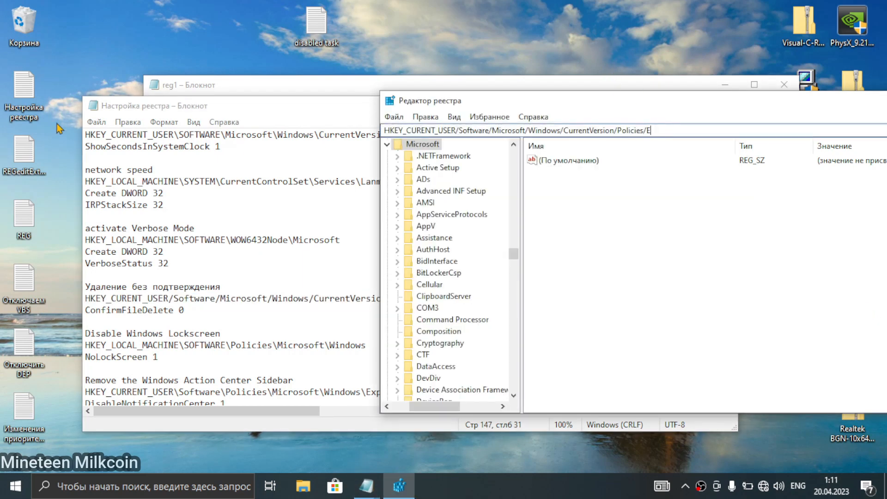
pyautogui.press('Return')
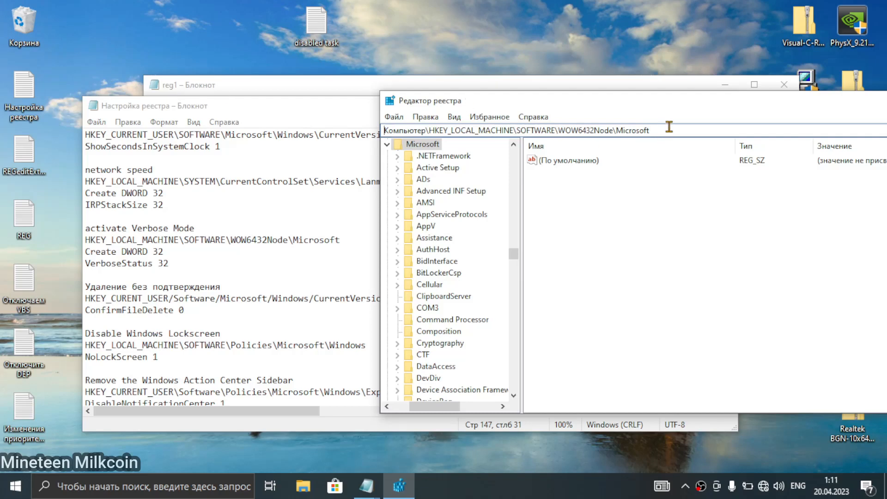
# Paste the Policies/Explorer path again, remove its ending and try to open the shortened path.
pyautogui.moveTo(670, 127); pyautogui.dragTo(4, 94)
pyautogui.hotkey('ctrl', 'v')
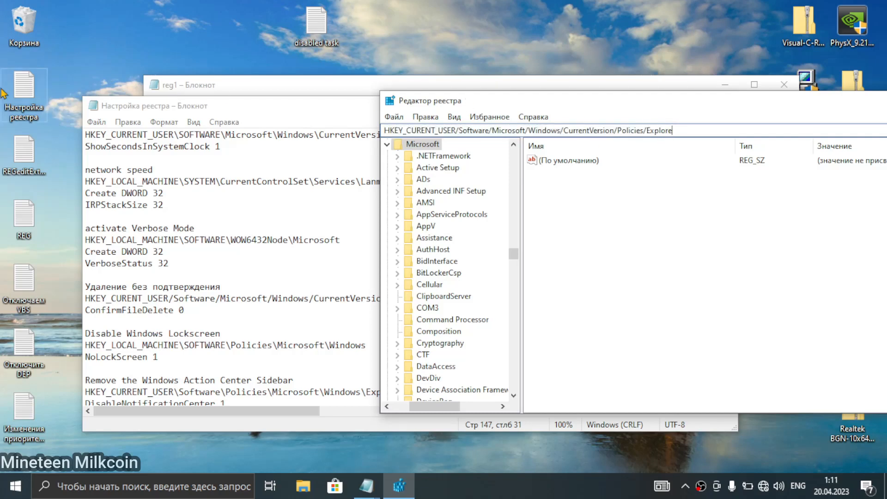
pyautogui.press('BackSpace')
pyautogui.press('BackSpace')
pyautogui.press('BackSpace')
pyautogui.press('BackSpace')
pyautogui.press('BackSpace')
pyautogui.press('BackSpace')
pyautogui.press('BackSpace')
pyautogui.press('BackSpace')
pyautogui.press('BackSpace')
pyautogui.press('BackSpace')
pyautogui.press('Return')
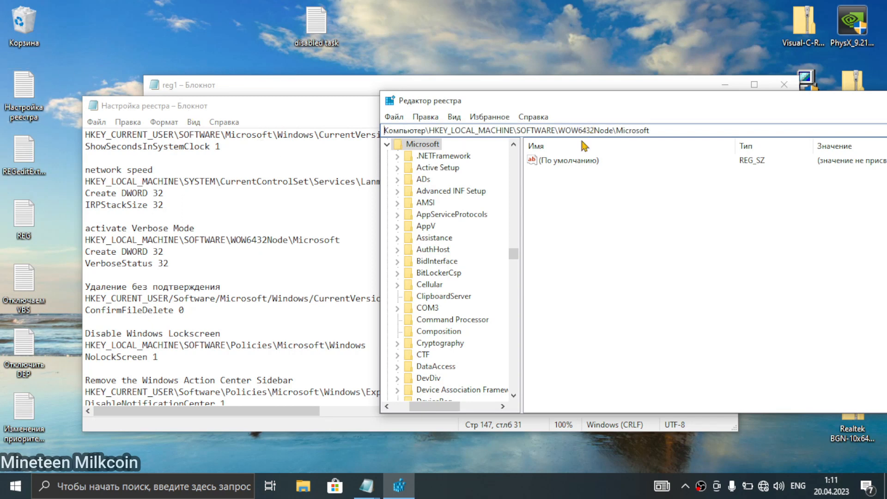
# Paste the Policies/Explorer path into the address again, and collapse the Microsoft and WOW6432Node keys in the registry tree.
pyautogui.moveTo(671, 129); pyautogui.dragTo(7, 107)
pyautogui.hotkey('ctrl', 'v')
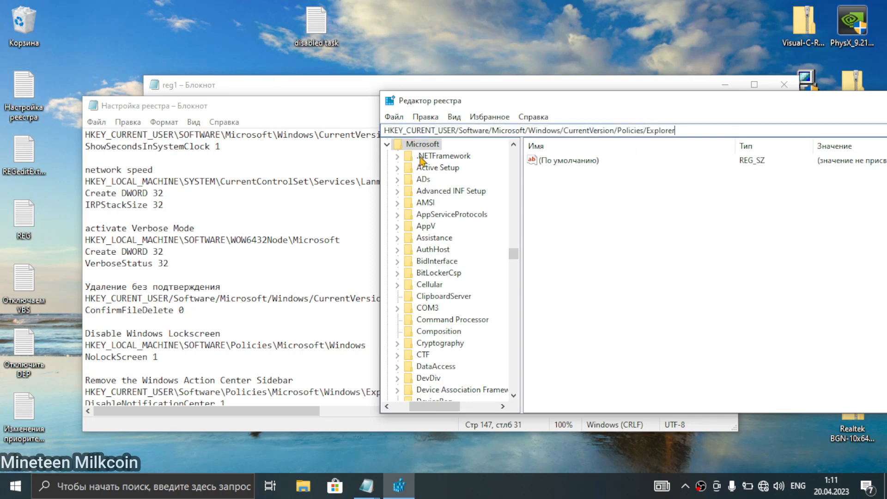
pyautogui.click(388, 145)
pyautogui.scroll(5, 467, 194)
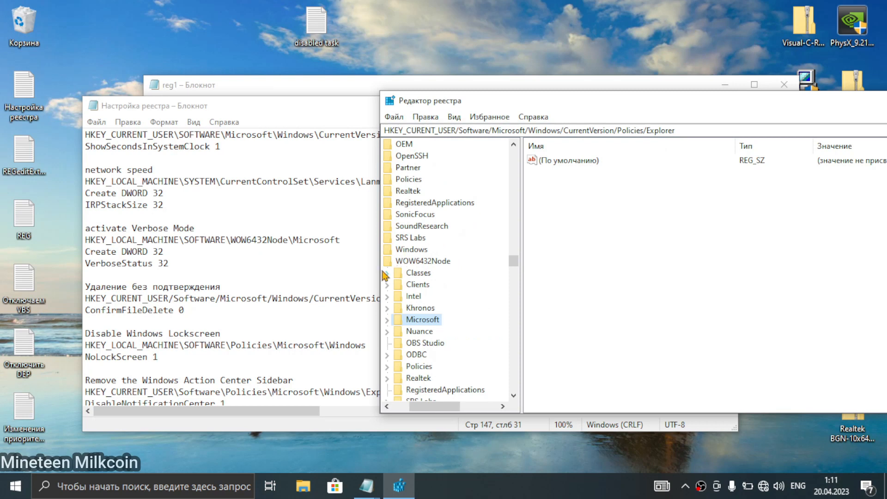
pyautogui.moveTo(432, 409); pyautogui.dragTo(421, 411)
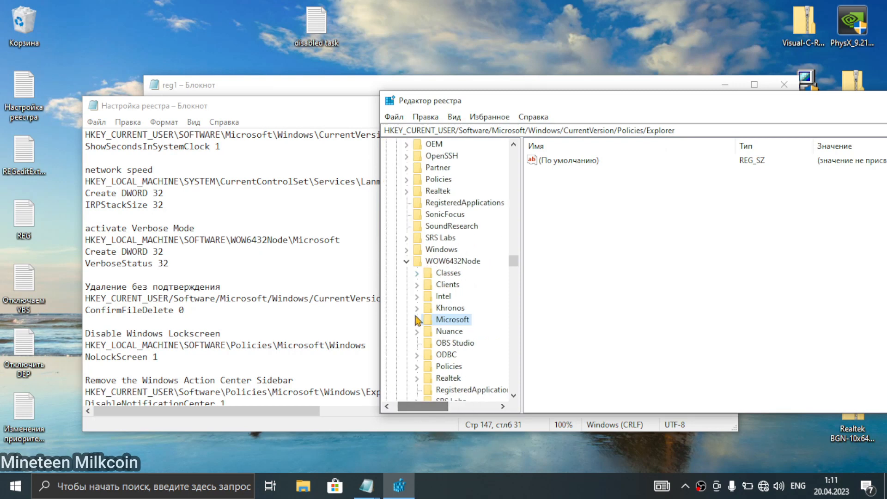
pyautogui.click(408, 261)
pyautogui.moveTo(513, 261); pyautogui.dragTo(521, 157)
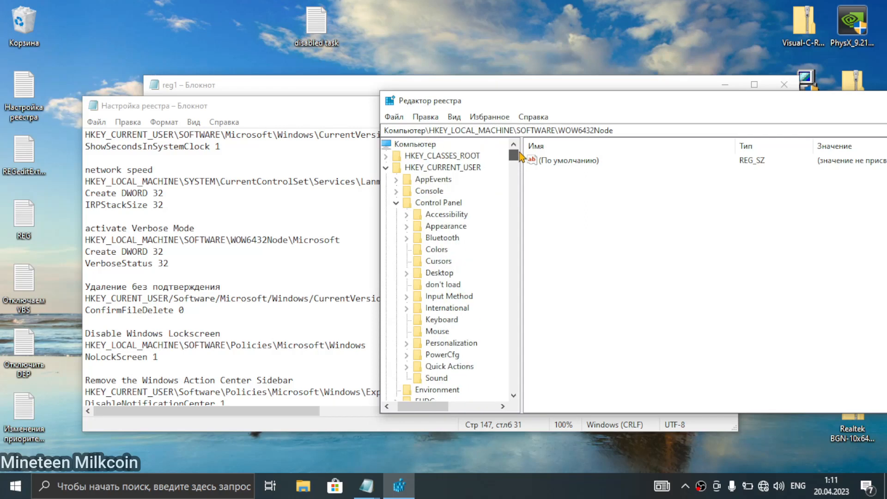
# Collapse Control Panel and SOFTWARE under HKEY_CURRENT_USER plus the HKEY_LOCAL_MACHINE hive, keeping HKEY_CURRENT_USER expanded.
pyautogui.click(396, 202)
pyautogui.click(396, 272)
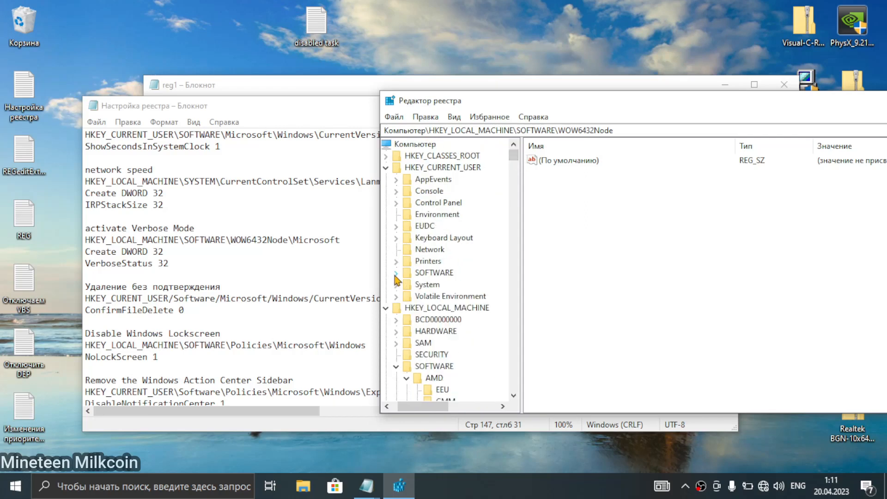
pyautogui.click(386, 307)
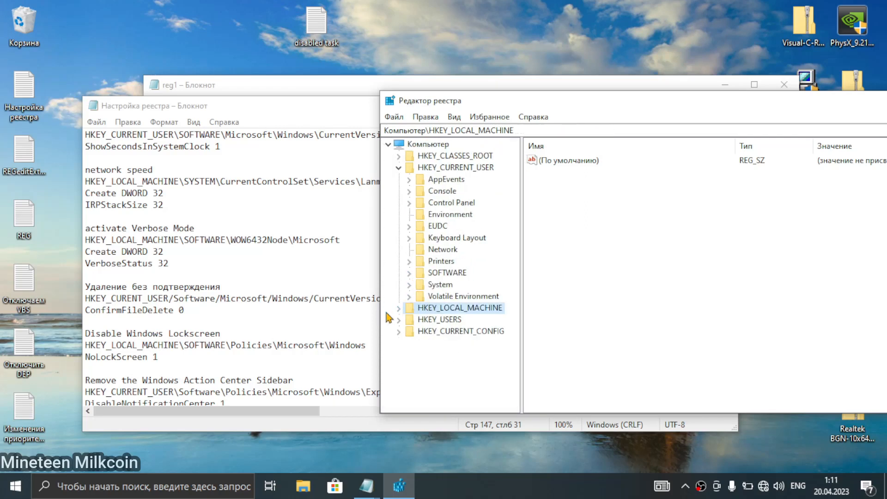
pyautogui.click(400, 169)
pyautogui.click(399, 169)
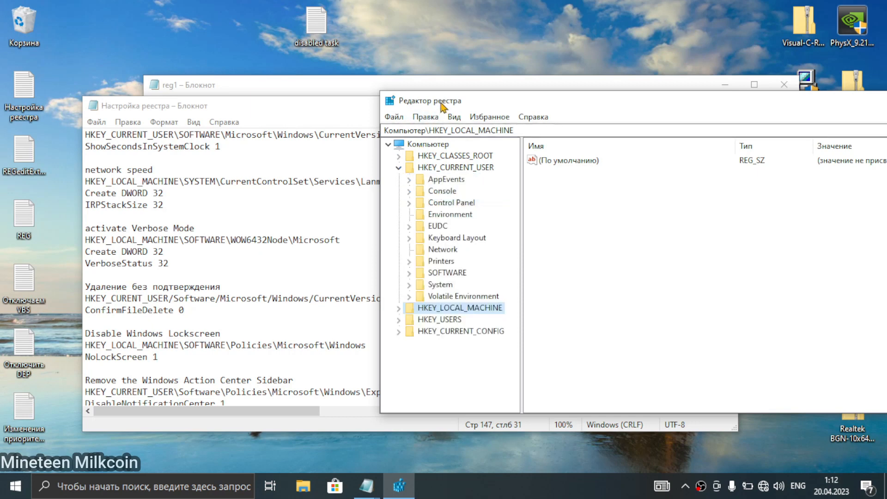
pyautogui.click(399, 170)
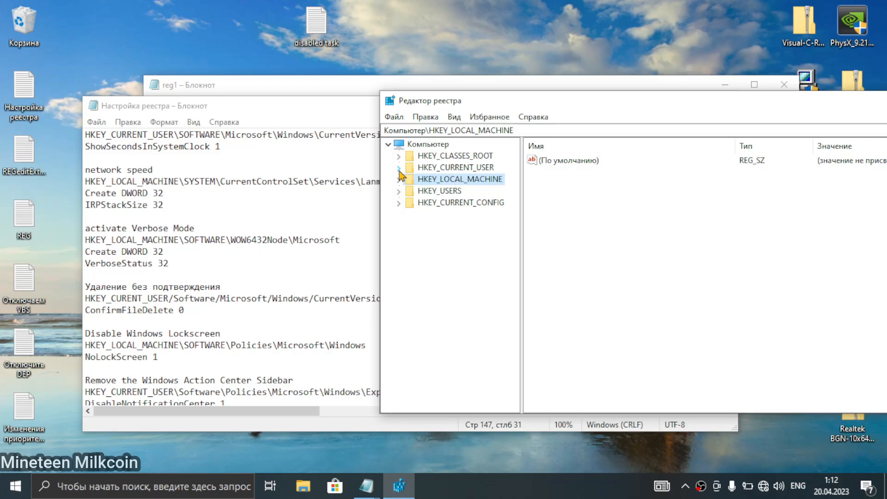
pyautogui.click(399, 170)
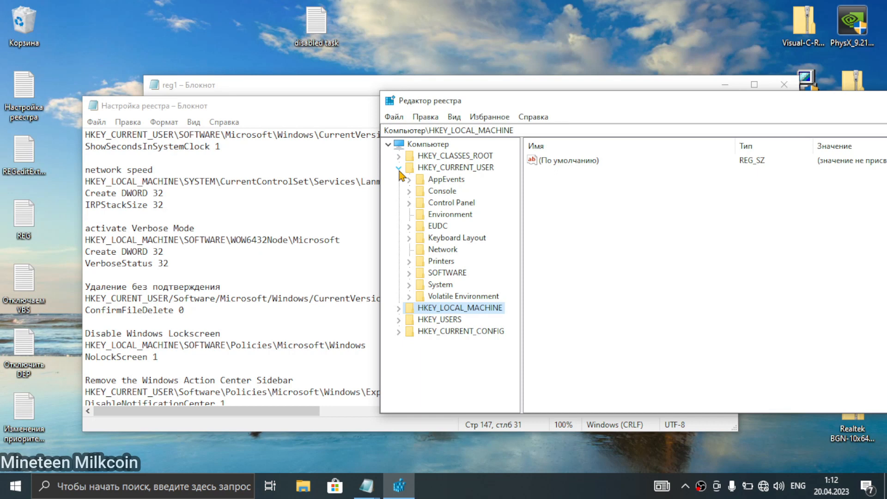
# Expand the SOFTWARE key of HKEY_CURRENT_USER and collapse the Windows key under Microsoft.
pyautogui.click(409, 273)
pyautogui.scroll(-20, 436, 281)
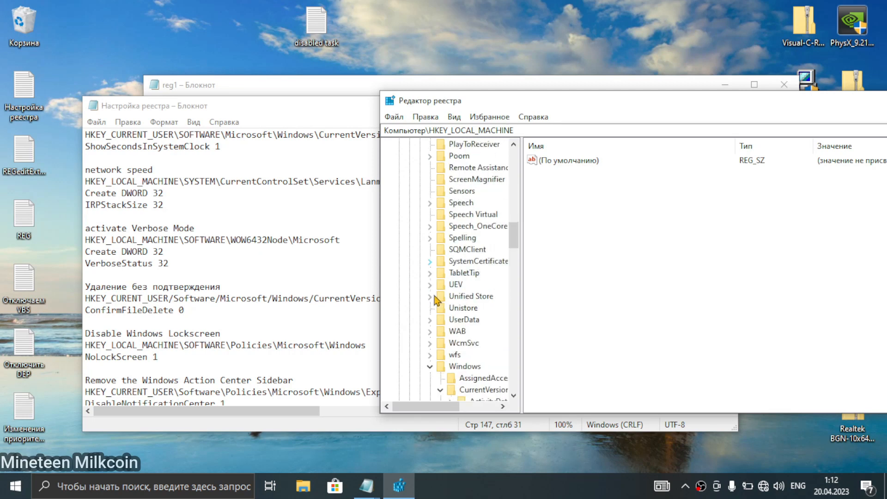
pyautogui.scroll(3, 442, 291)
pyautogui.click(430, 228)
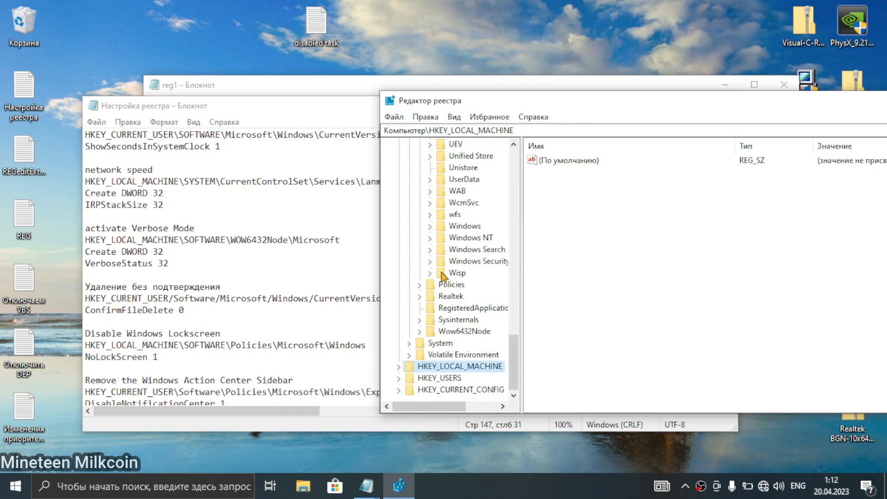
# Look through the subkeys of HKEY_CURRENT_USER\SOFTWARE\Microsoft and expand the Windows key.
pyautogui.scroll(3, 442, 275)
pyautogui.scroll(2, 460, 277)
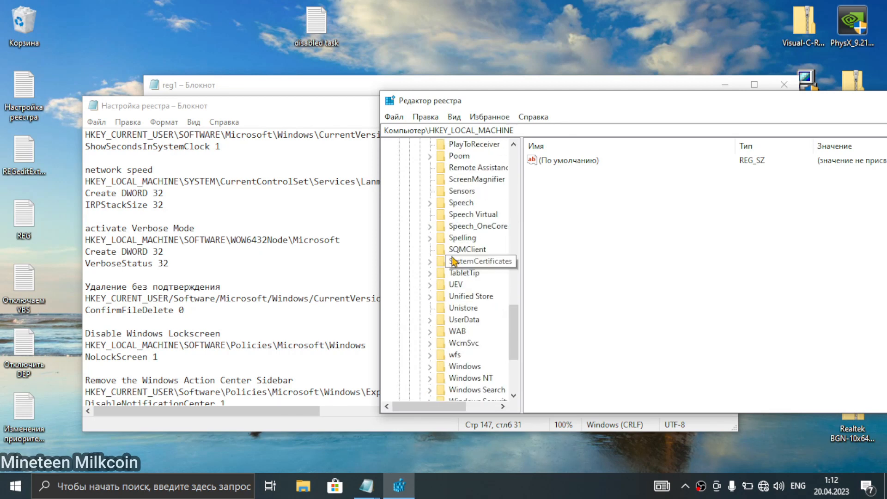
pyautogui.scroll(-2, 457, 273)
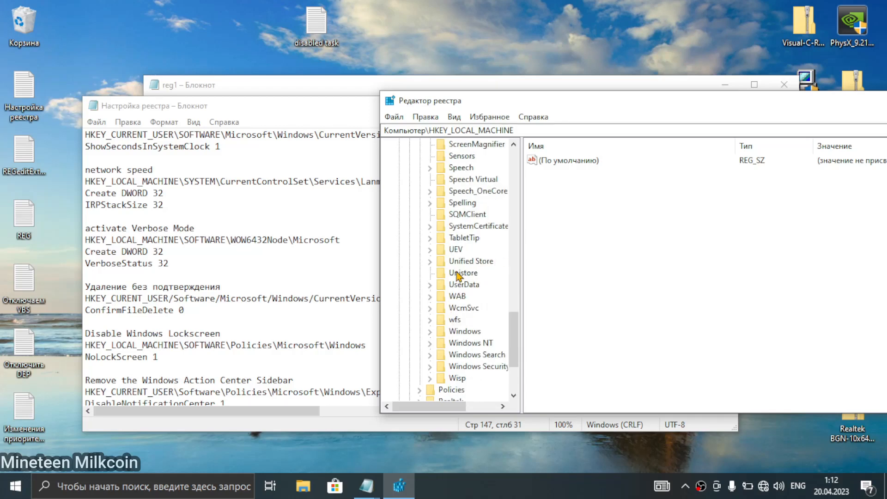
pyautogui.scroll(1, 472, 330)
pyautogui.scroll(9, 473, 334)
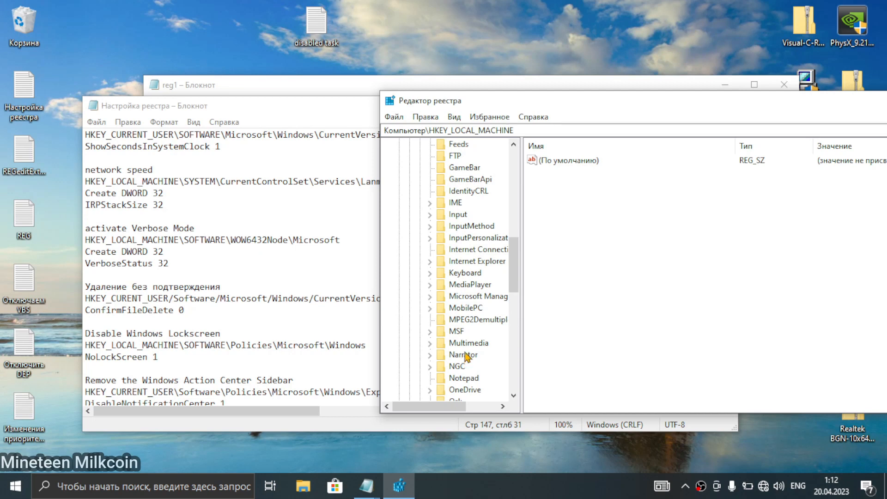
pyautogui.scroll(3, 467, 356)
pyautogui.scroll(1, 464, 335)
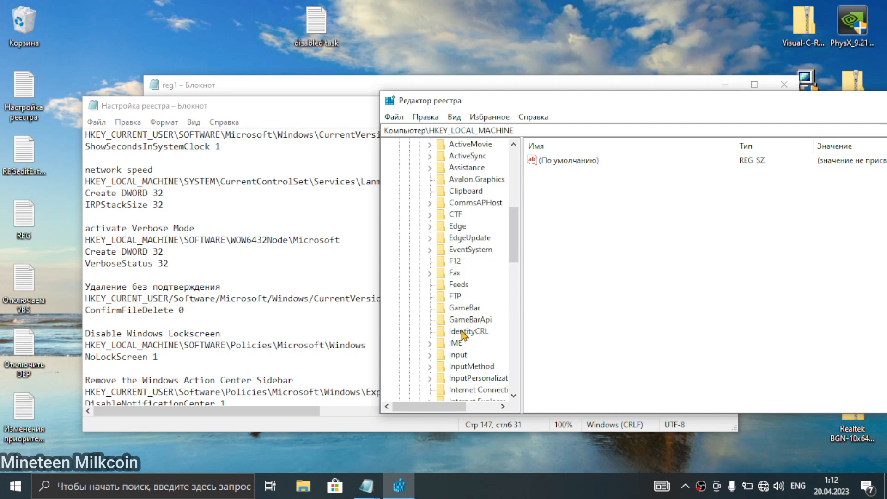
pyautogui.scroll(3, 463, 335)
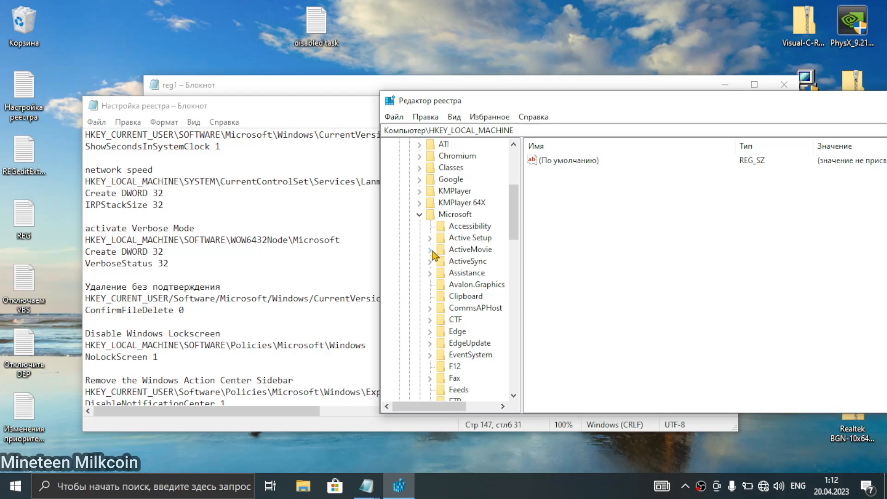
pyautogui.scroll(-12, 452, 259)
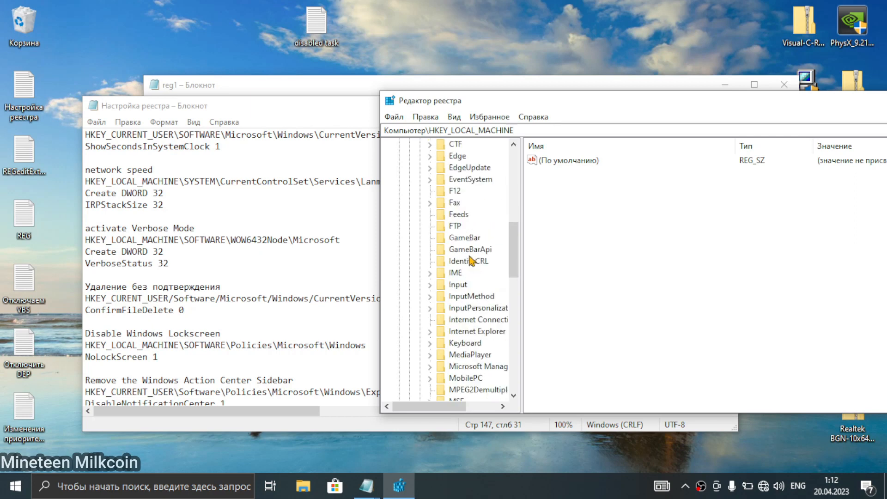
pyautogui.scroll(-6, 470, 266)
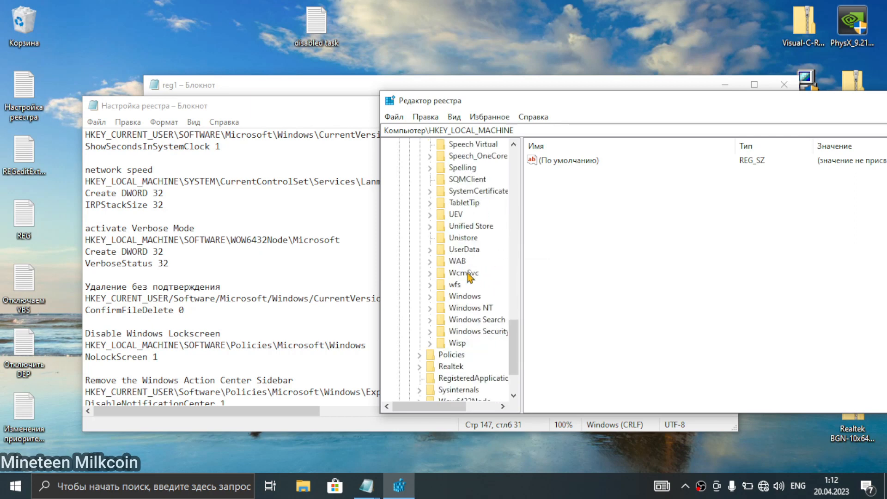
pyautogui.click(430, 297)
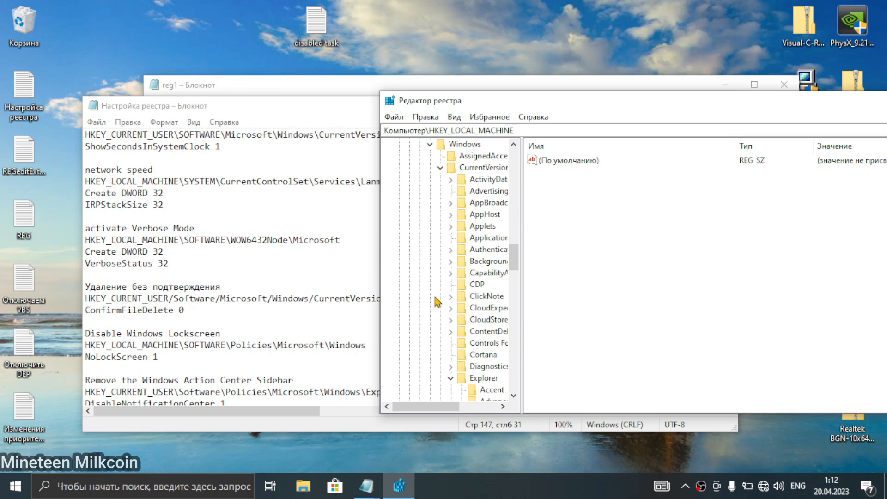
# Move Registry Editor clear of the notes, collapse Explorer under Windows\CurrentVersion, and select the Policies key.
pyautogui.moveTo(510, 103); pyautogui.dragTo(609, 115)
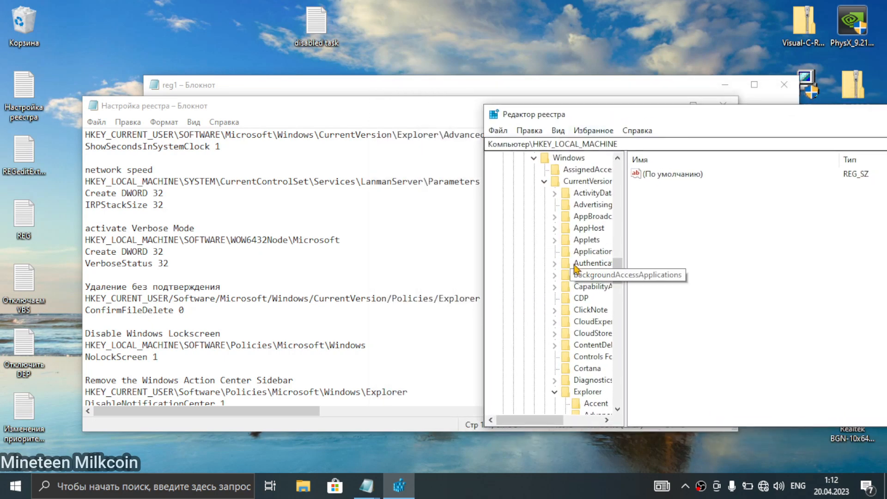
pyautogui.scroll(-1, 573, 287)
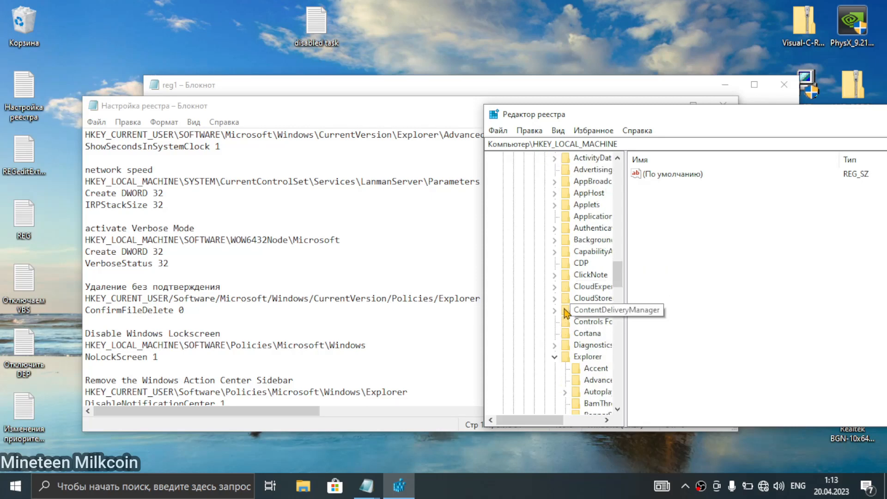
pyautogui.scroll(-2, 566, 290)
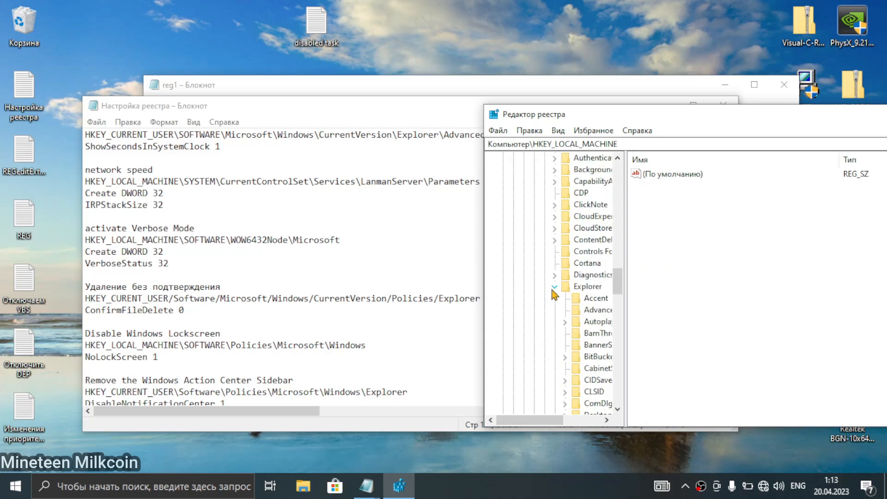
pyautogui.click(554, 286)
pyautogui.scroll(1, 586, 263)
pyautogui.scroll(2, 586, 262)
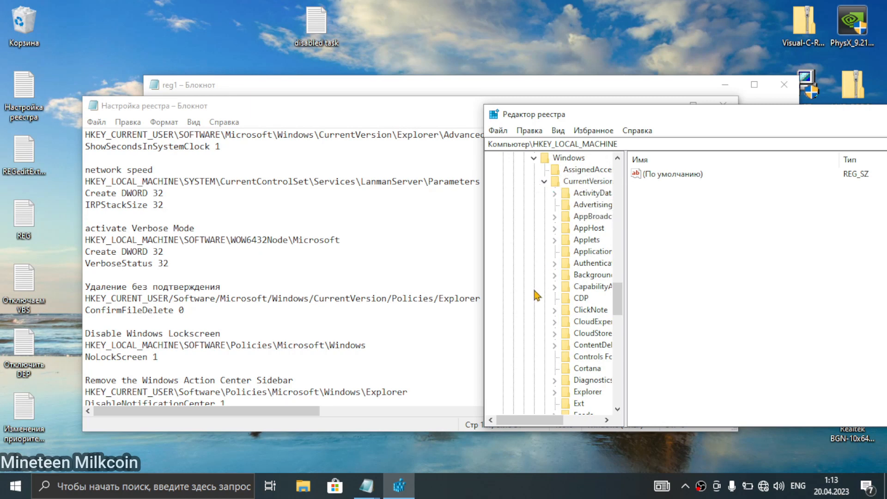
pyautogui.scroll(-4, 591, 277)
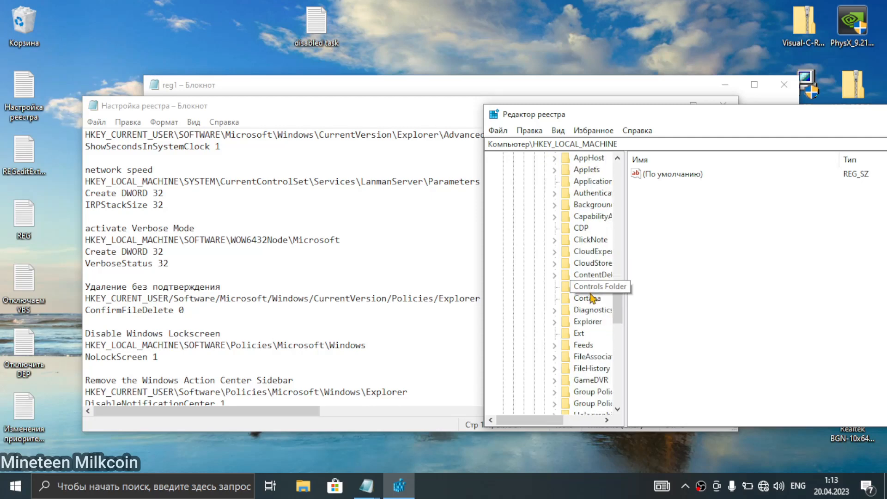
pyautogui.scroll(-5, 590, 300)
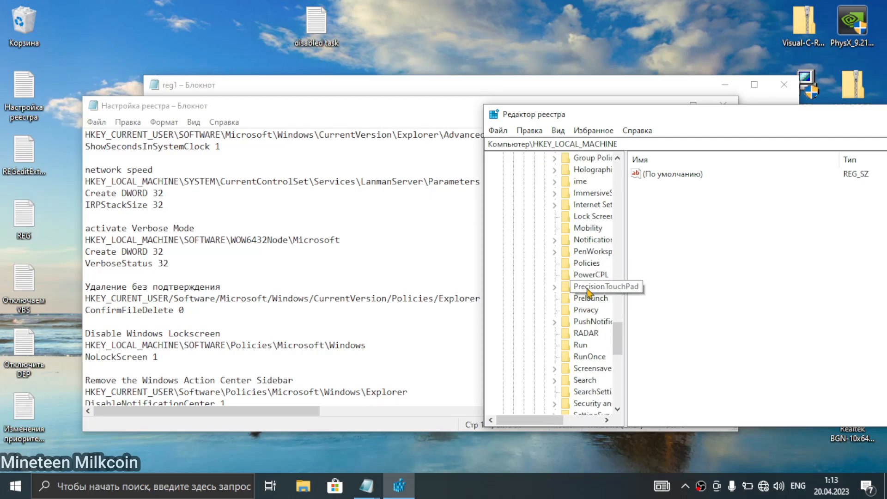
pyautogui.click(571, 266)
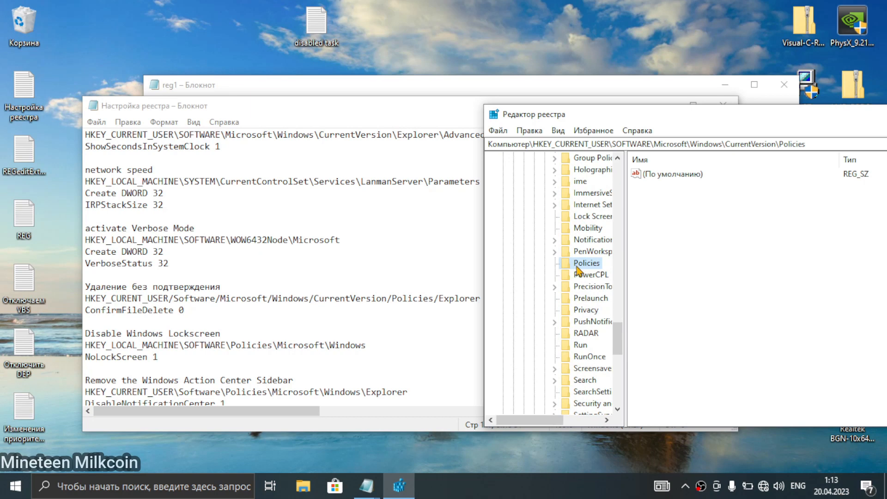
# Create a new subkey named Explorer under the Policies key.
pyautogui.rightClick(577, 269)
pyautogui.moveTo(636, 290)
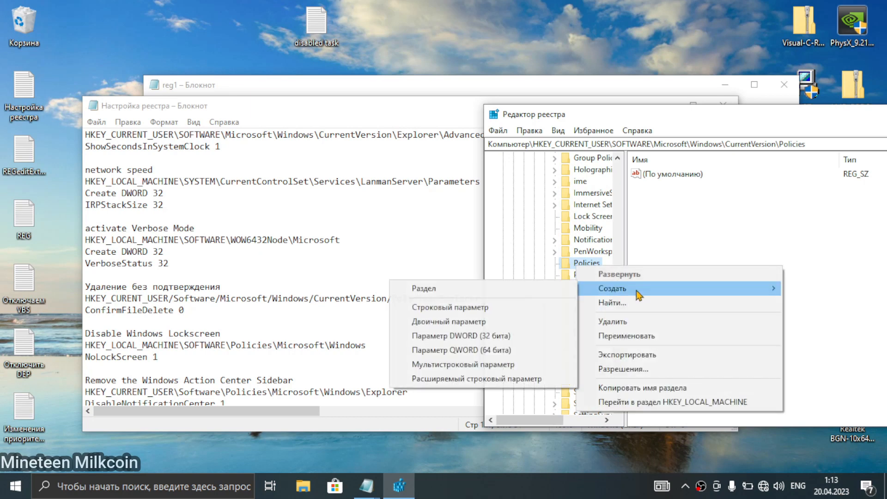
pyautogui.click(496, 293)
pyautogui.write('E')
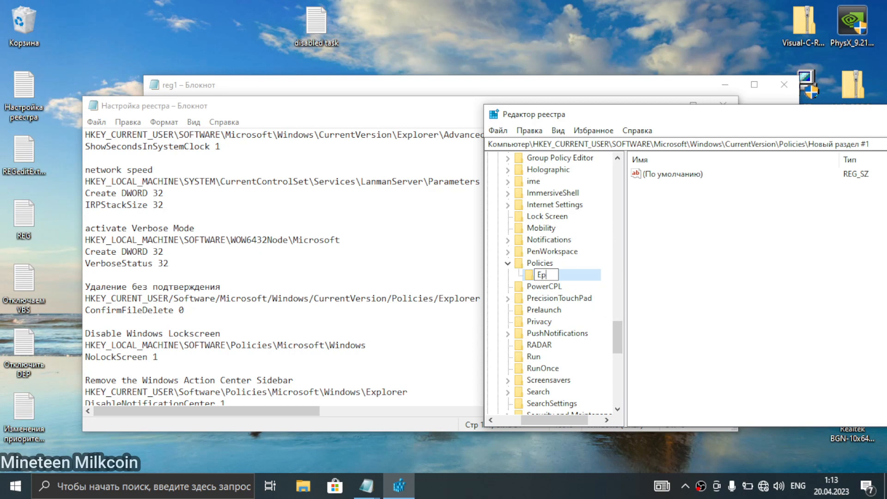
pyautogui.write('xplorer')
pyautogui.press('Return')
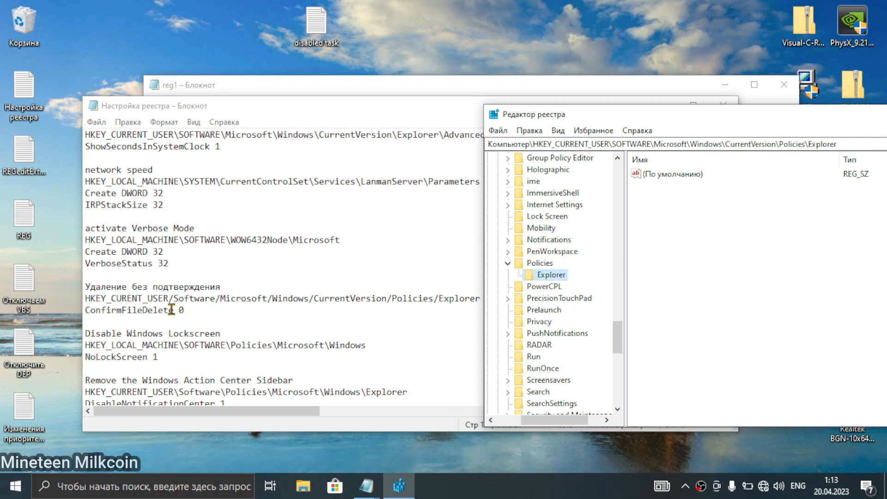
# Create a 32-bit DWORD value in Policies\Explorer, using the name ConfirmFileDelete copied from the notes.
pyautogui.moveTo(173, 309); pyautogui.dragTo(100, 313)
pyautogui.hotkey('ctrl', 'c')
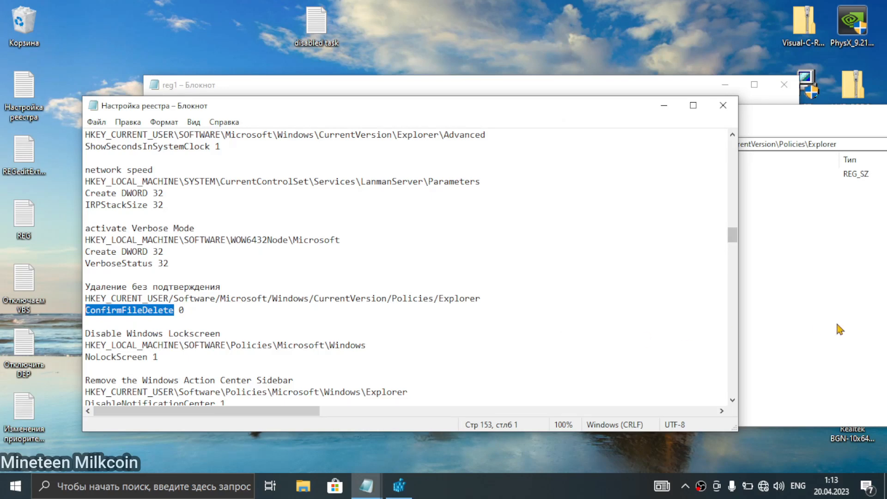
pyautogui.hotkey('alt', 'Tab')
pyautogui.rightClick(689, 243)
pyautogui.moveTo(724, 250)
pyautogui.click(590, 297)
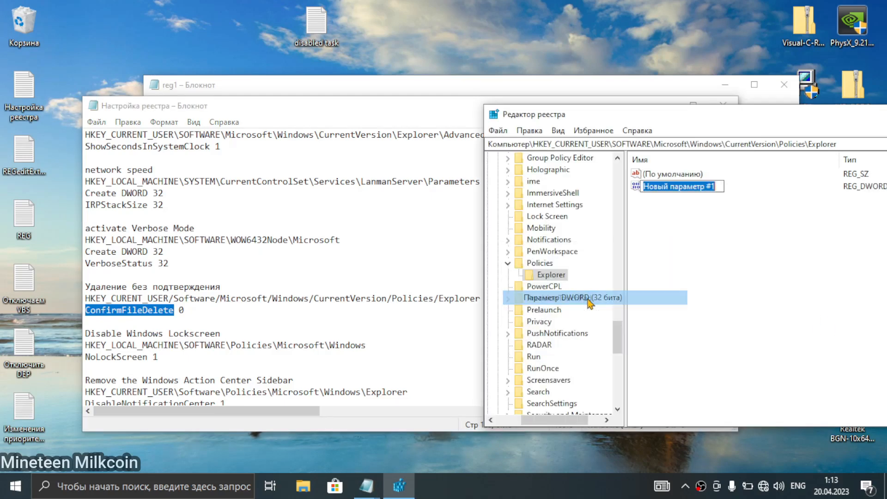
pyautogui.hotkey('ctrl', 'v')
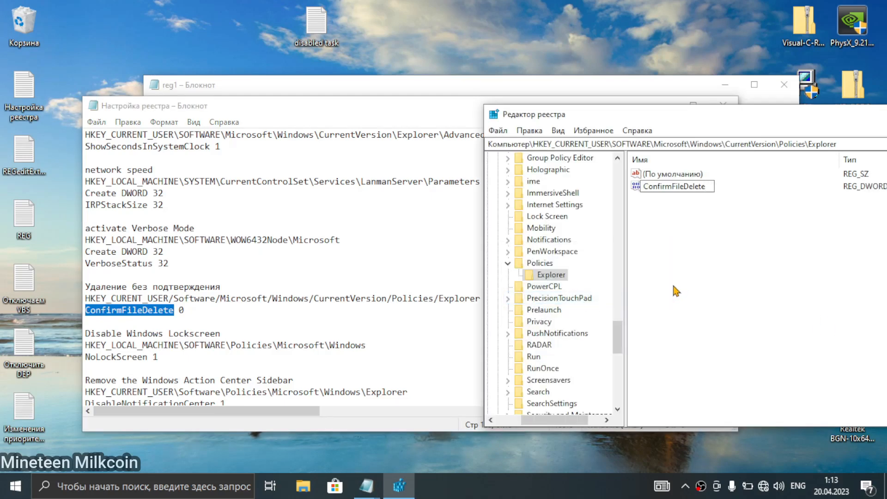
pyautogui.press('Return')
pyautogui.moveTo(704, 121); pyautogui.dragTo(649, 141)
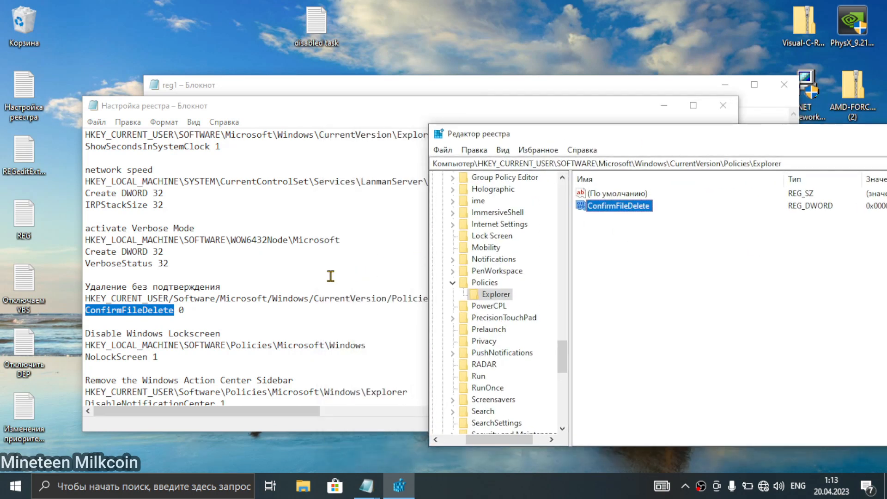
# Copy the Disable Windows Lockscreen path HKEY_LOCAL_MACHINE\SOFTWARE\Policies\Microsoft\Windows from the notes.
pyautogui.moveTo(248, 331); pyautogui.dragTo(67, 337)
pyautogui.scroll(-1, 138, 337)
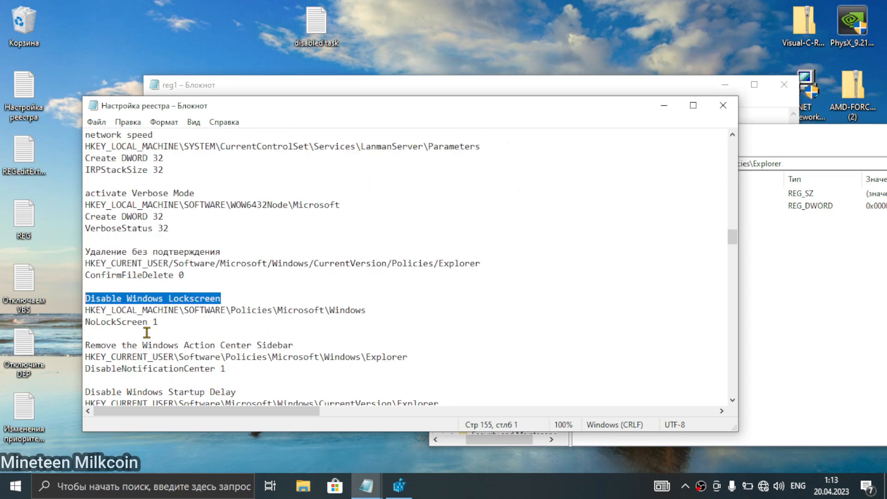
pyautogui.scroll(-1, 160, 328)
pyautogui.moveTo(412, 275); pyautogui.dragTo(70, 271)
pyautogui.hotkey('ctrl', 'c')
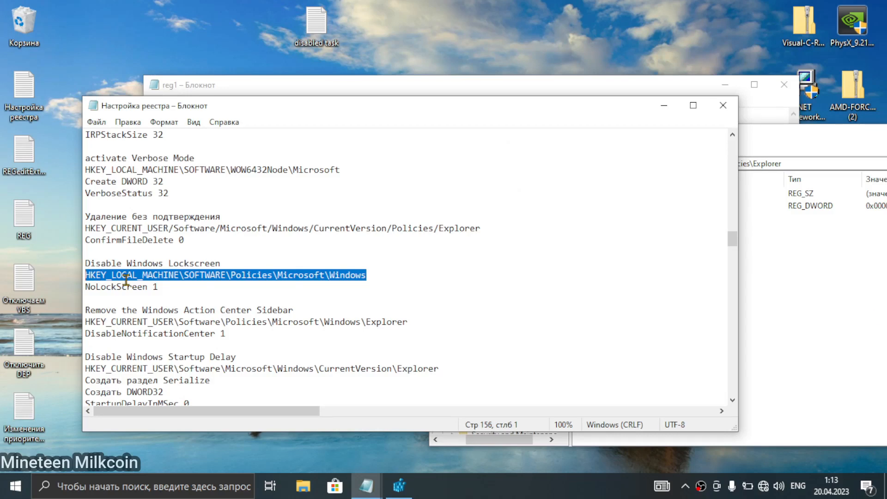
# Go to the copied HKEY_LOCAL_MACHINE\SOFTWARE\Policies\Microsoft\Windows key in Registry Editor and move the window aside slightly.
pyautogui.click(885, 326)
pyautogui.click(802, 165)
pyautogui.hotkey('ctrl', 'v')
pyautogui.press('Return')
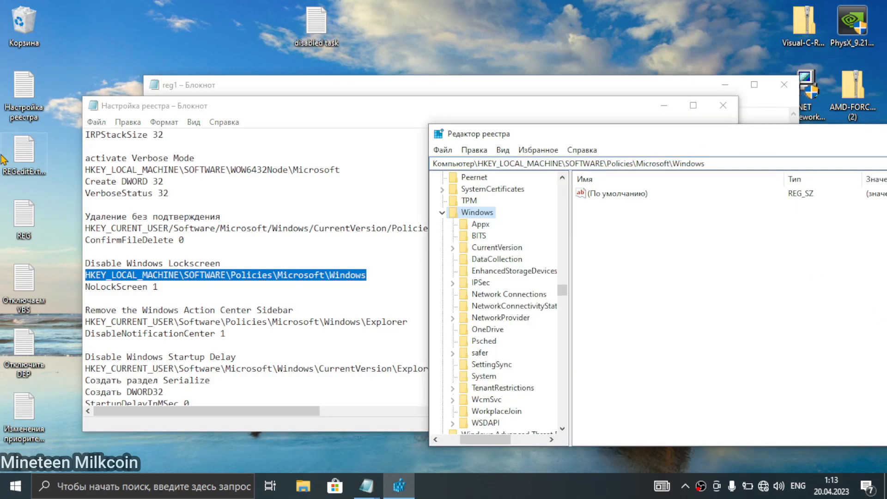
pyautogui.moveTo(510, 135); pyautogui.dragTo(477, 126)
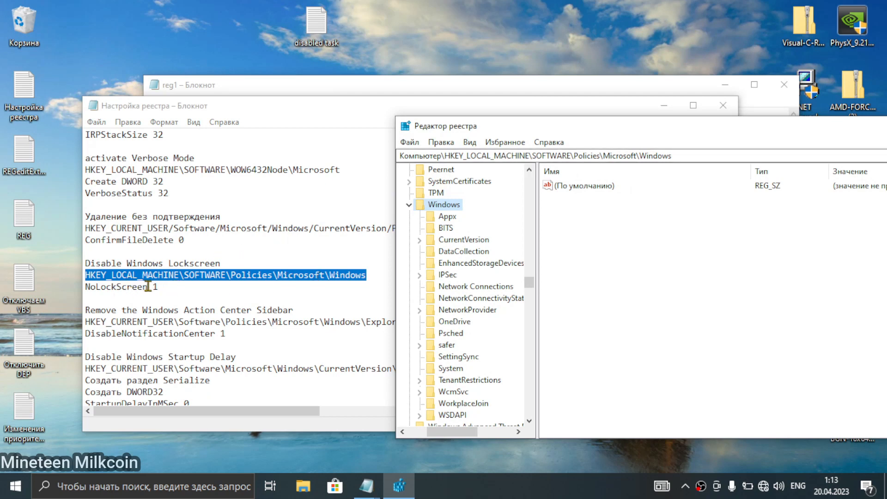
# Create a 32-bit DWORD value in the Policies\Microsoft\Windows key, using the name NoLockScreen copied from the notes.
pyautogui.moveTo(148, 286); pyautogui.dragTo(72, 285)
pyautogui.hotkey('ctrl', 'c')
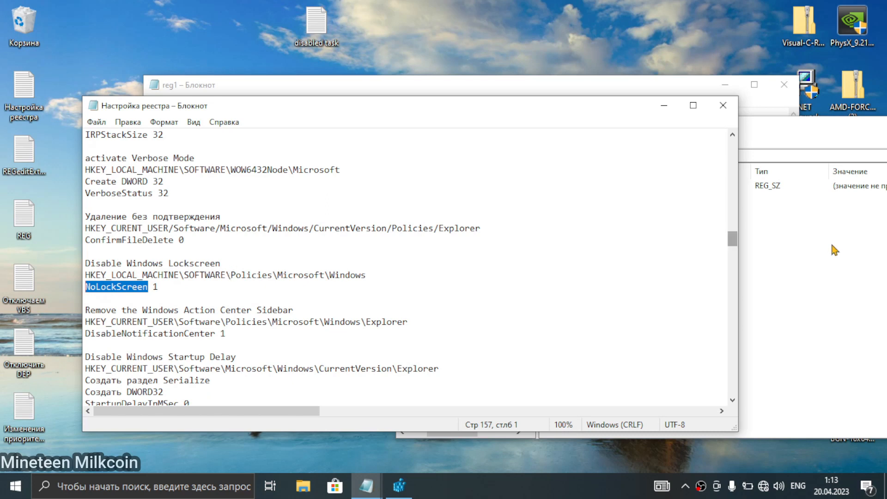
pyautogui.click(834, 247)
pyautogui.moveTo(672, 133); pyautogui.dragTo(550, 129)
pyautogui.rightClick(519, 185)
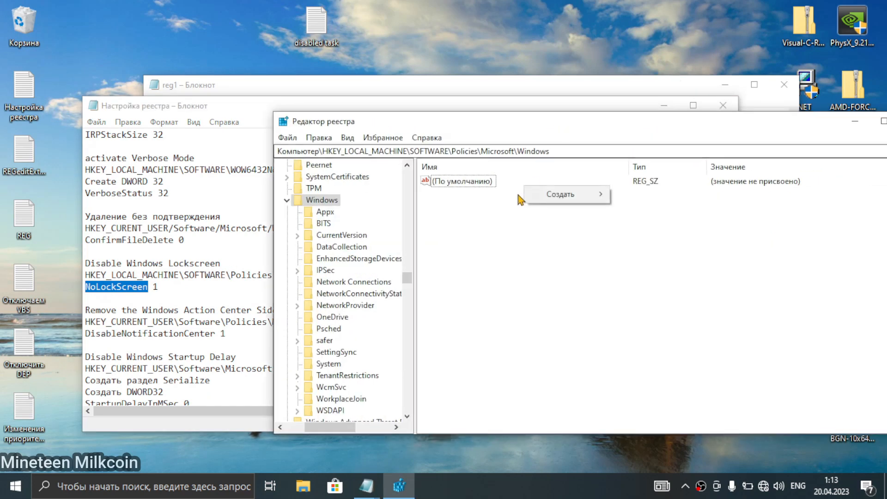
pyautogui.rightClick(470, 227)
pyautogui.moveTo(501, 236)
pyautogui.click(624, 284)
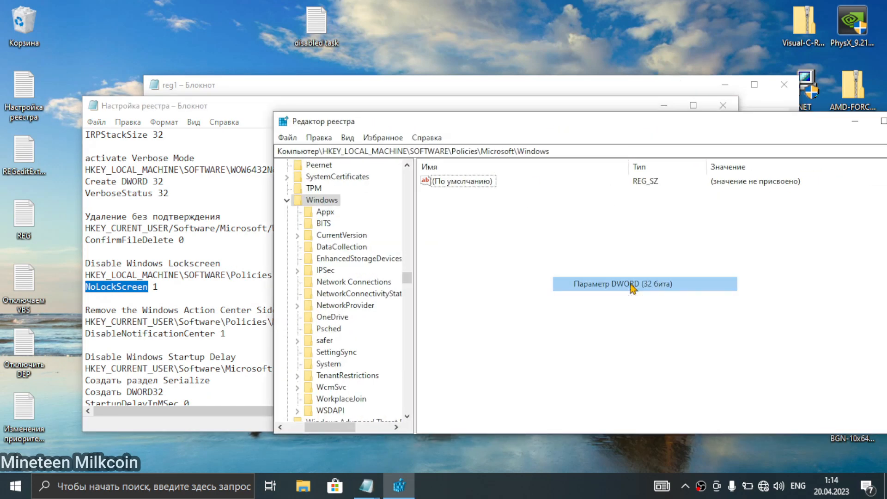
pyautogui.hotkey('ctrl', 'v')
pyautogui.press('Return')
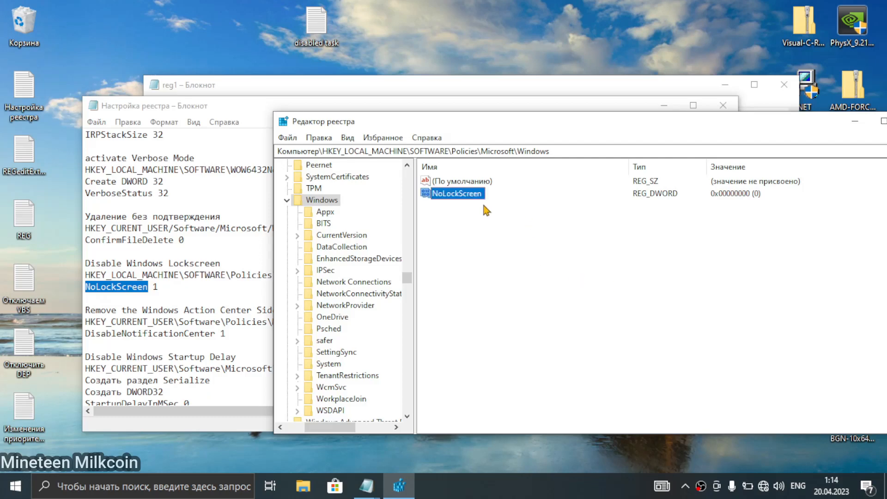
# Set the NoLockScreen value to 1.
pyautogui.doubleClick(462, 194)
pyautogui.write('1')
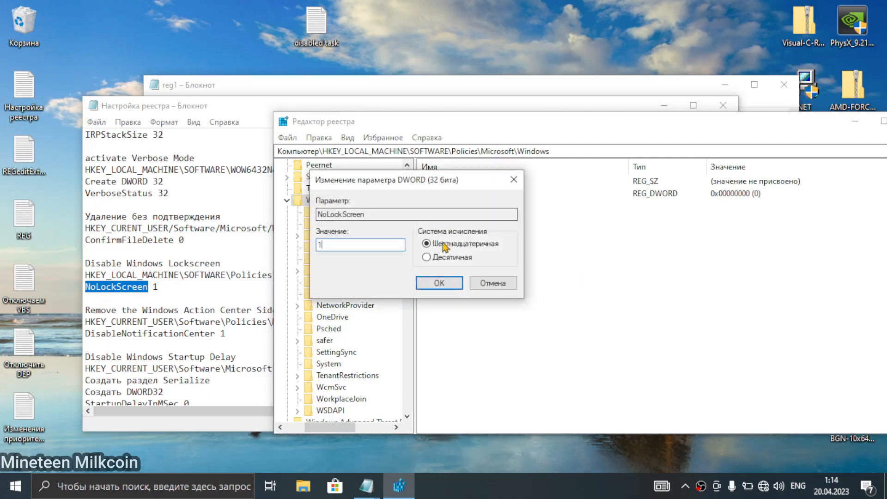
pyautogui.click(439, 283)
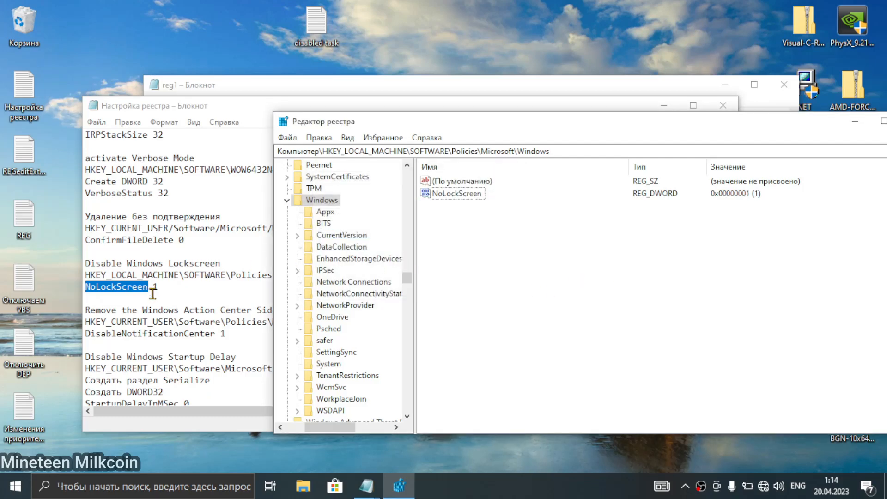
# Copy the Remove the Windows Action Center Sidebar path HKEY_CURRENT_USER\Software\Policies\Microsoft\Windows\Explorer from the notes.
pyautogui.click(154, 291)
pyautogui.scroll(-1, 191, 291)
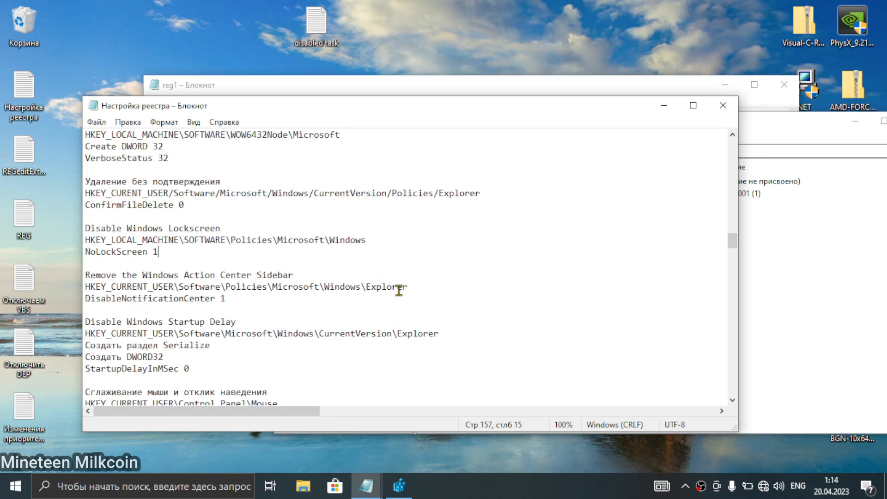
pyautogui.moveTo(411, 286); pyautogui.dragTo(63, 288)
pyautogui.hotkey('ctrl', 'c')
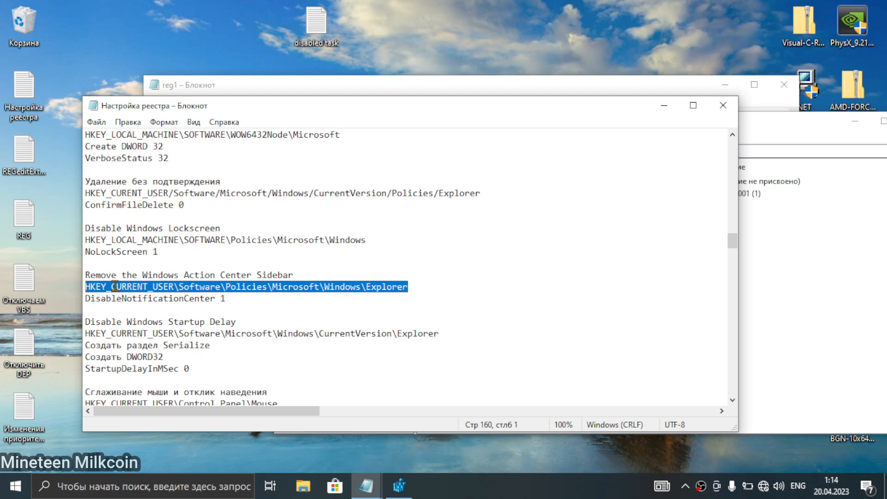
# Try to open HKEY_CURRENT_USER\Software\Policies\Microsoft\Windows\Explorer in Registry Editor, copying the path from the notes again for a second attempt.
pyautogui.click(877, 269)
pyautogui.moveTo(647, 149); pyautogui.dragTo(11, 154)
pyautogui.hotkey('ctrl', 'v')
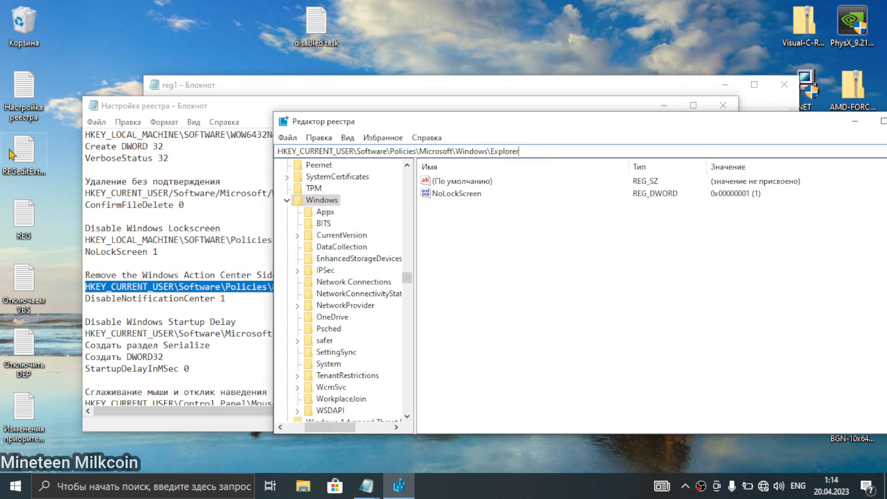
pyautogui.press('Return')
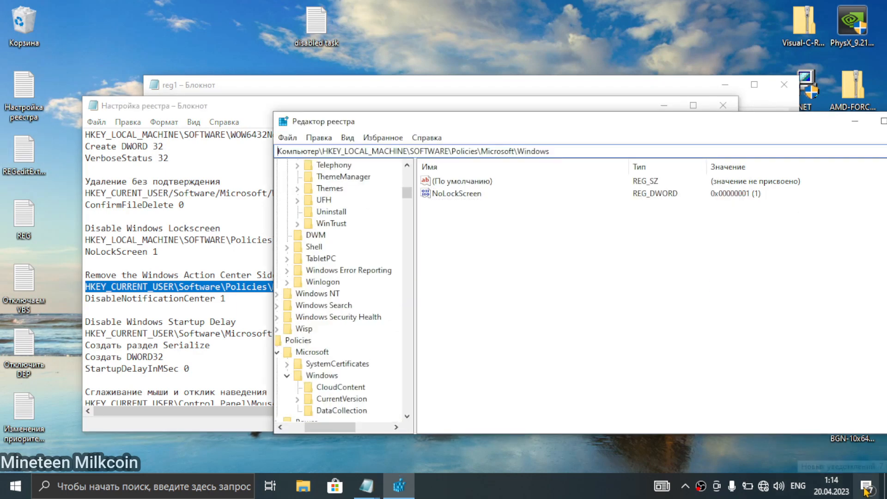
pyautogui.click(219, 290)
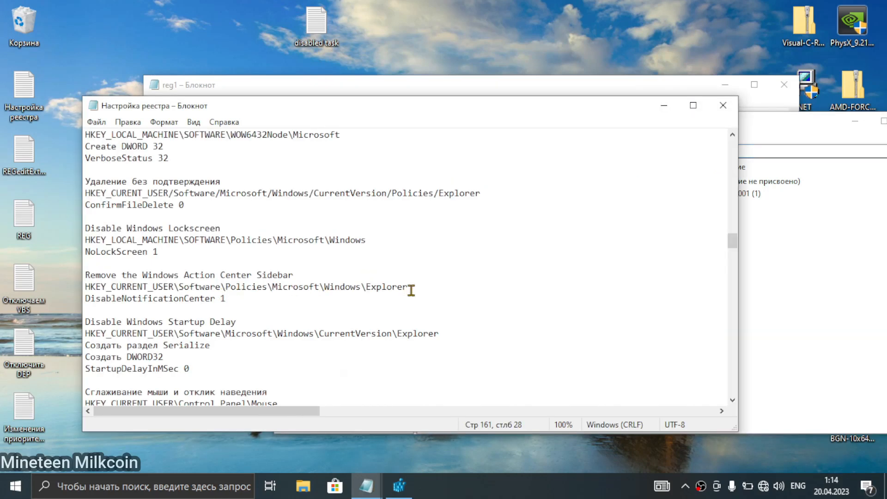
pyautogui.moveTo(410, 288); pyautogui.dragTo(62, 287)
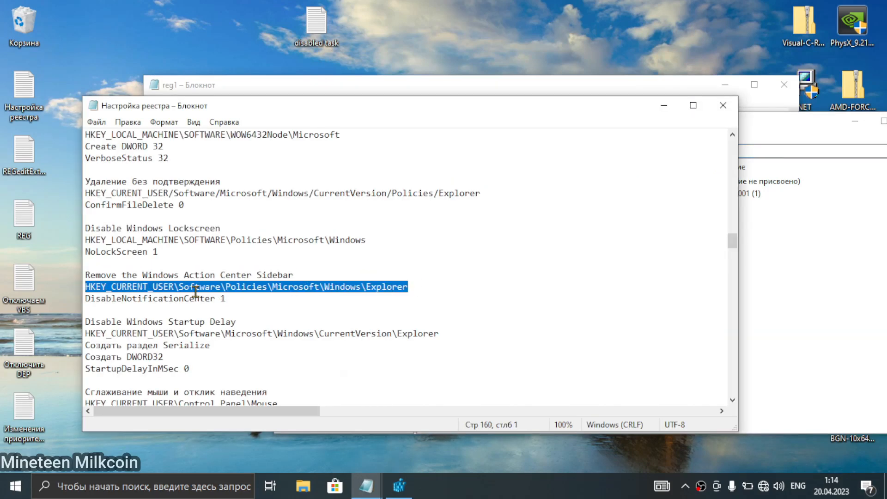
pyautogui.hotkey('ctrl', 'c')
pyautogui.click(856, 303)
pyautogui.click(606, 152)
pyautogui.hotkey('ctrl', 'v')
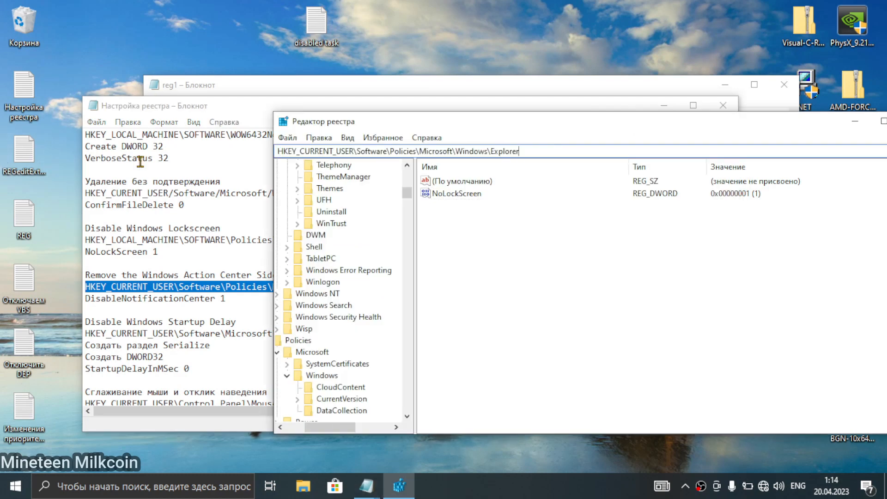
pyautogui.press('Return')
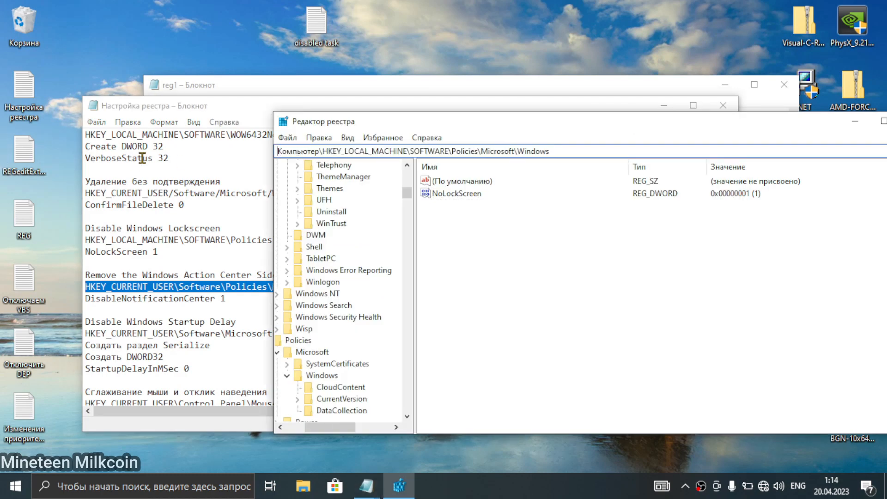
# Open the parent key HKEY_CURRENT_USER\Software\Policies\Microsoft\Windows by removing Explorer from the pasted path.
pyautogui.click(581, 151)
pyautogui.hotkey('ctrl', 'v')
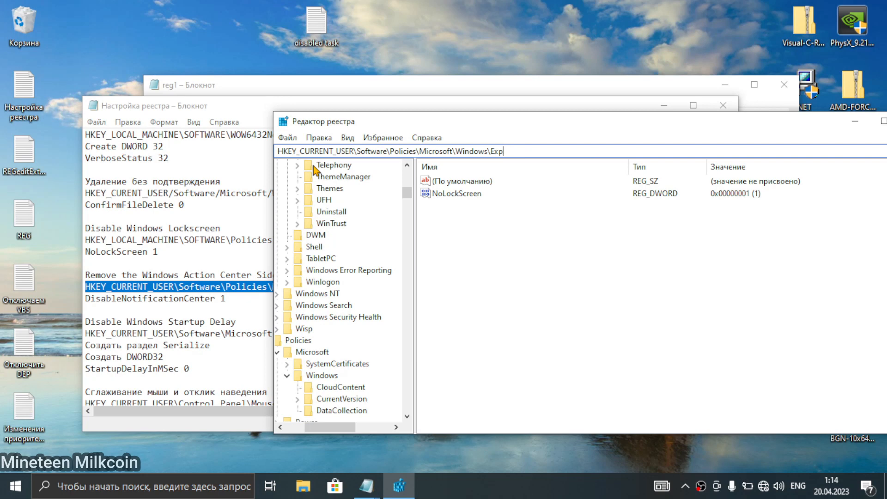
pyautogui.press('BackSpace')
pyautogui.press('BackSpace')
pyautogui.press('BackSpace')
pyautogui.press('Return')
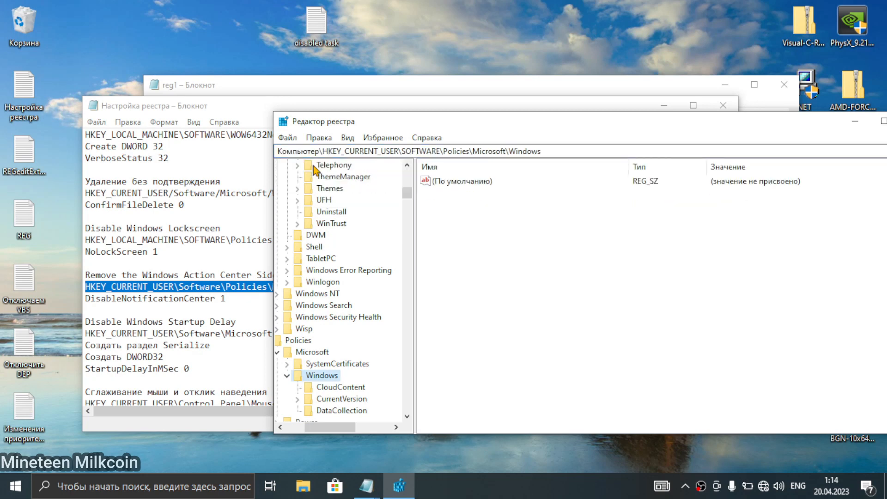
# Create a new subkey named Explorer under the current user's Policies\Microsoft\Windows key.
pyautogui.click(243, 315)
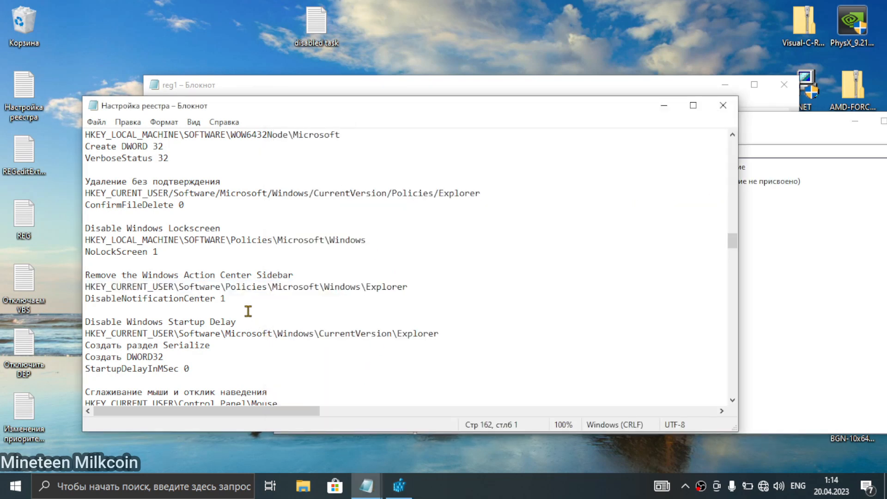
pyautogui.click(758, 300)
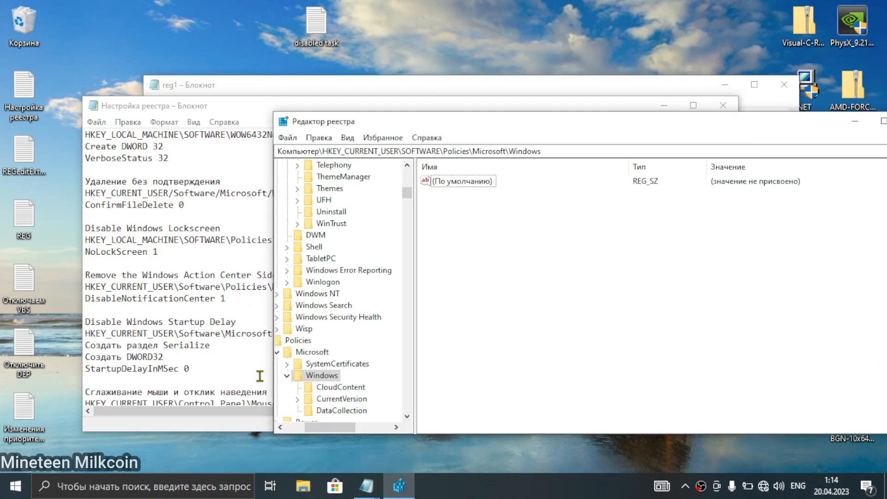
pyautogui.scroll(-1, 300, 361)
pyautogui.rightClick(329, 345)
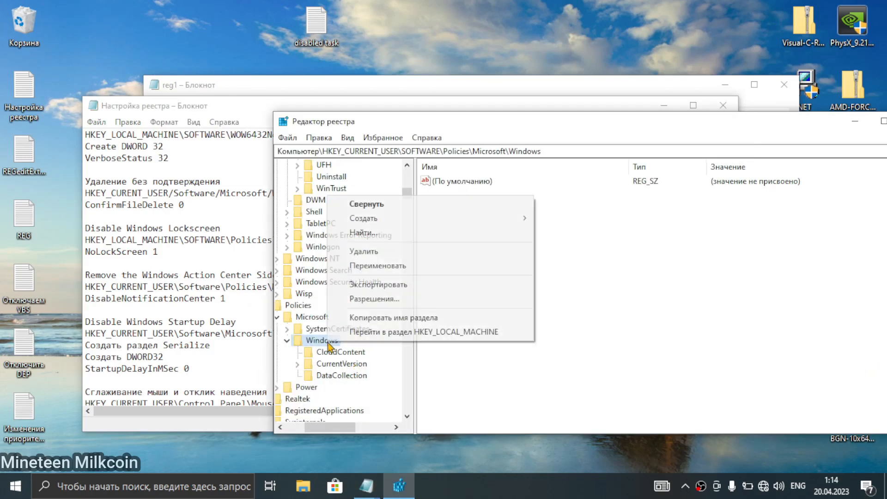
pyautogui.moveTo(481, 224)
pyautogui.click(578, 225)
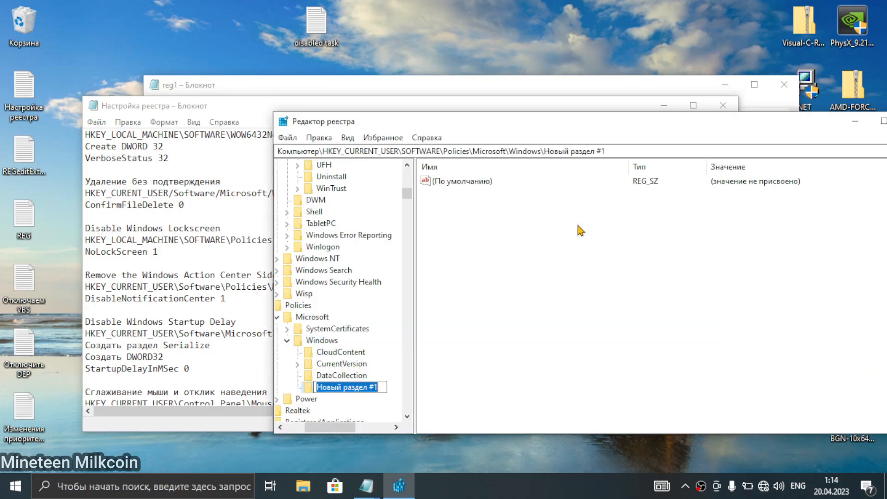
pyautogui.write('Explorer')
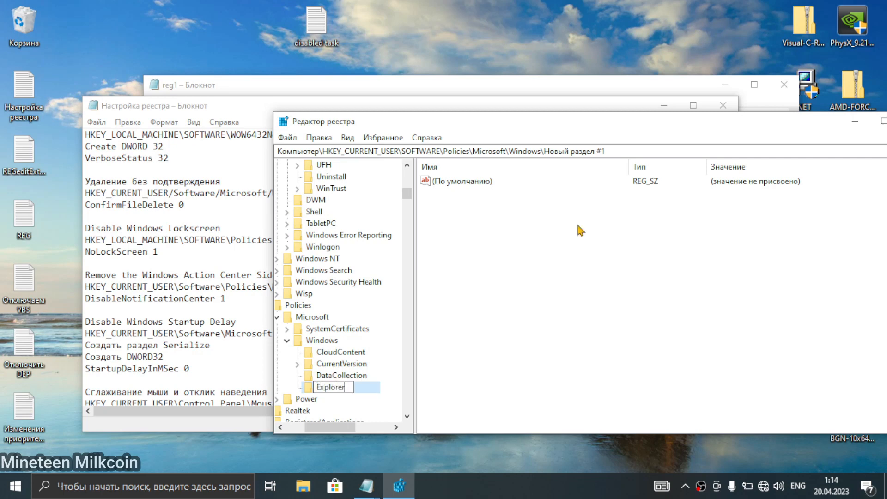
pyautogui.press('Return')
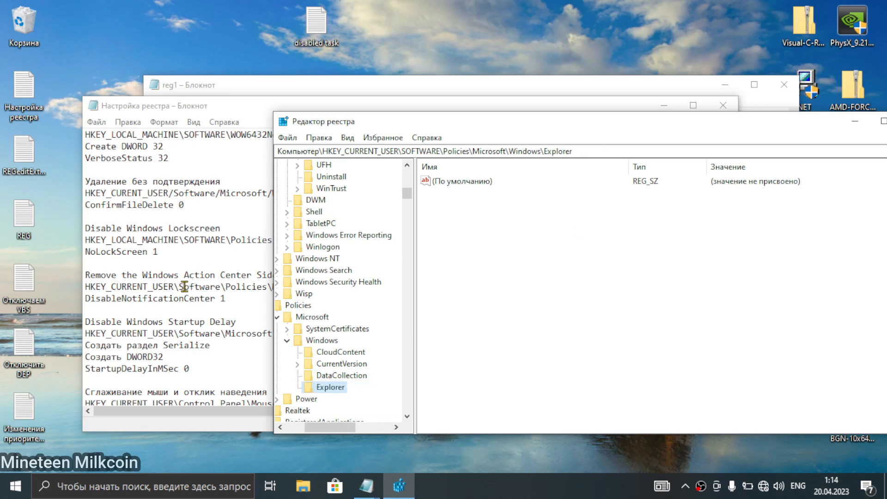
# Create a 32-bit DWORD value in the new Explorer key, using the name DisableNotificationCenter copied from the notes.
pyautogui.click(234, 318)
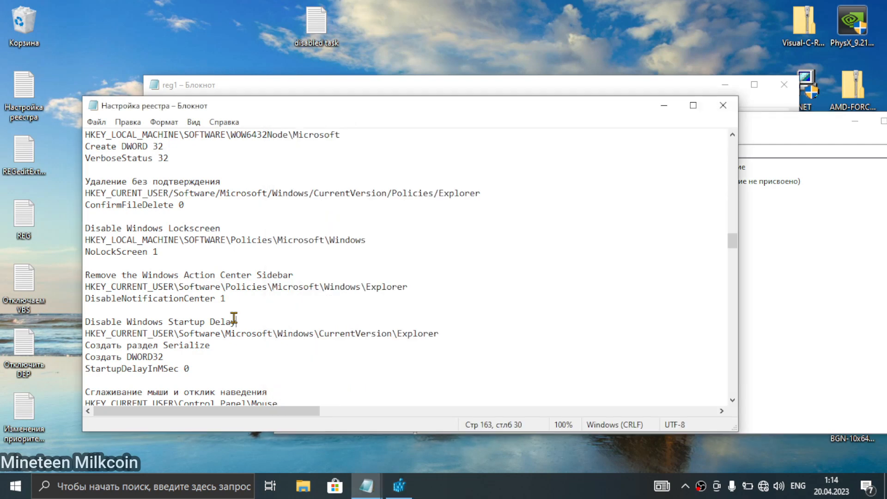
pyautogui.moveTo(216, 299); pyautogui.dragTo(80, 300)
pyautogui.click(772, 353)
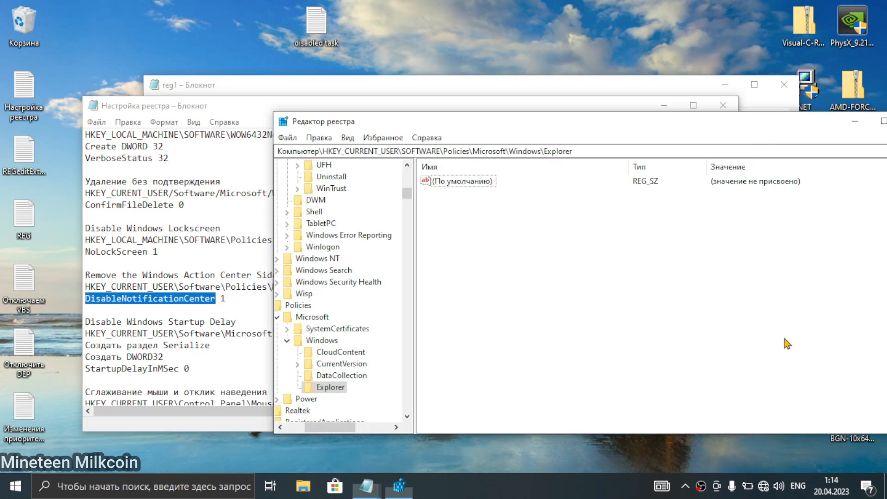
pyautogui.rightClick(328, 390)
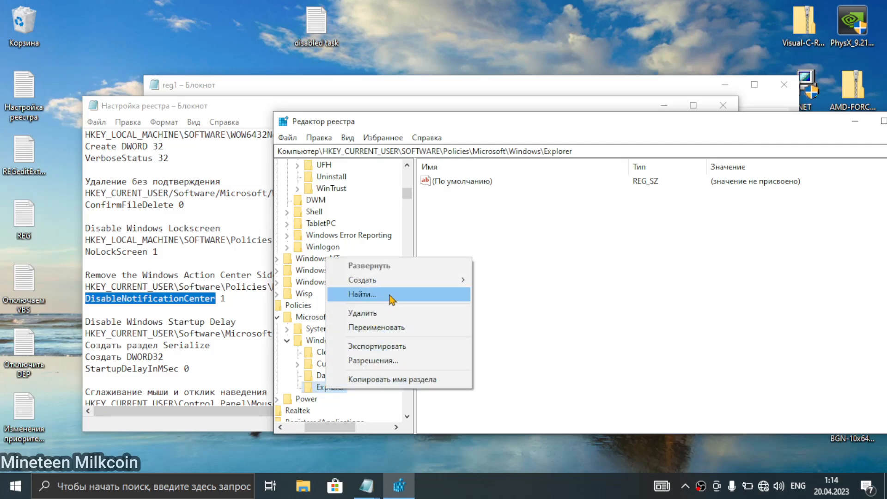
pyautogui.moveTo(393, 282)
pyautogui.click(609, 327)
pyautogui.hotkey('ctrl', 'v')
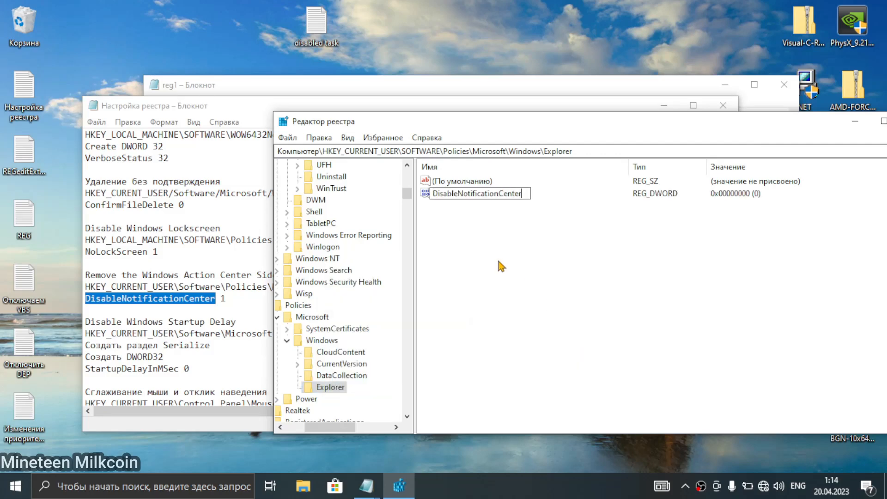
pyautogui.press('Return')
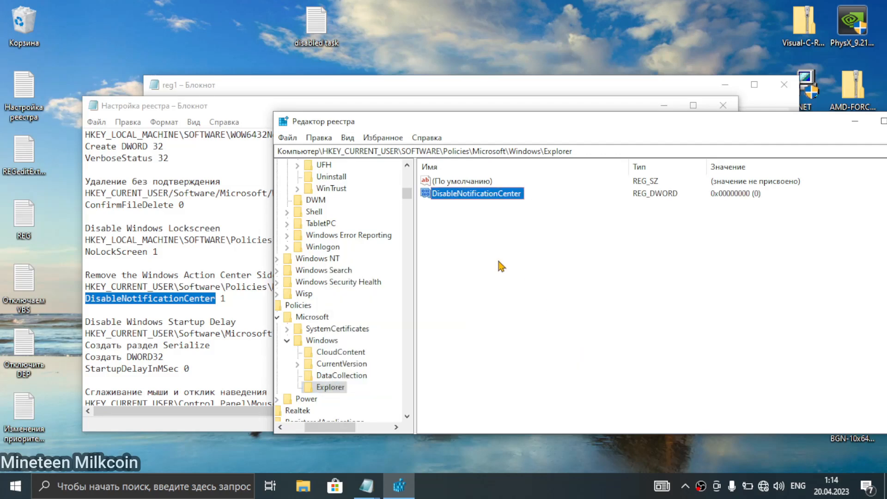
# Set the DisableNotificationCenter value to 1.
pyautogui.doubleClick(495, 196)
pyautogui.write('1')
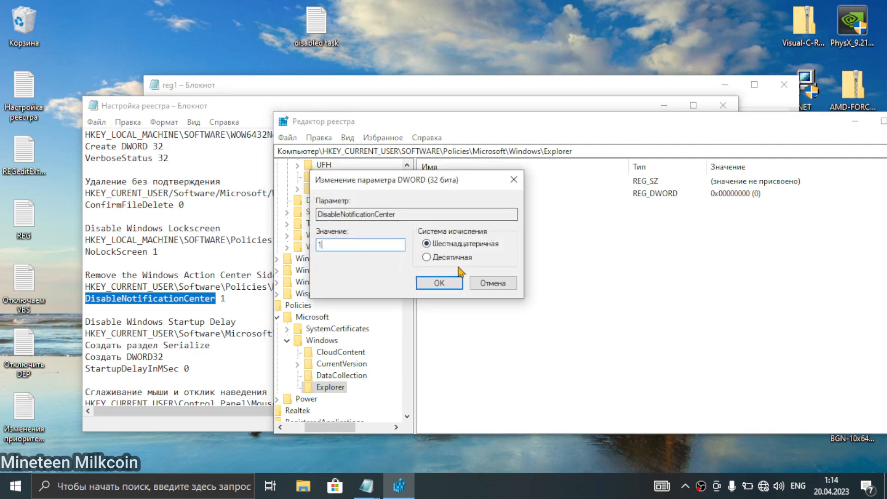
pyautogui.click(446, 283)
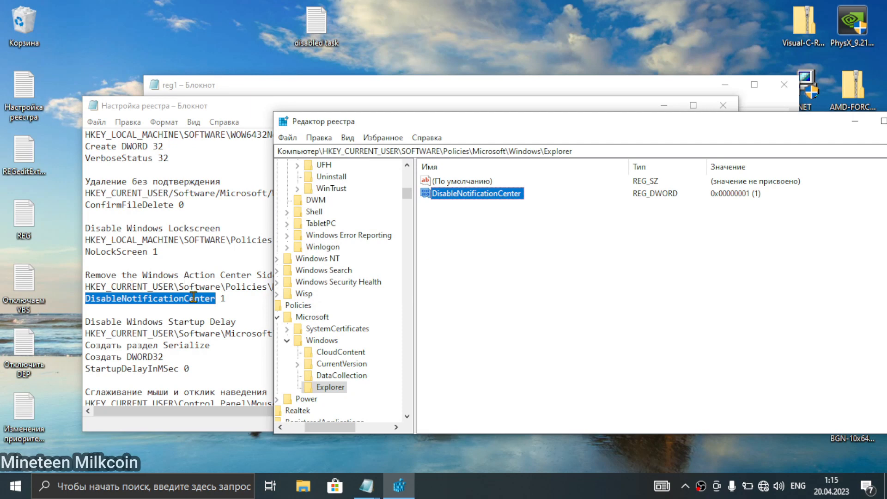
# Copy the Disable Windows Startup Delay path HKEY_CURRENT_USER\Software\Microsoft\Windows\CurrentVersion\Explorer from the notes and open that key in Registry Editor.
pyautogui.click(248, 319)
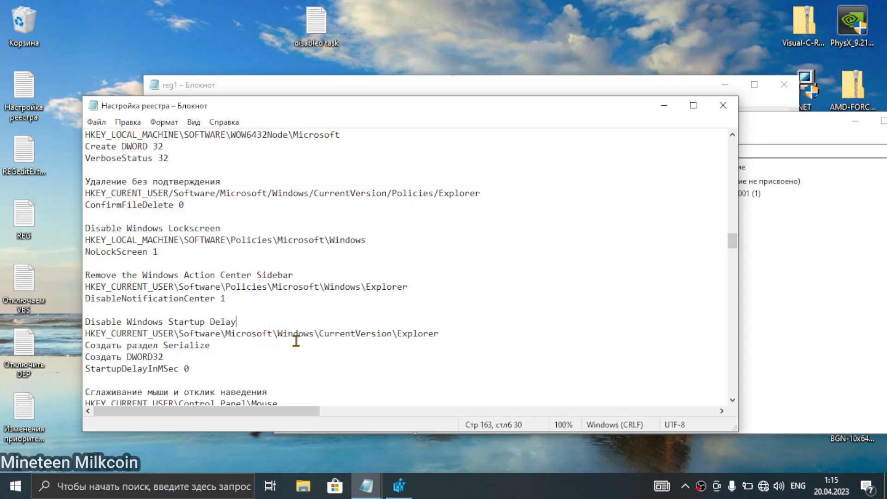
pyautogui.moveTo(462, 334); pyautogui.dragTo(66, 333)
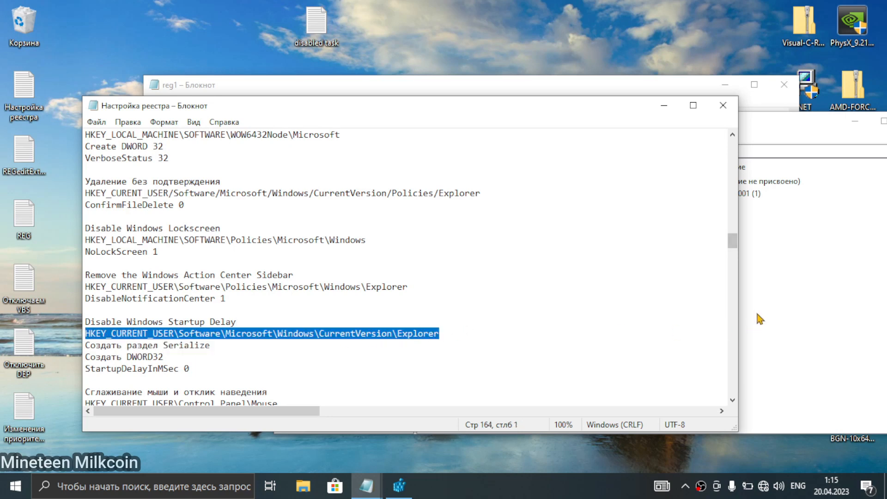
pyautogui.click(758, 245)
pyautogui.click(598, 151)
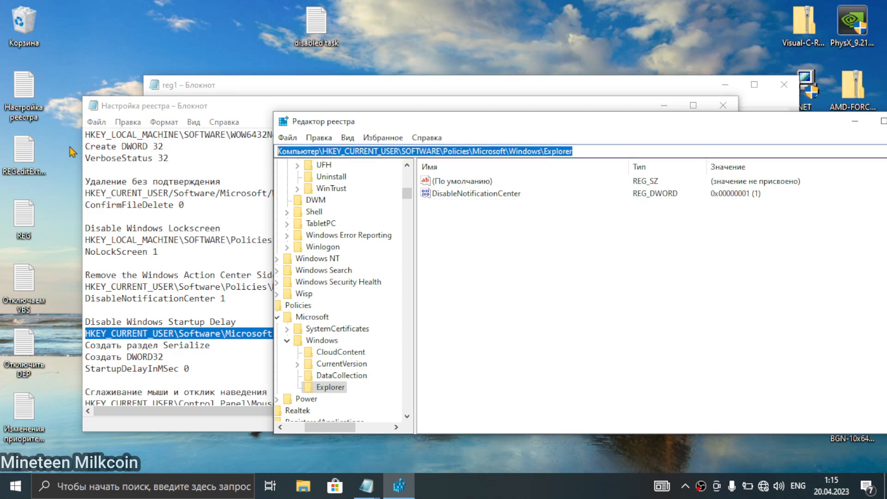
pyautogui.hotkey('ctrl', 'v')
pyautogui.press('Return')
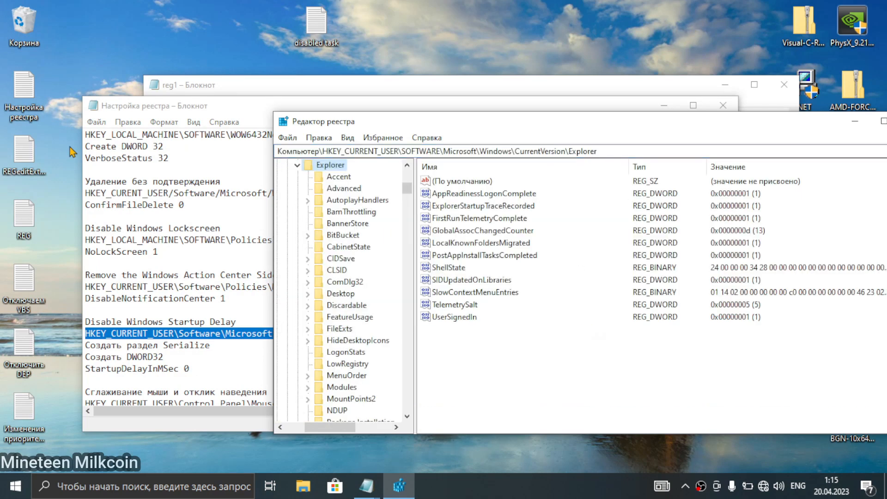
# Create a subkey under the open Explorer key, using the name Serialize copied from the notes.
pyautogui.click(217, 354)
pyautogui.moveTo(212, 346); pyautogui.dragTo(165, 346)
pyautogui.hotkey('ctrl', 'c')
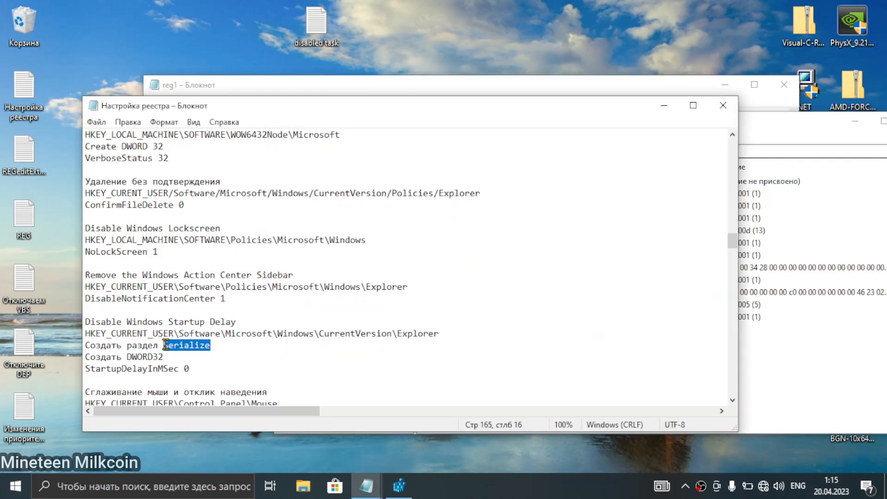
pyautogui.click(772, 399)
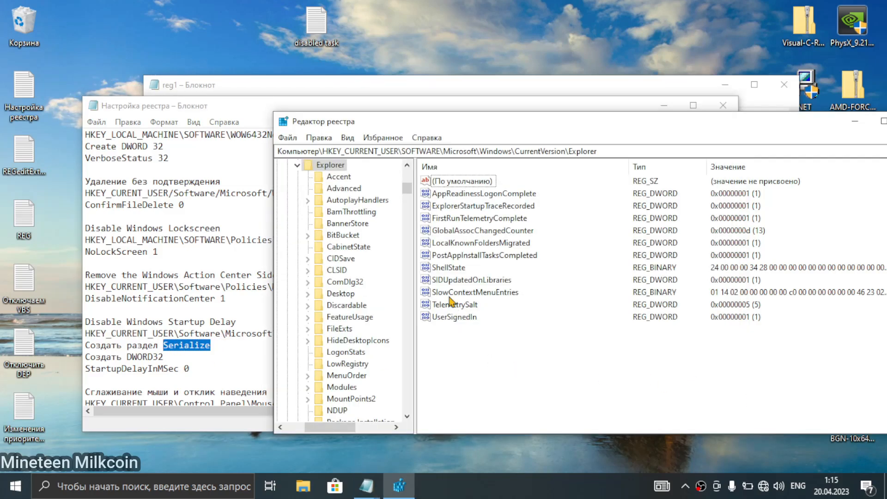
pyautogui.rightClick(319, 167)
pyautogui.moveTo(390, 187)
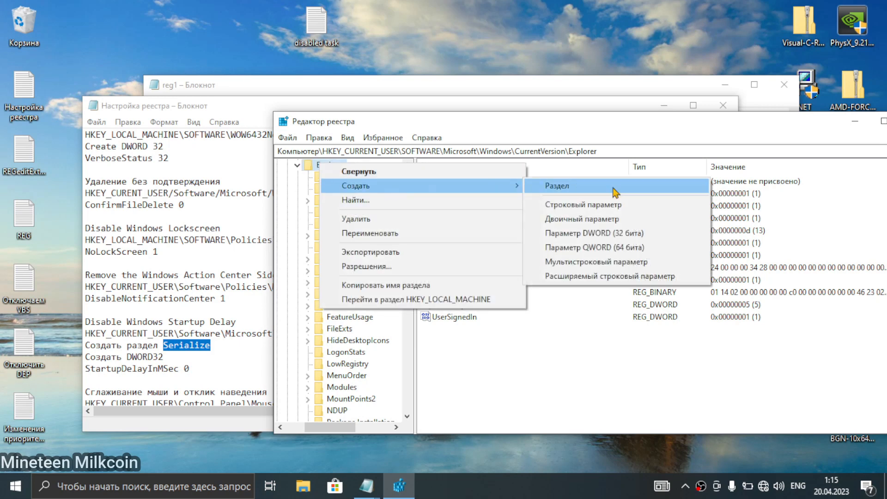
pyautogui.click(622, 195)
pyautogui.hotkey('ctrl', 'v')
pyautogui.press('Return')
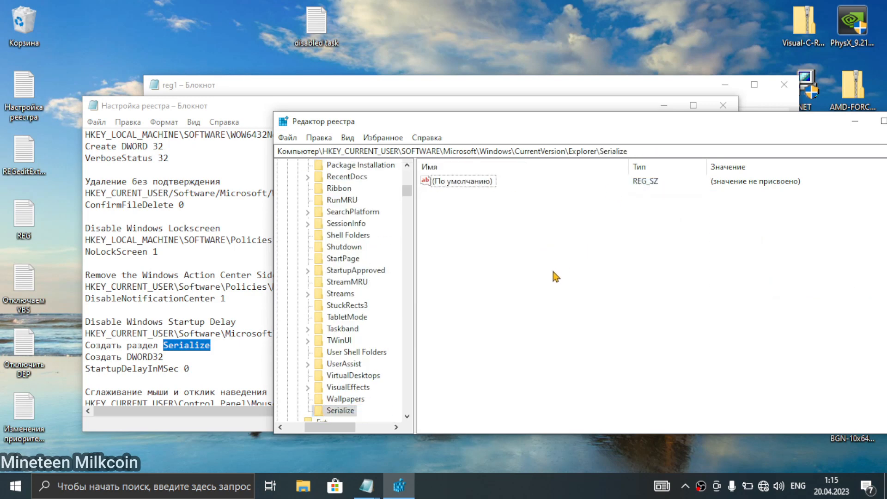
# Copy the value name StartupDelayInMSec from the notes.
pyautogui.click(178, 368)
pyautogui.moveTo(178, 368); pyautogui.dragTo(82, 369)
pyautogui.hotkey('ctrl', 'c')
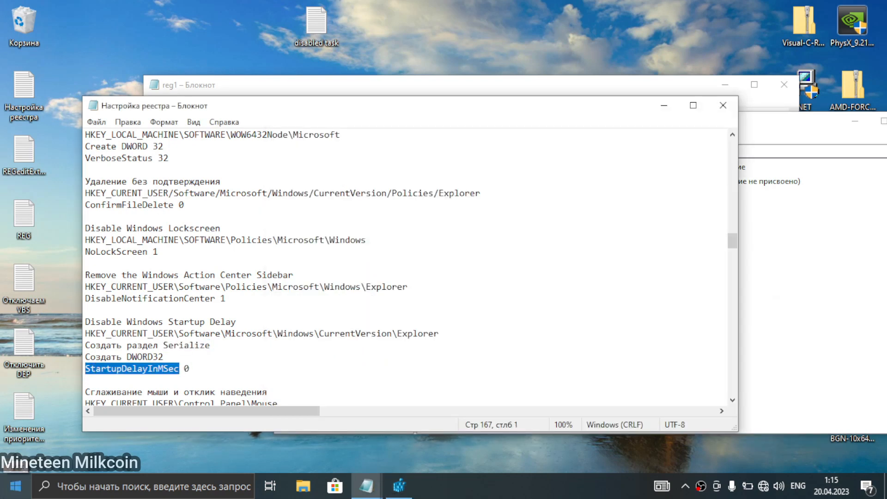
pyautogui.click(16, 486)
pyautogui.press('super')
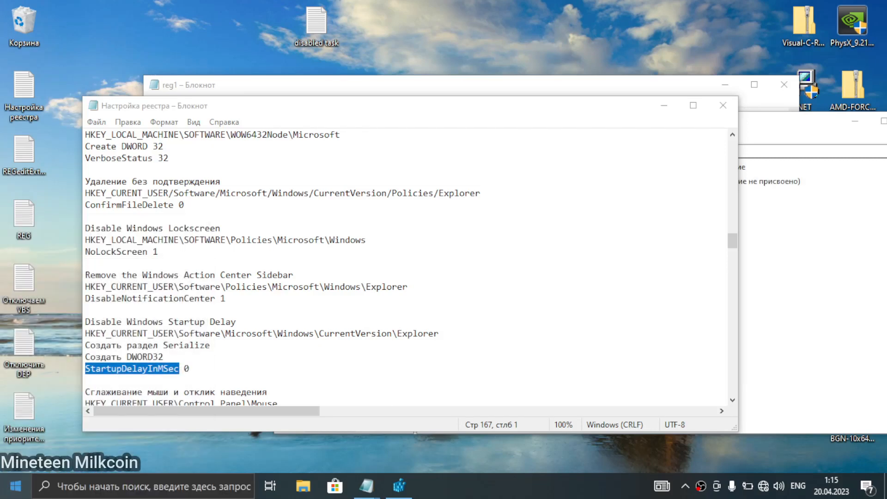
pyautogui.press('super')
pyautogui.press('super')
pyautogui.press('super')
pyautogui.press('super')
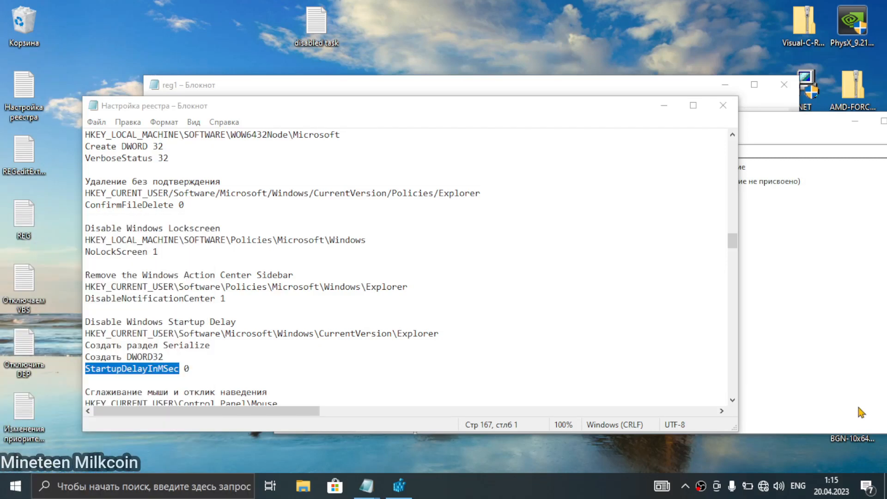
# Create a 32-bit DWORD value in the Serialize key with the copied name StartupDelayInMSec.
pyautogui.click(860, 411)
pyautogui.rightClick(353, 410)
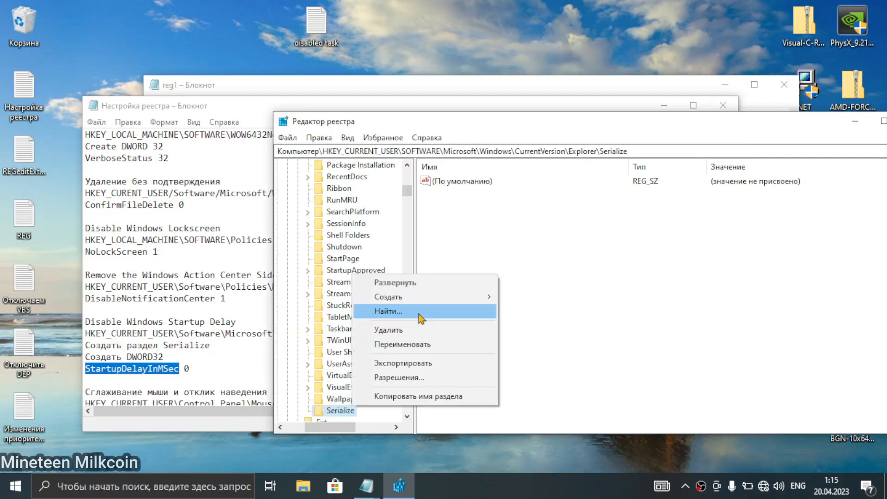
pyautogui.moveTo(462, 297)
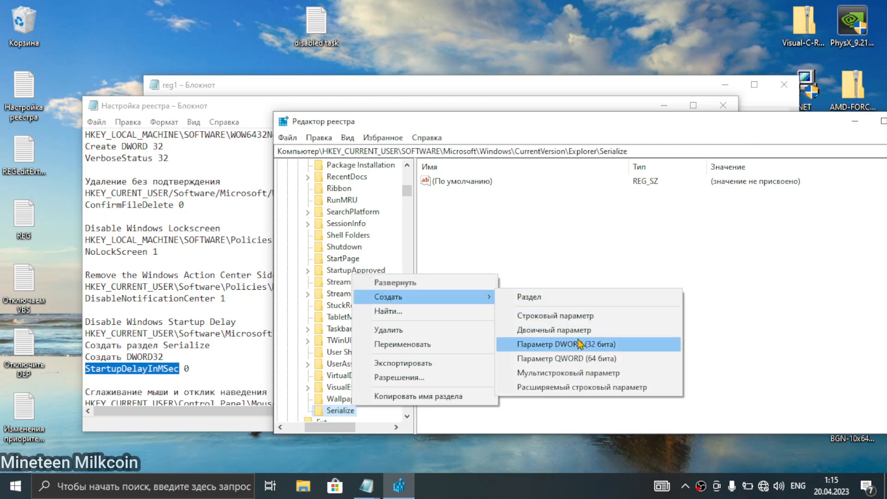
pyautogui.click(579, 345)
pyautogui.hotkey('ctrl', 'v')
pyautogui.press('Return')
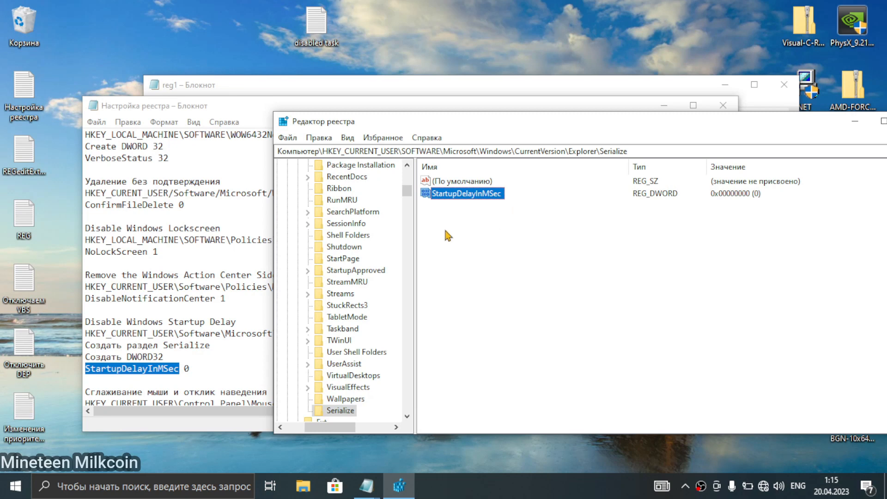
# Copy the mouse smoothing path HKEY_CURRENT_USER\Control Panel\Mouse from the notes and open that key in Registry Editor.
pyautogui.click(203, 367)
pyautogui.scroll(-3, 202, 367)
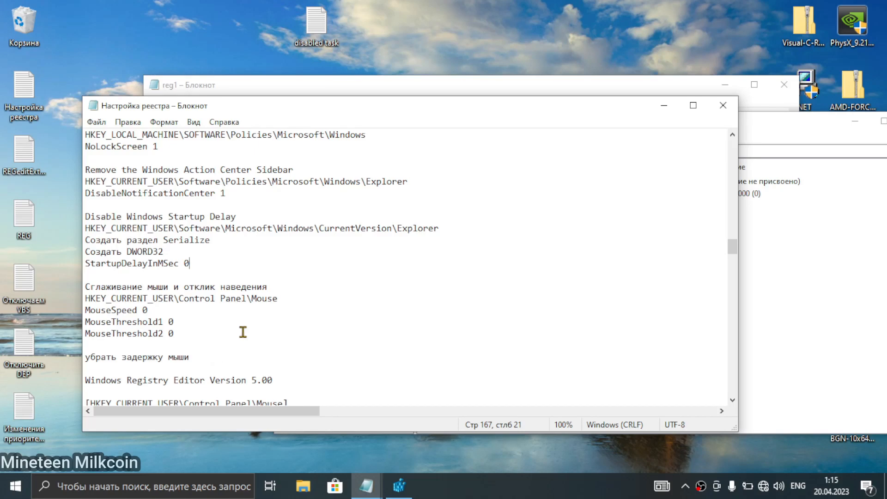
pyautogui.moveTo(286, 297); pyautogui.dragTo(114, 294)
pyautogui.hotkey('ctrl', 'c')
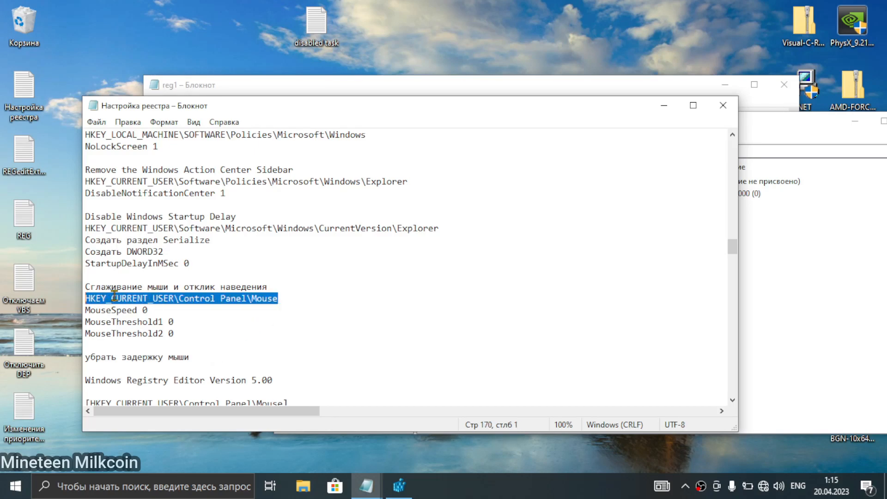
pyautogui.click(817, 312)
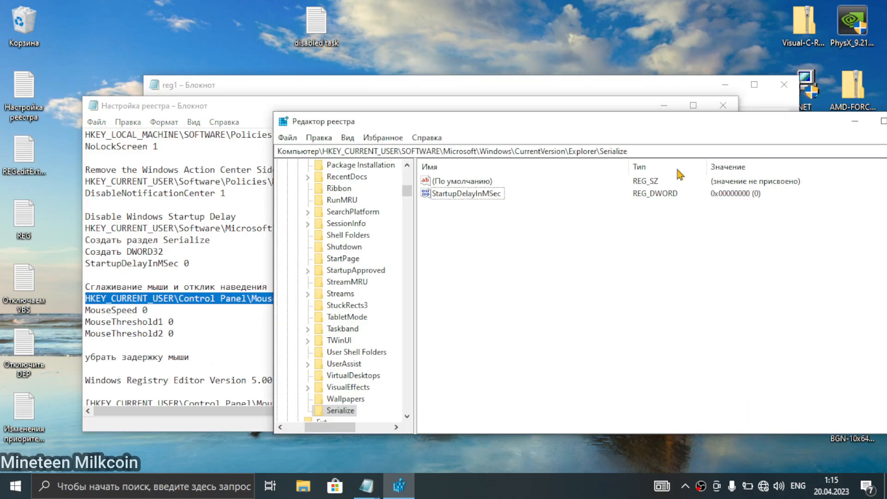
pyautogui.click(648, 151)
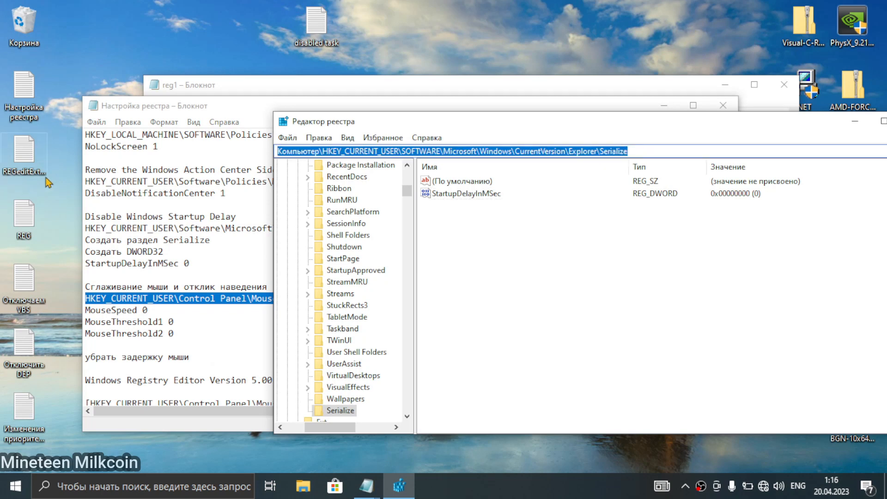
pyautogui.hotkey('ctrl', 'v')
pyautogui.press('Return')
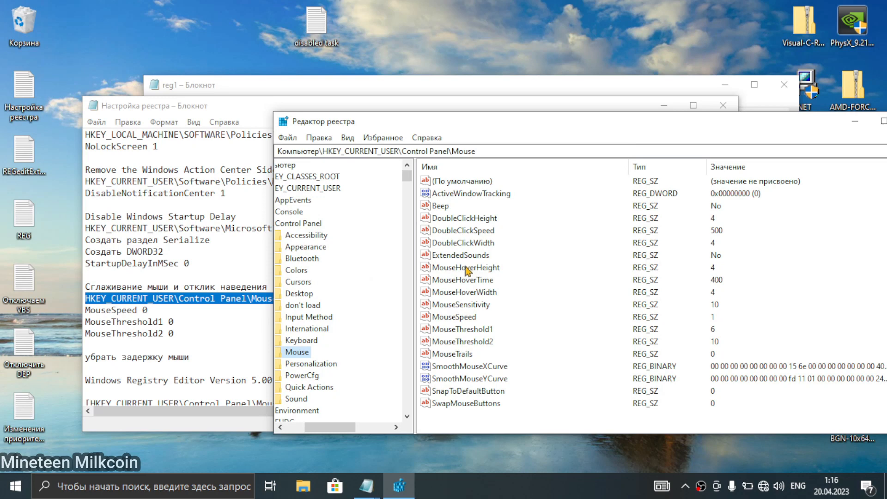
# Set the MouseSpeed, MouseThreshold1 and MouseThreshold2 values to 0.
pyautogui.doubleClick(468, 317)
pyautogui.click(471, 266)
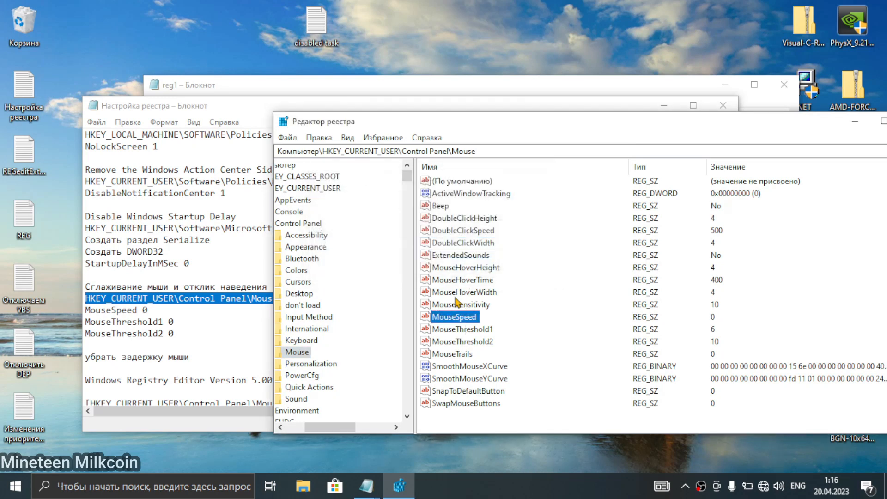
pyautogui.doubleClick(472, 329)
pyautogui.write('0')
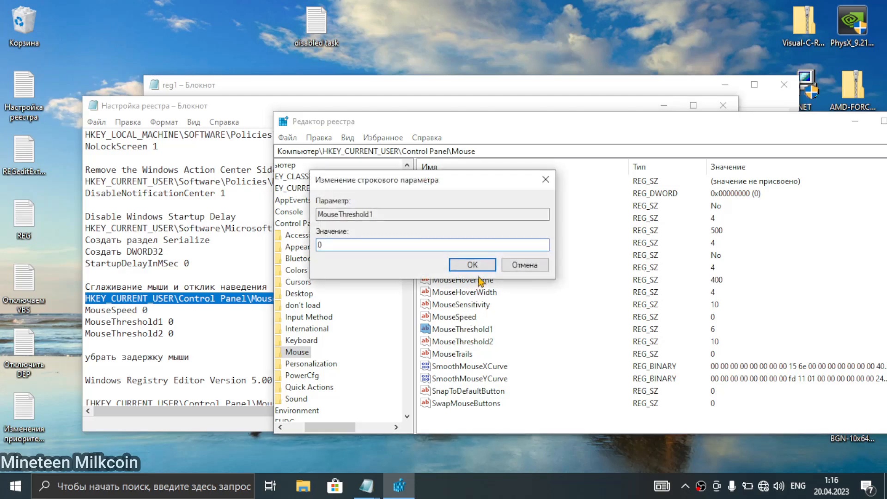
pyautogui.click(471, 266)
pyautogui.doubleClick(463, 342)
pyautogui.write('0')
pyautogui.click(471, 267)
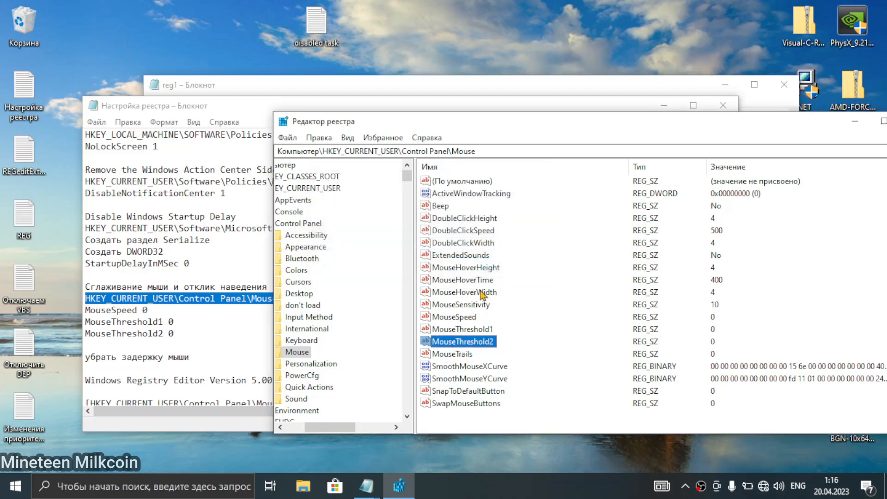
# Select and copy the mouse-delay script in the notes, from "Windows Registry Editor Version 5.00" through the SmoothMouseYCurve data.
pyautogui.moveTo(203, 337); pyautogui.dragTo(72, 314)
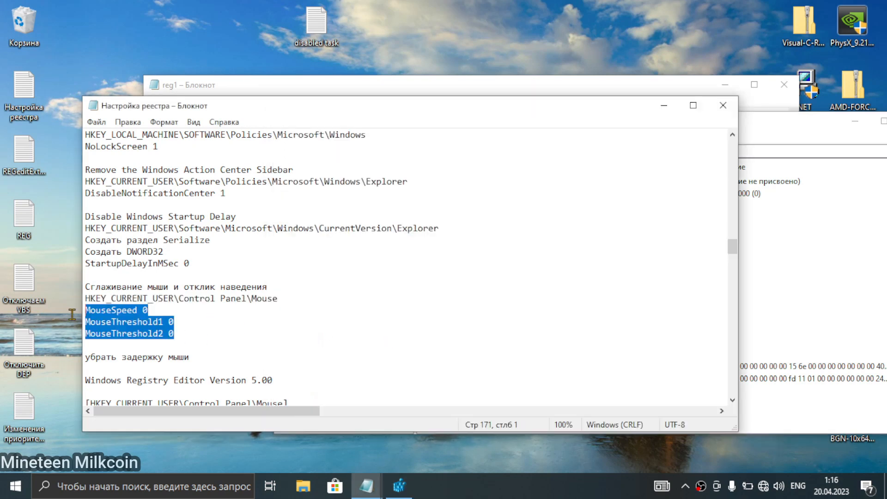
pyautogui.click(178, 332)
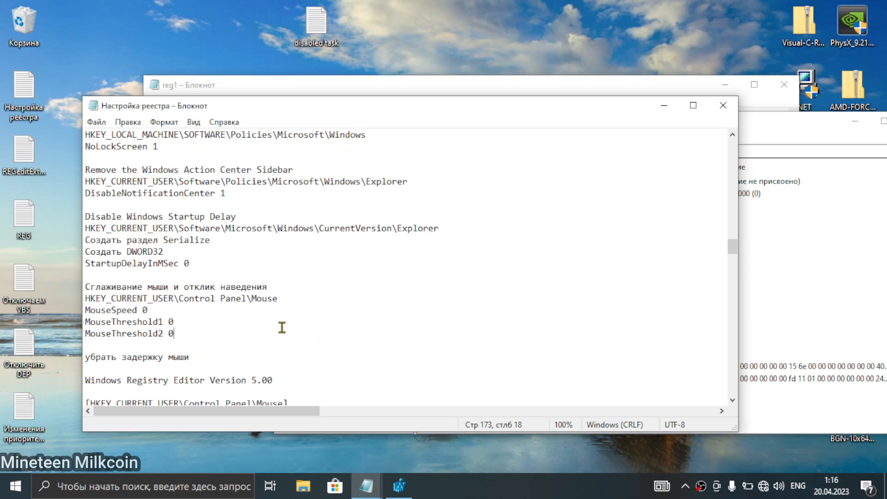
pyautogui.scroll(-2, 283, 327)
pyautogui.scroll(-2, 282, 333)
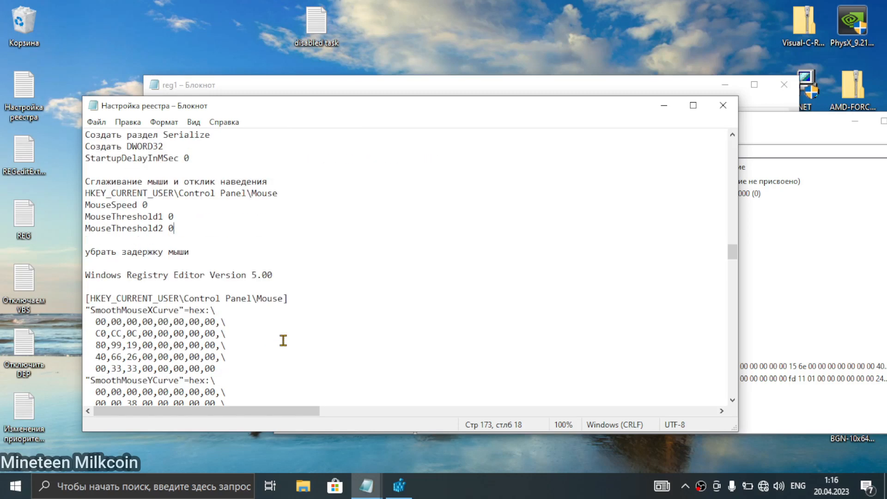
pyautogui.scroll(-2, 164, 279)
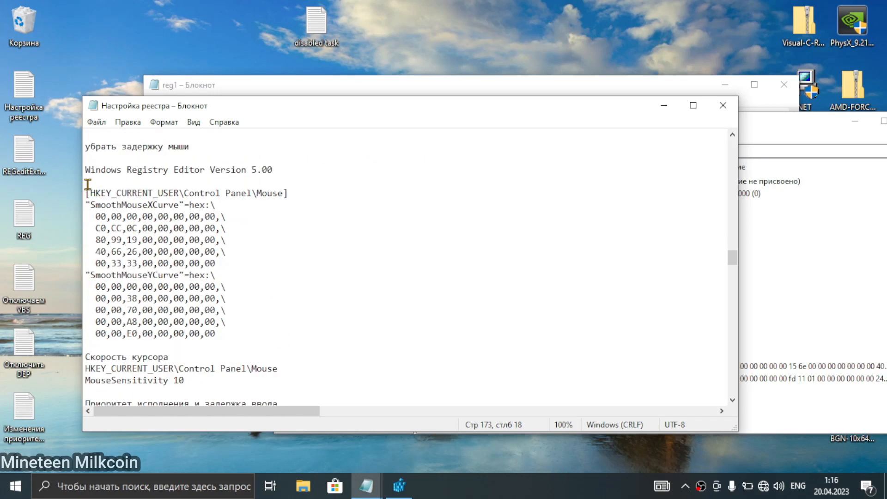
pyautogui.moveTo(85, 171); pyautogui.dragTo(258, 331)
pyautogui.press('super+c')
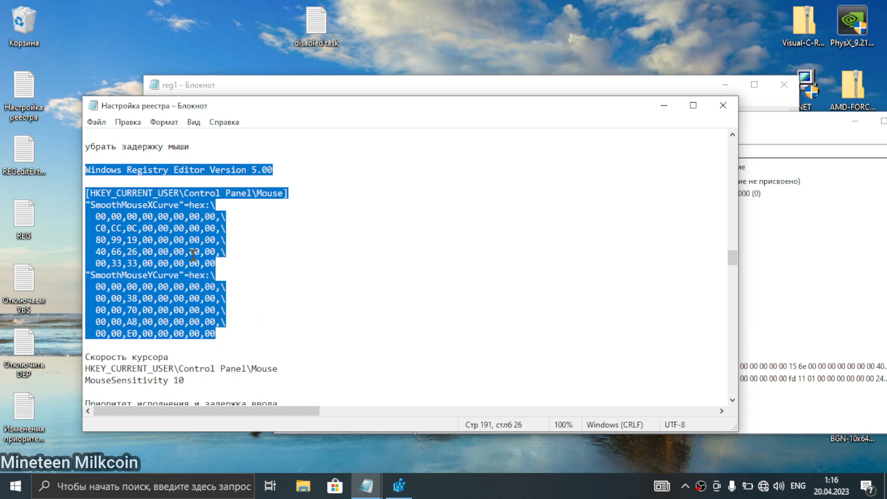
pyautogui.click(816, 332)
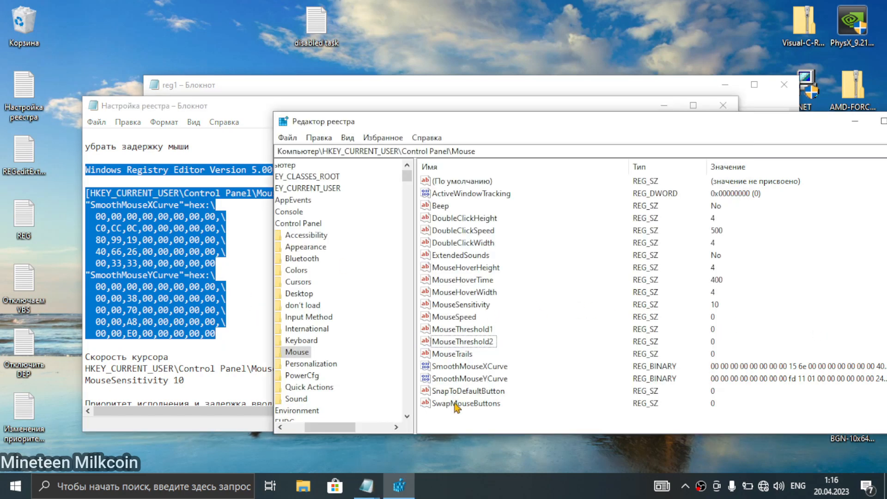
pyautogui.rightClick(456, 419)
pyautogui.moveTo(492, 423)
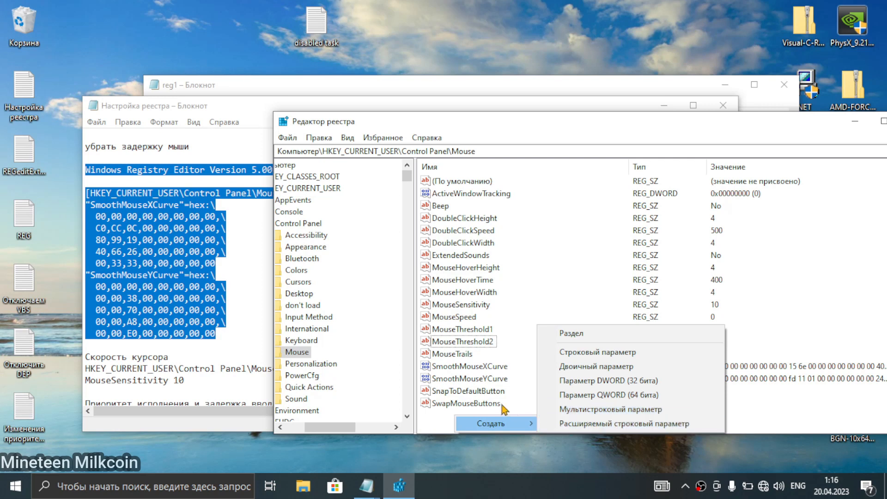
pyautogui.click(439, 421)
# Copy the selected registry script again and create a text document named mouse on the desktop.
pyautogui.rightClick(167, 243)
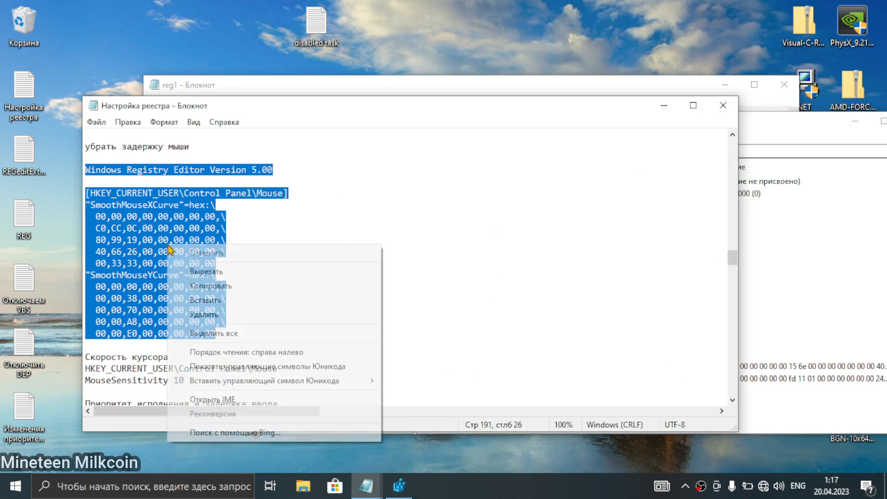
pyautogui.click(226, 287)
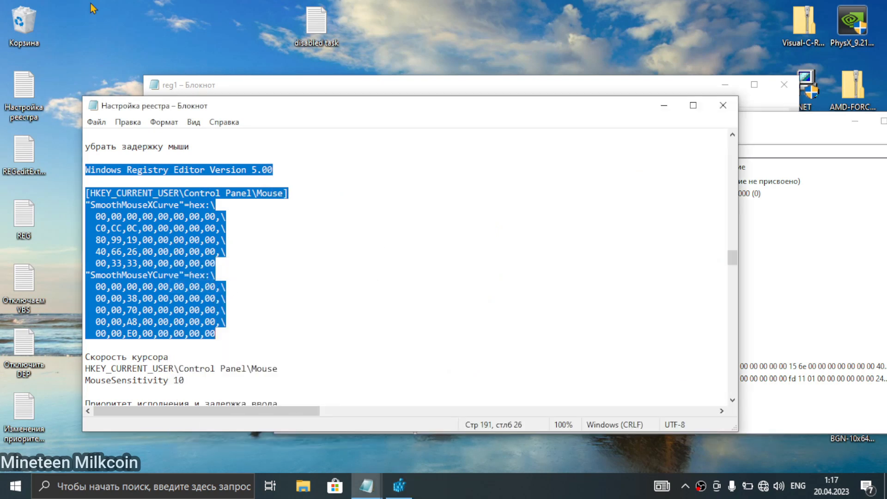
pyautogui.rightClick(104, 16)
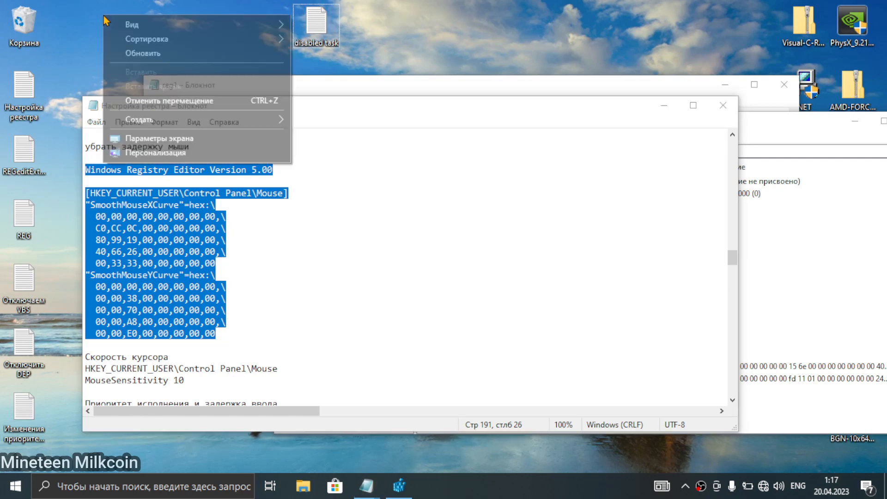
pyautogui.moveTo(164, 127)
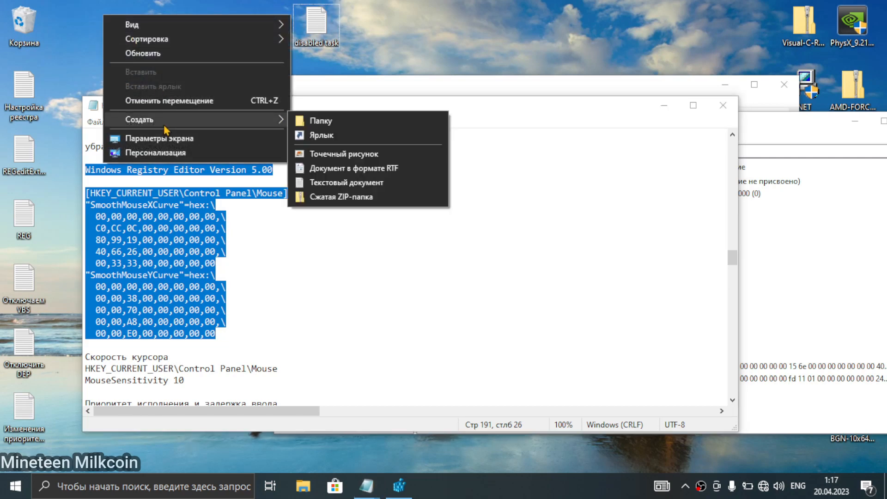
pyautogui.click(323, 184)
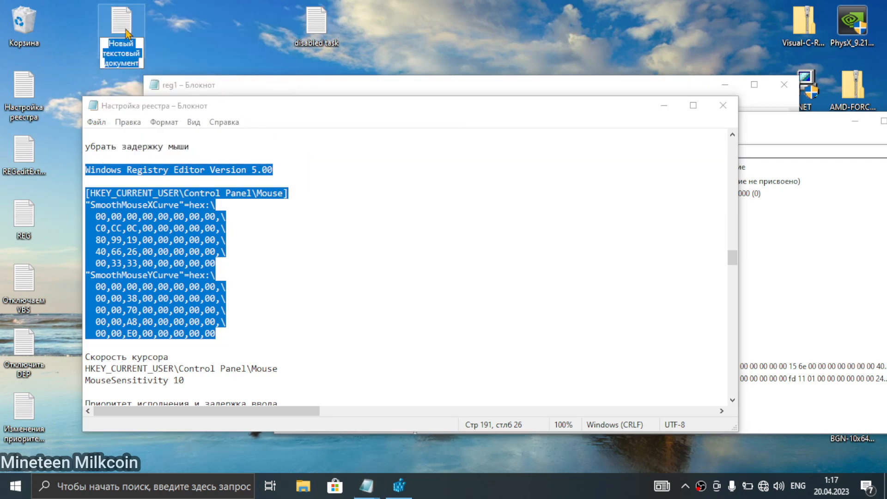
pyautogui.write('mouse')
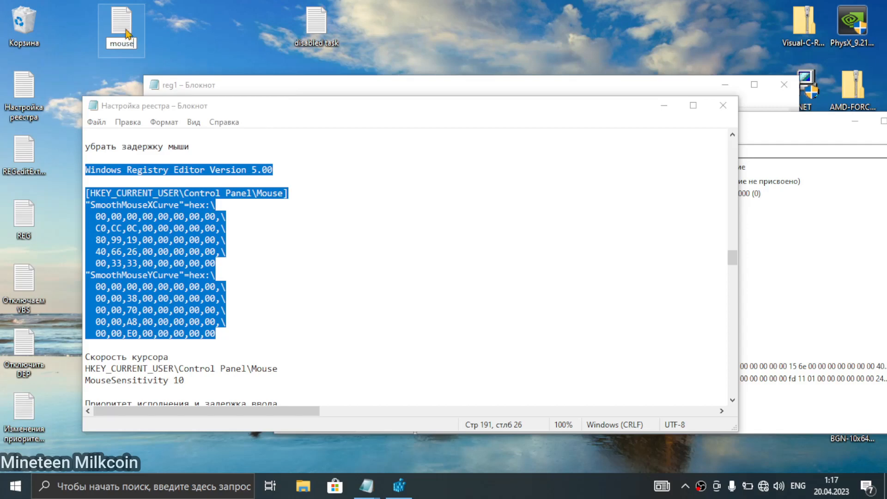
pyautogui.press('Return')
# Paste the copied registry script into the mouse document and save it to the desktop as mouse.reg.
pyautogui.doubleClick(122, 33)
pyautogui.rightClick(282, 191)
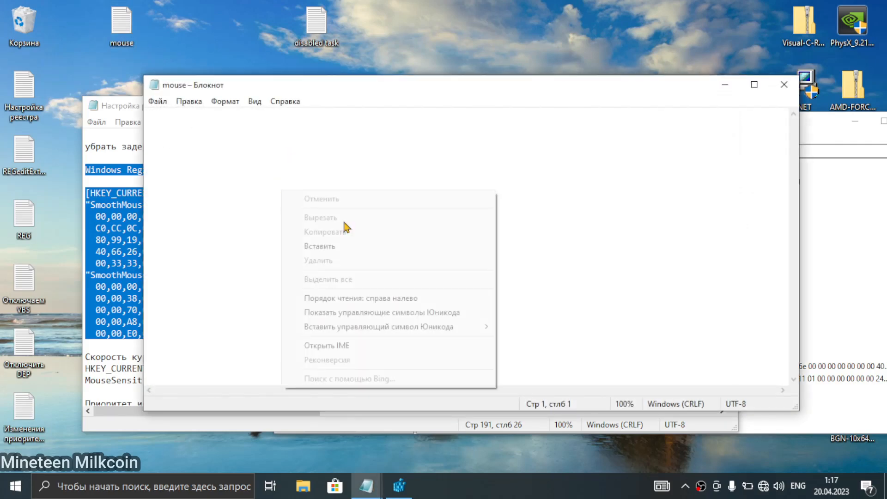
pyautogui.click(366, 250)
pyautogui.click(157, 101)
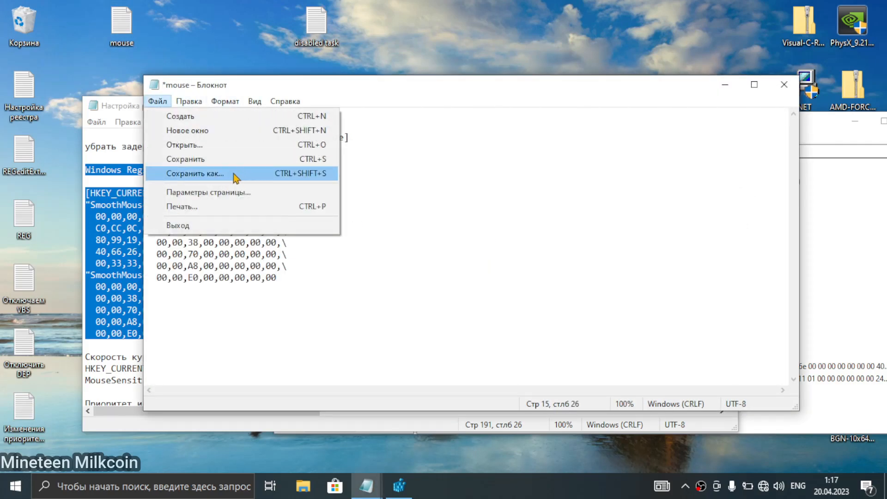
pyautogui.click(234, 173)
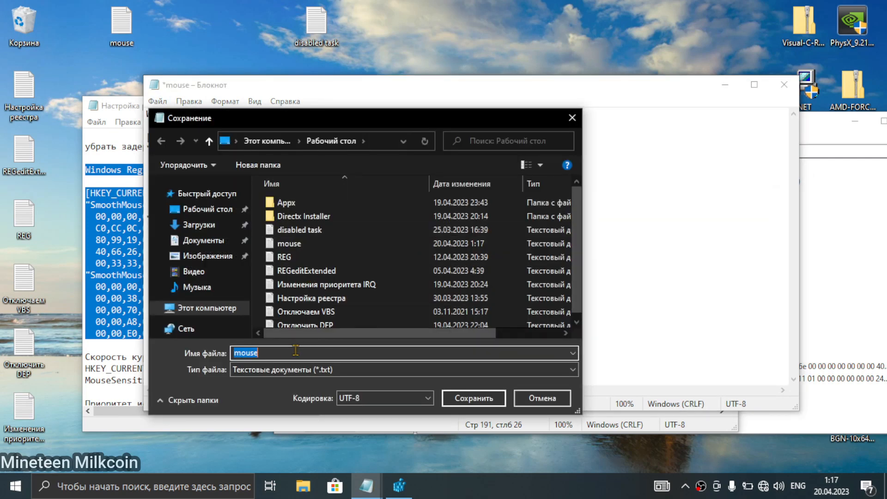
pyautogui.click(295, 355)
pyautogui.write('.reg')
pyautogui.press('Return')
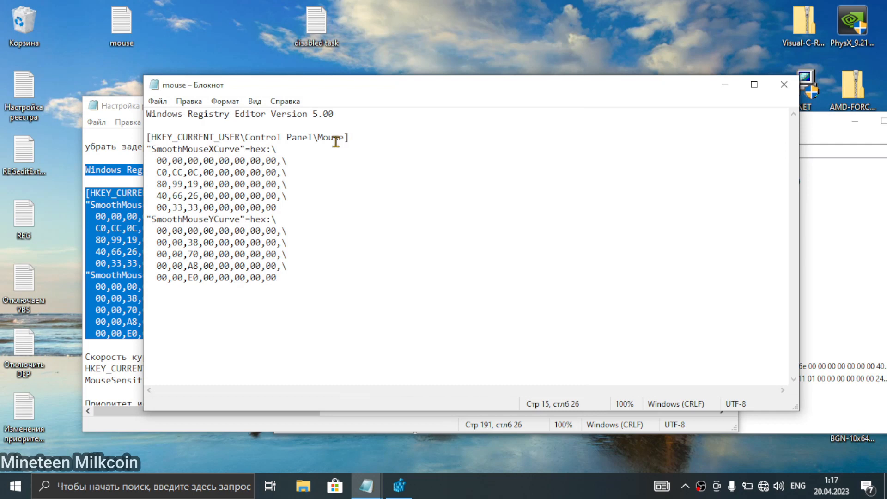
# Merge mouse.reg from the desktop into the registry, accept the prompts and close the mouse document.
pyautogui.rightClick(73, 30)
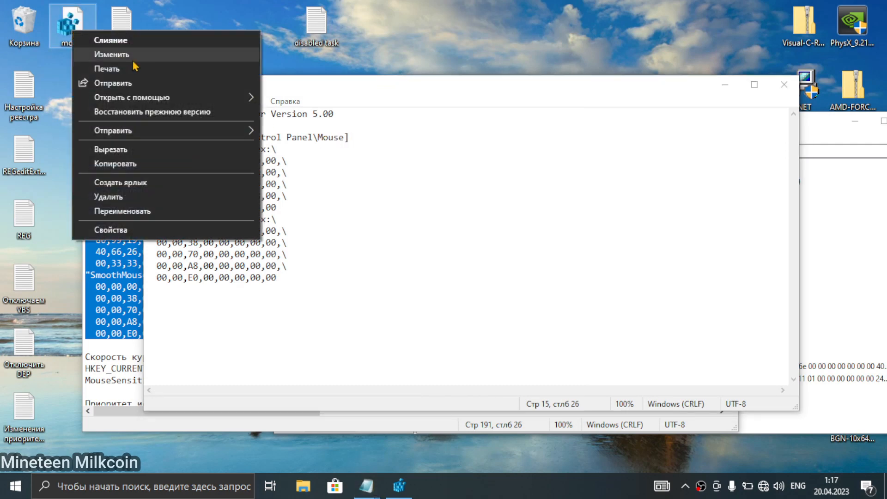
pyautogui.click(129, 45)
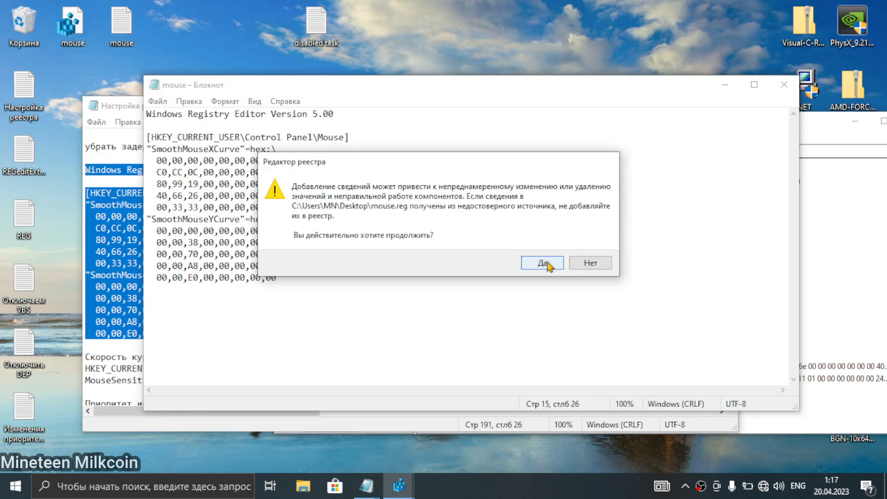
pyautogui.click(539, 261)
pyautogui.click(601, 244)
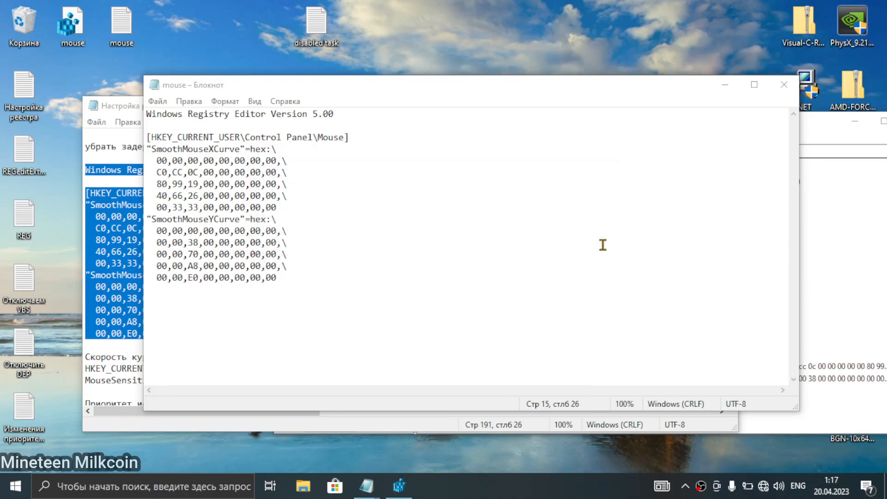
pyautogui.click(784, 84)
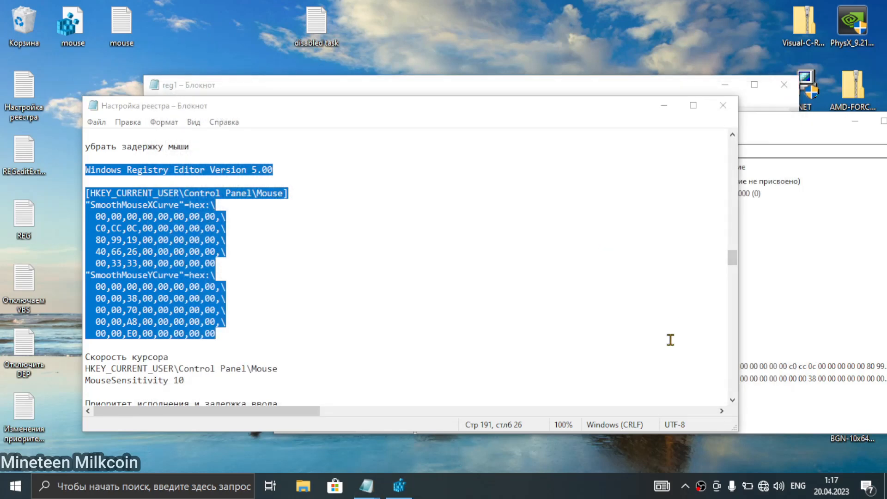
# Check the SmoothMouseXCurve and SmoothMouseYCurve values in the registry's Mouse key.
pyautogui.click(845, 324)
pyautogui.click(481, 379)
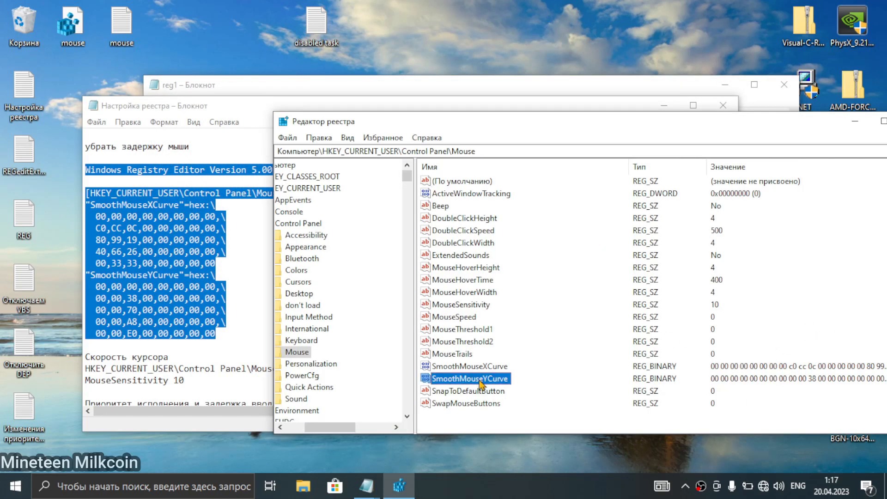
pyautogui.click(490, 372)
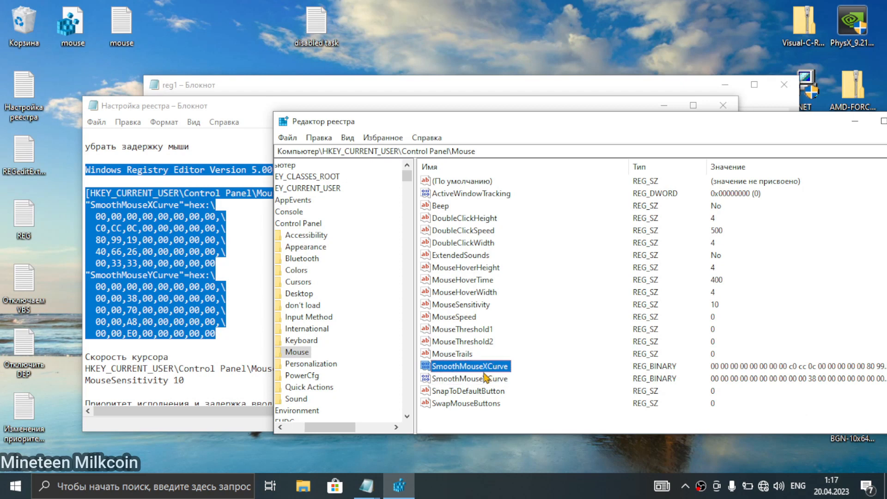
pyautogui.click(465, 379)
pyautogui.click(463, 371)
pyautogui.click(462, 382)
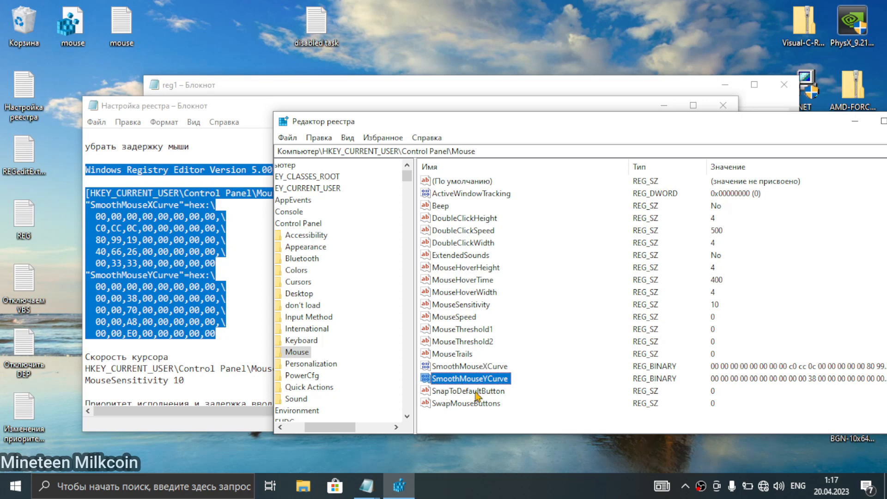
pyautogui.click(471, 412)
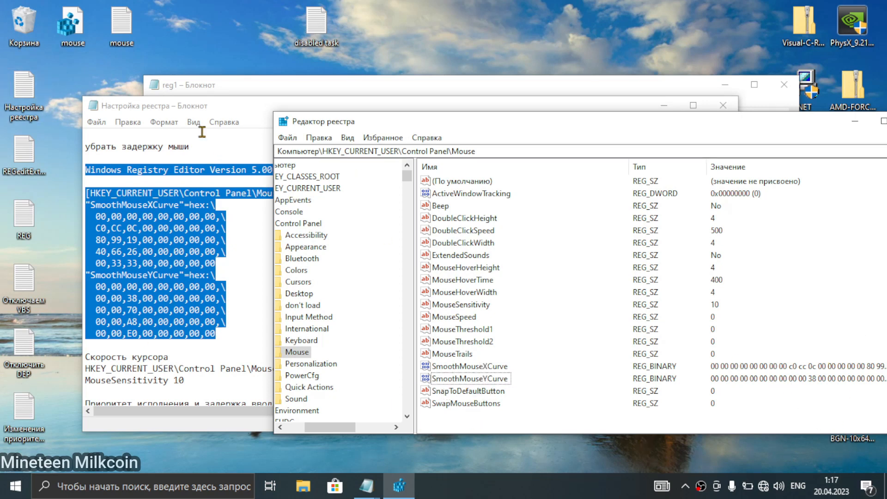
# Select the HKEY_CURRENT_USER\Control Panel\Mouse path under "Скорость курсора" in the notes and return to the Registry Editor.
pyautogui.moveTo(207, 107); pyautogui.dragTo(199, 87)
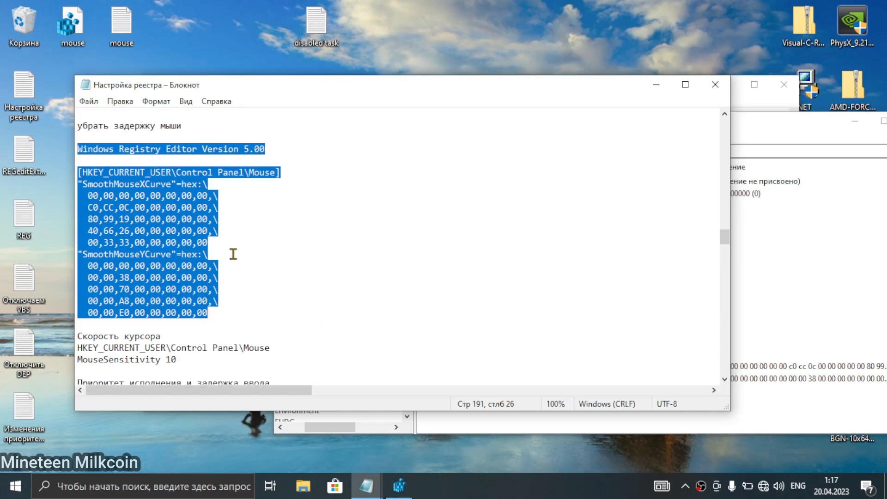
pyautogui.scroll(-1, 227, 256)
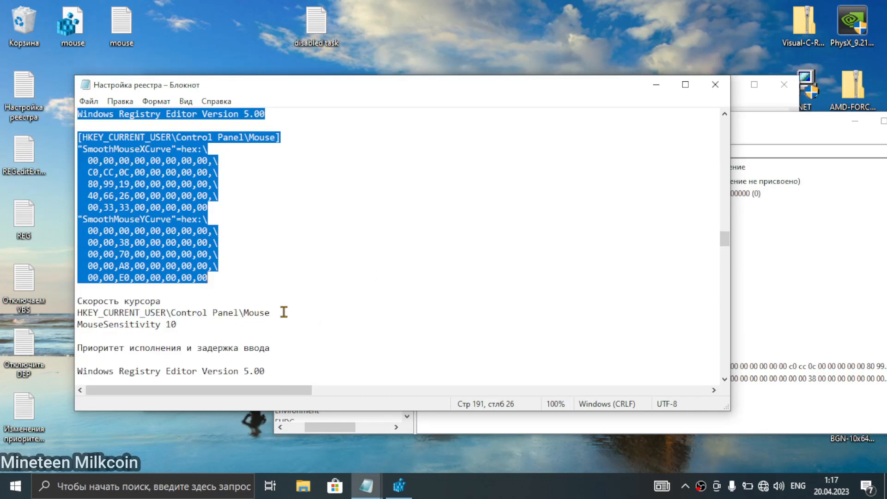
pyautogui.moveTo(284, 312); pyautogui.dragTo(70, 314)
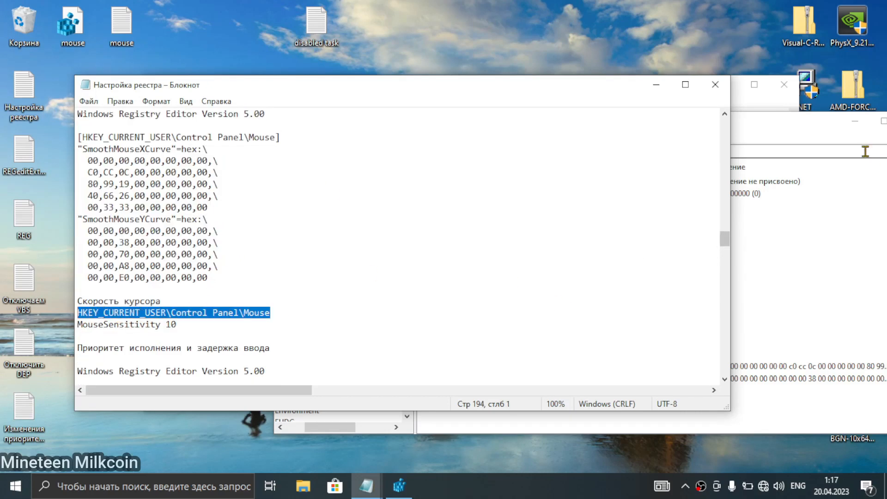
pyautogui.click(812, 142)
# Search Windows for "мышь" and look through the mouse pointer and display pages of the accessibility settings.
pyautogui.click(134, 483)
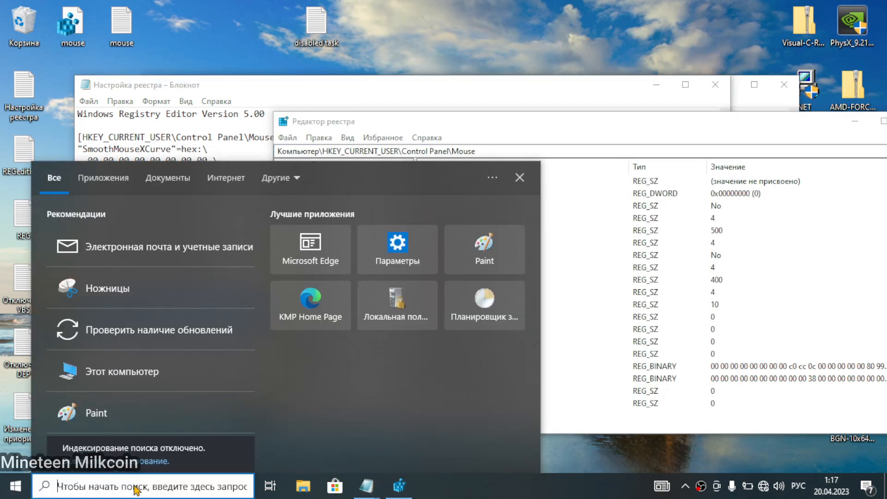
pyautogui.write('мышь')
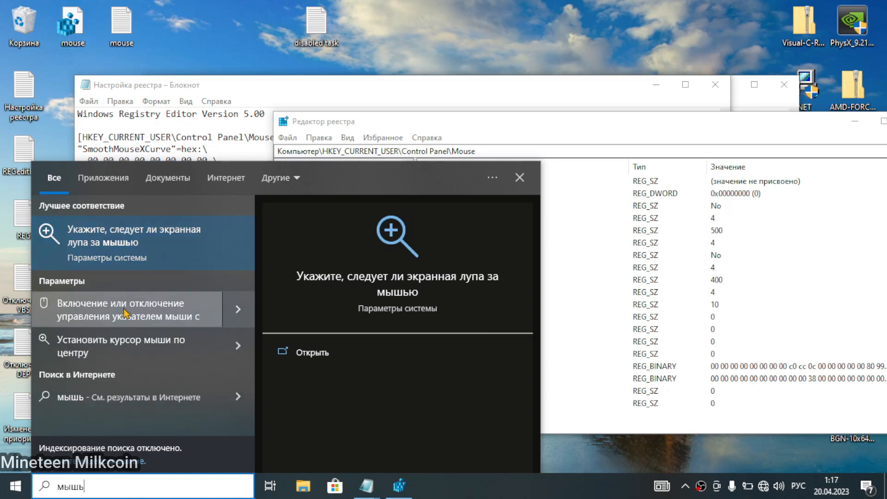
pyautogui.click(398, 216)
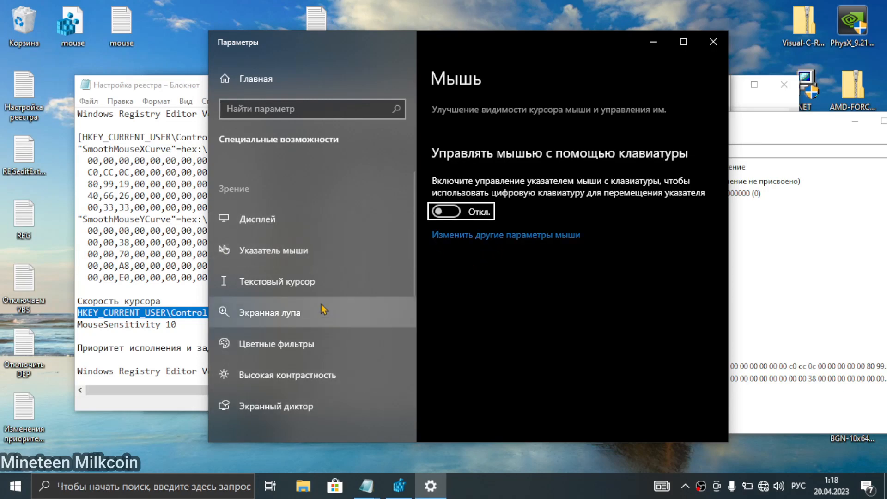
pyautogui.click(308, 254)
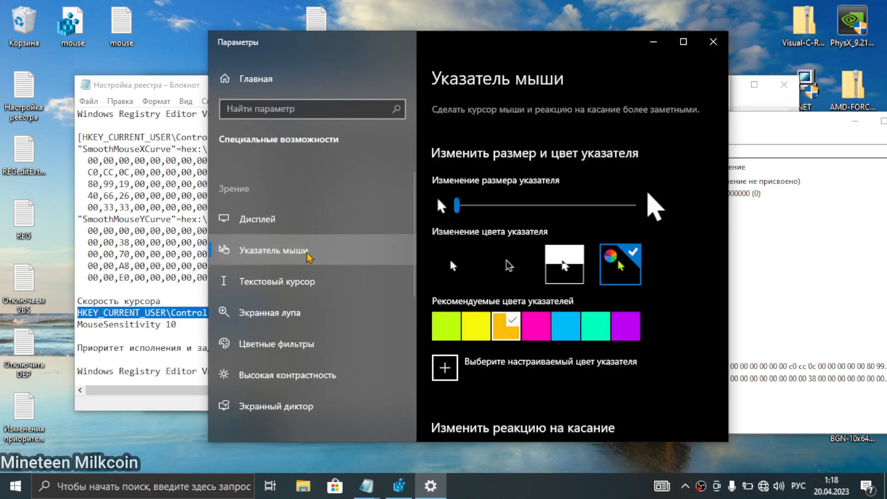
pyautogui.scroll(-3, 527, 282)
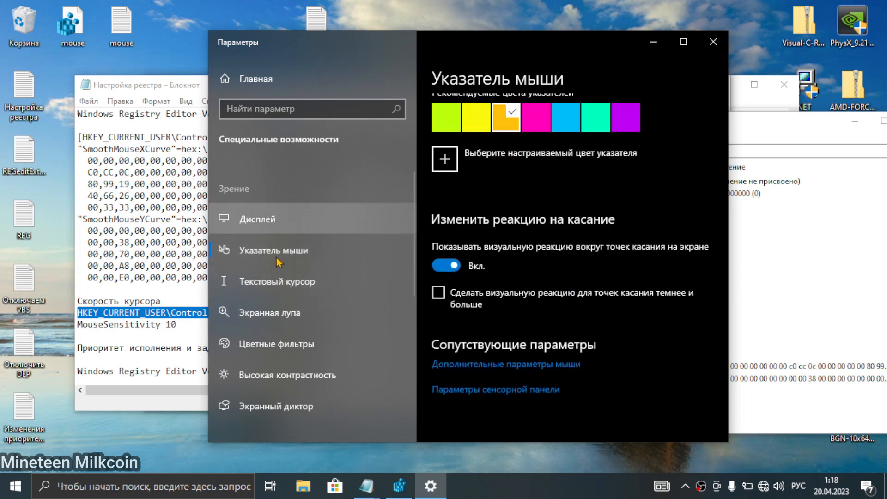
pyautogui.click(279, 282)
pyautogui.click(276, 217)
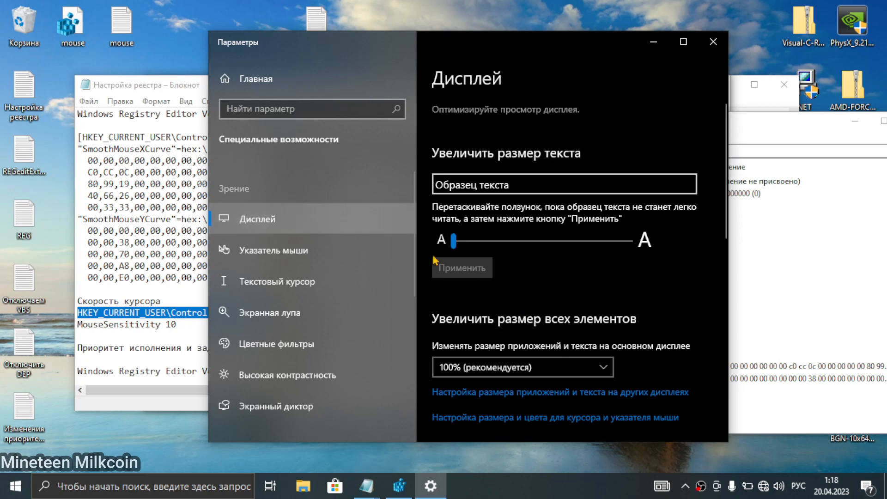
pyautogui.scroll(-10, 575, 280)
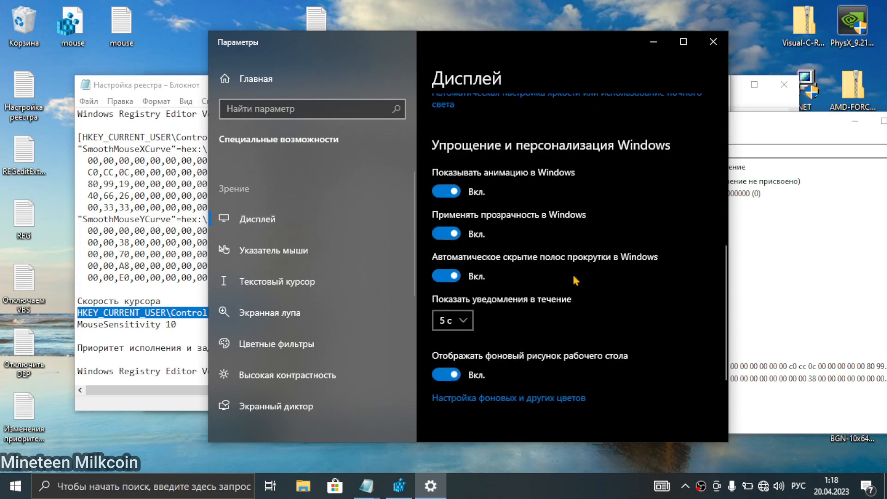
pyautogui.scroll(-2, 576, 281)
# Search Windows for "мышь" again and open the additional mouse options from the mouse device settings.
pyautogui.click(189, 483)
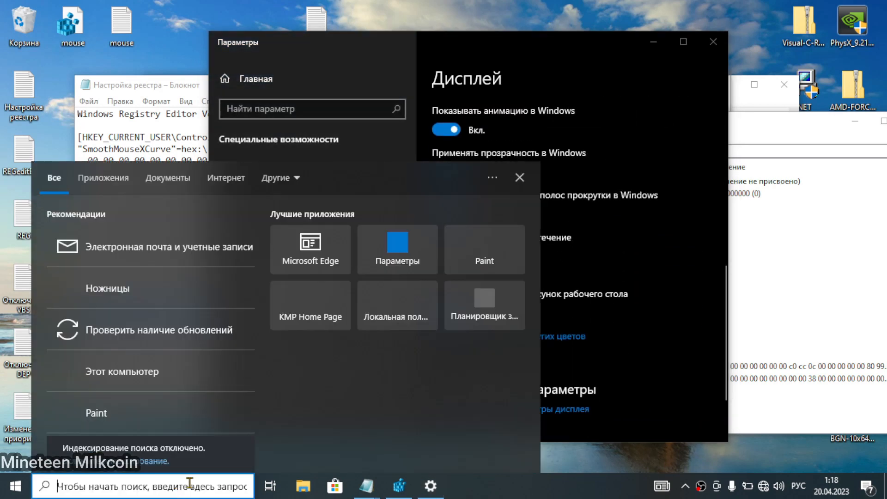
pyautogui.write('мышь')
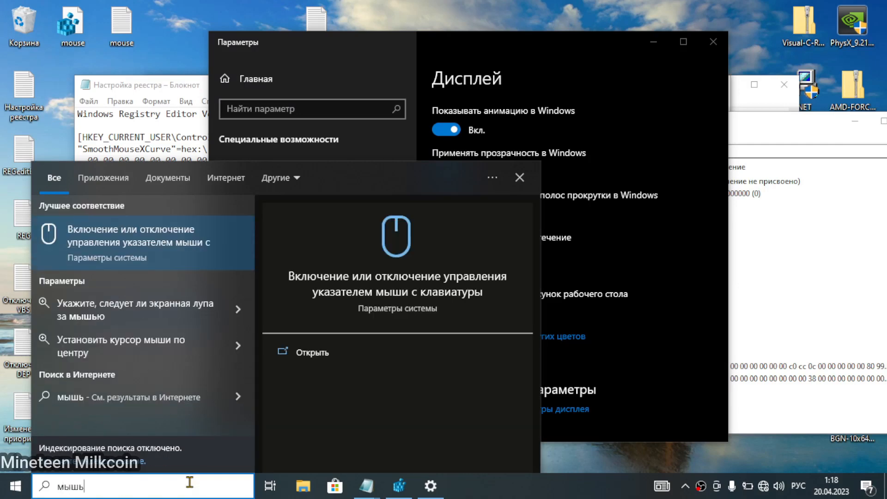
pyautogui.click(163, 239)
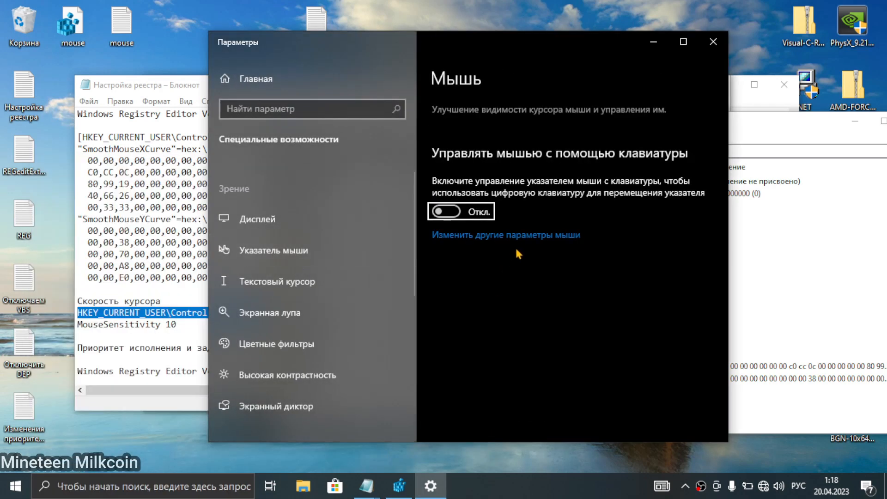
pyautogui.click(521, 236)
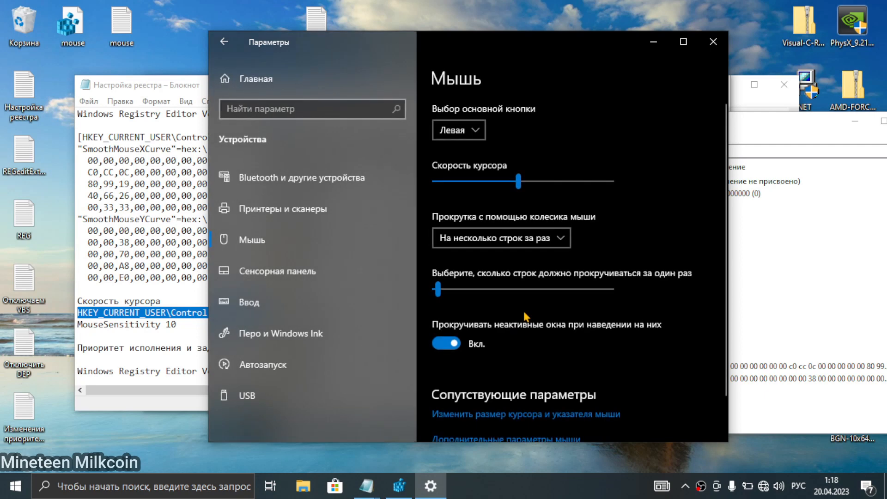
pyautogui.scroll(-1, 509, 298)
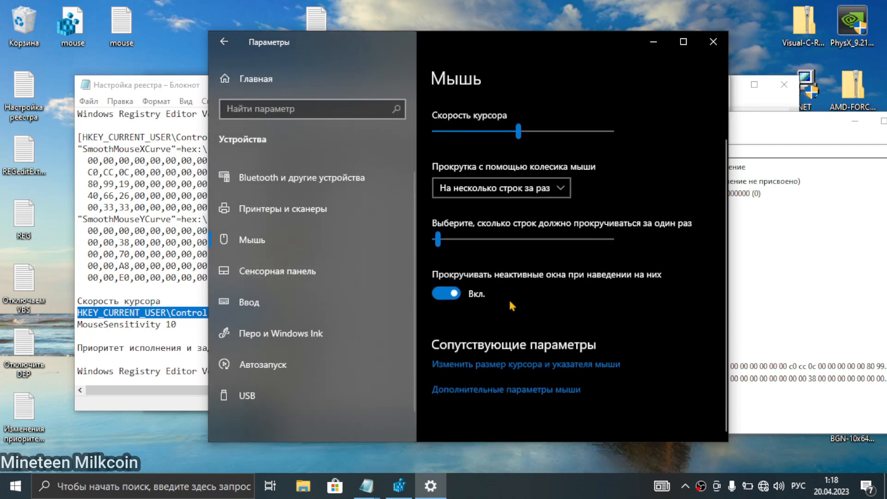
pyautogui.click(518, 393)
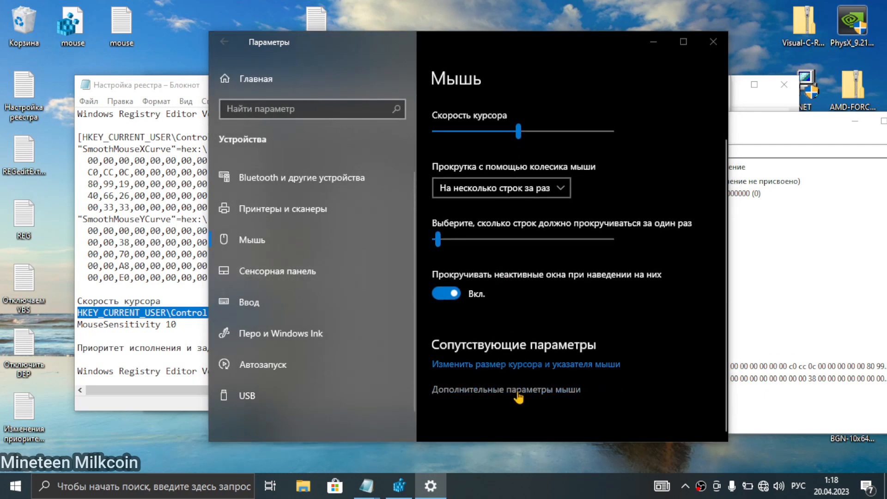
# Review the pointer options, button and pointer scheme settings in Mouse Properties, apply them and close the dialog.
pyautogui.click(147, 118)
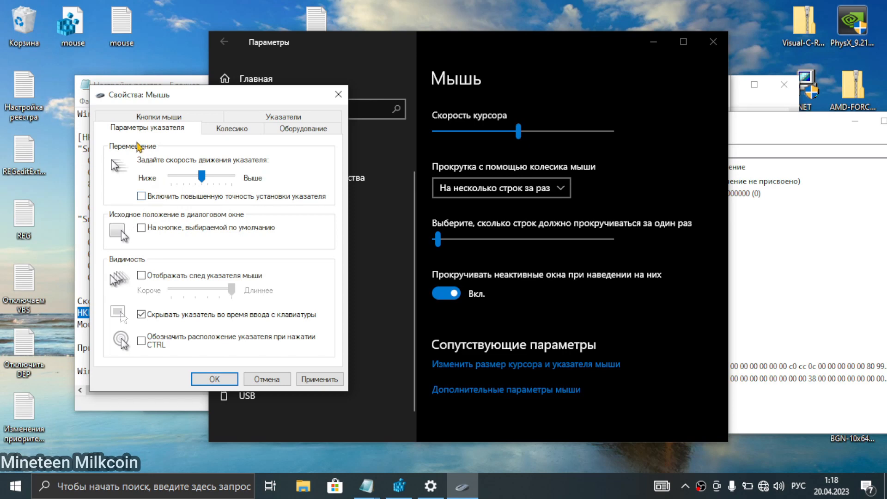
pyautogui.click(147, 117)
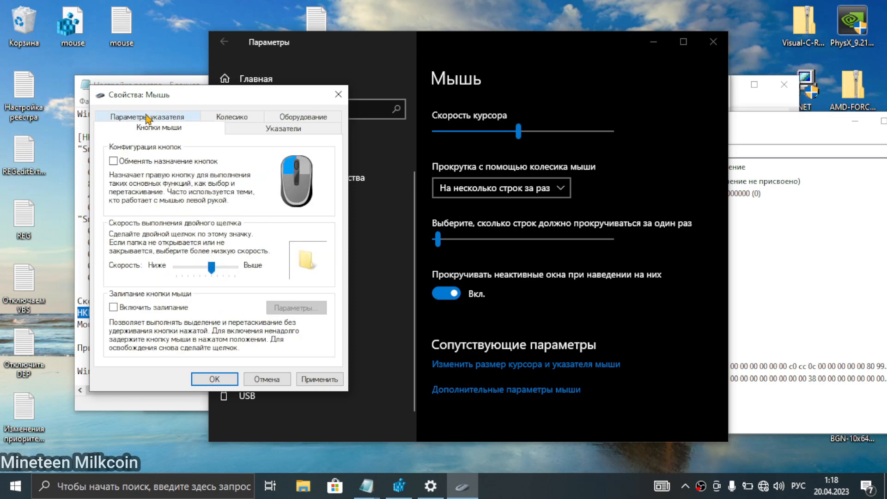
pyautogui.click(256, 130)
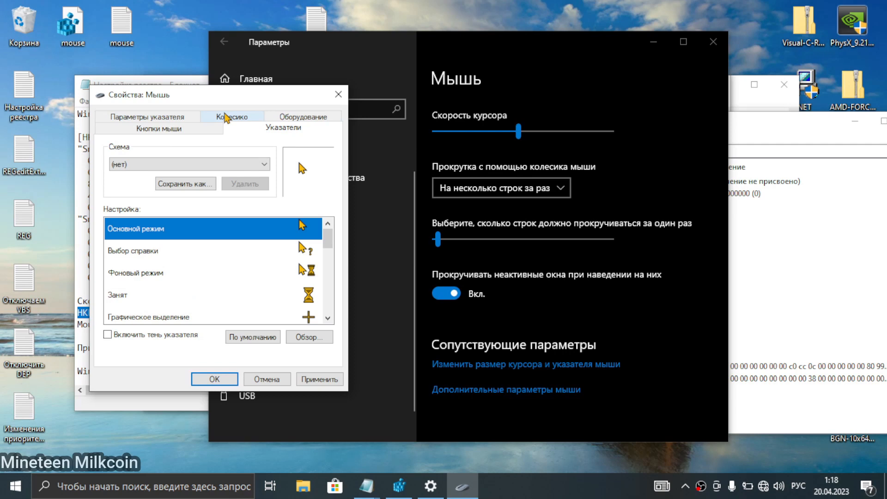
pyautogui.click(226, 117)
pyautogui.click(297, 116)
pyautogui.click(320, 379)
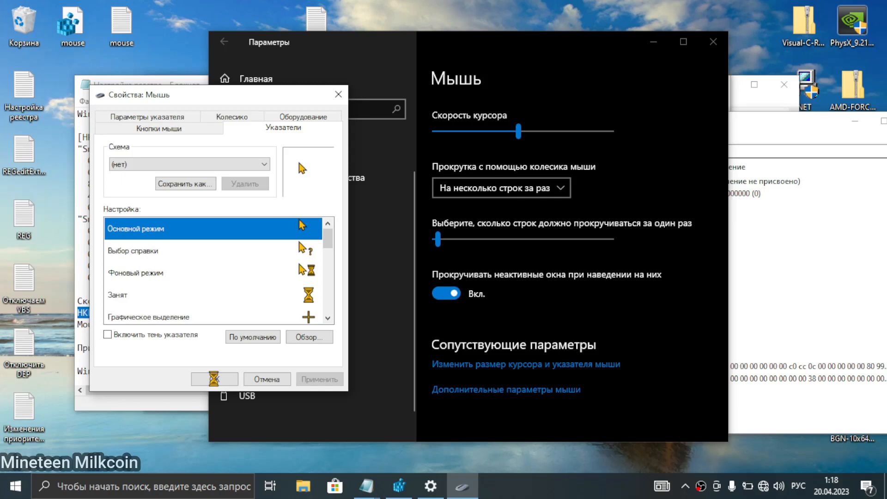
pyautogui.click(231, 378)
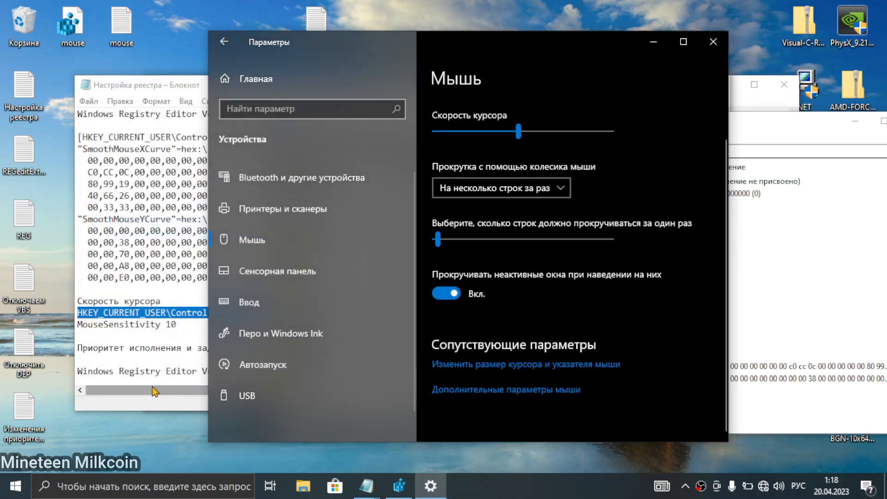
# Copy the path HKEY_CURRENT_USER\Control Panel\Mouse from the notes and go to that key in the Registry Editor.
pyautogui.click(154, 391)
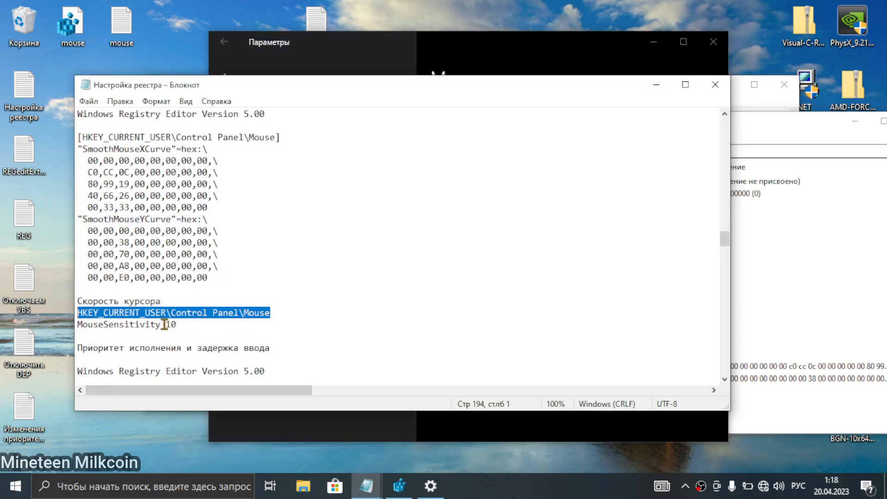
pyautogui.moveTo(165, 324); pyautogui.dragTo(70, 326)
pyautogui.moveTo(295, 310); pyautogui.dragTo(69, 318)
pyautogui.moveTo(294, 313); pyautogui.dragTo(97, 310)
pyautogui.hotkey('ctrl', 'c')
pyautogui.click(767, 151)
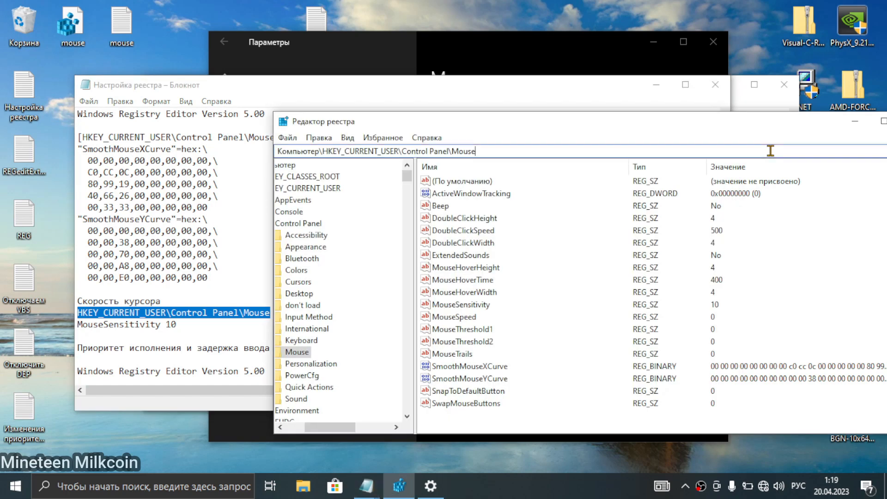
pyautogui.hotkey('ctrl', 'v')
pyautogui.press('Return')
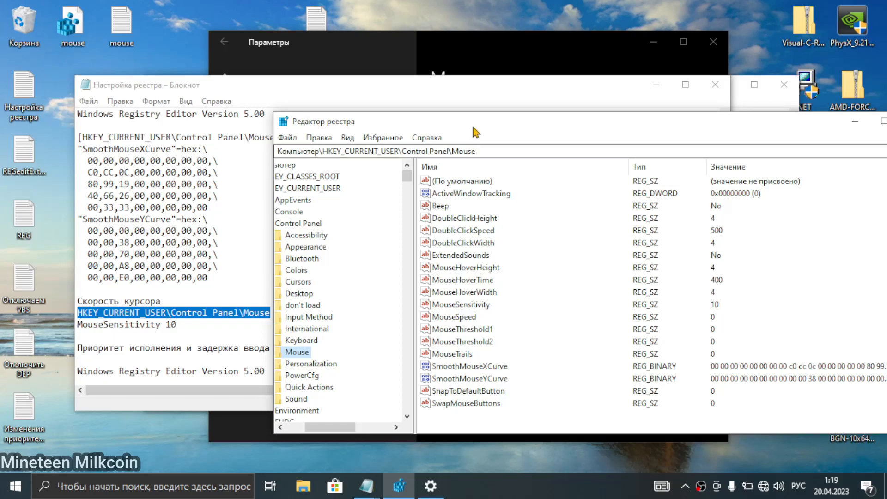
# Move the Registry Editor clear of the notes and select the MouseSensitivity value to check it.
pyautogui.moveTo(475, 124); pyautogui.dragTo(539, 86)
pyautogui.click(527, 216)
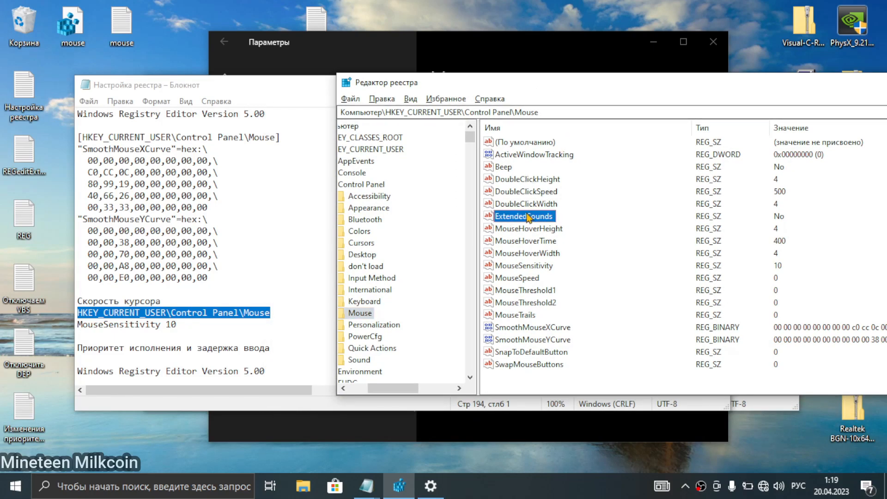
pyautogui.hotkey('alt', 'shift')
pyautogui.press('Down')
pyautogui.press('Down')
pyautogui.press('Down')
pyautogui.press('Down')
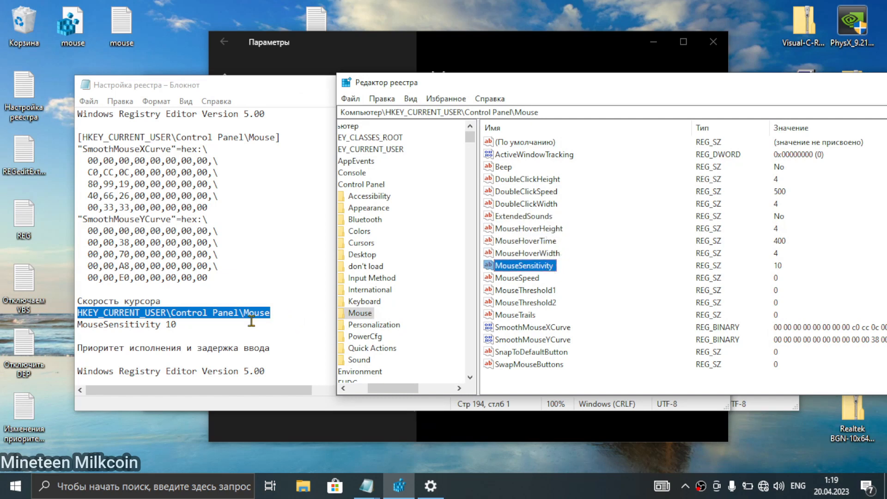
# Find the "Приоритет исполнения и задержка ввода" section in the notes and copy its registry block with the mouclass and kbdclass parameters.
pyautogui.click(216, 334)
pyautogui.scroll(-1, 268, 326)
pyautogui.scroll(-1, 268, 326)
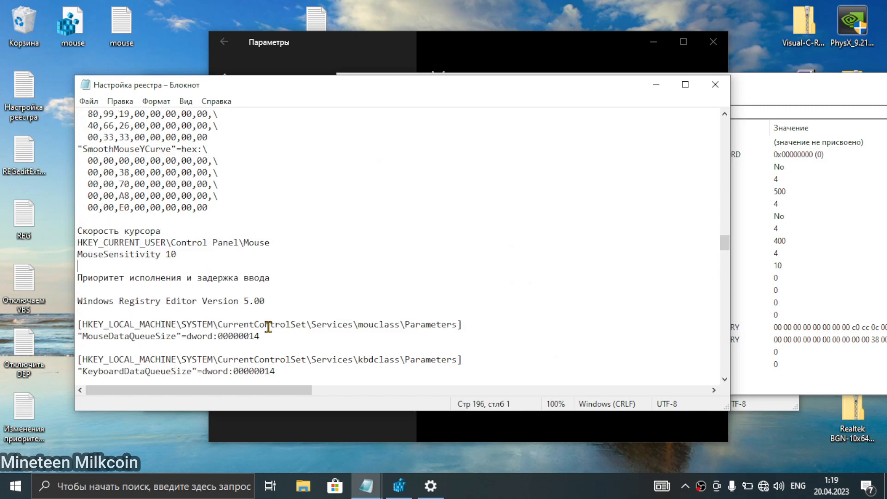
pyautogui.scroll(-1, 268, 326)
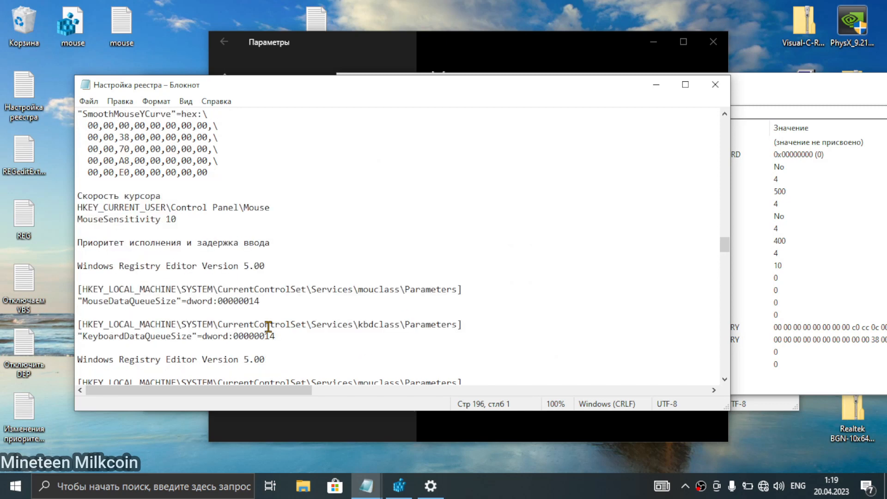
pyautogui.scroll(-2, 268, 326)
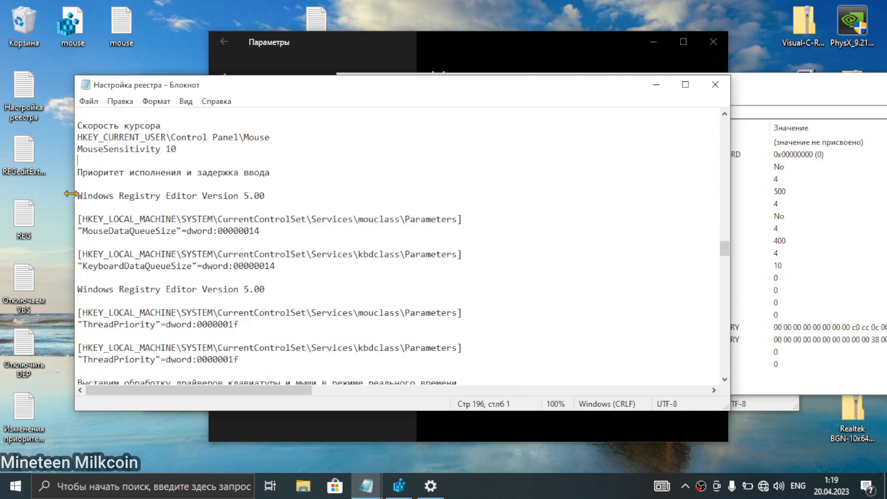
pyautogui.moveTo(78, 195); pyautogui.dragTo(286, 274)
pyautogui.moveTo(286, 273); pyautogui.dragTo(291, 302)
pyautogui.rightClick(143, 282)
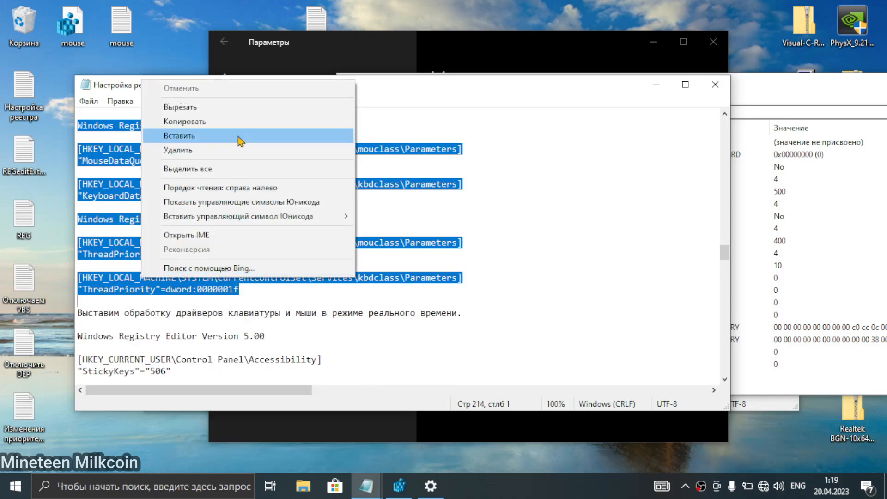
pyautogui.click(218, 120)
pyautogui.scroll(2, 224, 276)
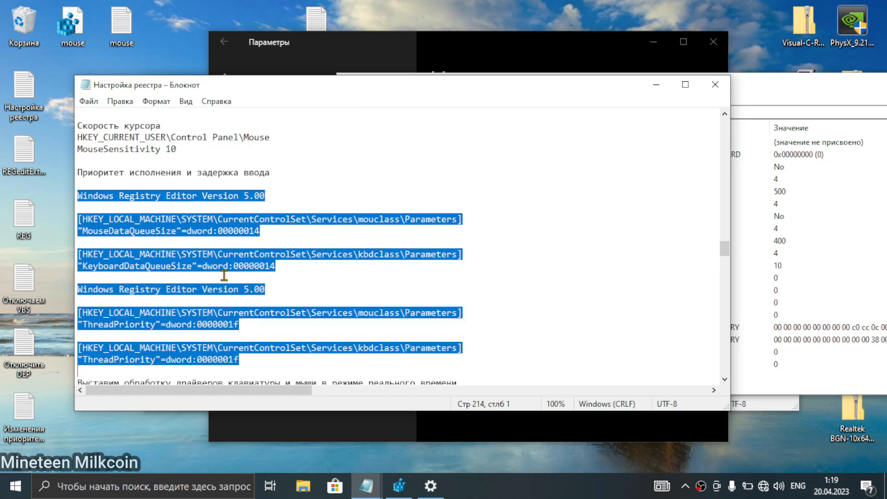
pyautogui.click(312, 287)
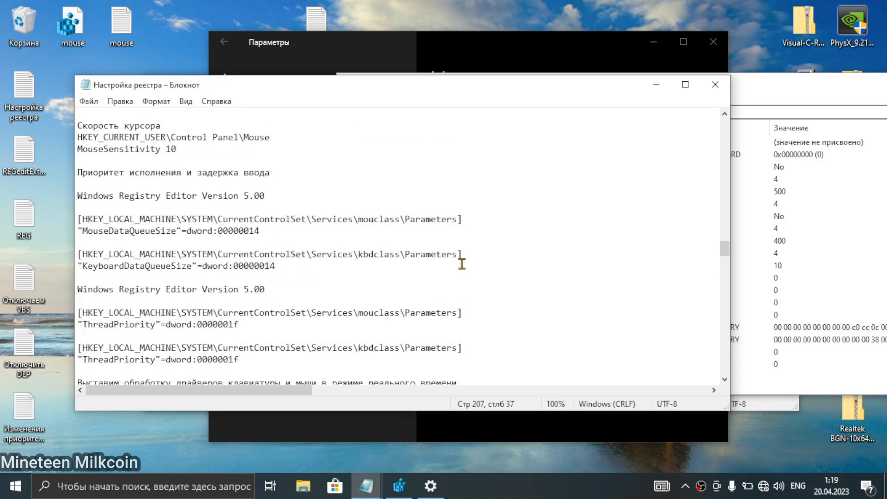
# Copy the path HKEY_LOCAL_MACHINE\SYSTEM\CurrentControlSet\Services\mouclass\Parameters from the notes and try to go to that key in the Registry Editor.
pyautogui.click(457, 219)
pyautogui.moveTo(456, 219); pyautogui.dragTo(85, 215)
pyautogui.hotkey('ctrl', 'c')
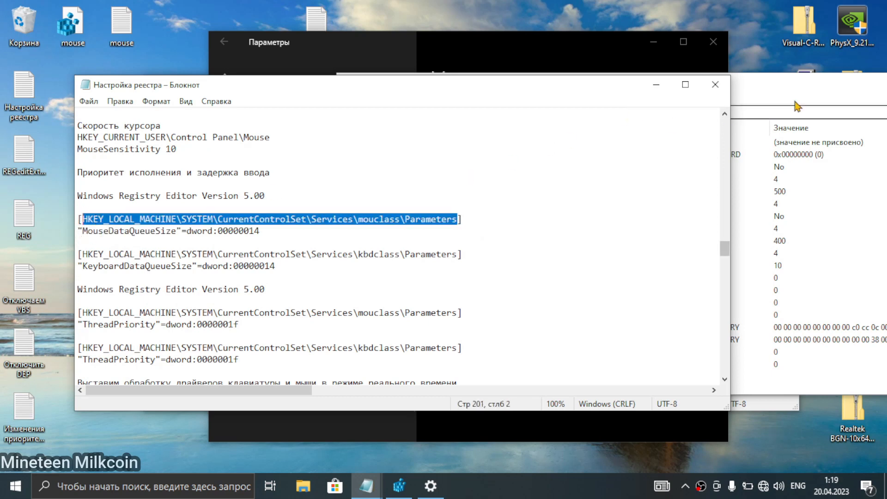
pyautogui.click(783, 112)
pyautogui.hotkey('ctrl', 'v')
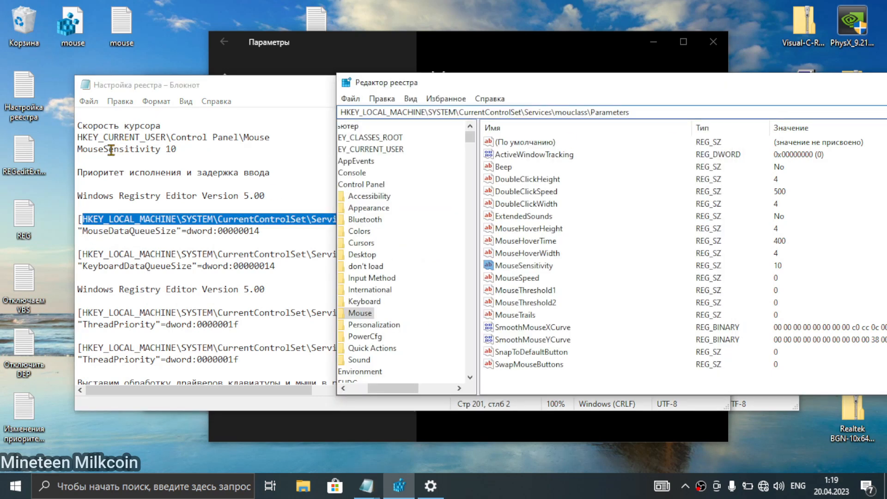
pyautogui.press('Return')
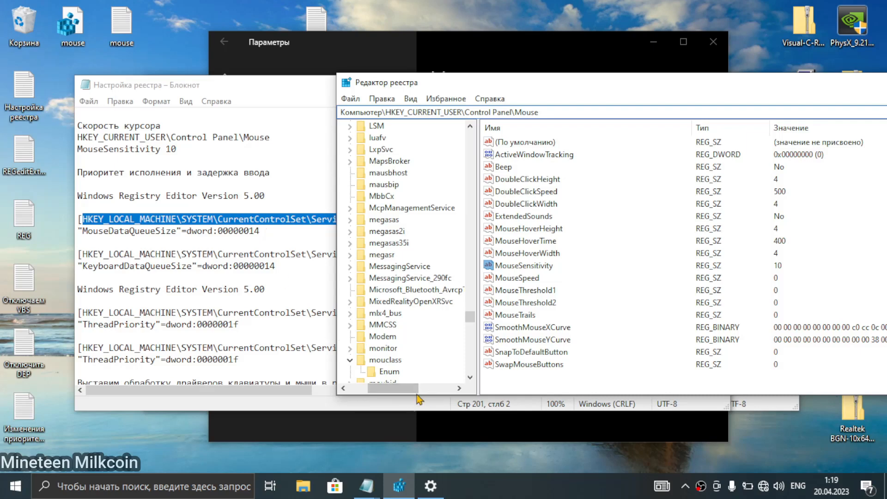
# Look through the values beginning with M in the Control Panel\Mouse key.
pyautogui.click(537, 278)
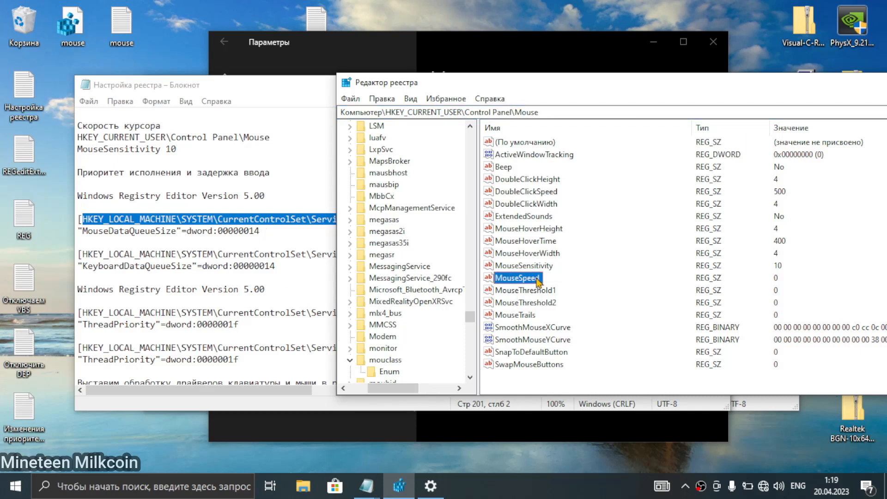
pyautogui.press('m')
pyautogui.press('m')
pyautogui.press('m')
pyautogui.press('m')
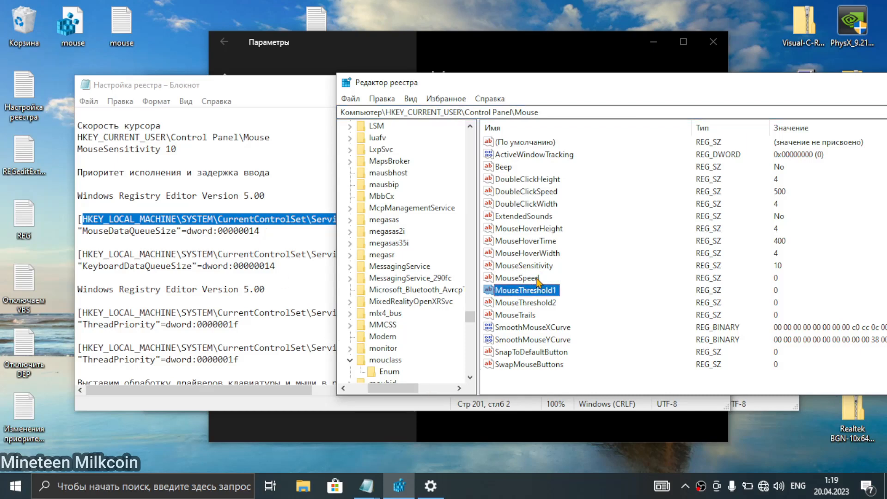
pyautogui.press('m')
pyautogui.press('m')
pyautogui.press('m')
pyautogui.press('m')
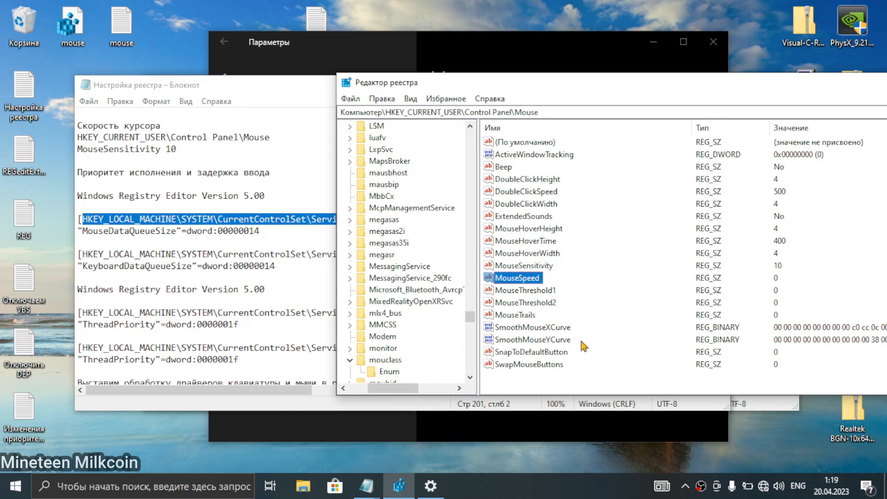
# Select the mouclass\Parameters path in the notes again and retry going to it, ending at the Services\mouclass key.
pyautogui.click(263, 276)
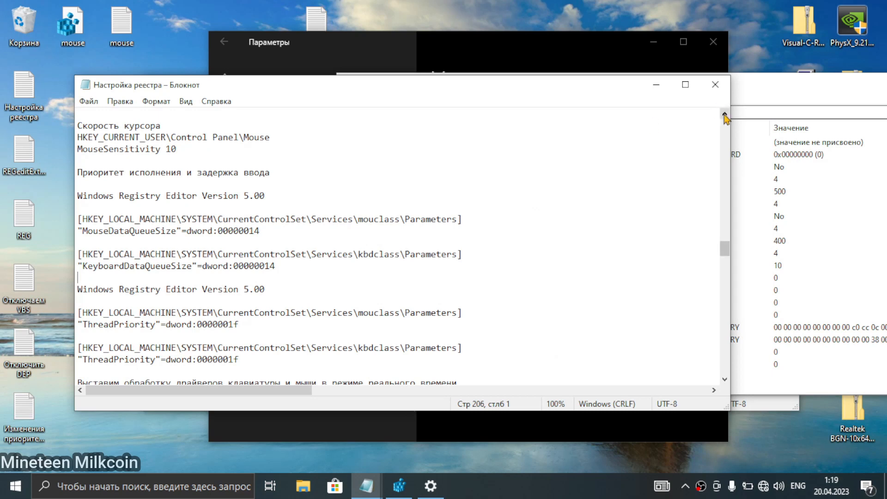
pyautogui.click(807, 92)
pyautogui.click(275, 245)
pyautogui.moveTo(458, 218); pyautogui.dragTo(85, 215)
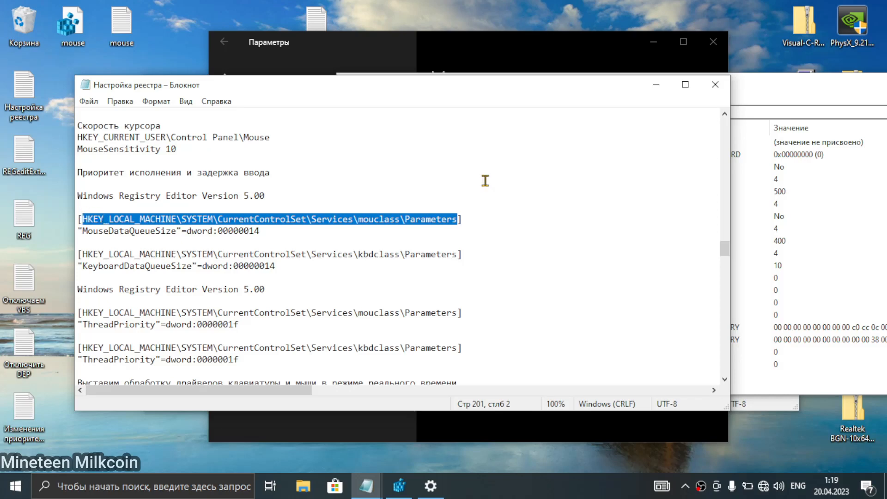
pyautogui.click(740, 112)
pyautogui.click(727, 115)
pyautogui.hotkey('ctrl', 'v')
pyautogui.press('Return')
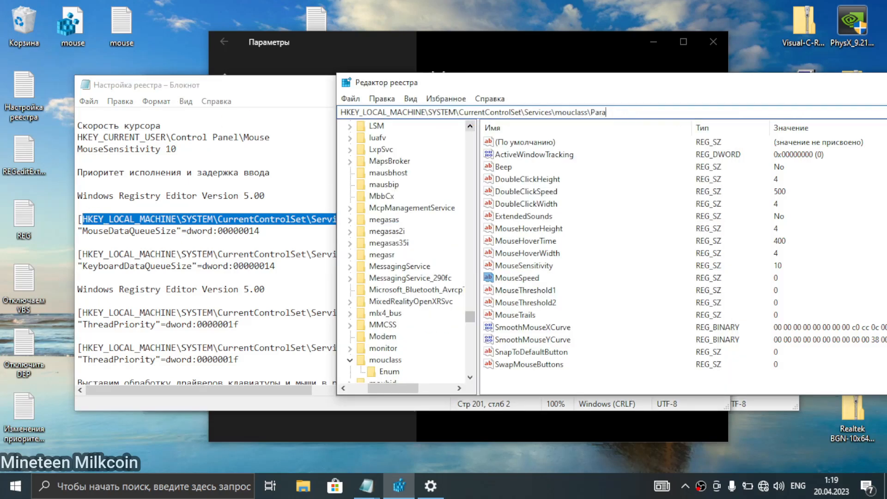
pyautogui.press('Return')
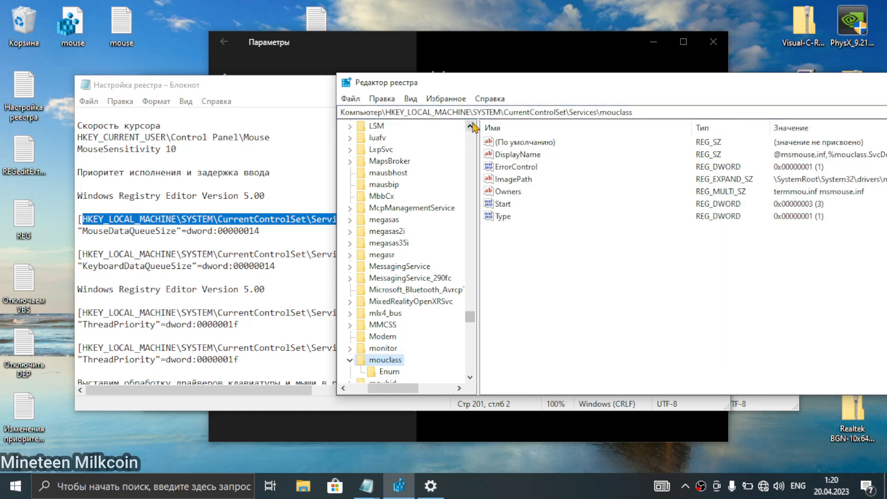
# Compare the subkeys under mouclass with the path given in the notes.
pyautogui.click(201, 232)
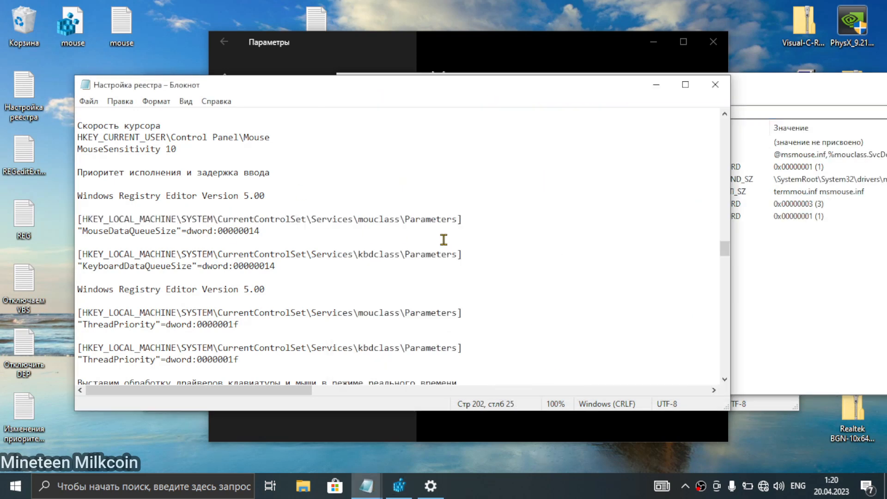
pyautogui.click(749, 393)
pyautogui.scroll(-1, 402, 355)
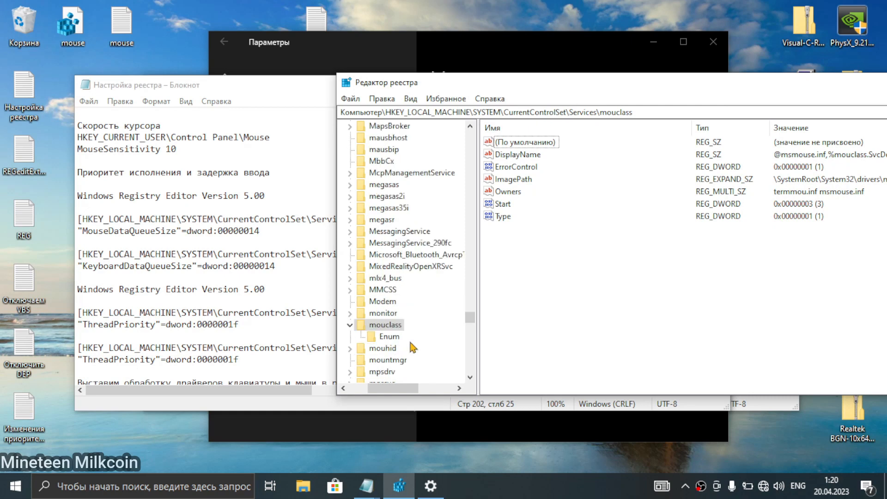
# Copy the mouclass and kbdclass registry block from the notes into a new text document on the desktop.
pyautogui.click(226, 290)
pyautogui.moveTo(78, 196); pyautogui.dragTo(183, 324)
pyautogui.scroll(-1, 321, 287)
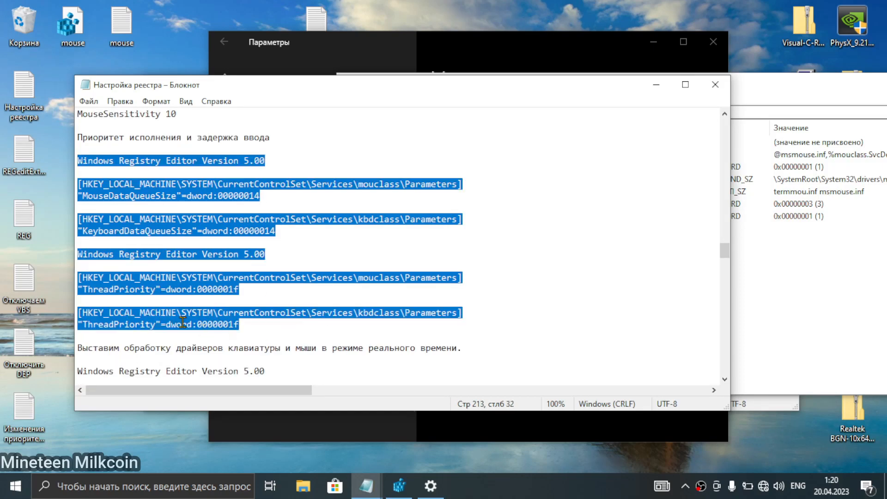
pyautogui.rightClick(179, 30)
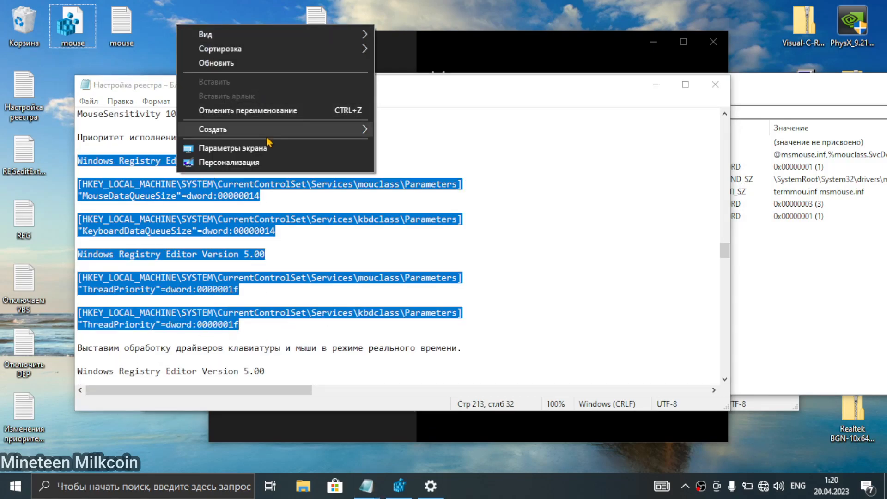
pyautogui.moveTo(282, 130)
pyautogui.click(434, 192)
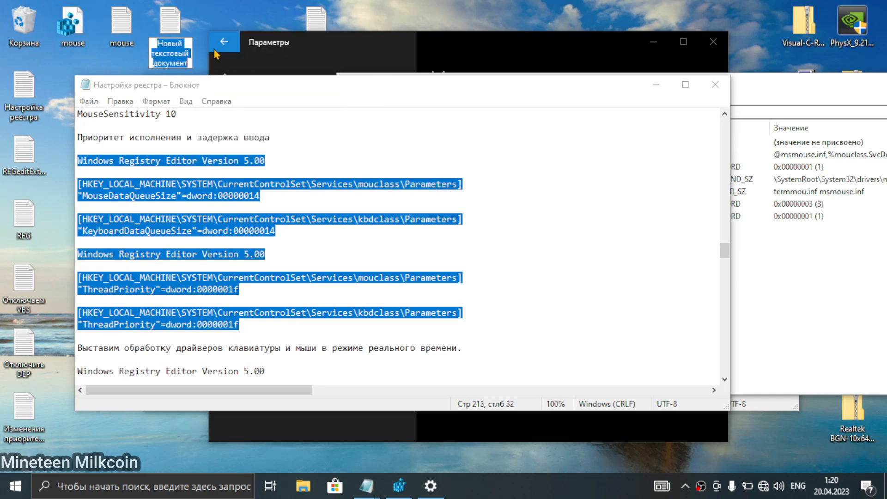
pyautogui.press('Return')
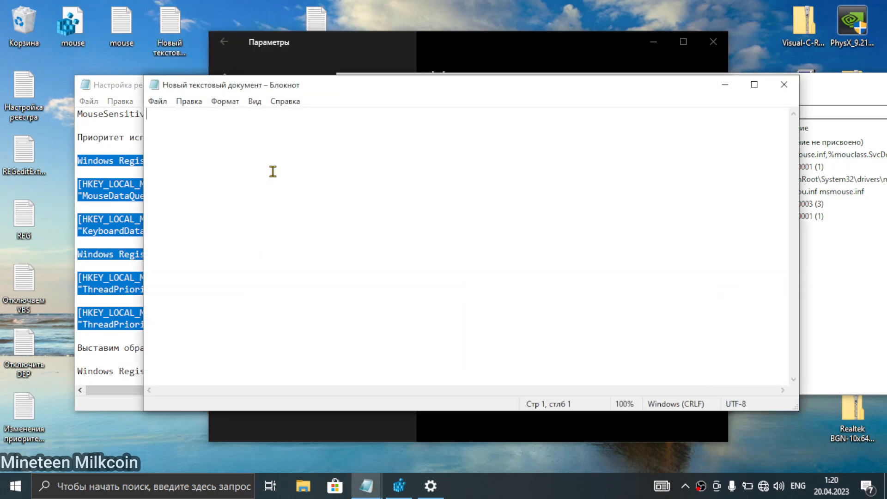
pyautogui.hotkey('ctrl', 'v')
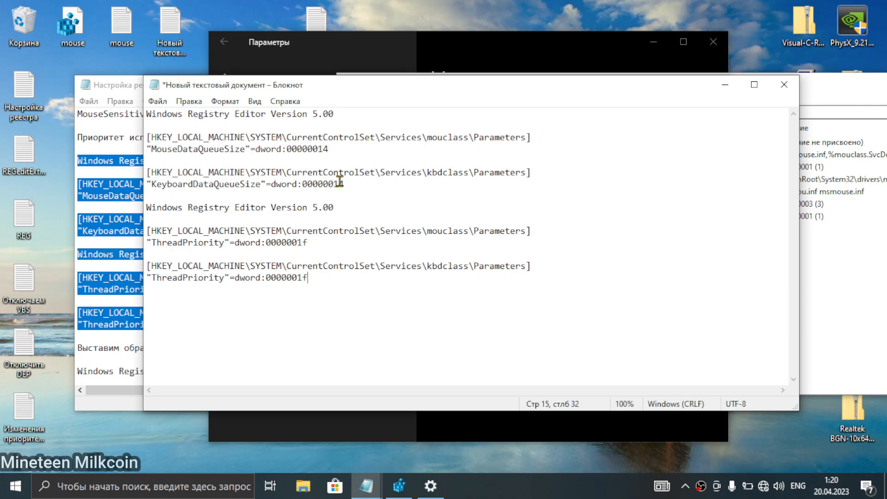
# Delete the second "Windows Registry Editor Version 5.00" line and its extra blank line from the pasted text.
pyautogui.moveTo(311, 281); pyautogui.dragTo(127, 199)
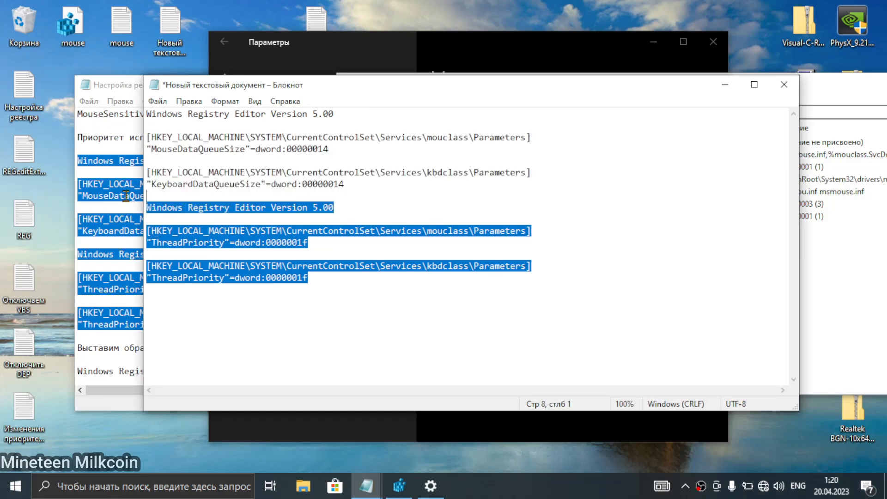
pyautogui.click(334, 231)
pyautogui.moveTo(371, 202)
pyautogui.mouseDown()
pyautogui.moveTo(132, 211)
pyautogui.moveTo(376, 212)
pyautogui.mouseUp()
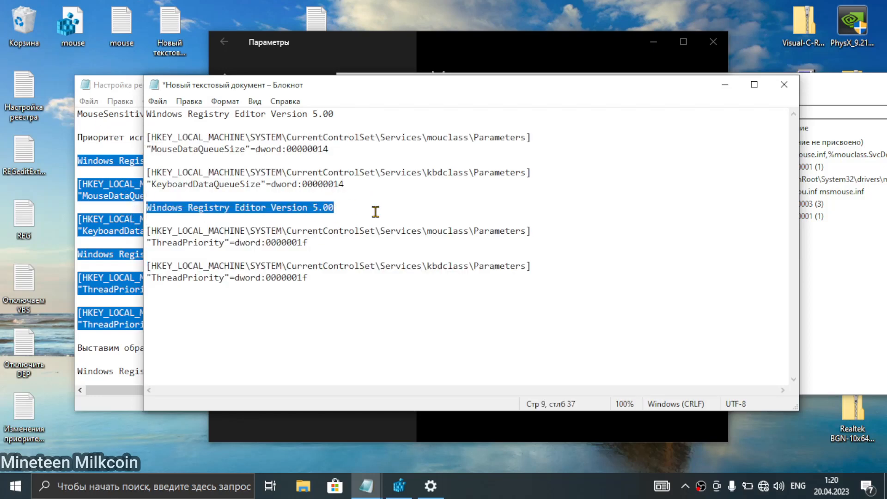
pyautogui.press('BackSpace')
pyautogui.press('BackSpace')
pyautogui.press('BackSpace')
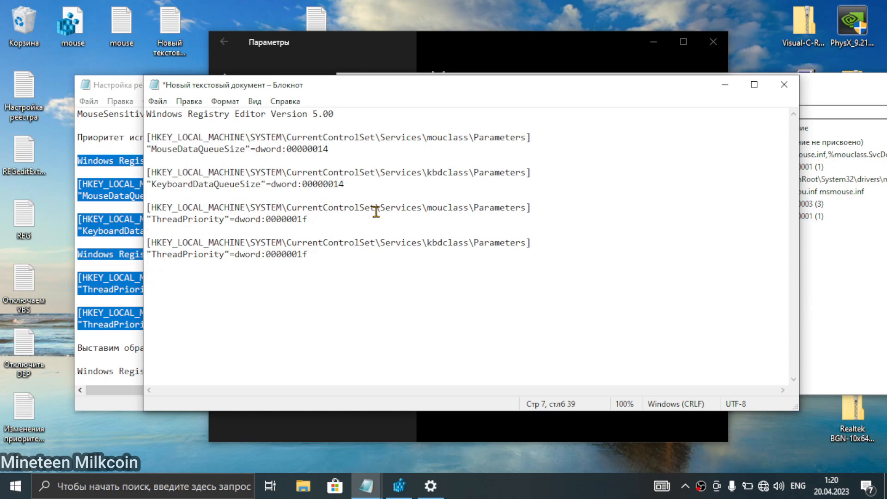
# Save the document to the desktop as mouse2.reg and close it.
pyautogui.click(157, 101)
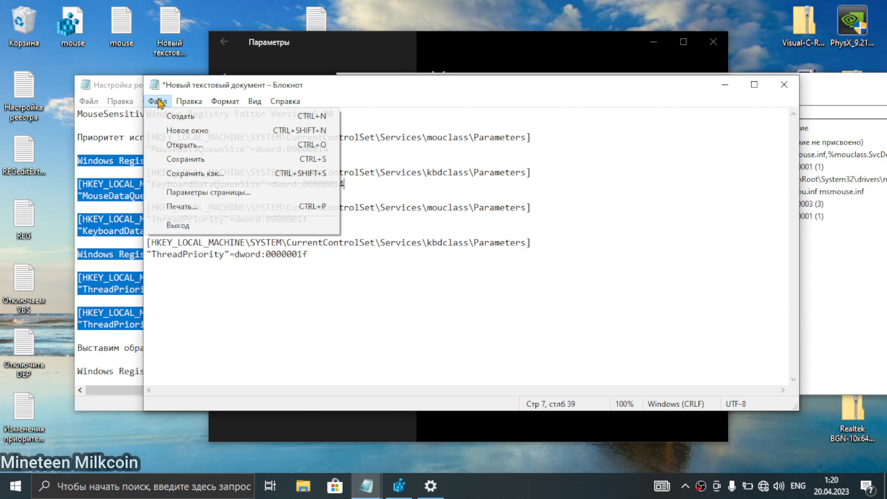
pyautogui.click(213, 174)
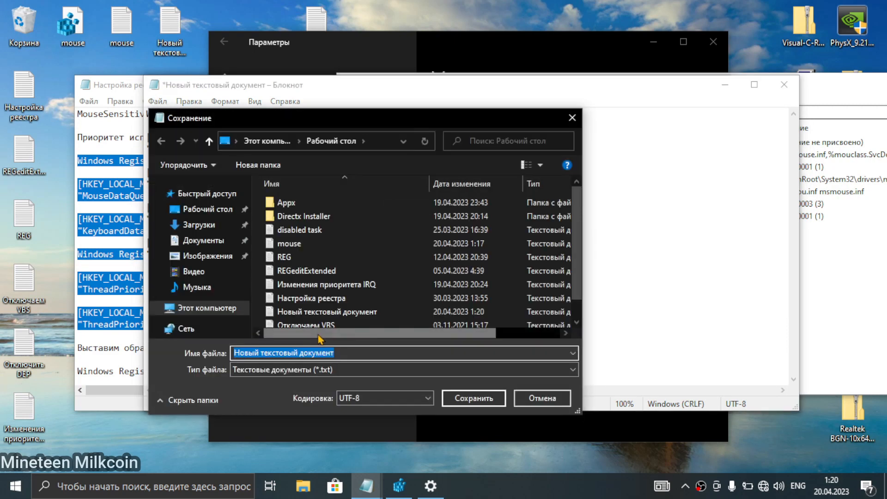
pyautogui.write('mouse2.reg')
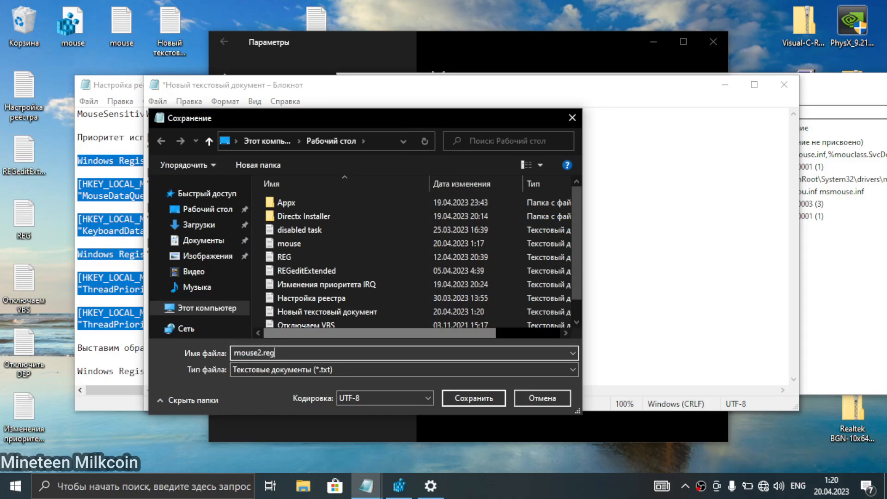
pyautogui.press('Return')
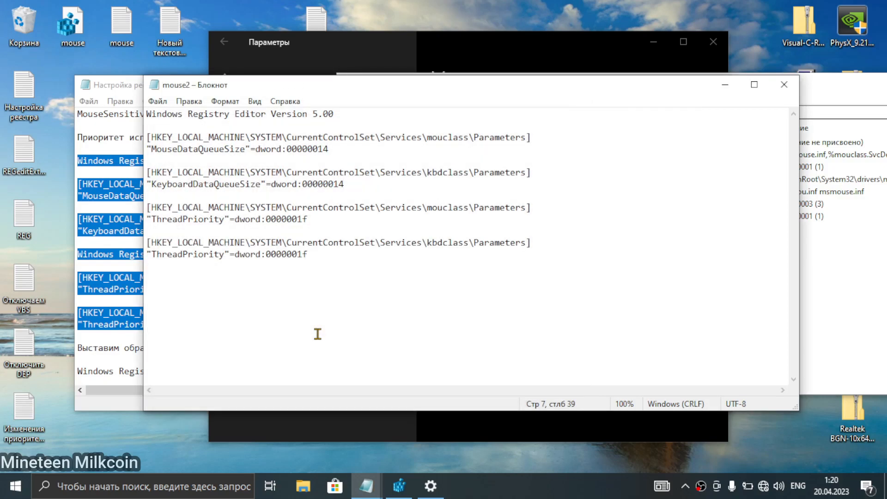
pyautogui.click(784, 85)
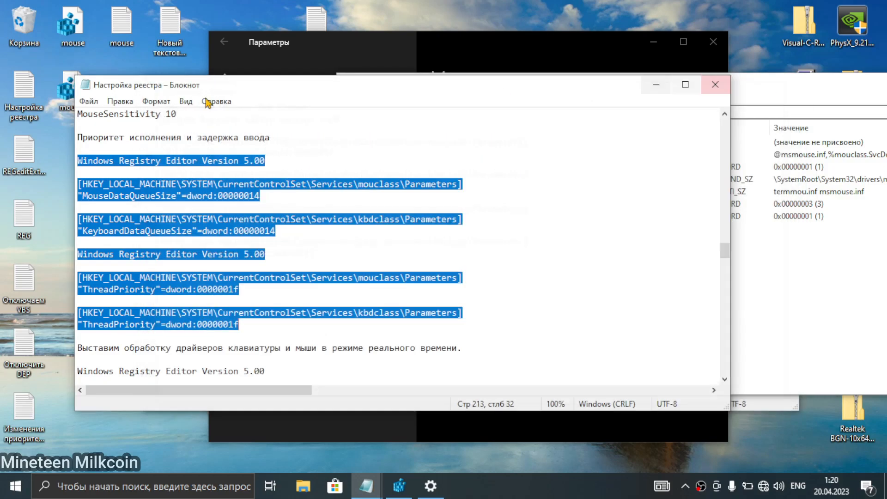
# Merge mouse2.reg into the registry and open the mouclass\Parameters key to check its values.
pyautogui.rightClick(59, 88)
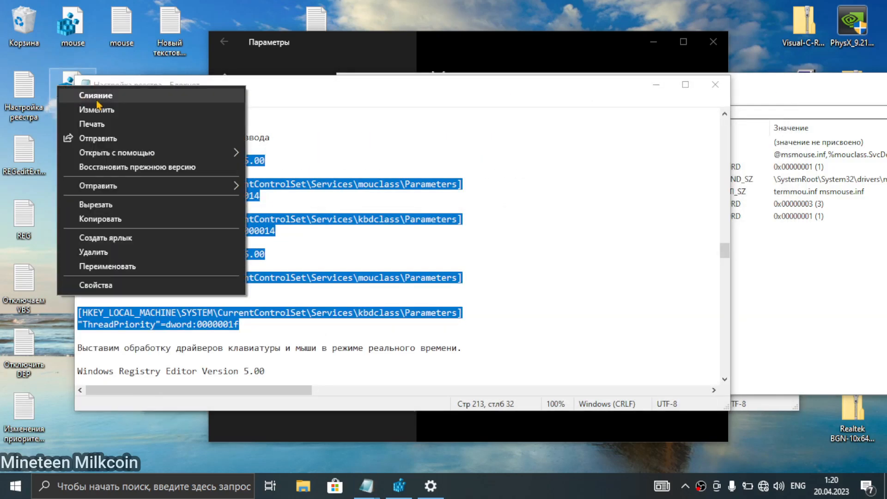
pyautogui.click(96, 96)
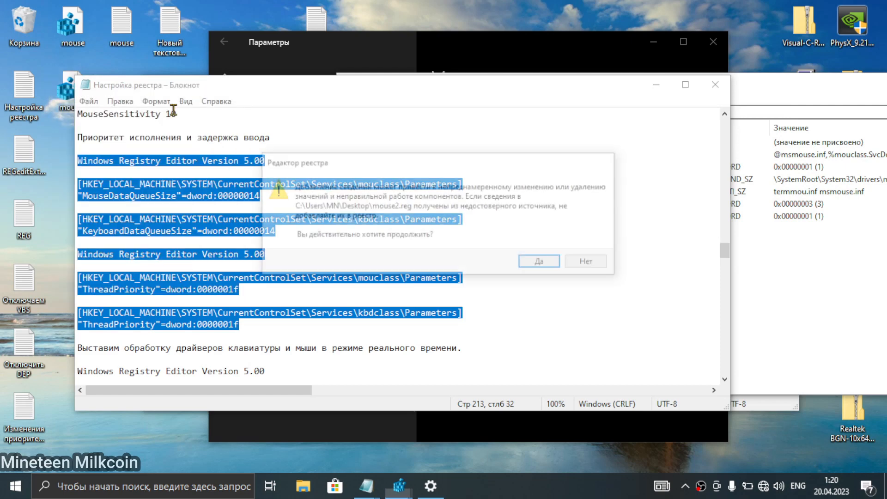
pyautogui.click(535, 259)
pyautogui.click(591, 243)
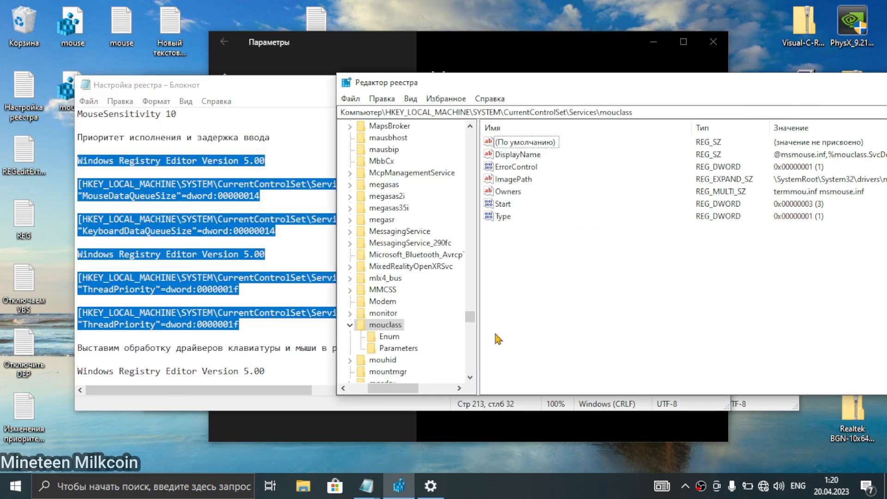
pyautogui.click(398, 349)
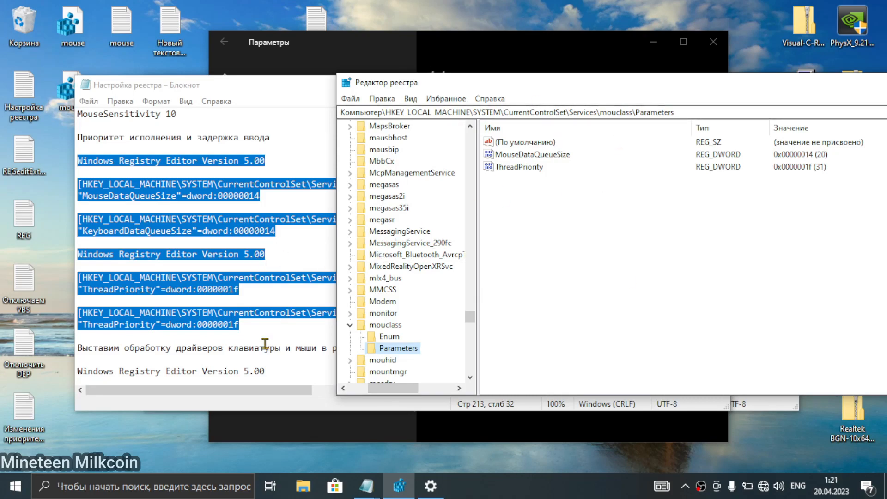
# Review the mouclass and kbdclass registry block in the notes, covering the version header, data queue size and ThreadPriority entries.
pyautogui.click(268, 329)
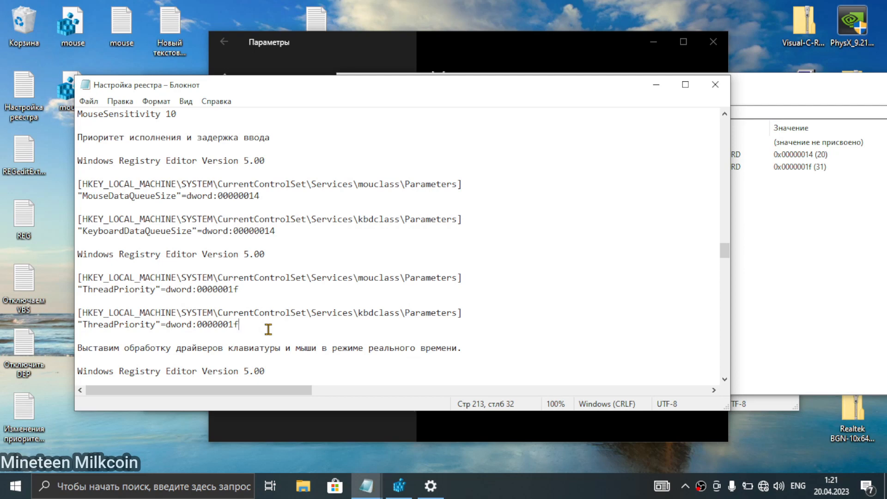
pyautogui.moveTo(268, 329); pyautogui.dragTo(20, 155)
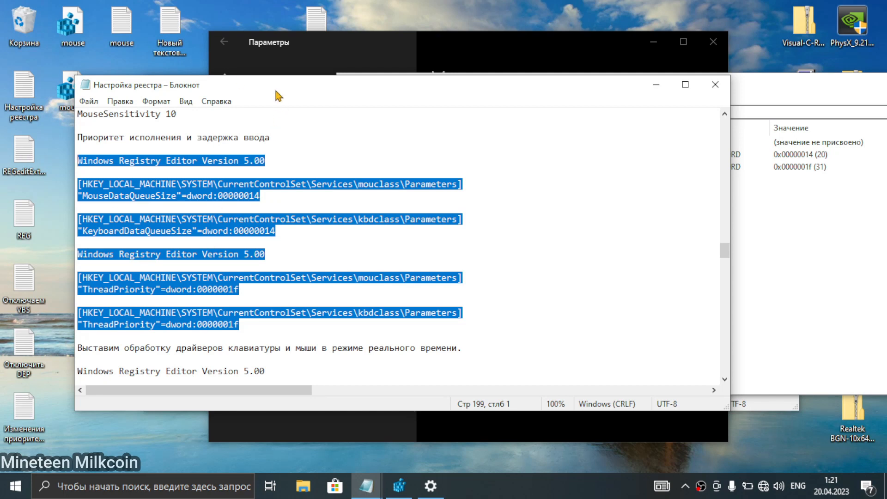
pyautogui.moveTo(240, 83); pyautogui.dragTo(259, 83)
pyautogui.click(330, 244)
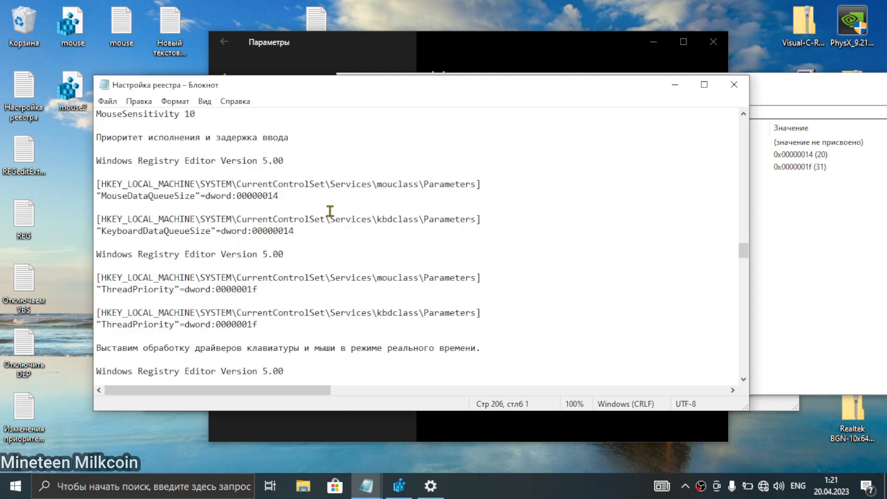
pyautogui.moveTo(314, 231); pyautogui.dragTo(116, 185)
pyautogui.moveTo(311, 162); pyautogui.dragTo(94, 161)
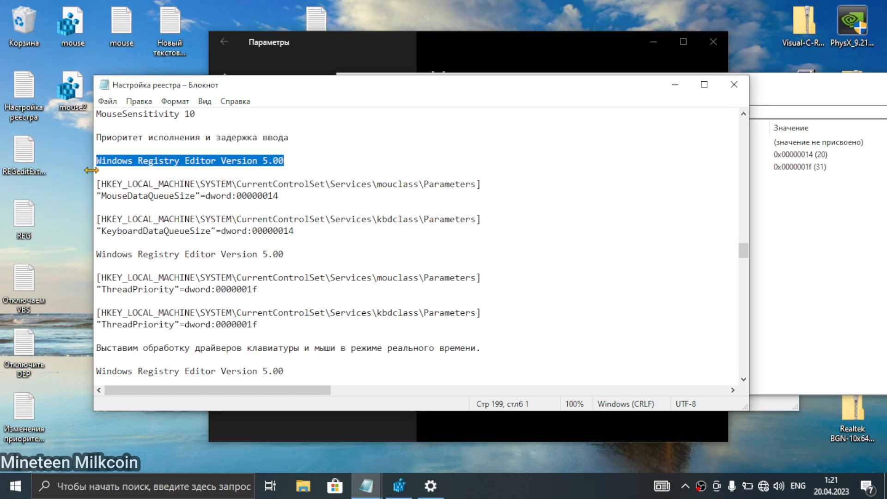
pyautogui.moveTo(96, 182); pyautogui.dragTo(322, 234)
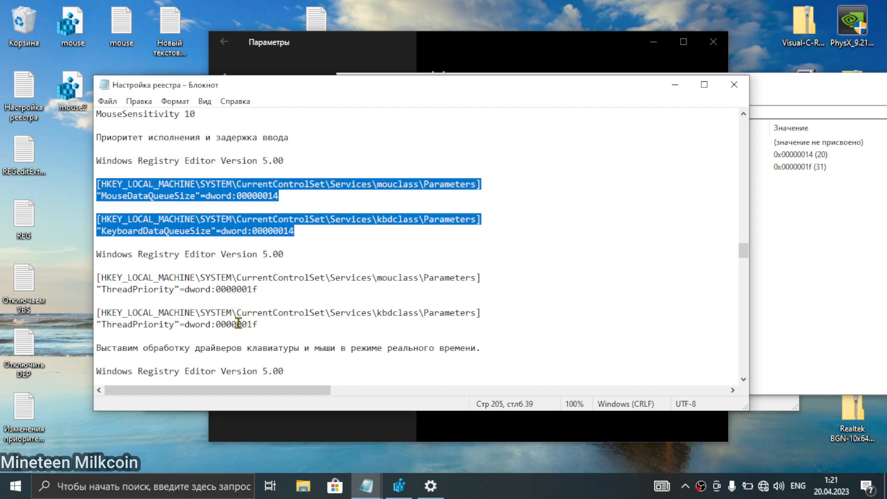
pyautogui.scroll(-1, 275, 307)
pyautogui.click(276, 286)
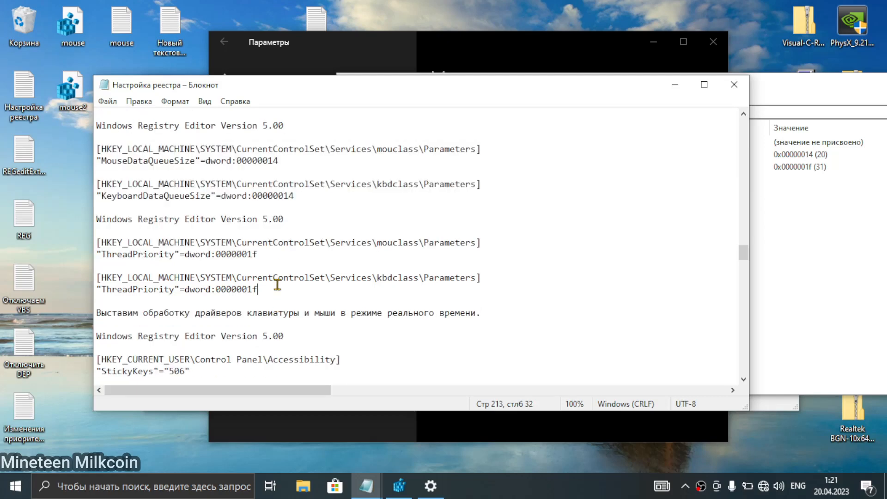
# Copy the Accessibility block (StickyKeys, ToggleKeys, Keyboard Response) with its version header from the notes into the new text document on the desktop.
pyautogui.scroll(-1, 271, 308)
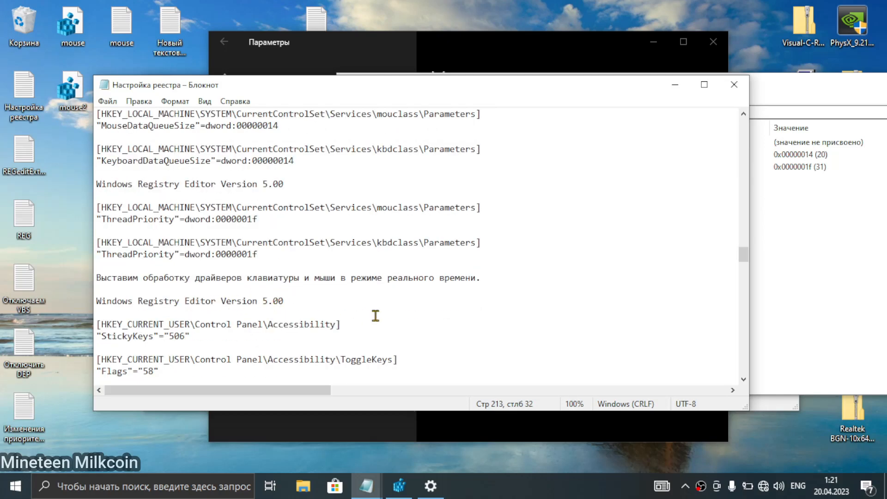
pyautogui.scroll(-1, 378, 314)
pyautogui.scroll(-1, 116, 272)
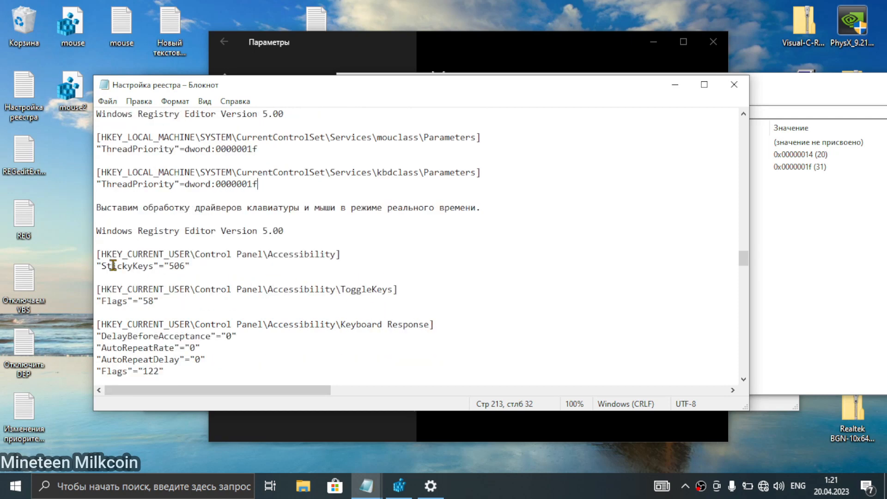
pyautogui.moveTo(97, 232); pyautogui.dragTo(227, 303)
pyautogui.hotkey('ctrl', 'c')
pyautogui.scroll(-1, 235, 299)
pyautogui.scroll(-1, 235, 300)
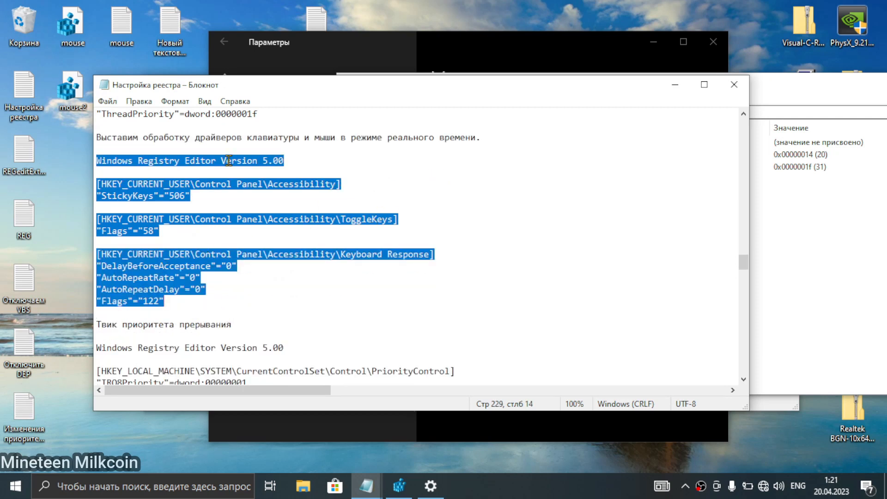
pyautogui.doubleClick(169, 26)
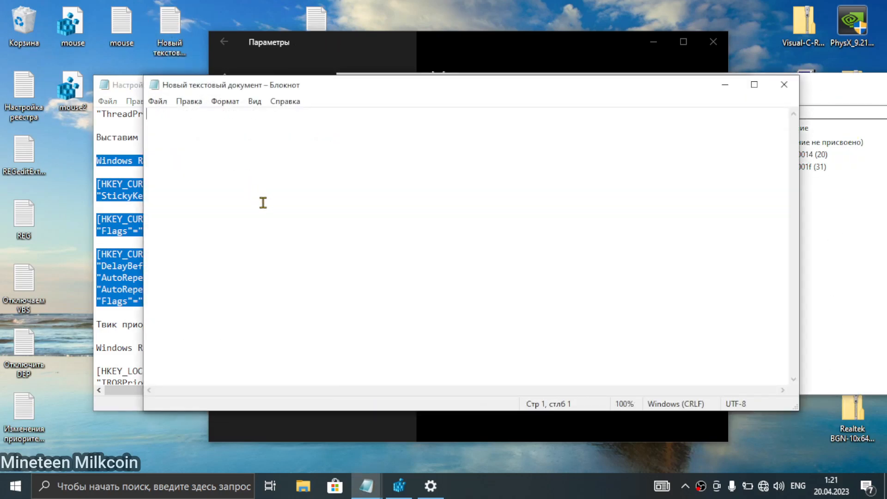
pyautogui.hotkey('ctrl', 'v')
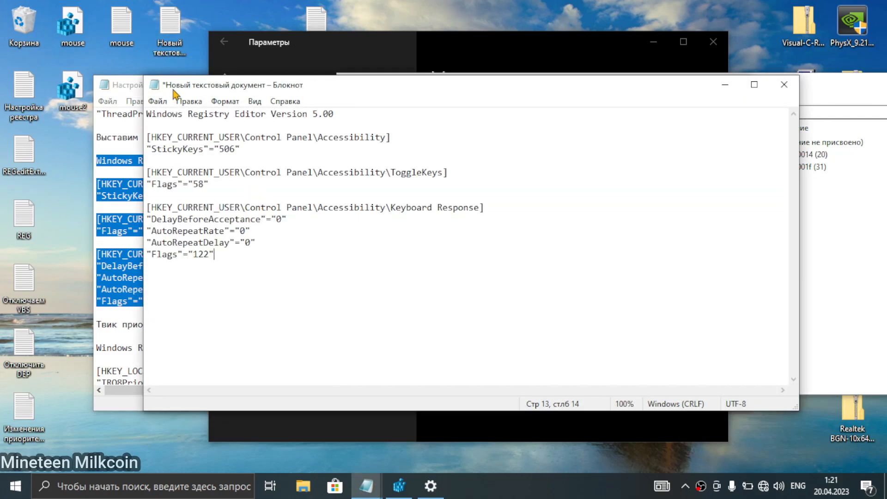
# Save the pasted document to the desktop as keyboard.reg.
pyautogui.click(160, 111)
pyautogui.click(156, 89)
pyautogui.click(306, 305)
pyautogui.click(157, 101)
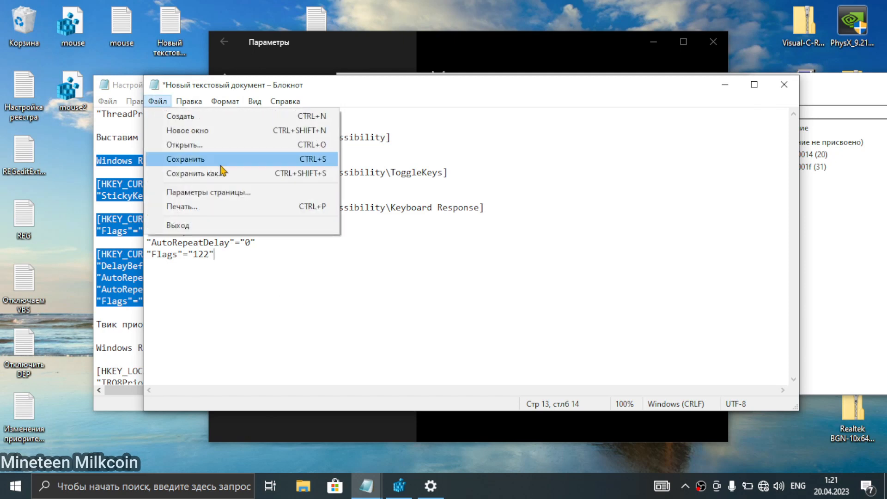
pyautogui.click(214, 175)
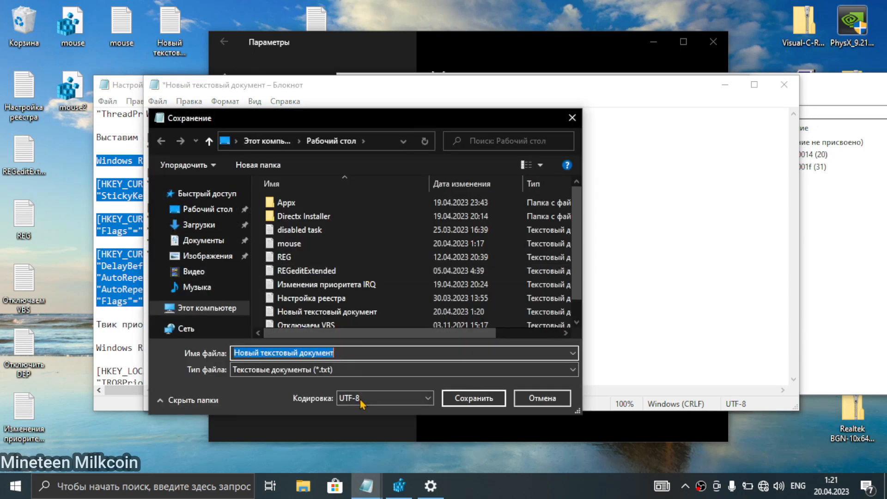
pyautogui.write('keyboard.reg')
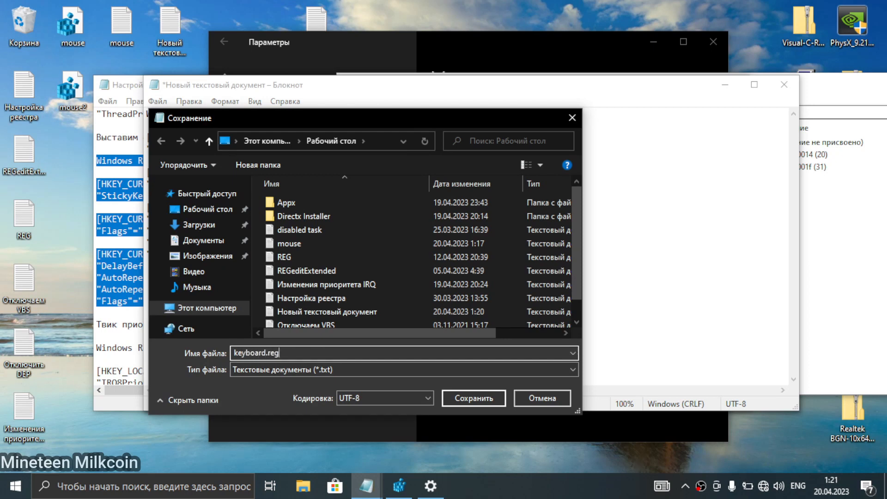
pyautogui.press('Return')
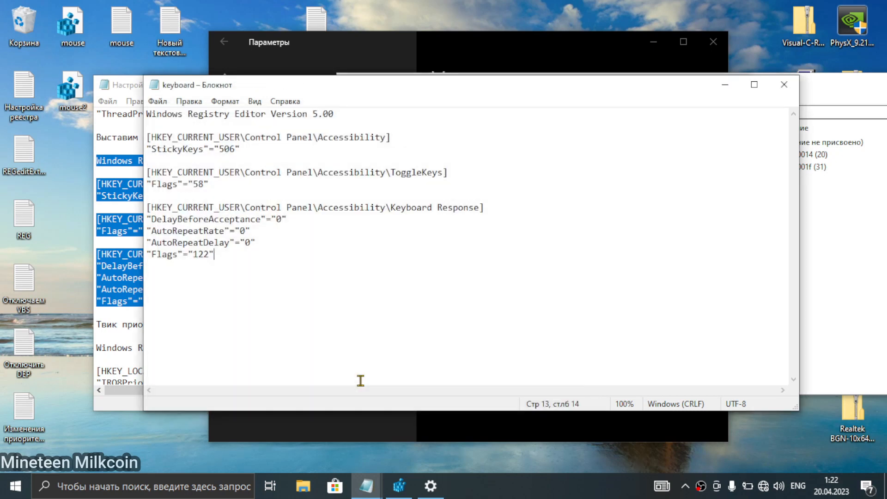
# Merge keyboard.reg from the desktop into the registry.
pyautogui.rightClick(86, 166)
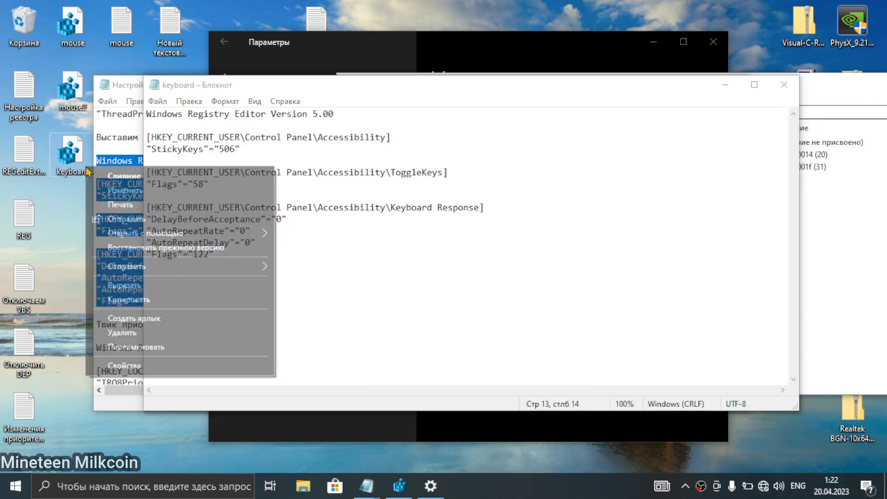
pyautogui.click(139, 176)
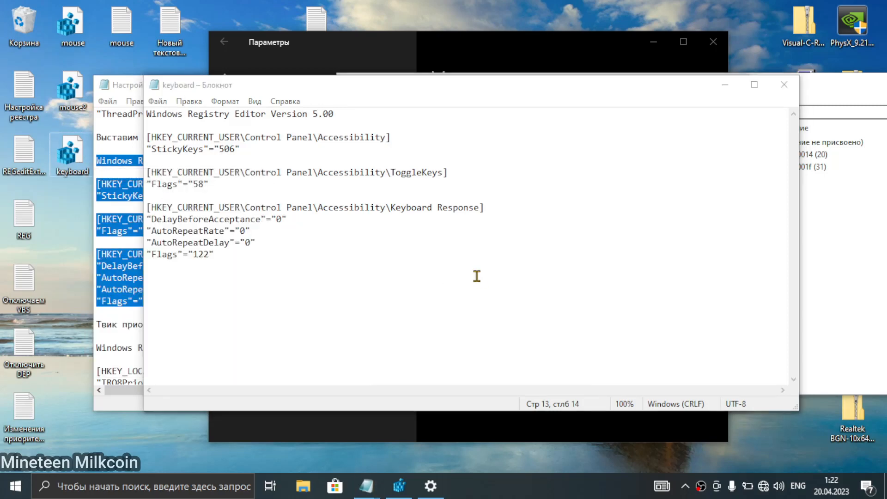
pyautogui.click(542, 263)
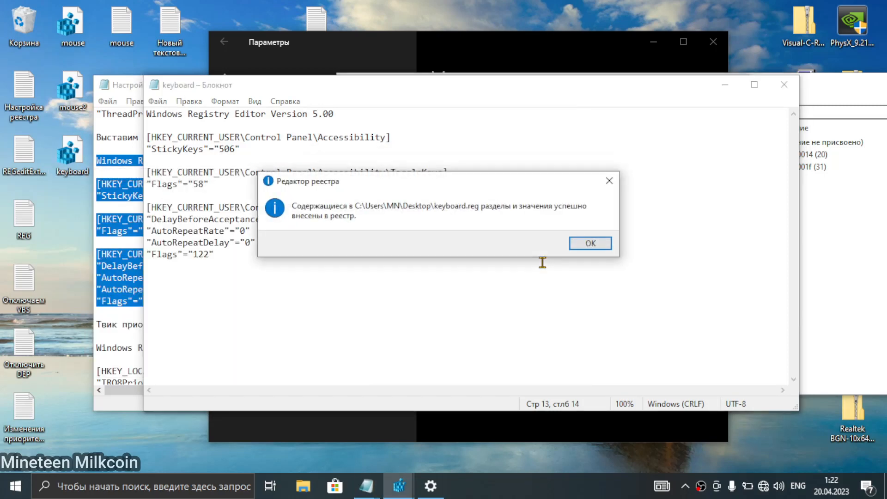
pyautogui.click(575, 245)
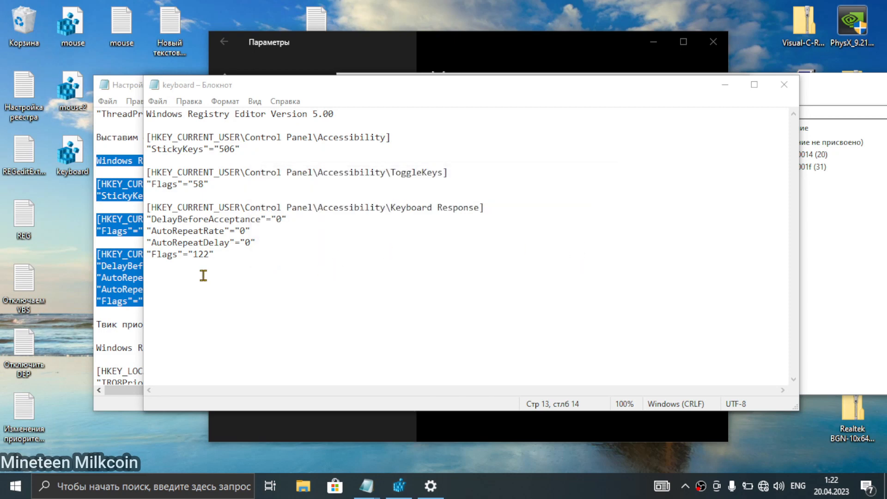
# Review the IRQ8Priority interrupt tweak and the Meltdown/Spectre/Zombieload heading in the notes.
pyautogui.click(113, 244)
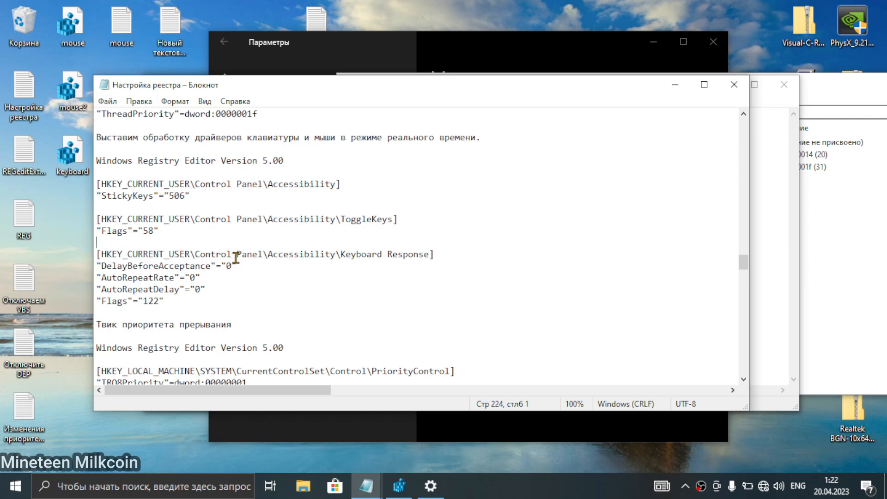
pyautogui.scroll(-1, 236, 259)
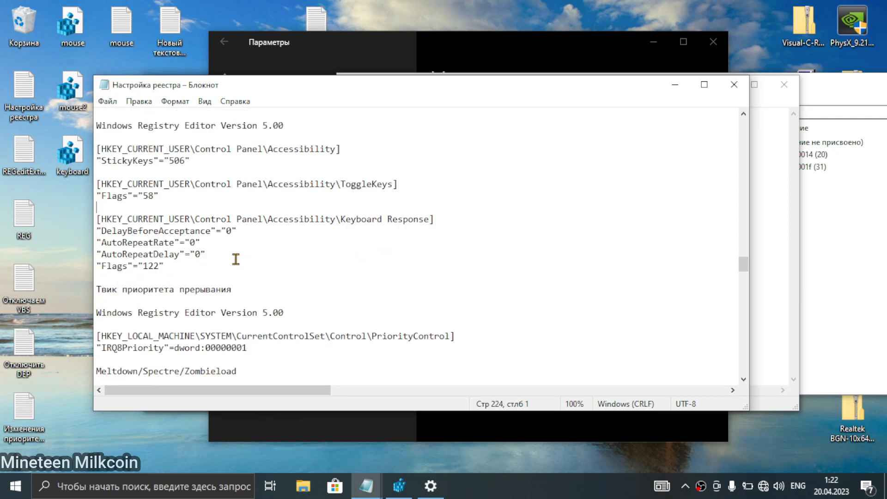
pyautogui.scroll(-4, 236, 259)
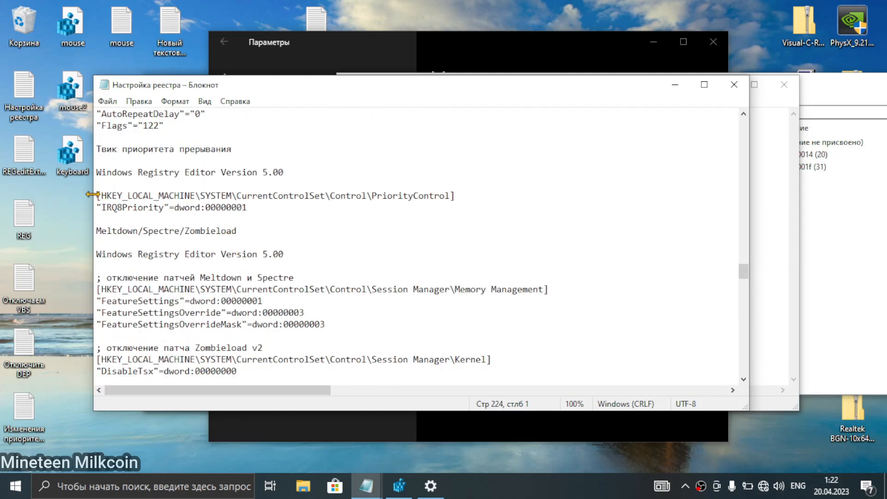
pyautogui.moveTo(99, 196); pyautogui.dragTo(282, 219)
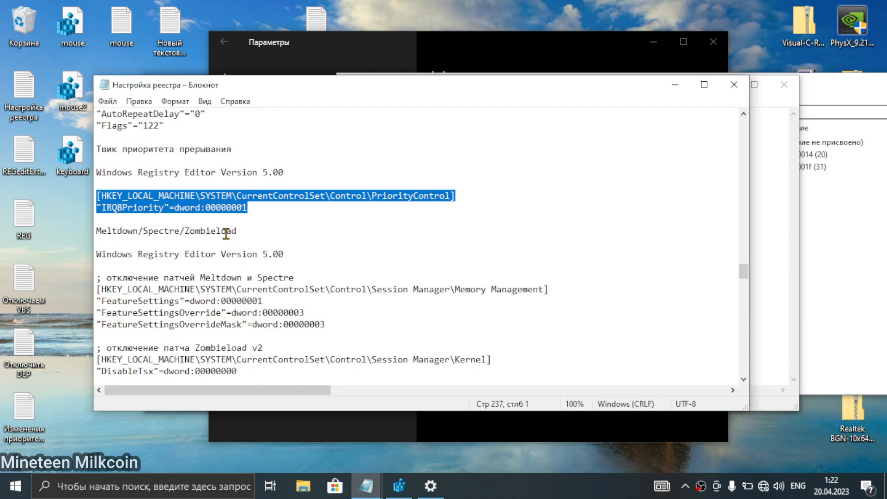
pyautogui.click(24, 414)
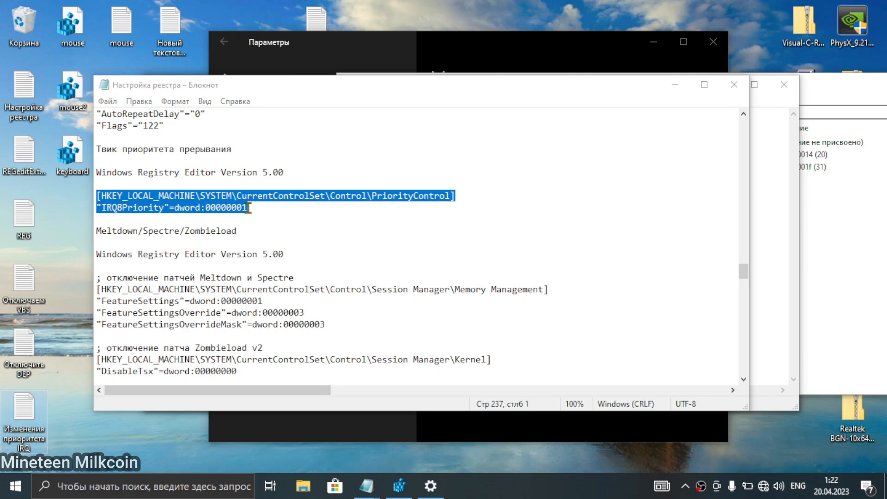
pyautogui.moveTo(271, 206); pyautogui.dragTo(80, 190)
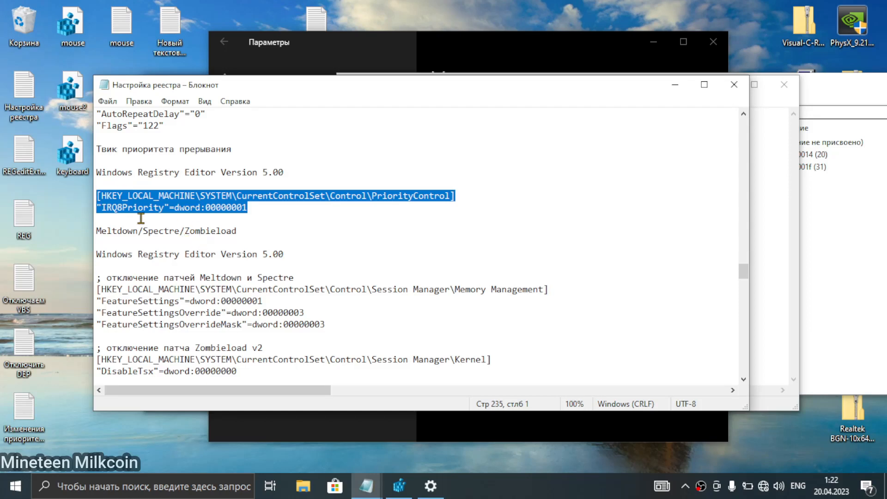
pyautogui.click(120, 207)
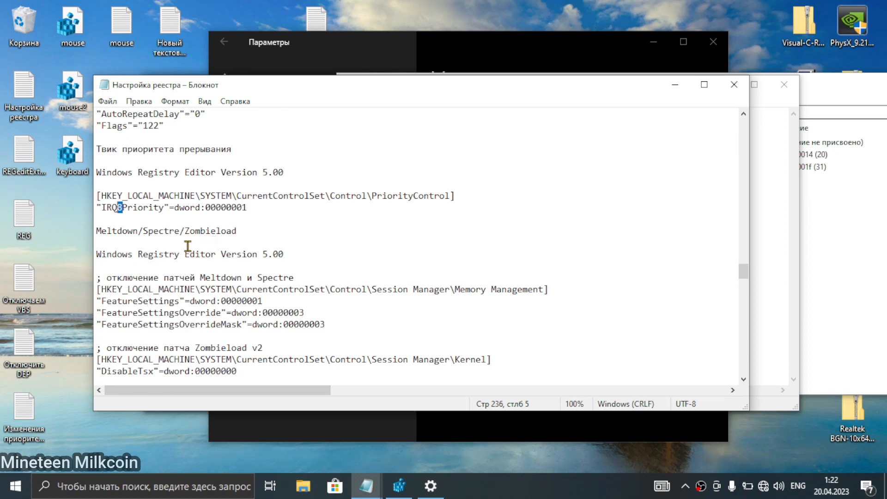
pyautogui.click(97, 231)
pyautogui.moveTo(252, 231); pyautogui.dragTo(38, 231)
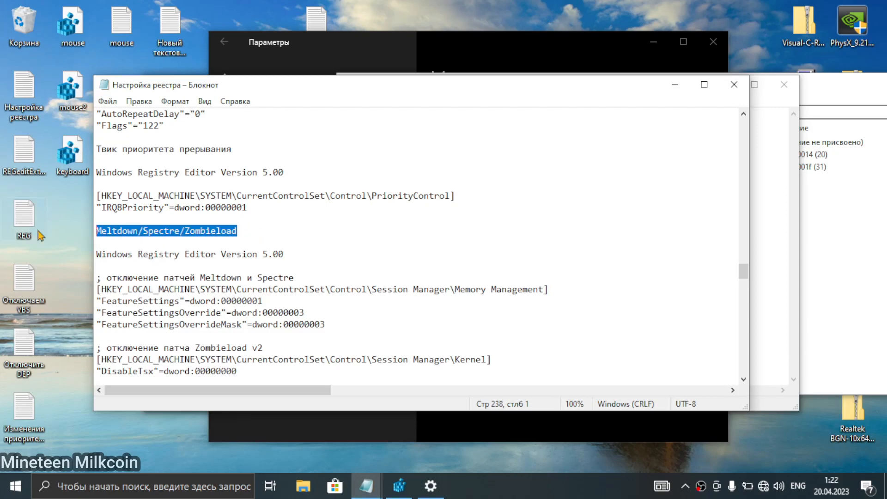
# Open Task Manager and check the processor's model and performance details.
pyautogui.press('super+x')
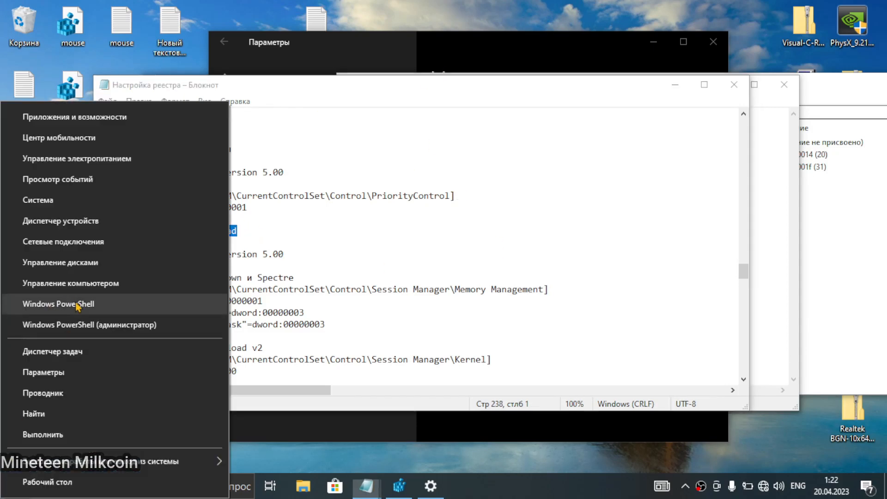
pyautogui.click(69, 354)
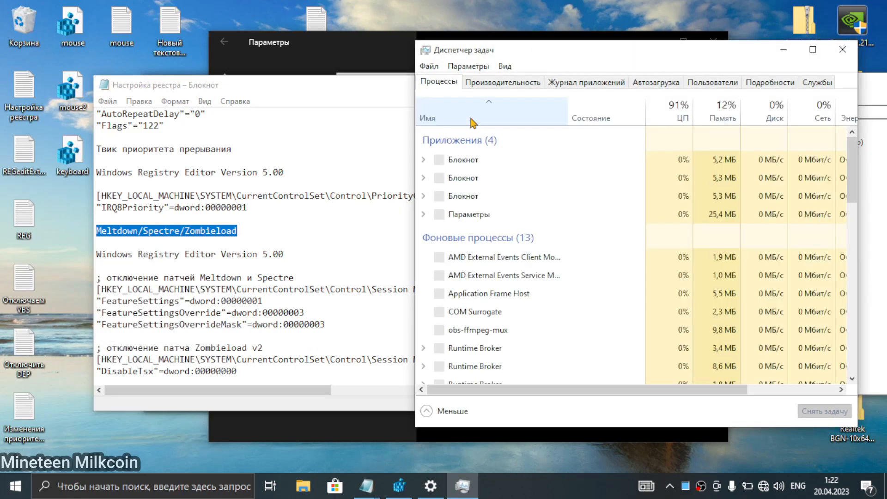
pyautogui.click(504, 69)
pyautogui.click(479, 84)
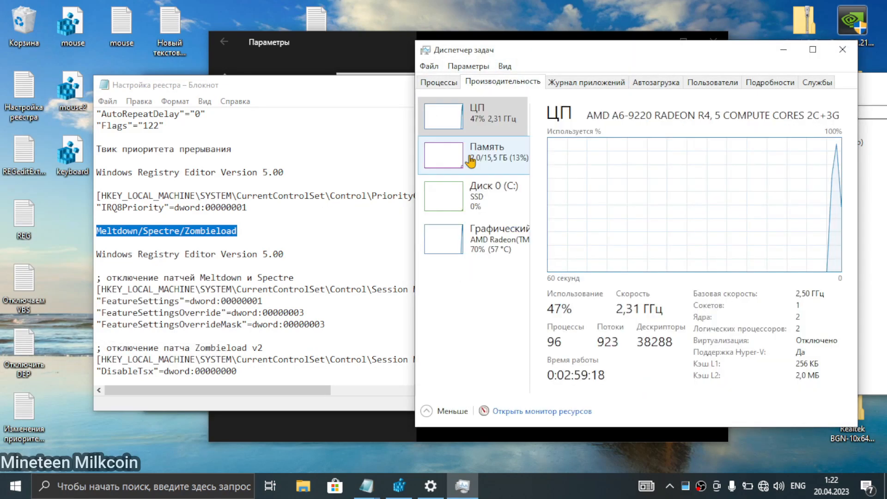
pyautogui.click(476, 157)
pyautogui.click(480, 123)
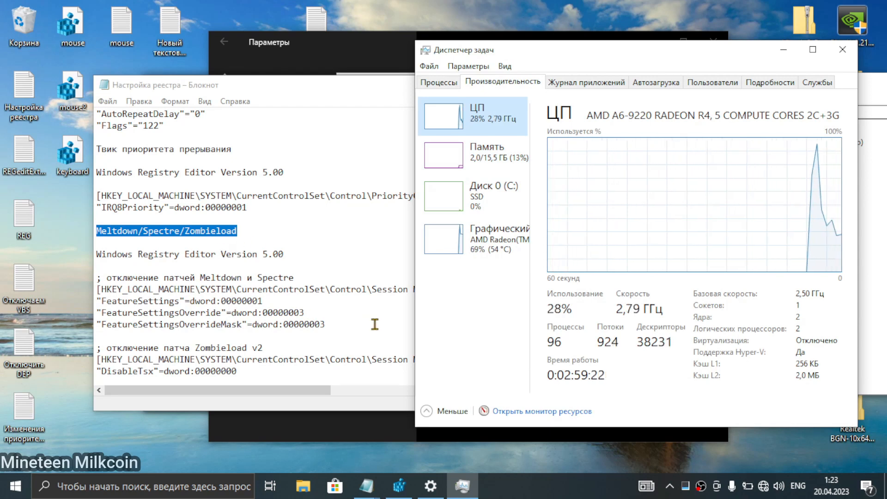
# Minimize Task Manager and examine the notes' block that disables the Meltdown, Spectre and Zombieload v2 patches.
pyautogui.scroll(-1, 302, 327)
pyautogui.scroll(-1, 248, 334)
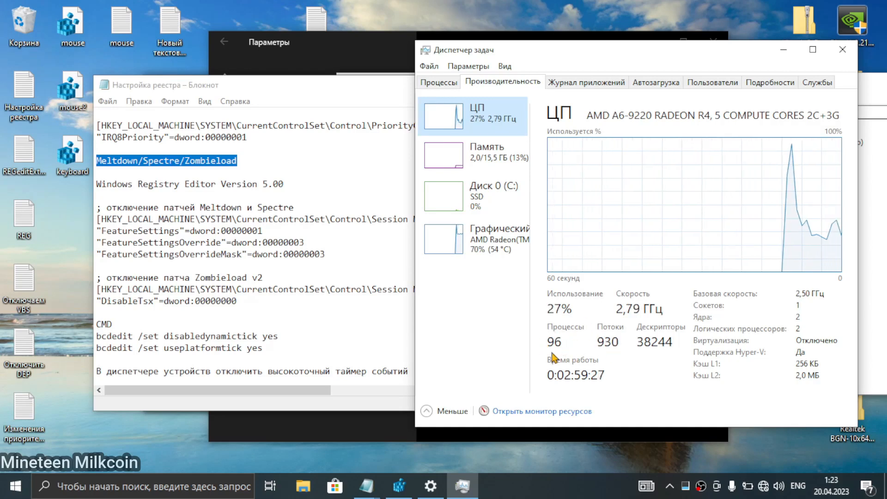
pyautogui.click(784, 51)
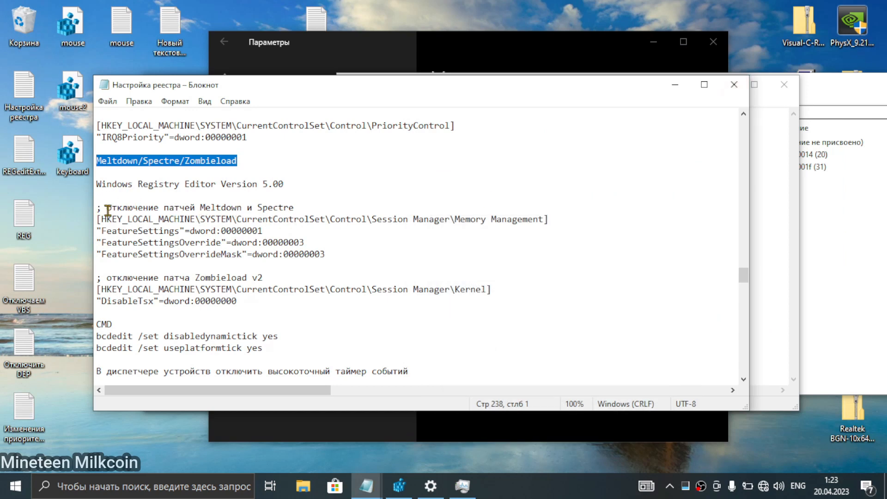
pyautogui.moveTo(96, 181); pyautogui.dragTo(263, 299)
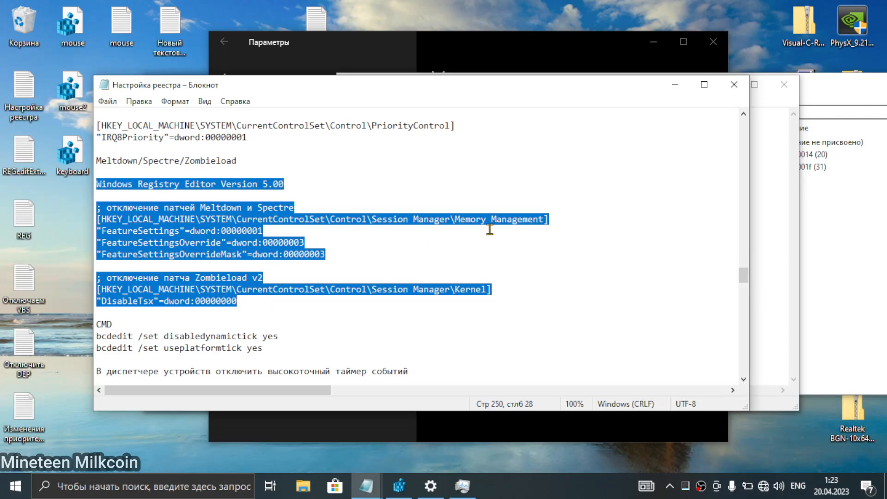
pyautogui.click(545, 217)
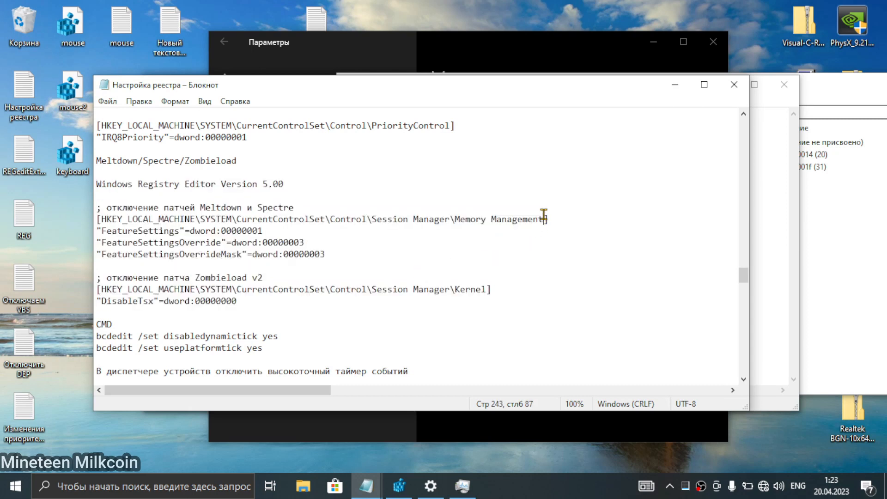
# Copy the Session Manager\Memory Management path from the notes and open that key in Registry Editor.
pyautogui.moveTo(544, 219); pyautogui.dragTo(110, 218)
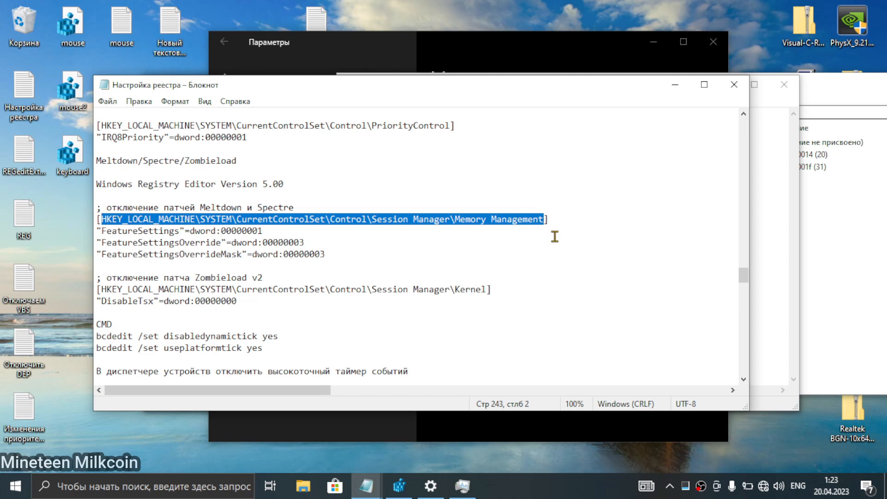
pyautogui.click(832, 259)
pyautogui.moveTo(689, 110); pyautogui.dragTo(206, 122)
pyautogui.hotkey('ctrl', 'v')
pyautogui.press('Return')
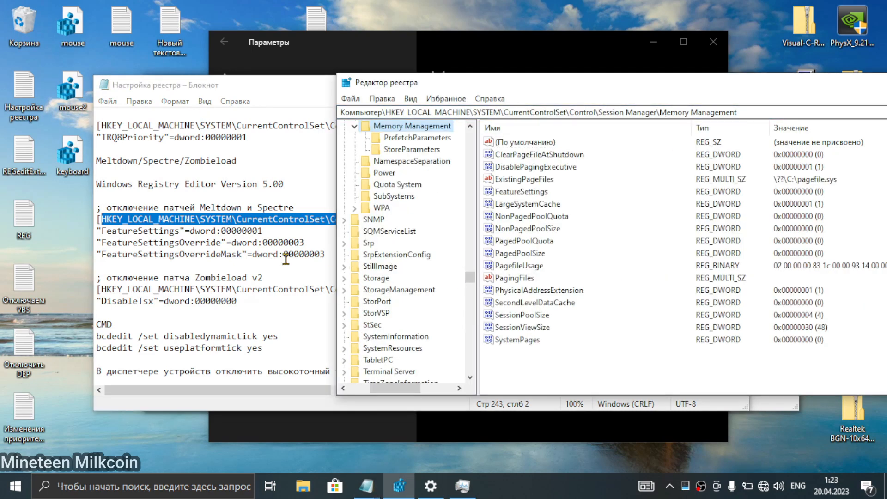
# Set the FeatureSettings value in the Memory Management key to 1.
pyautogui.click(252, 256)
pyautogui.click(834, 382)
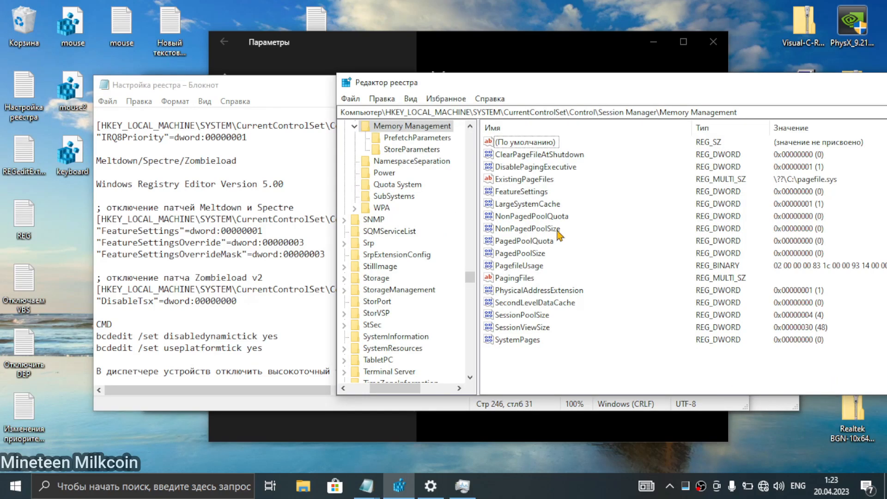
pyautogui.click(530, 222)
pyautogui.press('f')
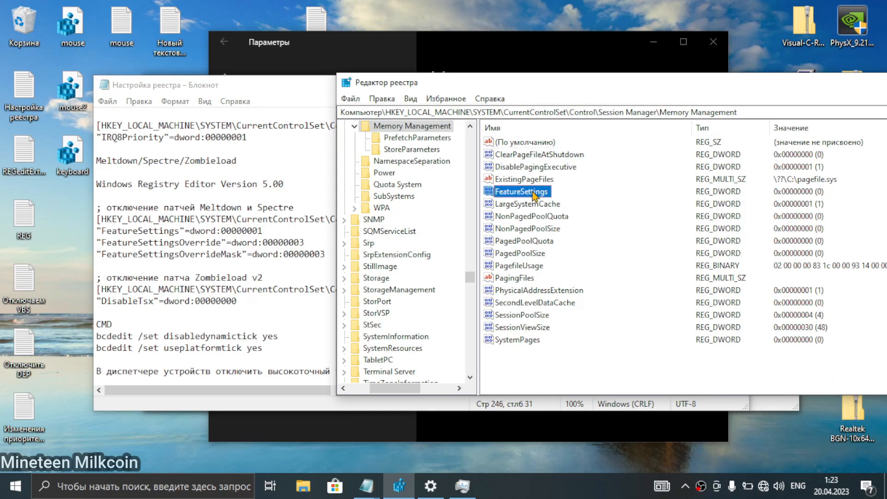
pyautogui.doubleClick(534, 194)
pyautogui.write('1')
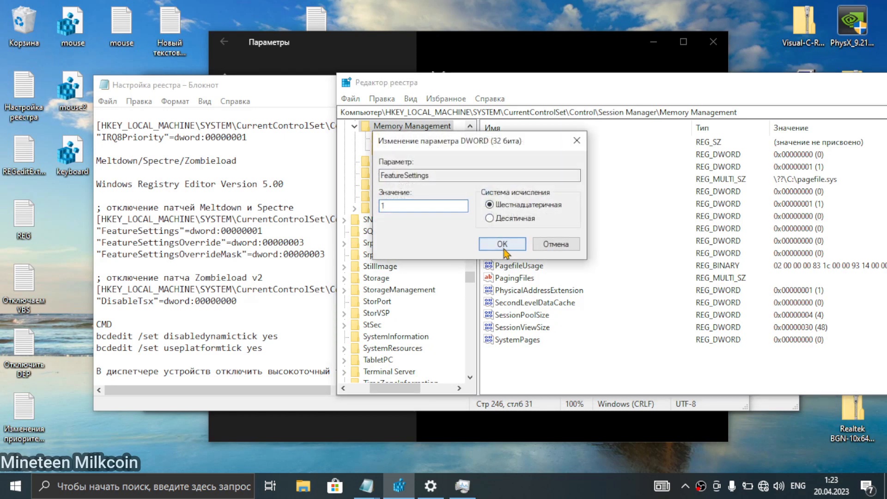
pyautogui.click(501, 251)
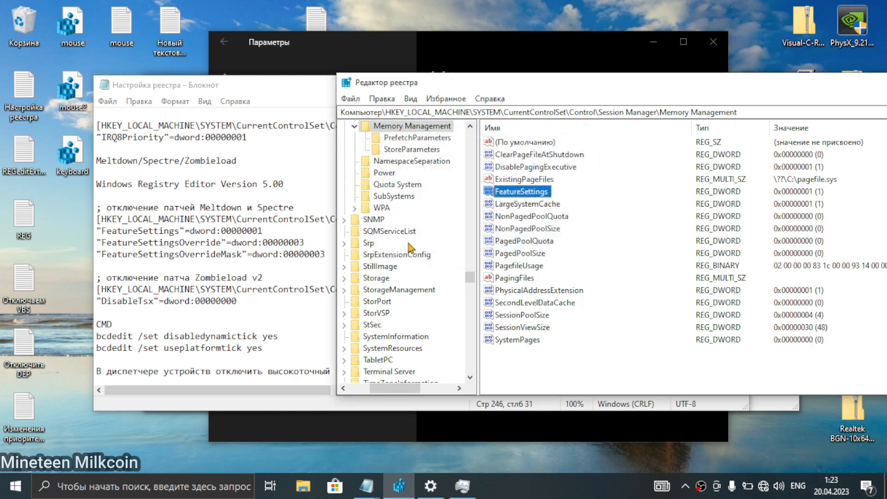
# Create a 32-bit DWORD named FeatureSettingsOverride in the Memory Management key, using the name from the notes, and set it to 3.
pyautogui.click(223, 243)
pyautogui.moveTo(223, 243); pyautogui.dragTo(99, 244)
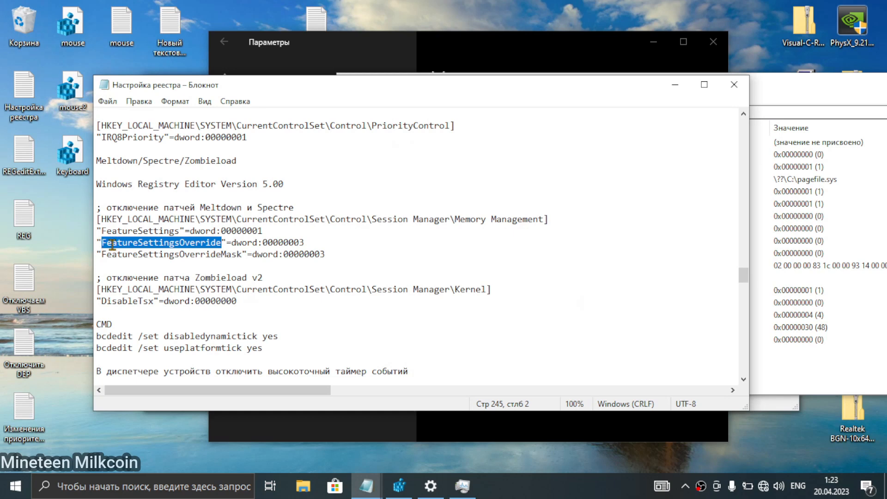
pyautogui.click(824, 378)
pyautogui.rightClick(611, 362)
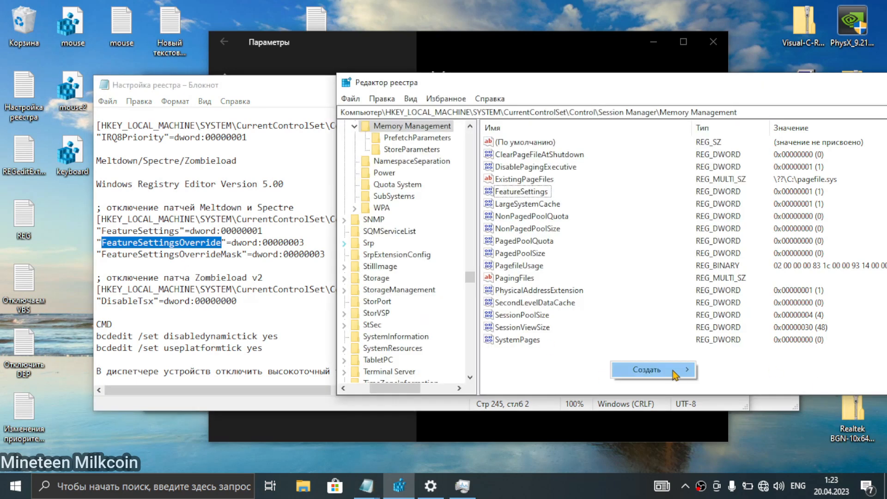
pyautogui.moveTo(673, 371)
pyautogui.click(764, 417)
pyautogui.hotkey('ctrl', 'v')
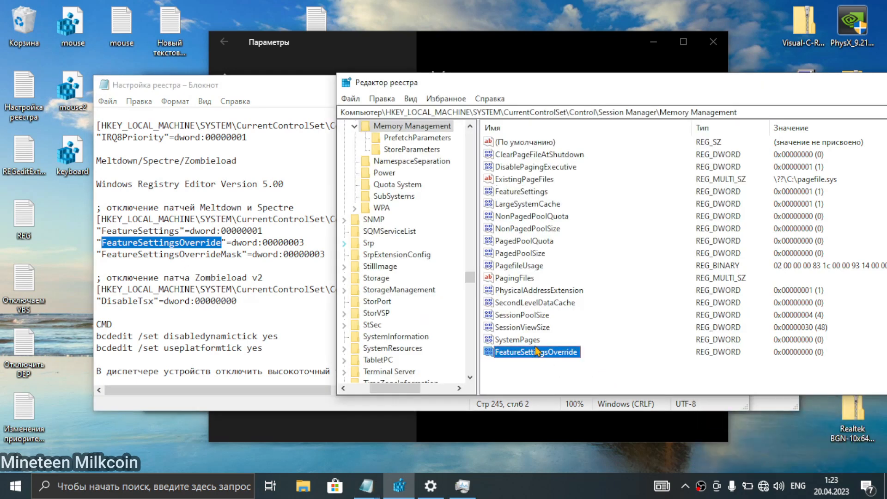
pyautogui.press('Return')
pyautogui.doubleClick(531, 353)
pyautogui.write('3')
pyautogui.click(507, 241)
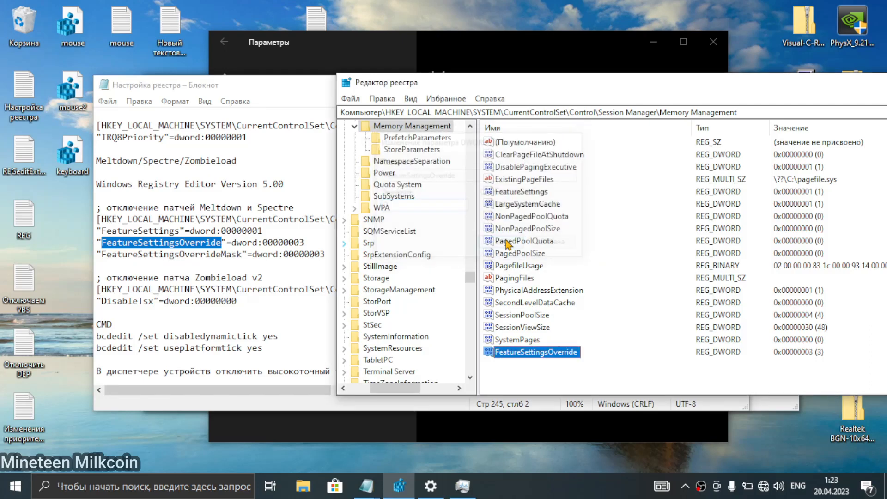
# Add a 32-bit DWORD named FeatureSettingsOverrideMask to the Memory Management key, copying the name from the notes, and set it to 3.
pyautogui.click(243, 255)
pyautogui.moveTo(242, 254); pyautogui.dragTo(101, 255)
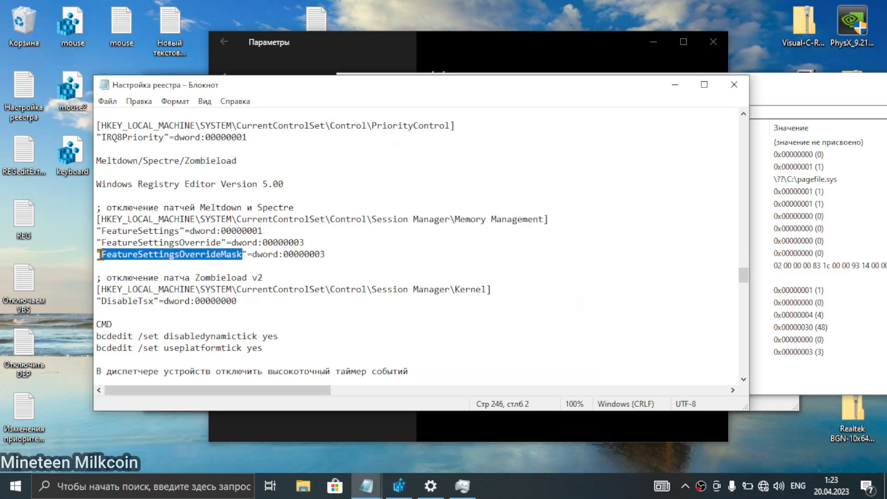
pyautogui.rightClick(778, 380)
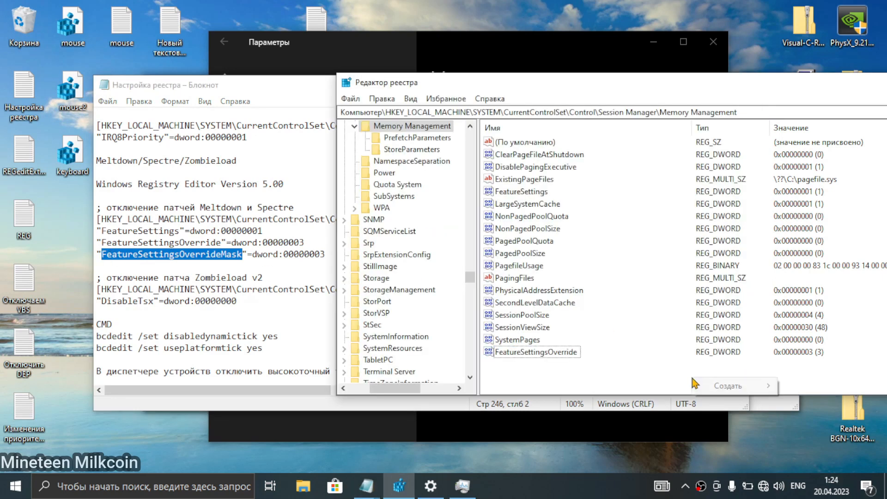
pyautogui.moveTo(738, 389)
pyautogui.click(596, 435)
pyautogui.hotkey('ctrl', 'v')
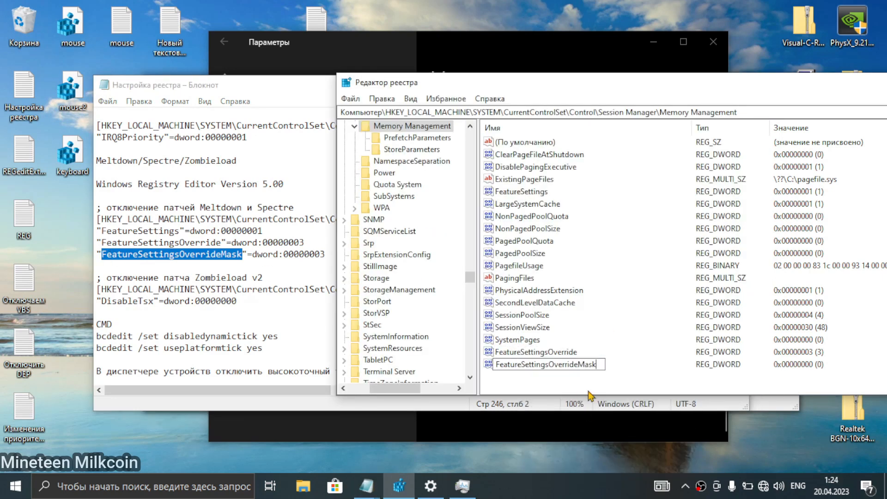
pyautogui.press('Return')
pyautogui.doubleClick(568, 369)
pyautogui.write('3')
pyautogui.click(503, 238)
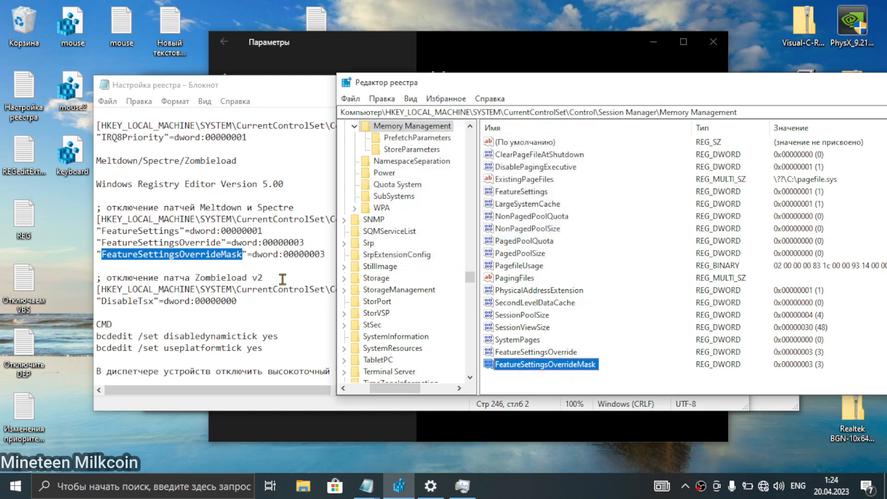
# Open the HKEY_LOCAL_MACHINE\SYSTEM\CurrentControlSet\Control\Session Manager\kernel key listed in the notes' Zombieload v2 section.
pyautogui.click(264, 300)
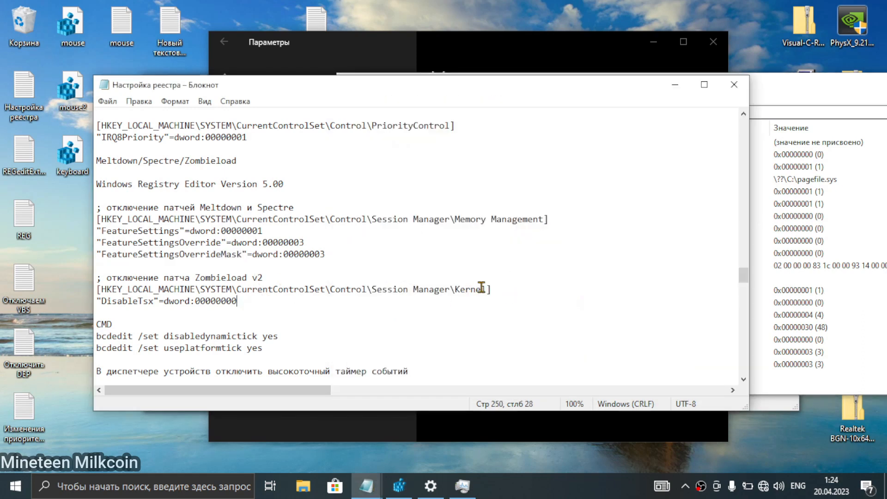
pyautogui.moveTo(488, 287); pyautogui.dragTo(104, 290)
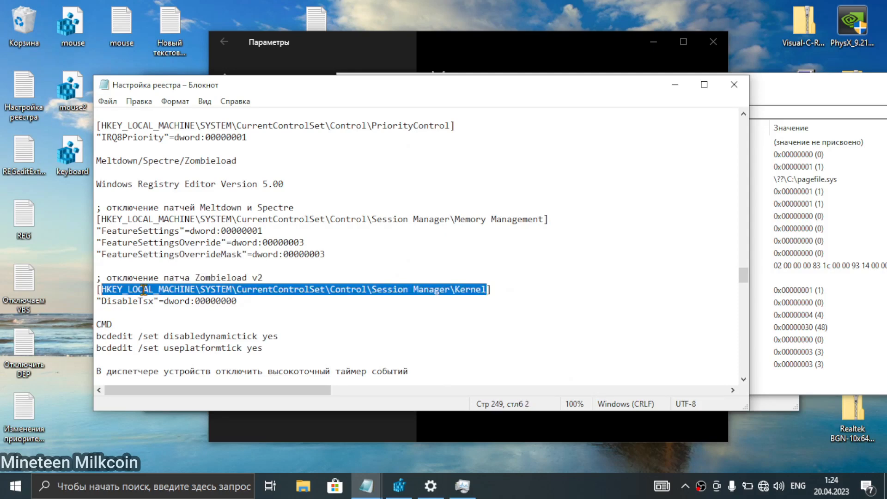
pyautogui.click(810, 111)
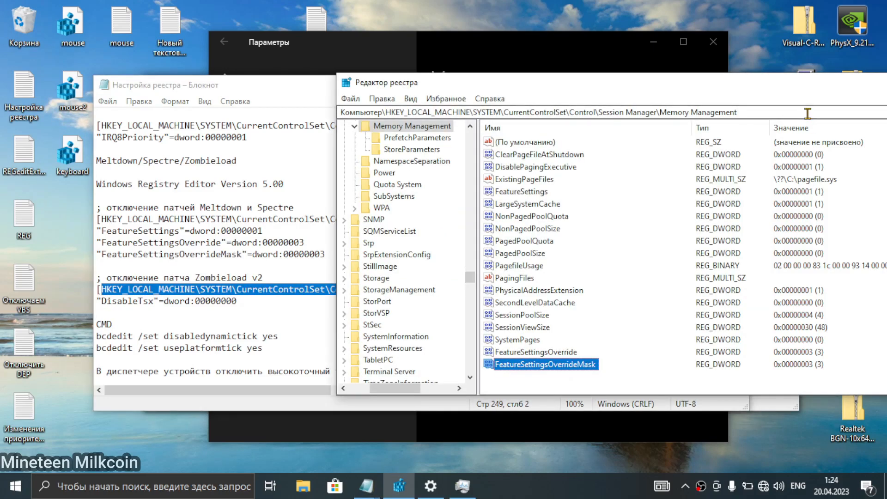
pyautogui.hotkey('ctrl', 'a')
pyautogui.write('HKEY_LOCAL_MACHINE\\SYSTEM\\CurrentControlSet\\Control\\Session Manager\\kernel')
pyautogui.press('Return')
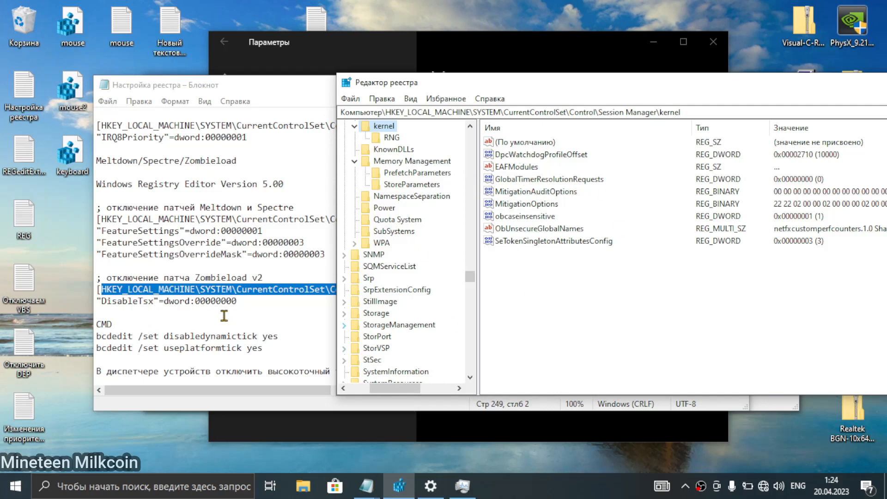
# Create a 32-bit DWORD named DisableTsx in the kernel key, copying its name from the notes and keeping the default data.
pyautogui.moveTo(155, 303); pyautogui.dragTo(99, 301)
pyautogui.hotkey('ctrl', 'c')
pyautogui.click(839, 329)
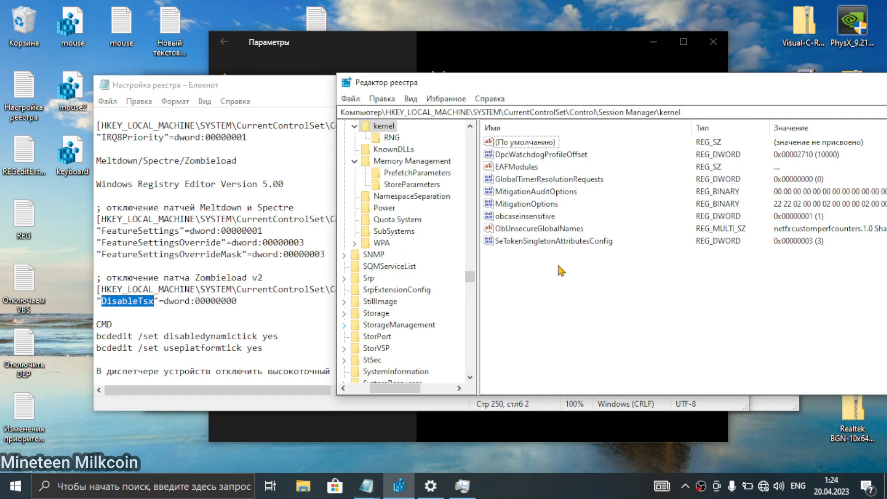
pyautogui.rightClick(557, 269)
pyautogui.moveTo(591, 278)
pyautogui.click(721, 324)
pyautogui.hotkey('ctrl', 'v')
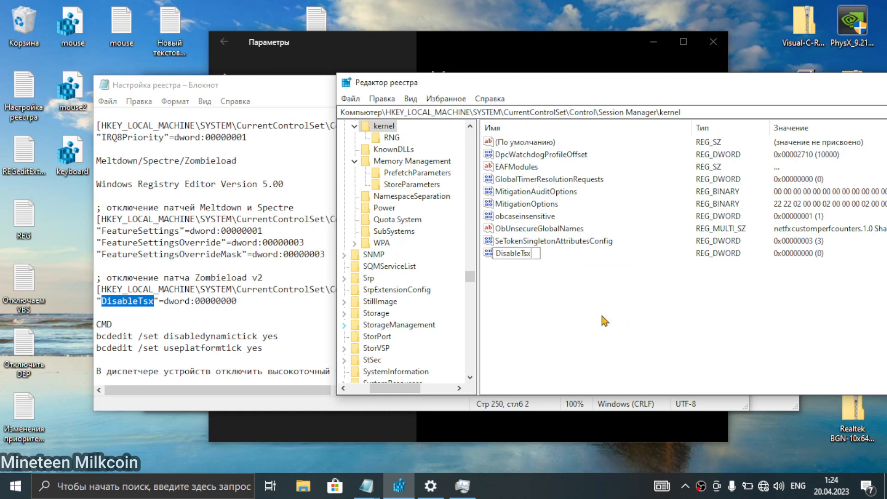
pyautogui.press('Return')
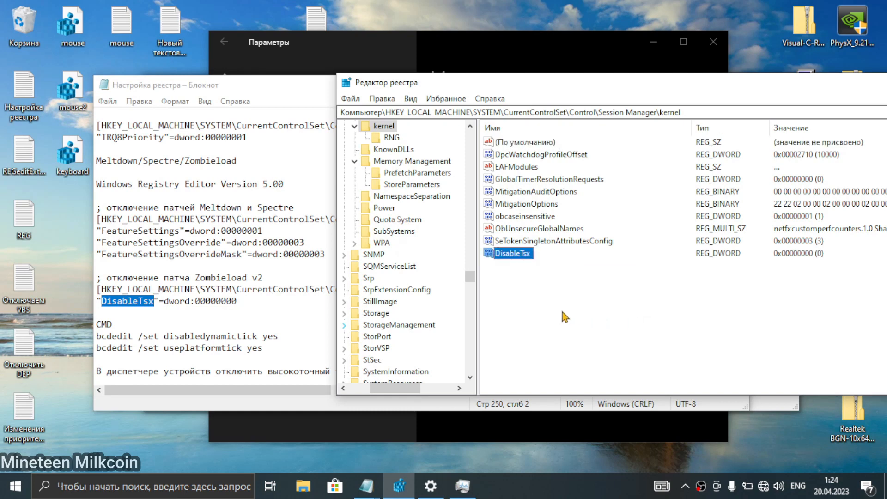
pyautogui.click(562, 316)
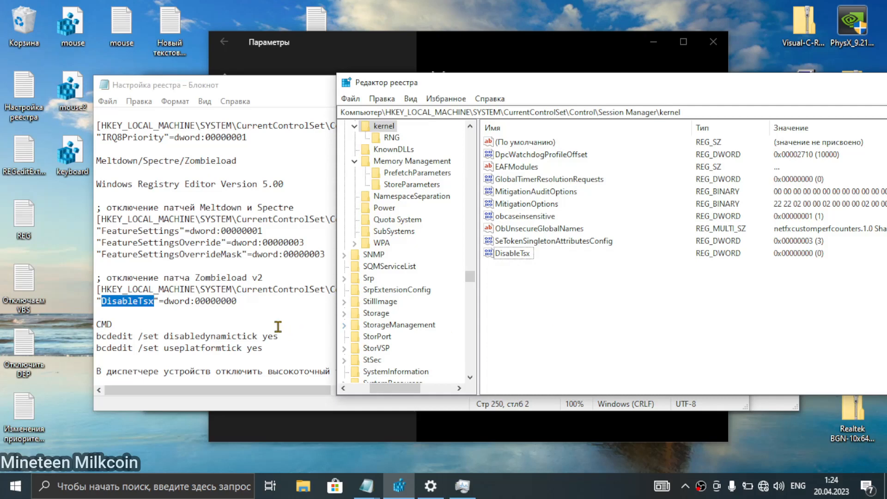
# Review the notes' two bcdedit commands, the high-precision event timer advice and the section on disabling the logon background.
pyautogui.click(278, 327)
pyautogui.scroll(-1, 277, 327)
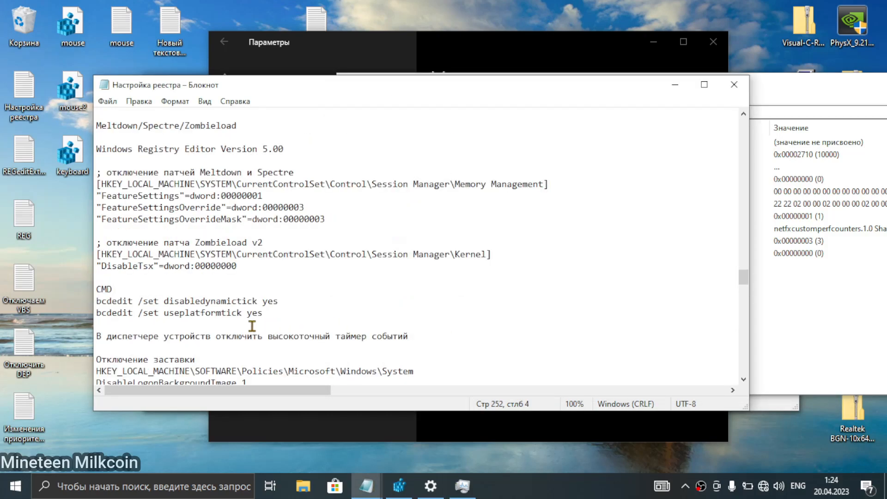
pyautogui.moveTo(268, 313); pyautogui.dragTo(66, 305)
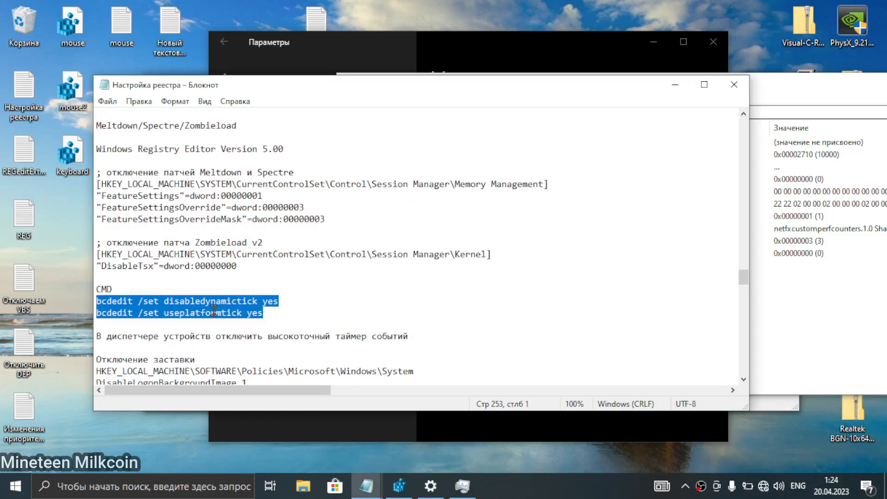
pyautogui.click(291, 312)
pyautogui.scroll(-1, 291, 312)
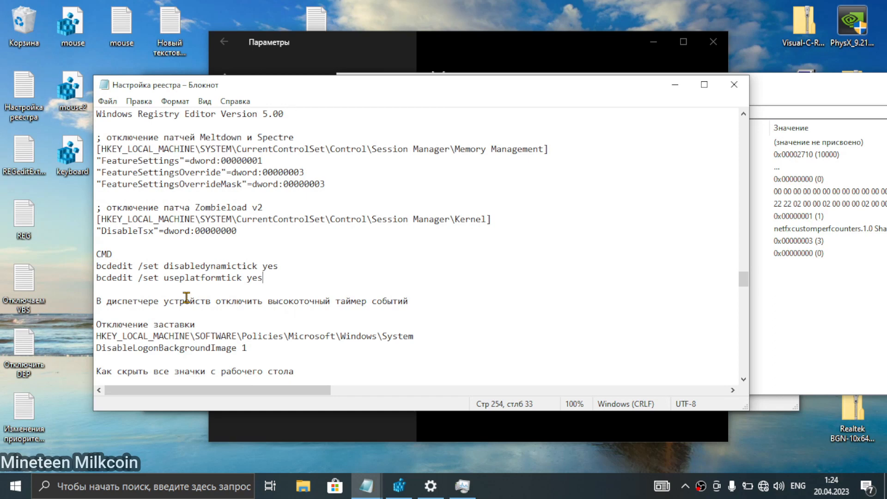
pyautogui.scroll(-1, 187, 297)
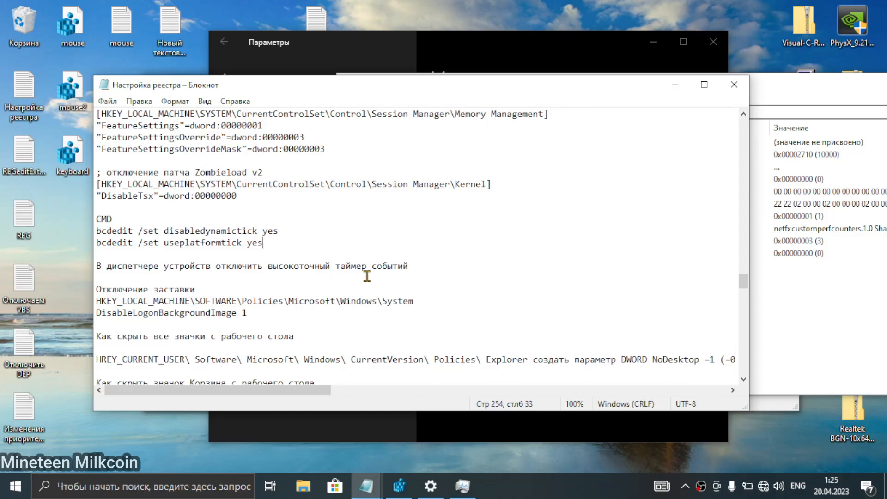
pyautogui.scroll(-1, 367, 277)
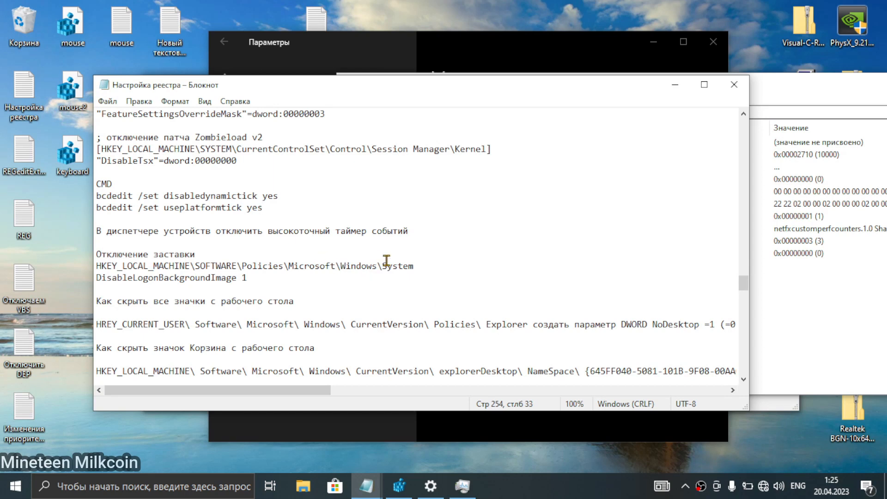
# Copy the path HKEY_LOCAL_MACHINE\SOFTWARE\Policies\Microsoft\Windows\System from the notes and open that key in Registry Editor.
pyautogui.moveTo(416, 266); pyautogui.dragTo(67, 266)
pyautogui.hotkey('ctrl', 'c')
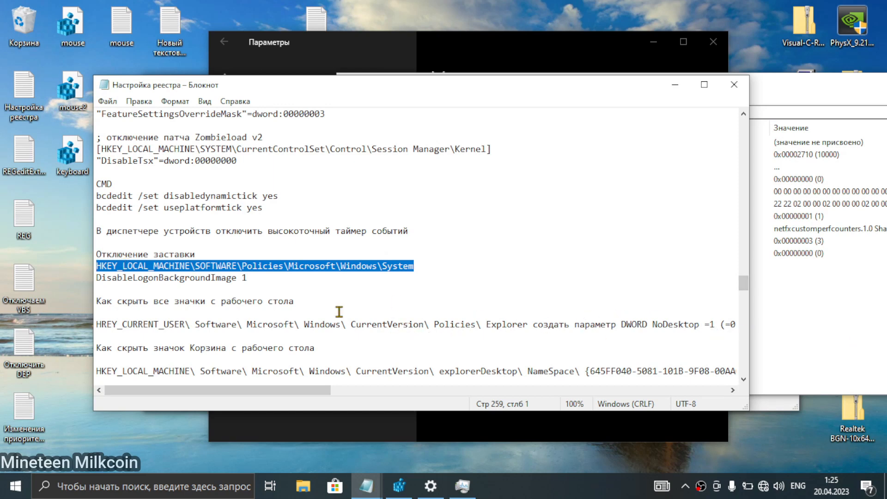
pyautogui.click(850, 358)
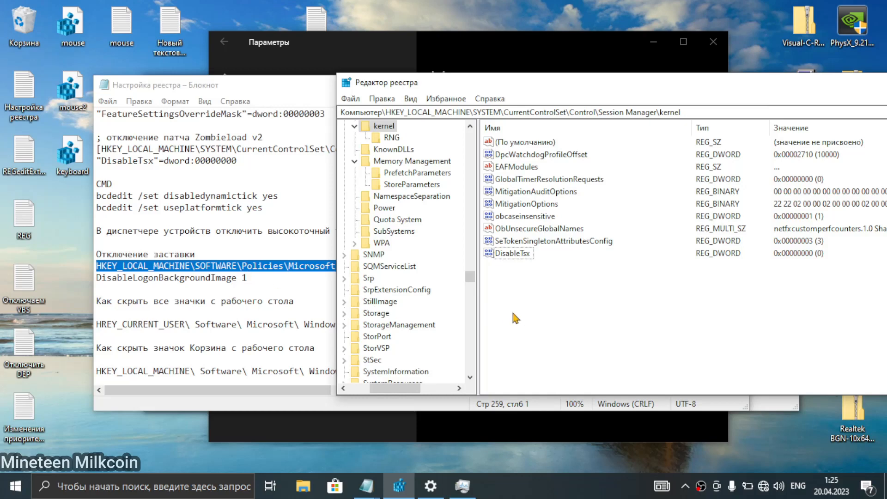
pyautogui.click(212, 277)
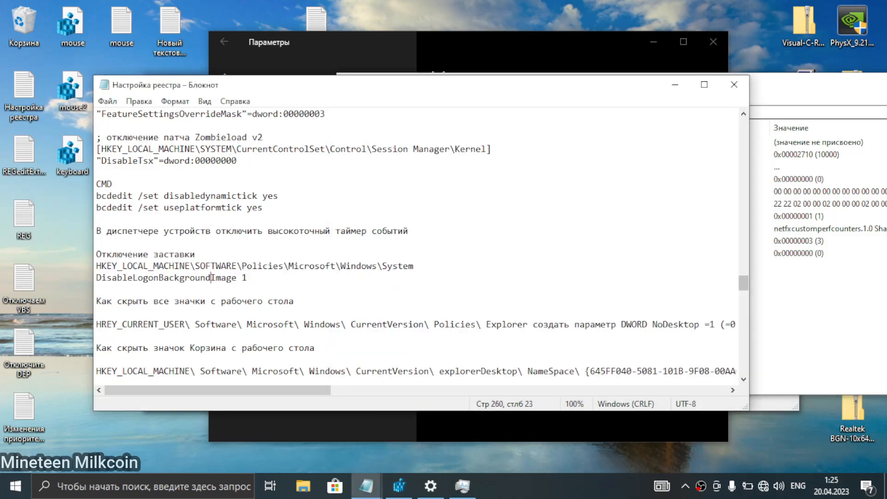
pyautogui.click(785, 111)
pyautogui.hotkey('ctrl', 'a')
pyautogui.hotkey('ctrl', 'v')
pyautogui.press('Return')
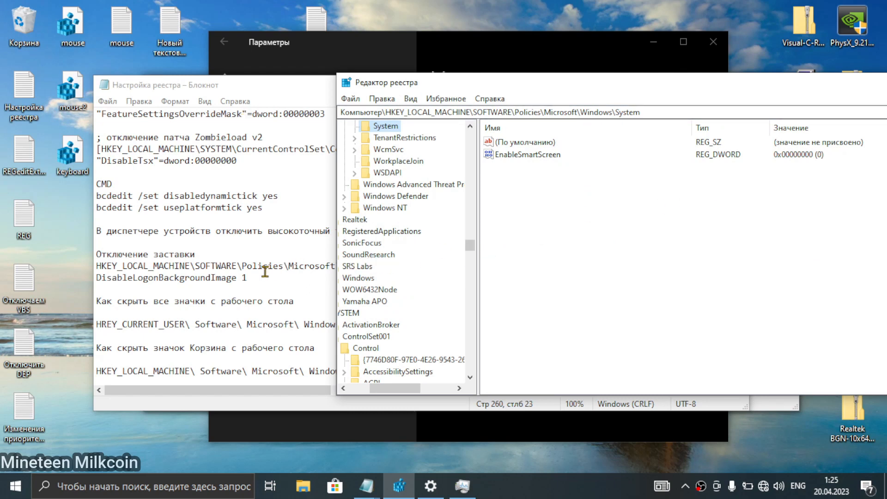
# Create a 32-bit DWORD in the System key named DisableLogonBackgroundImage, copying the name from the notes, and set its data to 1.
pyautogui.moveTo(234, 279); pyautogui.dragTo(77, 278)
pyautogui.hotkey('ctrl', 'c')
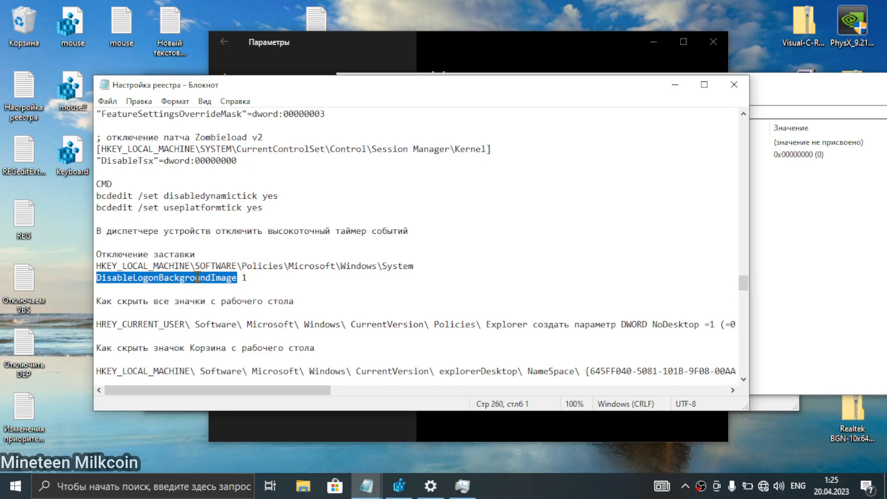
pyautogui.click(777, 326)
pyautogui.rightClick(542, 213)
pyautogui.moveTo(561, 222)
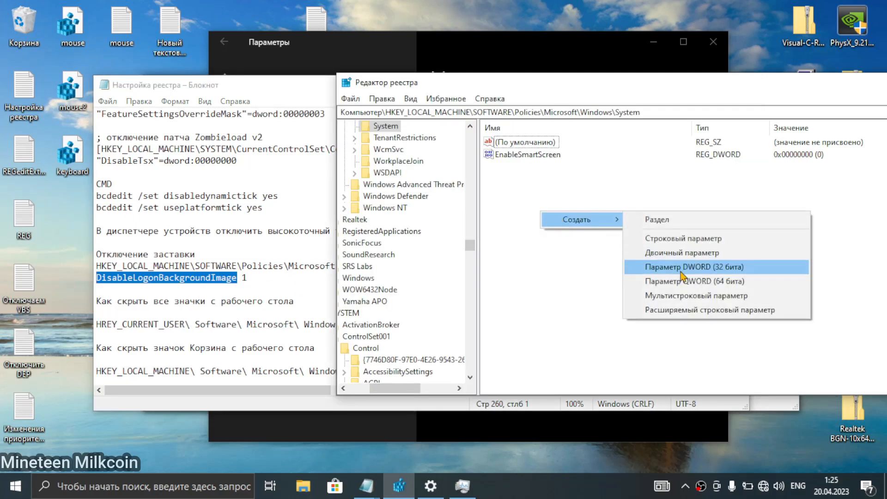
pyautogui.click(642, 270)
pyautogui.hotkey('ctrl', 'v')
pyautogui.press('Return')
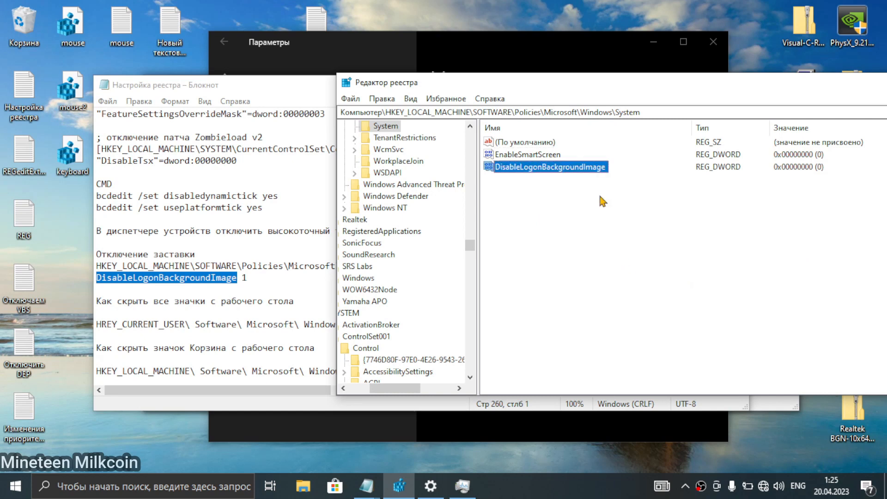
pyautogui.doubleClick(584, 172)
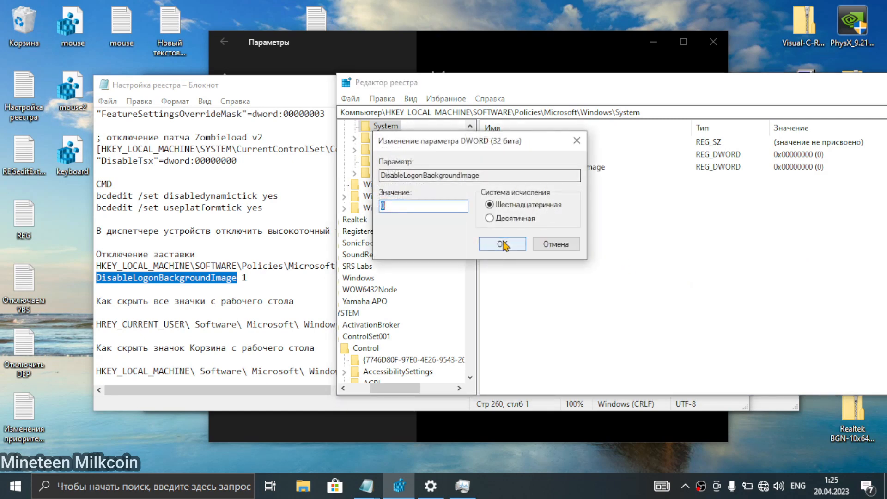
pyautogui.write('1')
pyautogui.click(503, 244)
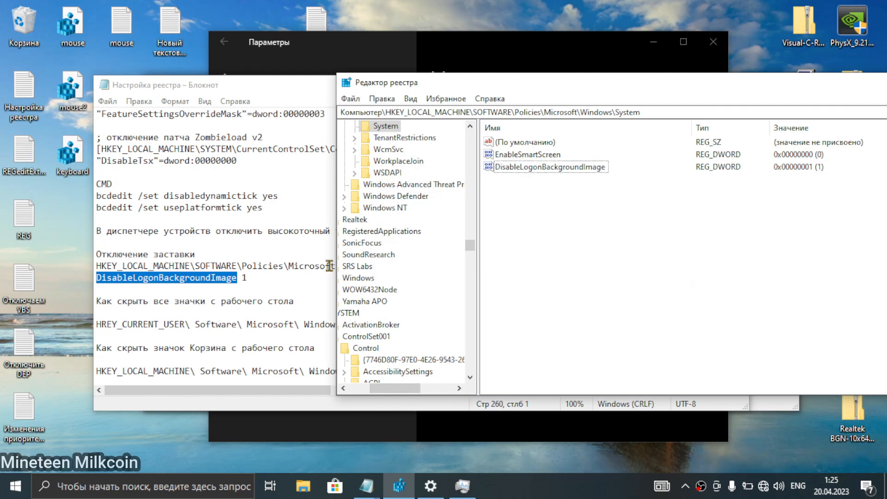
# Maximize the notes window and highlight the registry path line in the section on hiding all desktop icons.
pyautogui.click(275, 283)
pyautogui.click(250, 290)
pyautogui.scroll(-1, 263, 286)
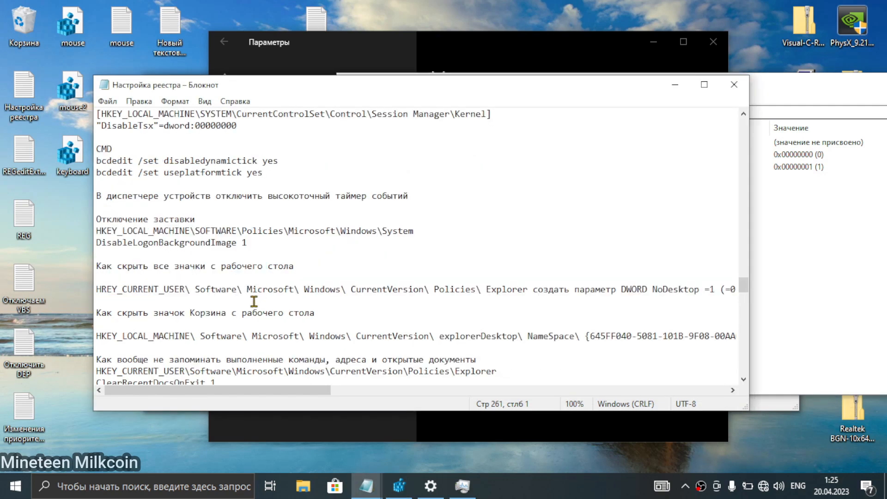
pyautogui.scroll(-1, 254, 301)
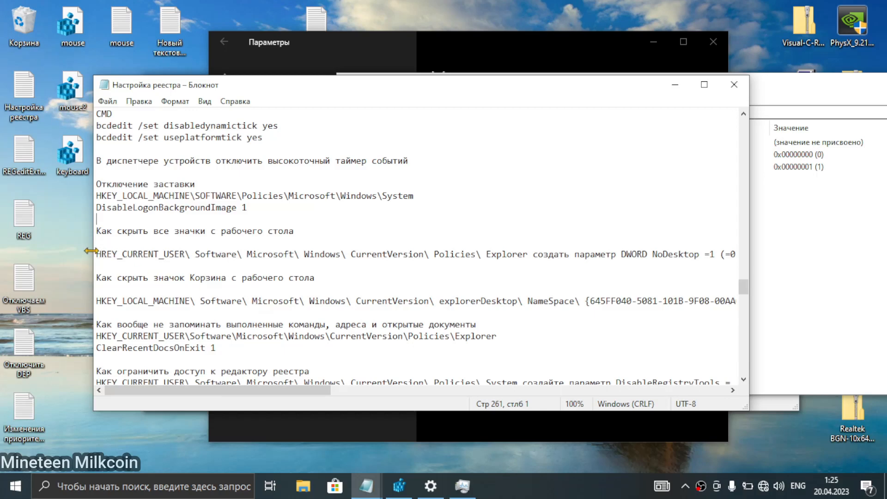
pyautogui.doubleClick(267, 75)
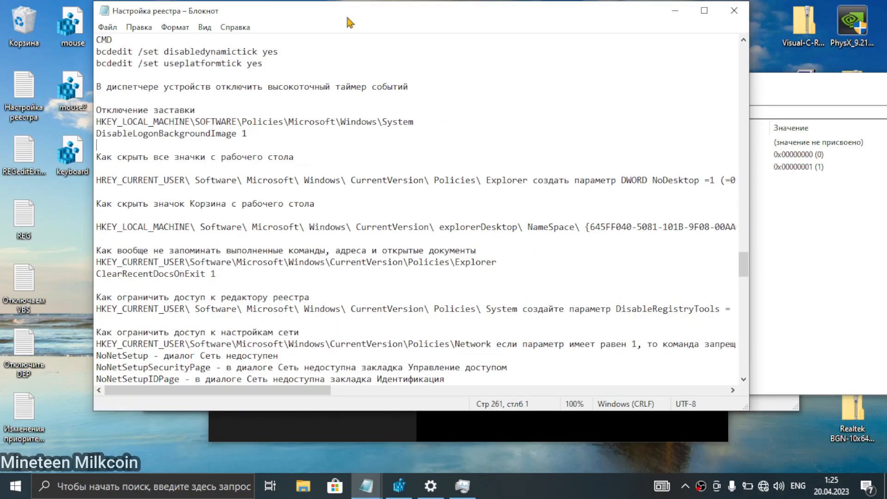
pyautogui.doubleClick(352, 16)
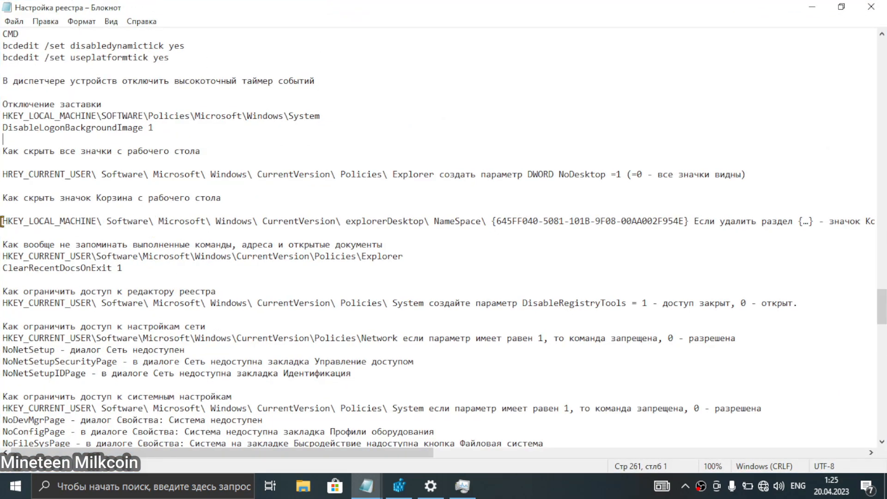
pyautogui.scroll(1, 5, 221)
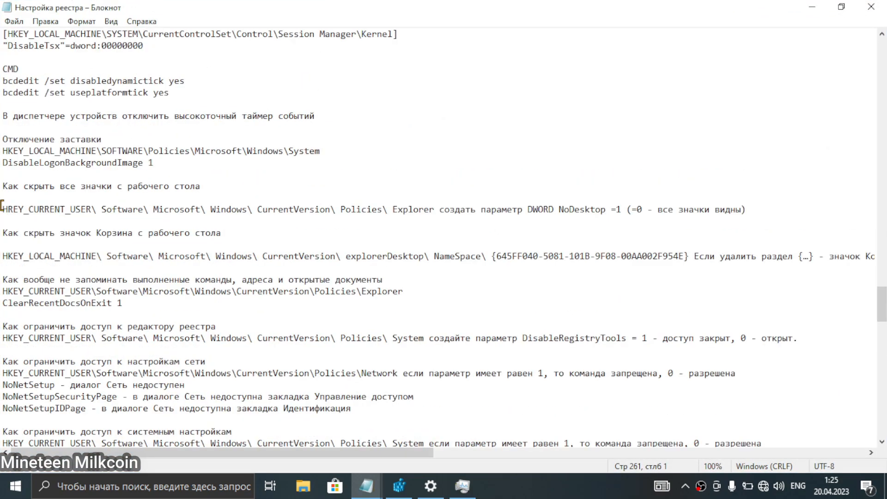
pyautogui.moveTo(2, 210); pyautogui.dragTo(444, 220)
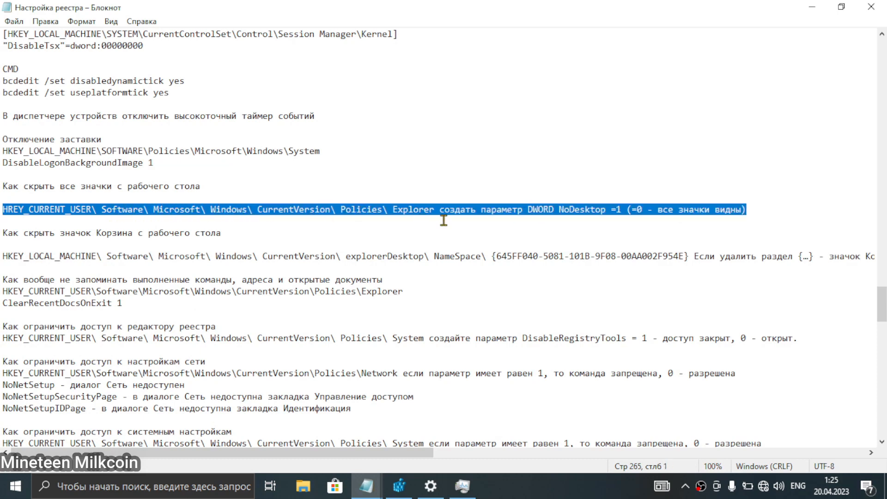
# Remove the spaces after the backslashes in the HREY_CURRENT_USER path in the notes' section on hiding all desktop icons.
pyautogui.click(384, 203)
pyautogui.click(341, 208)
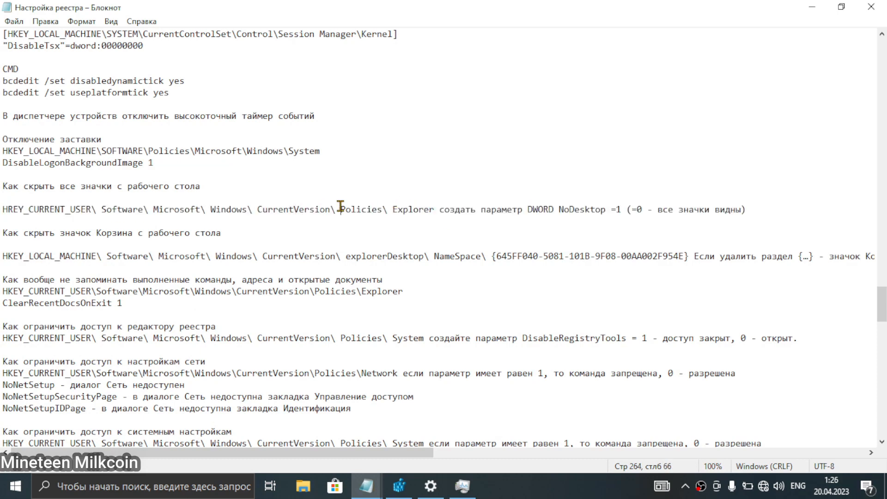
pyautogui.press('BackSpace')
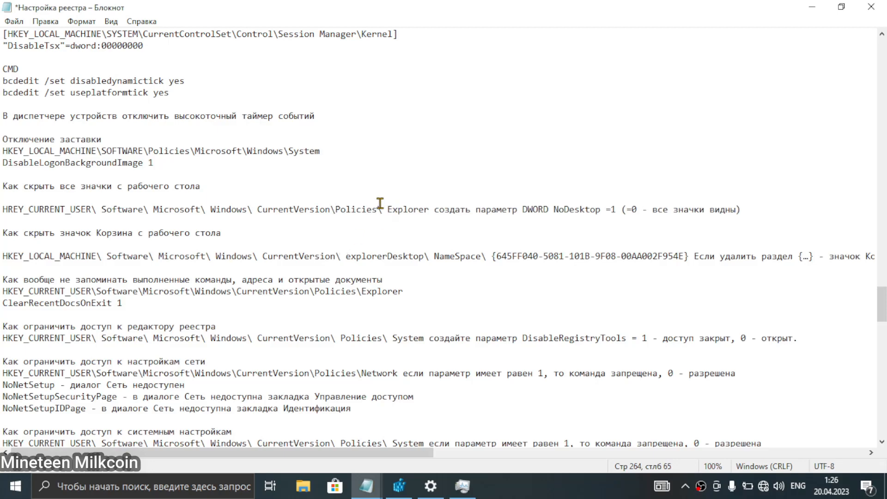
pyautogui.press('BackSpace')
pyautogui.click(257, 208)
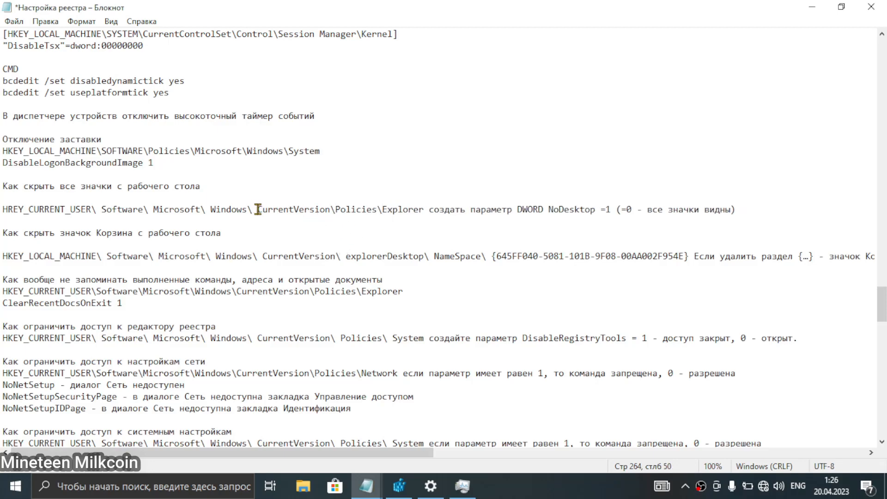
pyautogui.press('BackSpace')
pyautogui.click(210, 209)
pyautogui.press('BackSpace')
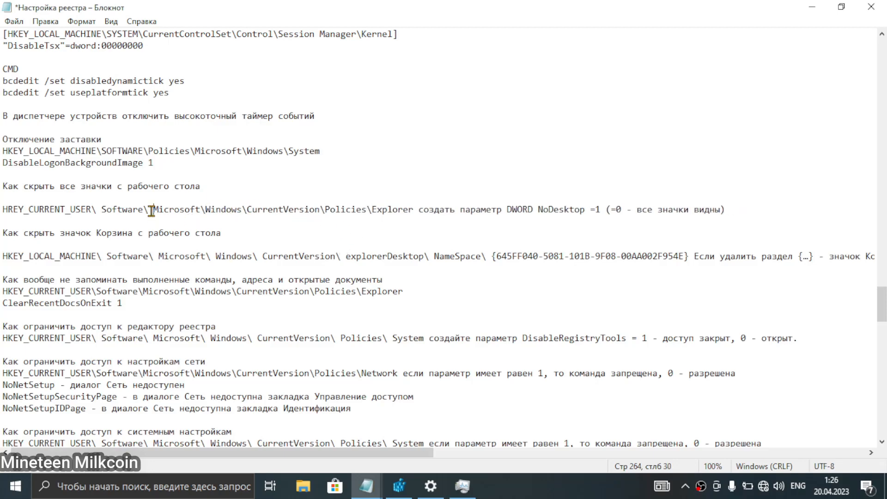
pyautogui.press('BackSpace')
pyautogui.click(99, 209)
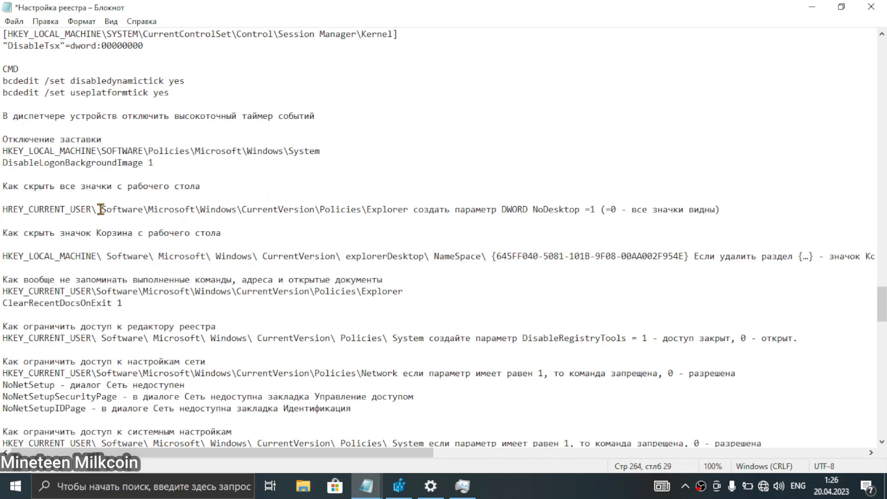
pyautogui.press('BackSpace')
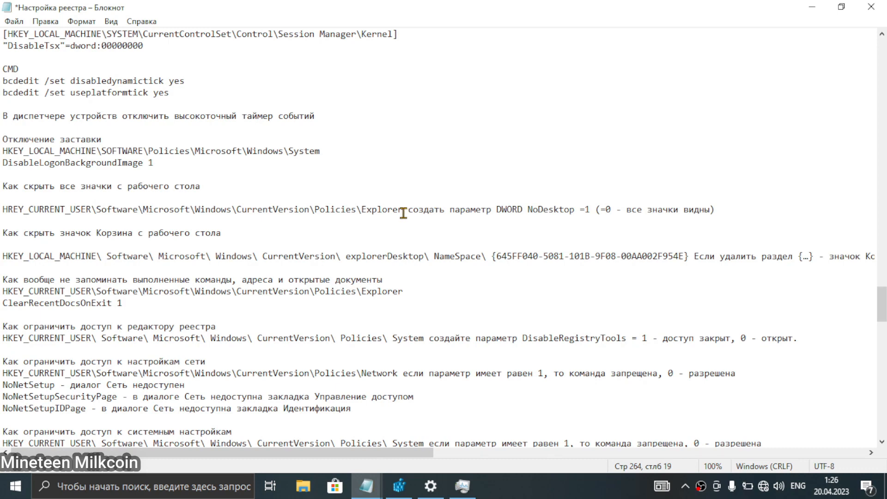
# Copy HREY_CURRENT_USER\Software\Microsoft\Windows\CurrentVersion\Policies\Explorer from the notes and try to open it in Registry Editor.
pyautogui.moveTo(404, 210); pyautogui.dragTo(2, 203)
pyautogui.hotkey('ctrl', 'c')
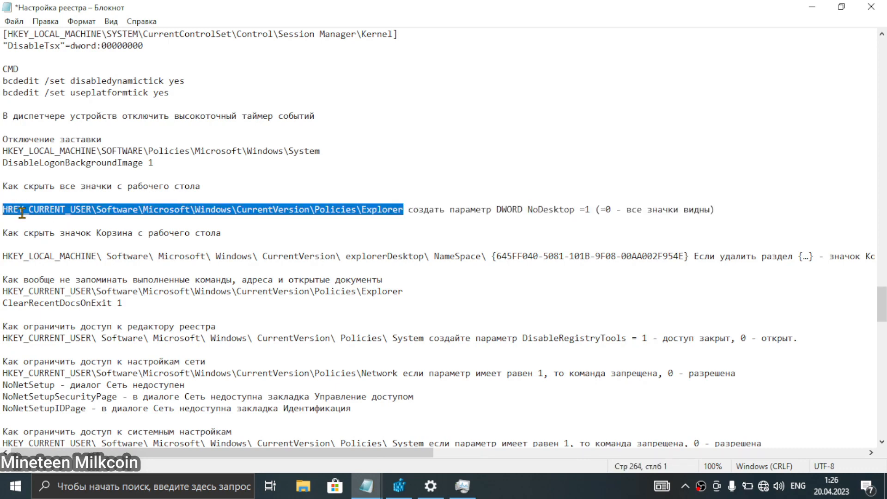
pyautogui.click(399, 486)
pyautogui.click(661, 111)
pyautogui.hotkey('ctrl', 'v')
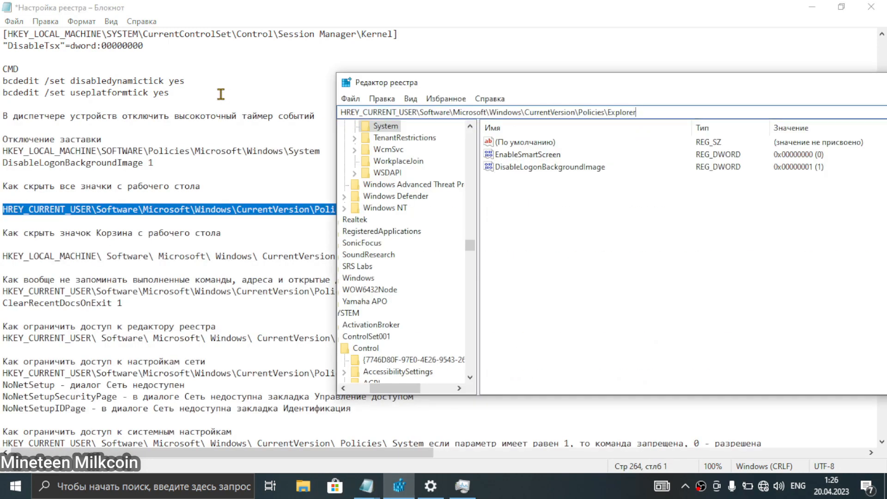
pyautogui.press('Return')
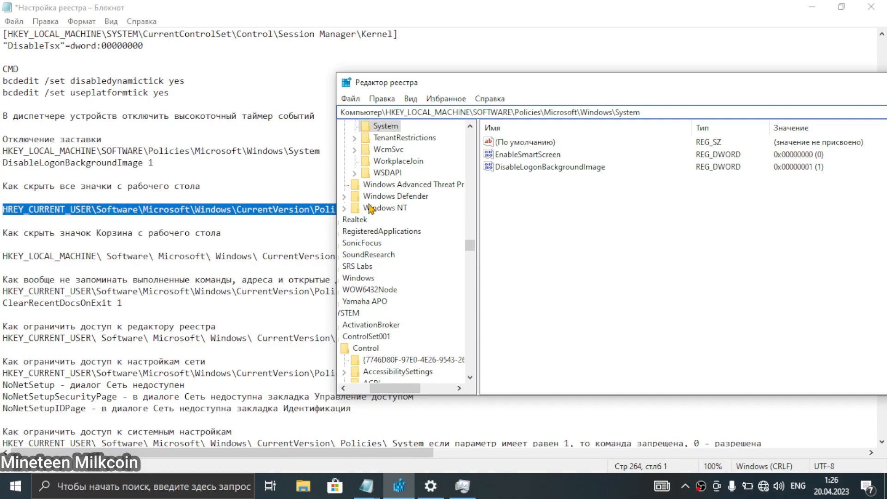
# Try again to open the copied HREY_CURRENT_USER path in Registry Editor, trimming characters from the end of its Explorer part.
pyautogui.click(285, 230)
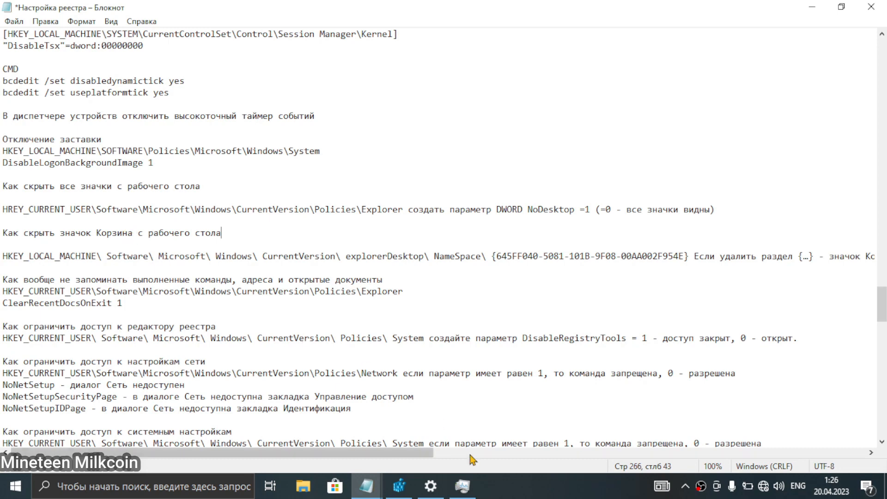
pyautogui.click(398, 486)
pyautogui.hotkey('ctrl', 'v')
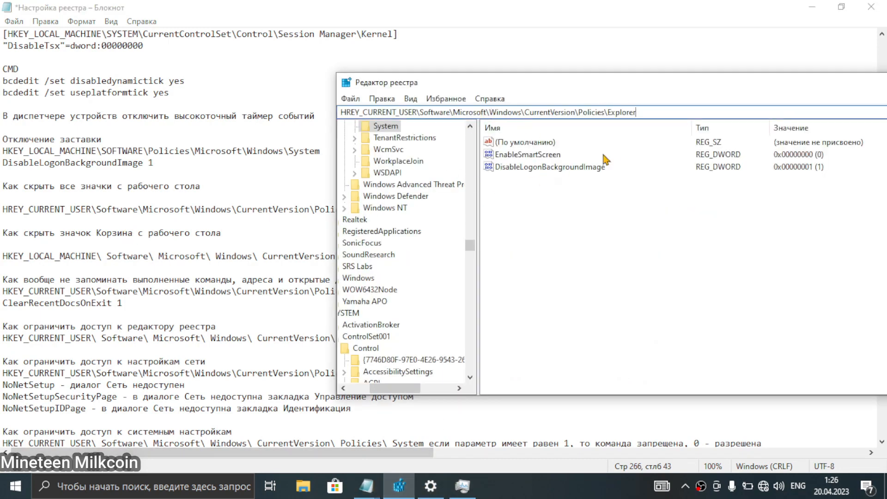
pyautogui.click(668, 194)
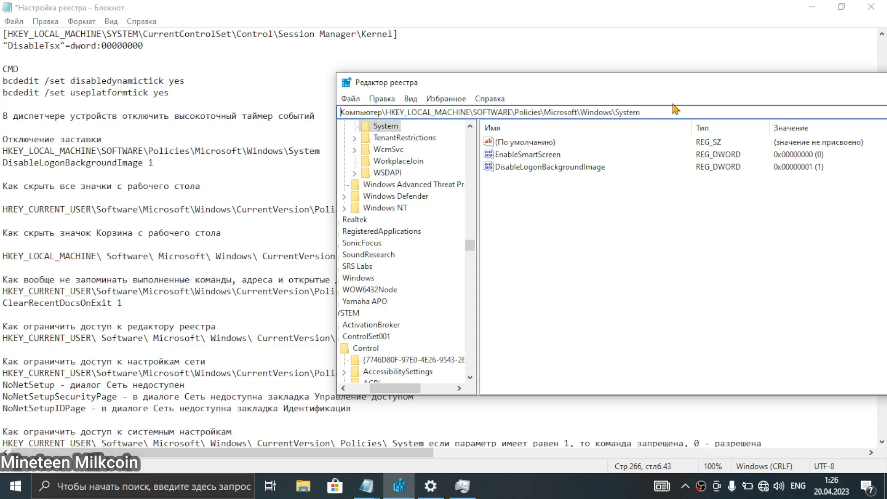
pyautogui.click(646, 108)
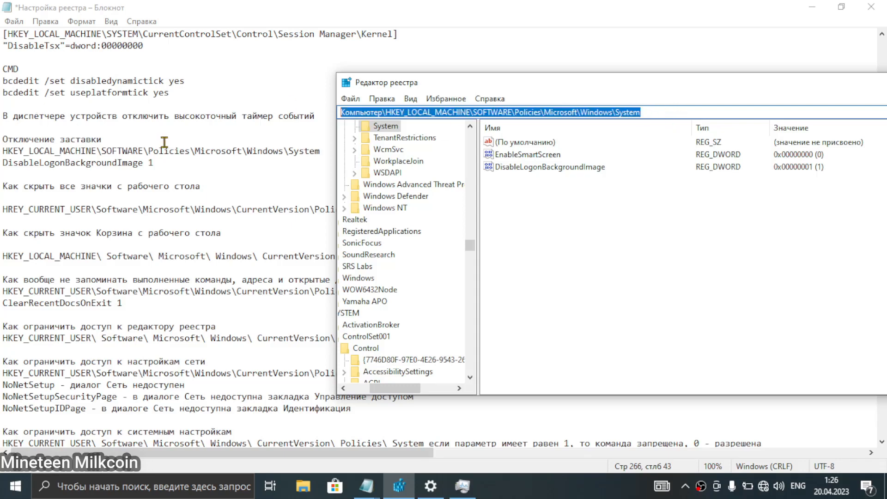
pyautogui.hotkey('ctrl', 'v')
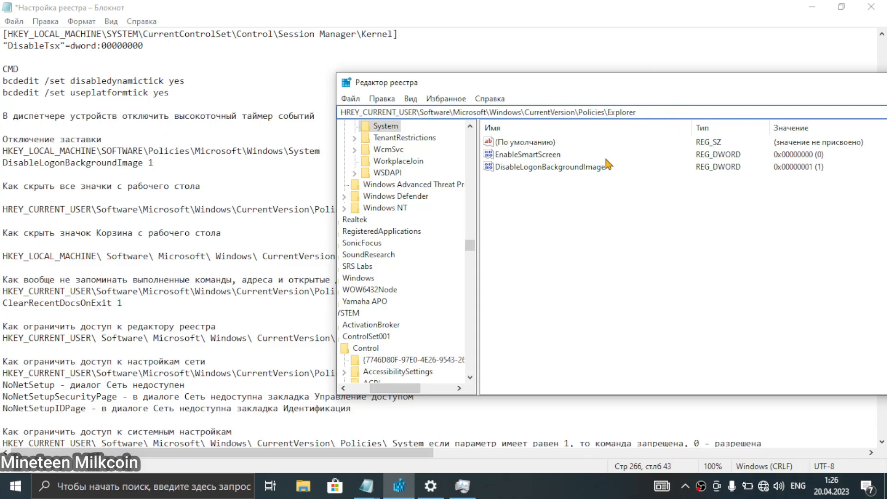
pyautogui.press('BackSpace')
pyautogui.press('BackSpace')
pyautogui.press('BackSpace')
pyautogui.press('BackSpace')
pyautogui.press('BackSpace')
pyautogui.press('Return')
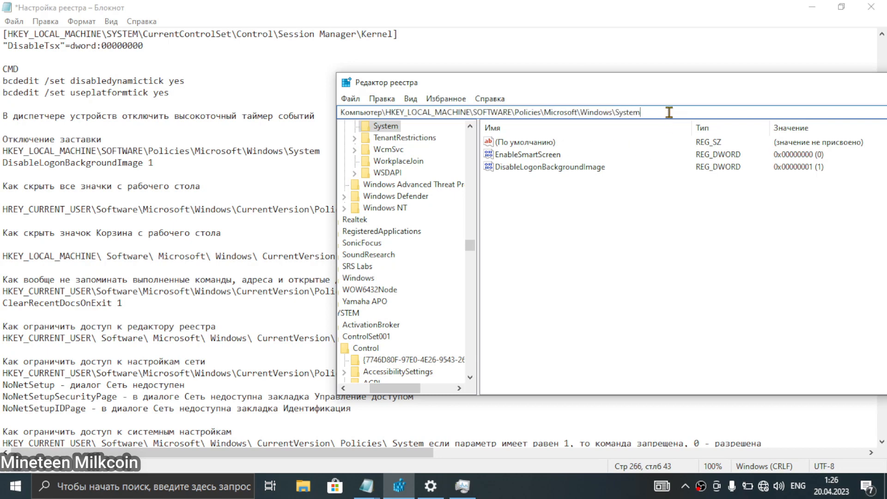
# Try to open the copied path shortened to HREY_CURRENT_USER\Software\Microsoft\Windows\CurrentVersion\Poli in Registry Editor.
pyautogui.moveTo(669, 112); pyautogui.dragTo(114, 127)
pyautogui.hotkey('ctrl', 'v')
pyautogui.press('BackSpace')
pyautogui.press('BackSpace')
pyautogui.press('BackSpace')
pyautogui.press('BackSpace')
pyautogui.press('BackSpace')
pyautogui.press('BackSpace')
pyautogui.press('BackSpace')
pyautogui.press('BackSpace')
pyautogui.press('BackSpace')
pyautogui.press('BackSpace')
pyautogui.press('BackSpace')
pyautogui.press('BackSpace')
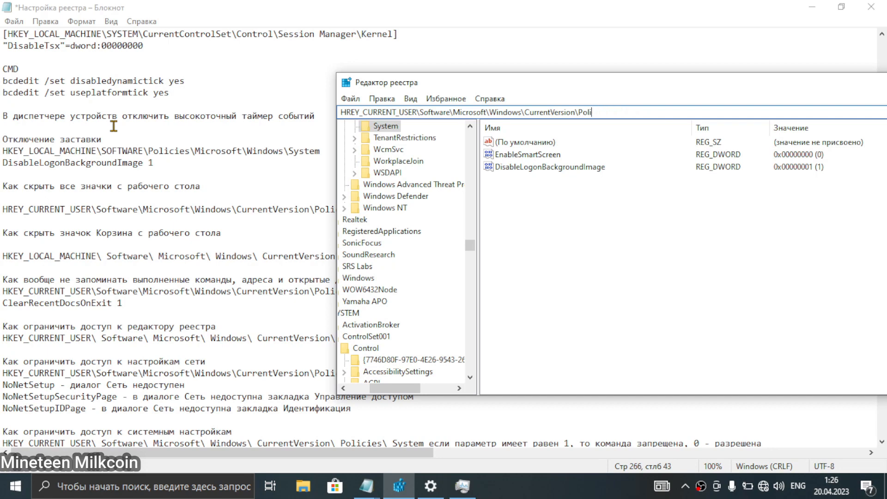
pyautogui.press('Return')
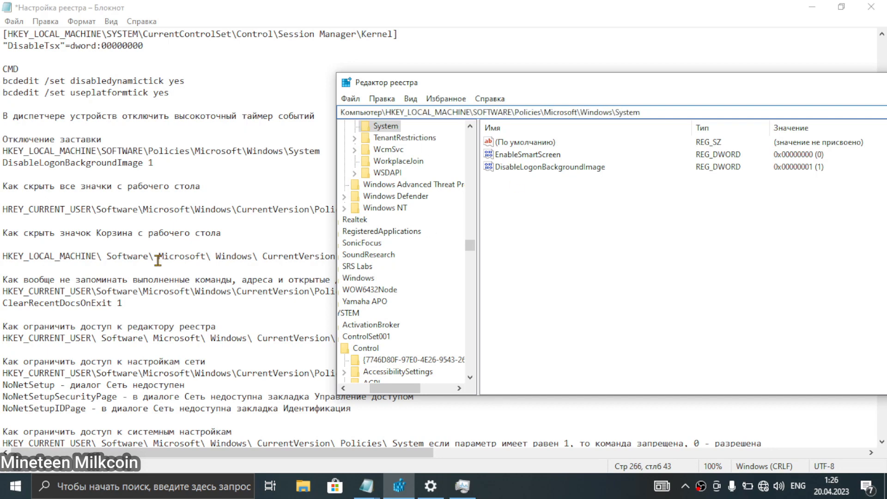
# Recheck the HREY_CURRENT_USER path in the notes by highlighting it from its beginning through Explorer.
pyautogui.click(127, 236)
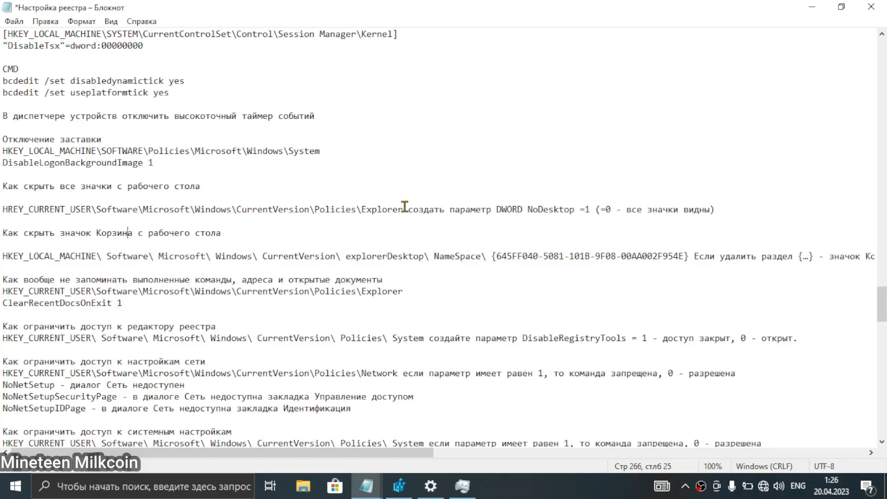
pyautogui.moveTo(404, 209); pyautogui.dragTo(77, 211)
pyautogui.moveTo(4, 209); pyautogui.dragTo(402, 212)
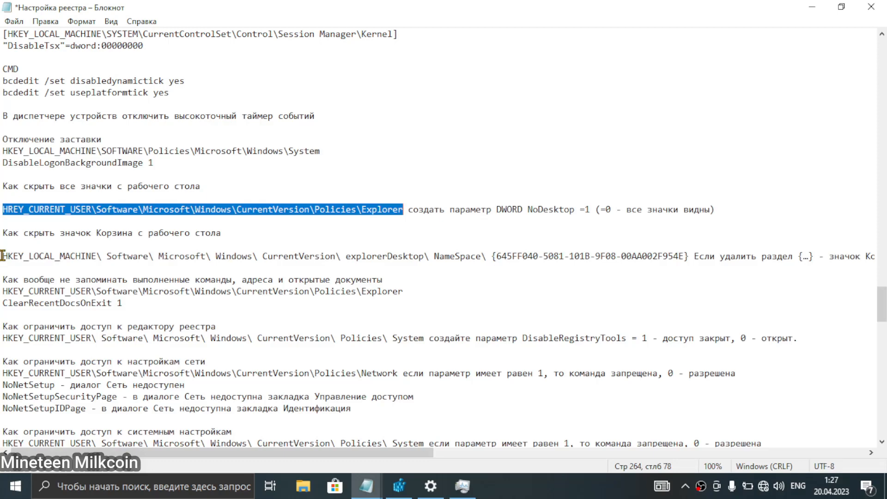
# Remove the spaces after the backslashes in the notes' HKEY_LOCAL_MACHINE path for hiding the Recycle Bin, up to NameSpace.
pyautogui.click(106, 257)
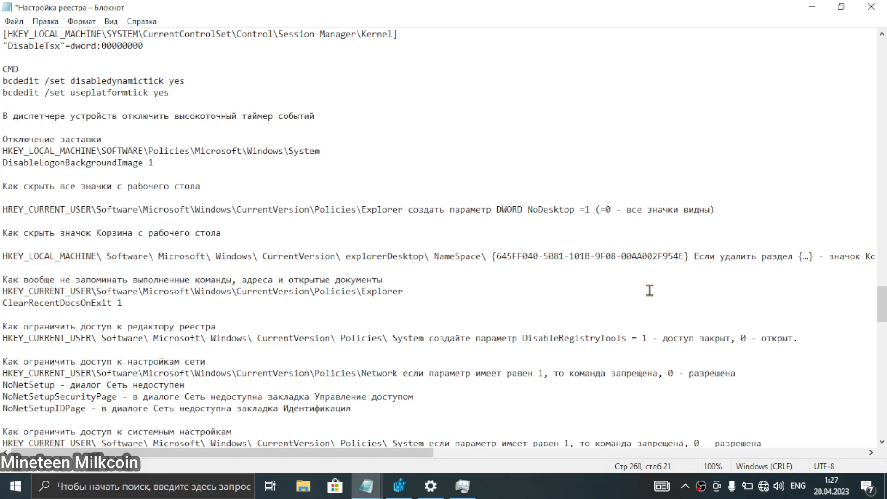
pyautogui.moveTo(284, 457); pyautogui.dragTo(252, 447)
pyautogui.press('BackSpace')
pyautogui.click(154, 259)
pyautogui.press('BackSpace')
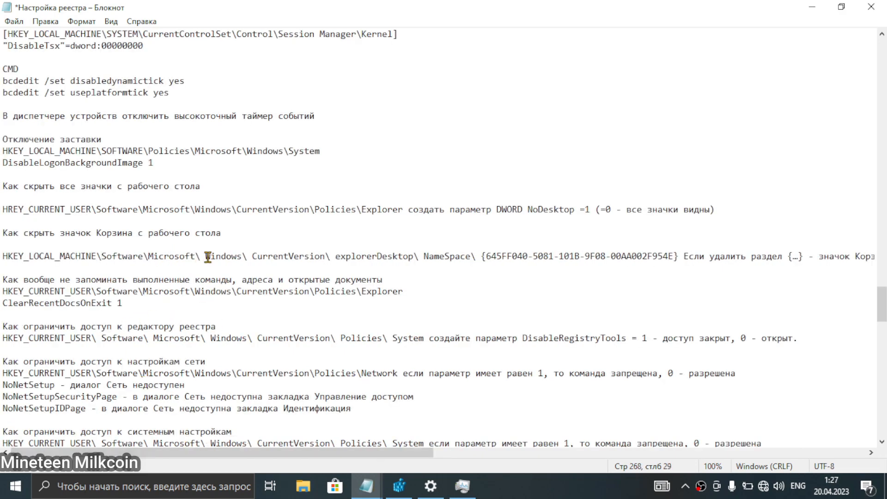
pyautogui.press('BackSpace')
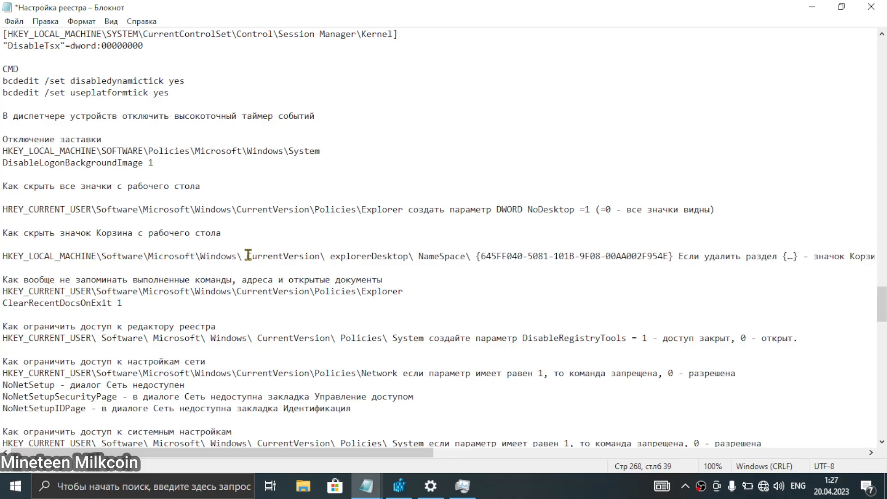
pyautogui.click(248, 256)
pyautogui.press('BackSpace')
pyautogui.click(325, 258)
pyautogui.press('BackSpace')
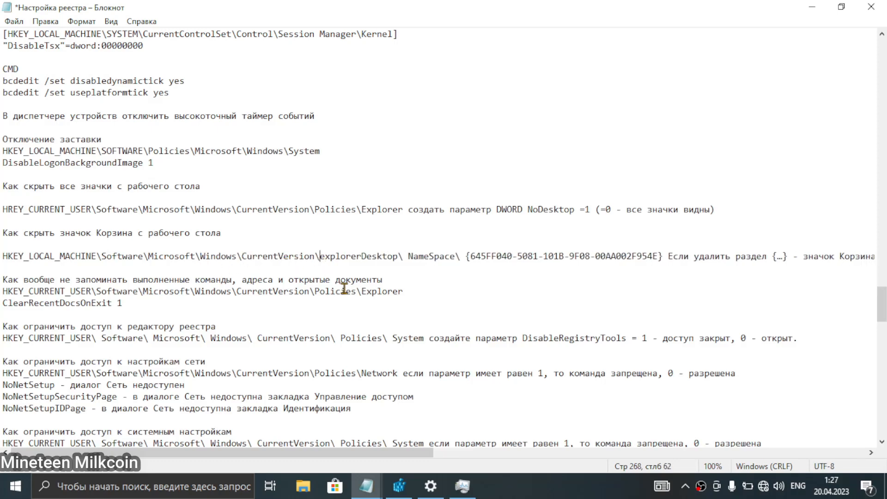
pyautogui.press('BackSpace')
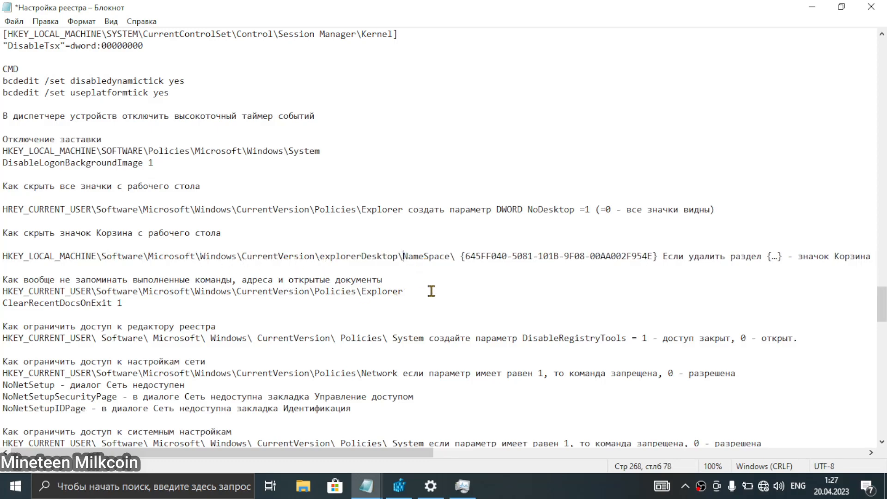
# Copy HKEY_LOCAL_MACHINE\Software\Microsoft\Windows\CurrentVersion\explorerDesktop\NameSpace\ from the notes and try to open it in Registry Editor.
pyautogui.moveTo(457, 257); pyautogui.dragTo(3, 255)
pyautogui.hotkey('ctrl', 'c')
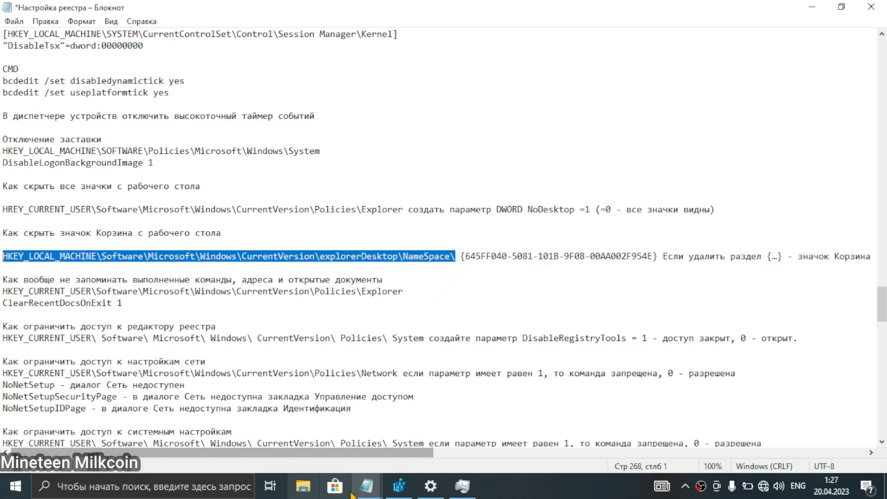
pyautogui.click(398, 487)
pyautogui.rightClick(576, 218)
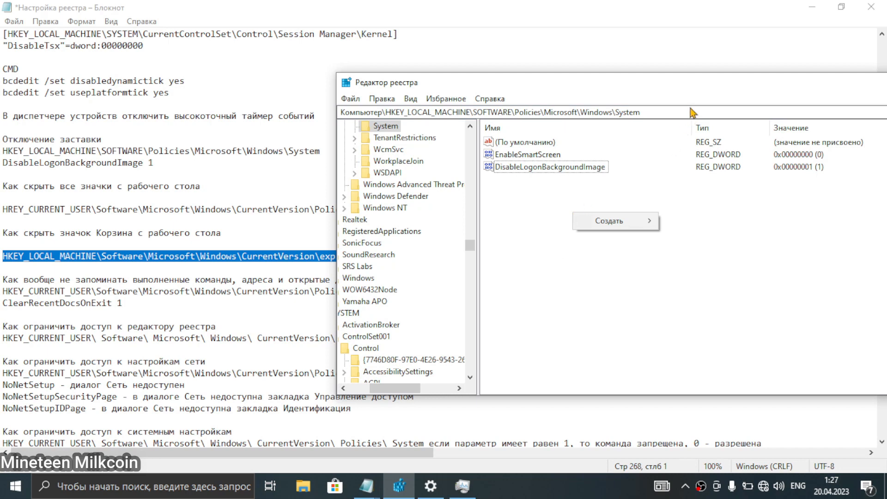
pyautogui.moveTo(690, 111); pyautogui.dragTo(43, 110)
pyautogui.hotkey('ctrl', 'v')
pyautogui.press('Return')
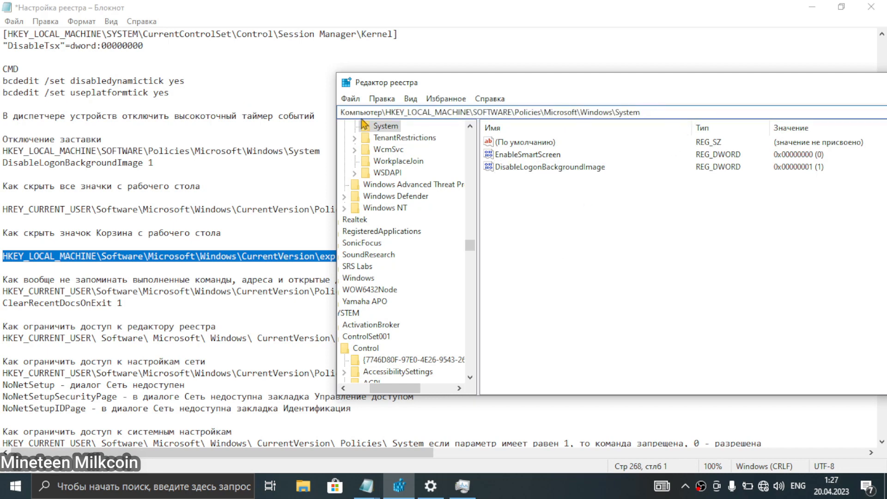
pyautogui.click(667, 111)
pyautogui.hotkey('ctrl', 'v')
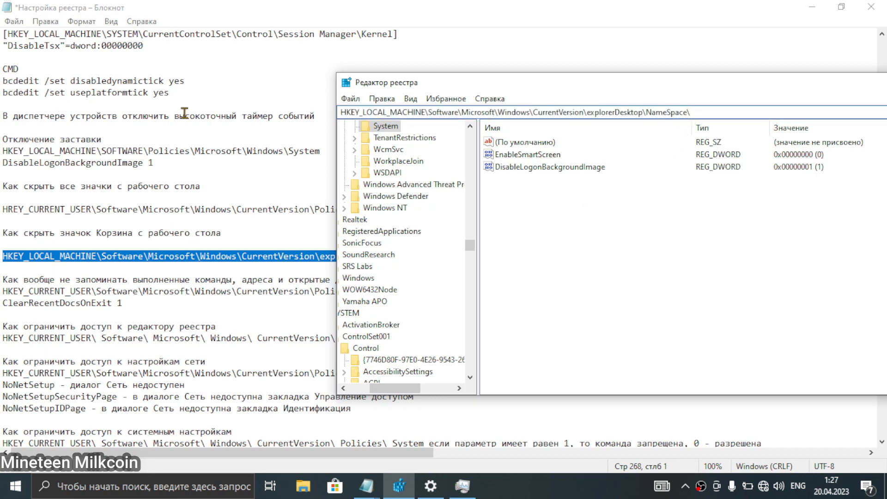
pyautogui.press('Return')
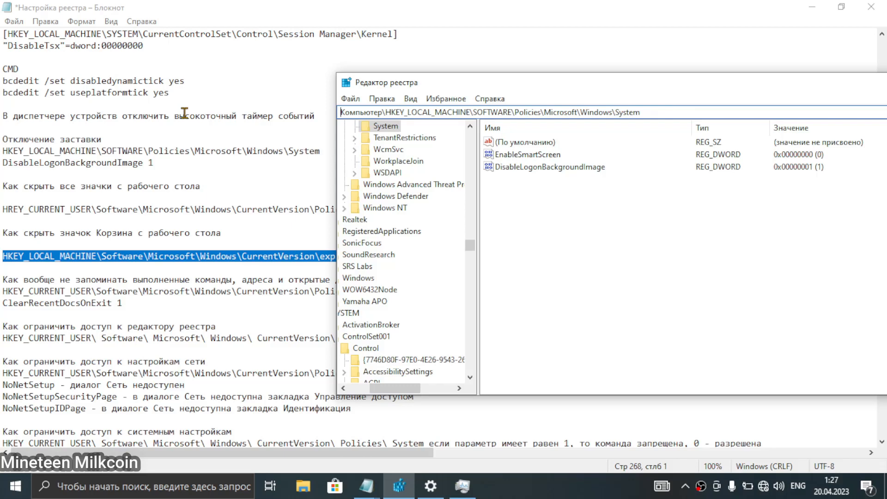
# Try to open the copied path shortened to HKEY_LOCAL_MACHINE\Software\Microsoft\Windows\CurrentVersion\explorerDesktop\N.
pyautogui.click(659, 107)
pyautogui.hotkey('ctrl', 'v')
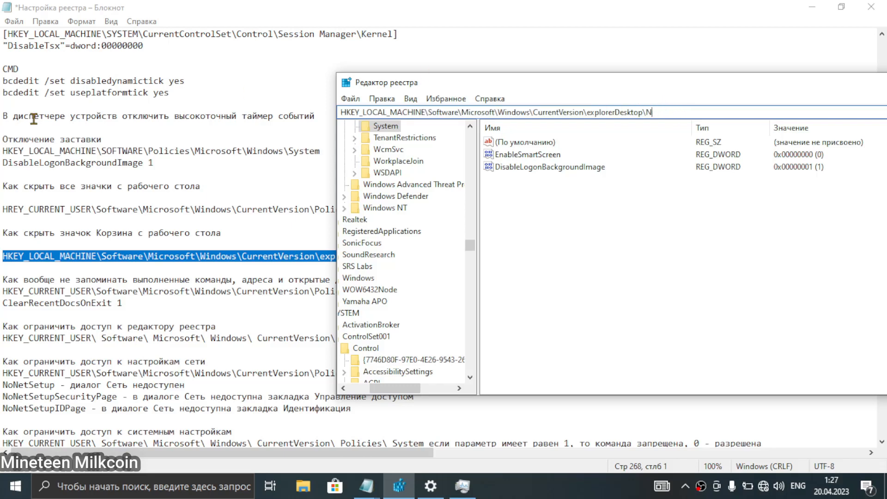
pyautogui.press('Return')
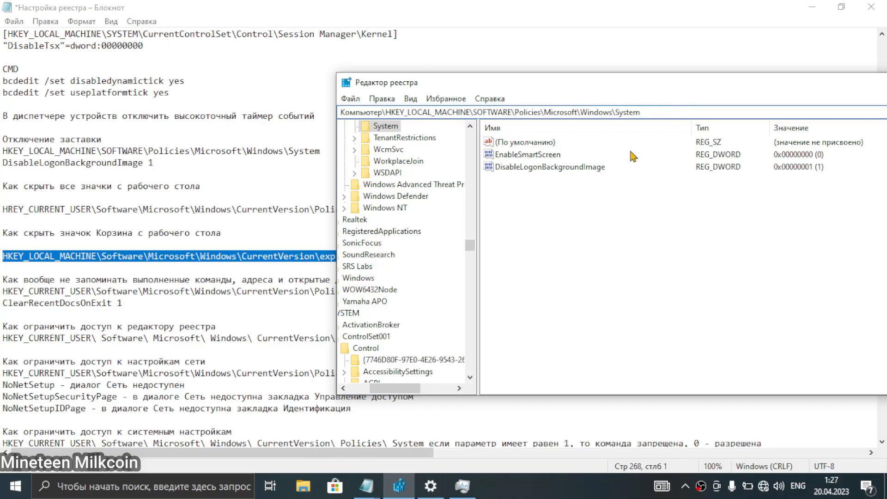
# Trim the end of the copied path and open the HKEY_LOCAL_MACHINE\SOFTWARE\Microsoft\Windows\CurrentVersion key in Registry Editor.
pyautogui.click(661, 111)
pyautogui.hotkey('ctrl', 'v')
pyautogui.press('BackSpace')
pyautogui.press('BackSpace')
pyautogui.press('BackSpace')
pyautogui.press('BackSpace')
pyautogui.press('BackSpace')
pyautogui.press('BackSpace')
pyautogui.press('BackSpace')
pyautogui.press('BackSpace')
pyautogui.press('BackSpace')
pyautogui.press('BackSpace')
pyautogui.press('BackSpace')
pyautogui.press('BackSpace')
pyautogui.press('BackSpace')
pyautogui.press('BackSpace')
pyautogui.press('BackSpace')
pyautogui.press('BackSpace')
pyautogui.press('BackSpace')
pyautogui.press('BackSpace')
pyautogui.press('BackSpace')
pyautogui.press('BackSpace')
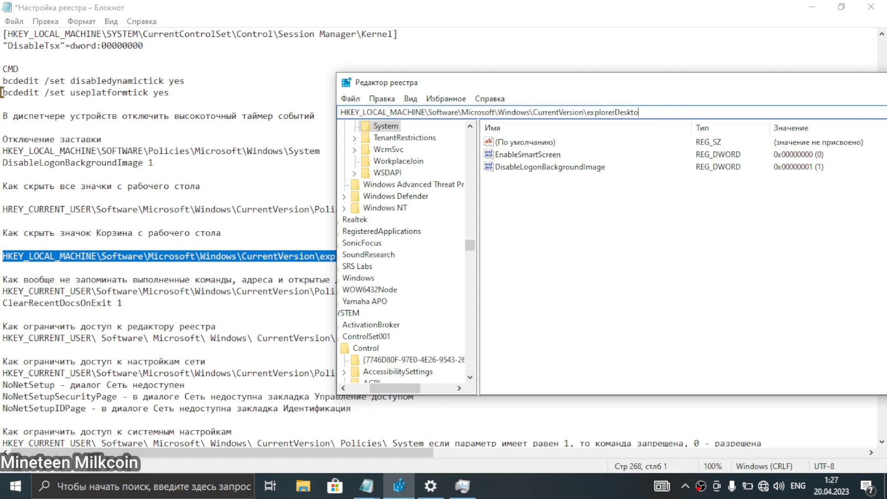
pyautogui.press('Return')
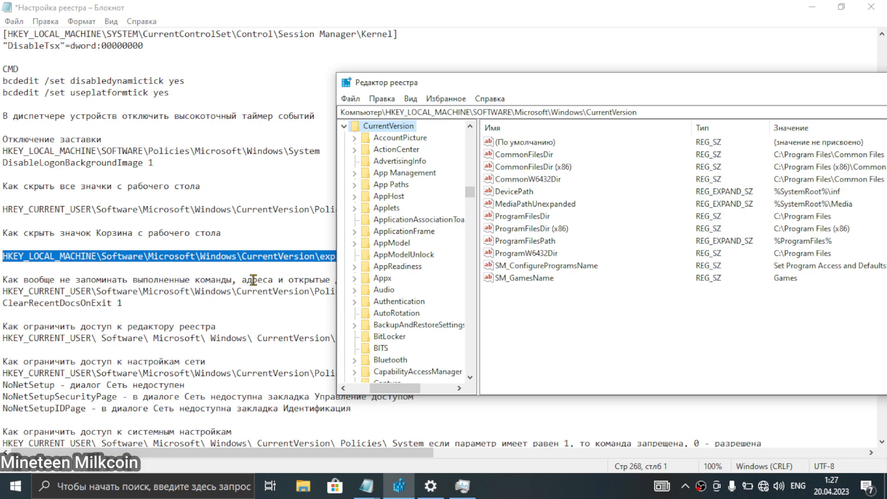
# Look through the subkeys of CurrentVersion for explorerDesktop, collapsing the Explorer key, and reselect CurrentVersion.
pyautogui.scroll(-2, 390, 222)
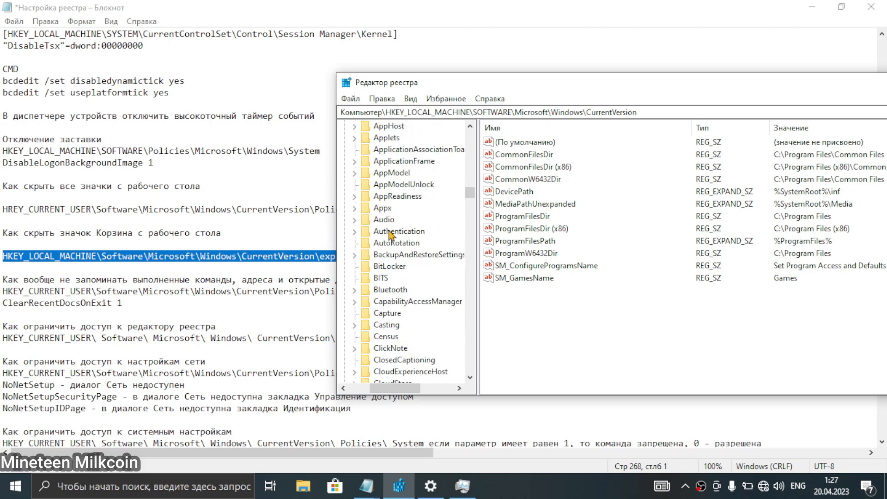
pyautogui.scroll(-10, 390, 236)
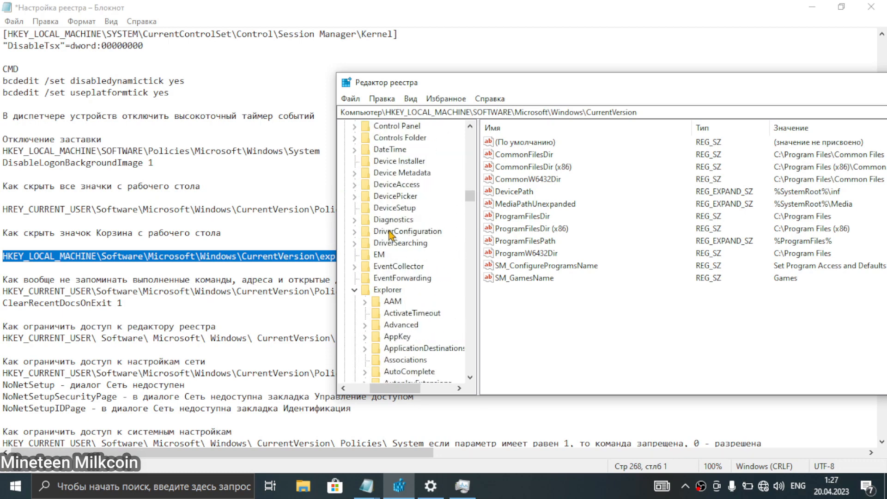
pyautogui.scroll(-1, 379, 291)
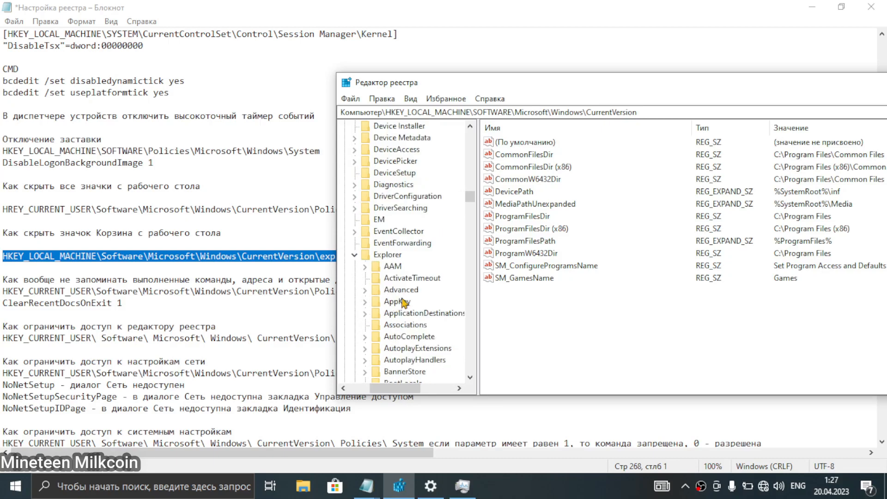
pyautogui.scroll(-2, 400, 286)
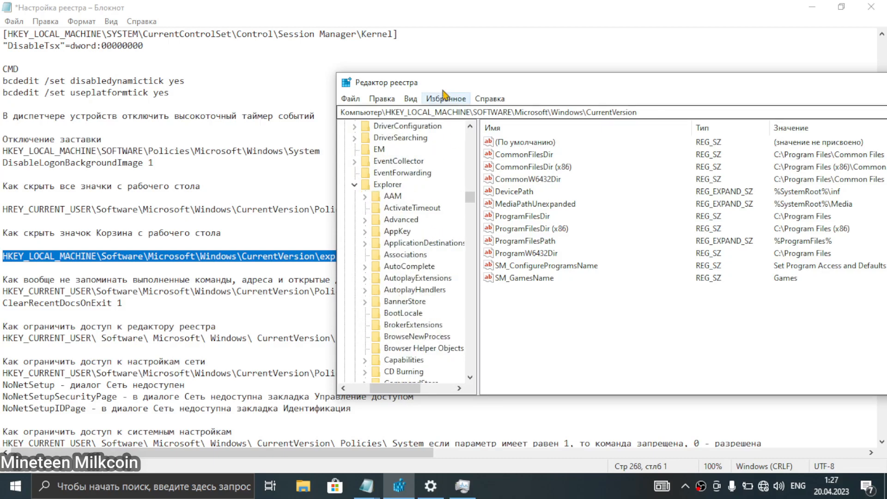
pyautogui.moveTo(533, 79); pyautogui.dragTo(640, 123)
pyautogui.click(388, 193)
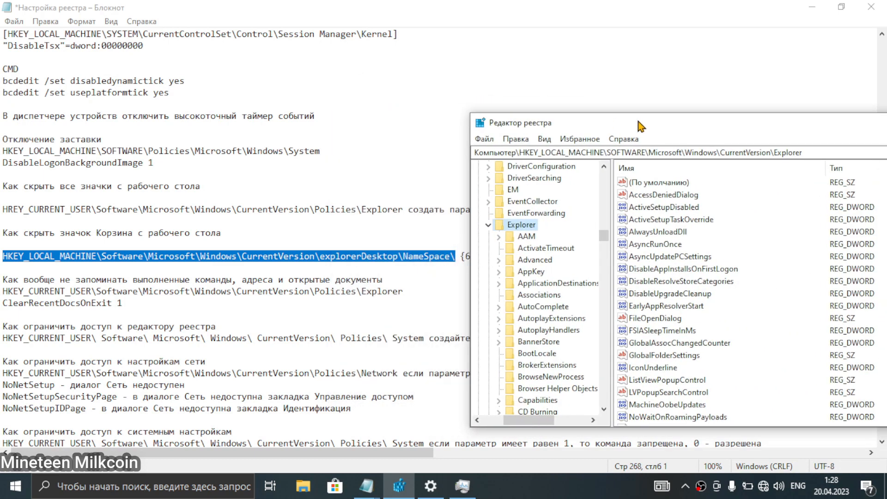
pyautogui.click(488, 225)
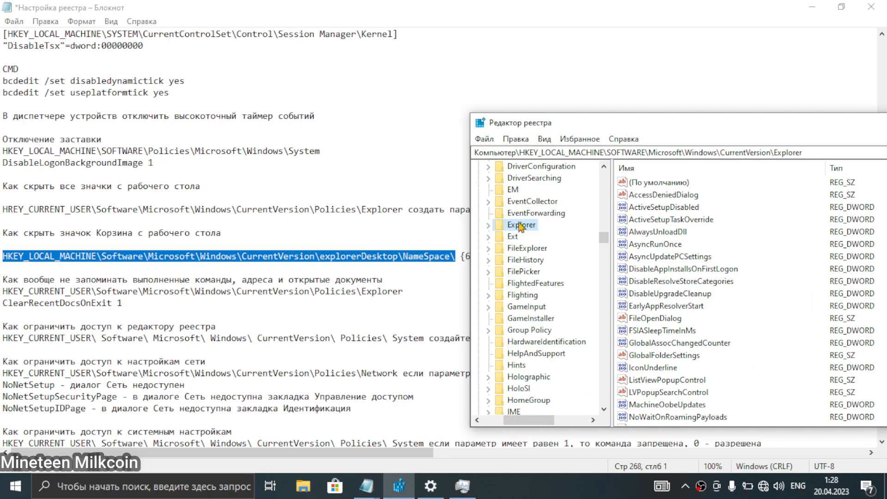
pyautogui.scroll(3, 529, 238)
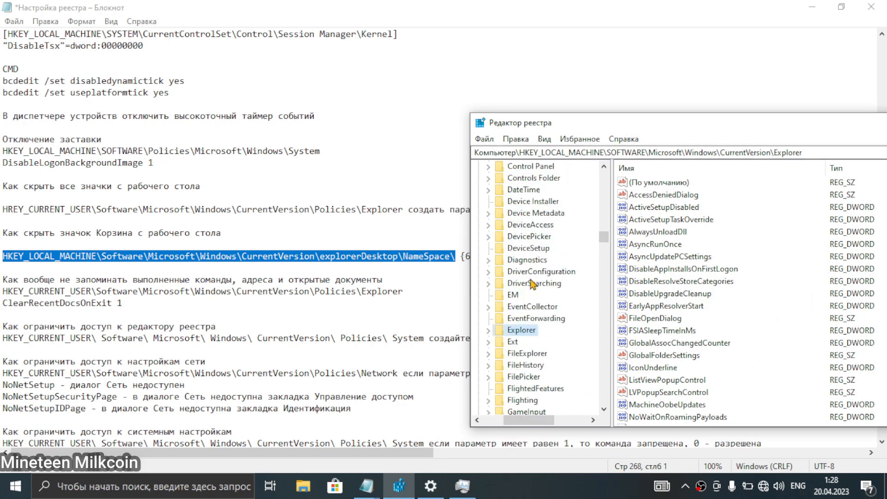
pyautogui.scroll(2, 545, 346)
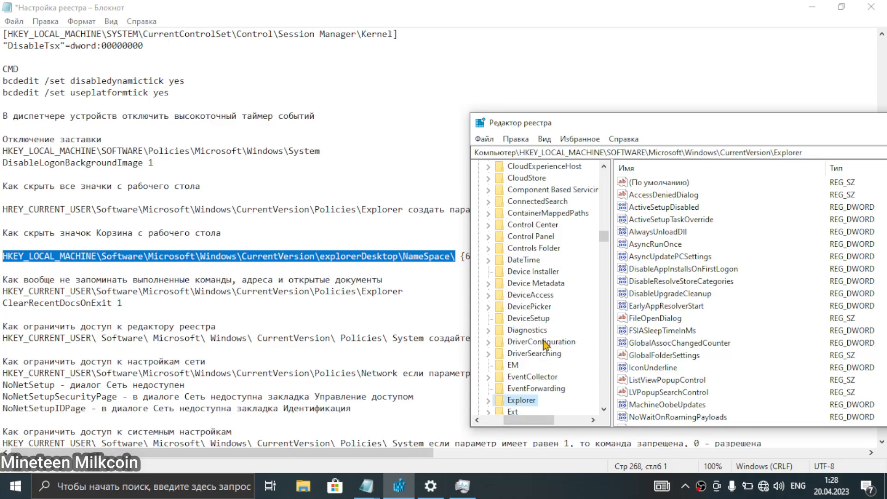
pyautogui.scroll(3, 547, 319)
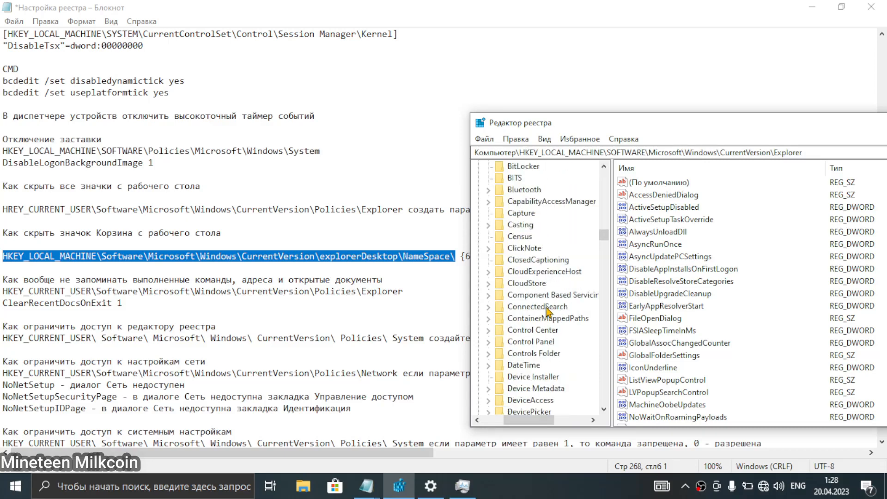
pyautogui.scroll(7, 547, 311)
pyautogui.click(531, 204)
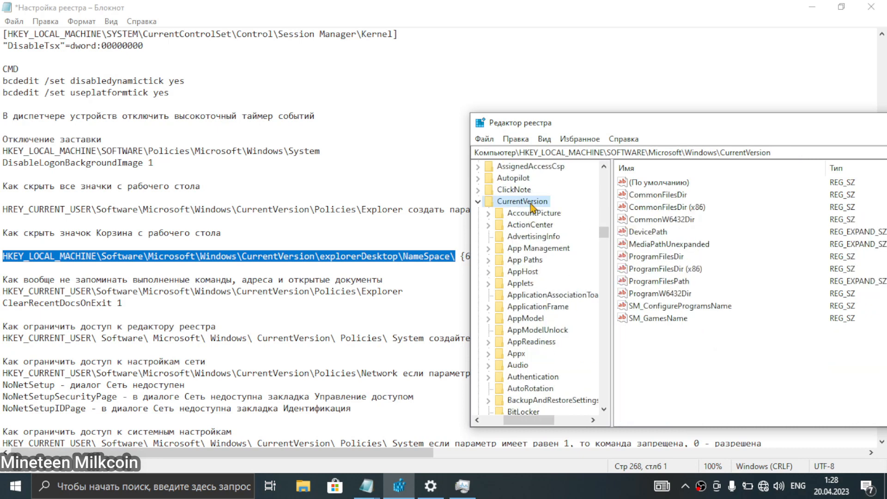
# Copy the key name explorerDesktop from the notes path and return to the CurrentVersion key in Registry Editor.
pyautogui.moveTo(326, 252)
pyautogui.mouseDown()
pyautogui.moveTo(397, 253)
pyautogui.moveTo(322, 259)
pyautogui.mouseUp()
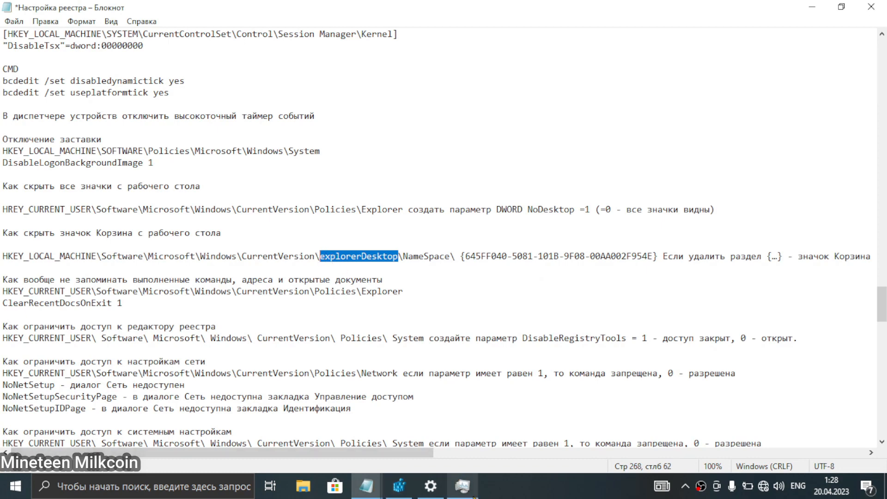
pyautogui.click(470, 493)
pyautogui.click(472, 495)
pyautogui.click(401, 490)
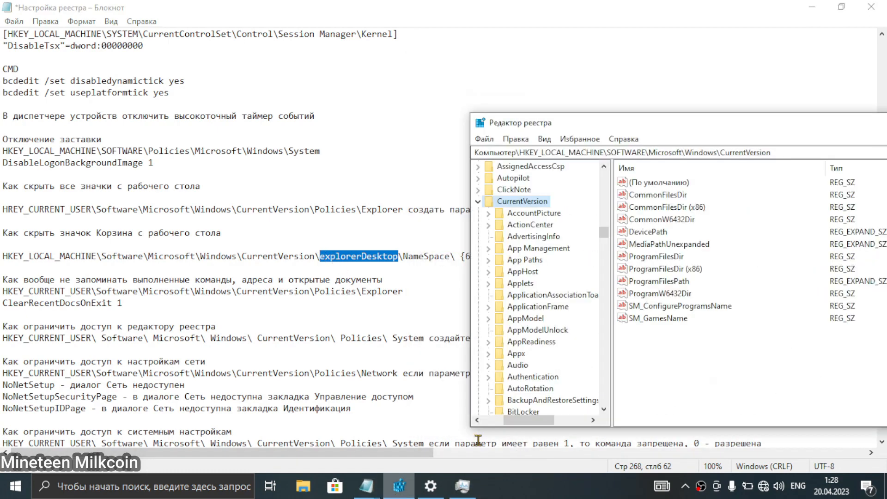
pyautogui.moveTo(775, 153); pyautogui.dragTo(294, 170)
pyautogui.hotkey('ctrl', 'v')
pyautogui.press('Return')
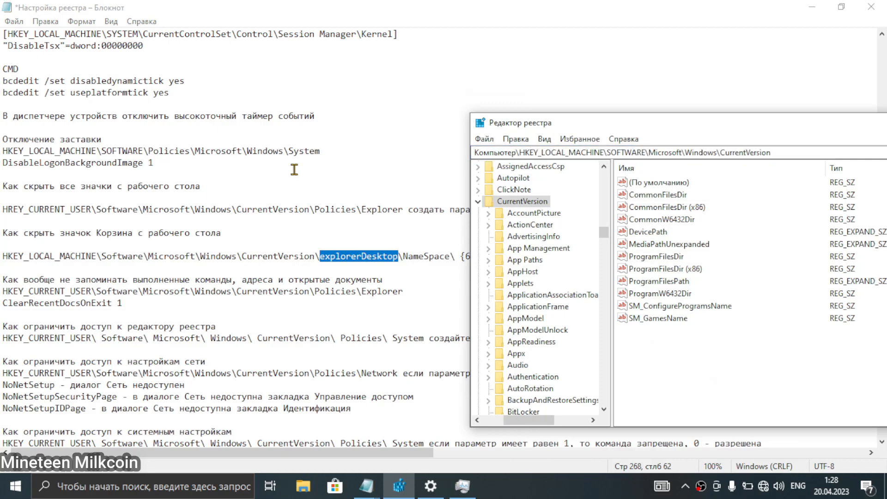
# Create a subkey named explorerDesktop under CurrentVersion and select it.
pyautogui.rightClick(526, 201)
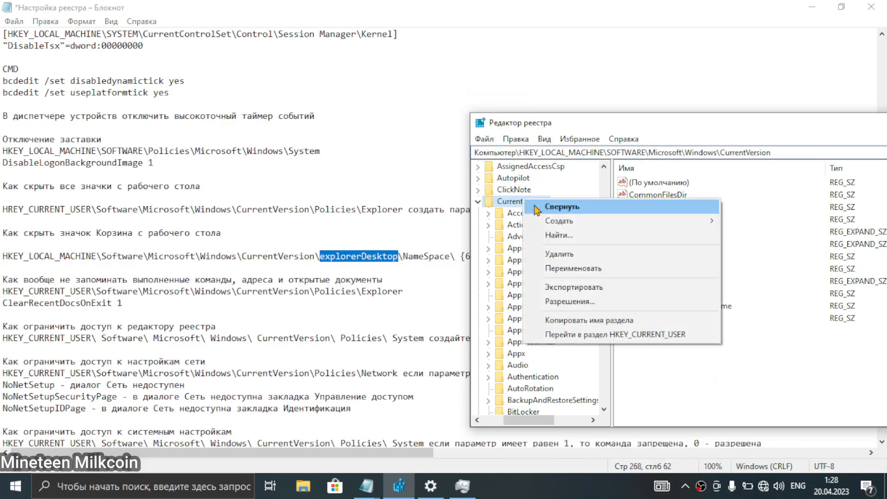
pyautogui.moveTo(603, 221)
pyautogui.click(511, 231)
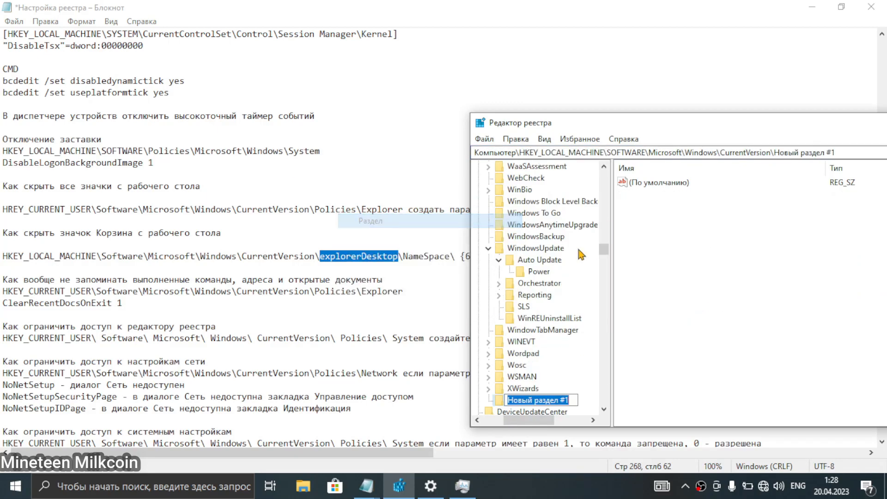
pyautogui.write('explorerDesktop')
pyautogui.click(536, 389)
pyautogui.click(539, 401)
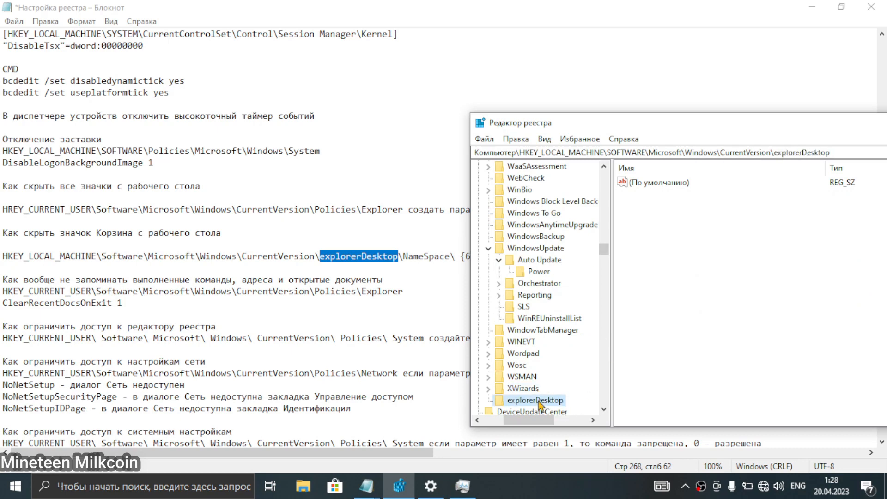
# Create a subkey named NameSpace under explorerDesktop.
pyautogui.rightClick(538, 402)
pyautogui.moveTo(608, 291)
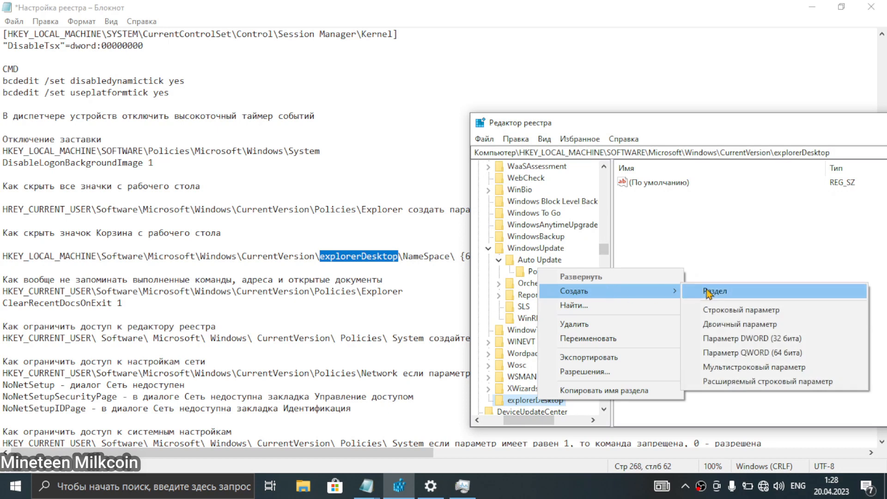
pyautogui.click(707, 292)
pyautogui.write('Na')
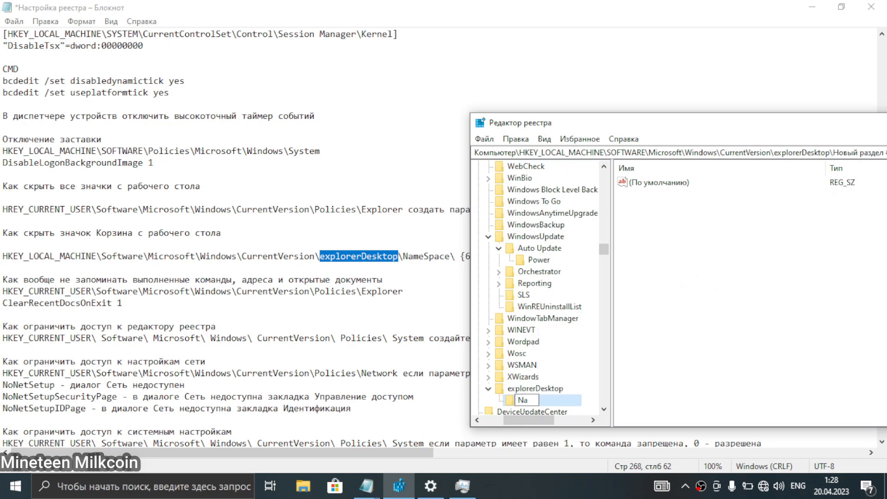
pyautogui.write('meSpace')
pyautogui.press('Return')
pyautogui.click(420, 276)
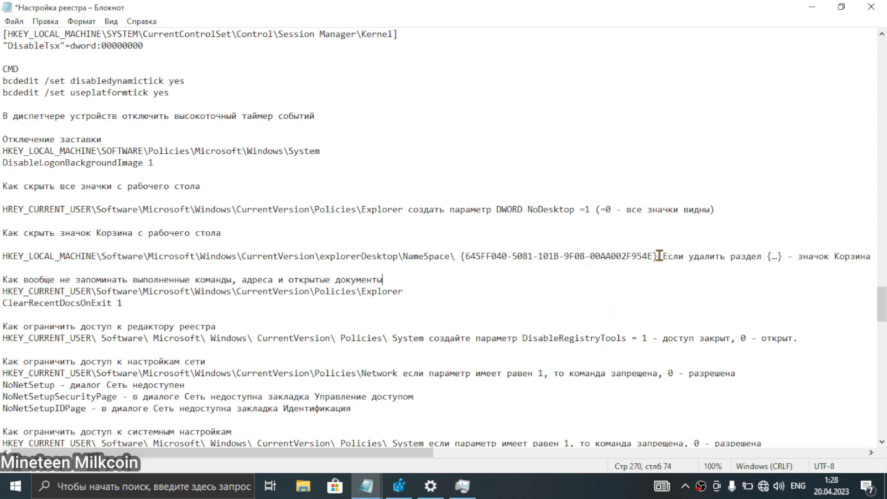
pyautogui.moveTo(658, 256); pyautogui.dragTo(483, 255)
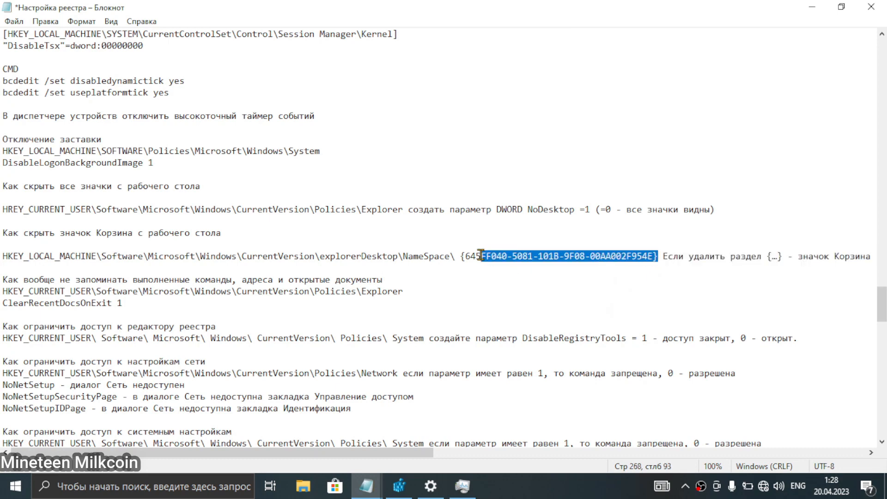
pyautogui.click(399, 491)
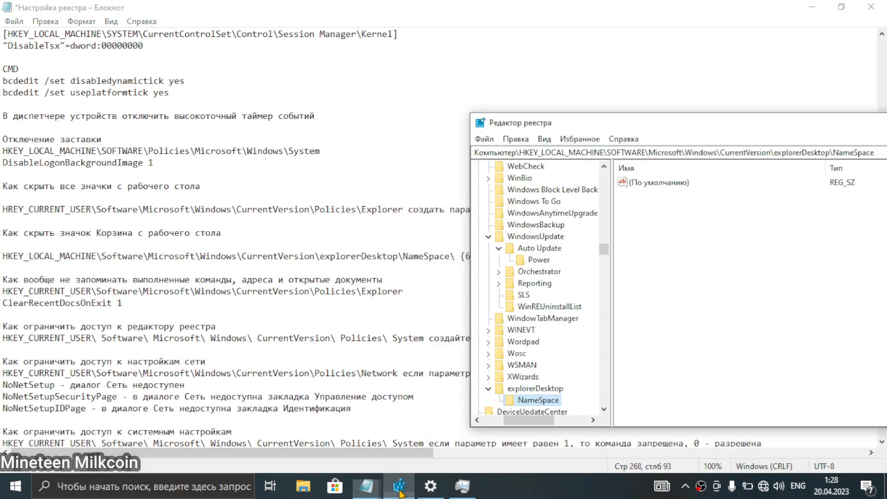
pyautogui.click(488, 389)
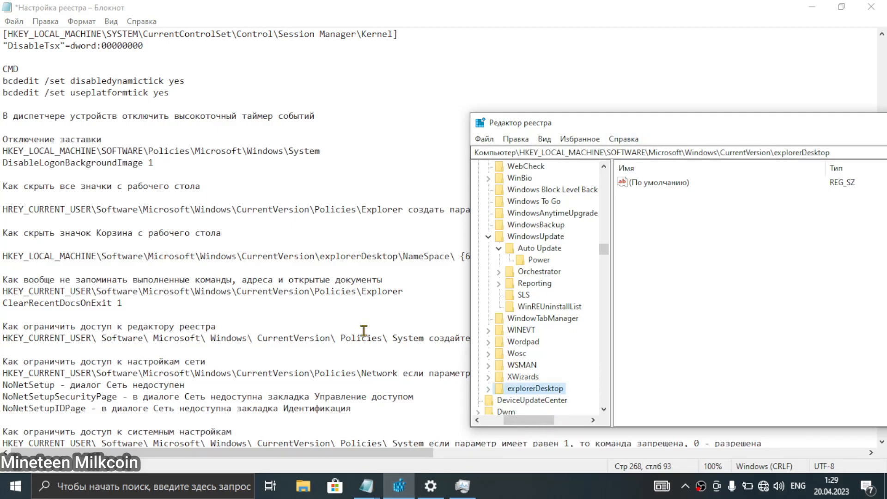
# Check the notes around the Recycle Bin icon entry, and expand explorerDesktop in Registry Editor to select its NameSpace subkey.
pyautogui.click(397, 306)
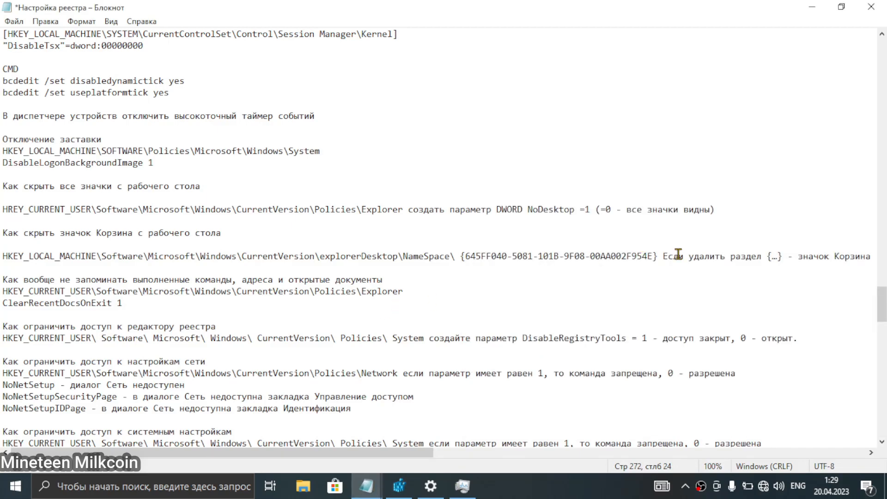
pyautogui.scroll(-2, 679, 266)
pyautogui.scroll(1, 646, 277)
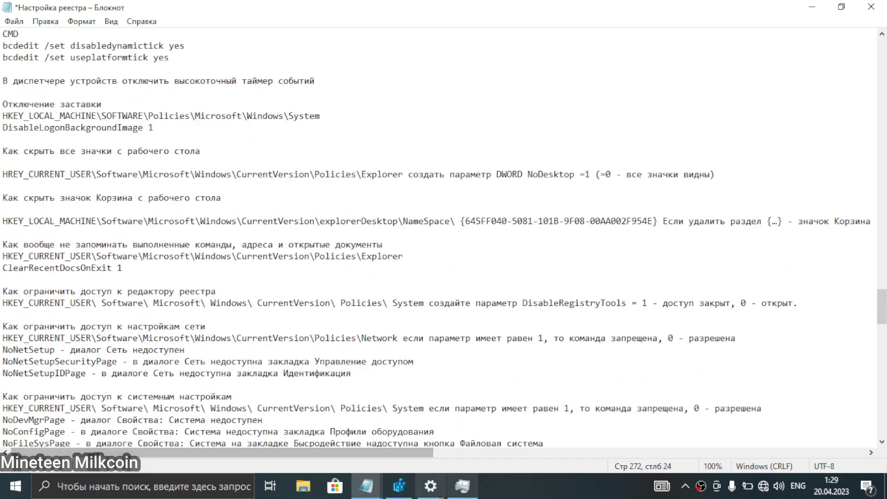
pyautogui.click(399, 486)
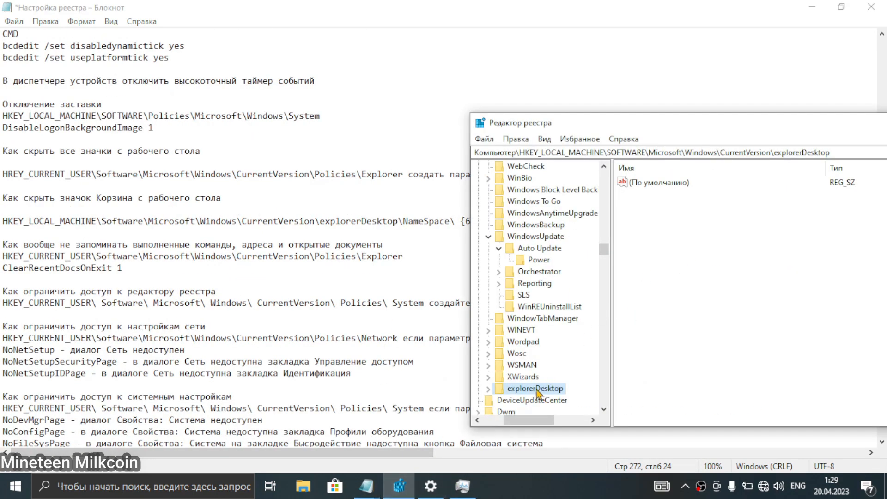
pyautogui.click(488, 390)
pyautogui.click(541, 401)
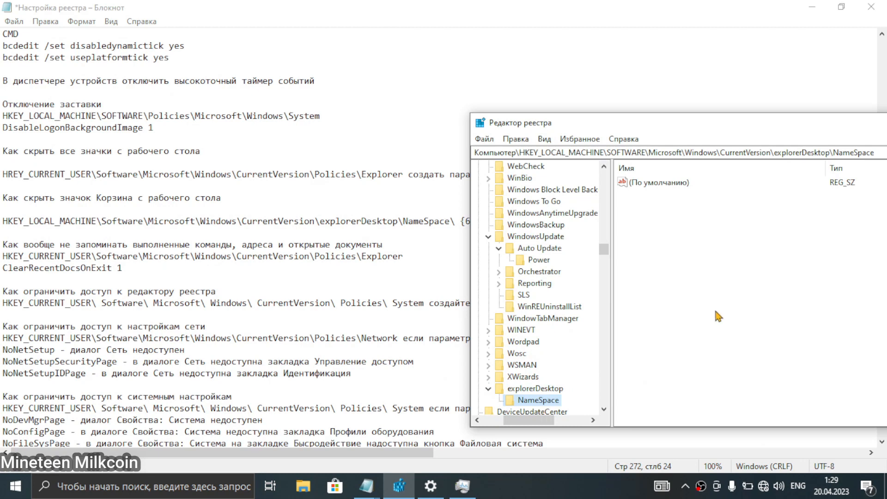
# Minimize the registry notes, and close the keyboard text file and the mouse settings window.
pyautogui.click(444, 298)
pyautogui.click(812, 7)
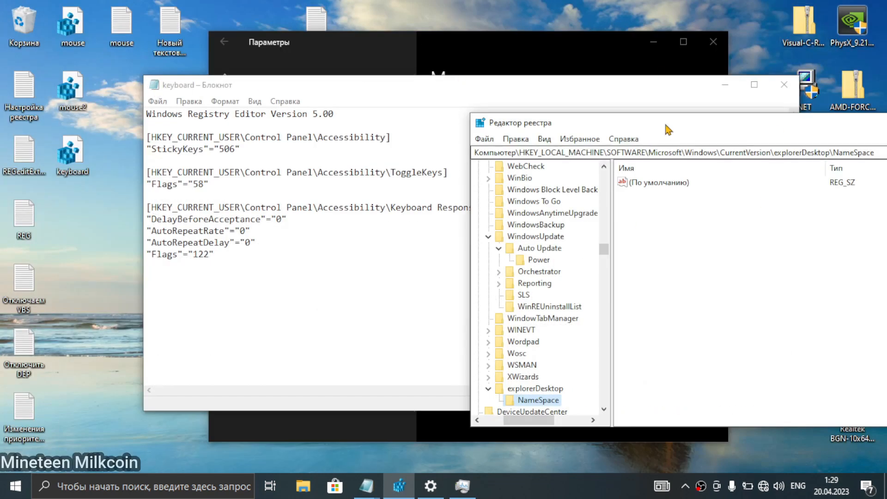
pyautogui.click(785, 84)
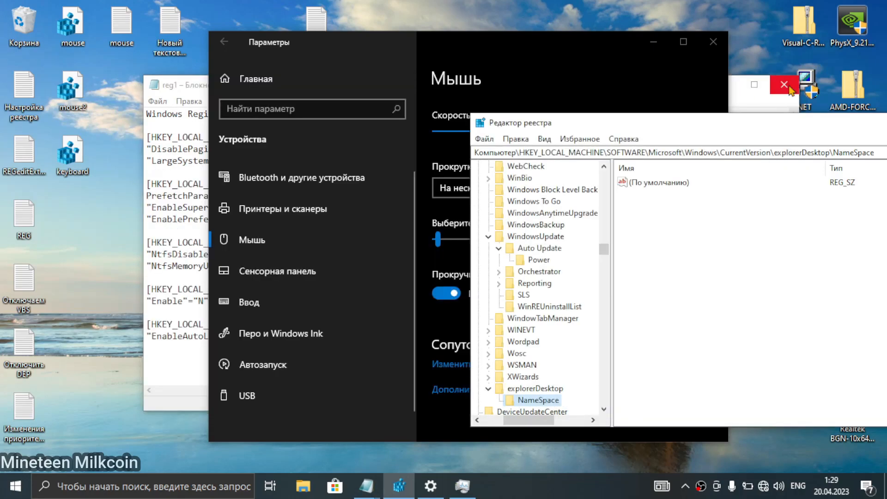
pyautogui.click(713, 42)
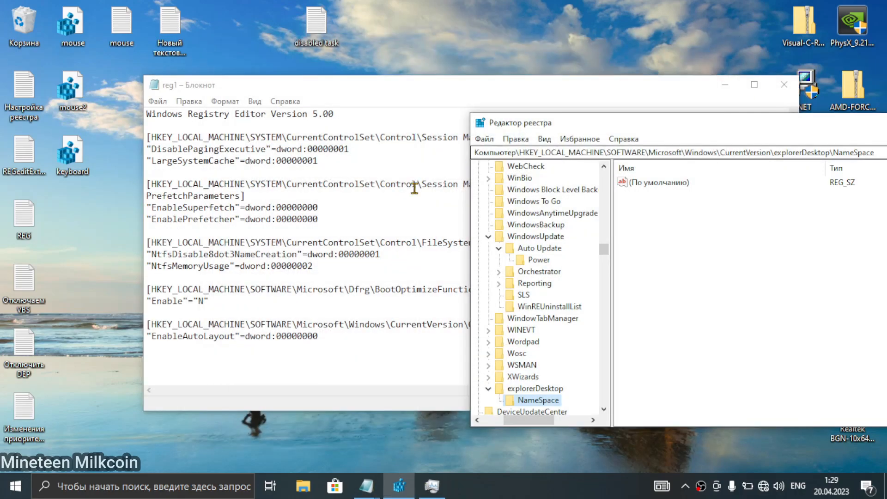
# Close the reg1 text file and move the mouse, mouse2, keyboard, disabled task and new text document files from the desktop to the Recycle Bin.
pyautogui.click(781, 86)
pyautogui.moveTo(442, 1); pyautogui.dragTo(74, 185)
pyautogui.moveTo(69, 153); pyautogui.dragTo(26, 24)
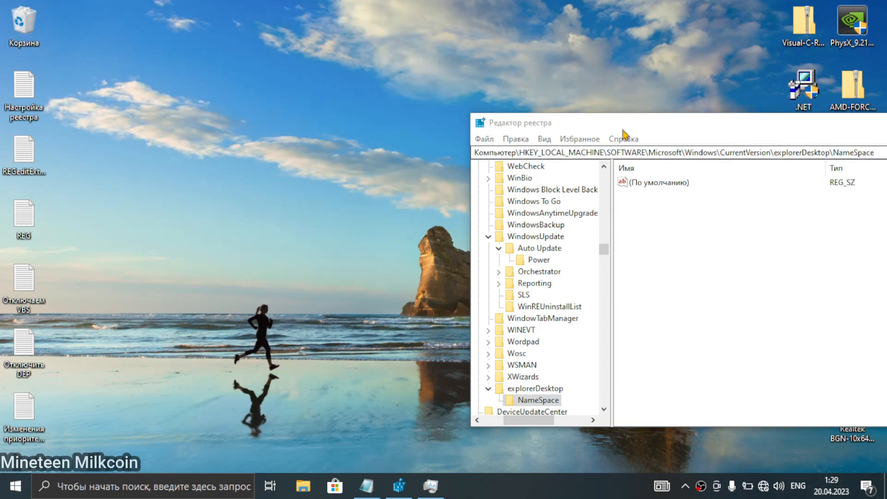
# Copy the HKEY_CURRENT_USER\Software\Microsoft\Windows\CurrentVersion\Policies\Explorer path from the registry notes and open that key in Registry Editor.
pyautogui.moveTo(621, 131); pyautogui.dragTo(328, 103)
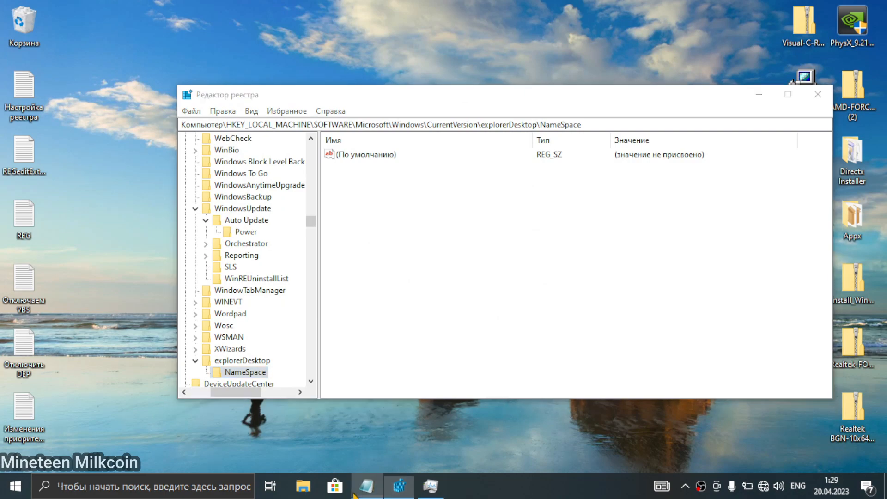
pyautogui.click(366, 486)
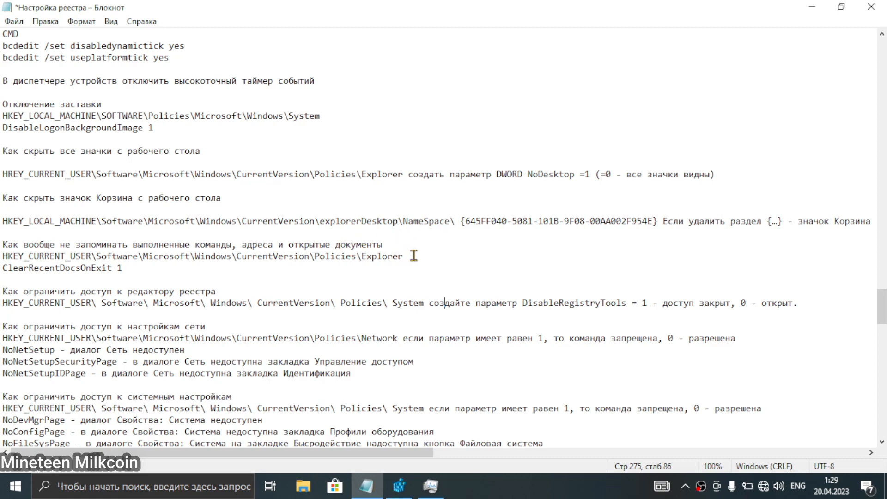
pyautogui.moveTo(414, 255); pyautogui.dragTo(3, 254)
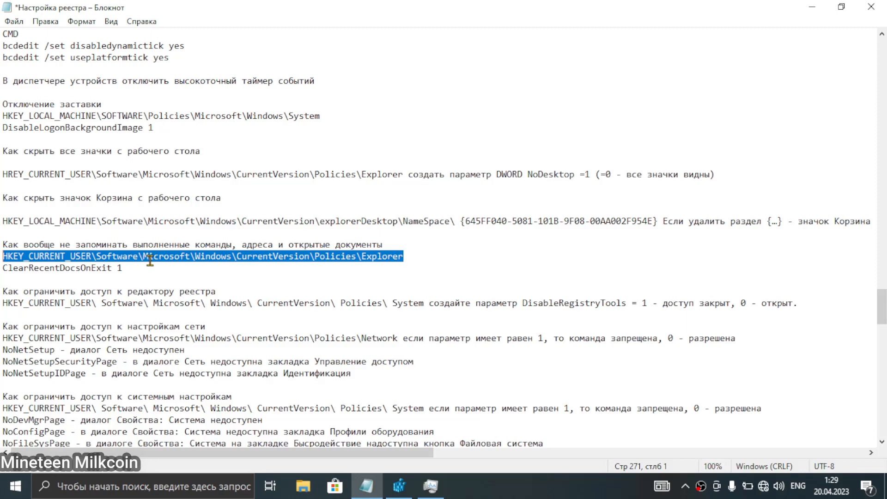
pyautogui.rightClick(151, 259)
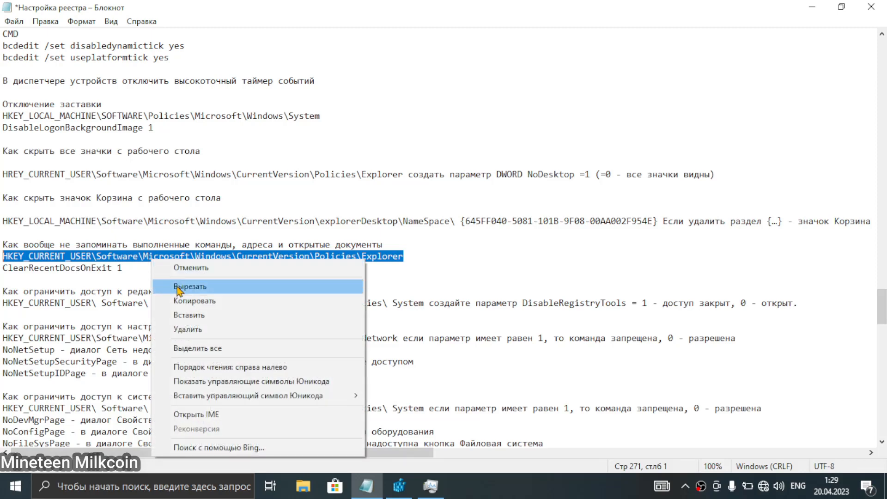
pyautogui.click(185, 300)
pyautogui.click(431, 486)
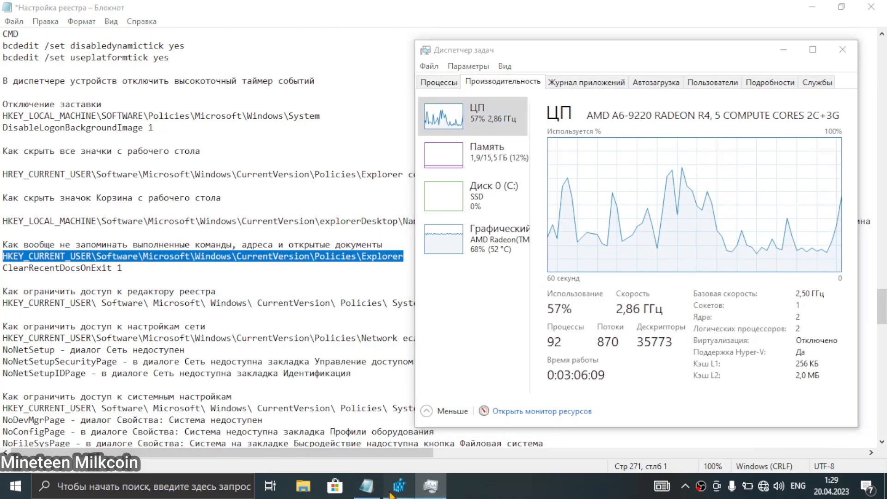
pyautogui.click(399, 486)
pyautogui.moveTo(621, 126); pyautogui.dragTo(4, 172)
pyautogui.hotkey('ctrl', 'v')
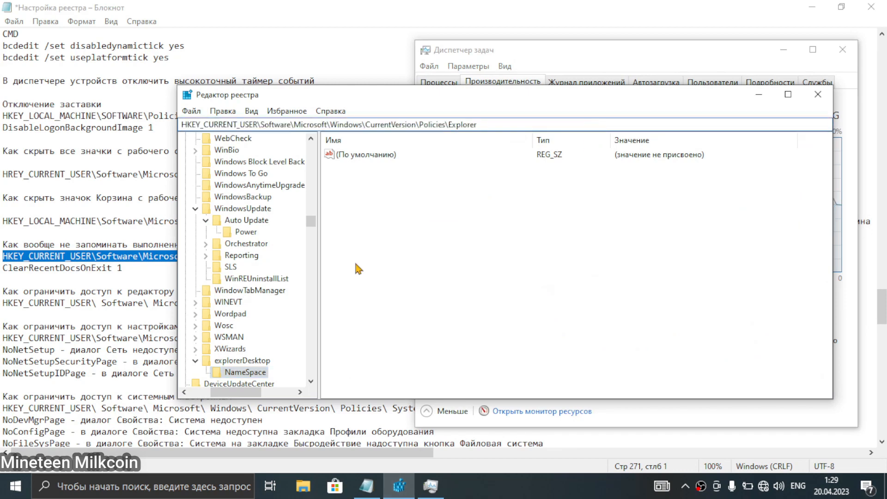
pyautogui.press('Return')
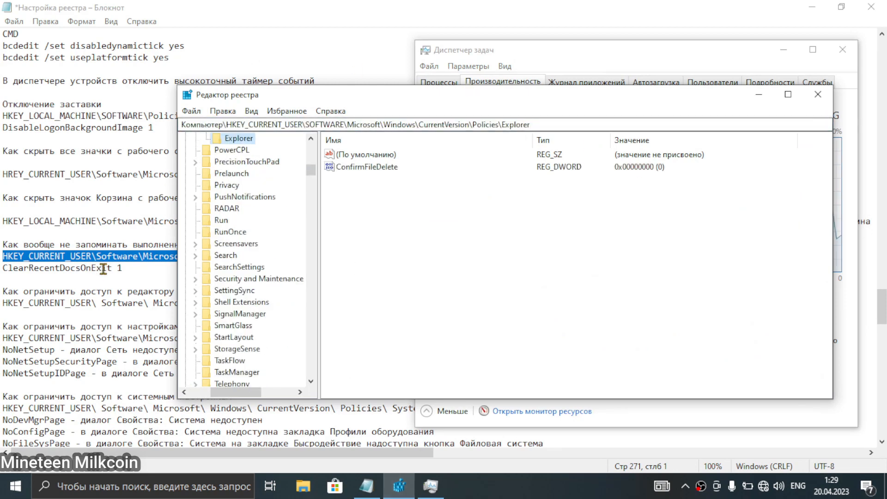
# Create a 32-bit DWORD value in the Explorer key named ClearRecentDocsOnExit, taking the name from the notes.
pyautogui.moveTo(112, 269); pyautogui.dragTo(4, 269)
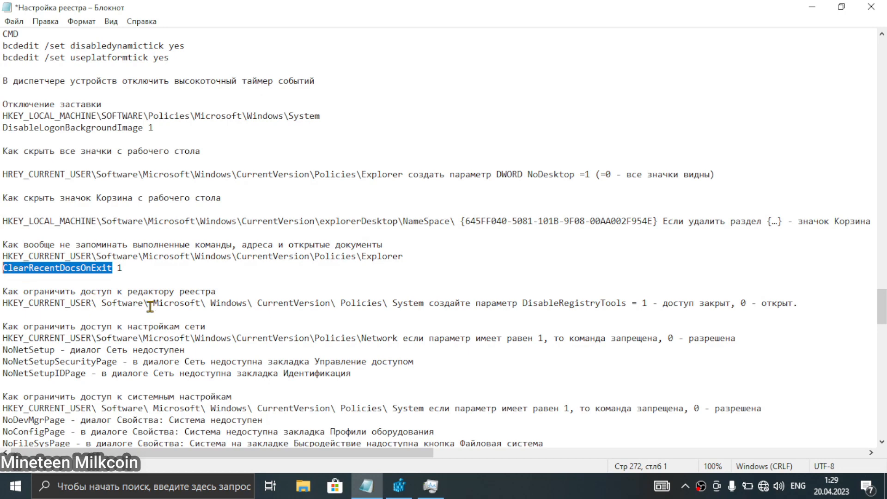
pyautogui.click(416, 485)
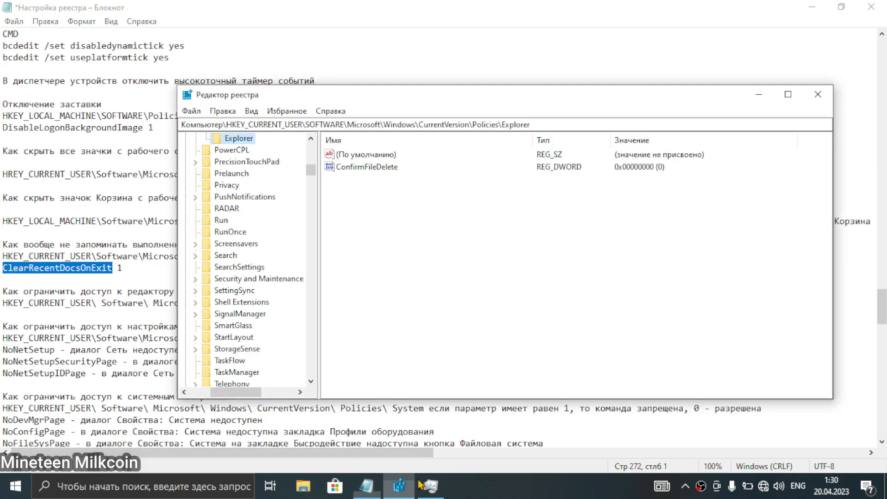
pyautogui.rightClick(434, 261)
pyautogui.moveTo(476, 269)
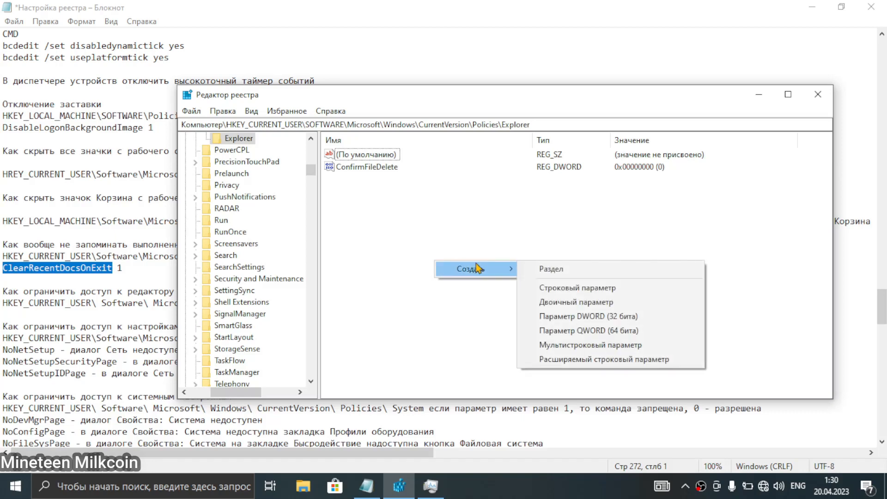
pyautogui.click(630, 320)
pyautogui.hotkey('ctrl', 'v')
pyautogui.press('Return')
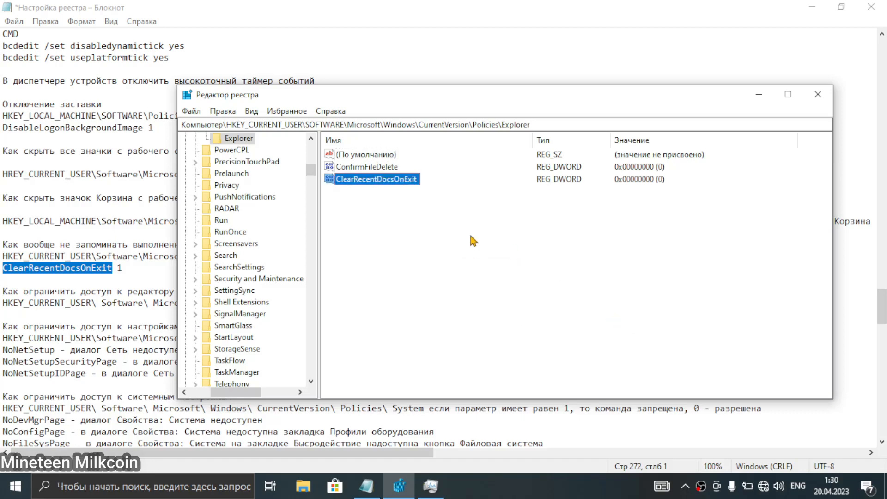
# Set the ClearRecentDocsOnExit value to 1 and return to the registry notes.
pyautogui.doubleClick(415, 183)
pyautogui.write('1')
pyautogui.click(344, 256)
pyautogui.click(72, 281)
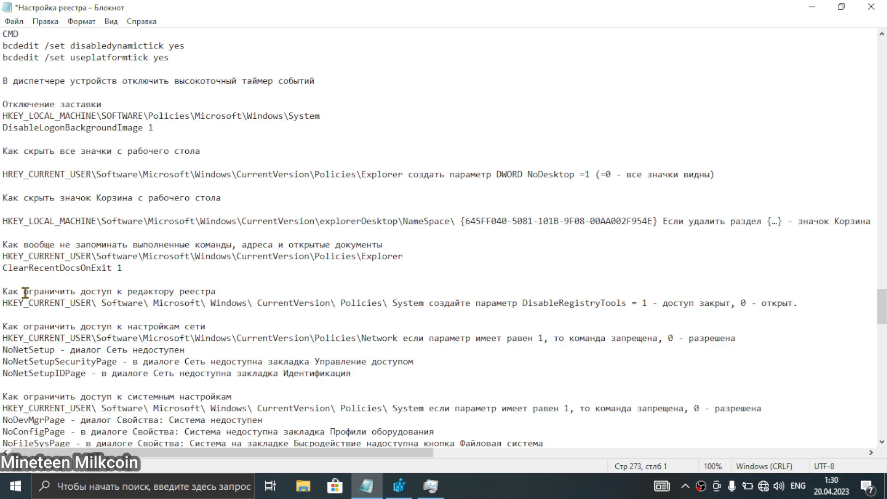
# Review the notes on restricting access to the registry editor, network, system, password and display settings.
pyautogui.moveTo(228, 291); pyautogui.dragTo(1, 292)
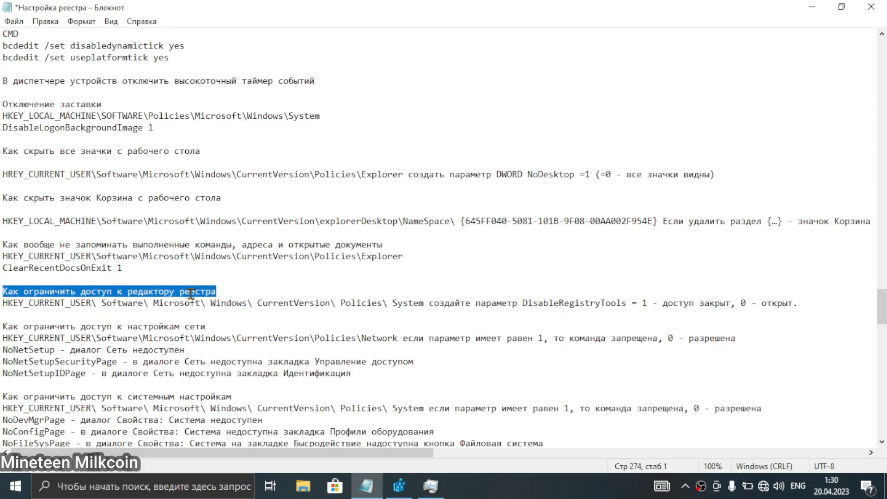
pyautogui.scroll(-1, 190, 302)
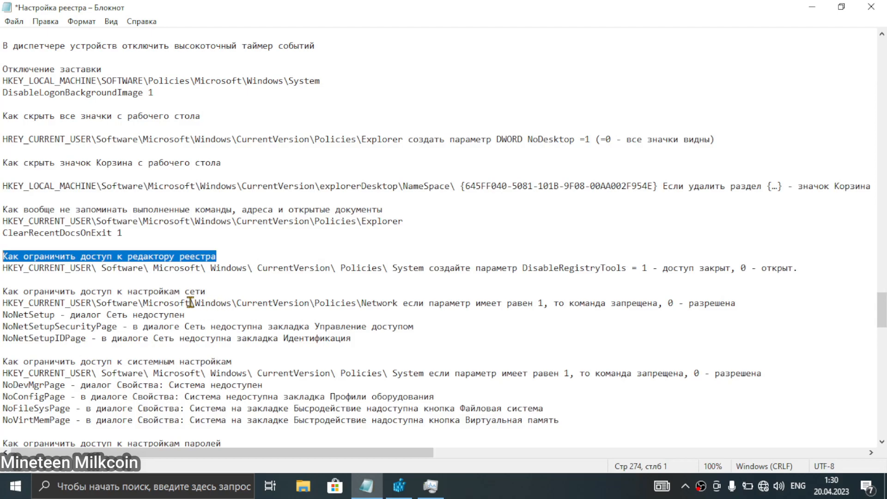
pyautogui.scroll(-1, 189, 302)
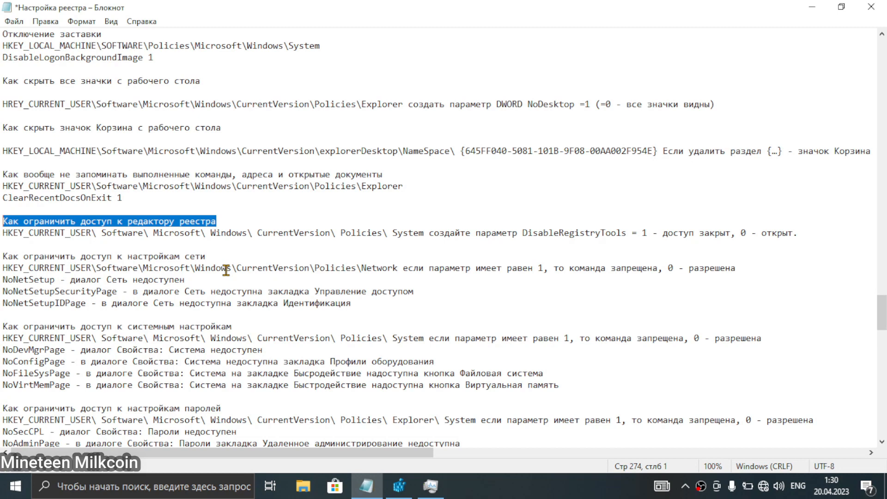
pyautogui.scroll(-1, 192, 270)
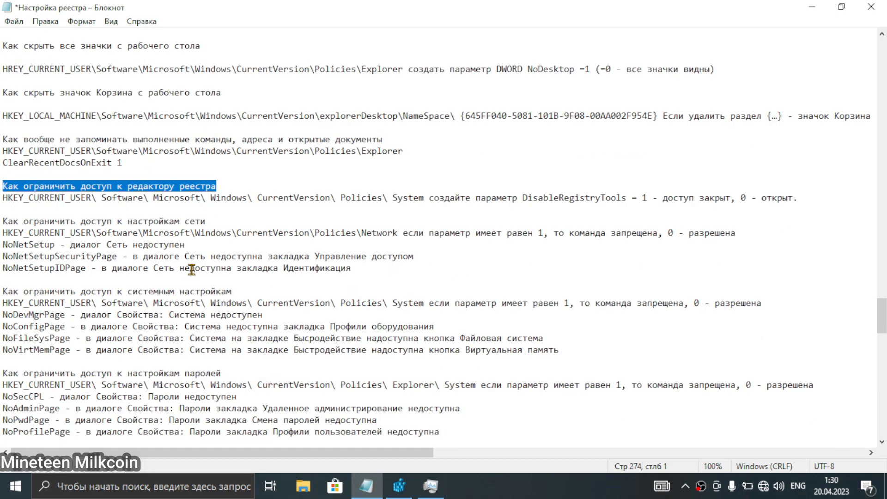
pyautogui.scroll(-1, 191, 269)
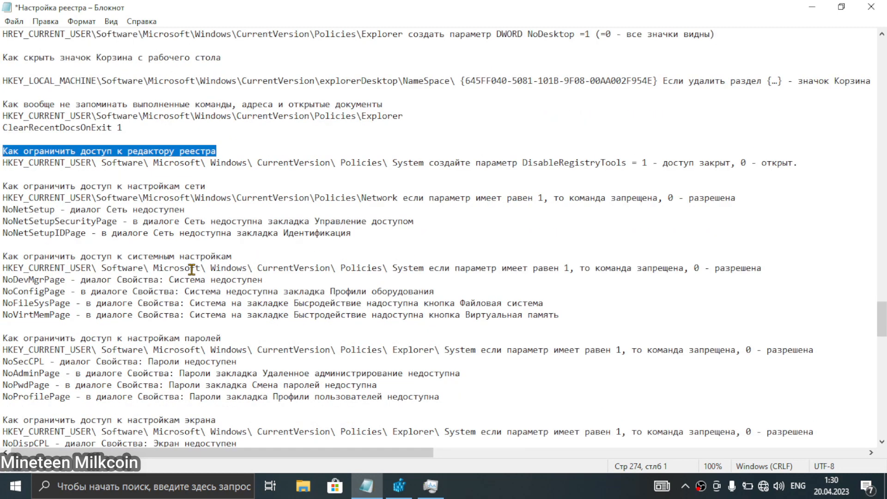
pyautogui.scroll(-2, 191, 270)
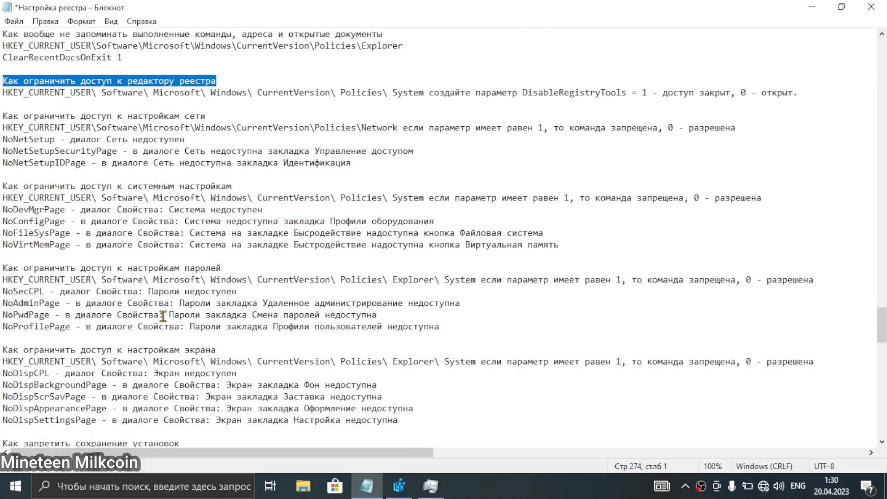
pyautogui.scroll(-1, 163, 316)
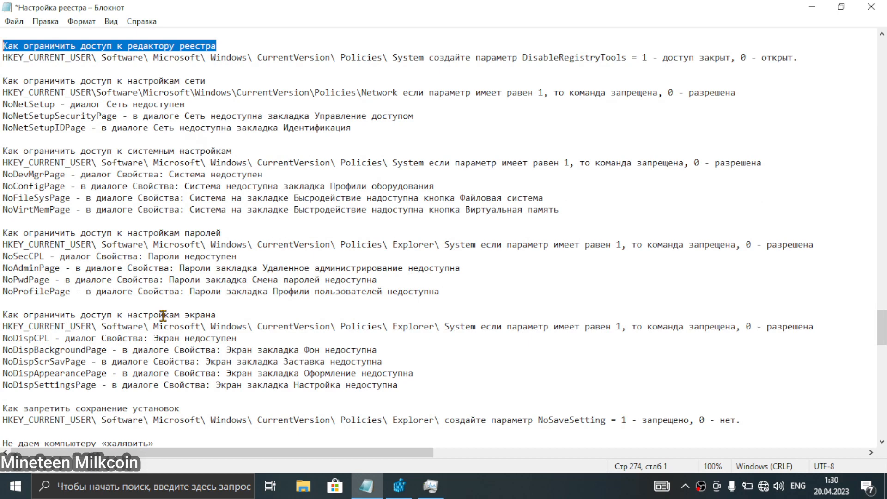
pyautogui.scroll(-2, 163, 316)
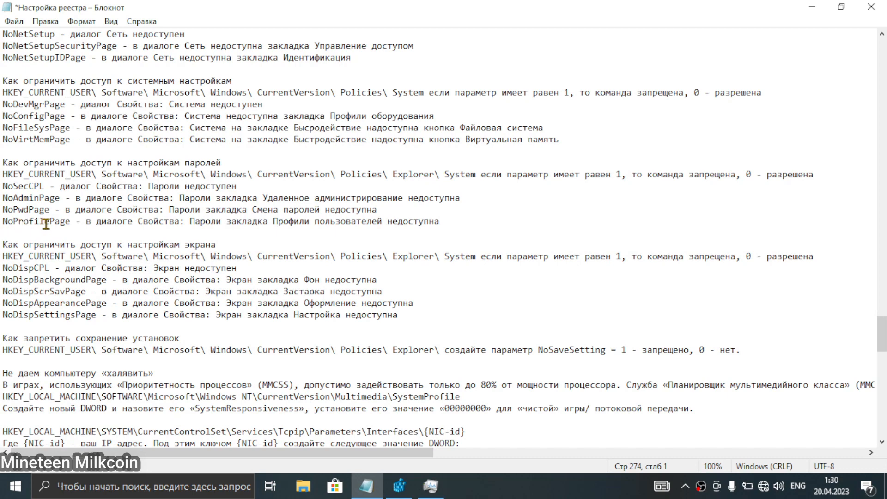
pyautogui.moveTo(61, 197)
pyautogui.mouseDown()
pyautogui.moveTo(2, 194)
pyautogui.moveTo(61, 197)
pyautogui.mouseUp()
# Examine the subkeys of the current user's Policies branch in Registry Editor.
pyautogui.click(399, 486)
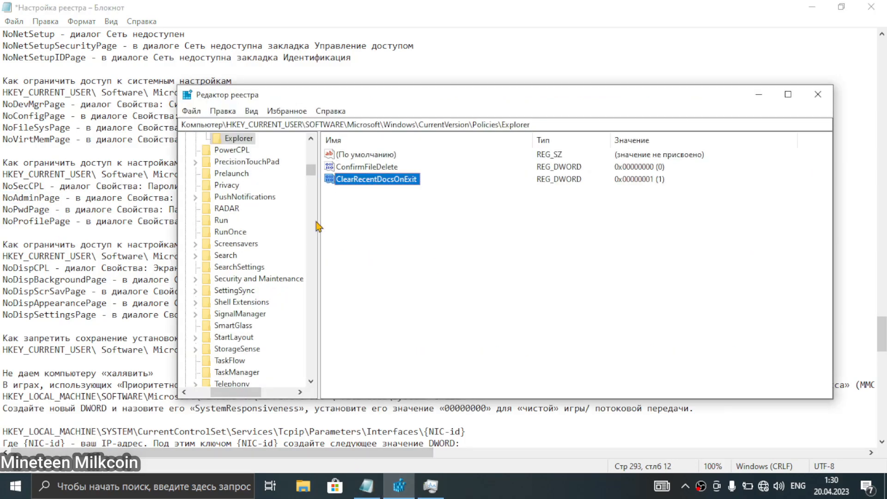
pyautogui.scroll(6, 214, 211)
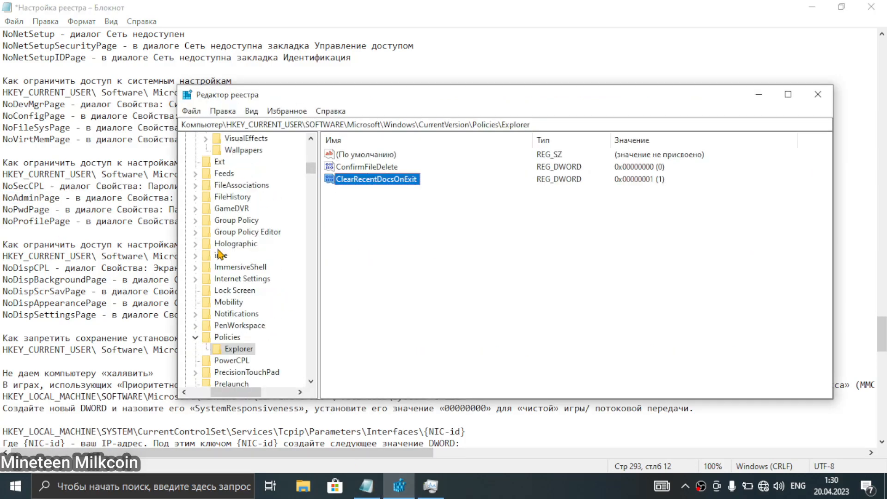
pyautogui.scroll(-3, 221, 255)
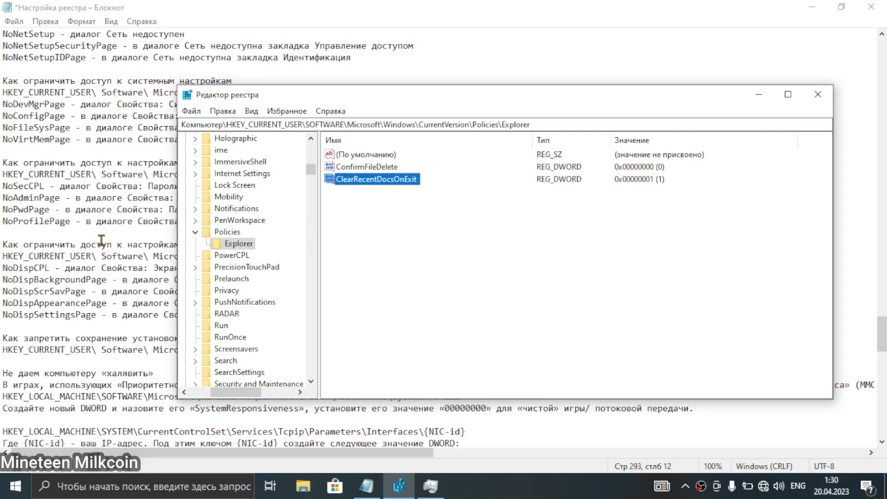
# Remove the extra spaces after the backslashes in the NoSaveSetting registry path in the notes, up to Explorer.
pyautogui.click(33, 247)
pyautogui.scroll(-1, 82, 272)
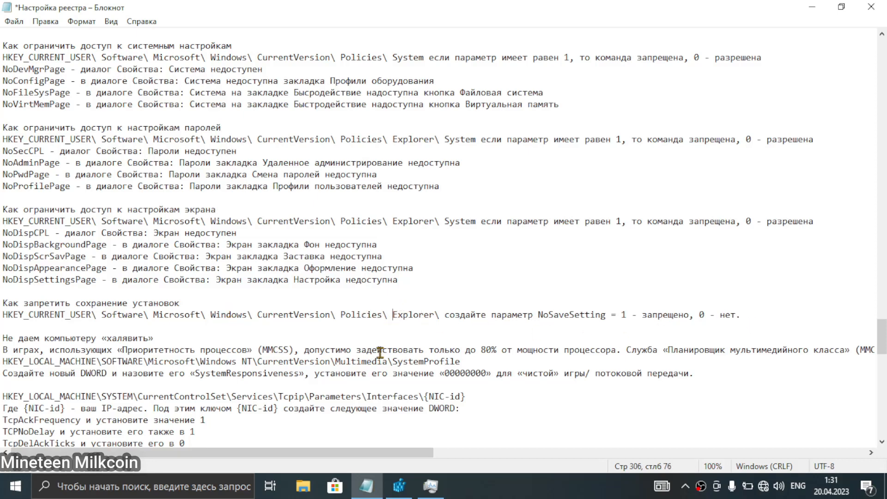
pyautogui.press('BackSpace')
pyautogui.click(340, 314)
pyautogui.press('BackSpace')
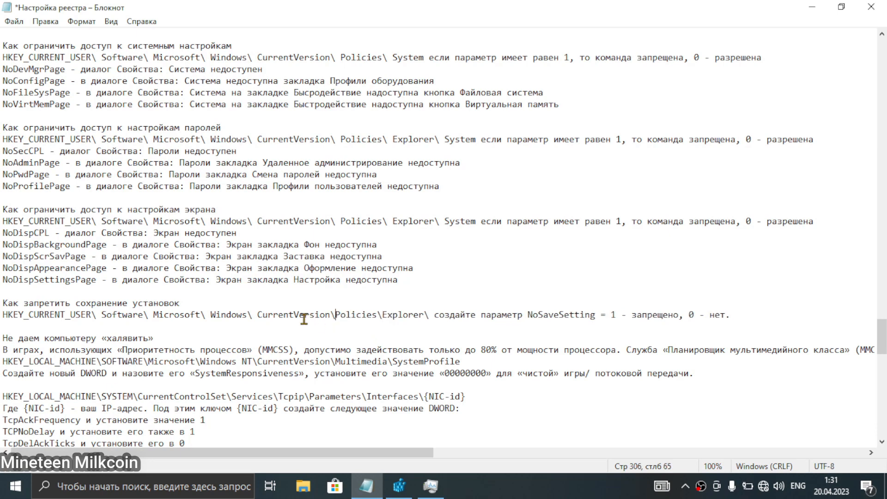
pyautogui.press('BackSpace')
pyautogui.click(209, 314)
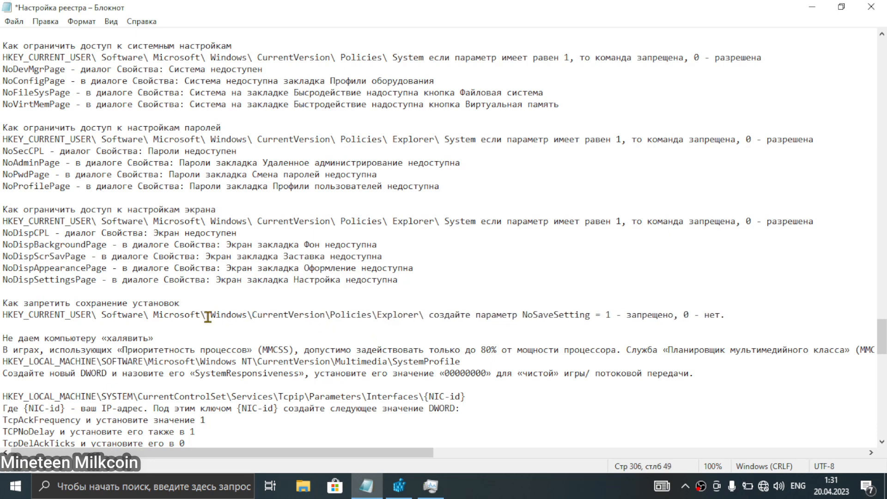
pyautogui.press('BackSpace')
pyautogui.click(153, 315)
pyautogui.press('BackSpace')
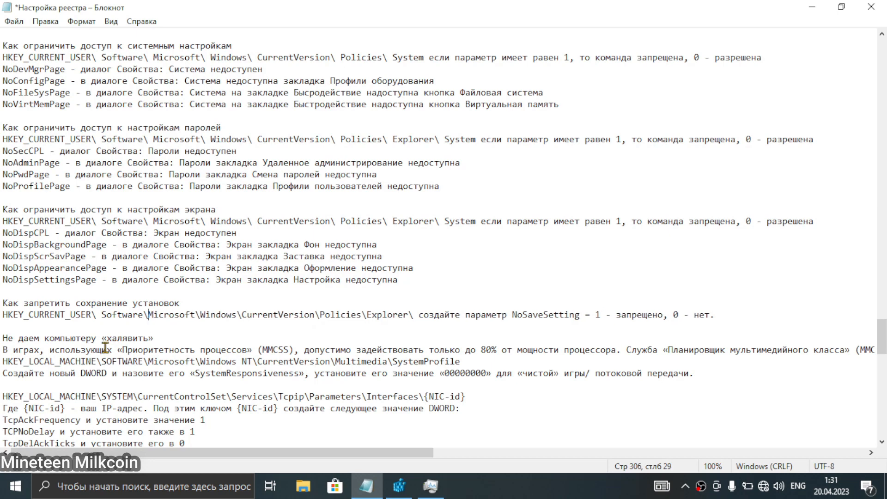
pyautogui.click(104, 317)
pyautogui.click(99, 317)
pyautogui.press('BackSpace')
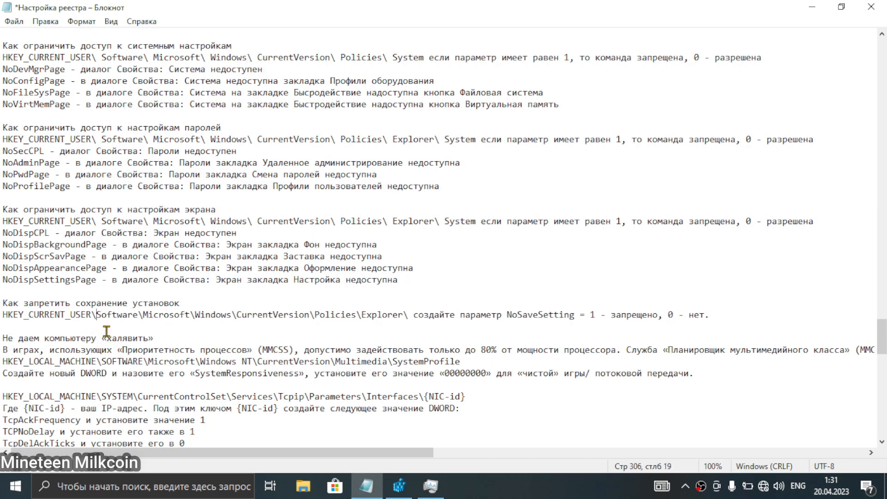
# Copy the cleaned-up Policies\Explorer path from the notes and go to that key in Registry Editor.
pyautogui.moveTo(406, 316); pyautogui.dragTo(2, 315)
pyautogui.hotkey('ctrl', 'c')
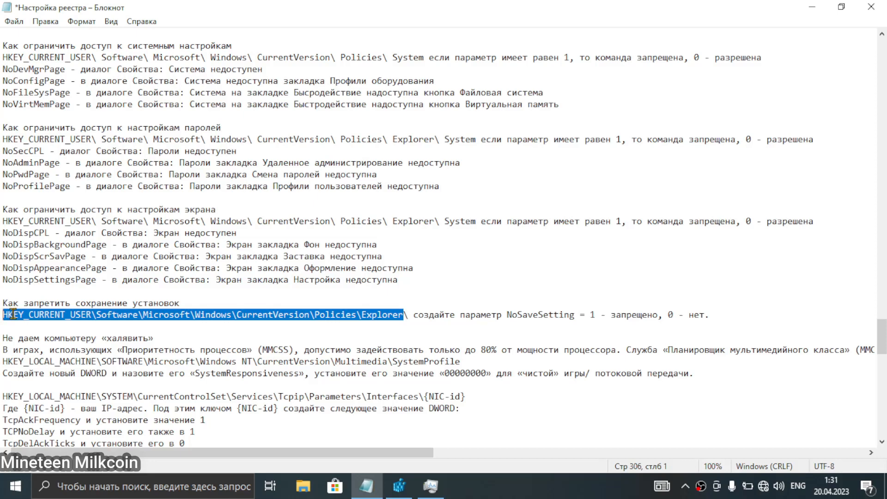
pyautogui.click(399, 485)
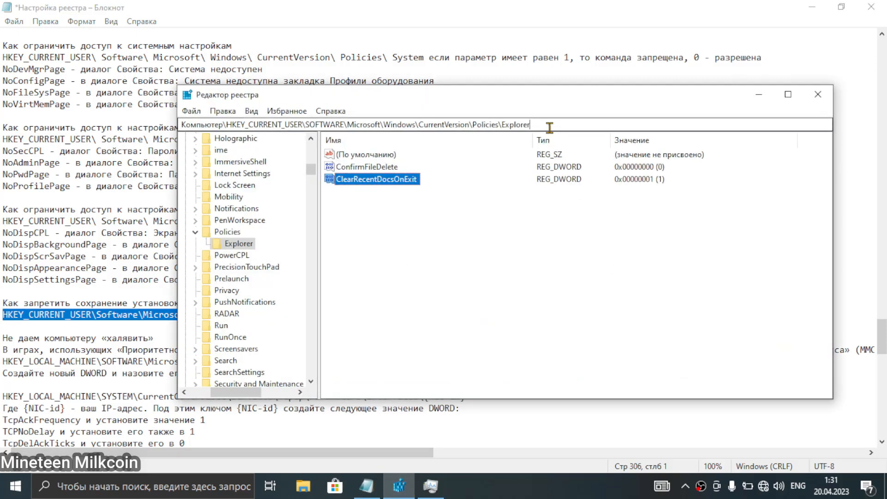
pyautogui.moveTo(550, 128); pyautogui.dragTo(2, 108)
pyautogui.hotkey('ctrl', 'v')
pyautogui.press('Return')
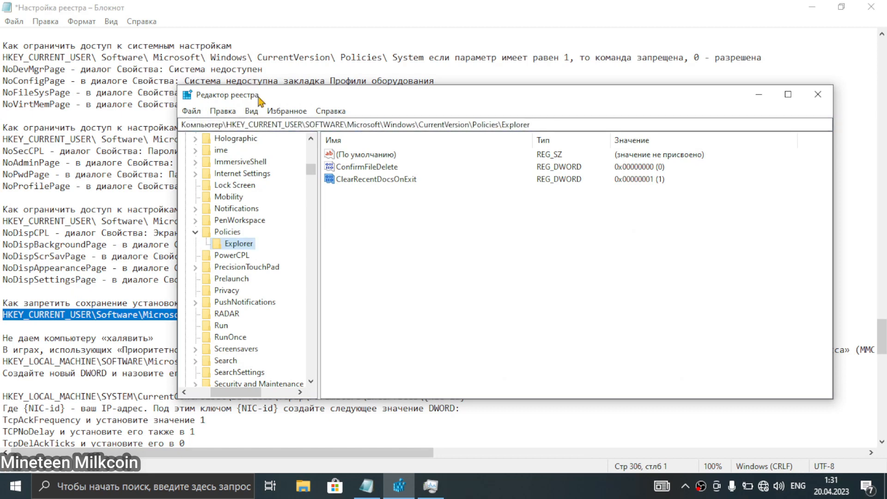
# Copy the parameter name NoSaveSetting from the notes on blocking the saving of settings.
pyautogui.moveTo(256, 87); pyautogui.dragTo(537, 418)
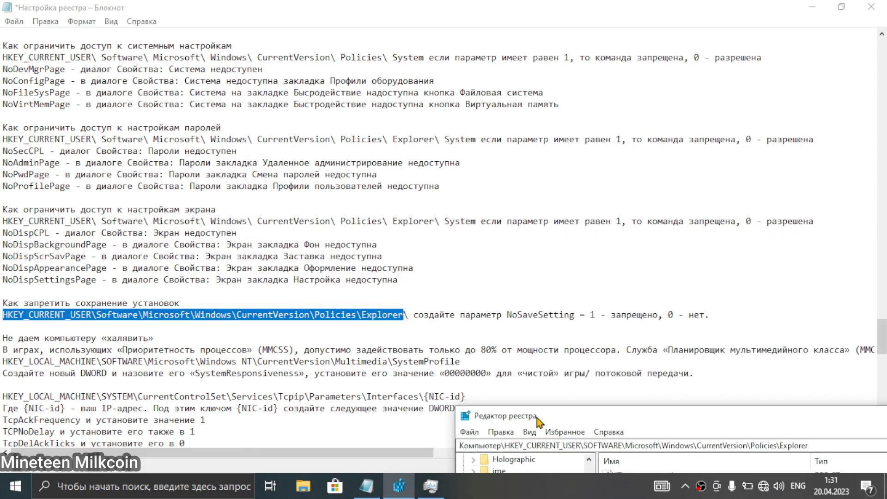
pyautogui.moveTo(536, 418); pyautogui.dragTo(502, 370)
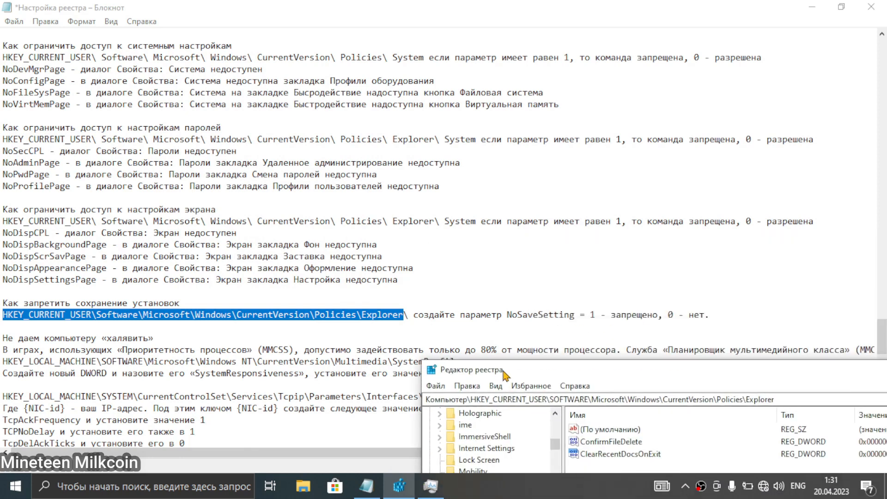
pyautogui.click(507, 315)
pyautogui.moveTo(507, 314); pyautogui.dragTo(577, 316)
pyautogui.hotkey('ctrl', 'c')
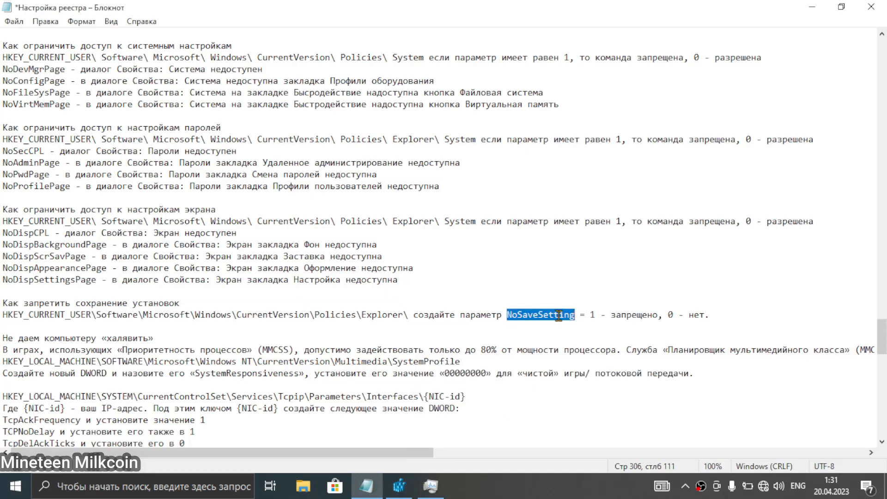
# Create a 32-bit DWORD value named NoSaveSetting in the current user's Policies\Explorer key in Registry Editor.
pyautogui.click(399, 485)
pyautogui.moveTo(585, 373); pyautogui.dragTo(302, 107)
pyautogui.rightClick(351, 235)
pyautogui.moveTo(416, 242)
pyautogui.click(499, 290)
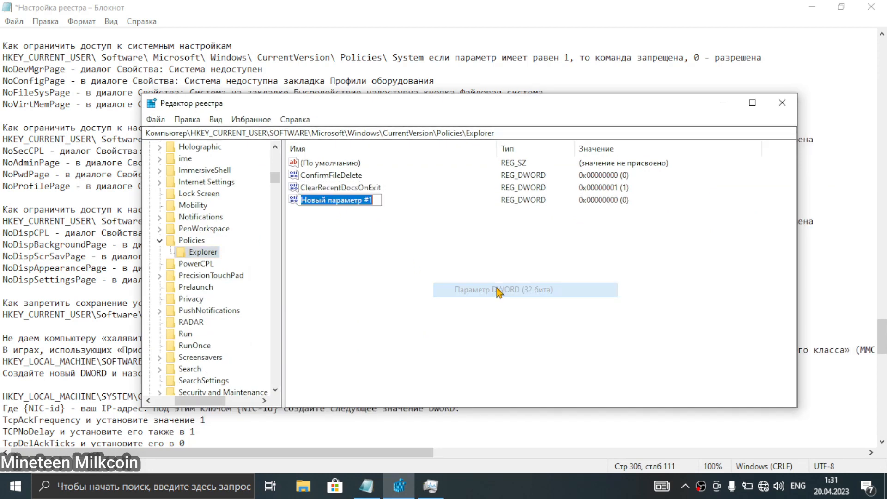
pyautogui.hotkey('ctrl', 'v')
pyautogui.press('Return')
# Set the NoSaveSetting value to 1.
pyautogui.doubleClick(326, 200)
pyautogui.write('1')
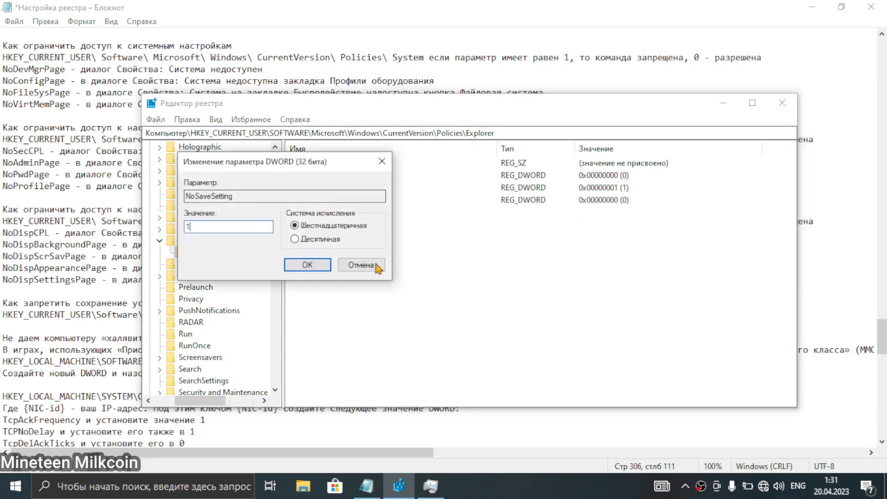
pyautogui.click(303, 263)
# Copy the HKEY_LOCAL_MACHINE Multimedia\SystemProfile path from the notes and go to that key in Registry Editor.
pyautogui.click(88, 314)
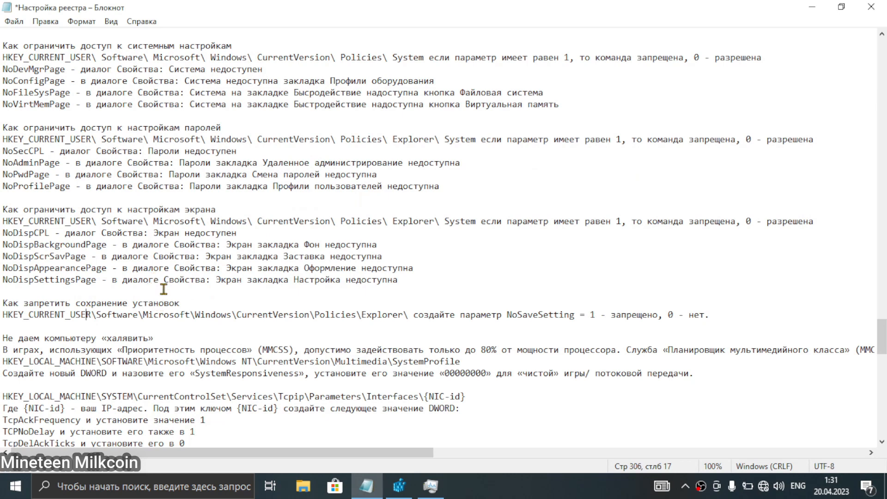
pyautogui.scroll(-1, 164, 289)
pyautogui.scroll(-1, 164, 289)
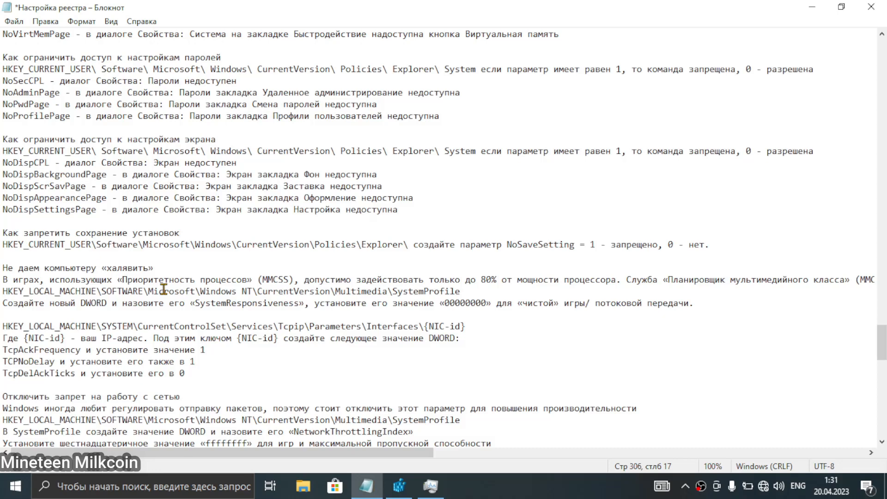
pyautogui.moveTo(3, 268)
pyautogui.mouseDown()
pyautogui.moveTo(14, 280)
pyautogui.moveTo(720, 308)
pyautogui.moveTo(283, 304)
pyautogui.moveTo(3, 253)
pyautogui.mouseUp()
pyautogui.moveTo(464, 291); pyautogui.dragTo(2, 292)
pyautogui.hotkey('ctrl', 'c')
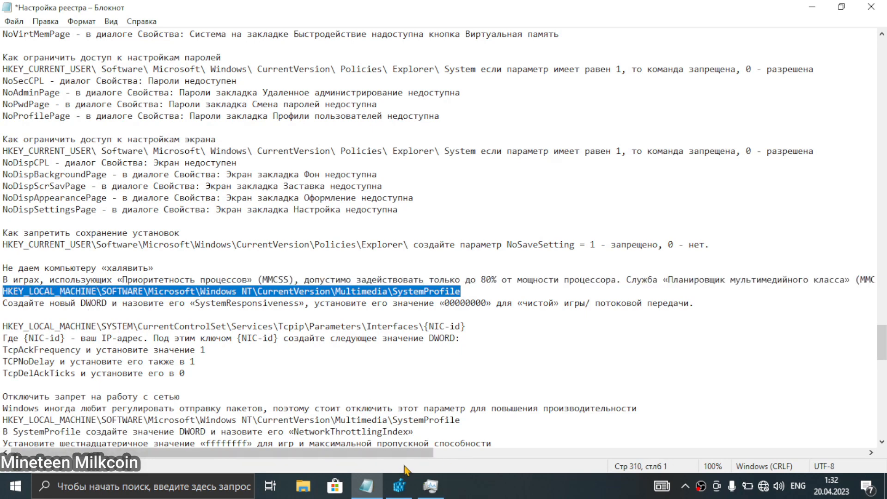
pyautogui.click(398, 486)
pyautogui.click(519, 132)
pyautogui.hotkey('ctrl', 'v')
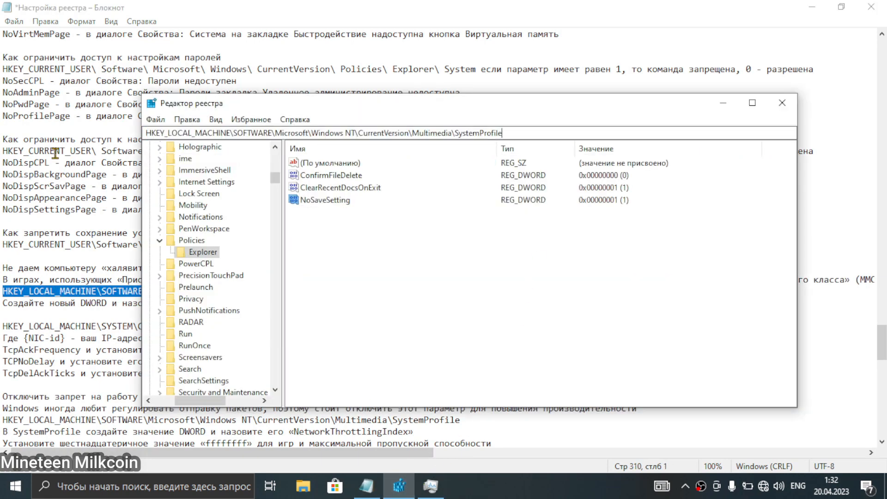
pyautogui.press('Return')
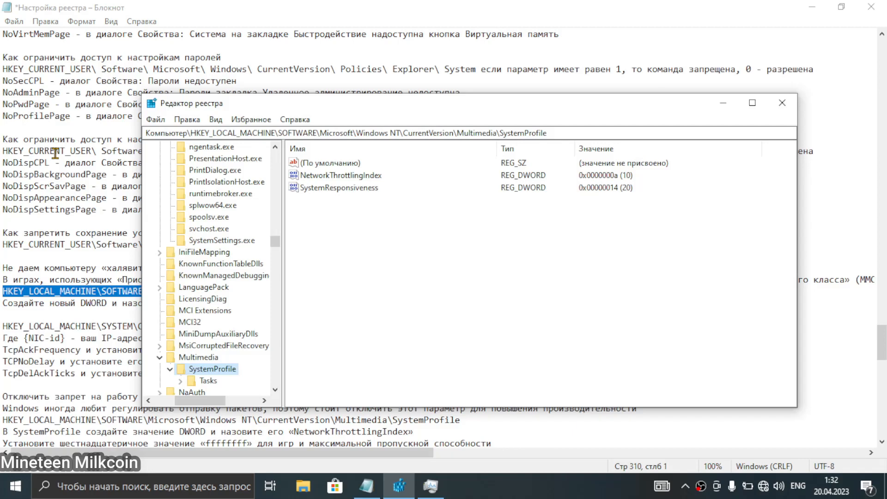
# Set the SystemResponsiveness value in the SystemProfile key to 0.
pyautogui.moveTo(292, 110); pyautogui.dragTo(449, 339)
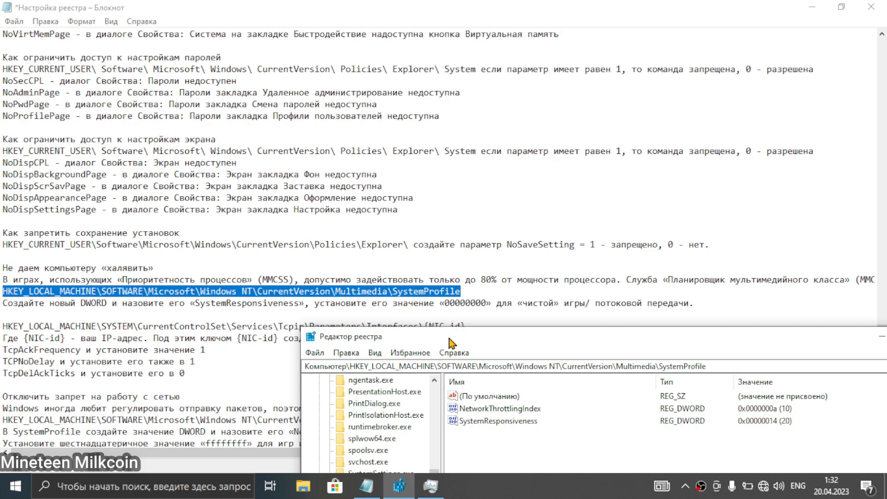
pyautogui.moveTo(450, 338); pyautogui.dragTo(337, 108)
pyautogui.doubleClick(407, 192)
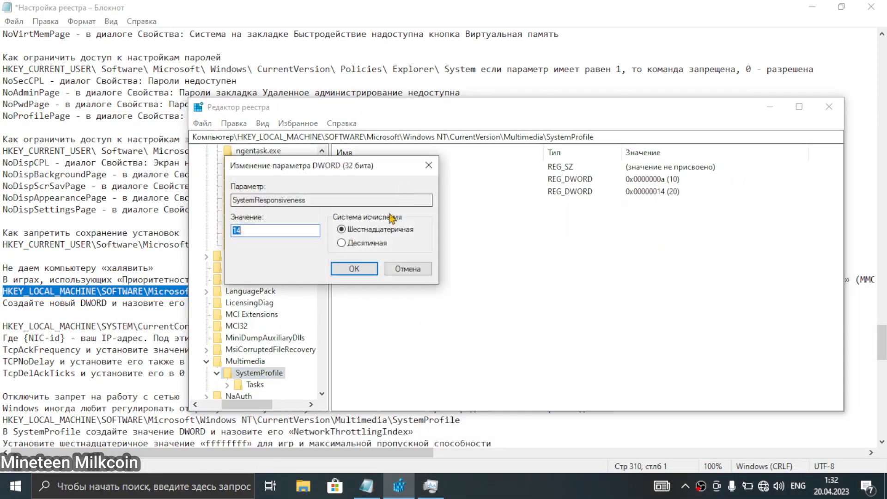
pyautogui.write('0')
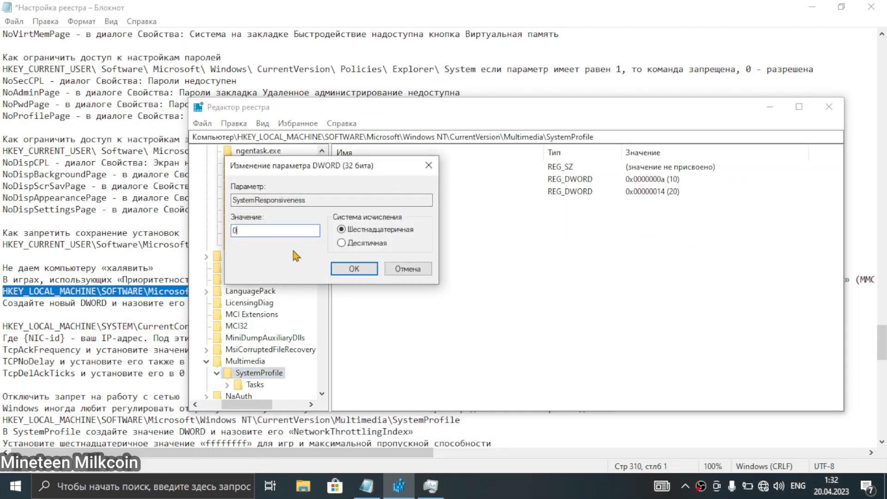
pyautogui.click(360, 270)
# Copy the Tcpip\Parameters\Interfaces registry path from the notes, without the {NIC-id} part.
pyautogui.click(153, 313)
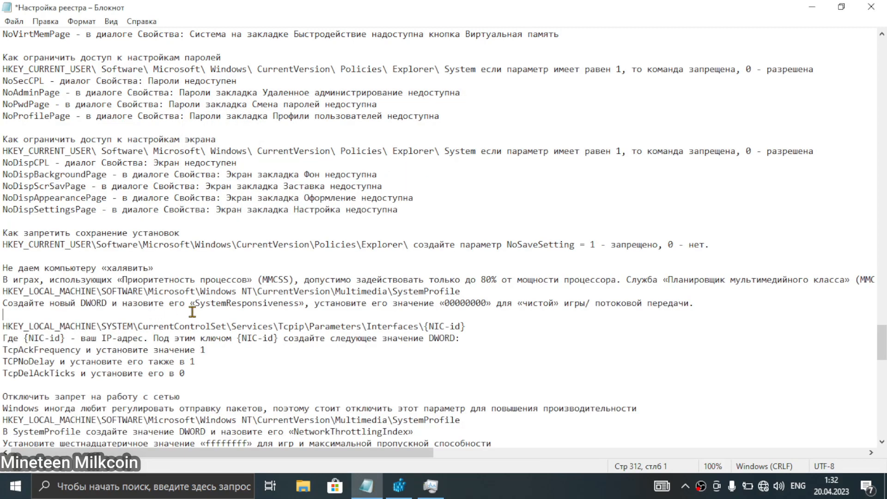
pyautogui.scroll(-1, 205, 312)
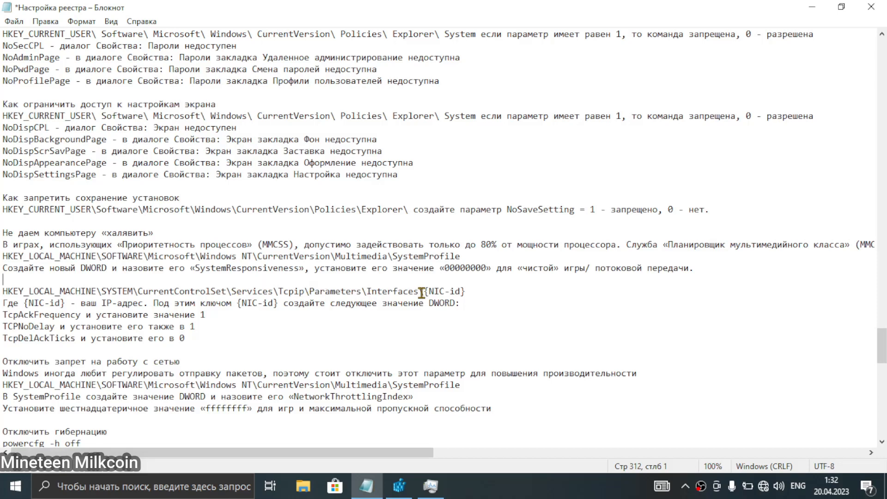
pyautogui.moveTo(422, 292); pyautogui.dragTo(289, 295)
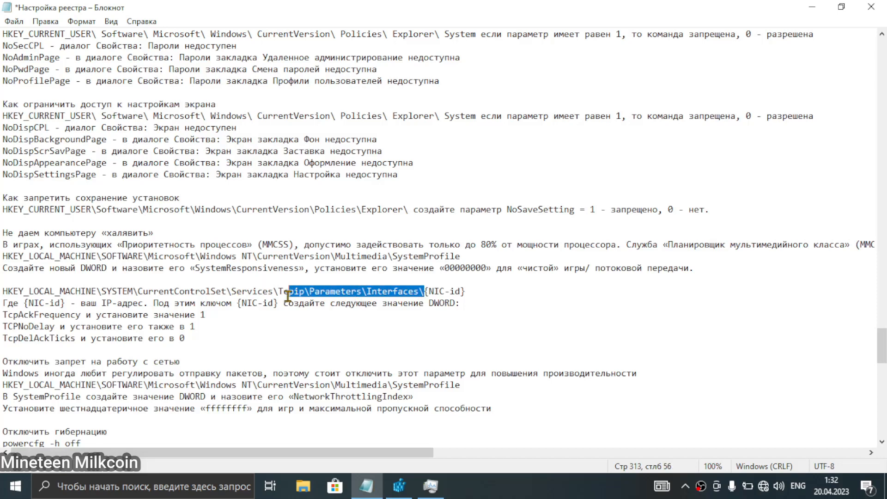
pyautogui.click(409, 291)
pyautogui.moveTo(419, 291); pyautogui.dragTo(2, 292)
pyautogui.hotkey('ctrl', 'c')
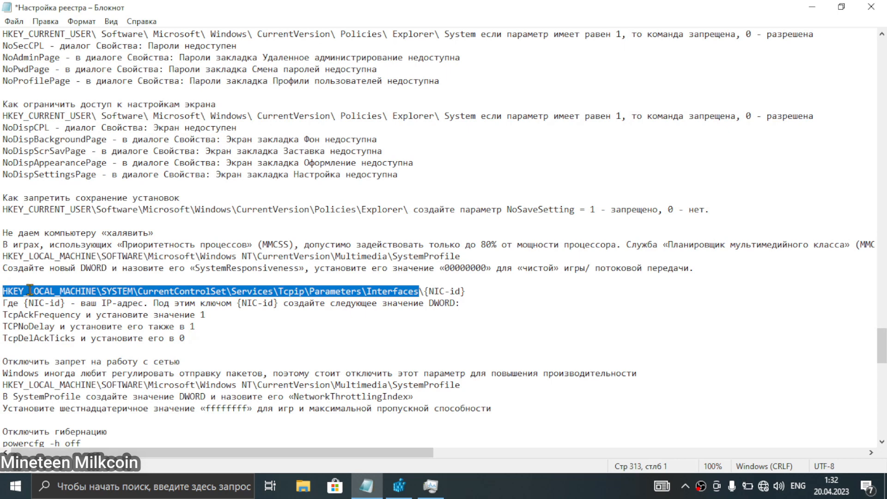
pyautogui.click(222, 327)
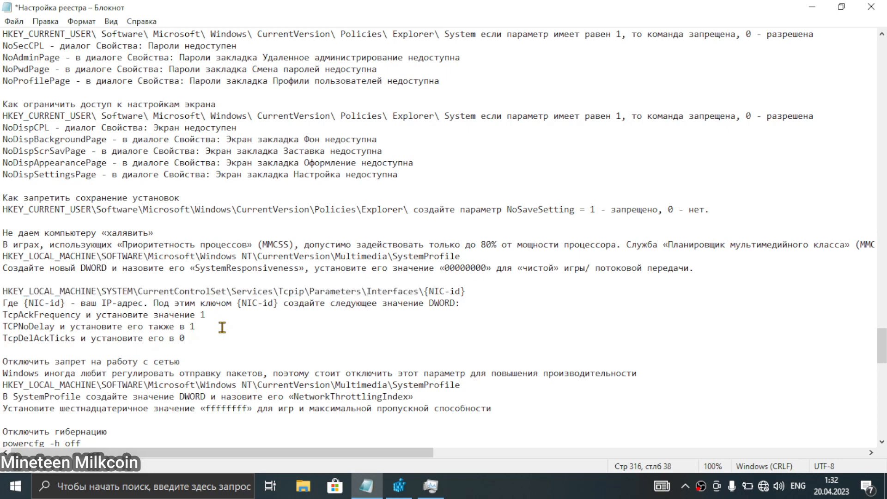
pyautogui.scroll(-1, 222, 327)
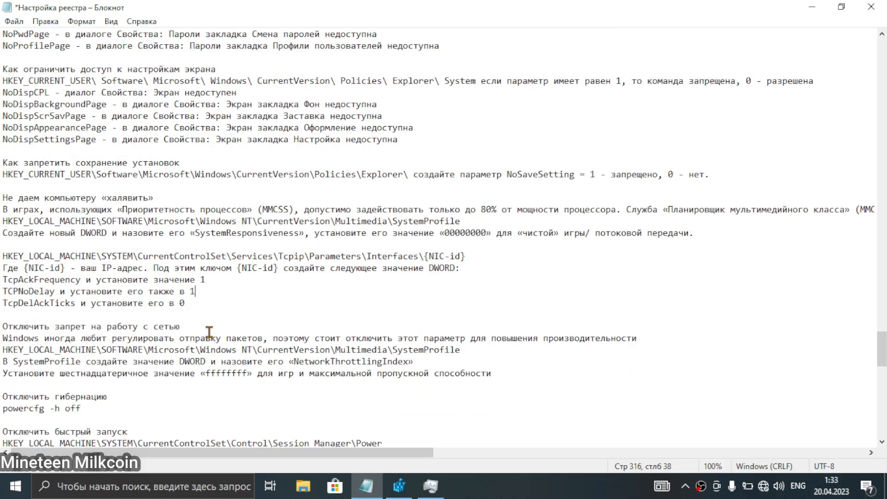
# Go to the copied Tcpip\Parameters\Interfaces key in Registry Editor.
pyautogui.click(399, 486)
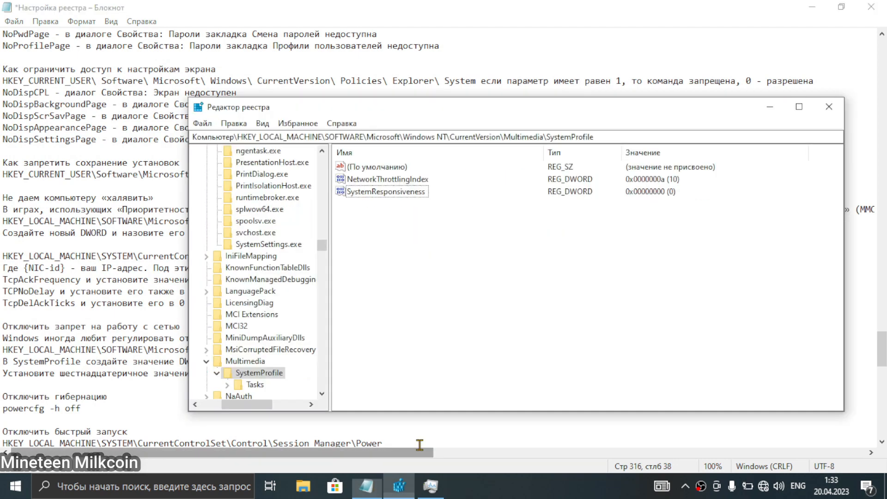
pyautogui.click(608, 139)
pyautogui.hotkey('ctrl', 'v')
pyautogui.press('Return')
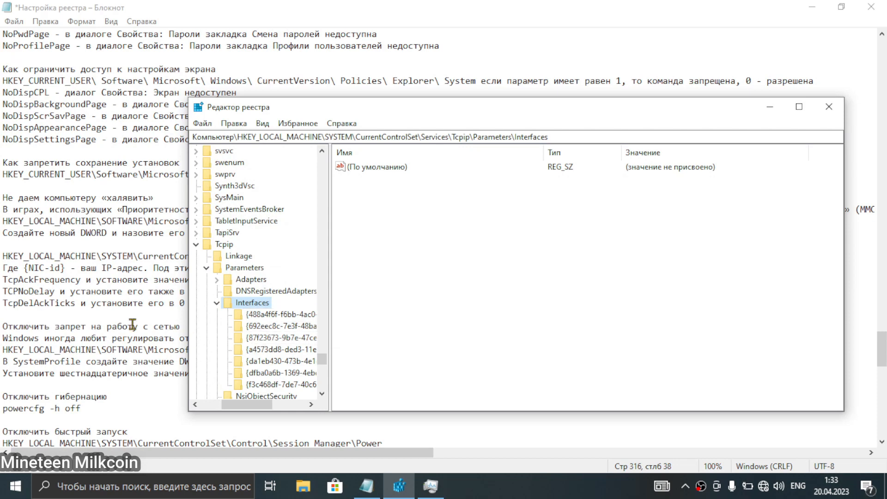
# Examine the values of each network interface subkey under Tcpip\Parameters\Interfaces alongside the notes.
pyautogui.moveTo(345, 112); pyautogui.dragTo(527, 103)
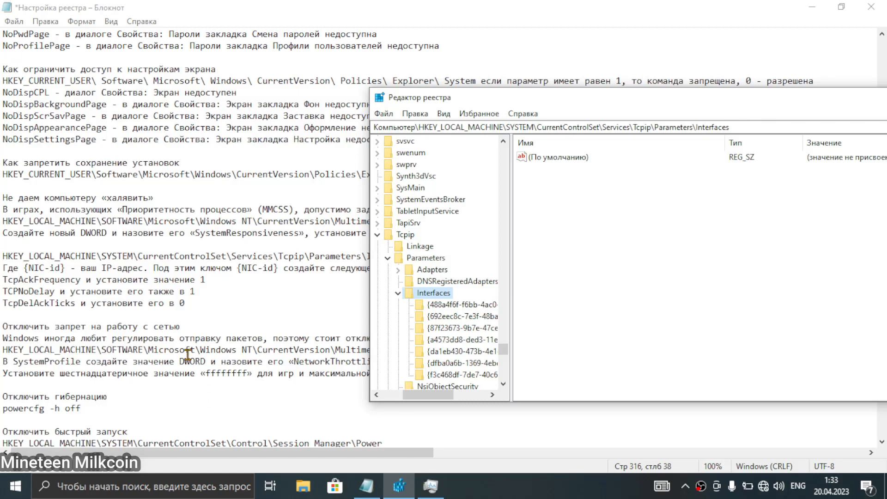
pyautogui.click(443, 305)
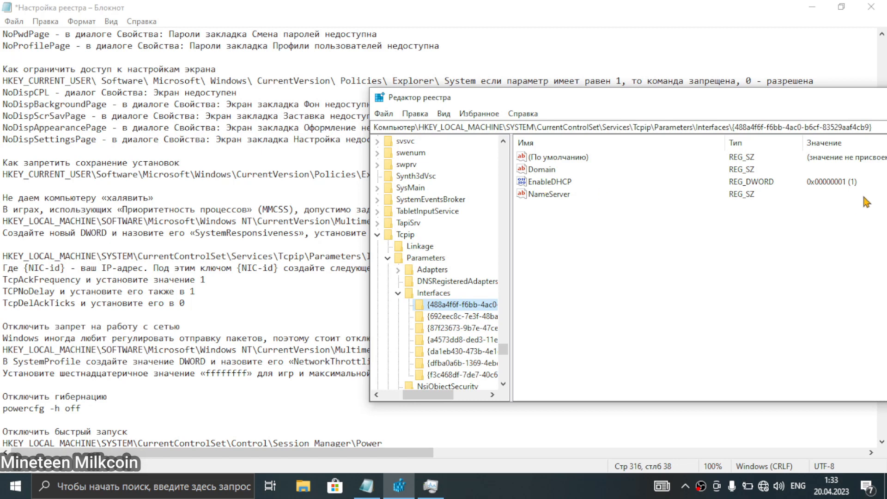
pyautogui.click(458, 328)
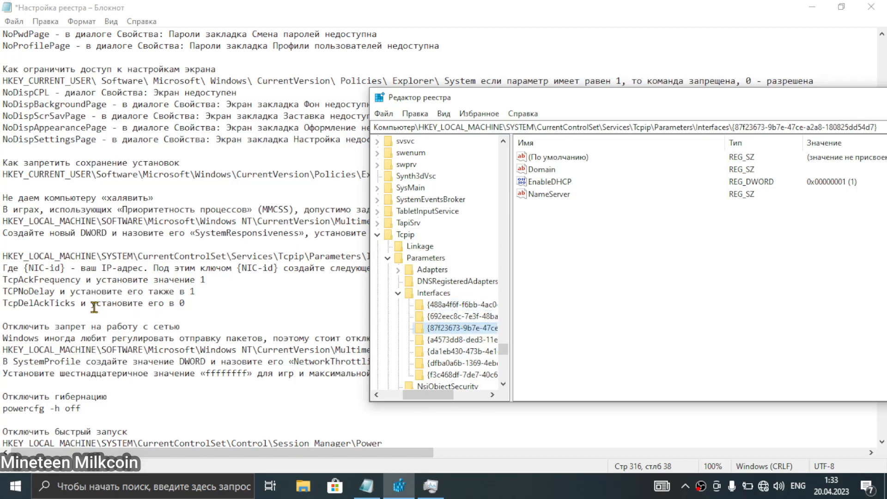
pyautogui.click(454, 318)
pyautogui.click(458, 341)
pyautogui.click(459, 353)
pyautogui.click(460, 365)
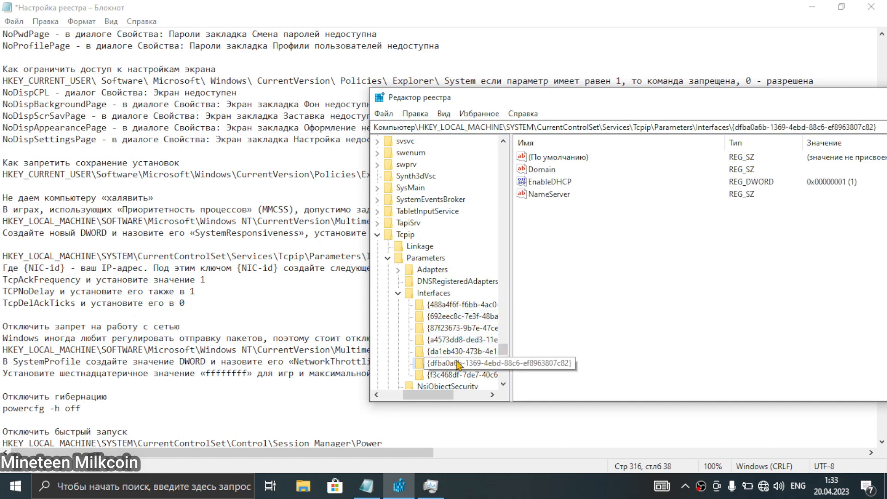
pyautogui.click(457, 374)
pyautogui.click(459, 353)
pyautogui.click(460, 340)
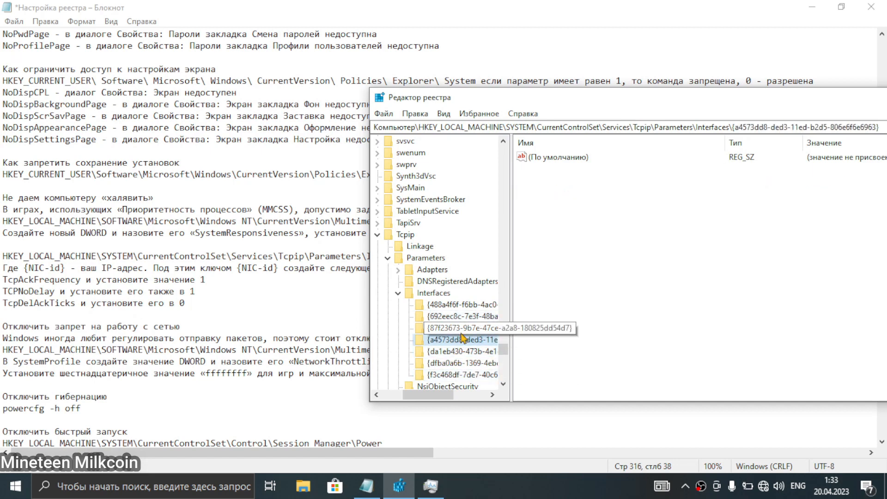
pyautogui.click(462, 329)
pyautogui.click(464, 318)
pyautogui.click(462, 306)
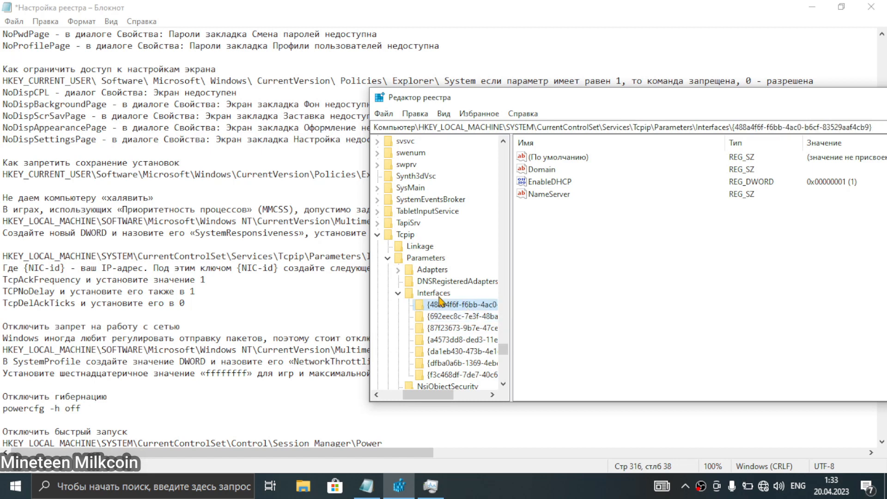
pyautogui.click(437, 296)
pyautogui.click(439, 317)
pyautogui.click(439, 339)
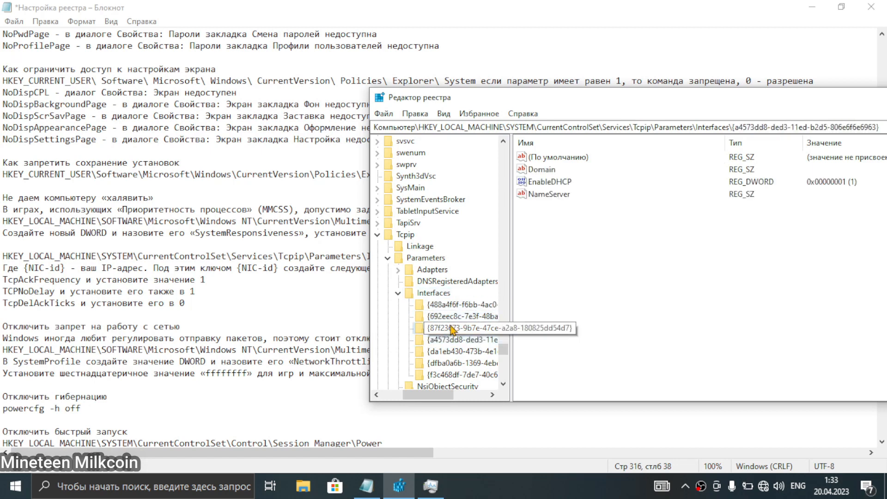
pyautogui.click(454, 329)
pyautogui.click(454, 316)
pyautogui.click(456, 307)
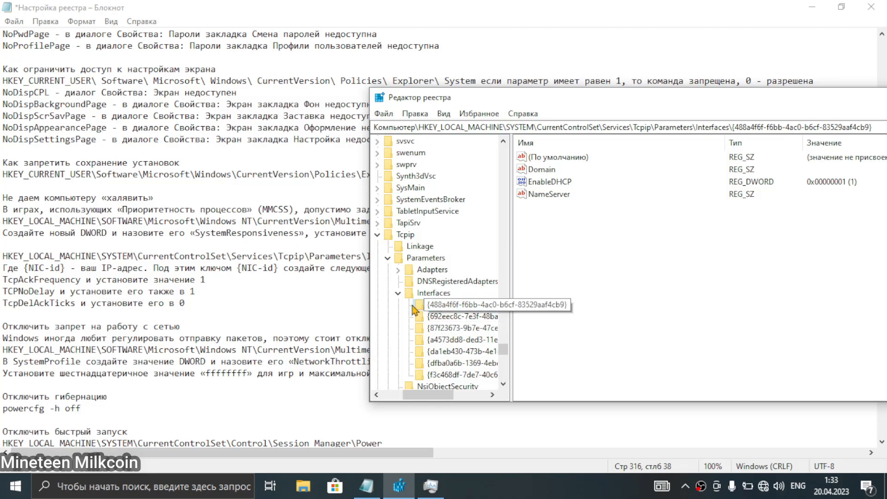
# Compare the values of the individual interface subkeys under Tcpip\Parameters\Interfaces to identify the one meant by {NIC-id} in the notes.
pyautogui.click(230, 306)
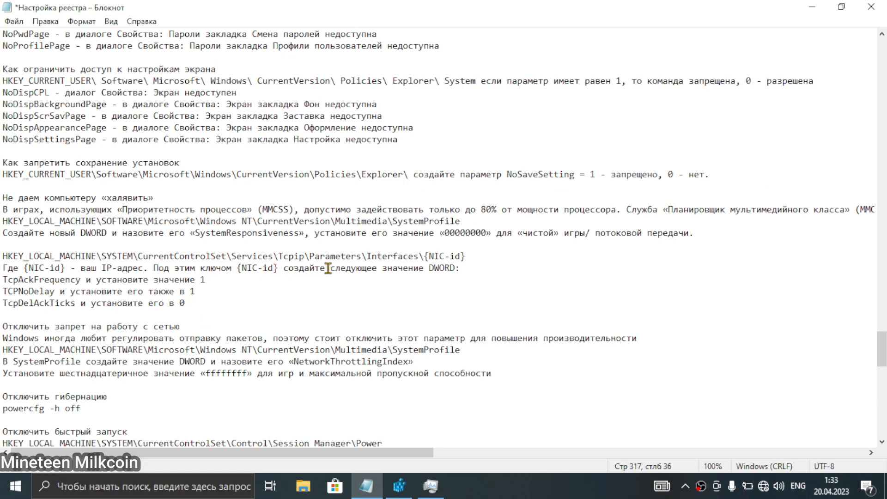
pyautogui.click(399, 486)
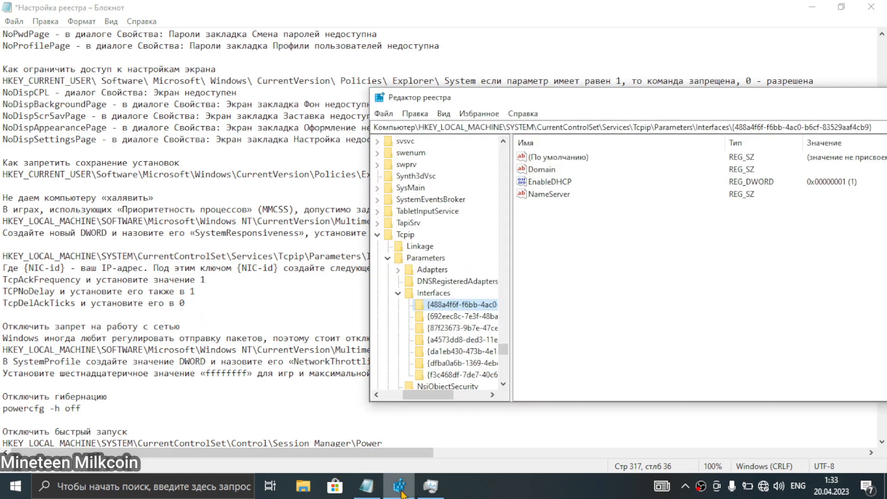
pyautogui.click(482, 333)
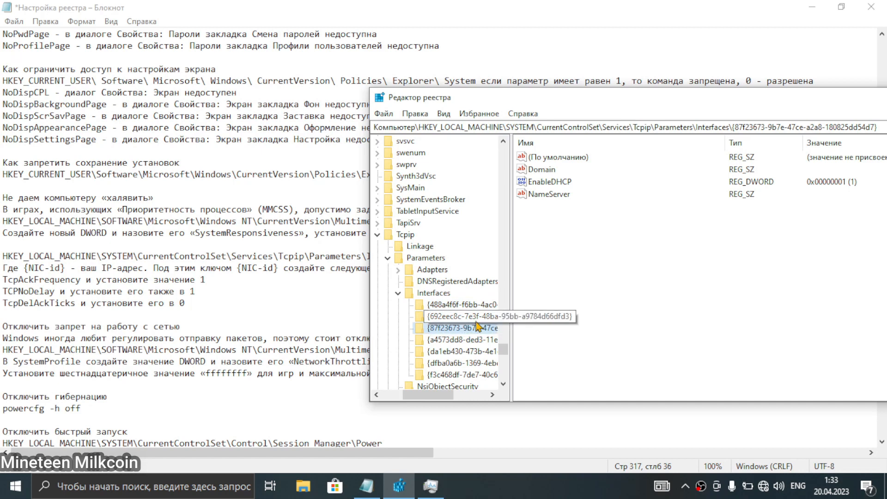
pyautogui.click(480, 318)
pyautogui.click(477, 306)
pyautogui.click(474, 329)
pyautogui.click(478, 317)
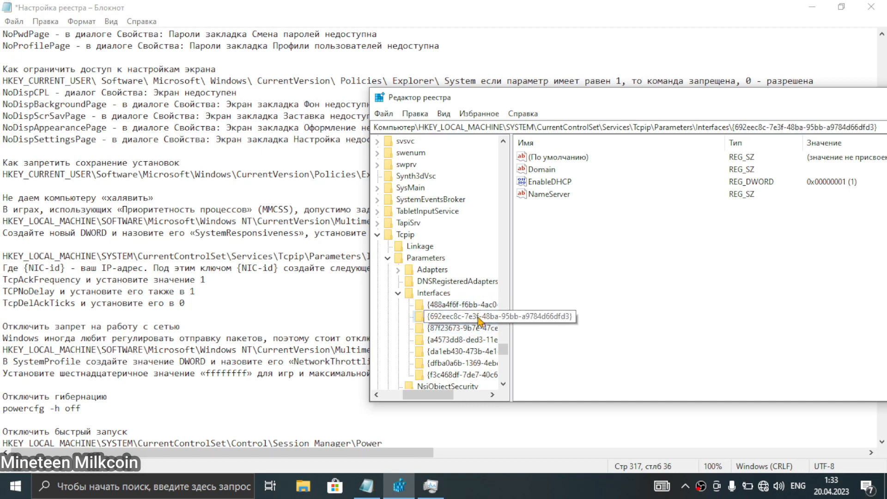
pyautogui.click(478, 339)
pyautogui.click(481, 318)
pyautogui.click(484, 307)
pyautogui.click(447, 295)
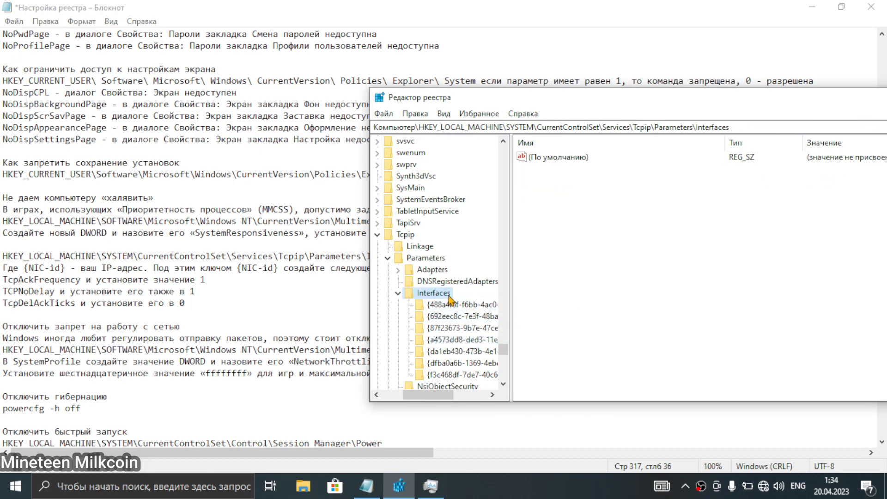
pyautogui.click(474, 331)
pyautogui.click(468, 352)
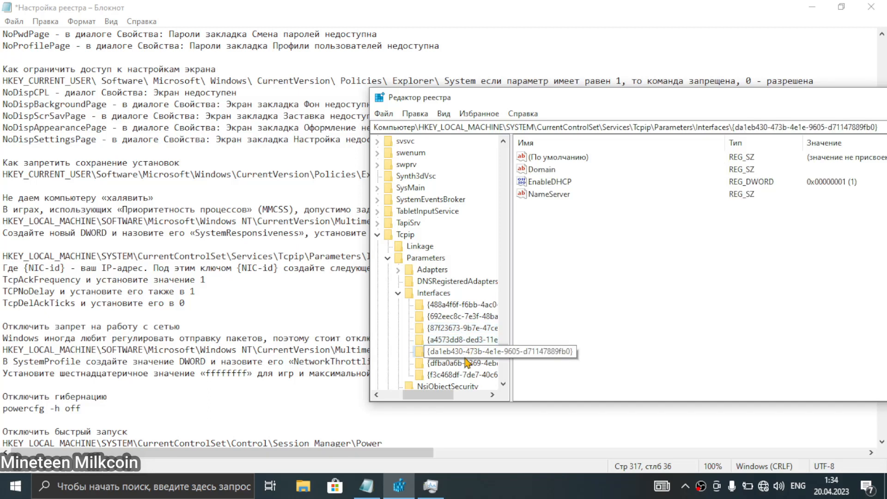
pyautogui.click(467, 363)
pyautogui.click(459, 374)
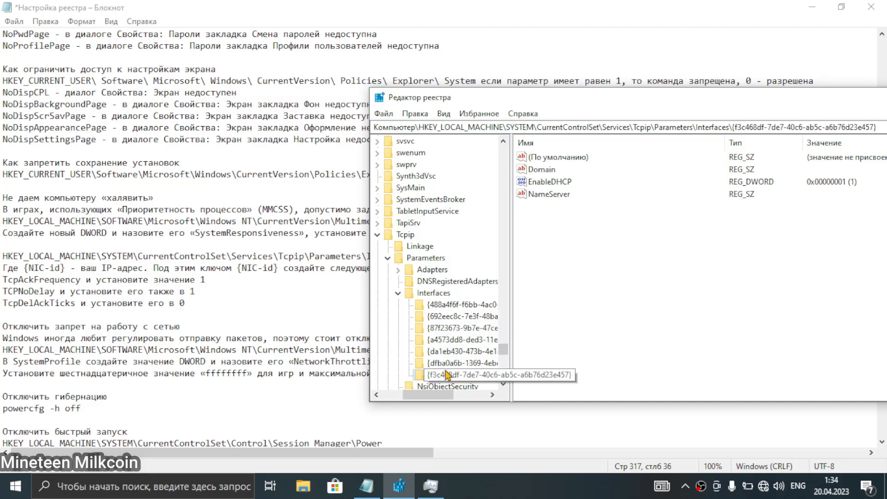
pyautogui.click(462, 340)
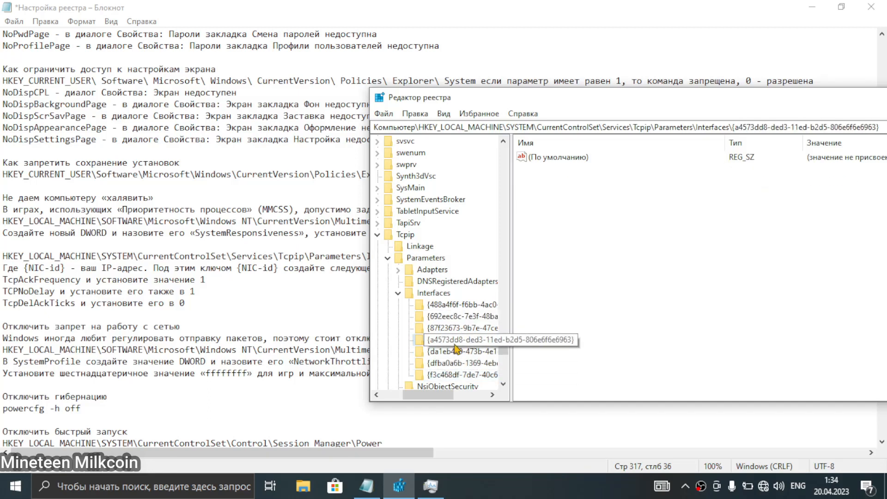
pyautogui.click(474, 377)
pyautogui.click(439, 387)
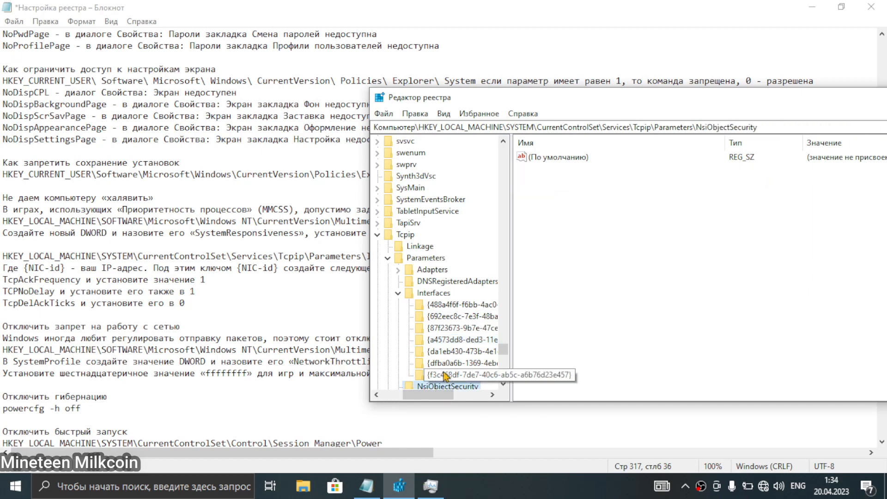
pyautogui.click(458, 352)
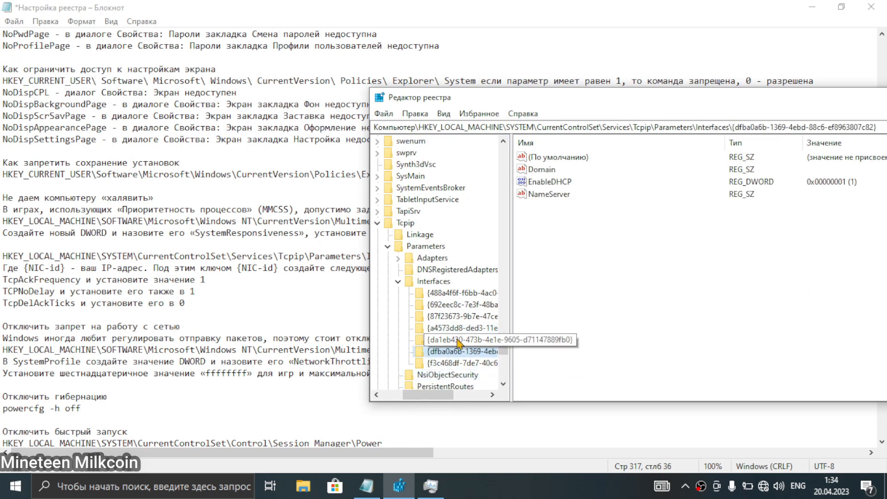
# Copy the Multimedia\SystemProfile registry path from the notes section on disabling the network restriction.
pyautogui.click(198, 315)
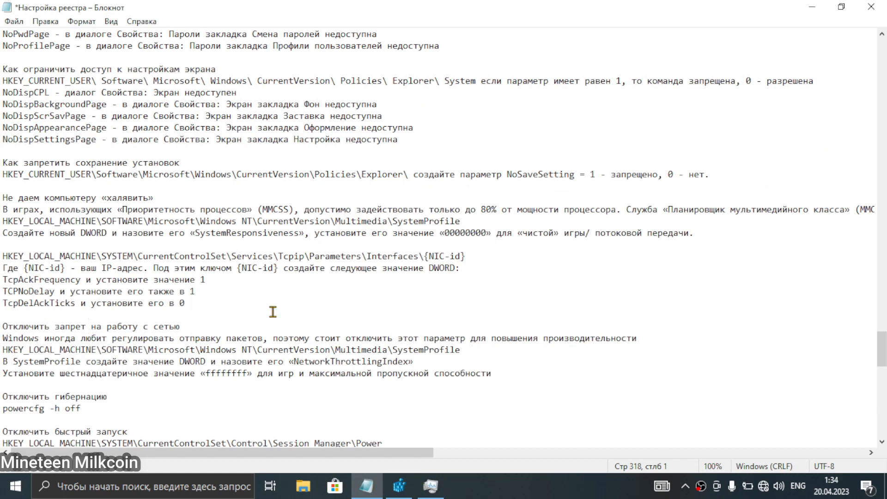
pyautogui.scroll(-1, 163, 323)
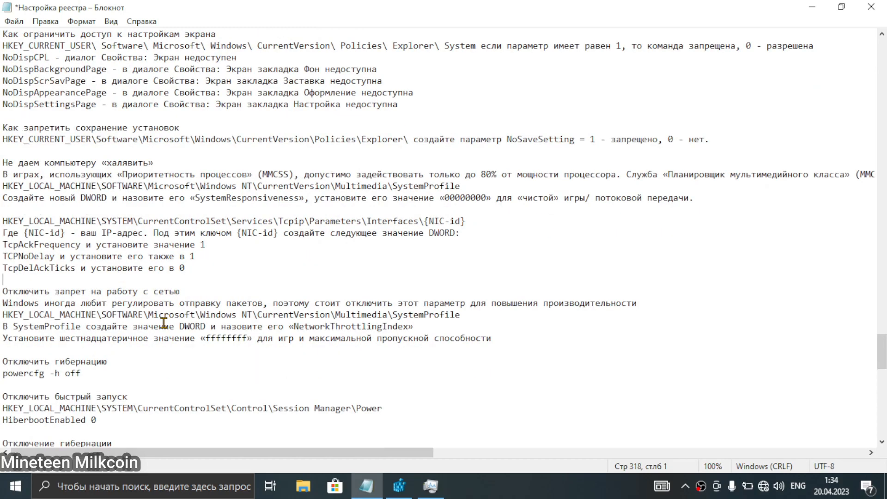
pyautogui.click(182, 292)
pyautogui.moveTo(461, 315); pyautogui.dragTo(2, 315)
pyautogui.hotkey('ctrl', 'c')
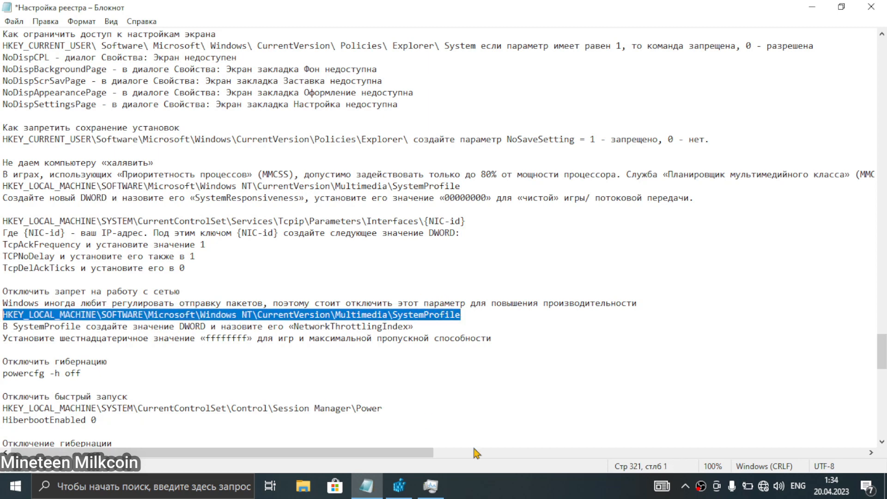
# Go to the copied HKEY_LOCAL_MACHINE\SOFTWARE\Microsoft\Windows NT\CurrentVersion\Multimedia\SystemProfile key in Registry Editor.
pyautogui.click(400, 486)
pyautogui.moveTo(878, 125); pyautogui.dragTo(382, 151)
pyautogui.hotkey('ctrl', 'v')
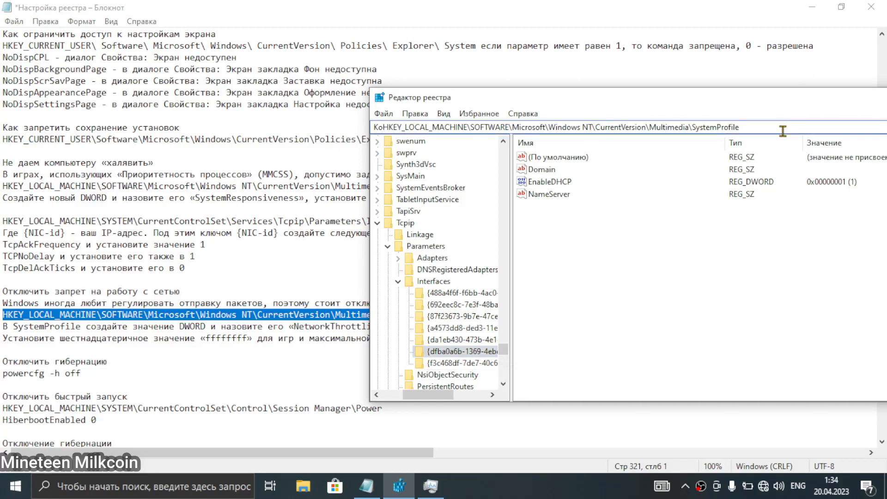
pyautogui.moveTo(784, 130); pyautogui.dragTo(67, 156)
pyautogui.hotkey('ctrl', 'v')
pyautogui.write('\\')
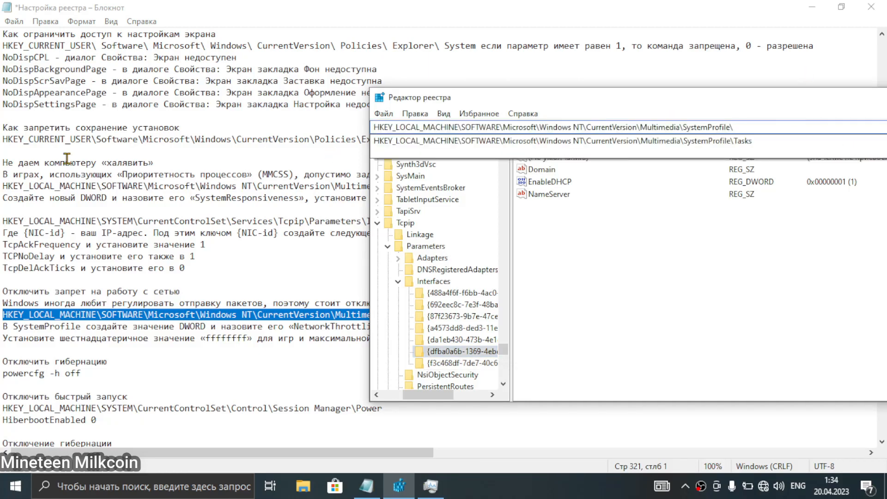
pyautogui.press('Return')
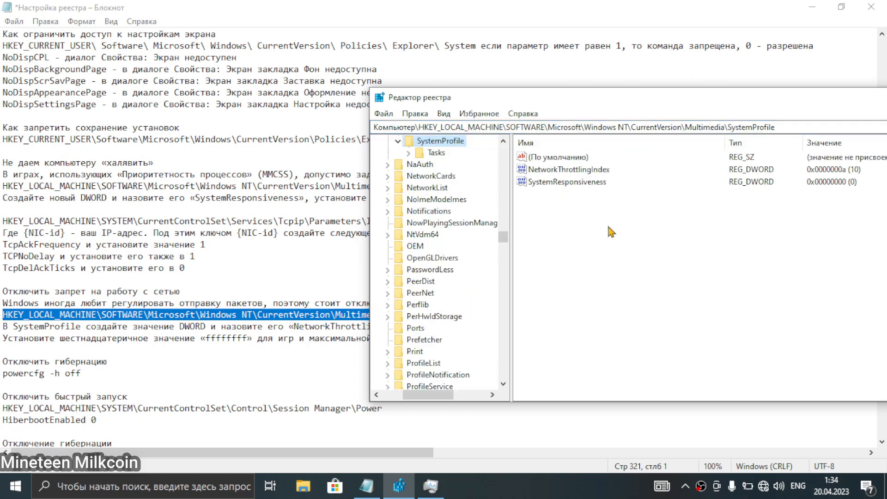
# Copy the hexadecimal value ffffffff for NetworkThrottlingIndex from the notes and return to Registry Editor.
pyautogui.click(214, 339)
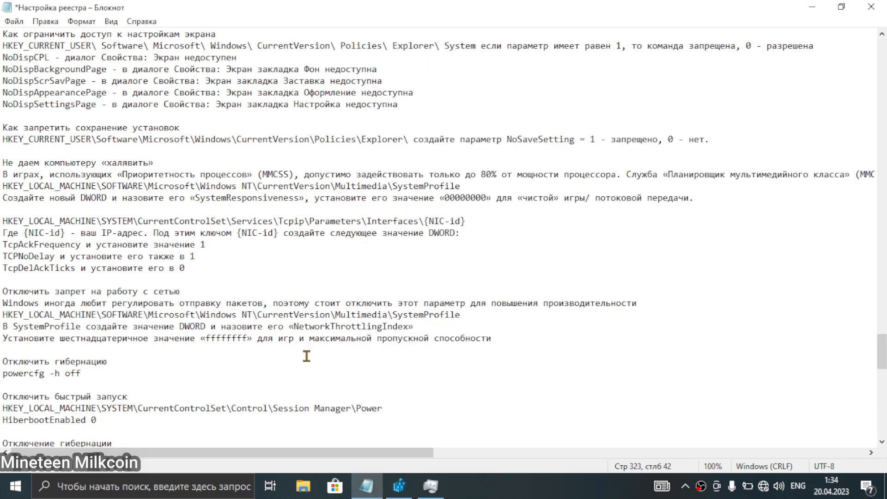
pyautogui.click(431, 486)
pyautogui.click(370, 490)
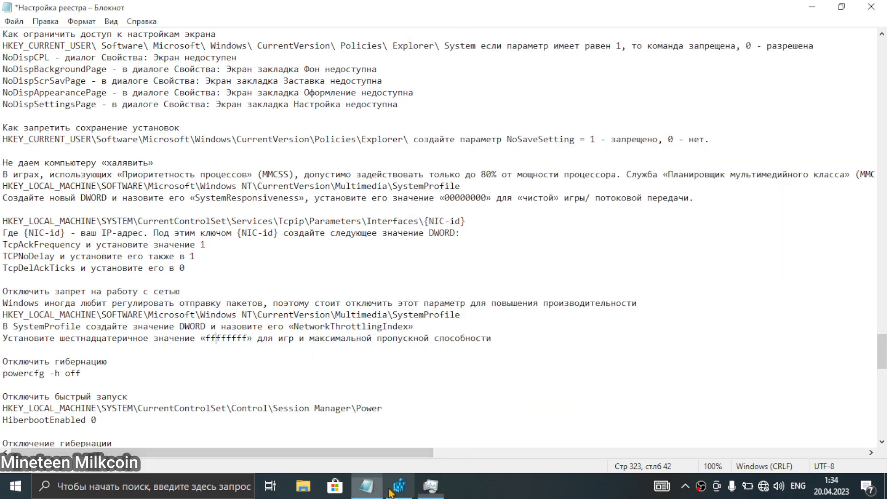
pyautogui.click(400, 486)
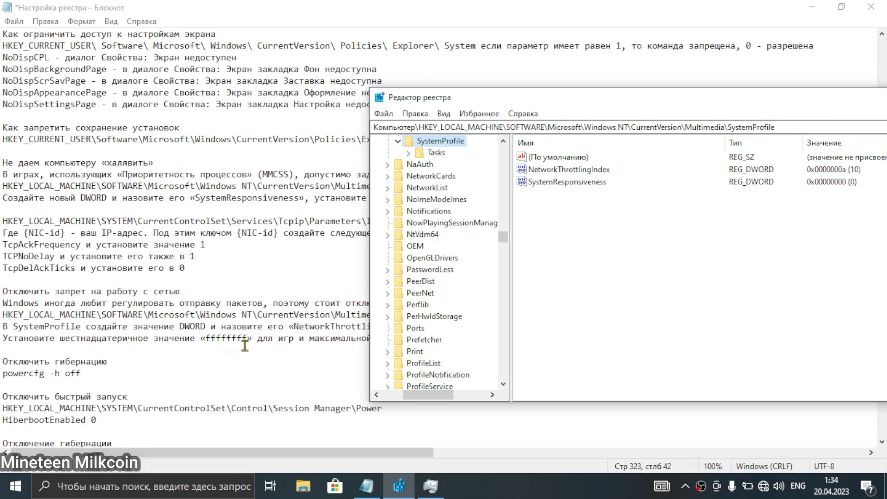
pyautogui.moveTo(248, 339); pyautogui.dragTo(206, 337)
pyautogui.hotkey('ctrl', 'c')
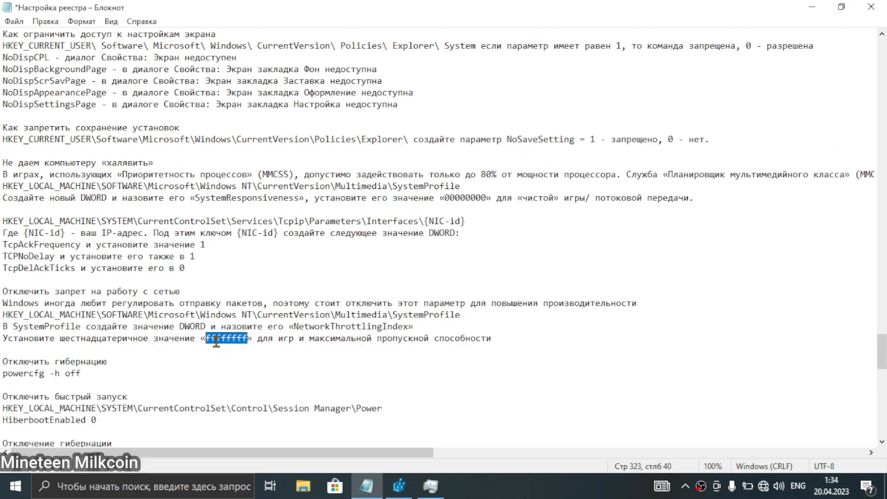
pyautogui.click(399, 486)
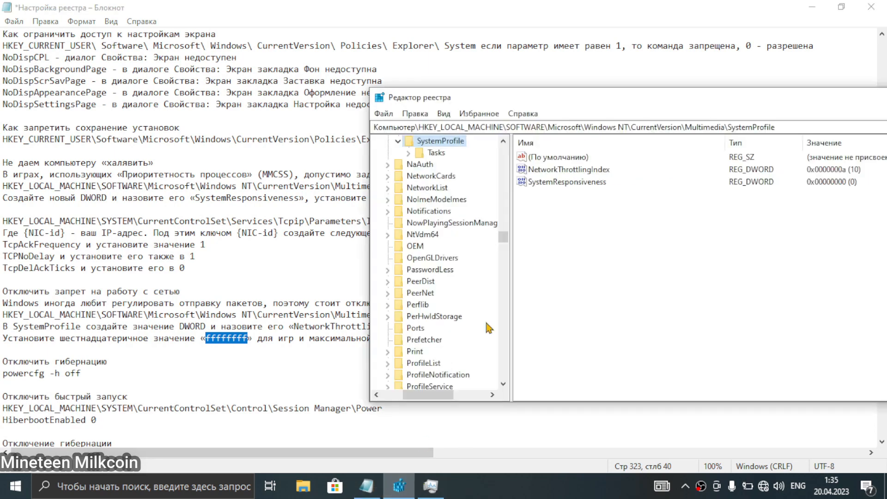
pyautogui.doubleClick(576, 171)
pyautogui.hotkey('ctrl', 'v')
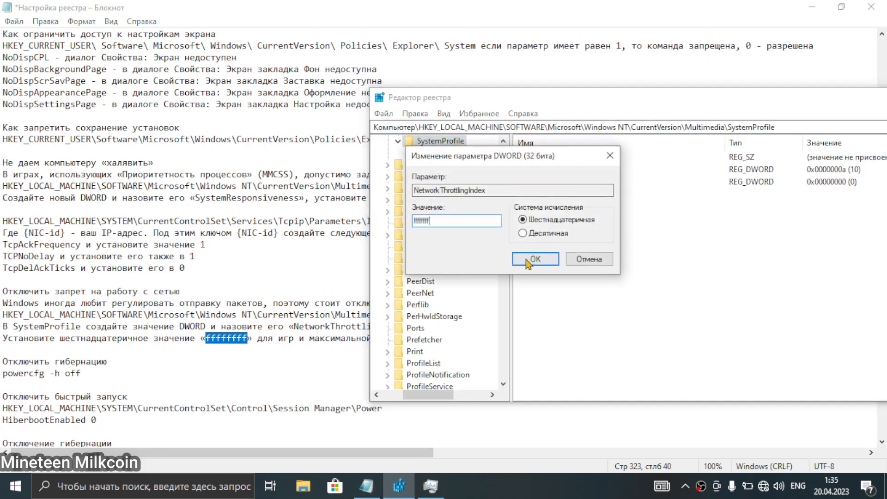
pyautogui.click(549, 233)
pyautogui.moveTo(498, 222); pyautogui.dragTo(358, 224)
pyautogui.hotkey('ctrl', 'v')
pyautogui.click(535, 260)
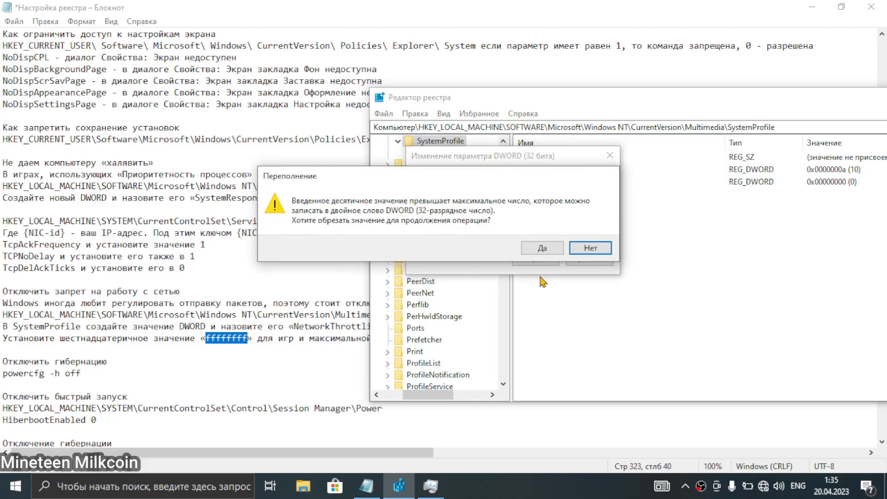
pyautogui.click(583, 249)
pyautogui.press('Return')
pyautogui.click(583, 249)
pyautogui.click(573, 256)
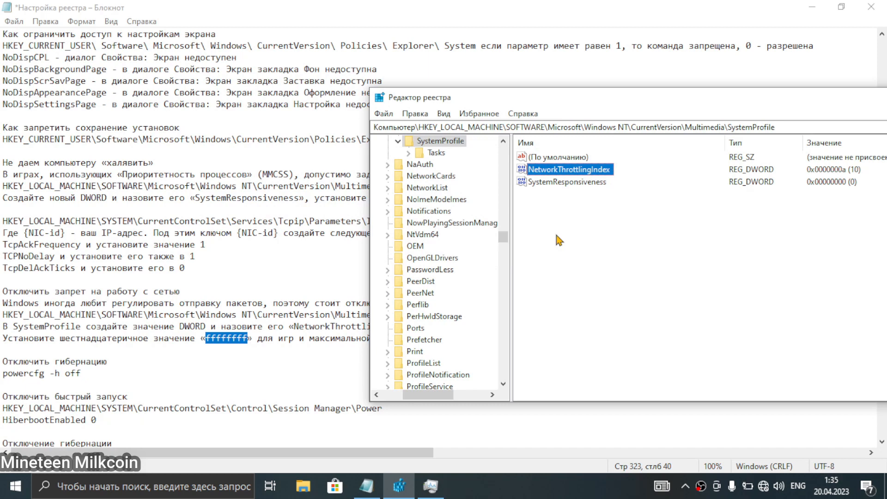
# Set the NetworkThrottlingIndex value in the SystemProfile key to hexadecimal ffffffff.
pyautogui.doubleClick(565, 171)
pyautogui.hotkey('ctrl', 'v')
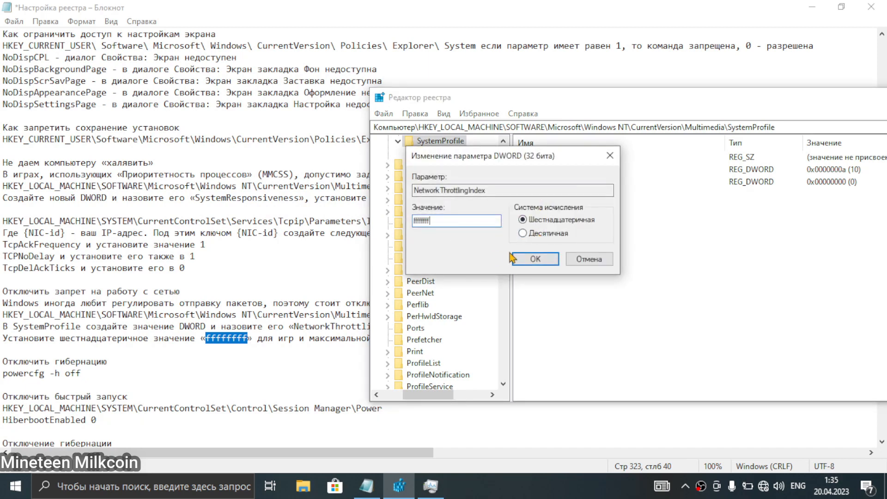
pyautogui.click(531, 237)
pyautogui.click(543, 221)
pyautogui.click(271, 371)
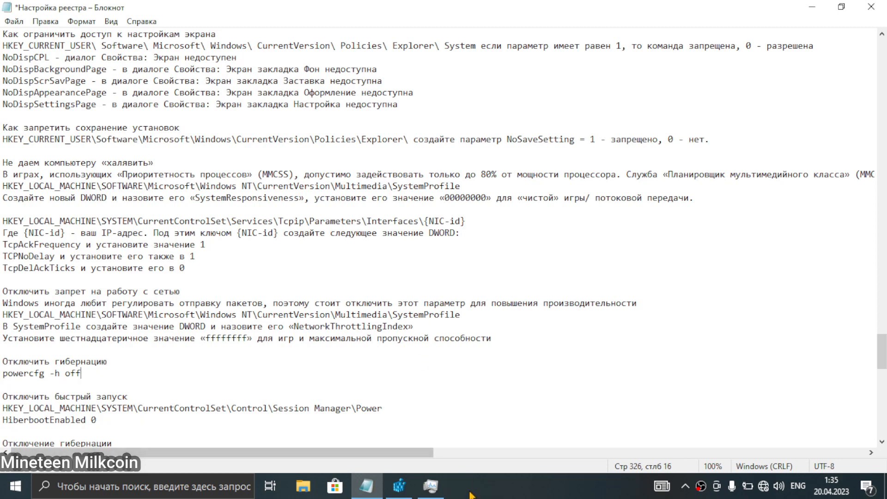
pyautogui.click(400, 486)
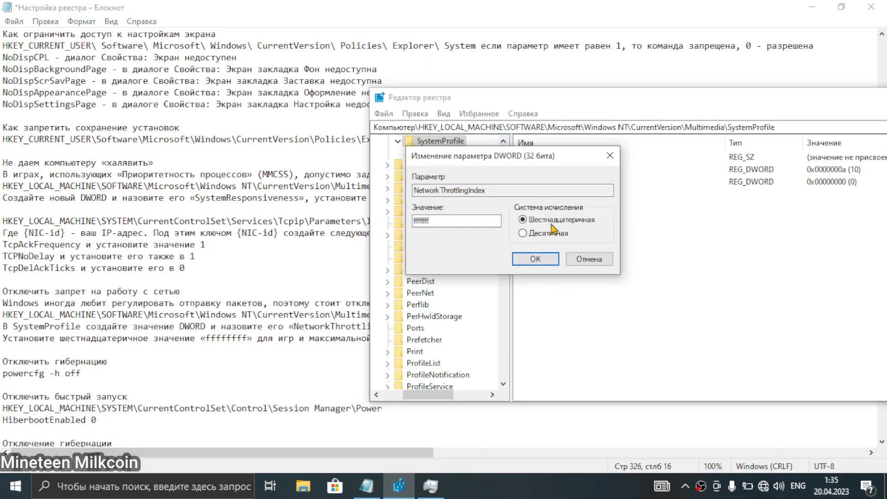
pyautogui.click(540, 259)
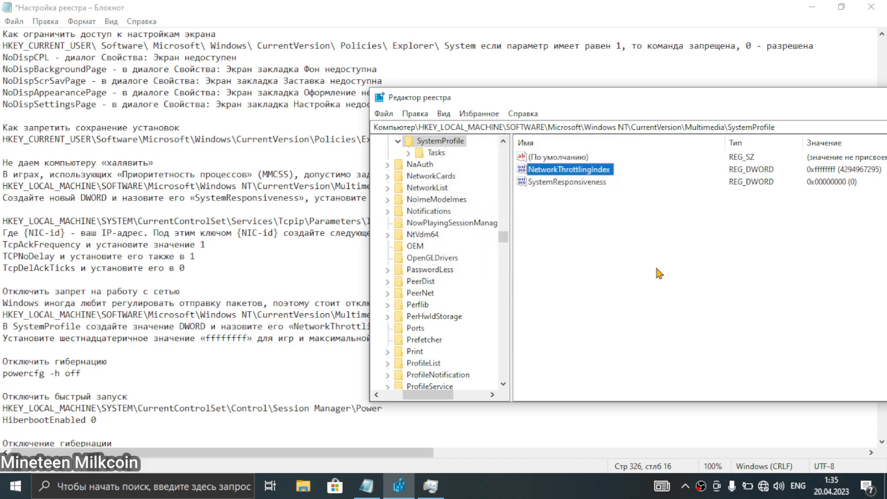
# Copy the powercfg -h off command from the hibernation section of the notes.
pyautogui.click(199, 338)
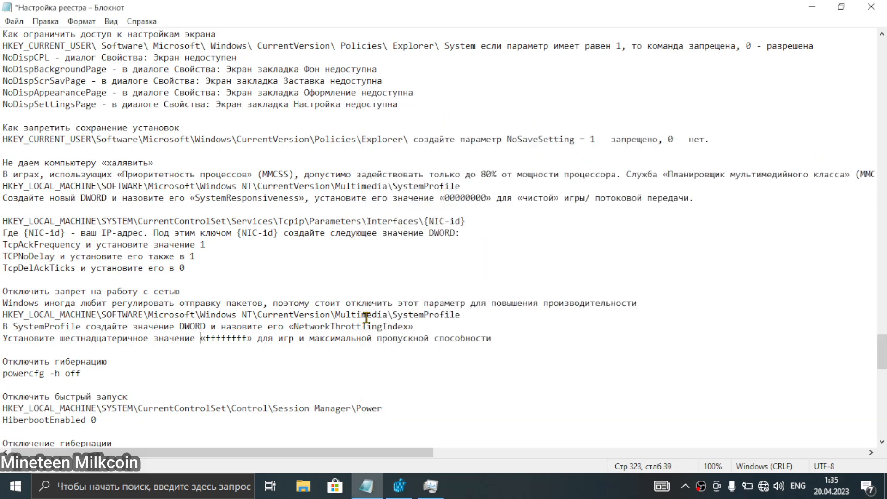
pyautogui.scroll(-1, 280, 350)
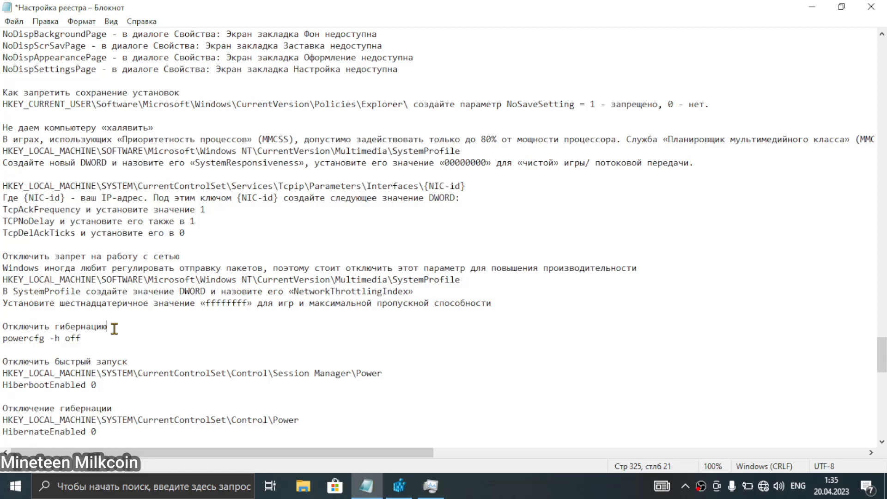
pyautogui.click(2, 346)
pyautogui.moveTo(2, 346); pyautogui.dragTo(2, 340)
pyautogui.hotkey('ctrl', 'c')
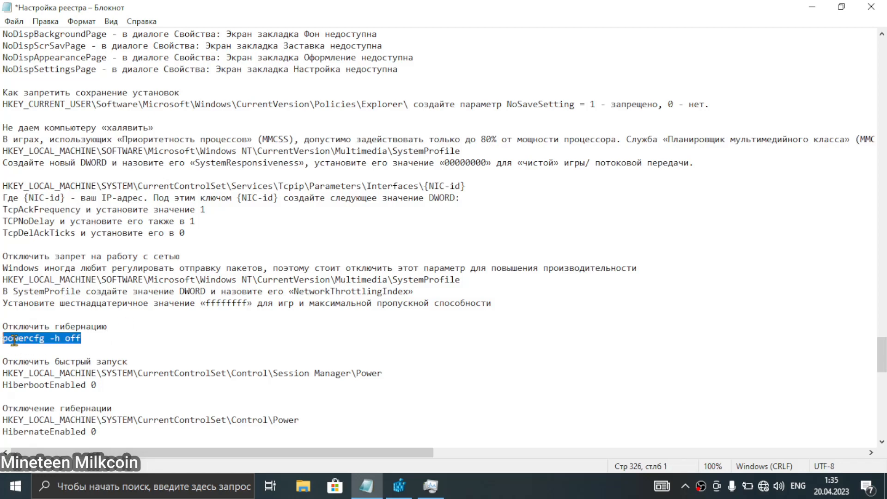
# Open Command Prompt and run the copied powercfg -h off command to disable hibernation.
pyautogui.click(116, 491)
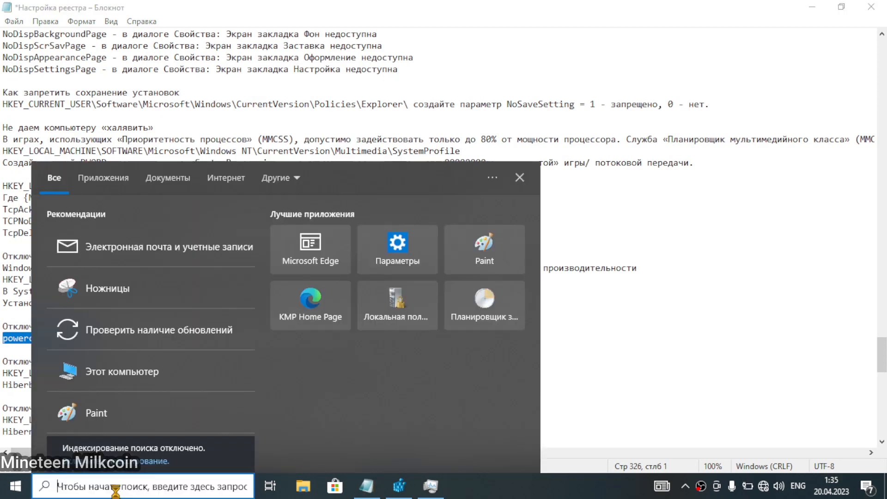
pyautogui.write('cmd')
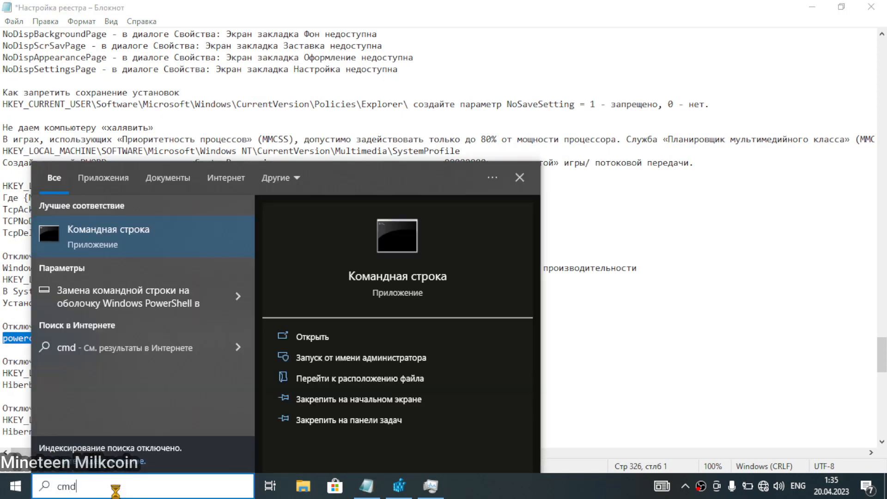
pyautogui.click(190, 231)
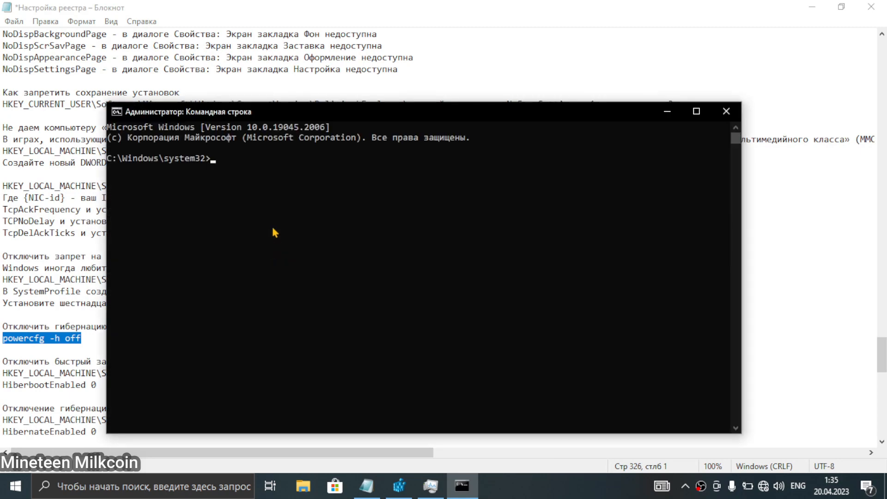
pyautogui.hotkey('ctrl', 'v')
pyautogui.press('Return')
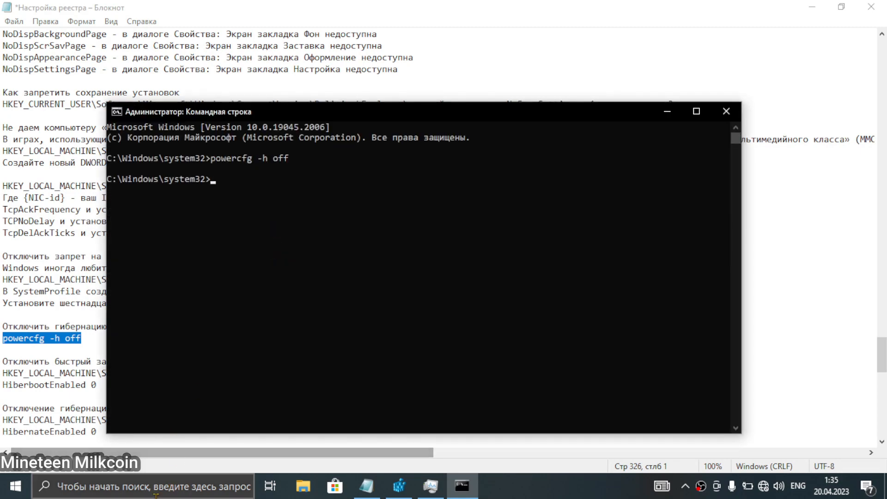
# Open Windows PowerShell as administrator and run the copied powercfg -h off command there.
pyautogui.click(146, 482)
pyautogui.write('power')
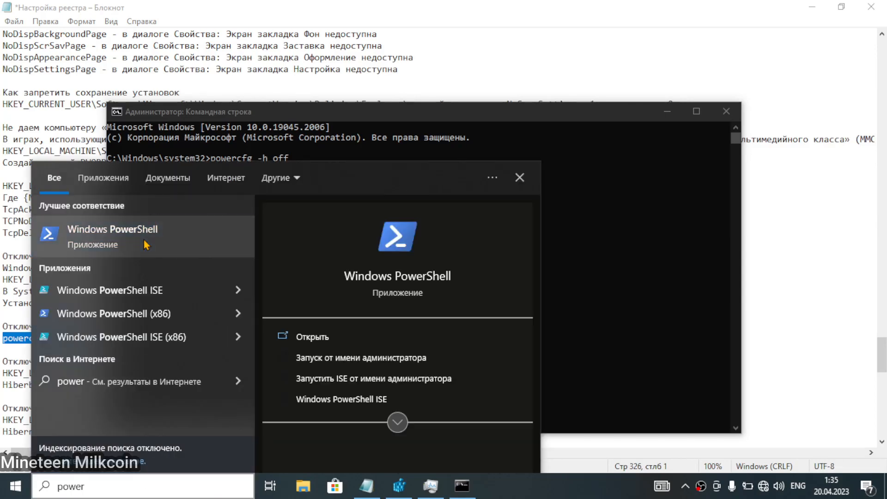
pyautogui.rightClick(173, 235)
pyautogui.click(178, 252)
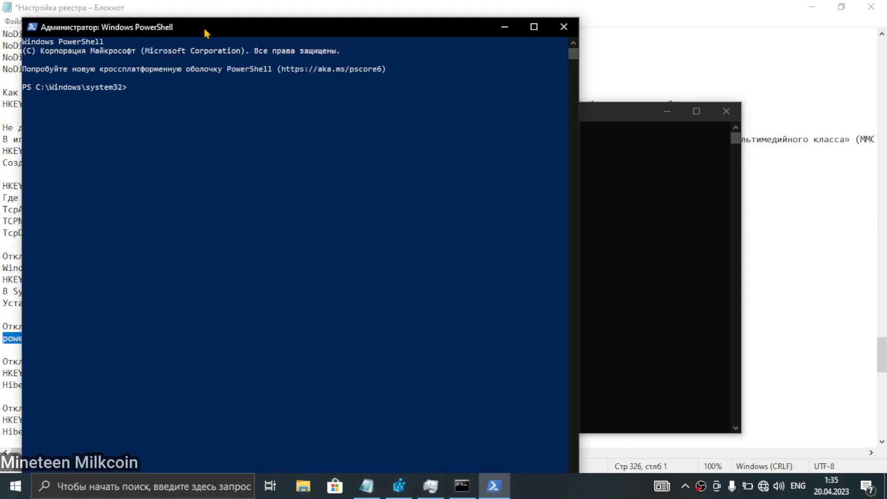
pyautogui.moveTo(207, 34); pyautogui.dragTo(437, 58)
pyautogui.rightClick(420, 187)
pyautogui.press('Return')
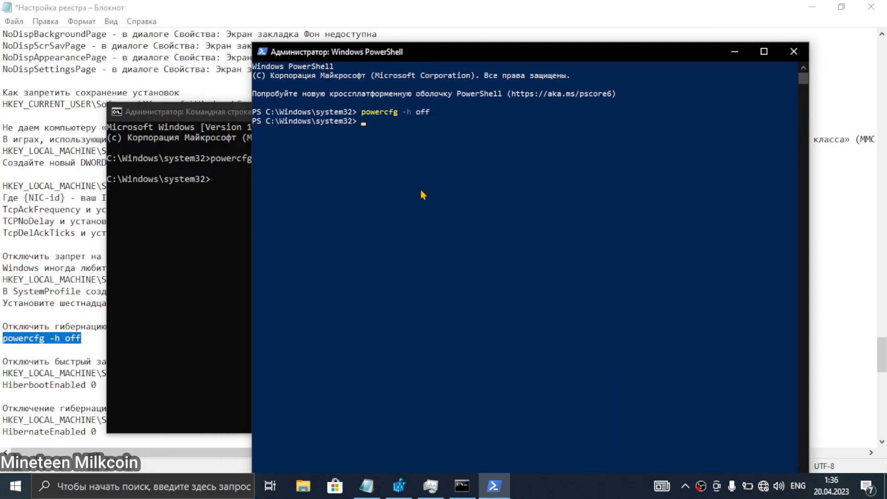
# Copy the Session Manager\Power path from the fast startup section of the notes and open that key in Registry Editor.
pyautogui.click(71, 325)
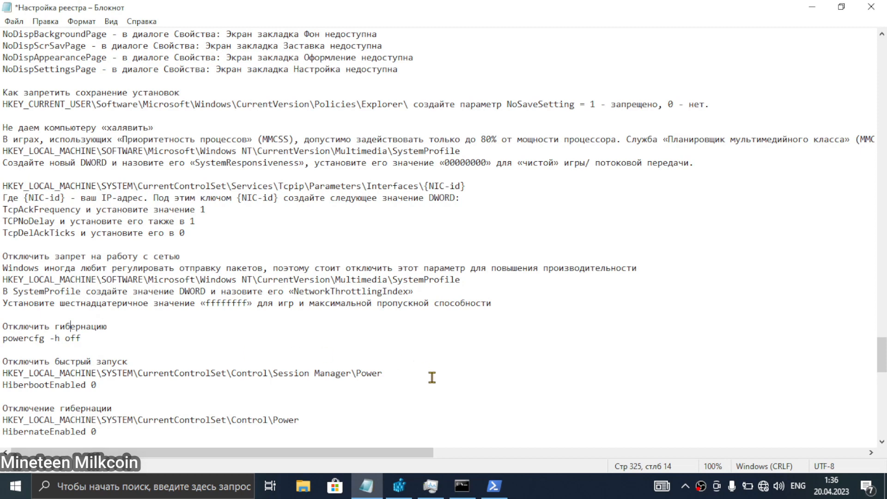
pyautogui.moveTo(418, 374); pyautogui.dragTo(1, 373)
pyautogui.hotkey('ctrl', 'c')
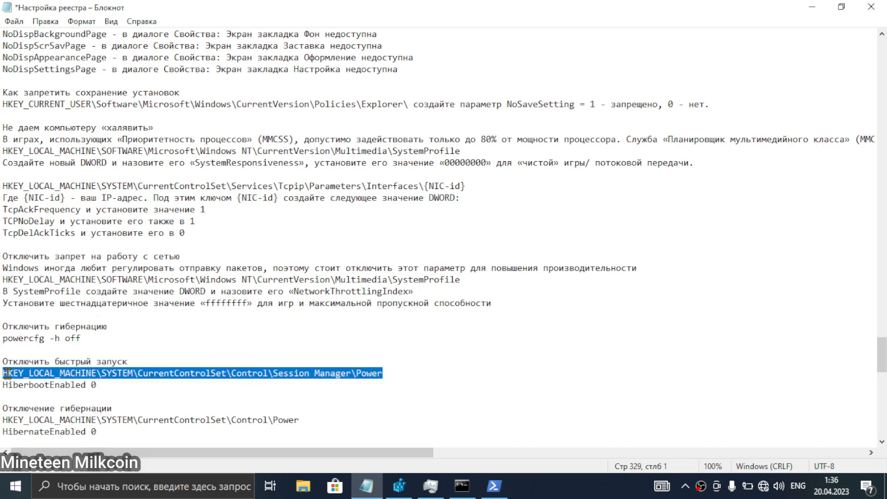
pyautogui.click(398, 485)
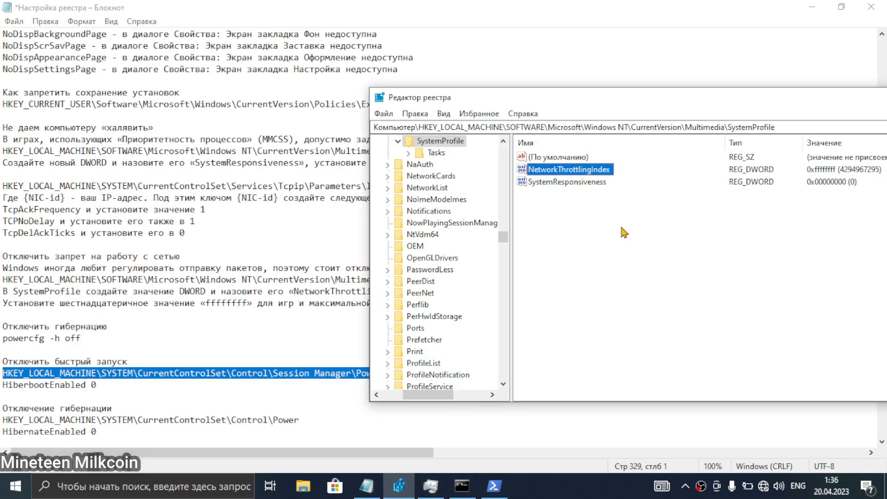
pyautogui.click(806, 125)
pyautogui.hotkey('ctrl', 'v')
pyautogui.press('Return')
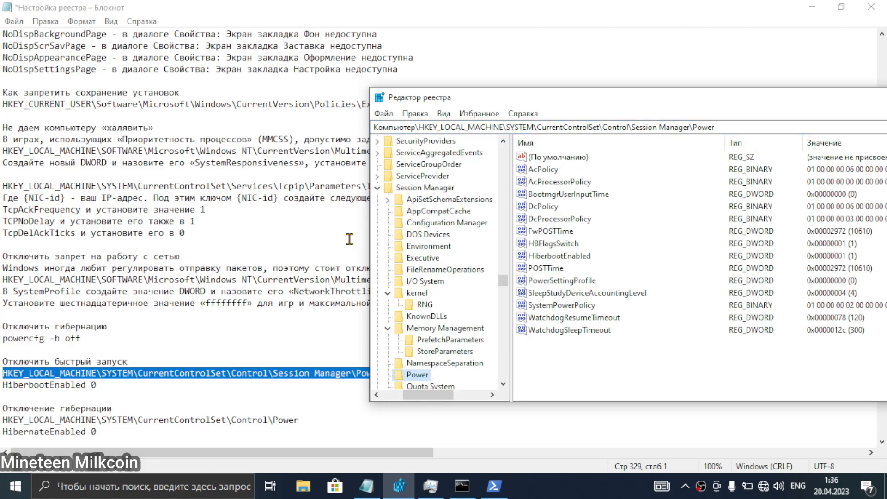
# Set the HiberbootEnabled value in the Session Manager\Power key to 0.
pyautogui.doubleClick(559, 256)
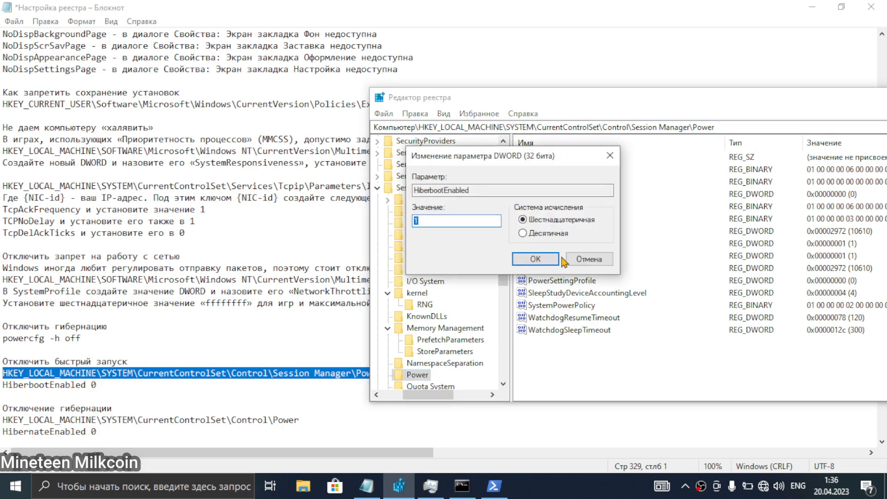
pyautogui.write('0')
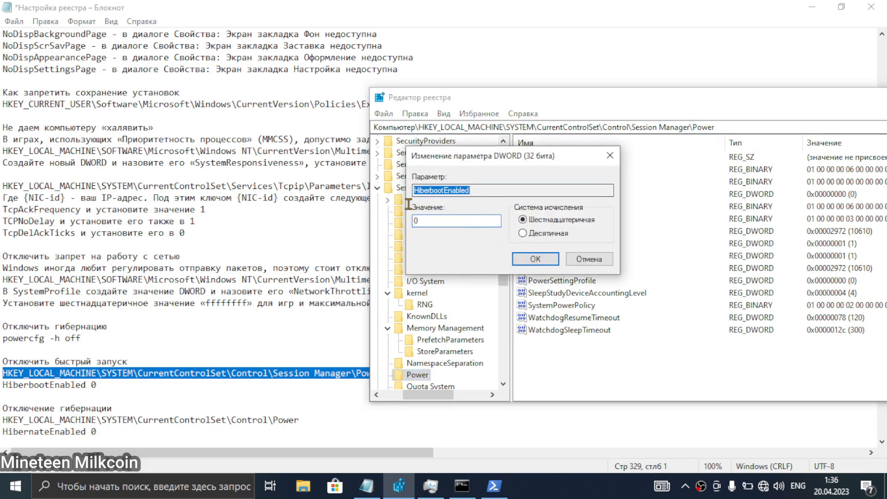
pyautogui.click(531, 259)
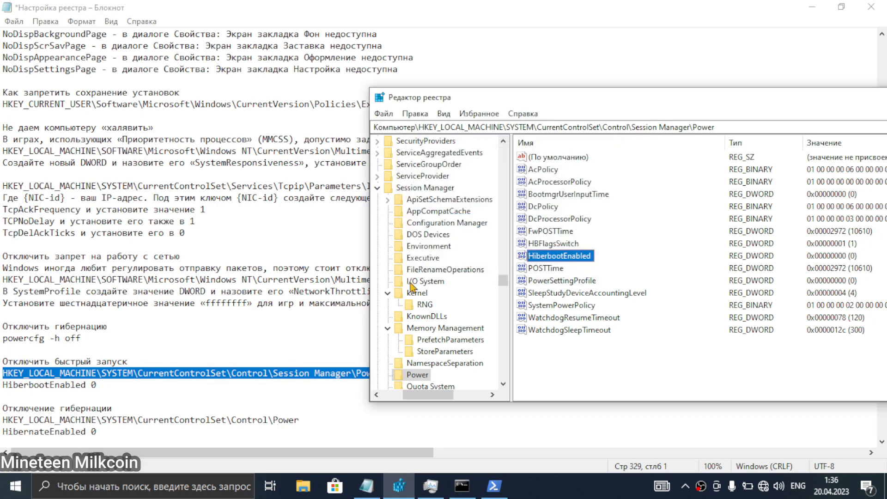
# Copy the HKEY_LOCAL_MACHINE\SYSTEM\CurrentControlSet\Control\Power path from the hibernation section of the notes and open that key in Registry Editor.
pyautogui.click(154, 372)
pyautogui.scroll(-1, 163, 373)
pyautogui.scroll(-1, 163, 374)
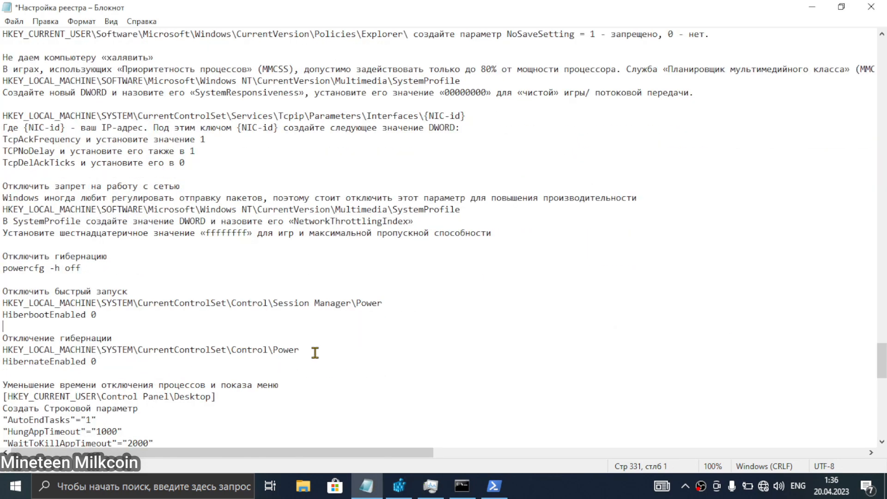
pyautogui.moveTo(323, 351); pyautogui.dragTo(2, 348)
pyautogui.hotkey('ctrl', 'c')
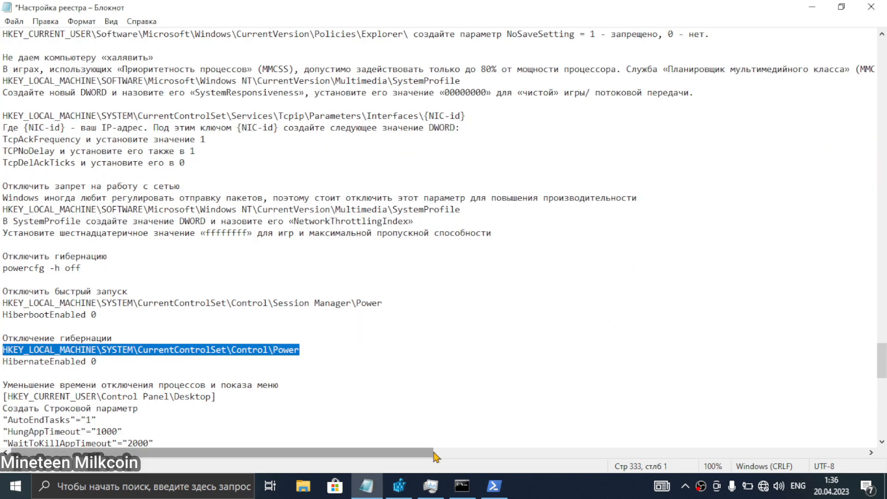
pyautogui.click(399, 486)
pyautogui.click(740, 128)
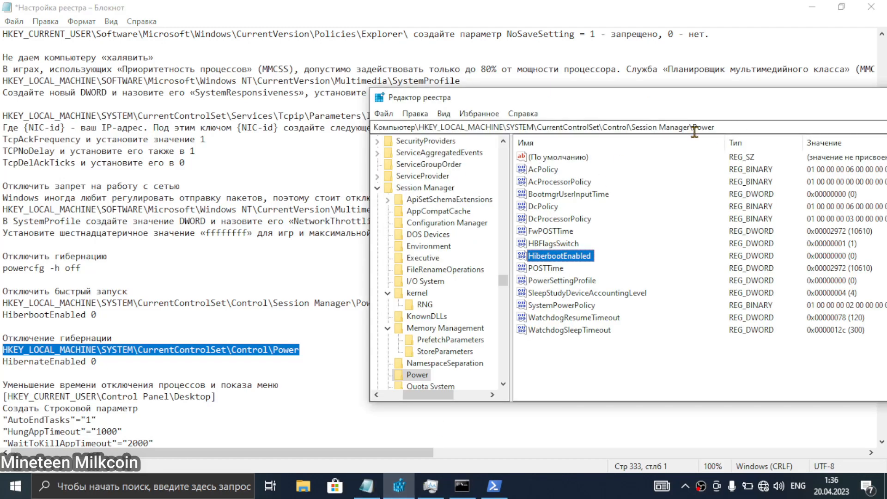
pyautogui.hotkey('ctrl', 'v')
pyautogui.write('\\')
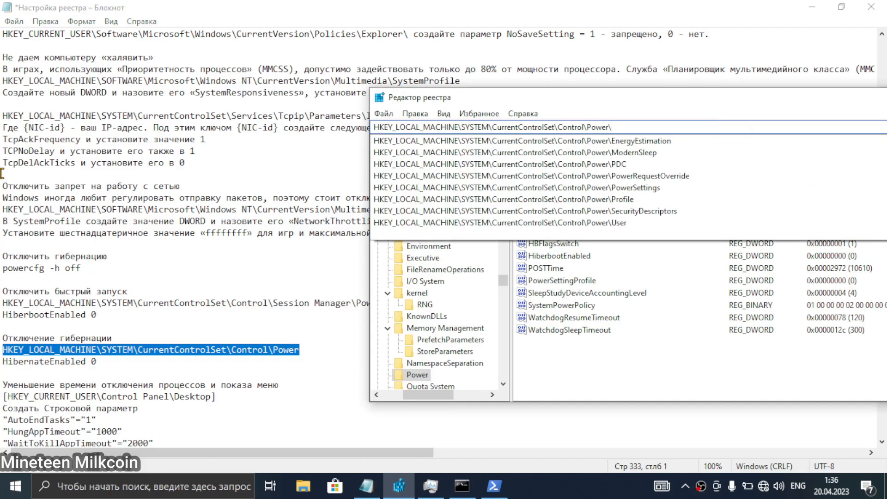
pyautogui.press('Return')
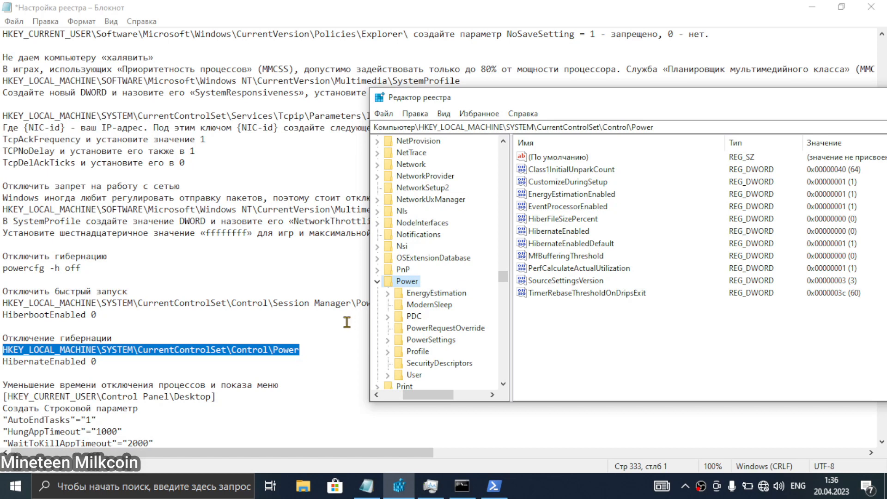
# Check the HibernateEnabled value in the Control\Power key against the notes.
pyautogui.click(373, 334)
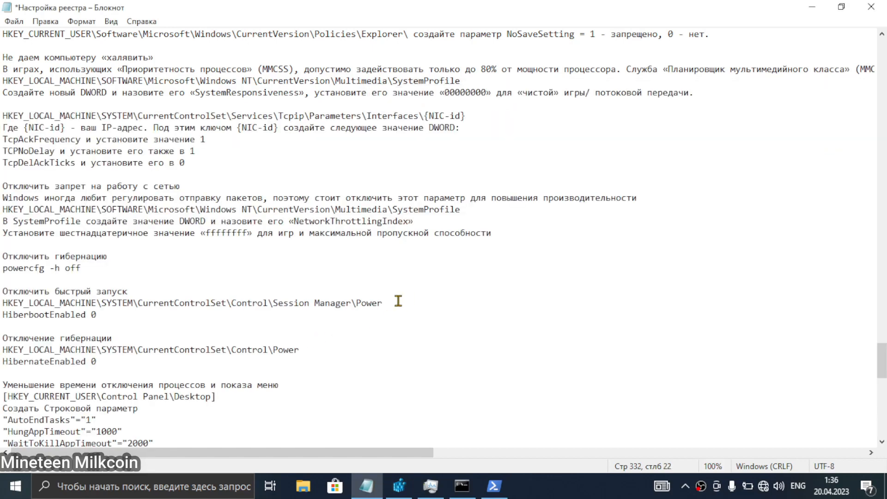
pyautogui.click(399, 485)
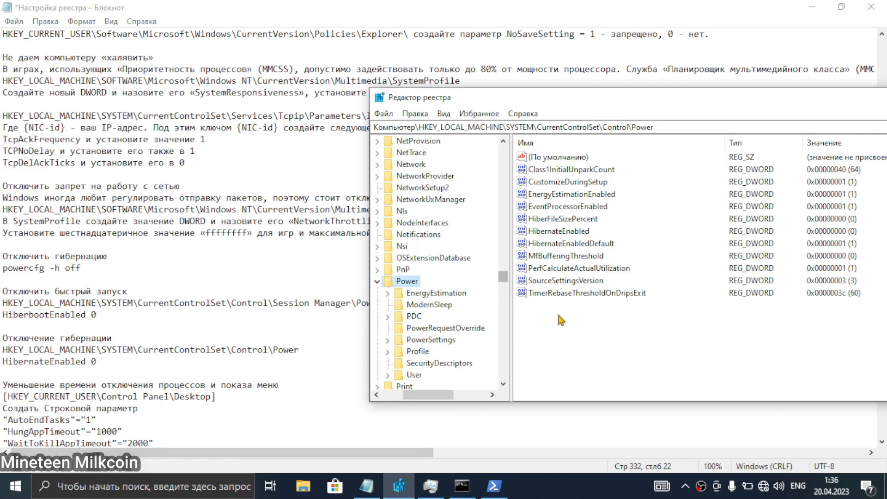
pyautogui.click(565, 234)
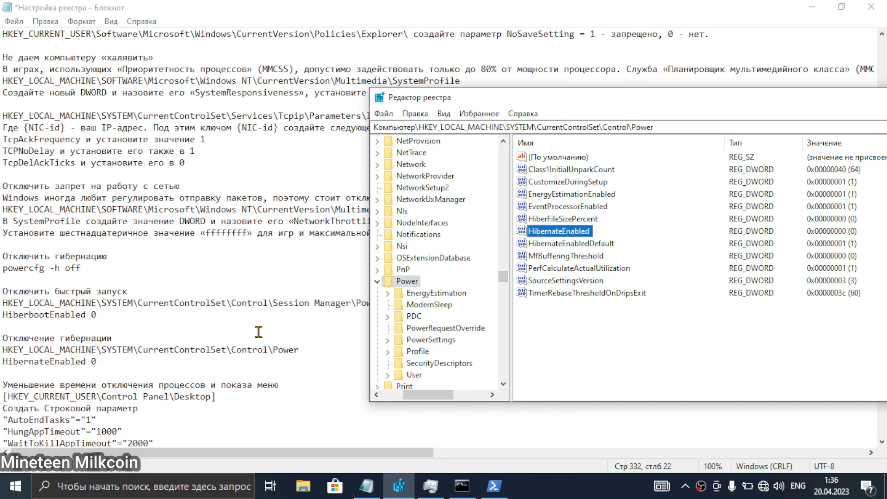
# Copy the Session Manager\Power path from the notes again and reopen that key in Registry Editor to review its values.
pyautogui.click(312, 304)
pyautogui.moveTo(418, 307); pyautogui.dragTo(2, 303)
pyautogui.hotkey('ctrl', 'c')
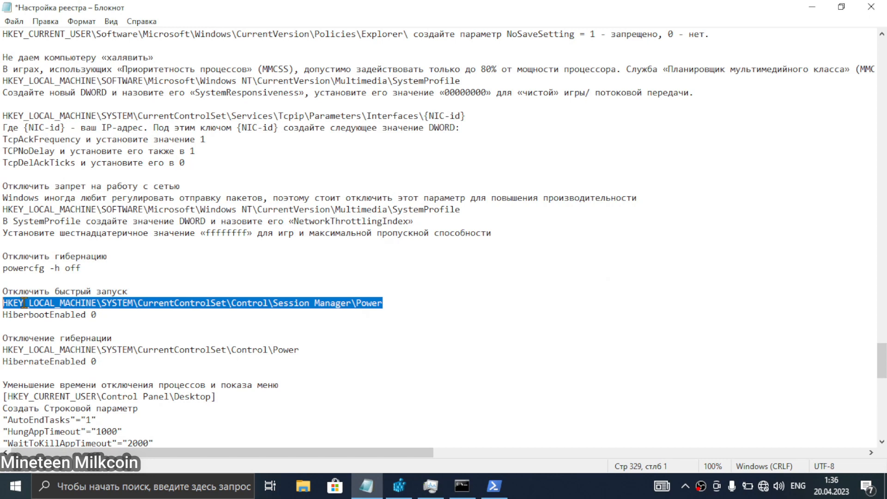
pyautogui.click(399, 485)
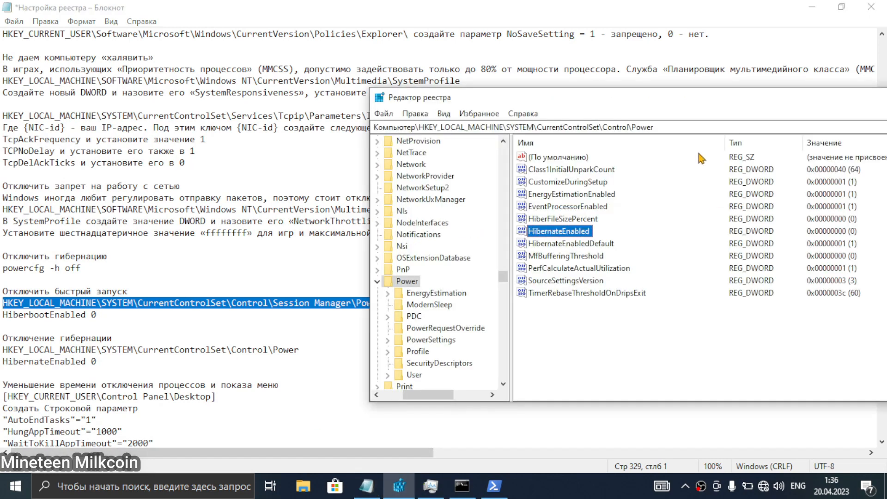
pyautogui.moveTo(693, 128); pyautogui.dragTo(419, 126)
pyautogui.hotkey('ctrl', 'v')
pyautogui.press('Return')
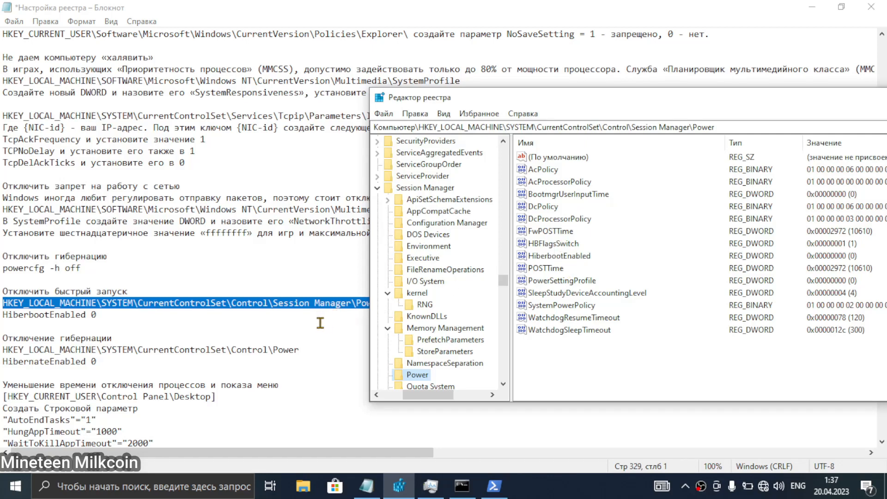
# Review the notes sections on process shutdown timeouts, menu delay, Microsoft Store auto-updates and disabling ads.
pyautogui.click(106, 361)
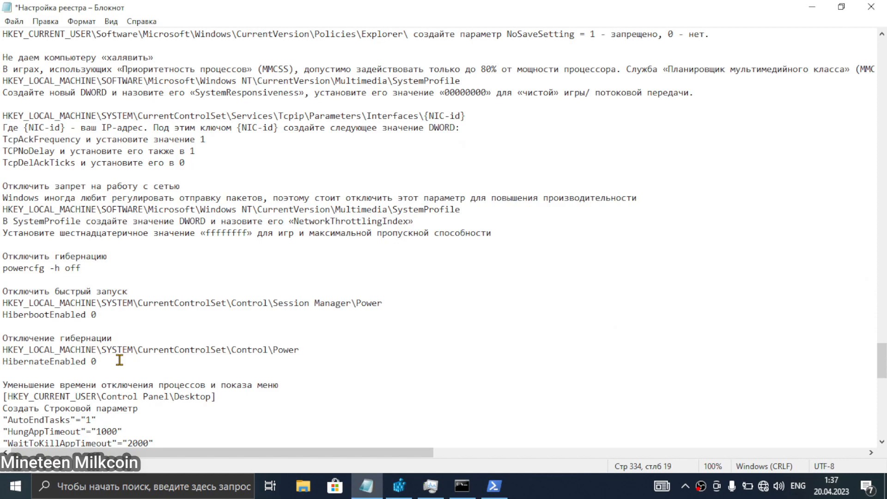
pyautogui.scroll(-5, 119, 360)
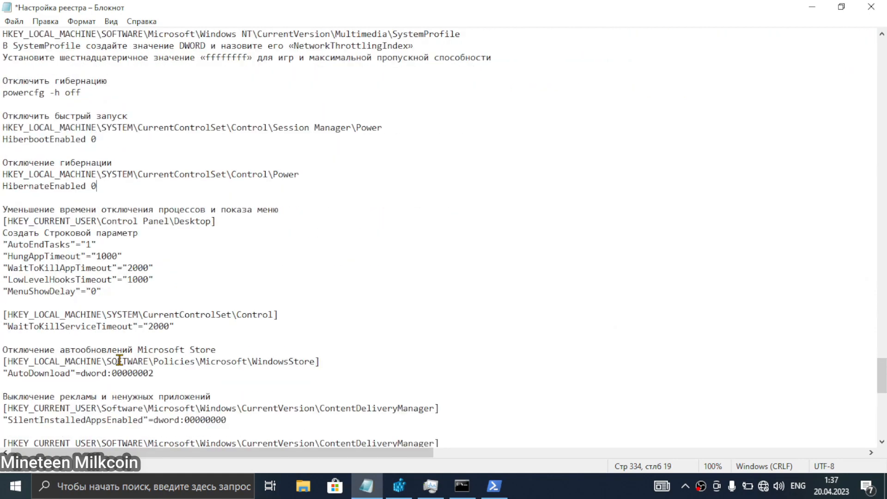
pyautogui.scroll(-3, 120, 360)
pyautogui.scroll(-7, 119, 360)
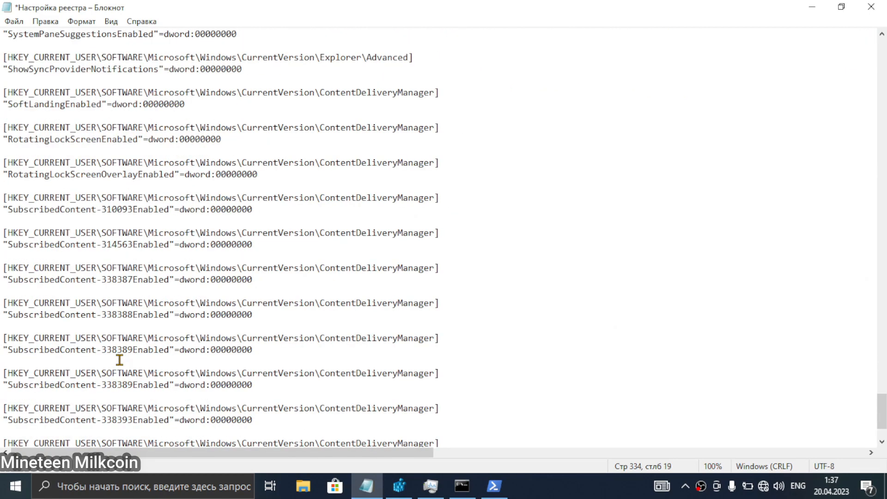
pyautogui.scroll(6, 120, 360)
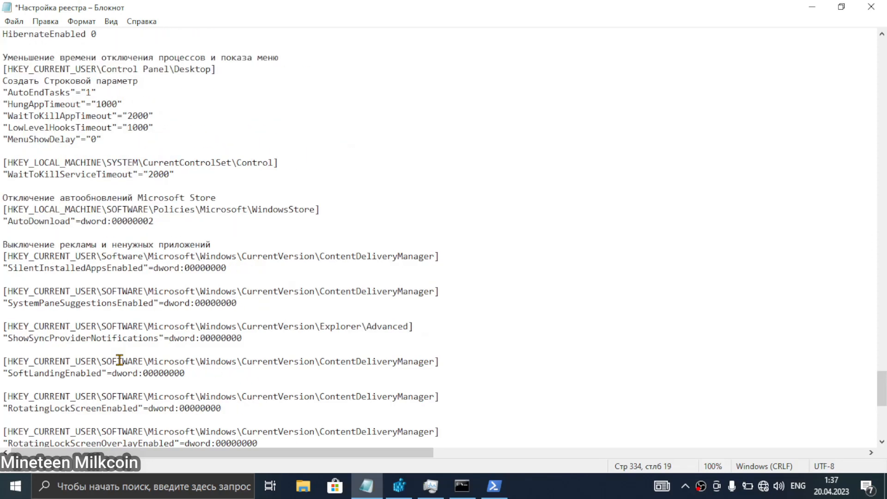
pyautogui.scroll(1, 120, 360)
pyautogui.scroll(3, 120, 360)
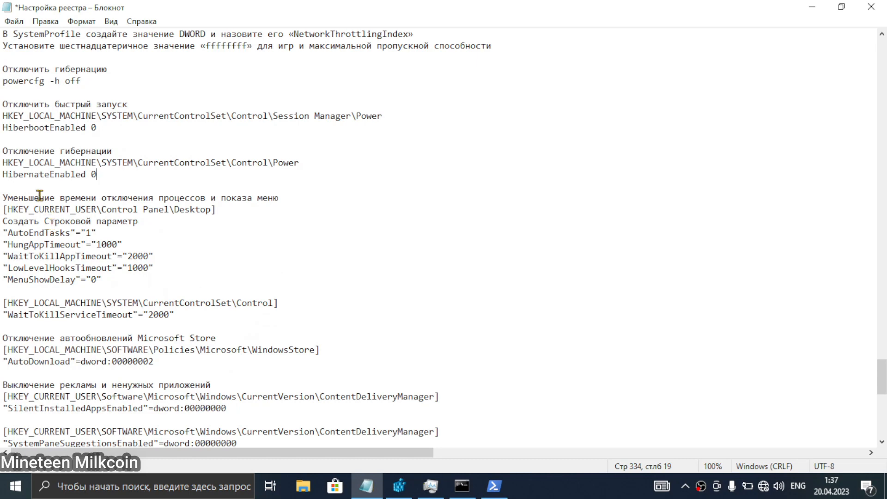
pyautogui.scroll(-1, 4, 154)
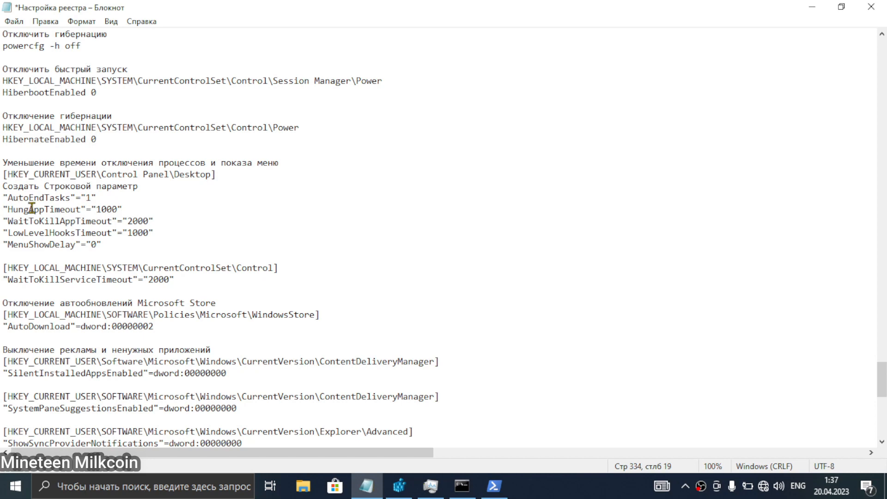
pyautogui.scroll(-1, 32, 208)
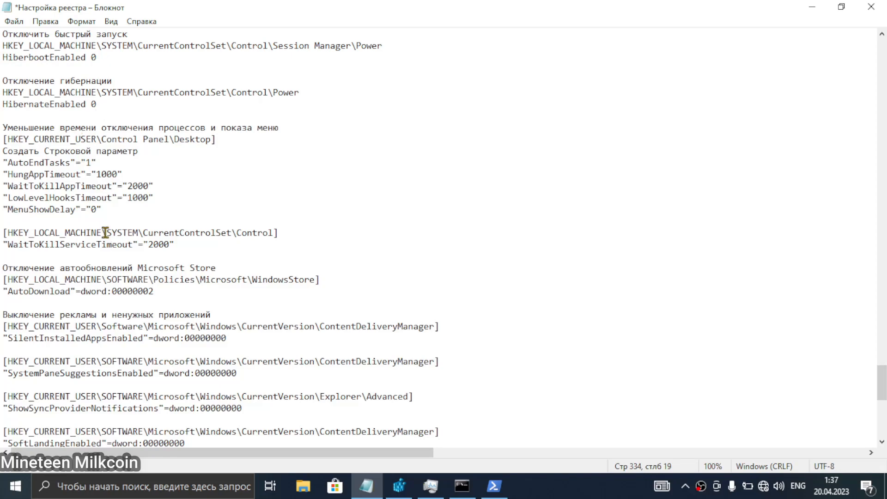
pyautogui.scroll(-1, 96, 216)
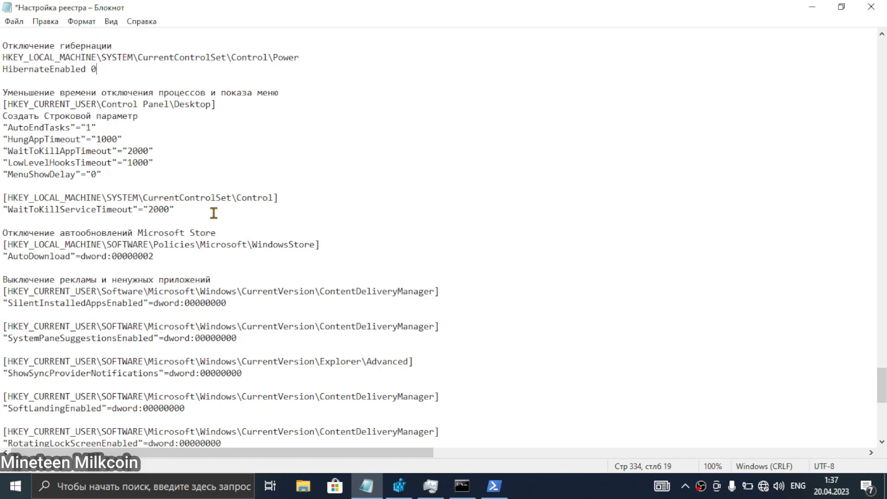
# Copy the "Windows Registry Editor Version 5.00" line from the Meltdown/Spectre/Zombieload section and return to the process shutdown and menu delay section.
pyautogui.scroll(5, 97, 190)
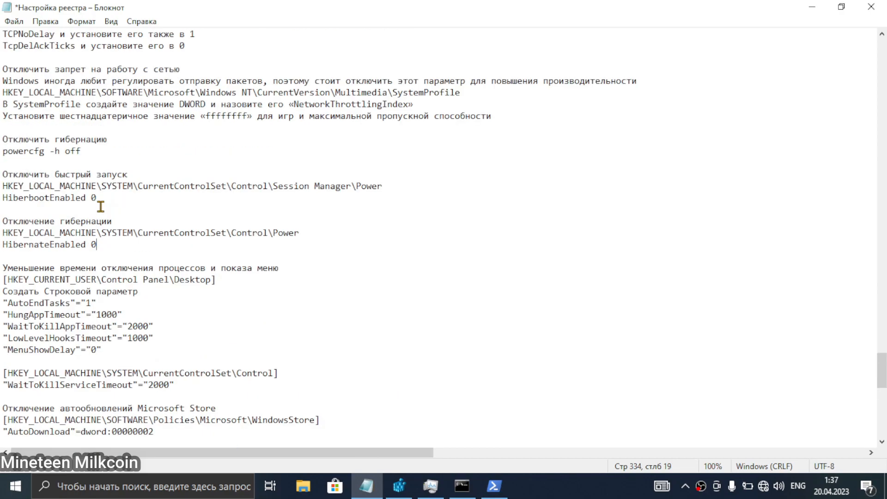
pyautogui.scroll(20, 101, 207)
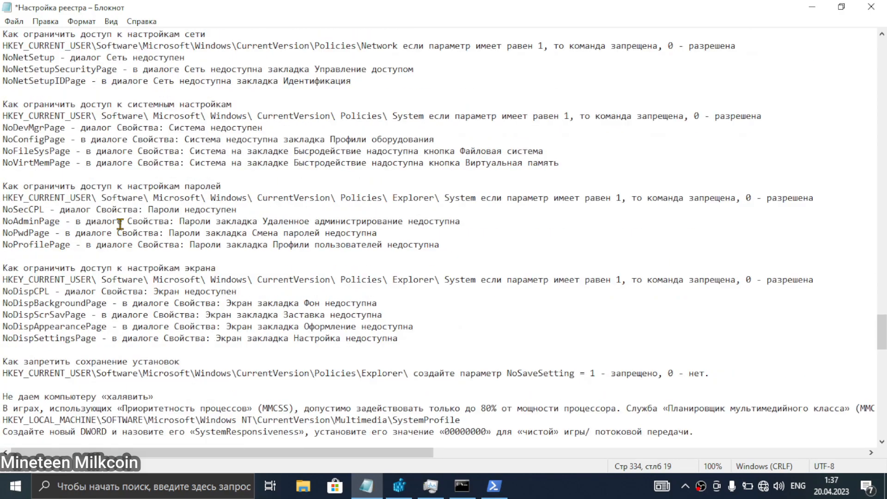
pyautogui.scroll(13, 35, 221)
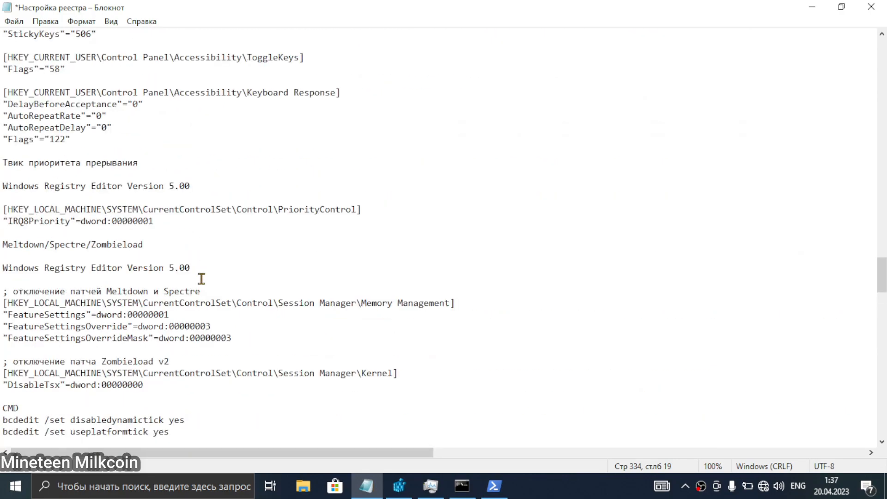
pyautogui.click(190, 270)
pyautogui.moveTo(190, 272); pyautogui.dragTo(2, 273)
pyautogui.hotkey('ctrl', 'c')
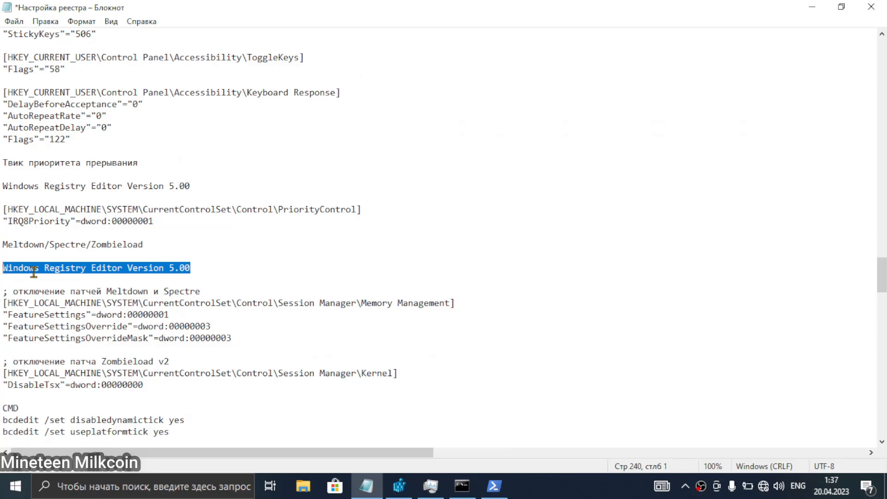
pyautogui.scroll(-20, 33, 272)
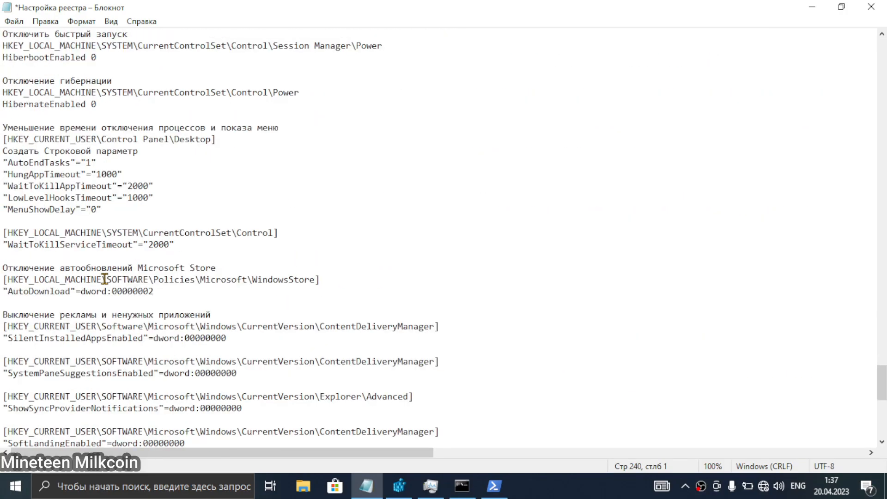
pyautogui.scroll(-4, 105, 268)
pyautogui.scroll(5, 99, 254)
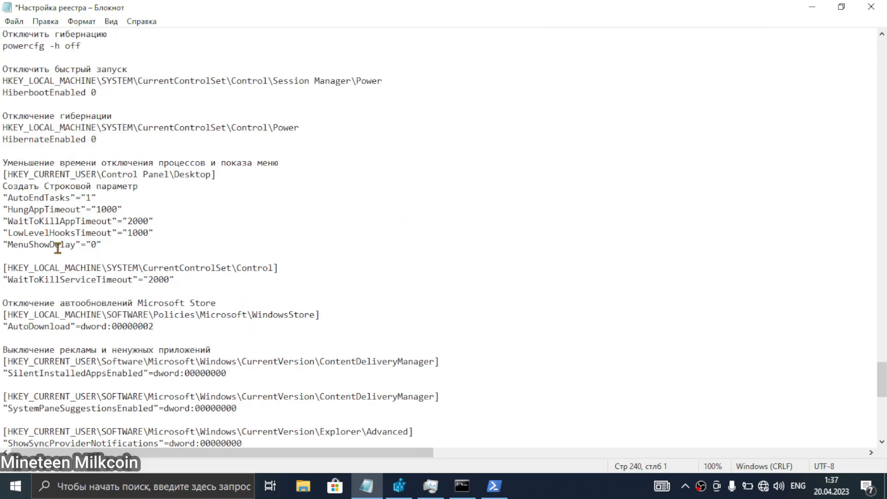
# Insert the copied "Windows Registry Editor Version 5.00" line above the process shutdown and menu delay section of the notes.
pyautogui.scroll(1, 58, 248)
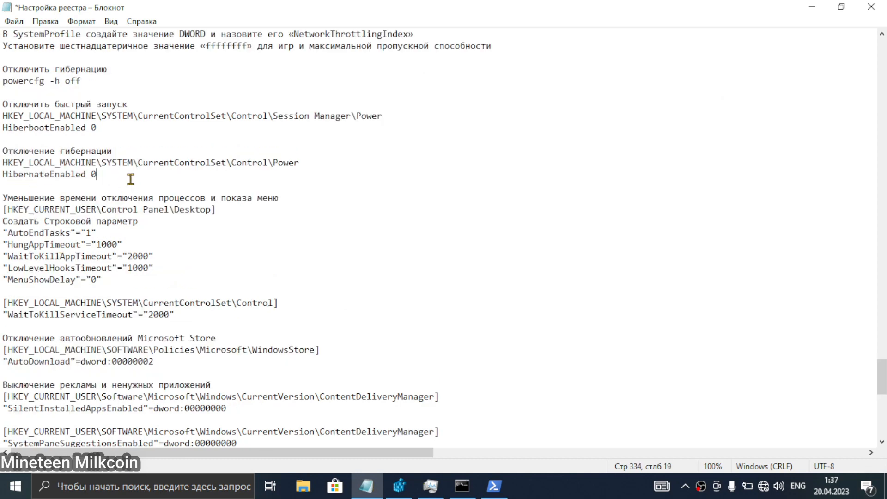
pyautogui.press('Return')
pyautogui.press('Return')
pyautogui.hotkey('ctrl', 'v')
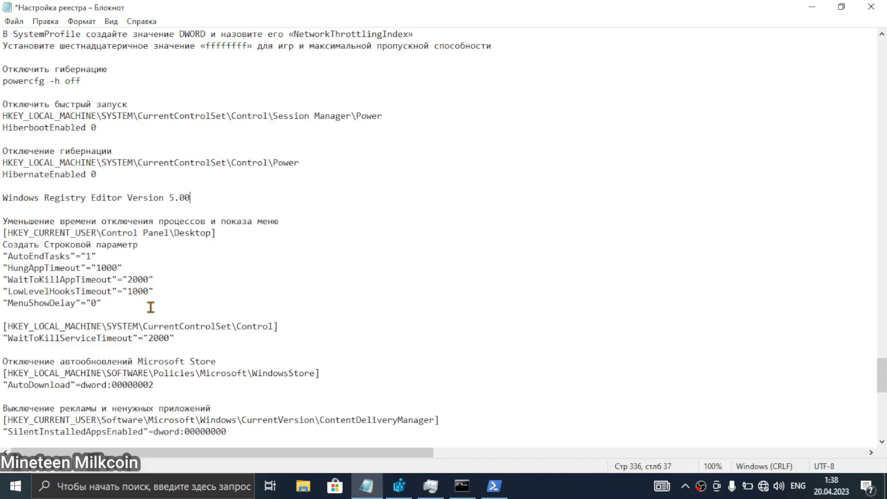
# Review the notes entries for WaitToKillServiceTimeout and for disabling Microsoft Store auto-updates.
pyautogui.scroll(-1, 148, 309)
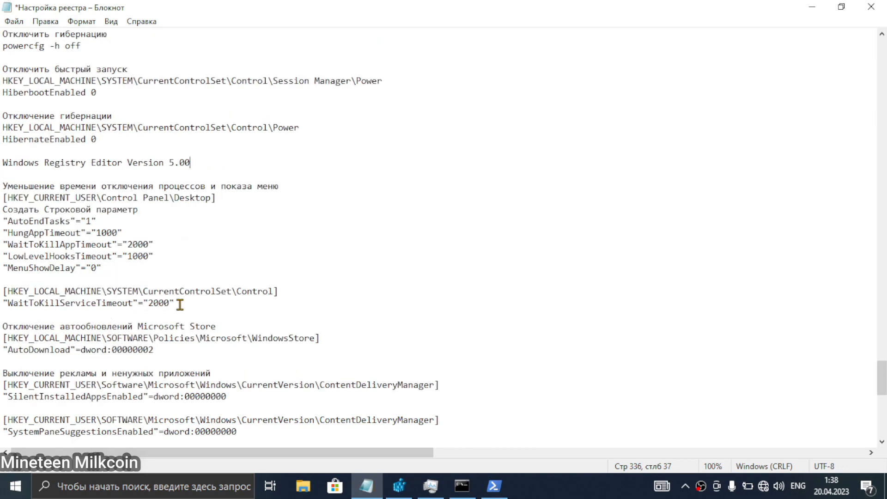
pyautogui.moveTo(178, 305); pyautogui.dragTo(2, 289)
pyautogui.scroll(-2, 74, 300)
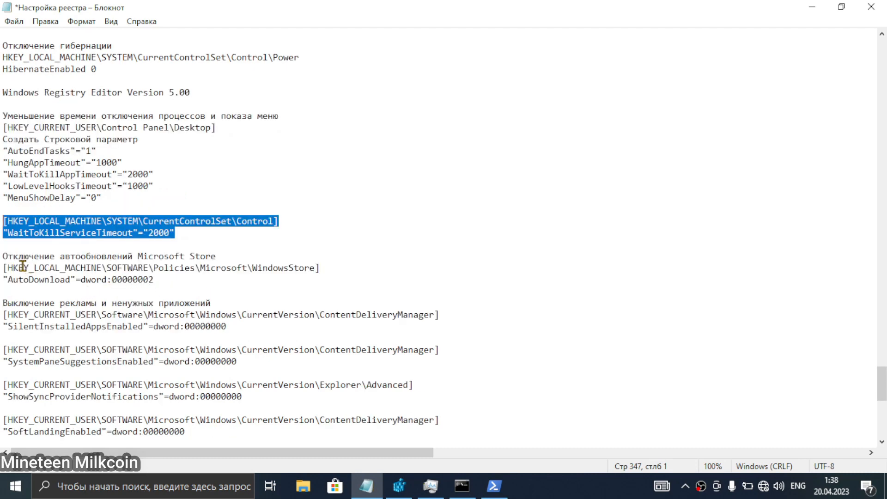
pyautogui.moveTo(155, 280); pyautogui.dragTo(2, 257)
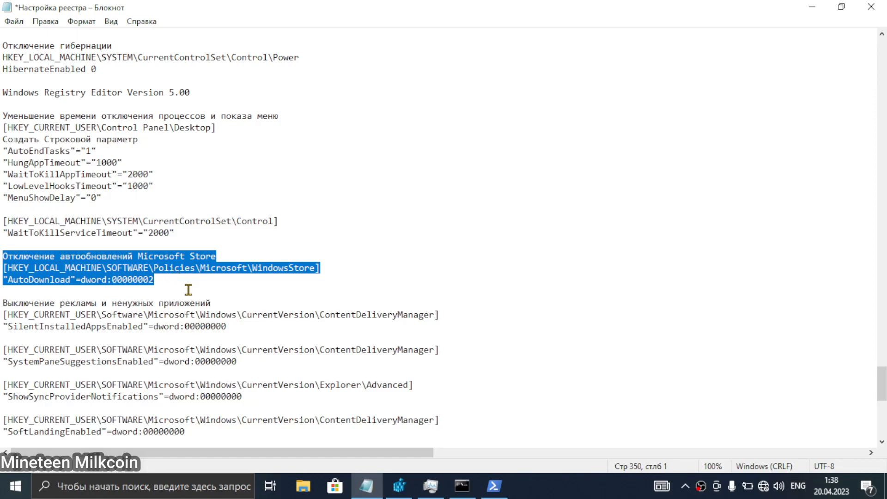
pyautogui.scroll(-1, 203, 326)
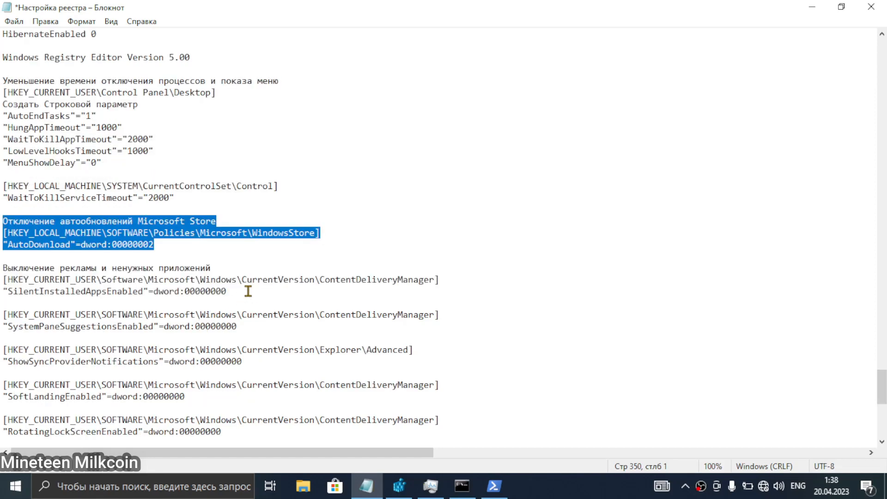
# Review the notes entries for disabling ads and unneeded apps, from SilentInstalledAppsEnabled through the SubscribedContent values.
pyautogui.moveTo(248, 292); pyautogui.dragTo(2, 267)
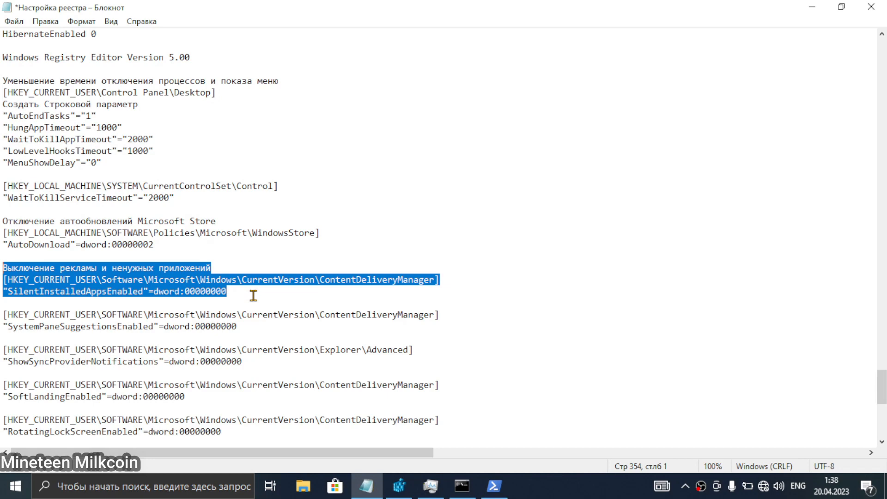
pyautogui.scroll(-4, 203, 280)
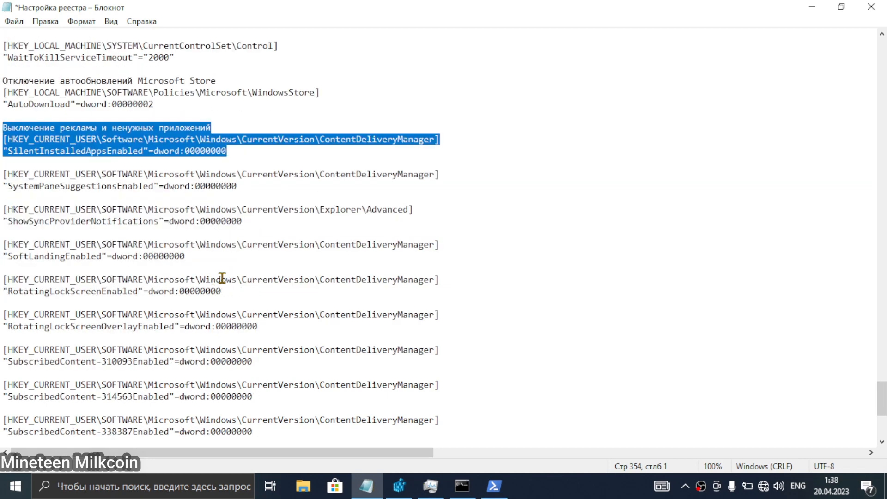
pyautogui.scroll(1, 119, 194)
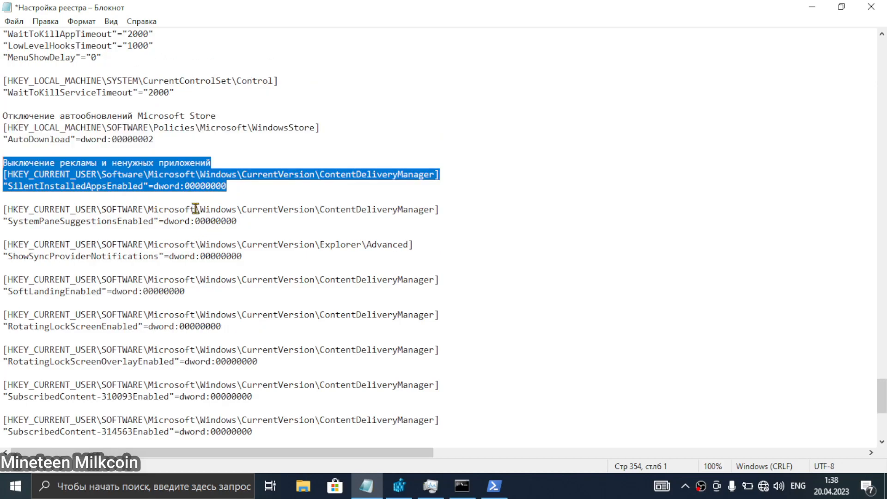
pyautogui.scroll(-1, 196, 209)
pyautogui.click(261, 186)
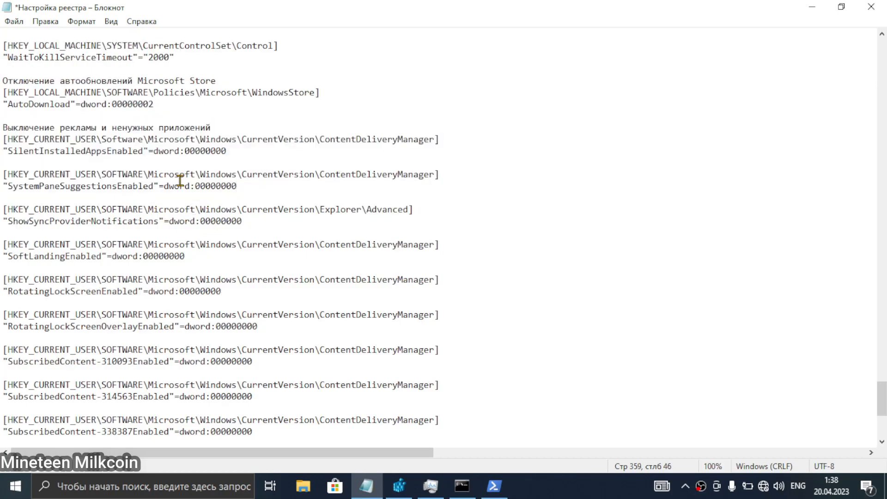
pyautogui.moveTo(241, 221); pyautogui.dragTo(2, 209)
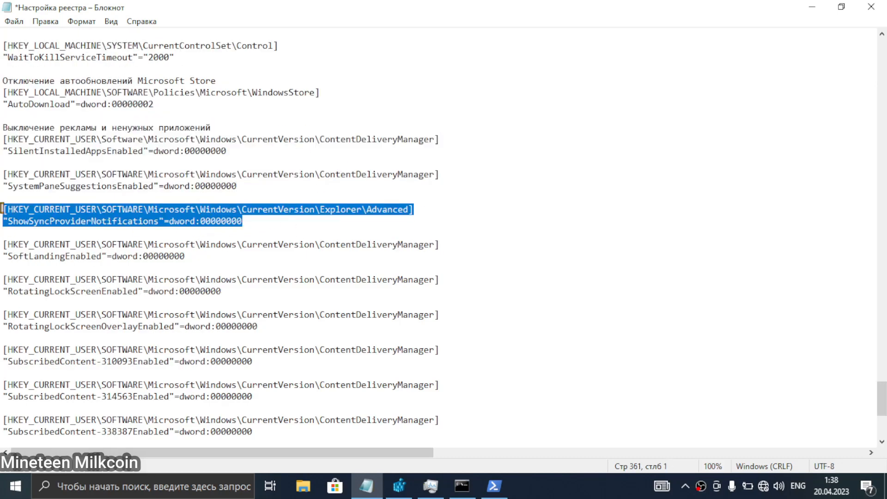
pyautogui.moveTo(194, 257); pyautogui.dragTo(3, 242)
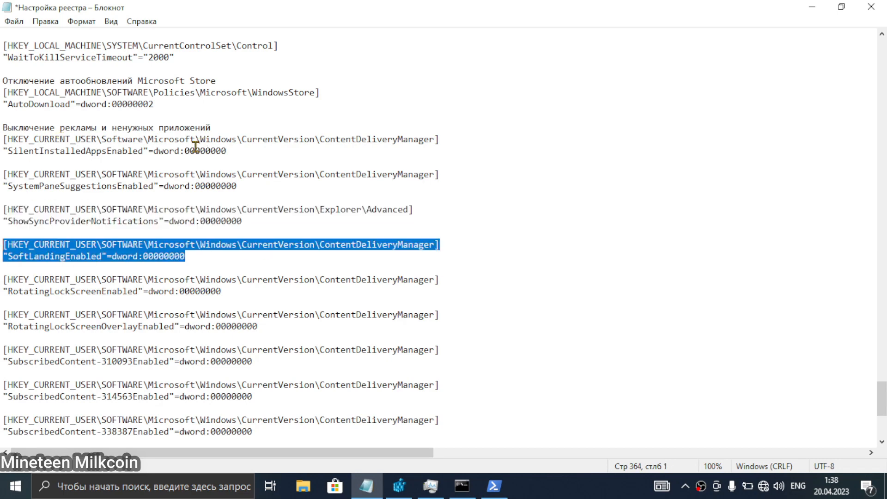
pyautogui.click(205, 266)
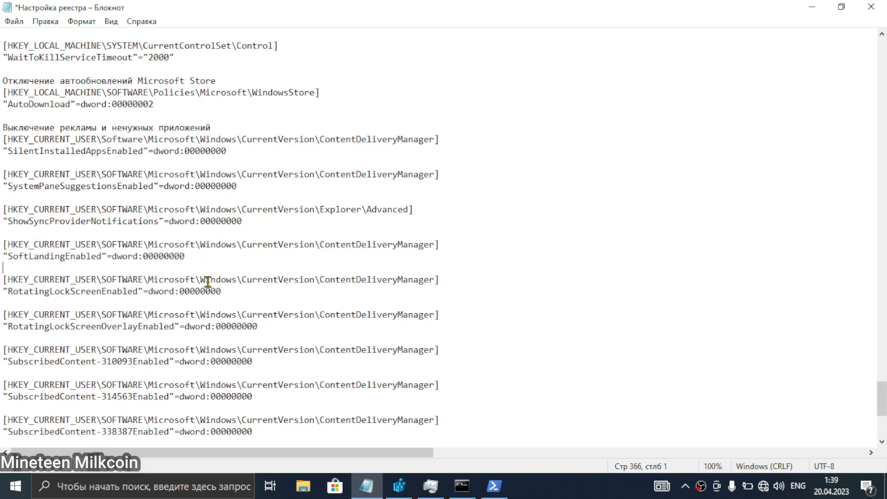
pyautogui.click(228, 289)
pyautogui.scroll(-3, 237, 292)
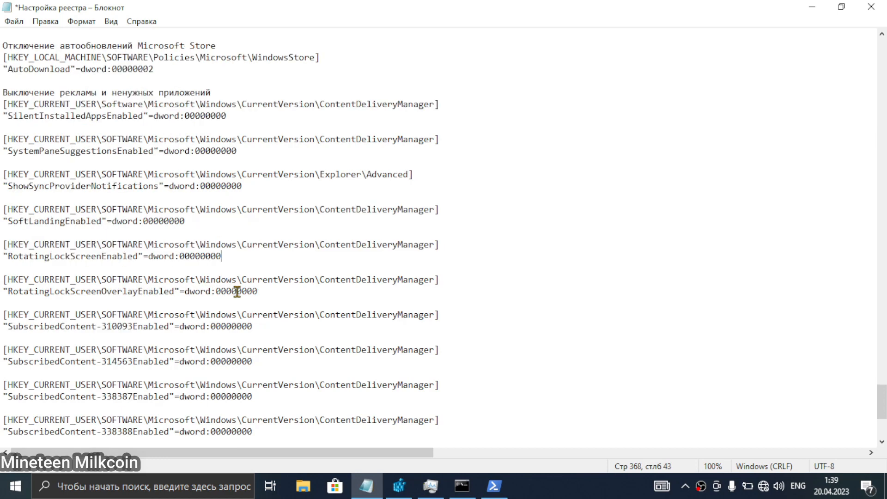
pyautogui.scroll(-4, 237, 292)
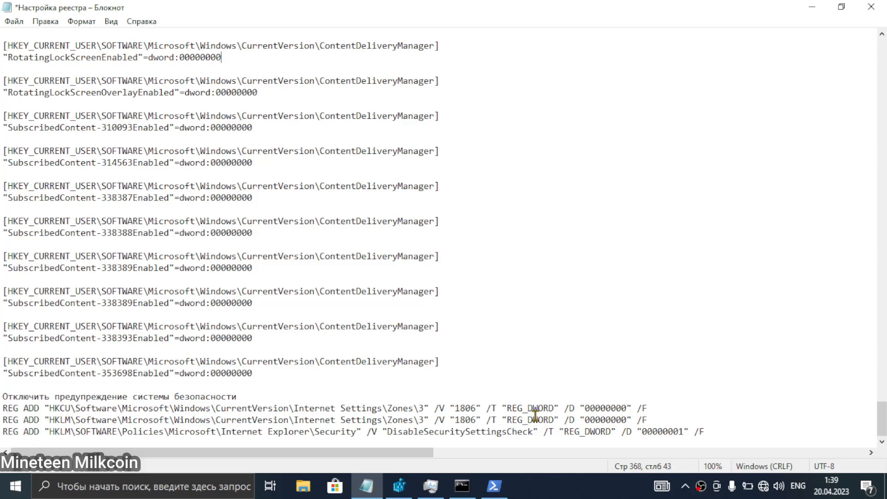
# Copy the three REG ADD commands that disable the security warning from the notes, run them in Command Prompt, and dismiss the security notification.
pyautogui.moveTo(633, 429); pyautogui.dragTo(1, 405)
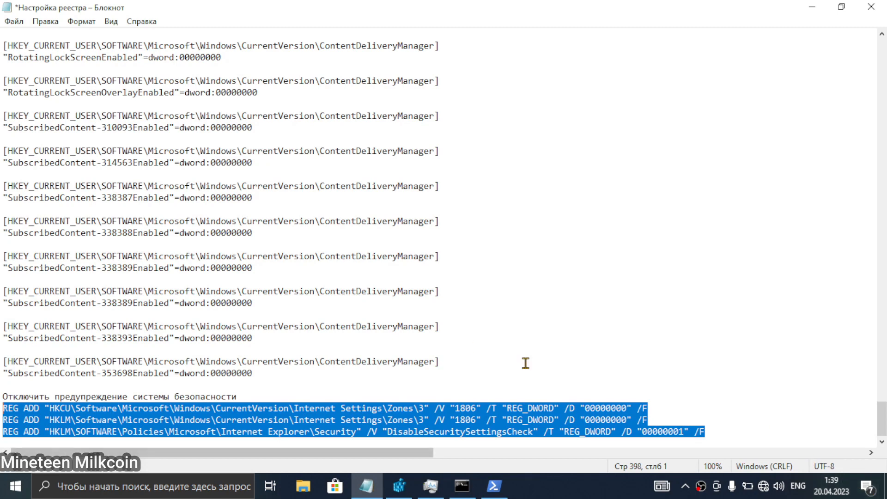
pyautogui.rightClick(396, 425)
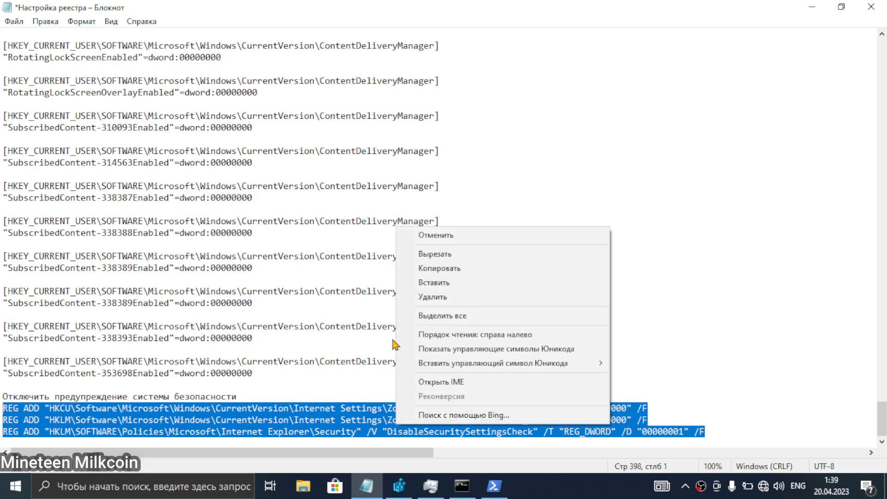
pyautogui.click(453, 269)
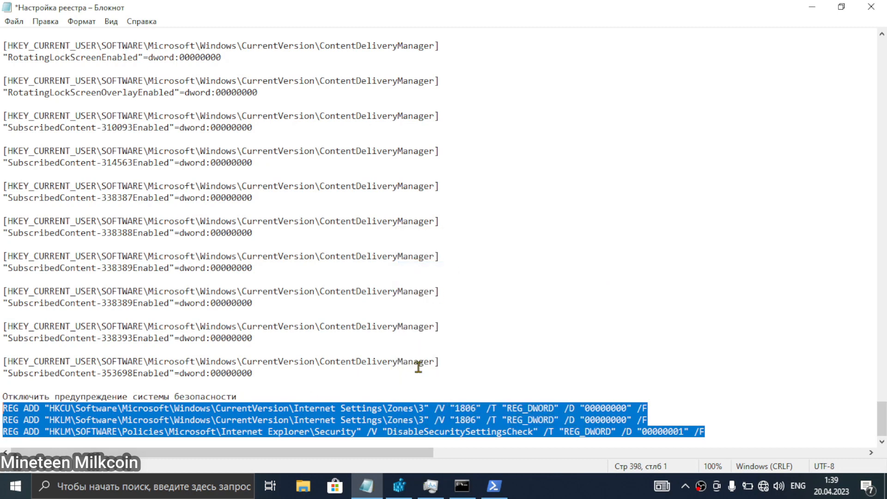
pyautogui.click(494, 486)
pyautogui.click(462, 485)
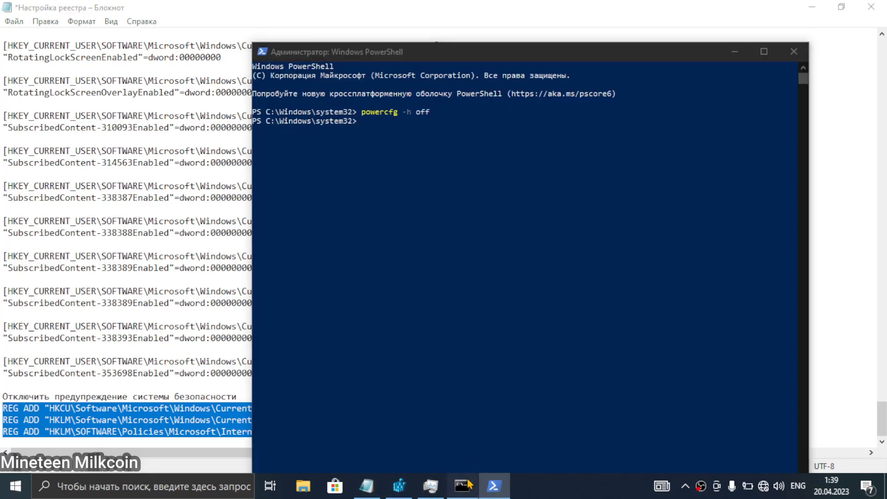
pyautogui.moveTo(242, 118); pyautogui.dragTo(396, 137)
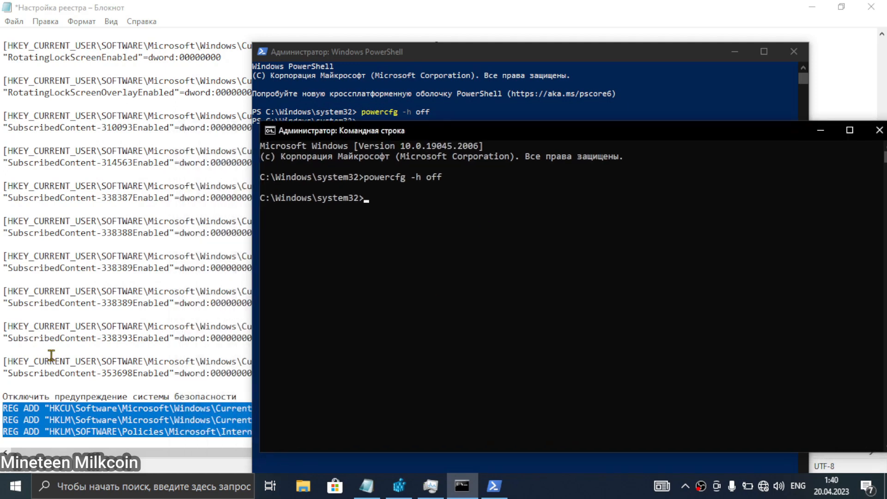
pyautogui.click(128, 420)
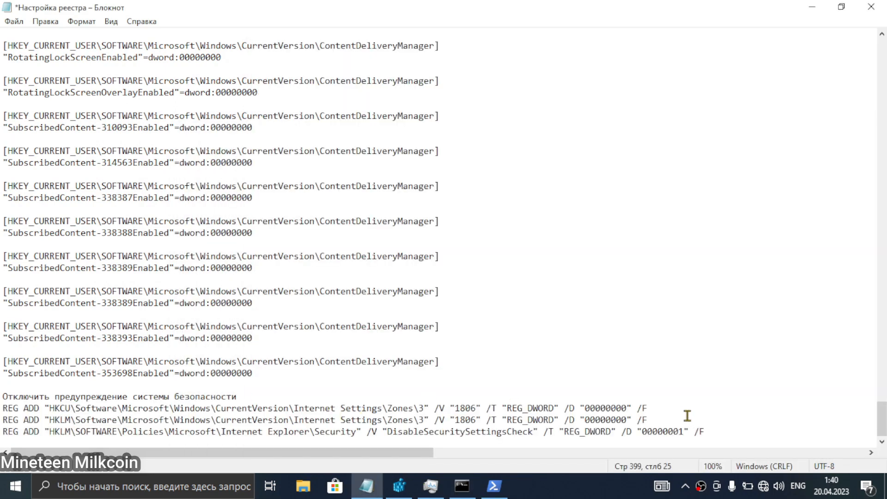
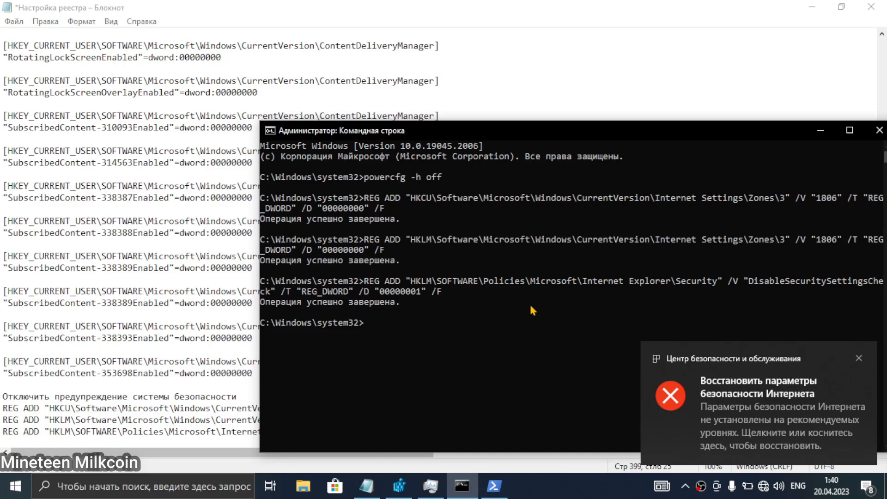
pyautogui.click(859, 359)
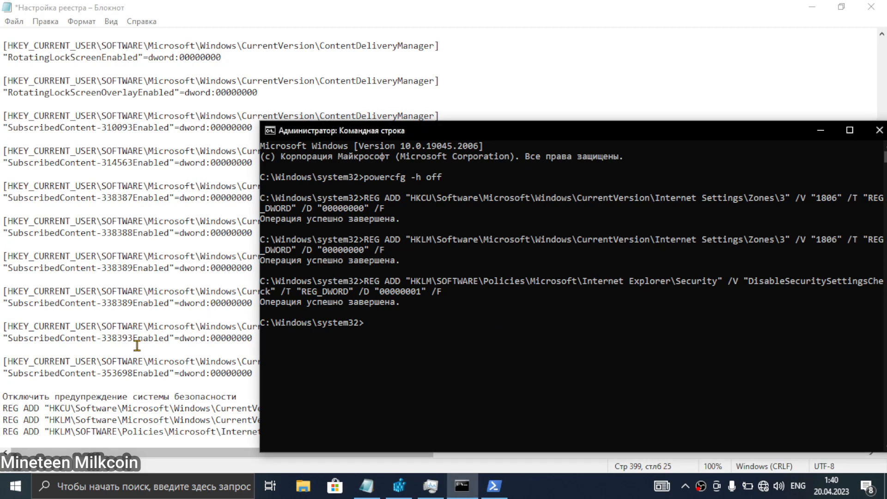
# Copy the notes block from "Windows Registry Editor Version 5.00" through the SubscribedContent-353698Enabled entry.
pyautogui.click(76, 344)
pyautogui.scroll(7, 78, 323)
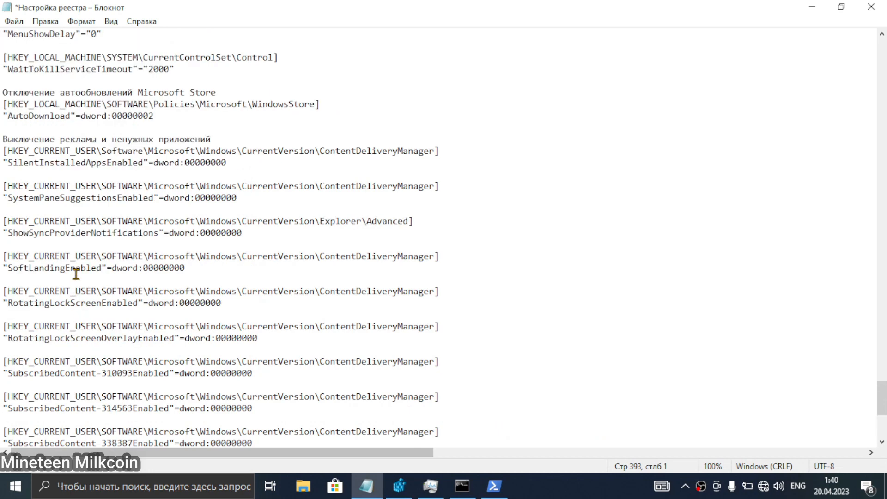
pyautogui.scroll(5, 76, 274)
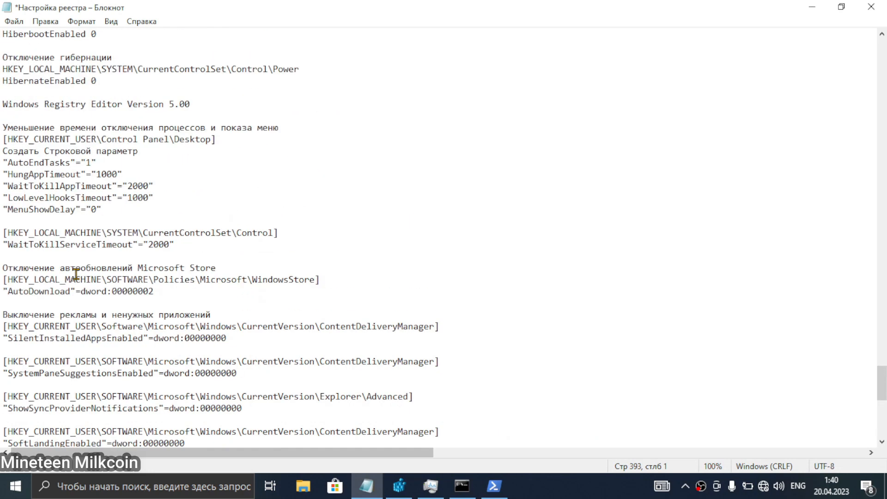
pyautogui.scroll(2, 76, 274)
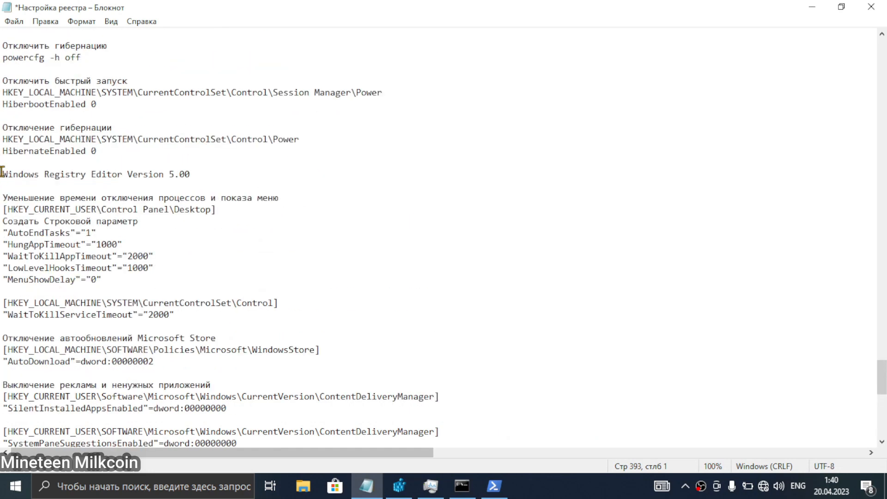
pyautogui.moveTo(3, 172); pyautogui.dragTo(265, 371)
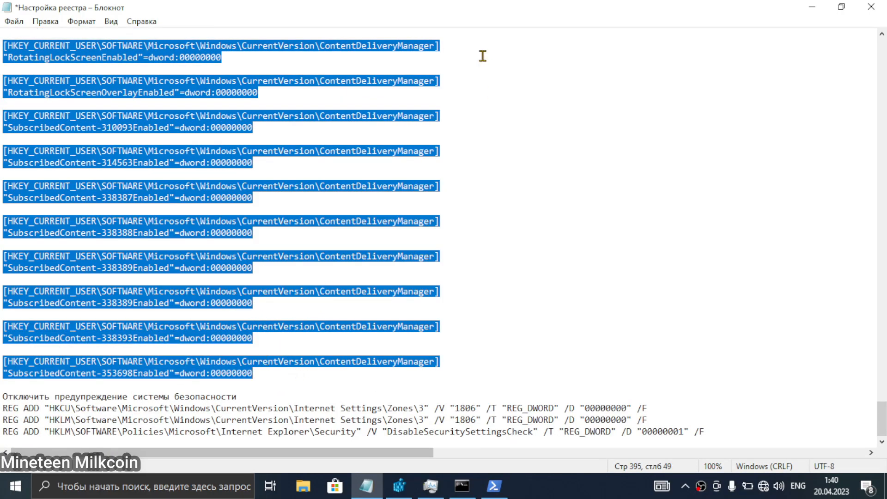
# Restore the notes window to its smaller size and close the notes file without saving the changes.
pyautogui.doubleClick(502, 6)
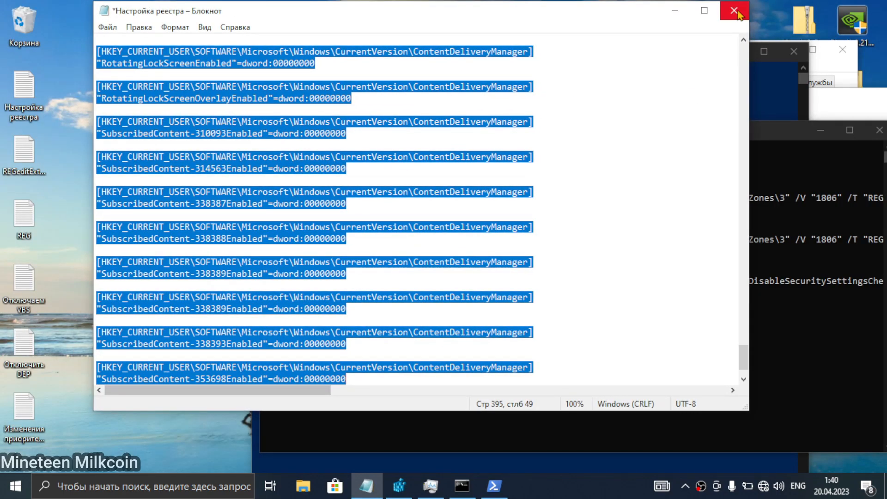
pyautogui.click(738, 13)
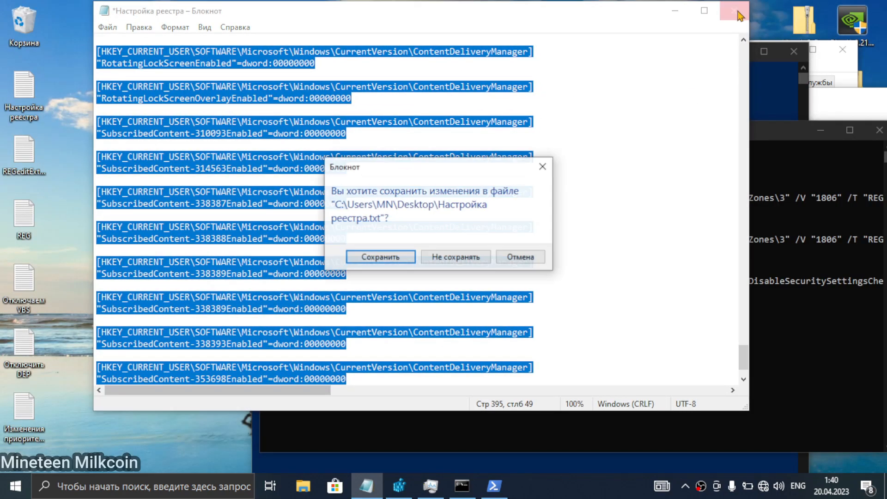
pyautogui.click(464, 259)
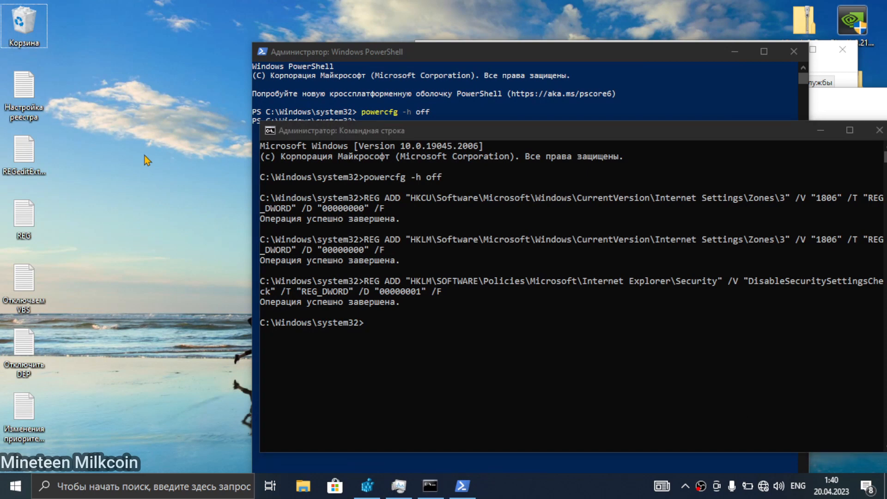
# Create a new text document on the desktop and try to name it reg.
pyautogui.rightClick(62, 85)
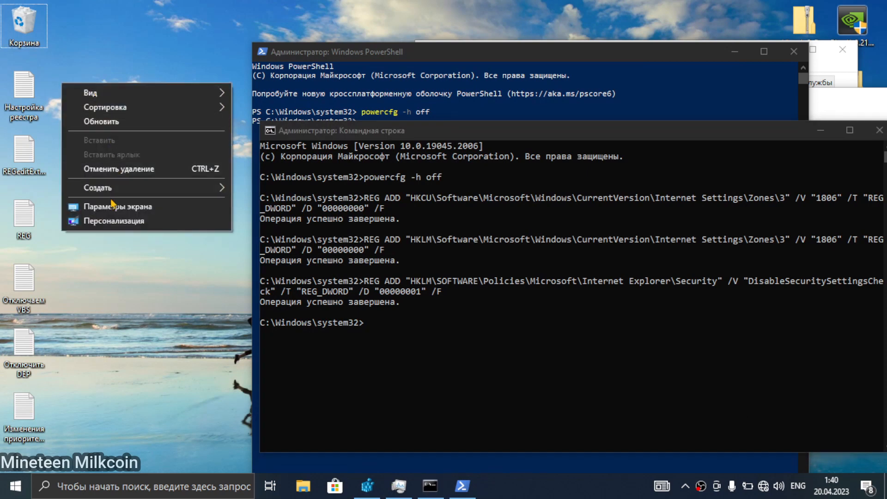
pyautogui.moveTo(156, 189)
pyautogui.click(285, 251)
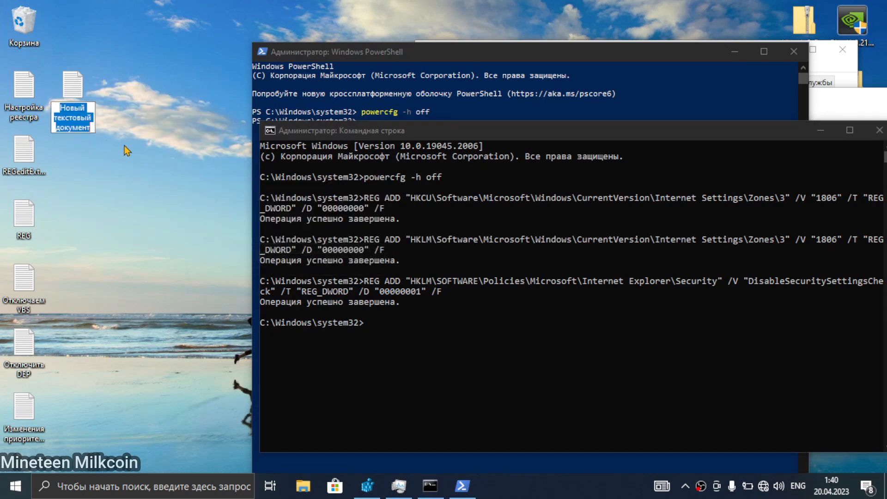
pyautogui.write('reg')
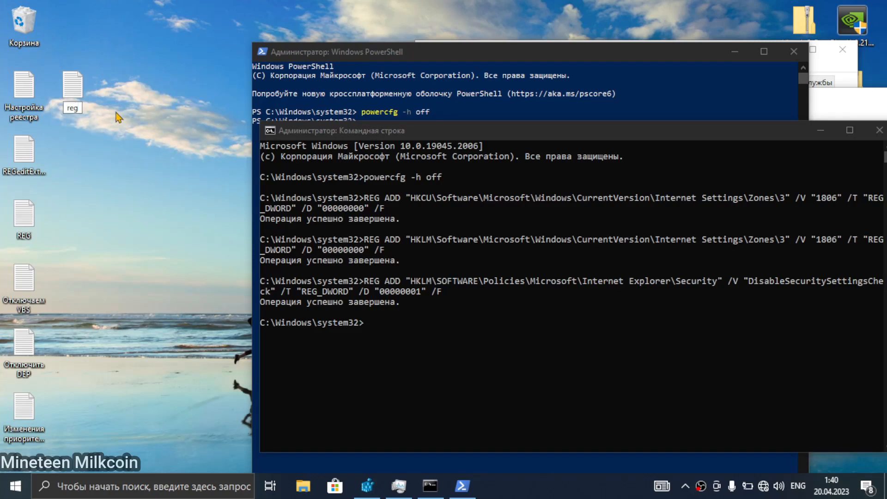
pyautogui.press('Return')
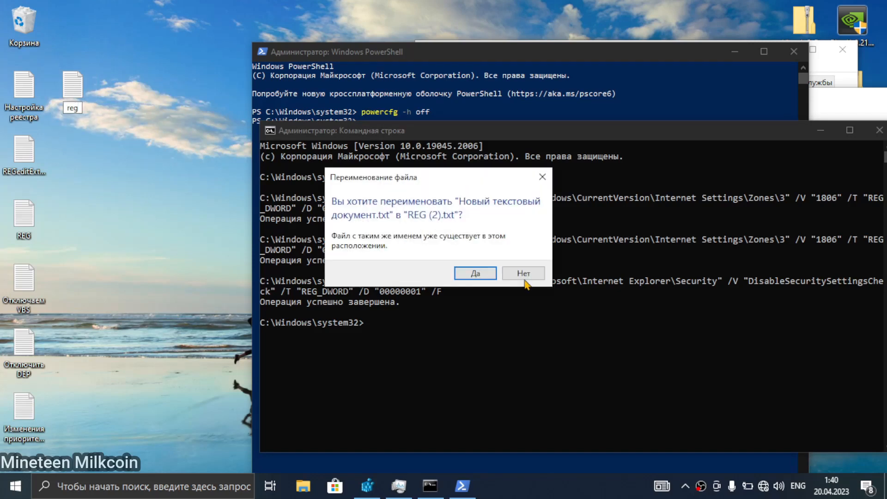
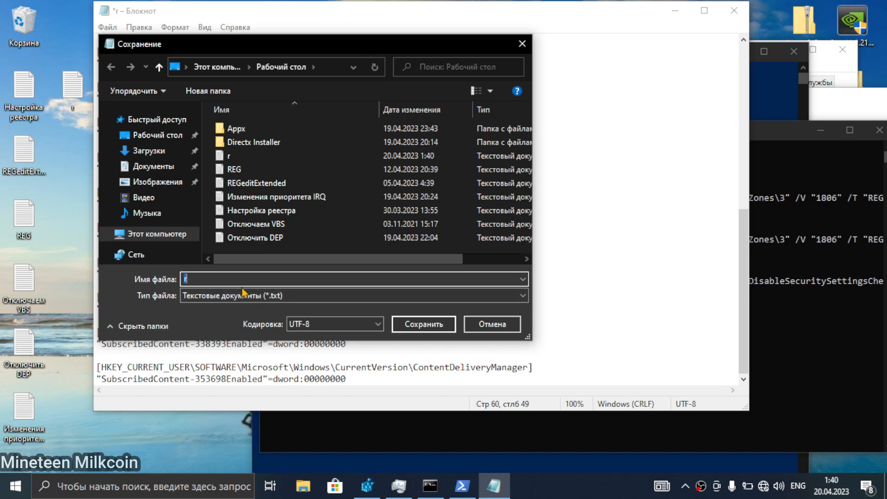
# Save the pasted registry entries to the desktop as a registry file named re.
pyautogui.write('re')
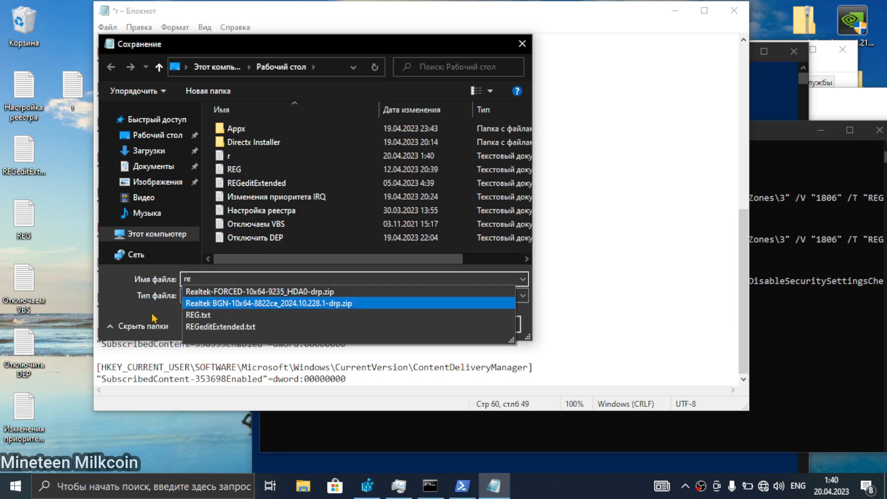
pyautogui.click(123, 310)
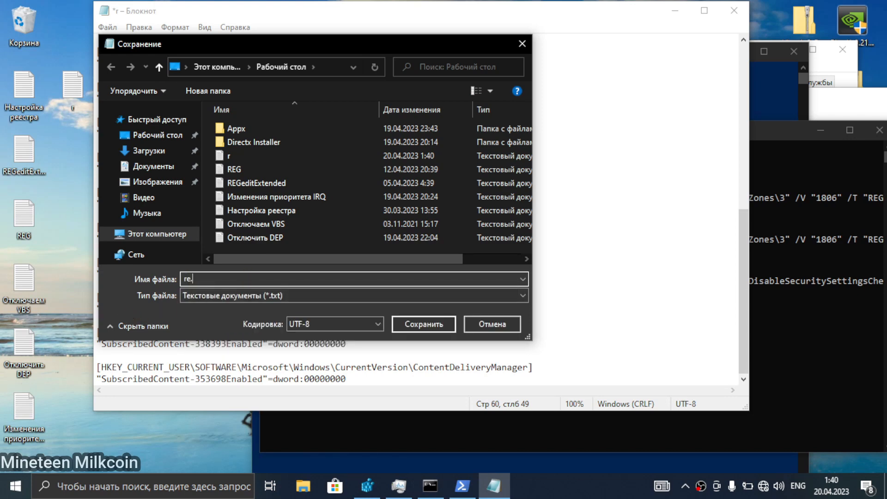
pyautogui.press('Return')
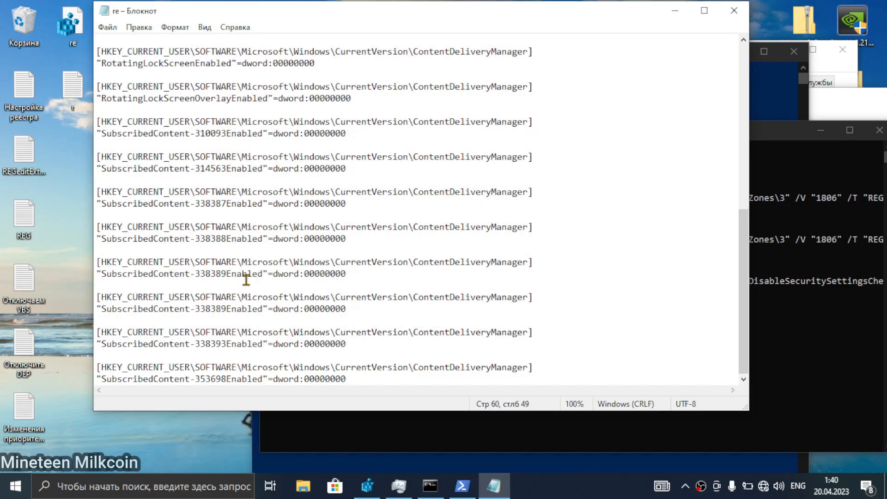
# Open the new re registry file for editing and check its contents from start to end.
pyautogui.rightClick(80, 35)
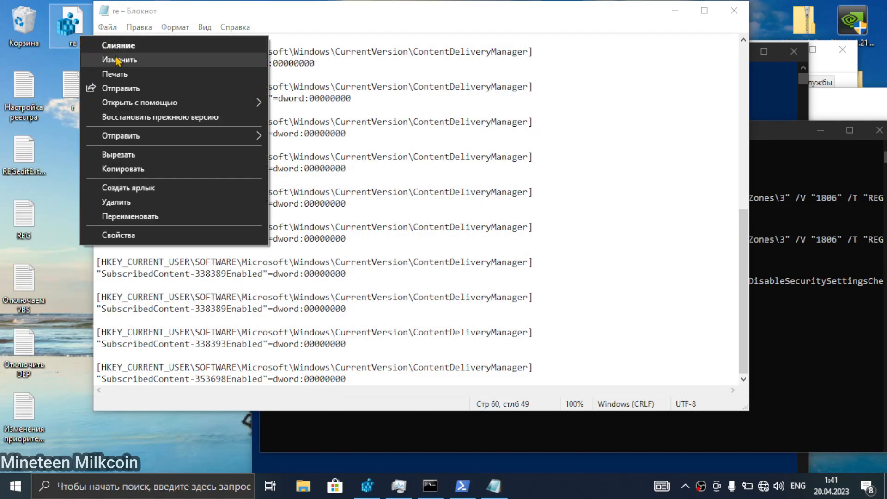
pyautogui.click(118, 59)
pyautogui.scroll(-10, 310, 159)
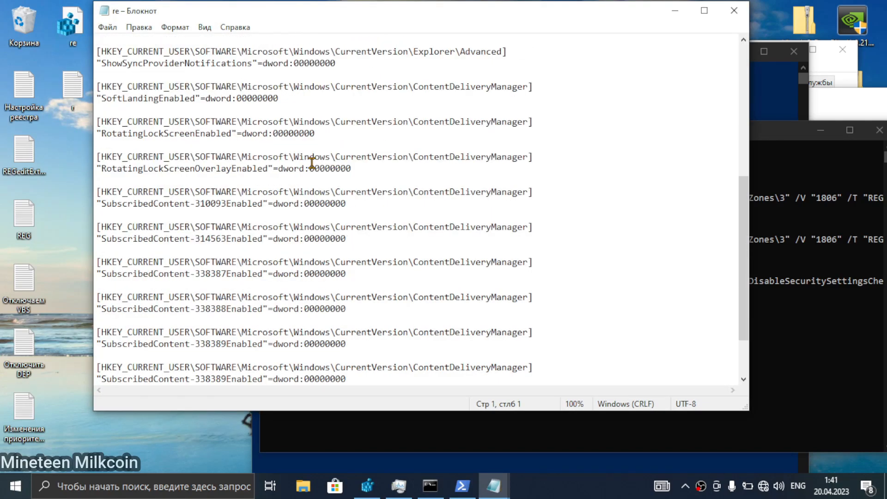
pyautogui.scroll(11, 311, 159)
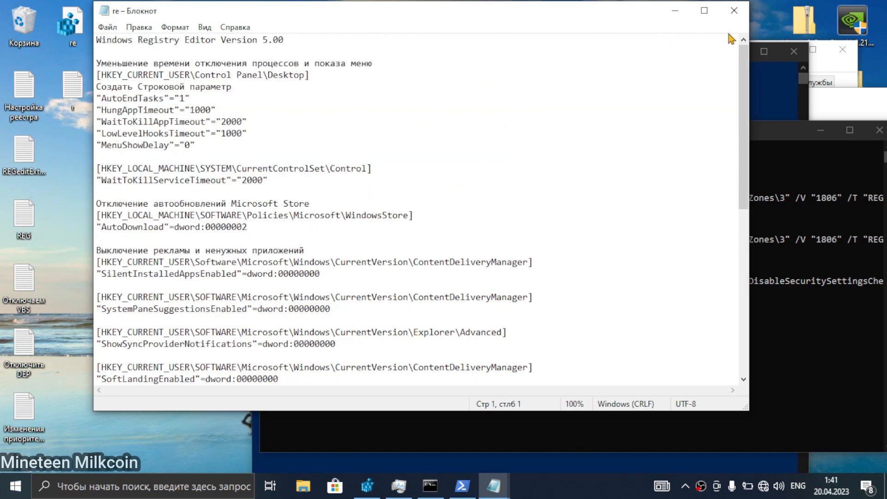
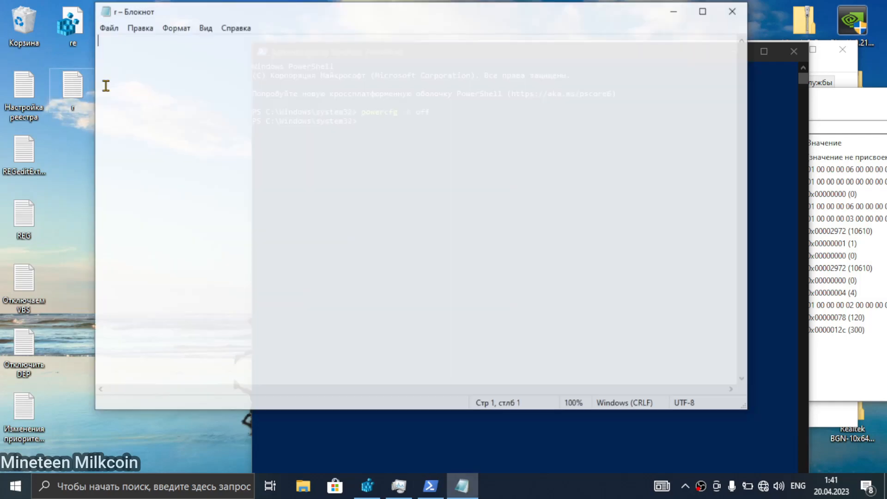
# Reopen the re registry file for editing, review its timeout, Microsoft Store and advertising entries, and close it.
pyautogui.rightClick(80, 29)
pyautogui.click(111, 51)
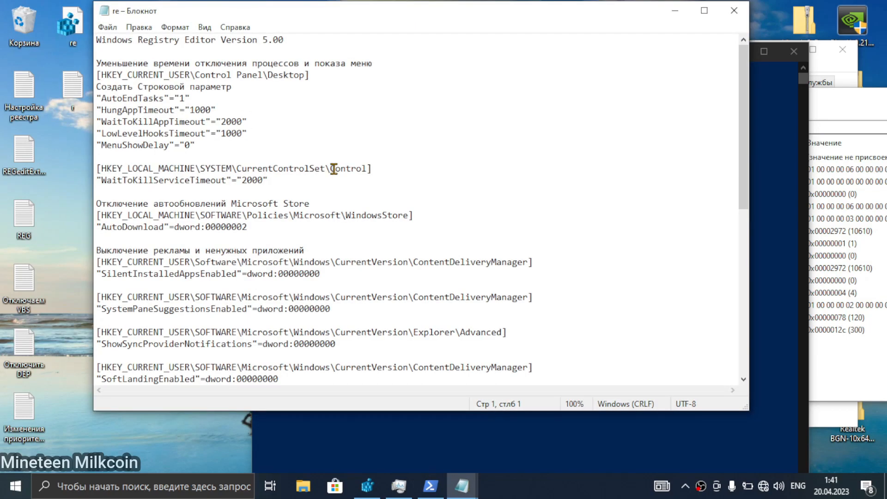
pyautogui.scroll(-1, 334, 169)
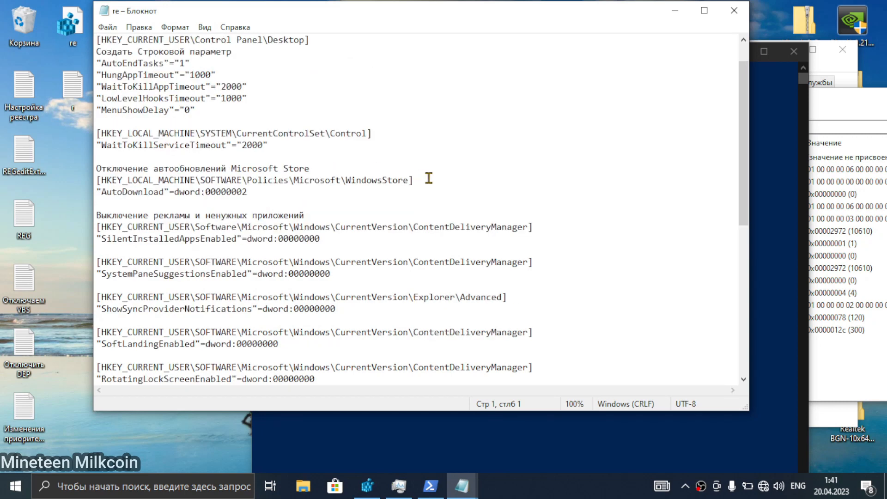
pyautogui.scroll(-1, 429, 178)
pyautogui.scroll(-1, 428, 178)
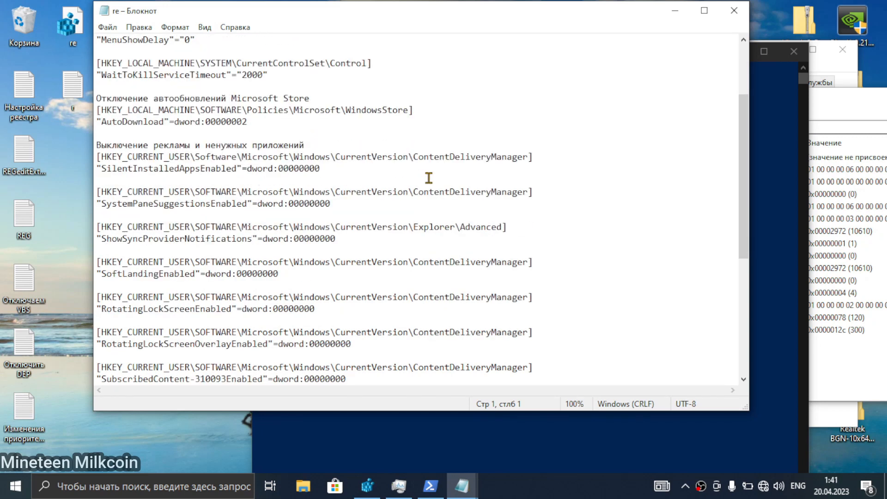
pyautogui.scroll(-1, 429, 178)
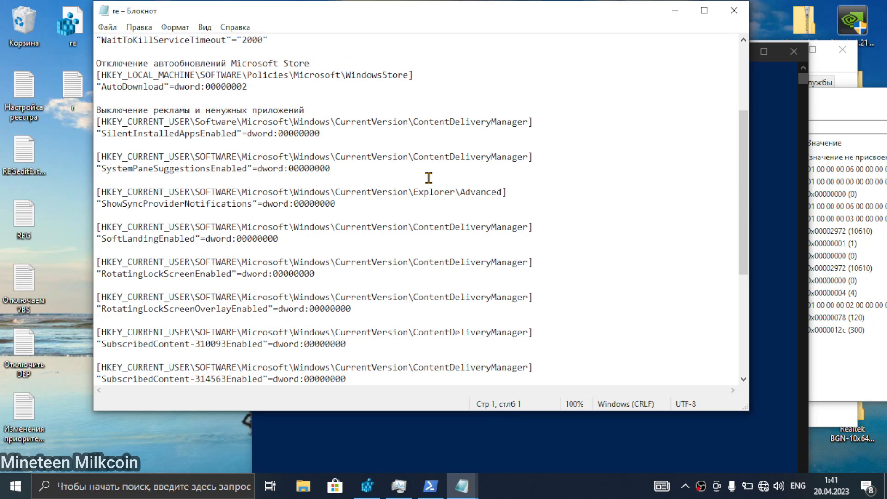
pyautogui.scroll(-1, 429, 178)
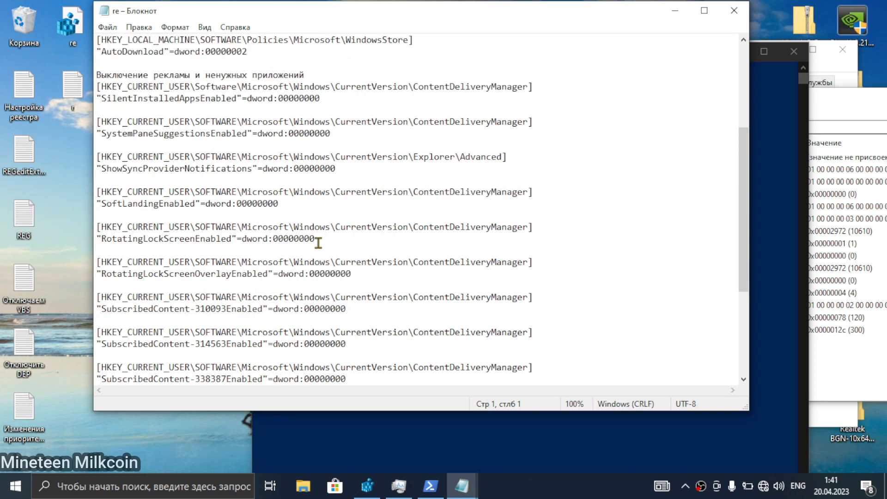
pyautogui.scroll(-1, 313, 222)
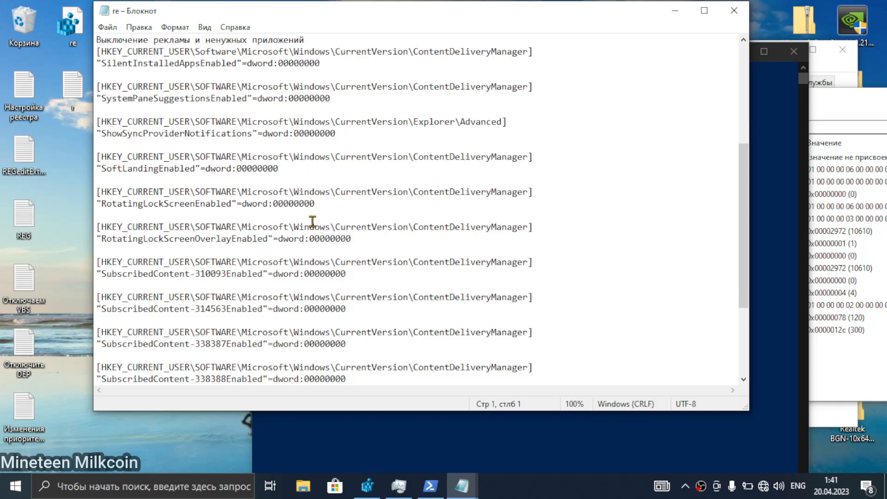
pyautogui.scroll(-2, 312, 221)
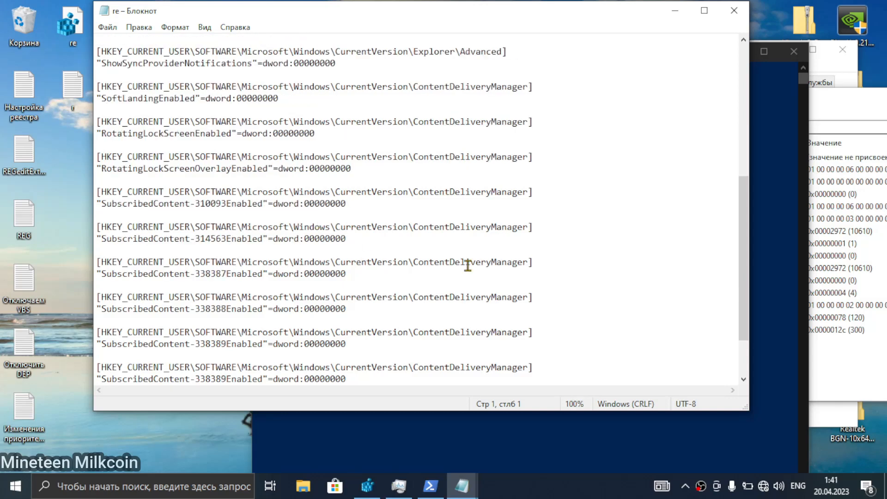
pyautogui.scroll(-1, 315, 325)
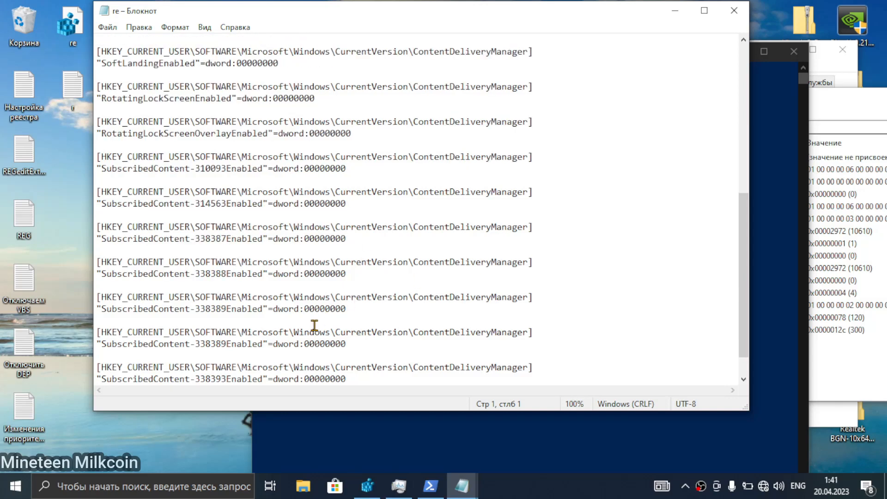
pyautogui.scroll(-1, 314, 325)
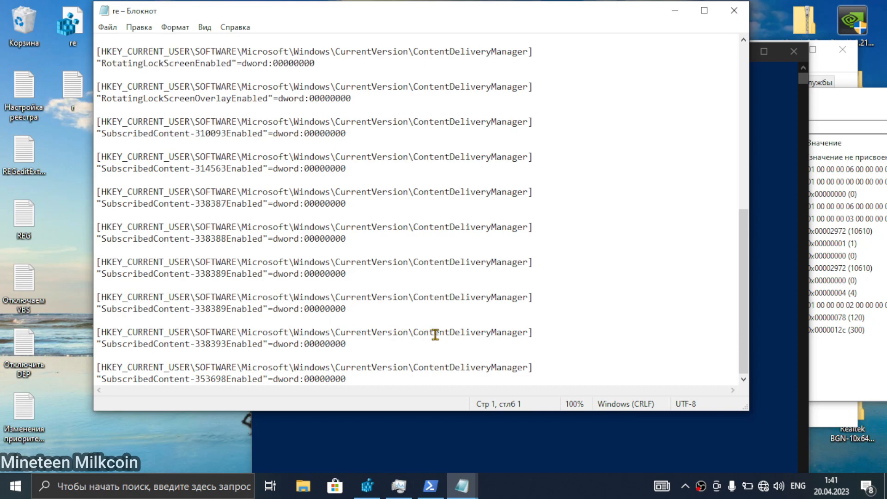
pyautogui.scroll(4, 435, 335)
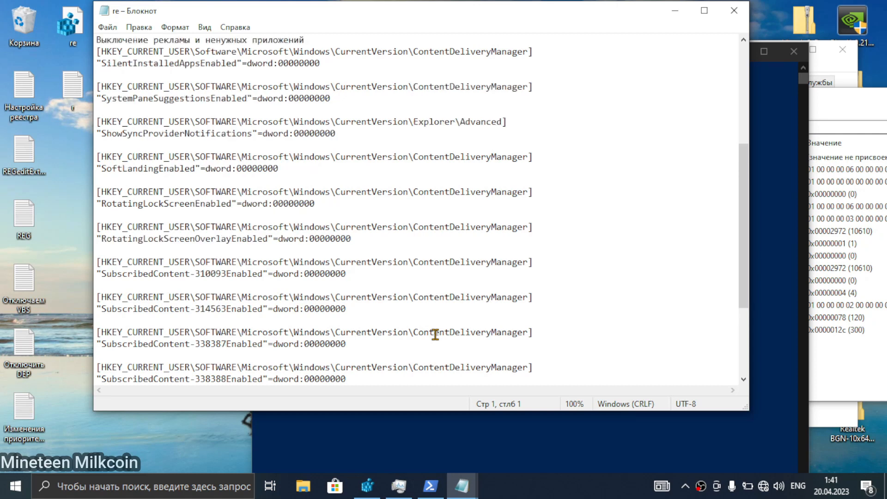
pyautogui.scroll(6, 435, 334)
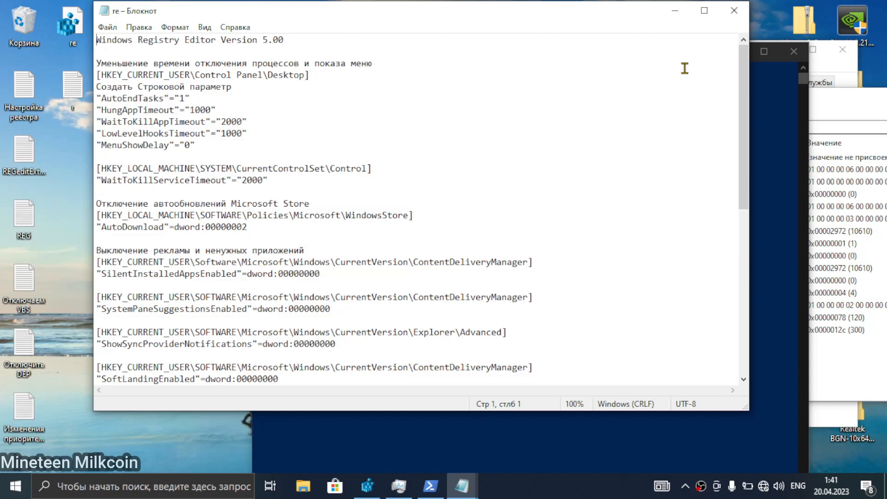
pyautogui.click(734, 10)
pyautogui.click(728, 17)
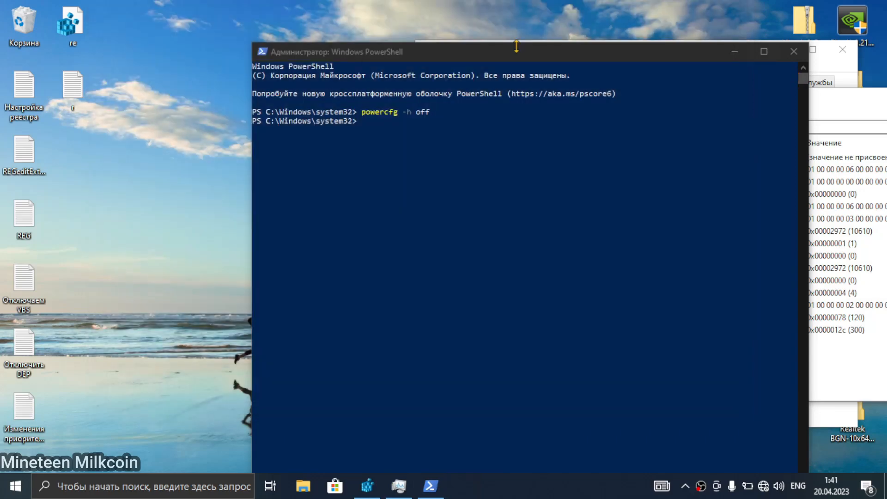
# Move the re, r and Настройка реестра files to the Recycle Bin and shift the remaining desktop text files up one place.
pyautogui.moveTo(179, 123); pyautogui.dragTo(24, 22)
pyautogui.doubleClick(38, 95)
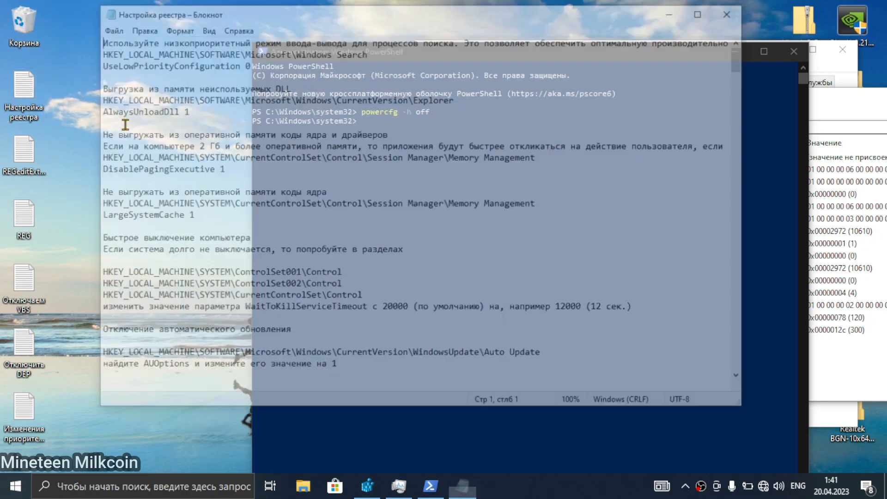
pyautogui.click(734, 11)
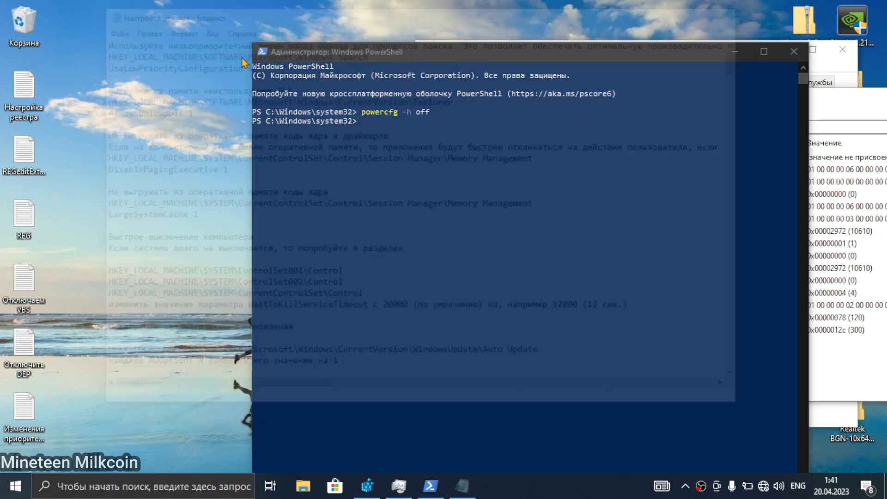
pyautogui.moveTo(24, 87); pyautogui.dragTo(28, 40)
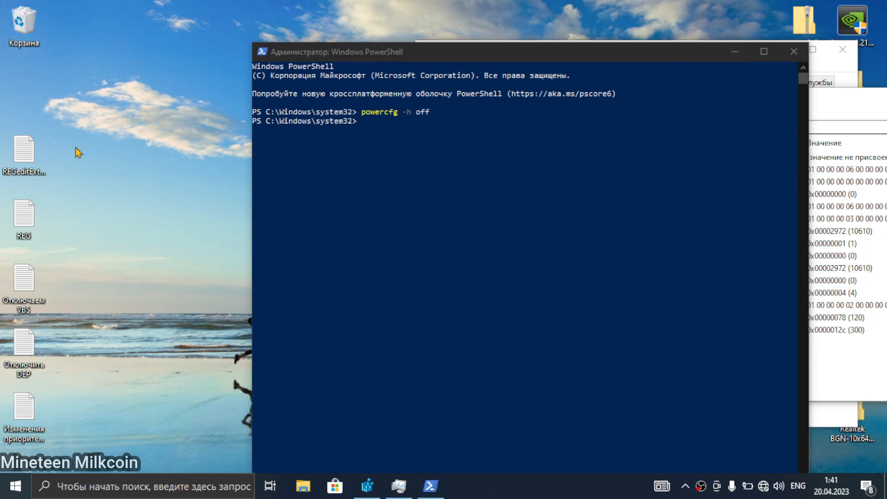
pyautogui.moveTo(76, 153); pyautogui.dragTo(1, 455)
pyautogui.moveTo(18, 436); pyautogui.dragTo(18, 370)
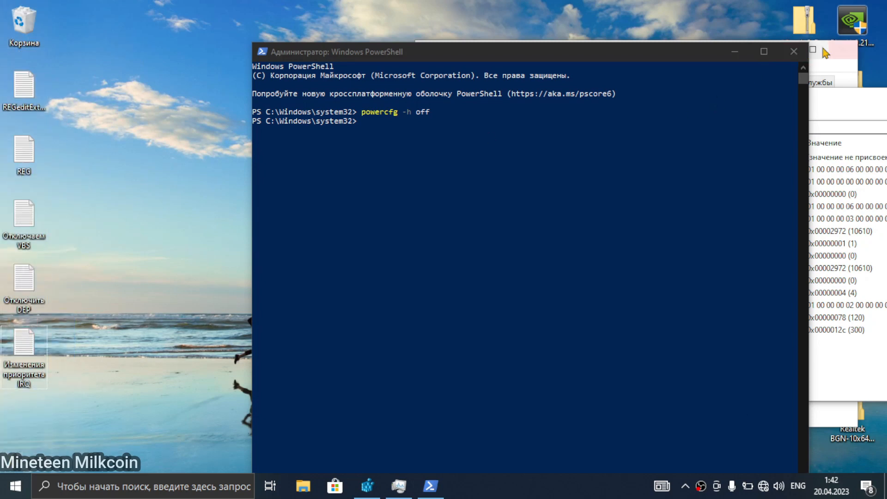
# Close the PowerShell, Task Manager and Registry Editor windows to clear the desktop.
pyautogui.click(810, 54)
pyautogui.click(806, 53)
pyautogui.click(836, 52)
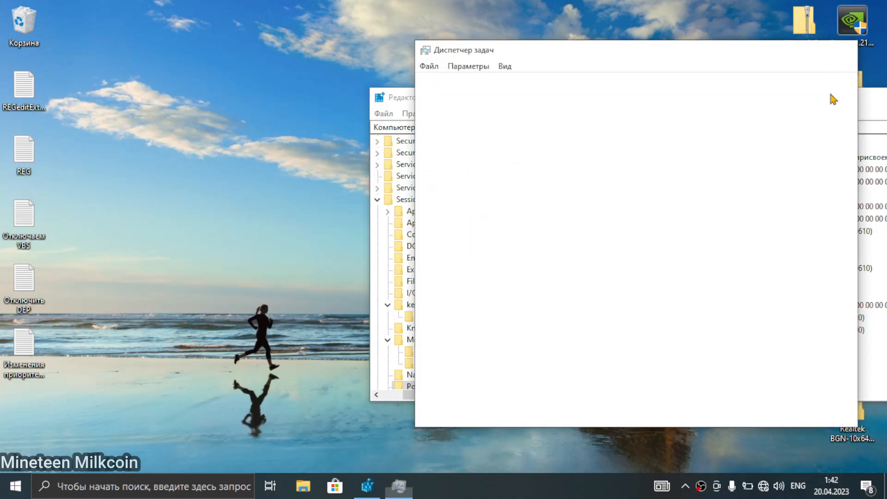
pyautogui.moveTo(831, 95); pyautogui.dragTo(577, 104)
pyautogui.click(757, 109)
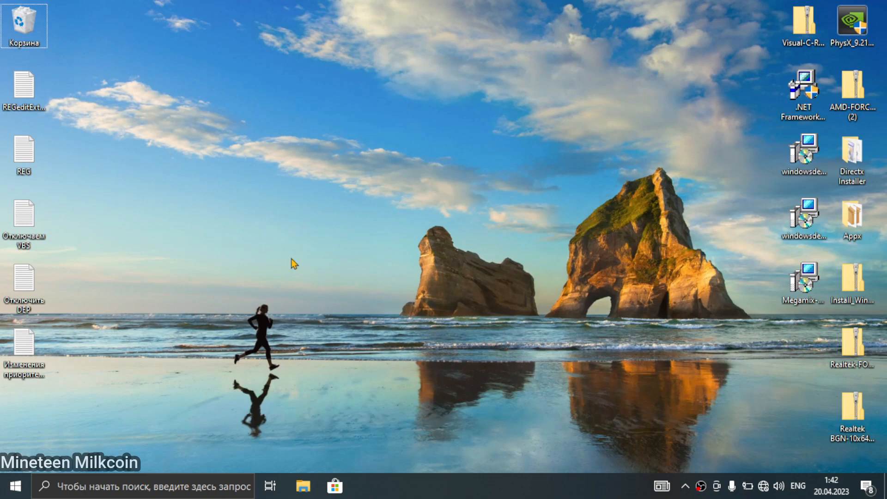
# Open the REGeditExtended notes from the desktop, reposition the window, and skim the first tweaks.
pyautogui.doubleClick(28, 102)
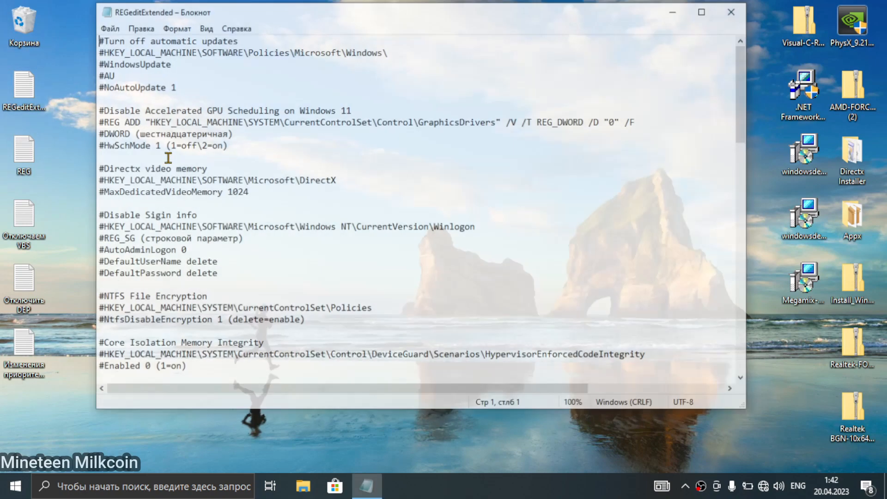
pyautogui.moveTo(192, 11); pyautogui.dragTo(208, 32)
pyautogui.scroll(-3, 275, 130)
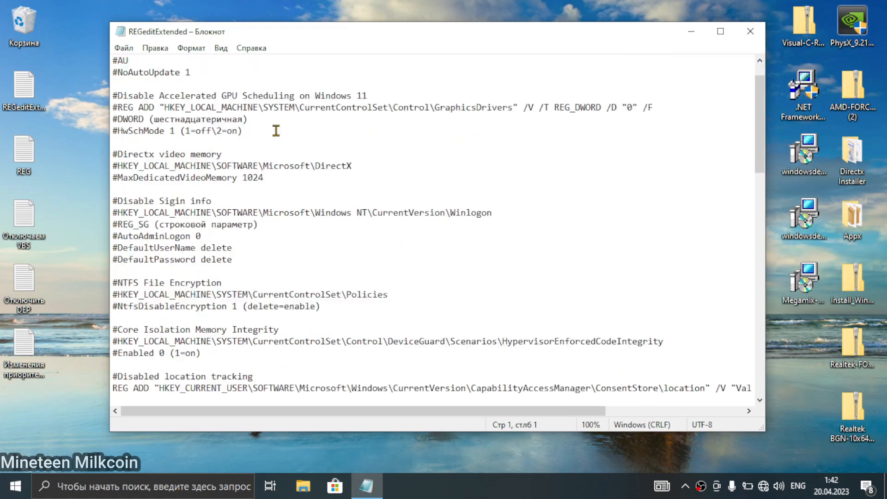
pyautogui.scroll(-2, 275, 130)
pyautogui.scroll(5, 276, 131)
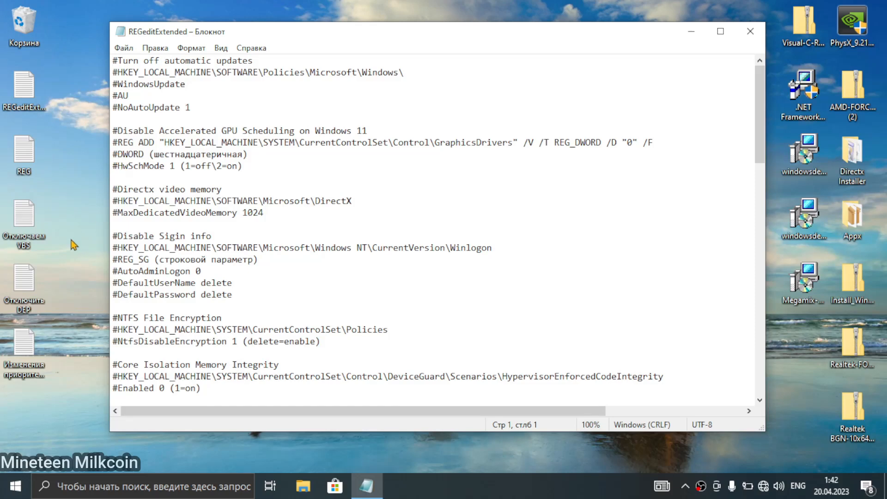
pyautogui.click(24, 344)
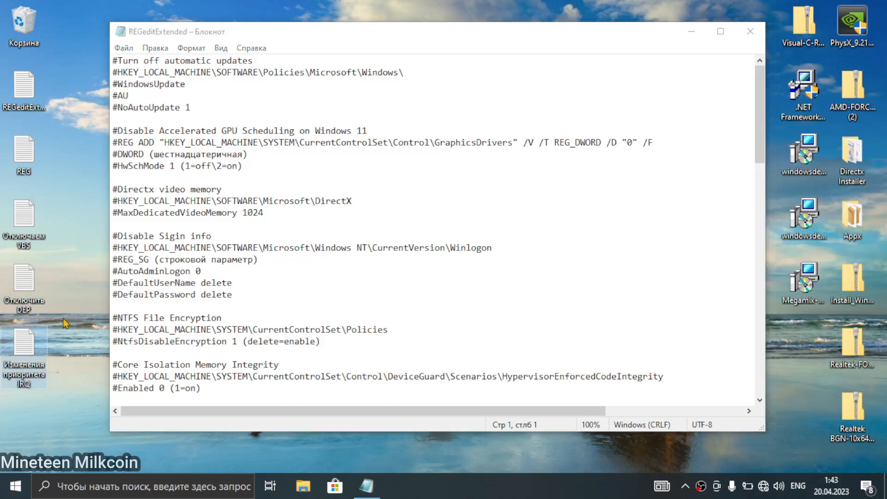
# Search Windows for reg and launch Registry Editor from the results.
pyautogui.click(138, 495)
pyautogui.write('reg')
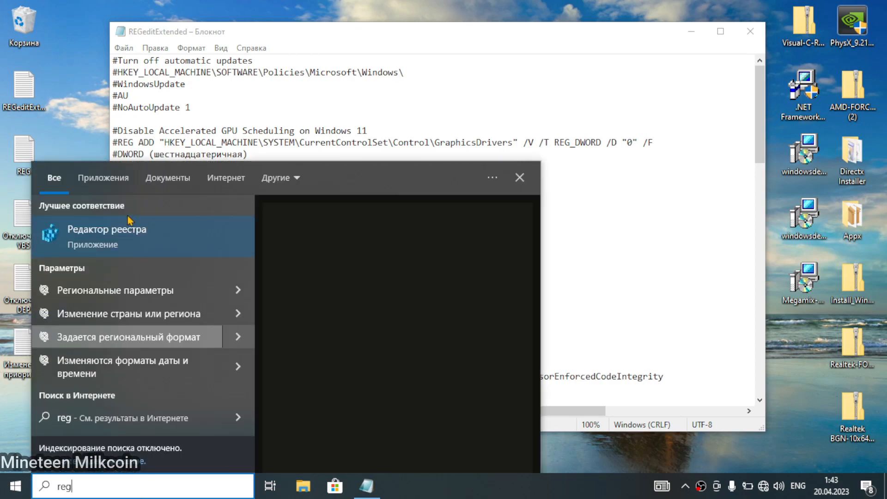
pyautogui.rightClick(117, 245)
pyautogui.click(166, 253)
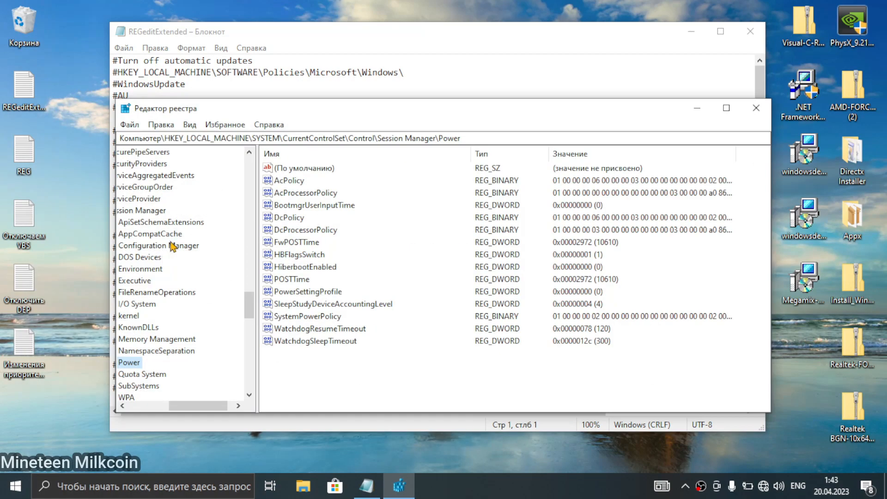
# Copy the automatic-updates key path from the notes and go to HKEY_LOCAL_MACHINE\SOFTWARE\Policies\Microsoft\Windows in Registry Editor.
pyautogui.click(283, 85)
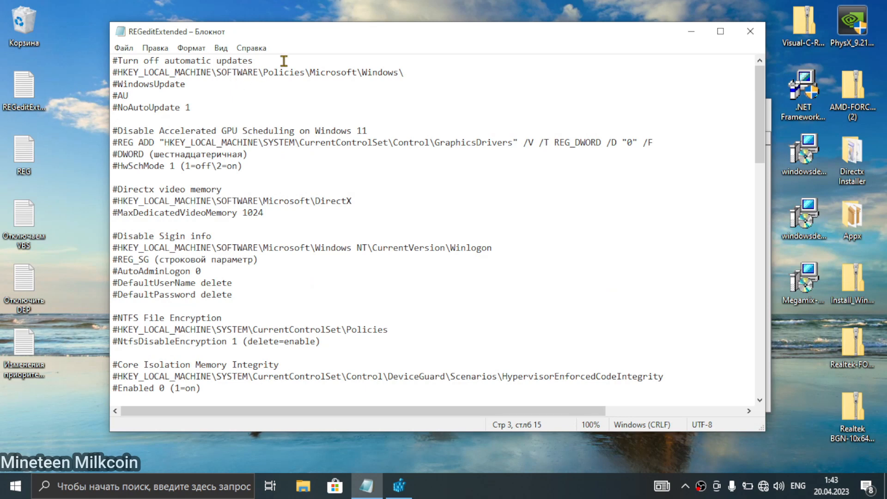
pyautogui.moveTo(405, 72); pyautogui.dragTo(118, 73)
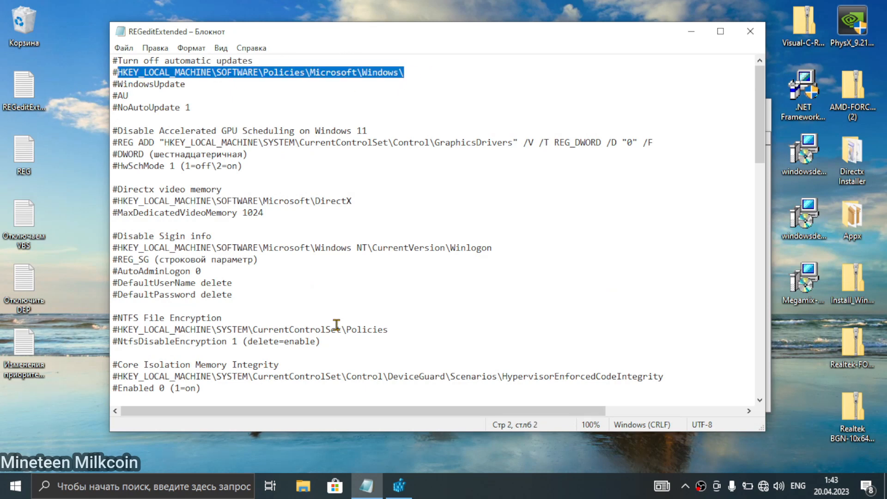
pyautogui.click(399, 485)
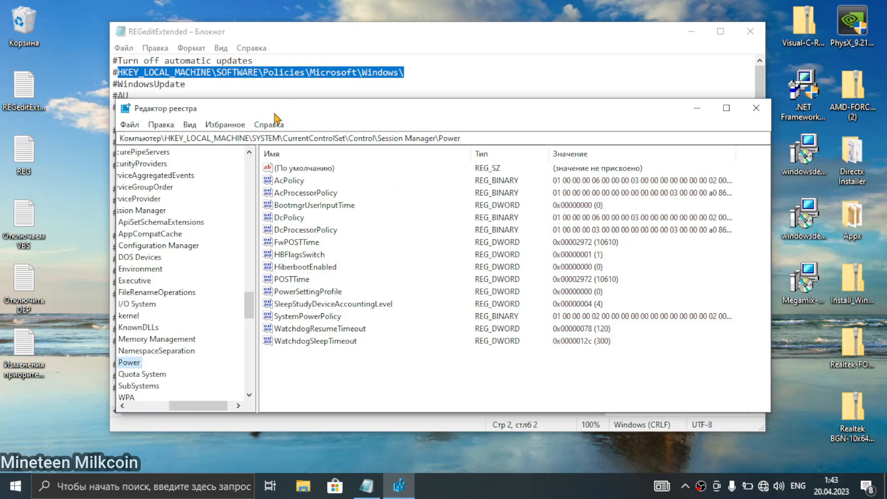
pyautogui.moveTo(274, 114); pyautogui.dragTo(445, 134)
pyautogui.scroll(-6, 194, 217)
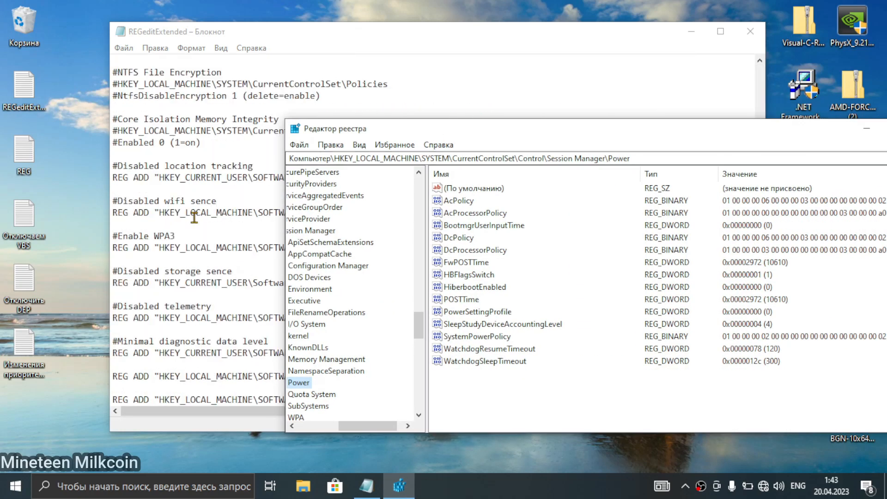
pyautogui.scroll(-3, 194, 217)
pyautogui.scroll(9, 194, 217)
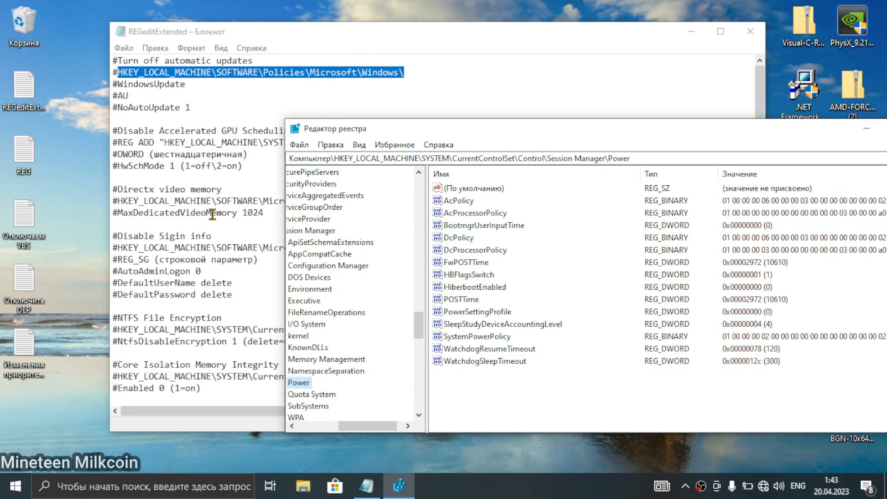
pyautogui.moveTo(387, 134); pyautogui.dragTo(233, 157)
pyautogui.click(265, 181)
pyautogui.hotkey('ctrl', 'a')
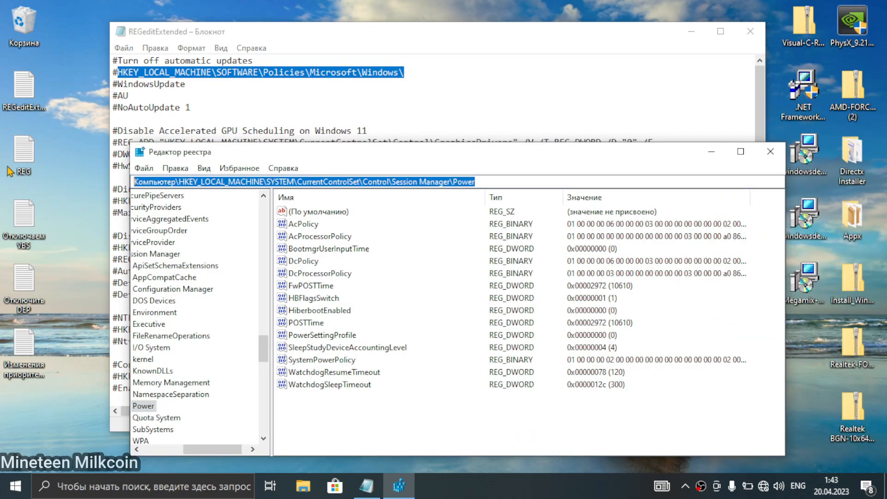
pyautogui.write('HKEY_LOCAL_MACHINE\\SOFTWARE\\Policies\\Microsoft\\Windows\\')
pyautogui.press('Return')
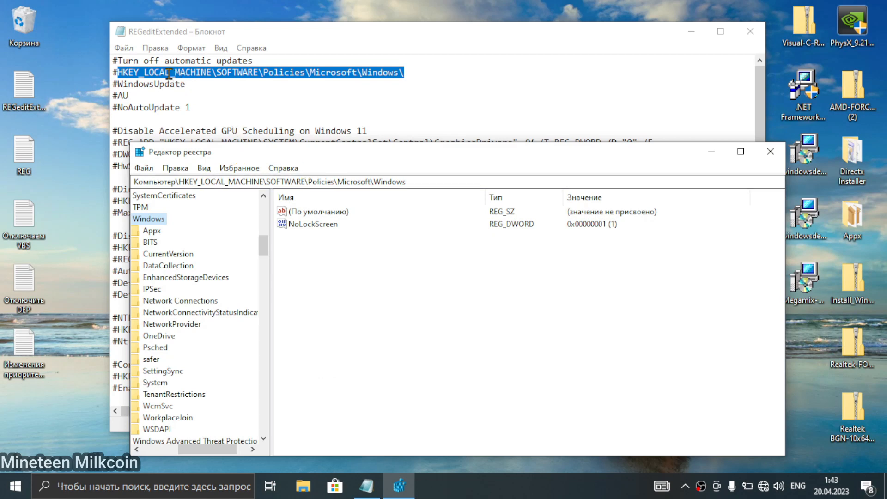
# Create a WindowsUpdate subkey under the Policies\Microsoft\Windows key, taking its name from the notes.
pyautogui.moveTo(199, 85); pyautogui.dragTo(121, 83)
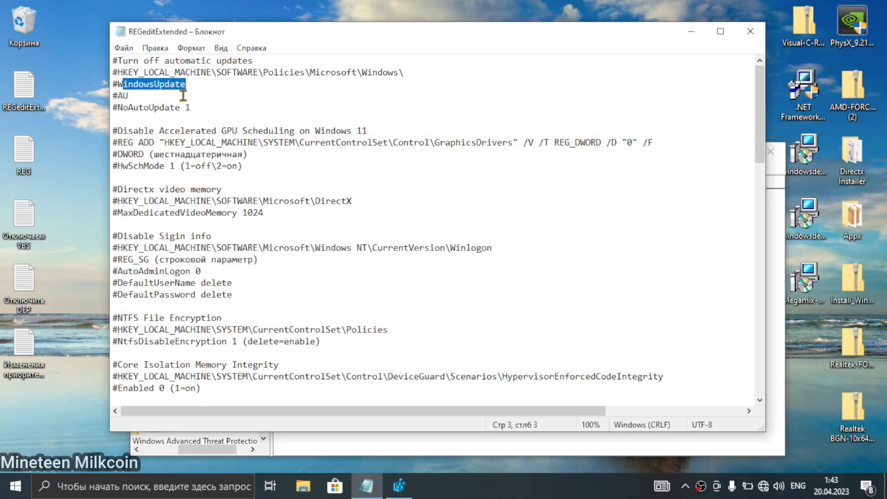
pyautogui.moveTo(204, 84); pyautogui.dragTo(123, 87)
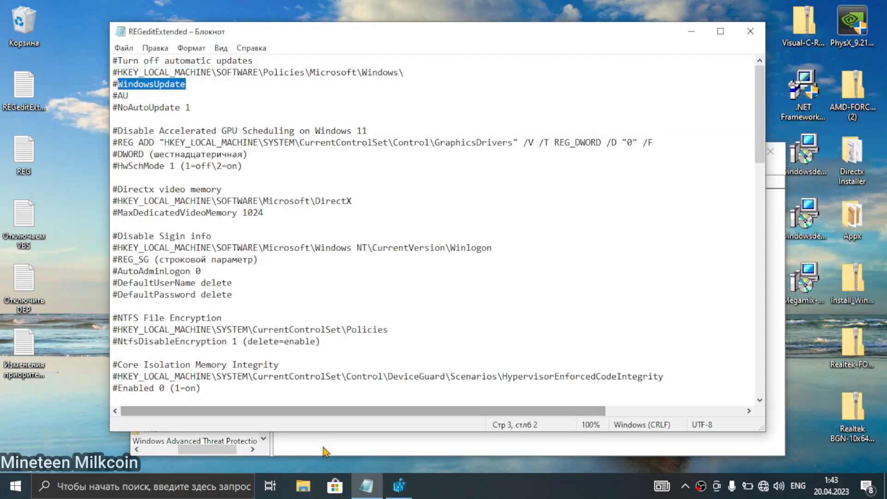
pyautogui.hotkey('alt', 'Tab')
pyautogui.moveTo(435, 154); pyautogui.dragTo(467, 137)
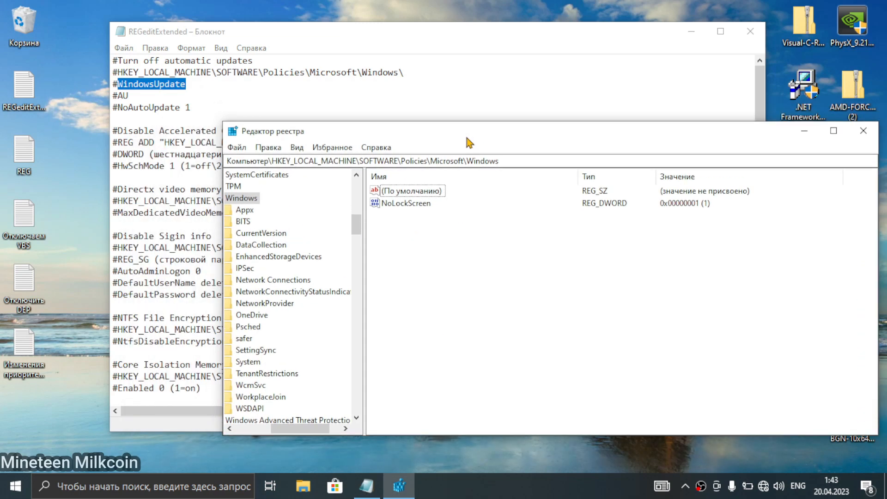
pyautogui.moveTo(304, 433); pyautogui.dragTo(295, 433)
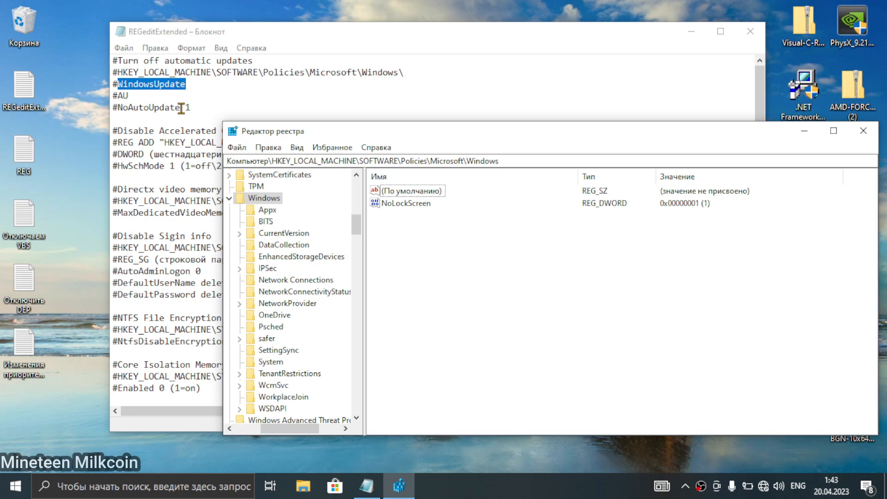
pyautogui.rightClick(274, 203)
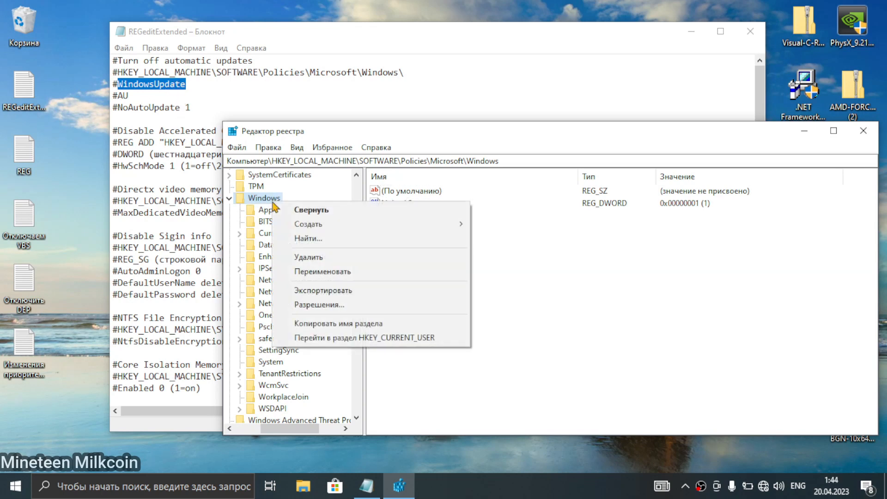
pyautogui.moveTo(342, 226)
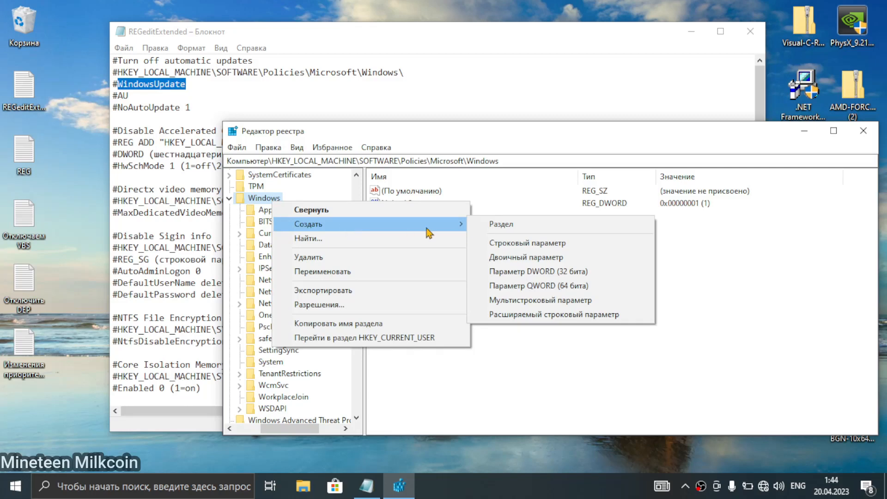
pyautogui.click(501, 224)
pyautogui.write('WindowsUpdate')
pyautogui.click(382, 375)
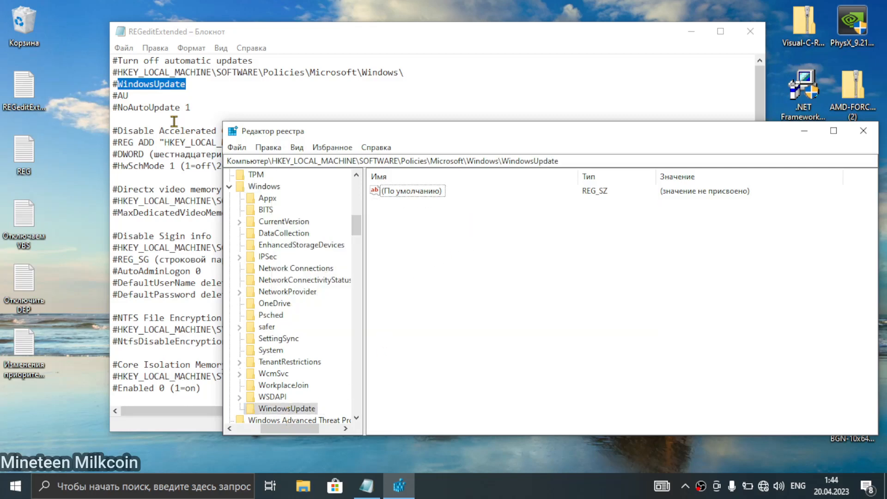
# Copy the name AU from the notes and create a subkey with that name under WindowsUpdate.
pyautogui.moveTo(134, 95); pyautogui.dragTo(119, 96)
pyautogui.hotkey('ctrl', 'c')
pyautogui.click(134, 104)
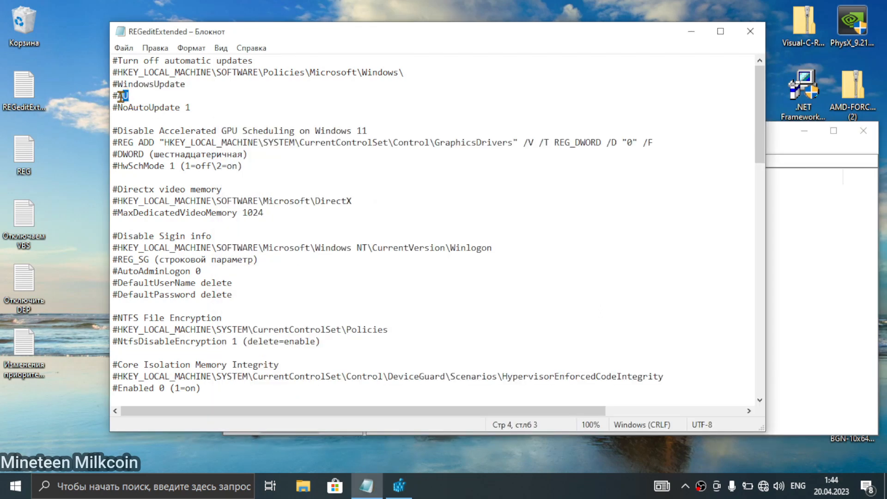
pyautogui.click(819, 287)
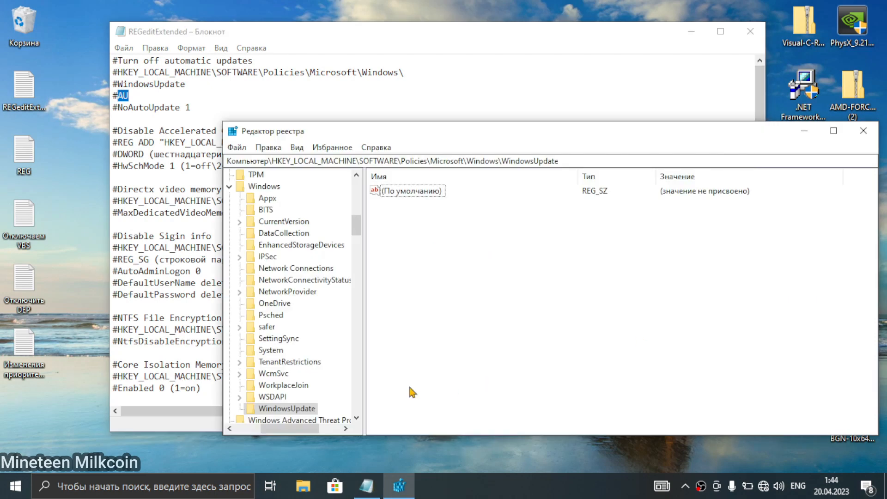
pyautogui.rightClick(304, 408)
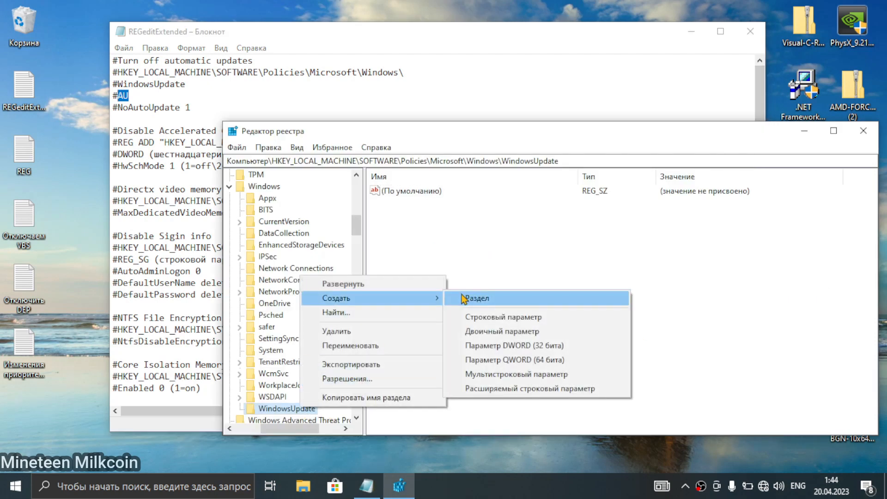
pyautogui.click(462, 295)
pyautogui.hotkey('ctrl', 'v')
pyautogui.press('Return')
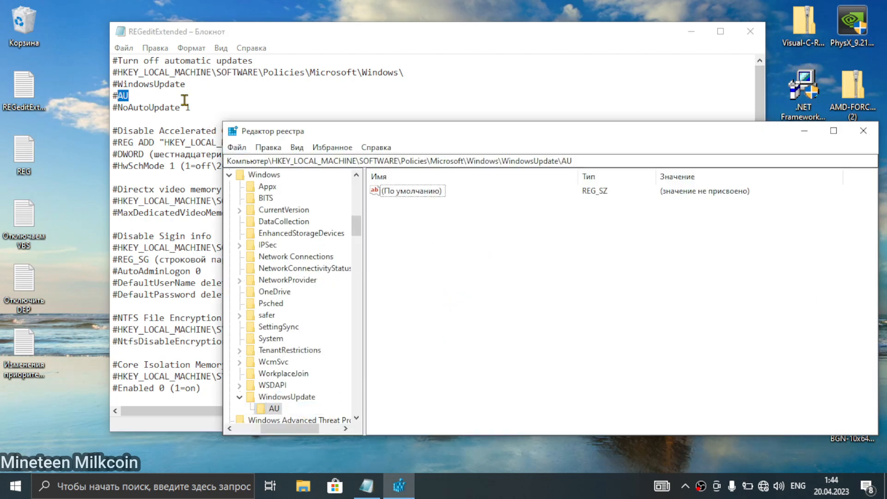
# Create a 32-bit DWORD value named NoAutoUpdate in the AU key, copying the name from the notes, and set it to 1.
pyautogui.moveTo(181, 108); pyautogui.dragTo(114, 108)
pyautogui.hotkey('ctrl', 'c')
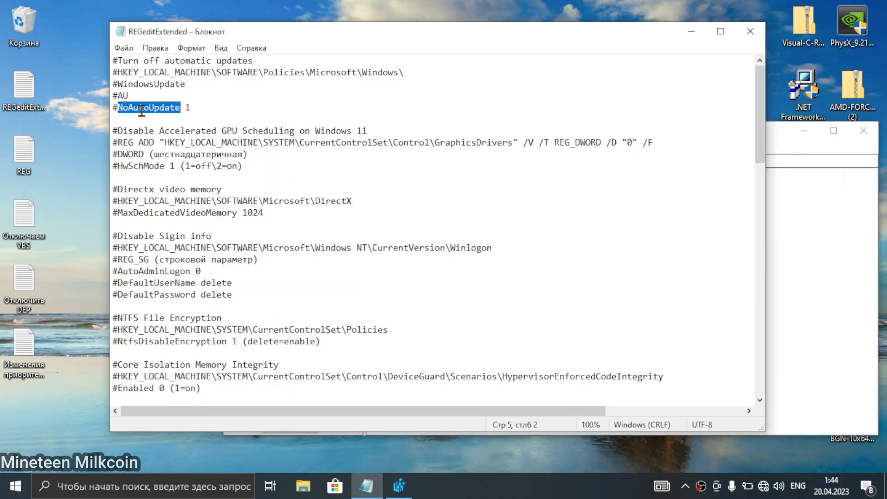
pyautogui.click(830, 286)
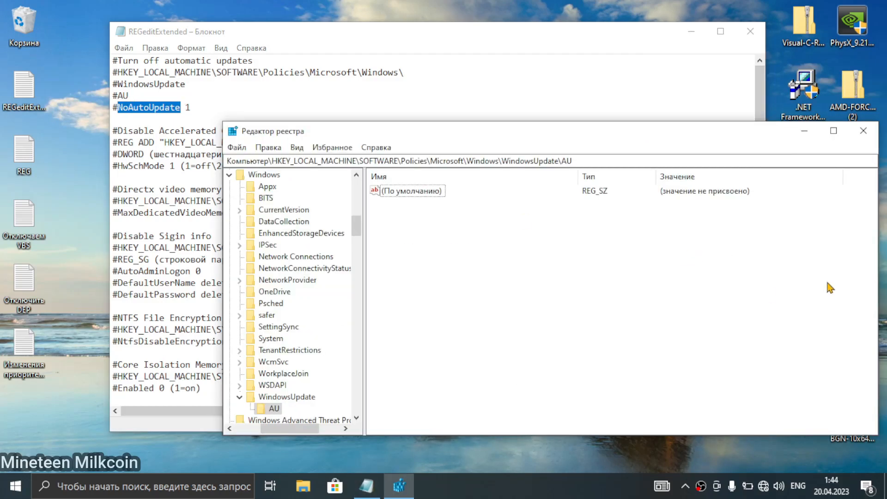
pyautogui.rightClick(486, 236)
pyautogui.moveTo(561, 249)
pyautogui.click(631, 287)
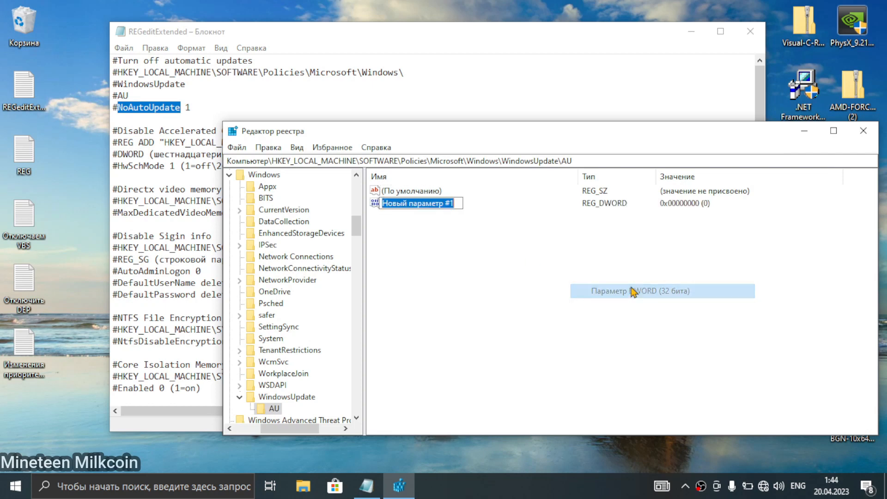
pyautogui.hotkey('ctrl', 'v')
pyautogui.press('Return')
pyautogui.doubleClick(424, 203)
pyautogui.write('1')
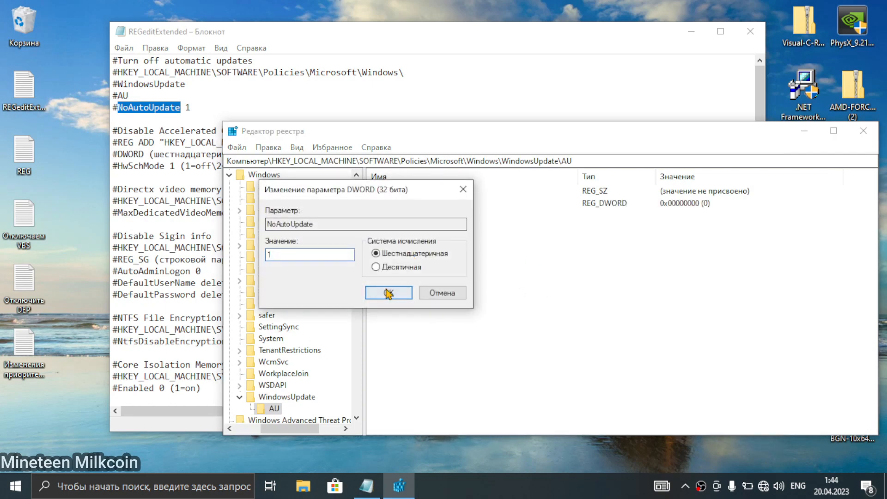
pyautogui.click(393, 292)
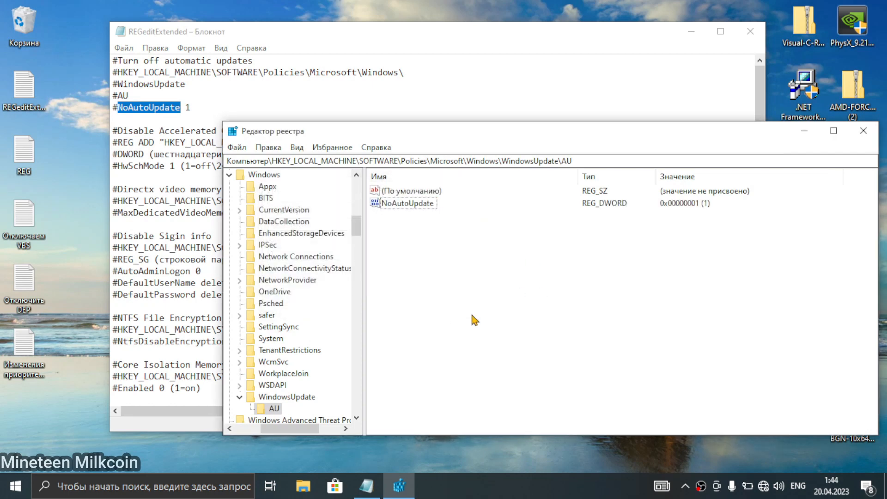
# Copy the GPU scheduling key path from the notes and go to HKEY_LOCAL_MACHINE\SYSTEM\CurrentControlSet\Control\GraphicsDrivers to check HwSchMode.
pyautogui.click(222, 107)
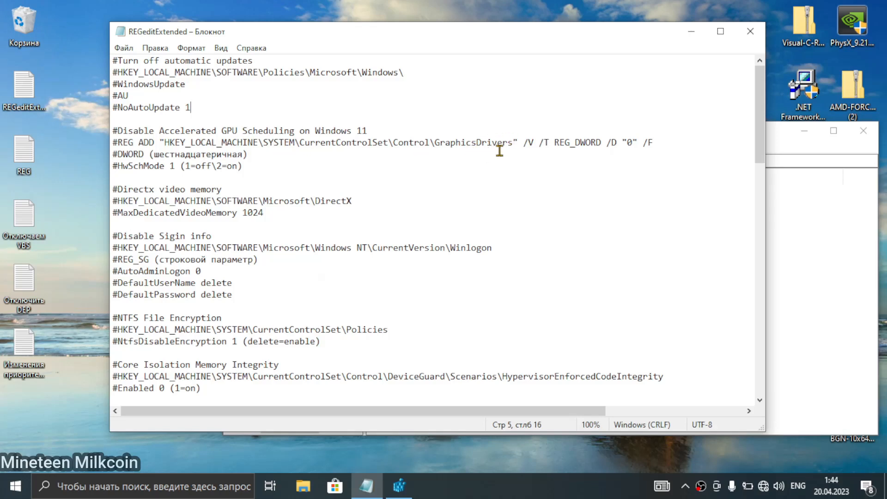
pyautogui.moveTo(513, 142); pyautogui.dragTo(164, 143)
pyautogui.hotkey('ctrl', 'c')
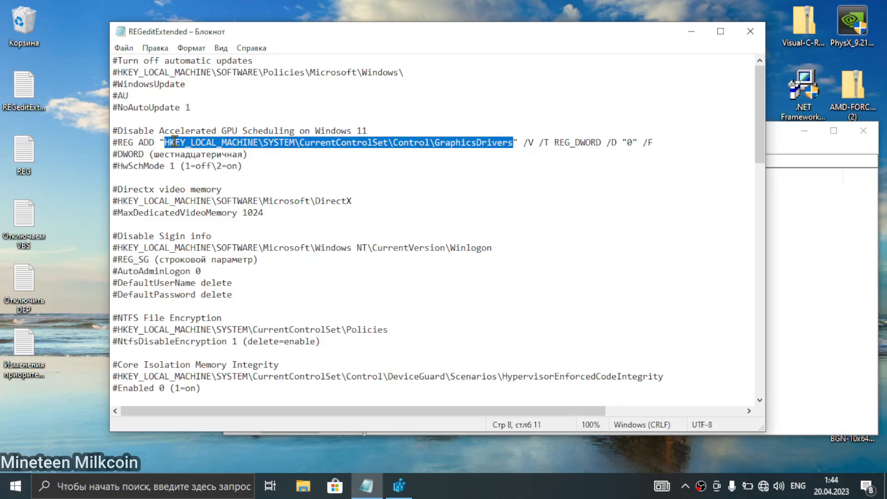
pyautogui.click(783, 160)
pyautogui.moveTo(782, 159); pyautogui.dragTo(326, 181)
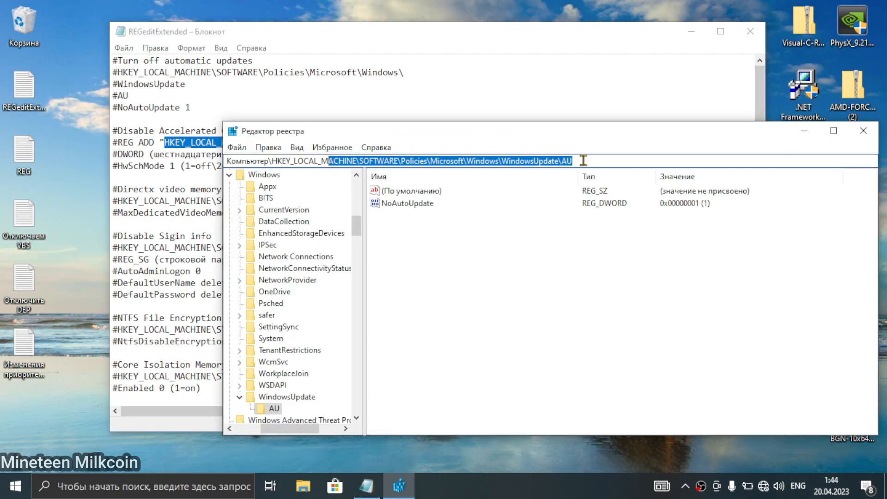
pyautogui.hotkey('ctrl', 'a')
pyautogui.hotkey('ctrl', 'v')
pyautogui.press('Return')
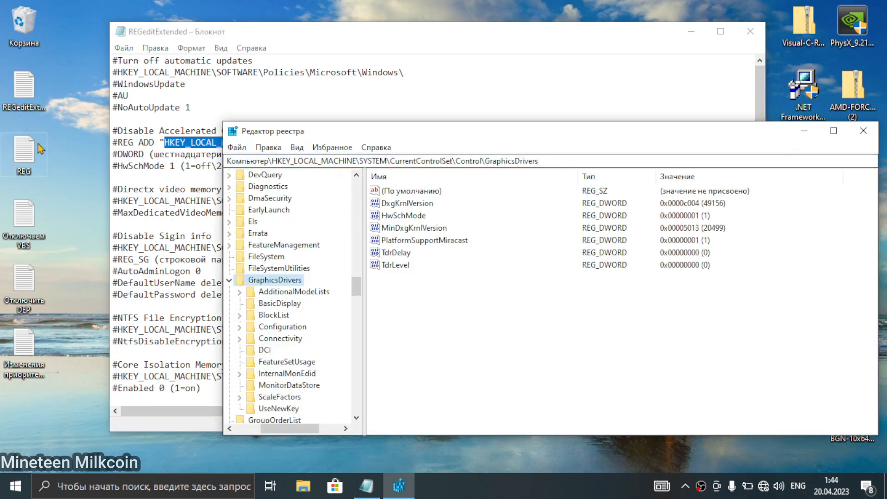
pyautogui.moveTo(574, 160); pyautogui.dragTo(24, 196)
pyautogui.hotkey('ctrl', 'v')
pyautogui.press('Return')
pyautogui.moveTo(334, 136); pyautogui.dragTo(257, 187)
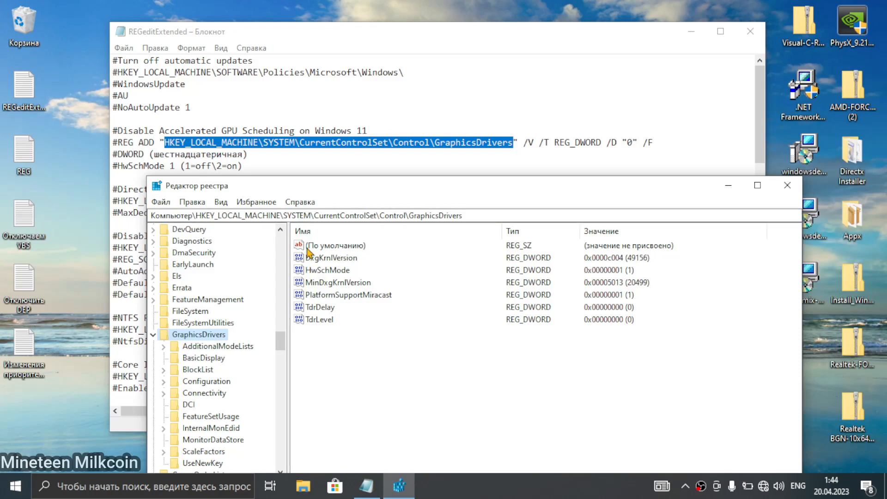
pyautogui.moveTo(250, 189); pyautogui.dragTo(312, 96)
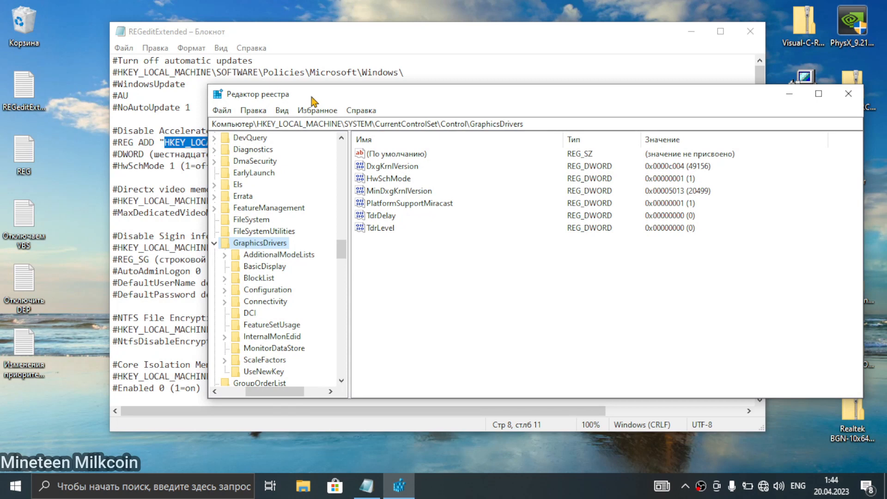
# Copy the DirectX key path from the notes and go to HKEY_LOCAL_MACHINE\SOFTWARE\Microsoft\DirectX in Registry Editor.
pyautogui.click(143, 165)
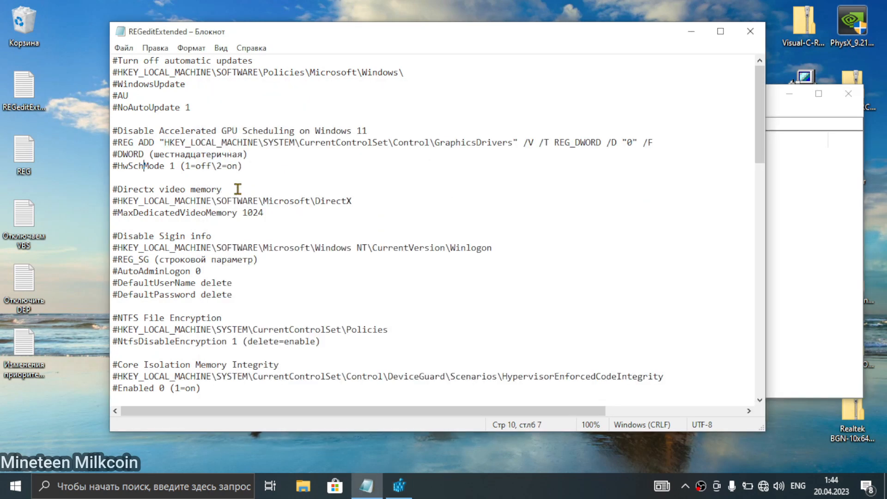
pyautogui.moveTo(373, 201); pyautogui.dragTo(123, 202)
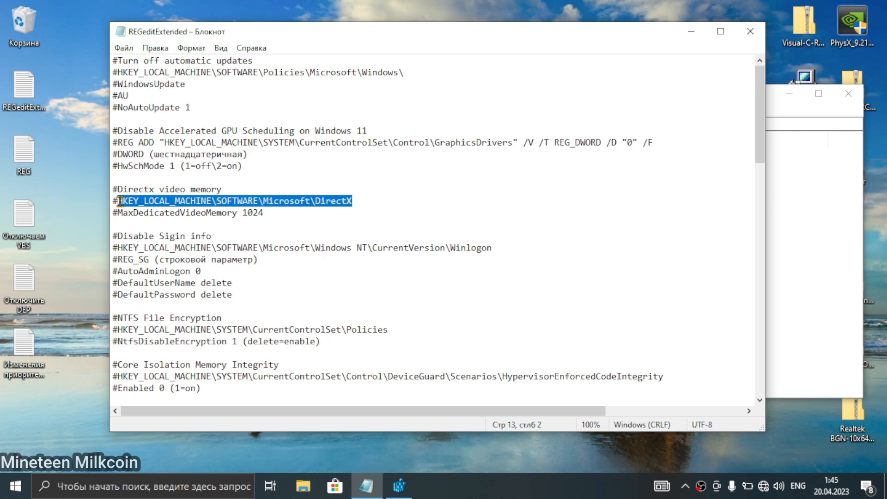
pyautogui.click(768, 242)
pyautogui.click(609, 122)
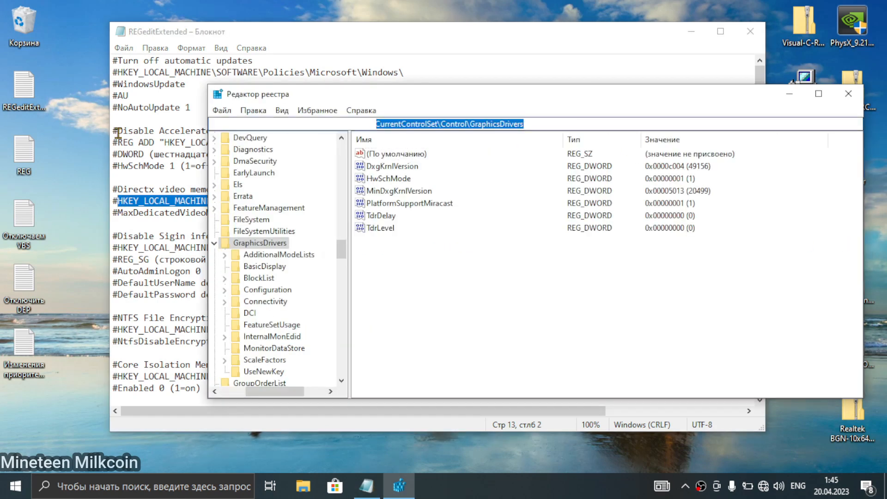
pyautogui.write('HKEY_LOCAL_MACHINE\\SOFTWARE\\Microsoft\\DirectX')
pyautogui.press('Return')
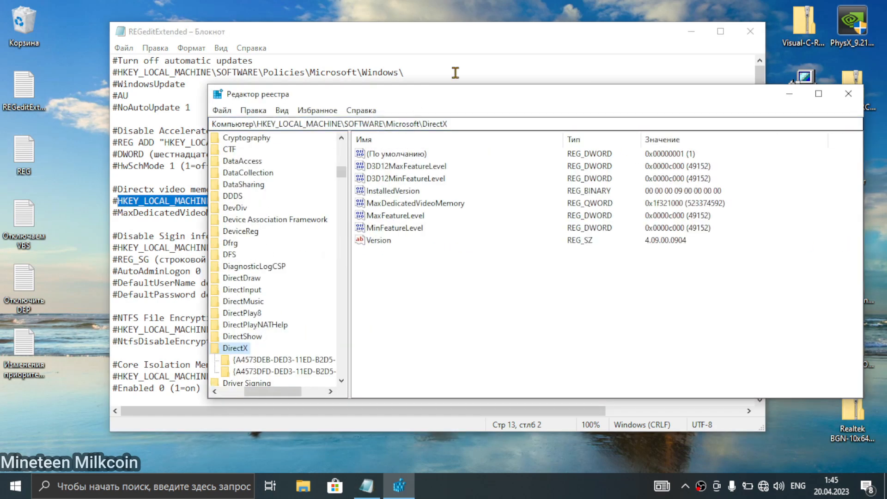
# Open the DirectX key's MaxDedicatedVideoMemory value, view it in decimal, and close it without saving.
pyautogui.moveTo(397, 99); pyautogui.dragTo(520, 115)
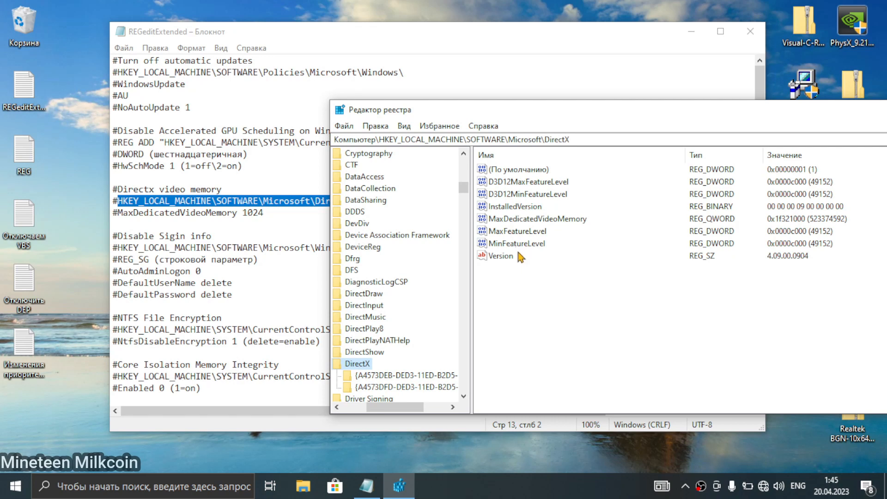
pyautogui.doubleClick(528, 218)
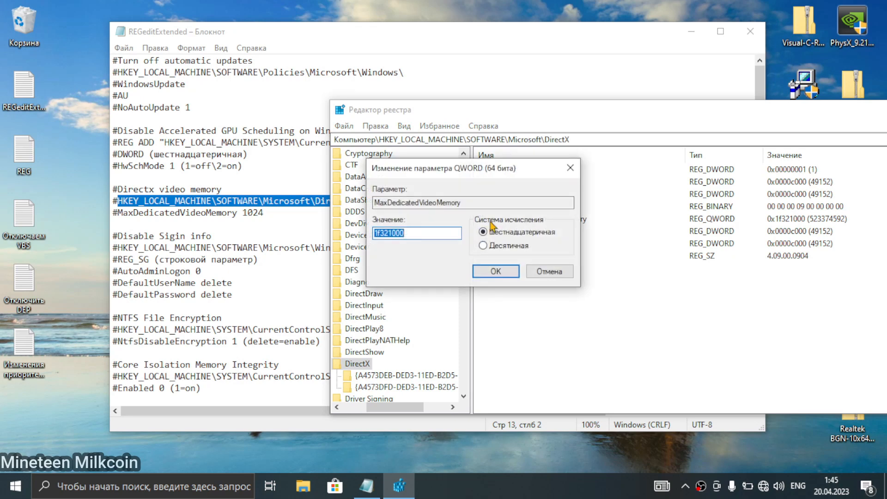
pyautogui.click(496, 246)
pyautogui.click(570, 167)
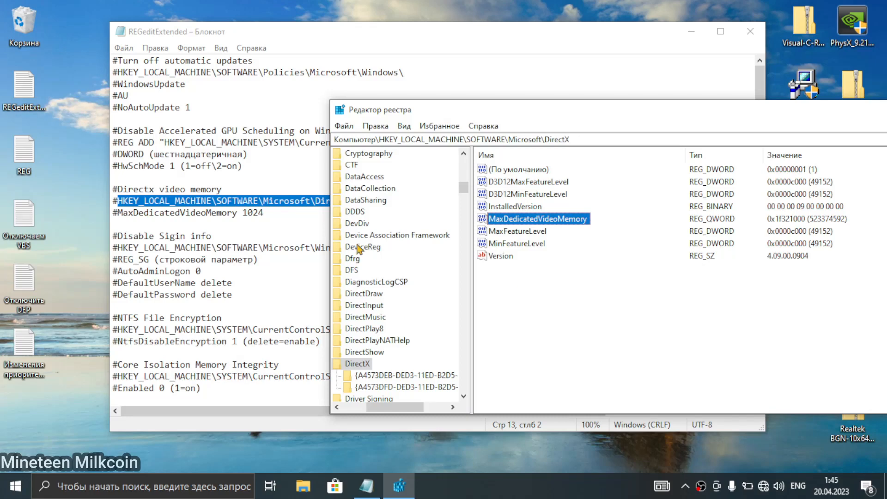
# Copy the Winlogon path from the notes' sign-in section and go to HKEY_LOCAL_MACHINE\SOFTWARE\Microsoft\Windows NT\CurrentVersion\Winlogon.
pyautogui.click(267, 213)
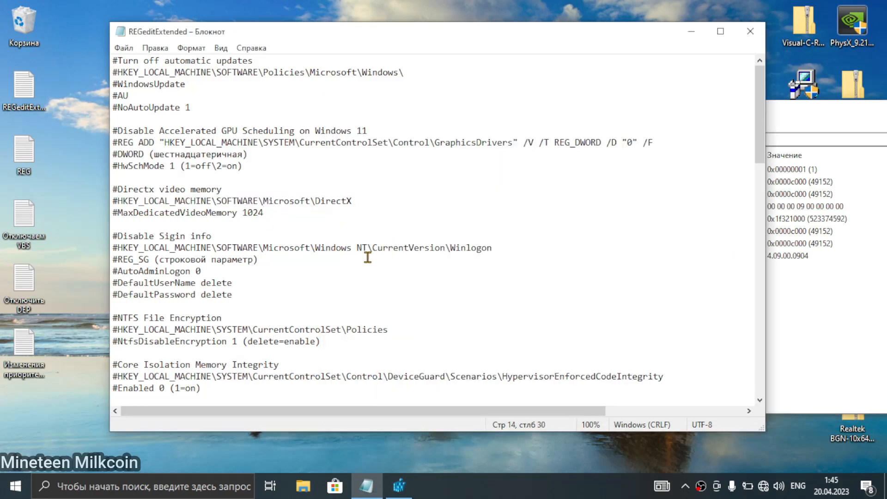
pyautogui.scroll(-1, 372, 257)
pyautogui.moveTo(508, 212); pyautogui.dragTo(122, 212)
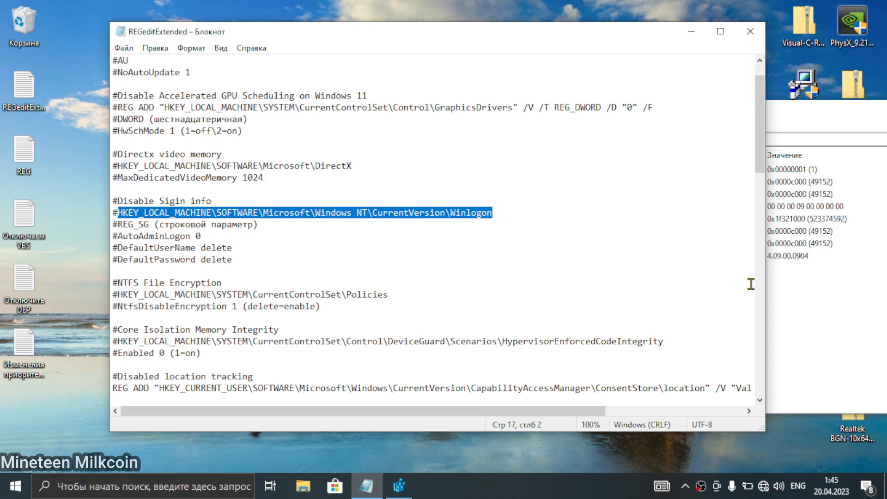
pyautogui.click(816, 311)
pyautogui.click(614, 138)
pyautogui.hotkey('ctrl', 'a')
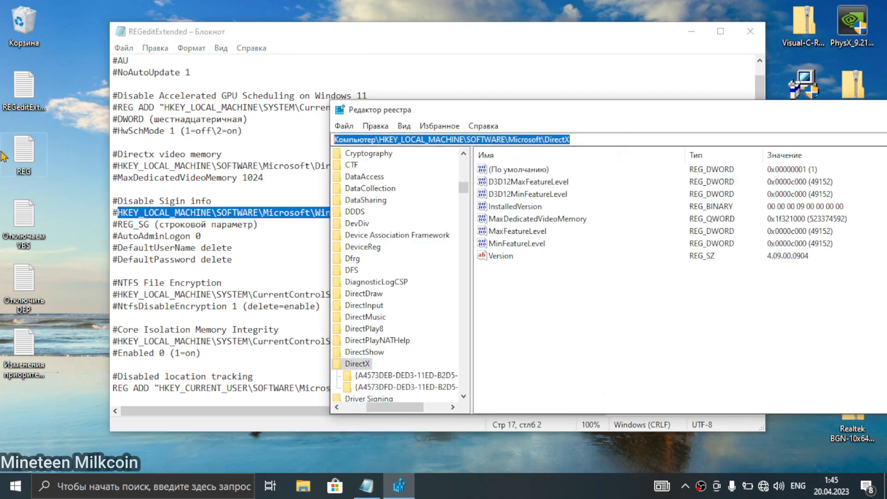
pyautogui.write('HKEY_LOCAL_MACHINE\\SOFTWARE\\Microsoft\\Windows NT\\CurrentVersion\\Winlogon')
pyautogui.press('Return')
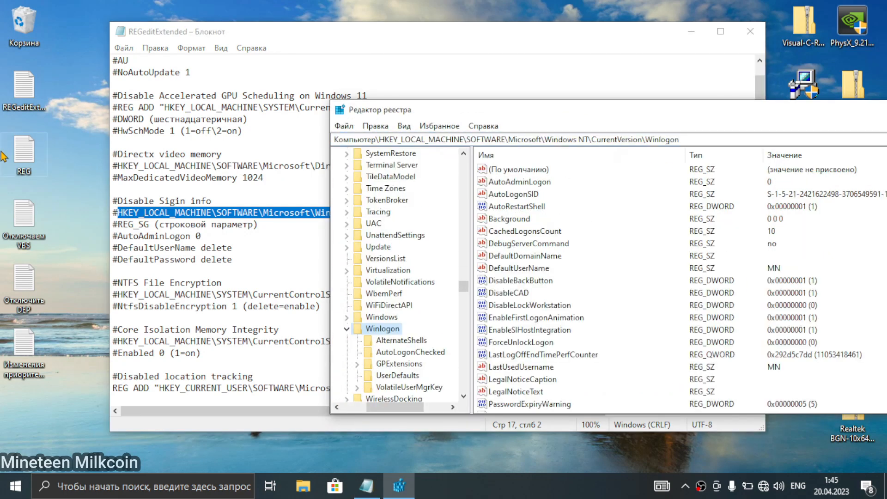
# Compare the AutoAdminLogon value in the Winlogon key with the setting listed in the notes' sign-in section.
pyautogui.click(247, 235)
pyautogui.click(805, 117)
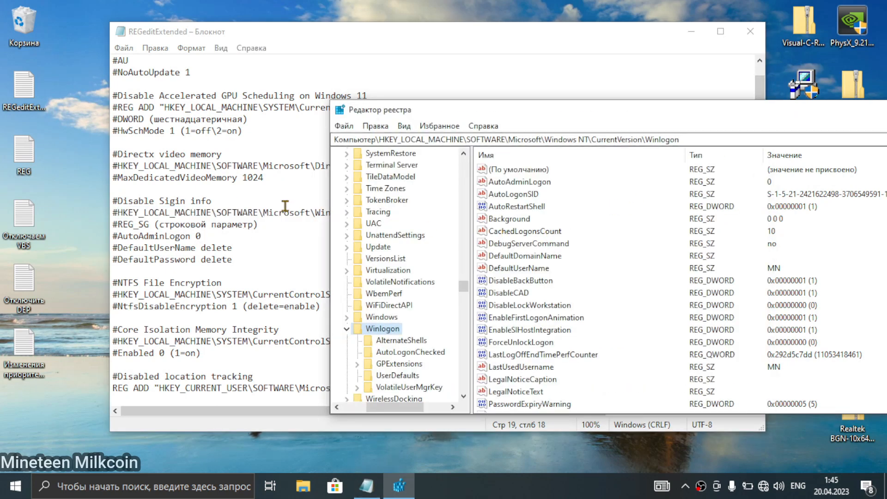
pyautogui.click(262, 212)
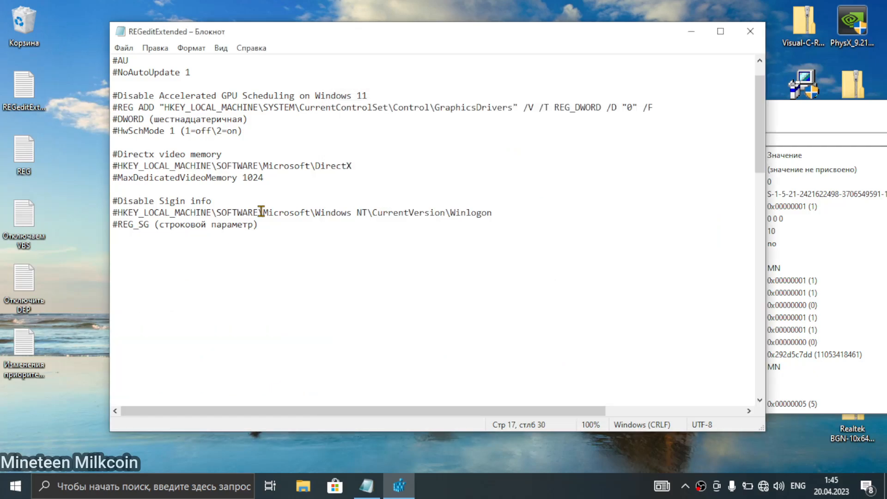
pyautogui.click(812, 135)
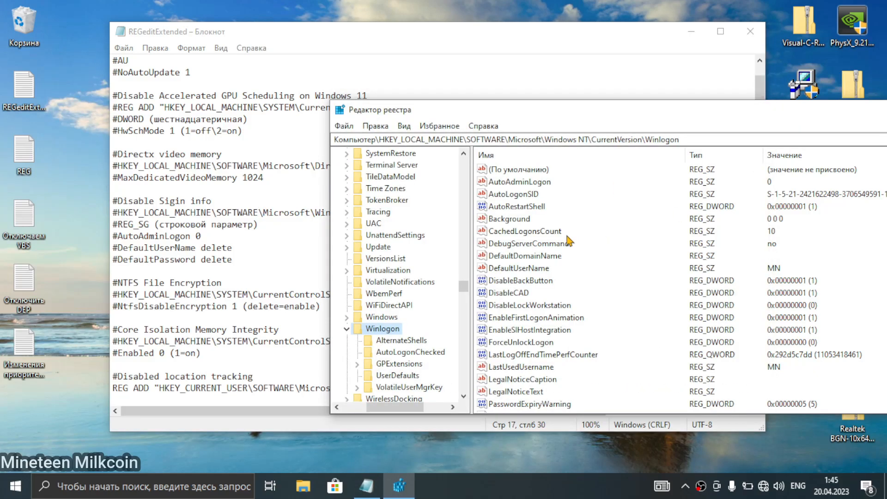
pyautogui.click(260, 250)
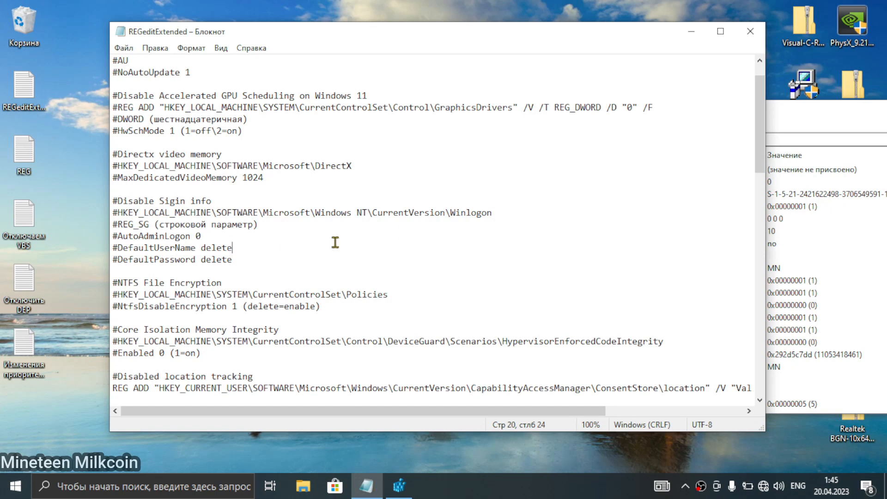
pyautogui.click(807, 127)
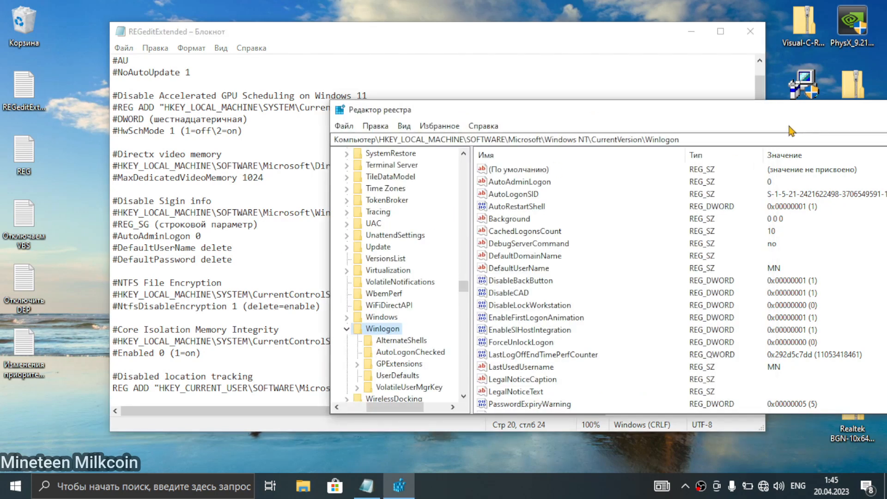
pyautogui.click(596, 241)
pyautogui.press('Down')
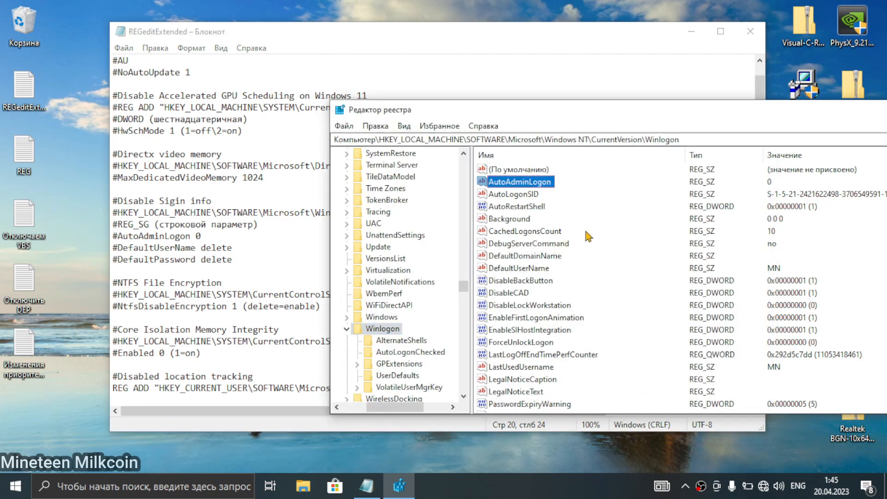
pyautogui.press('Down')
pyautogui.click(536, 210)
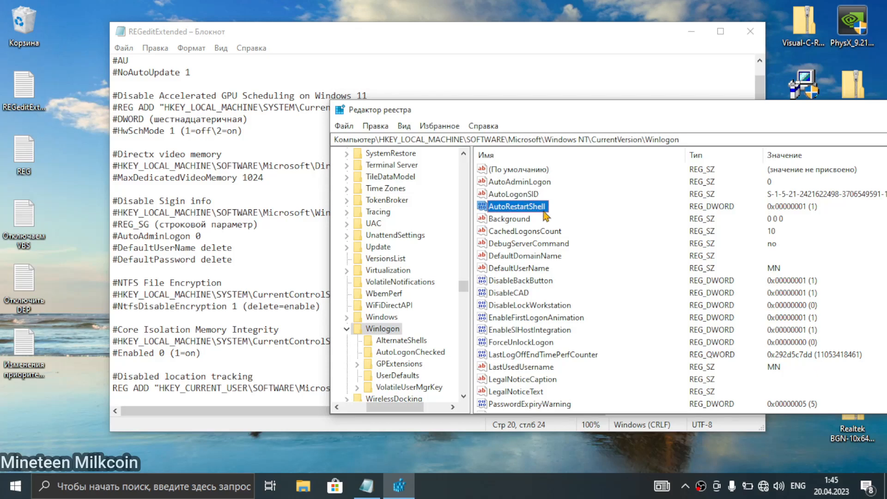
pyautogui.press('Up')
pyautogui.press('Up')
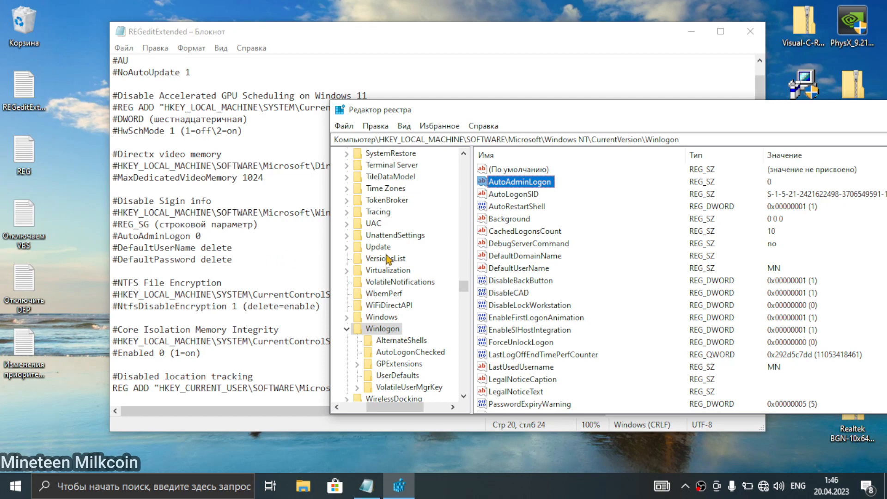
# Look through the Winlogon values between Background and DisableCAD for the entries named in the sign-in notes.
pyautogui.click(520, 222)
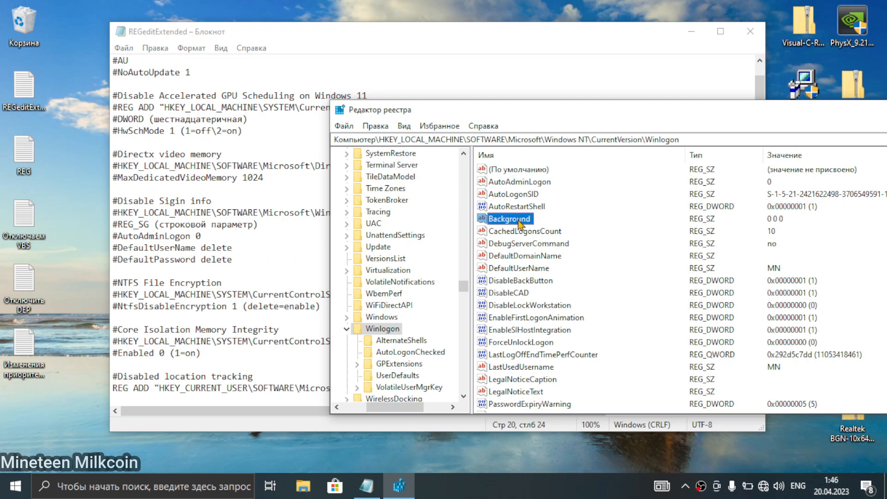
pyautogui.press('Down')
pyautogui.press('Down')
pyautogui.press('Down')
pyautogui.press('Down')
pyautogui.press('Down')
pyautogui.press('Down')
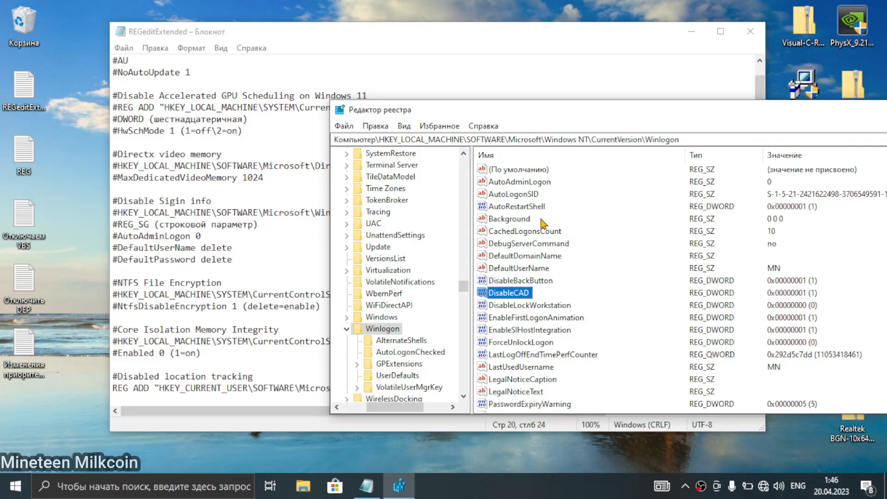
pyautogui.press('Up')
pyautogui.press('Up')
pyautogui.press('Up')
pyautogui.press('Up')
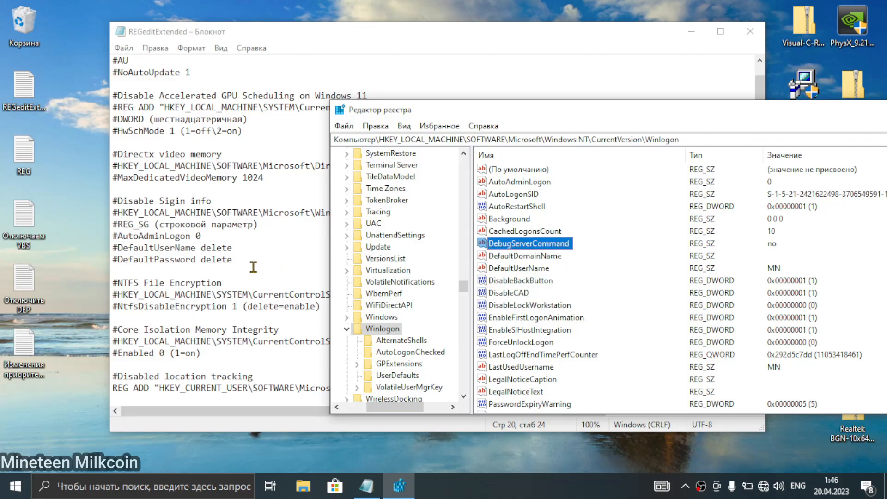
# Check the Winlogon key for the DefaultUserName and DefaultPassword values that the notes mark for deletion.
pyautogui.moveTo(258, 265); pyautogui.dragTo(85, 246)
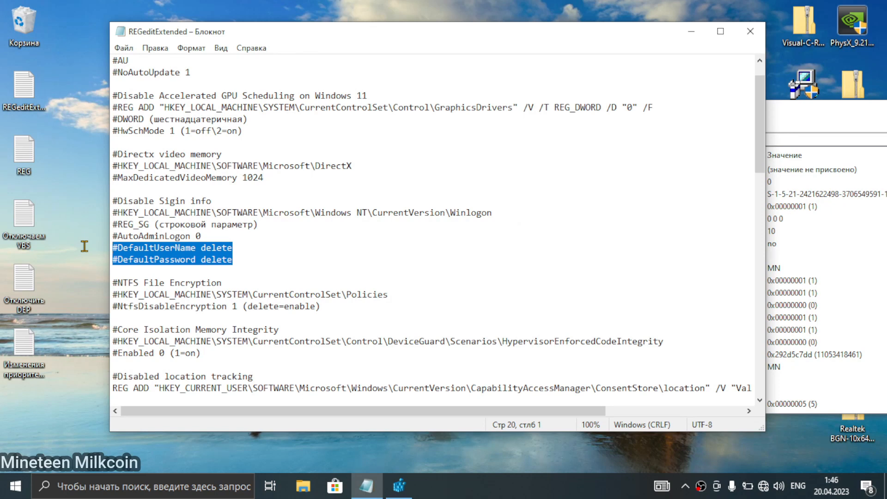
pyautogui.moveTo(85, 246); pyautogui.dragTo(89, 252)
pyautogui.moveTo(243, 261); pyautogui.dragTo(98, 242)
pyautogui.click(805, 114)
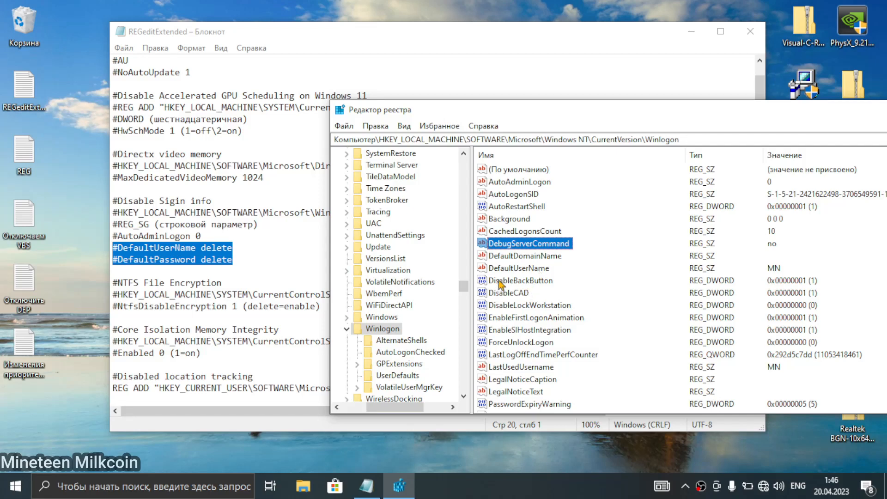
pyautogui.click(149, 258)
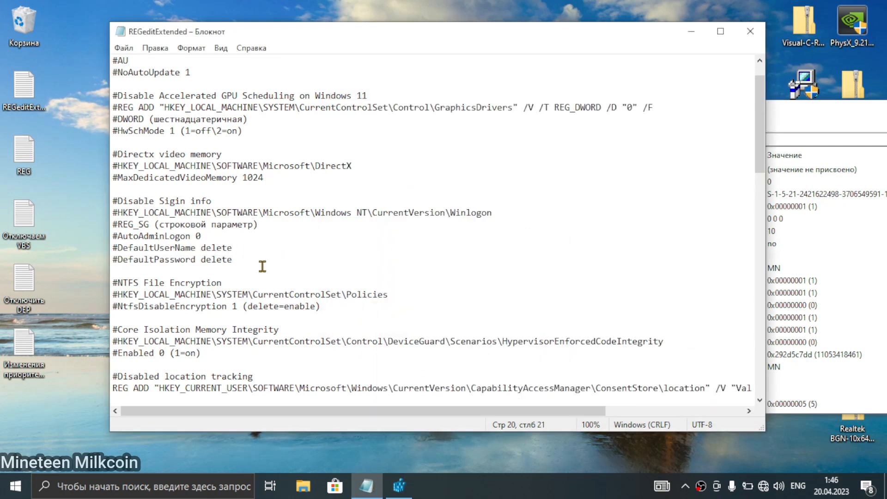
pyautogui.moveTo(261, 264); pyautogui.dragTo(90, 247)
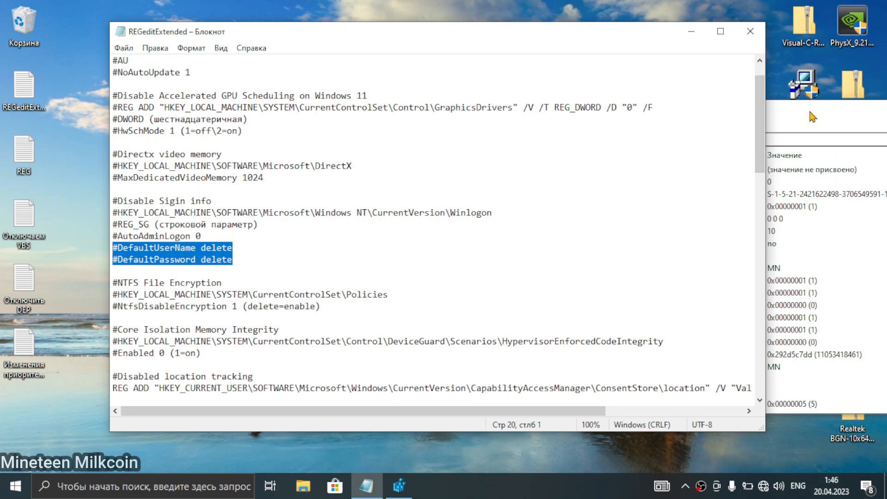
pyautogui.click(812, 124)
pyautogui.click(525, 256)
pyautogui.click(550, 269)
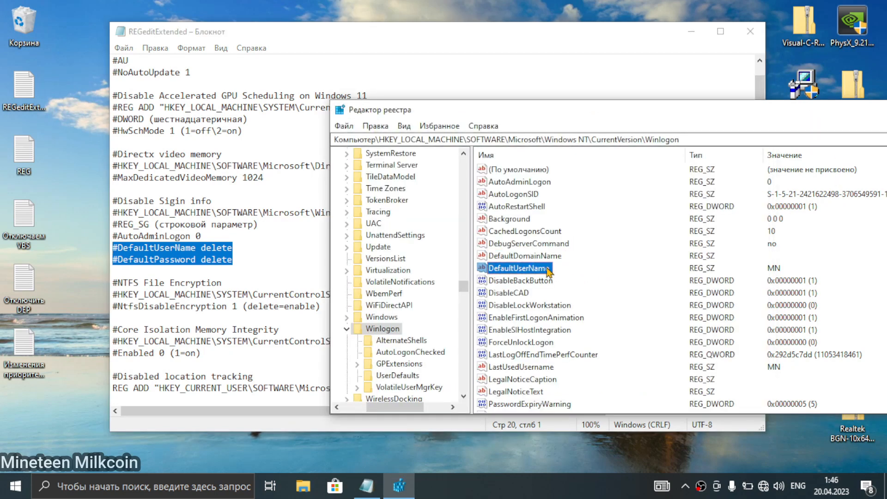
pyautogui.click(768, 269)
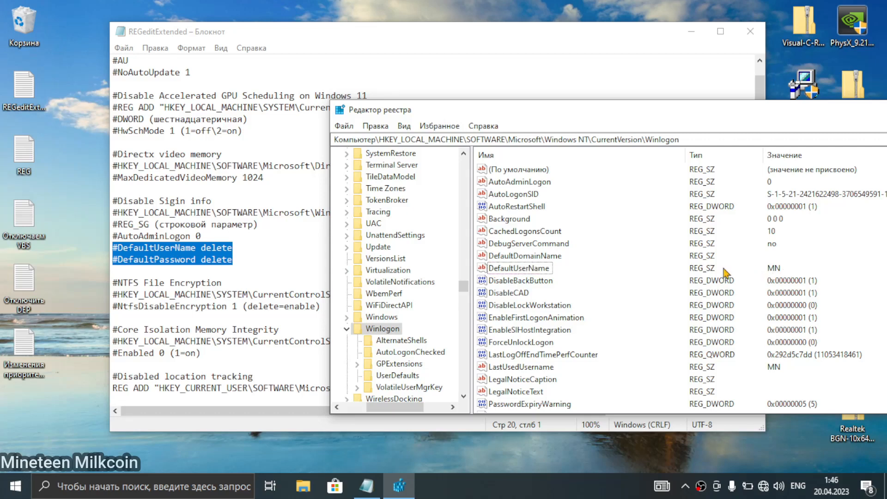
pyautogui.click(548, 280)
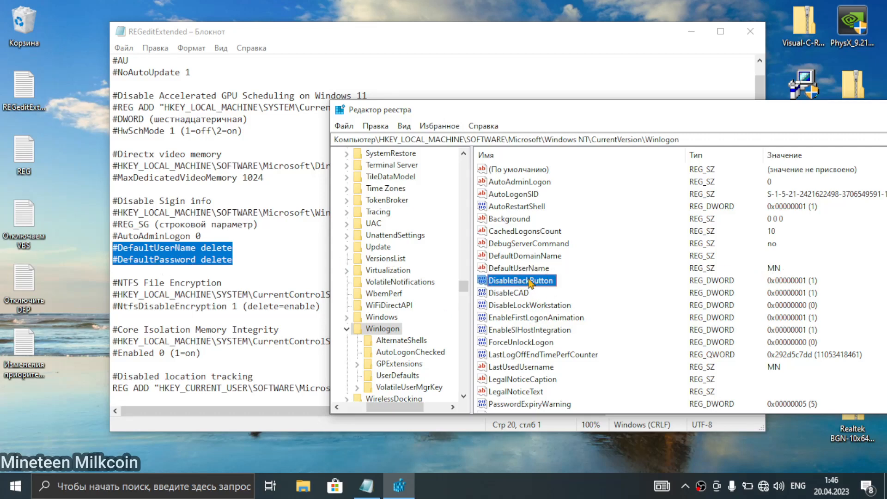
pyautogui.click(547, 256)
pyautogui.press('d')
pyautogui.press('d')
pyautogui.press('d')
pyautogui.press('d')
pyautogui.press('d')
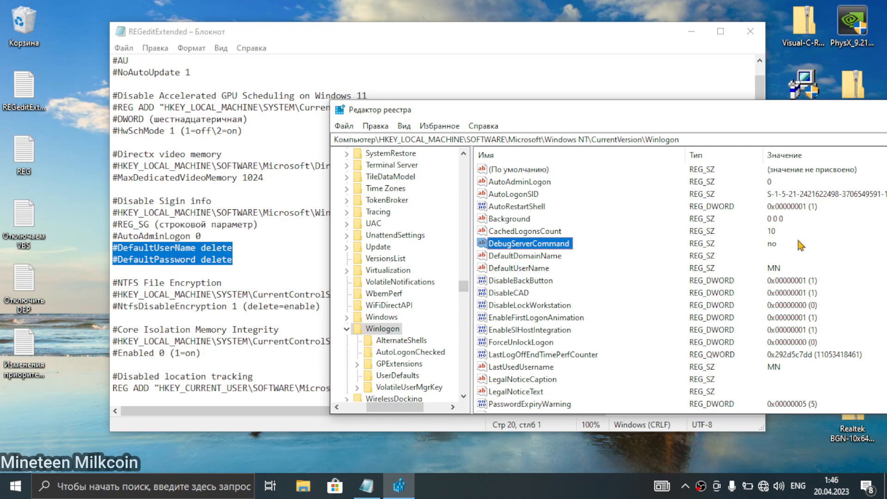
# Copy the Policies path from the notes' NTFS File Encryption section and go to HKEY_LOCAL_MACHINE\SYSTEM\CurrentControlSet\Policies in the registry.
pyautogui.click(272, 264)
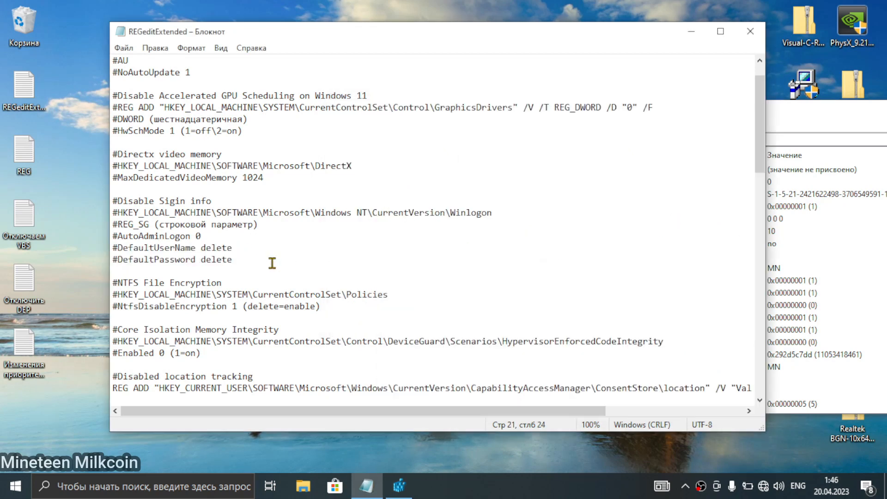
pyautogui.scroll(-1, 273, 263)
pyautogui.click(115, 271)
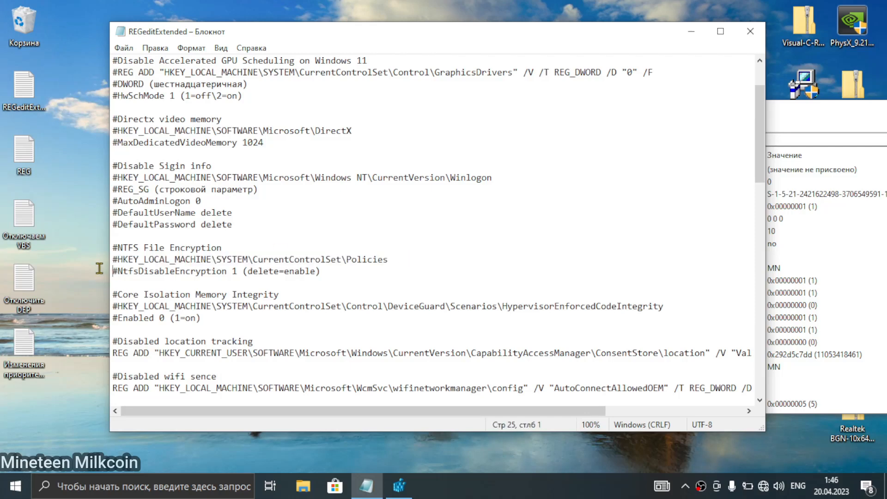
pyautogui.moveTo(113, 271); pyautogui.dragTo(116, 259)
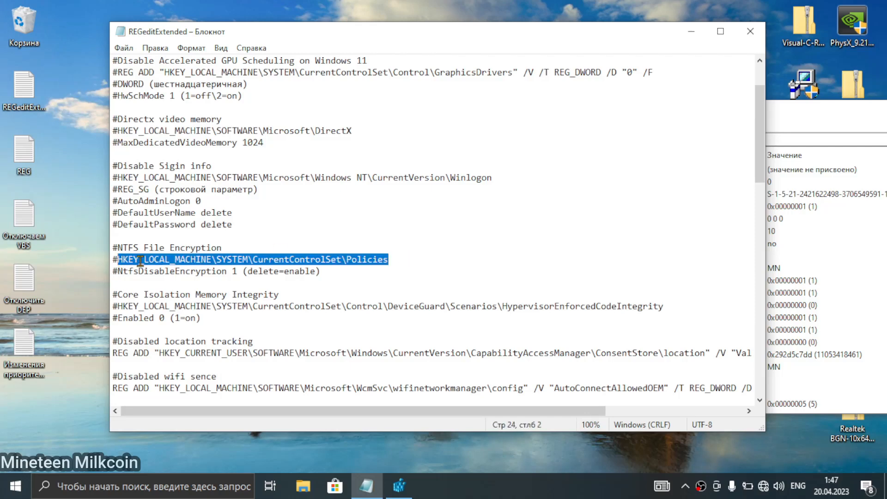
pyautogui.hotkey('ctrl', 'c')
pyautogui.hotkey('alt', 'Tab')
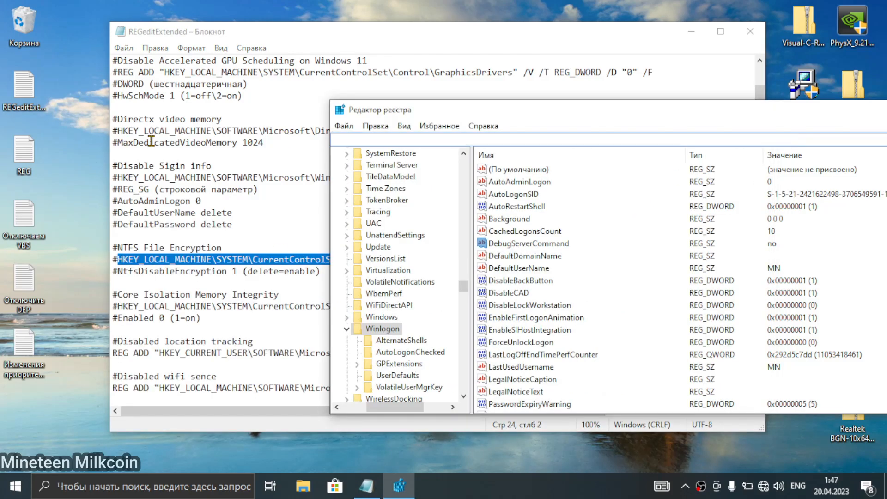
pyautogui.hotkey('ctrl', 'v')
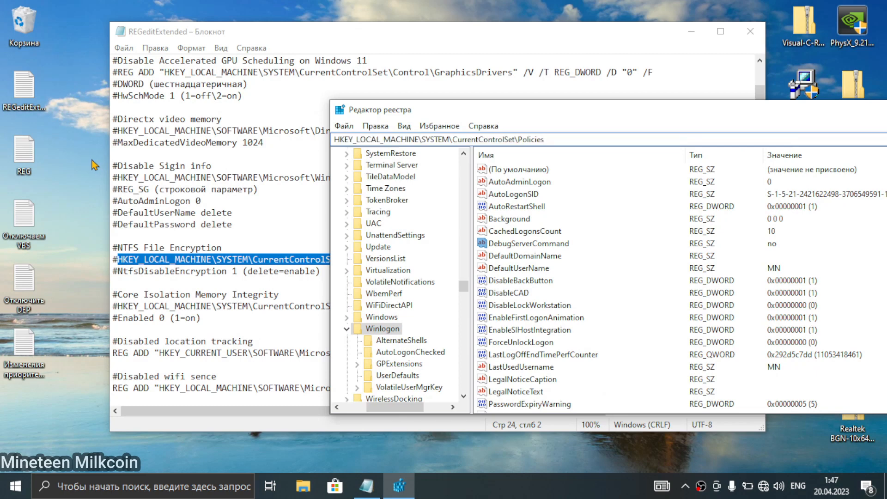
pyautogui.press('Return')
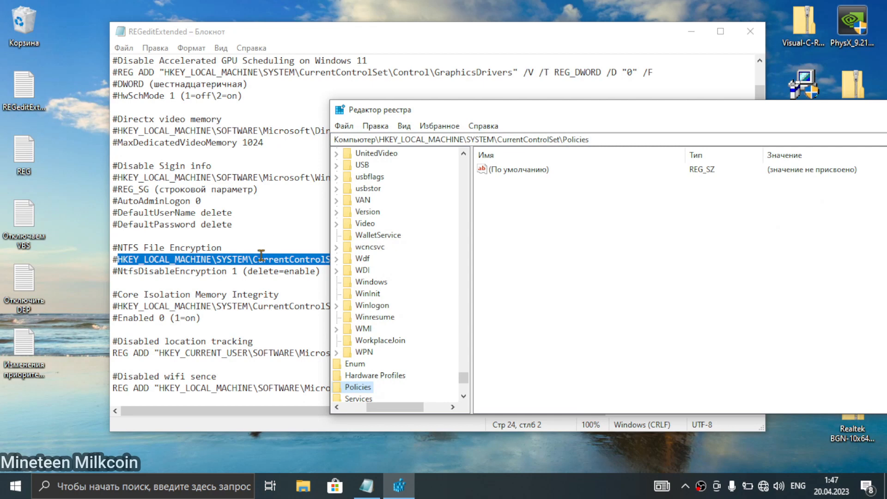
pyautogui.moveTo(371, 408); pyautogui.dragTo(361, 408)
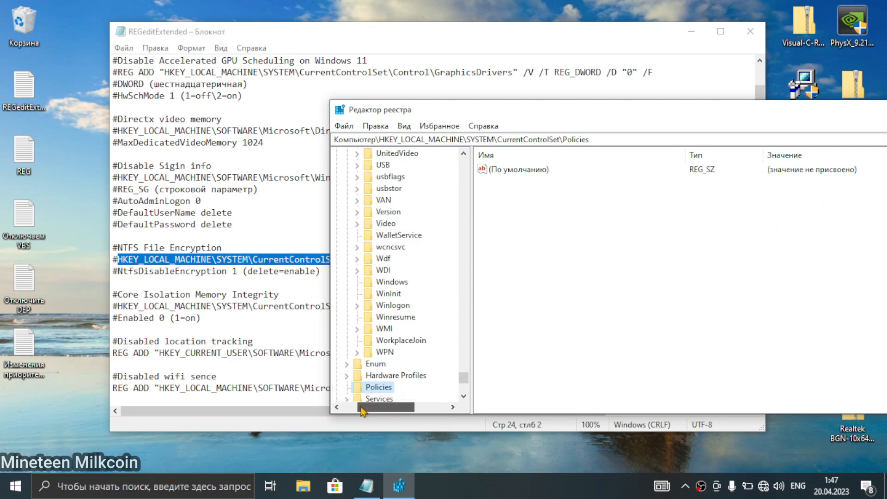
# Recheck the registry location by going to the notes' HKEY_LOCAL_MACHINE\SYSTEM\CurrentControlSet\Policies path again.
pyautogui.click(274, 277)
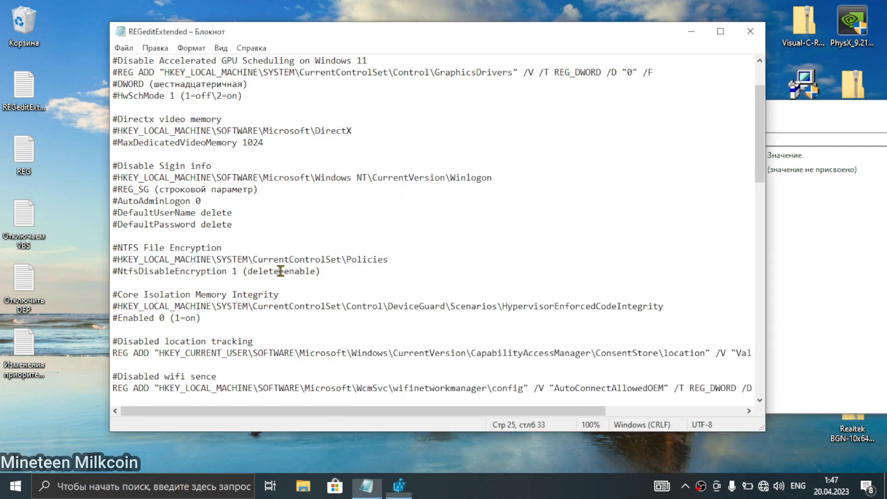
pyautogui.moveTo(400, 259); pyautogui.dragTo(119, 262)
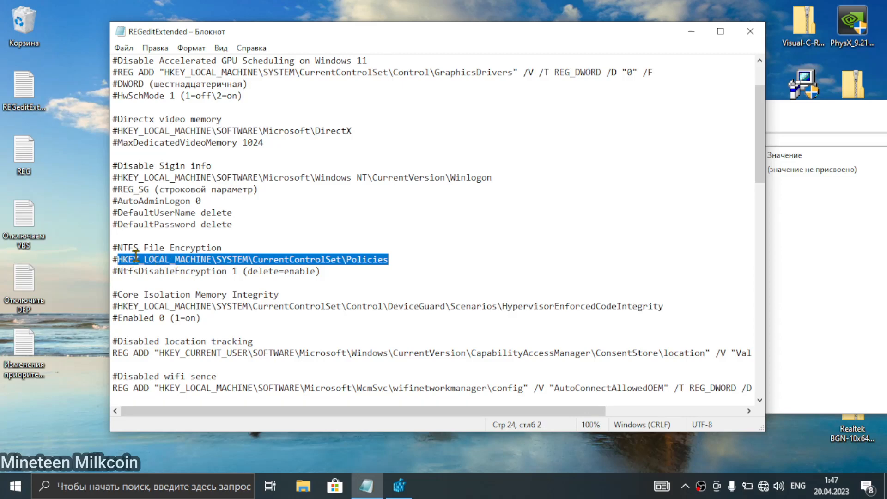
pyautogui.click(781, 257)
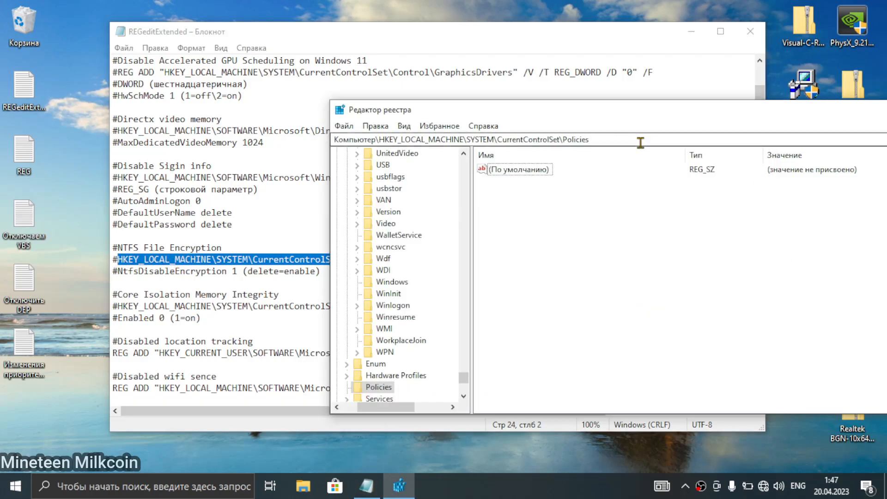
pyautogui.moveTo(641, 141); pyautogui.dragTo(205, 172)
pyautogui.hotkey('ctrl', 'v')
pyautogui.press('Return')
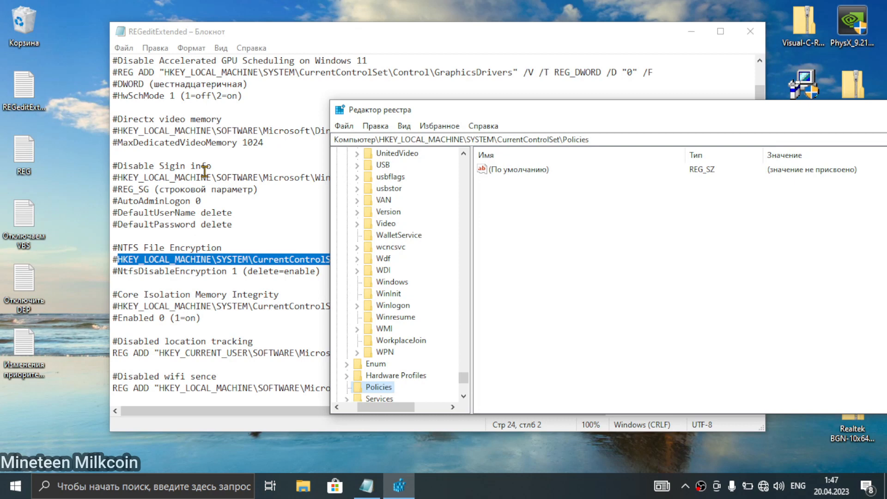
# Check the Policies key for the NtfsDisableEncryption value named in the notes' NTFS File Encryption section.
pyautogui.click(202, 260)
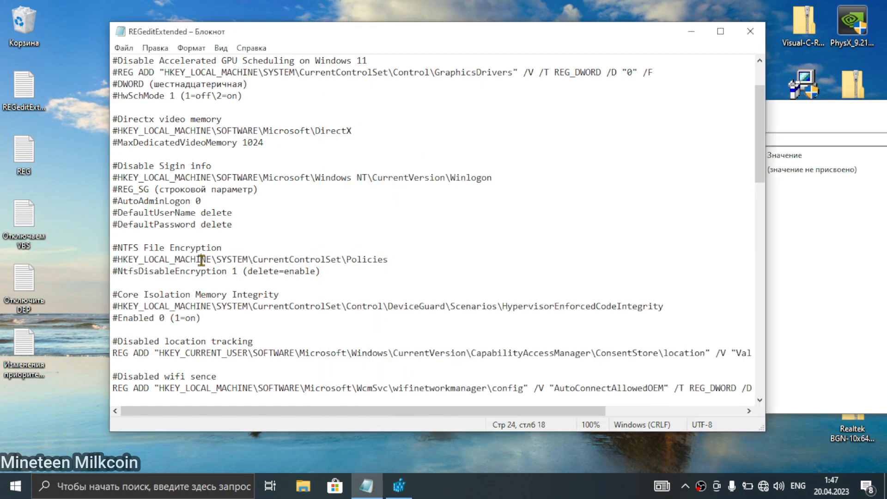
pyautogui.moveTo(396, 259); pyautogui.dragTo(118, 259)
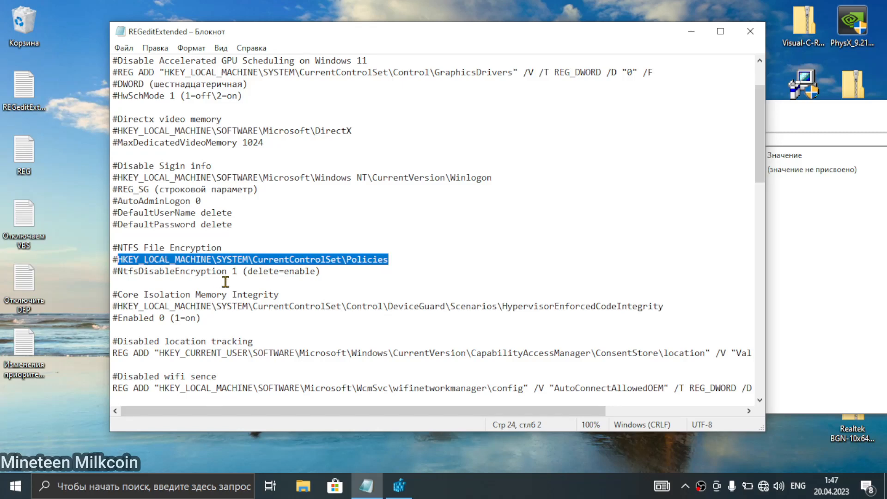
pyautogui.moveTo(227, 271); pyautogui.dragTo(119, 272)
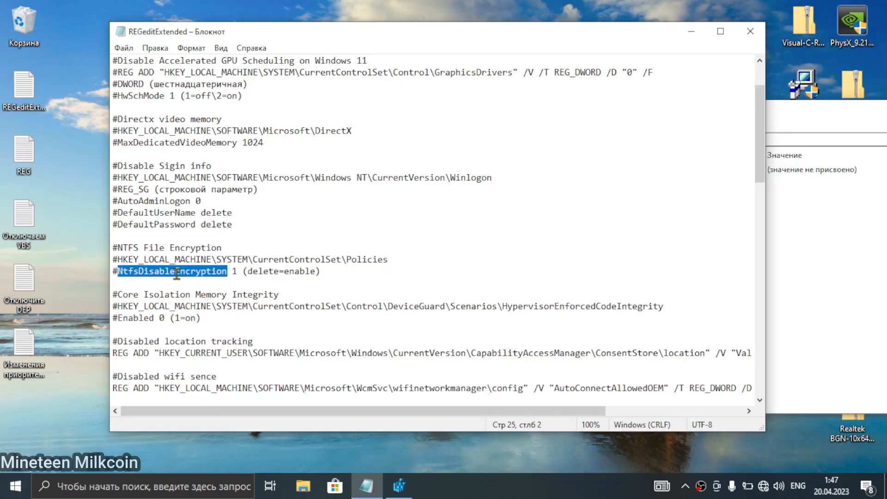
pyautogui.click(860, 302)
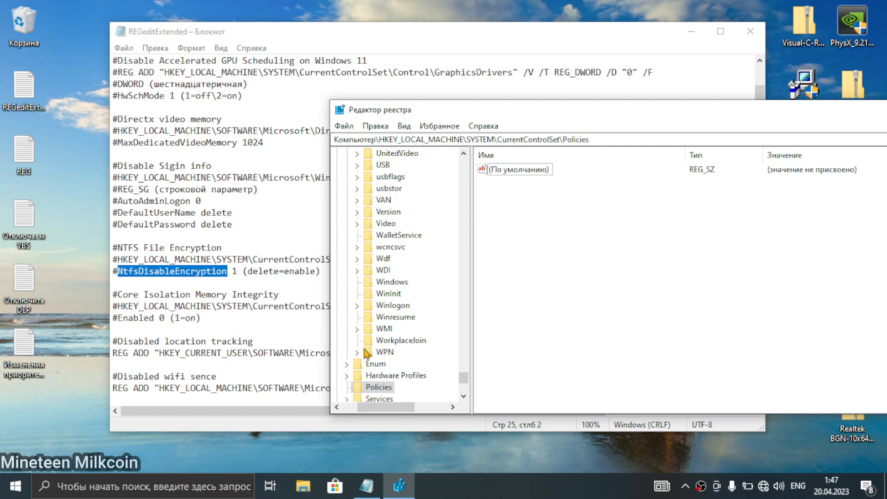
# Review the notes' full NTFS File Encryption entry, including its delete=enable remark, and compare it with the Policies key and neighbouring keys.
pyautogui.click(196, 305)
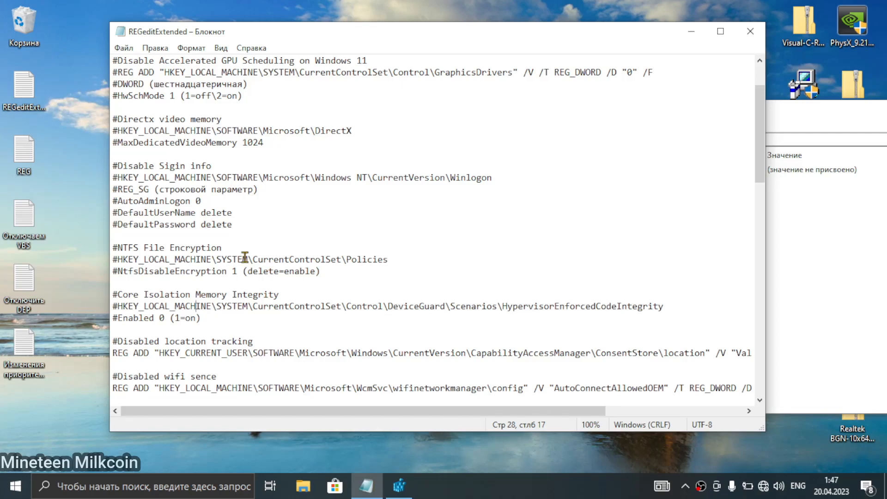
pyautogui.moveTo(333, 271); pyautogui.dragTo(175, 271)
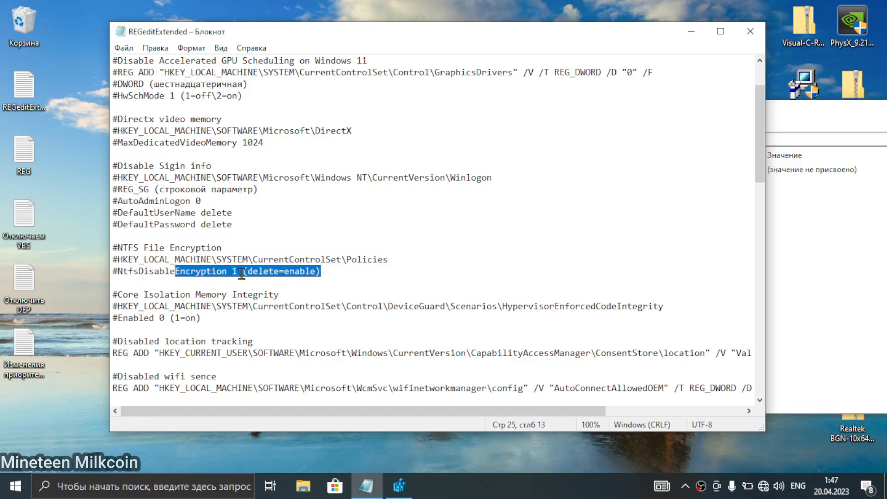
pyautogui.click(332, 279)
pyautogui.moveTo(232, 273); pyautogui.dragTo(118, 248)
pyautogui.click(205, 269)
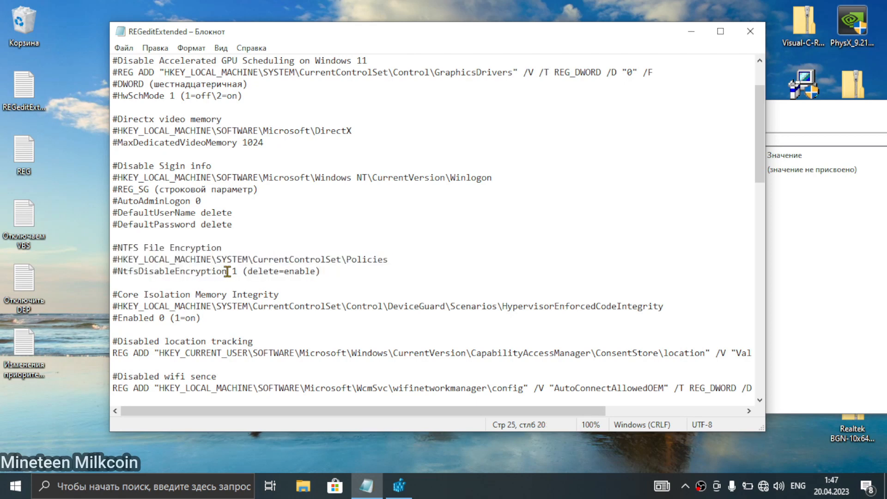
pyautogui.moveTo(227, 272); pyautogui.dragTo(98, 248)
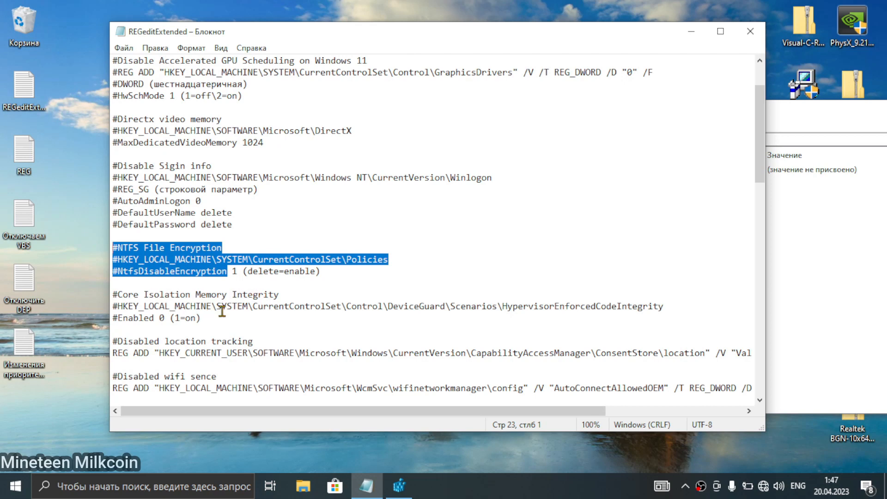
pyautogui.click(849, 338)
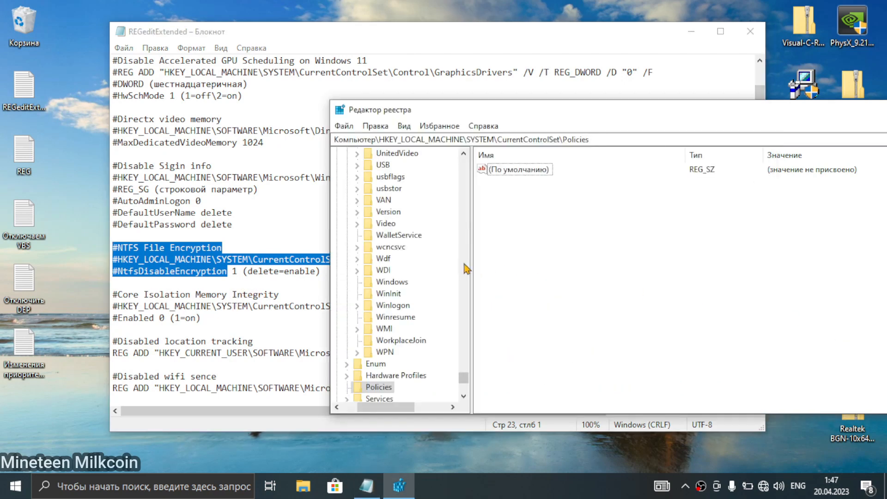
pyautogui.scroll(-1, 410, 362)
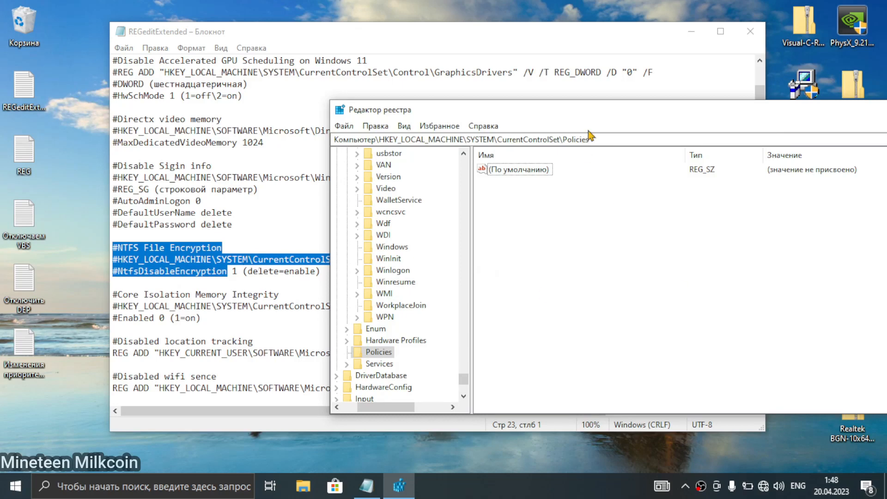
pyautogui.moveTo(522, 110)
pyautogui.mouseDown()
pyautogui.moveTo(446, 450)
pyautogui.moveTo(489, 145)
pyautogui.moveTo(511, 107)
pyautogui.mouseUp()
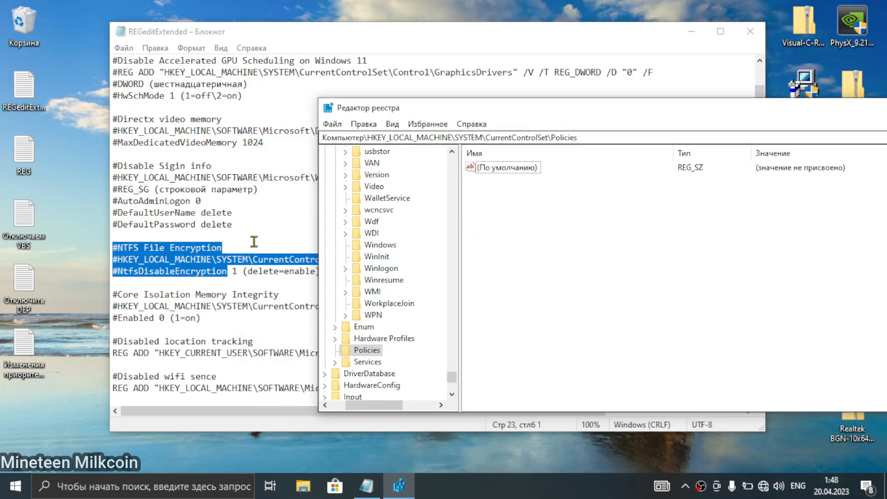
# Copy the HypervisorEnforcedCodeIntegrity path from the notes' Core Isolation Memory Integrity section and try to go to it in the registry.
pyautogui.click(227, 272)
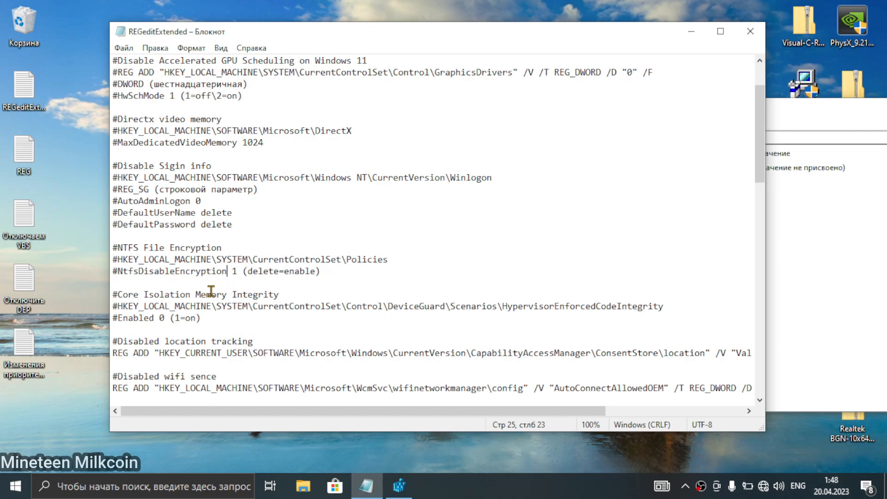
pyautogui.scroll(-1, 211, 290)
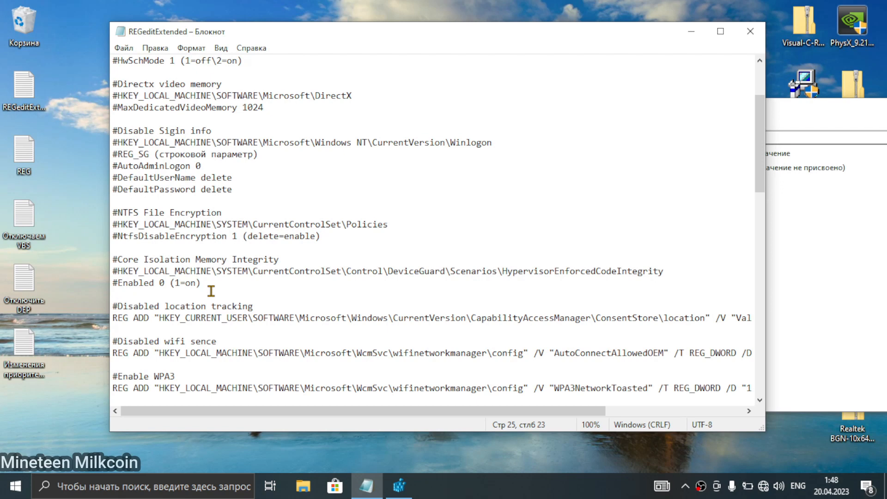
pyautogui.moveTo(670, 271); pyautogui.dragTo(116, 270)
pyautogui.hotkey('ctrl', 'c')
pyautogui.hotkey('alt', 'Tab')
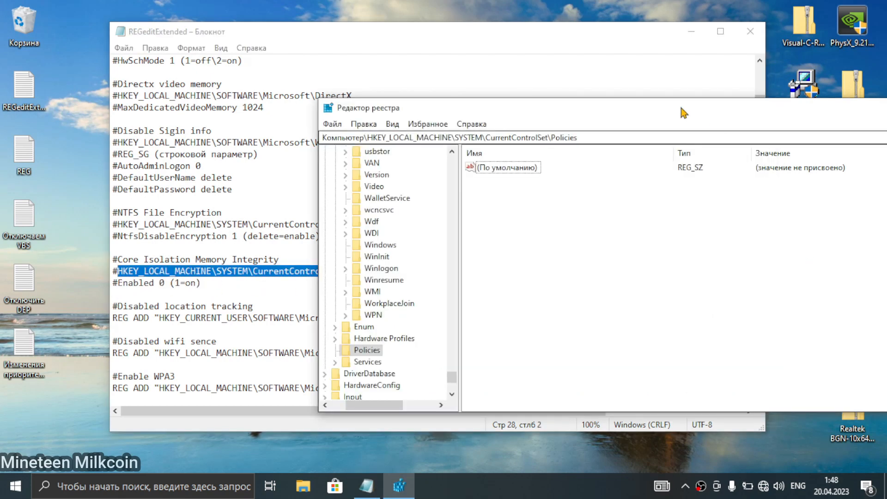
pyautogui.click(646, 137)
pyautogui.hotkey('ctrl', 'v')
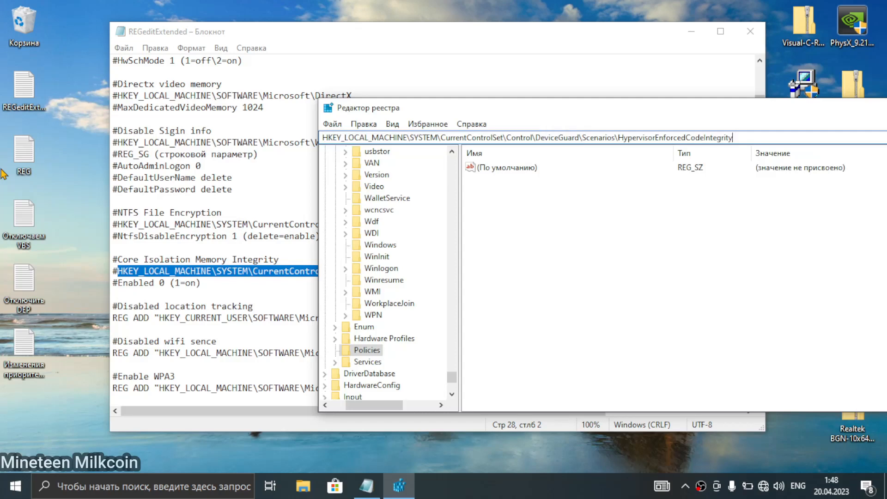
pyautogui.press('Return')
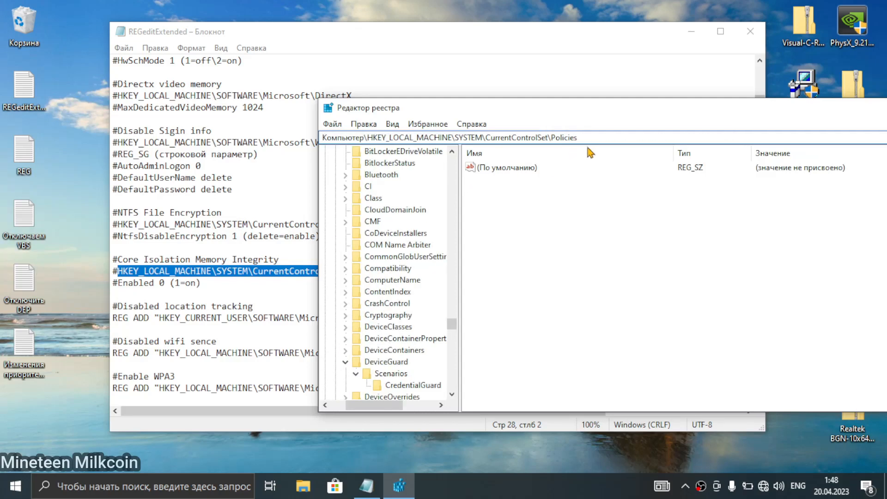
# Shorten the pasted path to its parent key and go to HKEY_LOCAL_MACHINE\SYSTEM\CurrentControlSet\Control\DeviceGuard\Scenarios.
pyautogui.click(603, 137)
pyautogui.hotkey('ctrl', 'v')
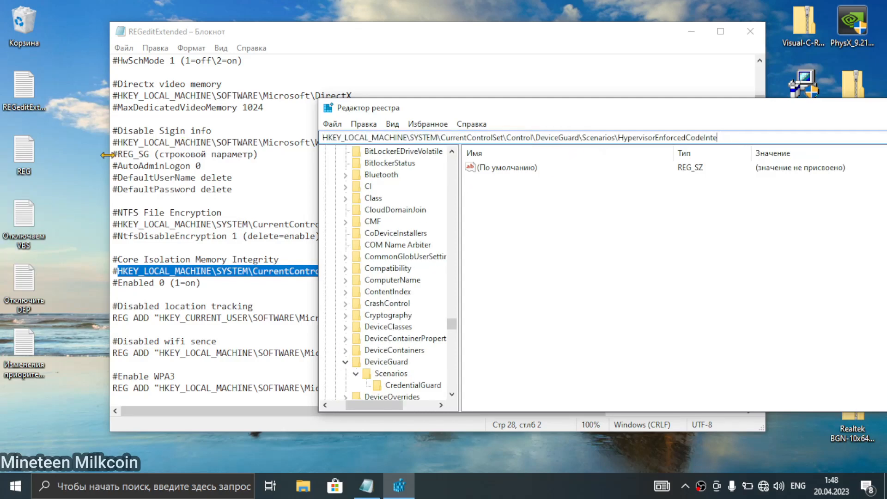
pyautogui.press('BackSpace')
pyautogui.press('BackSpace')
pyautogui.press('BackSpace')
pyautogui.press('BackSpace')
pyautogui.press('BackSpace')
pyautogui.press('BackSpace')
pyautogui.press('BackSpace')
pyautogui.press('BackSpace')
pyautogui.press('BackSpace')
pyautogui.press('BackSpace')
pyautogui.press('BackSpace')
pyautogui.press('BackSpace')
pyautogui.press('BackSpace')
pyautogui.press('BackSpace')
pyautogui.press('BackSpace')
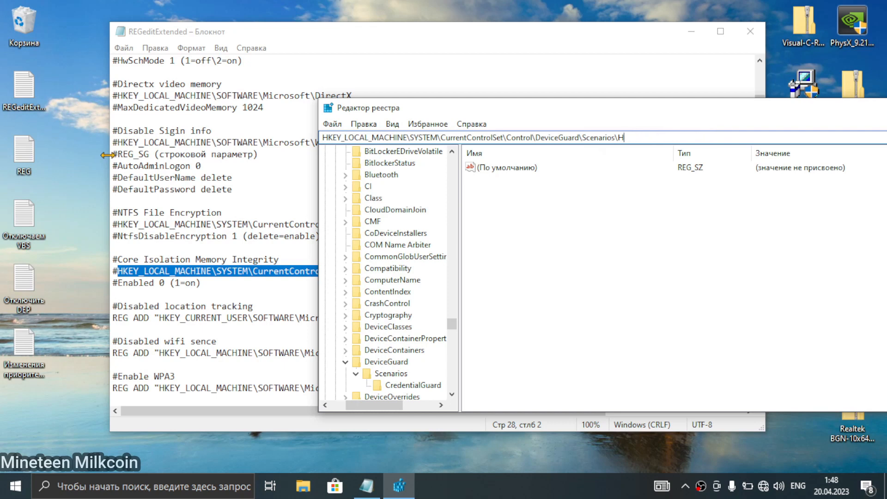
pyautogui.press('BackSpace')
pyautogui.press('Return')
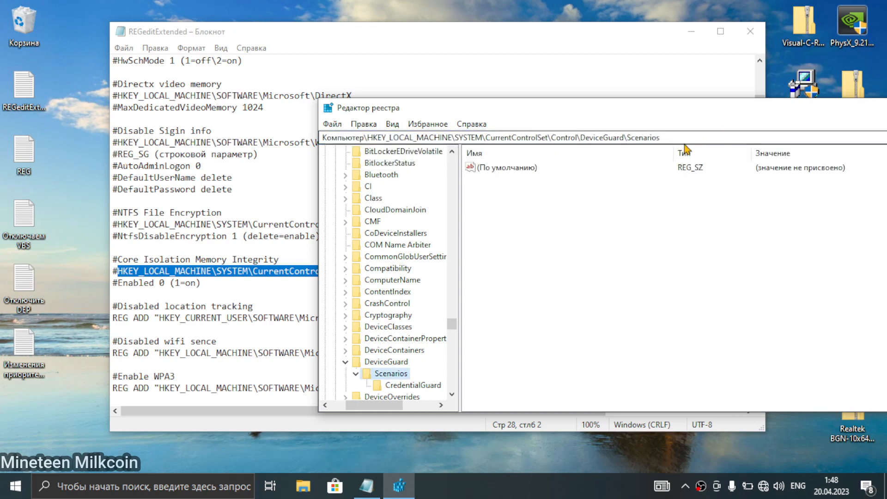
# Go to the DeviceGuard\Scenarios key again and compare its subkeys with the HypervisorEnforcedCodeIntegrity name in the notes.
pyautogui.click(670, 138)
pyautogui.hotkey('ctrl', 'v')
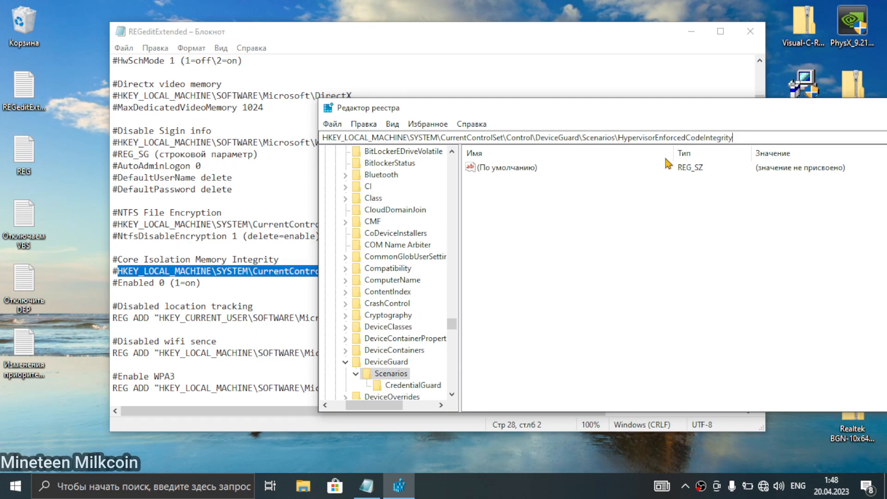
pyautogui.moveTo(623, 138); pyautogui.dragTo(732, 138)
pyautogui.press('BackSpace')
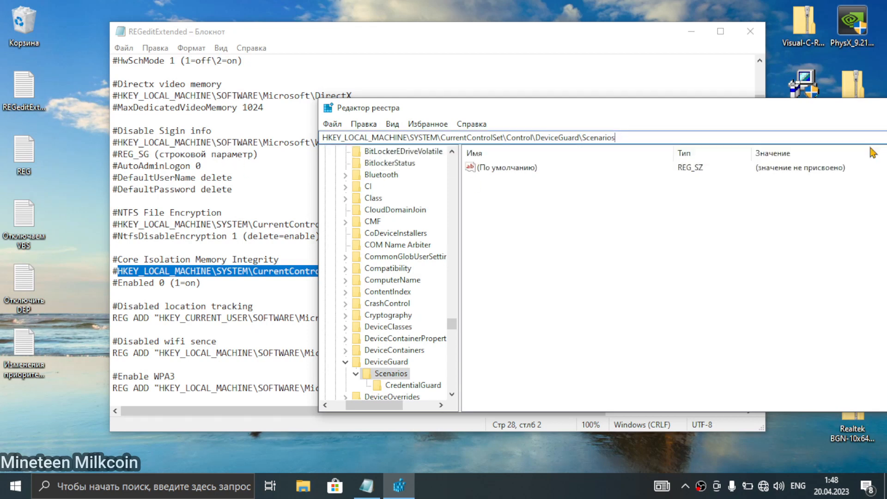
pyautogui.press('Return')
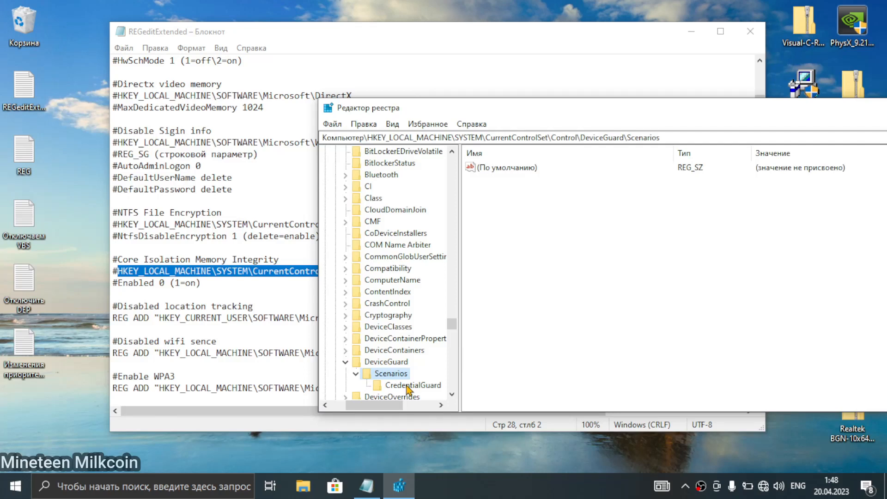
pyautogui.click(217, 282)
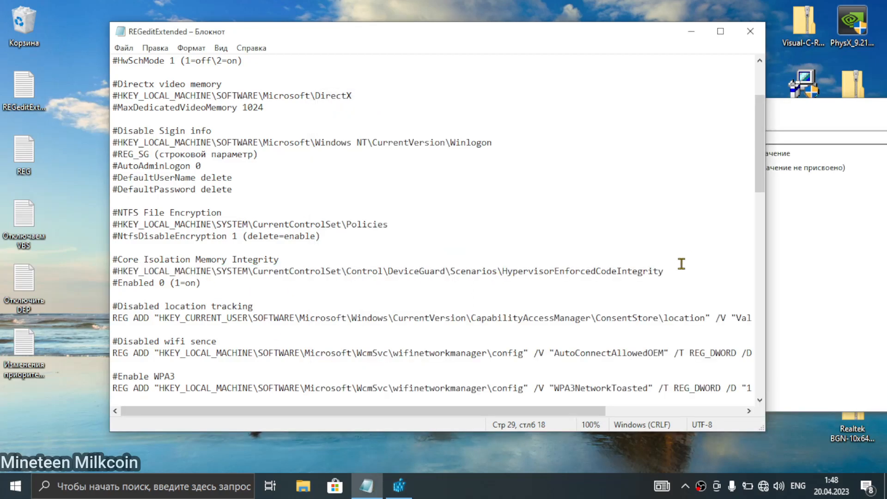
pyautogui.moveTo(670, 272); pyautogui.dragTo(502, 276)
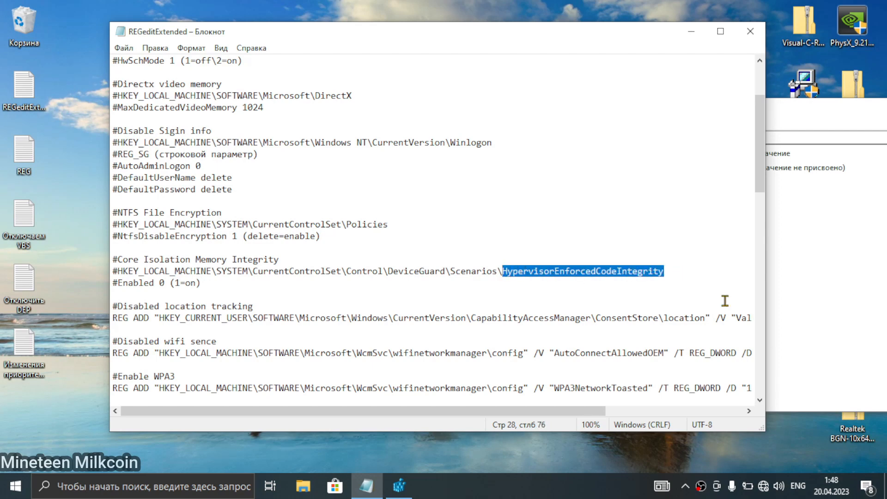
# Create a subkey named HypervisorEnforcedCodeIntegrity under the DeviceGuard\Scenarios key in the registry.
pyautogui.hotkey('alt', 'Tab')
pyautogui.rightClick(396, 374)
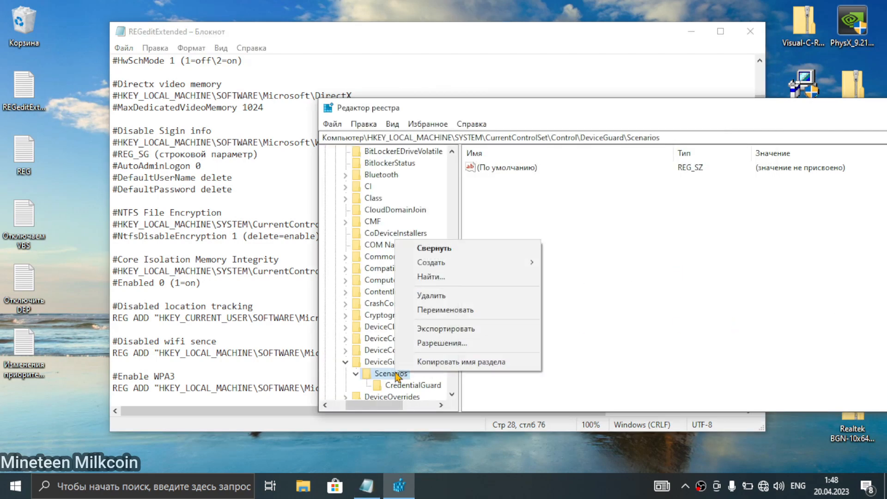
pyautogui.moveTo(471, 270)
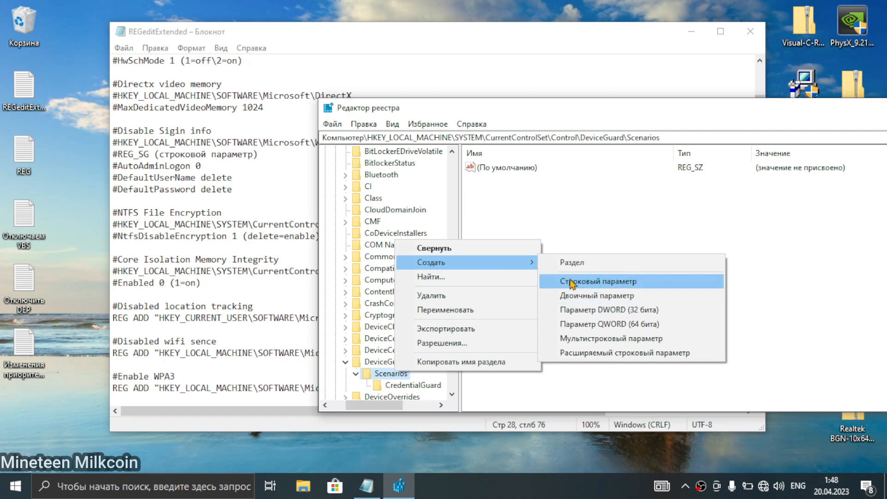
pyautogui.click(573, 263)
pyautogui.write('EnforcedCodeIntegrity')
pyautogui.press('Return')
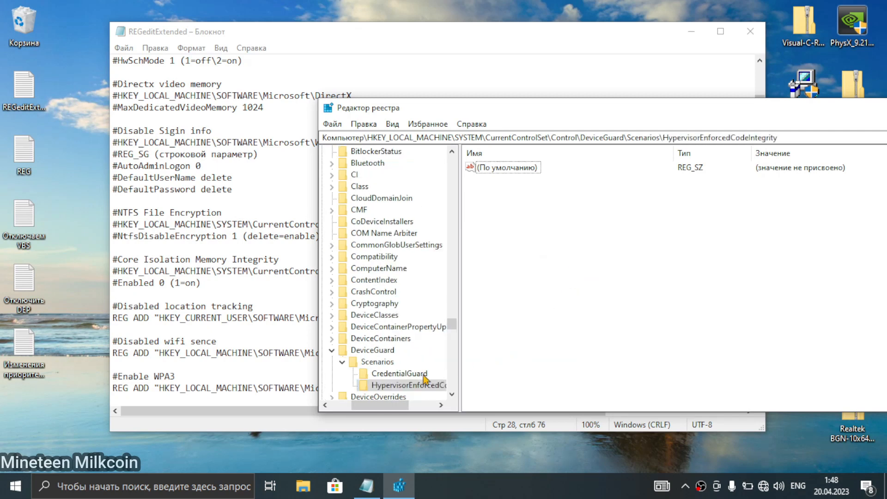
# Copy the value name Enabled from the notes' Core Isolation Memory Integrity section and return to the registry.
pyautogui.click(193, 274)
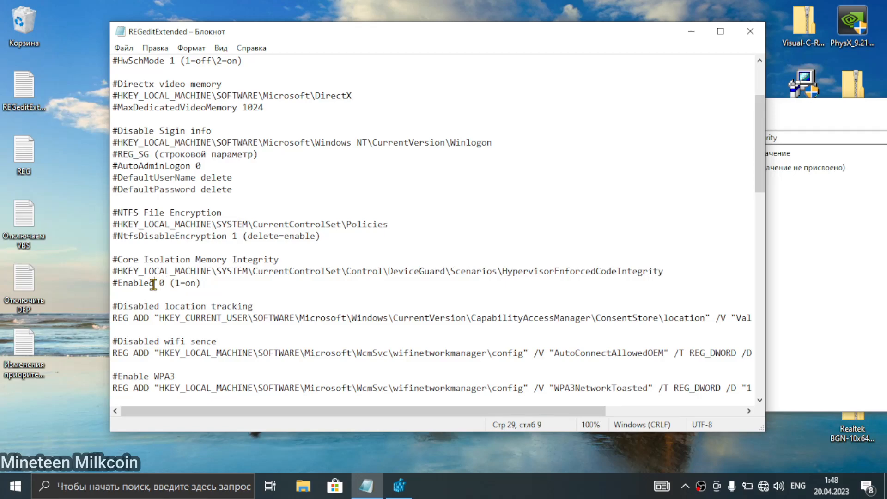
pyautogui.moveTo(153, 283); pyautogui.dragTo(119, 286)
pyautogui.hotkey('ctrl', 'c')
pyautogui.hotkey('alt', 'Tab')
pyautogui.rightClick(418, 386)
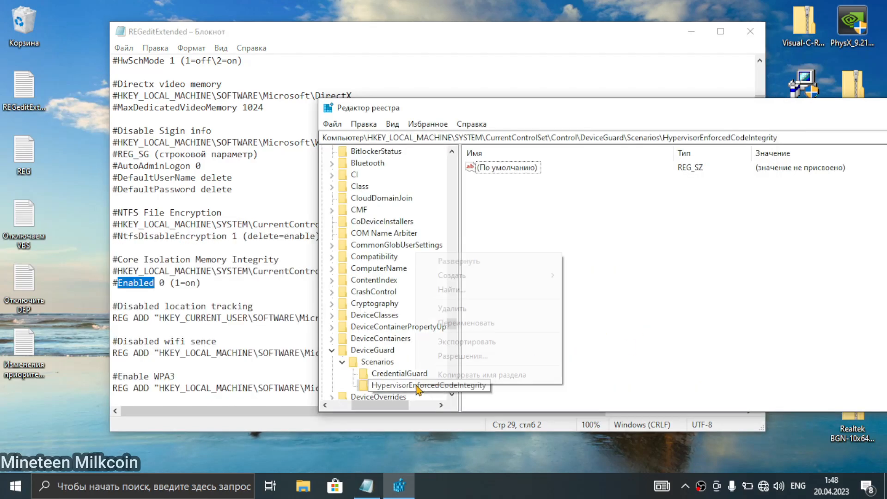
pyautogui.moveTo(505, 277)
pyautogui.click(617, 312)
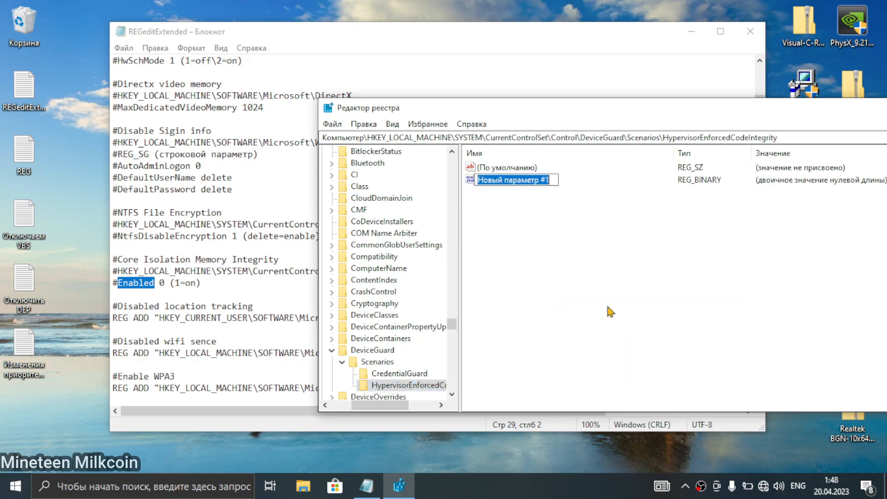
pyautogui.press('Return')
pyautogui.press('Delete')
pyautogui.press('Return')
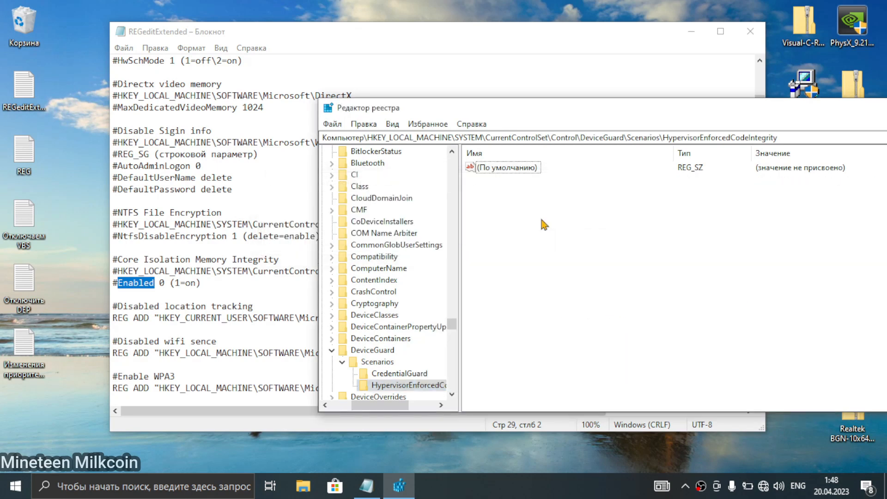
# Create a 32-bit DWORD value named Enabled in the HypervisorEnforcedCodeIntegrity key.
pyautogui.rightClick(541, 221)
pyautogui.moveTo(540, 234)
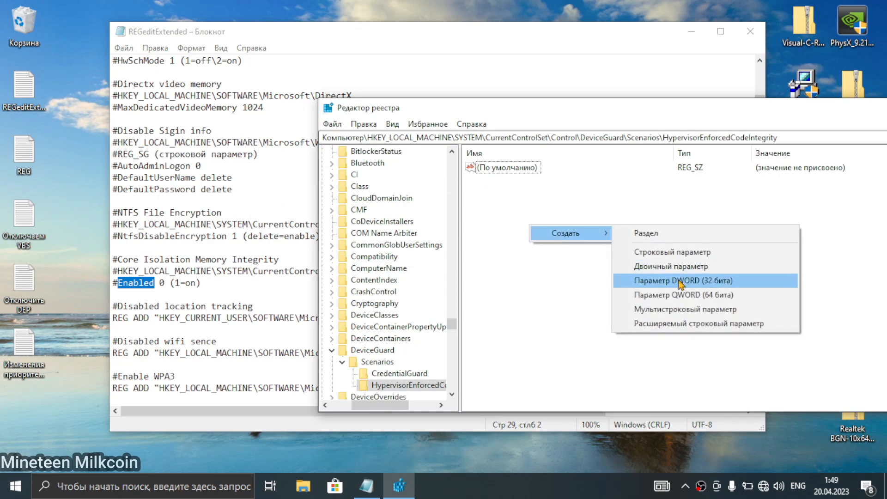
pyautogui.click(677, 284)
pyautogui.hotkey('ctrl', 'v')
pyautogui.press('Return')
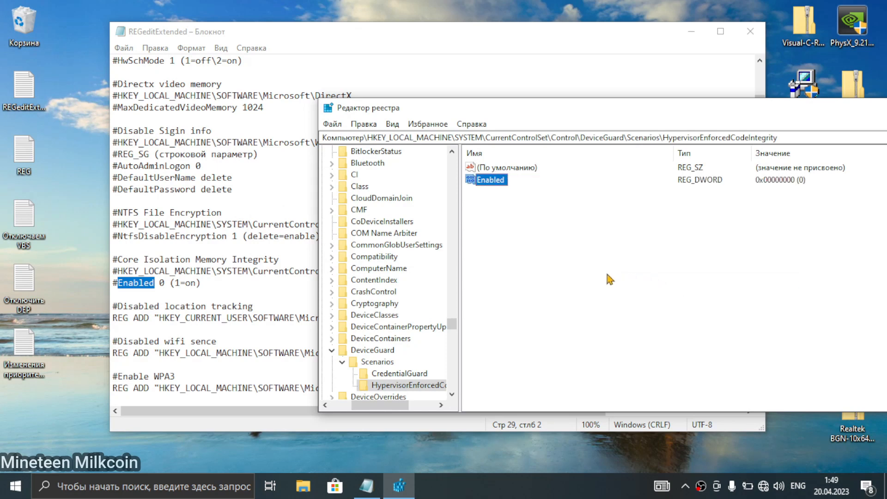
# Check the data of the Enabled value in the HypervisorEnforcedCodeIntegrity key and accept it as 0.
pyautogui.rightClick(487, 185)
pyautogui.click(493, 234)
pyautogui.click(502, 255)
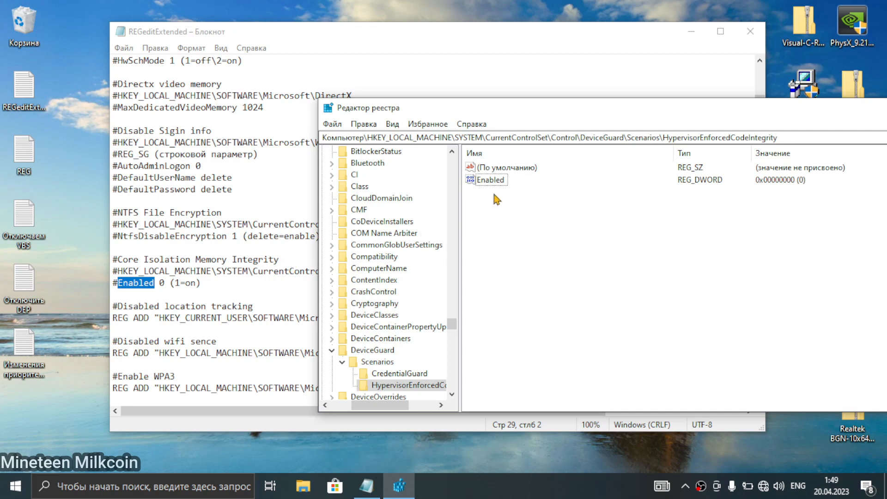
pyautogui.doubleClick(492, 180)
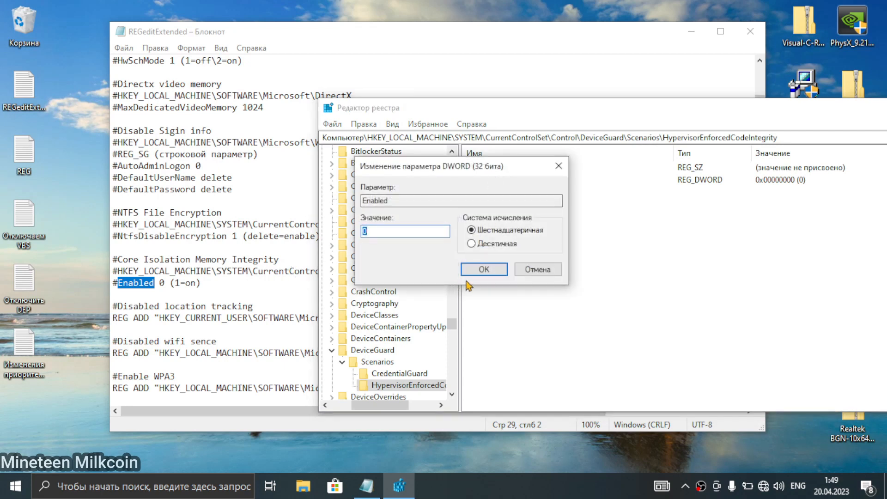
pyautogui.click(478, 270)
# Copy the path from the notes' Disabled location tracking command and go to HKEY_CURRENT_USER\SOFTWARE\Microsoft\Windows\CurrentVersion\CapabilityAccessManager\ConsentStore\location in the registry.
pyautogui.click(212, 305)
pyautogui.click(222, 283)
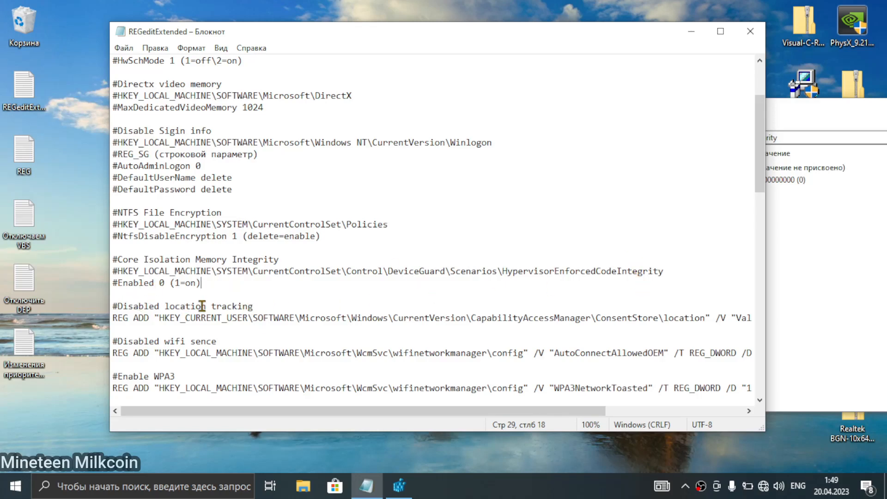
pyautogui.scroll(-1, 232, 301)
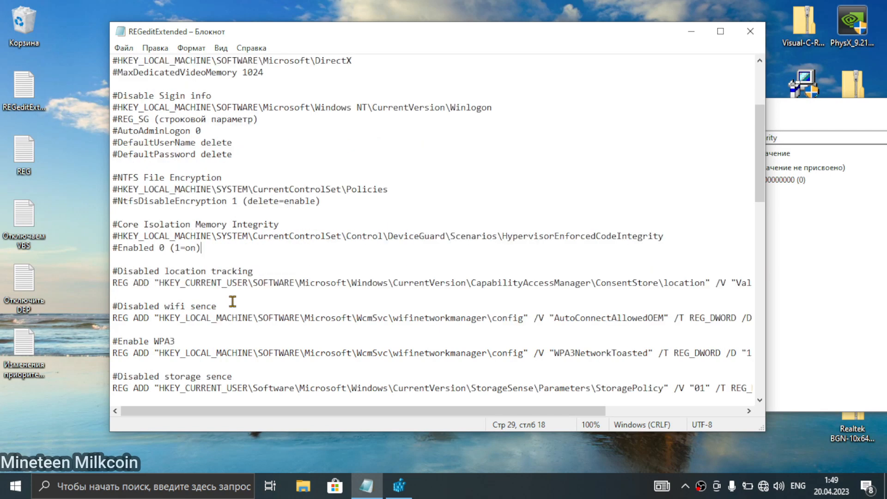
pyautogui.scroll(-1, 233, 301)
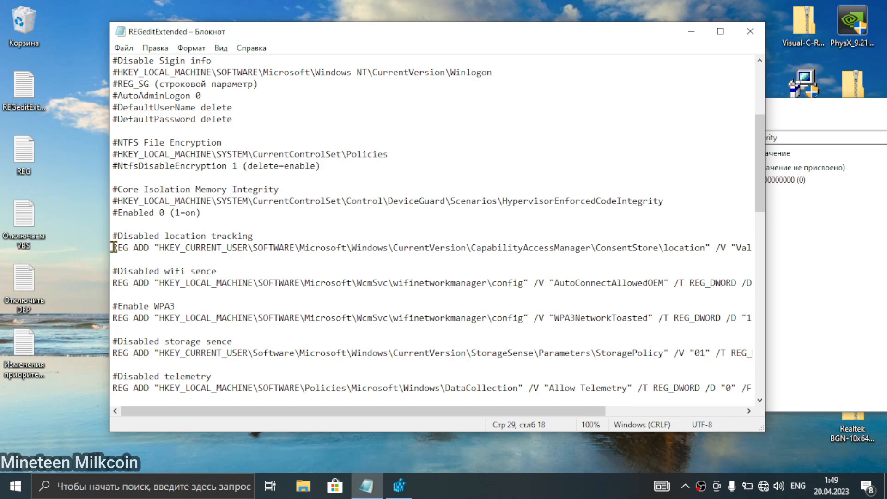
pyautogui.moveTo(162, 250); pyautogui.dragTo(709, 250)
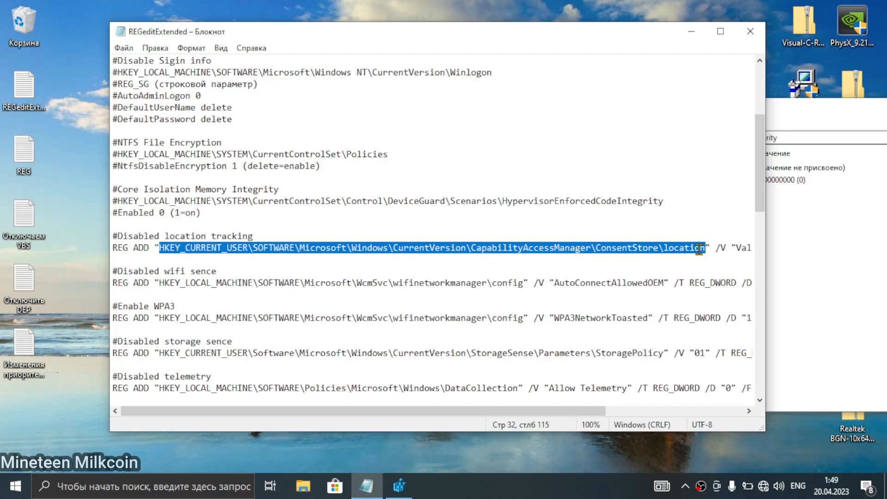
pyautogui.hotkey('ctrl', 'c')
pyautogui.hotkey('alt', 'Tab')
pyautogui.hotkey('alt', 'd')
pyautogui.hotkey('ctrl', 'v')
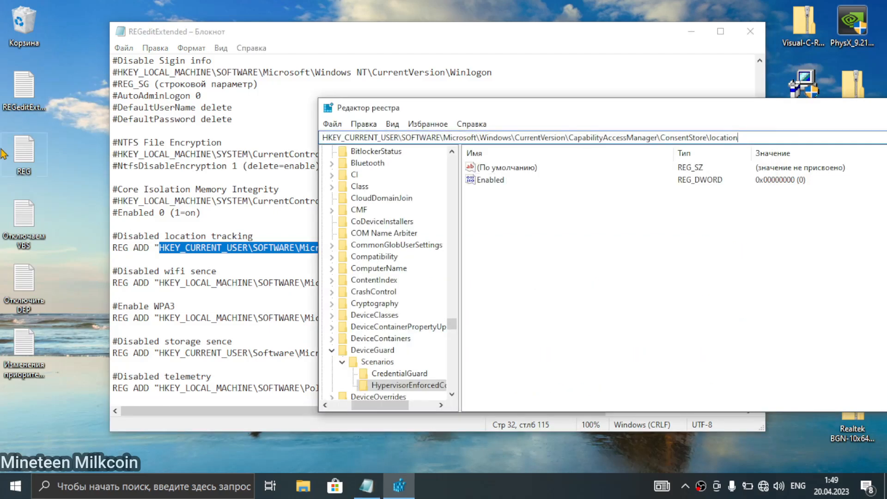
pyautogui.press('Return')
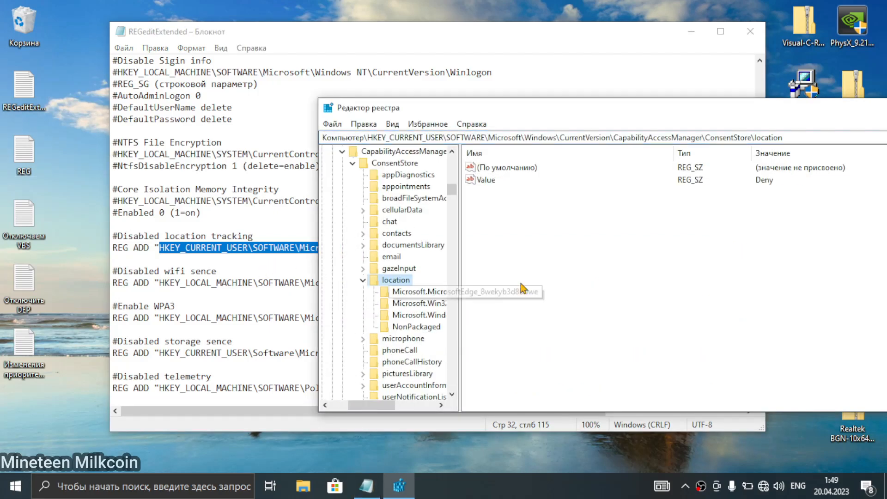
# Compare the name, type and data in the notes' location tracking command with the location key's Value entry.
pyautogui.click(204, 264)
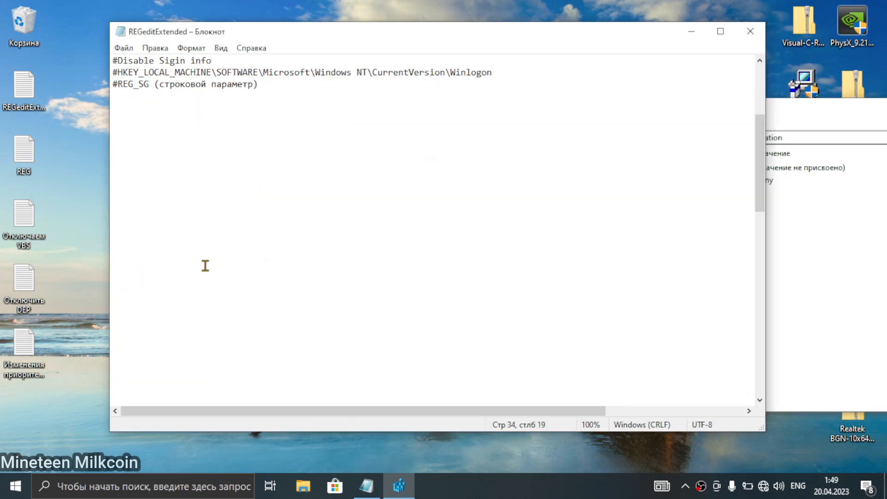
pyautogui.moveTo(575, 247); pyautogui.dragTo(706, 250)
pyautogui.moveTo(643, 248); pyautogui.dragTo(699, 248)
pyautogui.click(616, 248)
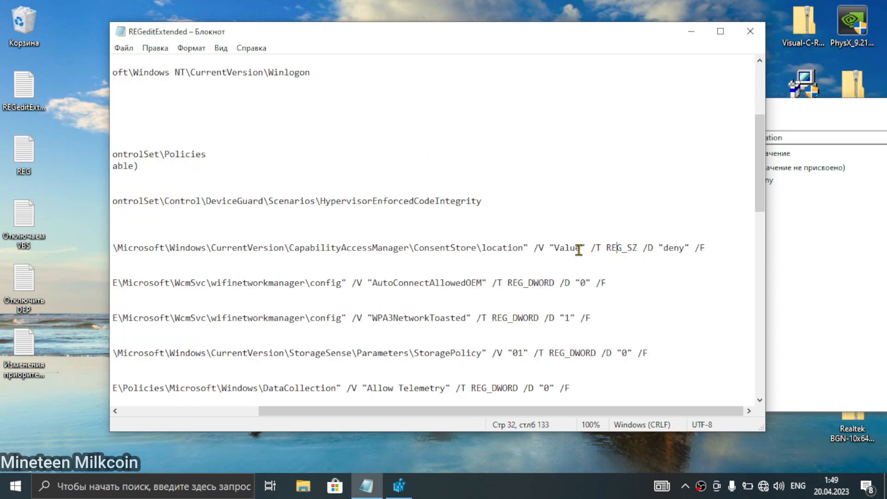
pyautogui.moveTo(579, 248); pyautogui.dragTo(557, 252)
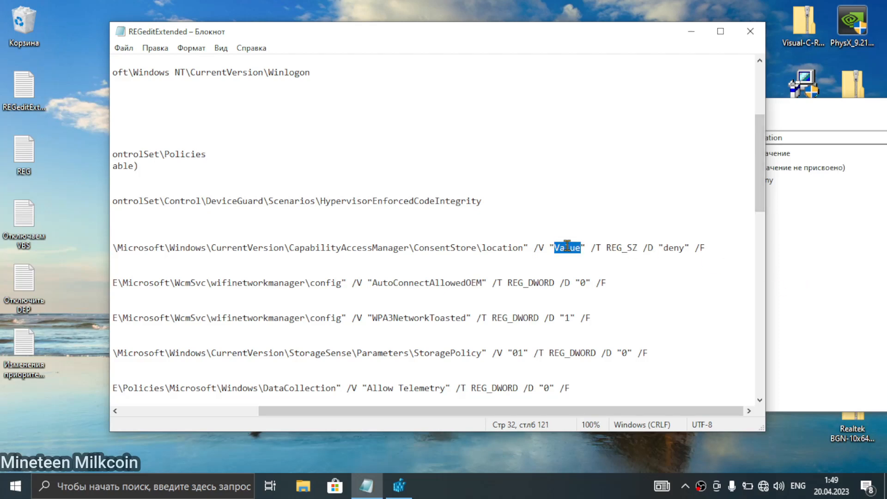
pyautogui.hotkey('alt', 'Tab')
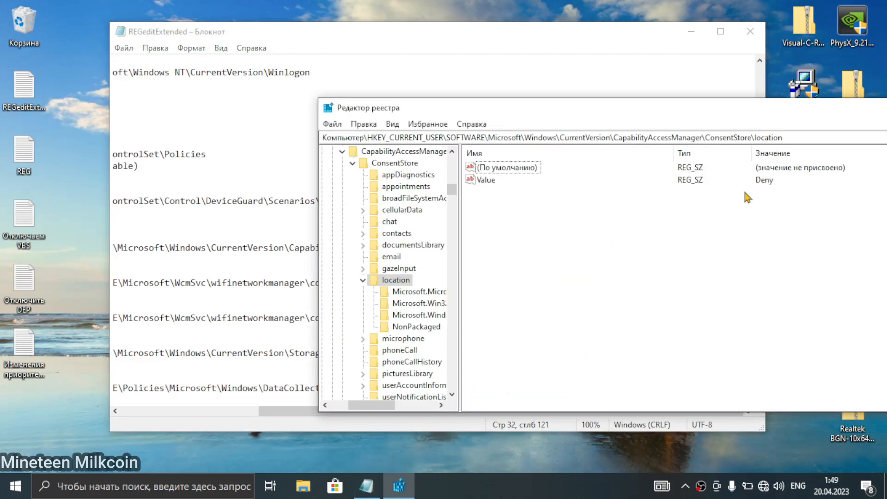
pyautogui.click(494, 181)
# Return to the notes and maximize their window to show the full REG ADD commands.
pyautogui.click(562, 25)
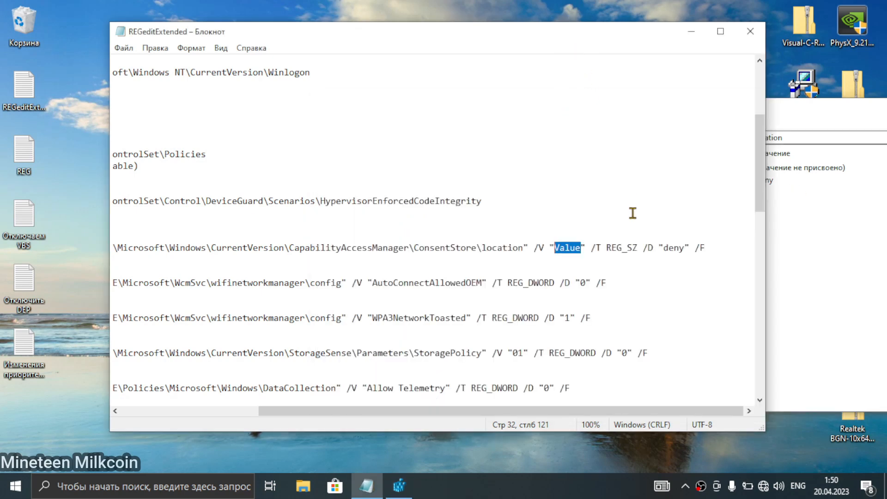
pyautogui.moveTo(415, 248); pyautogui.dragTo(104, 254)
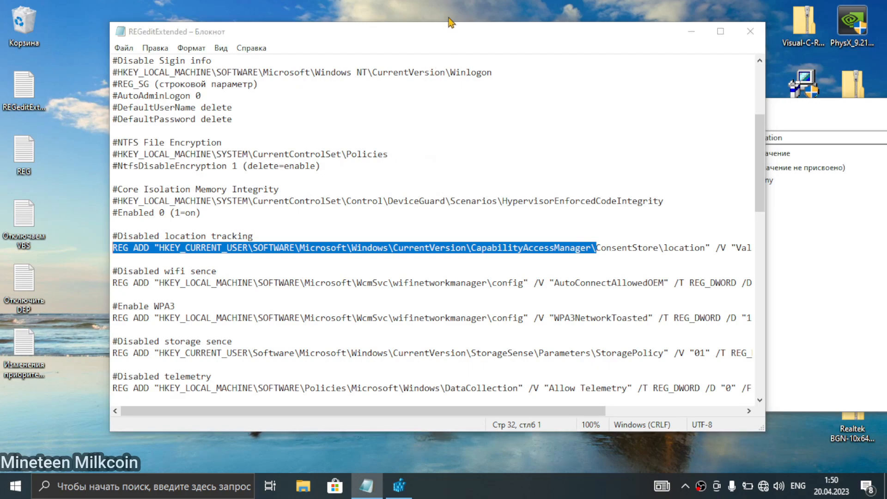
pyautogui.doubleClick(444, 28)
pyautogui.click(788, 221)
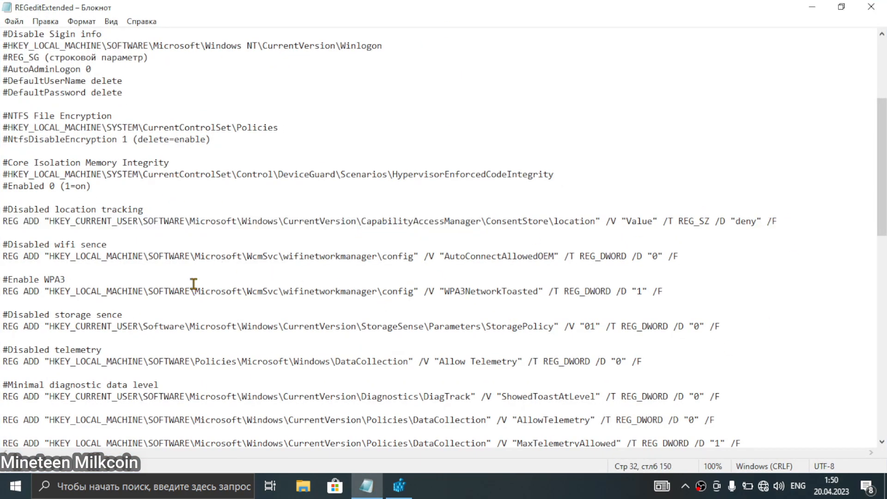
# Copy the path from the notes' Disabled wifi sence command and go to HKEY_LOCAL_MACHINE\SOFTWARE\Microsoft\WcmSvc\wifinetworkmanager\config in the registry.
pyautogui.scroll(-1, 79, 250)
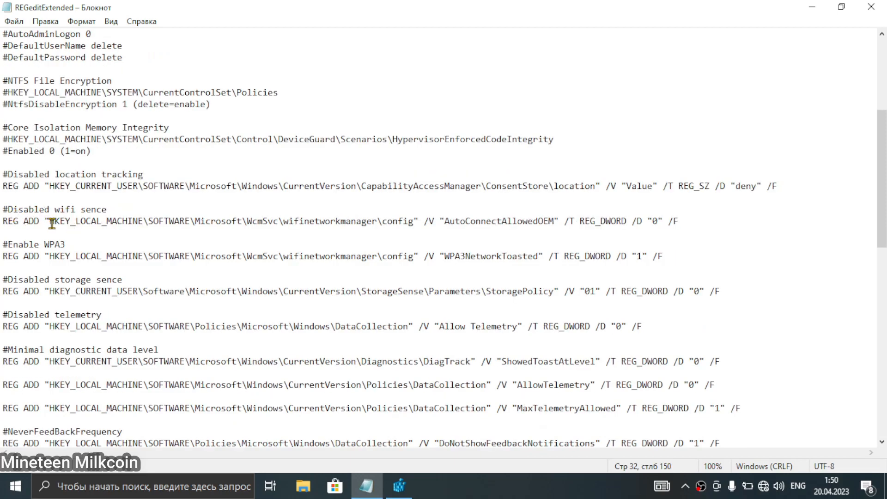
pyautogui.moveTo(52, 223); pyautogui.dragTo(416, 225)
pyautogui.click(399, 485)
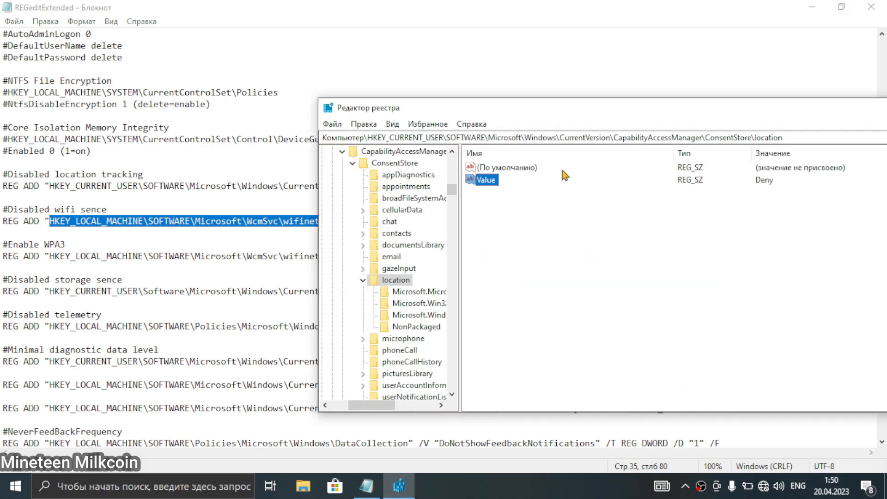
pyautogui.click(601, 137)
pyautogui.hotkey('ctrl', 'v')
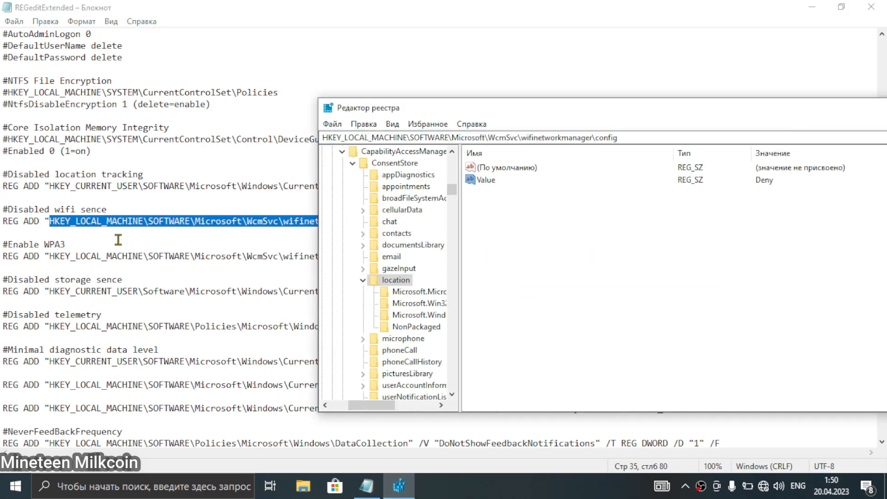
pyautogui.press('Return')
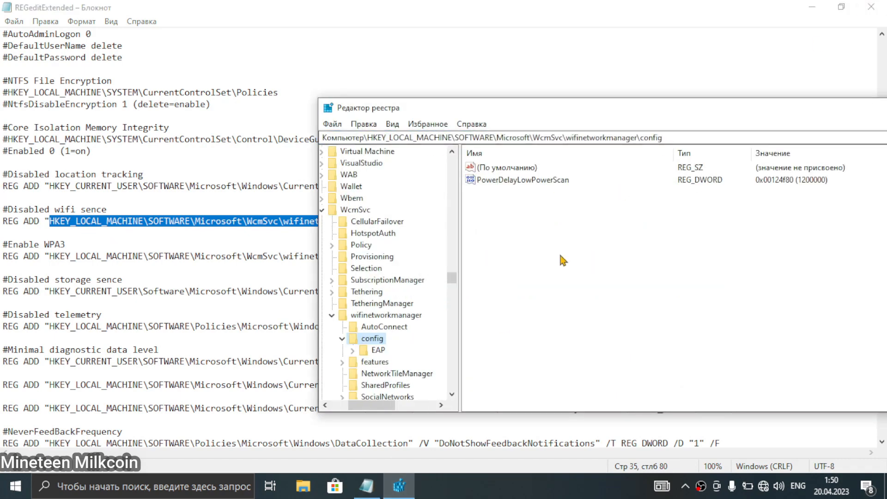
# Create a 32-bit DWORD value in the config key with the name AutoConnectAllowedOEM copied from the notes, and move the registry window fully into view.
pyautogui.click(215, 234)
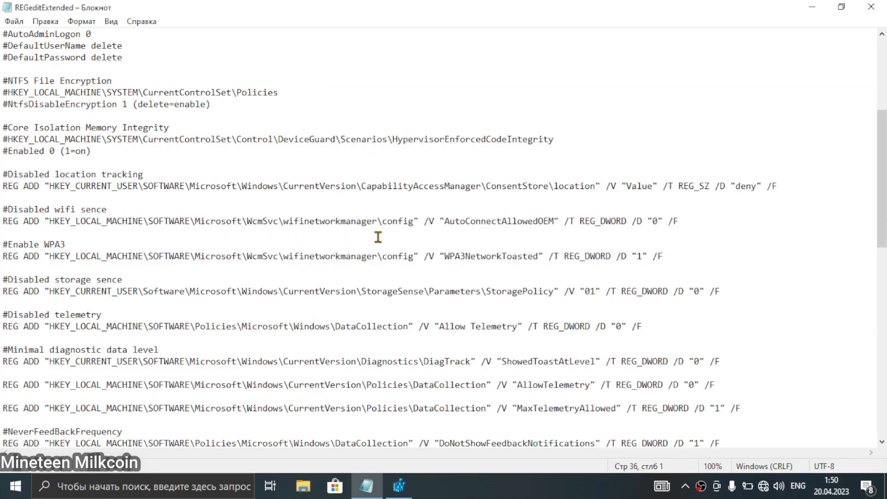
pyautogui.click(399, 486)
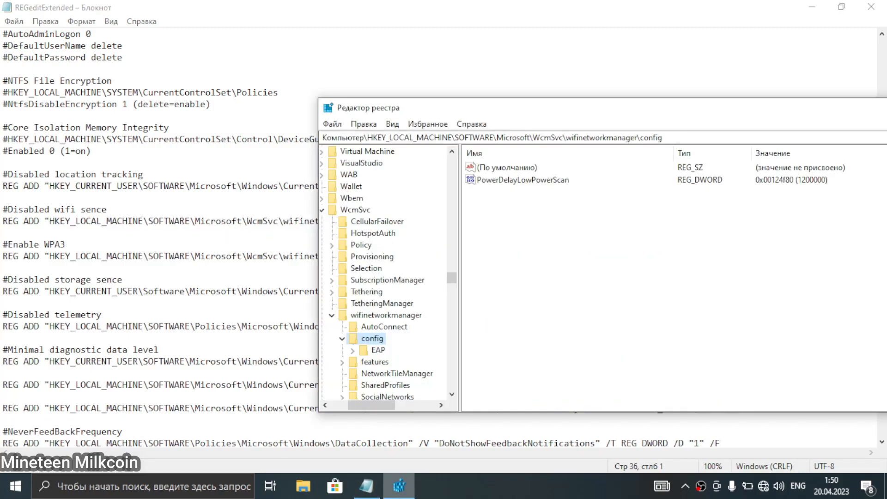
pyautogui.click(398, 486)
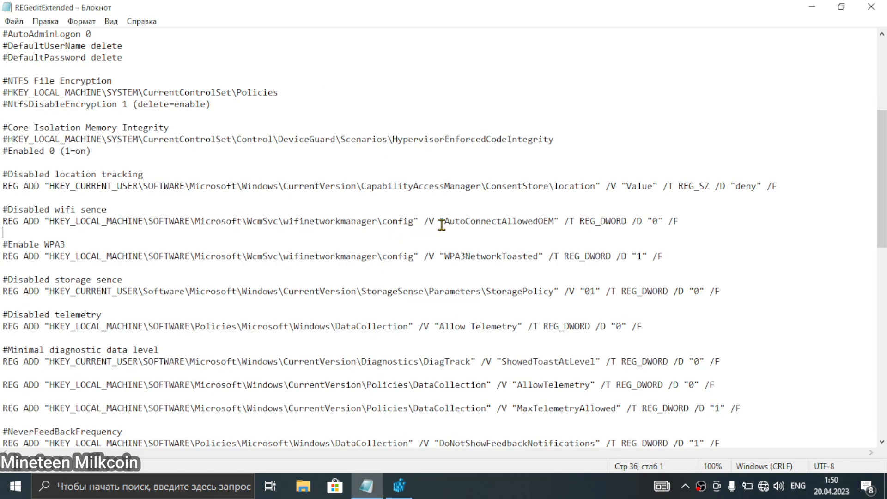
pyautogui.moveTo(443, 222); pyautogui.dragTo(556, 222)
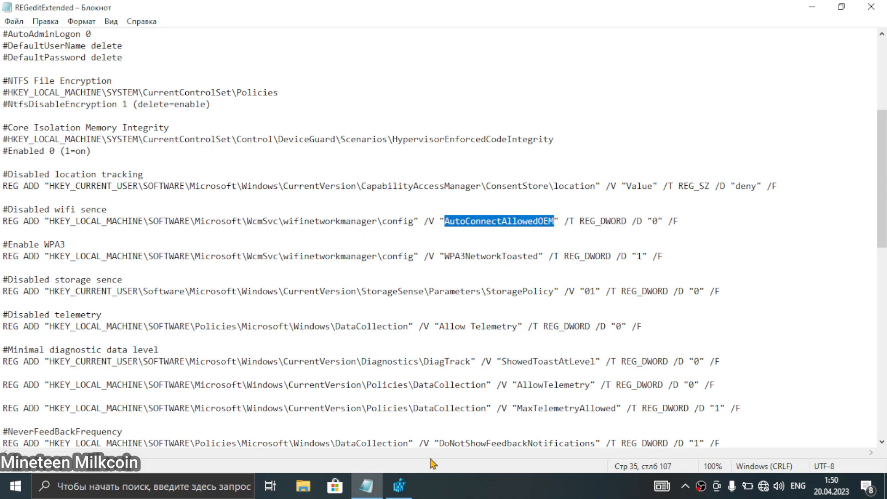
pyautogui.click(398, 485)
pyautogui.rightClick(518, 261)
pyautogui.moveTo(578, 268)
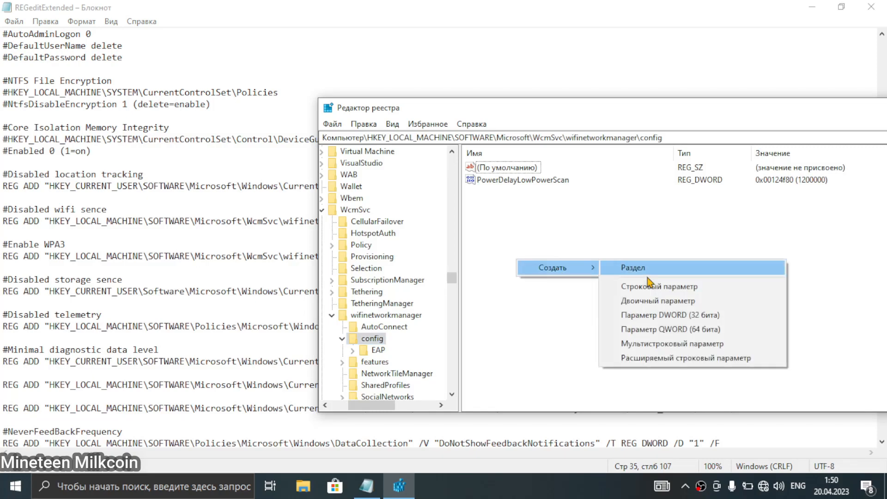
pyautogui.click(647, 315)
pyautogui.hotkey('ctrl', 'v')
pyautogui.press('Return')
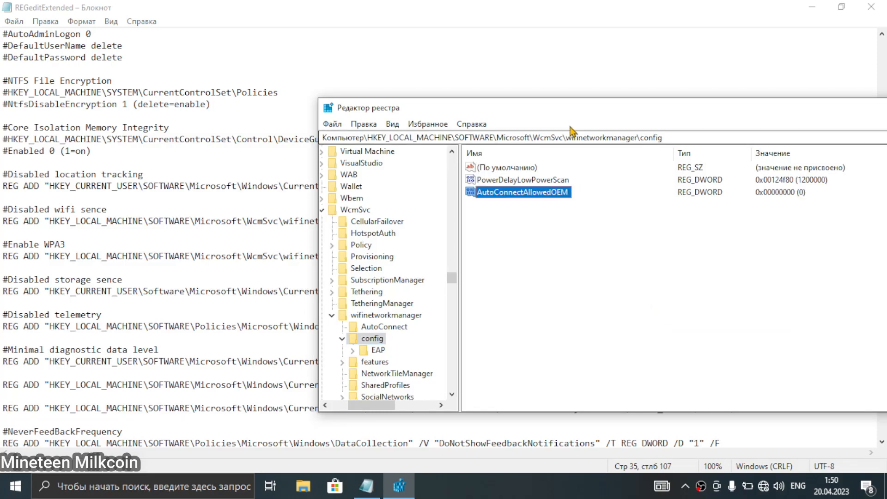
pyautogui.moveTo(571, 111); pyautogui.dragTo(482, 73)
pyautogui.click(476, 181)
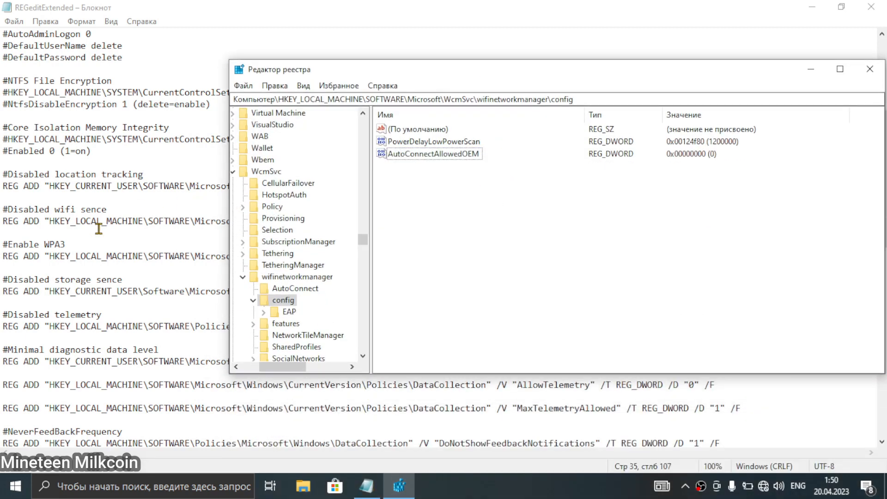
# Copy the path from the notes' Enable WPA3 command and go to HKEY_LOCAL_MACHINE\SOFTWARE\Microsoft\WcmSvc\wifinetworkmanager\config in the registry.
pyautogui.click(117, 207)
pyautogui.scroll(-1, 105, 229)
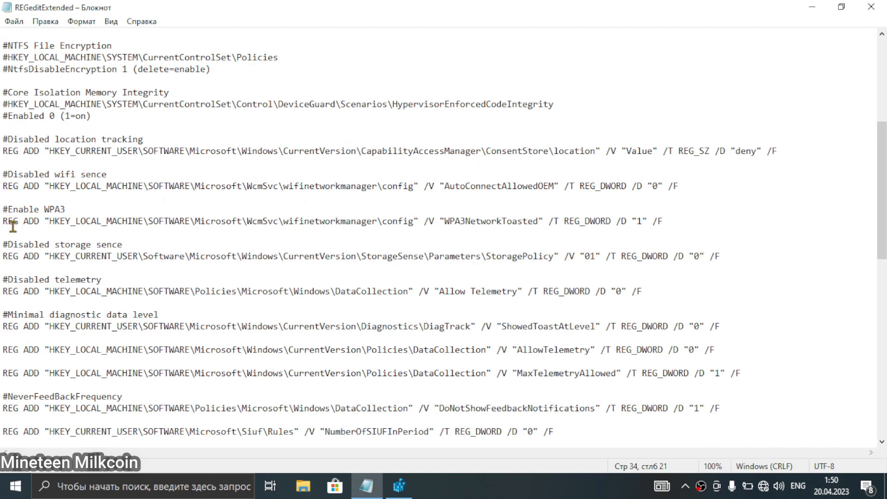
pyautogui.moveTo(50, 221); pyautogui.dragTo(416, 223)
pyautogui.hotkey('ctrl', 'c')
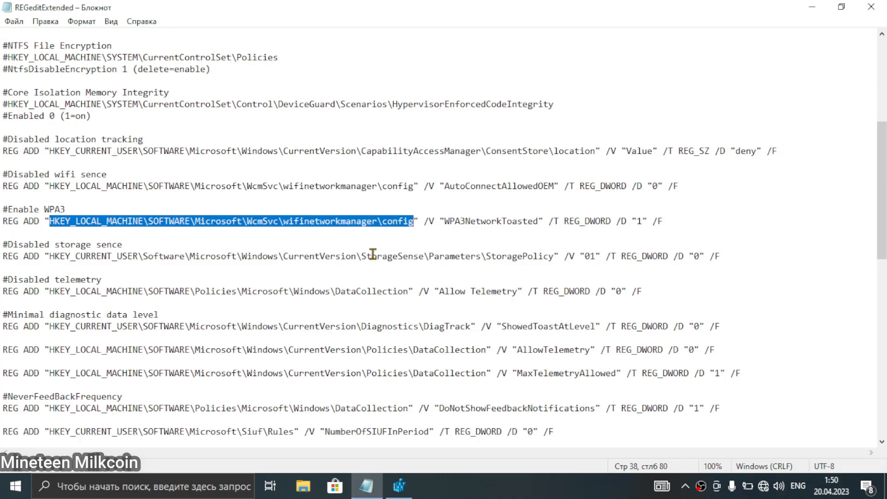
pyautogui.click(399, 485)
pyautogui.click(593, 99)
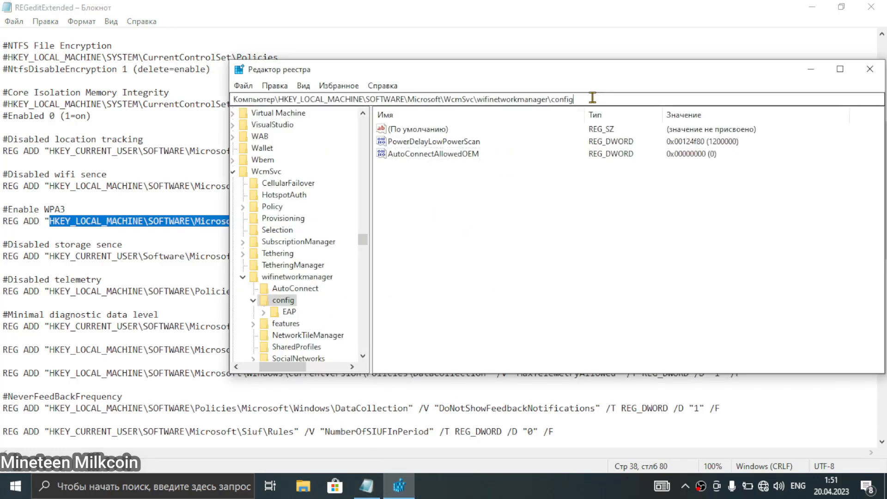
pyautogui.moveTo(593, 98); pyautogui.dragTo(138, 104)
pyautogui.hotkey('ctrl', 'v')
pyautogui.press('Return')
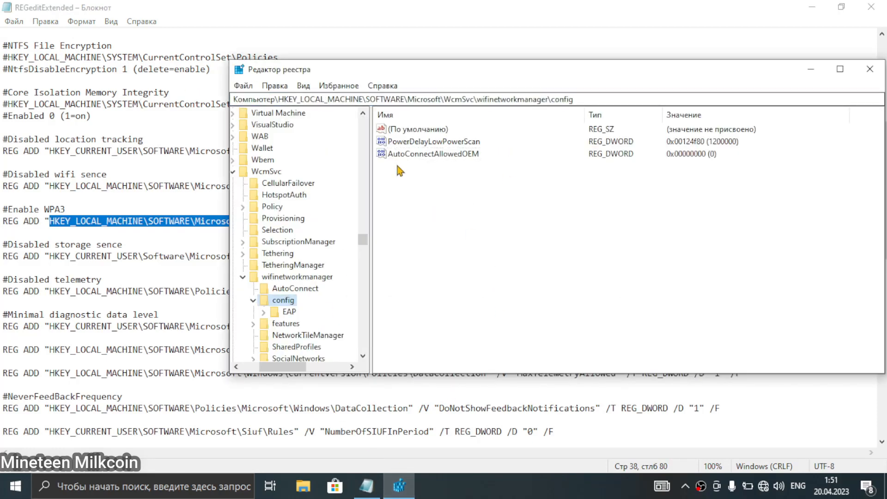
# Go up to the parent wifinetworkmanager key by shortening the registry path, and return to its config subkey with the copied path.
pyautogui.moveTo(580, 98); pyautogui.dragTo(90, 110)
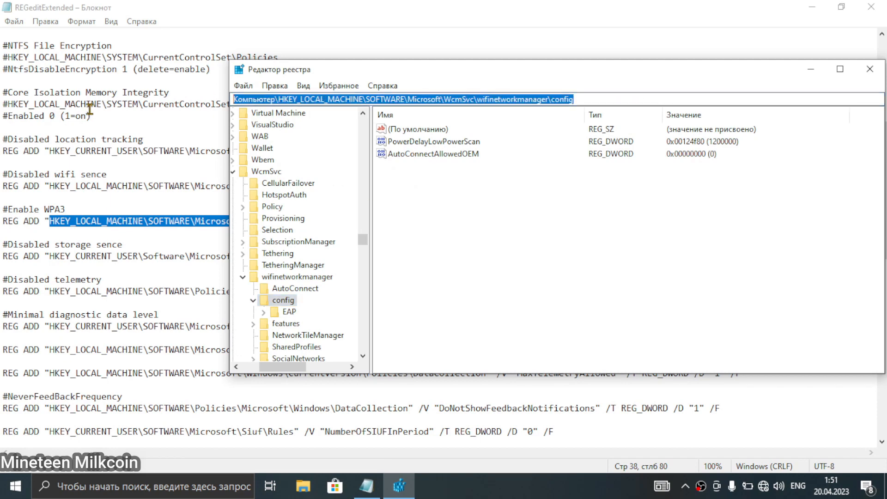
pyautogui.hotkey('ctrl', 'v')
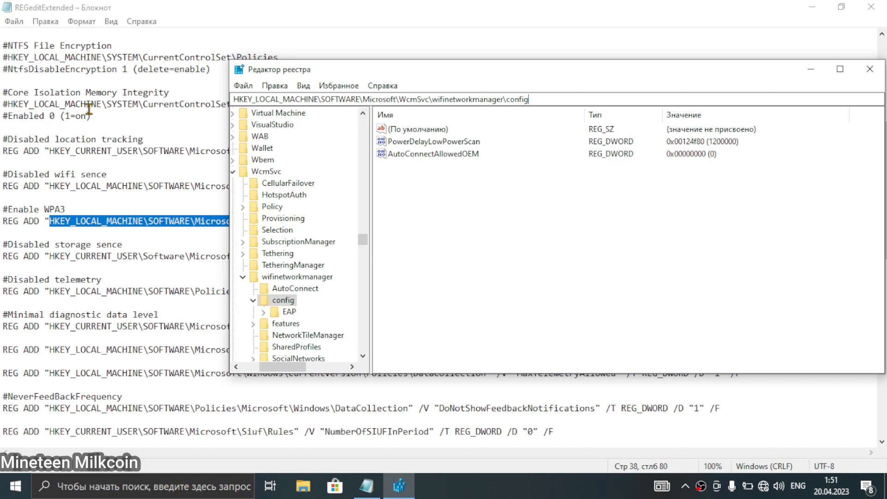
pyautogui.press('BackSpace')
pyautogui.press('BackSpace')
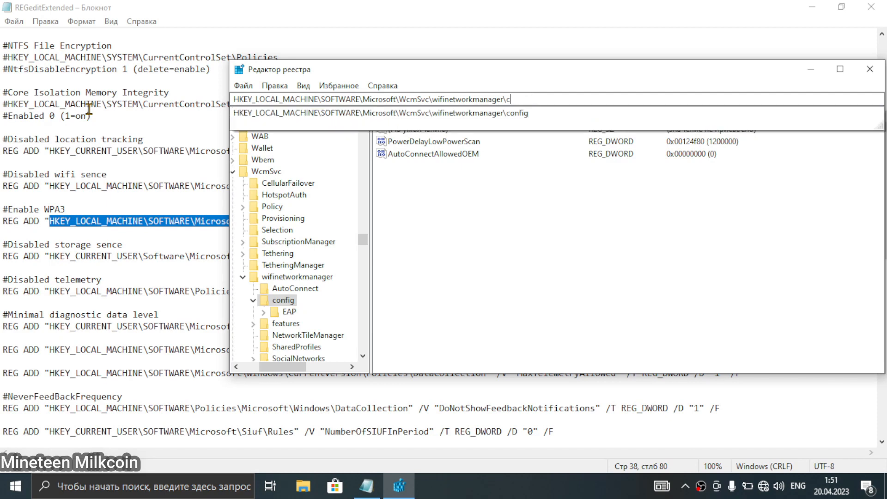
pyautogui.press('BackSpace')
pyautogui.press('BackSpace')
pyautogui.press('Return')
pyautogui.moveTo(332, 73); pyautogui.dragTo(315, 239)
pyautogui.click(583, 269)
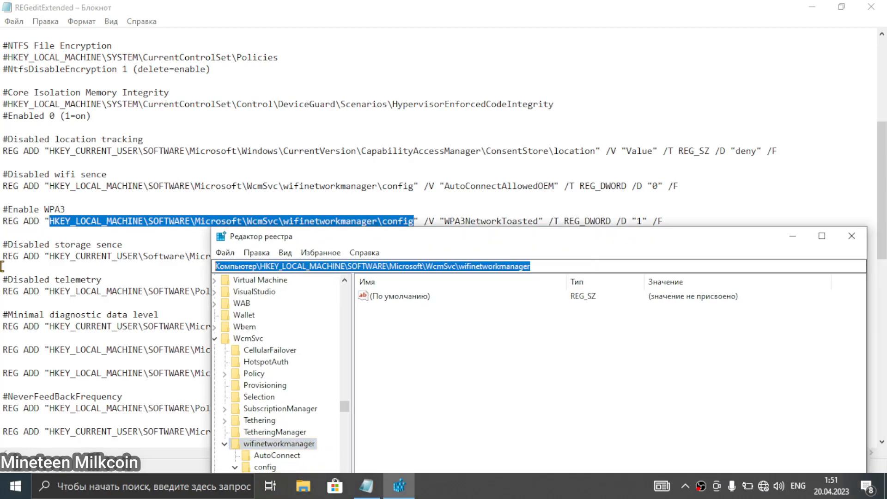
pyautogui.hotkey('ctrl', 'v')
pyautogui.press('Return')
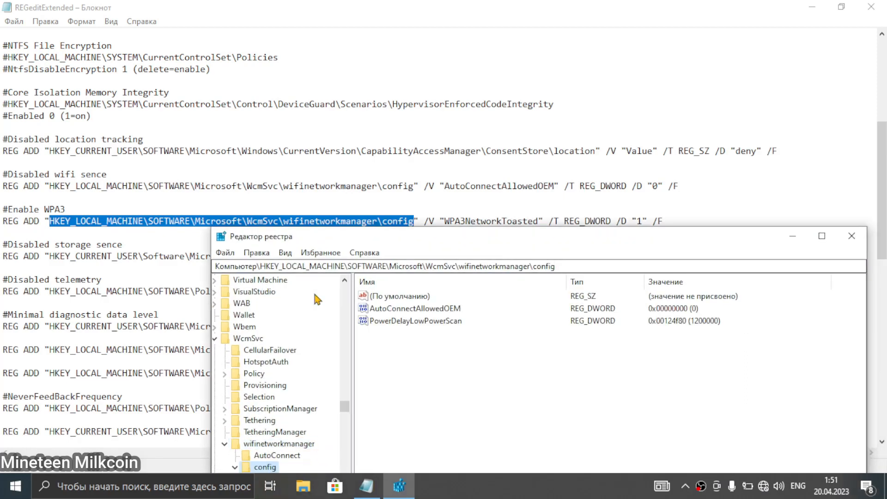
# Create a 32-bit DWORD value in the config key with the name WPA3NetworkToasted copied from the notes' Enable WPA3 command.
pyautogui.moveTo(420, 246); pyautogui.dragTo(513, 307)
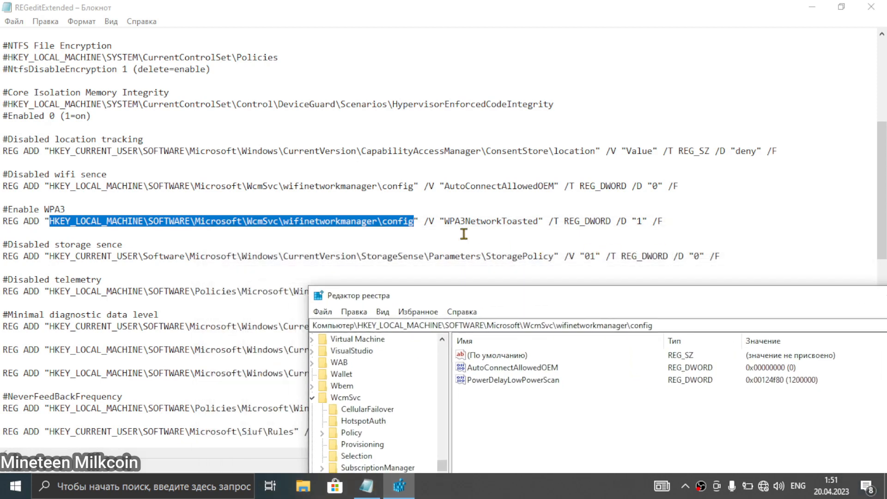
pyautogui.moveTo(447, 225); pyautogui.dragTo(539, 221)
pyautogui.hotkey('ctrl', 'c')
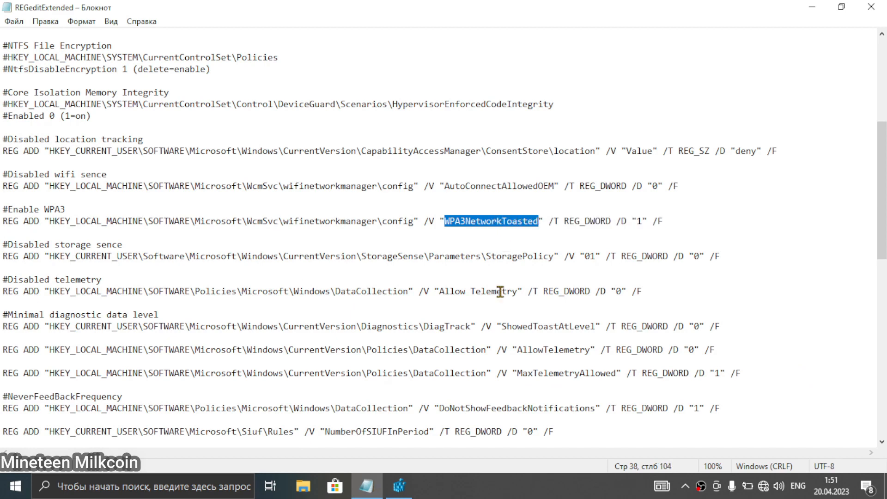
pyautogui.click(398, 486)
pyautogui.moveTo(546, 296); pyautogui.dragTo(347, 122)
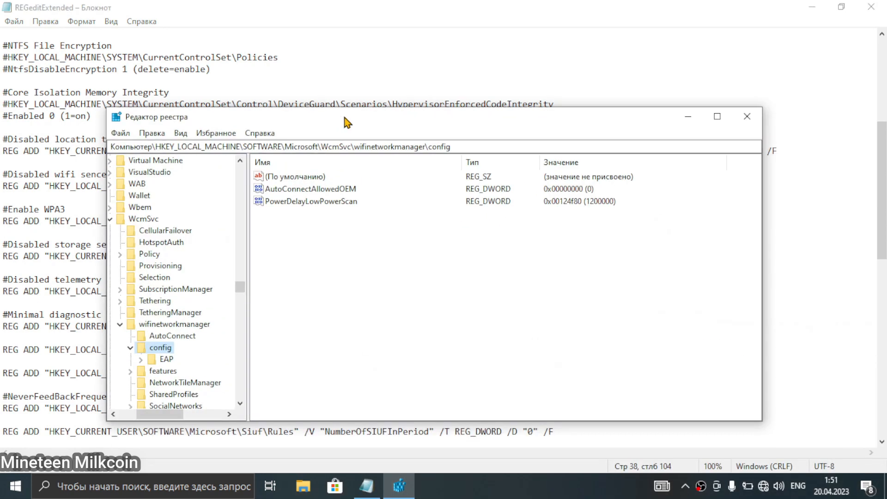
pyautogui.rightClick(408, 302)
pyautogui.moveTo(457, 314)
pyautogui.click(578, 362)
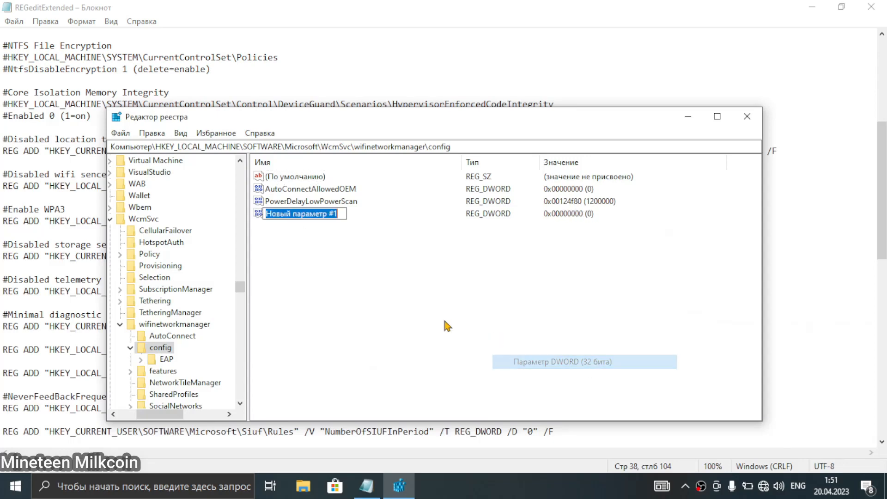
pyautogui.hotkey('ctrl', 'v')
pyautogui.press('Return')
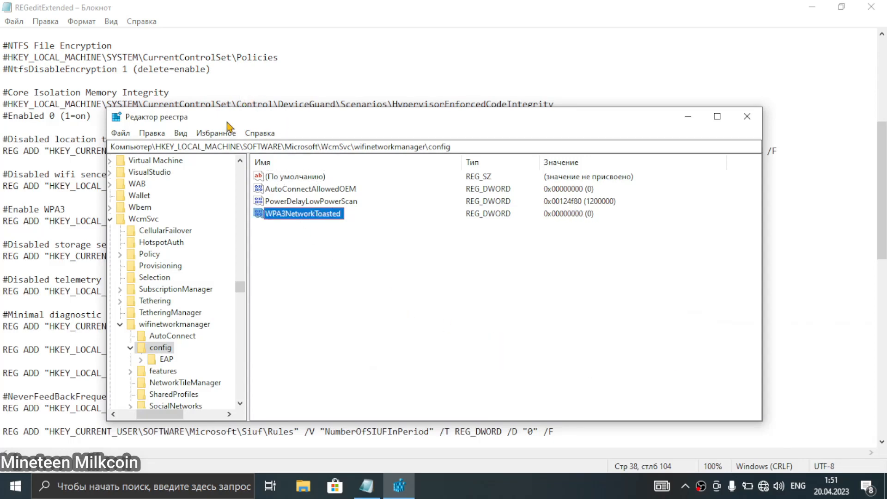
# Set the WPA3NetworkToasted value to 1 and highlight the Enable WPA3 entry in the notes.
pyautogui.moveTo(227, 125); pyautogui.dragTo(349, 148)
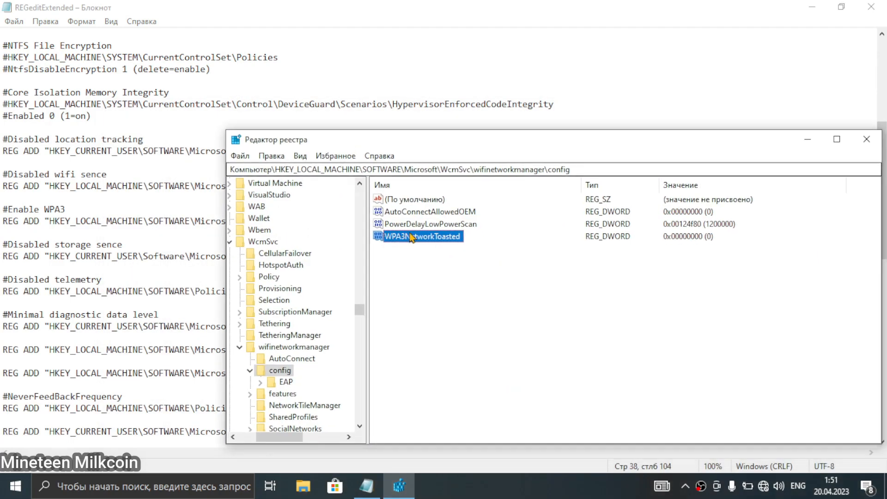
pyautogui.doubleClick(410, 236)
pyautogui.write('1')
pyautogui.click(392, 301)
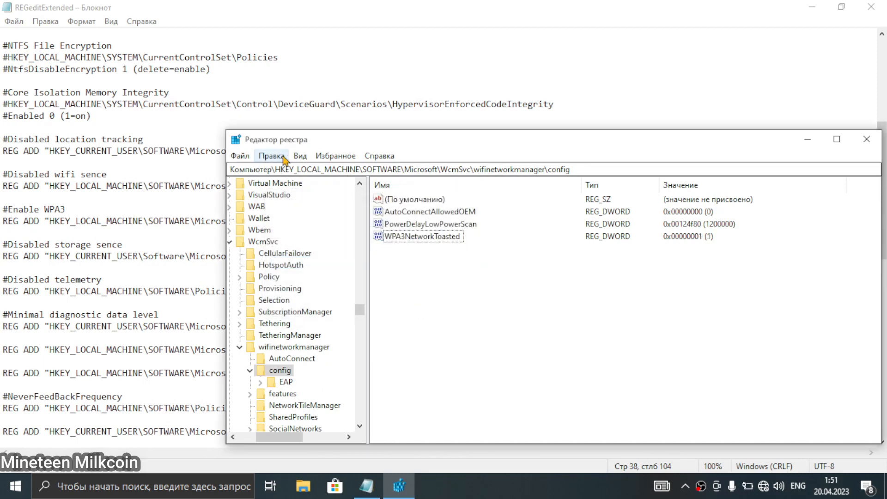
pyautogui.moveTo(245, 139); pyautogui.dragTo(301, 100)
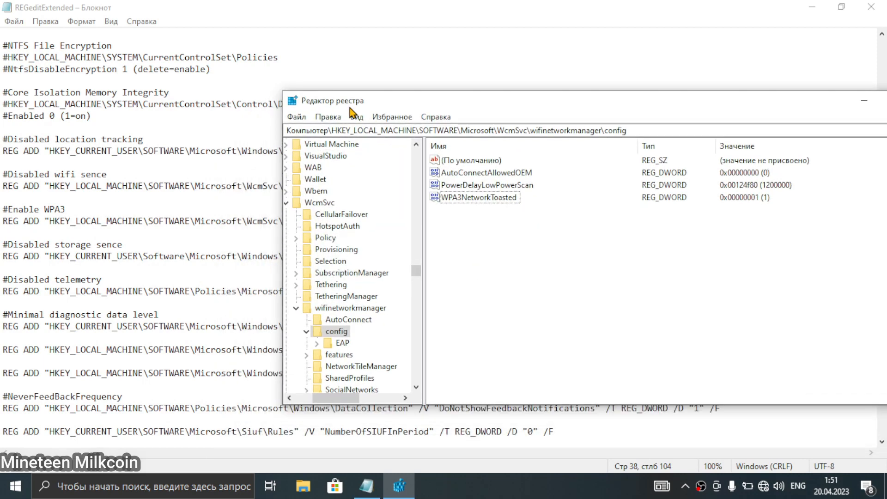
pyautogui.click(161, 219)
pyautogui.moveTo(673, 227); pyautogui.dragTo(2, 201)
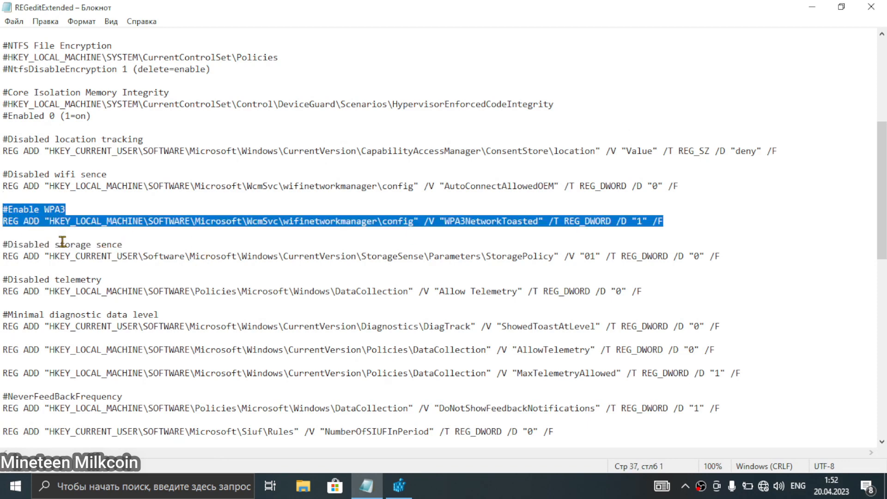
# Go to the StoragePolicy key using the path from the notes' Disabled storage sence command and compare its 01 value with that command.
pyautogui.scroll(-1, 64, 242)
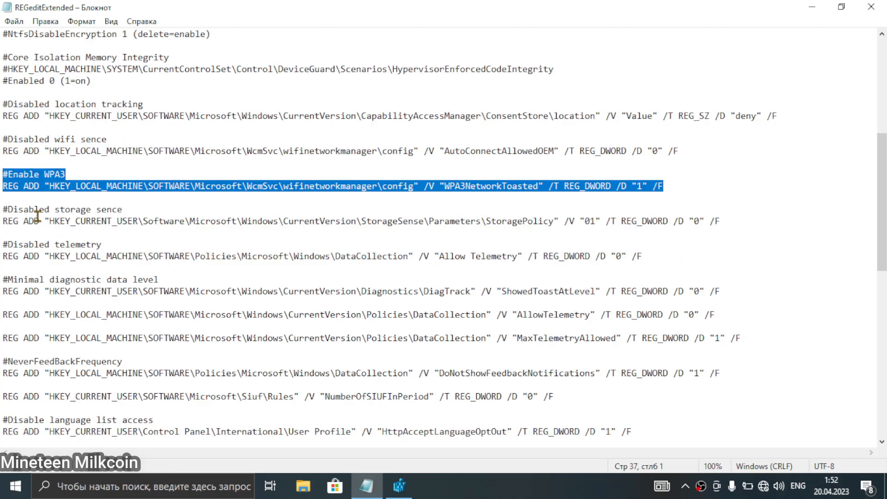
pyautogui.moveTo(49, 222); pyautogui.dragTo(555, 221)
pyautogui.hotkey('ctrl', 'c')
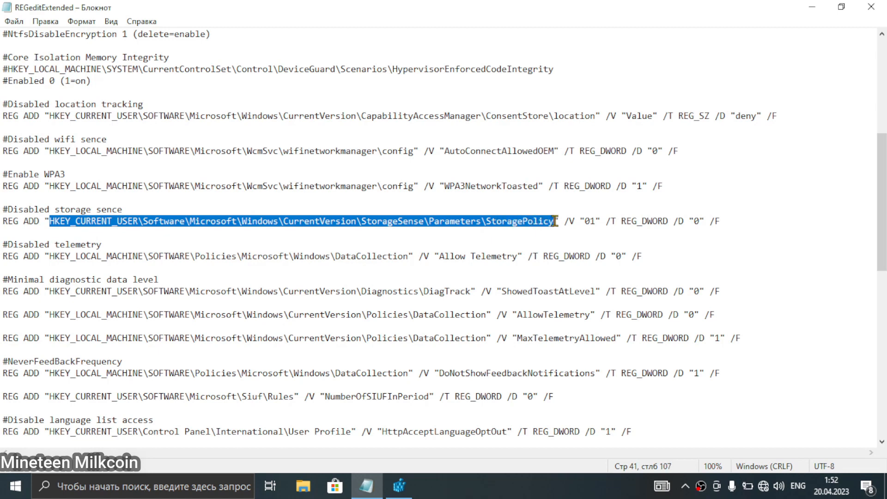
pyautogui.click(399, 485)
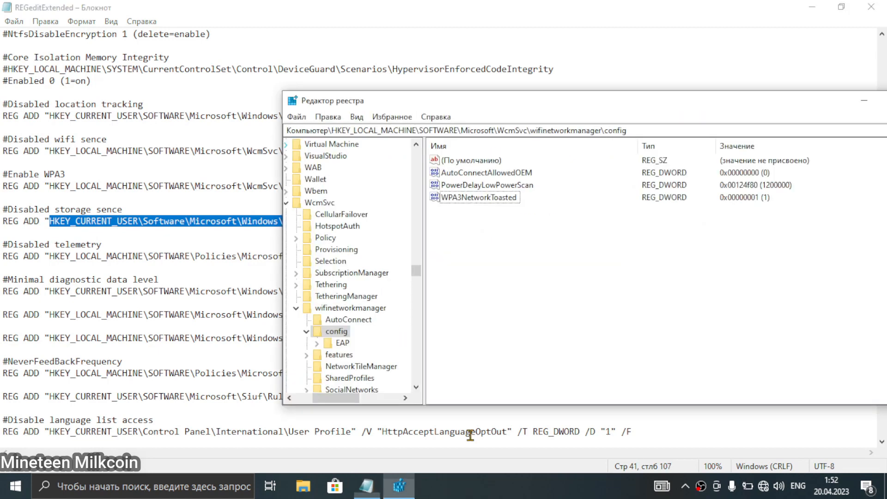
pyautogui.click(415, 130)
pyautogui.hotkey('ctrl', 'v')
pyautogui.press('Return')
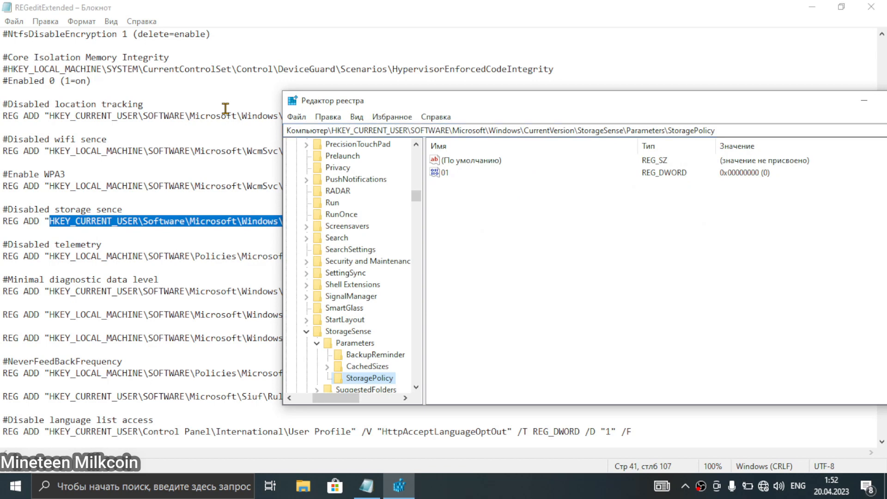
pyautogui.moveTo(428, 109); pyautogui.dragTo(313, 322)
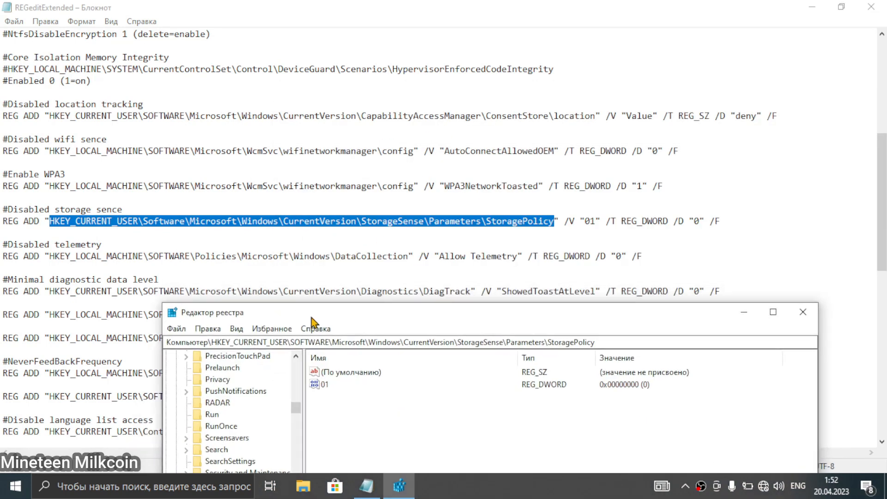
pyautogui.moveTo(312, 318); pyautogui.dragTo(502, 164)
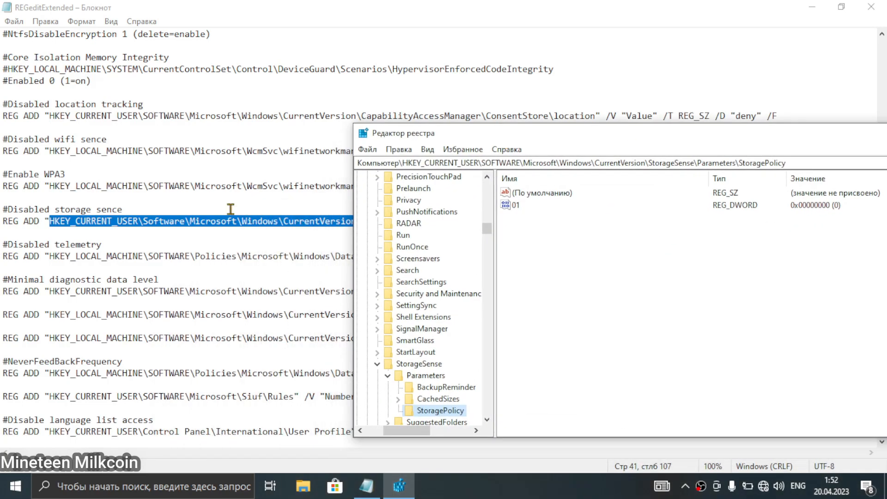
# Go to HKEY_LOCAL_MACHINE\SOFTWARE\Policies\Microsoft\Windows\DataCollection using the path from the notes' Disabled telemetry command and check its AllowTelemetry value.
pyautogui.click(95, 256)
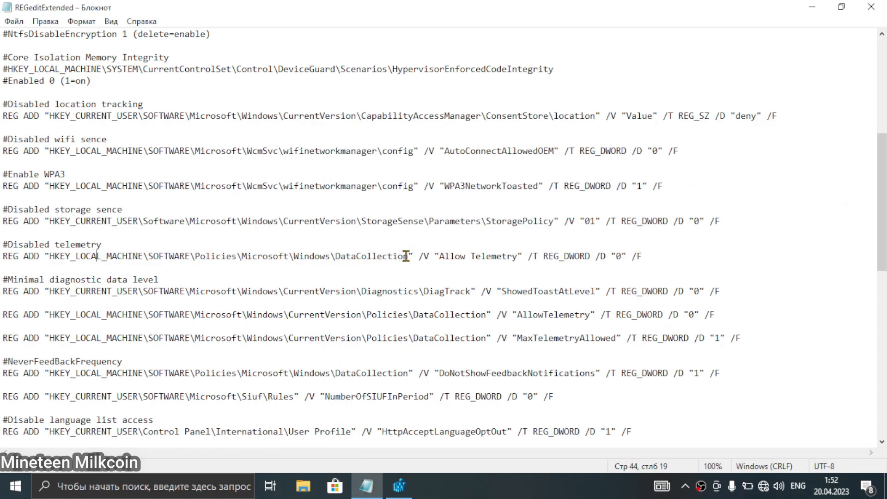
pyautogui.moveTo(406, 256); pyautogui.dragTo(49, 257)
pyautogui.hotkey('ctrl', 'c')
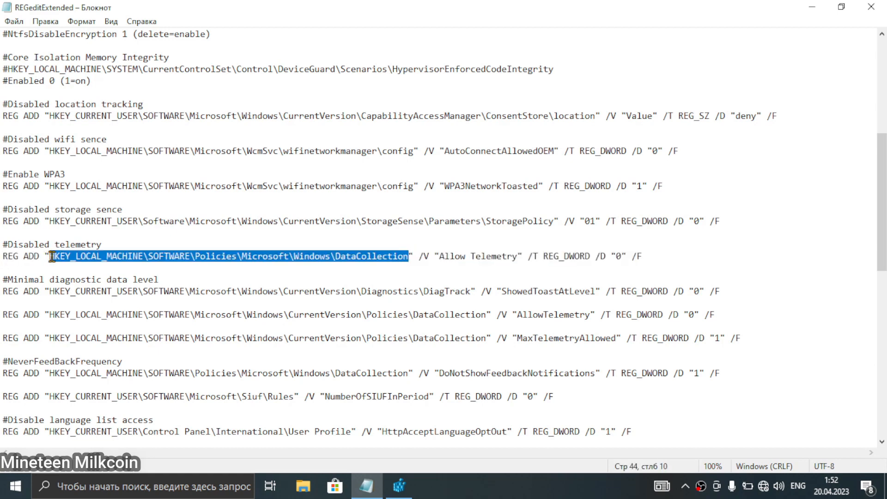
pyautogui.click(399, 486)
pyautogui.click(808, 164)
pyautogui.hotkey('ctrl', 'v')
pyautogui.press('Return')
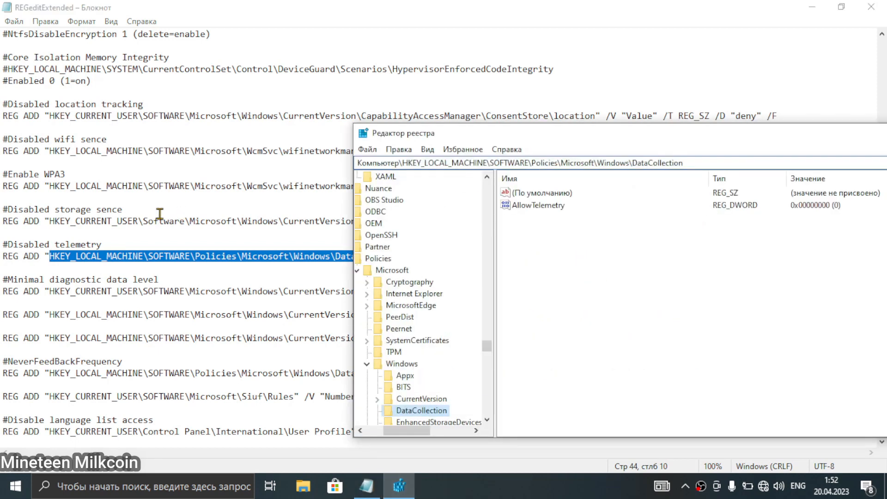
pyautogui.moveTo(410, 135); pyautogui.dragTo(213, 123)
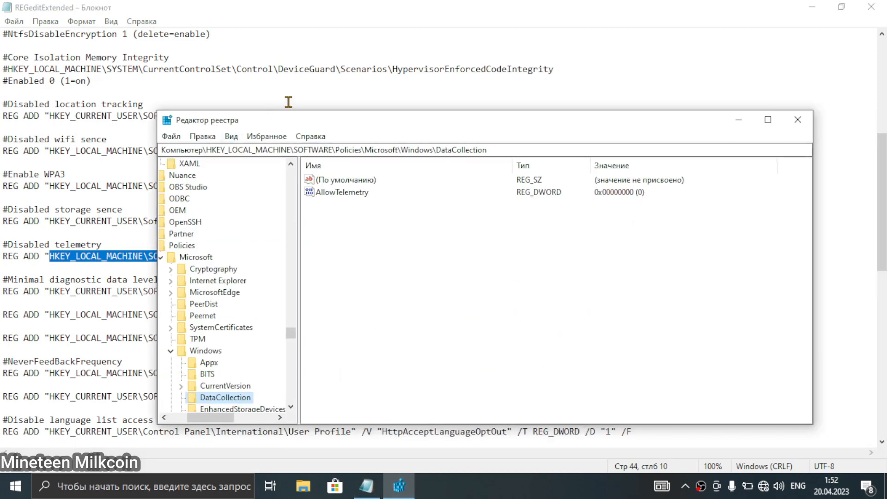
pyautogui.moveTo(301, 125); pyautogui.dragTo(426, 146)
# Copy the first path under the notes' Minimal diagnostic data level and go to HKEY_CURRENT_USER\SOFTWARE\Microsoft\Windows\CurrentVersion\Diagnostics\DiagTrack in the registry.
pyautogui.click(125, 286)
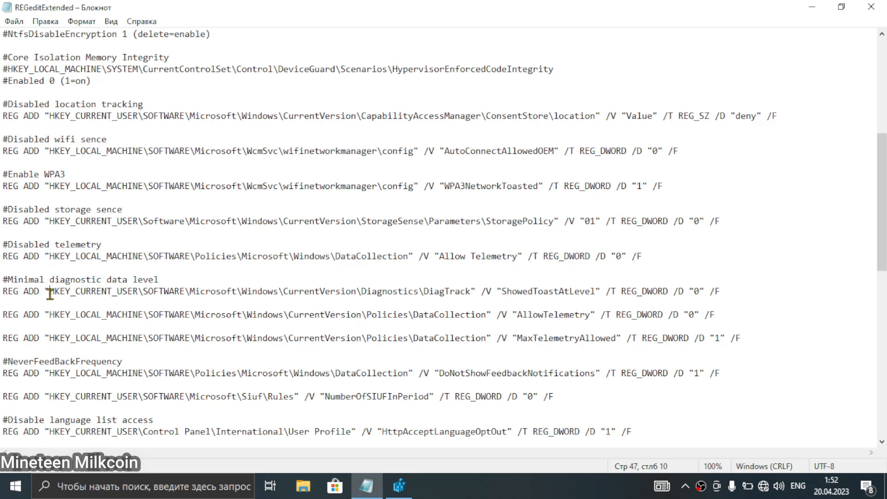
pyautogui.moveTo(50, 292); pyautogui.dragTo(467, 291)
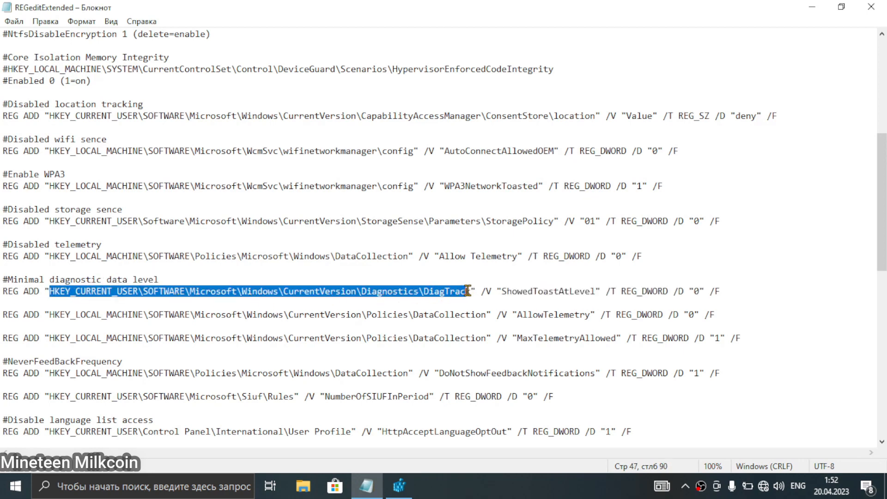
pyautogui.click(415, 493)
pyautogui.click(594, 170)
pyautogui.write('HKEY_CURRENT_USER\\SOFTWARE\\Microsoft\\Windows\\CurrentVersion\\Diagnostics\\DiagTrack')
pyautogui.press('Return')
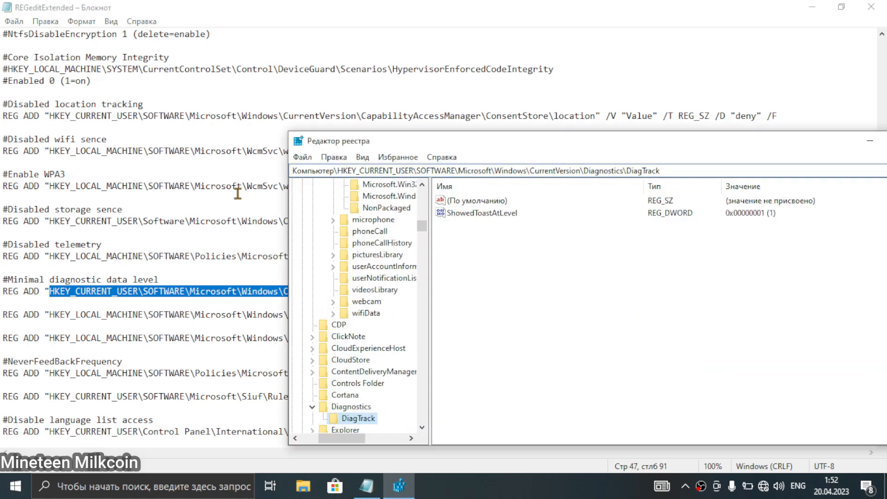
# Set the DiagTrack key's ShowedToastAtLevel value to 0 as in the notes' command, and return to the notes.
pyautogui.moveTo(482, 145); pyautogui.dragTo(404, 367)
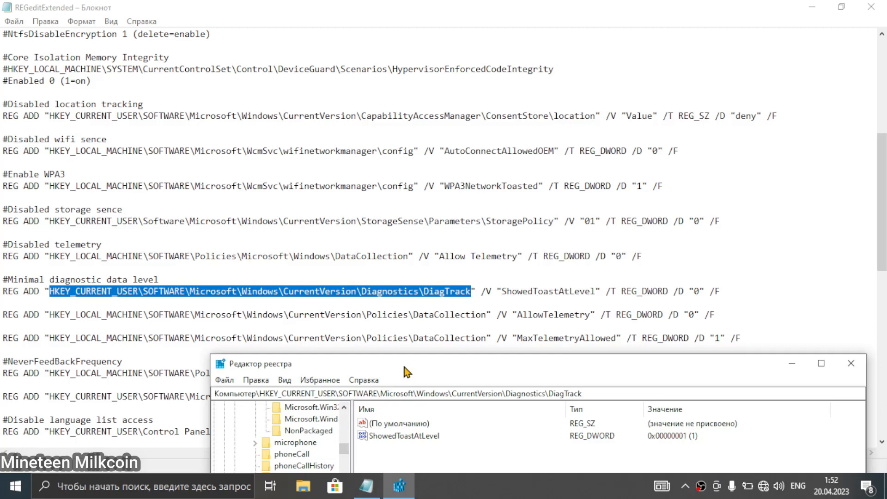
pyautogui.moveTo(404, 367); pyautogui.dragTo(389, 213)
pyautogui.doubleClick(388, 283)
pyautogui.write('0')
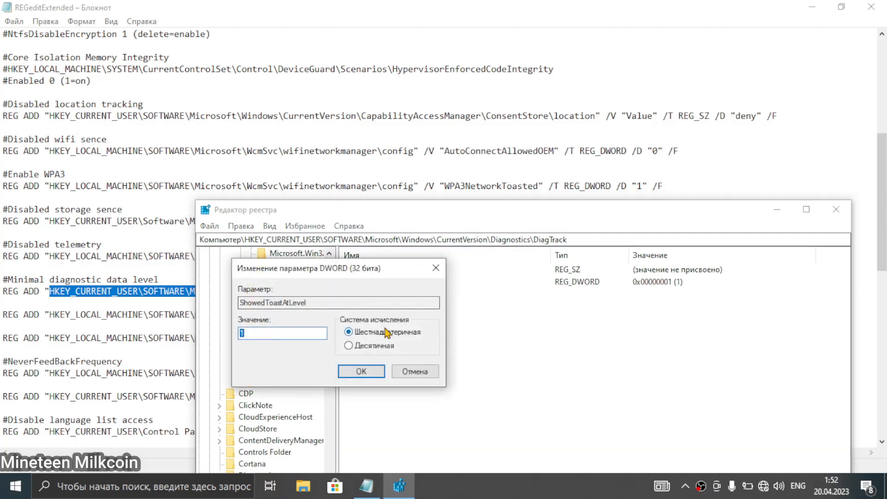
pyautogui.click(362, 371)
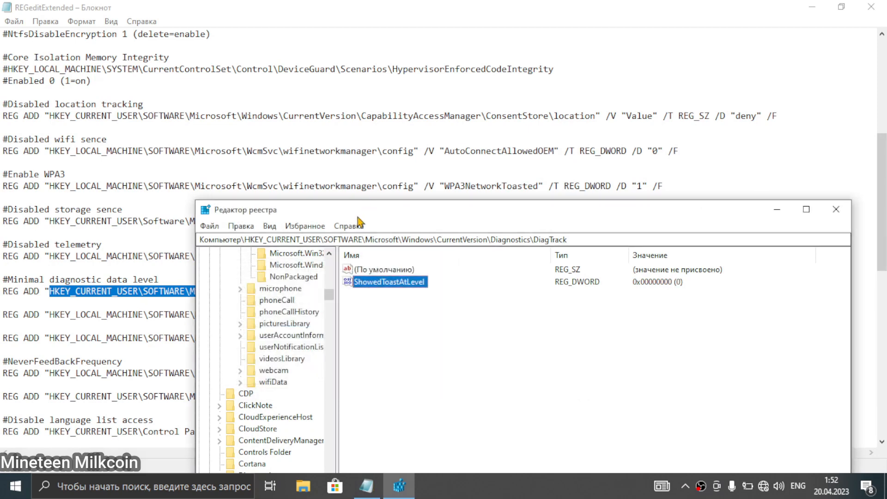
pyautogui.moveTo(369, 210); pyautogui.dragTo(461, 118)
pyautogui.click(162, 304)
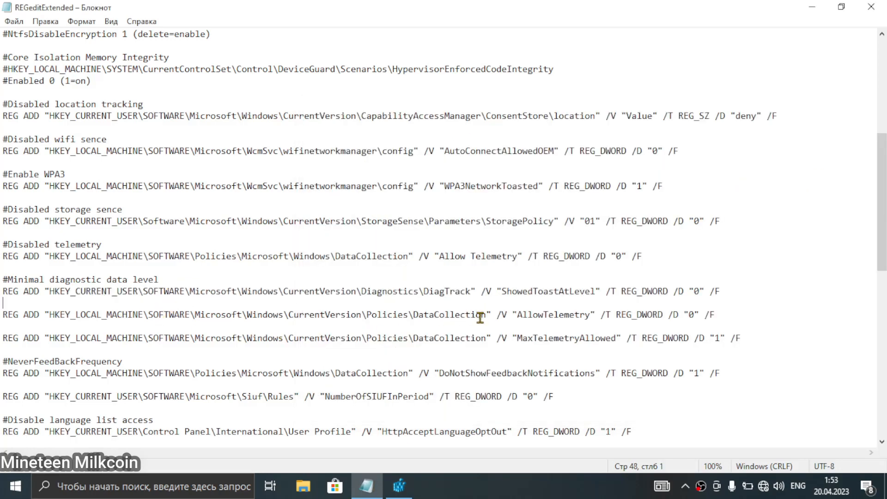
# Copy the notes' AllowTelemetry command path under Minimal diagnostic data level and go to HKEY_LOCAL_MACHINE\SOFTWARE\Microsoft\Windows\CurrentVersion\Policies\DataCollection in the registry.
pyautogui.moveTo(486, 316); pyautogui.dragTo(52, 315)
pyautogui.hotkey('ctrl', 'c')
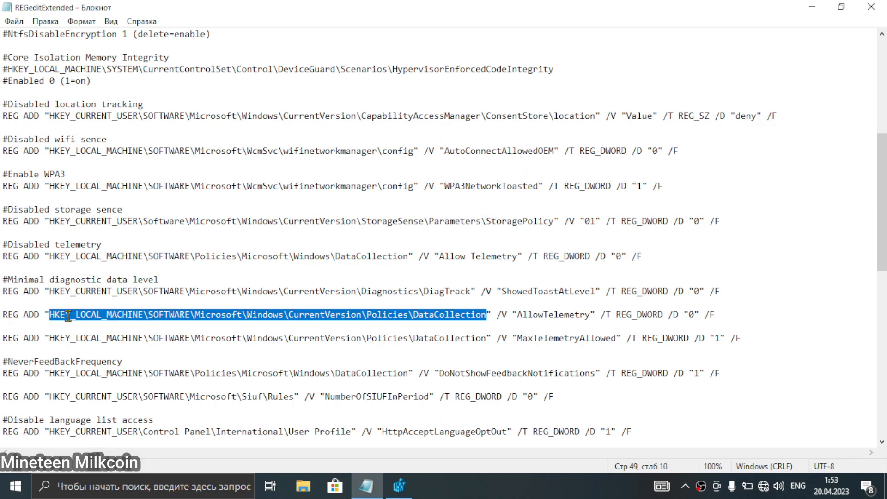
pyautogui.click(400, 489)
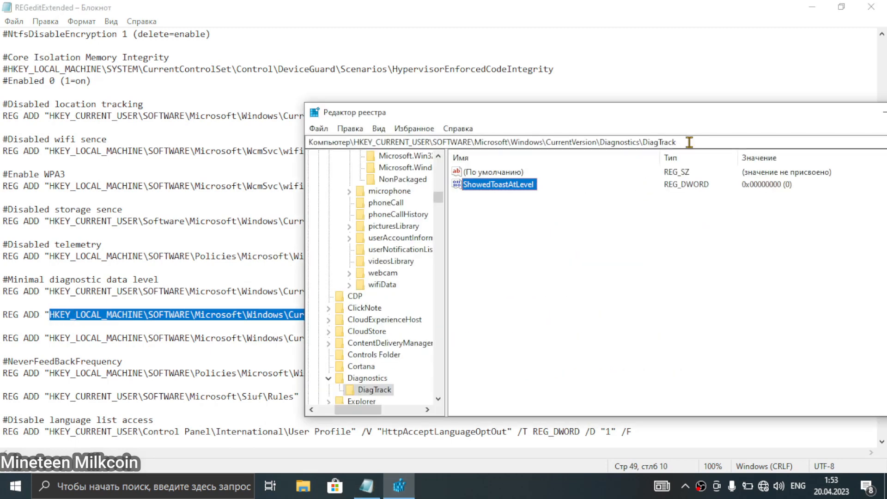
pyautogui.moveTo(689, 143); pyautogui.dragTo(99, 116)
pyautogui.hotkey('ctrl', 'v')
pyautogui.press('Return')
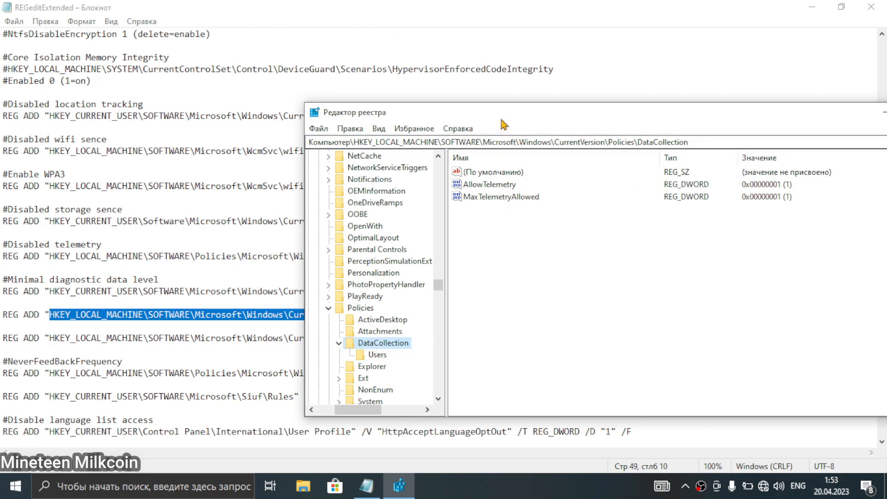
# Set the AllowTelemetry value in the CurrentVersion\Policies\DataCollection key to 0 as in the notes' command.
pyautogui.moveTo(502, 119); pyautogui.dragTo(522, 473)
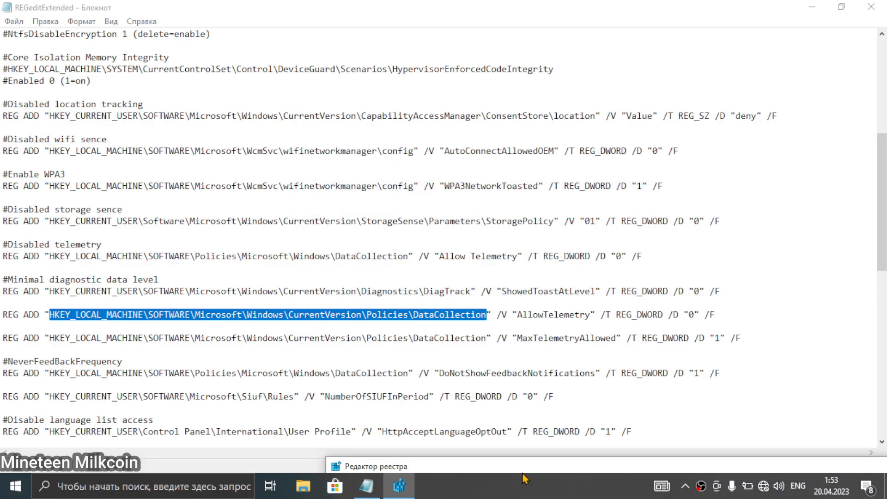
pyautogui.moveTo(523, 474); pyautogui.dragTo(519, 91)
pyautogui.doubleClick(503, 156)
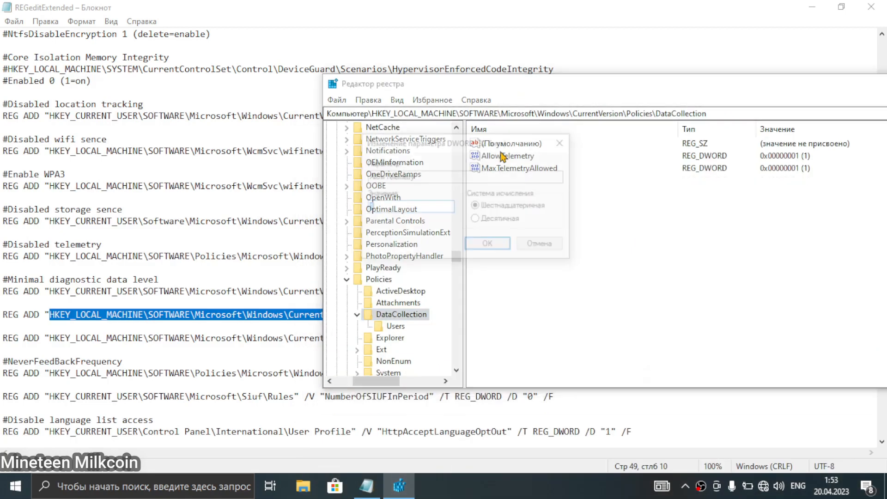
pyautogui.write('0')
pyautogui.click(491, 243)
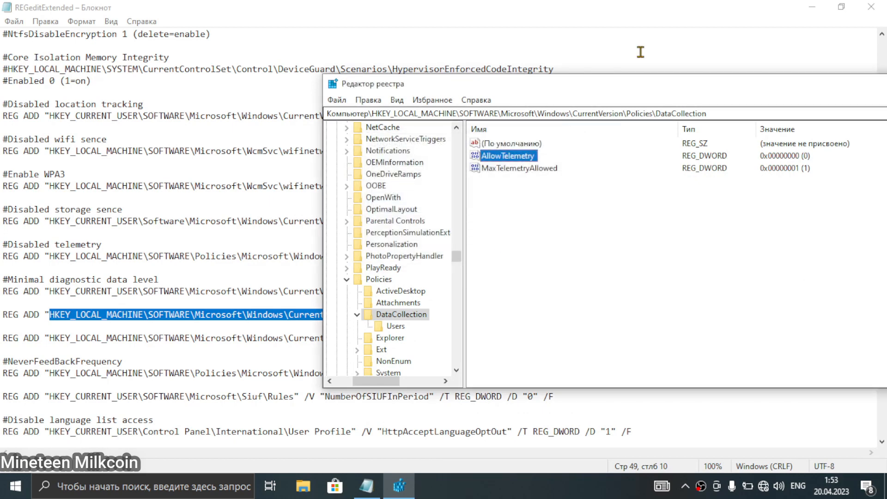
# Check the MaxTelemetryAllowed value in the same DataCollection key and return to the notes.
pyautogui.moveTo(535, 88)
pyautogui.mouseDown()
pyautogui.moveTo(511, 466)
pyautogui.moveTo(555, 356)
pyautogui.moveTo(541, 403)
pyautogui.moveTo(749, 93)
pyautogui.moveTo(450, 148)
pyautogui.moveTo(560, 480)
pyautogui.moveTo(530, 368)
pyautogui.moveTo(548, 97)
pyautogui.mouseUp()
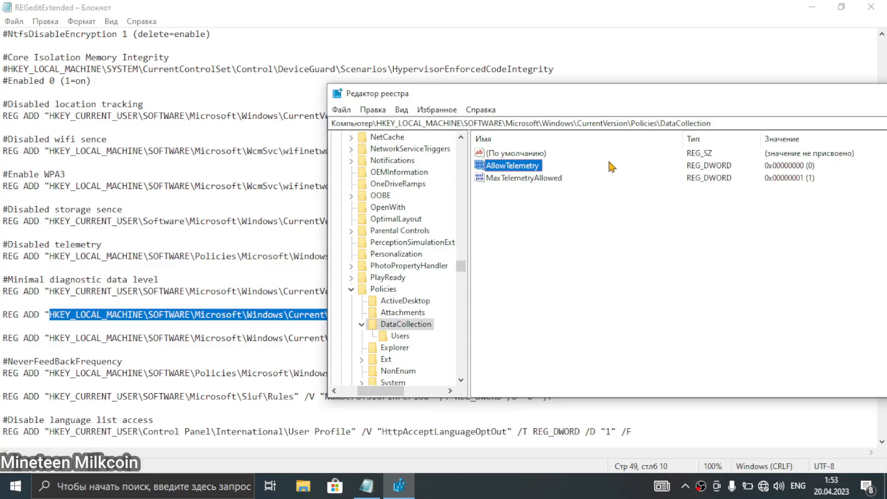
pyautogui.click(494, 180)
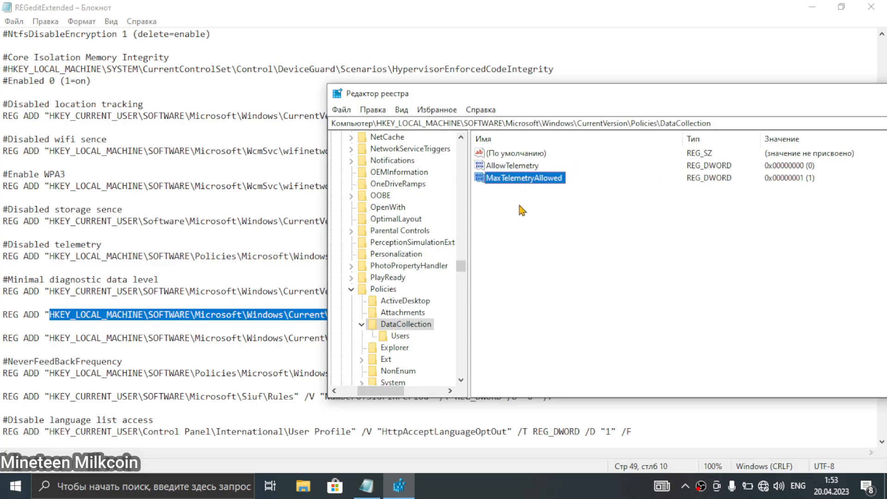
pyautogui.click(128, 329)
# Copy the first path under the notes' NeverFeedBackFrequency and go to HKEY_LOCAL_MACHINE\SOFTWARE\Policies\Microsoft\Windows\DataCollection in the registry.
pyautogui.scroll(-4, 207, 352)
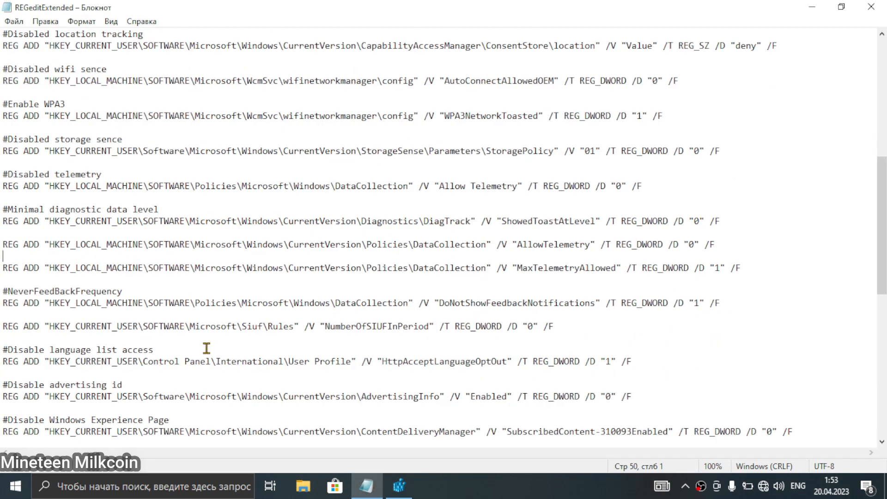
pyautogui.scroll(-1, 35, 259)
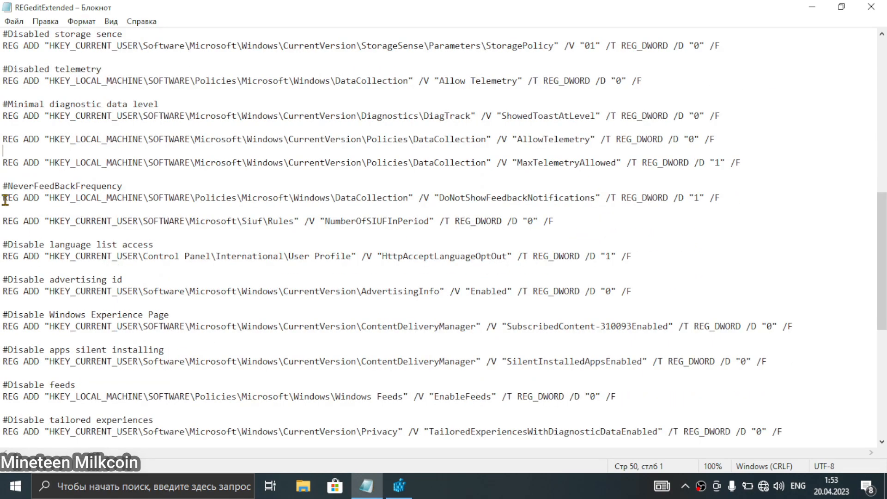
pyautogui.moveTo(3, 198); pyautogui.dragTo(211, 200)
pyautogui.moveTo(128, 196); pyautogui.dragTo(118, 195)
pyautogui.moveTo(50, 200); pyautogui.dragTo(405, 198)
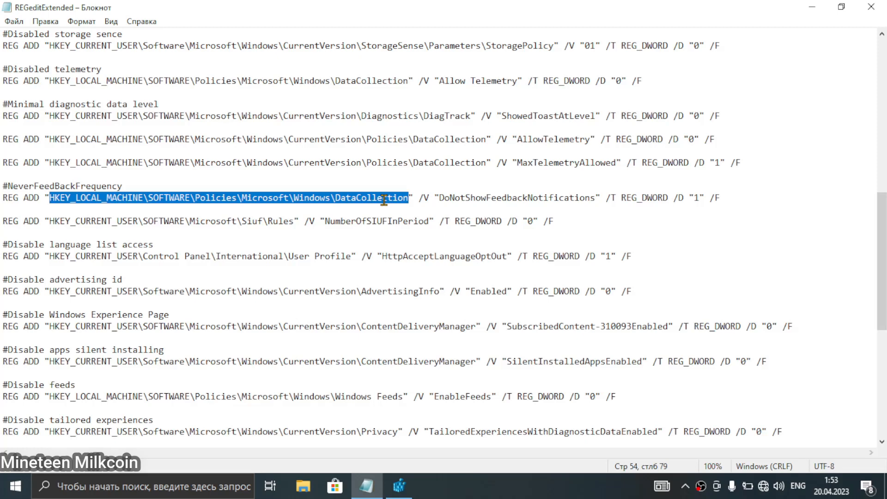
pyautogui.click(398, 486)
pyautogui.click(768, 123)
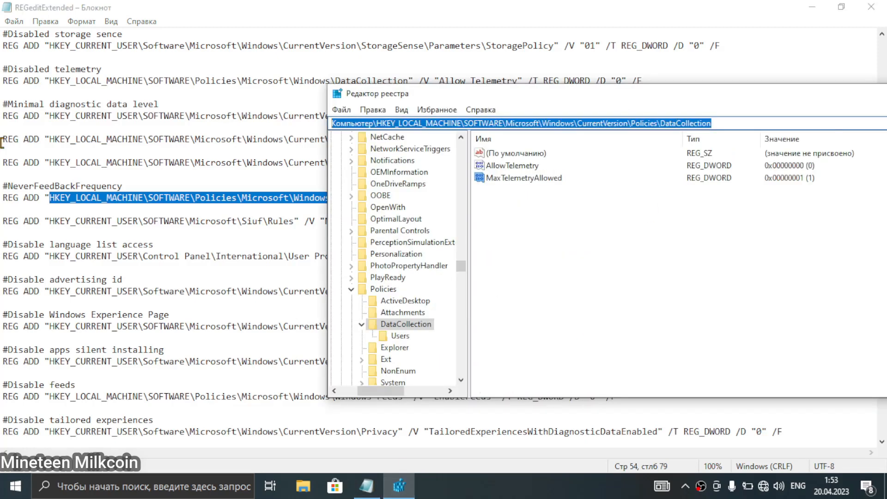
pyautogui.write('HKEY_LOCAL_MACHINE\\SOFTWARE\\Policies\\Microsoft\\Windows\\DataCollection')
pyautogui.press('Return')
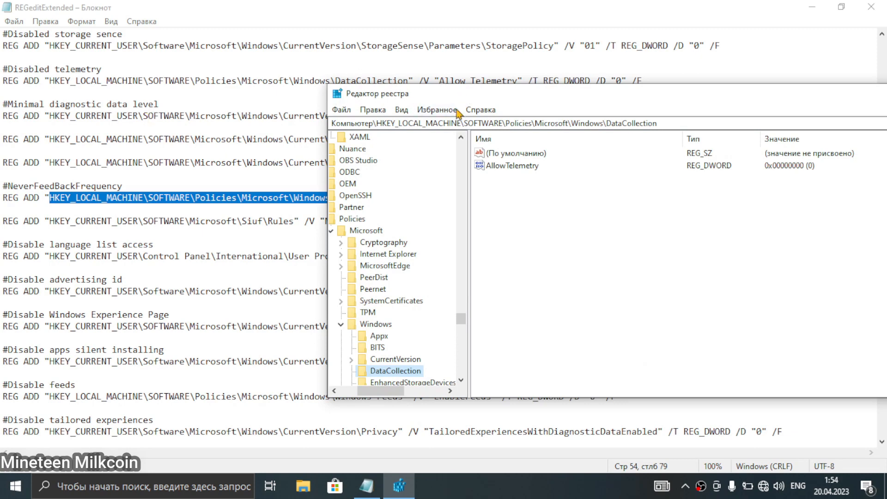
# Create a 32-bit DWORD value in the Policies\Microsoft\Windows\DataCollection key, named DoNotShowFeedbackNotifications with the name copied from the notes.
pyautogui.moveTo(460, 98); pyautogui.dragTo(346, 276)
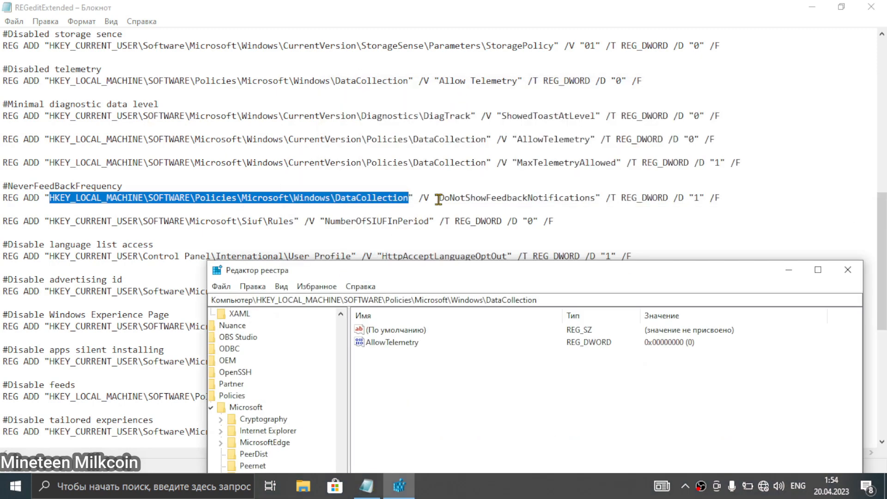
pyautogui.moveTo(438, 200); pyautogui.dragTo(597, 199)
pyautogui.hotkey('ctrl', 'c')
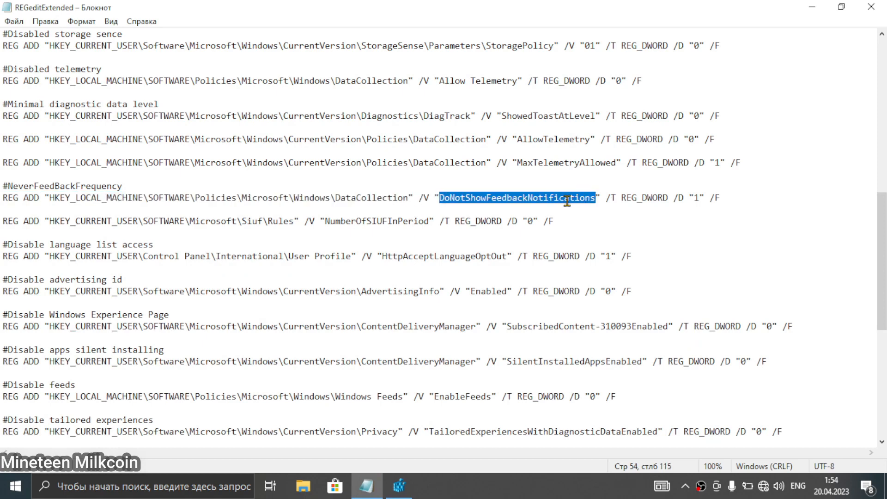
pyautogui.click(399, 486)
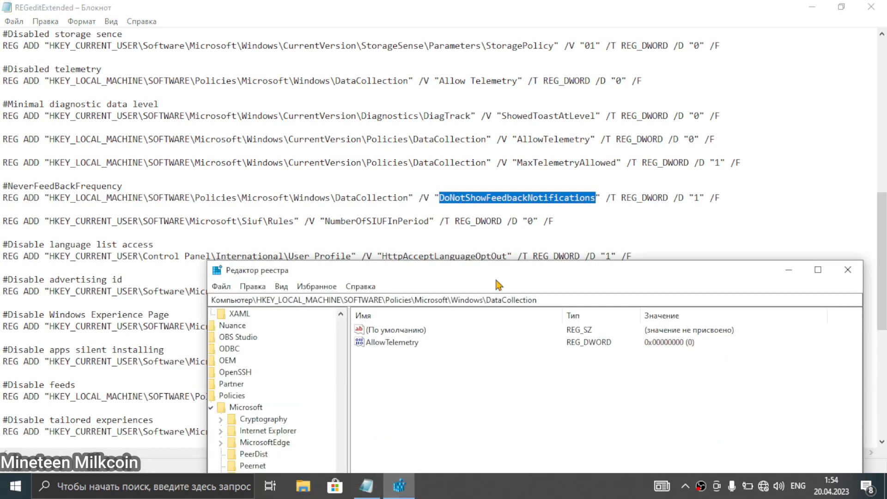
pyautogui.moveTo(499, 276); pyautogui.dragTo(521, 139)
pyautogui.rightClick(466, 281)
pyautogui.moveTo(507, 290)
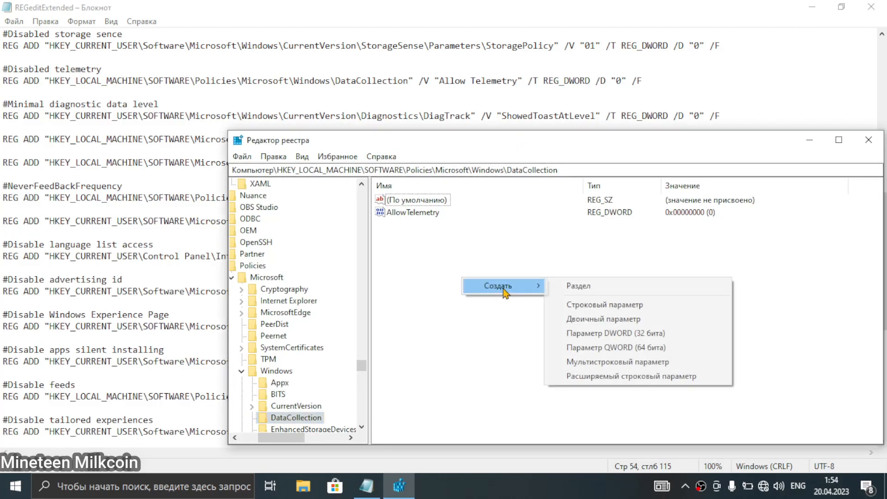
pyautogui.click(614, 332)
pyautogui.hotkey('ctrl', 'v')
pyautogui.press('Return')
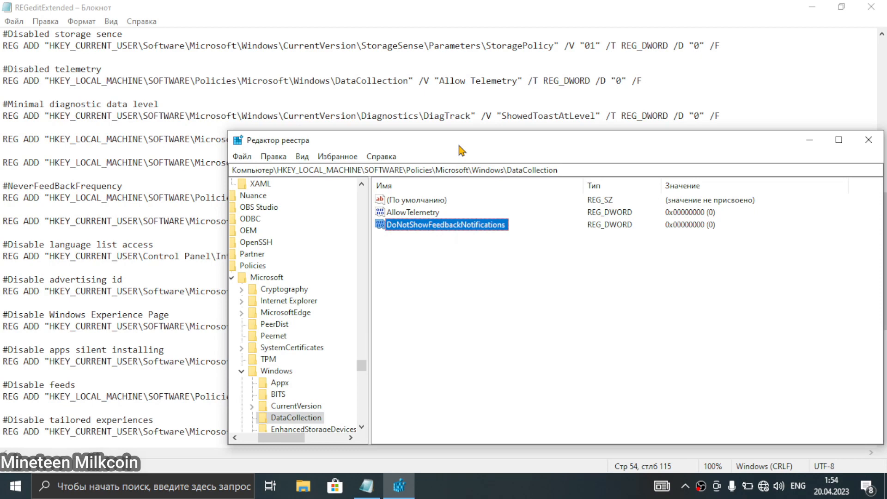
# Set the DoNotShowFeedbackNotifications value in the DataCollection key to 1.
pyautogui.moveTo(456, 147); pyautogui.dragTo(370, 269)
pyautogui.doubleClick(333, 342)
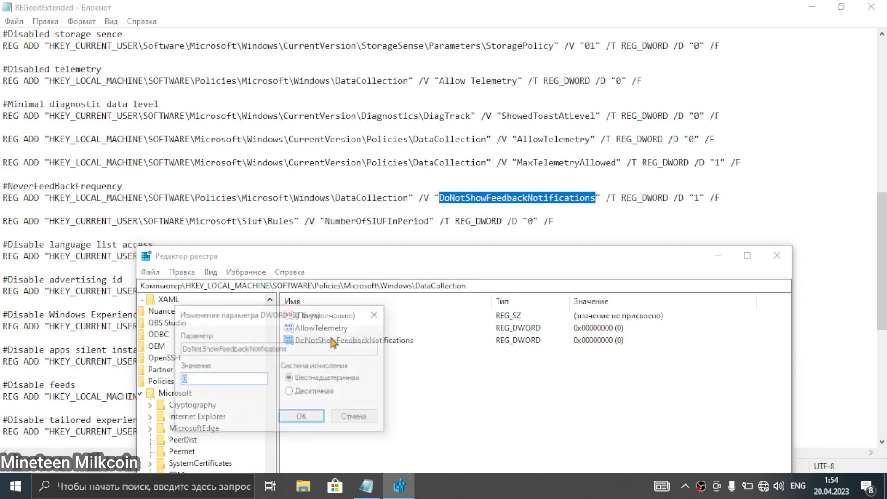
pyautogui.write('1')
pyautogui.click(301, 416)
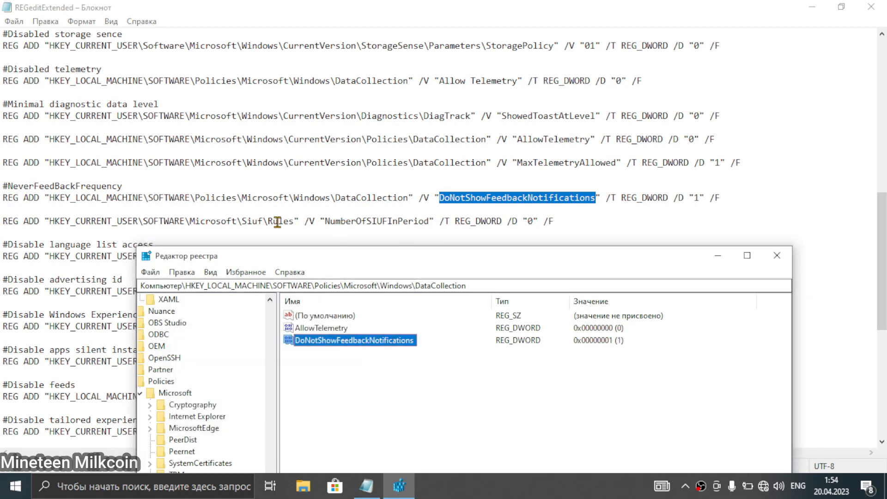
# Copy the path HKEY_CURRENT_USER\SOFTWARE\Microsoft\Siuf\Rules from the Notepad list and try to open that key in Registry Editor.
pyautogui.click(277, 222)
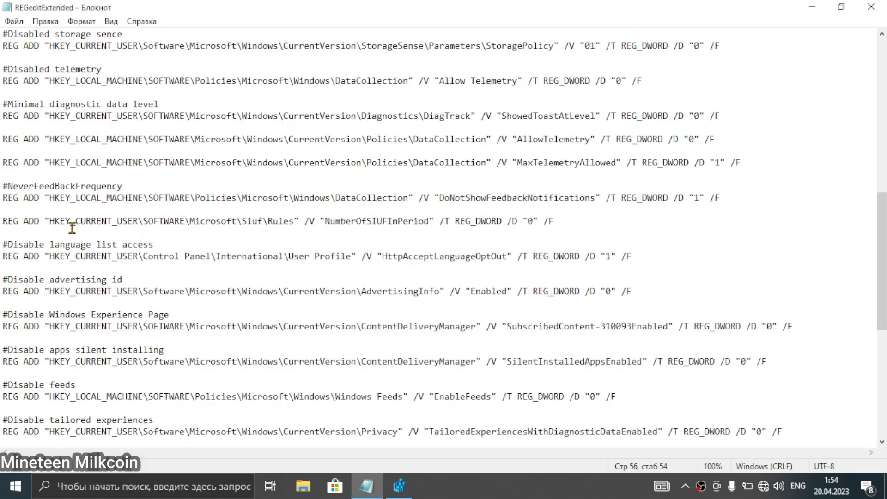
pyautogui.moveTo(51, 222)
pyautogui.mouseDown()
pyautogui.moveTo(296, 221)
pyautogui.moveTo(48, 221)
pyautogui.mouseUp()
pyautogui.hotkey('ctrl', 'c')
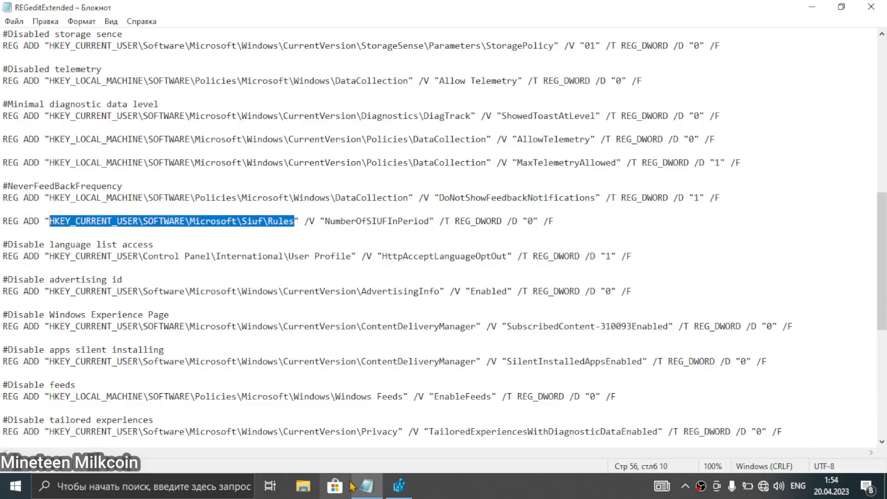
pyautogui.click(399, 485)
pyautogui.click(502, 286)
pyautogui.hotkey('ctrl', 'v')
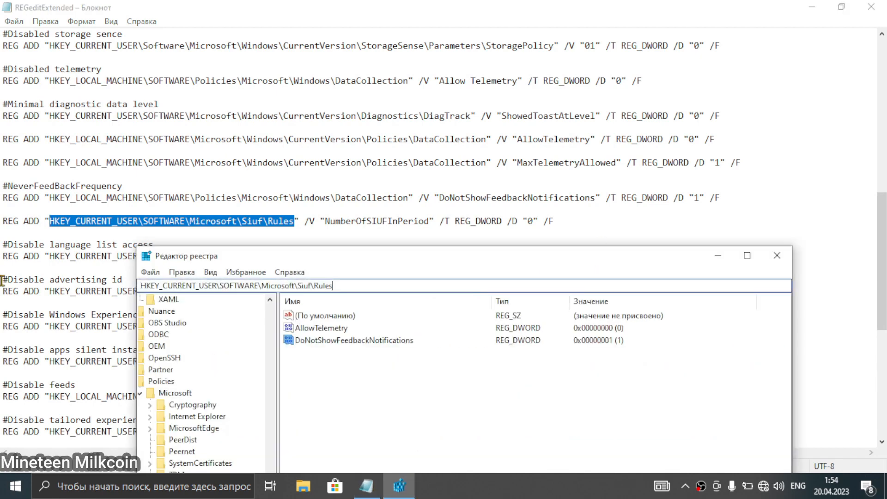
pyautogui.press('Return')
pyautogui.moveTo(534, 285); pyautogui.dragTo(2, 291)
pyautogui.hotkey('ctrl', 'v')
pyautogui.press('Return')
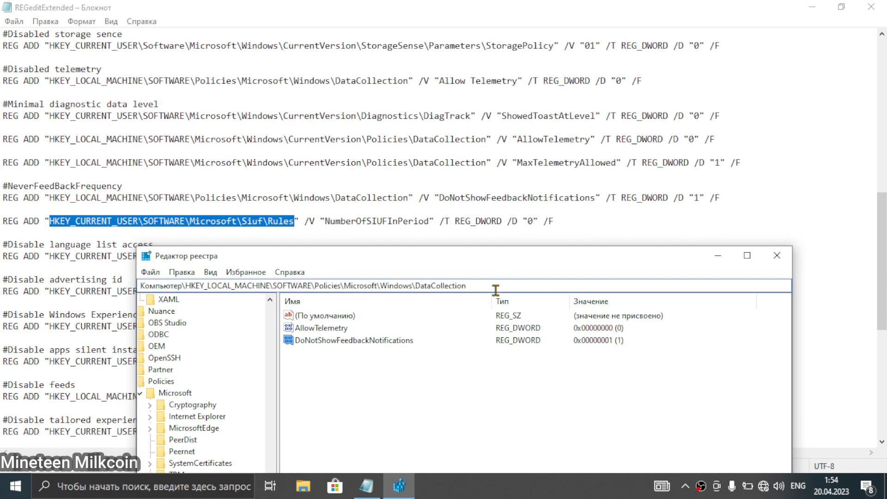
# Shorten the copied Siuf\Rules path to HKEY_CURRENT_USER\SOFTWARE\Microsoft and open that key, keeping the command list in view.
pyautogui.moveTo(492, 289); pyautogui.dragTo(2, 280)
pyautogui.hotkey('ctrl', 'v')
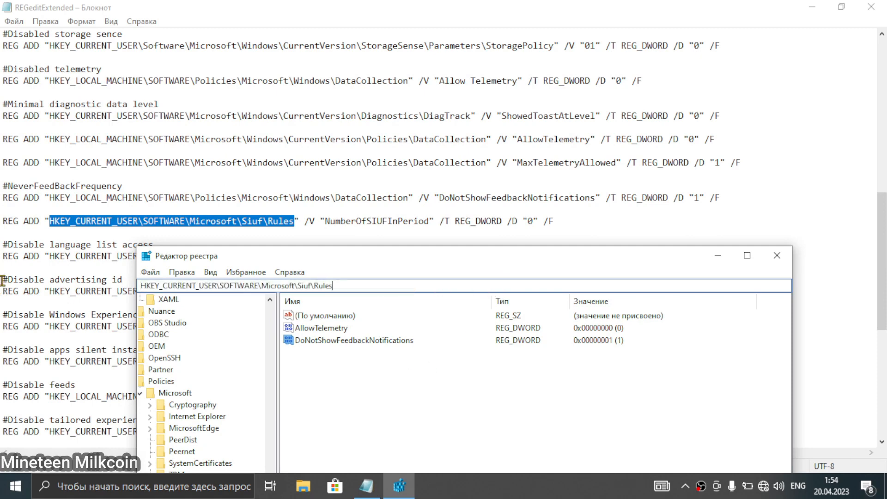
pyautogui.press('BackSpace')
pyautogui.press('BackSpace')
pyautogui.press('BackSpace')
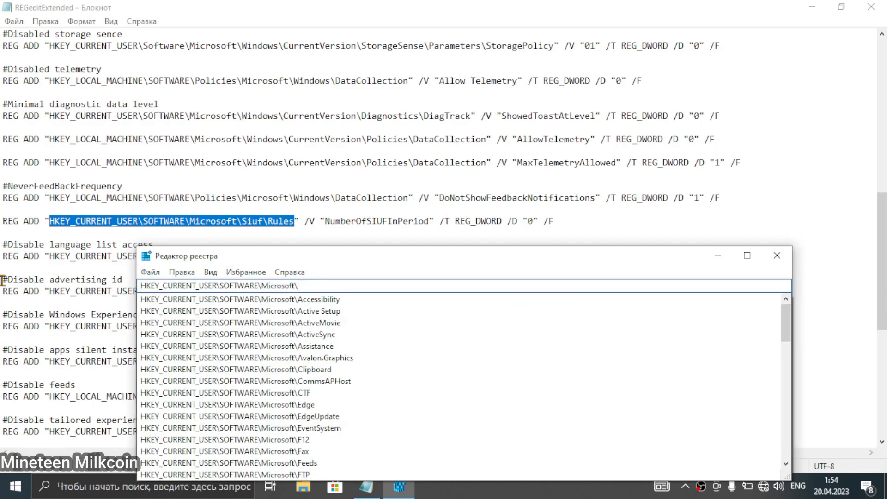
pyautogui.press('Return')
pyautogui.moveTo(328, 265); pyautogui.dragTo(593, 128)
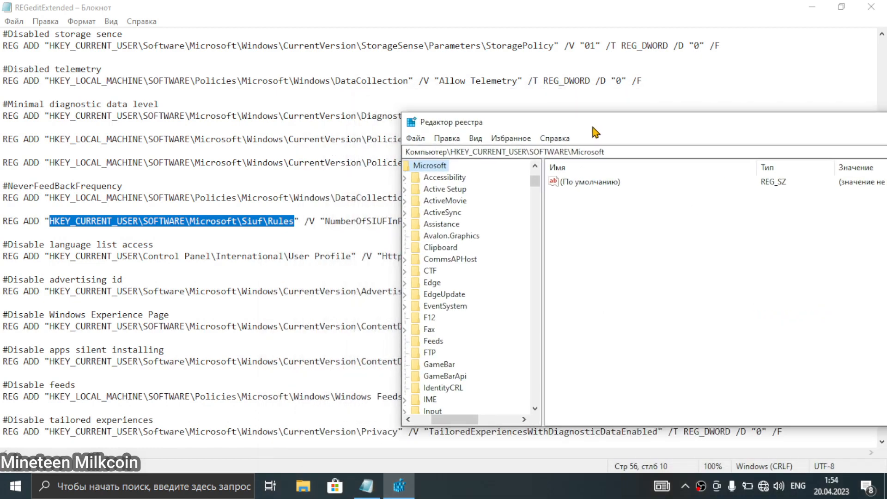
# Create a new key named Siuf under HKEY_CURRENT_USER\SOFTWARE\Microsoft.
pyautogui.moveTo(240, 221); pyautogui.dragTo(262, 221)
pyautogui.click(399, 486)
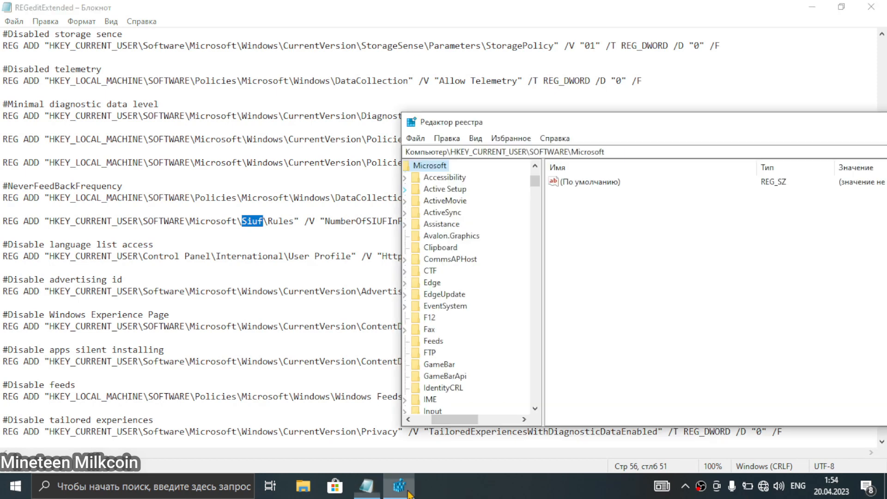
pyautogui.rightClick(434, 167)
pyautogui.moveTo(486, 196)
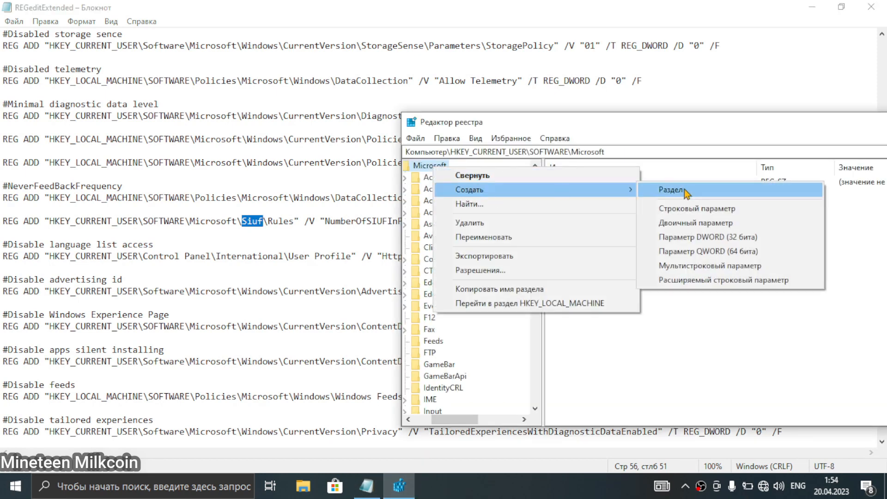
pyautogui.click(684, 190)
pyautogui.write('Siuf')
pyautogui.press('Return')
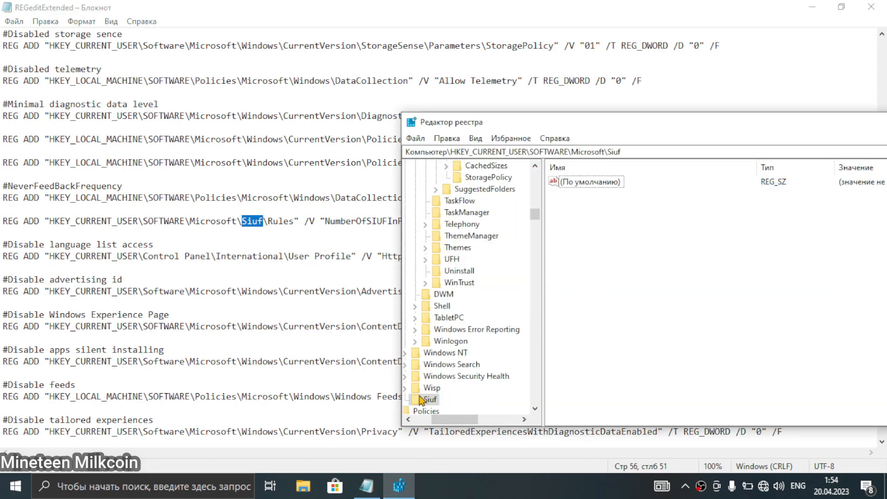
# Create a subkey named Rules inside the Siuf key.
pyautogui.moveTo(268, 222); pyautogui.dragTo(289, 224)
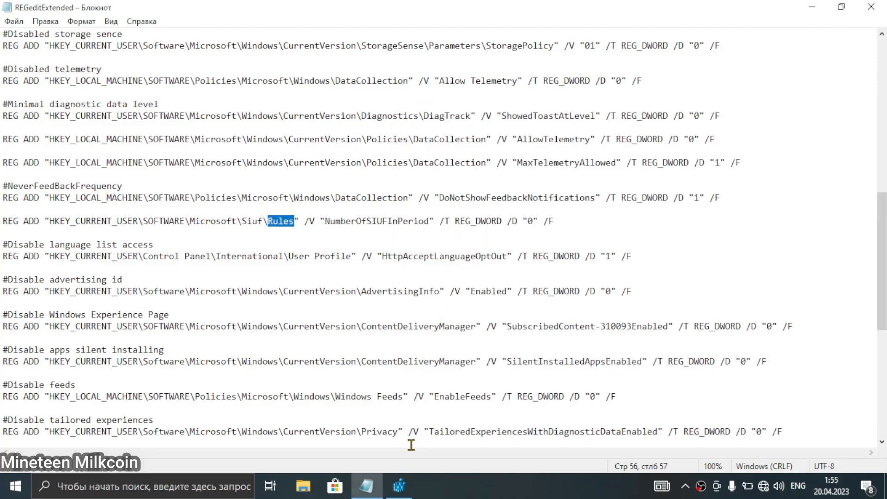
pyautogui.click(399, 485)
pyautogui.rightClick(432, 400)
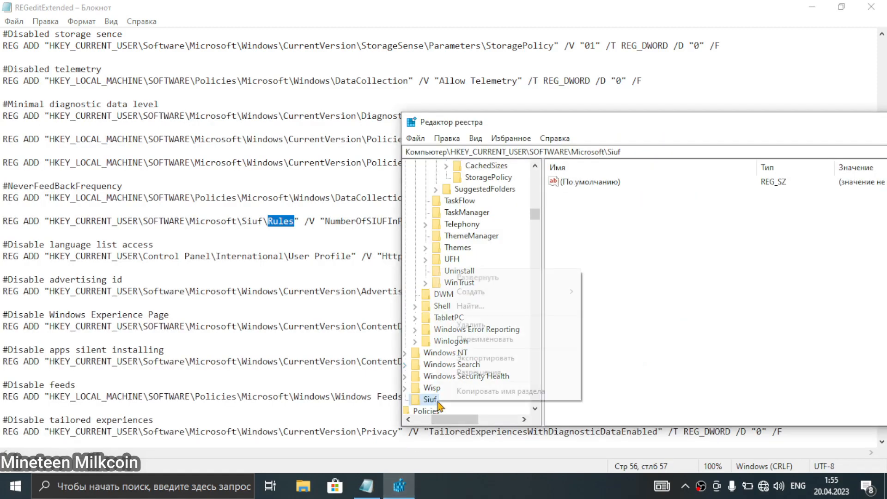
pyautogui.moveTo(501, 291)
pyautogui.click(610, 292)
pyautogui.write('Rules')
pyautogui.press('Return')
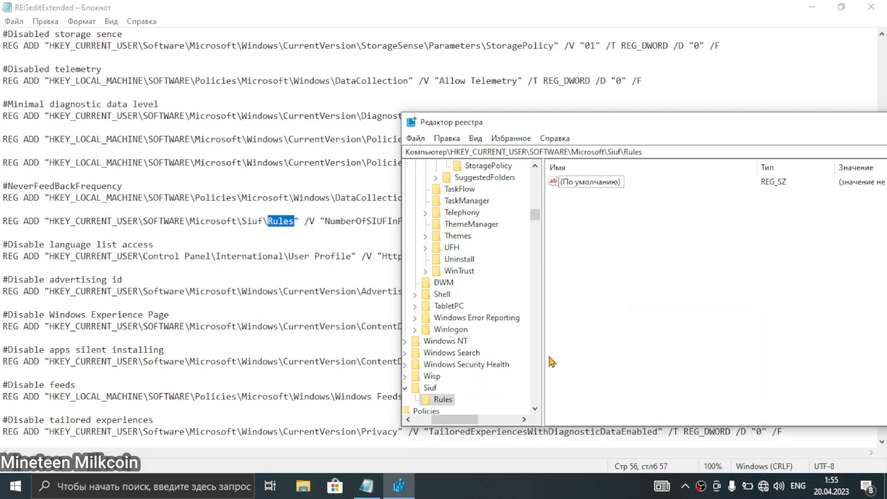
# Add a 32-bit DWORD value named NumberOfSIUFInPeriod to the Rules key, copying the name from the Notepad list.
pyautogui.click(338, 245)
pyautogui.moveTo(325, 222); pyautogui.dragTo(428, 221)
pyautogui.hotkey('ctrl', 'c')
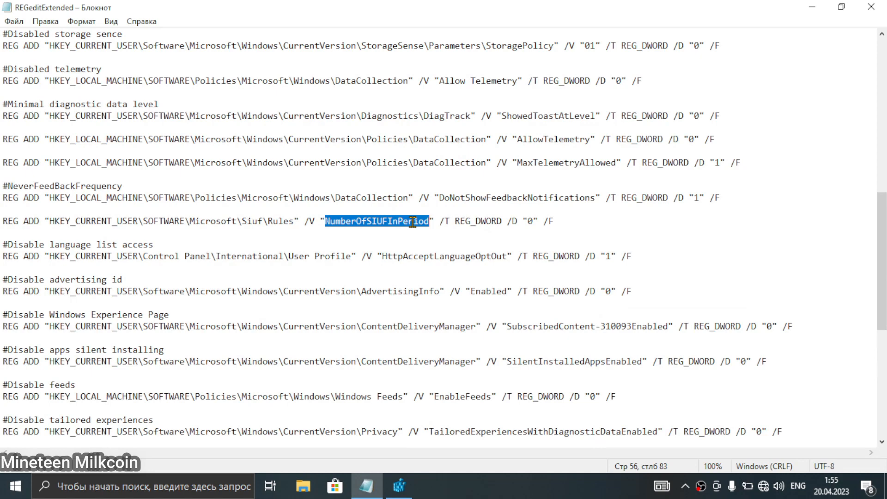
pyautogui.click(399, 486)
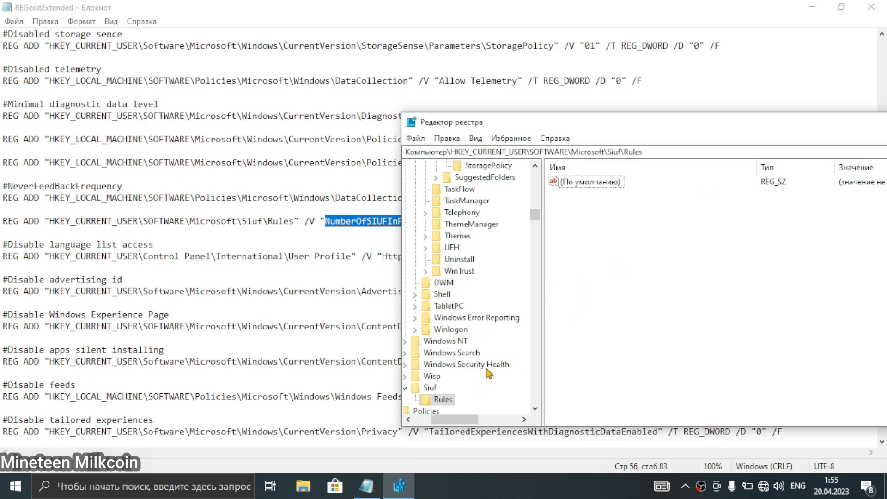
pyautogui.rightClick(620, 294)
pyautogui.moveTo(653, 301)
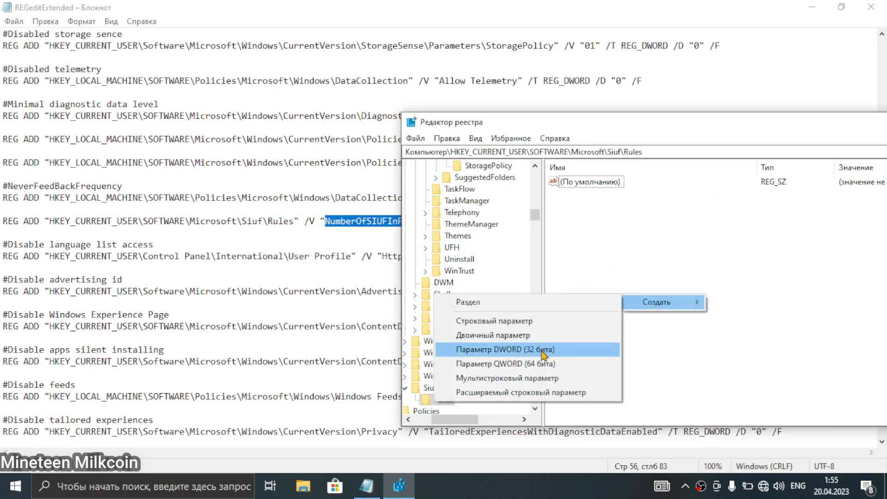
pyautogui.click(568, 358)
pyautogui.hotkey('ctrl', 'v')
pyautogui.press('Return')
pyautogui.moveTo(628, 130); pyautogui.dragTo(460, 305)
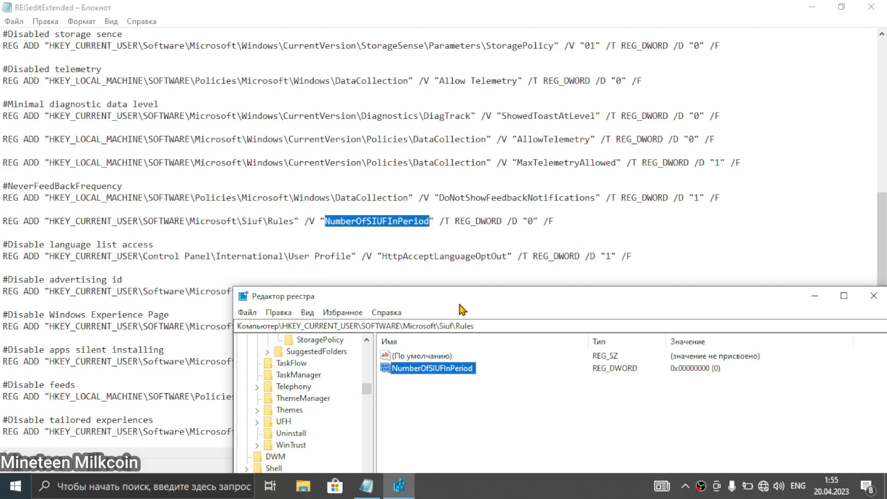
pyautogui.moveTo(460, 305); pyautogui.dragTo(604, 161)
# Open HKEY_CURRENT_USER\Control Panel\International\User Profile in Registry Editor using the path from Notepad, and compare HttpAcceptLanguageOptOut with the listed command.
pyautogui.click(298, 234)
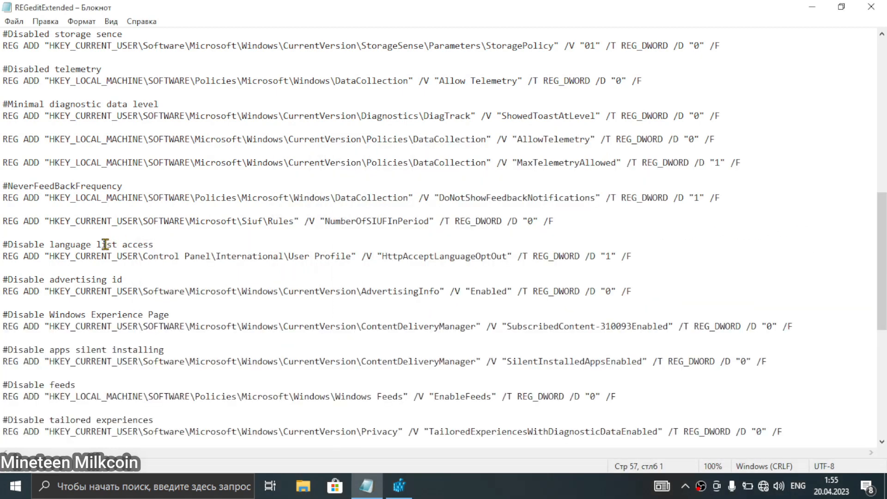
pyautogui.scroll(-1, 65, 246)
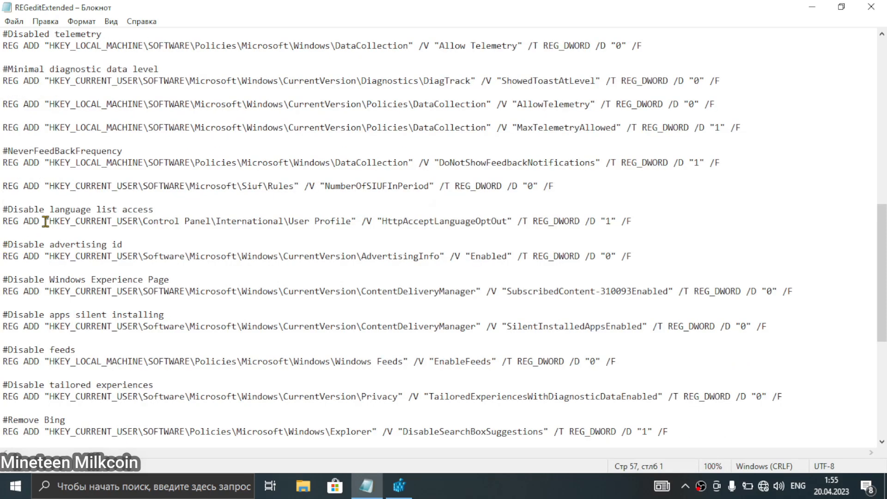
pyautogui.moveTo(50, 223); pyautogui.dragTo(351, 219)
pyautogui.hotkey('ctrl', 'c')
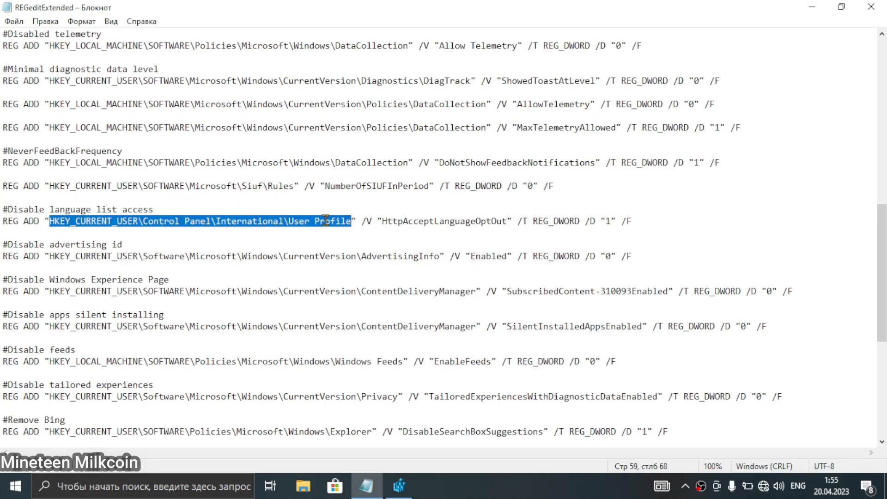
pyautogui.click(399, 485)
pyautogui.moveTo(507, 154); pyautogui.dragTo(379, 122)
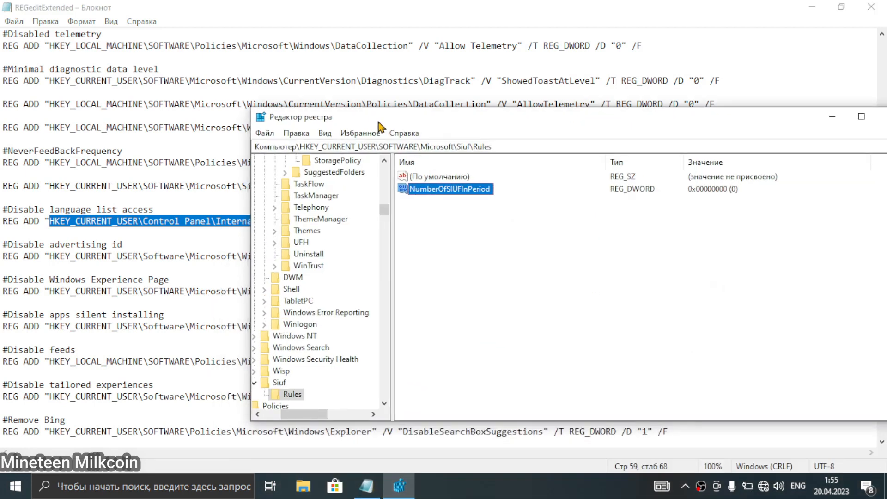
pyautogui.click(513, 147)
pyautogui.hotkey('ctrl', 'v')
pyautogui.press('Return')
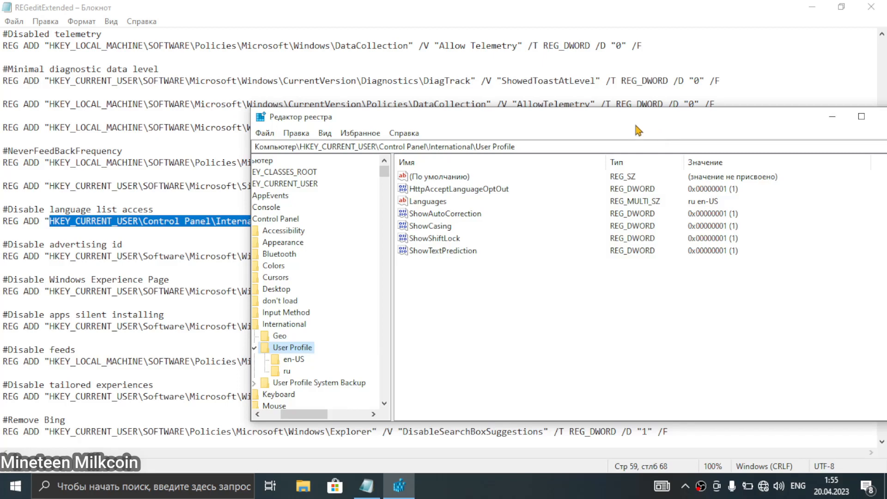
pyautogui.moveTo(636, 126); pyautogui.dragTo(531, 397)
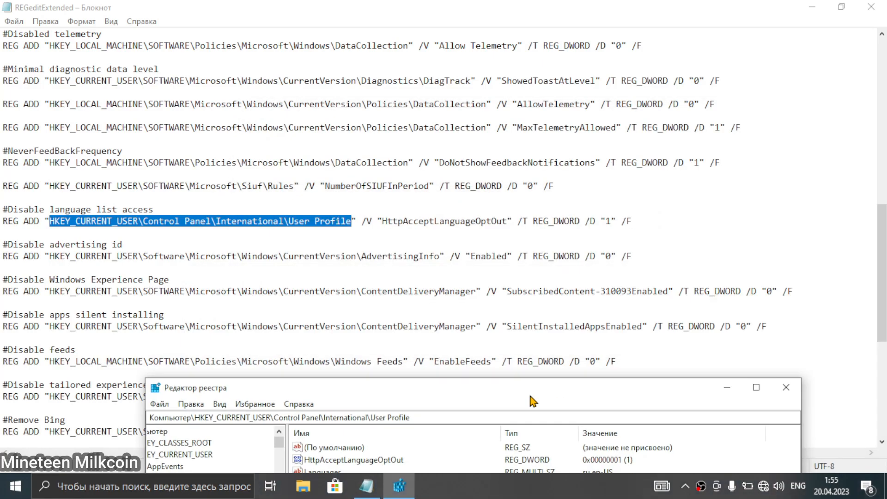
pyautogui.moveTo(532, 400); pyautogui.dragTo(737, 67)
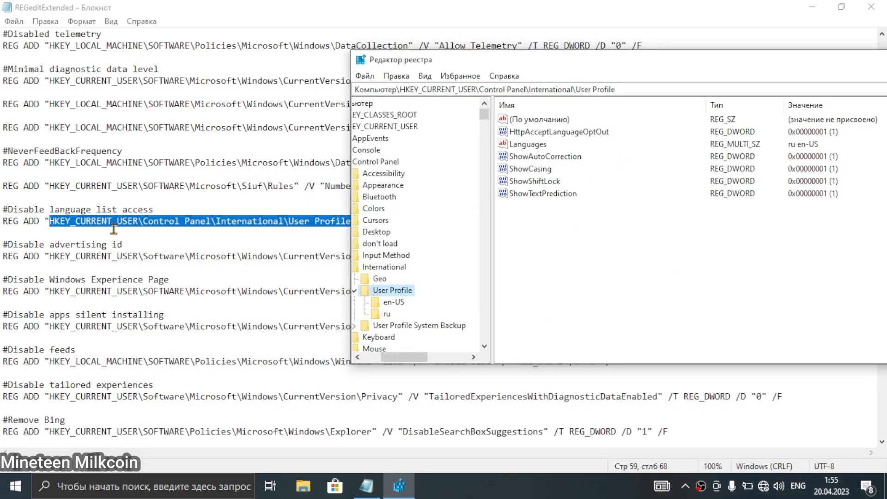
# Copy the AdvertisingInfo key path from the Notepad list and open it in Registry Editor to check the Enabled value.
pyautogui.click(158, 209)
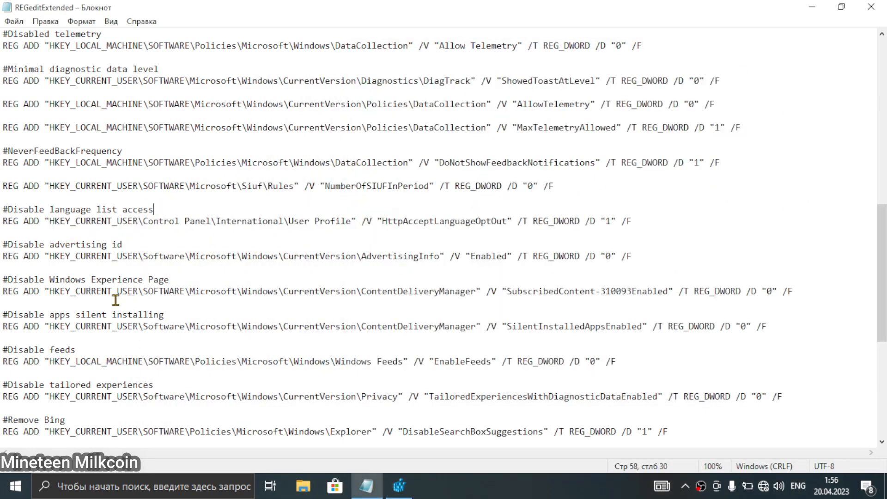
pyautogui.moveTo(50, 256); pyautogui.dragTo(439, 257)
pyautogui.hotkey('ctrl', 'c')
pyautogui.hotkey('alt', 'Tab')
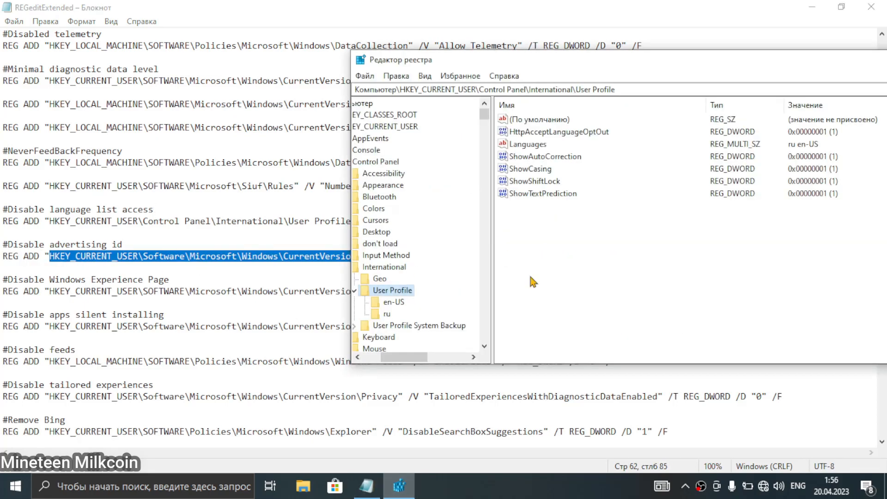
pyautogui.click(612, 89)
pyautogui.hotkey('ctrl', 'v')
pyautogui.press('Return')
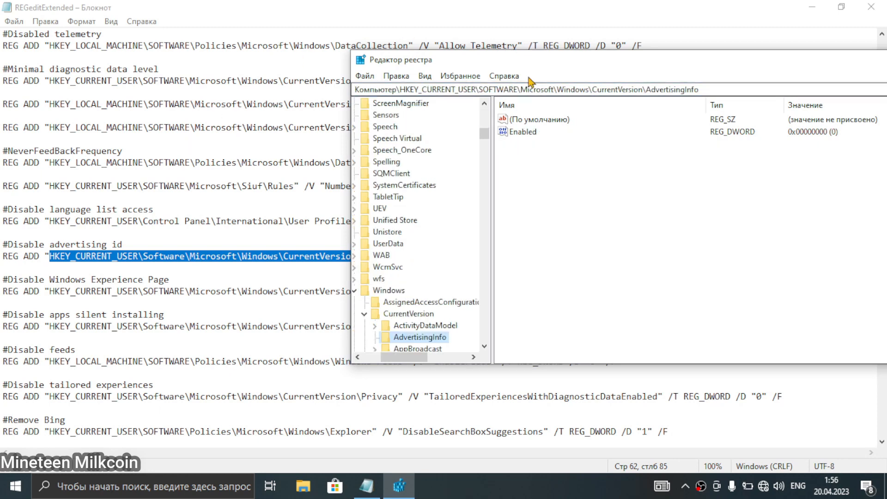
pyautogui.moveTo(541, 67); pyautogui.dragTo(504, 92)
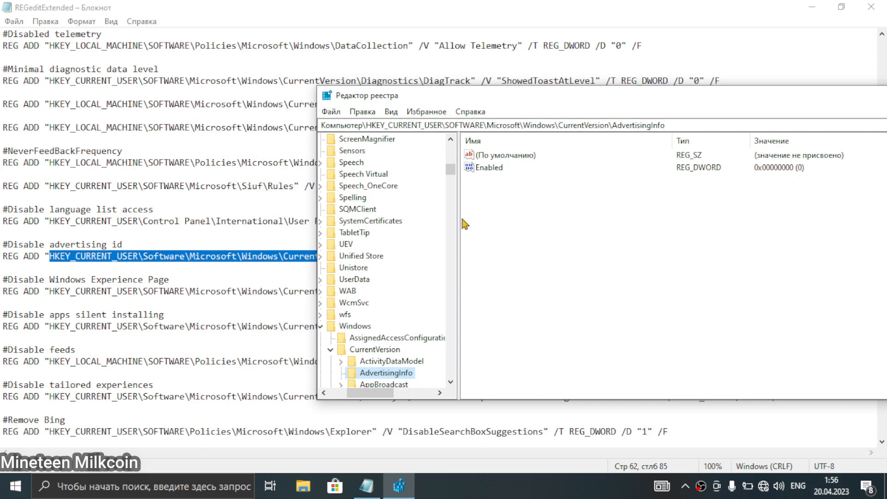
# Copy the ContentDeliveryManager path under Disable Windows Experience Page in Notepad and open that key in Registry Editor beside the listed command.
pyautogui.click(201, 286)
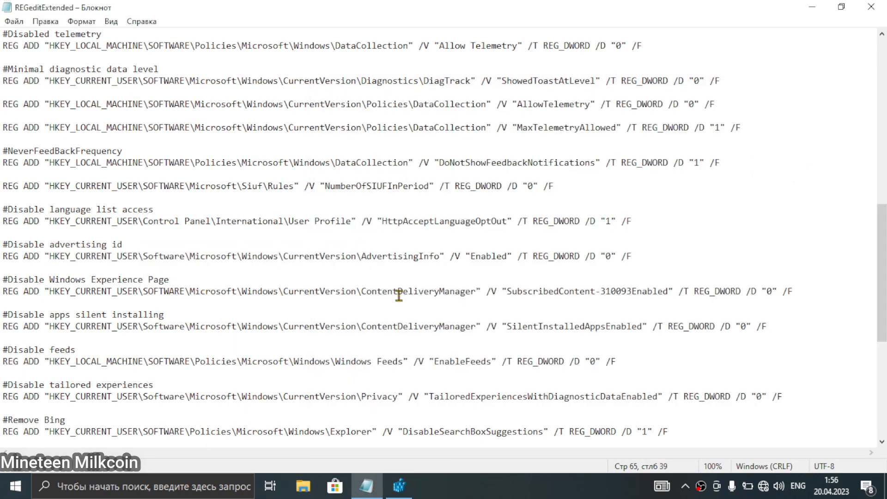
pyautogui.moveTo(476, 290); pyautogui.dragTo(51, 292)
pyautogui.hotkey('ctrl', 'c')
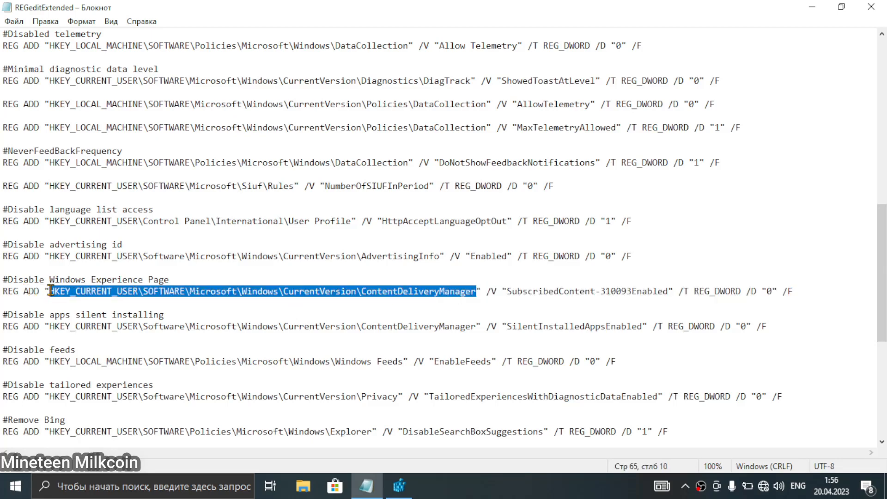
pyautogui.click(399, 486)
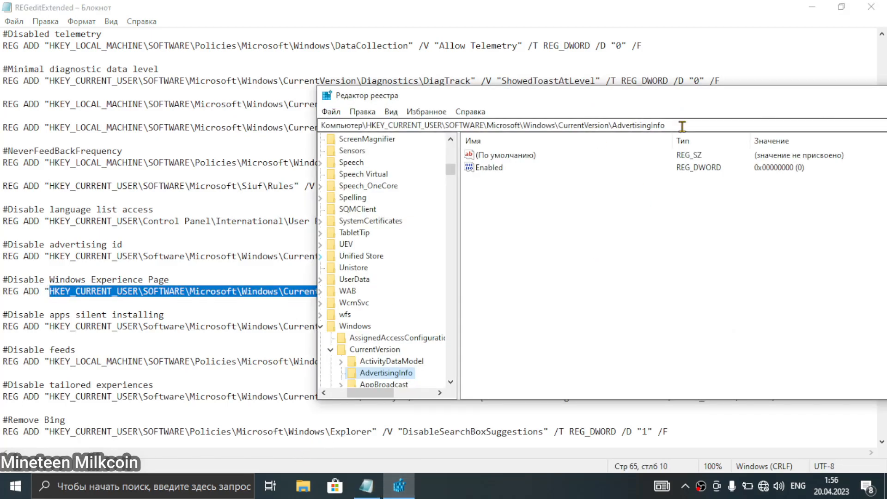
pyautogui.moveTo(681, 125); pyautogui.dragTo(62, 130)
pyautogui.hotkey('ctrl', 'v')
pyautogui.press('Return')
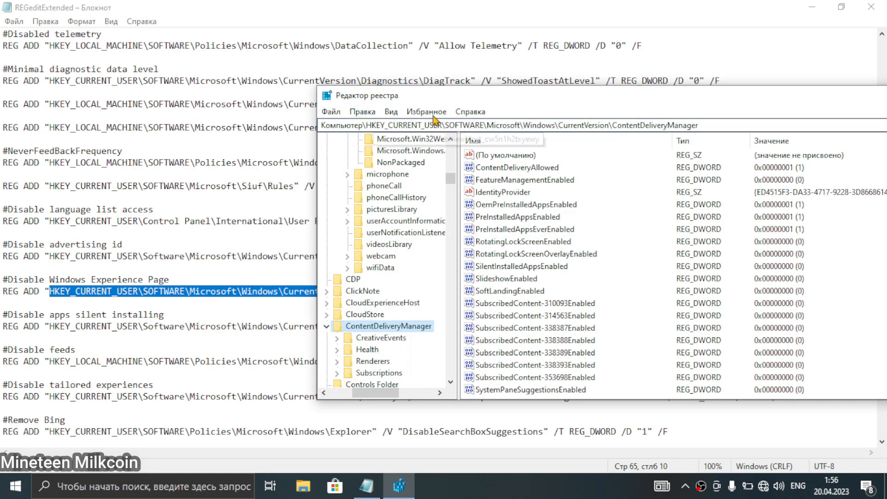
pyautogui.moveTo(438, 97); pyautogui.dragTo(370, 409)
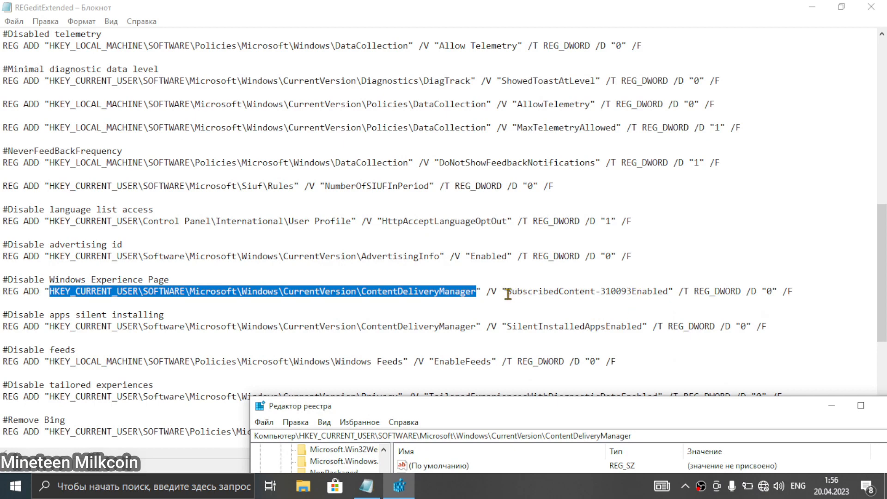
# Highlight SubscribedContent-310093Enabled in the Notepad list and bring Registry Editor into view to check that value in ContentDeliveryManager.
pyautogui.moveTo(508, 291); pyautogui.dragTo(669, 293)
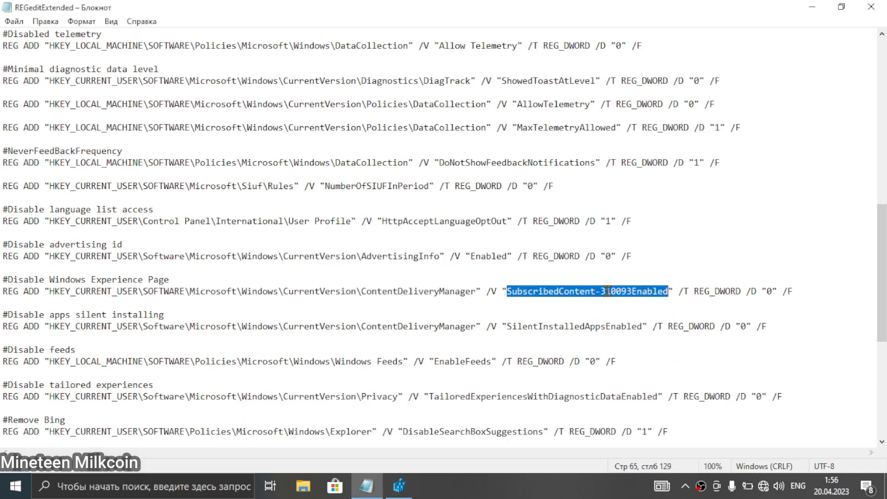
pyautogui.click(399, 485)
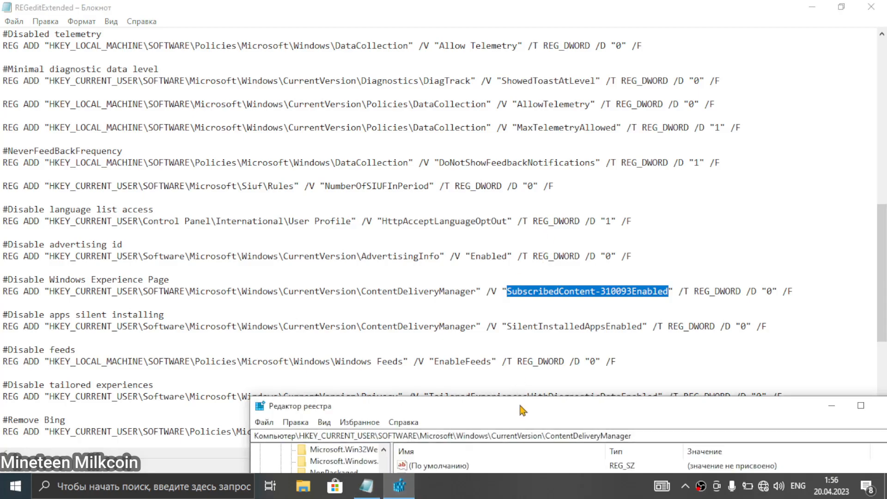
pyautogui.moveTo(524, 409); pyautogui.dragTo(363, 139)
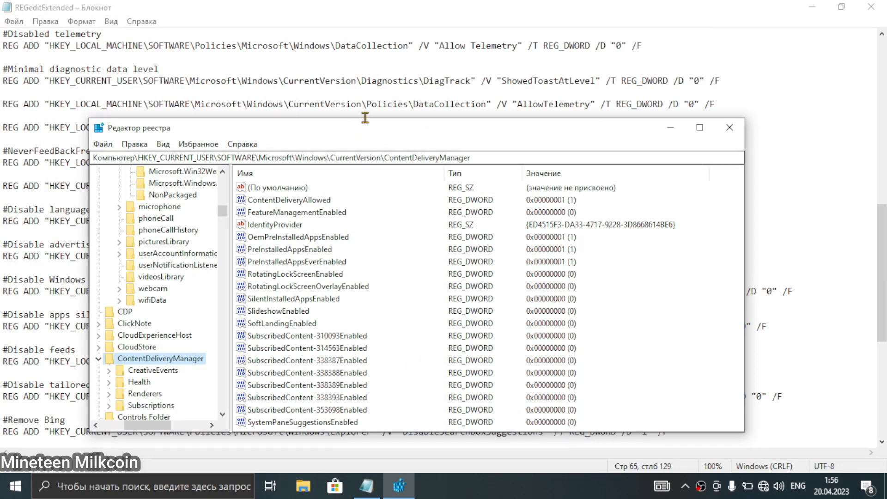
pyautogui.moveTo(359, 130); pyautogui.dragTo(428, 444)
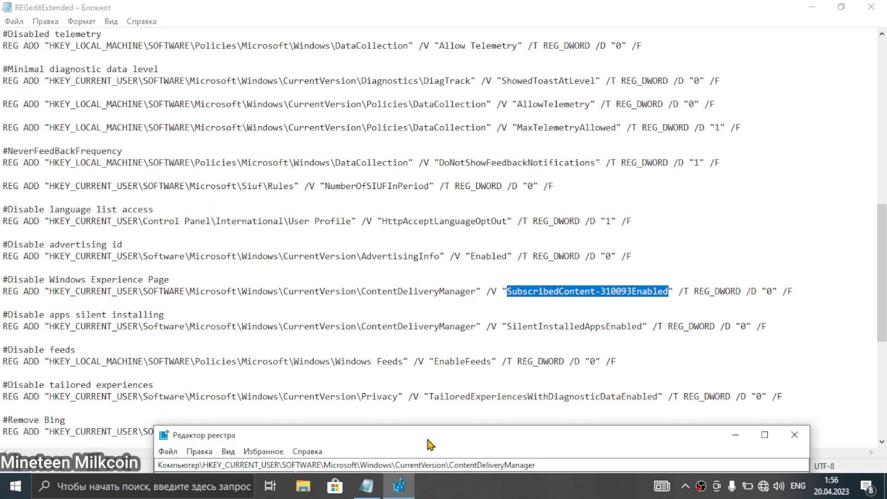
pyautogui.moveTo(428, 443); pyautogui.dragTo(467, 132)
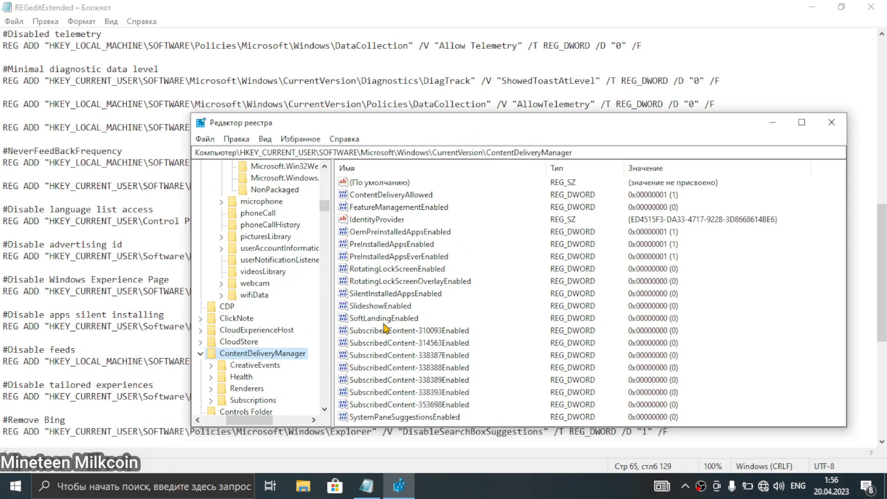
# Go through the ContentDeliveryManager values beginning with S in Registry Editor and select SilentInstalledAppsEnabled to check its data.
pyautogui.press('s')
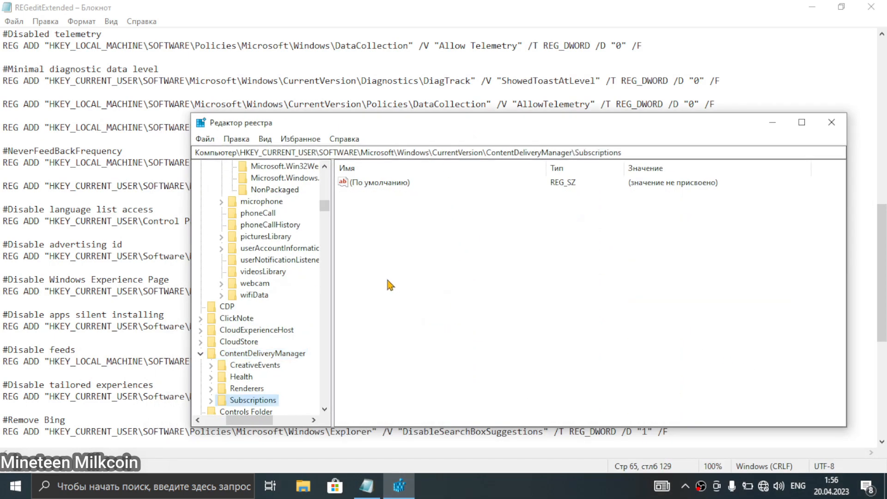
pyautogui.click(253, 354)
pyautogui.click(402, 318)
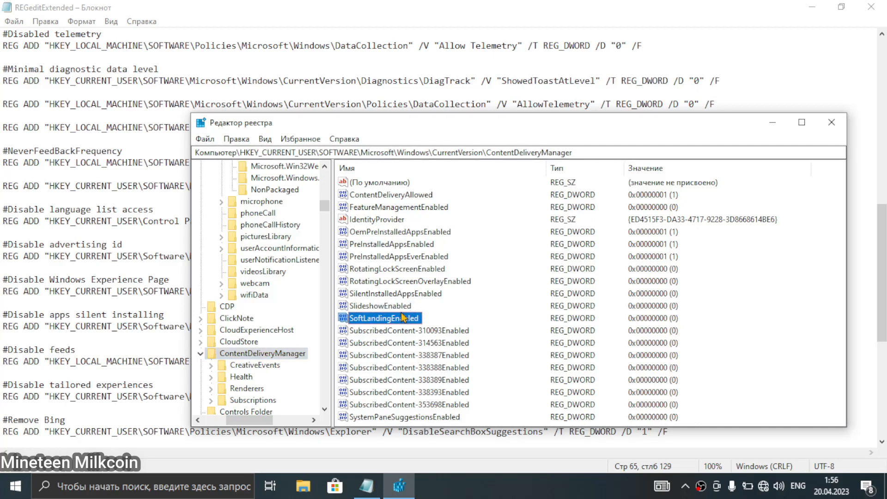
pyautogui.press('Down')
pyautogui.press('Down')
pyautogui.press('Down')
pyautogui.press('s')
pyautogui.press('s')
pyautogui.press('s')
pyautogui.press('s')
pyautogui.press('s')
pyautogui.press('s')
pyautogui.press('s')
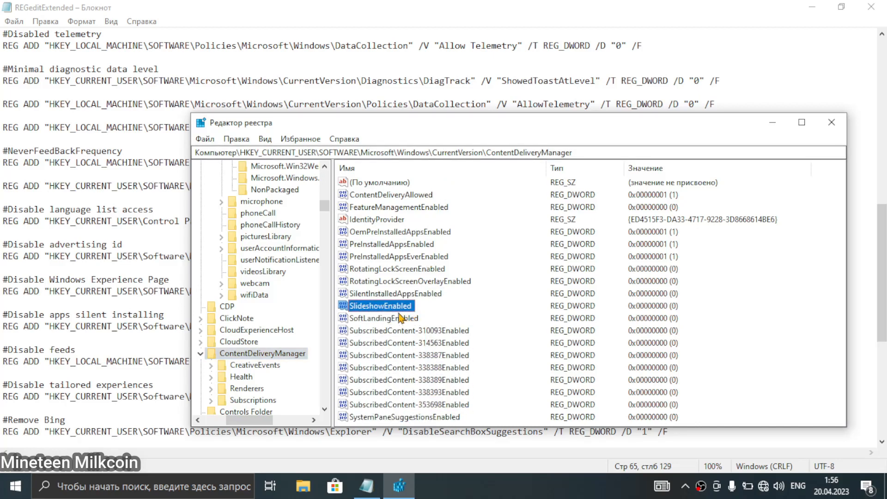
pyautogui.click(416, 297)
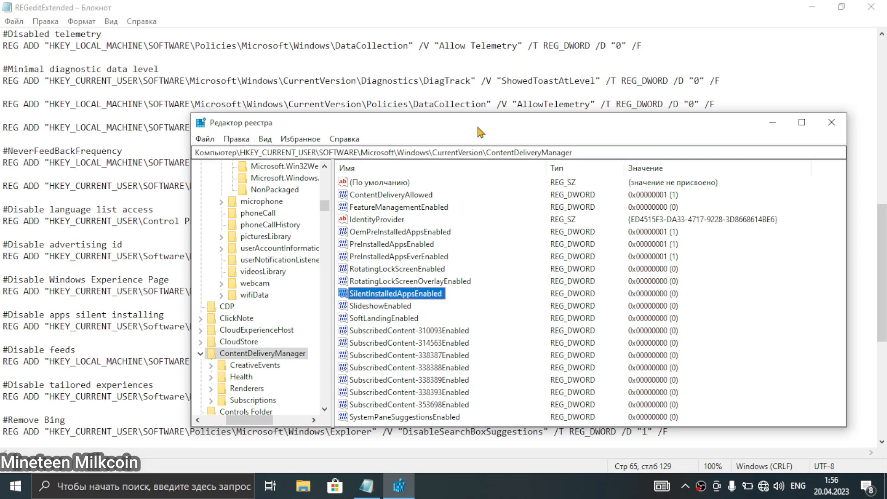
pyautogui.moveTo(479, 124); pyautogui.dragTo(505, 407)
# Copy the HKEY_LOCAL_MACHINE\SOFTWARE\Policies\Microsoft\Windows\Windows Feeds path under Disable feeds in Notepad and try to open it in Registry Editor.
pyautogui.click(284, 365)
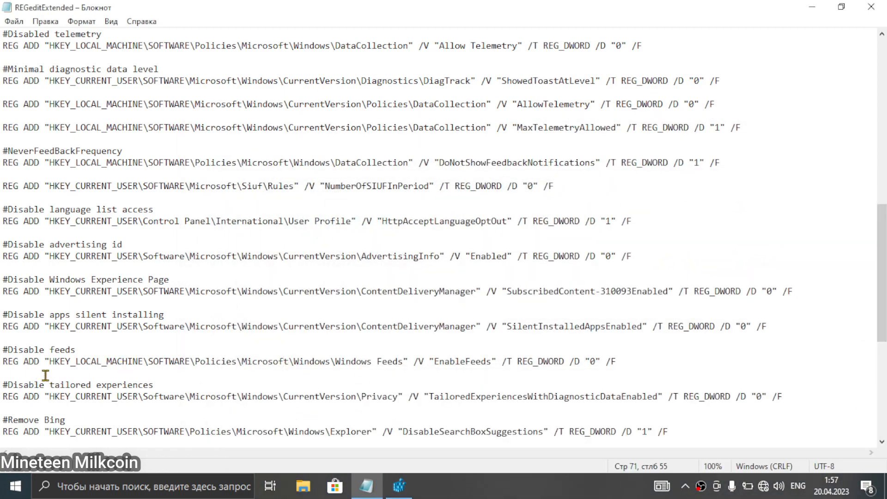
pyautogui.scroll(-5, 45, 376)
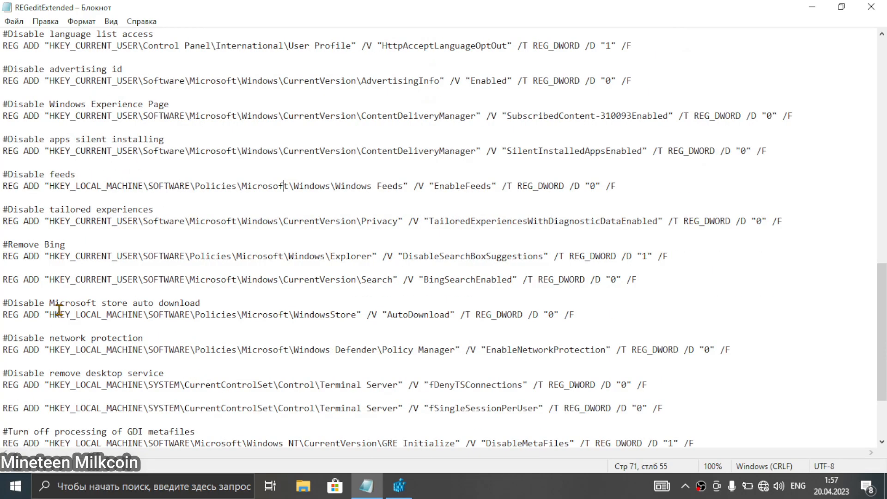
pyautogui.scroll(-3, 60, 310)
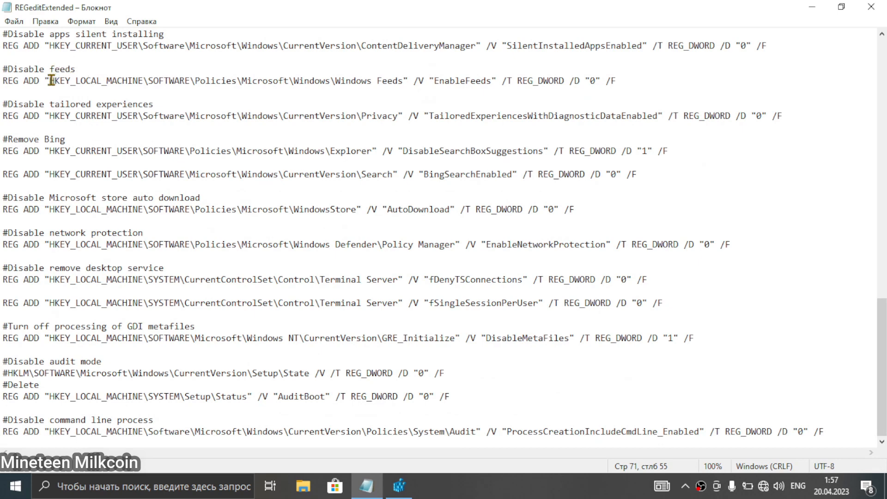
pyautogui.moveTo(51, 81); pyautogui.dragTo(400, 78)
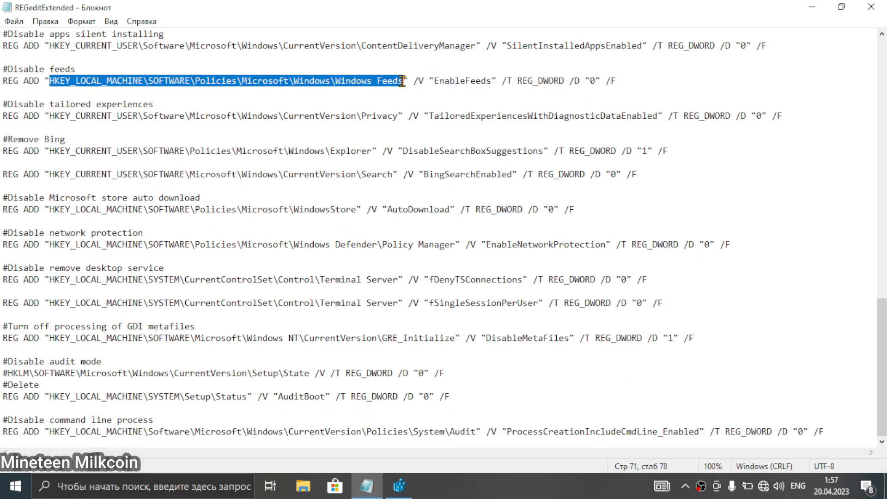
pyautogui.click(399, 486)
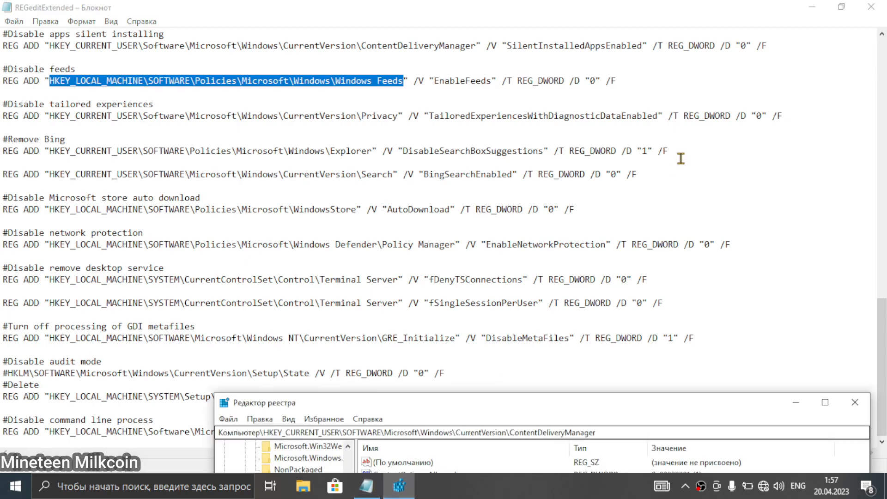
pyautogui.moveTo(480, 413); pyautogui.dragTo(470, 96)
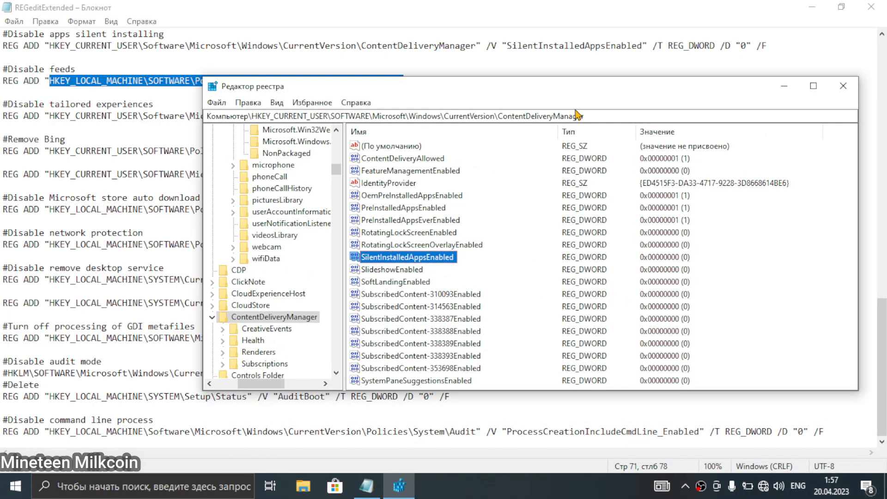
pyautogui.moveTo(589, 116); pyautogui.dragTo(1, 184)
pyautogui.write('HKEY_LOCAL_MACHINE\\SOFTWARE\\Policies\\Microsoft\\Windows\\Windows Feeds')
pyautogui.press('Return')
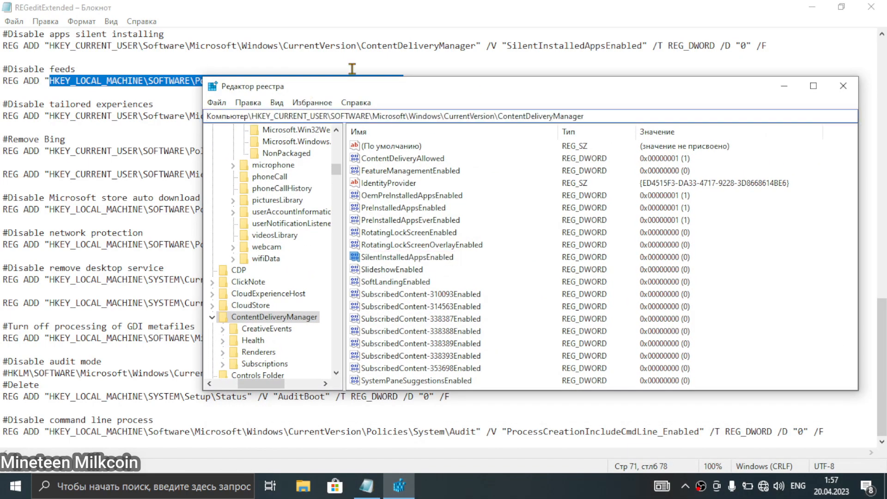
# Try again to open the copied Windows Feeds key path in Registry Editor.
pyautogui.moveTo(357, 94); pyautogui.dragTo(271, 106)
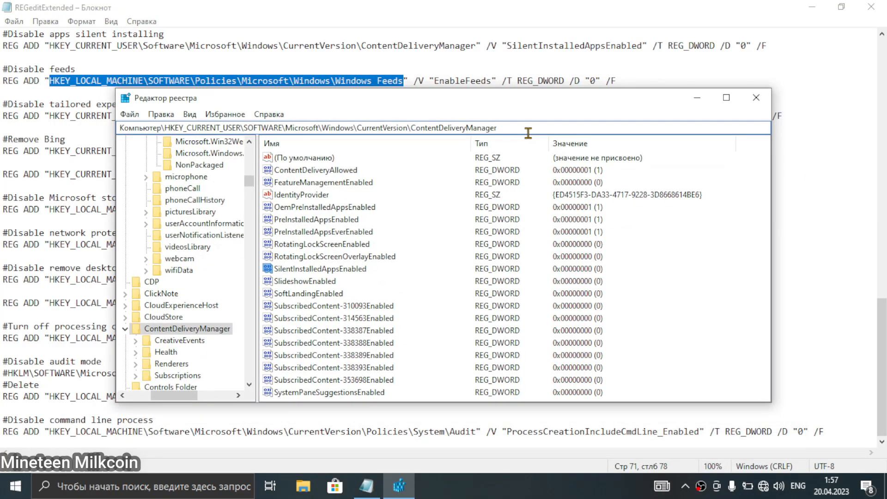
pyautogui.moveTo(528, 132); pyautogui.dragTo(2, 149)
pyautogui.write('HKEY_LOCAL_MACHINE\\SOFTWARE\\Policies\\Microsoft\\Windows\\Windows Feeds')
pyautogui.press('Return')
pyautogui.moveTo(226, 103); pyautogui.dragTo(181, 146)
pyautogui.moveTo(492, 172); pyautogui.dragTo(1, 137)
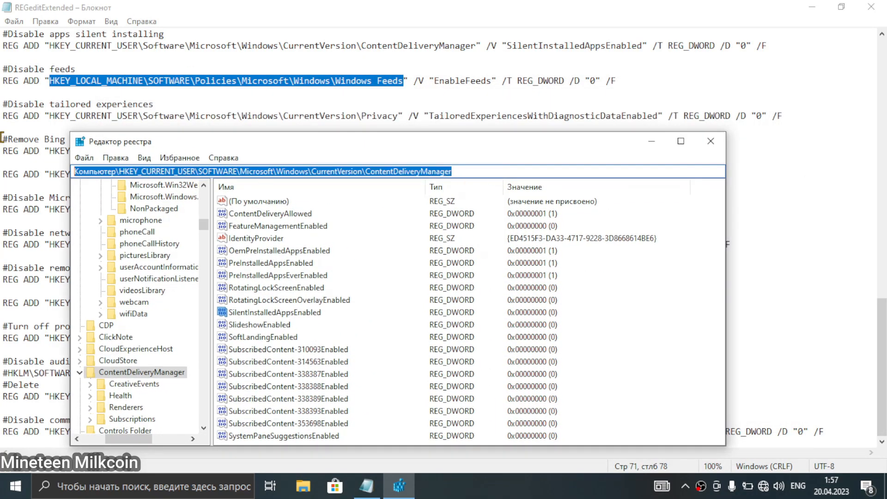
pyautogui.write('HKEY_LOCAL_MACHINE\\SOFTWARE\\Policies\\Microsoft\\Windows\\Windows Feeds')
pyautogui.press('Return')
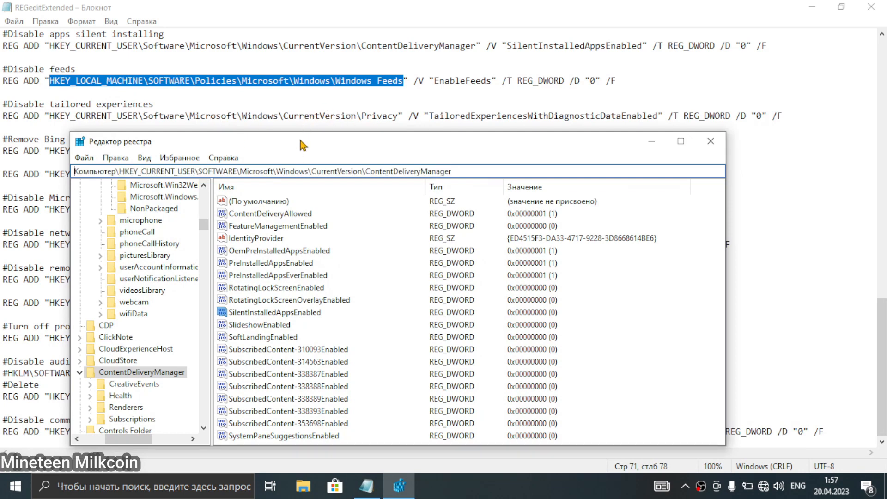
# Open the parent key HKEY_LOCAL_MACHINE\SOFTWARE\Policies\Microsoft\Windows in Registry Editor by removing Windows Feeds from the copied path.
pyautogui.moveTo(300, 140); pyautogui.dragTo(300, 163)
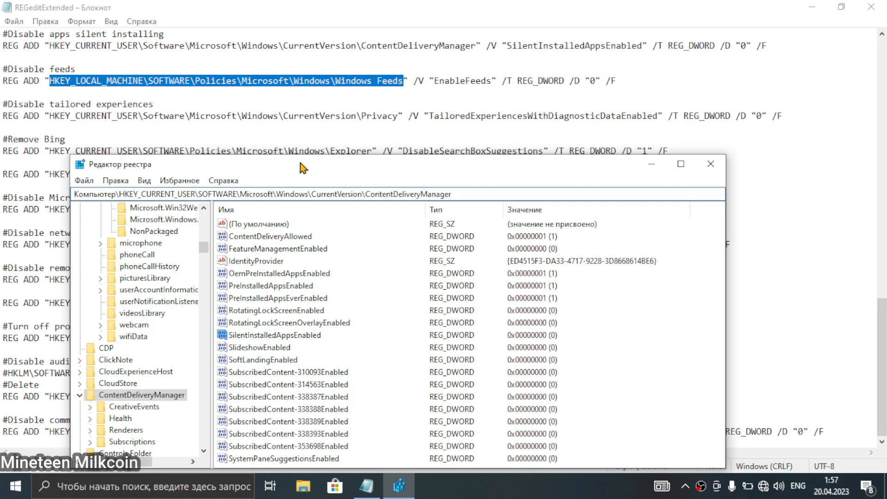
pyautogui.moveTo(300, 162); pyautogui.dragTo(331, 134)
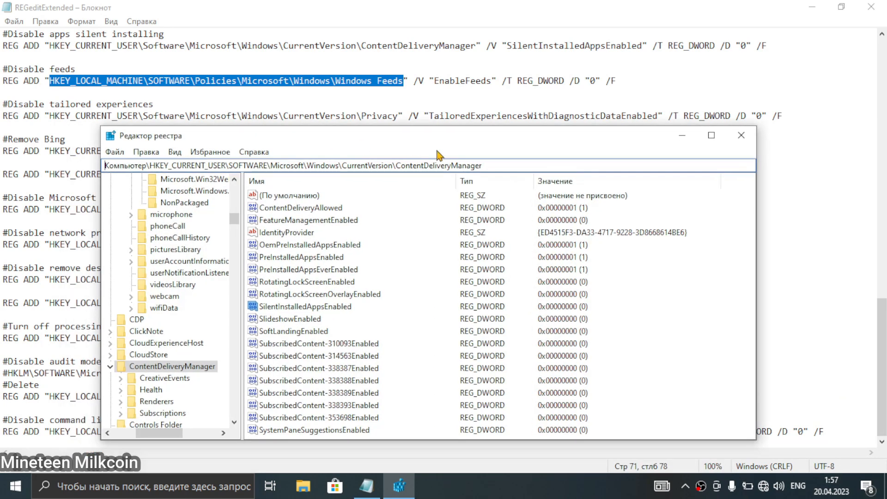
pyautogui.click(412, 166)
pyautogui.write('HKEY_LOCAL_MACHINE\\SOFTWARE\\Policies\\Microsoft\\Windows\\Windows Feeds')
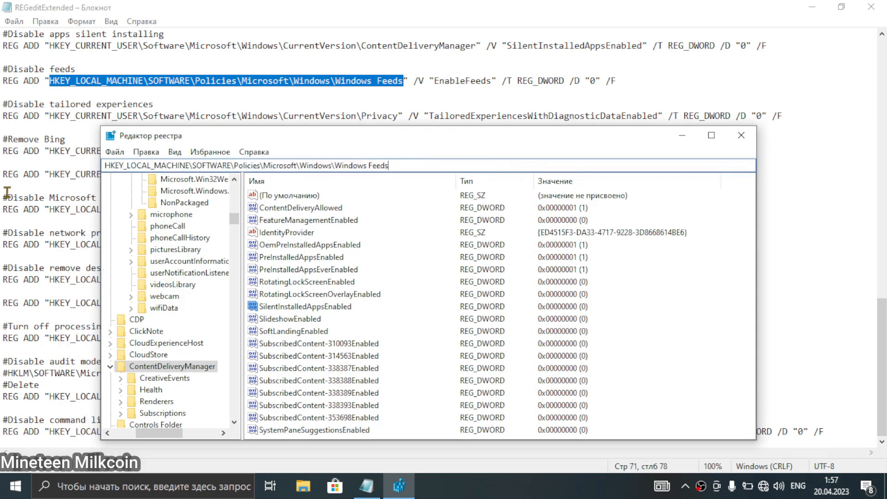
pyautogui.press('BackSpace')
pyautogui.press('BackSpace')
pyautogui.press('BackSpace')
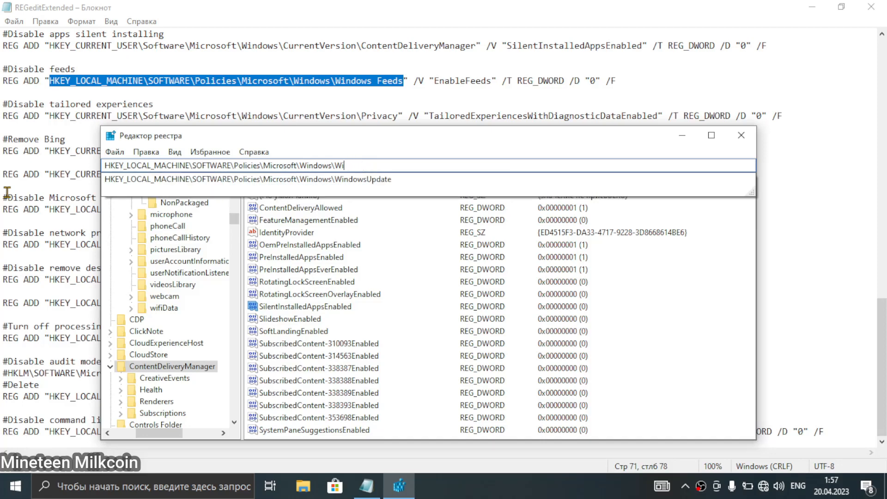
pyautogui.press('BackSpace')
pyautogui.press('BackSpace')
pyautogui.press('BackSpace')
pyautogui.press('Return')
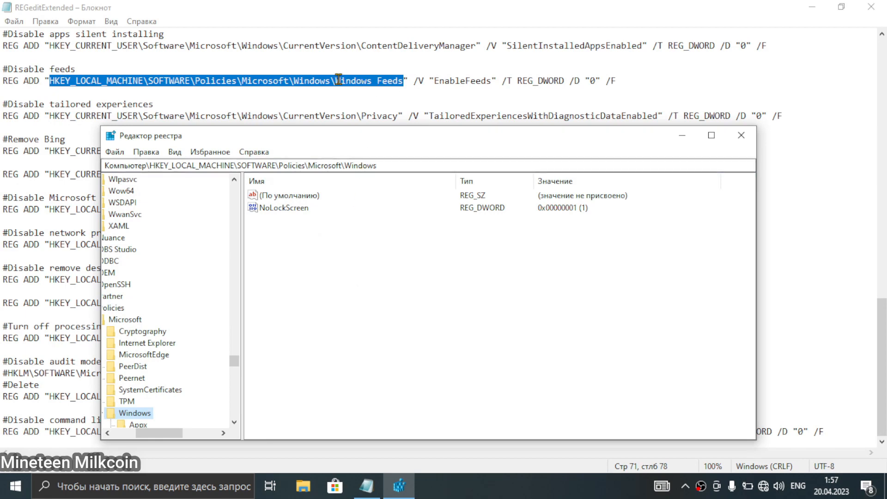
# Create a subkey named Windows Feeds under the Windows policies key, copying the name from the Notepad list.
pyautogui.moveTo(342, 83); pyautogui.dragTo(405, 82)
pyautogui.hotkey('ctrl', 'c')
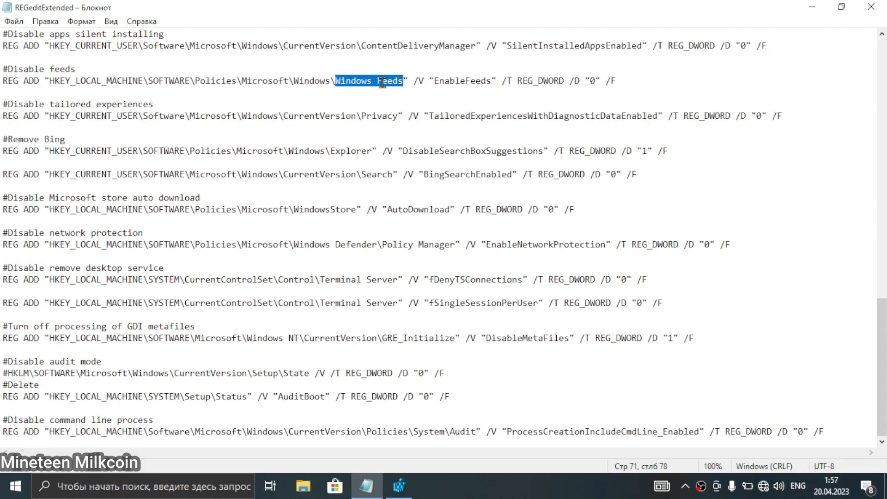
pyautogui.click(399, 486)
pyautogui.scroll(-2, 154, 414)
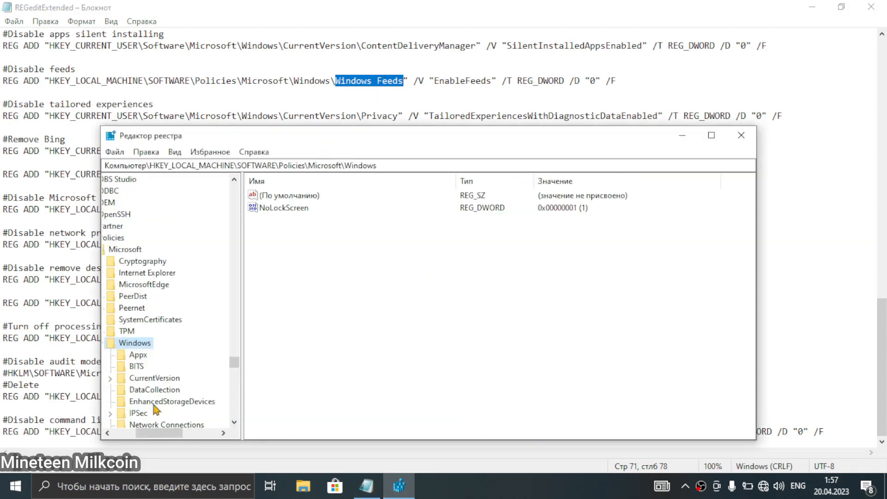
pyautogui.rightClick(134, 347)
pyautogui.moveTo(227, 220)
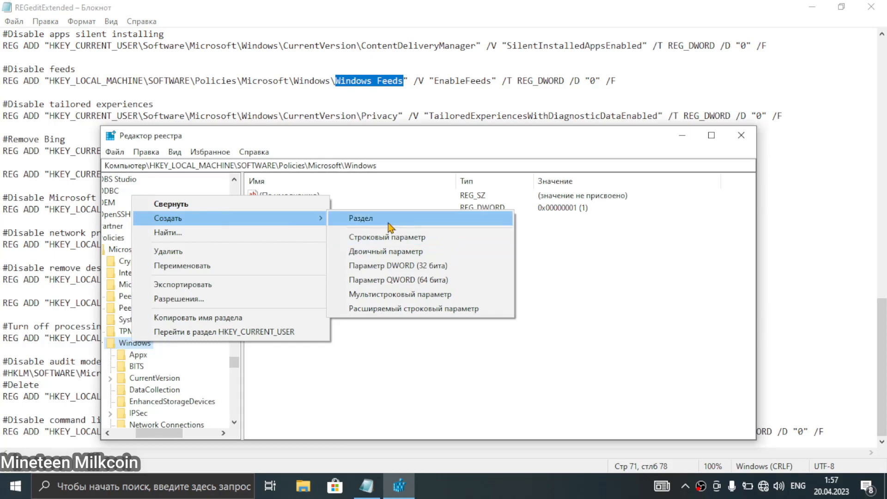
pyautogui.click(388, 223)
pyautogui.hotkey('ctrl', 'v')
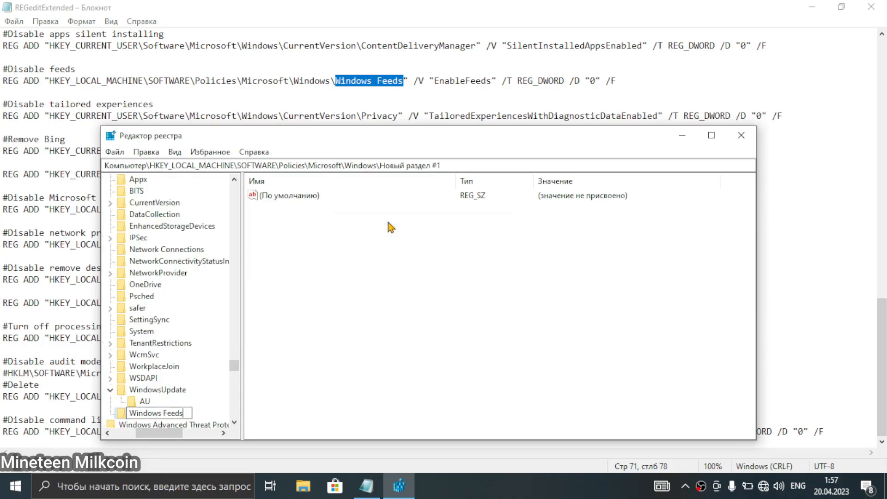
pyautogui.click(324, 321)
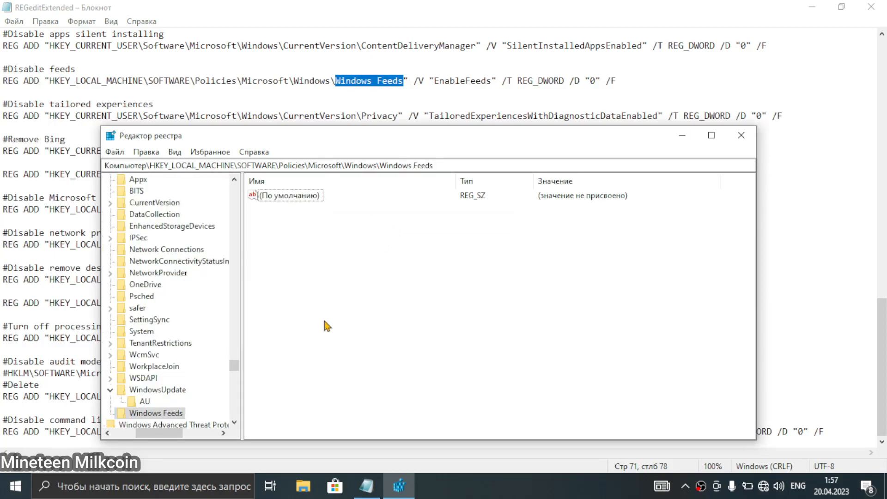
# Add a 32-bit DWORD value named EnableFeeds to the Windows Feeds key, copying the name from the Notepad list.
pyautogui.click(432, 81)
pyautogui.moveTo(433, 81); pyautogui.dragTo(489, 82)
pyautogui.hotkey('ctrl', 'c')
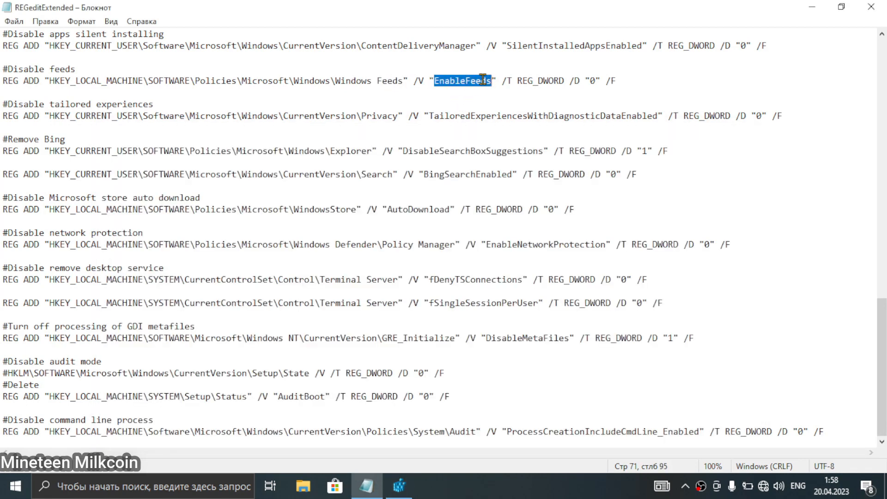
pyautogui.click(399, 485)
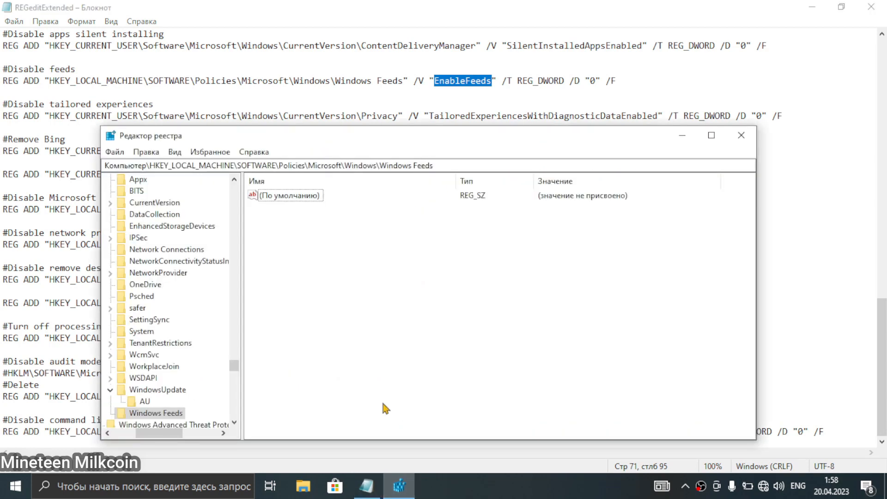
pyautogui.rightClick(178, 416)
pyautogui.moveTo(287, 307)
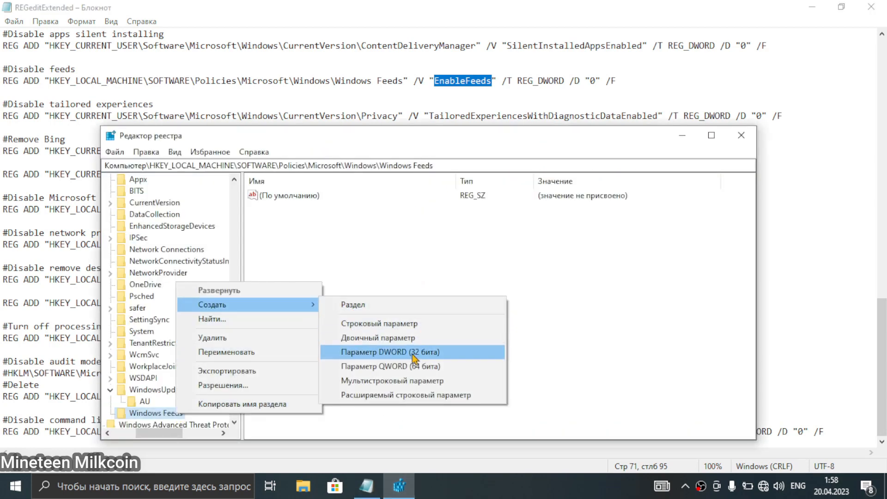
pyautogui.click(412, 354)
pyautogui.hotkey('ctrl', 'v')
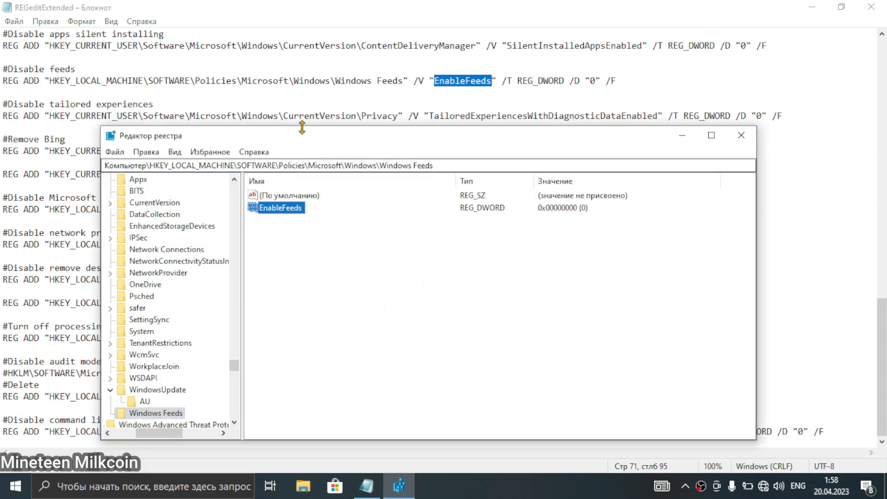
# Open HKEY_CURRENT_USER\Software\Microsoft\Windows\CurrentVersion\Privacy from the Notepad list in Registry Editor and check its TailoredExperiencesWithDiagnosticDataEnabled value against the list.
pyautogui.click(204, 104)
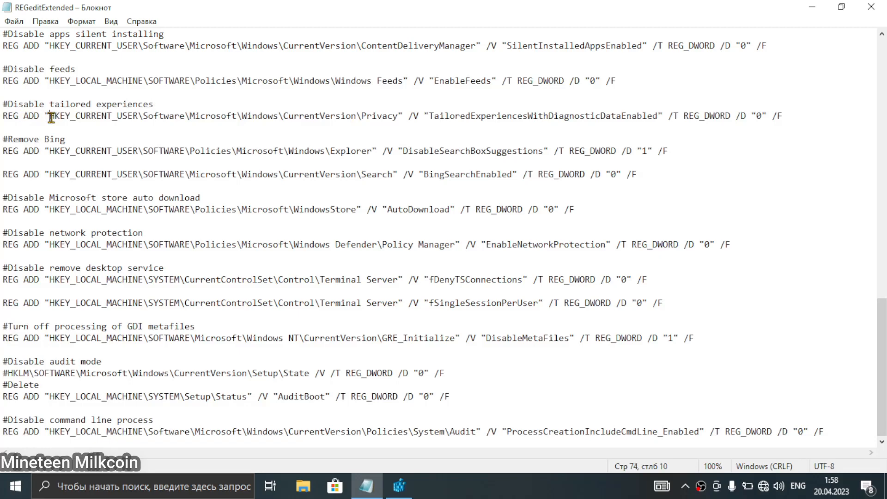
pyautogui.moveTo(51, 117); pyautogui.dragTo(385, 119)
pyautogui.hotkey('ctrl', 'c')
pyautogui.click(399, 485)
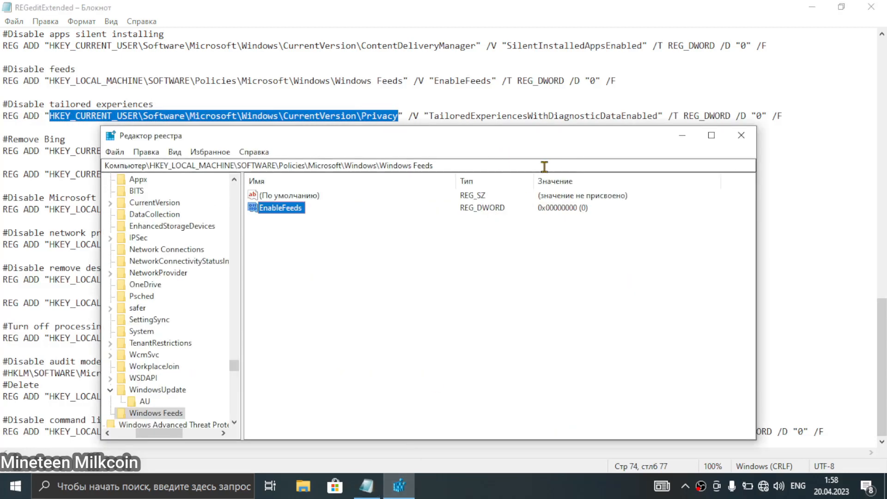
pyautogui.click(495, 165)
pyautogui.hotkey('ctrl', 'v')
pyautogui.press('Return')
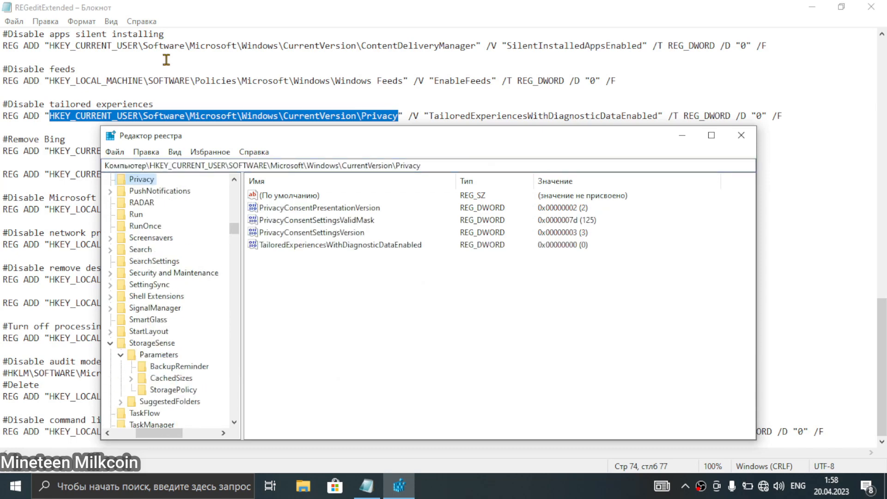
pyautogui.moveTo(421, 143); pyautogui.dragTo(499, 168)
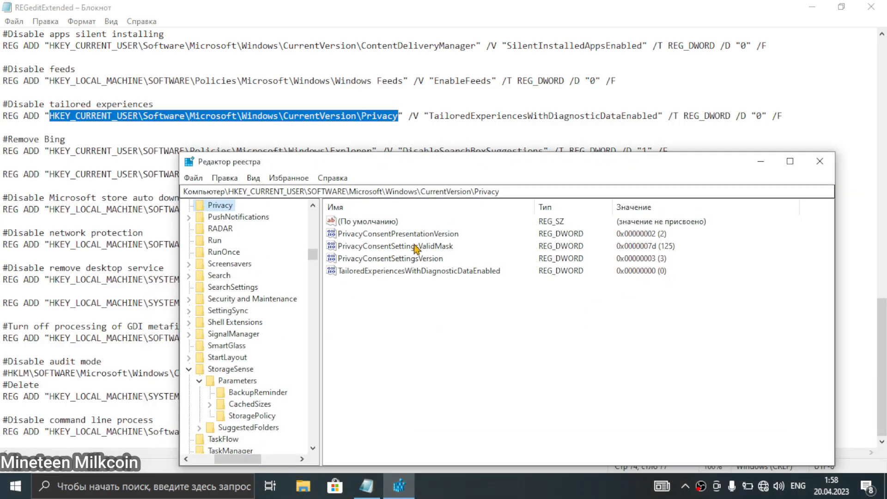
pyautogui.click(414, 272)
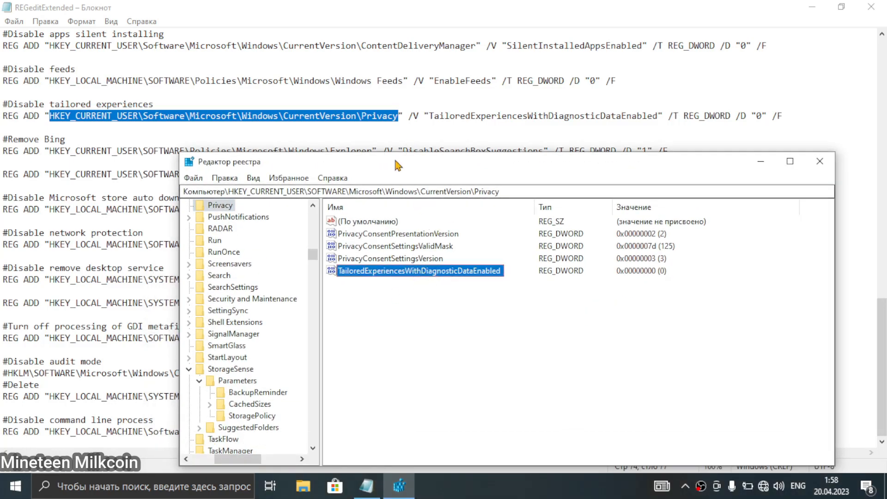
pyautogui.moveTo(400, 164); pyautogui.dragTo(418, 221)
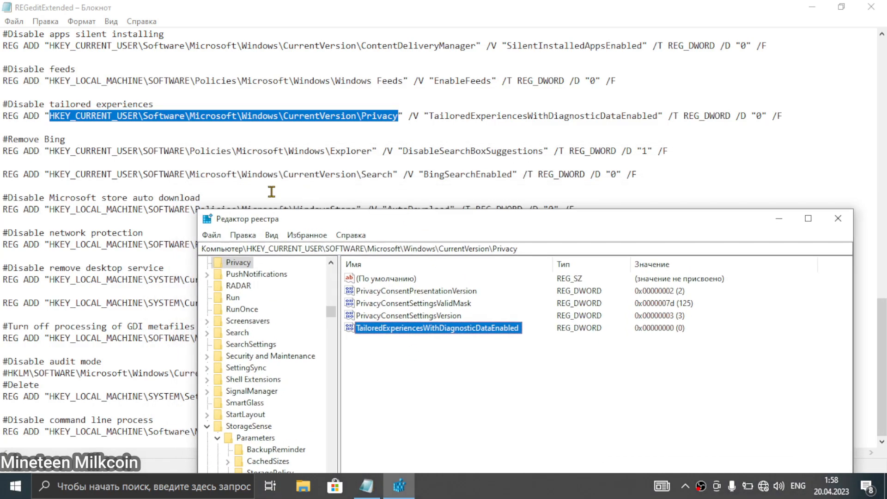
# Open the key HKEY_CURRENT_USER\SOFTWARE\Policies\Microsoft\Windows\Explorer in Registry Editor, copying its path from the Remove Bing section of the Notepad list.
pyautogui.click(49, 150)
pyautogui.moveTo(49, 151); pyautogui.dragTo(371, 154)
pyautogui.hotkey('ctrl', 'c')
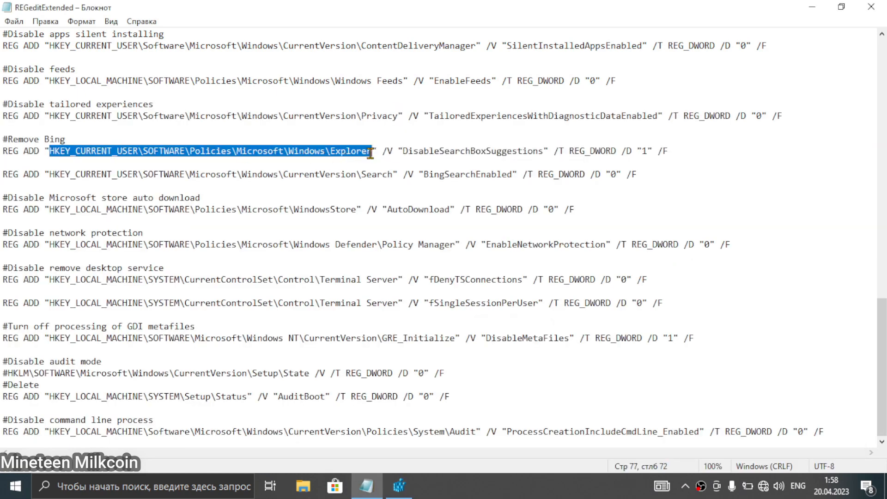
pyautogui.click(398, 486)
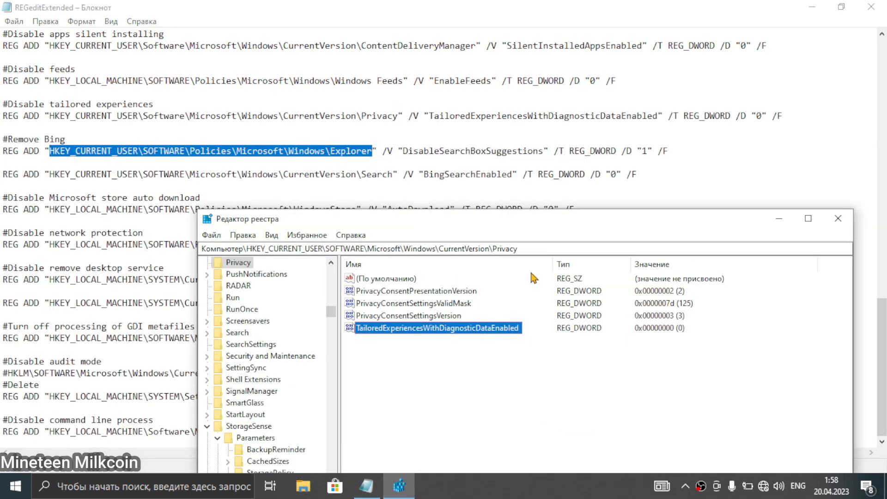
pyautogui.click(573, 248)
pyautogui.hotkey('ctrl', 'v')
pyautogui.press('Return')
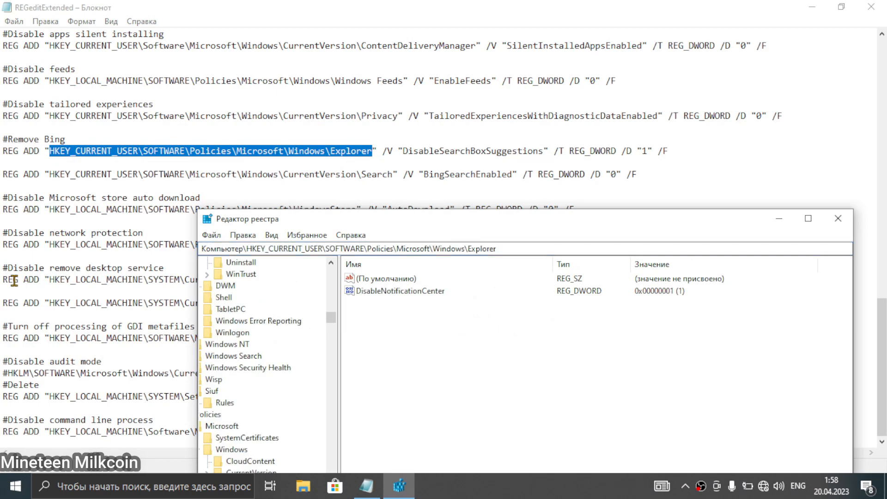
pyautogui.moveTo(430, 221); pyautogui.dragTo(482, 217)
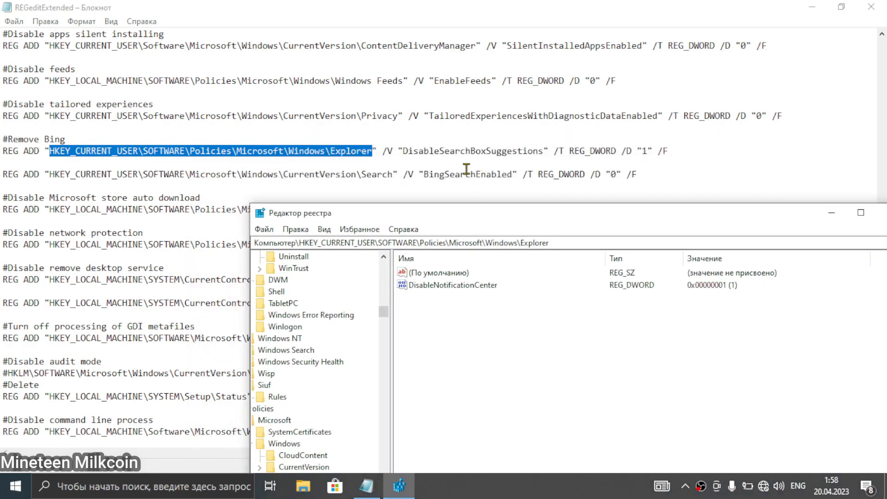
# Copy the value name DisableSearchBoxSuggestions from the Notepad list and return to Registry Editor.
pyautogui.moveTo(404, 153); pyautogui.dragTo(534, 154)
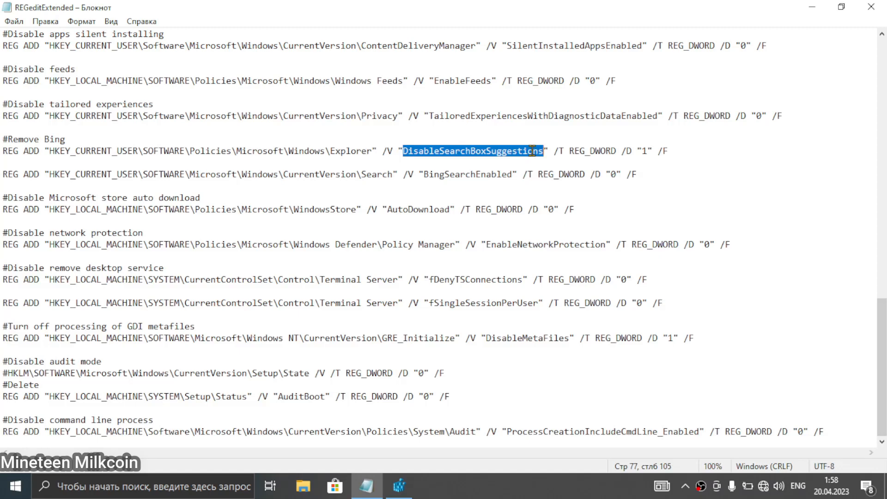
pyautogui.click(15, 485)
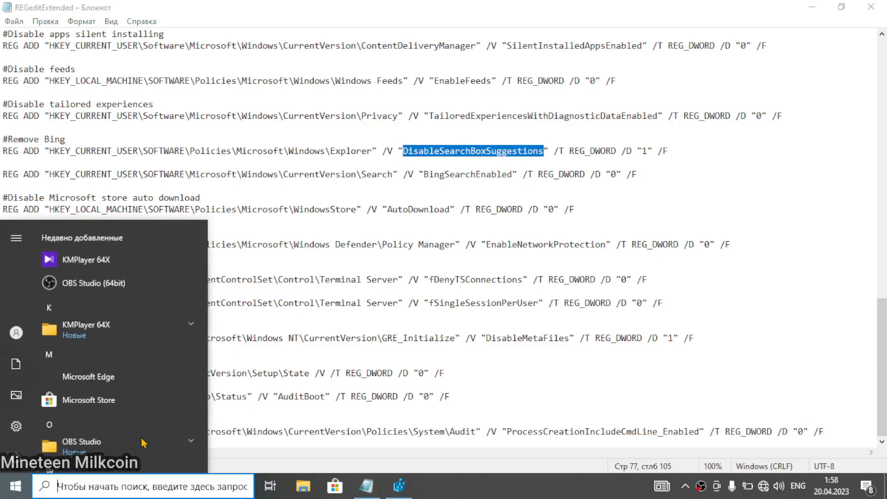
pyautogui.click(368, 486)
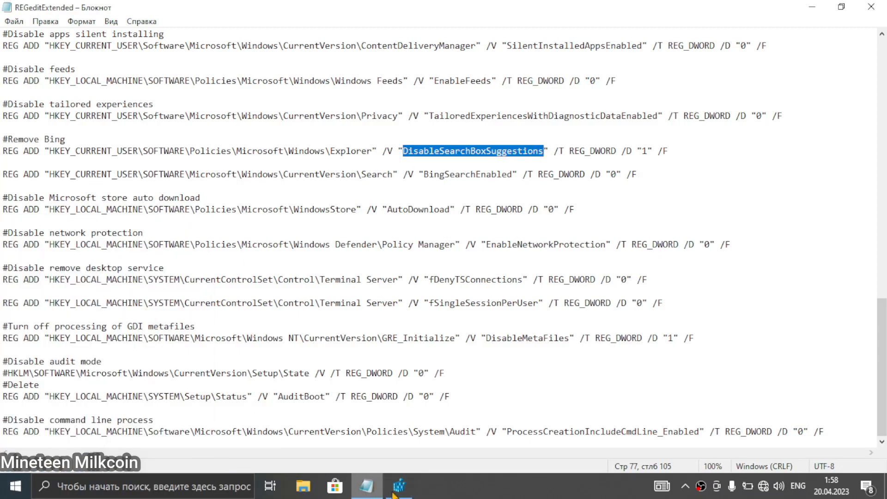
pyautogui.click(399, 487)
pyautogui.moveTo(564, 244); pyautogui.dragTo(2, 333)
pyautogui.write('DisableSearchBoxSuggestions')
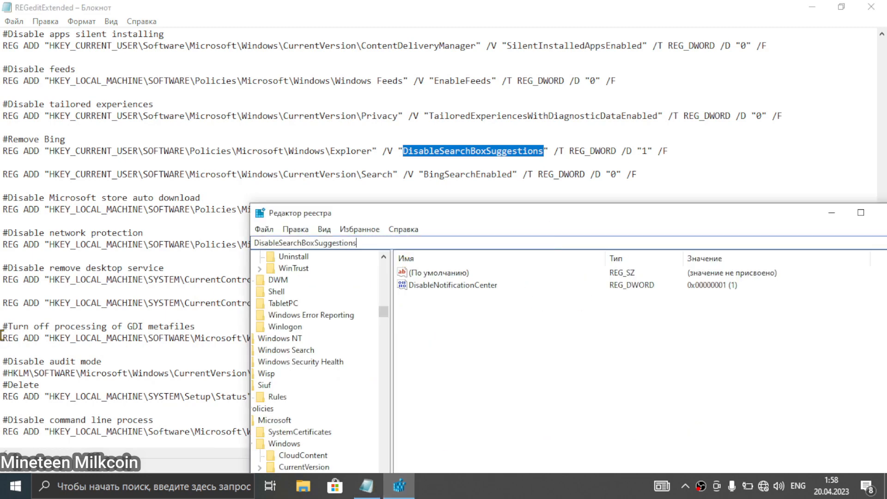
pyautogui.press('Return')
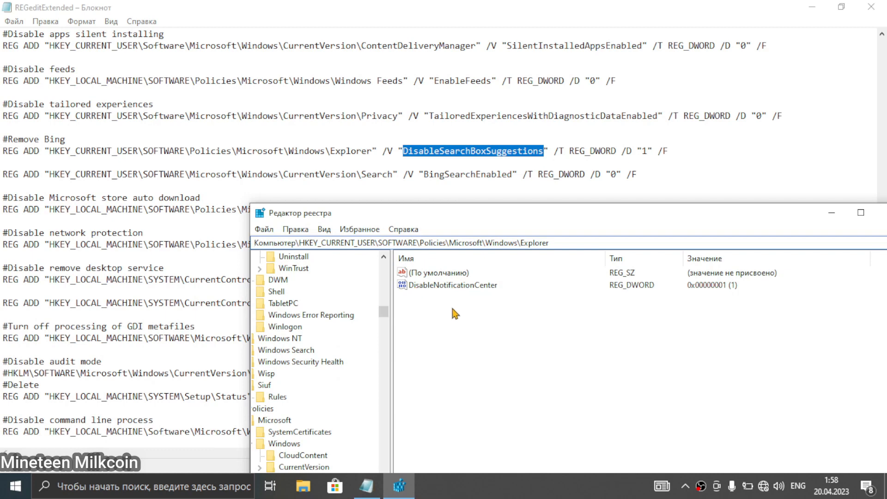
# Add a 32-bit DWORD value named DisableSearchBoxSuggestions to the Explorer policies key.
pyautogui.rightClick(430, 344)
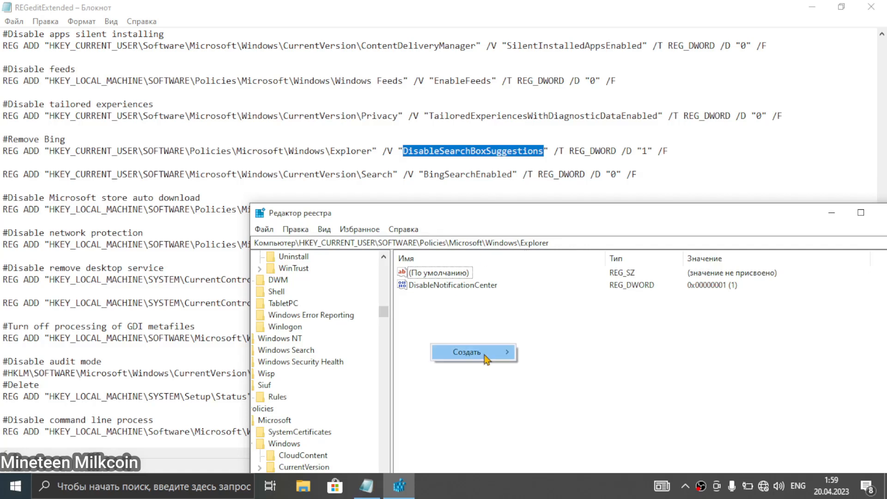
pyautogui.moveTo(486, 353)
pyautogui.click(573, 396)
pyautogui.write('DisableSearchBoxSuggestions')
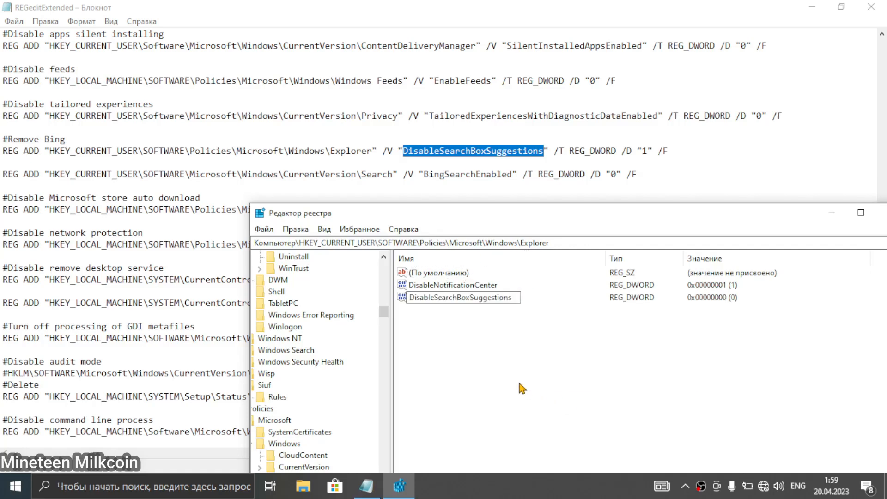
pyautogui.press('Return')
# Set the DisableSearchBoxSuggestions value to 1.
pyautogui.doubleClick(491, 301)
pyautogui.write('1')
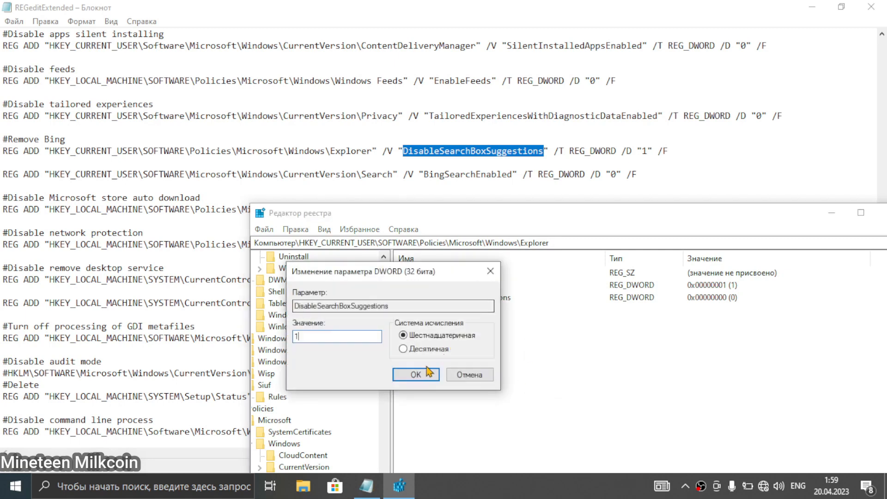
pyautogui.click(416, 375)
# Open the key HKEY_CURRENT_USER\SOFTWARE\Microsoft\Windows\CurrentVersion\Search in Registry Editor, copying its path from the Notepad list.
pyautogui.click(107, 175)
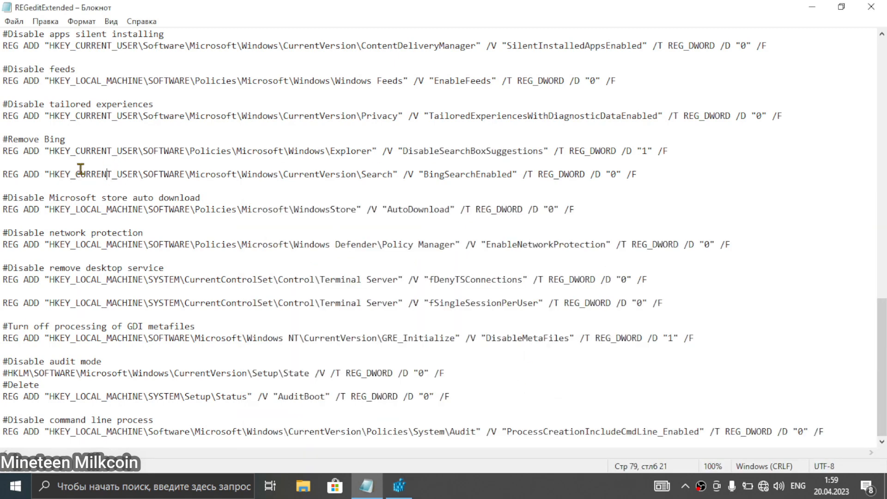
pyautogui.moveTo(51, 173); pyautogui.dragTo(393, 177)
pyautogui.hotkey('ctrl', 'c')
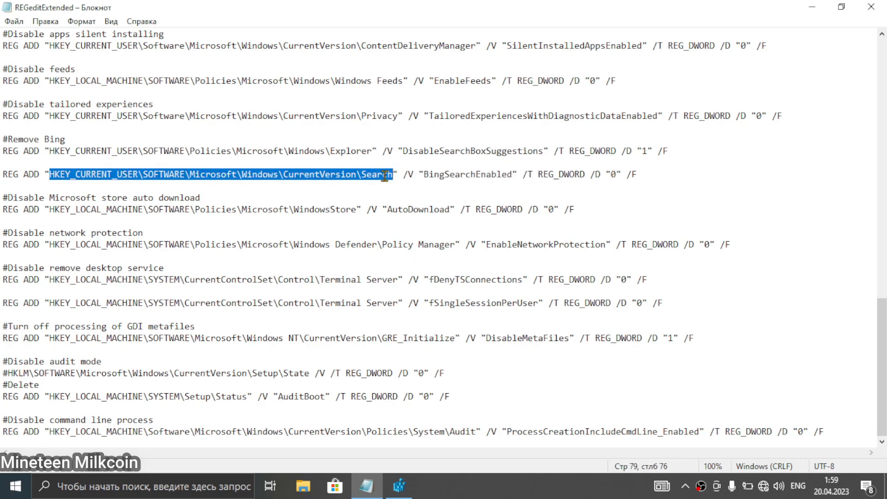
pyautogui.click(399, 486)
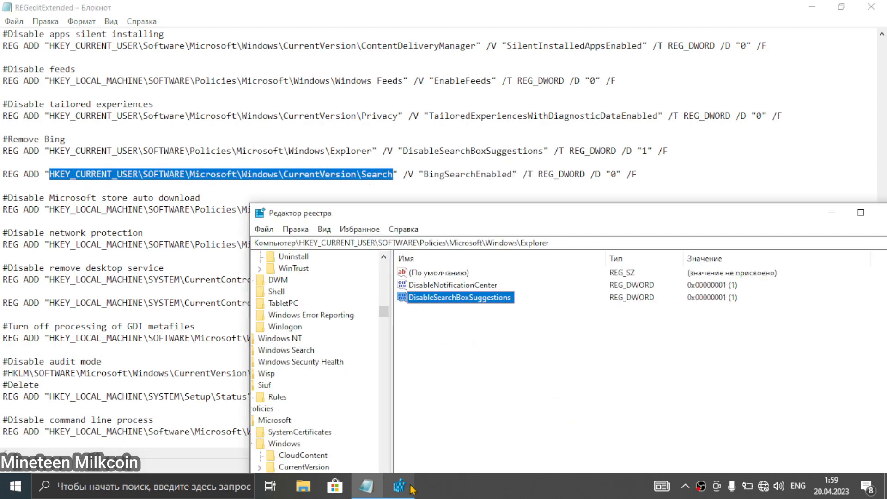
pyautogui.click(588, 241)
pyautogui.hotkey('ctrl', 'v')
pyautogui.press('Return')
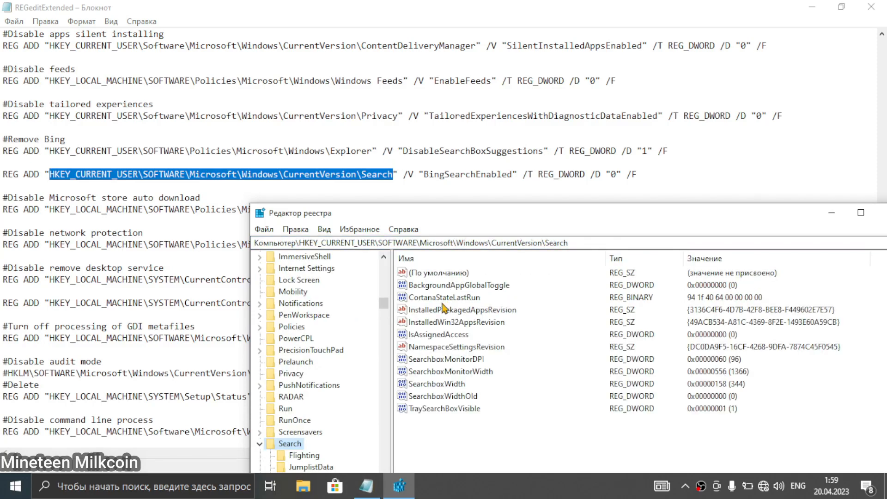
pyautogui.press('b')
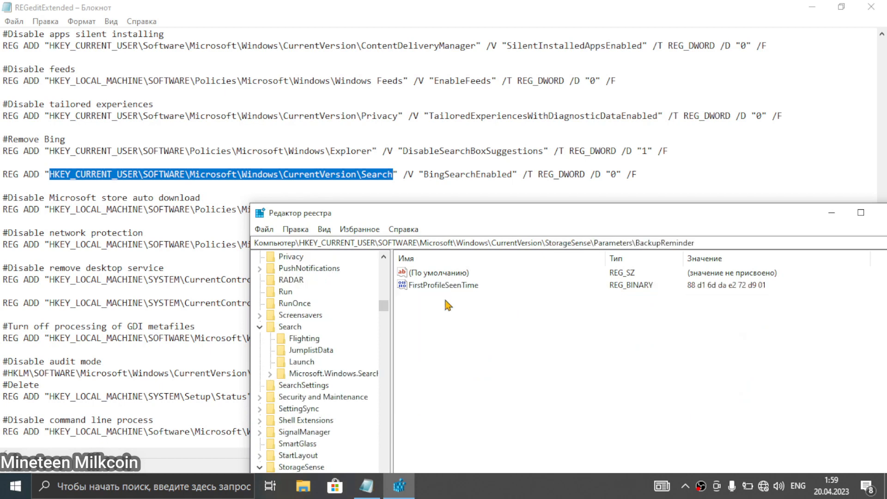
pyautogui.click(717, 244)
pyautogui.hotkey('ctrl', 'v')
pyautogui.press('Return')
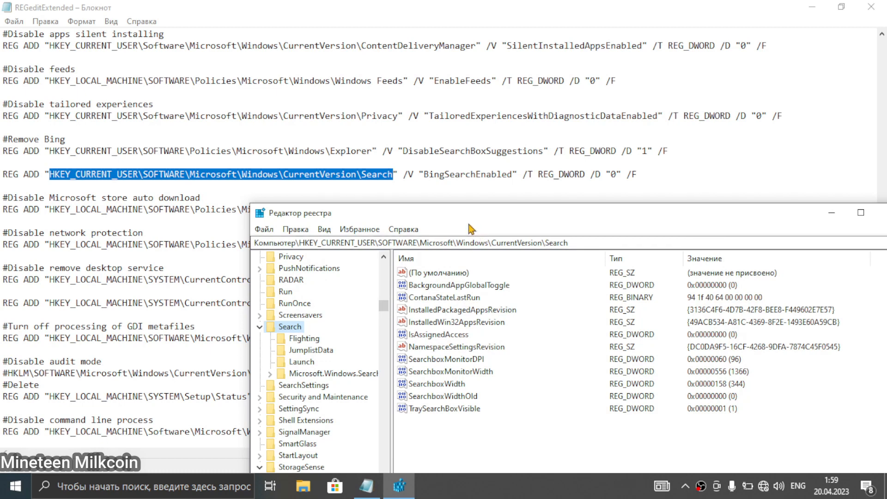
# Add a 32-bit DWORD value named BingSearchEnabled to the Search key, copying the name from the Notepad list.
pyautogui.moveTo(423, 175); pyautogui.dragTo(510, 174)
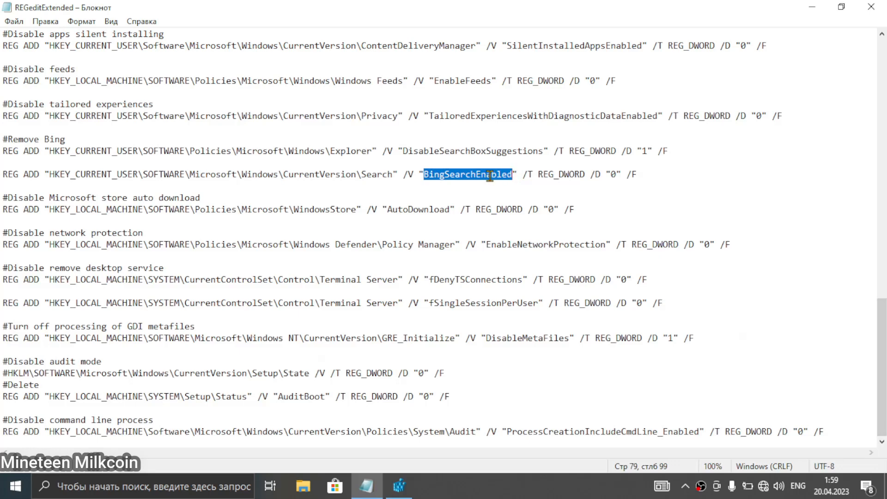
pyautogui.click(399, 486)
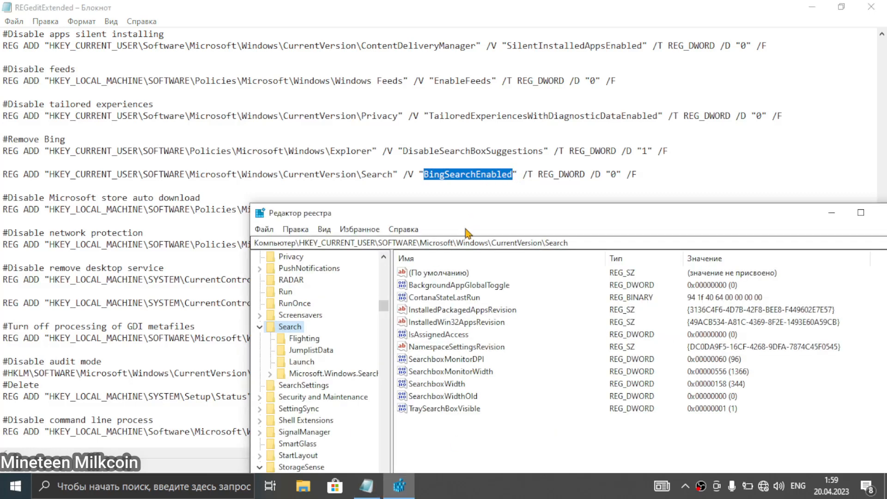
pyautogui.moveTo(476, 155); pyautogui.dragTo(459, 115)
pyautogui.rightClick(443, 345)
pyautogui.moveTo(490, 355)
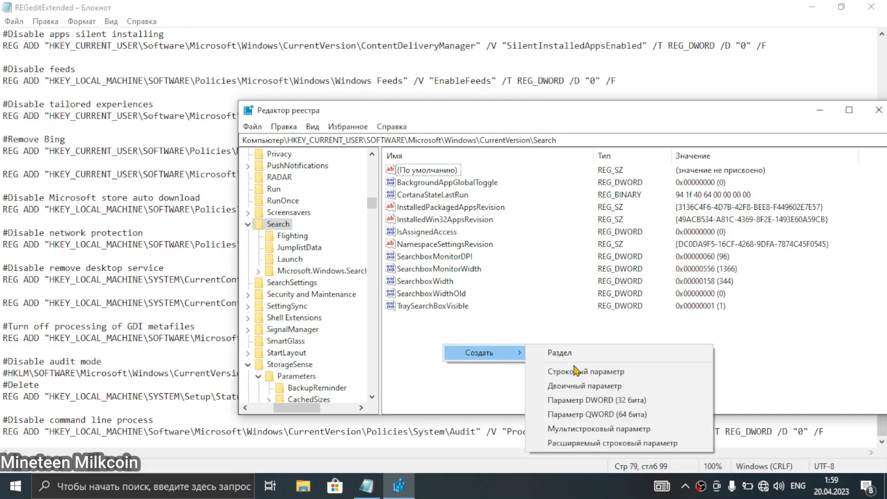
pyautogui.click(621, 400)
pyautogui.write('BingSearchEnabled')
pyautogui.press('Return')
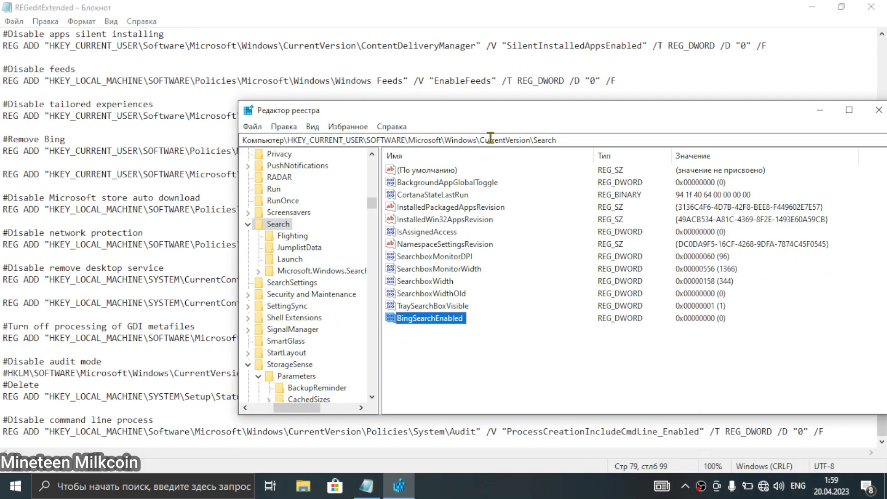
# Open the key HKEY_LOCAL_MACHINE\SOFTWARE\Policies\Microsoft\WindowsStore in Registry Editor, copying its path from the Notepad list, and compare its AutoDownload value with the list.
pyautogui.moveTo(500, 117); pyautogui.dragTo(484, 354)
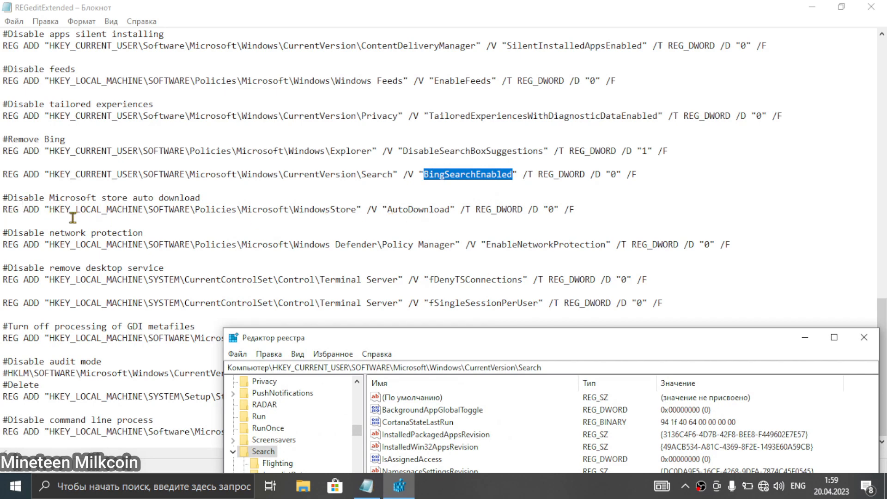
pyautogui.moveTo(50, 209); pyautogui.dragTo(355, 210)
pyautogui.hotkey('ctrl', 'c')
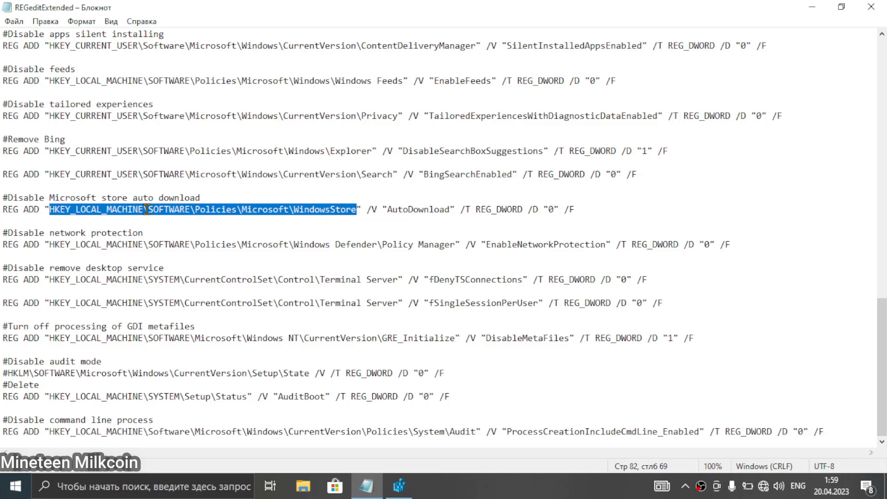
pyautogui.click(127, 494)
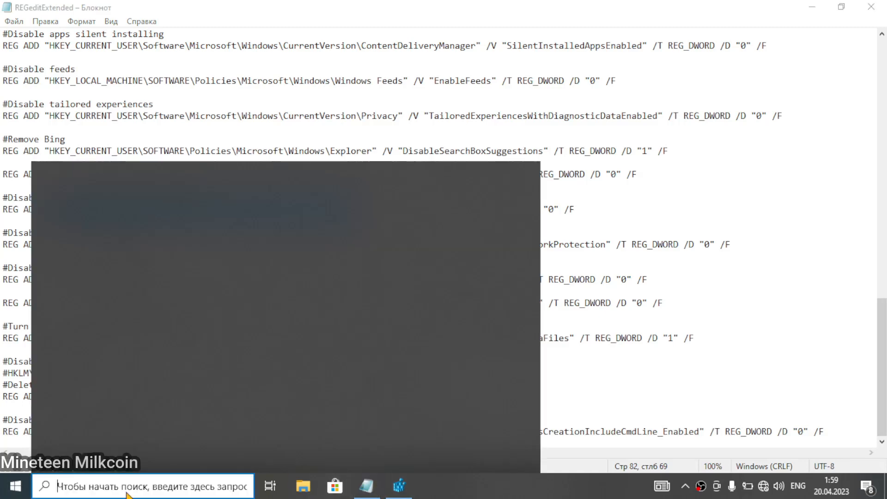
pyautogui.click(15, 485)
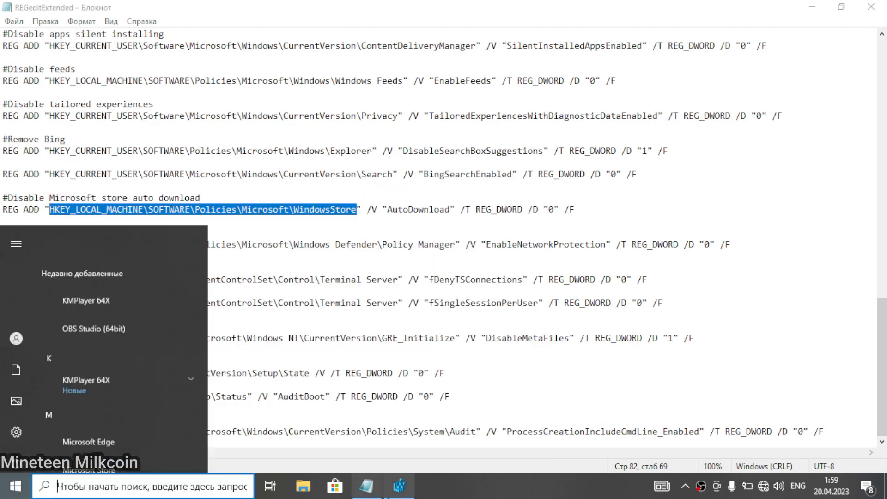
pyautogui.click(399, 486)
pyautogui.moveTo(411, 401); pyautogui.dragTo(360, 126)
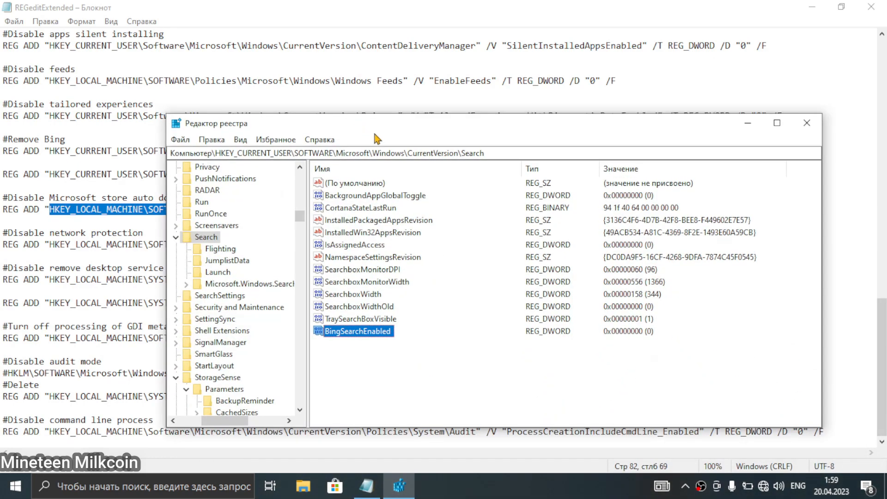
pyautogui.click(519, 154)
pyautogui.hotkey('ctrl', 'v')
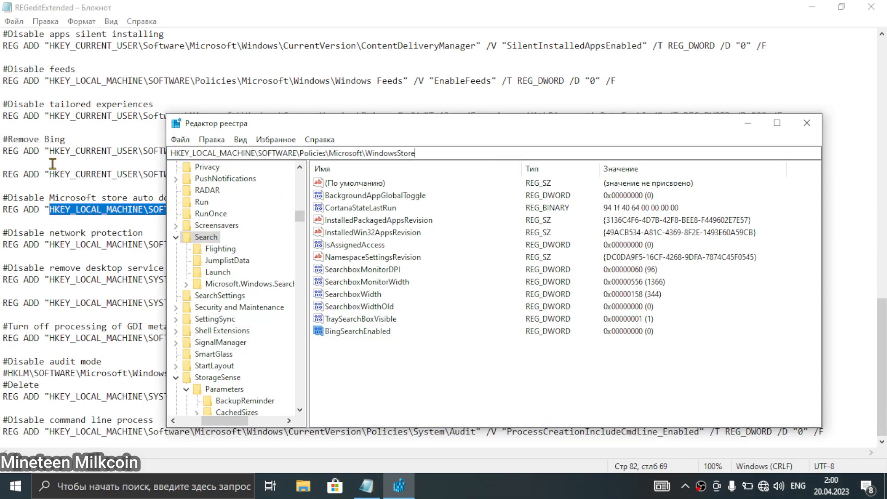
pyautogui.press('Return')
pyautogui.moveTo(368, 128); pyautogui.dragTo(317, 345)
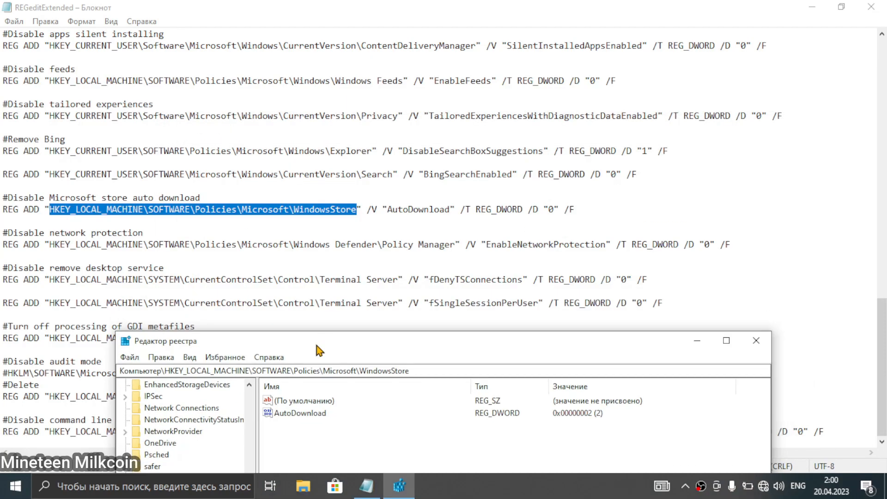
# Set the AutoDownload value in the WindowsStore key to 0.
pyautogui.moveTo(365, 284); pyautogui.dragTo(375, 124)
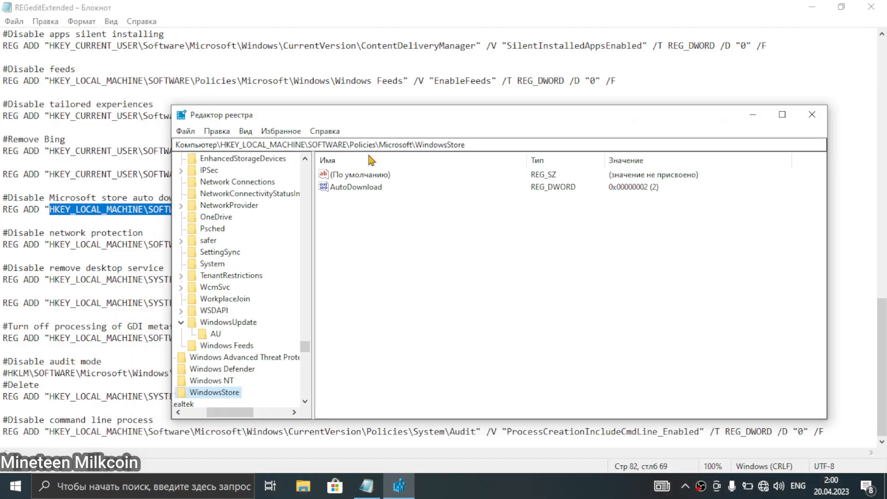
pyautogui.doubleClick(357, 188)
pyautogui.write('0')
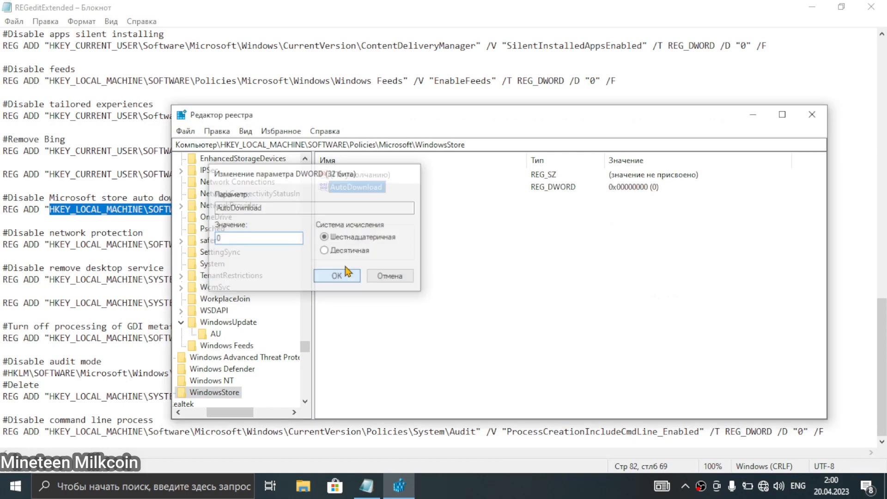
pyautogui.click(340, 277)
# Open the key HKEY_LOCAL_MACHINE\SOFTWARE\Policies\Microsoft\Windows Defender\Policy Manager in Registry Editor, copying its path from the Notepad list.
pyautogui.click(58, 262)
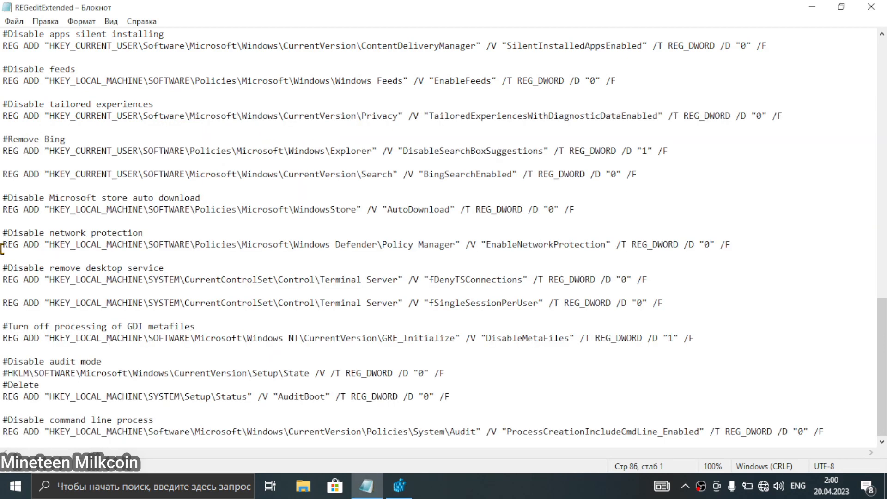
pyautogui.moveTo(49, 244); pyautogui.dragTo(442, 247)
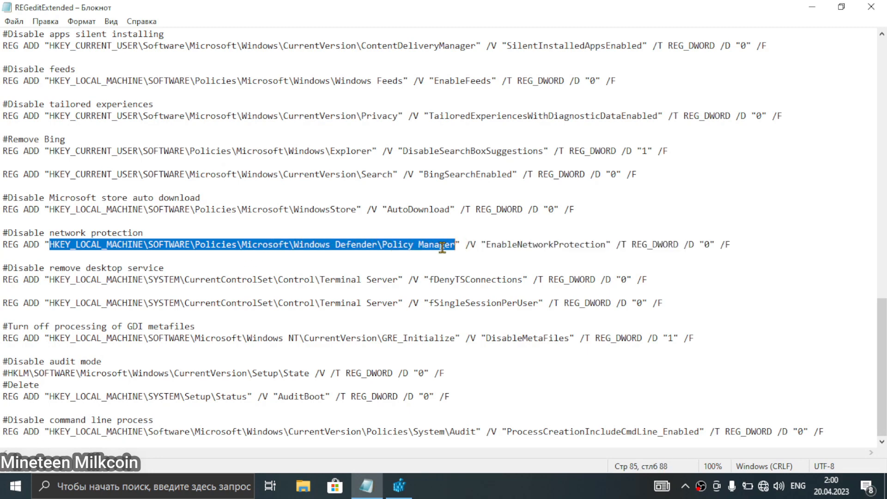
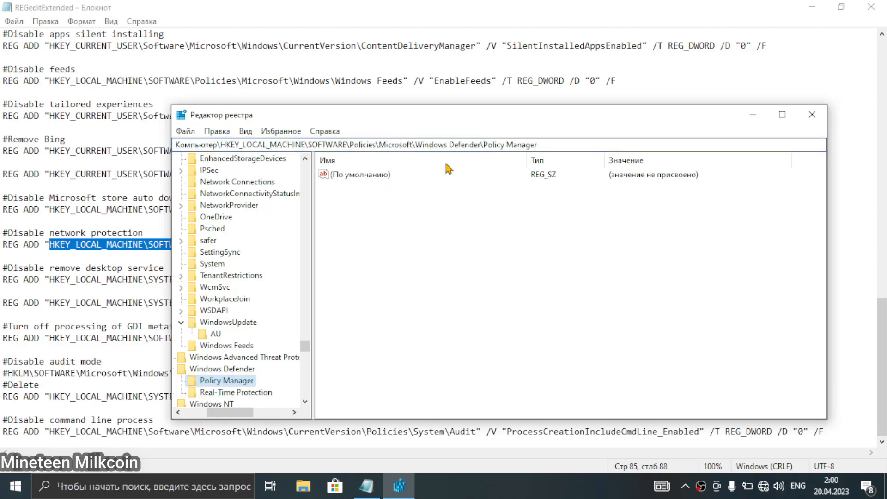
pyautogui.moveTo(411, 121); pyautogui.dragTo(418, 300)
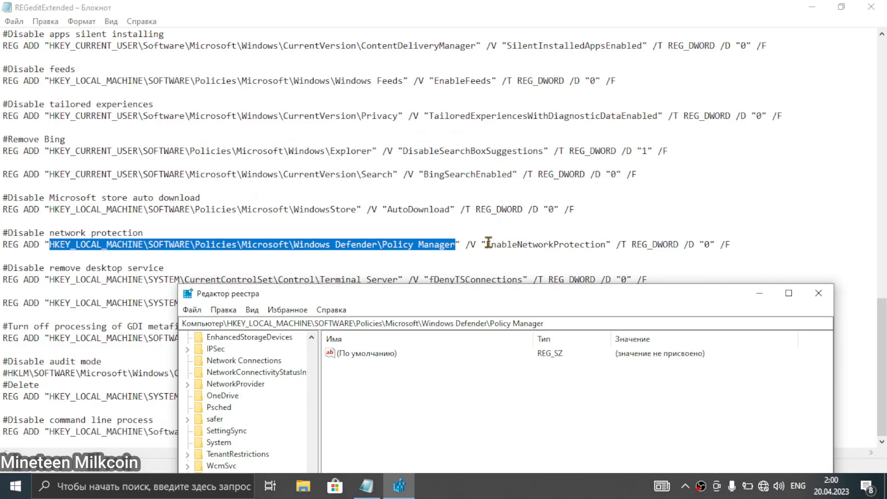
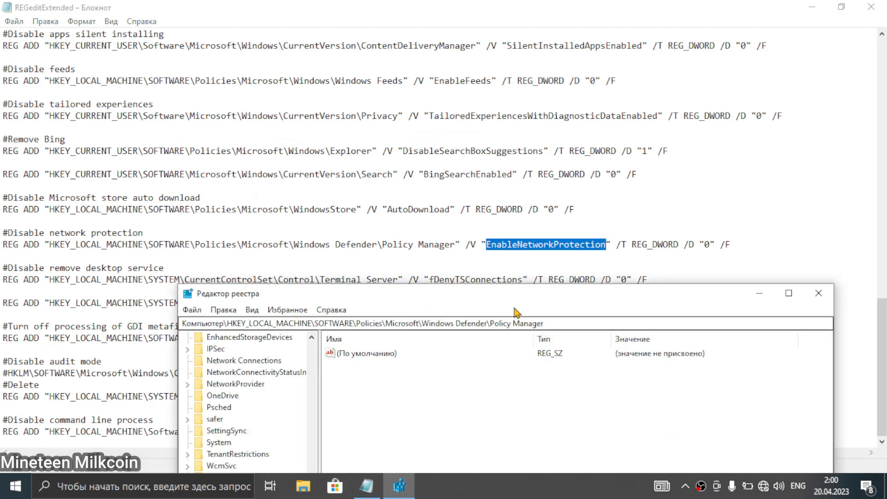
# Add a 32-bit DWORD value named EnableNetworkProtection to the Policy Manager key, copying the name from the Notepad list.
pyautogui.moveTo(517, 296); pyautogui.dragTo(523, 125)
pyautogui.rightClick(493, 242)
pyautogui.moveTo(557, 252)
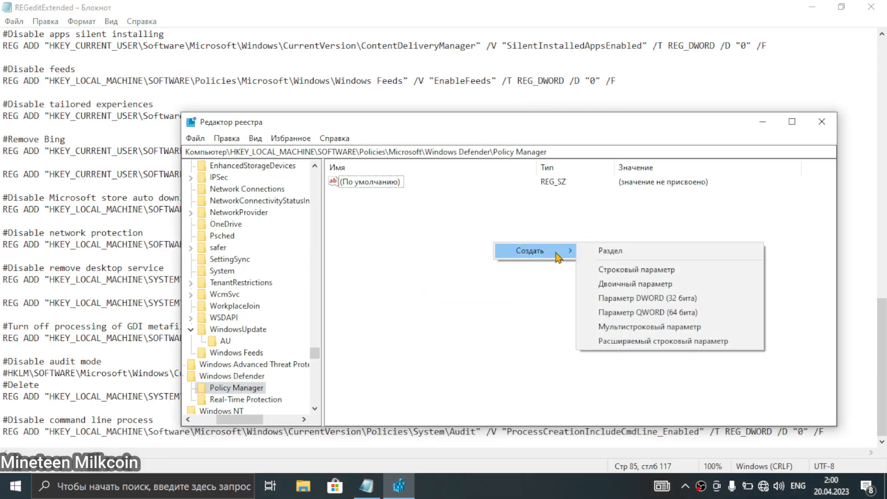
pyautogui.click(683, 299)
pyautogui.write('EnableNetworkProtection')
pyautogui.click(417, 253)
# Open the key HKEY_LOCAL_MACHINE\SYSTEM\CurrentControlSet\Control\Terminal Server, copying its path from the Notepad list, and set its fDenyTSConnections value to 0.
pyautogui.moveTo(418, 129); pyautogui.dragTo(462, 365)
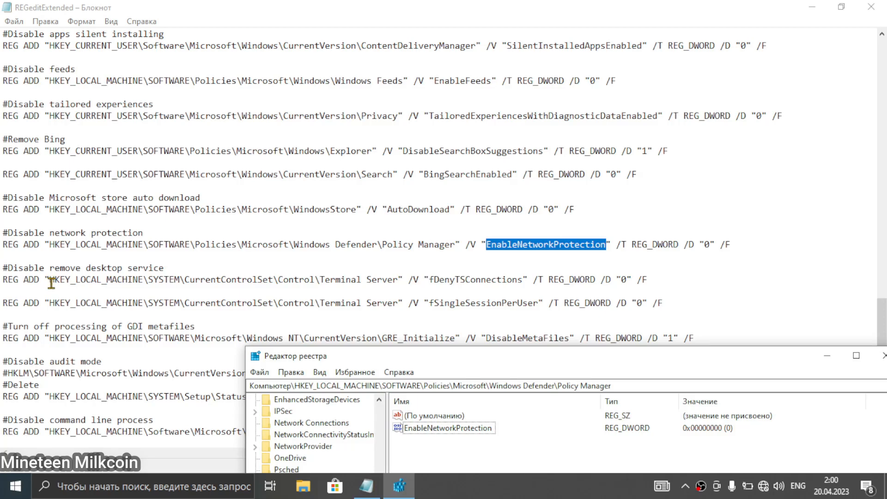
pyautogui.moveTo(51, 282); pyautogui.dragTo(393, 281)
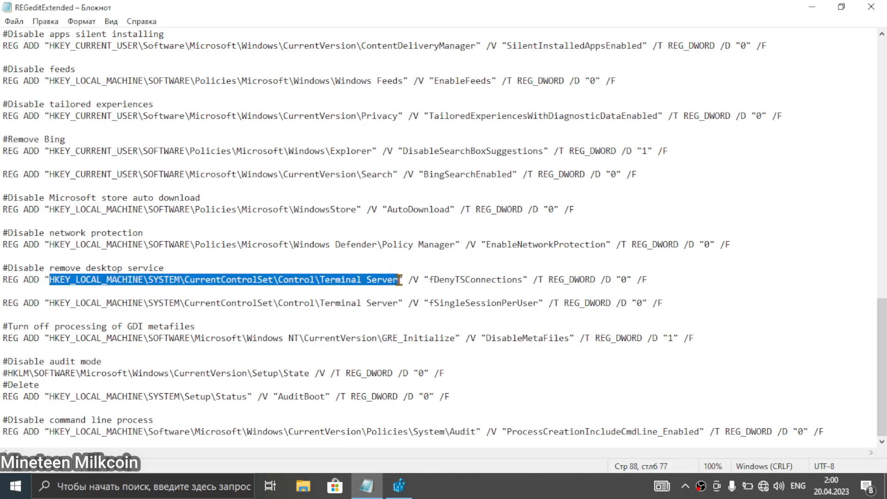
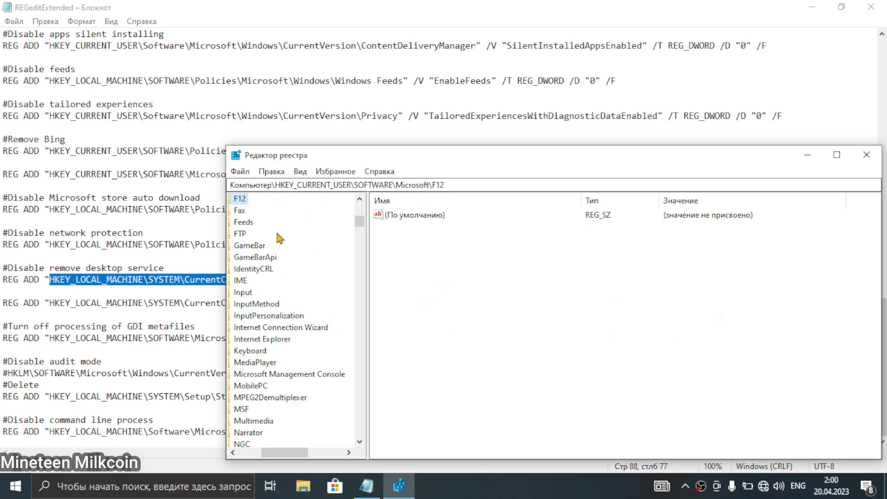
pyautogui.click(441, 185)
pyautogui.write('HKEY_LOCAL_MACHINE\\SYSTEM\\CurrentControlSet\\Control\\Terminal Server')
pyautogui.press('Return')
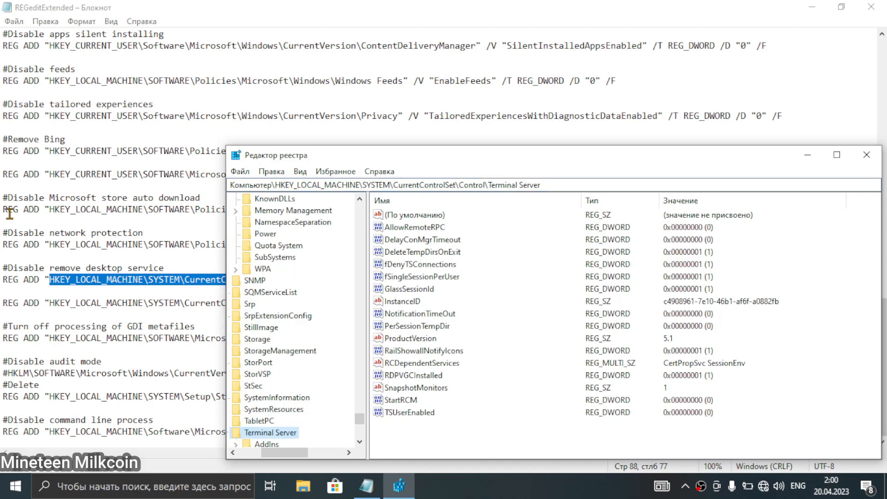
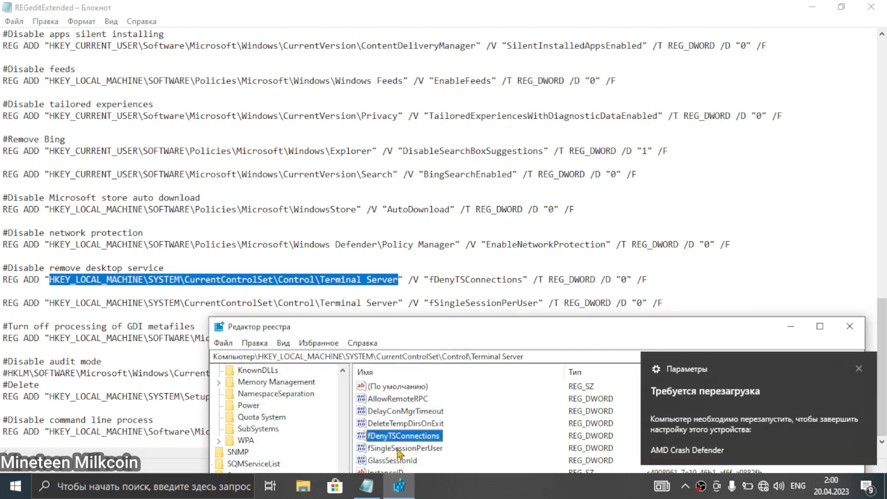
# Dismiss the restart notification and set the Terminal Server key's fSingleSessionPerUser value to 0.
pyautogui.click(860, 370)
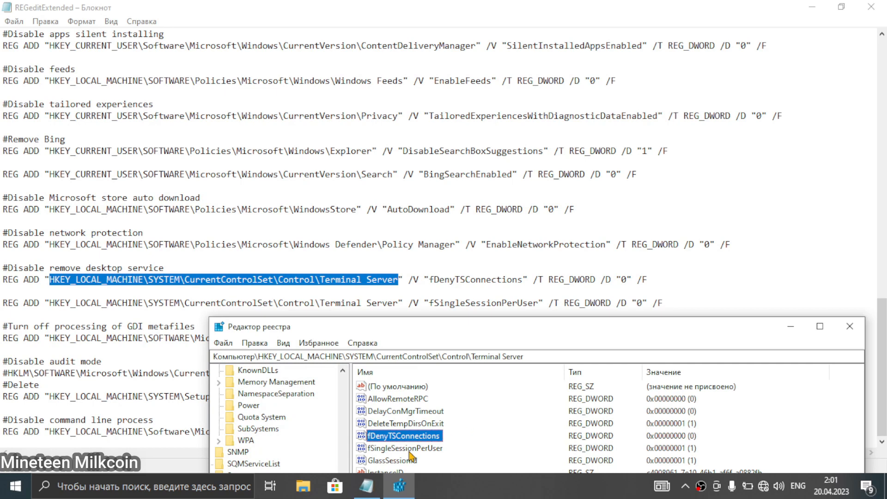
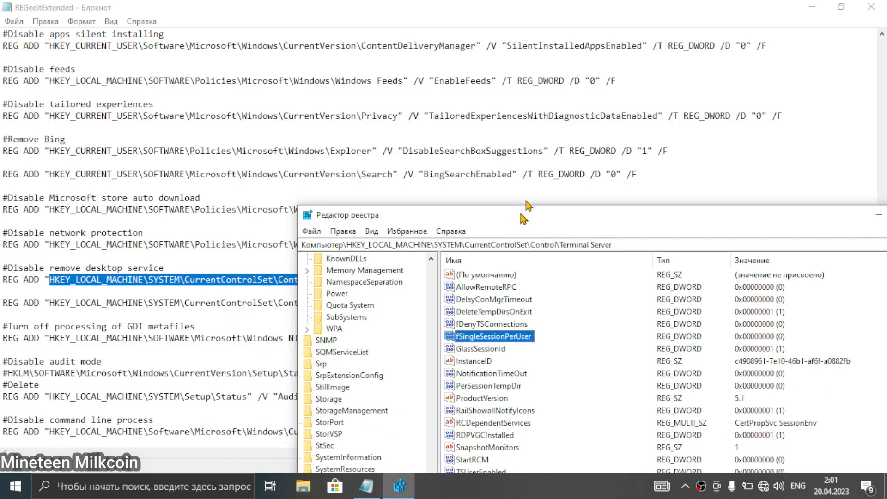
pyautogui.moveTo(522, 212); pyautogui.dragTo(568, 90)
# Open the key HKEY_LOCAL_MACHINE\SOFTWARE\Microsoft\Windows NT\CurrentVersion\GRE_Initialize in Registry Editor, copying its path from the Notepad list.
pyautogui.click(180, 329)
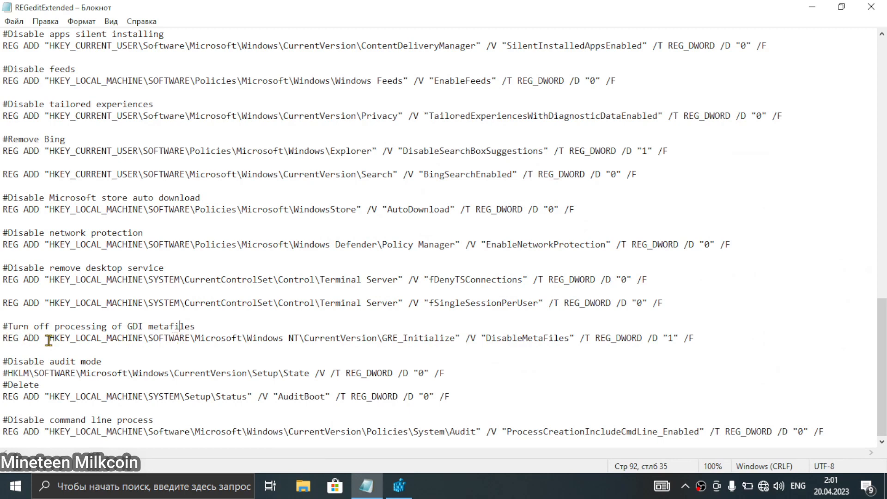
pyautogui.moveTo(49, 339); pyautogui.dragTo(455, 342)
pyautogui.hotkey('ctrl', 'c')
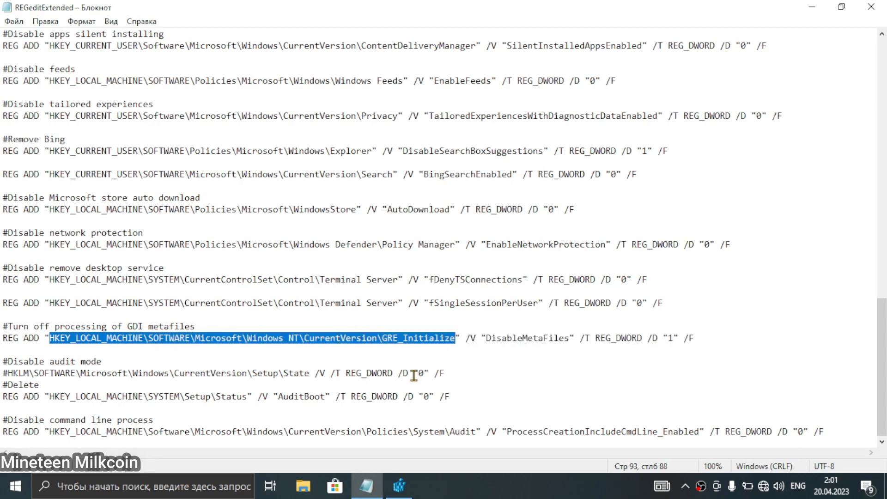
pyautogui.click(399, 486)
pyautogui.click(684, 129)
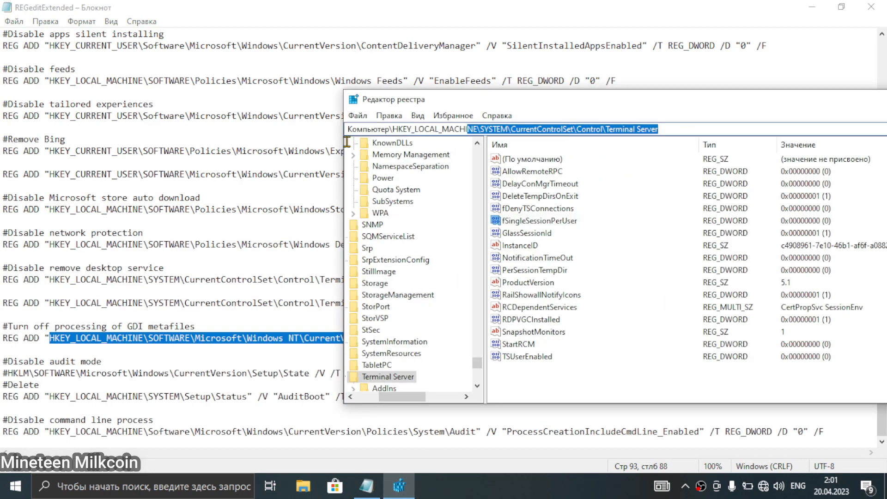
pyautogui.hotkey('ctrl', 'v')
pyautogui.press('Return')
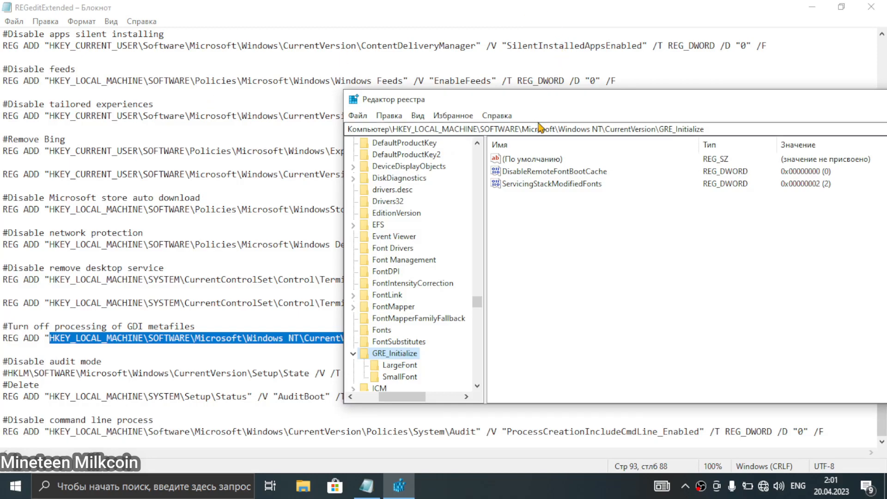
# Add a 32-bit DWORD value named DisableMetaFiles to the GRE_Initialize key, copying the name from the Notepad list.
pyautogui.moveTo(567, 104); pyautogui.dragTo(514, 365)
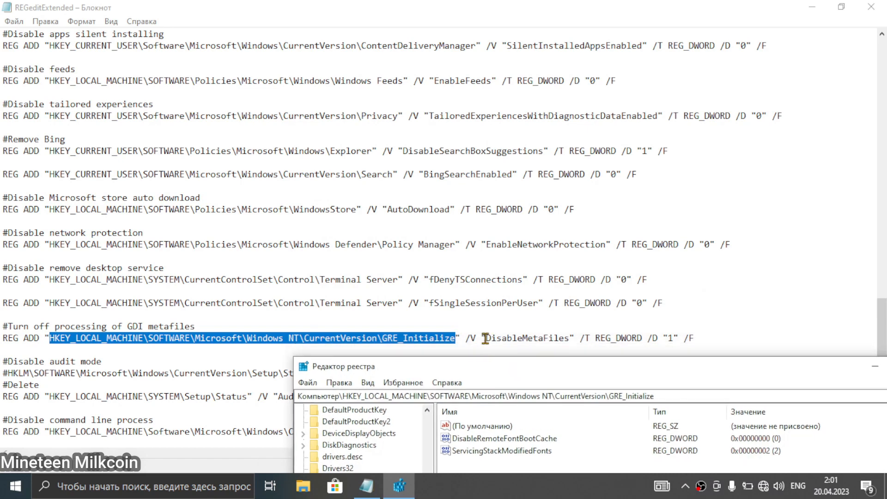
pyautogui.moveTo(485, 338); pyautogui.dragTo(569, 339)
pyautogui.hotkey('ctrl', 'c')
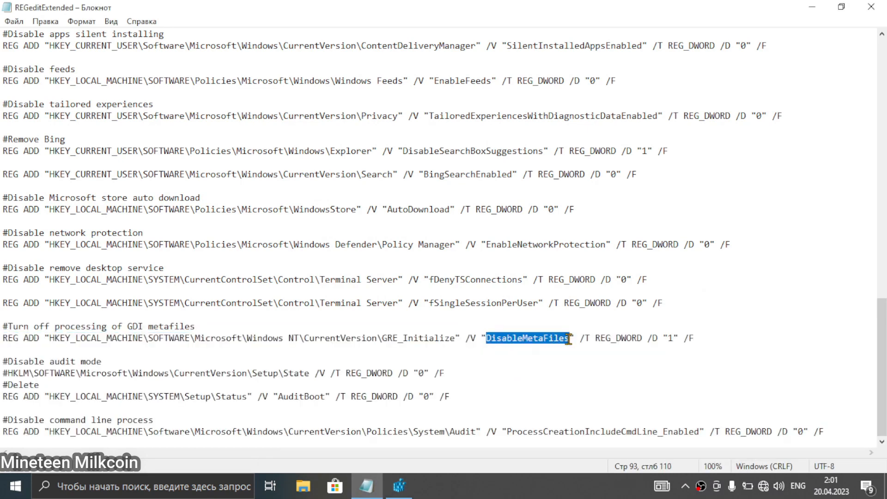
pyautogui.click(399, 485)
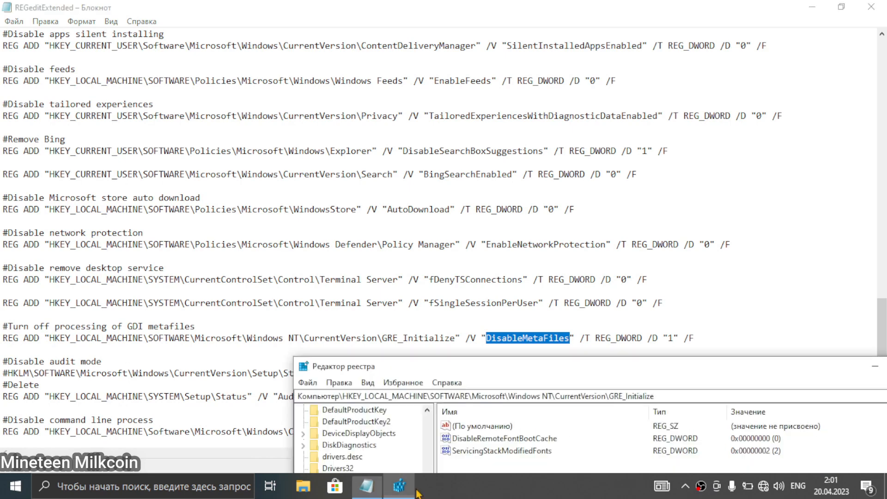
pyautogui.moveTo(527, 373); pyautogui.dragTo(432, 117)
pyautogui.click(535, 139)
pyautogui.hotkey('ctrl', 'v')
pyautogui.press('Return')
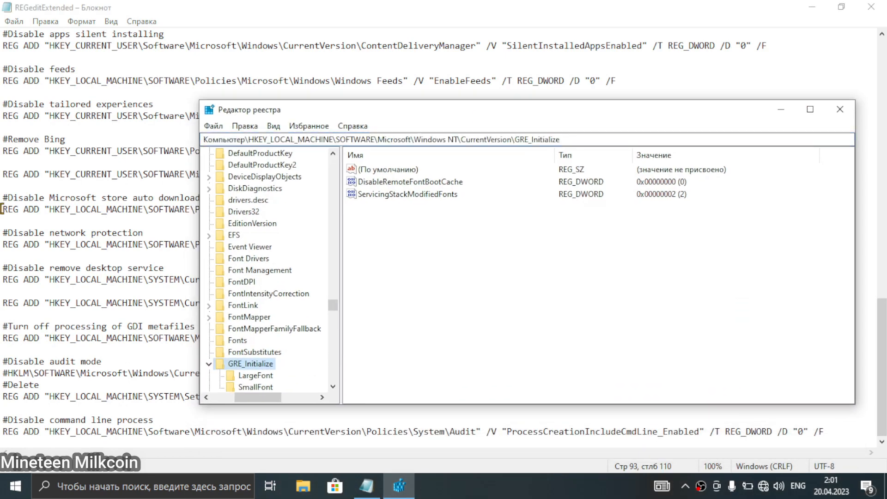
pyautogui.rightClick(484, 233)
pyautogui.moveTo(511, 236)
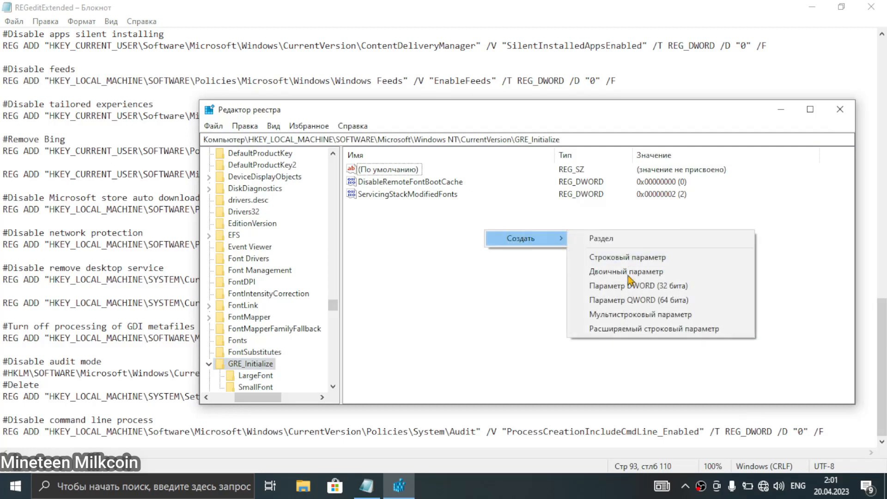
pyautogui.click(643, 287)
pyautogui.hotkey('ctrl', 'v')
pyautogui.press('Return')
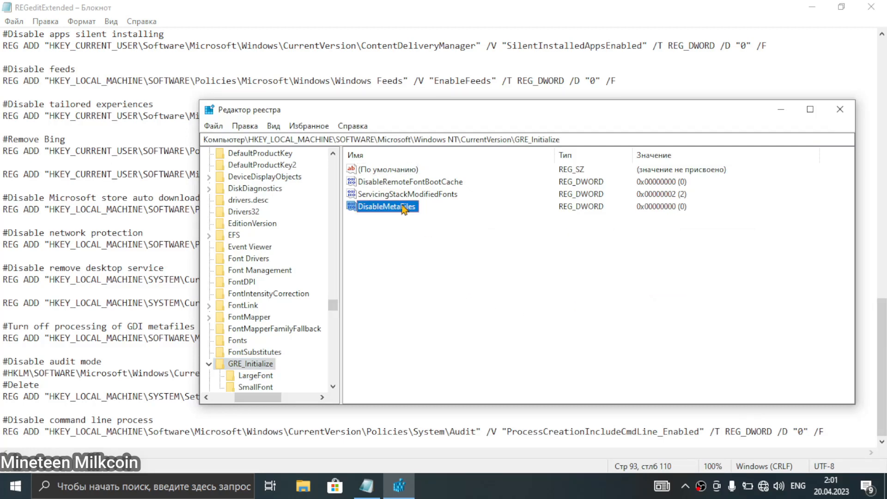
# Set the DisableMetaFiles value to 1.
pyautogui.doubleClick(403, 209)
pyautogui.write('1')
pyautogui.click(367, 274)
# Open the key HKLM\SOFTWARE\Microsoft\Windows\CurrentVersion\Setup\State in Registry Editor, copying its path from the audit mode entry in the Notepad list.
pyautogui.click(150, 126)
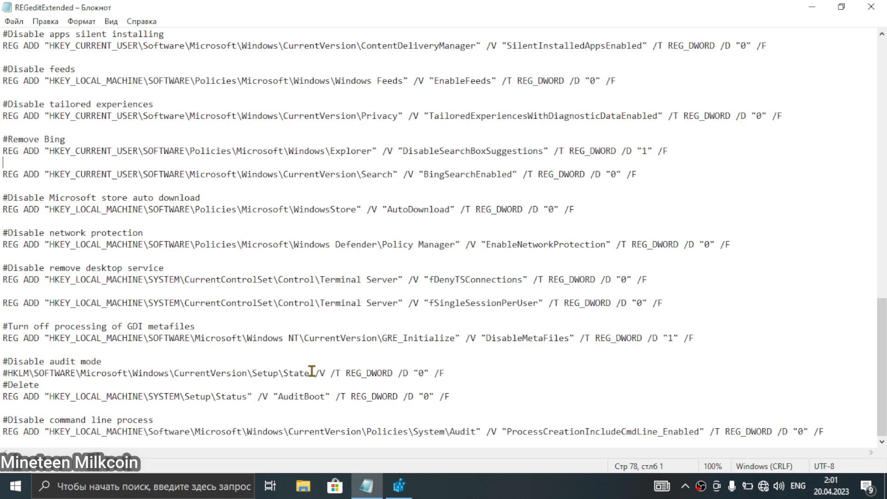
pyautogui.moveTo(311, 373); pyautogui.dragTo(10, 375)
pyautogui.hotkey('ctrl', 'c')
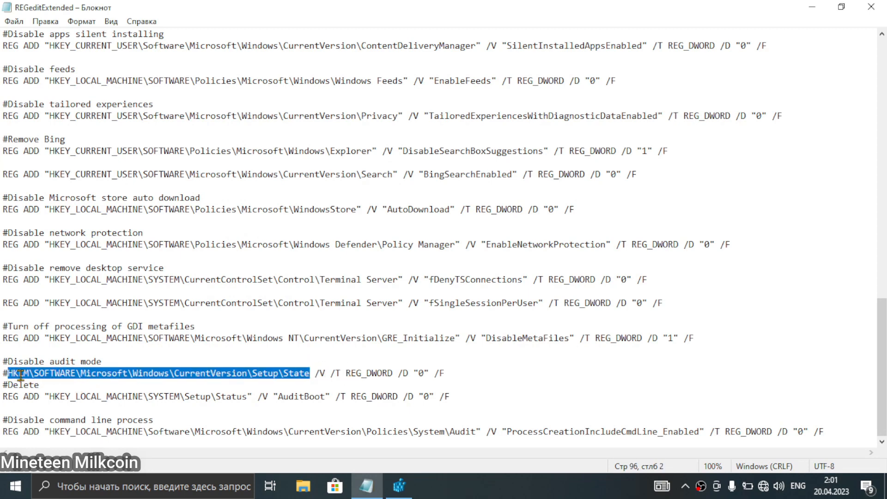
pyautogui.click(399, 486)
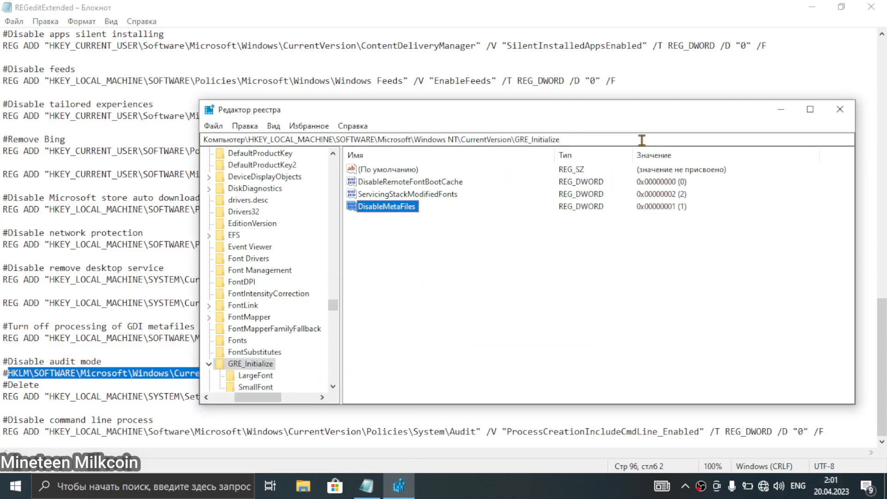
pyautogui.click(642, 140)
pyautogui.hotkey('ctrl', 'v')
pyautogui.press('Return')
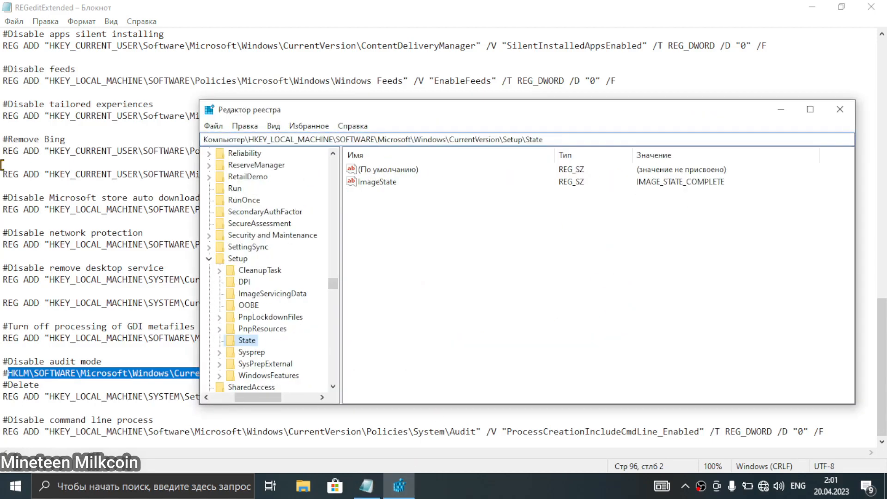
# Compare the contents of the Setup\State key with the audit mode entries in the Notepad list.
pyautogui.moveTo(394, 113); pyautogui.dragTo(603, 411)
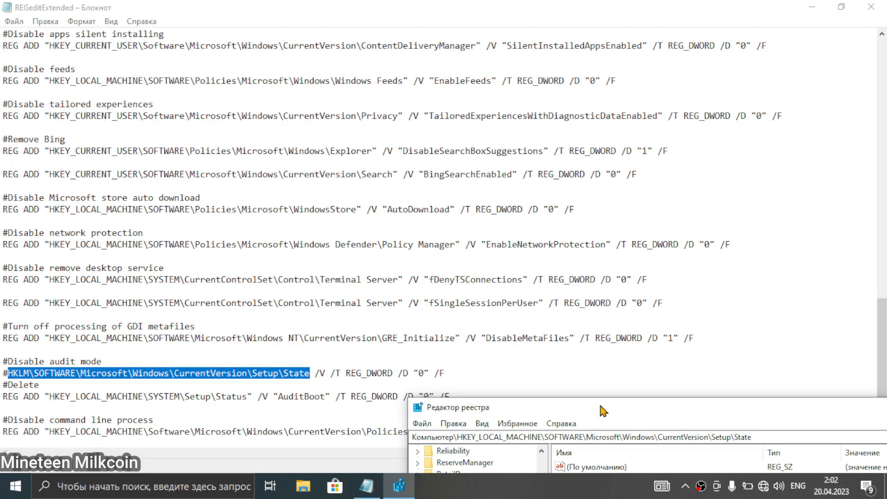
pyautogui.moveTo(598, 400); pyautogui.dragTo(629, 479)
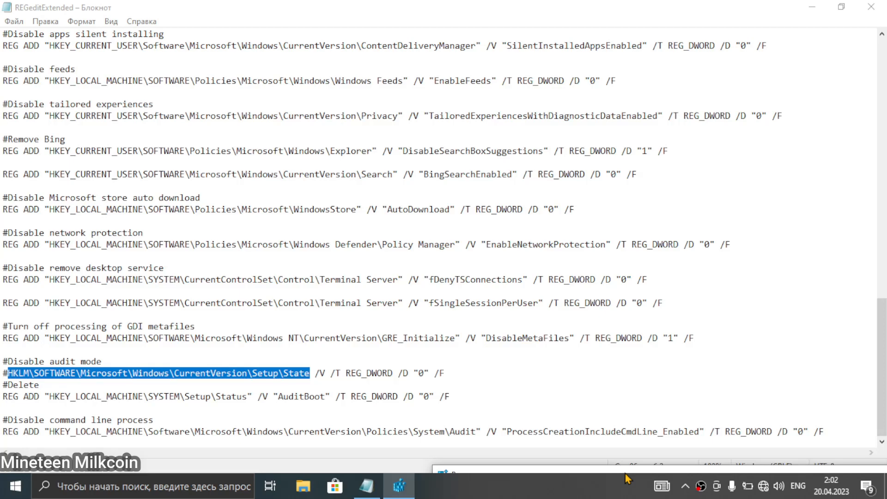
pyautogui.moveTo(625, 473); pyautogui.dragTo(543, 103)
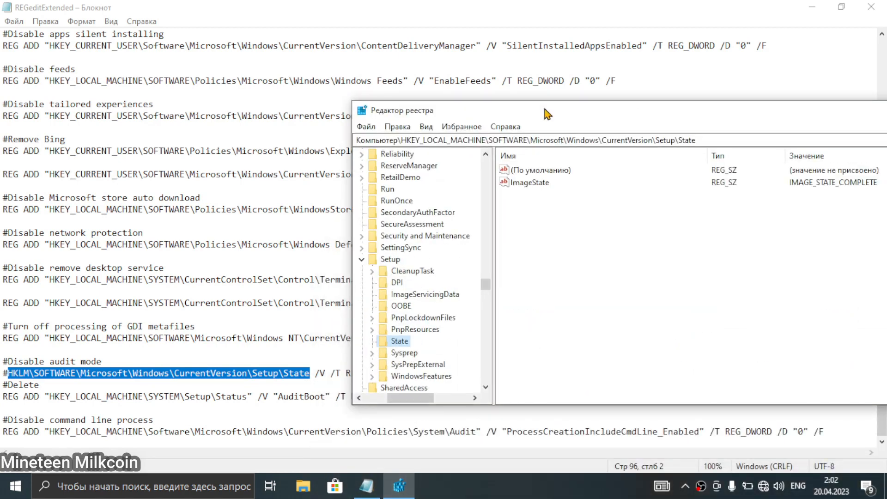
pyautogui.moveTo(544, 109); pyautogui.dragTo(504, 61)
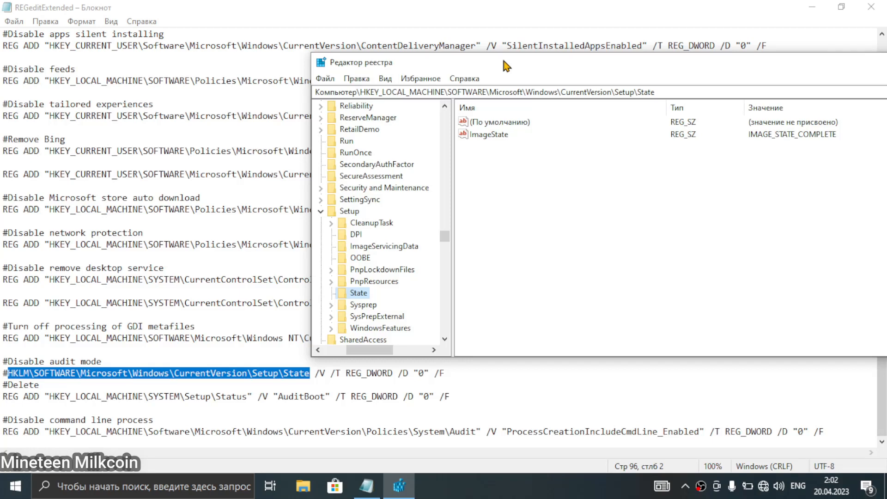
pyautogui.moveTo(504, 61)
pyautogui.mouseDown()
pyautogui.moveTo(526, 393)
pyautogui.moveTo(506, 68)
pyautogui.mouseUp()
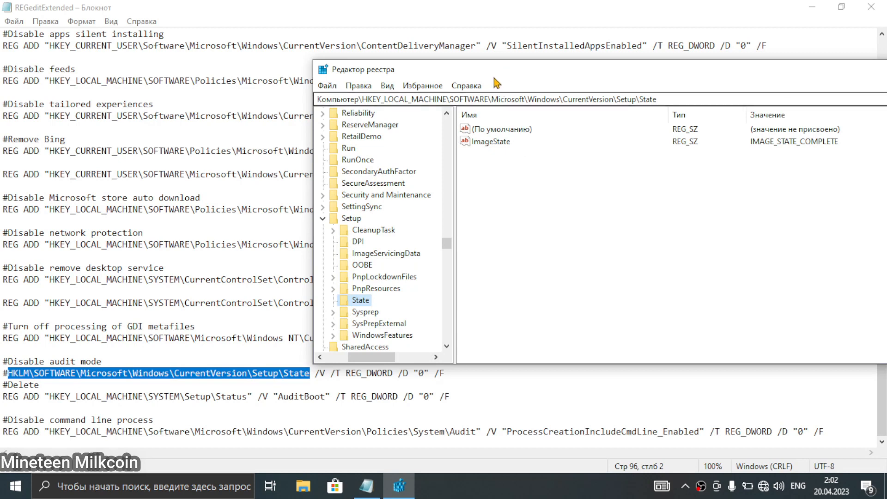
pyautogui.moveTo(494, 74); pyautogui.dragTo(467, 77)
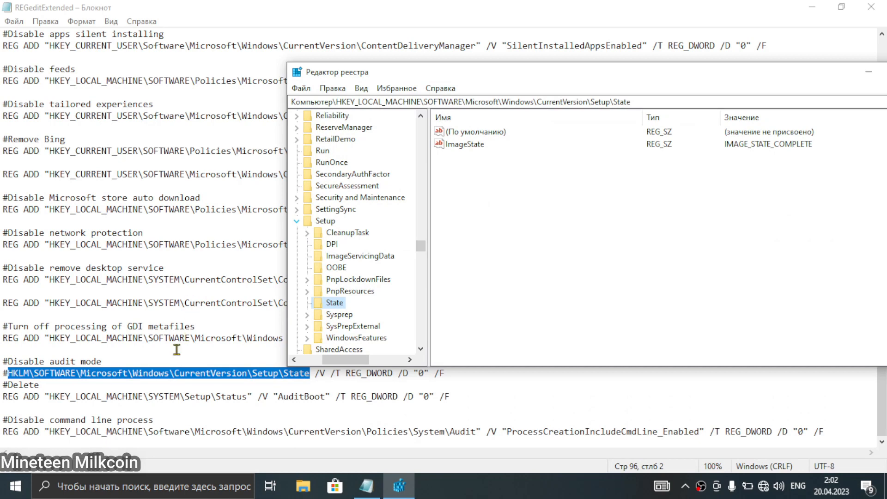
# Open the key HKEY_LOCAL_MACHINE\SYSTEM\Setup\Status in Registry Editor, copying its path from the AuditBoot entry in the Notepad list.
pyautogui.click(122, 390)
pyautogui.click(122, 390)
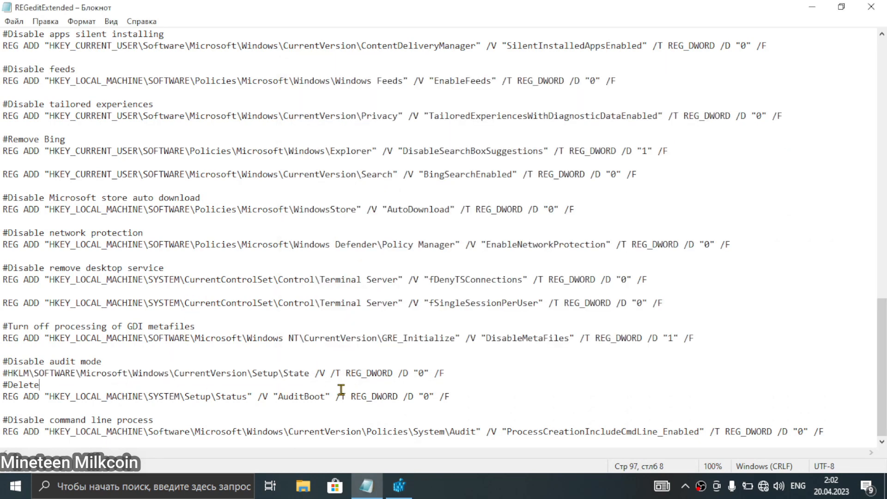
pyautogui.moveTo(249, 397); pyautogui.dragTo(49, 397)
pyautogui.hotkey('ctrl', 'c')
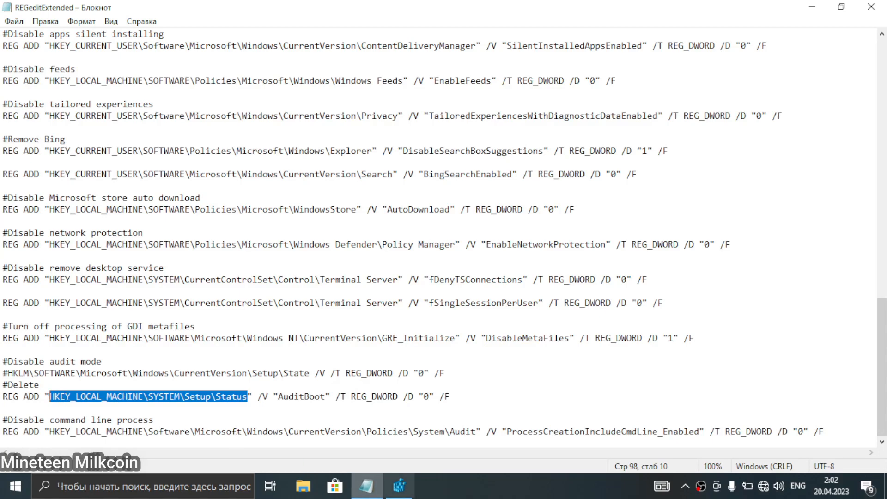
pyautogui.hotkey('alt', 'Tab')
pyautogui.hotkey('ctrl', 'l')
pyautogui.hotkey('ctrl', 'v')
pyautogui.press('Return')
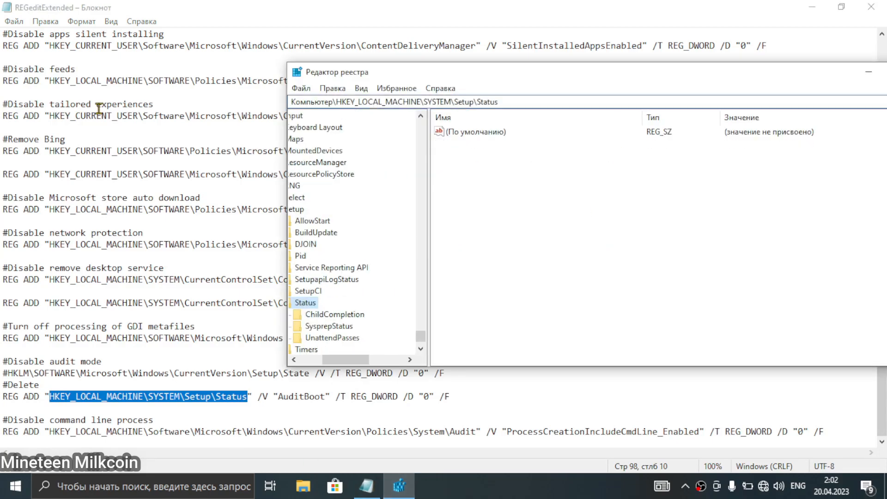
pyautogui.moveTo(425, 72); pyautogui.dragTo(413, 38)
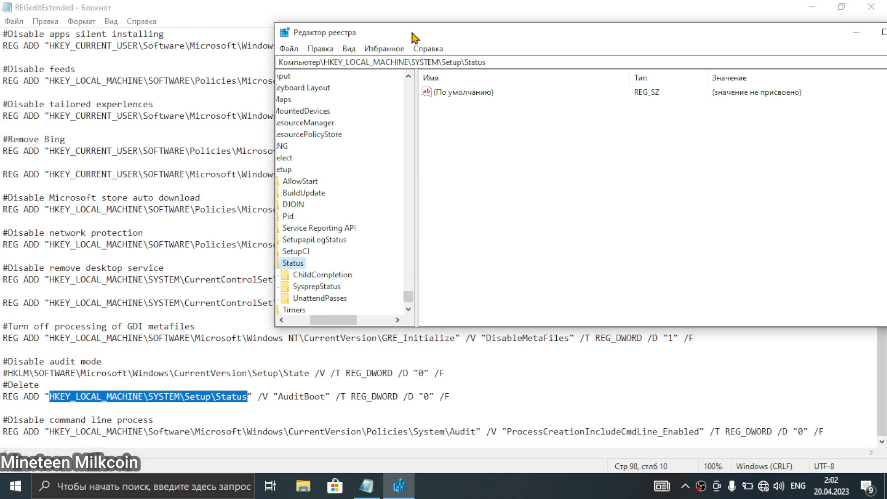
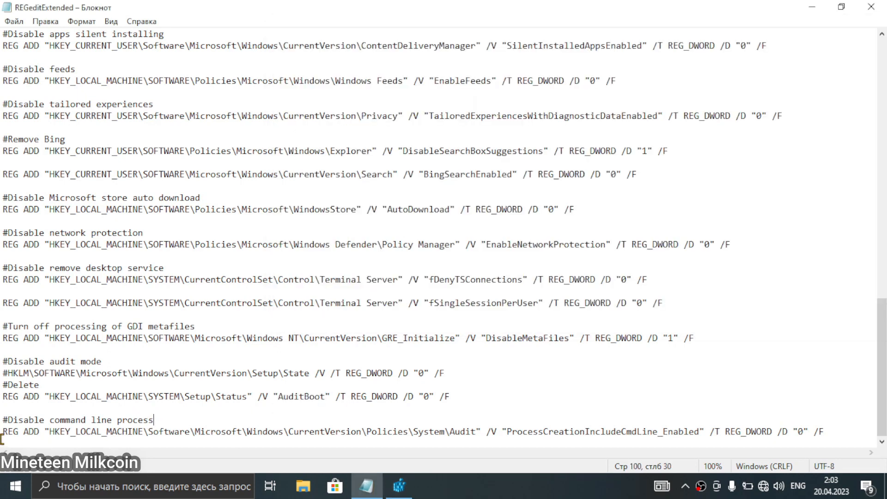
# Open the key HKEY_LOCAL_MACHINE\Software\Microsoft\Windows\CurrentVersion\Policies\System\Audit in Registry Editor, copying its path from the command line process entry.
pyautogui.moveTo(50, 432); pyautogui.dragTo(475, 435)
pyautogui.hotkey('ctrl', 'c')
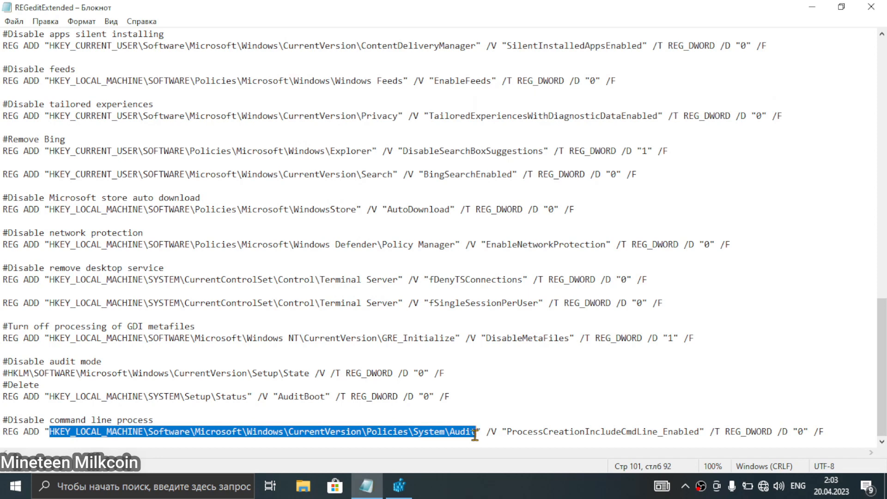
pyautogui.click(399, 486)
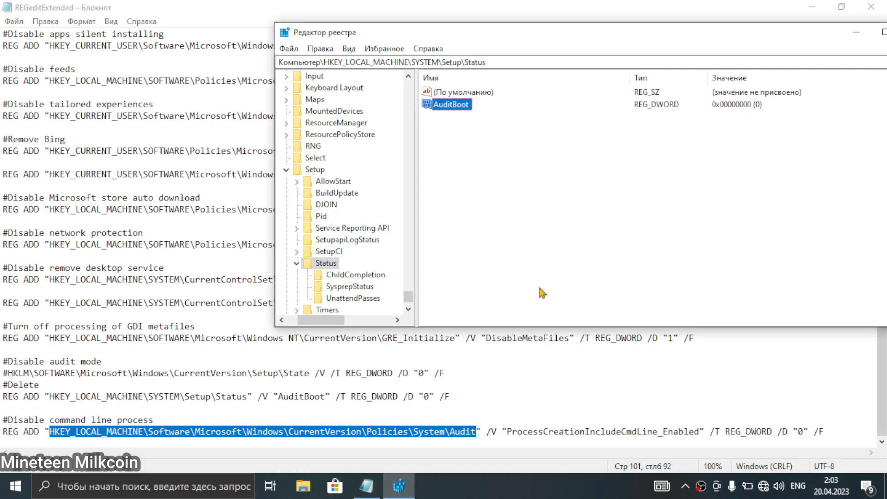
pyautogui.moveTo(580, 63); pyautogui.dragTo(1, 87)
pyautogui.hotkey('ctrl', 'v')
pyautogui.press('Return')
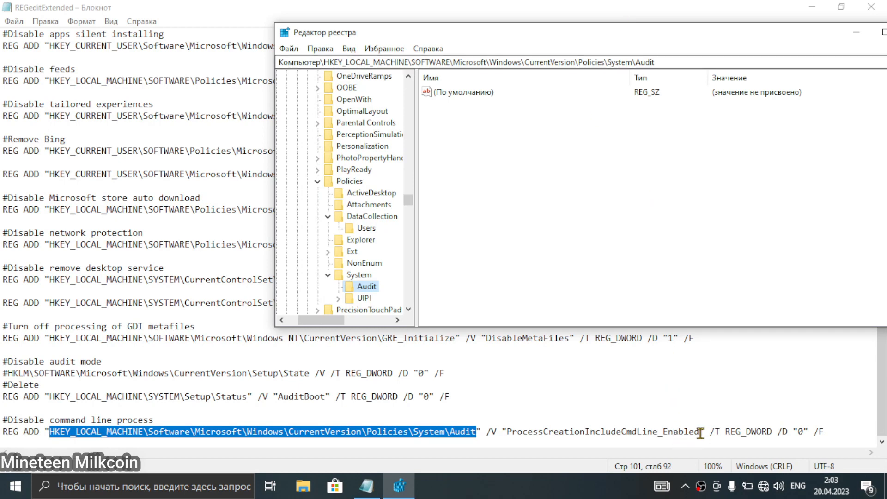
# Add a 32-bit DWORD value named ProcessCreationIncludeCmdLine_Enabled to the Audit key, copying the name from the Notepad list.
pyautogui.moveTo(700, 433); pyautogui.dragTo(513, 433)
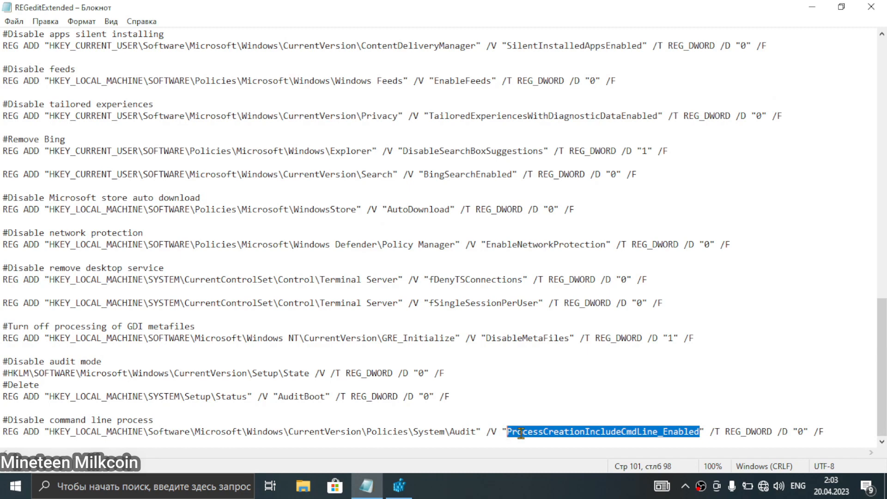
pyautogui.click(398, 486)
pyautogui.rightClick(491, 180)
pyautogui.moveTo(524, 189)
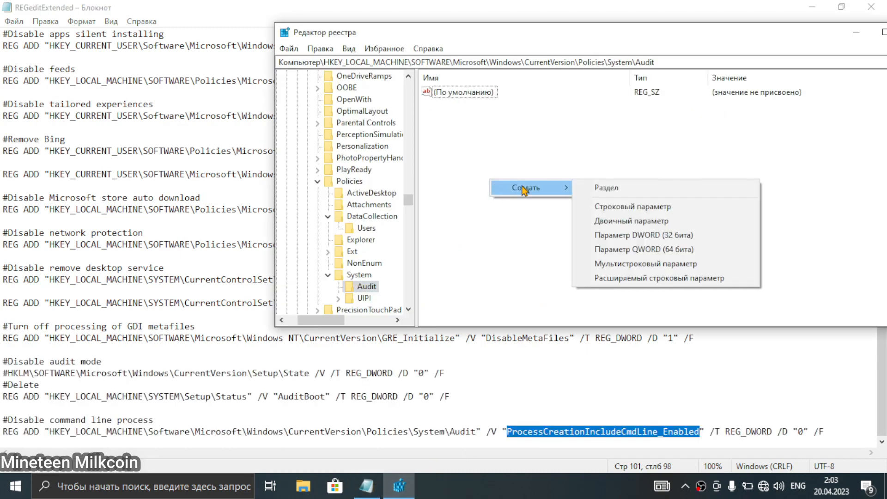
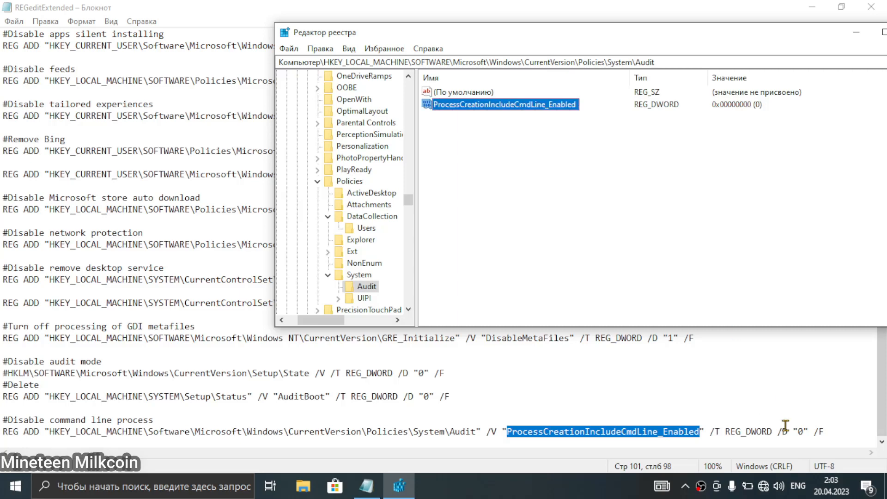
pyautogui.click(624, 181)
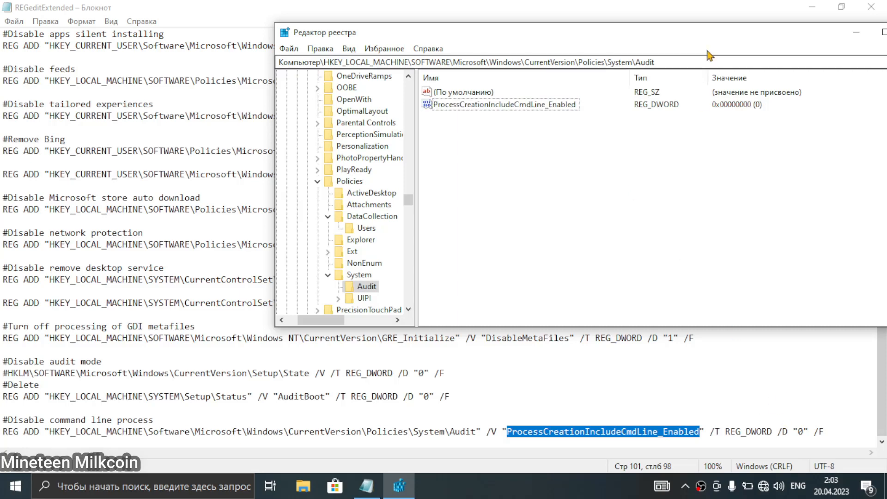
# Minimize Registry Editor and close the REGeditExtended notes.
pyautogui.moveTo(696, 38); pyautogui.dragTo(561, 94)
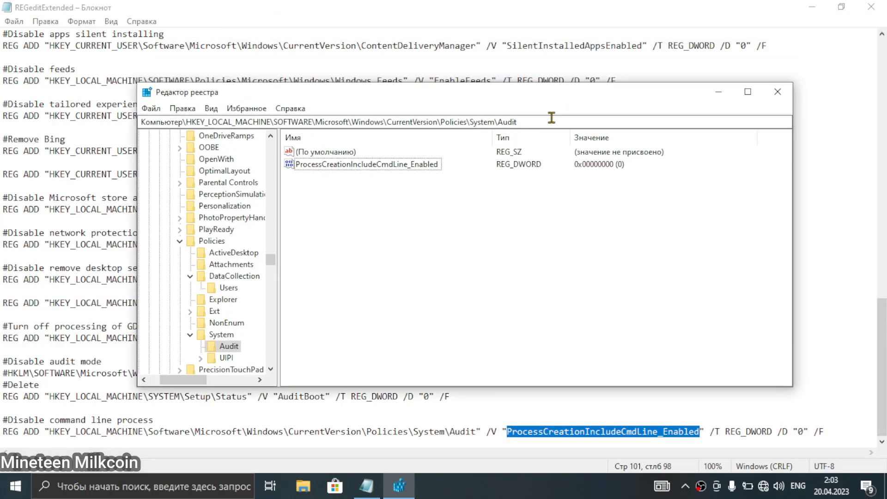
pyautogui.click(718, 89)
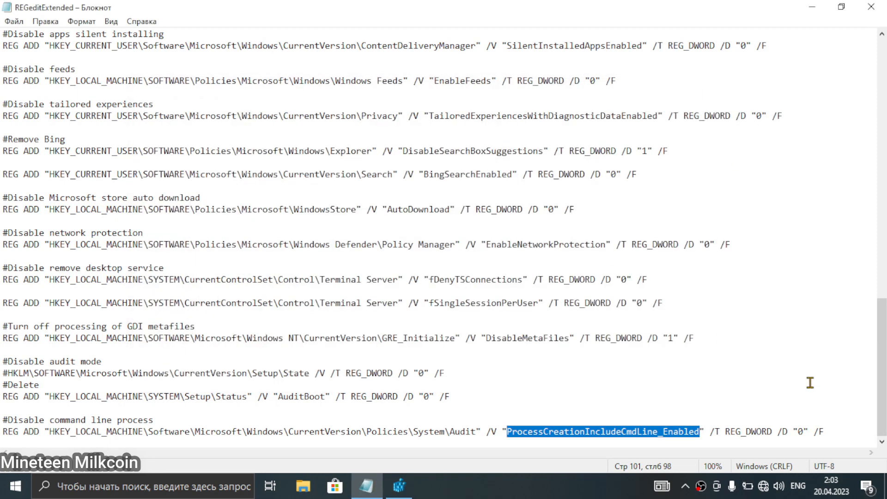
pyautogui.click(839, 434)
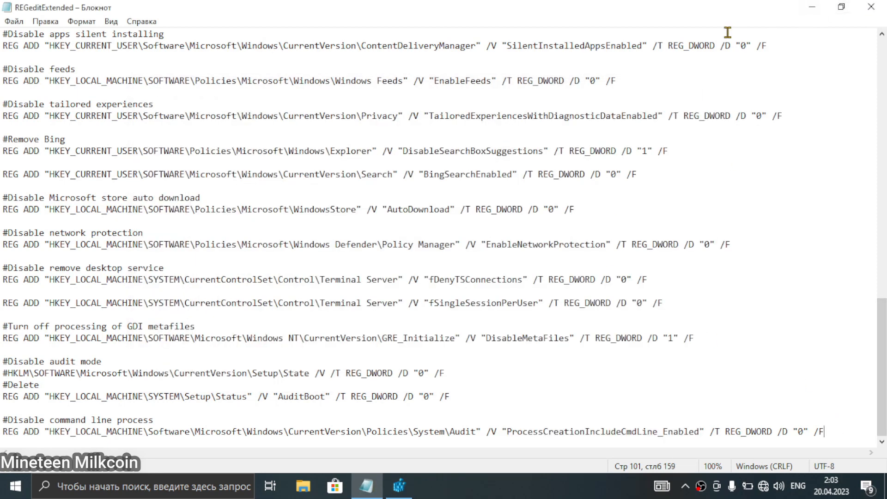
pyautogui.click(861, 6)
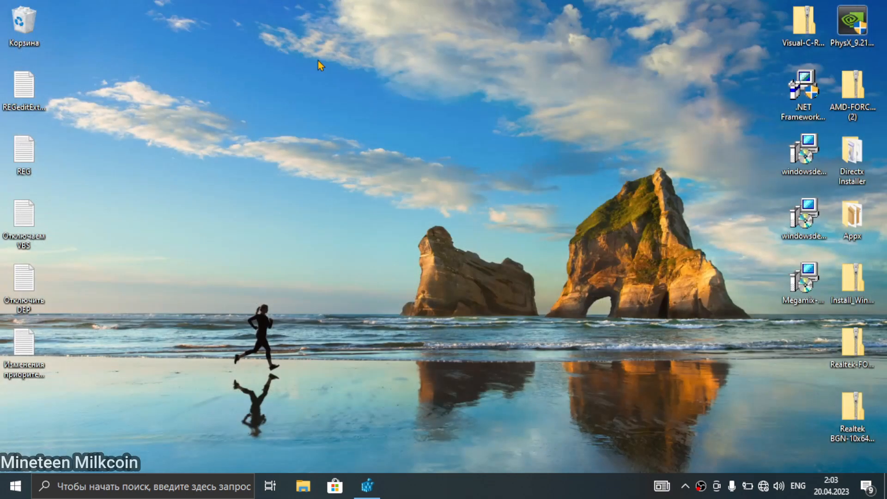
# Move the REGeditExtended file to the Recycle Bin and shift the remaining text file icons up to fill the gap.
pyautogui.moveTo(24, 92); pyautogui.dragTo(24, 25)
pyautogui.moveTo(66, 134); pyautogui.dragTo(24, 358)
pyautogui.moveTo(24, 351); pyautogui.dragTo(25, 291)
pyautogui.click(202, 353)
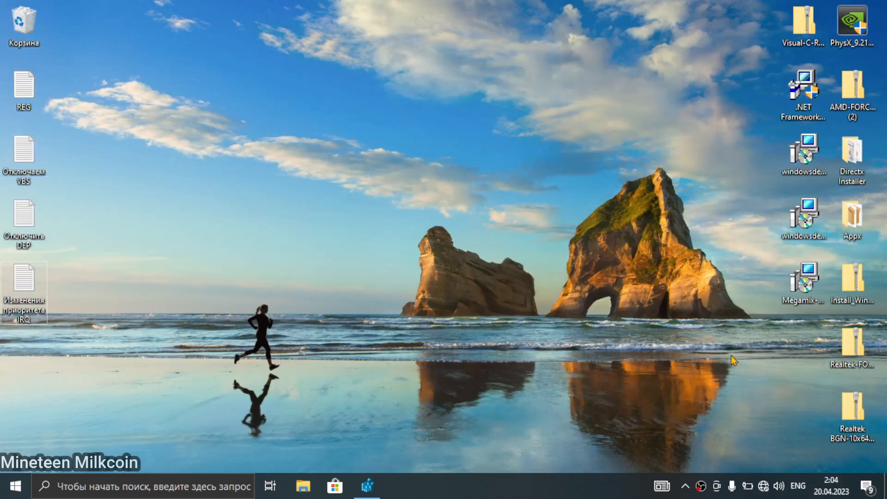
# Open the REG text file from the desktop, copy the NvCache key path and bring Registry Editor back beside it.
pyautogui.doubleClick(23, 92)
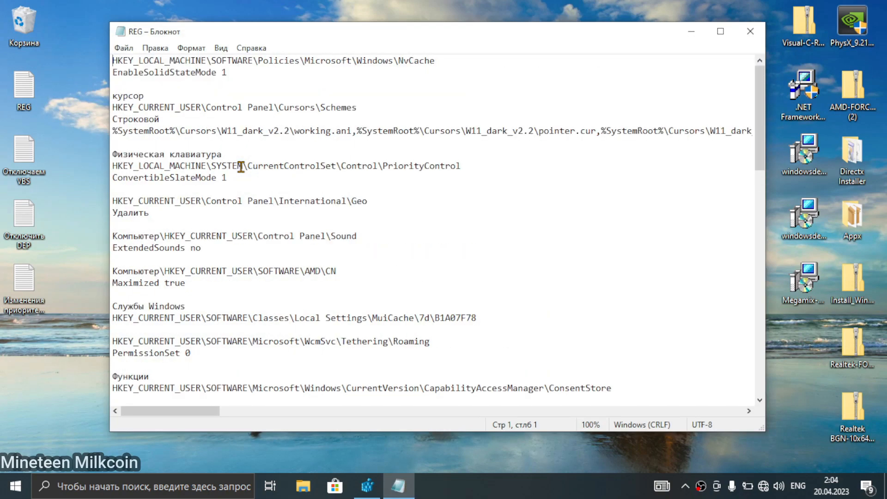
pyautogui.moveTo(440, 58); pyautogui.dragTo(107, 59)
pyautogui.hotkey('ctrl', 'c')
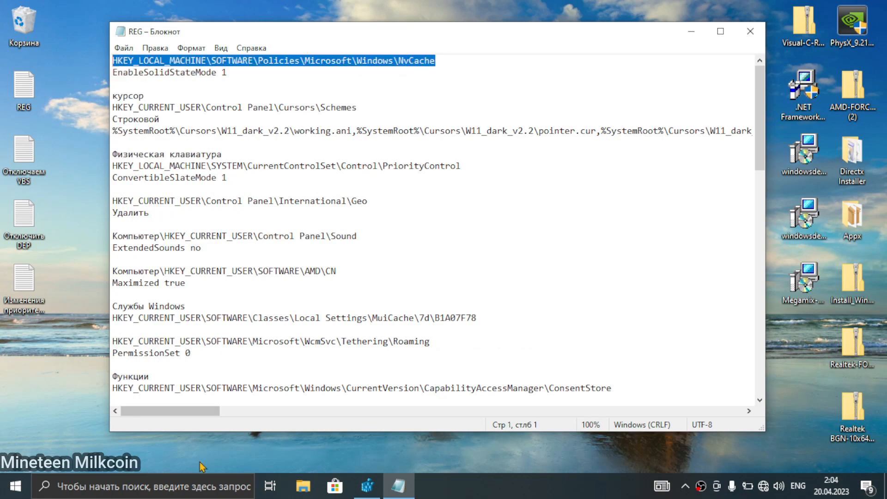
pyautogui.click(367, 486)
pyautogui.moveTo(366, 104); pyautogui.dragTo(460, 103)
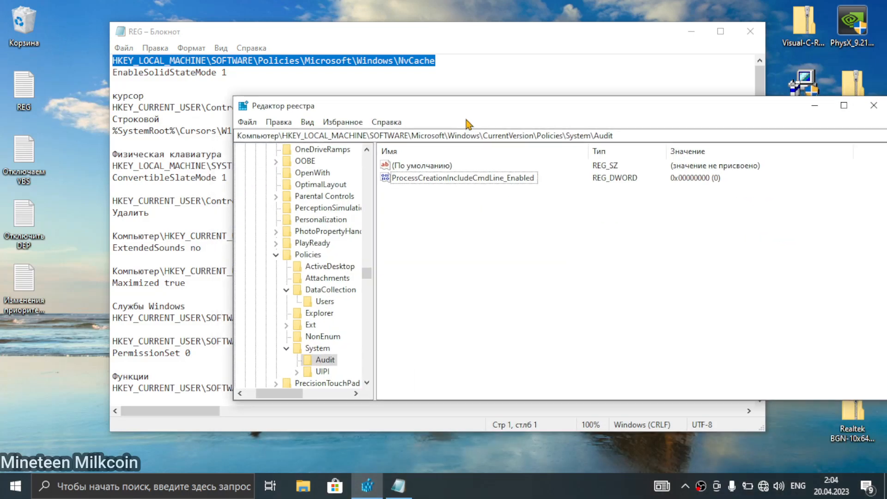
# Try to open the key HKEY_LOCAL_MACHINE\SOFTWARE\Policies\Microsoft\Windows\NvCache in Registry Editor using the copied path.
pyautogui.moveTo(634, 137); pyautogui.dragTo(68, 154)
pyautogui.hotkey('ctrl', 'v')
pyautogui.press('Return')
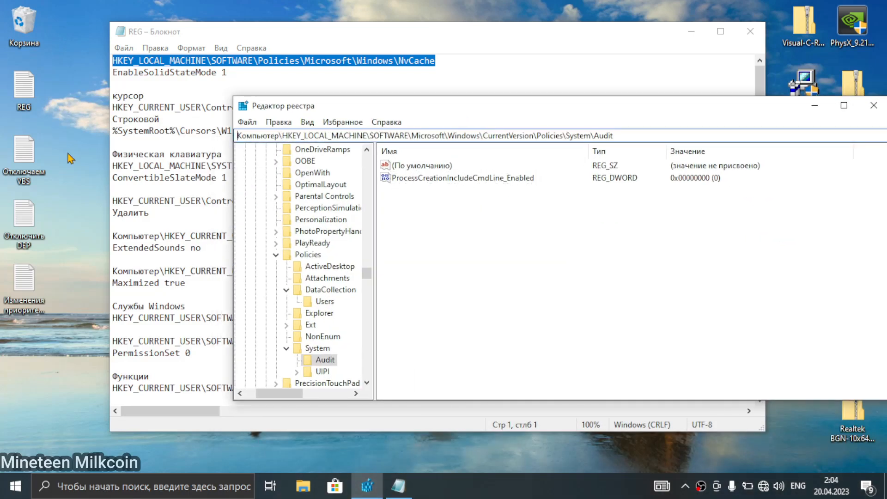
pyautogui.moveTo(651, 134); pyautogui.dragTo(63, 124)
pyautogui.hotkey('ctrl', 'v')
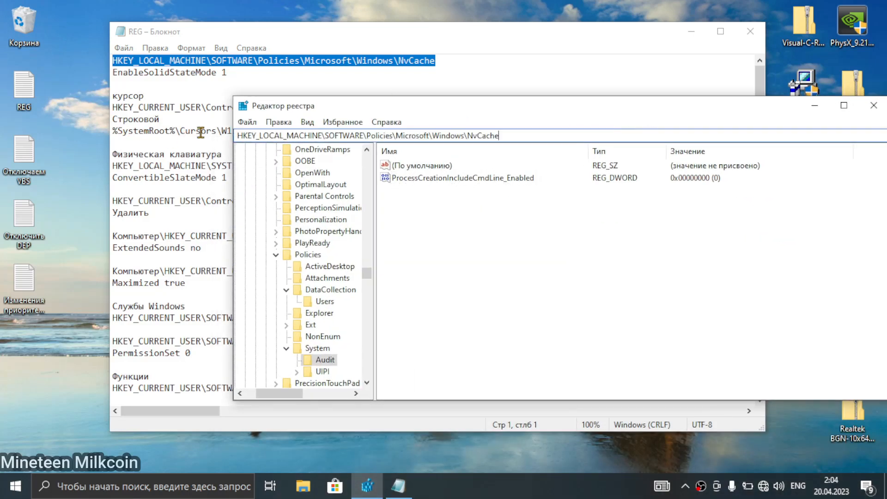
pyautogui.press('Return')
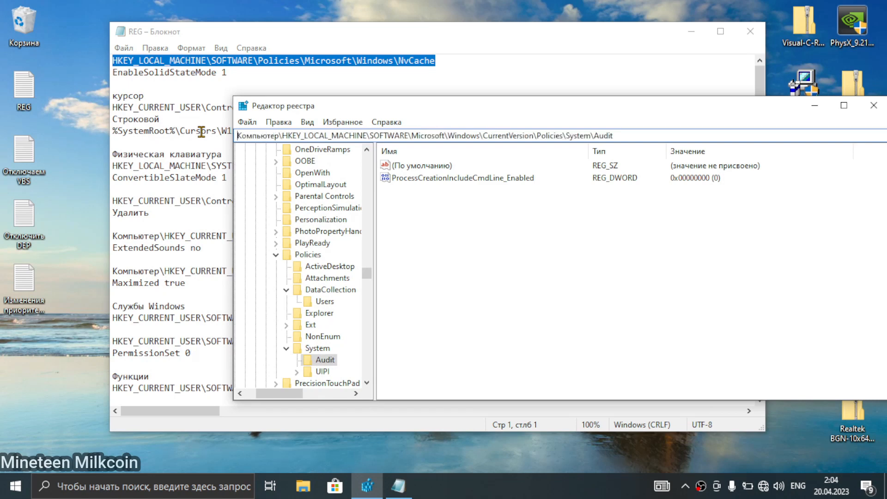
# Open the parent key HKEY_LOCAL_MACHINE\SOFTWARE\Policies\Microsoft\Windows by removing NvCache from the end of the copied path.
pyautogui.moveTo(623, 134); pyautogui.dragTo(3, 158)
pyautogui.hotkey('ctrl', 'v')
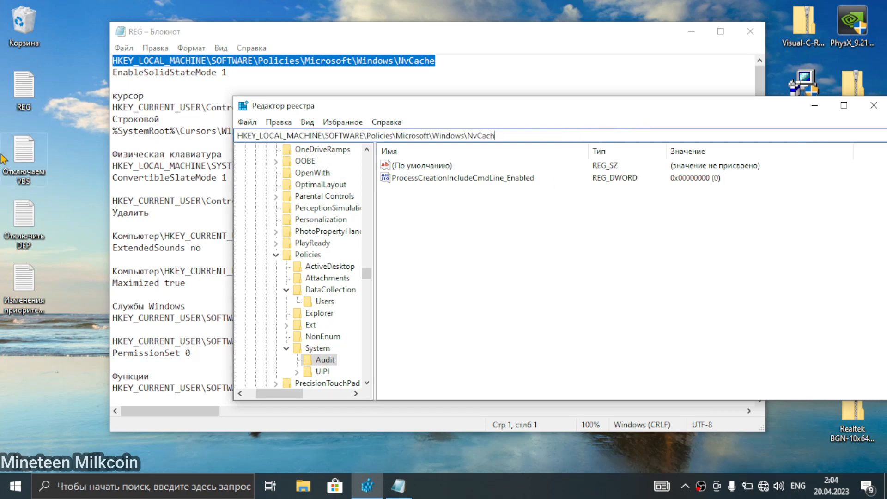
pyautogui.press('BackSpace')
pyautogui.press('BackSpace')
pyautogui.press('BackSpace')
pyautogui.press('BackSpace')
pyautogui.press('Return')
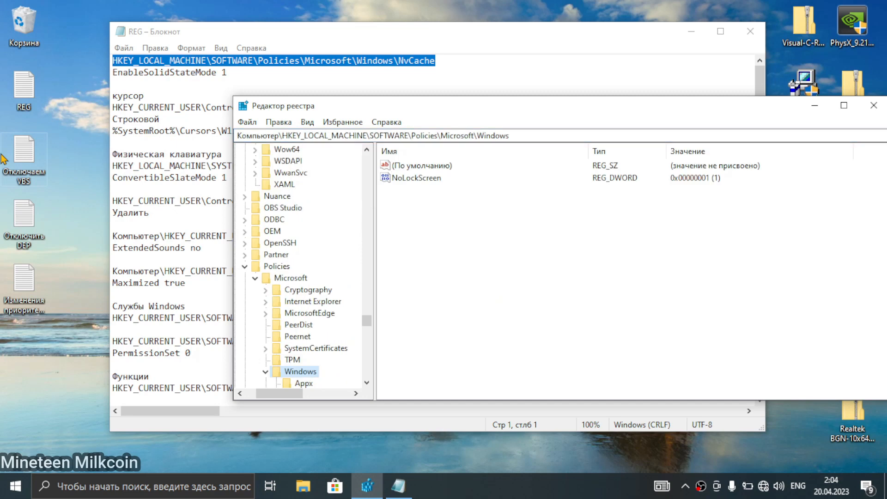
# Create a subkey named NvCache under the Policies\Microsoft\Windows key, copying the name from the REG notes, and open it.
pyautogui.moveTo(435, 61); pyautogui.dragTo(393, 63)
pyautogui.hotkey('ctrl', 'c')
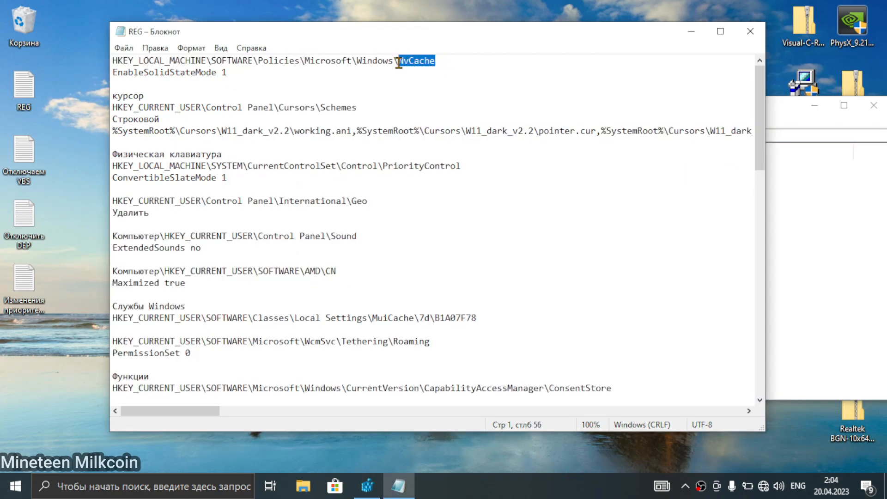
pyautogui.click(812, 242)
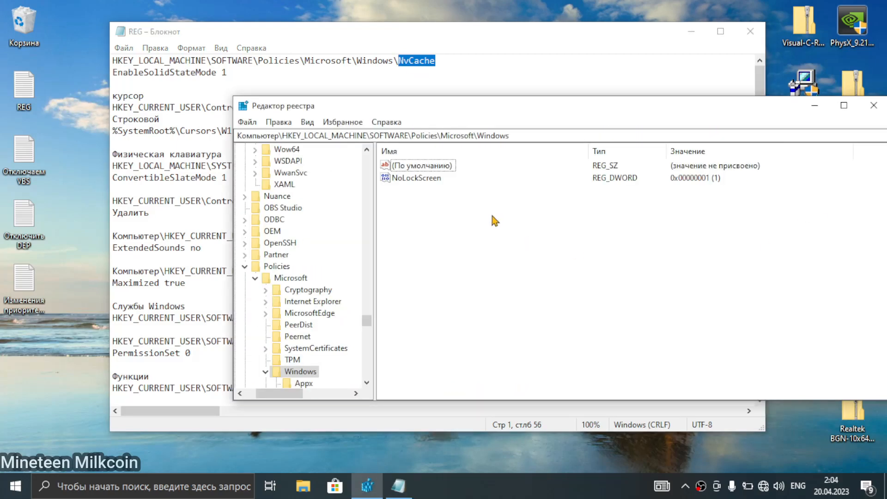
pyautogui.scroll(-1, 311, 363)
pyautogui.rightClick(312, 337)
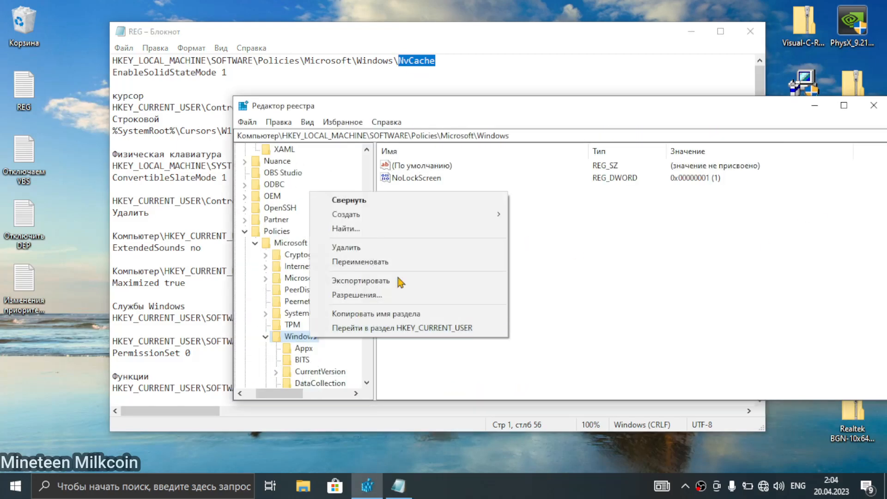
pyautogui.moveTo(422, 215)
pyautogui.click(564, 216)
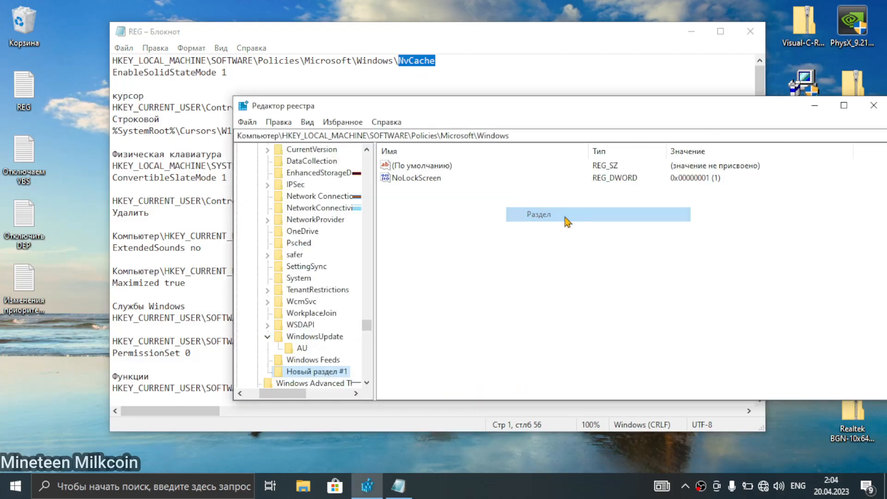
pyautogui.hotkey('ctrl', 'v')
pyautogui.click(298, 361)
pyautogui.click(310, 372)
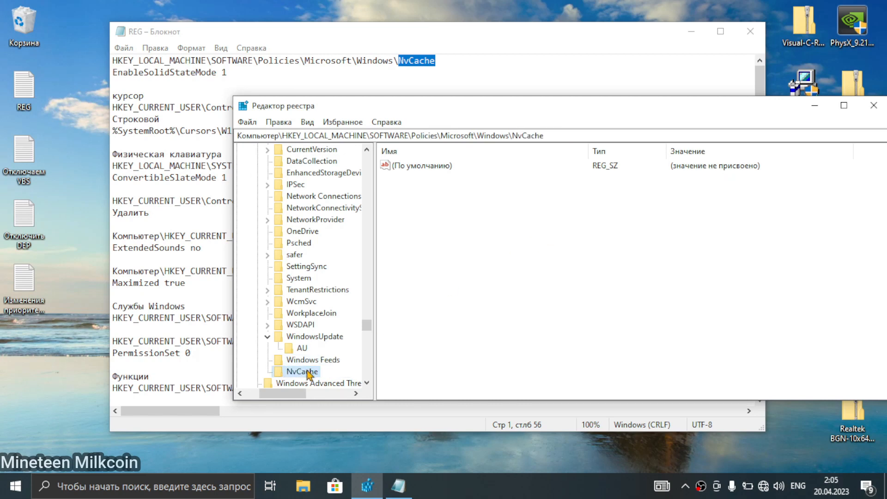
# Add a 32-bit DWORD value named EnableSolidStateMode to the NvCache key, copying the name from the REG notes.
pyautogui.moveTo(219, 69); pyautogui.dragTo(128, 73)
pyautogui.click(217, 73)
pyautogui.moveTo(217, 73); pyautogui.dragTo(110, 70)
pyautogui.hotkey('ctrl', 'c')
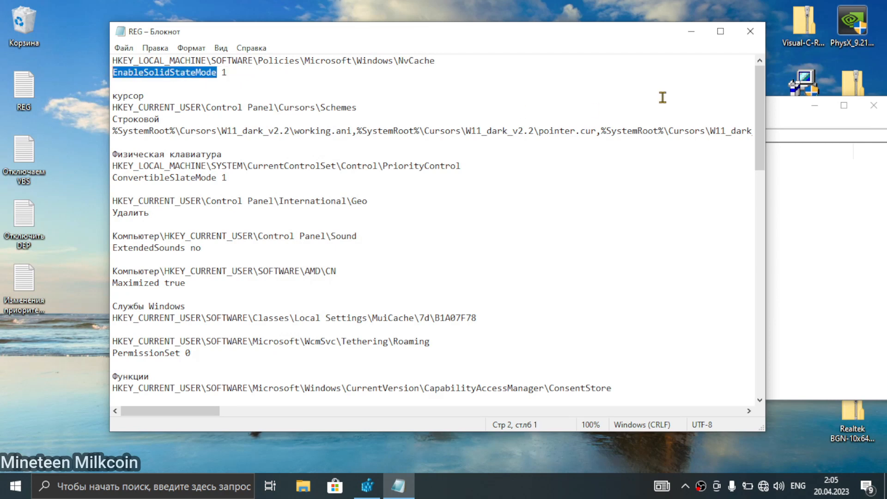
pyautogui.click(365, 491)
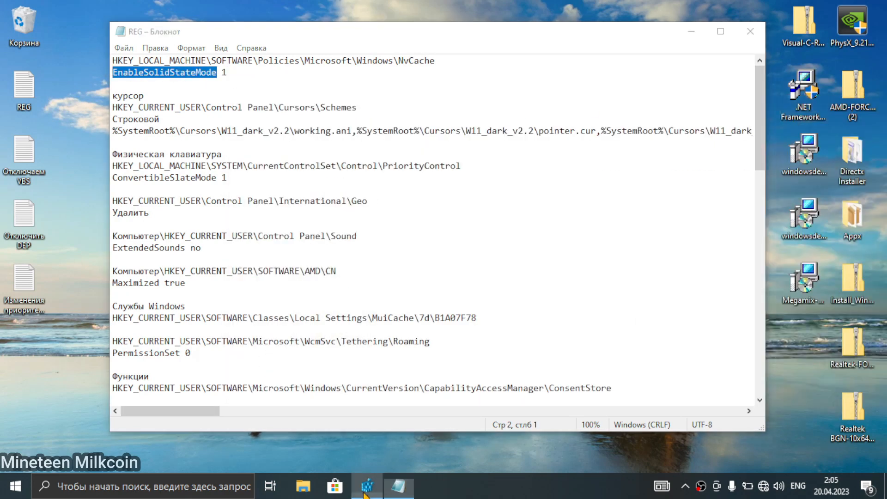
pyautogui.click(365, 491)
pyautogui.rightClick(312, 372)
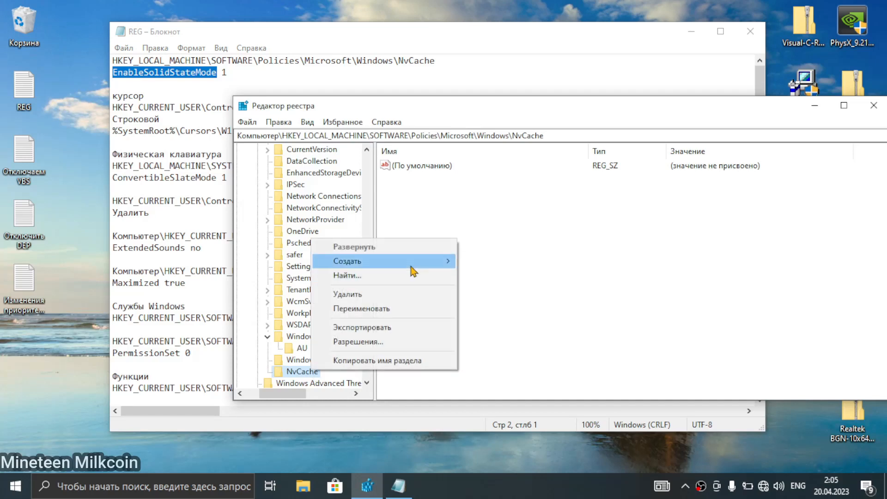
pyautogui.moveTo(413, 262)
pyautogui.click(513, 310)
pyautogui.hotkey('ctrl', 'v')
pyautogui.press('Return')
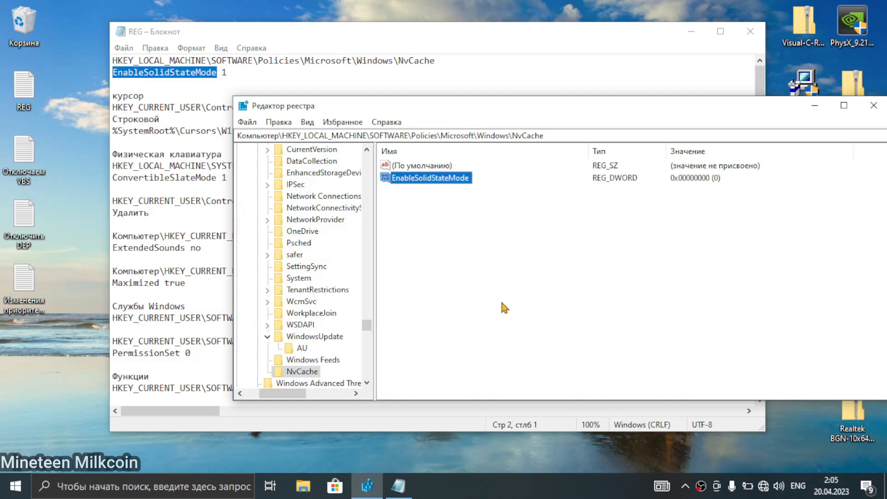
# Set the EnableSolidStateMode value to 1 and return to the REG notes.
pyautogui.doubleClick(449, 186)
pyautogui.write('1')
pyautogui.click(402, 268)
pyautogui.click(212, 89)
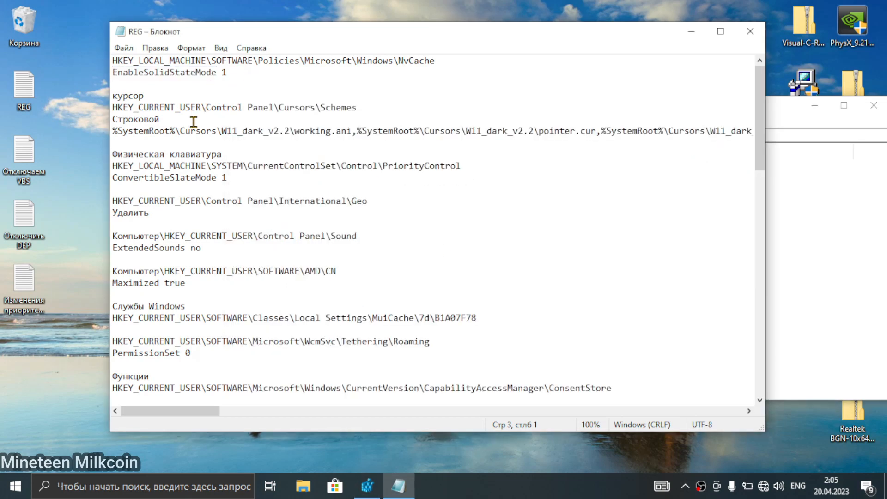
# Open the registry key HKEY_LOCAL_MACHINE\SYSTEM\CurrentControlSet\Control\PriorityControl using the path from the REG notes.
pyautogui.scroll(-1, 194, 121)
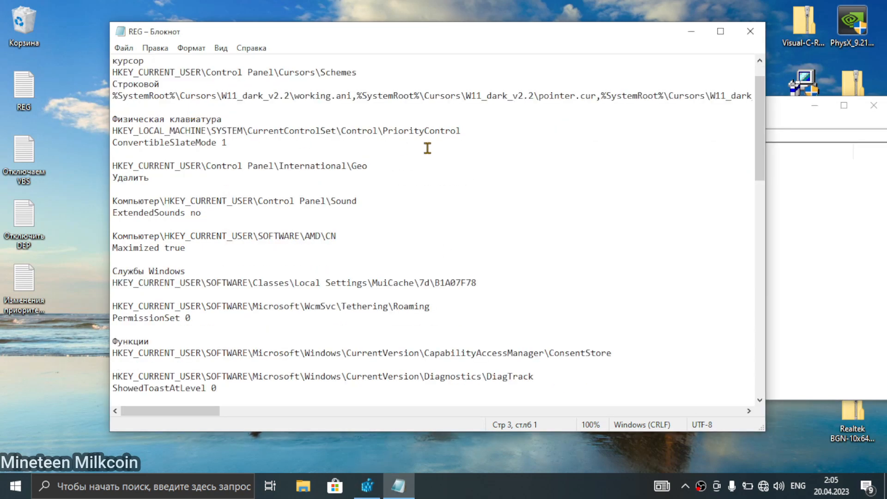
pyautogui.moveTo(473, 127); pyautogui.dragTo(103, 132)
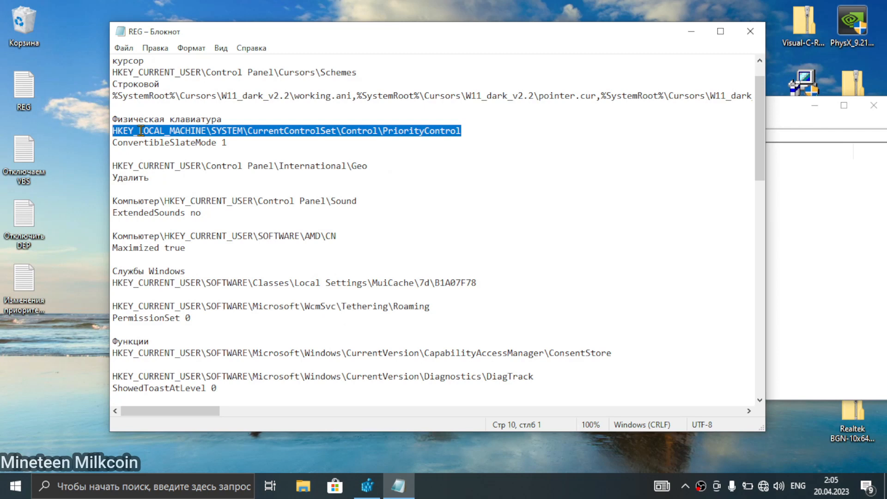
pyautogui.click(872, 280)
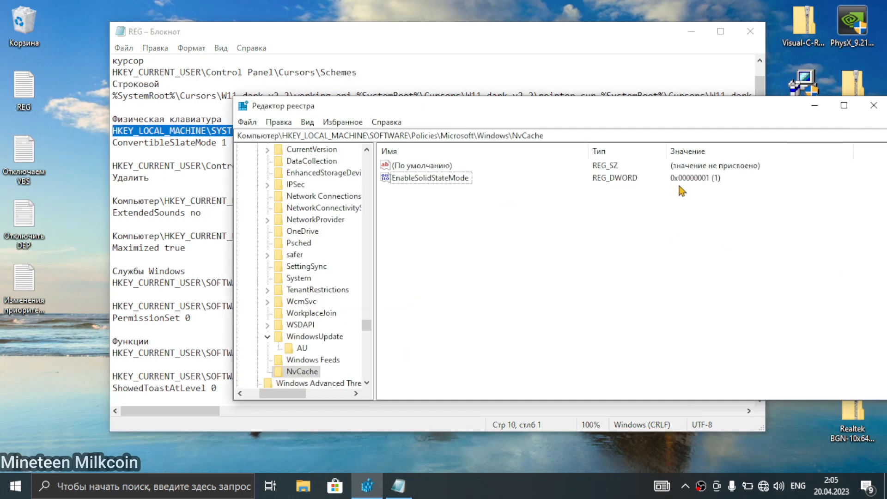
pyautogui.moveTo(624, 134); pyautogui.dragTo(39, 76)
pyautogui.write('HKEY_LOCAL_MACHINE\\SYSTEM\\CurrentControlSet\\Control\\PriorityControl')
pyautogui.press('Return')
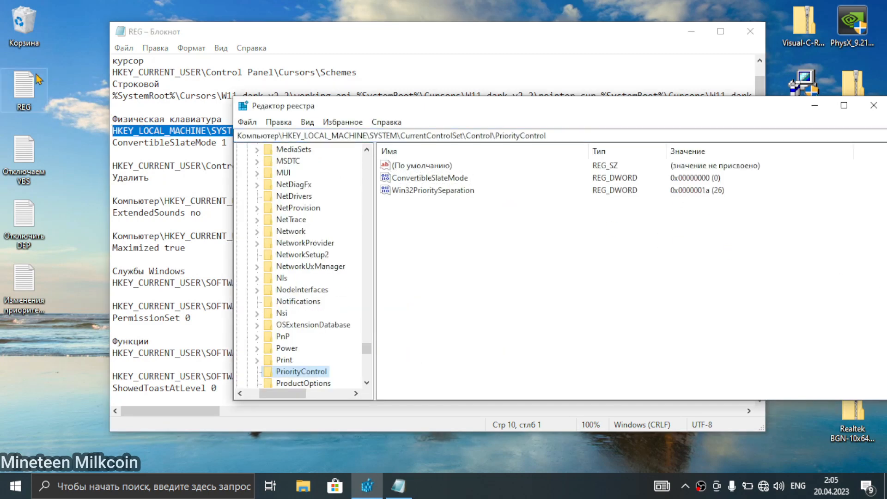
# Set the ConvertibleSlateMode value in the PriorityControl key to 1 and uncover the REG notes.
pyautogui.moveTo(416, 105); pyautogui.dragTo(341, 173)
pyautogui.doubleClick(351, 246)
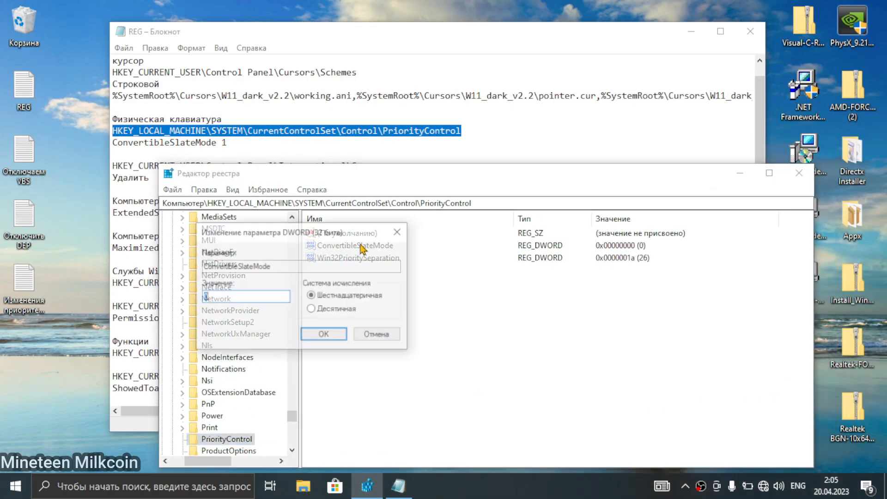
pyautogui.write('1')
pyautogui.click(331, 335)
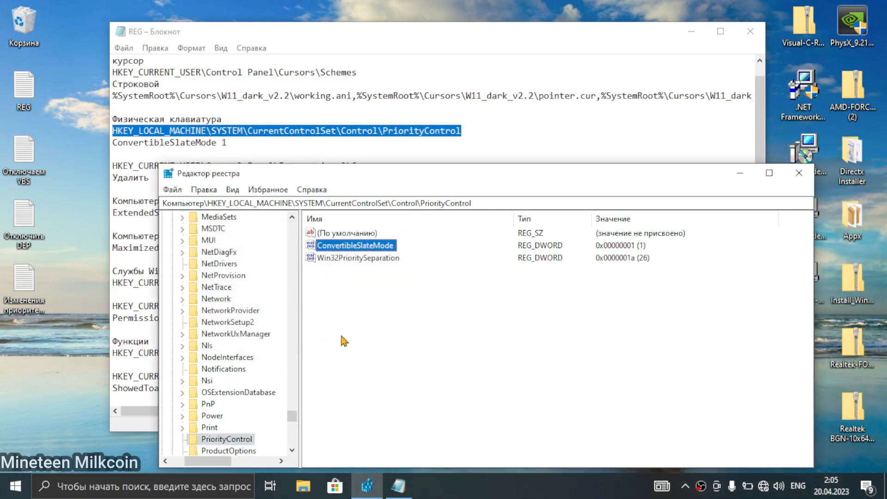
pyautogui.click(379, 329)
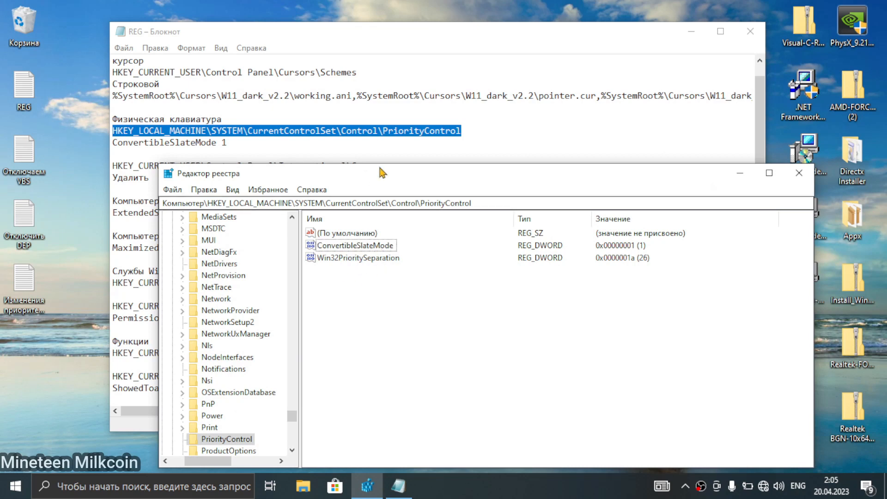
pyautogui.moveTo(375, 173); pyautogui.dragTo(547, 129)
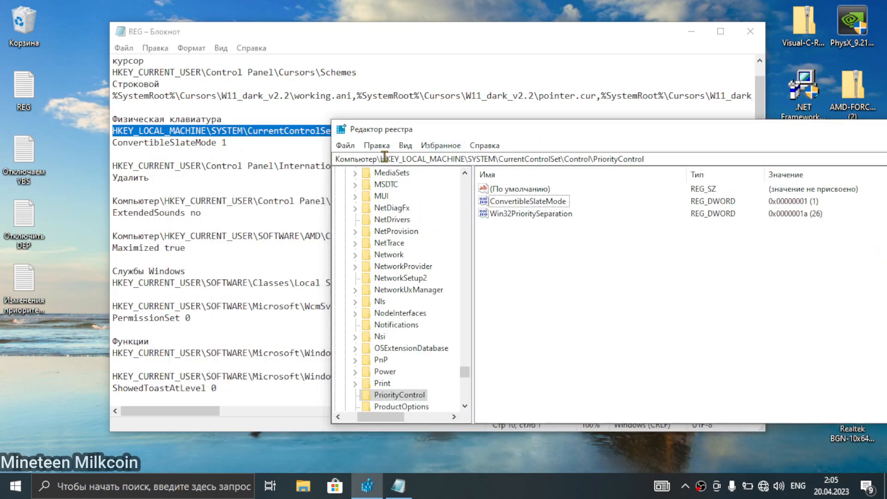
# Open HKEY_CURRENT_USER\Control Panel\International\Geo with the path from the REG notes, check its values, and uncover the notes.
pyautogui.click(205, 167)
pyautogui.moveTo(383, 165); pyautogui.dragTo(101, 165)
pyautogui.hotkey('ctrl', 'c')
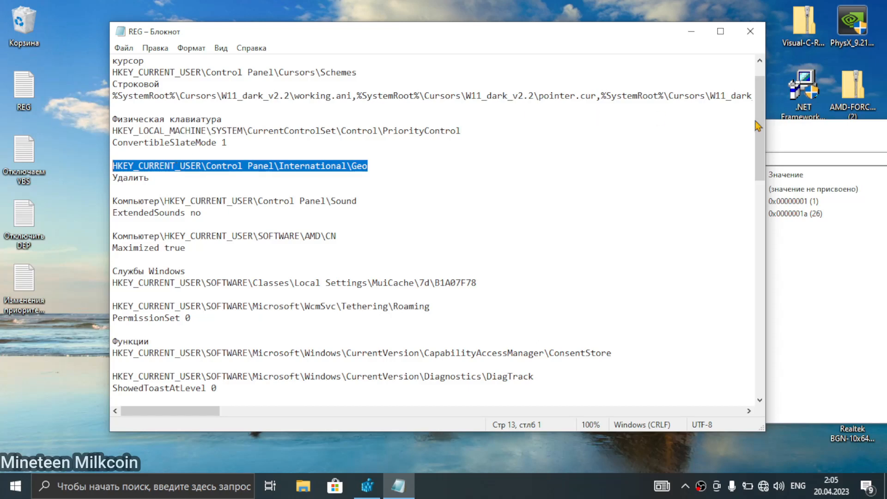
pyautogui.click(771, 131)
pyautogui.moveTo(696, 158); pyautogui.dragTo(102, 160)
pyautogui.hotkey('ctrl', 'v')
pyautogui.press('Return')
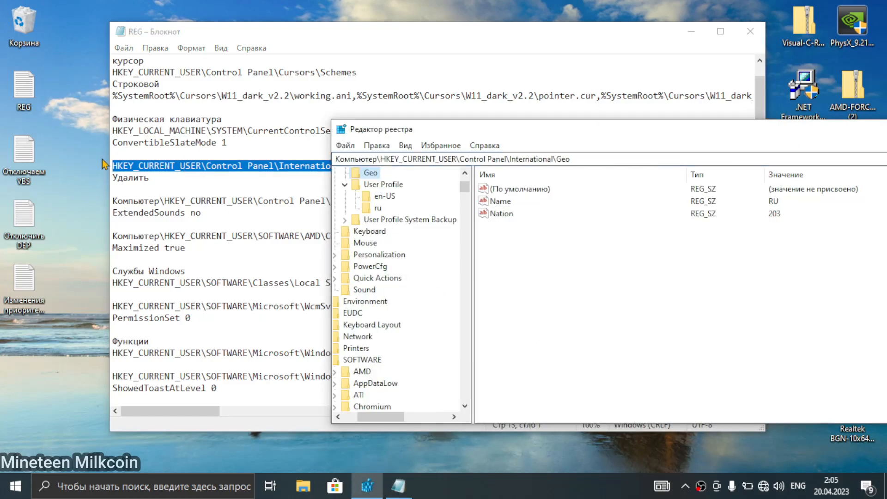
pyautogui.moveTo(569, 139); pyautogui.dragTo(549, 175)
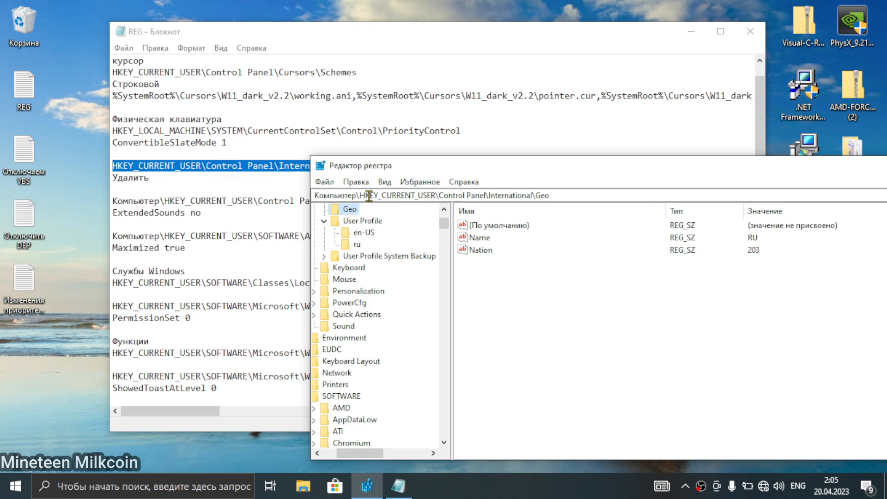
pyautogui.moveTo(538, 175); pyautogui.dragTo(471, 448)
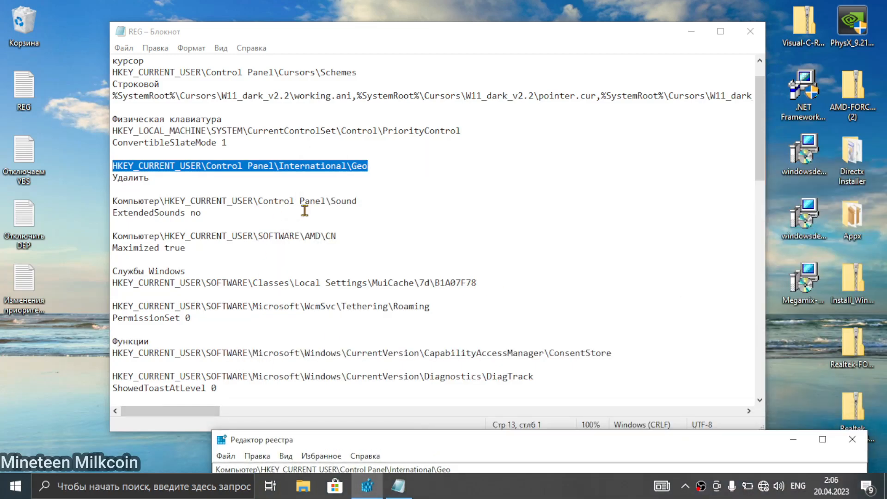
# Open the registry key HKEY_CURRENT_USER\Control Panel\Sound using the path copied from the REG notes.
pyautogui.moveTo(367, 202); pyautogui.dragTo(85, 204)
pyautogui.hotkey('ctrl', 'c')
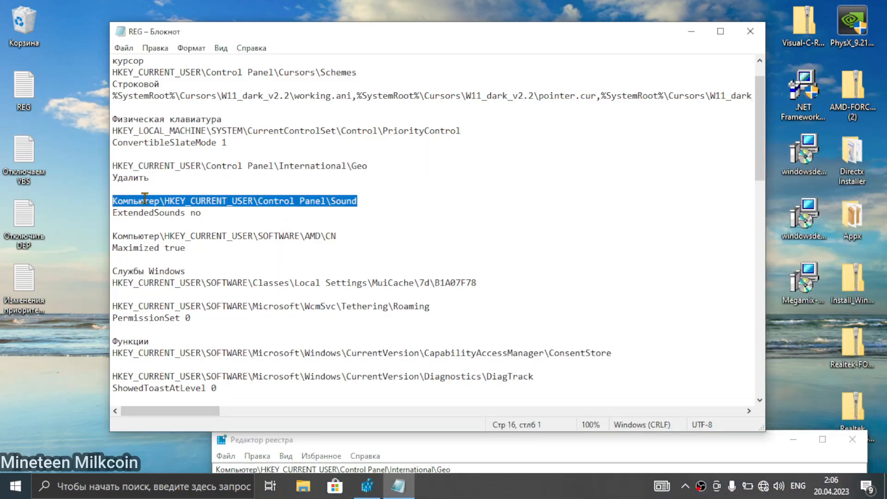
pyautogui.moveTo(674, 443); pyautogui.dragTo(552, 136)
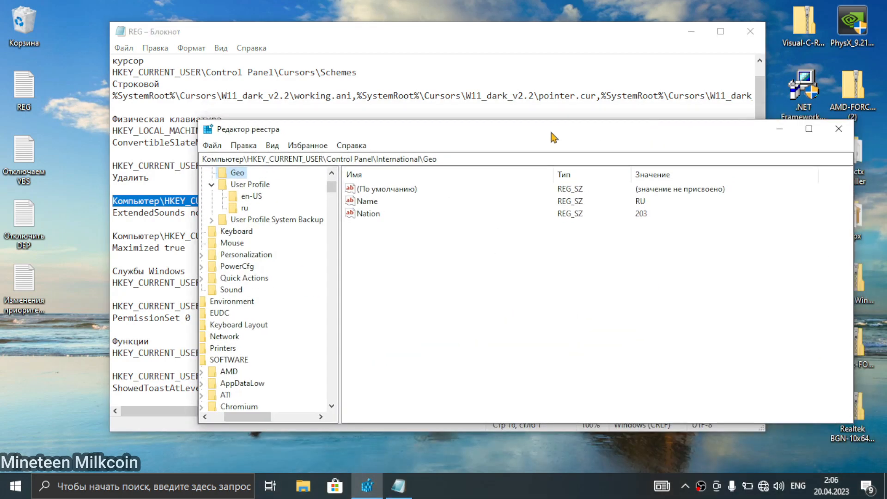
pyautogui.click(515, 159)
pyautogui.hotkey('ctrl', 'v')
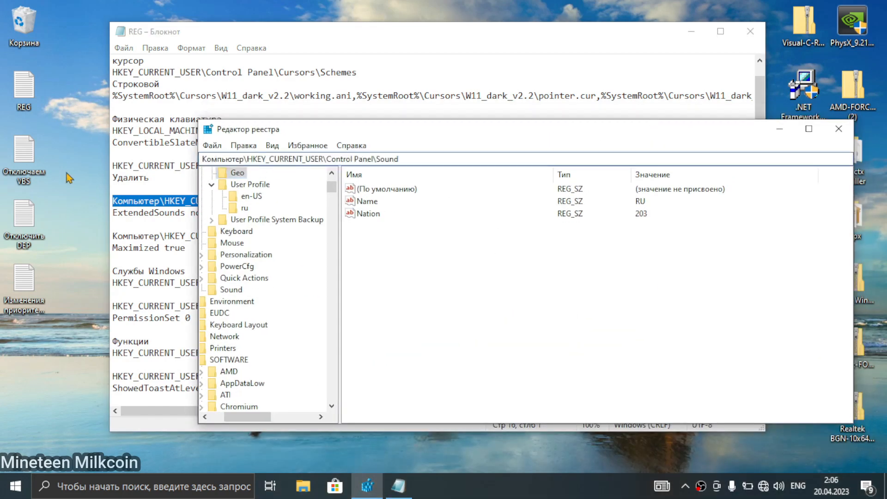
pyautogui.press('Return')
# Set the ExtendedSounds string value in the Sound key to no.
pyautogui.moveTo(293, 136); pyautogui.dragTo(262, 305)
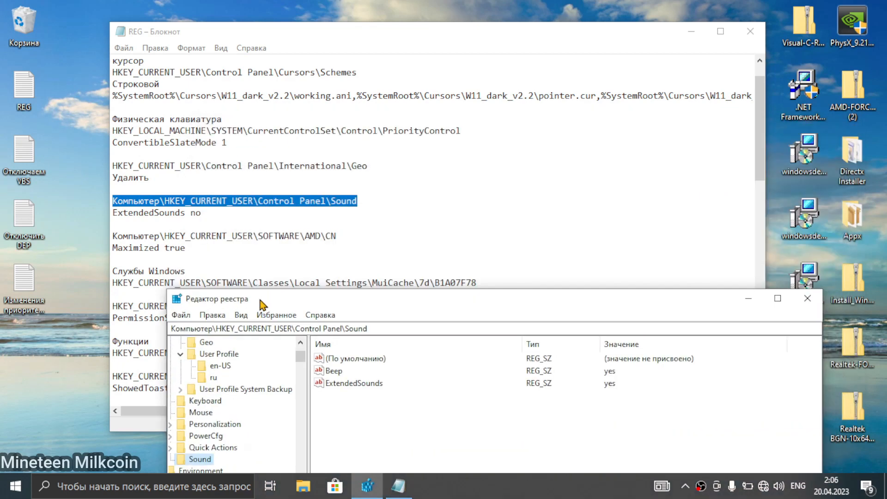
pyautogui.moveTo(262, 305); pyautogui.dragTo(276, 167)
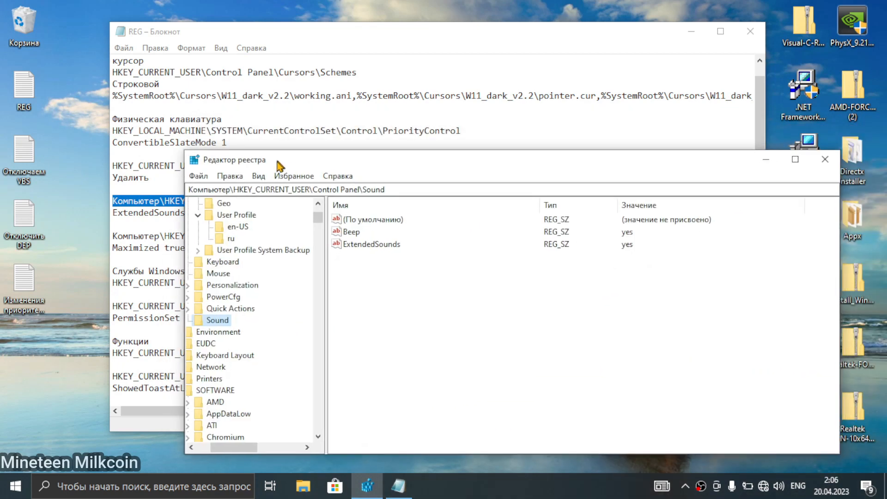
pyautogui.doubleClick(365, 246)
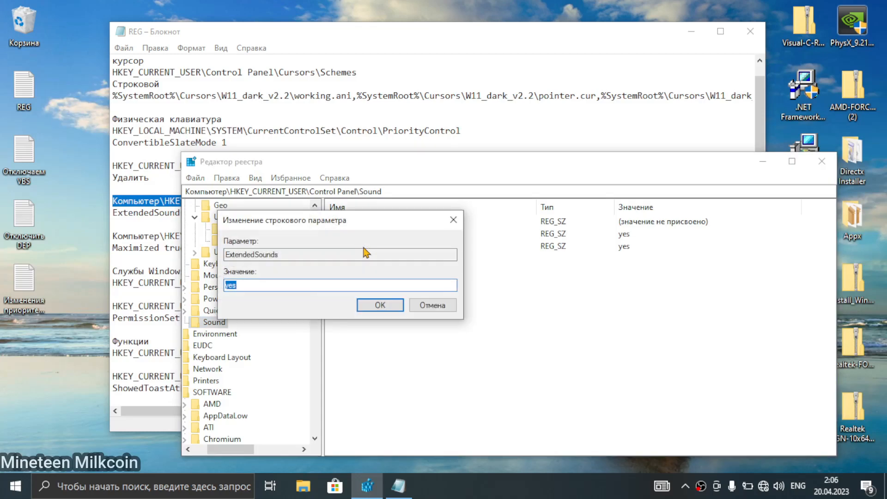
pyautogui.write('no')
pyautogui.press('Return')
pyautogui.moveTo(376, 162); pyautogui.dragTo(553, 102)
# Try to open the registry key HKEY_CURRENT_USER\SOFTWARE\AMD\CN using the path copied from the REG notes.
pyautogui.click(332, 239)
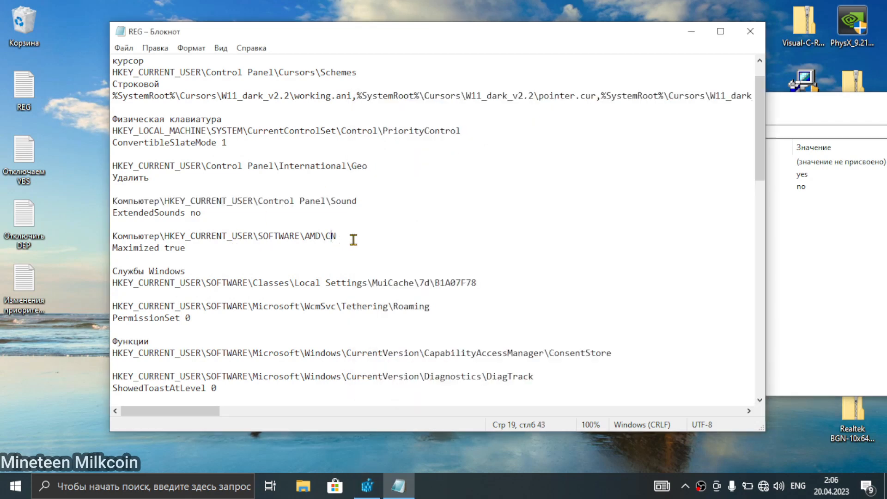
pyautogui.moveTo(353, 240); pyautogui.dragTo(102, 241)
pyautogui.hotkey('ctrl', 'c')
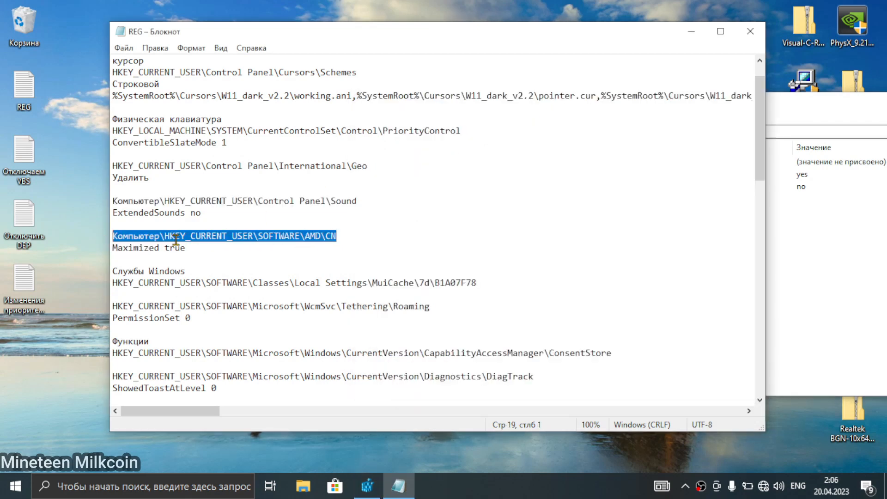
pyautogui.click(788, 259)
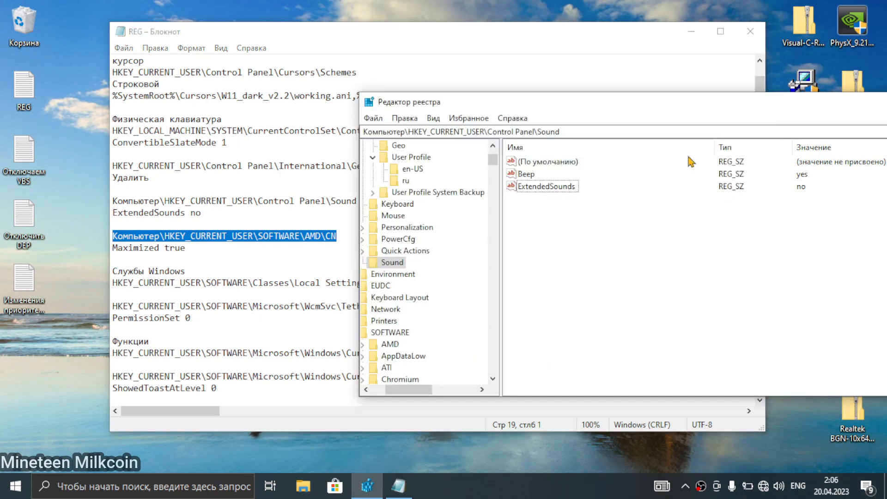
pyautogui.moveTo(651, 129); pyautogui.dragTo(221, 147)
pyautogui.hotkey('ctrl', 'v')
pyautogui.press('Return')
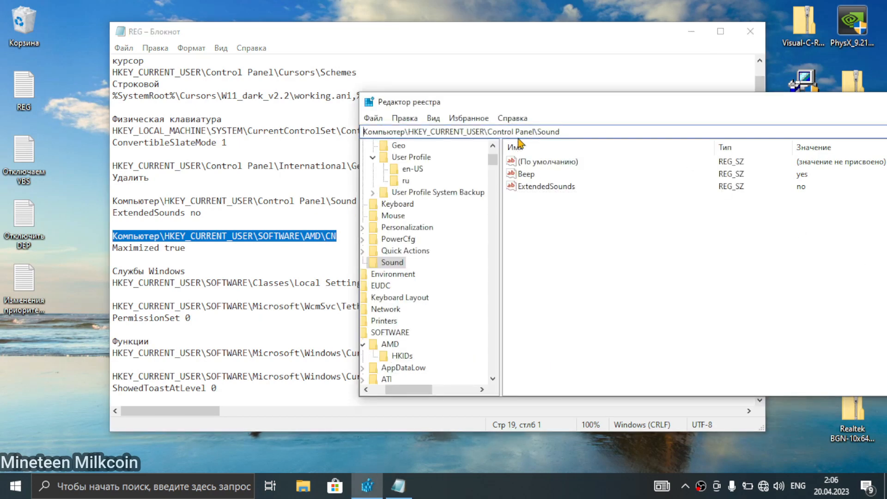
# Open the parent key HKEY_CURRENT_USER\SOFTWARE\AMD by removing CN from the end of the copied path.
pyautogui.moveTo(568, 134); pyautogui.dragTo(106, 177)
pyautogui.hotkey('ctrl', 'v')
pyautogui.press('BackSpace')
pyautogui.press('BackSpace')
pyautogui.press('Return')
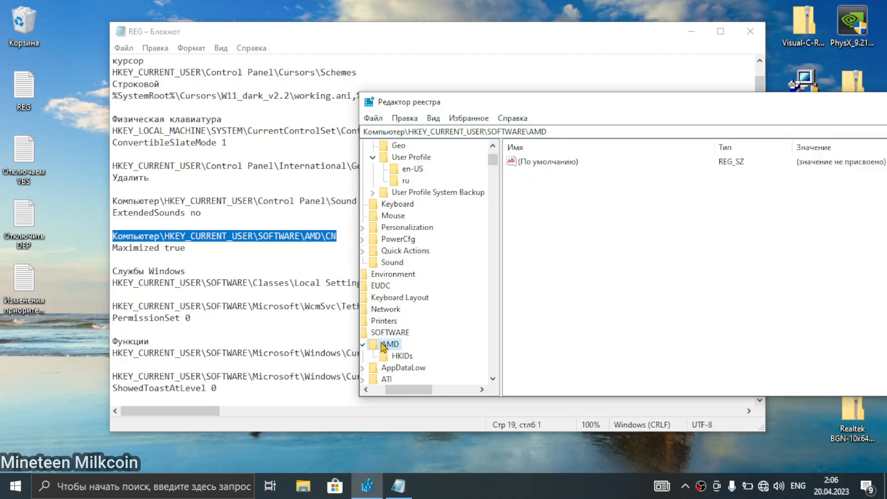
# Copy the path HKEY_CURRENT_USER\SOFTWARE\Classes\Local Settings\MuiCache\7d\B1A07F78 from the Windows services entry in the REG notes.
pyautogui.click(171, 256)
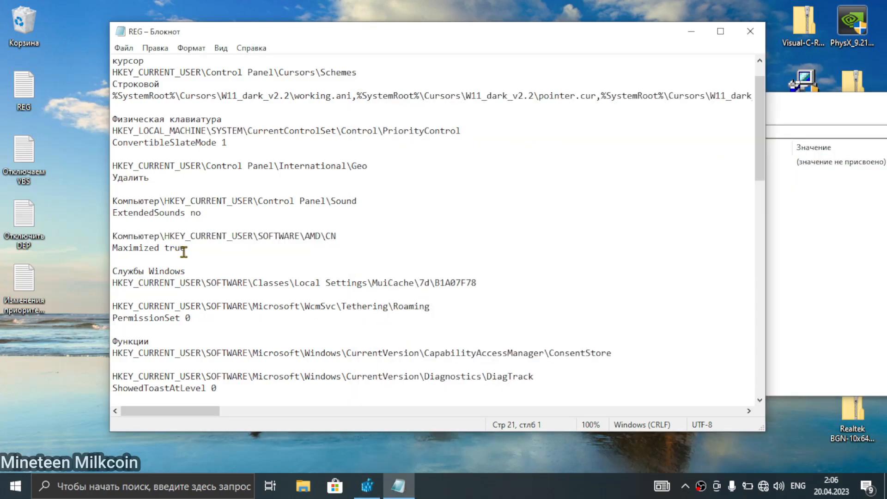
pyautogui.click(353, 237)
pyautogui.hotkey('shift', 'Home')
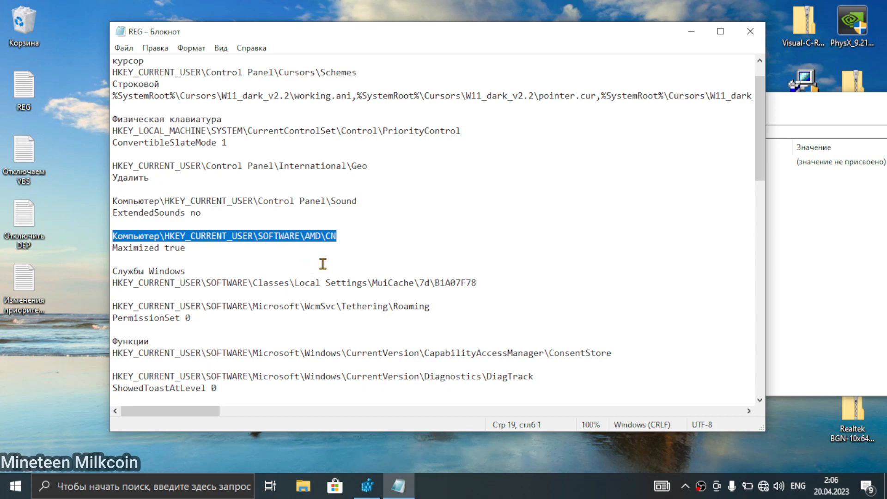
pyautogui.scroll(-1, 402, 266)
pyautogui.click(476, 248)
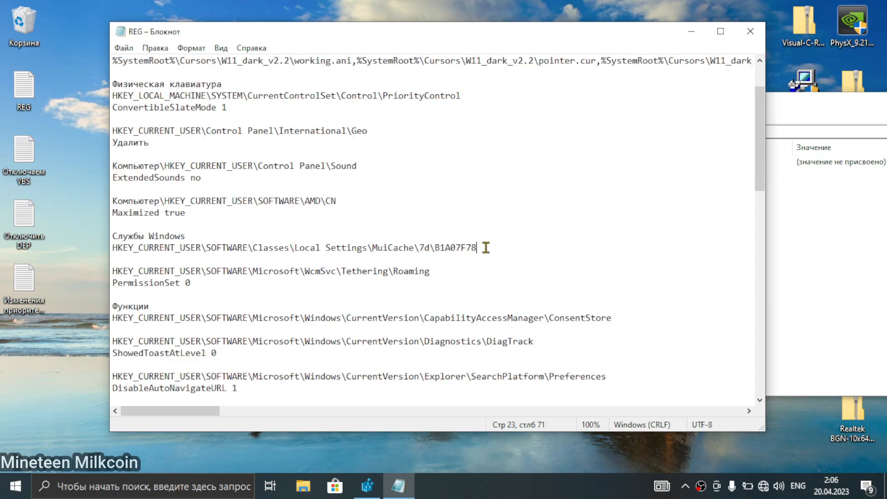
pyautogui.hotkey('shift', 'Home')
pyautogui.hotkey('ctrl', 'c')
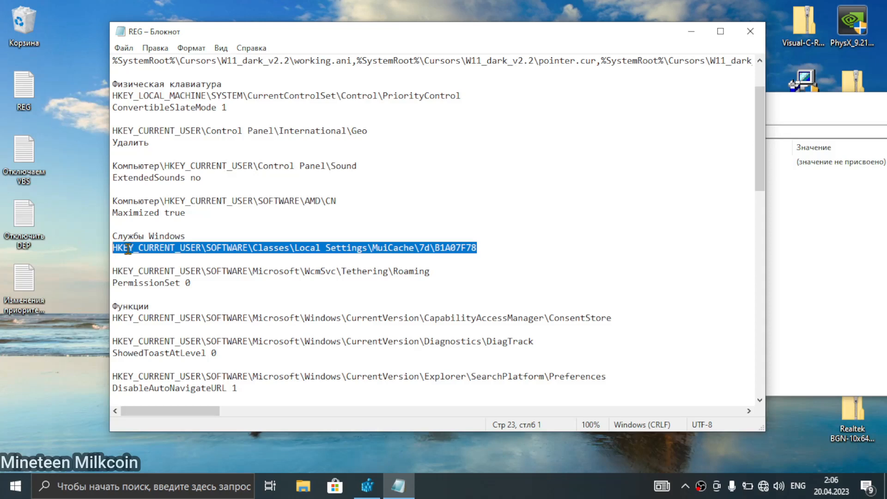
# Try to open the copied MuiCache\7d\B1A07F78 path in the registry editor.
pyautogui.click(783, 228)
pyautogui.click(713, 130)
pyautogui.hotkey('ctrl', 'v')
pyautogui.press('Return')
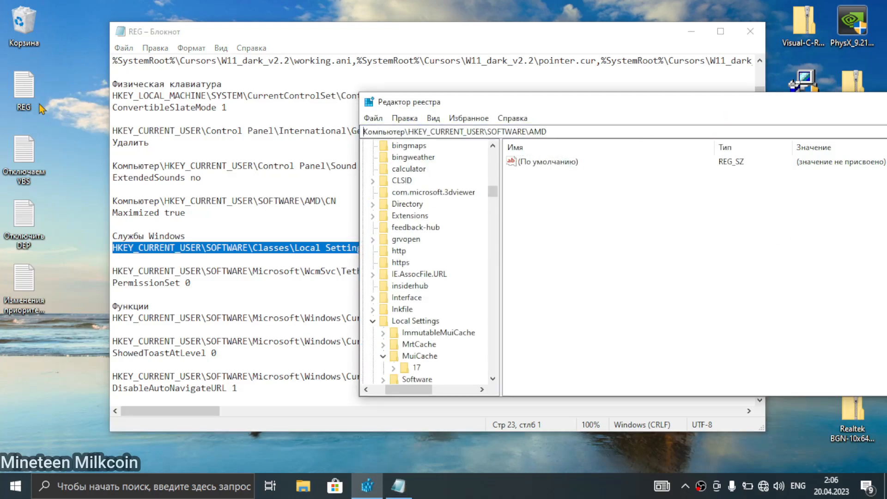
pyautogui.click(579, 132)
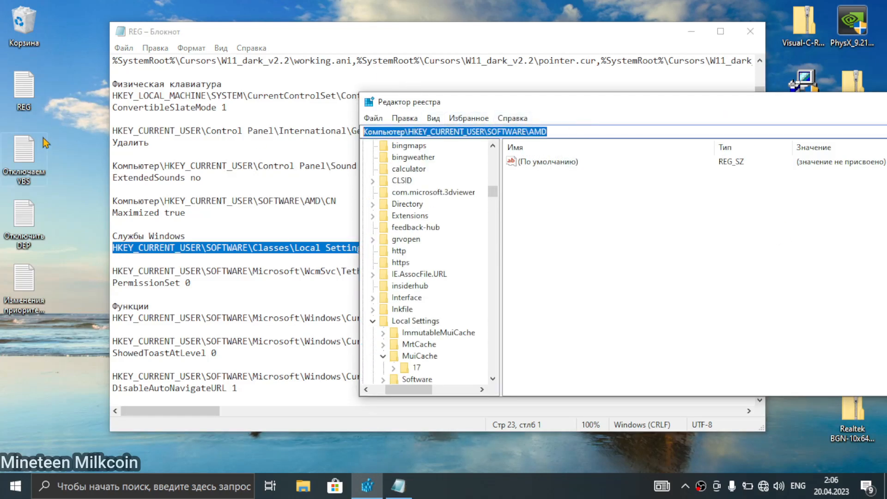
pyautogui.hotkey('ctrl', 'v')
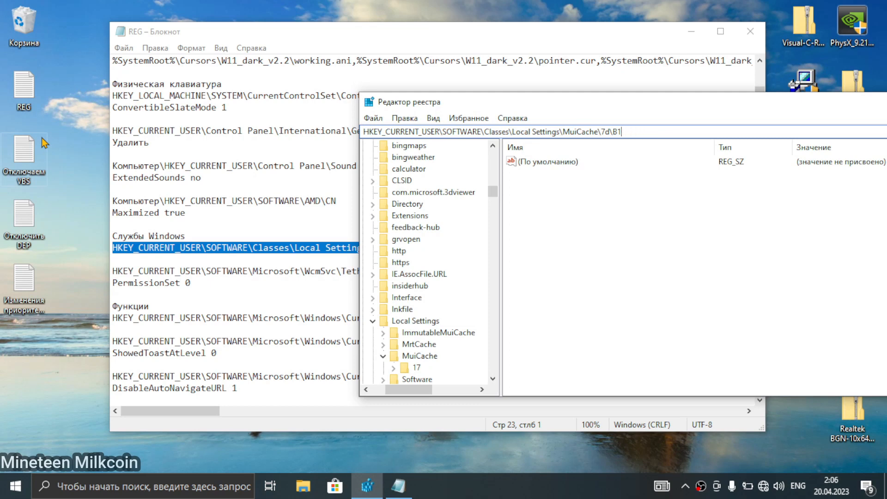
pyautogui.press('Escape')
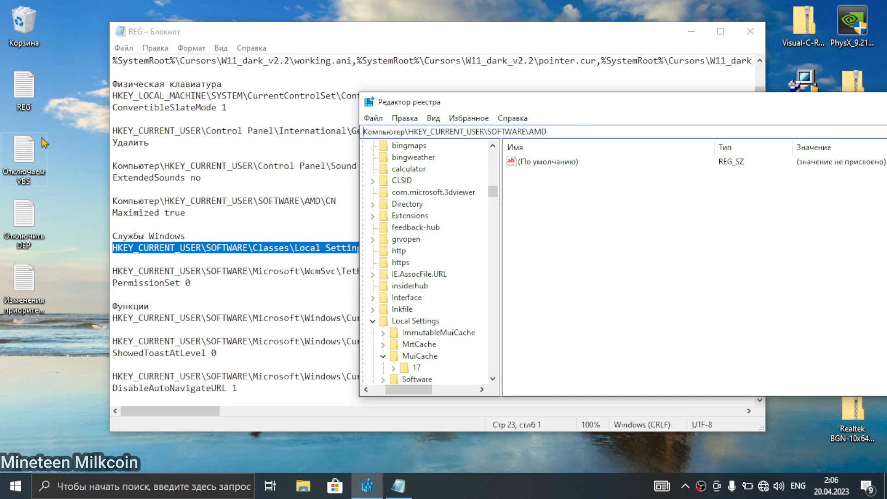
# Open the MuiCache key by removing 7d\B1A07F78 from the end of the copied path, and select its subkey 17.
pyautogui.click(530, 131)
pyautogui.hotkey('ctrl', 'v')
pyautogui.press('BackSpace')
pyautogui.press('BackSpace')
pyautogui.press('BackSpace')
pyautogui.press('BackSpace')
pyautogui.press('BackSpace')
pyautogui.press('BackSpace')
pyautogui.press('BackSpace')
pyautogui.press('BackSpace')
pyautogui.press('BackSpace')
pyautogui.press('BackSpace')
pyautogui.press('BackSpace')
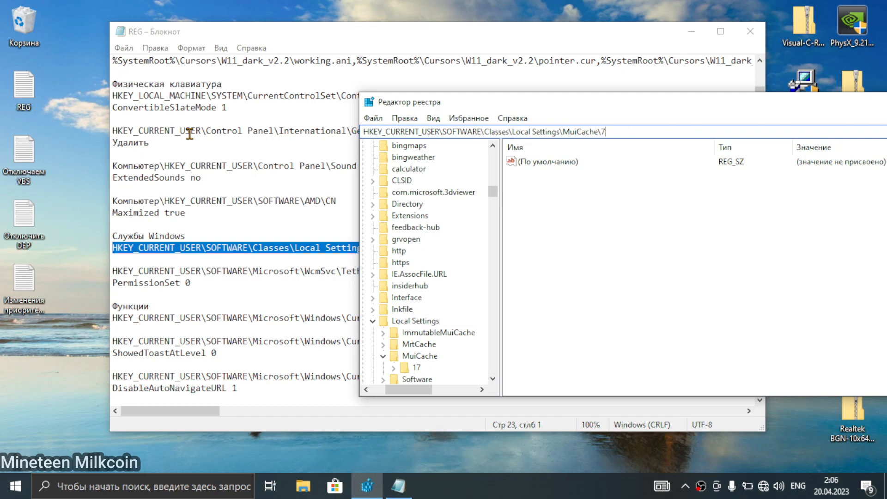
pyautogui.press('Return')
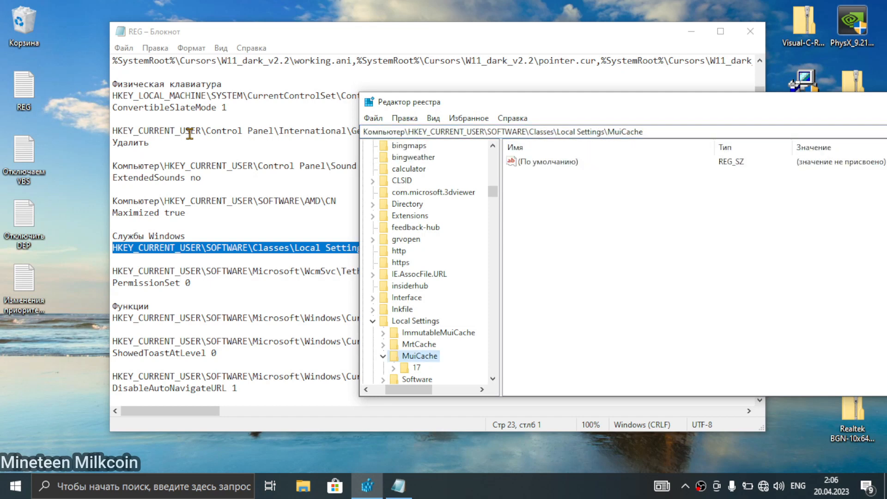
pyautogui.click(416, 367)
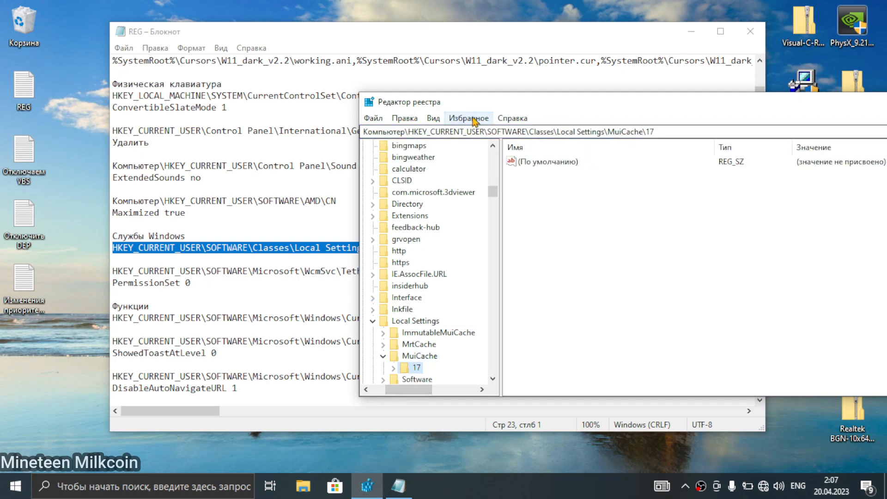
pyautogui.moveTo(474, 104); pyautogui.dragTo(445, 98)
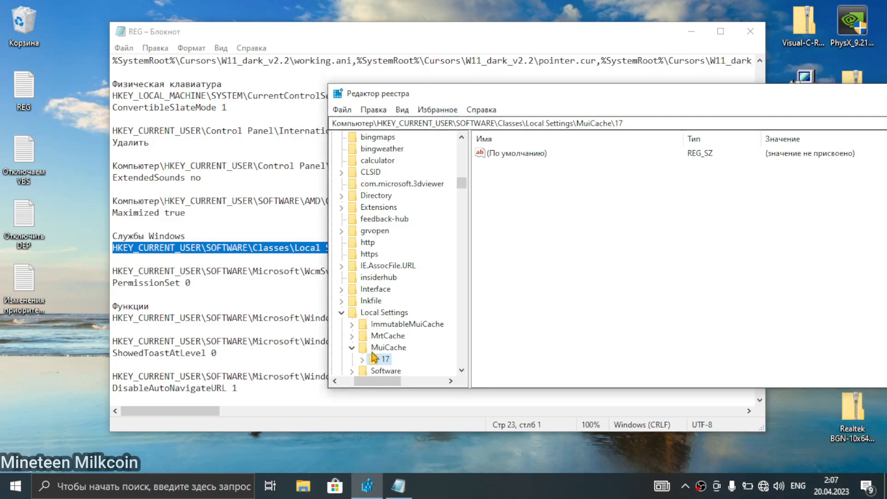
# Open the subkey B1A07F78 under MuiCache\17 in the registry tree.
pyautogui.click(363, 359)
pyautogui.click(408, 360)
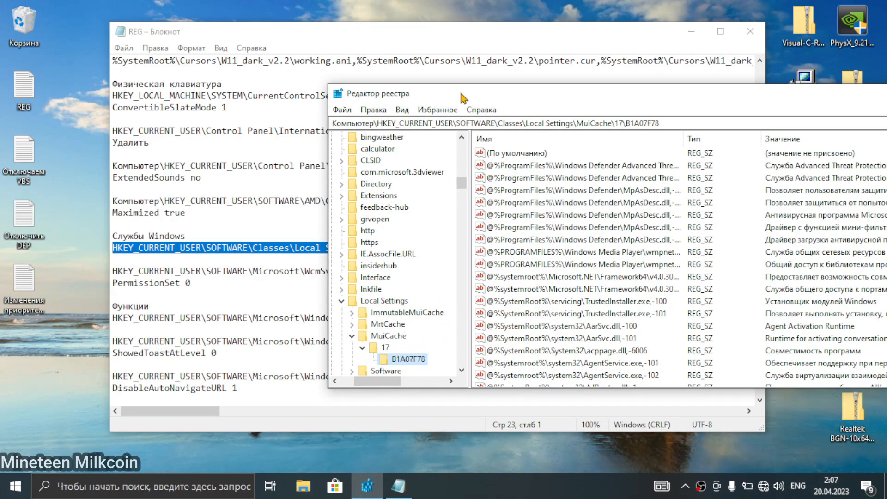
pyautogui.moveTo(464, 98); pyautogui.dragTo(293, 101)
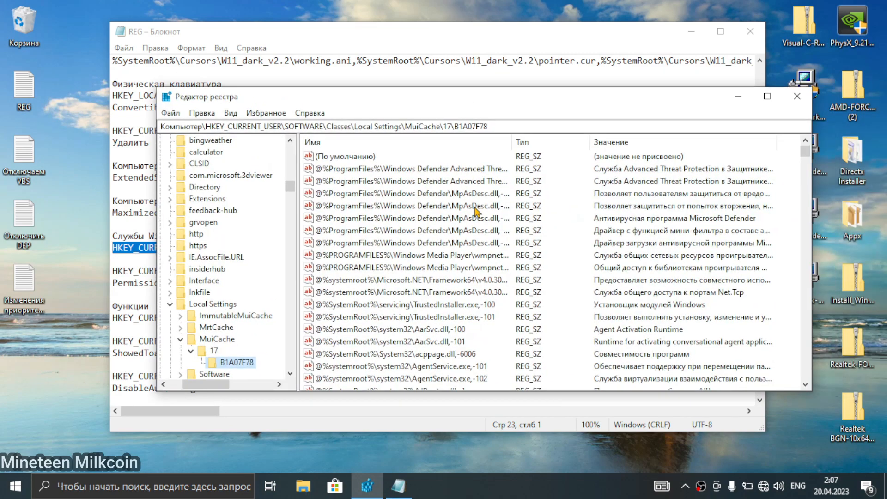
# Look through the service and driver entries stored in the B1A07F78 key, from Windows Defender down to the firewall entries.
pyautogui.scroll(-1, 476, 212)
pyautogui.scroll(-10, 519, 220)
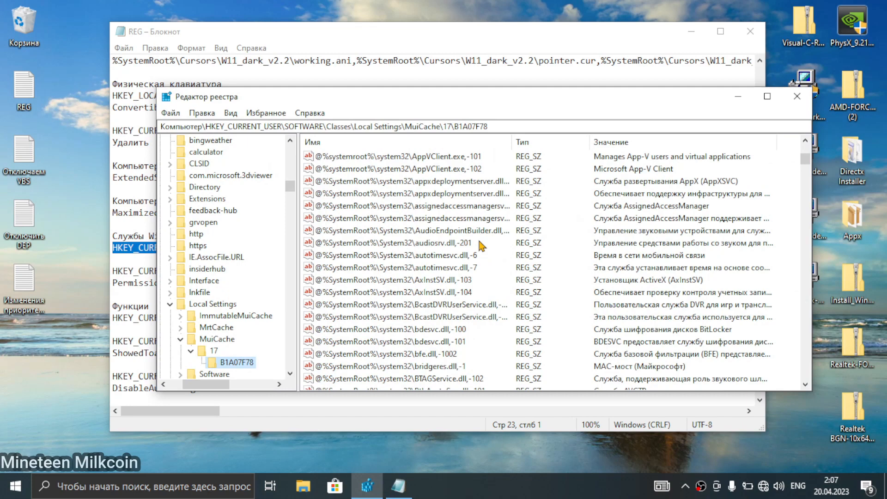
pyautogui.scroll(-12, 481, 244)
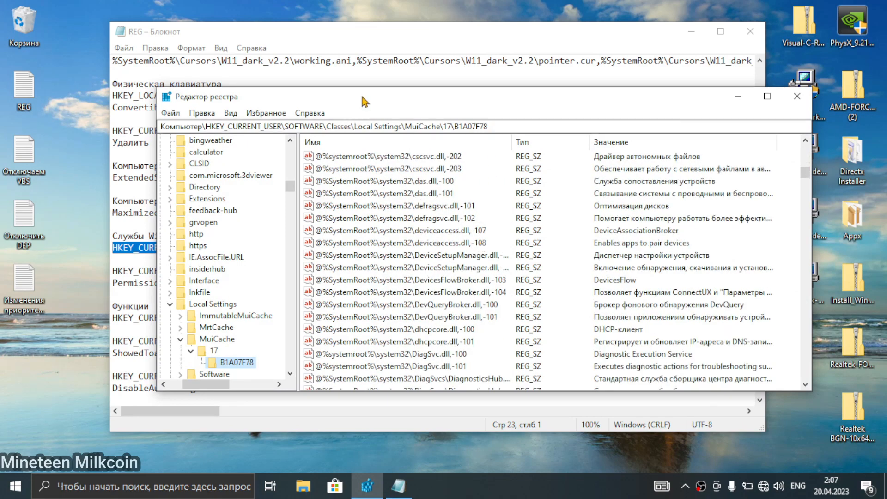
pyautogui.moveTo(362, 98)
pyautogui.mouseDown()
pyautogui.moveTo(406, 362)
pyautogui.moveTo(359, 92)
pyautogui.mouseUp()
pyautogui.scroll(-4, 493, 190)
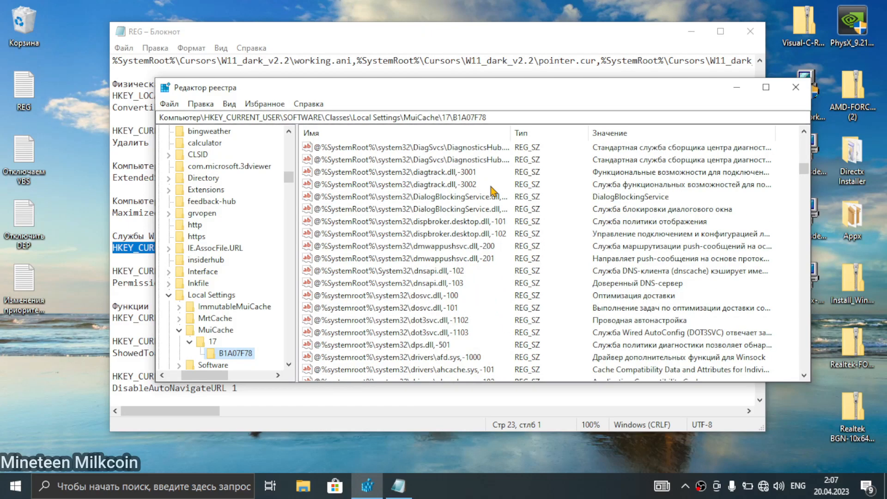
pyautogui.click(416, 286)
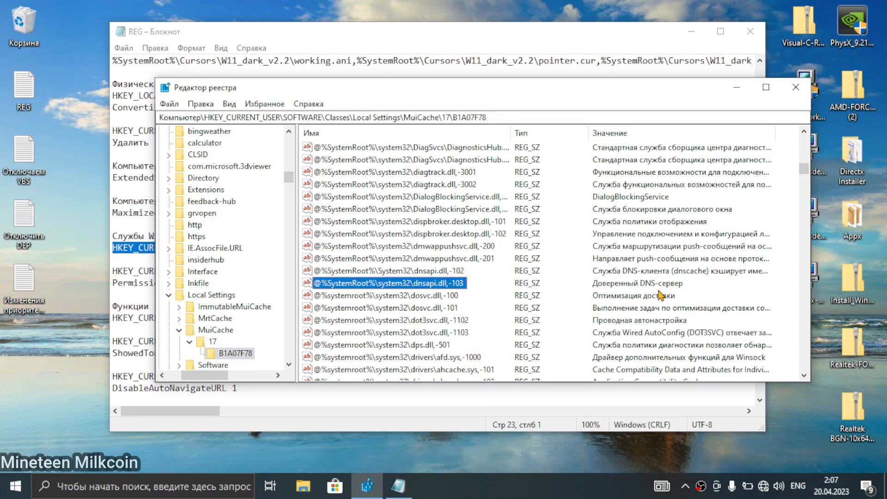
pyautogui.click(421, 298)
pyautogui.scroll(-3, 677, 324)
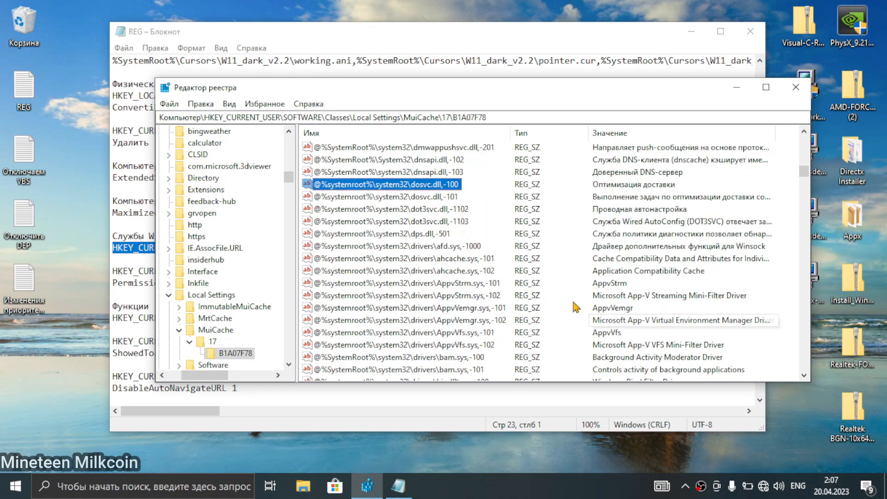
pyautogui.scroll(-15, 575, 307)
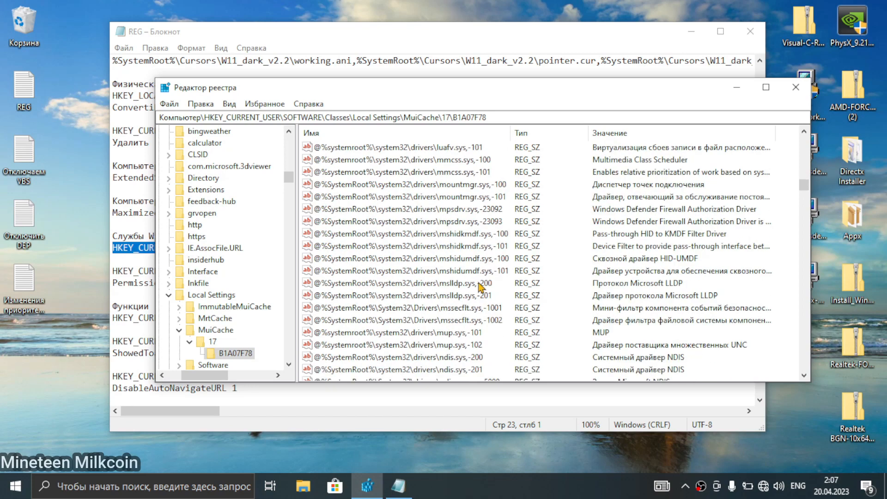
pyautogui.scroll(-12, 666, 323)
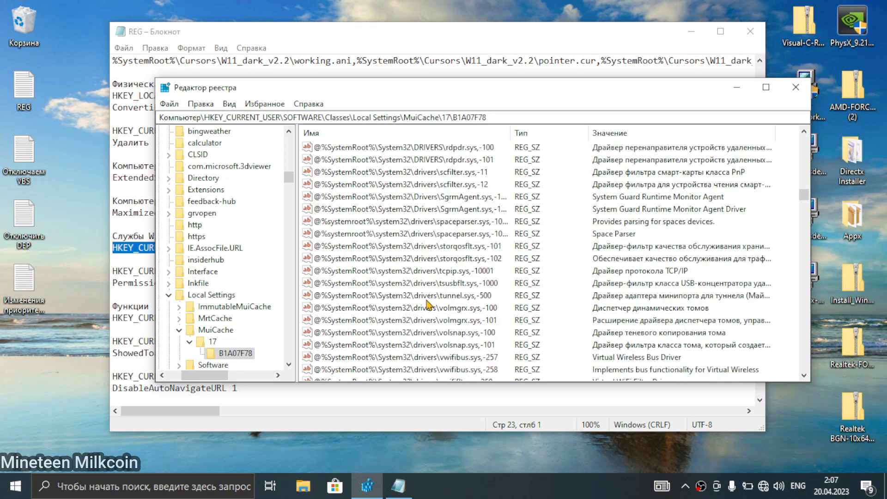
pyautogui.scroll(-3, 429, 303)
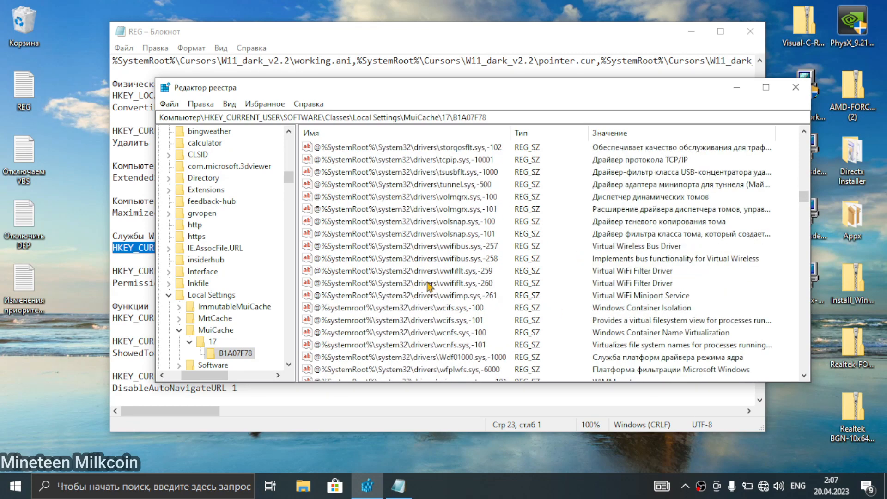
pyautogui.scroll(-2, 495, 283)
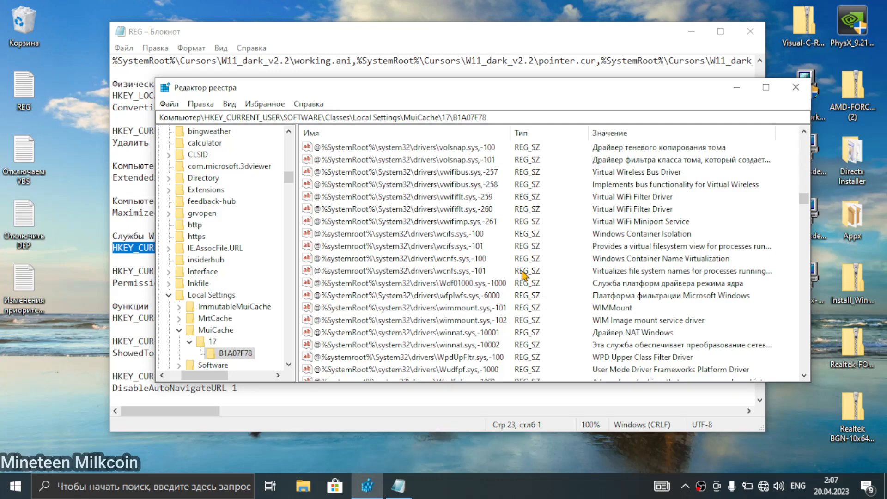
pyautogui.scroll(-4, 523, 275)
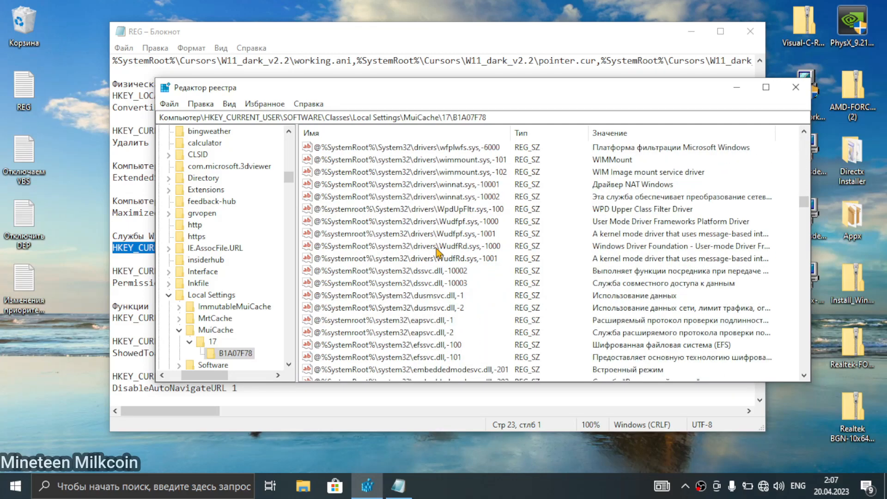
pyautogui.scroll(-10, 625, 296)
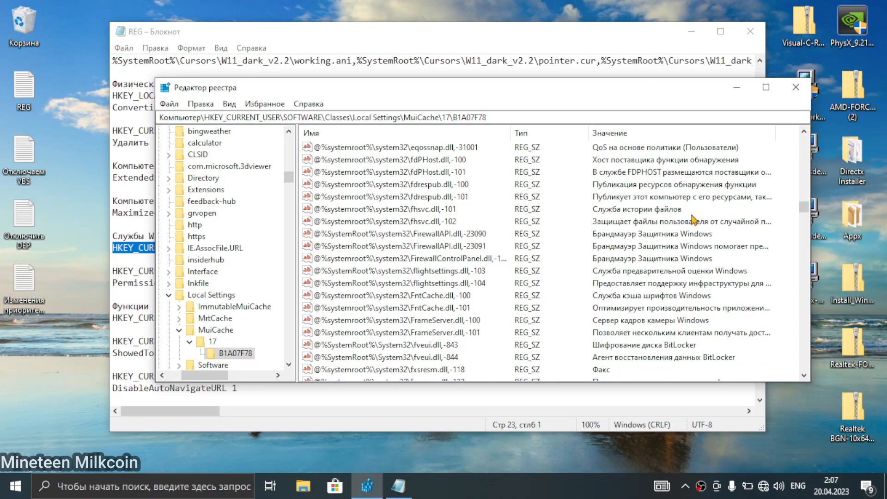
pyautogui.scroll(2, 689, 255)
# Examine the Windows Defender firewall entries FirewallAPI.dll,-23090, FirewallAPI.dll,-23091 and FirewallControlPanel.dll in the B1A07F78 key.
pyautogui.click(473, 236)
pyautogui.click(436, 245)
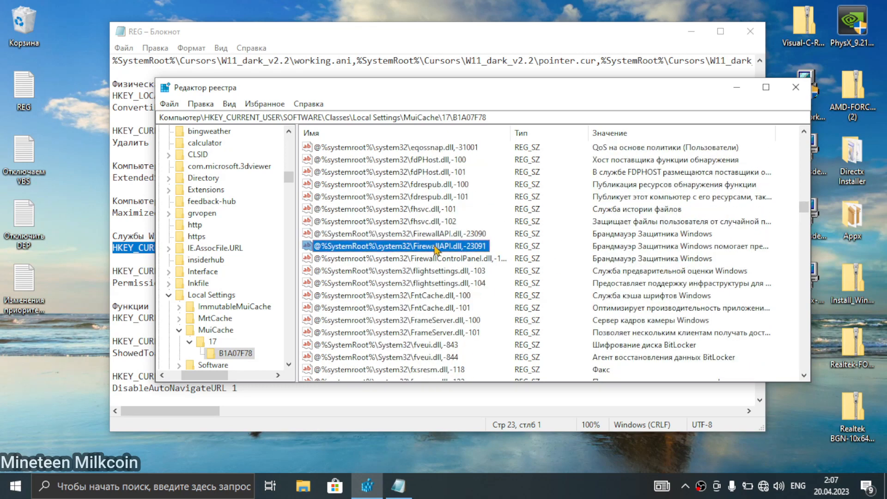
pyautogui.click(440, 258)
pyautogui.click(454, 247)
pyautogui.click(456, 234)
pyautogui.click(453, 258)
pyautogui.click(454, 245)
pyautogui.click(455, 259)
pyautogui.click(456, 246)
pyautogui.click(458, 225)
pyautogui.click(458, 247)
pyautogui.click(478, 238)
pyautogui.click(636, 257)
pyautogui.click(484, 258)
pyautogui.click(457, 245)
pyautogui.click(466, 222)
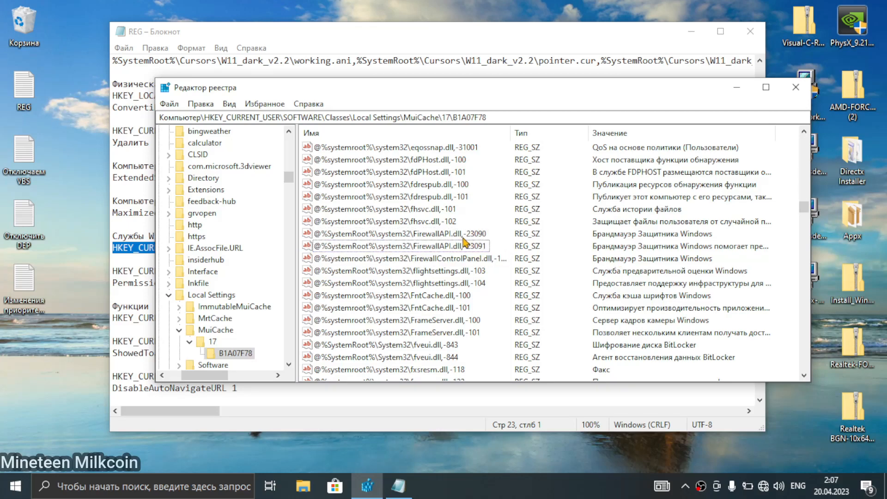
pyautogui.click(463, 236)
# Select the WcmSvc\Tethering\Roaming path in the REG notes and clear the registry editor's current path.
pyautogui.click(392, 31)
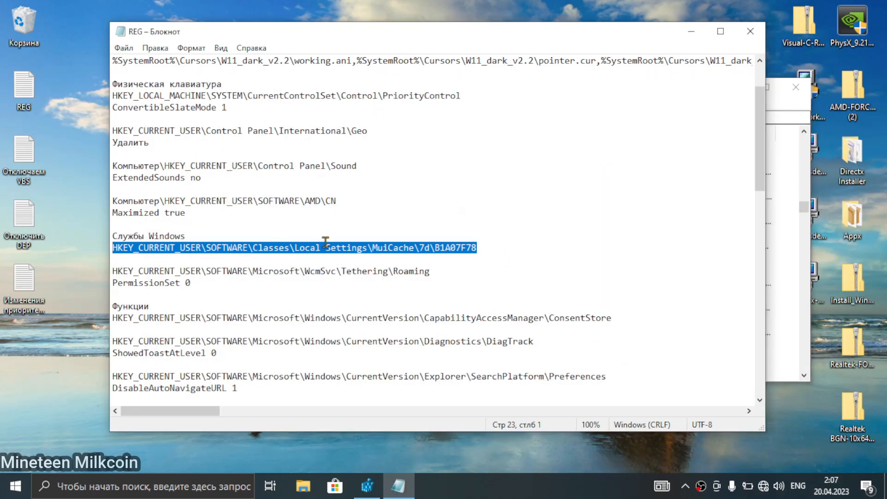
pyautogui.moveTo(441, 272); pyautogui.dragTo(157, 262)
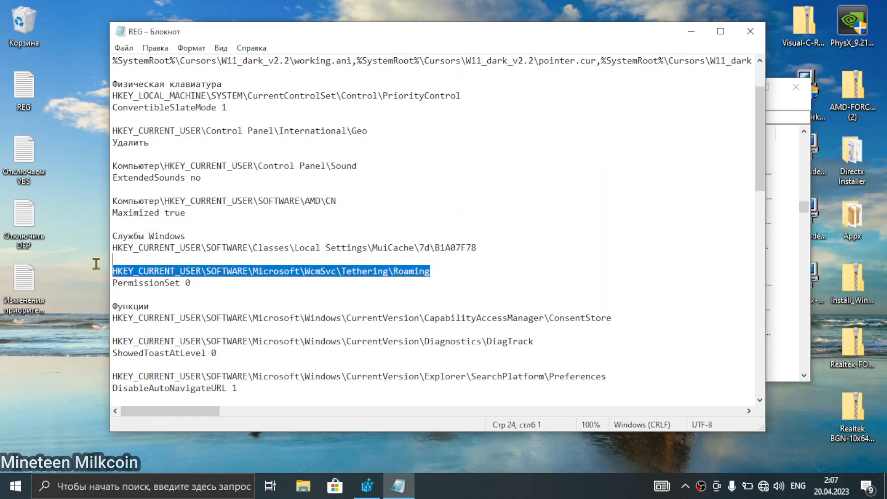
pyautogui.click(783, 112)
pyautogui.click(575, 119)
pyautogui.hotkey('ctrl', 'a')
pyautogui.press('BackSpace')
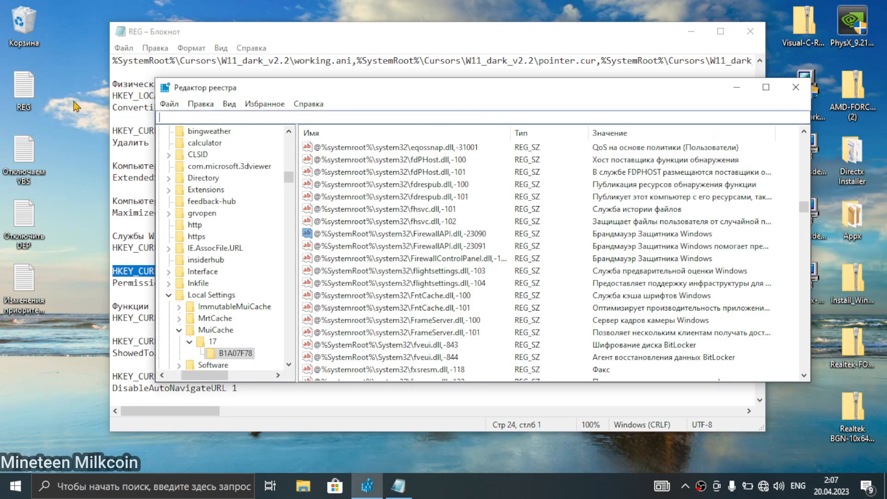
# Copy the path HKEY_CURRENT_USER\SOFTWARE\Microsoft\WcmSvc\Tethering\Roaming from the REG notes and open that key in the registry editor.
pyautogui.click(146, 279)
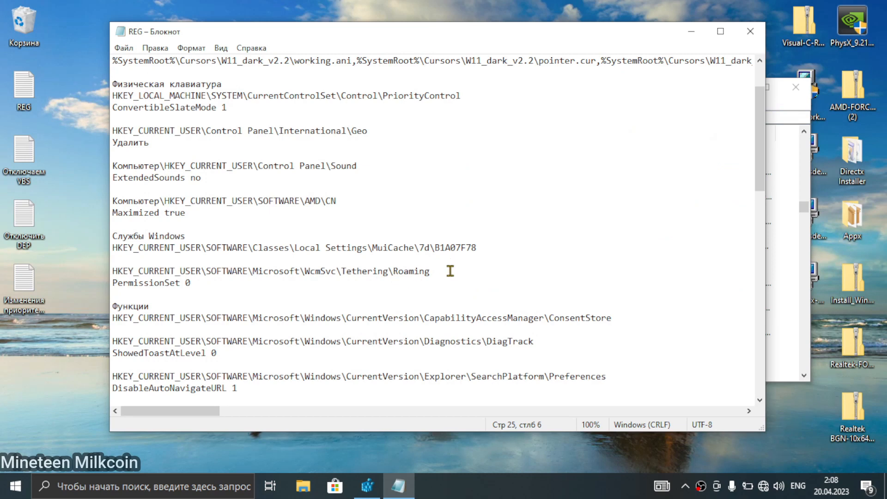
pyautogui.click(102, 280)
pyautogui.hotkey('shift', 'Up')
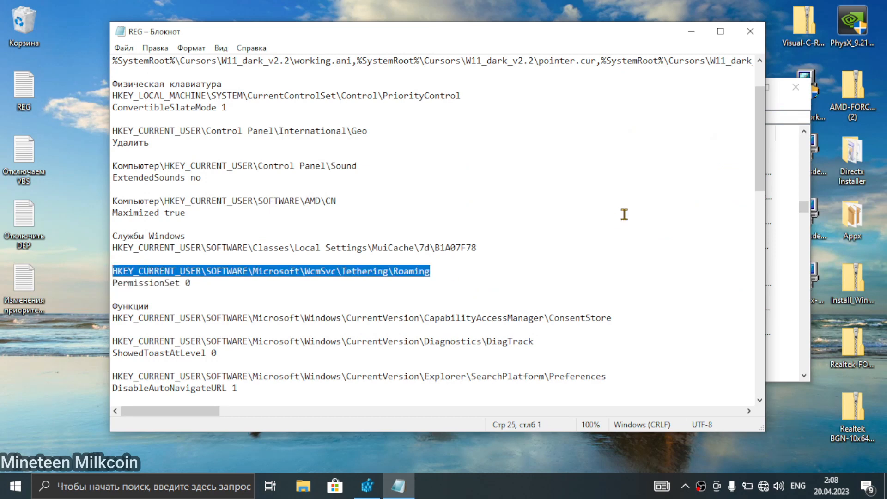
pyautogui.hotkey('ctrl', 'c')
pyautogui.click(782, 121)
pyautogui.hotkey('ctrl', 'v')
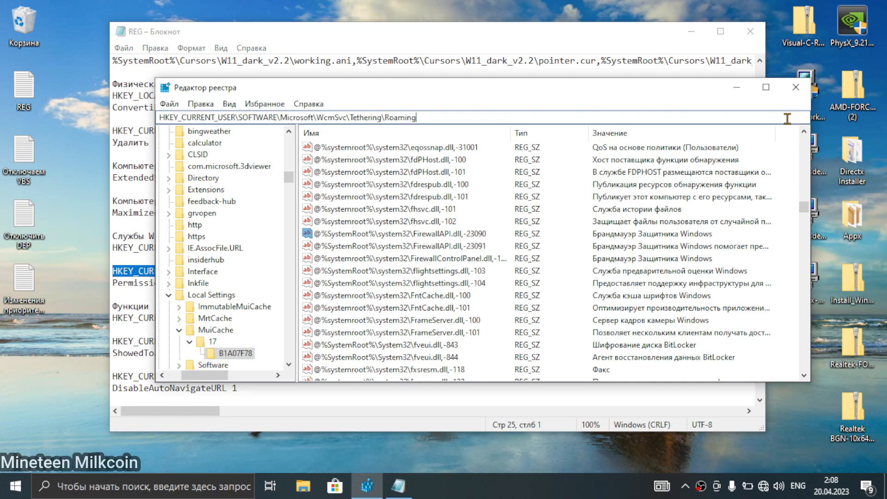
pyautogui.press('Return')
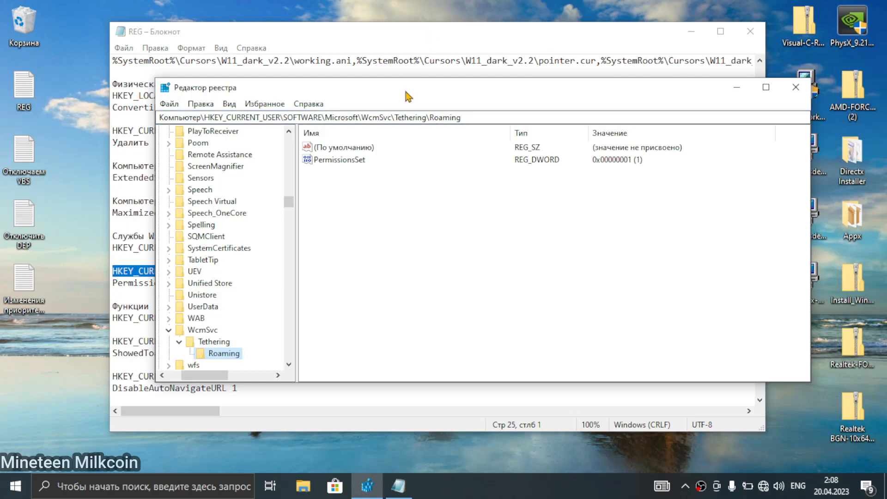
# Set the PermissionsSet DWORD value in the Roaming key to 0.
pyautogui.moveTo(405, 91); pyautogui.dragTo(544, 89)
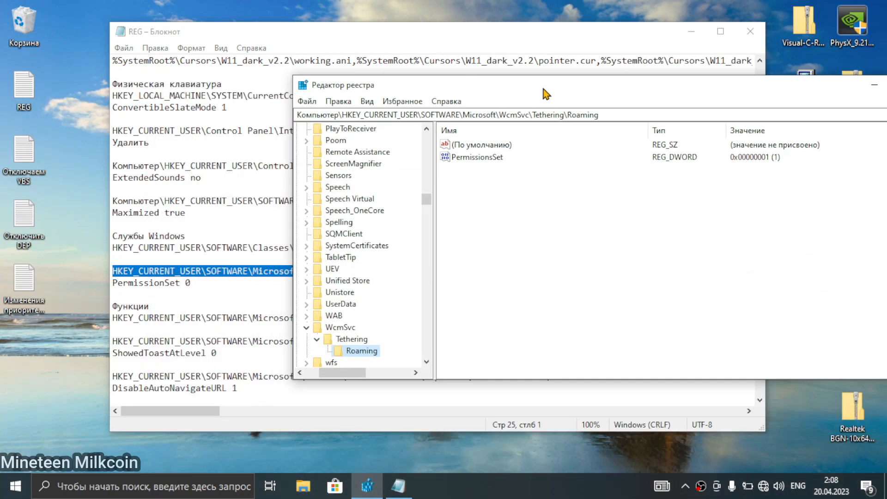
pyautogui.doubleClick(480, 157)
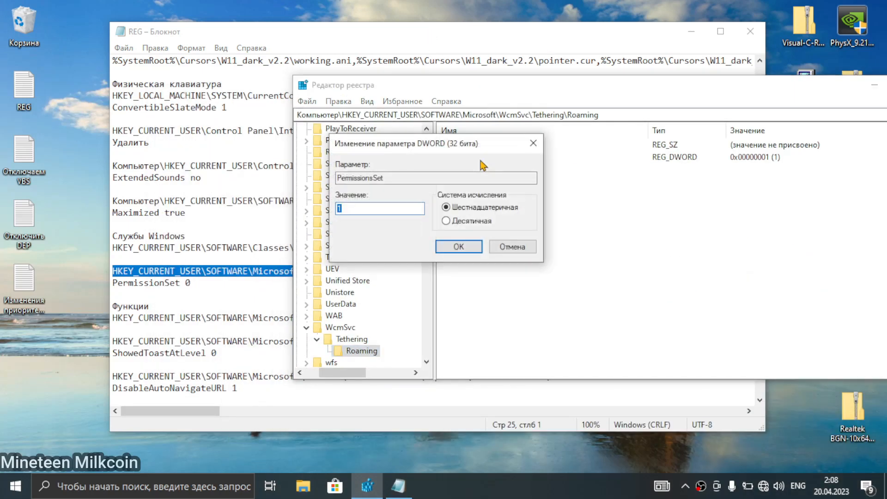
pyautogui.write('0')
pyautogui.click(468, 248)
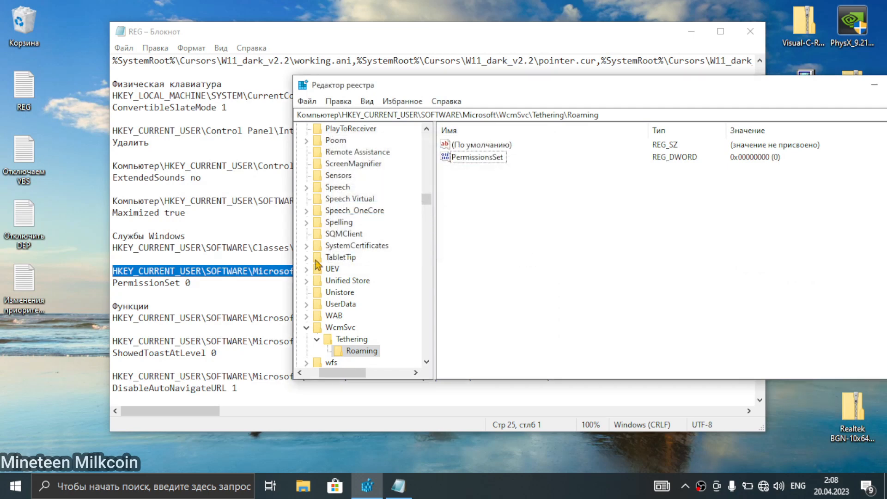
# Copy the path HKEY_CURRENT_USER\SOFTWARE\Microsoft\Windows\CurrentVersion\CapabilityAccessManager\ConsentStore from the REG notes and open that key in the registry editor.
pyautogui.moveTo(147, 28); pyautogui.dragTo(121, 35)
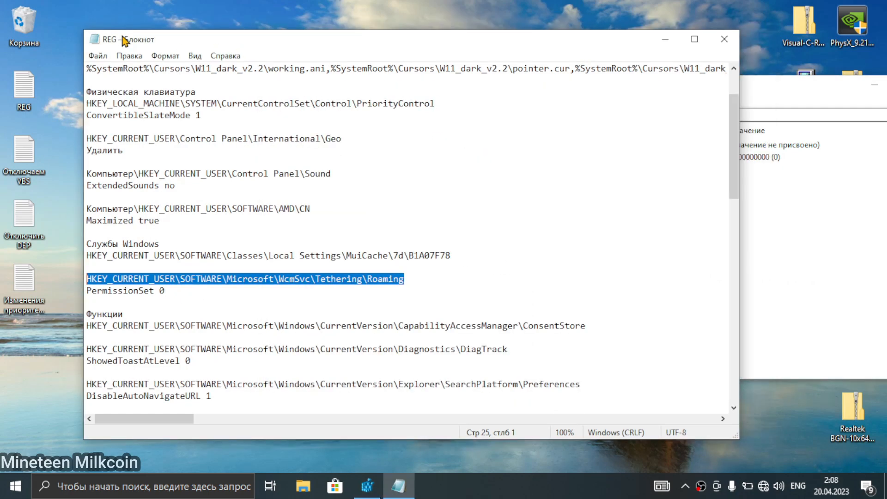
pyautogui.click(620, 326)
pyautogui.keyDown('shift'); pyautogui.click(88, 325); pyautogui.keyUp('shift')
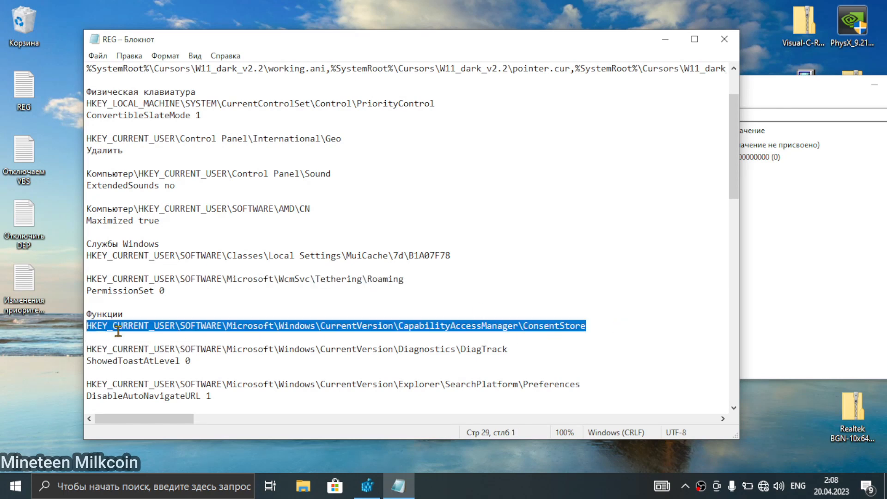
pyautogui.hotkey('ctrl', 'c')
pyautogui.click(764, 286)
pyautogui.click(626, 114)
pyautogui.hotkey('ctrl', 'v')
pyautogui.press('Return')
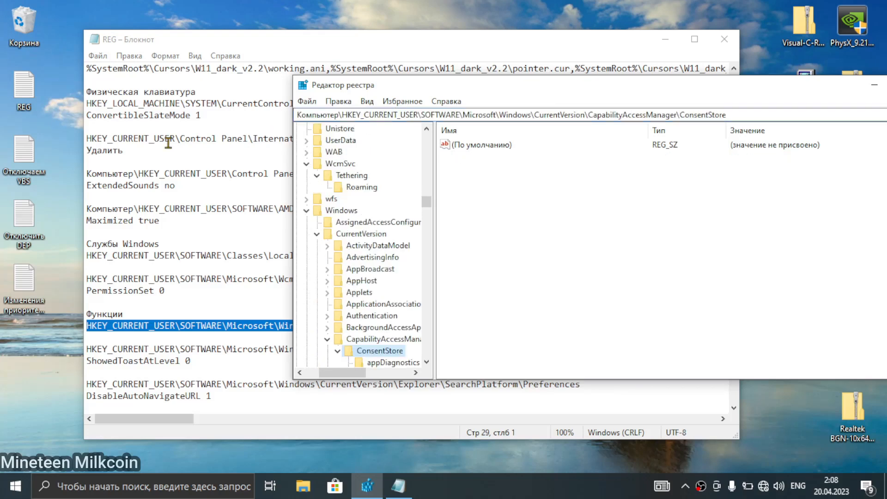
# Check the ConsentStore subkeys appDiagnostics and appointments, and return to the ConsentStore key.
pyautogui.click(163, 330)
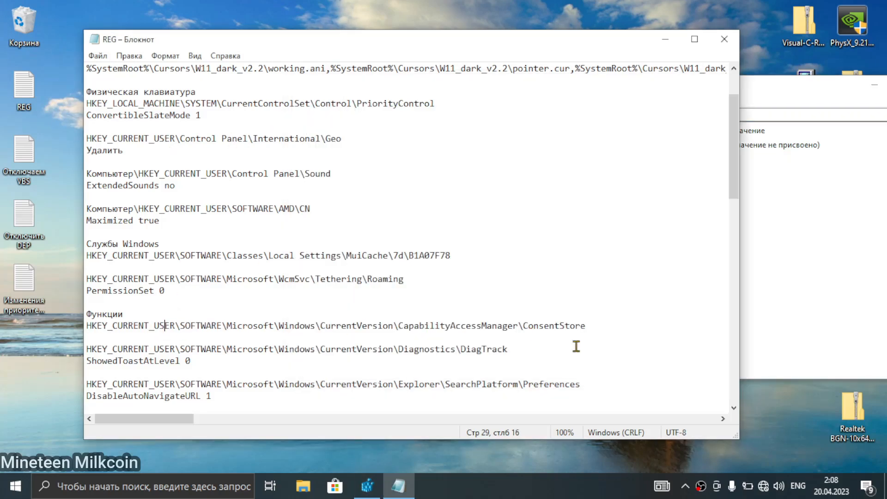
pyautogui.click(781, 322)
pyautogui.scroll(-2, 391, 296)
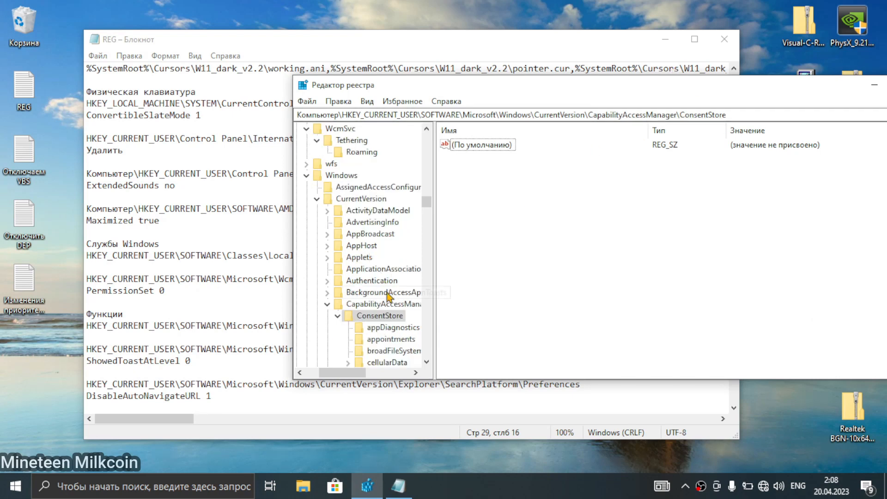
pyautogui.click(391, 293)
pyautogui.click(391, 304)
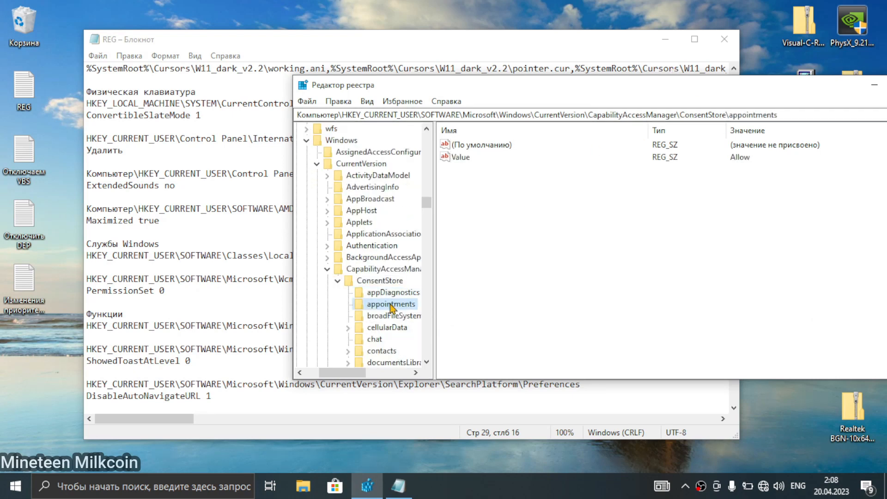
pyautogui.click(389, 293)
pyautogui.click(381, 282)
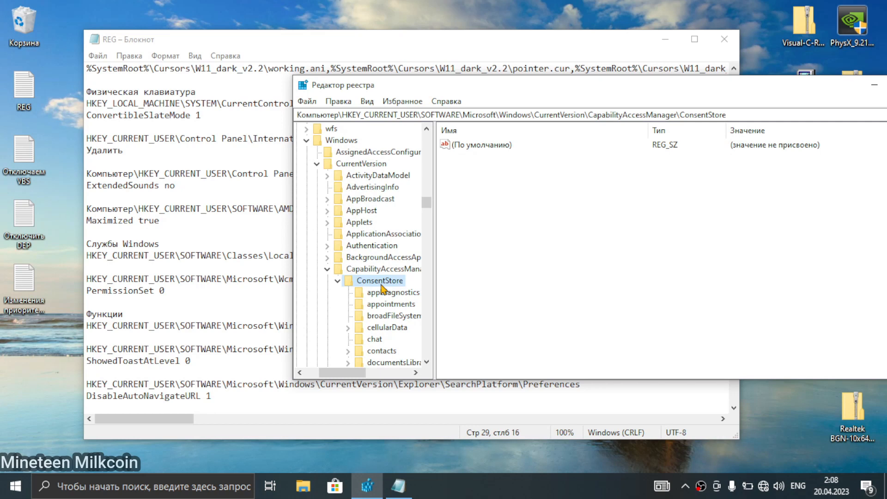
# Copy the path HKEY_CURRENT_USER\SOFTWARE\Microsoft\Windows\CurrentVersion\Diagnostics\DiagTrack from the REG notes and open that key in the registry editor.
pyautogui.click(230, 290)
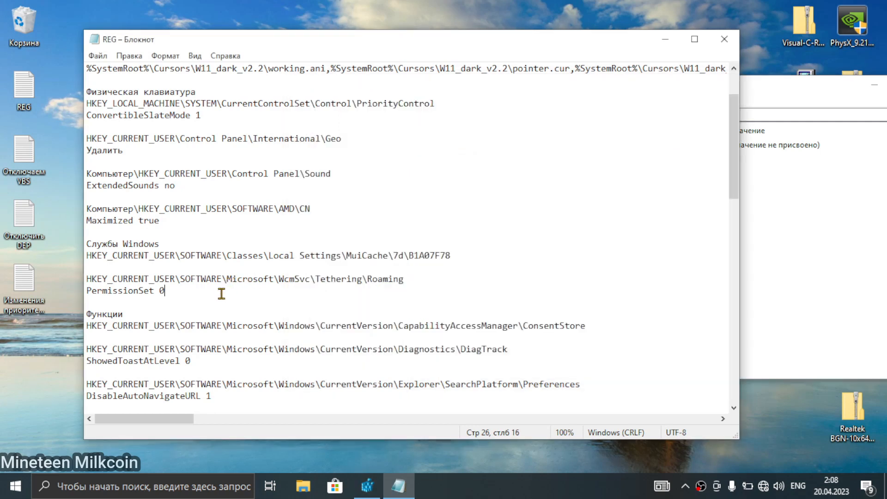
pyautogui.scroll(-3, 222, 294)
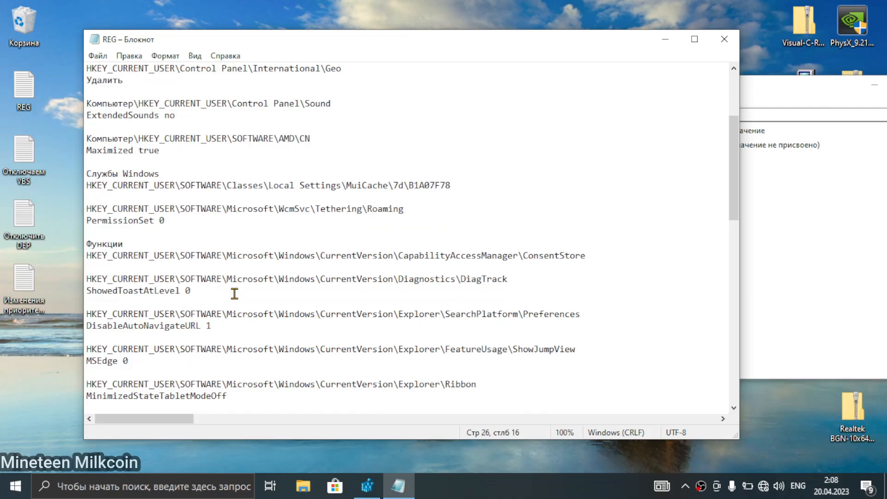
pyautogui.moveTo(514, 244); pyautogui.dragTo(58, 241)
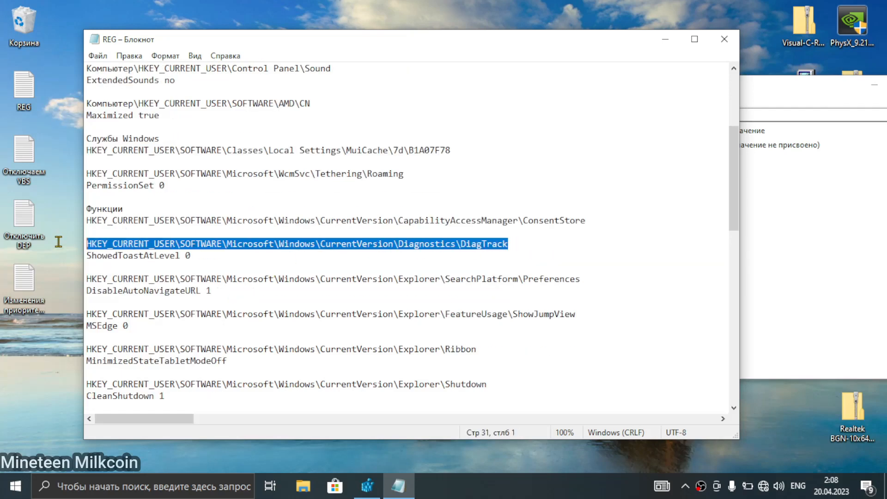
pyautogui.click(848, 278)
pyautogui.click(780, 111)
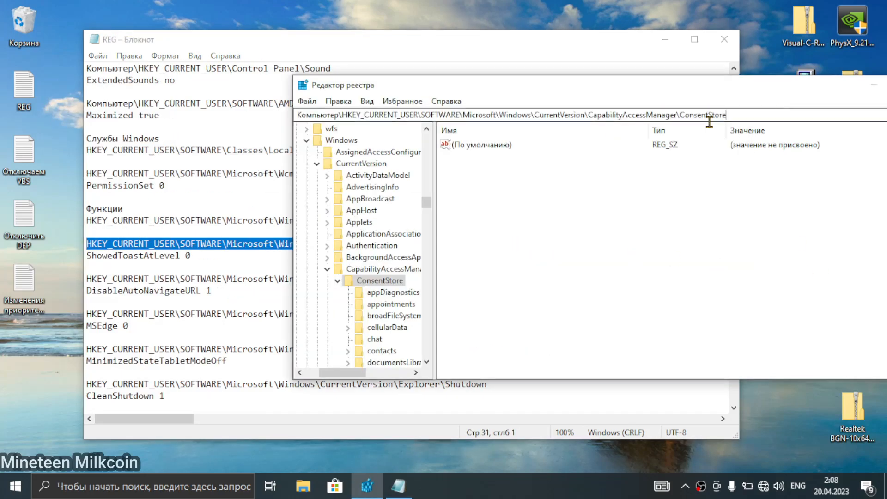
pyautogui.hotkey('ctrl', 'v')
pyautogui.press('Return')
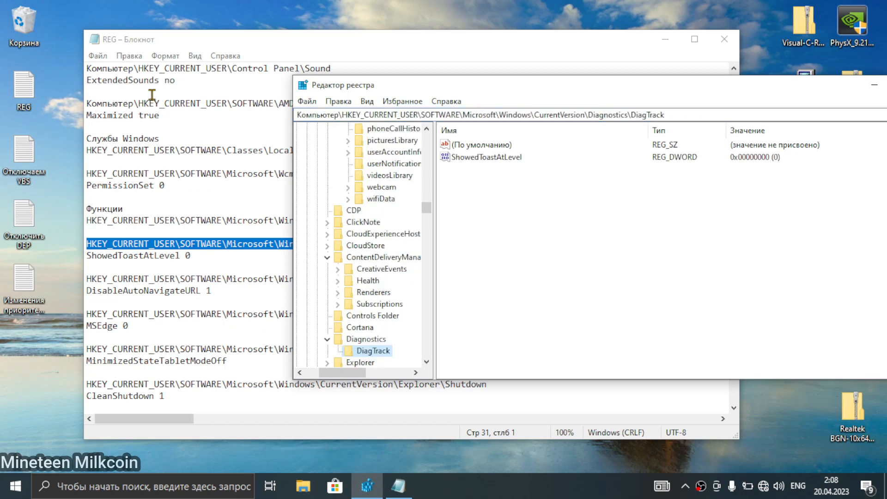
# Copy the path HKEY_CURRENT_USER\SOFTWARE\Microsoft\Windows\CurrentVersion\Explorer\SearchPlatform\Preferences from the REG notes and open that key in the registry editor.
pyautogui.click(219, 258)
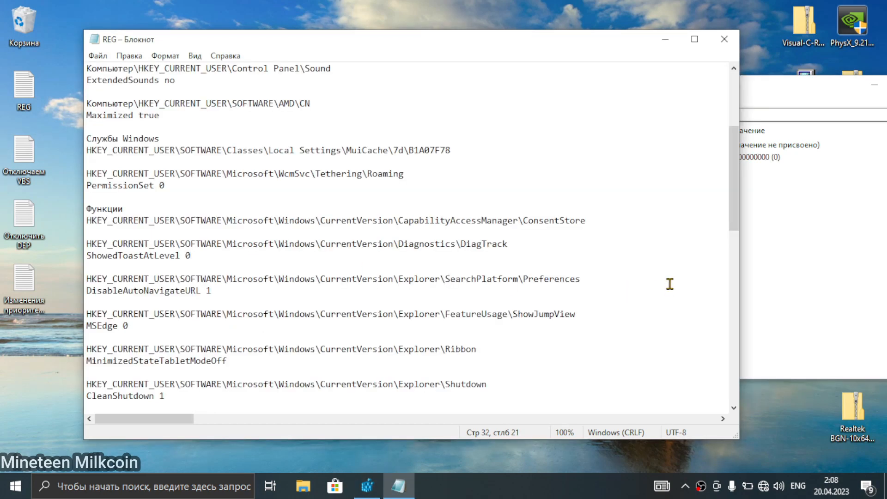
pyautogui.moveTo(614, 280); pyautogui.dragTo(73, 276)
pyautogui.hotkey('ctrl', 'c')
pyautogui.click(800, 265)
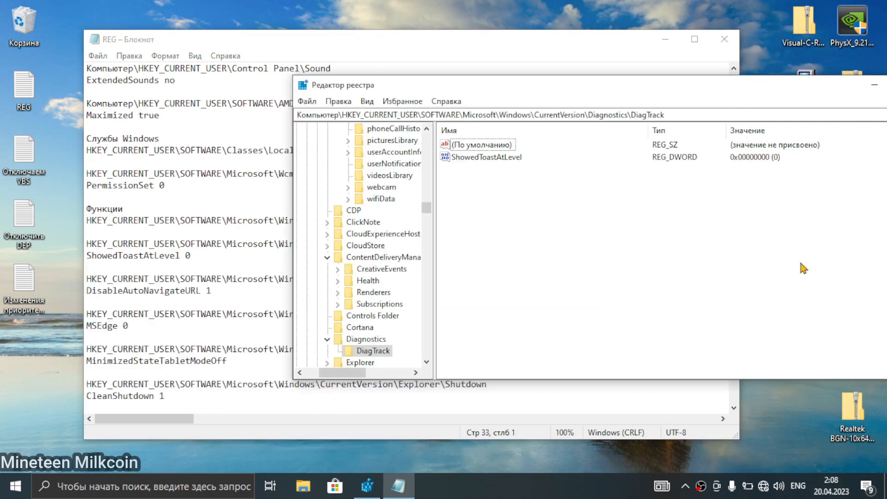
pyautogui.click(666, 113)
pyautogui.hotkey('ctrl', 'v')
pyautogui.press('Return')
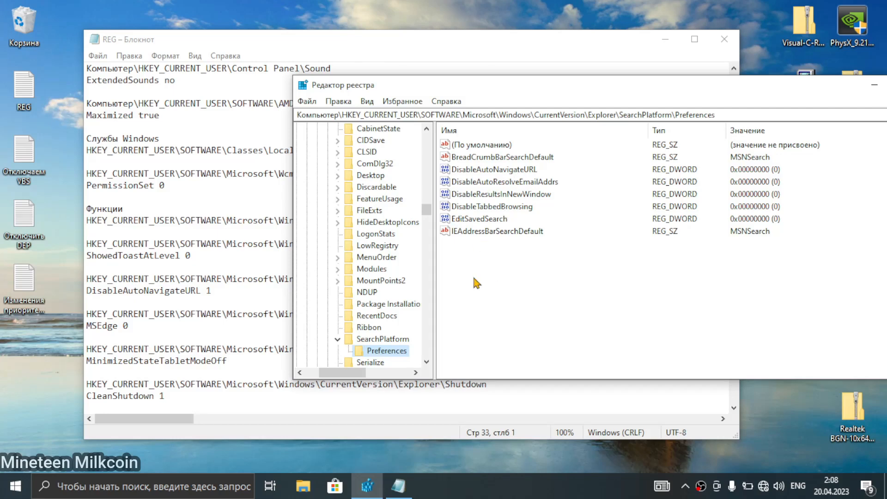
# Check the SearchPlatform\Preferences entry in the REG notes and set the key's DisableAutoNavigateURL DWORD value to 1.
pyautogui.click(212, 255)
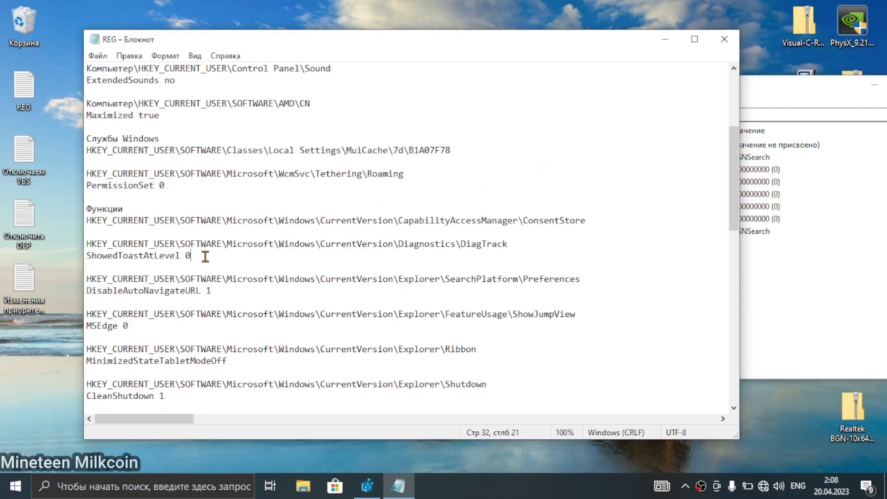
pyautogui.scroll(-1, 221, 286)
pyautogui.click(238, 246)
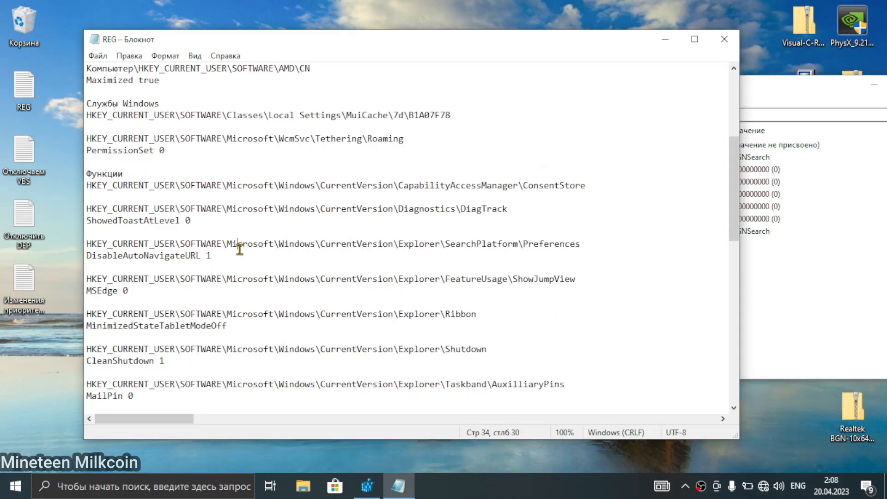
pyautogui.click(234, 254)
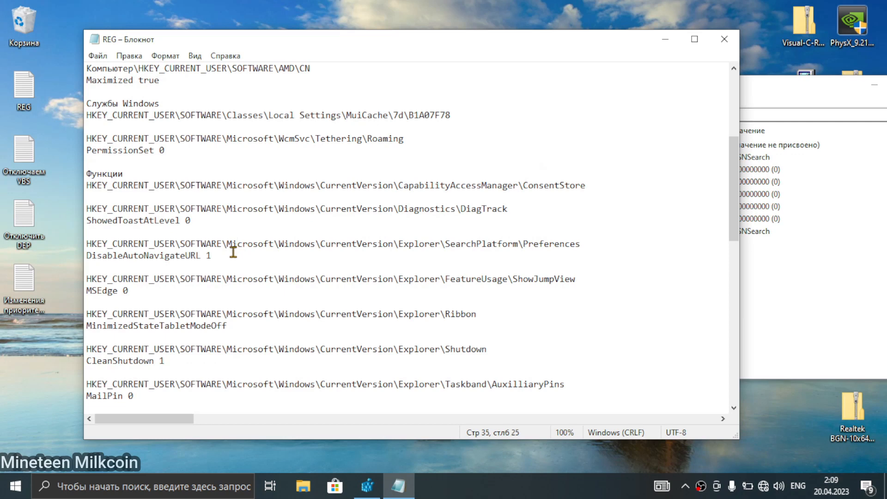
pyautogui.click(858, 336)
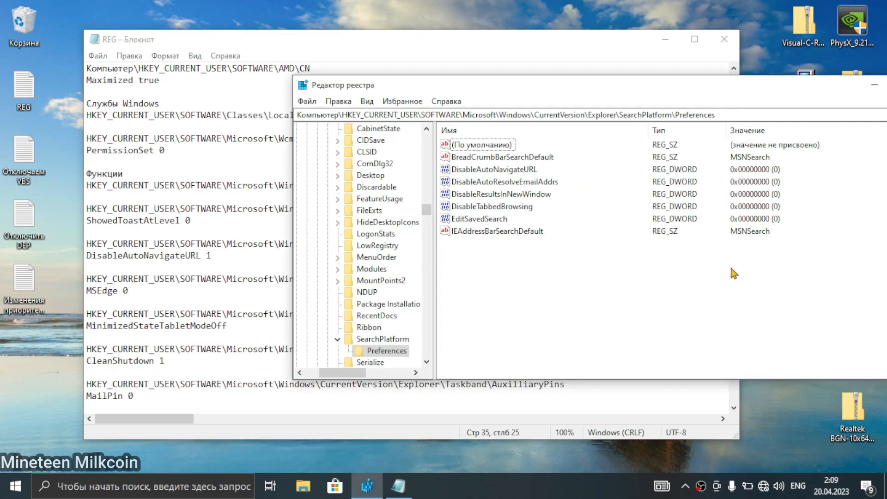
pyautogui.doubleClick(492, 171)
pyautogui.write('1')
pyautogui.click(457, 245)
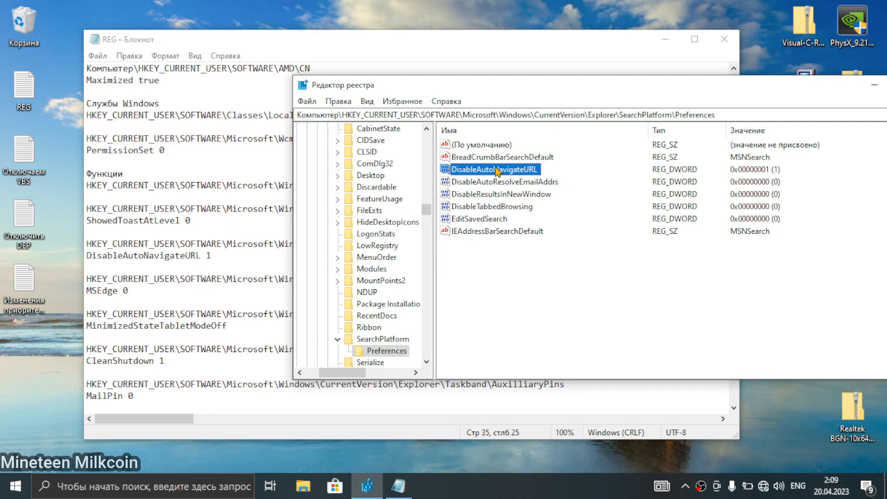
# Set the DisableAutoResolveEmailAddrs, DisableResultsInNewWindow and DisableTabbedBrowsing DWORD values in the Preferences key to 1.
pyautogui.doubleClick(493, 182)
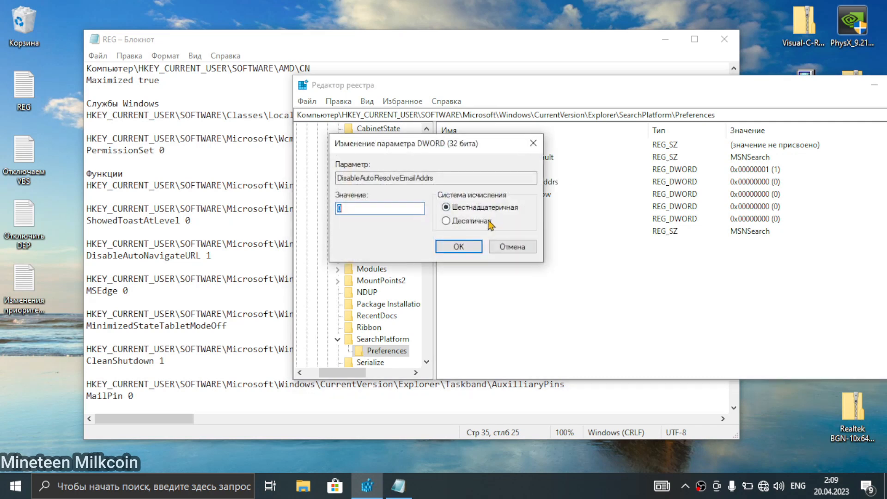
pyautogui.write('1')
pyautogui.click(628, 301)
pyautogui.doubleClick(521, 194)
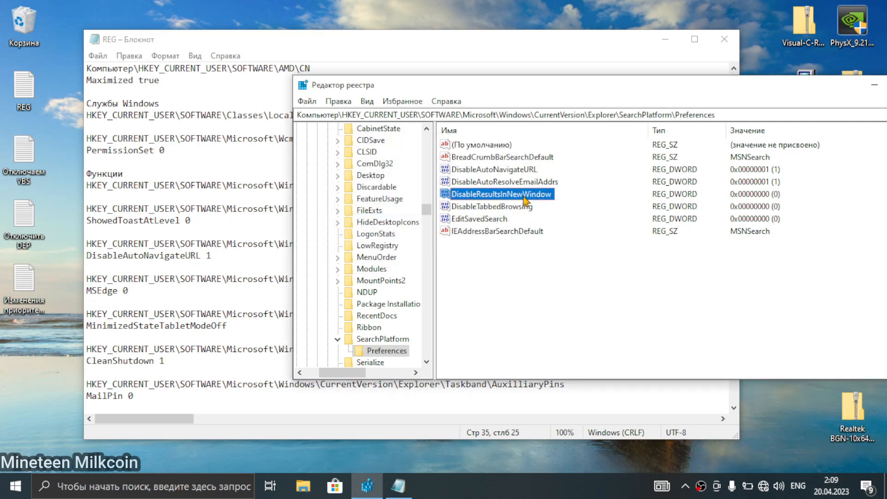
pyautogui.write('1')
pyautogui.click(511, 247)
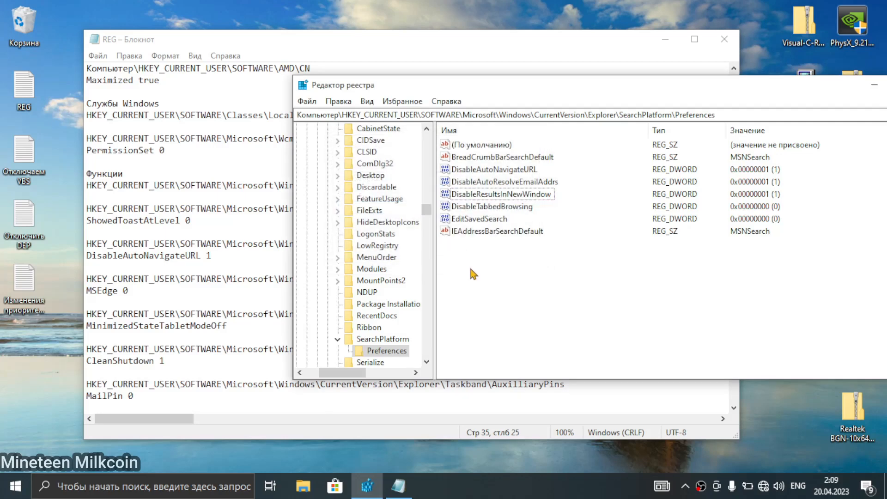
pyautogui.doubleClick(512, 206)
pyautogui.write('1')
pyautogui.click(513, 245)
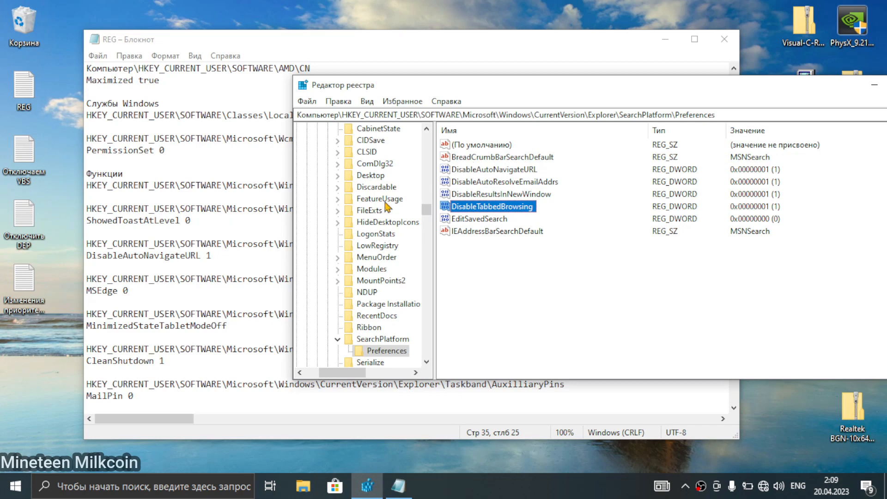
# Copy the path HKEY_CURRENT_USER\SOFTWARE\Microsoft\Windows\CurrentVersion\Explorer\FeatureUsage\ShowJumpView from the REG notes and open that key in the registry editor.
pyautogui.click(232, 257)
pyautogui.click(601, 279)
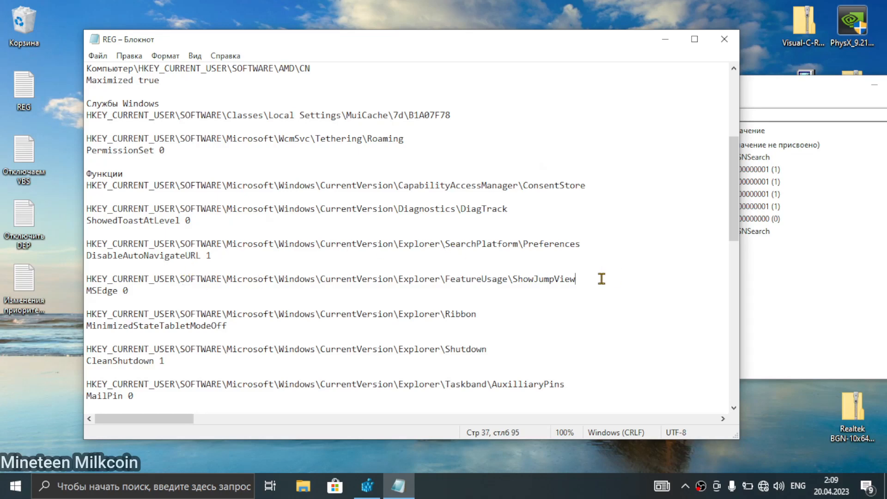
pyautogui.moveTo(601, 279); pyautogui.dragTo(70, 281)
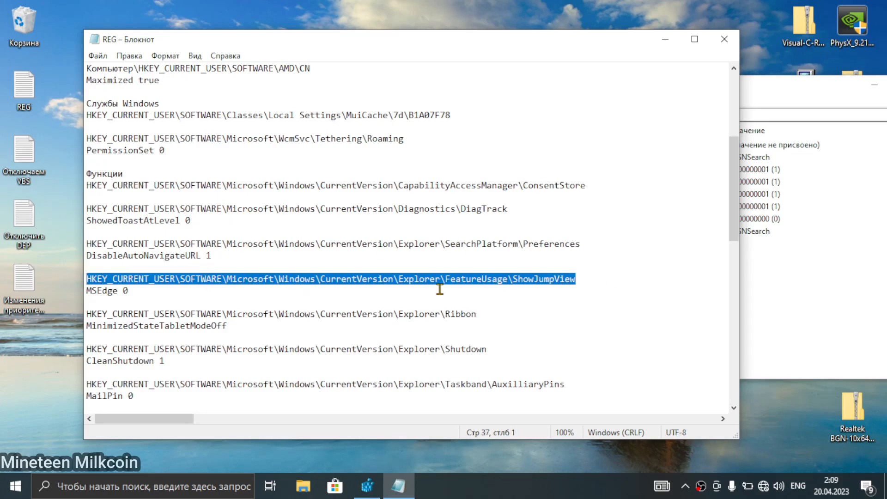
pyautogui.click(801, 309)
pyautogui.click(752, 114)
pyautogui.hotkey('ctrl', 'v')
pyautogui.press('Return')
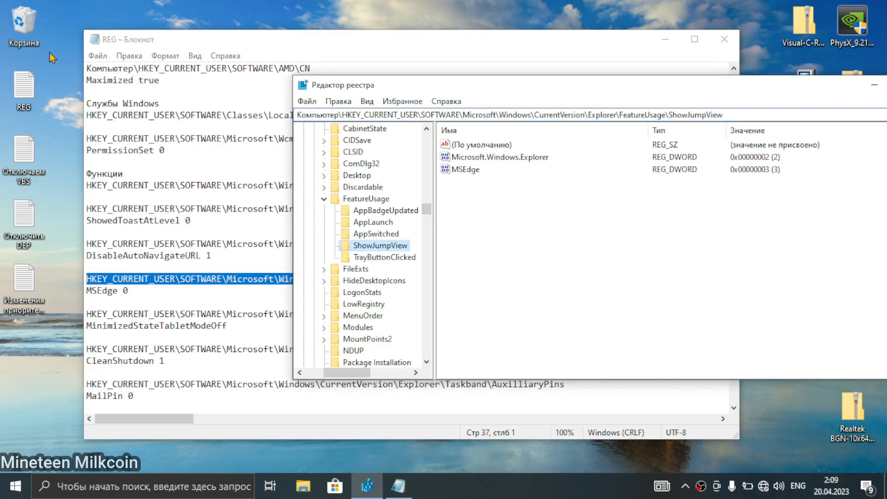
# Set the MSEdge and Microsoft.Windows.Explorer DWORD values in the ShowJumpView key to 0.
pyautogui.doubleClick(467, 170)
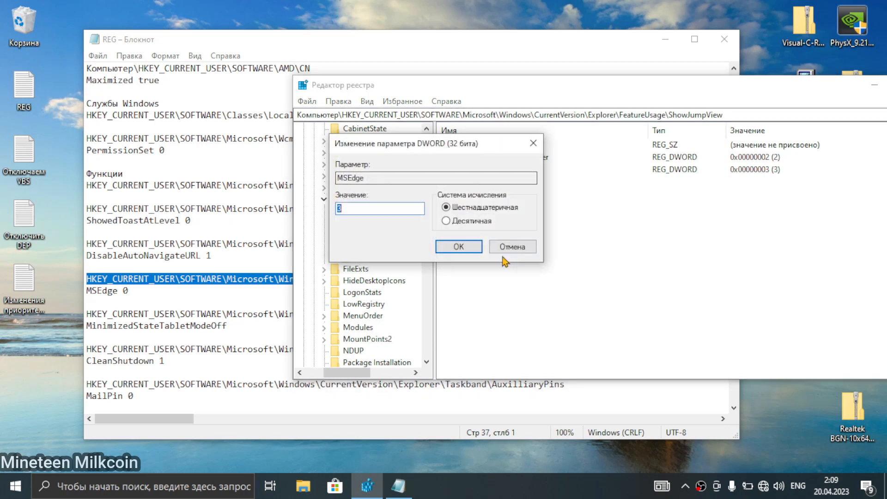
pyautogui.write('0')
pyautogui.click(459, 246)
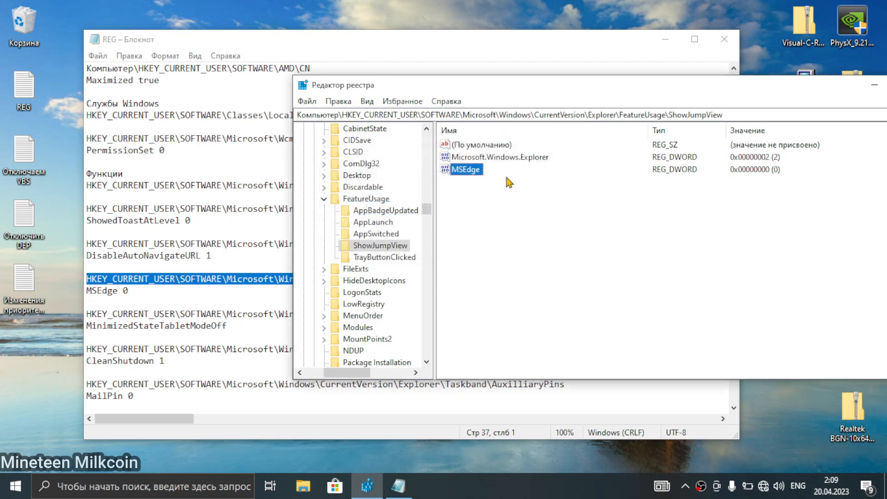
pyautogui.doubleClick(519, 158)
pyautogui.write('0')
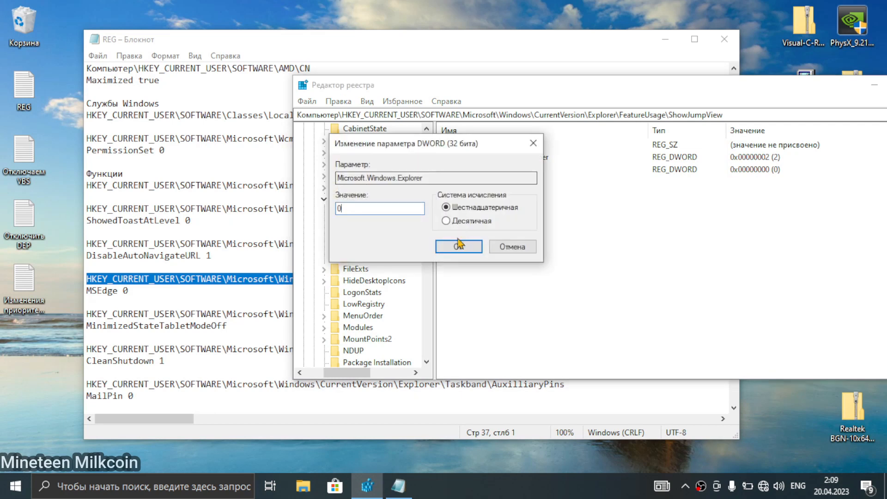
pyautogui.click(459, 246)
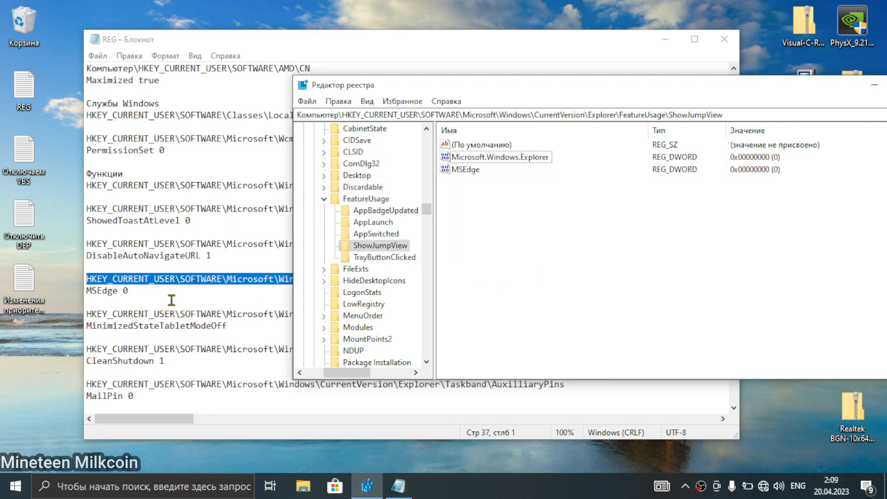
pyautogui.click(476, 170)
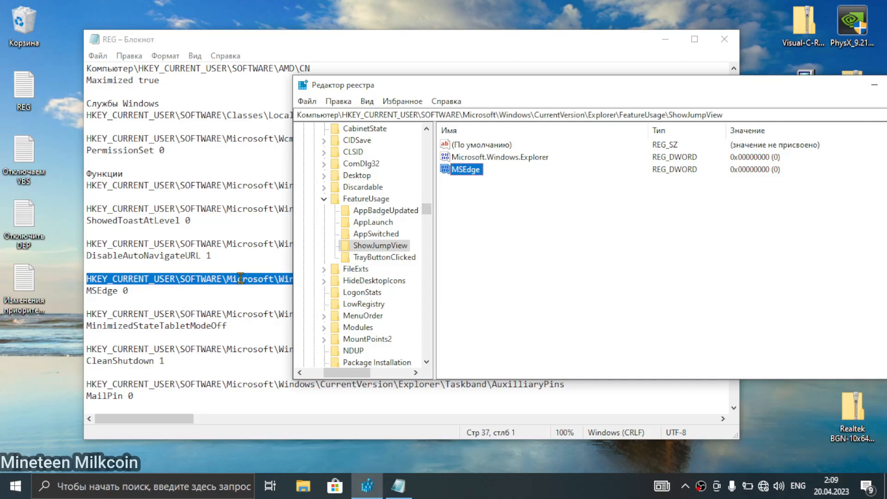
# Copy the path HKEY_CURRENT_USER\SOFTWARE\Microsoft\Windows\CurrentVersion\Explorer\Ribbon from the REG notes and open that key in the registry editor.
pyautogui.click(188, 295)
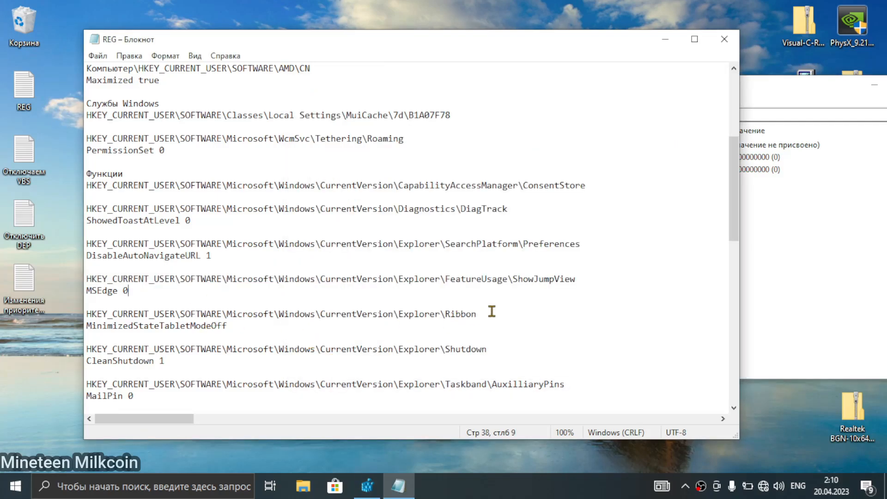
pyautogui.moveTo(493, 311); pyautogui.dragTo(92, 314)
pyautogui.hotkey('ctrl', 'c')
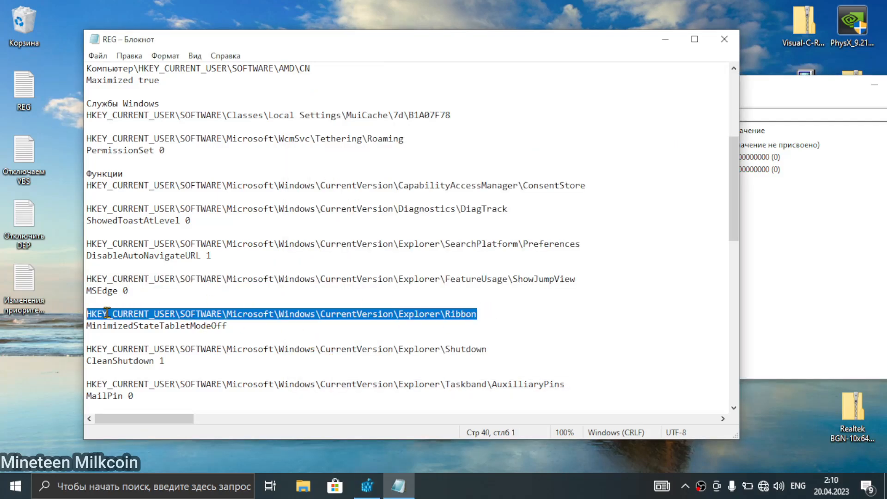
pyautogui.click(15, 486)
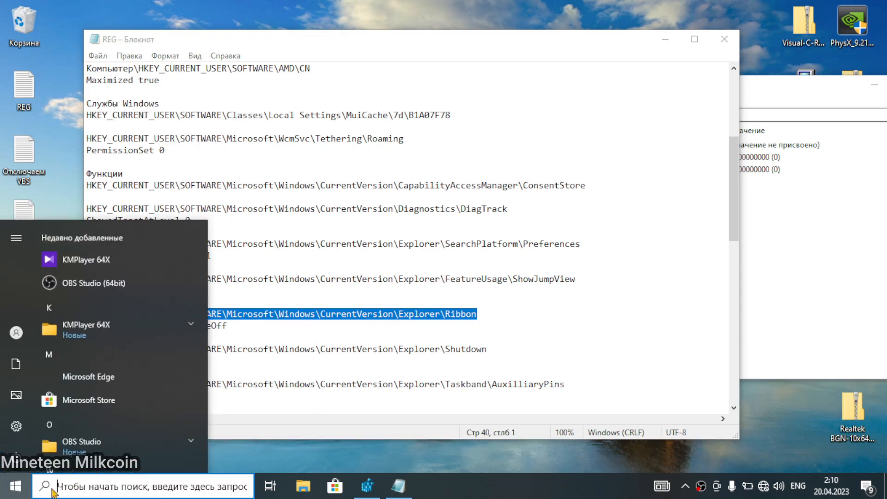
pyautogui.click(367, 486)
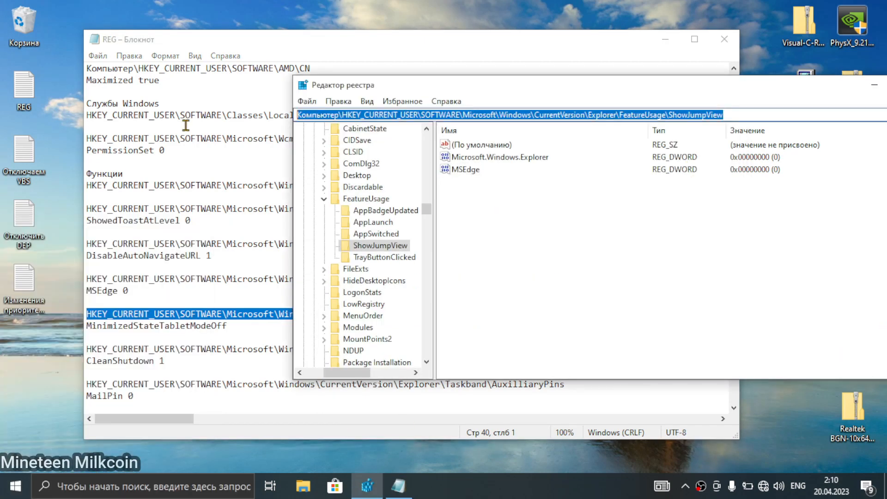
pyautogui.hotkey('ctrl', 'v')
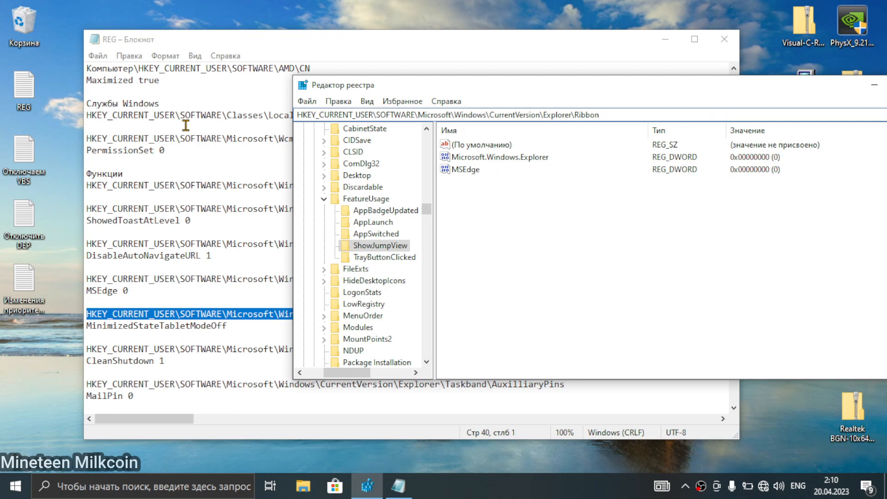
pyautogui.press('Return')
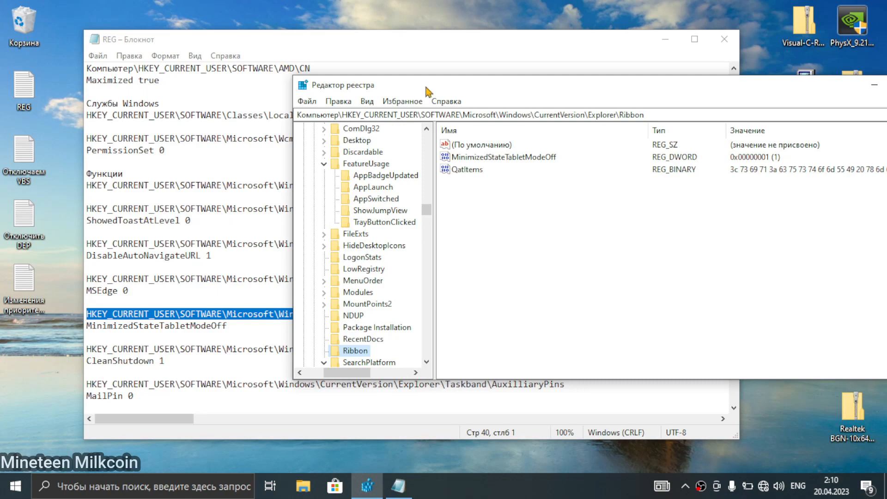
# Reposition the registry editor window and compare the Ribbon key's MinimizedStateTabletModeOff value with its entry in the REG notes.
pyautogui.moveTo(426, 88); pyautogui.dragTo(525, 154)
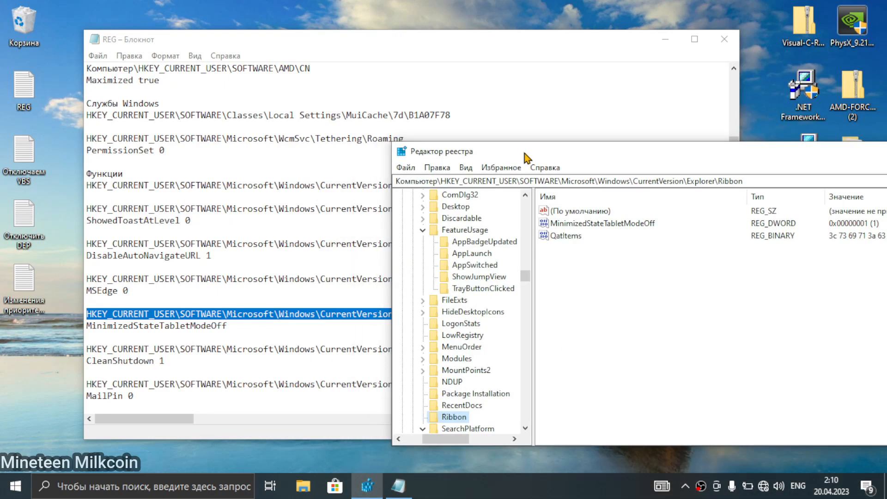
pyautogui.moveTo(525, 153); pyautogui.dragTo(456, 104)
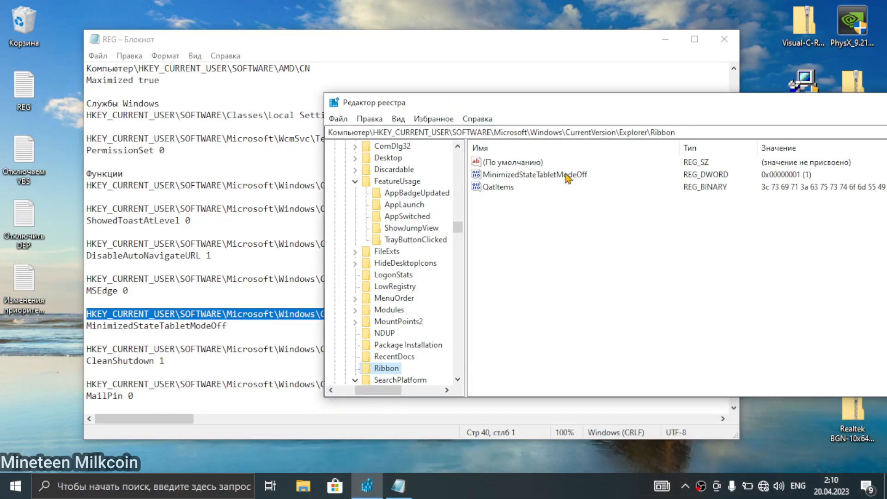
pyautogui.click(258, 331)
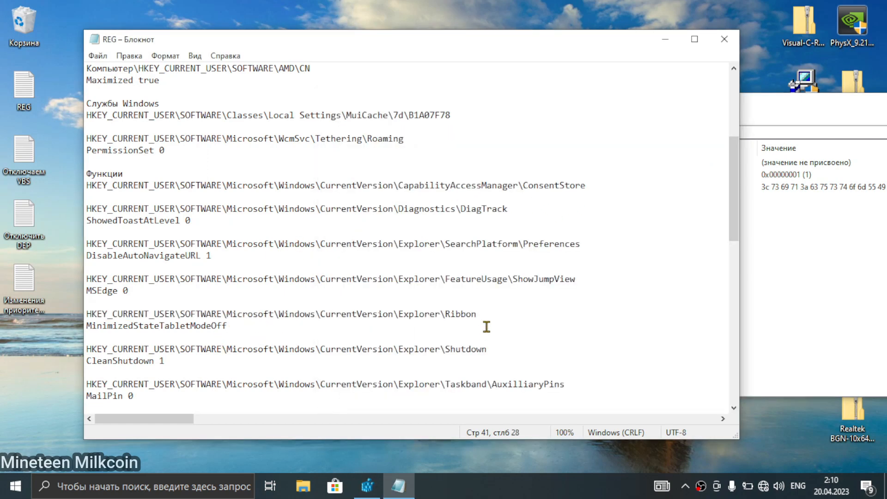
pyautogui.click(869, 322)
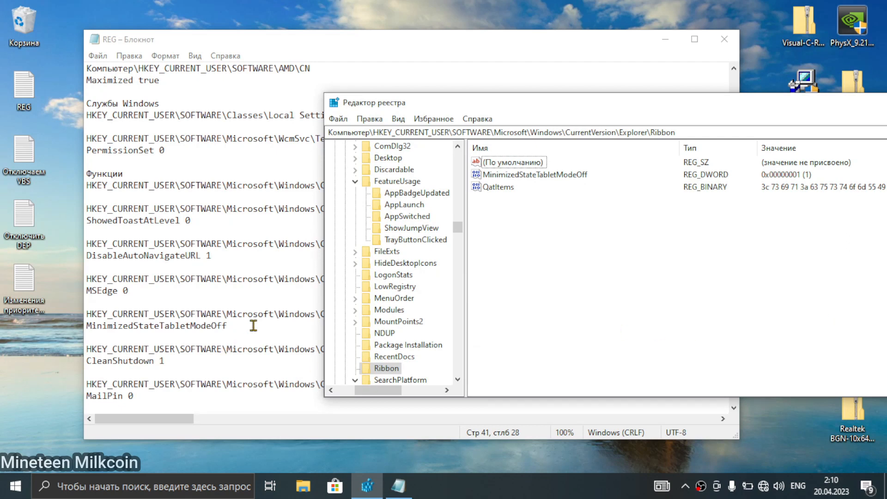
# Copy the path HKEY_CURRENT_USER\SOFTWARE\Microsoft\Windows\CurrentVersion\Explorer\Shutdown from the REG notes and open that key in the registry editor.
pyautogui.click(547, 176)
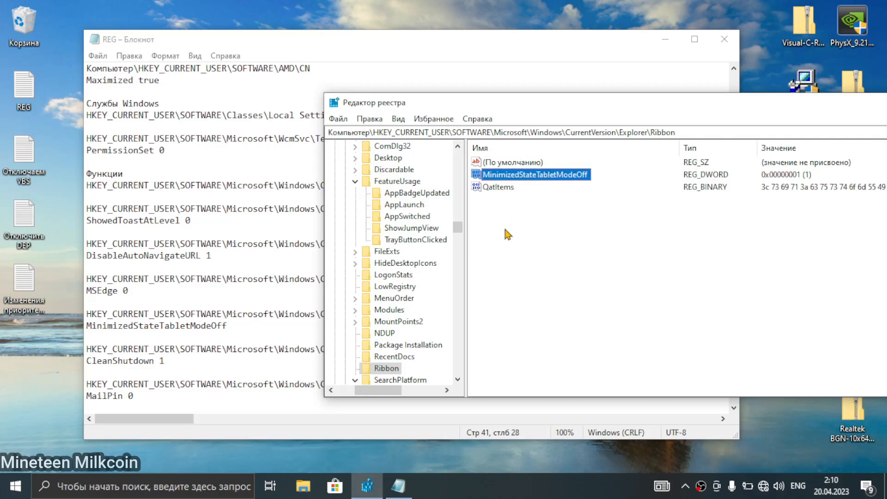
pyautogui.click(260, 330)
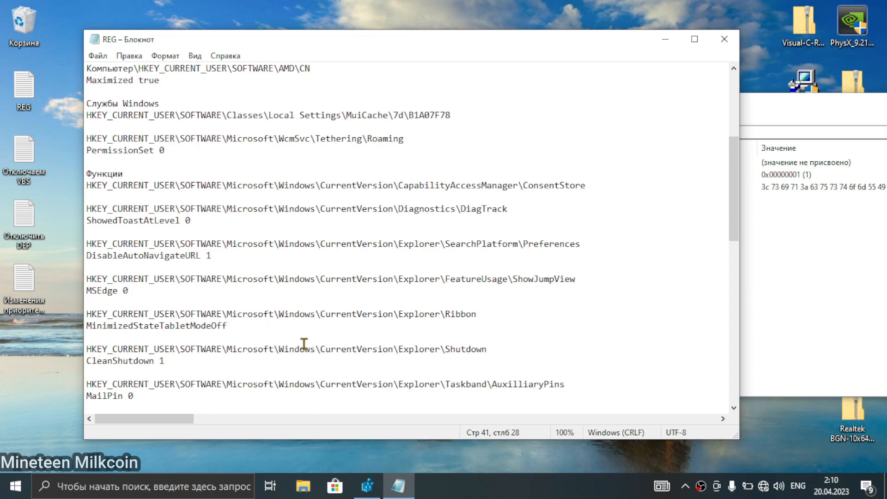
pyautogui.scroll(-1, 304, 344)
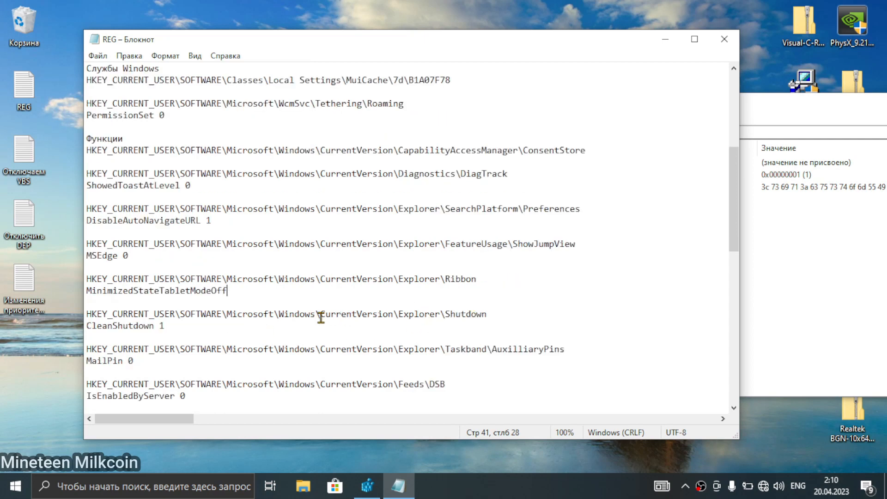
pyautogui.moveTo(507, 313); pyautogui.dragTo(65, 318)
pyautogui.hotkey('ctrl', 'c')
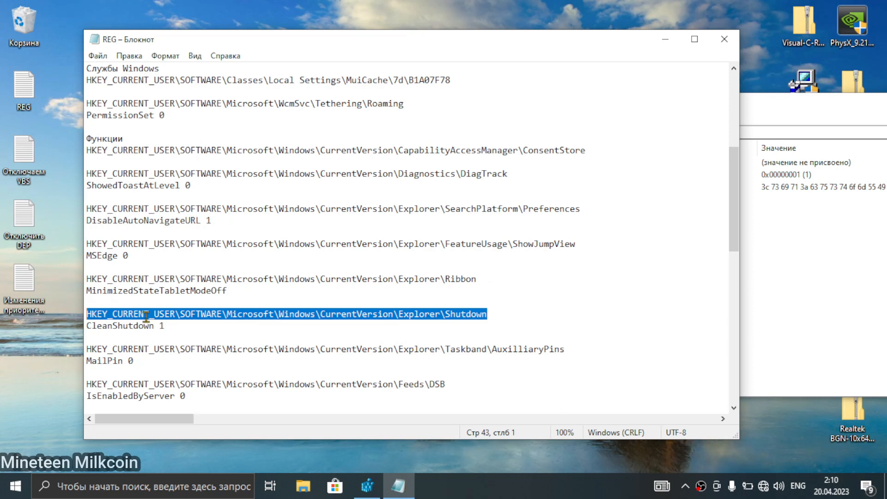
pyautogui.click(884, 329)
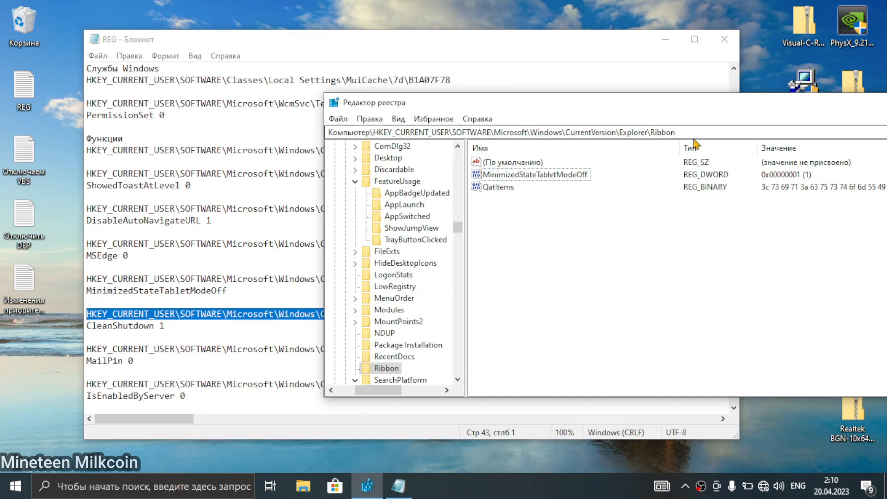
pyautogui.click(744, 132)
pyautogui.hotkey('ctrl', 'v')
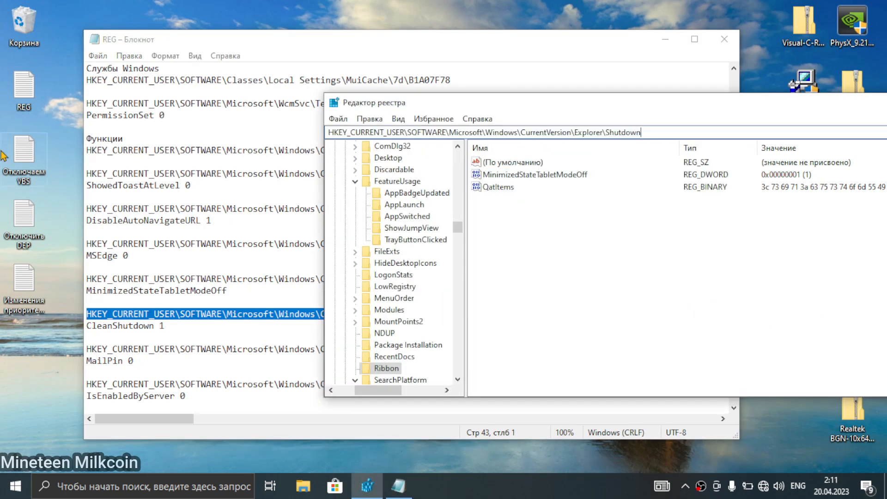
pyautogui.press('Return')
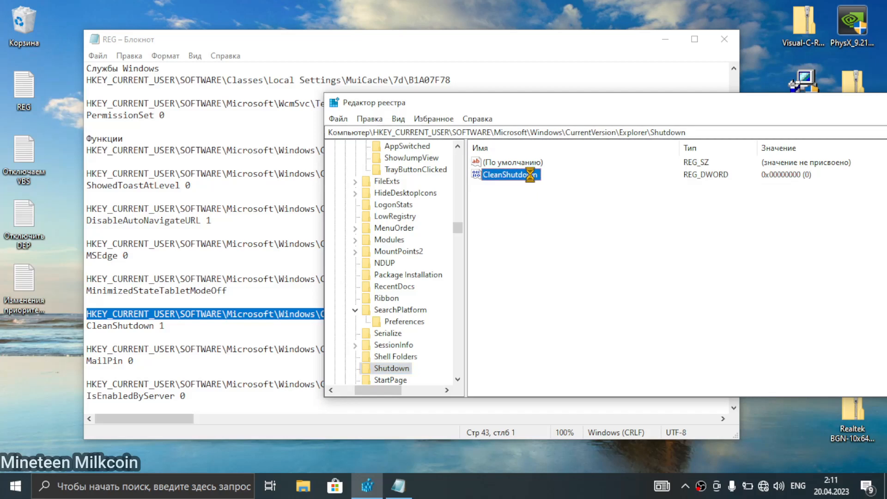
# Set the CleanShutdown DWORD value in the Shutdown key to 1.
pyautogui.doubleClick(531, 174)
pyautogui.write('1')
pyautogui.click(503, 265)
# Copy the path HKEY_CURRENT_USER\SOFTWARE\Microsoft\Windows\CurrentVersion\Explorer\Taskband\AuxilliaryPins from the REG notes and open that key in the registry editor.
pyautogui.click(268, 327)
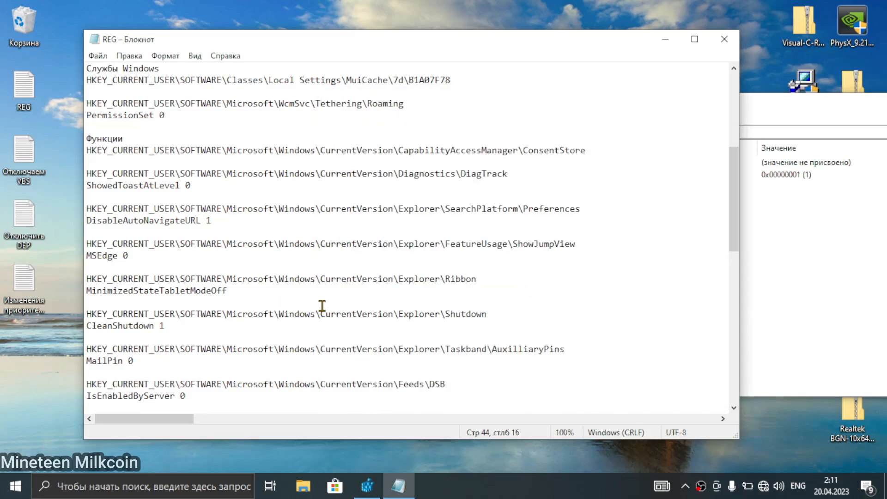
pyautogui.scroll(-1, 367, 363)
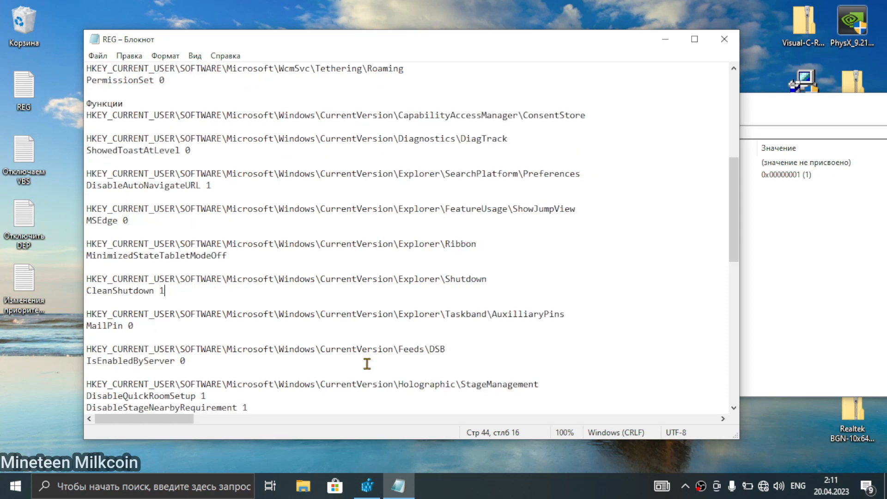
pyautogui.moveTo(571, 312); pyautogui.dragTo(61, 311)
pyautogui.hotkey('ctrl', 'c')
pyautogui.click(794, 283)
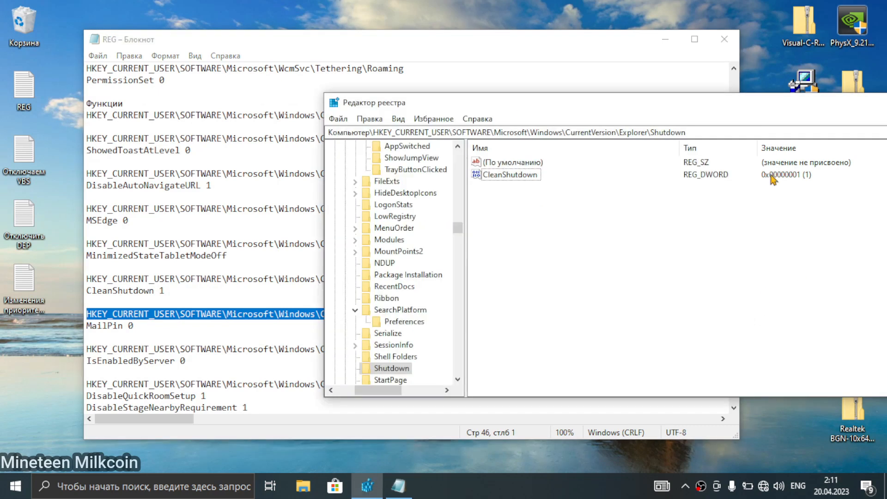
pyautogui.moveTo(705, 132); pyautogui.dragTo(160, 180)
pyautogui.hotkey('ctrl', 'v')
pyautogui.press('Return')
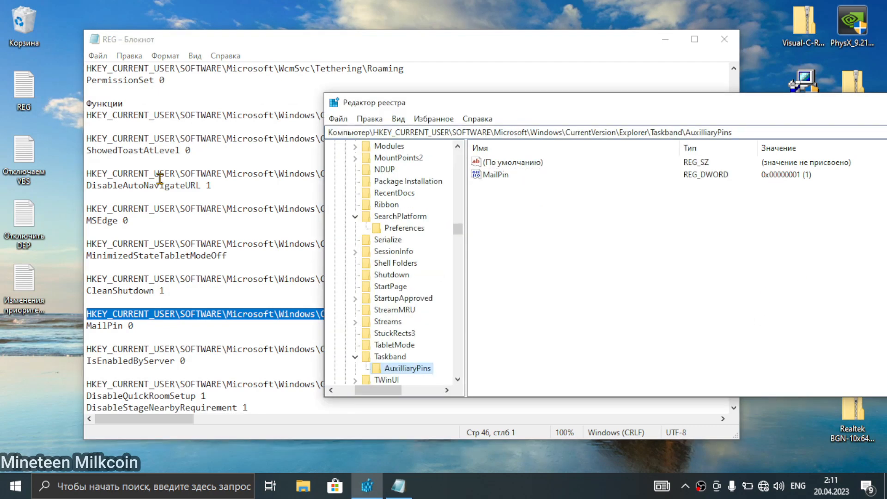
# Set the MailPin DWORD value in the AuxilliaryPins key to 0.
pyautogui.doubleClick(507, 175)
pyautogui.write('0')
pyautogui.click(493, 264)
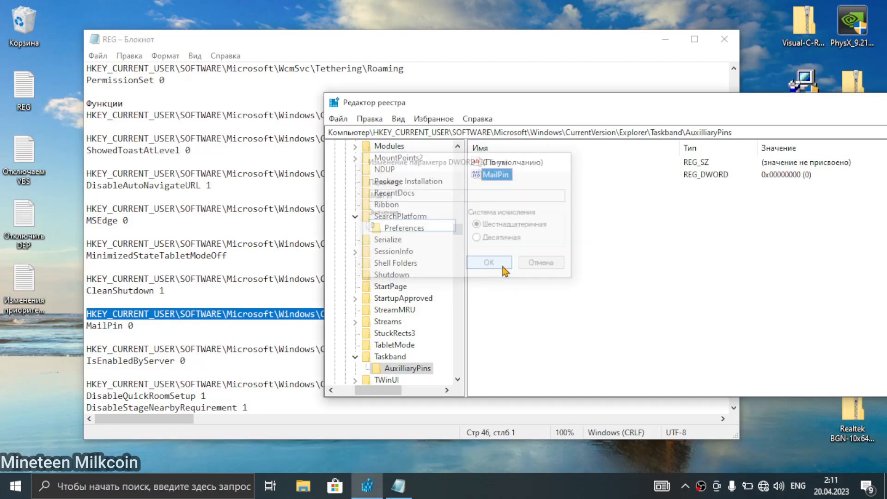
# Copy the path HKEY_CURRENT_USER\SOFTWARE\Microsoft\Windows\CurrentVersion\Feeds\DSB from the REG notes and open that key in the registry editor.
pyautogui.click(210, 325)
pyautogui.scroll(-1, 222, 329)
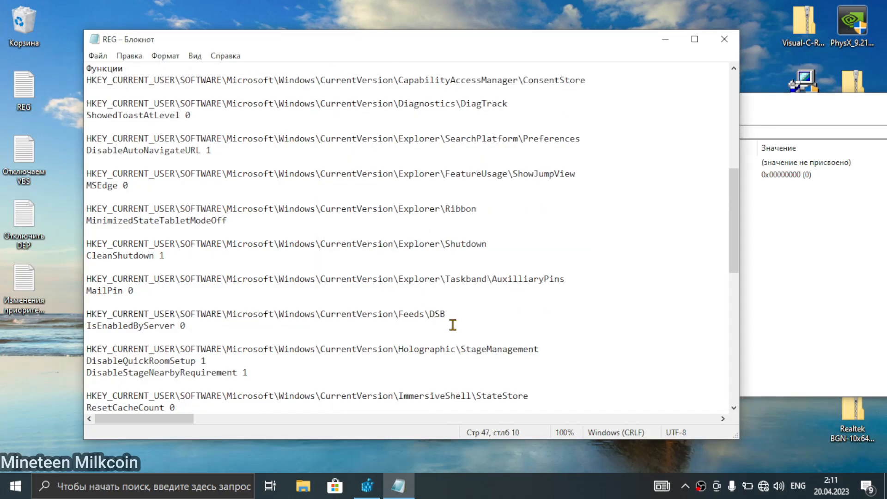
pyautogui.moveTo(456, 318); pyautogui.dragTo(80, 311)
pyautogui.hotkey('ctrl', 'c')
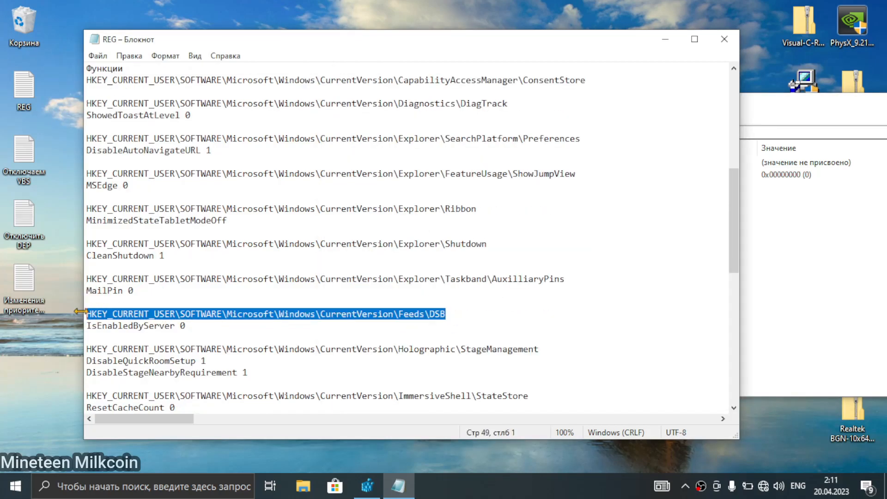
pyautogui.click(844, 280)
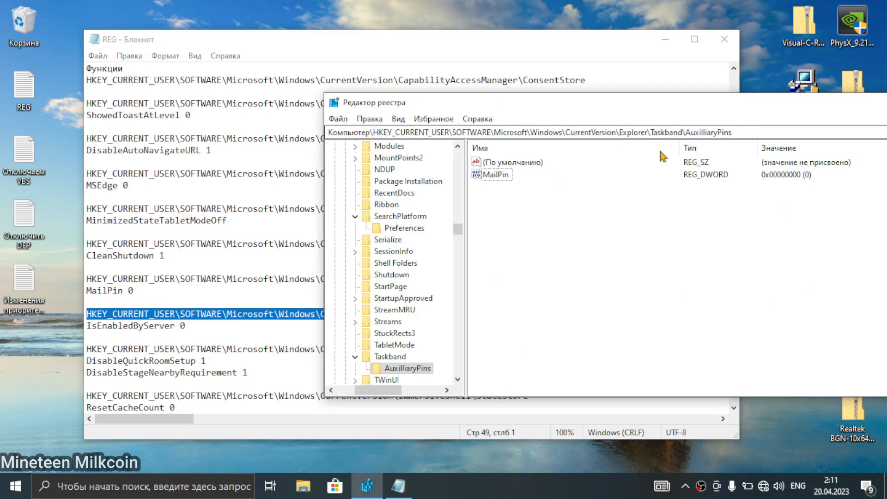
pyautogui.click(784, 131)
pyautogui.hotkey('ctrl', 'v')
pyautogui.press('Return')
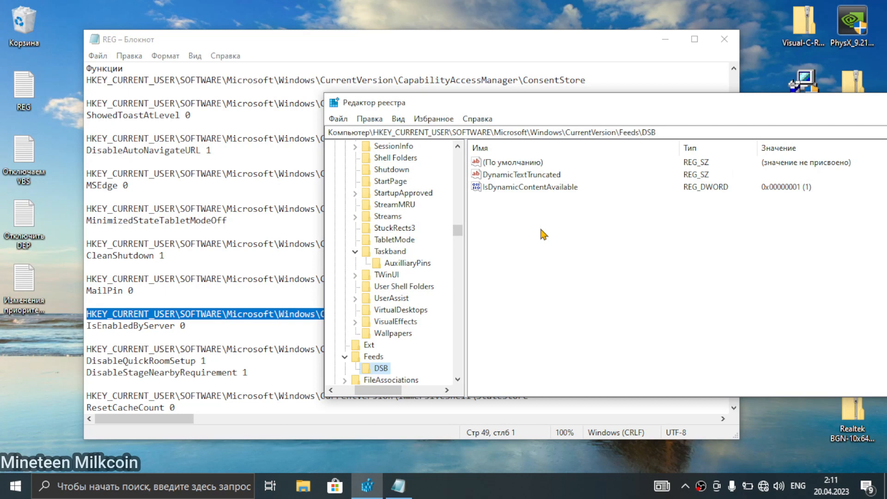
# Set the IsDynamicContentAvailable DWORD value in the Feeds\DSB key to 0.
pyautogui.doubleClick(531, 186)
pyautogui.write('0')
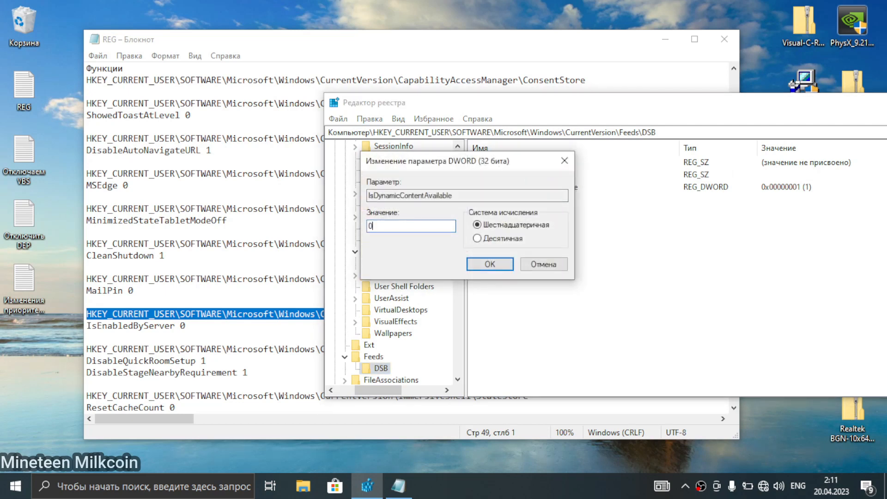
pyautogui.click(490, 264)
# Copy the path HKEY_CURRENT_USER\SOFTWARE\Microsoft\Windows\CurrentVersion\Holographic\StageManagement from the REG notes and open that key in the registry editor.
pyautogui.click(235, 360)
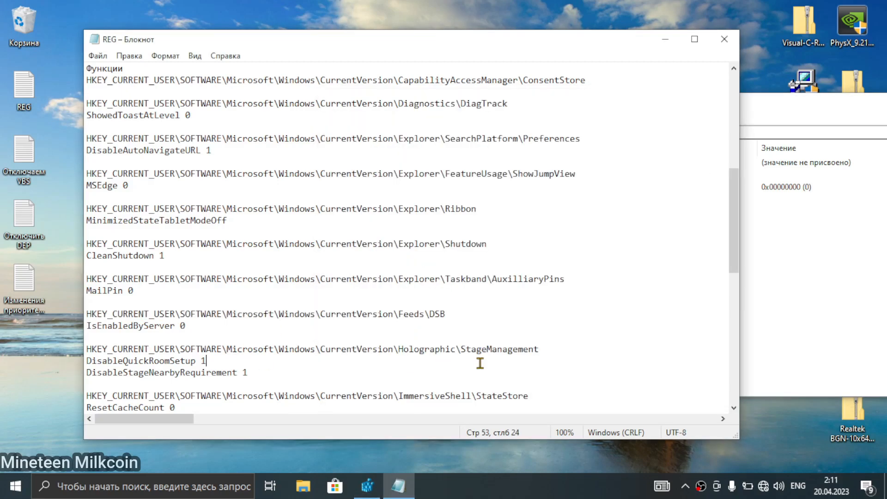
pyautogui.moveTo(541, 349); pyautogui.dragTo(80, 345)
pyautogui.hotkey('ctrl', 'c')
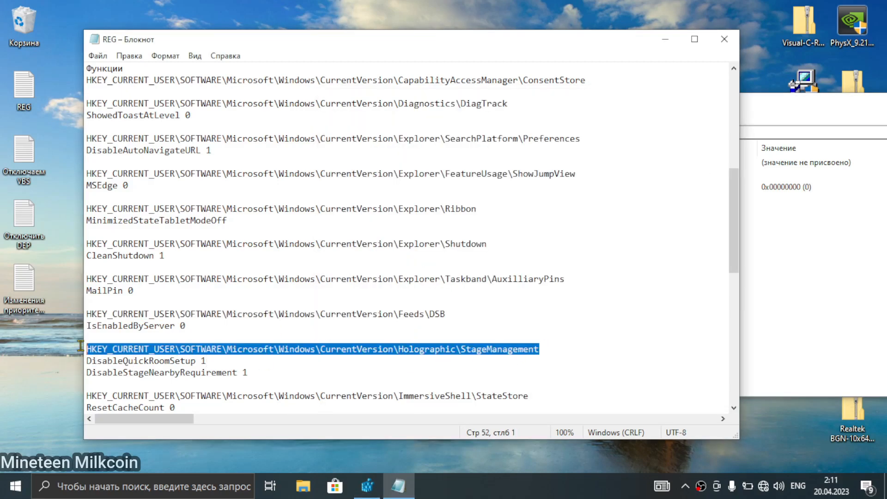
pyautogui.click(874, 288)
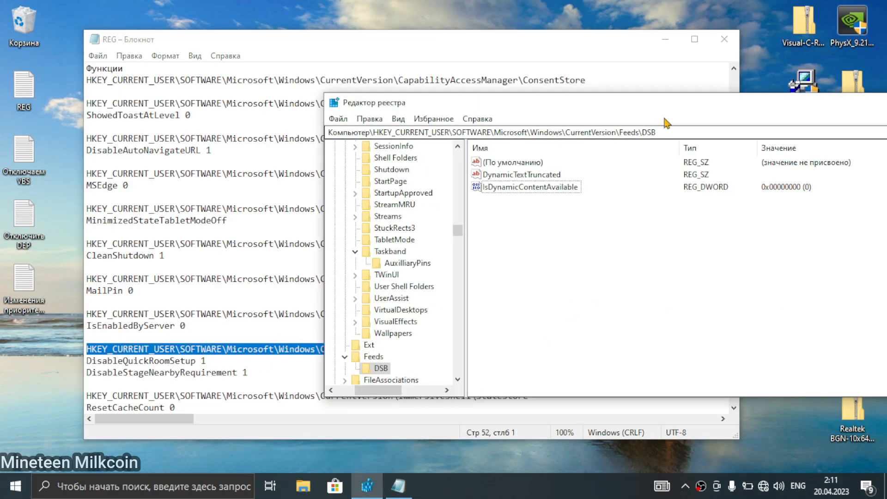
pyautogui.moveTo(678, 132); pyautogui.dragTo(54, 113)
pyautogui.hotkey('ctrl', 'v')
pyautogui.press('Return')
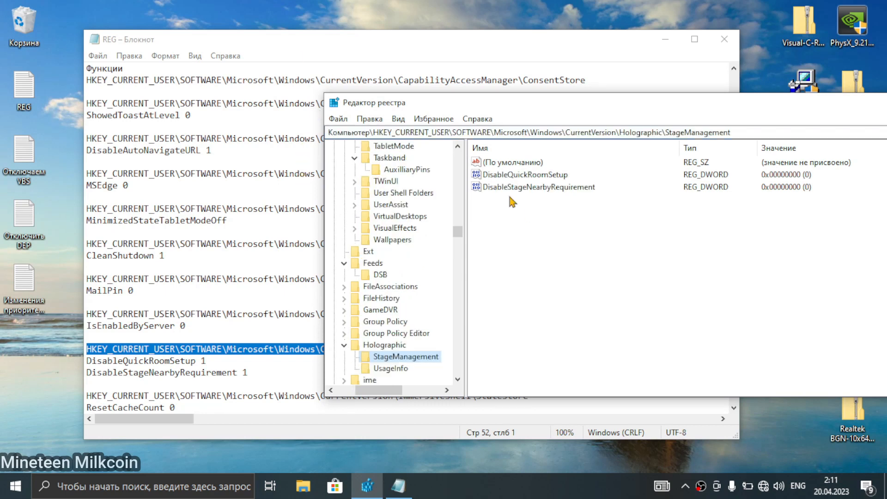
# Set the DisableQuickRoomSetup and DisableStageNearbyRequirement DWORD values in the StageManagement key to 1.
pyautogui.doubleClick(524, 175)
pyautogui.write('1')
pyautogui.click(493, 268)
pyautogui.click(547, 190)
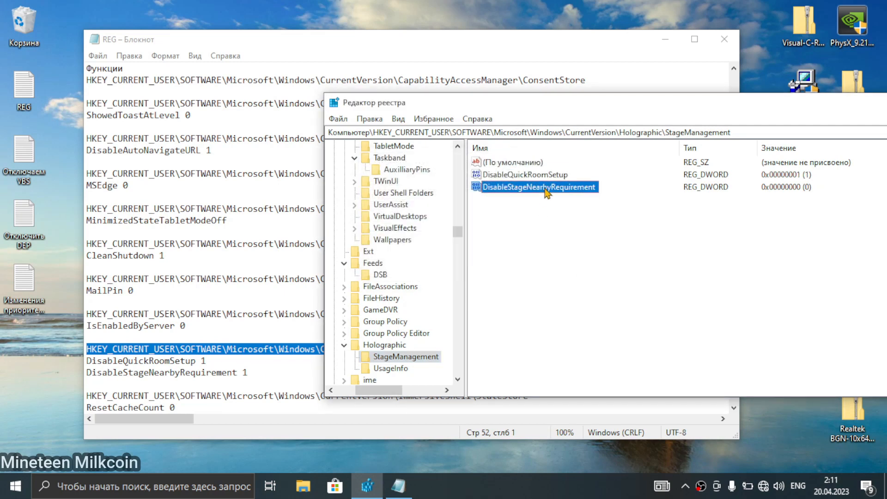
pyautogui.doubleClick(547, 188)
pyautogui.write('1')
pyautogui.click(511, 259)
pyautogui.click(292, 330)
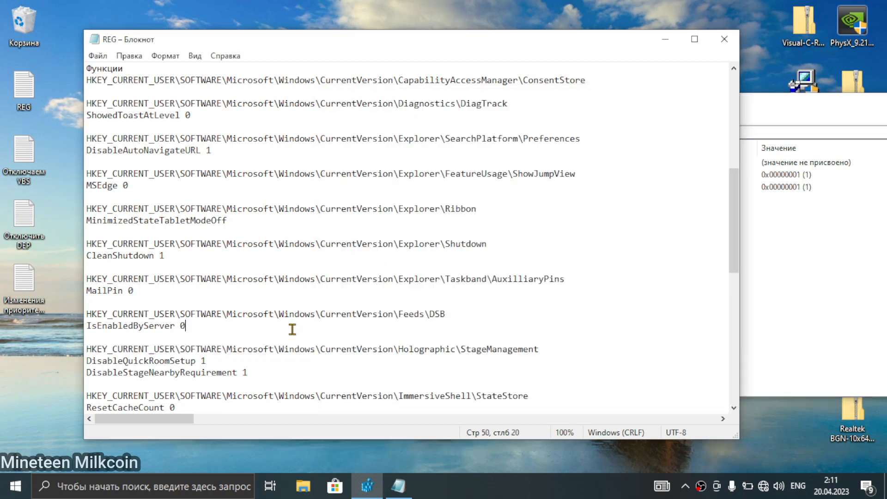
pyautogui.scroll(-4, 292, 329)
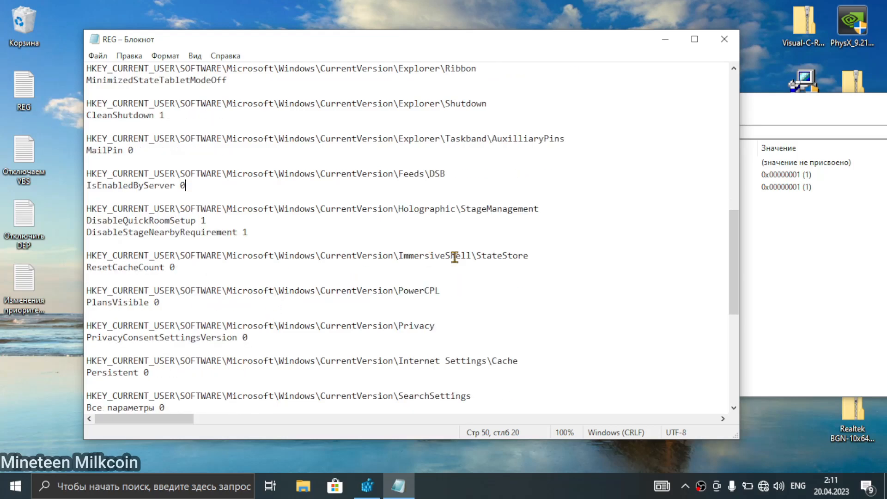
pyautogui.moveTo(530, 256); pyautogui.dragTo(98, 246)
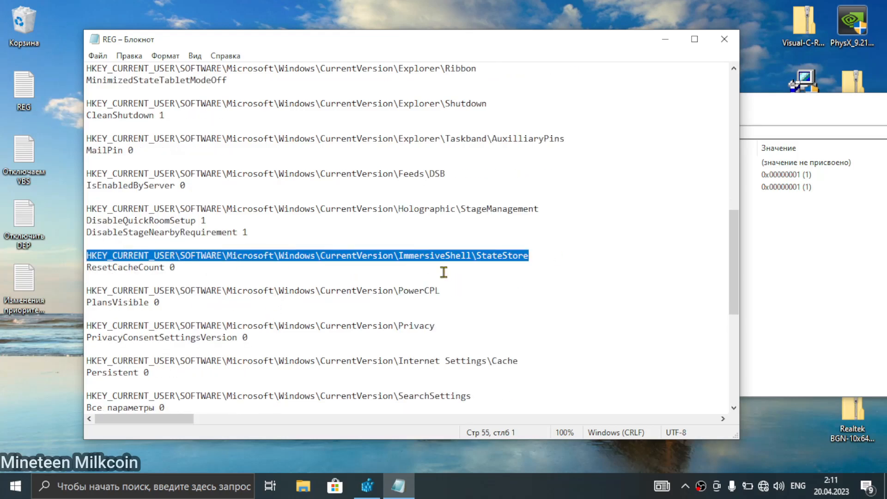
pyautogui.click(873, 287)
pyautogui.moveTo(739, 131); pyautogui.dragTo(209, 139)
pyautogui.press('BackSpace')
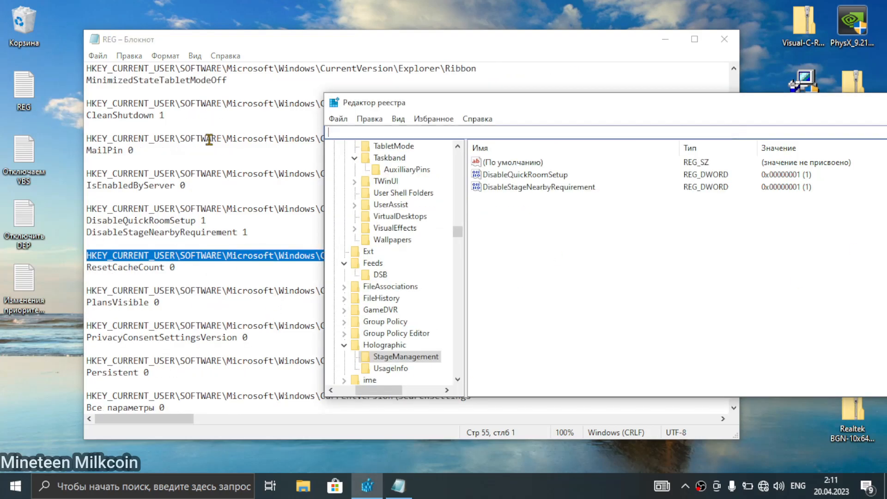
pyautogui.press('Escape')
# Copy the path HKEY_CURRENT_USER\SOFTWARE\Microsoft\Windows\CurrentVersion\ImmersiveShell\StateStore from the REG notes and open that key in the registry editor.
pyautogui.click(288, 236)
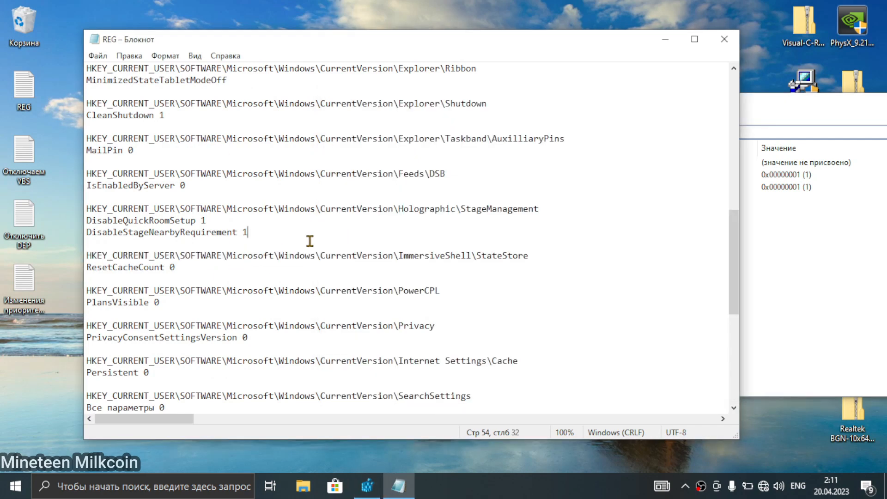
pyautogui.click(546, 255)
pyautogui.moveTo(502, 258); pyautogui.dragTo(41, 256)
pyautogui.hotkey('ctrl', 'c')
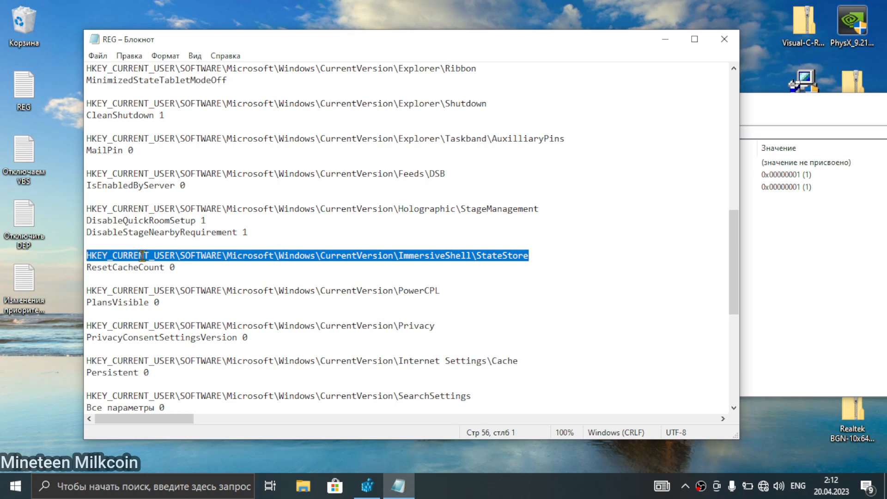
pyautogui.click(769, 146)
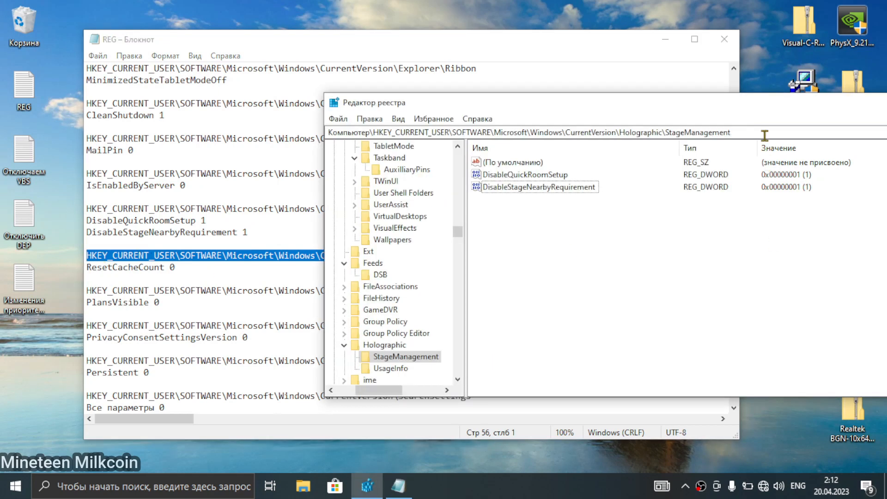
pyautogui.click(765, 136)
pyautogui.hotkey('ctrl', 'v')
pyautogui.press('Return')
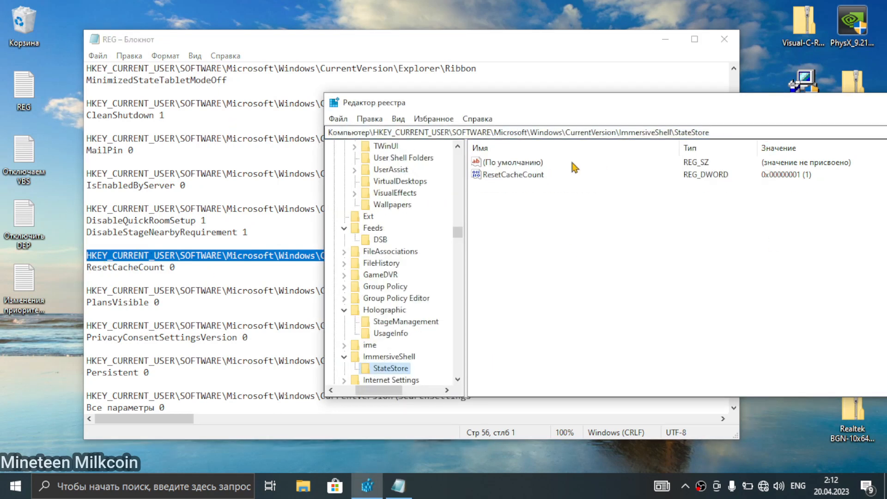
# Set the ResetCacheCount DWORD value in the StateStore key to 0.
pyautogui.doubleClick(508, 174)
pyautogui.write('0')
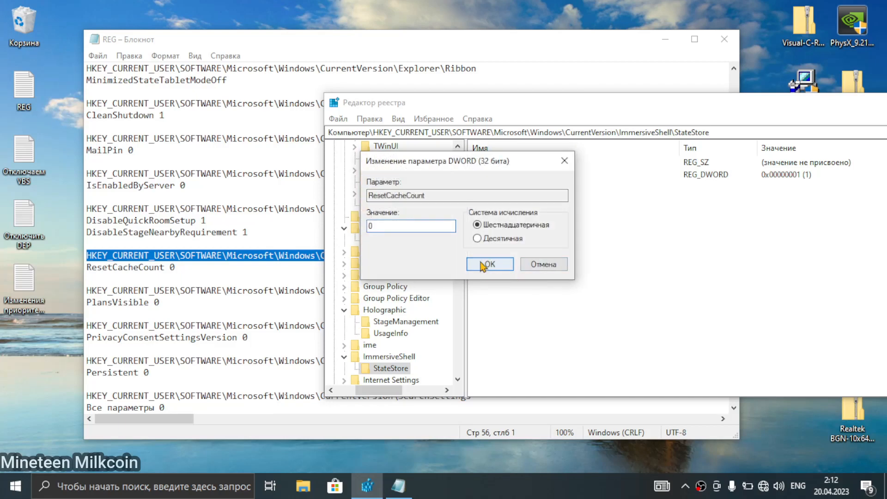
pyautogui.click(483, 266)
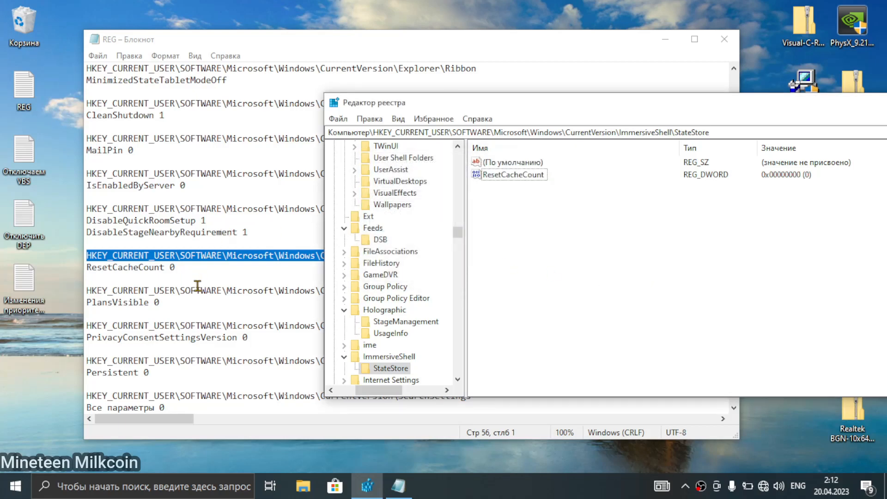
# Copy the path HKEY_CURRENT_USER\SOFTWARE\Microsoft\Windows\CurrentVersion\PowerCPL from the REG notes and open that key in the registry editor.
pyautogui.click(197, 286)
pyautogui.moveTo(441, 291); pyautogui.dragTo(87, 290)
pyautogui.hotkey('ctrl', 'c')
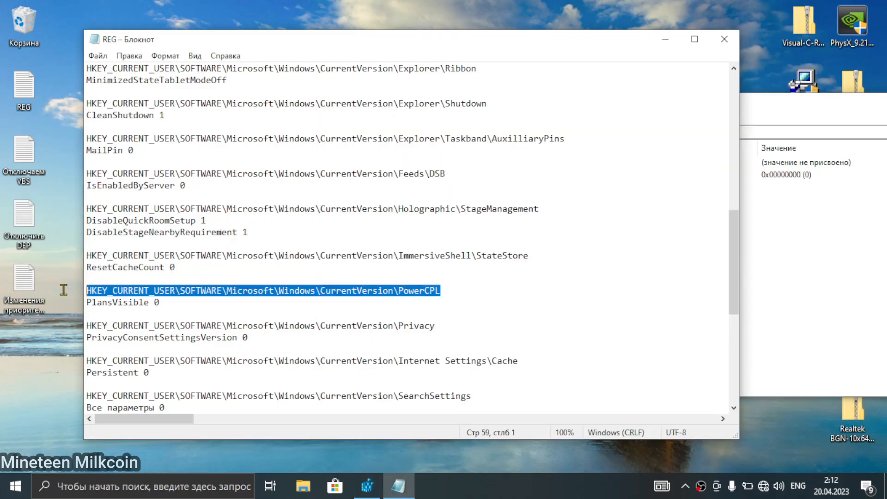
pyautogui.click(822, 275)
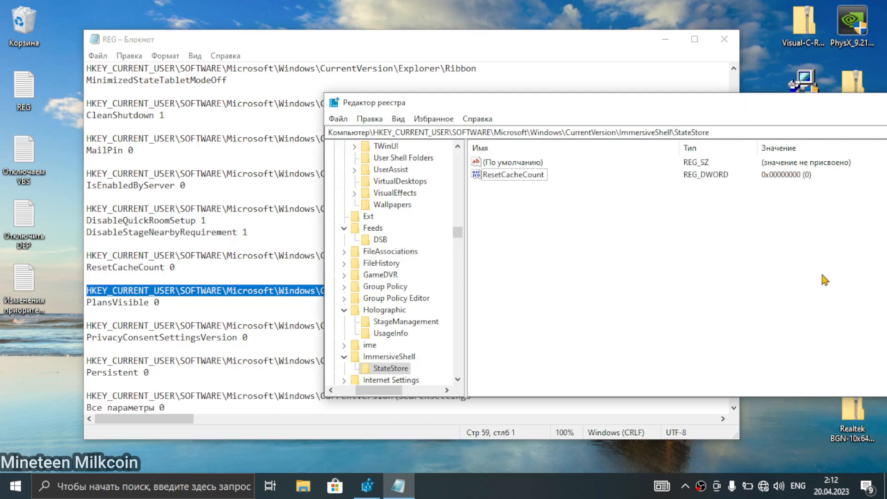
pyautogui.click(725, 131)
pyautogui.hotkey('ctrl', 'v')
pyautogui.press('Return')
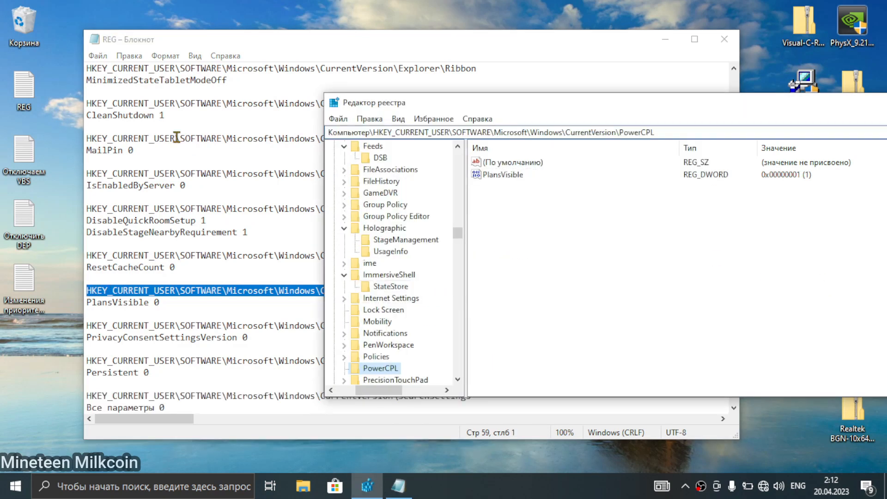
# Set the PlansVisible DWORD value in the PowerCPL key to 0.
pyautogui.doubleClick(502, 175)
pyautogui.click(490, 264)
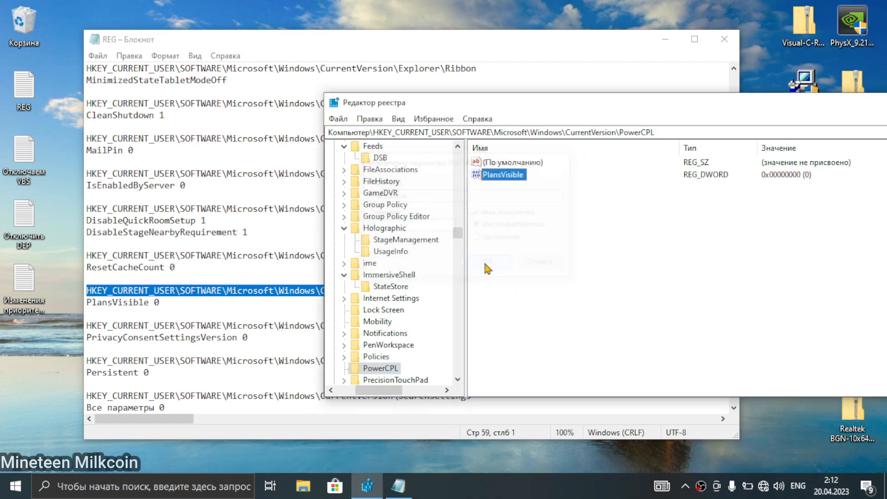
# Copy the path HKEY_CURRENT_USER\SOFTWARE\Microsoft\Windows\CurrentVersion\Privacy from the REG notes and open that key in the registry editor.
pyautogui.click(255, 294)
pyautogui.moveTo(443, 330); pyautogui.dragTo(74, 327)
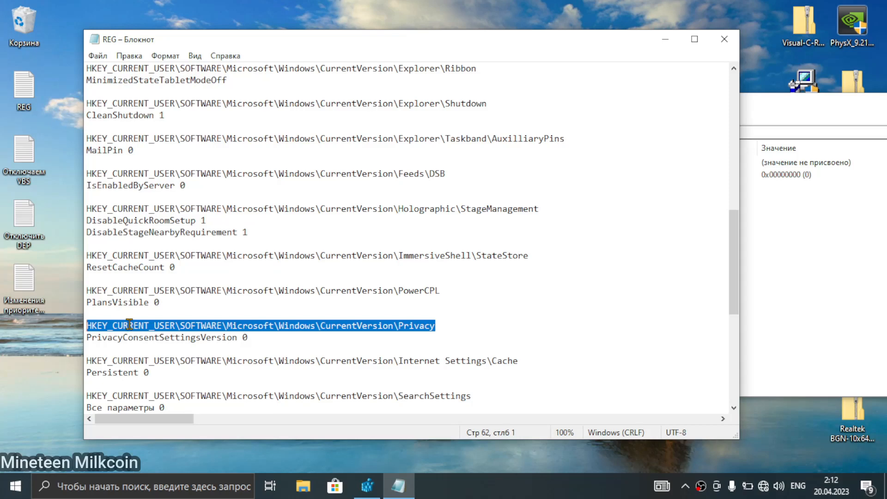
pyautogui.hotkey('ctrl', 'c')
pyautogui.click(795, 282)
pyautogui.click(723, 132)
pyautogui.hotkey('ctrl', 'v')
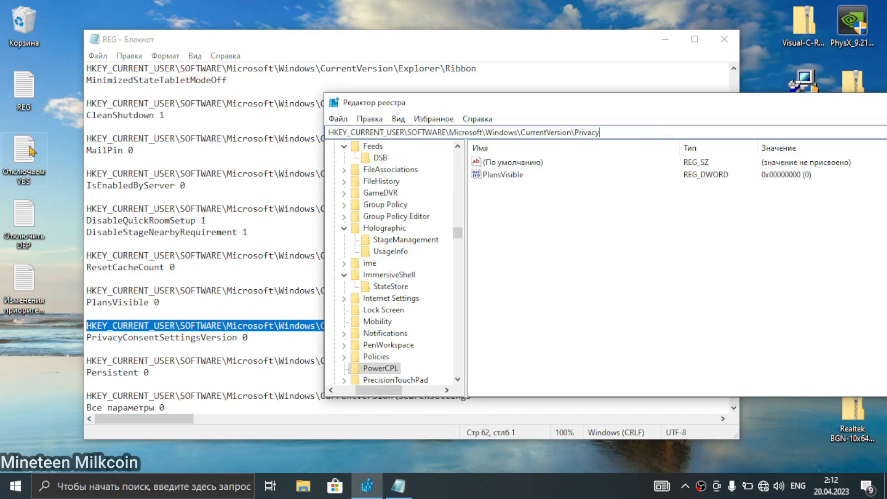
pyautogui.press('Return')
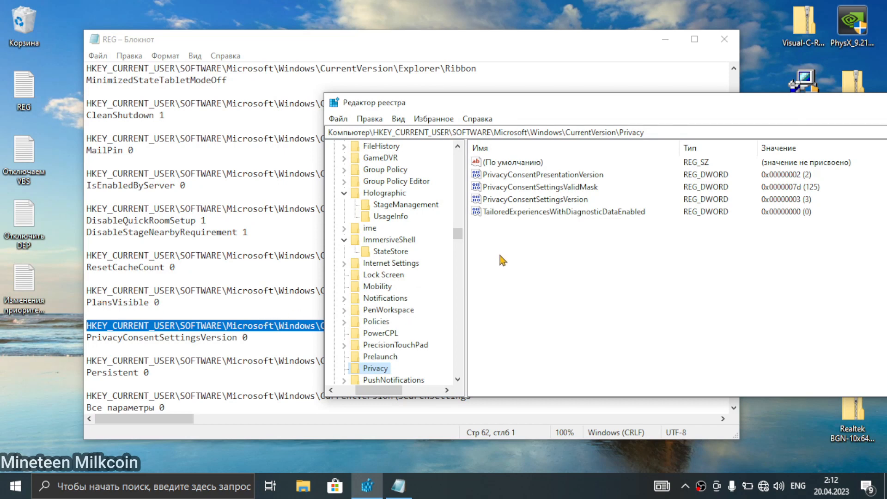
# Set the PrivacyConsentSettingsVersion DWORD value in the Privacy key to 0.
pyautogui.doubleClick(562, 206)
pyautogui.write('0')
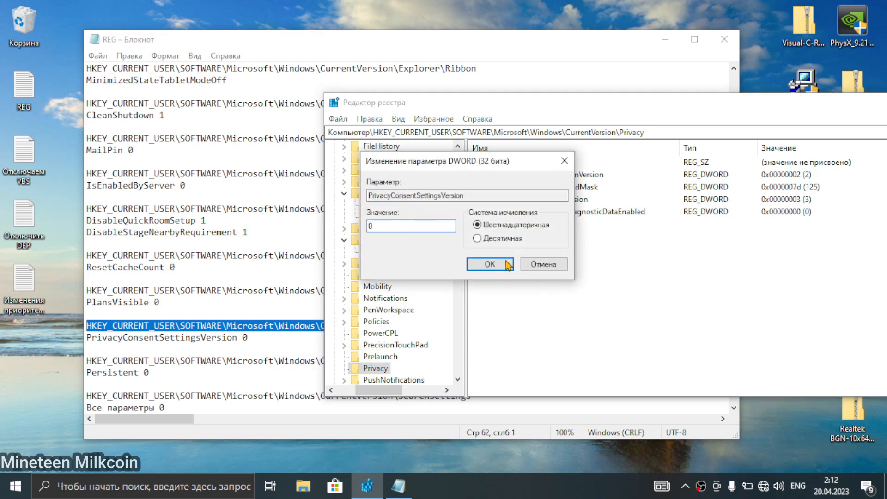
pyautogui.click(490, 264)
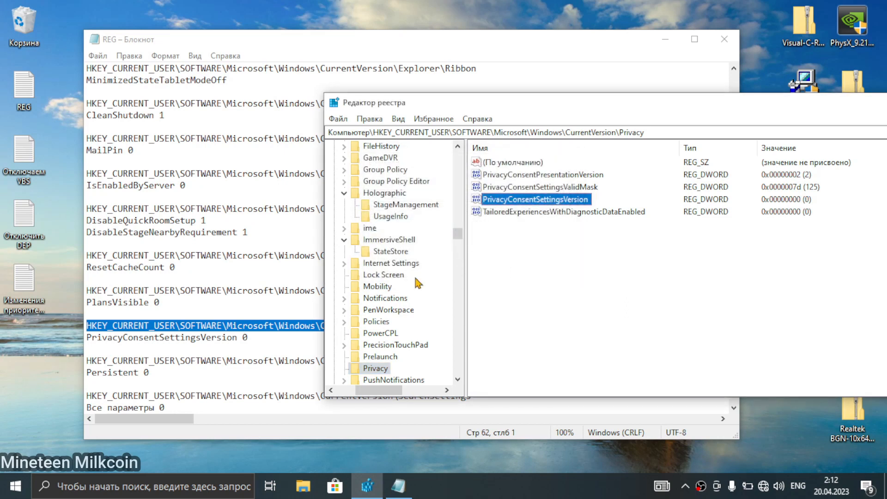
# Copy the path HKEY_CURRENT_USER\SOFTWARE\Microsoft\Windows\CurrentVersion\Internet Settings\Cache from the REG notes and open that key in the registry editor.
pyautogui.click(237, 361)
pyautogui.moveTo(547, 361); pyautogui.dragTo(82, 361)
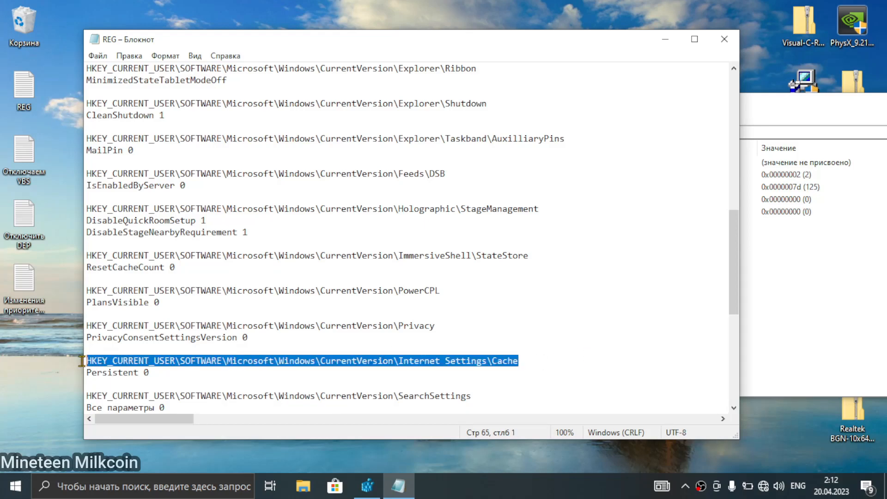
pyautogui.click(836, 326)
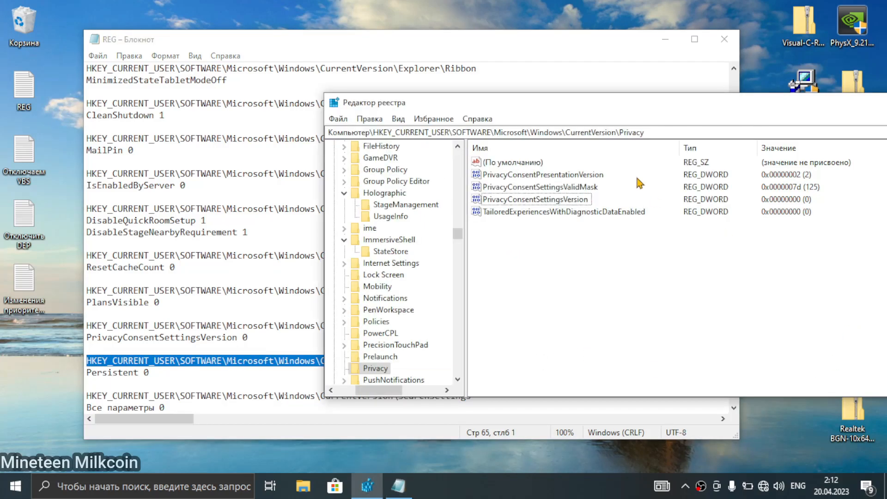
pyautogui.click(675, 132)
pyautogui.moveTo(675, 132); pyautogui.dragTo(234, 136)
pyautogui.hotkey('ctrl', 'v')
pyautogui.press('Return')
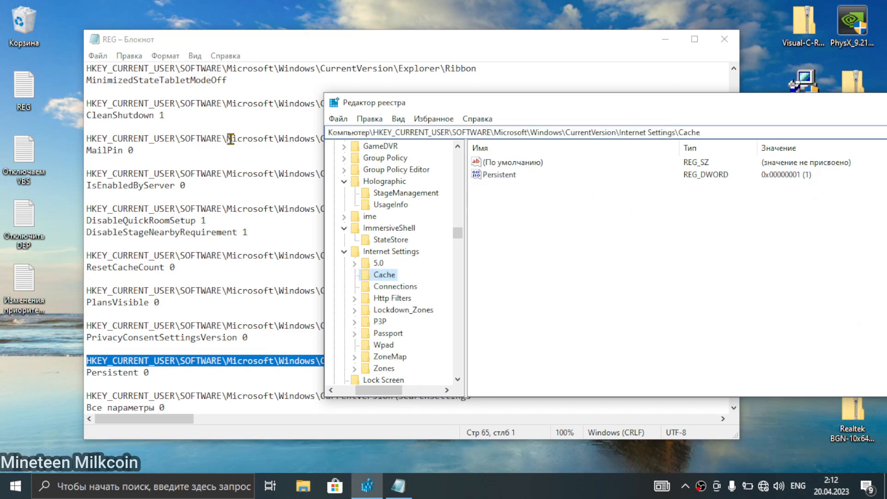
# Set the Persistent DWORD value in the Internet Settings\Cache key to 0.
pyautogui.doubleClick(508, 180)
pyautogui.write('0')
pyautogui.click(490, 262)
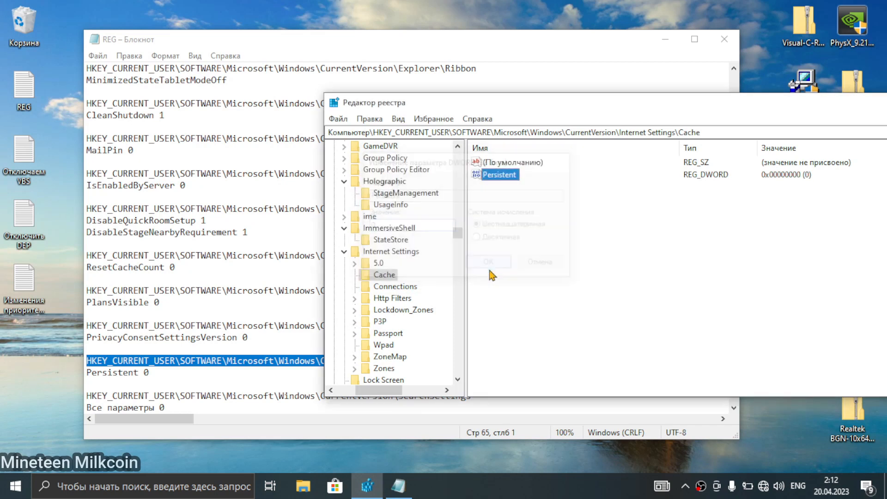
# Copy the path HKEY_CURRENT_USER\SOFTWARE\Microsoft\Windows\CurrentVersion\SearchSettings from the REG notes and open that key in the registry editor.
pyautogui.click(194, 385)
pyautogui.scroll(-3, 194, 379)
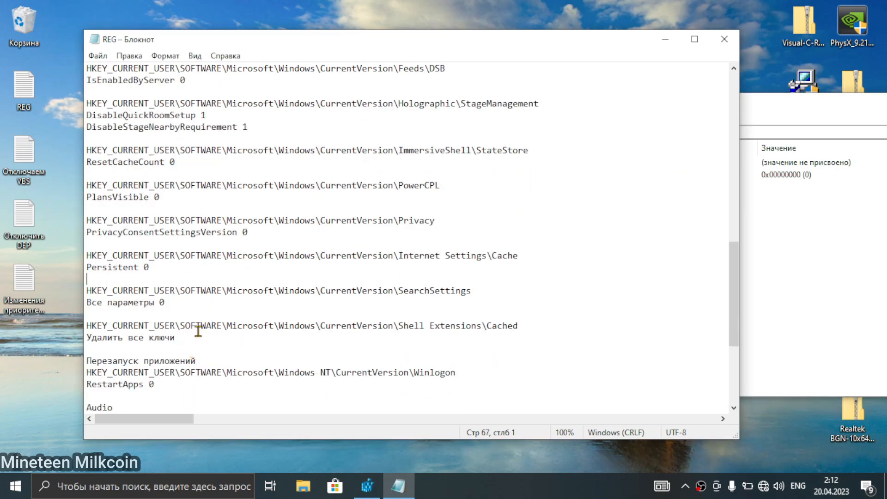
pyautogui.scroll(-1, 198, 331)
pyautogui.moveTo(490, 255); pyautogui.dragTo(14, 245)
pyautogui.click(793, 226)
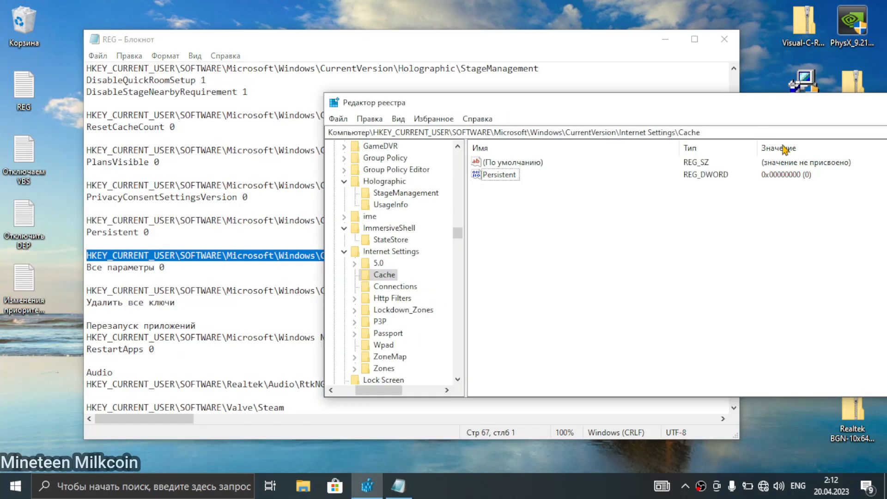
pyautogui.moveTo(738, 132); pyautogui.dragTo(4, 112)
pyautogui.press('BackSpace')
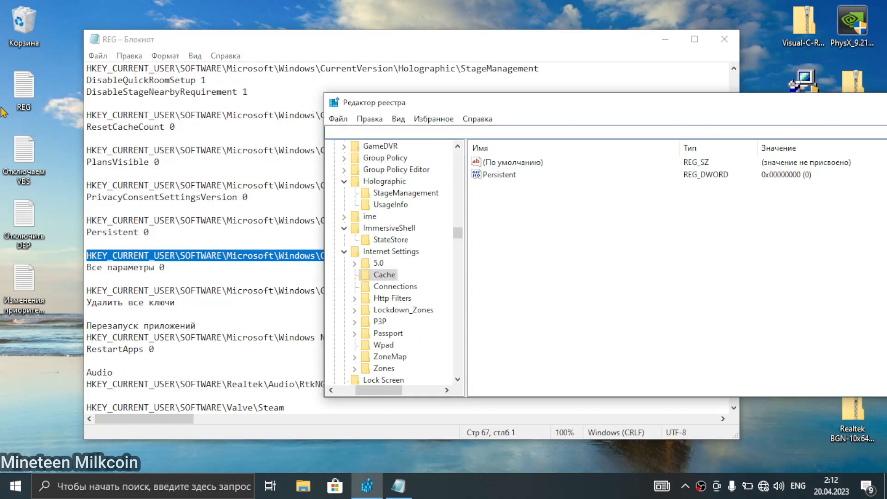
pyautogui.click(229, 239)
pyautogui.moveTo(488, 253); pyautogui.dragTo(85, 252)
pyautogui.hotkey('ctrl', 'c')
pyautogui.click(812, 267)
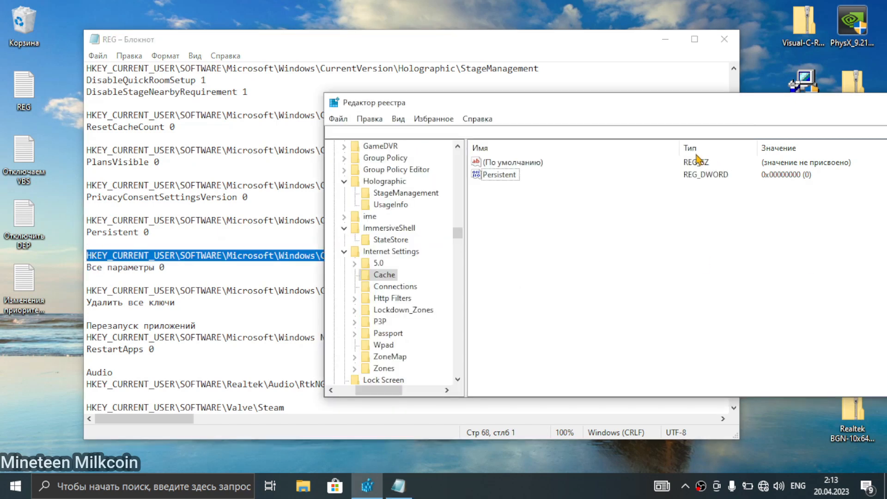
pyautogui.click(688, 132)
pyautogui.hotkey('ctrl', 'v')
pyautogui.press('Return')
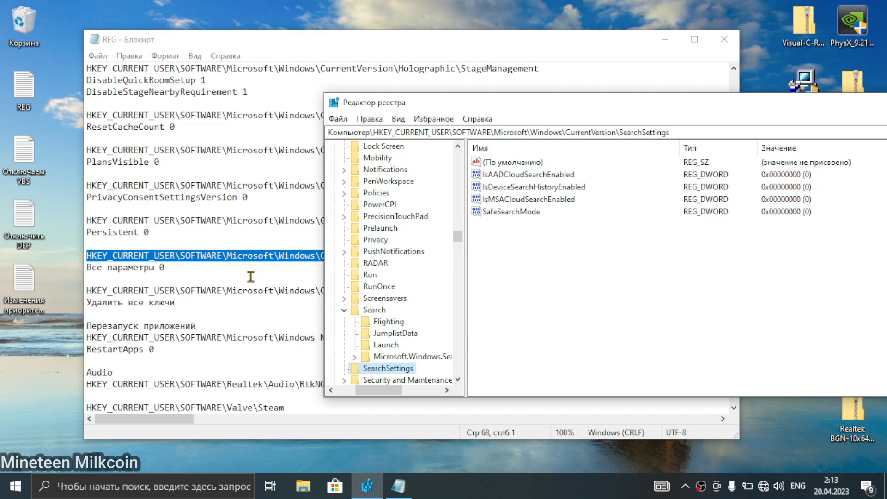
# Copy the path HKEY_CURRENT_USER\SOFTWARE\Microsoft\Windows\CurrentVersion\Shell Extensions\Cached from the REG notes and open that key in the registry editor.
pyautogui.click(296, 306)
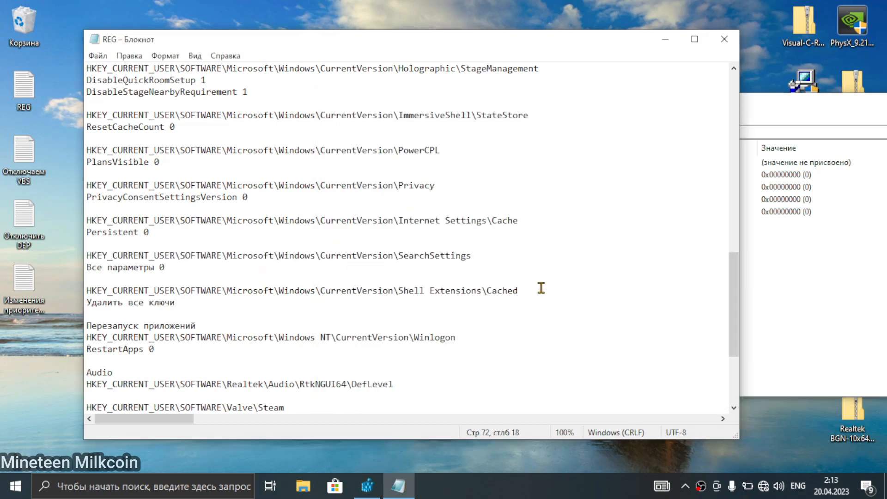
pyautogui.moveTo(540, 287); pyautogui.dragTo(83, 282)
pyautogui.click(519, 291)
pyautogui.moveTo(519, 290); pyautogui.dragTo(87, 290)
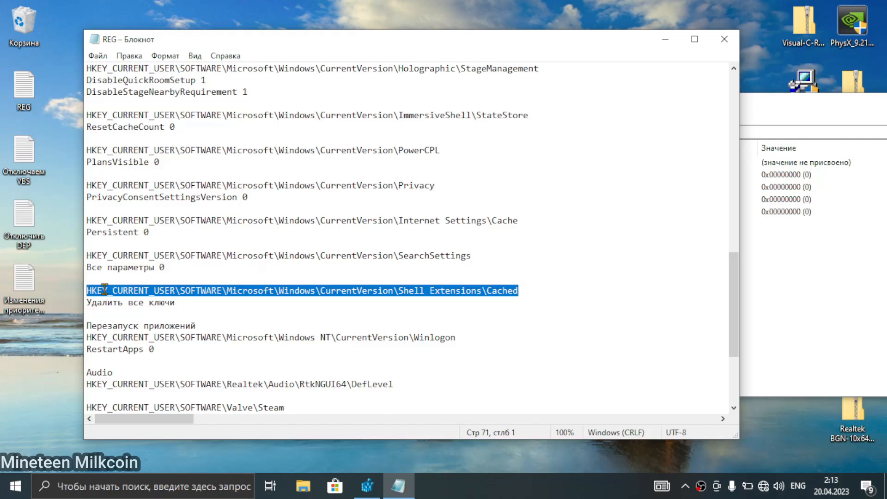
pyautogui.hotkey('ctrl', 'c')
pyautogui.click(781, 309)
pyautogui.moveTo(675, 132); pyautogui.dragTo(47, 109)
pyautogui.hotkey('ctrl', 'v')
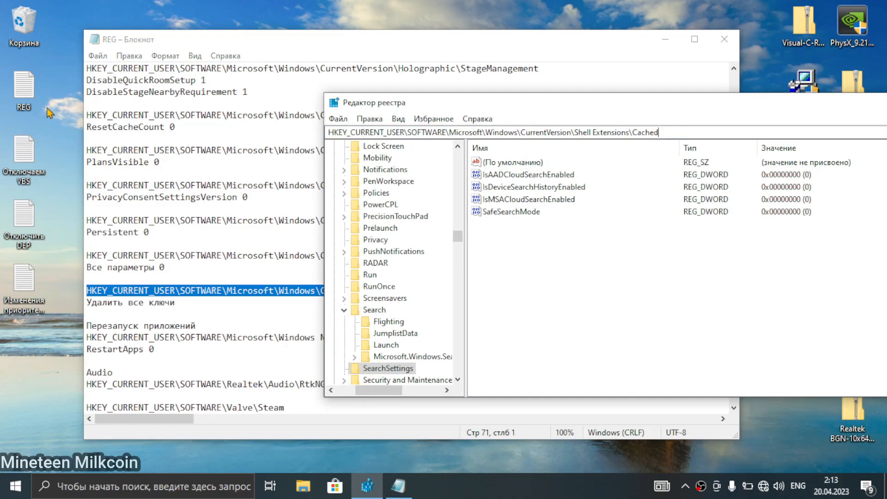
pyautogui.press('Return')
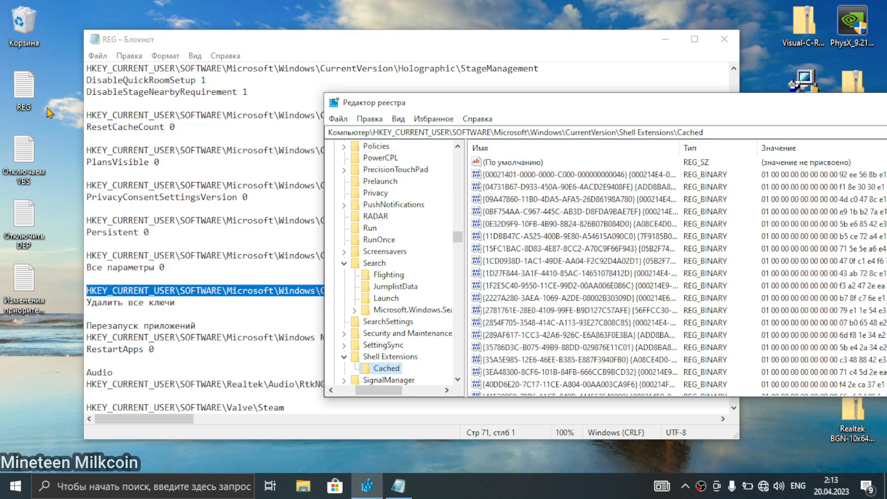
# Delete all REG_BINARY values from the Shell Extensions\Cached key, keeping only the default value.
pyautogui.doubleClick(531, 105)
pyautogui.scroll(-3, 415, 214)
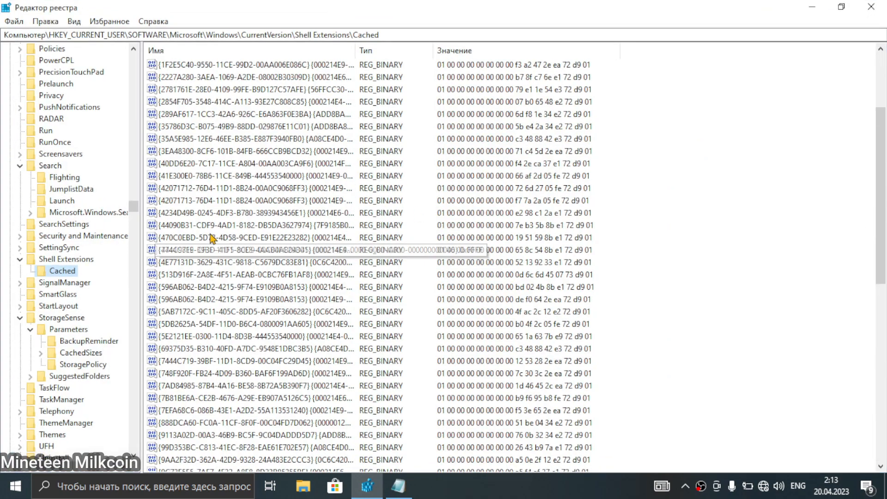
pyautogui.scroll(4, 212, 238)
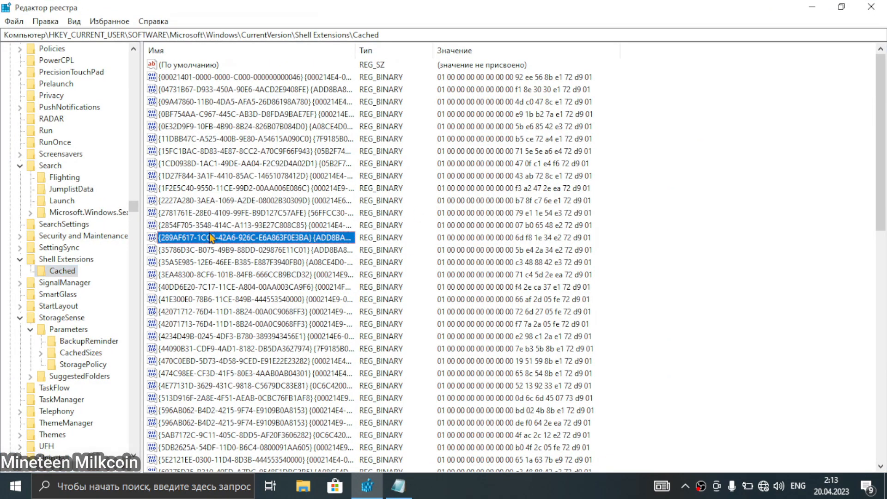
pyautogui.click(283, 213)
pyautogui.click(243, 151)
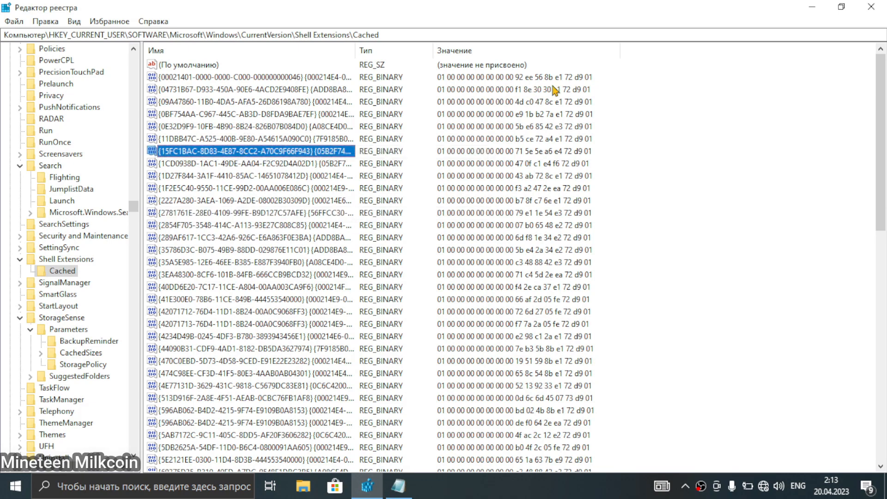
pyautogui.moveTo(614, 80); pyautogui.dragTo(143, 498)
pyautogui.press('Delete')
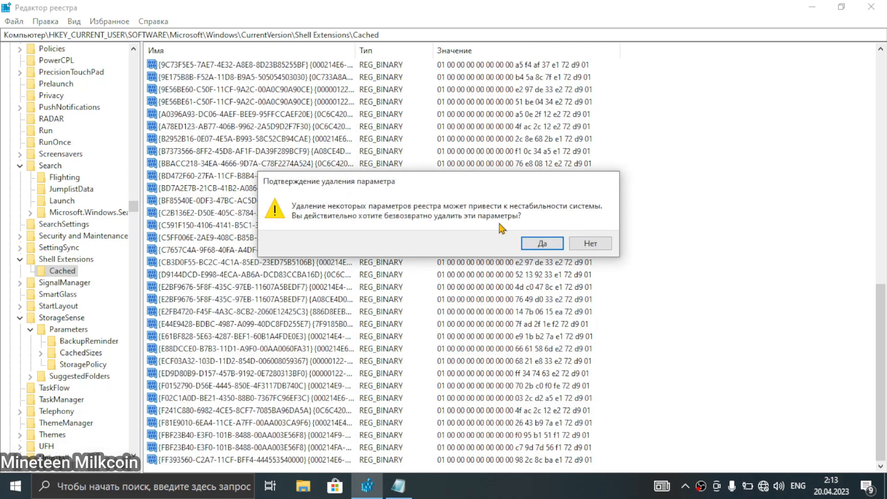
pyautogui.click(536, 243)
pyautogui.doubleClick(528, 6)
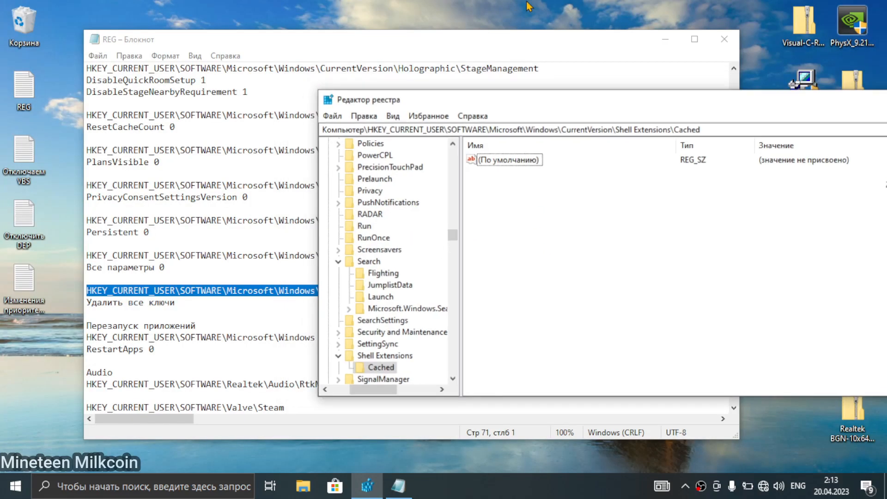
# Copy the path HKEY_CURRENT_USER\SOFTWARE\Microsoft\Windows NT\CurrentVersion\Winlogon from the REG notes and open that key in the registry editor.
pyautogui.click(195, 336)
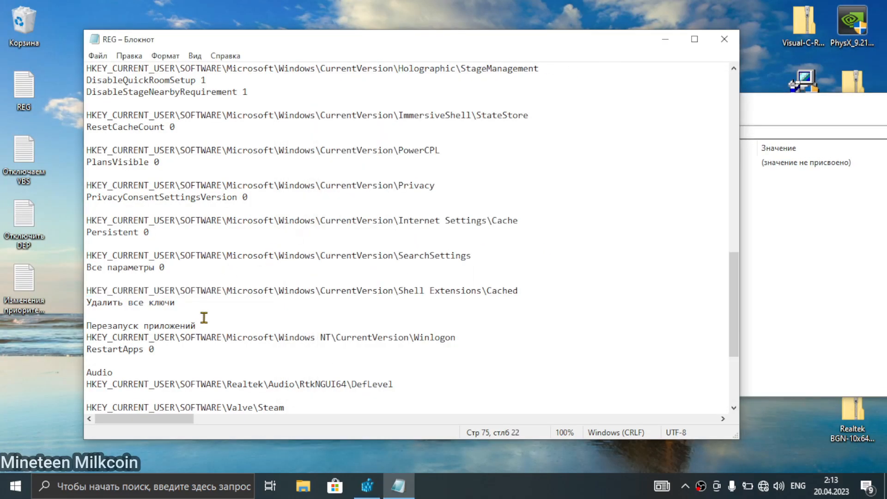
pyautogui.scroll(-1, 204, 318)
pyautogui.scroll(-1, 204, 318)
pyautogui.moveTo(458, 267); pyautogui.dragTo(86, 266)
pyautogui.click(812, 299)
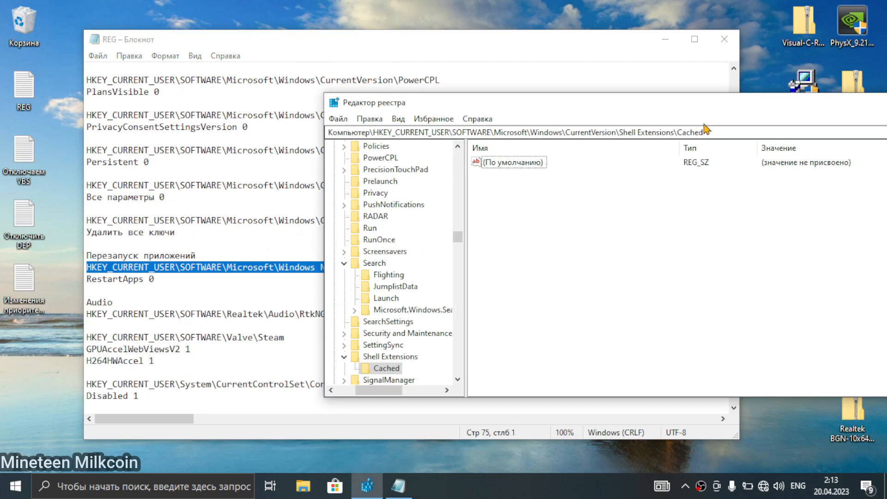
pyautogui.click(712, 132)
pyautogui.hotkey('ctrl', 'v')
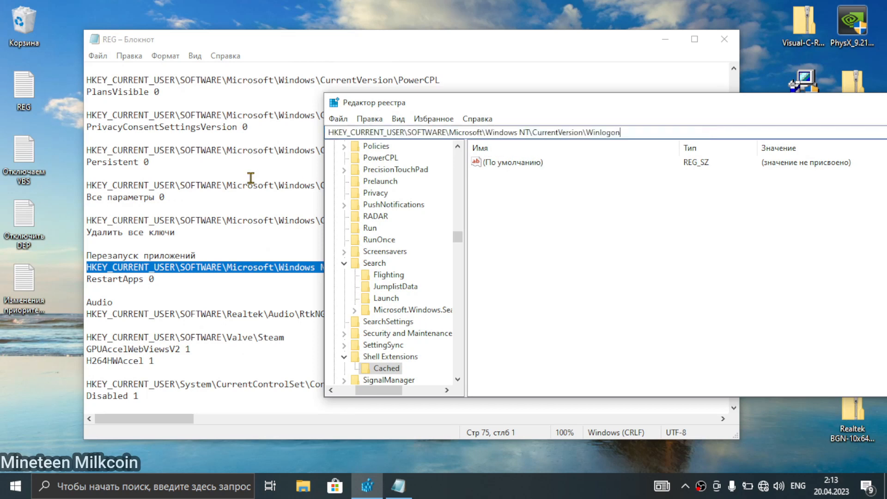
pyautogui.press('Return')
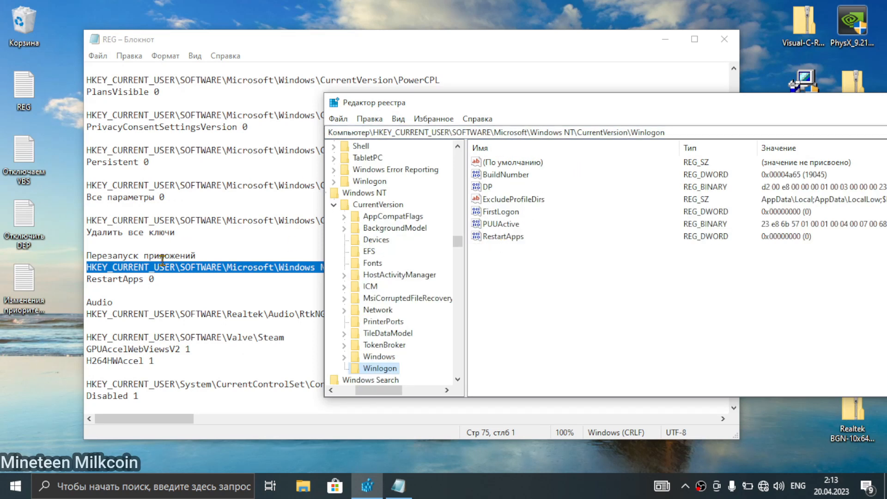
# Copy the path HKEY_CURRENT_USER\SOFTWARE\Realtek\Audio\RtkNGUI64\DefLevel from the REG notes and try to open that key in the registry editor.
pyautogui.click(169, 279)
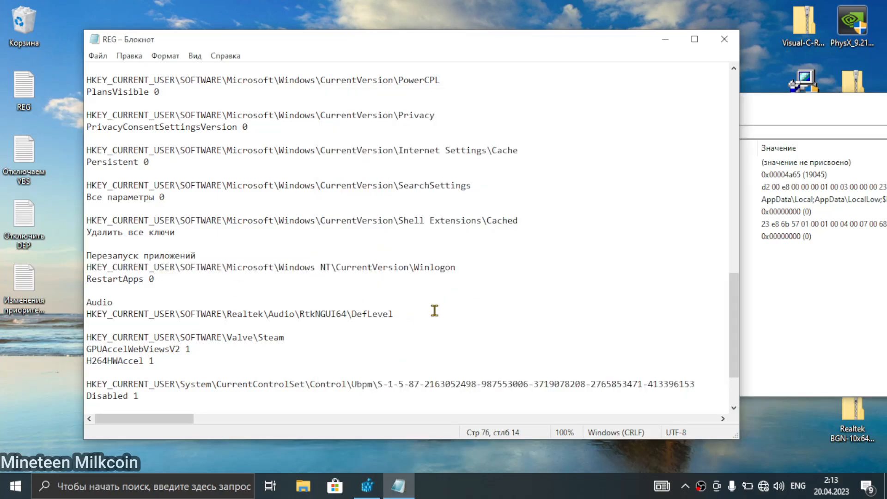
pyautogui.moveTo(409, 314); pyautogui.dragTo(49, 309)
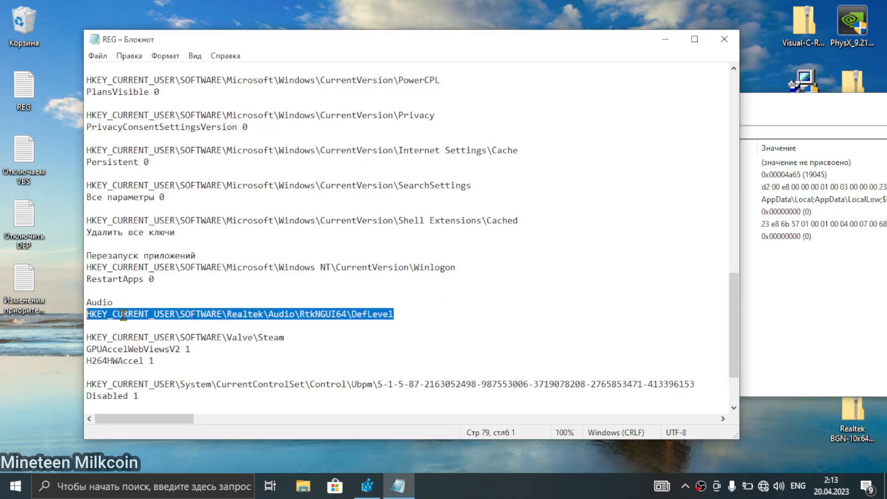
pyautogui.click(847, 342)
pyautogui.click(712, 130)
pyautogui.hotkey('ctrl', 'a')
pyautogui.hotkey('ctrl', 'v')
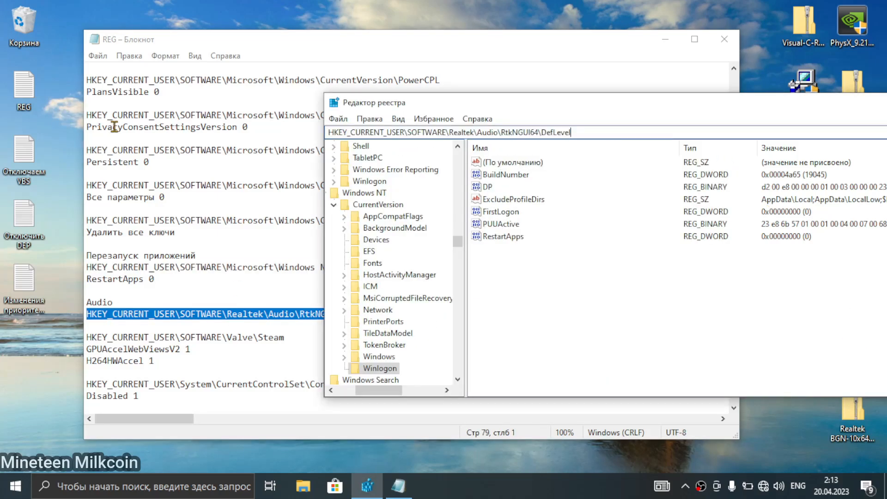
pyautogui.press('Return')
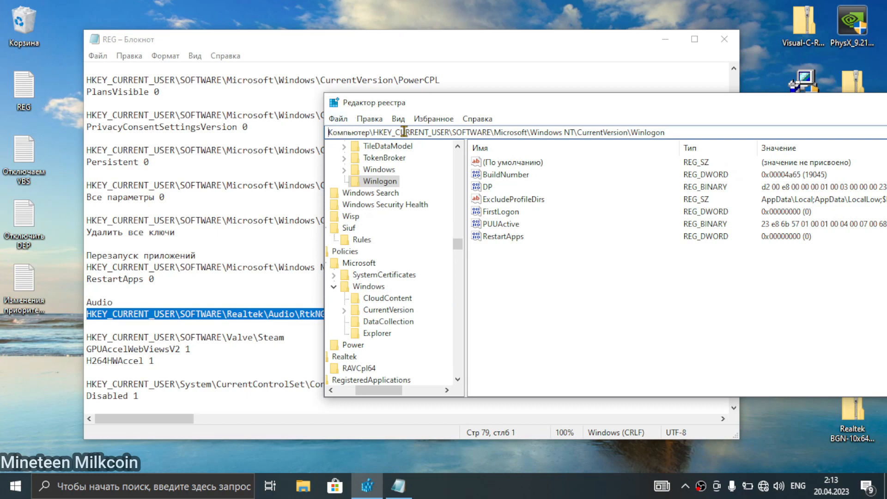
# Move the registry editor aside and examine the Valve\Steam entry with its GPUAccelWebViewsV2 and H264HWAccel lines in the REG notes.
pyautogui.moveTo(491, 106); pyautogui.dragTo(598, 131)
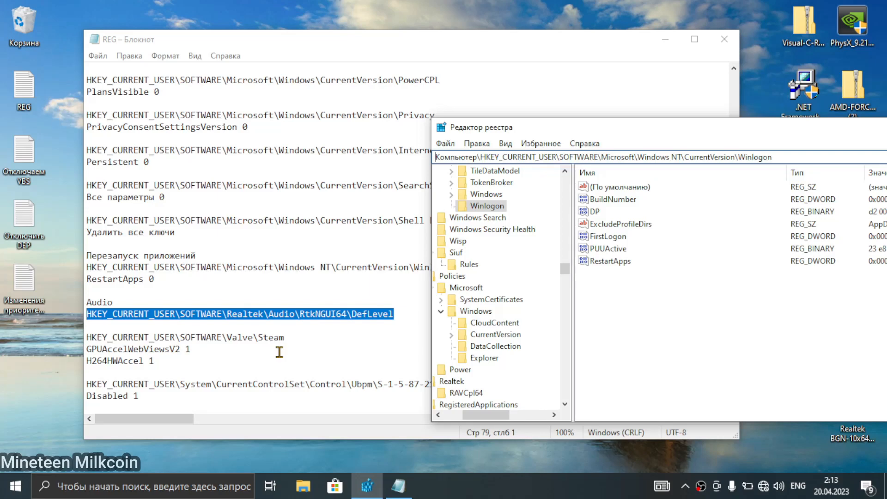
pyautogui.scroll(-2, 279, 352)
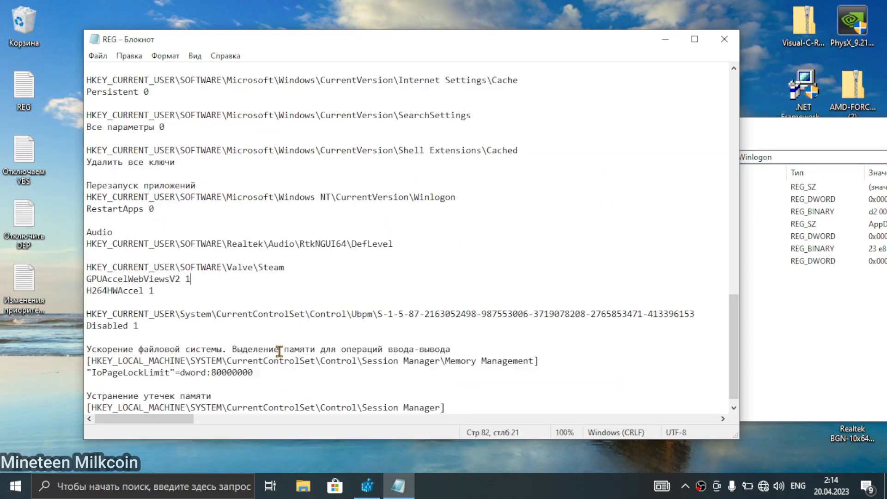
pyautogui.moveTo(293, 263); pyautogui.dragTo(69, 264)
pyautogui.moveTo(162, 292); pyautogui.dragTo(63, 273)
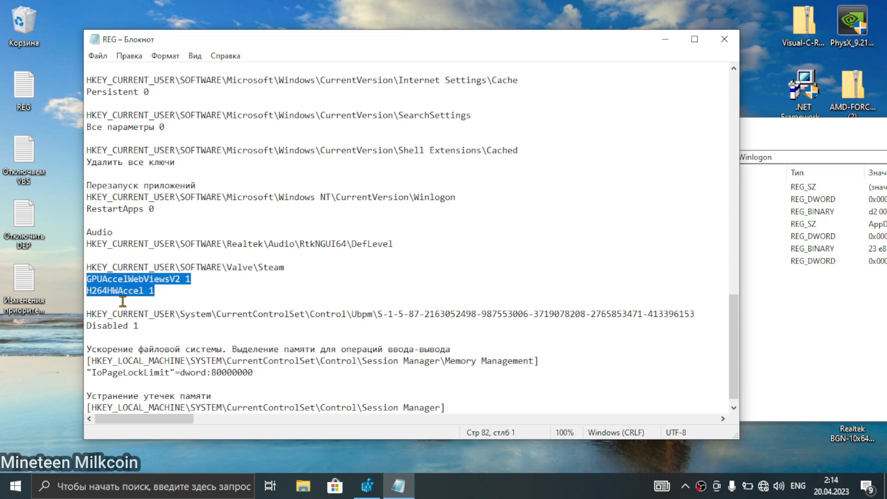
# Highlight the GPUAccelWebViewsV2 1 and H264HWAccel 1 lines of the Valve\Steam entry in the REG notes to read them.
pyautogui.click(199, 281)
pyautogui.moveTo(199, 280); pyautogui.dragTo(75, 286)
pyautogui.click(210, 282)
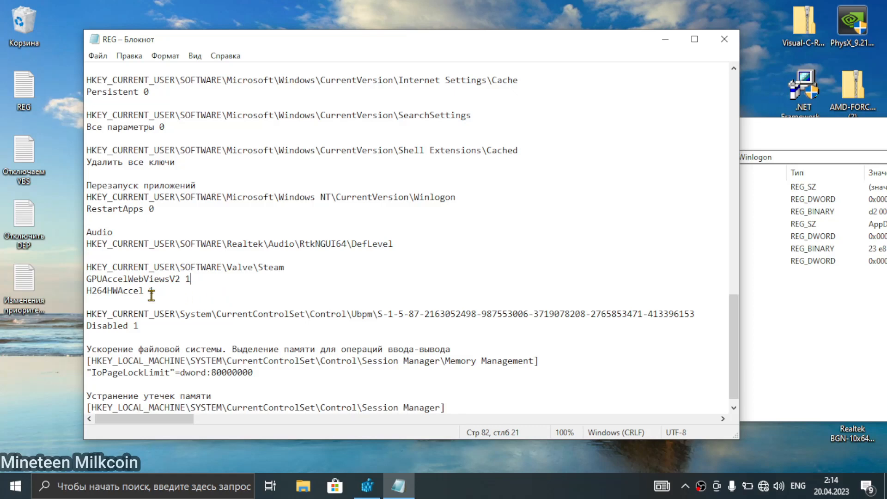
pyautogui.moveTo(92, 280); pyautogui.dragTo(49, 276)
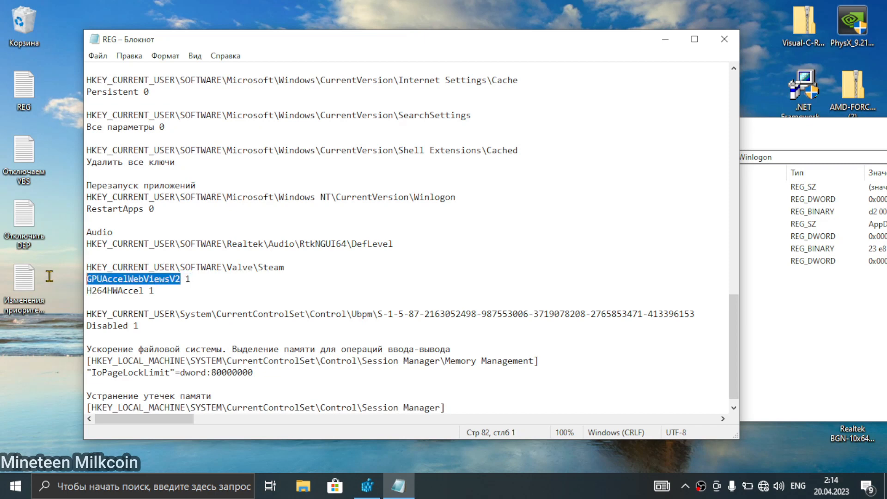
# Copy the name H264HWAccel from the REG notes and try to open it as a key path in the registry editor.
pyautogui.moveTo(145, 291); pyautogui.dragTo(86, 295)
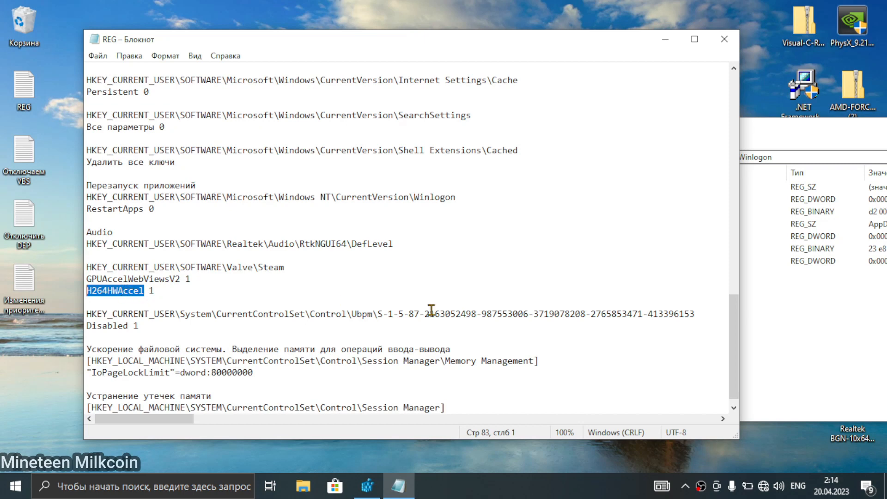
pyautogui.click(780, 355)
pyautogui.click(877, 157)
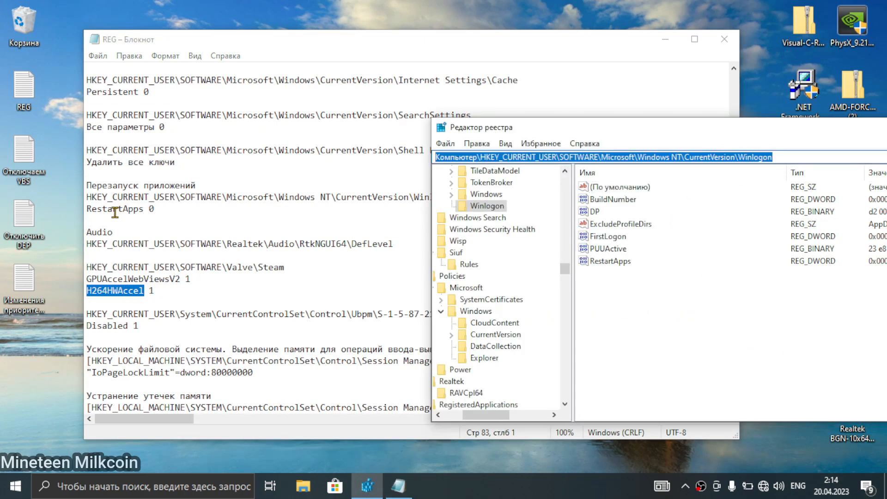
pyautogui.write('H264HWAccel')
pyautogui.press('Return')
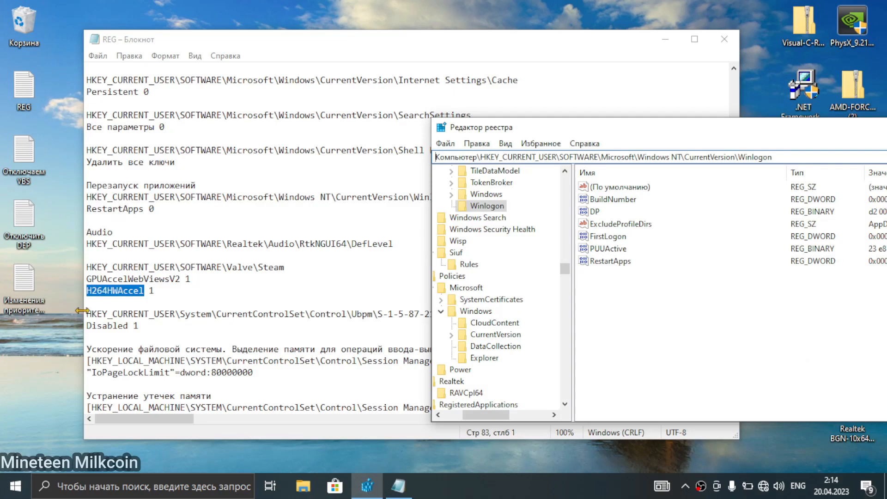
pyautogui.rightClick(118, 92)
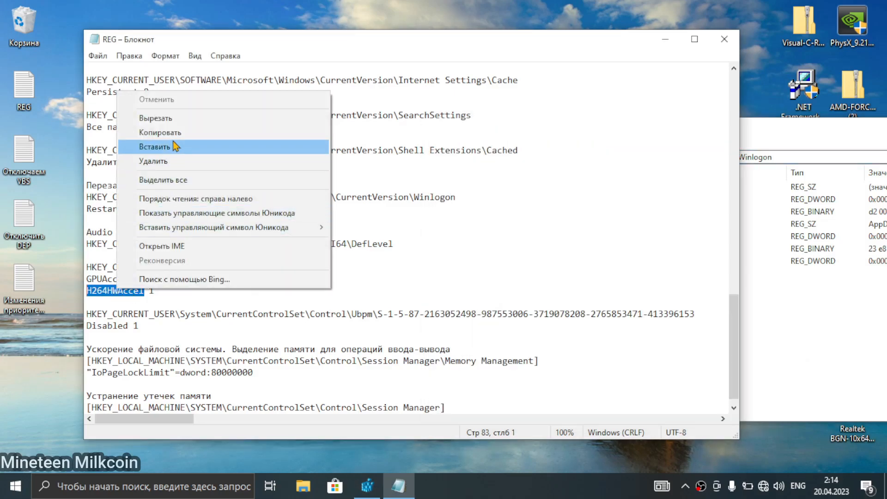
pyautogui.click(173, 133)
pyautogui.click(808, 363)
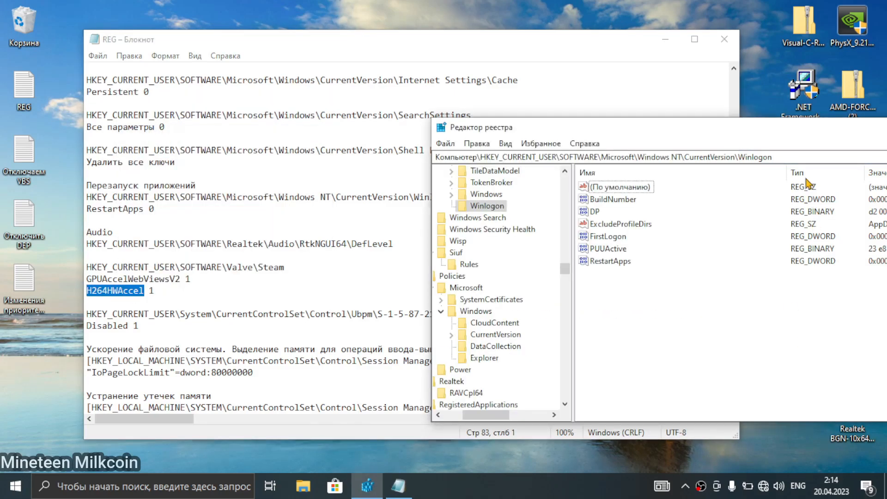
pyautogui.moveTo(859, 162); pyautogui.dragTo(330, 179)
pyautogui.write('H264HWAccel')
pyautogui.press('Return')
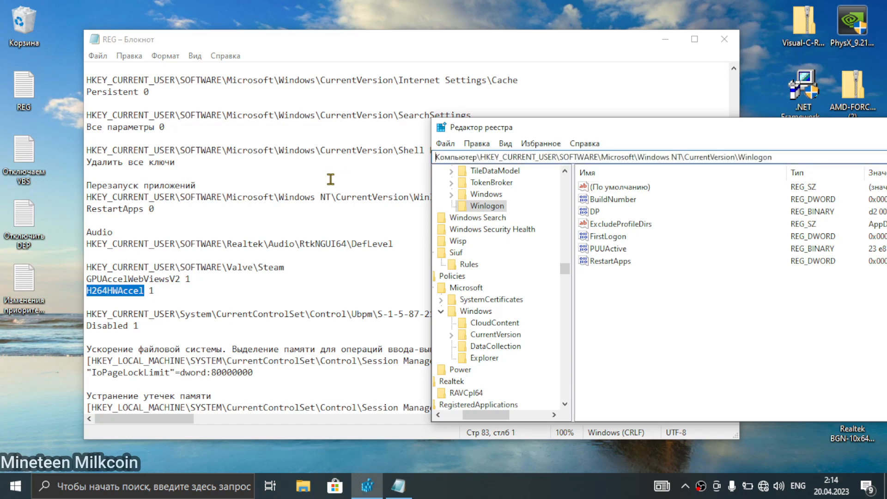
# Return to the REG notes and review the two parameter lines under the Valve\Steam entry.
pyautogui.click(152, 301)
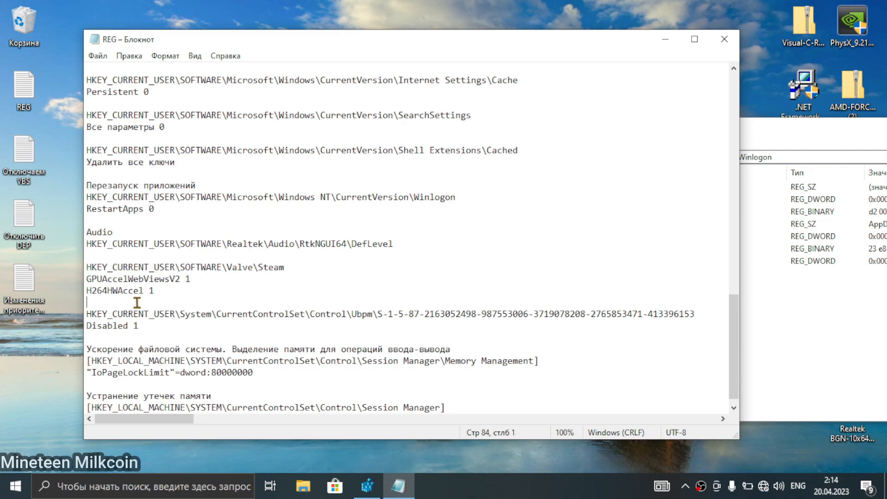
pyautogui.click(165, 286)
pyautogui.moveTo(165, 287); pyautogui.dragTo(49, 281)
pyautogui.click(49, 296)
pyautogui.moveTo(176, 293); pyautogui.dragTo(75, 296)
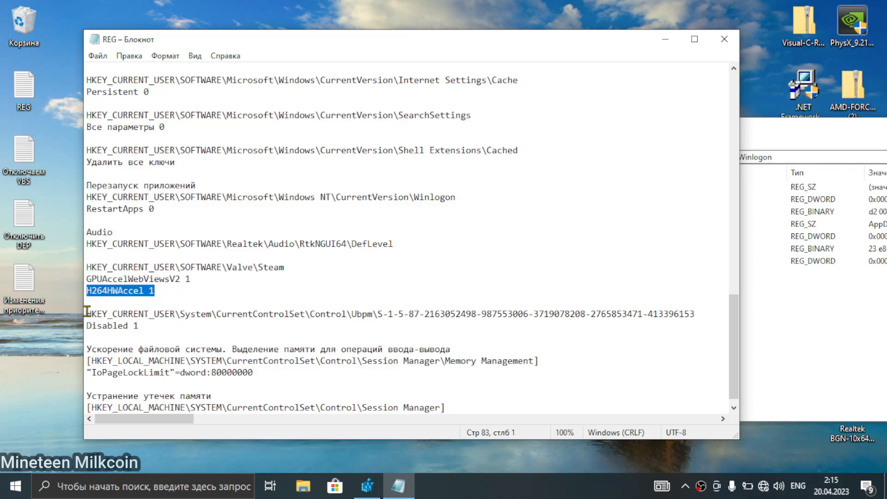
# Copy the full HKEY_CURRENT_USER\System\CurrentControlSet\Control\Ubpm\S-1-5-87 path from the REG notes and try to open that key in the registry editor.
pyautogui.moveTo(87, 311); pyautogui.dragTo(701, 315)
pyautogui.hotkey('ctrl', 'c')
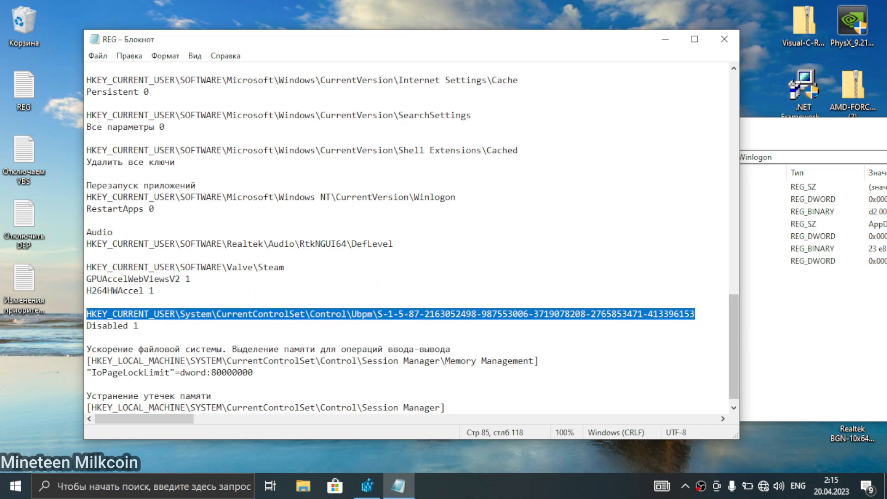
pyautogui.click(789, 157)
pyautogui.click(789, 158)
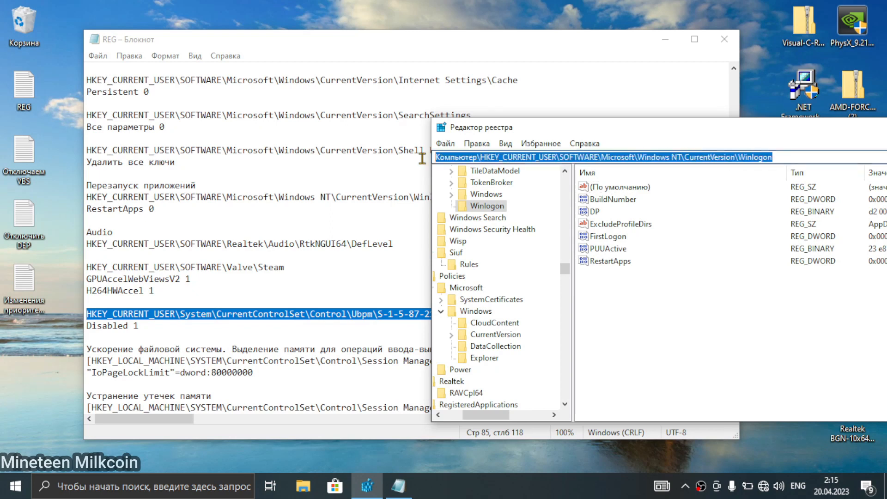
pyautogui.hotkey('ctrl', 'v')
pyautogui.press('Return')
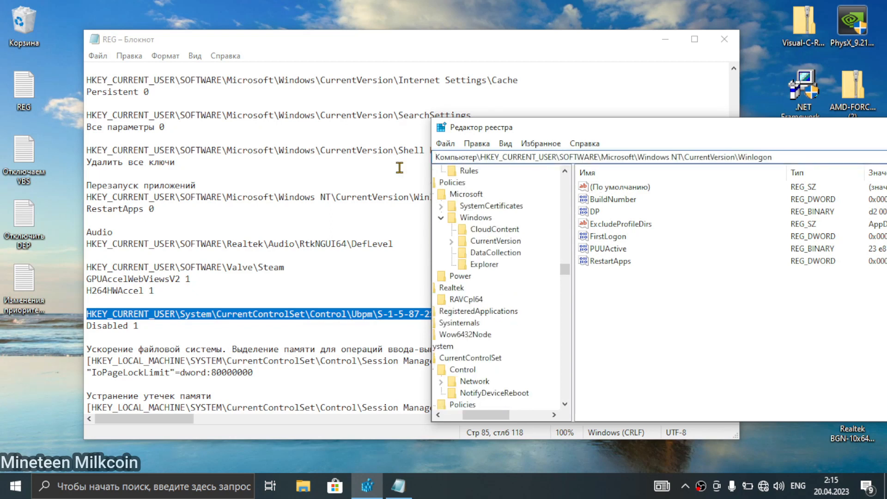
pyautogui.click(331, 313)
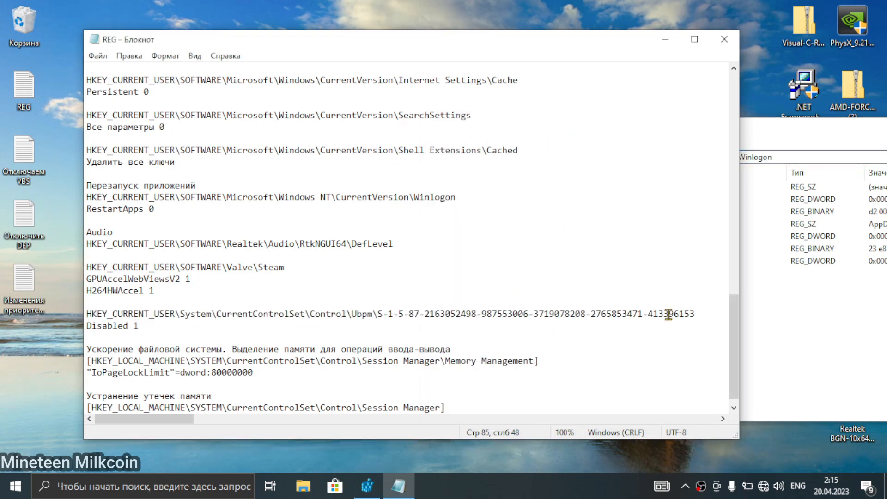
pyautogui.click(846, 357)
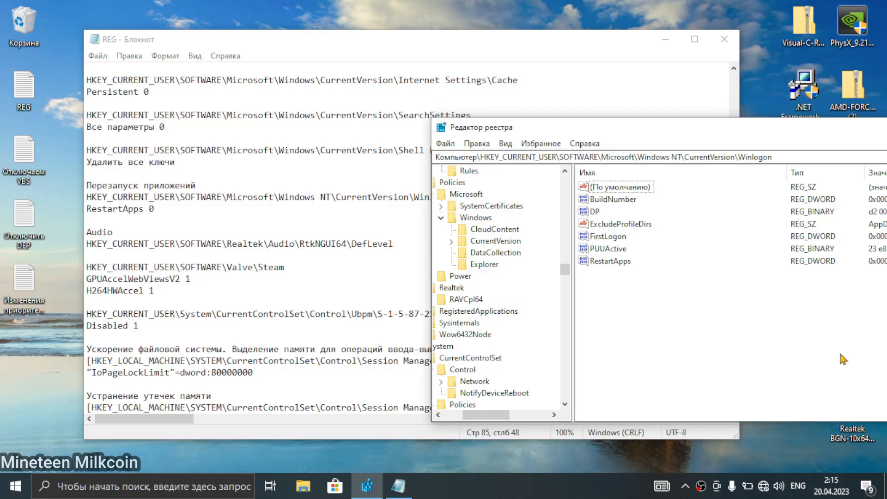
pyautogui.click(760, 157)
pyautogui.hotkey('ctrl', 'v')
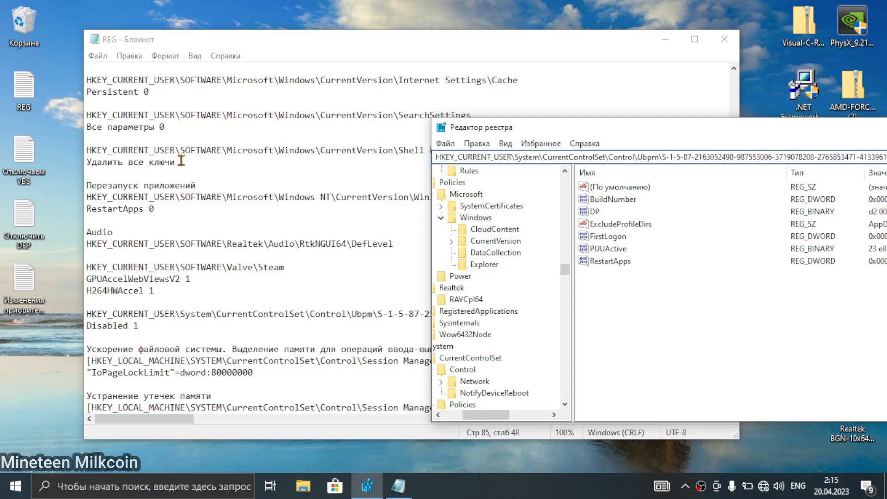
pyautogui.press('BackSpace')
pyautogui.press('BackSpace')
pyautogui.press('BackSpace')
pyautogui.press('BackSpace')
pyautogui.press('BackSpace')
pyautogui.press('BackSpace')
pyautogui.press('BackSpace')
pyautogui.press('BackSpace')
pyautogui.press('BackSpace')
pyautogui.press('BackSpace')
pyautogui.press('BackSpace')
pyautogui.press('BackSpace')
pyautogui.press('BackSpace')
pyautogui.press('BackSpace')
pyautogui.press('BackSpace')
pyautogui.press('BackSpace')
pyautogui.press('BackSpace')
pyautogui.press('BackSpace')
pyautogui.press('BackSpace')
pyautogui.press('BackSpace')
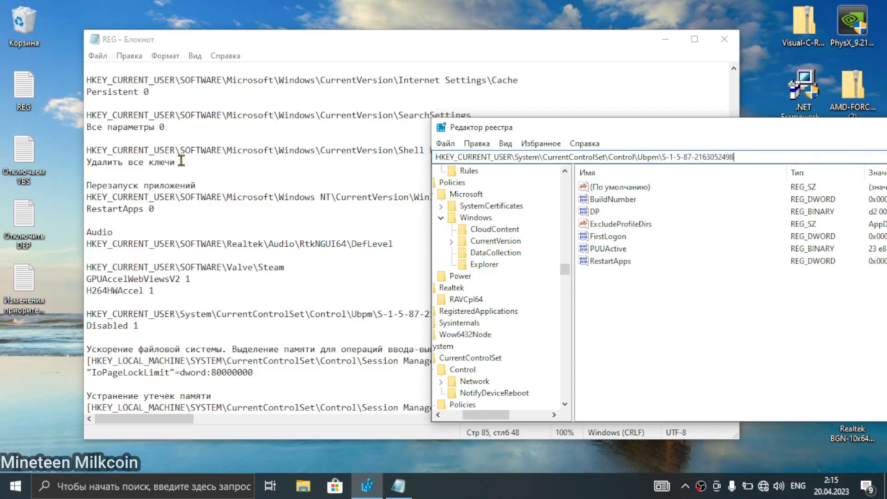
pyautogui.press('Escape')
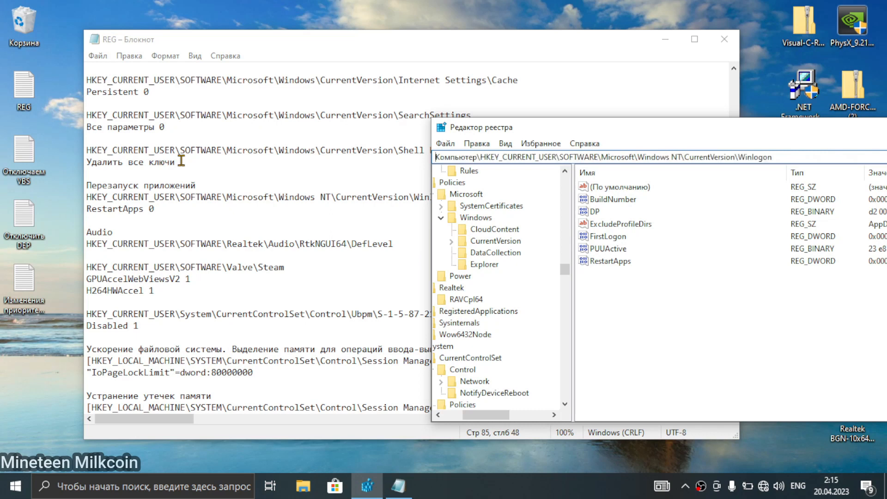
# Examine the Ubpm entry with its Disabled 1 line in the REG notes and the System\CurrentControlSet\Control branch in the registry tree.
pyautogui.click(177, 328)
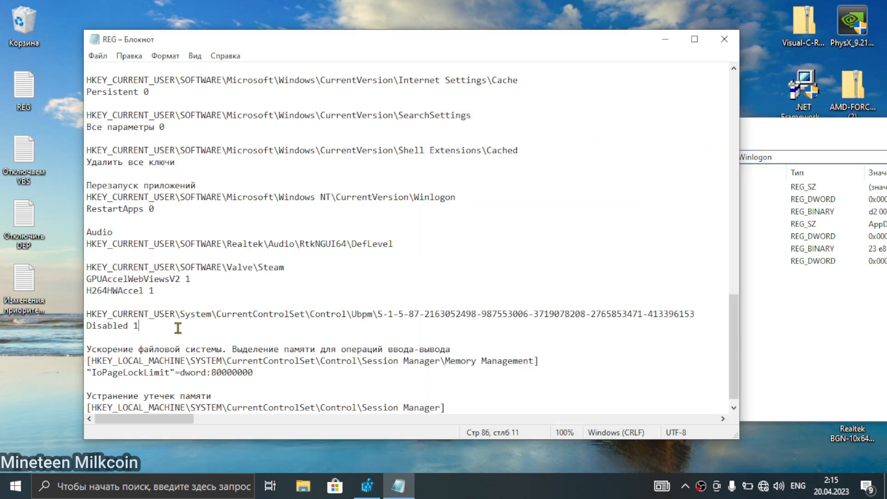
pyautogui.moveTo(138, 328); pyautogui.dragTo(81, 305)
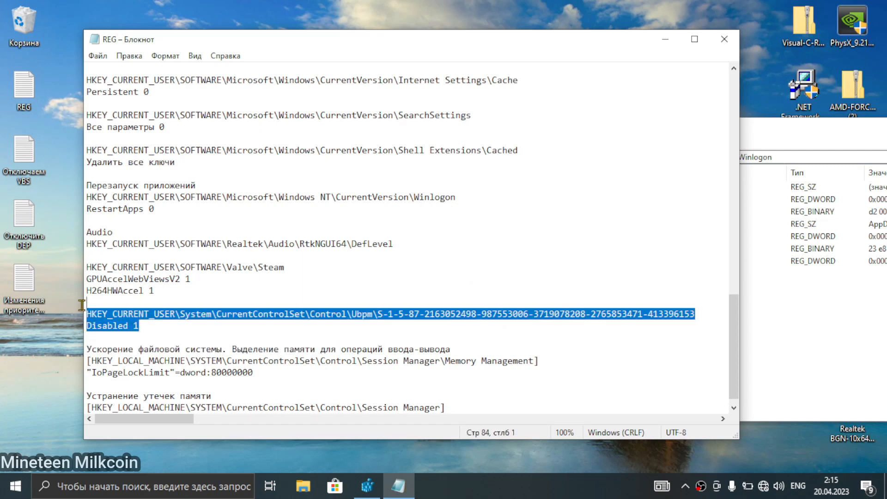
pyautogui.click(186, 331)
pyautogui.moveTo(187, 331); pyautogui.dragTo(59, 304)
pyautogui.click(773, 372)
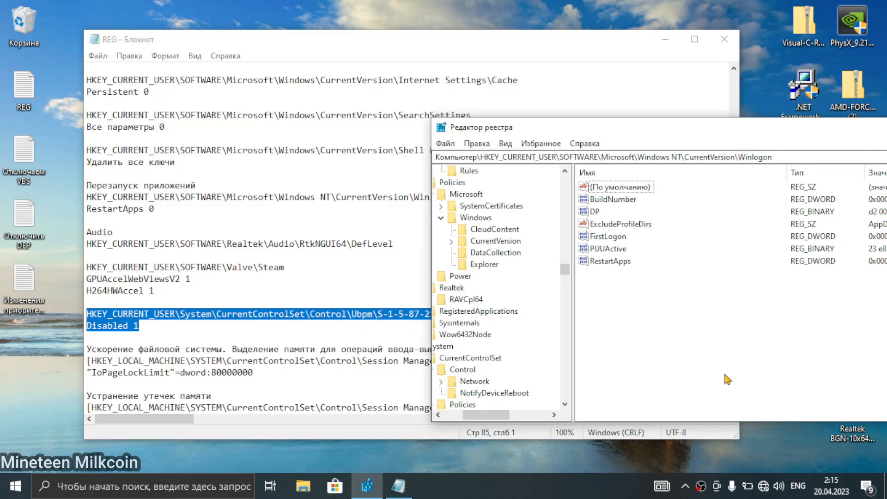
pyautogui.moveTo(476, 421); pyautogui.dragTo(466, 421)
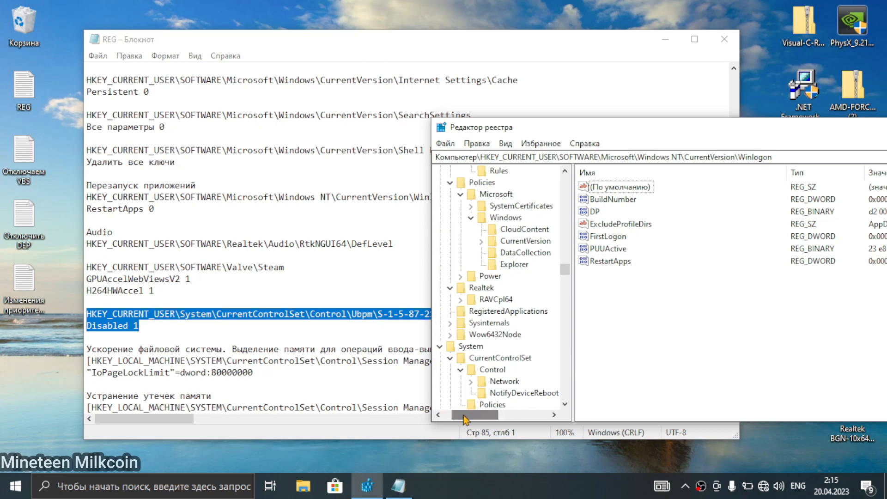
pyautogui.scroll(4, 518, 356)
pyautogui.scroll(2, 517, 356)
pyautogui.click(209, 339)
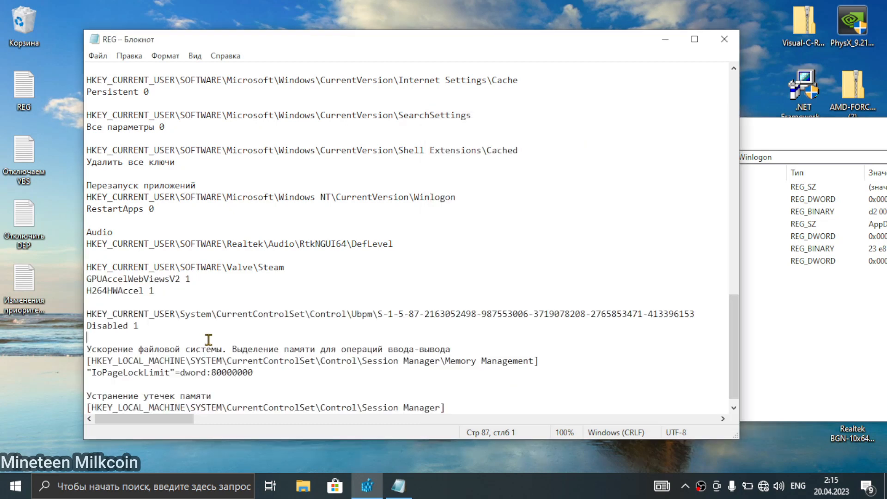
# Copy the path HKEY_LOCAL_MACHINE\SYSTEM\CurrentControlSet\Control\Session Manager\Memory Management from the REG notes and open that key in the registry editor.
pyautogui.scroll(-1, 311, 382)
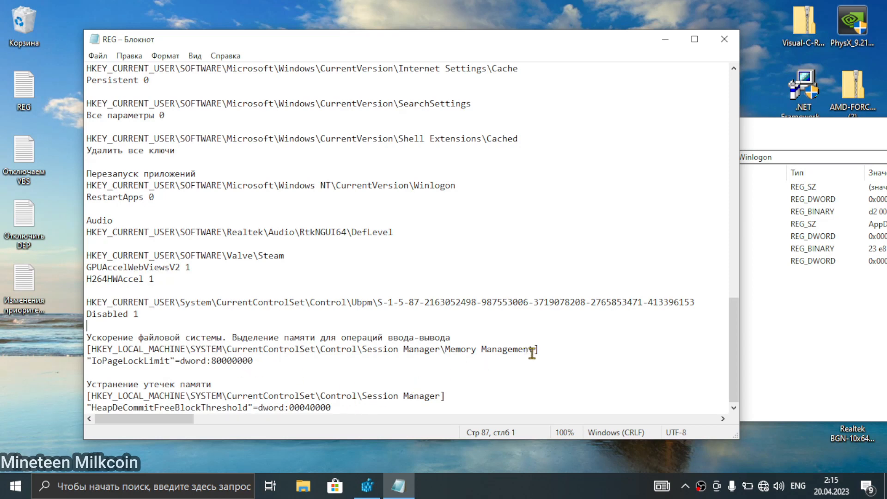
pyautogui.moveTo(534, 349); pyautogui.dragTo(90, 349)
pyautogui.hotkey('ctrl', 'c')
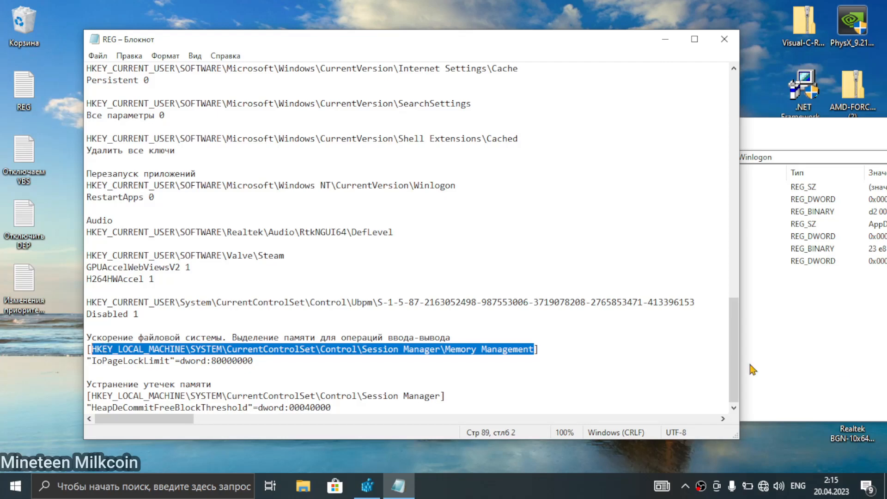
pyautogui.hotkey('alt', 'Tab')
pyautogui.hotkey('ctrl', 'l')
pyautogui.hotkey('ctrl', 'v')
pyautogui.press('Return')
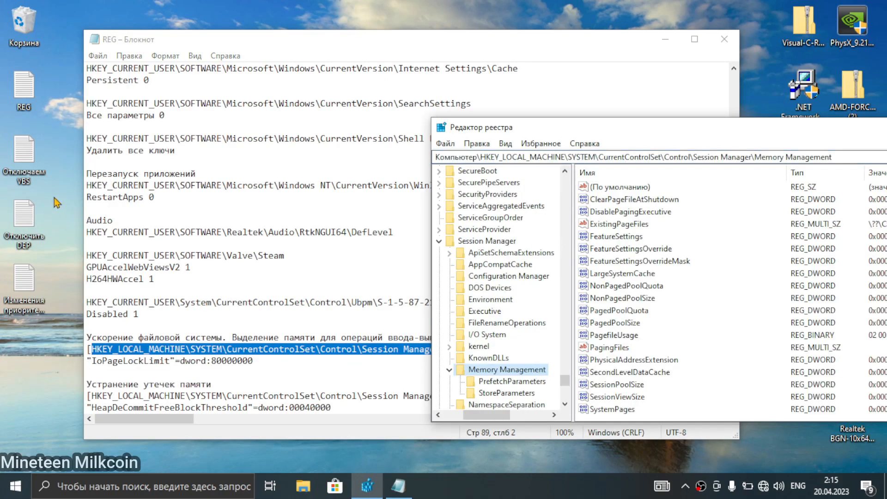
# Create a 32-bit DWORD value in the Memory Management key, named IoPageLockLimit as copied from the REG notes.
pyautogui.click(619, 299)
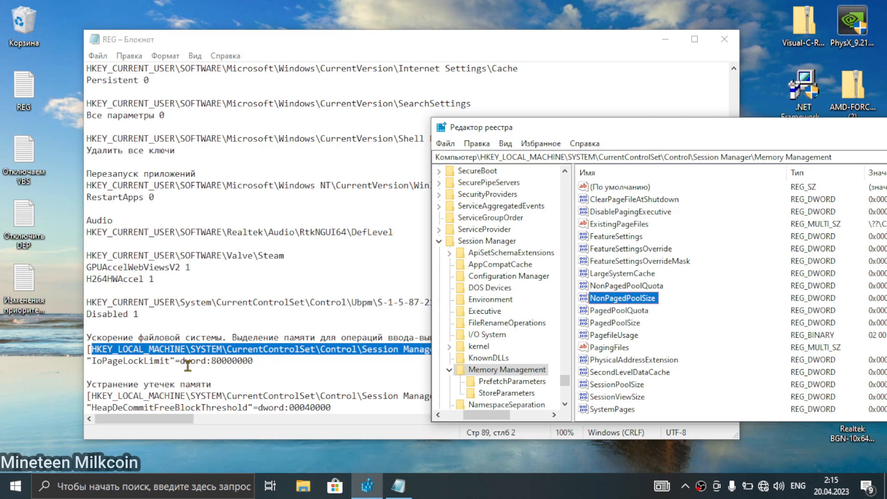
pyautogui.click(168, 362)
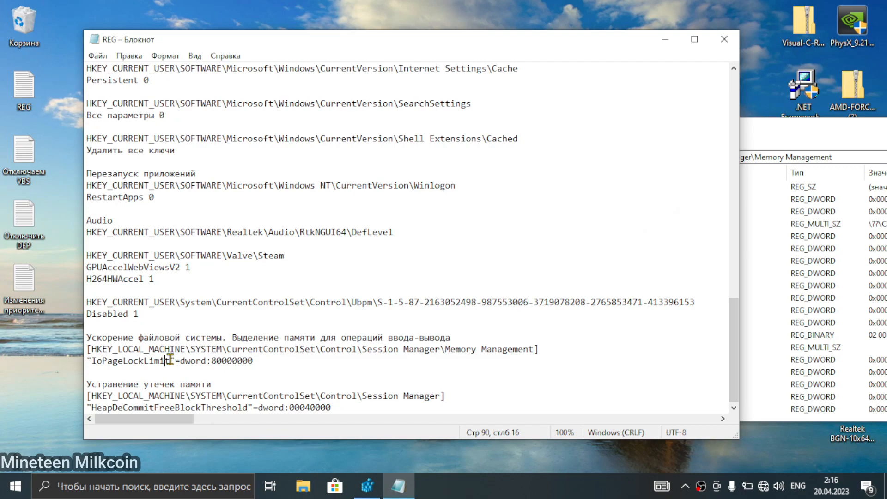
pyautogui.moveTo(170, 361); pyautogui.dragTo(94, 363)
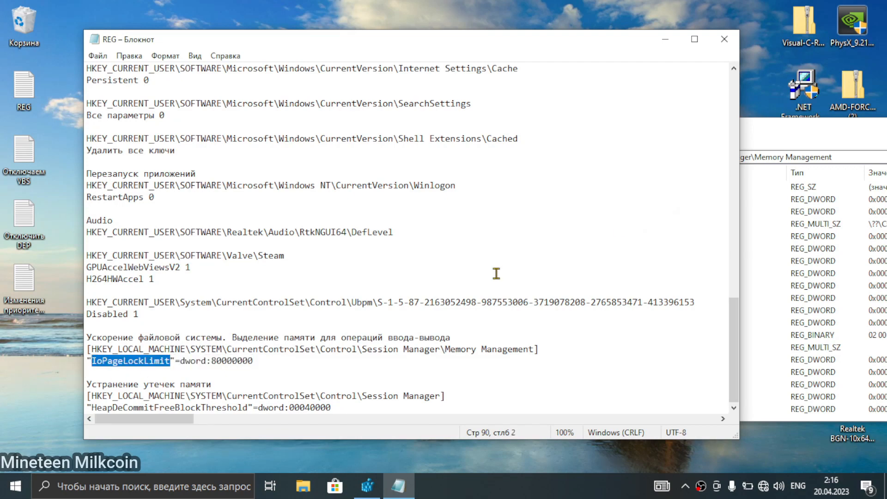
pyautogui.click(786, 141)
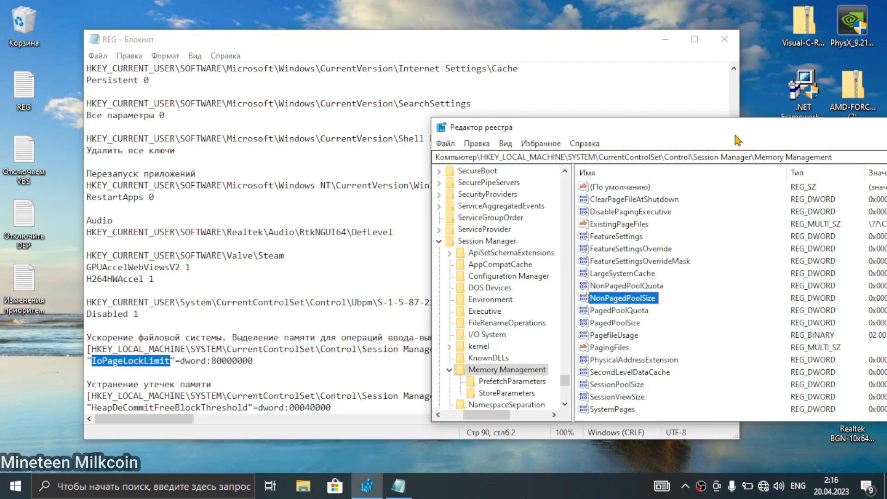
pyautogui.moveTo(738, 140); pyautogui.dragTo(514, 124)
pyautogui.rightClick(804, 375)
pyautogui.moveTo(832, 382)
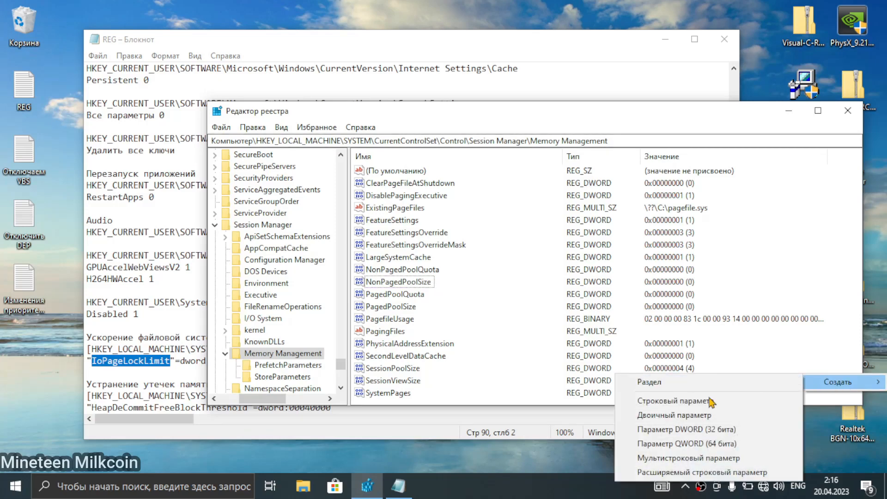
pyautogui.click(683, 430)
pyautogui.hotkey('ctrl', 'v')
pyautogui.press('Return')
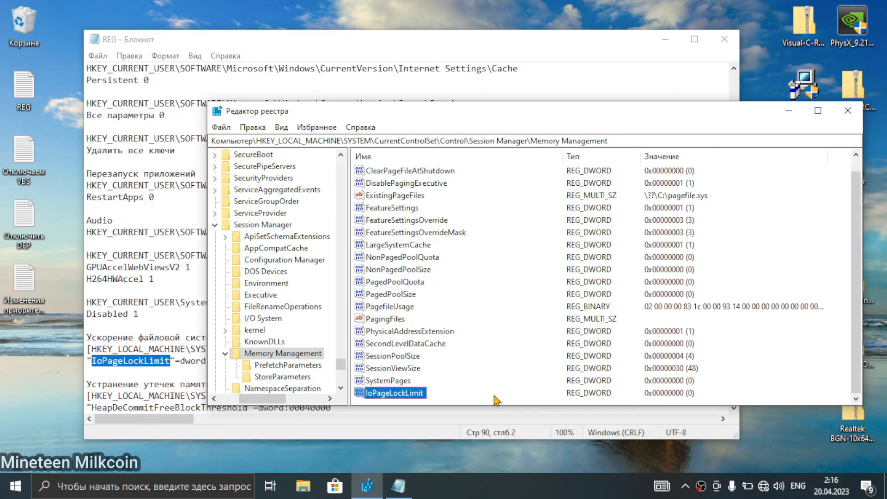
# Move the registry editor aside and select the IoPageLockLimit data 80000000 in the REG notes.
pyautogui.moveTo(328, 113); pyautogui.dragTo(401, 100)
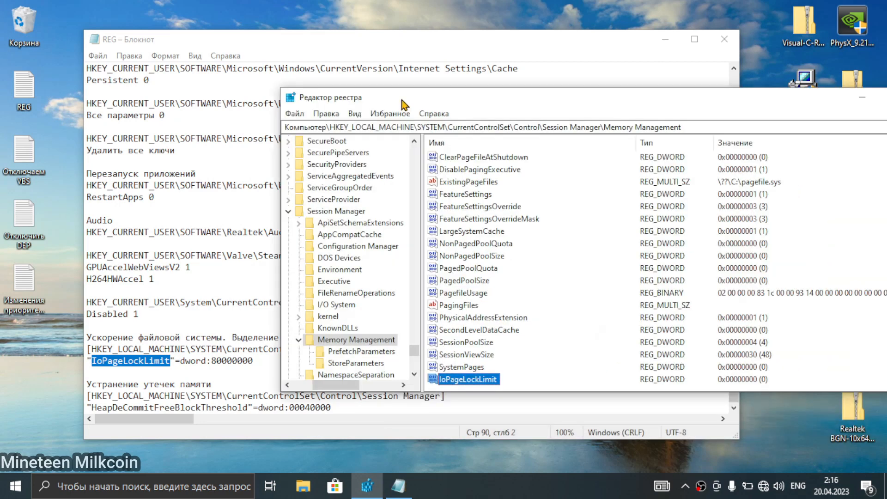
pyautogui.click(243, 361)
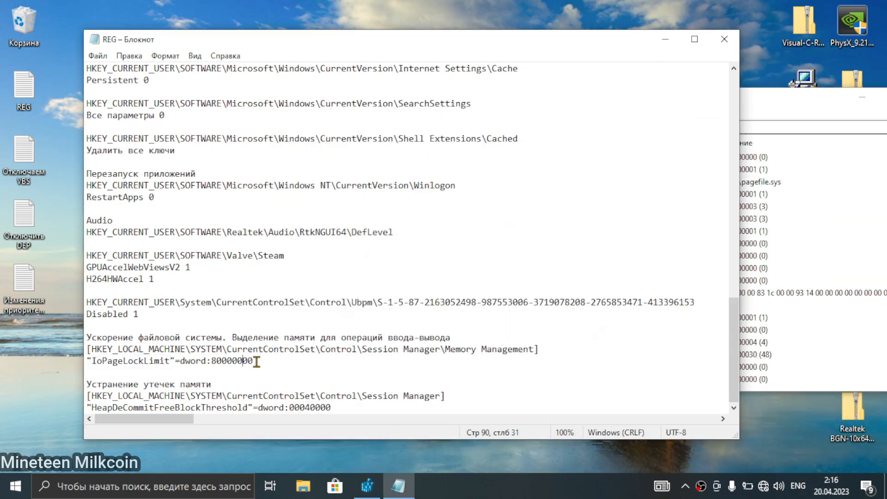
pyautogui.moveTo(257, 361); pyautogui.dragTo(212, 363)
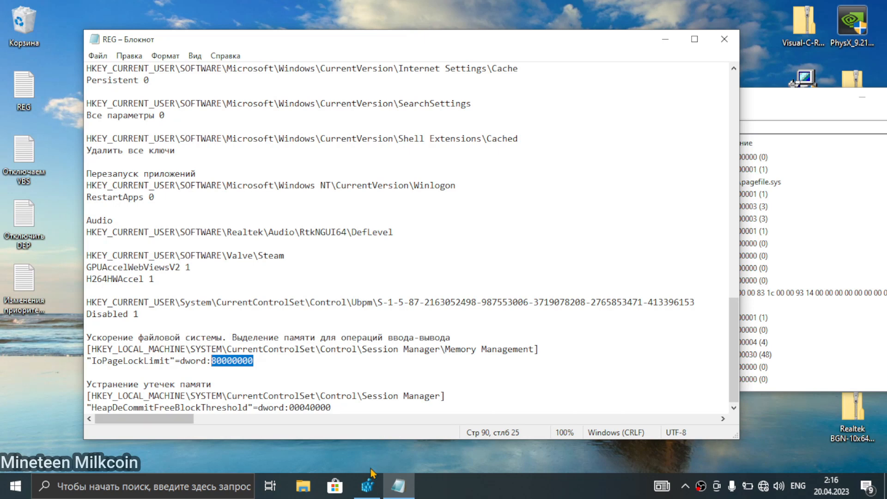
# Set the IoPageLockLimit DWORD under Memory Management in the Registry Editor to 80000000 in decimal.
pyautogui.hotkey('alt', 'Tab')
pyautogui.doubleClick(468, 379)
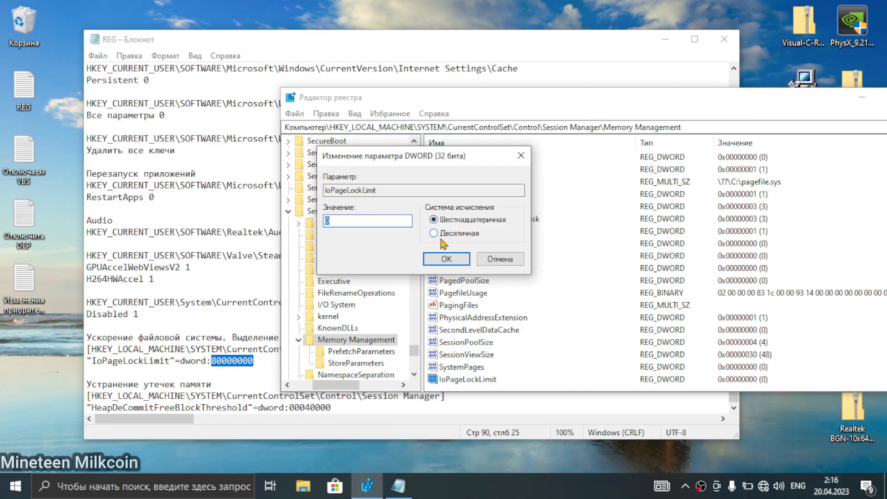
pyautogui.doubleClick(402, 221)
pyautogui.hotkey('ctrl', 'v')
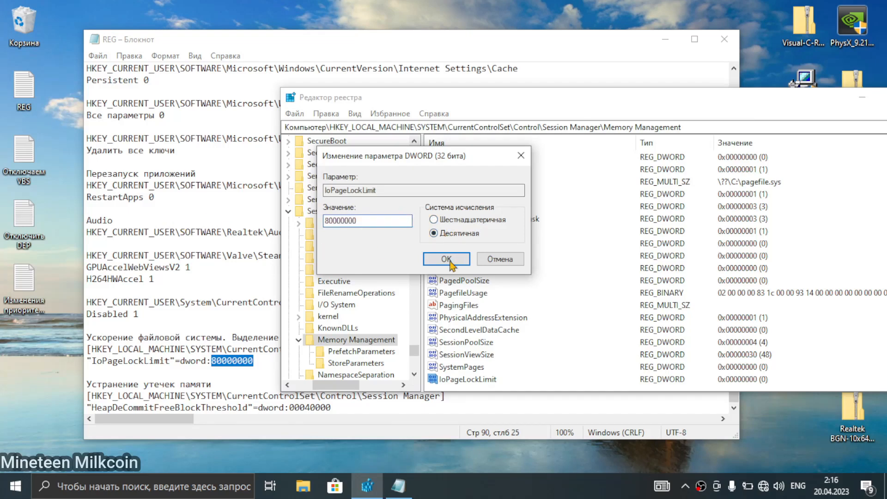
pyautogui.click(453, 220)
pyautogui.click(452, 234)
pyautogui.click(446, 258)
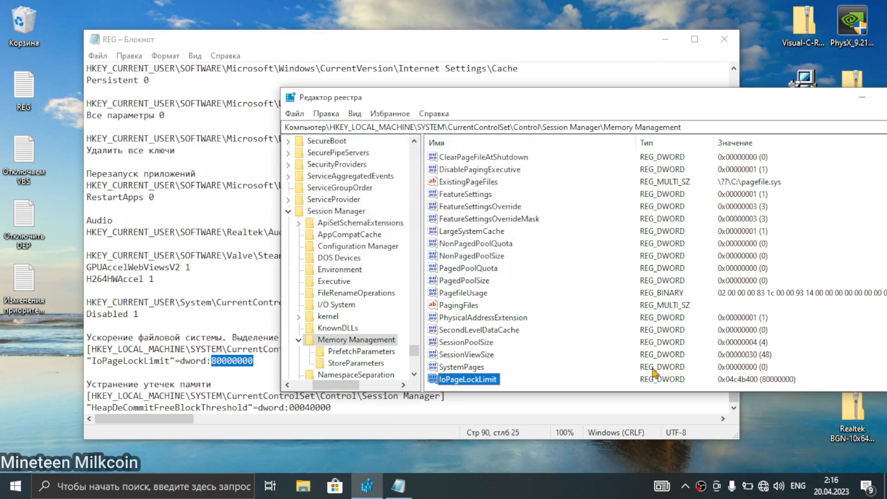
pyautogui.moveTo(170, 380); pyautogui.dragTo(303, 368)
pyautogui.click(307, 363)
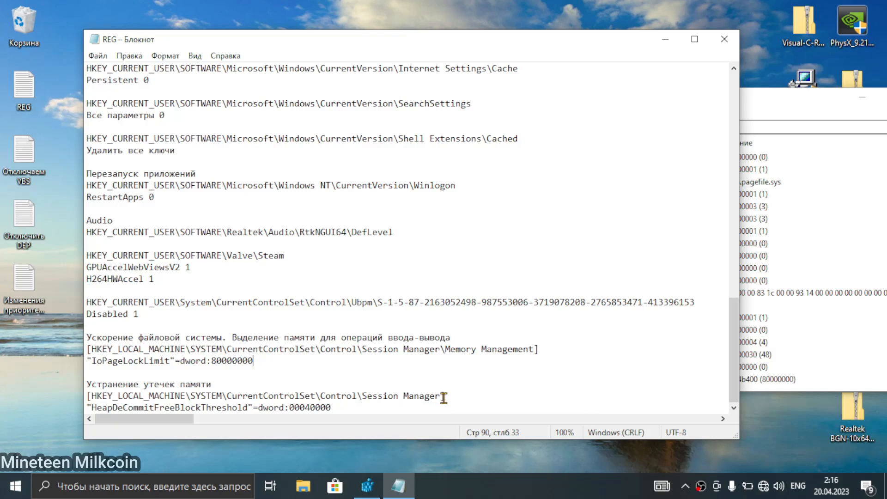
pyautogui.moveTo(441, 396); pyautogui.dragTo(91, 397)
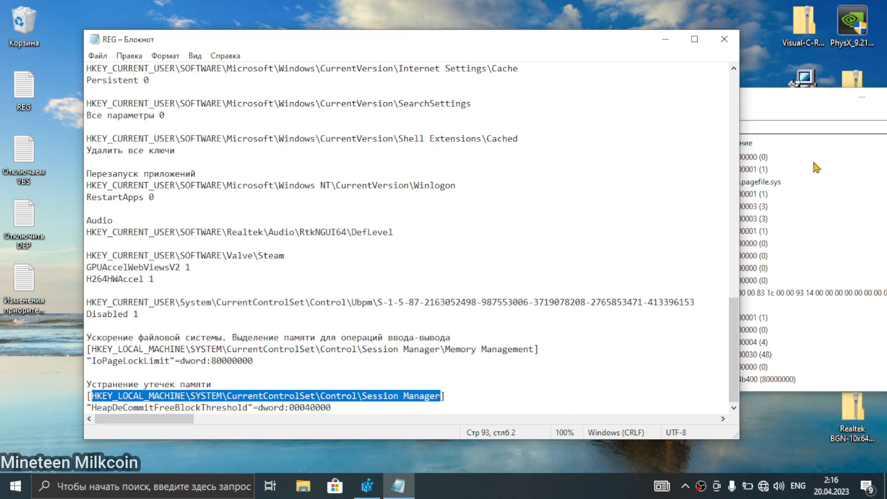
pyautogui.click(825, 127)
pyautogui.click(251, 364)
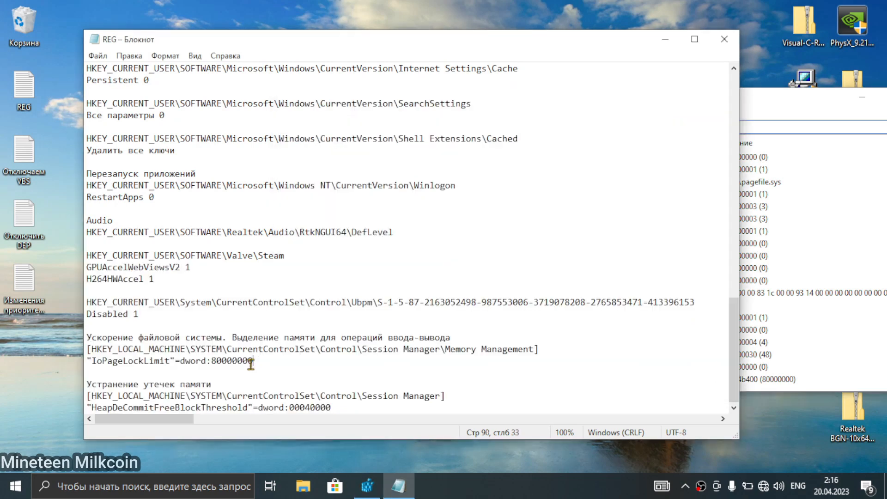
# Insert an extra empty line above the file system acceleration section in the REG notes.
pyautogui.click(93, 326)
pyautogui.press('Return')
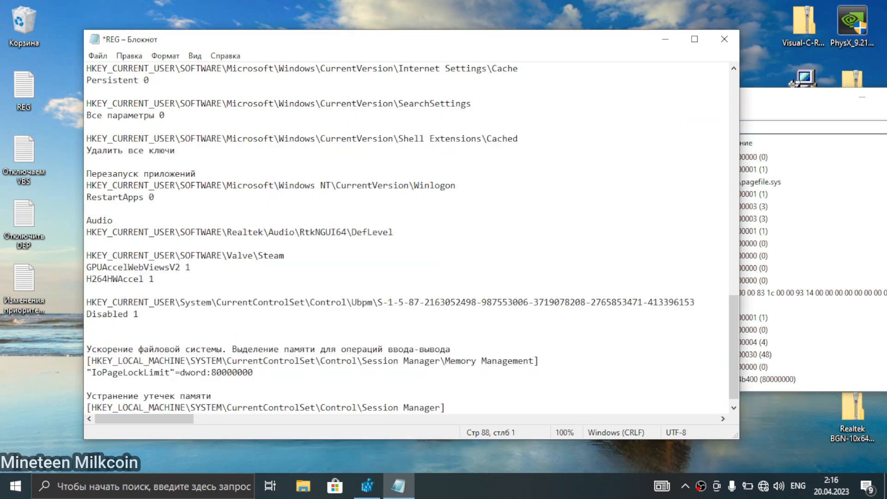
pyautogui.scroll(15, 176, 207)
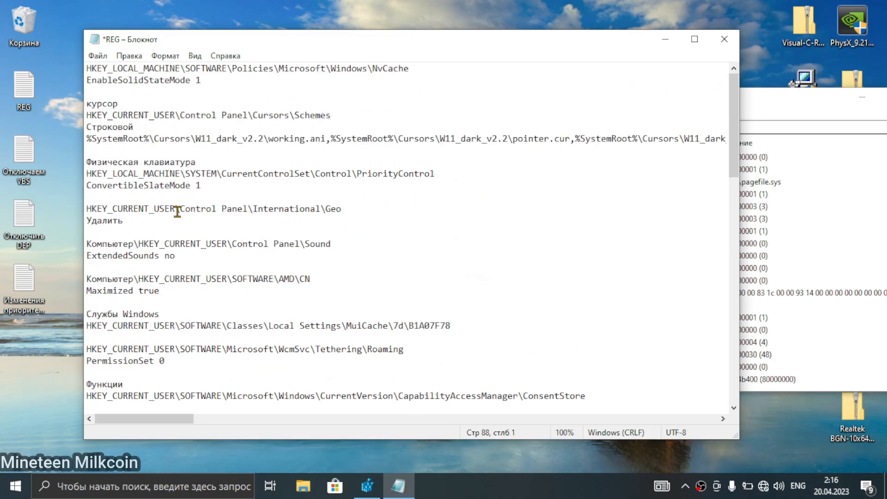
pyautogui.scroll(-20, 307, 284)
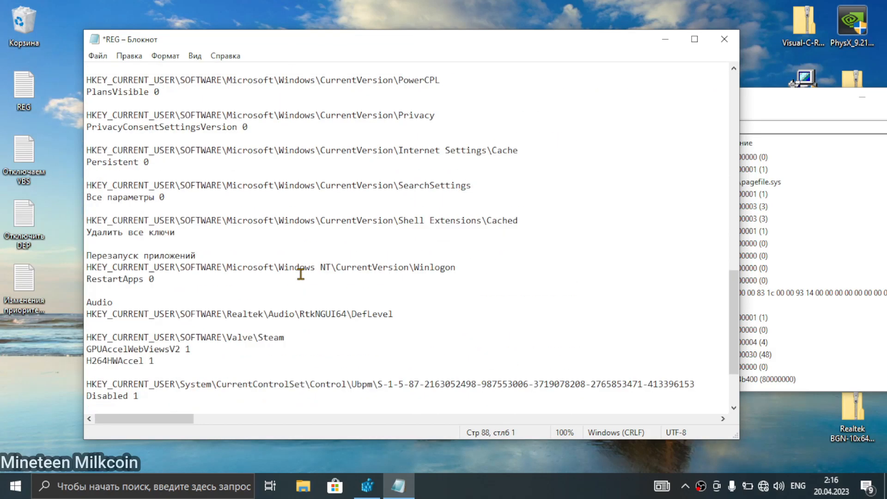
# Restore the reg1 registry file from the Recycle Bin to the desktop and open it for editing in Notepad.
pyautogui.doubleClick(13, 39)
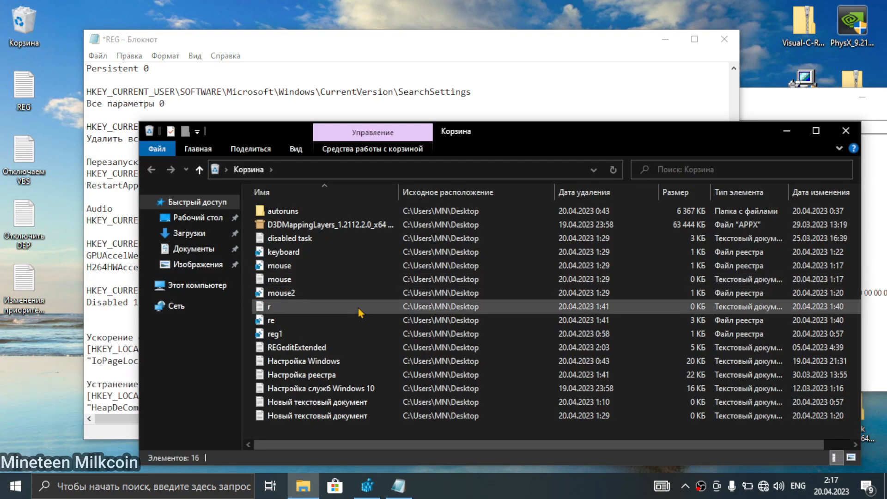
pyautogui.click(277, 334)
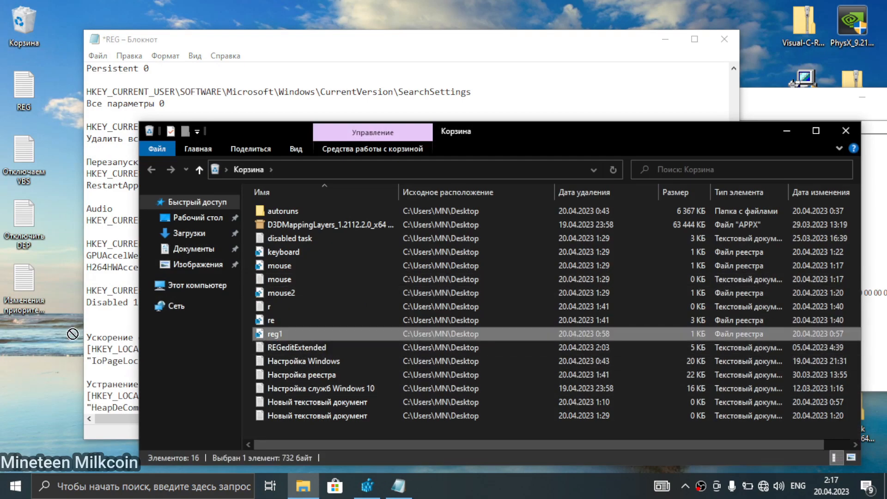
pyautogui.click(846, 131)
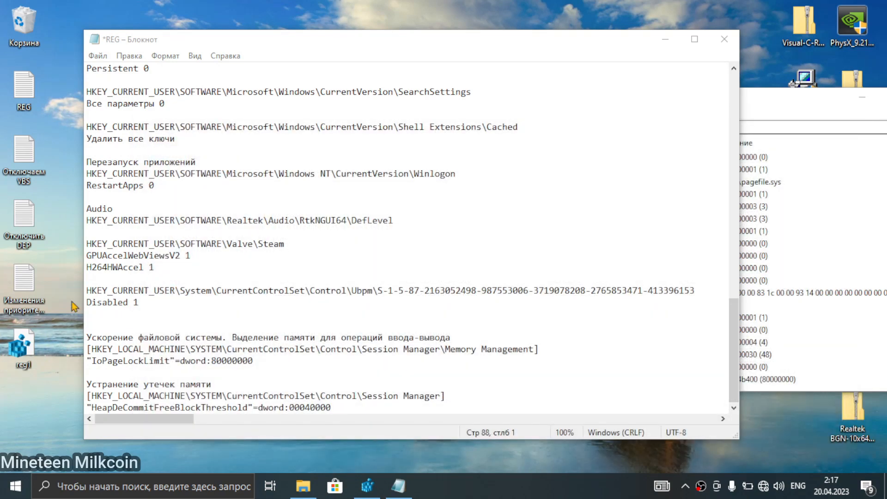
pyautogui.rightClick(15, 363)
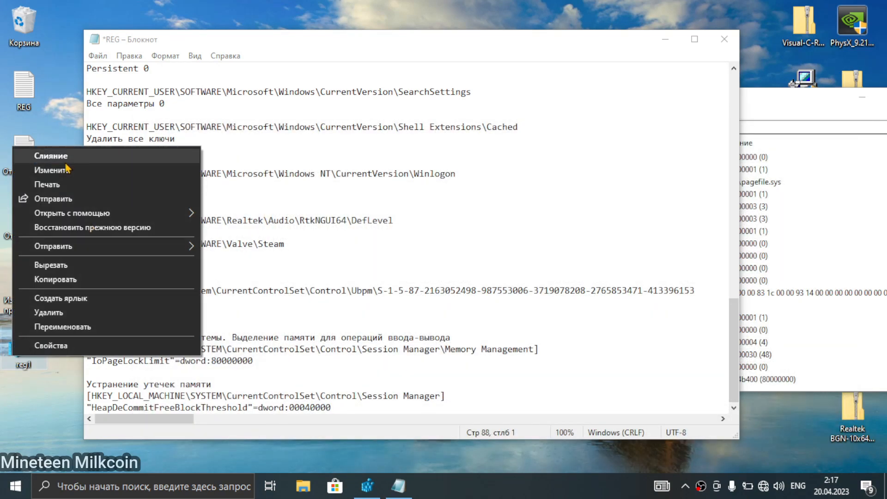
pyautogui.click(49, 170)
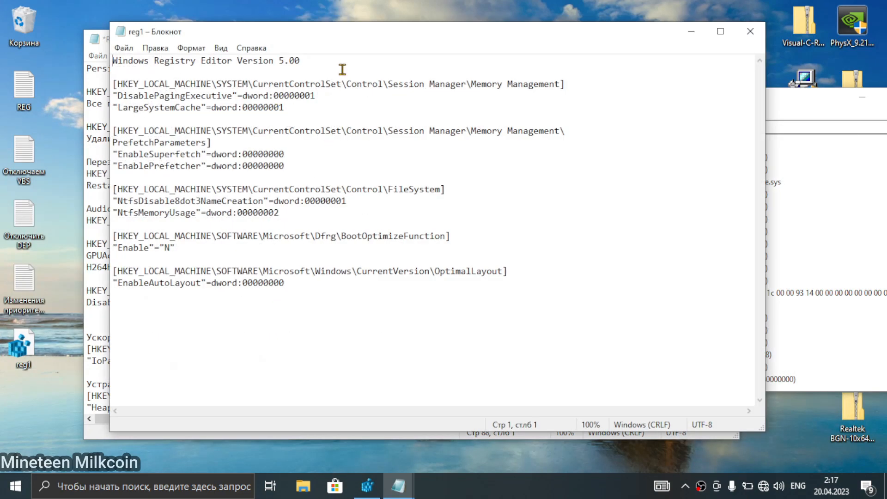
# Copy the header line "Windows Registry Editor Version 5.00" from the reg1 file.
pyautogui.moveTo(315, 61); pyautogui.dragTo(124, 61)
pyautogui.click(316, 58)
pyautogui.moveTo(316, 58); pyautogui.dragTo(105, 59)
pyautogui.hotkey('ctrl', 'c')
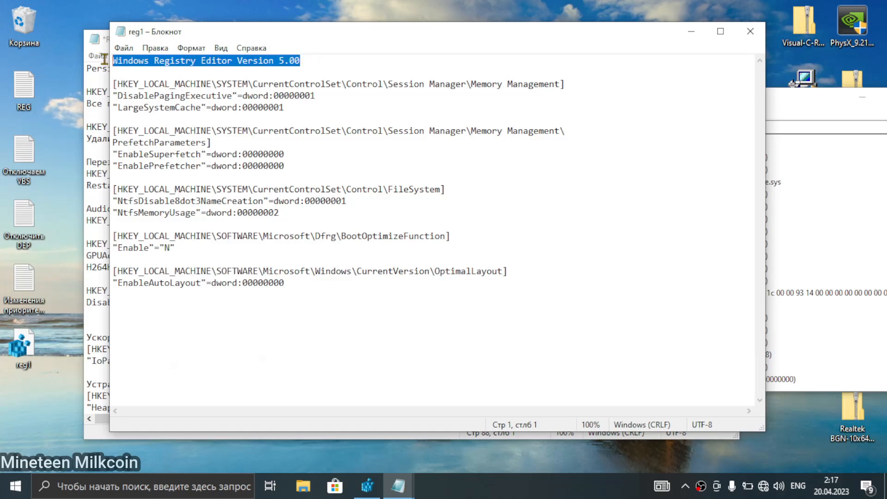
pyautogui.click(853, 232)
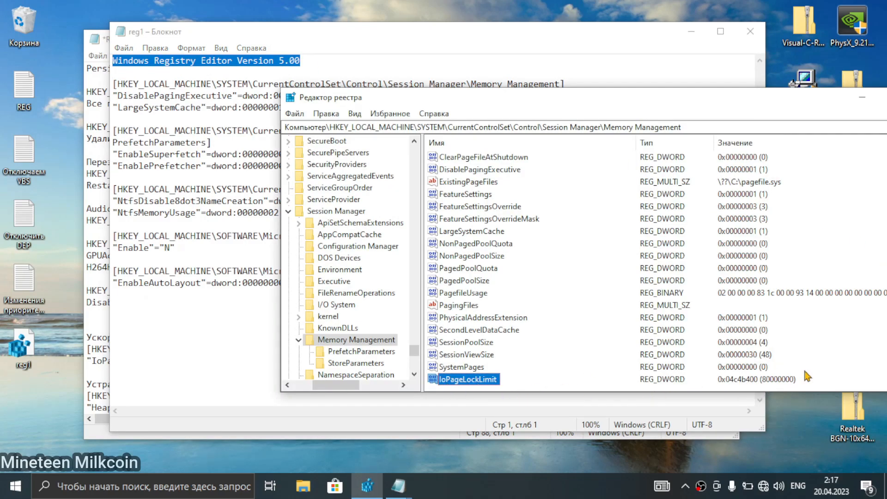
pyautogui.click(230, 326)
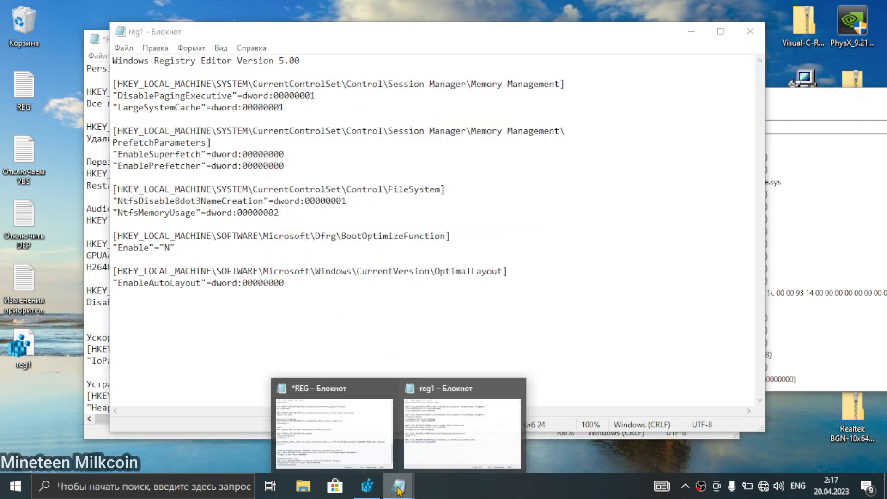
# Paste the header with an empty line after it above the file system section in REG, and copy it with both sections below.
pyautogui.click(413, 488)
pyautogui.click(340, 462)
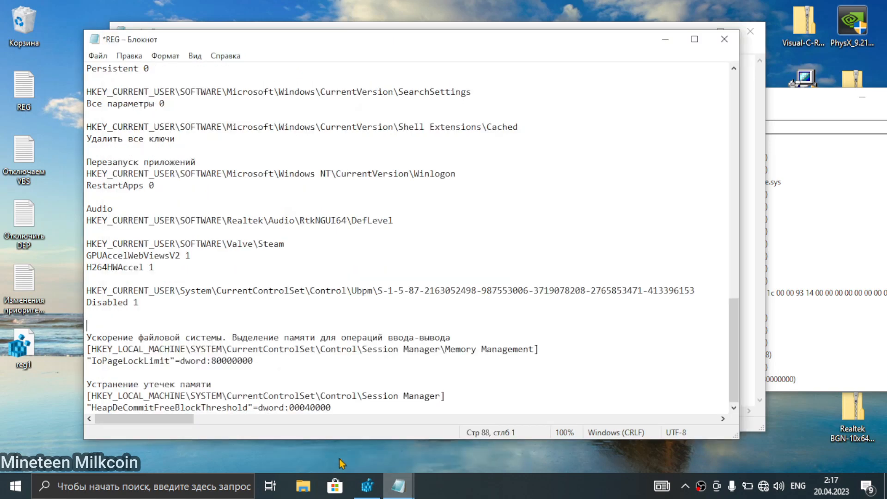
pyautogui.hotkey('ctrl', 'v')
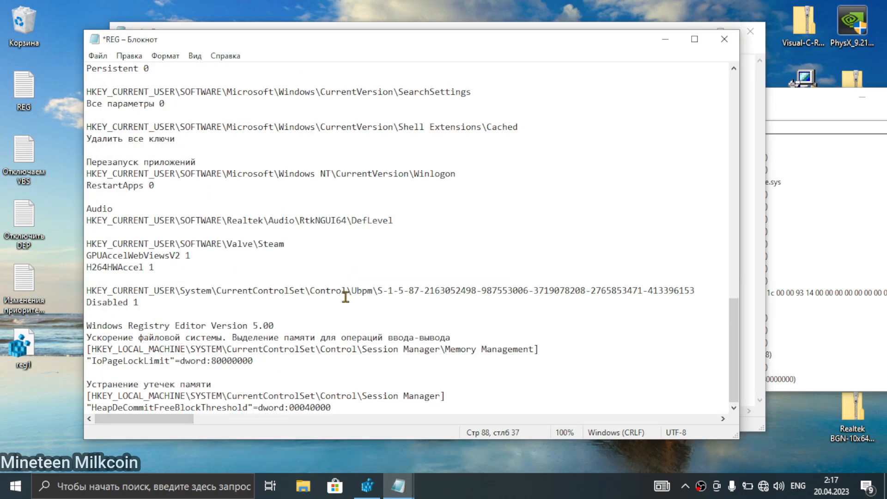
pyautogui.press('Return')
pyautogui.scroll(-1, 305, 305)
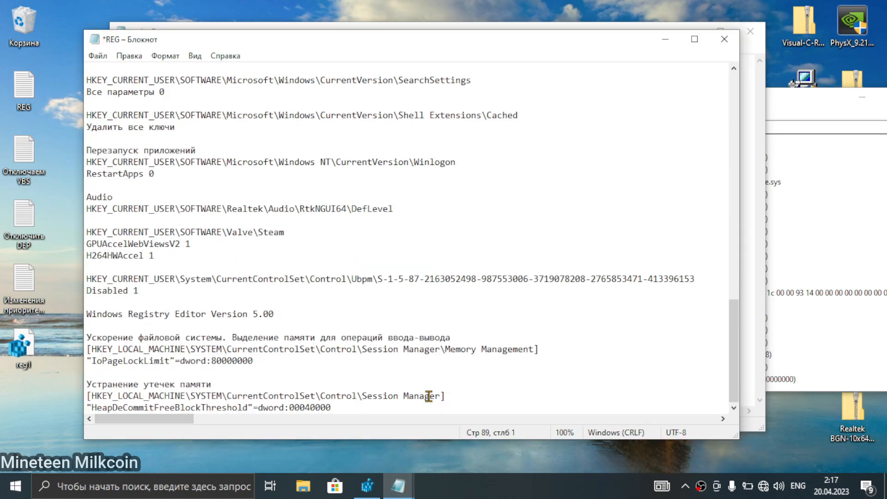
pyautogui.moveTo(380, 402); pyautogui.dragTo(106, 315)
pyautogui.hotkey('ctrl', 'c')
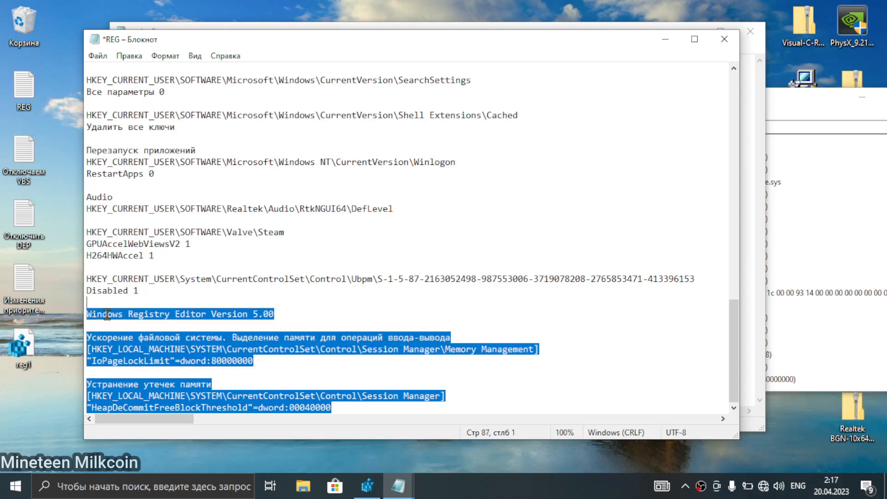
# Close the REG notes without saving, close reg1 and move the reg1 file back to the Recycle Bin.
pyautogui.click(725, 39)
pyautogui.click(454, 253)
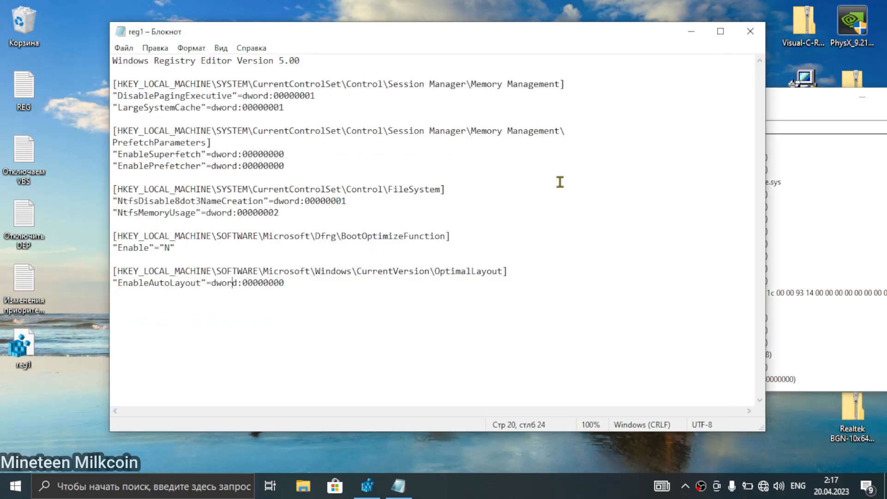
pyautogui.click(744, 33)
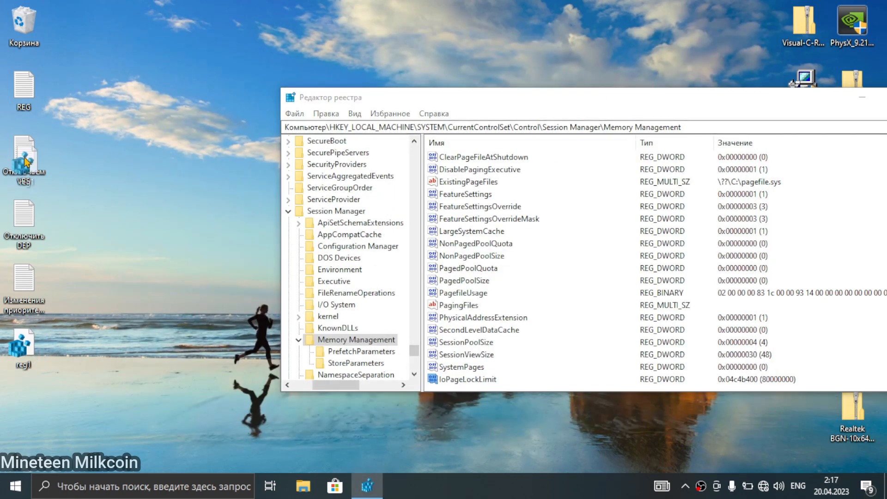
pyautogui.moveTo(21, 344); pyautogui.dragTo(22, 23)
# Create a new text document on the desktop and paste the copied registry text into it without the leading empty line.
pyautogui.rightClick(95, 111)
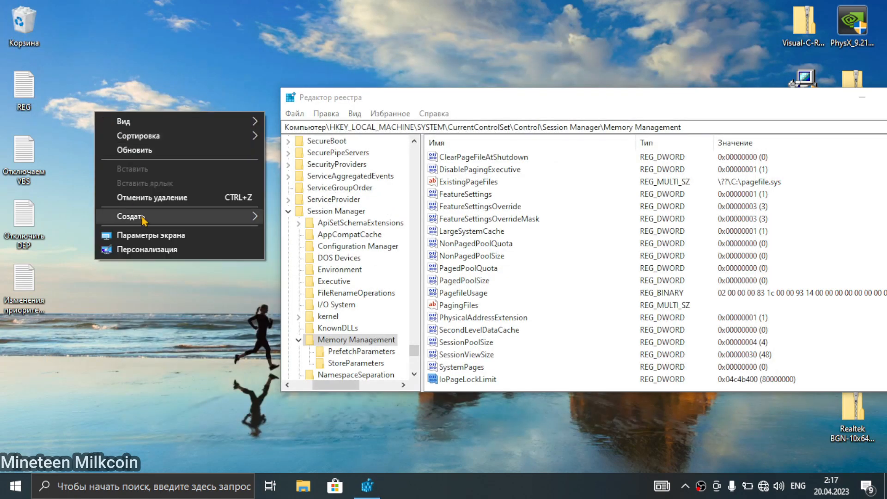
pyautogui.moveTo(245, 225)
pyautogui.click(323, 280)
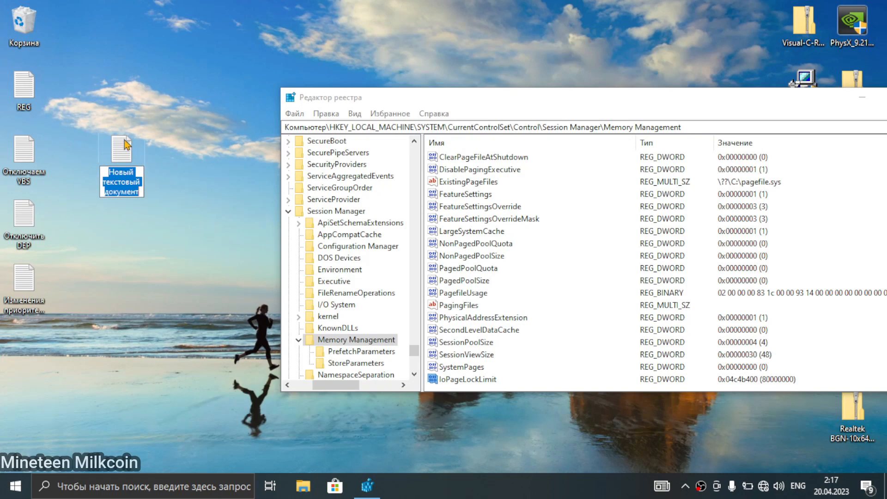
pyautogui.click(178, 180)
pyautogui.doubleClick(127, 175)
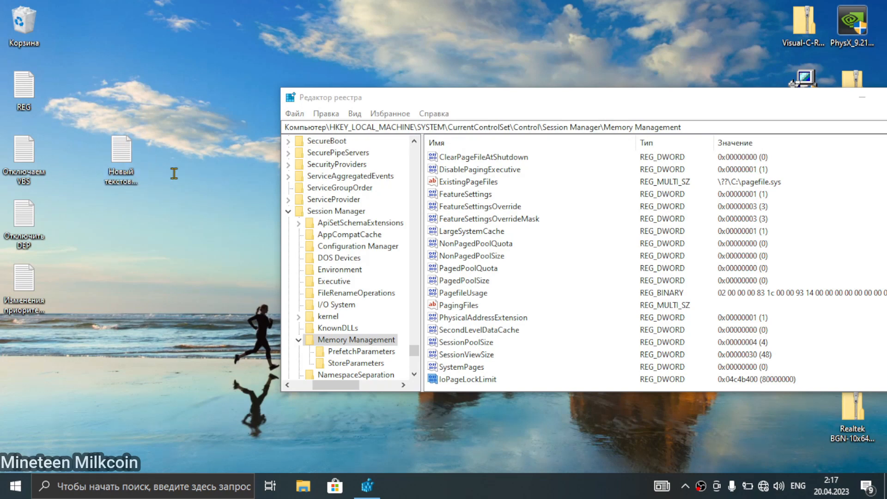
pyautogui.hotkey('ctrl', 'v')
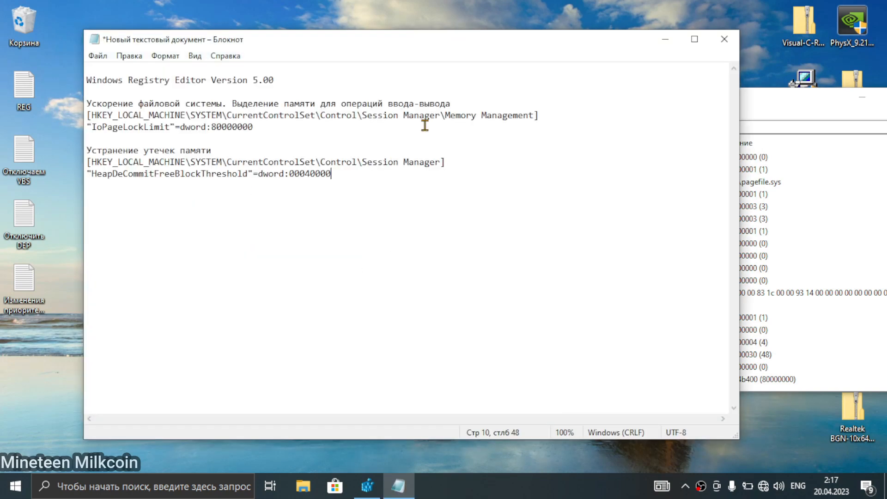
pyautogui.click(96, 92)
pyautogui.press('BackSpace')
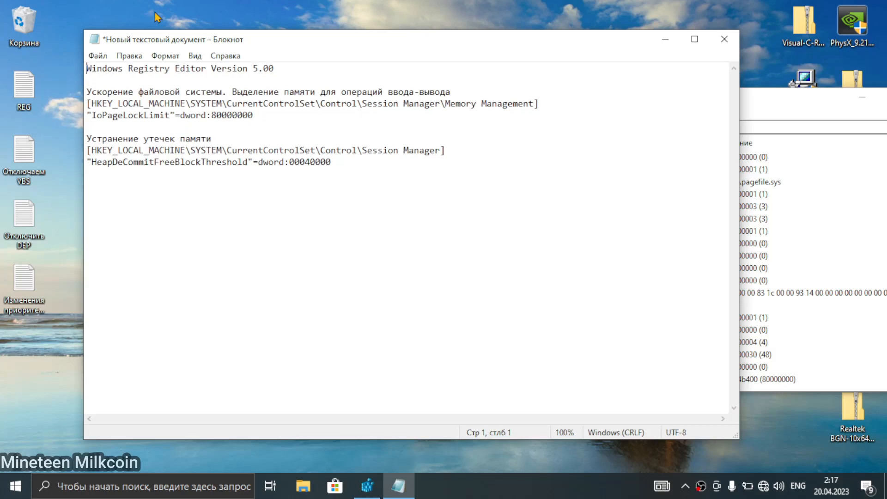
# Save the document on the desktop as rer.reg and close it.
pyautogui.click(97, 56)
pyautogui.click(139, 126)
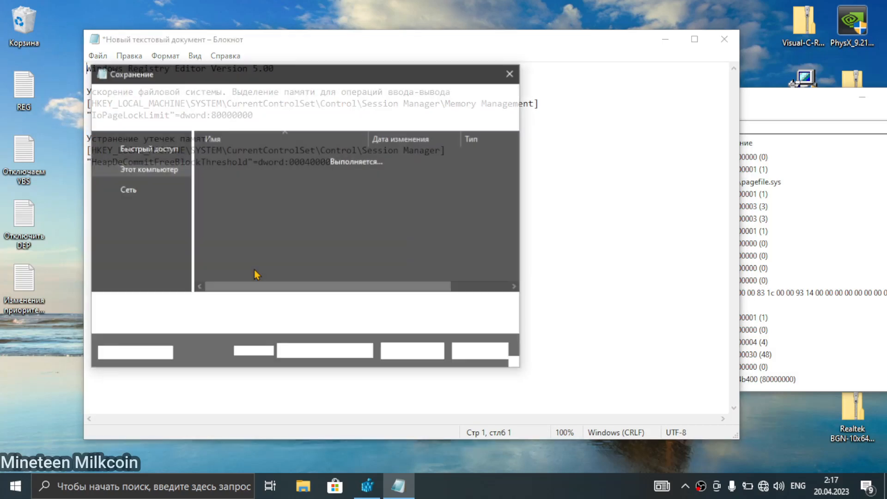
pyautogui.write('re')
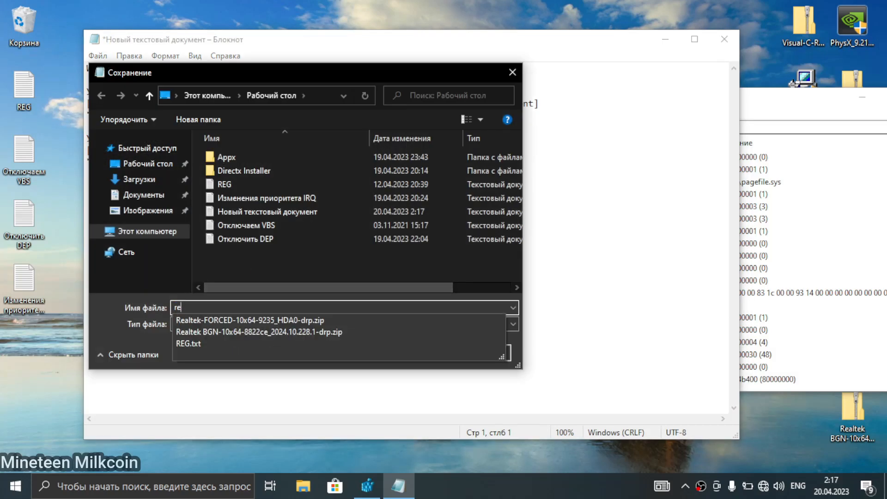
pyautogui.write('r.reg')
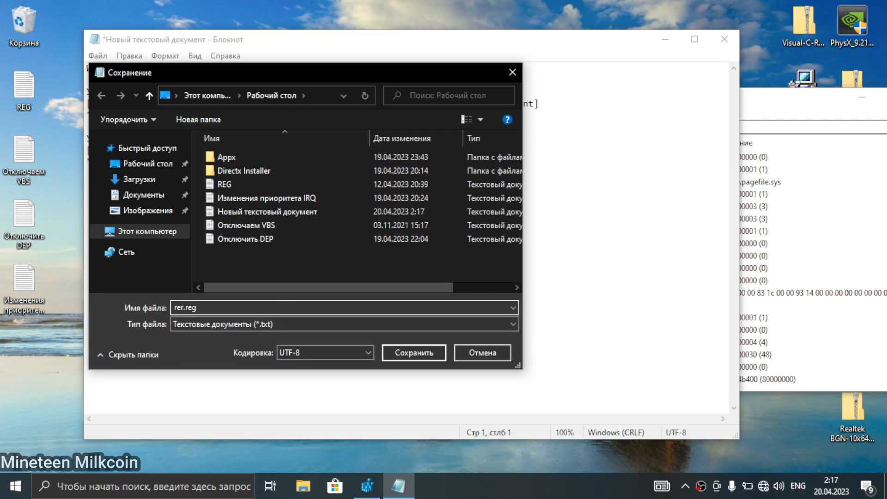
pyautogui.press('Return')
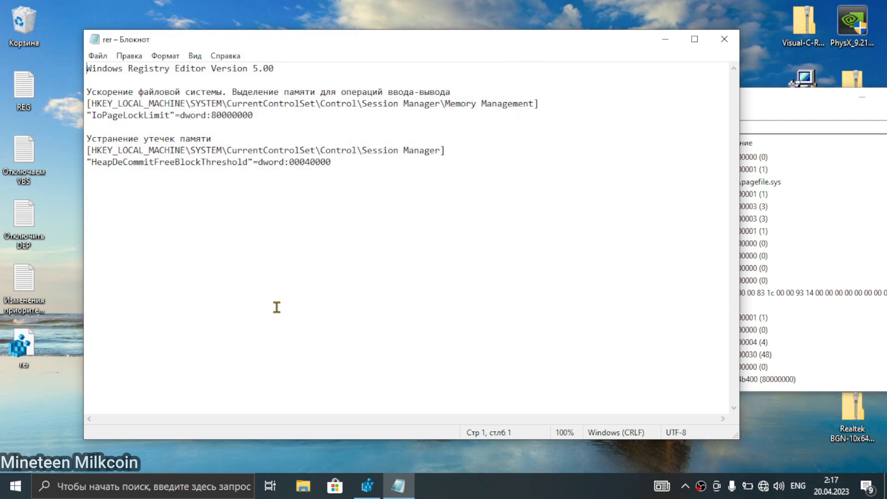
pyautogui.click(725, 39)
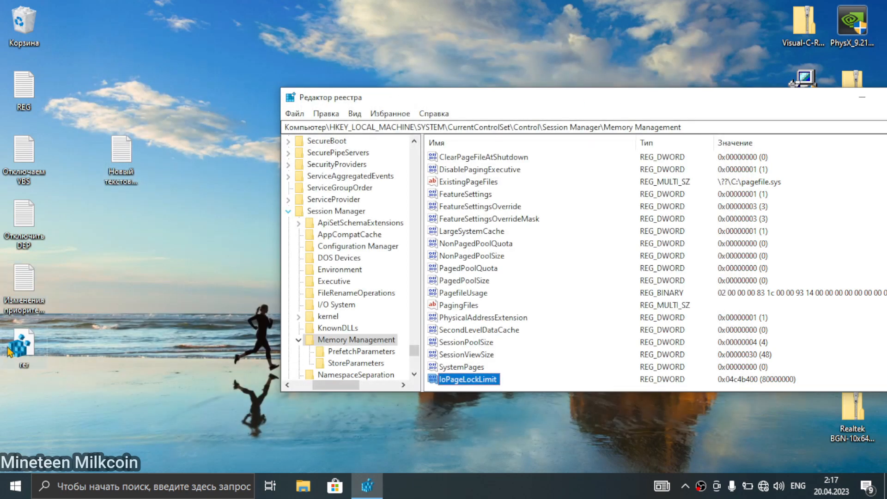
# Merge rer.reg from the desktop into the registry, accepting the confirmation and closing the result message.
pyautogui.rightClick(21, 352)
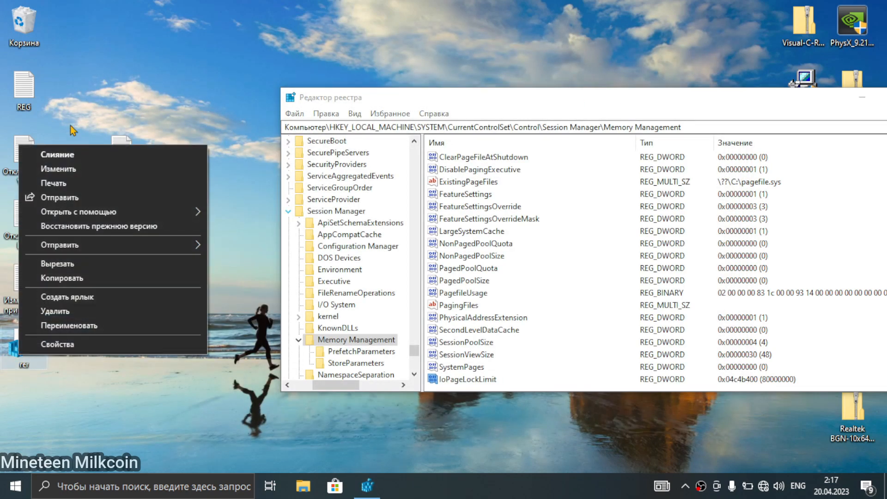
pyautogui.click(69, 155)
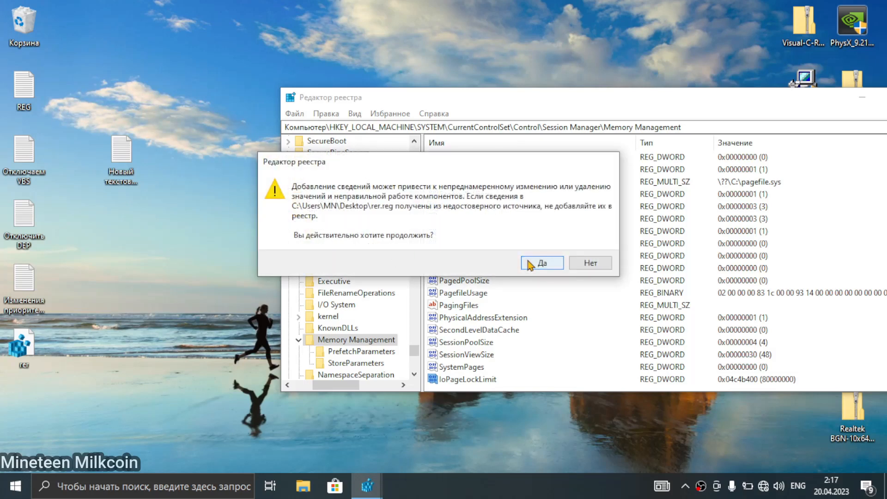
pyautogui.click(530, 264)
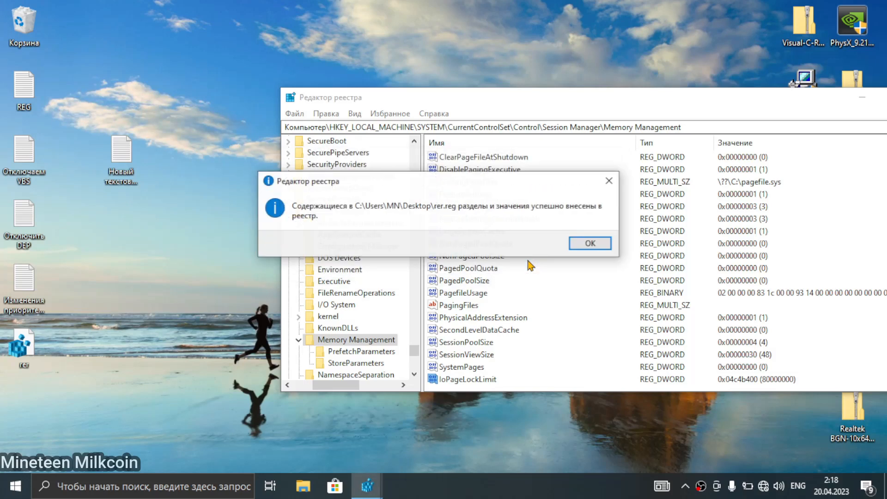
pyautogui.click(600, 241)
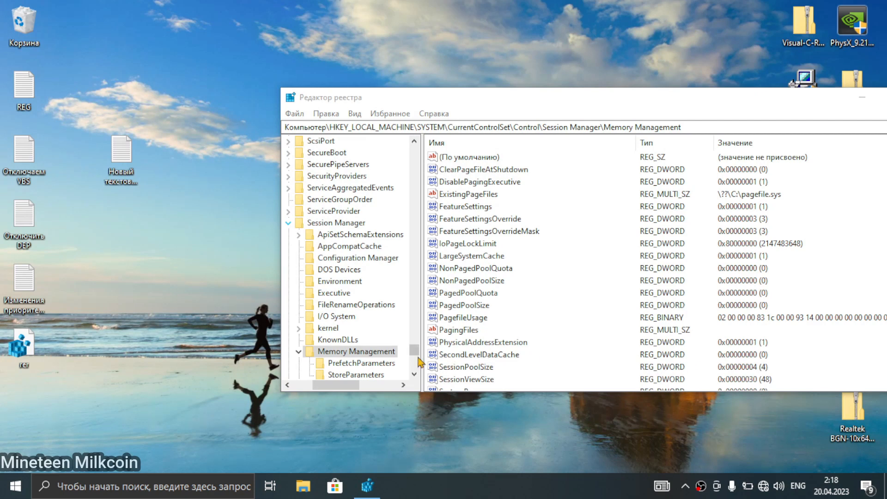
# Open the text of rer.reg and compare its IoPageLockLimit line with that value under Memory Management in Registry Editor.
pyautogui.rightClick(19, 334)
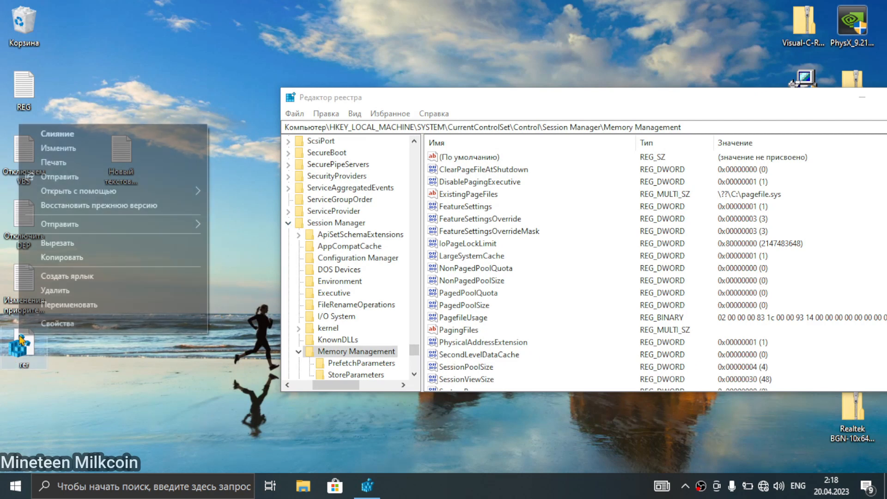
pyautogui.click(59, 148)
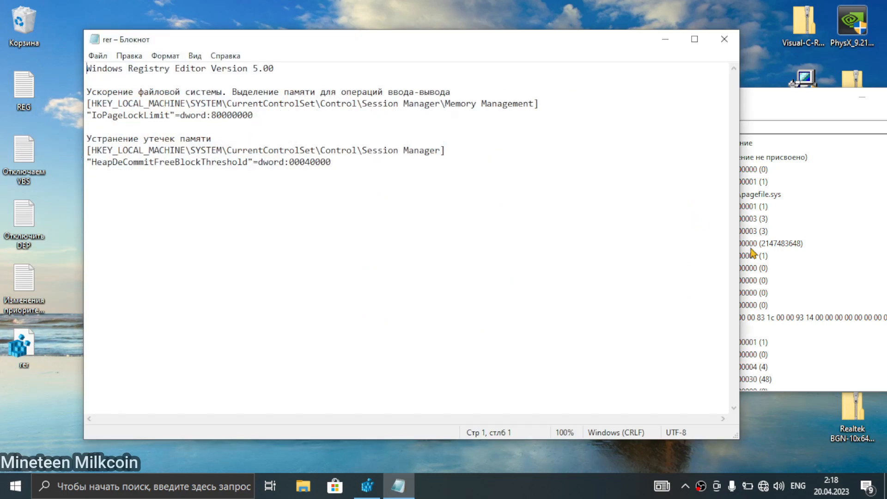
pyautogui.click(773, 104)
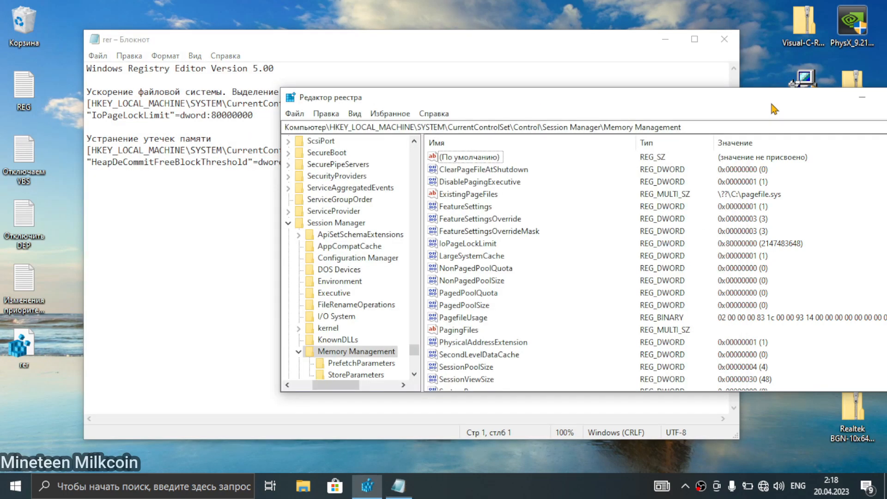
pyautogui.click(468, 244)
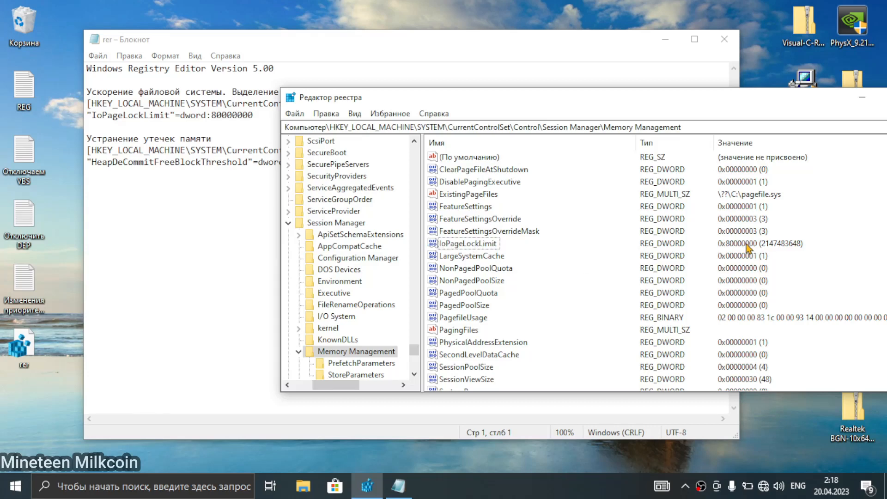
pyautogui.doubleClick(485, 244)
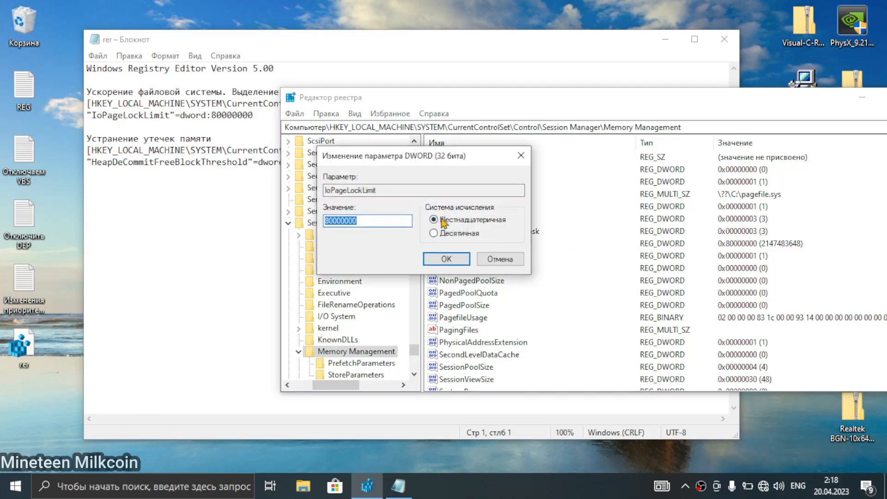
pyautogui.click(521, 156)
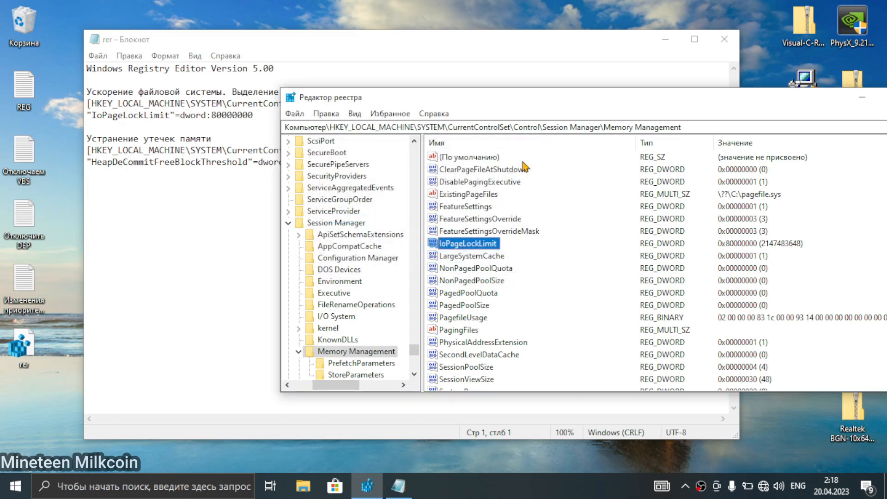
pyautogui.click(139, 242)
pyautogui.moveTo(372, 186); pyautogui.dragTo(2, 60)
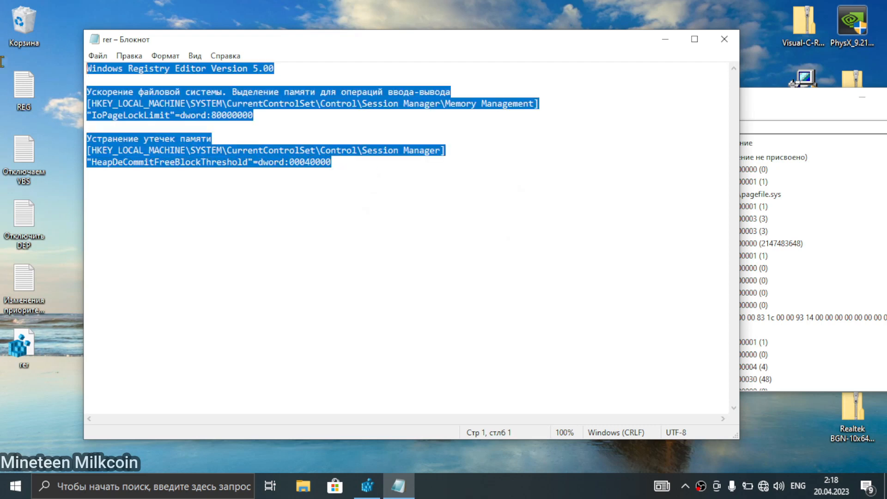
pyautogui.click(374, 177)
pyautogui.moveTo(335, 166); pyautogui.dragTo(48, 109)
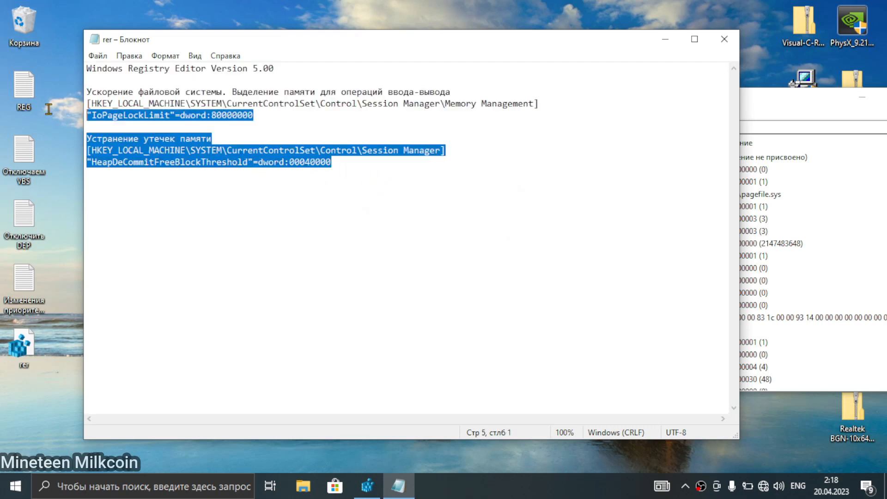
pyautogui.hotkey('ctrl', 'a')
pyautogui.click(239, 176)
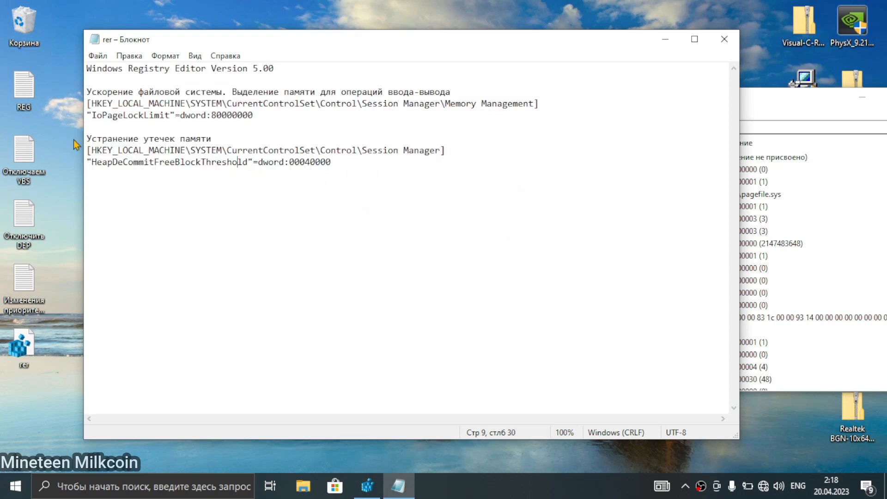
# Try an apostrophe in front of the file system heading in rer and remove it again.
pyautogui.click(86, 92)
pyautogui.write("'")
pyautogui.press('BackSpace')
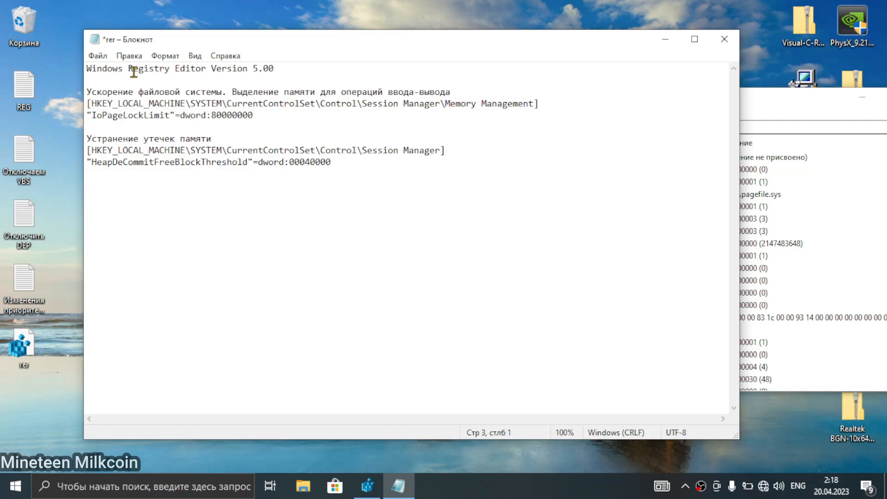
pyautogui.moveTo(468, 91); pyautogui.dragTo(87, 92)
pyautogui.click(743, 99)
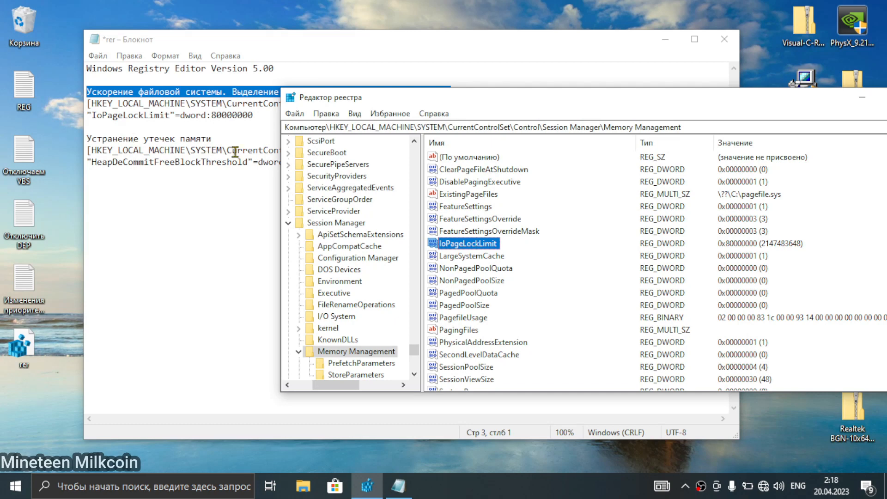
pyautogui.click(140, 194)
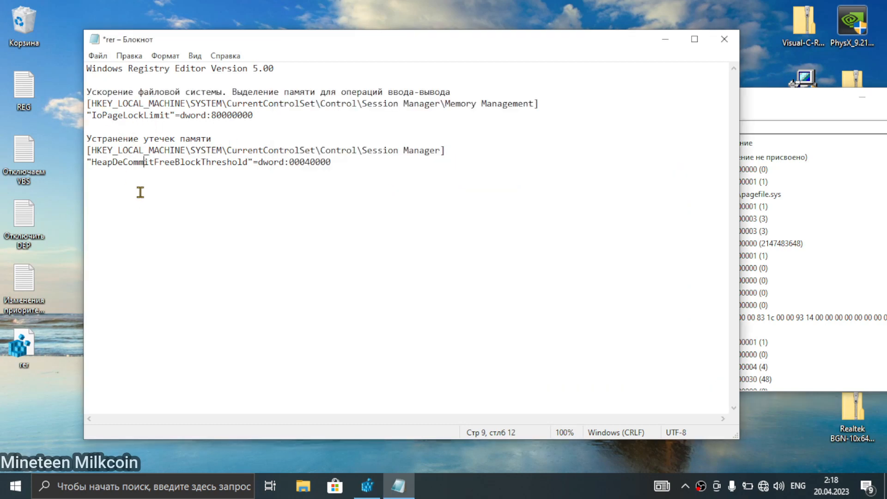
# Try colon, quotation mark and semicolon prefixes on the file system heading in rer, and close it without saving.
pyautogui.click(90, 92)
pyautogui.write(';')
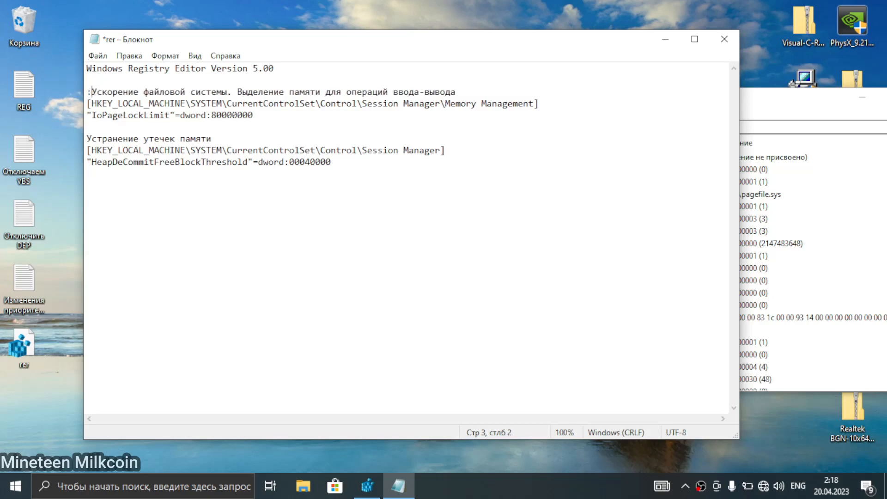
pyautogui.press('BackSpace')
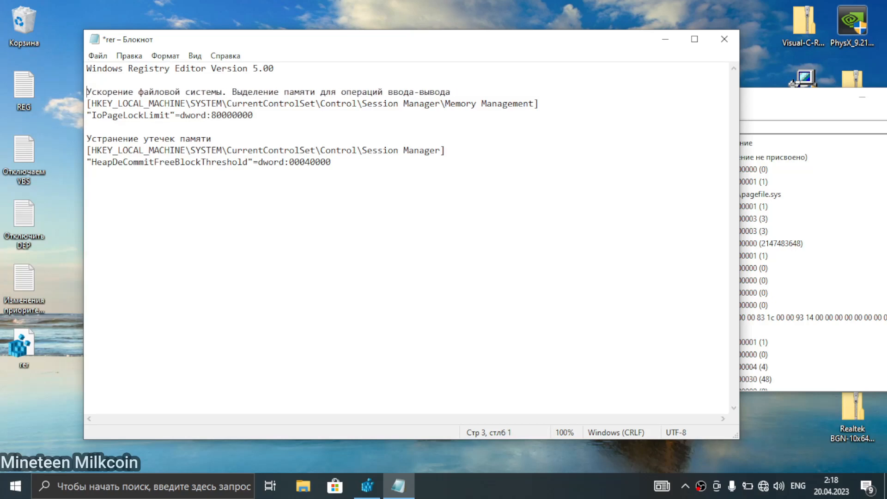
pyautogui.write("'")
pyautogui.press('BackSpace')
pyautogui.write('"')
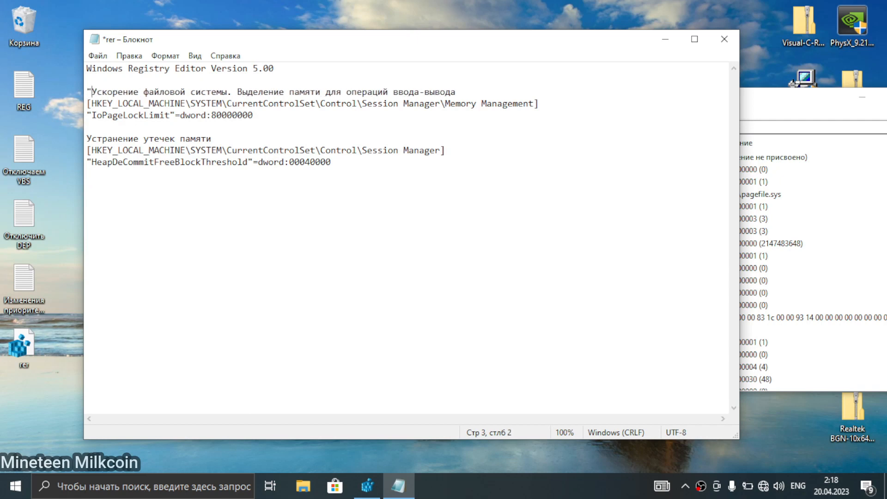
pyautogui.press('BackSpace')
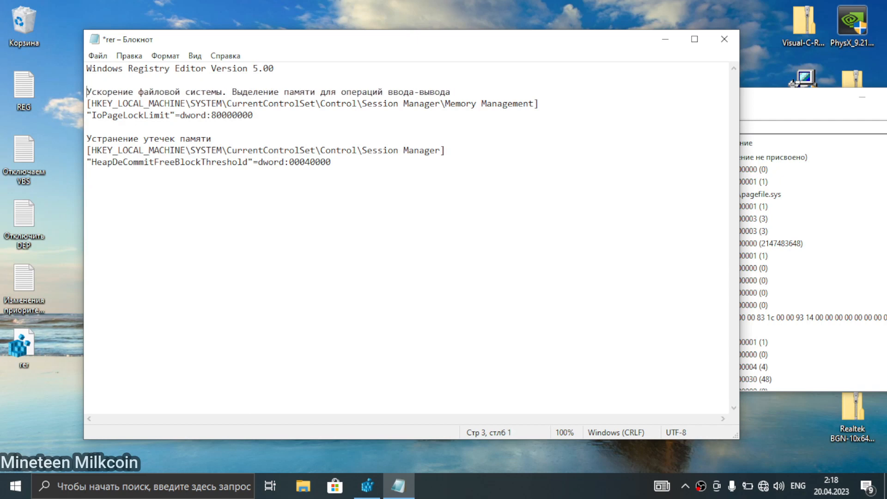
pyautogui.write(';')
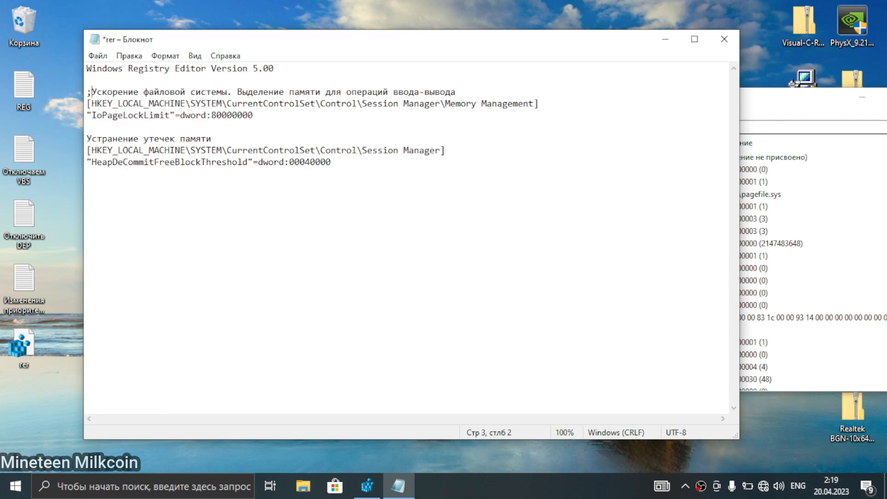
pyautogui.press('BackSpace')
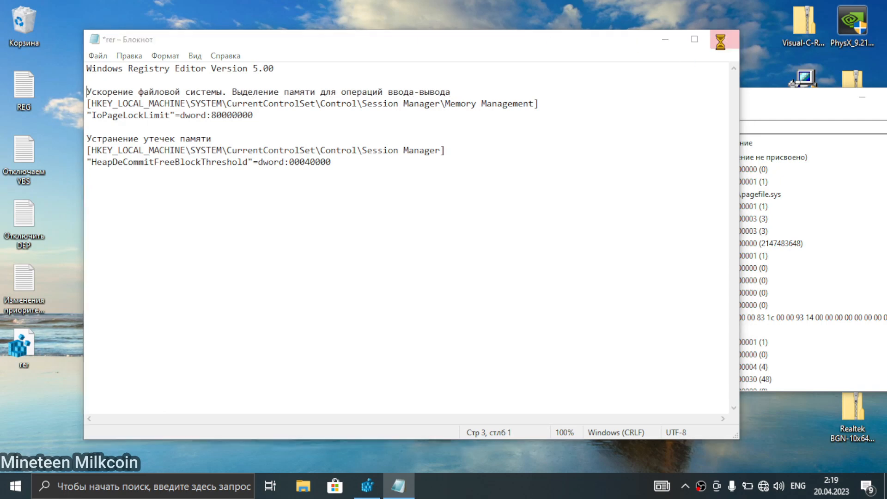
pyautogui.click(724, 39)
pyautogui.click(443, 252)
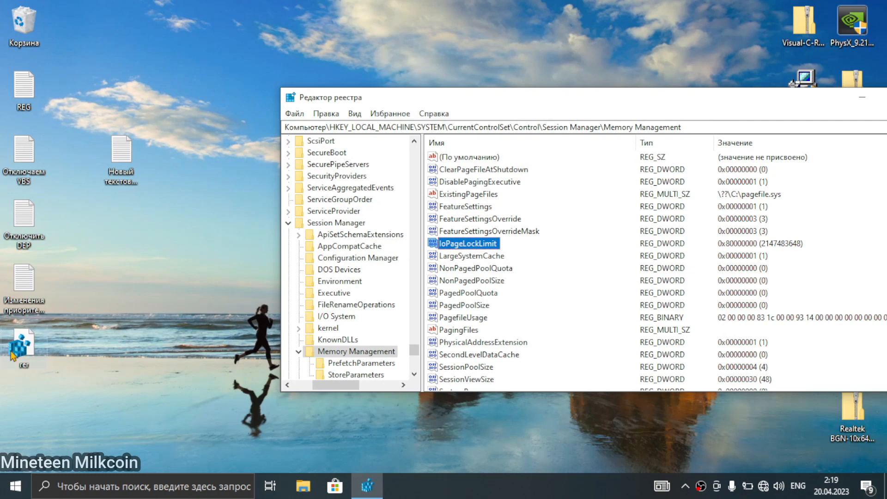
# Close the new text document and Registry Editor, and move rer and the new text document to the Recycle Bin.
pyautogui.moveTo(24, 346); pyautogui.dragTo(165, 183)
pyautogui.doubleClick(121, 152)
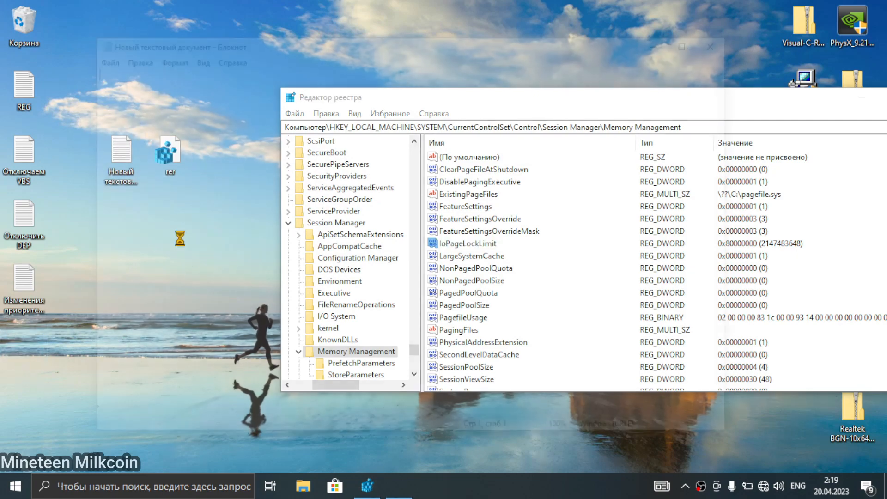
pyautogui.click(732, 37)
pyautogui.moveTo(742, 102); pyautogui.dragTo(559, 128)
pyautogui.click(736, 126)
pyautogui.moveTo(486, 149); pyautogui.dragTo(110, 218)
pyautogui.moveTo(121, 152); pyautogui.dragTo(24, 23)
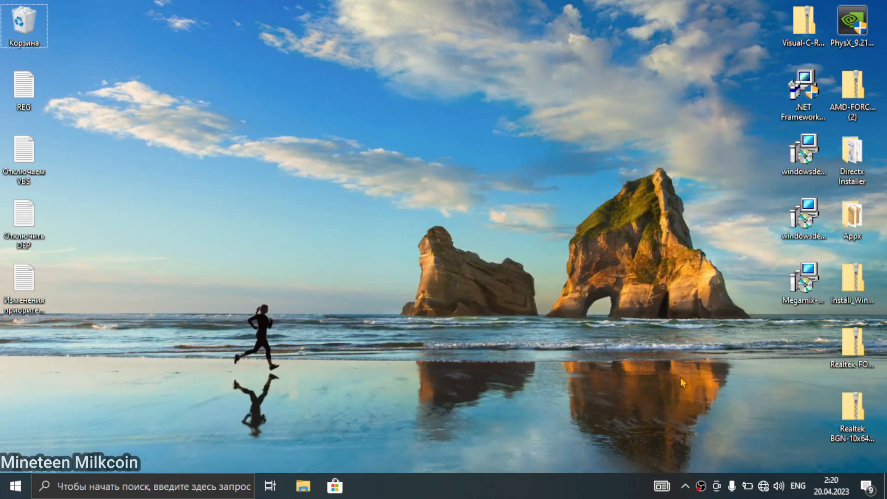
# Move the REG notes to the Recycle Bin and shift the three remaining text files up directly beneath it.
pyautogui.moveTo(47, 105); pyautogui.dragTo(25, 27)
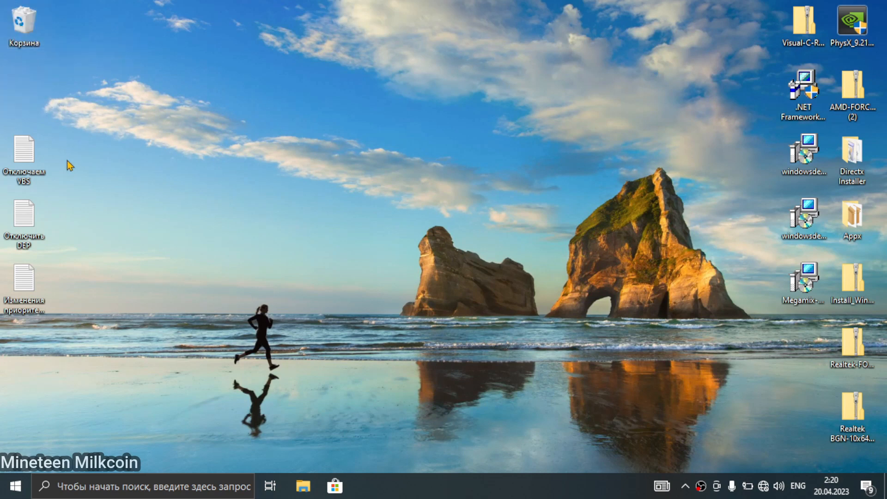
pyautogui.moveTo(95, 137); pyautogui.dragTo(15, 291)
pyautogui.click(15, 291)
pyautogui.moveTo(95, 322); pyautogui.dragTo(21, 62)
pyautogui.click(431, 422)
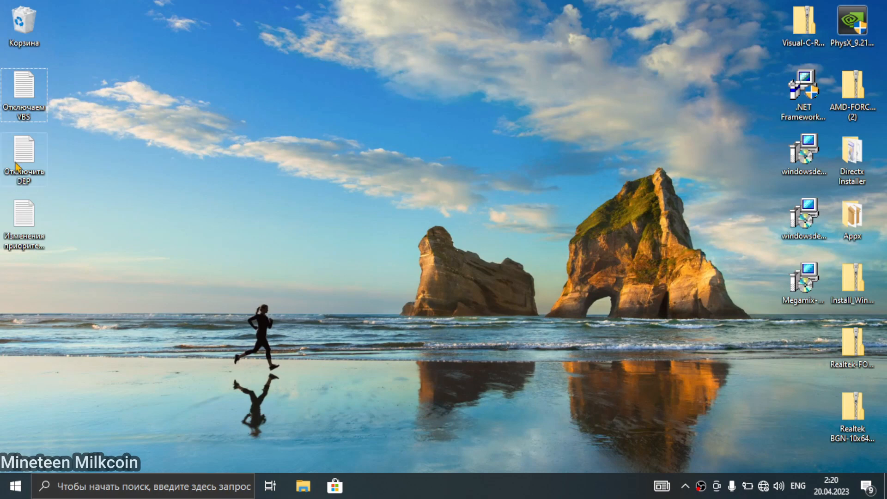
# Open the "Отключаем VBS" notes maximized and run Command Prompt as administrator, placing its window below the first command block.
pyautogui.doubleClick(39, 105)
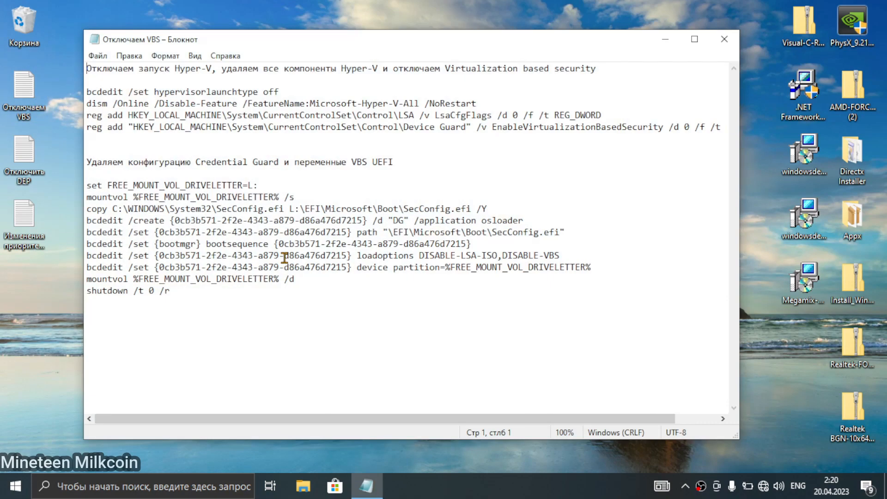
pyautogui.click(694, 38)
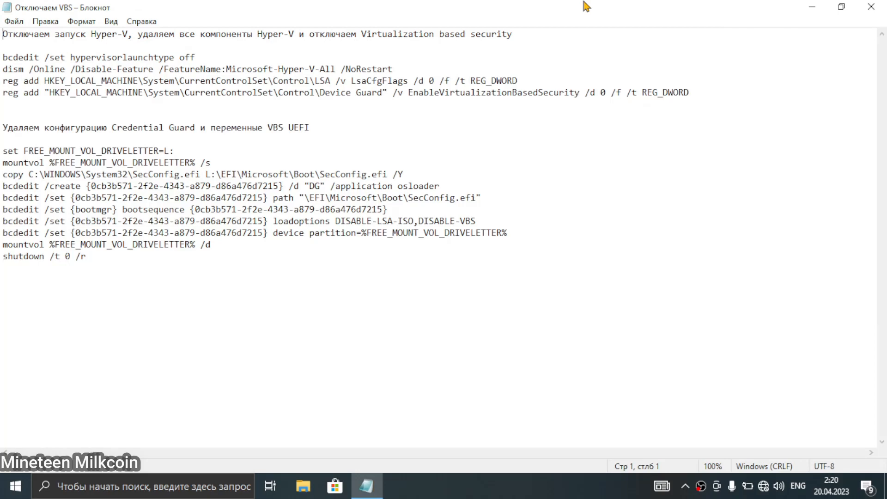
pyautogui.click(152, 485)
pyautogui.write('cm')
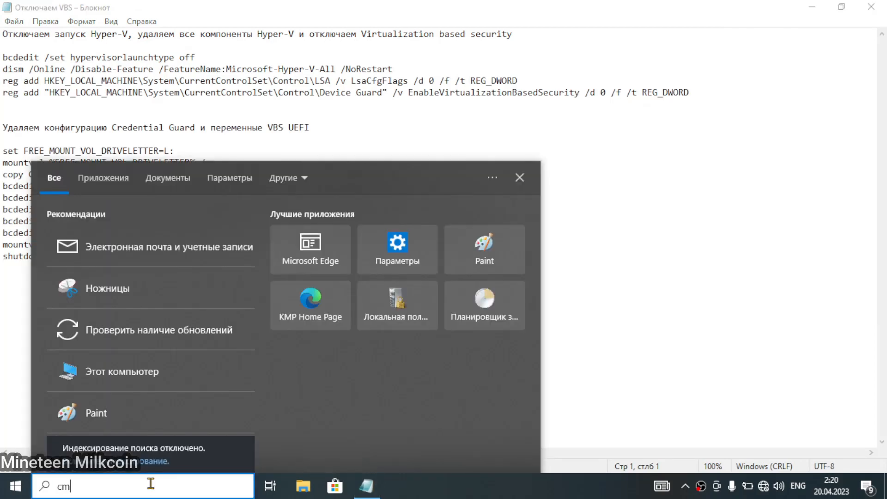
pyautogui.write('d')
pyautogui.rightClick(220, 249)
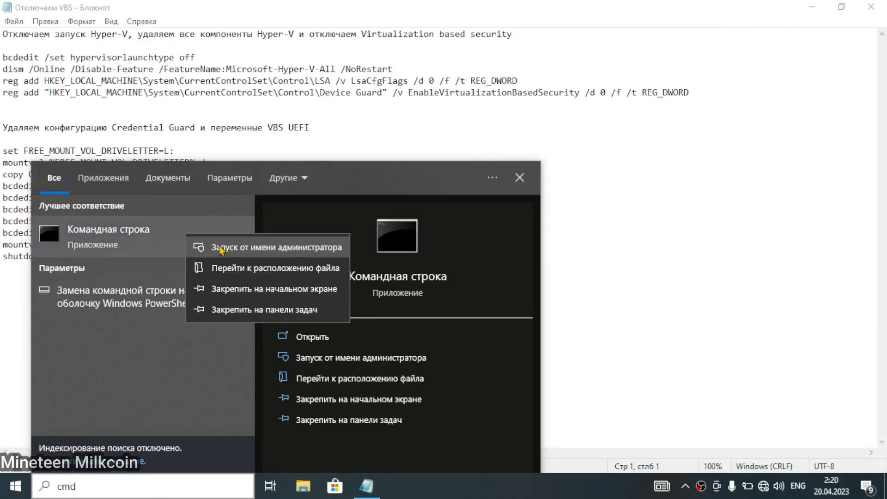
pyautogui.click(228, 250)
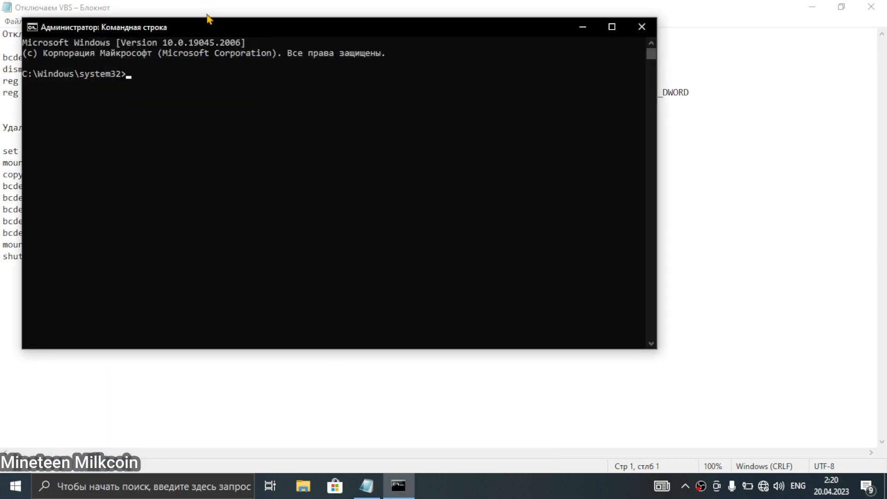
pyautogui.moveTo(217, 33); pyautogui.dragTo(317, 135)
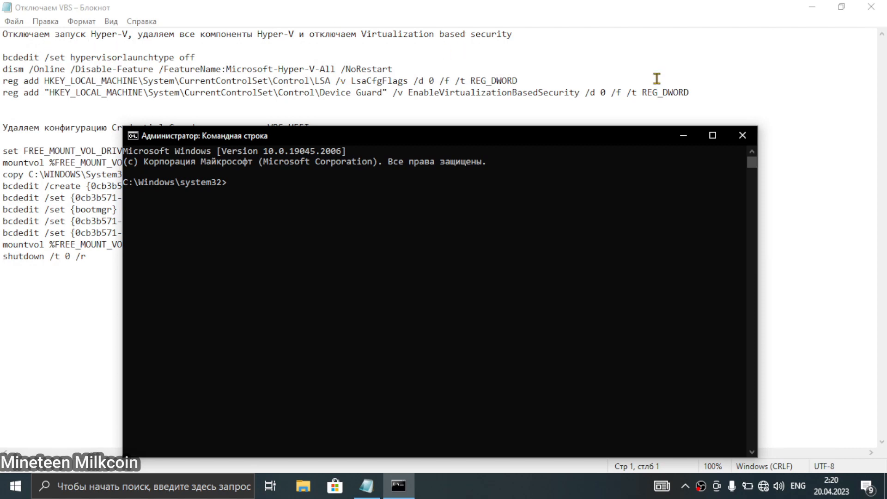
pyautogui.click(695, 91)
pyautogui.moveTo(695, 91); pyautogui.dragTo(3, 46)
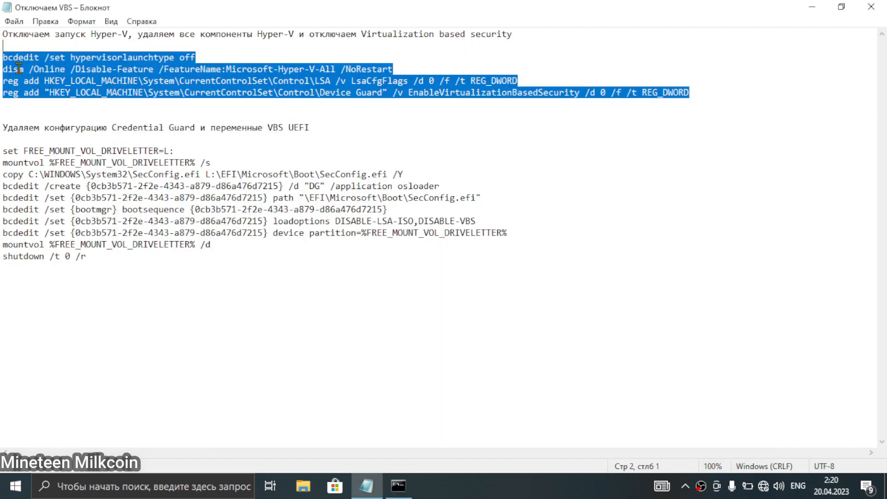
pyautogui.hotkey('alt', 'Tab')
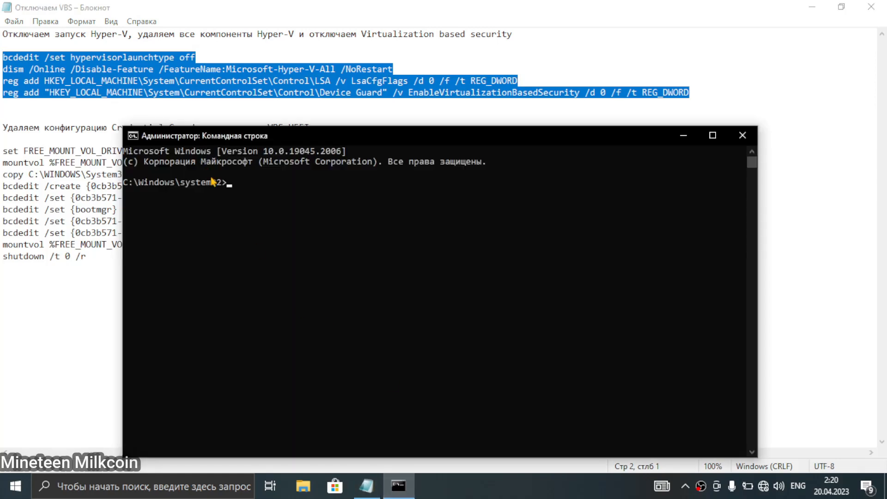
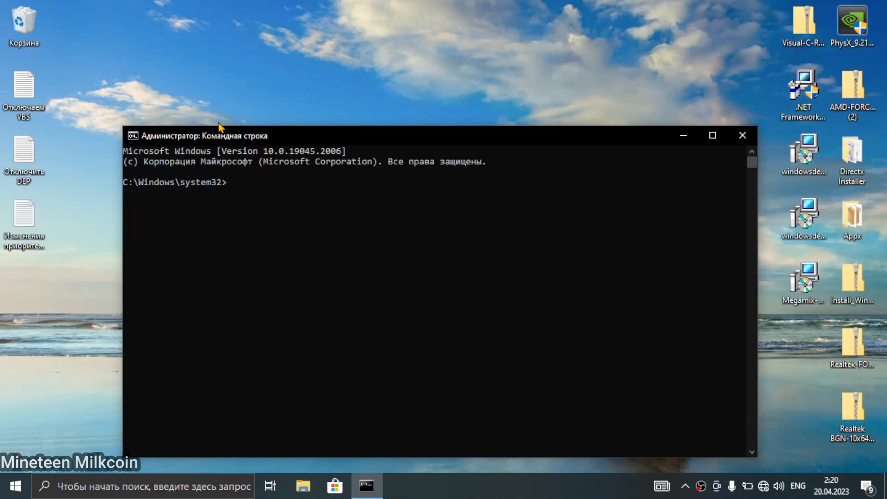
# Move the Command Prompt window up, the "Отключаем VBS" notes below the other text files, and the "Отключить DEP" notes directly under the Recycle Bin.
pyautogui.moveTo(212, 140); pyautogui.dragTo(233, 54)
pyautogui.moveTo(29, 109); pyautogui.dragTo(3, 319)
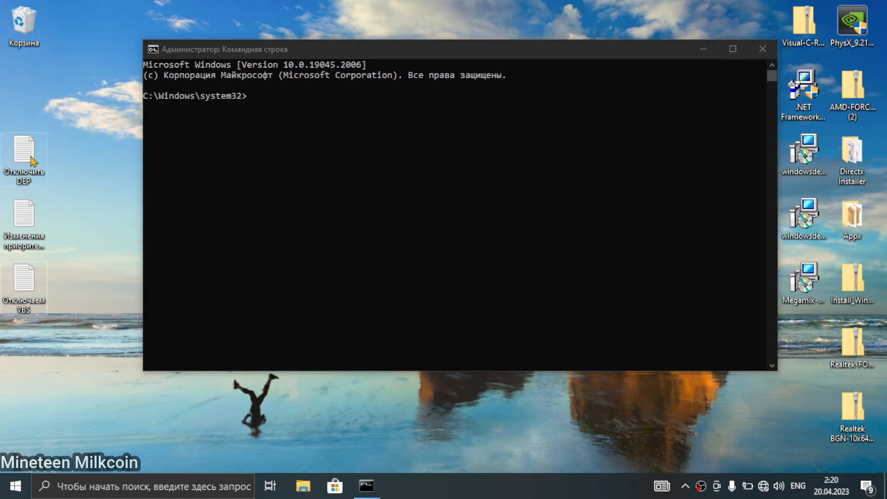
pyautogui.moveTo(22, 159); pyautogui.dragTo(24, 105)
# Open the "Отключить DEP" notes and copy the first command block, from the nx AlwaysOff line through bcdedit /deletevalue increaseUserVa.
pyautogui.doubleClick(23, 104)
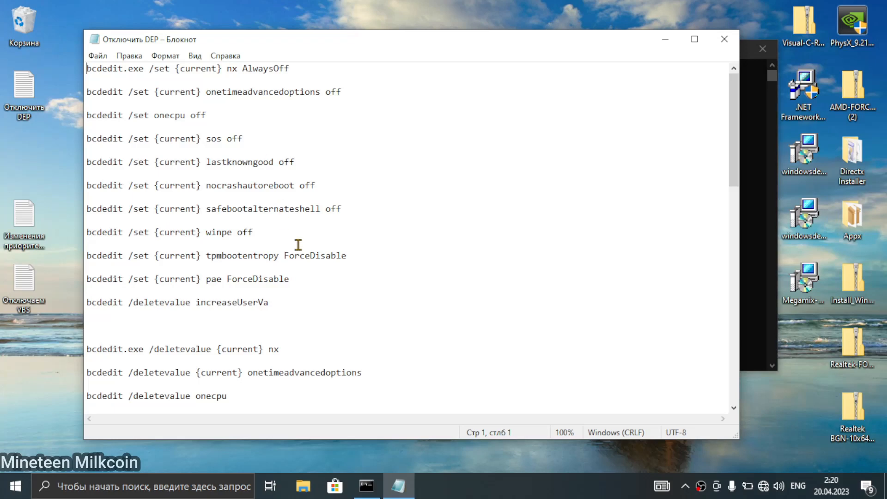
pyautogui.scroll(-2, 298, 245)
pyautogui.scroll(2, 298, 245)
pyautogui.click(190, 116)
pyautogui.click(318, 185)
pyautogui.click(346, 204)
pyautogui.click(359, 231)
pyautogui.click(372, 254)
pyautogui.moveTo(276, 302); pyautogui.dragTo(68, 69)
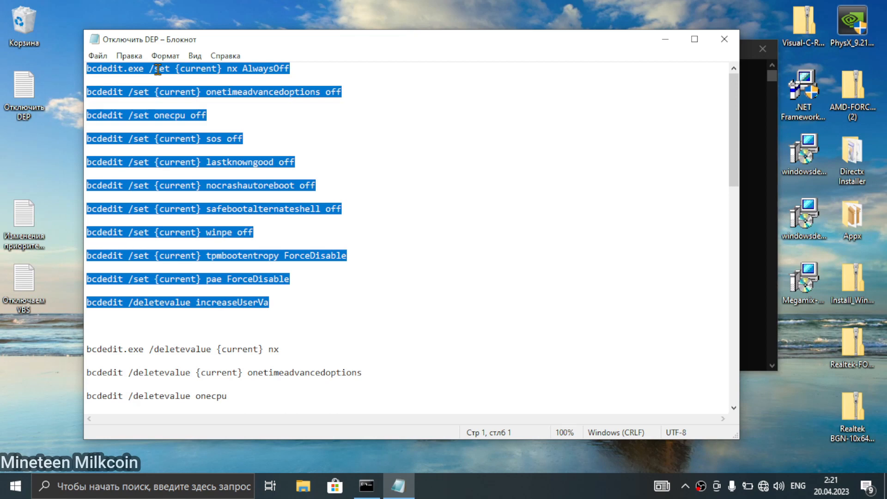
pyautogui.click(293, 297)
# Shift the administrator Command Prompt window to the lower right and run the copied bcdedit command block in it.
pyautogui.click(758, 270)
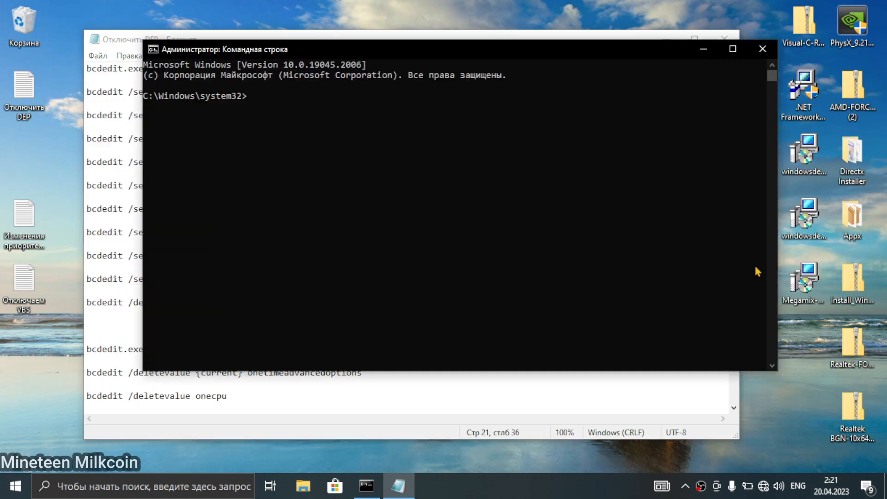
pyautogui.moveTo(283, 50); pyautogui.dragTo(344, 78)
pyautogui.rightClick(378, 173)
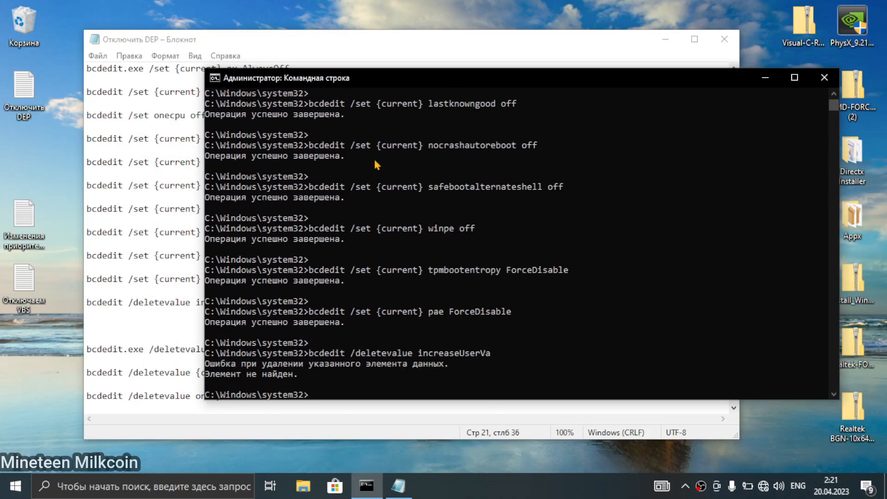
# Look through the remaining deletevalue and set command blocks in the DEP notes and close the file.
pyautogui.click(427, 45)
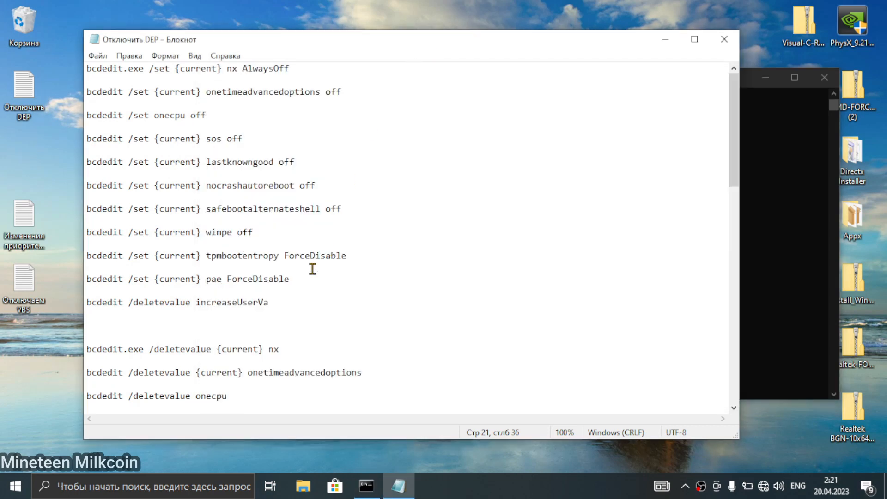
pyautogui.click(338, 95)
pyautogui.scroll(-8, 524, 180)
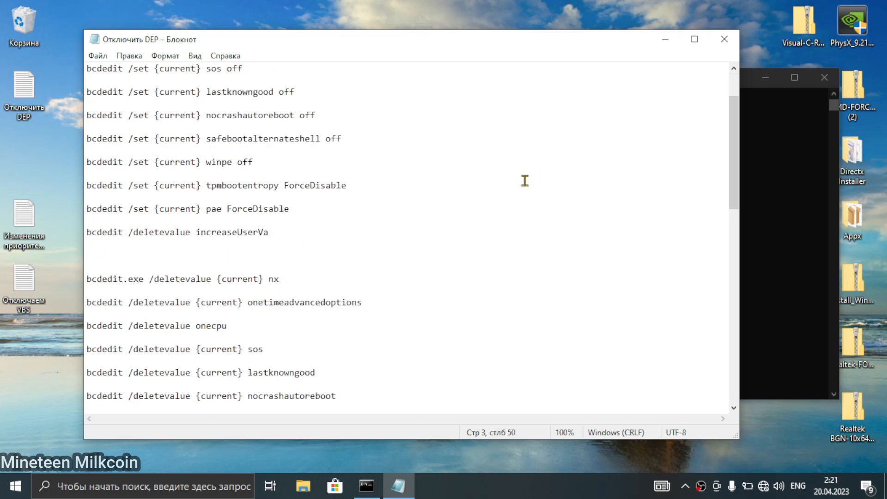
pyautogui.scroll(-8, 367, 218)
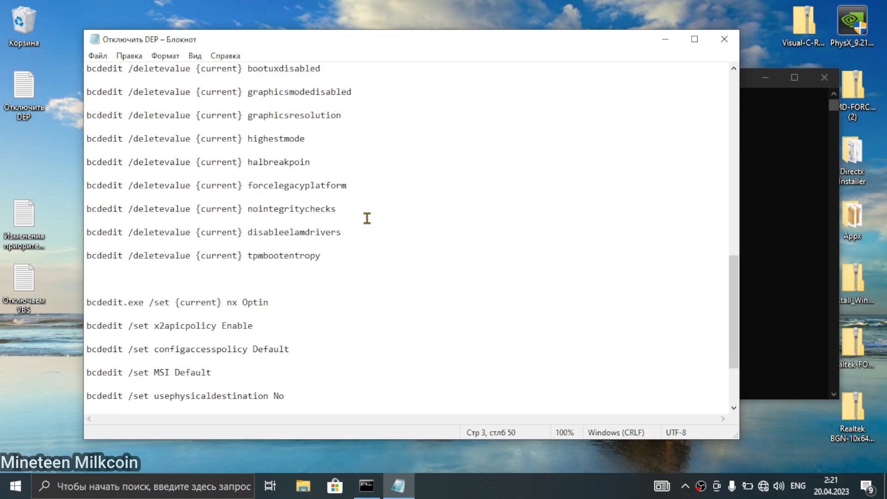
pyautogui.scroll(-3, 367, 218)
pyautogui.scroll(19, 370, 217)
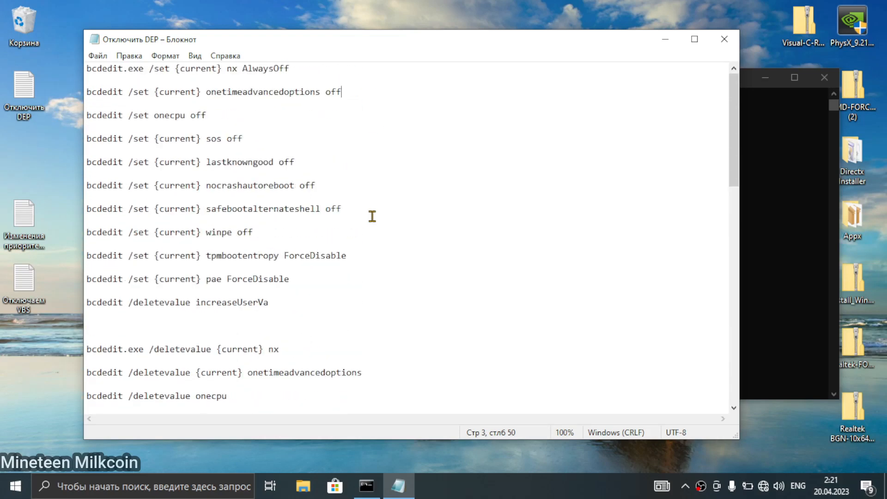
pyautogui.click(723, 38)
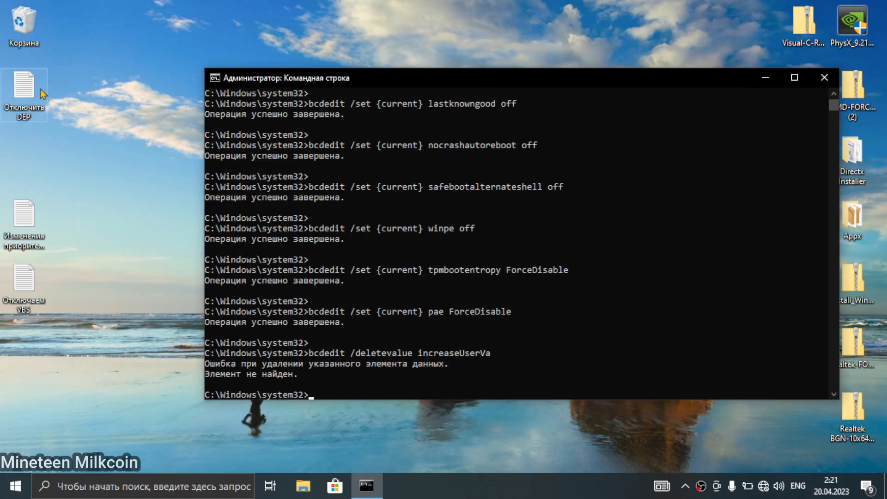
# Move the DEP notes to the Recycle Bin and shift the two remaining text files up directly beneath it.
pyautogui.moveTo(40, 89); pyautogui.dragTo(23, 21)
pyautogui.moveTo(37, 213); pyautogui.dragTo(24, 91)
pyautogui.moveTo(23, 278); pyautogui.dragTo(24, 152)
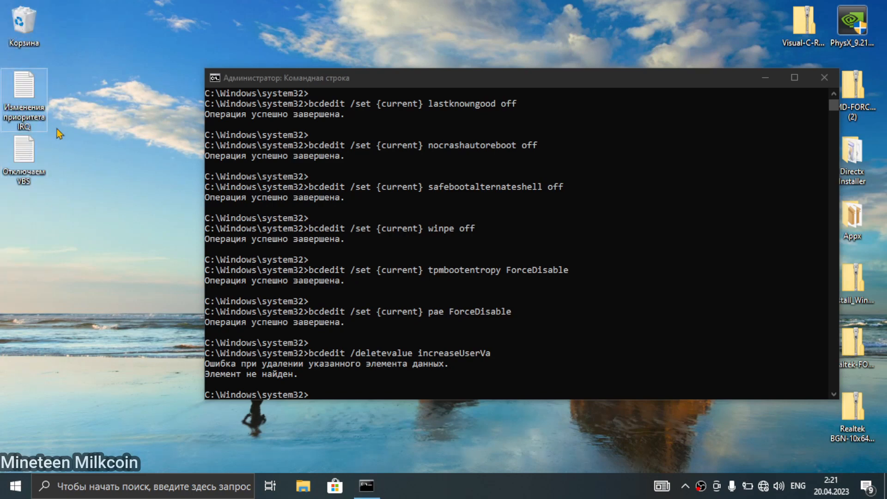
# Open the "Изменения приоритета IRQ" notes and copy the command msinfo32.exe from the first line.
pyautogui.doubleClick(25, 93)
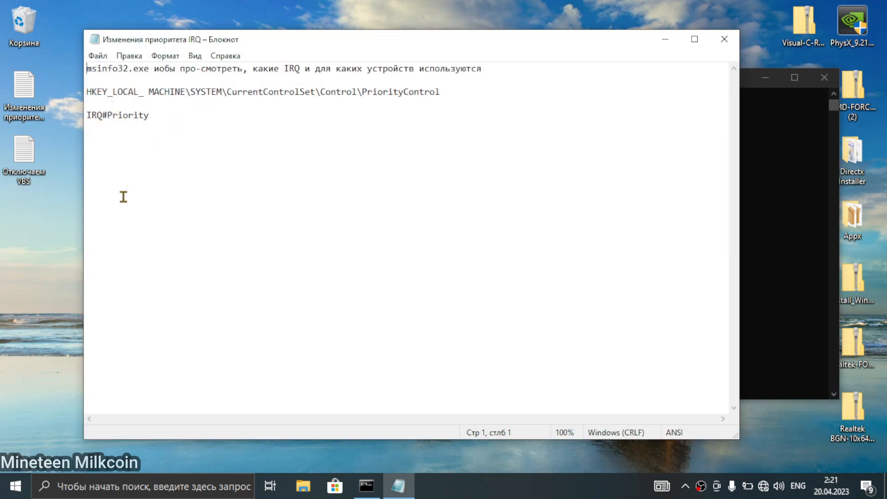
pyautogui.click(24, 90)
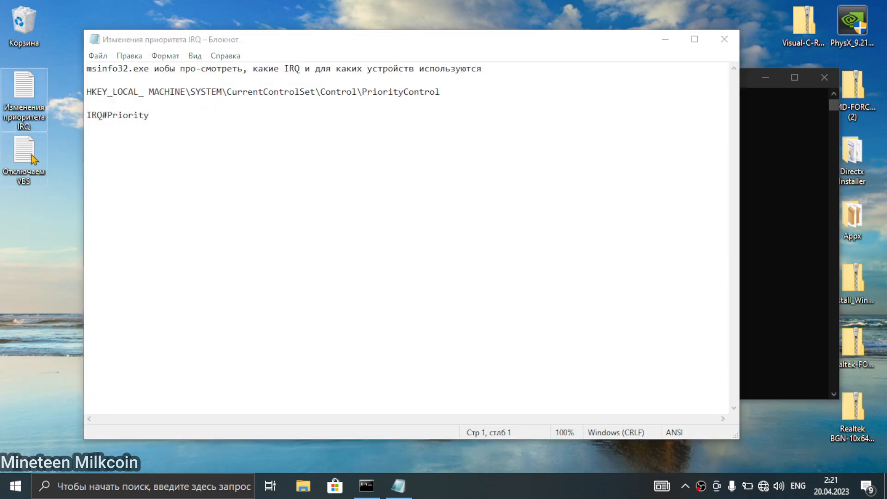
pyautogui.click(52, 142)
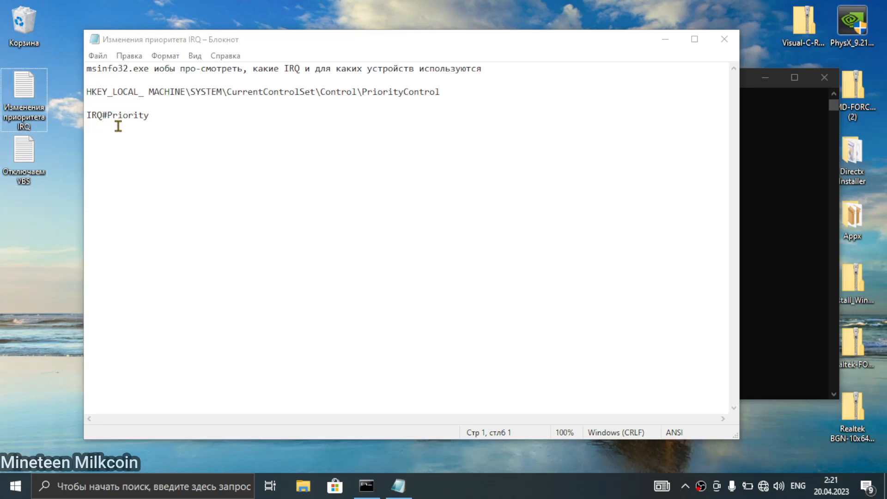
pyautogui.moveTo(149, 68); pyautogui.dragTo(83, 73)
pyautogui.hotkey('ctrl', 'c')
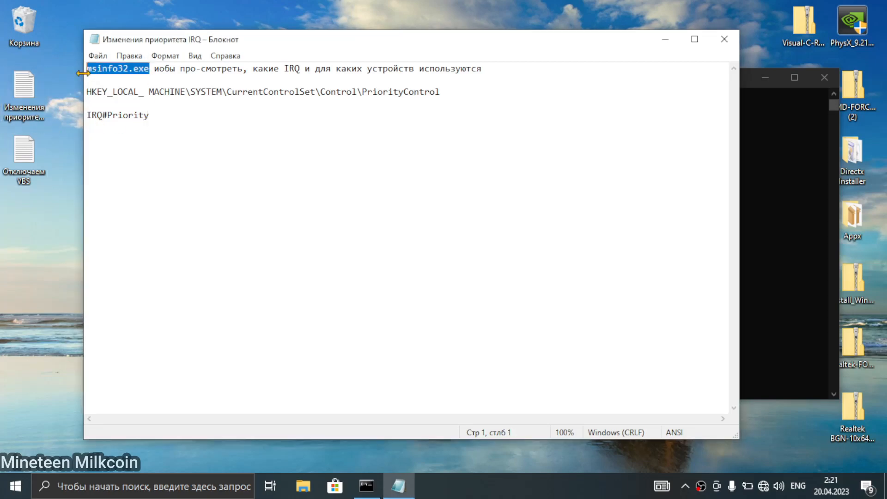
# Launch msinfo32.exe through Windows search and display the interrupts (IRQ) list under the hardware resources.
pyautogui.click(135, 487)
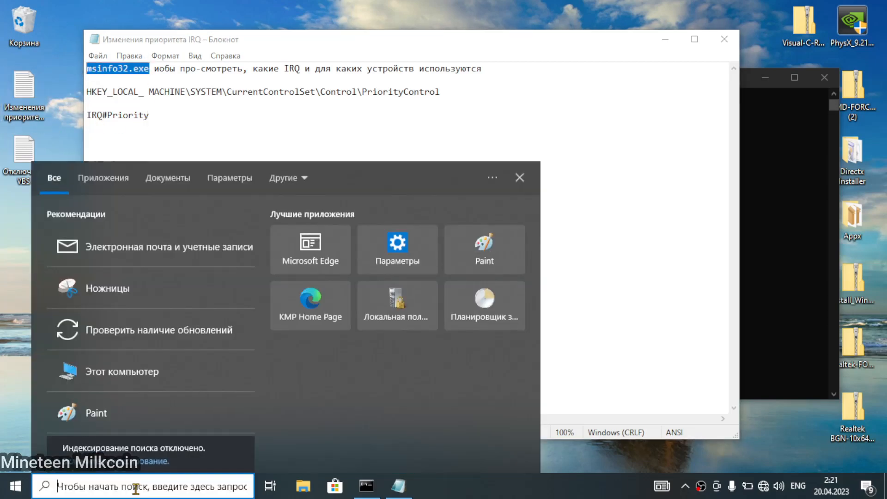
pyautogui.hotkey('ctrl', 'v')
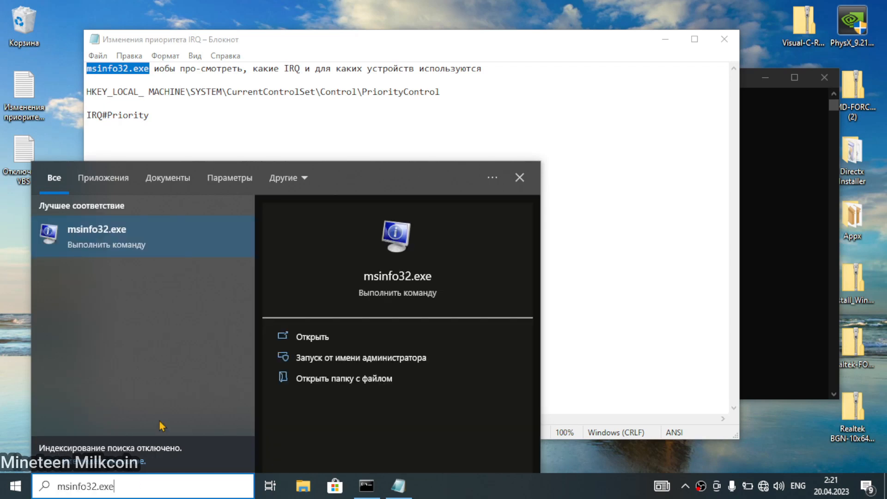
pyautogui.click(108, 257)
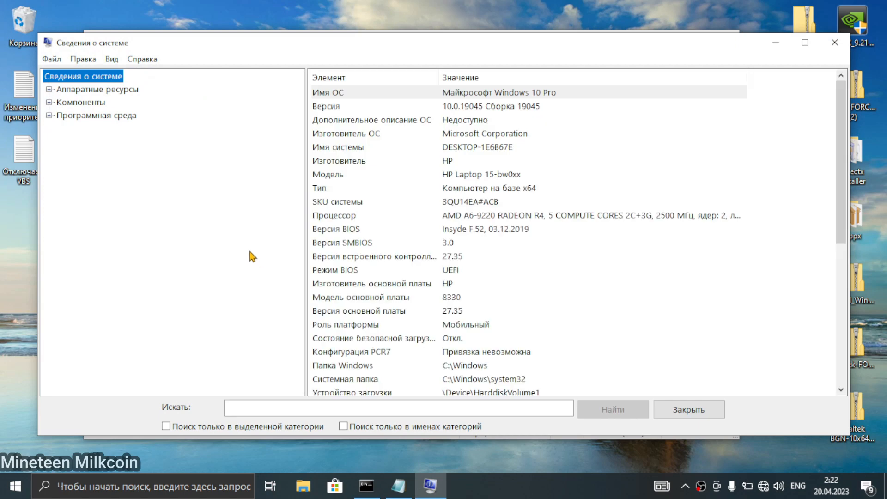
pyautogui.click(49, 90)
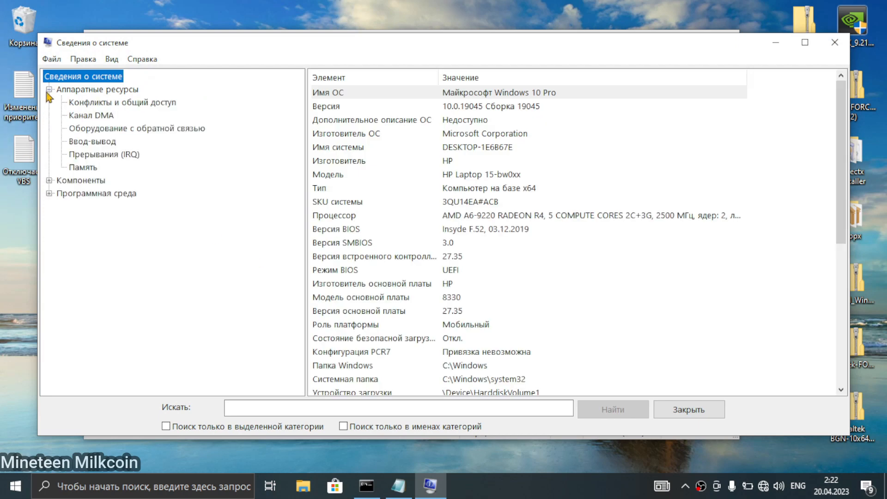
pyautogui.click(98, 157)
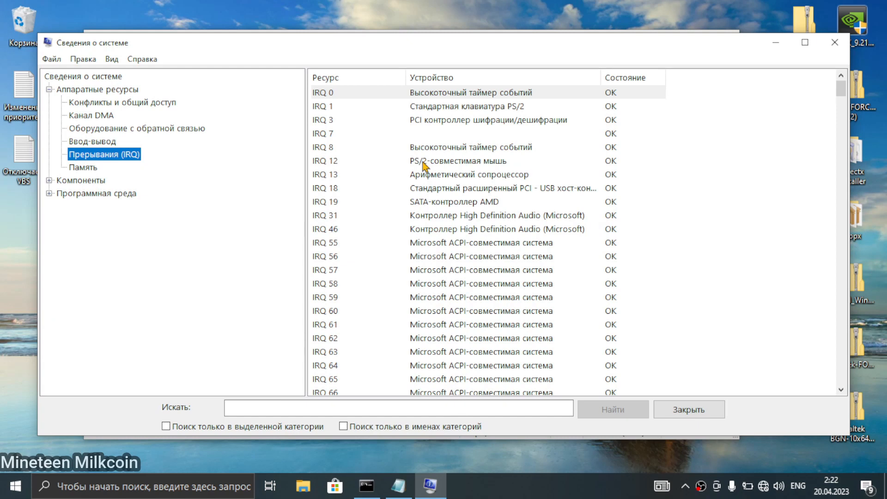
# Copy the PriorityControl registry path from the IRQ notes and launch Registry Editor through a Windows search for "reg".
pyautogui.doubleClick(23, 99)
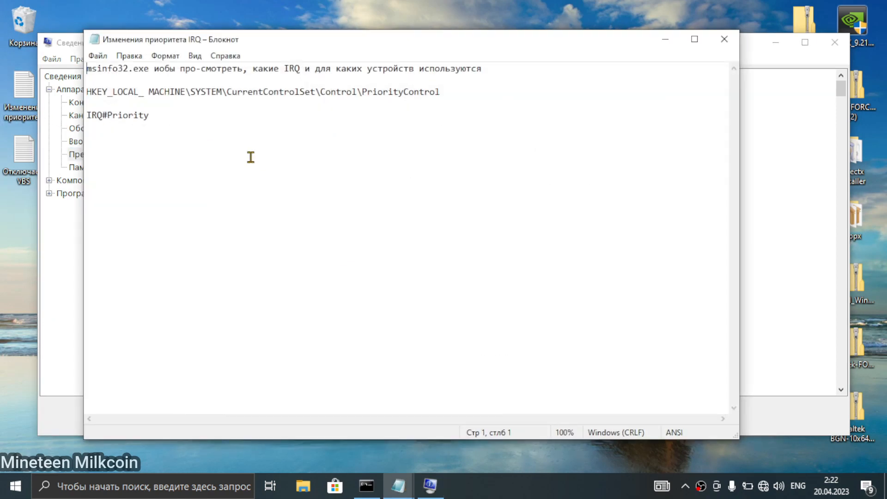
pyautogui.moveTo(441, 92); pyautogui.dragTo(77, 97)
pyautogui.hotkey('ctrl', 'c')
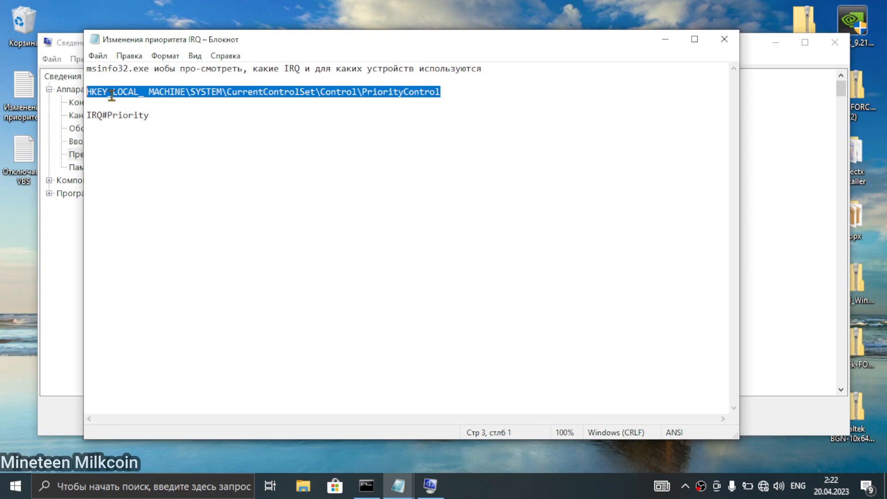
pyautogui.click(152, 487)
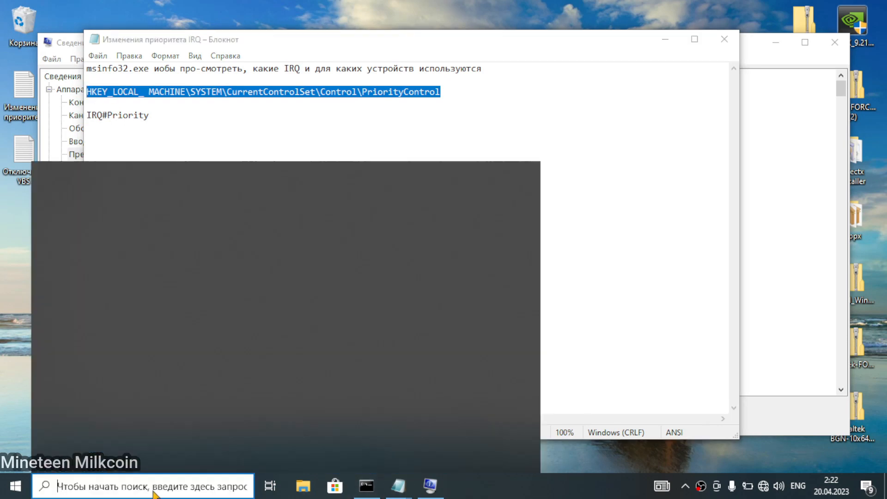
pyautogui.write('reg')
pyautogui.rightClick(111, 244)
pyautogui.click(185, 192)
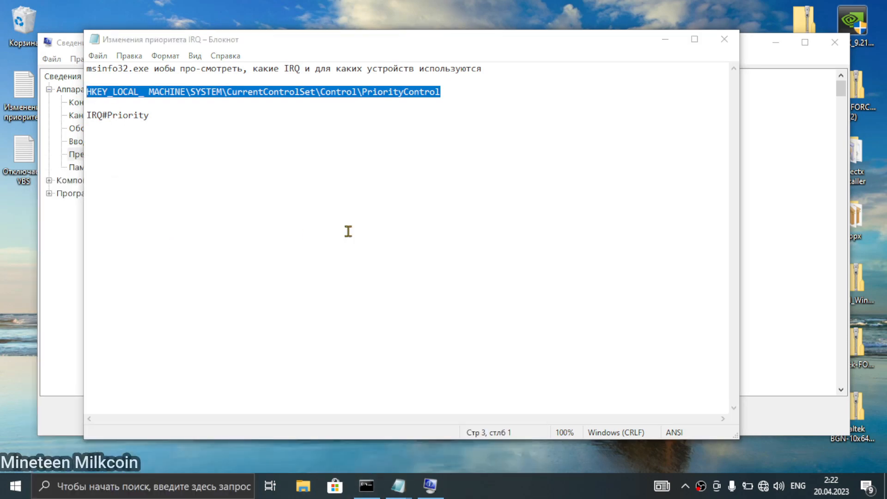
# Try to go to the copied path HKEY_LOCAL_ MACHINE\SYSTEM\CurrentControlSet\Control\PriorityControl in Registry Editor, repeating the attempt.
pyautogui.moveTo(521, 158); pyautogui.dragTo(1, 194)
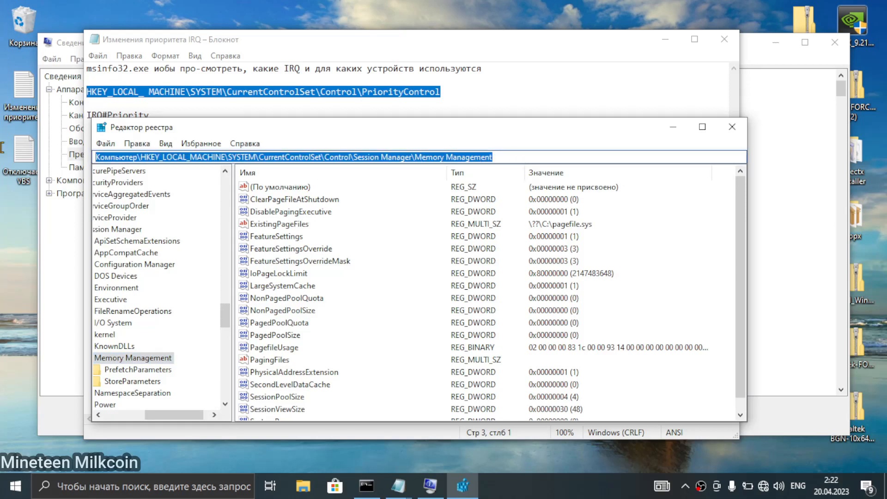
pyautogui.hotkey('ctrl', 'v')
pyautogui.press('Return')
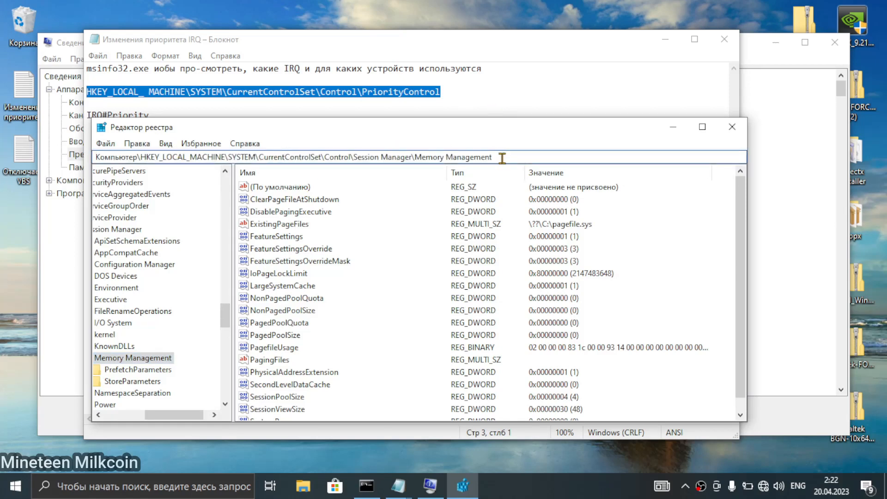
pyautogui.moveTo(502, 157); pyautogui.dragTo(3, 155)
pyautogui.hotkey('ctrl', 'v')
pyautogui.press('Return')
pyautogui.moveTo(510, 158); pyautogui.dragTo(5, 178)
pyautogui.hotkey('ctrl', 'v')
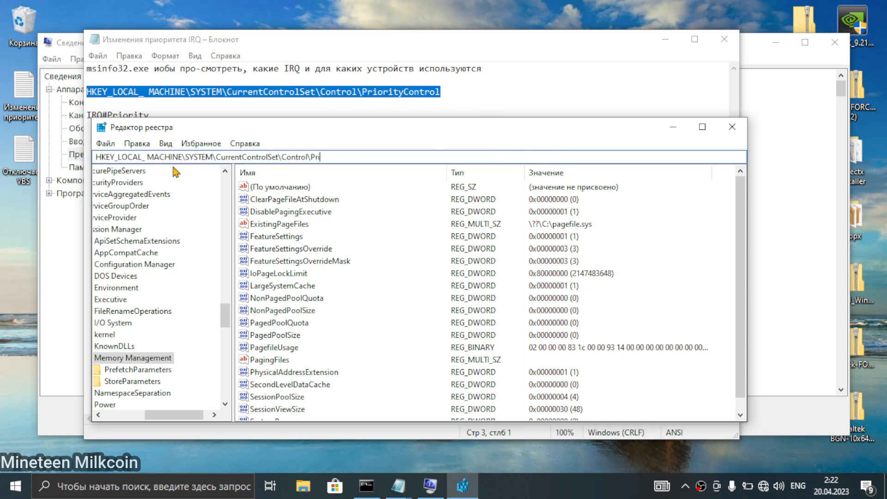
pyautogui.press('Return')
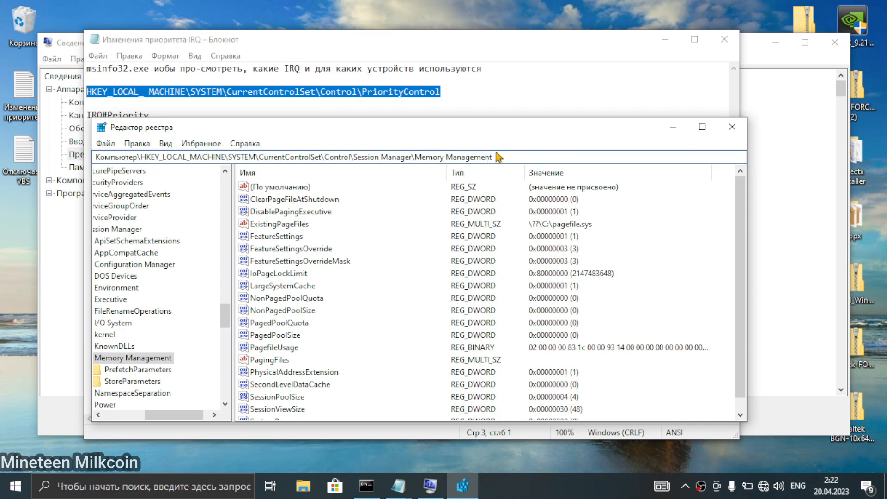
# Try the registry path shortened to HKEY_LOCAL_ MACHINE\SYSTEM\CurrentControlSet\Control\ as the address in Registry Editor.
pyautogui.moveTo(518, 155); pyautogui.dragTo(4, 189)
pyautogui.hotkey('ctrl', 'v')
pyautogui.press('BackSpace')
pyautogui.press('BackSpace')
pyautogui.press('BackSpace')
pyautogui.press('BackSpace')
pyautogui.press('BackSpace')
pyautogui.press('BackSpace')
pyautogui.press('BackSpace')
pyautogui.press('BackSpace')
pyautogui.press('BackSpace')
pyautogui.press('BackSpace')
pyautogui.press('BackSpace')
pyautogui.press('BackSpace')
pyautogui.press('BackSpace')
pyautogui.press('BackSpace')
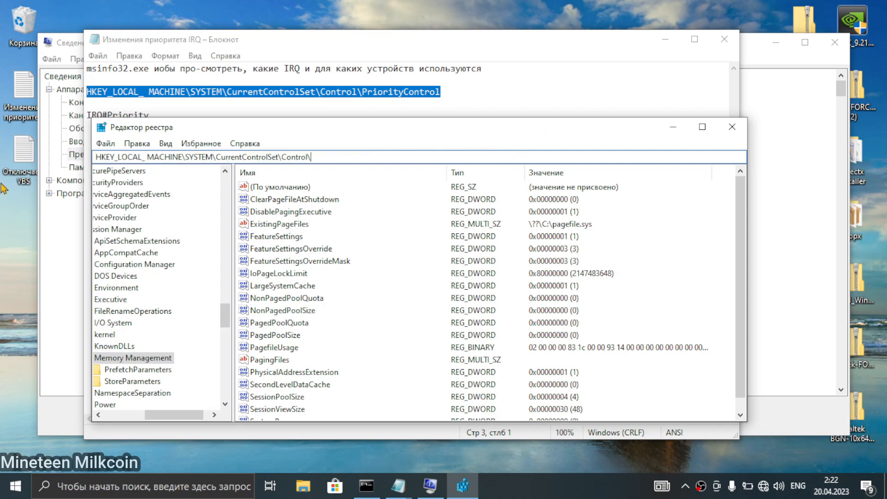
pyautogui.press('Return')
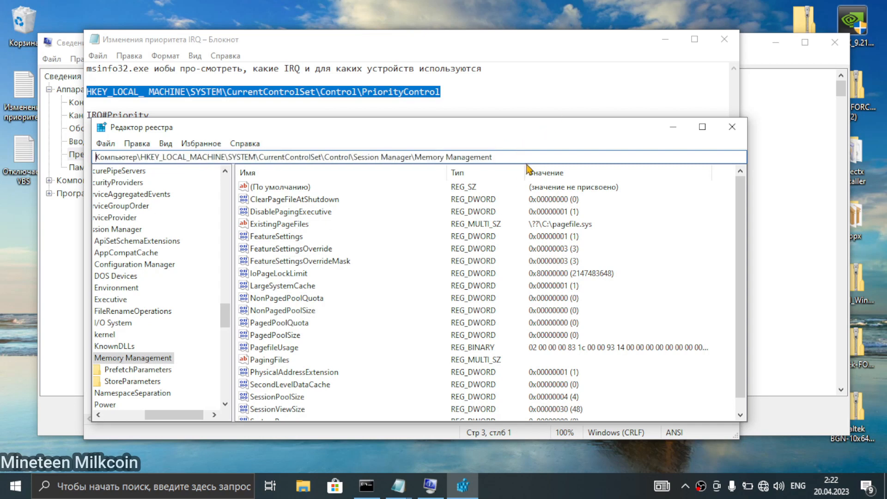
# Go to HKLM\SYSTEM\CurrentControlSet\Control\PriorityControl in Registry Editor, using the copied path with its root shortened to HKLM.
pyautogui.moveTo(528, 159); pyautogui.dragTo(13, 156)
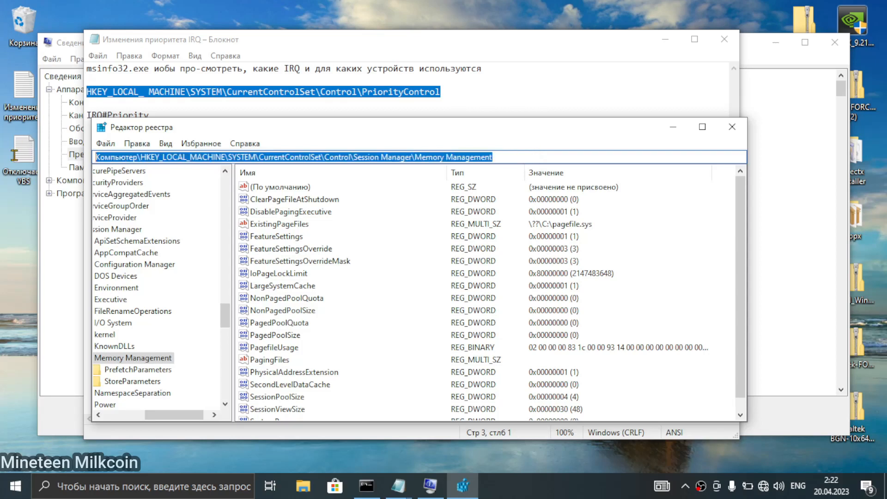
pyautogui.hotkey('ctrl', 'v')
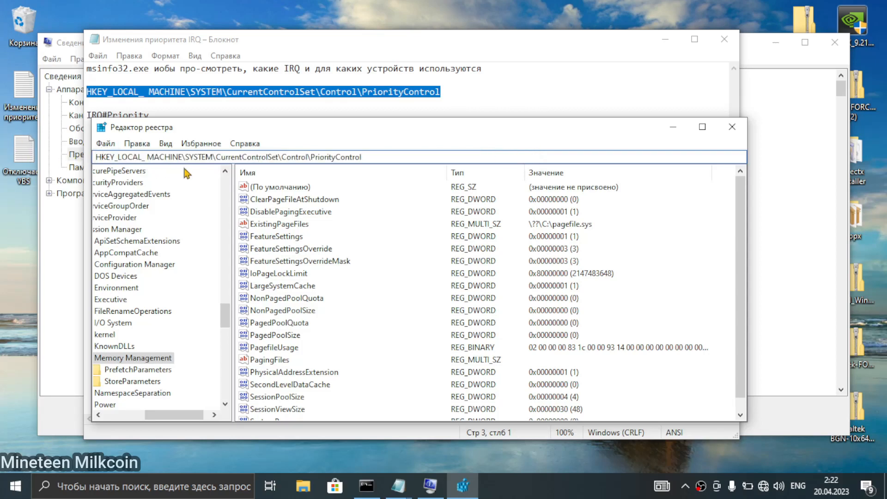
pyautogui.moveTo(184, 158); pyautogui.dragTo(3, 164)
pyautogui.write('HKLM')
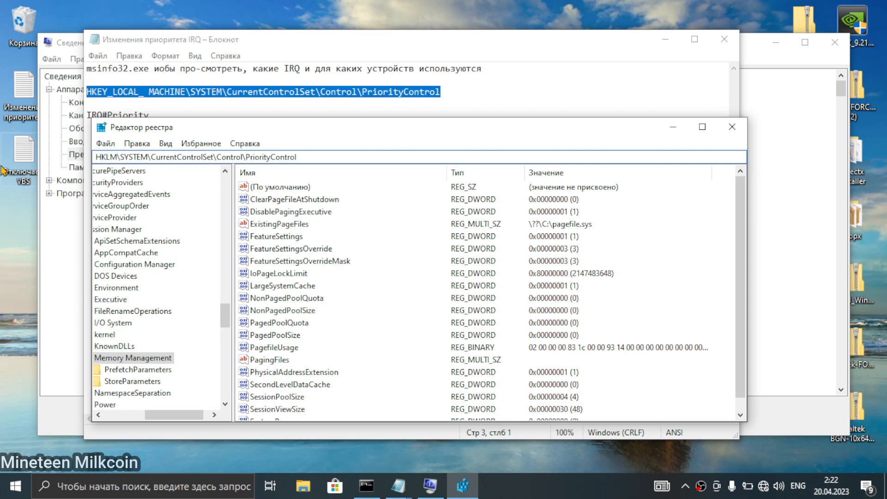
pyautogui.click(384, 156)
pyautogui.press('Return')
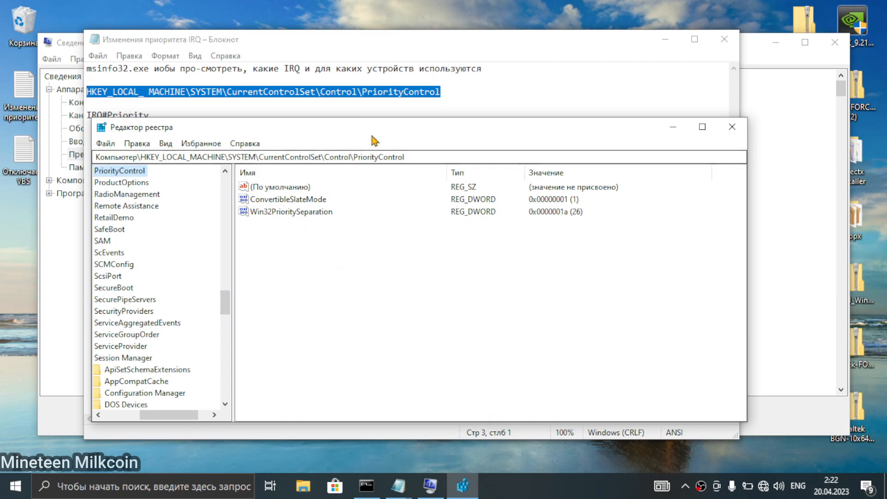
# Copy the value name IRQ#Priority from the IRQ notes and return to Registry Editor.
pyautogui.moveTo(372, 139); pyautogui.dragTo(358, 164)
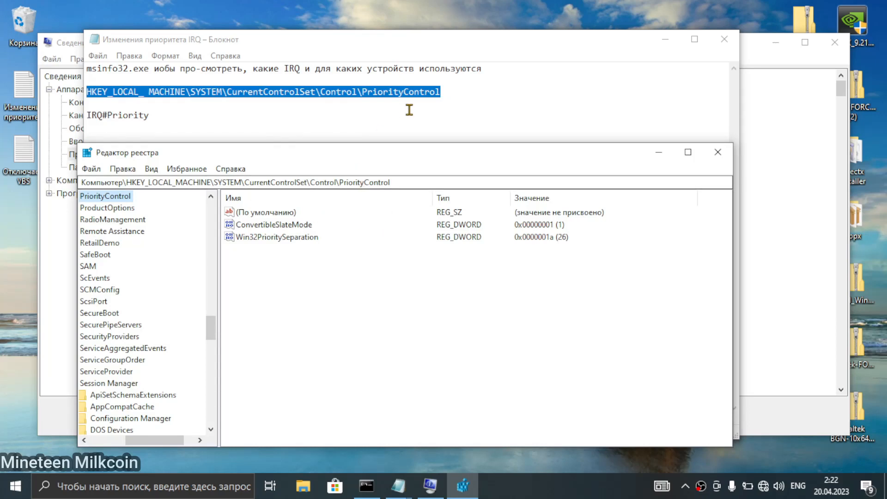
pyautogui.click(149, 116)
pyautogui.moveTo(149, 116); pyautogui.dragTo(72, 118)
pyautogui.rightClick(105, 115)
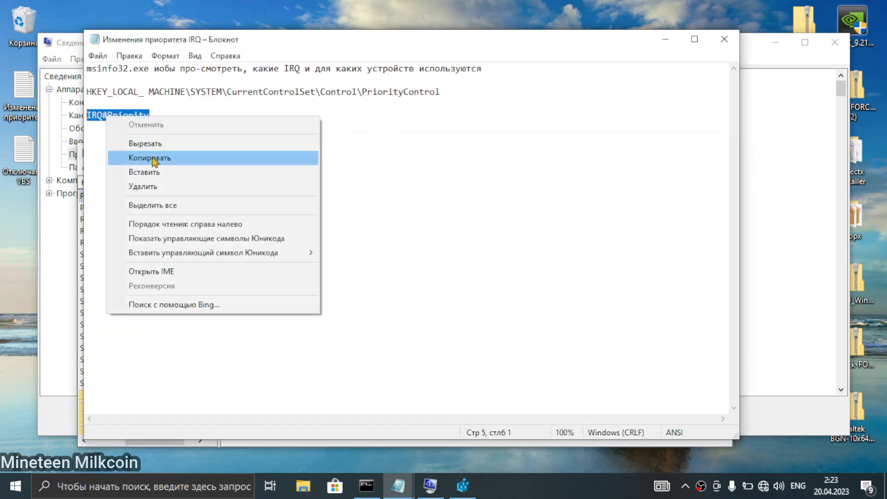
pyautogui.click(155, 155)
pyautogui.click(461, 484)
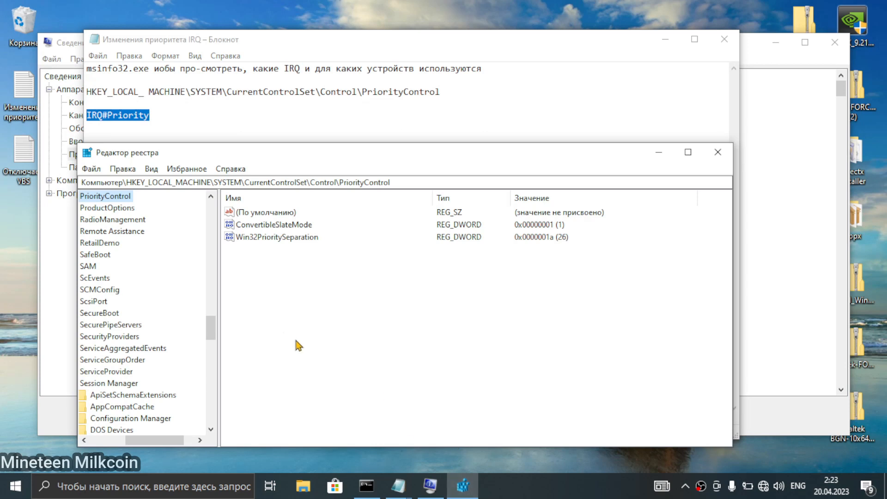
# Examine the interrupts list in the maximized System Information window, picking out the PS/2 mouse entry and the IRQ 8 timer entry.
pyautogui.click(430, 485)
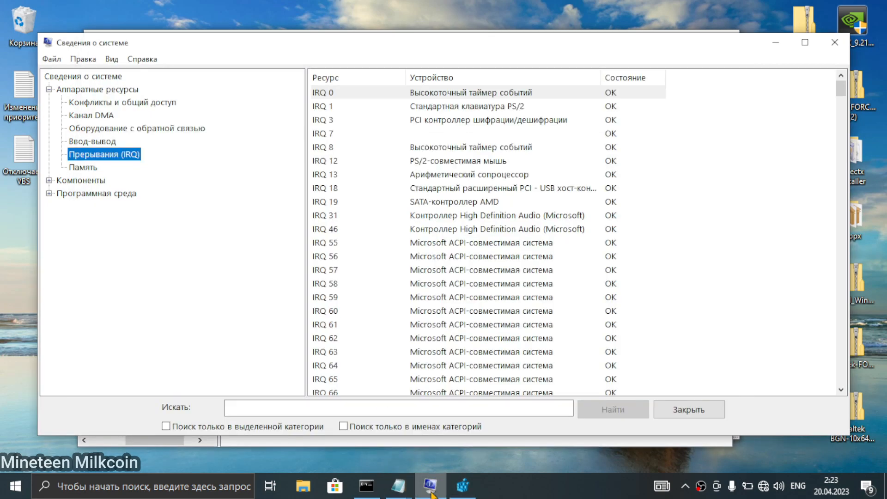
pyautogui.click(804, 42)
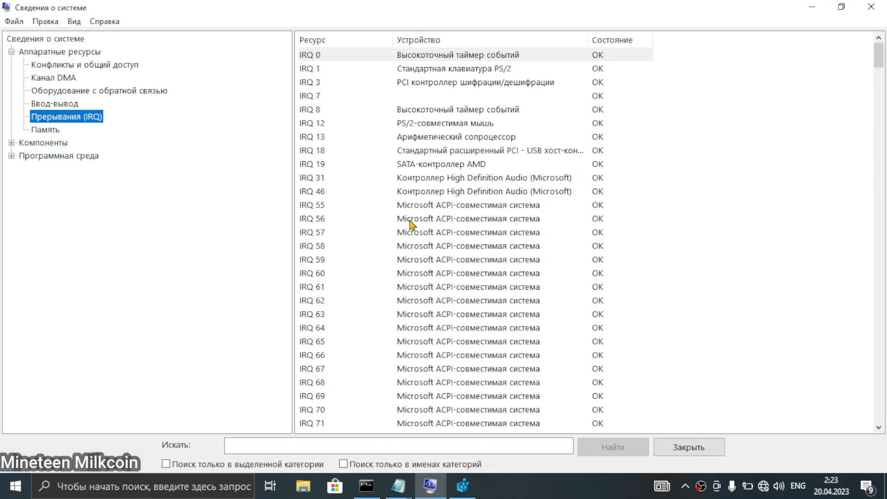
pyautogui.scroll(-10, 618, 199)
pyautogui.scroll(10, 448, 198)
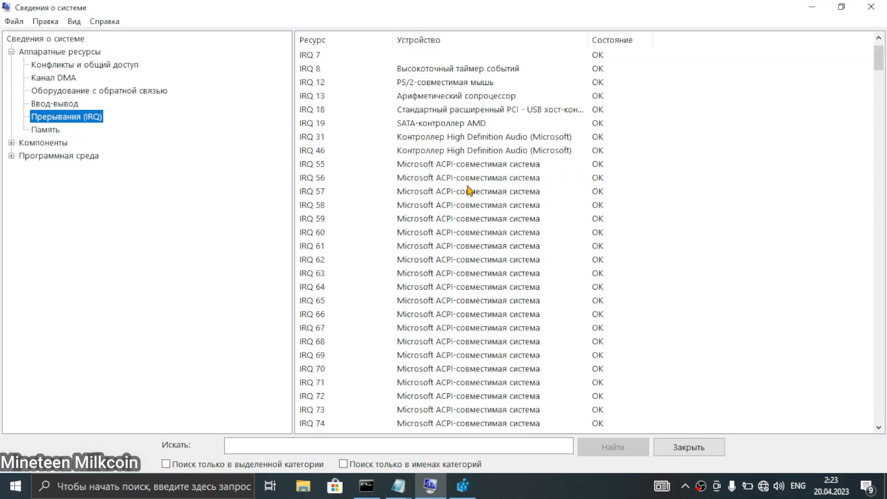
pyautogui.click(406, 124)
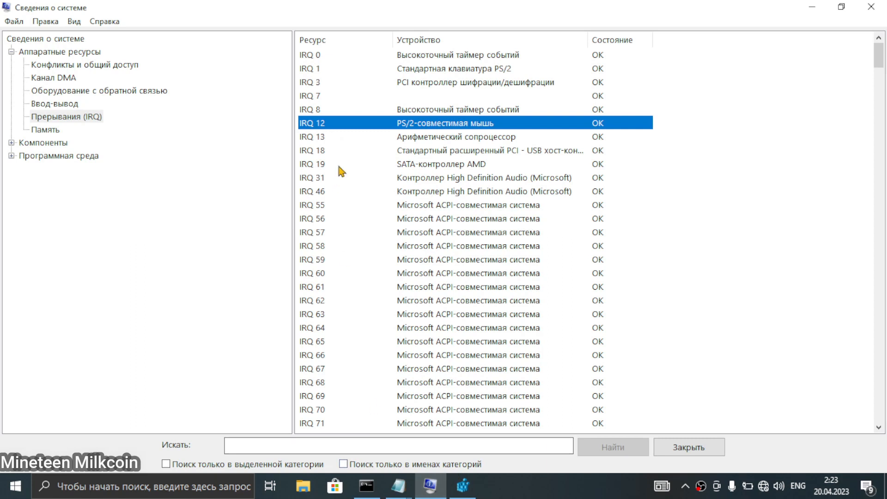
pyautogui.click(310, 113)
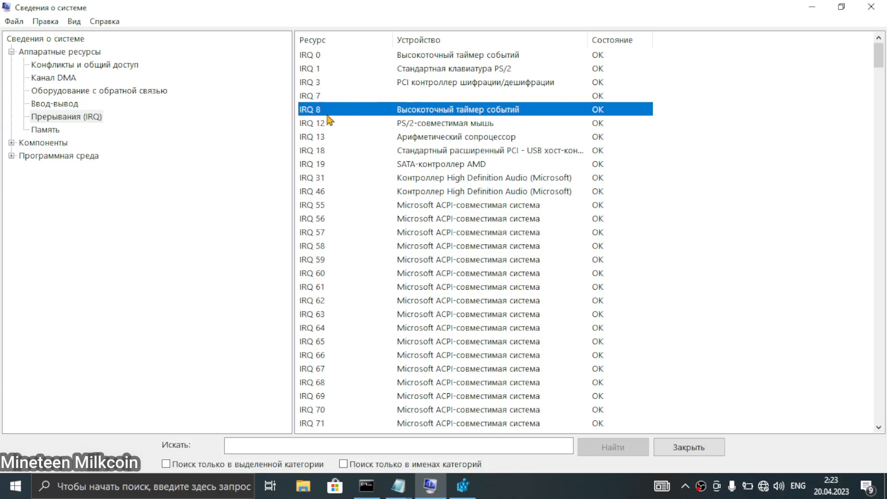
# Create a 32-bit DWORD value named IRQ8Priority in the PriorityControl key in Registry Editor, based on the copied name.
pyautogui.click(475, 490)
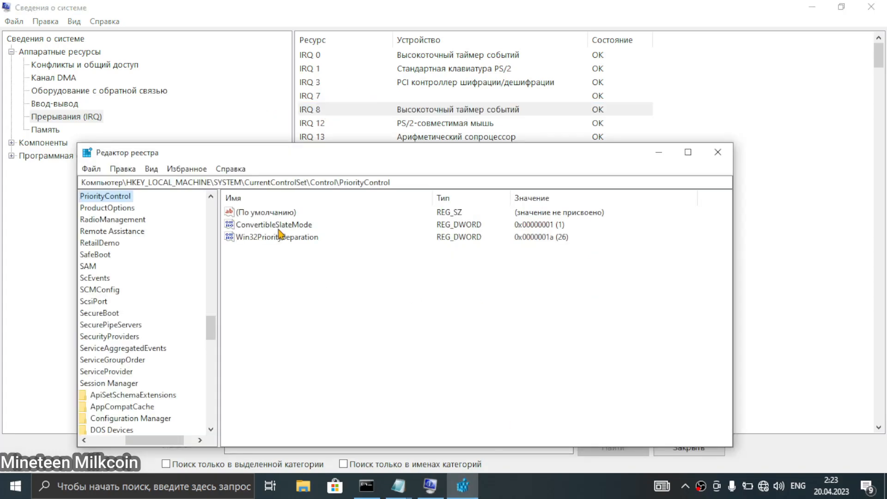
pyautogui.moveTo(268, 153); pyautogui.dragTo(355, 162)
pyautogui.rightClick(380, 309)
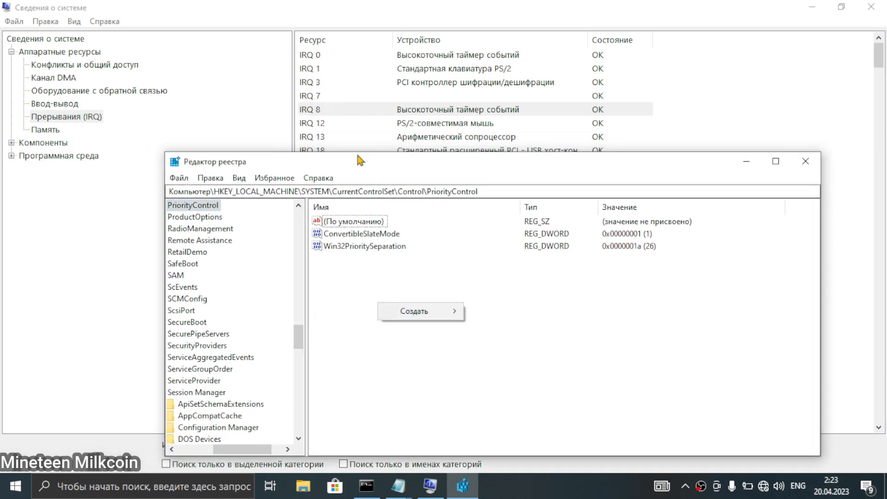
pyautogui.moveTo(423, 311)
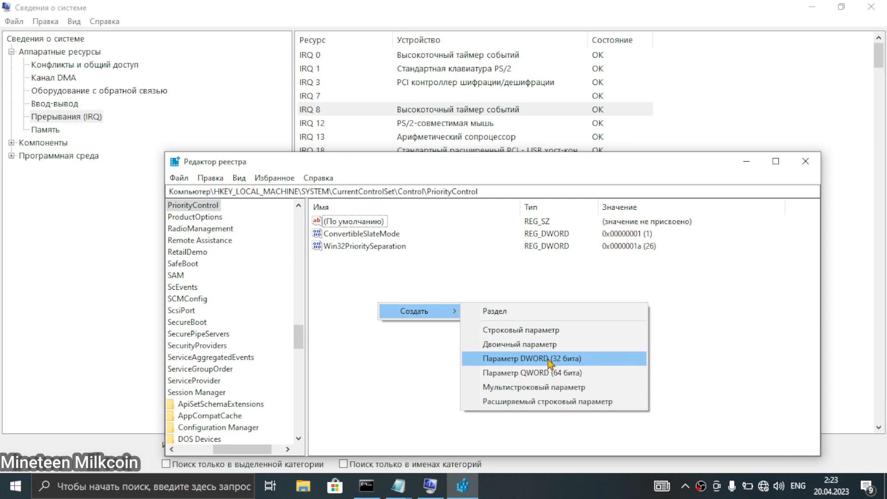
pyautogui.click(549, 360)
pyautogui.hotkey('ctrl', 'v')
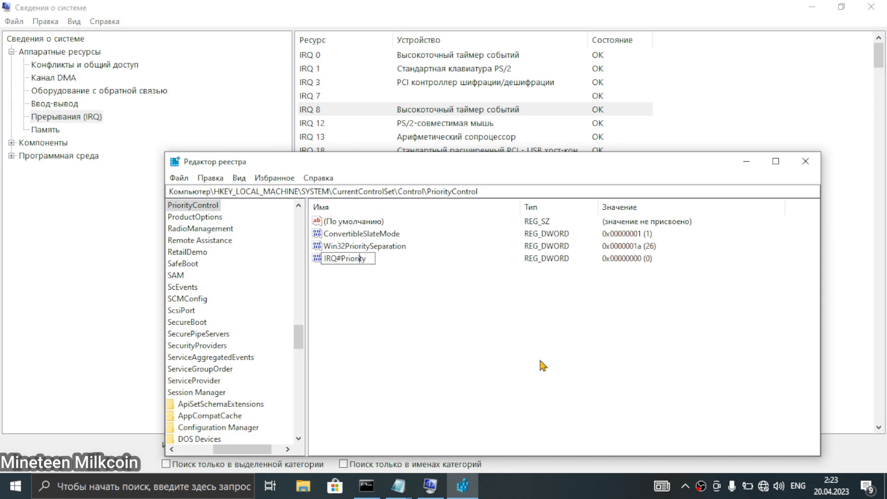
pyautogui.press('BackSpace')
pyautogui.write('8')
pyautogui.press('Return')
# Set the value data of IRQ8Priority to 1.
pyautogui.doubleClick(360, 260)
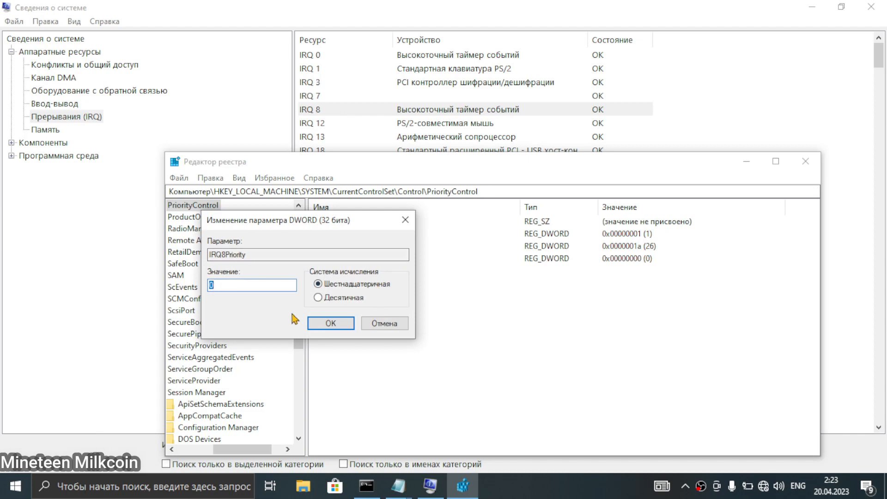
pyautogui.write('1')
pyautogui.click(327, 323)
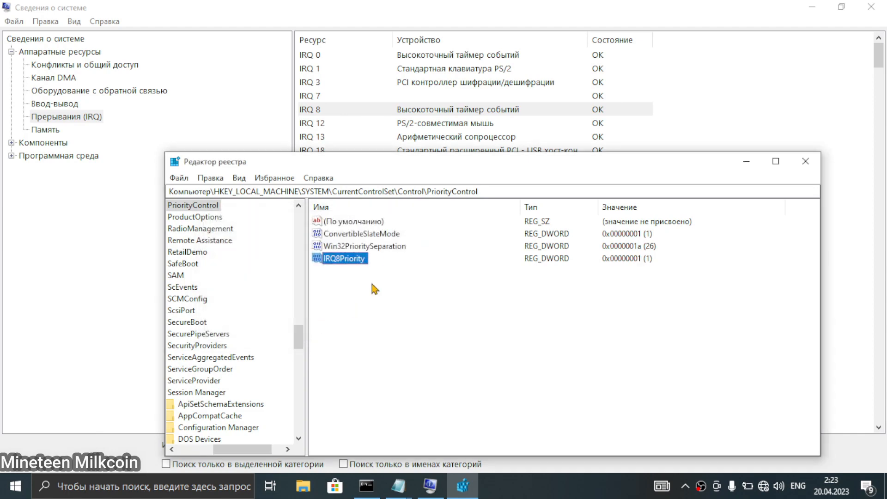
# Examine the High Definition Audio controller entries in the System Information interrupts list alongside the PriorityControl key.
pyautogui.moveTo(393, 170); pyautogui.dragTo(482, 274)
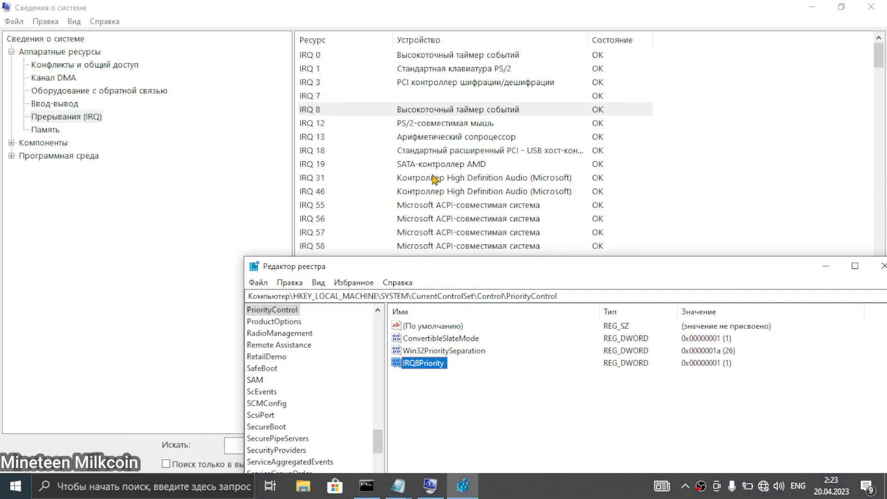
pyautogui.click(476, 181)
pyautogui.scroll(-6, 470, 236)
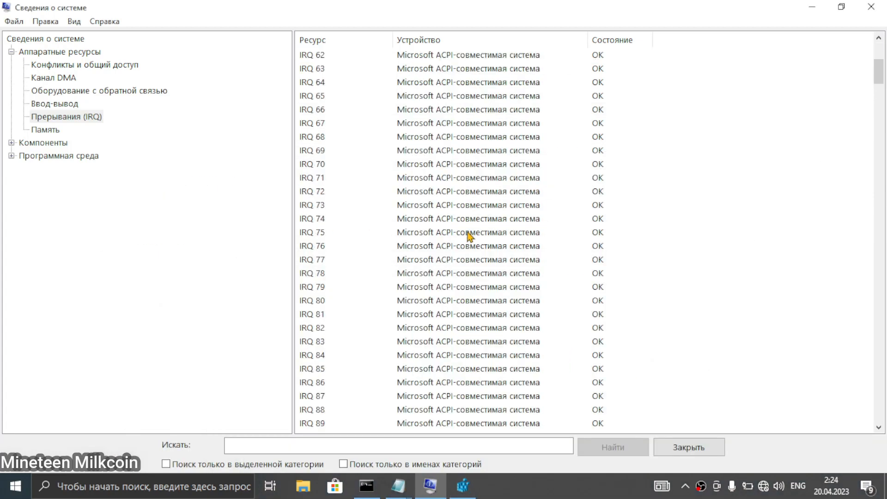
pyautogui.scroll(6, 470, 236)
pyautogui.click(463, 485)
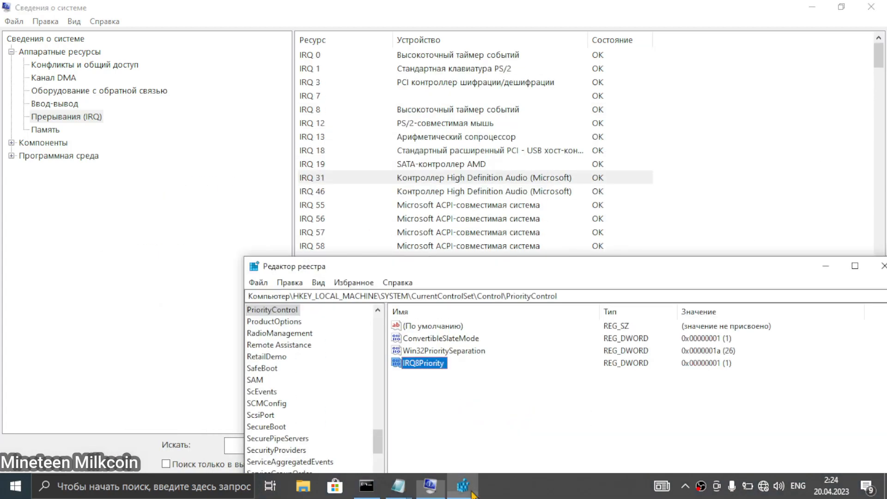
pyautogui.moveTo(444, 144); pyautogui.dragTo(424, 138)
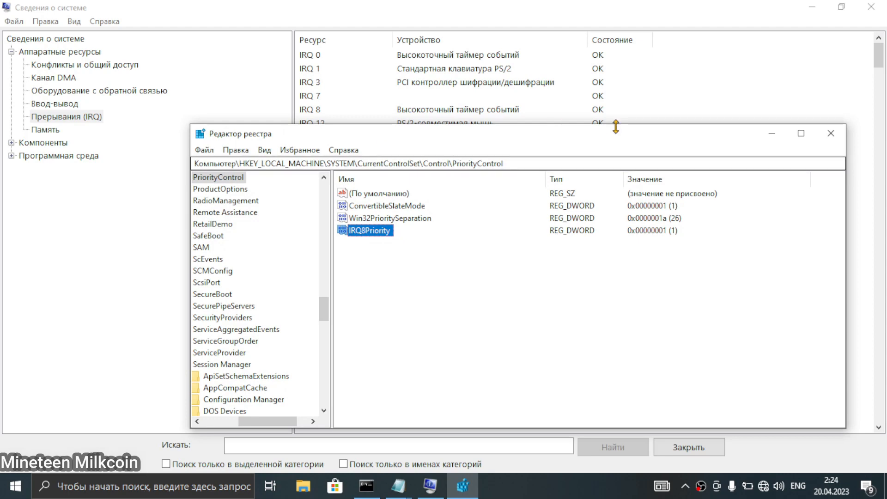
pyautogui.click(630, 6)
pyautogui.scroll(-1, 743, 241)
pyautogui.scroll(-2, 744, 242)
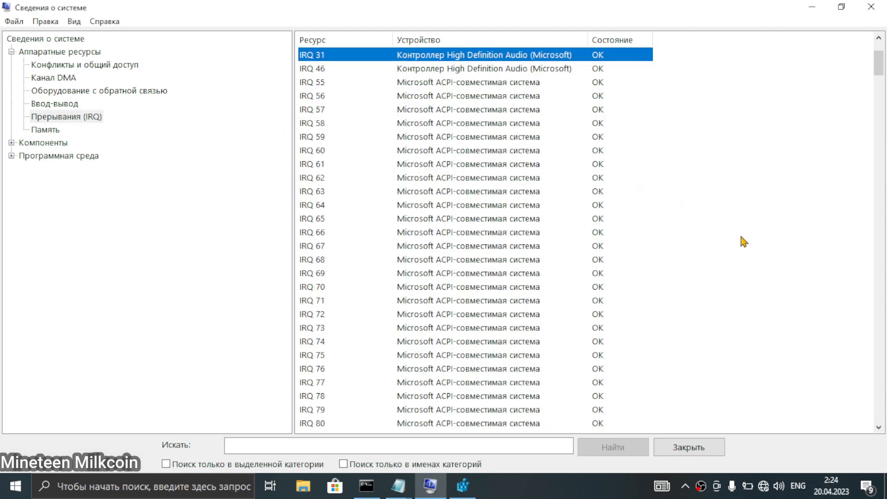
pyautogui.click(476, 72)
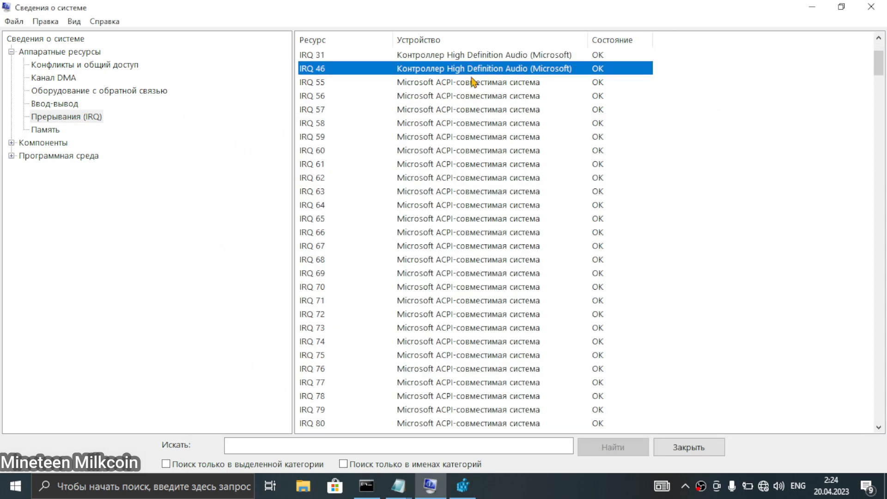
pyautogui.scroll(2, 439, 157)
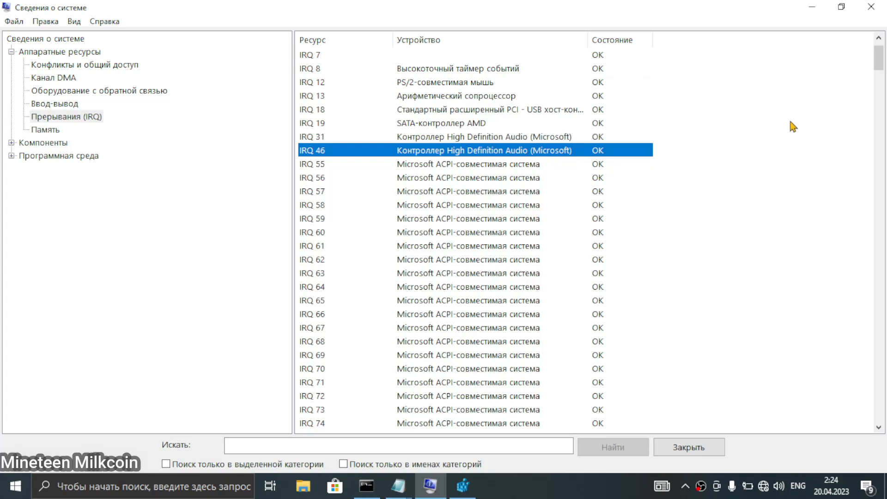
pyautogui.moveTo(879, 57); pyautogui.dragTo(878, 409)
pyautogui.click(444, 316)
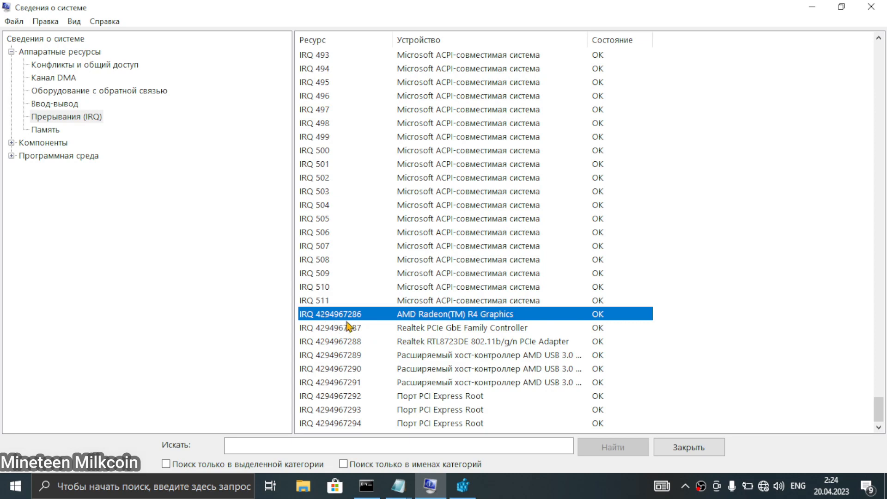
pyautogui.hotkey('alt', 'Tab')
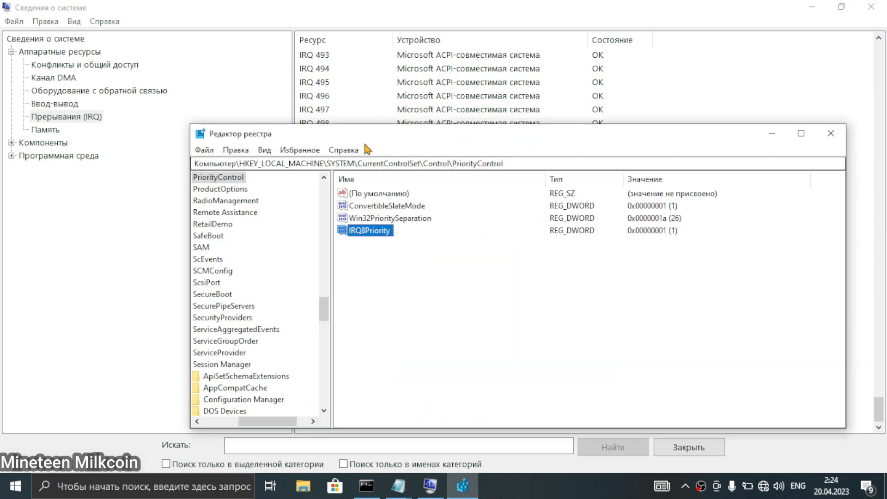
pyautogui.moveTo(368, 149); pyautogui.dragTo(674, 178)
pyautogui.rightClick(679, 261)
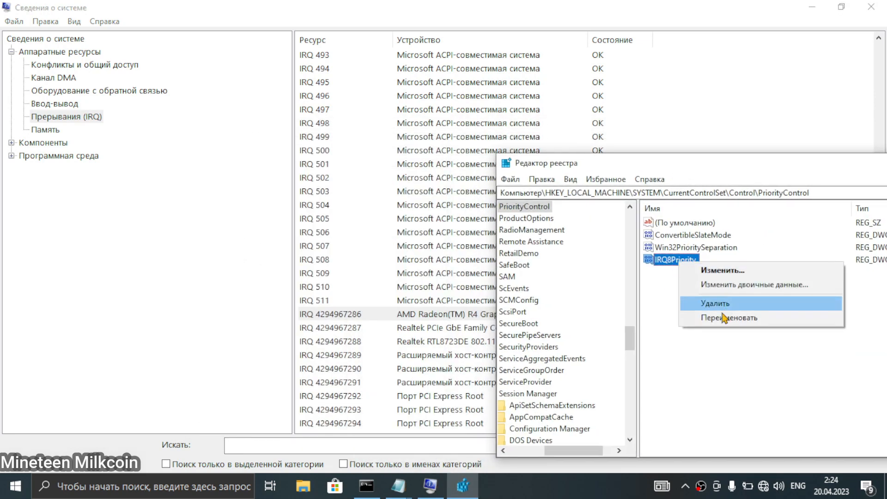
pyautogui.click(725, 318)
pyautogui.click(672, 260)
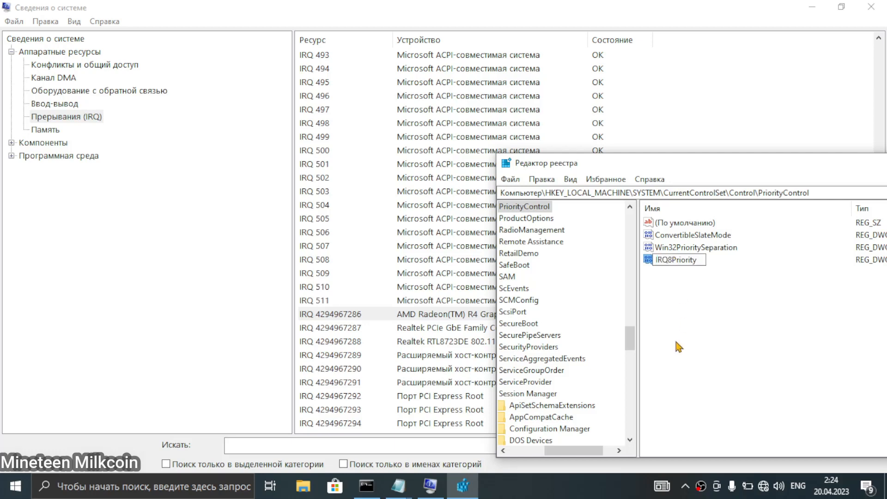
pyautogui.press('BackSpace')
pyautogui.write('42949672')
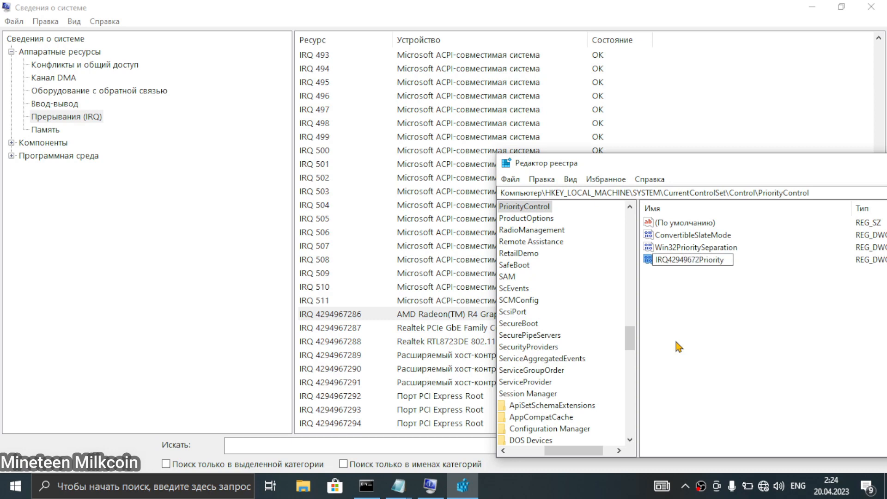
pyautogui.write('86')
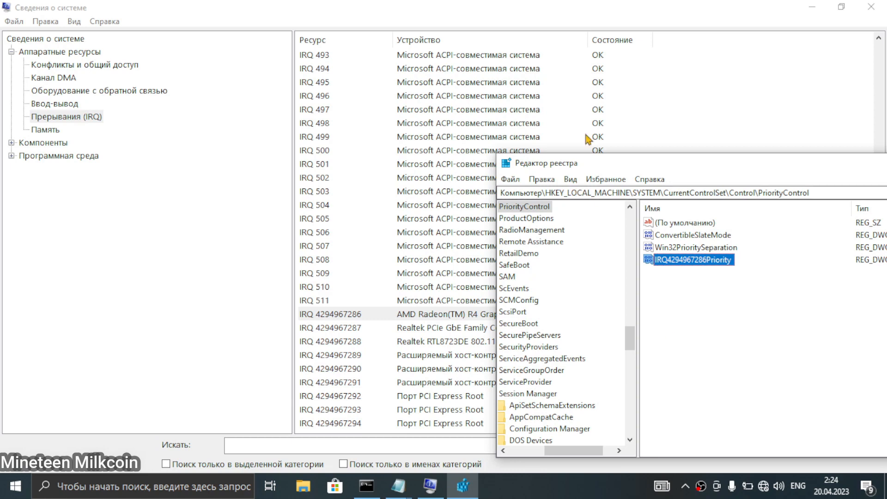
pyautogui.scroll(1, 708, 150)
pyautogui.moveTo(700, 166); pyautogui.dragTo(360, 124)
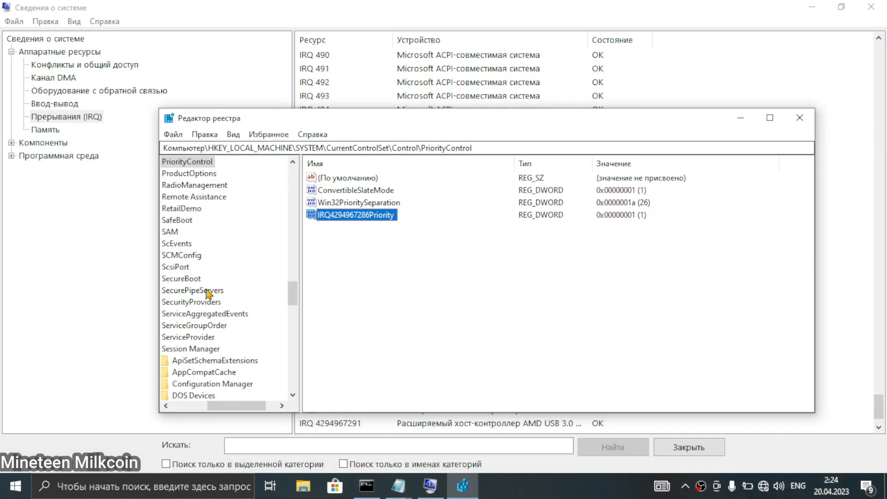
pyautogui.click(113, 330)
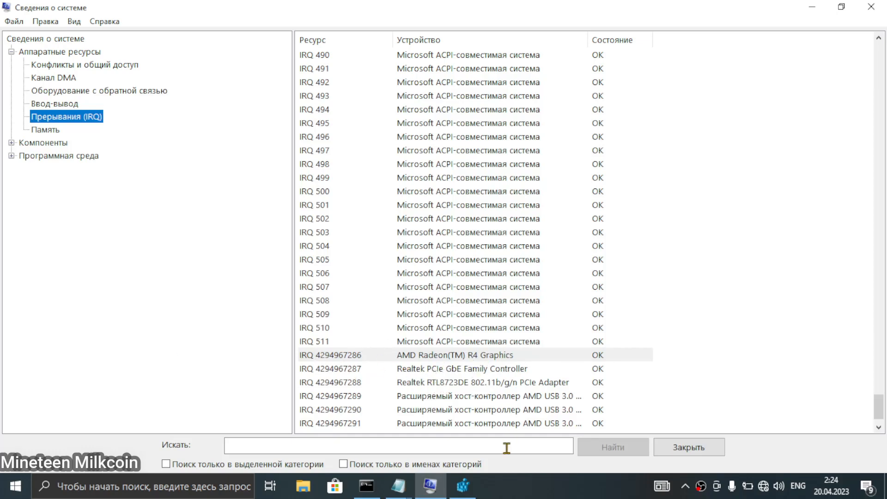
pyautogui.click(462, 486)
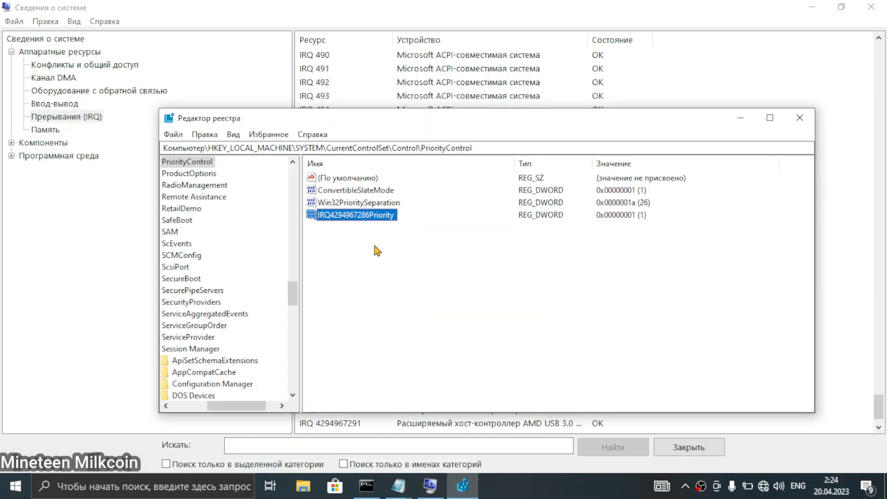
pyautogui.click(358, 222)
pyautogui.click(336, 218)
pyautogui.press('Up')
pyautogui.press('Up')
pyautogui.press('Down')
pyautogui.press('Down')
pyautogui.hotkey('alt', 'Tab')
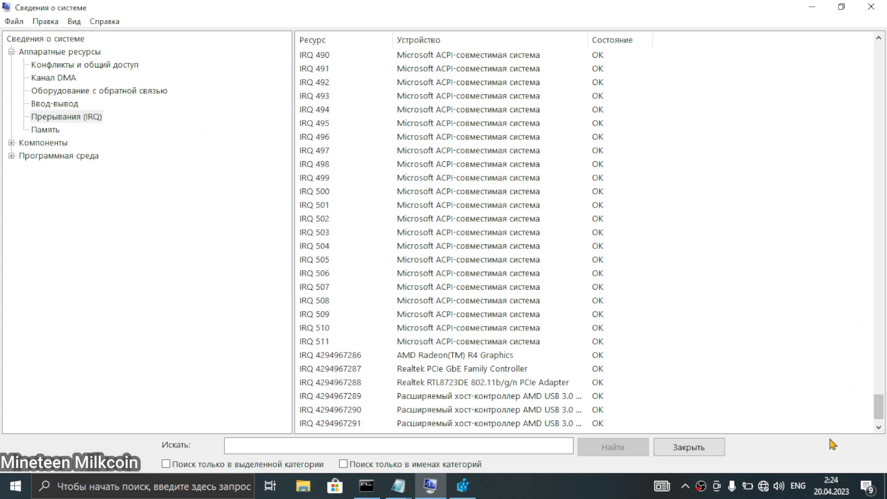
# Return to the start of the interrupts list in System Information, then close System Information.
pyautogui.moveTo(878, 407); pyautogui.dragTo(831, 47)
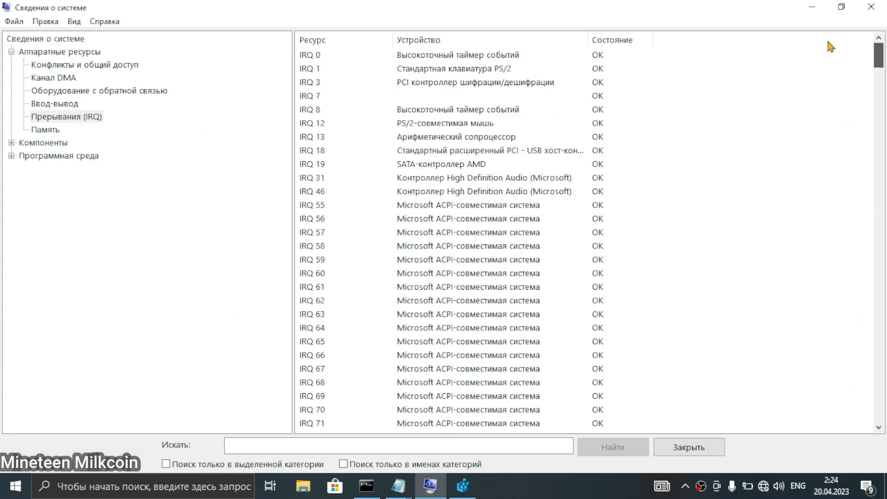
pyautogui.doubleClick(731, 8)
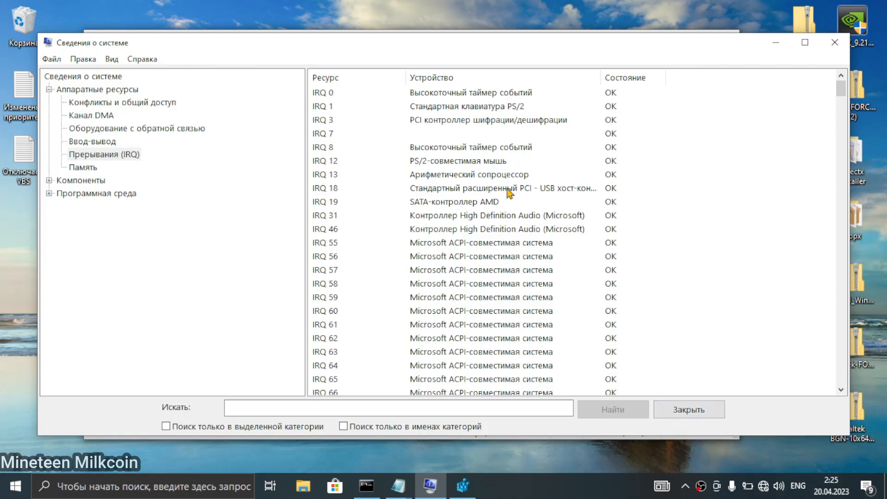
pyautogui.click(833, 45)
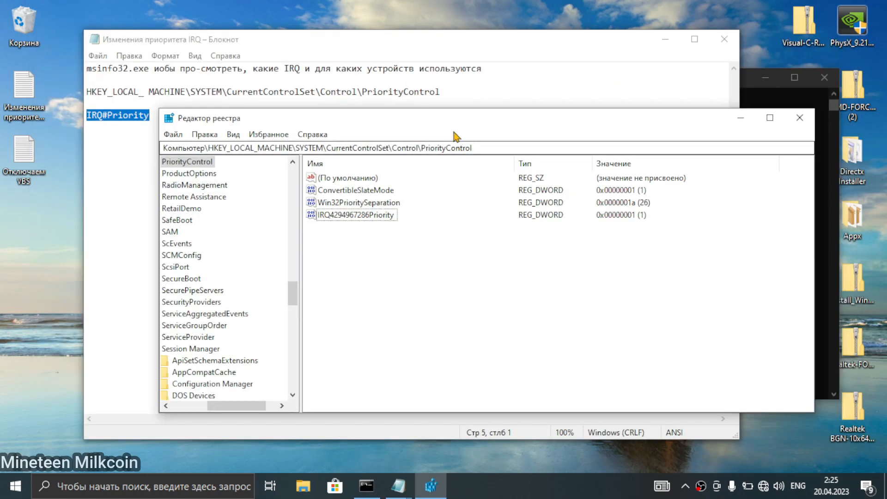
# Review the msinfo32.exe line and the registry path in the "Изменения приоритета IRQ" note.
pyautogui.moveTo(453, 119); pyautogui.dragTo(410, 138)
pyautogui.click(465, 113)
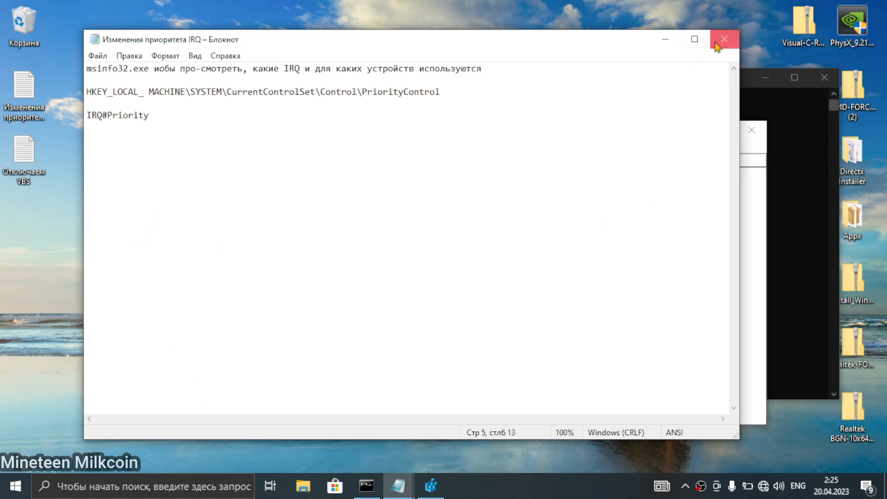
pyautogui.moveTo(149, 68); pyautogui.dragTo(73, 69)
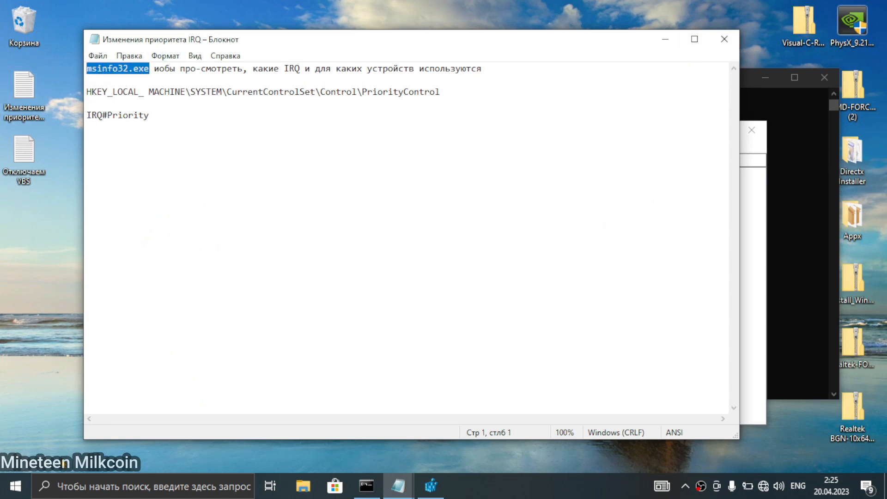
pyautogui.click(89, 478)
pyautogui.click(208, 103)
pyautogui.click(149, 95)
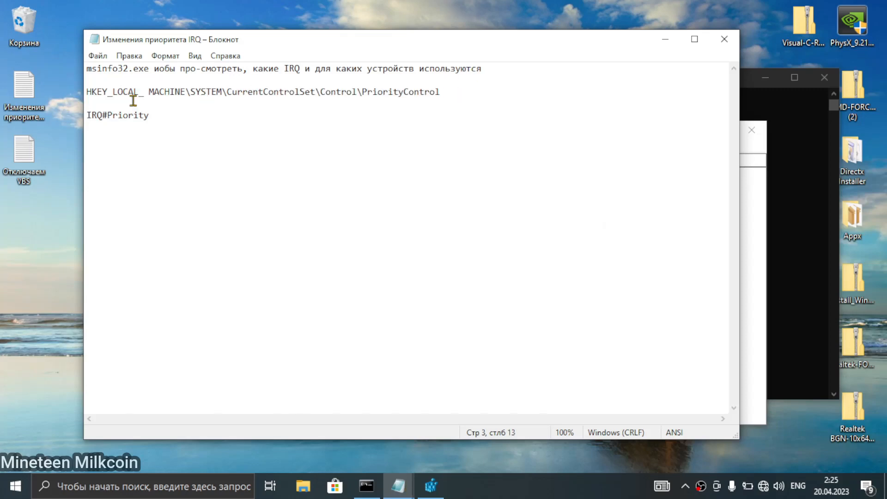
pyautogui.moveTo(133, 100); pyautogui.dragTo(69, 85)
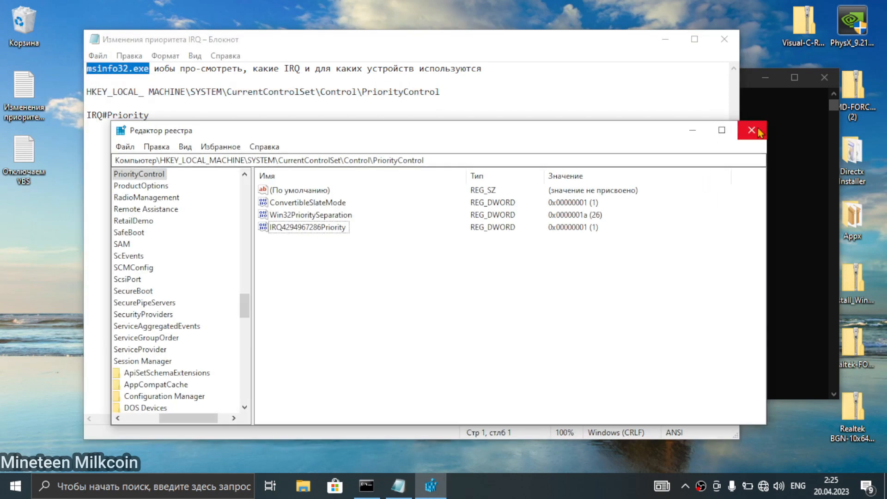
# Close Registry Editor, the note and Command Prompt, and move the "Изменения приоритета IRQ" file to the Recycle Bin.
pyautogui.click(752, 130)
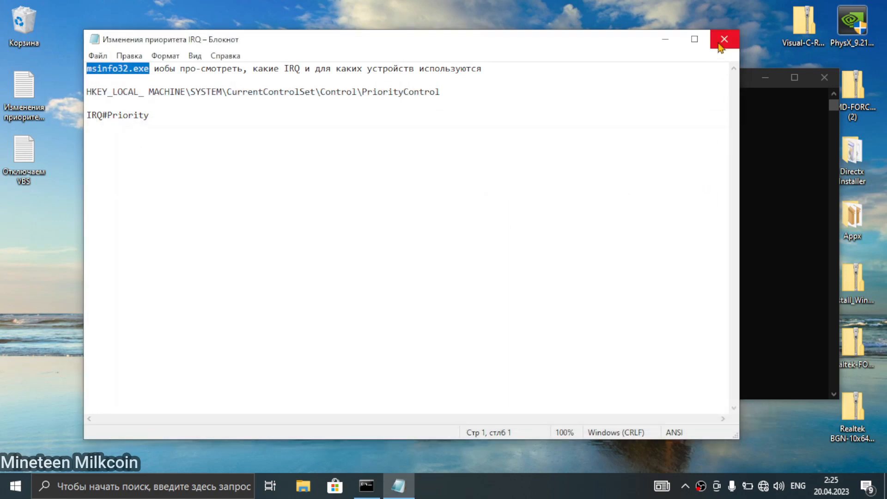
pyautogui.click(724, 39)
pyautogui.click(824, 77)
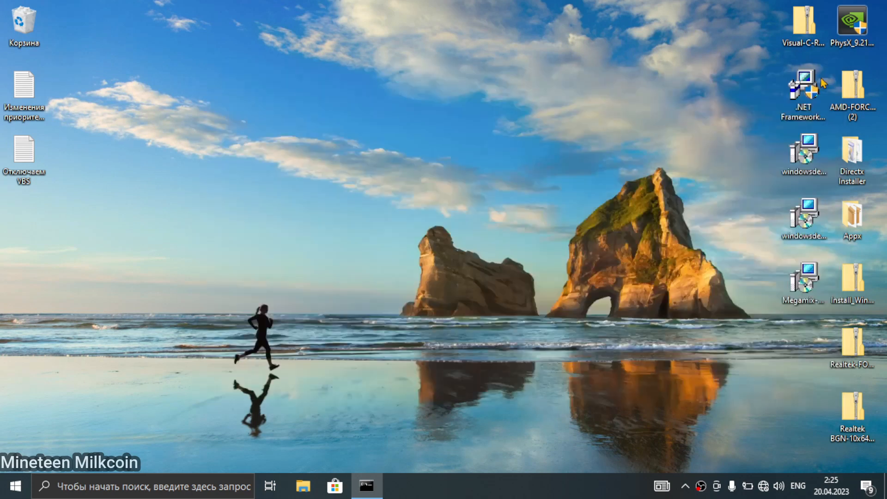
pyautogui.moveTo(28, 97); pyautogui.dragTo(29, 31)
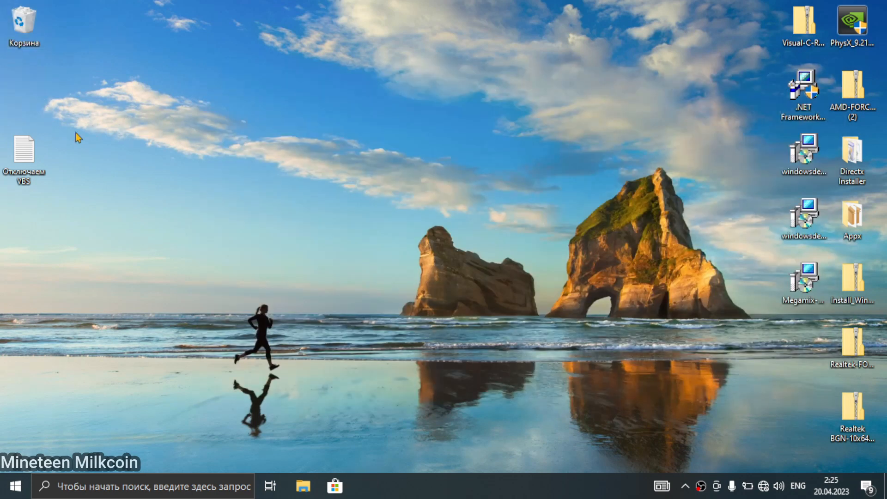
# Search Windows for cmd and start Command Prompt as administrator.
pyautogui.click(72, 490)
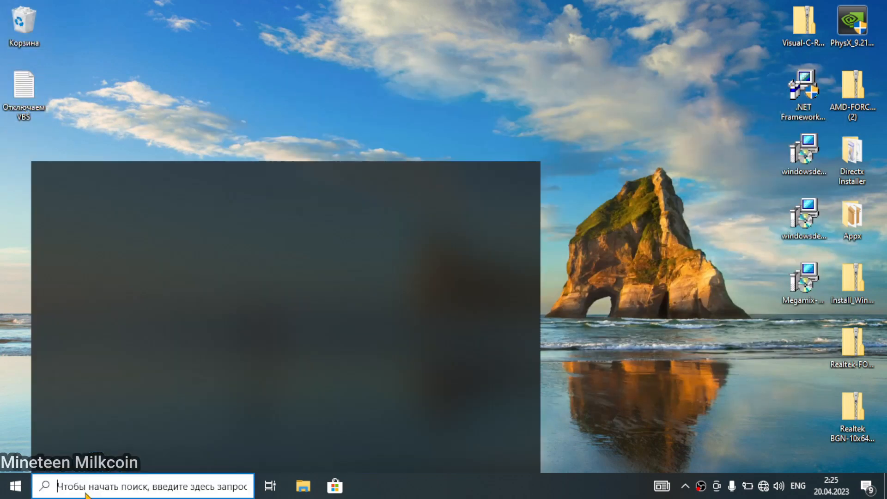
pyautogui.write('cmd')
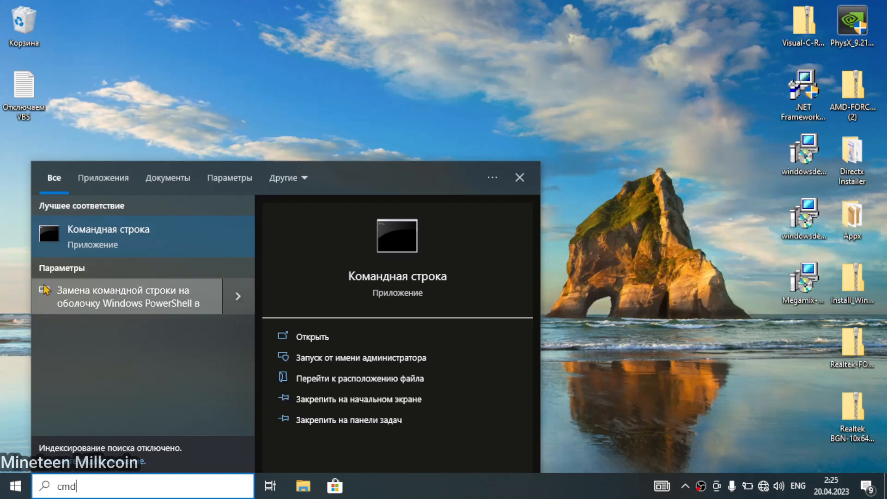
pyautogui.rightClick(101, 230)
pyautogui.click(139, 245)
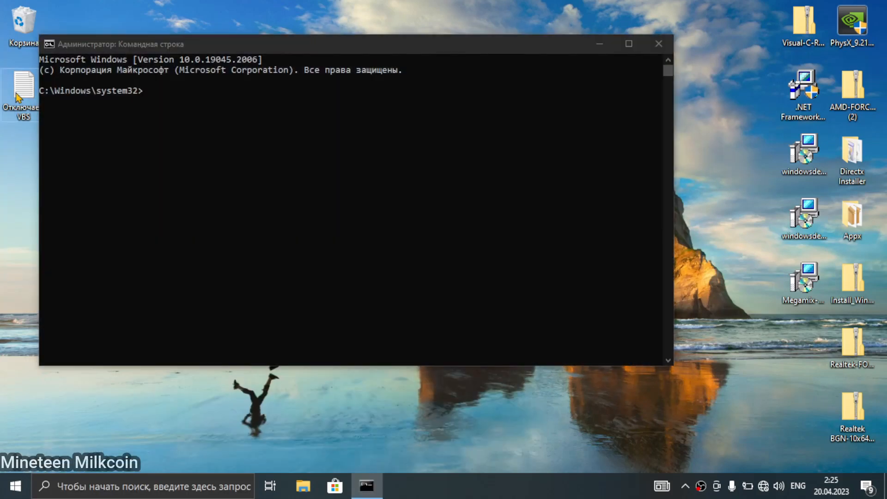
# Copy the four Hyper-V and VBS disabling commands, bcdedit through Device Guard reg add, from the "Отключаем VBS" note and run them in Command Prompt.
pyautogui.doubleClick(26, 90)
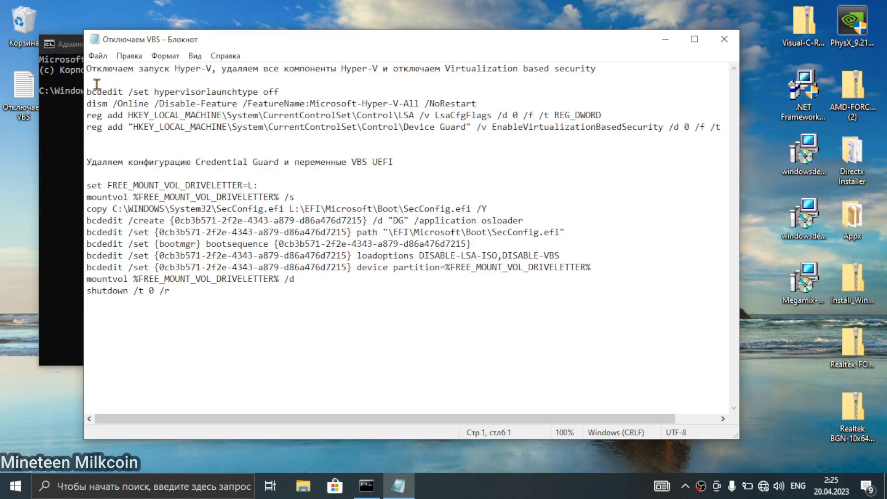
pyautogui.moveTo(86, 92); pyautogui.dragTo(736, 132)
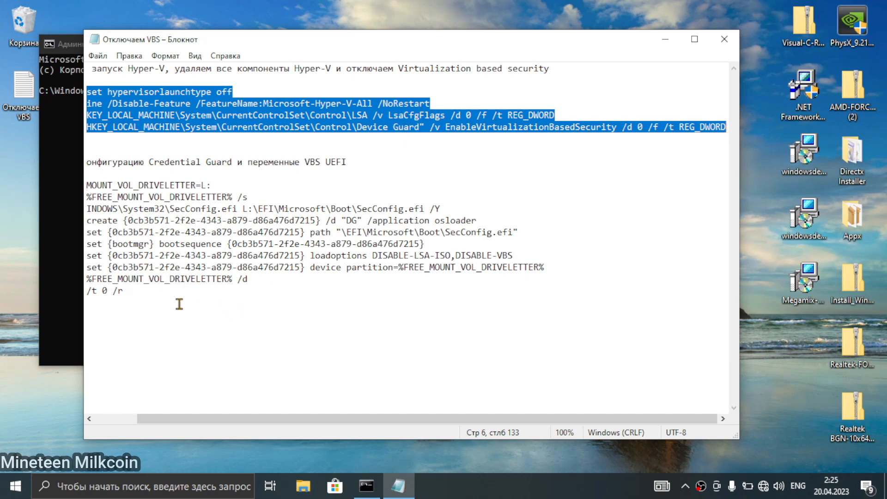
pyautogui.click(89, 418)
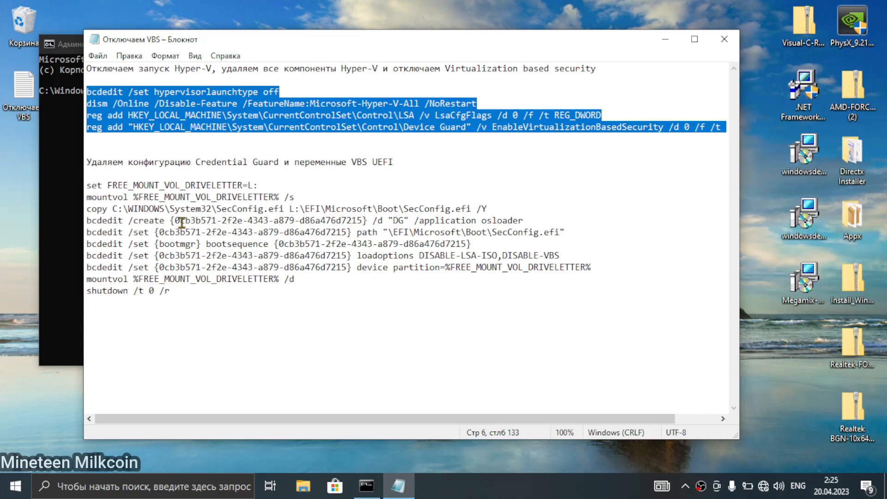
pyautogui.moveTo(199, 47); pyautogui.dragTo(372, 57)
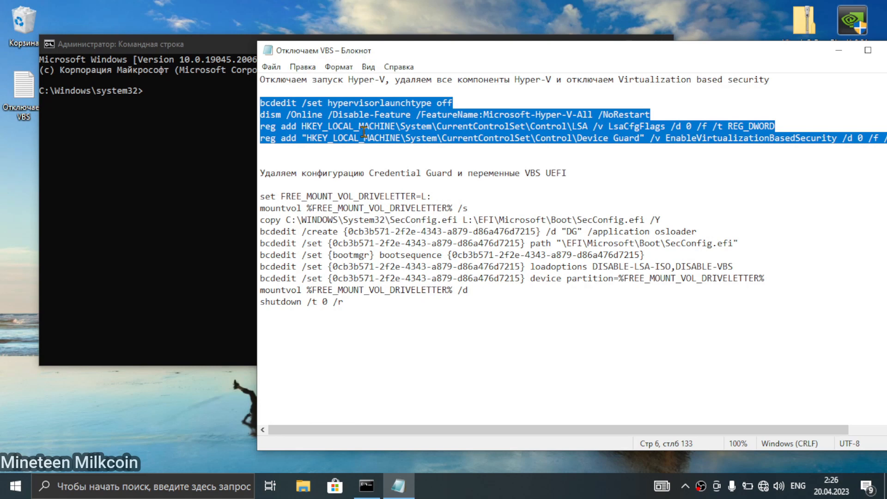
pyautogui.click(162, 86)
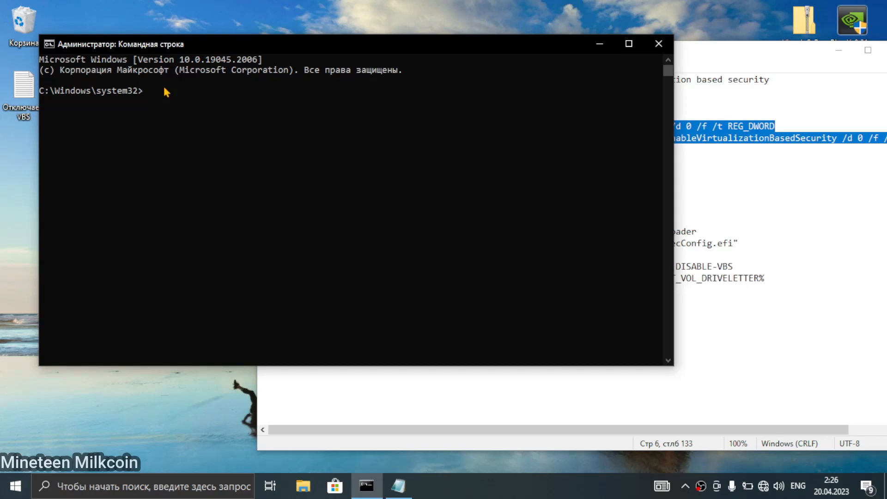
pyautogui.hotkey('ctrl', 'v')
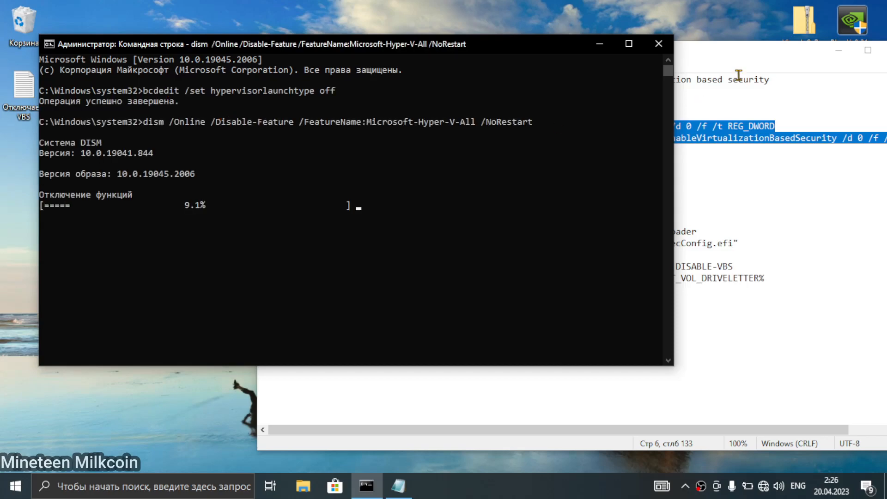
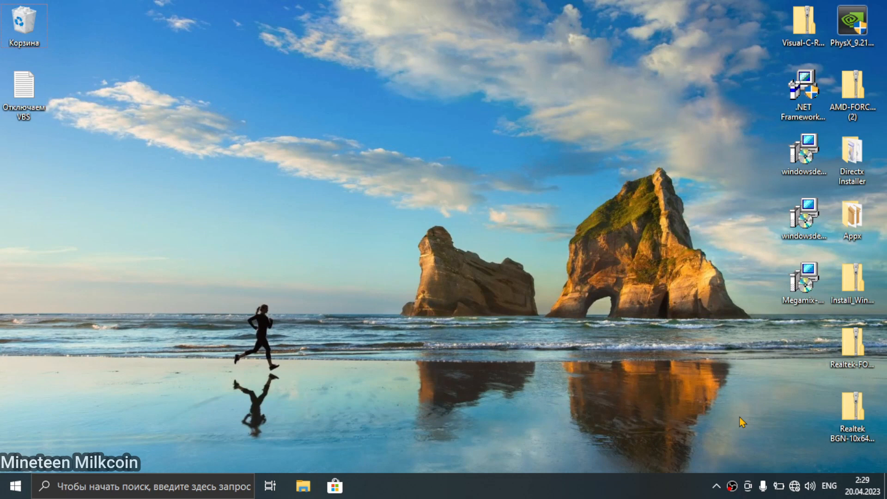
# Move the "Отключаем VBS" note from the desktop to the Recycle Bin.
pyautogui.moveTo(20, 88); pyautogui.dragTo(23, 30)
# Open Task Manager and examine the CPU performance details, including virtualization and Hyper-V support.
pyautogui.rightClick(15, 486)
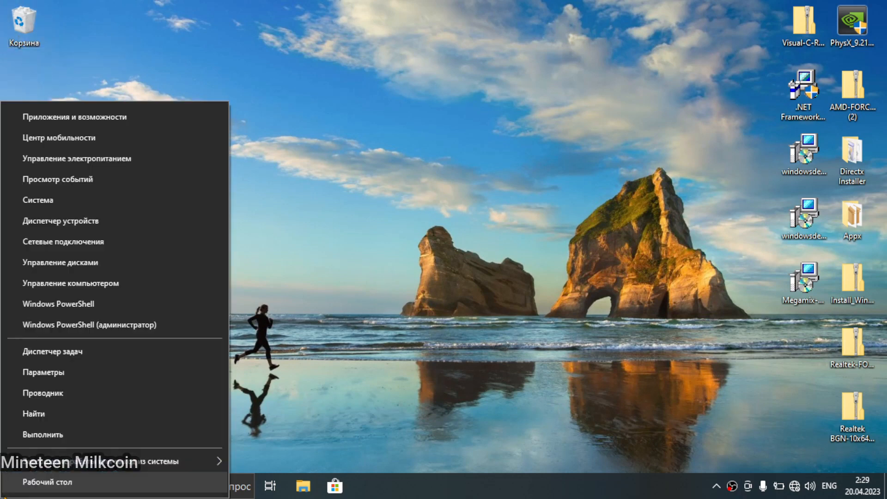
pyautogui.click(70, 349)
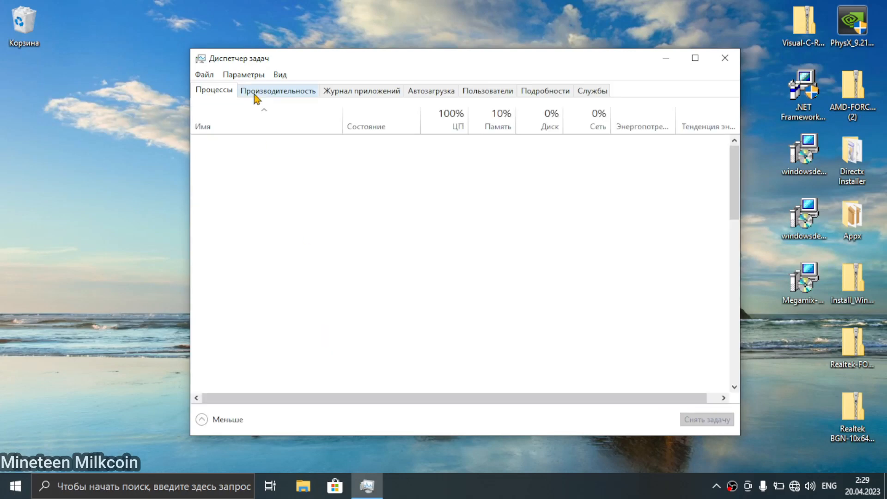
pyautogui.click(256, 95)
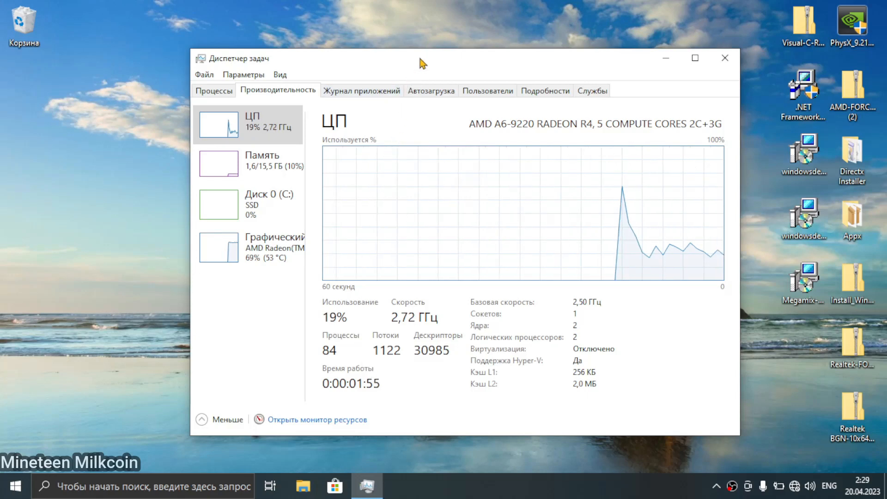
pyautogui.moveTo(420, 60); pyautogui.dragTo(392, 58)
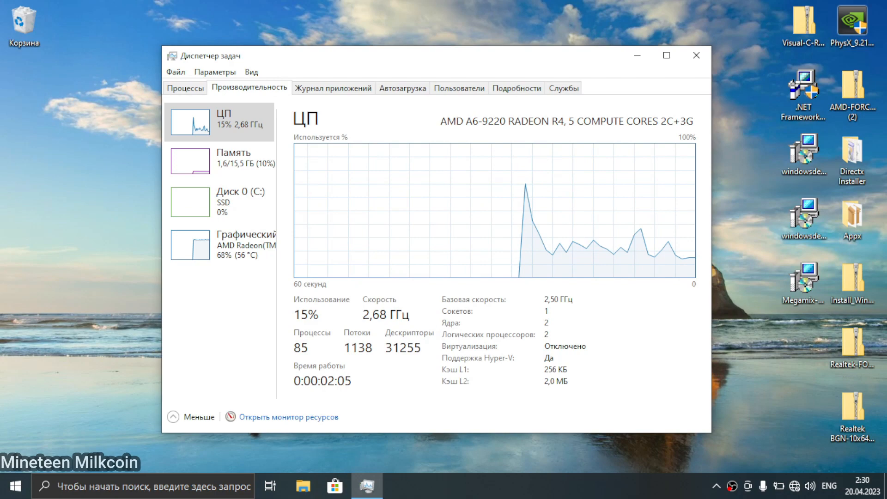
# Check the Windows Security protection areas under Update and Security in Settings, then close Settings.
pyautogui.press('super')
pyautogui.click(13, 423)
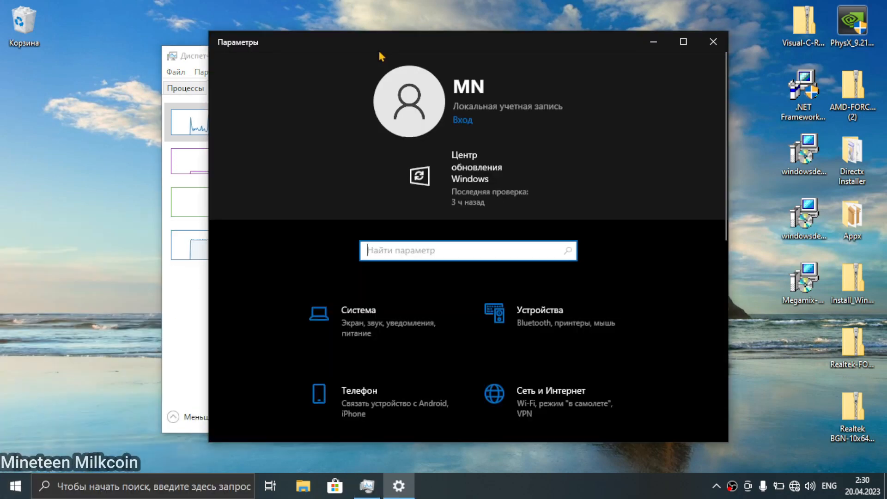
pyautogui.doubleClick(385, 43)
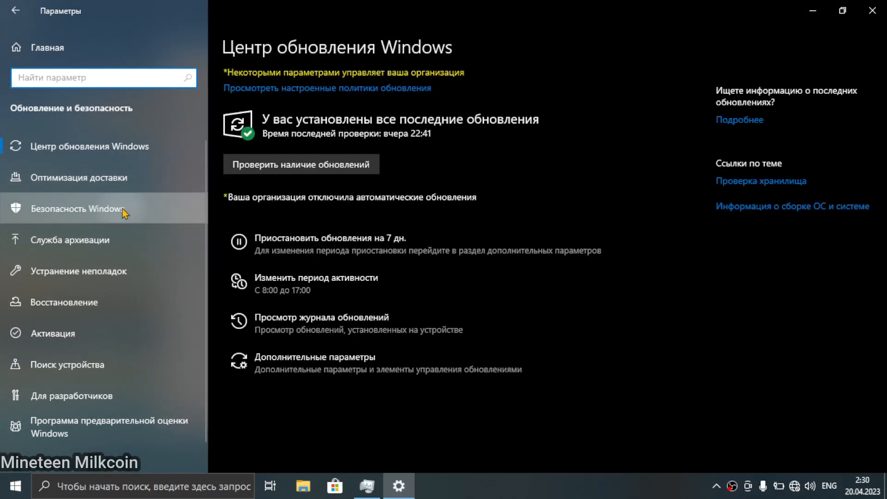
pyautogui.click(124, 213)
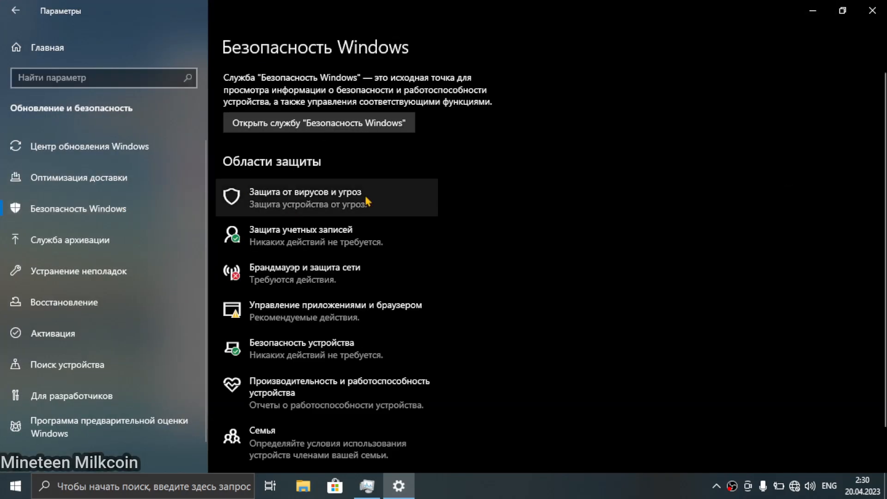
pyautogui.doubleClick(535, 3)
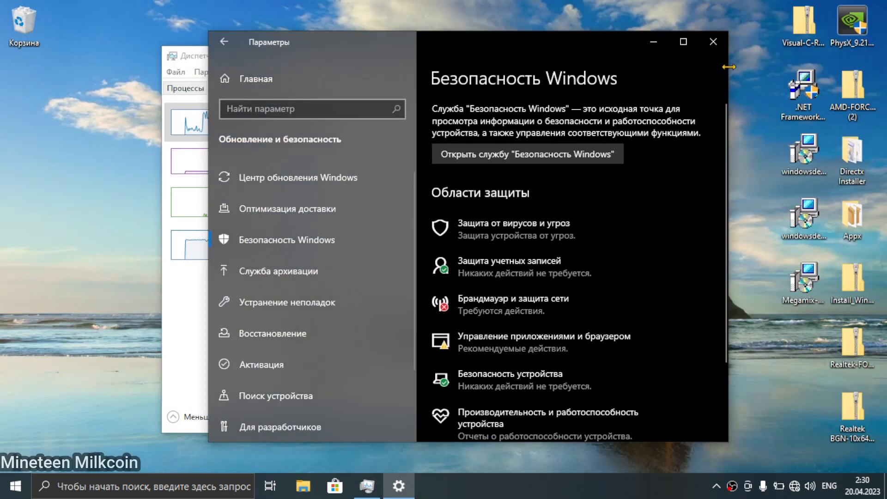
pyautogui.click(714, 43)
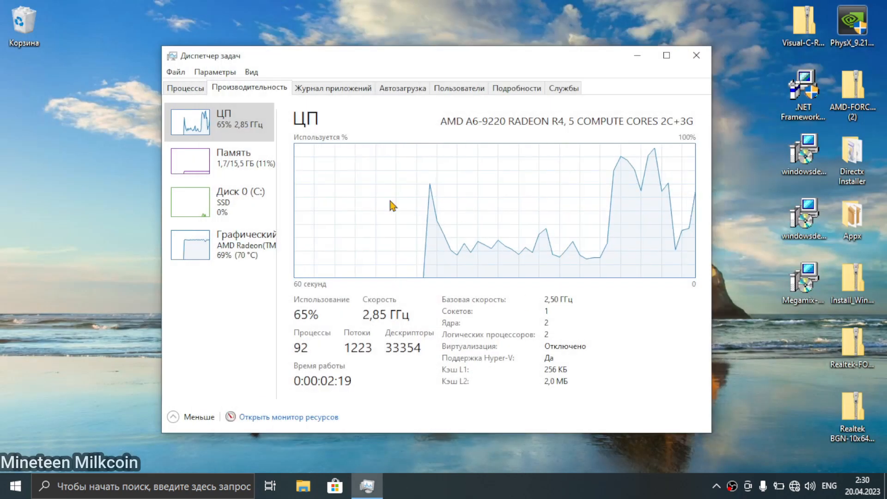
# Inspect the GPU performance graphs and memory details in Task Manager, return to the CPU view and close Task Manager.
pyautogui.click(266, 254)
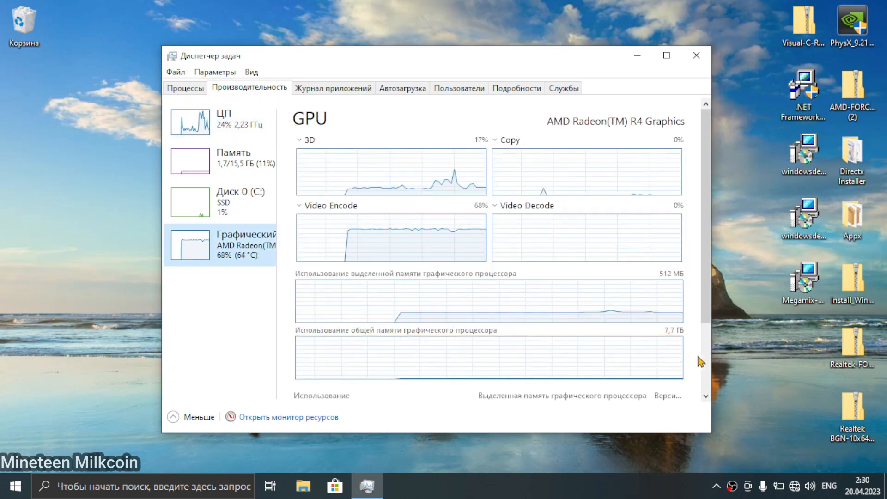
pyautogui.scroll(-3, 674, 368)
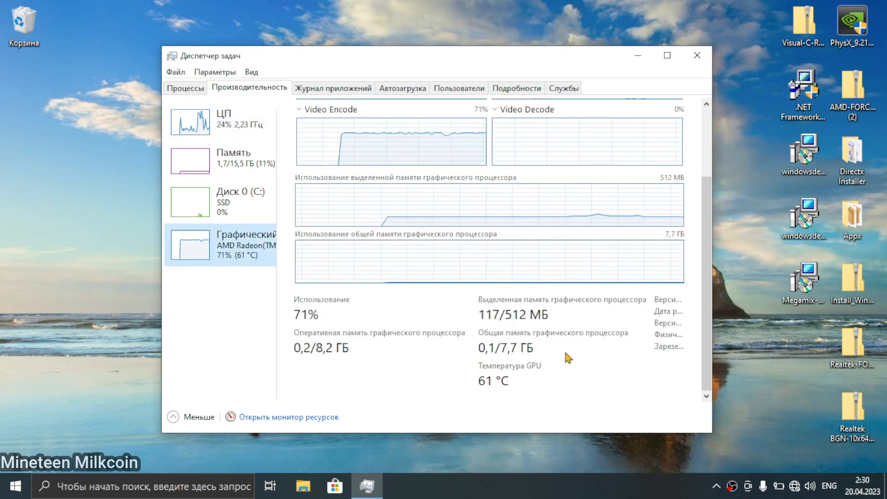
pyautogui.click(214, 133)
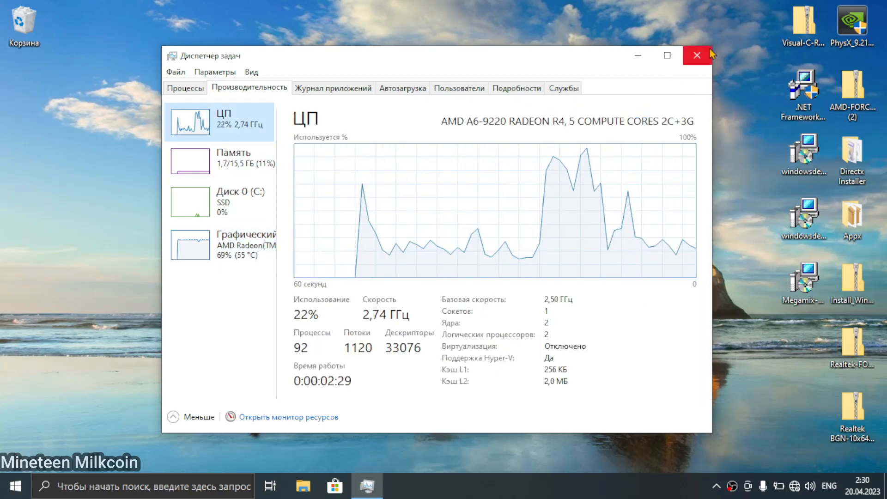
pyautogui.click(697, 56)
# Open Task Manager and disable the Windows Security notification entry in the startup apps.
pyautogui.click(717, 486)
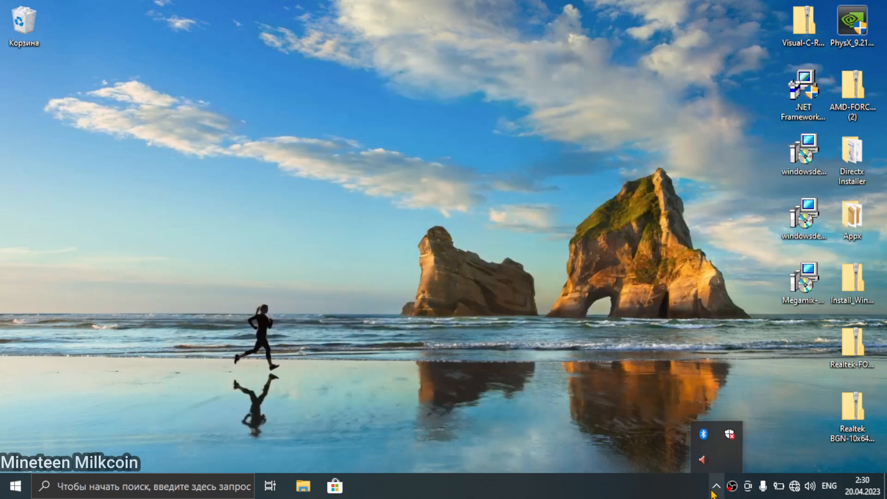
pyautogui.click(524, 325)
pyautogui.rightClick(15, 485)
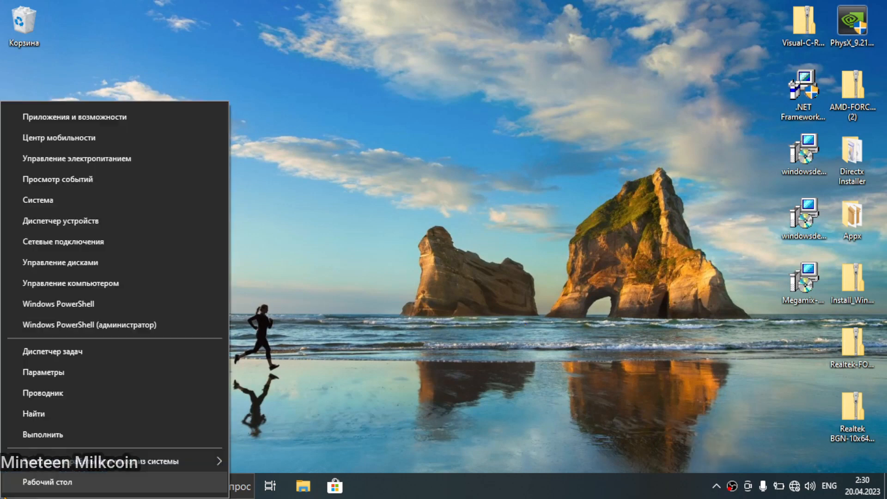
pyautogui.click(70, 352)
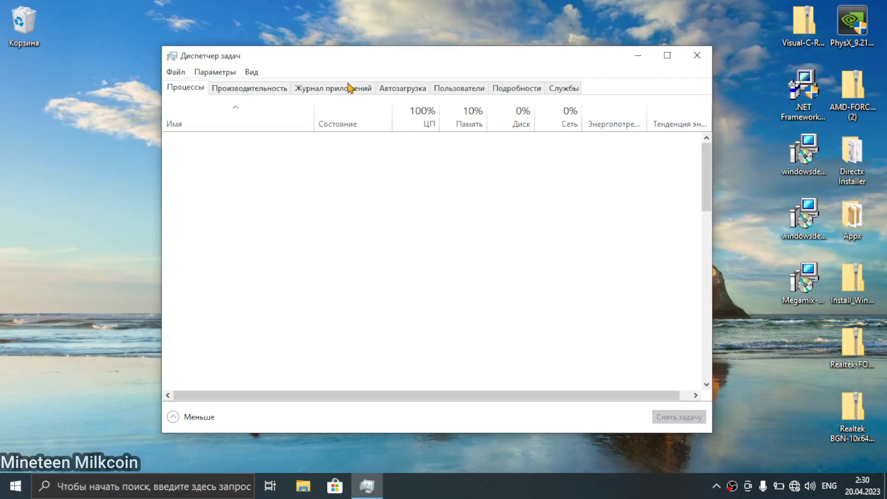
pyautogui.click(417, 89)
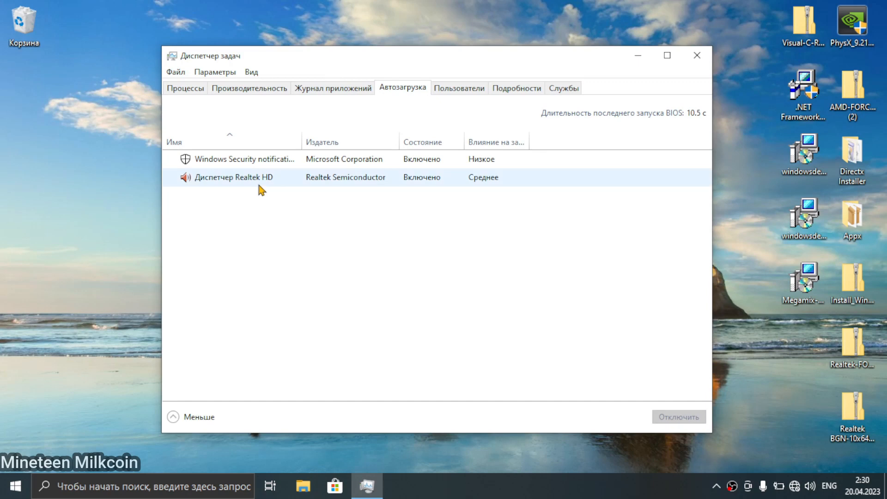
pyautogui.rightClick(259, 162)
pyautogui.click(305, 171)
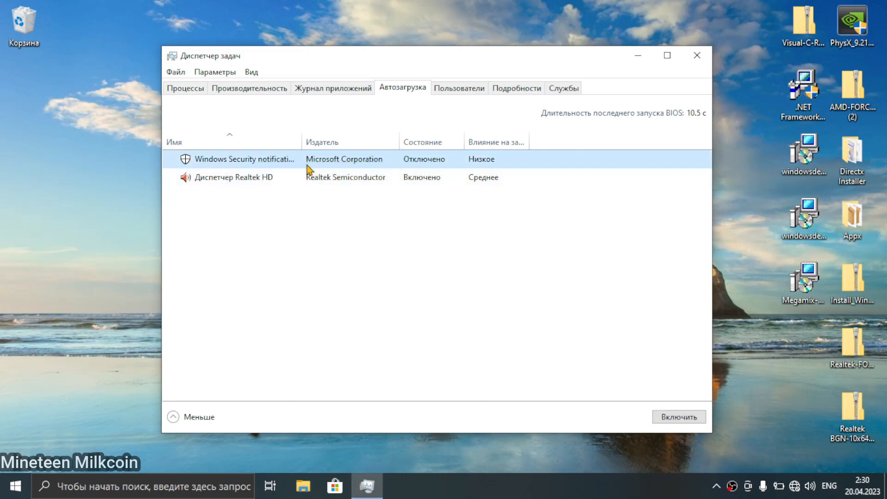
# Review CPU performance, hidden tray icons, startup apps, app history and processes, then close Task Manager and the Recycle Bin window.
pyautogui.click(240, 91)
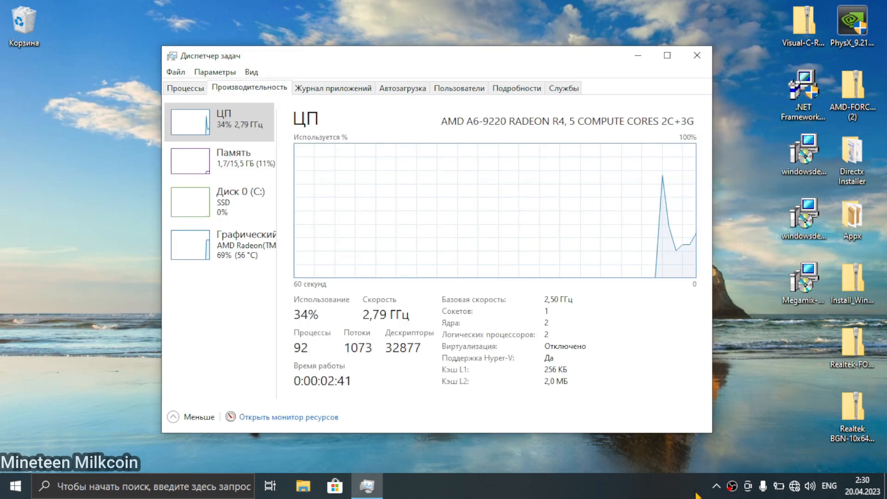
pyautogui.click(716, 486)
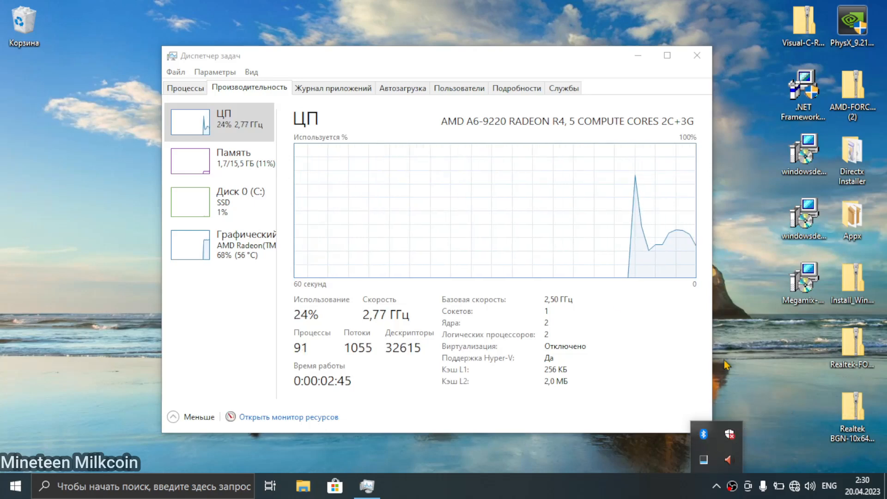
pyautogui.click(185, 89)
pyautogui.click(393, 88)
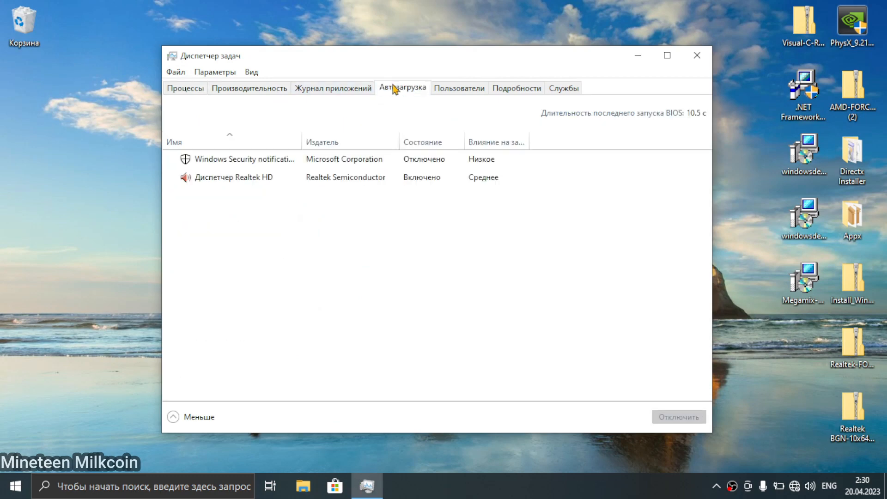
pyautogui.click(365, 90)
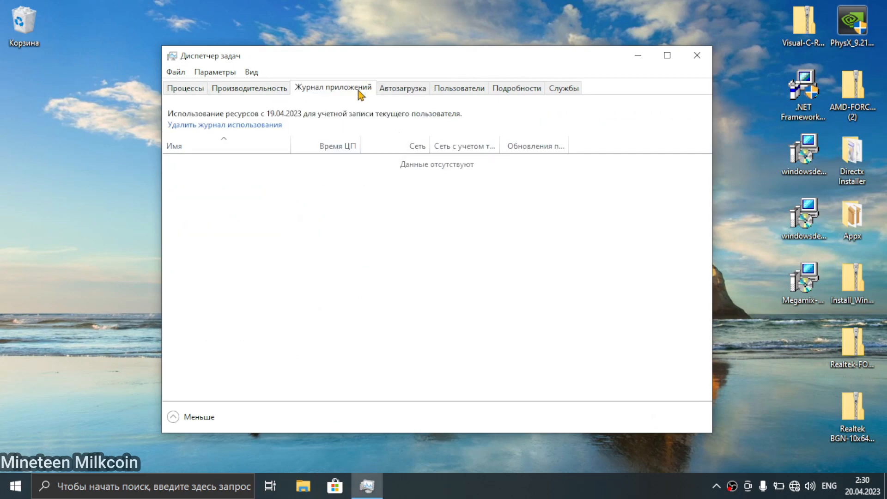
pyautogui.click(250, 89)
pyautogui.click(185, 87)
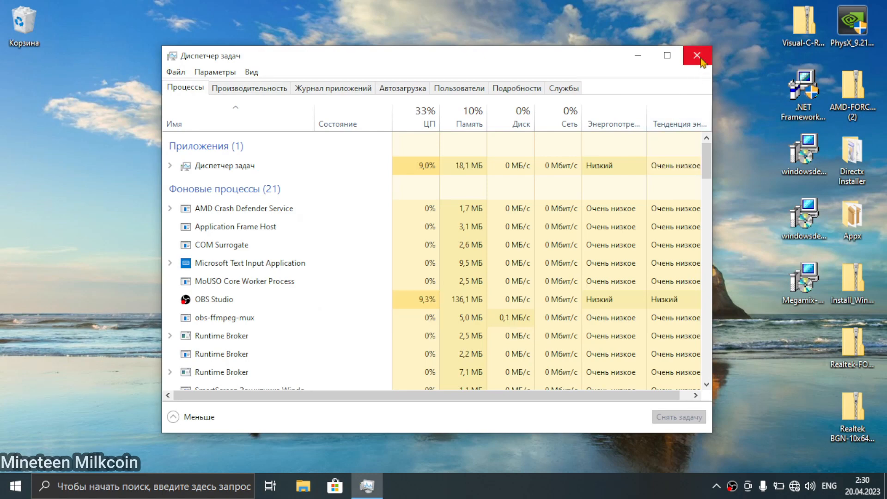
pyautogui.click(697, 57)
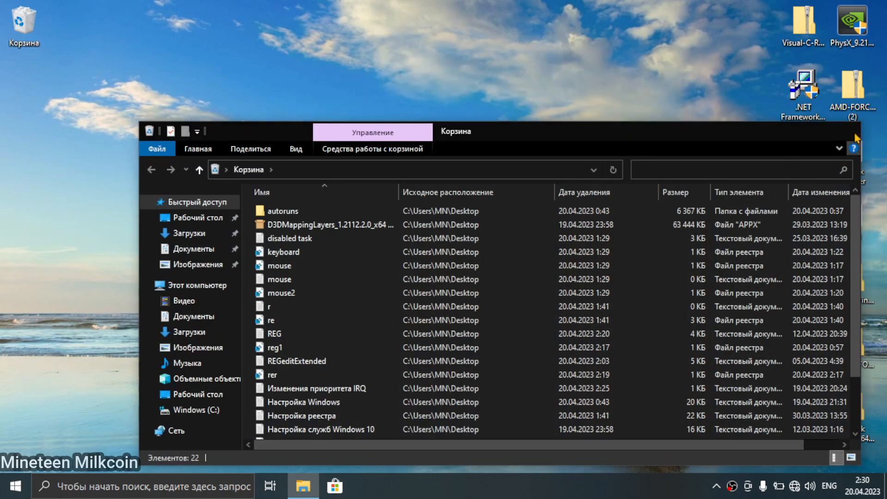
pyautogui.click(853, 133)
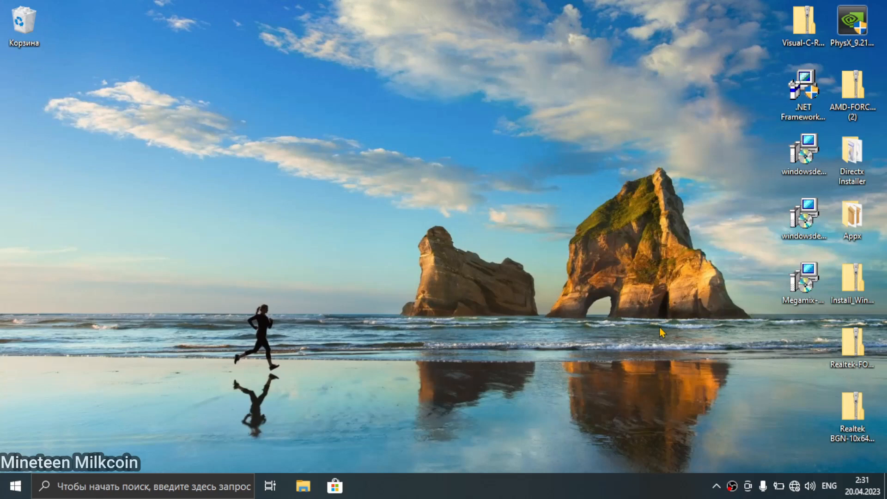
# Create a desktop folder named S and extract all files from the Visual-C-Runtimes-All-in-One-Feb-2023 archive into it, then close the archive.
pyautogui.doubleClick(816, 47)
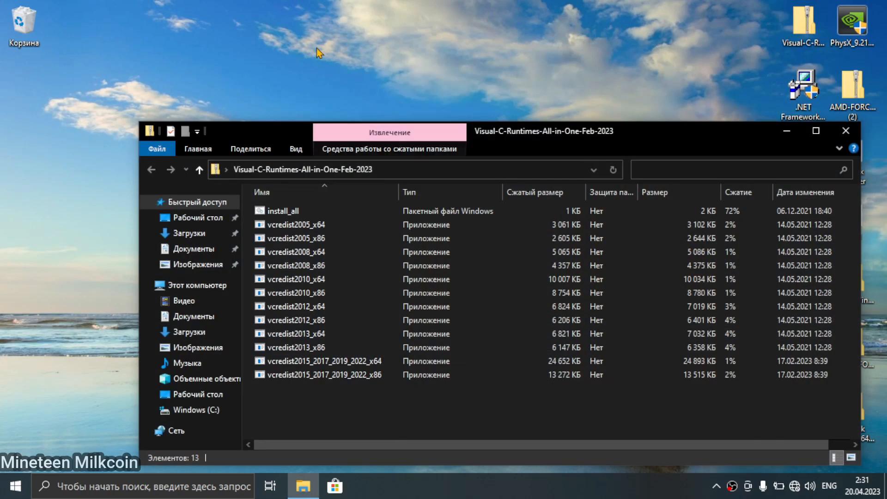
pyautogui.rightClick(318, 42)
pyautogui.moveTo(352, 143)
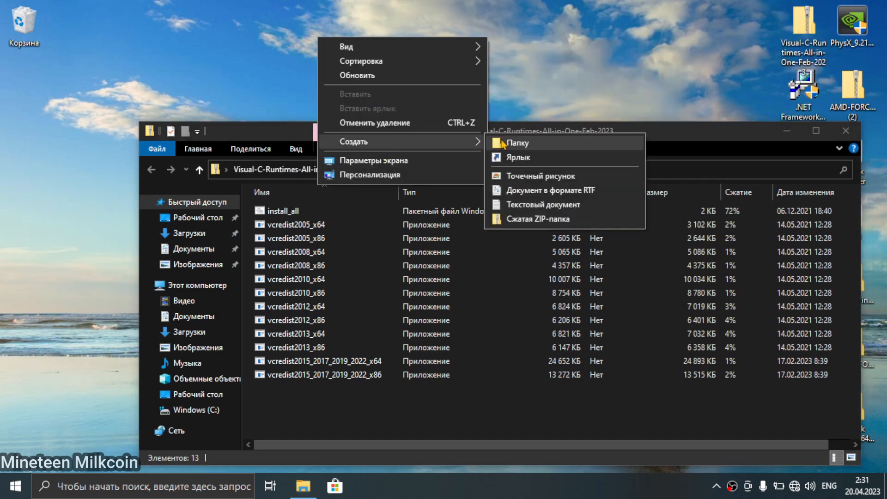
pyautogui.click(513, 143)
pyautogui.moveTo(195, 26); pyautogui.dragTo(22, 271)
pyautogui.moveTo(459, 4); pyautogui.dragTo(18, 207)
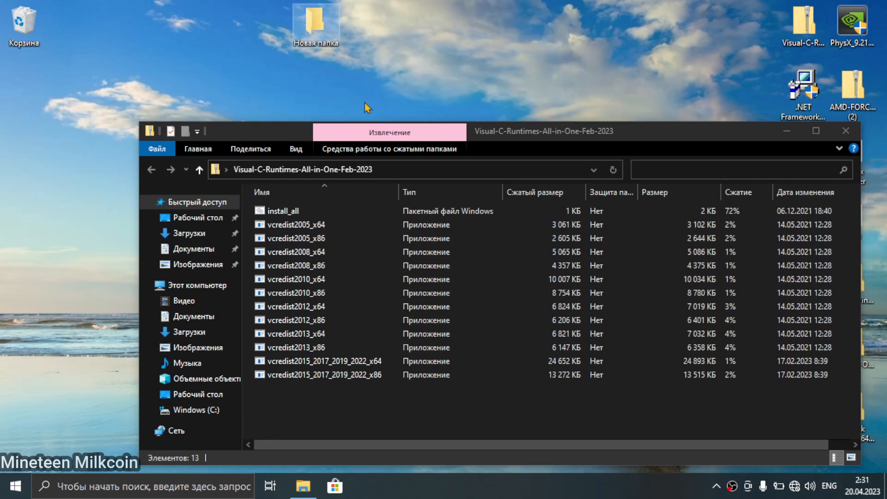
pyautogui.click(329, 48)
pyautogui.write('S')
pyautogui.press('Return')
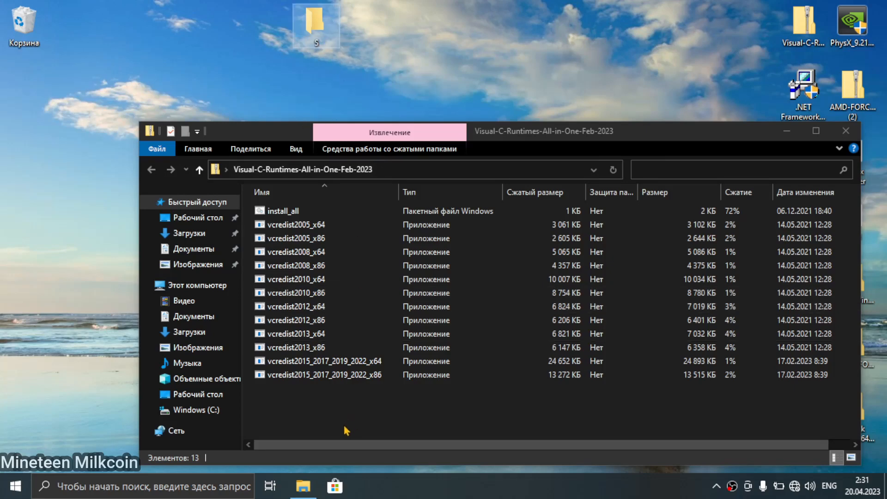
pyautogui.moveTo(347, 430); pyautogui.dragTo(316, 28)
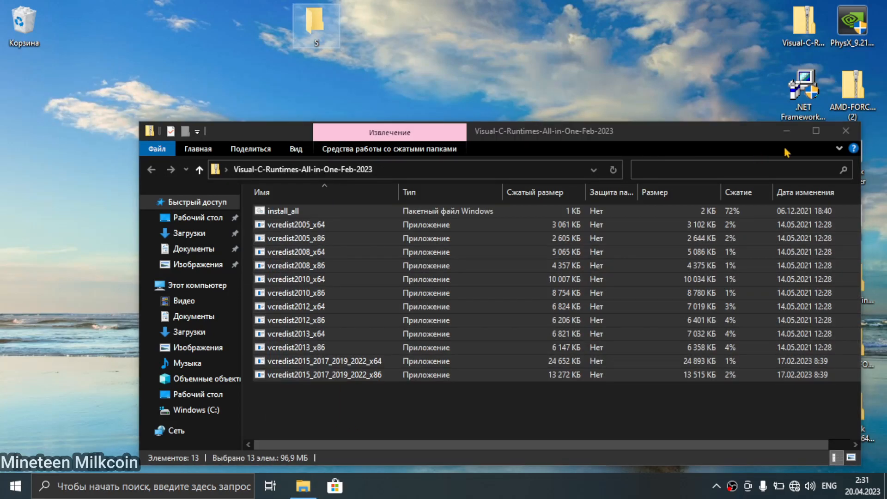
pyautogui.click(848, 131)
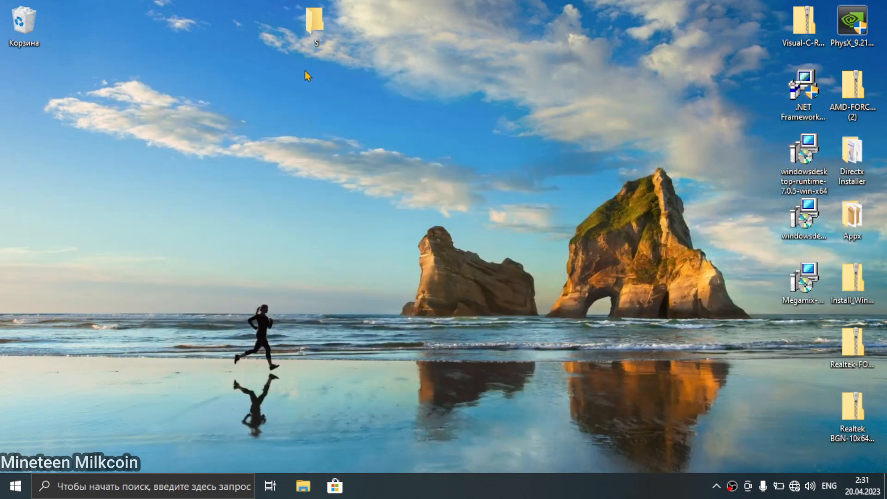
# Run the install_all batch file from the S folder to install the Visual C++ runtimes, and close the folder window.
pyautogui.doubleClick(316, 24)
pyautogui.click(282, 210)
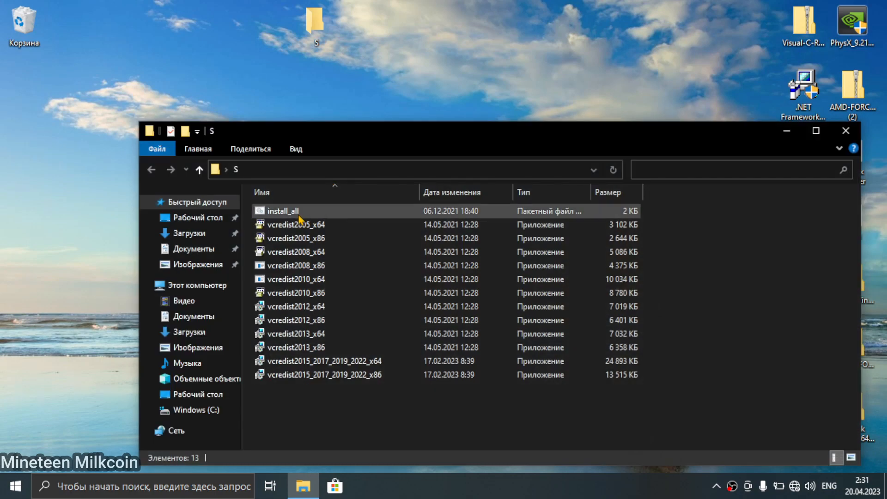
pyautogui.rightClick(298, 213)
pyautogui.click(370, 266)
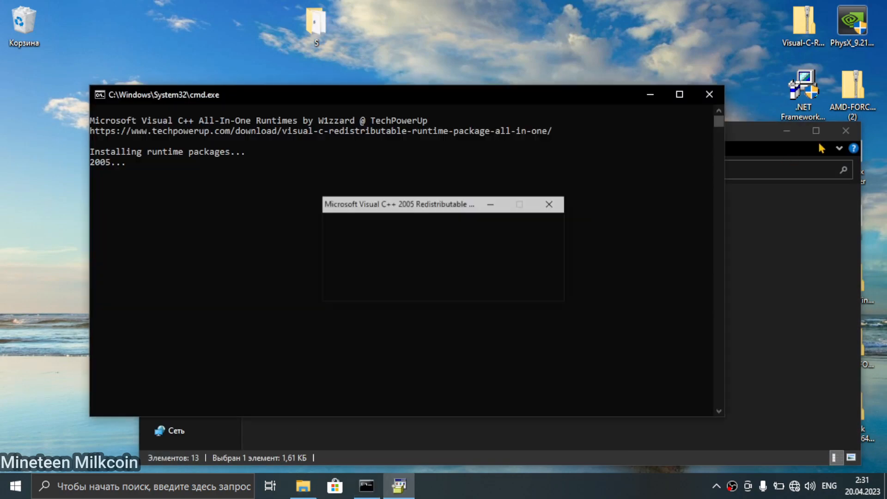
pyautogui.click(839, 133)
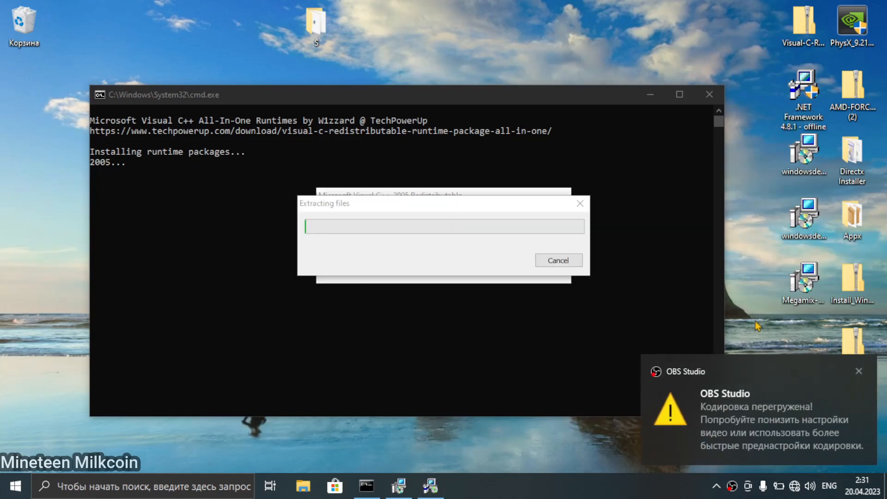
# Launch the offline .NET Framework 4.8.1 and PhysX 9.21.0713 installers from the desktop, dismissing the OBS Studio notification.
pyautogui.click(859, 372)
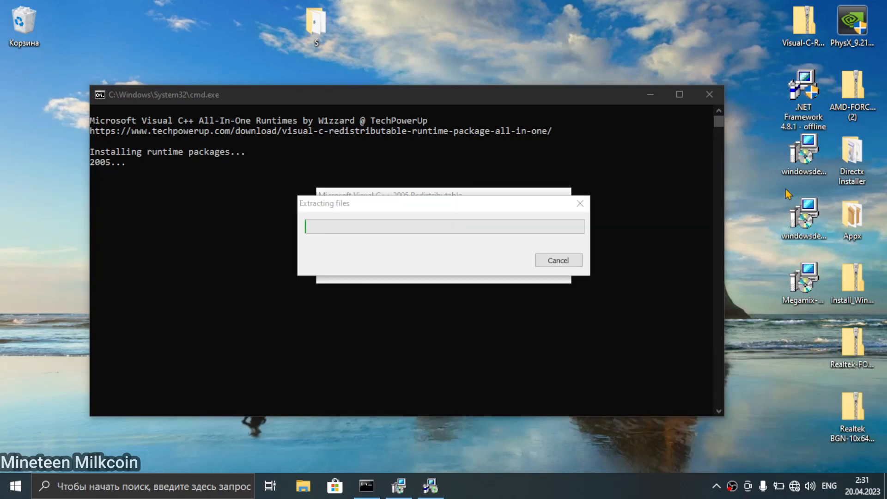
pyautogui.moveTo(467, 209); pyautogui.dragTo(214, 85)
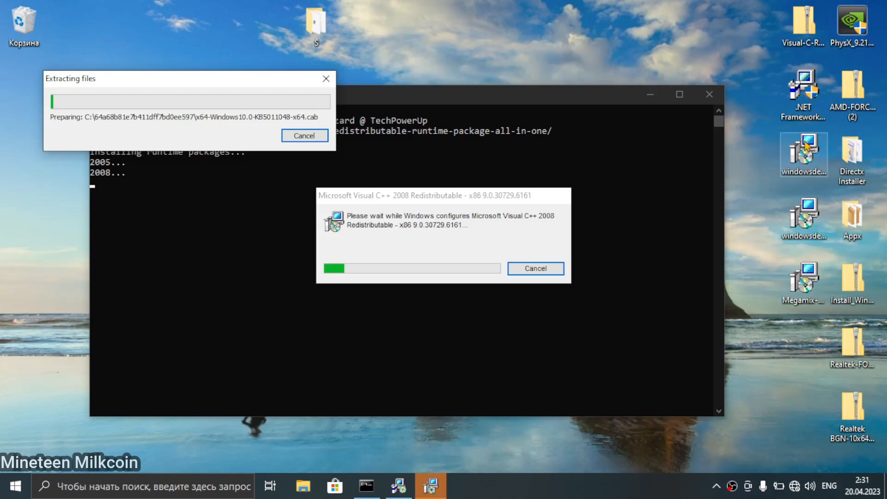
pyautogui.click(804, 155)
pyautogui.click(788, 295)
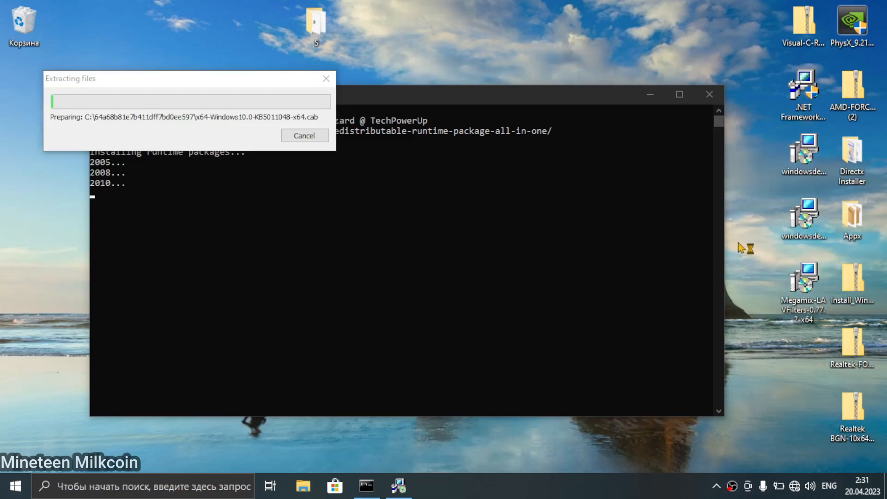
pyautogui.click(861, 48)
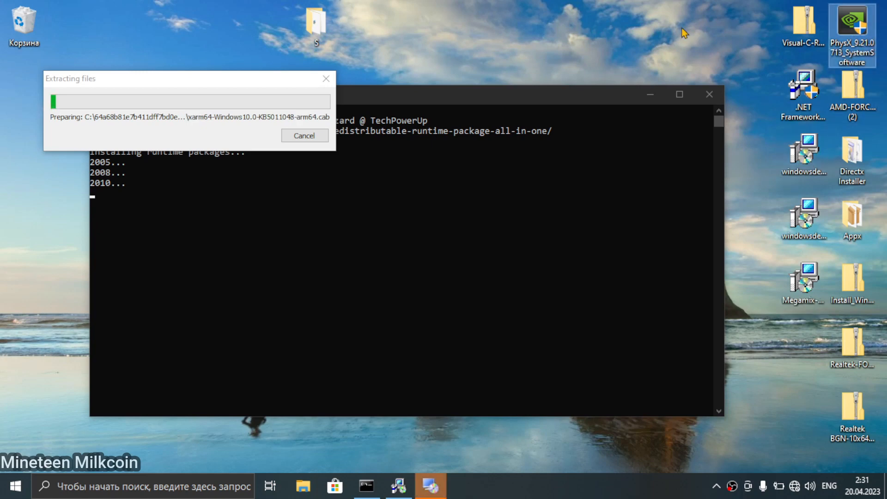
pyautogui.click(813, 42)
pyautogui.click(732, 29)
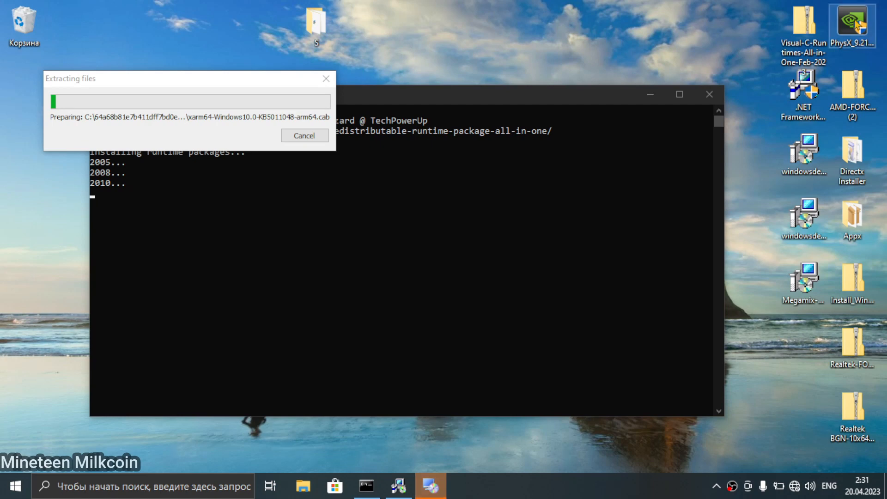
# Accept the .NET Framework 4.8.1 license terms and start its installation.
pyautogui.moveTo(234, 79); pyautogui.dragTo(498, 190)
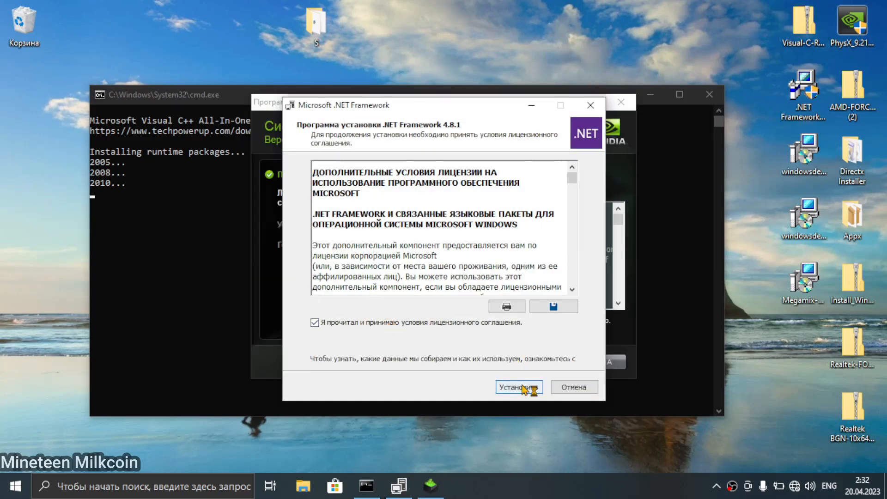
pyautogui.click(519, 387)
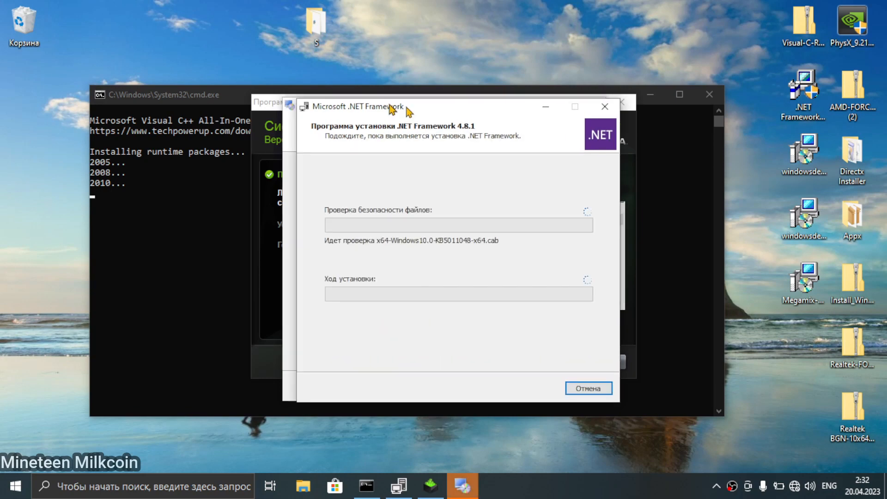
# Accept the NVIDIA license, install the PhysX system software and close its installer, dismissing the firewall notification.
pyautogui.click(267, 114)
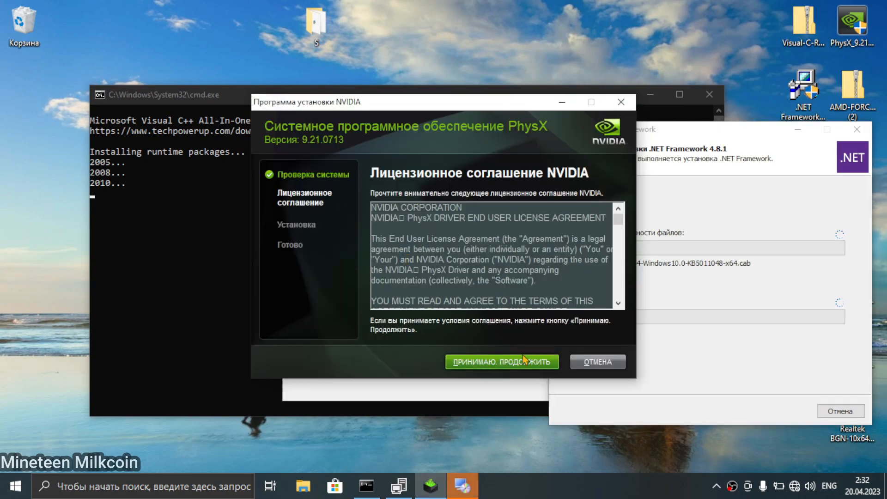
pyautogui.click(511, 366)
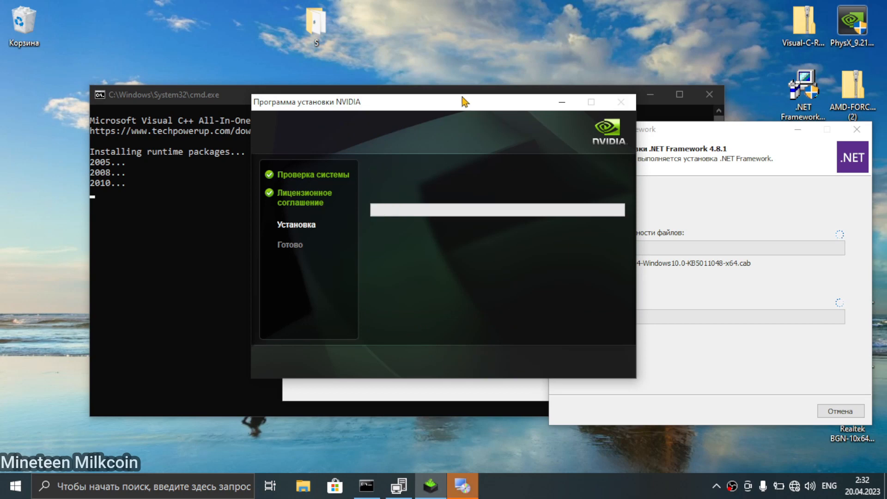
pyautogui.moveTo(461, 102); pyautogui.dragTo(515, 142)
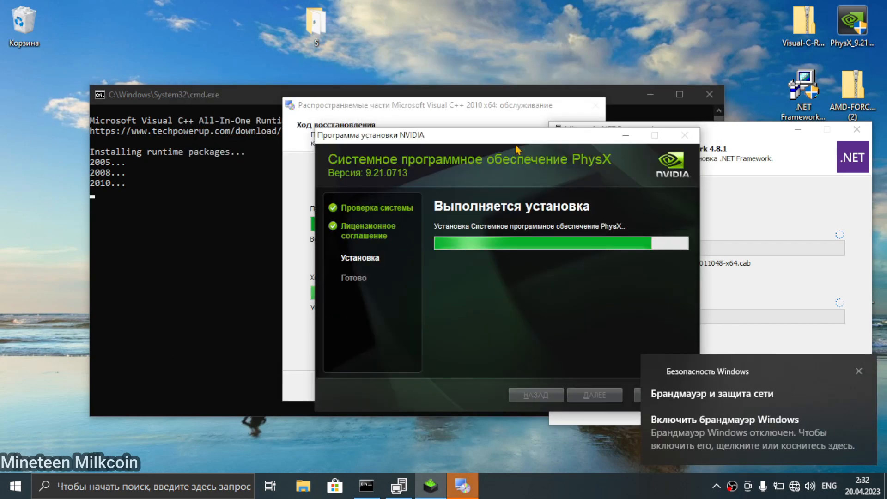
pyautogui.click(859, 371)
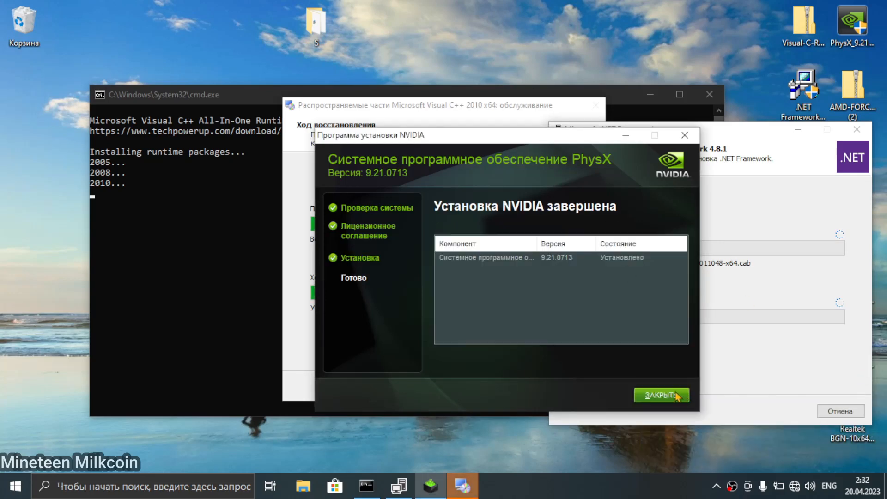
pyautogui.click(676, 395)
pyautogui.moveTo(629, 132); pyautogui.dragTo(361, 168)
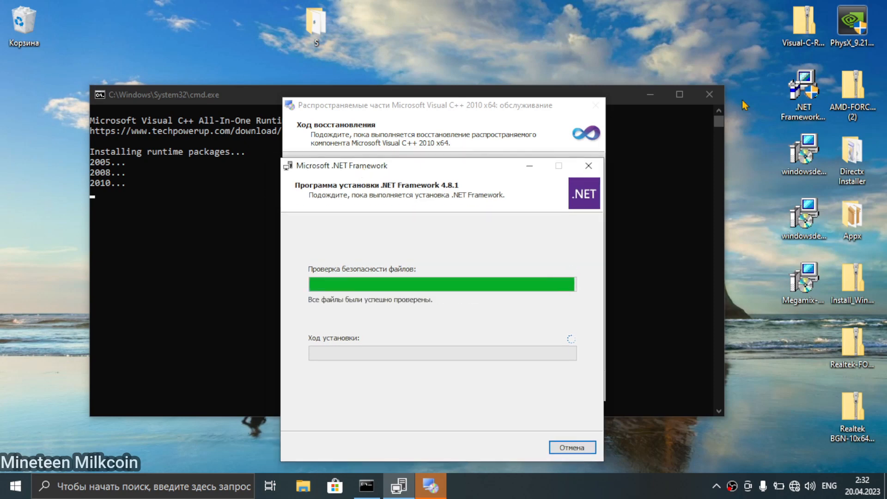
# Extract the AMD folder from the AMD-FORCED-Catalyst archive to the desktop, moving the progress windows apart.
pyautogui.click(795, 92)
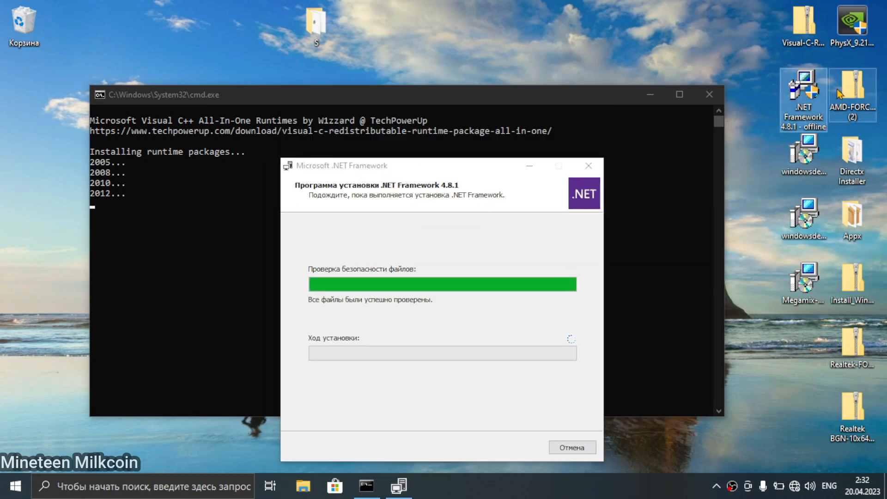
pyautogui.click(869, 101)
pyautogui.click(854, 119)
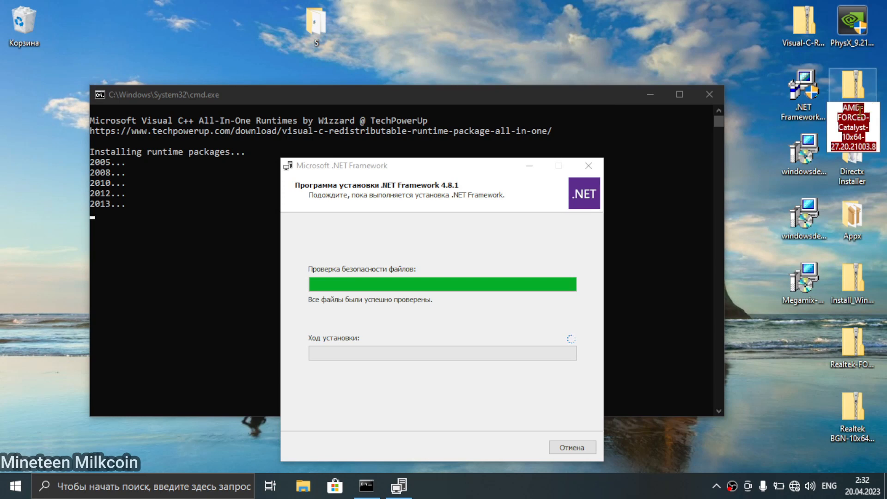
pyautogui.click(858, 97)
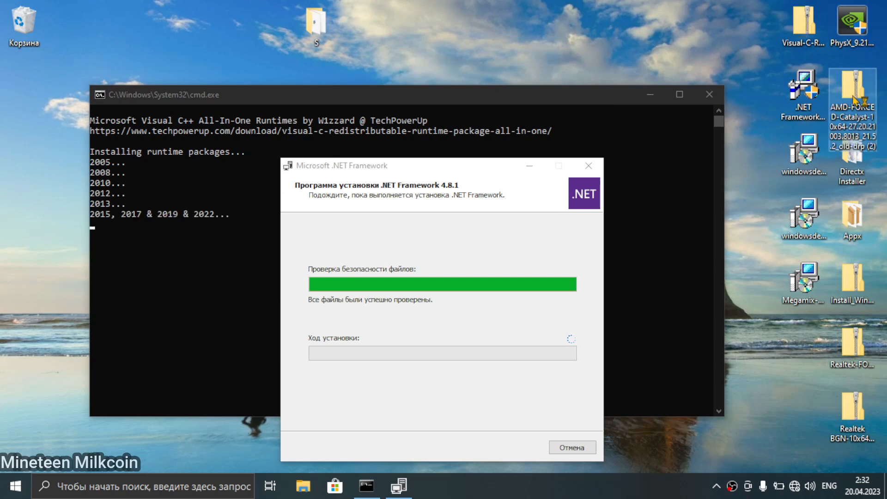
pyautogui.doubleClick(855, 99)
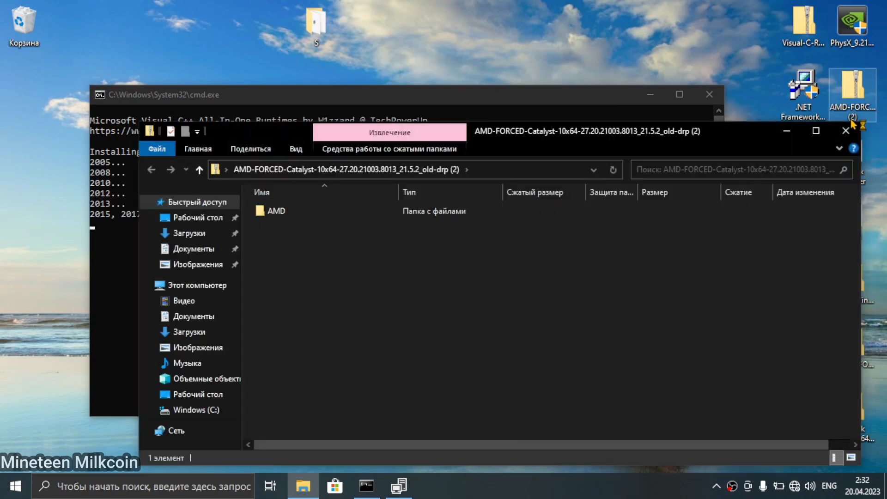
pyautogui.moveTo(275, 211); pyautogui.dragTo(564, 78)
pyautogui.moveTo(391, 174); pyautogui.dragTo(191, 110)
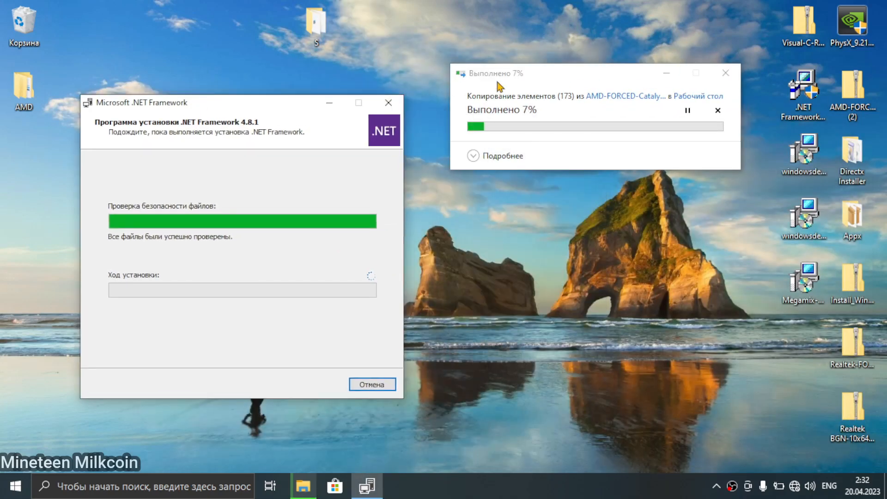
pyautogui.moveTo(501, 74); pyautogui.dragTo(485, 182)
pyautogui.click(679, 117)
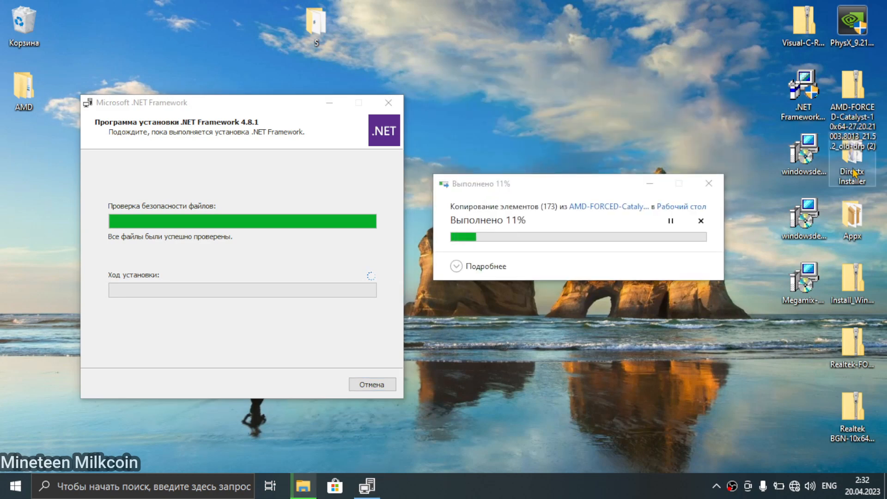
# Try to install Microsoft Windows Desktop Runtime 7.0.5 (x64) from its desktop installer while the .NET Framework setup runs.
pyautogui.click(802, 157)
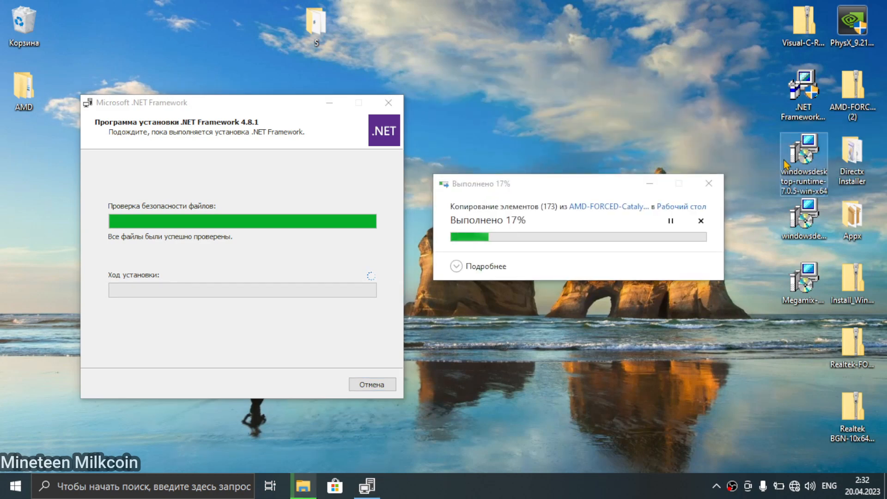
pyautogui.doubleClick(802, 158)
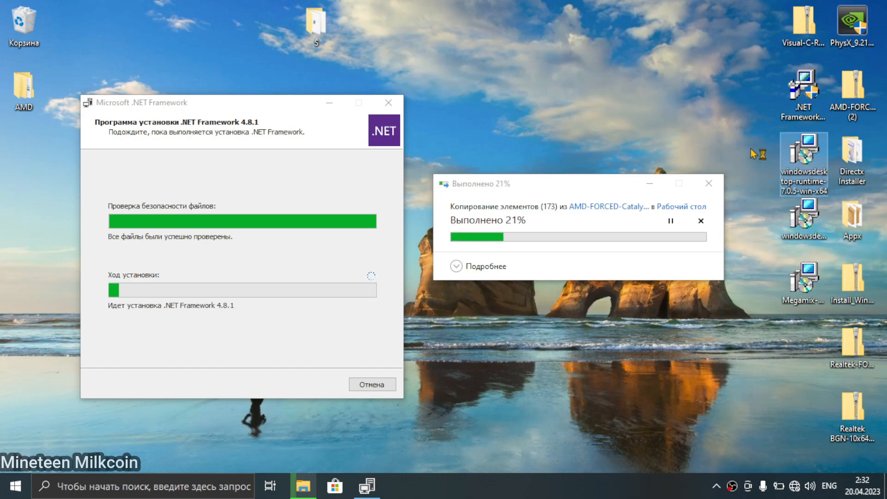
pyautogui.moveTo(489, 99); pyautogui.dragTo(532, 111)
pyautogui.click(666, 354)
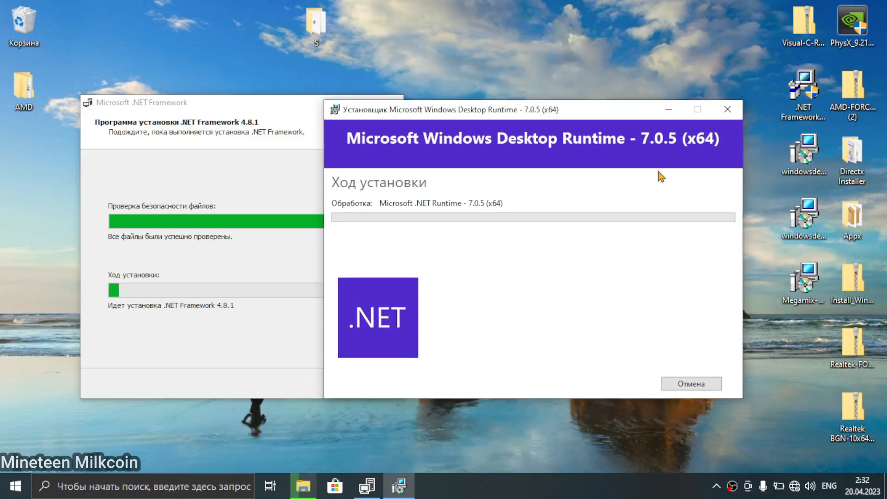
pyautogui.click(780, 172)
pyautogui.click(773, 187)
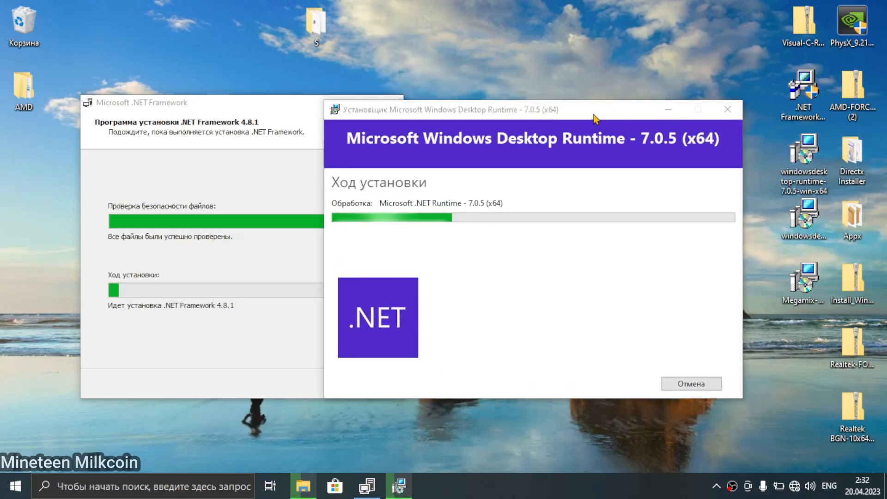
pyautogui.moveTo(596, 119); pyautogui.dragTo(641, 129)
pyautogui.click(825, 46)
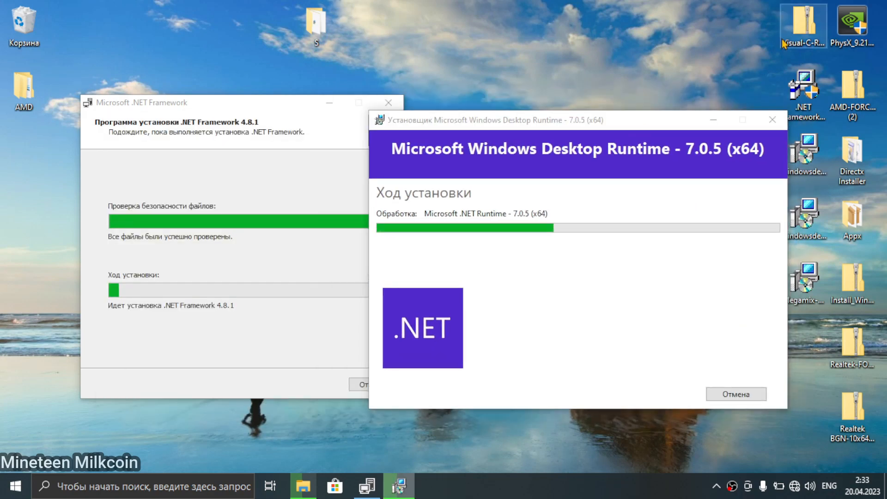
pyautogui.moveTo(563, 124); pyautogui.dragTo(522, 112)
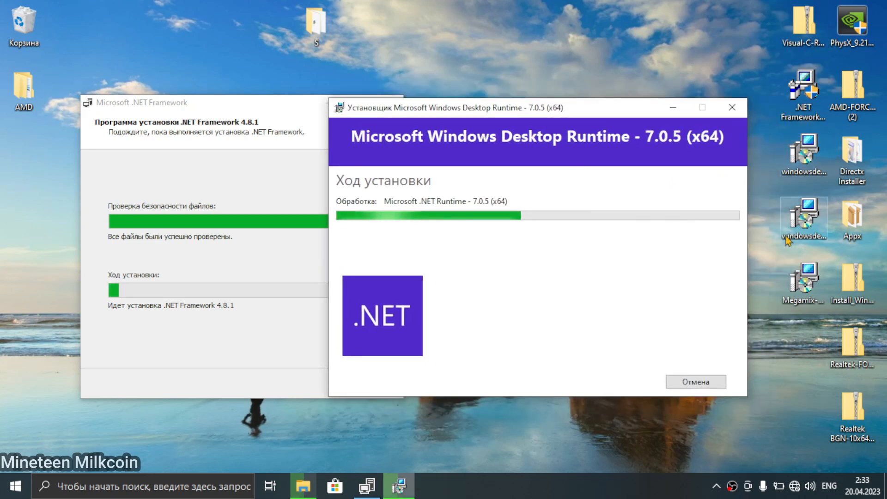
# Start installing Microsoft Windows Desktop Runtime 7.0.5 (x86) from the desktop and arrange the installer windows side by side.
pyautogui.click(795, 226)
pyautogui.doubleClick(796, 225)
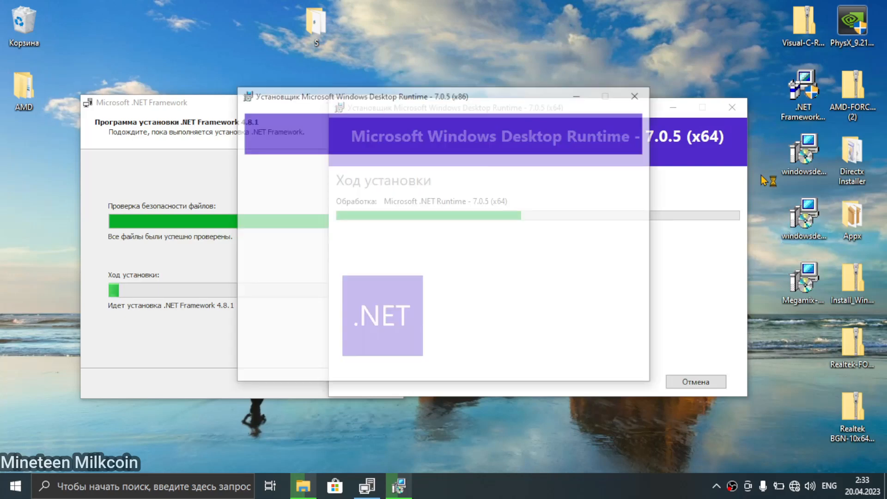
pyautogui.click(553, 370)
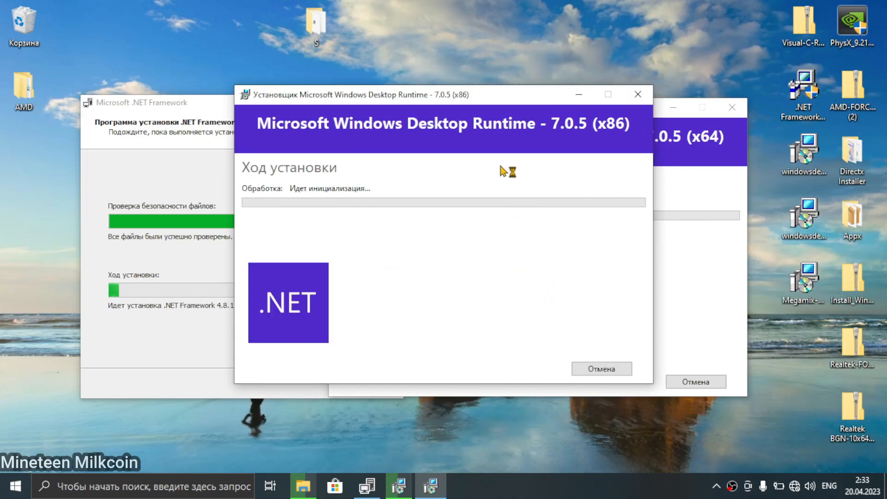
pyautogui.moveTo(457, 94); pyautogui.dragTo(555, 178)
pyautogui.click(296, 160)
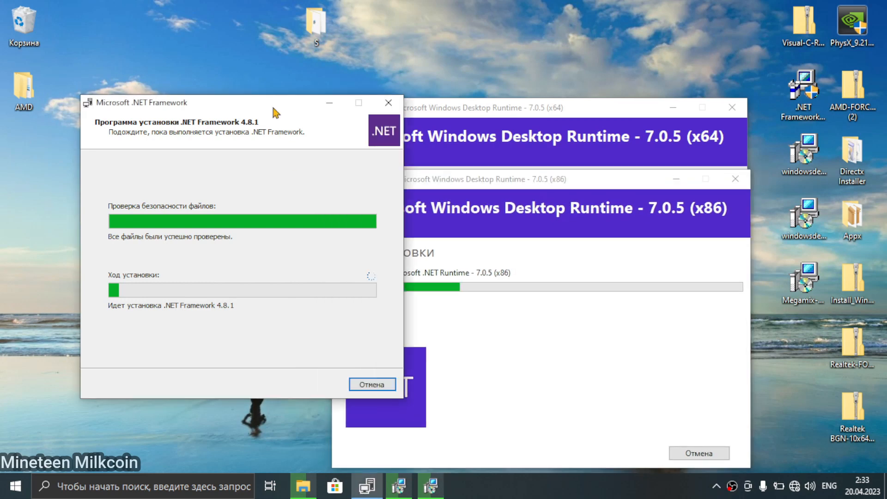
pyautogui.moveTo(273, 108); pyautogui.dragTo(227, 122)
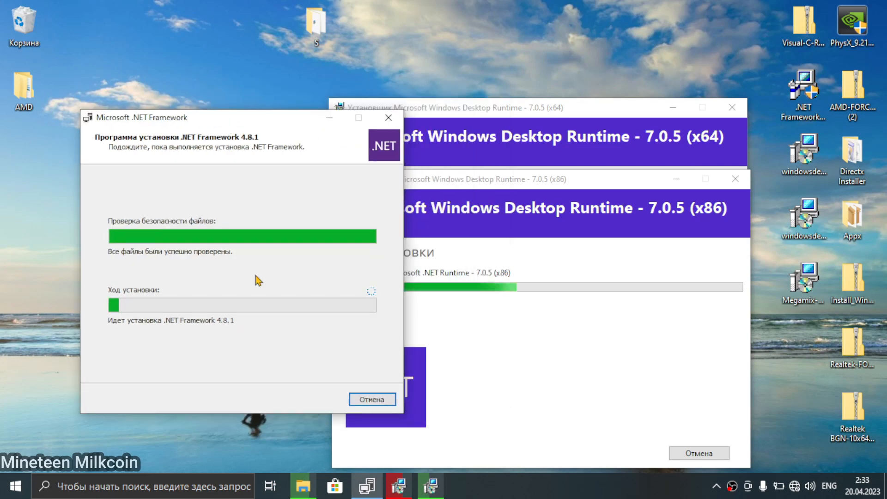
pyautogui.moveTo(232, 120); pyautogui.dragTo(216, 131)
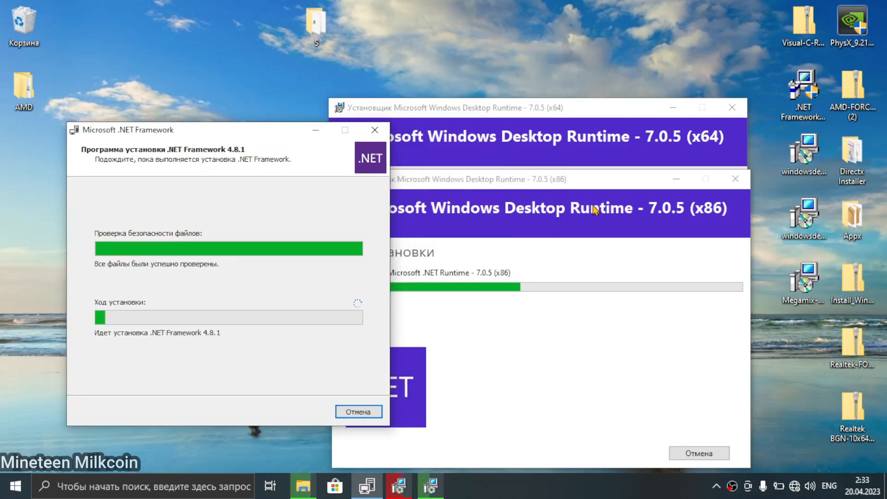
pyautogui.click(574, 176)
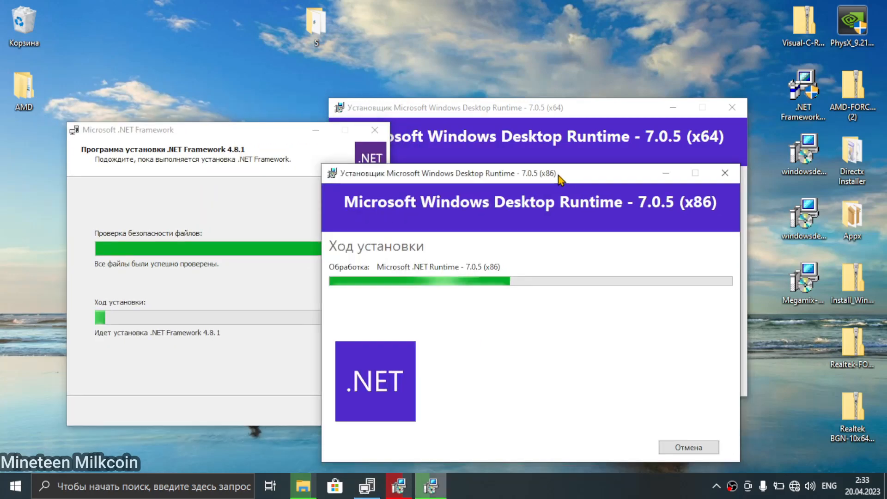
pyautogui.click(708, 45)
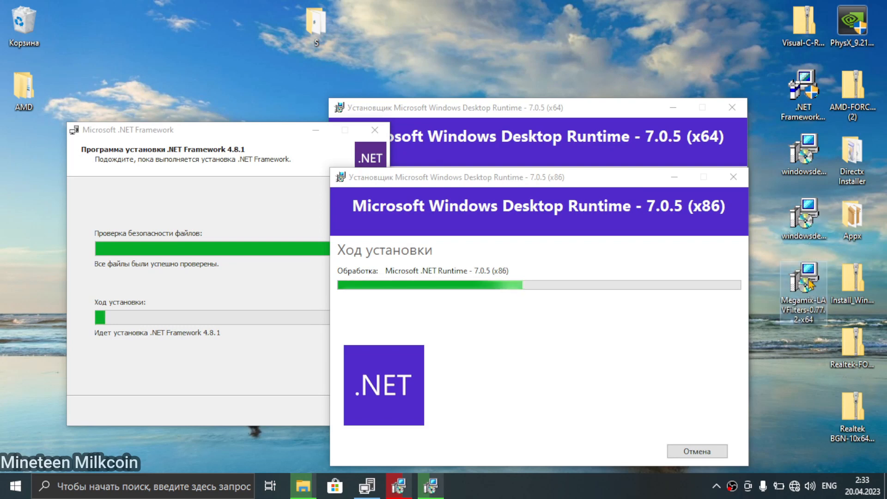
# Bring the Desktop Runtime 7.0.5 (x64) installer forward, move it clear of the other windows and close it.
pyautogui.click(399, 490)
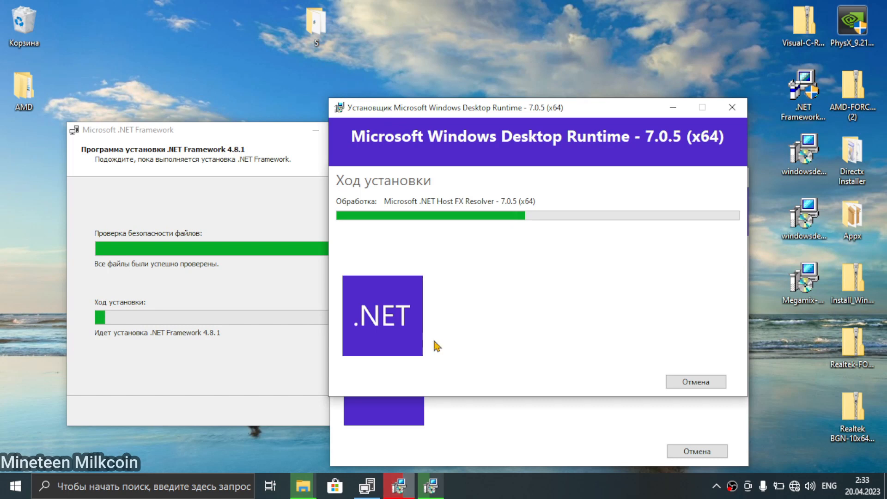
pyautogui.moveTo(475, 102); pyautogui.dragTo(505, 91)
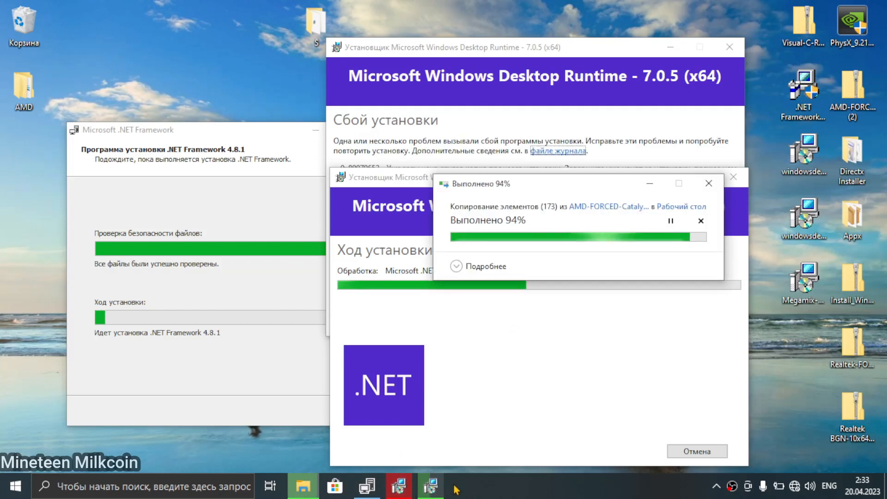
pyautogui.moveTo(400, 492)
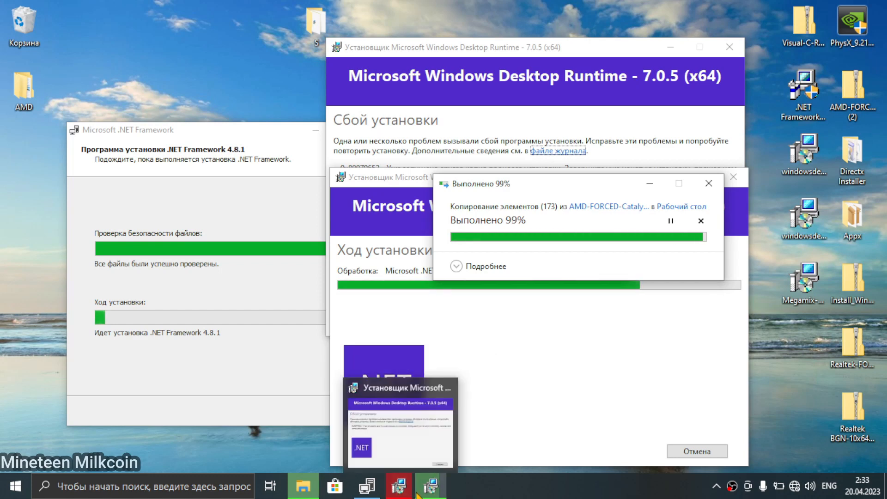
pyautogui.click(496, 130)
pyautogui.click(694, 322)
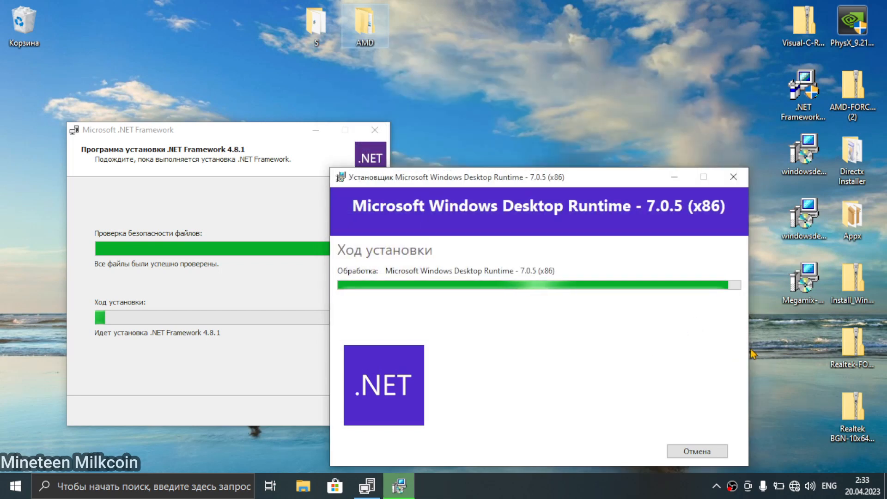
# Close the Desktop Runtime 7.0.5 (x86) installer and run the 7.0.5 (x64) installation again, separating its window from the .NET Framework setup.
pyautogui.click(804, 213)
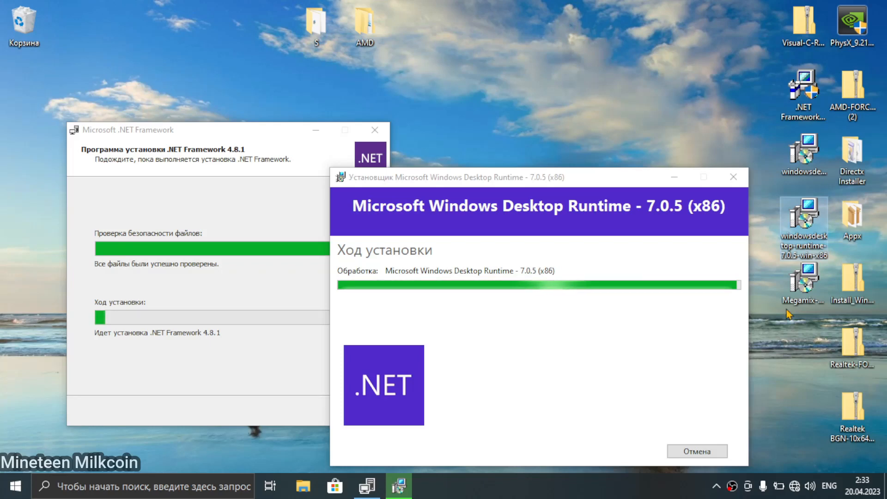
pyautogui.click(697, 452)
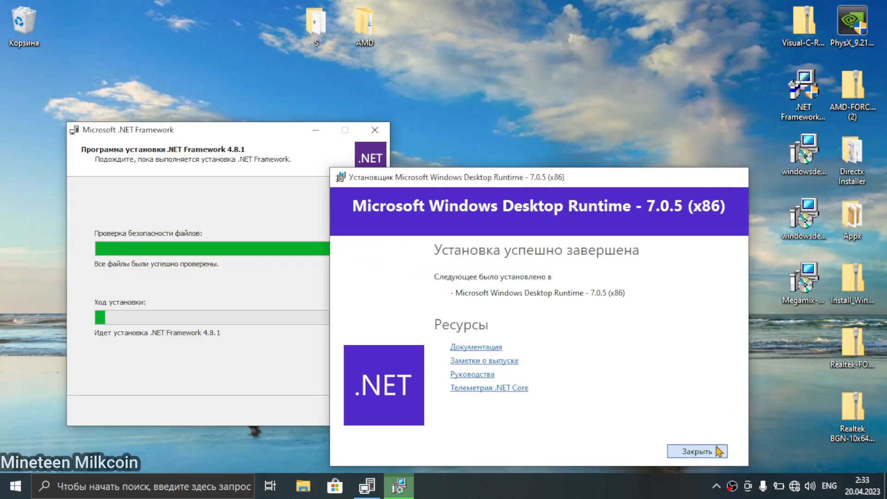
pyautogui.doubleClick(804, 150)
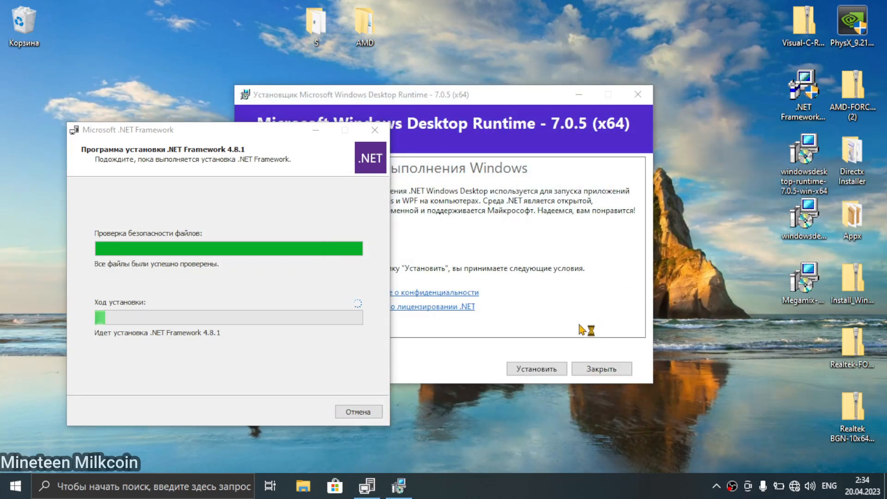
pyautogui.click(532, 367)
pyautogui.moveTo(487, 97); pyautogui.dragTo(594, 126)
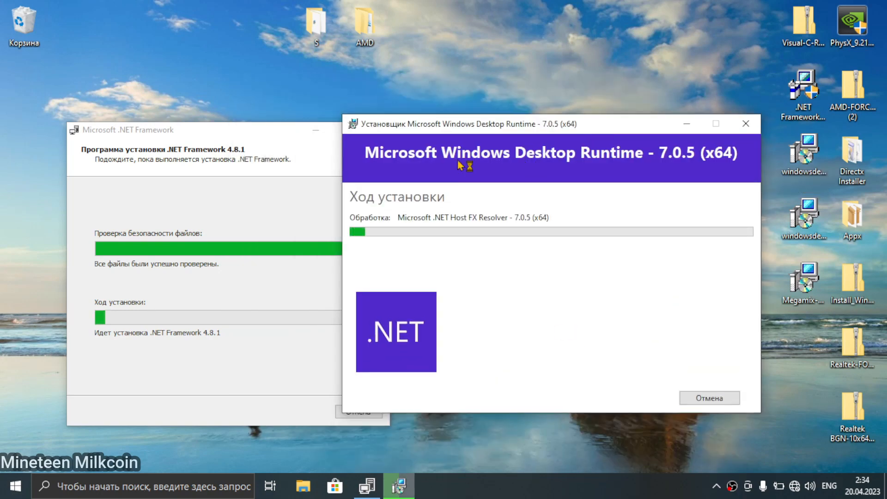
pyautogui.moveTo(276, 134); pyautogui.dragTo(258, 115)
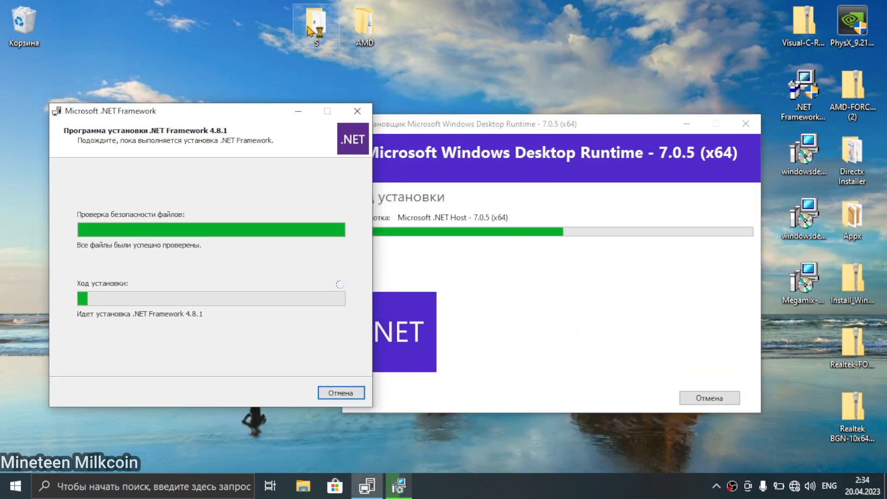
# Move the S folder, the Visual C++ runtimes archive and the PhysX installer from the desktop to the Recycle Bin.
pyautogui.click(314, 23)
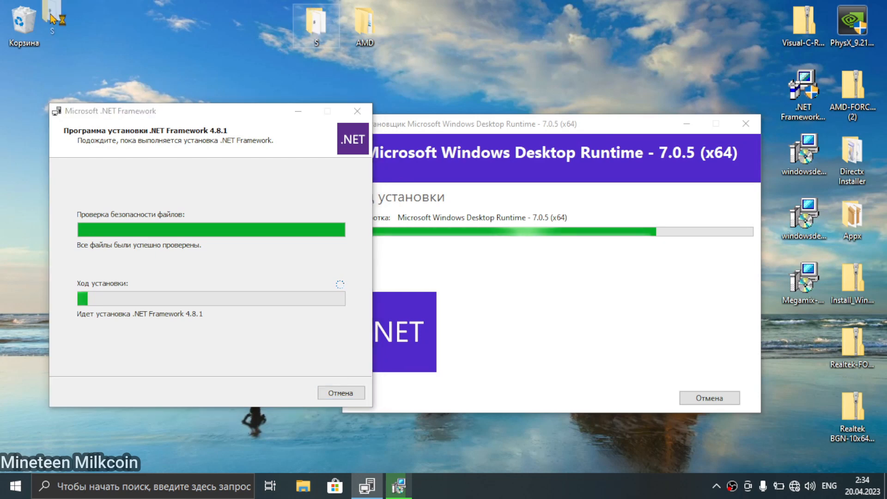
pyautogui.moveTo(801, 27); pyautogui.dragTo(22, 23)
pyautogui.moveTo(852, 23); pyautogui.dragTo(23, 23)
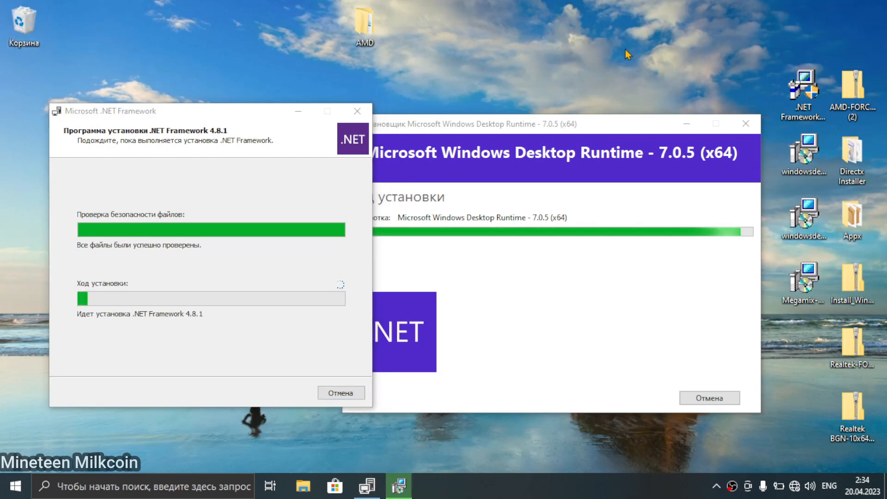
# Run dxsetup from the Directx Installer folder as administrator and accept the DirectX license terms, placing the AMD folder beside the other packages.
pyautogui.doubleClick(860, 167)
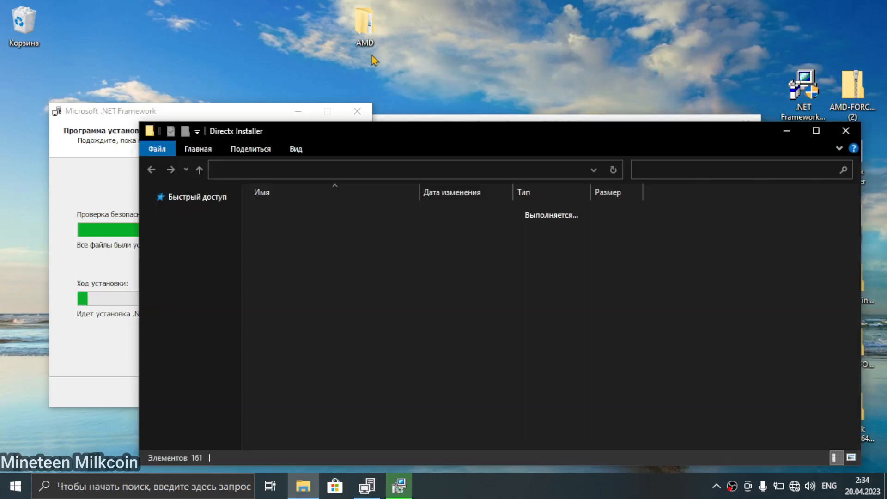
pyautogui.moveTo(365, 23); pyautogui.dragTo(871, 31)
pyautogui.moveTo(670, 135); pyautogui.dragTo(578, 91)
pyautogui.scroll(-15, 301, 192)
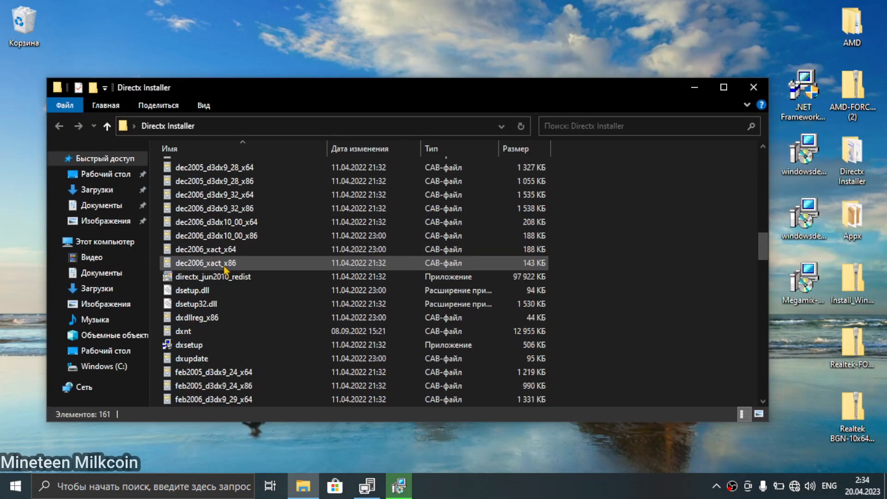
pyautogui.click(189, 346)
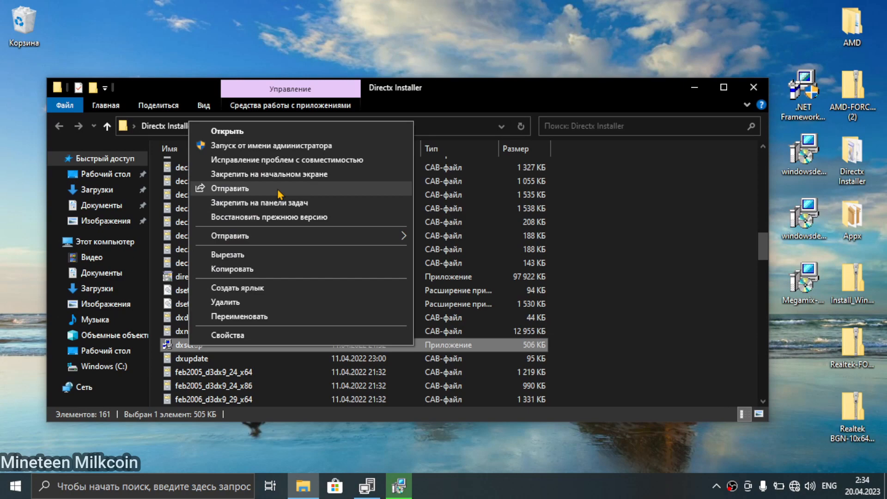
pyautogui.click(278, 146)
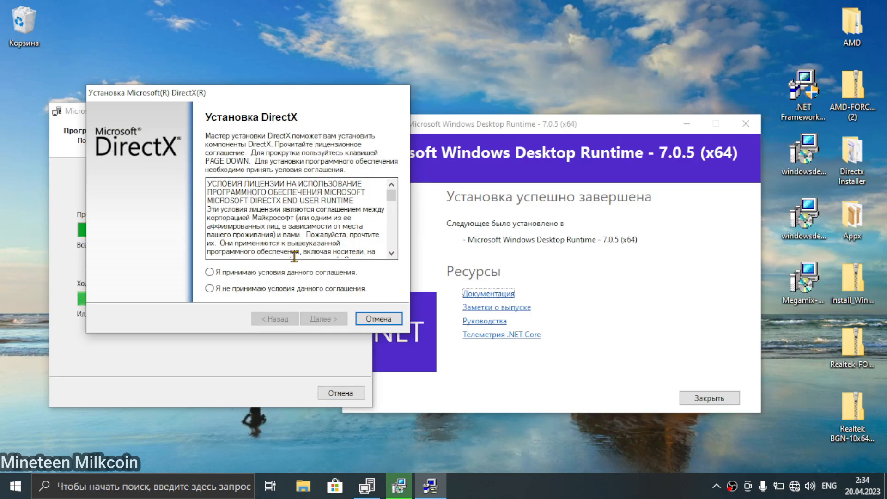
pyautogui.click(303, 274)
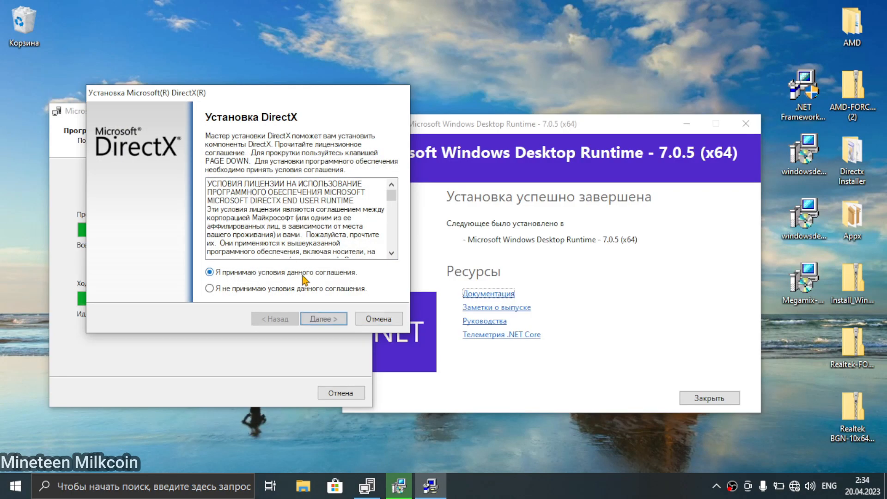
# Close the Desktop Runtime 7.0.5 (x64) installer and start the DirectX installation, placing its window beside the .NET Framework setup.
pyautogui.click(713, 400)
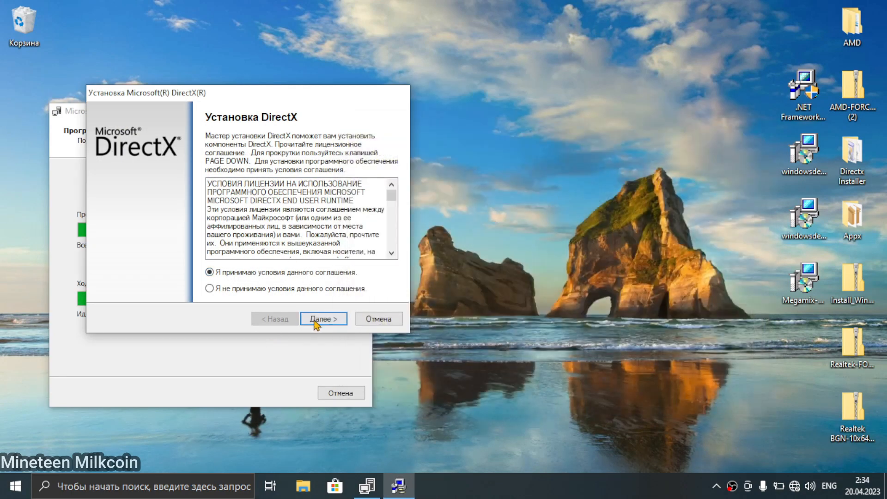
pyautogui.click(324, 319)
pyautogui.click(323, 319)
pyautogui.moveTo(235, 91); pyautogui.dragTo(526, 154)
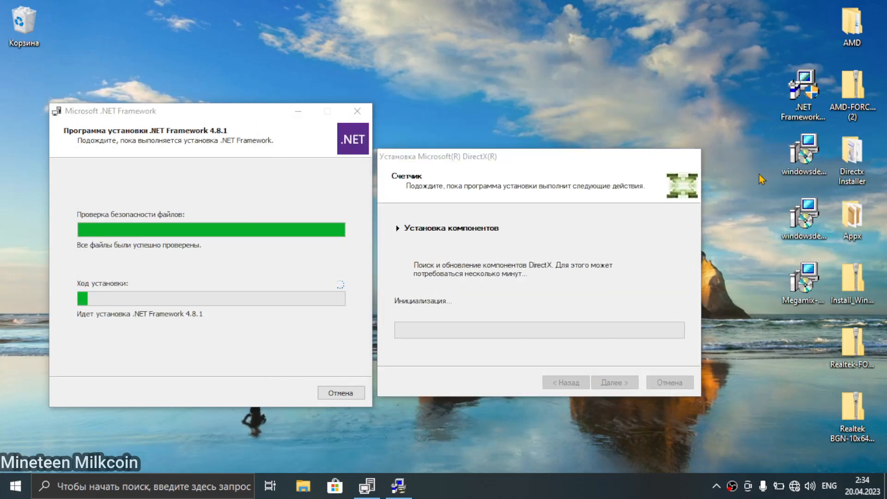
# Move both Desktop Runtime installers and the AMD-FORC archive from the desktop to the Recycle Bin, and finish the DirectX setup.
pyautogui.click(803, 215)
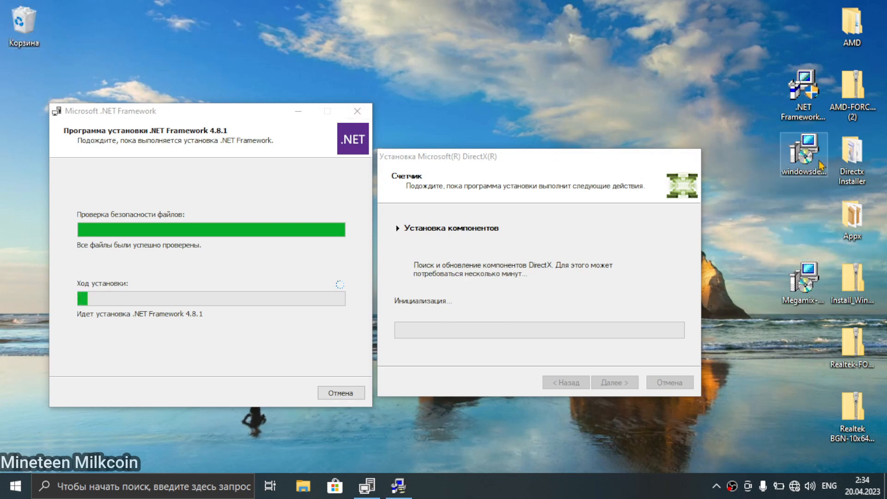
pyautogui.moveTo(821, 163); pyautogui.dragTo(28, 34)
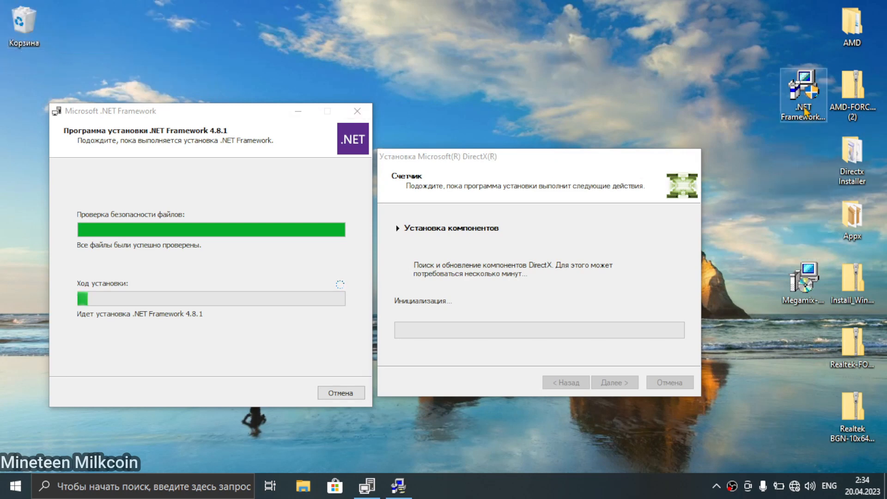
pyautogui.moveTo(805, 110); pyautogui.dragTo(802, 226)
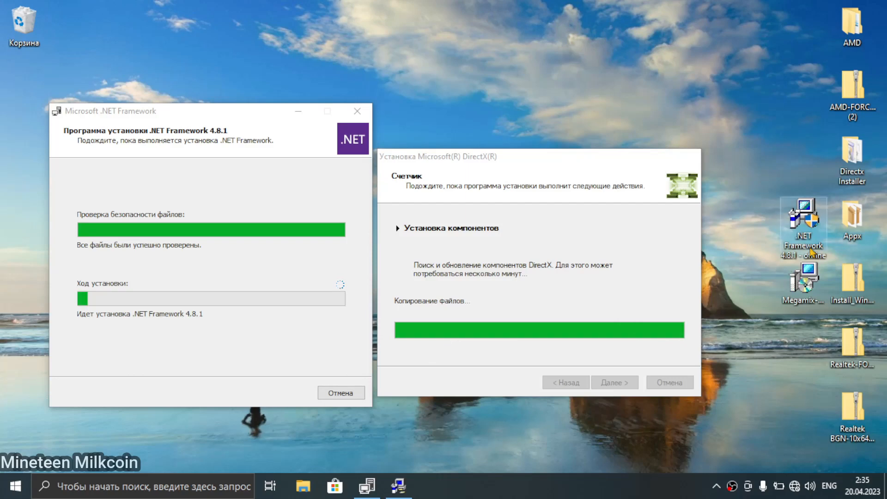
pyautogui.moveTo(804, 237); pyautogui.dragTo(813, 37)
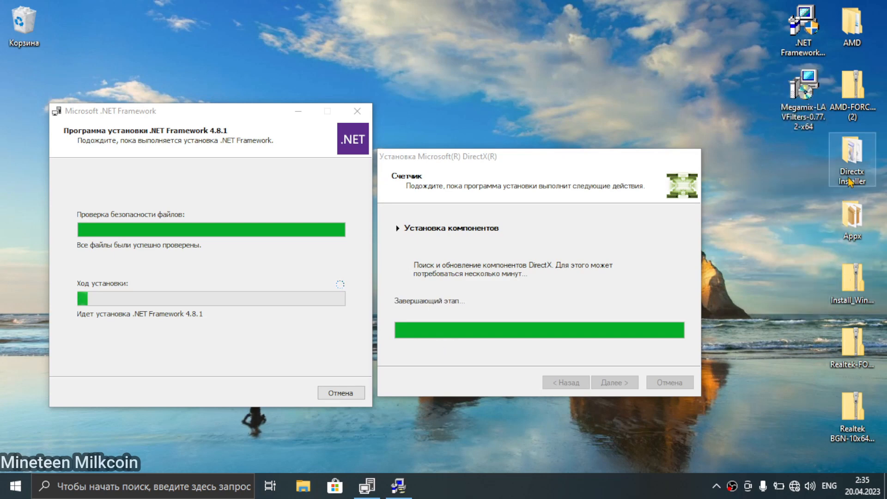
pyautogui.moveTo(857, 92); pyautogui.dragTo(26, 27)
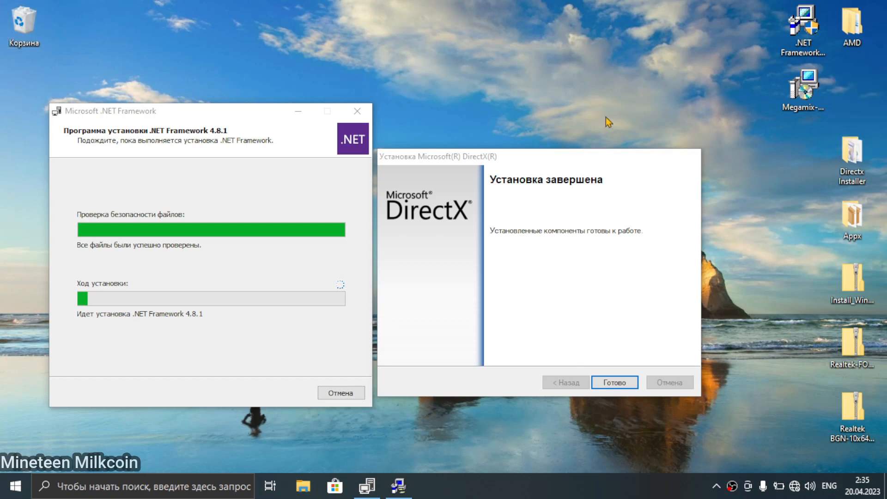
pyautogui.click(615, 382)
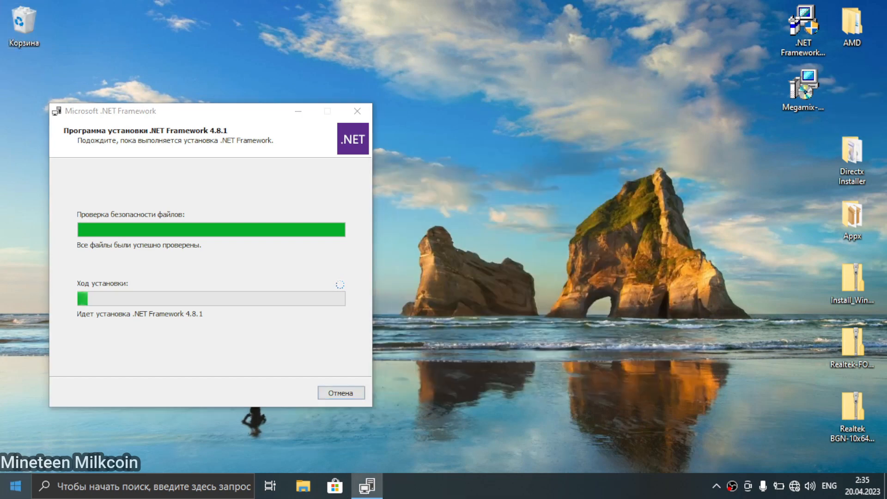
# Open Device Manager, set it clear of the .NET Framework setup and start a driver update for the AMD Radeon(TM) R4 Graphics adapter.
pyautogui.rightClick(16, 485)
pyautogui.click(63, 222)
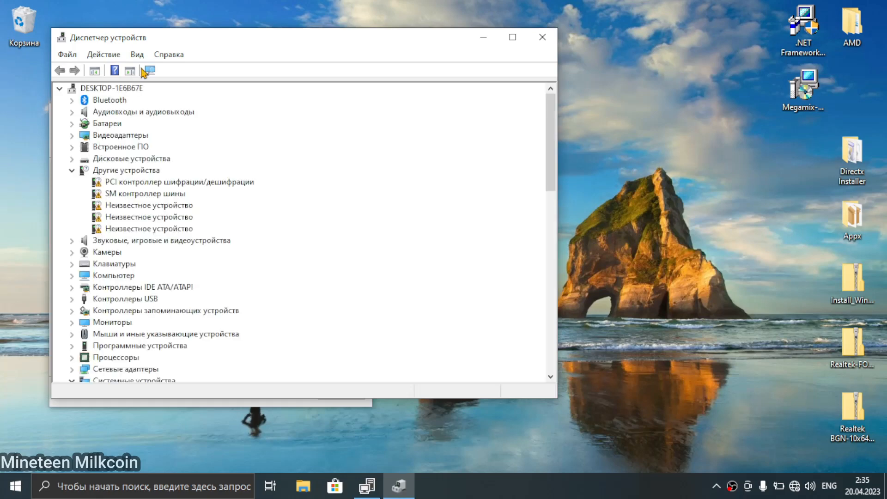
pyautogui.moveTo(163, 37); pyautogui.dragTo(337, 99)
pyautogui.click(244, 192)
pyautogui.rightClick(286, 206)
pyautogui.click(337, 218)
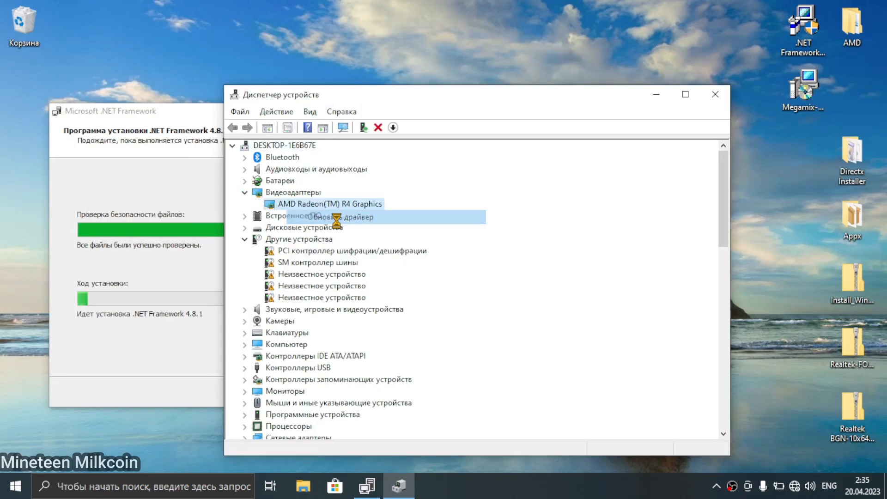
# Choose to pick the adapter's driver manually from a list, with installation from disk, and start browsing for the driver's .inf file.
pyautogui.click(434, 369)
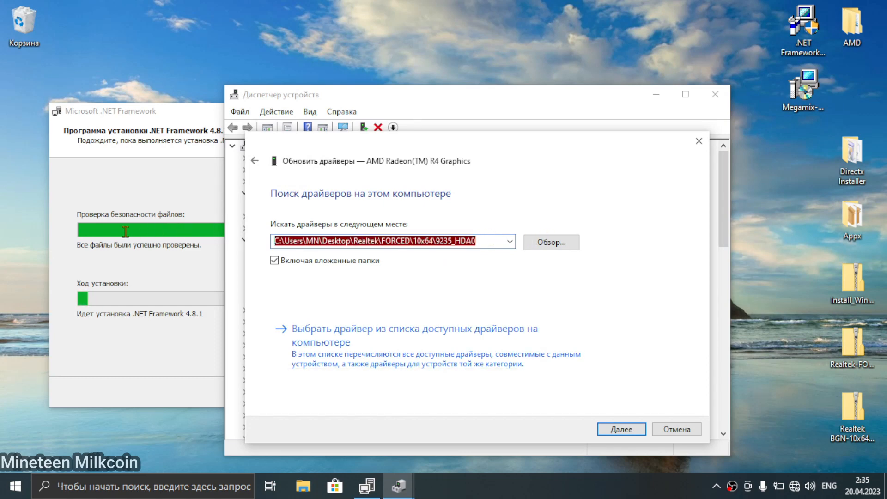
pyautogui.click(428, 358)
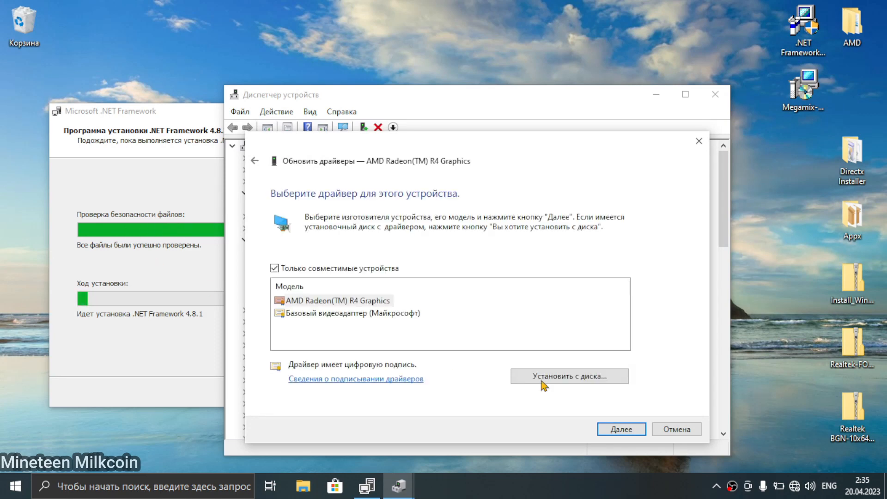
pyautogui.click(543, 382)
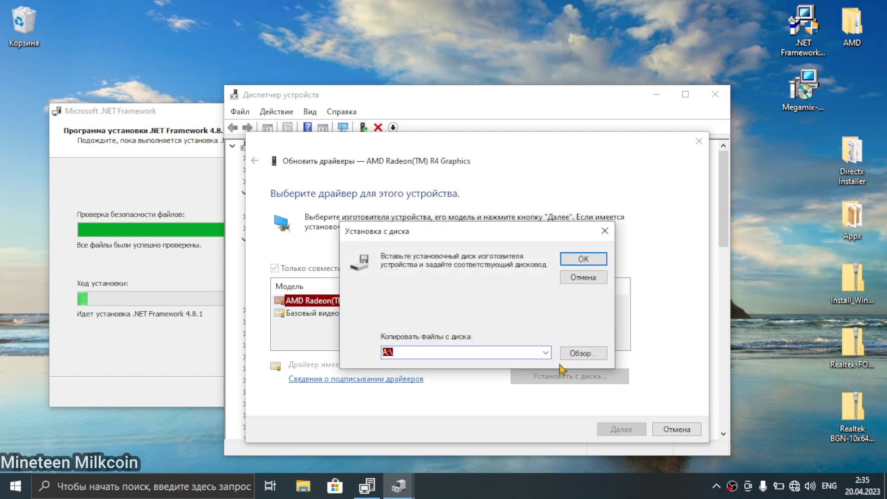
pyautogui.moveTo(520, 239)
pyautogui.mouseDown()
pyautogui.moveTo(702, 259)
pyautogui.moveTo(512, 224)
pyautogui.mouseUp()
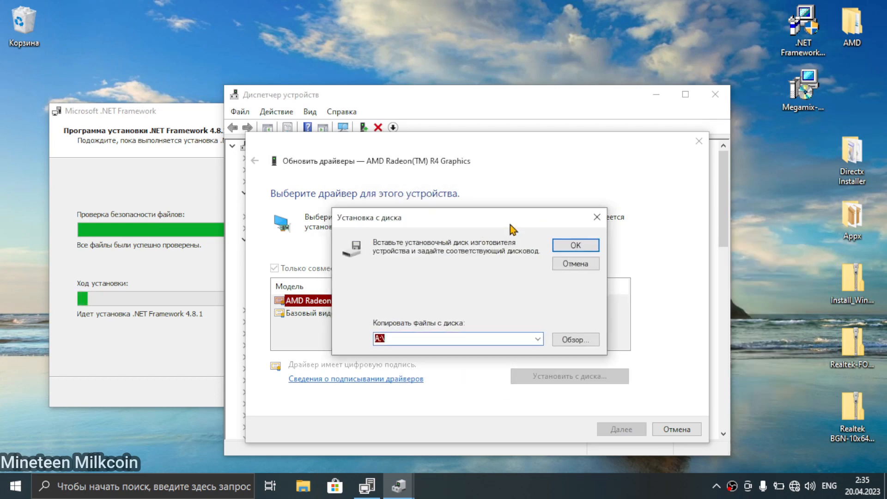
pyautogui.click(575, 340)
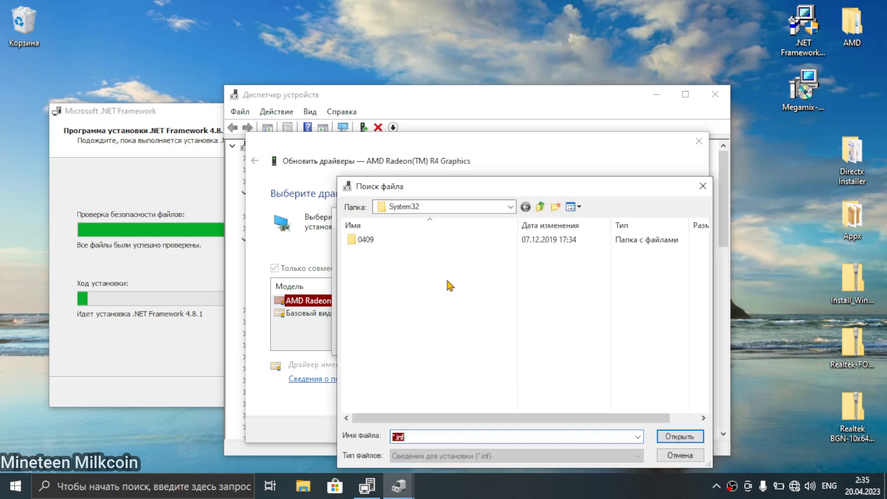
# Browse from System32 to the desktop's AMD folder and, through FORCED and Catalyst, into the 27.20.21003.8013_21.5.2_old driver folder.
pyautogui.click(540, 207)
pyautogui.click(540, 207)
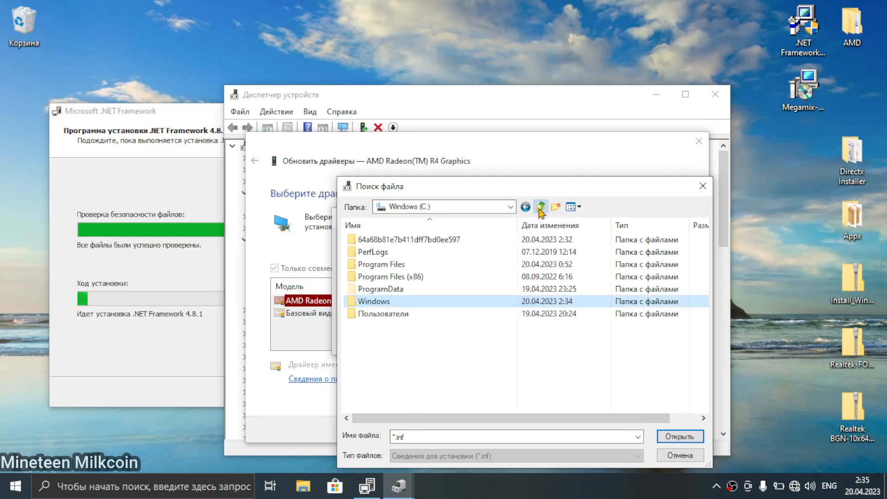
pyautogui.click(540, 207)
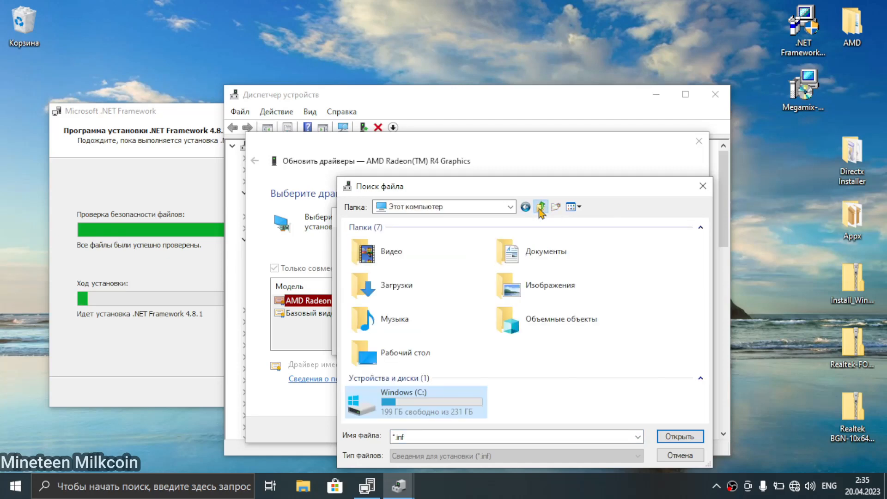
pyautogui.click(541, 207)
pyautogui.doubleClick(536, 250)
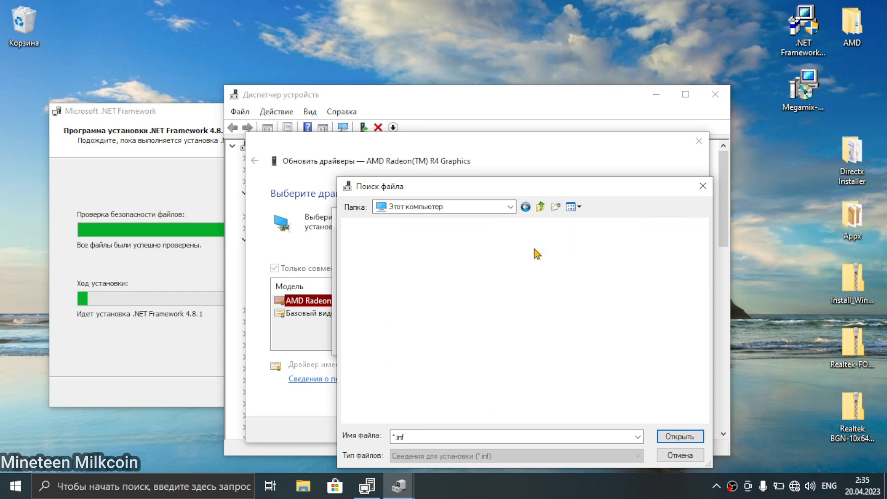
pyautogui.click(542, 207)
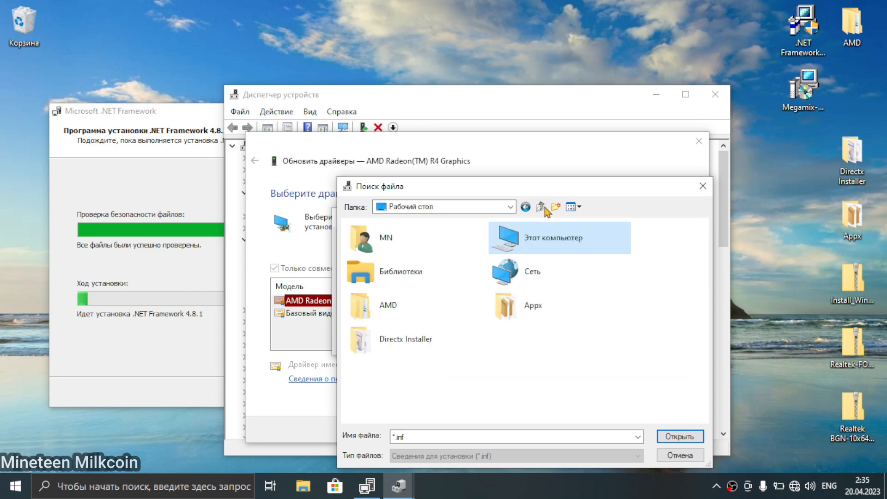
pyautogui.doubleClick(411, 310)
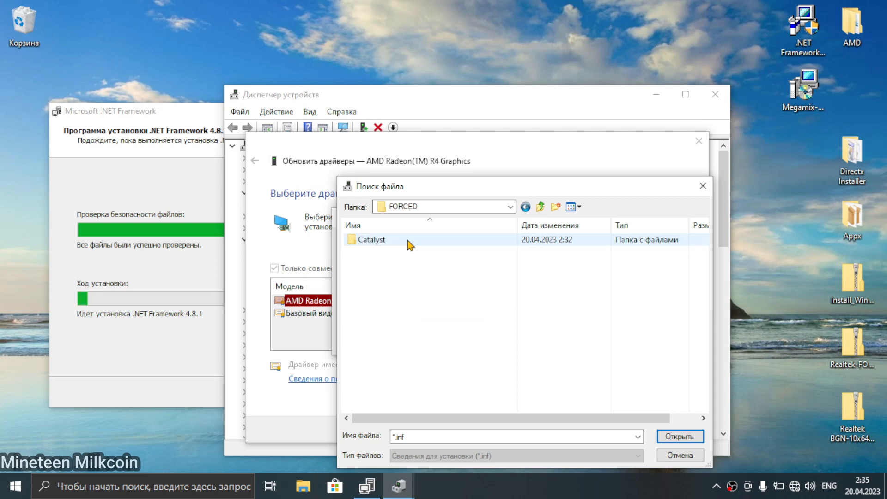
pyautogui.doubleClick(408, 240)
pyautogui.doubleClick(408, 241)
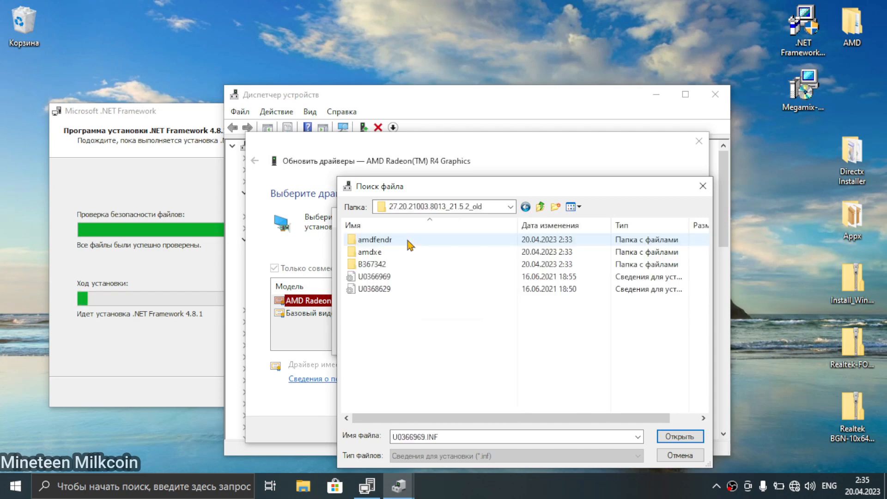
# Check the U0366969 and U0368629 driver information files and view the properties of U0366969.
pyautogui.click(394, 277)
pyautogui.click(394, 289)
pyautogui.click(393, 277)
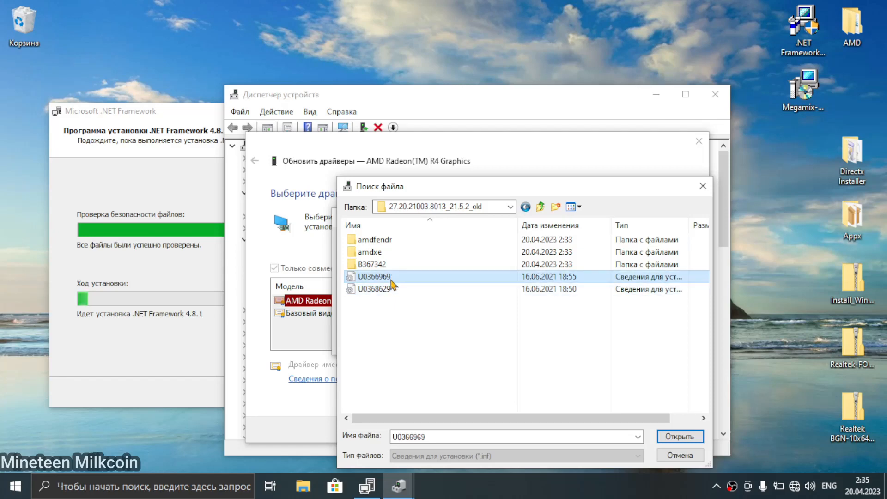
pyautogui.rightClick(392, 281)
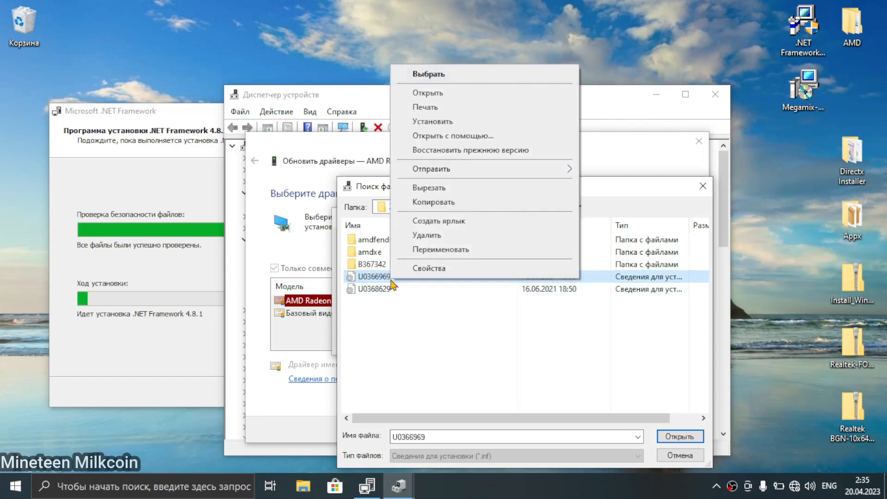
pyautogui.click(402, 276)
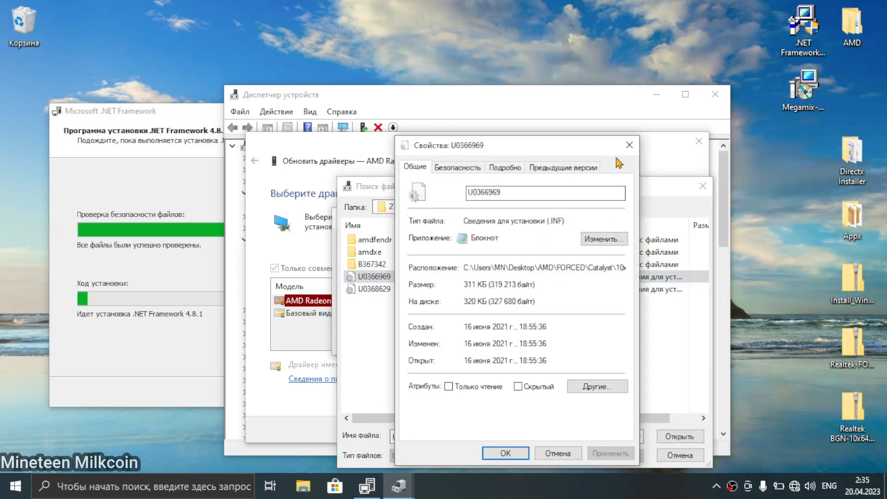
pyautogui.click(629, 145)
# Load U0366969 as the driver source and select the AMD Radeon(TM) R4 Graphics model.
pyautogui.doubleClick(382, 278)
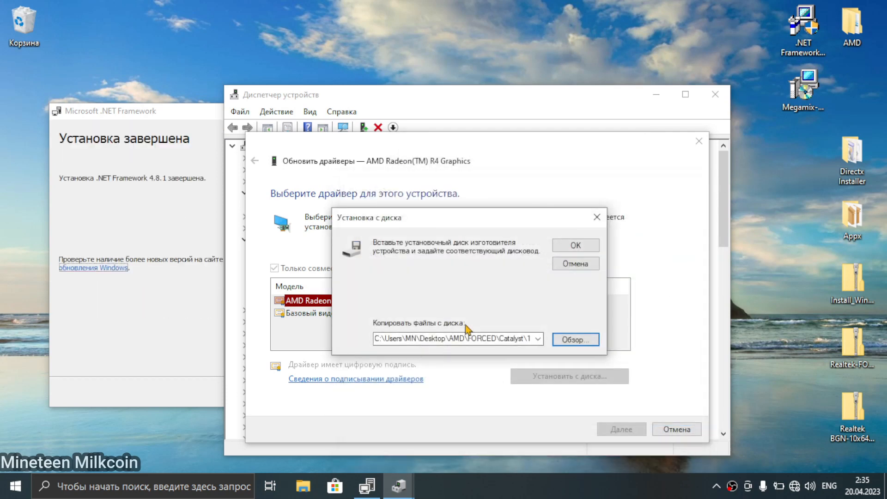
pyautogui.click(561, 250)
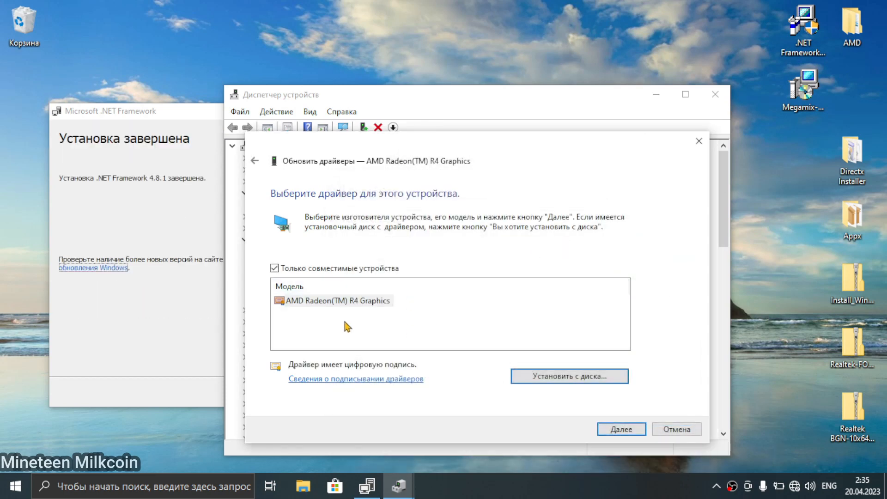
pyautogui.click(357, 301)
# Move the driver update window aside, finish the .NET Framework 4.8.1 setup and postpone the restart.
pyautogui.moveTo(408, 152); pyautogui.dragTo(452, 145)
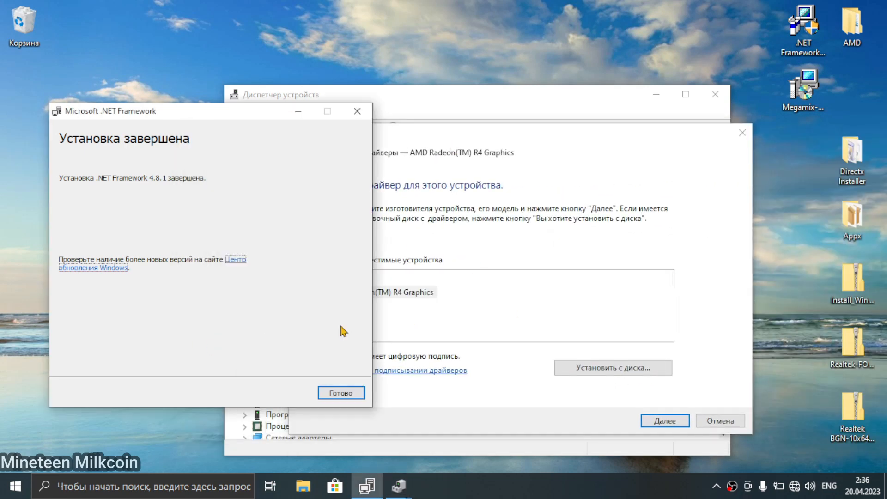
pyautogui.click(341, 394)
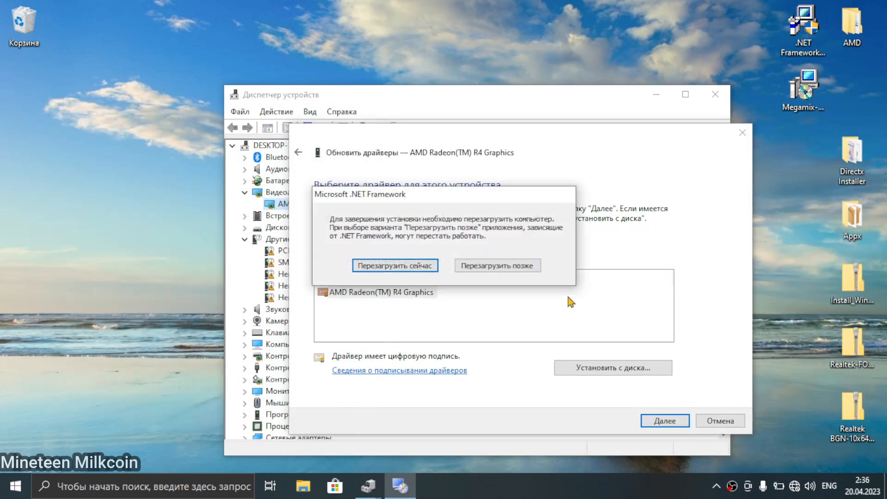
pyautogui.click(530, 267)
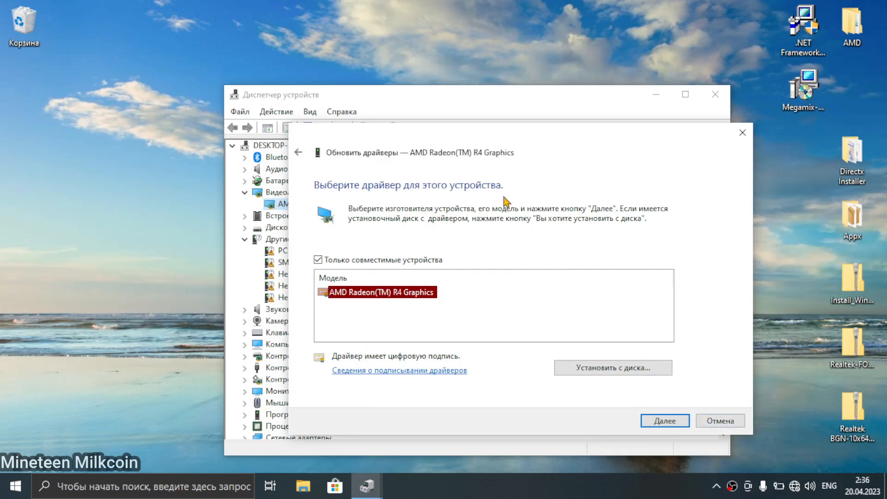
# Cancel the AMD Radeon(TM) R4 Graphics driver update and close Device Manager.
pyautogui.moveTo(483, 127); pyautogui.dragTo(407, 117)
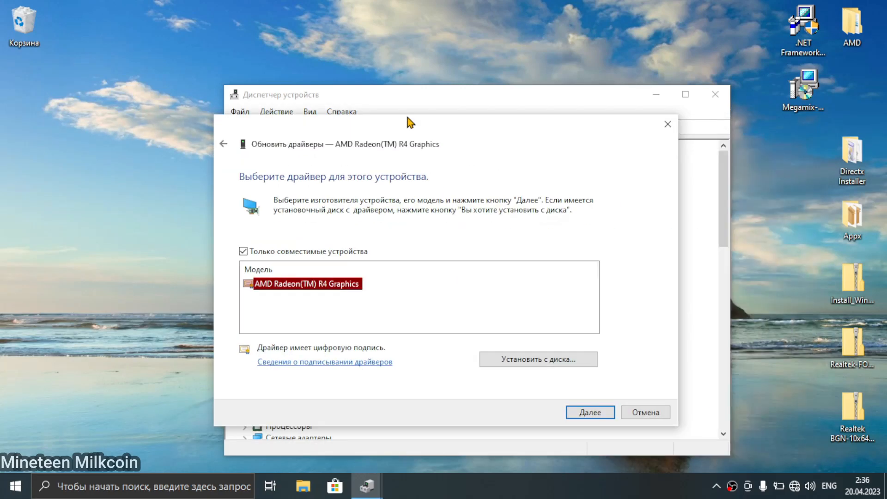
pyautogui.click(648, 411)
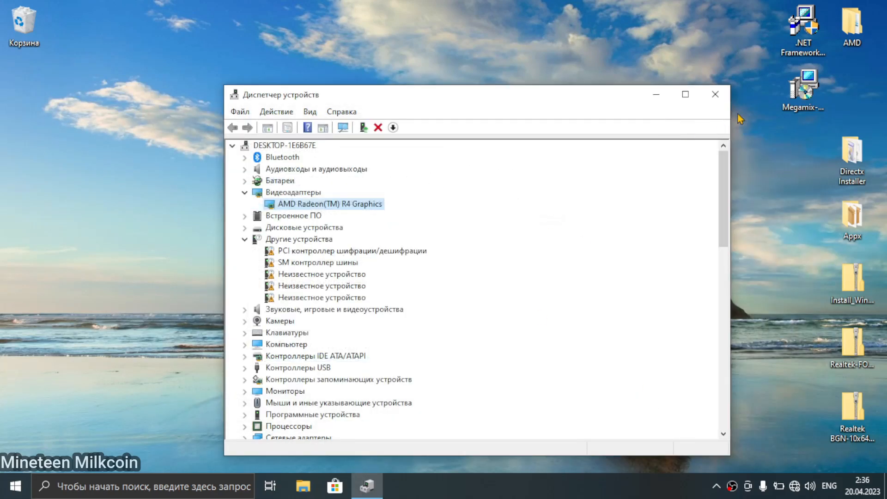
pyautogui.click(715, 95)
# Move the .NET Framework installer, the AMD folder and the Directx Installer folder from the desktop to the Recycle Bin.
pyautogui.moveTo(784, 56); pyautogui.dragTo(21, 27)
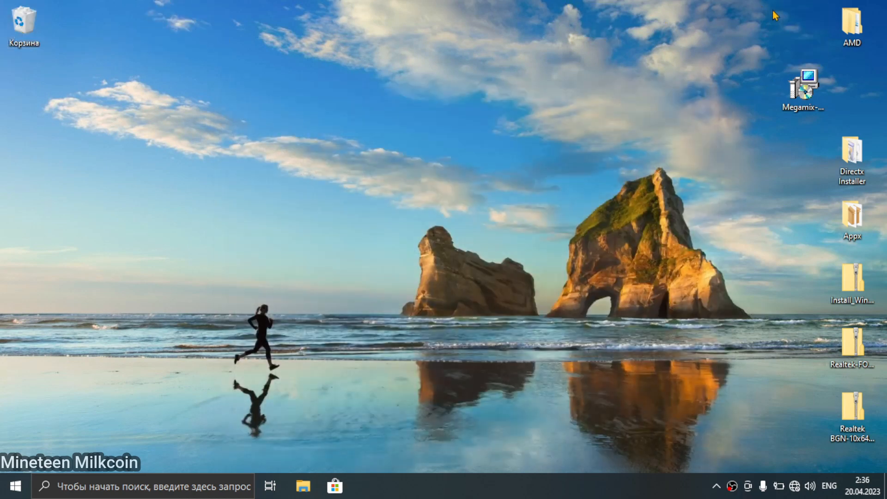
pyautogui.click(852, 24)
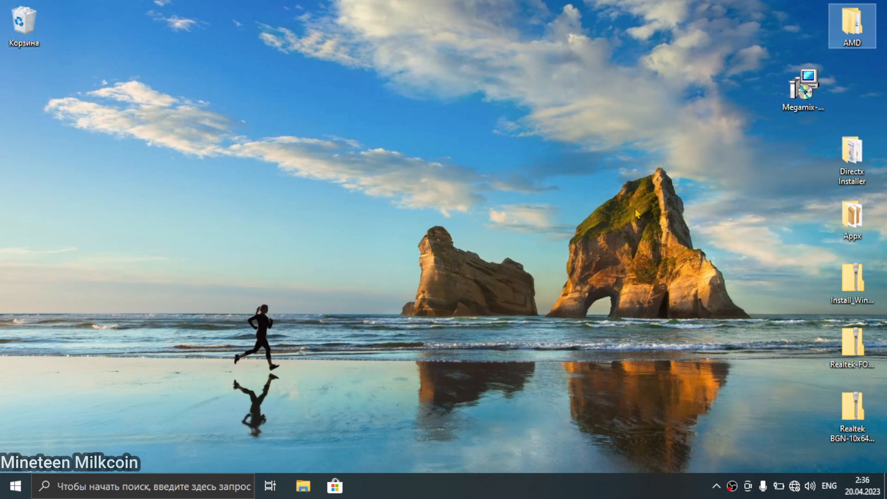
pyautogui.press('Delete')
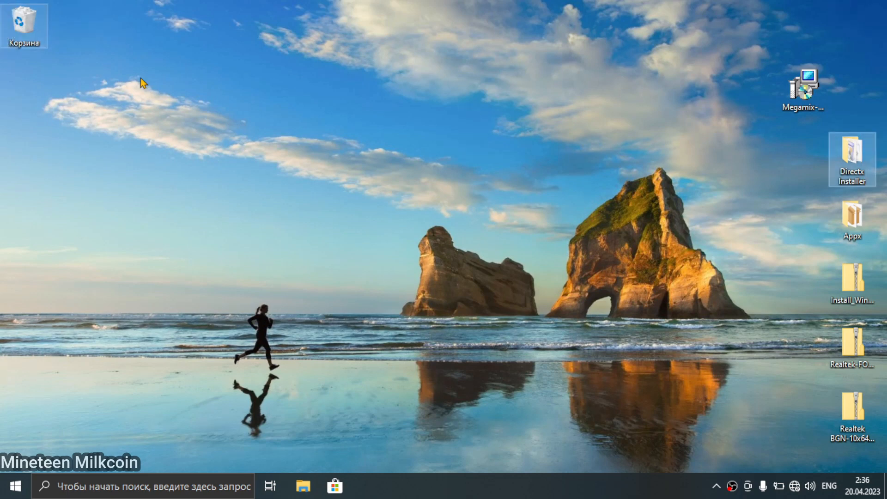
# Regroup the Appx folder, the Megamix installer and the remaining archives together at the top of the desktop.
pyautogui.moveTo(849, 214); pyautogui.dragTo(848, 22)
pyautogui.moveTo(791, 116)
pyautogui.mouseDown()
pyautogui.moveTo(842, 100)
pyautogui.moveTo(806, 25)
pyautogui.mouseUp()
pyautogui.moveTo(828, 267); pyautogui.dragTo(860, 237)
pyautogui.click(777, 258)
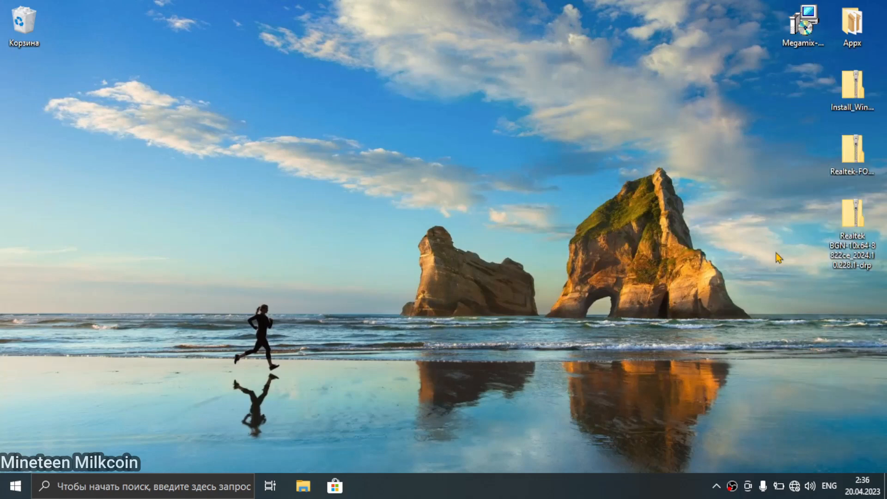
# Extract the Install_Win10_10063_02202023 application from its archive to the desktop, place it near the other packages and run it.
pyautogui.doubleClick(867, 105)
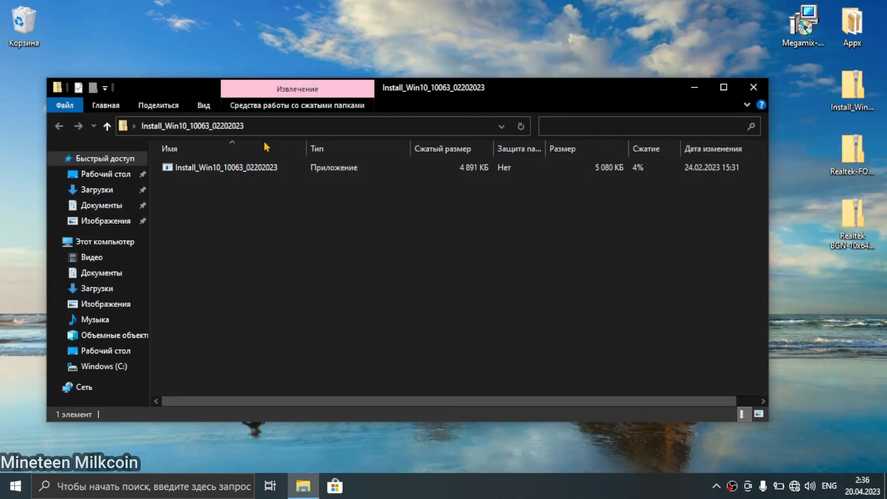
pyautogui.click(736, 84)
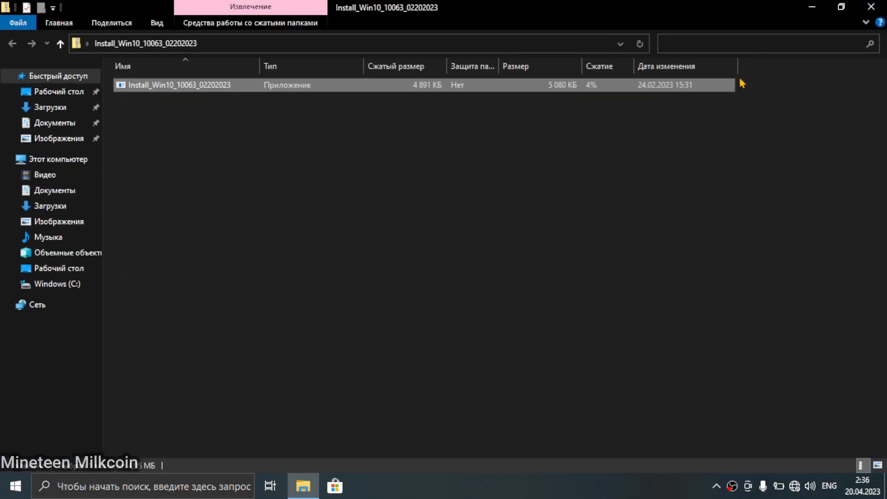
pyautogui.doubleClick(694, 2)
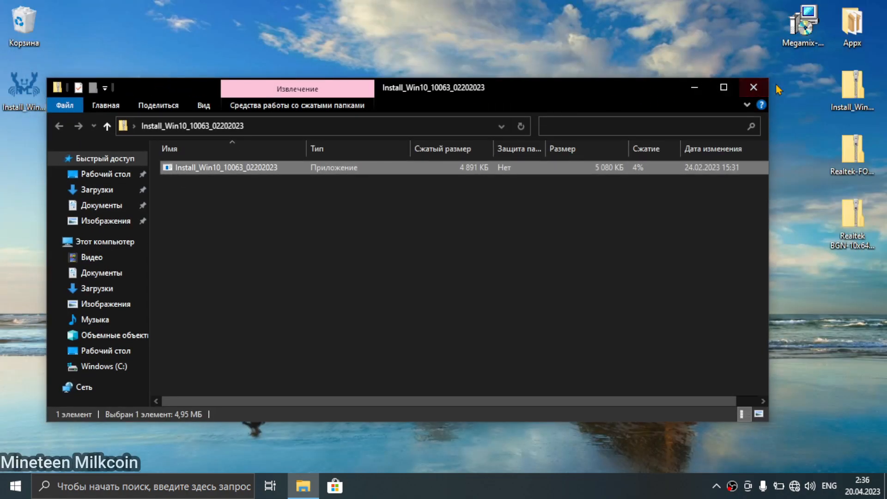
pyautogui.click(753, 87)
pyautogui.moveTo(28, 88); pyautogui.dragTo(689, 62)
pyautogui.doubleClick(672, 39)
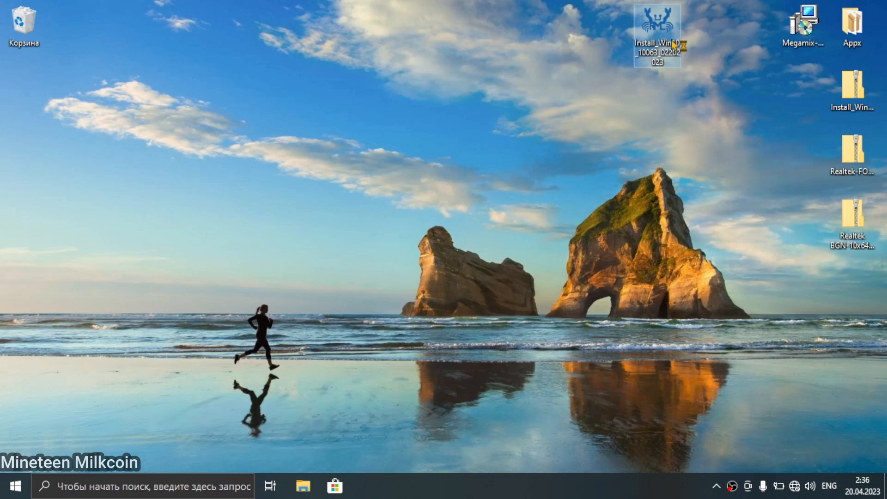
# Open the Realtek-FORCED-10x64-9235_HDA0-drp archive, move its window aside and start installing the Realtek Ethernet Controller Driver.
pyautogui.click(862, 145)
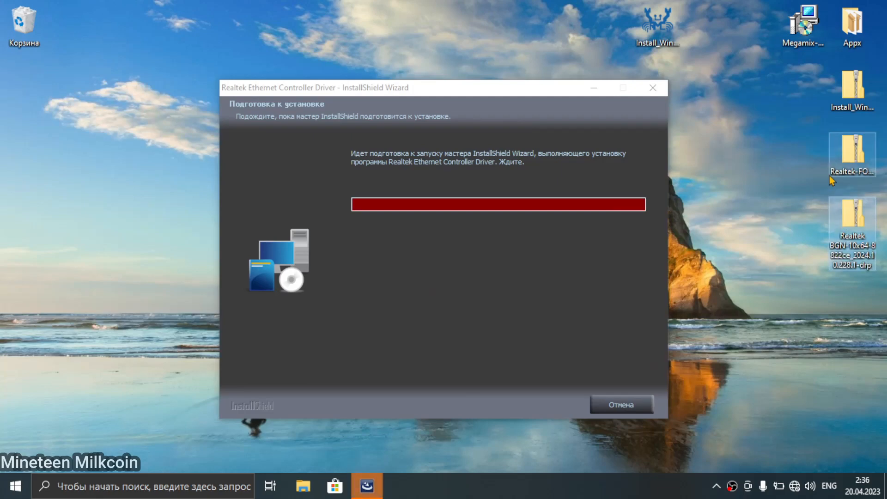
pyautogui.doubleClick(852, 148)
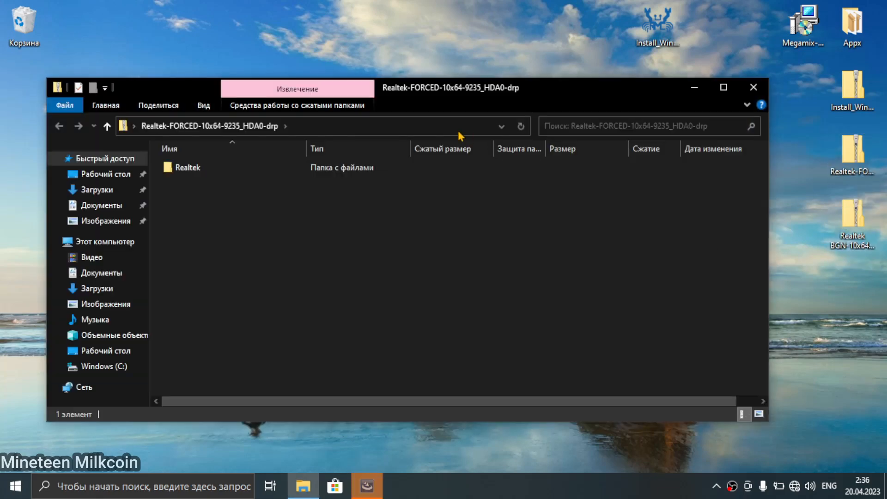
pyautogui.moveTo(472, 94); pyautogui.dragTo(553, 388)
pyautogui.click(526, 315)
pyautogui.click(532, 401)
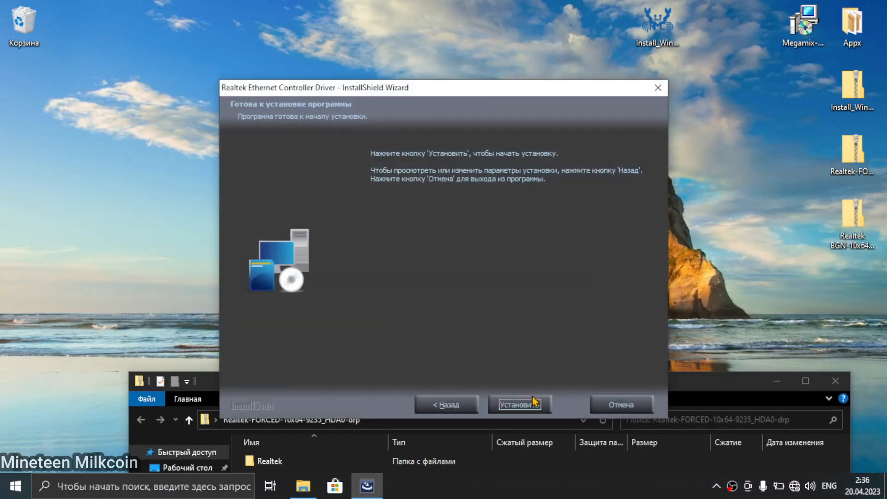
pyautogui.click(536, 403)
# Copy the Realtek folder from the Realtek-FORCED-10x64-9235_HDA0-drp archive to the desktop with detailed copy progress shown, and close the archive.
pyautogui.moveTo(700, 380); pyautogui.dragTo(690, 103)
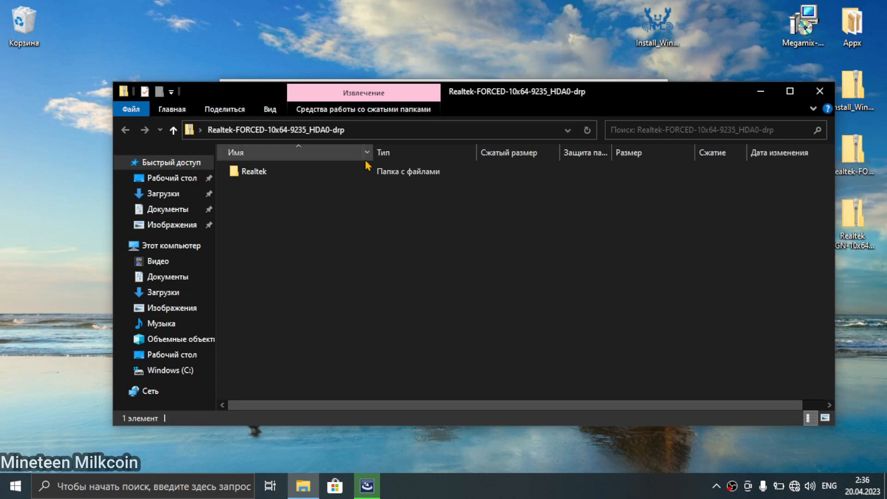
pyautogui.click(353, 172)
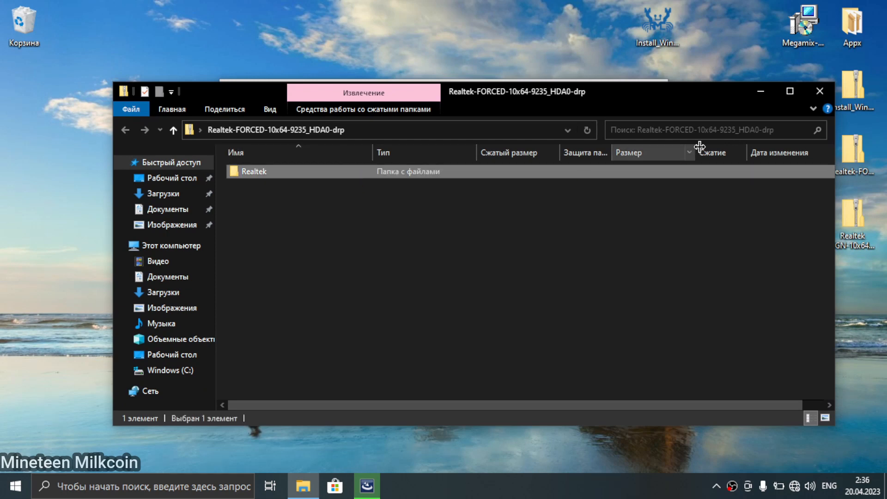
pyautogui.moveTo(374, 169); pyautogui.dragTo(571, 72)
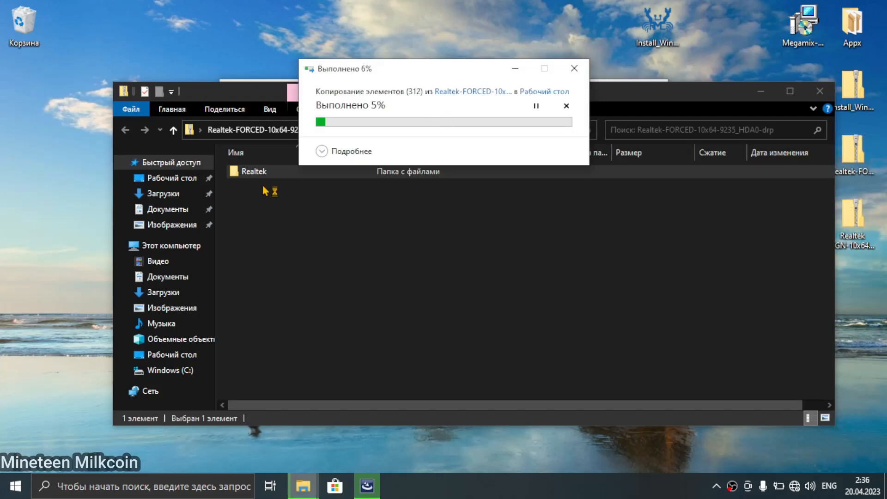
pyautogui.click(323, 151)
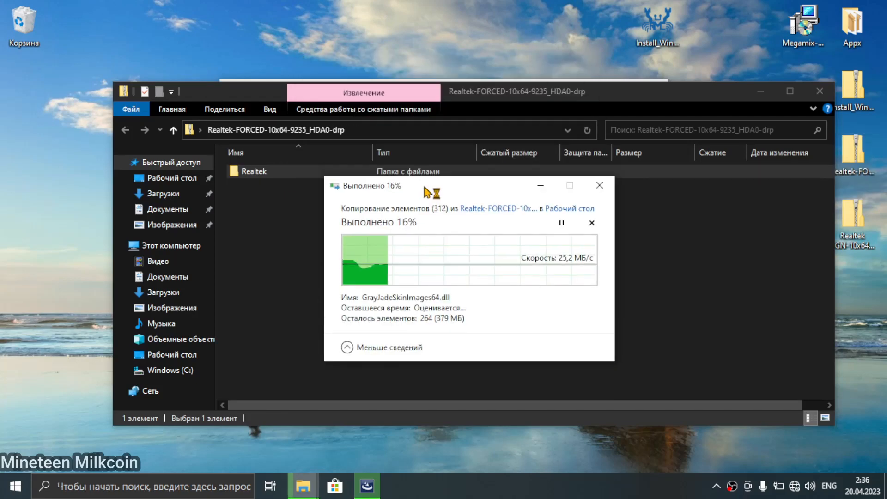
pyautogui.click(820, 91)
pyautogui.moveTo(420, 180); pyautogui.dragTo(397, 140)
# Copy the Realtek folder from the Realtek BGN-10x64-8822ce_2024.10.228.1-drp archive to the desktop, close the archive and move the copy progress window aside.
pyautogui.click(862, 161)
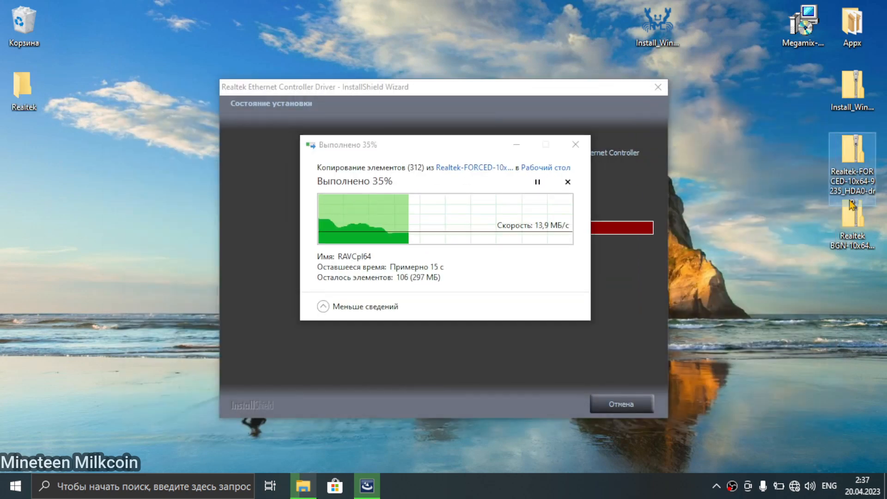
pyautogui.click(834, 232)
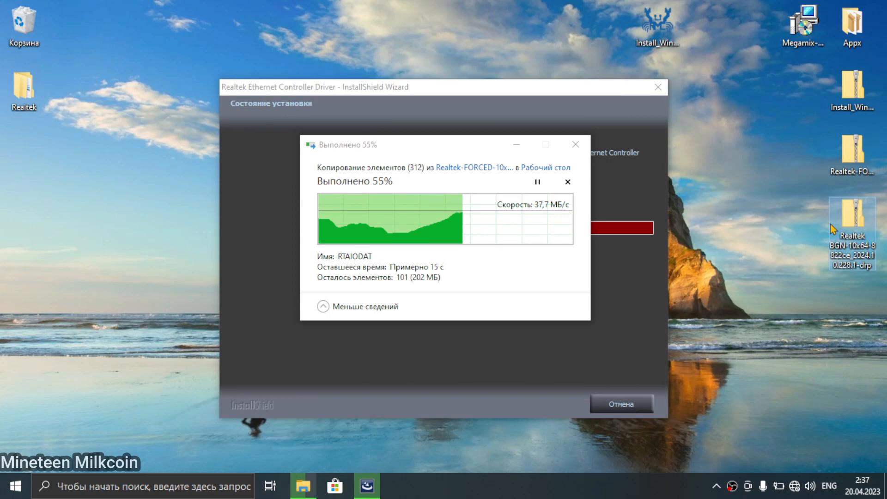
pyautogui.click(807, 248)
pyautogui.doubleClick(853, 231)
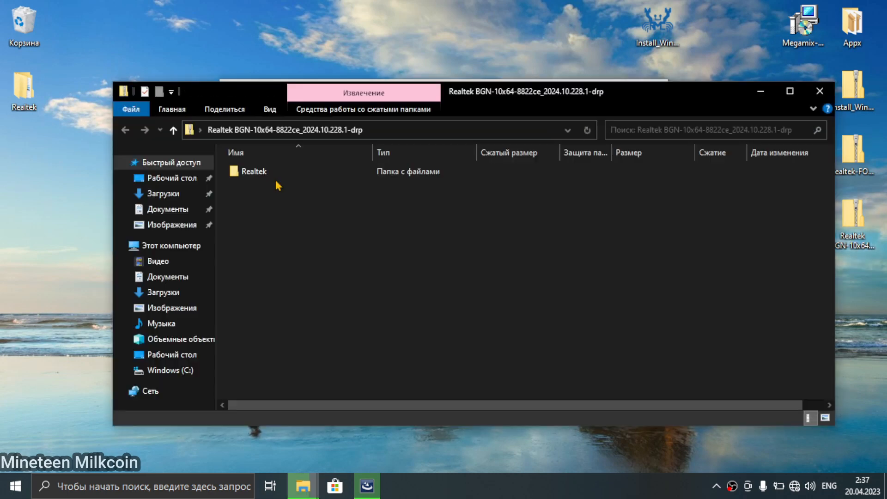
pyautogui.moveTo(503, 67); pyautogui.dragTo(531, 362)
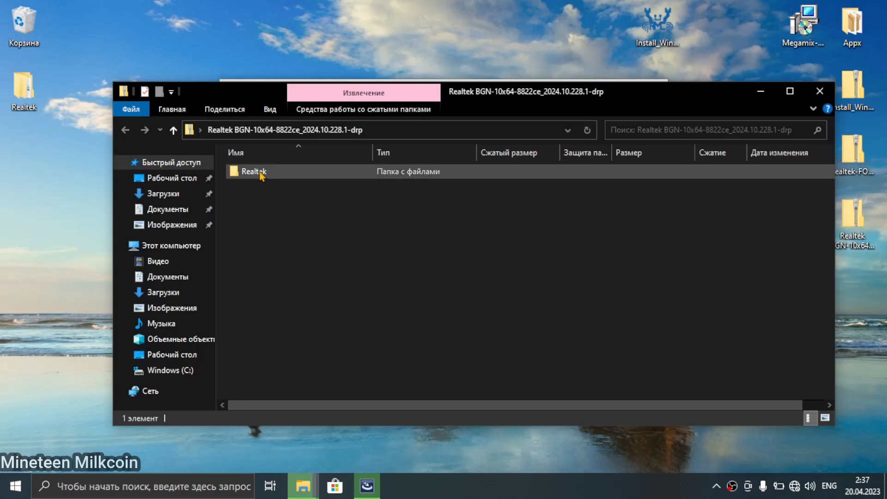
pyautogui.moveTo(262, 176); pyautogui.dragTo(811, 94)
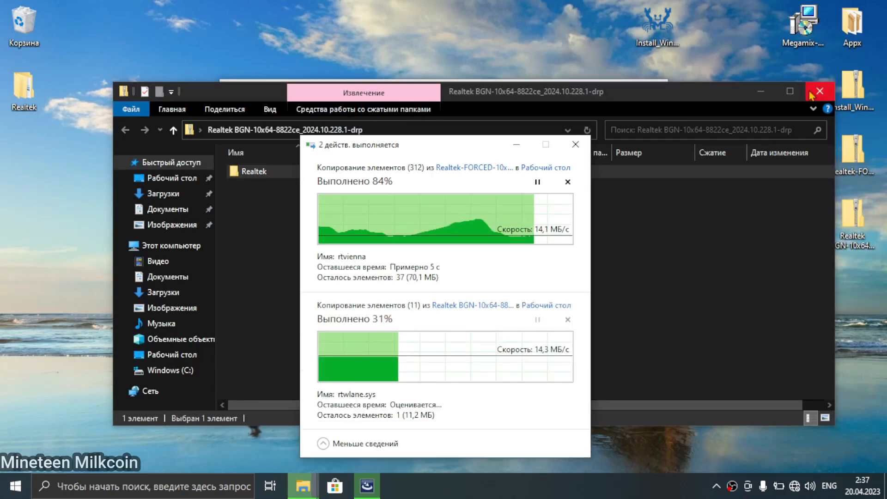
pyautogui.click(819, 92)
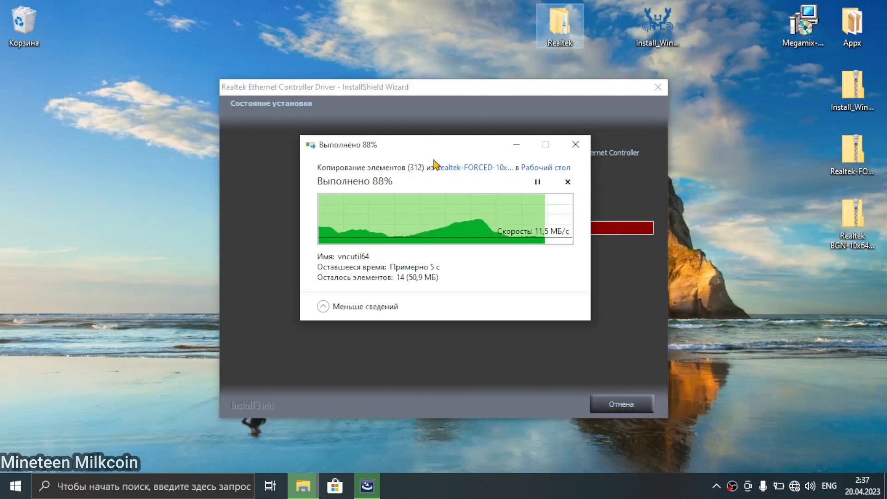
pyautogui.moveTo(436, 149); pyautogui.dragTo(434, 266)
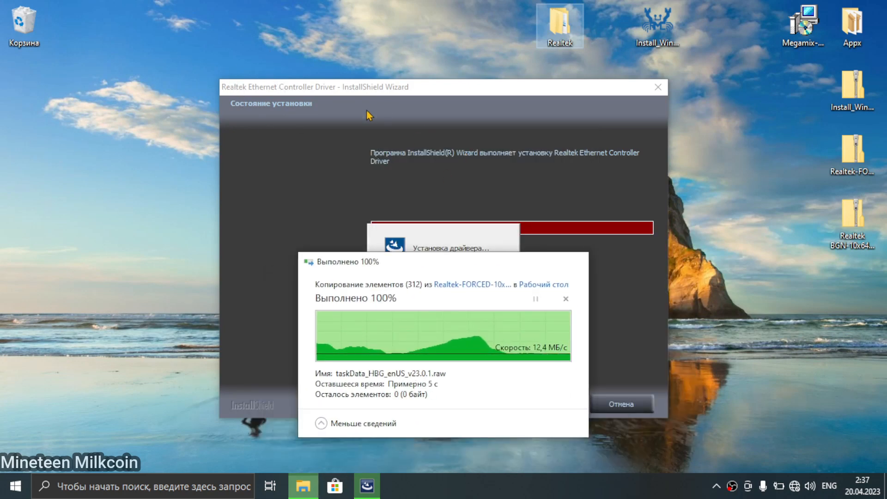
# Check the driver provider, date and version of the Realtek RTL8723DE 802.11b/g/n PCIe Adapter in Device Manager.
pyautogui.rightClick(4, 495)
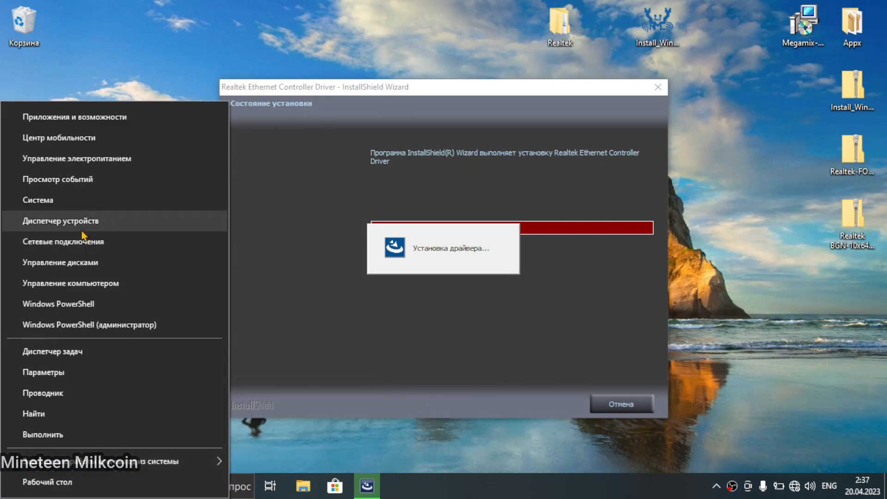
pyautogui.click(82, 223)
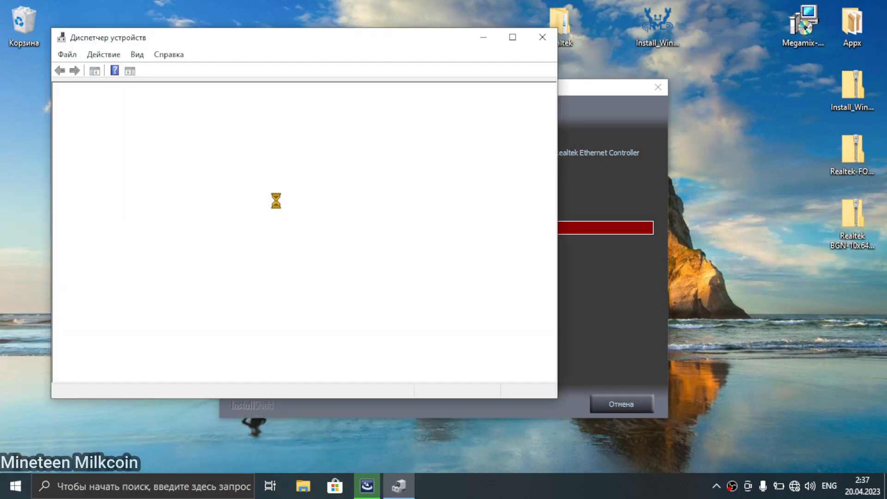
pyautogui.scroll(-5, 137, 327)
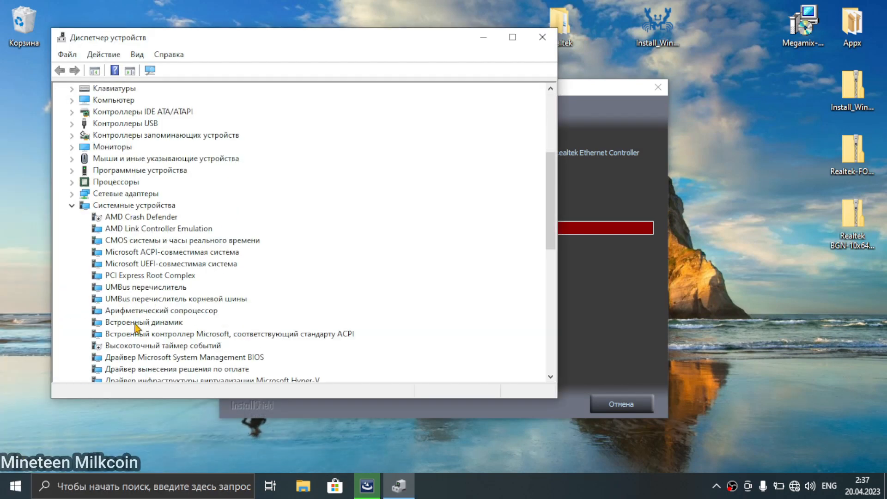
pyautogui.click(72, 194)
pyautogui.rightClick(180, 233)
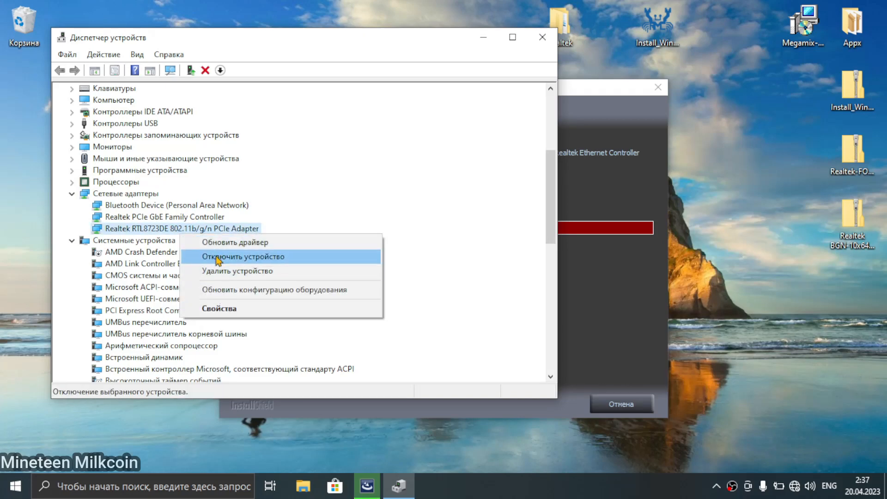
pyautogui.click(221, 309)
pyautogui.click(260, 104)
pyautogui.click(352, 105)
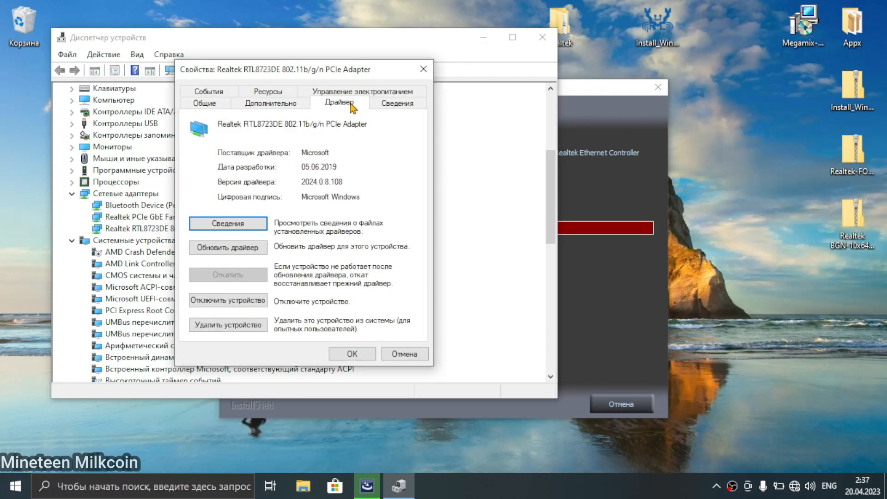
pyautogui.click(422, 69)
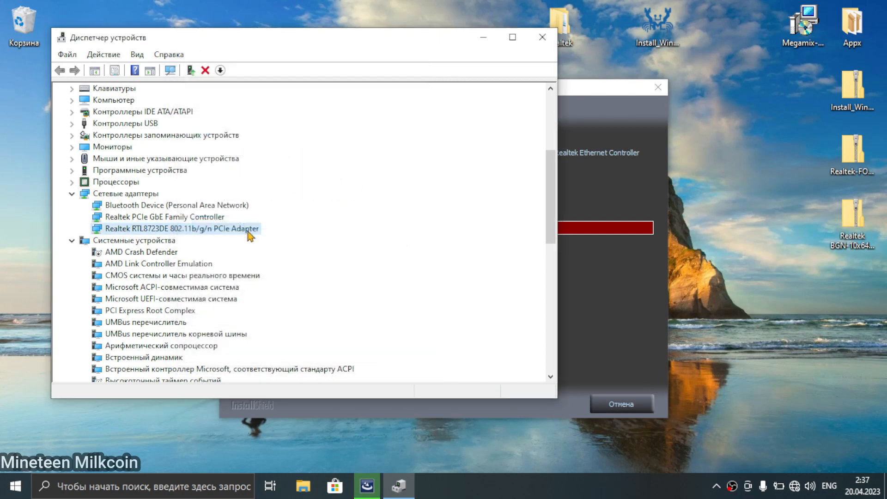
# Start a manual driver update for the Realtek RTL8723DE adapter and browse for a driver to install from disk.
pyautogui.rightClick(207, 231)
pyautogui.click(284, 232)
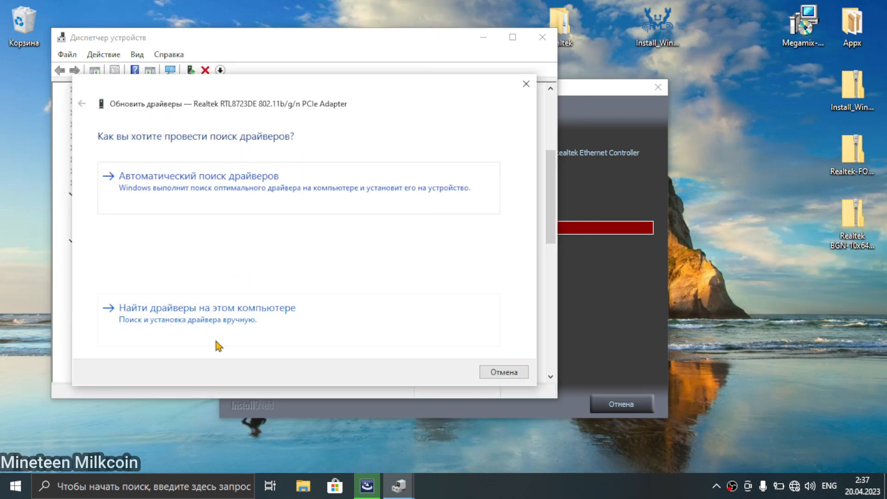
pyautogui.click(226, 324)
pyautogui.click(293, 296)
pyautogui.click(377, 319)
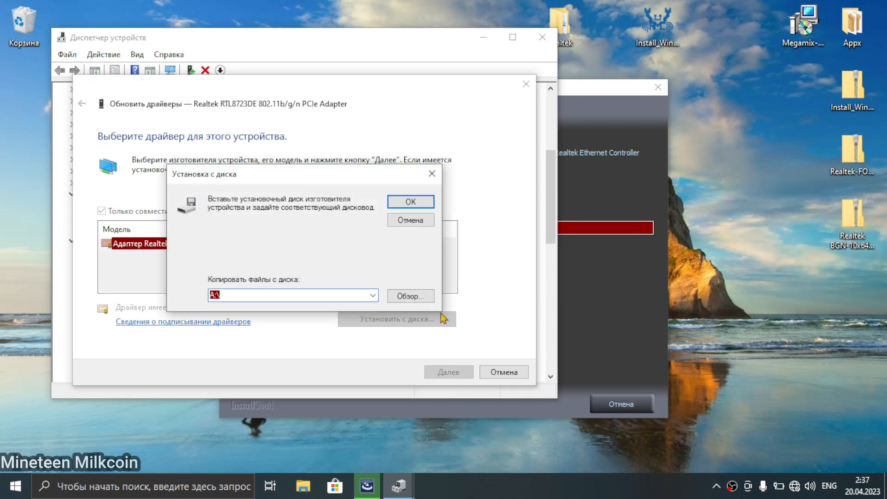
pyautogui.click(411, 296)
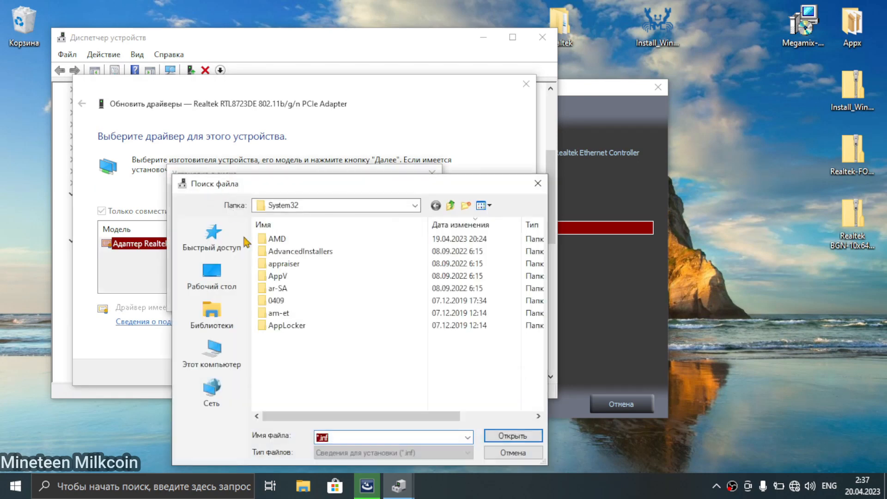
# Load the INF file from the 10x64\8822ce_2024.10.228.1 folder inside the desktop's Realtek folder as the driver source.
pyautogui.click(212, 275)
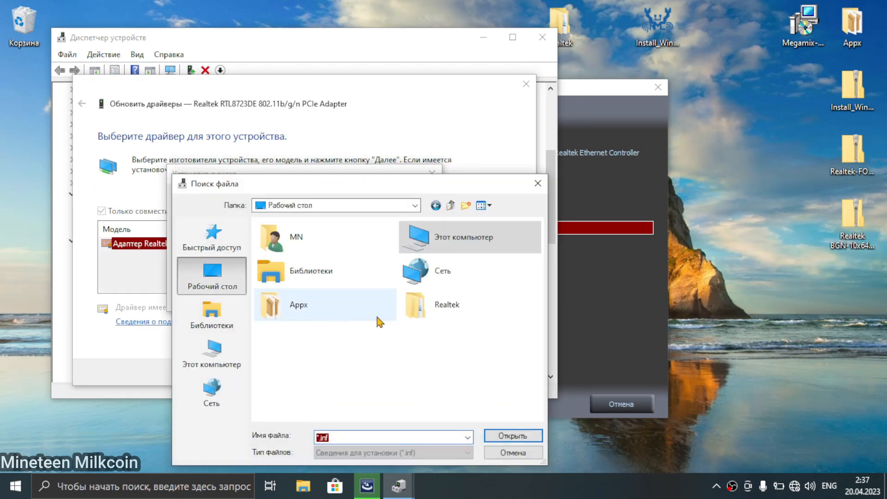
pyautogui.doubleClick(442, 307)
pyautogui.doubleClick(303, 244)
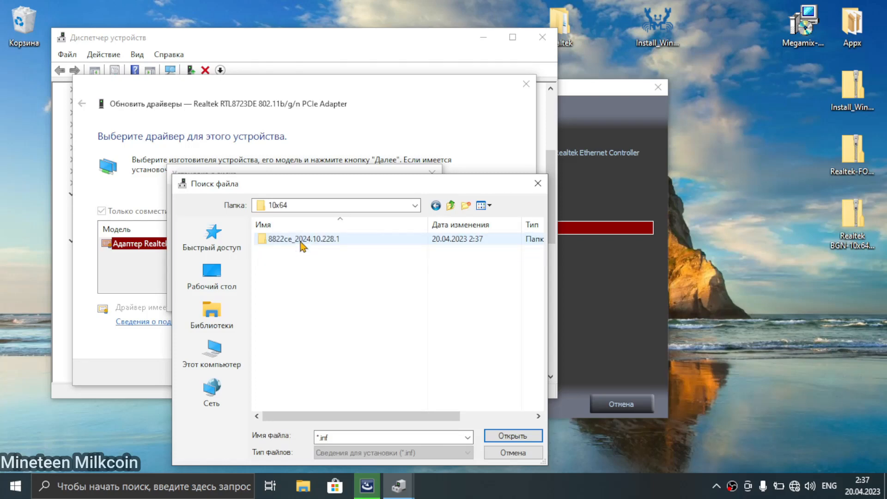
pyautogui.doubleClick(302, 245)
pyautogui.click(302, 244)
pyautogui.click(397, 225)
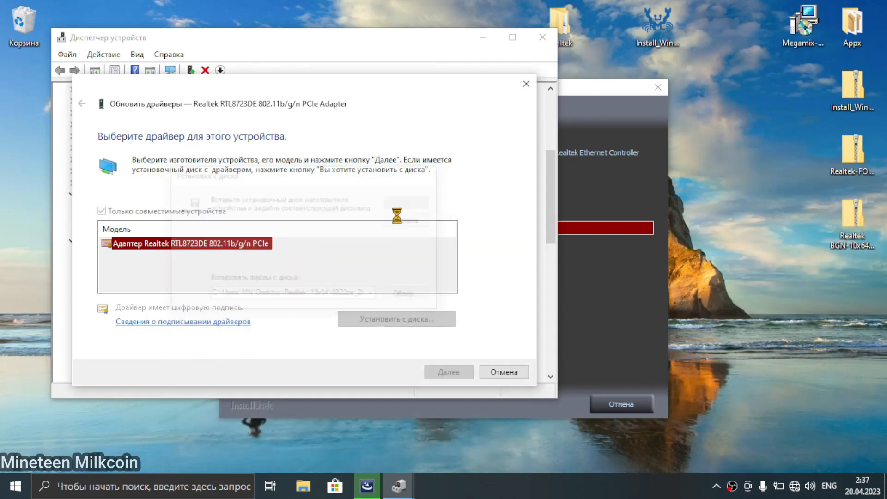
# Install the Realtek RTL8723DE 802.11b/g/n PCIe Adapter driver and place the desktop's Realtek folder beside the Install_Win10 installer.
pyautogui.click(224, 245)
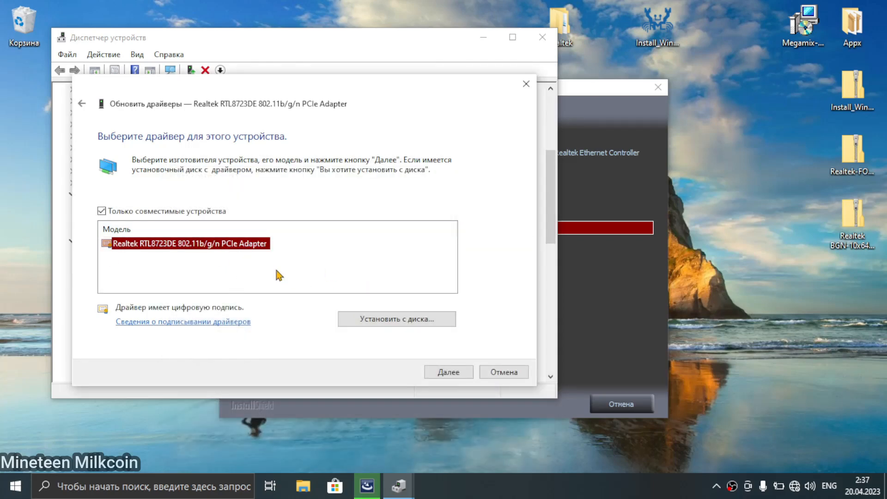
pyautogui.click(432, 375)
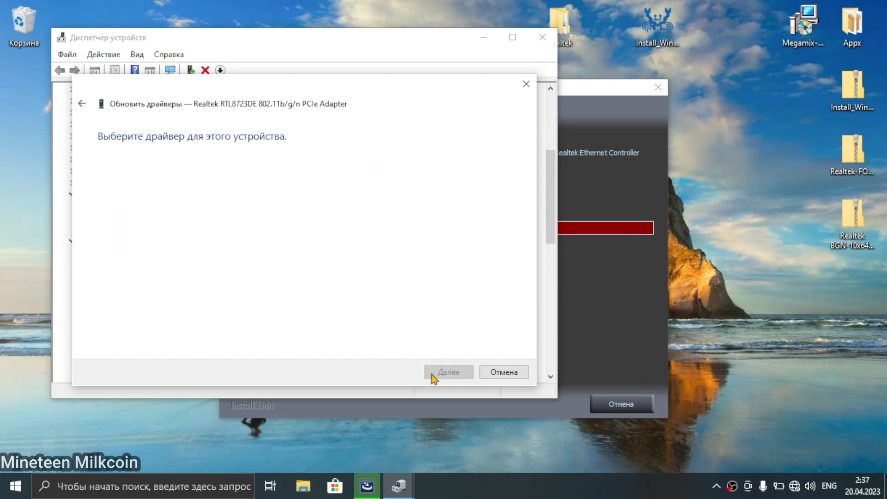
pyautogui.moveTo(290, 97); pyautogui.dragTo(254, 111)
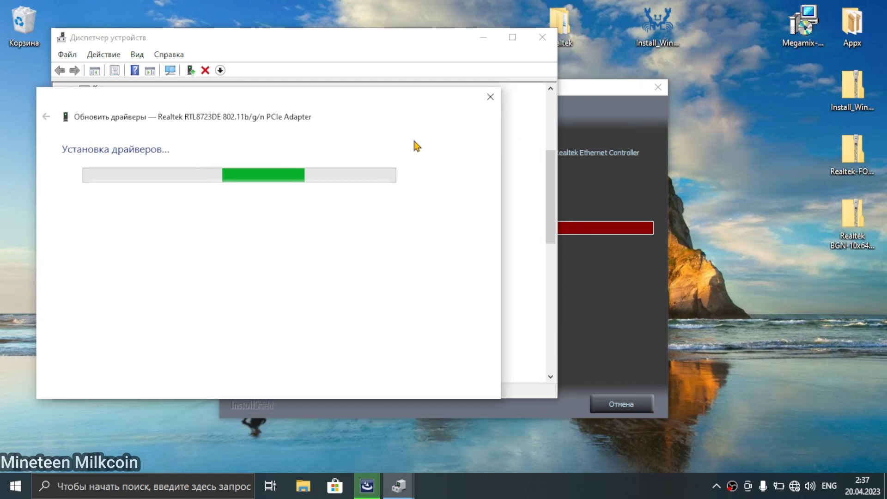
pyautogui.moveTo(379, 114); pyautogui.dragTo(384, 146)
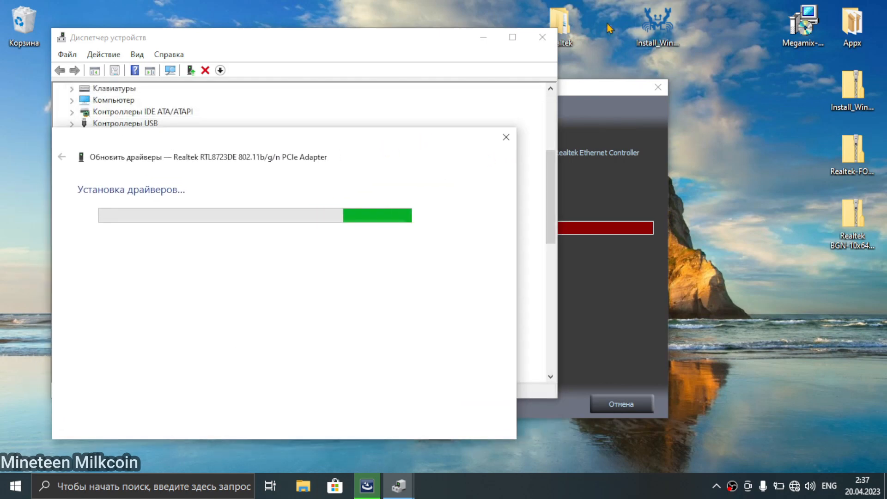
pyautogui.moveTo(559, 26); pyautogui.dragTo(721, 32)
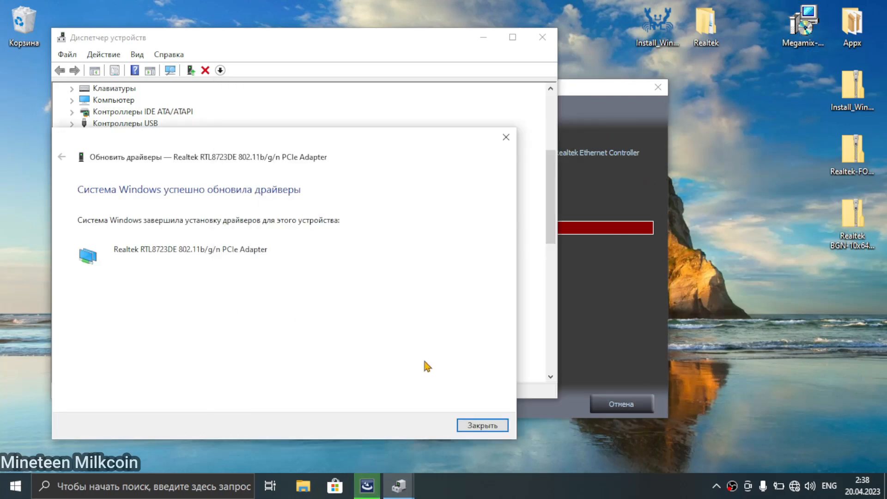
# Close the completed Realtek RTL8723DE driver update wizard and Device Manager.
pyautogui.click(483, 425)
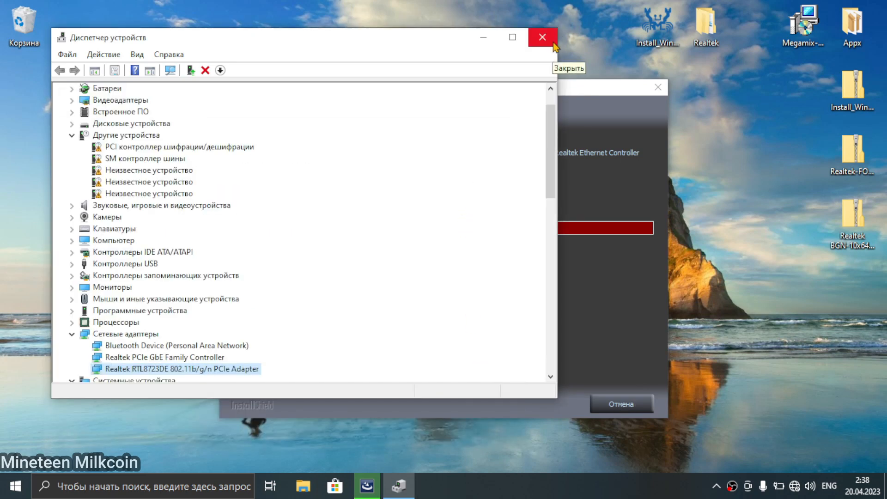
pyautogui.click(554, 42)
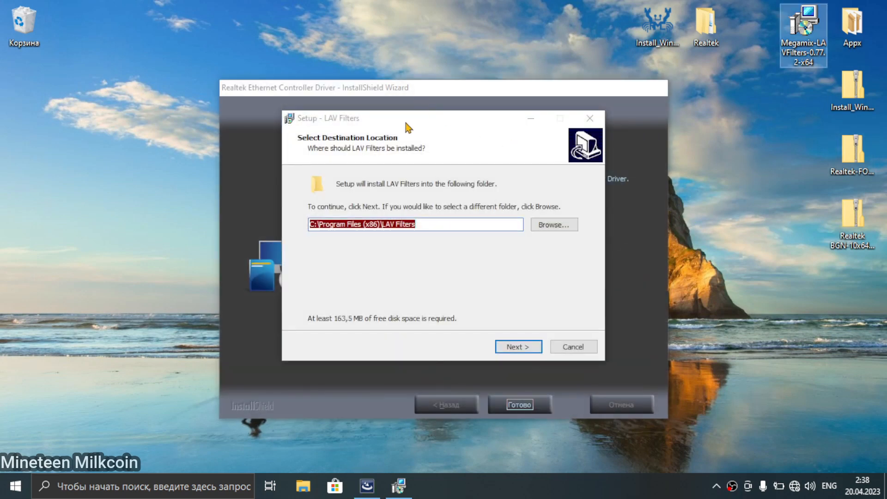
# Cancel the LAV Filters setup and finish the Realtek Ethernet Controller Driver installation wizard.
pyautogui.moveTo(406, 123); pyautogui.dragTo(384, 140)
pyautogui.click(564, 364)
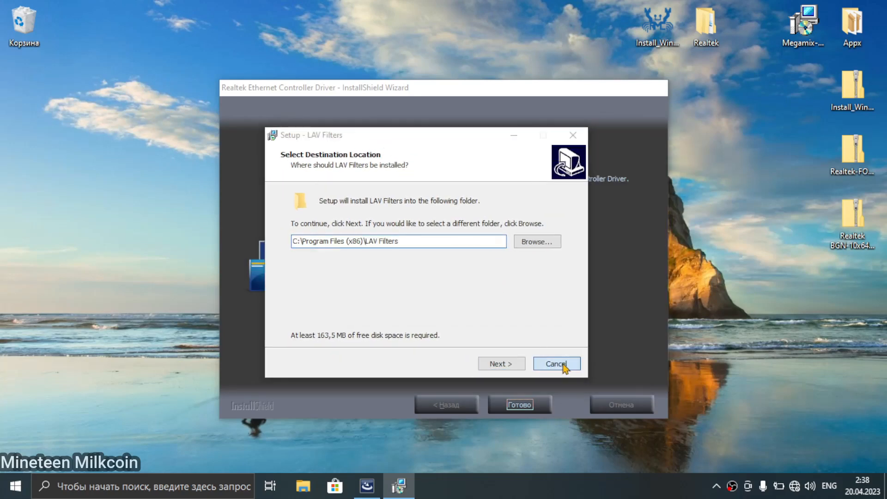
pyautogui.click(489, 307)
pyautogui.click(534, 407)
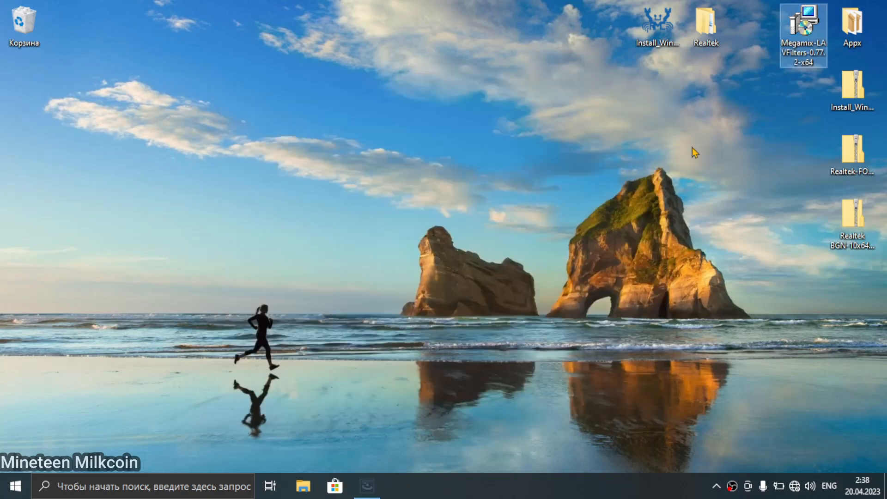
# Discard the Install_Win10 installer and the Realtek folder into the Recycle Bin, and place the Megamix-LAVFilters installer below the desktop's driver archives.
pyautogui.moveTo(804, 28); pyautogui.dragTo(754, 28)
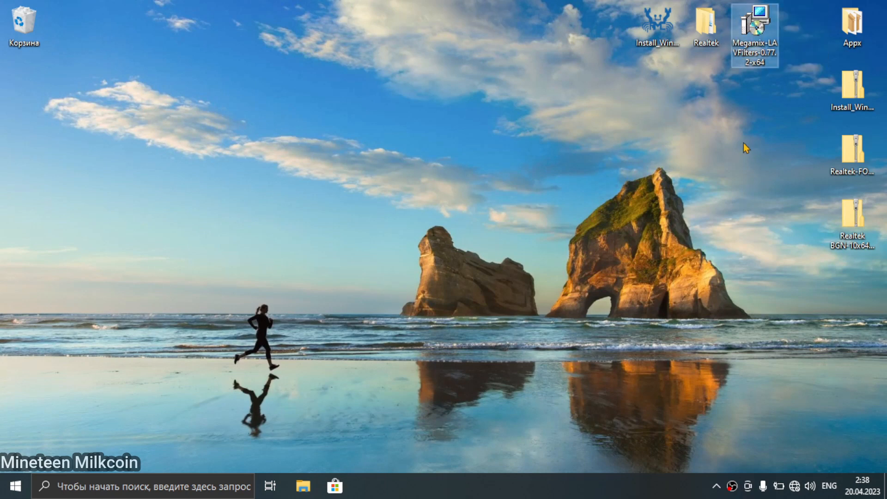
pyautogui.moveTo(707, 81); pyautogui.dragTo(23, 24)
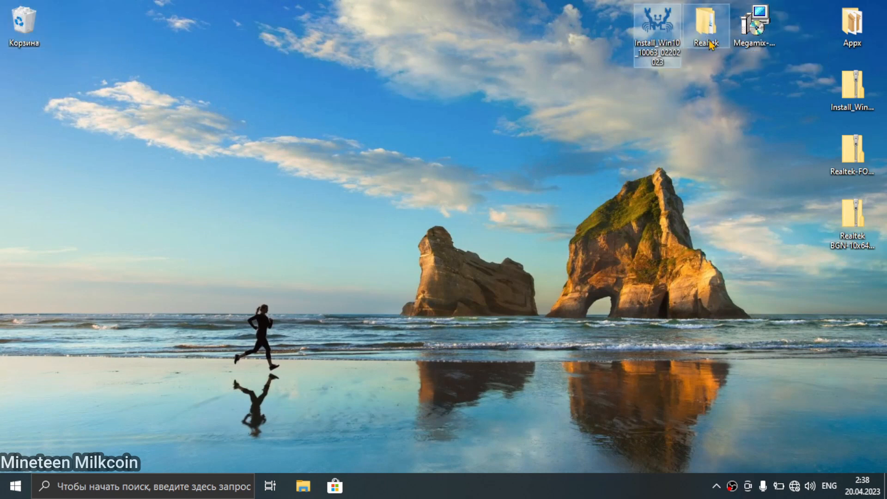
pyautogui.moveTo(767, 30); pyautogui.dragTo(853, 290)
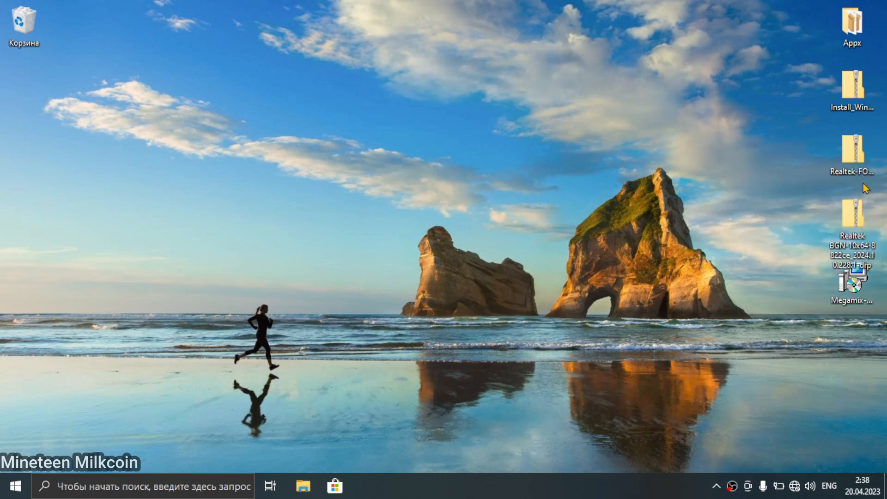
# Discard the Install_Win10 archive and both Realtek archives into the Recycle Bin, and place the Megamix-LAVFilters installer below the Appx folder.
pyautogui.click(853, 87)
pyautogui.moveTo(786, 67); pyautogui.dragTo(856, 174)
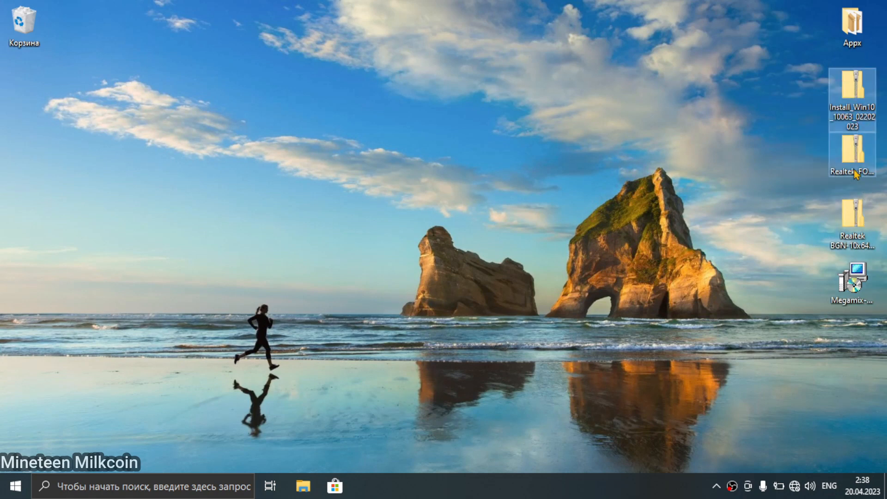
pyautogui.click(854, 165)
pyautogui.moveTo(815, 233); pyautogui.dragTo(23, 25)
pyautogui.moveTo(852, 282); pyautogui.dragTo(848, 92)
# Open the desktop's Appx folder, widen its name column and install the AV1 Video Extension package.
pyautogui.doubleClick(852, 23)
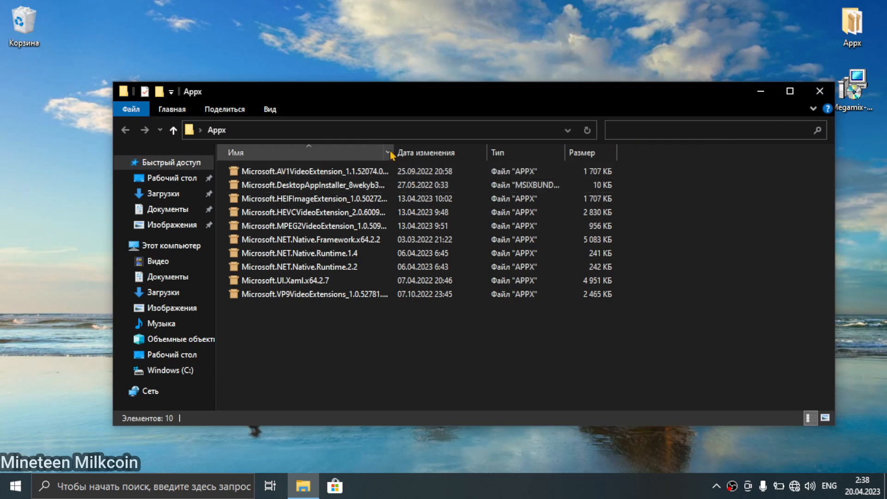
pyautogui.moveTo(394, 150); pyautogui.dragTo(512, 150)
pyautogui.click(342, 172)
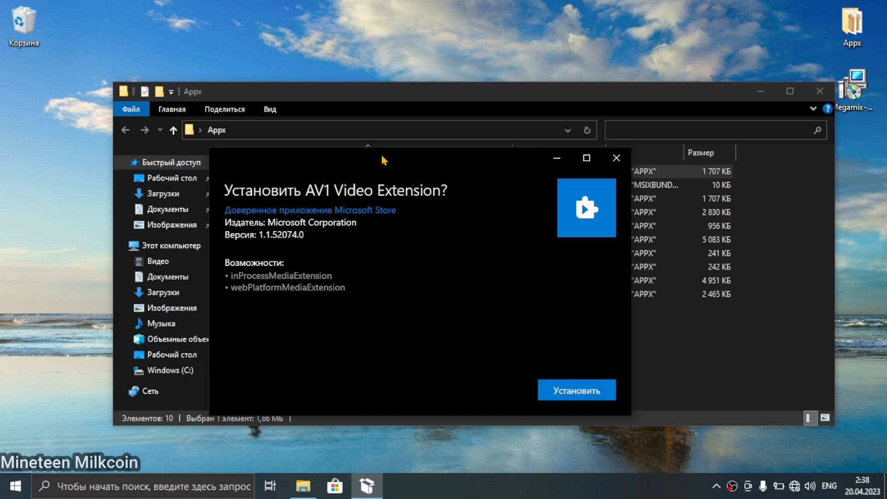
pyautogui.click(707, 339)
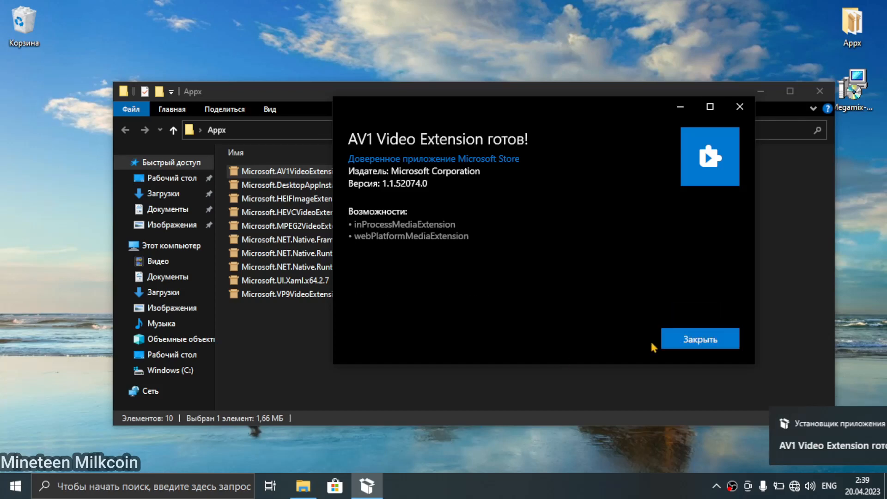
pyautogui.click(691, 339)
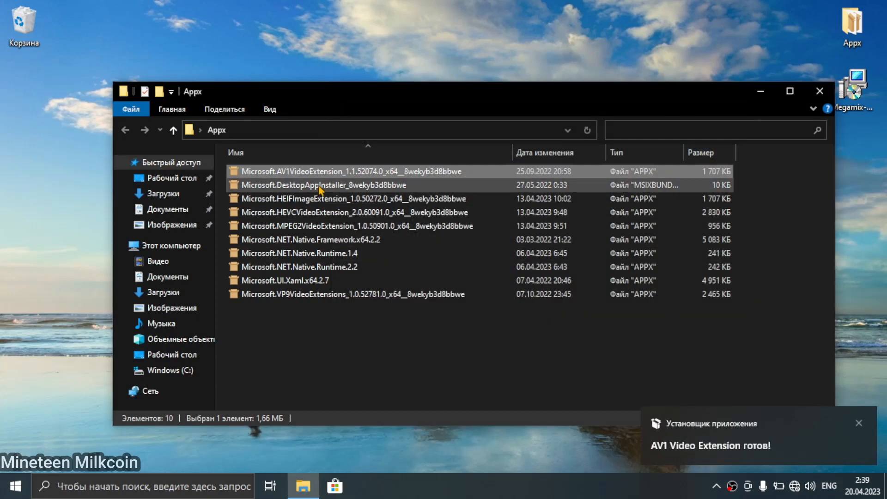
# Try to open the Microsoft.DesktopAppInstaller package from the Appx folder.
pyautogui.doubleClick(323, 186)
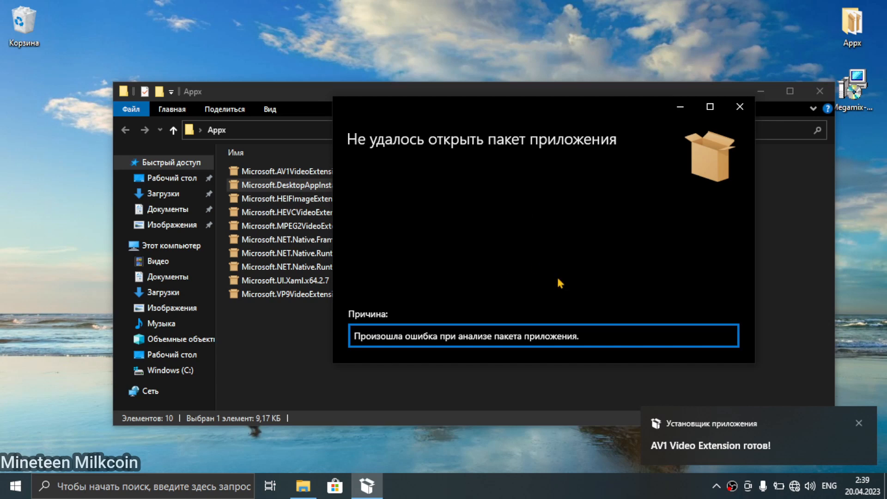
pyautogui.click(748, 108)
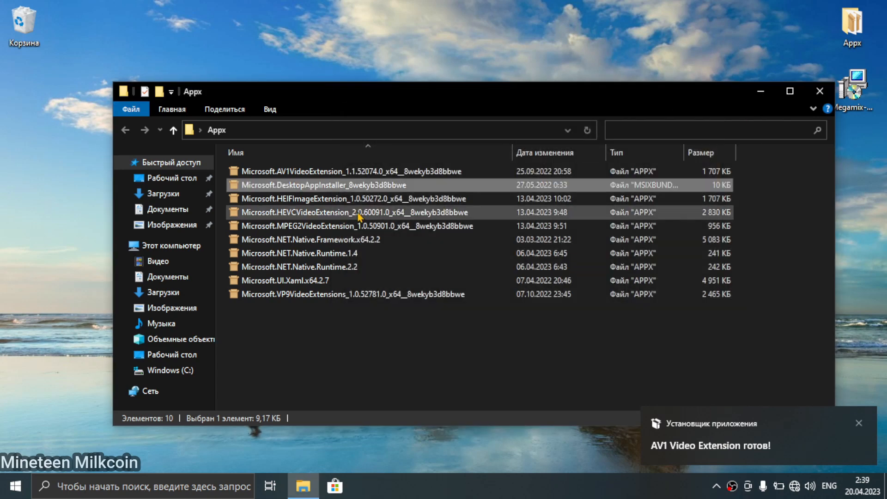
# Install the HEIF Image Extensions package, version 1.0.50272.0, from the Appx folder.
pyautogui.doubleClick(310, 203)
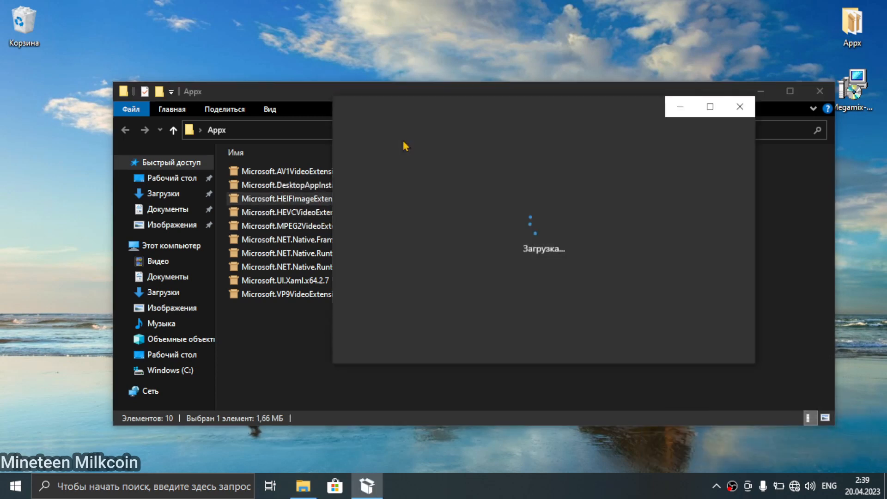
pyautogui.click(699, 340)
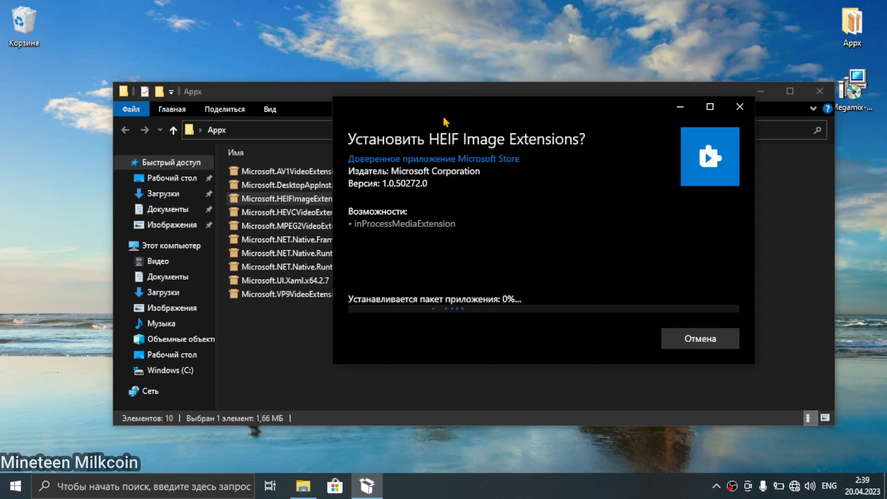
pyautogui.moveTo(444, 110); pyautogui.dragTo(533, 114)
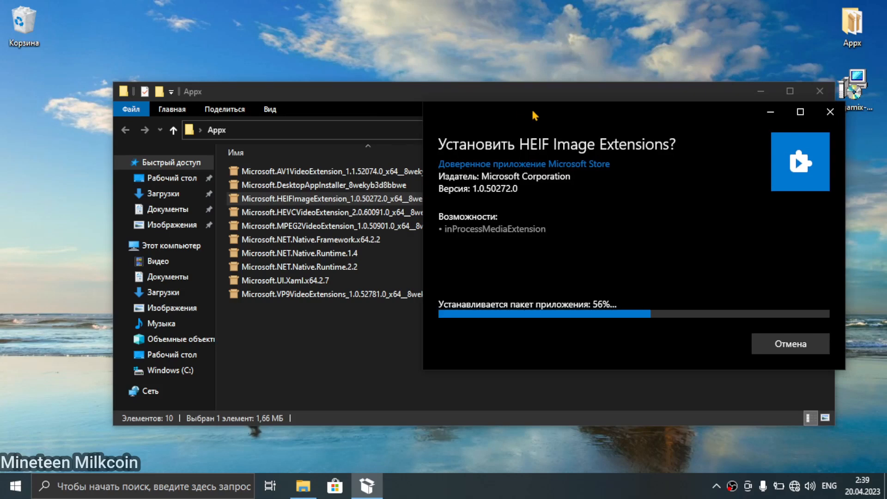
pyautogui.click(767, 344)
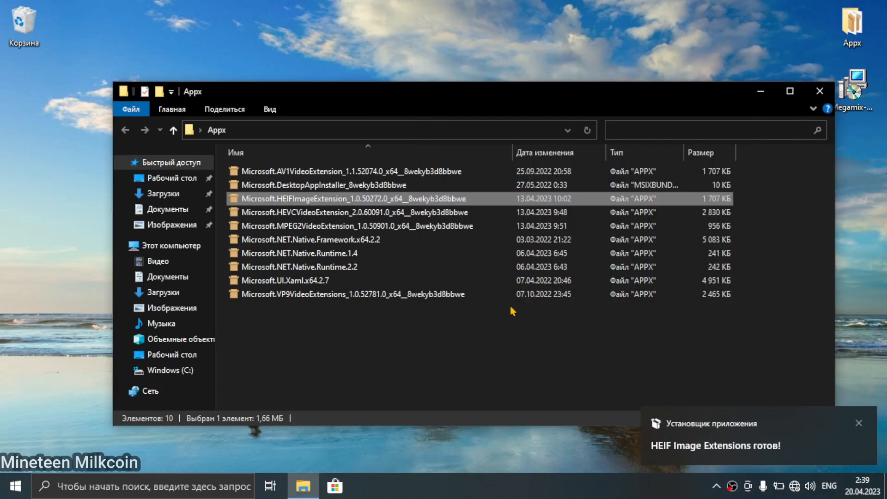
# Install the HEVC video extension package, version 2.0.60091.0, from the Appx folder.
pyautogui.doubleClick(330, 212)
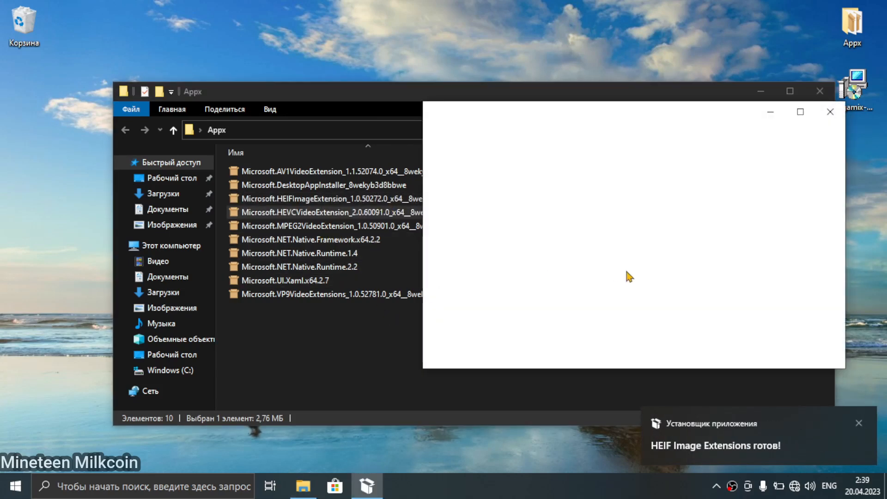
pyautogui.click(791, 345)
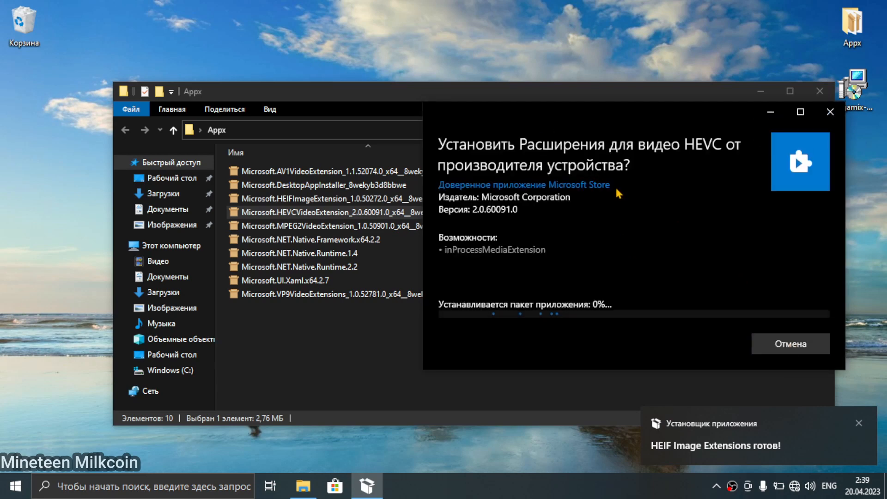
pyautogui.moveTo(620, 117); pyautogui.dragTo(586, 137)
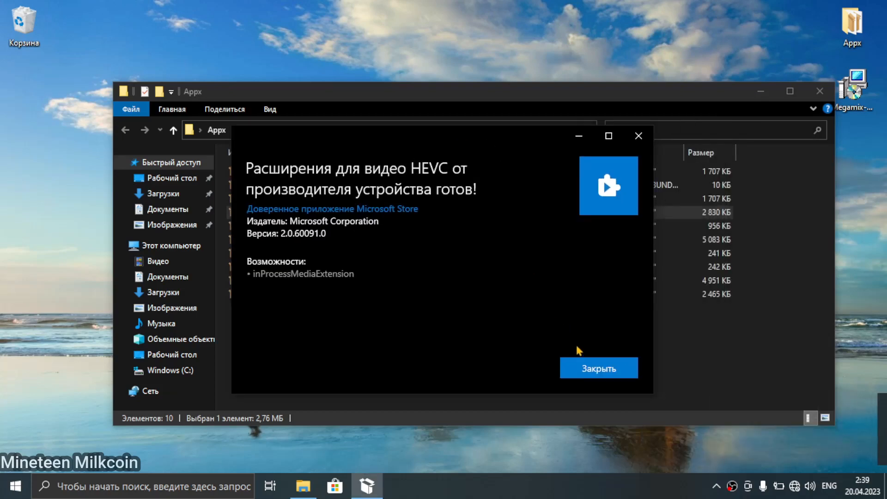
pyautogui.click(586, 371)
# Install the MPEG-2 video extension package, version 1.0.50901.0, from the Appx folder.
pyautogui.doubleClick(338, 227)
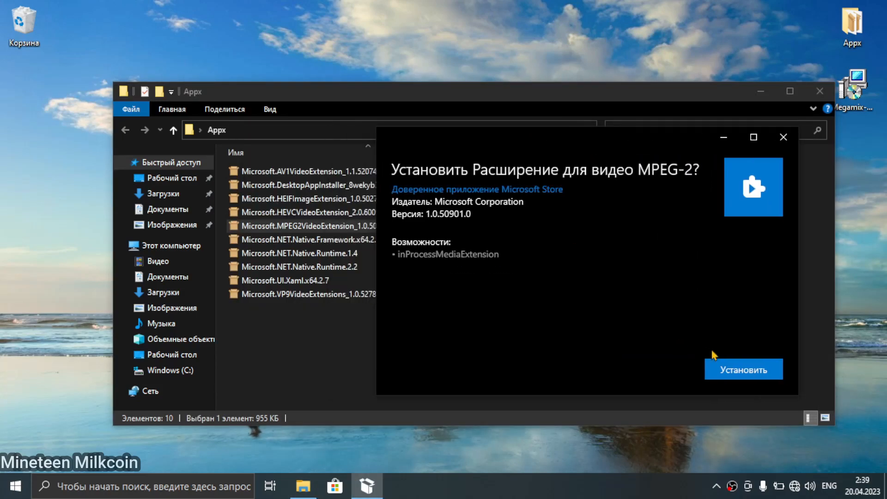
pyautogui.click(727, 369)
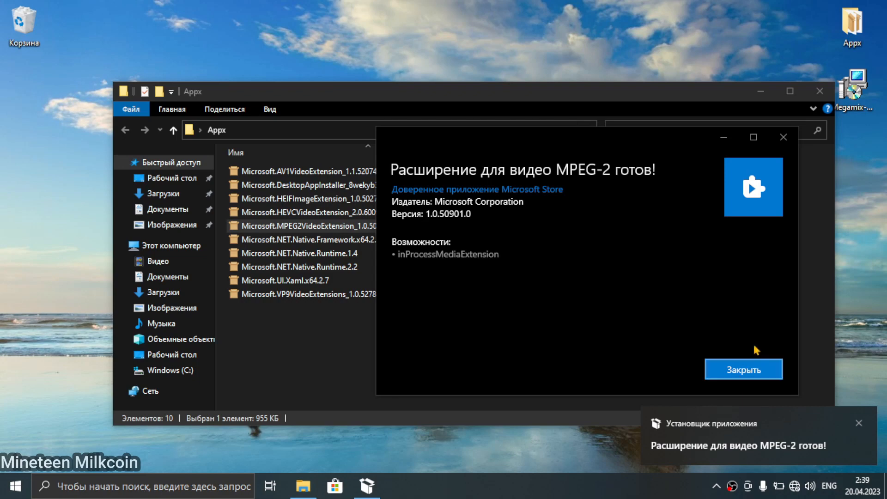
pyautogui.moveTo(565, 132); pyautogui.dragTo(397, 134)
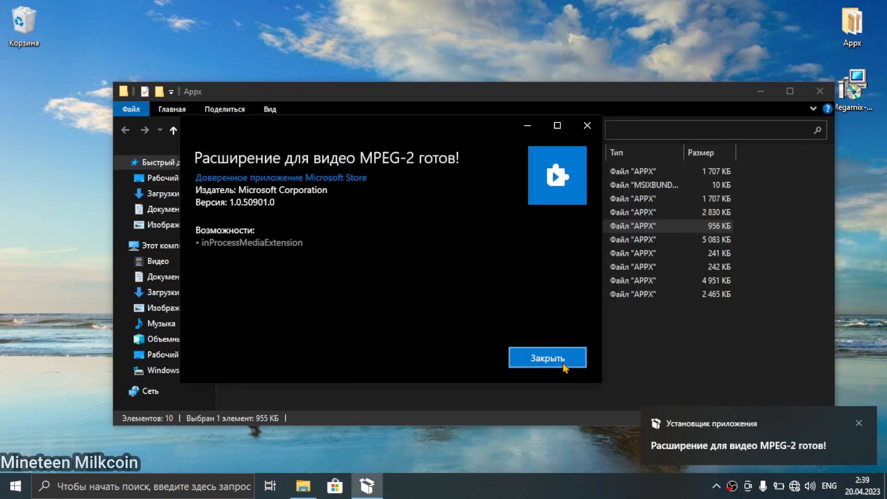
pyautogui.click(538, 362)
# Install the Microsoft .Net Native Framework Package 2.2 from the Appx folder.
pyautogui.doubleClick(362, 244)
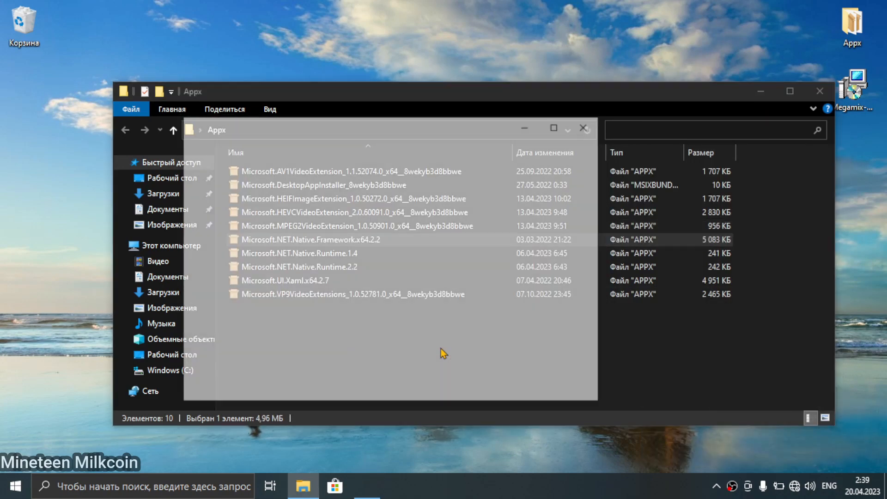
pyautogui.moveTo(456, 139); pyautogui.dragTo(486, 148)
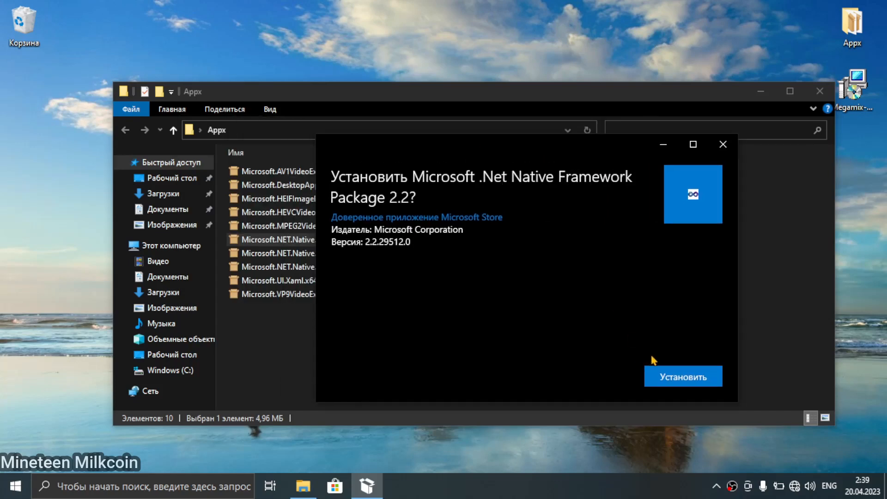
pyautogui.click(666, 372)
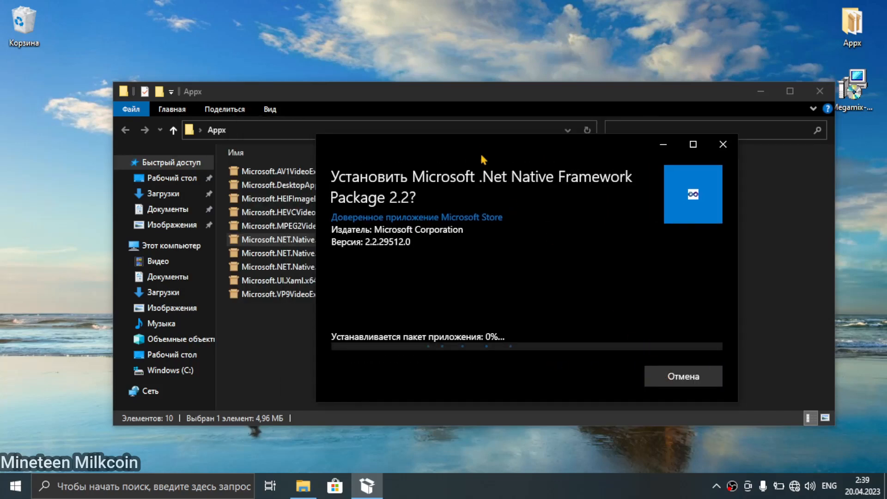
pyautogui.moveTo(434, 134); pyautogui.dragTo(434, 126)
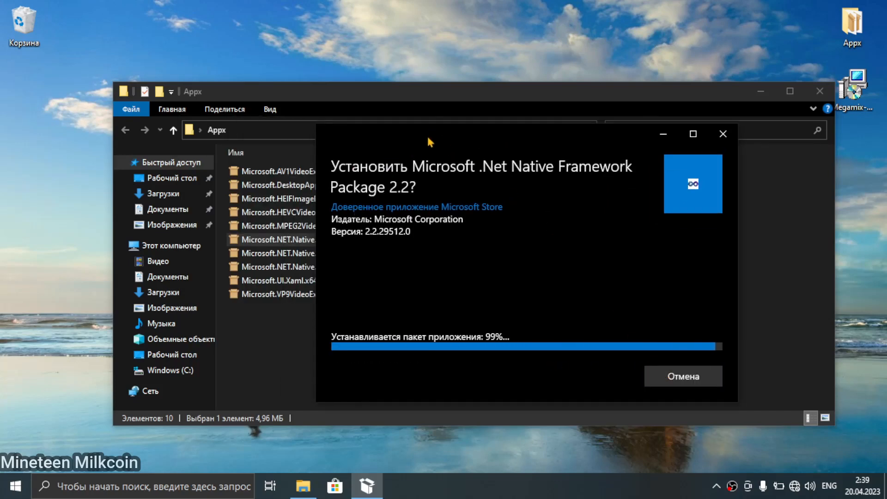
pyautogui.click(583, 372)
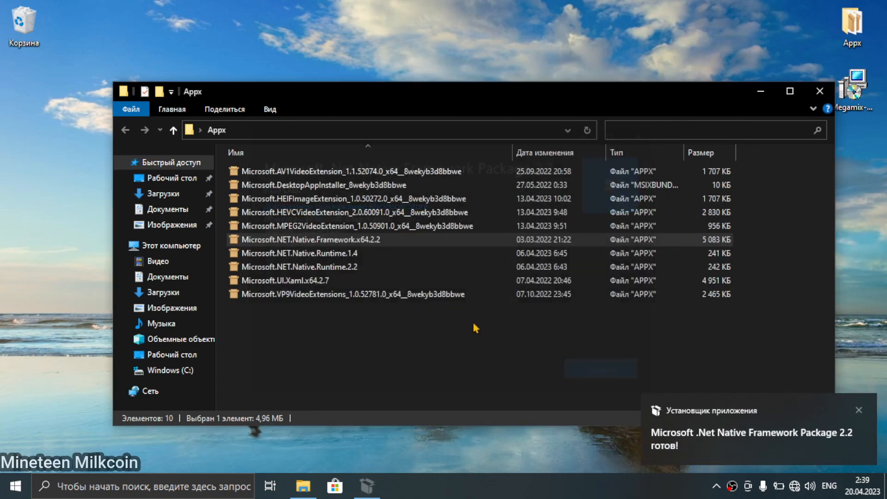
# Install the Microsoft .Net Native Runtime Package 1.4 from the Appx folder.
pyautogui.doubleClick(349, 259)
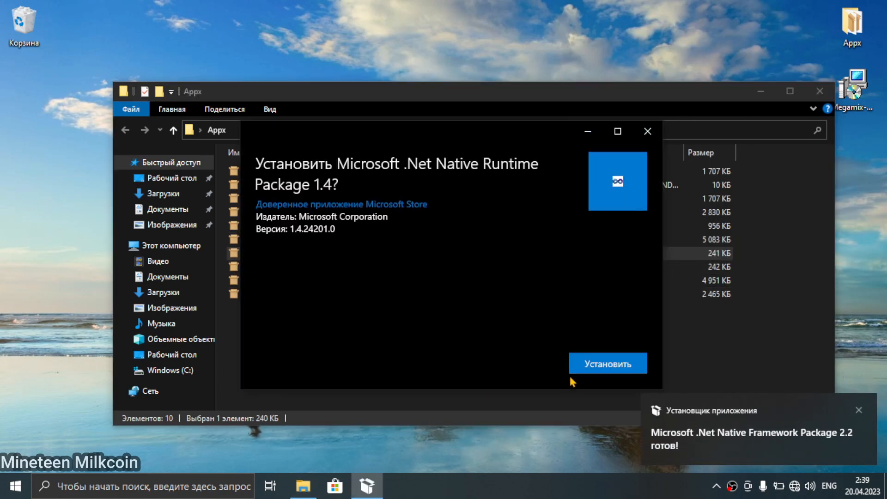
pyautogui.click(585, 370)
pyautogui.moveTo(404, 136)
pyautogui.mouseDown()
pyautogui.moveTo(567, 154)
pyautogui.moveTo(405, 135)
pyautogui.mouseUp()
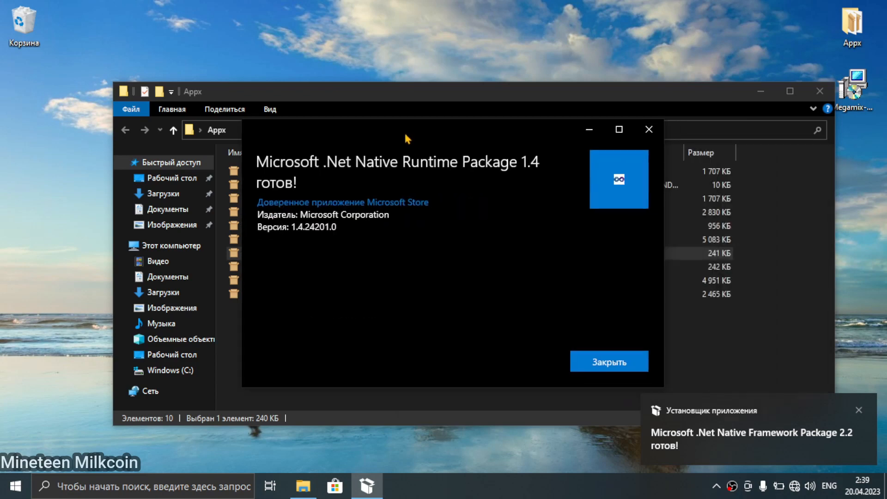
pyautogui.click(585, 359)
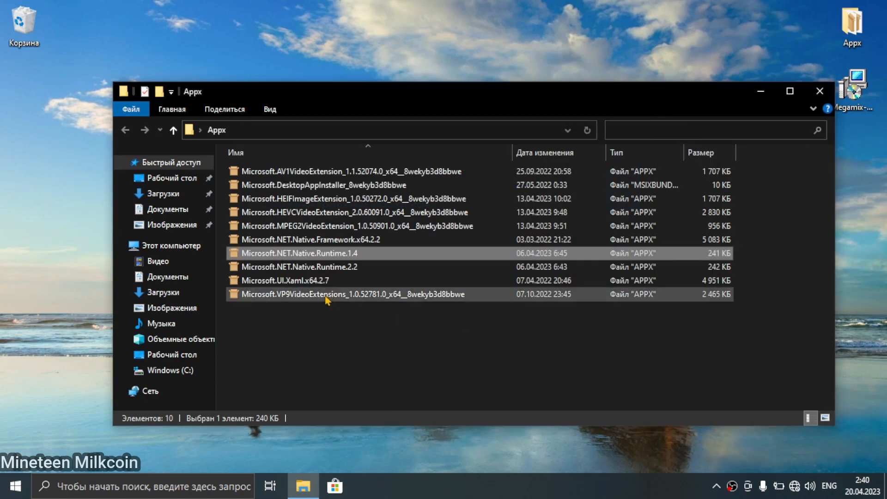
# Install the Microsoft .Net Native Runtime Package 2.2 from the Appx folder.
pyautogui.doubleClick(336, 269)
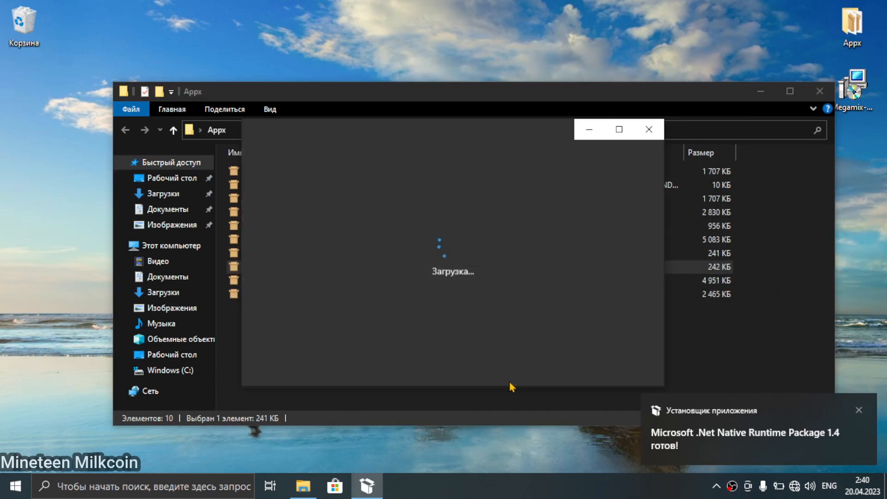
pyautogui.click(606, 359)
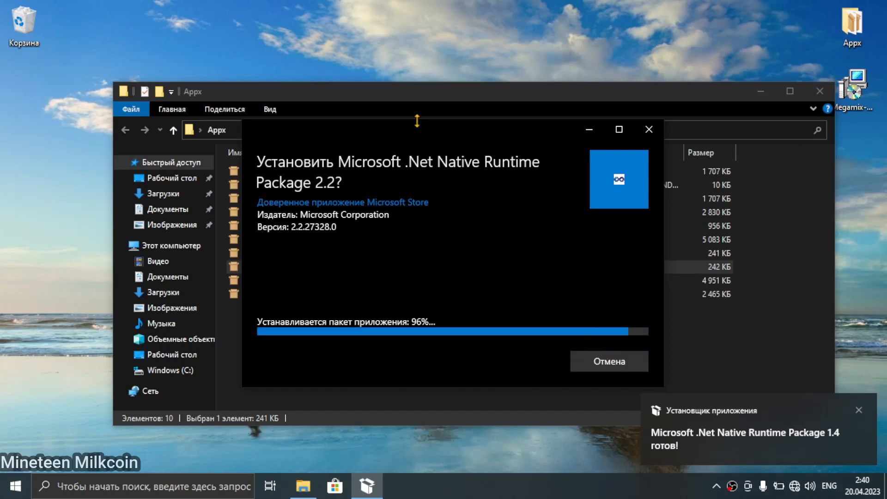
pyautogui.click(609, 360)
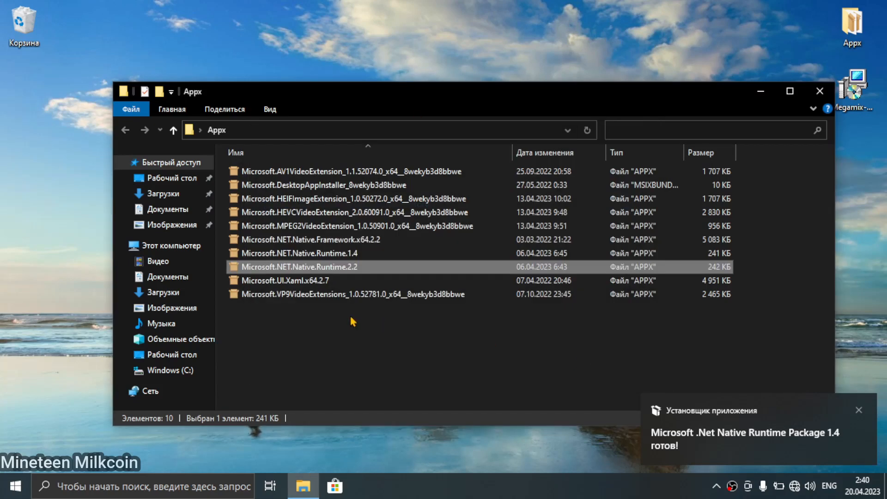
# Install Microsoft.UI.Xaml.2.7, version 7.2203.17001.0, from the Appx folder.
pyautogui.doubleClick(292, 284)
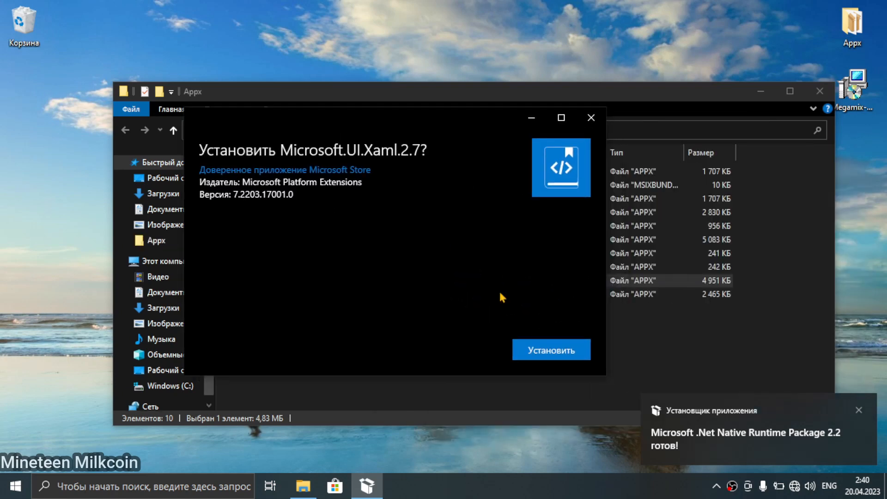
pyautogui.click(552, 350)
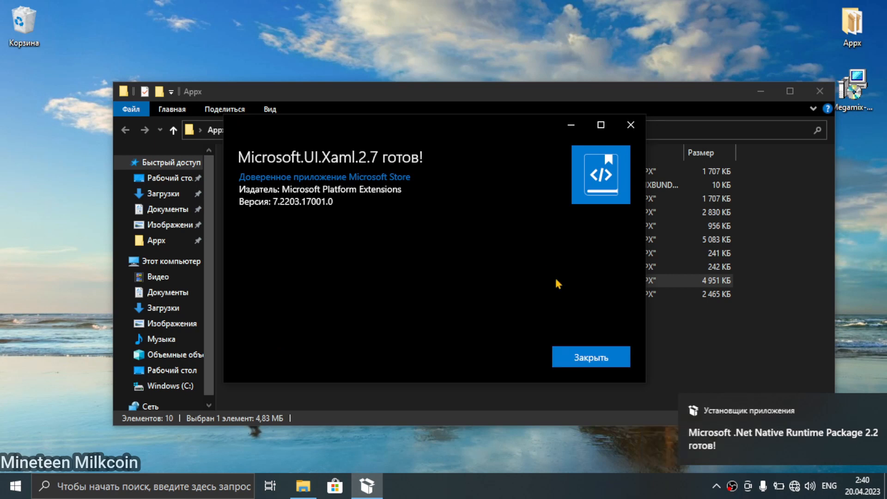
pyautogui.click(560, 356)
# Install the VP9 Video Extensions package, version 1.0.52781.0, from the Appx folder.
pyautogui.click(306, 298)
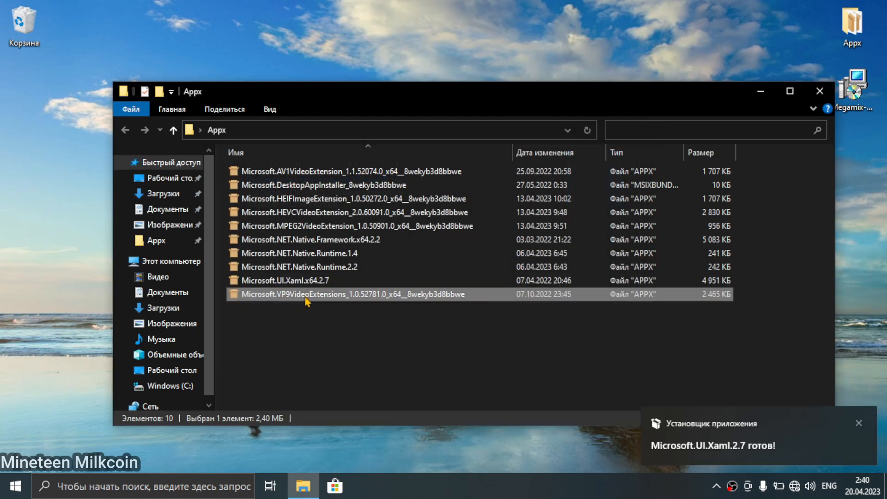
pyautogui.doubleClick(306, 298)
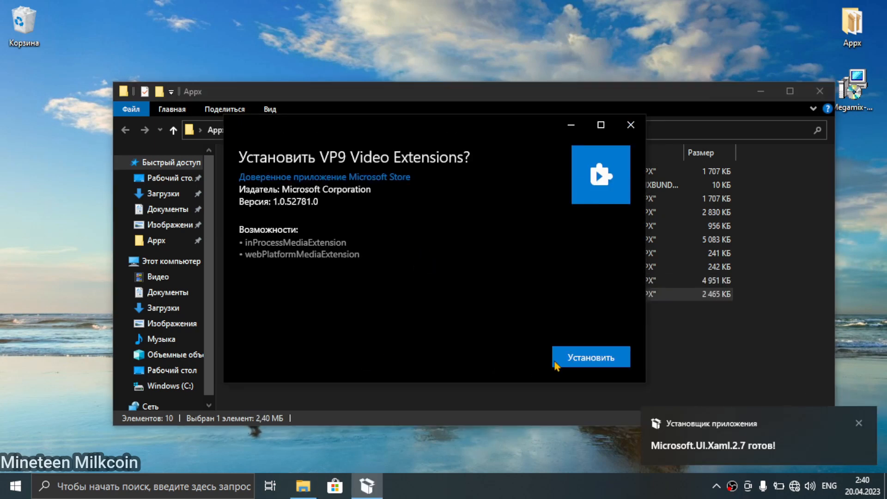
pyautogui.click(556, 364)
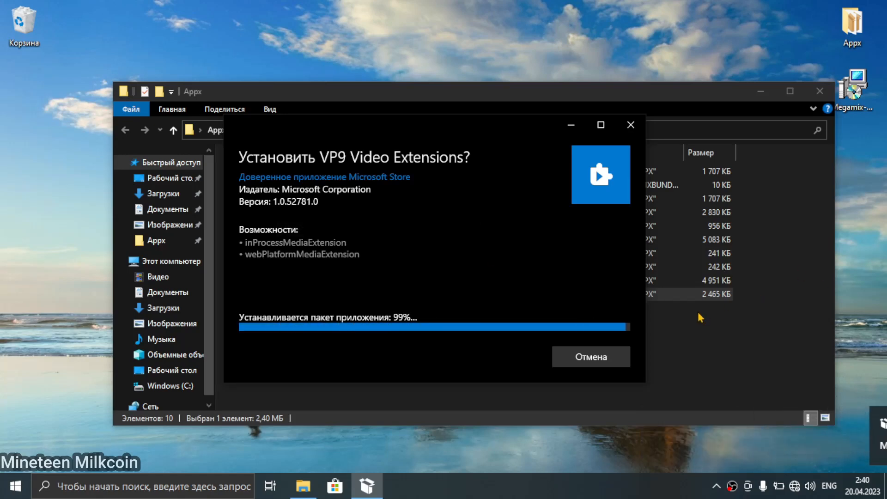
pyautogui.click(600, 356)
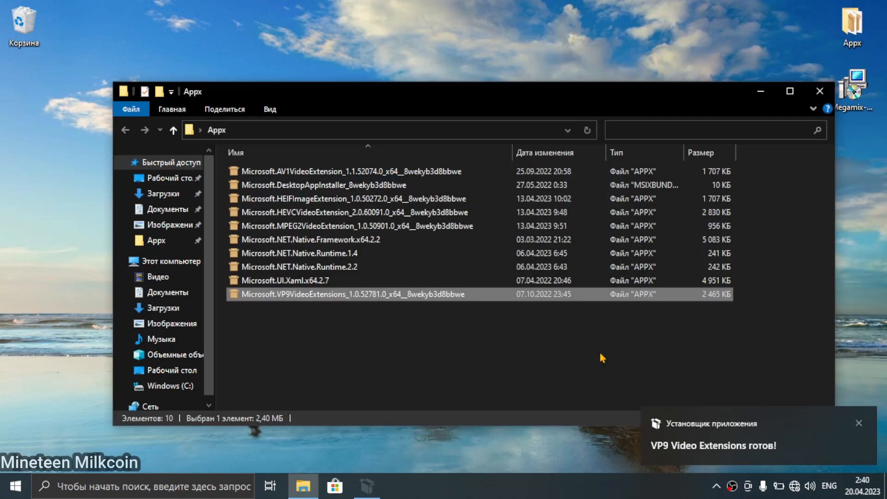
# Close the Appx folder and move it together with the Megamix LAV Filters installer from the desktop to the Recycle Bin.
pyautogui.click(819, 91)
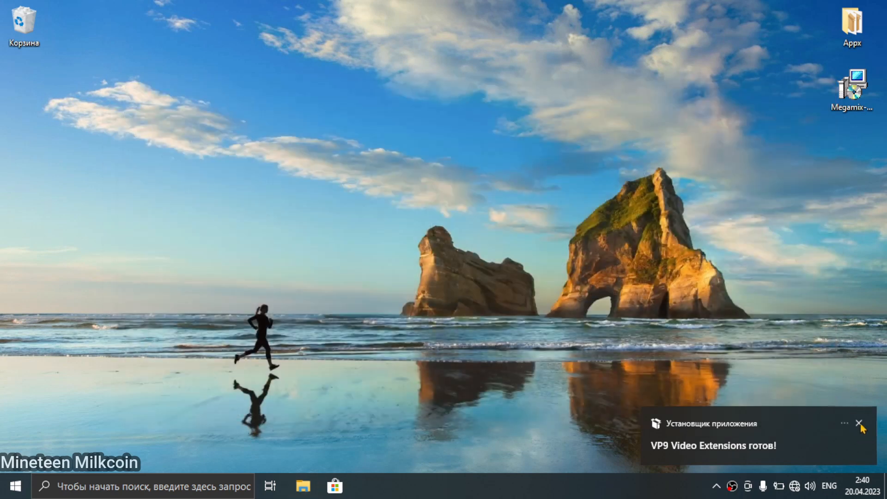
pyautogui.click(860, 423)
pyautogui.moveTo(832, 306); pyautogui.dragTo(880, 7)
pyautogui.moveTo(834, 35); pyautogui.dragTo(23, 21)
# Open Task Manager and examine the CPU performance graph and process count.
pyautogui.rightClick(15, 486)
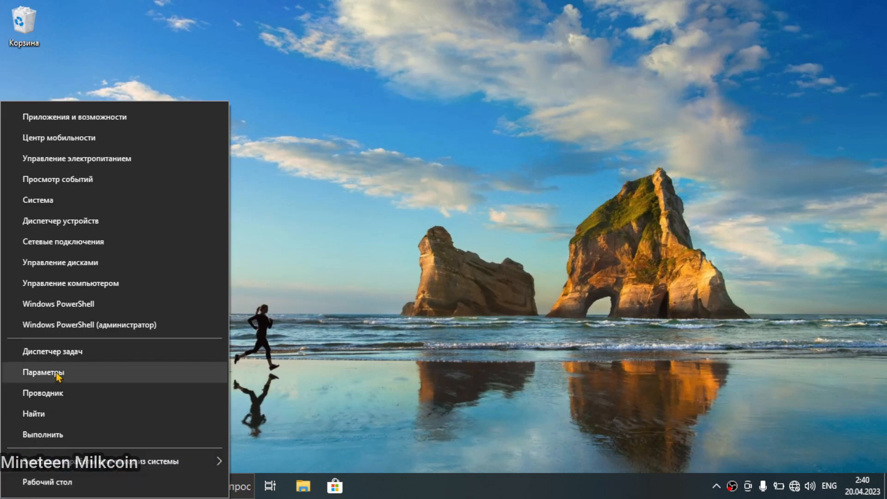
pyautogui.click(55, 353)
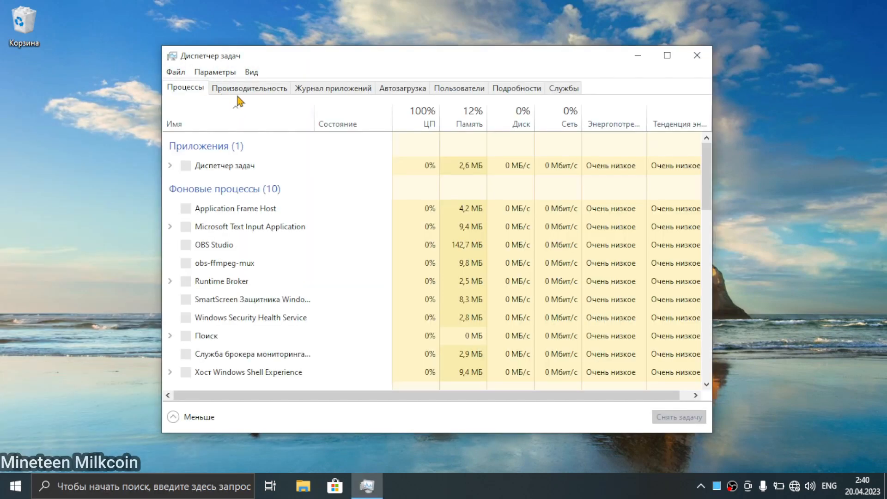
pyautogui.click(240, 89)
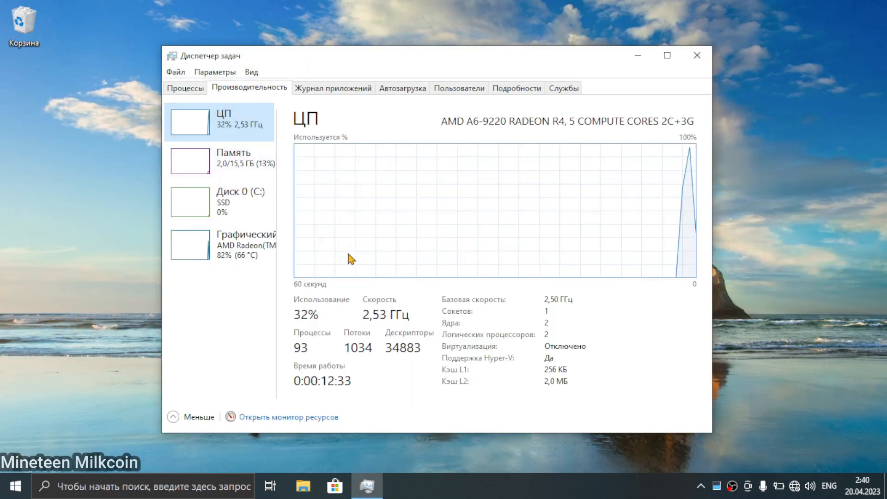
pyautogui.moveTo(441, 59); pyautogui.dragTo(497, 69)
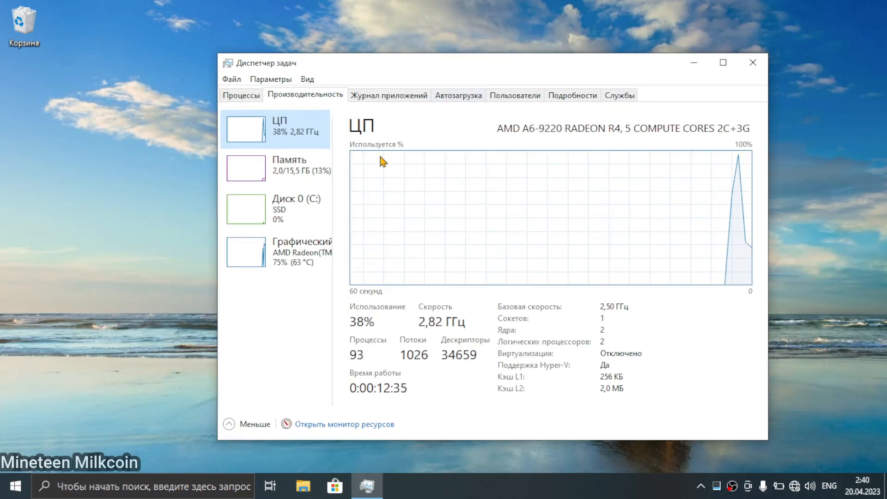
pyautogui.click(292, 169)
pyautogui.click(290, 141)
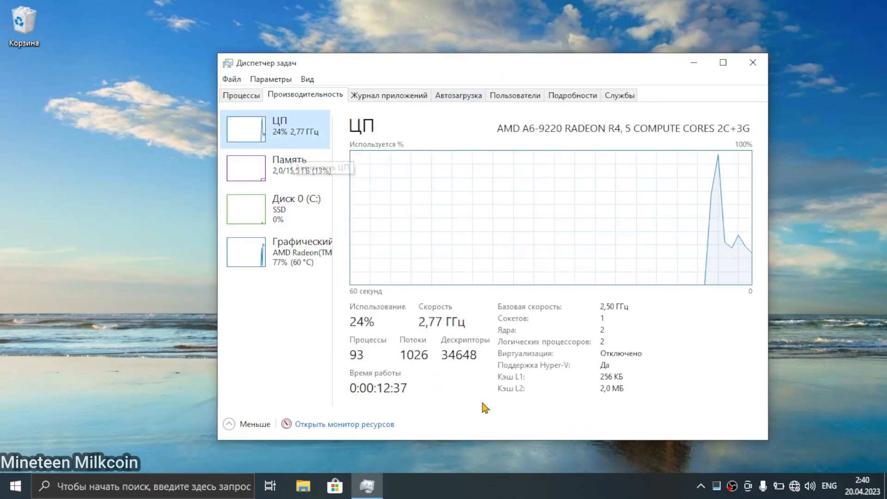
# Restore the text file Настройка служб Windows 10 from the Recycle Bin to the desktop.
pyautogui.doubleClick(23, 23)
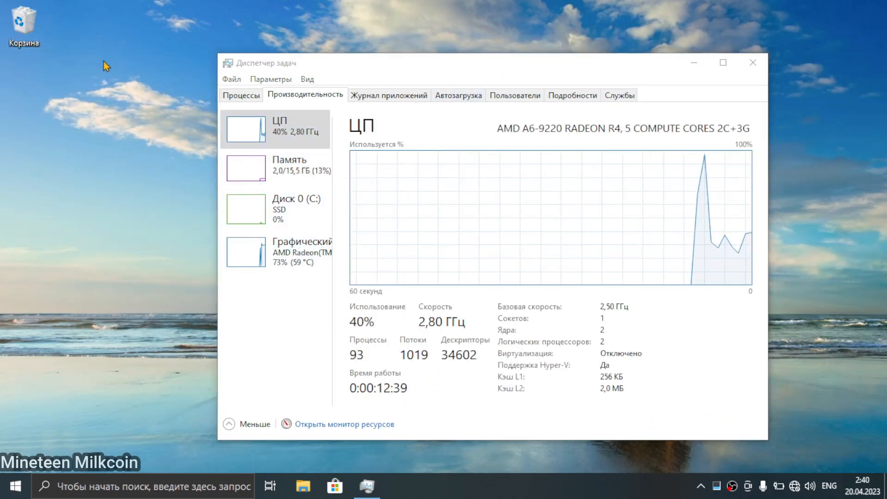
pyautogui.scroll(-7, 289, 292)
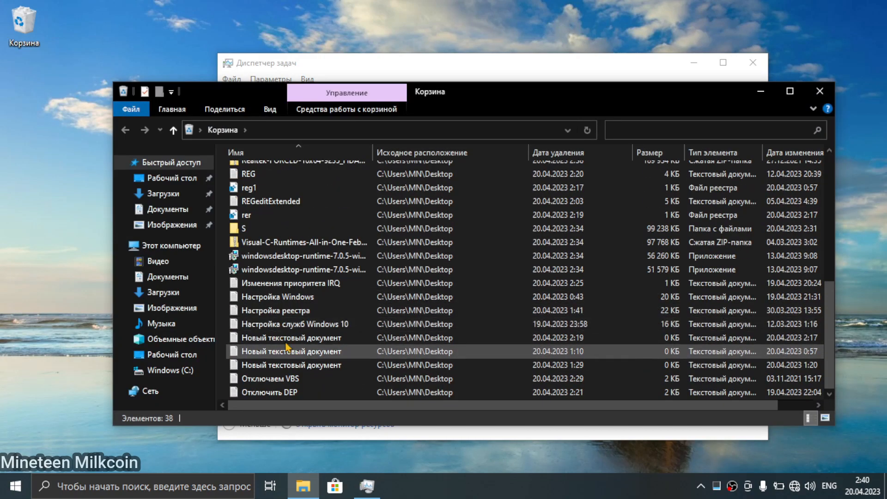
pyautogui.doubleClick(275, 325)
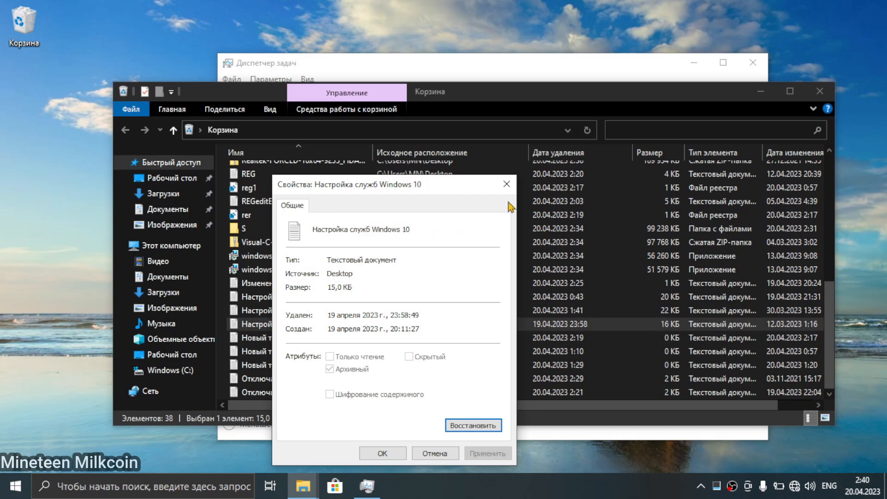
pyautogui.click(507, 184)
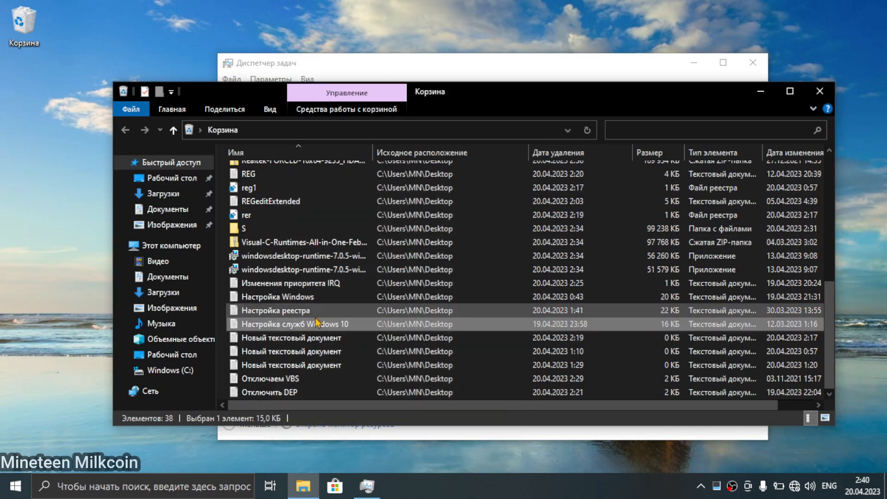
pyautogui.moveTo(317, 322); pyautogui.dragTo(16, 245)
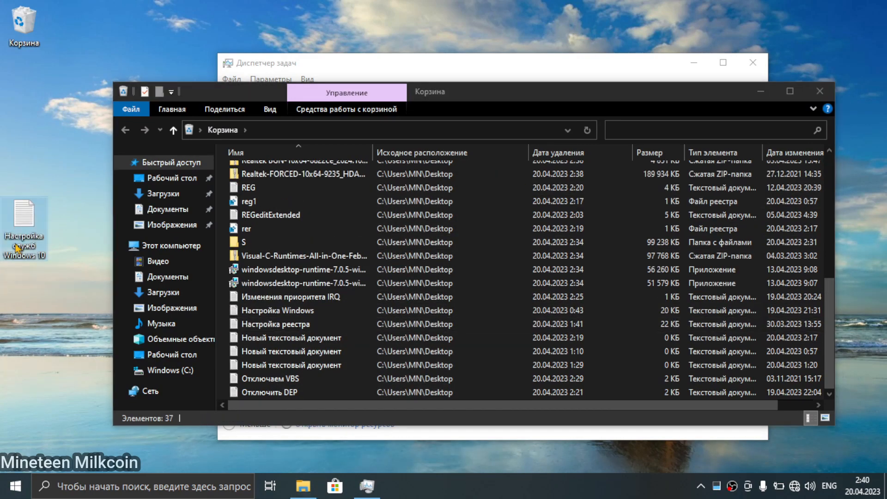
# Skim the service commands in Настройка служб Windows 10 and return the file to the Recycle Bin.
pyautogui.doubleClick(16, 245)
pyautogui.scroll(-10, 93, 224)
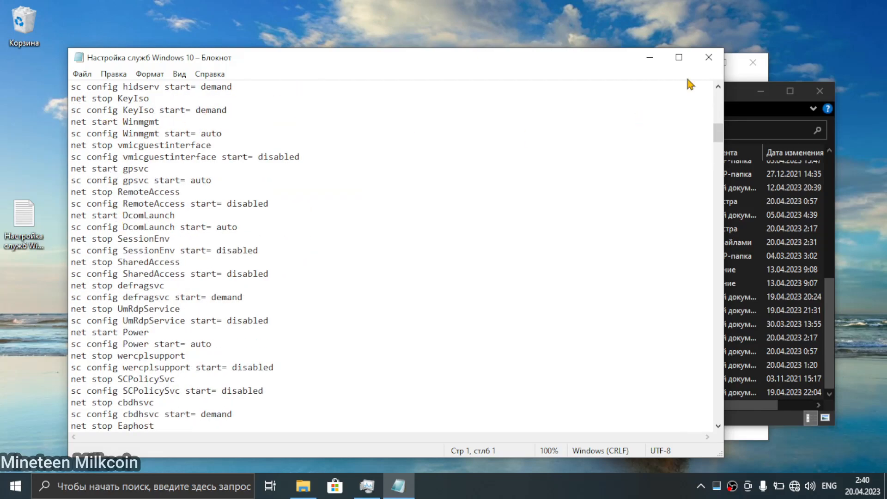
pyautogui.click(709, 57)
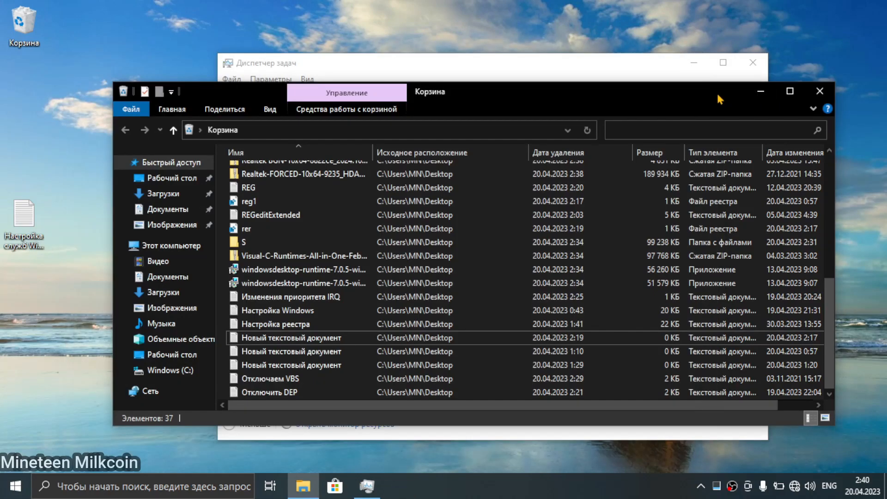
pyautogui.moveTo(21, 219); pyautogui.dragTo(219, 296)
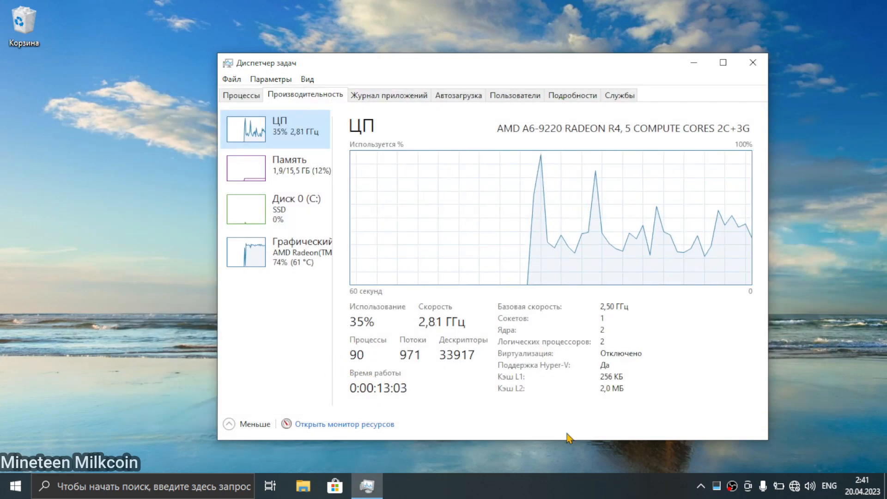
# Check the CPU load and process count in Task Manager, close it, and look at the hidden tray icons.
pyautogui.click(701, 487)
pyautogui.click(831, 406)
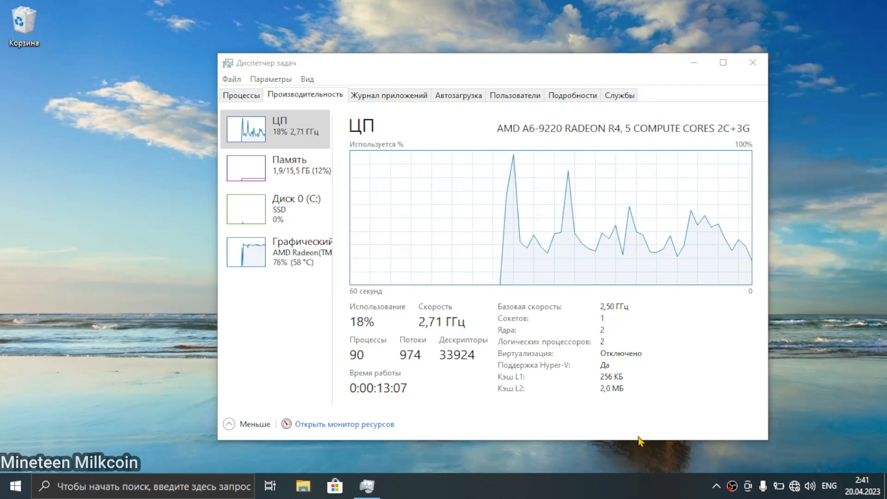
pyautogui.moveTo(639, 440); pyautogui.dragTo(604, 430)
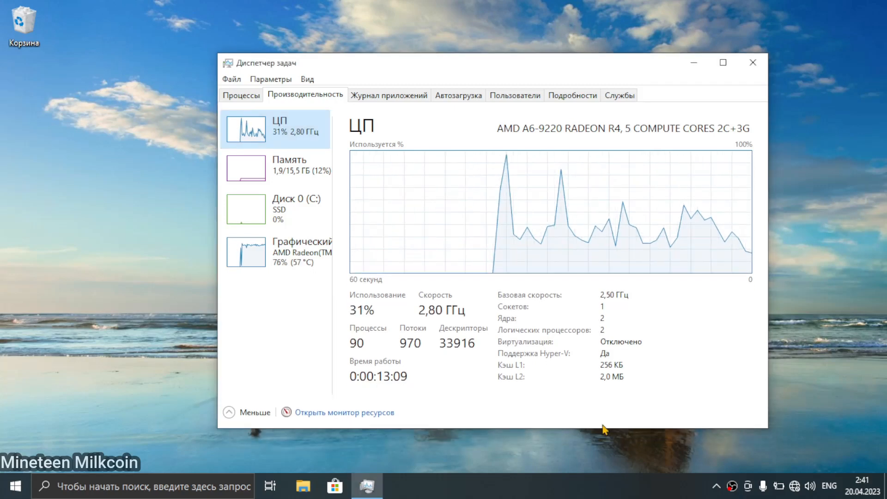
pyautogui.moveTo(457, 69); pyautogui.dragTo(420, 69)
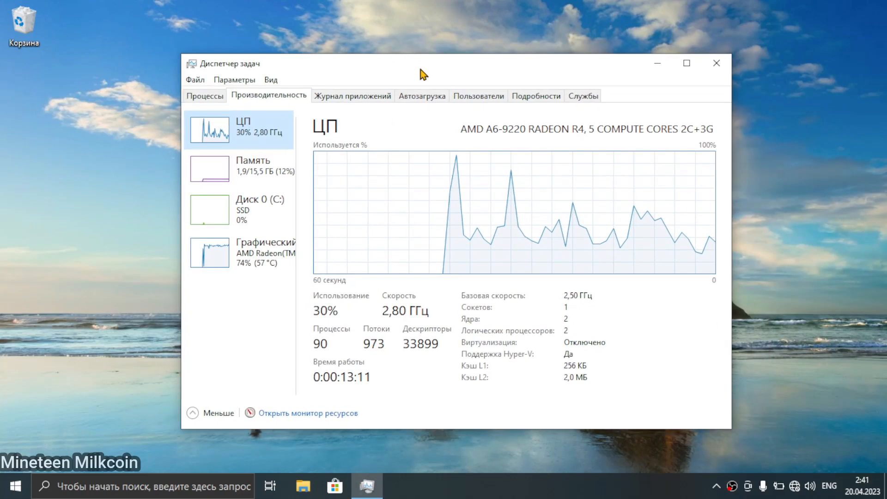
pyautogui.click(837, 367)
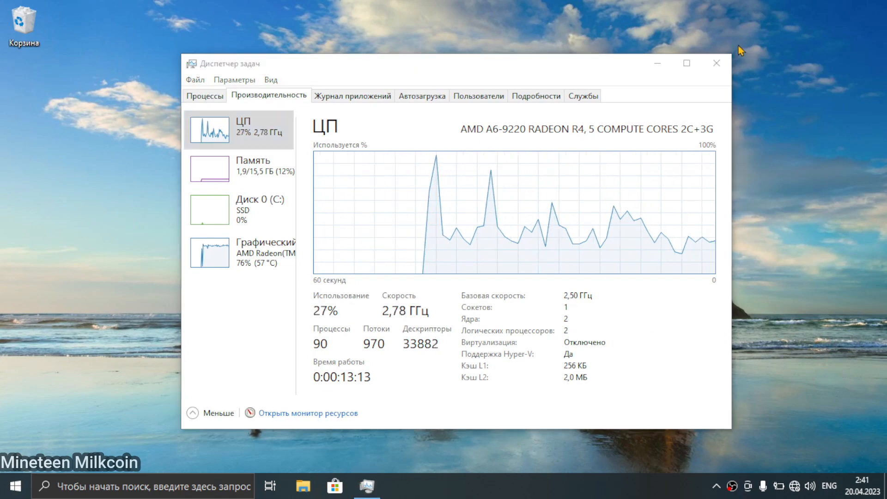
pyautogui.click(717, 63)
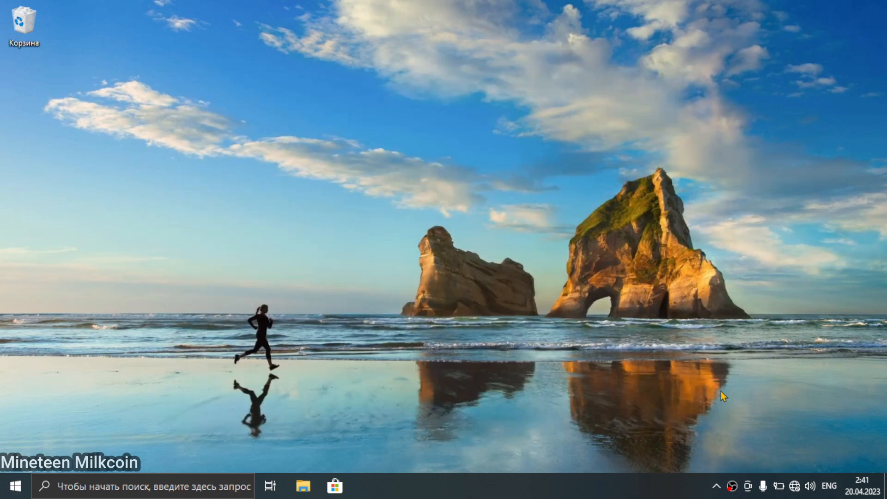
pyautogui.click(717, 492)
pyautogui.press('Escape')
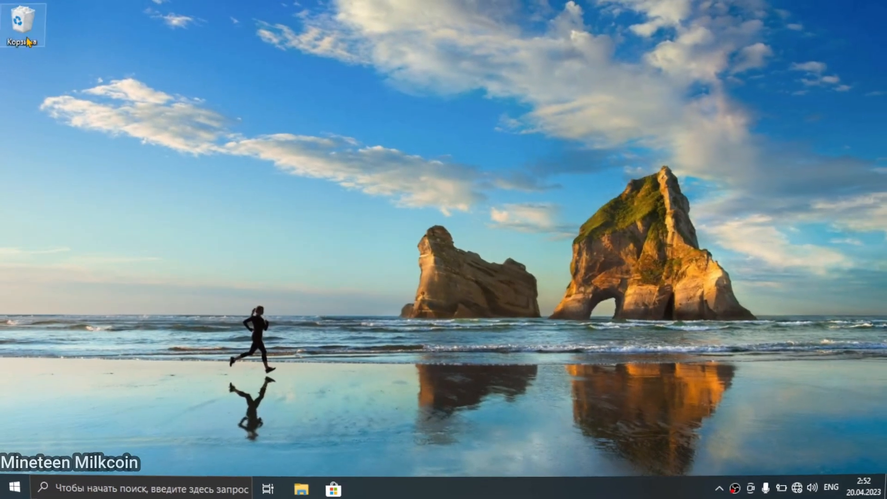
# Bring the text file Настройка служб Windows 10 back from the Recycle Bin to the desktop and close the bin.
pyautogui.doubleClick(28, 42)
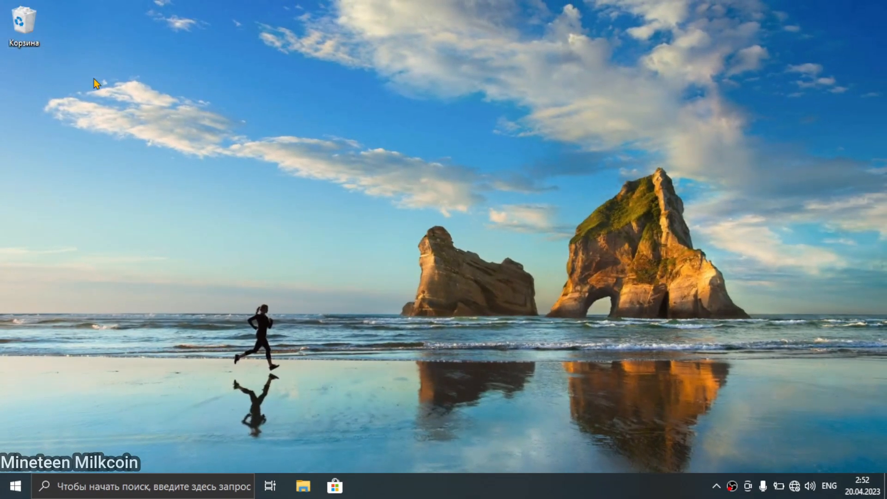
pyautogui.scroll(-6, 294, 254)
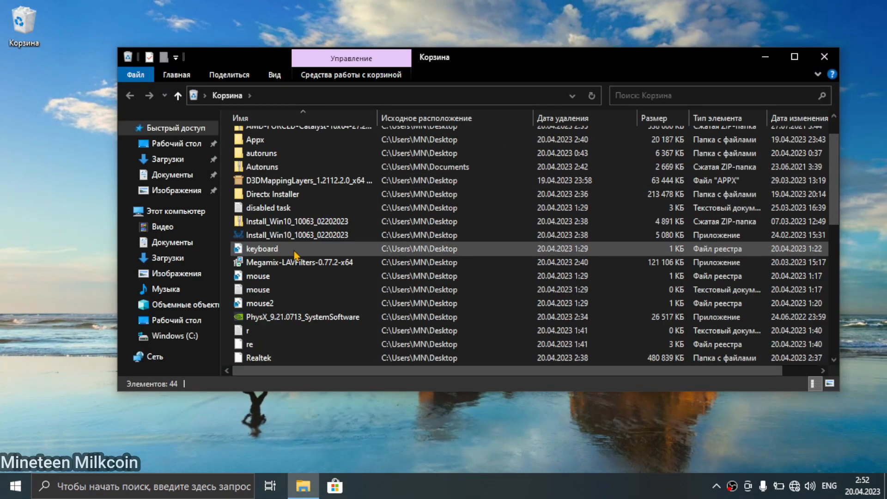
pyautogui.scroll(-2, 294, 255)
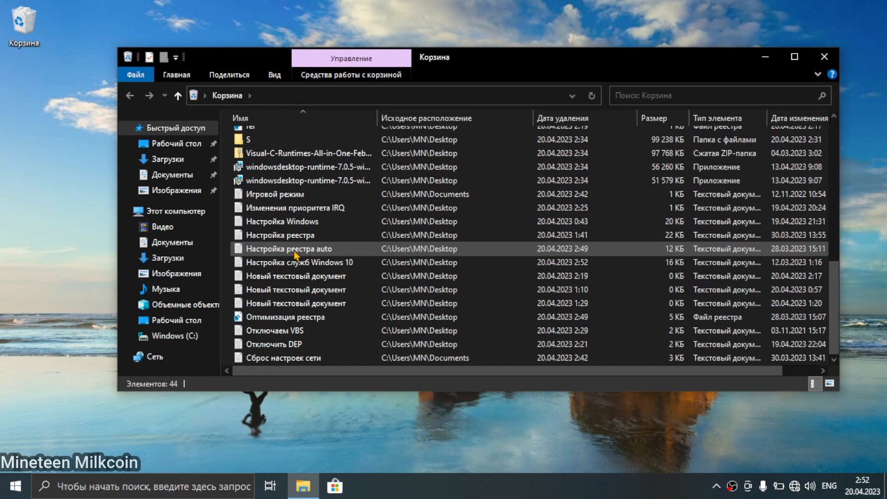
pyautogui.moveTo(301, 263); pyautogui.dragTo(2, 170)
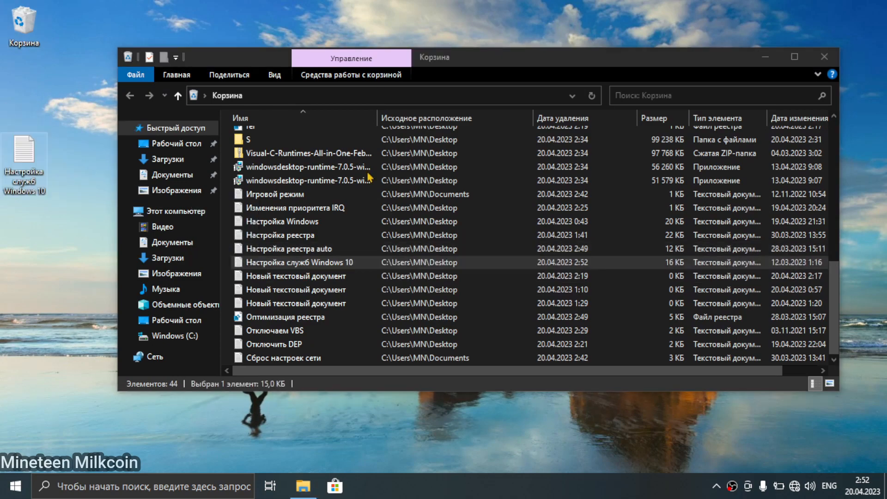
pyautogui.click(824, 57)
# Open Настройка служб Windows 10 to view its service stop and startup-type commands, and close it.
pyautogui.doubleClick(44, 158)
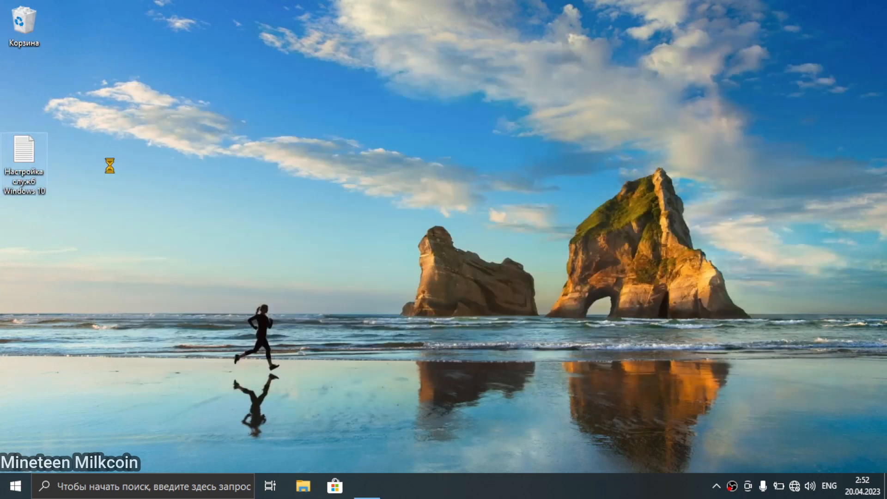
pyautogui.moveTo(114, 166); pyautogui.dragTo(430, 382)
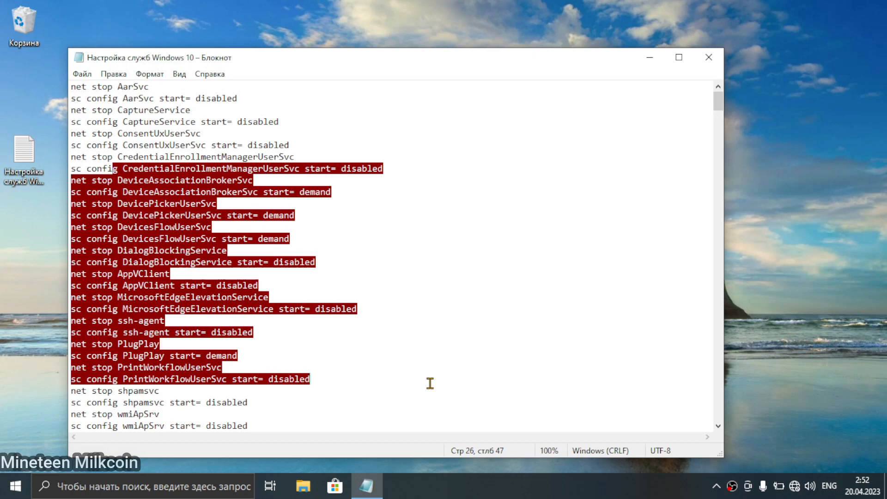
pyautogui.click(707, 134)
pyautogui.click(709, 57)
# Reopen Task Manager and check the CPU performance figures and number of processes.
pyautogui.press('super+x')
pyautogui.click(88, 354)
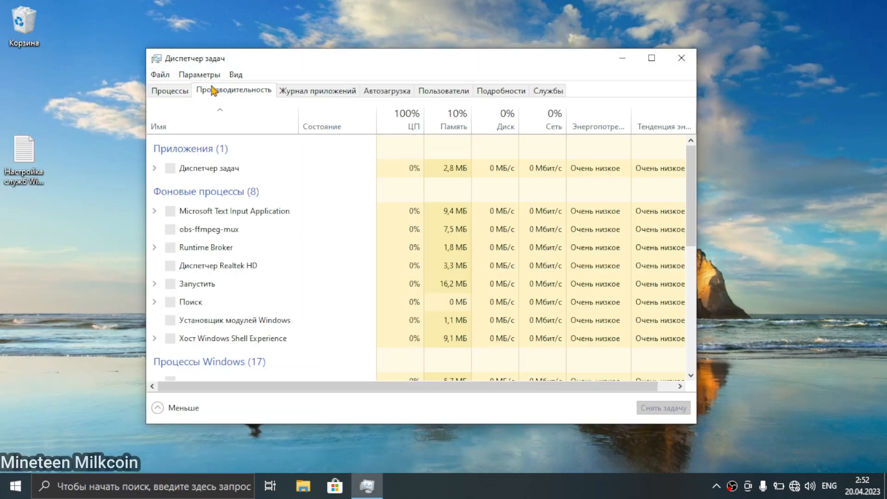
pyautogui.click(215, 88)
pyautogui.moveTo(219, 62); pyautogui.dragTo(282, 49)
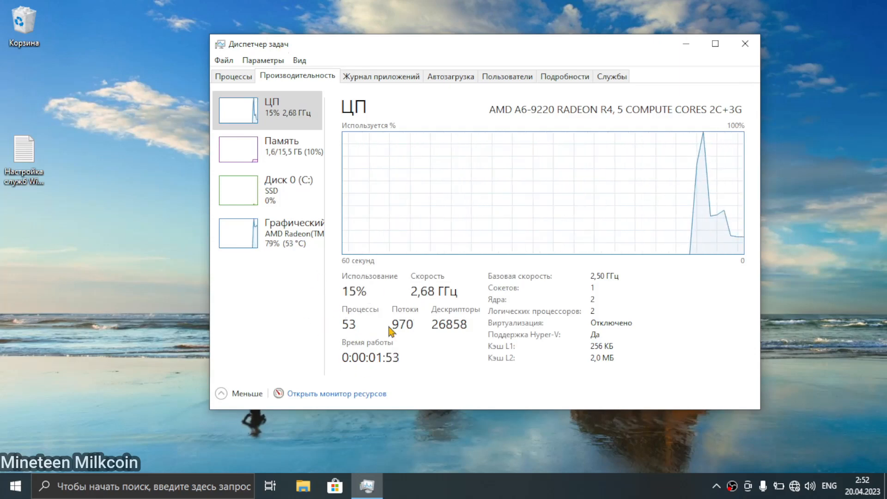
# Place the services text file below the Recycle Bin, review its command list, and return to the Task Manager performance figures.
pyautogui.moveTo(23, 150); pyautogui.dragTo(23, 86)
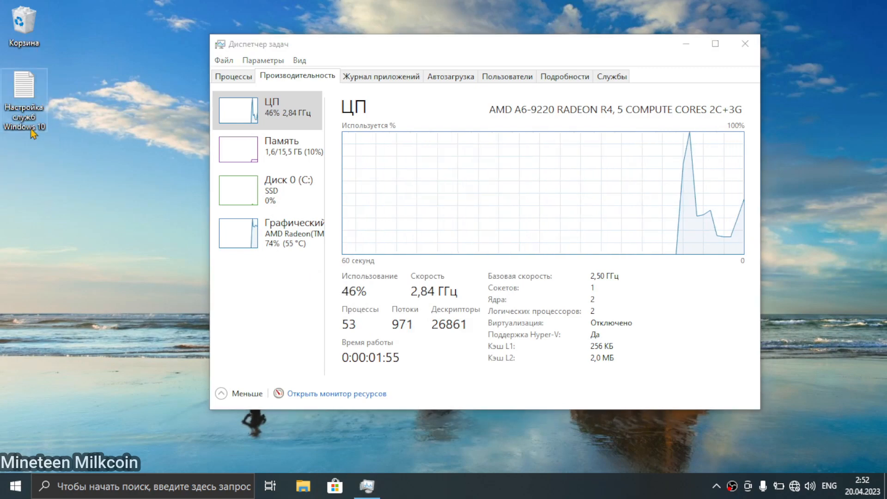
pyautogui.doubleClick(24, 111)
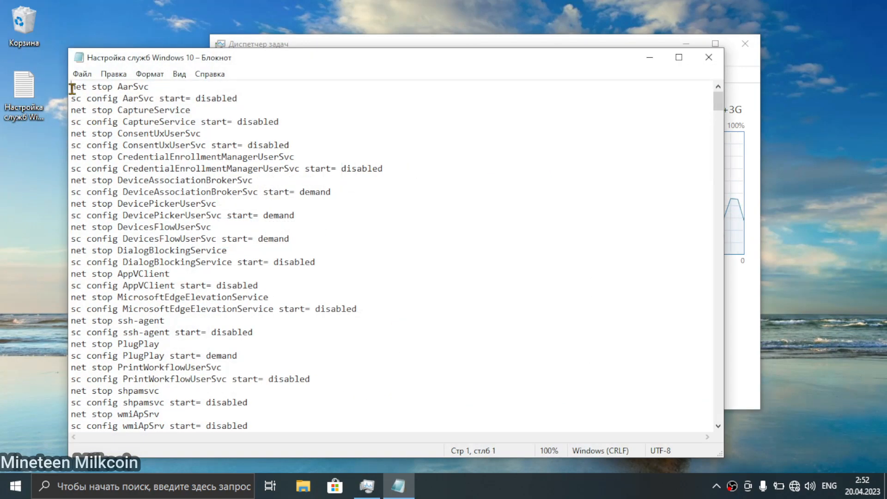
pyautogui.moveTo(71, 86); pyautogui.dragTo(277, 436)
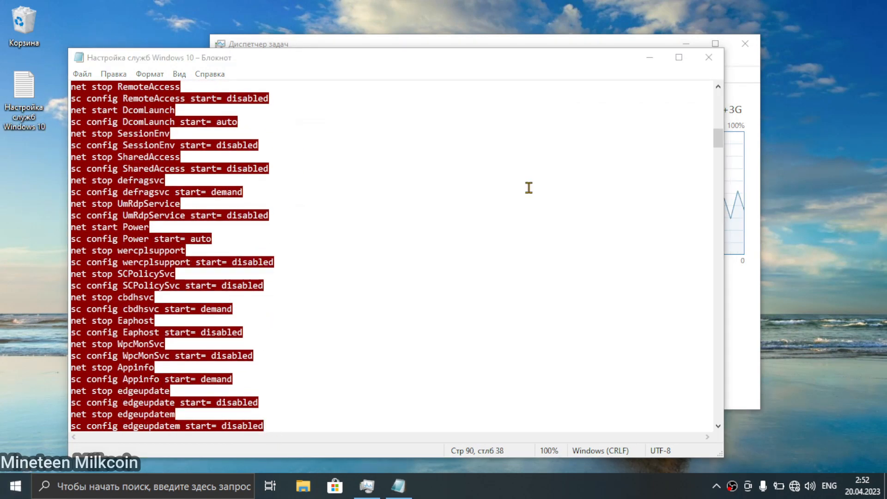
pyautogui.click(727, 59)
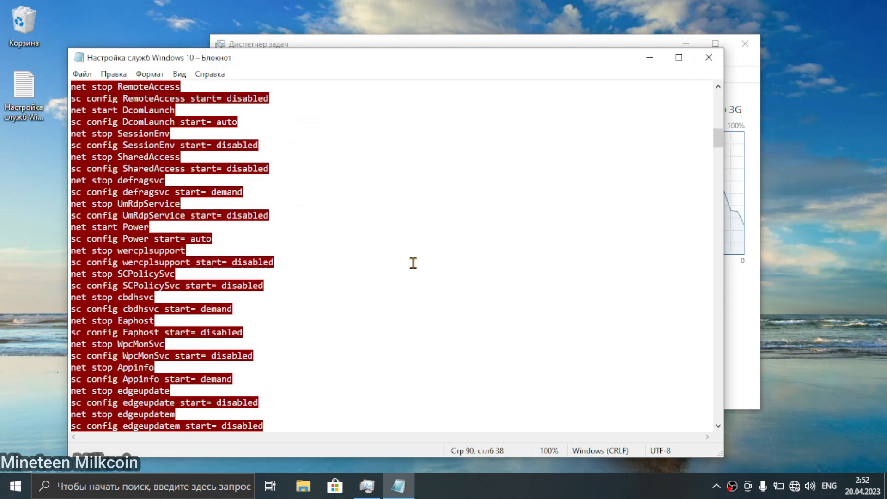
pyautogui.click(709, 56)
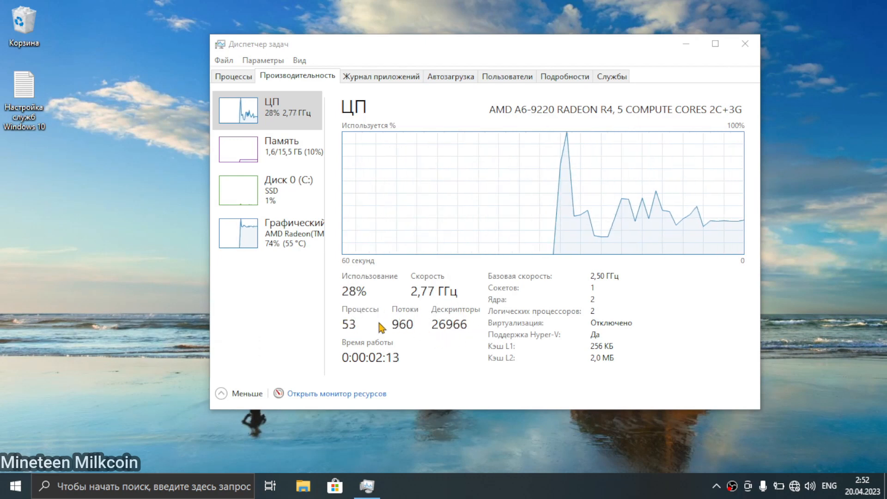
pyautogui.moveTo(416, 33); pyautogui.dragTo(373, 61)
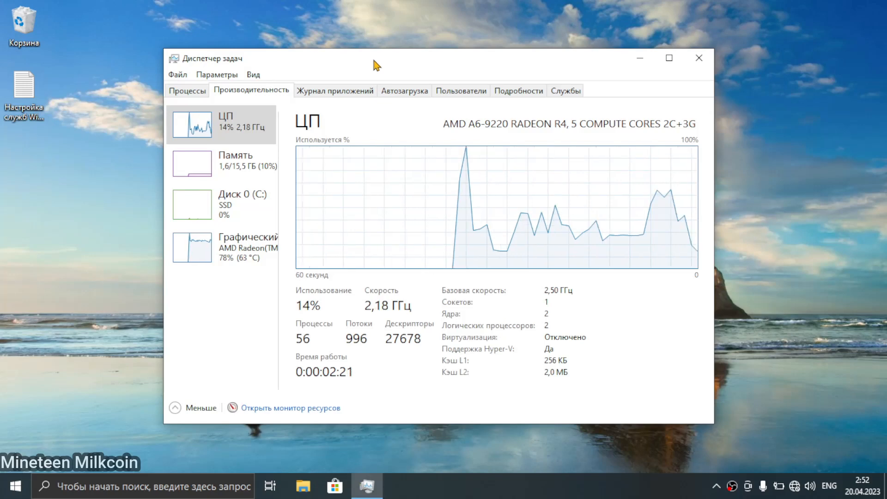